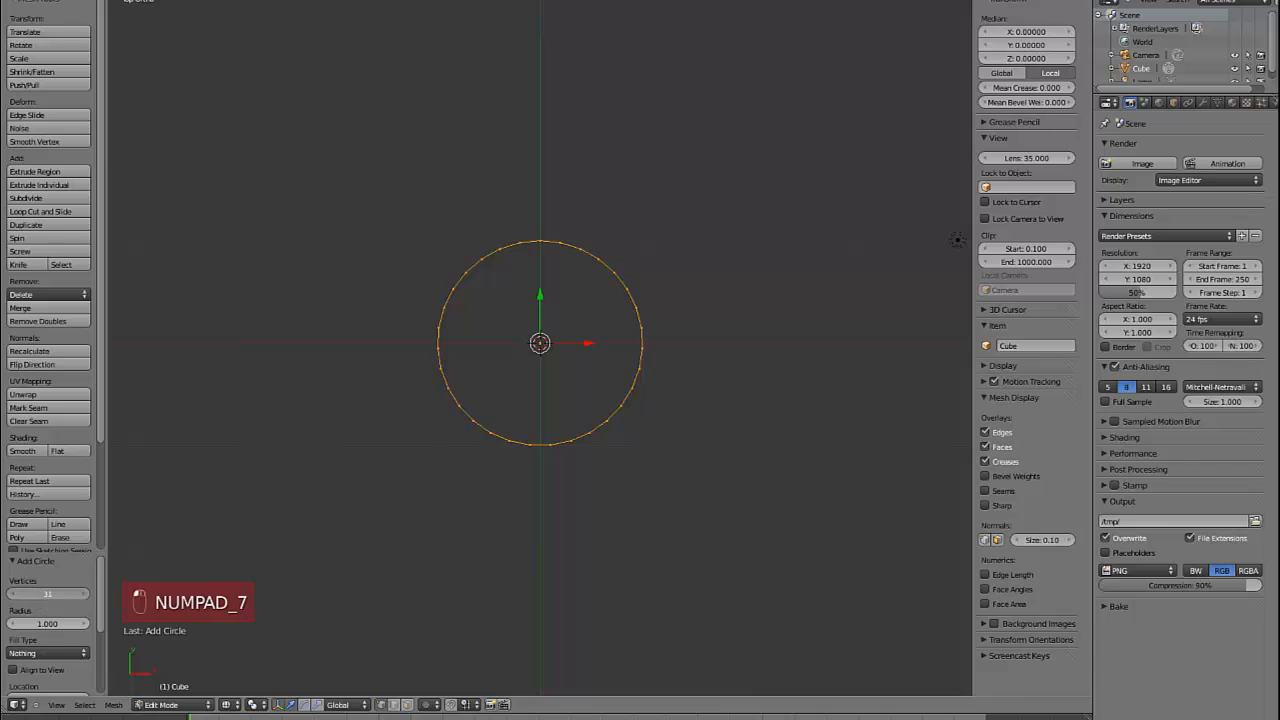
- Set the new circle to 16 vertices and scale it down to about 0.4 of its size
key(Return)
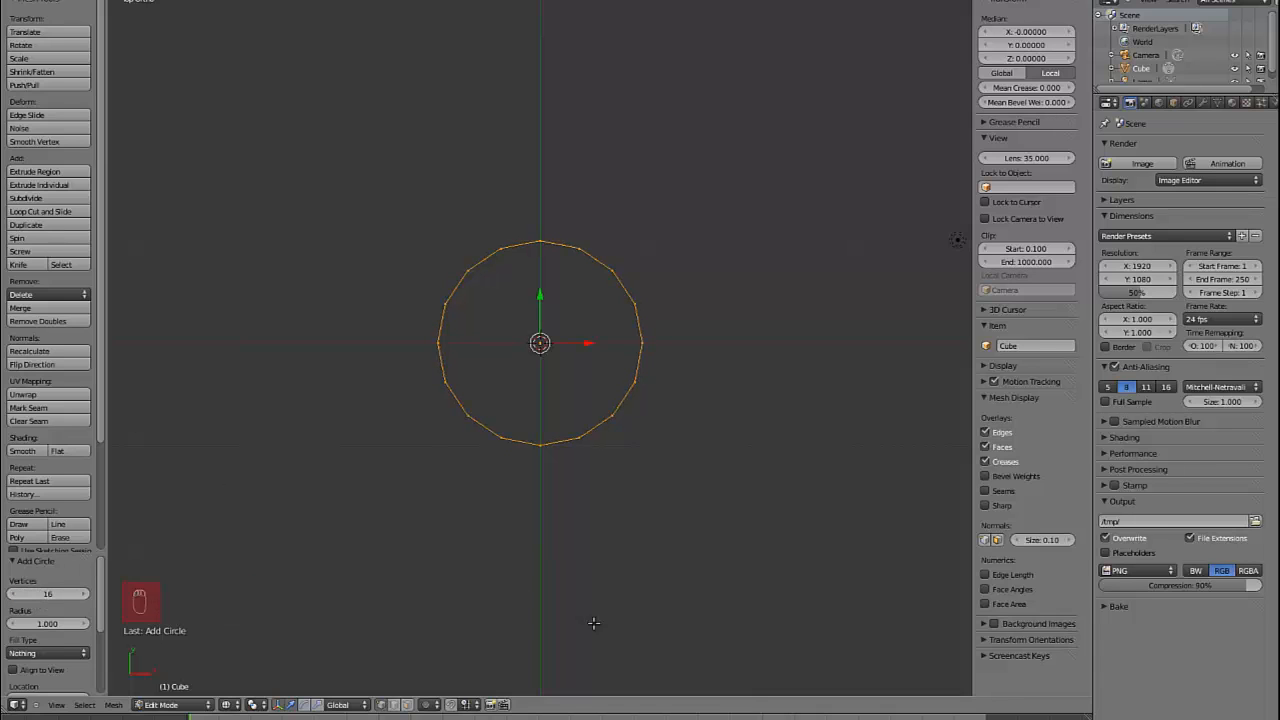
key(s)
click(669, 437)
- Move the circle 0.8 along X and tilt it about 40° in the front view
key(g)
key(x)
click(684, 396)
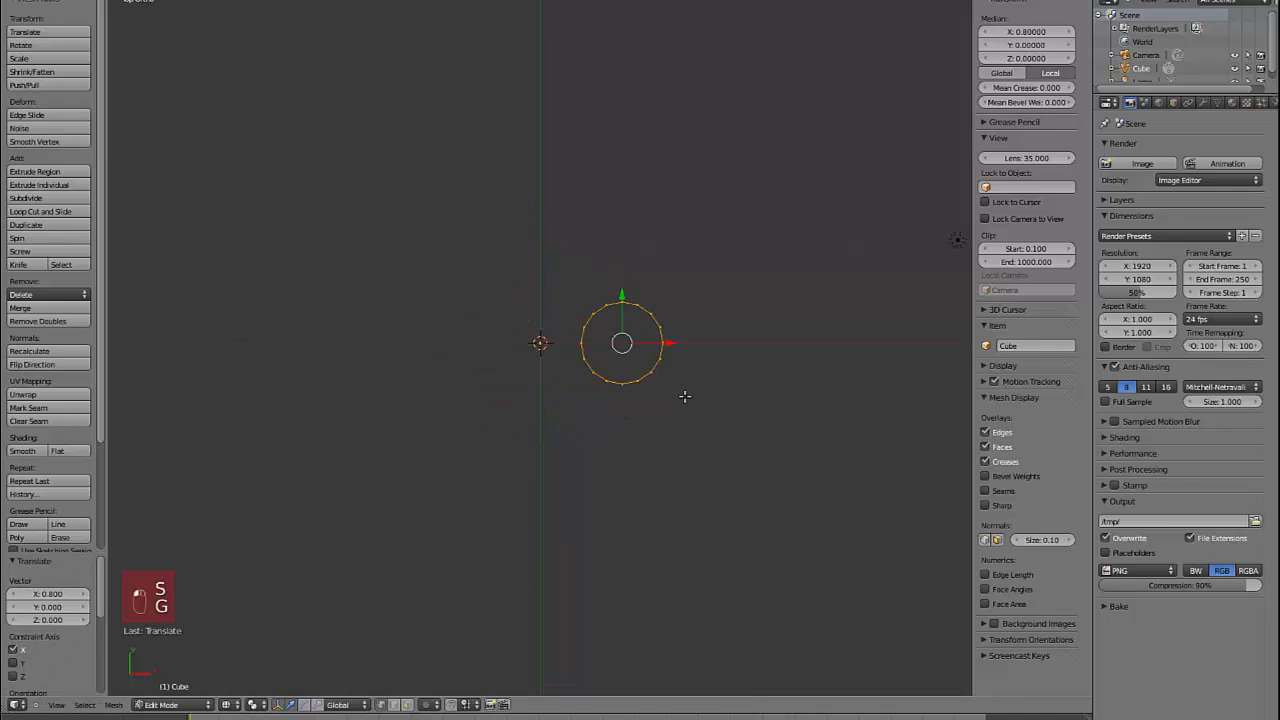
key(KP_3)
key(KP_1)
key(r)
key(r)
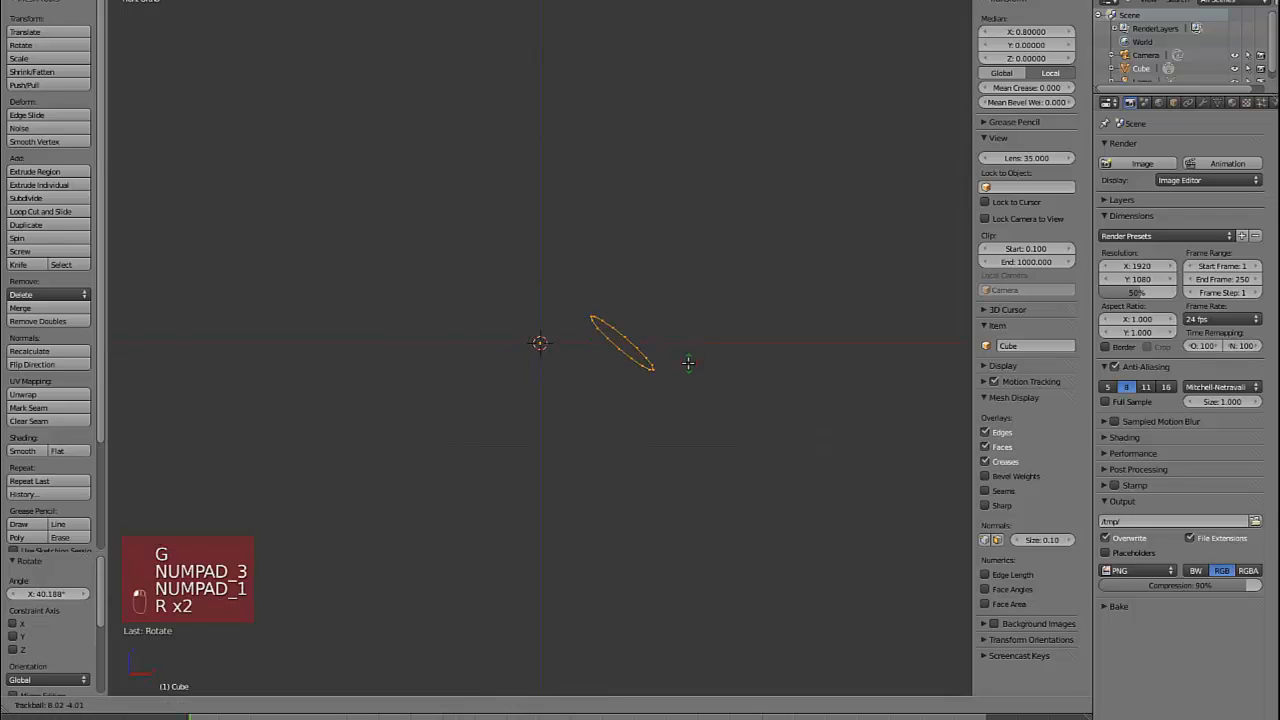
click(688, 363)
- Shift the tilted circle slightly toward the centre, rotate it steeper and scale it up by about 1.85
key(g)
click(683, 385)
key(r)
click(700, 420)
key(s)
click(717, 354)
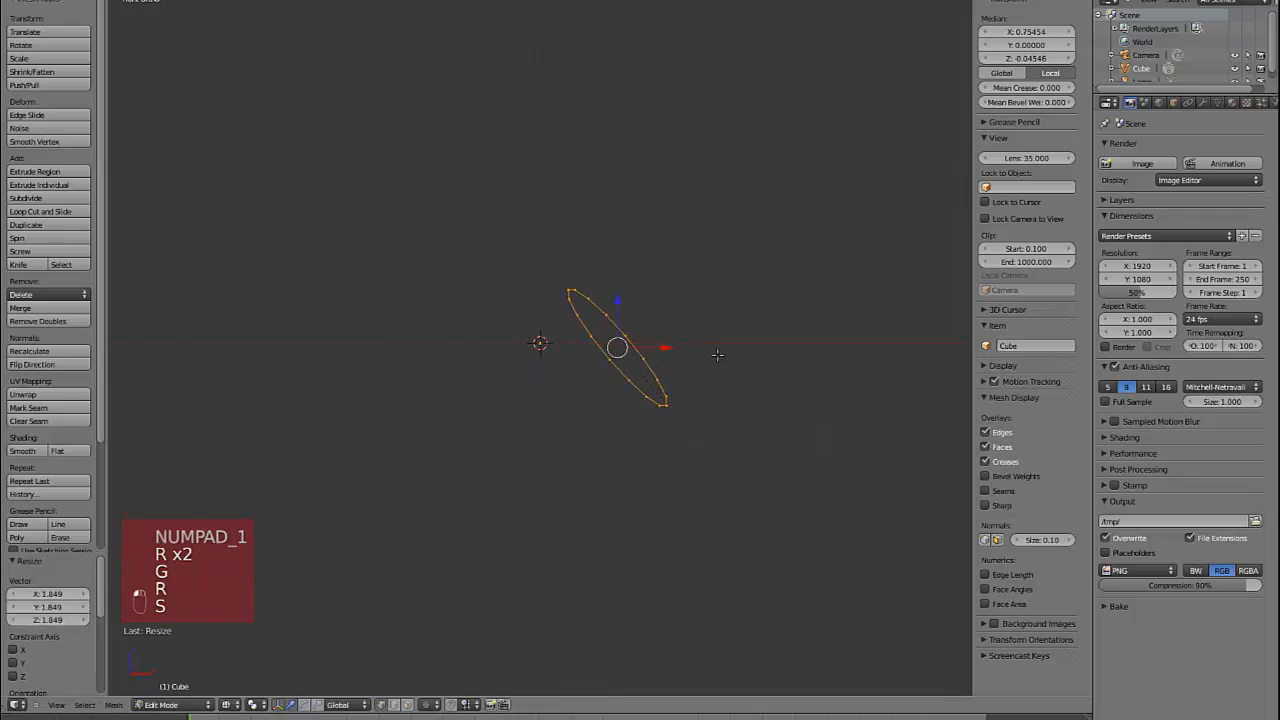
- Adjust the circle's tilt with a free trackball rotation and switch the view to solid shading
key(r)
key(r)
click(718, 370)
key(z)
key(Tab)
middle_drag(707, 367, 545, 285)
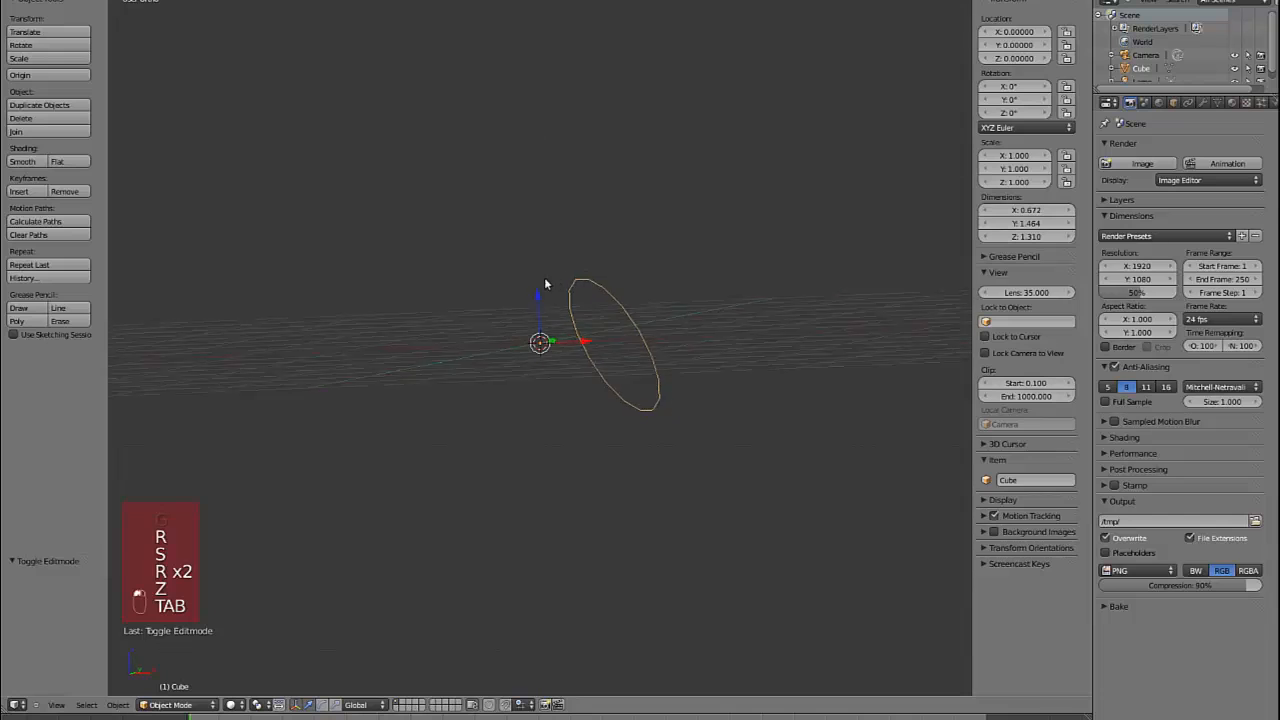
- Rotate the whole circle by about 2.3° in the right side view
key(KP_3)
key(Tab)
key(r)
click(683, 366)
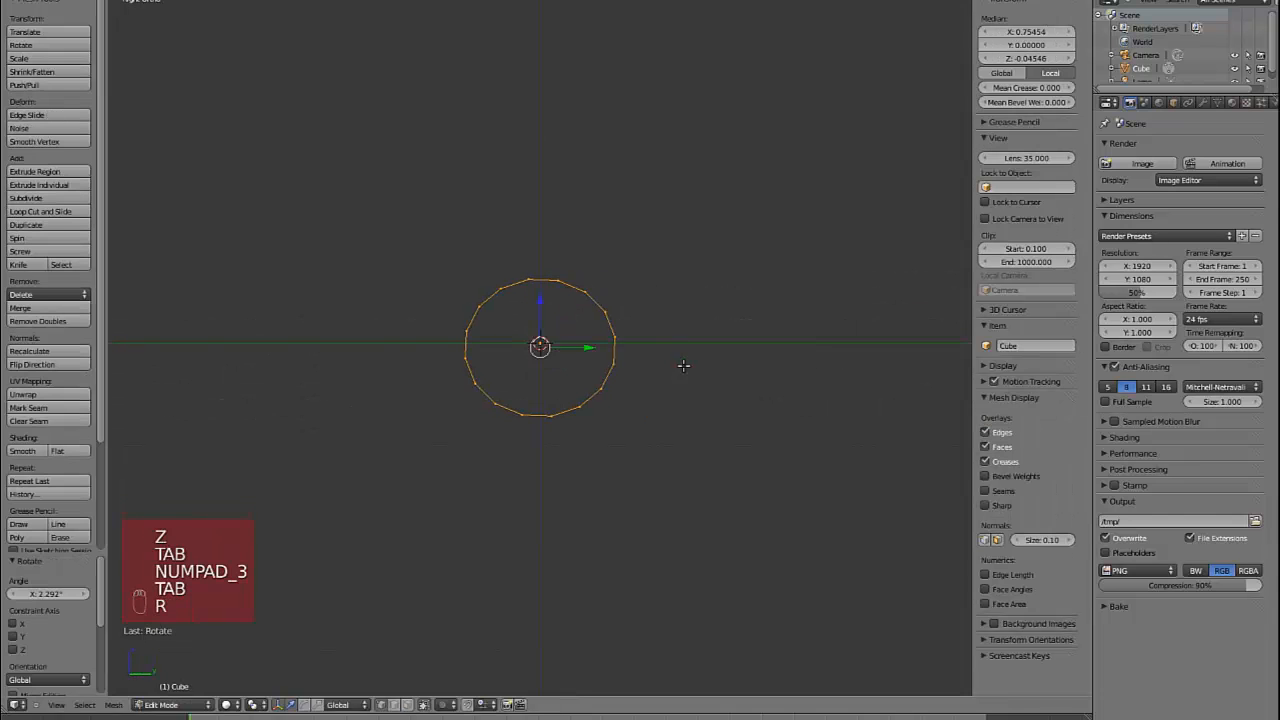
key(g)
right_click(694, 366)
key(KP_1)
key(Tab)
key(Tab)
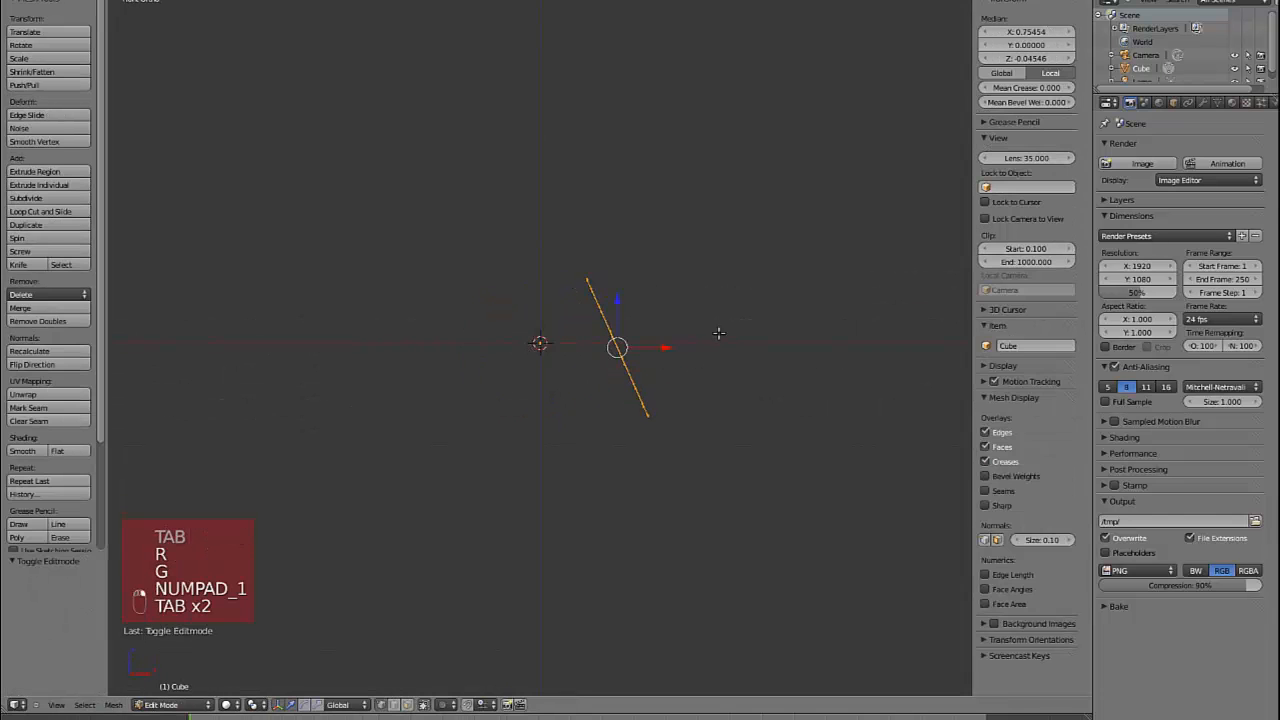
- Extrude the circle's edge loop twice, scaling each new loop slightly
key(e)
key(s)
click(721, 345)
key(e)
key(s)
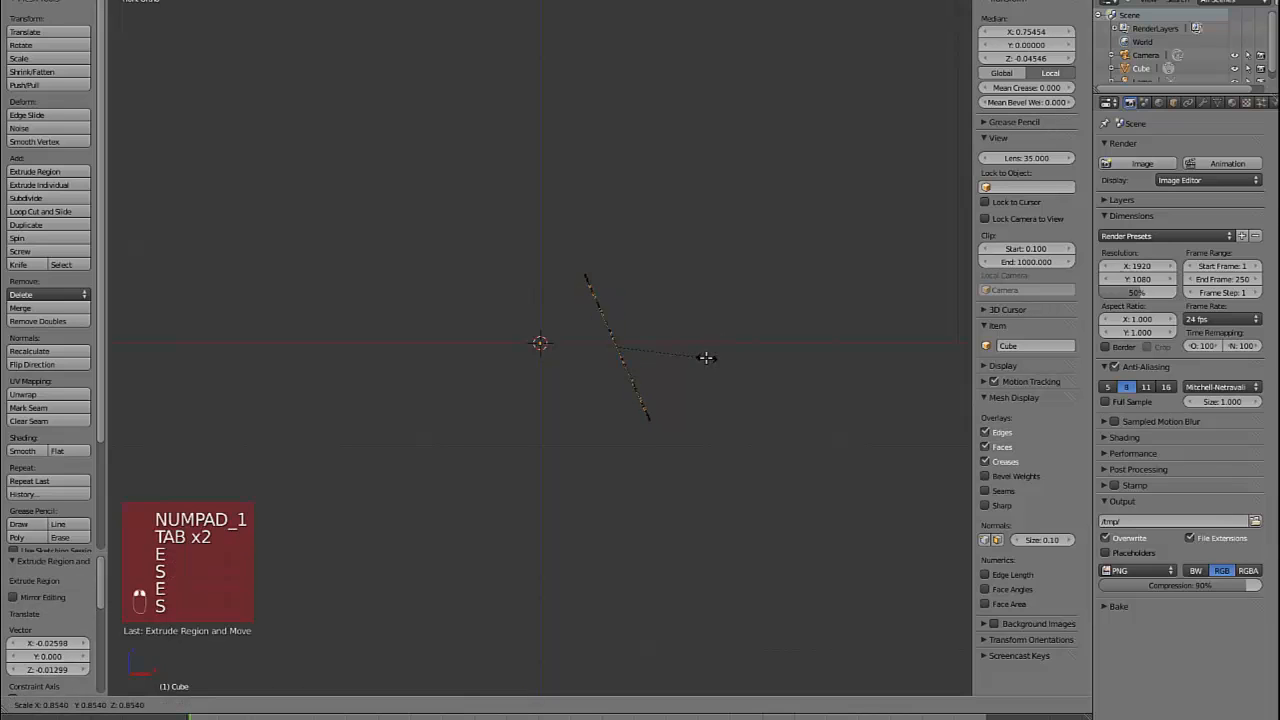
click(710, 356)
- Move the extruded outer loop by -0.2 in X and -0.1 in Z to give the ring depth
key(g)
key(x)
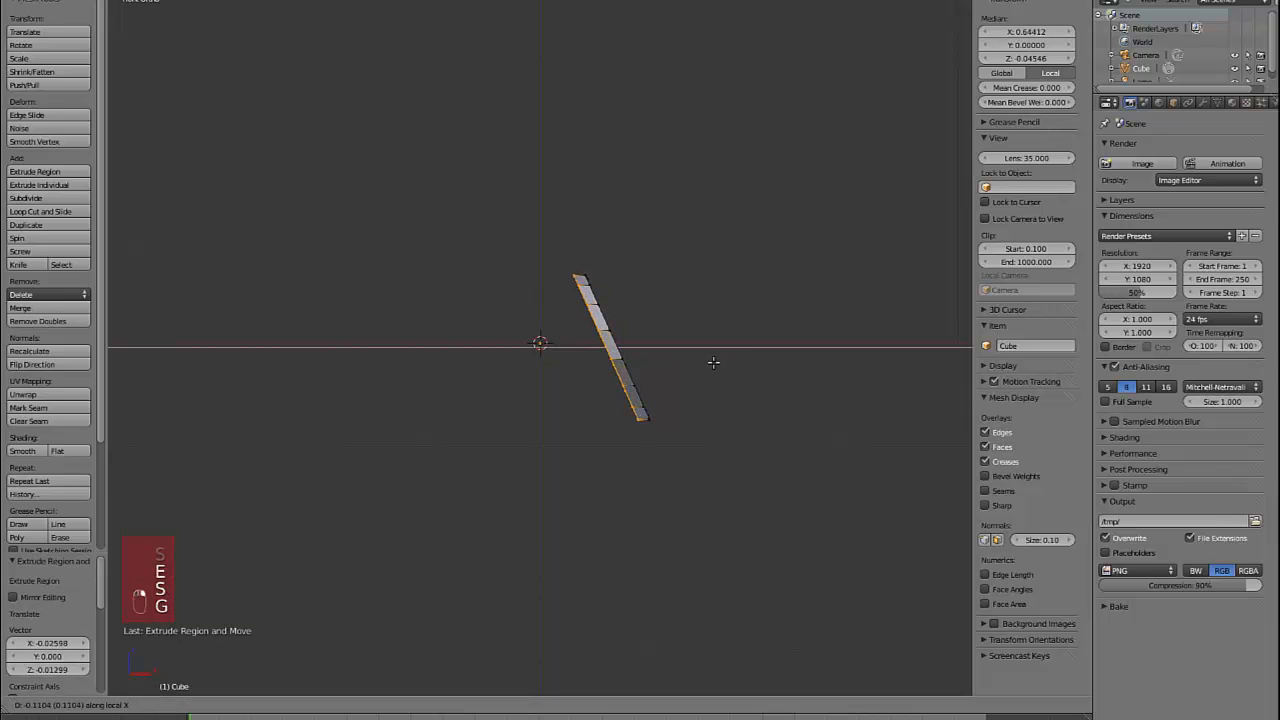
key(x)
key(z)
key(z)
key(z)
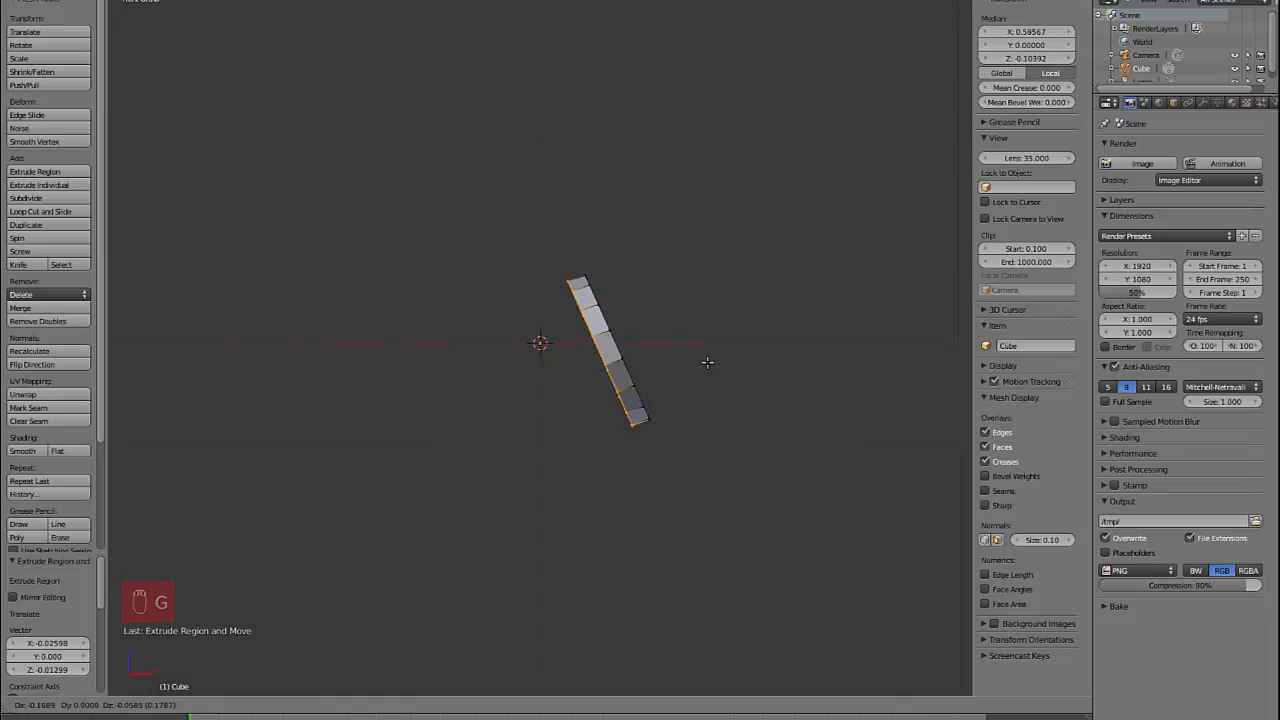
key(y)
key(g)
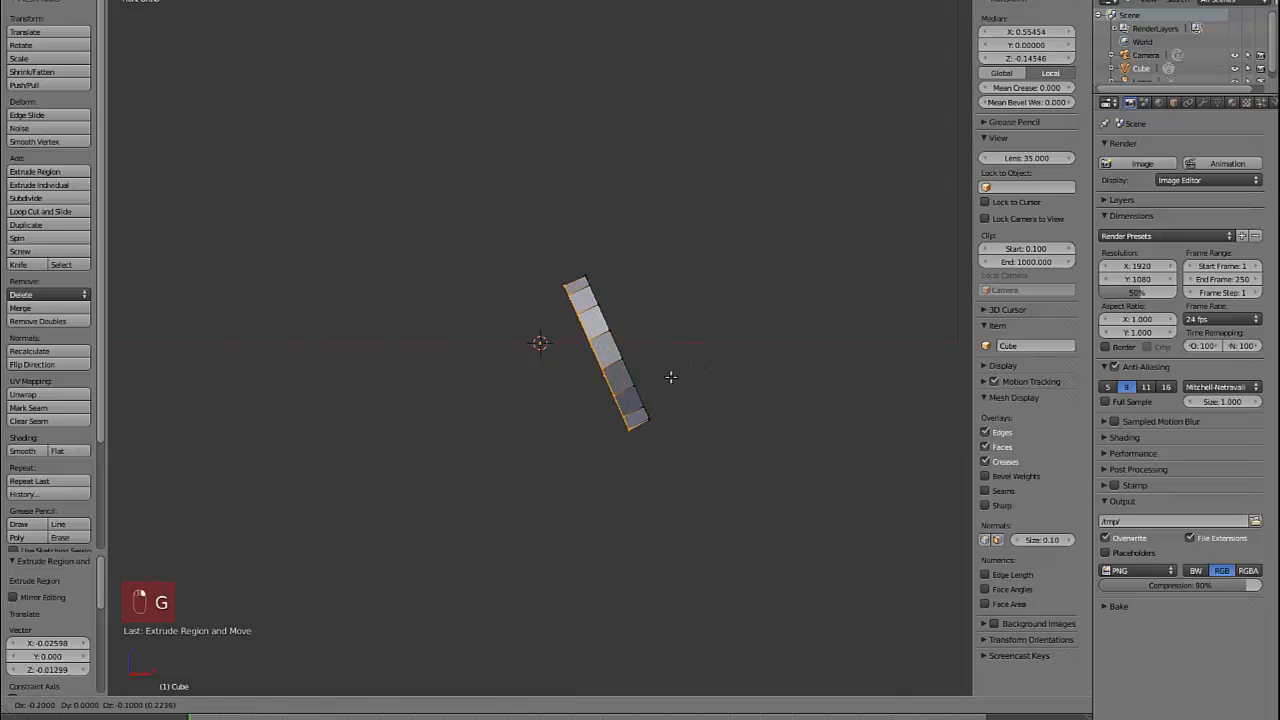
click(671, 376)
- Scale the ring's front inner loop inward to narrow the hole and widen the front rim
key(Tab)
middle_drag(671, 376, 580, 287)
key(Tab)
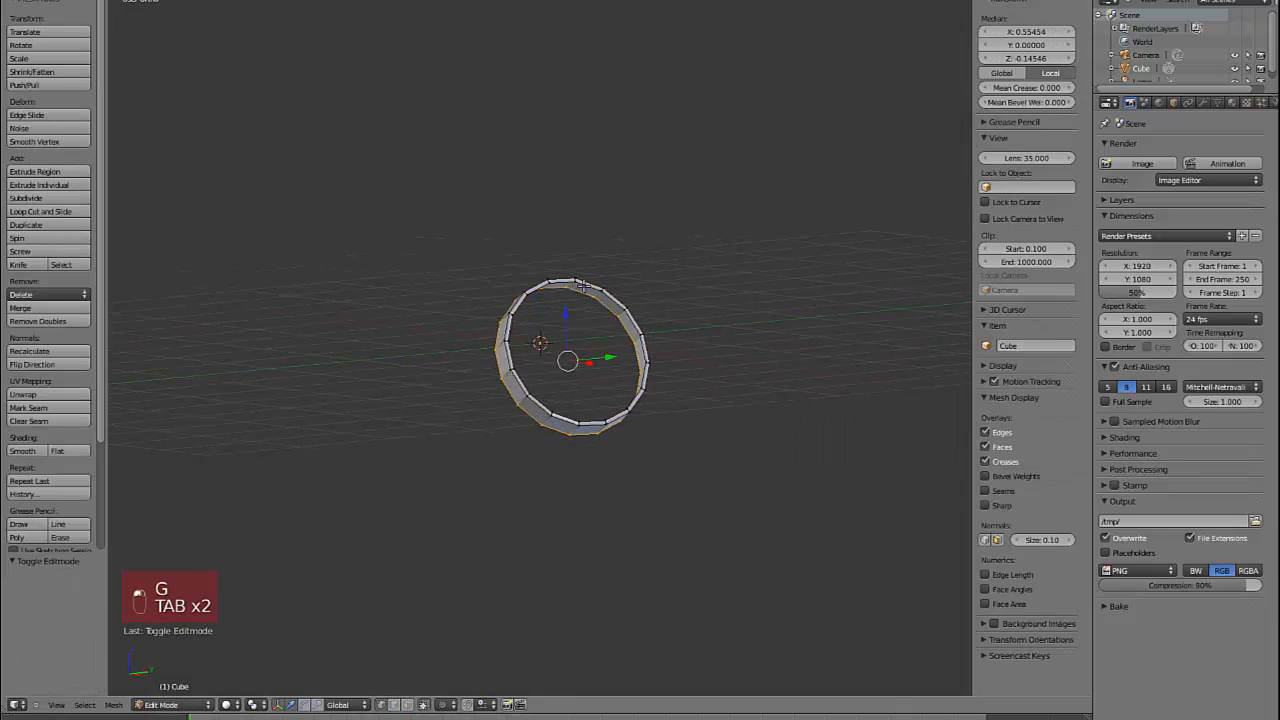
key(s)
click(677, 334)
key(KP_1)
key(Tab)
key(Tab)
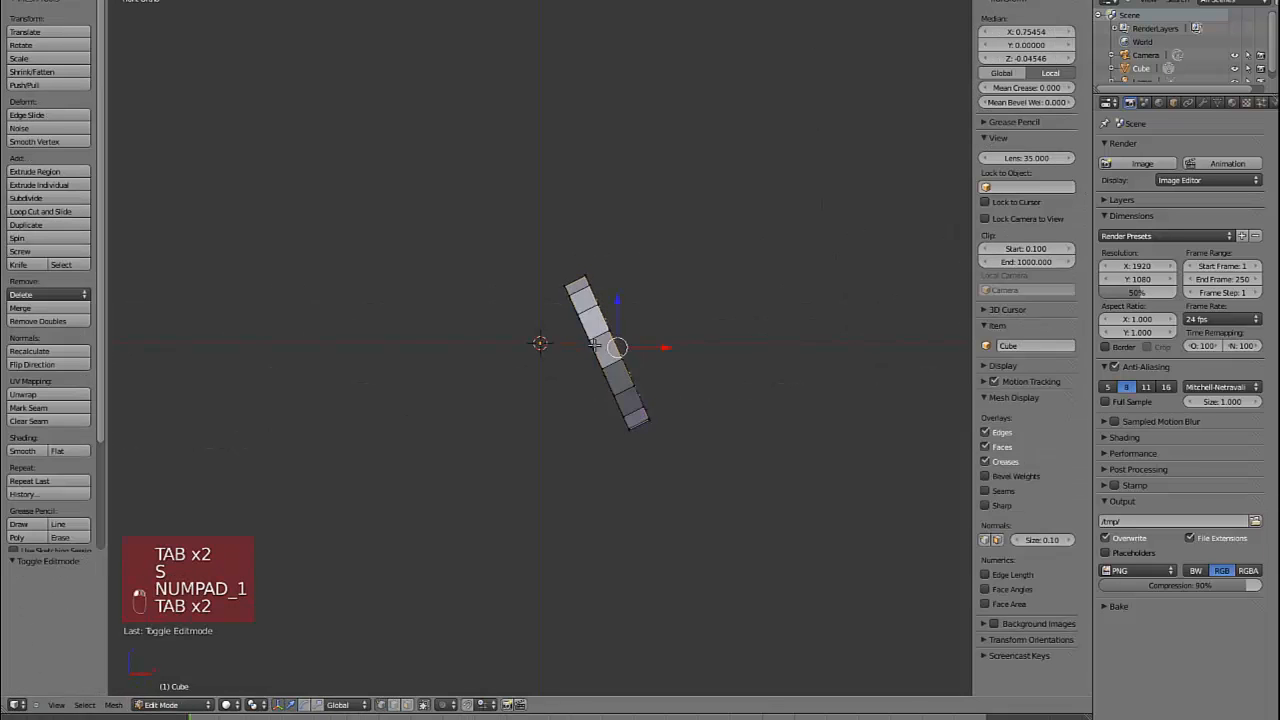
- Rotate the ring's rear loop by about 8.6° and scale it up slightly
key(r)
click(708, 349)
key(s)
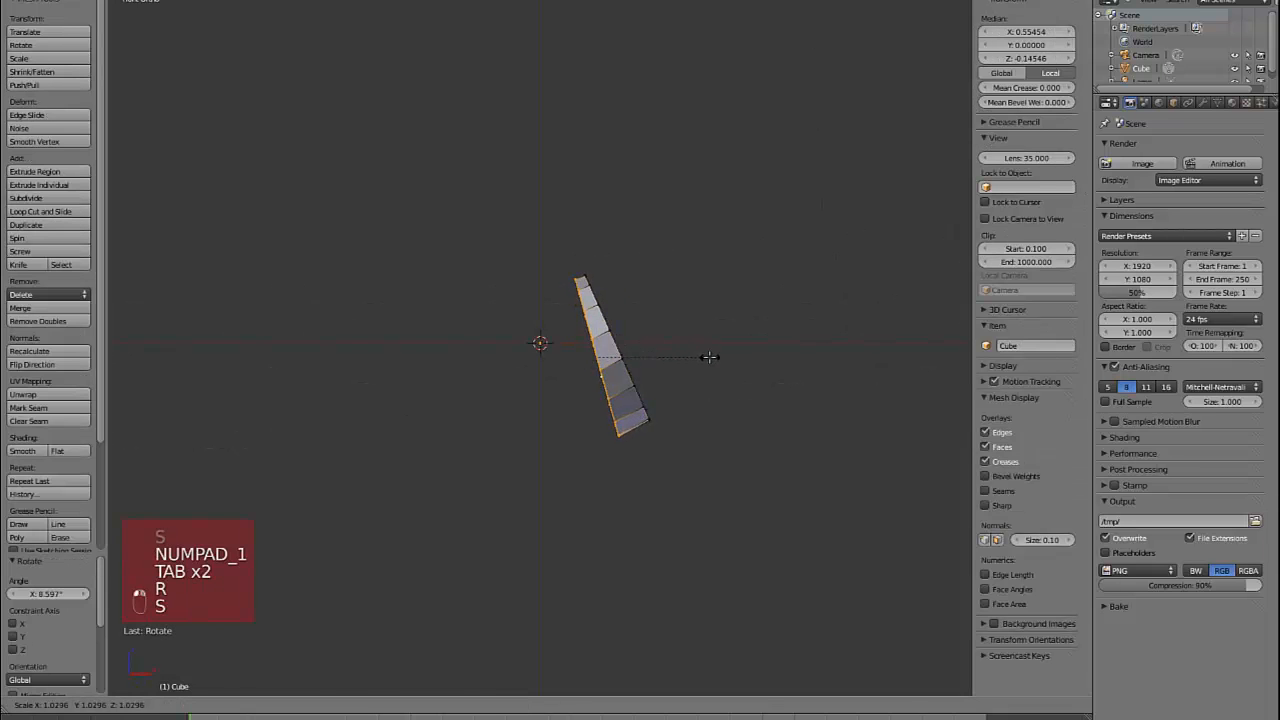
click(713, 360)
- Select the whole ring and move it 0.2 along the X axis
key(a)
key(KP_3)
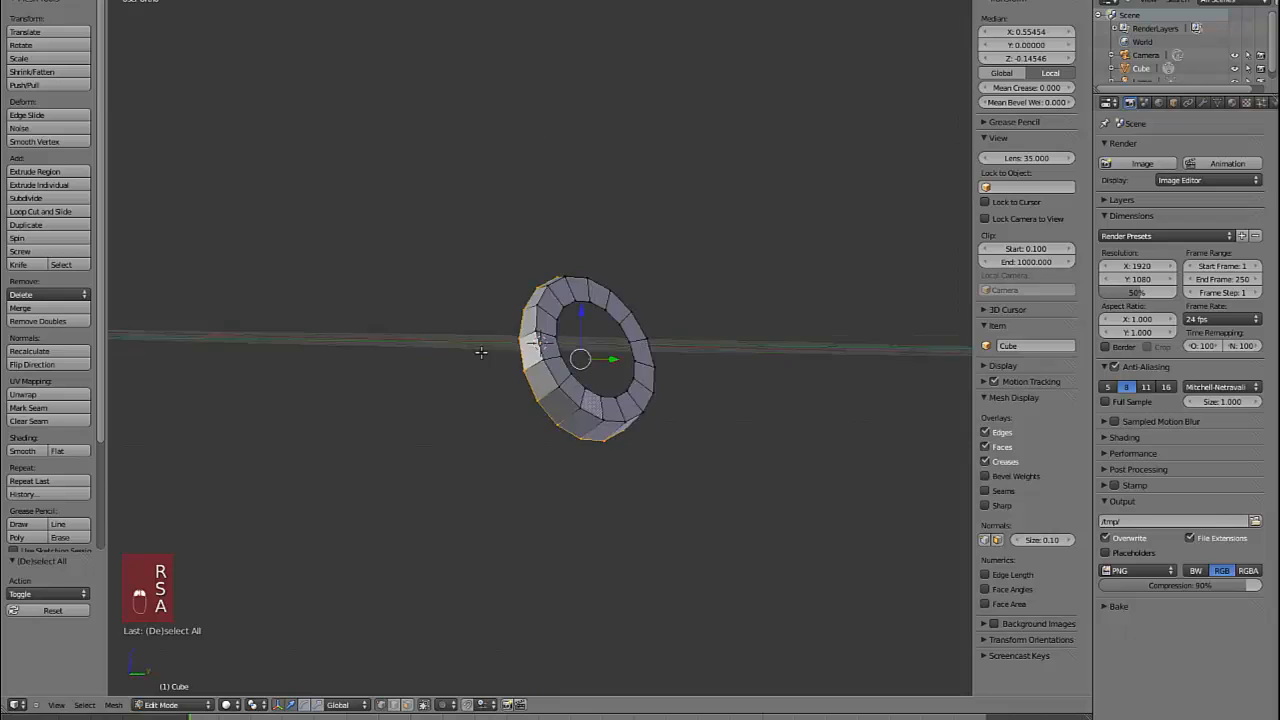
key(a)
key(a)
key(a)
key(g)
key(x)
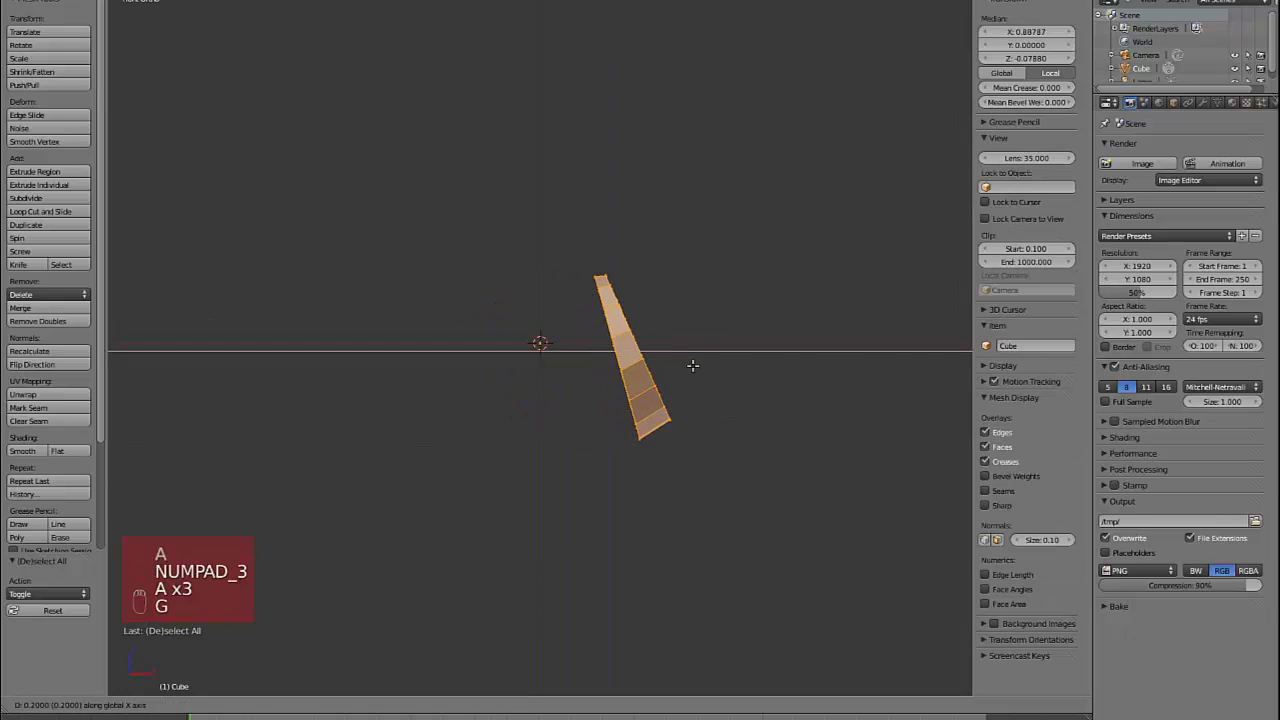
click(696, 367)
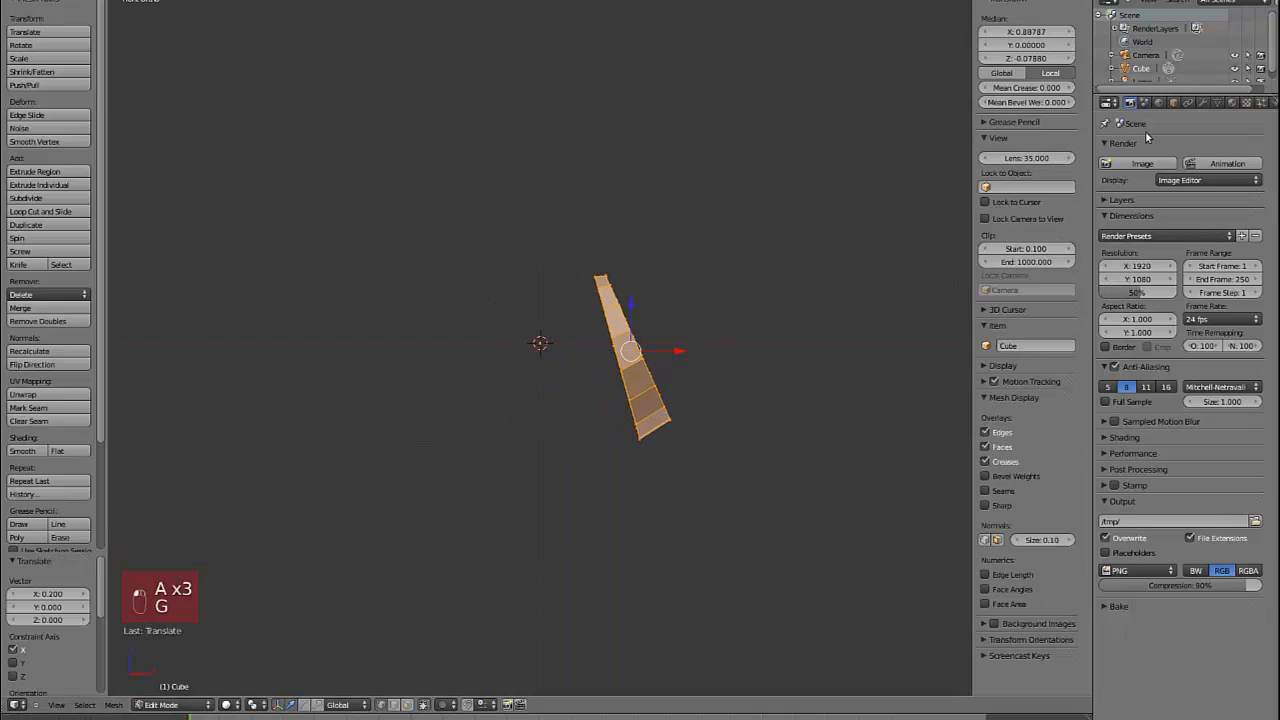
- Add a Mirror modifier to the ring across the X axis
click(1202, 104)
click(1180, 147)
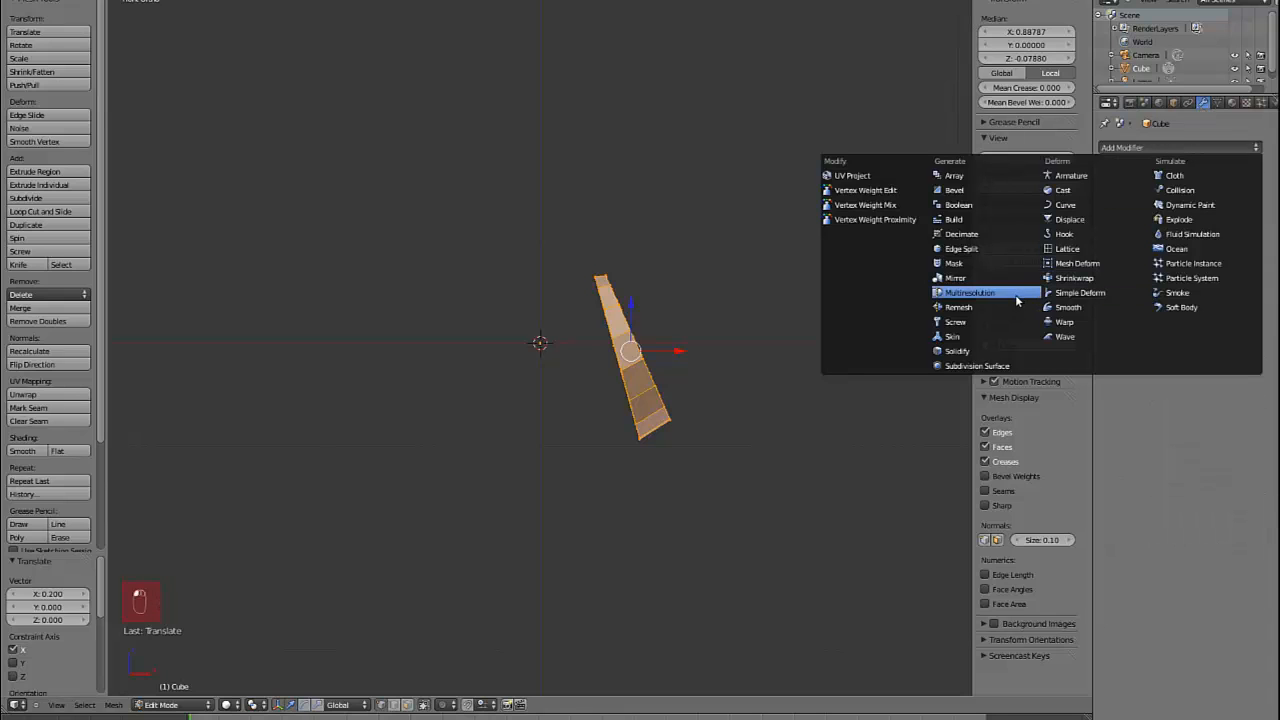
click(990, 279)
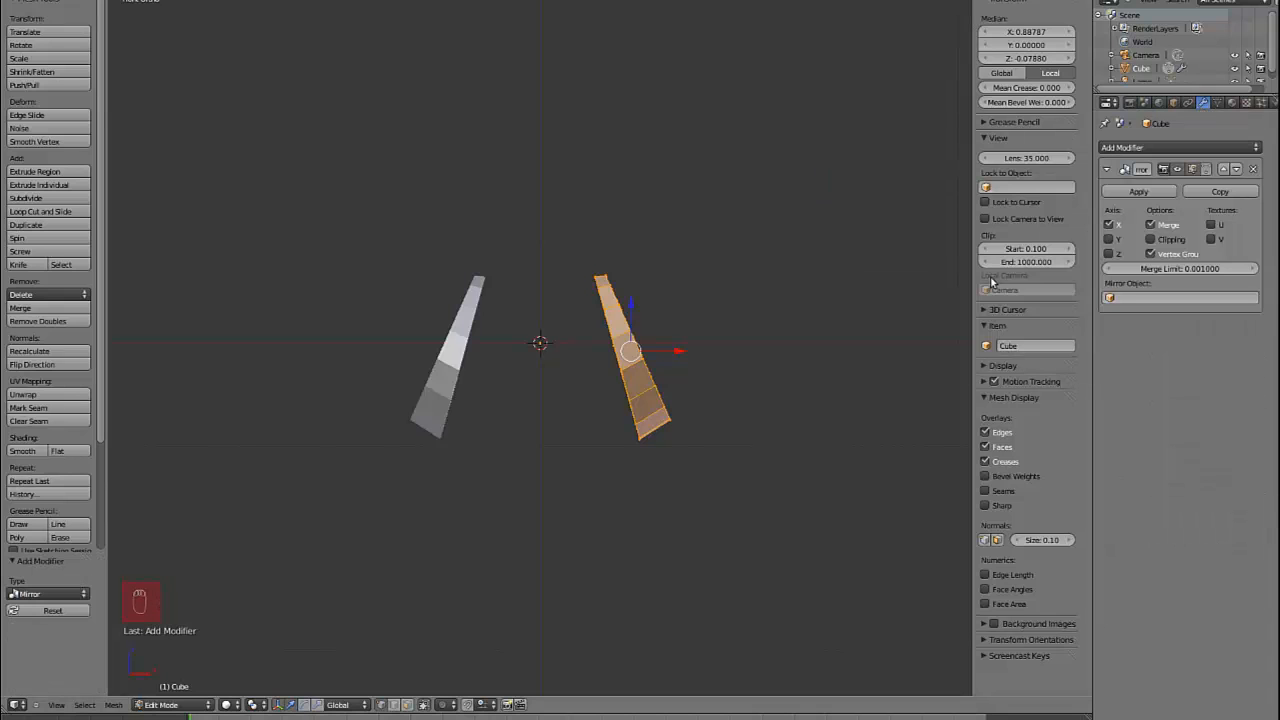
- Select the inner edges at the ring's top and extrude them toward the centre by about -0.24 in X and 0.09 in Z
middle_drag(588, 338, 575, 375)
key(a)
key(KP_1)
key(z)
key(z)
shift+right_drag(600, 296, 606, 300)
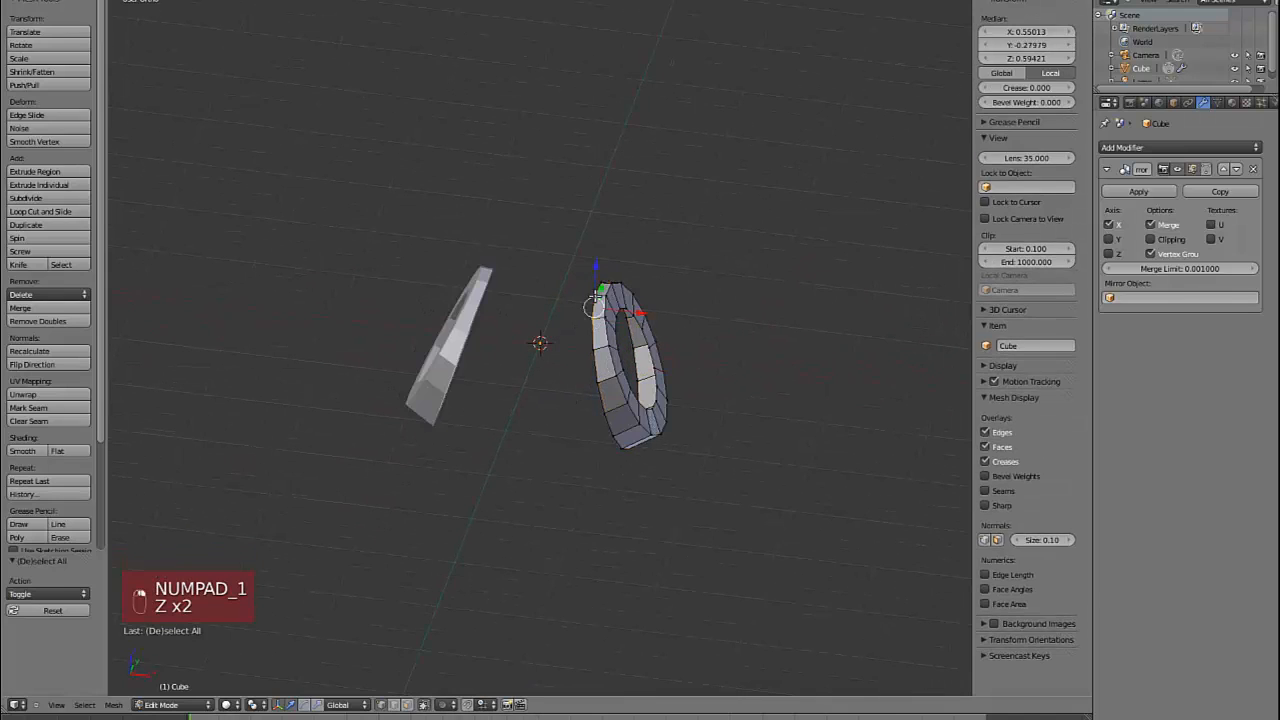
key(KP_1)
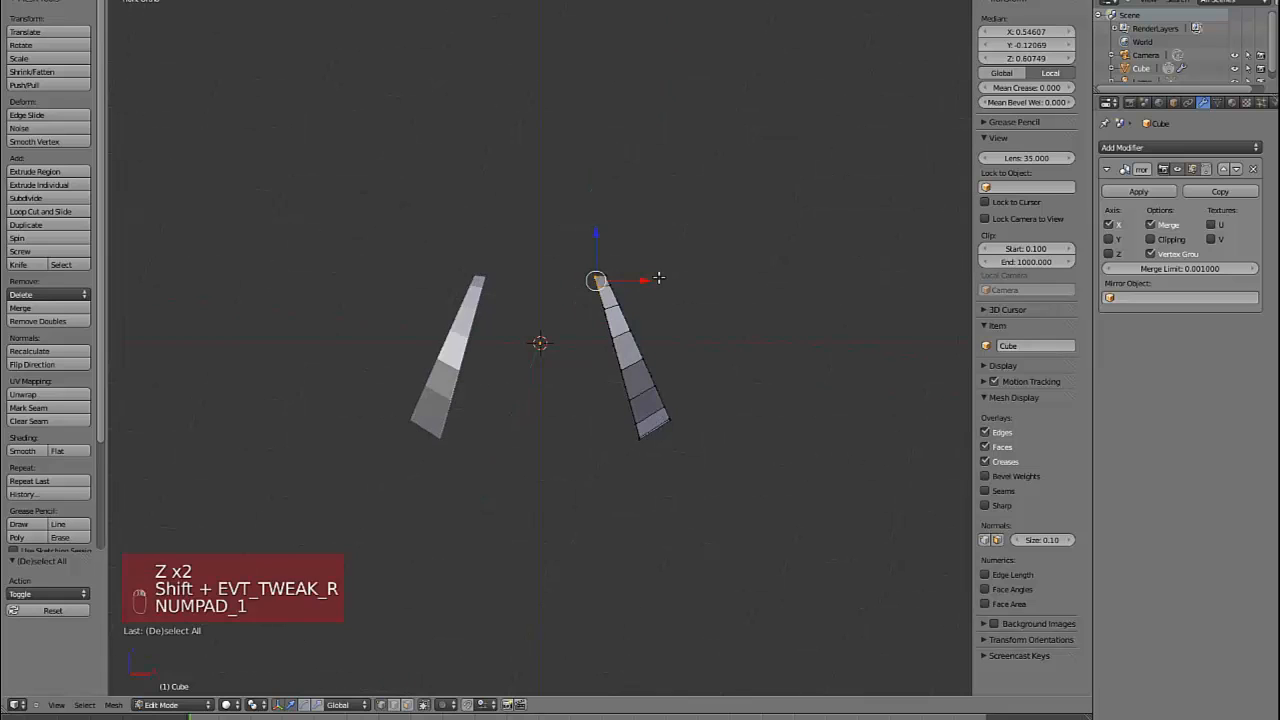
key(e)
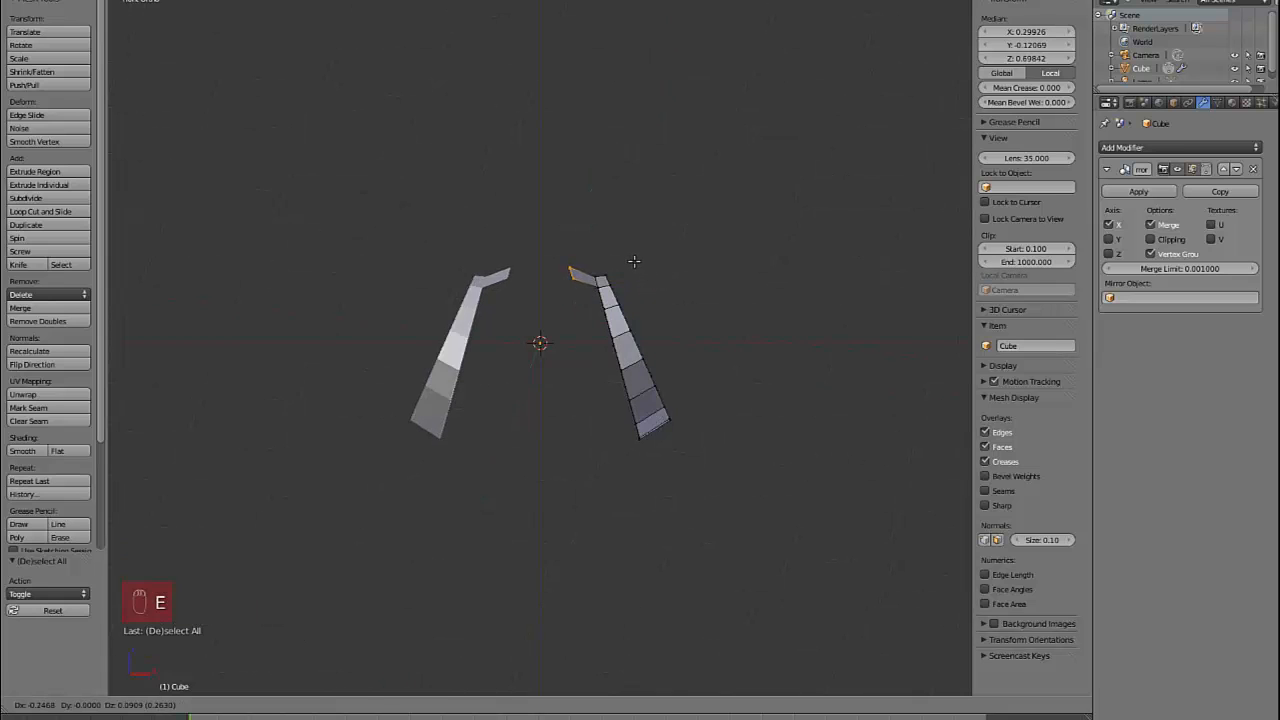
click(634, 262)
- Extrude the bridge edges again and, with the mirror's Clipping enabled, move them onto the centre plane to join both halves
middle_drag(634, 262, 648, 290)
key(KP_1)
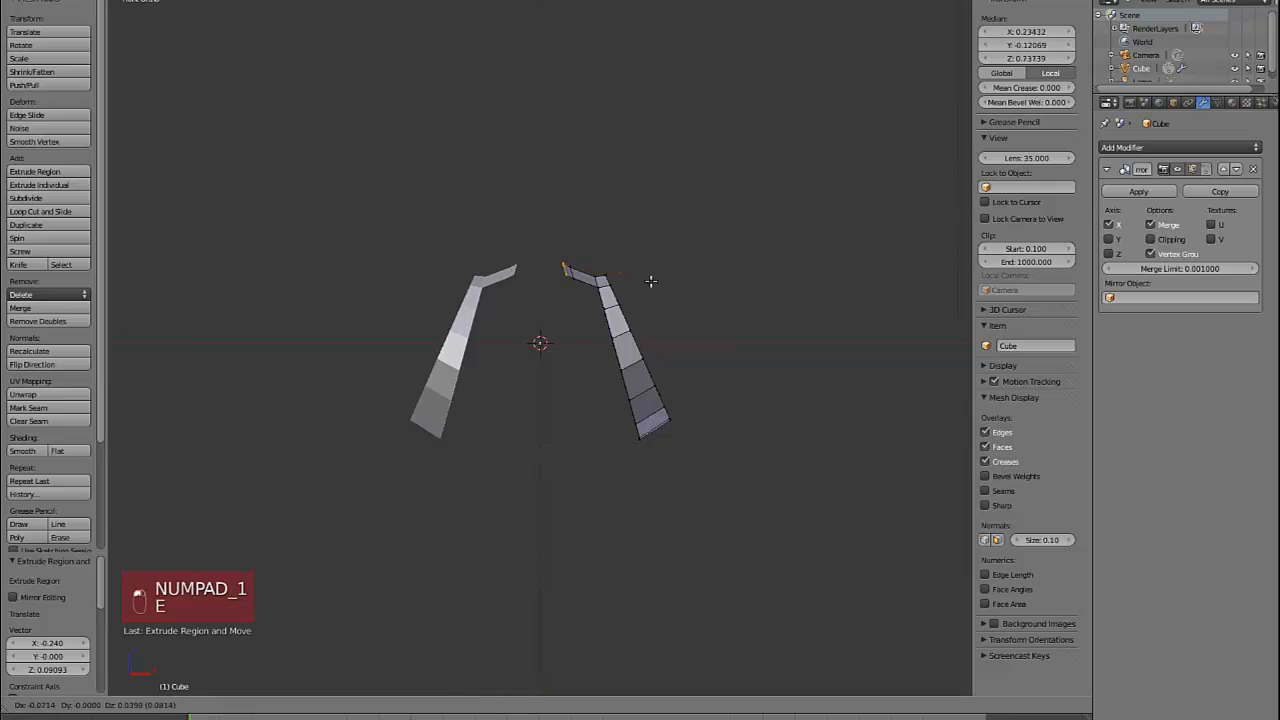
click(632, 280)
click(1170, 240)
key(g)
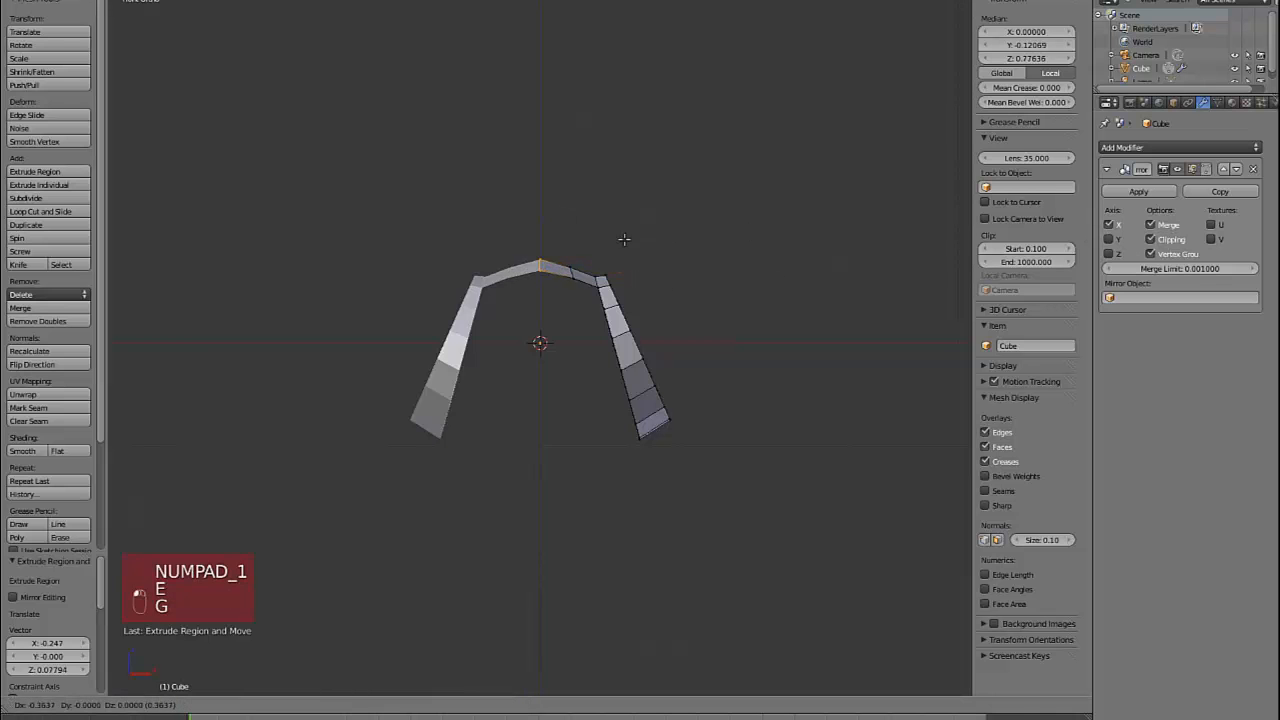
click(622, 241)
- Select the front edge of the bridge next to the centre plane
middle_drag(620, 246, 552, 312)
key(a)
key(a)
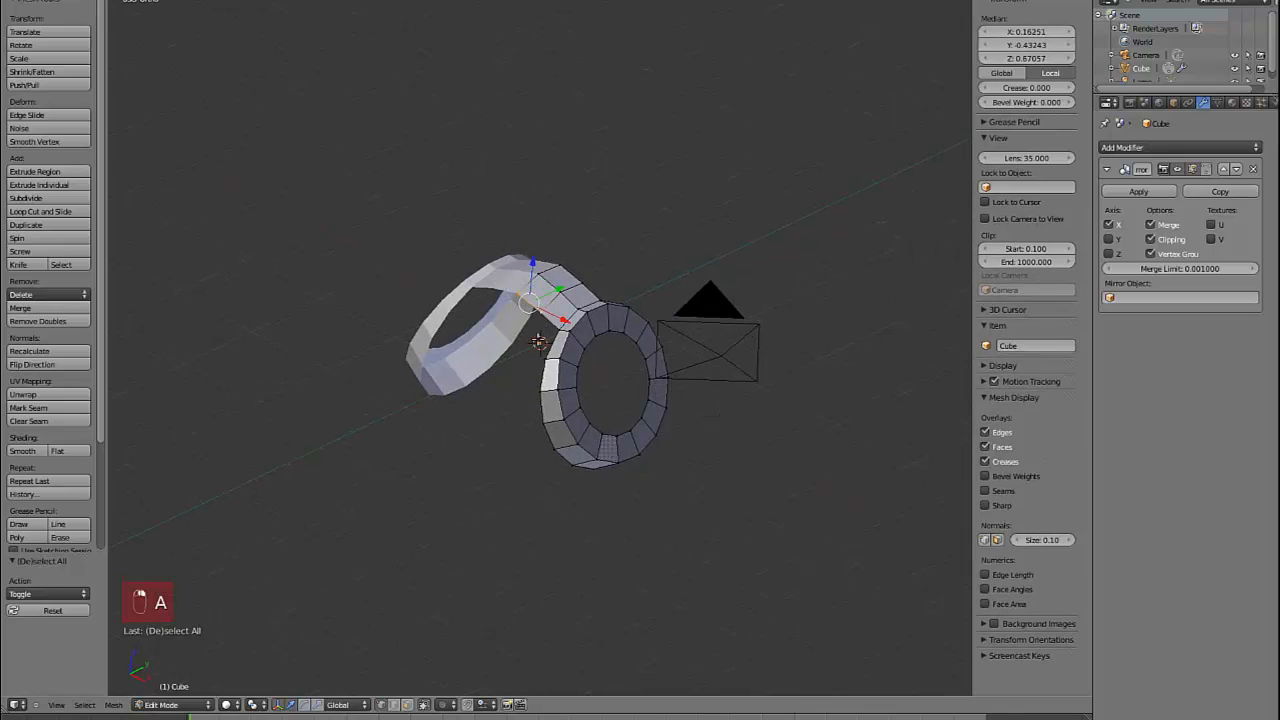
- Move the camera to another layer and return to editing the ring mesh
key(Tab)
right_click(718, 315)
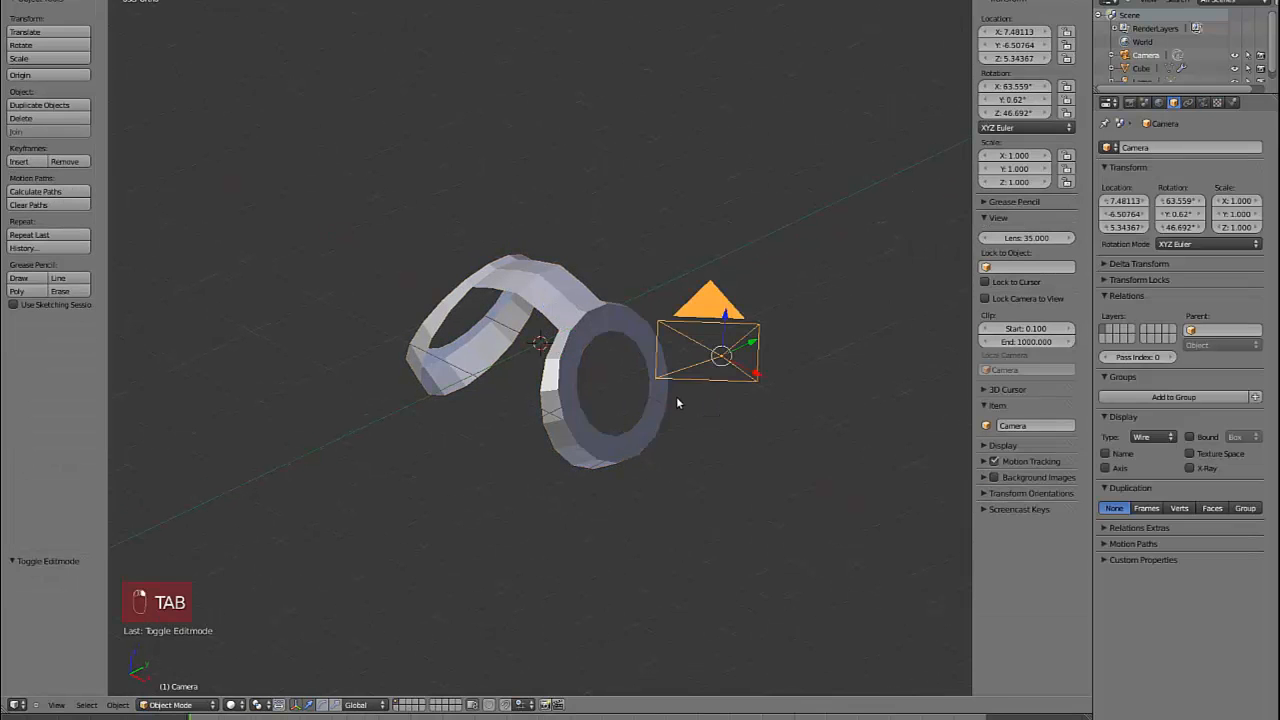
key(m)
click(801, 428)
key(Tab)
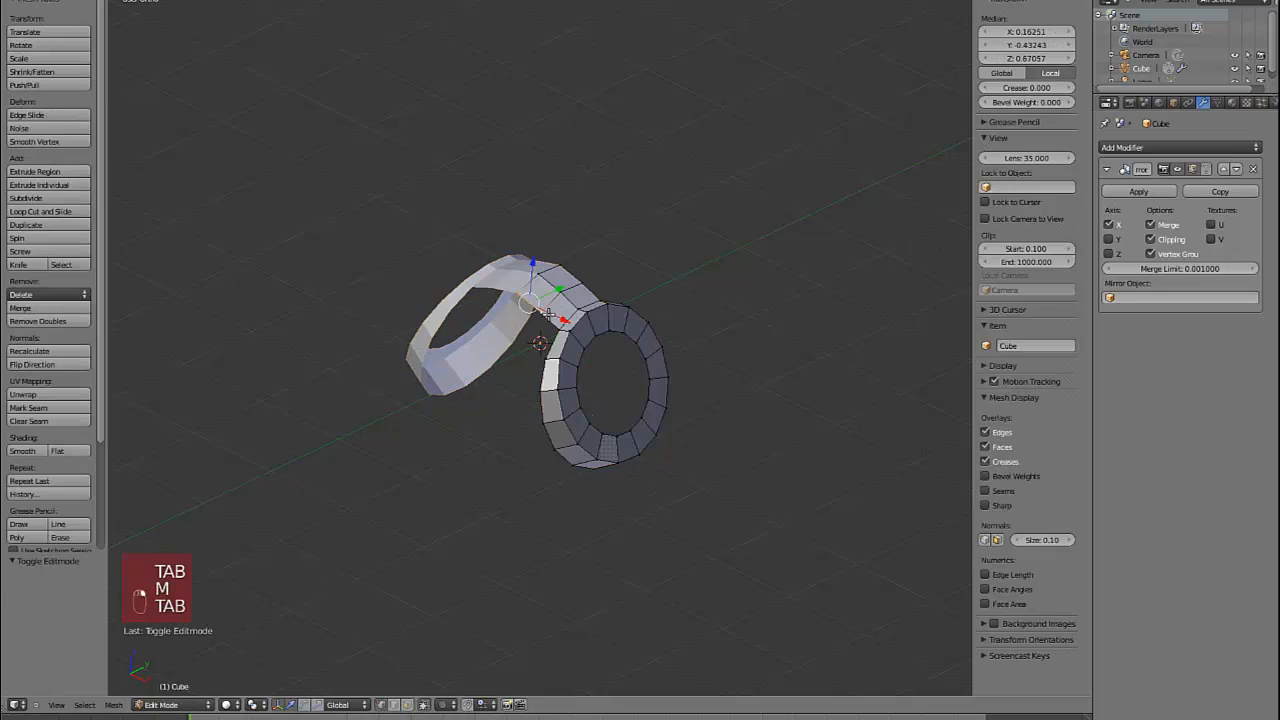
- Extrude the bridge's front edge forward and down twice, by about Y -0.56, Z -0.38 and about Y -0.49, Z -0.33
key(KP_3)
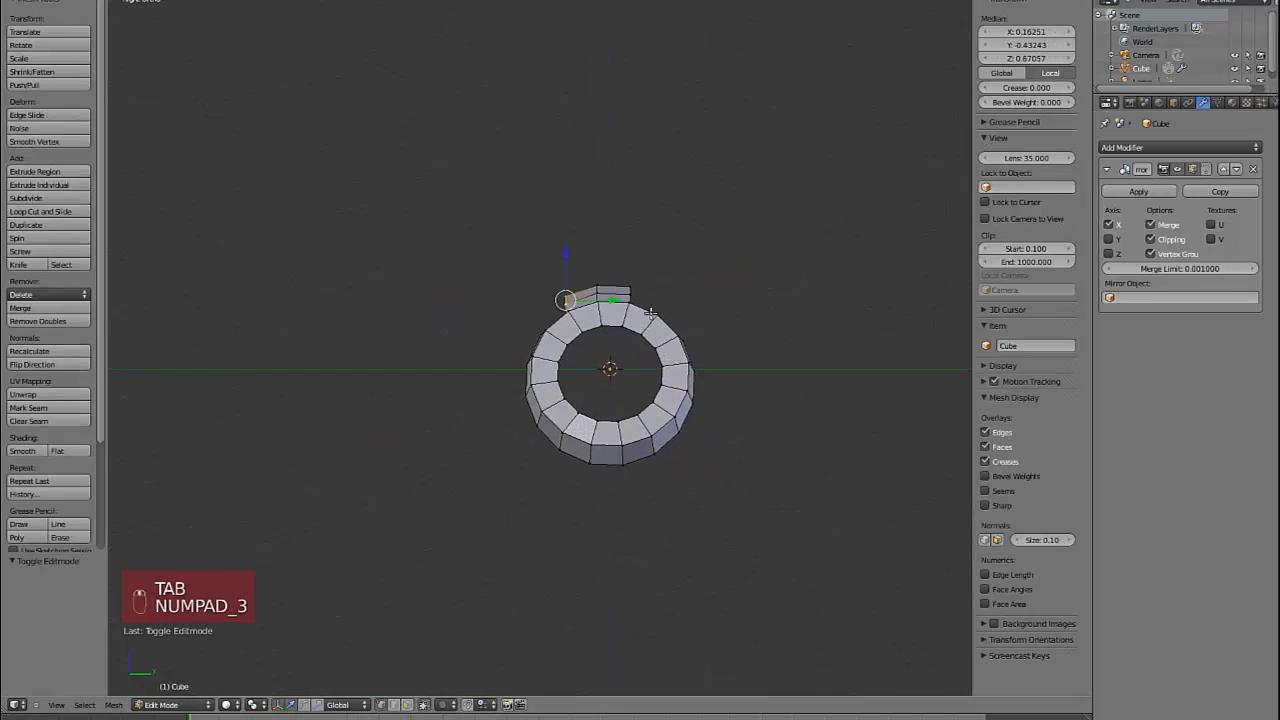
key(e)
click(578, 356)
middle_drag(565, 360, 728, 382)
key(KP_3)
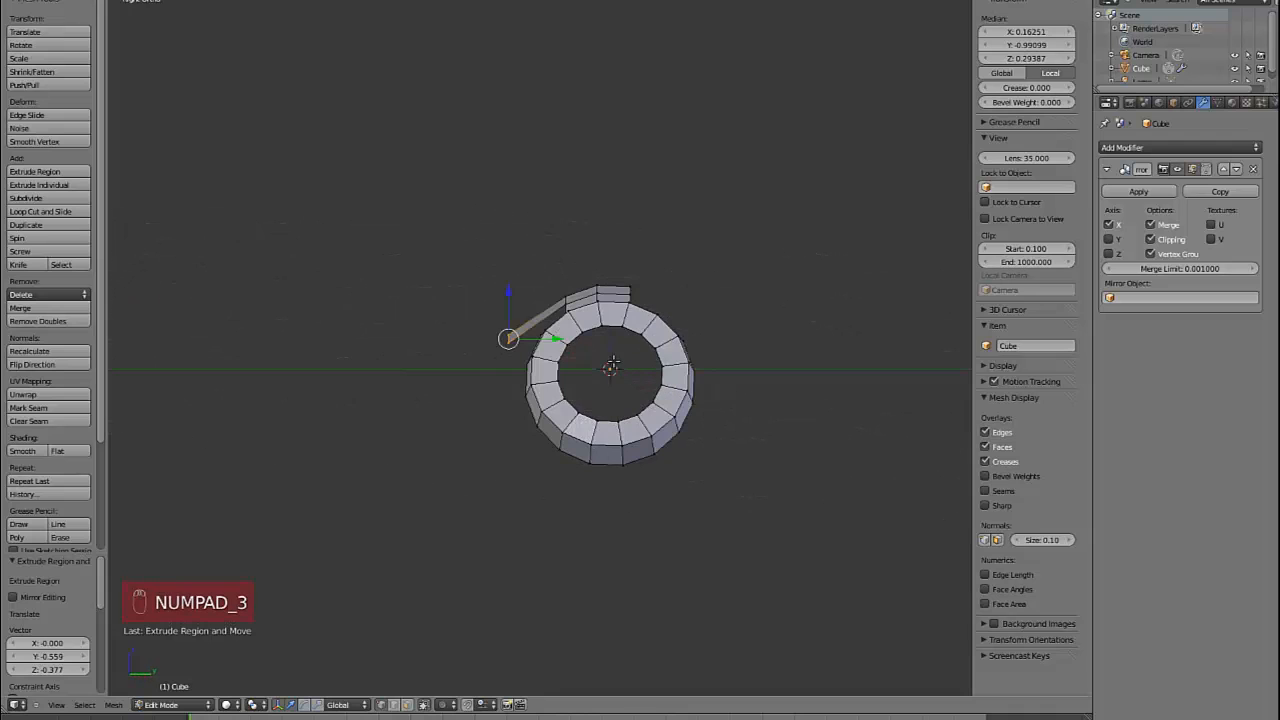
key(e)
click(560, 394)
middle_drag(560, 394, 617, 373)
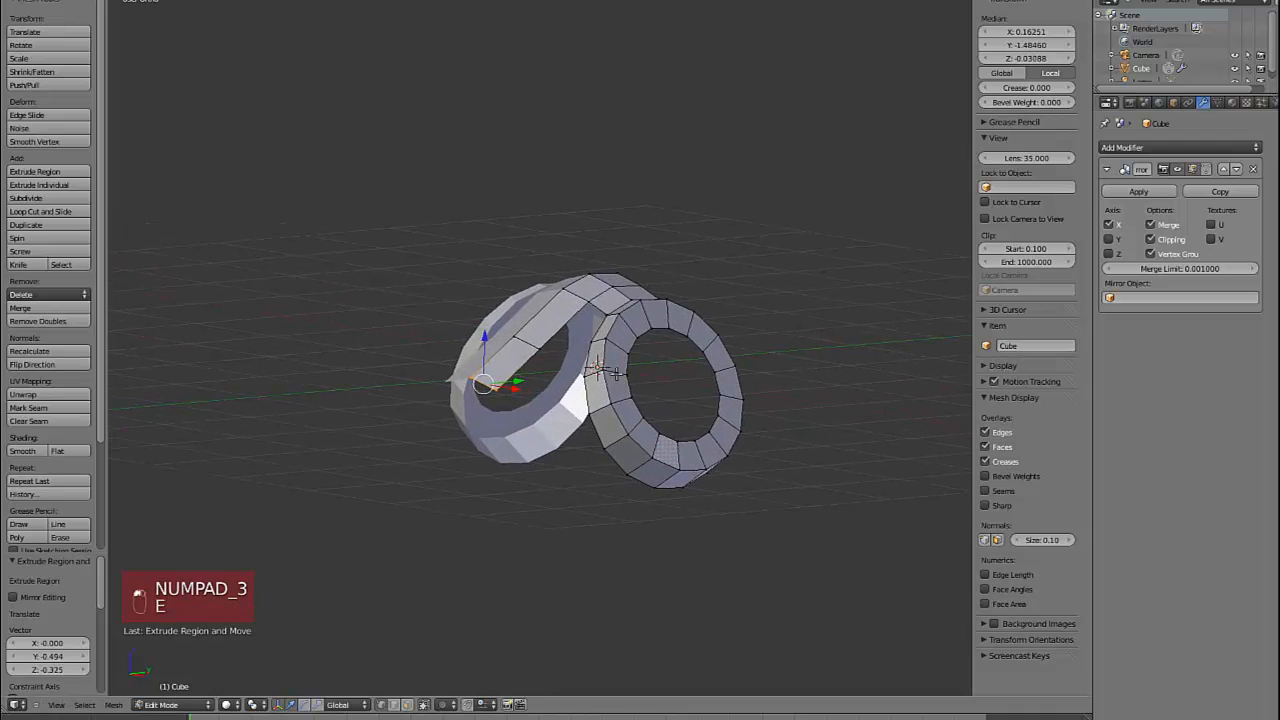
- Switch to edge selection and fill a face between the front strip and the ring
key(ctrl+Tab)
click(580, 337)
key(f)
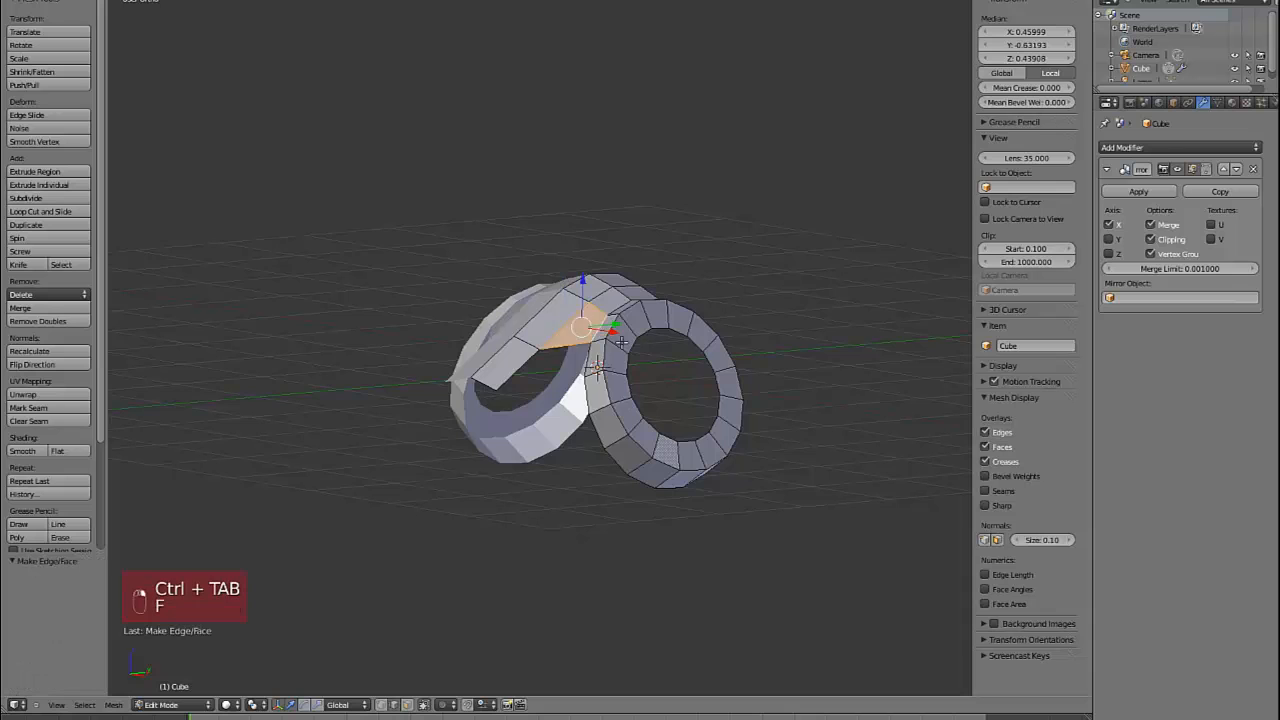
- Add a loop cut across the bridge section beside the ring
middle_drag(600, 330, 684, 326)
key(KP_3)
key(a)
key(a)
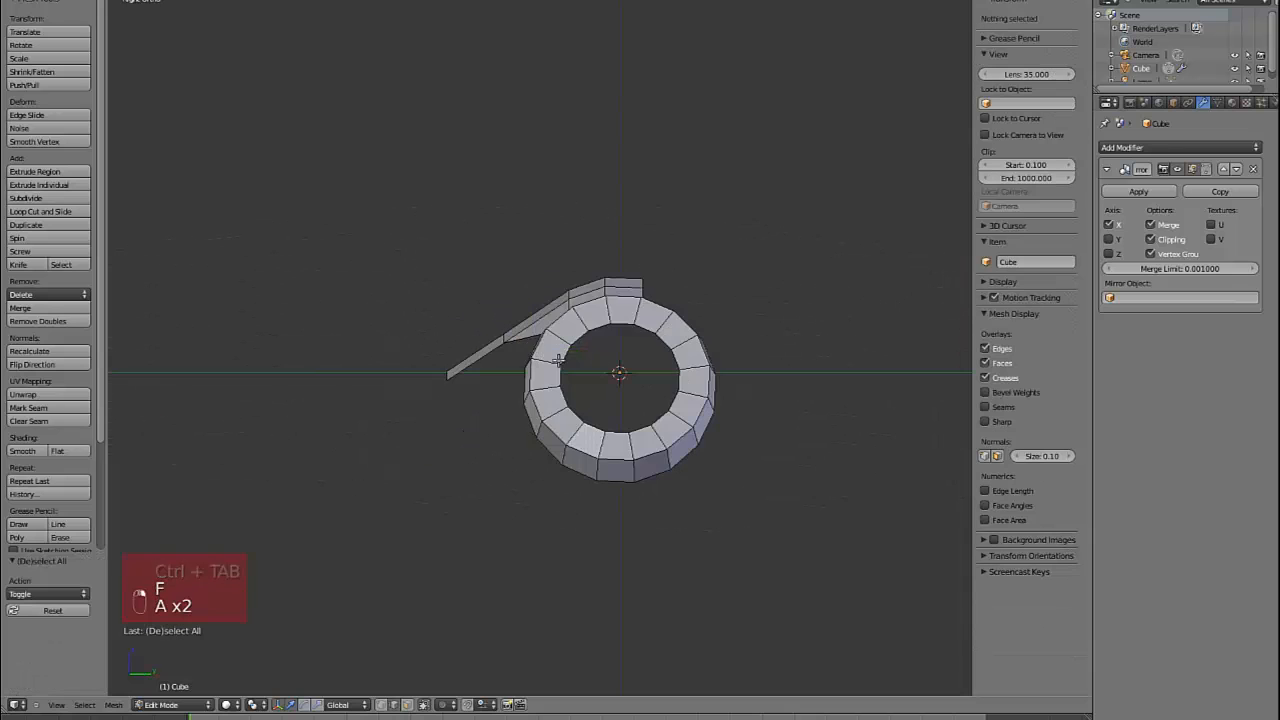
middle_drag(612, 375, 585, 345)
key(ctrl+r)
click(583, 340)
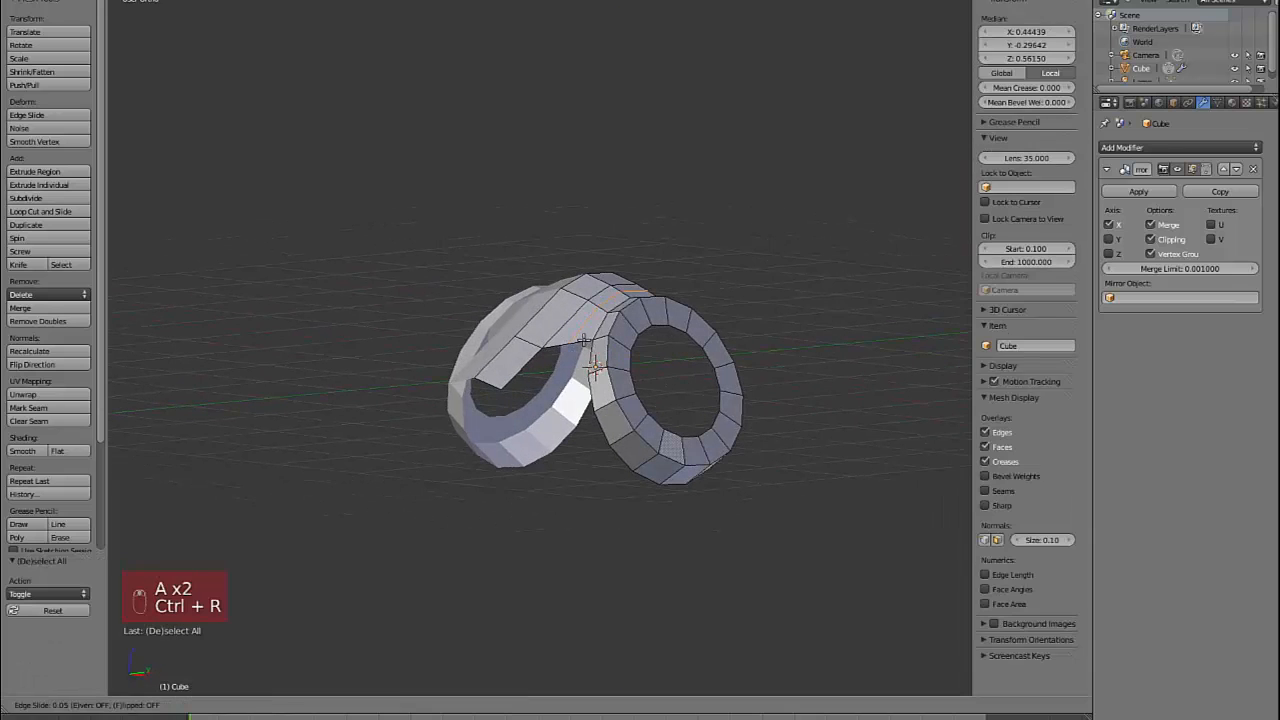
click(585, 343)
- Extrude the lower edge beside the front strip by about X 0.38, Y -0.25, and lower it in the side view
middle_drag(584, 360, 573, 352)
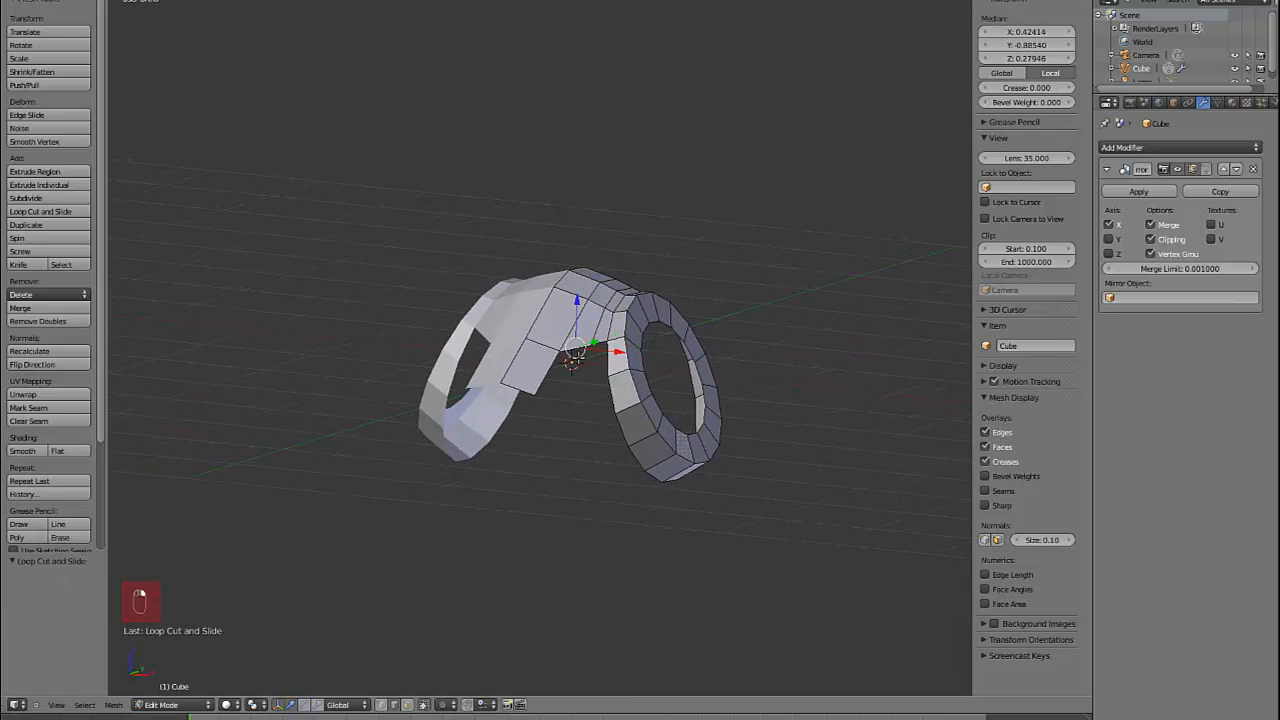
key(KP_7)
key(e)
click(708, 392)
key(KP_3)
key(g)
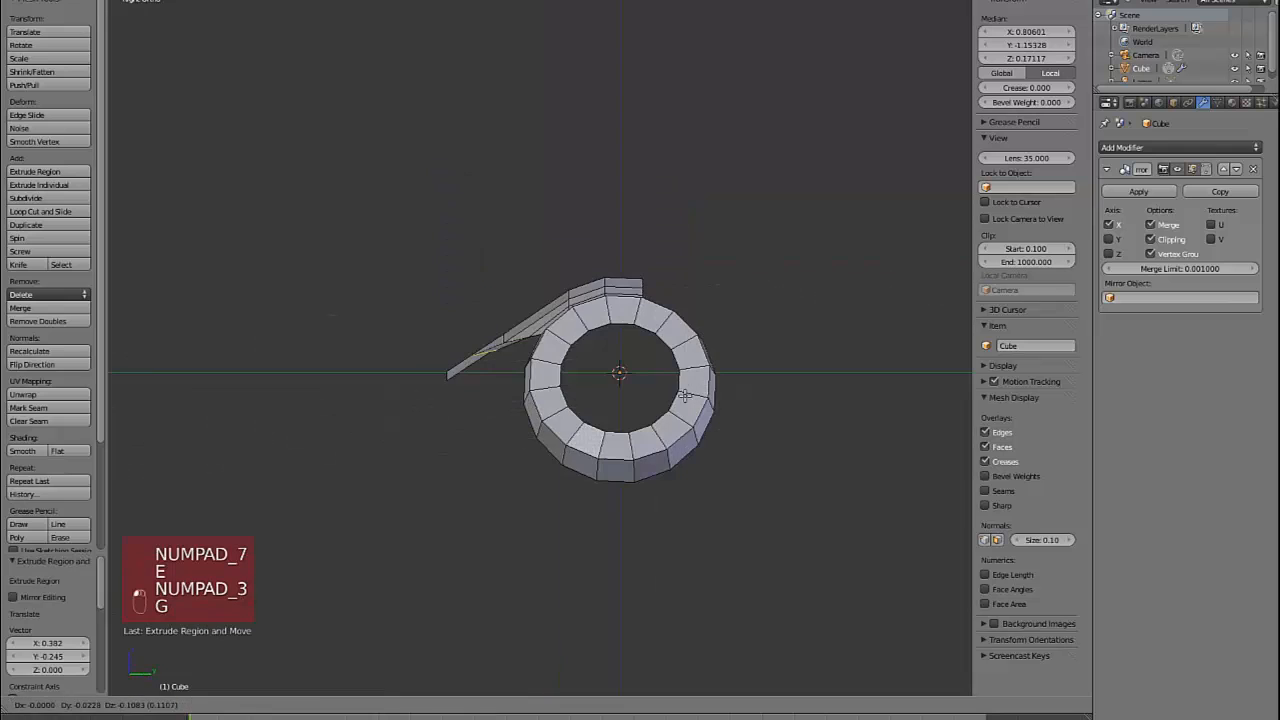
click(678, 430)
- Reposition the extruded edge, rotate it about -20.6°, and fill the face between the new patch and the ring
key(KP_1)
middle_drag(678, 430, 570, 390)
key(g)
key(r)
click(617, 396)
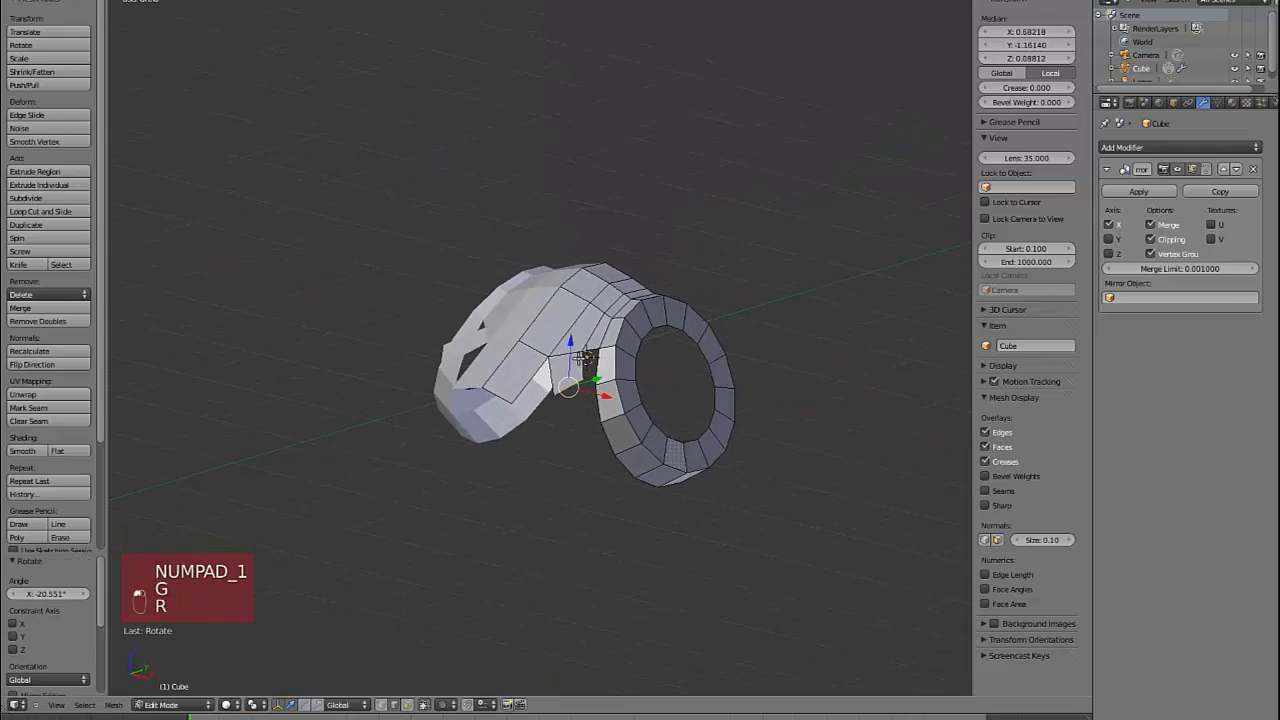
key(f)
key(a)
- Rotate the patch's free edge about 12.3° in the front view, reposition it, and shift it about Y 0.10 in the side view
key(KP_1)
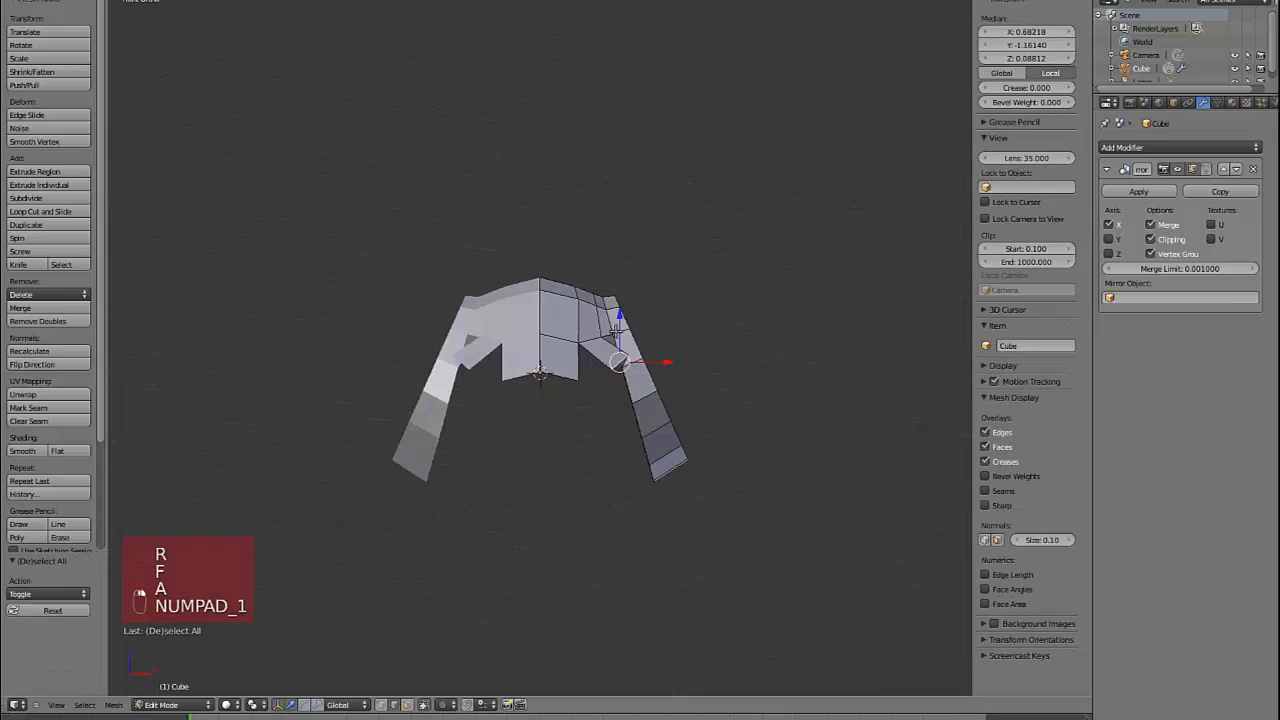
key(g)
key(r)
click(688, 350)
key(g)
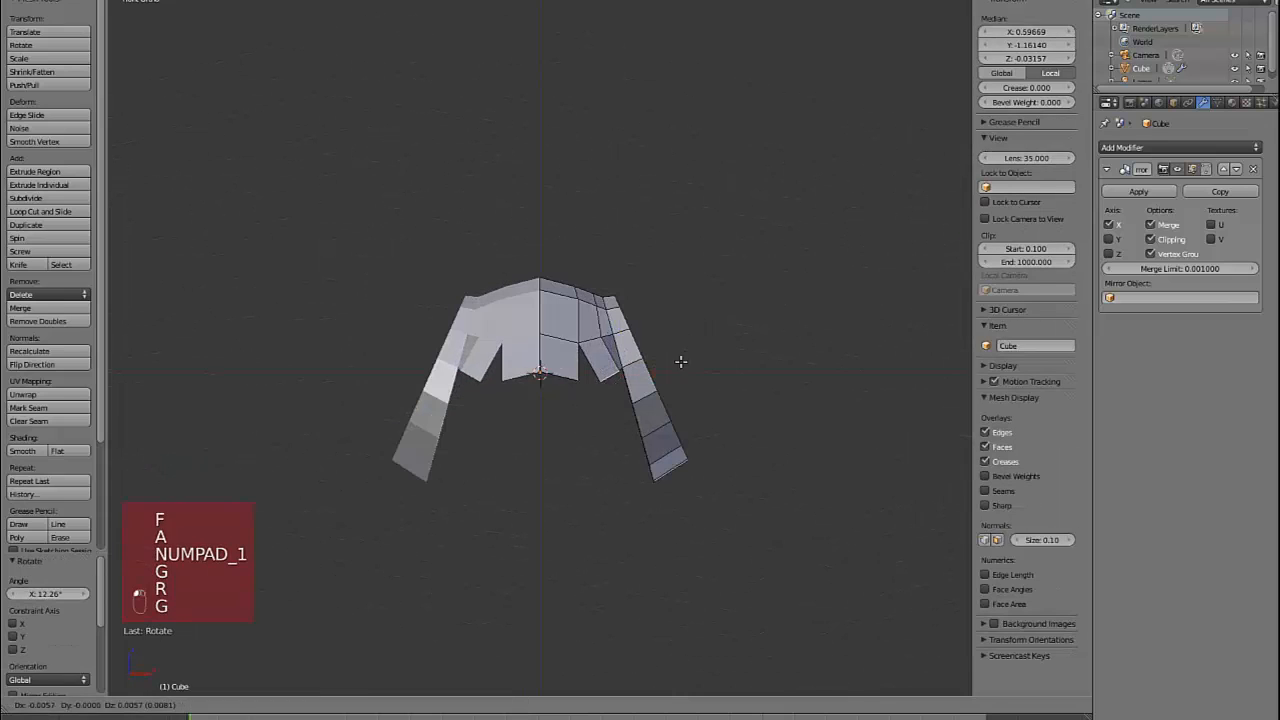
click(683, 358)
key(KP_3)
key(g)
click(650, 424)
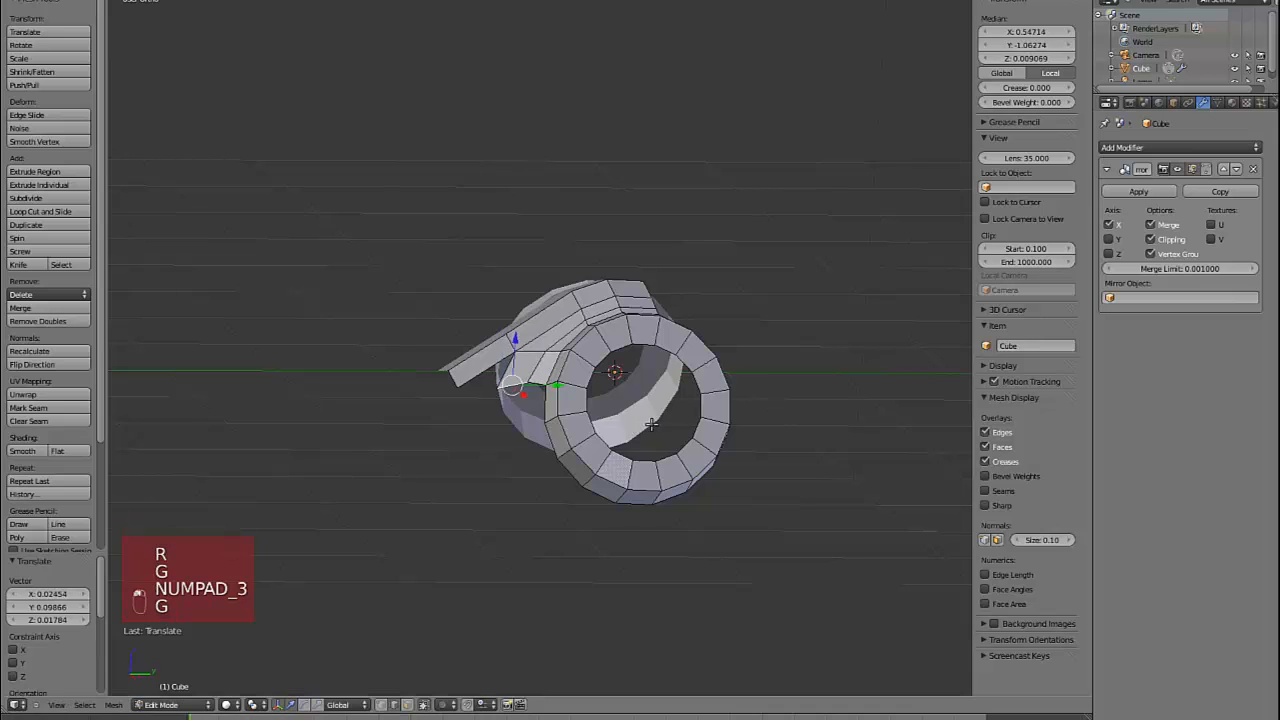
- Add a loop cut across the end section of the front strip and fill the gap between the strip and the side patch
key(KP_3)
middle_drag(600, 404, 547, 396)
key(a)
key(ctrl+r)
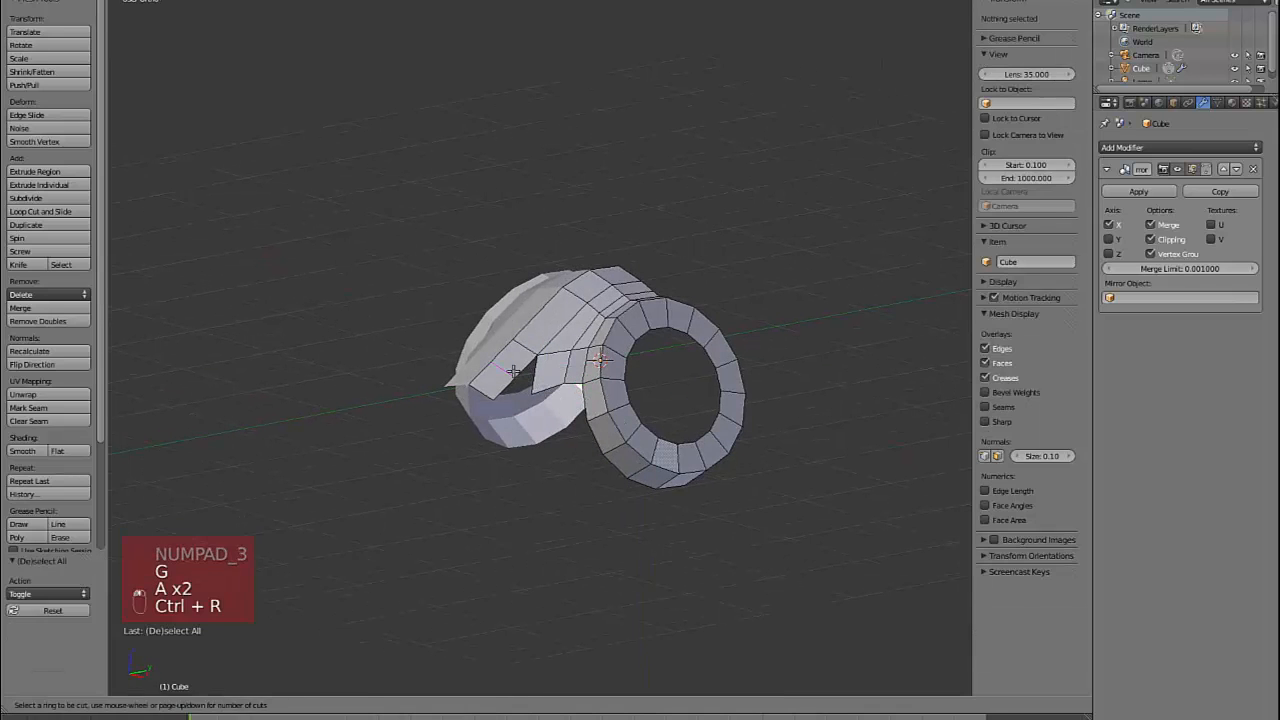
key(a)
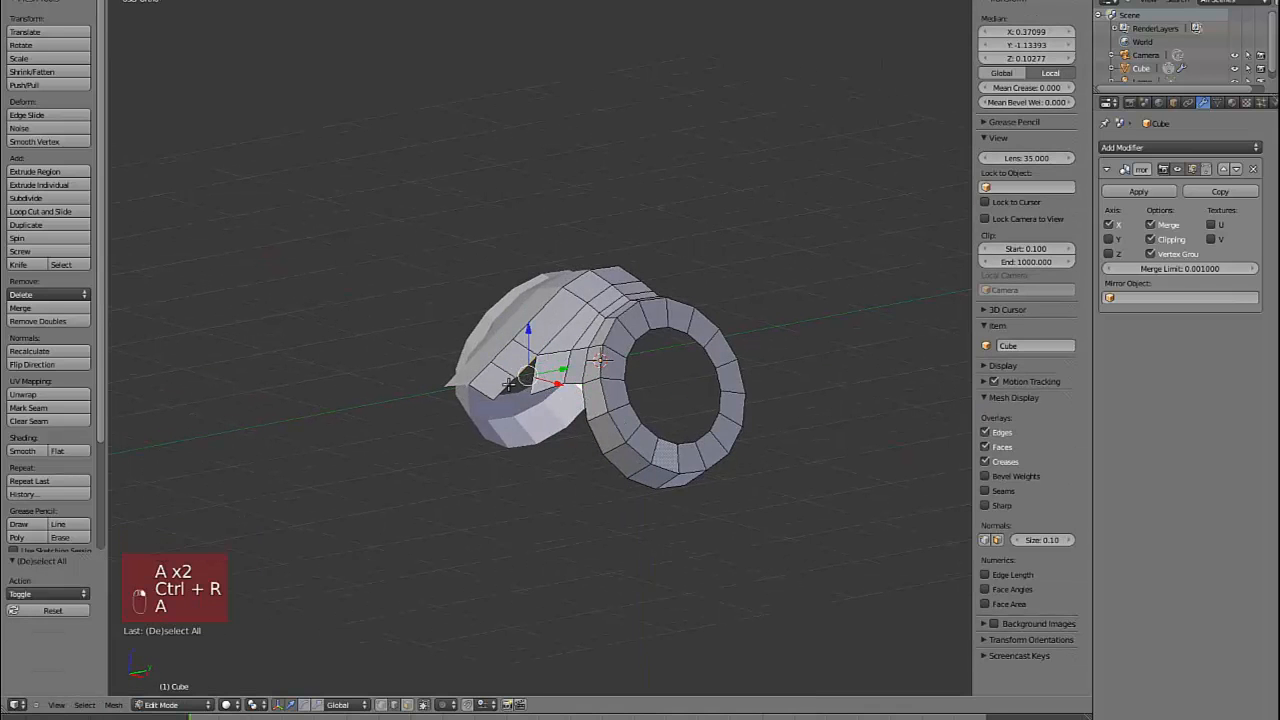
key(f)
key(a)
- Nudge the lower edges of the side patch to even out its outline, finishing with about X -0.02, Y -0.01, Z 0.02
right_click(546, 393)
key(g)
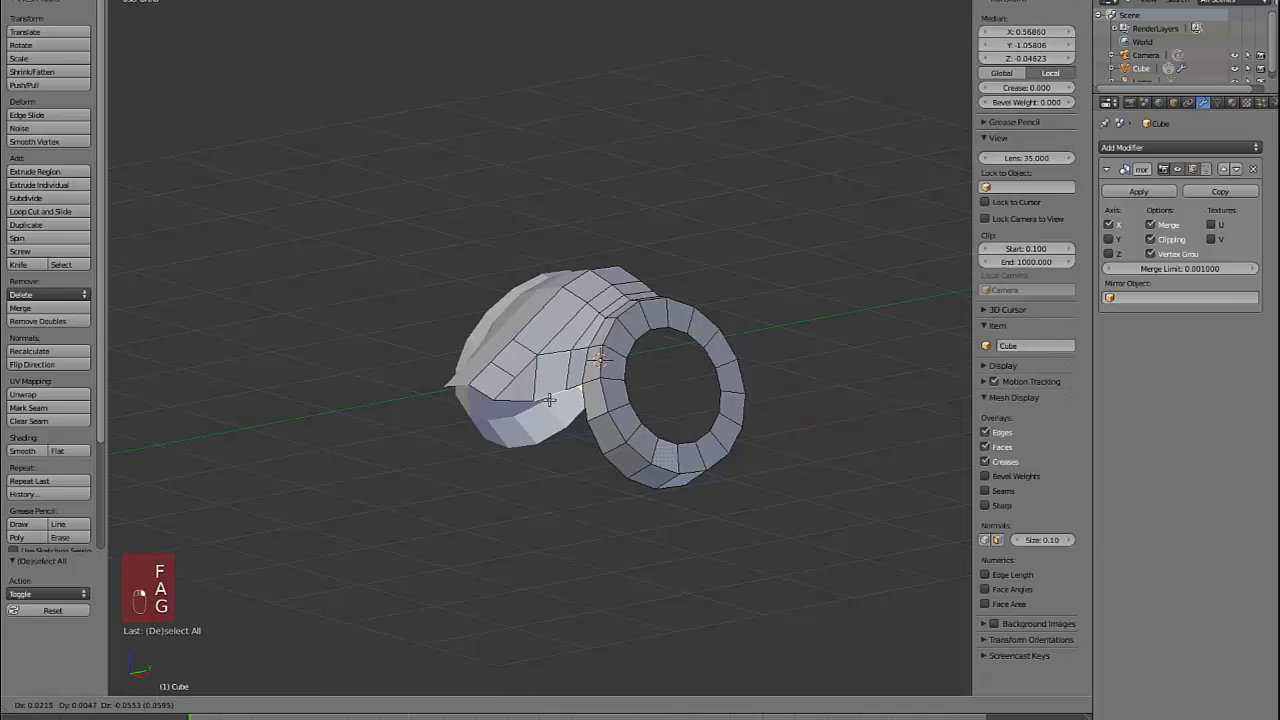
click(519, 374)
key(g)
click(521, 382)
- Show the mesh in wireframe and extrude the strip's front edges forward and down three times, rotating them to follow the slope
key(KP_3)
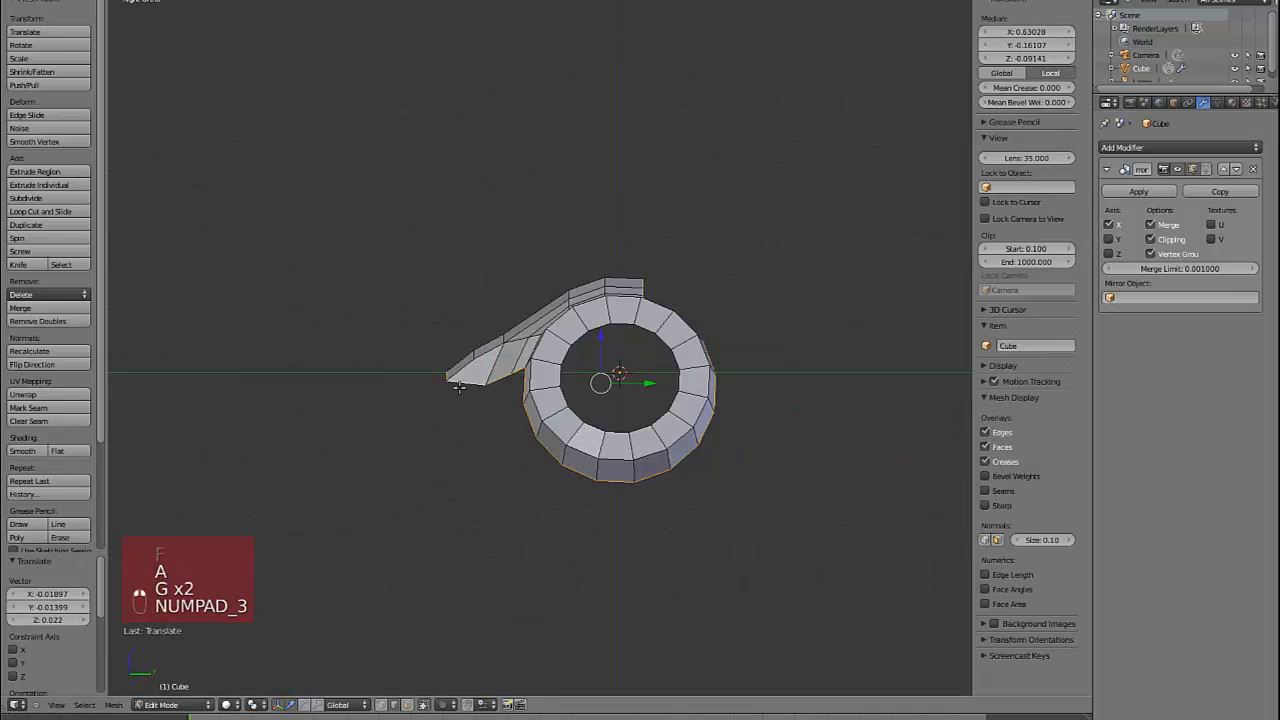
key(z)
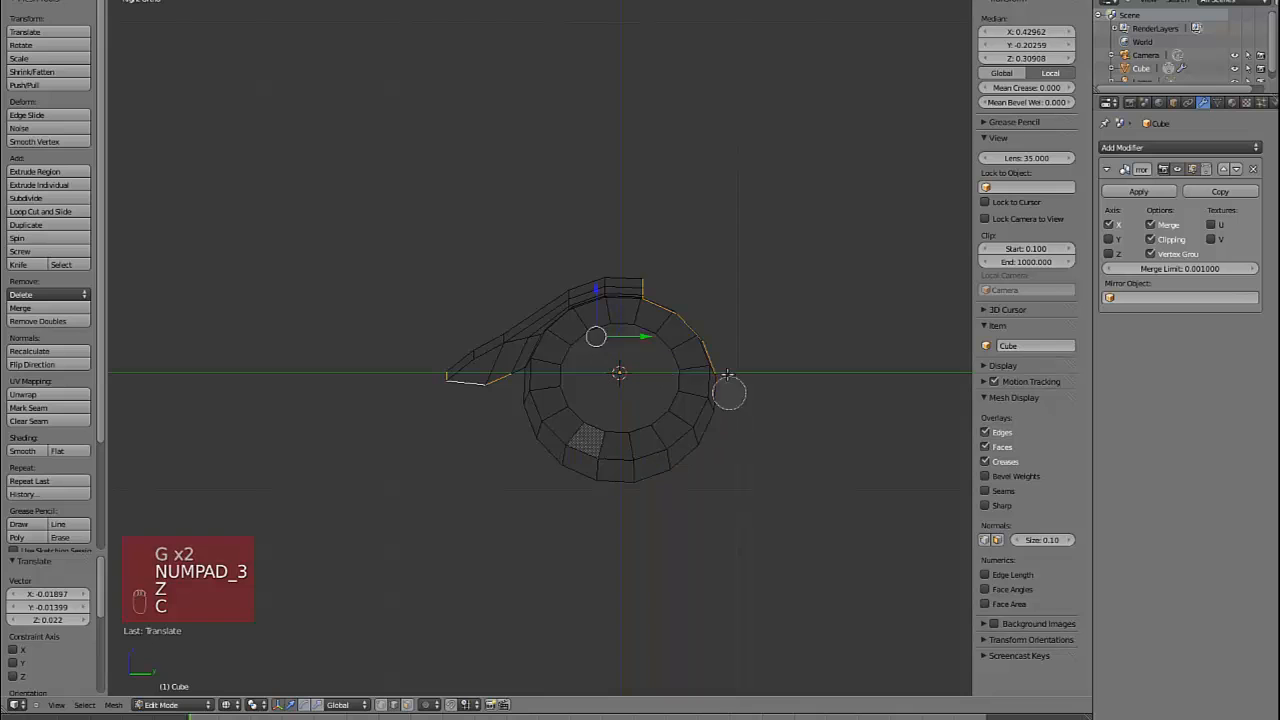
key(e)
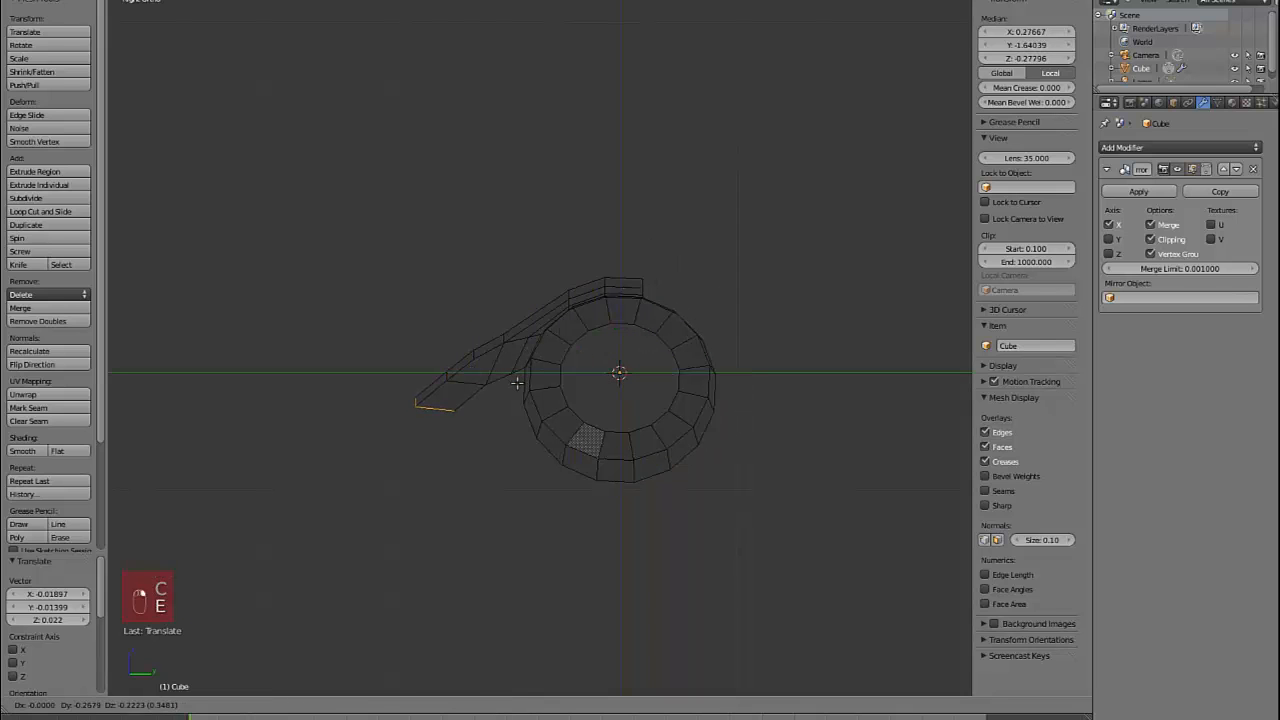
click(517, 384)
key(e)
click(471, 432)
key(g)
click(474, 437)
key(e)
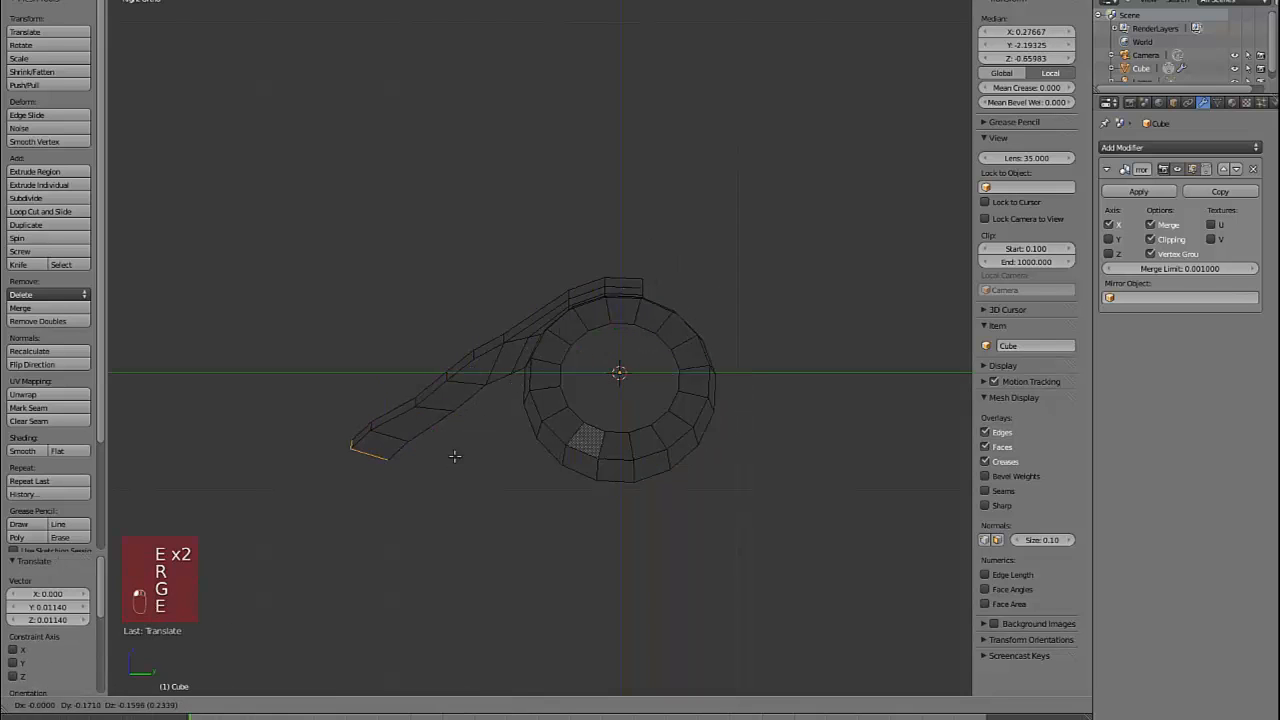
click(451, 458)
- Check the shape in object mode, return to wireframe mesh editing, and move and rotate the strip's edge row near its front end
key(Tab)
key(KP_1)
key(z)
key(KP_3)
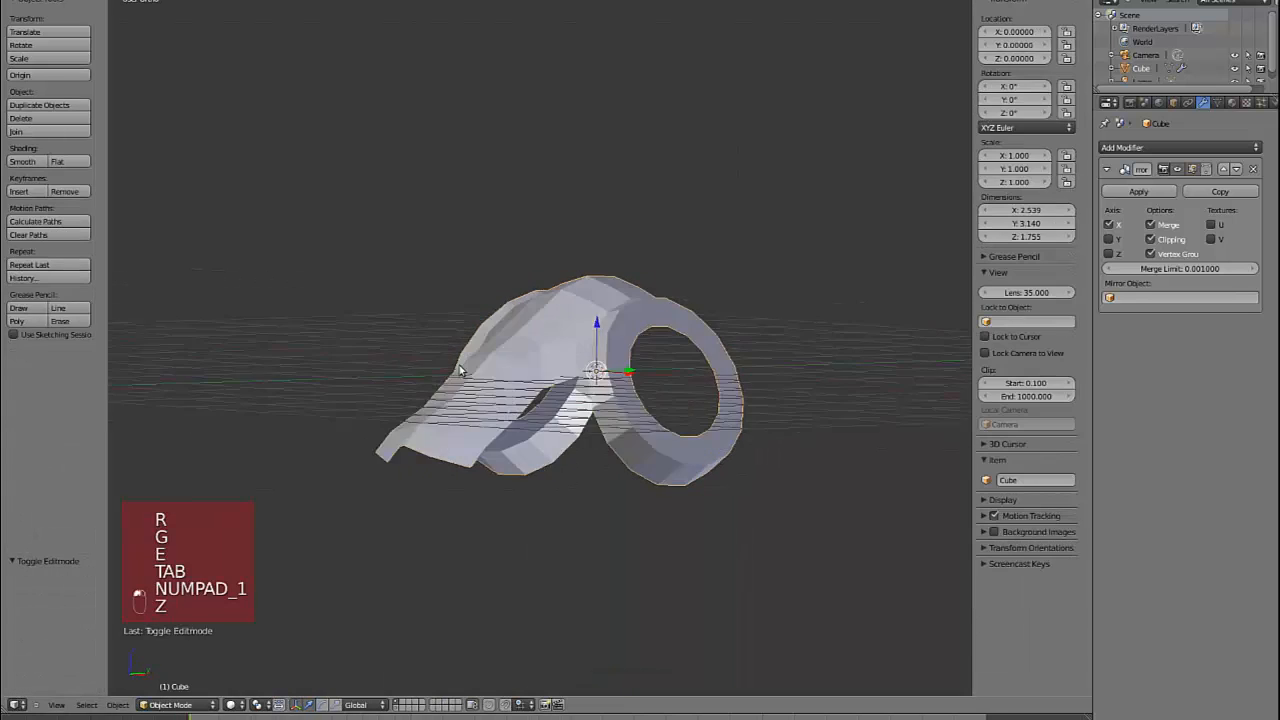
key(Tab)
key(z)
key(a)
key(a)
key(a)
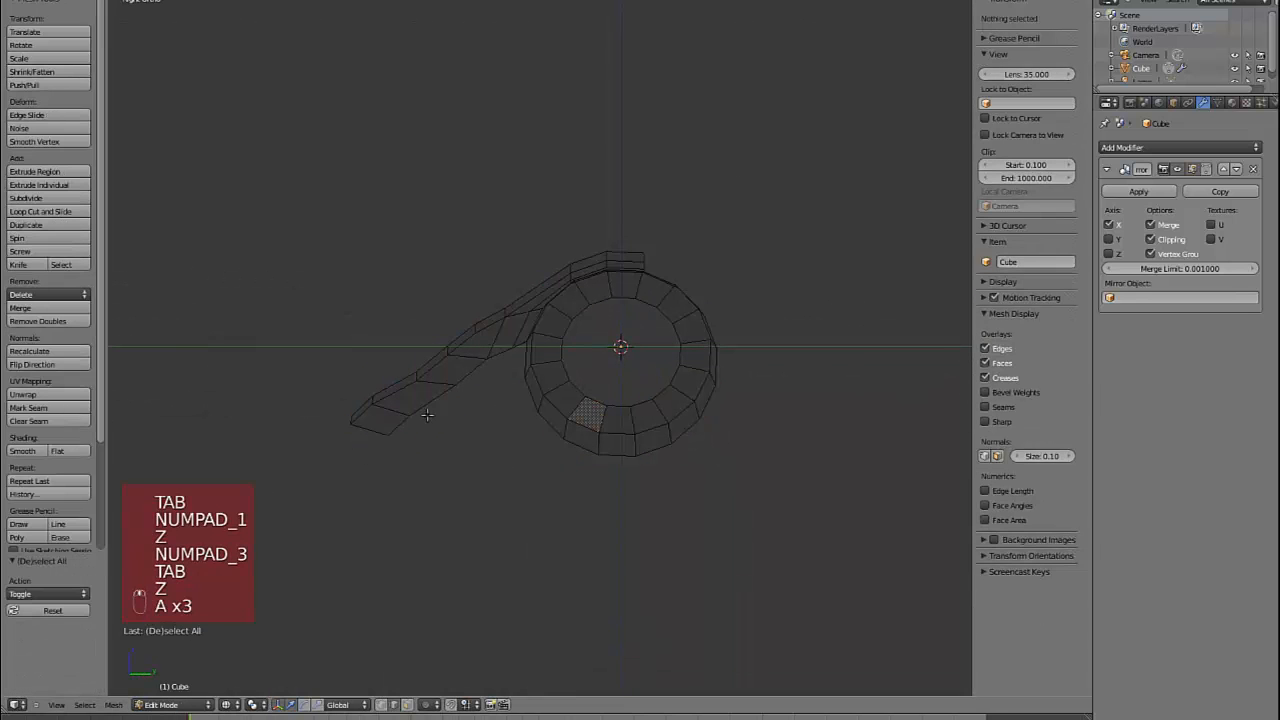
key(g)
key(r)
key(a)
key(a)
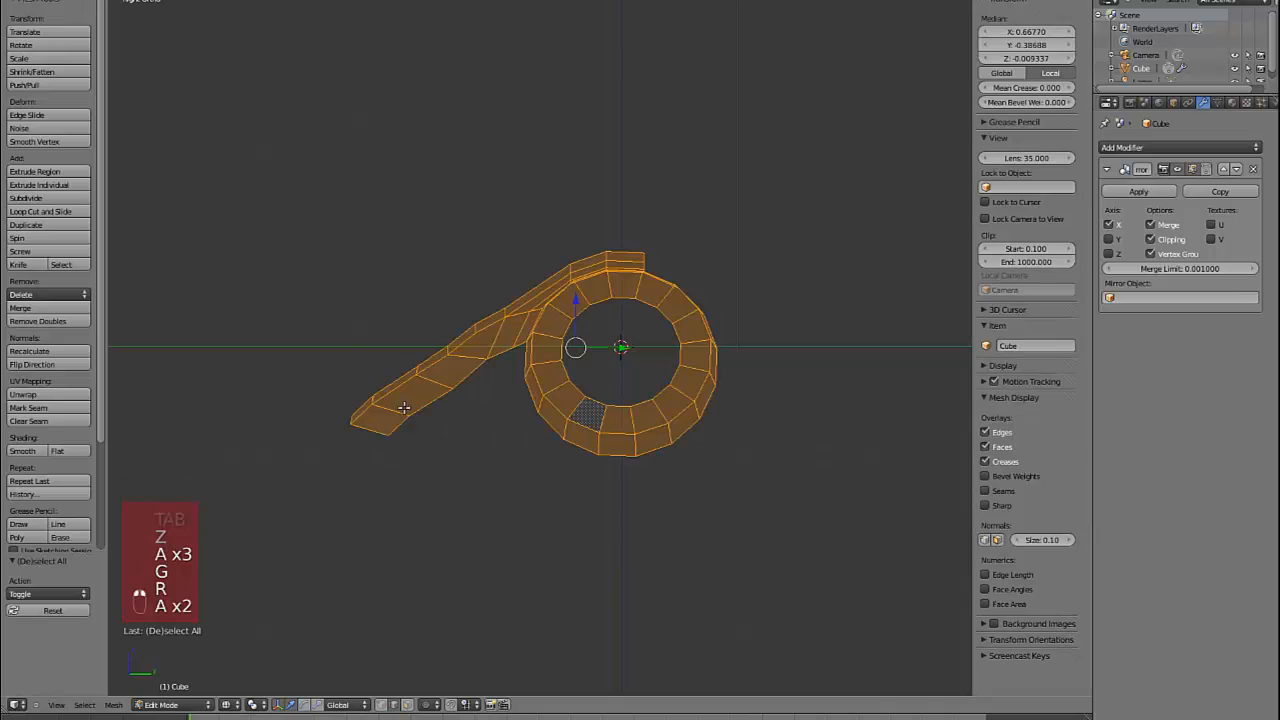
- Switch to vertex selection and check the solid mesh from the front and at an angle
key(ctrl+Tab)
key(a)
key(KP_1)
key(z)
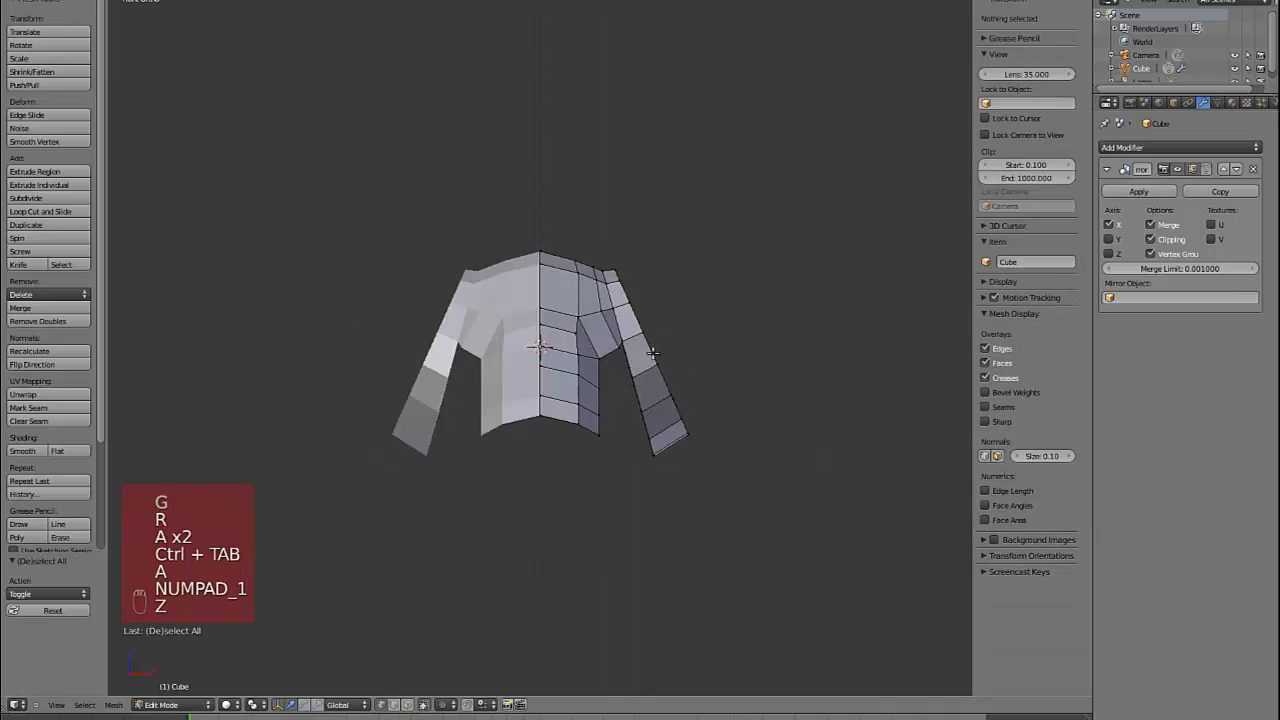
middle_drag(581, 386, 590, 361)
key(a)
key(a)
key(a)
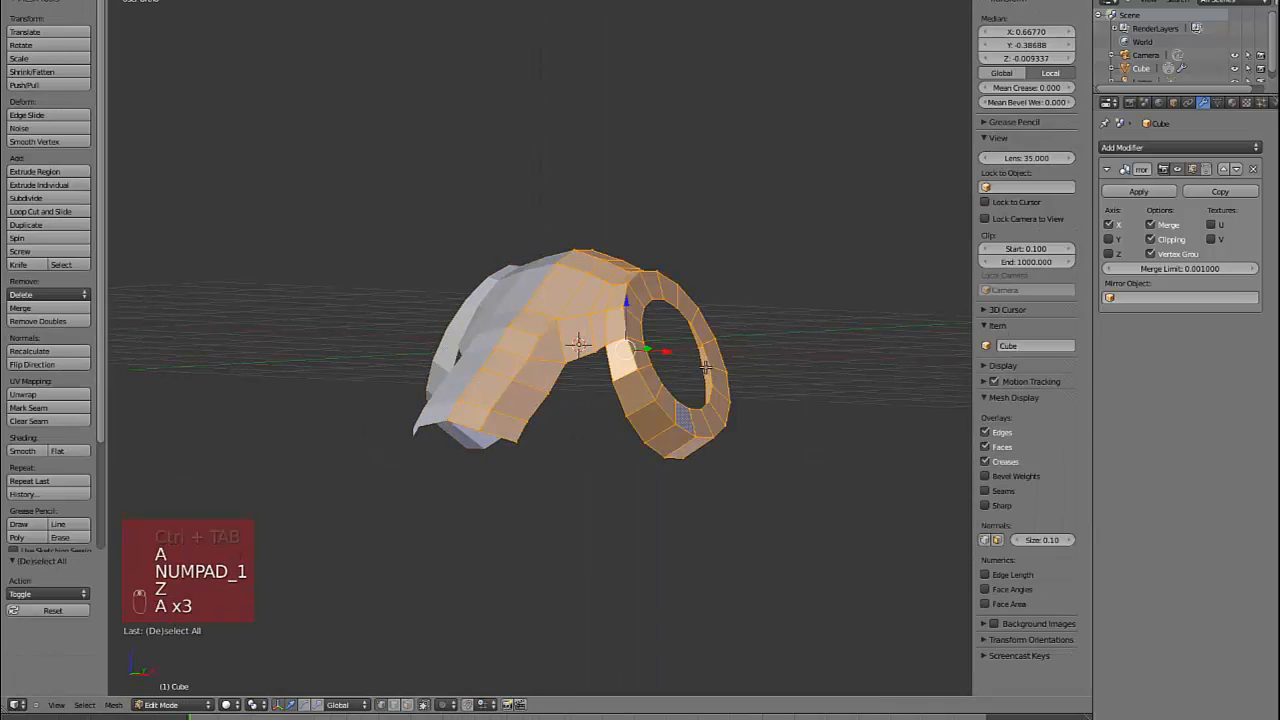
- Extrude the ring's inner edge loop inward in the front view to form an inner wall, and try a loop cut there
alt+middle_drag(705, 367, 600, 365)
key(a)
key(a)
key(z)
alt+right_click(575, 304)
key(KP_1)
key(e)
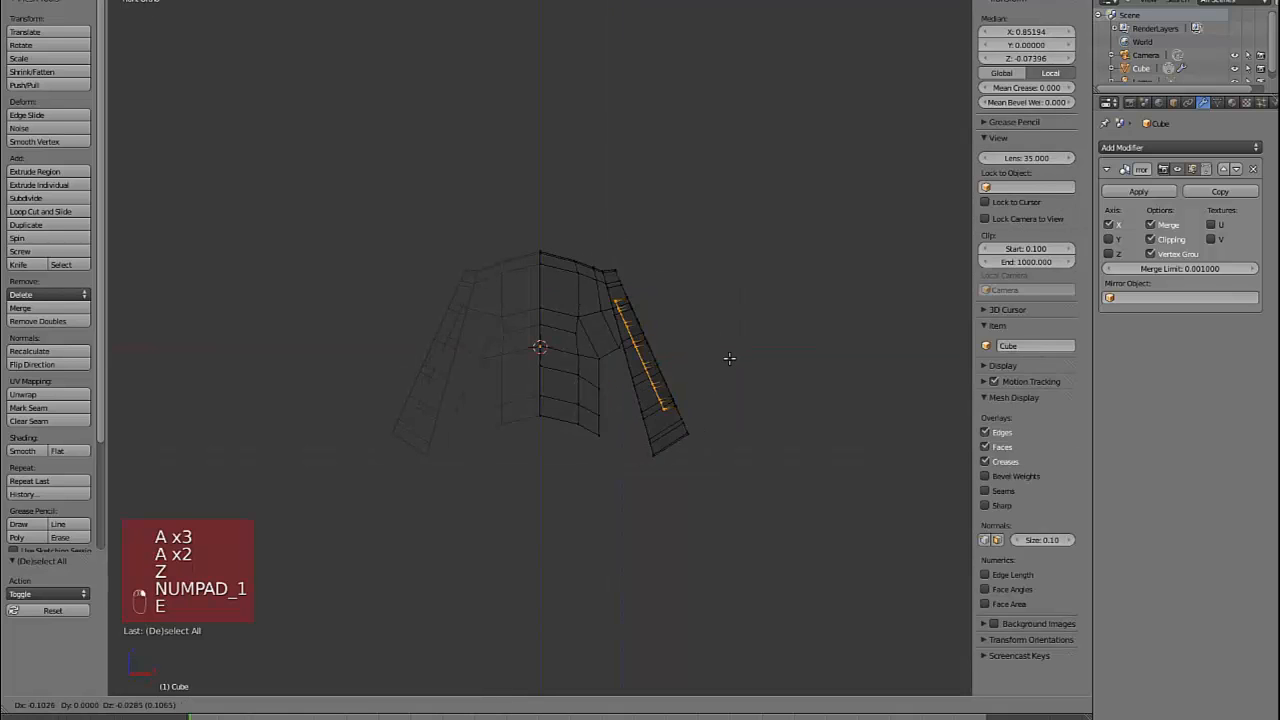
click(722, 364)
mouse_move(720, 363)
middle_down()
mouse_move(677, 326)
mouse_move(598, 364)
middle_up()
key(z)
key(ctrl+r)
double_click(683, 308)
key(a)
key(a)
- Hide the transform manipulator and extrude the ring's lower front outer-rim edges by about X 0.14, Z -0.21
key(KP_3)
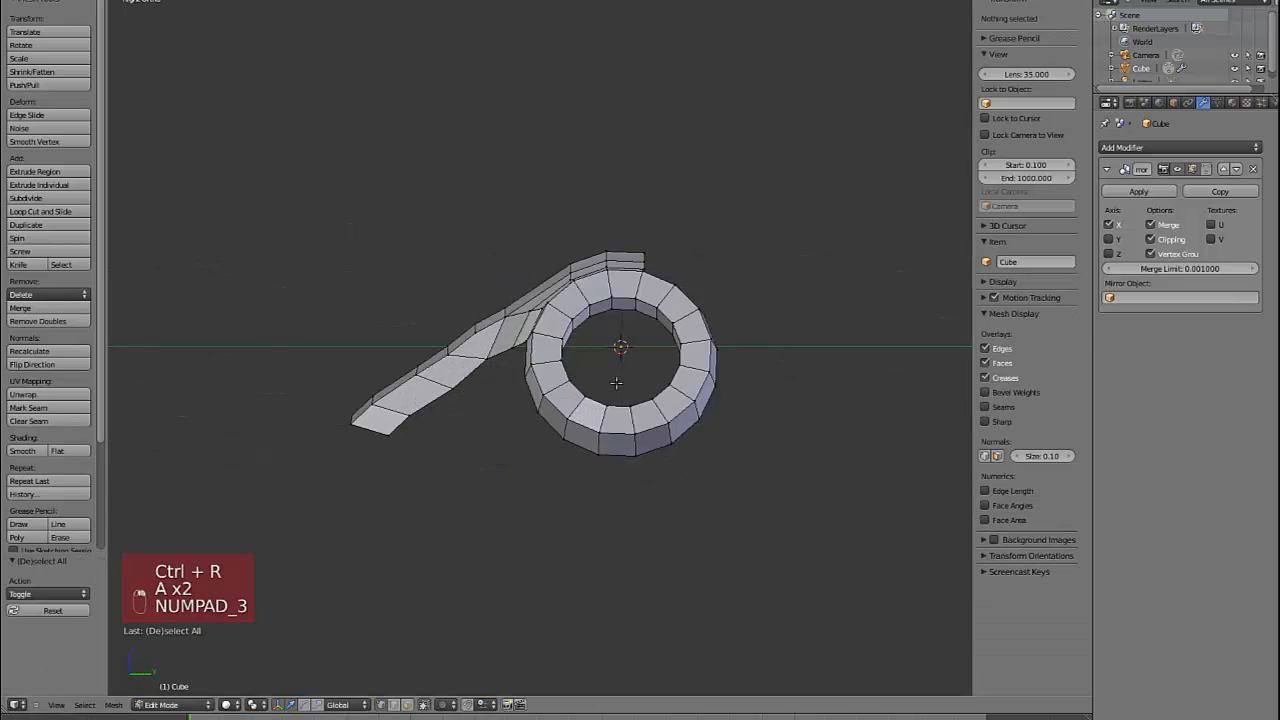
right_click(579, 442)
key(KP_1)
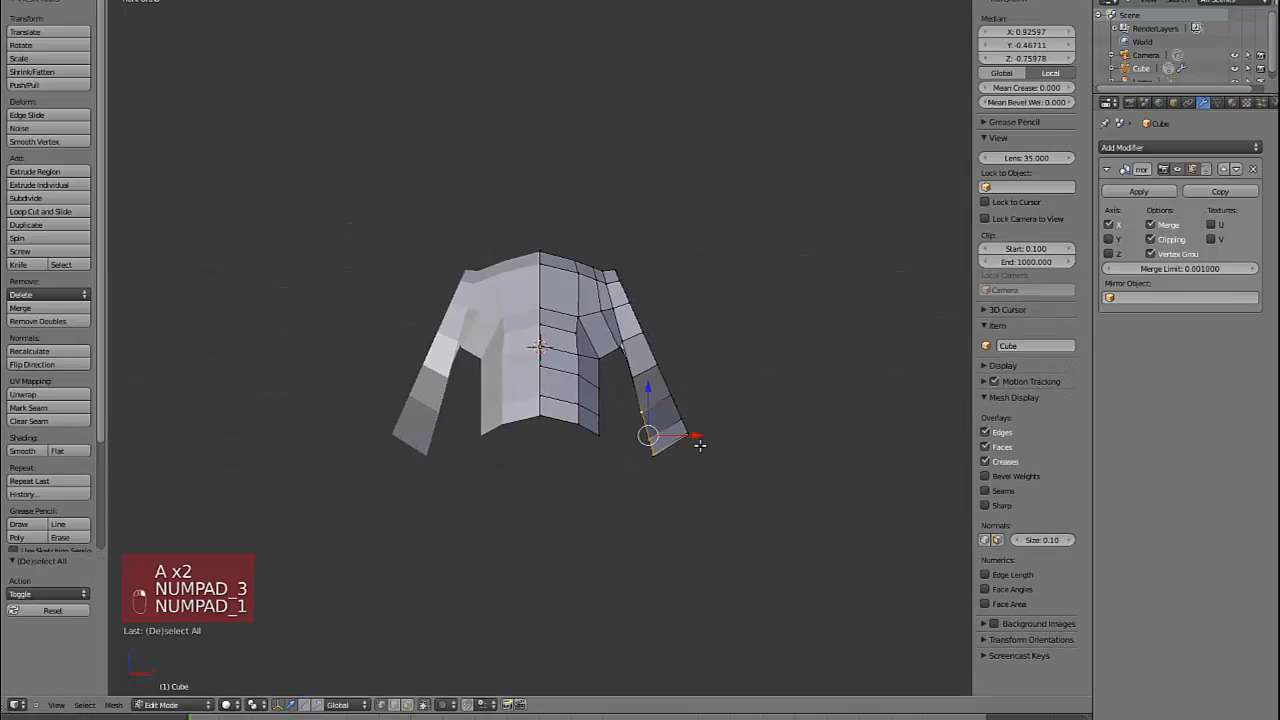
key(ctrl+space)
key(e)
click(718, 415)
key(KP_3)
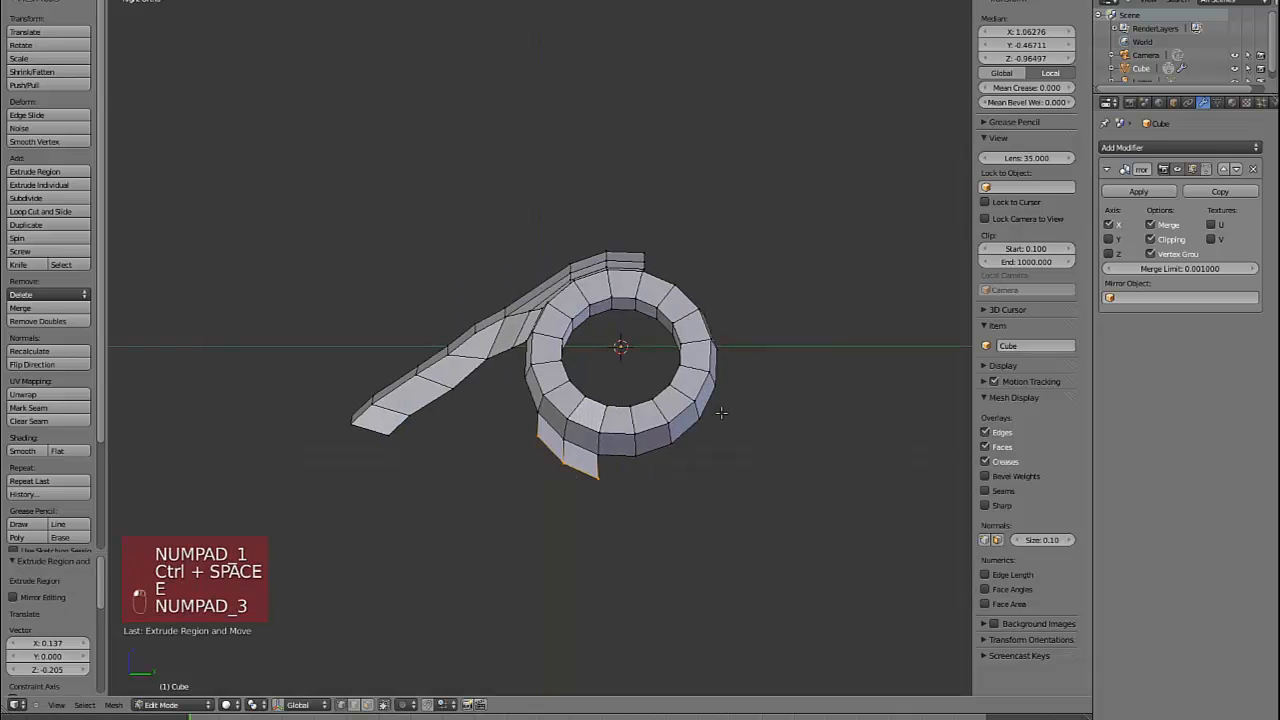
- Move and rotate the flap edge forward in the side view, extrude it once more, and rotate it about 16.5°
key(g)
key(r)
key(g)
key(e)
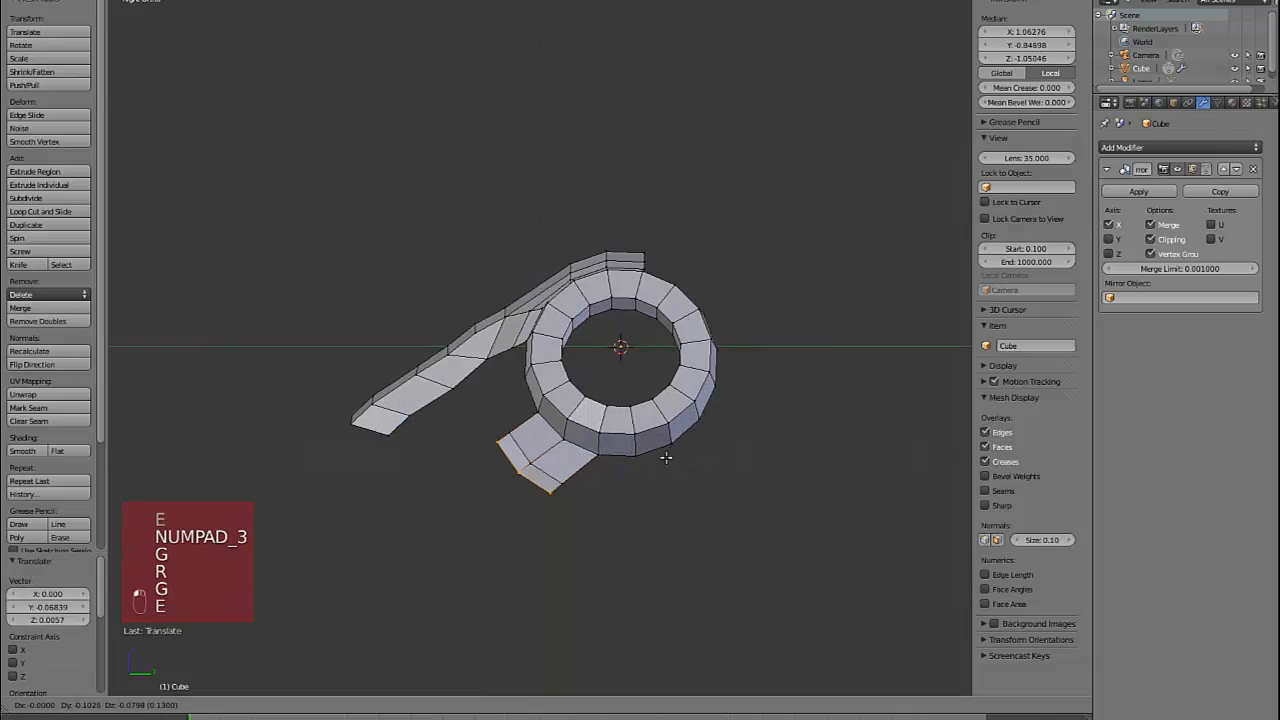
click(646, 450)
key(r)
click(576, 481)
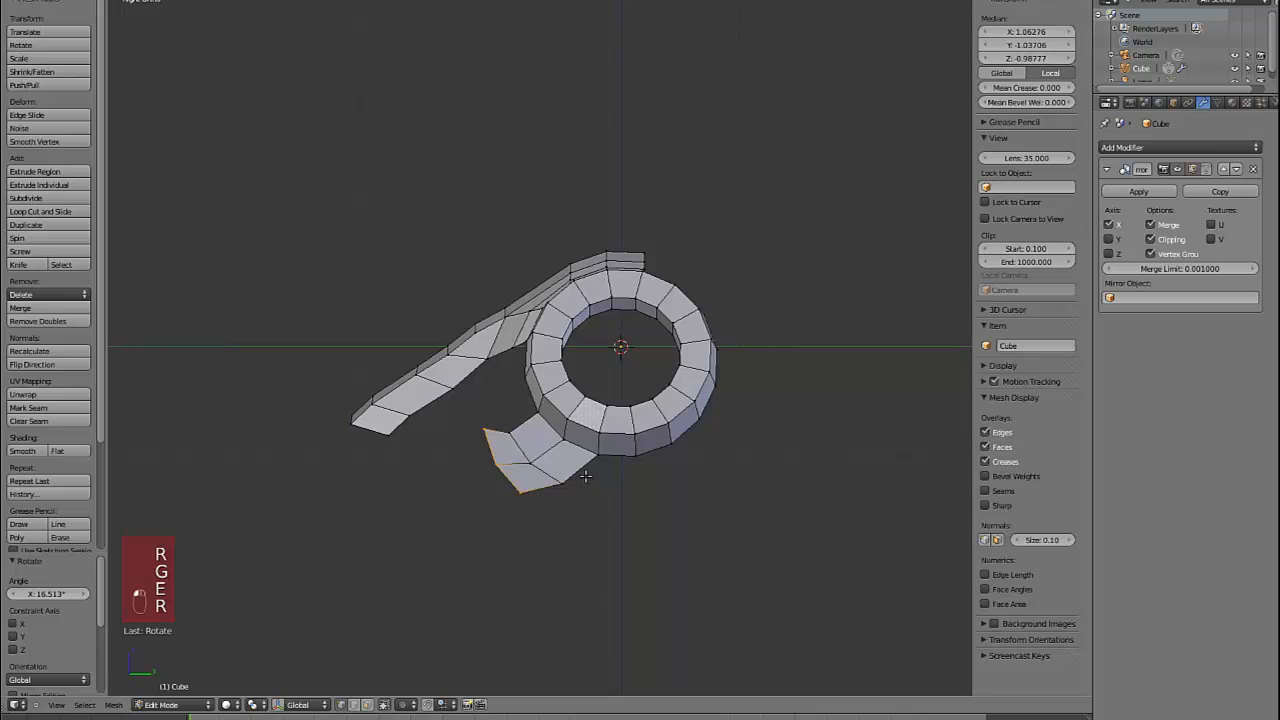
- Delete the vertices of the flap extruded from the ring's lower front
right_click(534, 472)
key(x)
click(534, 472)
- Select the ring's lower front edges nearest the strip, extrude them forward in the side view, and rotate them about 27.3°
middle_drag(534, 472, 641, 407)
right_click(624, 378)
shift+right_click(646, 408)
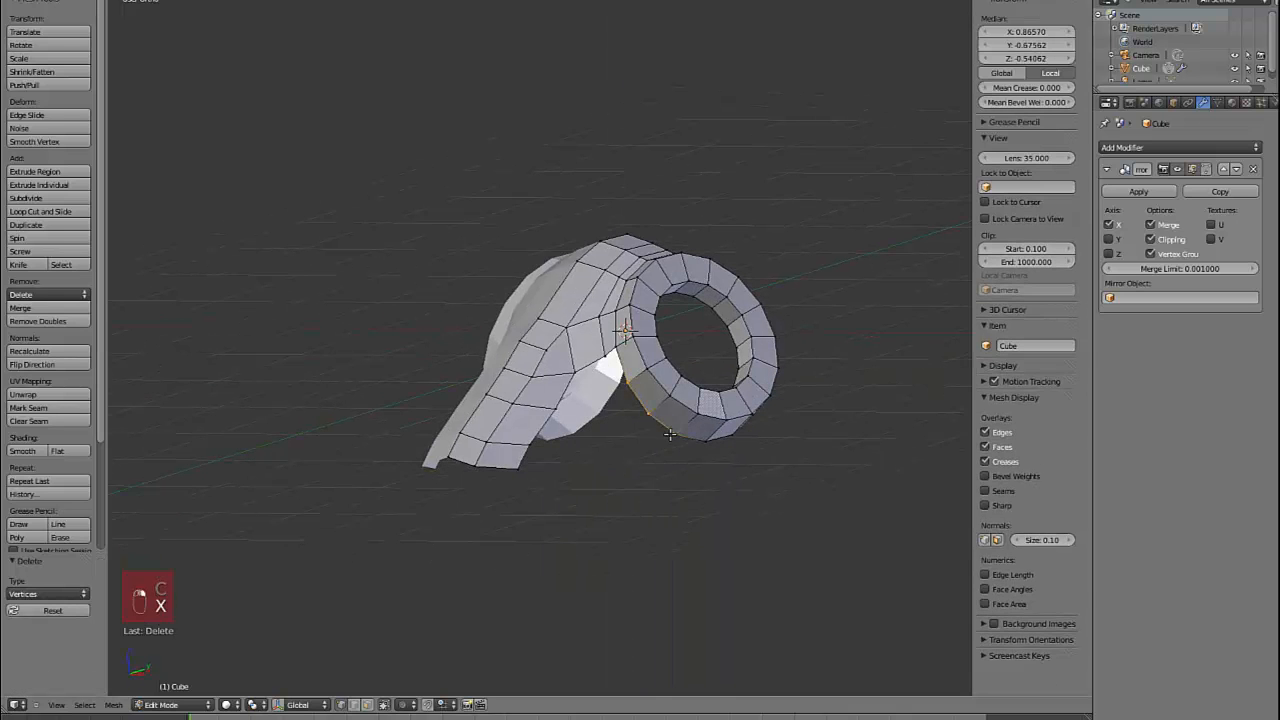
key(KP_3)
key(e)
click(594, 469)
key(r)
click(587, 466)
key(g)
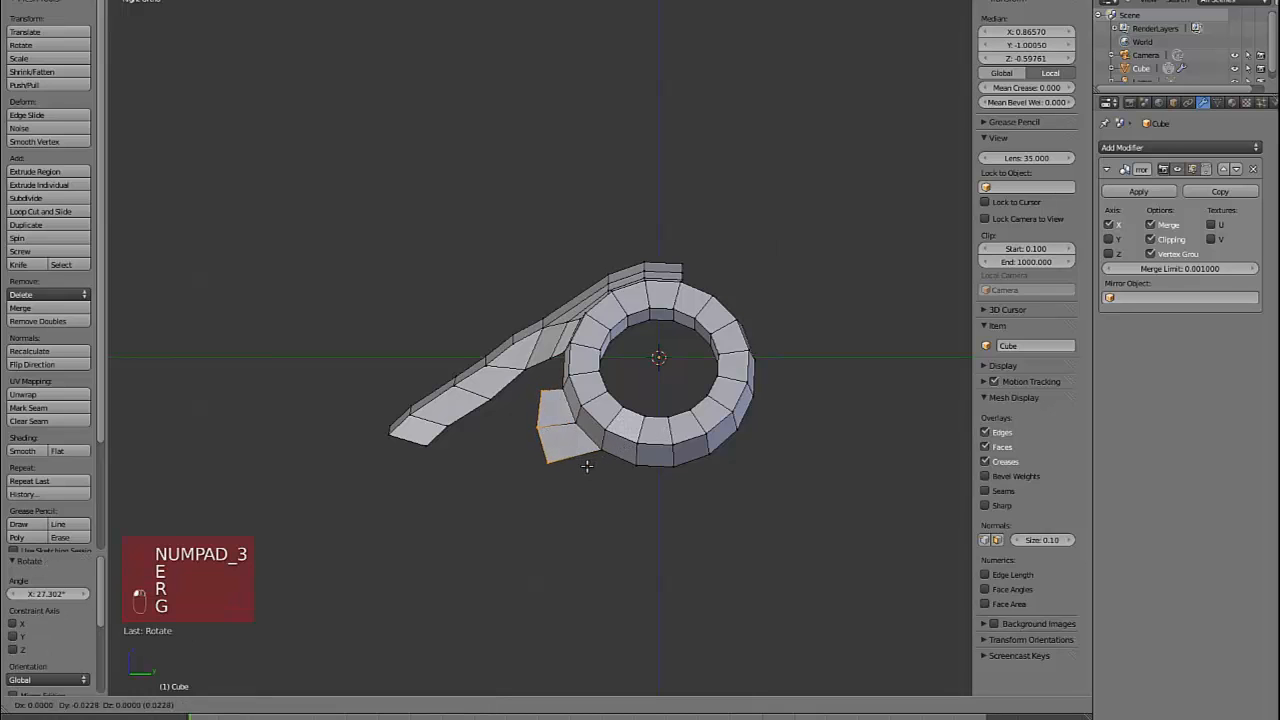
click(587, 466)
- Extrude the flap's front edges forward again, reposition them, and rotate them about 14.1°
key(e)
click(577, 466)
key(g)
click(551, 468)
key(r)
click(546, 475)
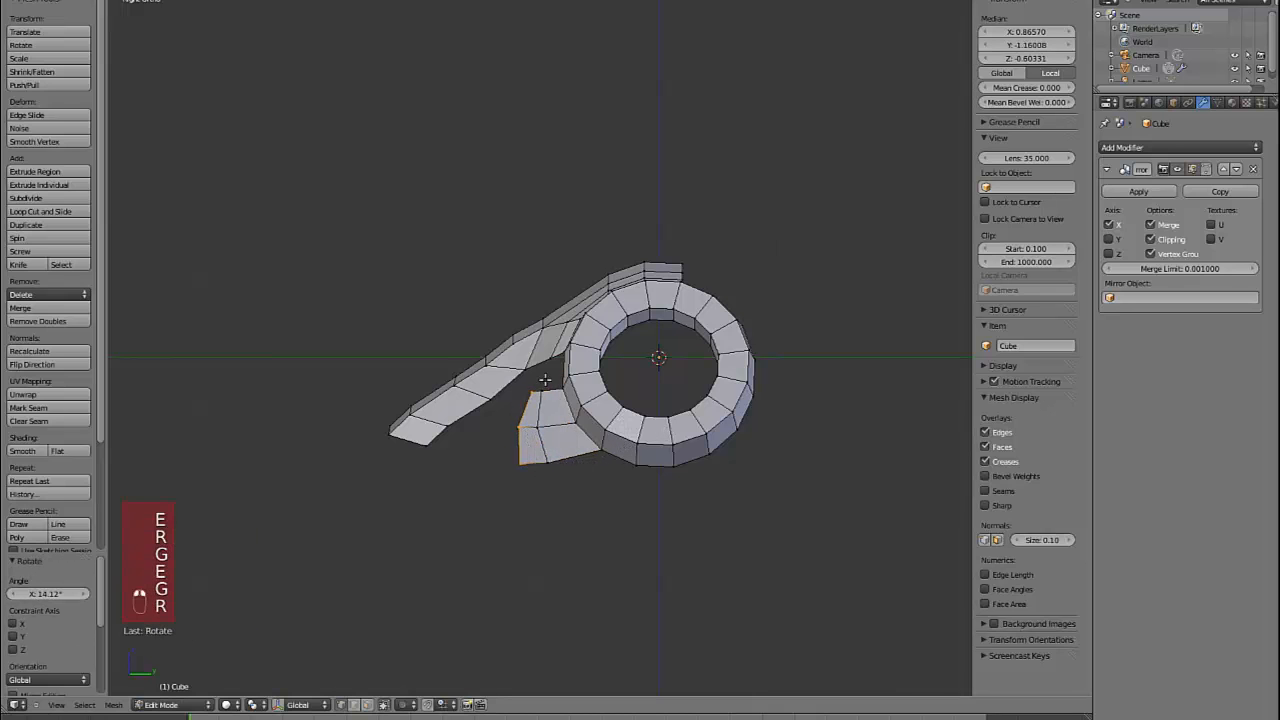
- Fill the face between the side patch, the ring and the flap, and pull the flap's free-edge vertices inward and forward
middle_drag(544, 380, 614, 371)
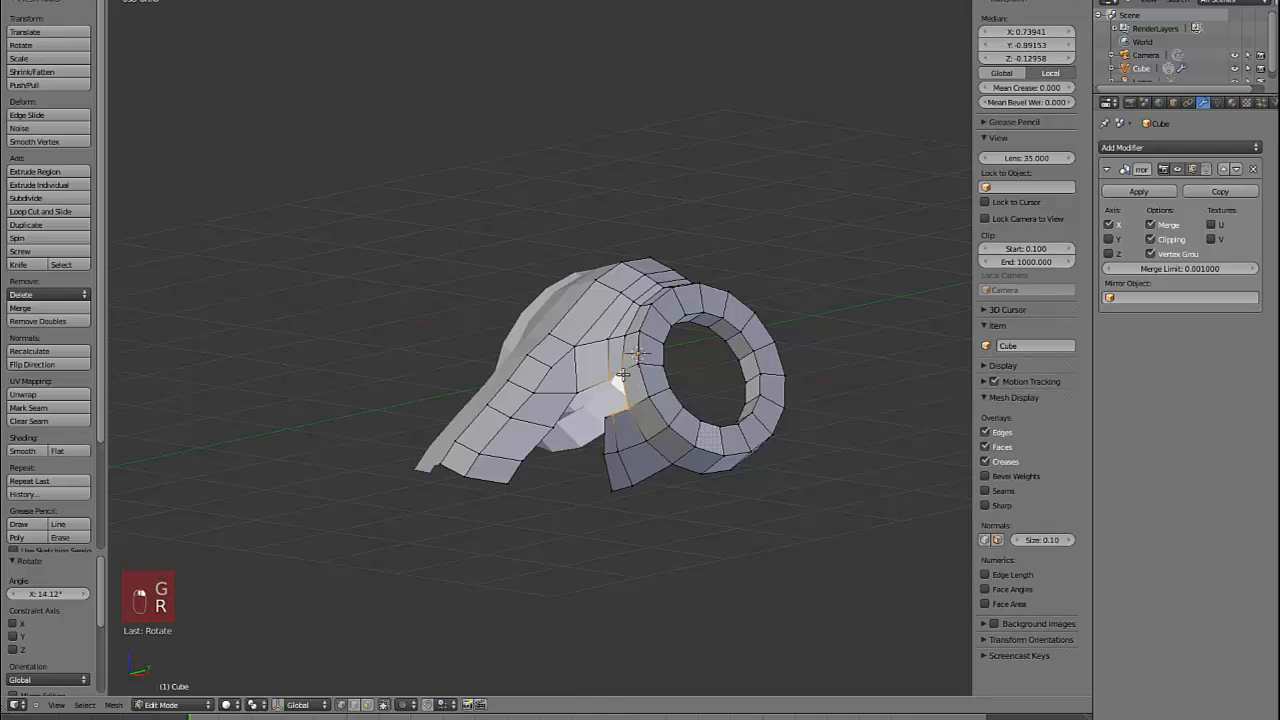
key(f)
right_click(605, 417)
key(g)
click(584, 415)
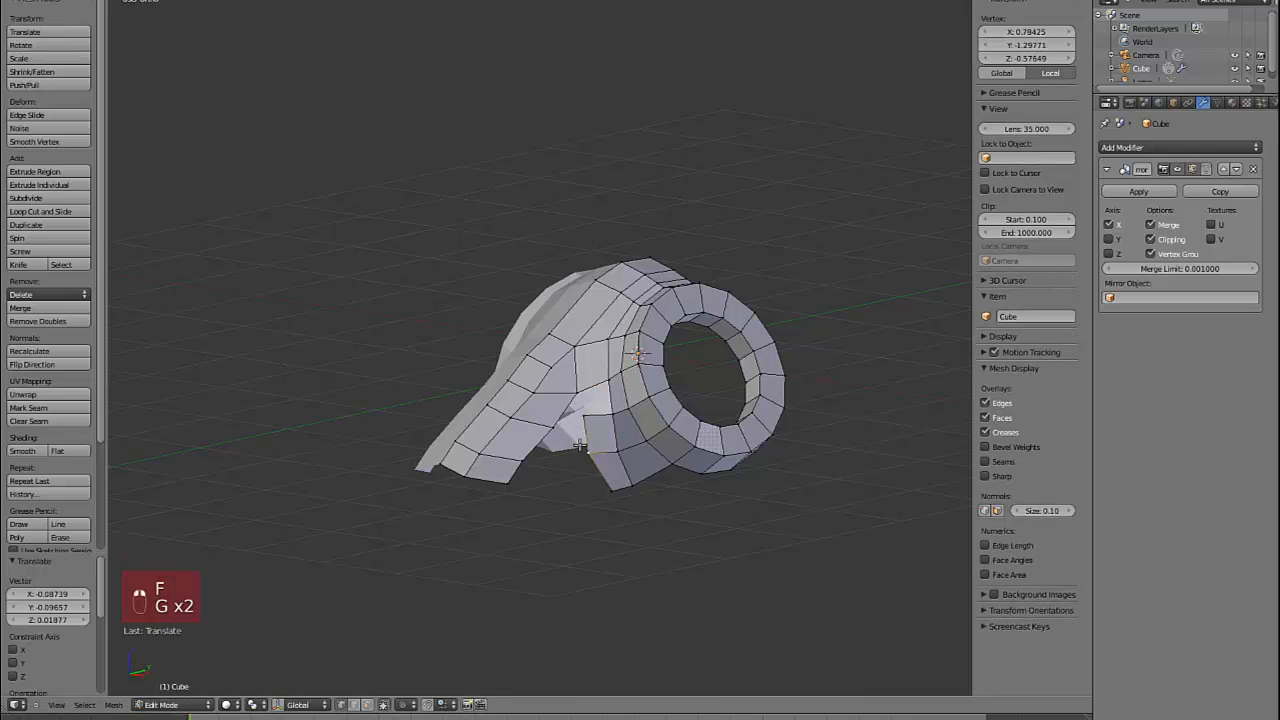
right_click(612, 487)
key(g)
click(574, 478)
- Fill the face joining the flap's upper edge to the lower edge of the side patch
middle_drag(594, 403, 620, 388)
right_click(626, 407)
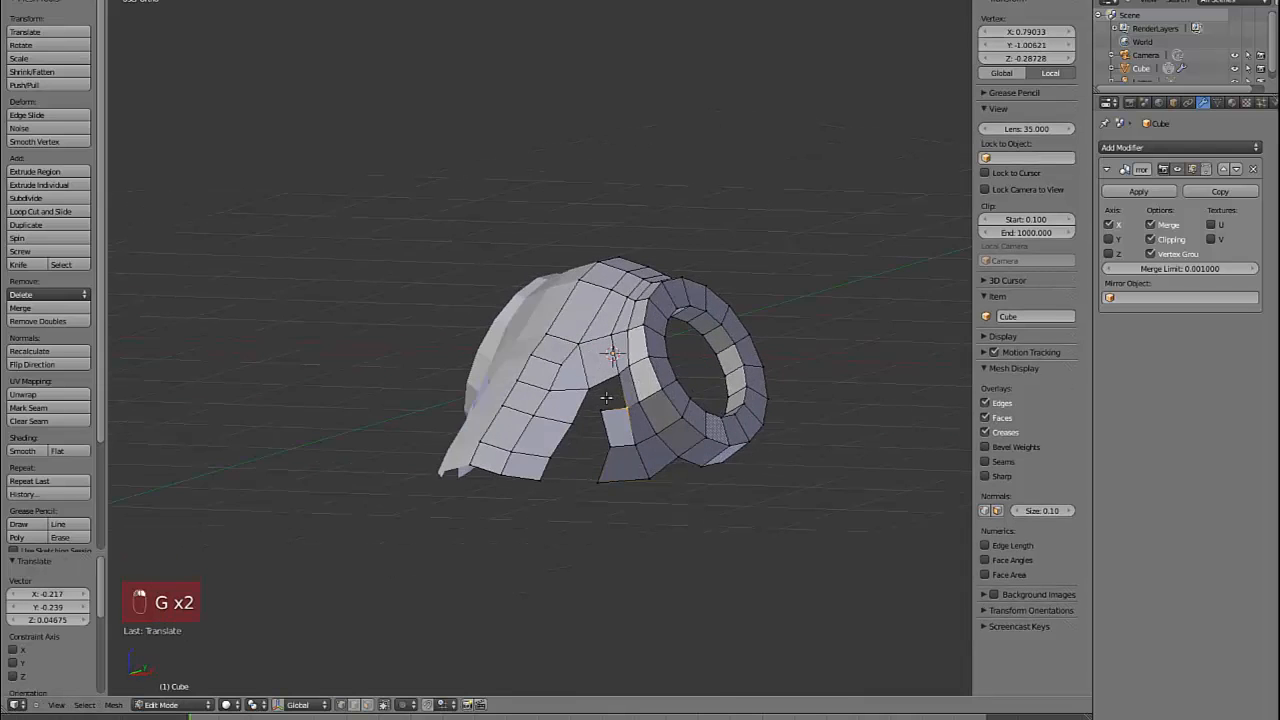
shift+right_click(603, 411)
shift+right_click(619, 378)
key(f)
key(a)
- Move the flap's upper corner vertex by about X 0.05, Y 0.04, Z 0.02, and fill the adjoining face toward the strip
right_click(606, 408)
key(g)
click(612, 405)
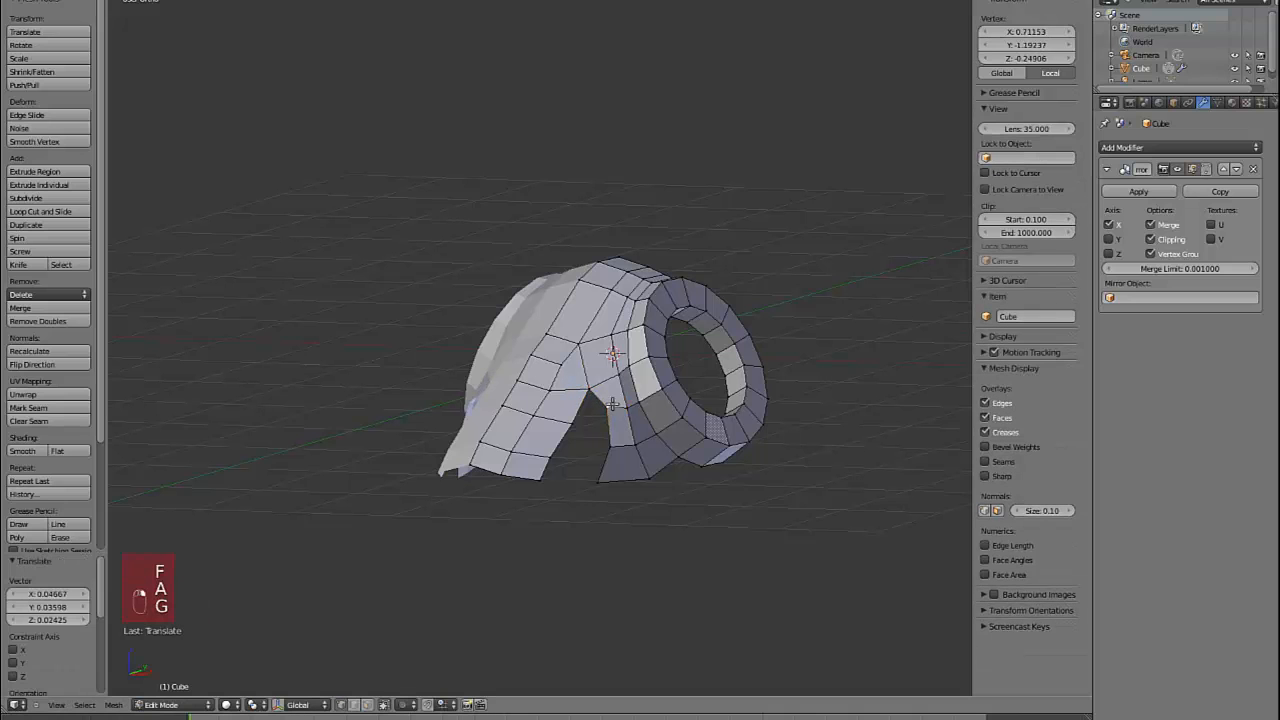
shift+right_click(609, 440)
key(f)
key(a)
- Pull two free-edge vertices of the flap inward in the front view, the lower of them by about X -0.10, Z 0.11
key(KP_3)
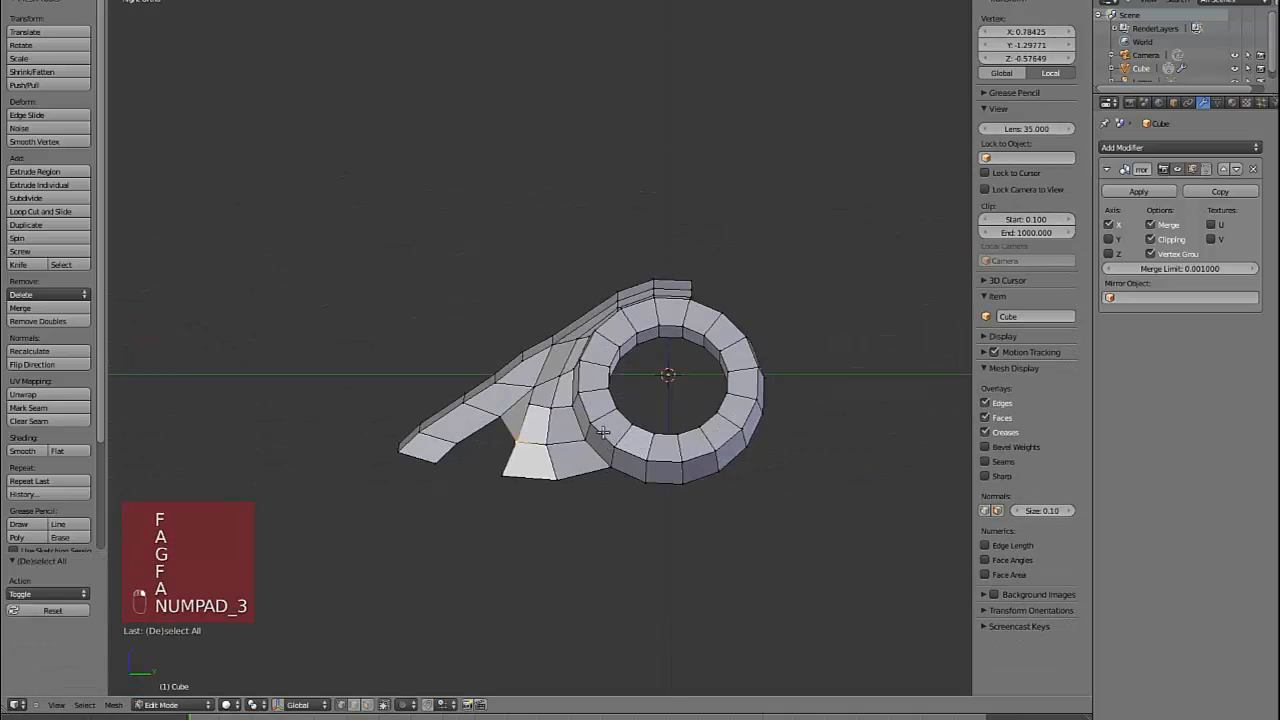
key(KP_1)
right_click(620, 412)
key(g)
click(613, 406)
right_click(631, 453)
key(g)
click(619, 442)
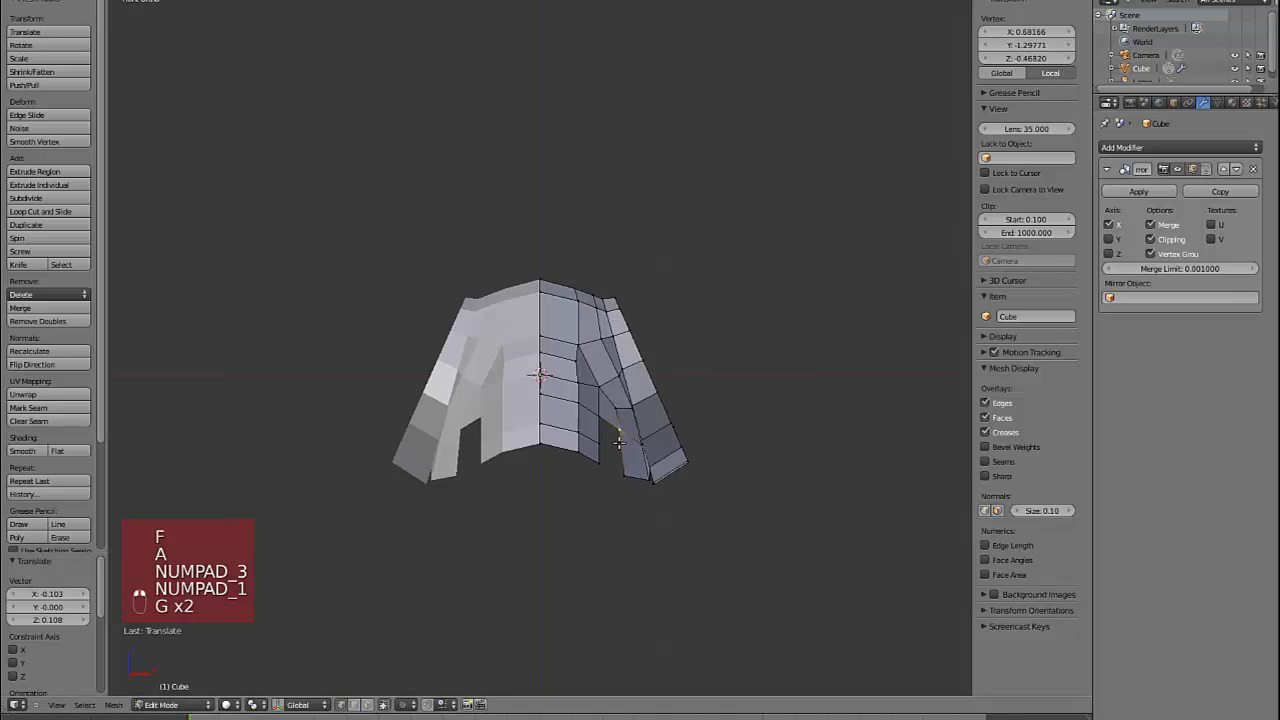
- Raise the flap's lowest front vertex in the side view by about Y -0.02, Z 0.07
key(KP_3)
key(g)
click(517, 449)
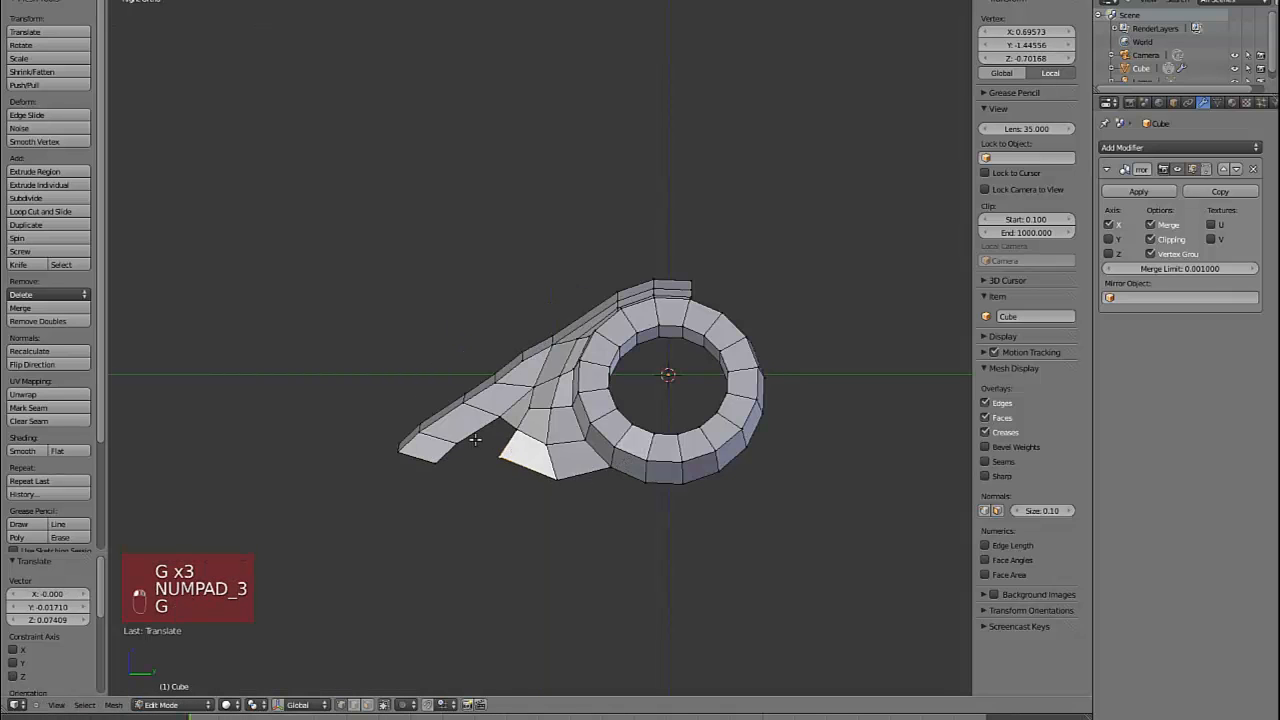
- Switch to edge selection and fill a face between the flap's front edge and the underside of the front strip
key(ctrl+Tab)
click(470, 443)
key(f)
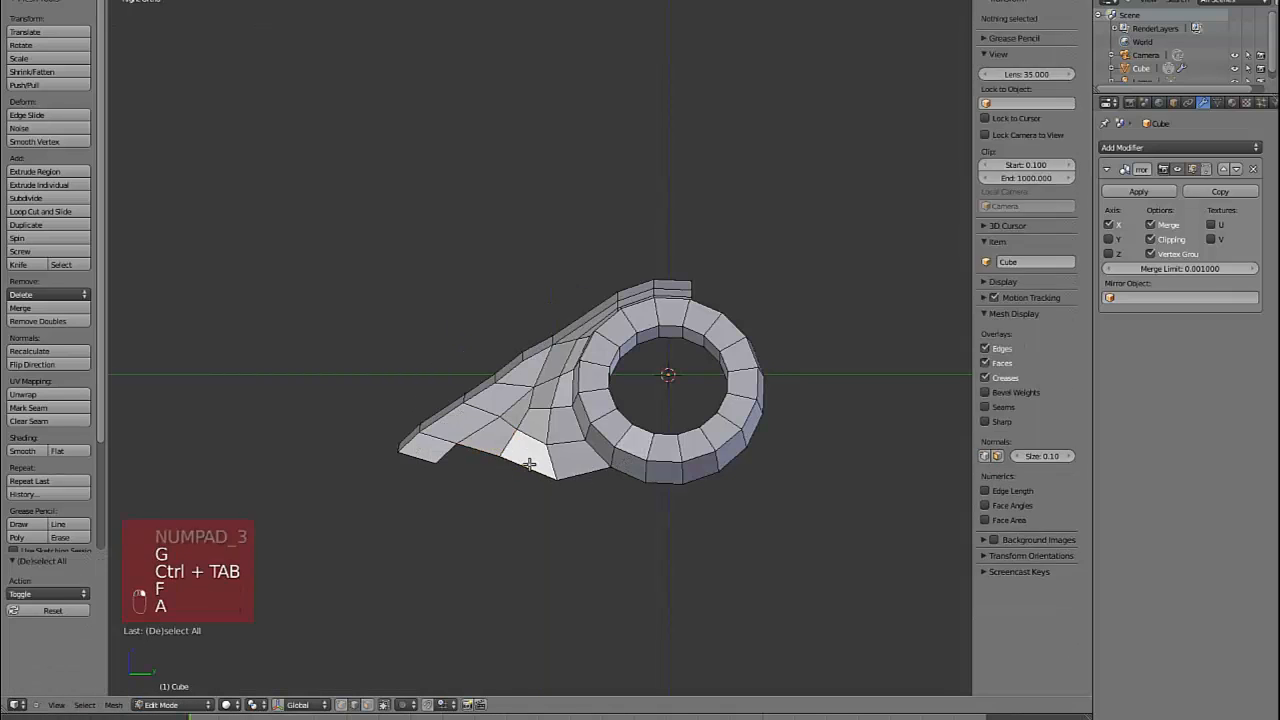
- Delete the vertices of the short lip at the front end of the strip in wireframe display
key(a)
key(z)
key(x)
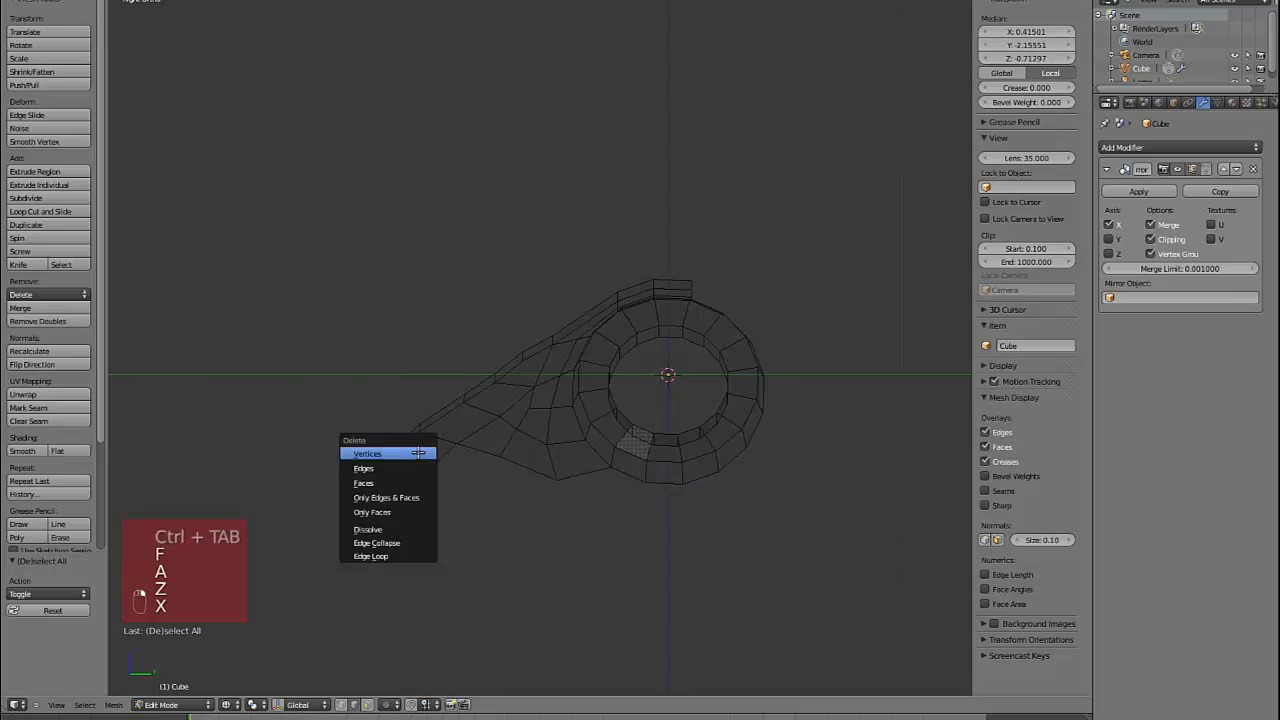
click(446, 456)
key(x)
click(428, 455)
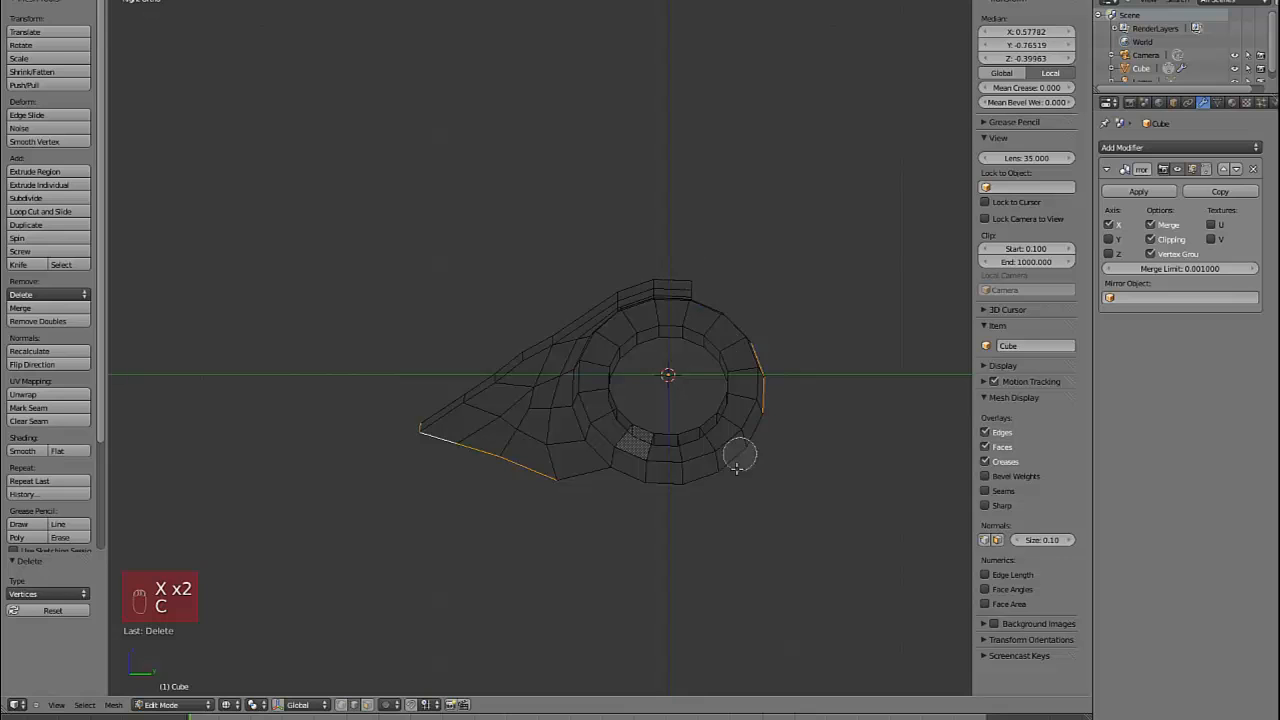
- Extrude the lower border from the strip to the ring downward by about Y -0.10, Z -0.21, and rotate it
key(e)
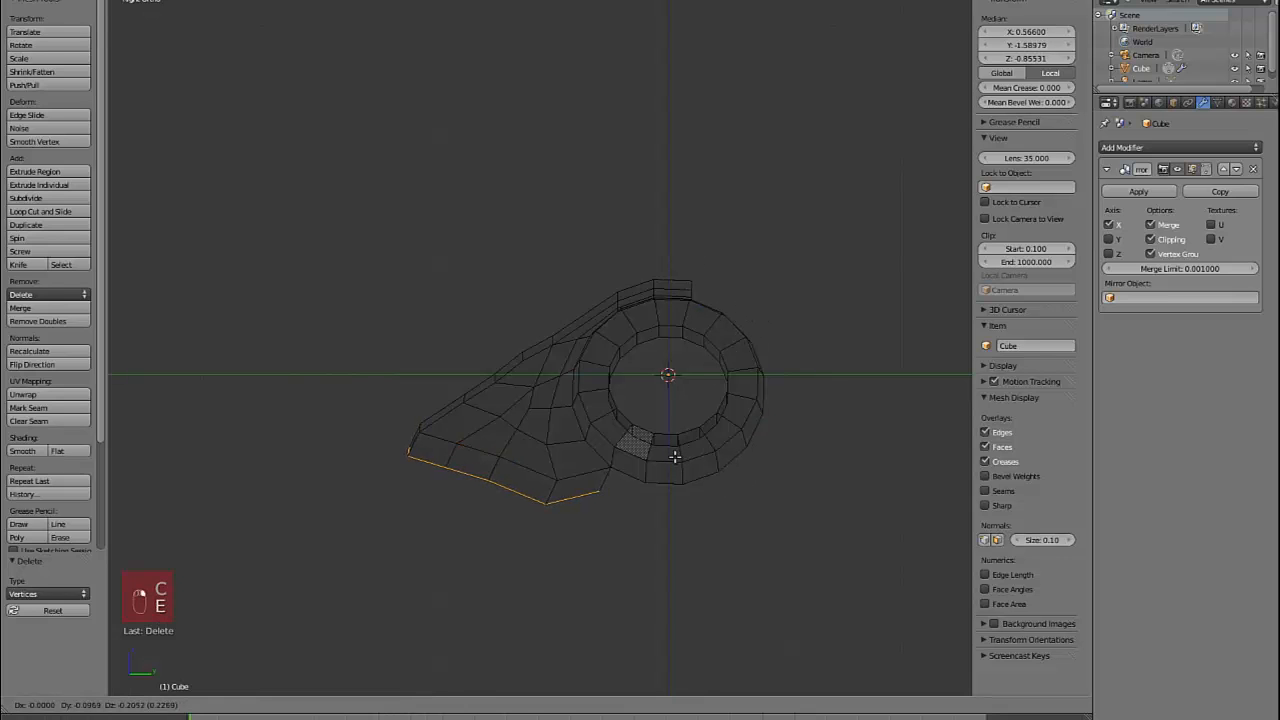
click(675, 457)
key(r)
key(Tab)
key(z)
middle_drag(675, 457, 698, 408)
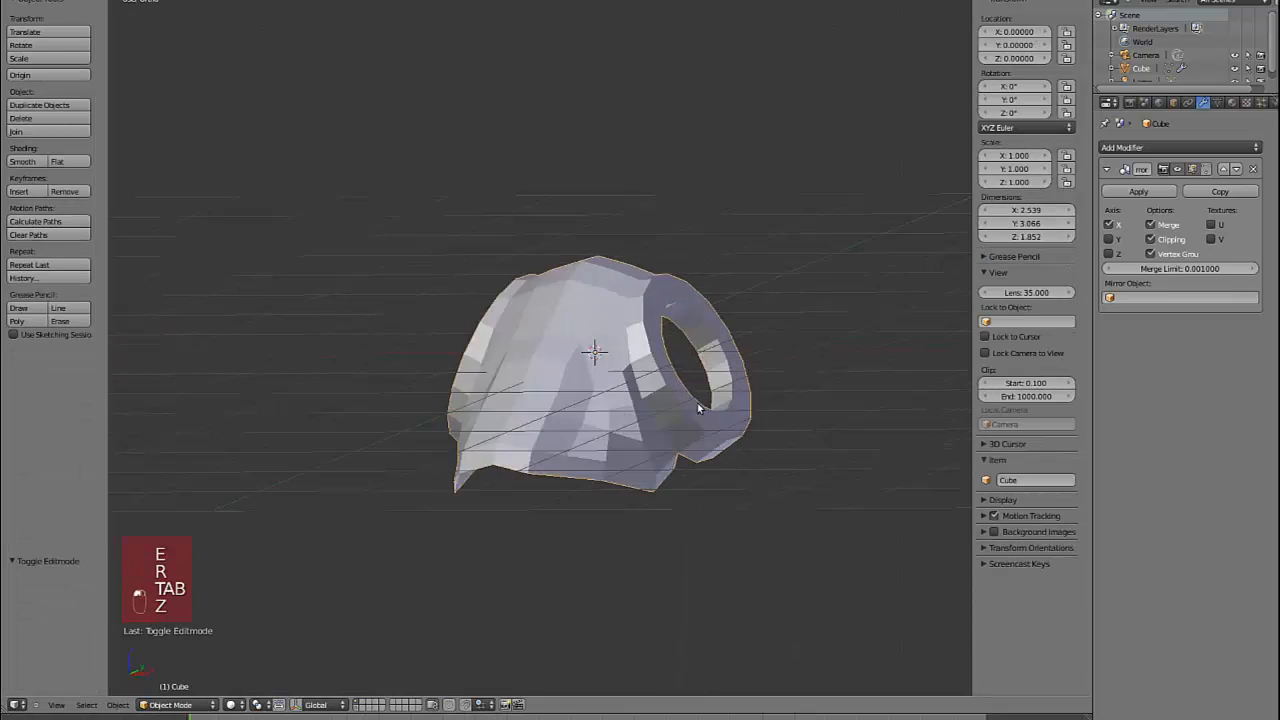
- Rotate the extruded lower border in the side view and move it by about Y 0.07, Z -0.07
key(KP_3)
key(Tab)
key(r)
key(g)
click(758, 408)
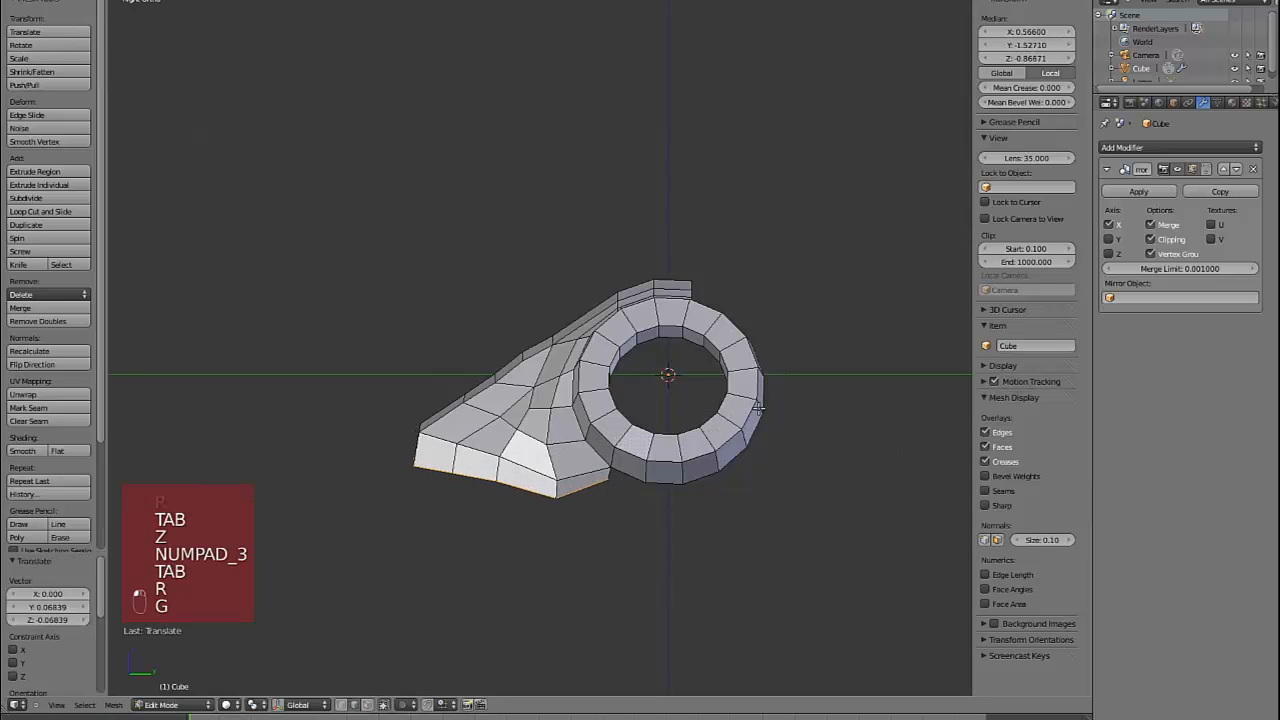
- Extrude the lower border downward a second time, rotate and reposition it, and clear the selection
key(e)
click(760, 424)
key(r)
click(763, 406)
key(g)
click(758, 412)
key(Tab)
middle_drag(640, 392, 886, 386)
key(KP_3)
key(Tab)
key(a)
key(a)
key(a)
key(a)
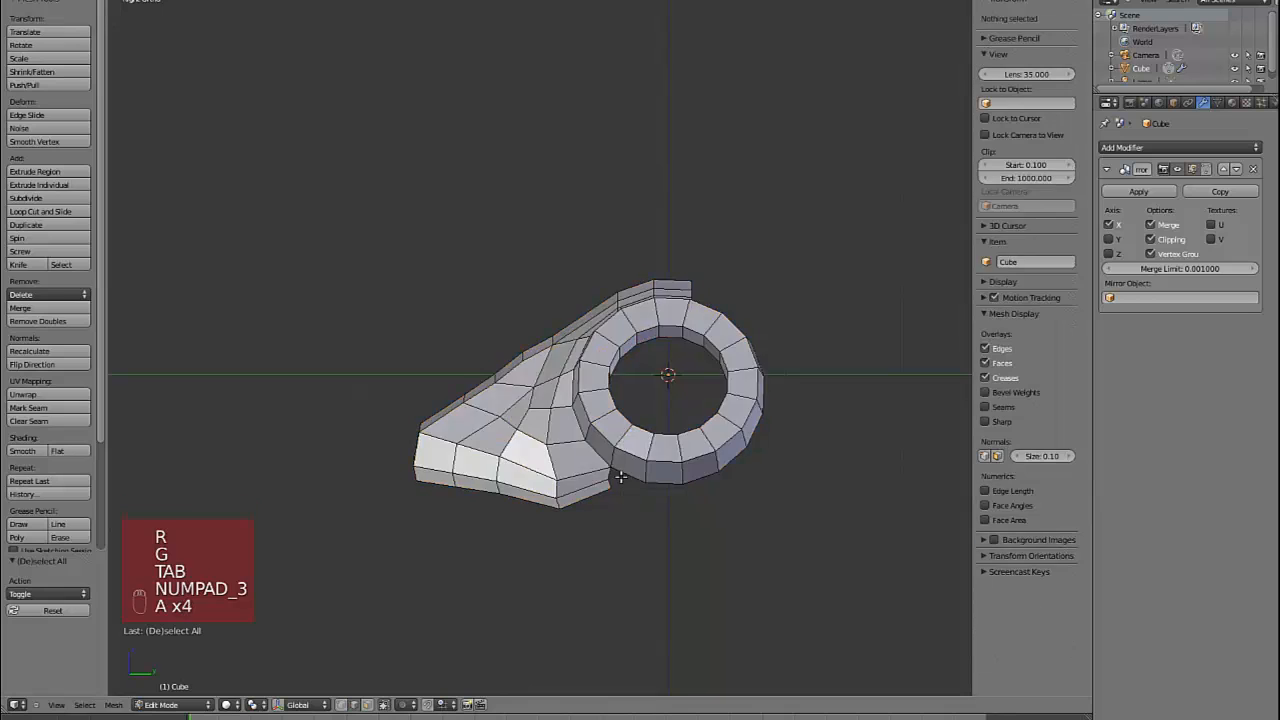
- Flatten the lower border by scaling it to 0 along Z, and move it by -0.137 along Z
key(z)
key(Tab)
key(Tab)
right_click(586, 499)
key(s)
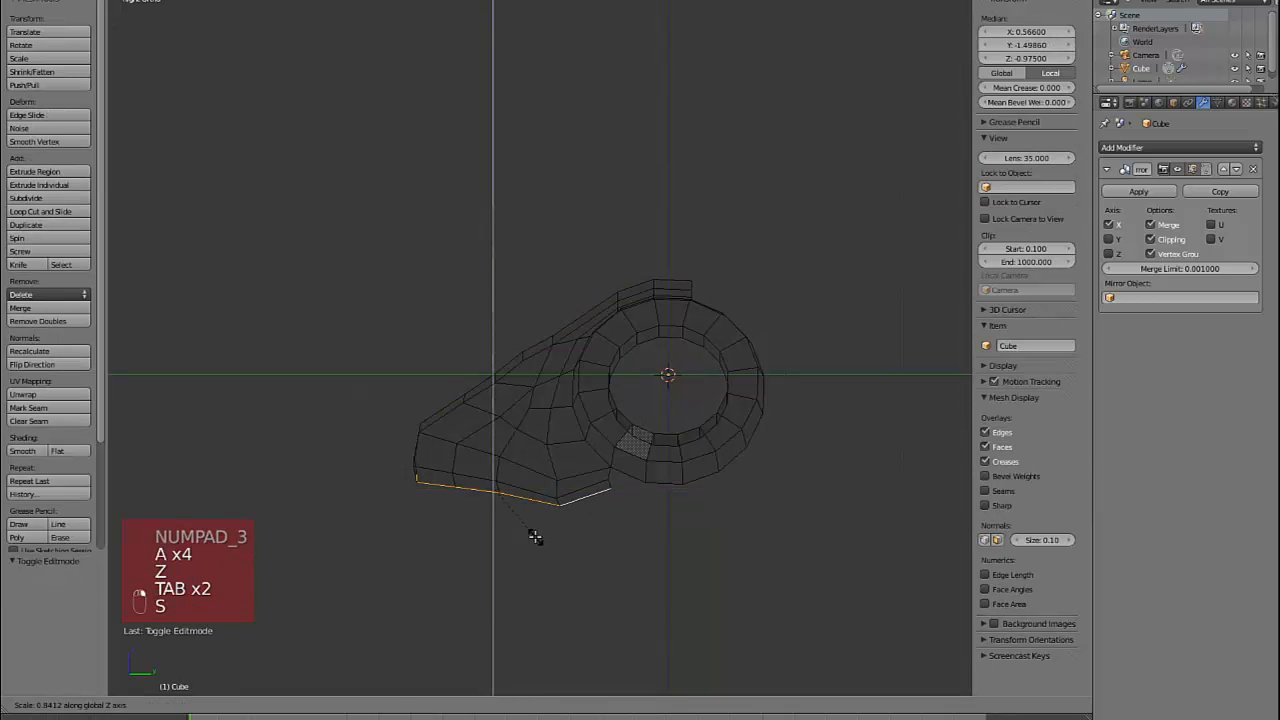
key(0)
key(Return)
key(g)
key(z)
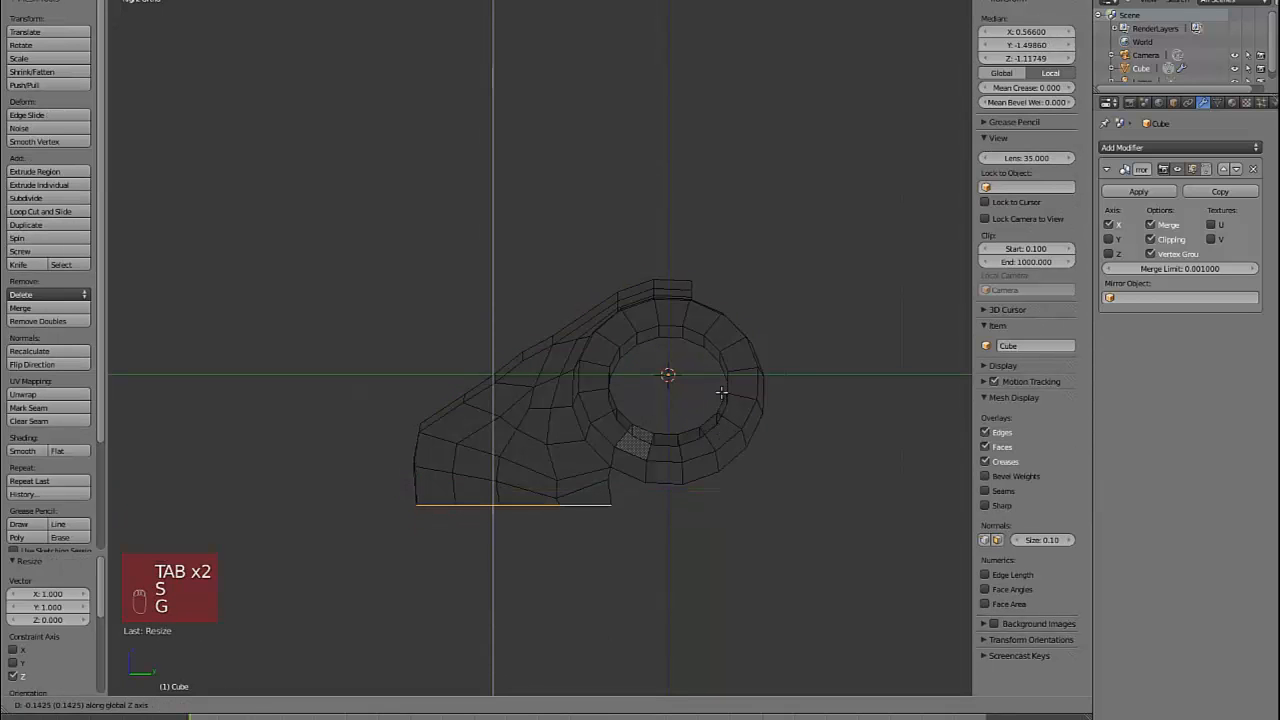
click(711, 412)
key(s)
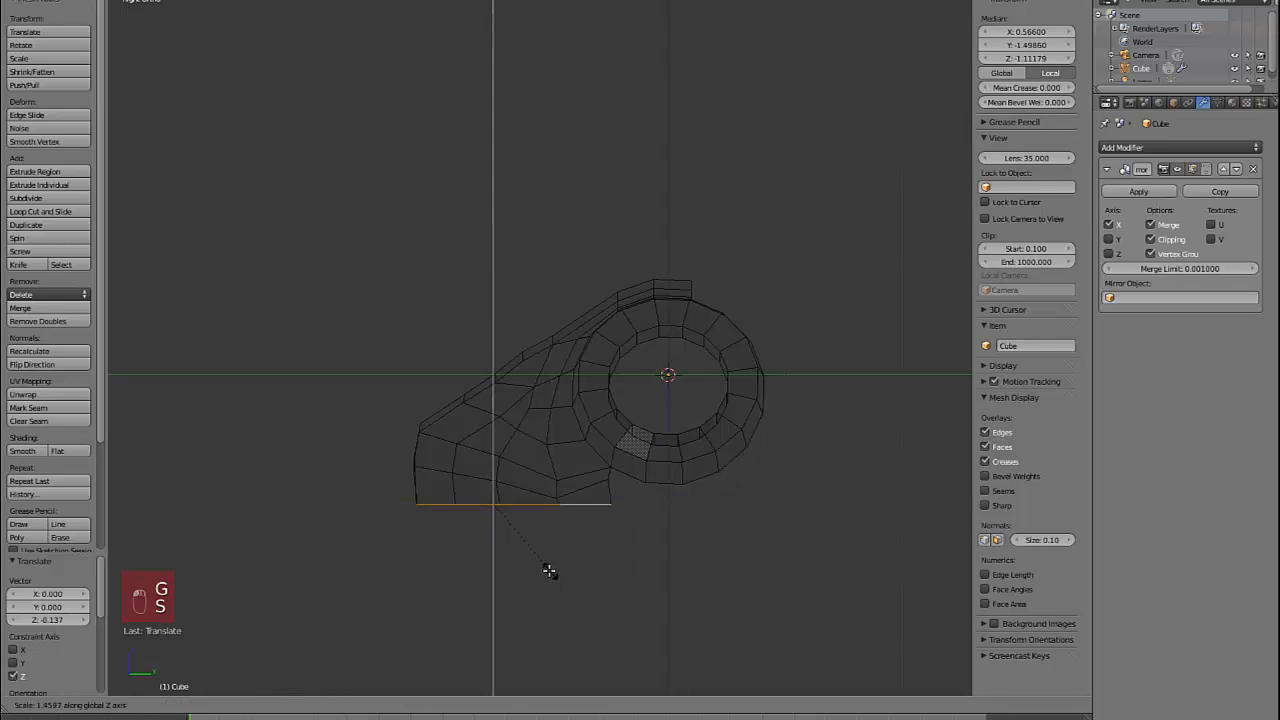
right_click(549, 569)
- Extrude the ring's free rear edge by about Y 0.10, scale it up by about 1.11, and move it farther back
key(a)
key(Tab)
key(Tab)
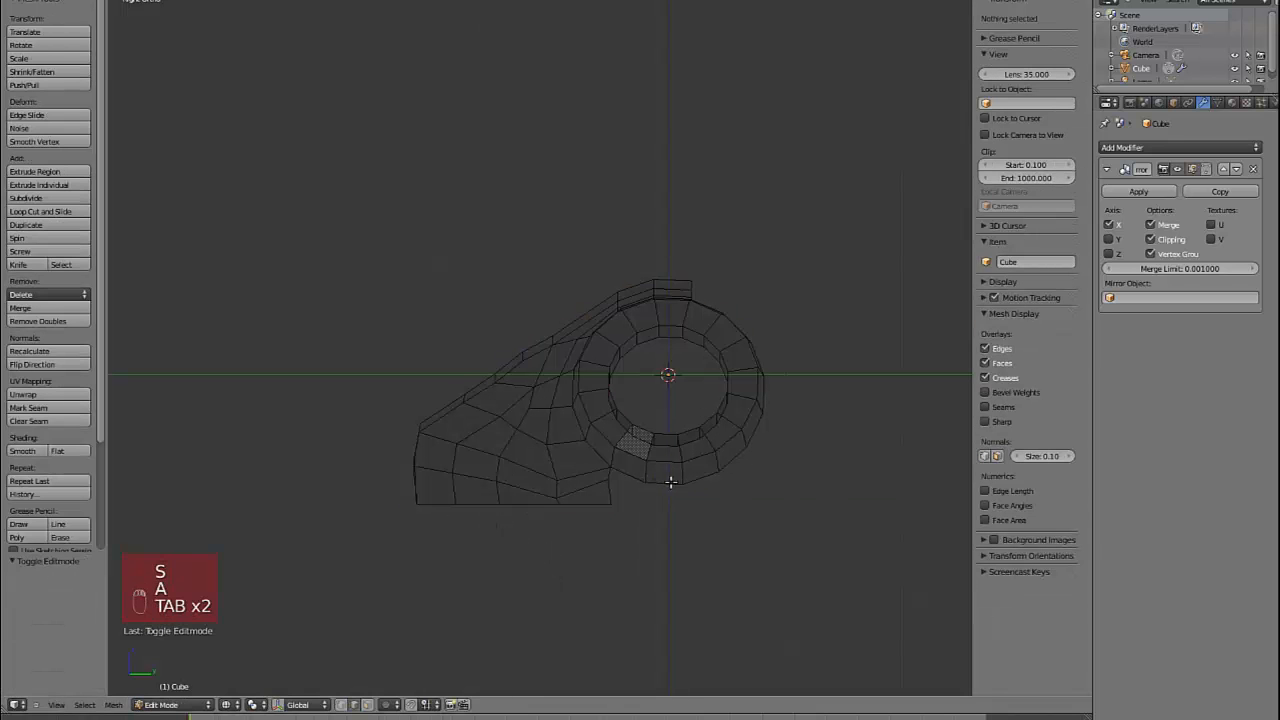
alt+right_click(707, 479)
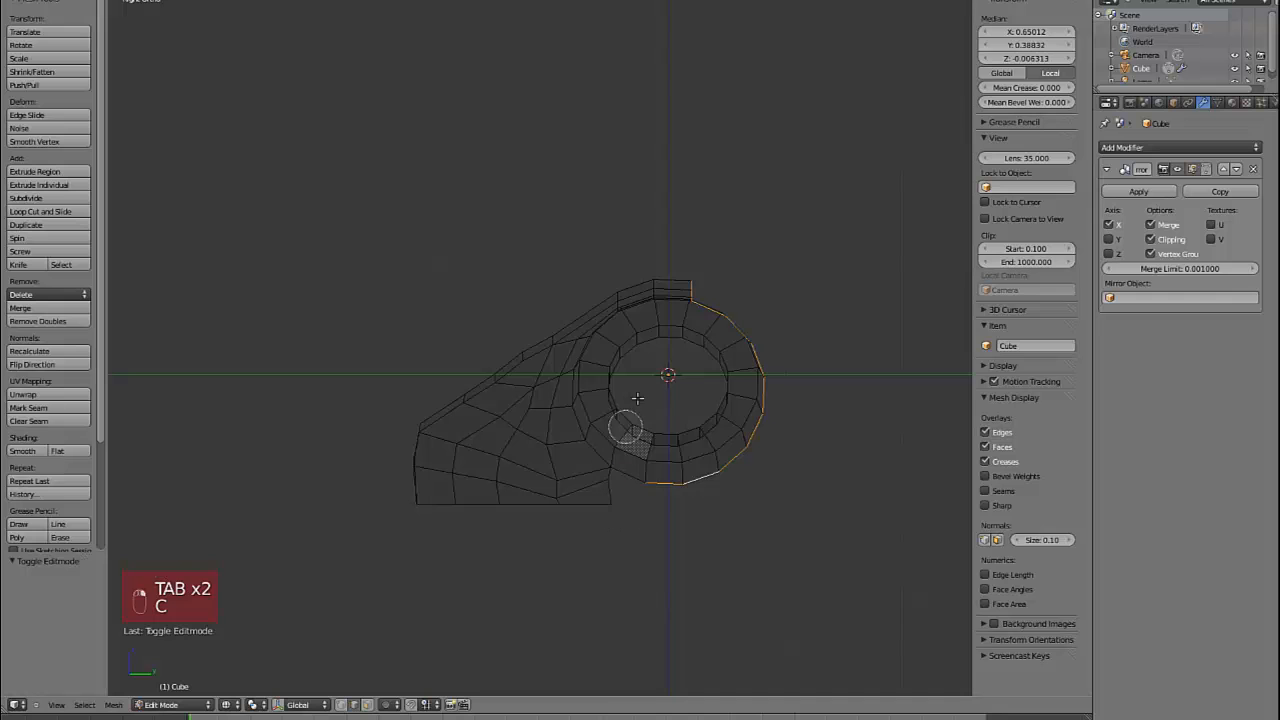
key(e)
right_click(804, 393)
key(s)
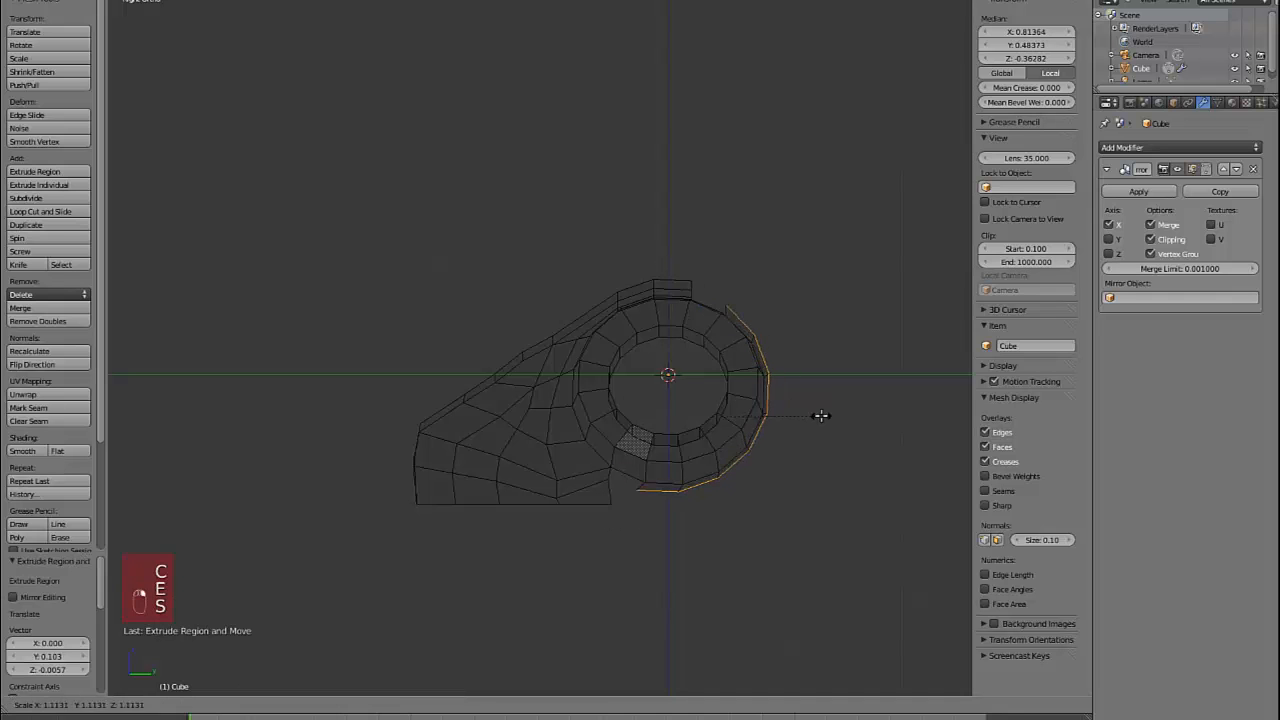
click(821, 417)
key(g)
click(839, 427)
- Scale the extruded rear edge by 1.041 and move it about 0.08 along X
key(KP_3)
middle_drag(839, 427, 610, 450)
key(z)
key(g)
key(s)
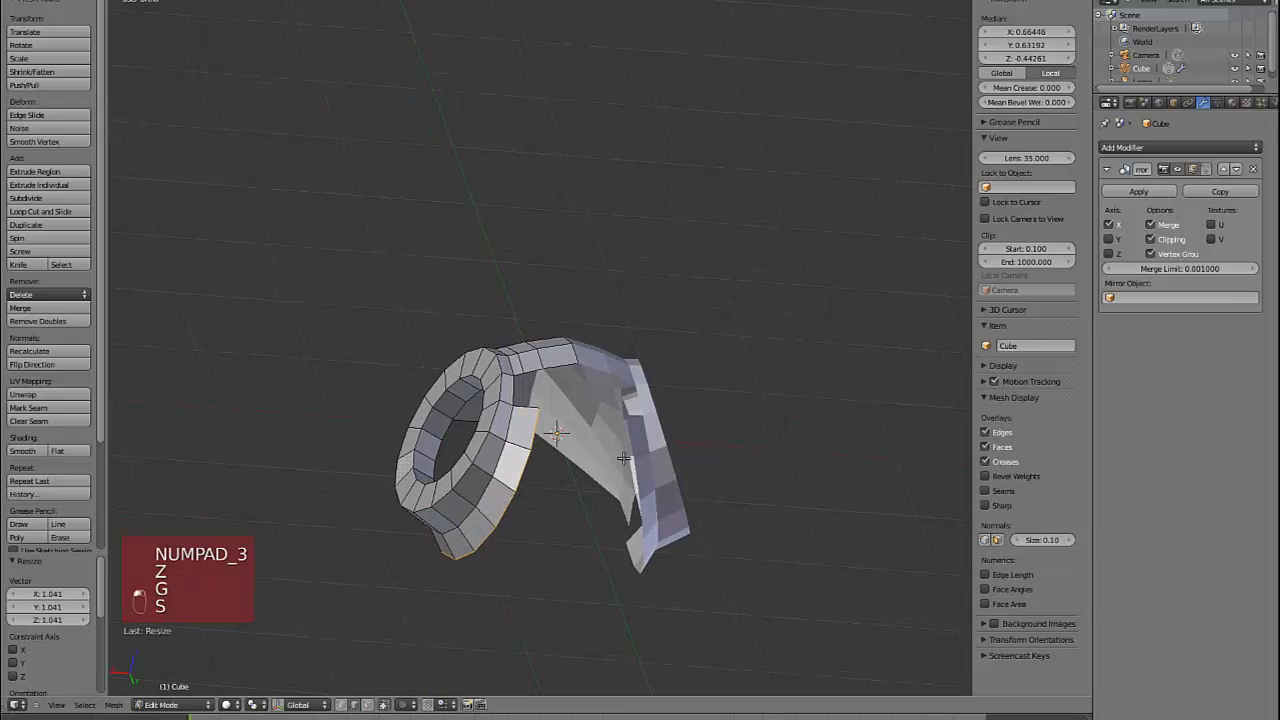
key(g)
key(x)
click(579, 440)
- Extrude the rear edge inward along X, rotate it, and extrude it again by X -0.846 to the mirror plane
key(e)
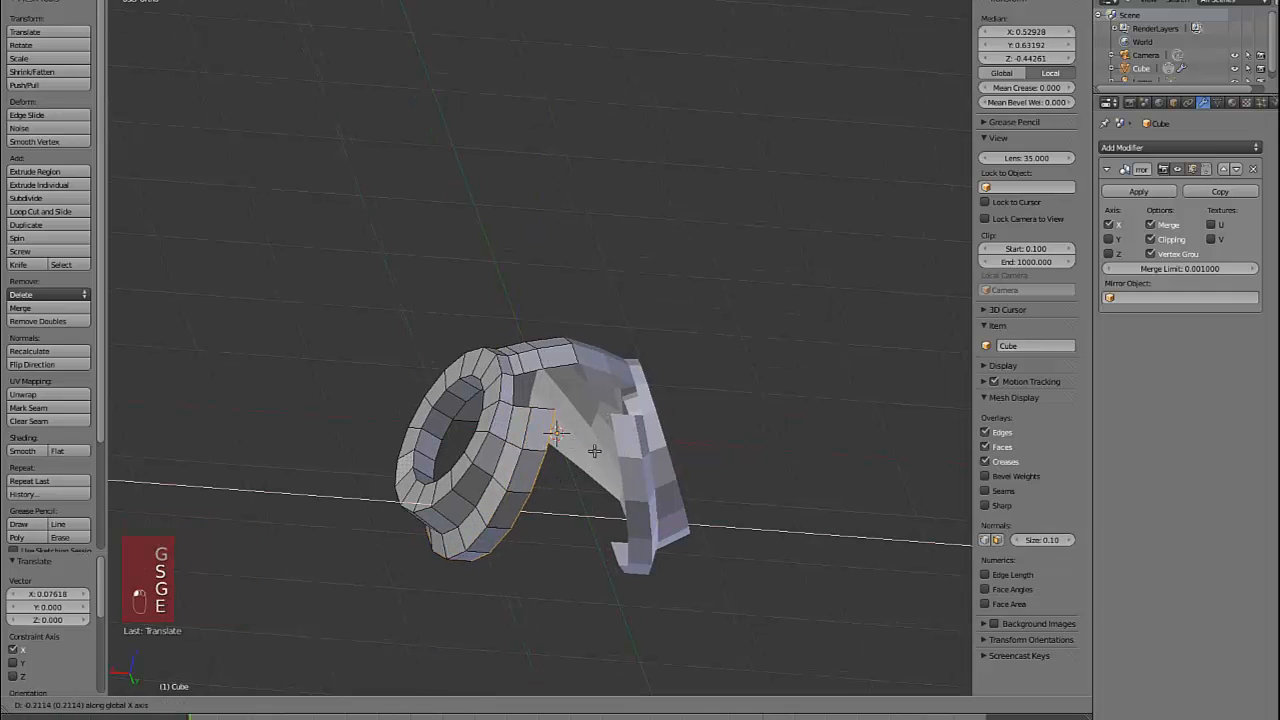
right_click(590, 436)
key(r)
click(607, 431)
key(e)
middle_click(650, 433)
click(712, 435)
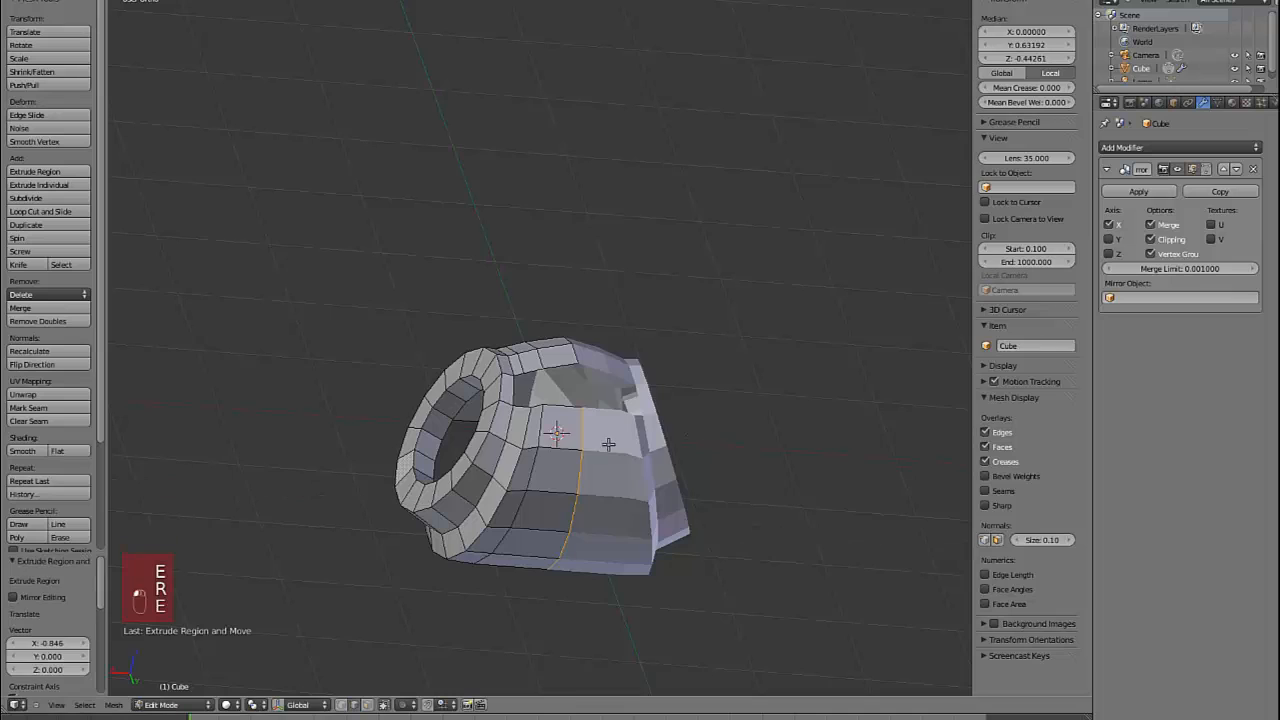
- Fill the gap between the top bridge and the upper edge of the new rear shell with faces
middle_drag(609, 443, 666, 441)
key(a)
alt+right_click(664, 438)
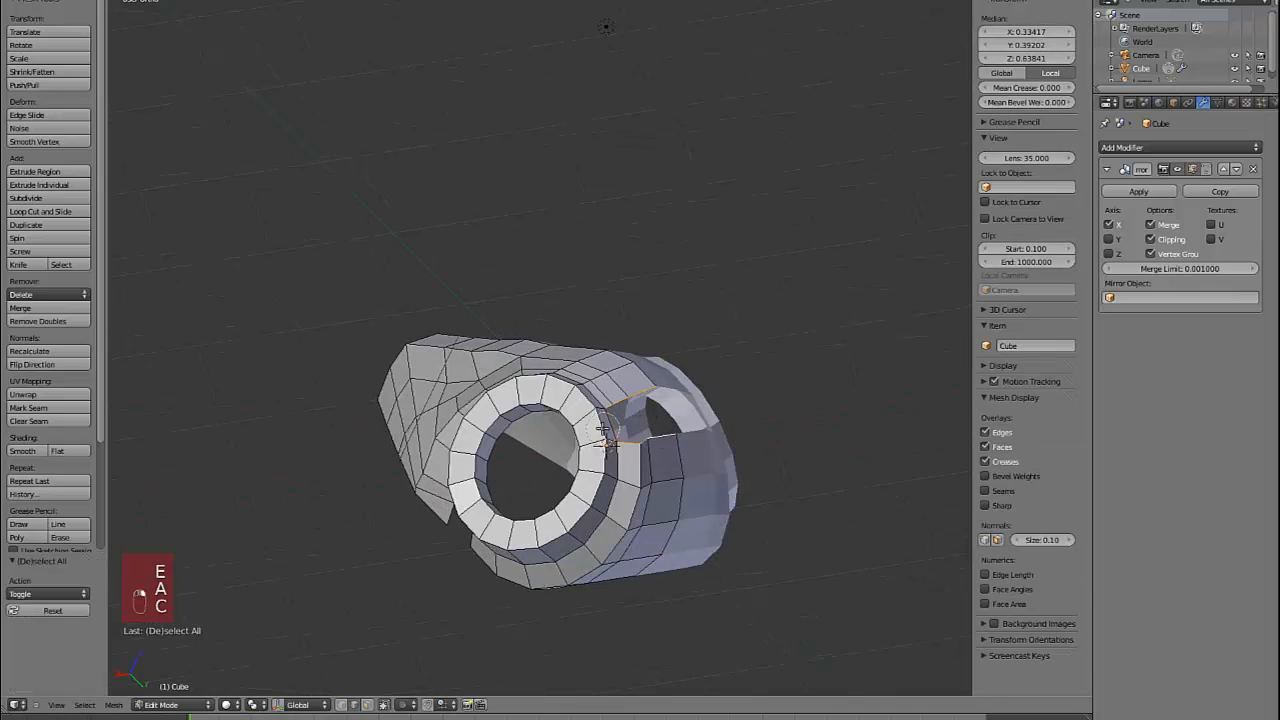
key(f)
key(ctrl+z)
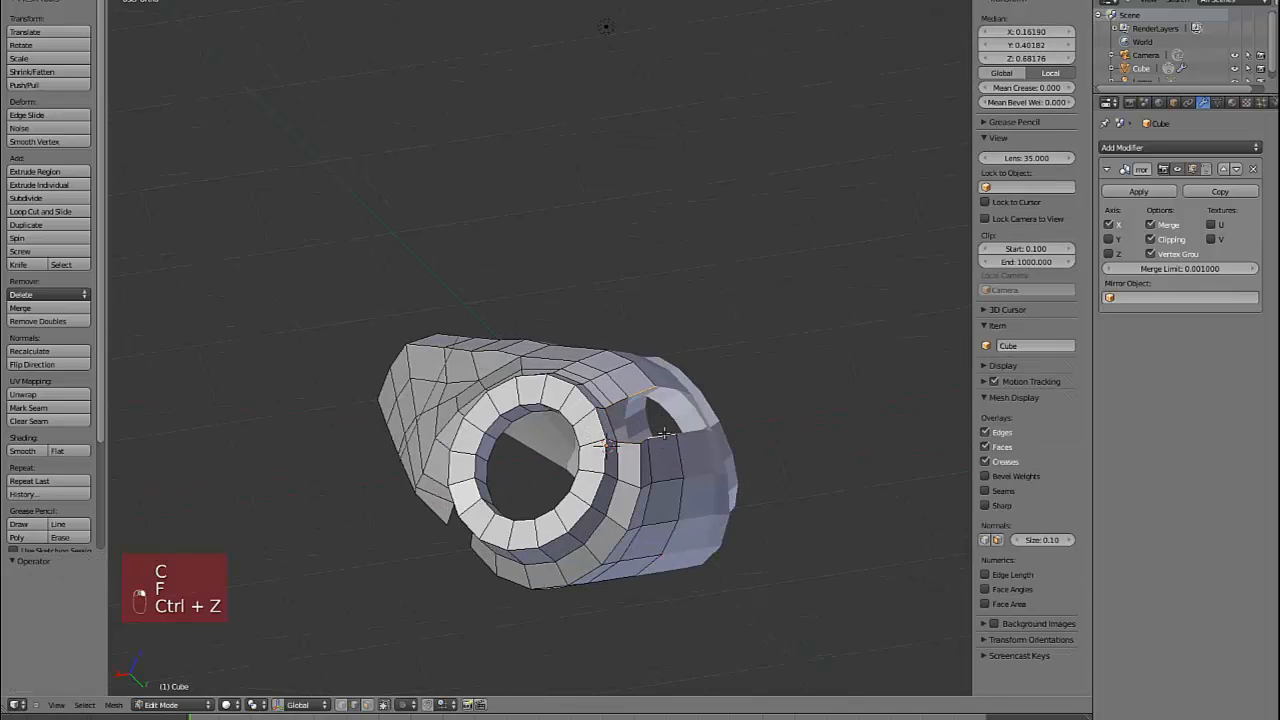
key(f)
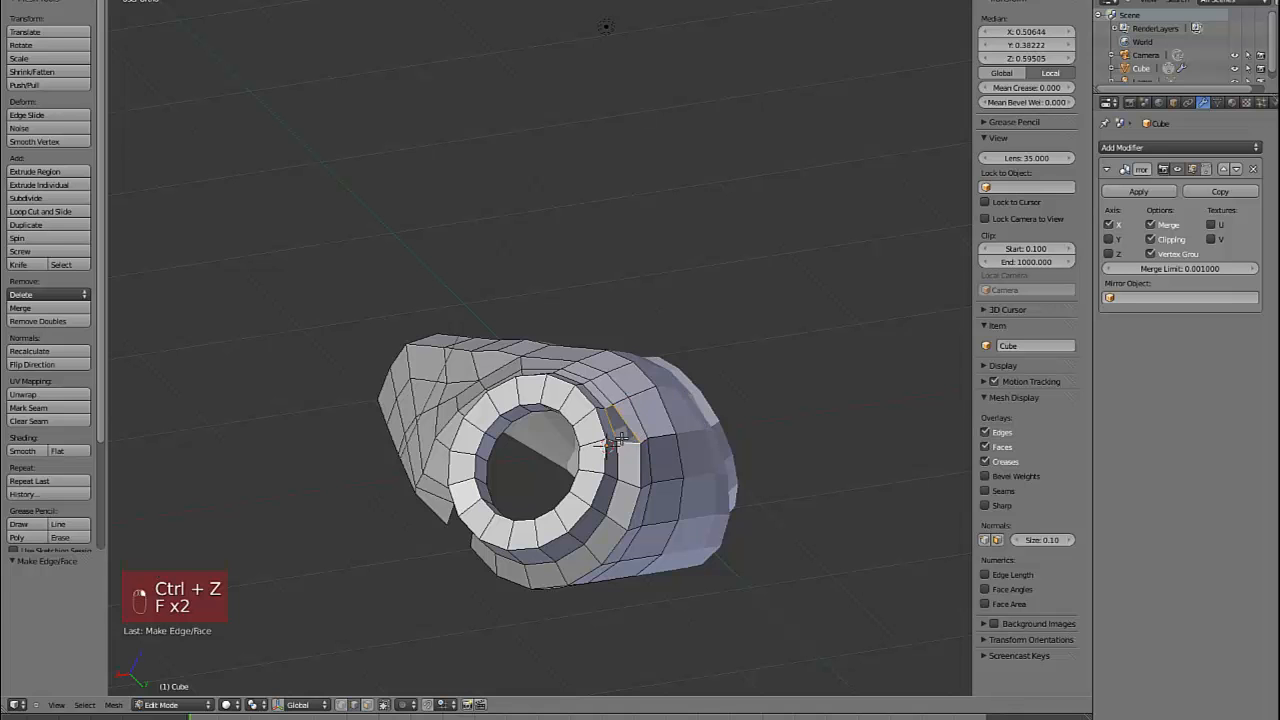
key(f)
key(a)
- Delete the unwanted edges and vertices at the underside end of the rear shell
key(KP_3)
key(Tab)
middle_drag(677, 441, 790, 470)
key(KP_3)
key(Tab)
key(x)
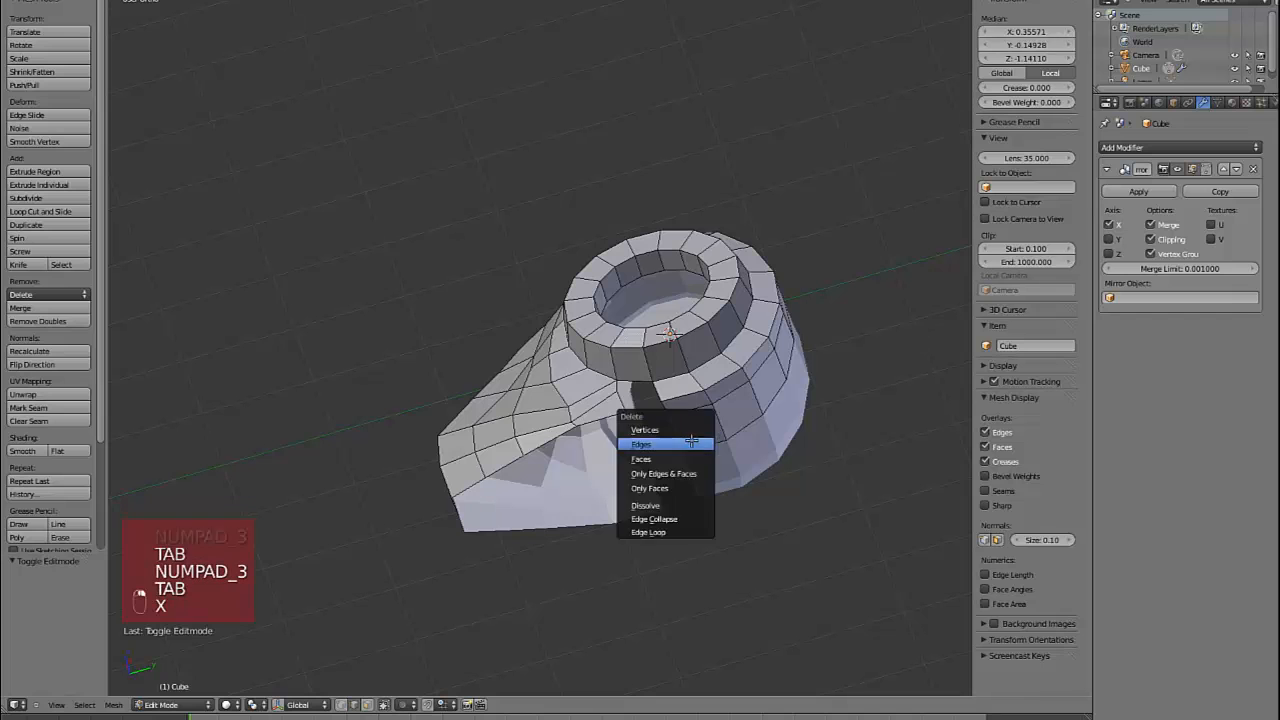
click(695, 440)
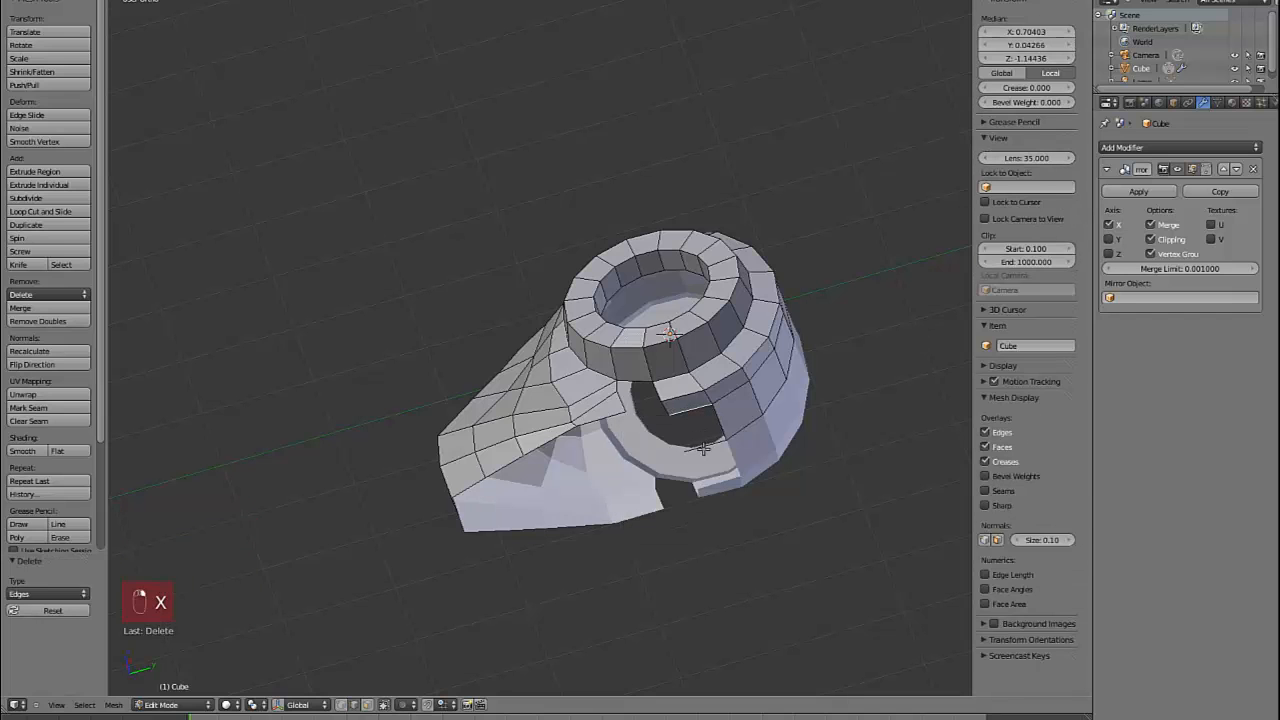
key(x)
click(697, 435)
- Switch to vertex selection and move the shell's lower front edge outward by about X 0.28, Z -0.09
middle_drag(697, 435, 651, 338)
key(ctrl+Tab)
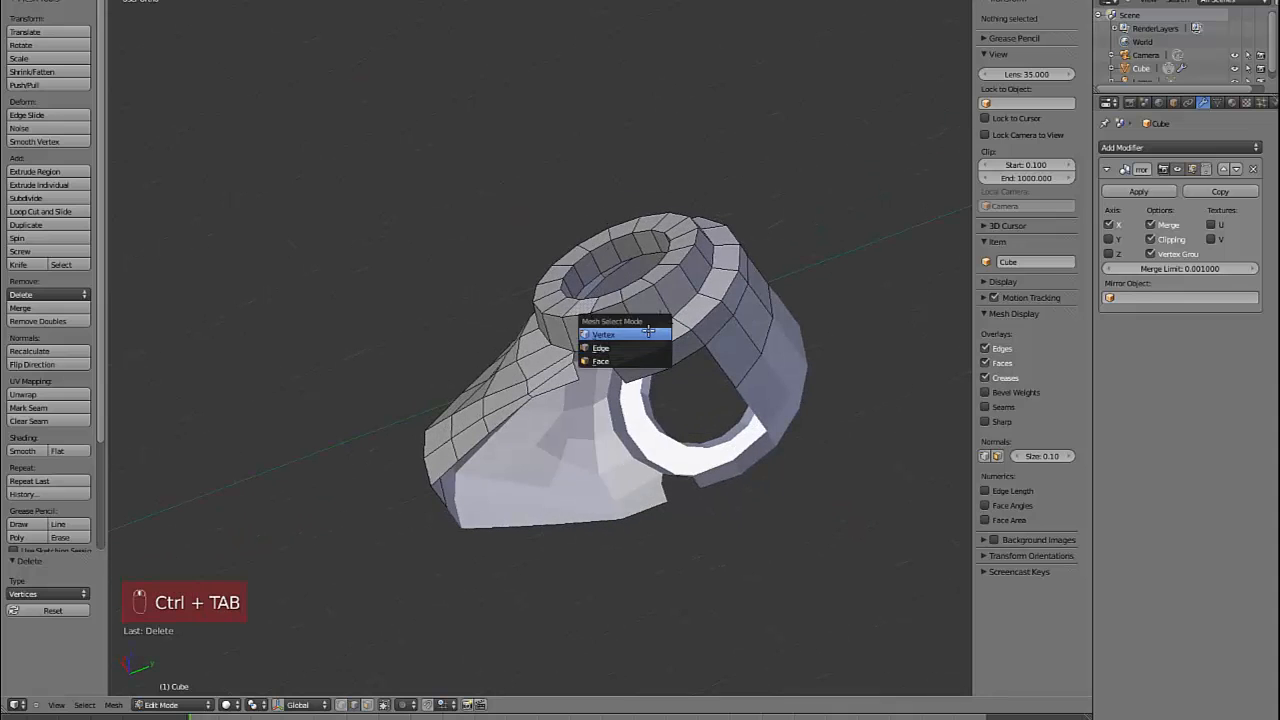
click(651, 335)
right_click(656, 373)
key(KP_3)
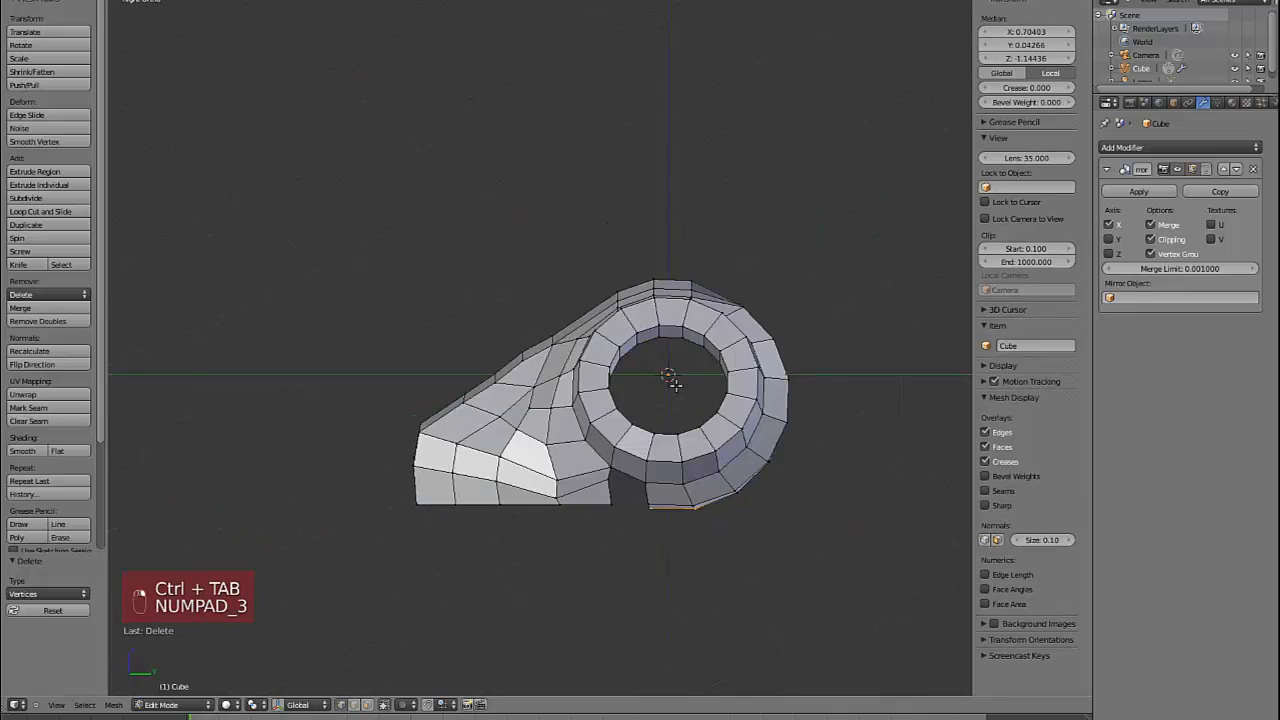
key(KP_1)
key(z)
key(g)
click(728, 500)
key(KP_3)
key(z)
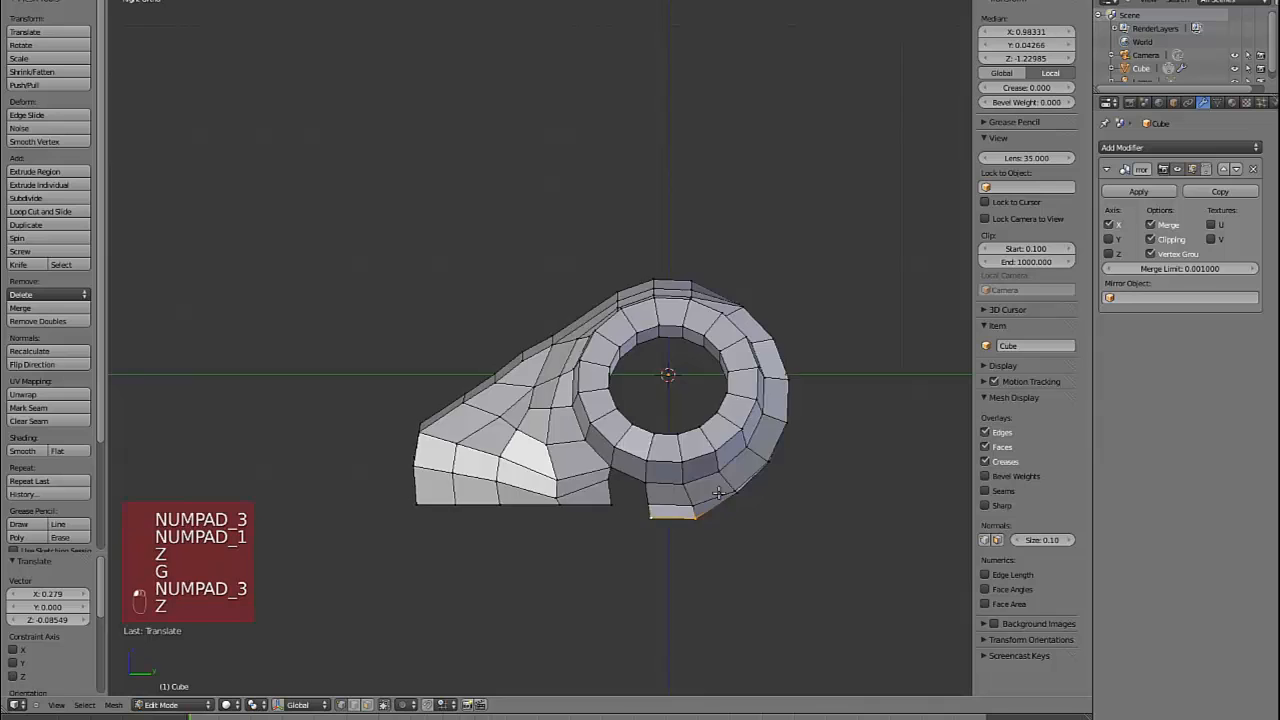
- Move the shell's lower rear vertices in the side view, pulling one back by about Y 0.165, Z 0.02
middle_drag(724, 472, 708, 441)
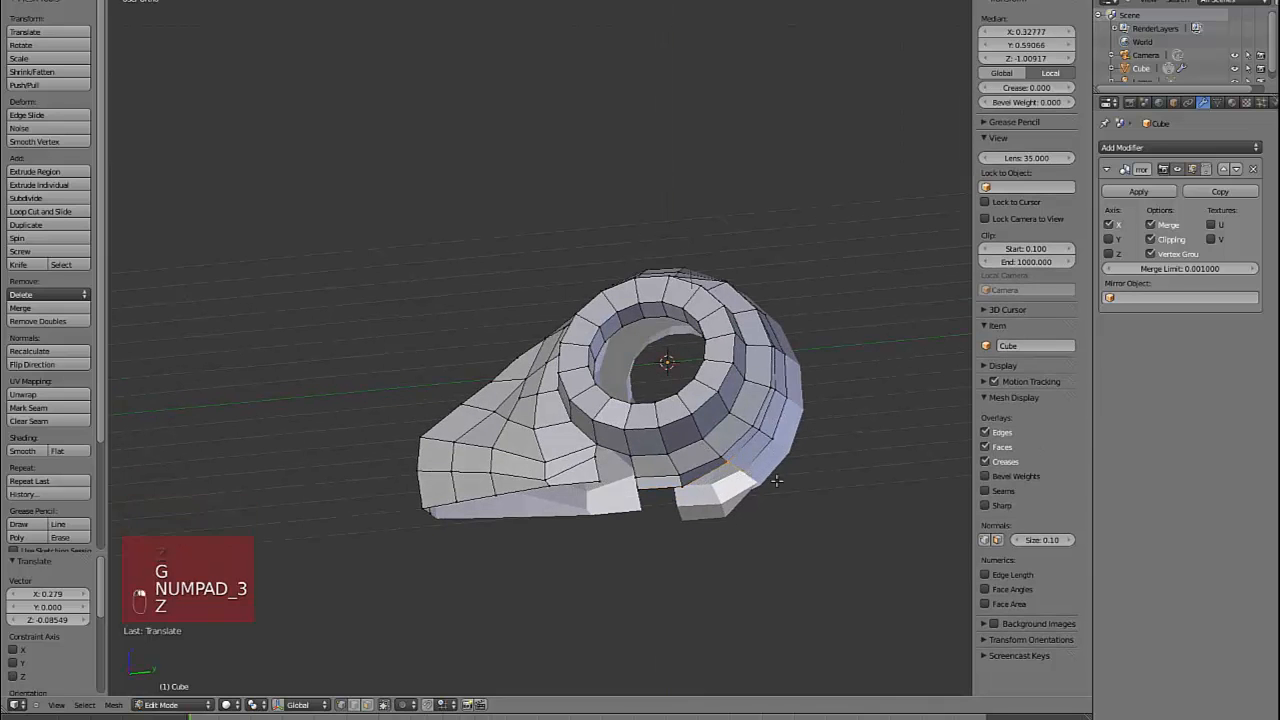
key(KP_3)
key(g)
click(806, 492)
middle_drag(823, 449, 790, 475)
right_click(752, 494)
key(KP_1)
key(KP_3)
key(g)
click(784, 469)
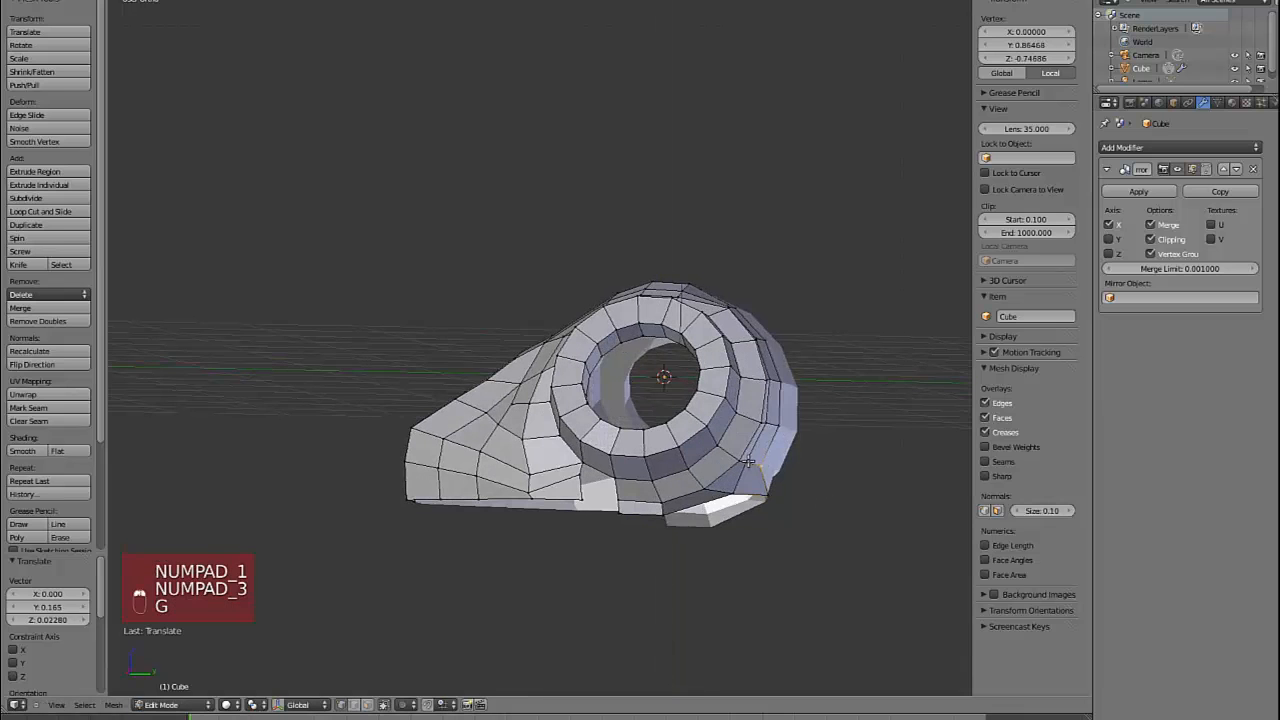
- Adjust three lower rear shell vertices in the side view, the second by about Y 0.05, Z 0.04 and the third by Y 0.02, Z -0.01
key(KP_3)
key(g)
click(789, 471)
right_click(782, 489)
key(g)
click(788, 486)
right_click(762, 494)
key(g)
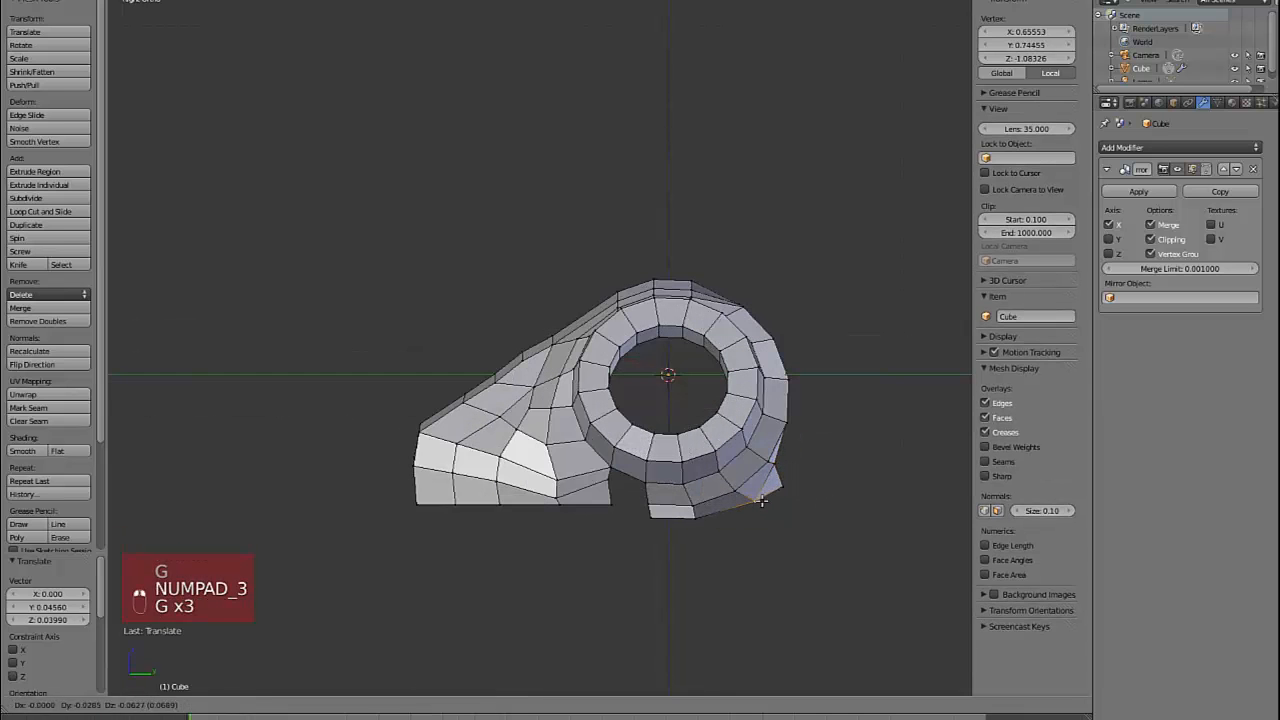
click(759, 500)
- Pull the shell's lowest front vertex by about Y -0.06, Z -0.05, and fill the upper face between flap and shell below the ring
right_click(634, 520)
key(g)
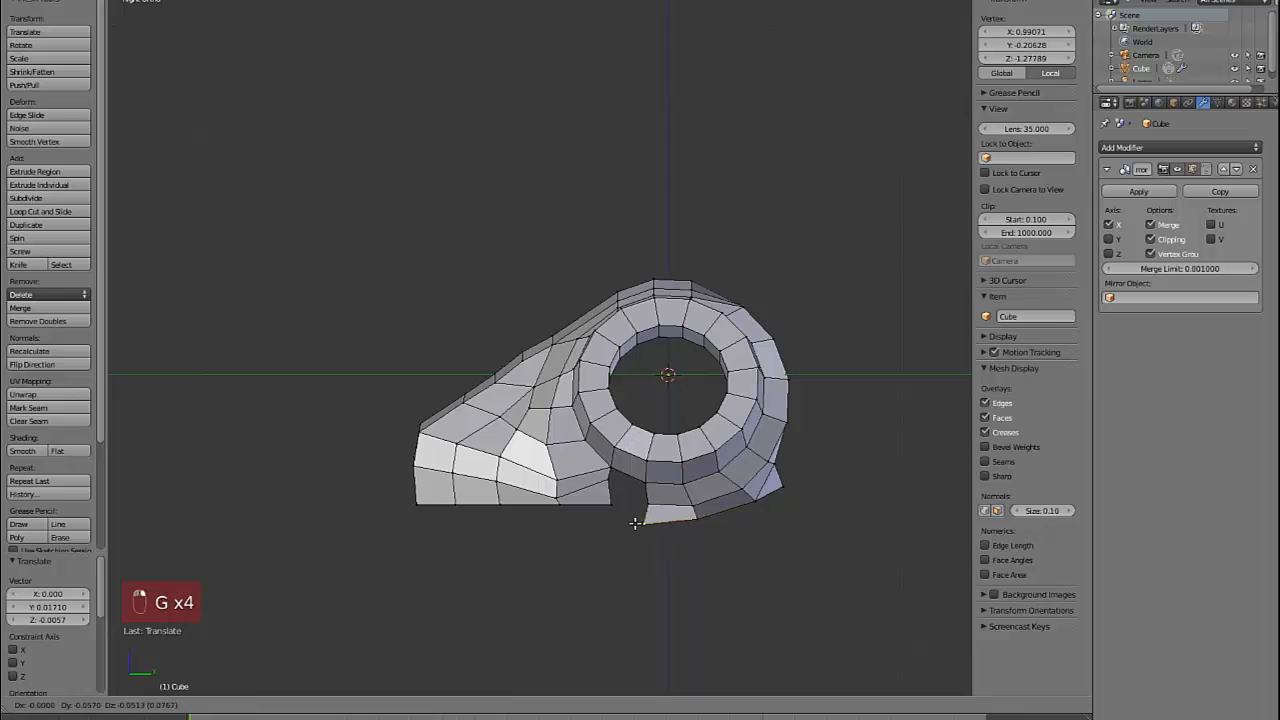
key(f)
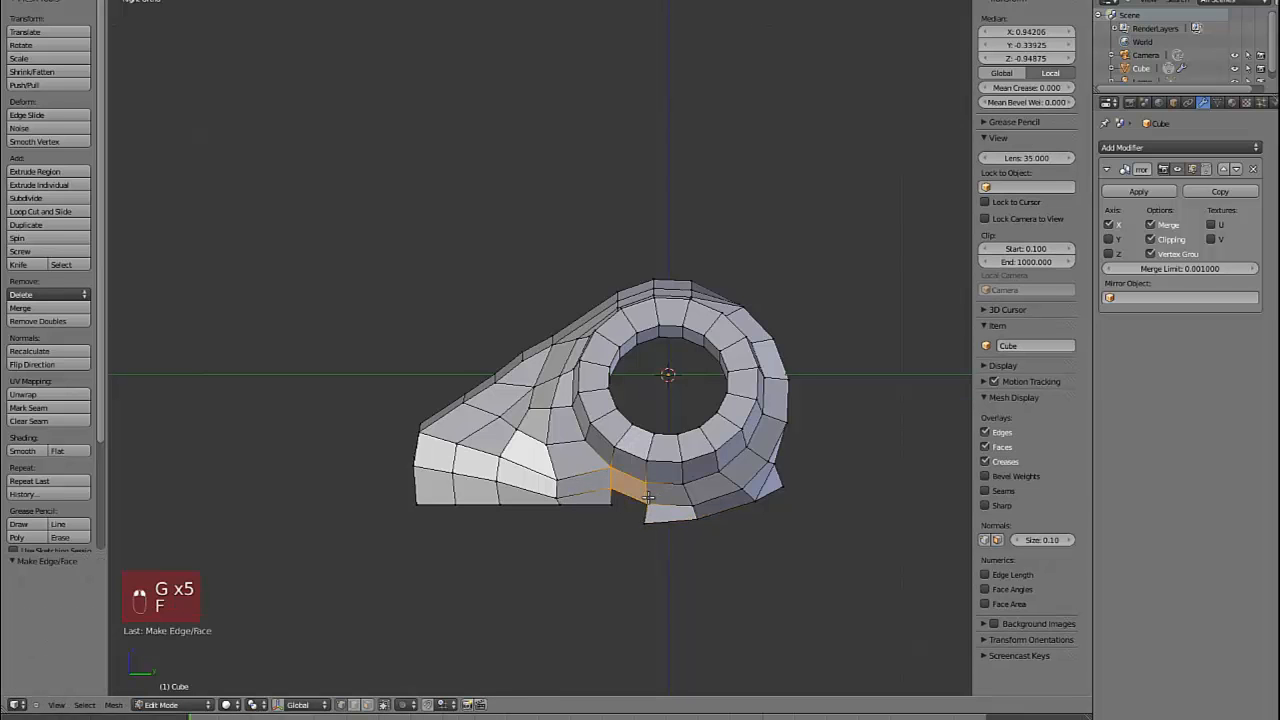
key(a)
- Move the flap's lower rear corner vertex by about Y -0.02, Z -0.02, and fill the remaining face between it and the shell
middle_drag(608, 478, 764, 421)
key(KP_3)
right_click(612, 504)
key(g)
click(612, 509)
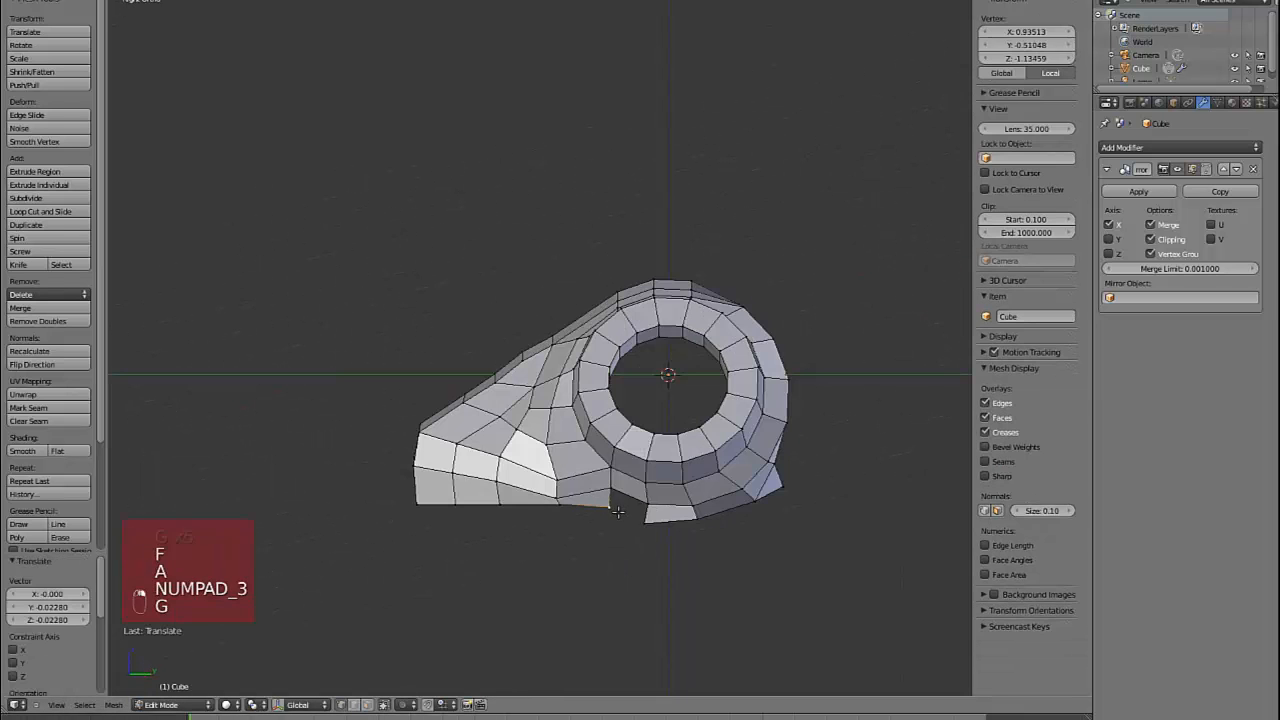
shift+right_click(643, 522)
shift+right_click(648, 504)
shift+right_click(612, 489)
key(f)
key(Tab)
key(Tab)
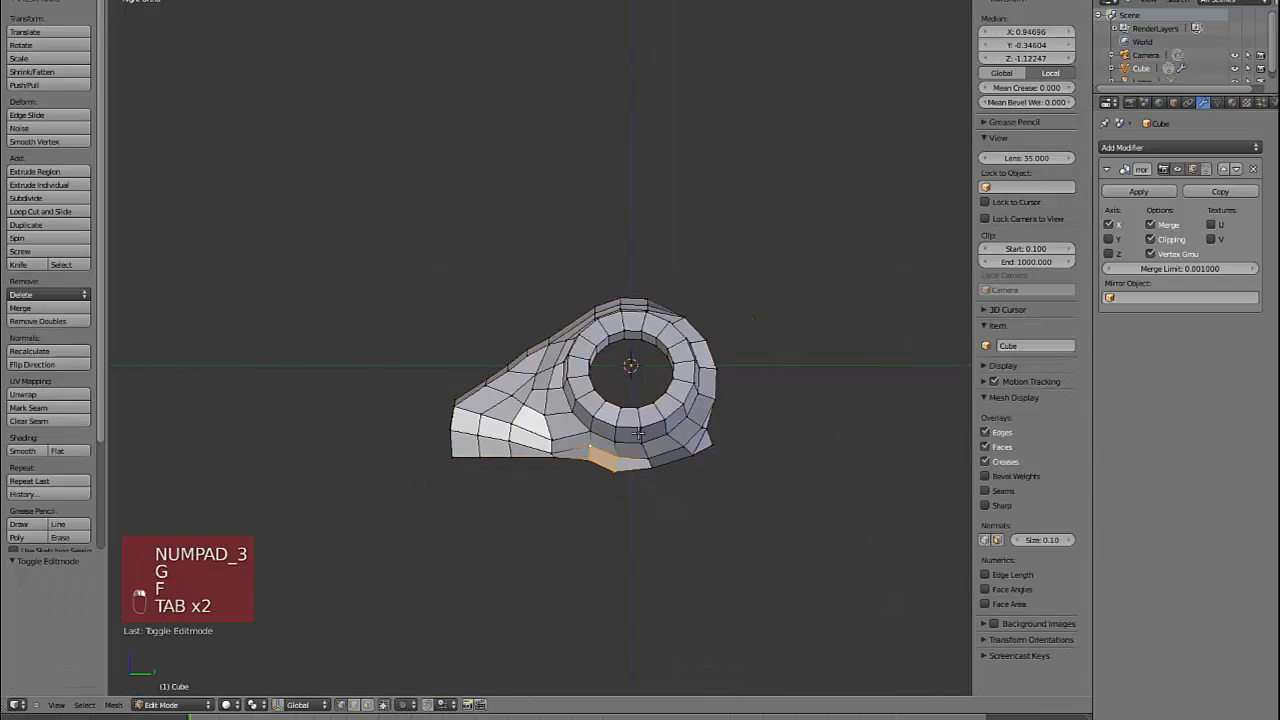
- Select the whole mesh and apply smooth shading to it
key(KP_1)
key(a)
key(a)
key(a)
key(w)
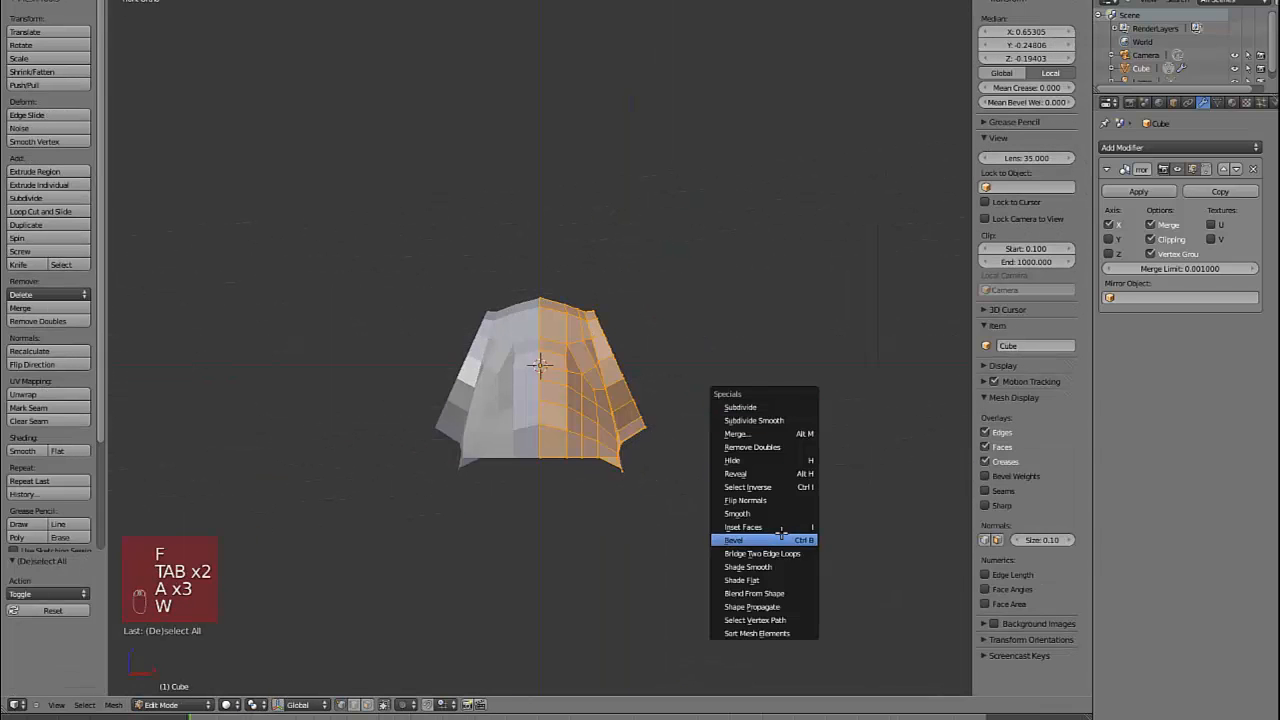
click(782, 566)
key(Tab)
middle_drag(686, 437, 457, 380)
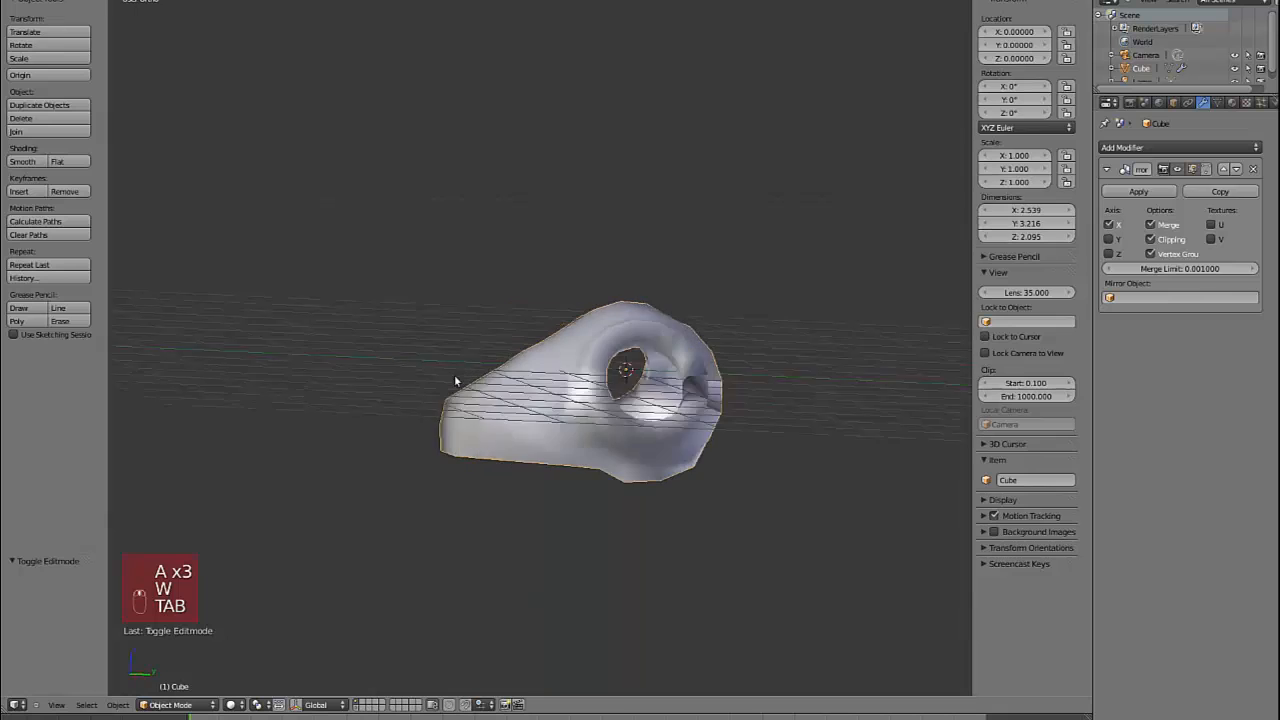
- Recalculate the normals of the whole mesh
key(KP_3)
key(Tab)
key(ctrl+n)
key(Tab)
middle_drag(788, 403, 660, 425)
- Deselect the mesh and cut two edge loops around the ring's outer side wall, sliding them toward its borders
key(Tab)
key(a)
key(a)
key(a)
key(ctrl+r)
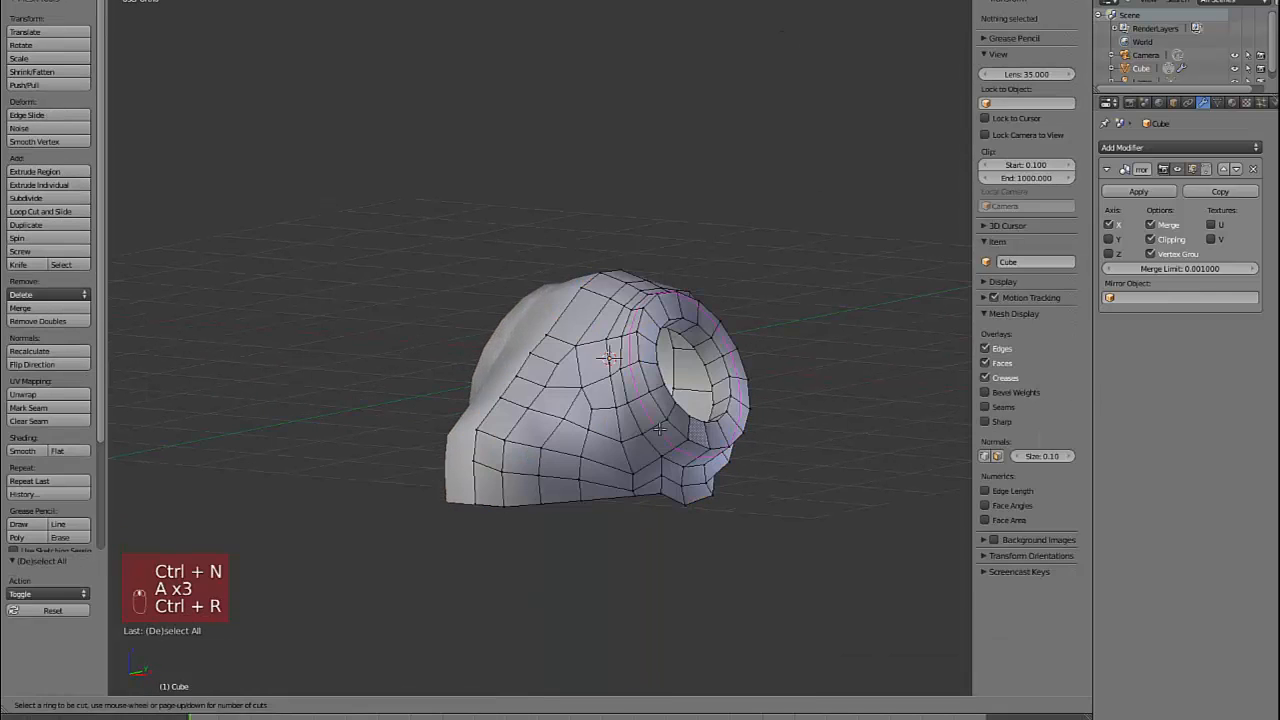
click(655, 432)
click(651, 438)
key(ctrl+r)
click(656, 432)
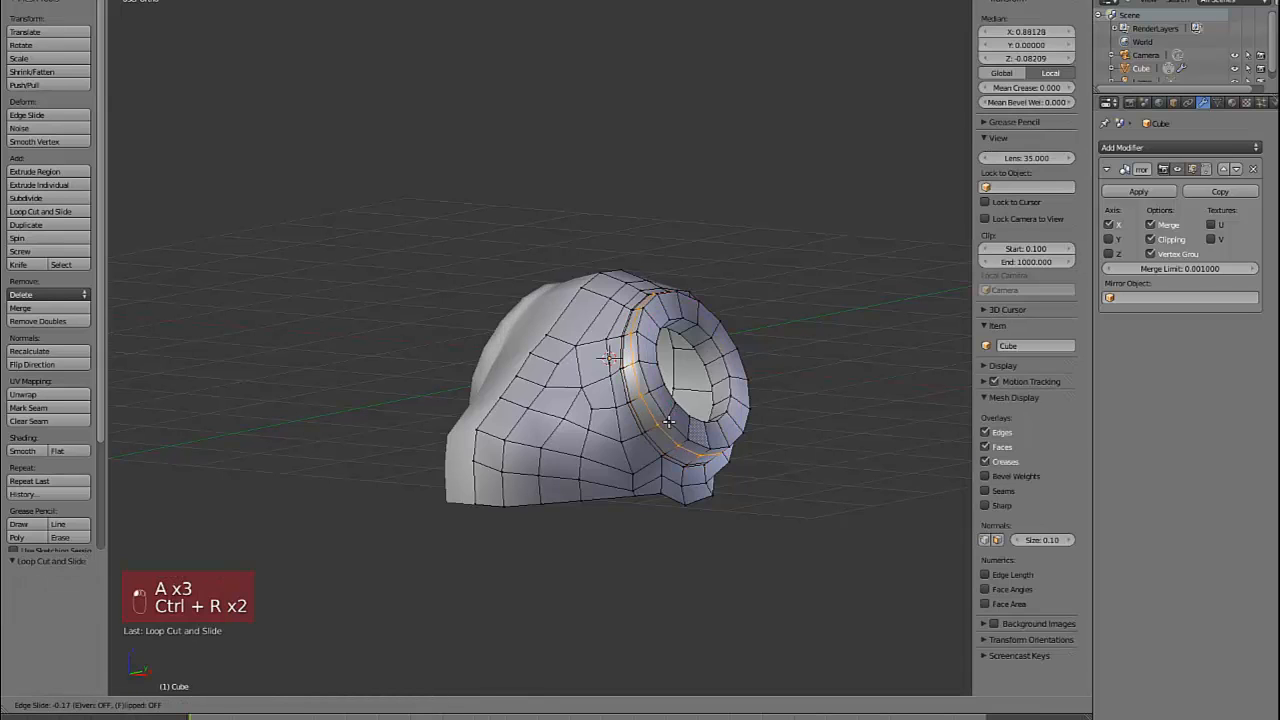
click(671, 421)
- Cut three more edge loops on the ring, near the outer and inner rims of its front face and just inside its hole
key(ctrl+r)
click(669, 423)
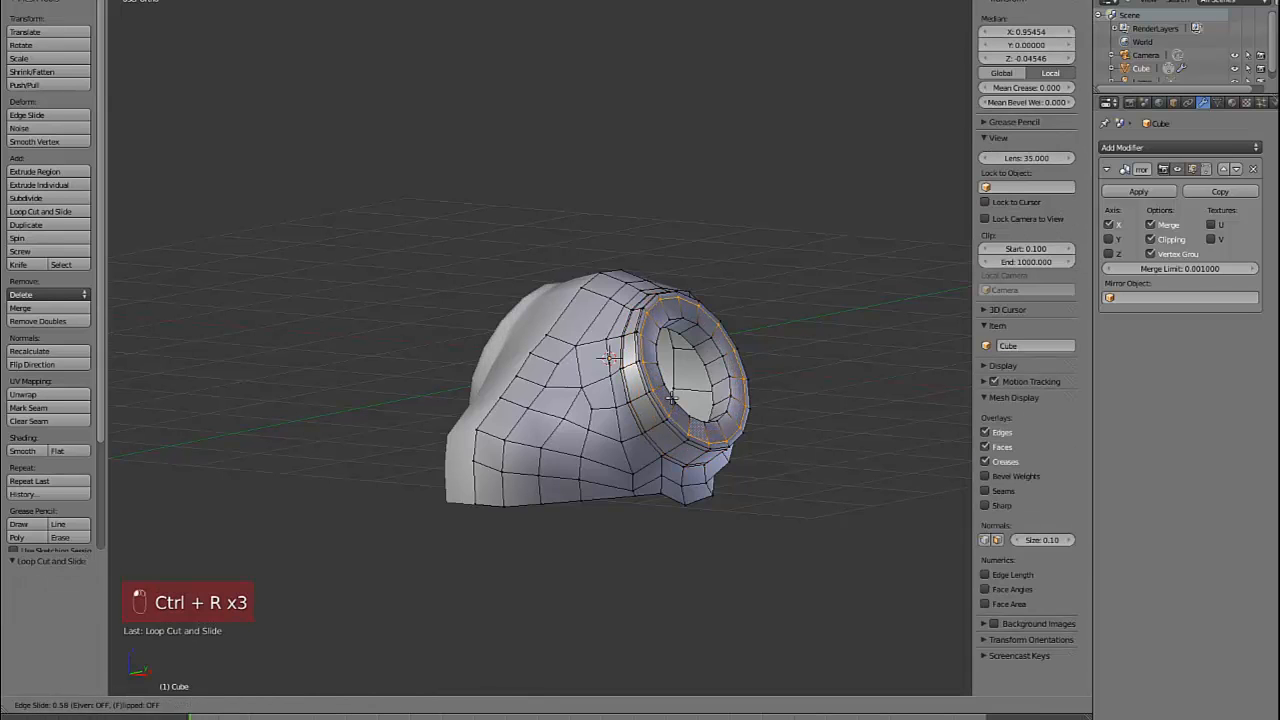
key(ctrl+r)
click(724, 412)
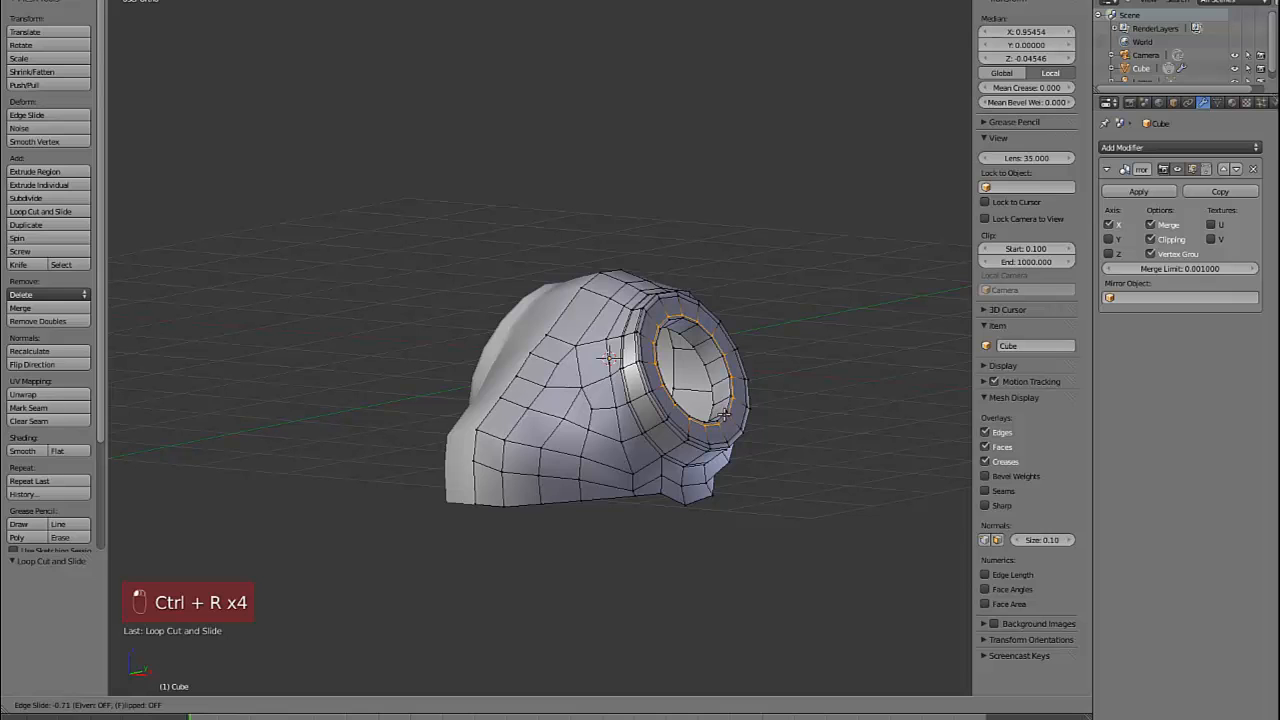
key(ctrl+r)
click(726, 402)
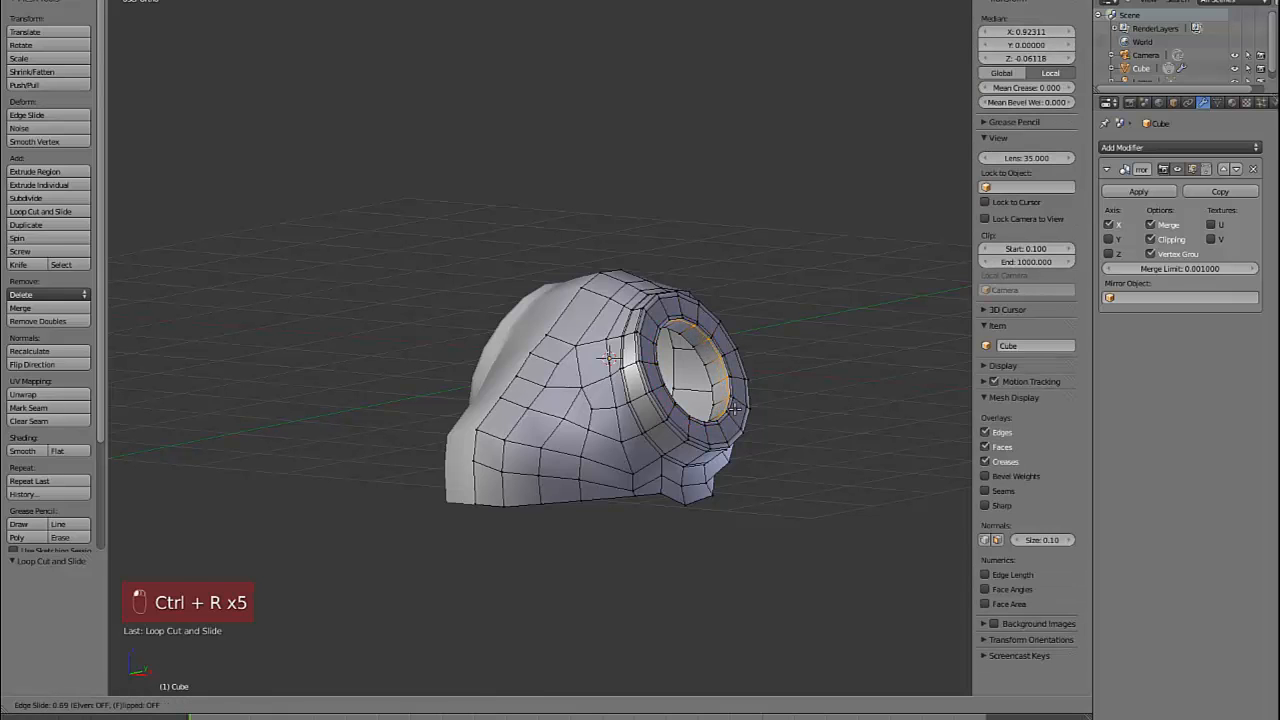
click(734, 406)
key(Tab)
key(KP_1)
- Turn on proportional editing and shift the shell vertex in front of the ring by about X -0.07, Z -0.02 in front view
key(Tab)
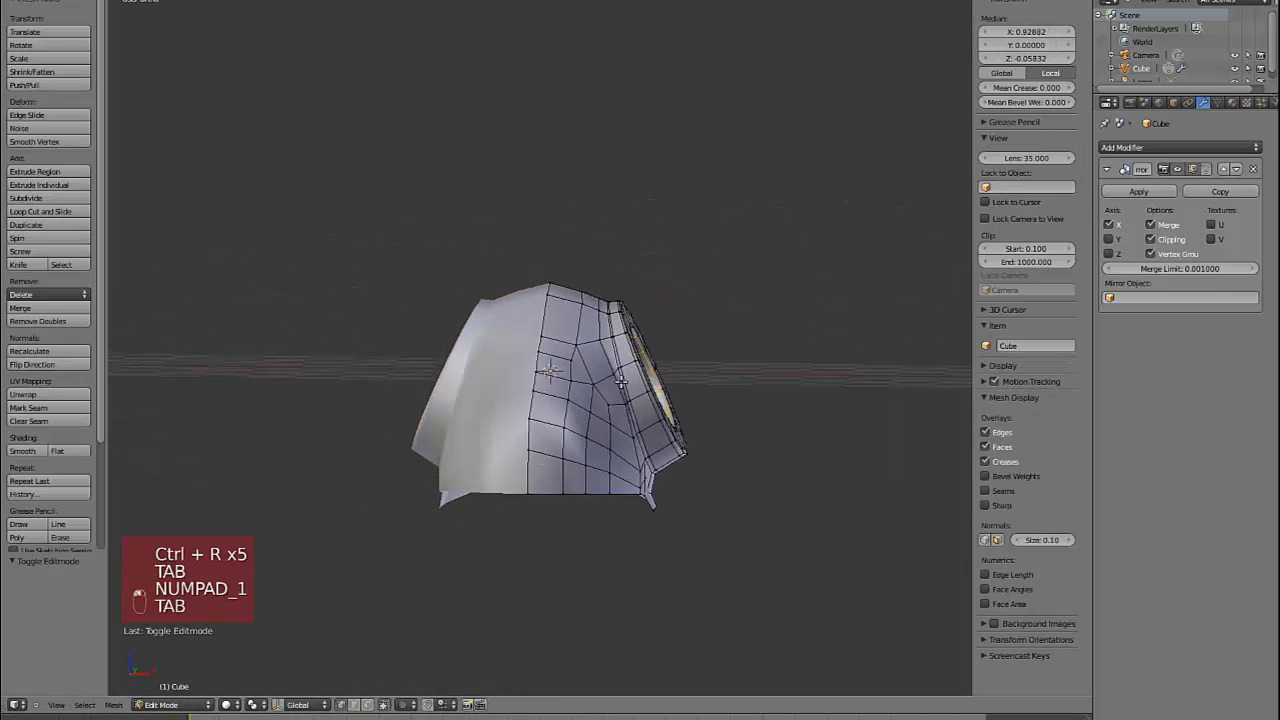
middle_drag(620, 381, 630, 390)
key(KP_1)
key(a)
key(a)
right_click(639, 400)
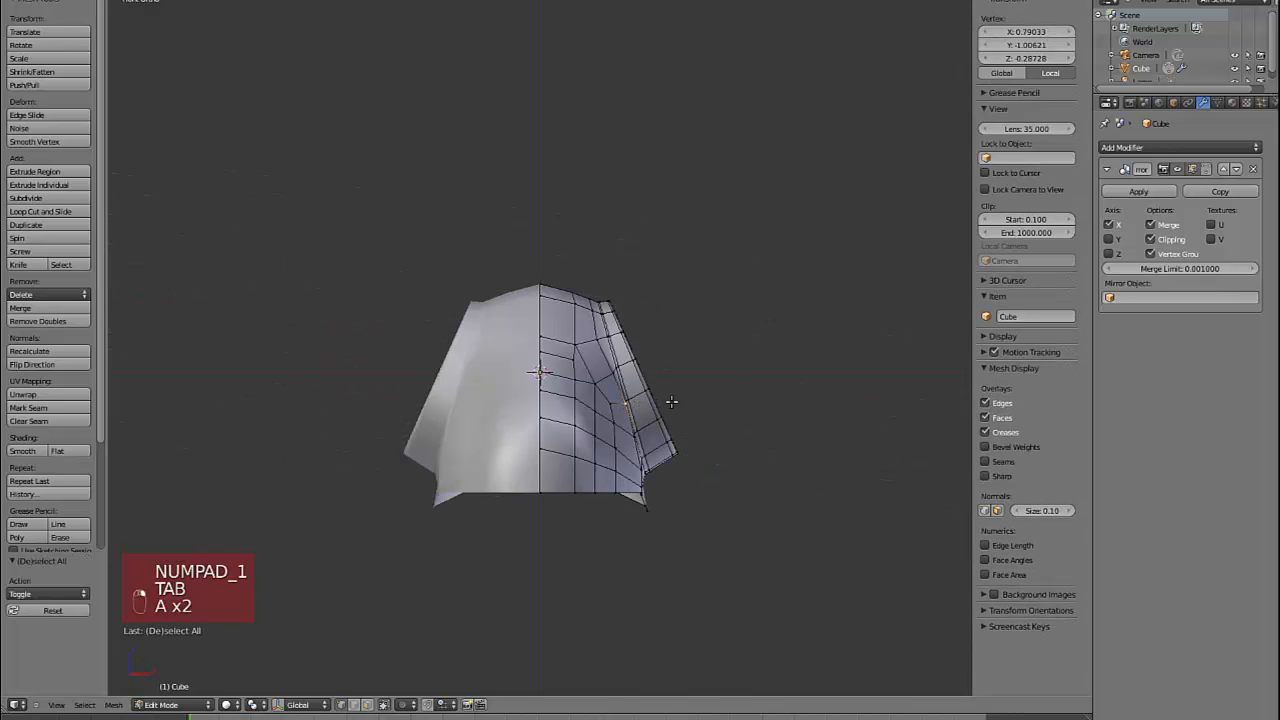
key(g)
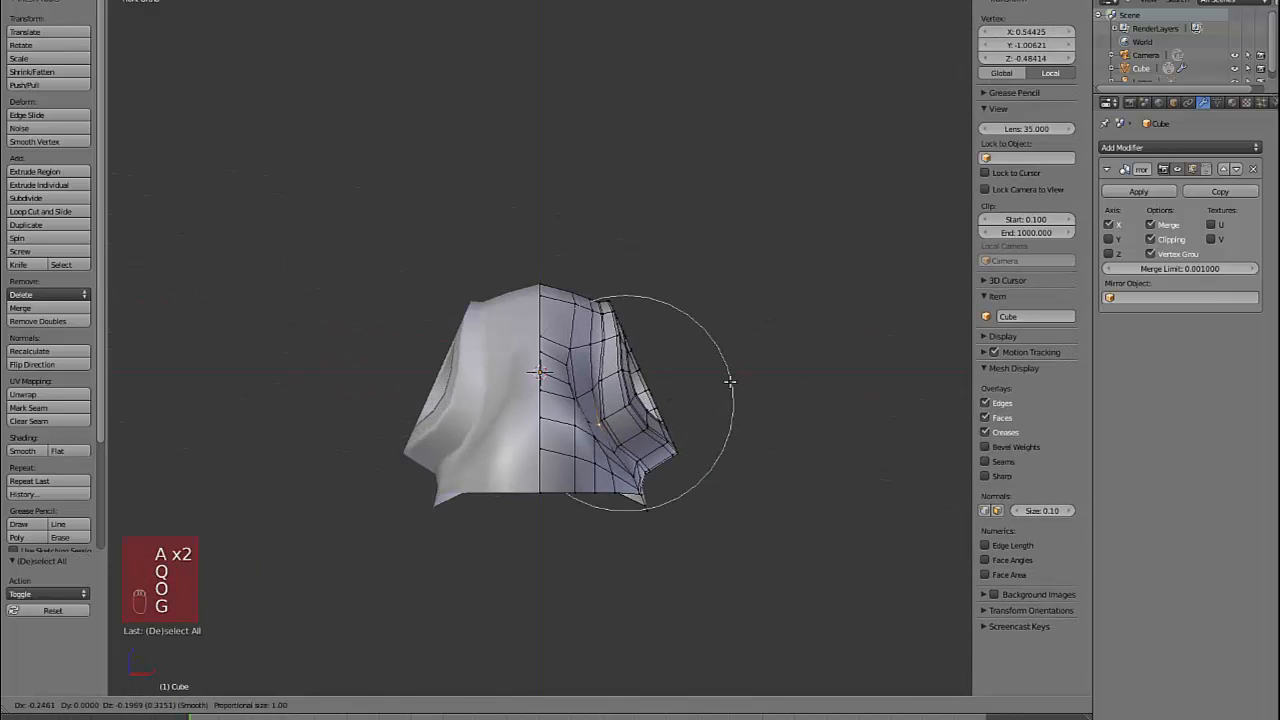
right_click(657, 374)
key(g)
click(727, 377)
- Nudge the shell vertices along the ring's front border in front view with proportional editing, curving the border inward
key(g)
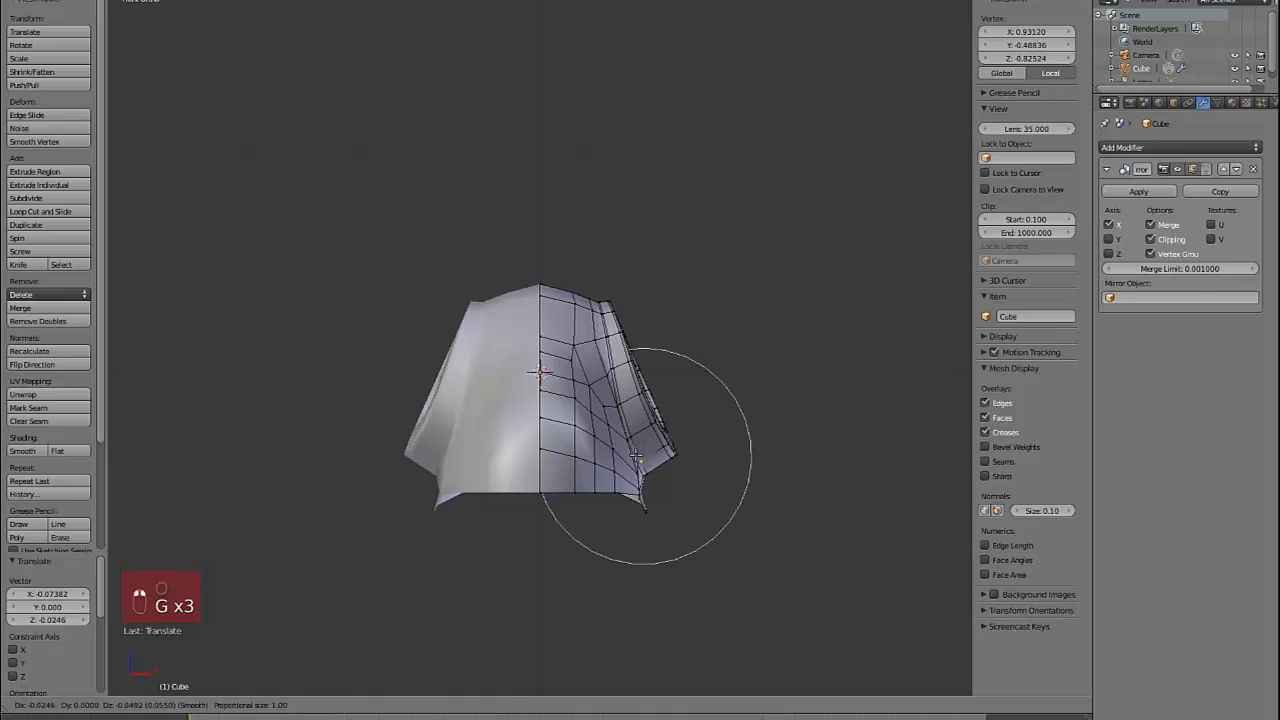
click(625, 395)
key(g)
click(618, 388)
key(g)
click(615, 363)
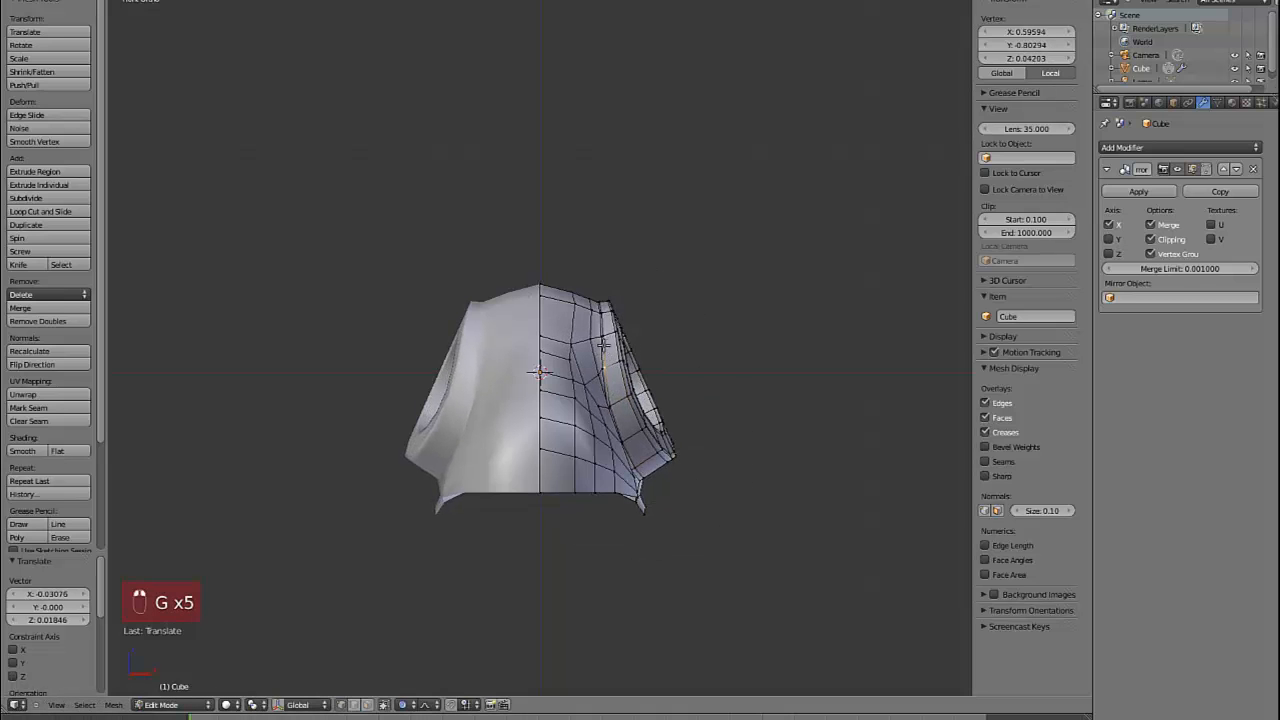
key(g)
click(618, 362)
- Adjust the vertices around the ring's rear in side view with proportional editing, moving the rear border vertex by about Y 0.04, Z 0.06
key(Tab)
key(KP_3)
key(Tab)
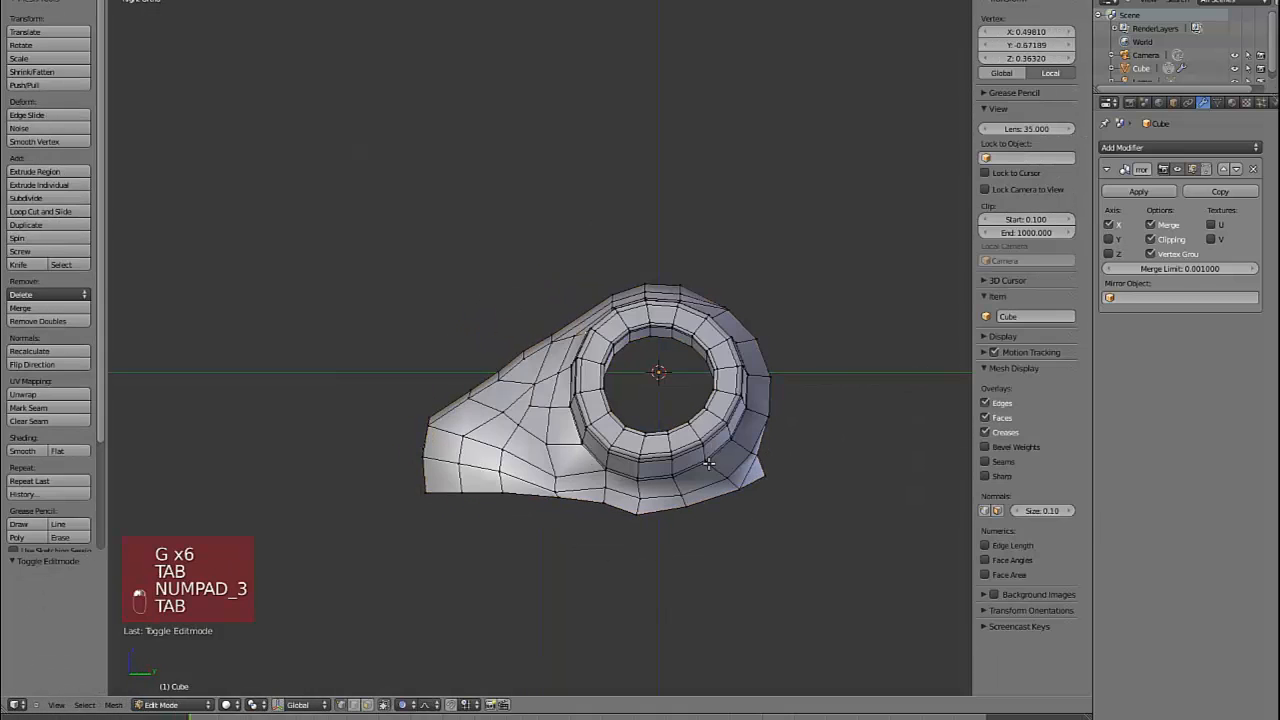
key(g)
click(748, 377)
key(g)
click(758, 365)
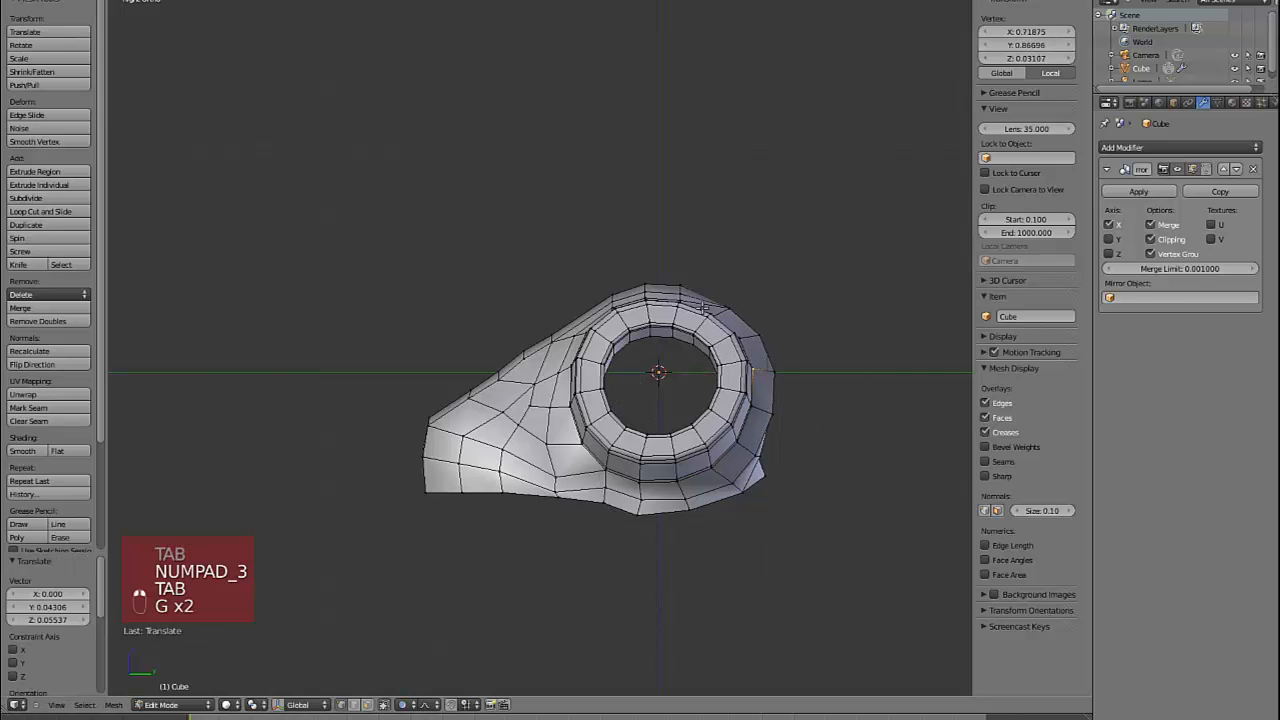
key(KP_1)
key(Tab)
middle_drag(700, 329, 623, 420)
- Select the shell's front-end faces, extrude them and move them forward along Y to a median of about Y -2.76 without proportional editing
key(KP_3)
key(Tab)
key(z)
key(a)
key(c)
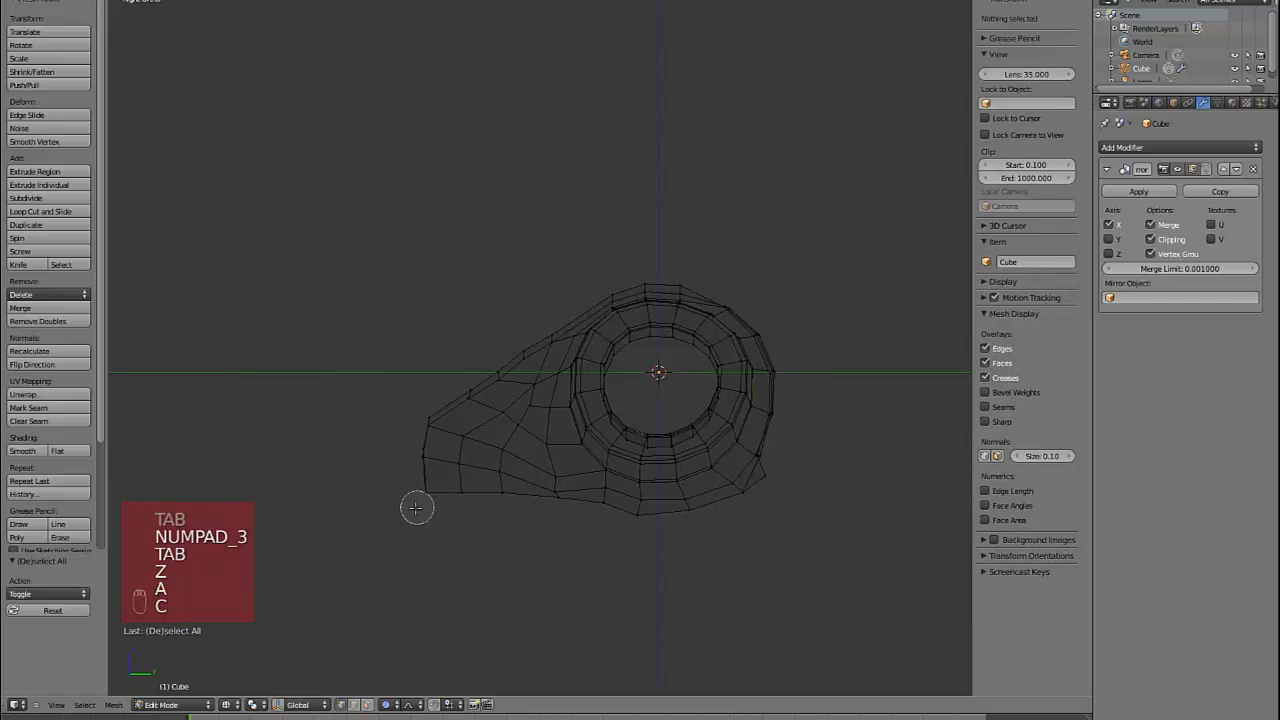
drag(416, 507, 420, 400)
mouse_move(420, 400)
middle_down()
mouse_move(650, 486)
mouse_move(541, 481)
mouse_move(581, 458)
mouse_move(602, 472)
middle_up()
key(z)
key(e)
right_click(563, 489)
key(g)
middle_click(566, 492)
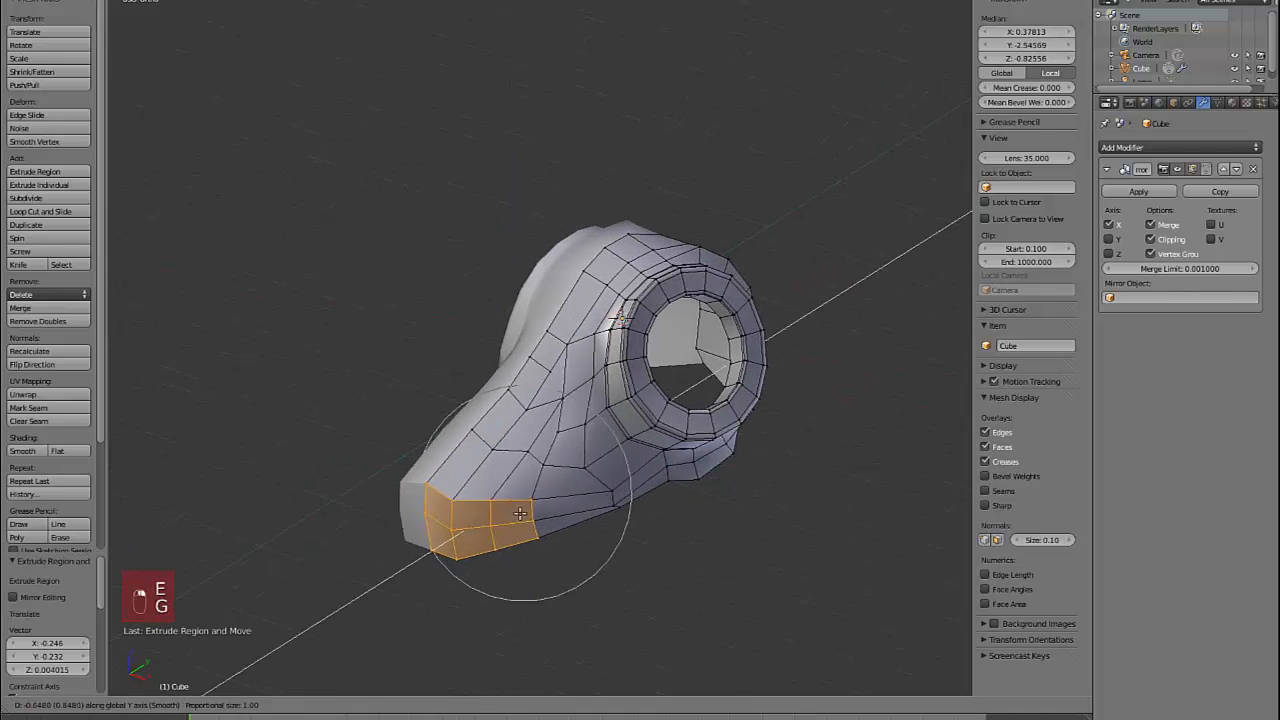
right_click(605, 508)
- Try smoothing the vertices of the whole mesh twice in side wireframe view, and undo both smoothings
middle_drag(746, 424, 593, 391)
key(Tab)
key(KP_3)
key(Tab)
key(KP_3)
key(z)
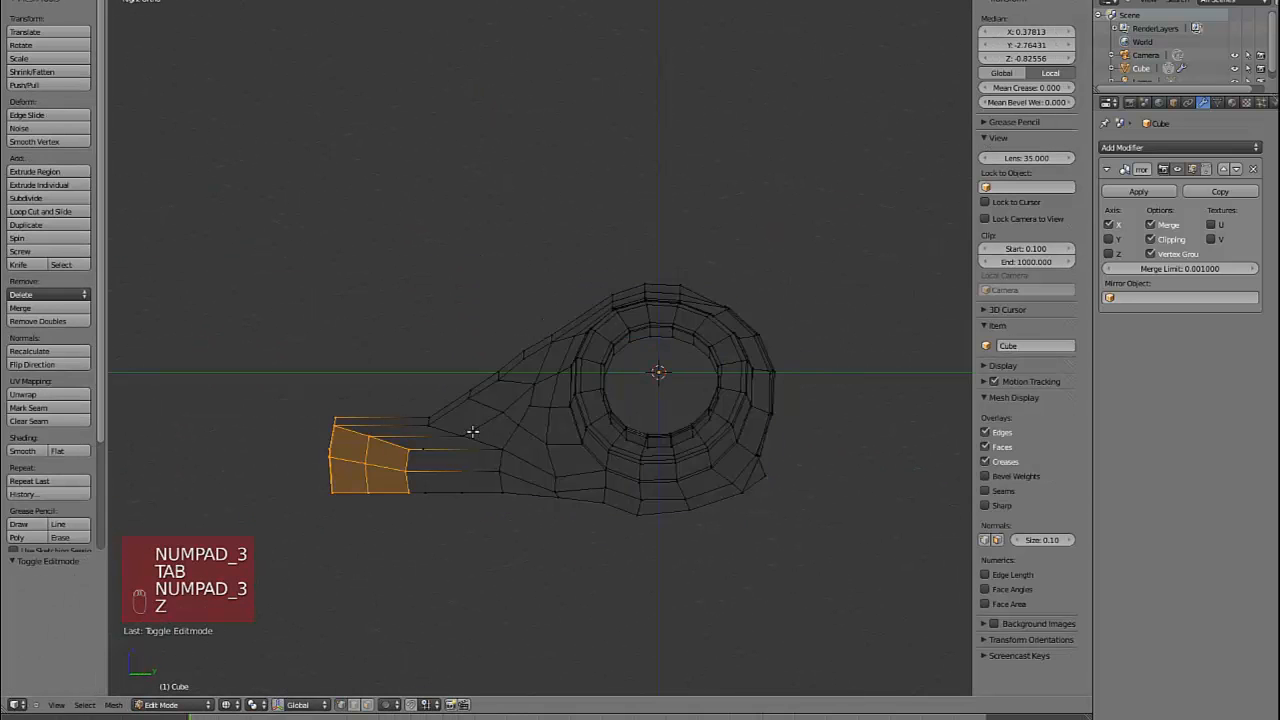
key(a)
key(a)
key(w)
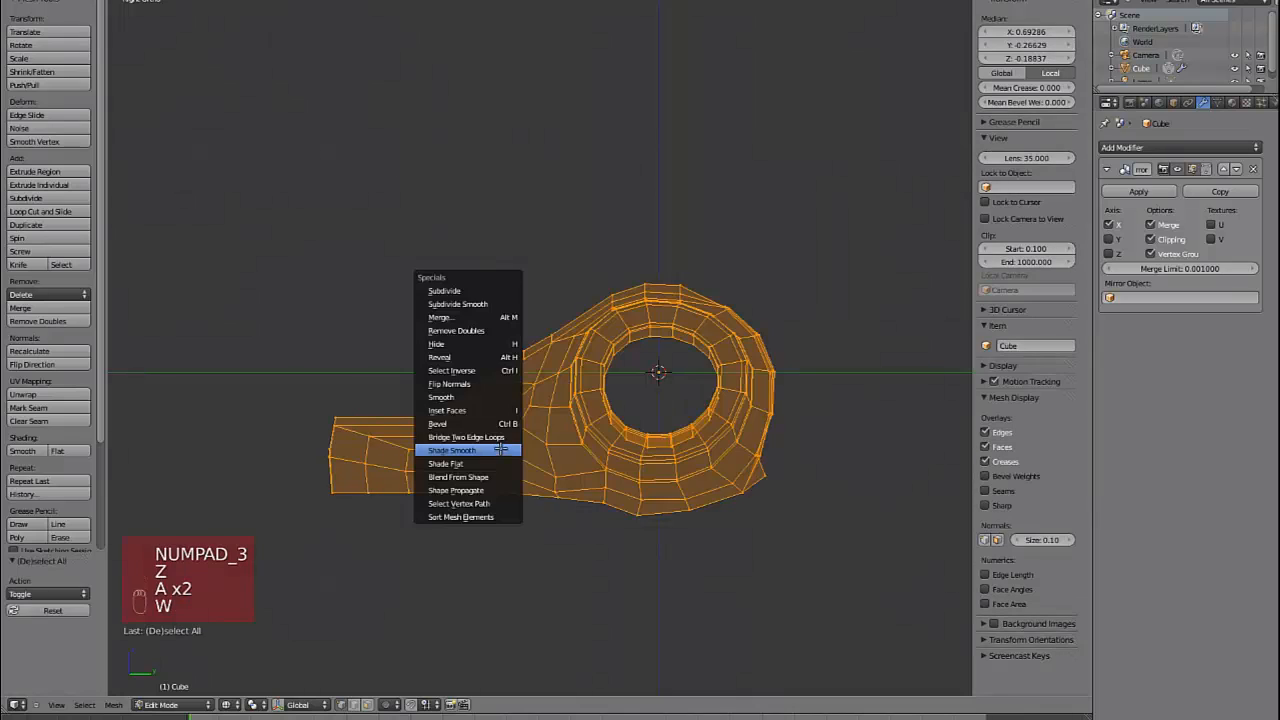
click(488, 397)
key(w)
click(488, 397)
key(ctrl+z)
key(ctrl+z)
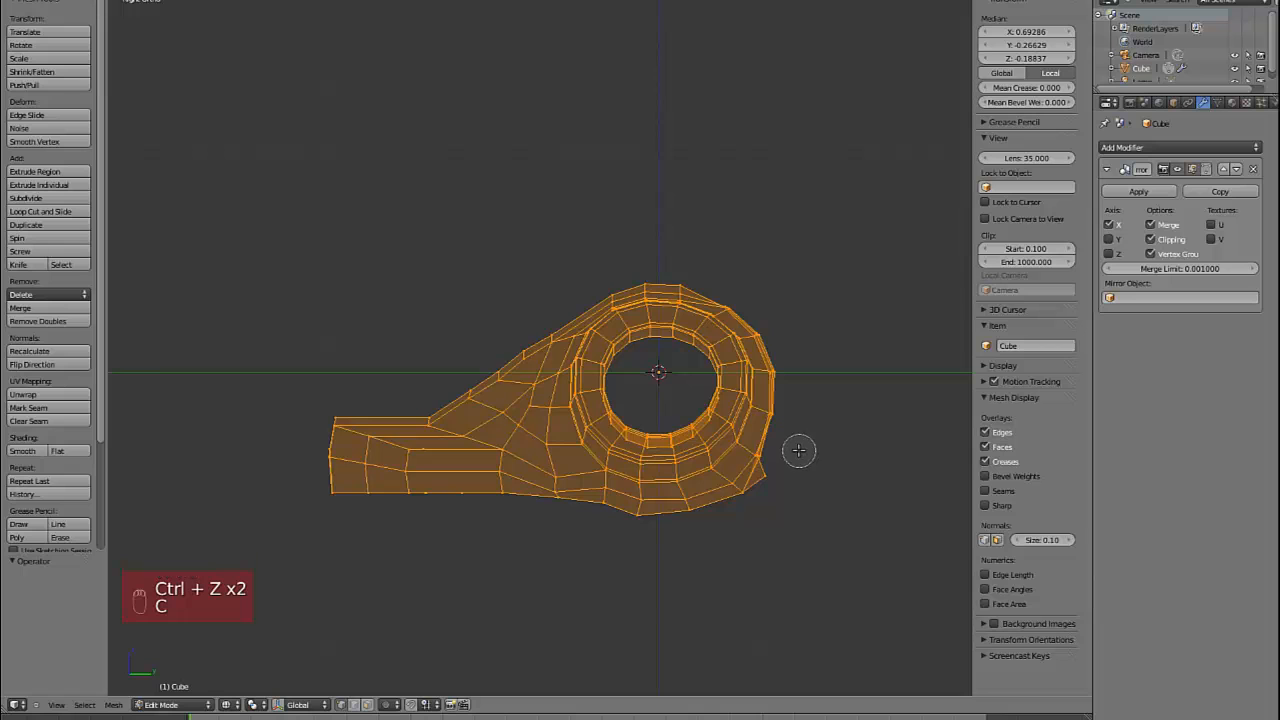
- Deselect the ring area with an enlarged circle selection and smooth the remaining front snout vertices repeatedly
scroll(799, 451, down, 5)
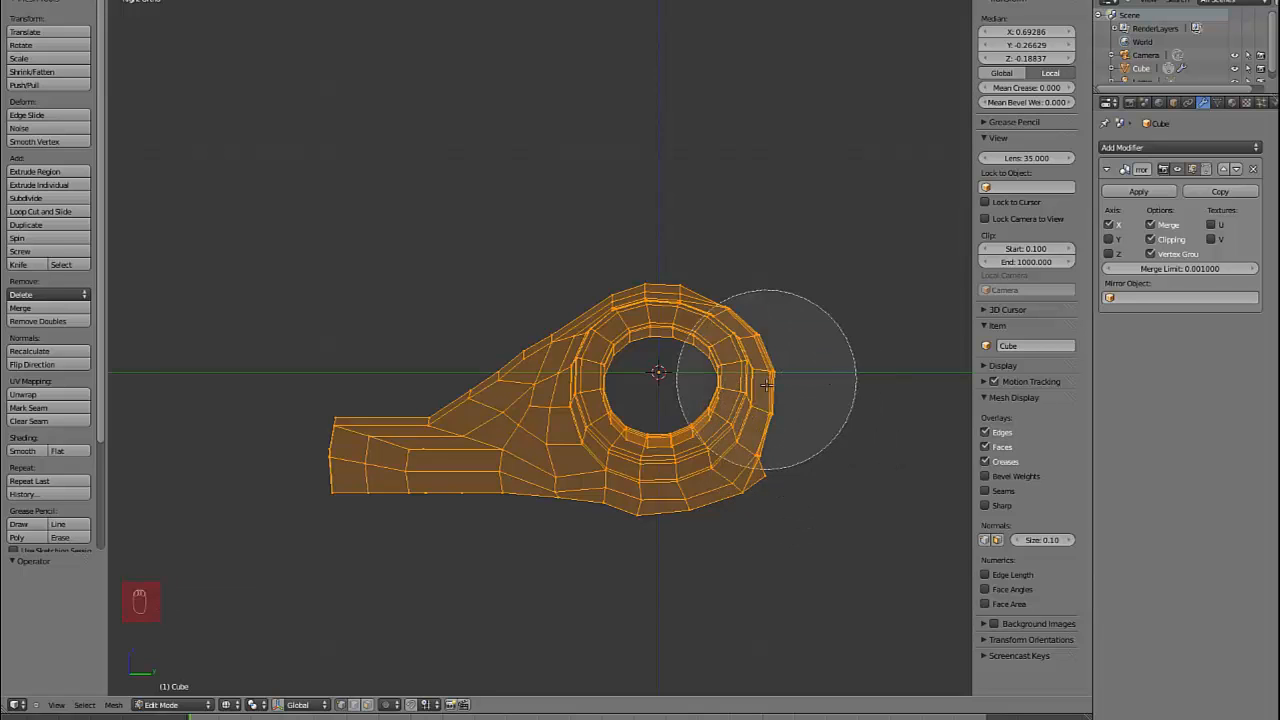
mouse_move(777, 371)
middle_down()
mouse_move(663, 457)
mouse_move(643, 343)
mouse_move(567, 311)
middle_up()
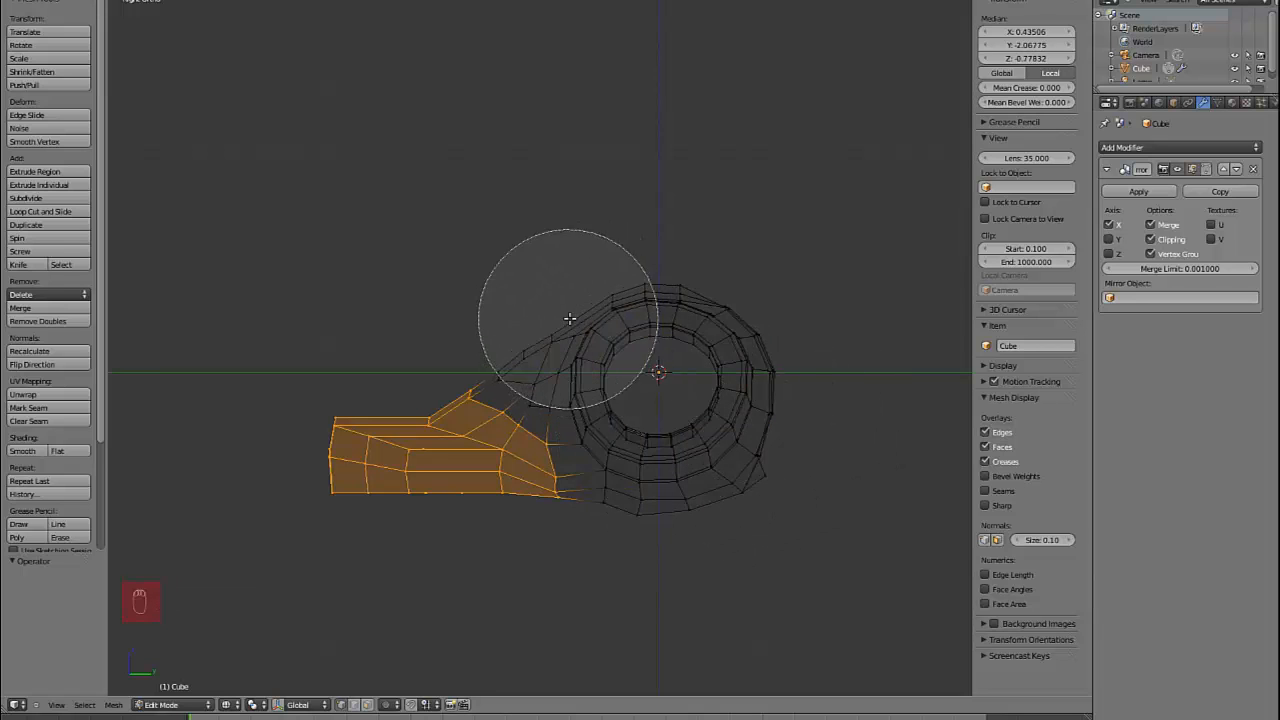
right_click(571, 313)
key(w)
click(730, 314)
key(w)
click(730, 314)
key(w)
click(730, 314)
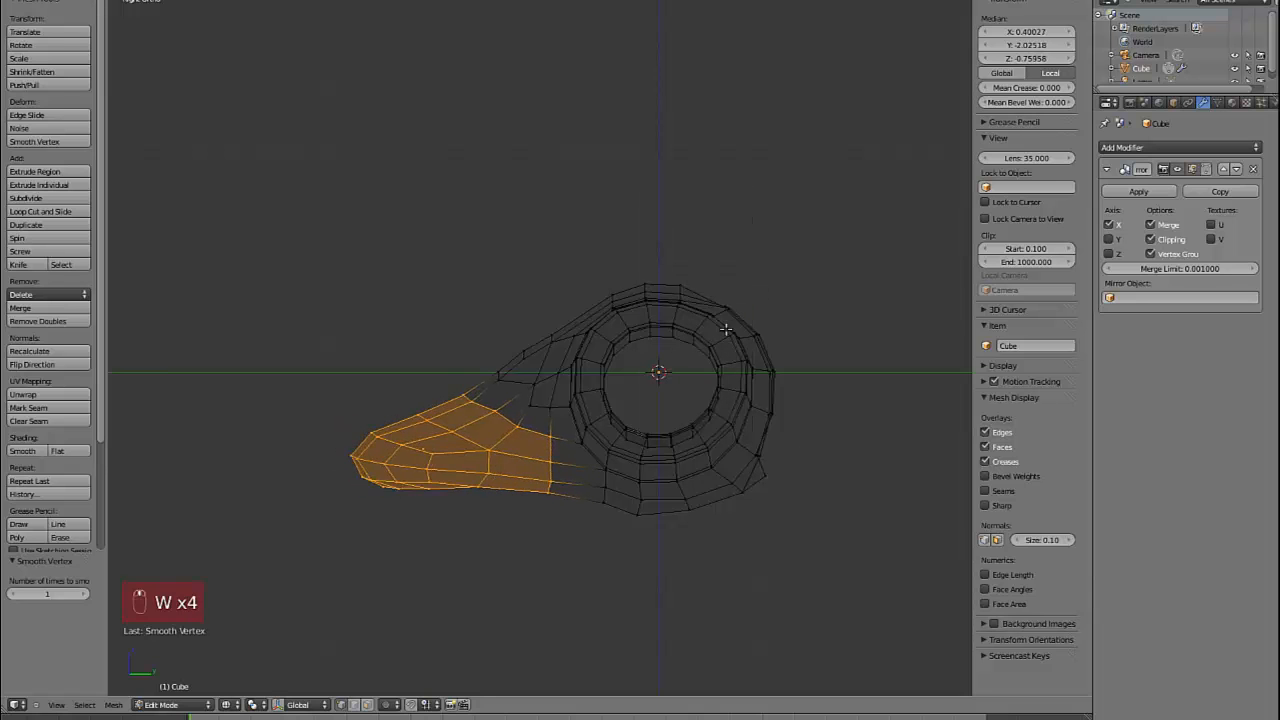
- Inflate the smoothed snout outward along its normals with Shrink/Fatten and check it in solid shading
key(alt+s)
click(714, 437)
key(z)
key(Tab)
mouse_move(572, 358)
middle_down()
mouse_move(630, 375)
mouse_move(694, 371)
middle_up()
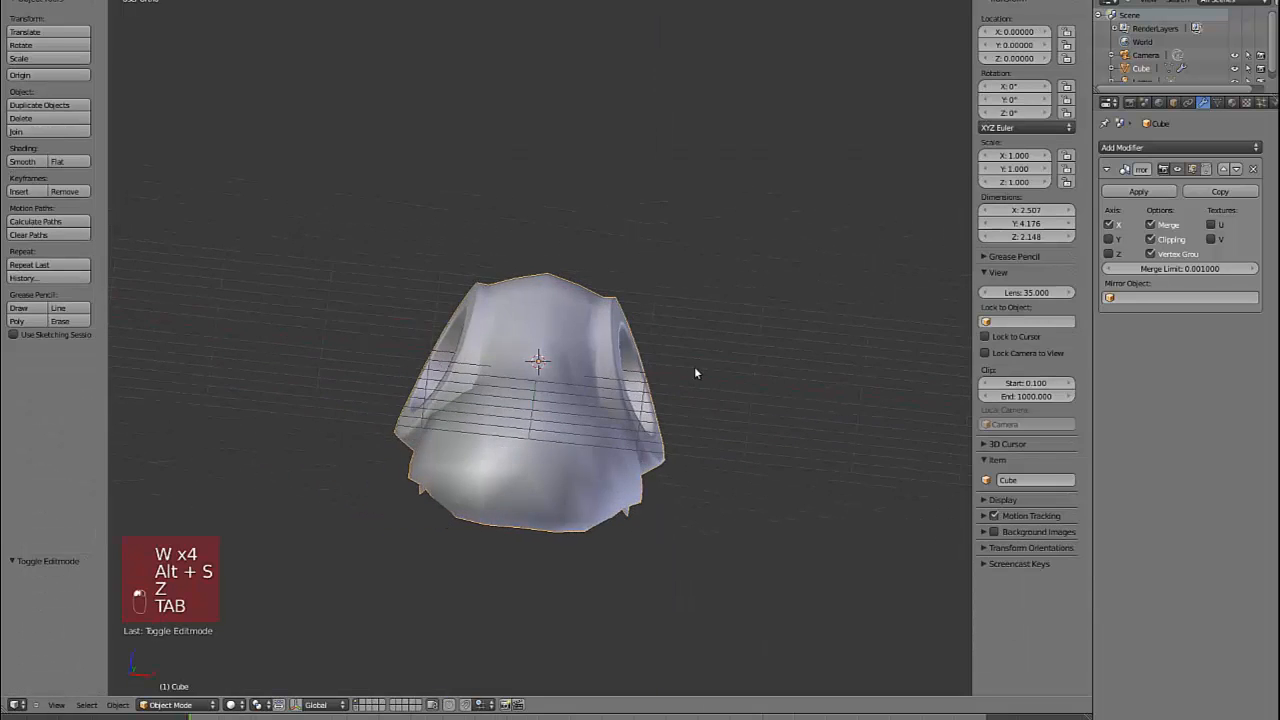
- Delete the interior vertex on the mirror plane inside the front of the snout
key(KP_3)
key(Tab)
key(z)
right_click(395, 458)
key(x)
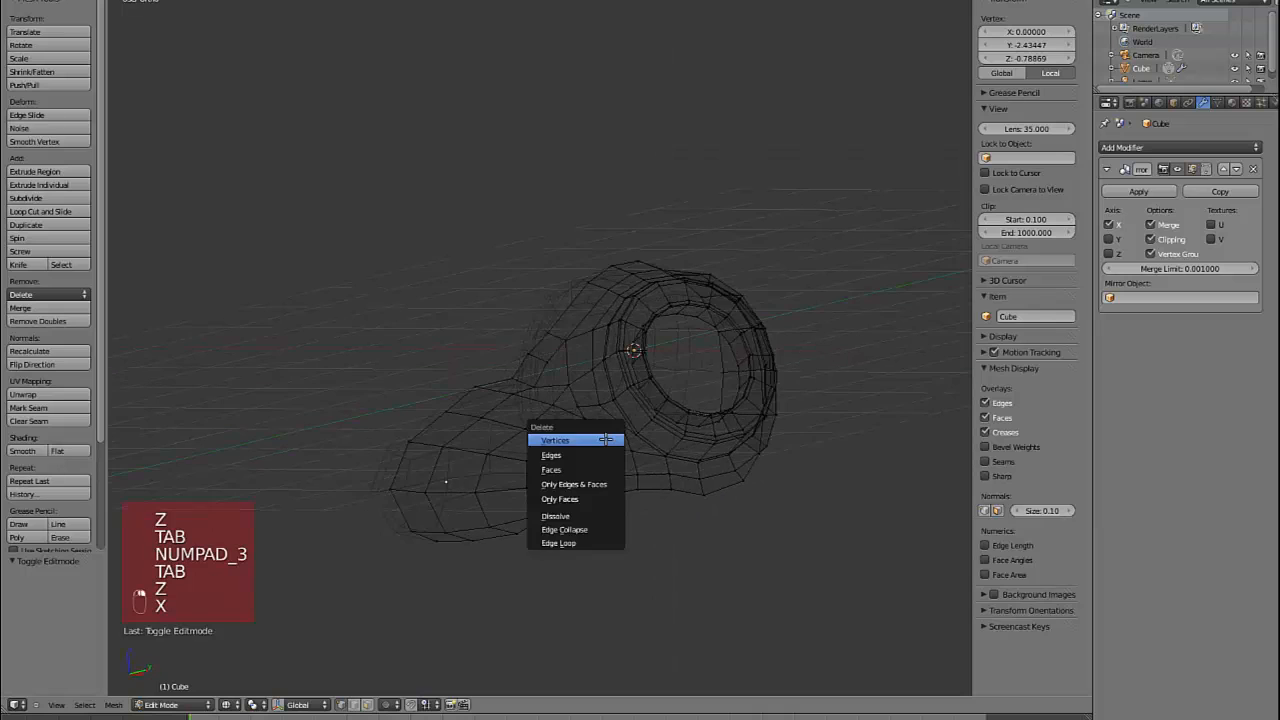
click(600, 440)
key(KP_1)
key(z)
key(Tab)
middle_drag(606, 437, 493, 435)
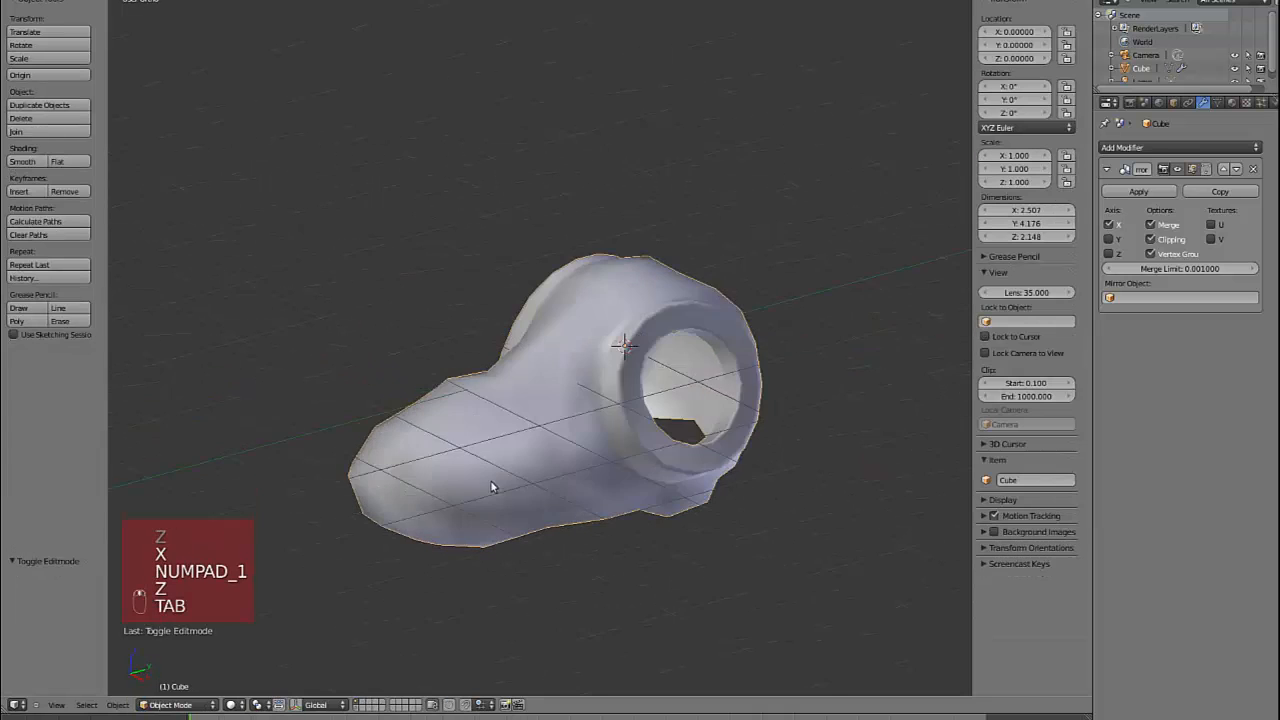
- Move the shell vertex in front of the ring to about X 0.70, Z -0.16 in front view
key(Tab)
key(z)
key(z)
key(KP_1)
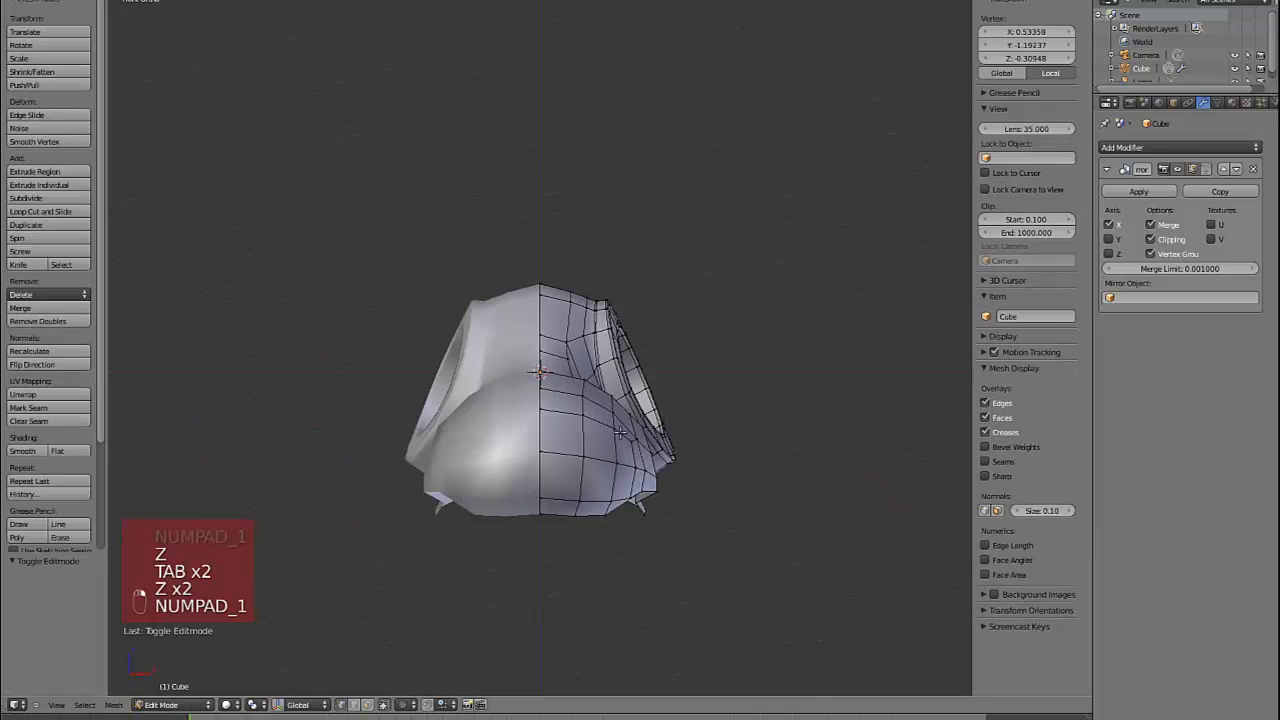
key(g)
click(628, 412)
key(Tab)
middle_drag(628, 412, 620, 450)
- Reposition two more vertices to refine the snout's shape in perspective view
key(Tab)
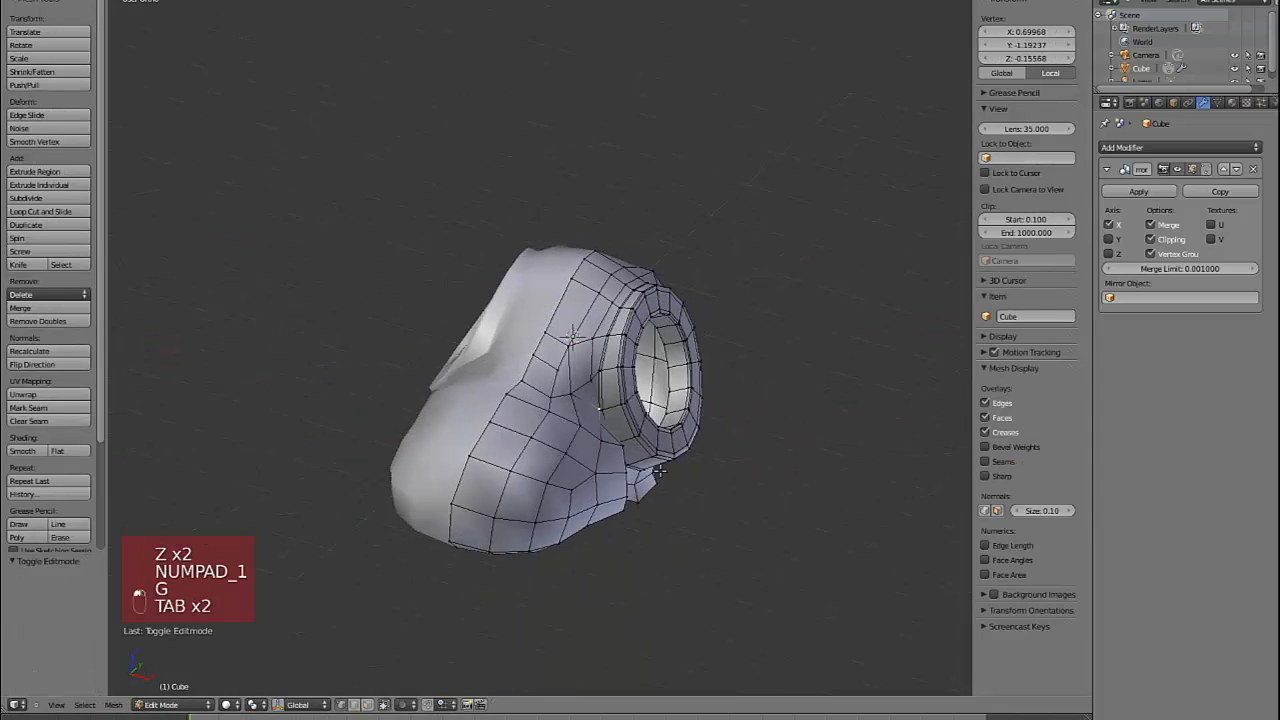
key(g)
click(656, 470)
key(g)
click(523, 380)
key(Tab)
key(KP_3)
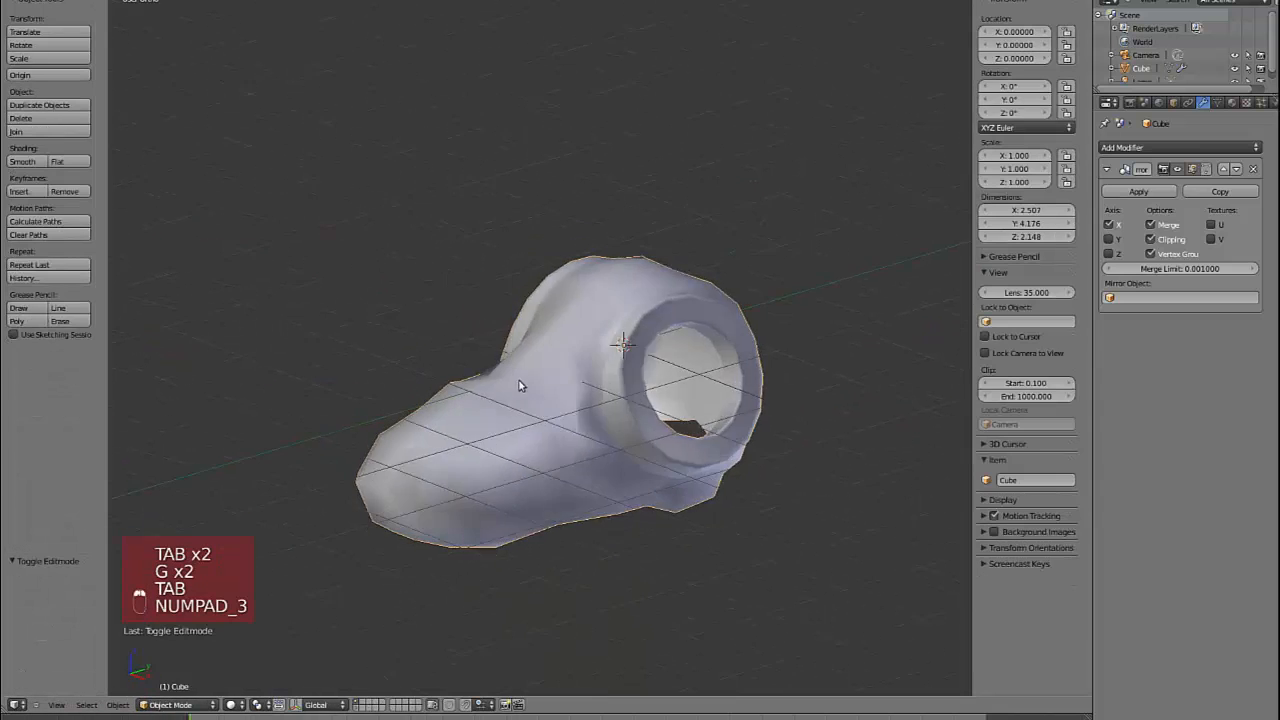
- Raise the centerline vertex at the crease between snout and upper shell by about Y 0.08, Z 0.11 in side view
key(Tab)
key(g)
click(514, 354)
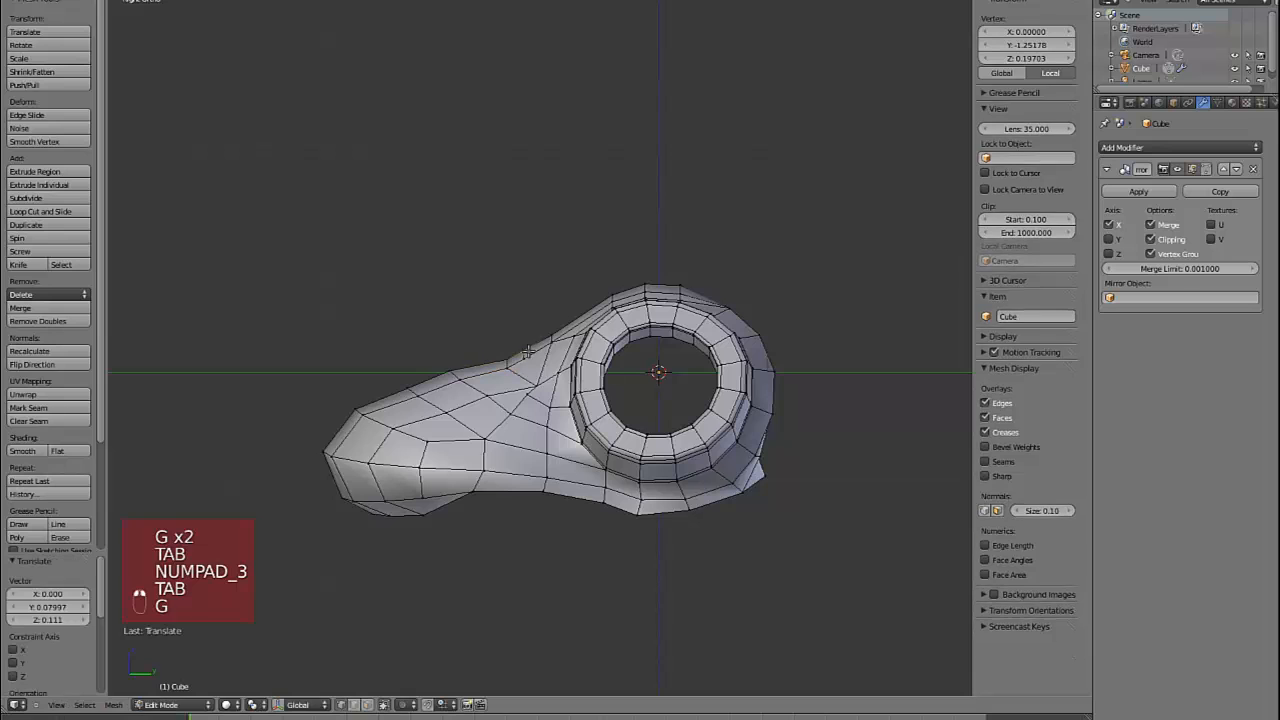
key(g)
click(520, 360)
- Delete the vertices at the crease above the snout and close the gap by merging the two facing vertex pairs at center
mouse_move(520, 360)
middle_down()
mouse_move(610, 414)
mouse_move(600, 390)
mouse_move(537, 411)
mouse_move(540, 367)
middle_up()
key(x)
click(580, 357)
right_click(553, 365)
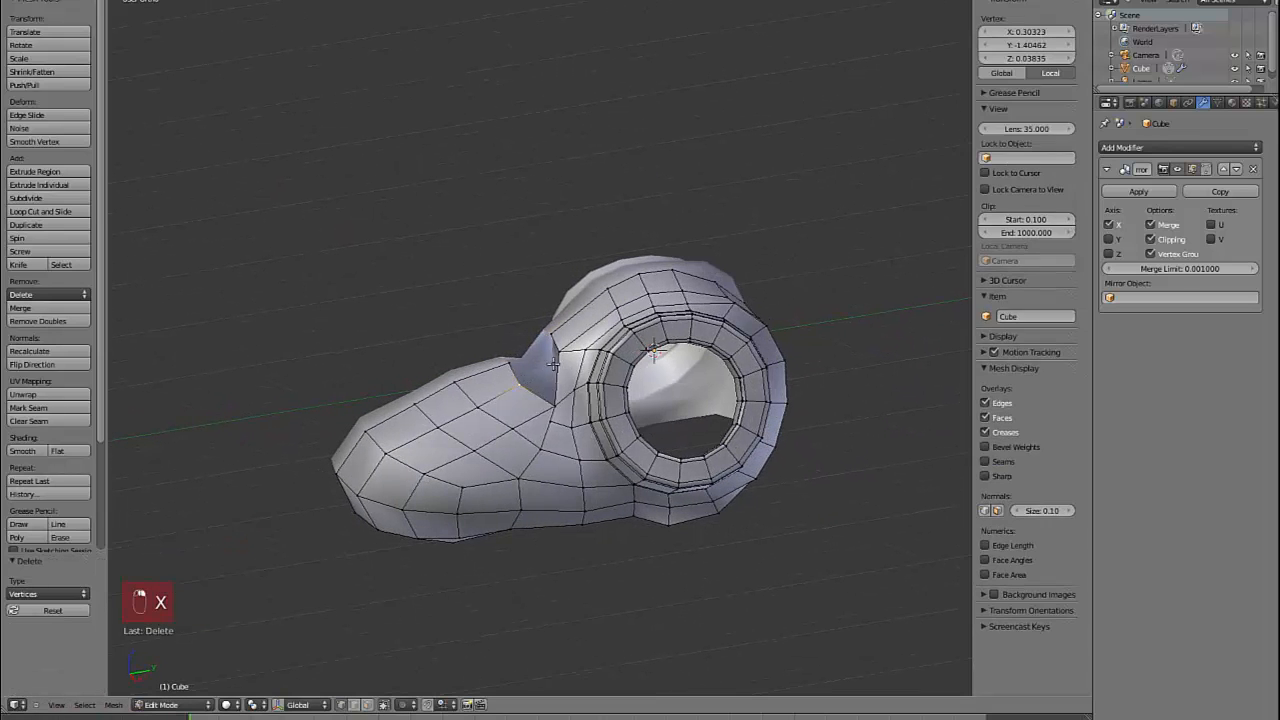
key(alt+m)
click(525, 387)
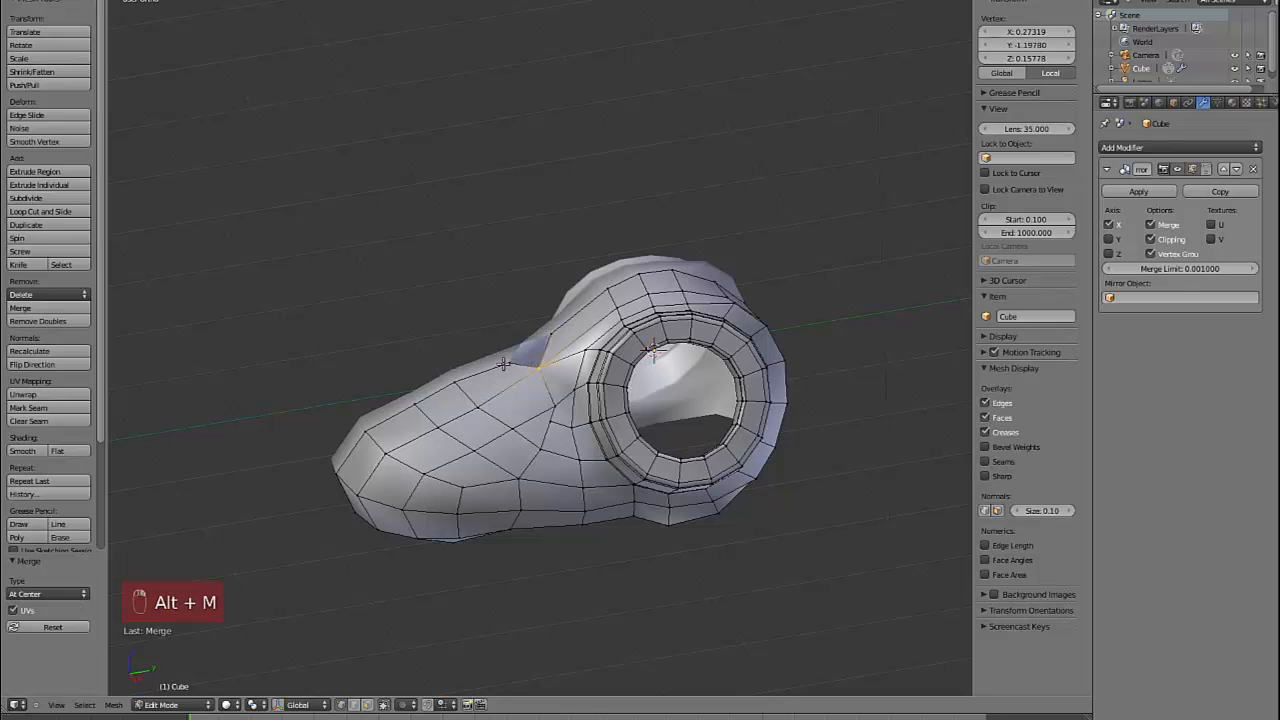
key(alt+m)
click(540, 338)
key(a)
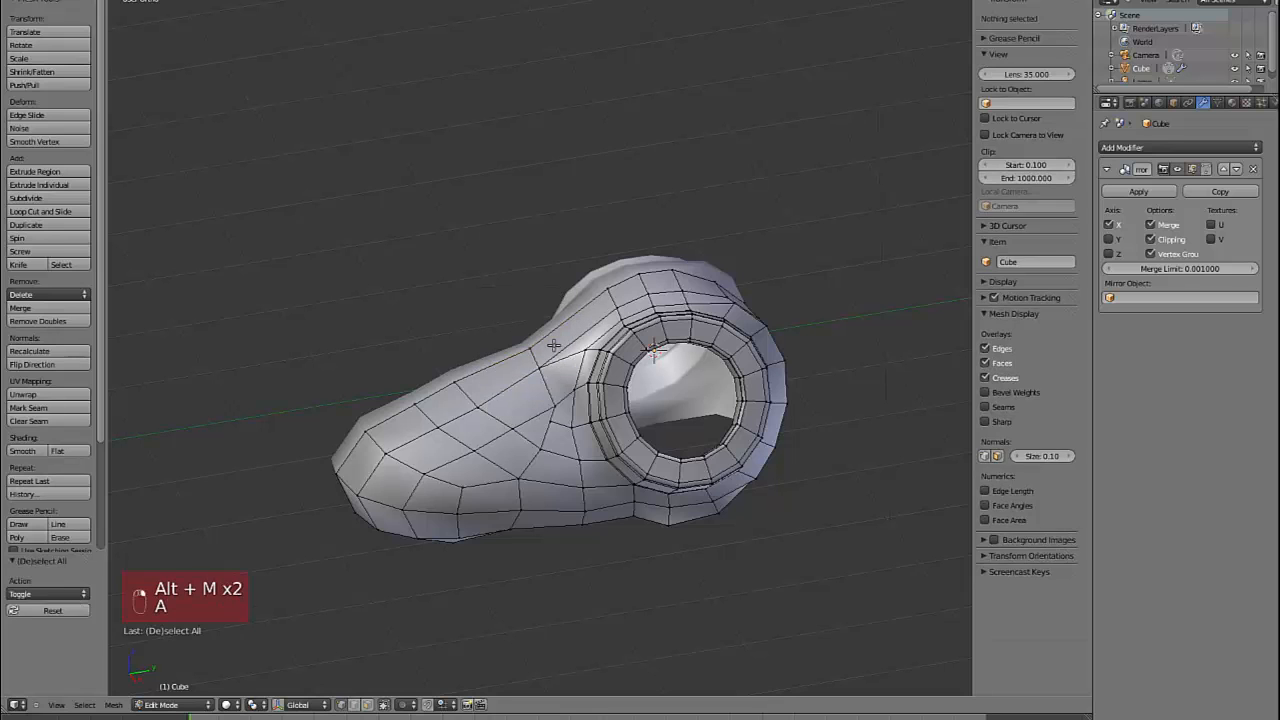
- In side view, move the merged crease edge toward the ring, shift the next upper edge by about Y 0.33, Z 0.15, and adjust the side vertex below
key(Tab)
key(Tab)
key(KP_3)
key(g)
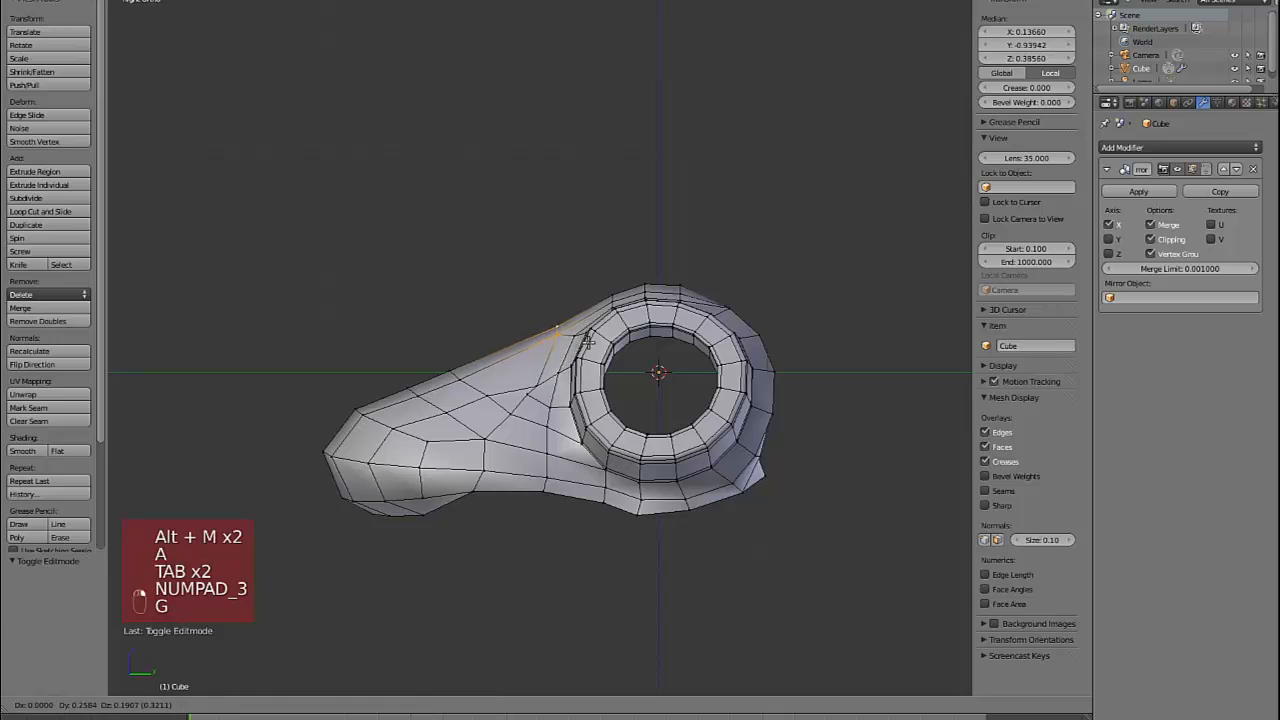
click(584, 344)
right_click(456, 371)
key(g)
right_click(530, 378)
key(g)
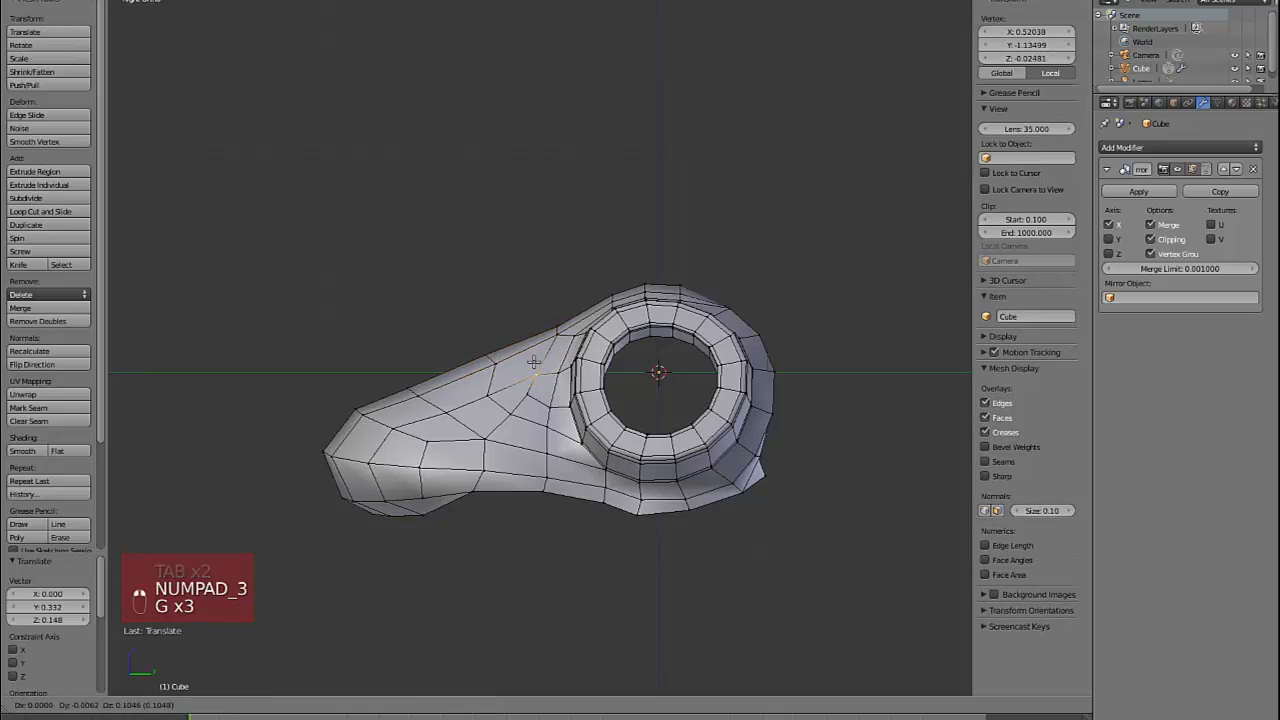
click(543, 391)
- Select and slightly reposition the shell vertex beside the ring's lower front
key(a)
alt+right_click(556, 406)
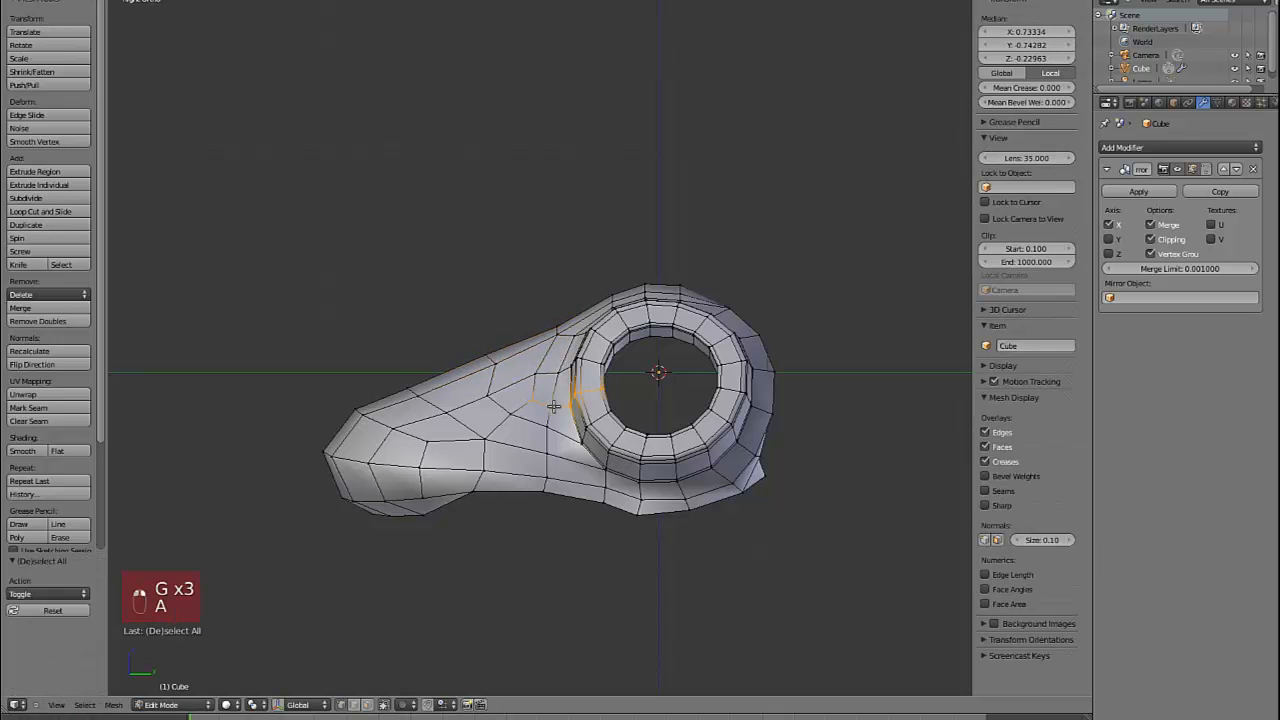
middle_drag(555, 407, 592, 424)
key(Tab)
key(Tab)
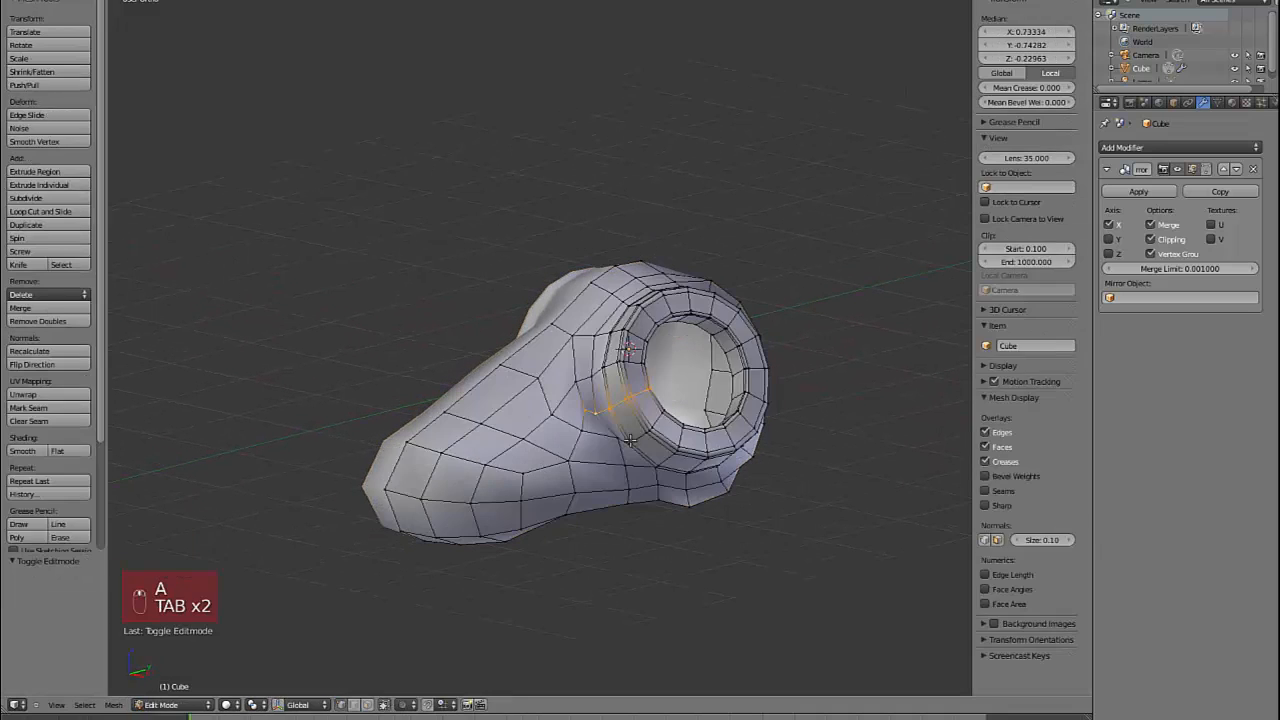
right_click(612, 438)
key(g)
click(600, 440)
- Add a Subdivision Surface modifier to the head shell and set its view subdivisions to 2
key(Tab)
click(1226, 150)
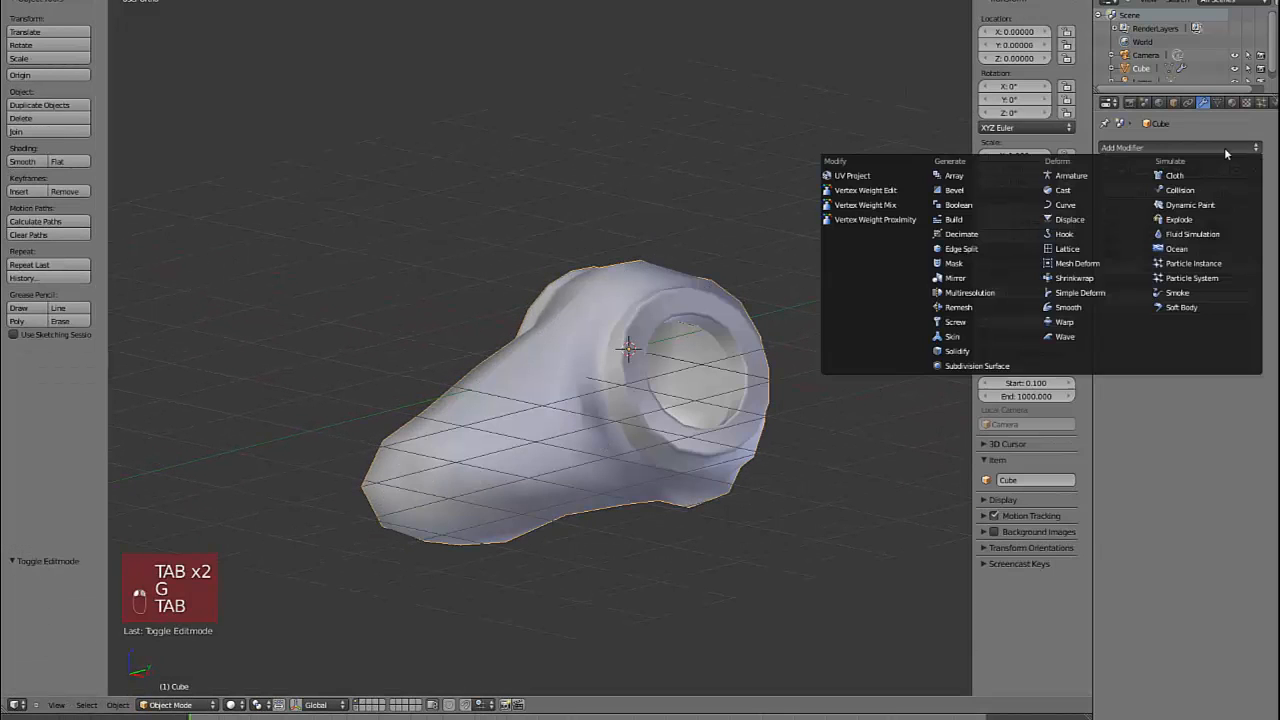
click(1004, 372)
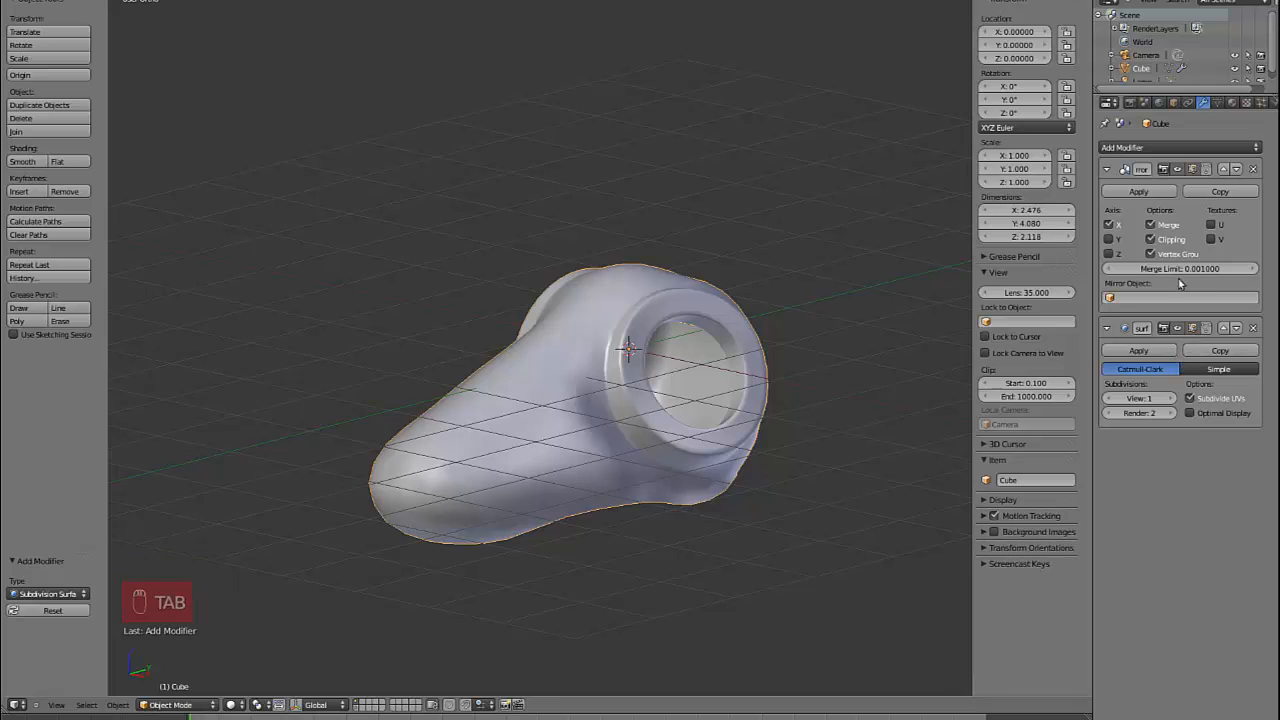
- In side view, move the upper side vertex between snout and ring by about Y 0.22, Z 0.12
key(KP_1)
key(Tab)
key(a)
key(a)
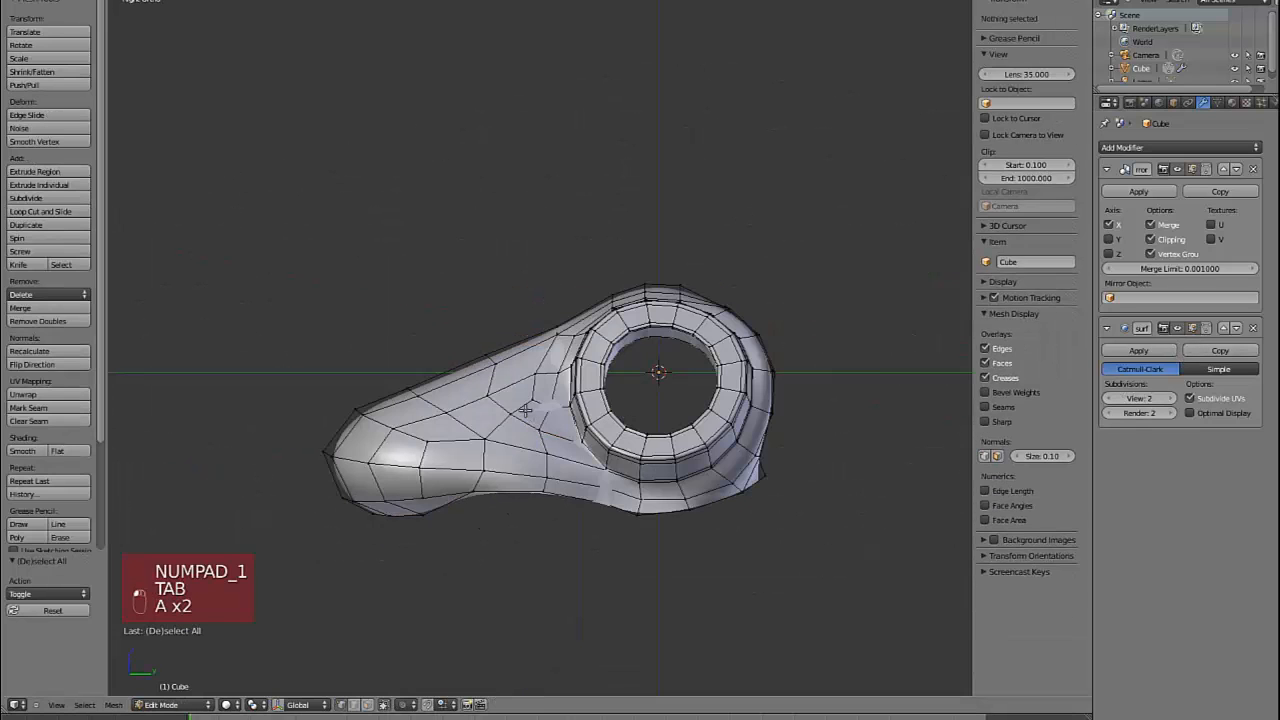
key(g)
key(g)
click(462, 416)
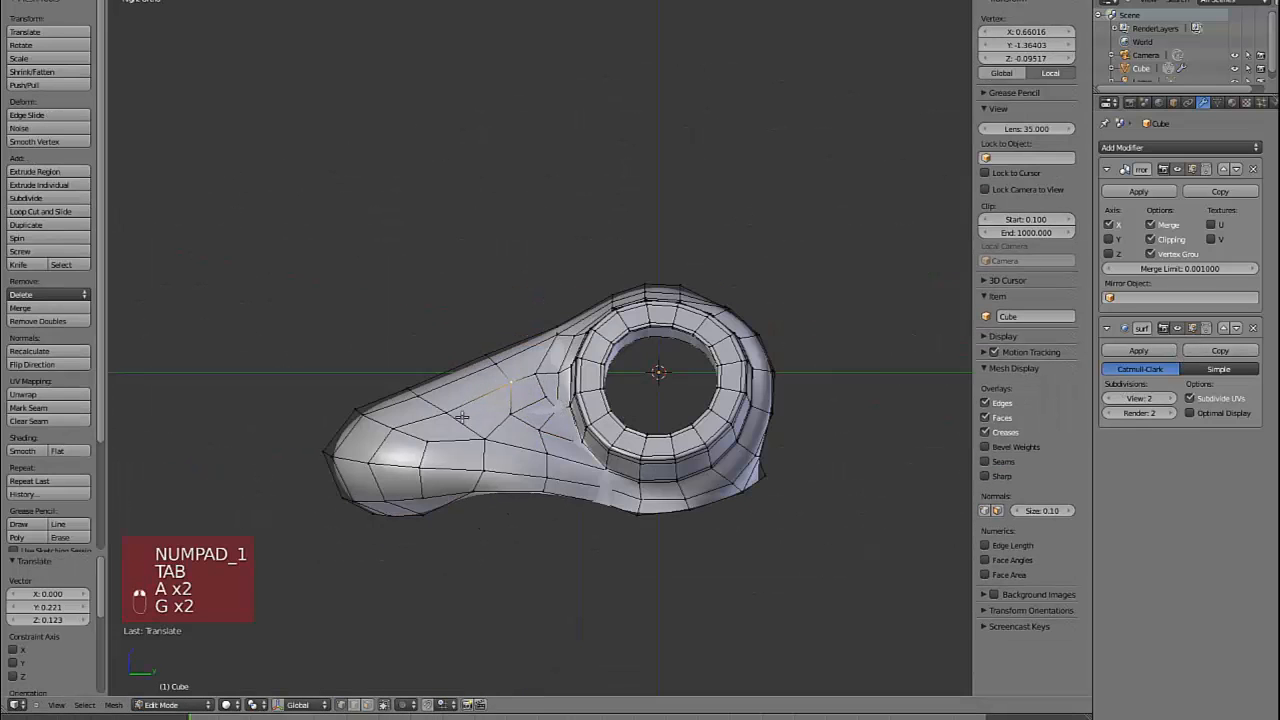
- Enable smooth proportional editing, reposition the snout's upper side vertex and shift the top centerline vertex by about Y 0.23, Z 0.17
key(g)
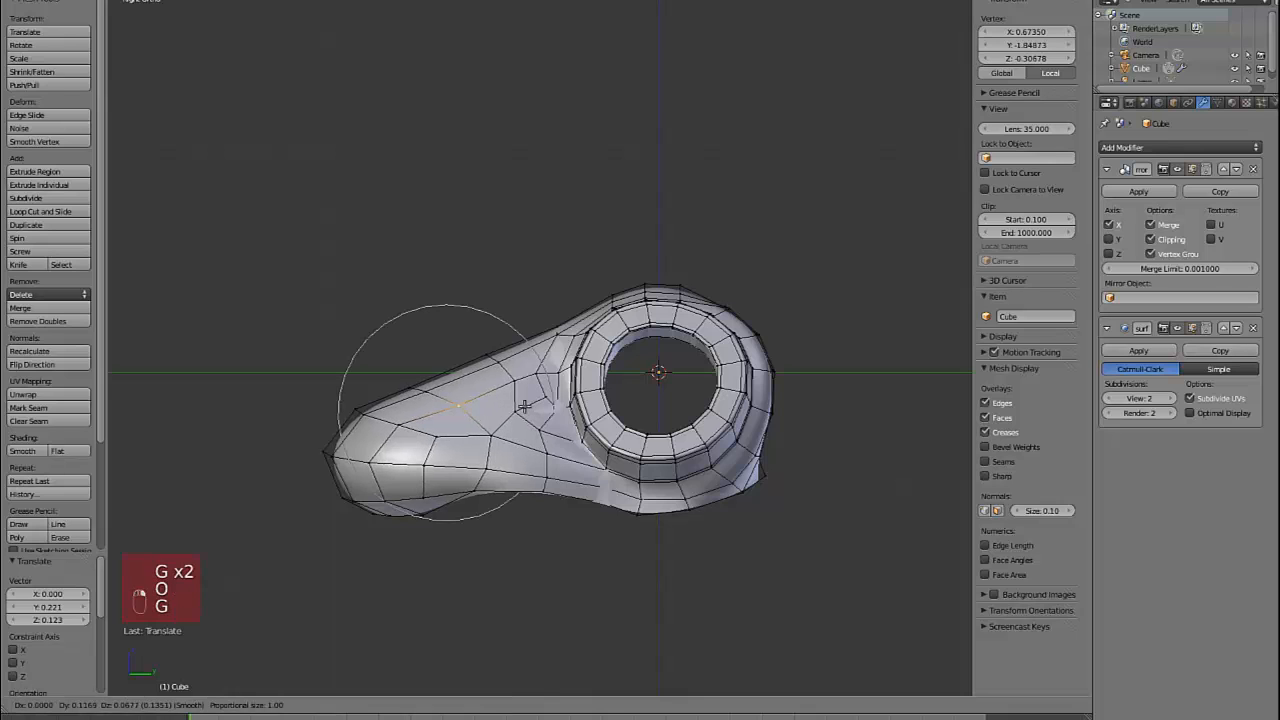
right_click(544, 394)
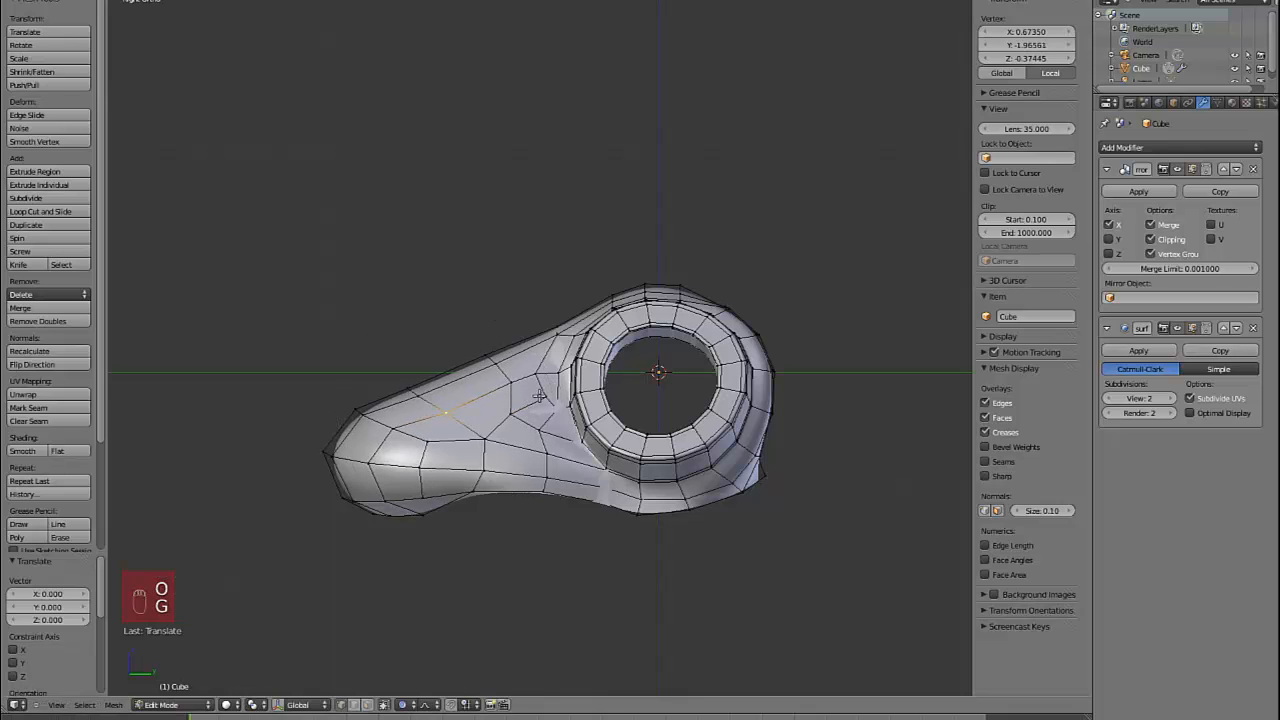
key(g)
click(535, 395)
right_drag(411, 383, 435, 363)
click(435, 363)
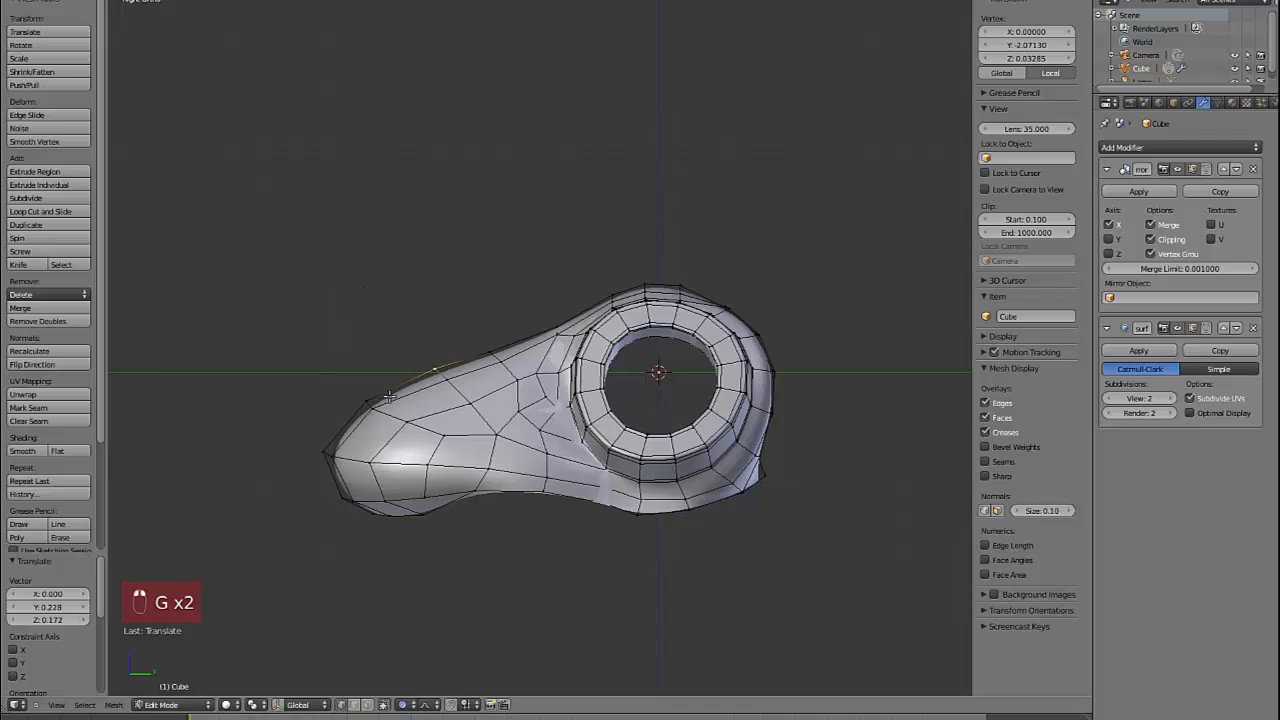
- Reposition three vertices on the snout's upper front and side, the last one by about Y -0.04, Z -0.06
right_click(383, 413)
key(g)
click(402, 408)
right_click(423, 425)
key(g)
click(428, 419)
right_click(446, 430)
key(g)
click(450, 428)
- In front view, move the snout's side vertex toward the center and shift the front vertex by about X -0.07
key(KP_1)
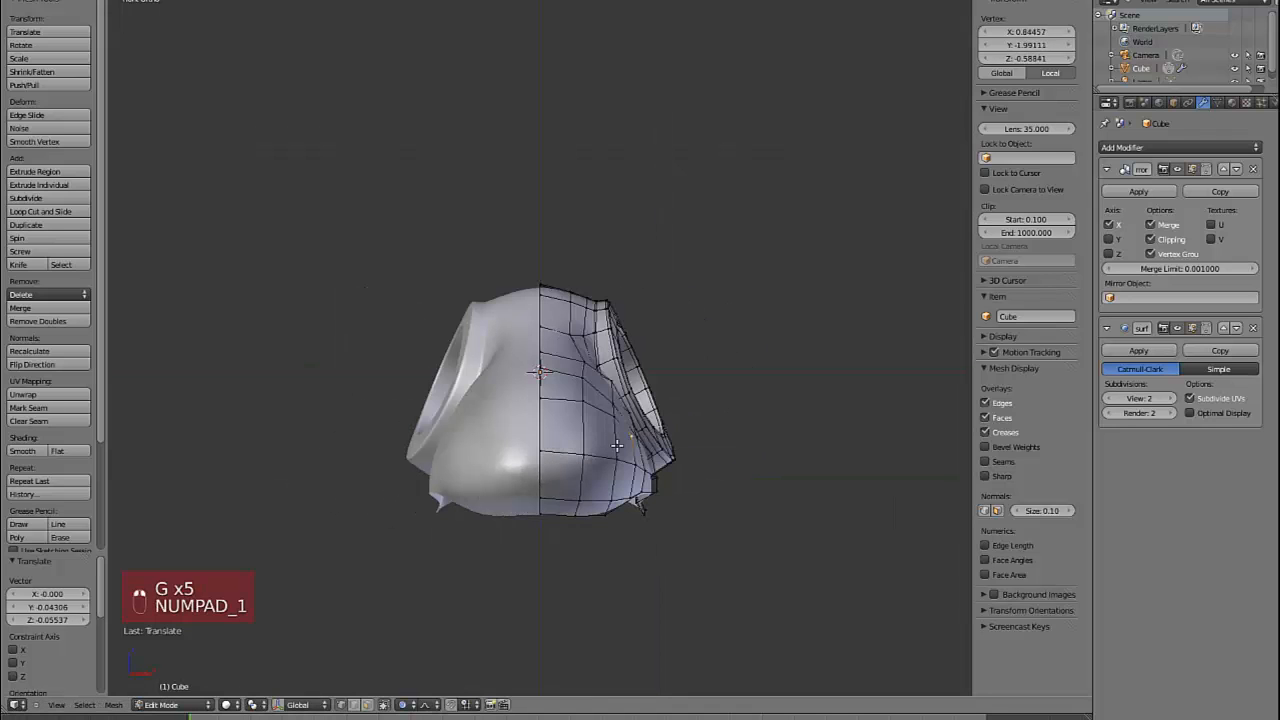
key(g)
click(600, 445)
key(g)
click(589, 456)
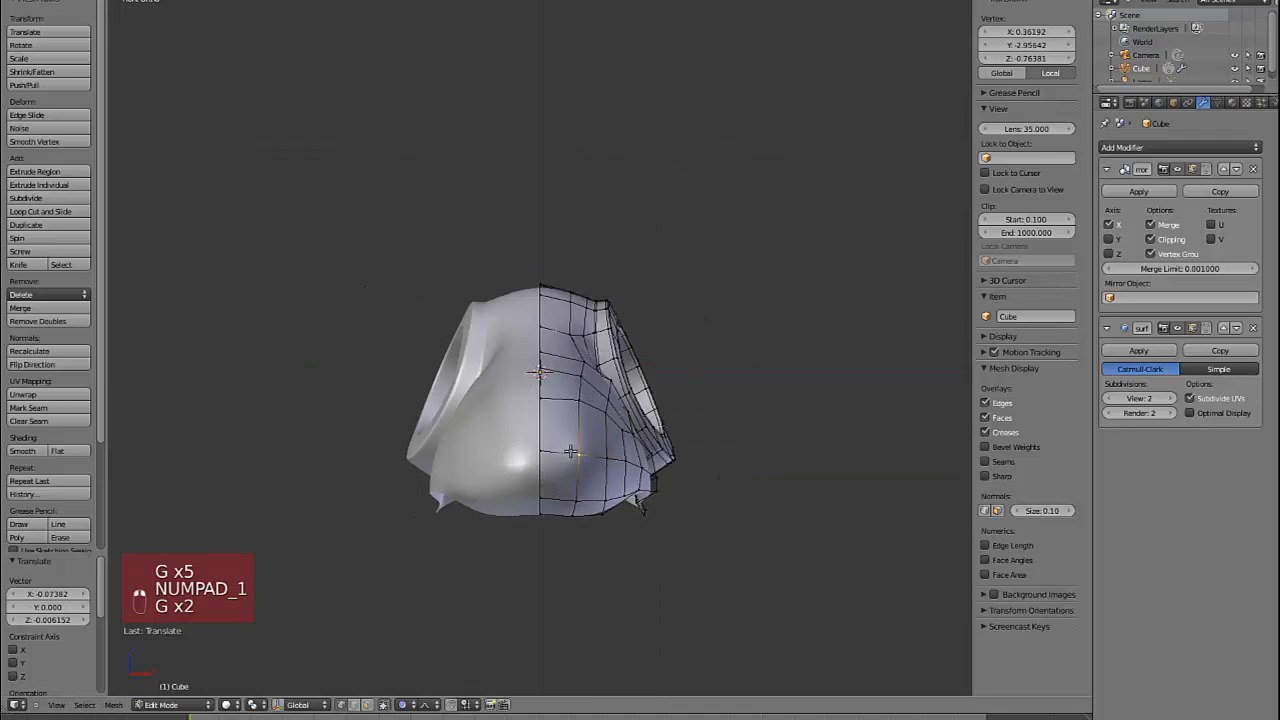
- In side view, shorten the snout by moving its front vertex about Y 0.35, Z 0.01, and adjust the front with proportional rotation and movement
key(KP_3)
key(g)
key(r)
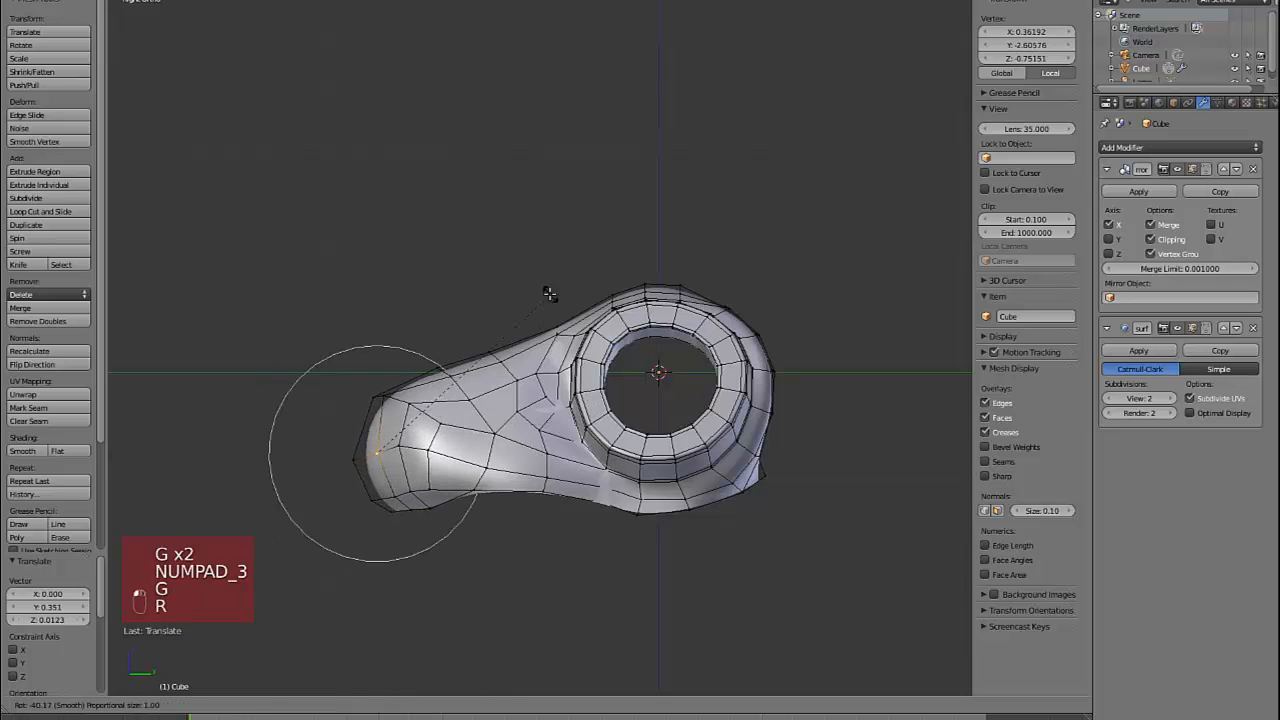
click(552, 292)
key(g)
click(570, 308)
key(KP_1)
key(Tab)
middle_drag(676, 421, 663, 457)
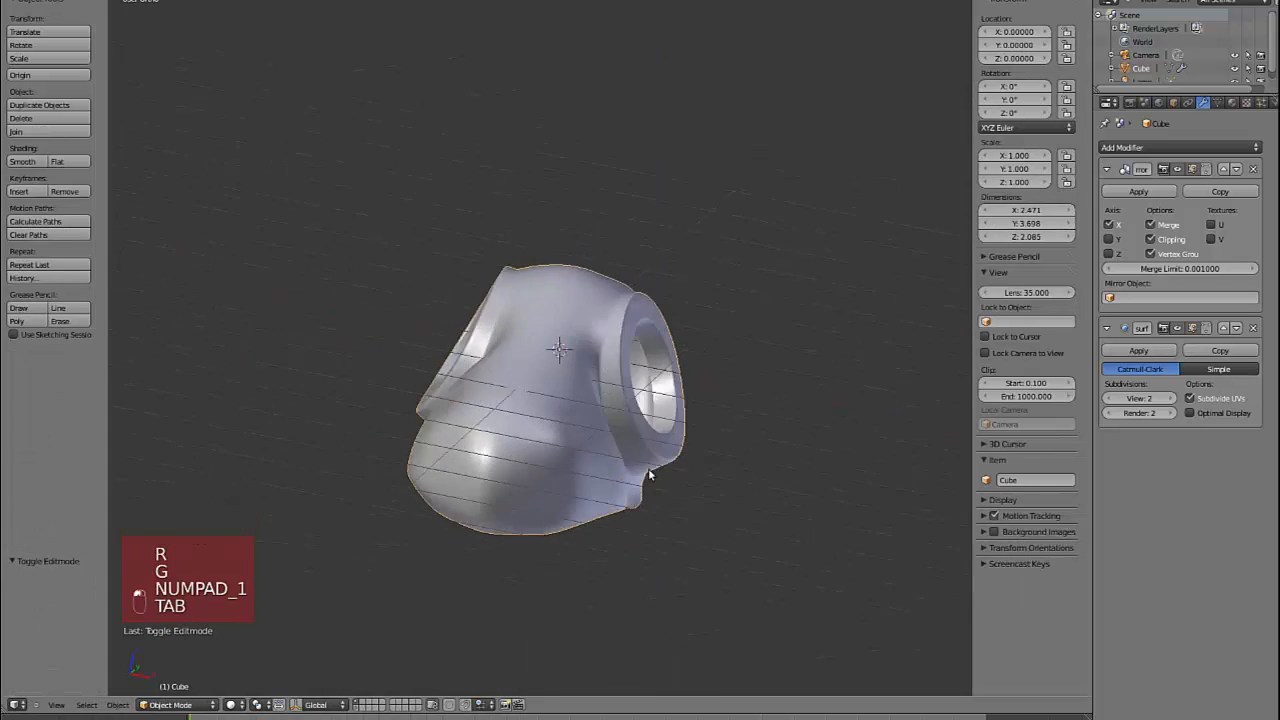
- Rotate the snout front by about -3.4° and, in side view, move the snout's lower side vertex by about Y 0.10, Z -0.05
key(KP_1)
key(Tab)
key(r)
click(631, 470)
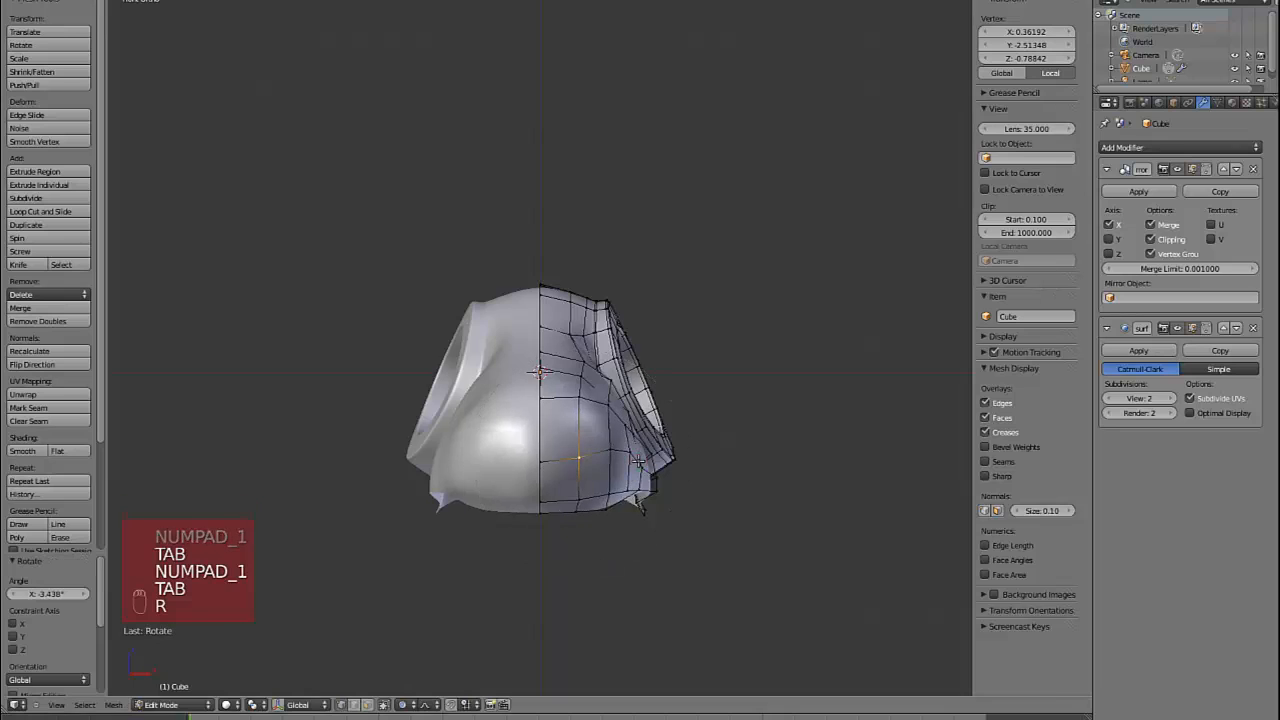
key(KP_3)
key(g)
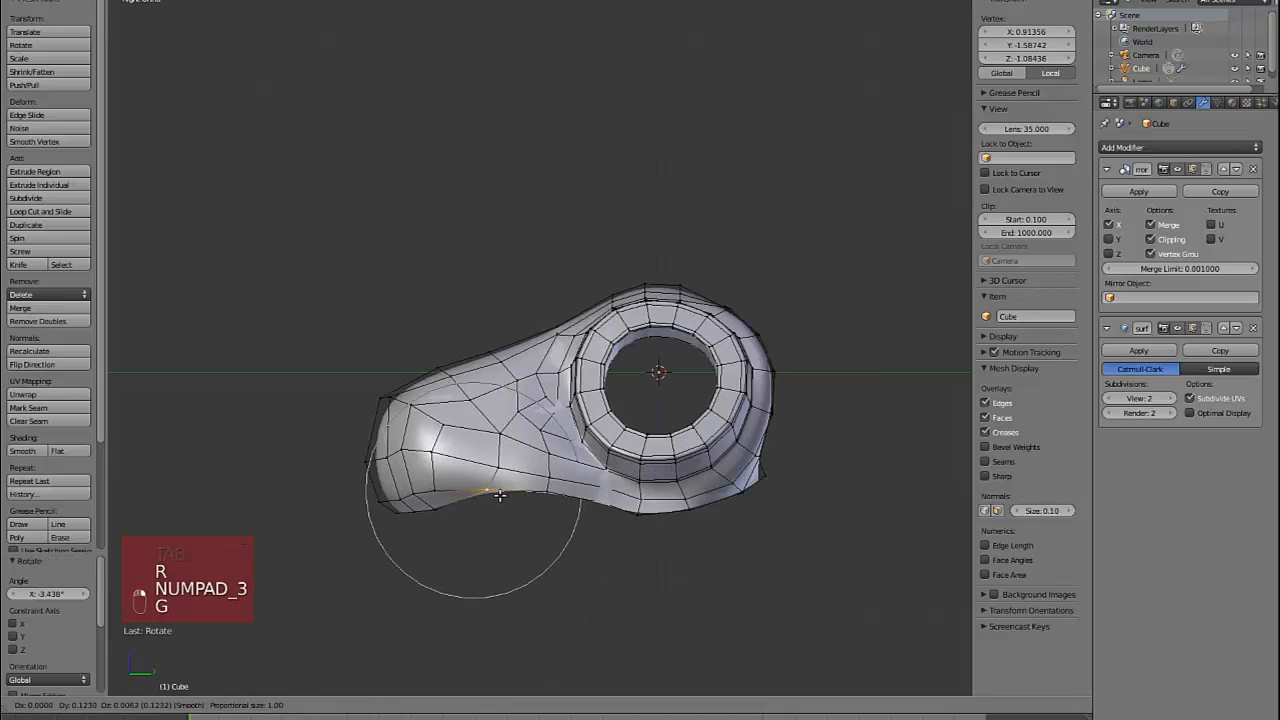
click(498, 497)
- In wireframe, select the vertices along the snout's underside and delete them
key(z)
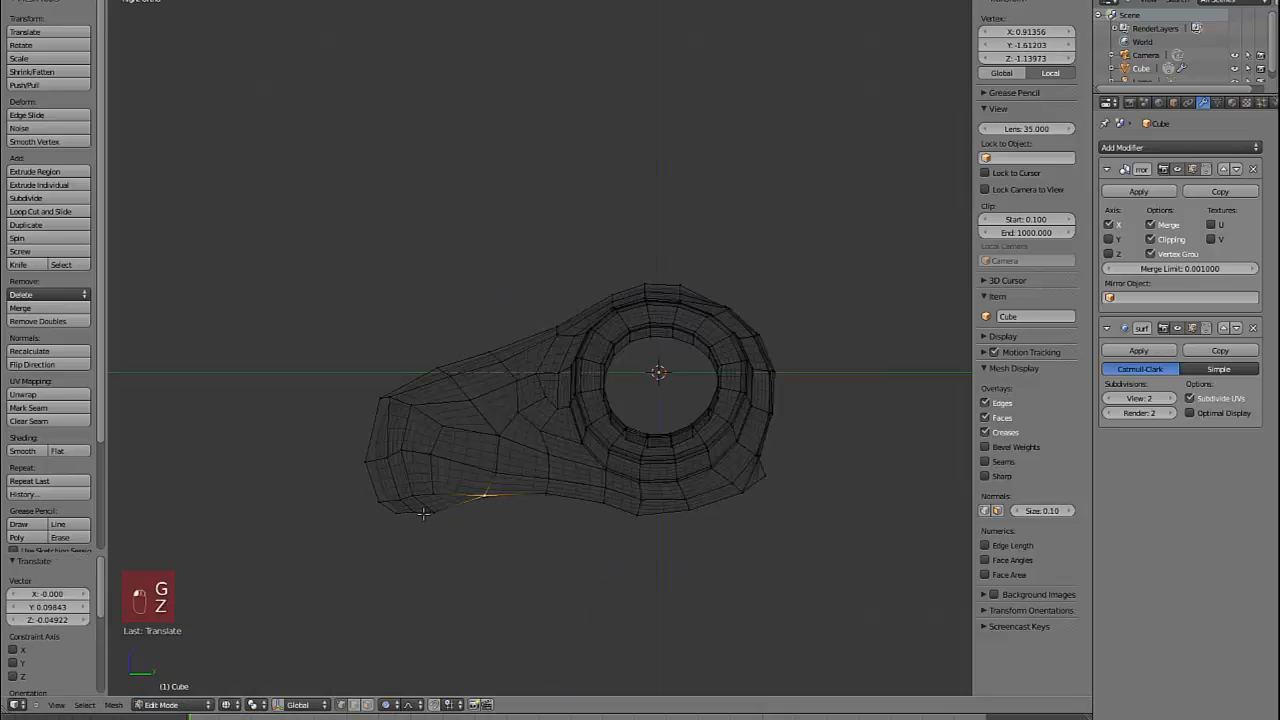
alt+right_click(495, 496)
key(c)
right_click(600, 480)
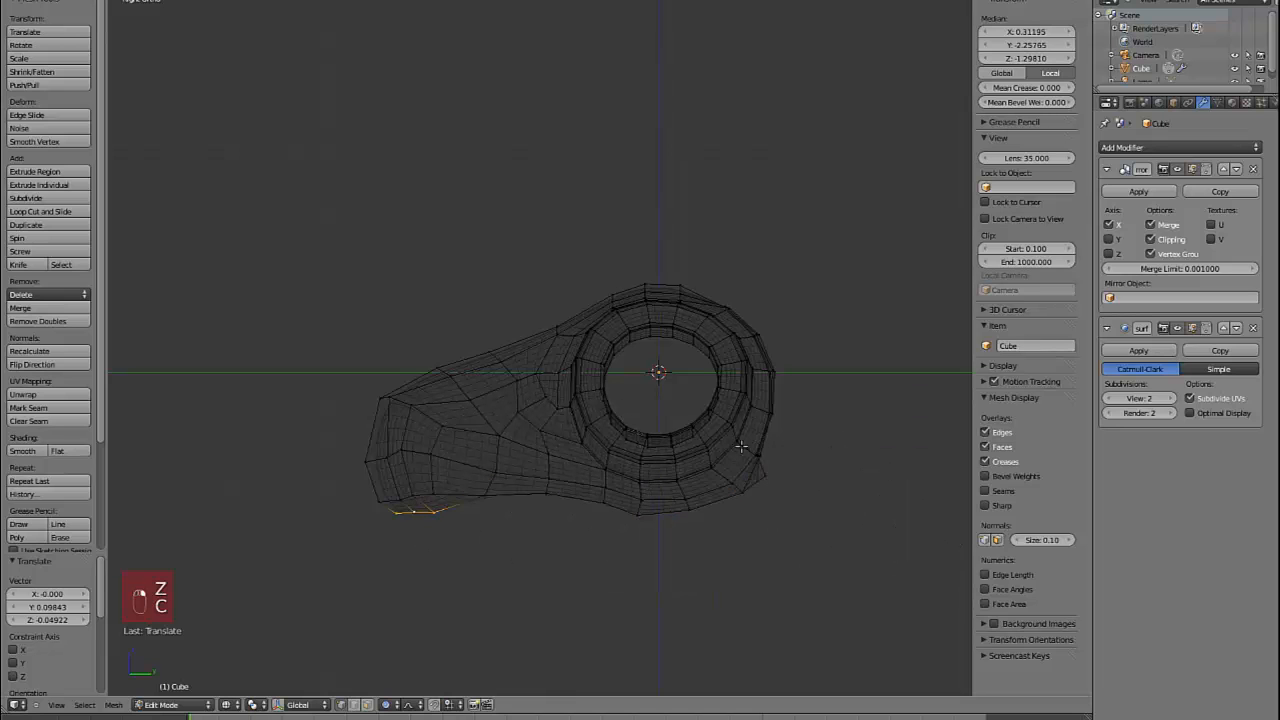
key(x)
click(738, 447)
- Select the shell's open bottom edge loop and extrude it straight down by Z -0.461
alt+right_click(606, 504)
middle_drag(718, 510, 680, 455)
key(z)
key(KP_3)
key(e)
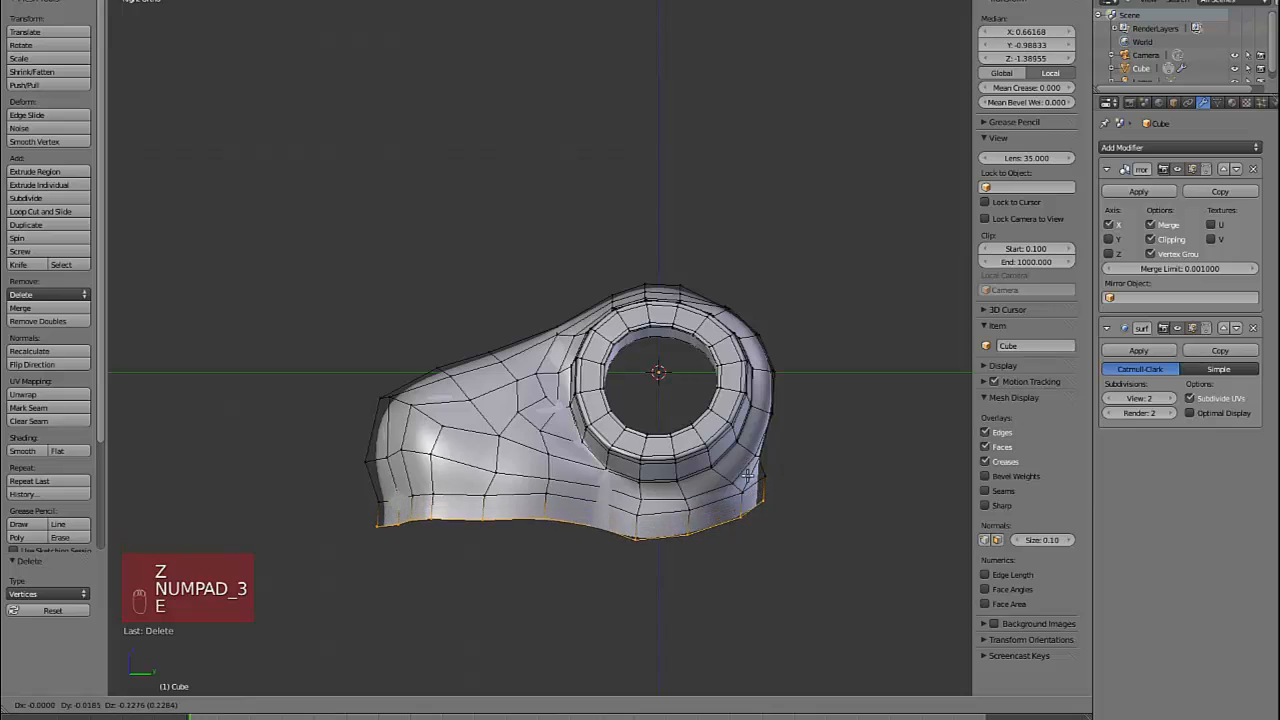
key(z)
click(744, 503)
key(z)
key(s)
key(z)
right_click(580, 594)
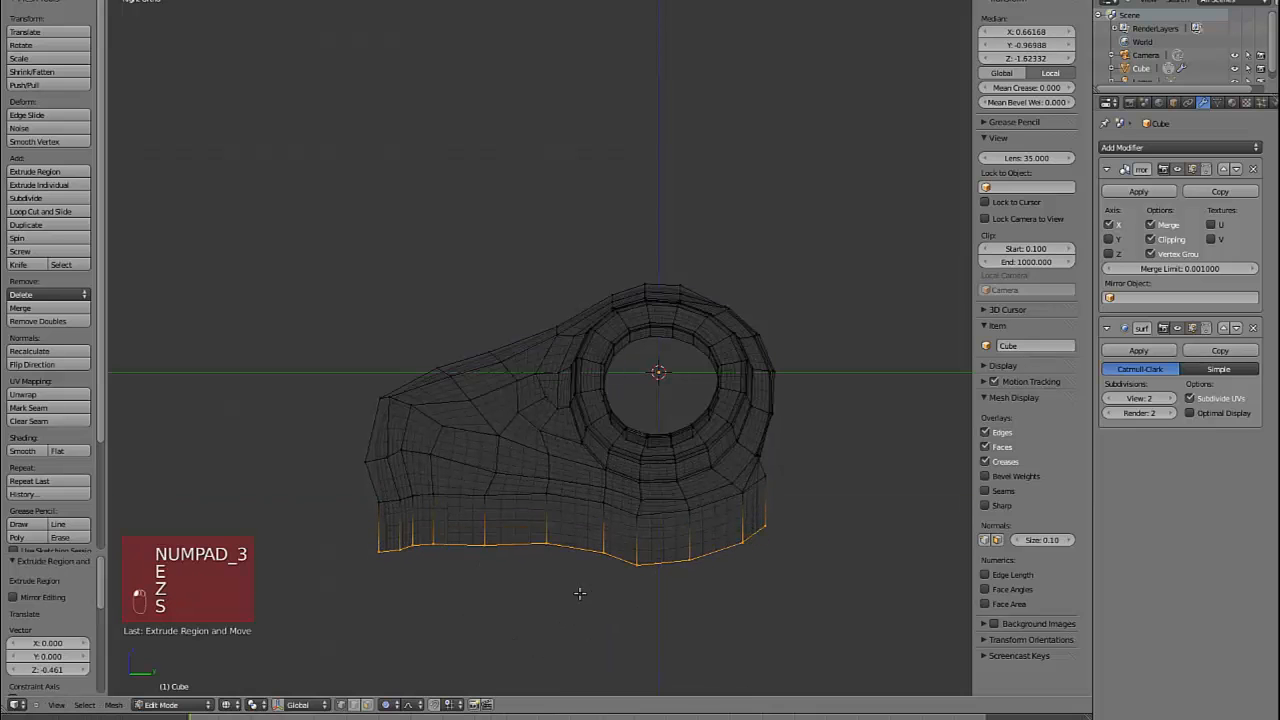
- Extrude the bottom edge loop down again by Z -0.191 and scale it along Z to flatten it
key(e)
click(645, 597)
key(s)
key(z)
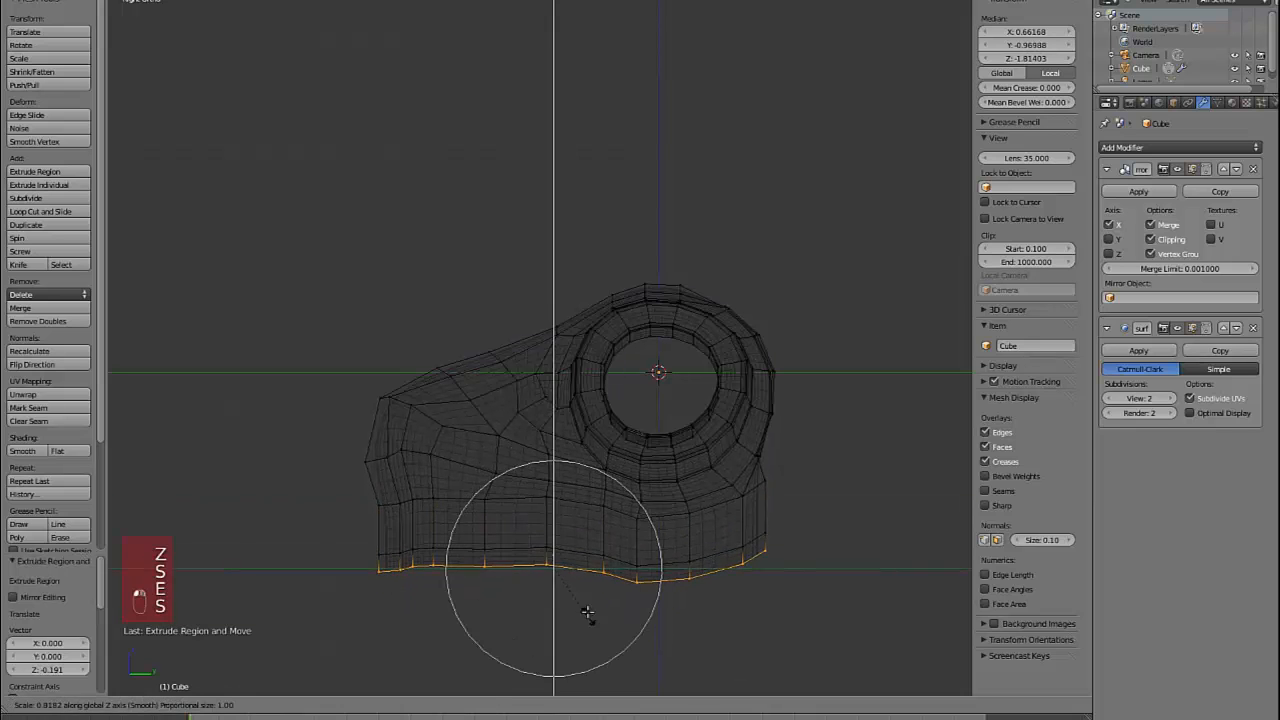
click(589, 589)
- Raise the flattened bottom edge loop along Z by 0.148
key(g)
key(z)
click(643, 584)
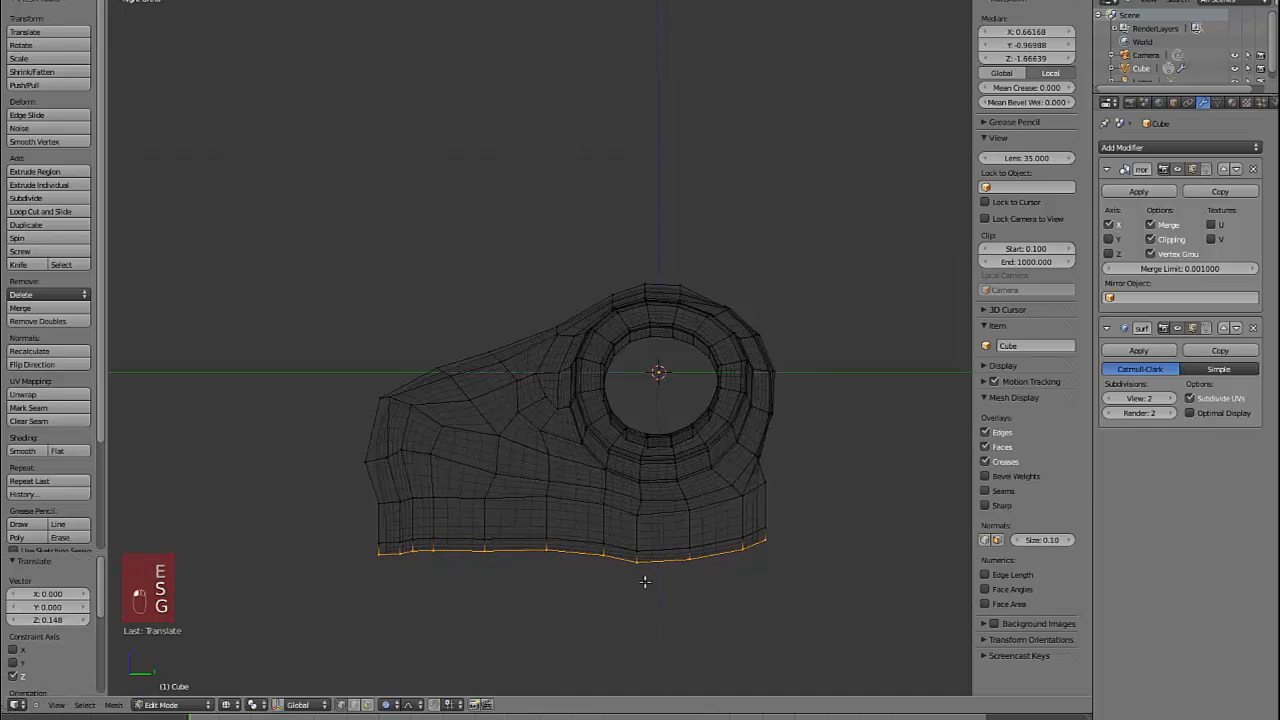
key(s)
key(0)
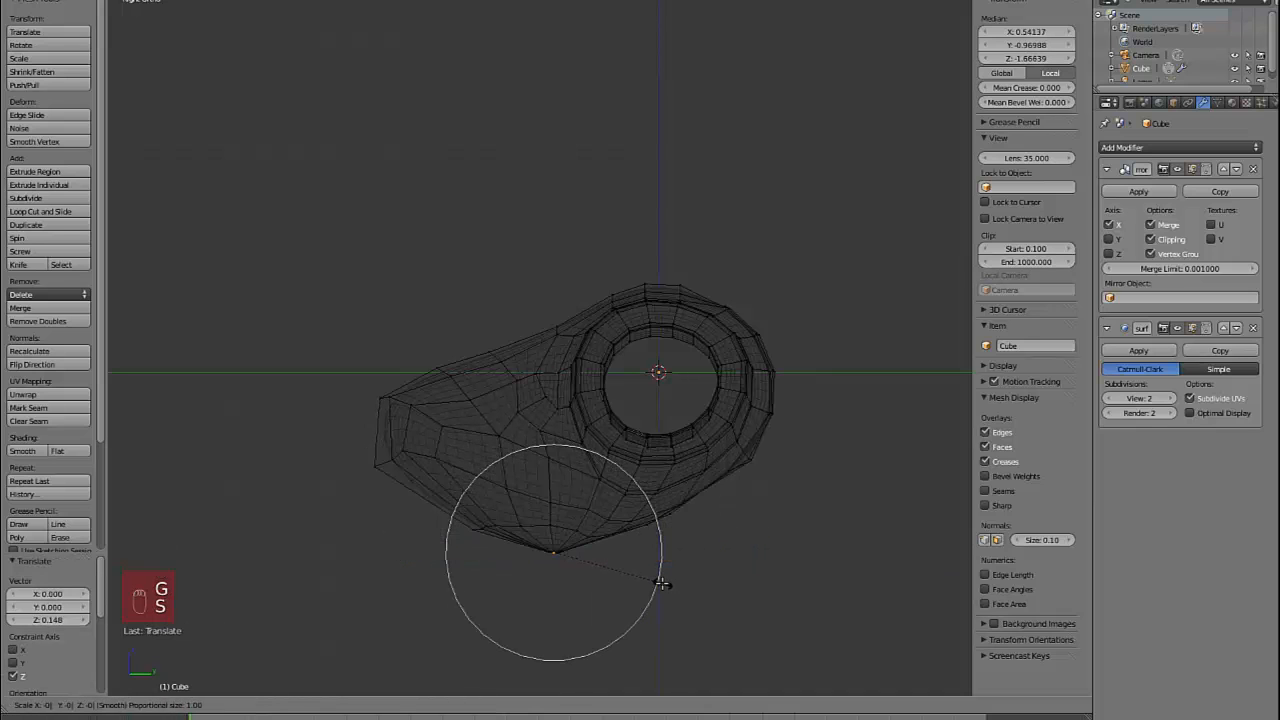
right_click(662, 584)
key(s)
key(0)
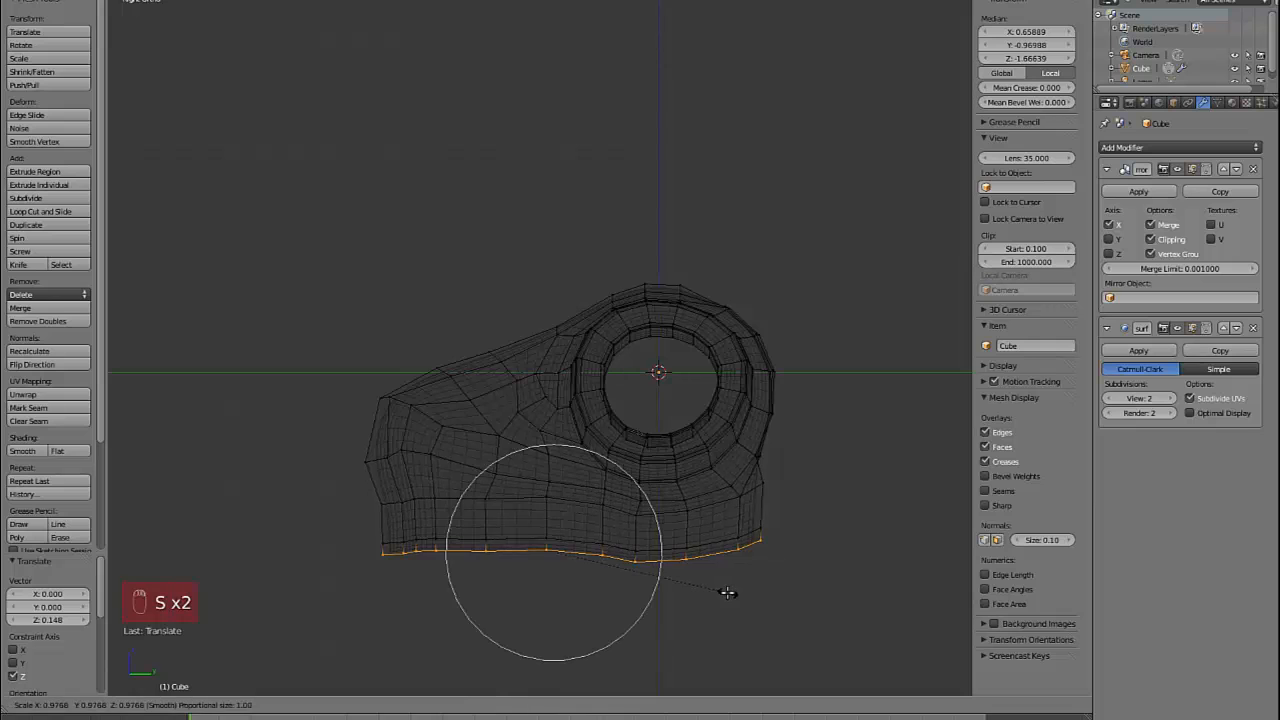
right_click(760, 598)
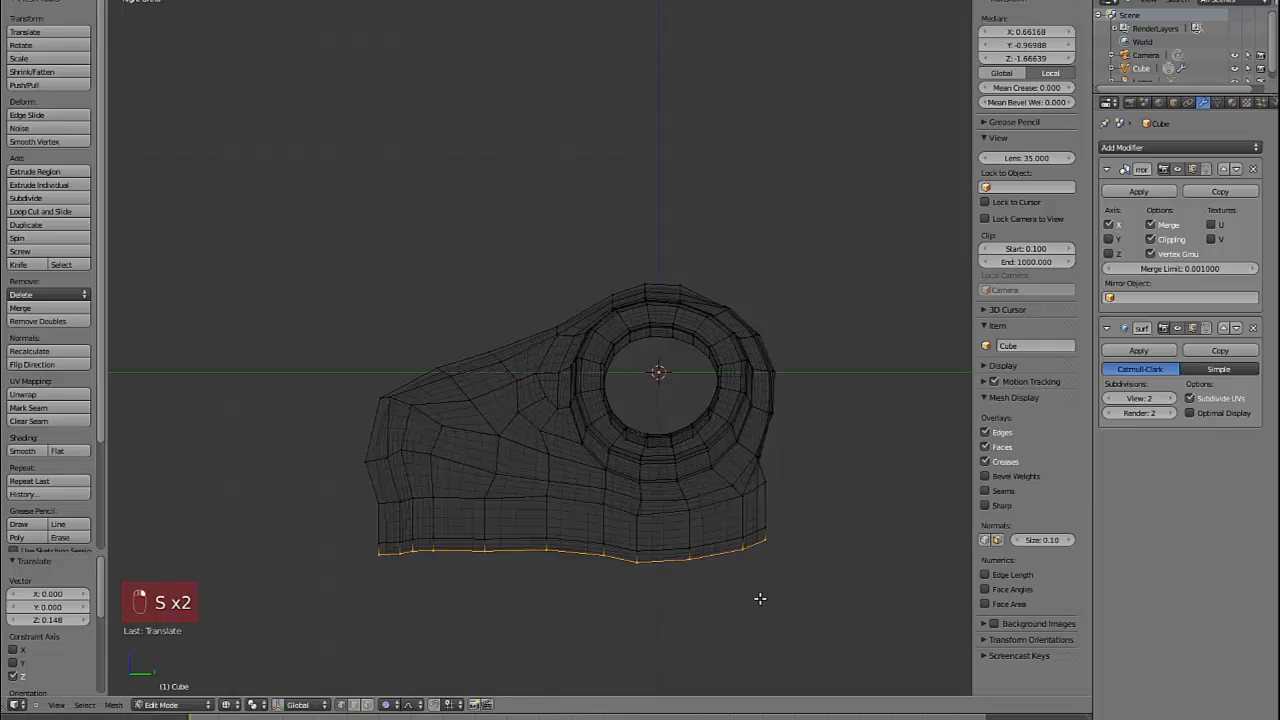
key(s)
key(0)
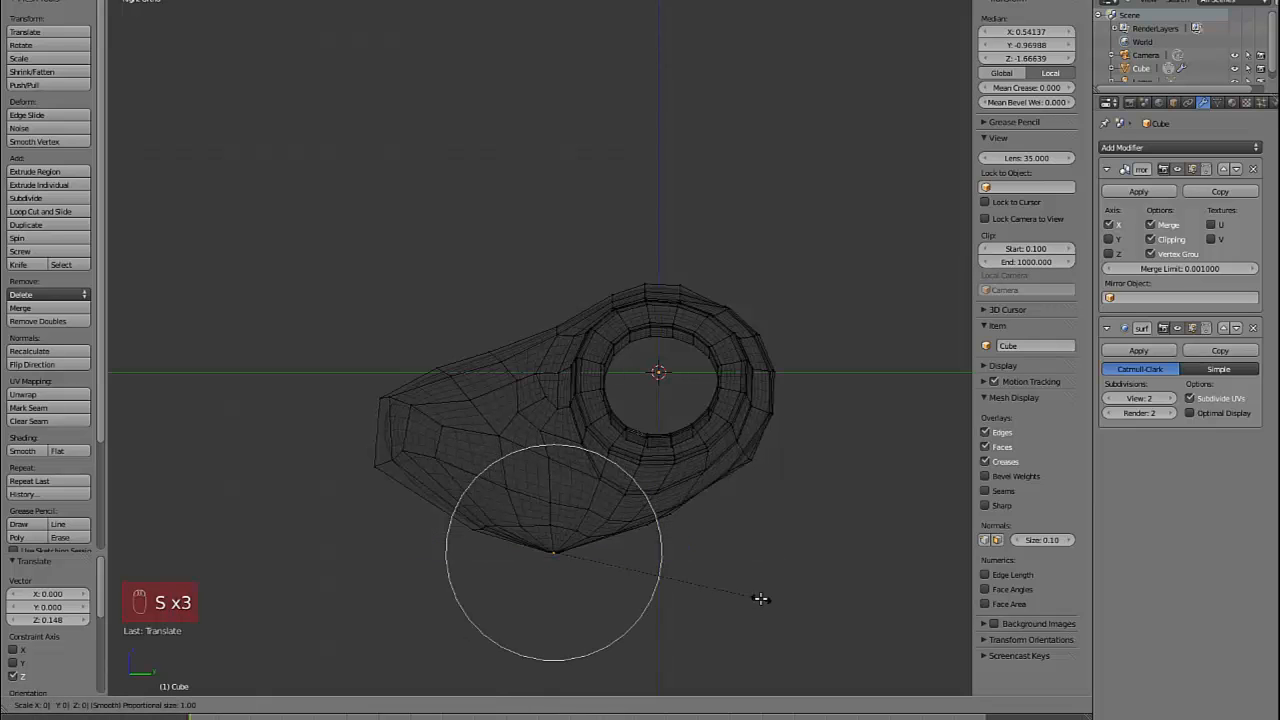
key(s)
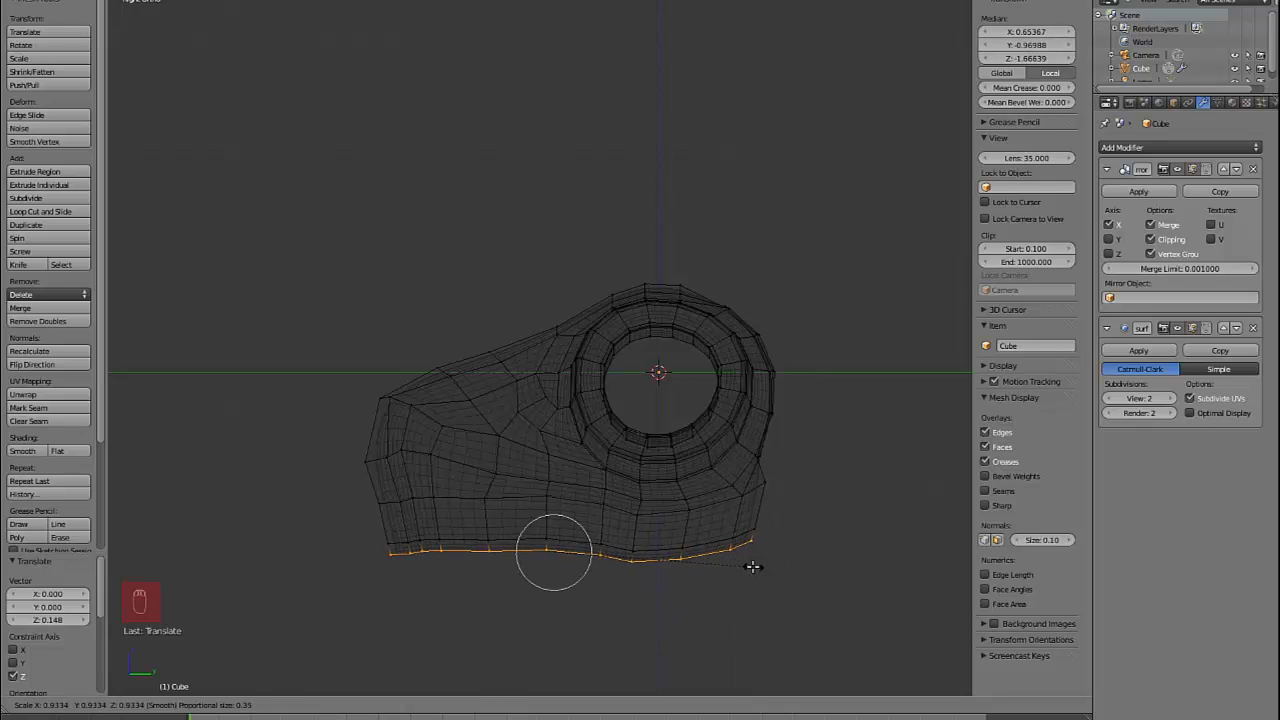
- Push the edge loop just above the bottom rim outward by about 0.11 with Shrink/Fatten and check the smoothed result
key(Tab)
key(Tab)
key(alt+s)
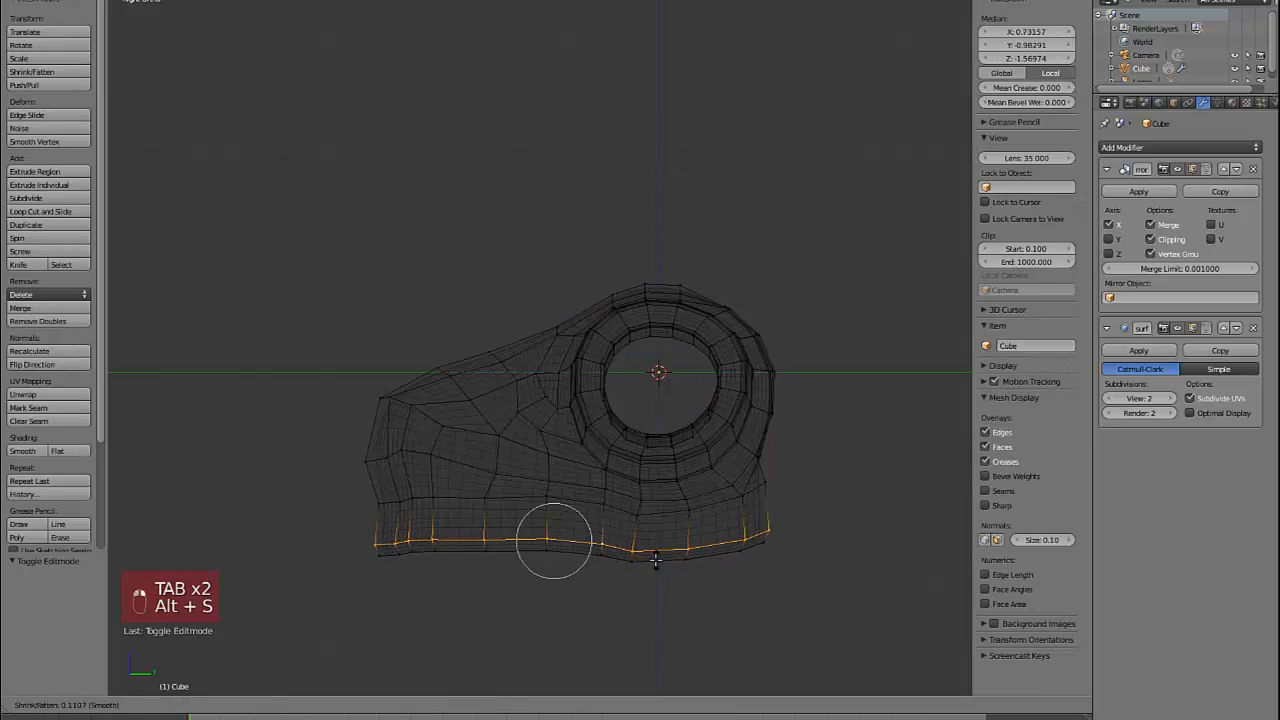
click(655, 558)
key(Tab)
key(z)
key(KP_1)
key(KP_3)
key(Tab)
key(z)
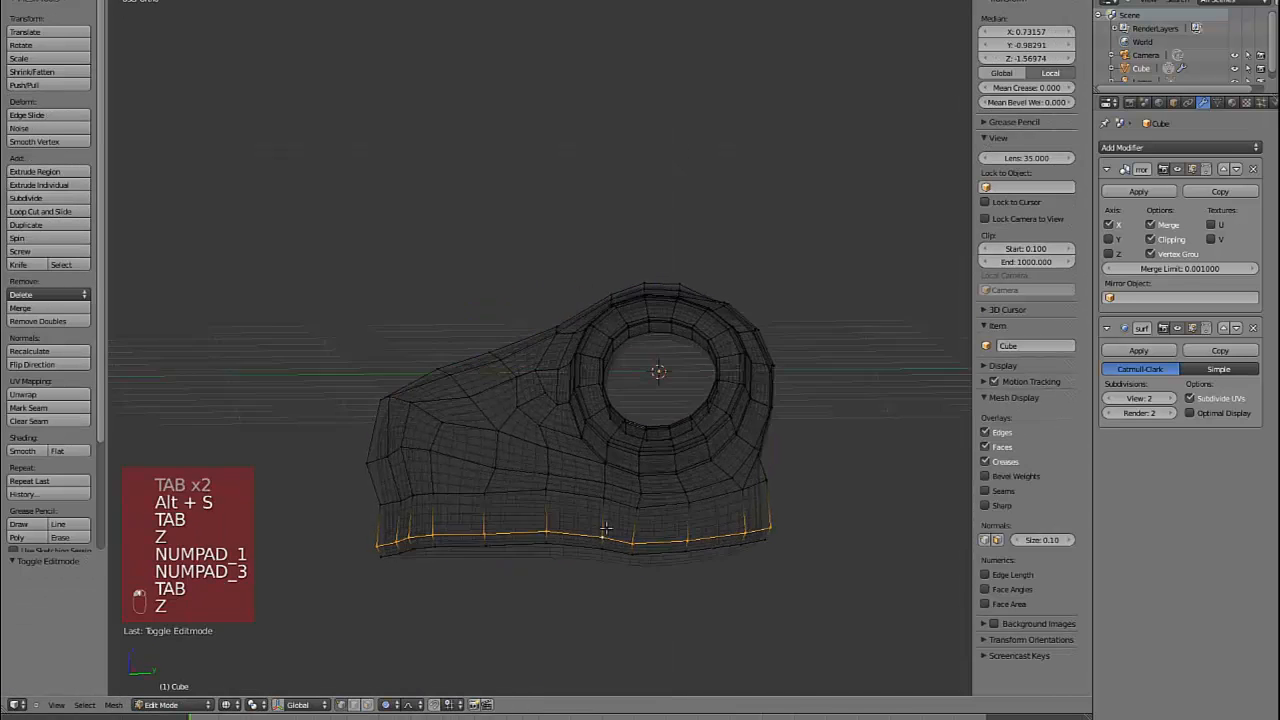
- From below in solid shading, select the middle side stretch of the bottom rim and extrude it inward to the mirror center
key(z)
mouse_move(606, 528)
middle_down()
mouse_move(553, 530)
mouse_move(547, 504)
mouse_move(505, 510)
middle_up()
key(a)
key(c)
right_click(457, 537)
mouse_move(598, 530)
middle_down()
mouse_move(590, 496)
mouse_move(600, 500)
middle_up()
key(c)
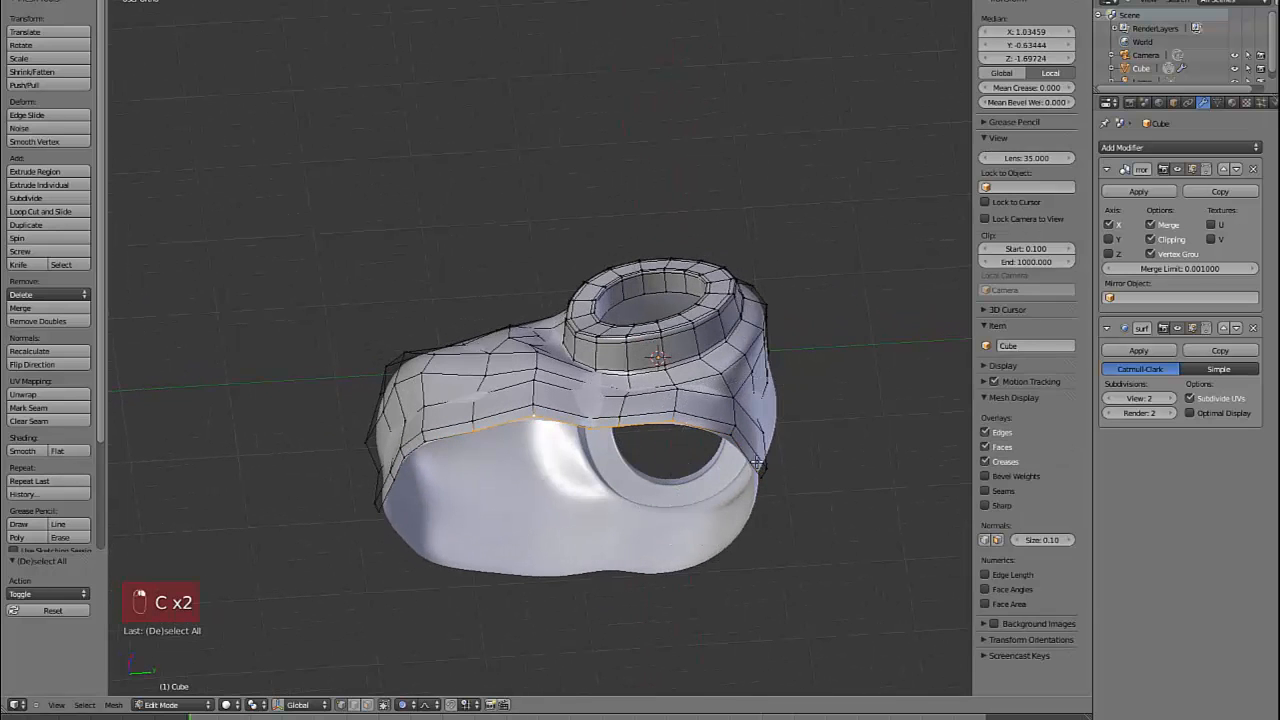
key(e)
click(725, 499)
key(a)
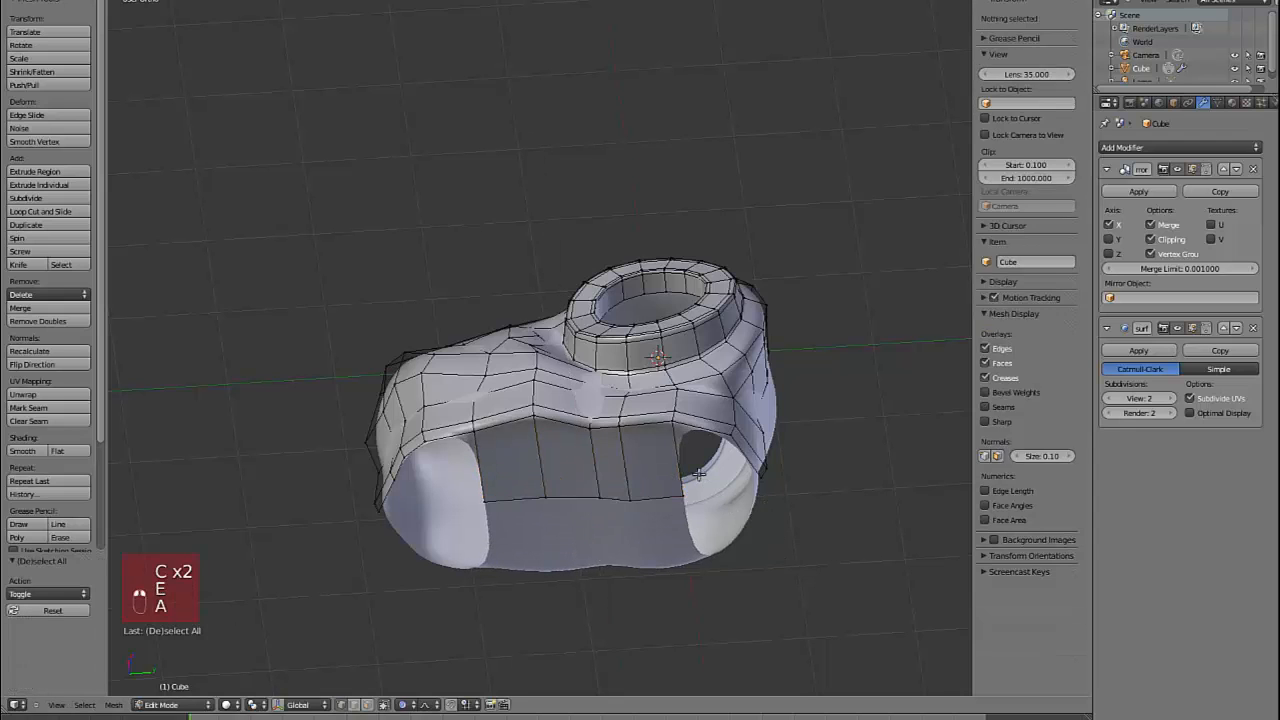
- Fill the rear opening of the underside with a face
alt+right_click(698, 474)
key(f)
key(a)
alt+right_click(519, 470)
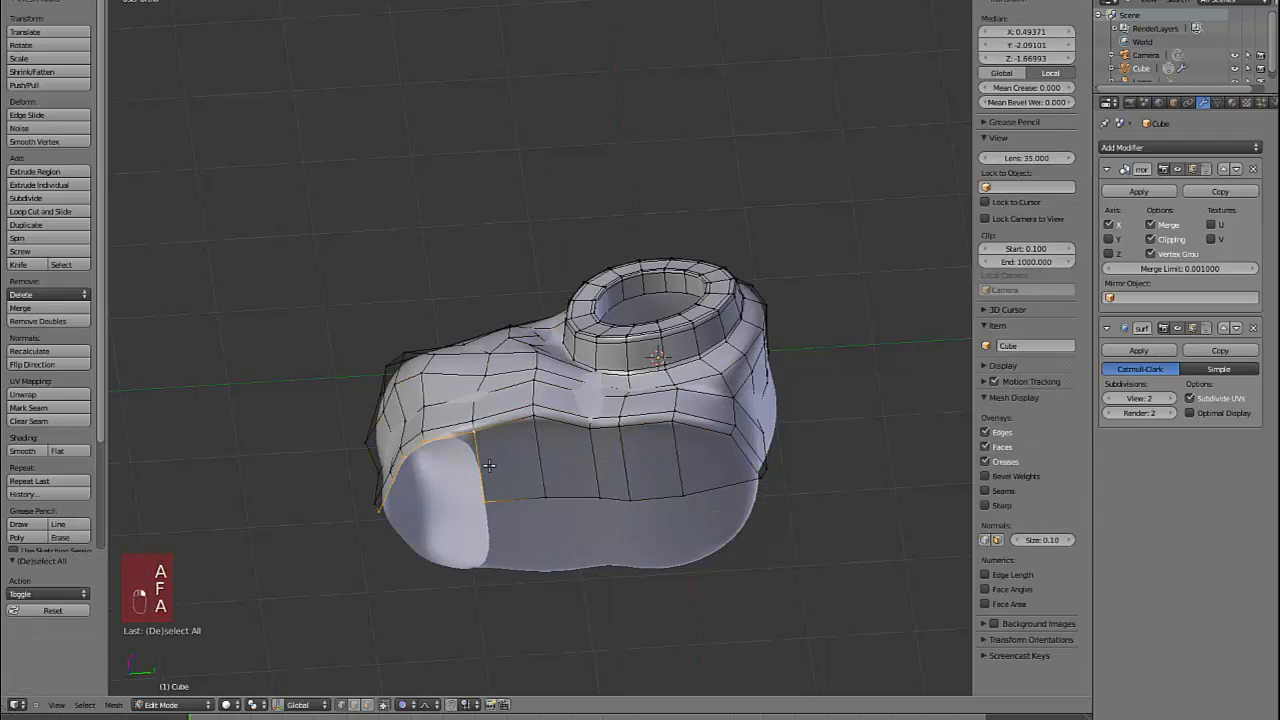
middle_drag(489, 466, 512, 436)
key(a)
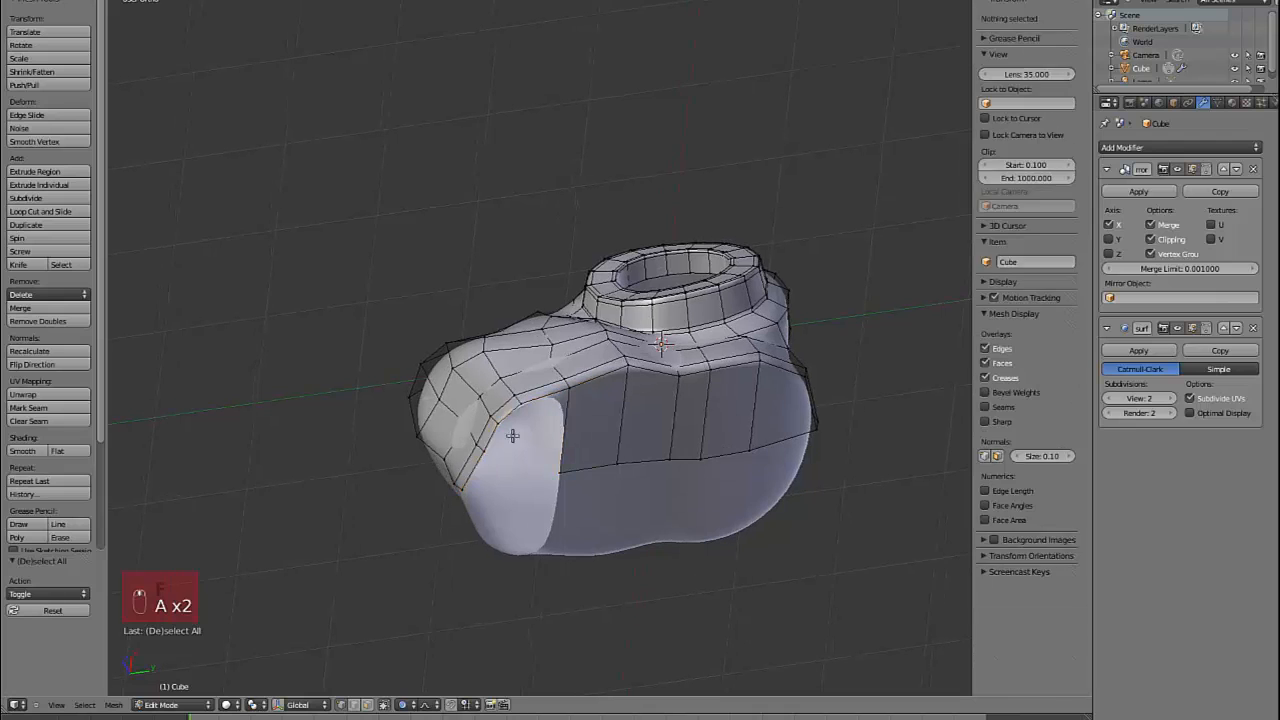
right_click(480, 457)
key(a)
click(569, 455)
middle_drag(565, 455, 577, 409)
- Try to add a loop cut across the extruded underside faces, and undo it
key(ctrl+r)
click(521, 434)
click(521, 434)
key(ctrl+z)
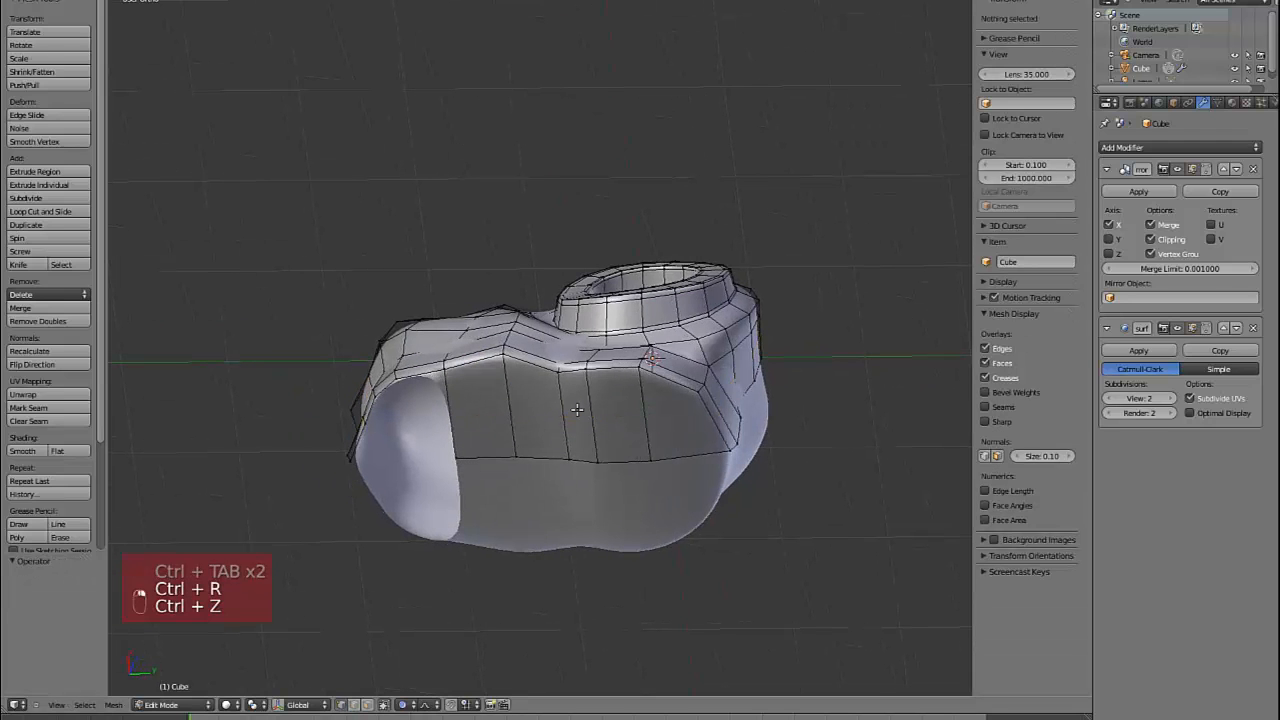
- Delete the single large face that fills the rear opening of the underside
click(677, 420)
right_click(677, 418)
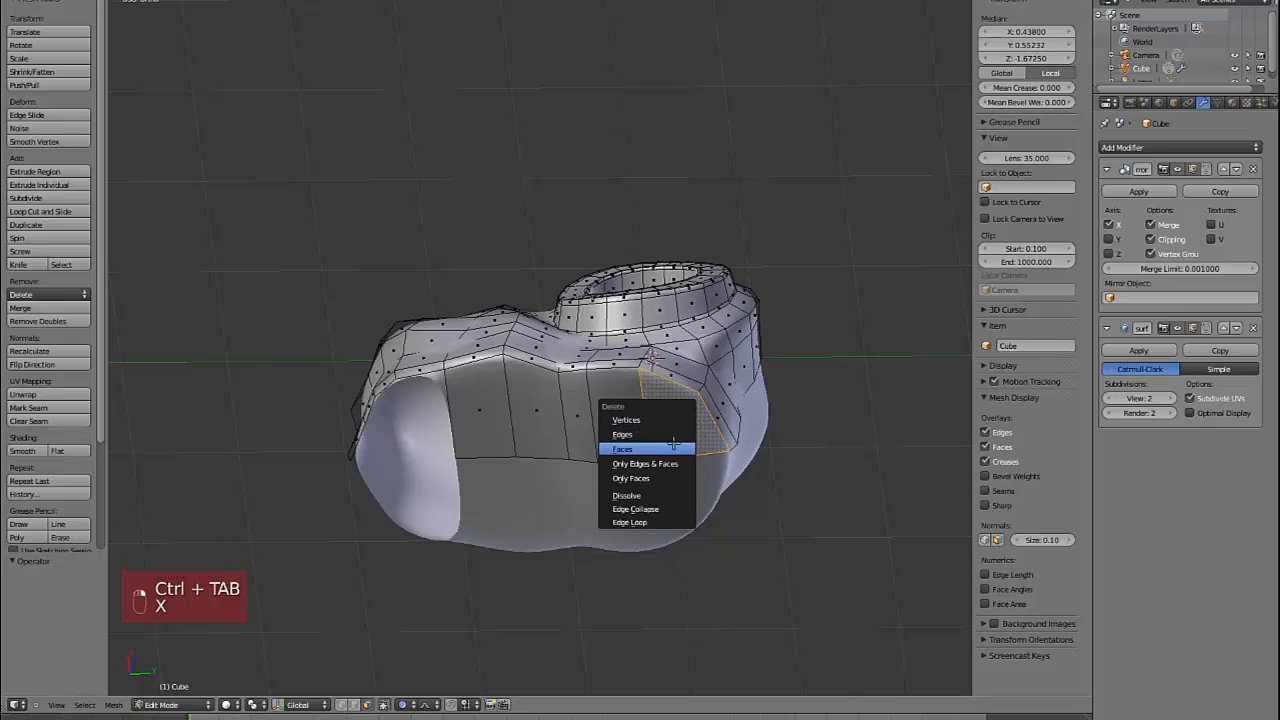
click(673, 443)
key(ctrl+Tab)
click(633, 416)
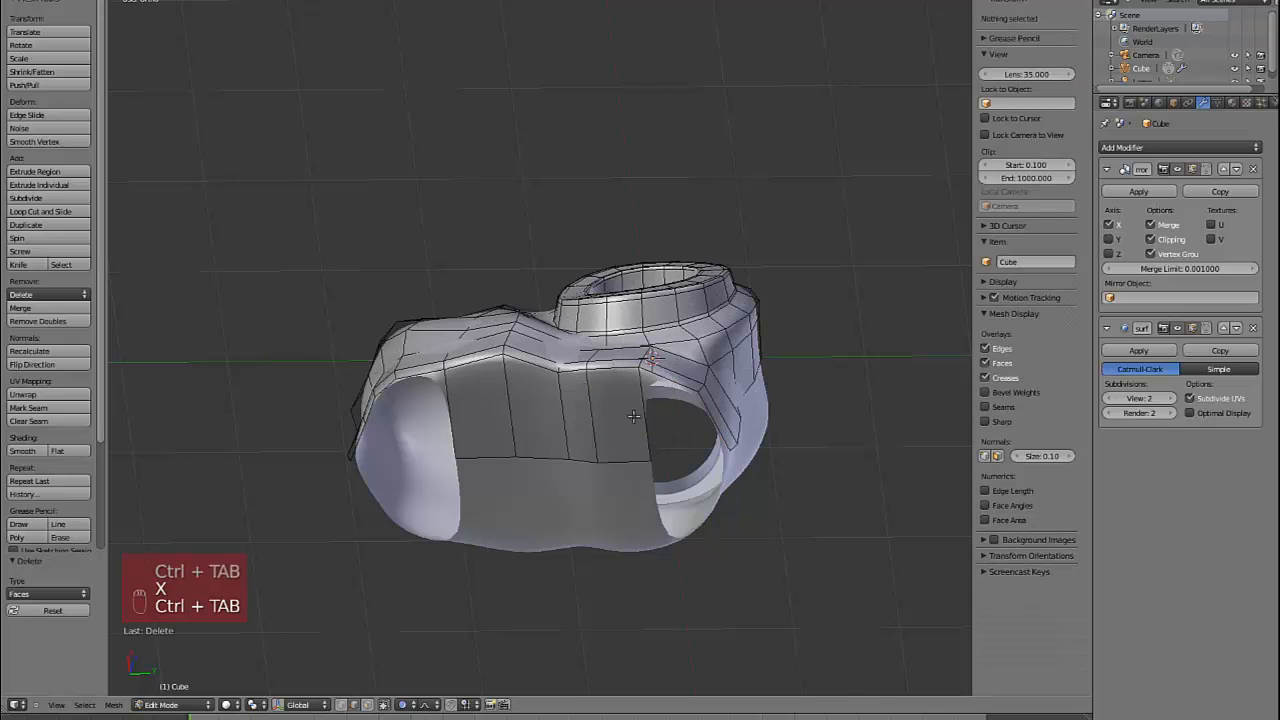
- Add two front-to-back loop cuts through the extruded underside faces, one near the center and one near the outer rim
middle_drag(556, 421, 552, 423)
key(ctrl+r)
click(537, 430)
click(537, 429)
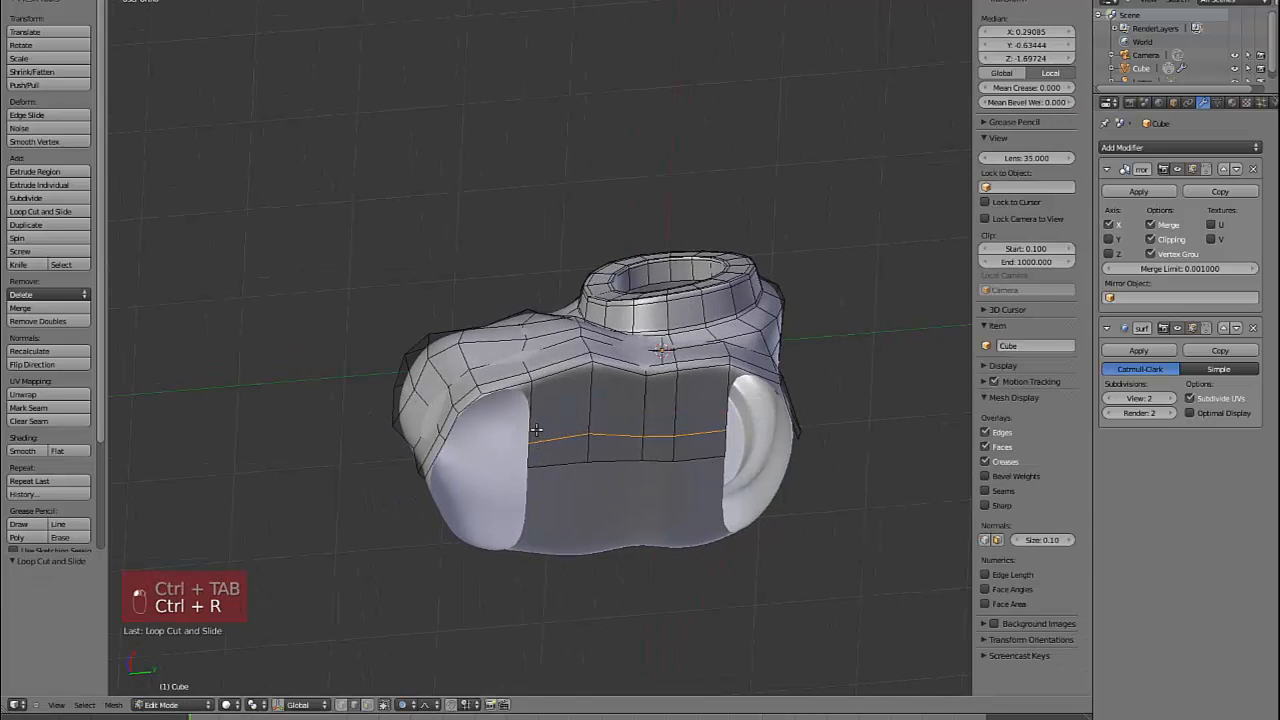
key(ctrl+r)
click(536, 434)
click(534, 440)
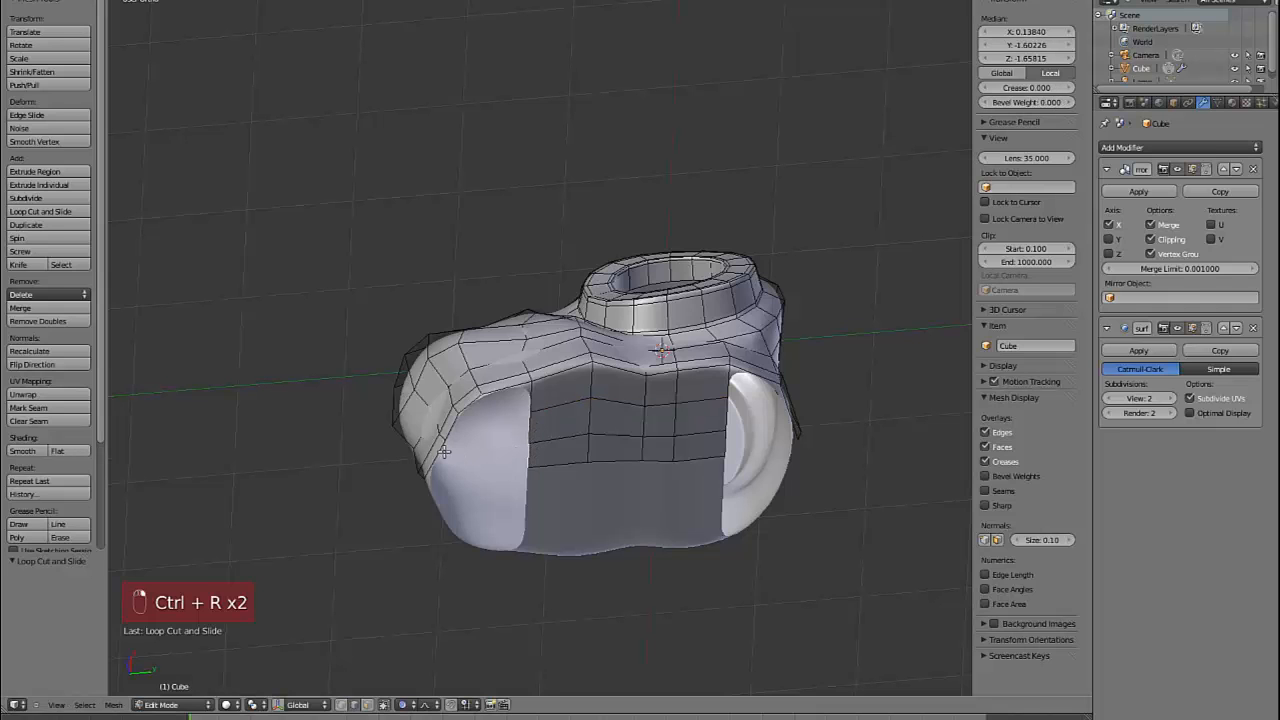
- Fill the remaining front opening of the head's underside with faces, working toward the edge of the rear section
key(f)
key(f)
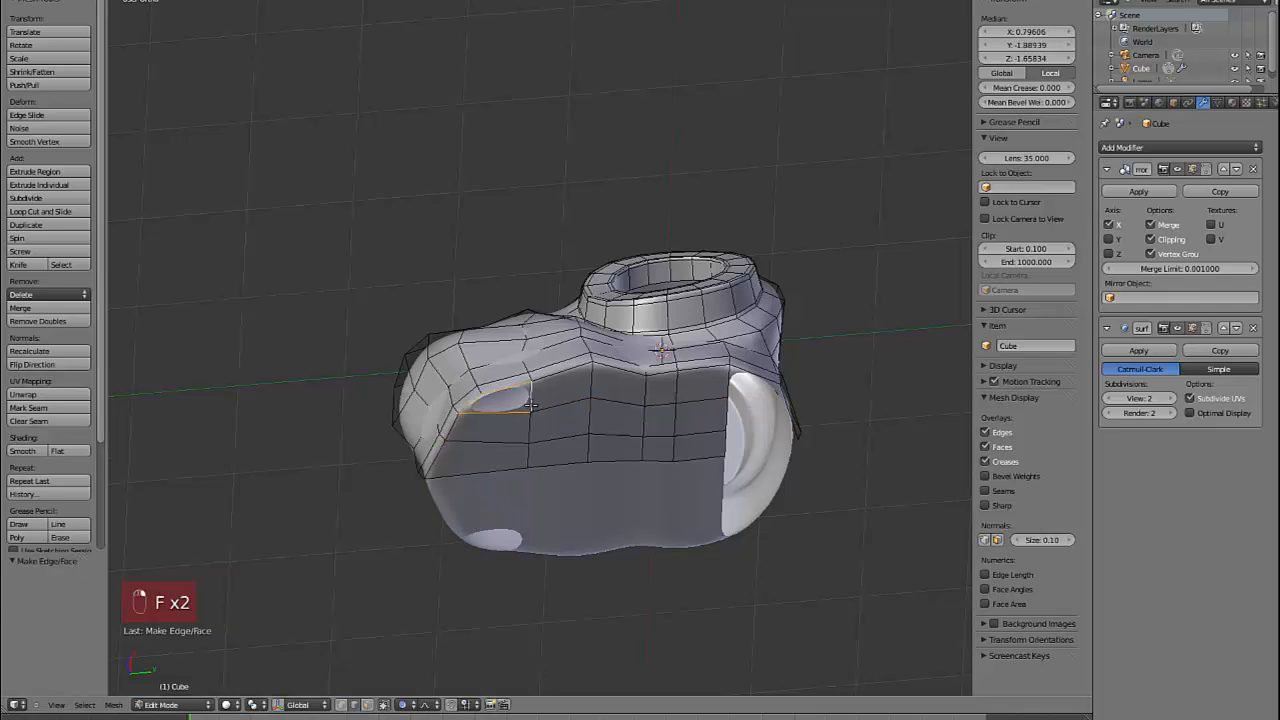
key(f)
key(a)
key(KP_3)
- Move the front edges of the rear underside opening forward and adjust their height to shape the opening's rim
middle_drag(584, 413, 600, 378)
right_click(620, 460)
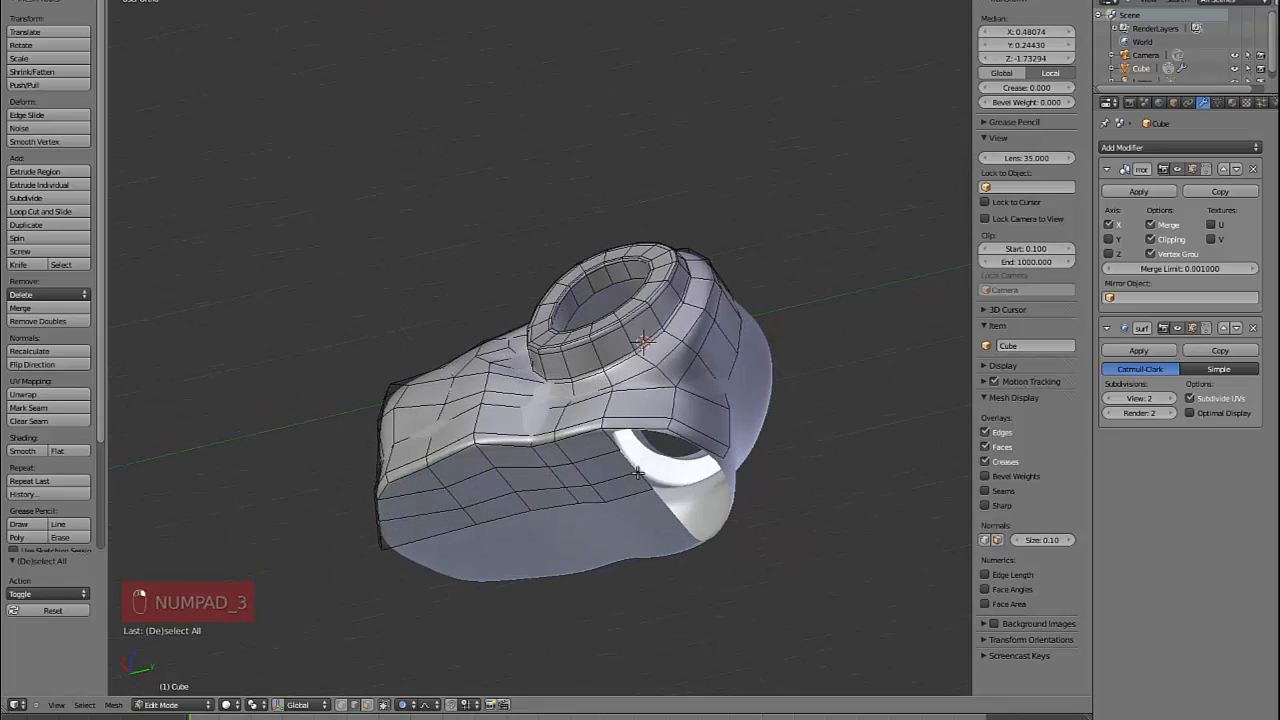
shift+right_click(637, 472)
key(KP_3)
key(g)
click(650, 565)
middle_drag(650, 565, 608, 408)
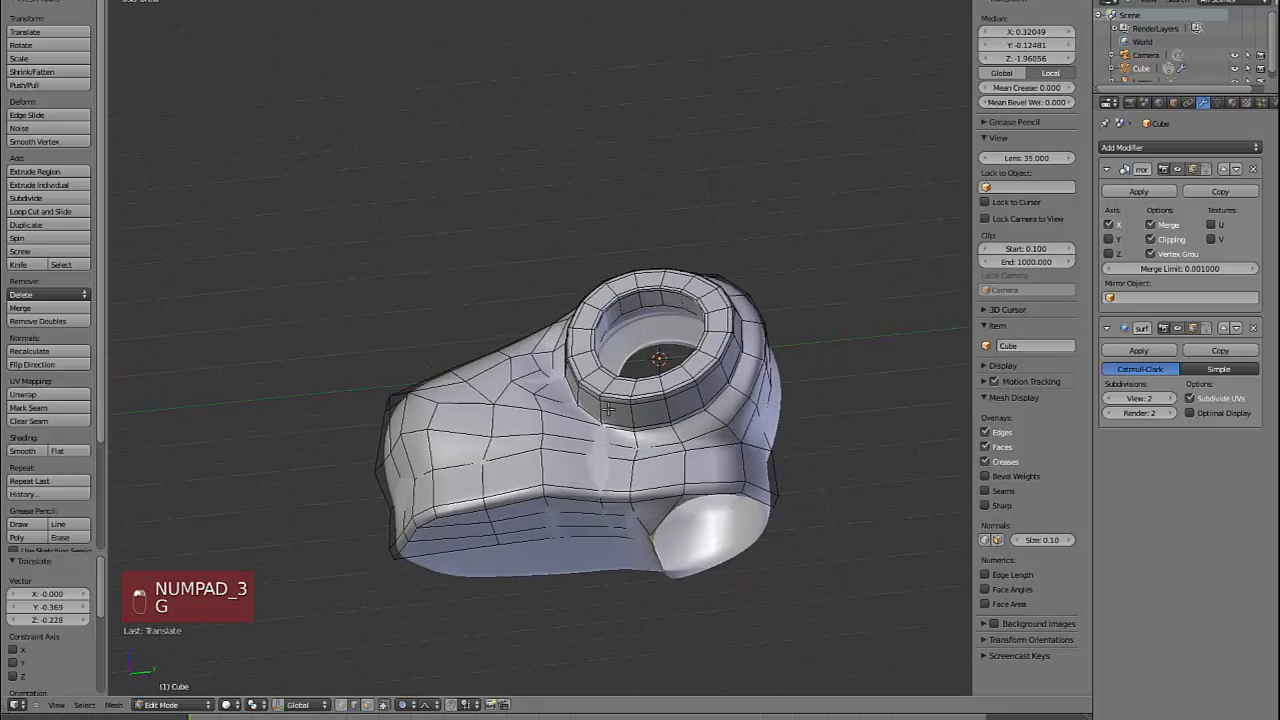
key(g)
click(647, 514)
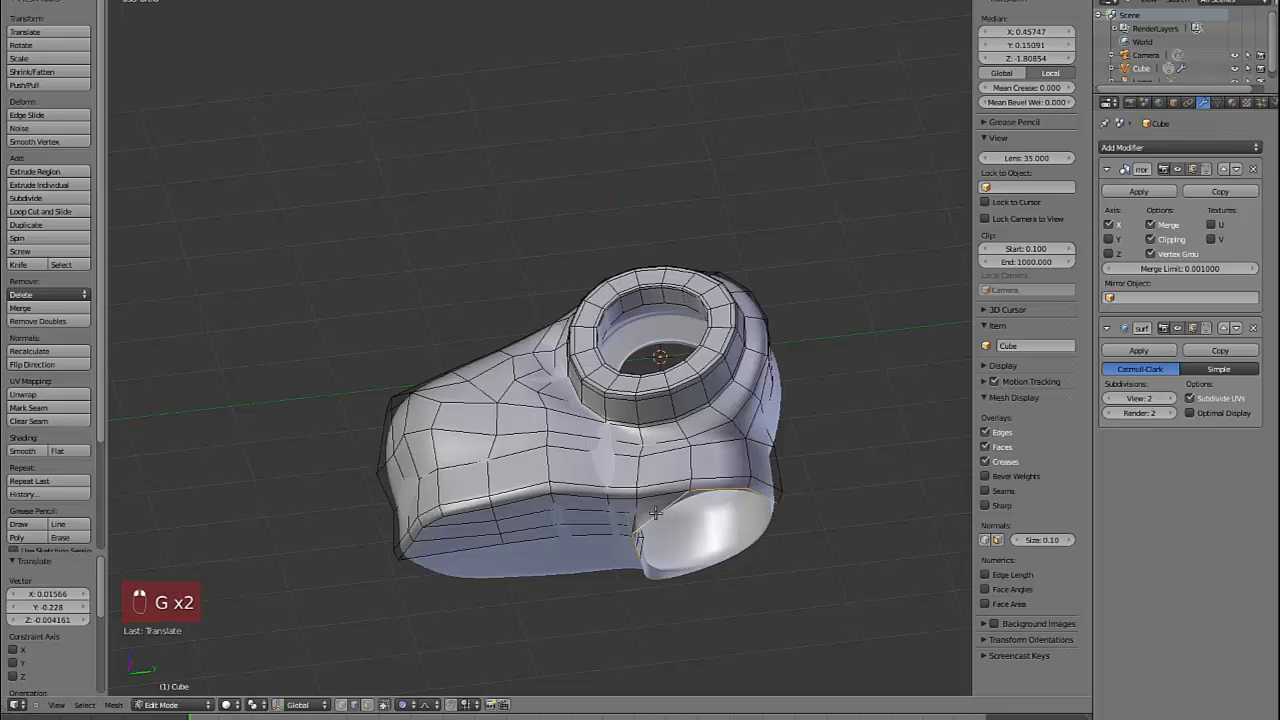
- Smooth the vertices around the rim of the rear underside opening several times
key(w)
click(656, 513)
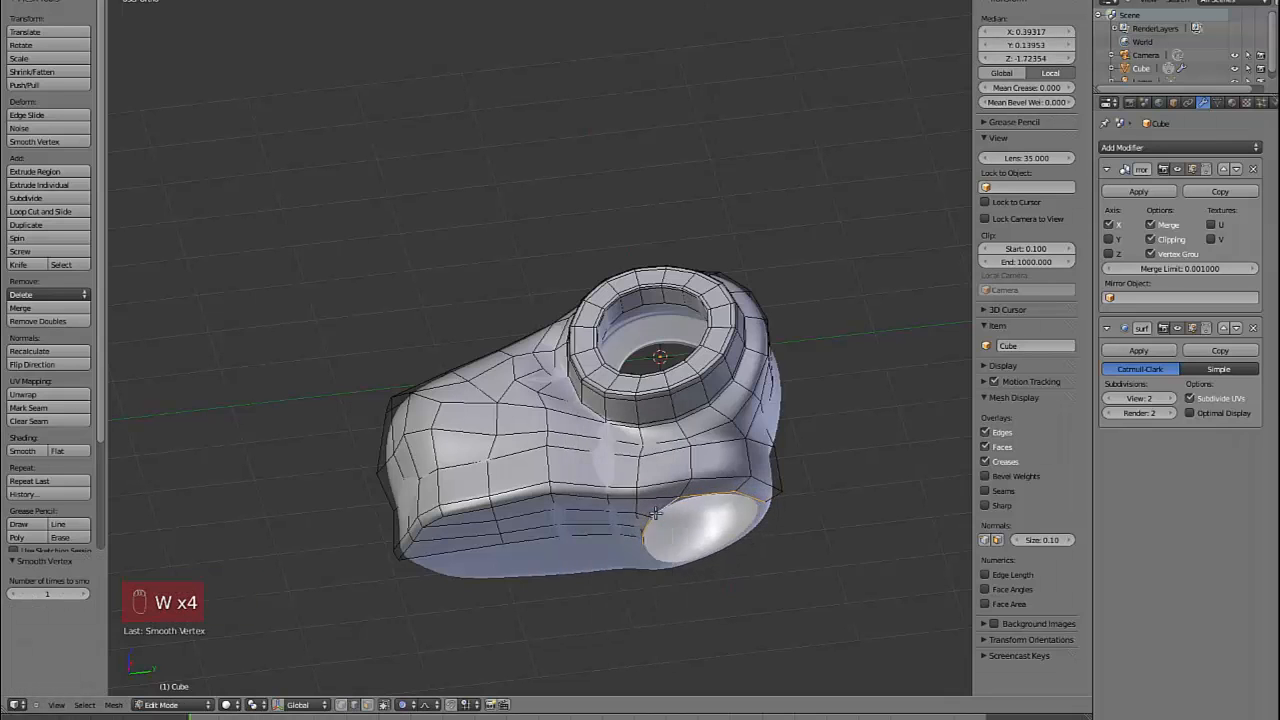
key(w)
- Rotate the rim of the underside opening by about 12.1° in the wireframe side view and lower it slightly
key(KP_3)
key(z)
key(r)
click(705, 535)
key(g)
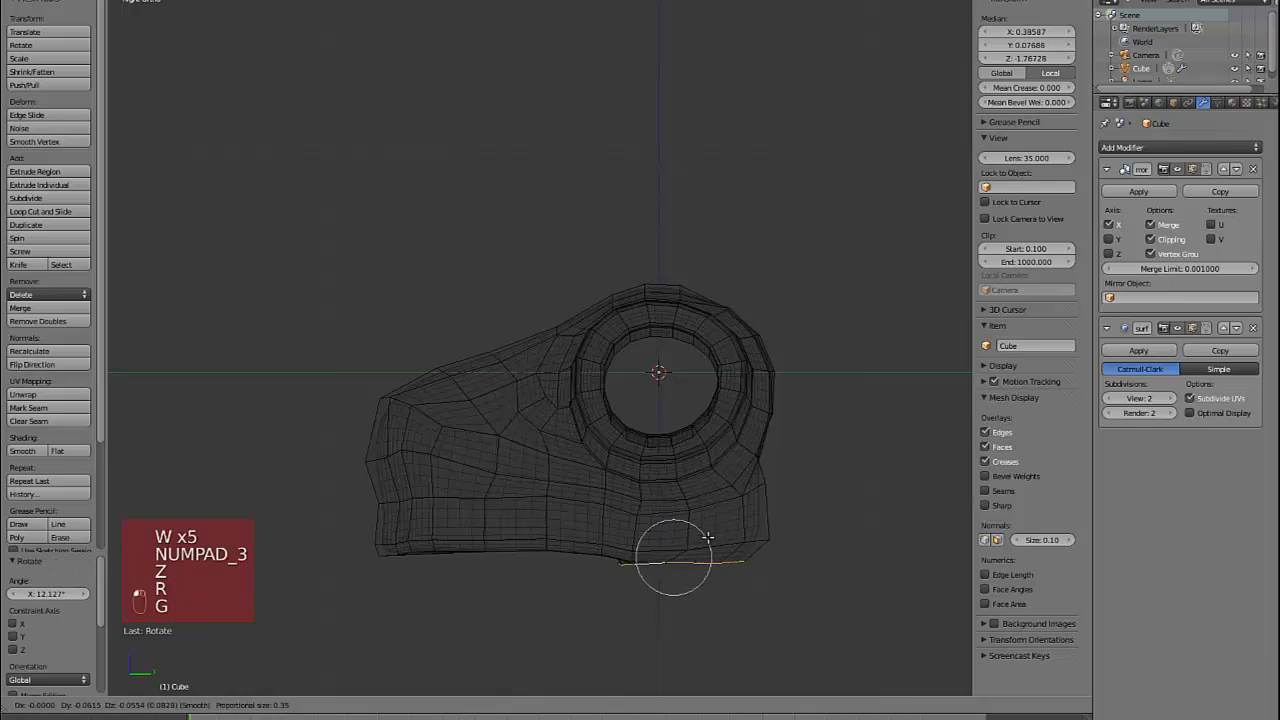
click(708, 542)
- Extrude the opening's rim downward as a first neck segment and tilt its lower rim by about 23.2°, without proportional editing
key(e)
right_click(708, 545)
key(g)
right_click(698, 578)
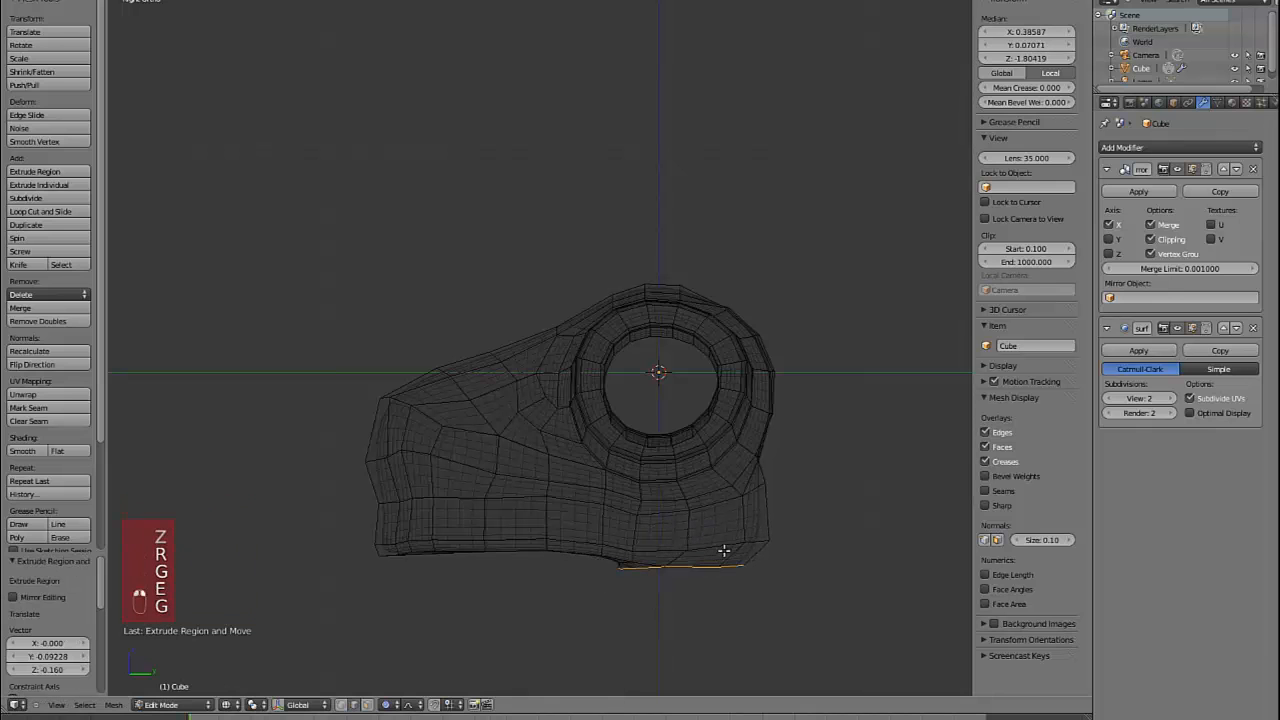
key(g)
click(746, 538)
key(r)
click(734, 588)
shift+middle_drag(733, 582, 735, 540)
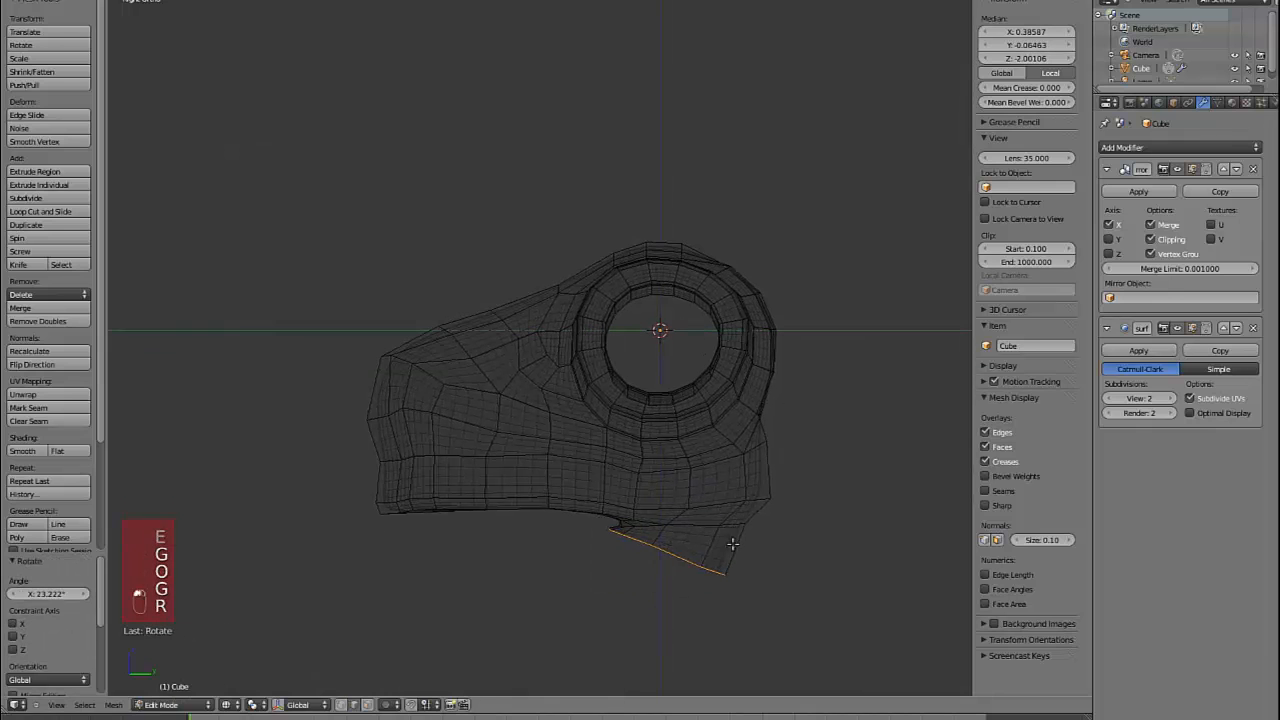
key(g)
click(716, 566)
- Extrude a second neck segment down and forward, rotating its lower rim by about -18.6°
key(e)
click(712, 567)
key(g)
click(706, 596)
key(r)
click(731, 562)
key(g)
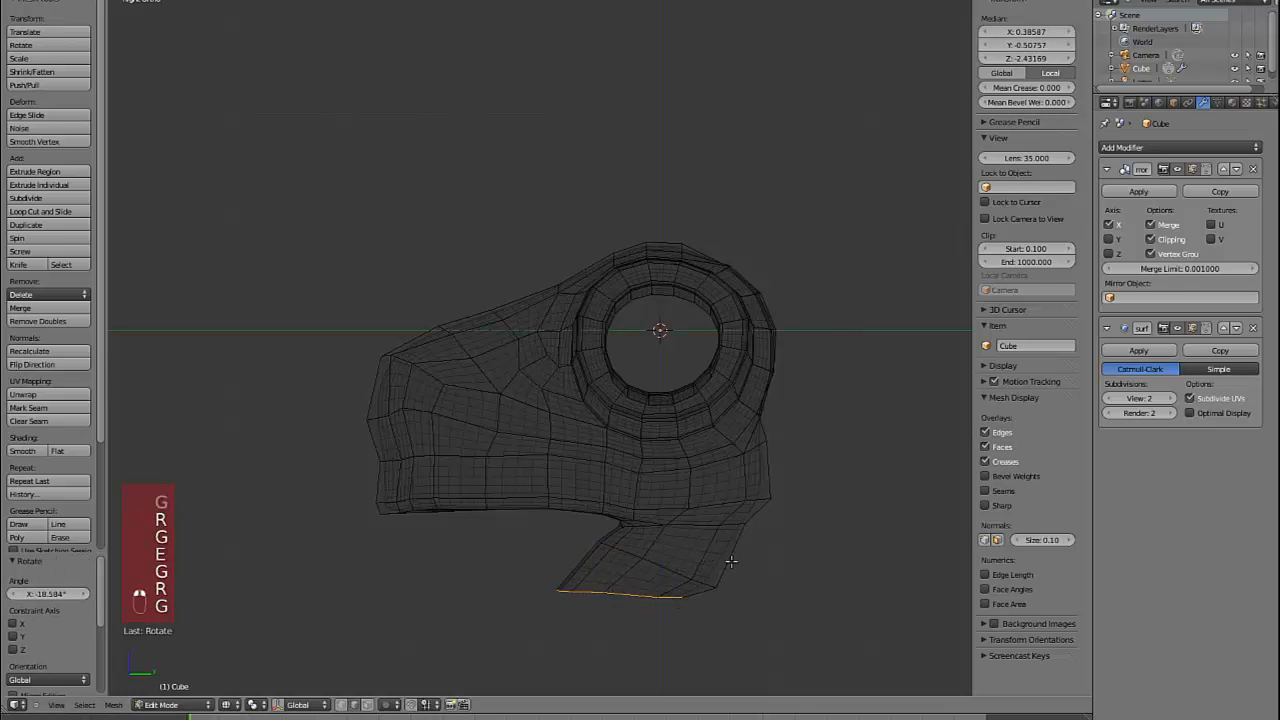
click(732, 563)
- Shift the lower neck rim slightly forward and enlarge it by a factor of about 1.12
key(Tab)
key(Tab)
shift+middle_drag(700, 566, 714, 514)
key(g)
click(643, 540)
key(s)
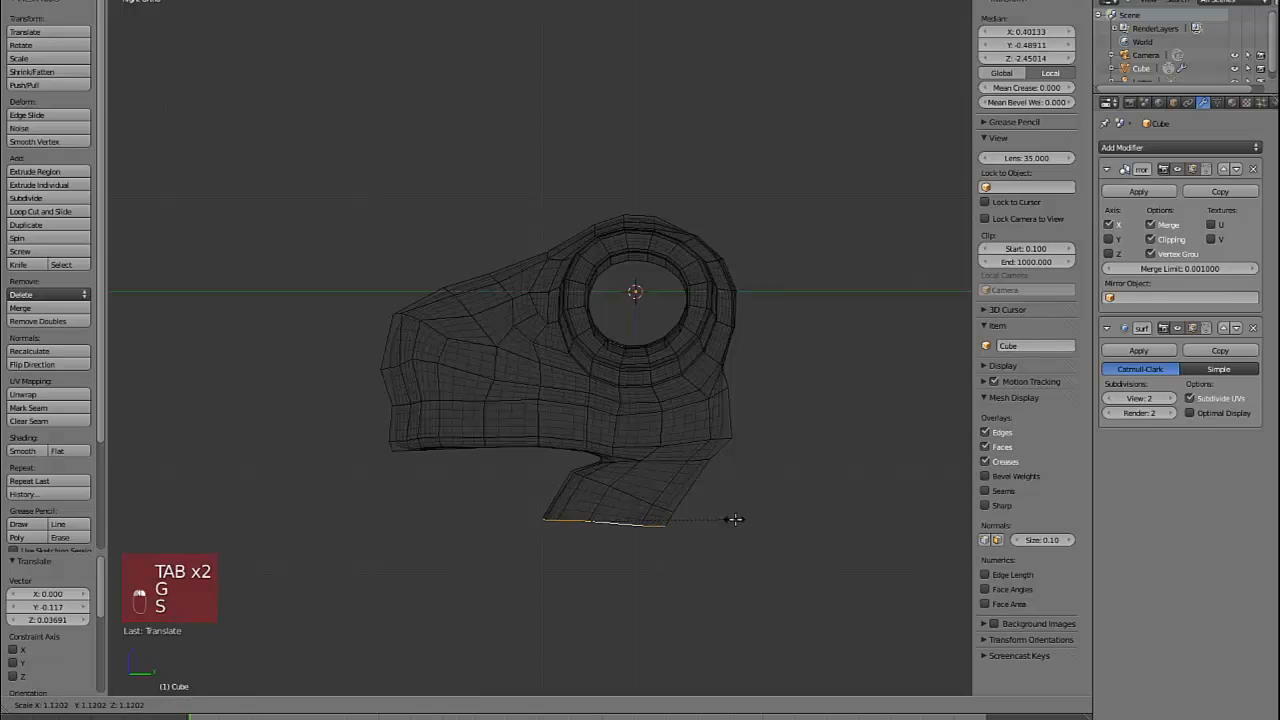
click(736, 521)
- Extrude a third neck segment downward, tilt its lower rim up toward the back, shift it backward and scale it by 1.185
key(e)
click(732, 570)
key(r)
click(738, 498)
key(g)
click(768, 506)
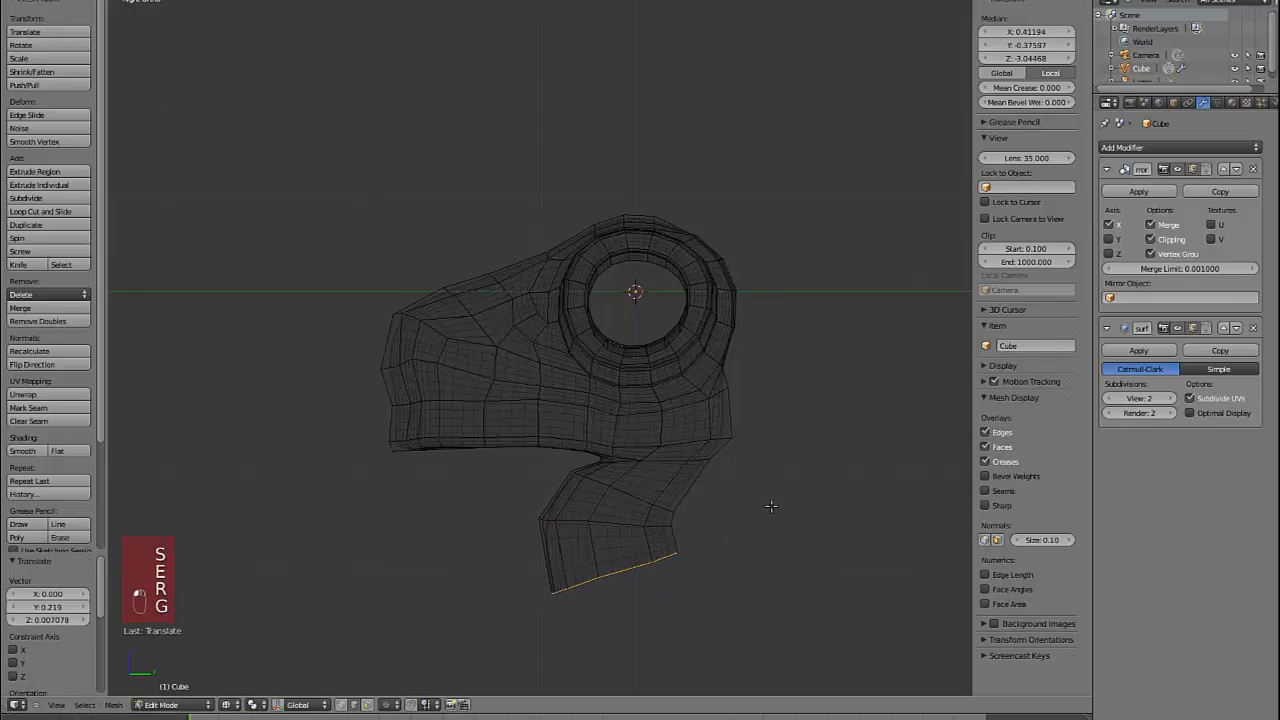
key(s)
click(757, 524)
shift+middle_drag(737, 515, 706, 480)
- Extrude a flared final neck segment, tilt its lower rim further up toward the back and scale it by 1.339
key(e)
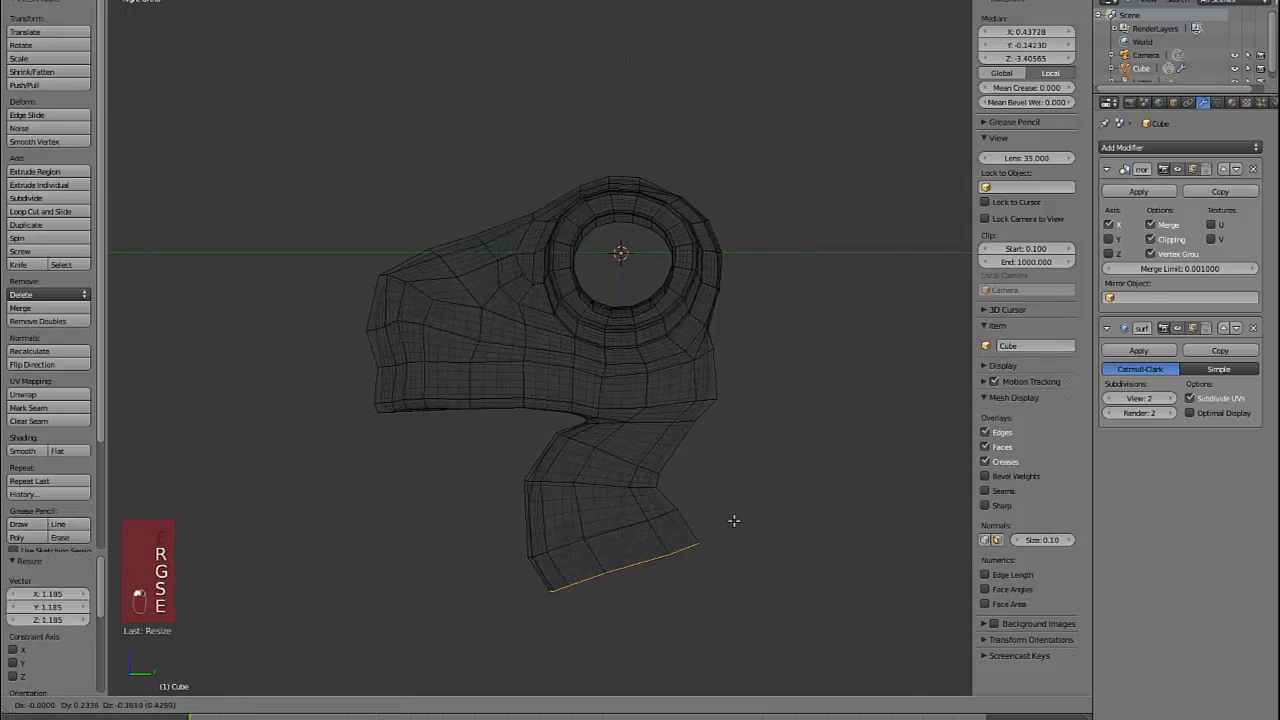
click(736, 524)
key(r)
click(731, 507)
key(g)
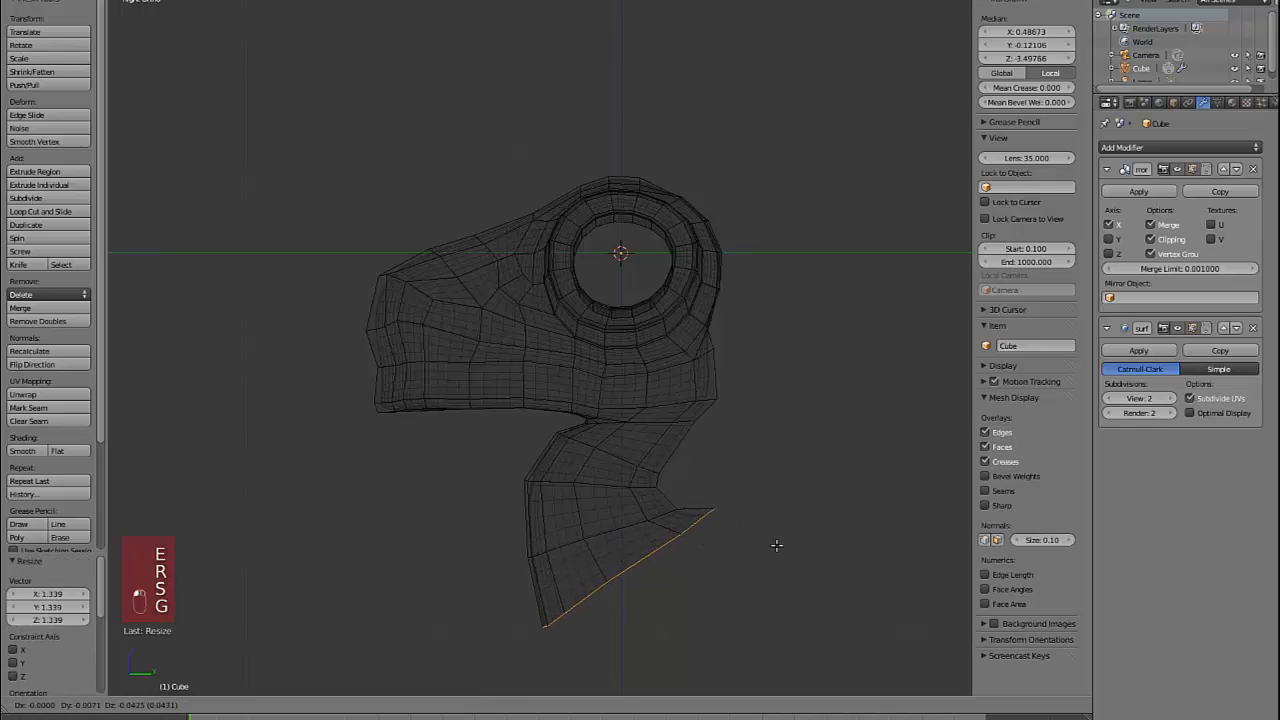
click(771, 546)
key(Tab)
key(z)
middle_drag(651, 491, 719, 436)
key(KP_1)
key(Tab)
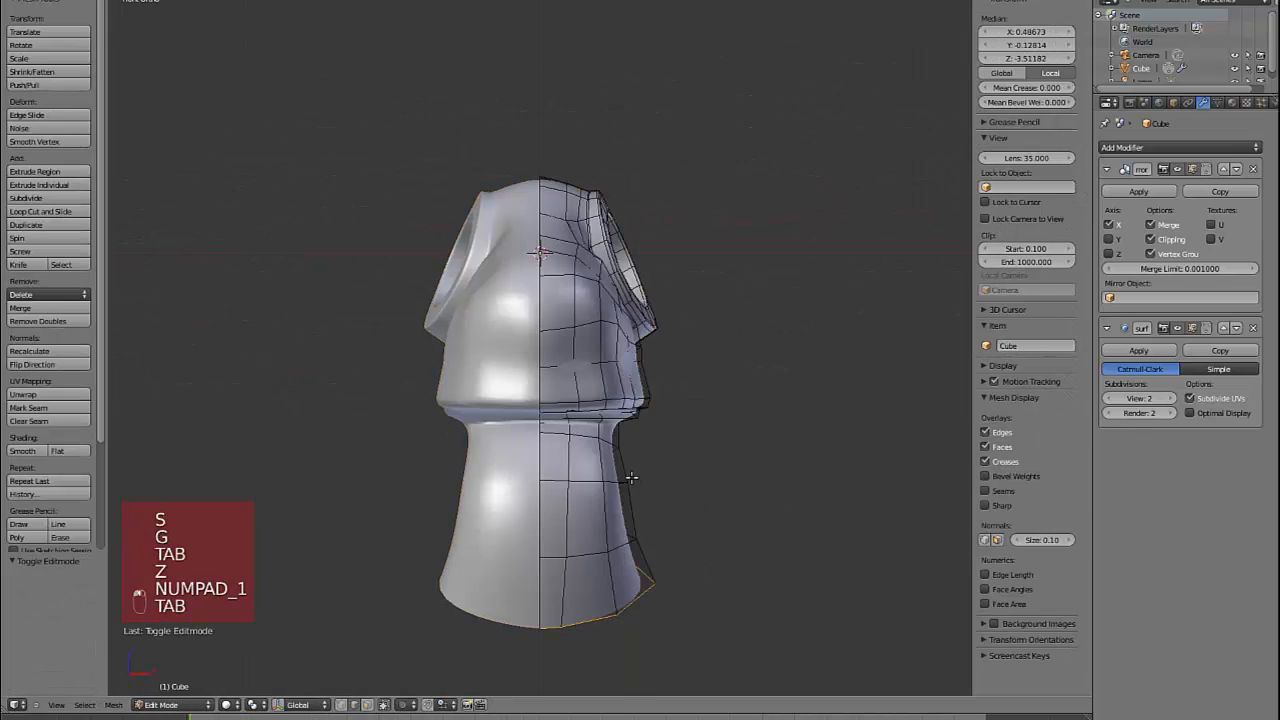
- Pull the side edge of the upper neck inward in the front view with proportional editing to narrow the neck below the head
key(g)
right_click(628, 466)
key(o)
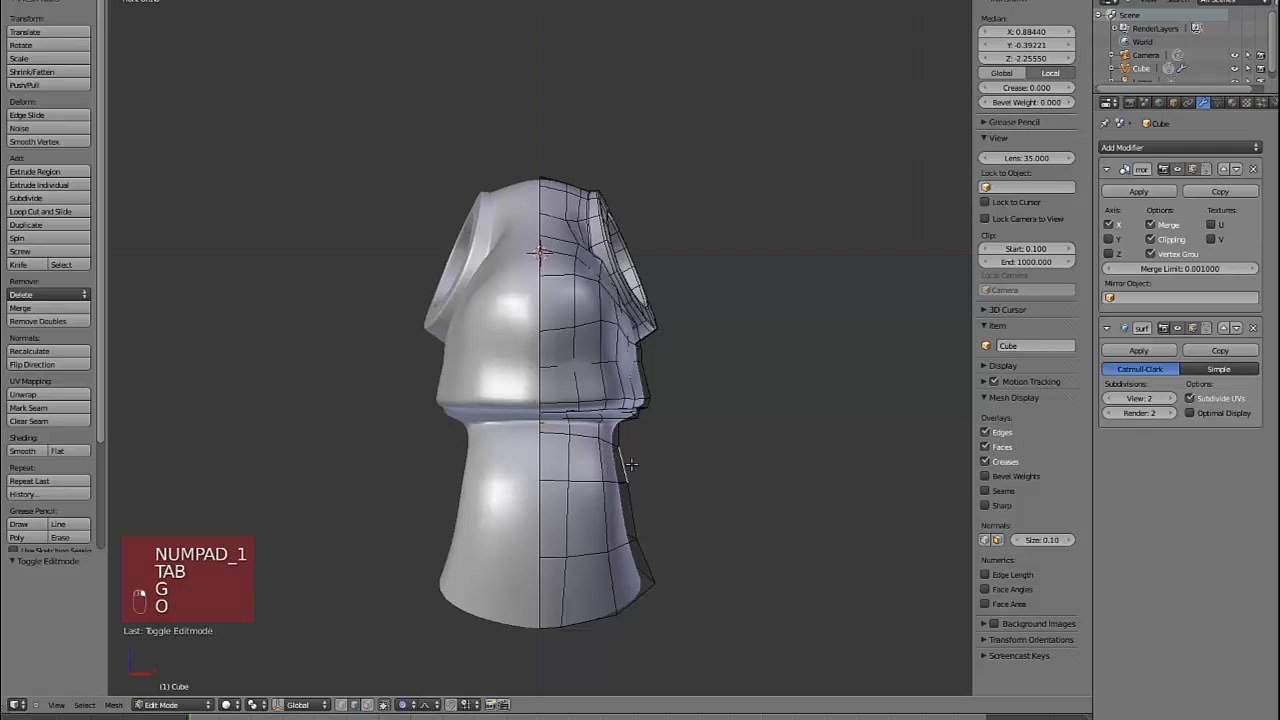
key(g)
click(607, 458)
key(g)
click(606, 454)
key(g)
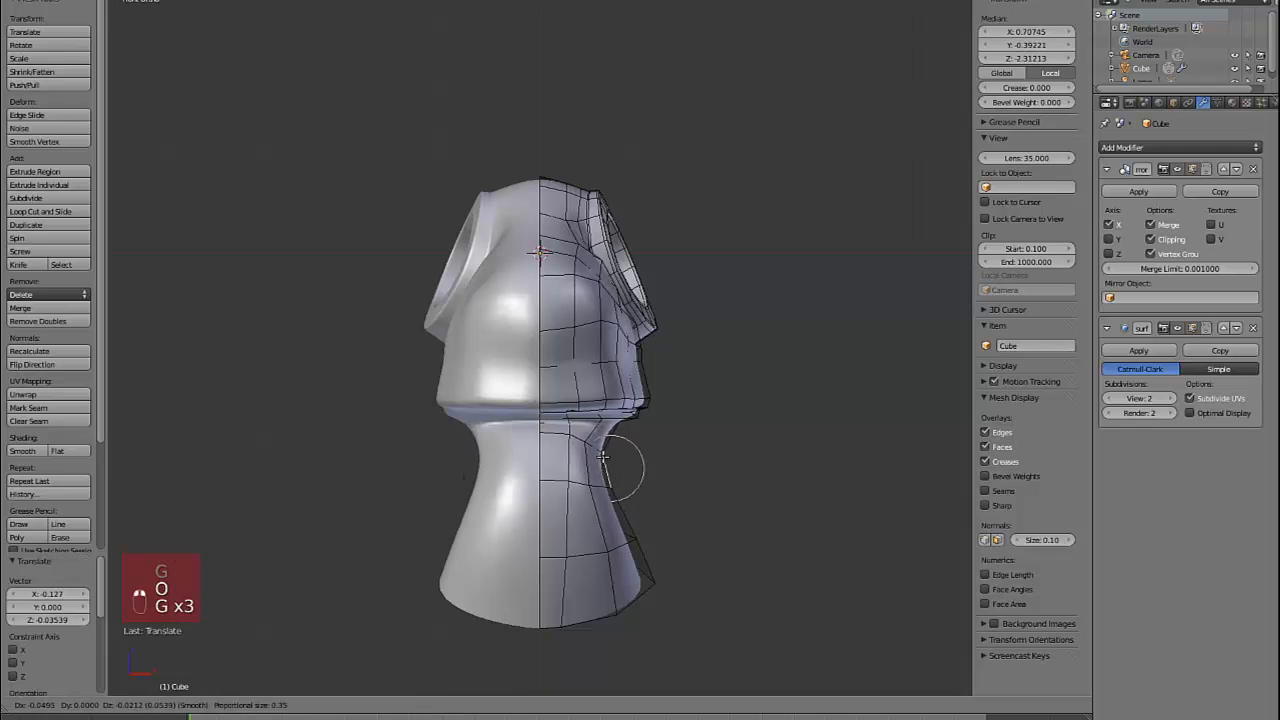
click(605, 450)
key(g)
click(605, 447)
key(KP_3)
key(z)
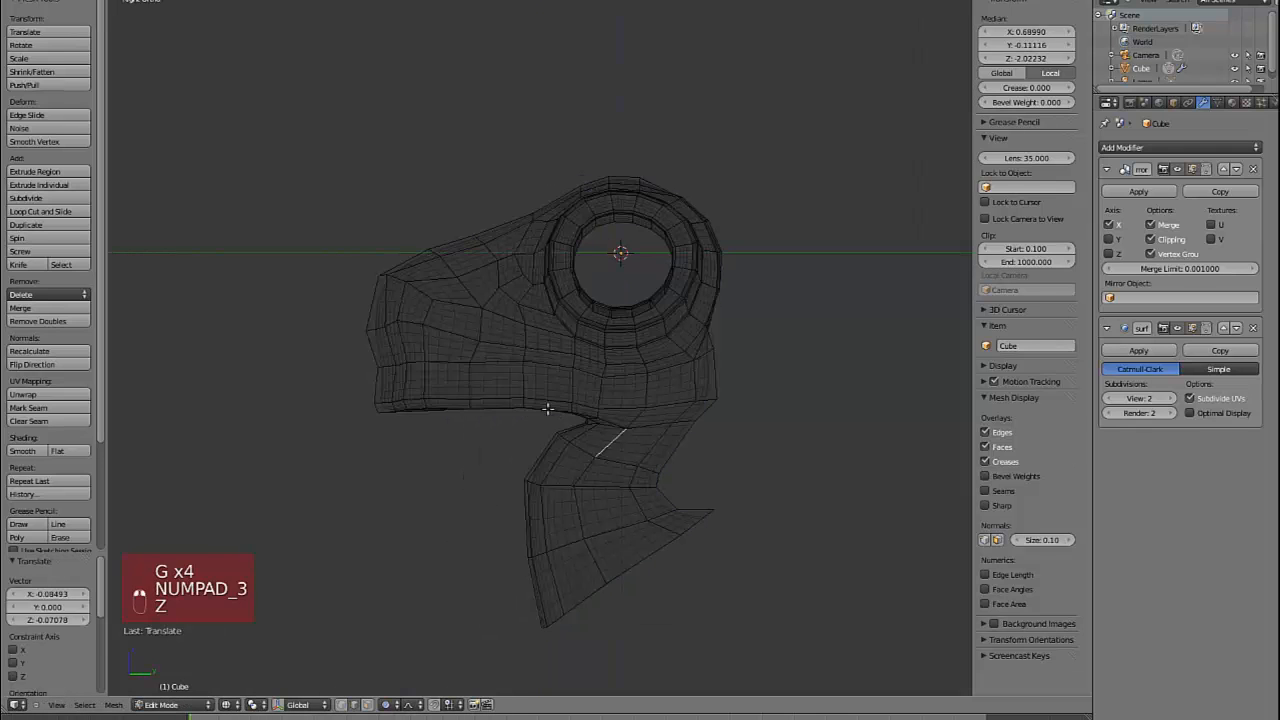
key(a)
key(c)
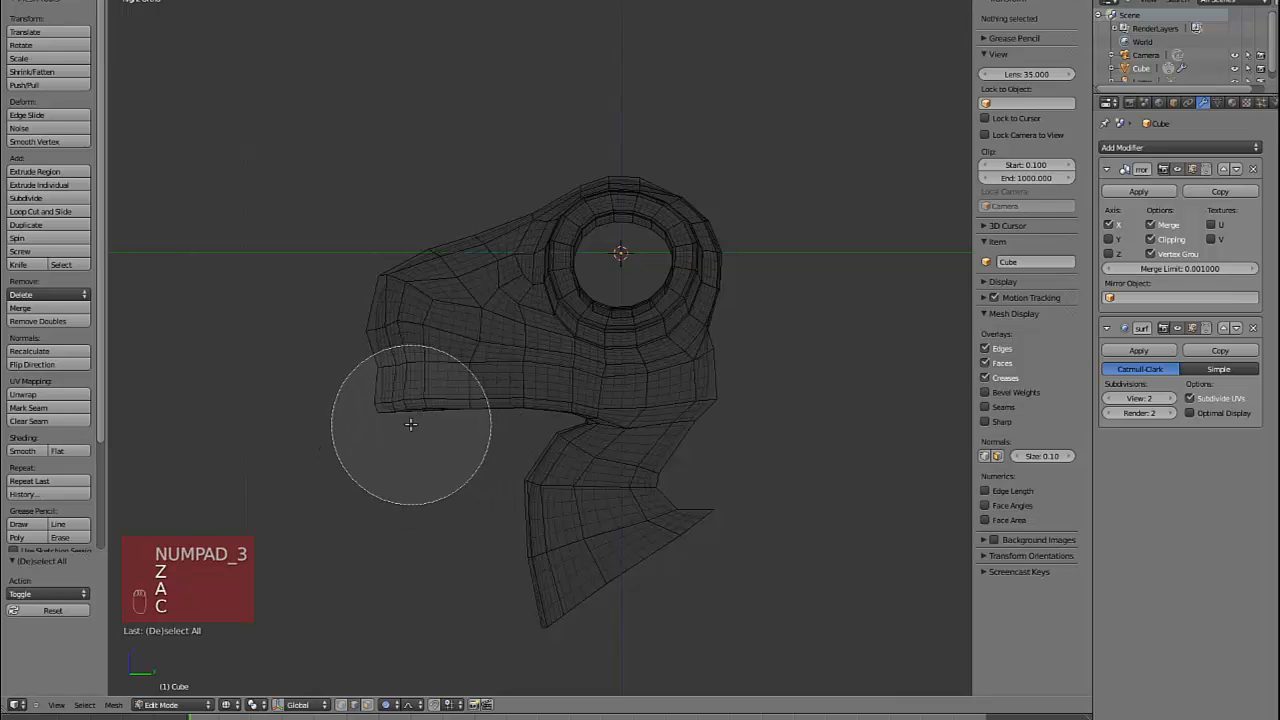
mouse_move(391, 426)
mouse_down()
mouse_move(409, 446)
mouse_move(443, 434)
mouse_up()
right_click(422, 427)
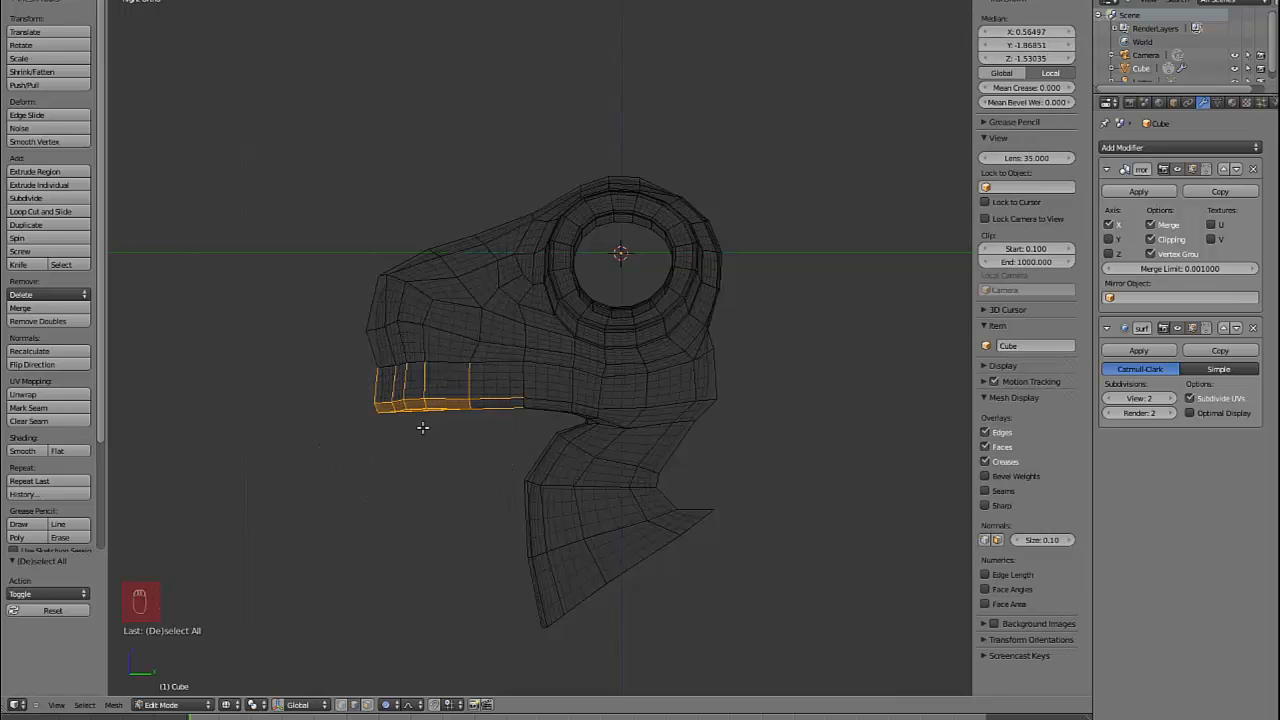
key(a)
- Select the bottom faces of the snout in the wireframe side view and smooth them several times
key(c)
scroll(402, 444, up, 5)
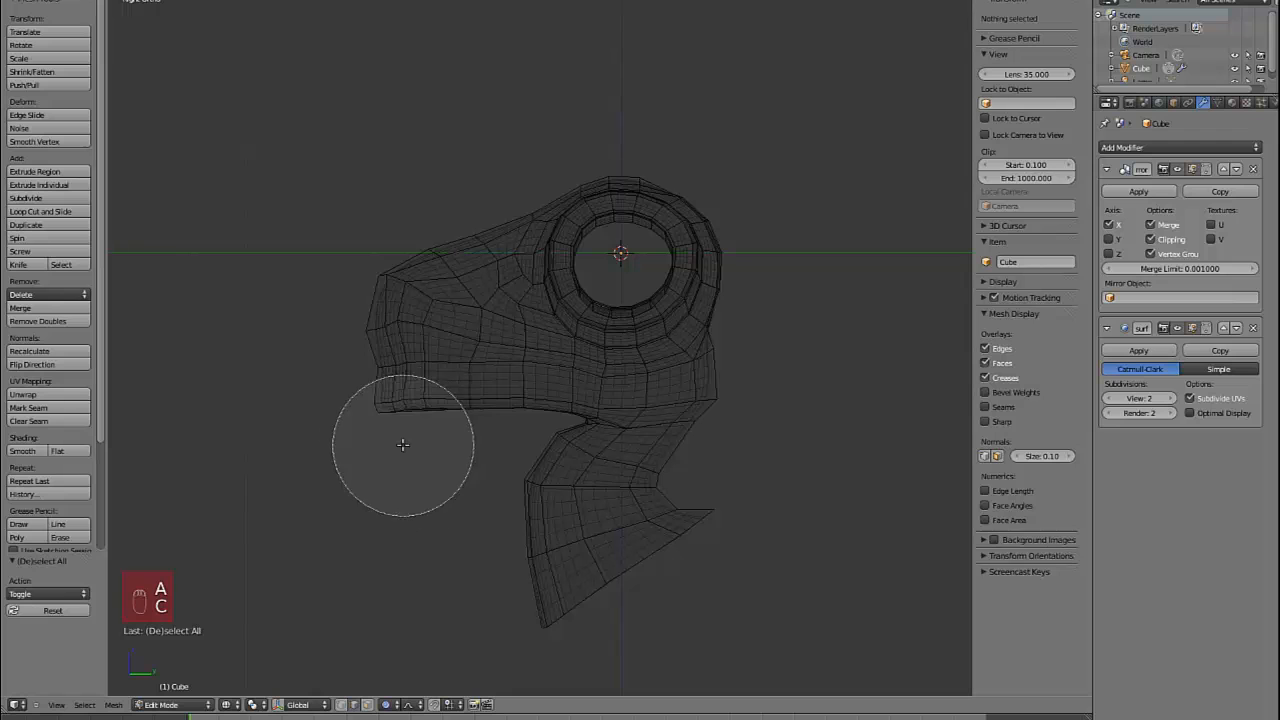
mouse_move(437, 449)
mouse_down()
mouse_move(409, 411)
mouse_move(491, 423)
mouse_move(560, 407)
mouse_up()
mouse_move(524, 355)
middle_down()
mouse_move(523, 414)
mouse_move(614, 414)
mouse_move(559, 463)
middle_up()
key(w)
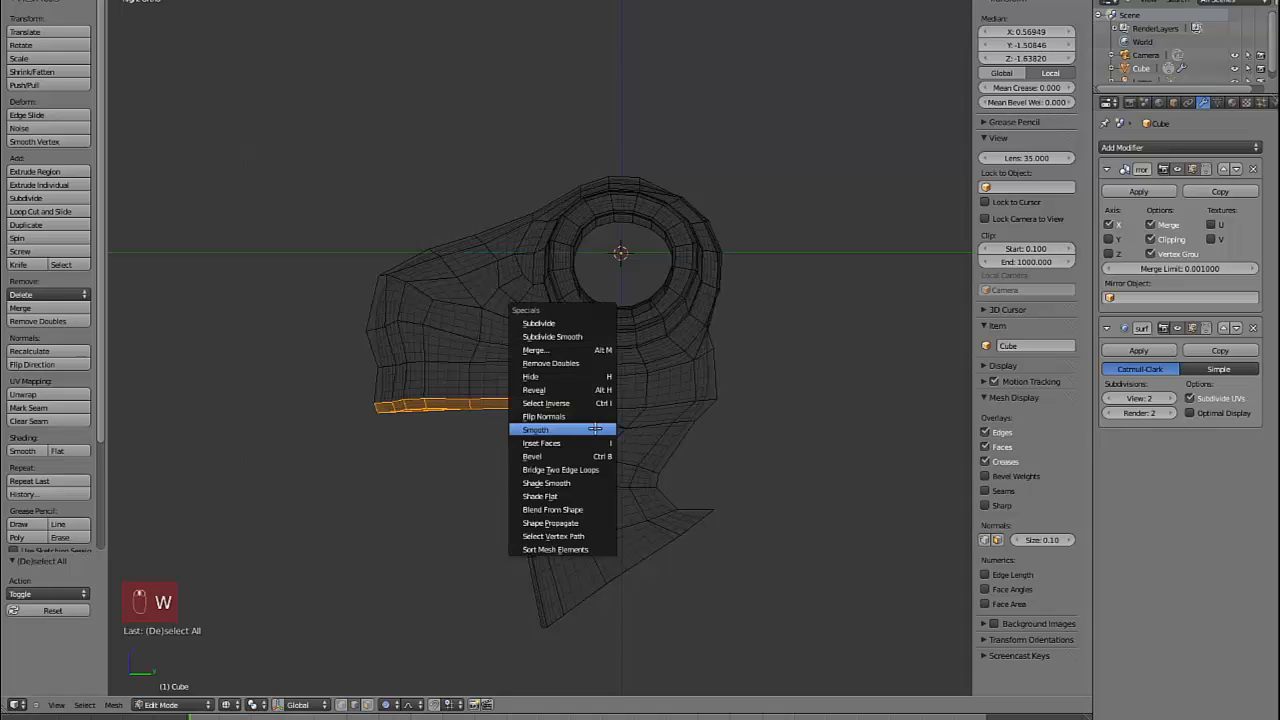
click(593, 428)
key(w)
click(593, 428)
key(w)
key(w)
click(593, 428)
- Fatten the snout's bottom faces outward with proportional editing and narrow them along X to about 0.63
key(alt+s)
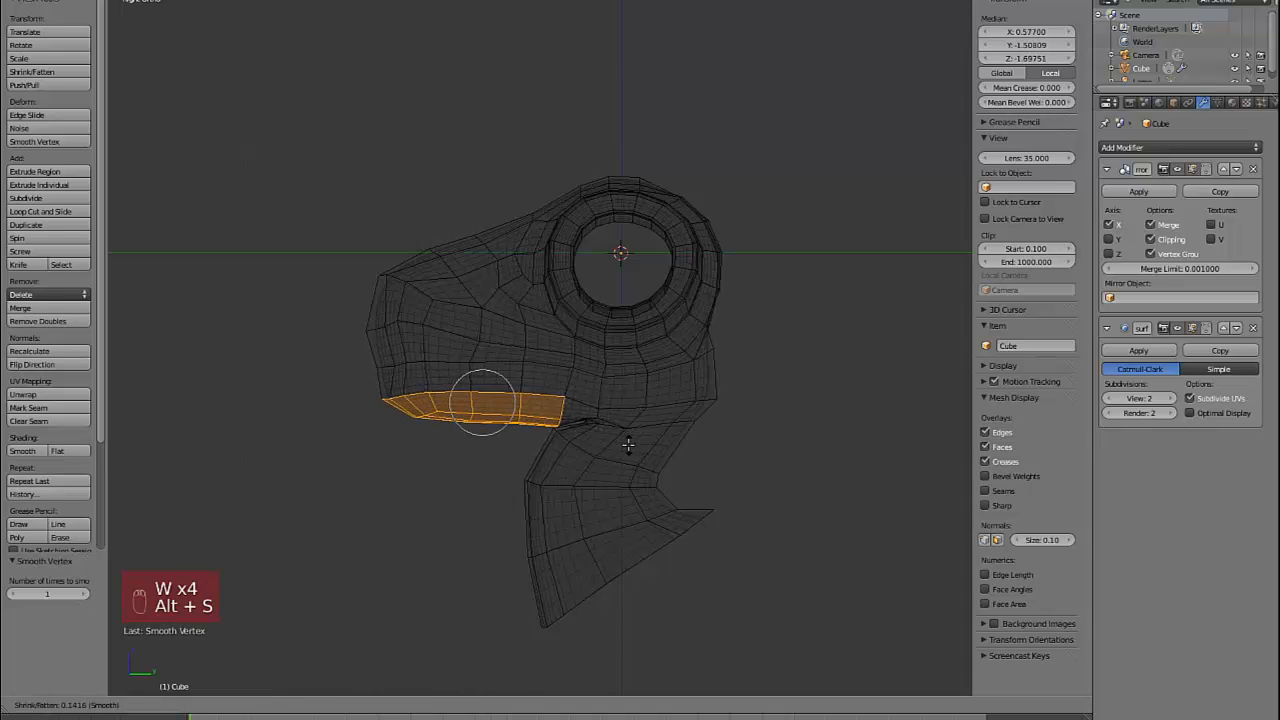
click(518, 406)
key(Tab)
key(z)
key(KP_1)
key(Tab)
key(s)
key(x)
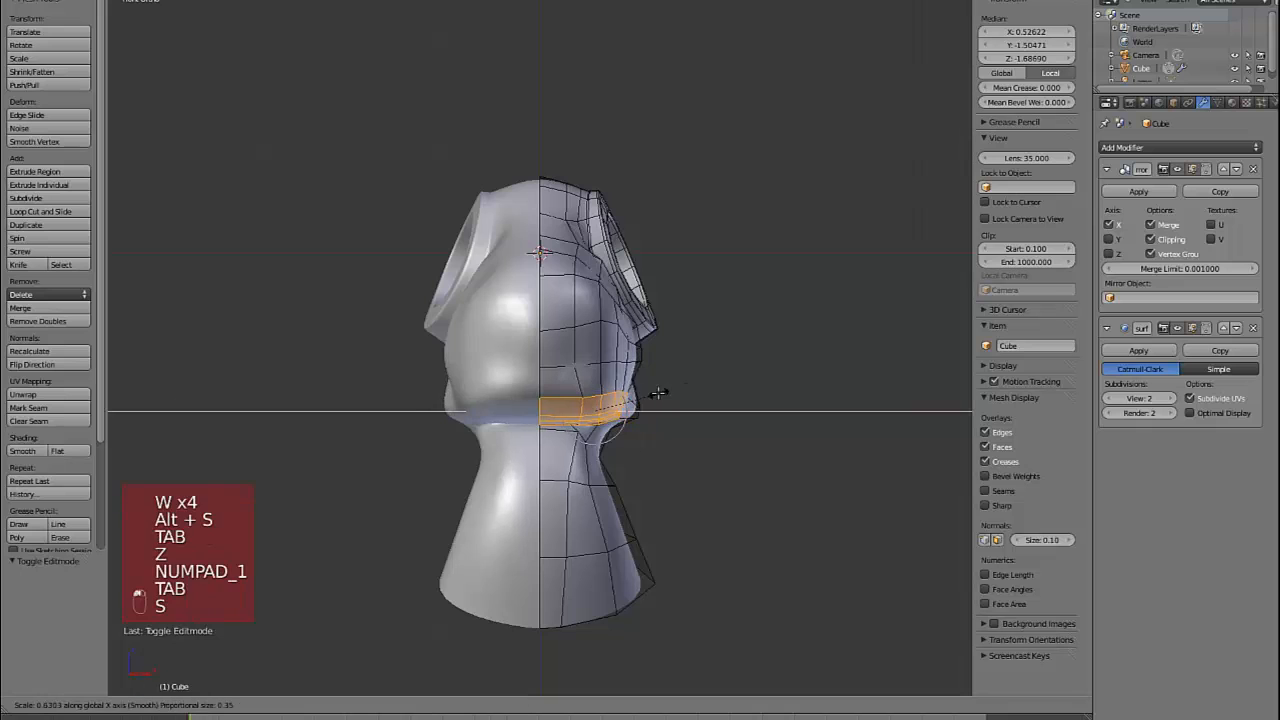
click(658, 395)
- Adjust the cheek edge at the back of the snout along X and reposition it in the side view
key(KP_3)
key(Tab)
key(Tab)
mouse_move(606, 380)
middle_down()
mouse_move(640, 350)
mouse_move(677, 394)
mouse_move(628, 412)
middle_up()
key(g)
key(x)
click(640, 350)
key(Tab)
key(KP_3)
key(Tab)
key(g)
click(572, 376)
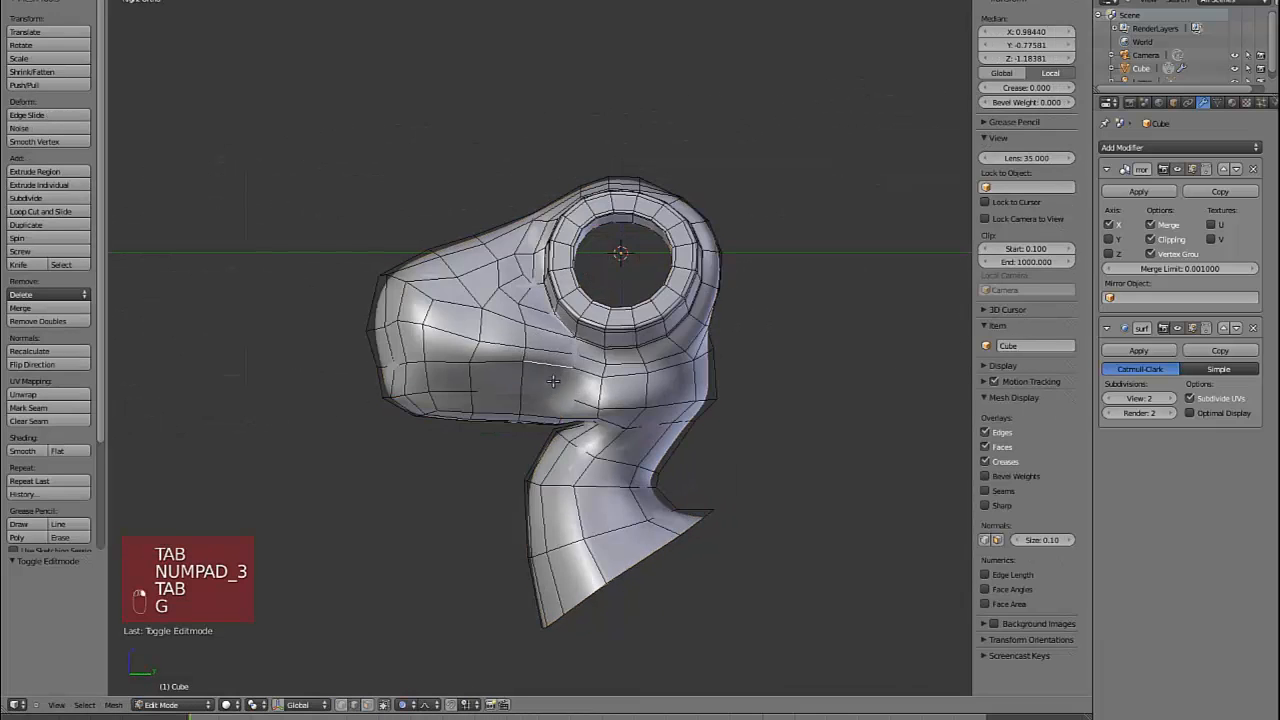
- Reposition individual cheek vertices below the ring in the side view to curve the mouth line
key(ctrl+Tab)
click(576, 377)
key(g)
click(572, 378)
key(g)
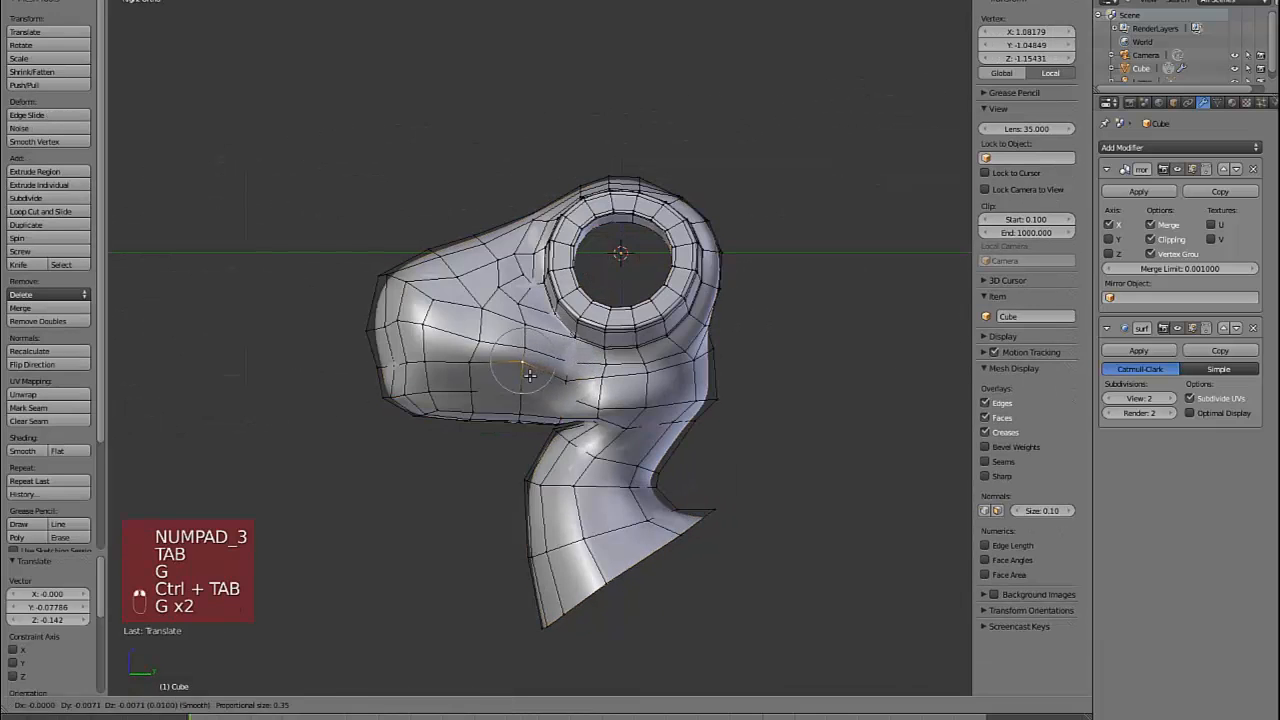
right_click(600, 381)
key(g)
click(600, 389)
right_click(600, 405)
key(g)
click(600, 400)
- Pull the protruding vertices at the jaw corner inward in the front view
key(KP_1)
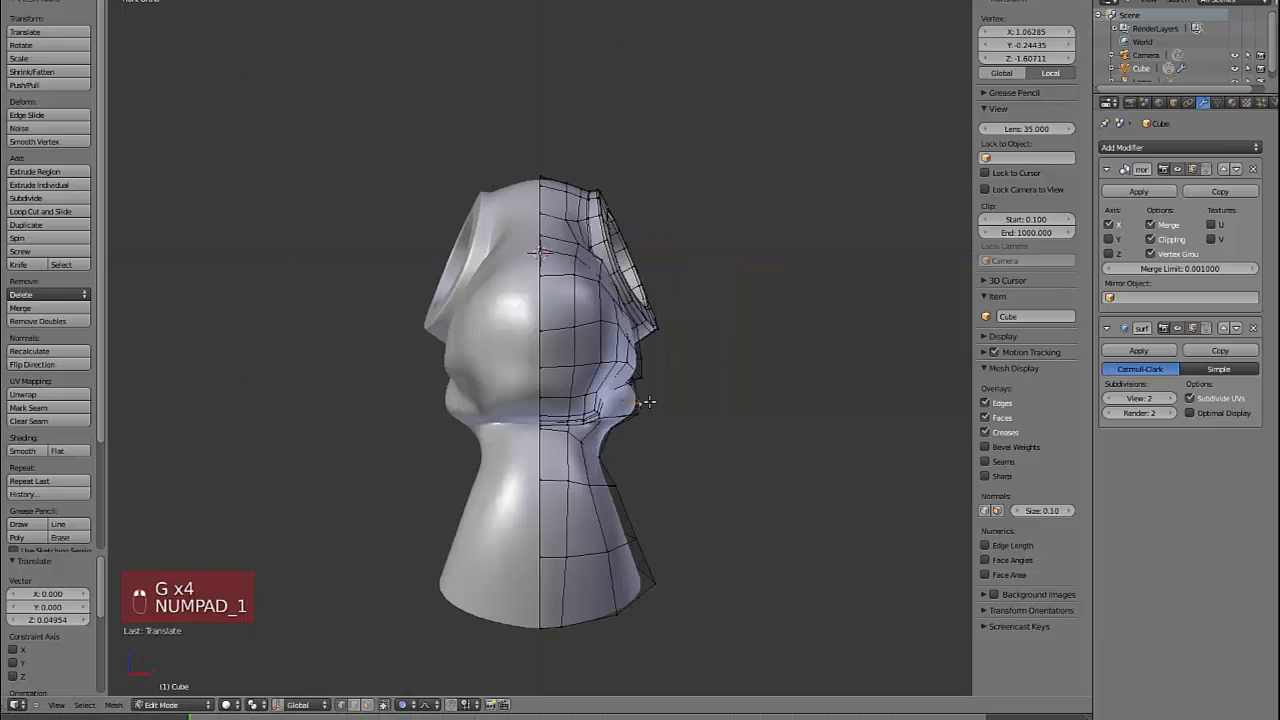
key(g)
click(645, 403)
key(g)
click(639, 406)
right_click(637, 405)
key(g)
click(633, 400)
key(Tab)
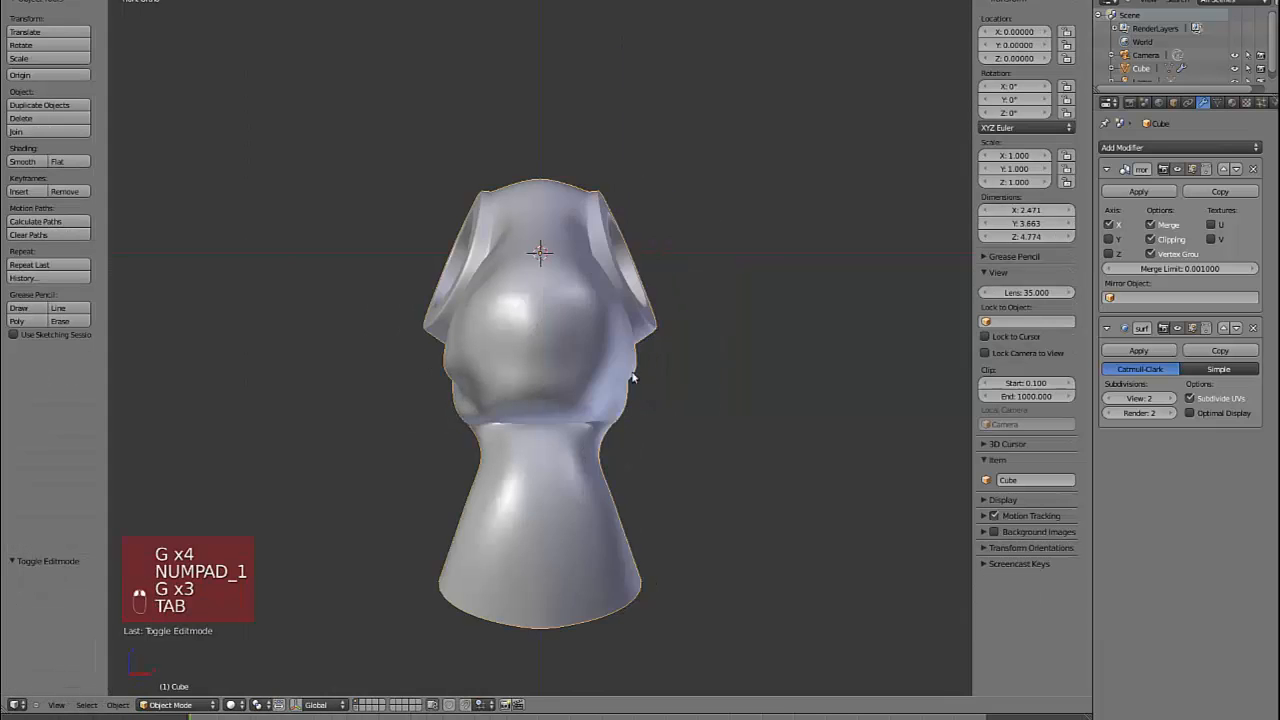
- Select the row of faces along the mouth line, from the jaw corner to the snout's front, in the wireframe side view
middle_drag(632, 373, 562, 424)
key(KP_3)
key(Tab)
key(ctrl+Tab)
click(510, 399)
key(z)
key(ctrl+Tab)
click(540, 418)
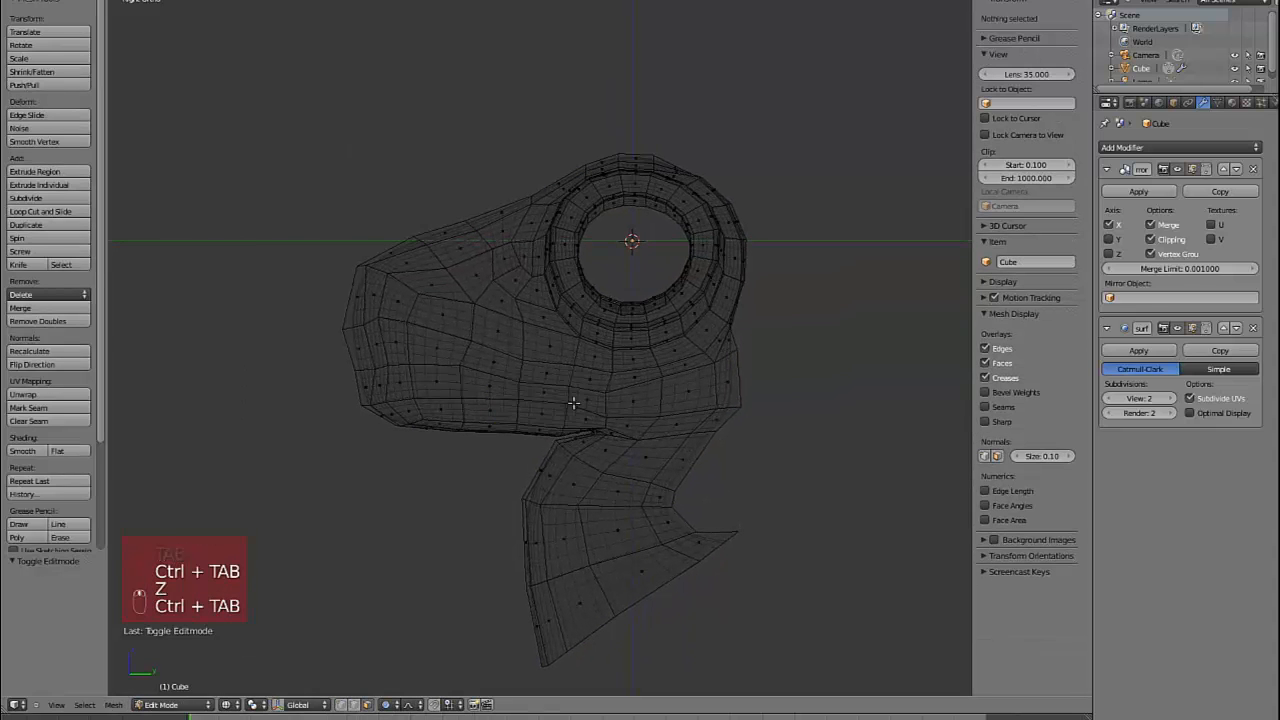
key(c)
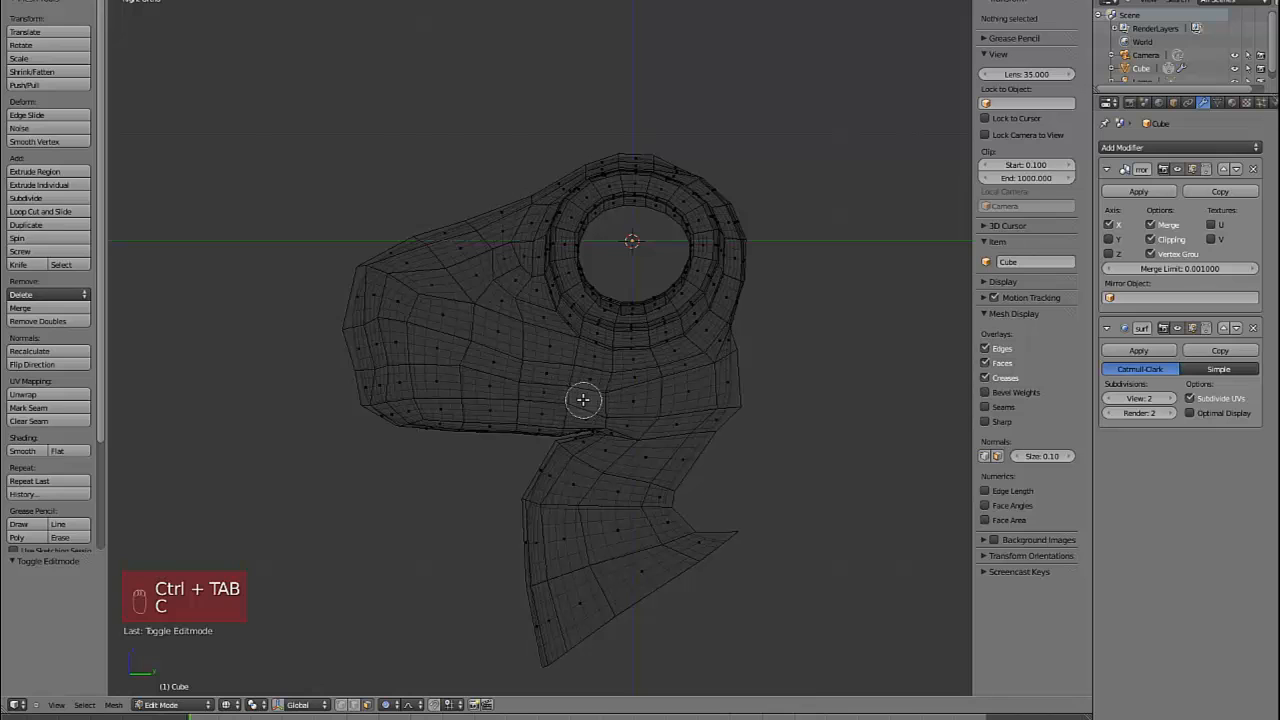
click(586, 399)
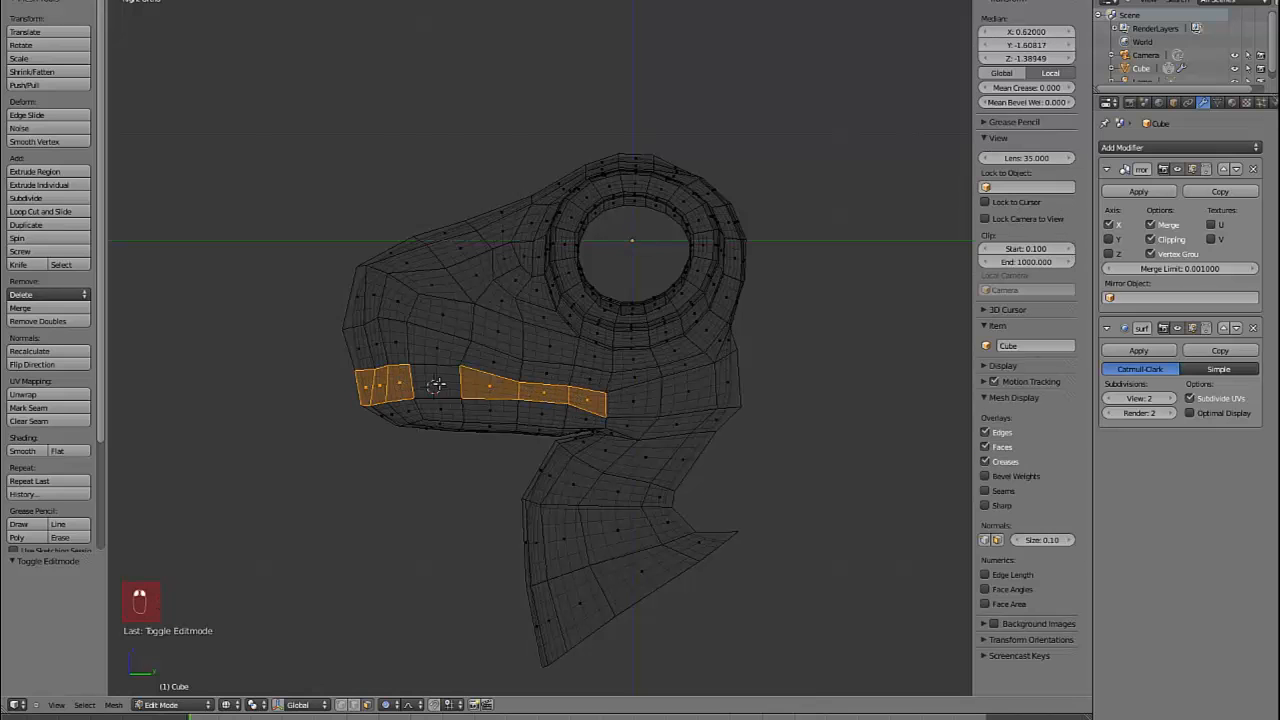
- Inset the mouth-line faces with a thickness of about 0.084
key(i)
click(699, 407)
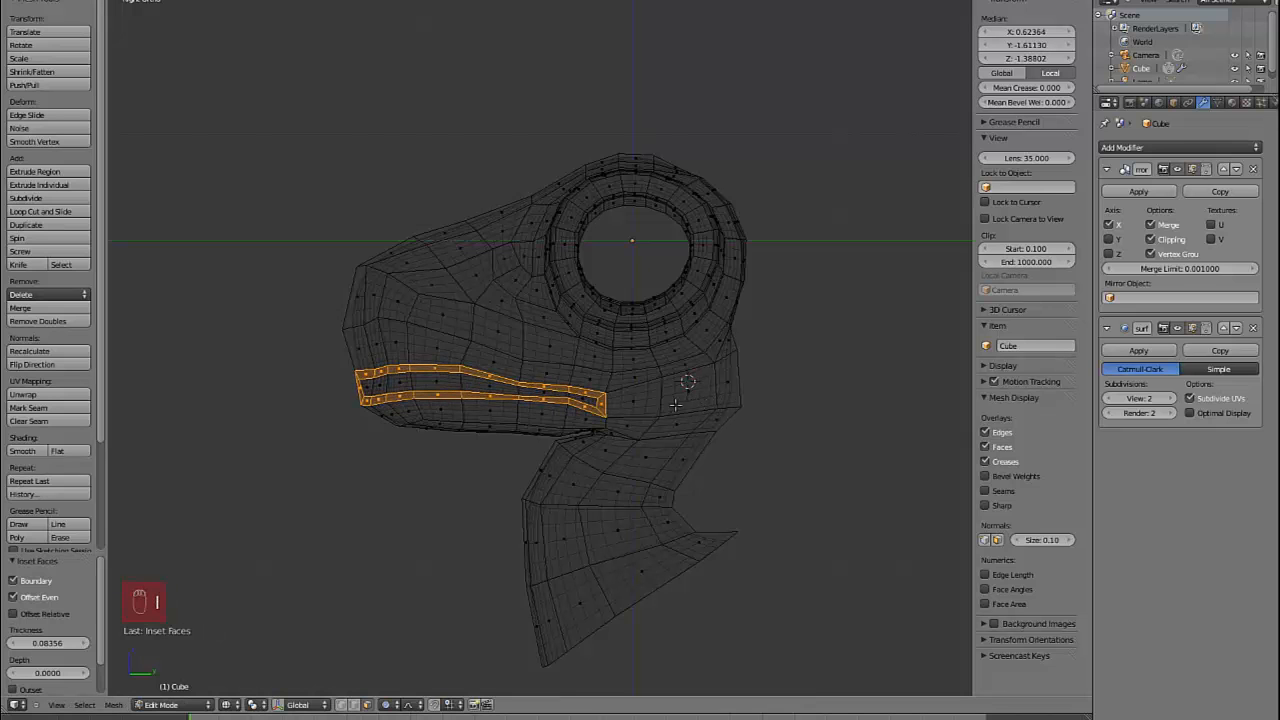
middle_drag(699, 407, 567, 357)
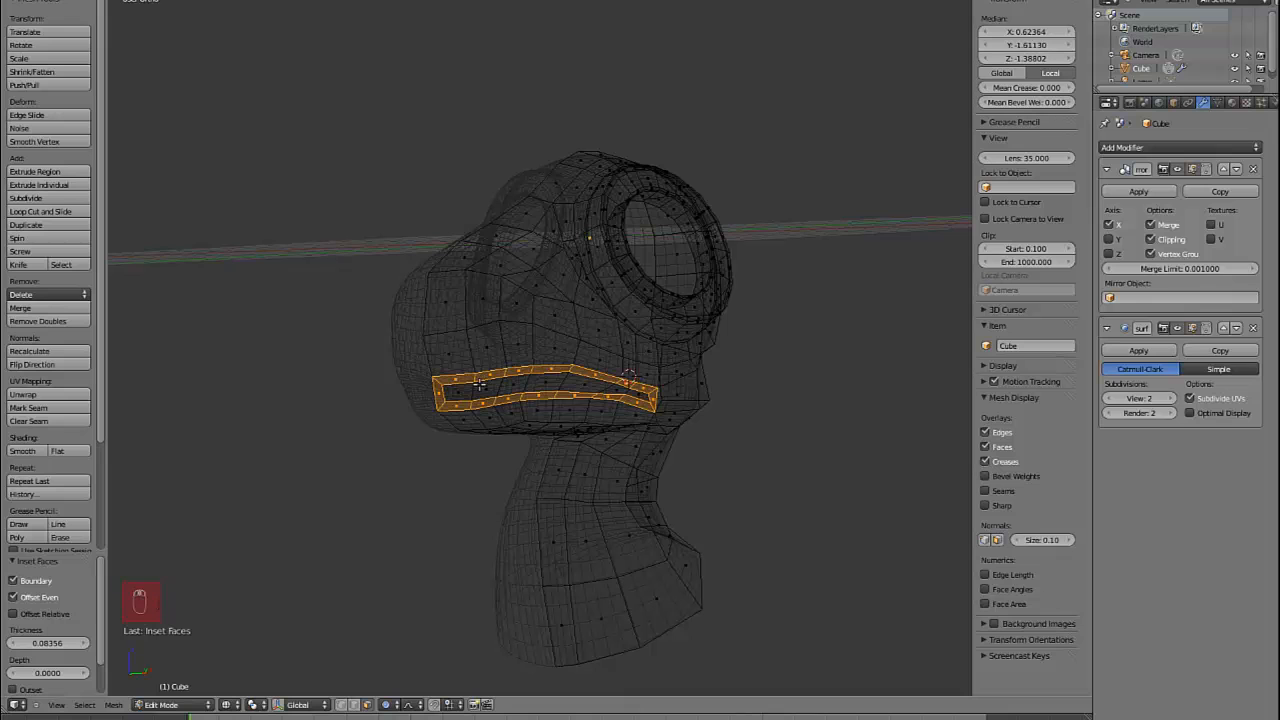
- Delete the edge closing the mouth strip at the snout's front and pull the nearby vertices onto the mirror plane
key(ctrl+Tab)
click(450, 346)
right_click(440, 385)
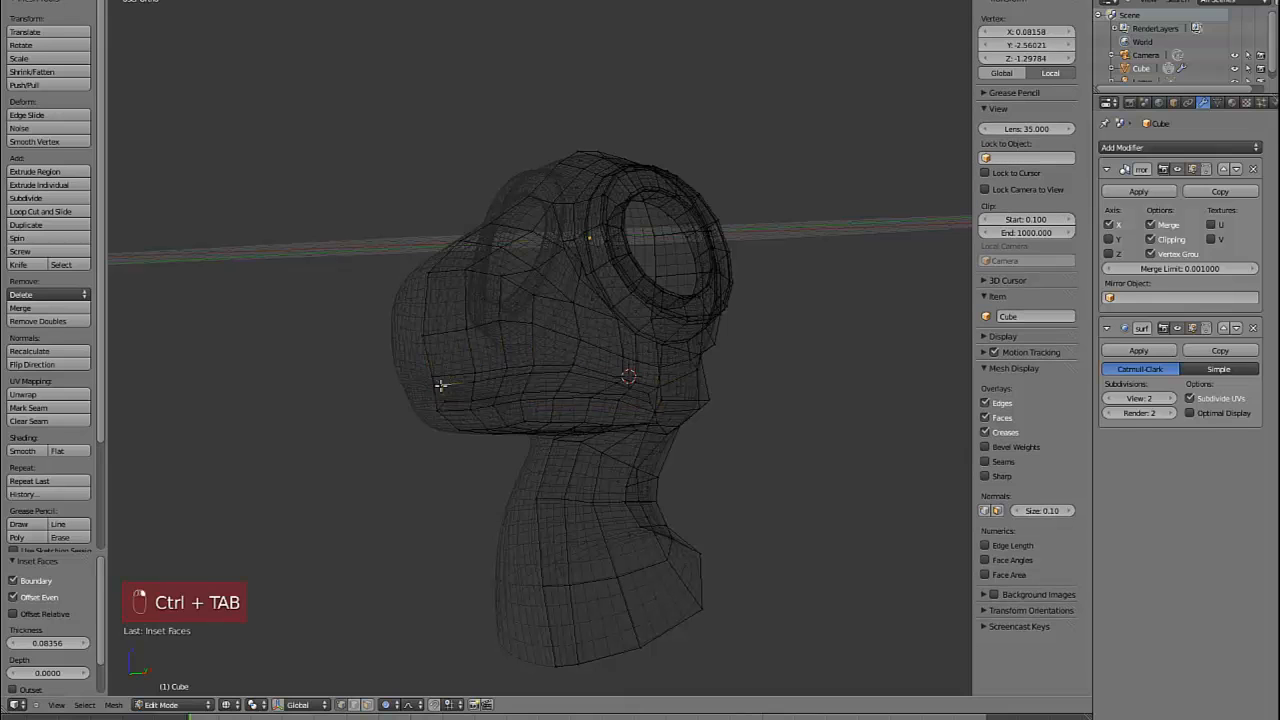
shift+right_click(432, 402)
key(x)
click(437, 388)
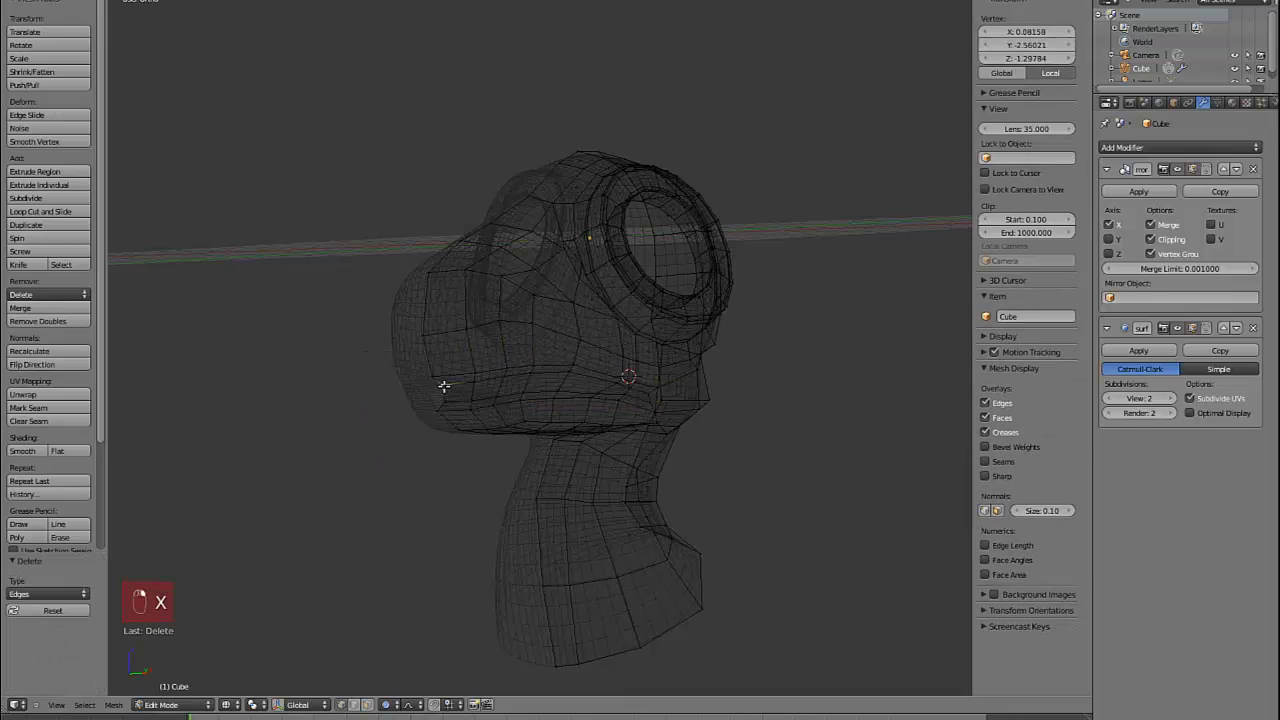
key(g)
key(g)
key(g)
right_click(432, 398)
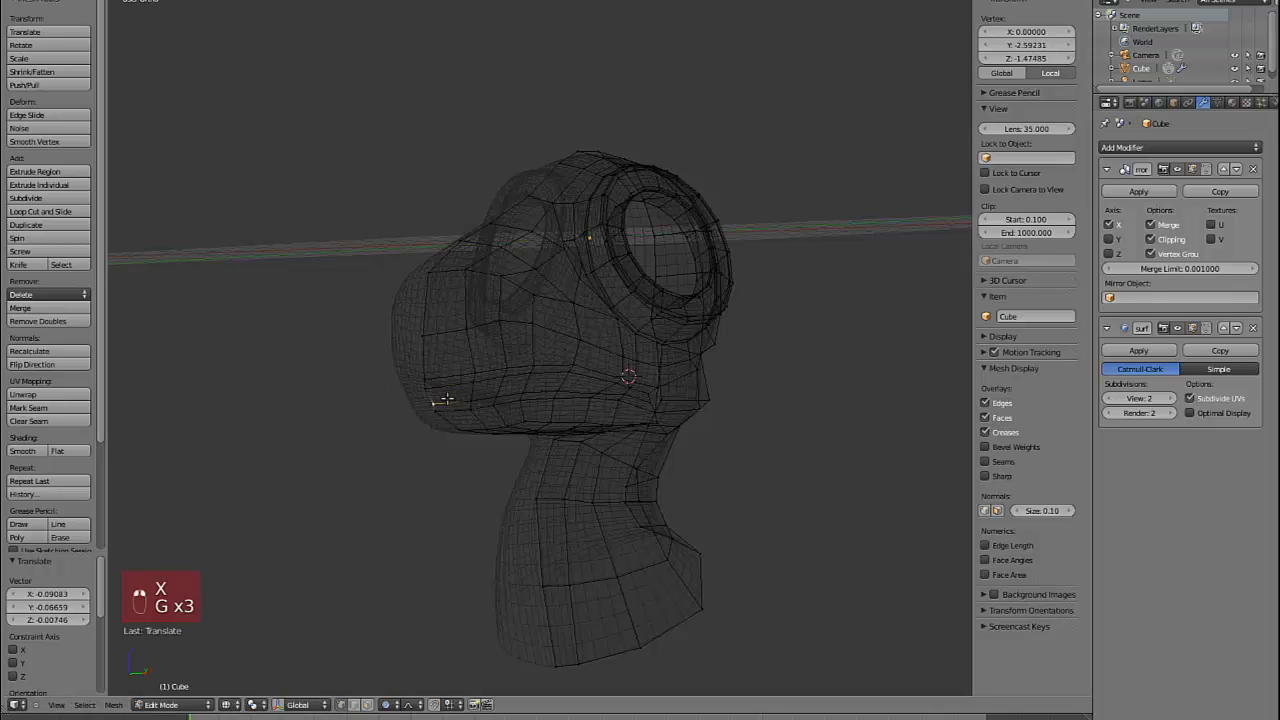
alt+right_click(458, 387)
key(KP_3)
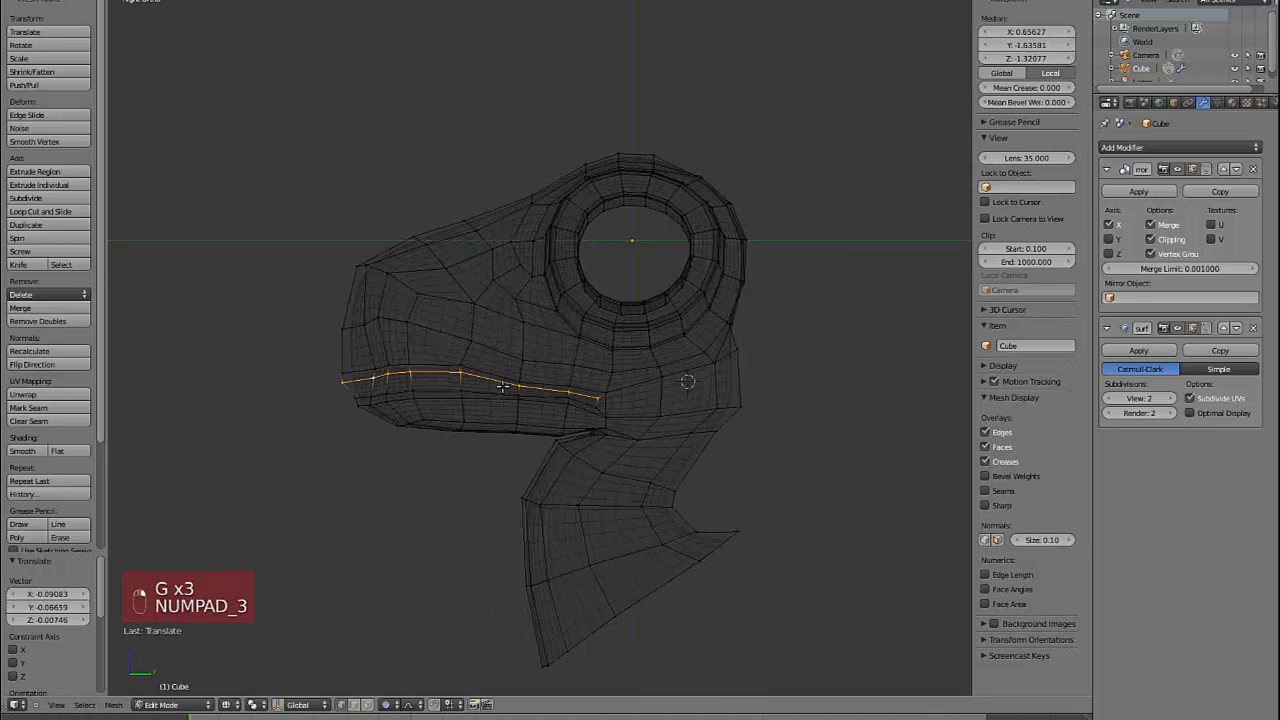
key(a)
key(a)
key(a)
key(a)
- Select the short edges spanning the upper and lower mouth lines in the side view and delete them to open the mouth
key(ctrl+Tab)
click(458, 403)
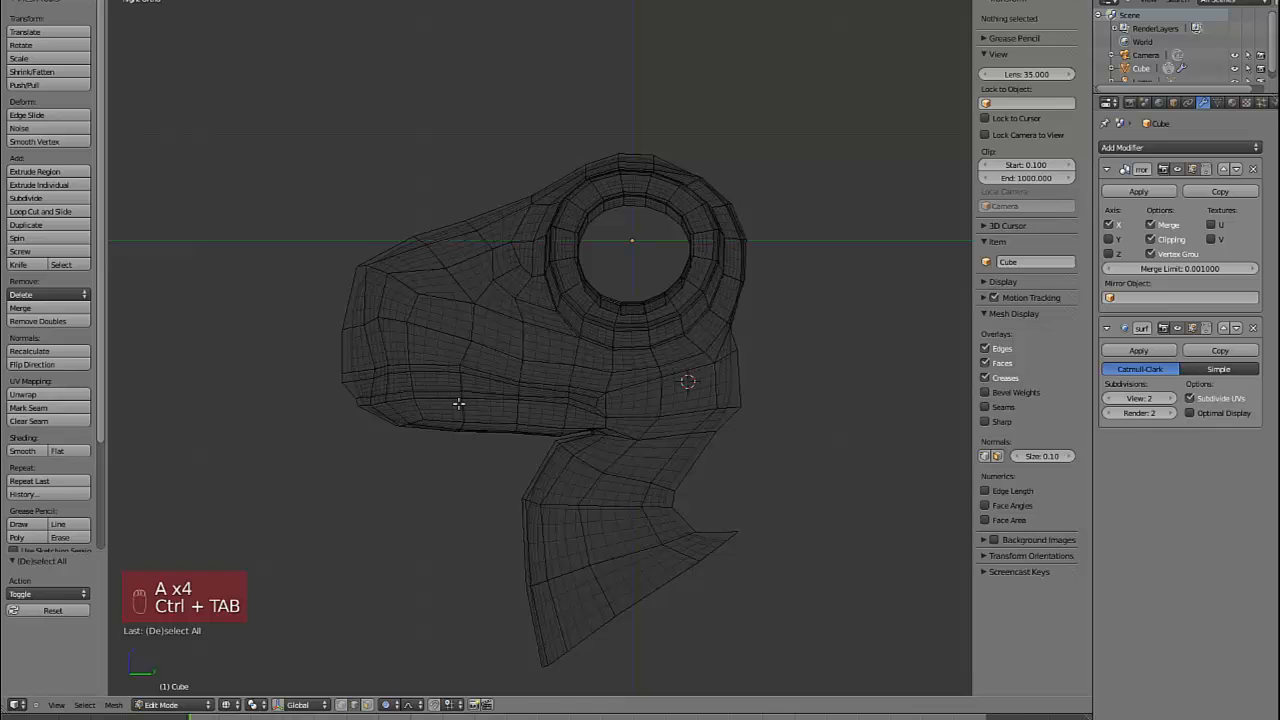
alt+shift+right_click(372, 385)
alt+shift+right_click(372, 385)
alt+shift+right_click(372, 385)
ctrl+alt+right_click(372, 385)
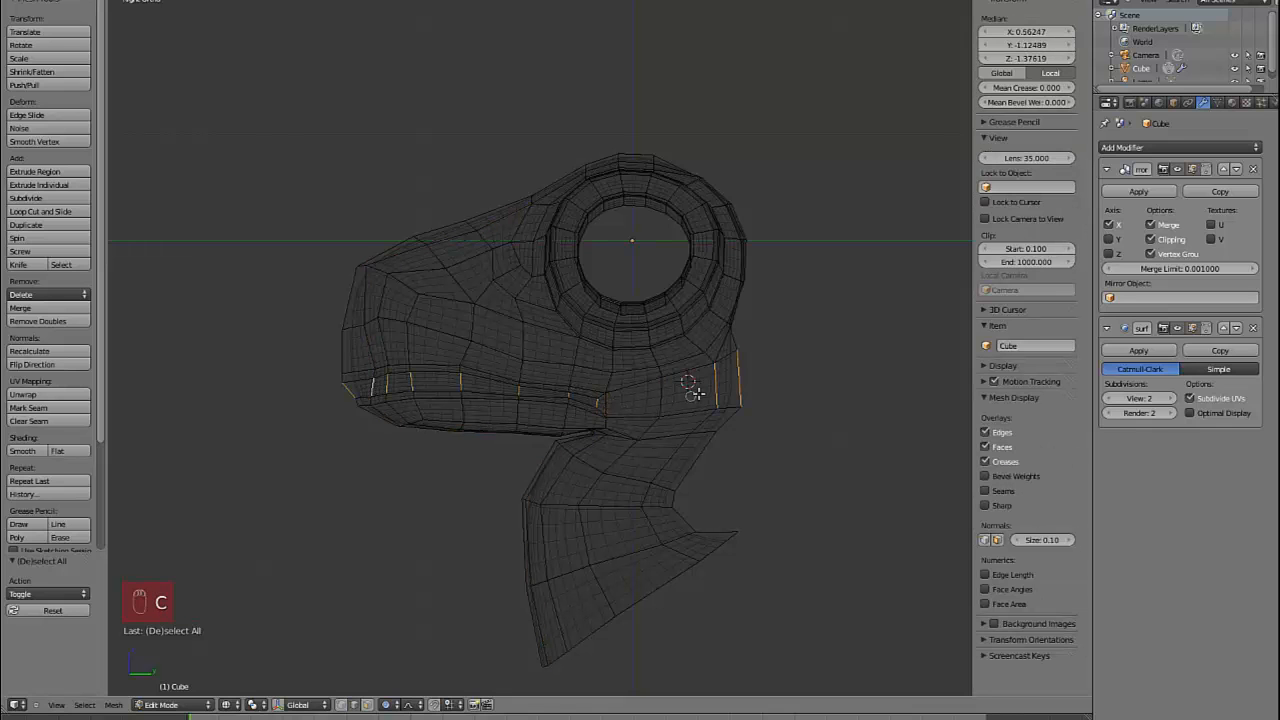
key(x)
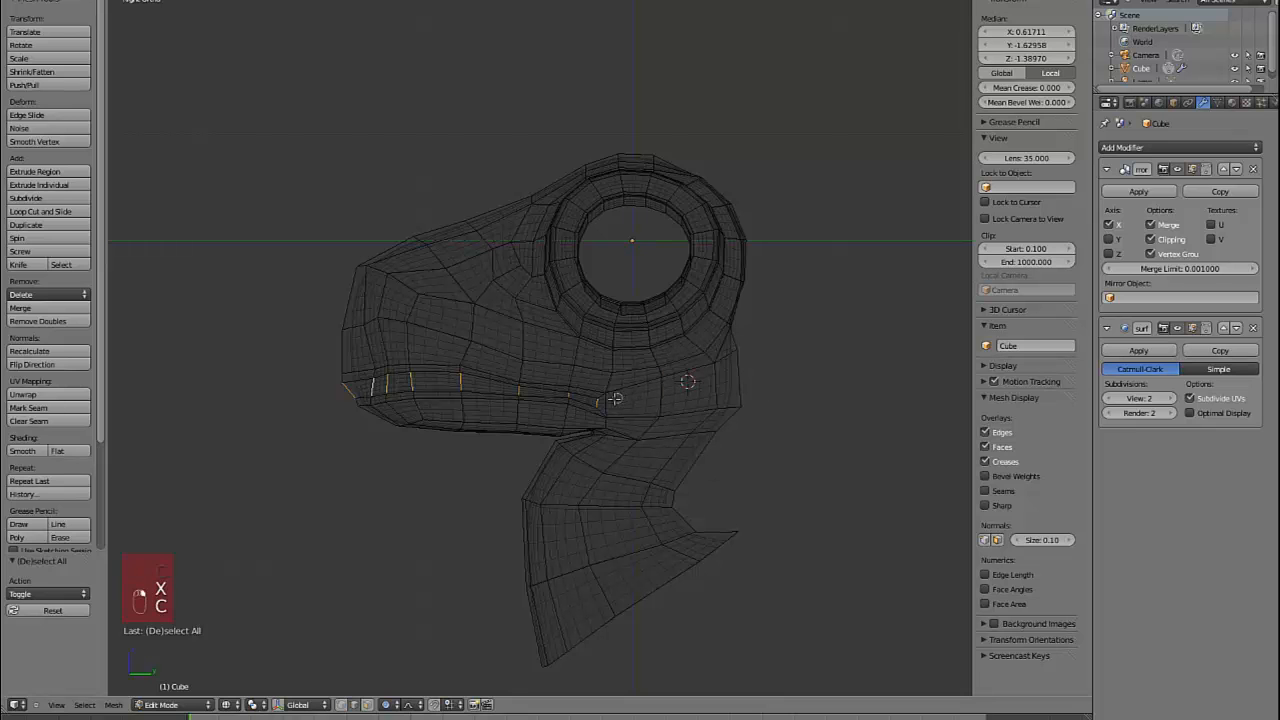
key(x)
key(Tab)
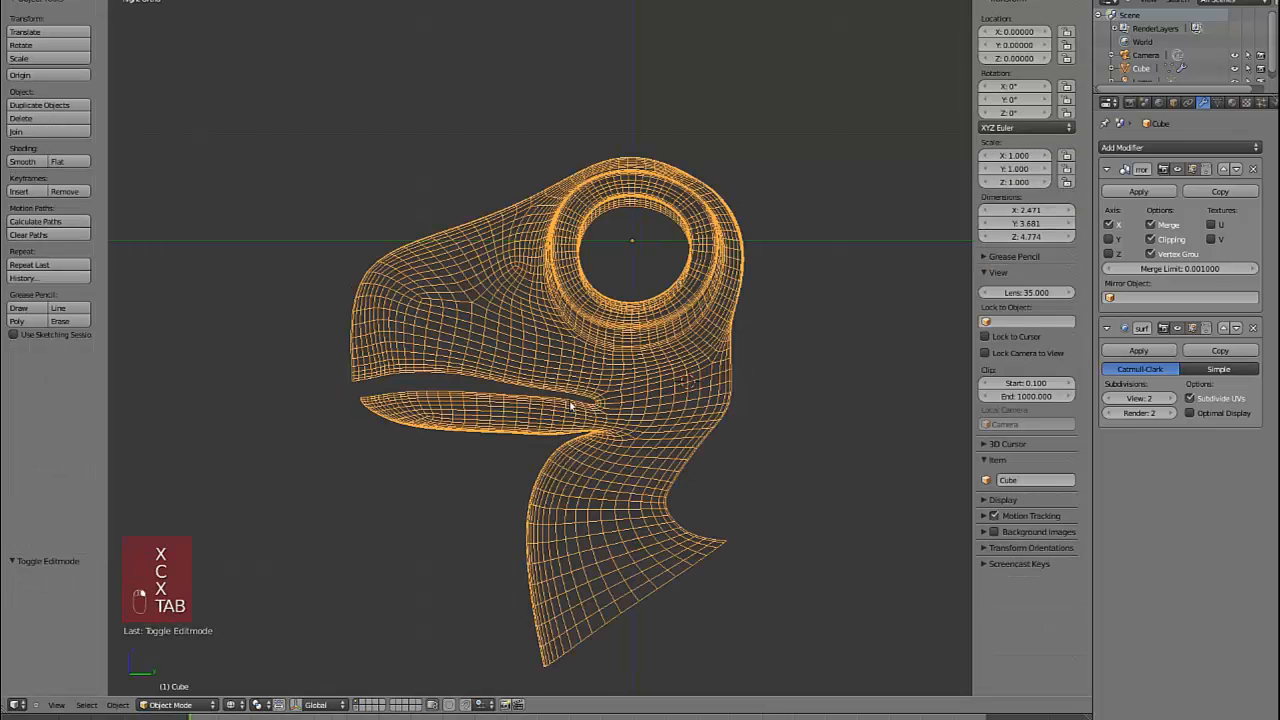
middle_drag(573, 407, 620, 347)
key(z)
key(KP_3)
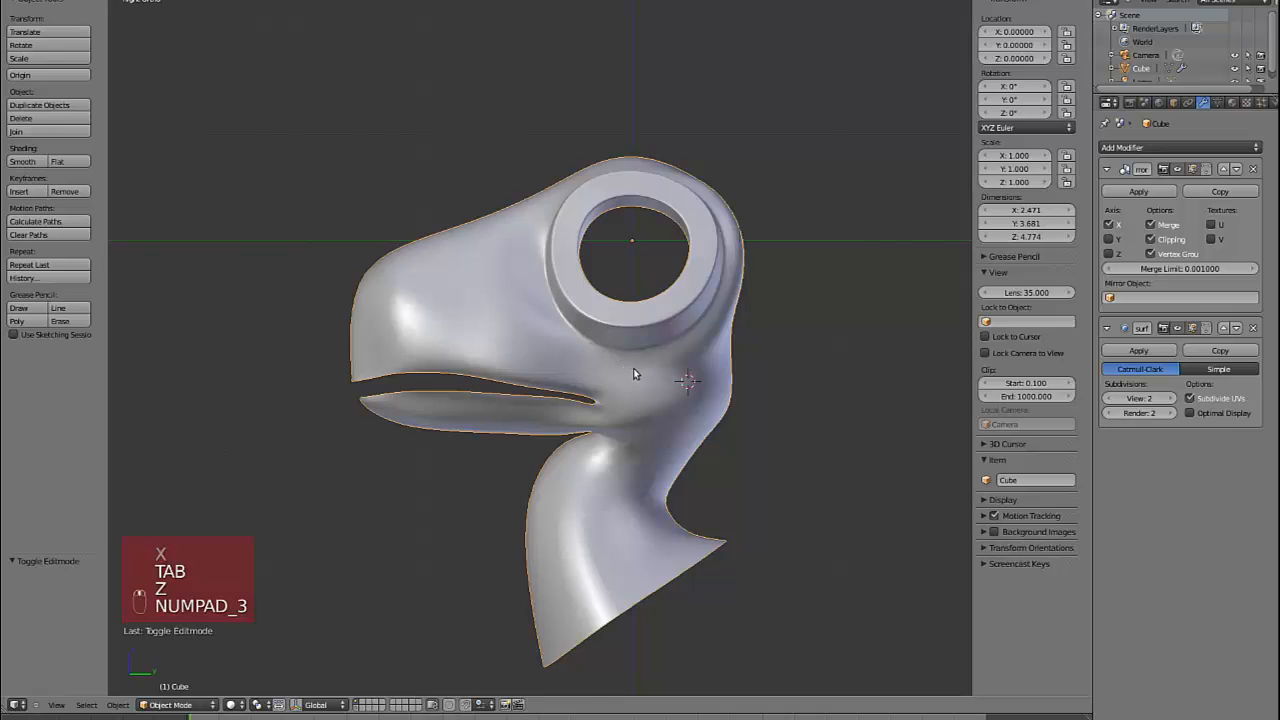
- Move the mouth-corner vertices back toward the throat in the wireframe side view with proportional editing, deepening the mouth opening
key(Tab)
key(ctrl+Tab)
click(632, 355)
key(z)
right_click(610, 391)
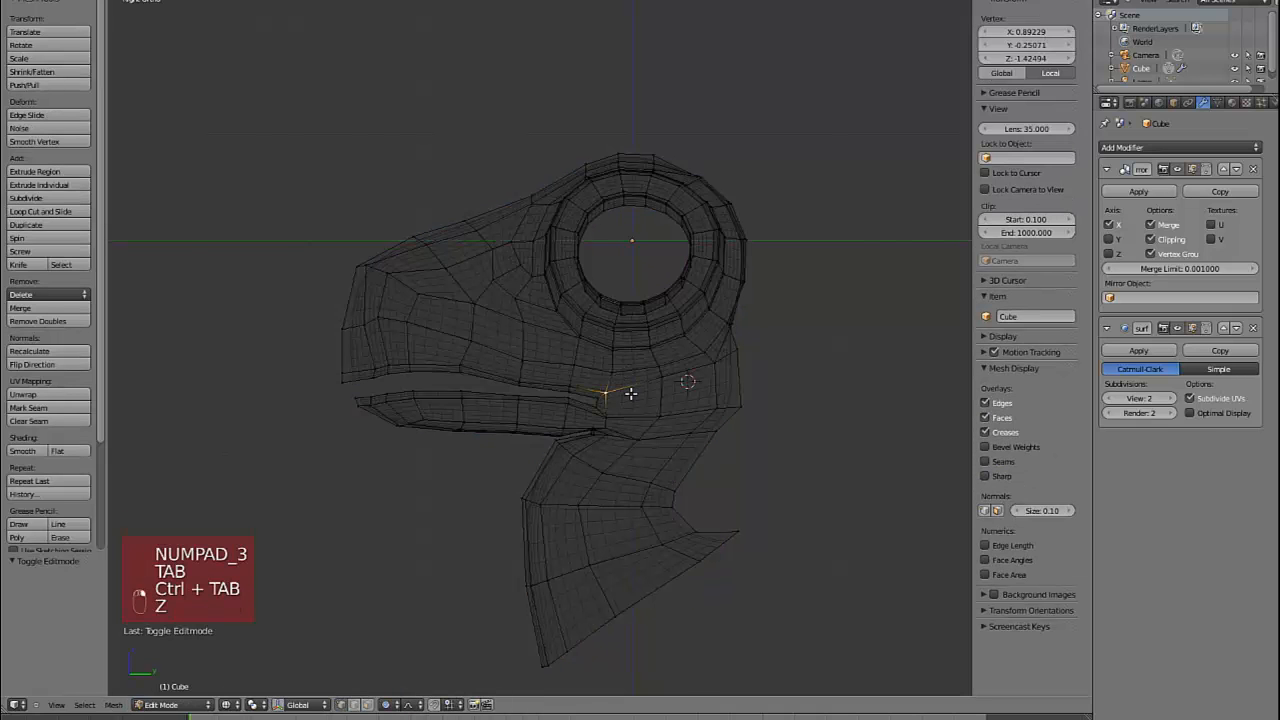
key(o)
key(g)
right_click(666, 382)
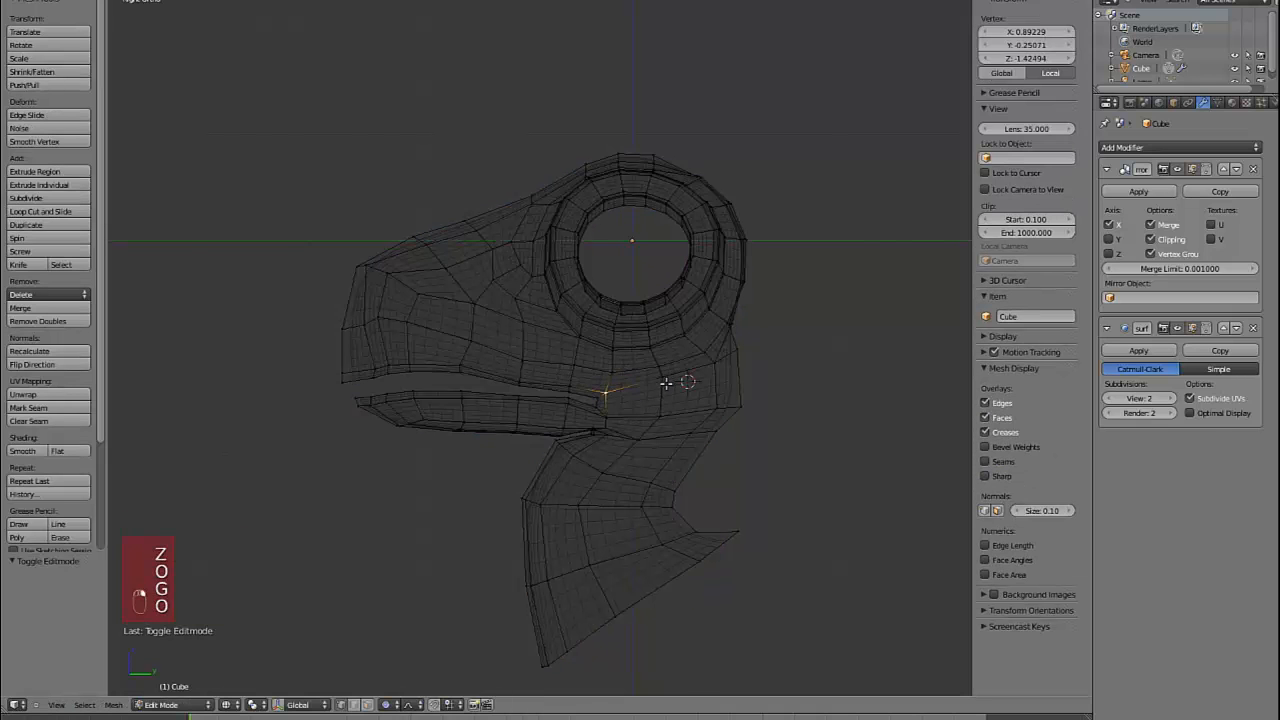
key(g)
click(634, 396)
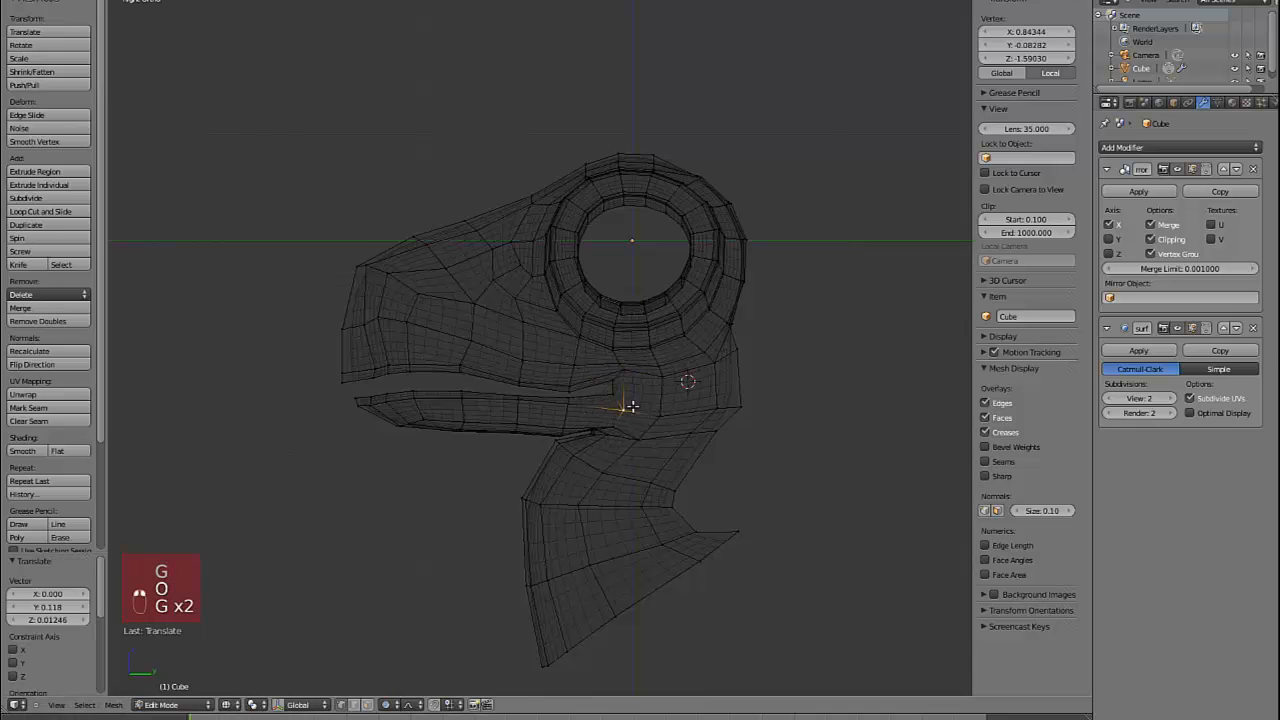
key(g)
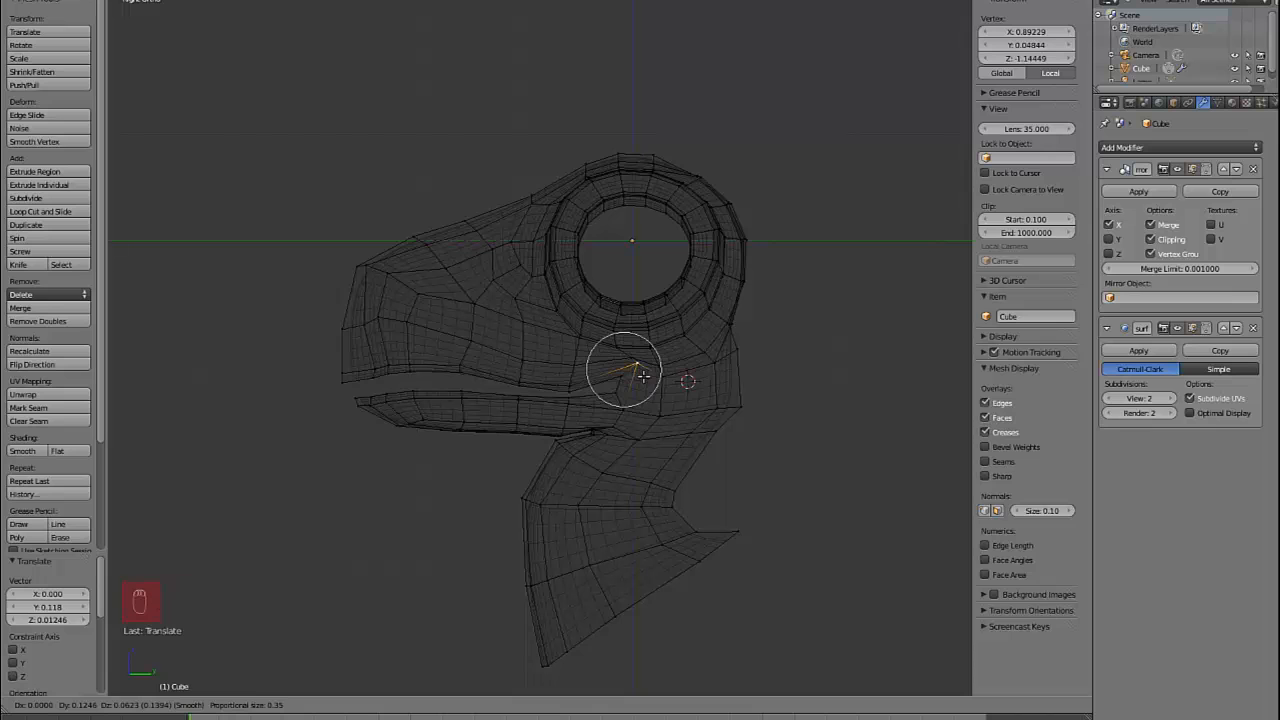
click(645, 372)
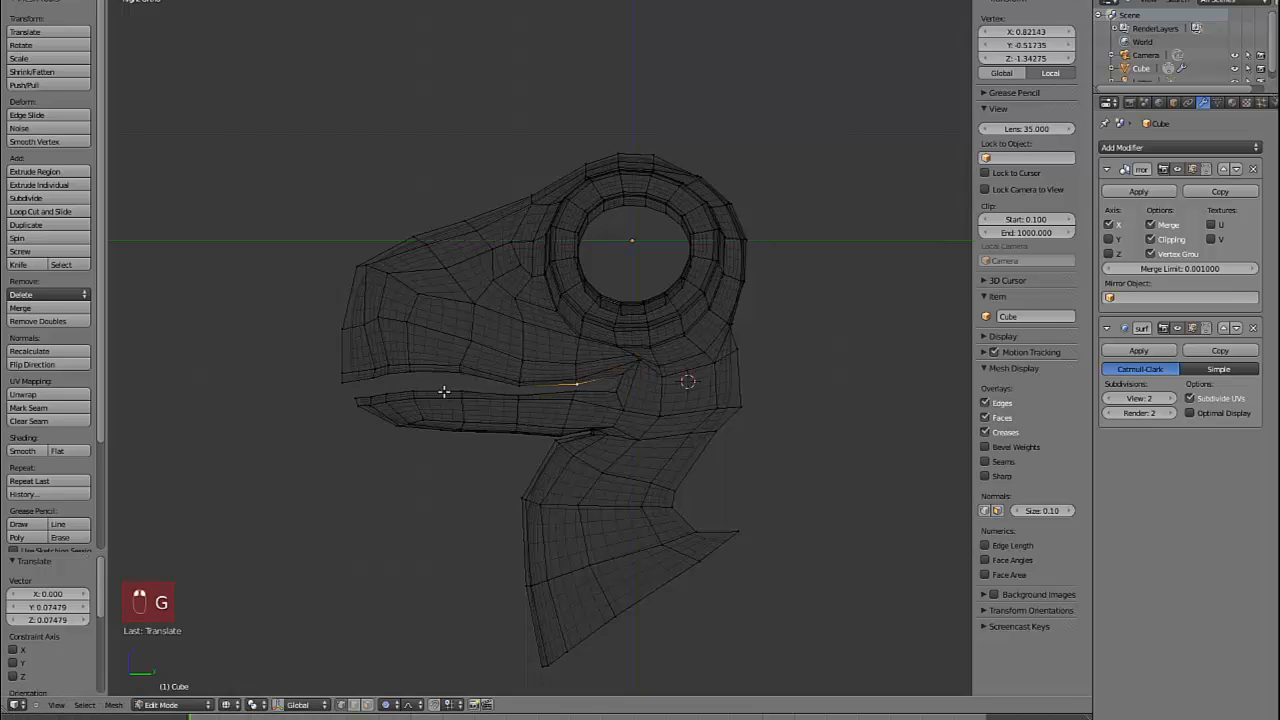
key(g)
right_click(370, 397)
- Select the front part of the lower jaw, scale it to 0.92 and shift it back behind the upper snout
key(a)
key(c)
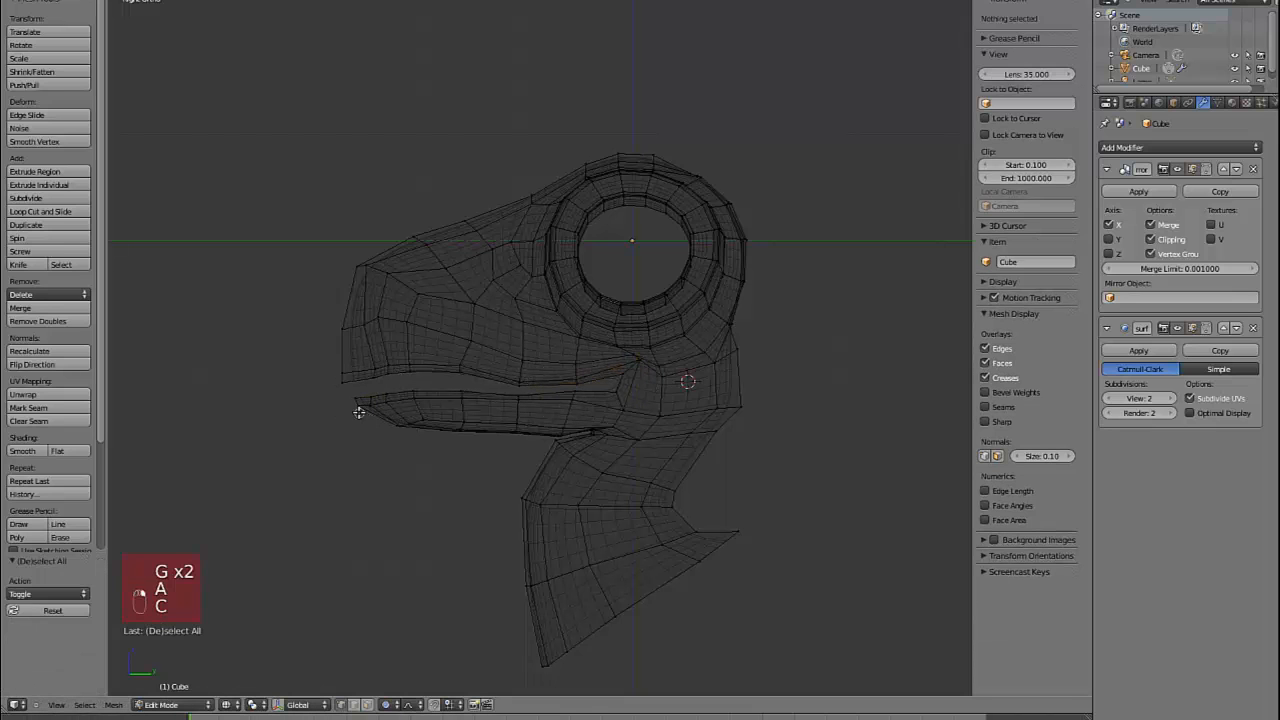
scroll(366, 409, down, 3)
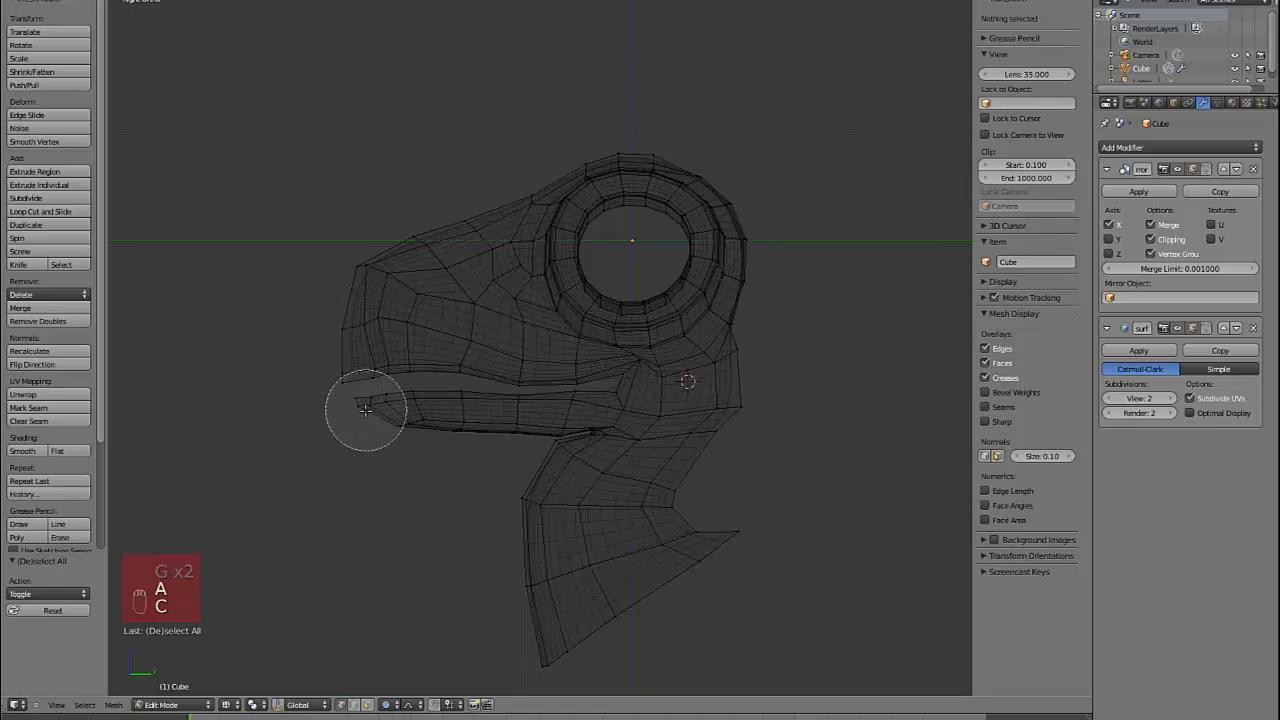
mouse_move(366, 409)
mouse_down()
mouse_move(377, 423)
mouse_move(455, 430)
mouse_up()
right_click(578, 430)
key(s)
click(569, 429)
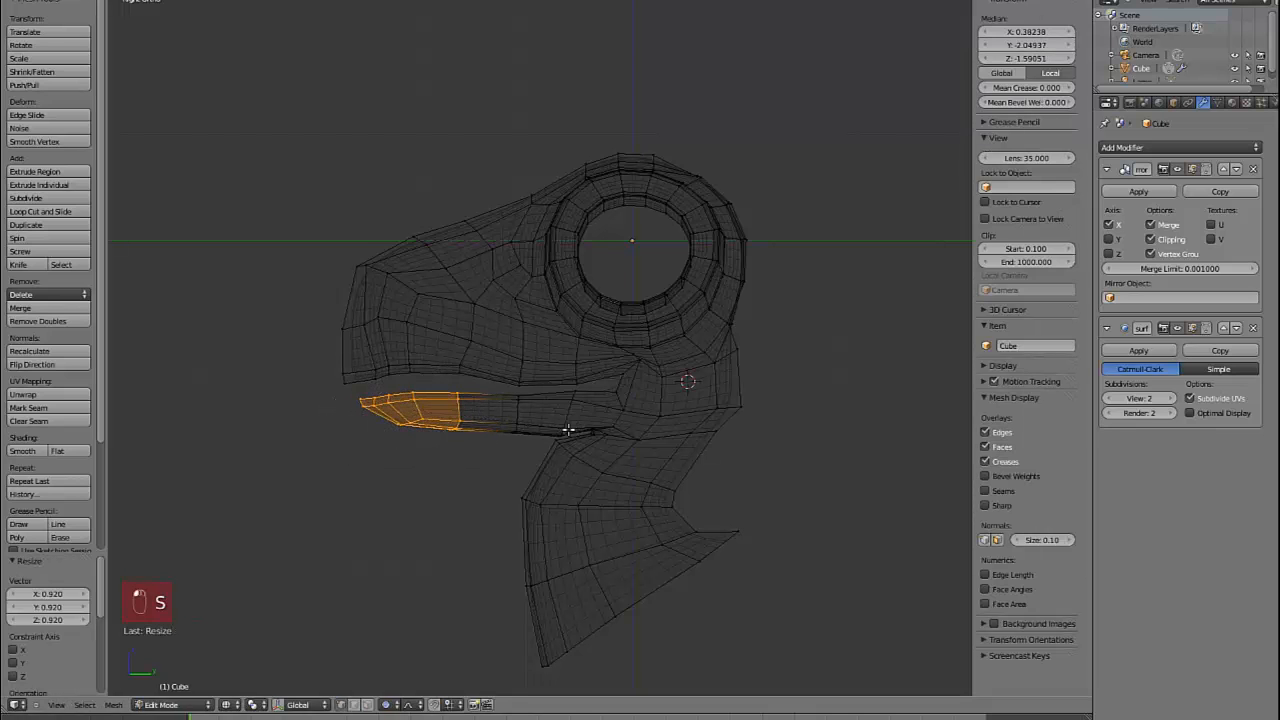
key(g)
click(600, 431)
- Move the row of vertices along the lower jaw inward along the X axis, viewing the head from below
key(Tab)
middle_drag(616, 264, 640, 325)
key(z)
key(Tab)
key(g)
middle_click(636, 338)
click(627, 346)
key(g)
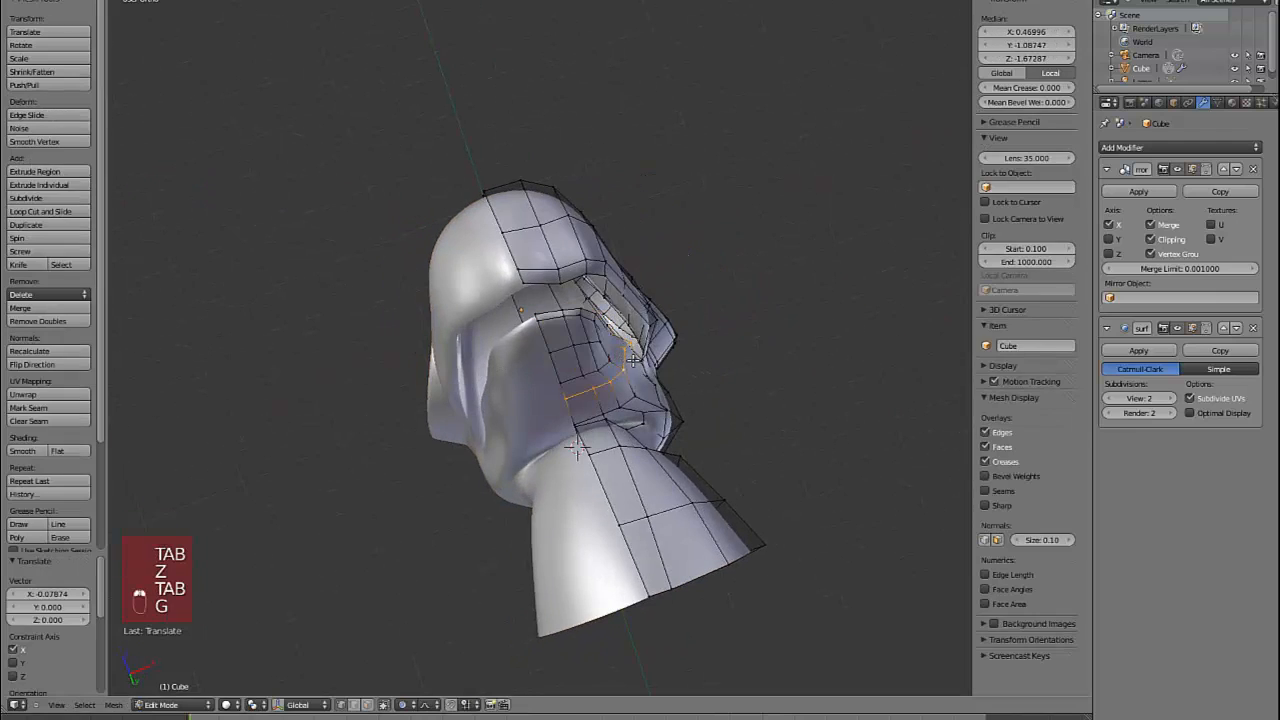
click(624, 358)
- Select the whole edge loop around the mouth opening and smooth its vertices once
key(KP_3)
middle_drag(556, 393, 591, 385)
key(Tab)
key(Tab)
key(KP_3)
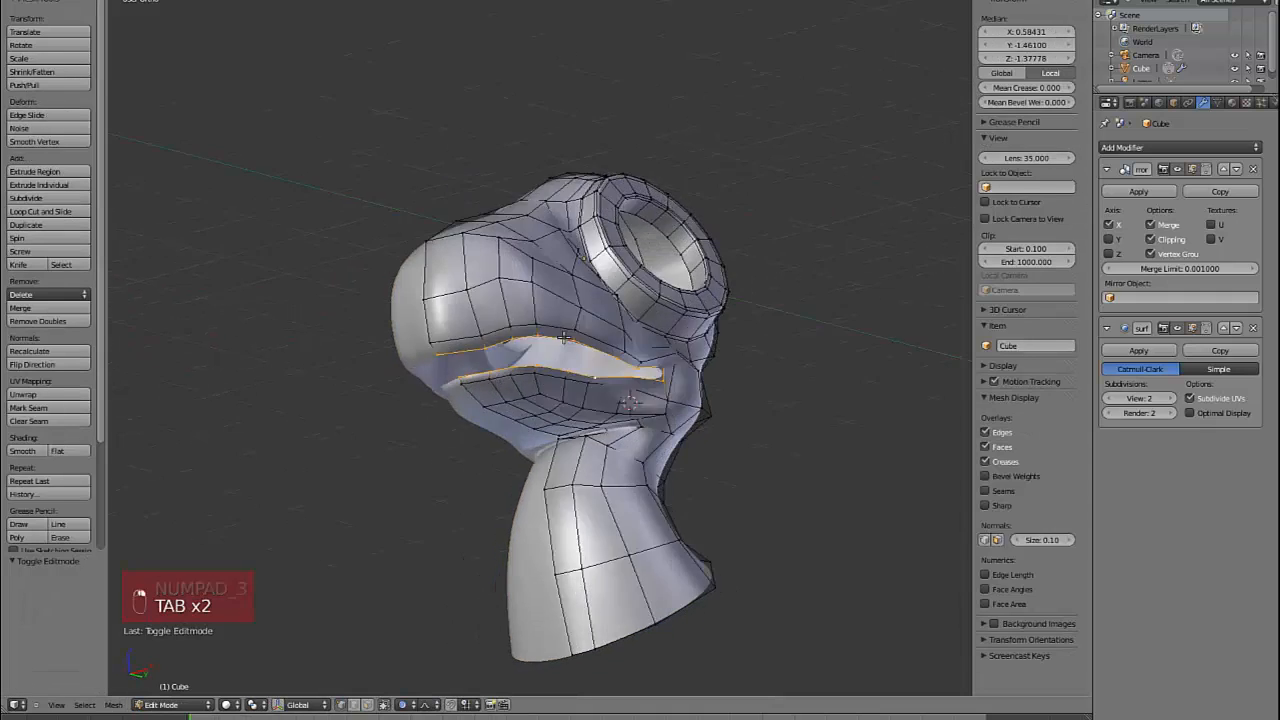
key(z)
key(w)
click(595, 394)
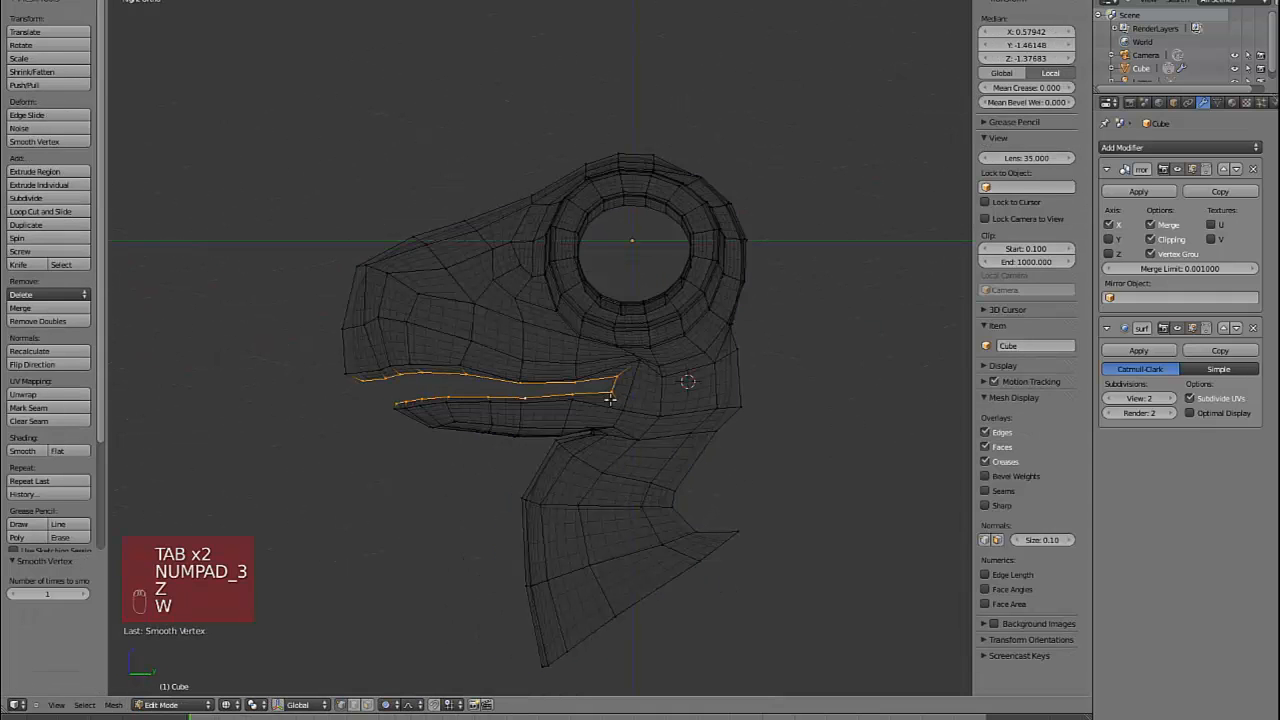
- Extend the selection to the band of faces around the mouth, smooth it twice, and fatten it slightly with Shrink/Fatten
alt+shift+right_click(600, 376)
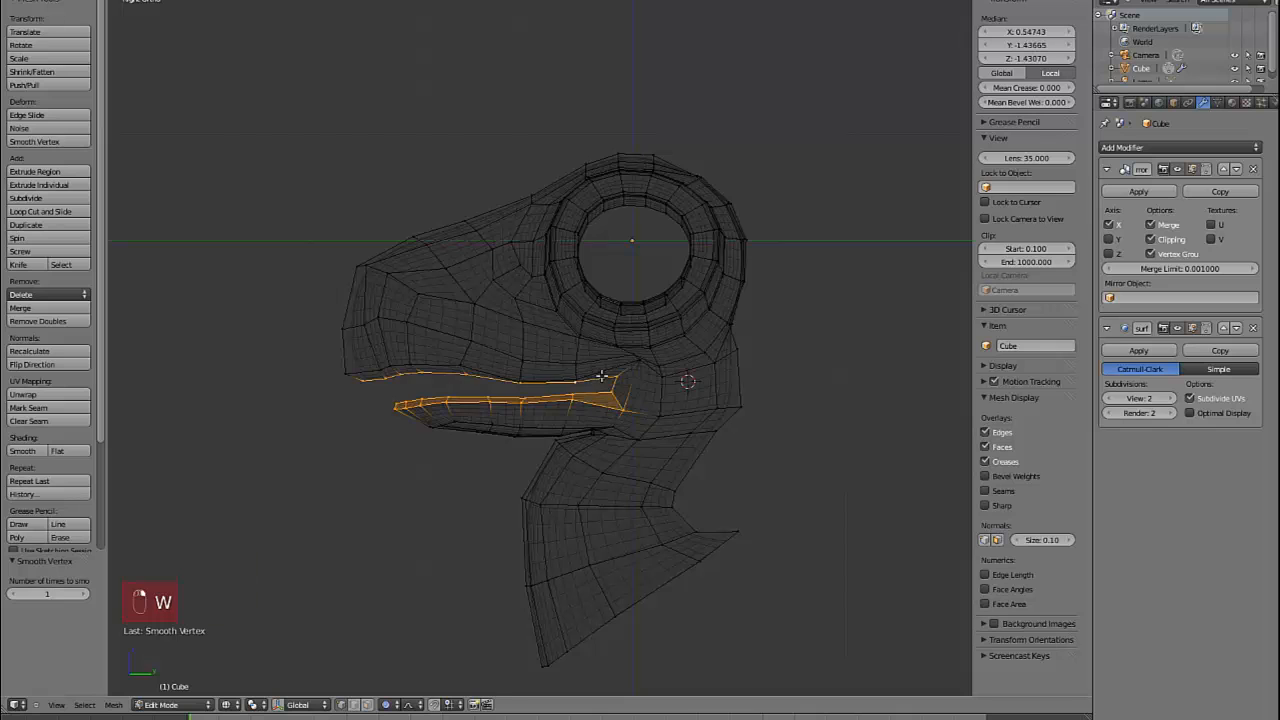
key(w)
click(607, 376)
key(w)
click(607, 376)
key(alt+s)
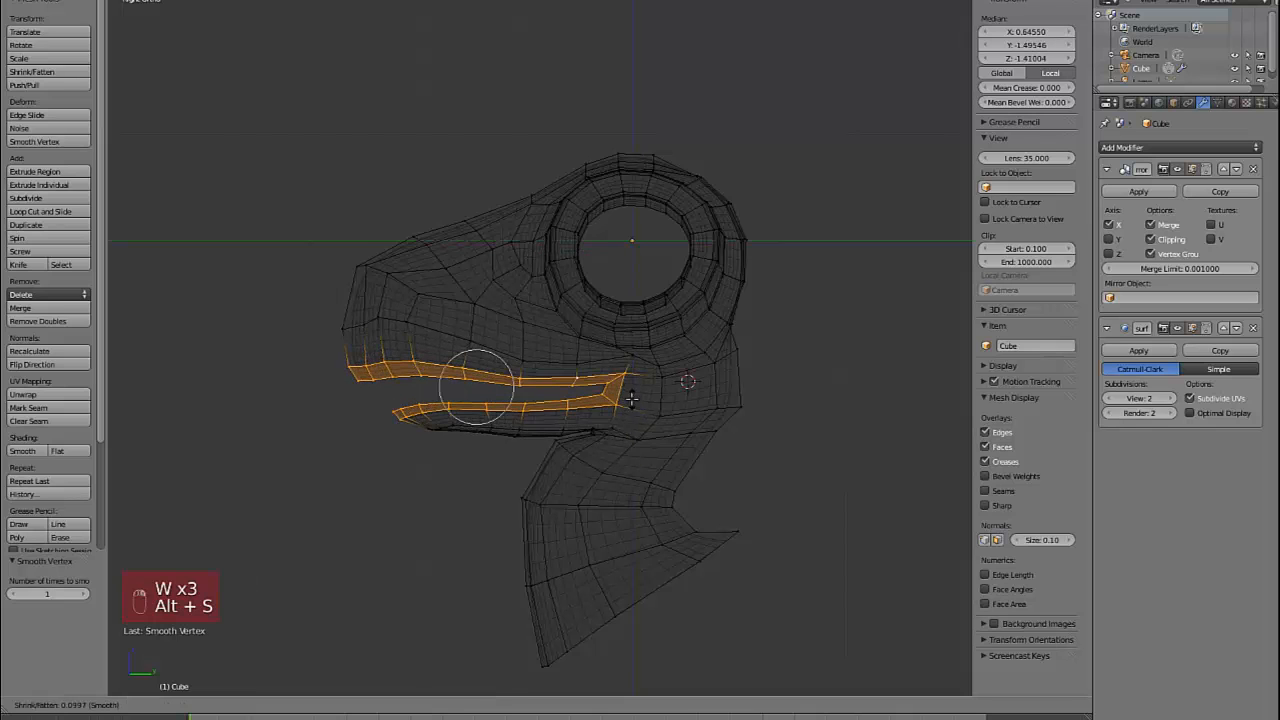
click(629, 401)
- Narrow the lip band along the X axis in the front view and shift it inward toward the centre
key(Tab)
middle_drag(629, 401, 540, 346)
key(z)
key(KP_1)
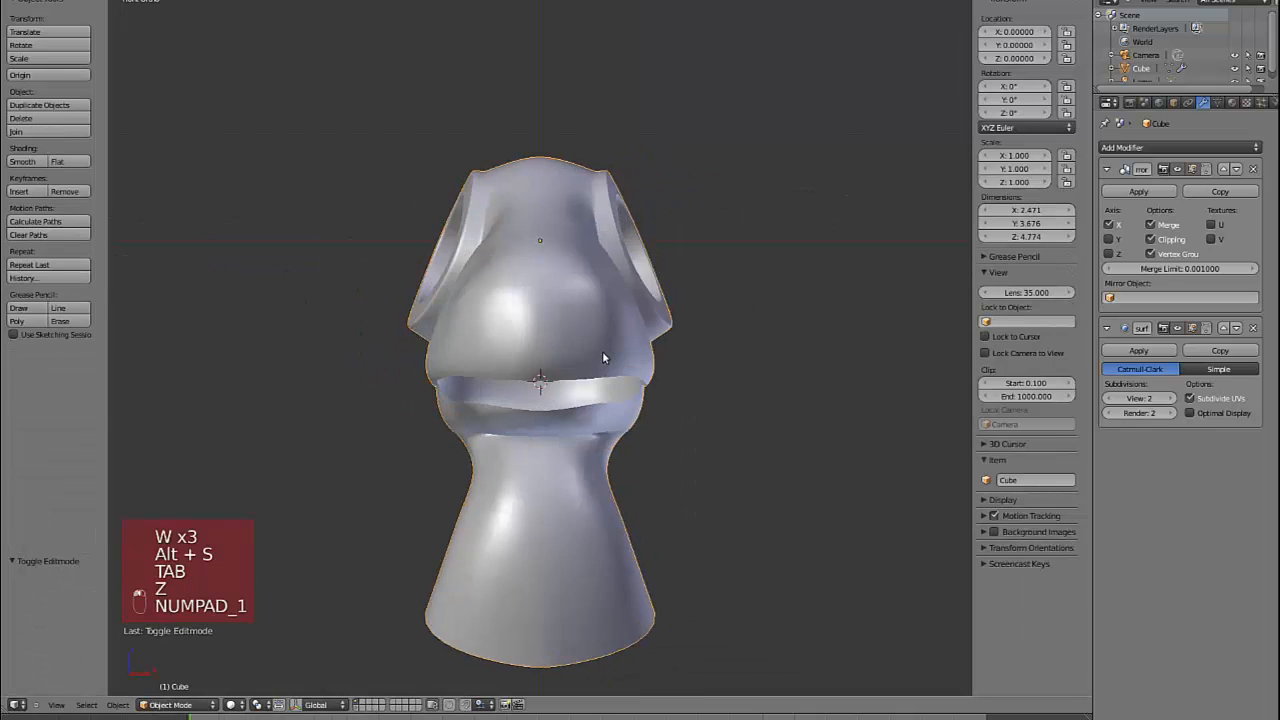
key(Tab)
key(s)
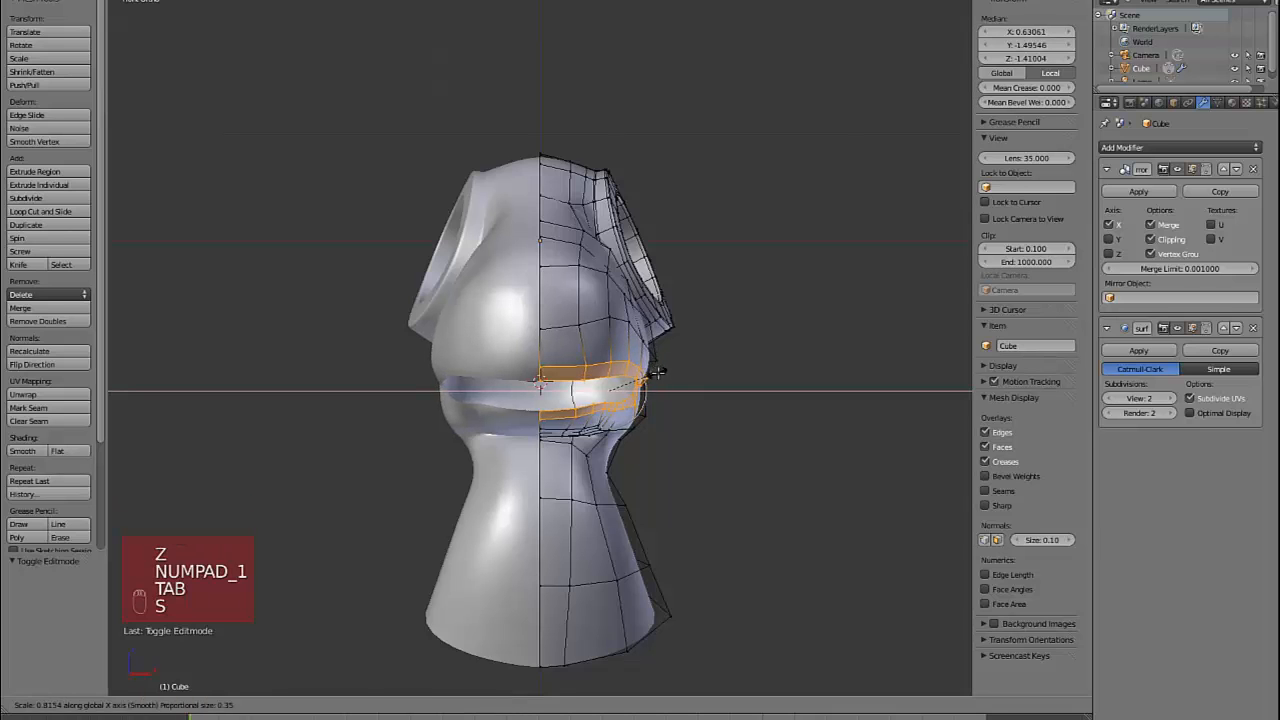
click(657, 373)
key(g)
middle_click(653, 374)
click(646, 373)
- Move the cheek vertices beside the ring's lower front edge closer to the ring in the side view
key(Tab)
middle_drag(644, 370, 512, 337)
key(Tab)
right_click(558, 318)
key(KP_3)
key(g)
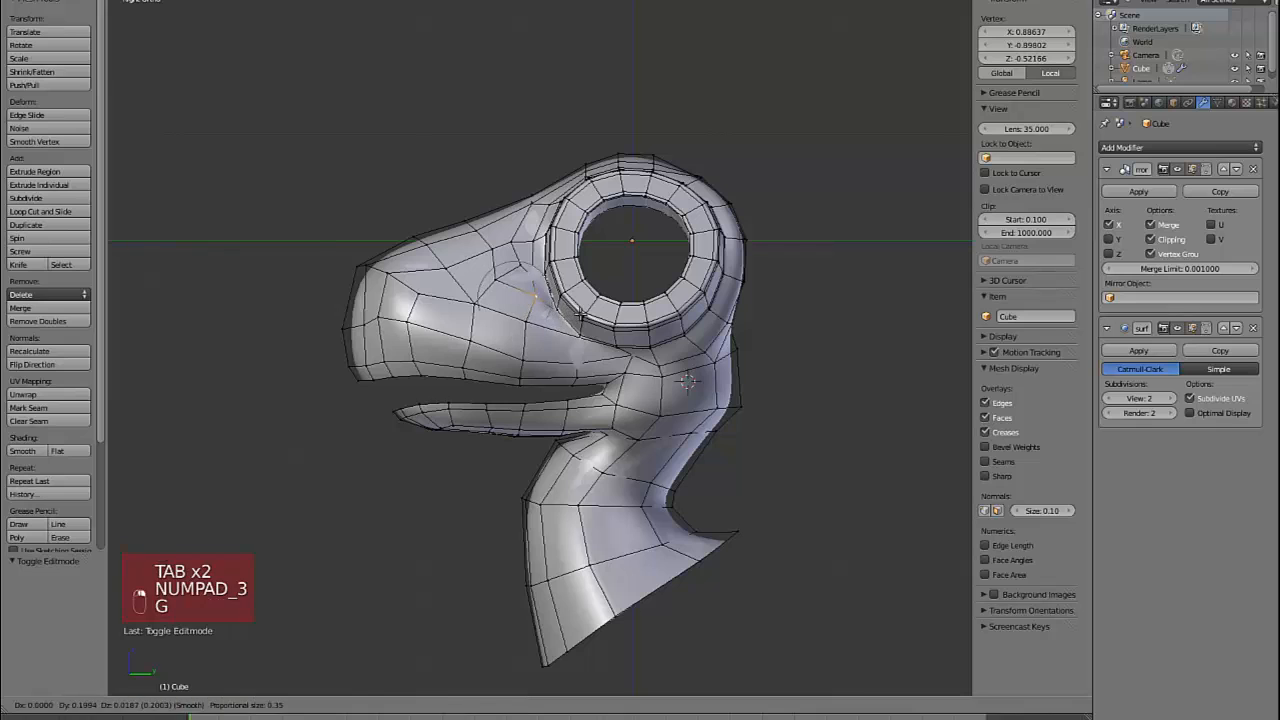
click(580, 314)
right_click(525, 274)
key(g)
click(527, 272)
key(g)
click(527, 265)
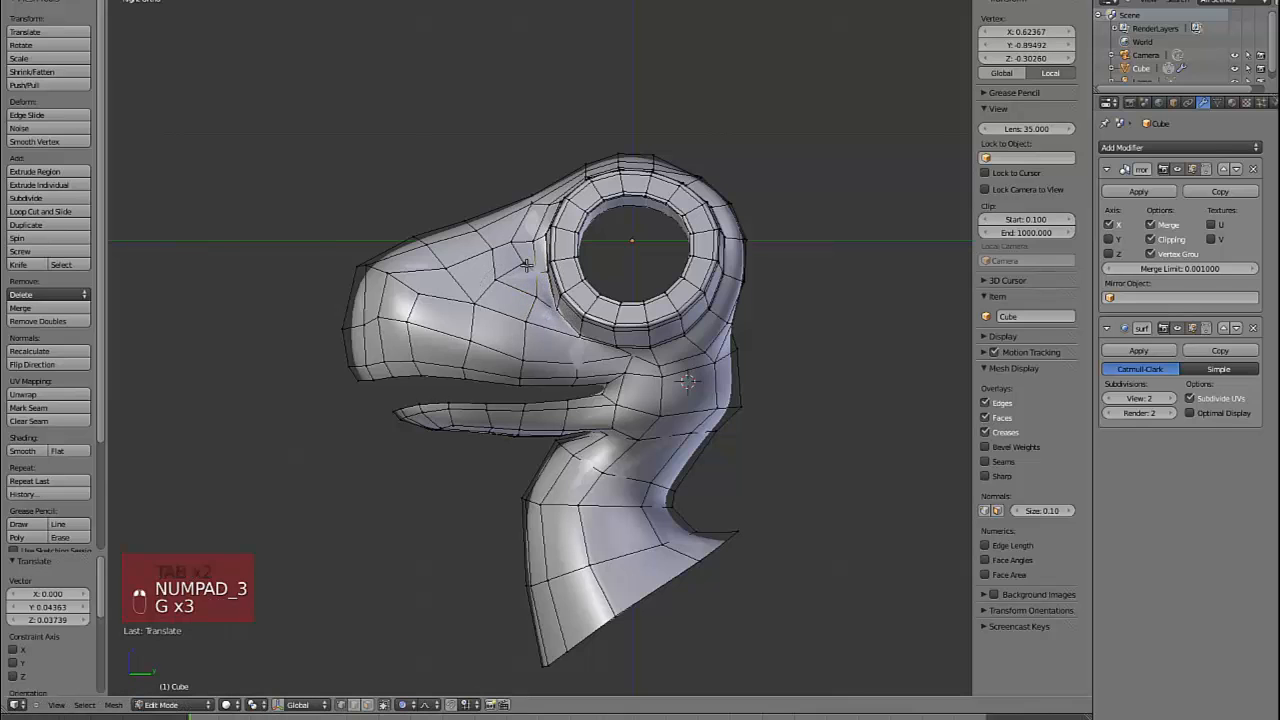
- Reposition the vertices ahead of the ring's upper front and on the snout bridge to even out the side profile
key(g)
click(520, 268)
key(g)
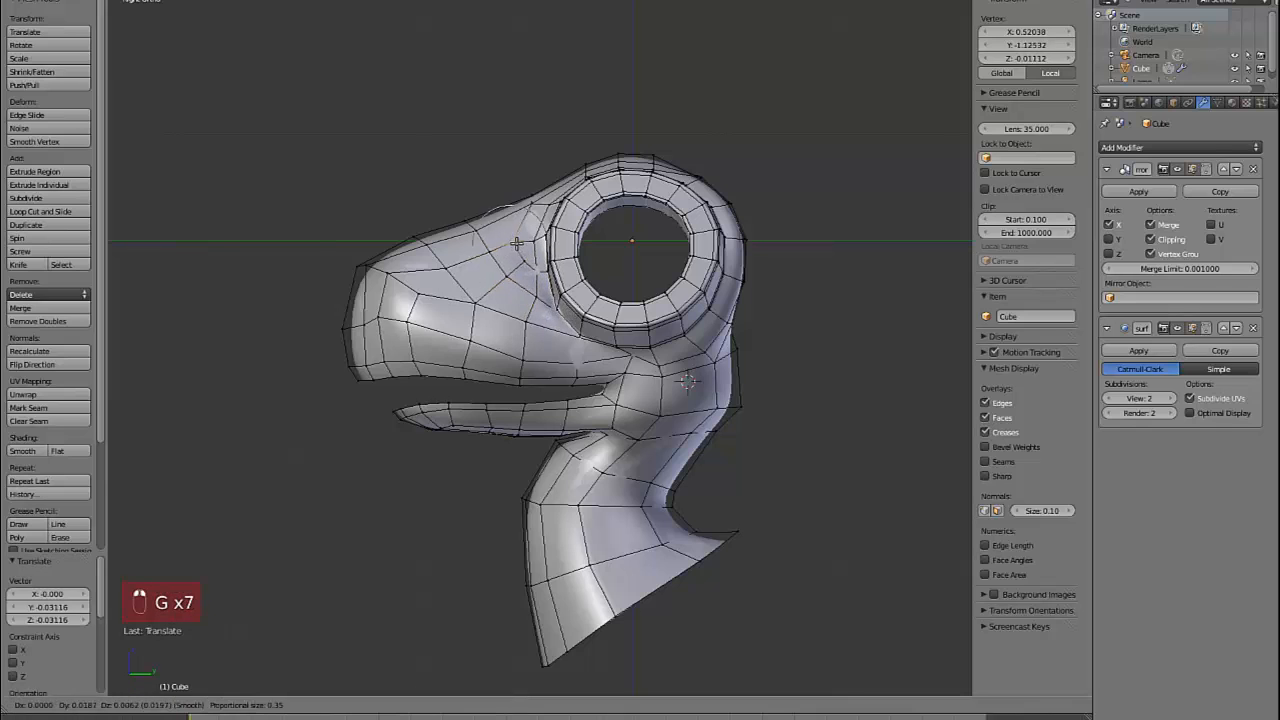
click(521, 242)
key(g)
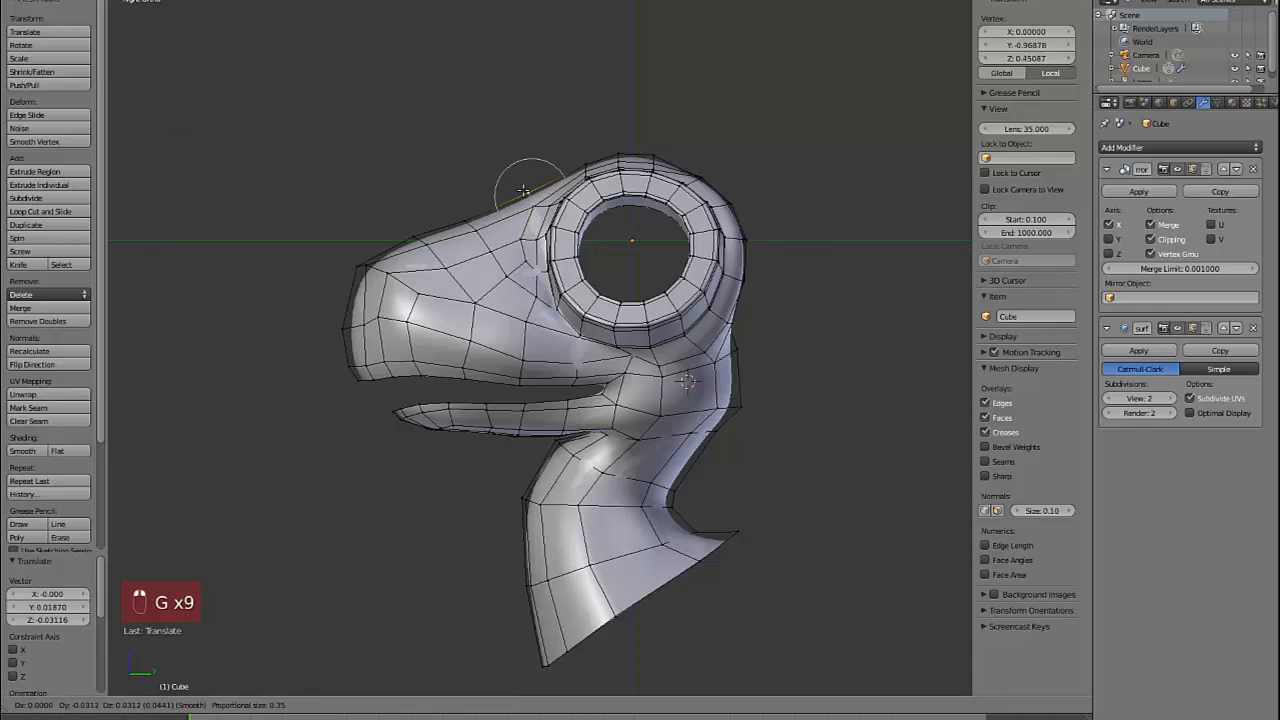
click(492, 212)
- Raise the vertices along the upper snout and brow, between the nose and the eye ring
key(z)
key(z)
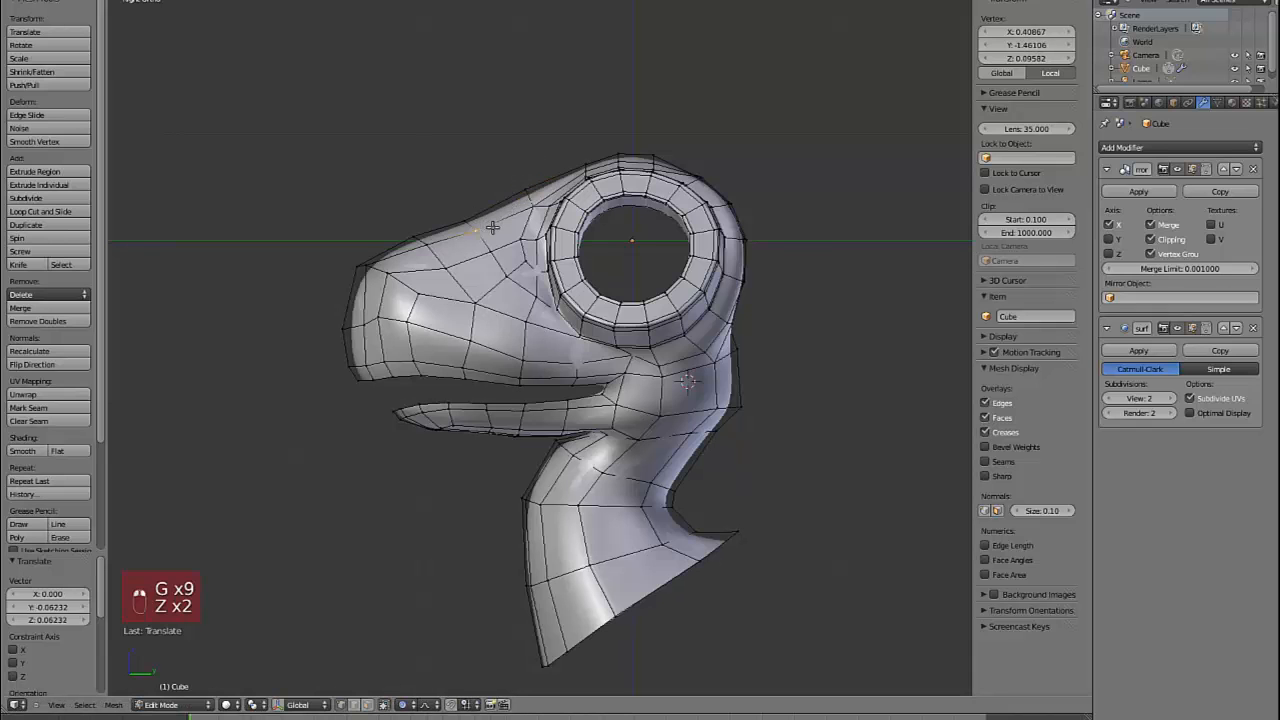
key(g)
click(548, 237)
key(KP_2)
key(KP_1)
key(KP_3)
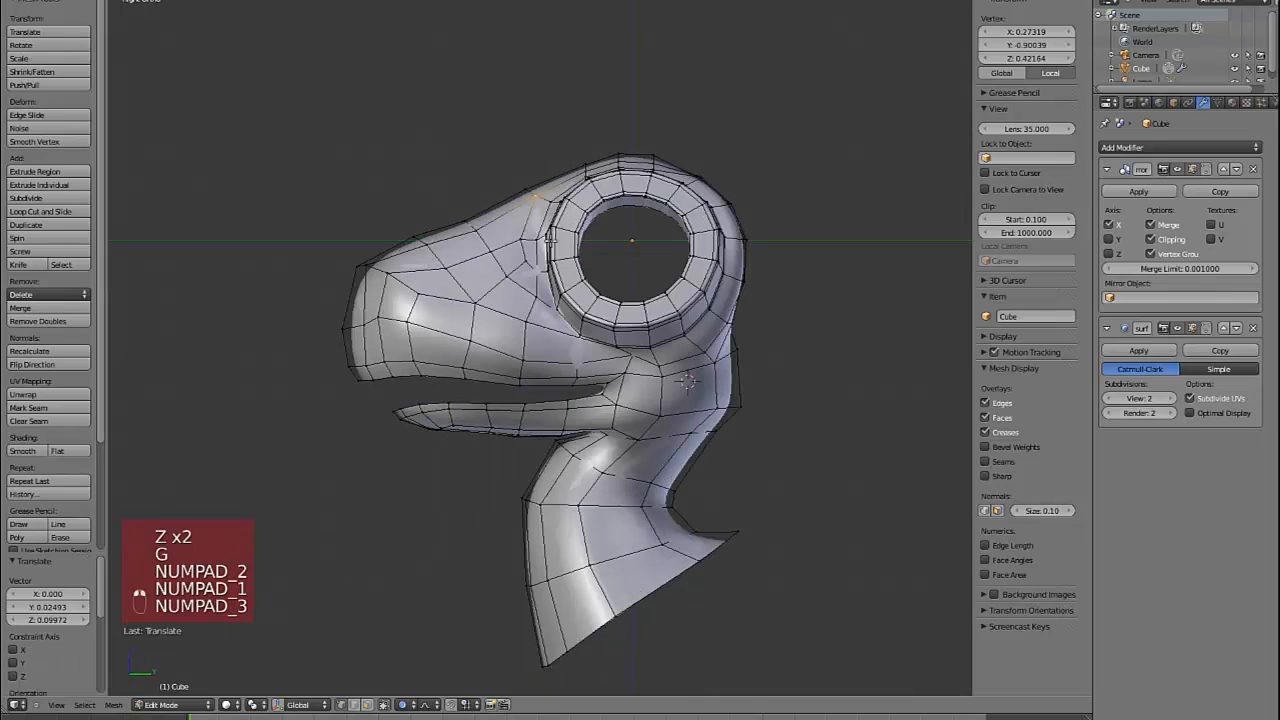
key(g)
click(498, 232)
- Add a loop cut along the upper snout from the mouth opening to the eye ring, sliding it toward the centre line
key(ctrl+r)
click(430, 250)
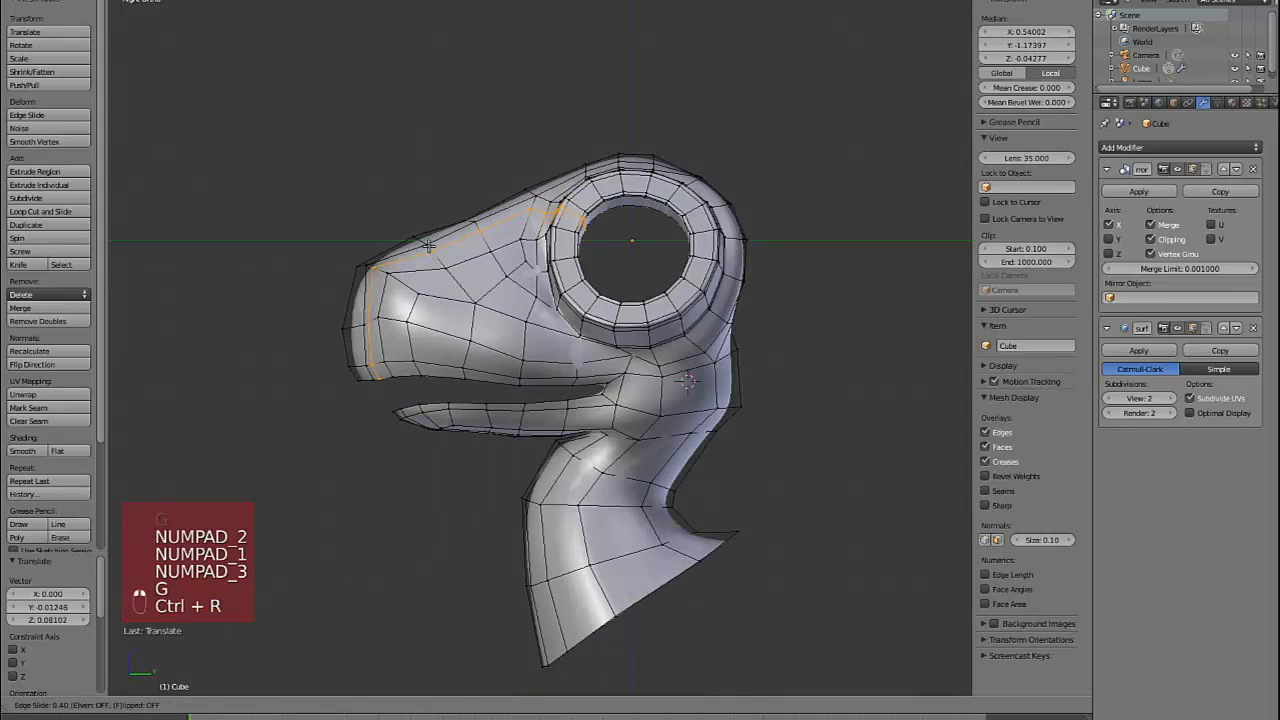
click(427, 243)
key(KP_1)
key(Tab)
middle_drag(534, 243, 598, 290)
key(KP_3)
- Pull the vertices beside the new snout loop inward one by one in the front view to reshape the snout's side
key(Tab)
key(KP_1)
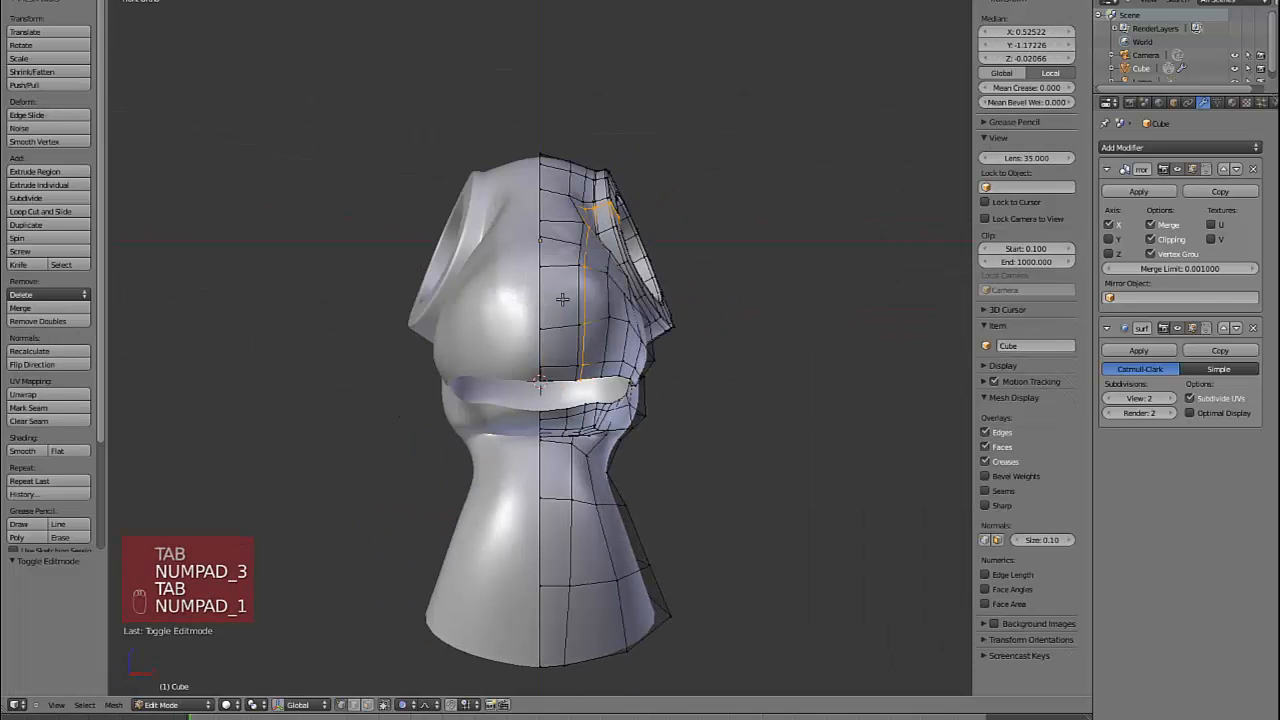
right_click(603, 281)
key(g)
click(600, 287)
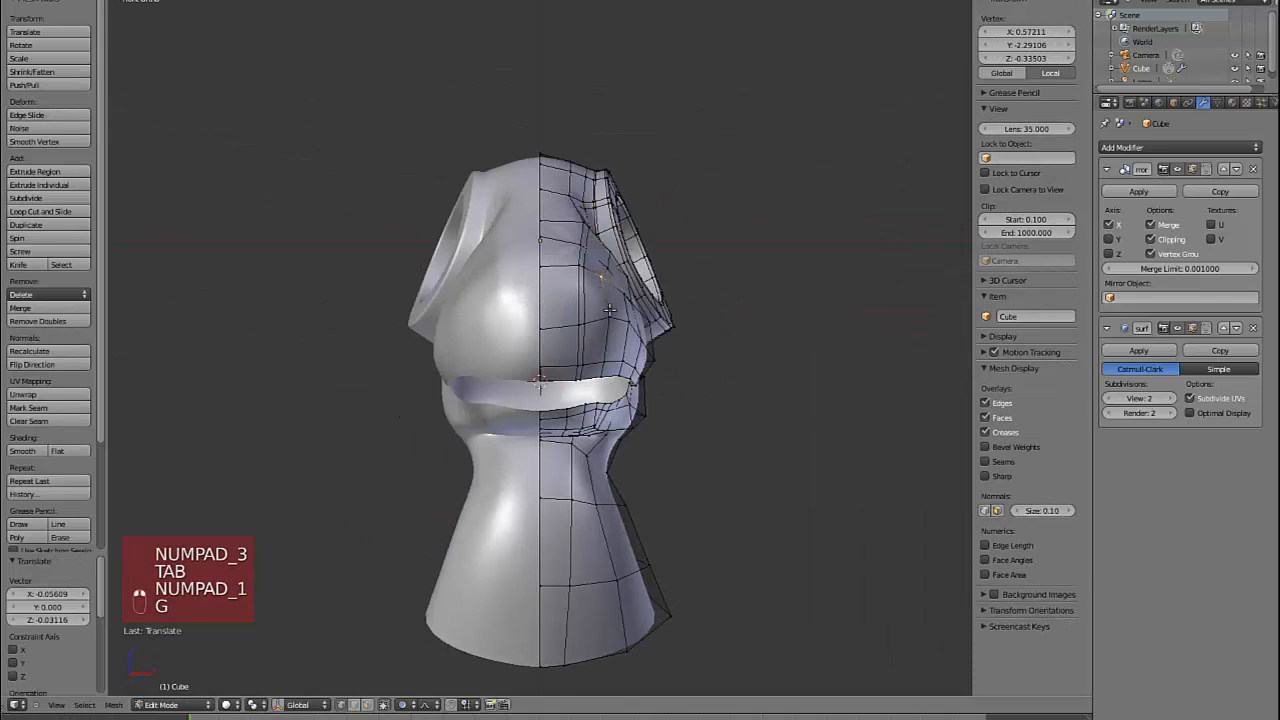
right_click(610, 314)
key(g)
click(599, 320)
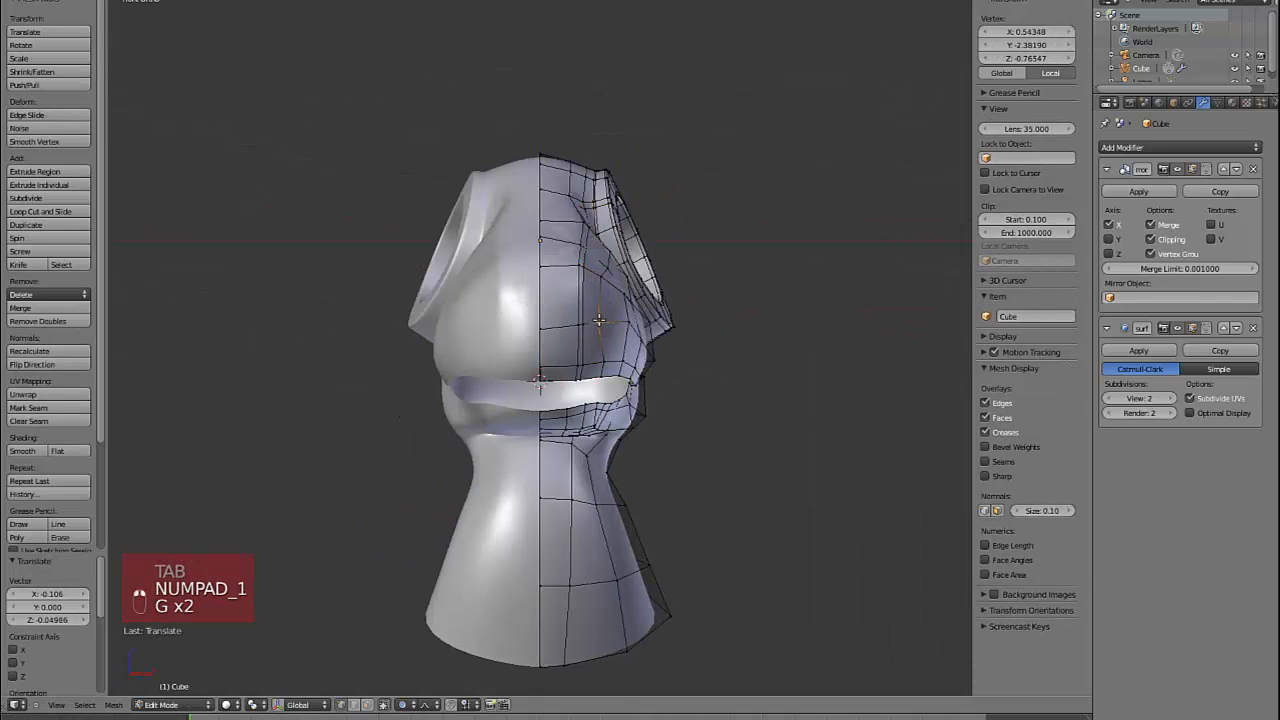
key(g)
click(614, 368)
right_click(623, 309)
key(g)
click(621, 296)
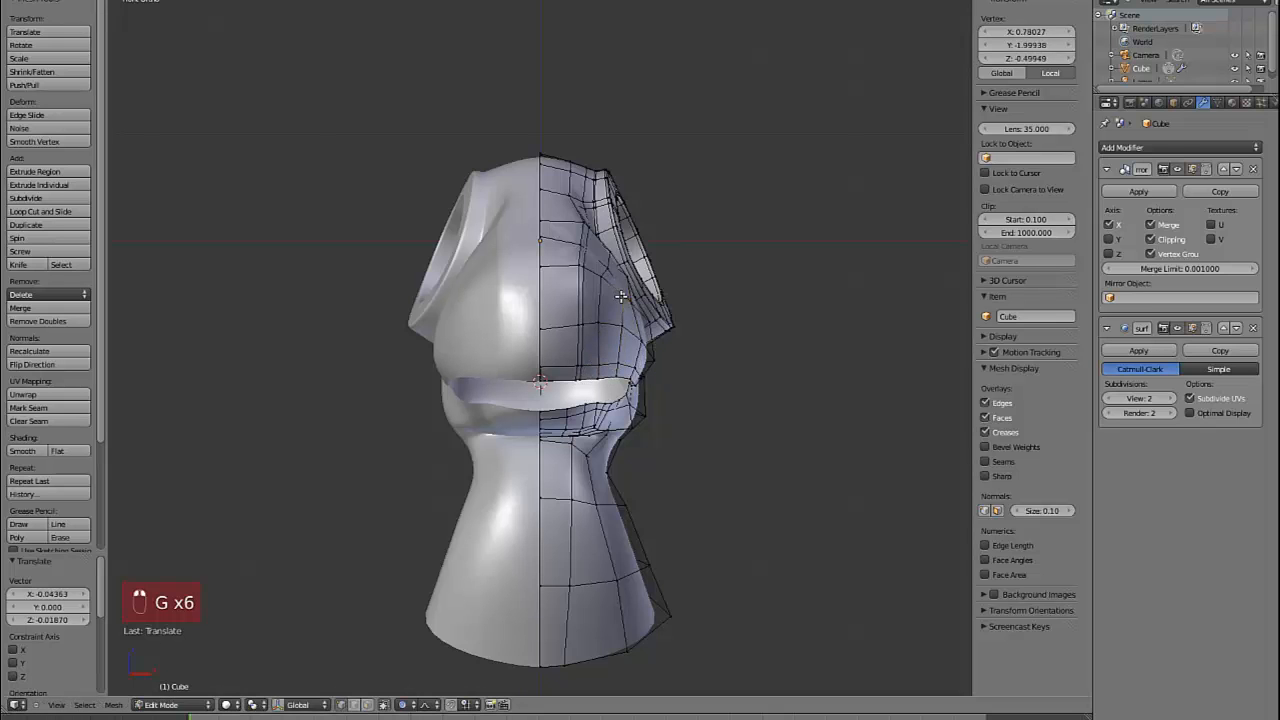
- Pull the vertex on the upper side of the snout inward and down in the front view
key(g)
click(620, 297)
key(KP_3)
key(Tab)
key(KP_3)
key(Tab)
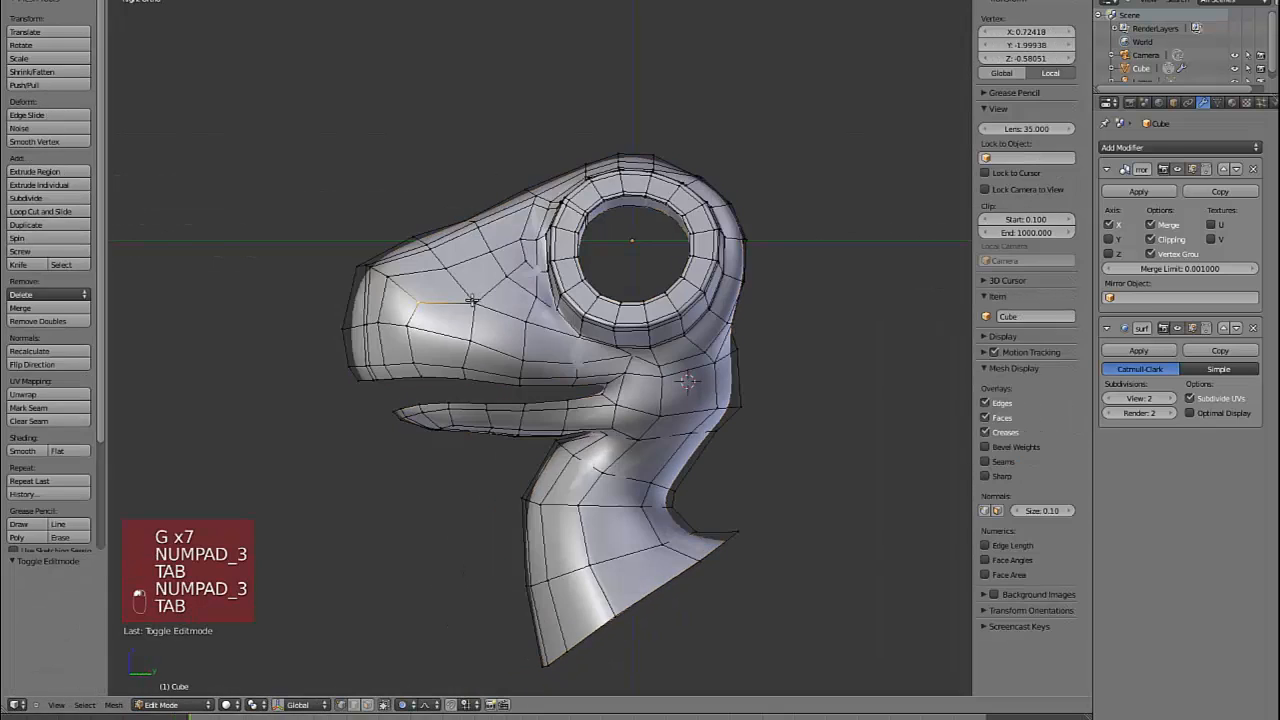
- Reposition the snout-side vertices one by one in the side view, from behind the nose to ahead of the eye ring, to space them evenly
key(g)
click(480, 296)
right_click(459, 273)
key(g)
click(471, 259)
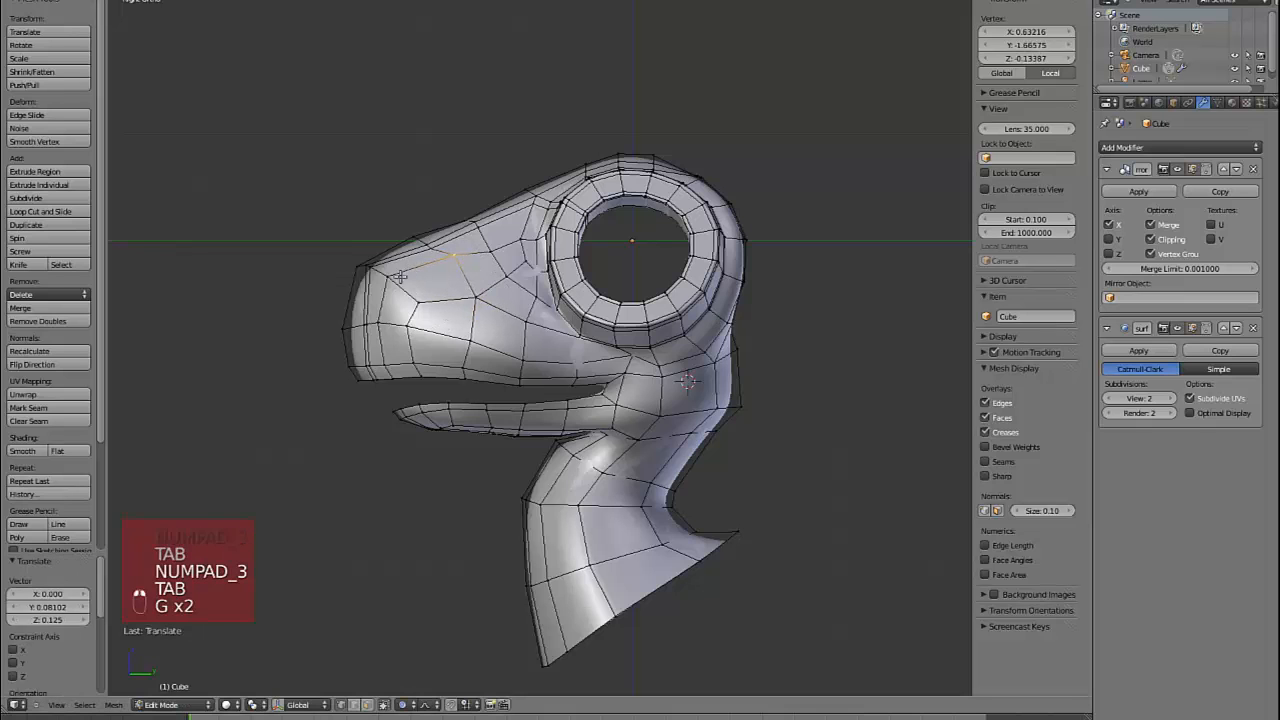
right_click(390, 278)
key(g)
click(396, 282)
right_click(493, 253)
key(g)
click(503, 260)
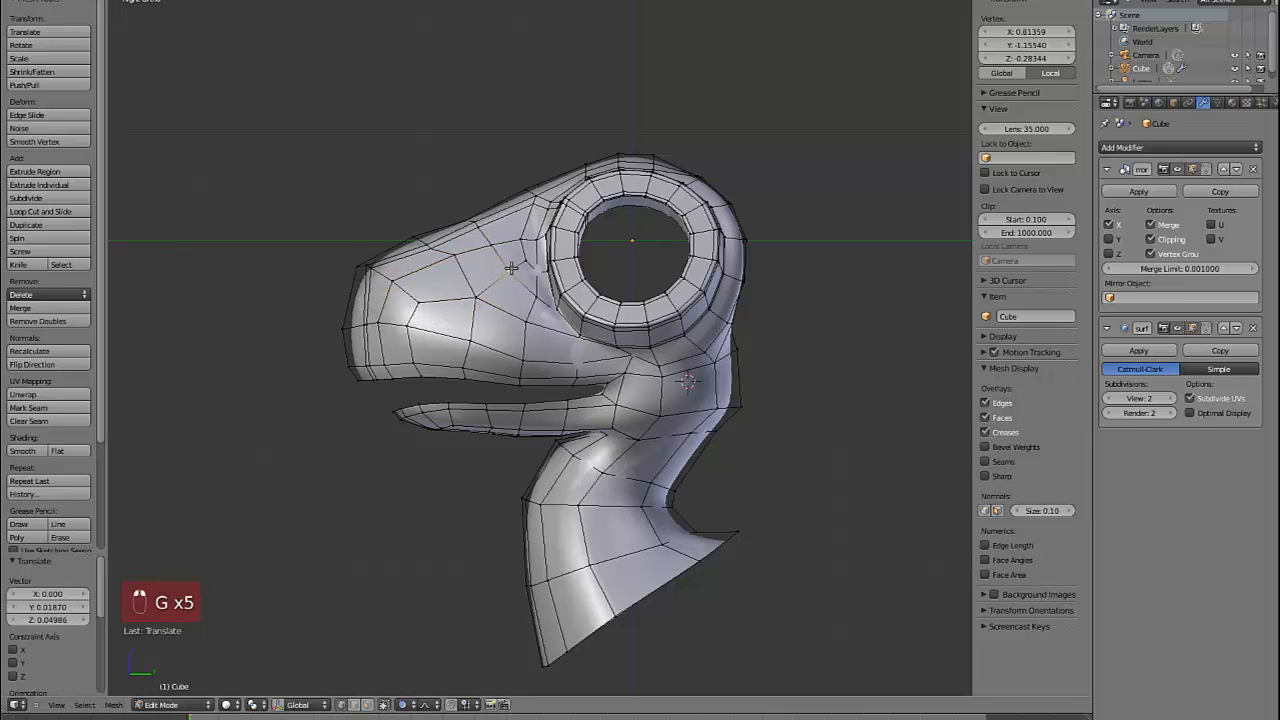
- Shift the vertices just in front of the eye ring to even out the crease between the snout and the ring
key(Tab)
middle_drag(510, 268, 585, 265)
key(Tab)
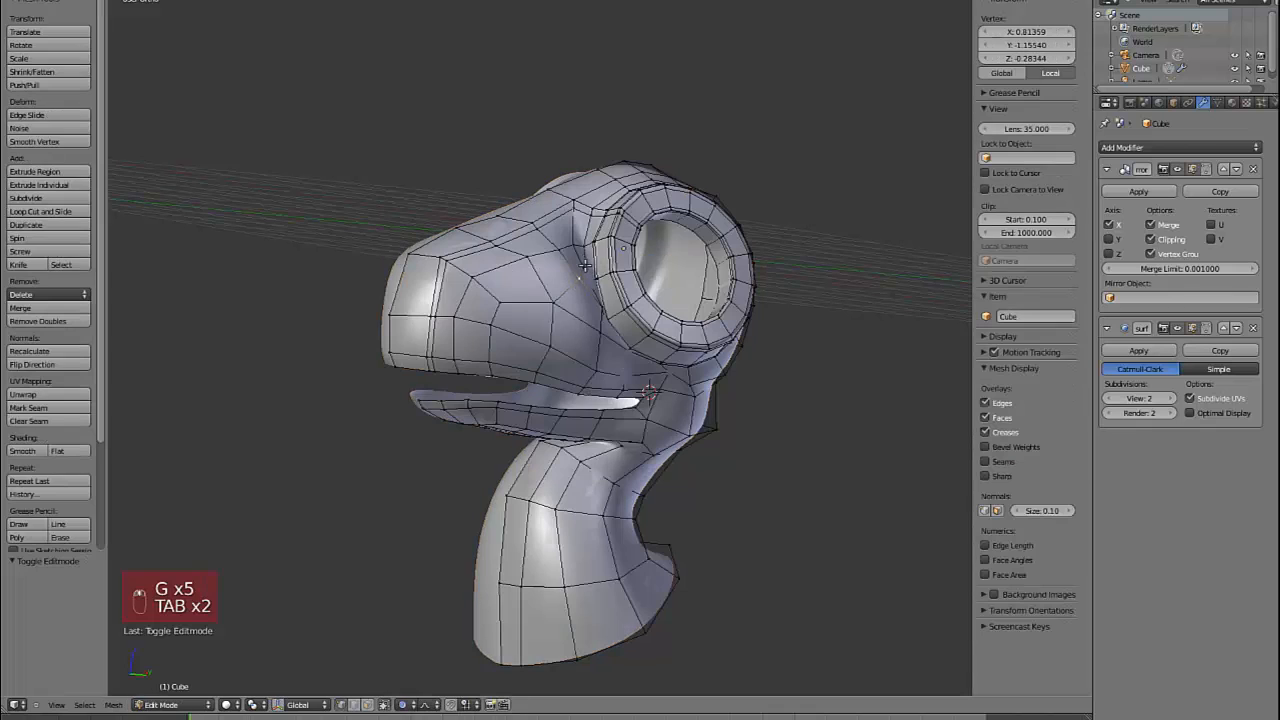
key(g)
click(581, 246)
right_click(578, 243)
key(g)
click(594, 243)
right_click(588, 266)
key(g)
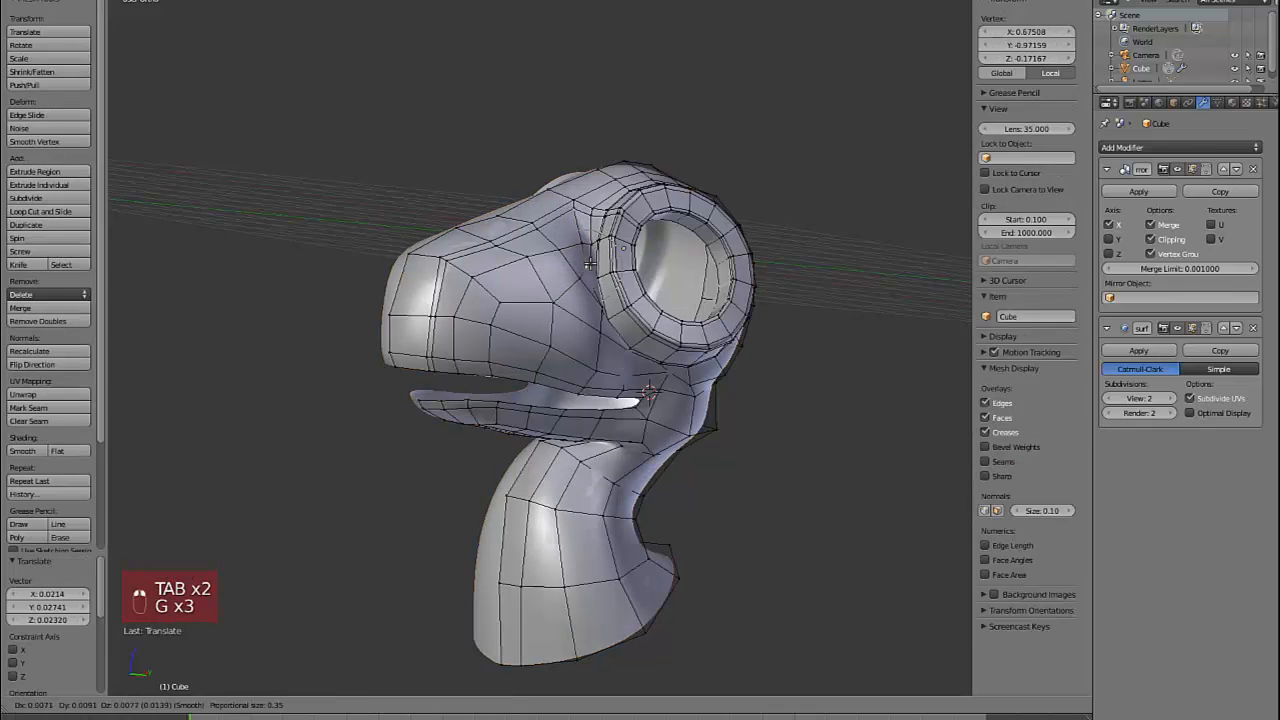
click(591, 264)
- Switch to face selection and smooth the snout-side face ahead of the eye ring's lower front twice
key(KP_3)
key(a)
key(a)
key(ctrl+Tab)
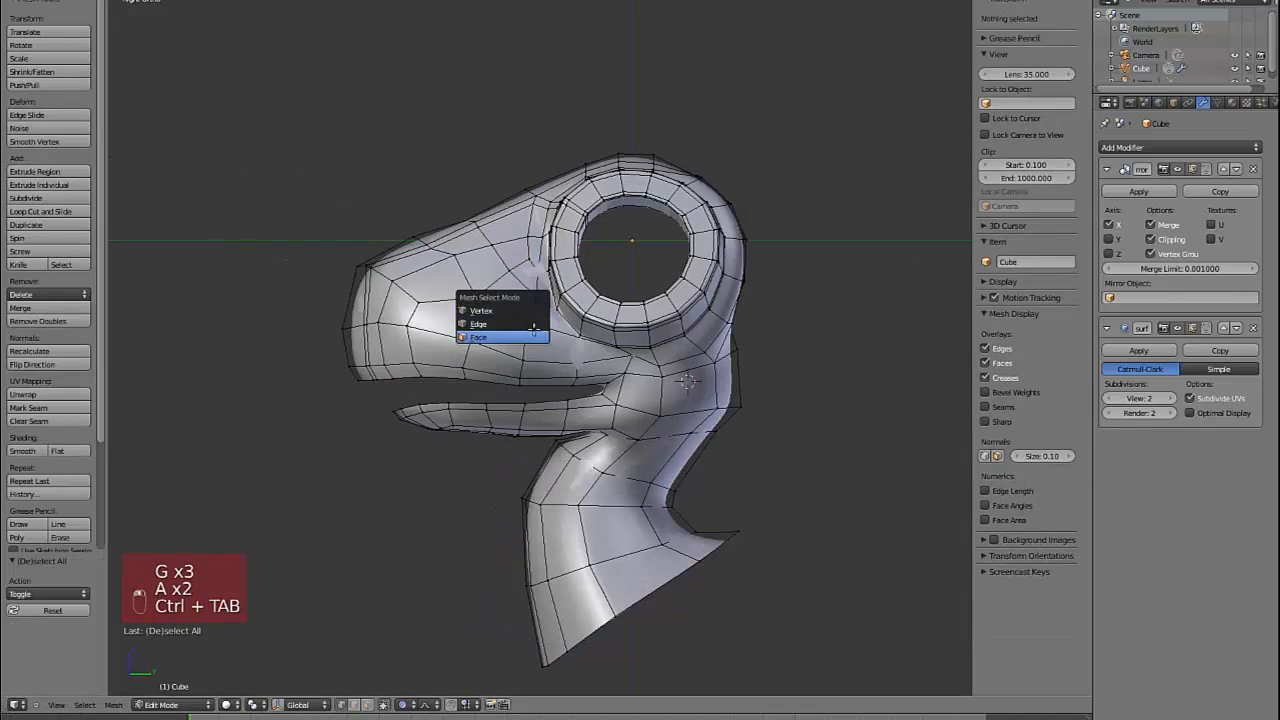
click(520, 334)
key(ctrl+Tab)
click(515, 296)
key(w)
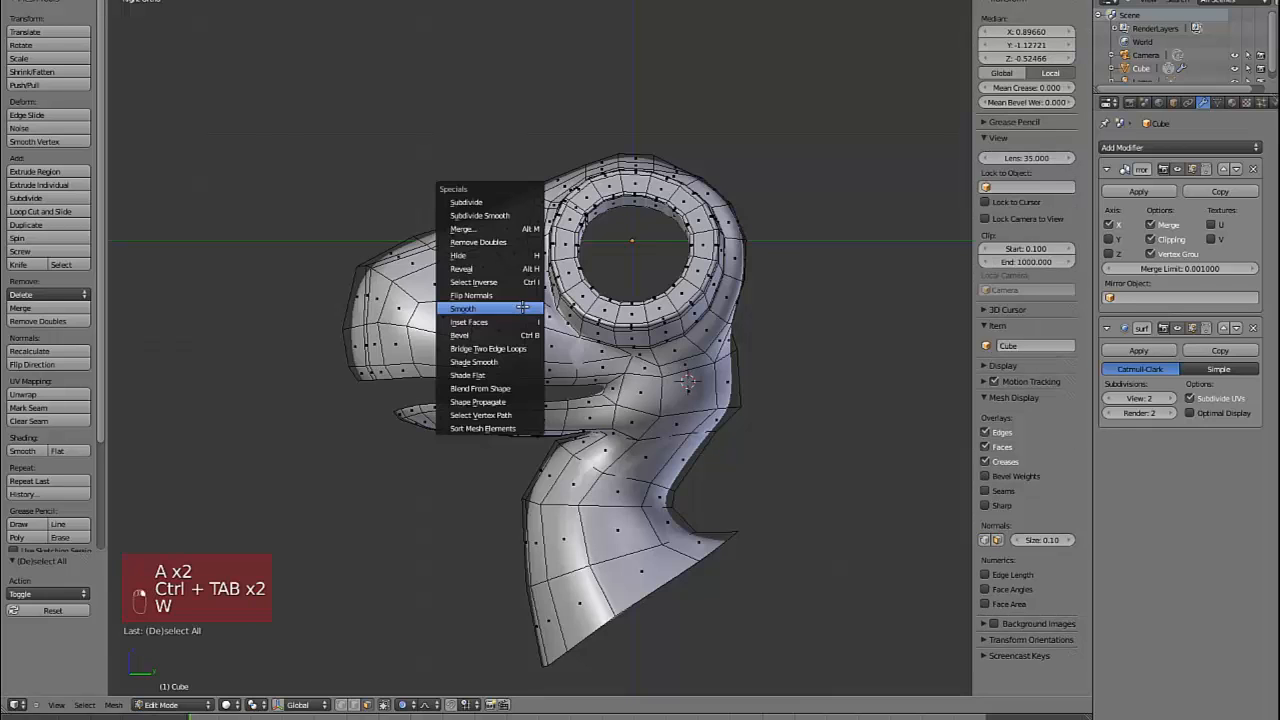
click(520, 307)
key(w)
click(522, 307)
- Smooth the cheek faces between the eye ring and the corner of the mouth
key(KP_1)
key(Tab)
middle_drag(522, 307, 621, 328)
key(Tab)
key(w)
key(w)
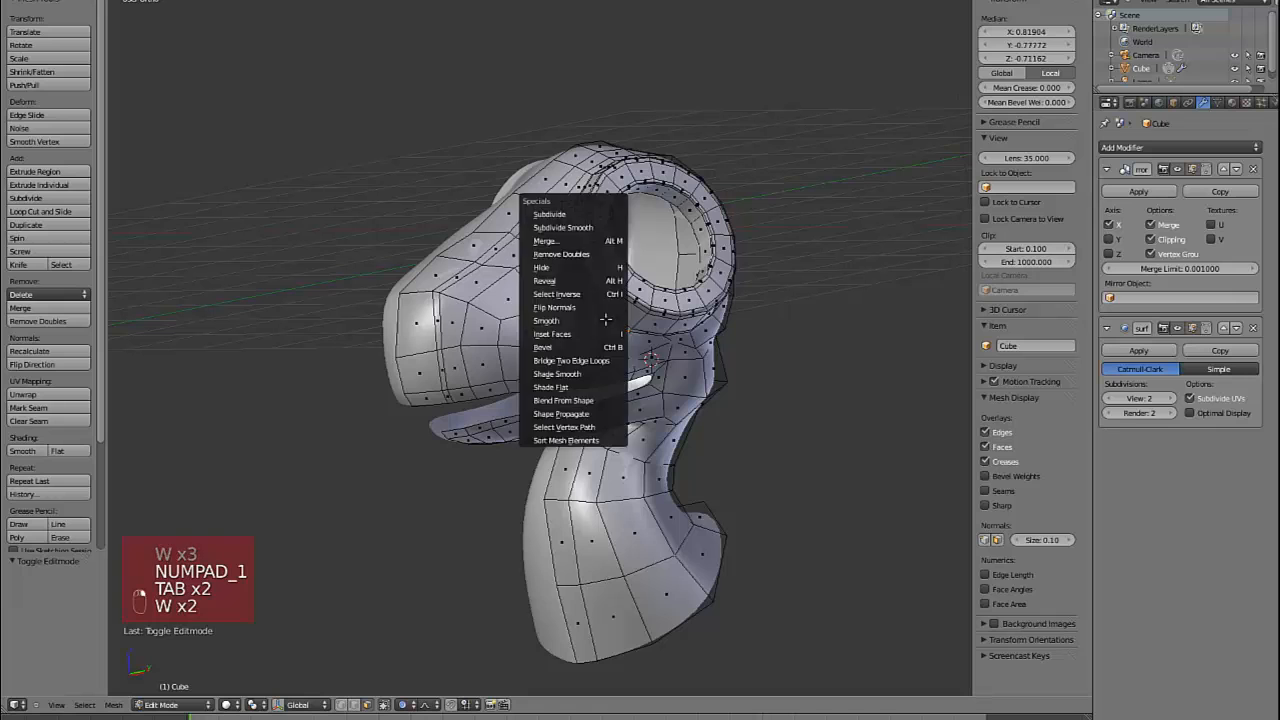
click(612, 335)
key(w)
click(601, 338)
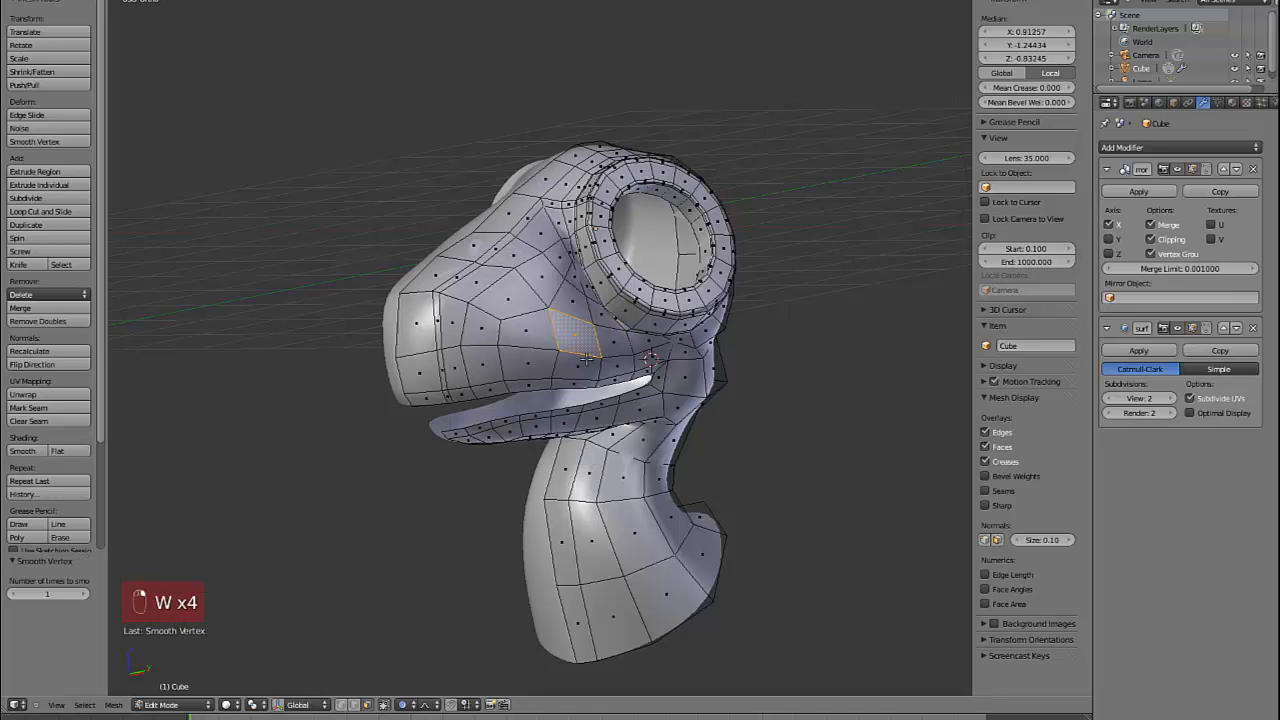
key(w)
click(612, 348)
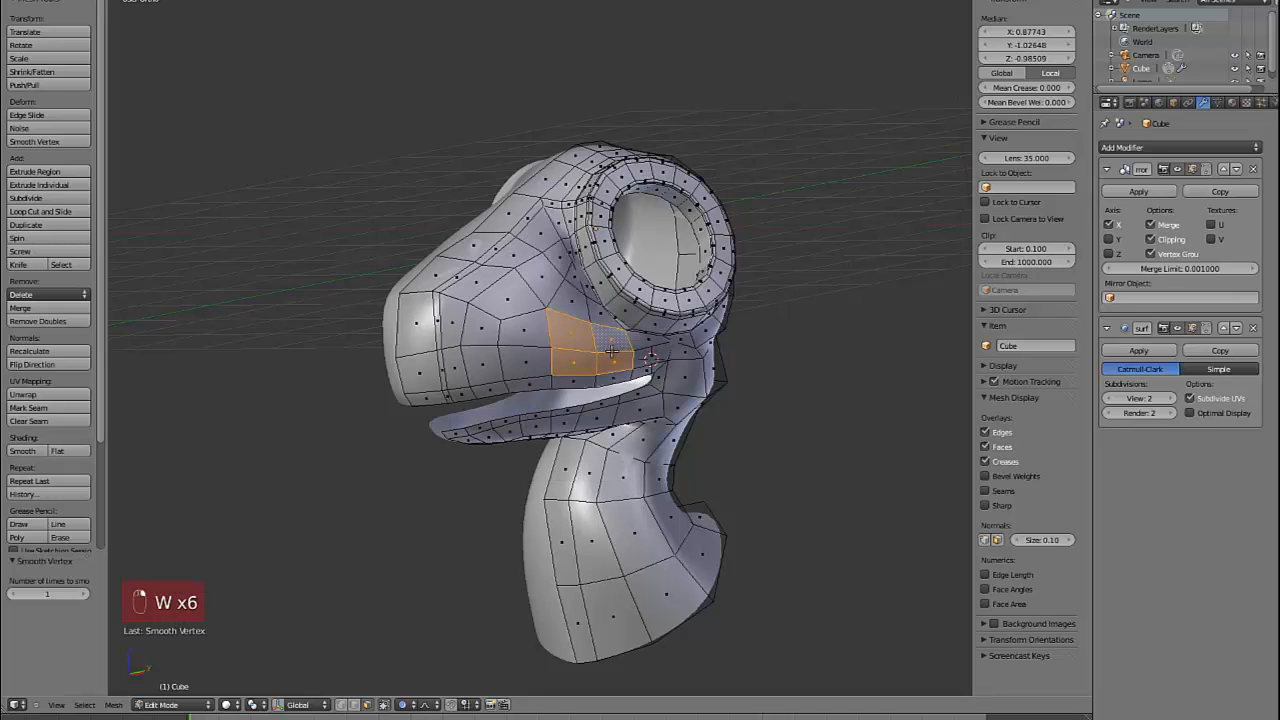
- Select the inner edge loop of the eye ring opening in wireframe and snap the 3D cursor to it
middle_drag(622, 343, 535, 301)
key(KP_1)
key(Tab)
key(KP_1)
key(Tab)
key(z)
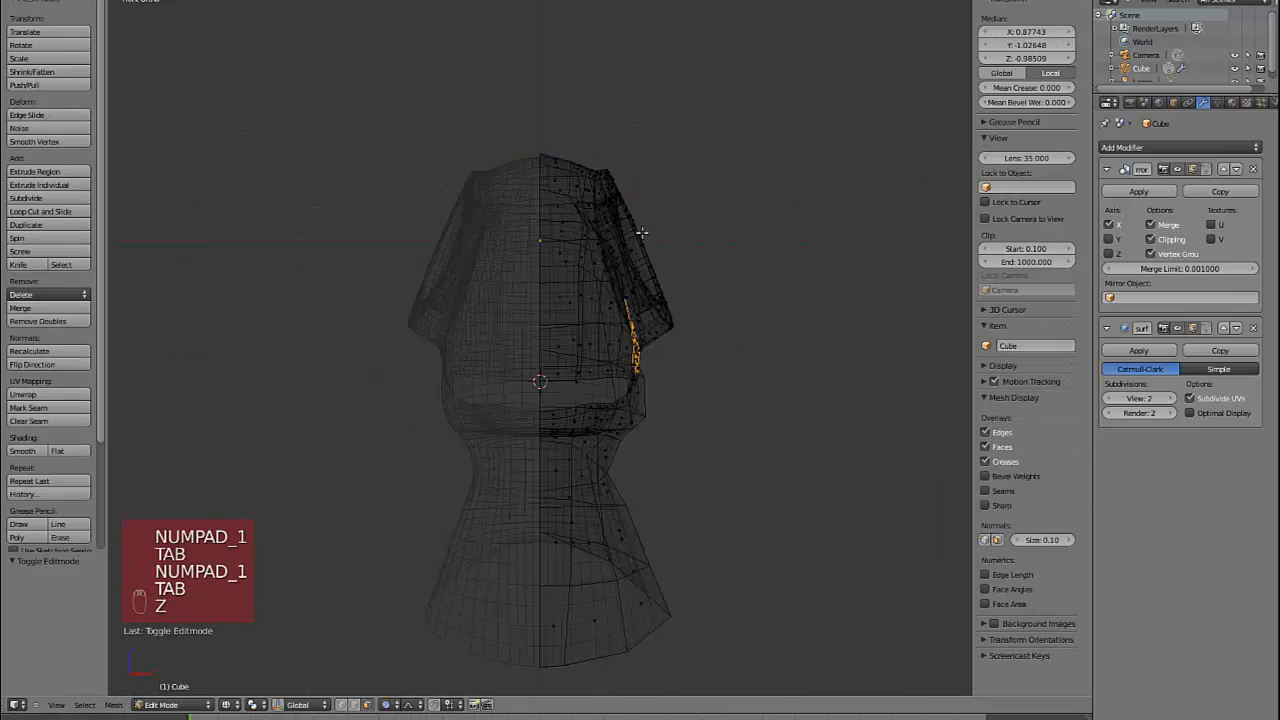
key(ctrl+Tab)
click(637, 208)
alt+right_click(640, 234)
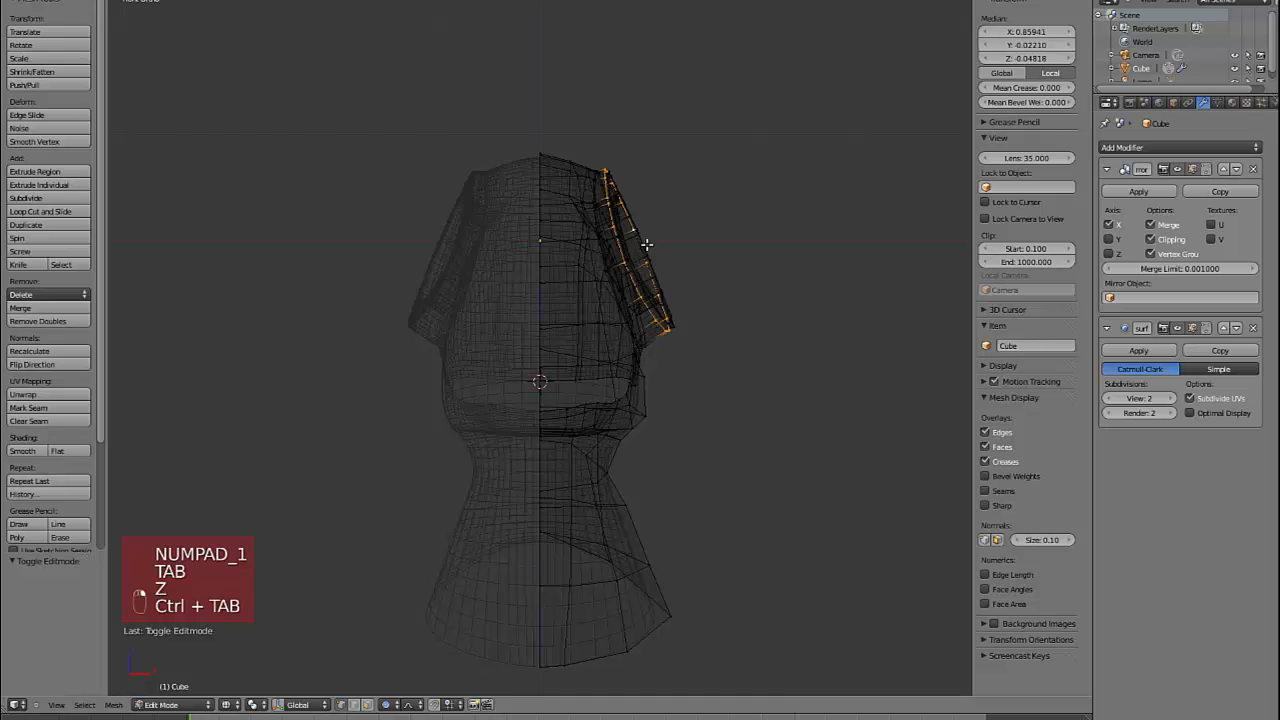
middle_drag(647, 244, 583, 258)
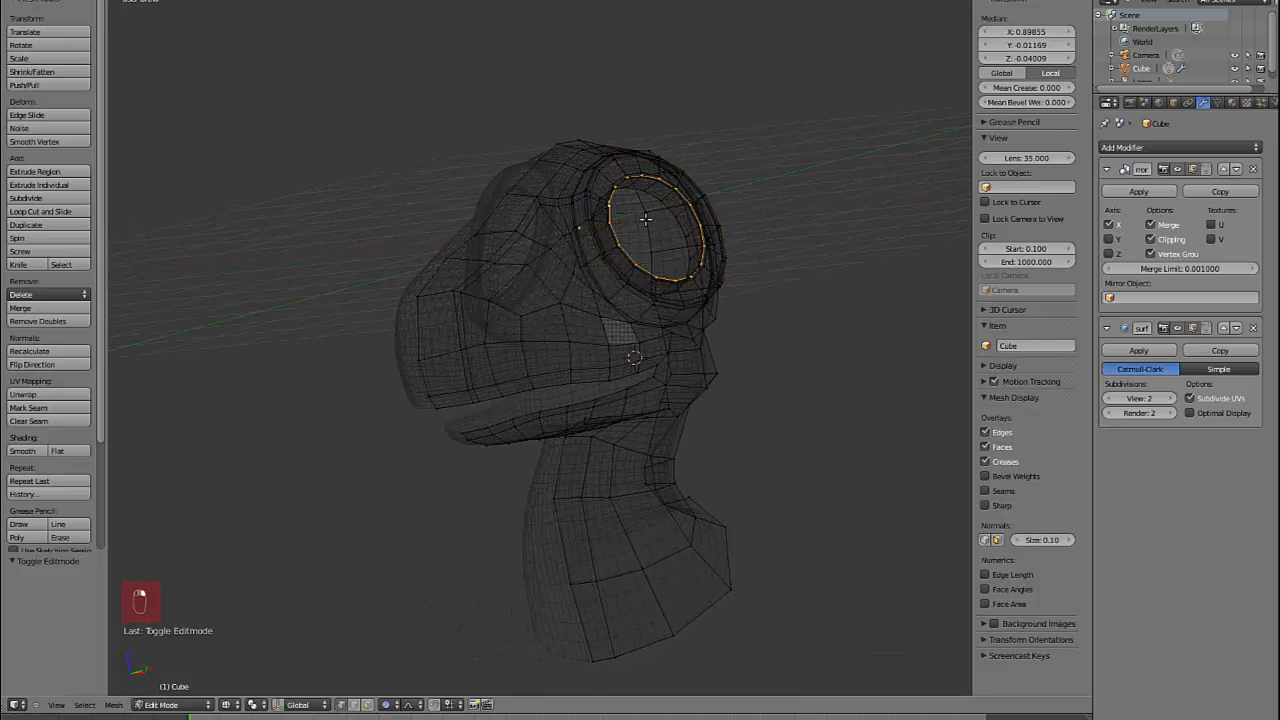
key(shift+s)
click(680, 258)
key(KP_1)
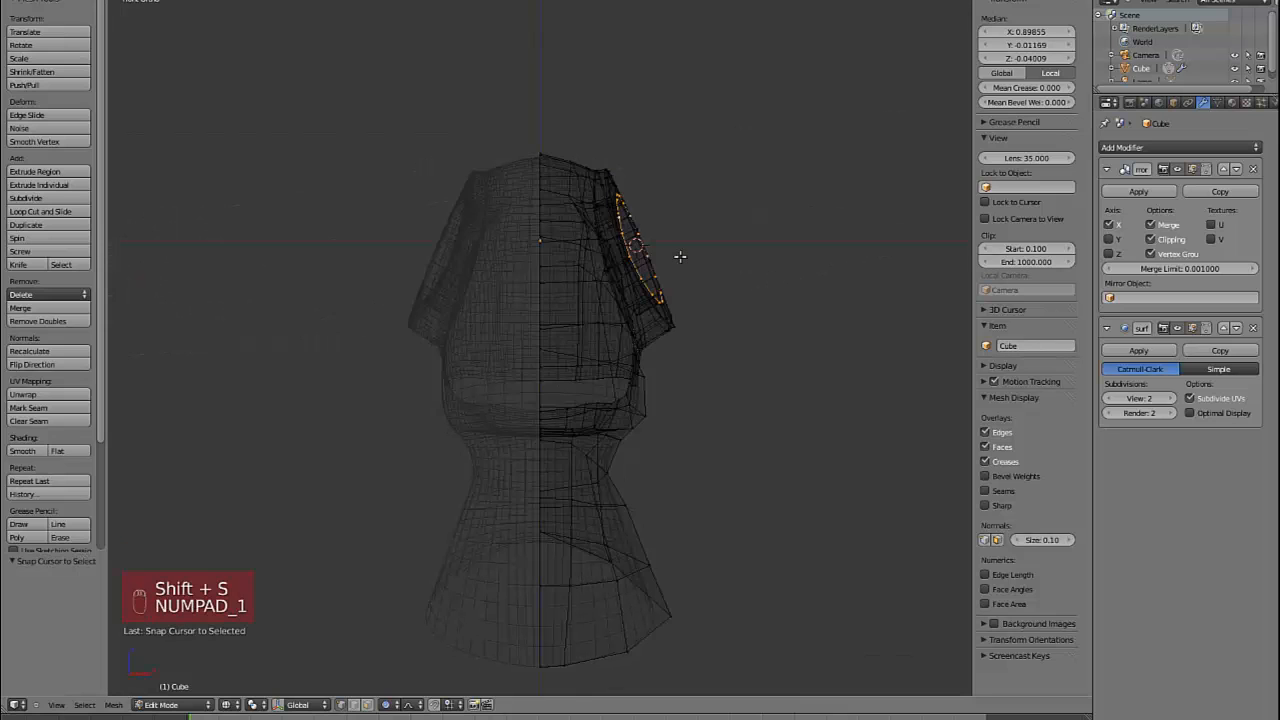
- Duplicate the head object in place
key(KP_3)
key(a)
key(a)
key(shift+a)
key(Tab)
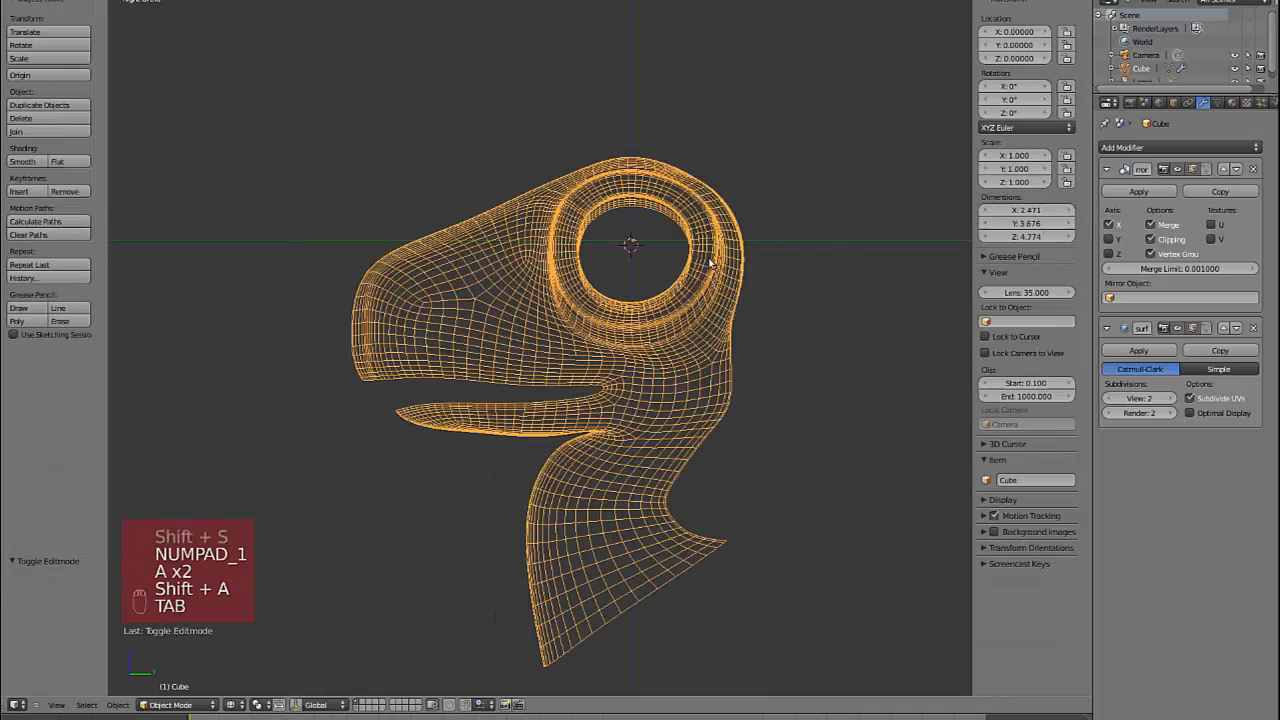
key(shift+d)
right_click(745, 266)
- Delete all the geometry inside the duplicated head object, keeping its modifiers
key(Tab)
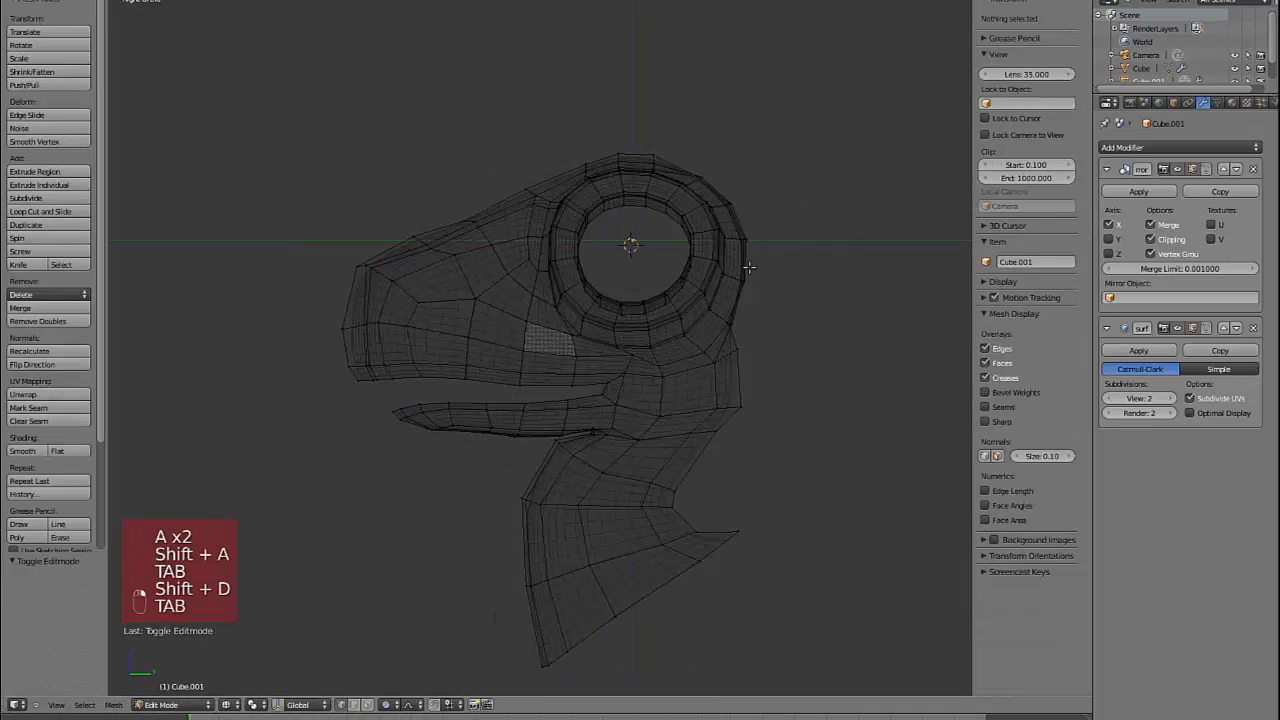
key(a)
key(a)
key(x)
click(749, 267)
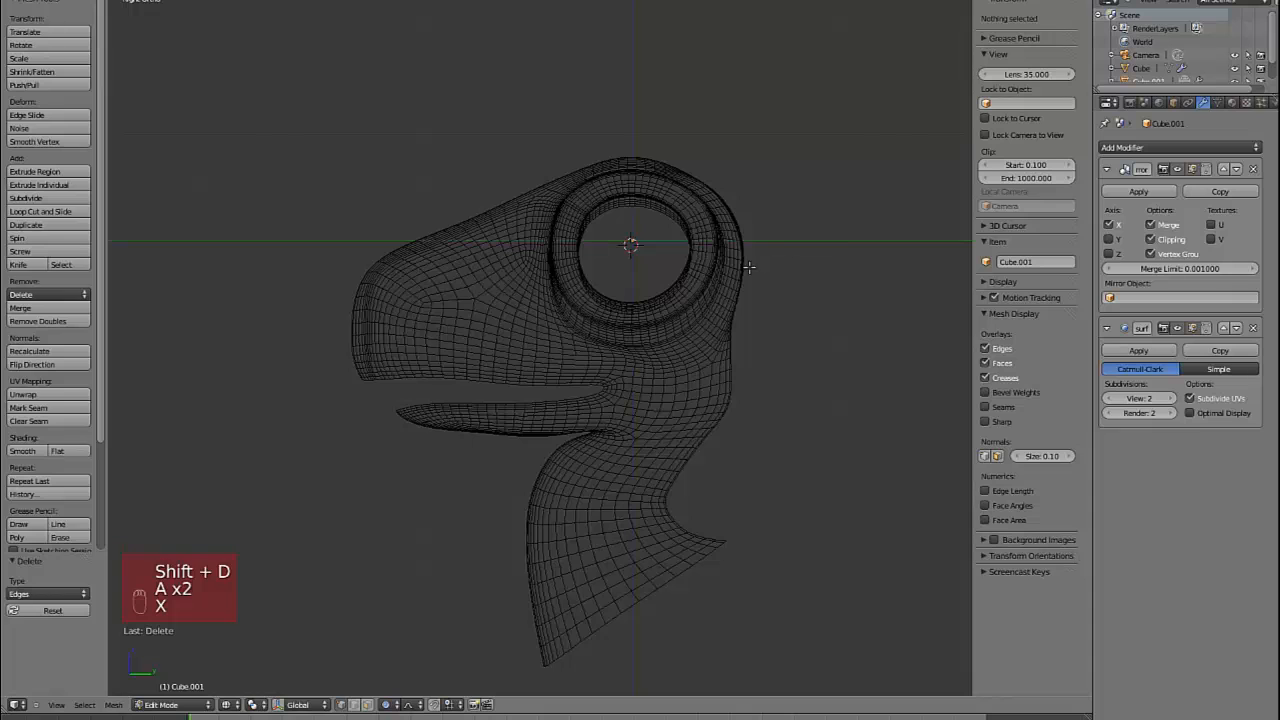
- Turn off Clipping in the duplicate's Mirror modifier and add a UV sphere at the 3D cursor
key(shift+a)
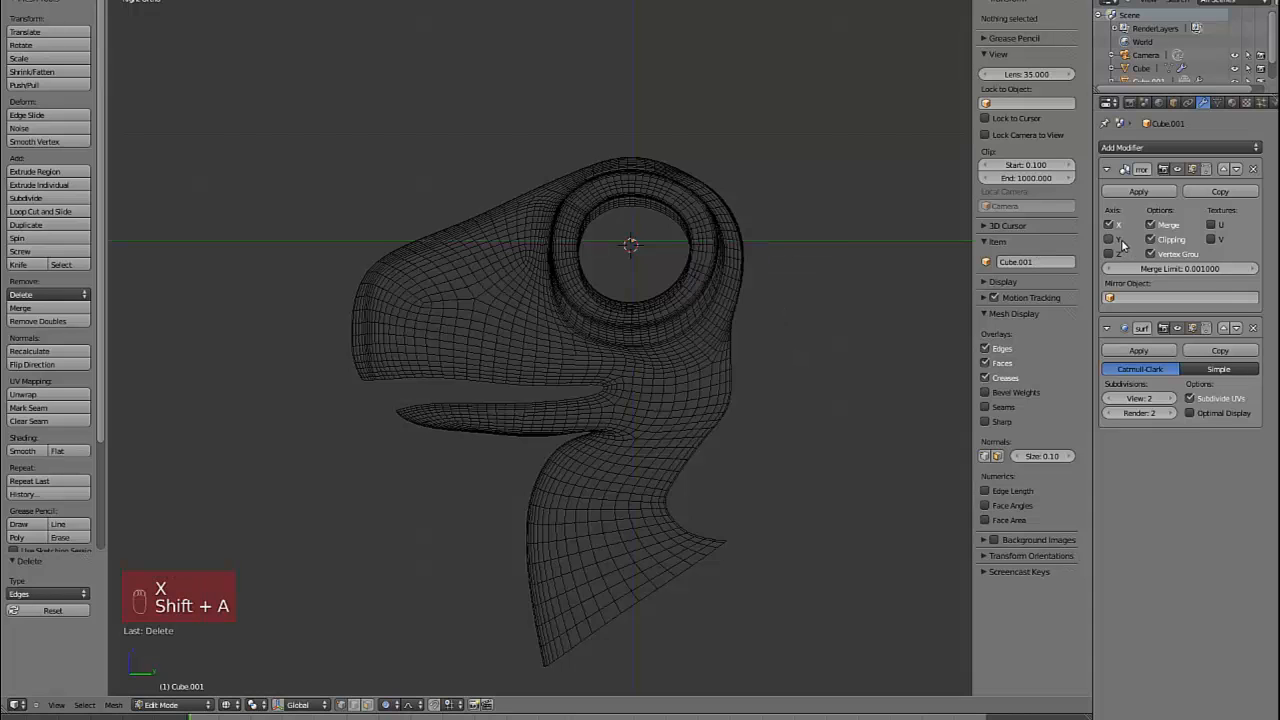
key(shift+s)
key(shift+s)
key(shift+a)
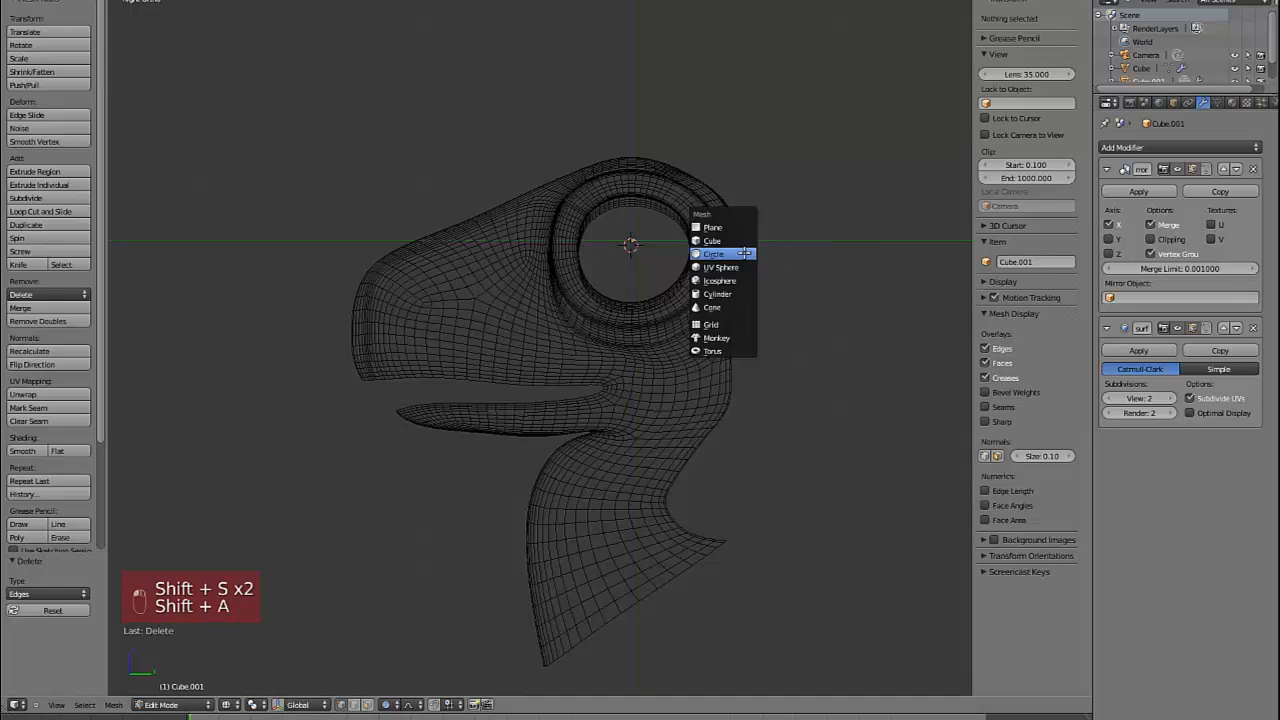
click(742, 266)
key(KP_1)
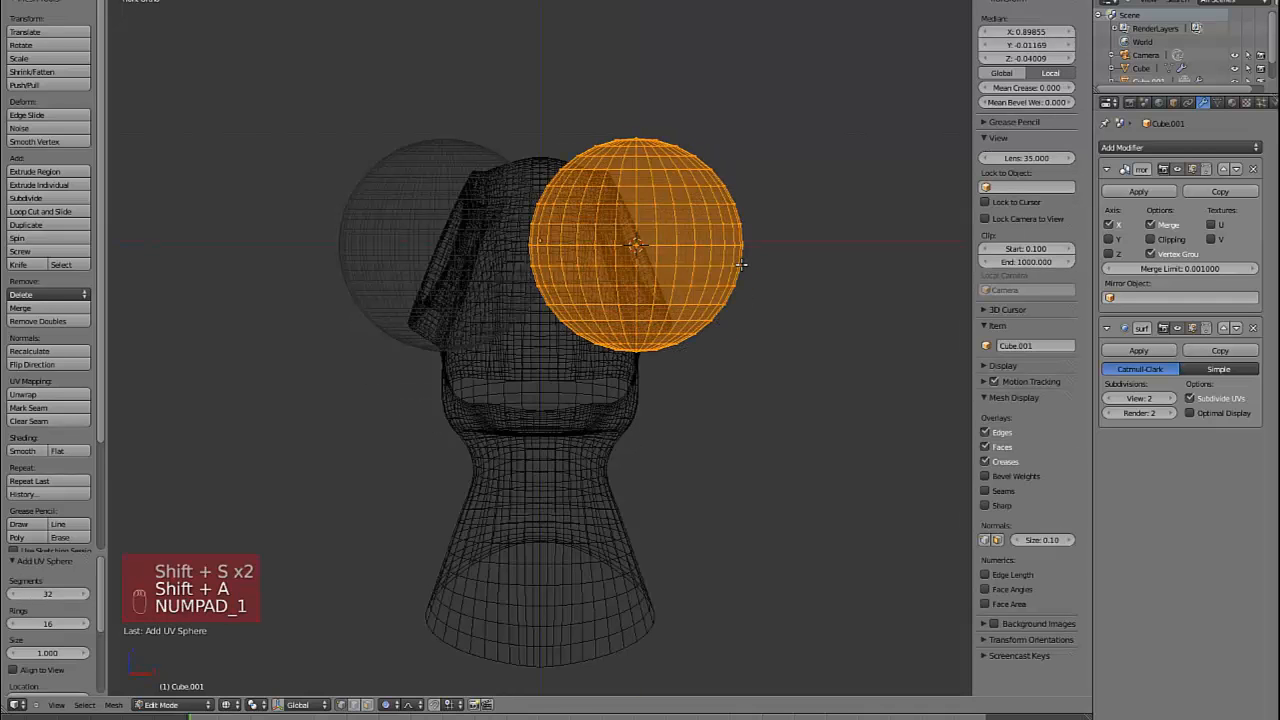
- Set the UV sphere to 10 segments and 12 rings
text(12)
click(68, 578)
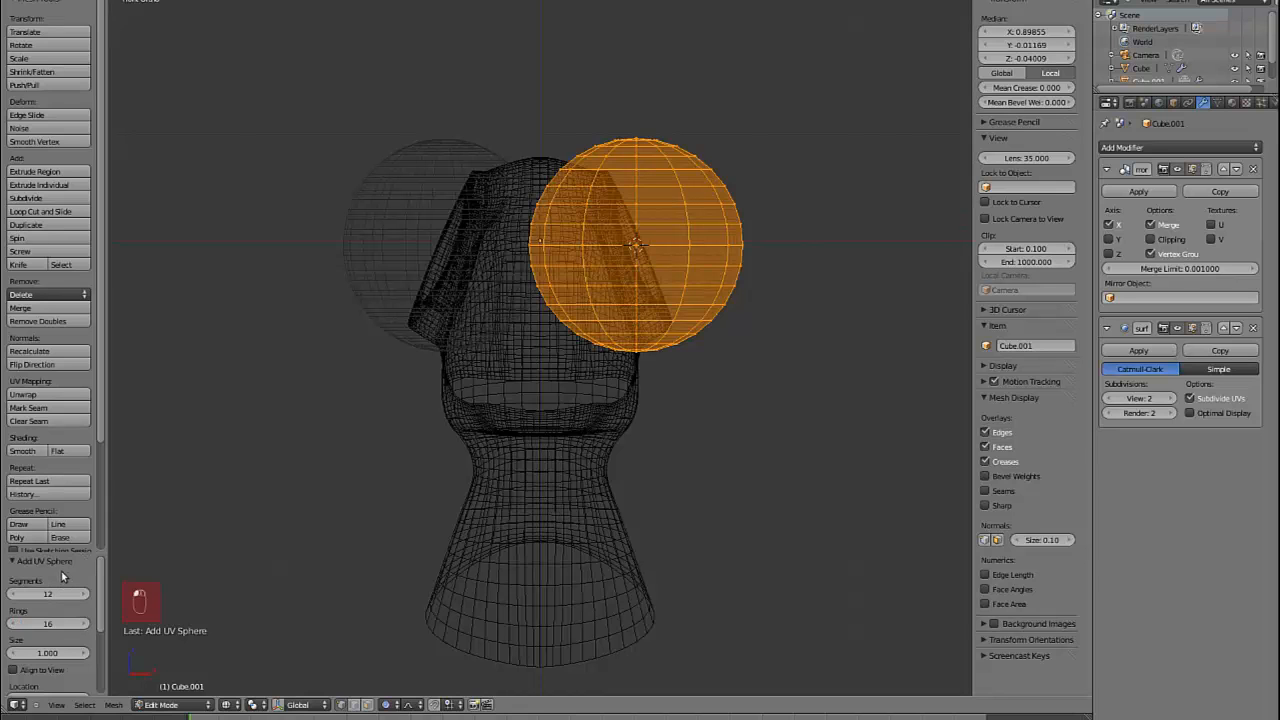
key(KP_3)
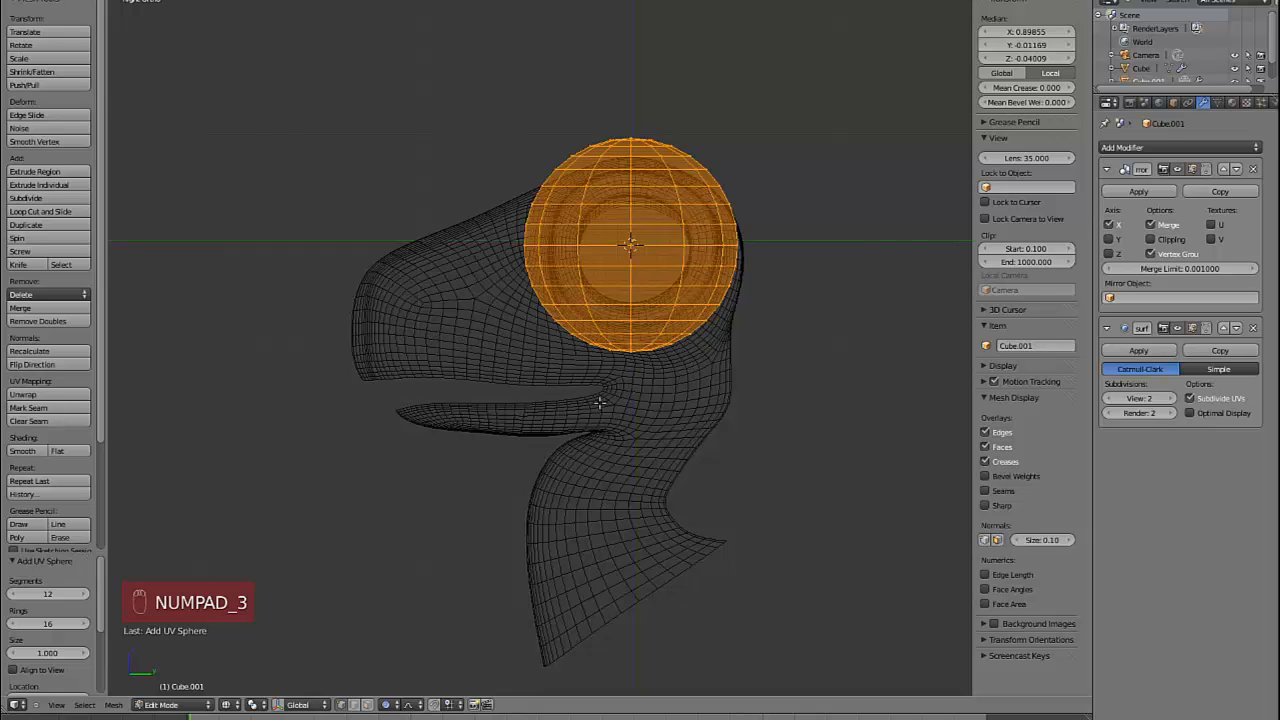
text(1)
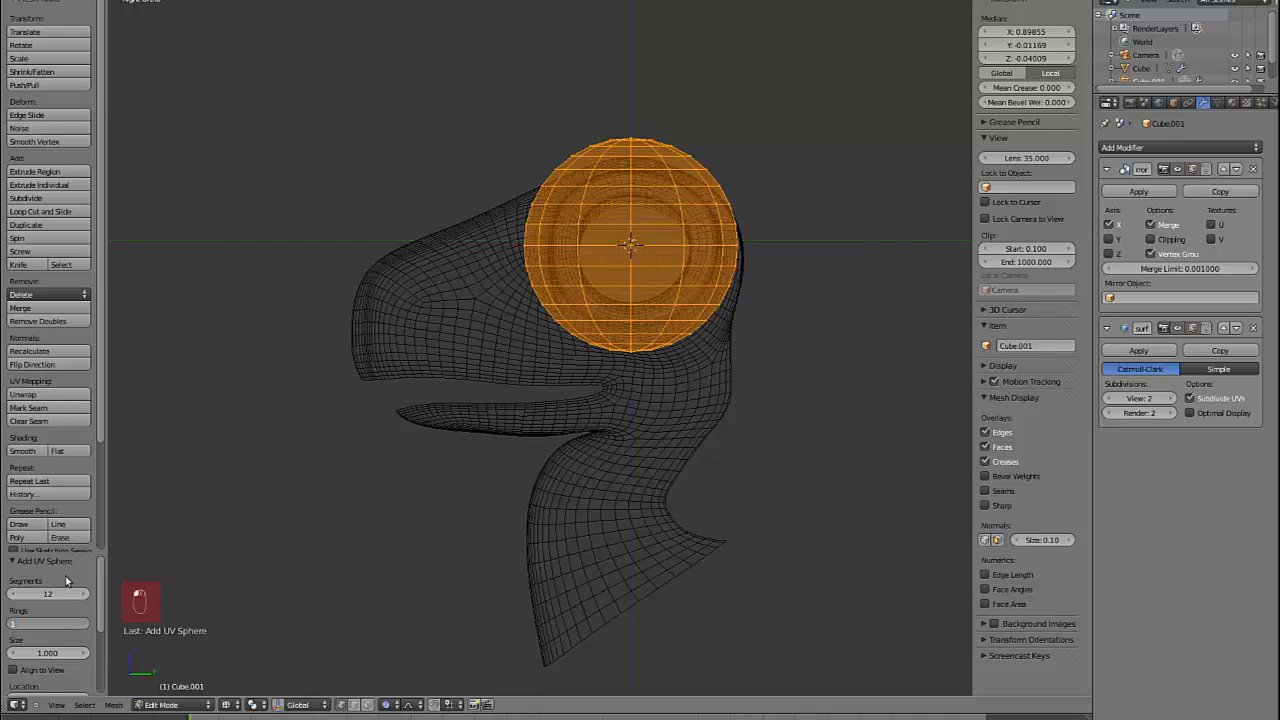
text(2)
key(Return)
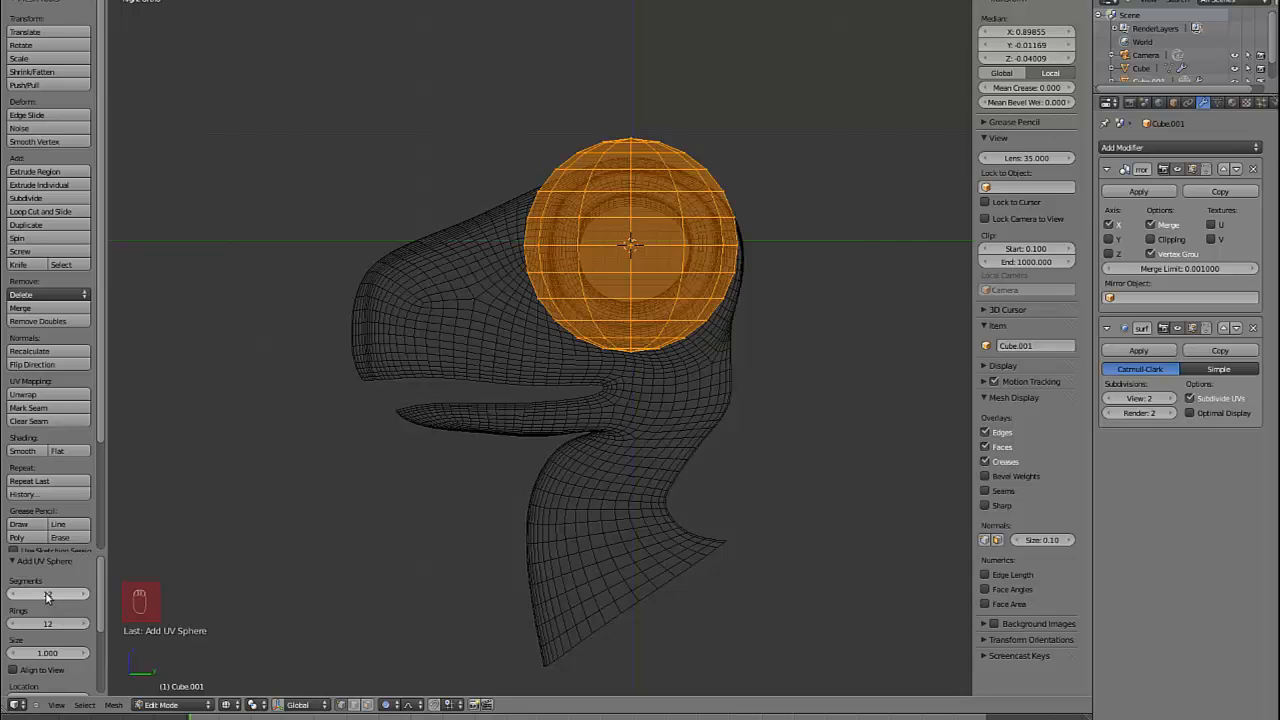
text(10)
key(Return)
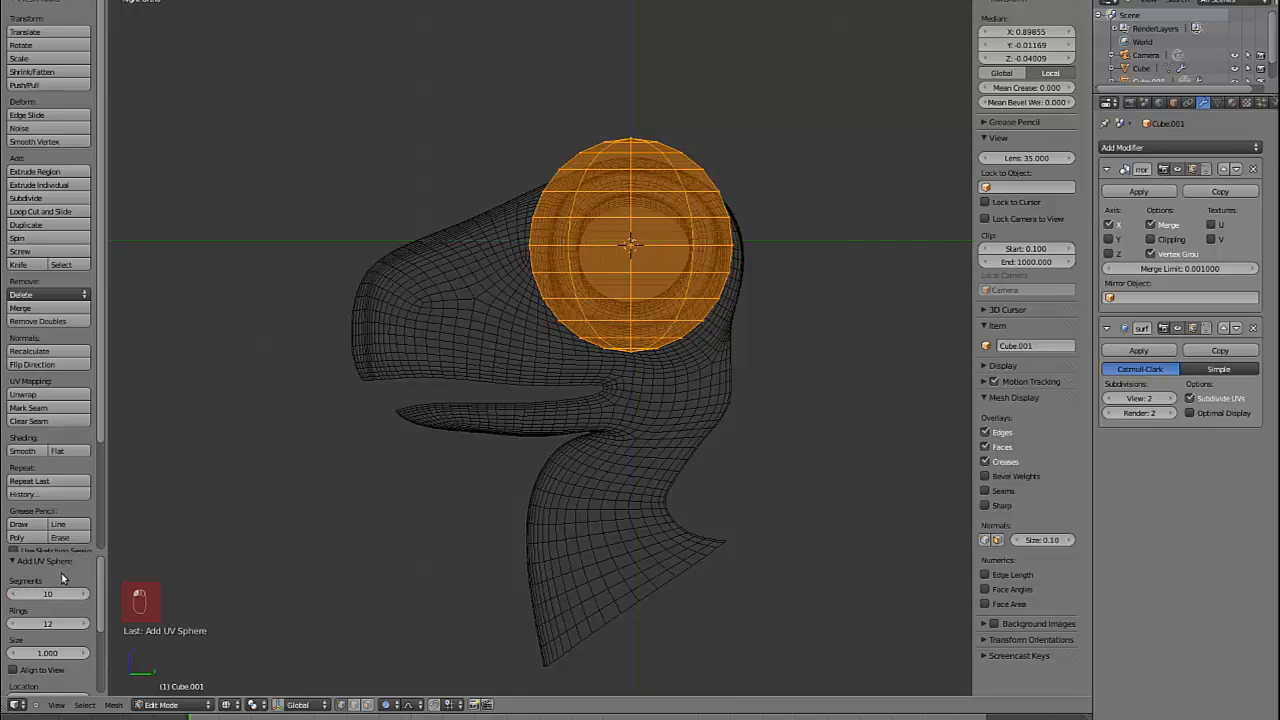
- Rotate the sphere by -90° about the X axis in the side view
key(KP_7)
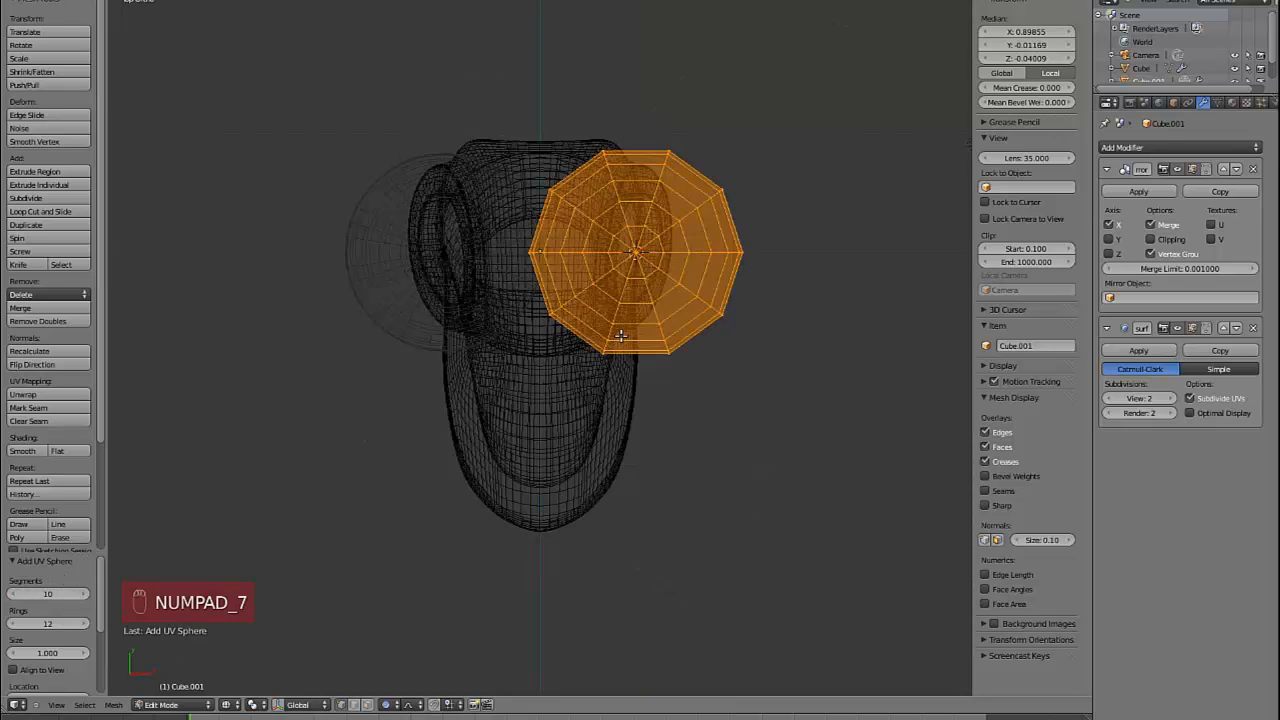
key(KP_3)
key(r)
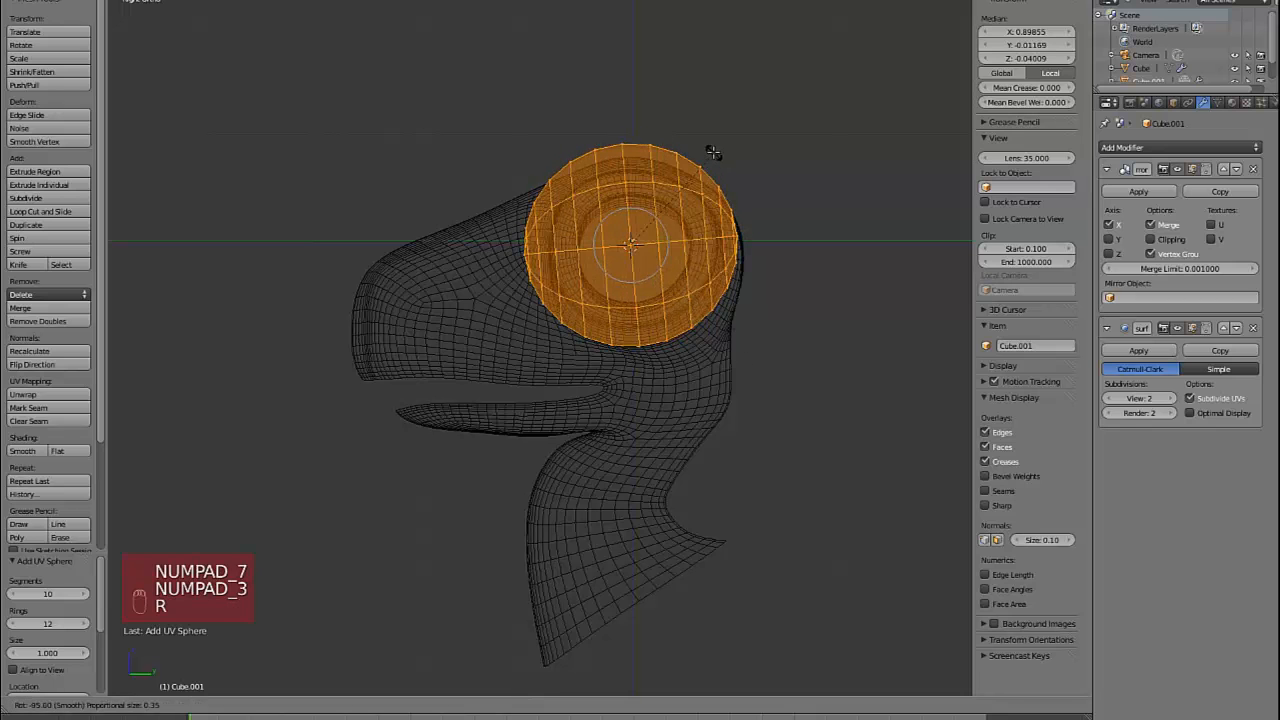
click(711, 158)
- Scale the sphere down by 0.7 and again by 0.8 to fit the eye ring opening
key(KP_1)
key(s)
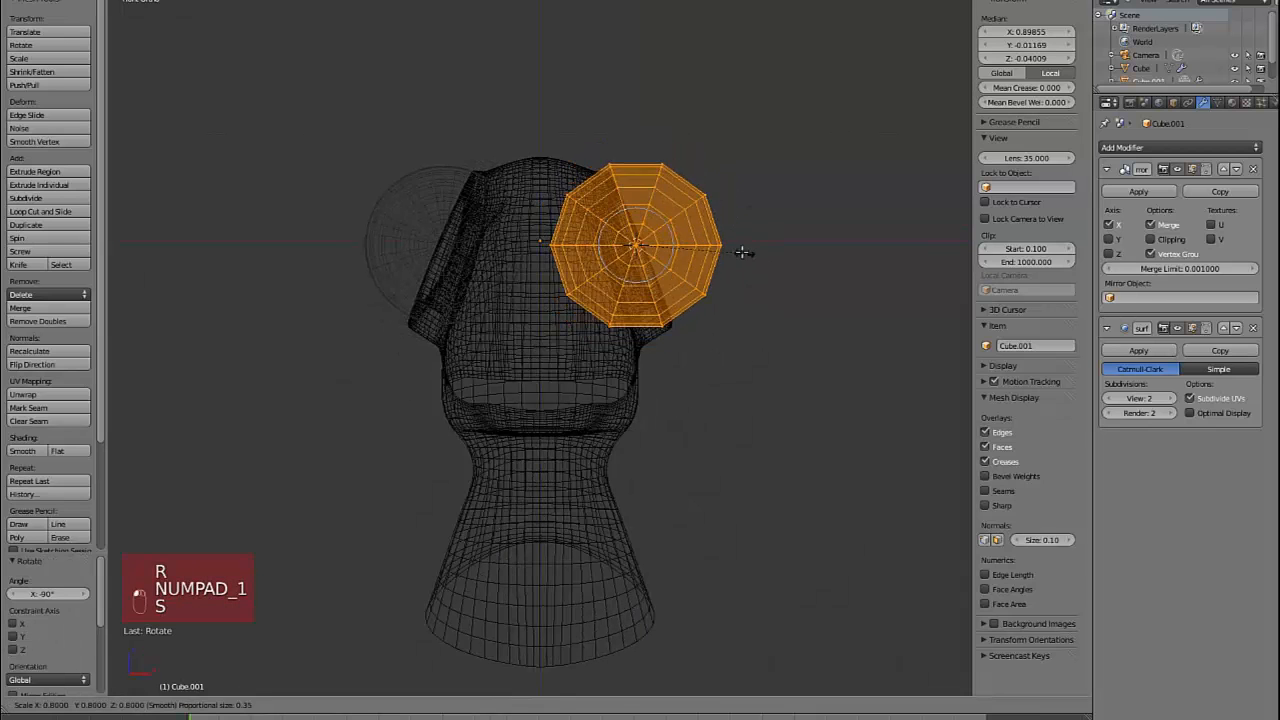
click(740, 250)
key(z)
middle_drag(729, 246, 637, 260)
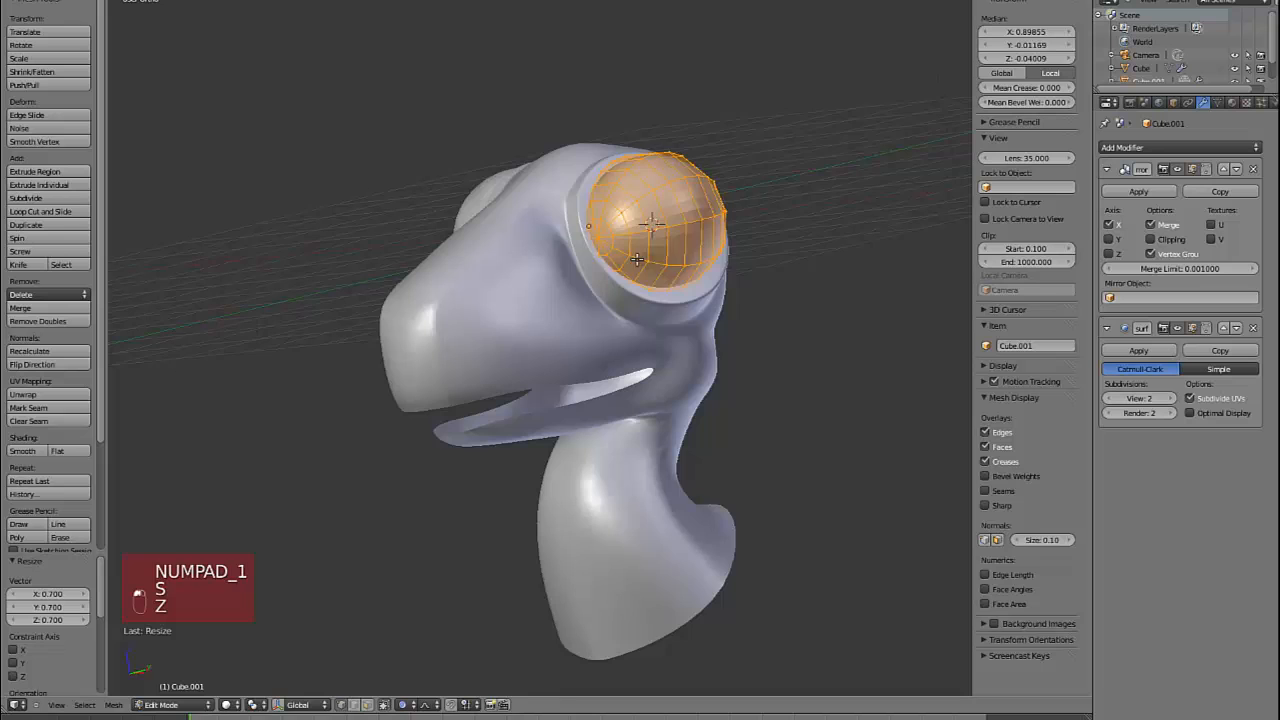
key(s)
click(733, 268)
key(KP_1)
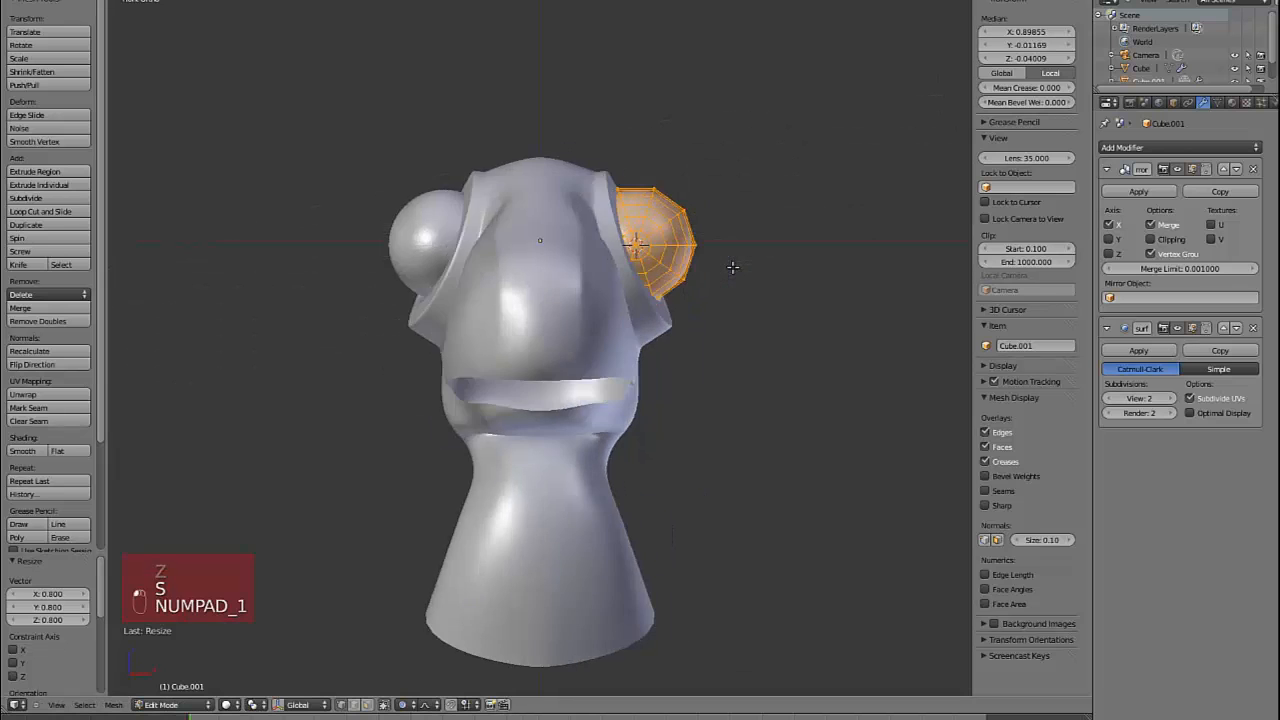
- Nudge the eye sphere slightly back and down in the side view to centre it in the ring opening
key(KP_3)
key(g)
click(733, 272)
key(Tab)
key(g)
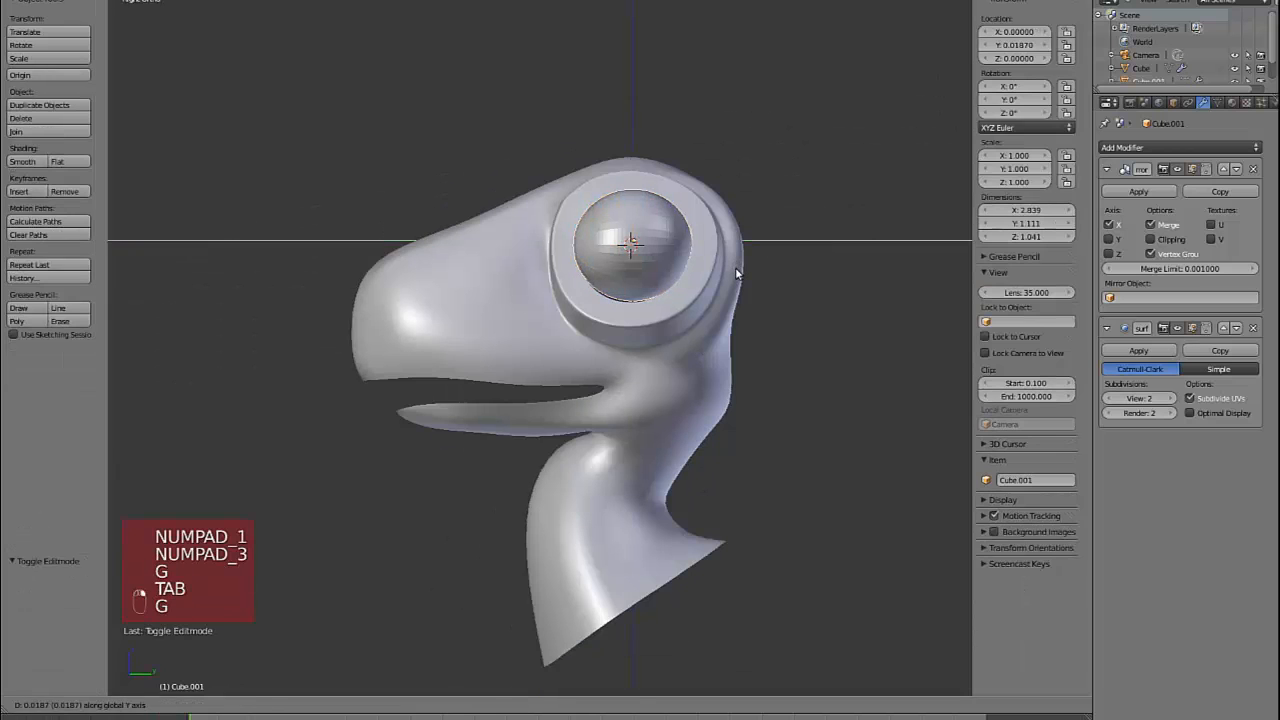
click(734, 272)
key(g)
click(737, 273)
key(Tab)
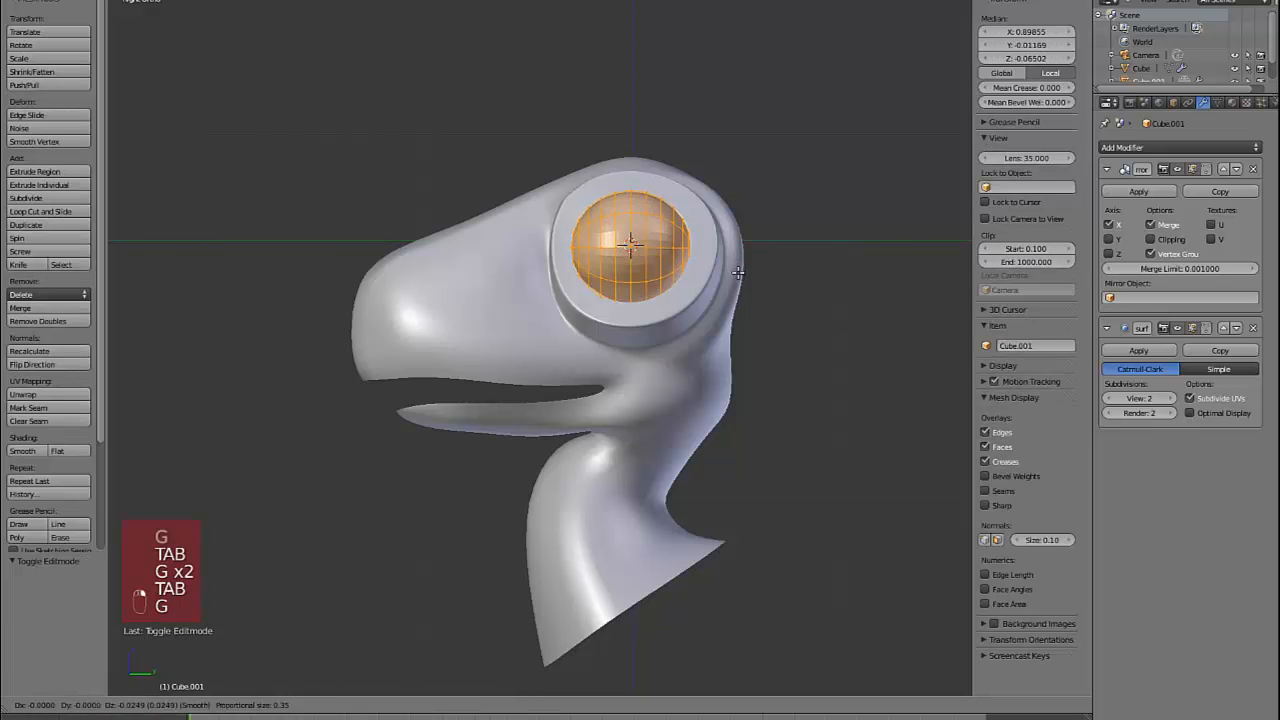
key(g)
click(730, 266)
- Apply smooth shading to the eye sphere
key(KP_1)
key(Tab)
key(Tab)
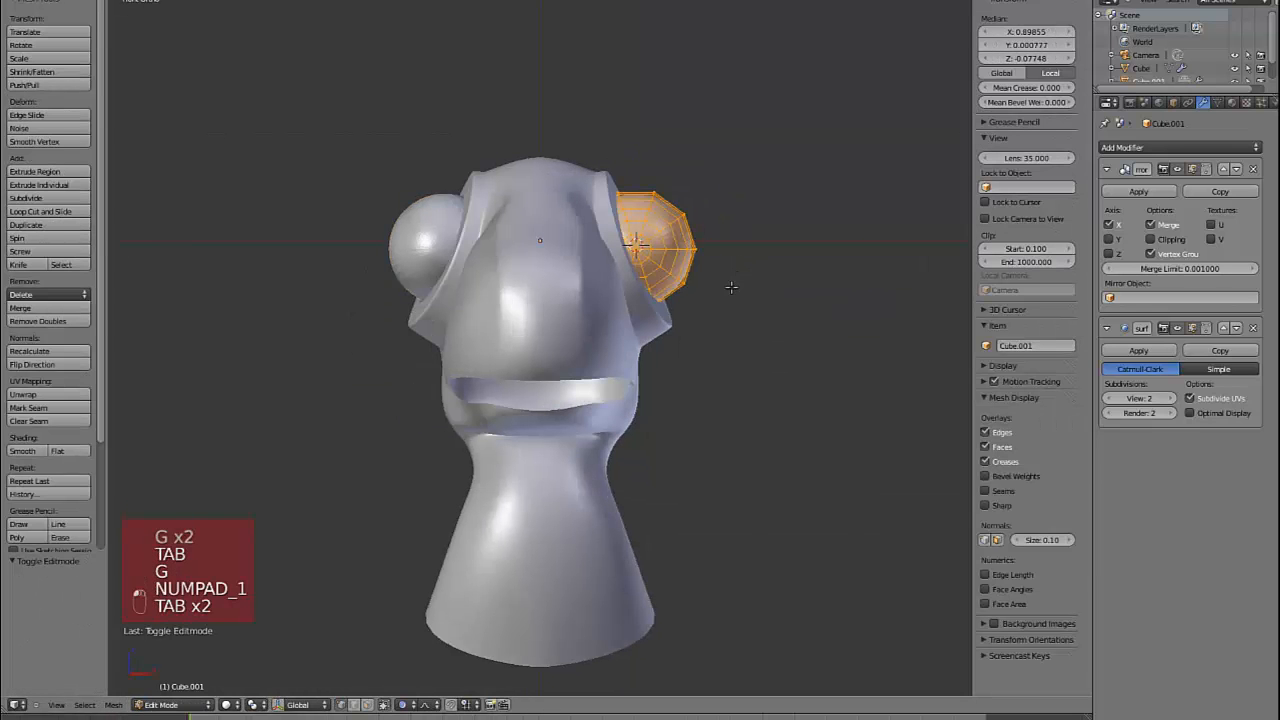
key(w)
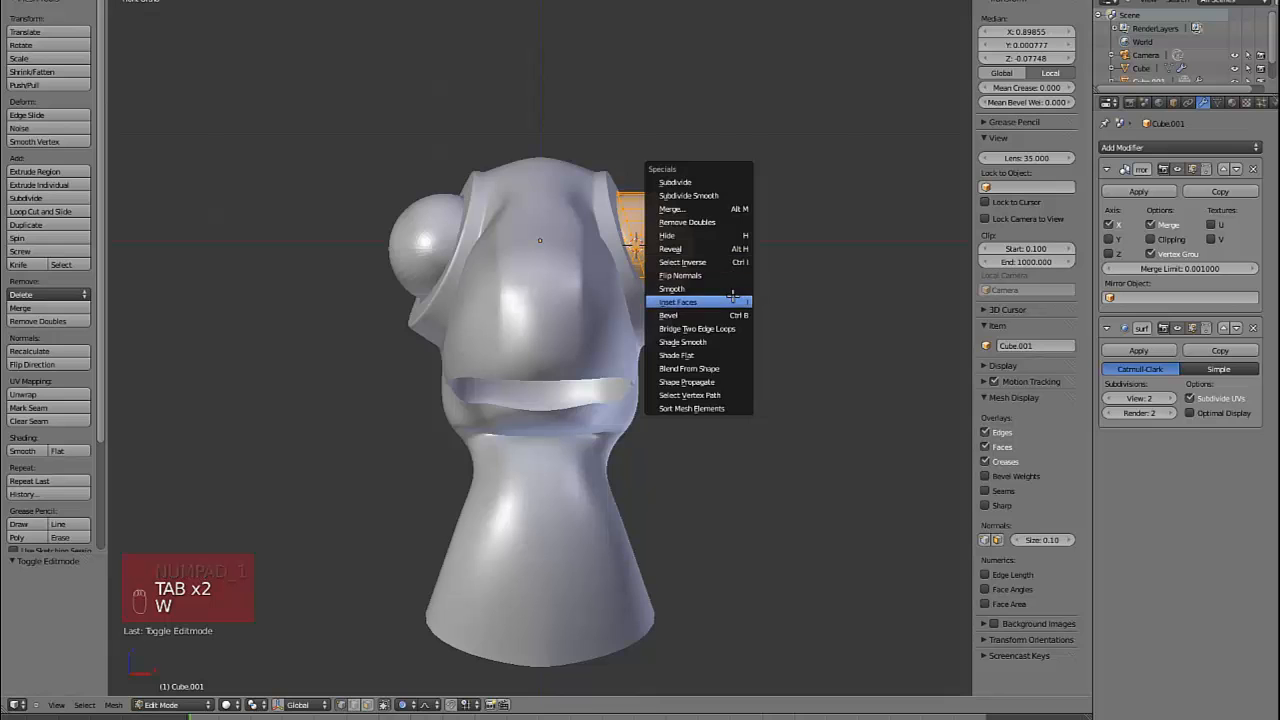
key(Tab)
key(KP_3)
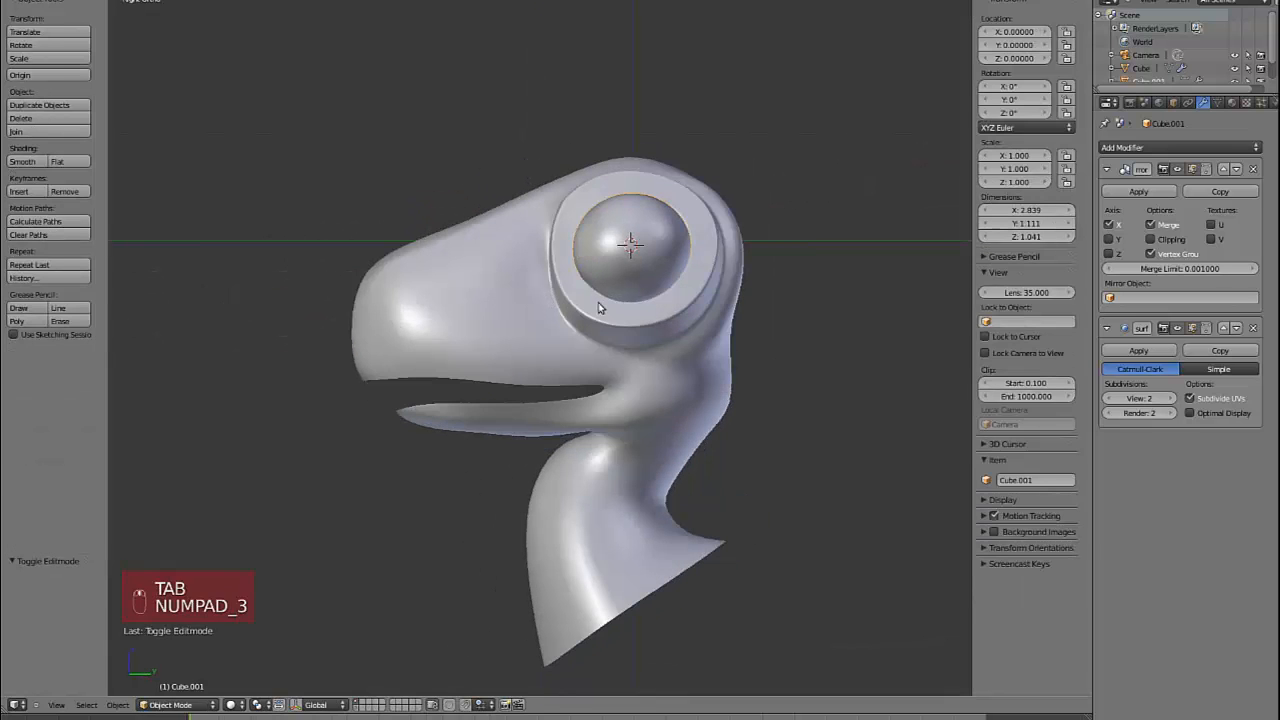
key(a)
key(a)
key(Tab)
key(KP_1)
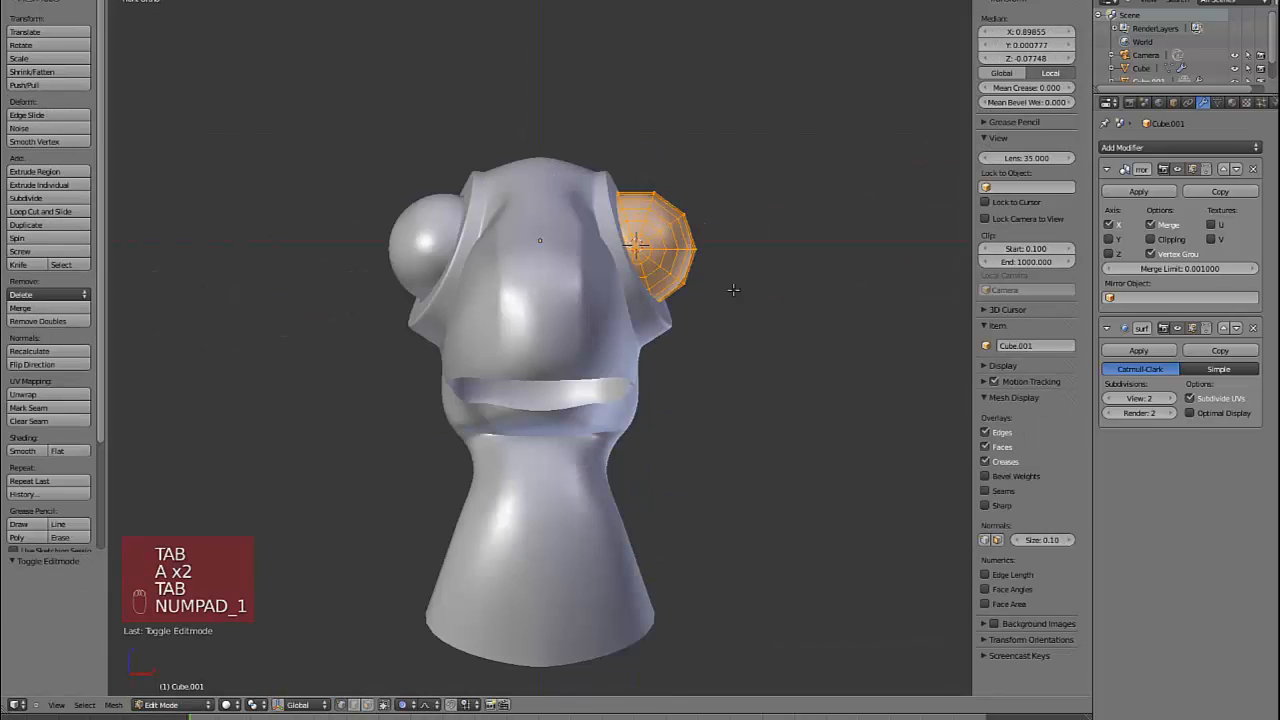
key(Tab)
key(KP_3)
- Extrude the edge loop around the front of the eye sphere and scale it to about 0.99 without proportional editing
key(Tab)
key(z)
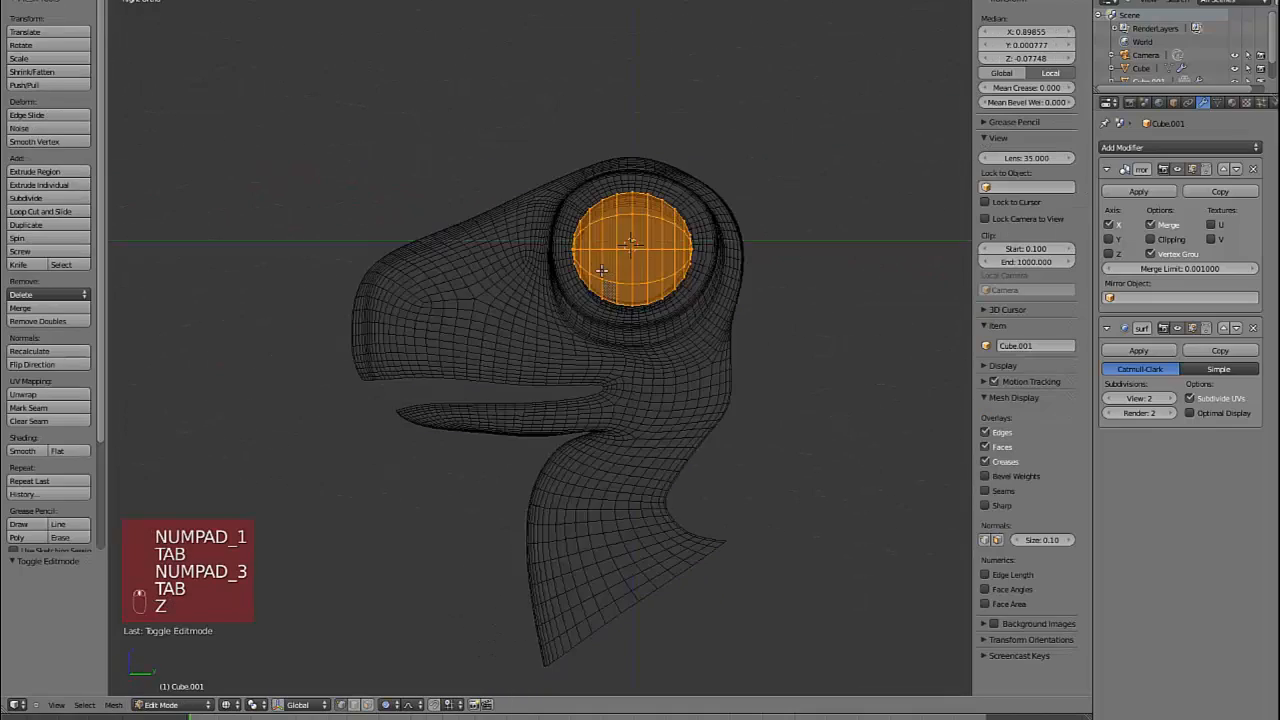
scroll(595, 330, up, 6)
key(a)
key(ctrl+Tab)
click(612, 316)
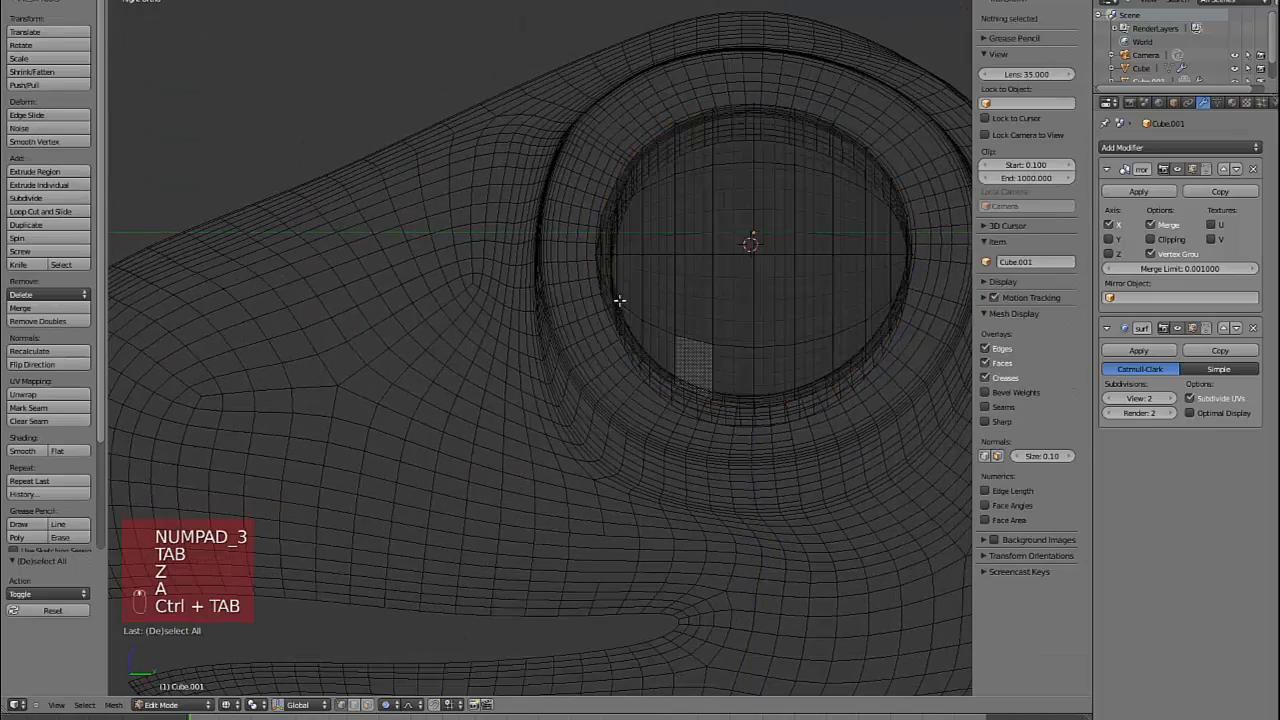
alt+right_click(625, 276)
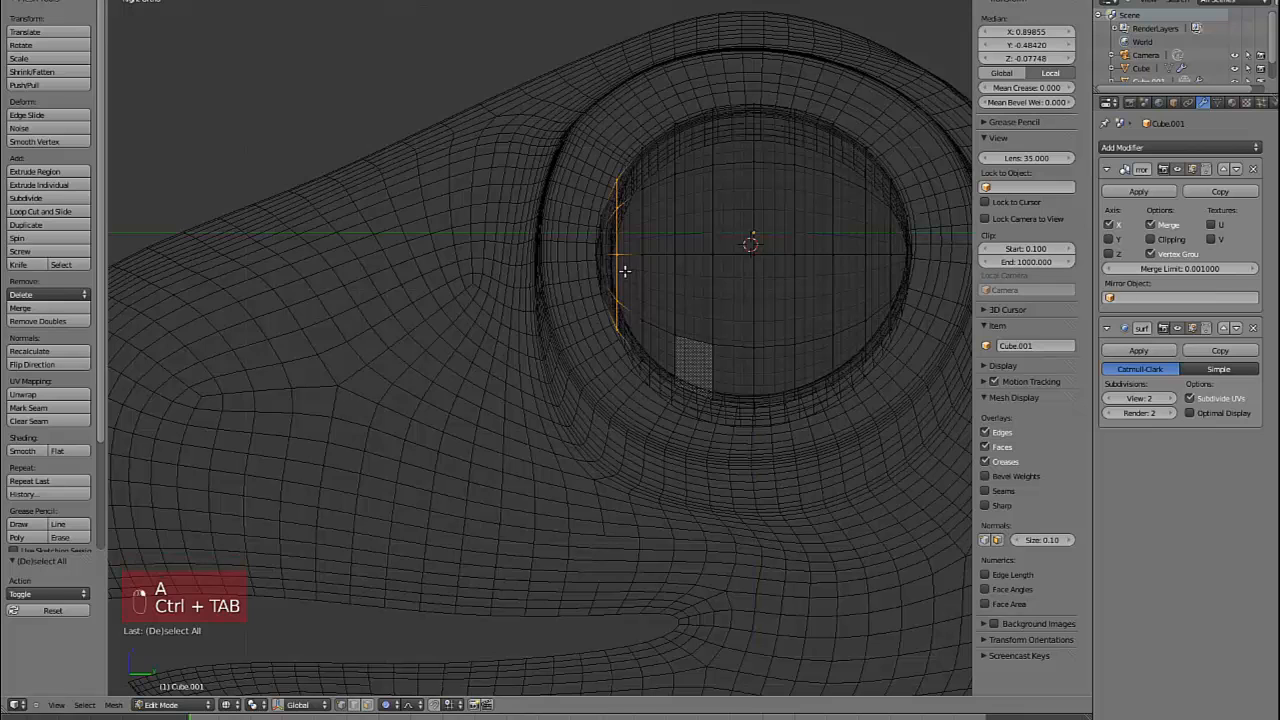
key(v)
key(z)
key(Tab)
mouse_move(624, 270)
middle_down()
mouse_move(721, 277)
mouse_move(515, 366)
mouse_move(643, 308)
middle_up()
key(Tab)
key(e)
key(s)
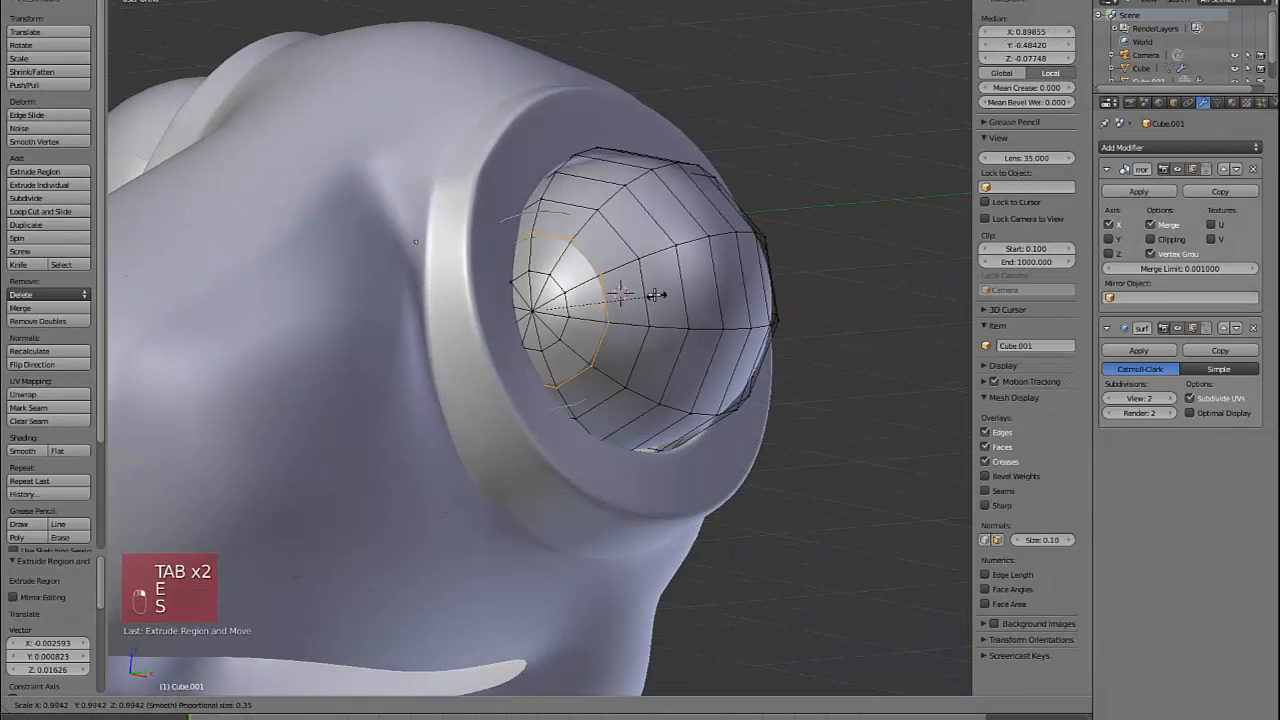
click(655, 290)
key(o)
key(s)
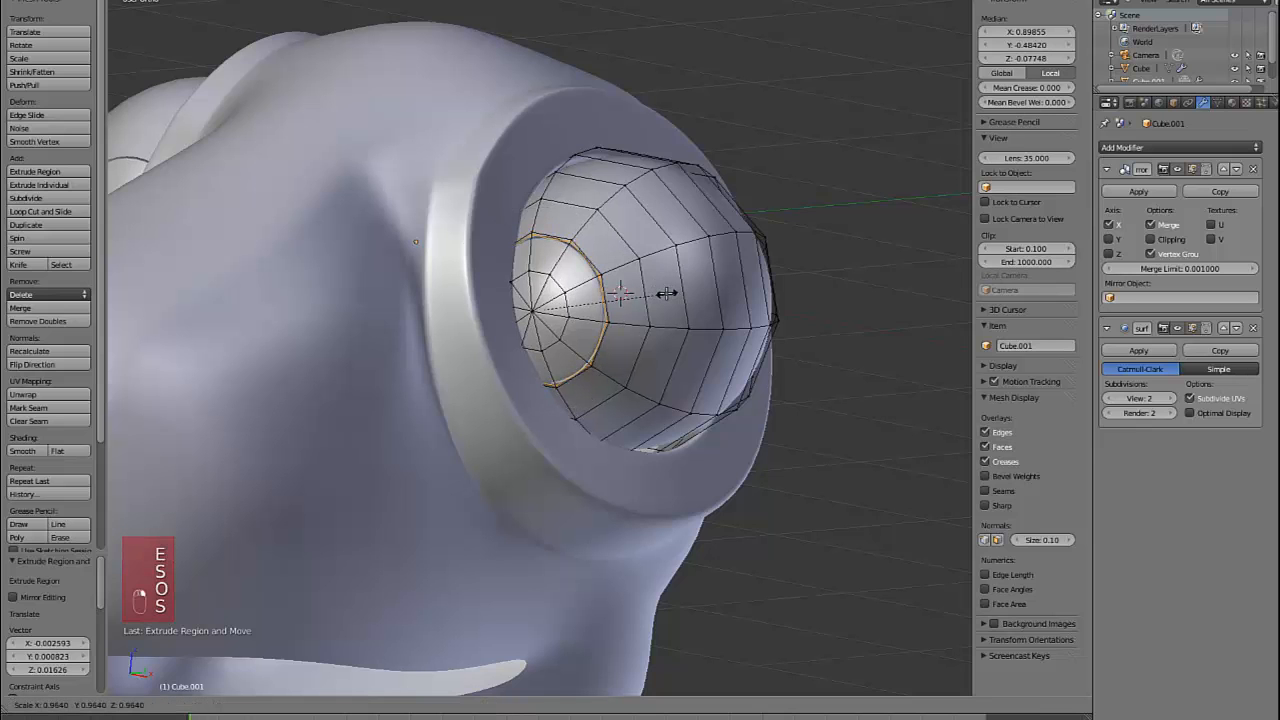
click(668, 293)
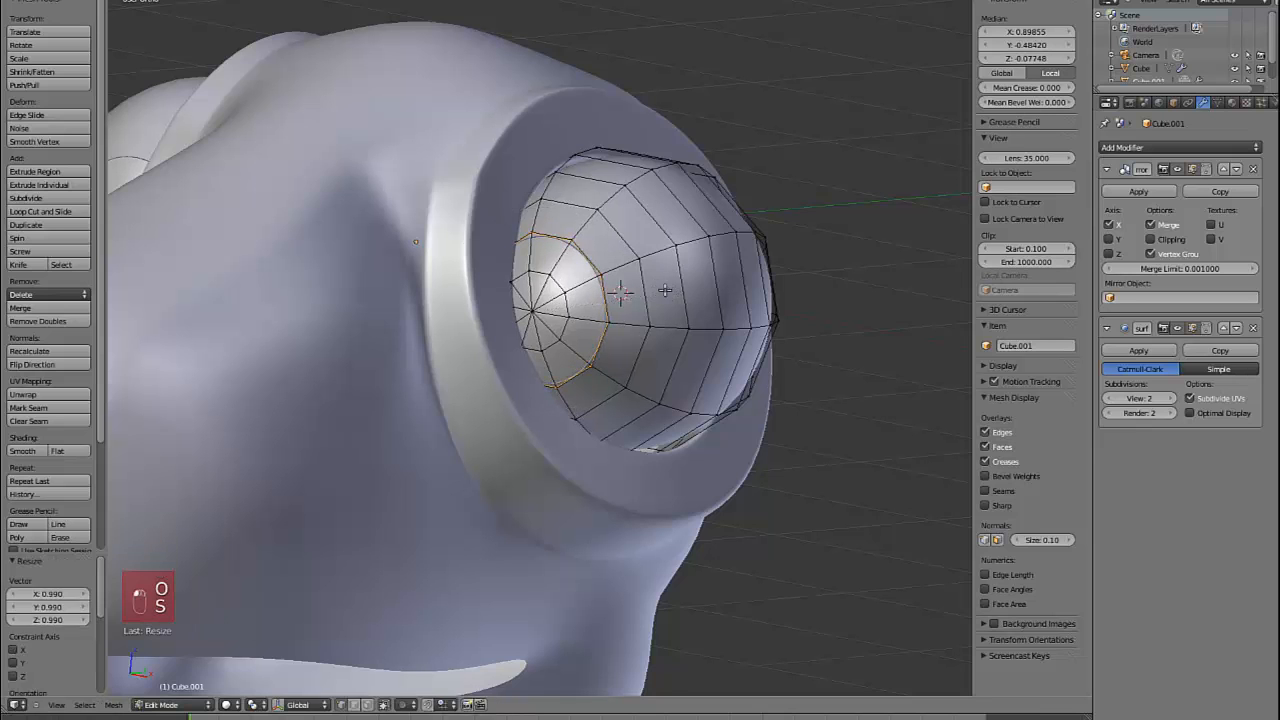
- Extrude the eye sphere's front edge loop a second time and scale it slightly to sharpen the iris border
key(Tab)
key(Tab)
key(z)
key(z)
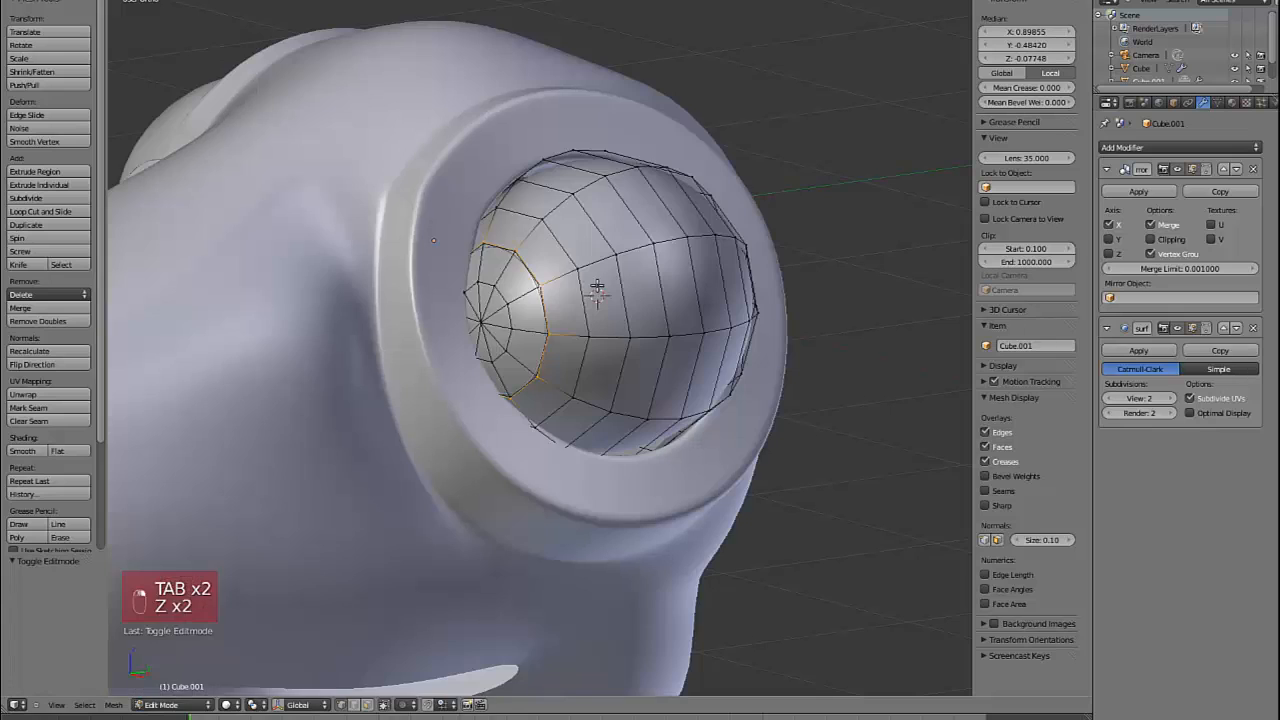
key(e)
key(s)
click(593, 289)
key(Tab)
- Turn the whole eyeball mesh slightly with a free trackball rotation in the front view
key(KP_1)
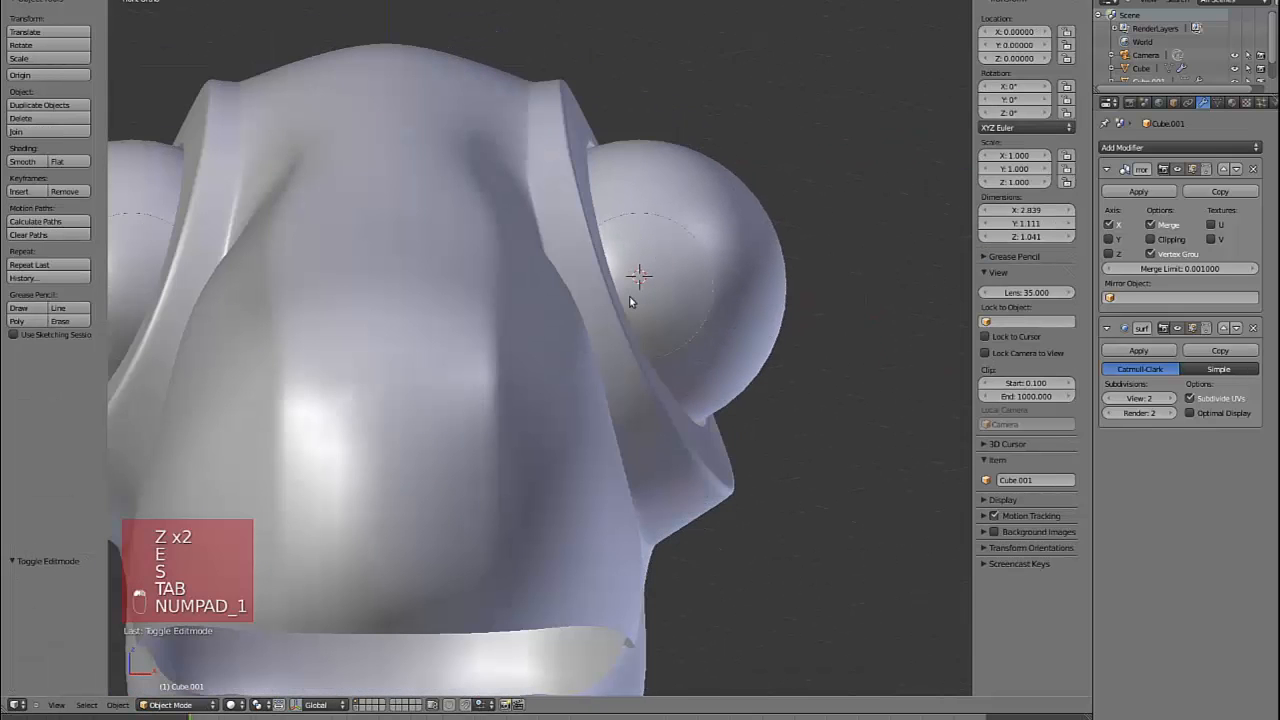
key(a)
key(a)
key(a)
scroll(634, 349, down, 5)
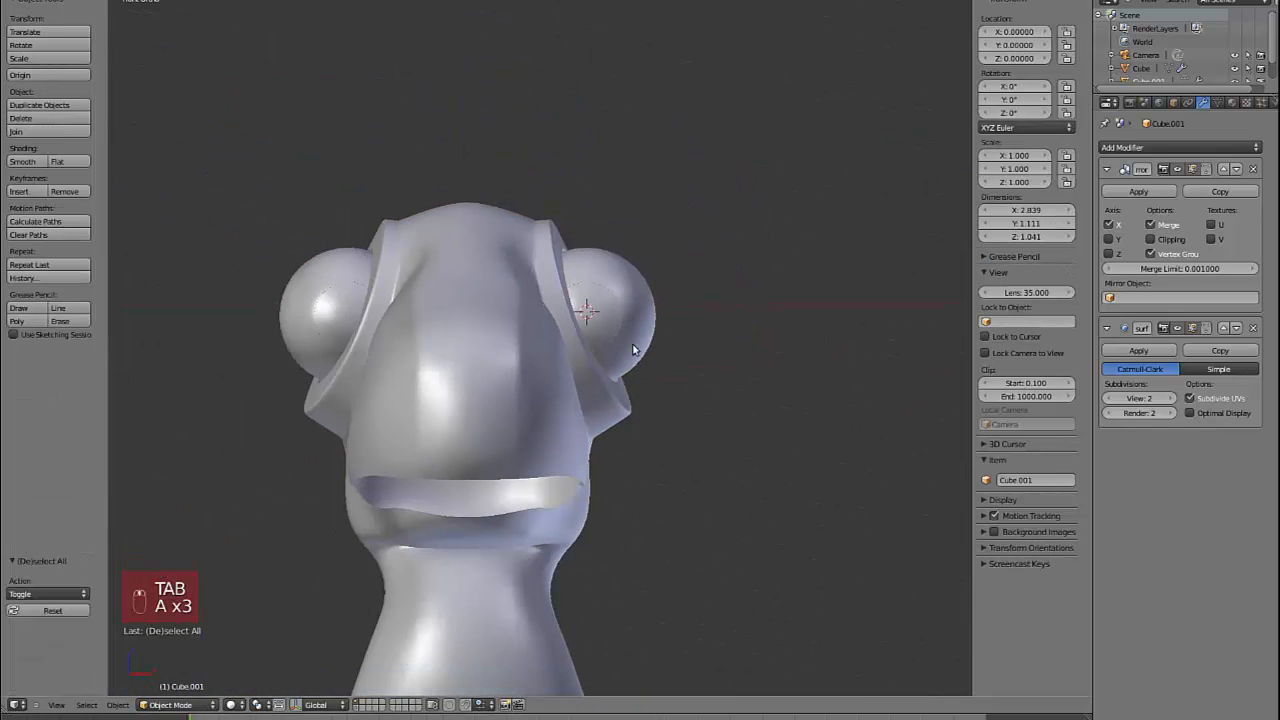
middle_drag(610, 283, 464, 292)
key(KP_1)
key(Tab)
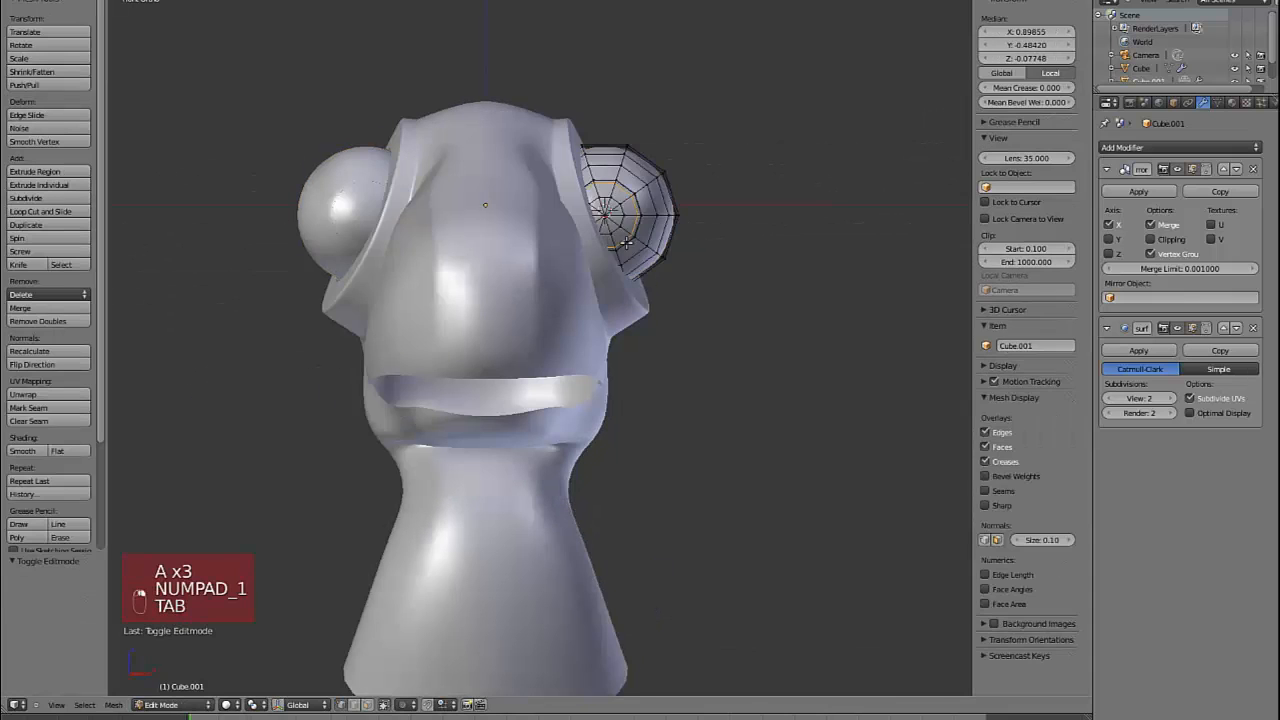
key(a)
key(a)
key(r)
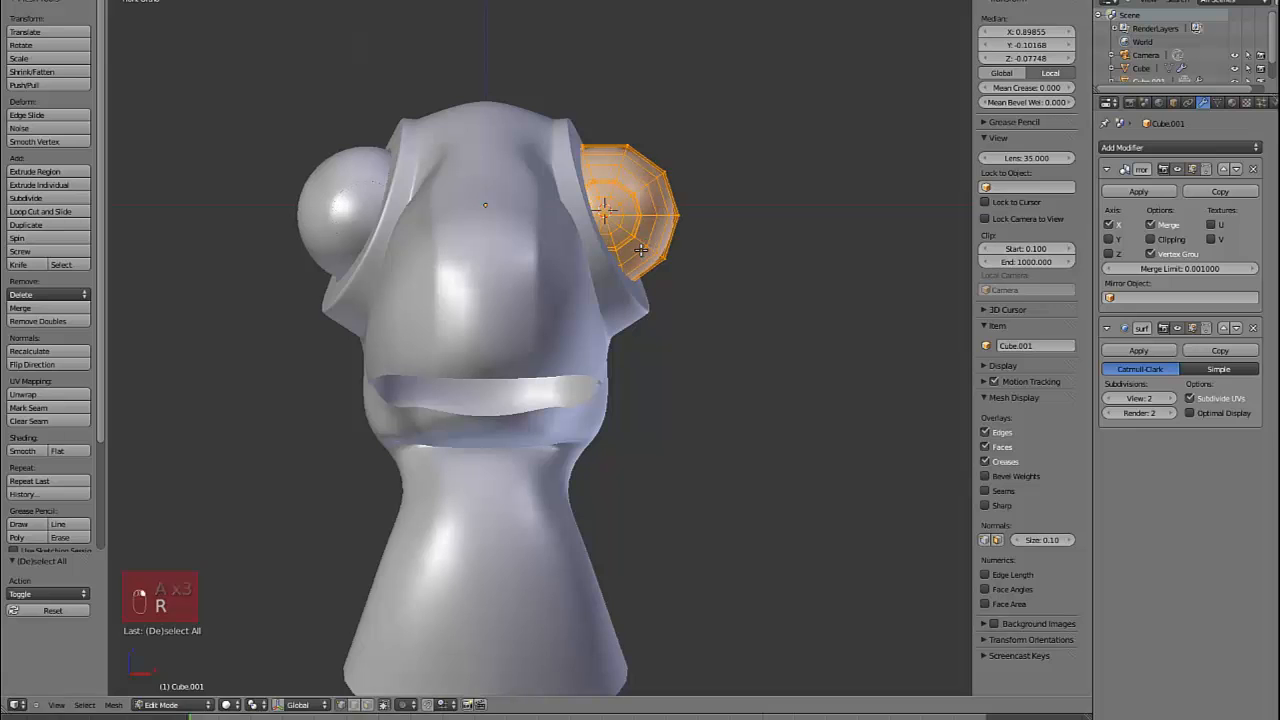
key(r)
click(638, 250)
key(Tab)
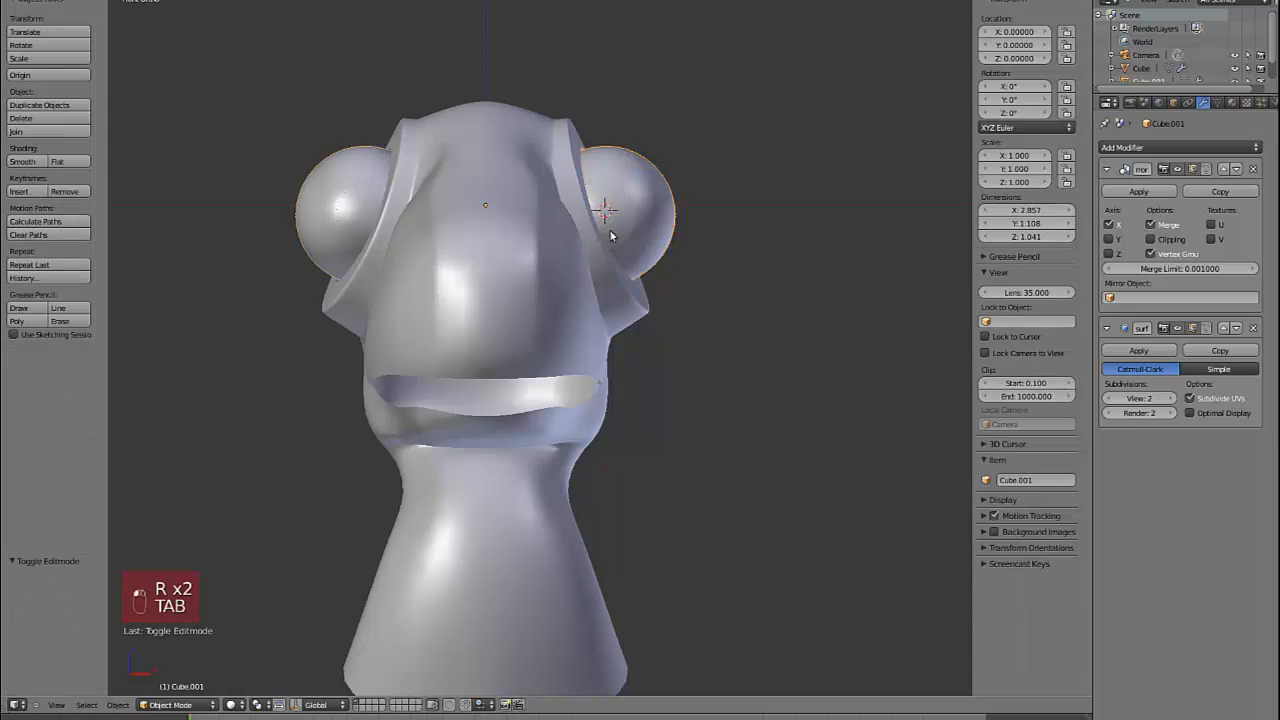
- Select the head mesh and set its viewport subdivision level to 1
key(a)
key(a)
middle_drag(613, 237, 629, 201)
key(KP_3)
right_click(558, 368)
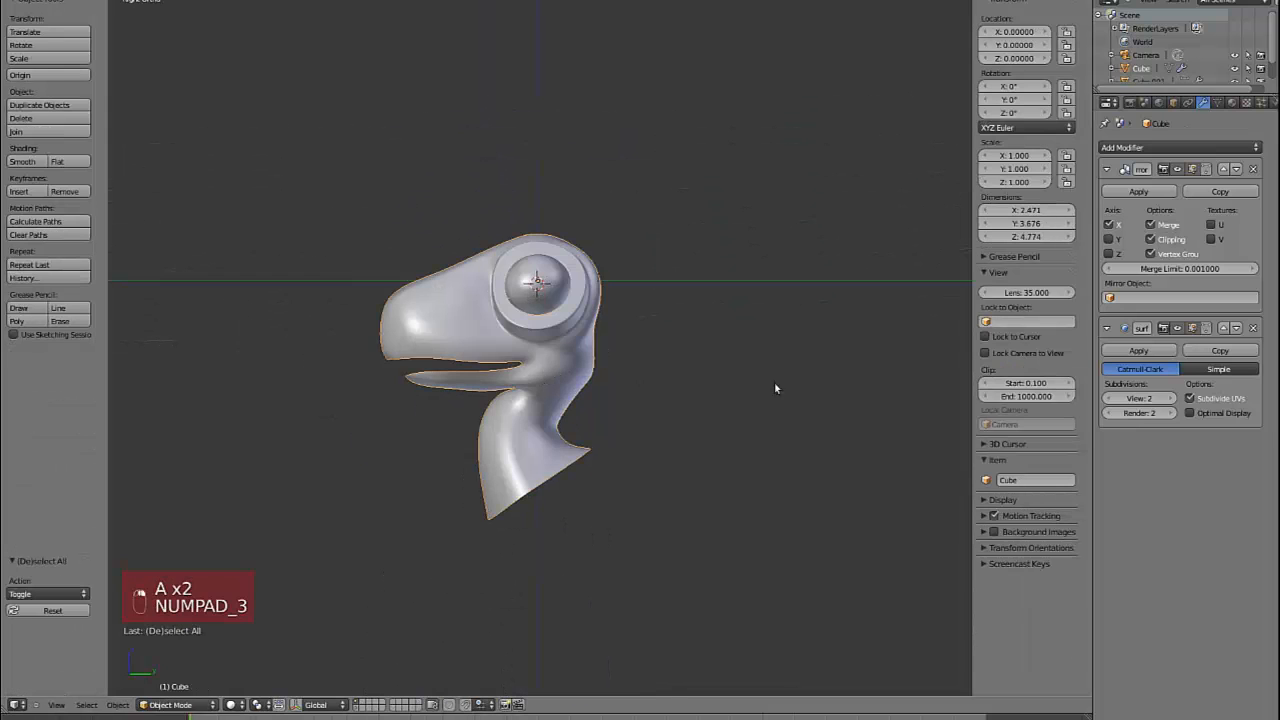
click(1108, 398)
- Enable proportional editing on the head mesh and pull the upper neck's outer vertices inward and down in the front view
mouse_move(700, 345)
middle_down()
mouse_move(820, 380)
mouse_move(705, 369)
middle_up()
key(KP_3)
key(Tab)
key(KP_1)
key(g)
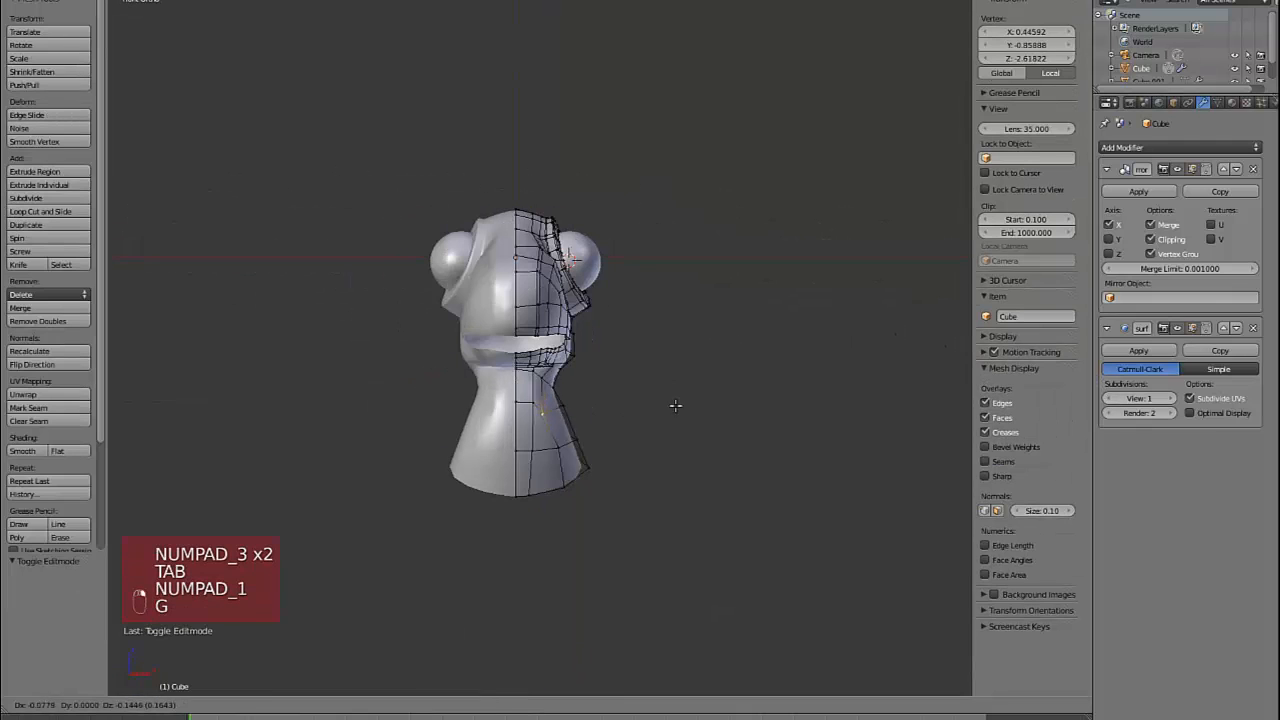
key(o)
key(g)
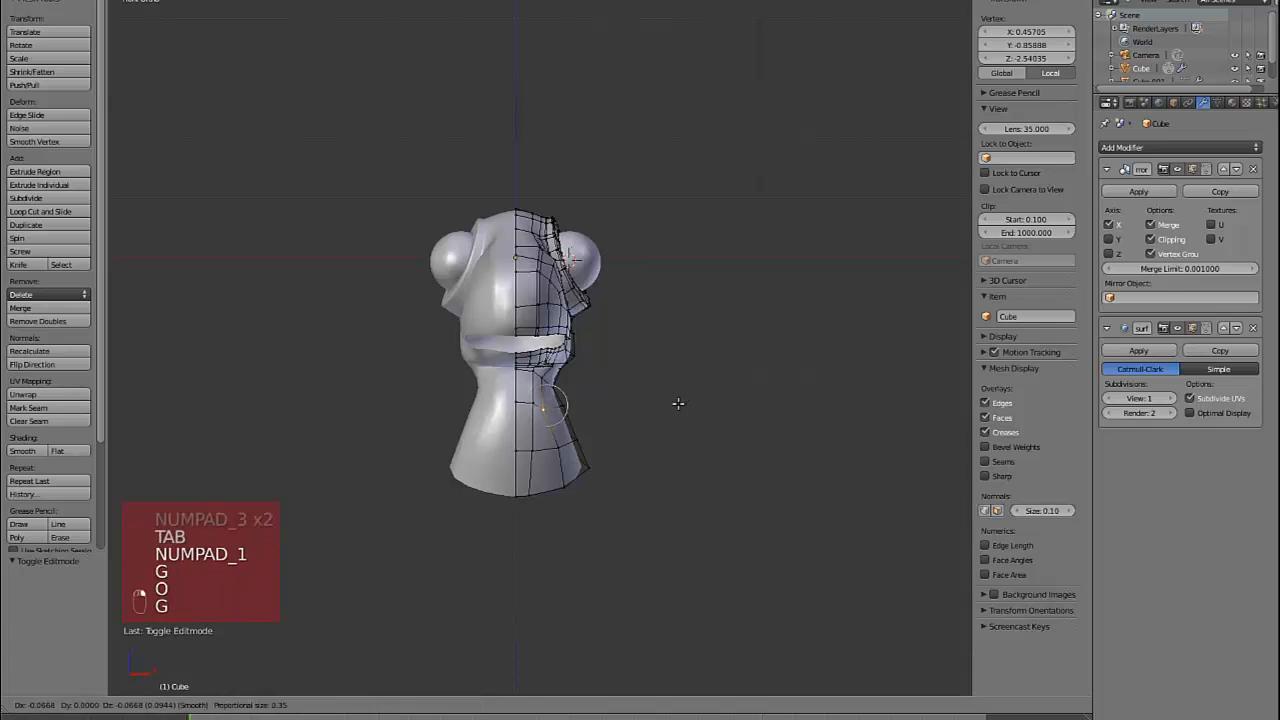
click(665, 407)
key(g)
click(560, 450)
key(g)
click(563, 402)
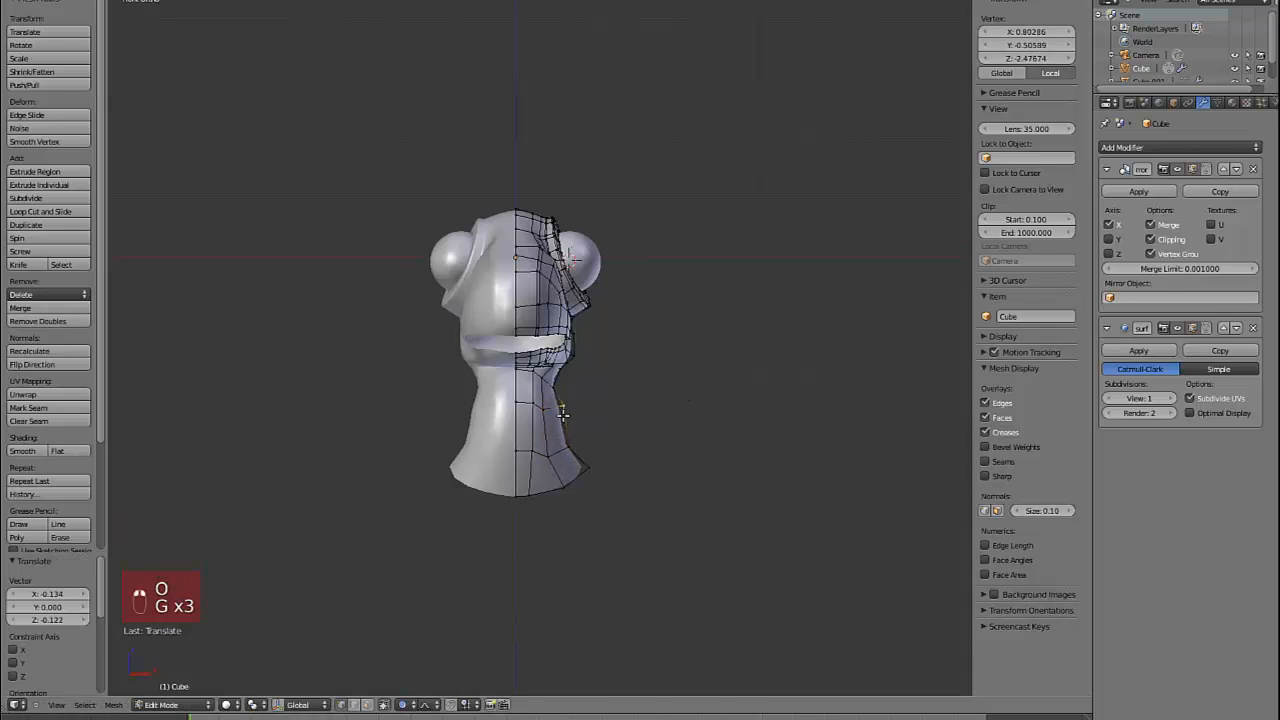
- Move the throat vertices near the centre line and the one just under the jaw inward and down in the front view
key(g)
click(546, 423)
key(g)
click(534, 416)
key(g)
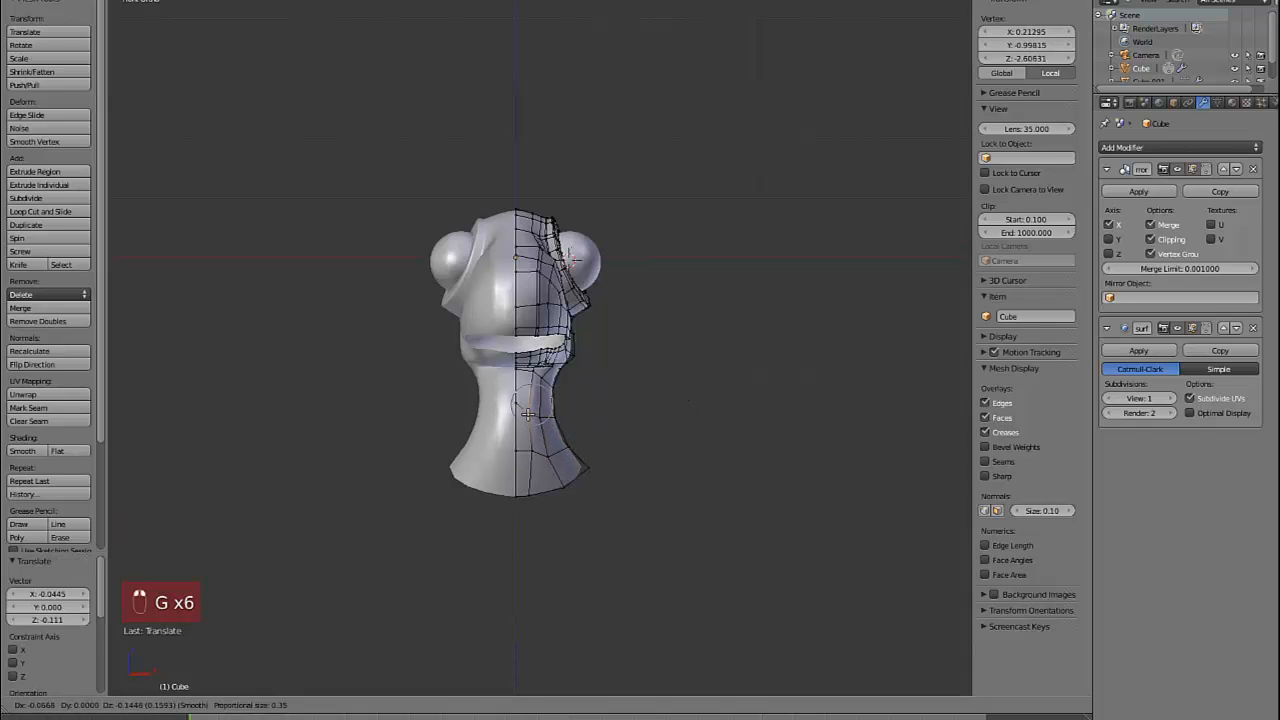
click(528, 416)
key(g)
key(g)
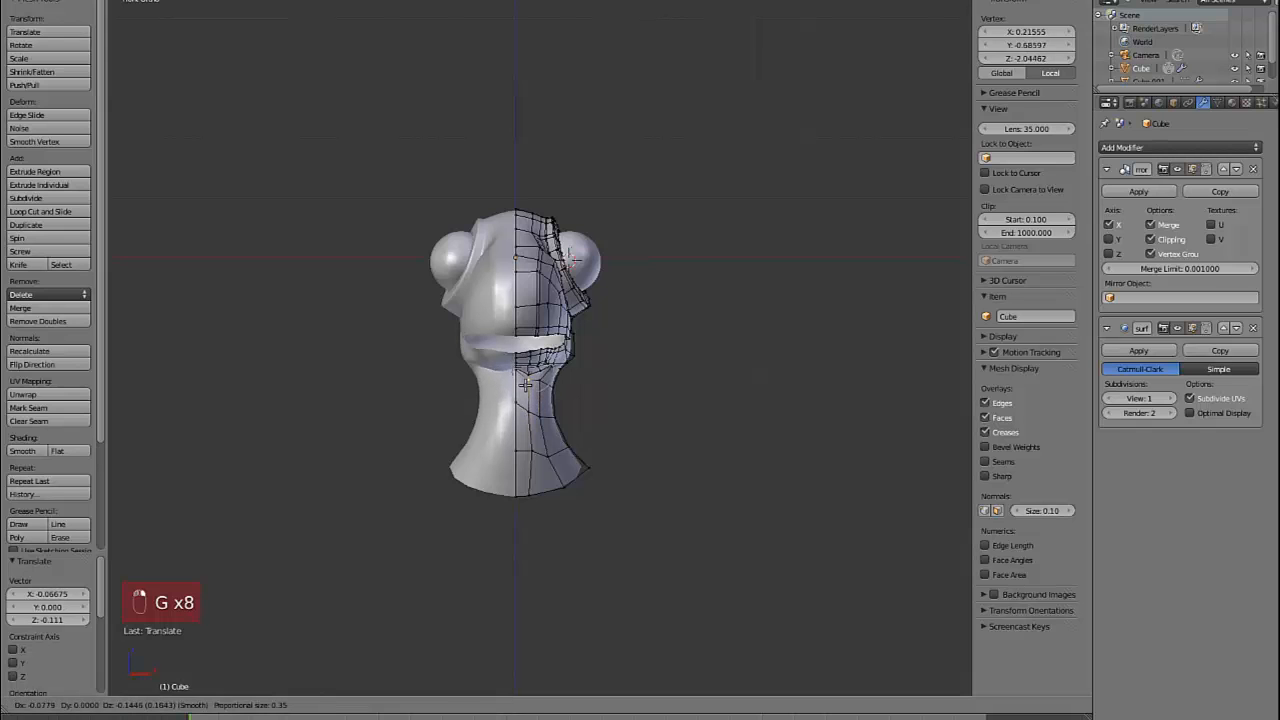
click(526, 385)
- Pull the vertices behind and below the jaw corner slightly inward, working from behind the head
key(KP_3)
key(Tab)
key(Tab)
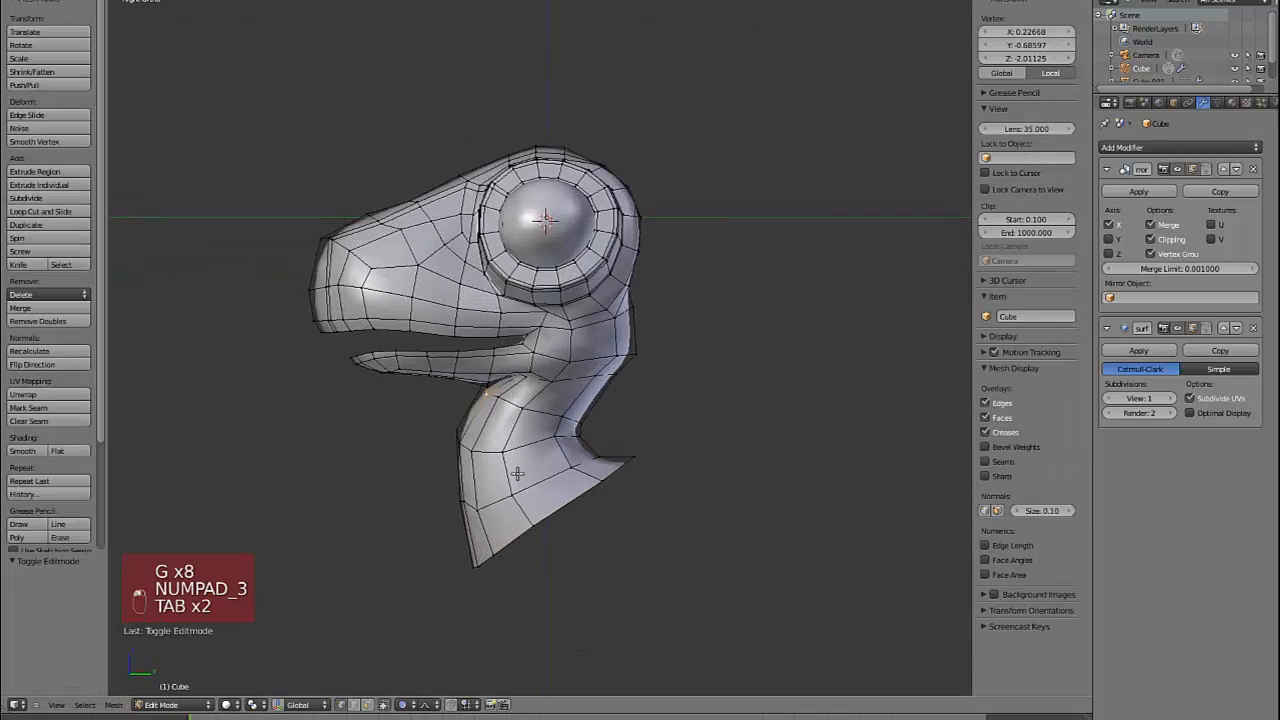
middle_drag(517, 473, 536, 360)
key(g)
click(548, 373)
key(g)
click(530, 350)
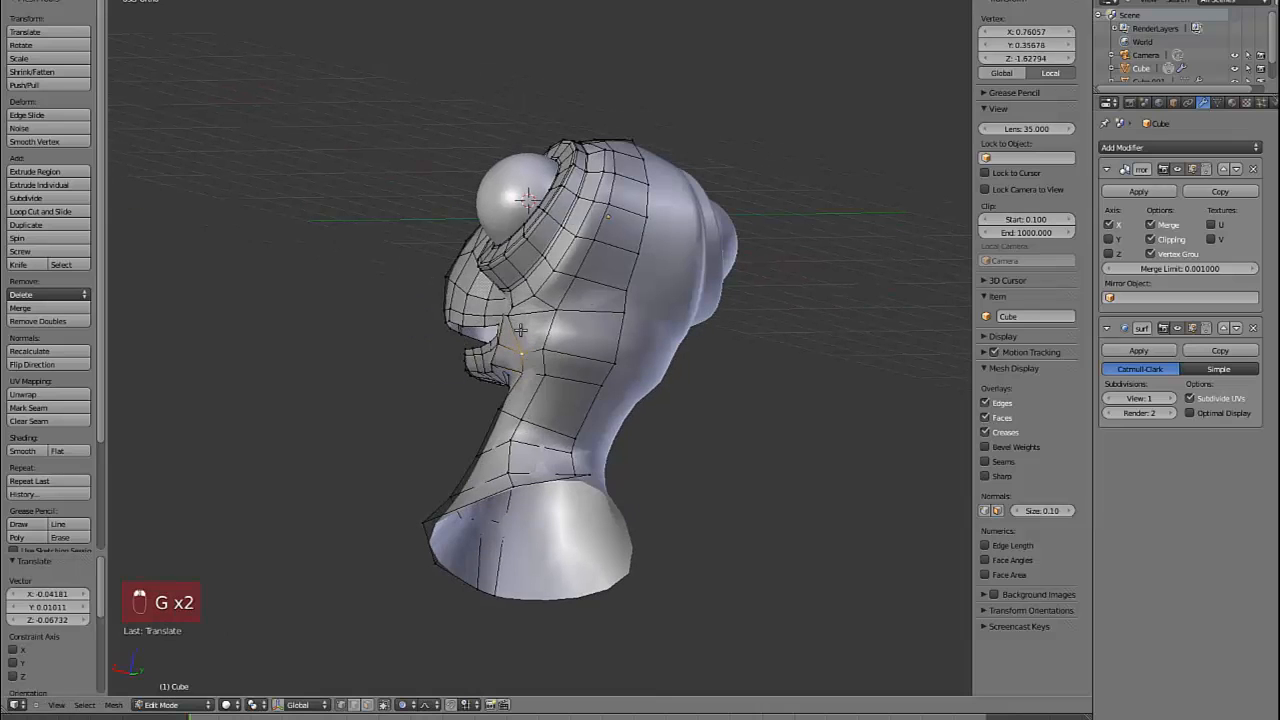
key(g)
key(g)
key(g)
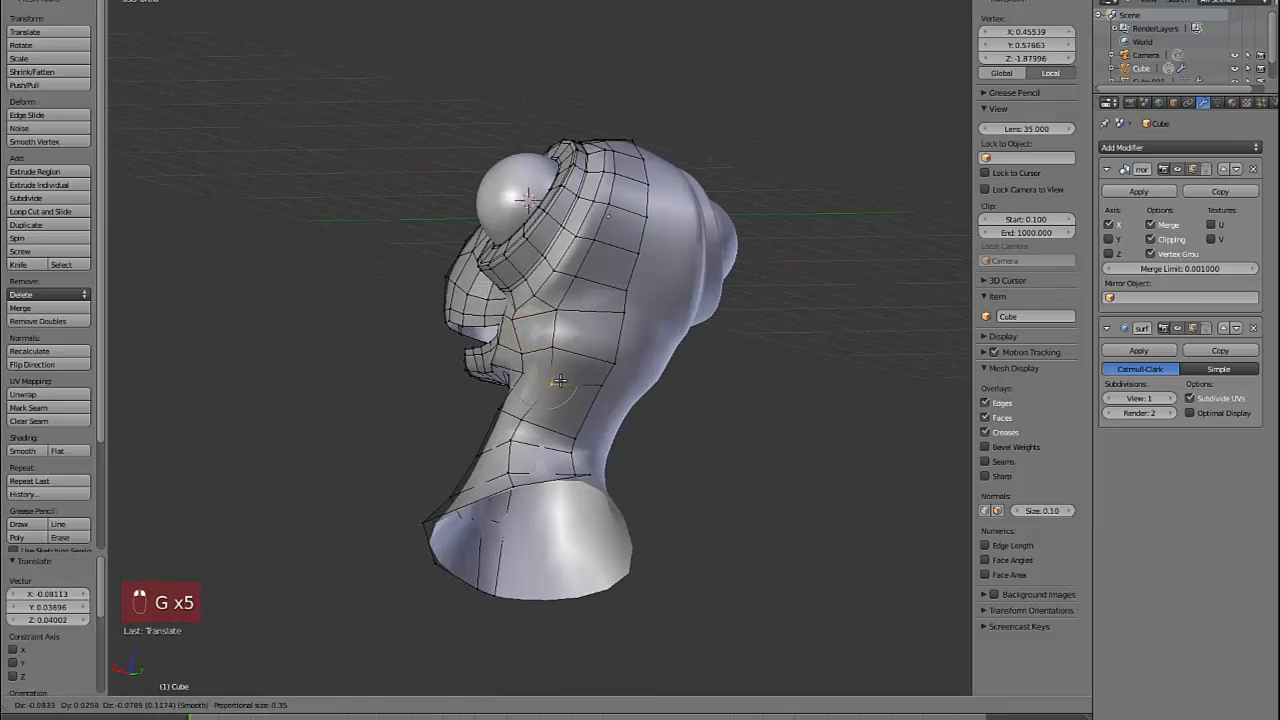
click(561, 382)
- Pull the vertices along the back of the neck inward toward the centre line to narrow it
middle_drag(561, 382, 530, 402)
right_click(514, 419)
key(g)
click(534, 428)
right_click(513, 441)
key(g)
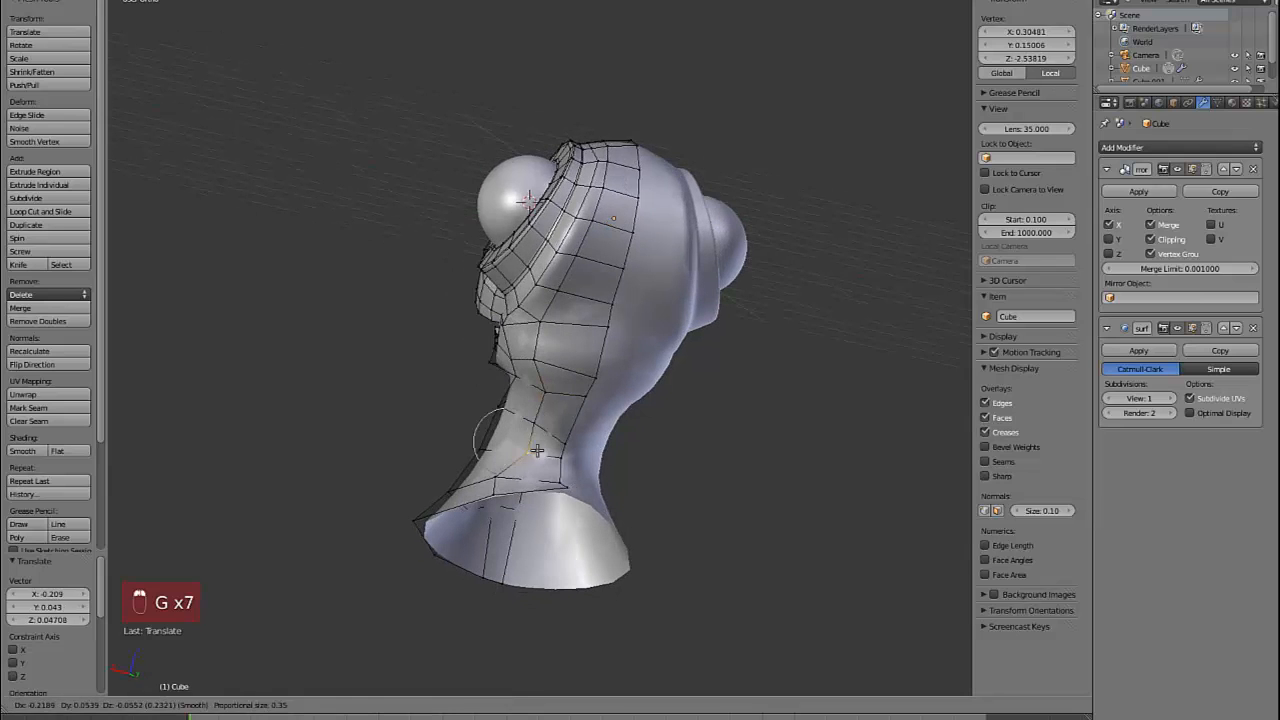
click(537, 451)
key(g)
key(Tab)
key(KP_3)
key(Tab)
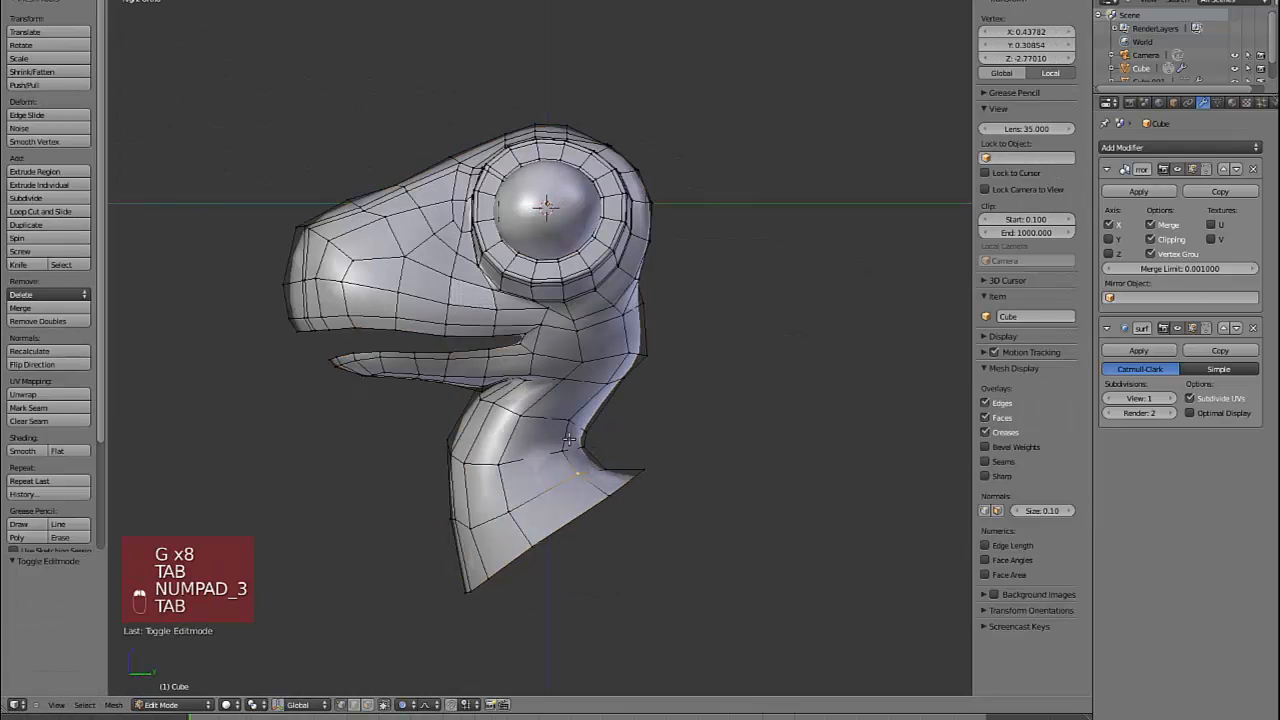
- Shift two vertices on the side of the neck slightly backward in the side view to even out the mesh
right_click(524, 419)
key(g)
click(537, 421)
right_click(504, 462)
key(g)
click(522, 463)
- Adjust the vertices where the lower jaw meets the neck, moving them slightly inward while viewed from below
mouse_move(522, 463)
middle_down()
mouse_move(650, 314)
mouse_move(634, 351)
mouse_move(561, 331)
middle_up()
key(g)
click(573, 360)
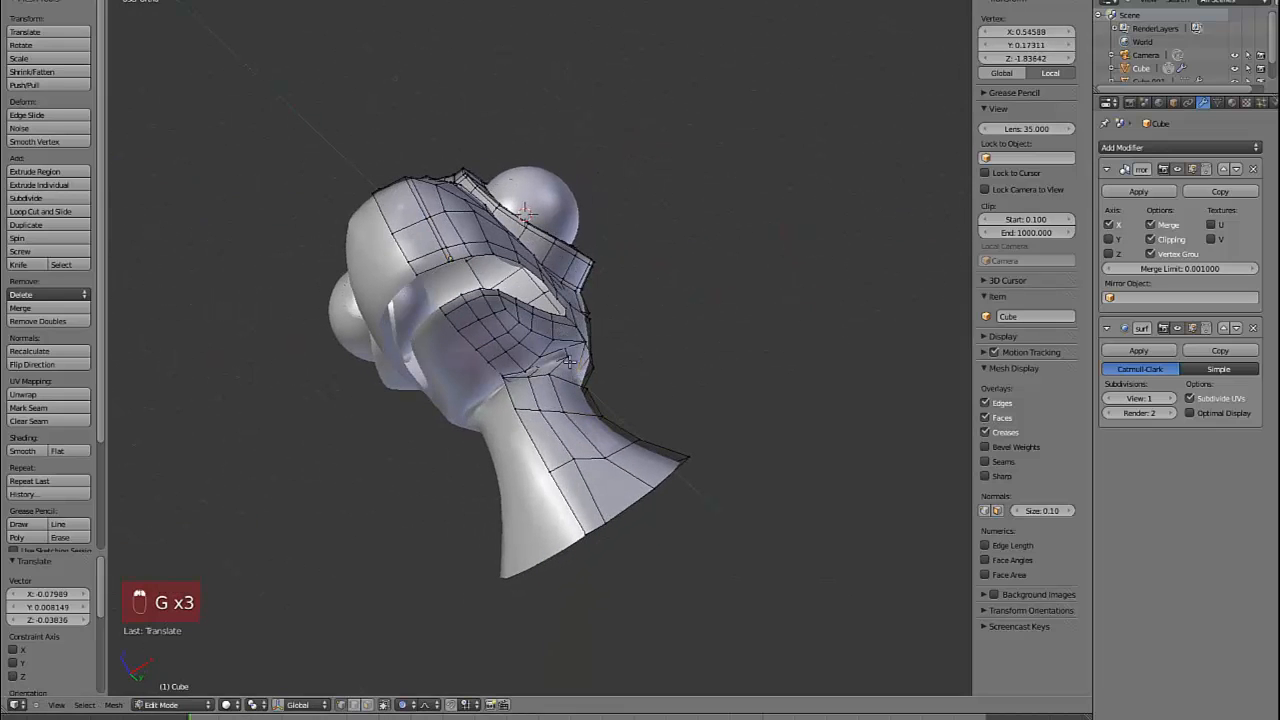
right_click(556, 368)
key(g)
click(560, 362)
right_click(584, 344)
key(g)
click(576, 350)
key(KP_3)
key(Tab)
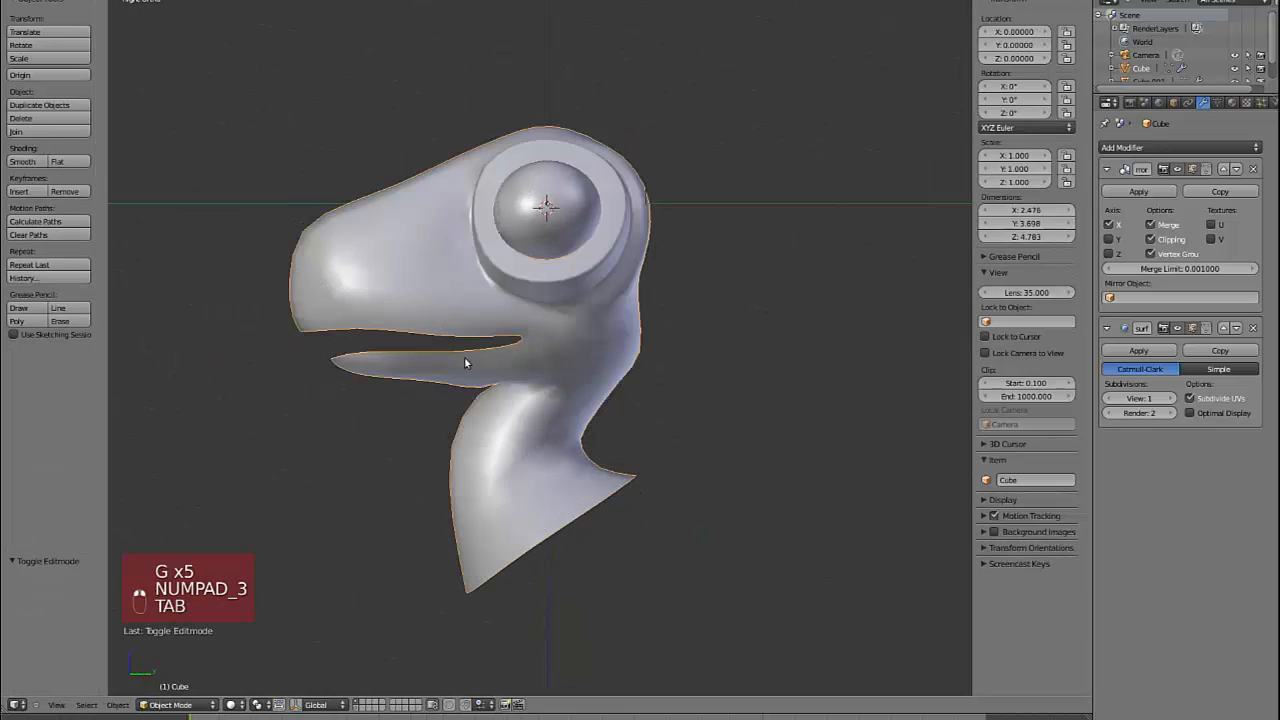
- Pull the centre vertex at the back of the head about 0.42 backward and its neighbour about 0.22 backward
middle_drag(466, 363, 781, 362)
key(KP_3)
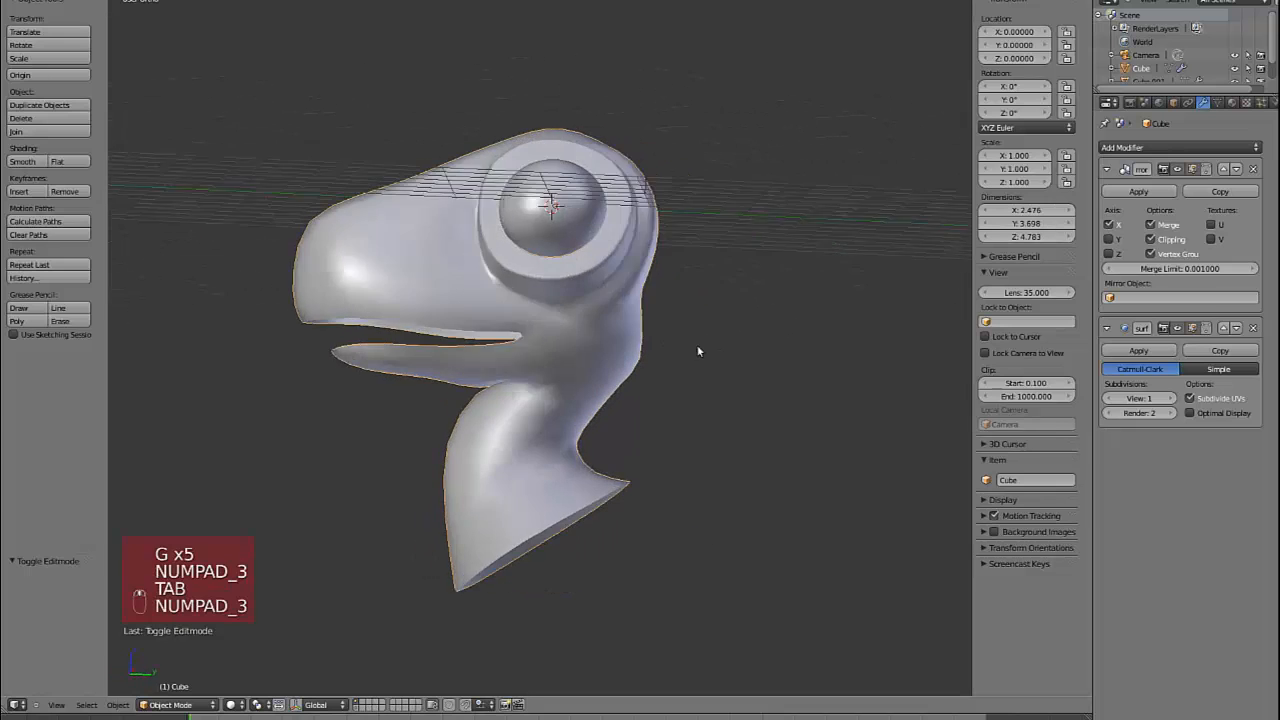
key(Tab)
key(g)
middle_drag(660, 300, 624, 283)
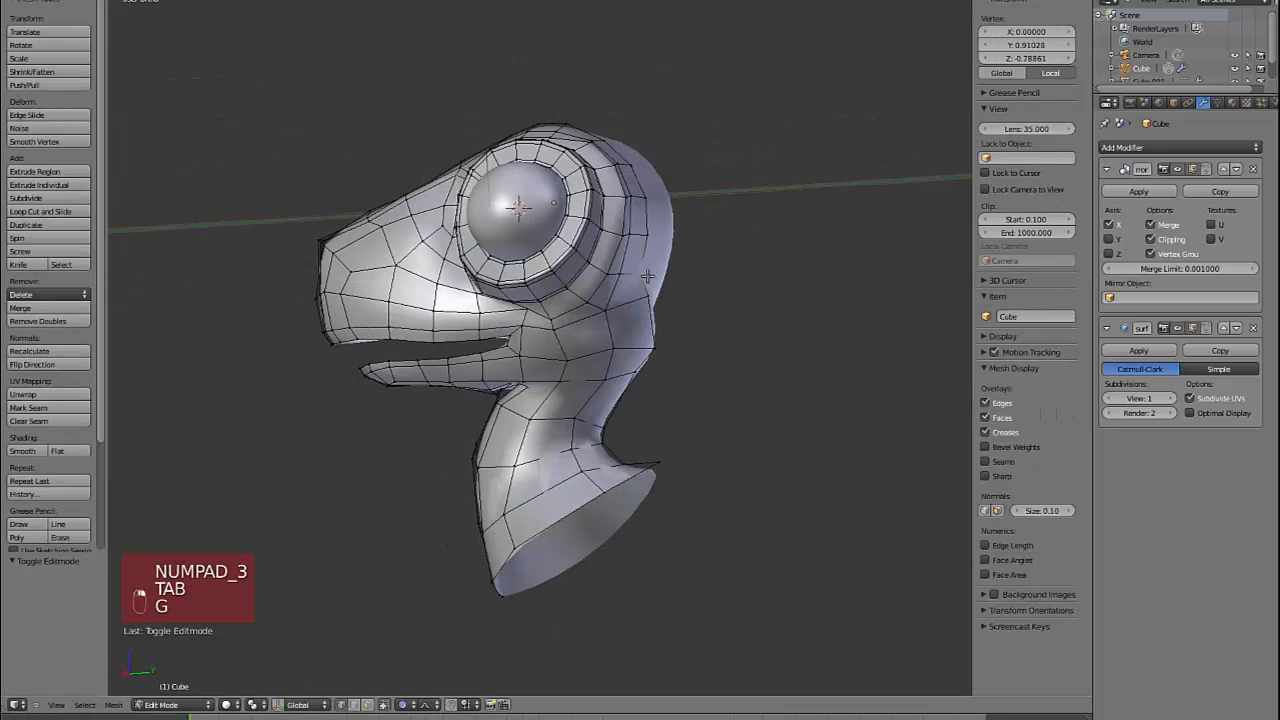
key(KP_3)
key(g)
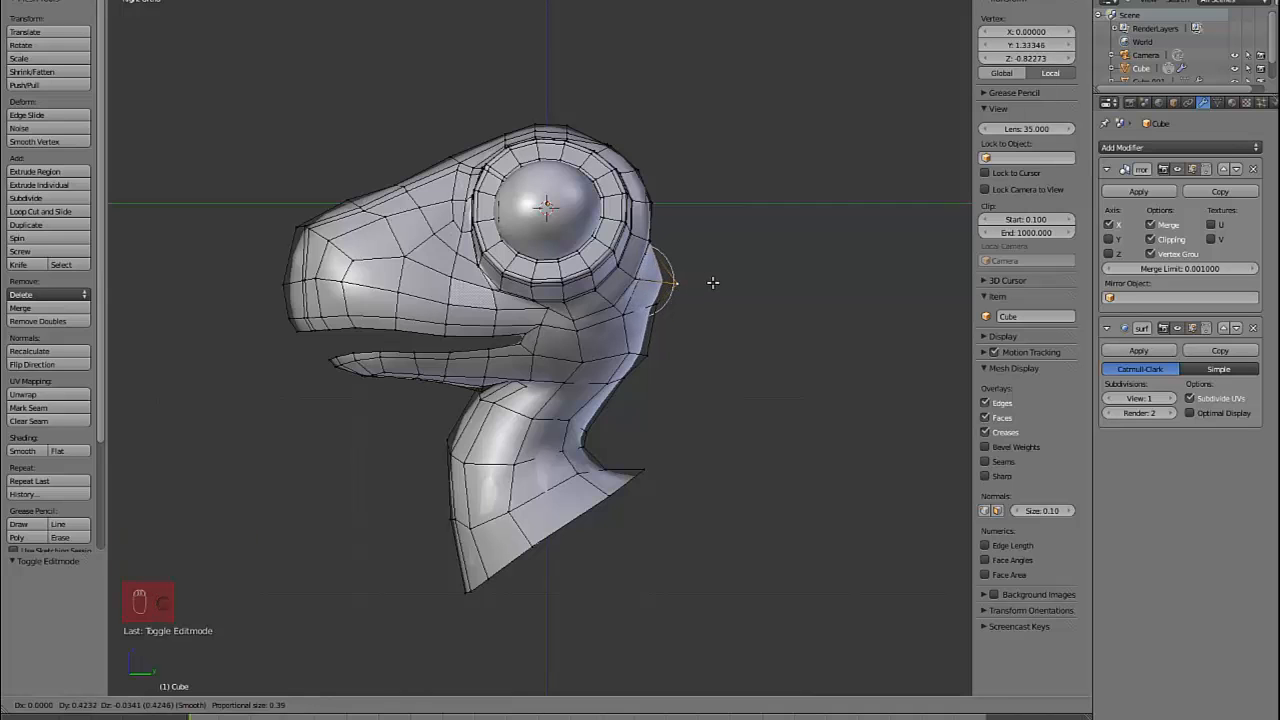
click(712, 283)
key(g)
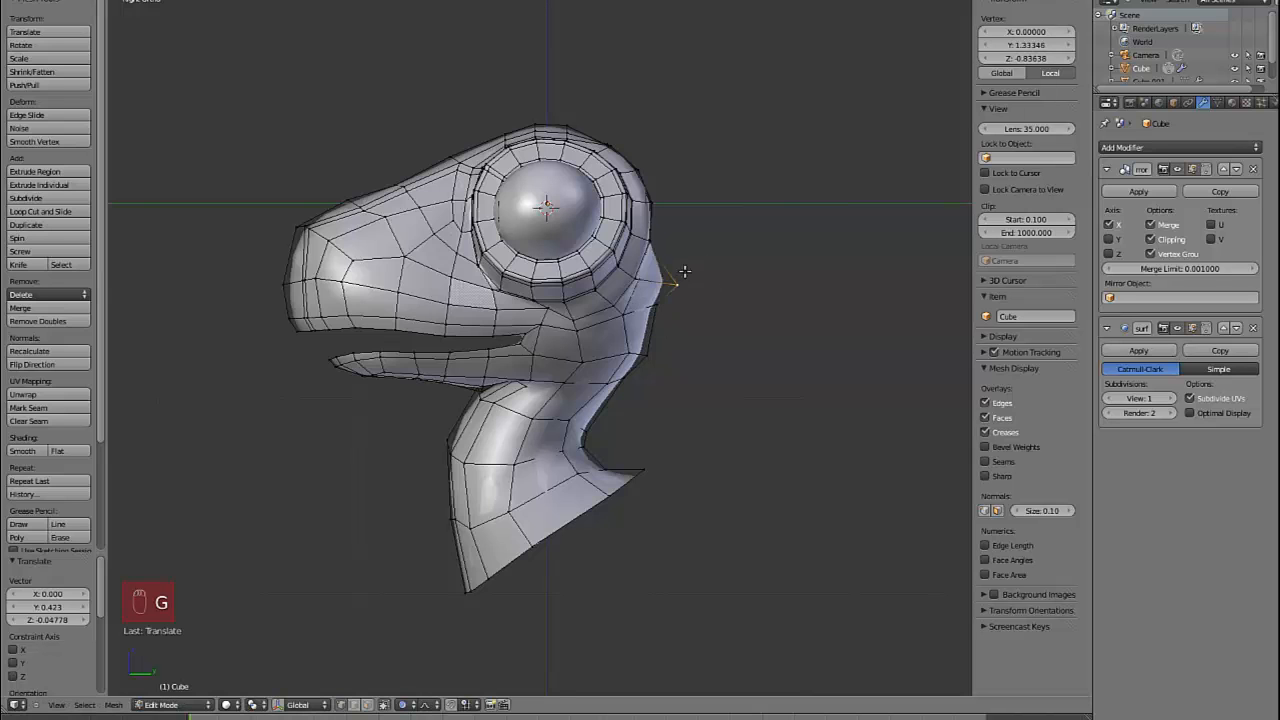
middle_drag(678, 274, 664, 277)
key(KP_3)
click(689, 282)
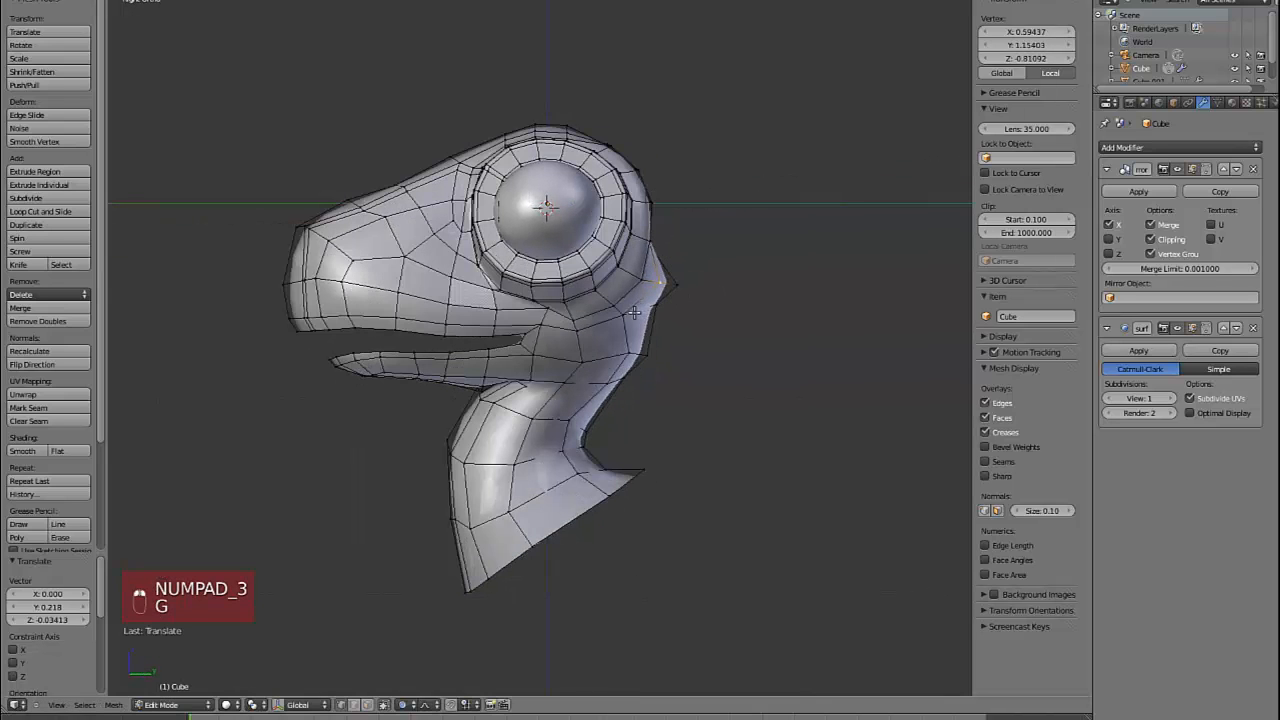
- Move the vertex behind the eye ring slightly backward and the centre nape vertex down about 0.3
right_click(634, 313)
key(g)
click(643, 313)
right_click(657, 304)
key(g)
click(657, 332)
middle_drag(657, 330, 634, 290)
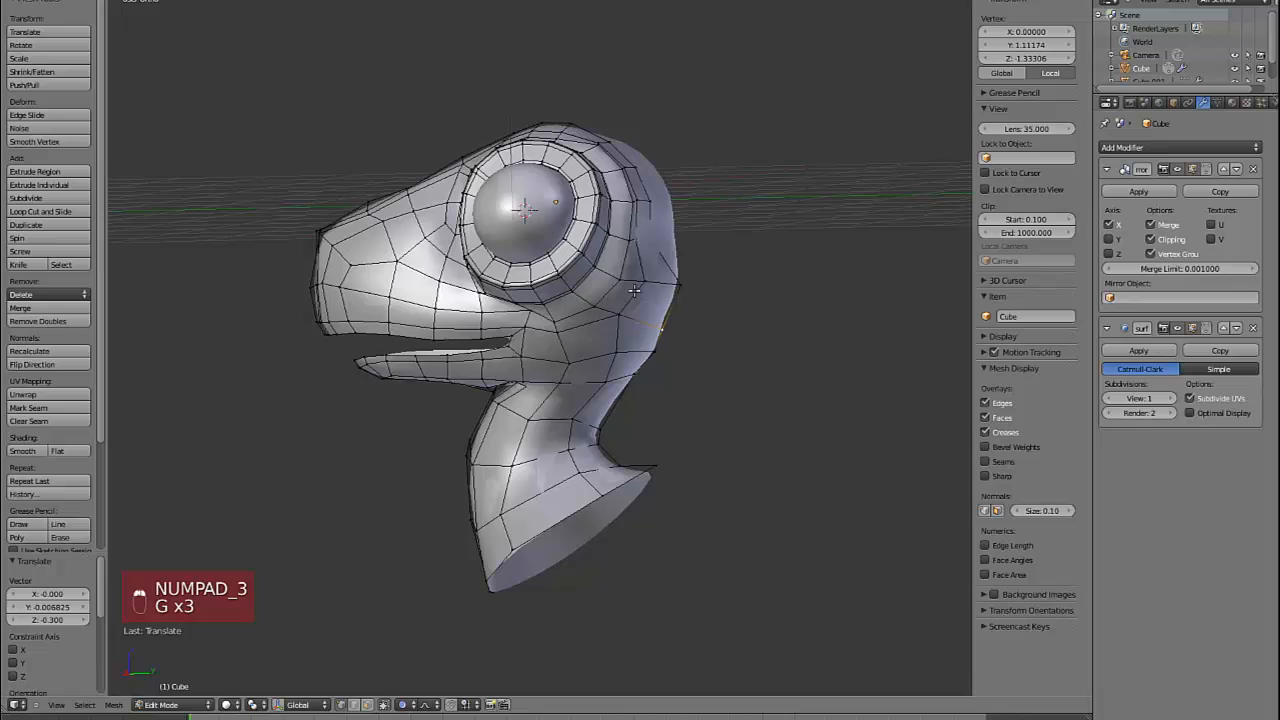
- Pull the edge at the back of the skull about 0.19 backward and the edge above it about 0.07 backward
key(z)
shift+right_click(652, 240)
key(z)
key(KP_3)
key(g)
click(677, 217)
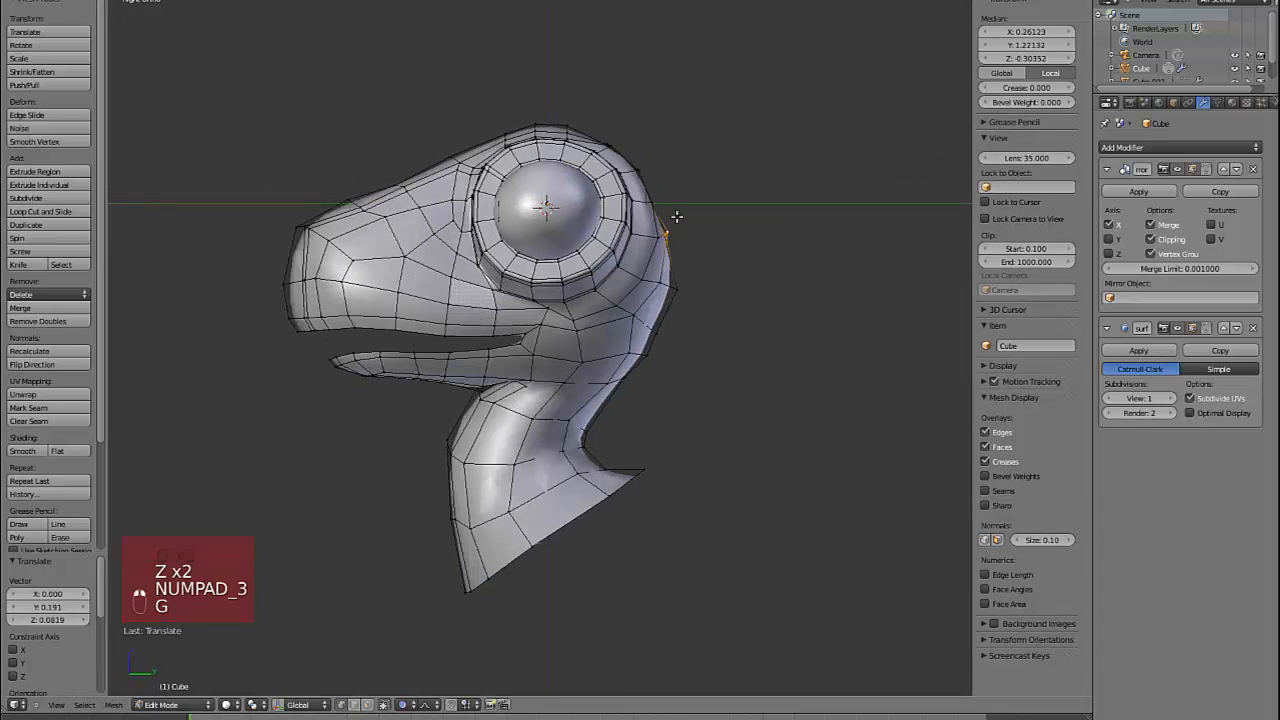
middle_drag(677, 217, 660, 214)
key(KP_3)
key(g)
click(671, 200)
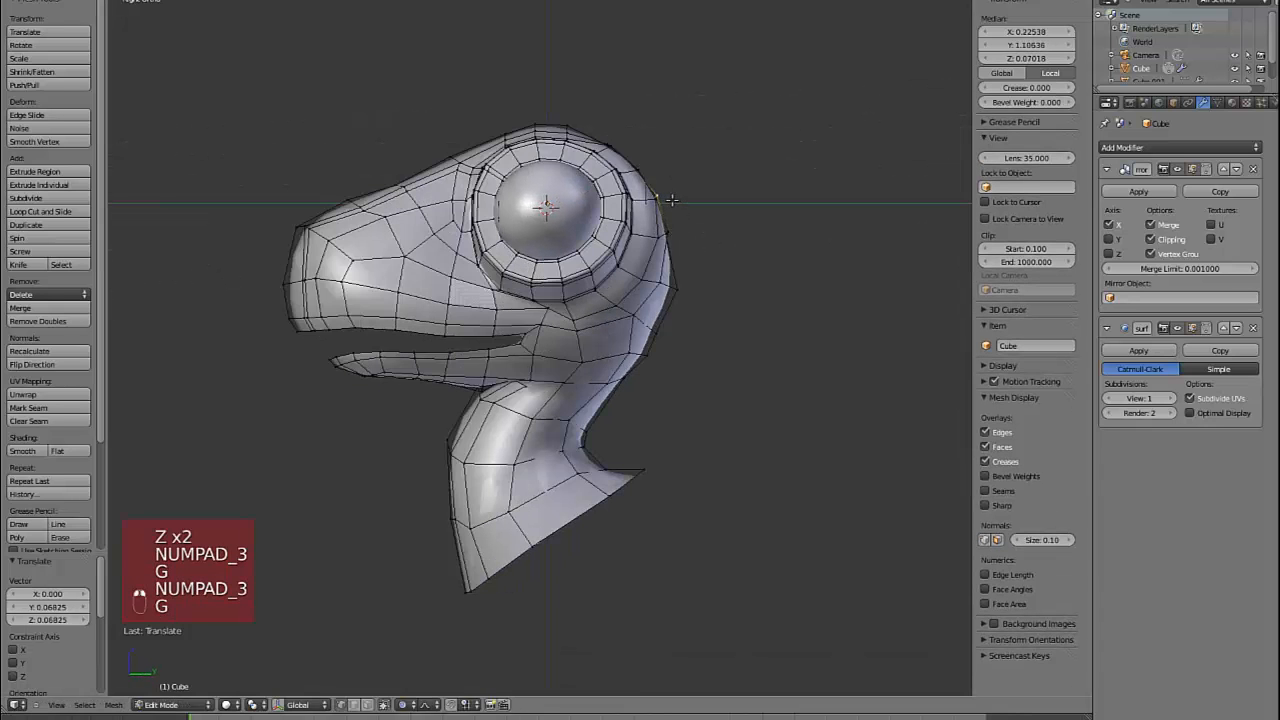
- Reshape the back of the skull once more in the side view, then leave mesh editing and check the head from the front
key(Tab)
scroll(673, 226, down, 2)
key(a)
middle_drag(614, 272, 783, 352)
key(KP_3)
key(Tab)
key(KP_3)
key(g)
click(626, 227)
key(KP_1)
key(Tab)
key(KP_1)
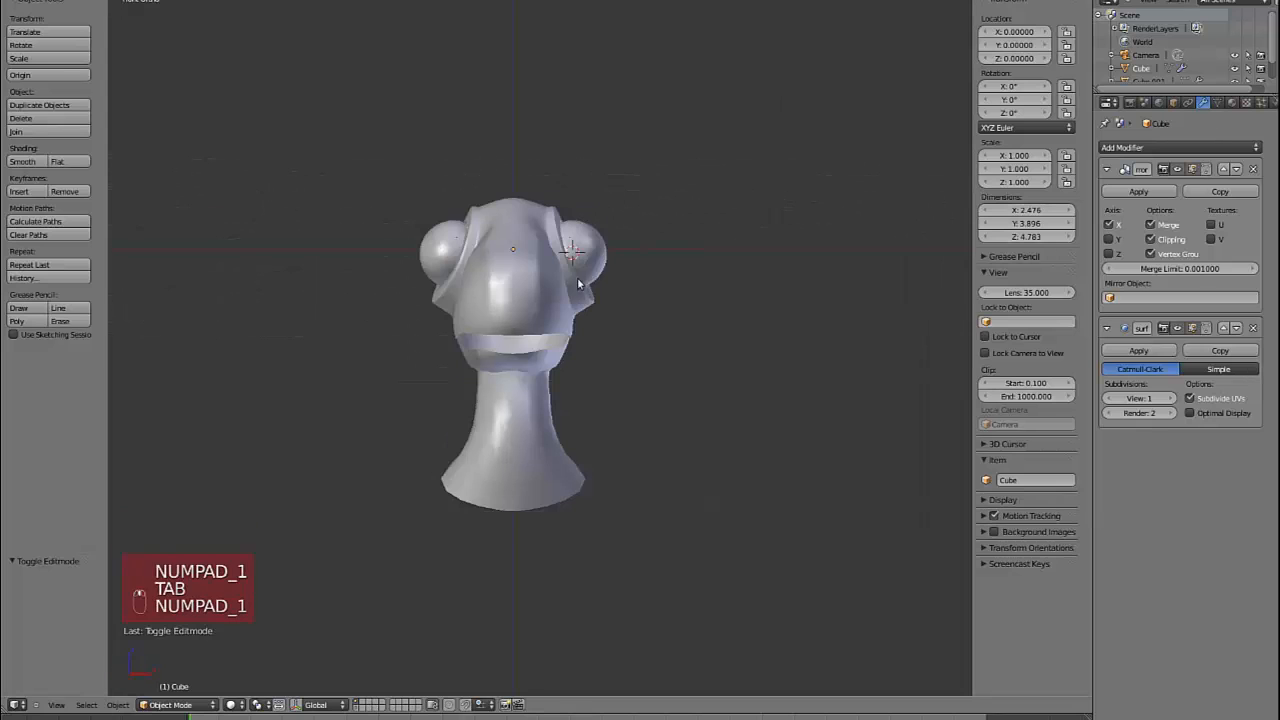
- Enter mesh editing on the eyeball and select its whole mesh
key(Tab)
key(a)
key(a)
key(a)
key(s)
key(z)
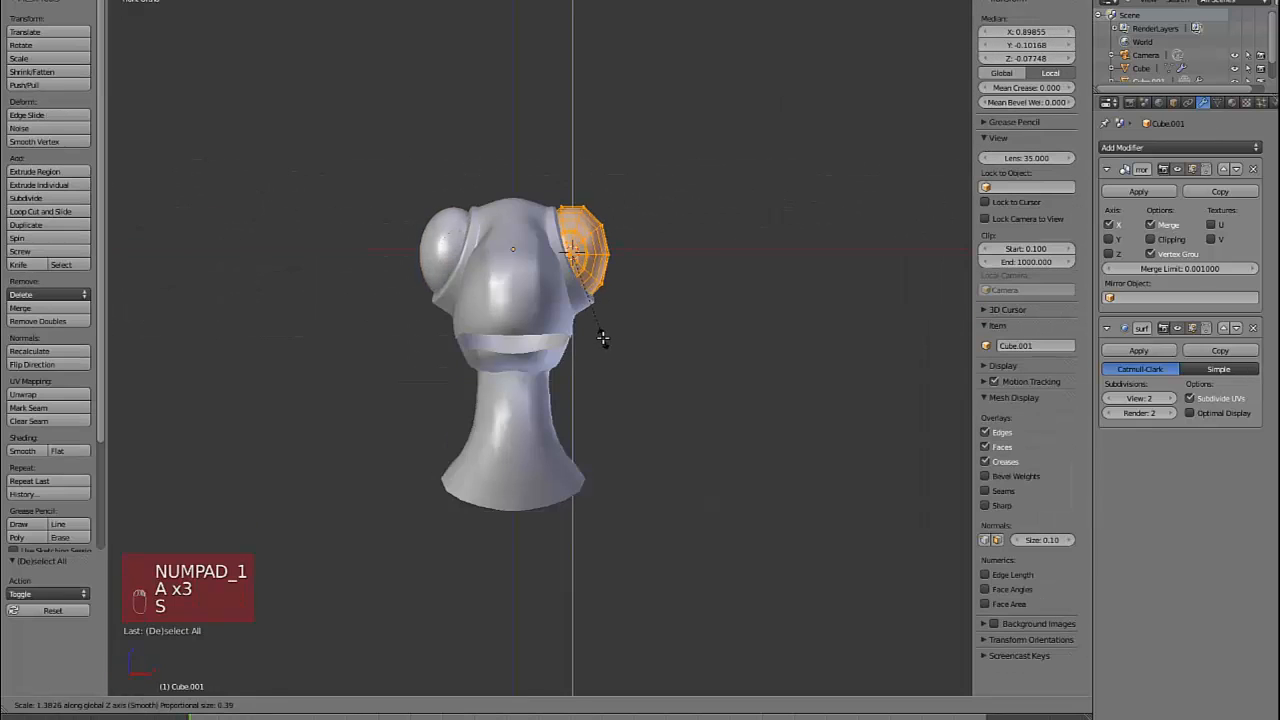
click(600, 320)
key(s)
key(x)
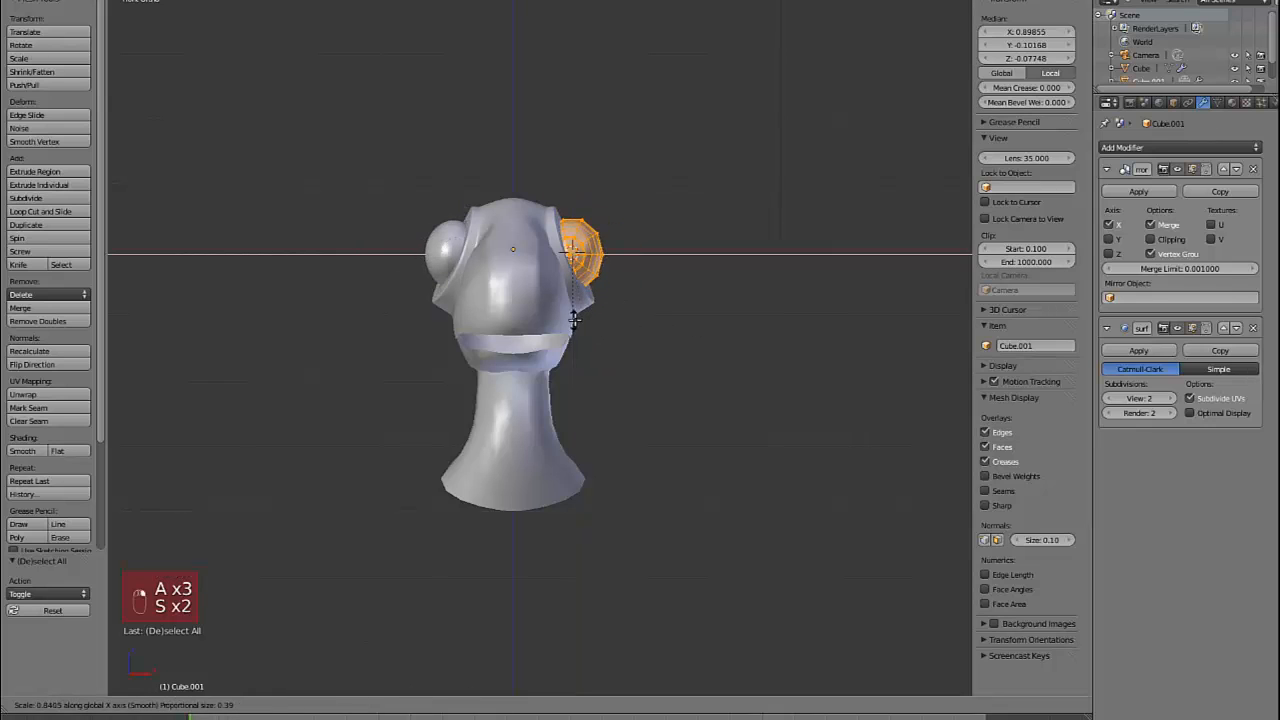
- Move the eyeball 0.1 inward along X, then leave mesh editing
key(g)
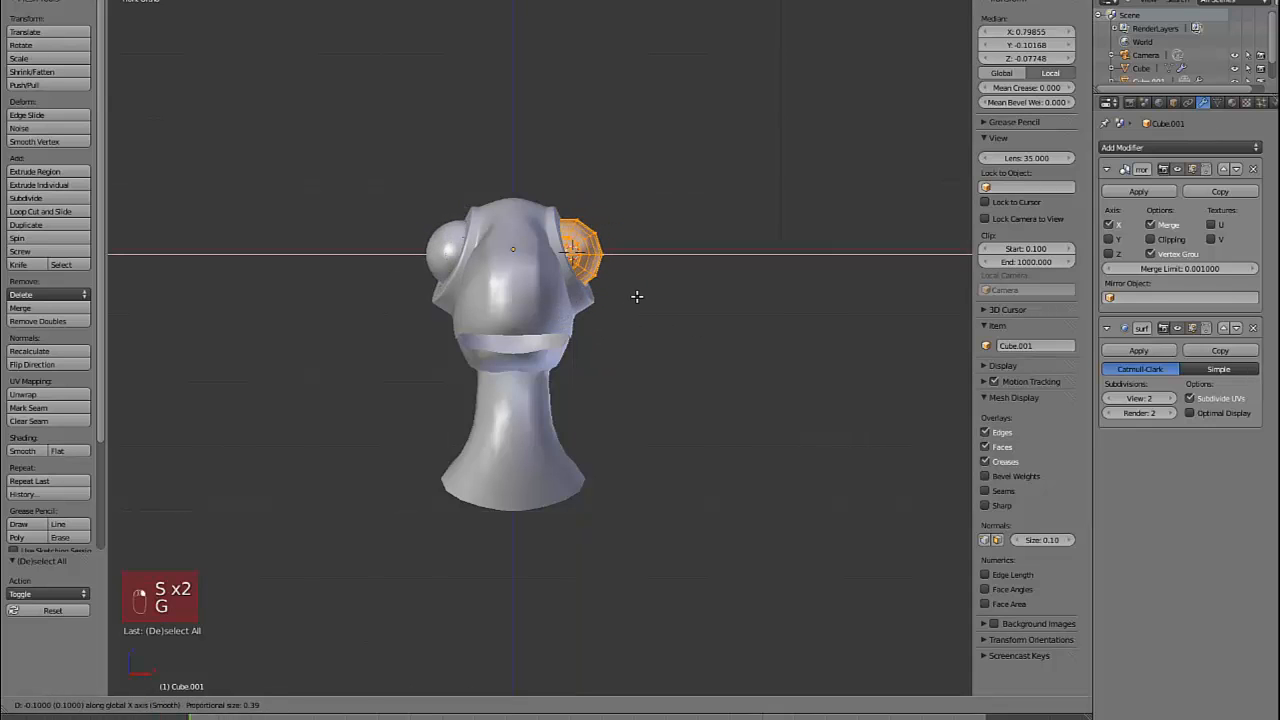
click(634, 295)
key(Tab)
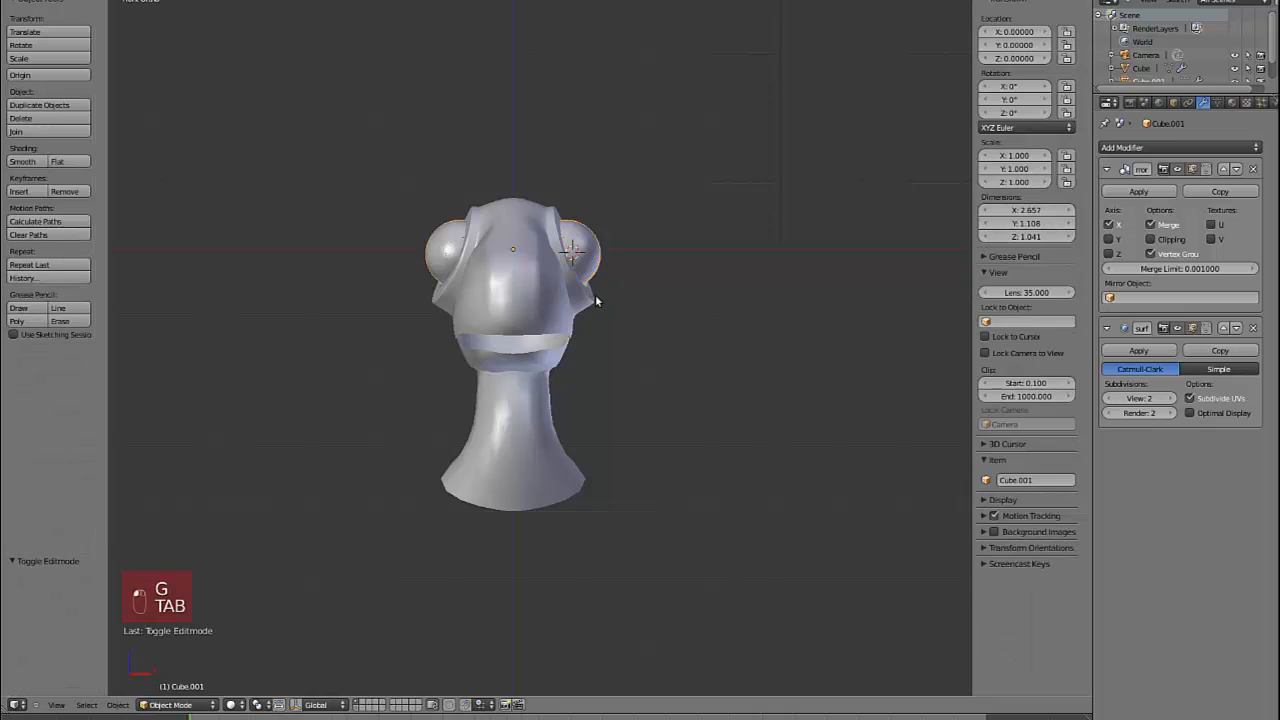
- Select the inner edge loop of the head's eye ring and scale it to about 0.96
right_click(584, 301)
middle_drag(580, 302, 504, 308)
key(Tab)
key(z)
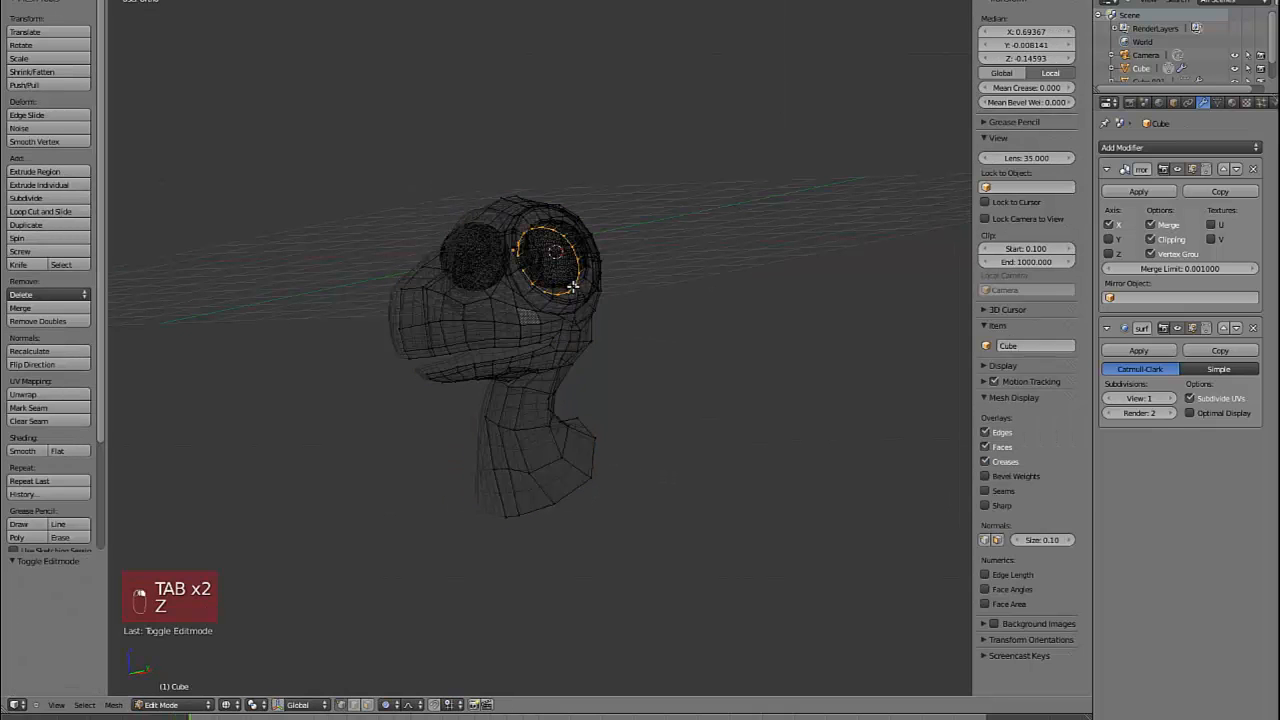
key(z)
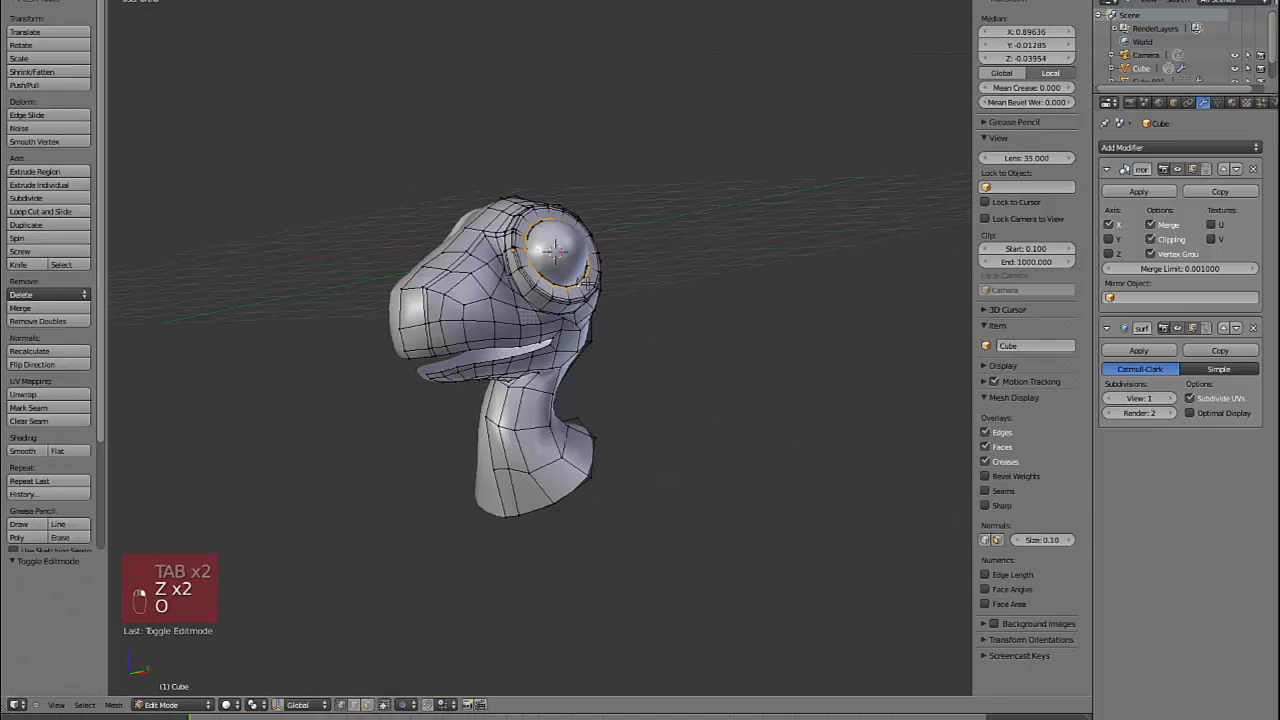
key(s)
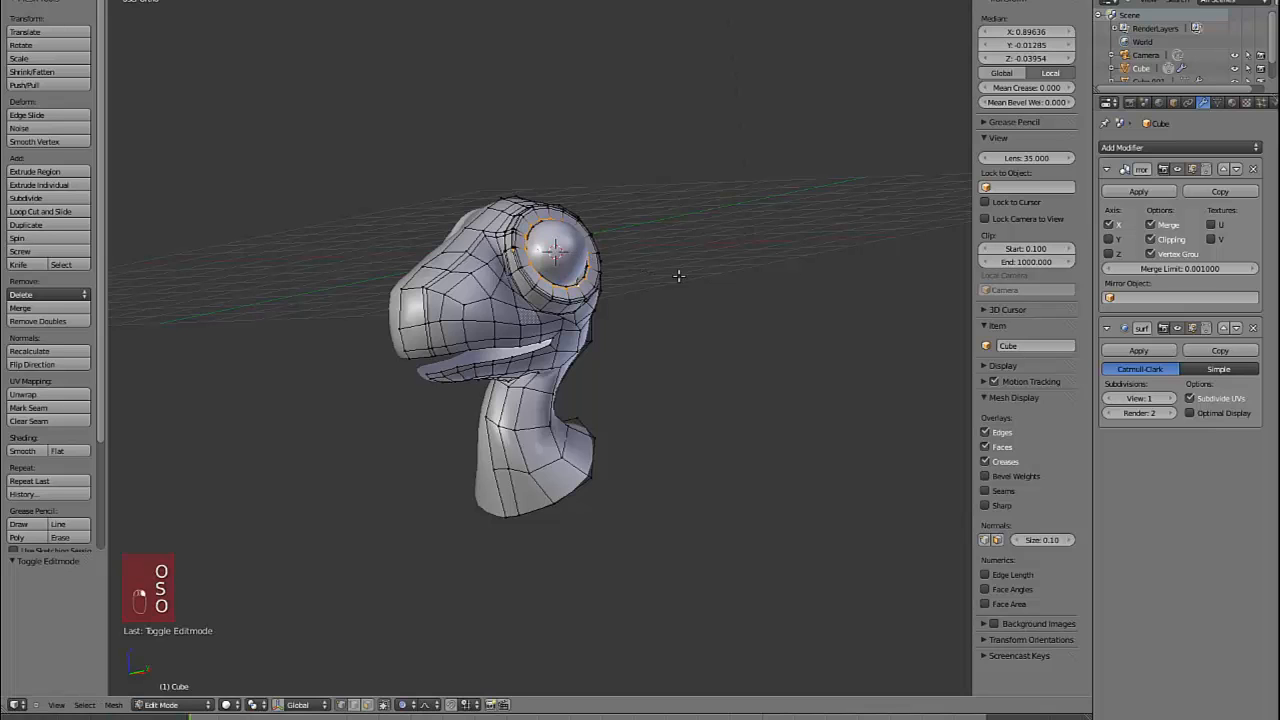
key(s)
click(670, 273)
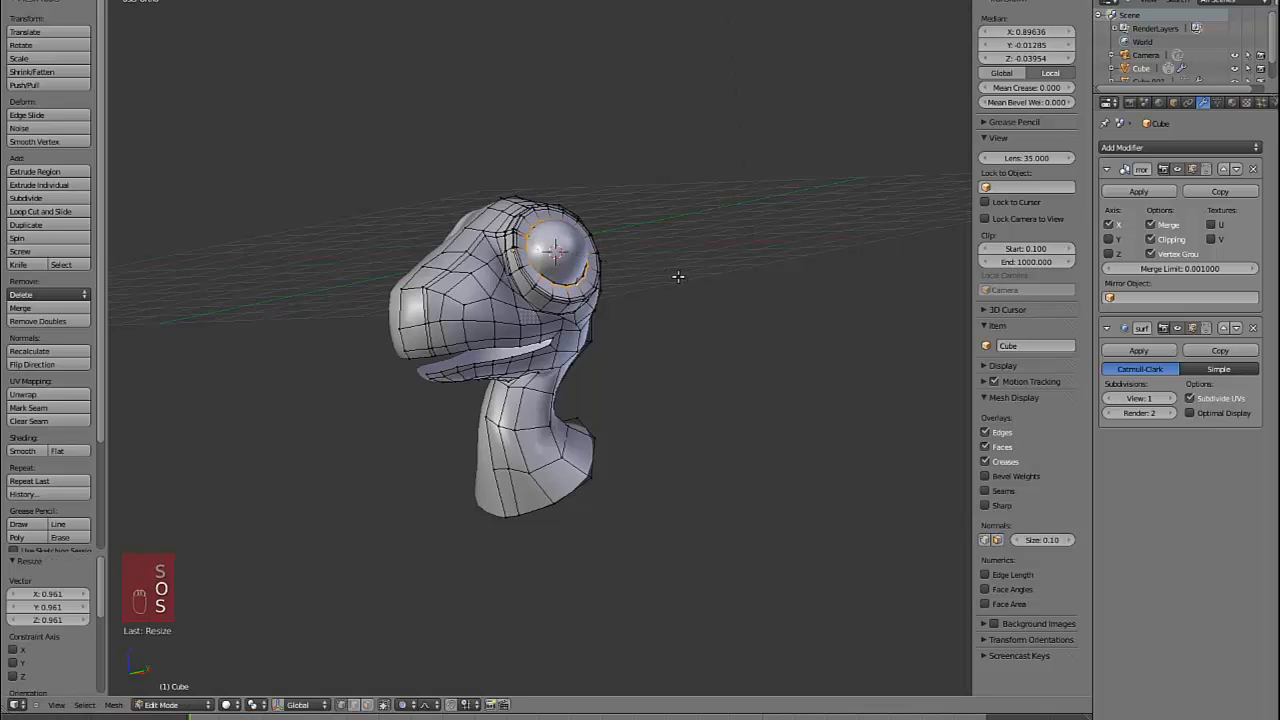
- Shift the eye ring's inner loop about 0.03 forward in the side view, then check the head from the front
key(KP_3)
key(g)
click(655, 269)
key(KP_1)
key(Tab)
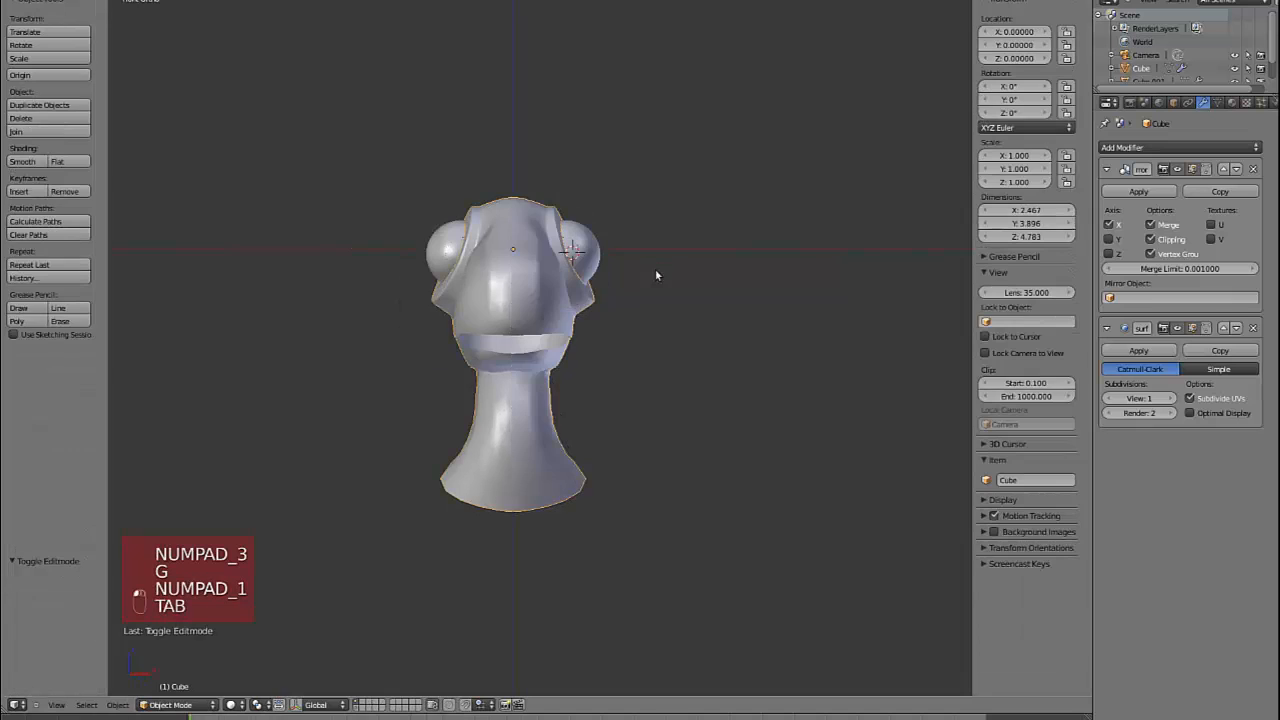
- Select a face on the side of the snout, extrude it slightly outward and scale it to about 0.65 for a nostril
key(a)
key(a)
middle_drag(572, 330, 496, 323)
key(Tab)
key(ctrl+Tab)
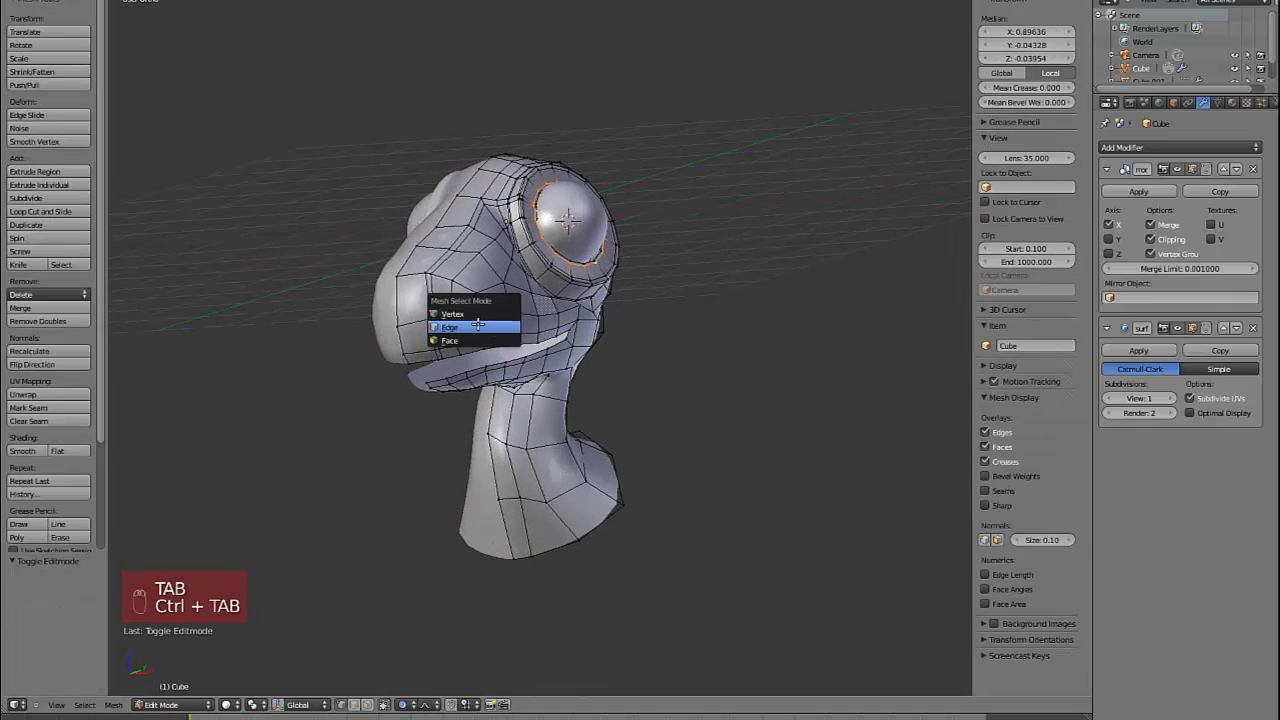
click(478, 340)
right_click(484, 287)
key(e)
click(485, 285)
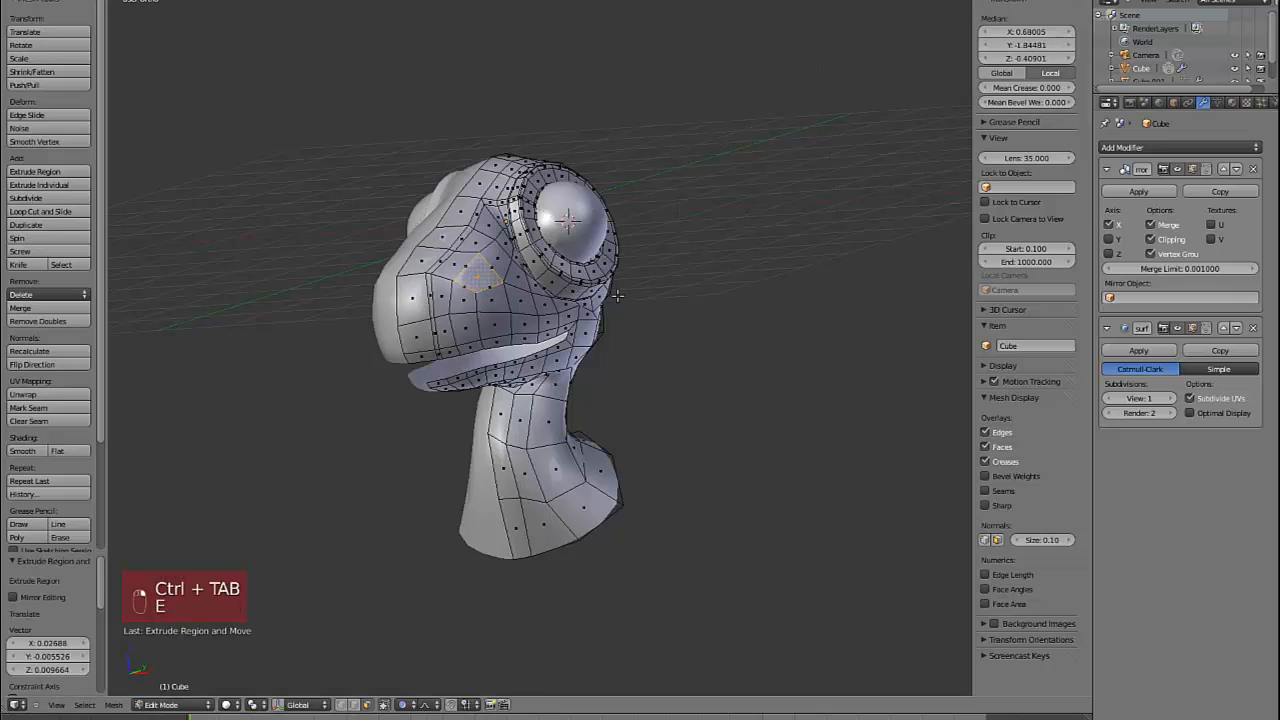
key(s)
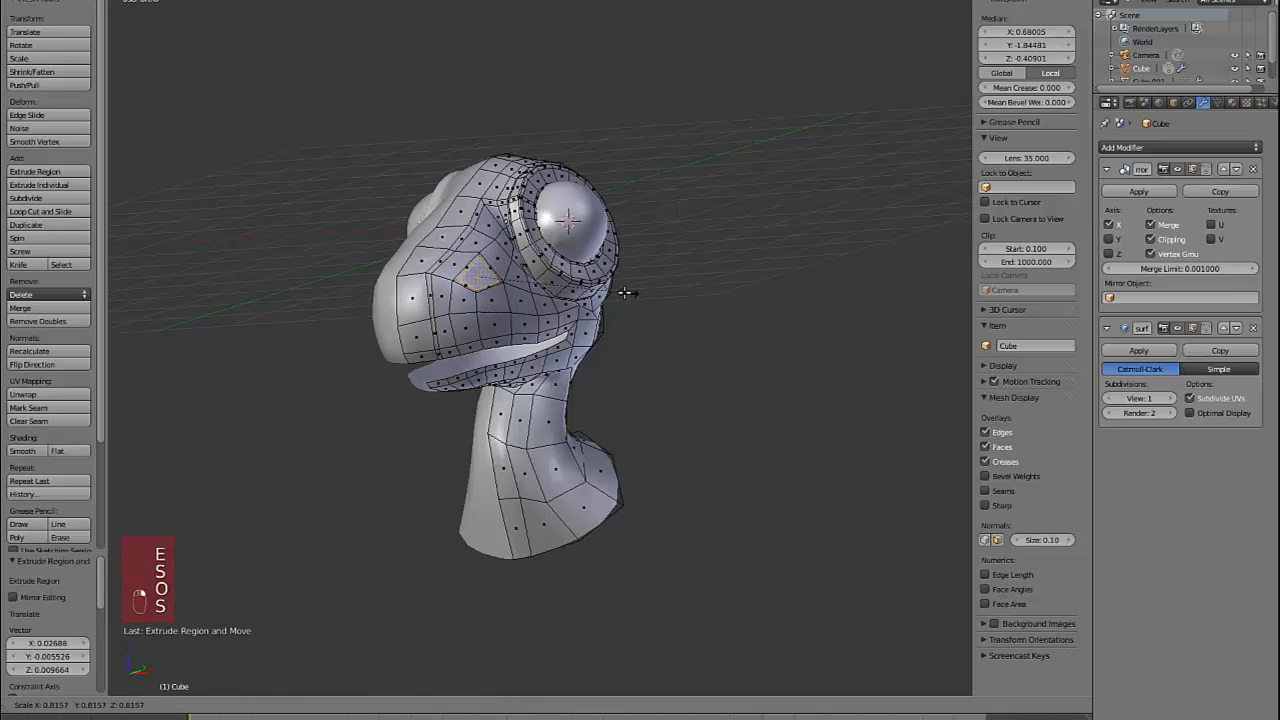
key(s)
click(628, 287)
- Rotate the nostril face, extrude and shrink it again, then extrude once more to hollow the nostril and check it
key(KP_1)
scroll(638, 278, up, 3)
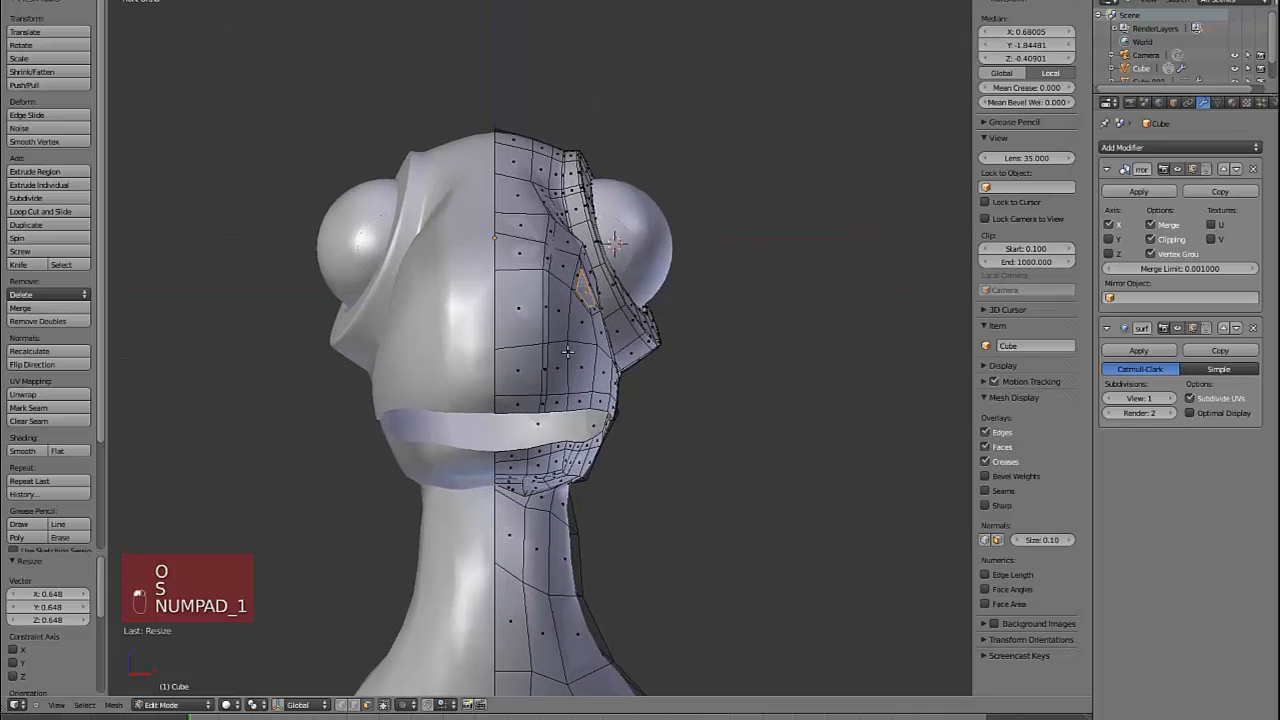
key(r)
click(664, 288)
key(e)
click(654, 291)
key(s)
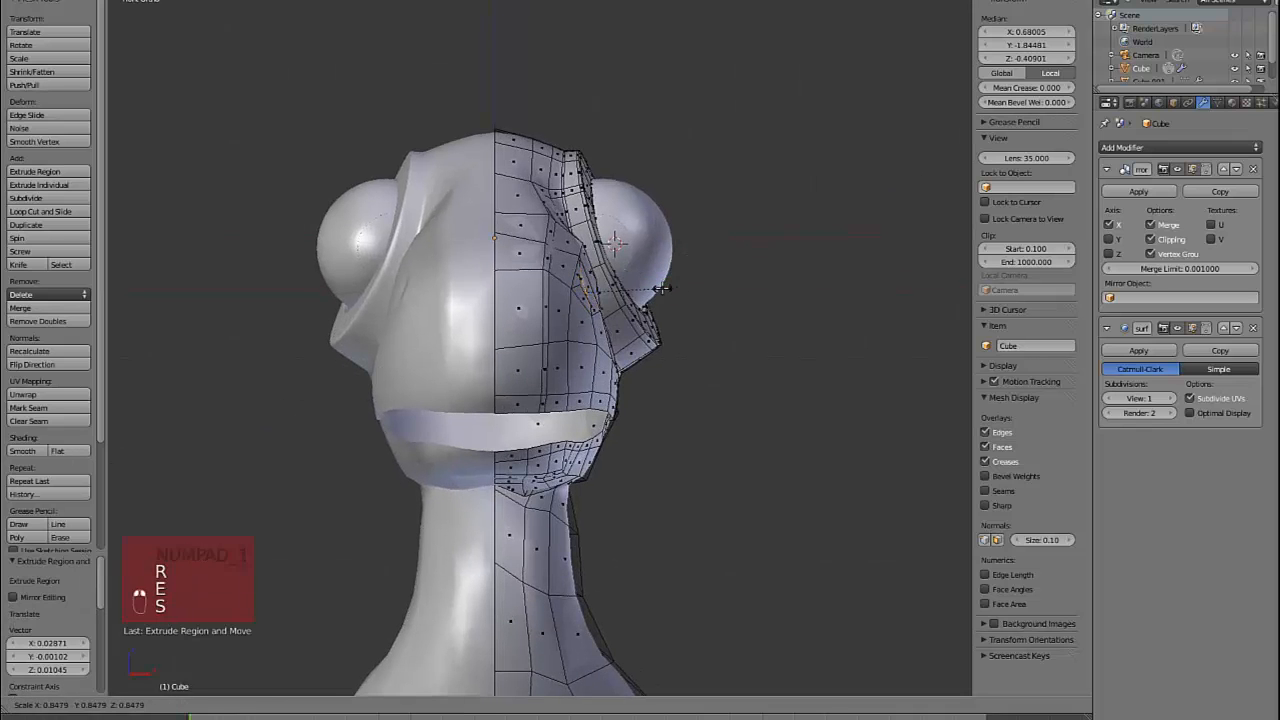
click(660, 288)
key(e)
click(652, 293)
key(Tab)
key(KP_3)
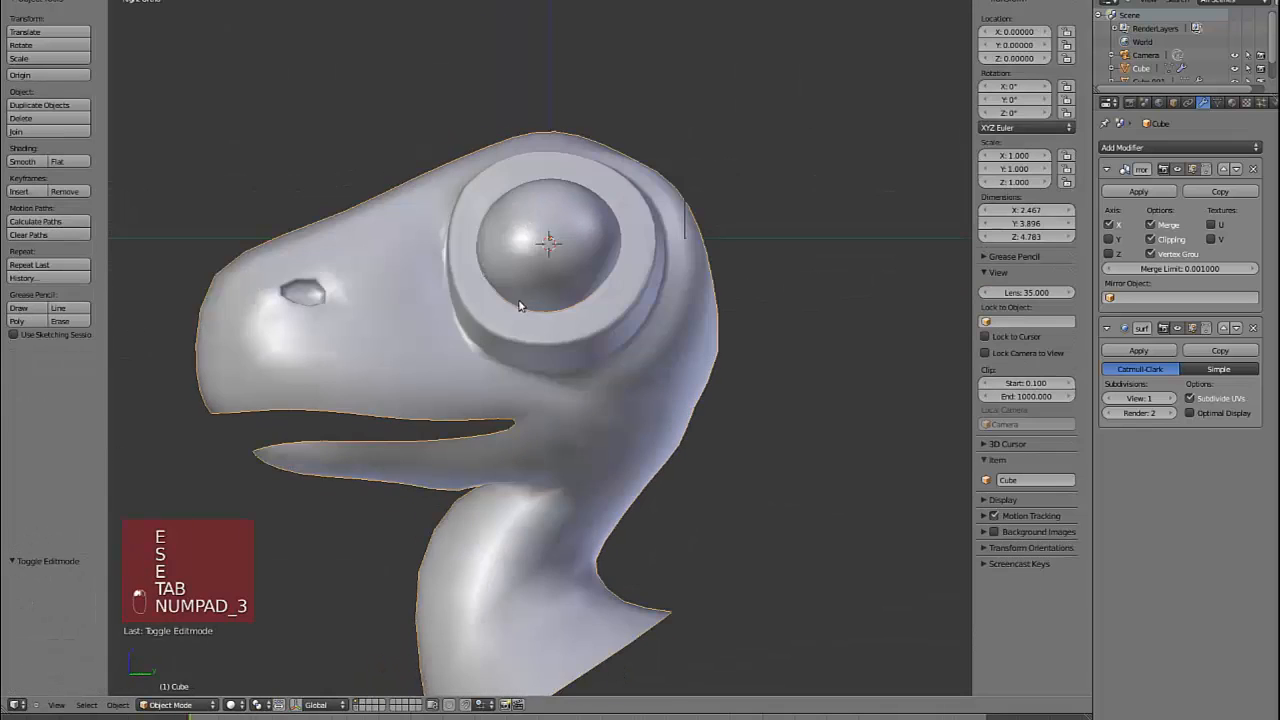
- Extrude the ring of faces around the nostril and fatten it by about 0.08 to form a raised rim
key(Tab)
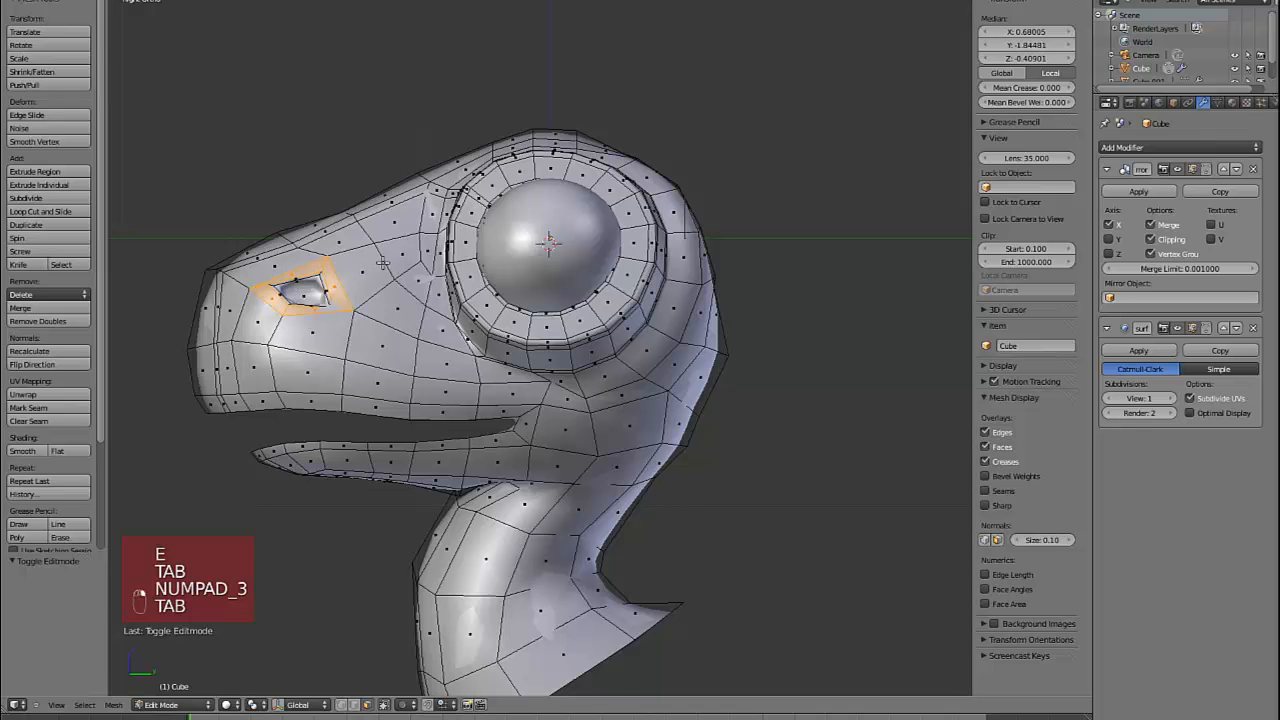
key(e)
click(384, 264)
key(alt+s)
click(402, 277)
- Adjust the circle selection in wireframe so only the nostril's rim and inner faces are selected
key(KP_1)
mouse_move(675, 288)
middle_down()
mouse_move(440, 327)
mouse_move(468, 332)
mouse_move(438, 342)
middle_up()
key(c)
click(462, 322)
right_click(471, 325)
key(z)
key(c)
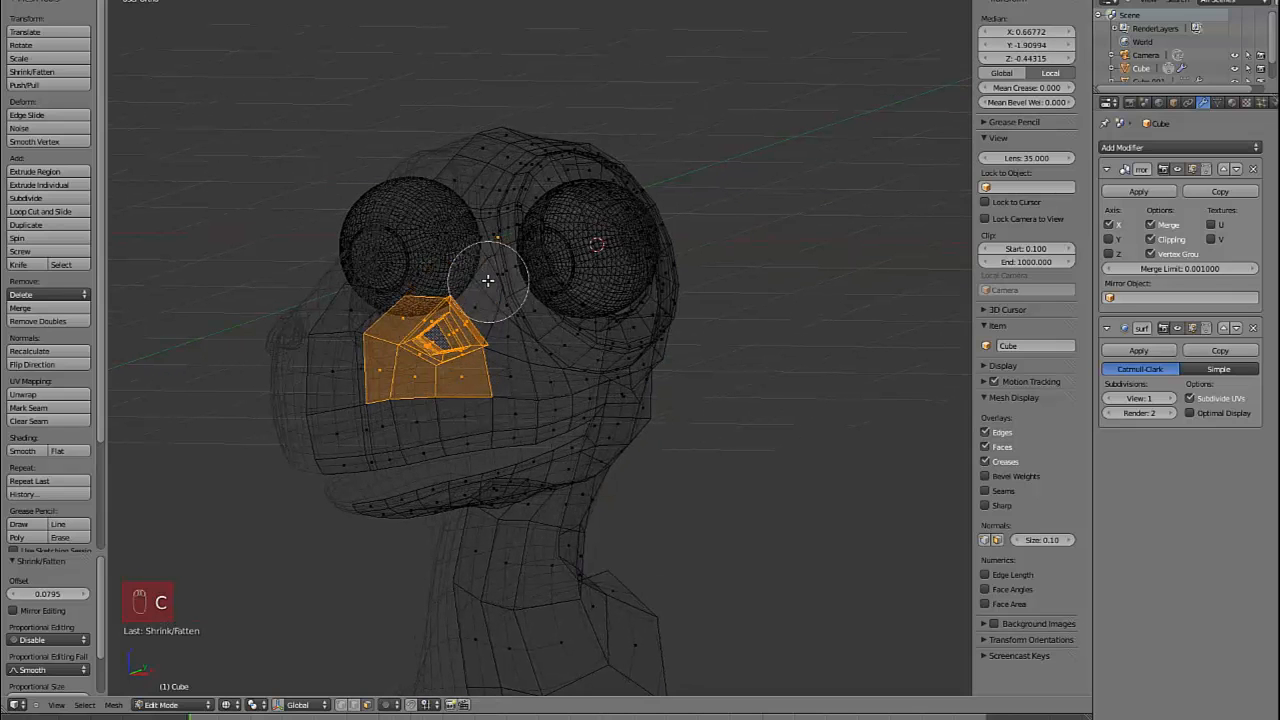
mouse_move(486, 271)
middle_down()
mouse_move(363, 300)
mouse_move(378, 384)
mouse_move(500, 400)
middle_up()
key(KP_1)
key(z)
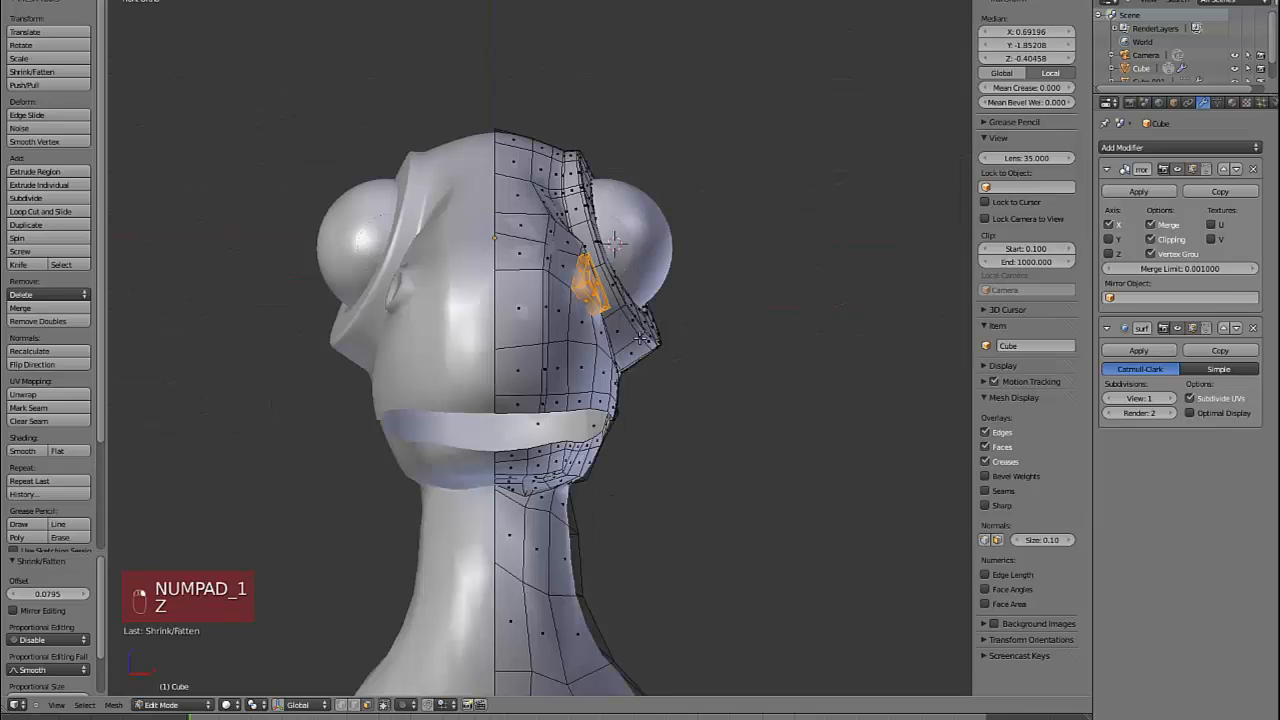
- Move the nostril about 0.11 toward the centre and 0.02 up, adjusting its rotation, and check the smoothed result
key(g)
click(647, 307)
key(r)
key(g)
key(r)
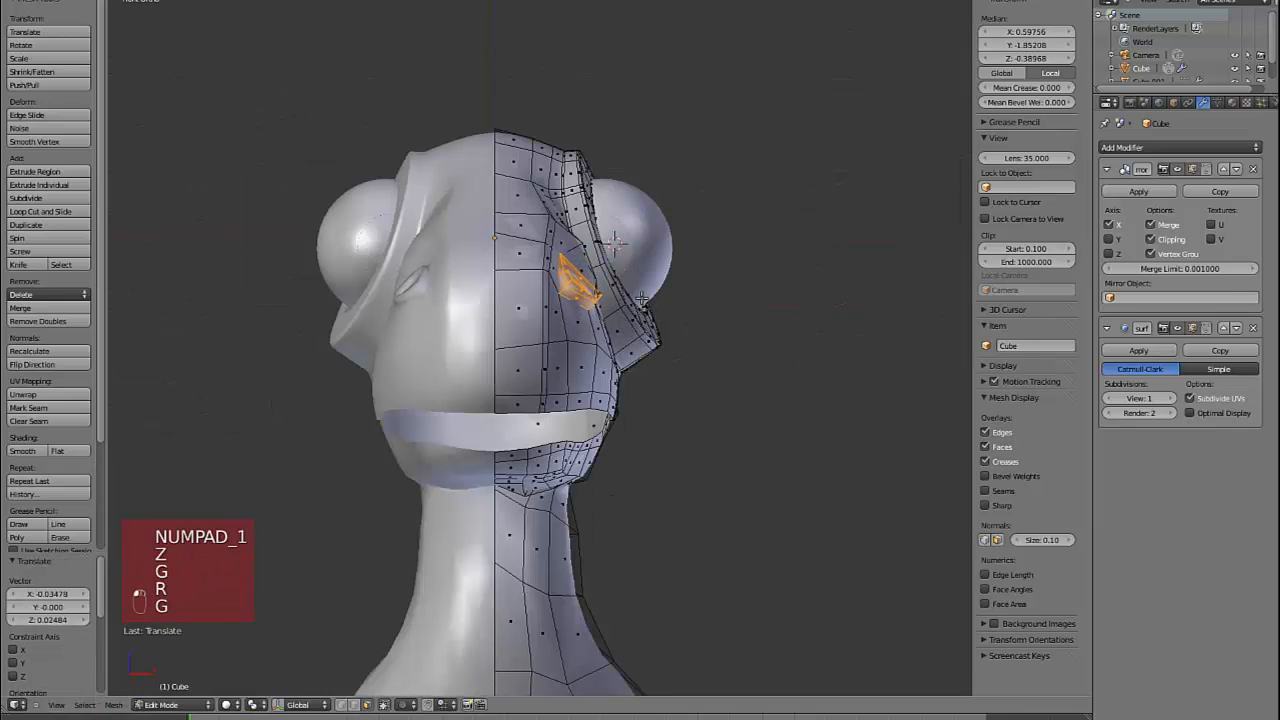
key(g)
key(r)
key(r)
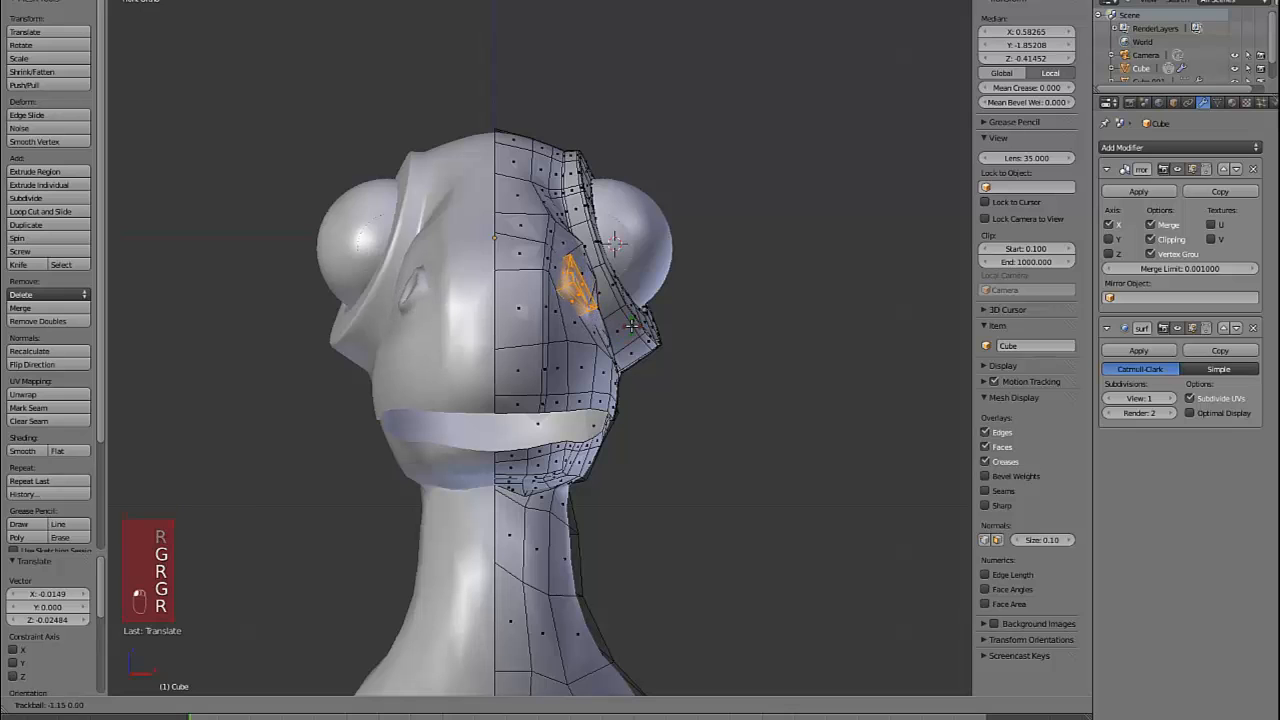
key(g)
click(637, 318)
key(KP_3)
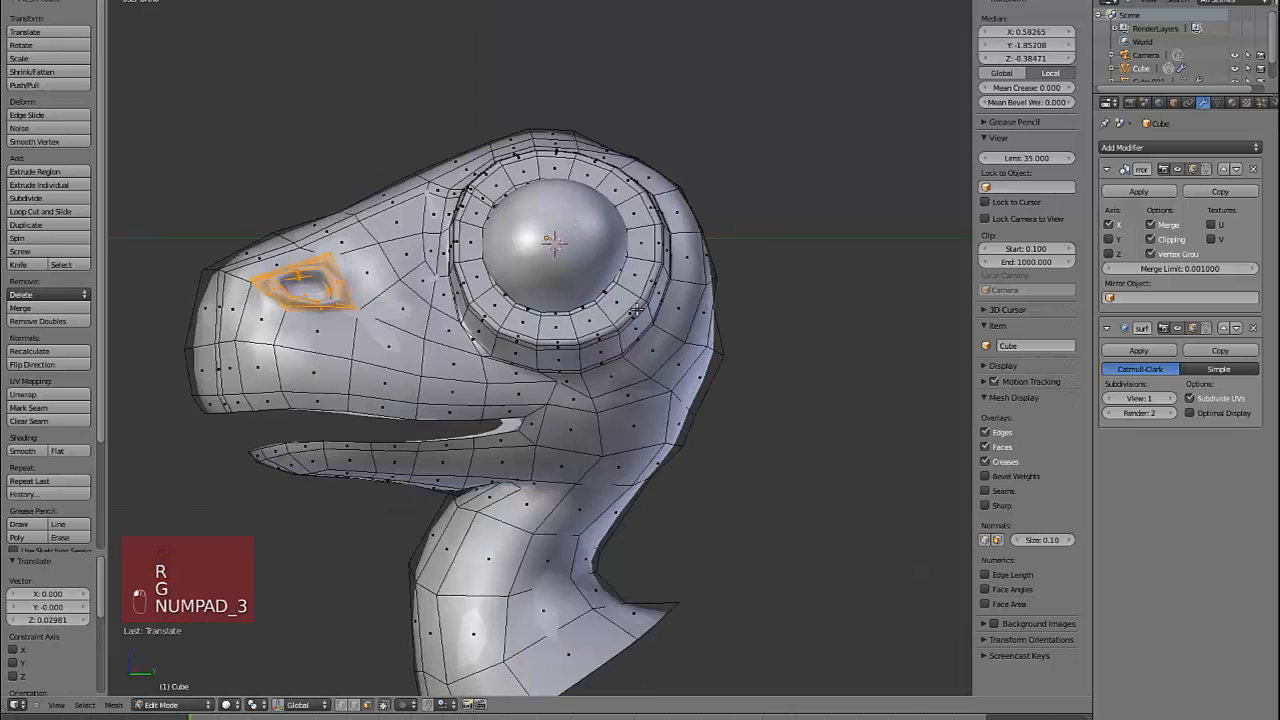
key(Tab)
scroll(407, 329, down, 3)
middle_drag(407, 329, 440, 345)
- Select the edge loops along the upper and lower mouth rim and extrude them about 0.05 upward
key(Tab)
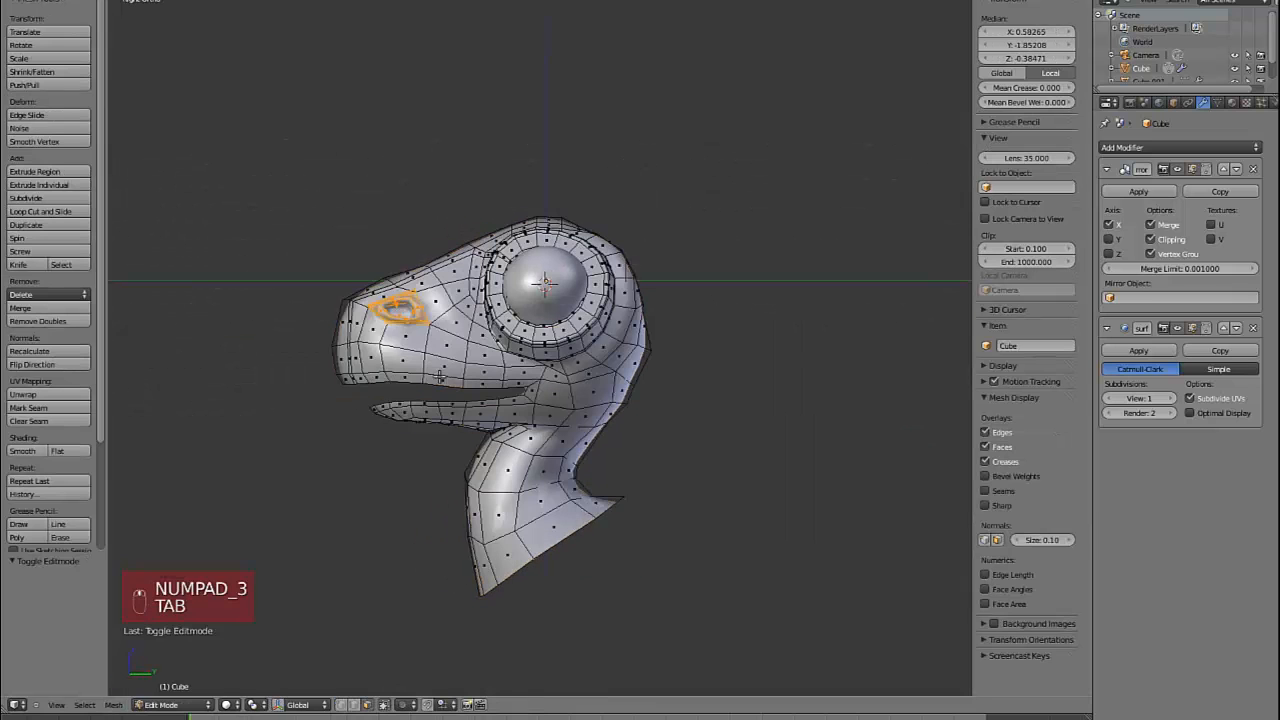
key(ctrl+Tab)
click(438, 347)
key(z)
alt+right_click(437, 391)
alt+shift+right_click(440, 402)
scroll(440, 402, up, 4)
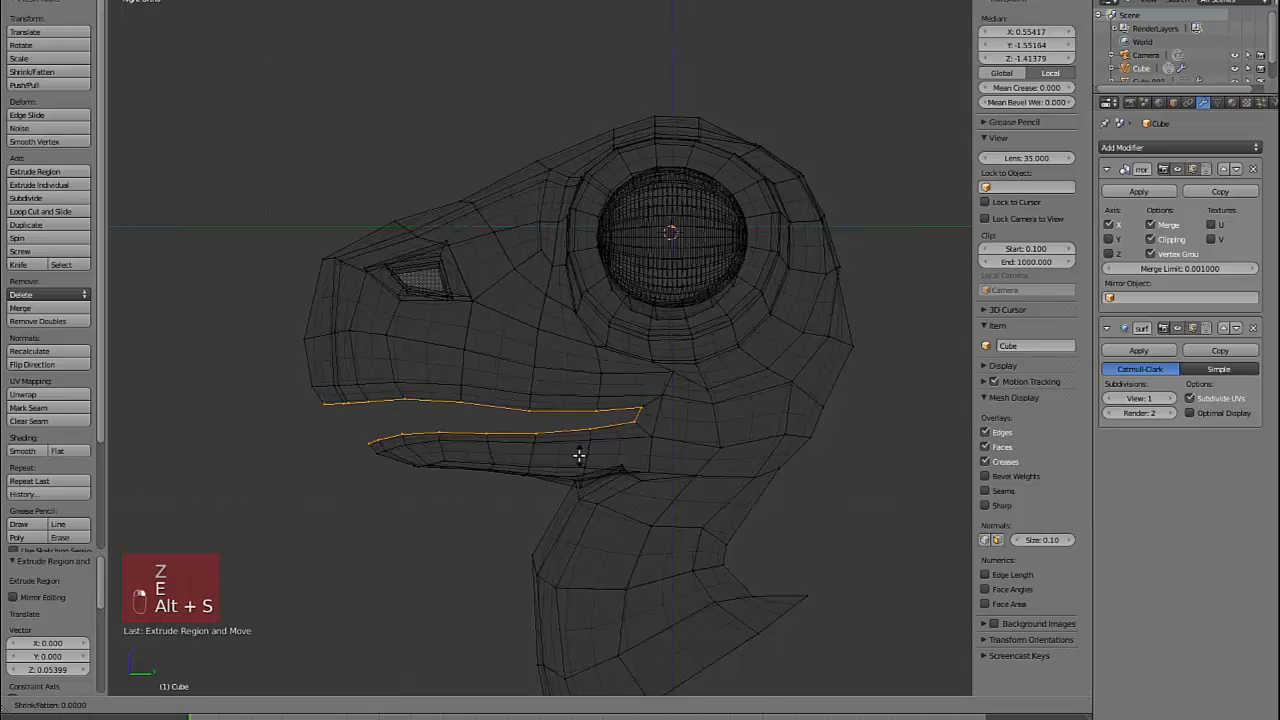
- Shrink the extruded mouth rim by about 0.05 in the front view
right_click(580, 454)
key(alt+s)
right_click(630, 454)
key(KP_1)
key(alt+s)
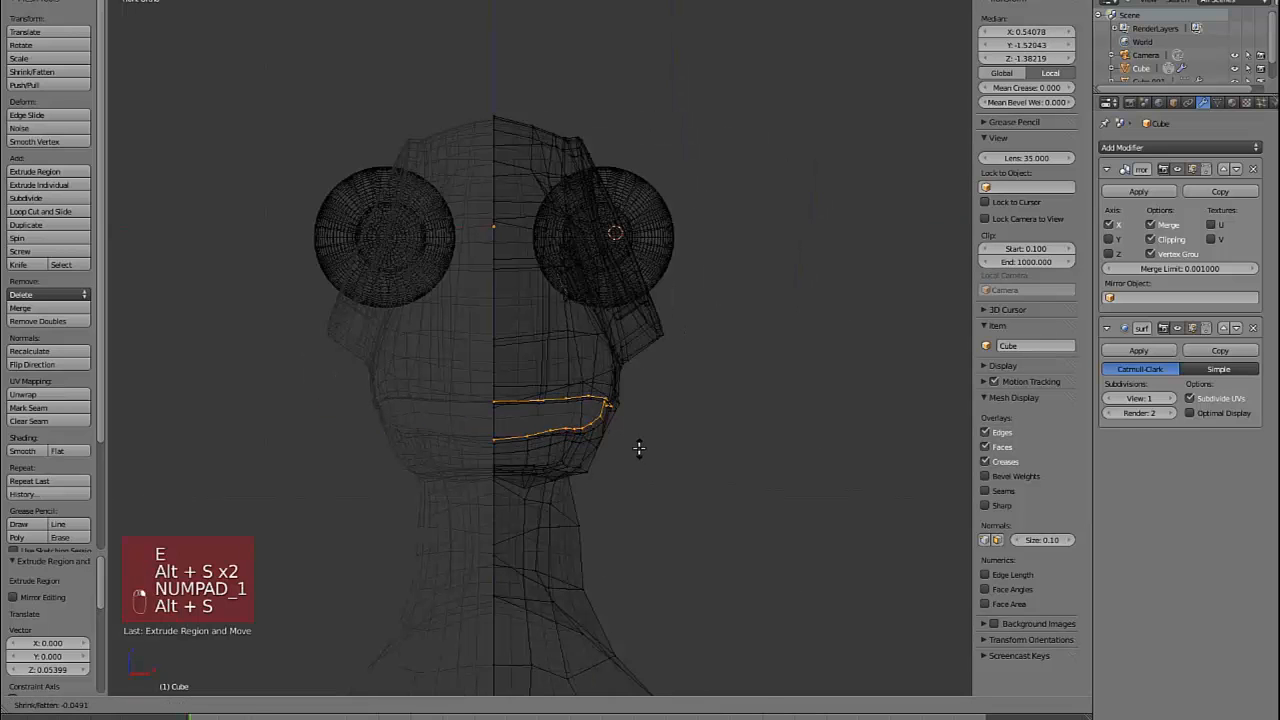
click(634, 446)
- Scale the extruded mouth rim along Z to narrow its gap and move it about 0.04 down
key(s)
key(z)
click(587, 455)
key(g)
click(586, 455)
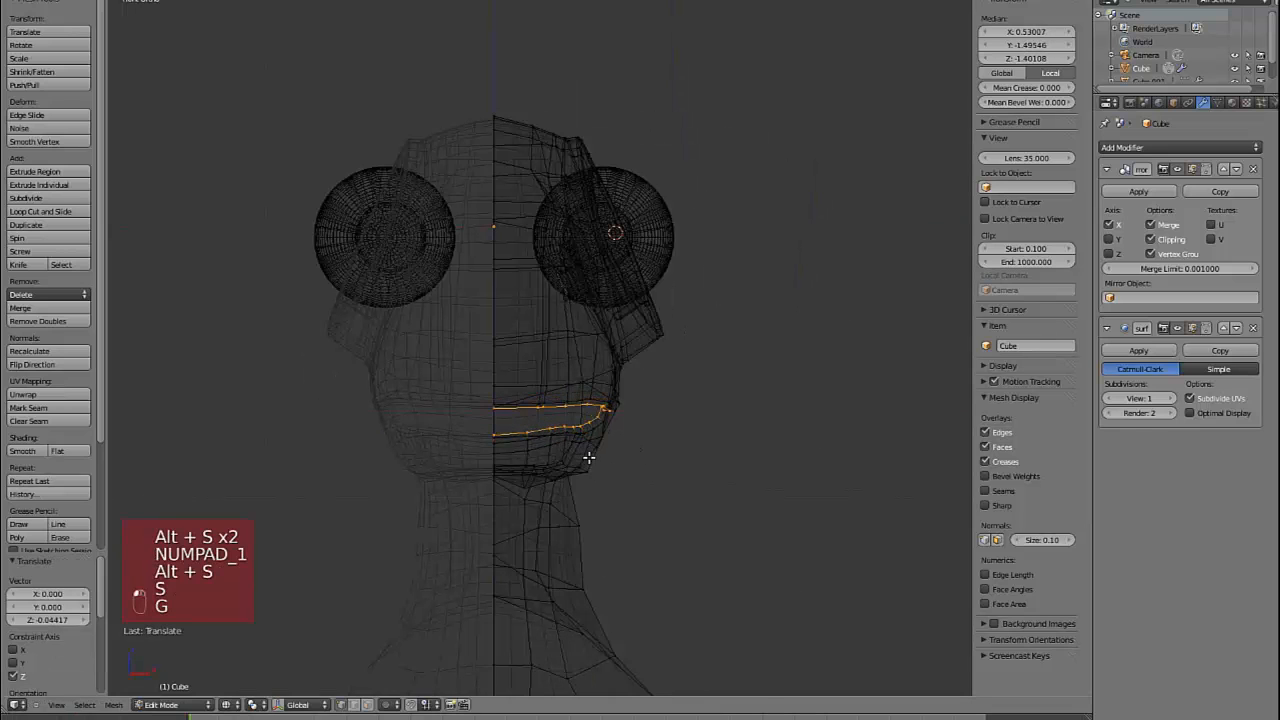
- Scale the extruded mouth rim along X, then leave mesh editing and inspect the solid head
key(KP_3)
key(KP_1)
key(s)
key(x)
click(691, 422)
key(Tab)
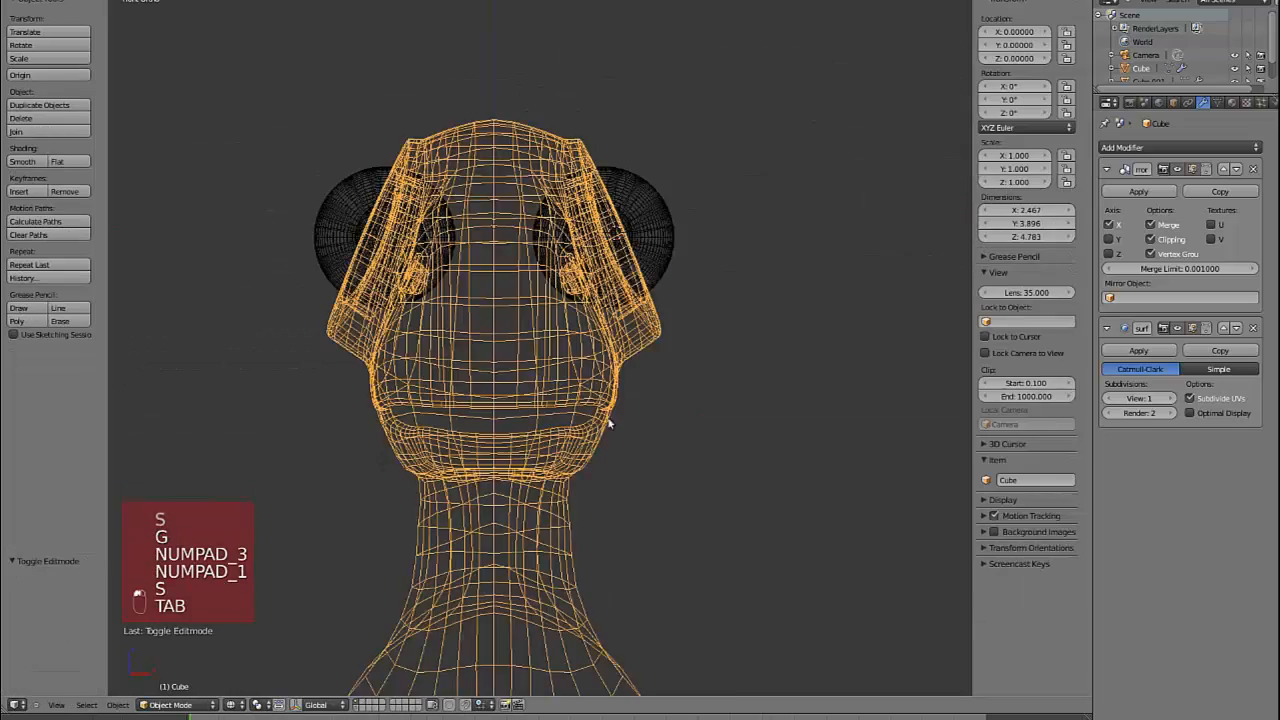
key(z)
mouse_move(691, 422)
middle_down()
mouse_move(550, 339)
mouse_move(571, 380)
mouse_move(503, 318)
mouse_move(528, 410)
middle_up()
- Circle-select the front part of the lower jaw in wireframe and move it slightly backward in the side view
key(Tab)
key(a)
key(a)
key(z)
key(c)
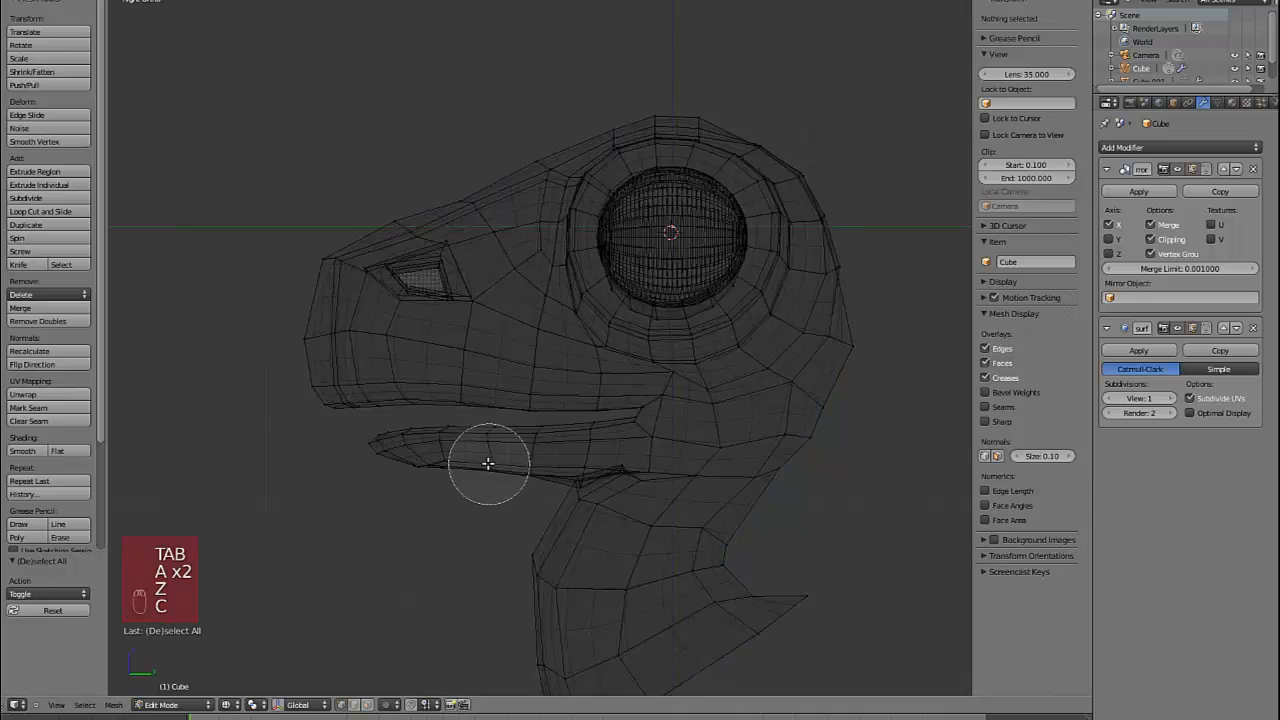
drag(486, 463, 405, 455)
right_click(405, 455)
key(g)
click(538, 472)
key(z)
key(Tab)
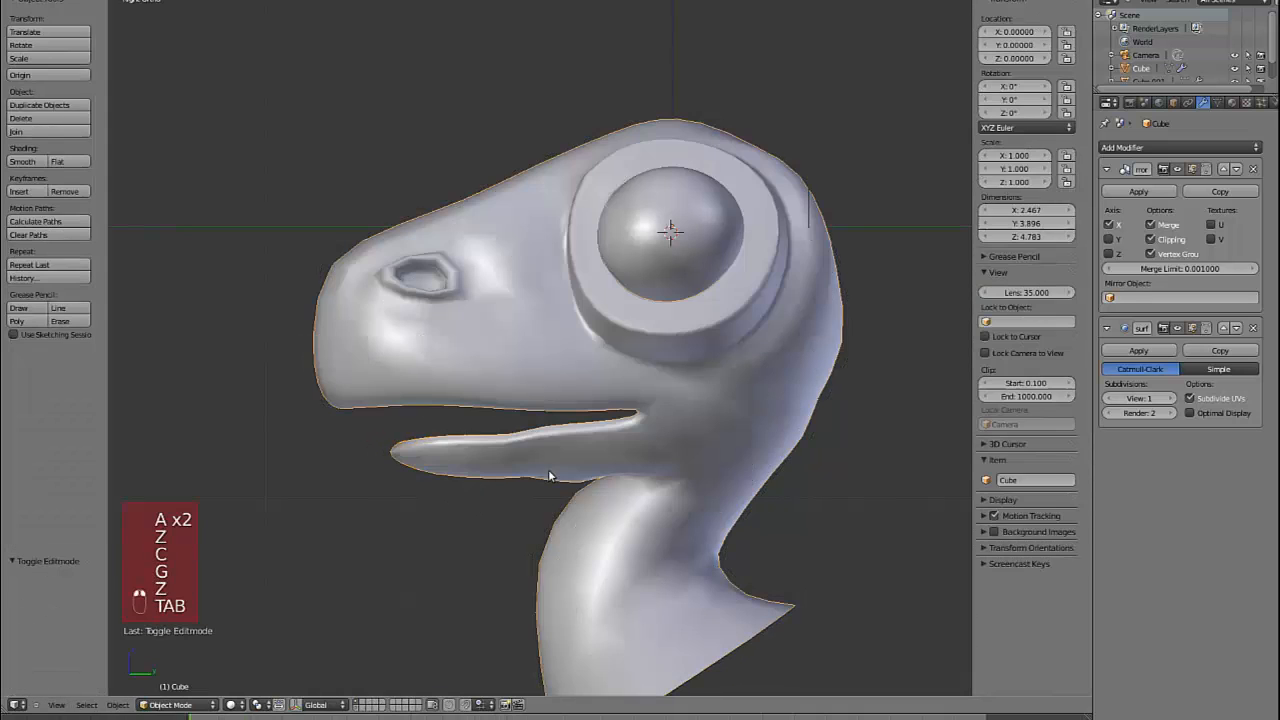
key(Tab)
key(x)
click(645, 416)
key(ctrl+z)
key(x)
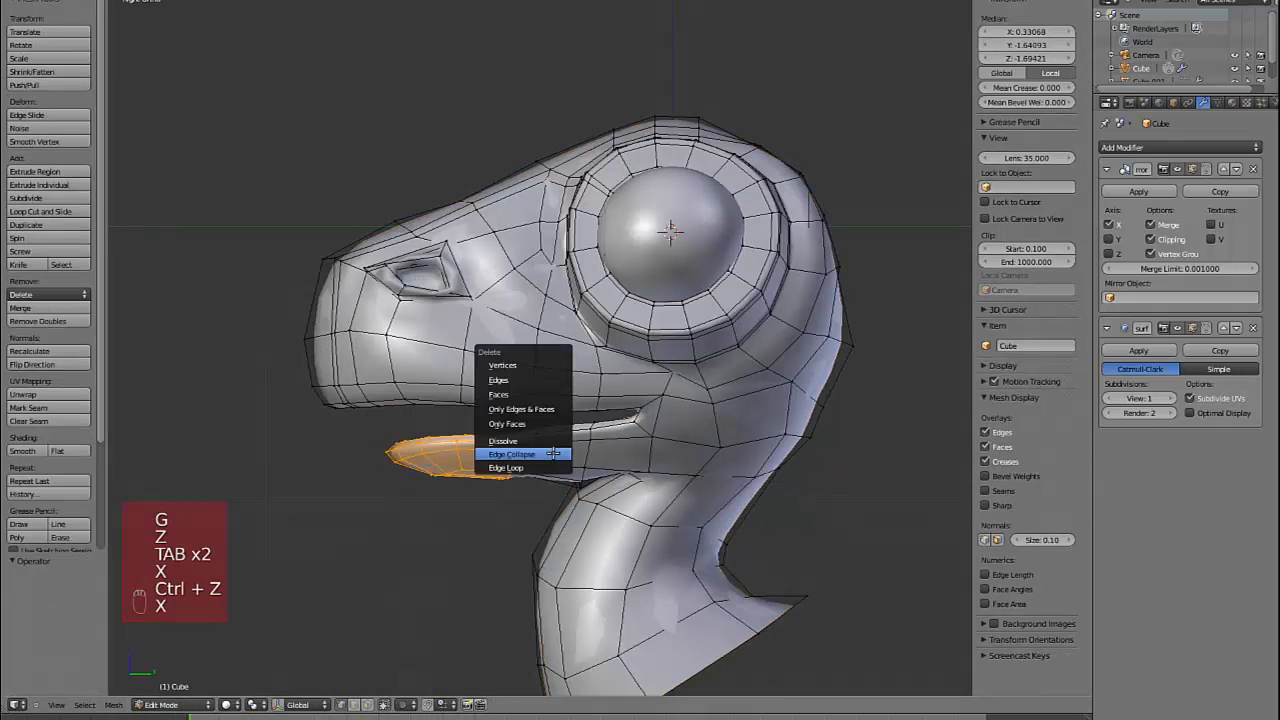
- Extend the lower jaw selection to the next vertices, move it about 0.14 backward and check the head
key(z)
key(c)
right_click(513, 465)
key(z)
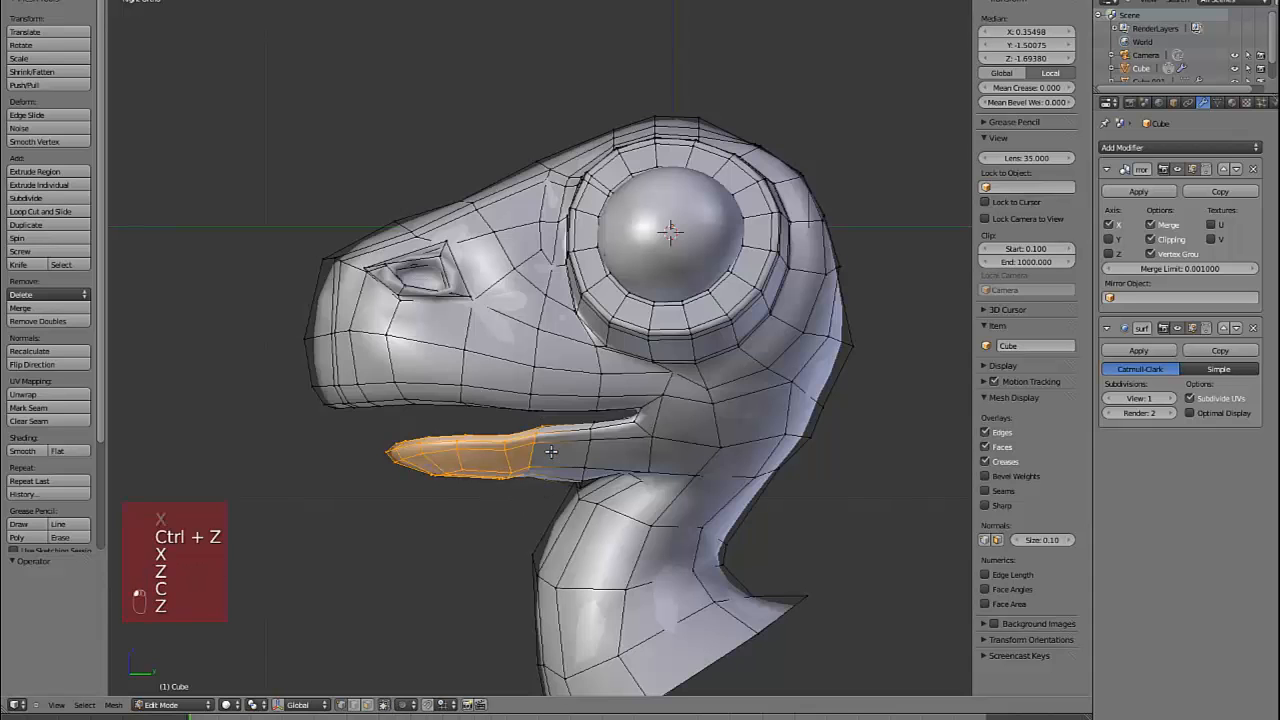
key(g)
click(513, 455)
key(Tab)
middle_drag(427, 407, 449, 376)
key(KP_3)
key(Tab)
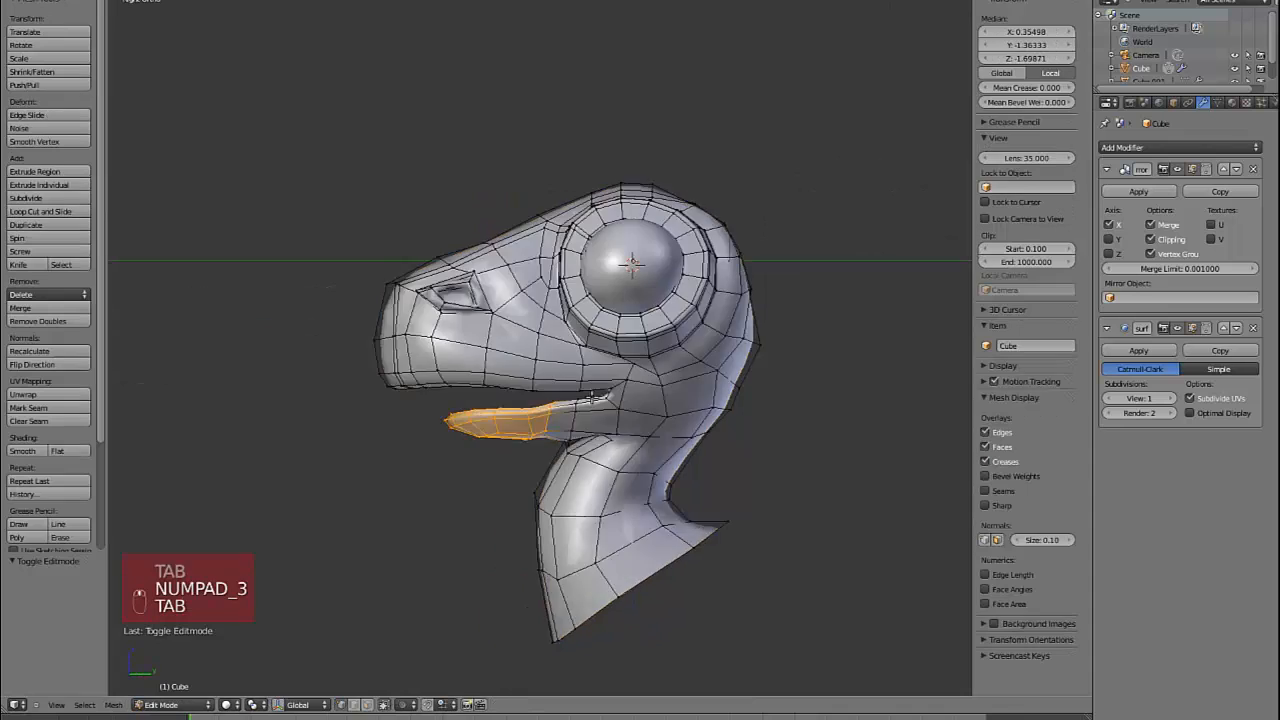
- Move the vertex above the mouth corner with proportional editing, and the one below the corner about 0.05 backward and 0.05 up
key(z)
key(z)
key(g)
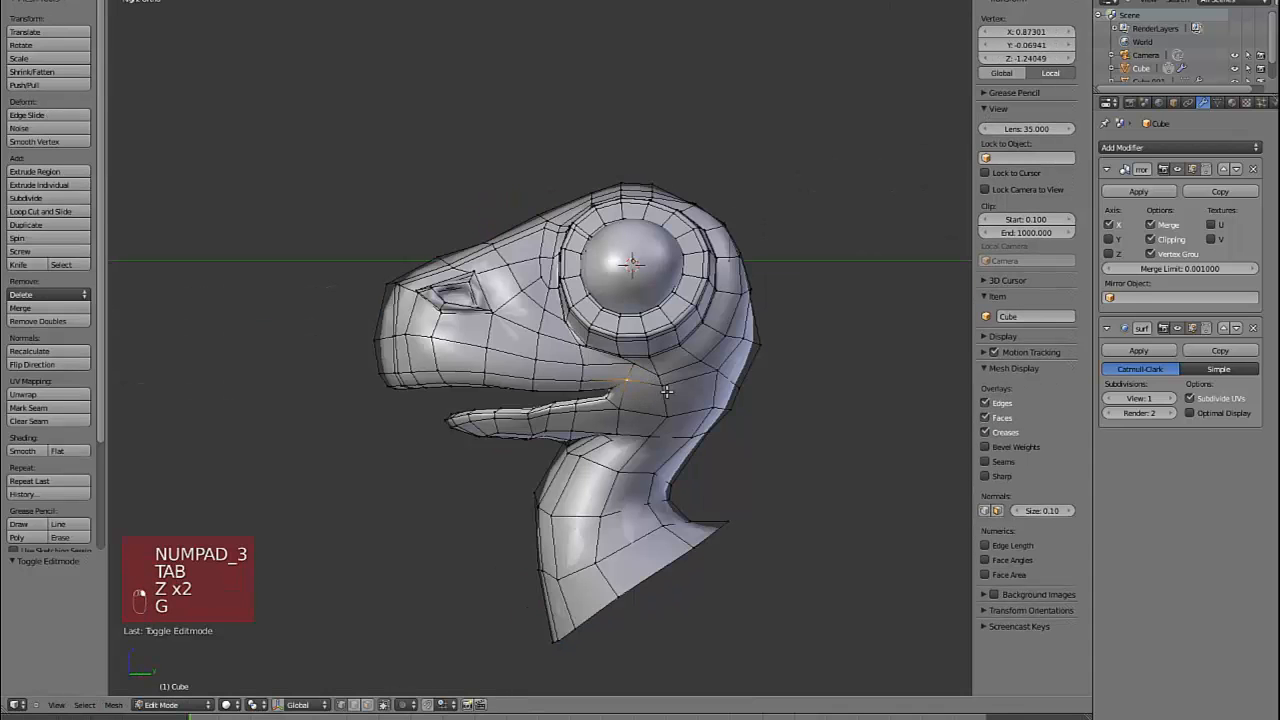
key(o)
key(g)
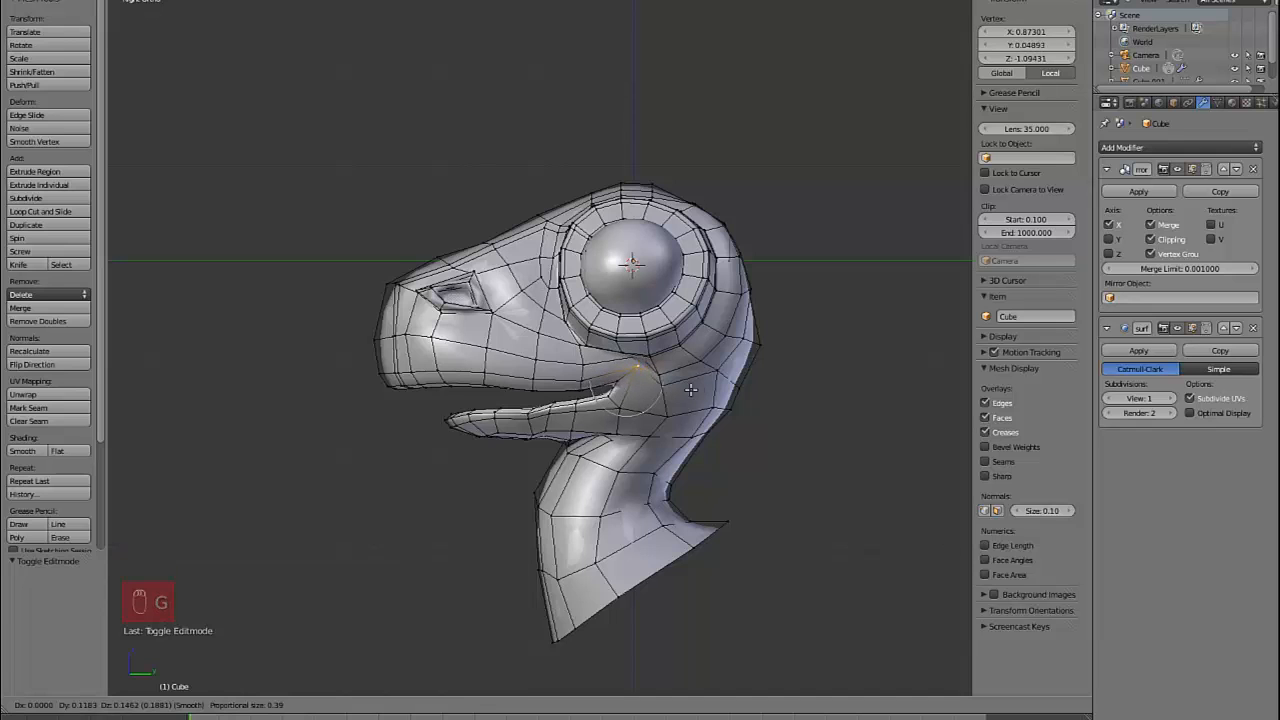
click(671, 391)
right_click(625, 407)
key(g)
click(630, 407)
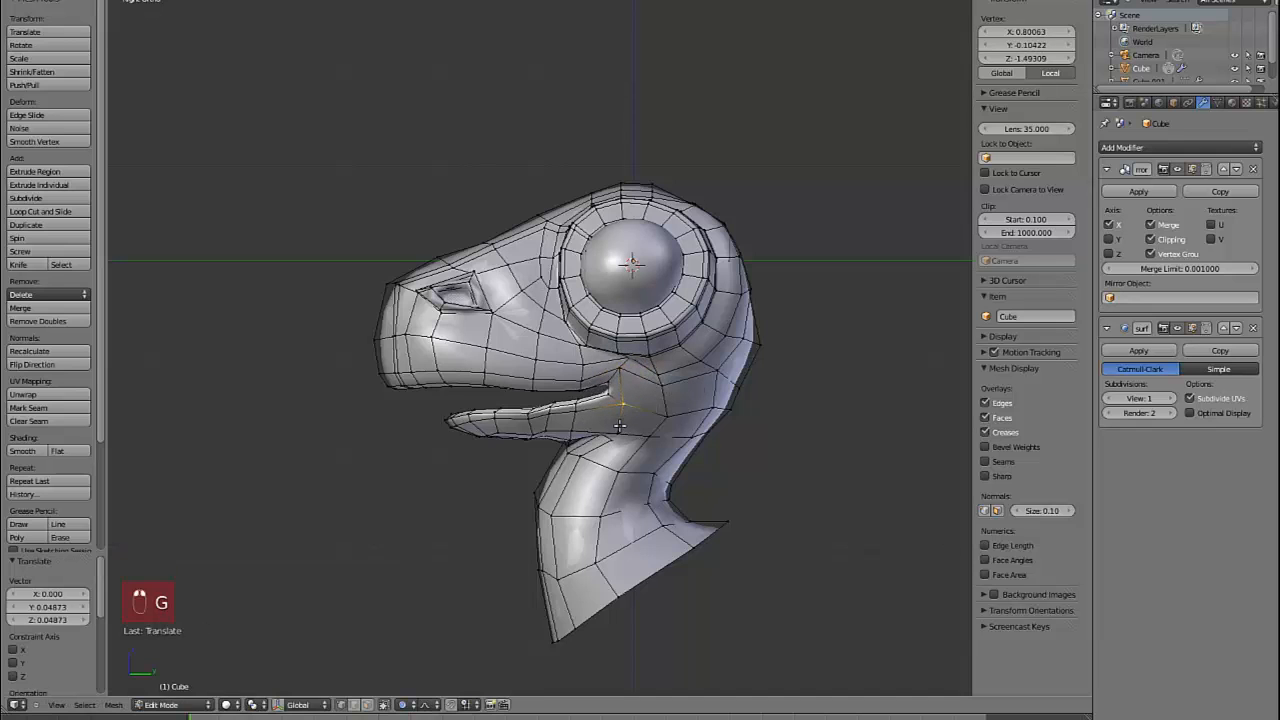
- Adjust the next vertex at the base of the jaw and raise the one farther back by about 0.08
right_click(620, 425)
key(g)
click(626, 411)
key(Tab)
key(Tab)
key(g)
click(665, 406)
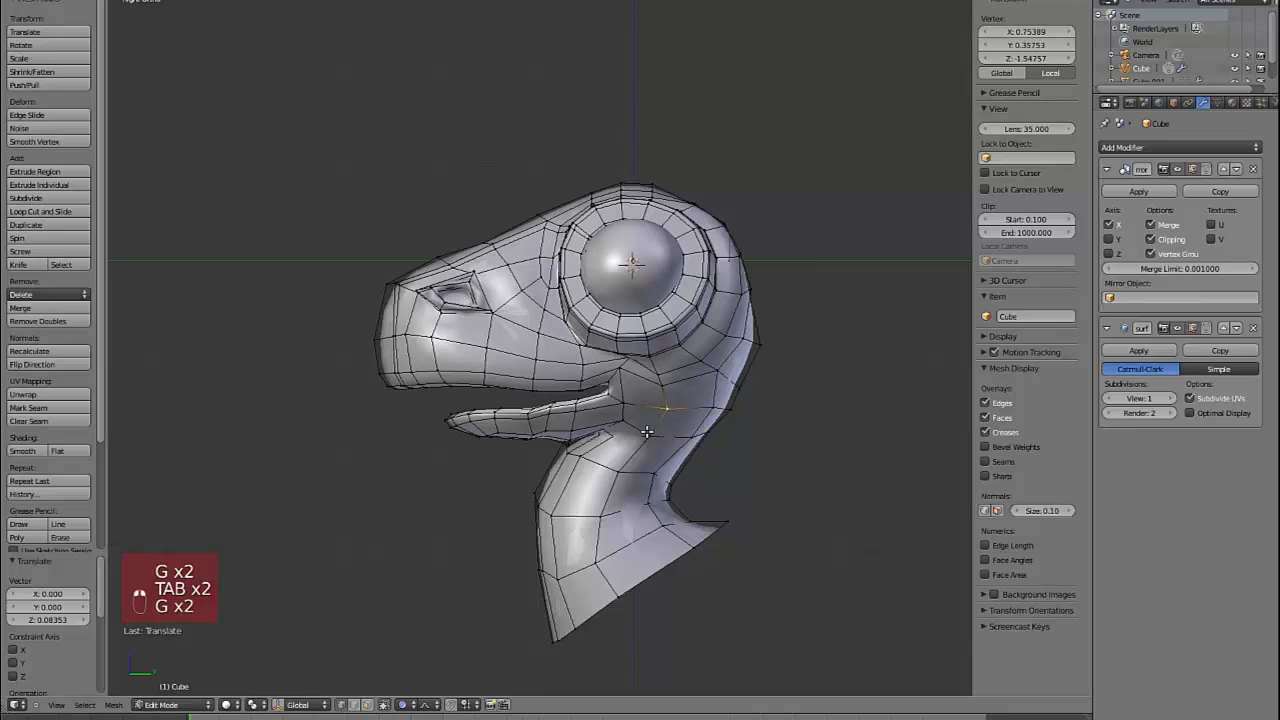
- Adjust the vertex at the base of the jaw with proportional editing and check the head from the front
key(g)
click(647, 432)
key(Tab)
key(KP_1)
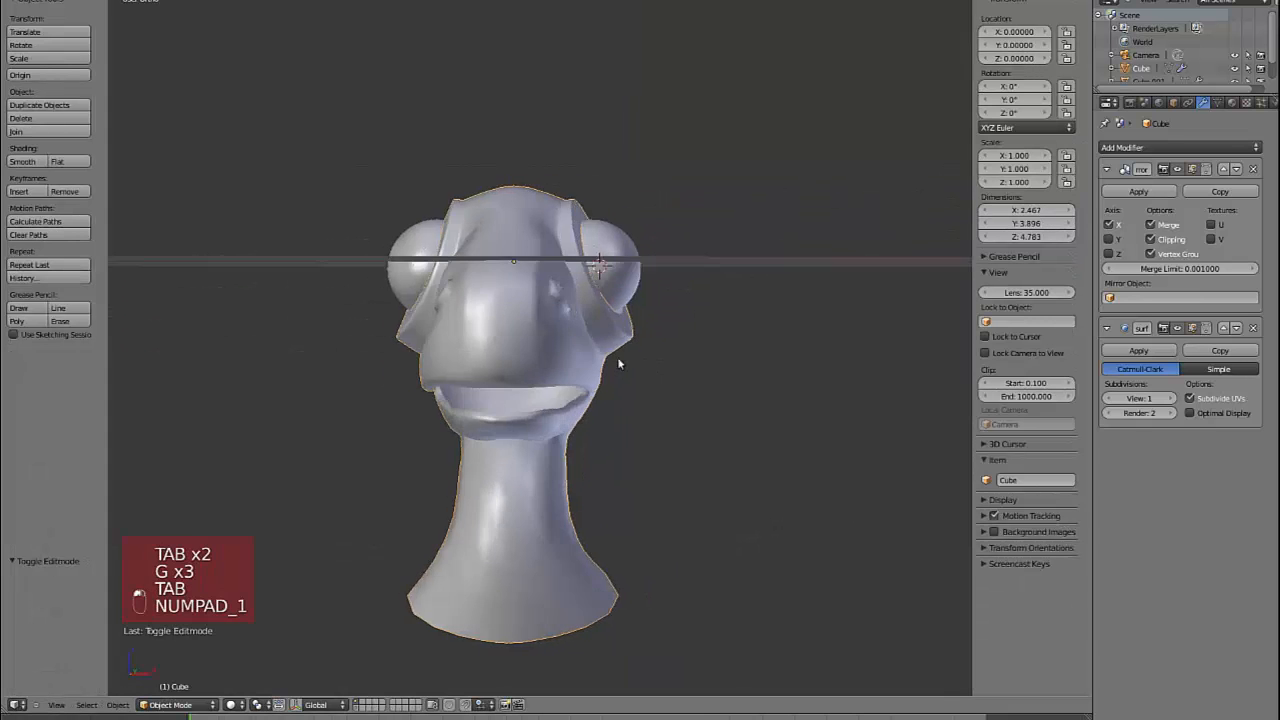
key(KP_1)
- Move an upper lip vertex outward in the front view, then raise the rear upper lip vertices by about 0.1 in the side view
key(Tab)
key(g)
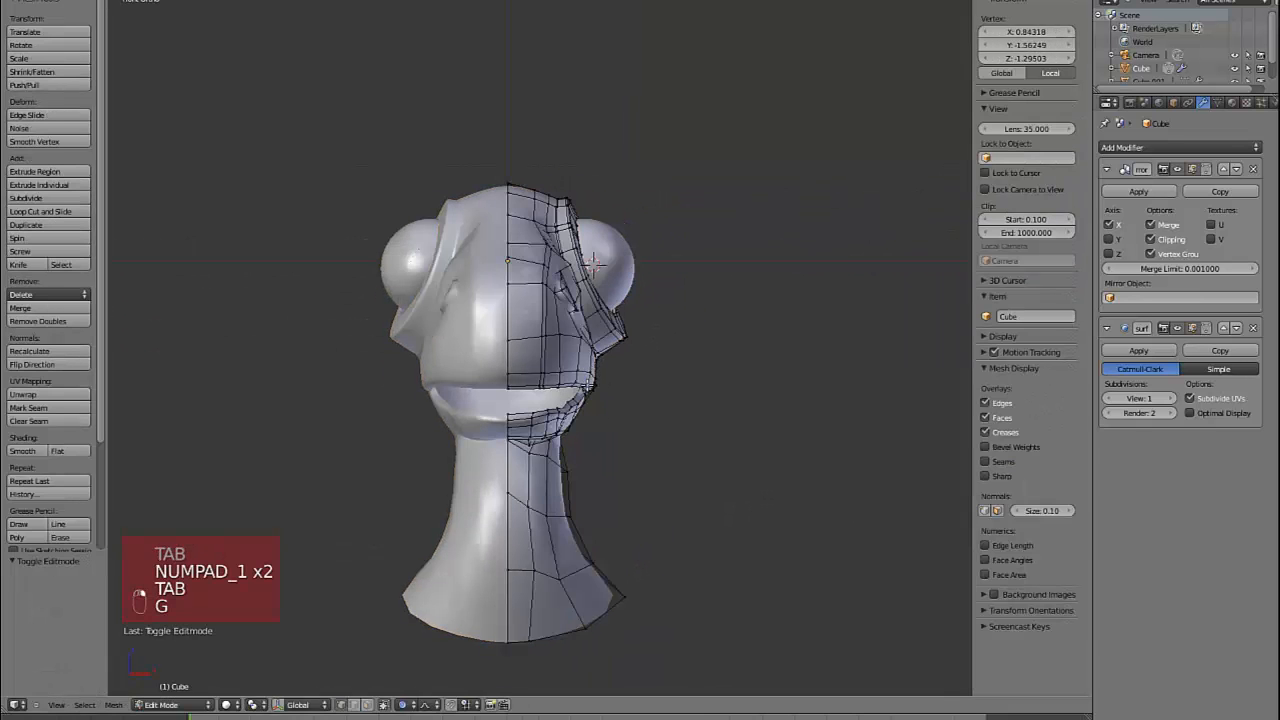
key(g)
right_drag(590, 376, 605, 376)
key(KP_3)
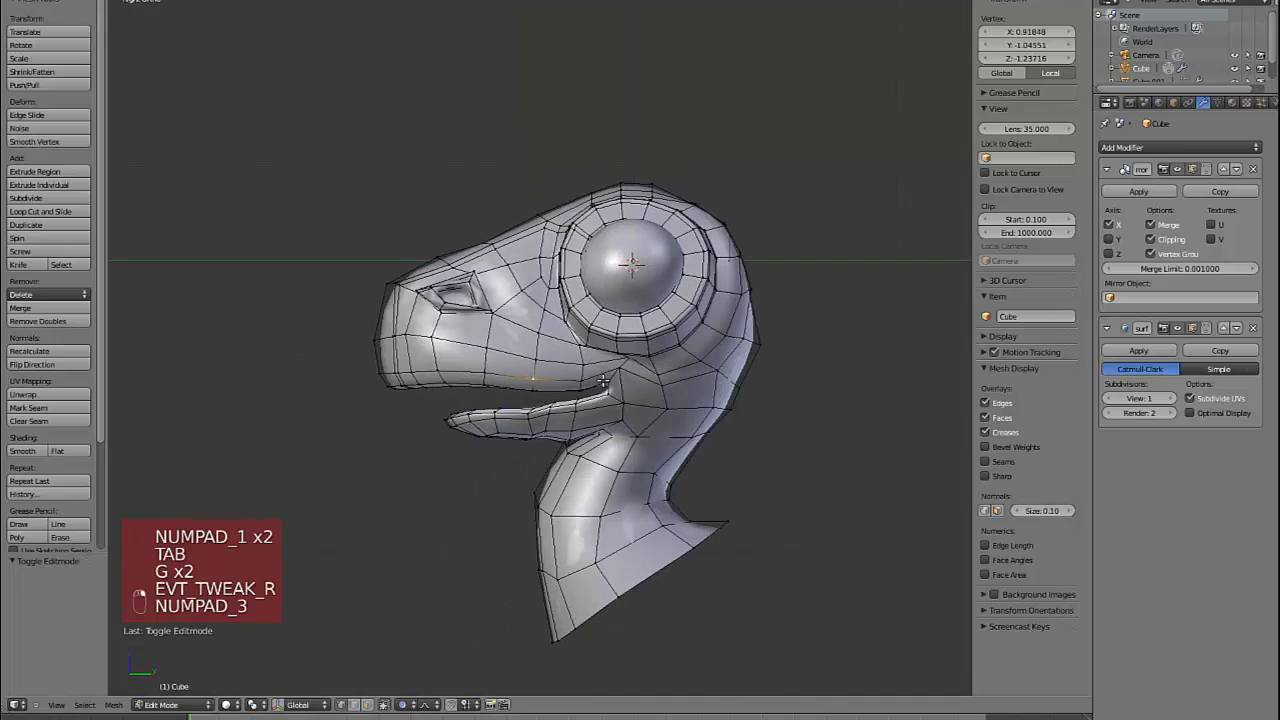
key(g)
click(547, 371)
key(g)
click(582, 372)
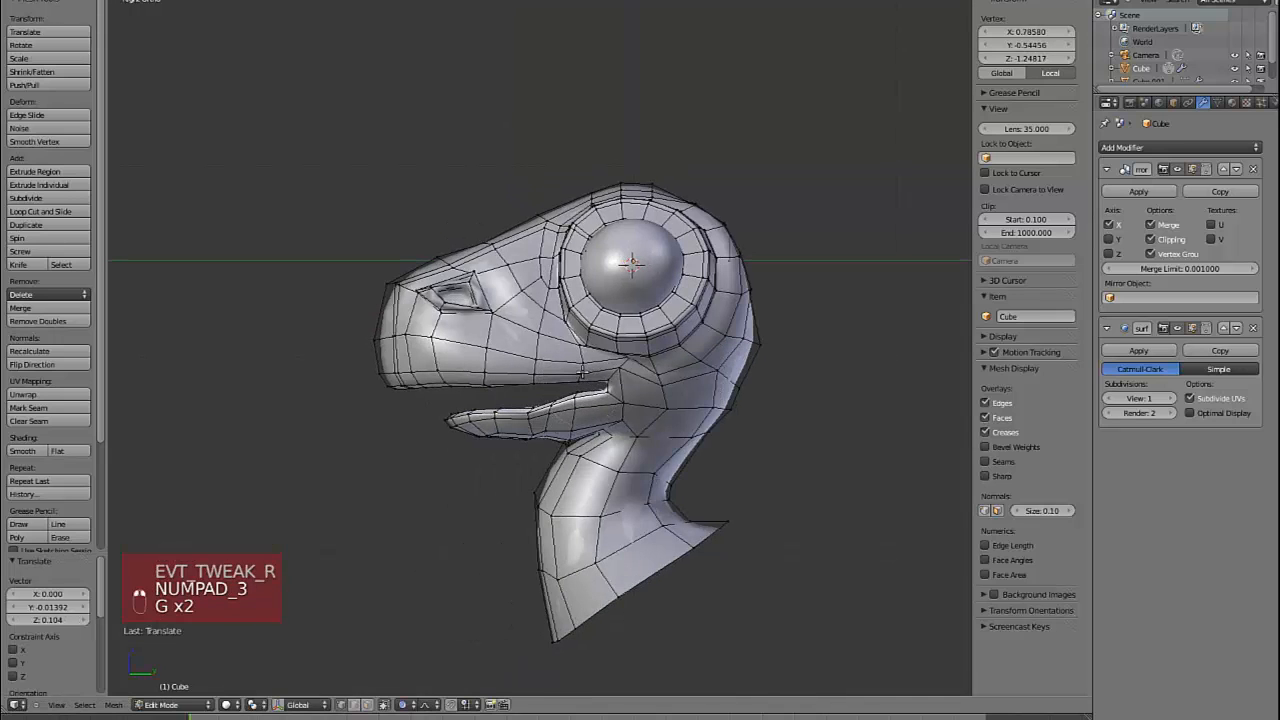
- Raise the vertex near the mouth corner about 0.08, move the one above it about 0.15 forward, and rotate and reposition the area
key(g)
click(608, 360)
key(g)
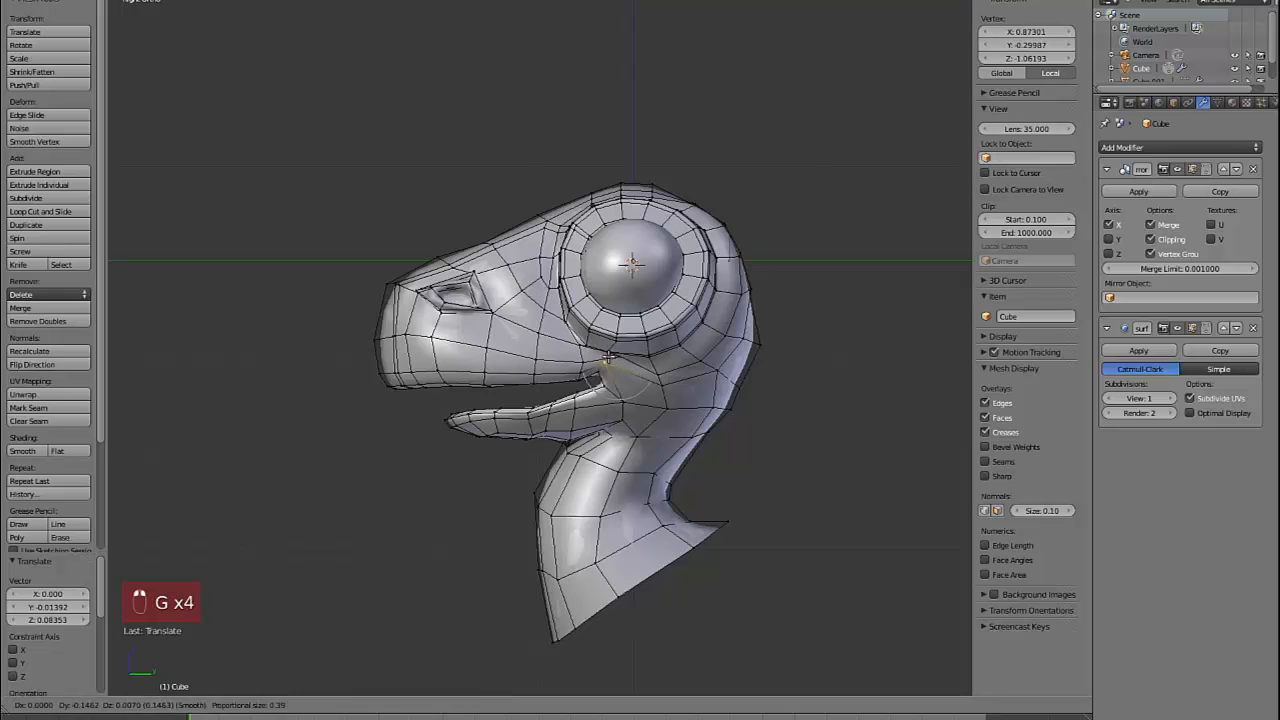
click(613, 358)
key(r)
click(688, 328)
key(g)
click(682, 313)
key(Tab)
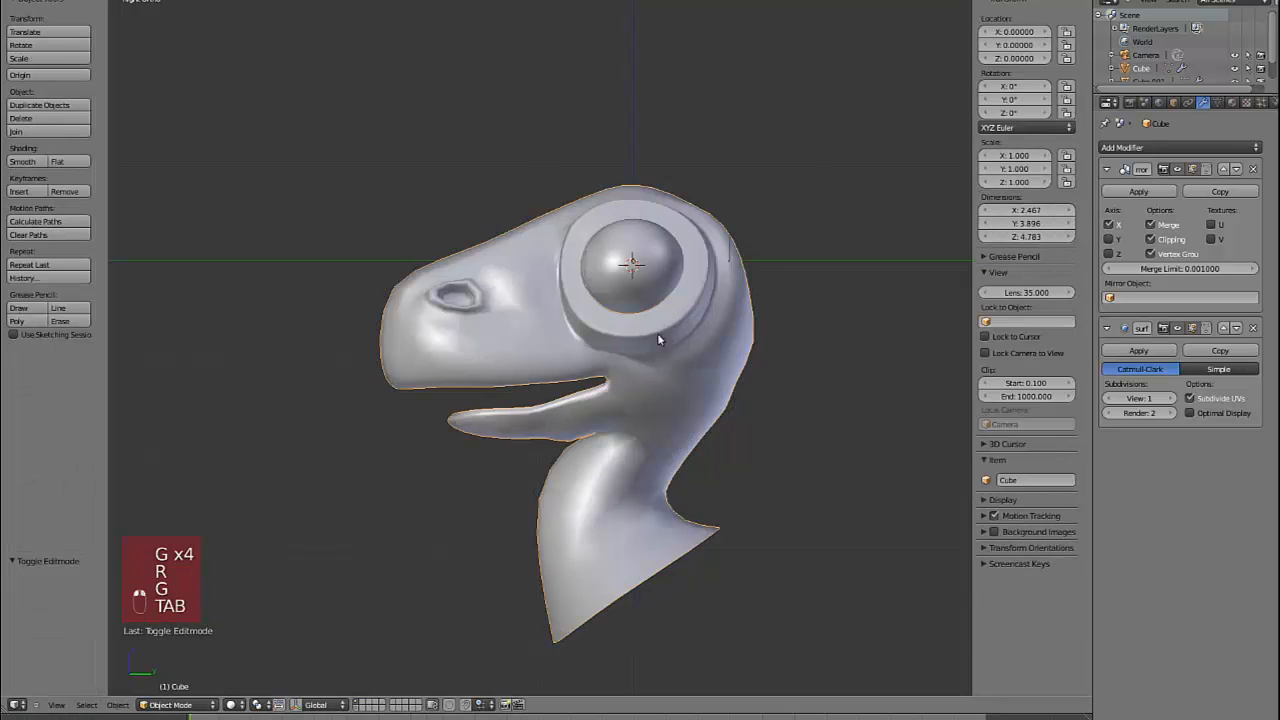
- Reposition the vertex just above the mouth corner and check the smoothed head from several angles
key(Tab)
key(g)
click(624, 366)
key(Tab)
middle_drag(624, 366, 679, 345)
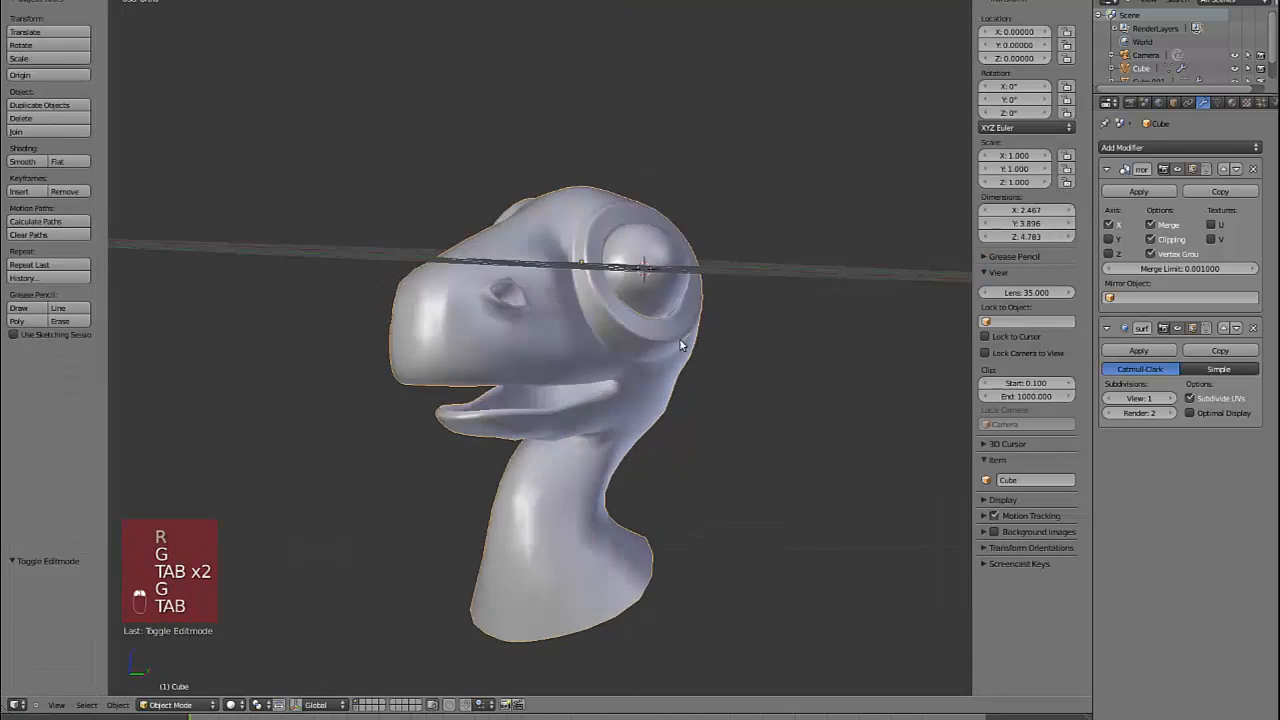
key(KP_1)
key(KP_3)
- Move the vertex below the mouth corner slightly backward and about 0.06 up, then adjust the vertex behind the jaw
key(Tab)
key(g)
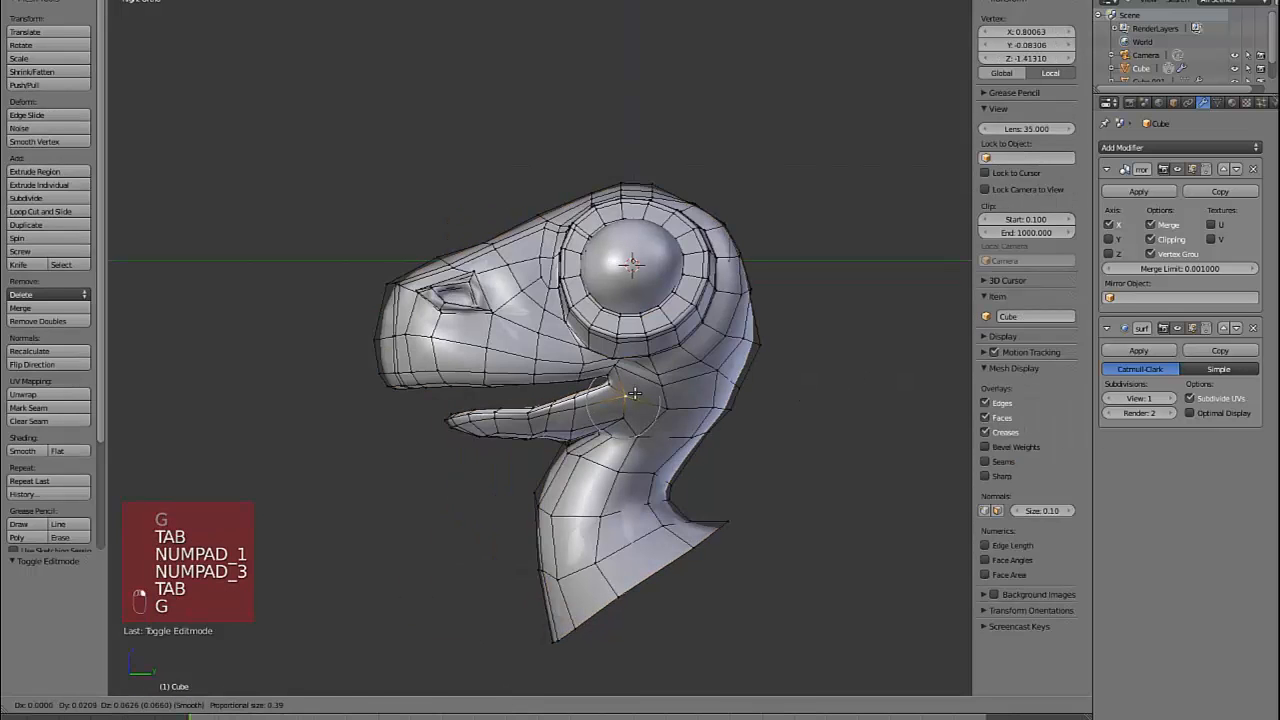
click(640, 398)
key(g)
click(687, 431)
key(Tab)
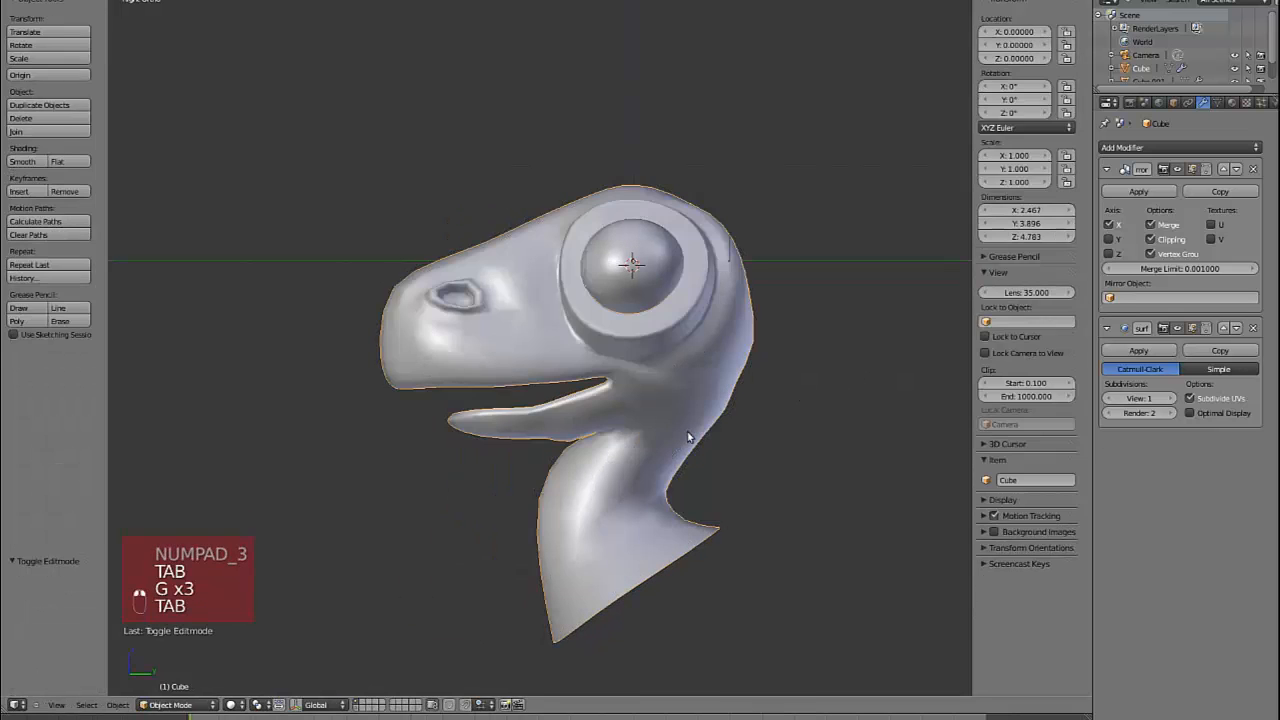
- Even out the vertices behind the jaw below the eye ring, shifting them down by about 0.05, and check the front view
key(Tab)
key(g)
click(691, 405)
key(Tab)
key(Tab)
key(g)
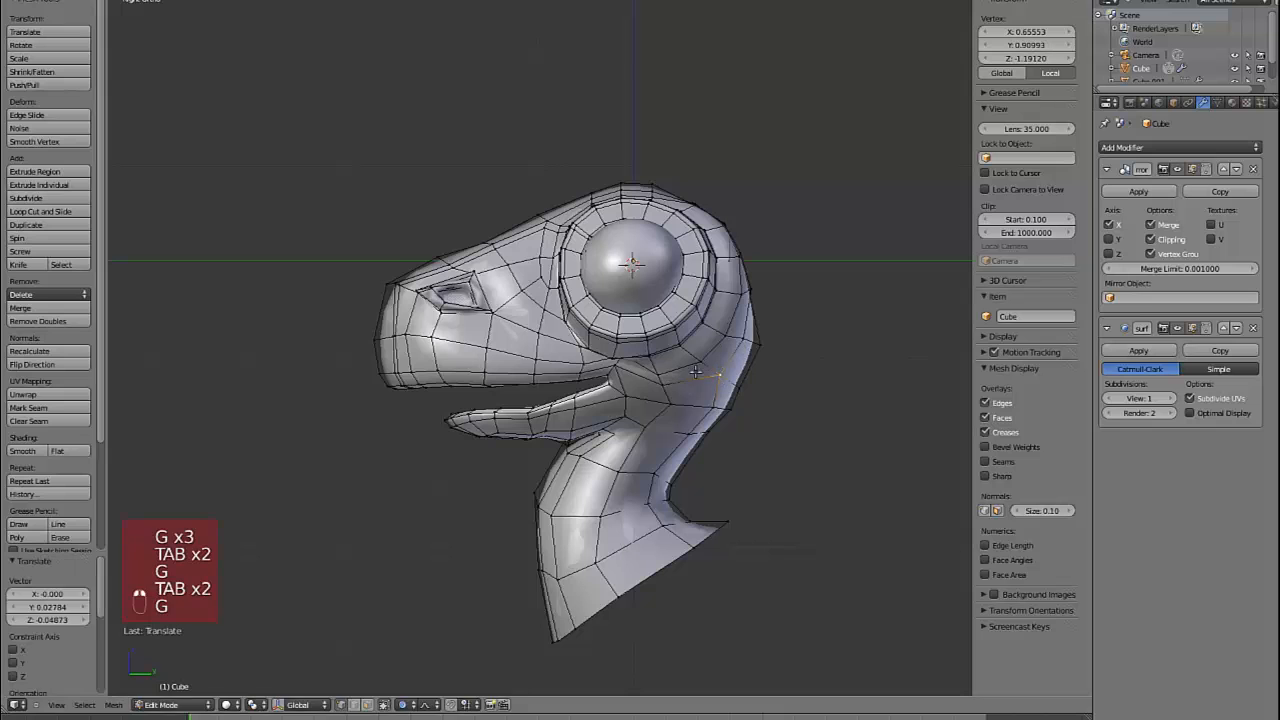
click(690, 372)
key(g)
click(682, 367)
key(g)
click(703, 360)
key(KP_1)
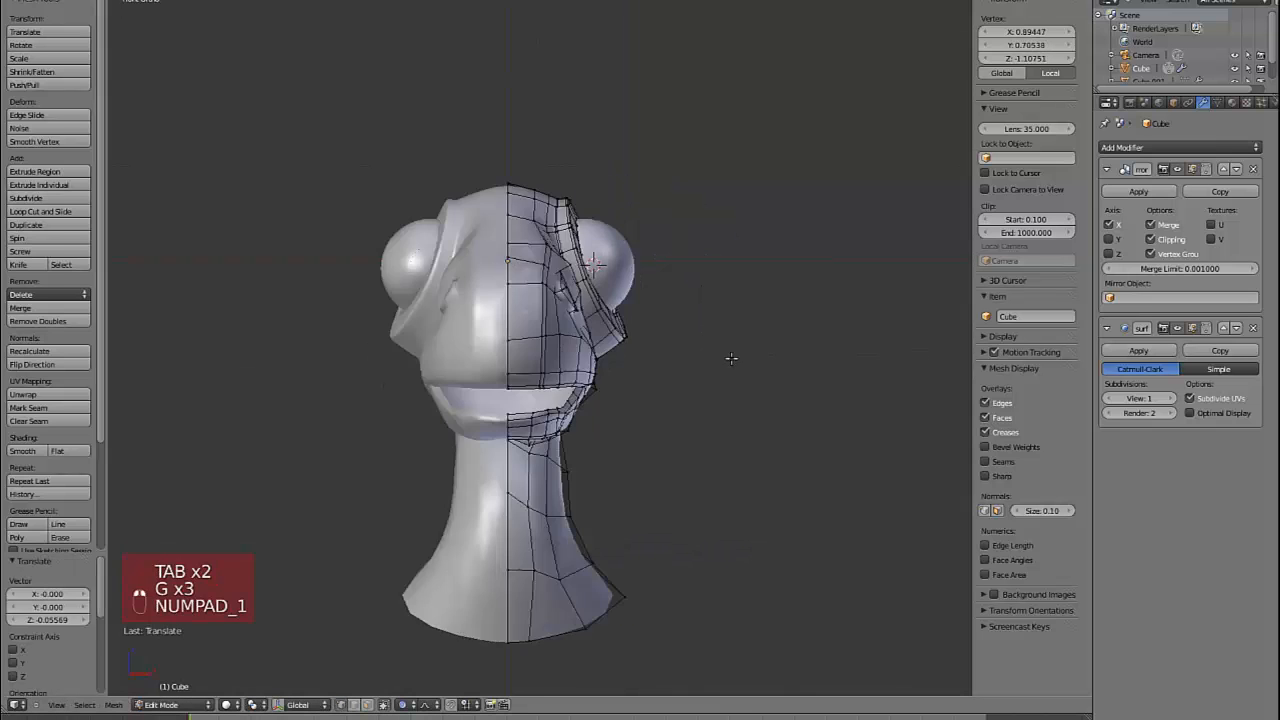
key(Tab)
key(KP_1)
- Refine the lower outer vertices of the eye ring in the front view with small proportional moves, then check the side view
key(Tab)
key(g)
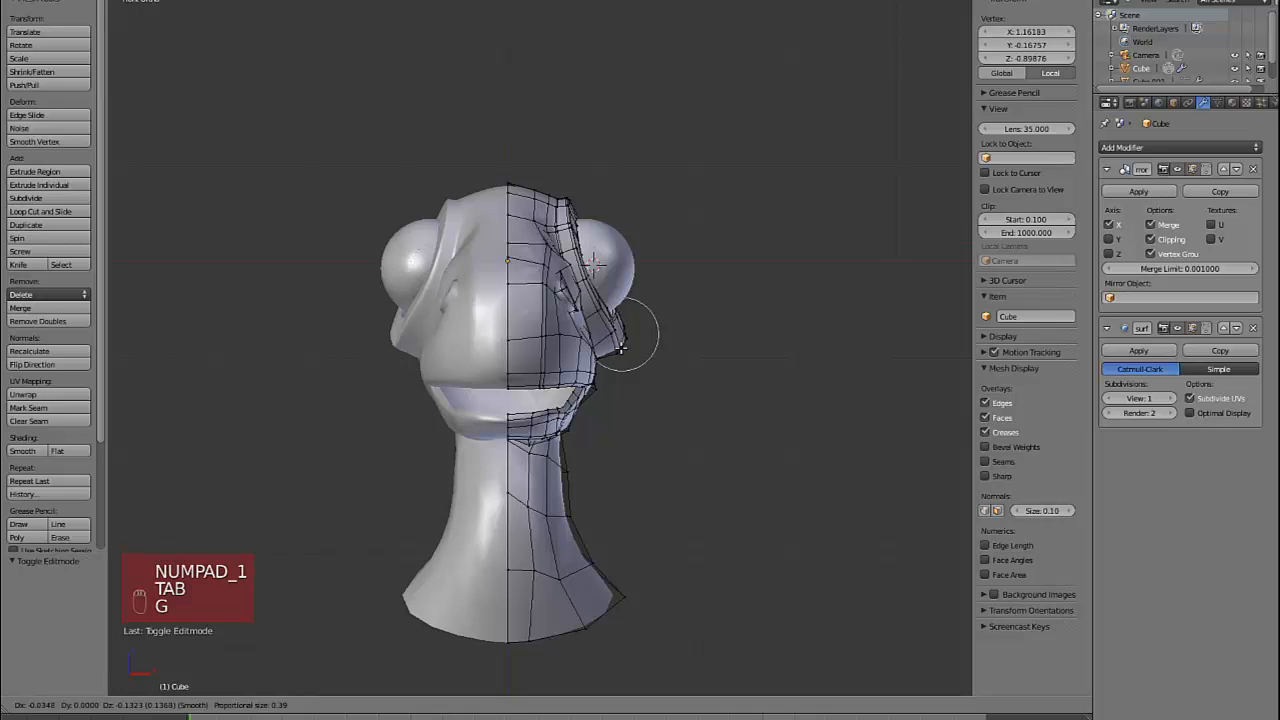
click(620, 343)
key(g)
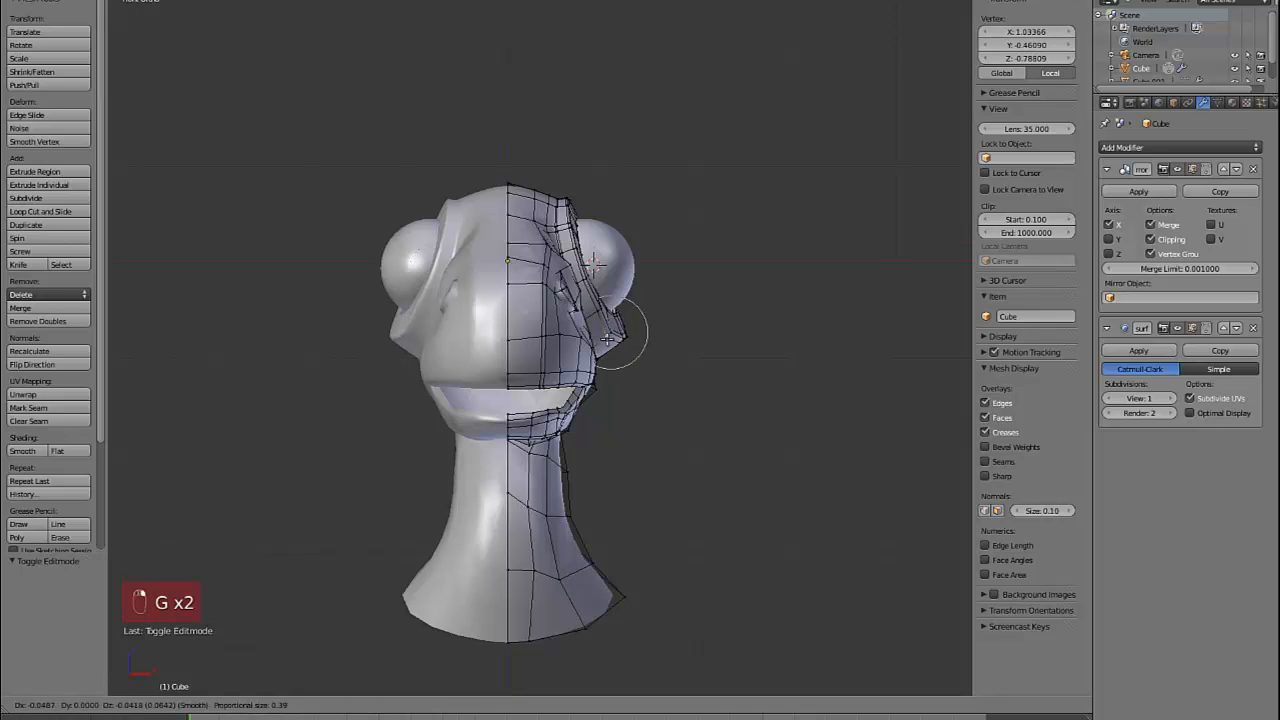
right_click(607, 340)
key(g)
click(612, 336)
key(g)
click(614, 336)
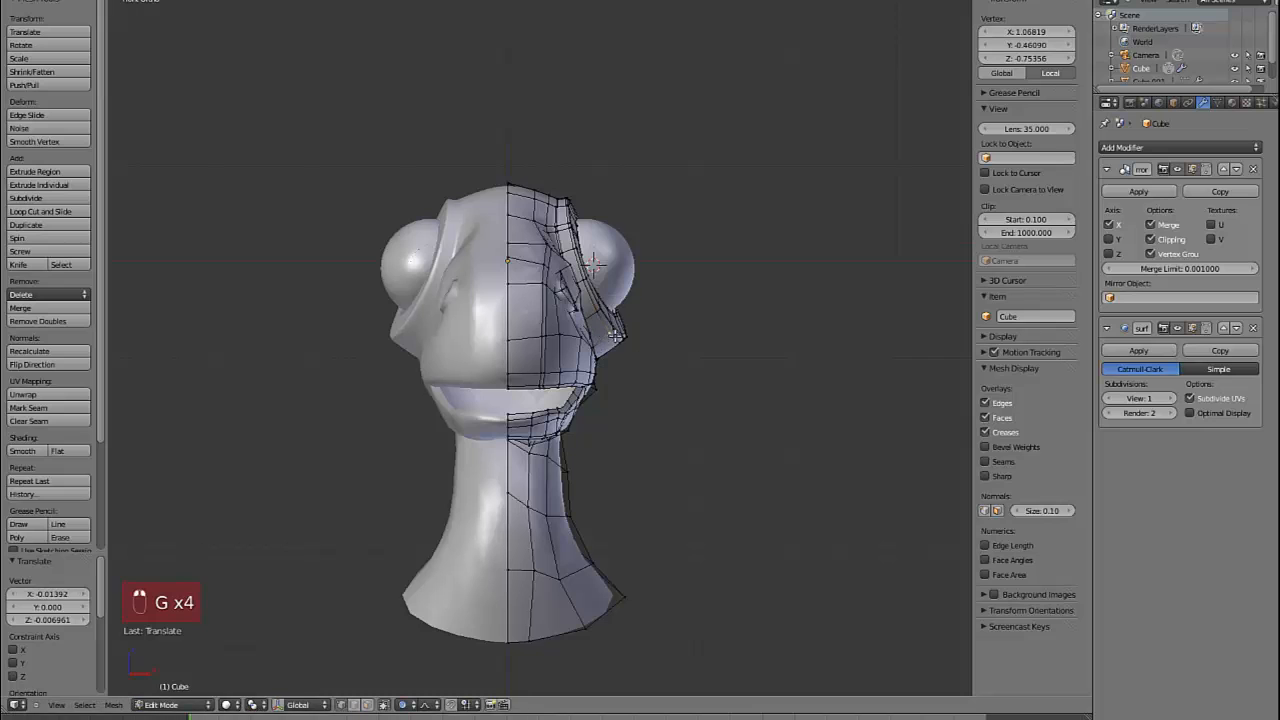
key(g)
click(613, 349)
key(KP_3)
key(Tab)
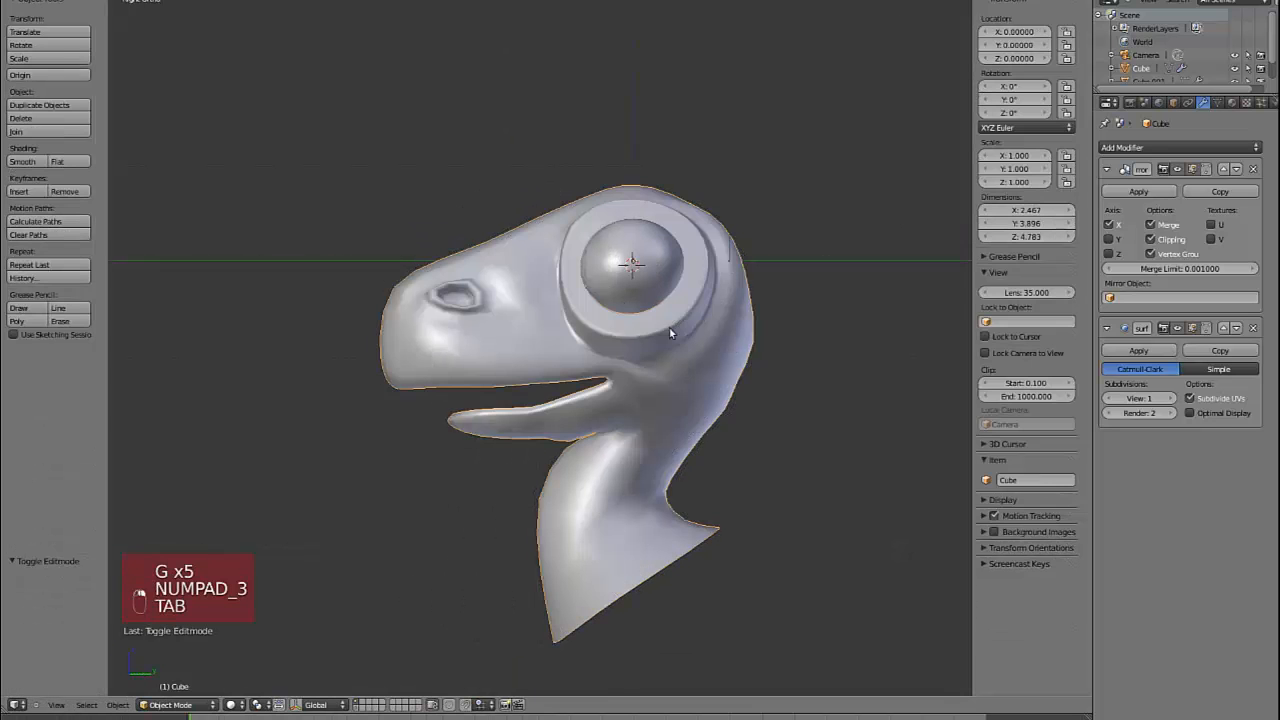
- Move the vertex at the back of the eye ring about 0.02 forward and 0.02 down
key(Tab)
key(g)
right_click(502, 312)
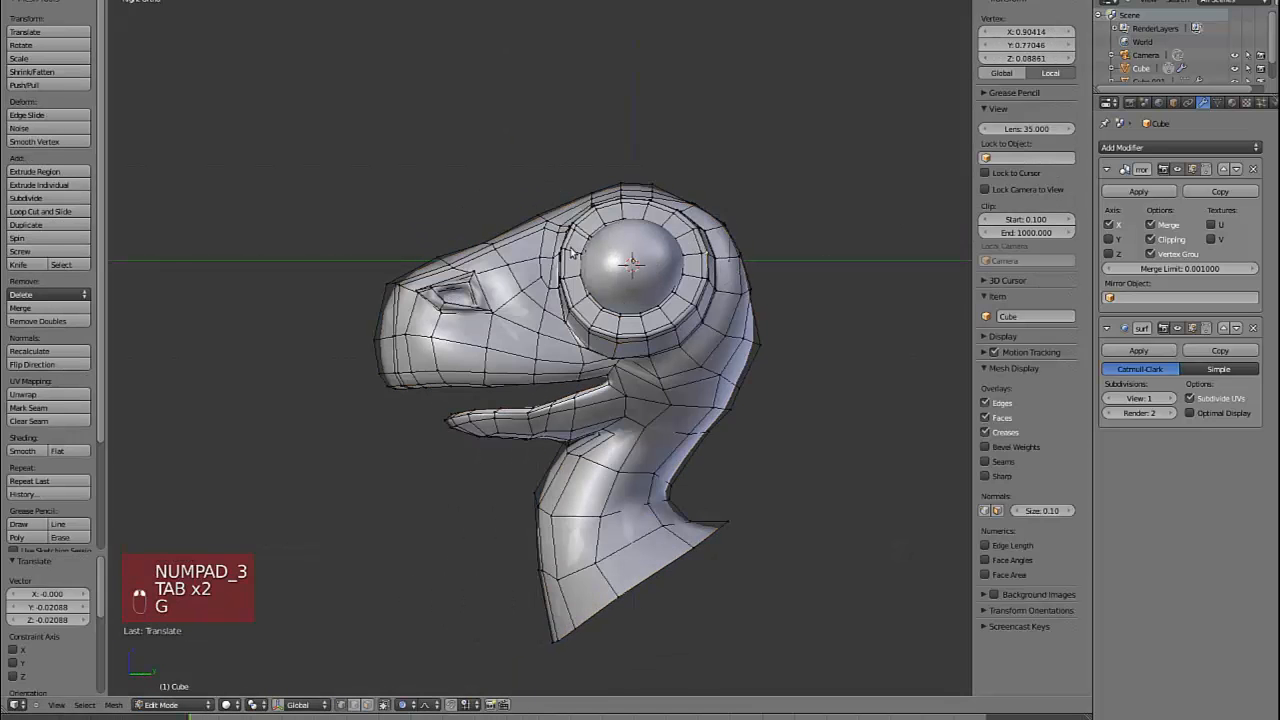
key(Tab)
key(Tab)
- Clear the selection and circle-select the front of the snout, including the nostril, in wireframe
key(z)
key(a)
key(c)
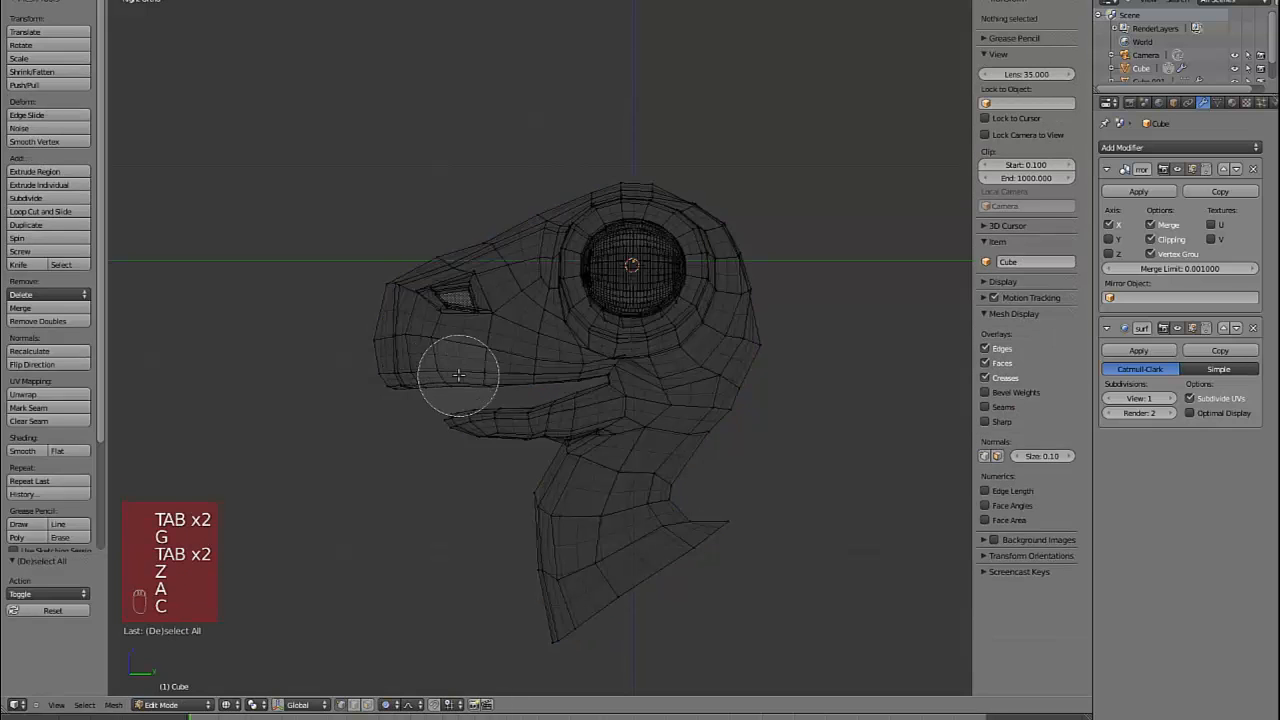
mouse_move(457, 366)
mouse_down()
mouse_move(452, 330)
mouse_move(386, 286)
mouse_move(449, 417)
mouse_up()
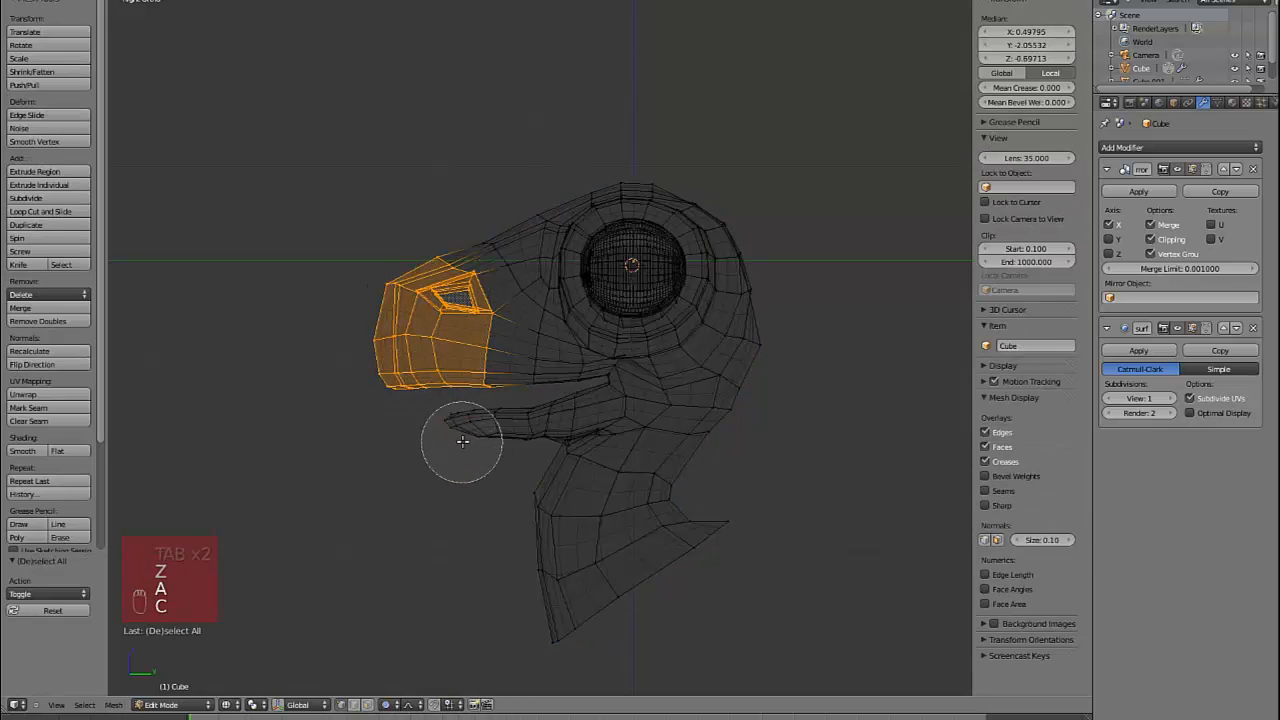
right_click(510, 432)
- Move the snout about 0.125 backward and 0.03 down, rotate it downward, reposition it, and check the head
key(z)
key(g)
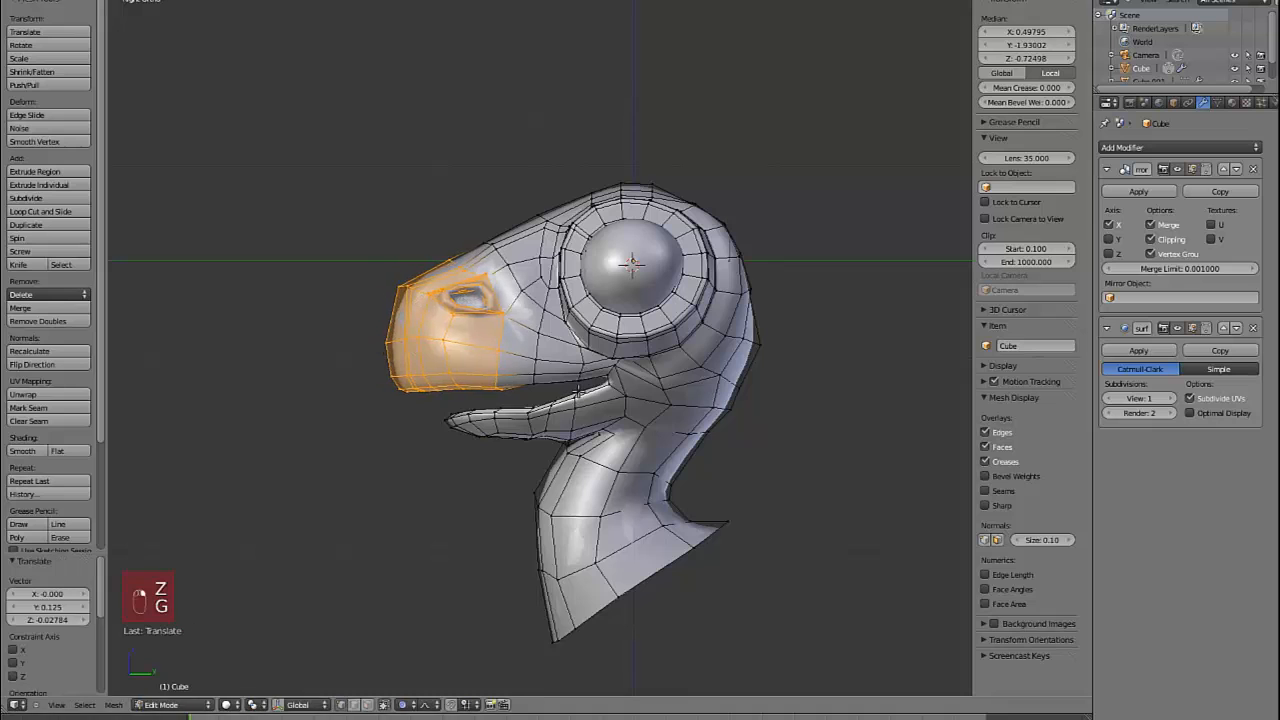
key(r)
key(g)
right_click(526, 357)
key(Tab)
middle_drag(526, 357, 754, 343)
key(KP_3)
key(Tab)
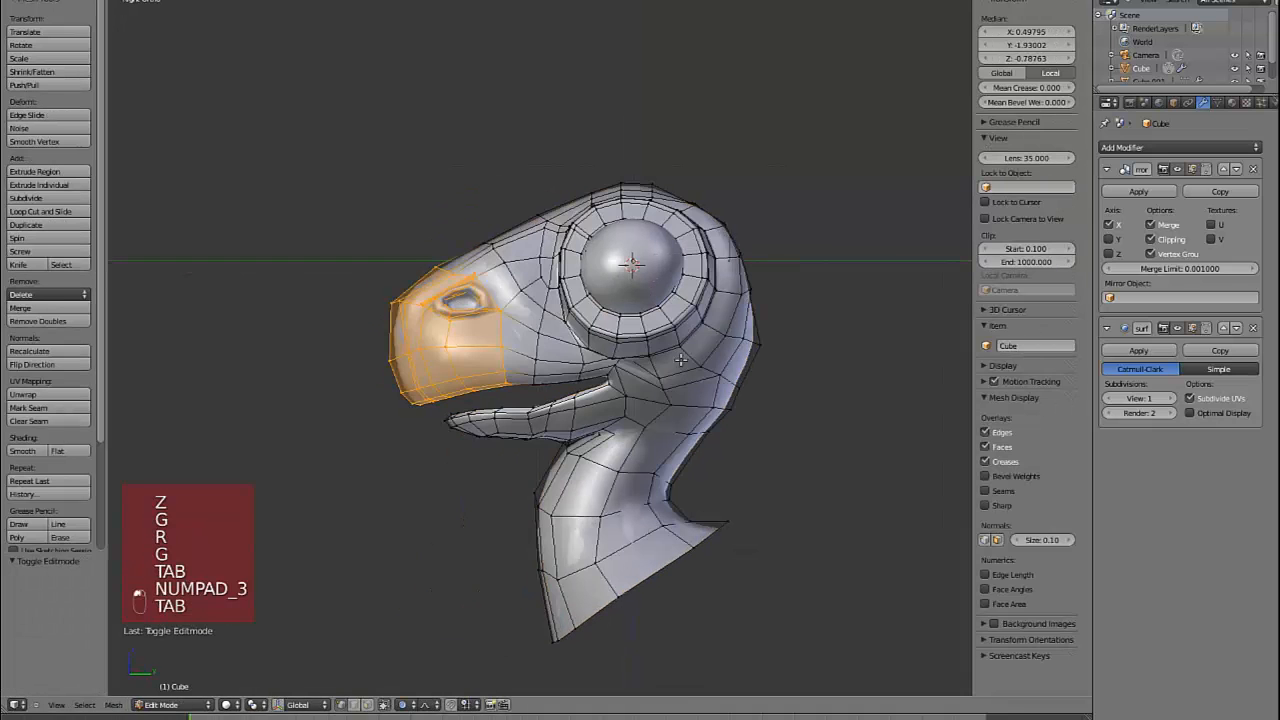
- Try to move and rotate the snout farther down with proportional editing, and check the head's shape
key(g)
key(r)
click(681, 329)
key(g)
key(Tab)
middle_drag(674, 331, 809, 323)
key(KP_3)
key(Tab)
- Undo the latest proportional moves and rotation of the snout
key(ctrl+shift+z)
key(ctrl+z)
key(ctrl+z)
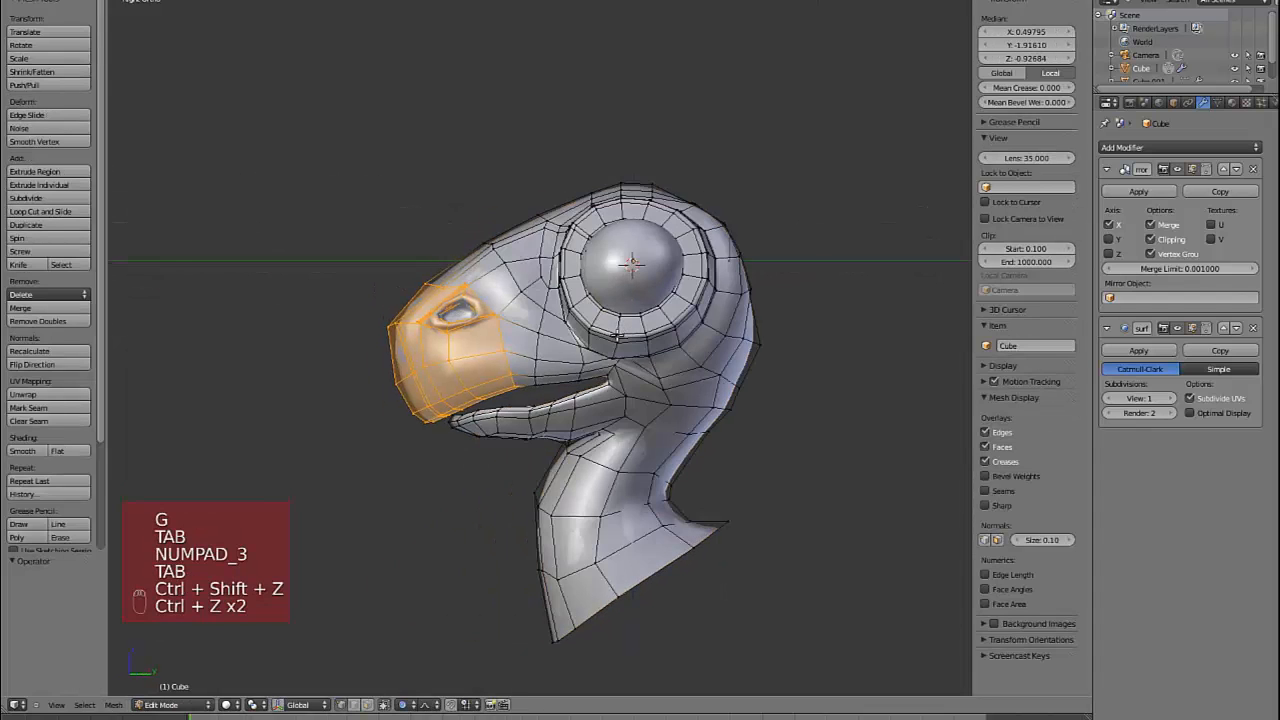
key(ctrl+z)
key(ctrl+z)
key(ctrl+z)
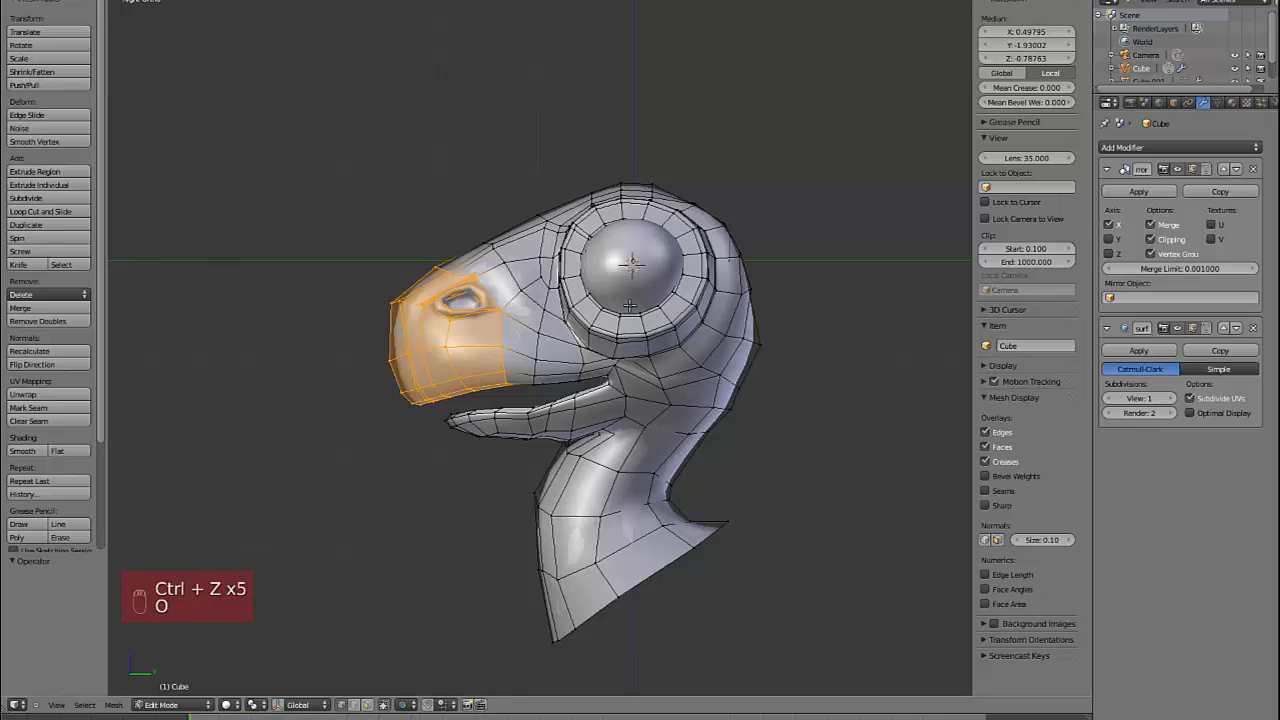
- With proportional editing off, move the snout down, rotate it farther downward, and reposition its tip just over the lower jaw
key(g)
click(629, 320)
key(r)
click(624, 285)
key(g)
click(617, 298)
key(Tab)
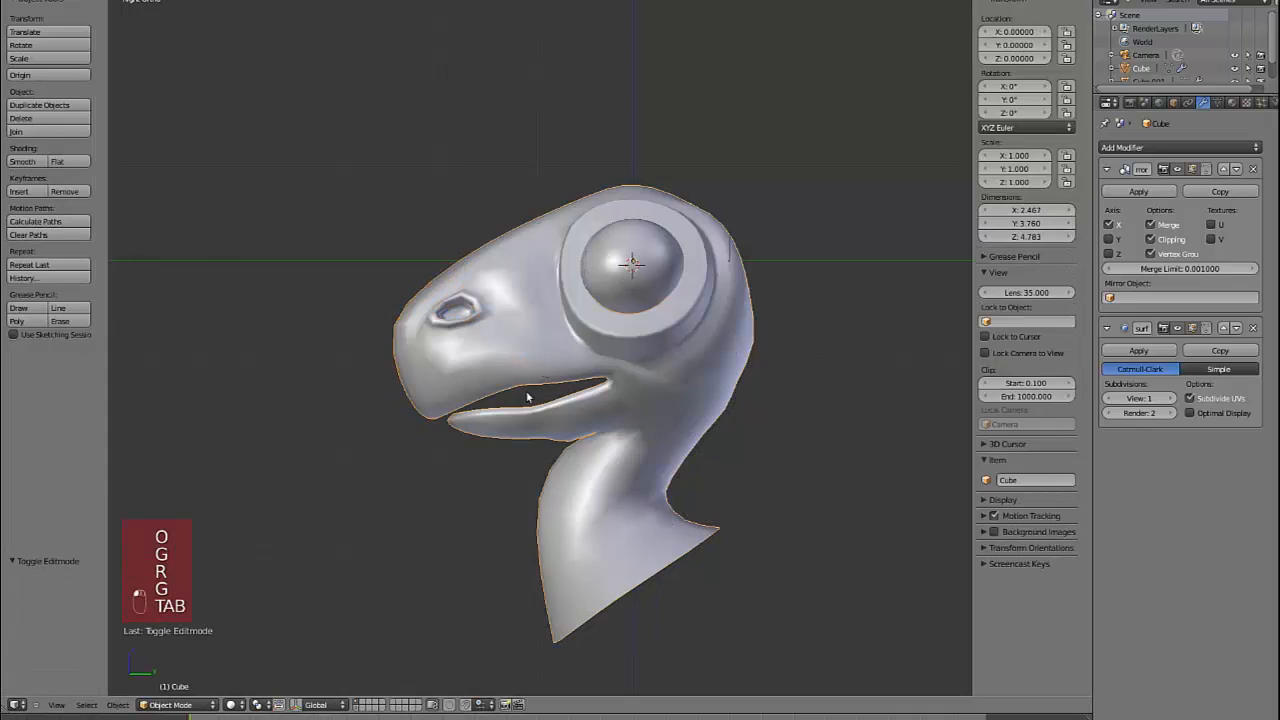
- Circle-select the front part of the lower jaw in wireframe and move it about 0.06 backward
key(Tab)
key(z)
key(a)
key(c)
click(472, 449)
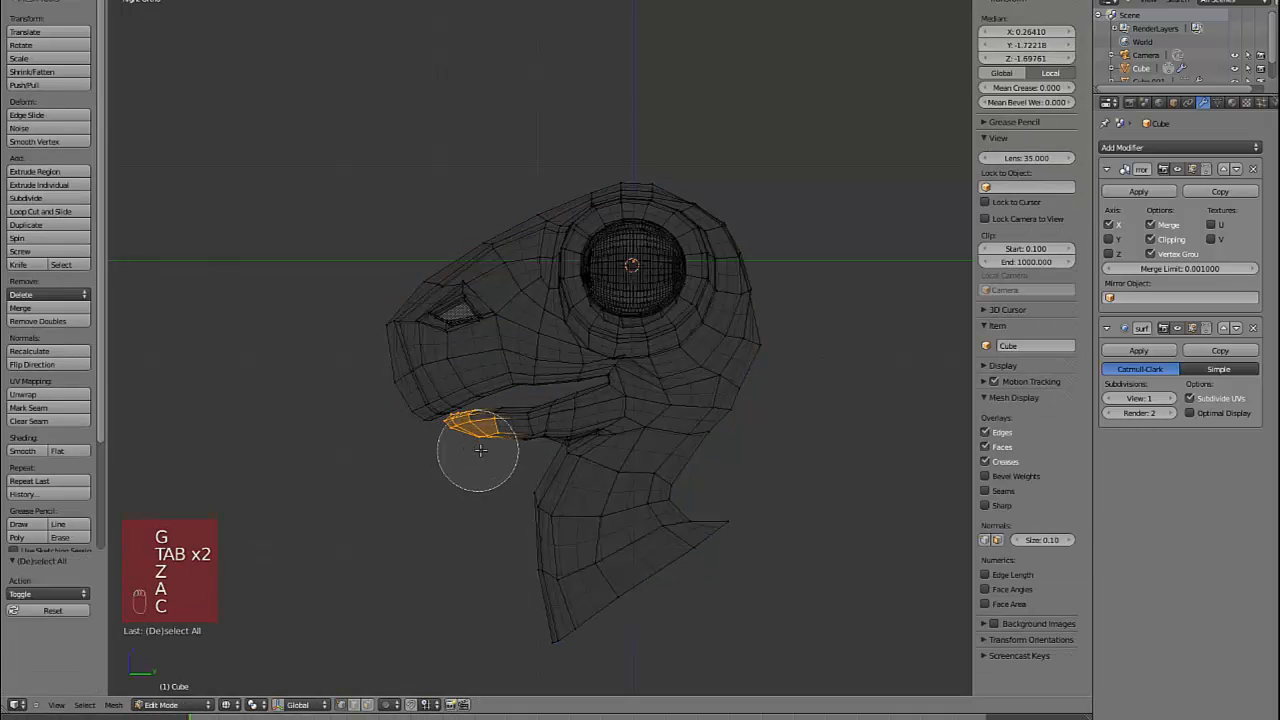
click(502, 425)
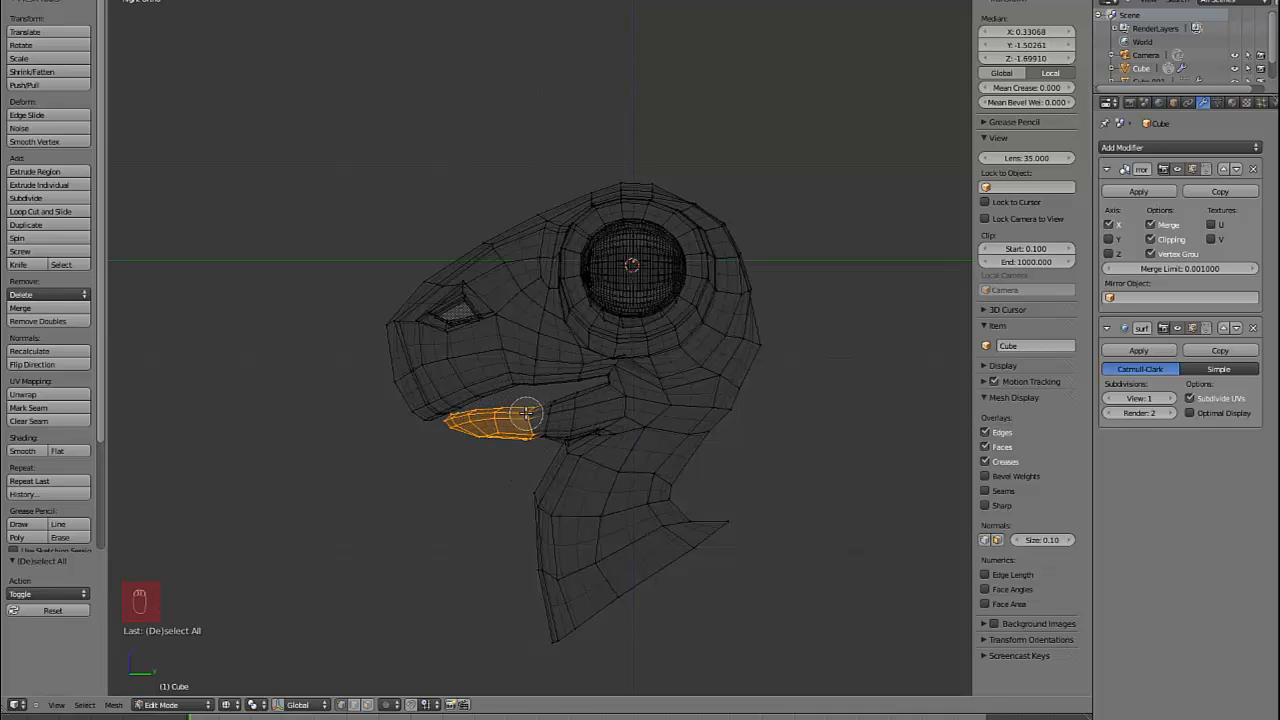
key(g)
click(592, 426)
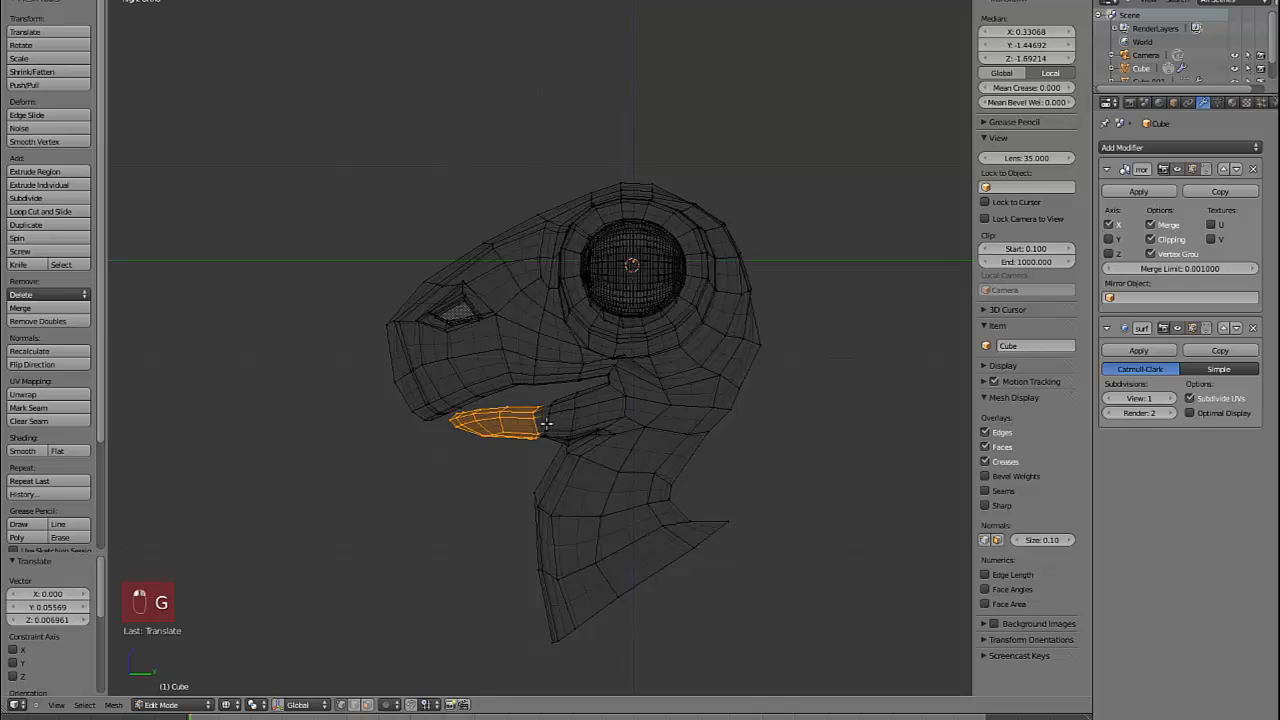
- Extend the lower jaw selection toward the mouth corner, then rotate and reposition it and check it in solid shading
key(g)
key(r)
key(g)
click(593, 411)
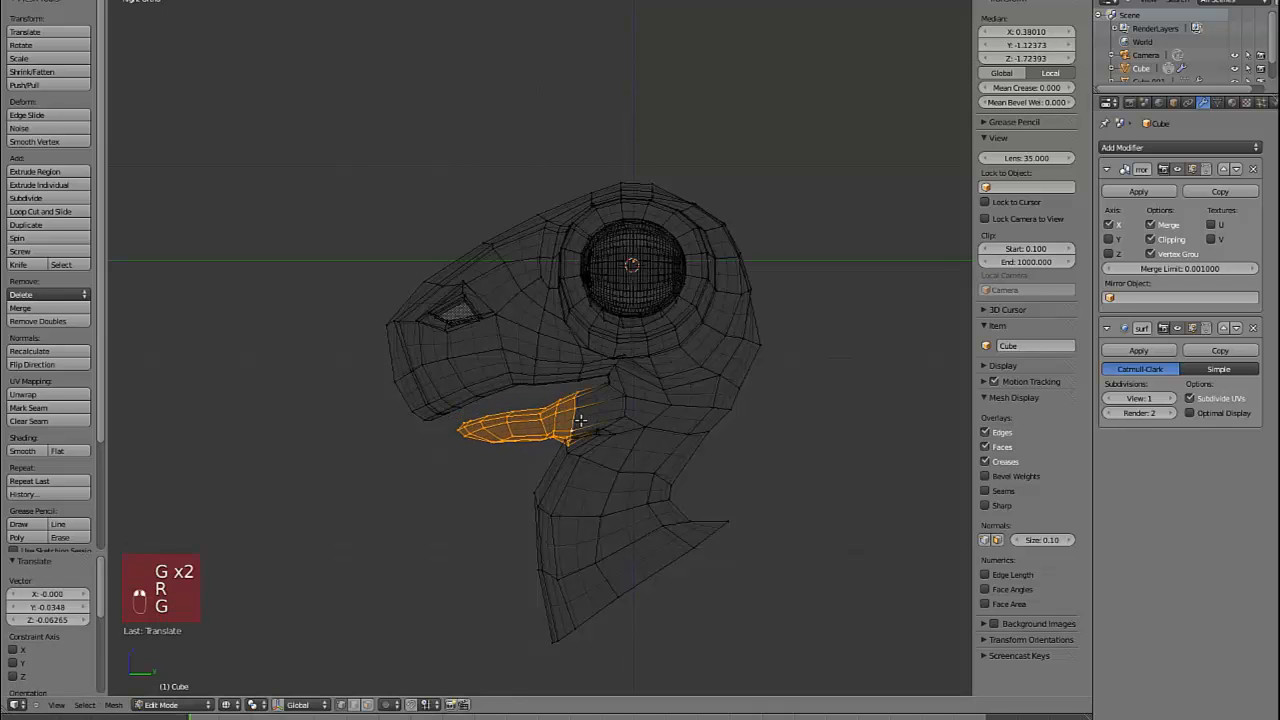
key(g)
click(598, 419)
key(z)
key(Tab)
key(Tab)
- Raise the lower jaw toward the upper lip, rotate it slightly, fine-tune its position, and check the nearly closed mouth
key(g)
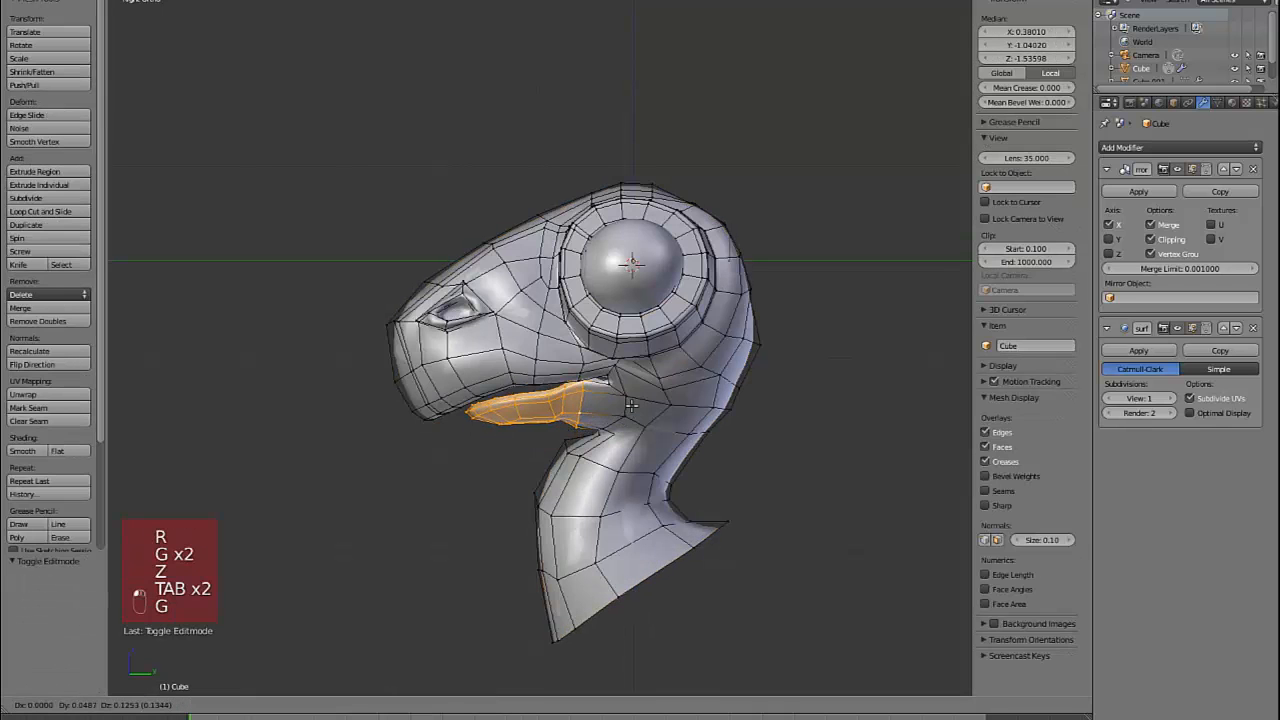
click(629, 403)
key(r)
click(626, 405)
key(g)
click(619, 410)
key(Tab)
middle_drag(617, 411, 598, 368)
key(KP_3)
key(KP_3)
- Clear the selection and circle-select the vertices around the nostril in wireframe
key(Tab)
key(z)
scroll(435, 399, up, 4)
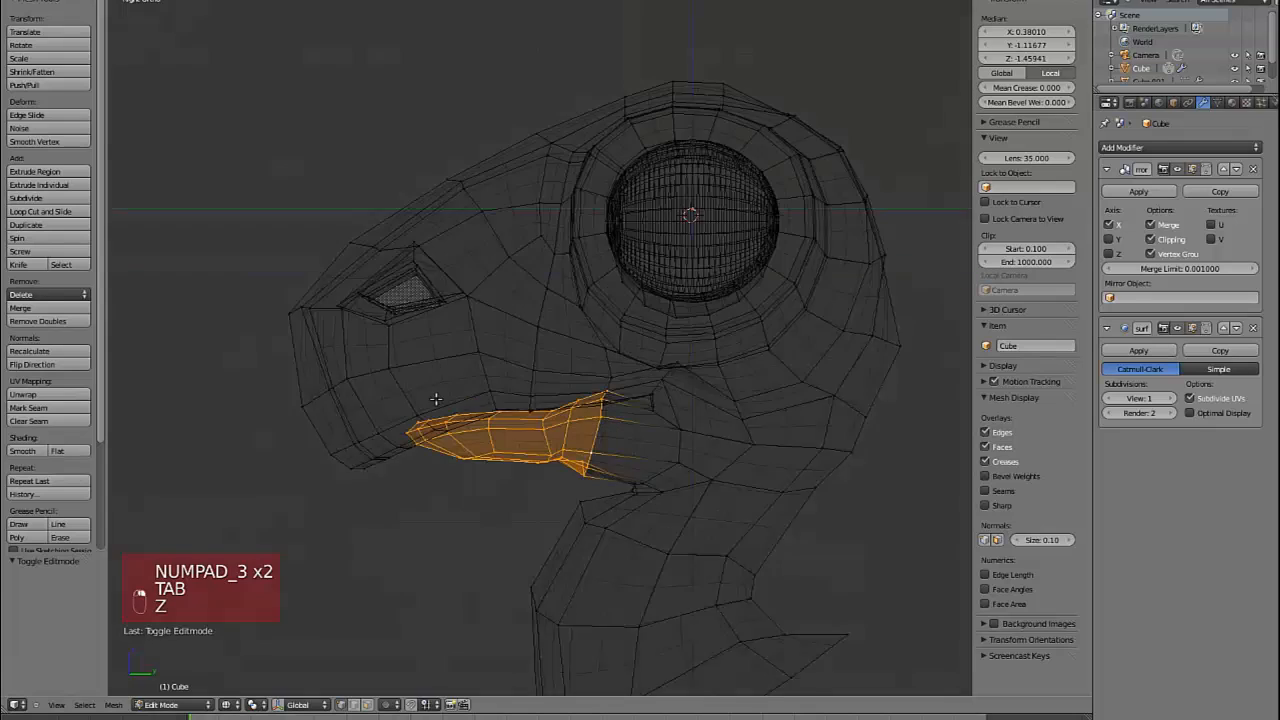
scroll(435, 390, up, 2)
scroll(461, 320, up, 3)
key(a)
key(ctrl+Tab)
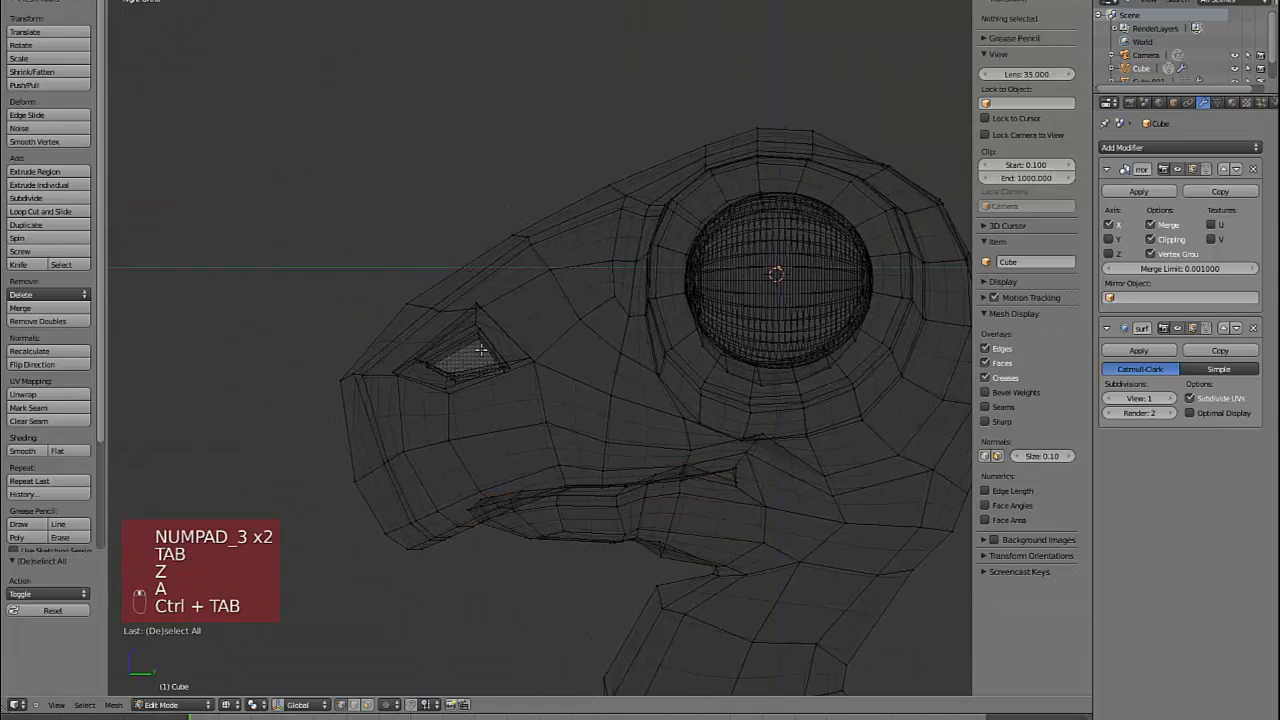
key(c)
drag(451, 371, 410, 377)
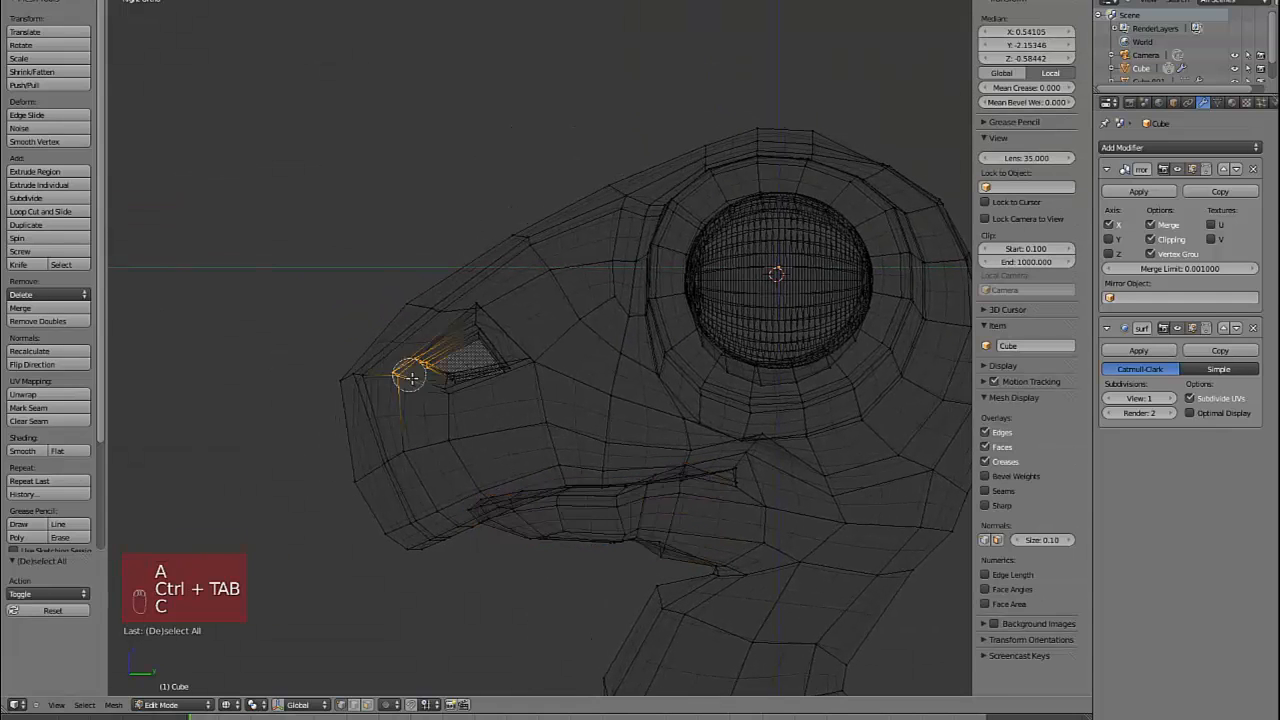
drag(504, 331, 488, 306)
right_click(480, 322)
- Check the nostril selection from the front in solid and wireframe shading and correct it at the nostril's upper vertex
middle_drag(442, 350, 491, 385)
key(z)
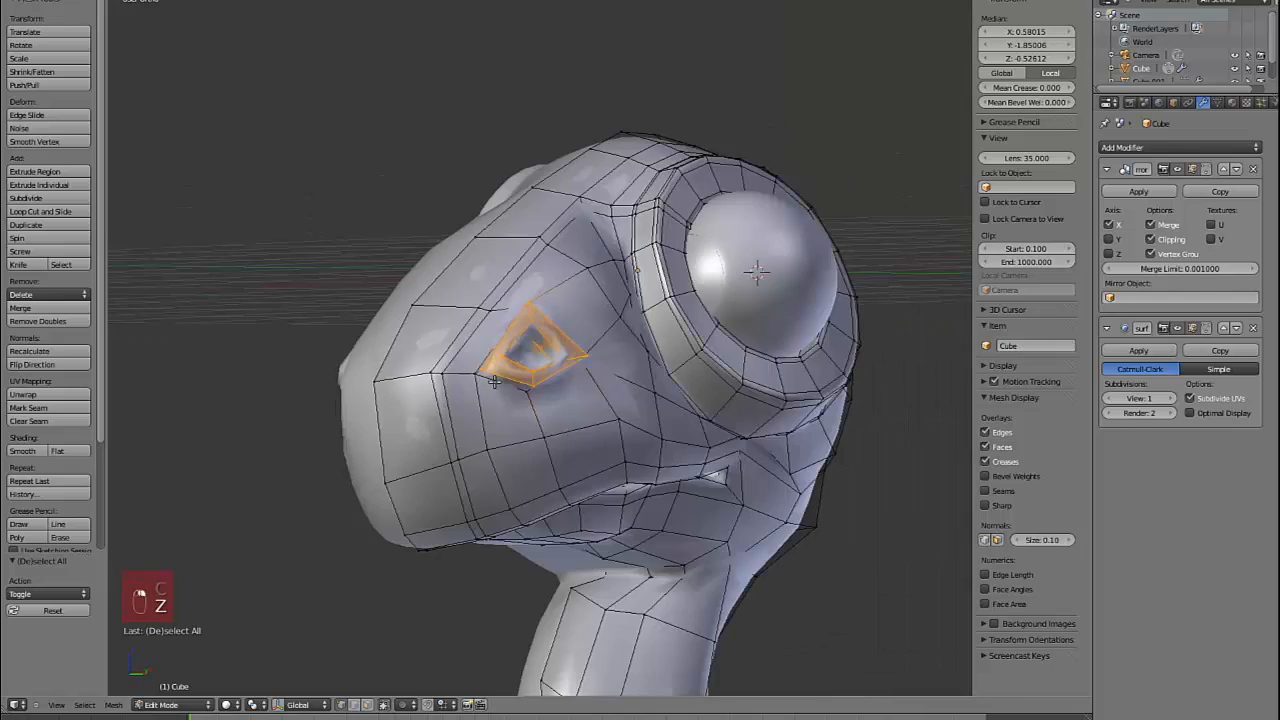
key(z)
key(KP_2)
middle_drag(542, 307, 572, 323)
shift+right_click(548, 299)
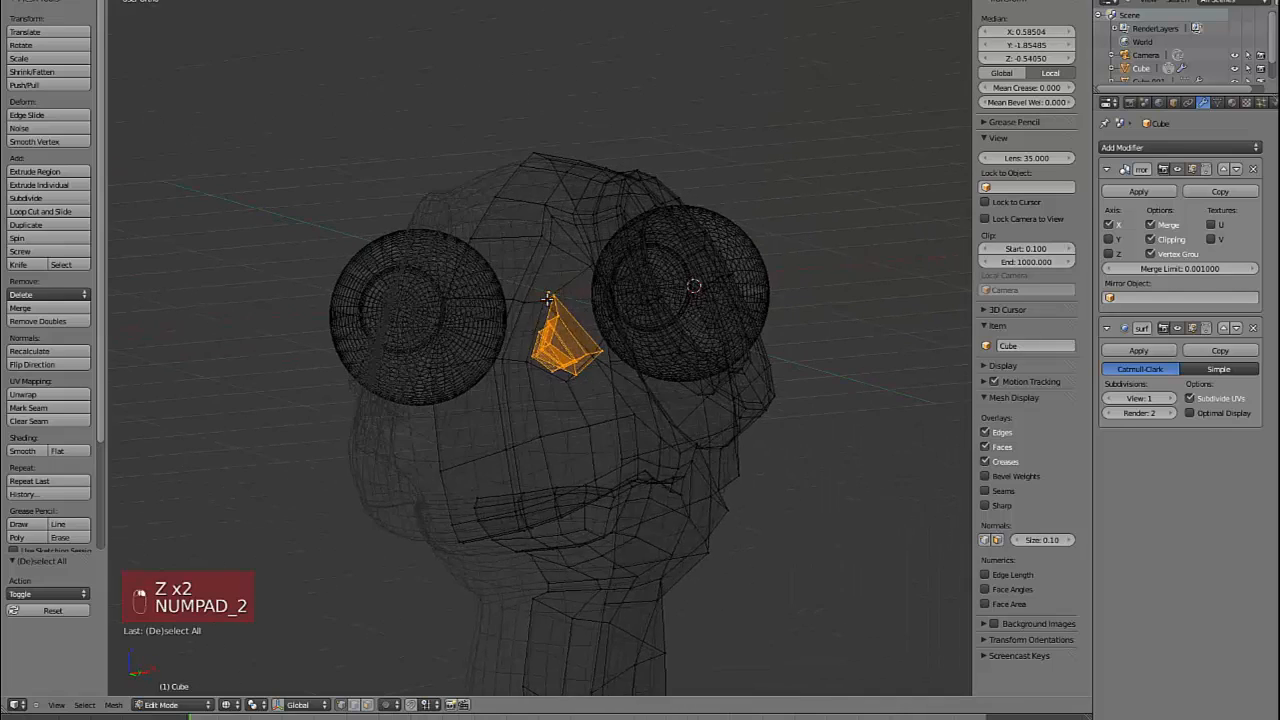
- Scale the selected nostril geometry down twice in side view, by a factor of about 0.83 each time
key(z)
key(KP_3)
key(z)
key(s)
click(573, 341)
key(z)
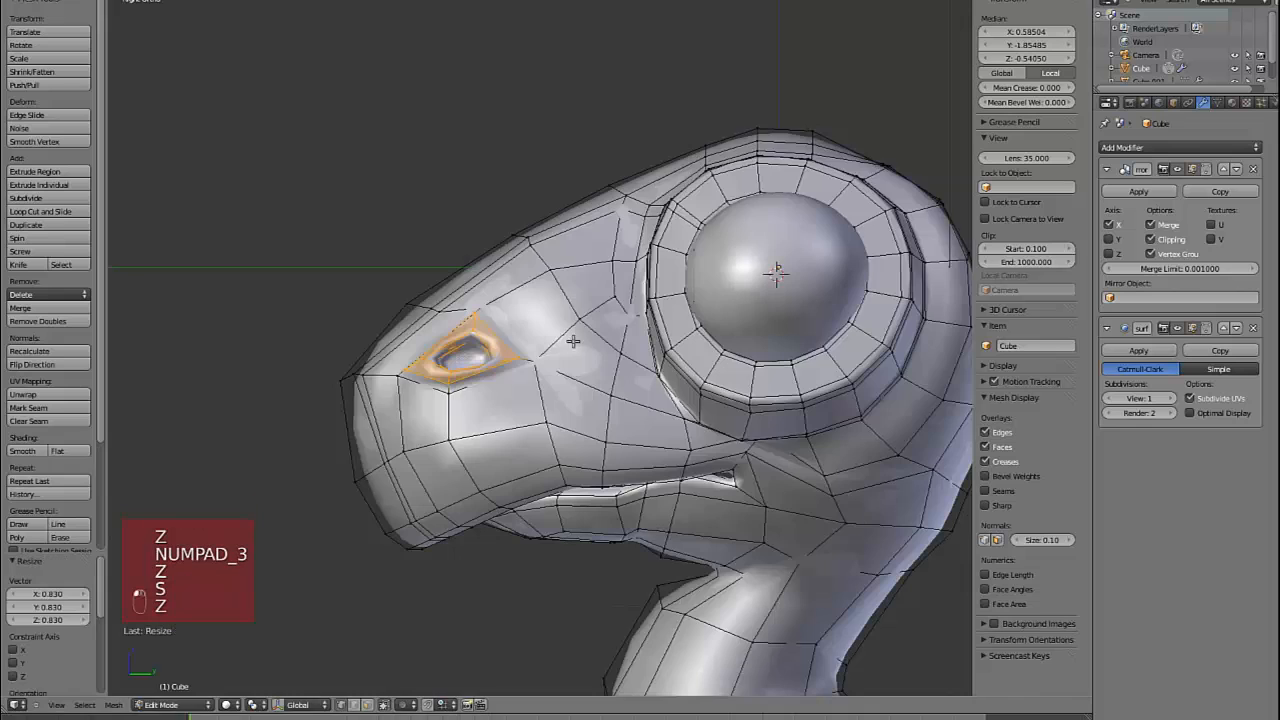
key(s)
click(568, 341)
- Smooth the nostril vertices with Smooth and Shrink/Fatten, and enlarge them by a factor of about 1.4
key(w)
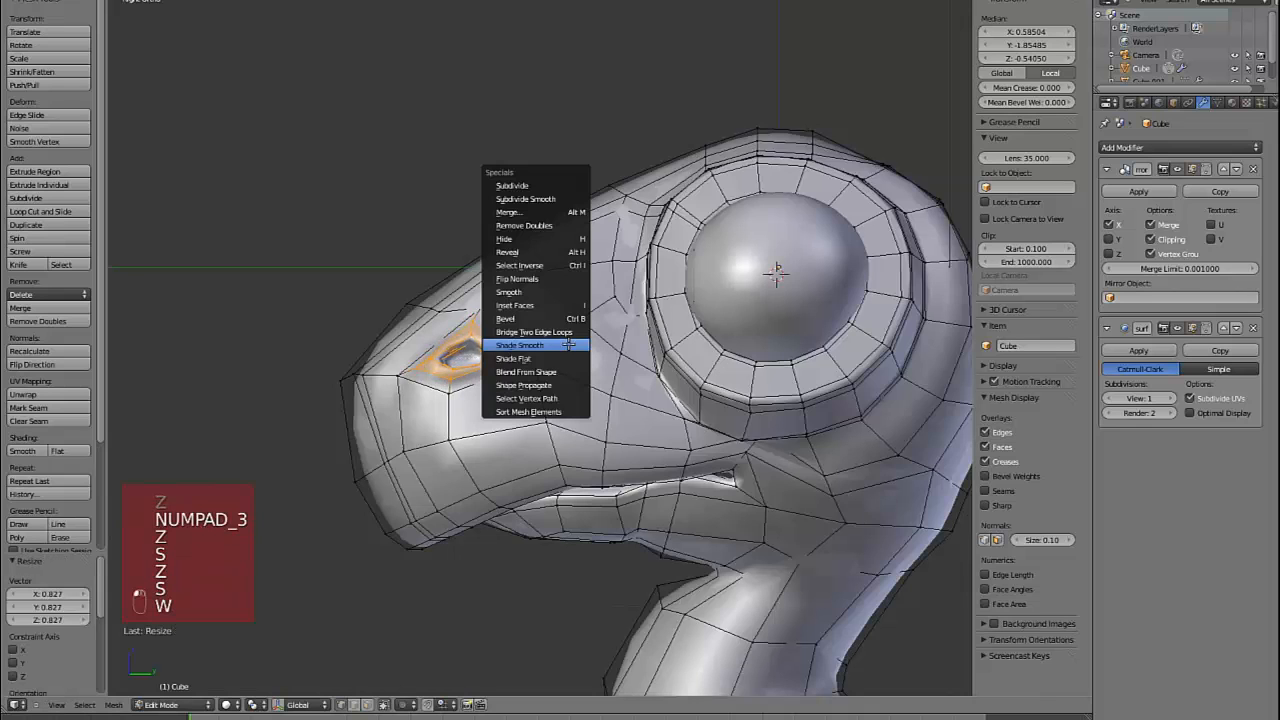
click(550, 291)
key(alt+s)
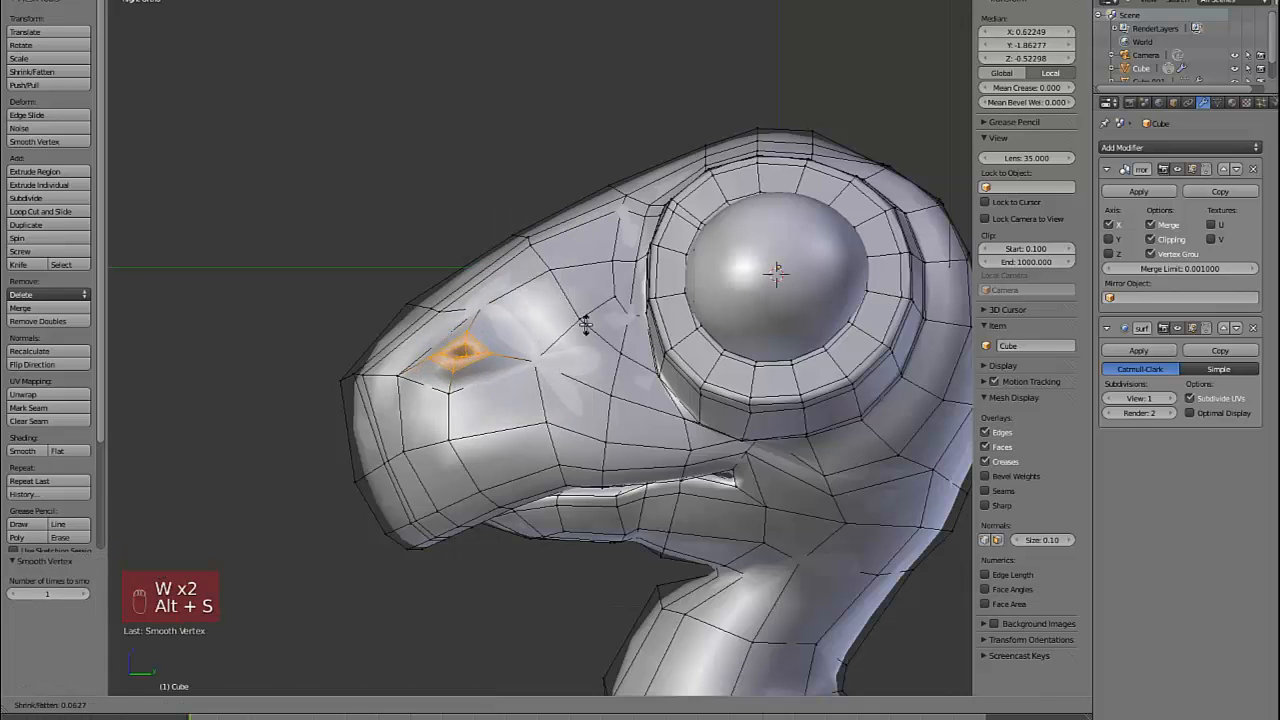
click(584, 320)
key(s)
click(579, 366)
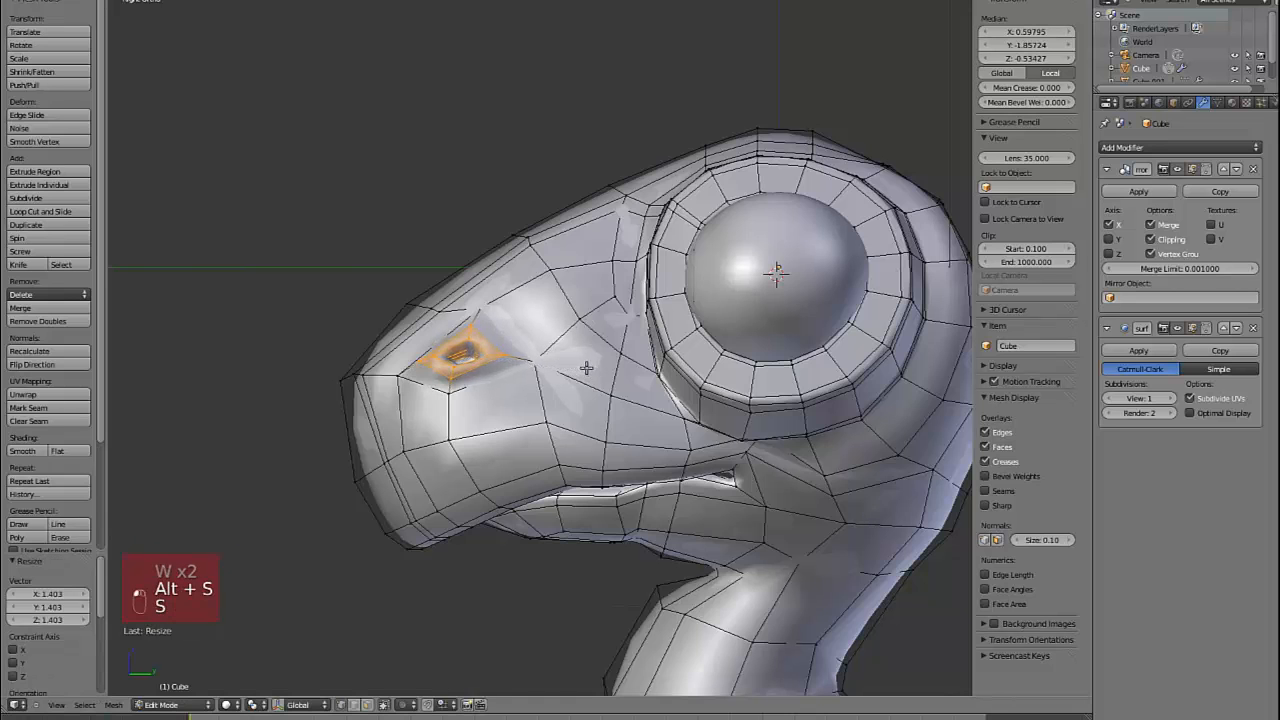
- Adjust the nostril's position and rotation in front view and return to Object Mode
key(KP_1)
key(g)
key(r)
click(612, 368)
key(Tab)
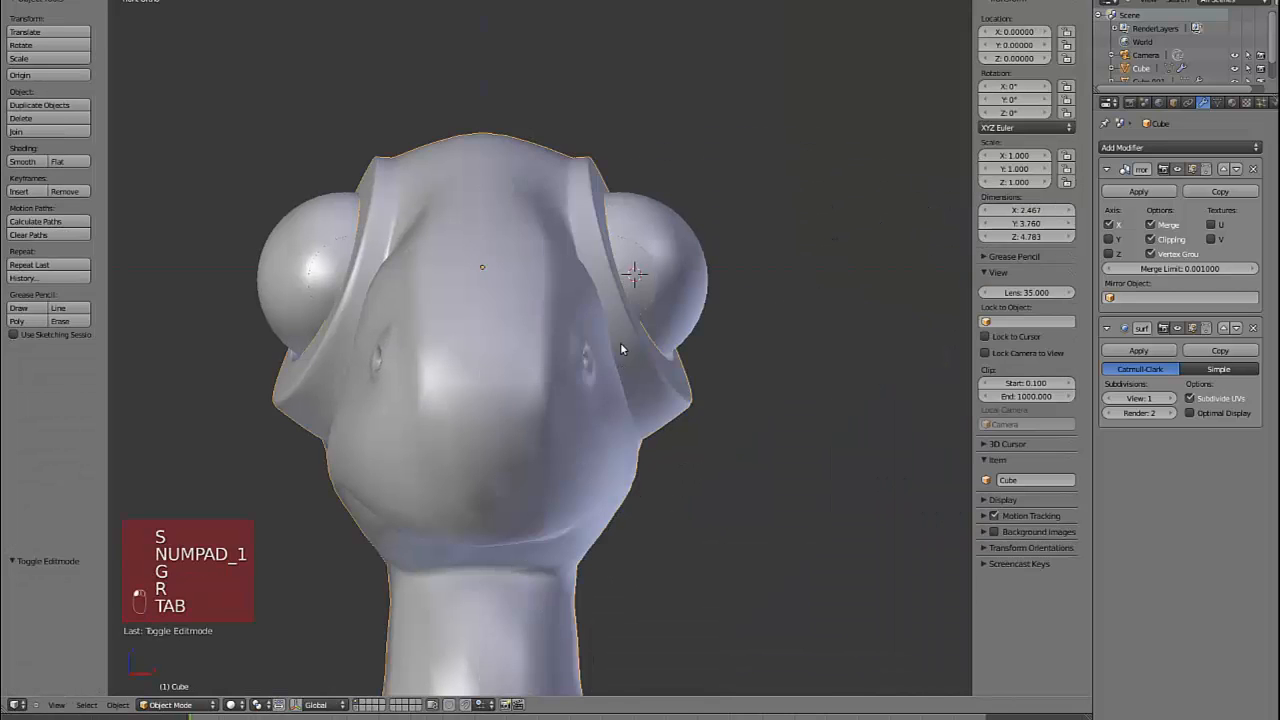
scroll(620, 342, down, 2)
middle_drag(685, 274, 817, 363)
- Bring up the head's material settings and switch the viewport to textured shading
click(1232, 103)
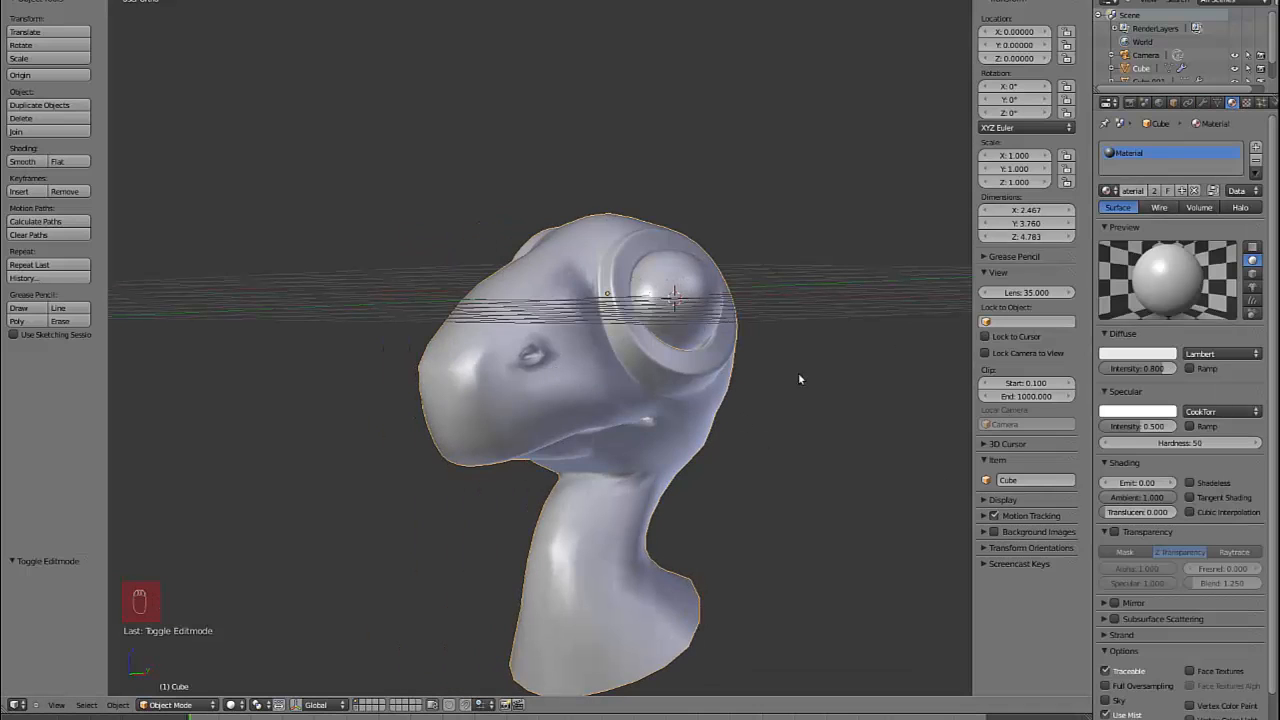
key(KP_1)
scroll(669, 420, down, 5)
key(alt+z)
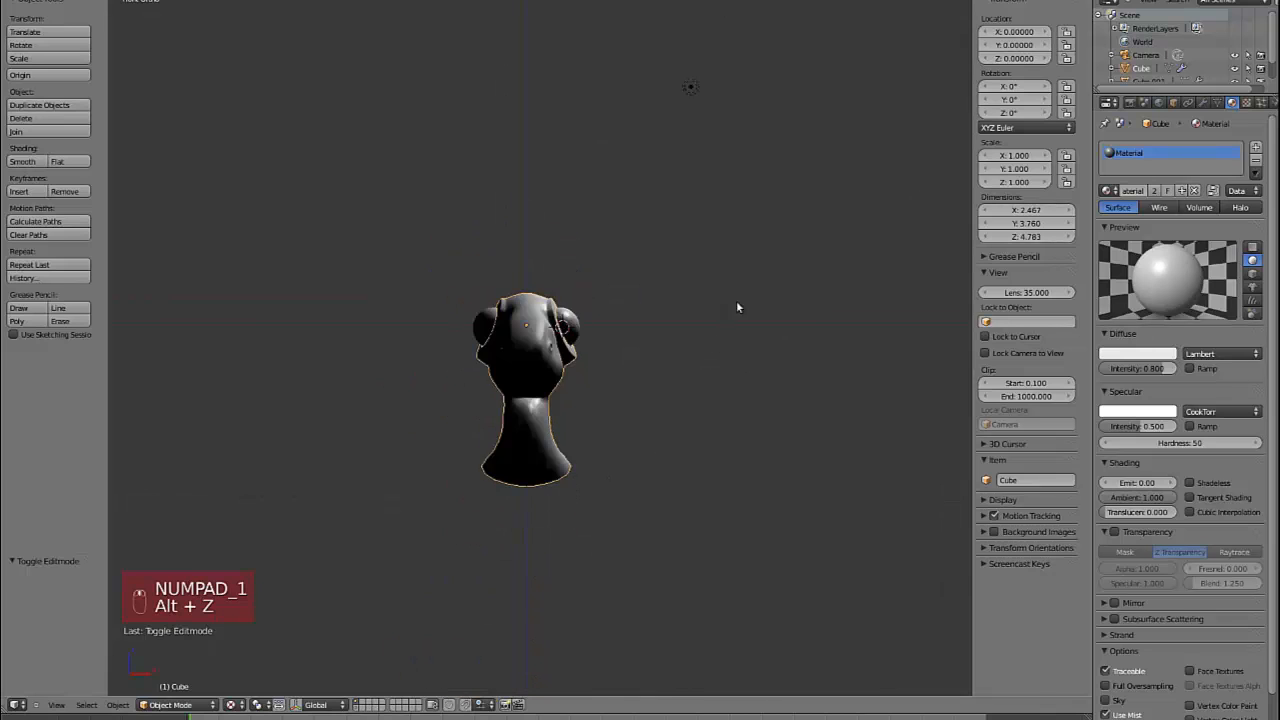
key(KP_3)
key(a)
key(a)
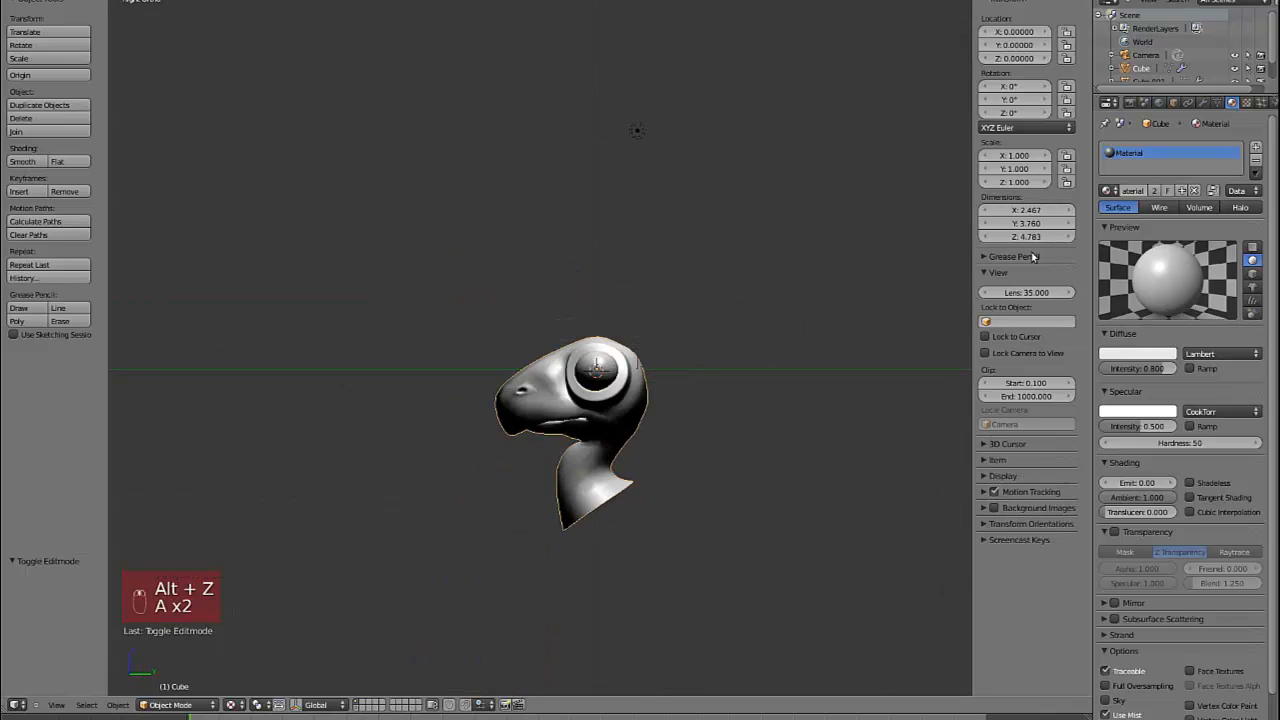
- Set the viewport display's shading mode to GLSL
click(1026, 271)
click(1023, 318)
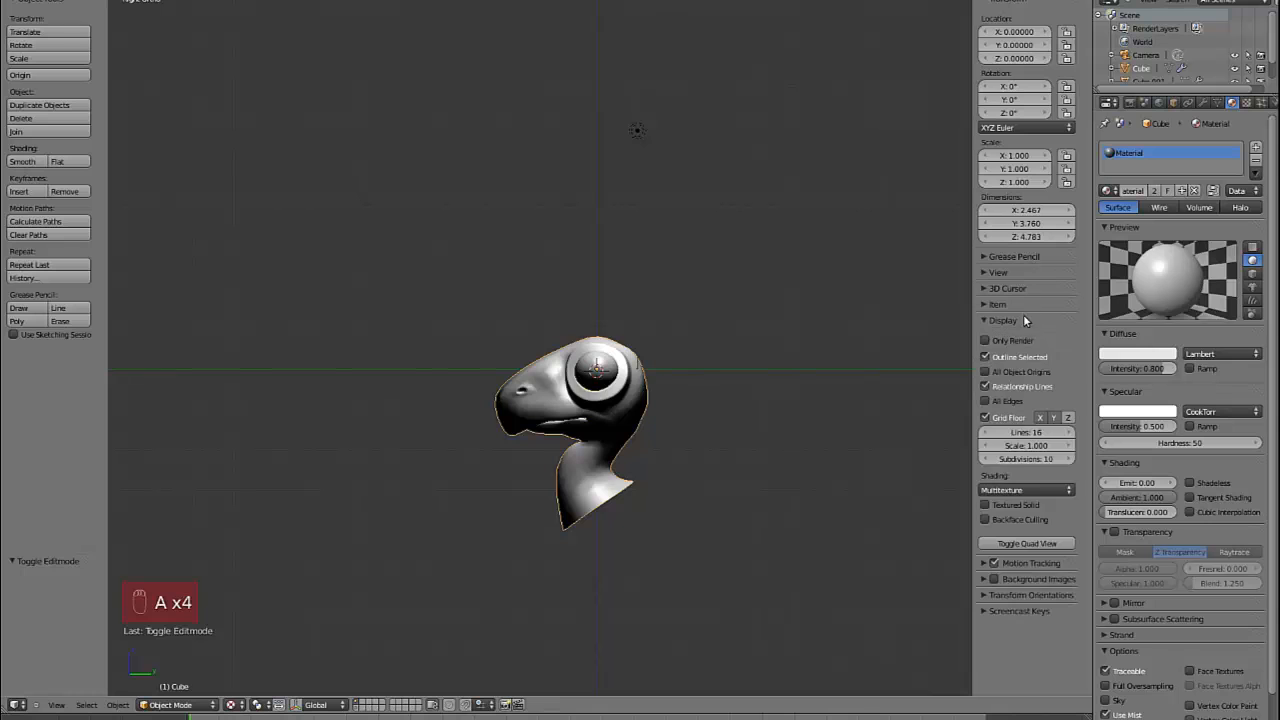
click(1020, 488)
click(1020, 447)
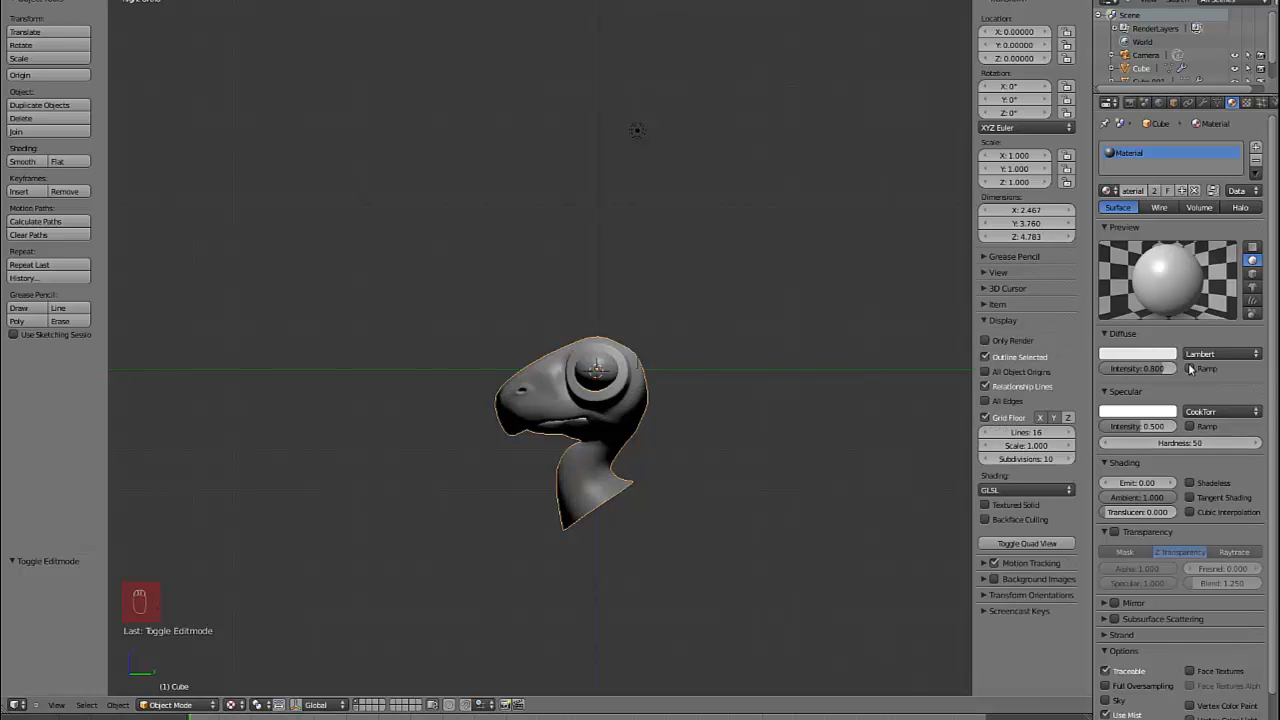
- Enable the color ramp on the material's diffuse shading with Result as its input
click(1190, 369)
click(1171, 444)
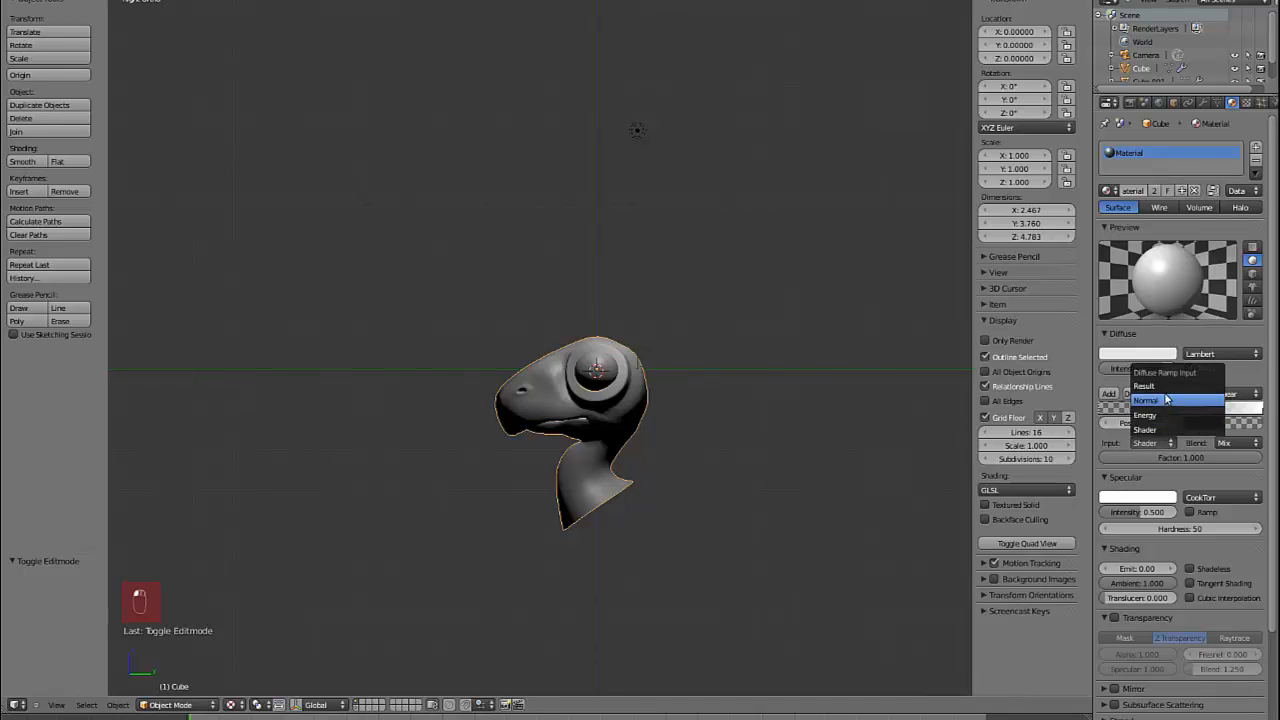
click(1166, 393)
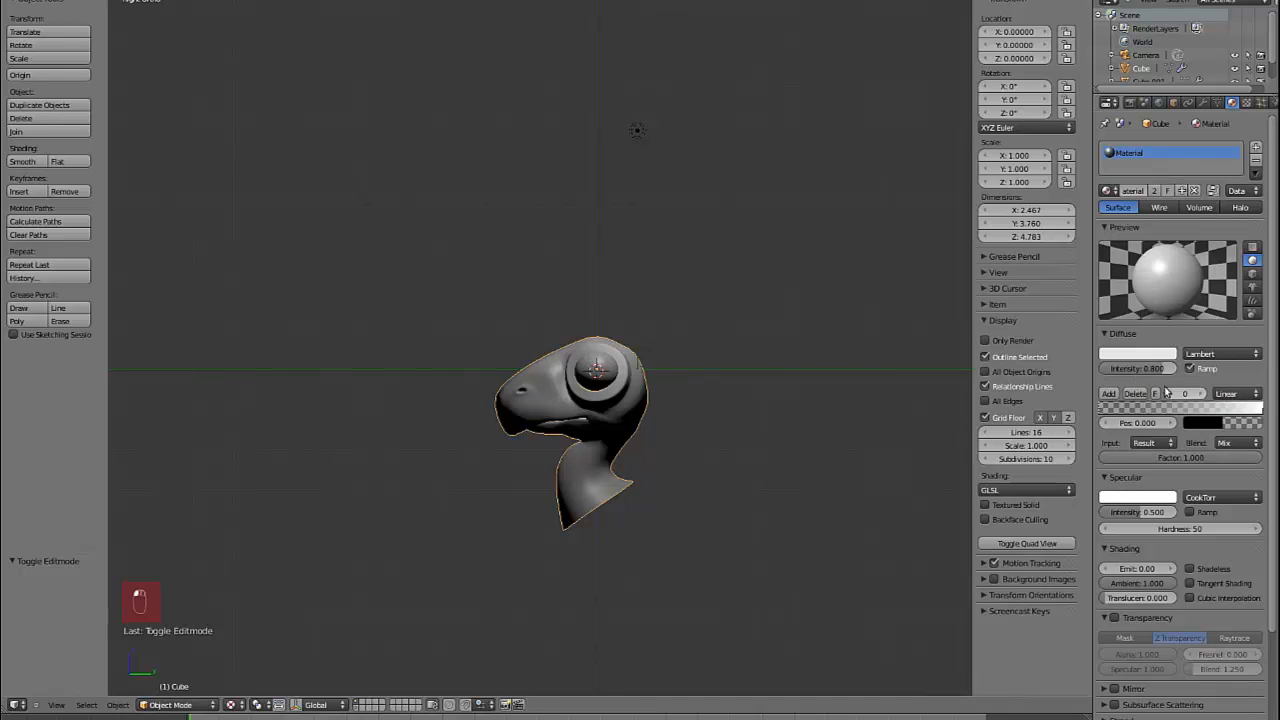
- Recolor the diffuse ramp's first stop to a semi-transparent red and move the white stop to position 0.567
click(1203, 427)
drag(1222, 316, 1266, 386)
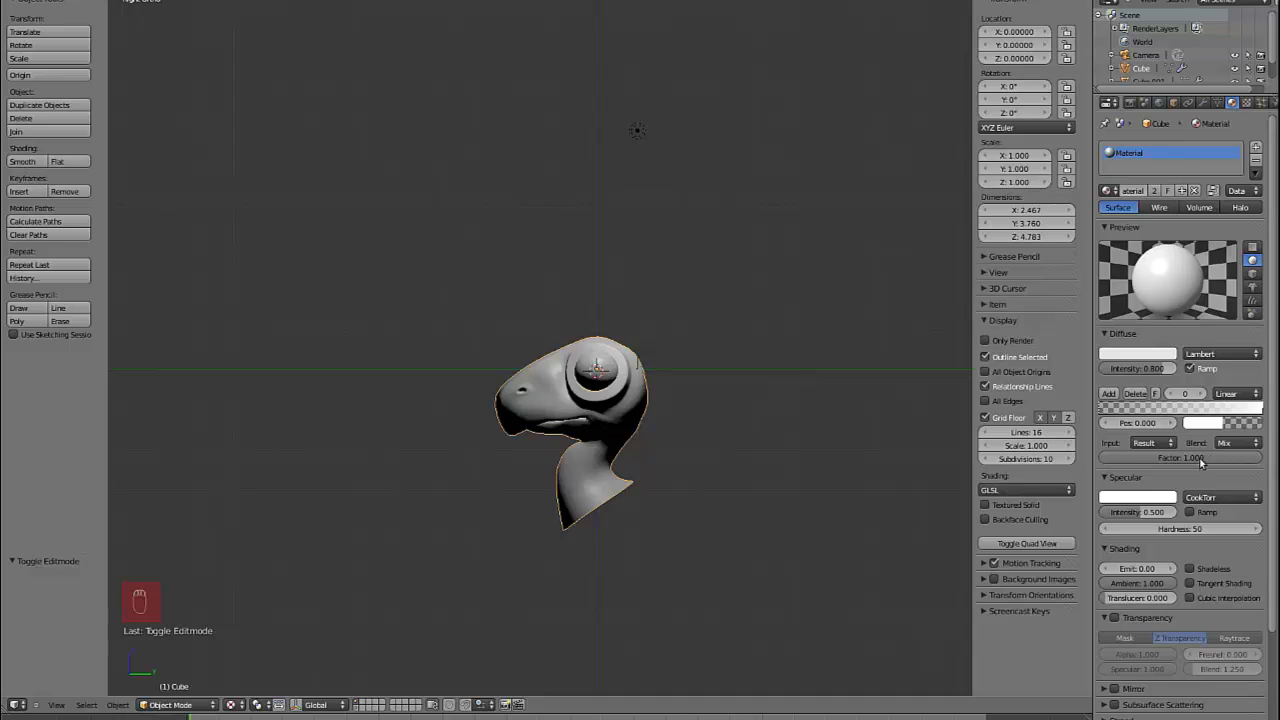
click(1204, 428)
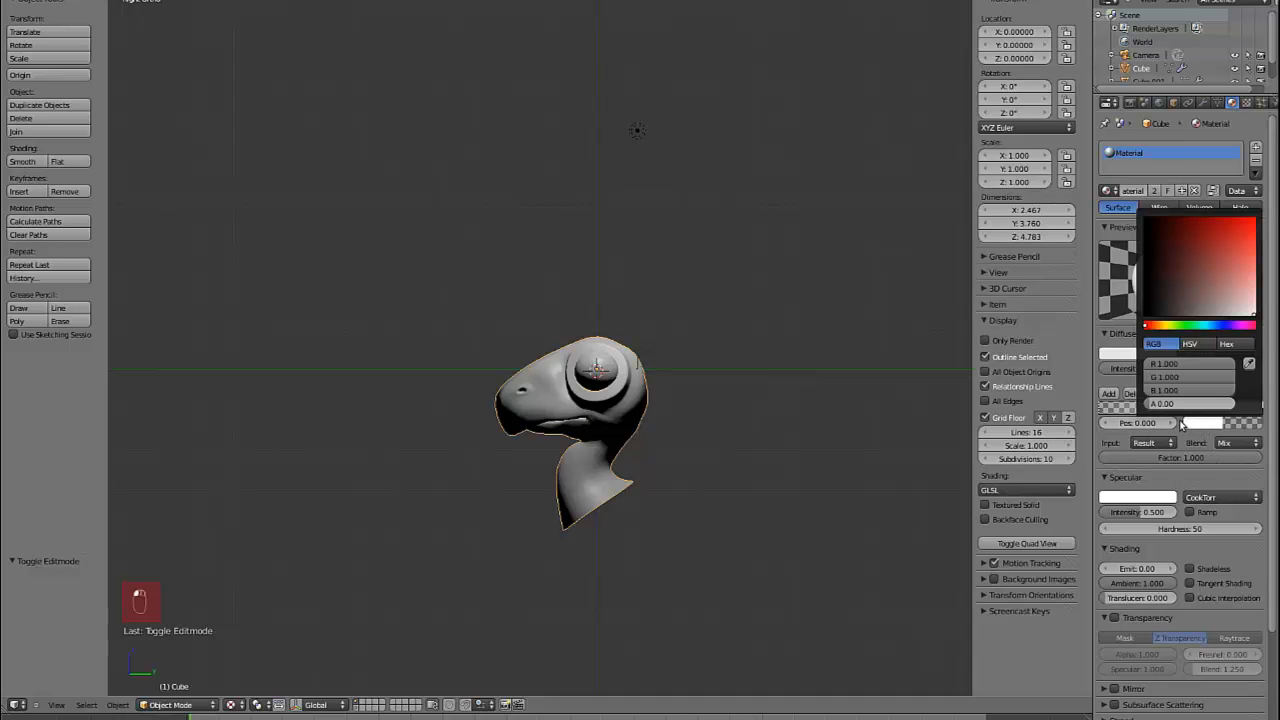
mouse_move(1180, 406)
mouse_down()
mouse_move(1230, 408)
mouse_move(1189, 407)
mouse_up()
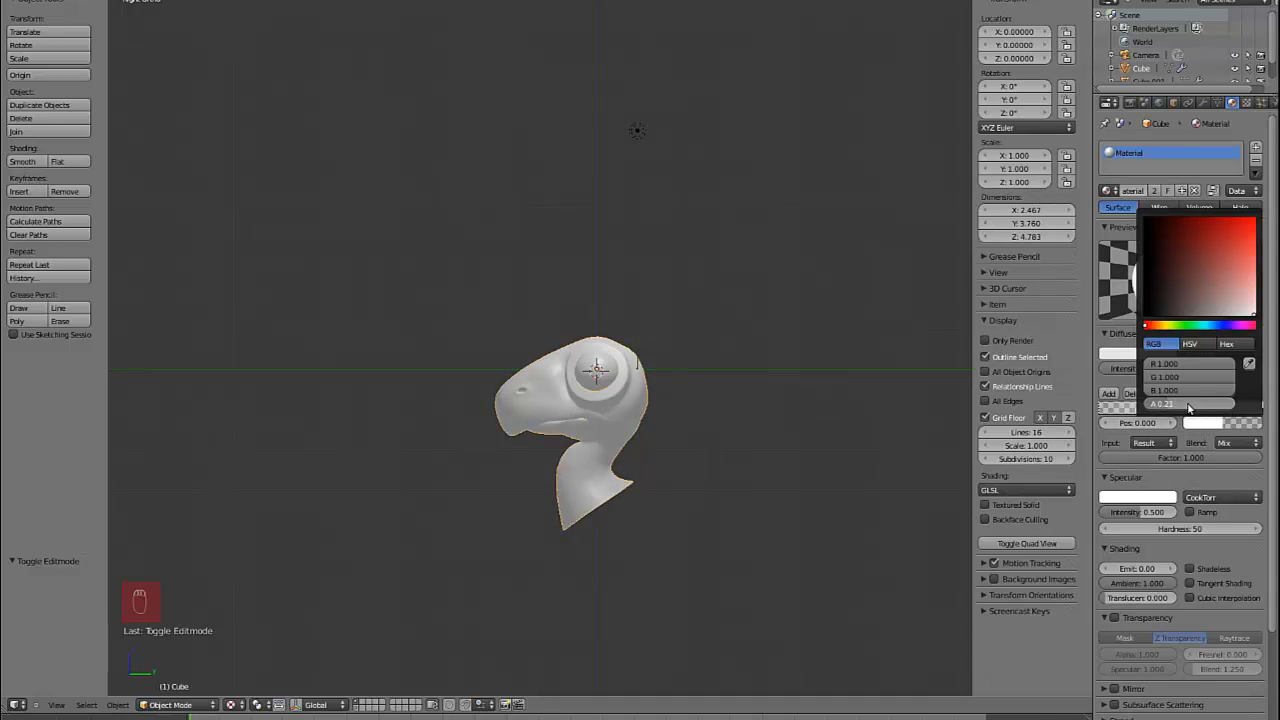
drag(1225, 305, 1231, 221)
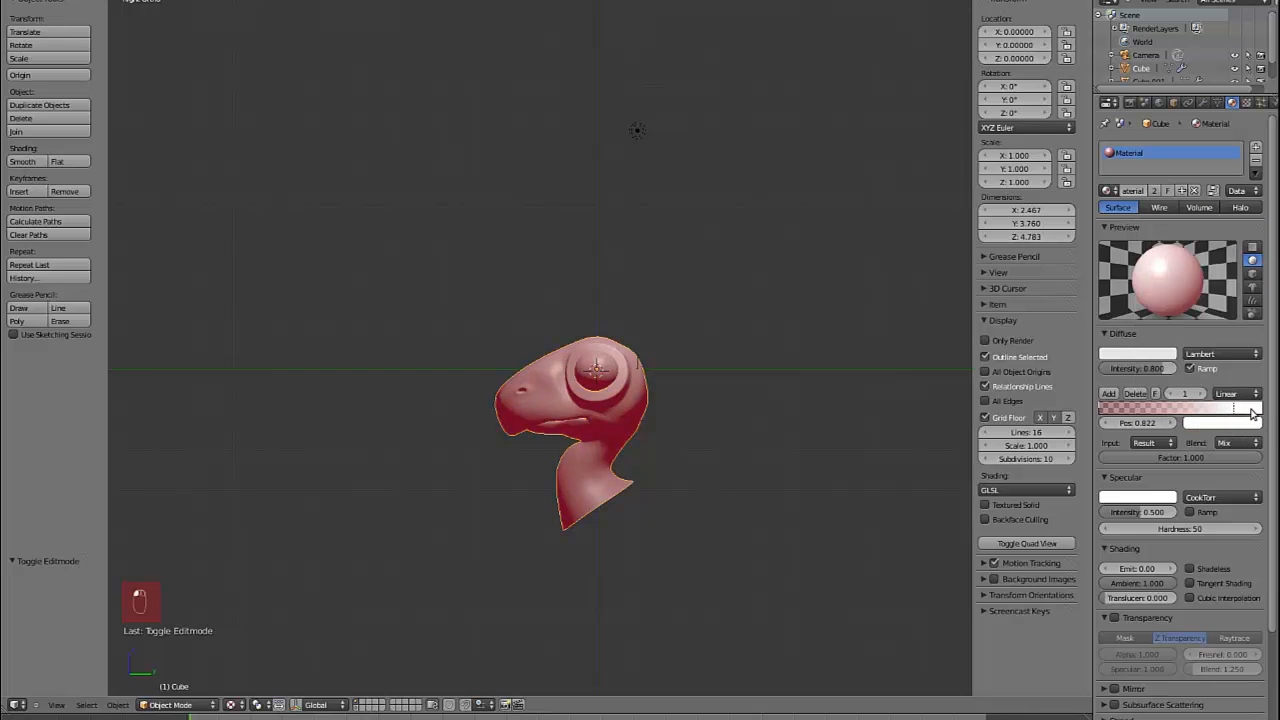
drag(1252, 413, 1192, 412)
- Move the lamp above and in front of the head, to about X -3.1, Y -6.58, Z 8.11
key(KP_1)
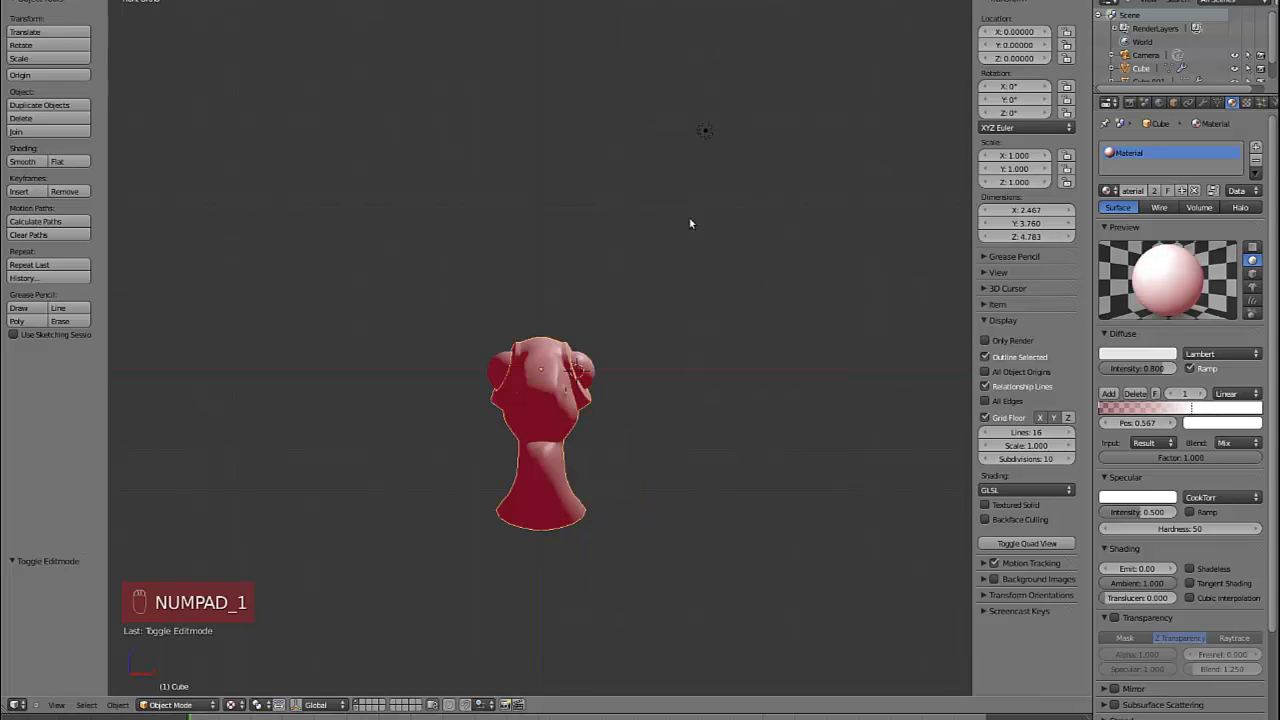
right_click(703, 128)
key(g)
click(646, 266)
key(KP_3)
key(g)
click(430, 245)
key(KP_1)
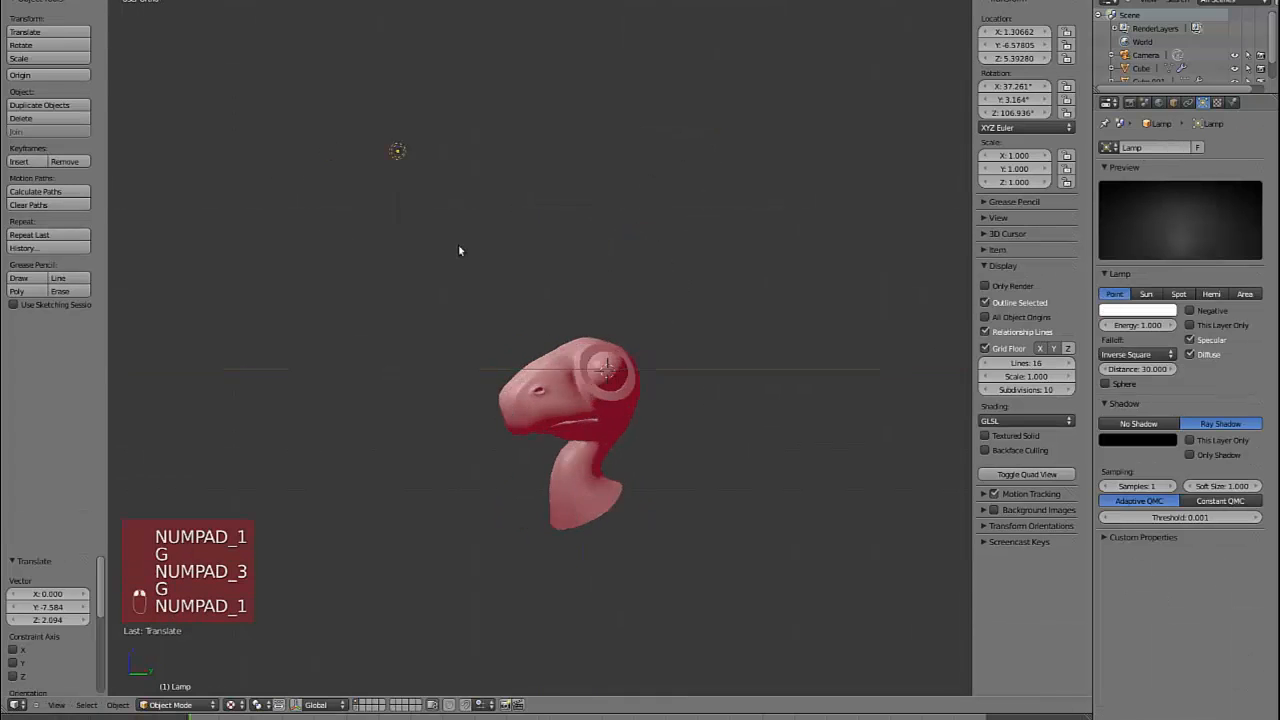
key(g)
click(455, 224)
- Set the head material's diffuse ramp input to Normal and flip the ramp
right_click(516, 365)
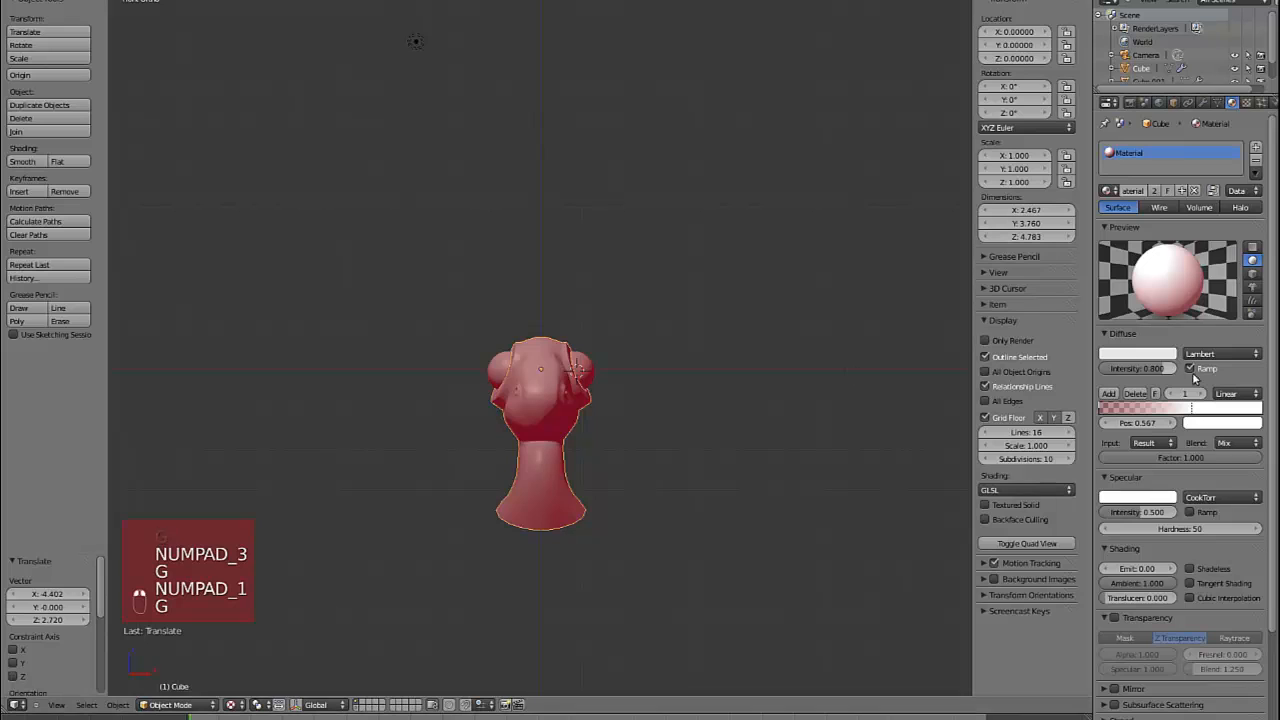
click(1226, 443)
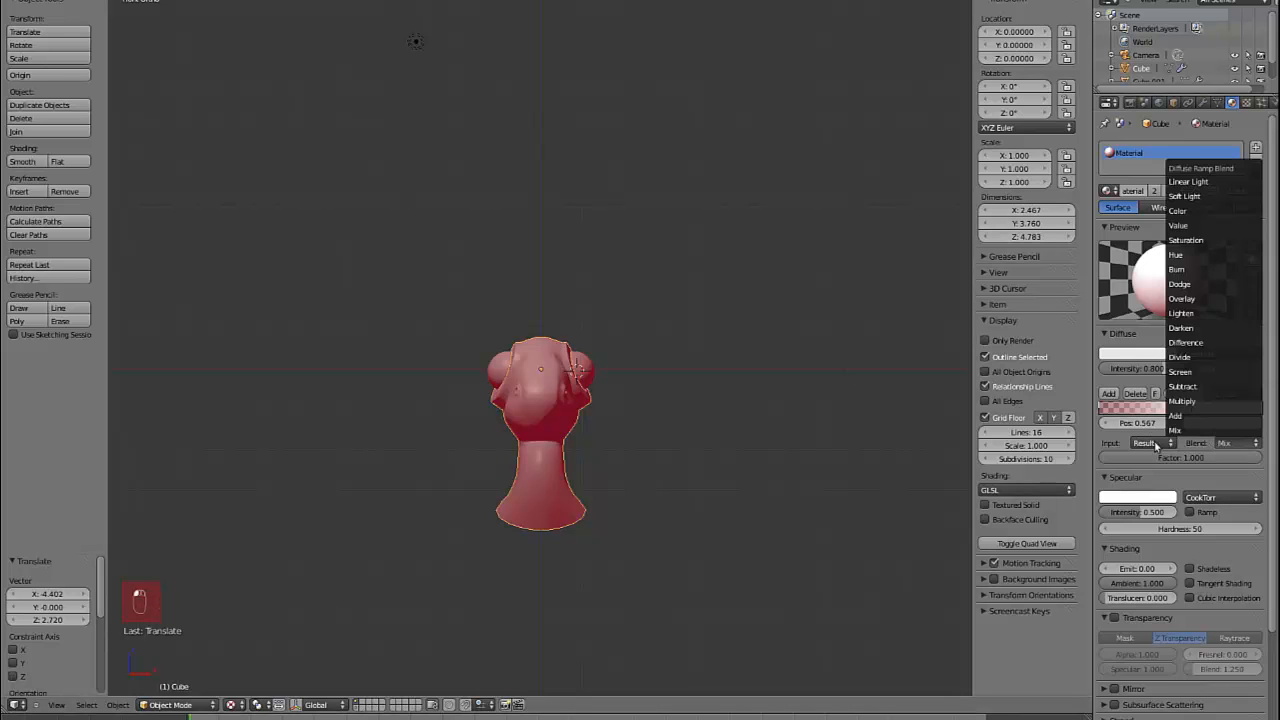
click(1156, 444)
click(1166, 403)
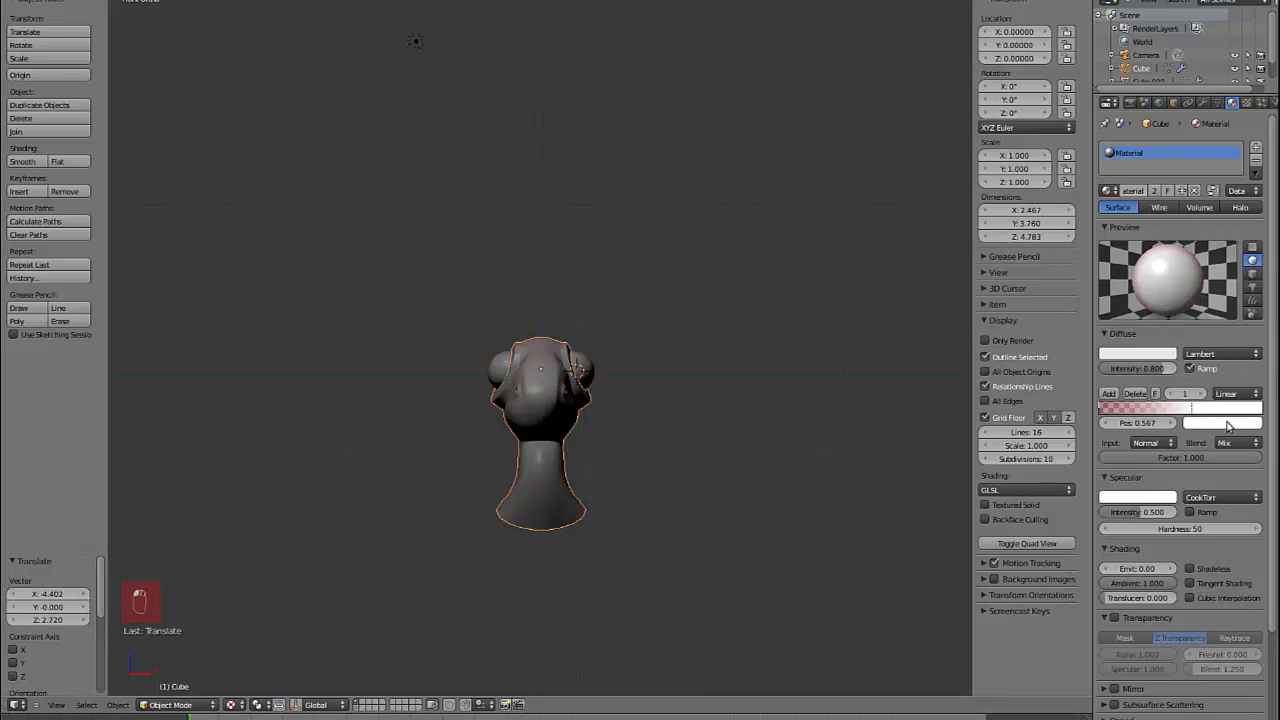
click(1156, 394)
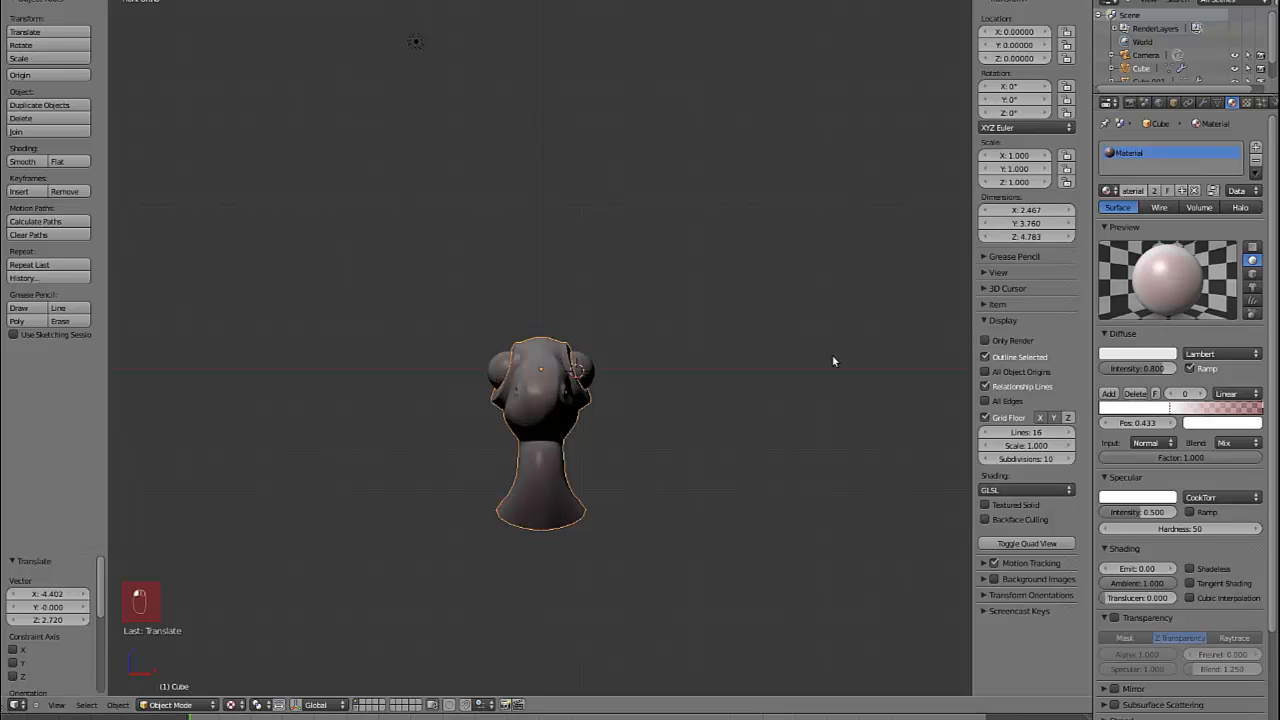
key(KP_3)
middle_drag(470, 463, 631, 444)
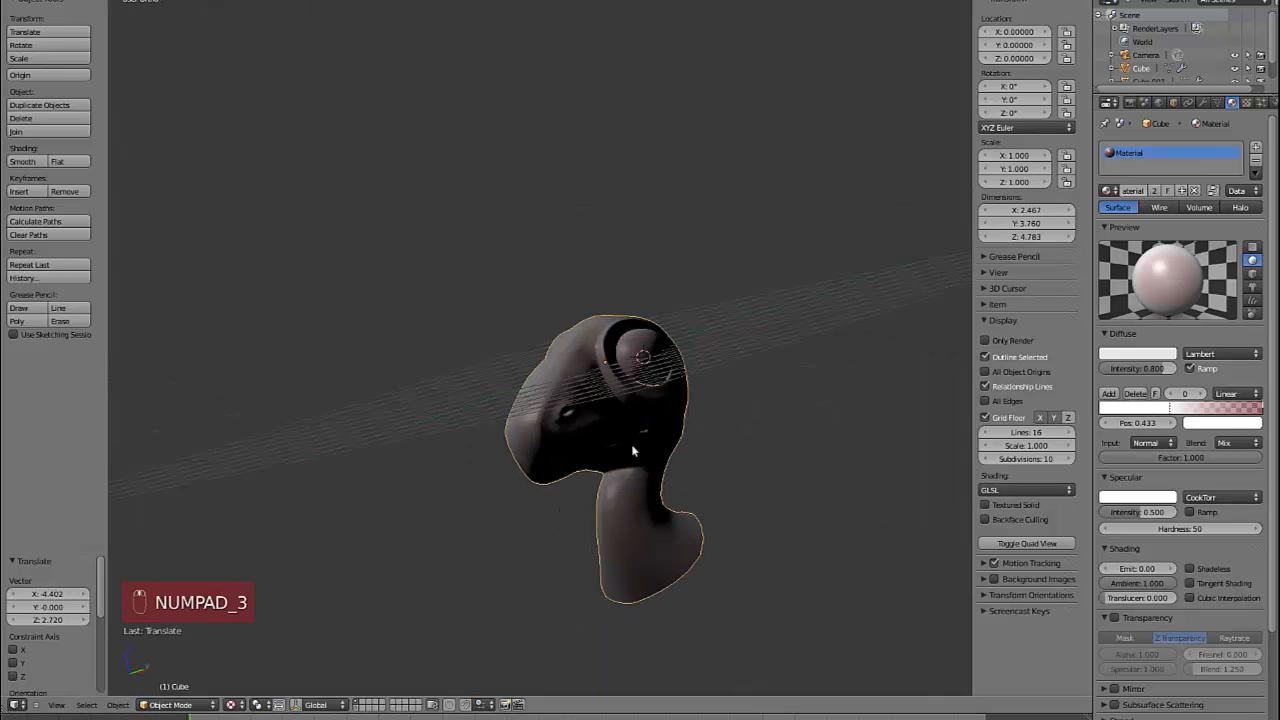
- Duplicate the lamp and place the copy beside and below the head, at about X 5.43, Z -2.43
key(KP_1)
key(a)
key(a)
right_click(457, 149)
key(shift+d)
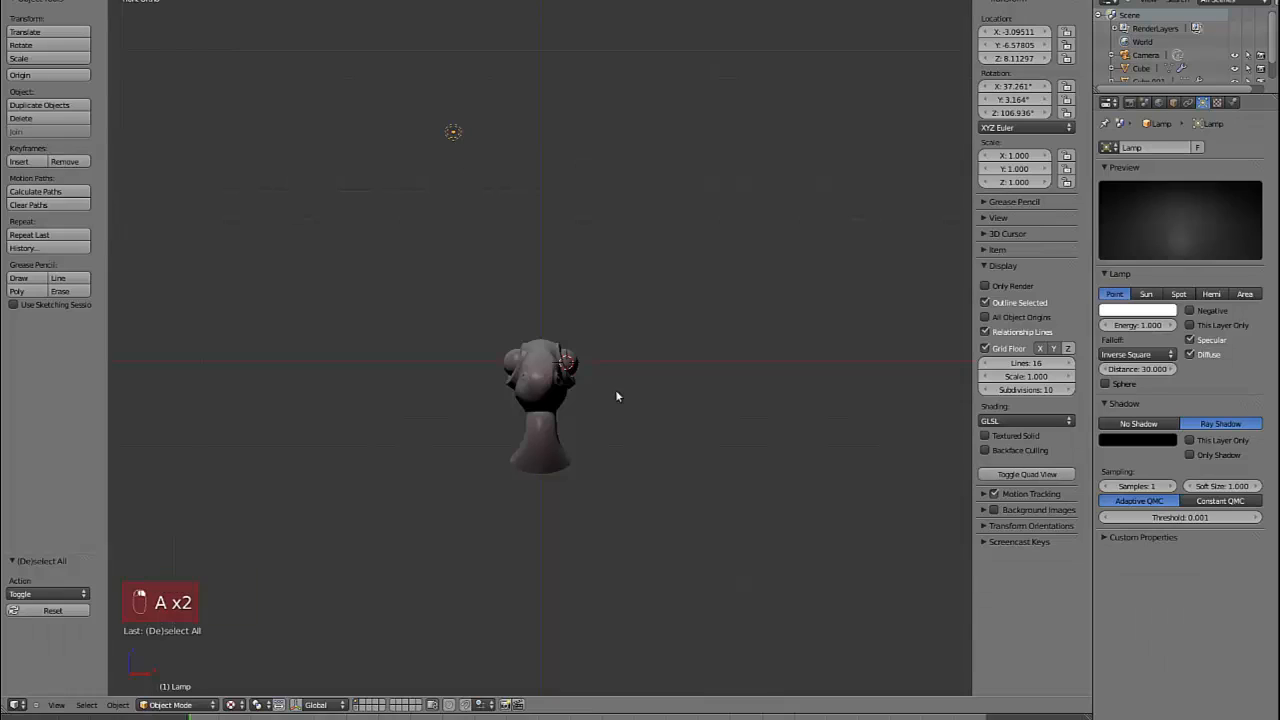
click(698, 447)
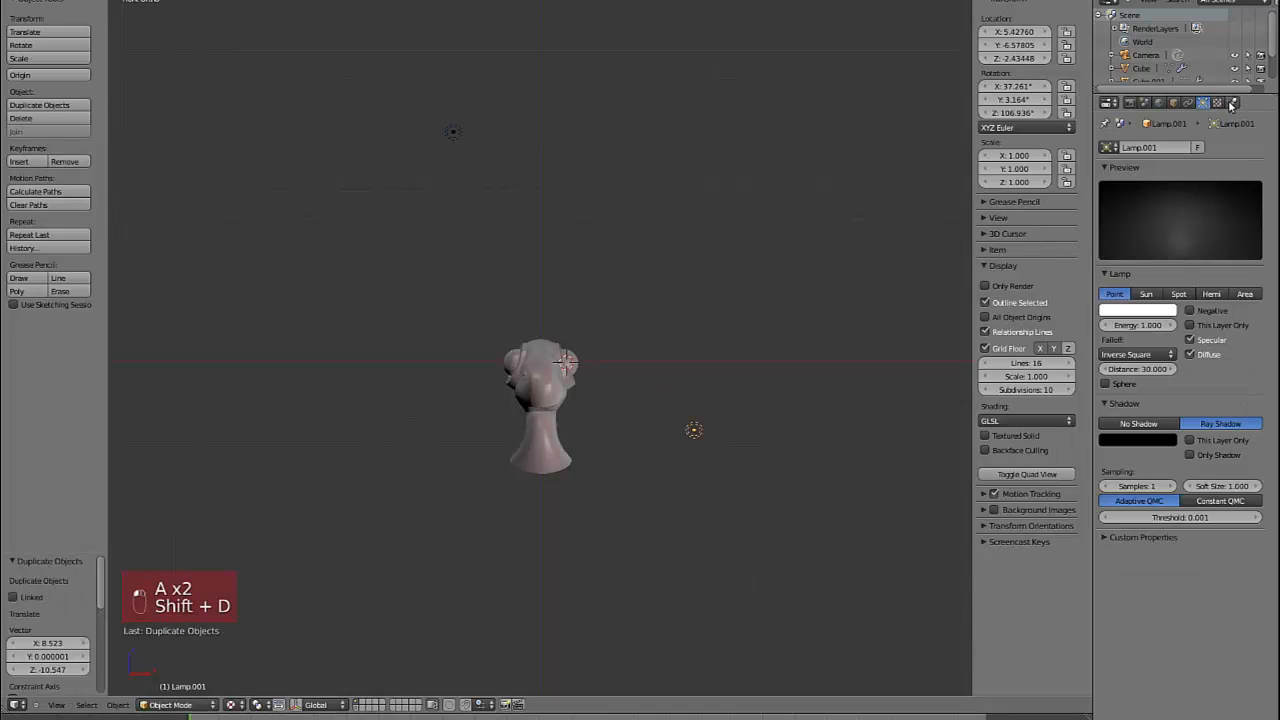
- Change the duplicated lamp to the Hemi type and clear its location and rotation
click(1205, 292)
key(alt+g)
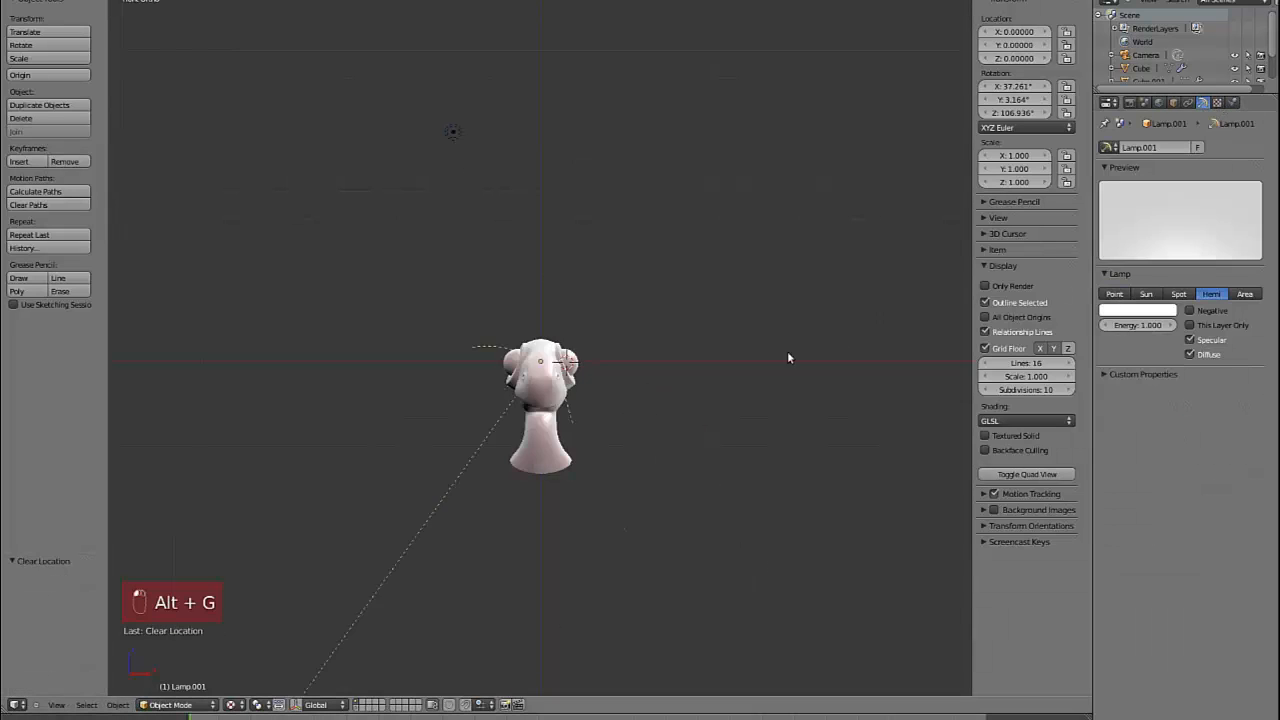
key(alt+r)
- Move the hemi lamp below the head to about X 2.59, Z -5.49 and rotate it 180° in front view
key(g)
click(814, 464)
key(alt+r)
key(r)
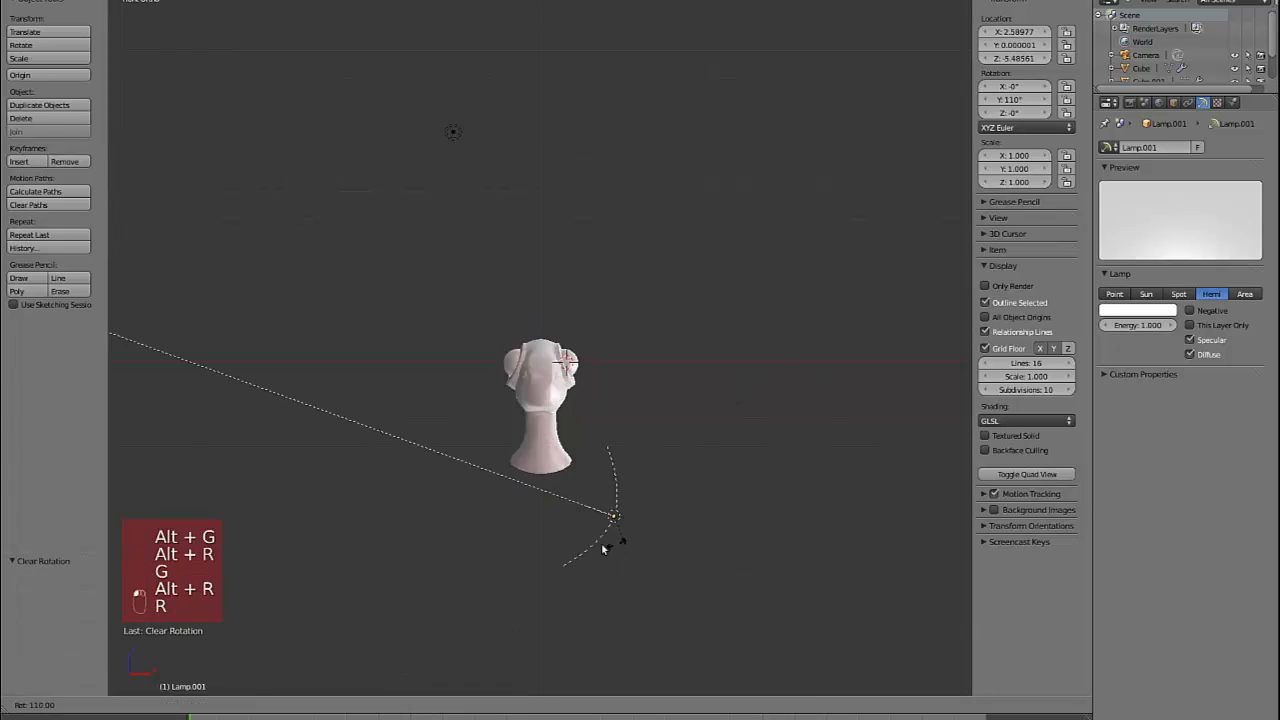
click(565, 535)
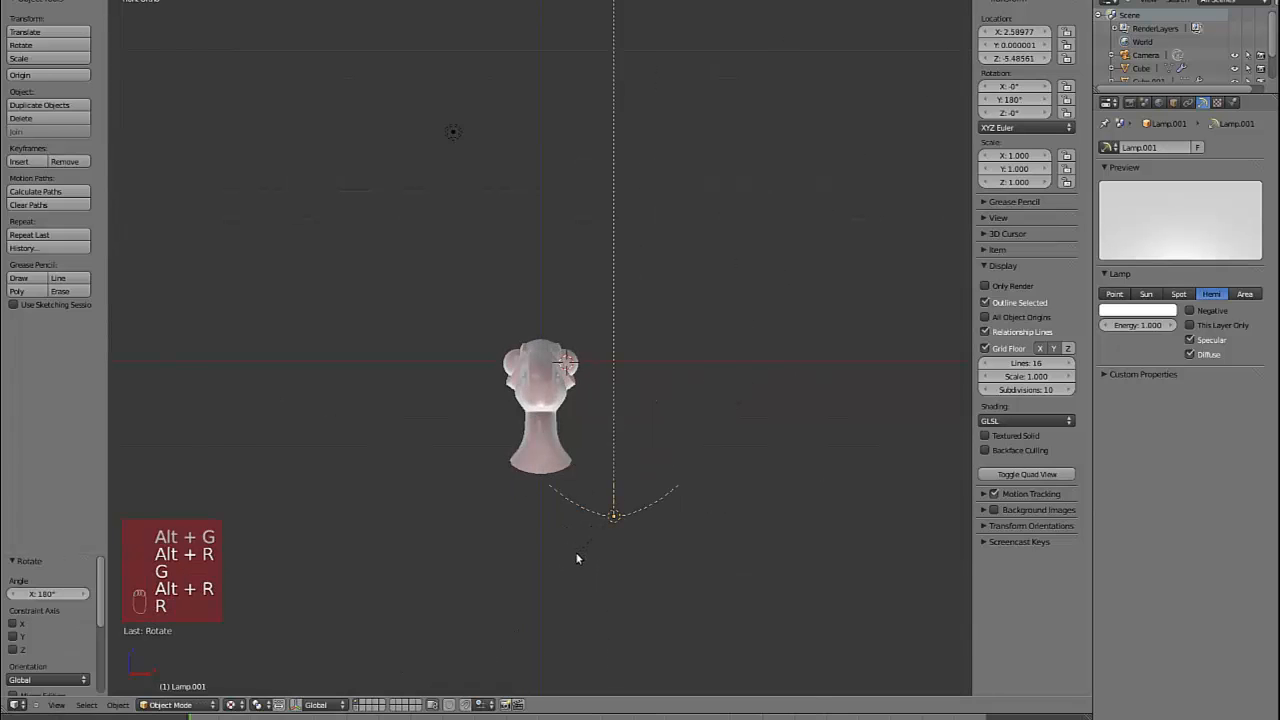
- Turn off the hemi lamp's specular and aim it at the head from behind, at about Y 4.83
click(1190, 341)
key(KP_3)
key(g)
click(835, 445)
key(r)
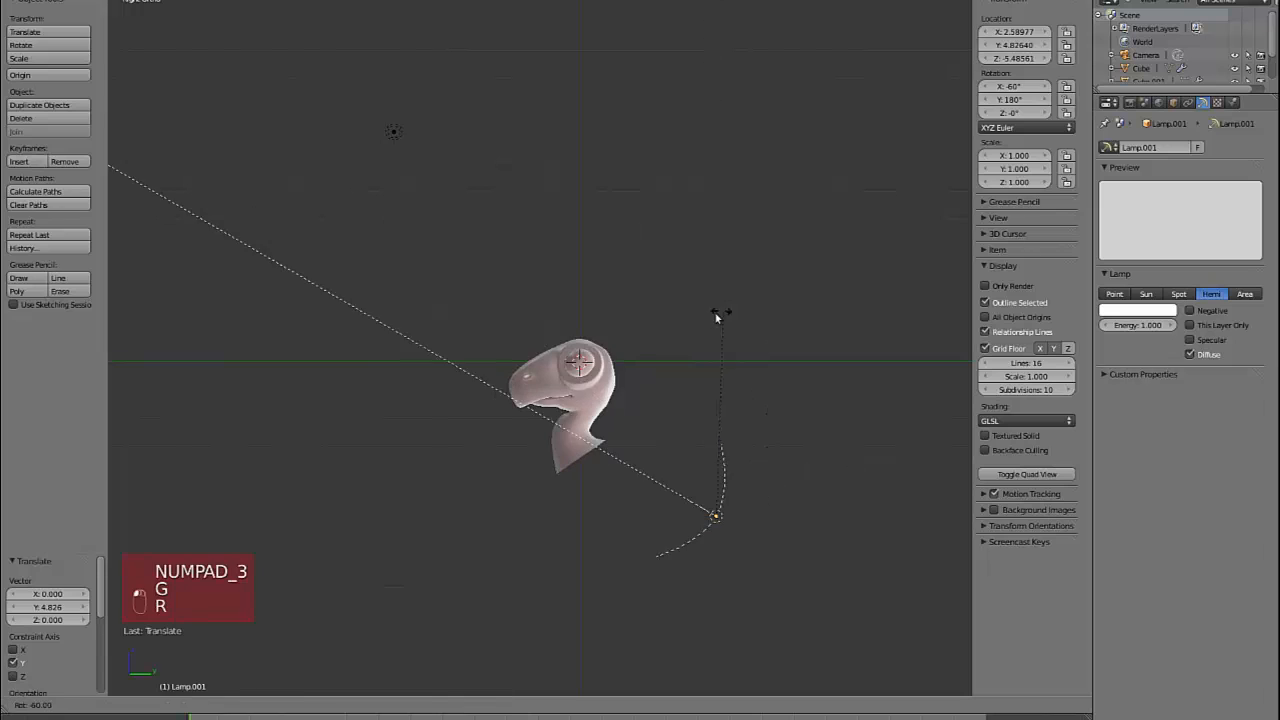
click(700, 316)
key(KP_1)
key(r)
click(728, 337)
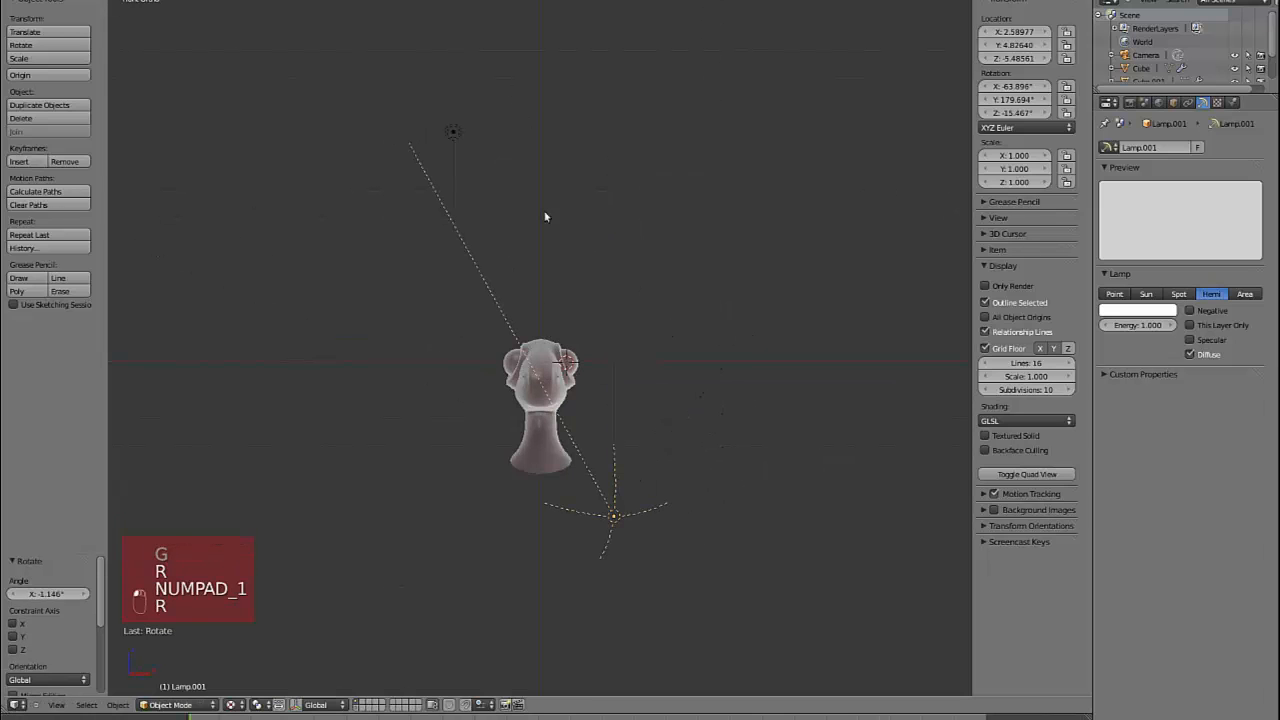
- Reposition the original point lamp closer to the head, above and in front of it, using the front and side views
right_click(455, 132)
key(g)
click(552, 291)
key(KP_3)
key(g)
click(673, 290)
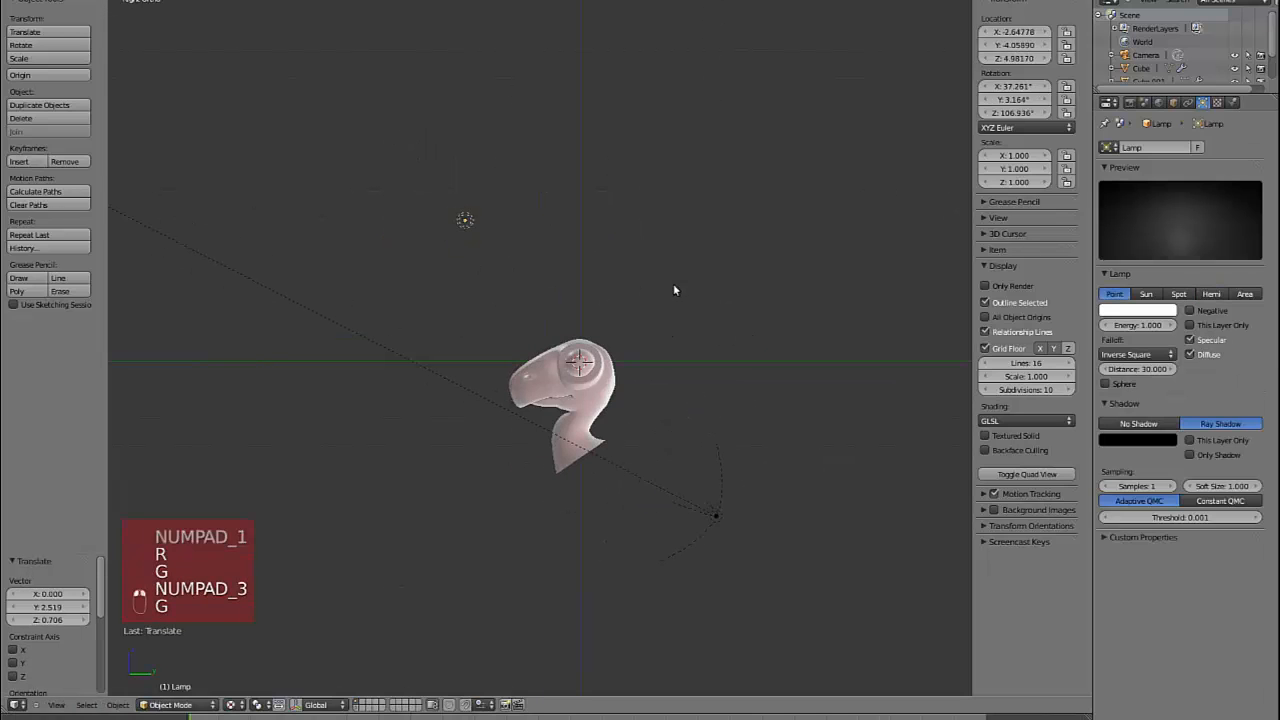
key(KP_1)
right_click(605, 375)
key(g)
click(590, 385)
- Rework the head material's diffuse ramp to run from white to opaque red, with the red stop at about 0.44
key(KP_3)
scroll(548, 510, up, 4)
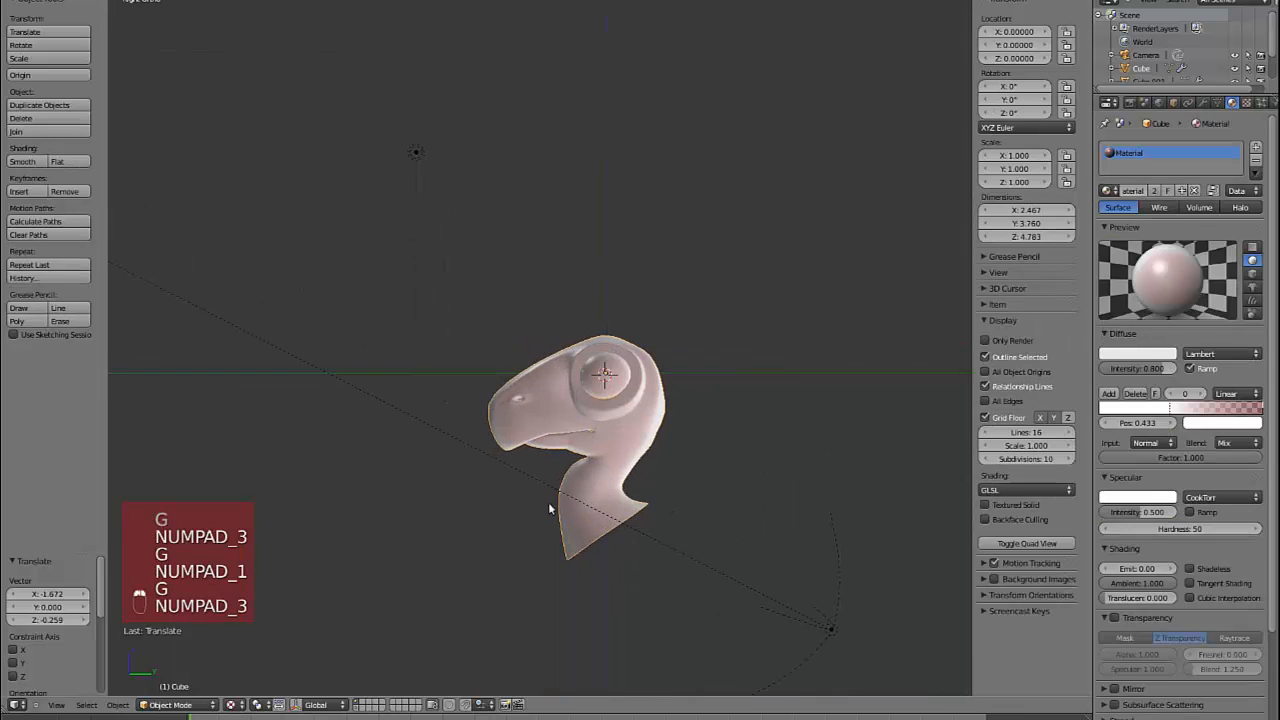
click(1219, 425)
drag(1259, 410, 1097, 410)
drag(1208, 411, 1157, 412)
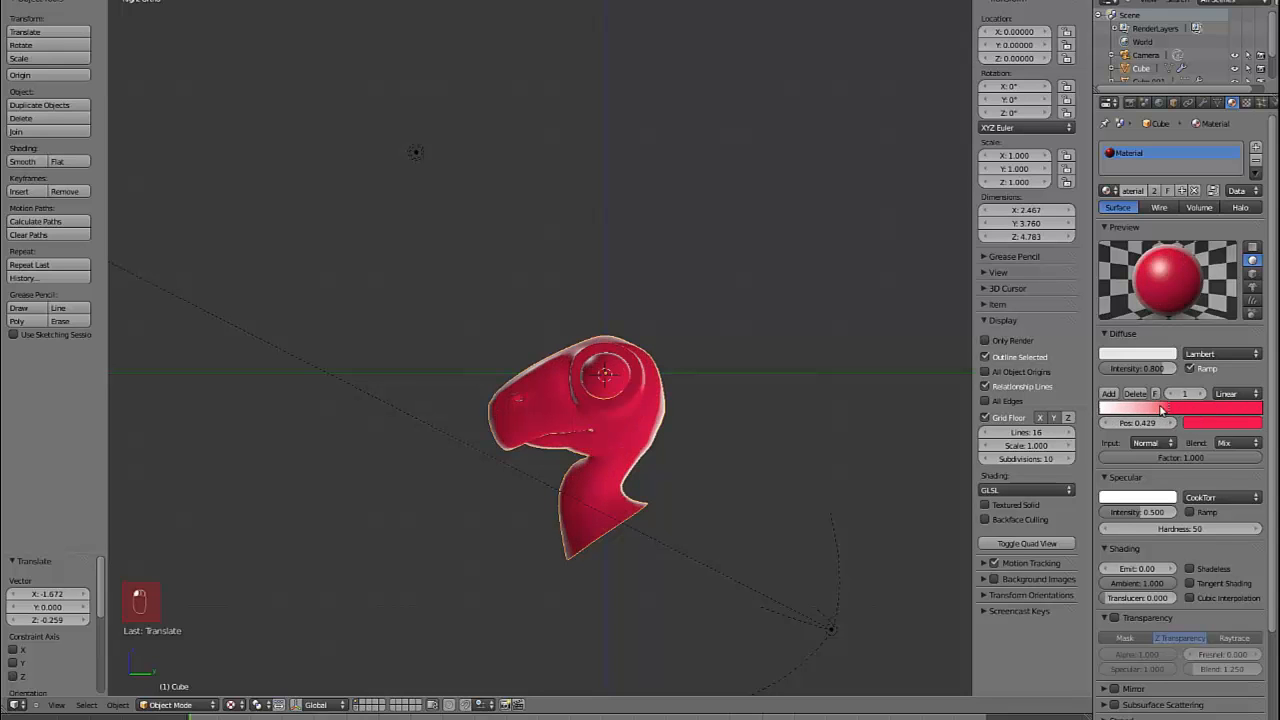
- Deselect everything and hide the grid floor and relationship lines in the viewport
middle_drag(665, 370, 736, 387)
key(a)
middle_drag(584, 356, 607, 427)
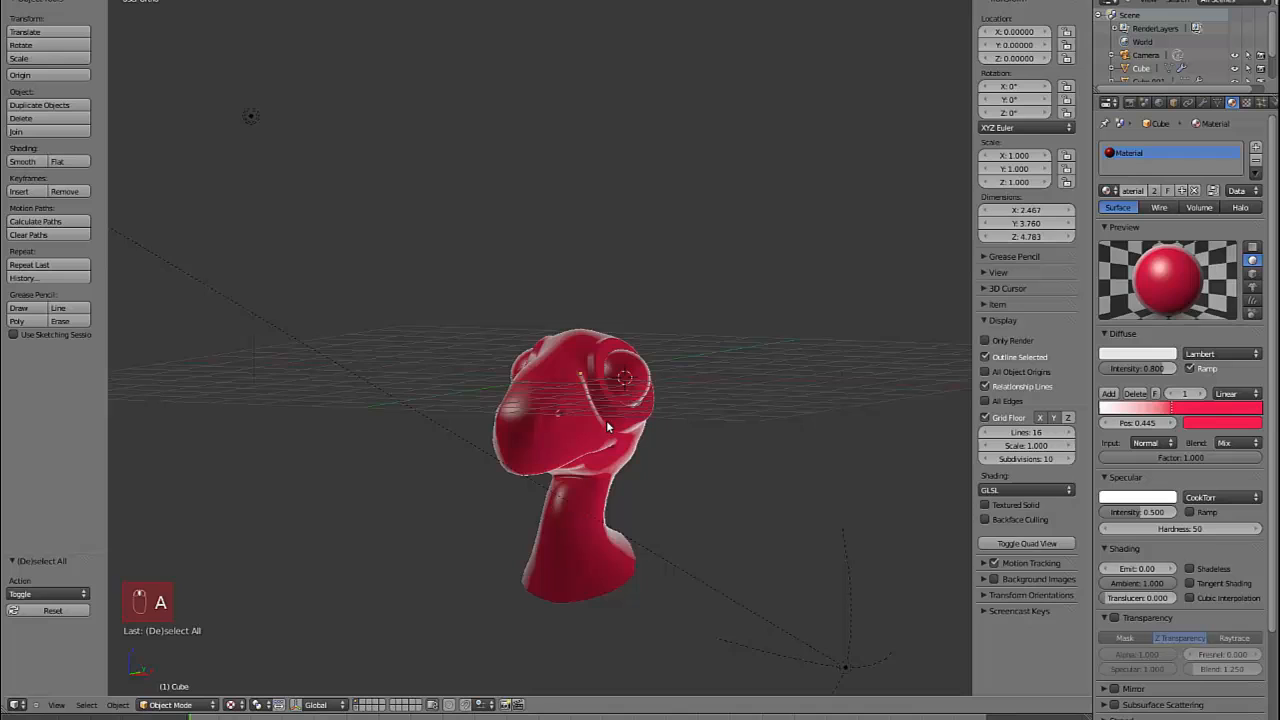
click(1016, 420)
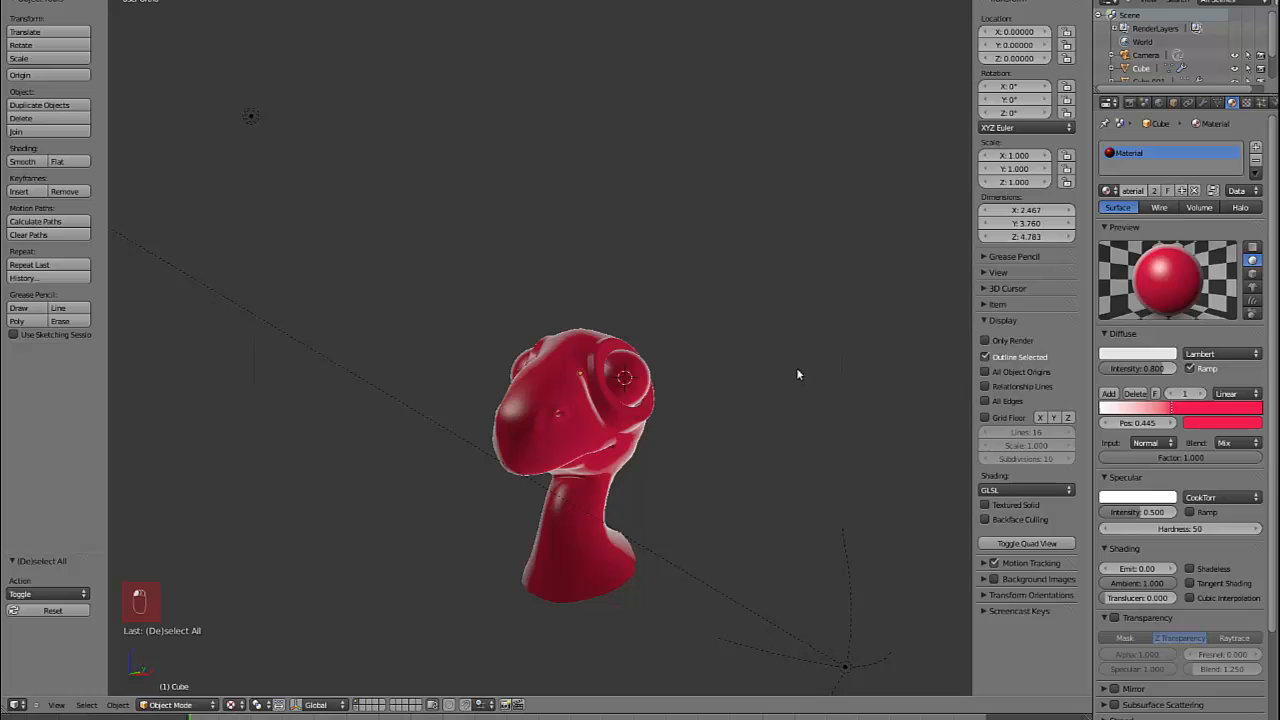
- Replace the eyes' shared red material with a new material of their own and return the viewport to textured display
key(a)
key(z)
key(z)
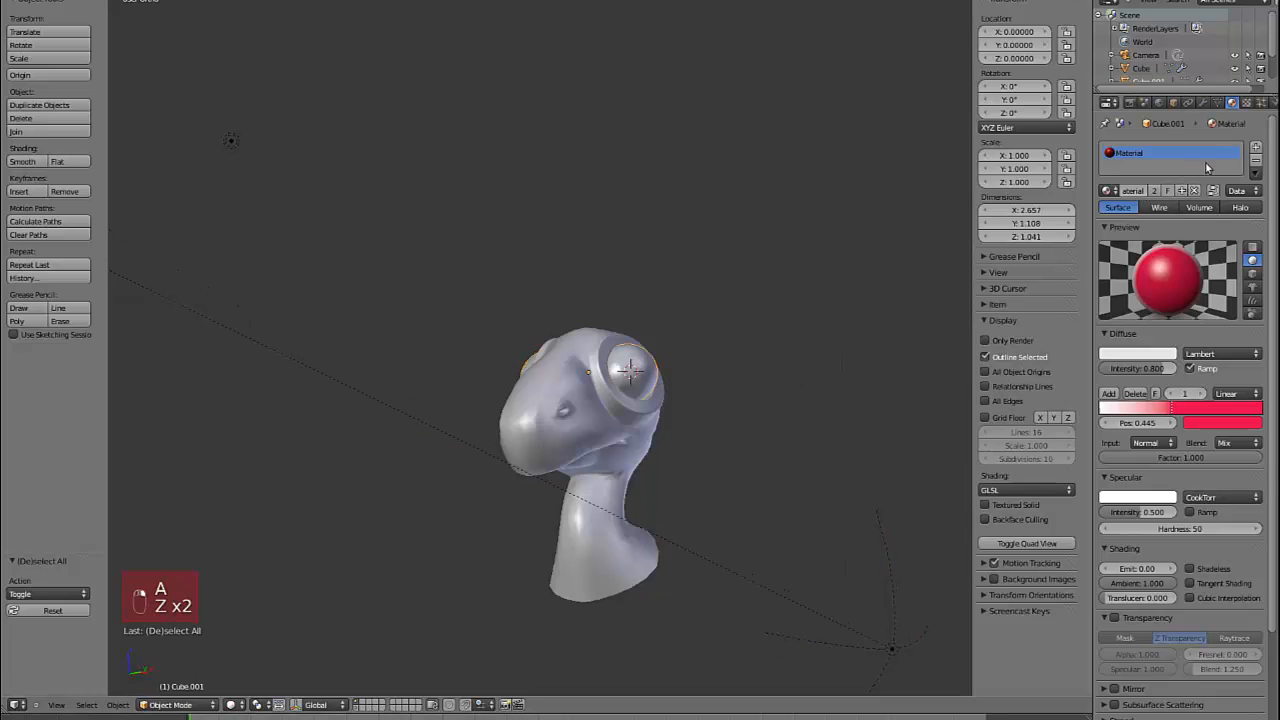
click(1256, 167)
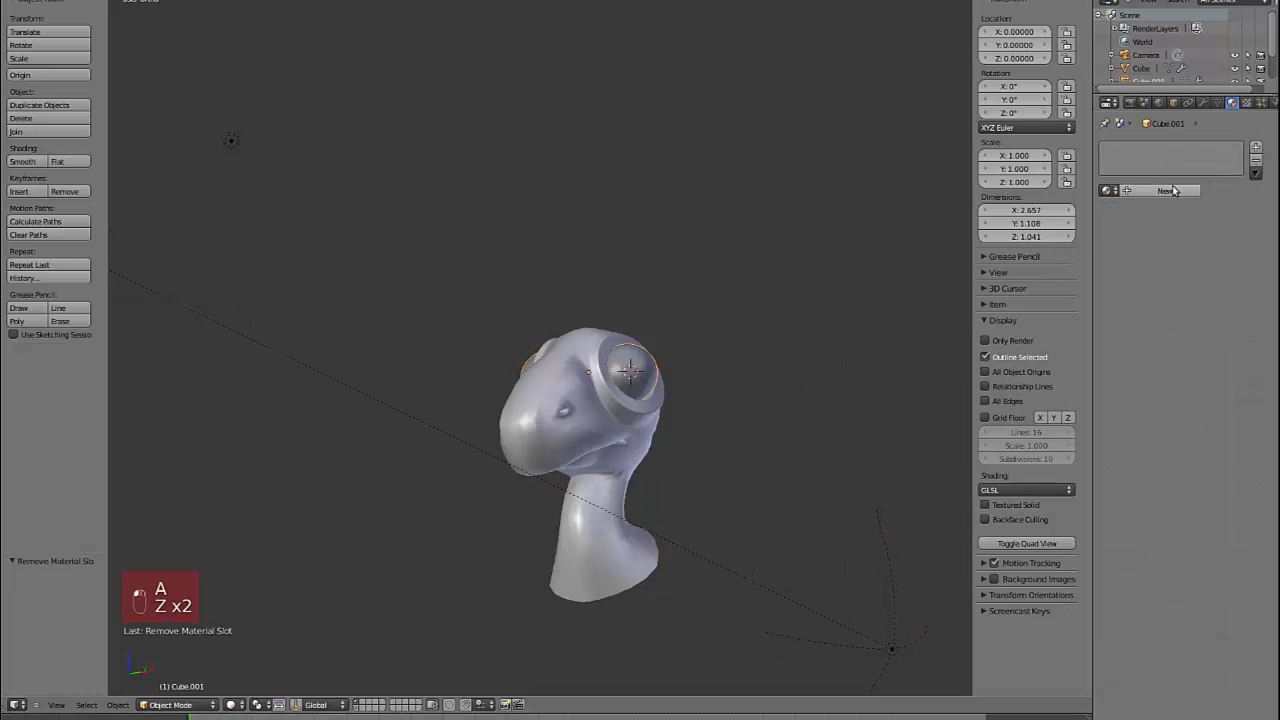
right_click(650, 430)
key(alt+z)
key(a)
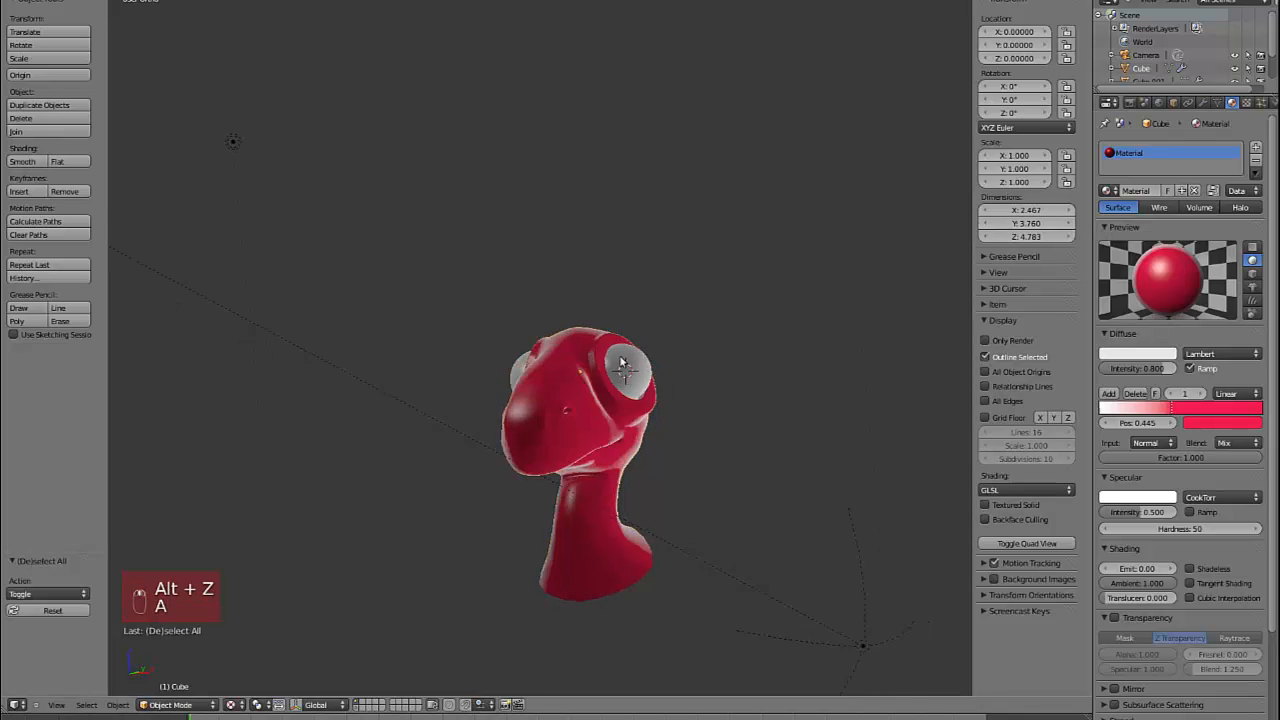
- Select only the linked pupil geometry of the eye mesh in Edit Mode
right_click(621, 365)
key(Tab)
scroll(621, 365, up, 4)
key(a)
key(a)
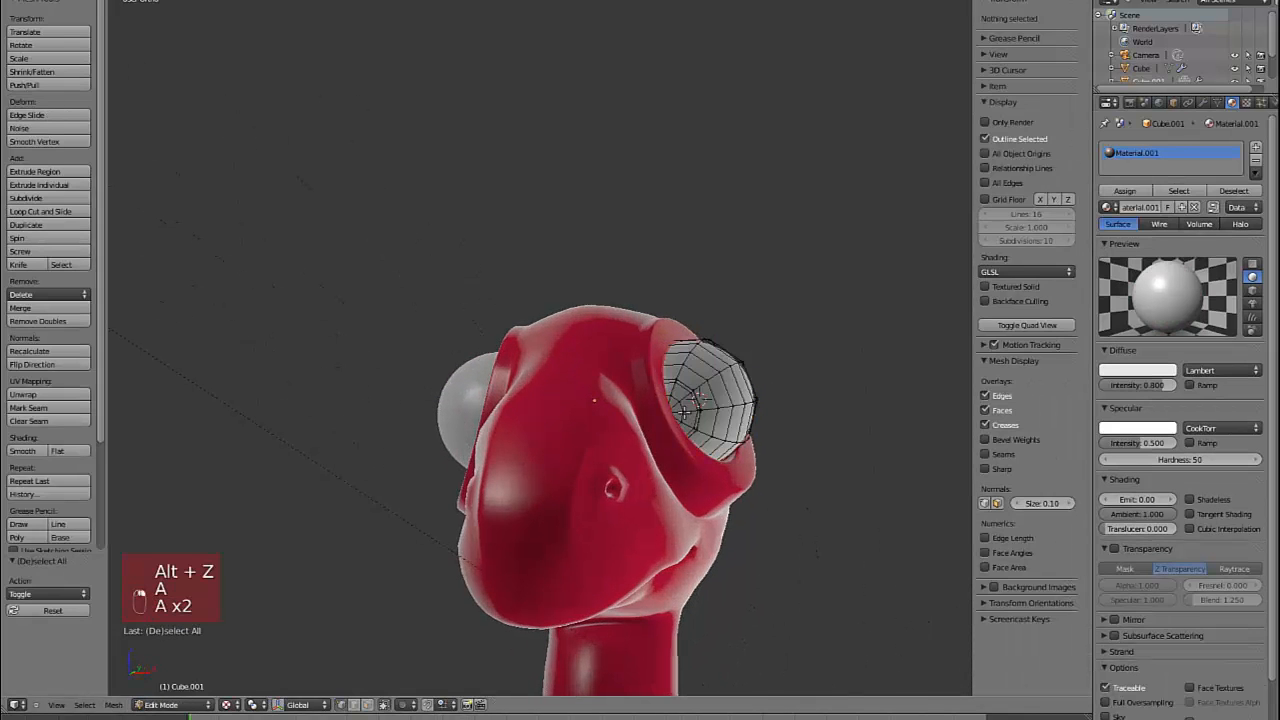
key(l)
key(Tab)
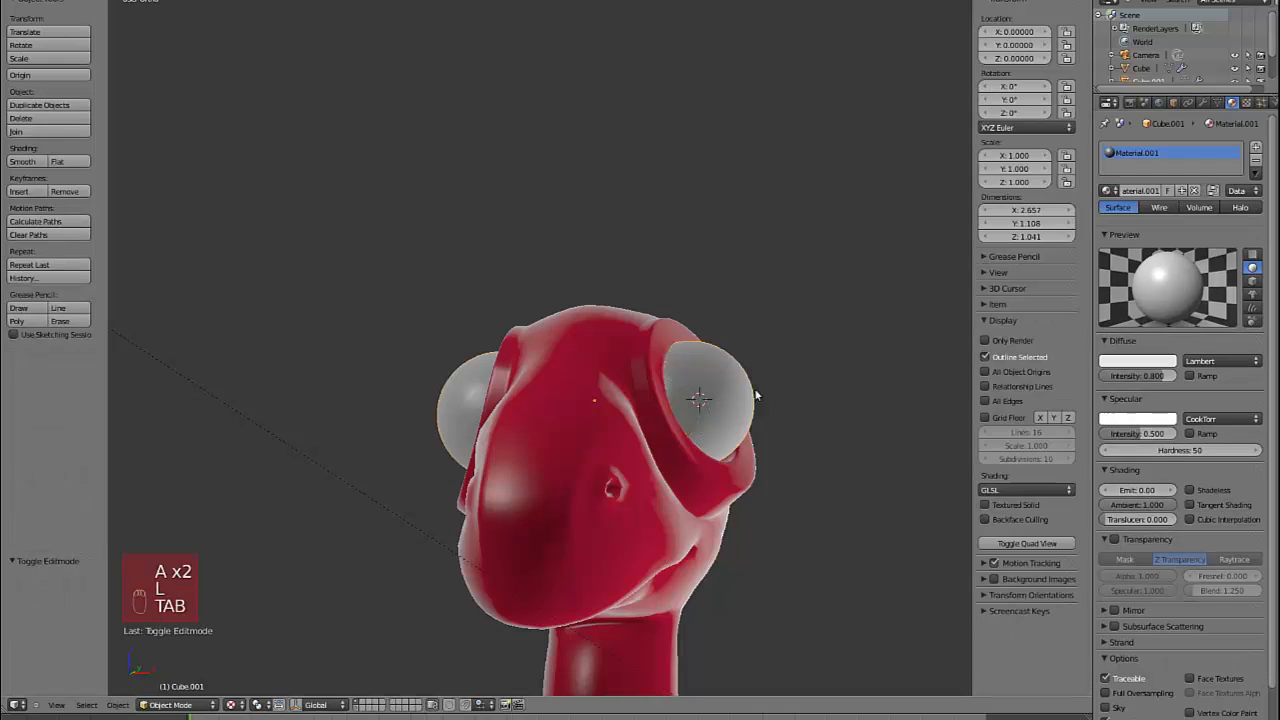
key(v)
key(Tab)
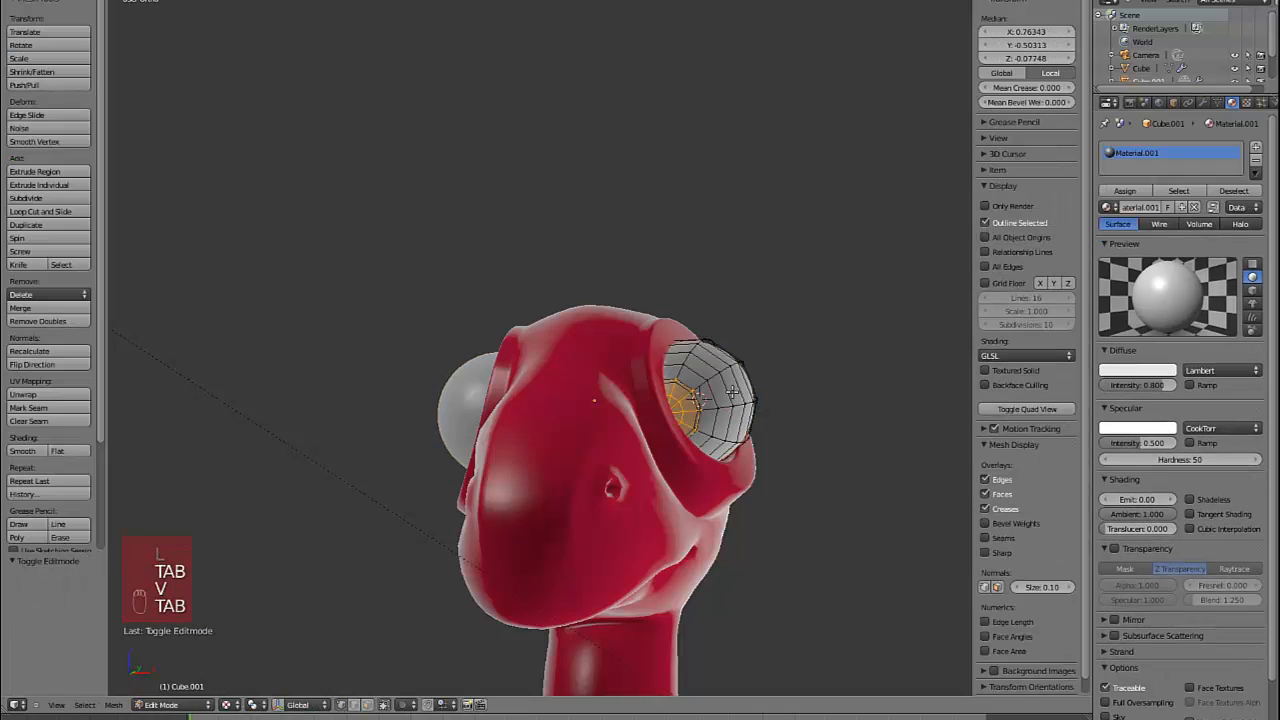
key(Tab)
- Fill the eye mesh with black in Vertex Paint mode and enable Vertex Color Paint on the eye material
drag(86, 115, 84, 205)
key(v)
key(v)
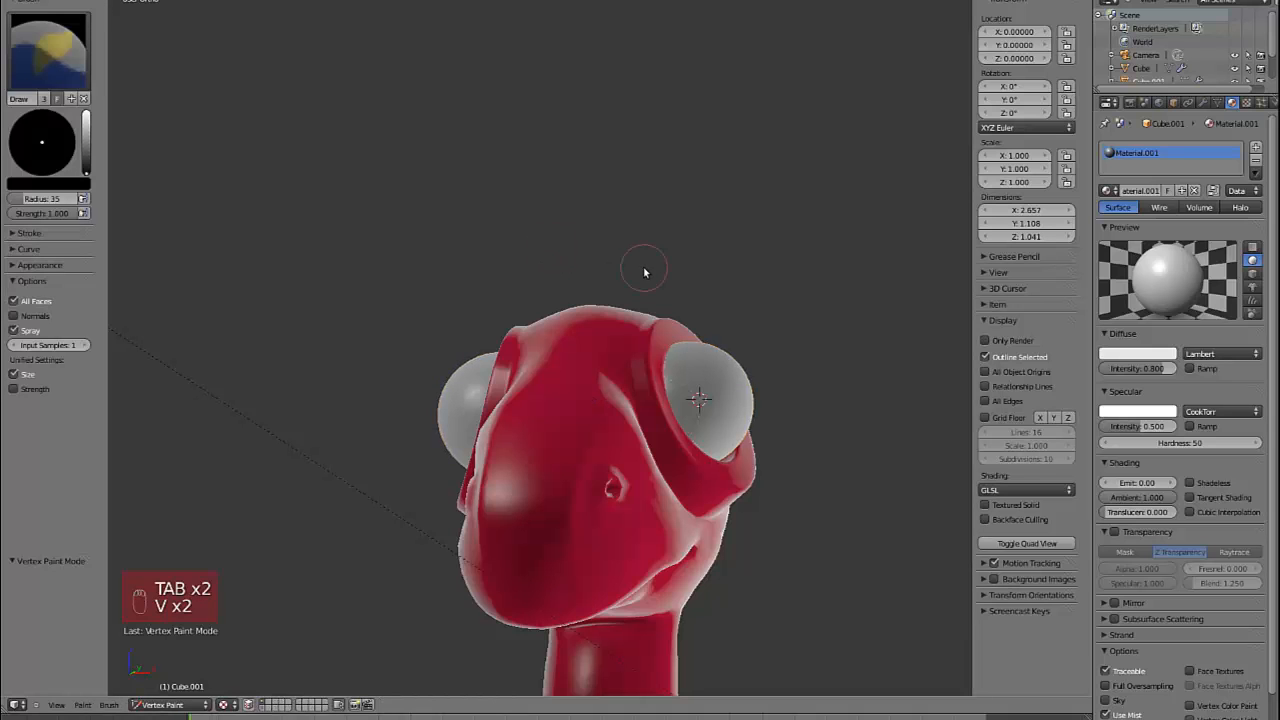
key(shift+k)
key(Tab)
key(Tab)
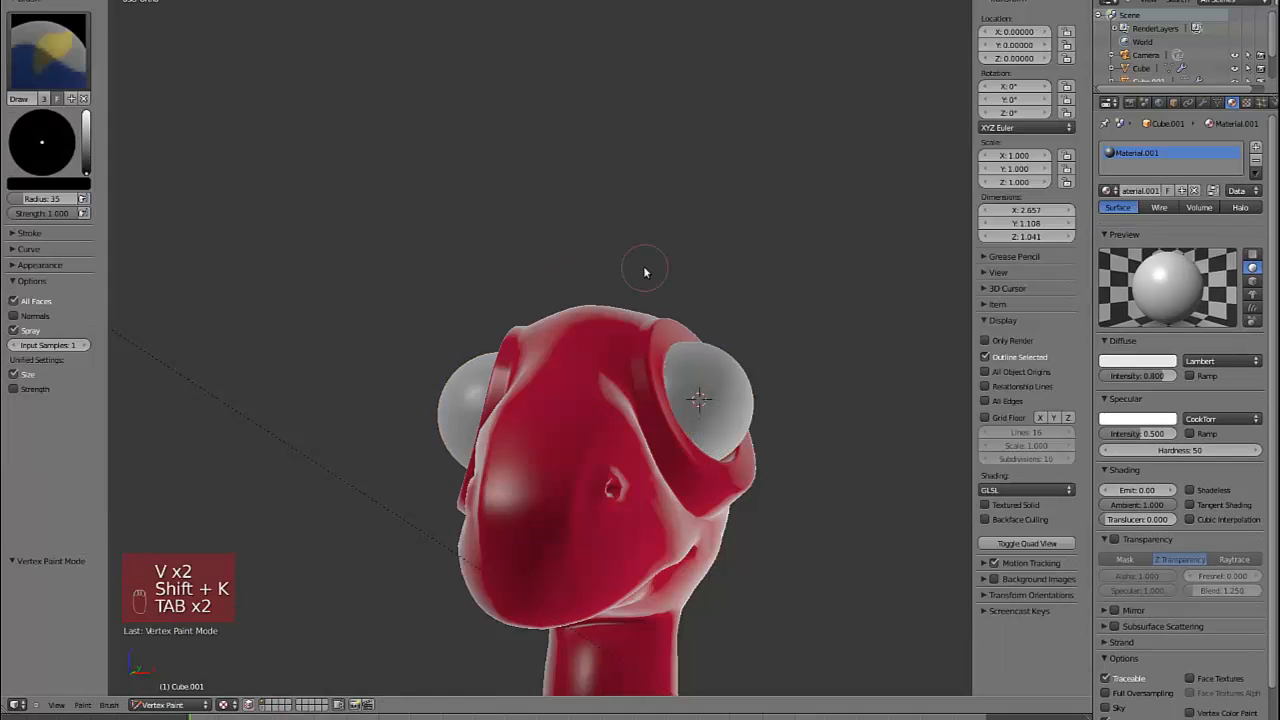
key(m)
key(shift+k)
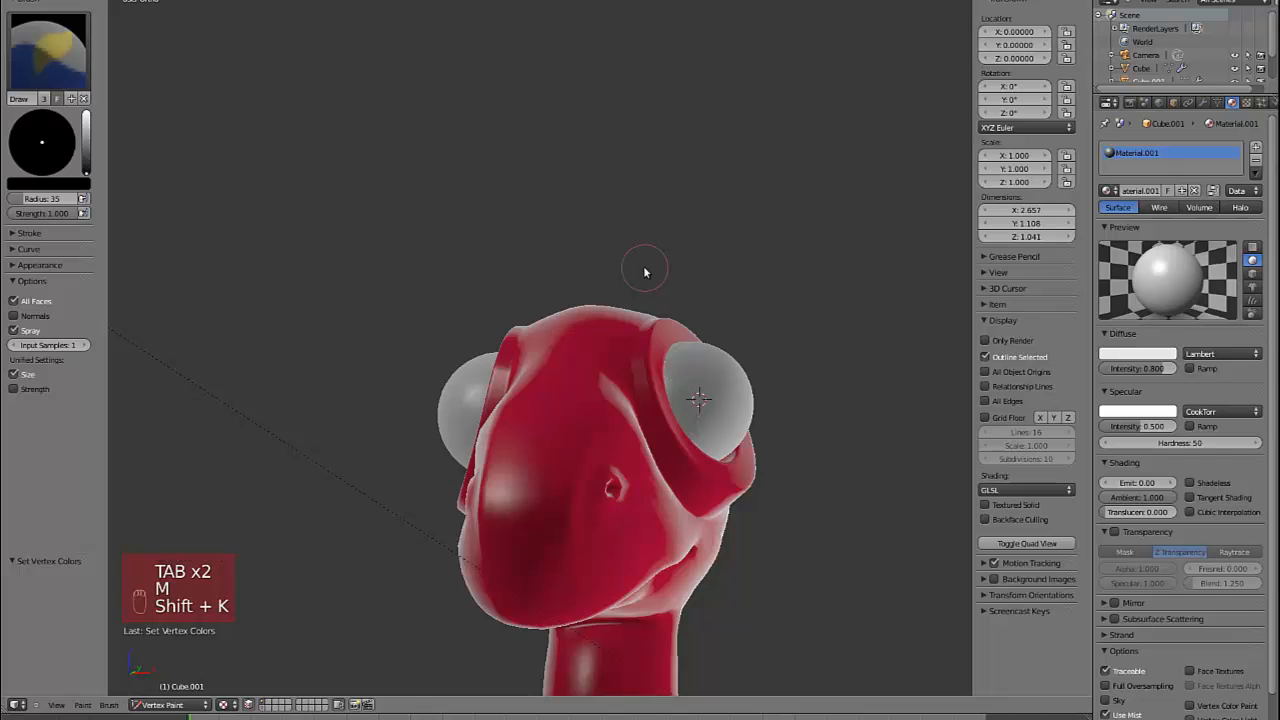
key(m)
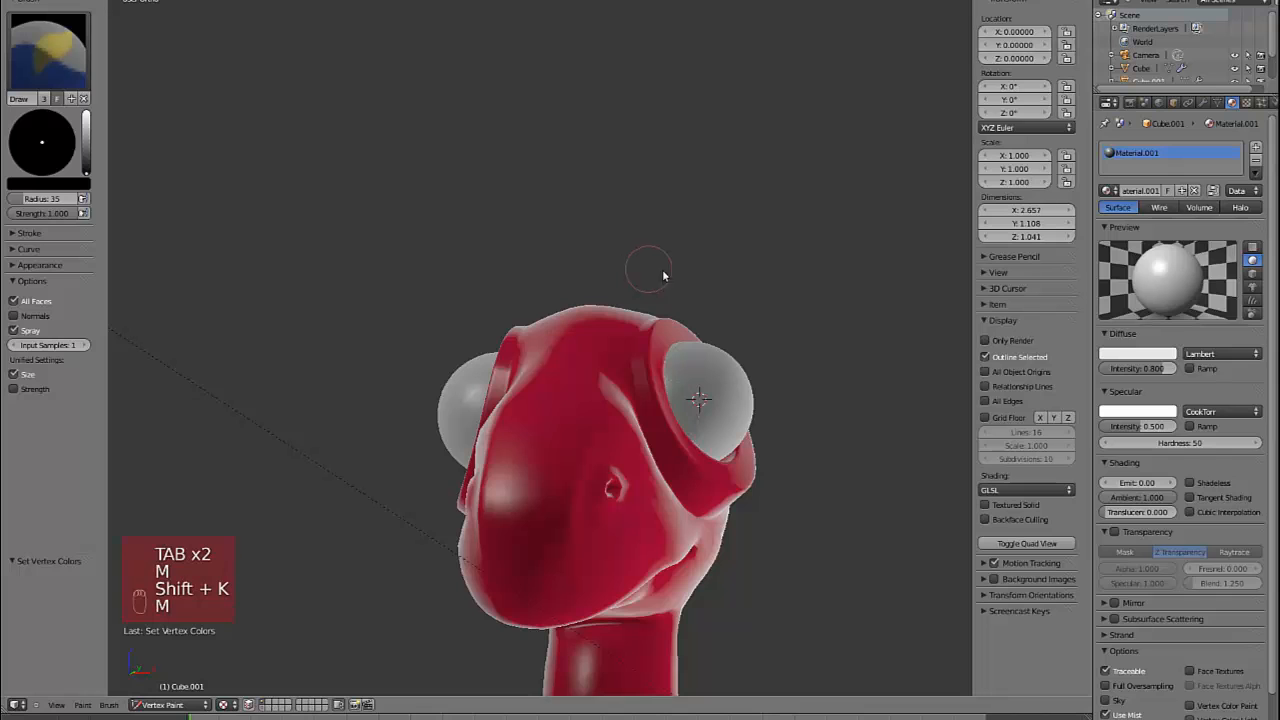
click(1222, 707)
- Select only the linked eyeball geometry around the pupil and fill it with white vertex color using face masking
key(Tab)
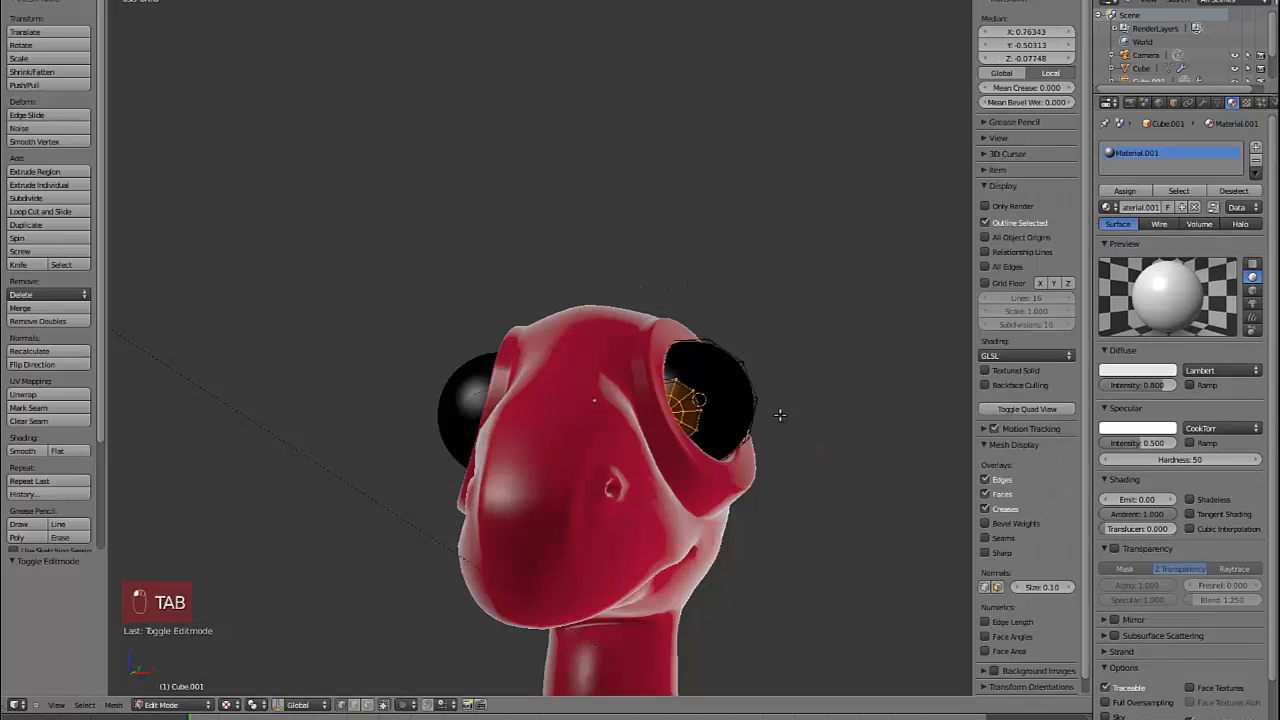
key(a)
key(a)
key(l)
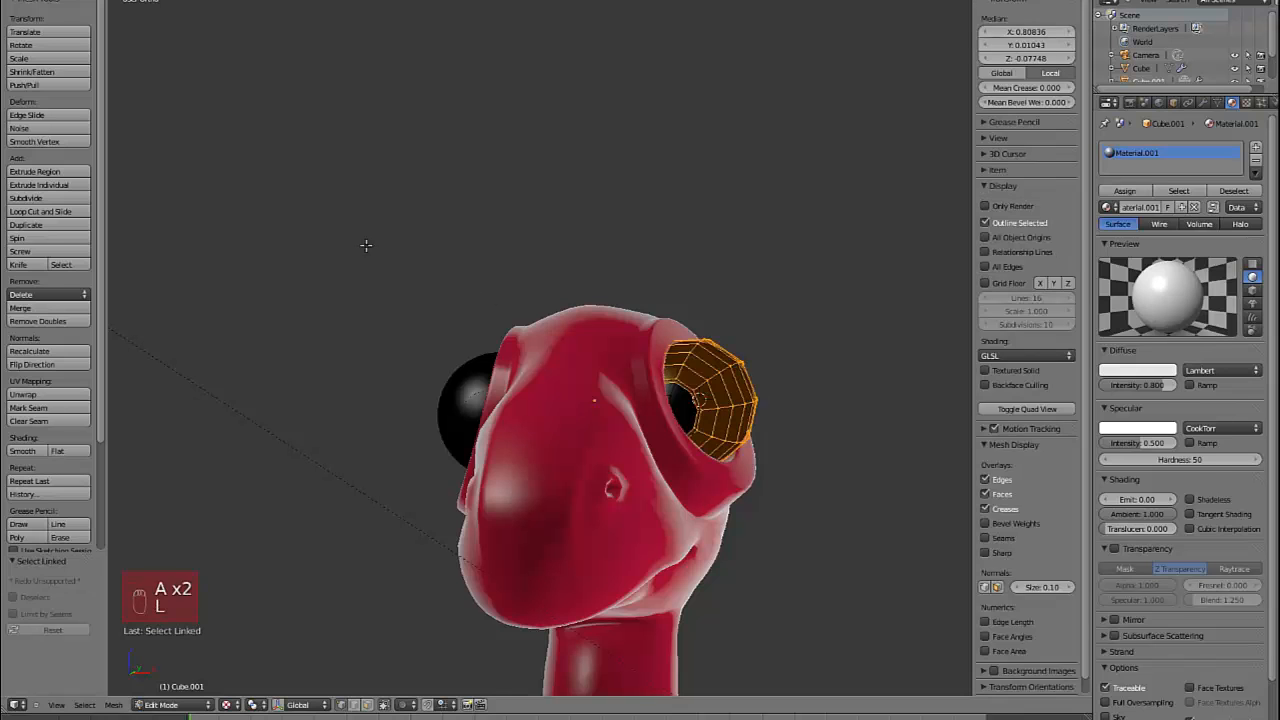
key(Tab)
key(v)
key(v)
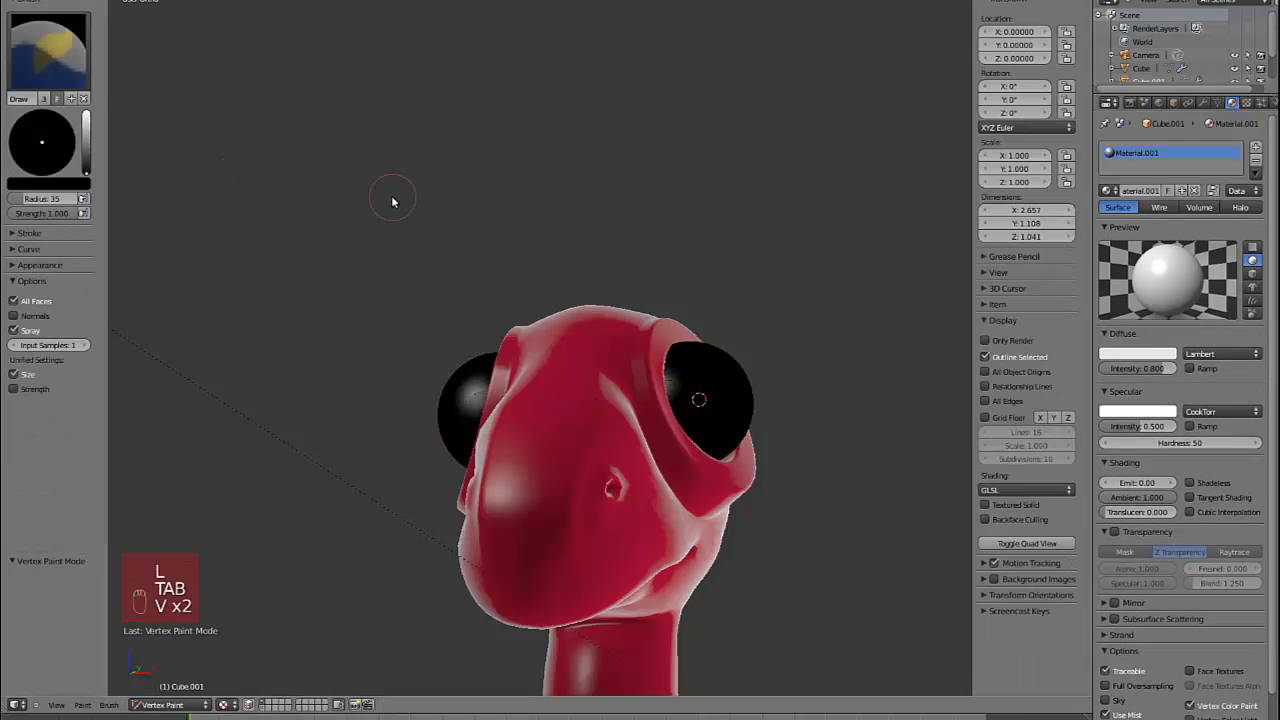
key(m)
drag(86, 145, 86, 110)
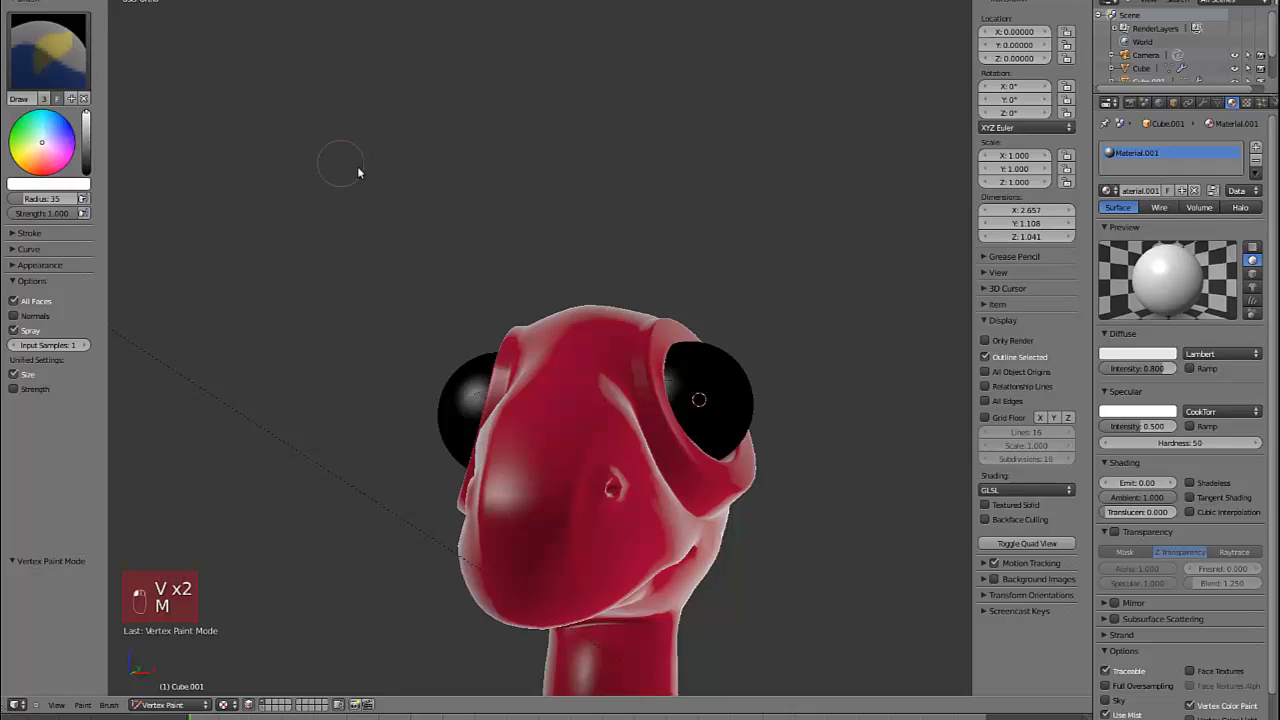
key(shift+k)
key(v)
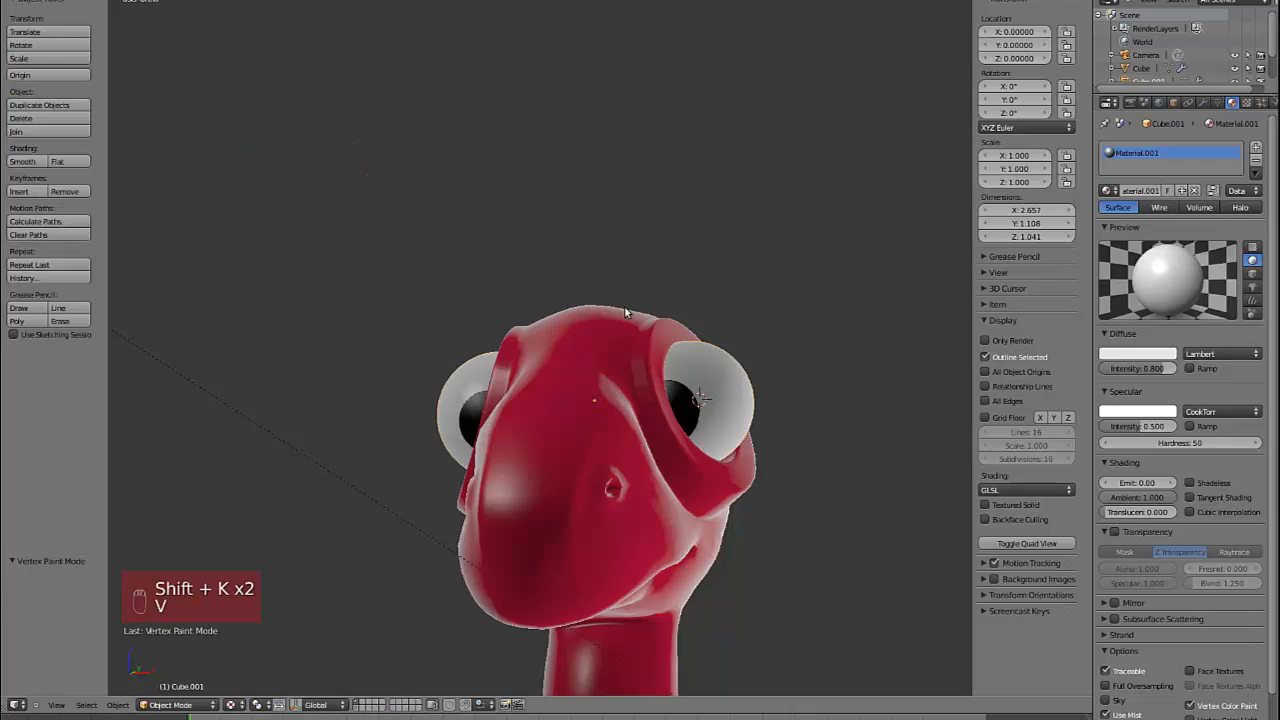
- Rotate the whole eye mesh in Edit Mode to adjust the direction the pupils look, finishing in the front view
key(a)
key(a)
mouse_move(655, 306)
middle_down()
mouse_move(680, 390)
mouse_move(669, 405)
mouse_move(617, 343)
mouse_move(525, 359)
mouse_move(770, 457)
mouse_move(880, 328)
mouse_move(783, 400)
mouse_move(650, 345)
mouse_move(697, 351)
mouse_move(630, 333)
middle_up()
key(KP_5)
key(Tab)
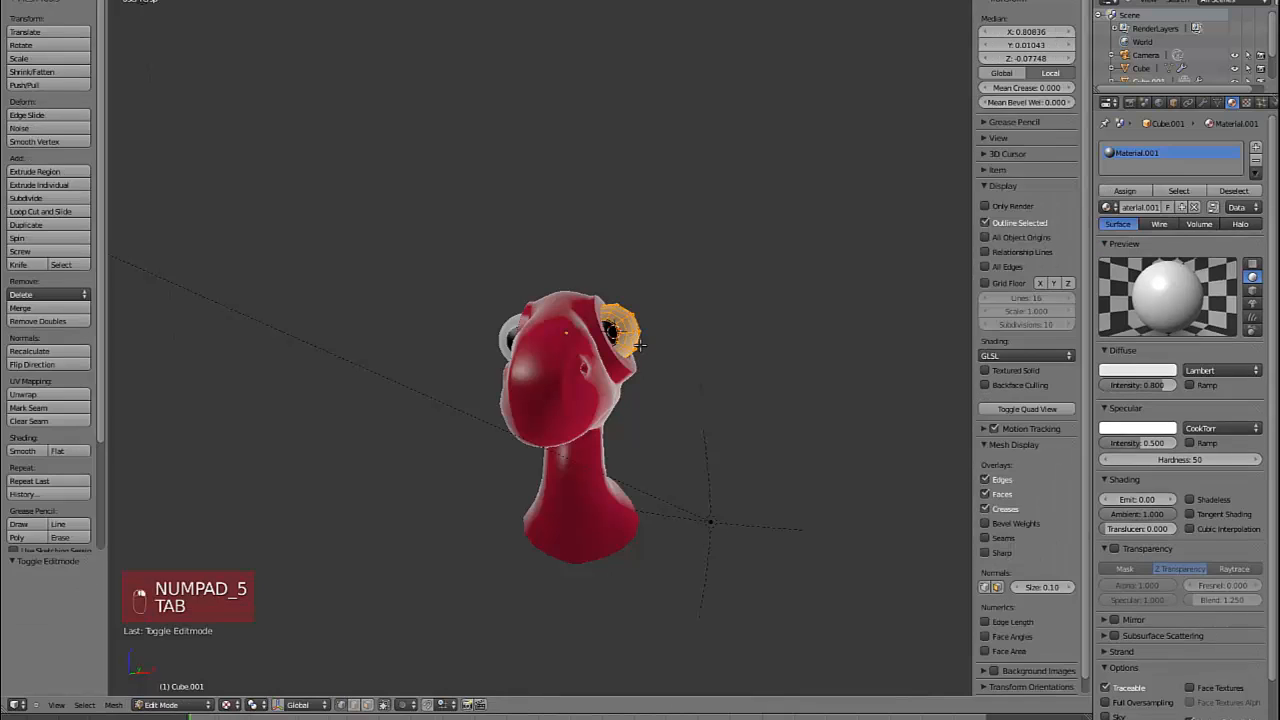
key(r)
key(a)
key(a)
key(r)
key(KP_1)
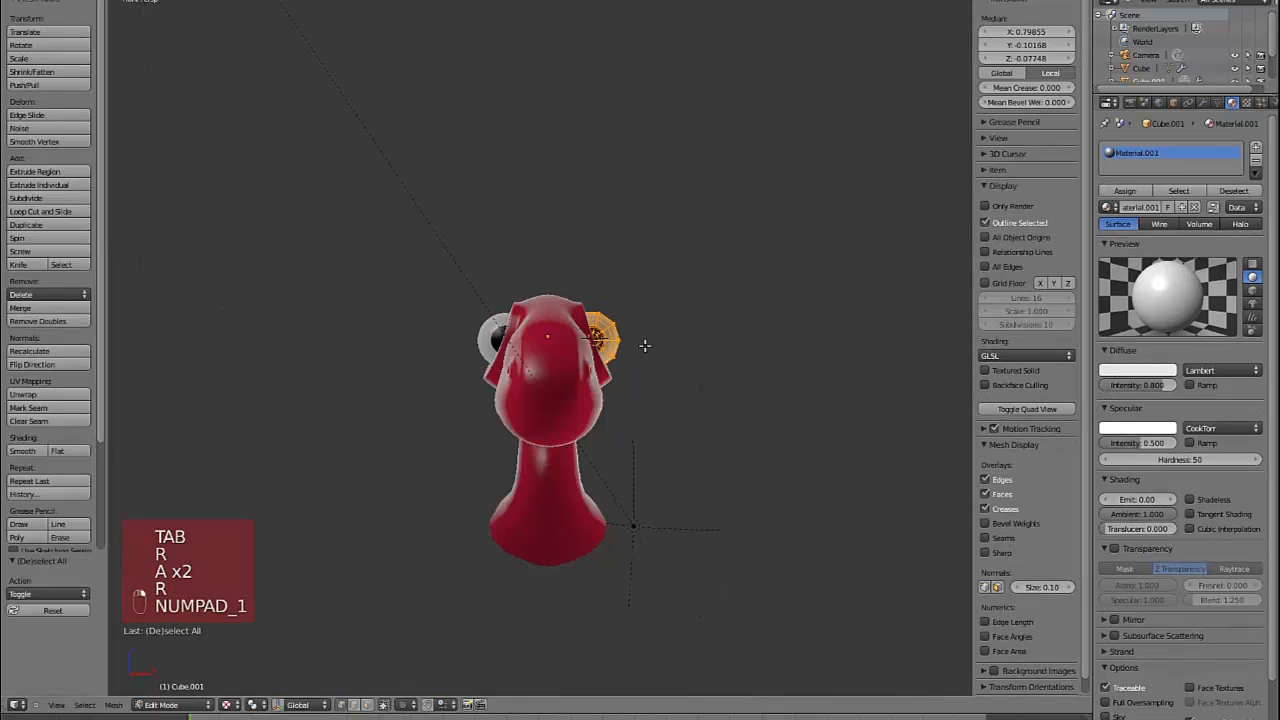
key(KP_5)
key(r)
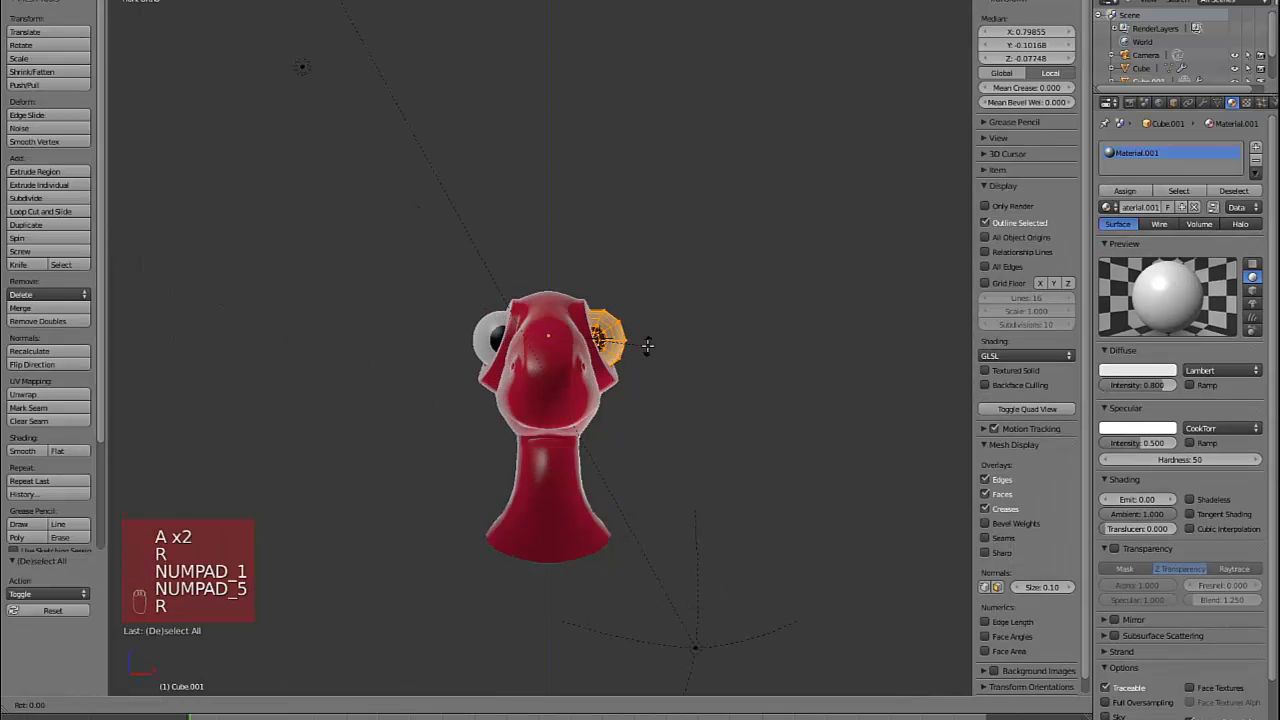
click(666, 346)
key(Tab)
- Move the head material's red ramp stop to about 0.741 and set specular intensity to 0.333 and hardness to 2
middle_drag(790, 345, 390, 438)
key(a)
key(a)
right_click(662, 502)
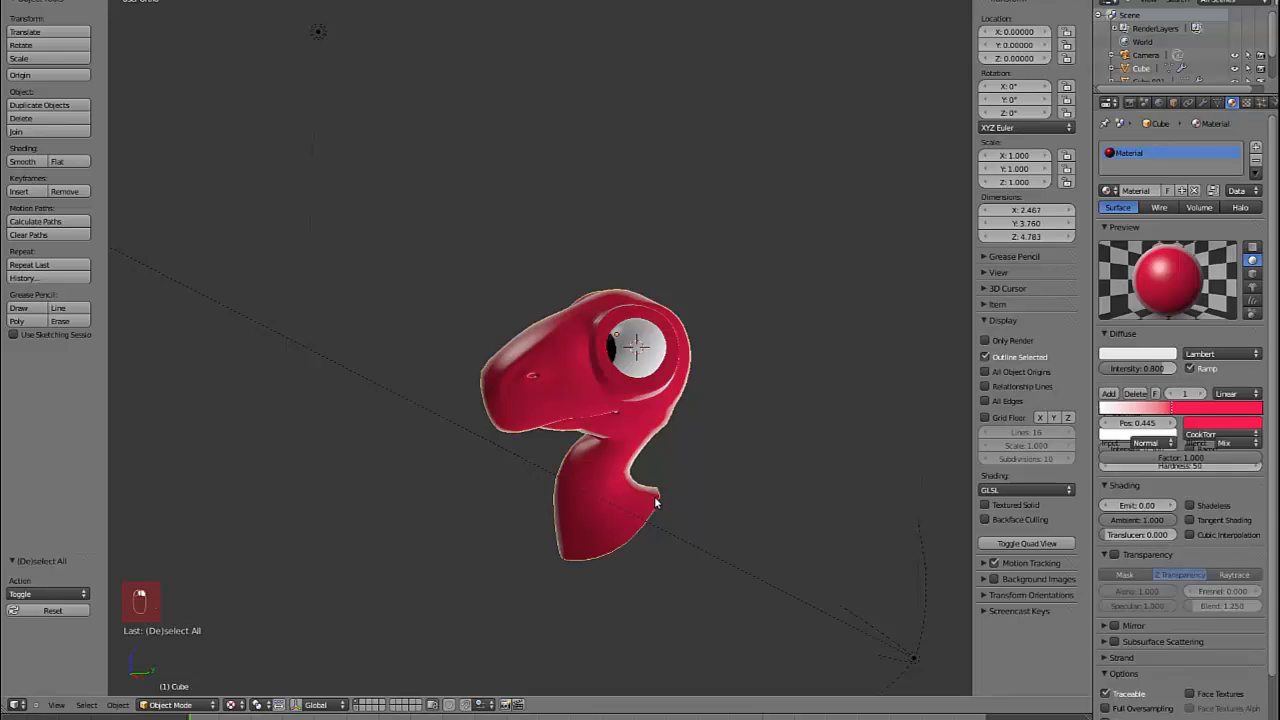
middle_drag(662, 502, 766, 349)
key(KP_3)
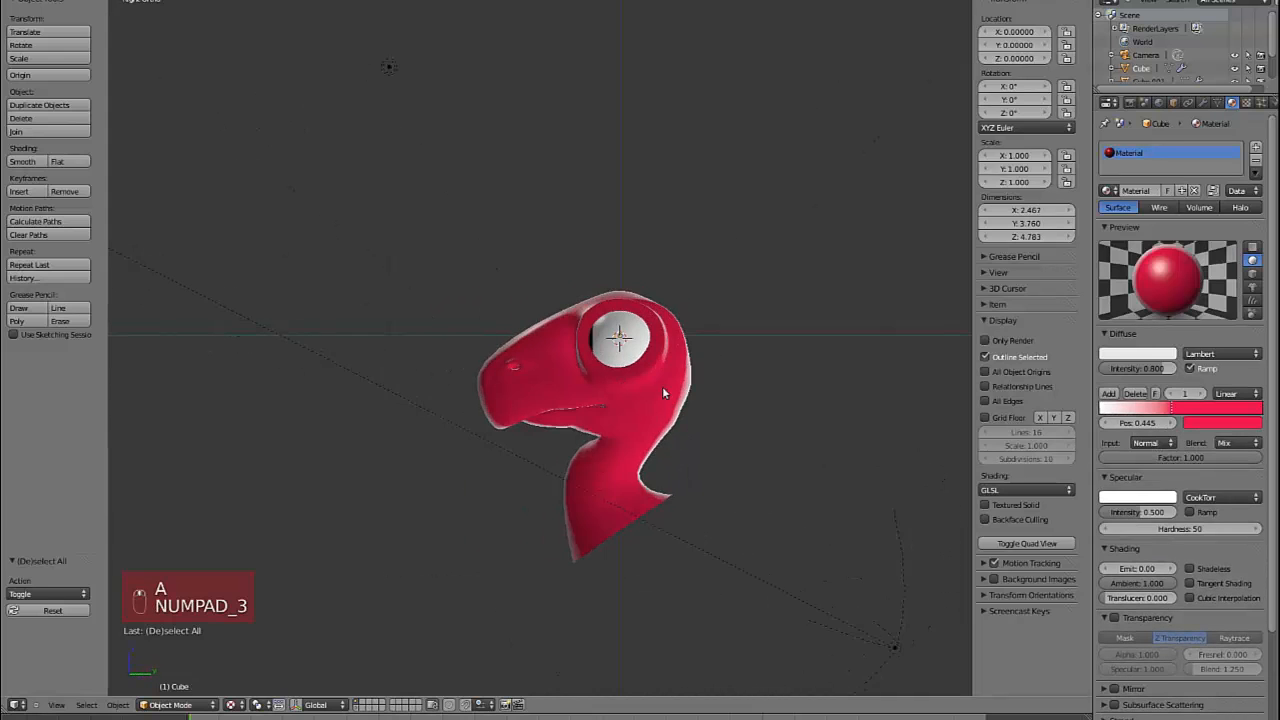
scroll(546, 486, up, 2)
middle_drag(546, 486, 598, 498)
right_click(651, 450)
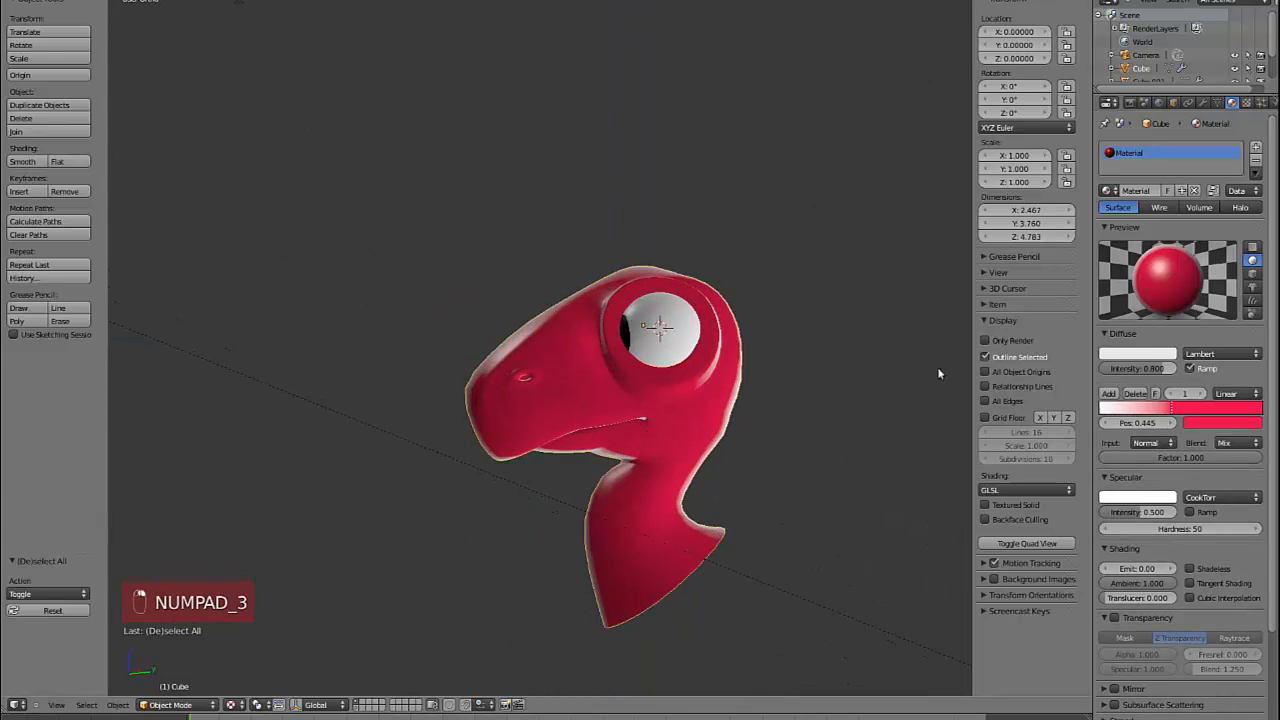
drag(1190, 412, 1220, 414)
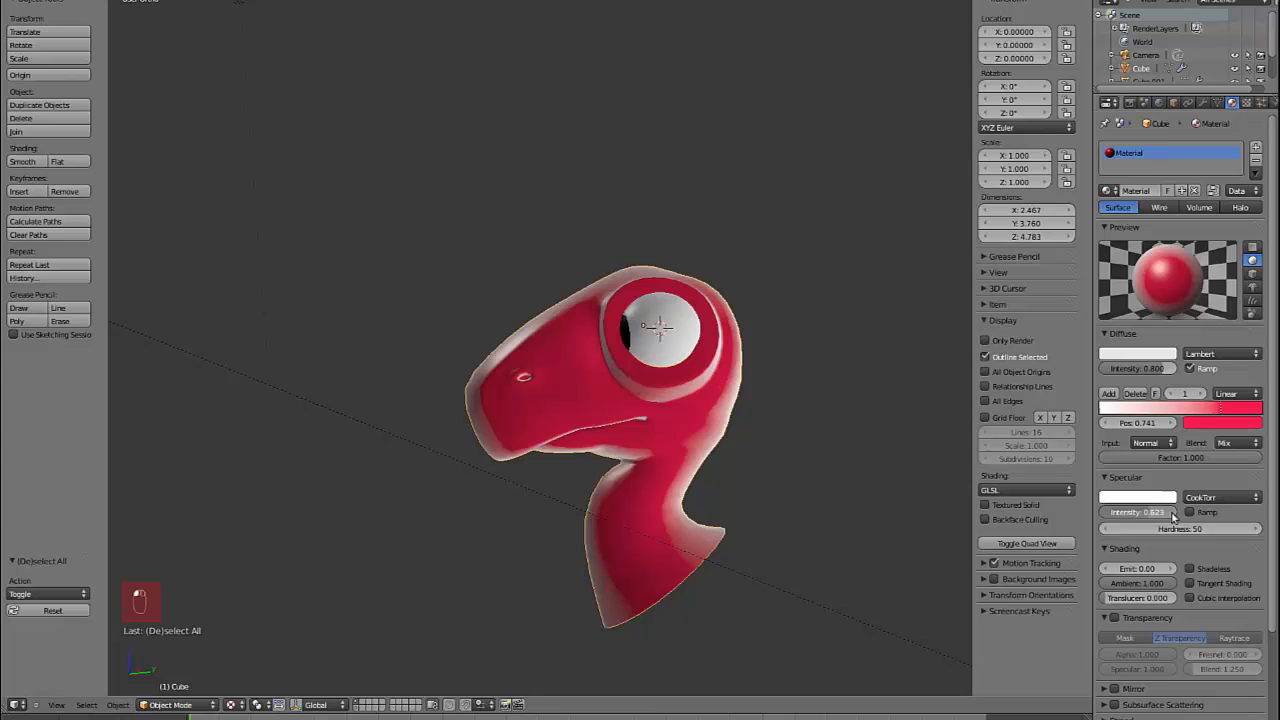
drag(1172, 529, 1142, 514)
- Recolor the first stop of the head's diffuse ramp to a pale yellow-orange and deselect the head
click(1208, 424)
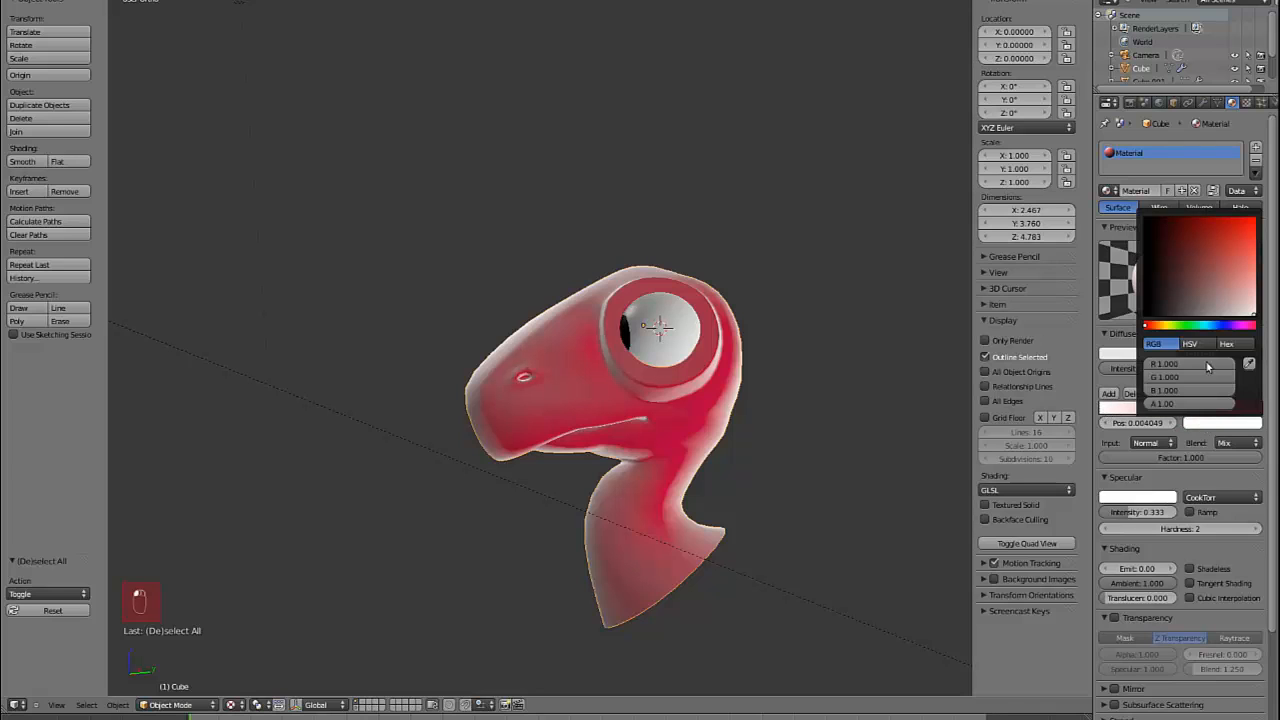
click(1154, 325)
click(1238, 258)
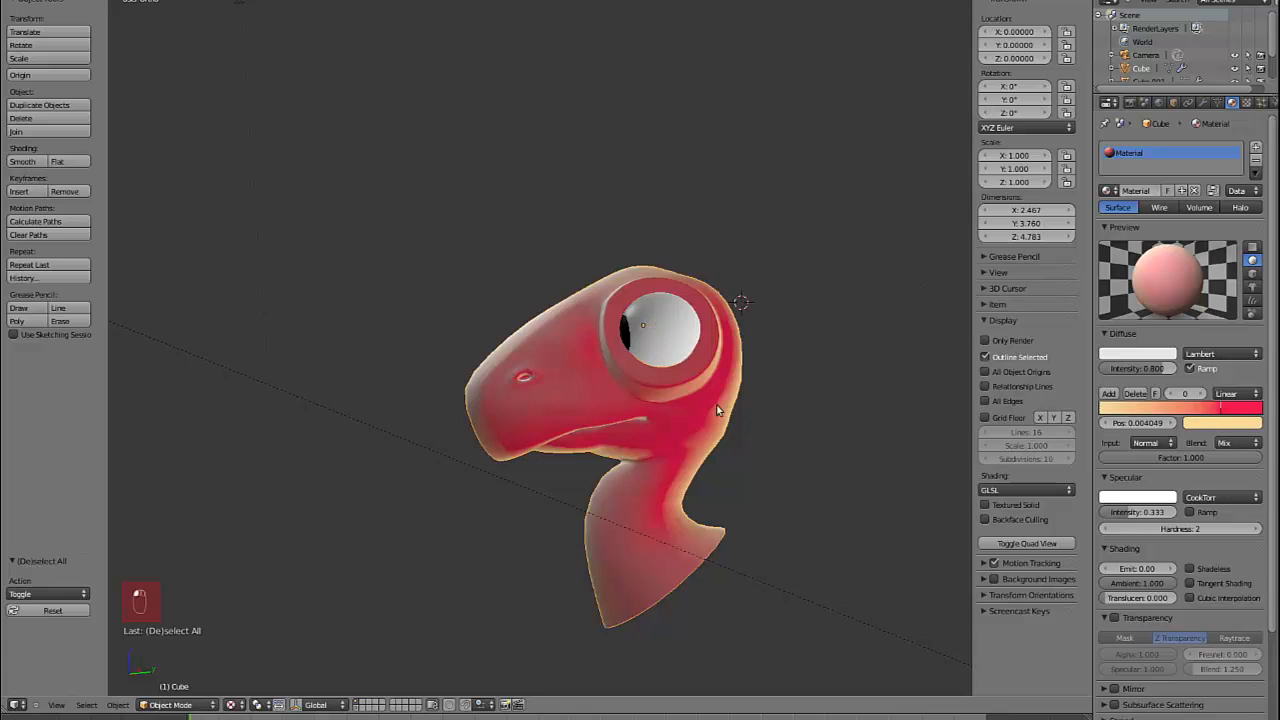
key(a)
- Tint the hemi lamp's light a pale blue
scroll(714, 400, down, 3)
right_click(700, 528)
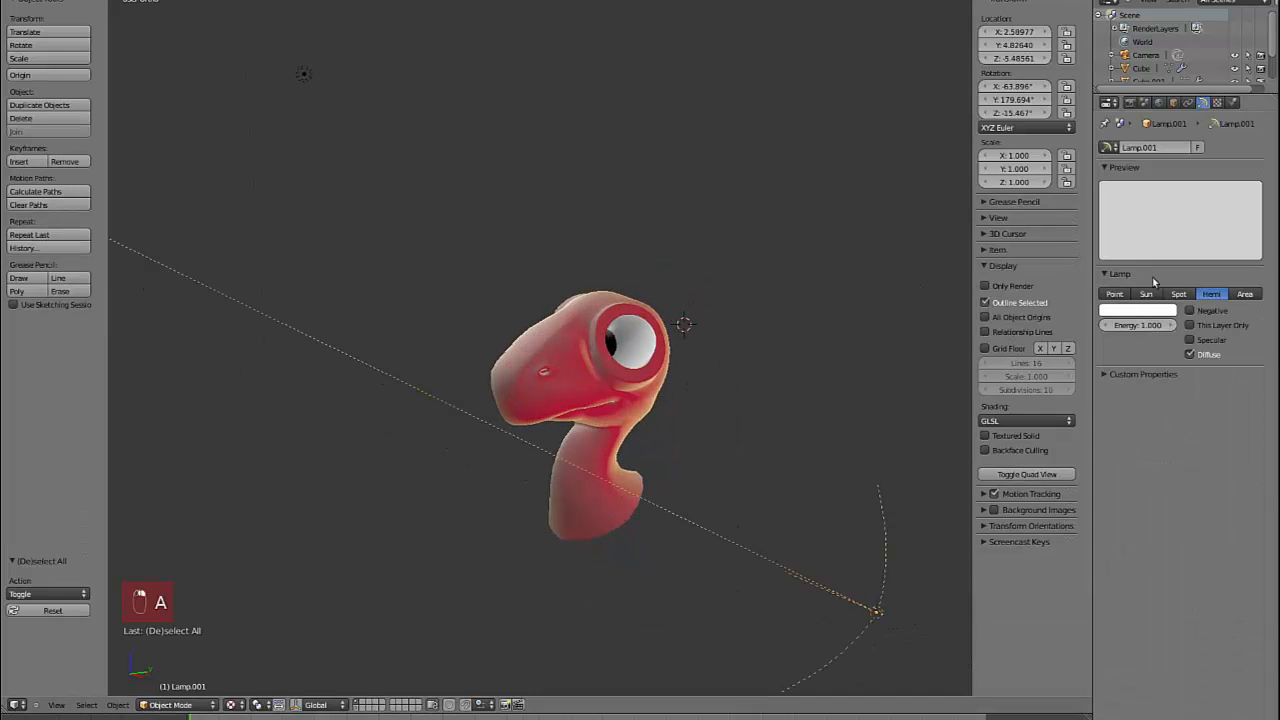
click(1158, 312)
drag(1136, 228, 1119, 226)
click(1137, 190)
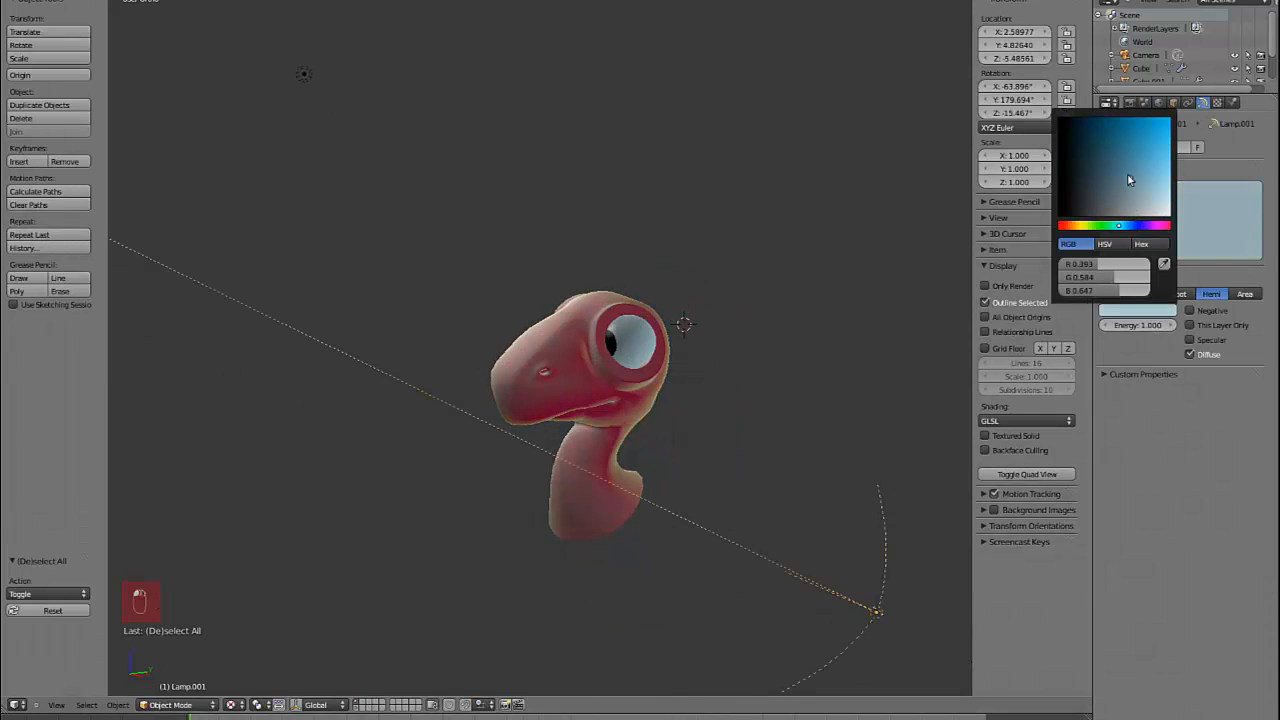
drag(1128, 173, 1149, 201)
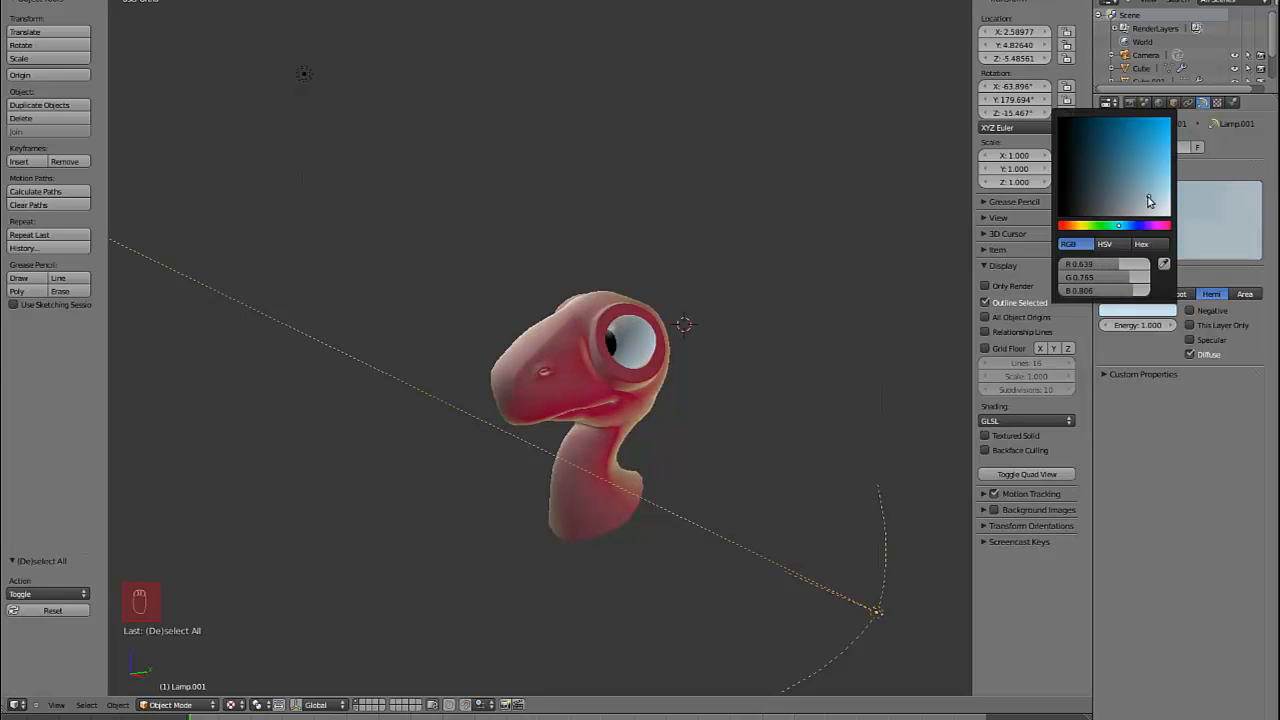
- Set the point lamp's energy to 4 and move it in the front view to about X -5.16, Z 4.97
right_click(306, 76)
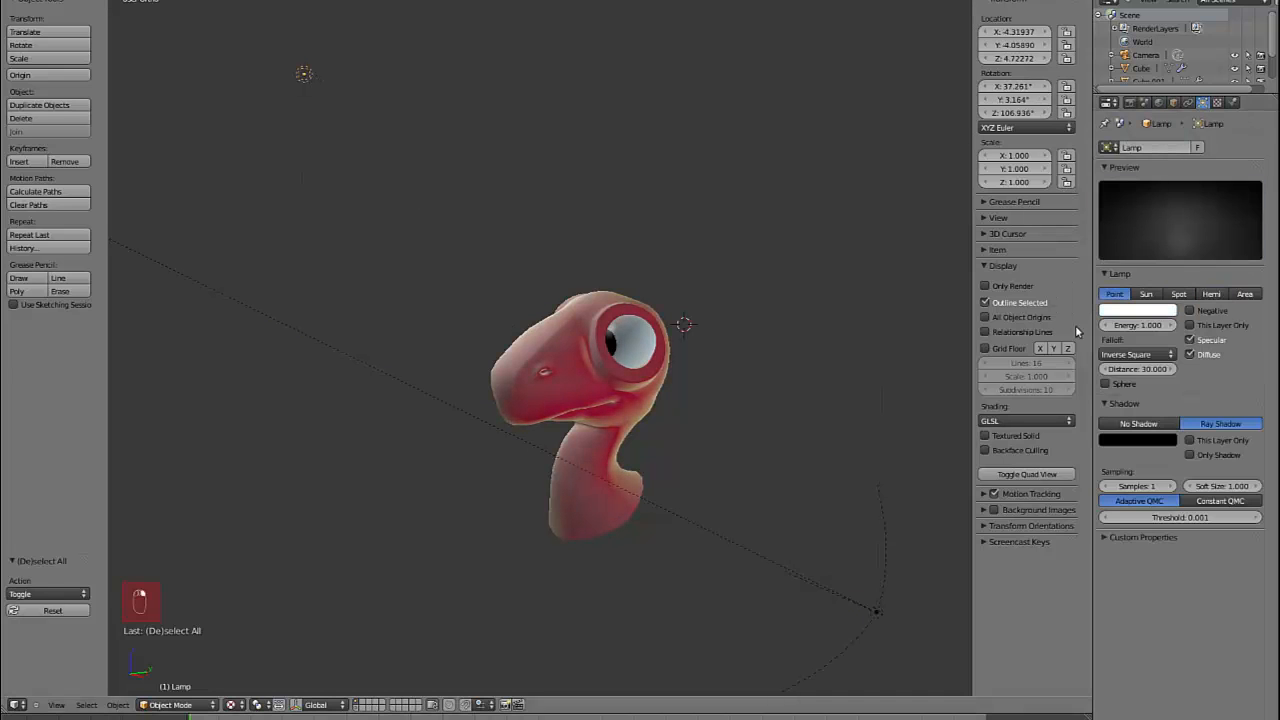
click(1141, 328)
text(4)
key(Return)
key(KP_1)
key(g)
click(593, 293)
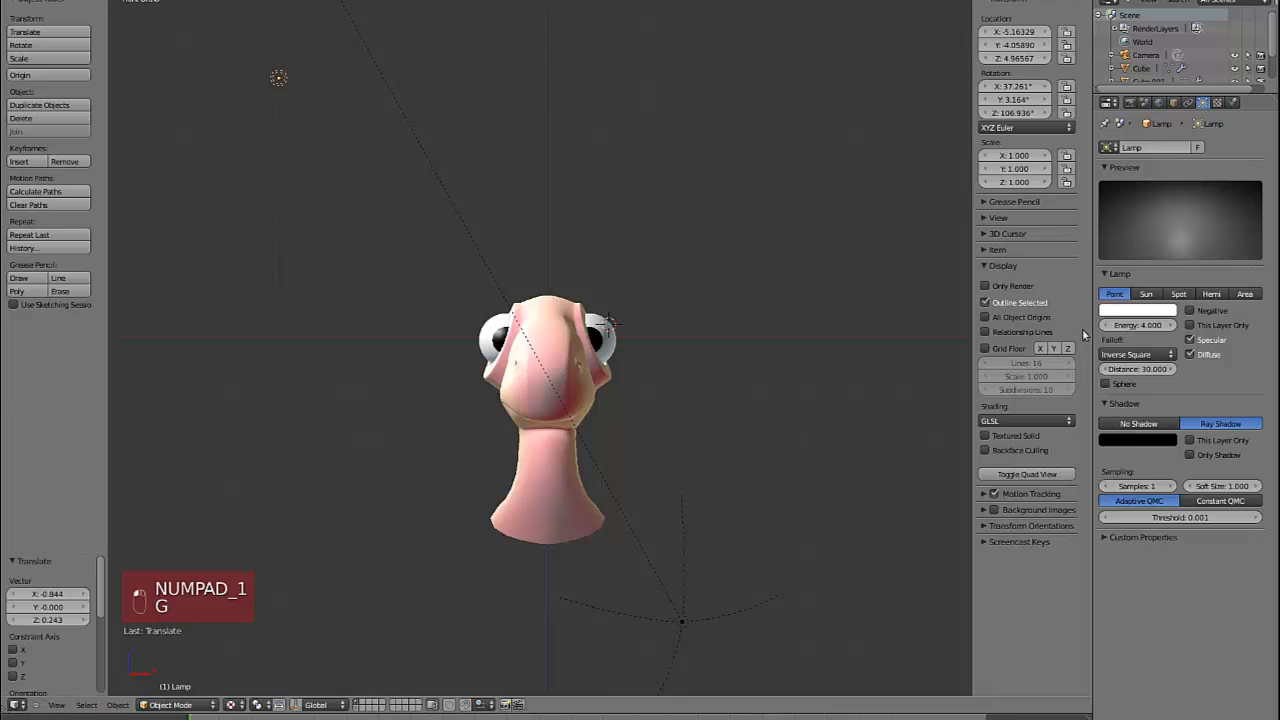
- Set the point lamp's energy to 1 and check the head's lighting from an angle
click(1147, 328)
text(1)
key(Return)
middle_drag(775, 250, 651, 266)
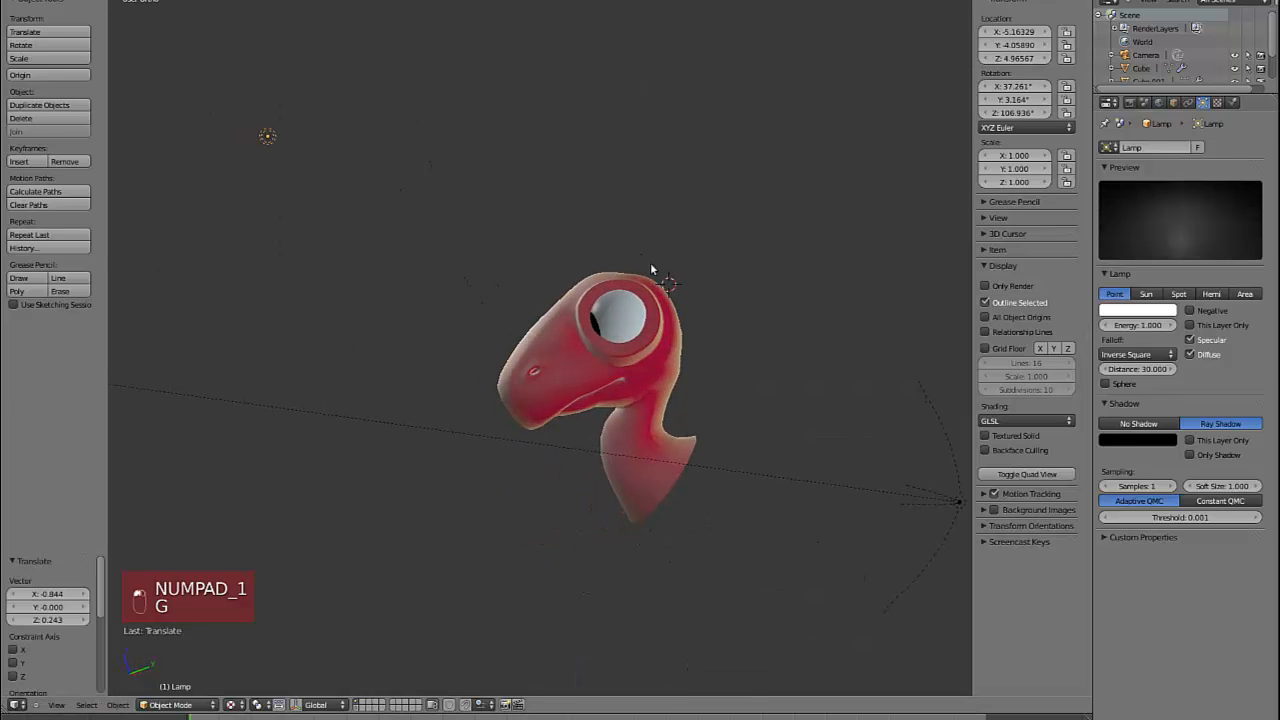
- Convert the point lamp to a spot lamp and rotate it toward the head in the side and front views
click(1179, 293)
key(KP_3)
key(r)
click(720, 323)
key(KP_1)
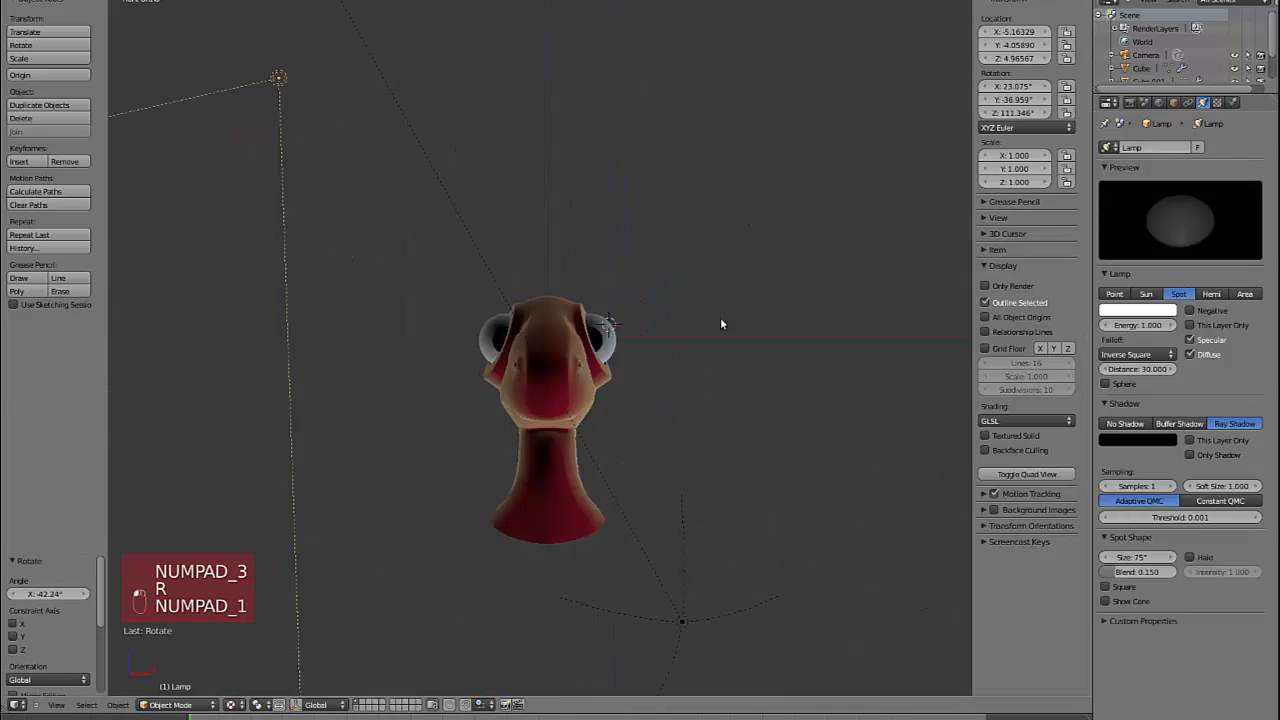
key(r)
click(640, 305)
- Move the spot lamp to about X -3.21, Y -3.48, Z 5.75 and rotate it toward the head
key(KP_3)
key(g)
click(745, 288)
key(KP_1)
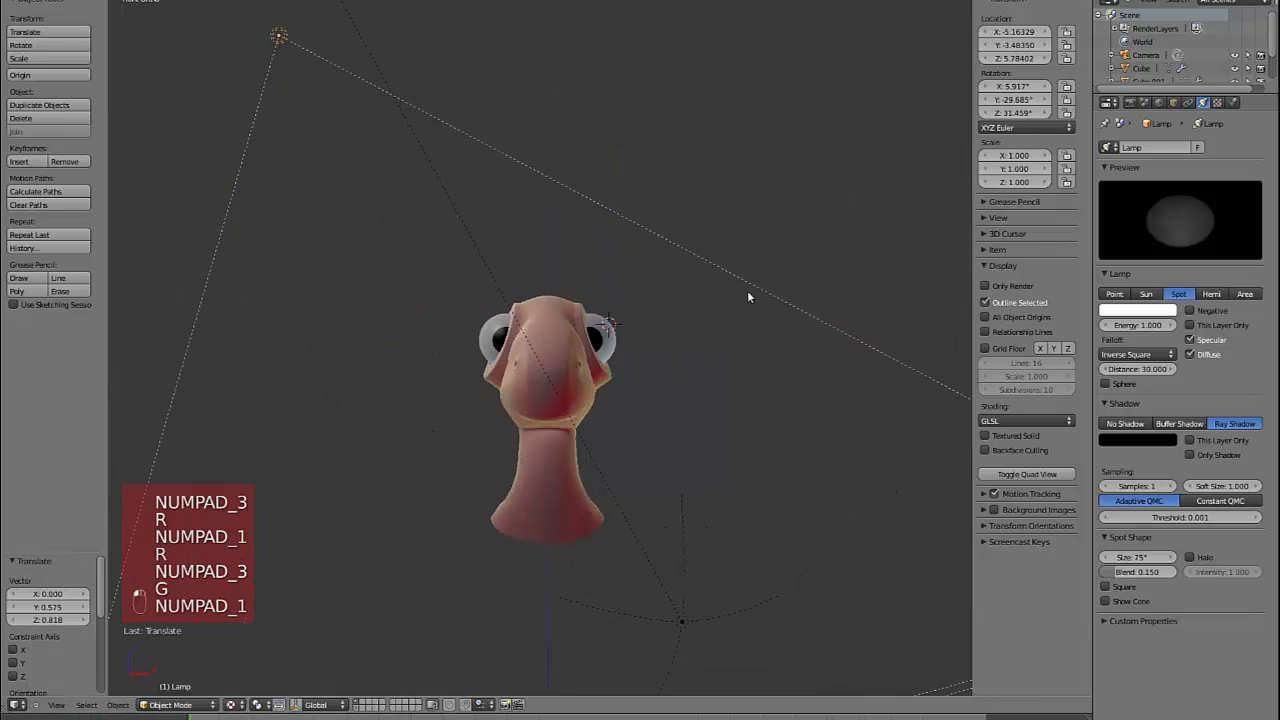
key(g)
click(849, 291)
key(r)
click(819, 333)
- Switch the spot lamp to Buffer Shadow, re-aim it and move it forward to about Y -8.14, Z 4.13
click(1179, 423)
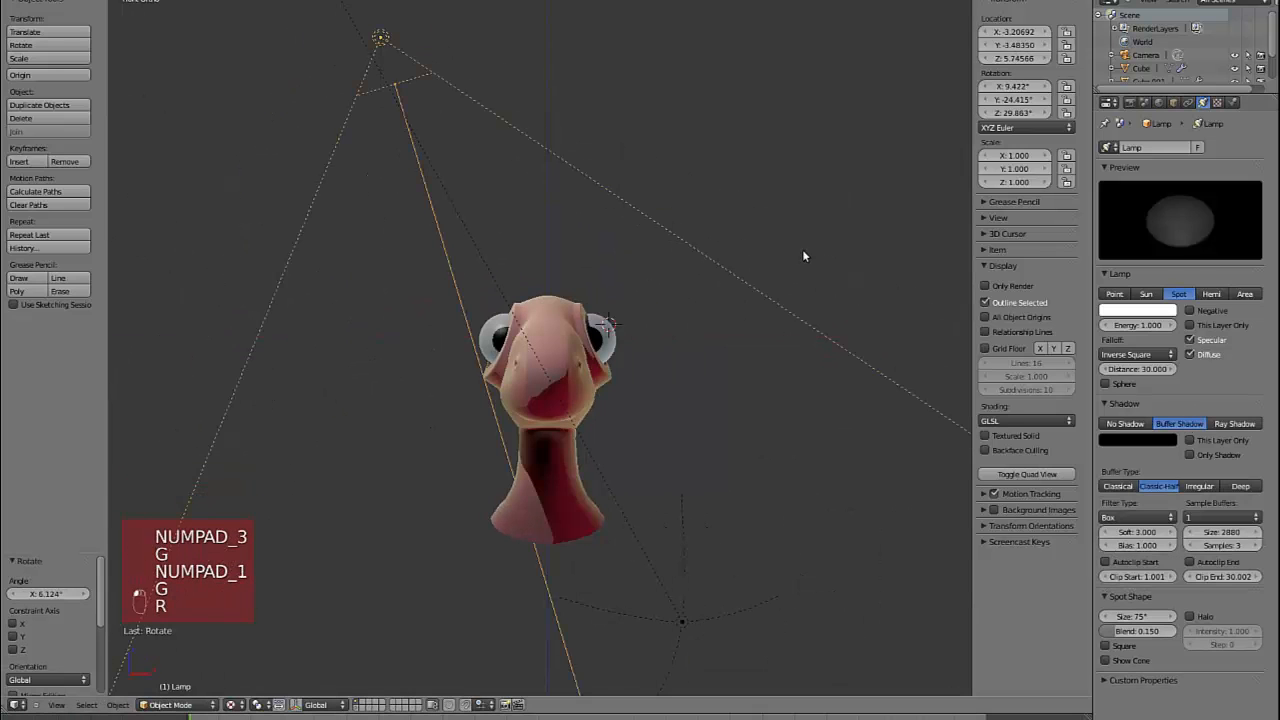
key(r)
click(800, 286)
key(KP_3)
key(g)
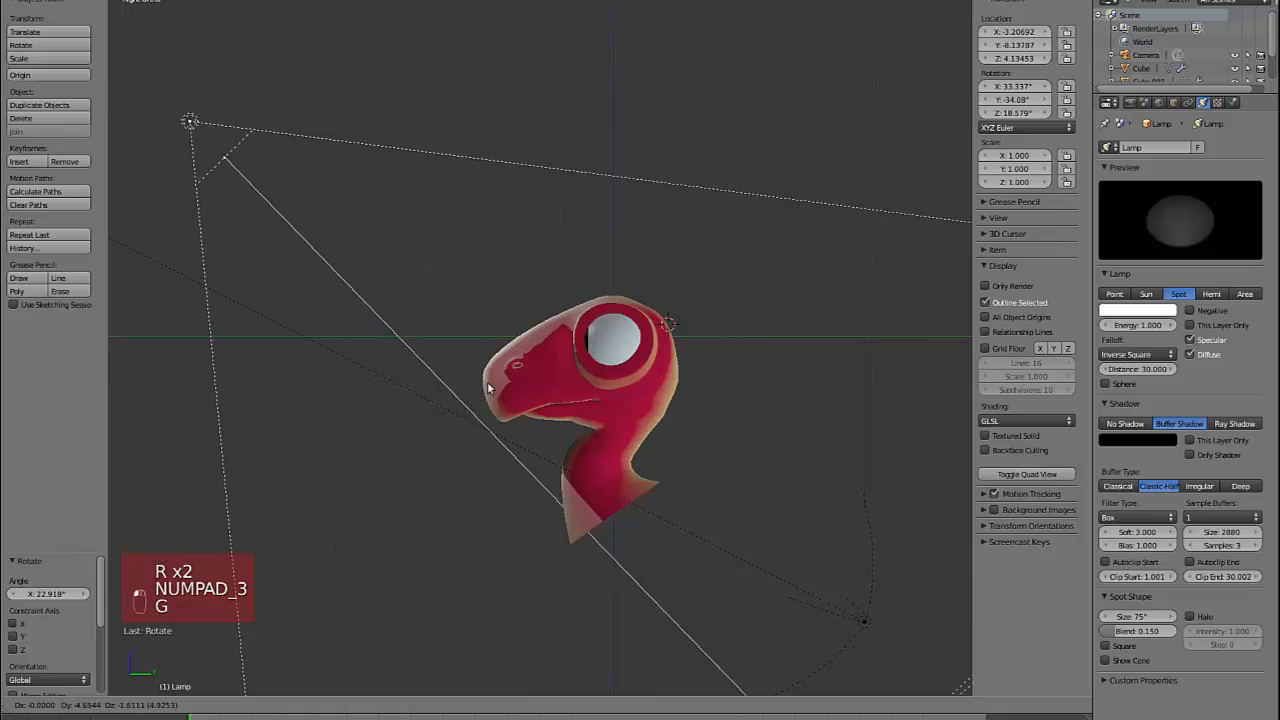
click(488, 388)
- Raise the spot lamp by about 0.86 on Z, switch to perspective view and select the head
middle_drag(488, 388, 706, 374)
key(g)
click(714, 321)
middle_drag(714, 321, 606, 347)
key(KP_5)
right_click(640, 387)
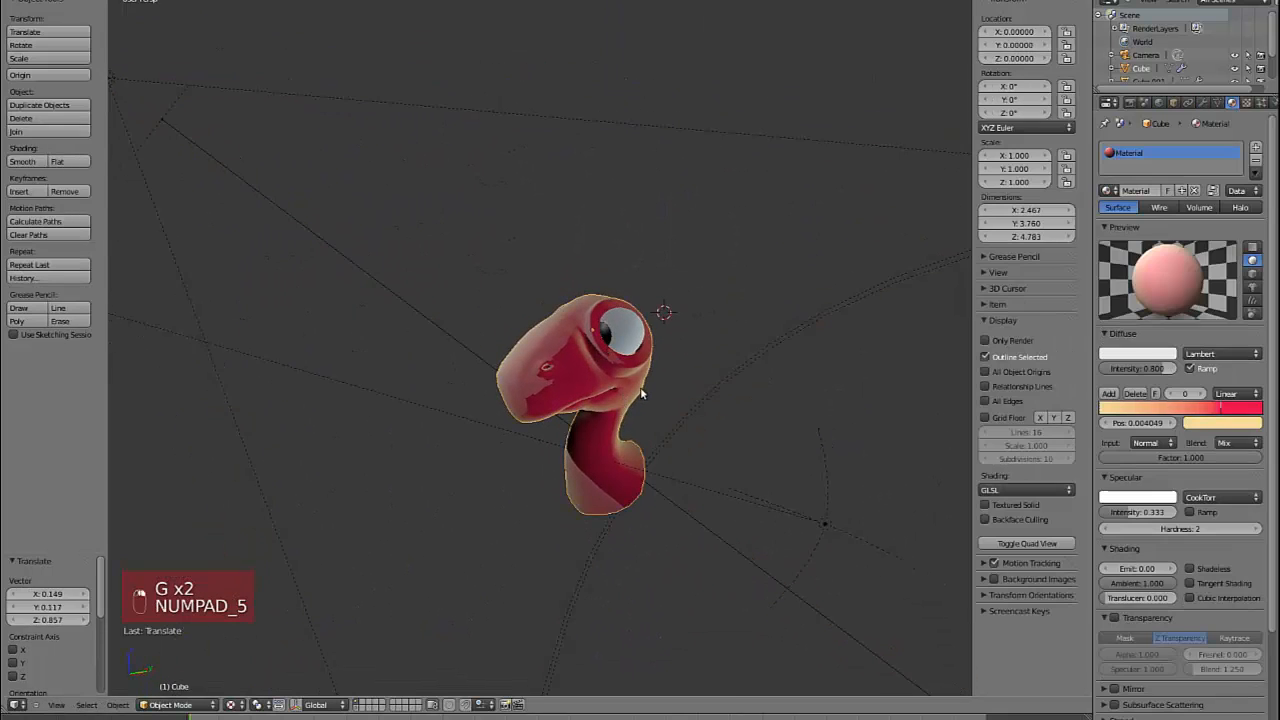
- Compare the head in plain solid shading and textured GLSL shading from several angles
key(KP_5)
key(KP_3)
mouse_move(651, 390)
ctrl+middle_down()
mouse_move(658, 348)
mouse_move(534, 512)
mouse_move(575, 404)
mouse_move(617, 403)
mouse_move(504, 356)
mouse_move(659, 385)
ctrl+middle_up()
key(a)
key(a)
key(z)
key(z)
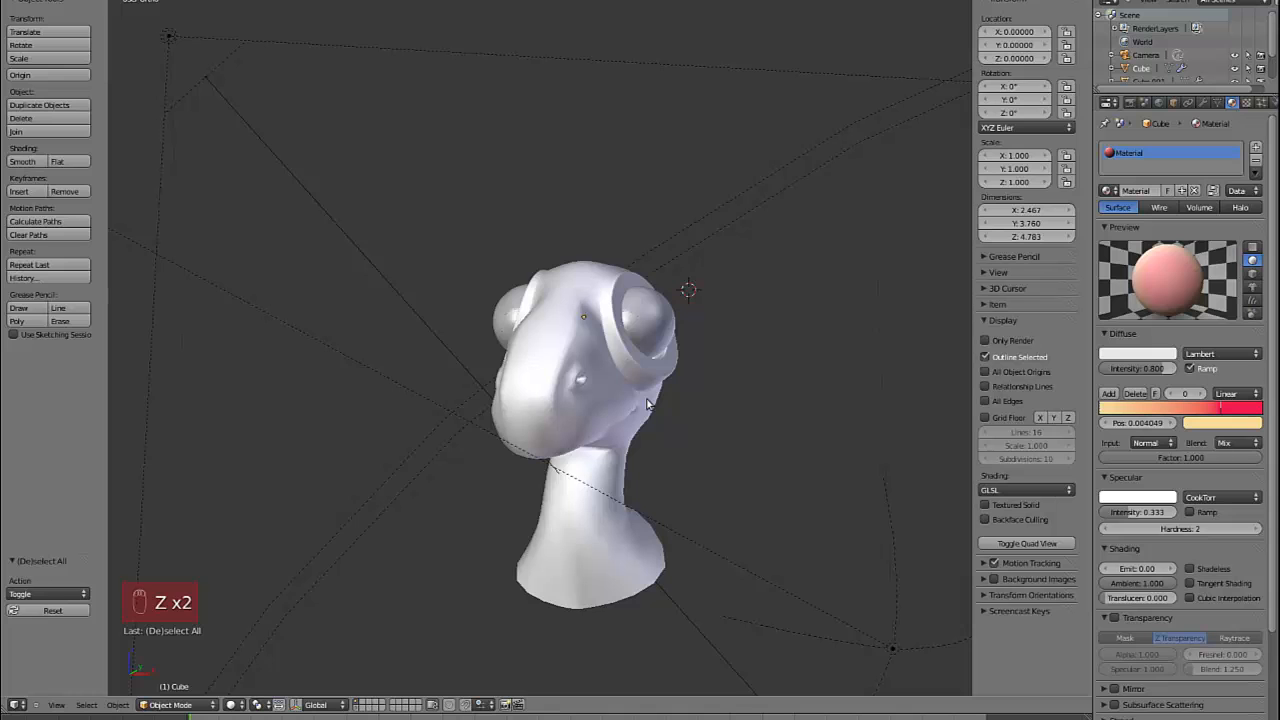
right_click(646, 403)
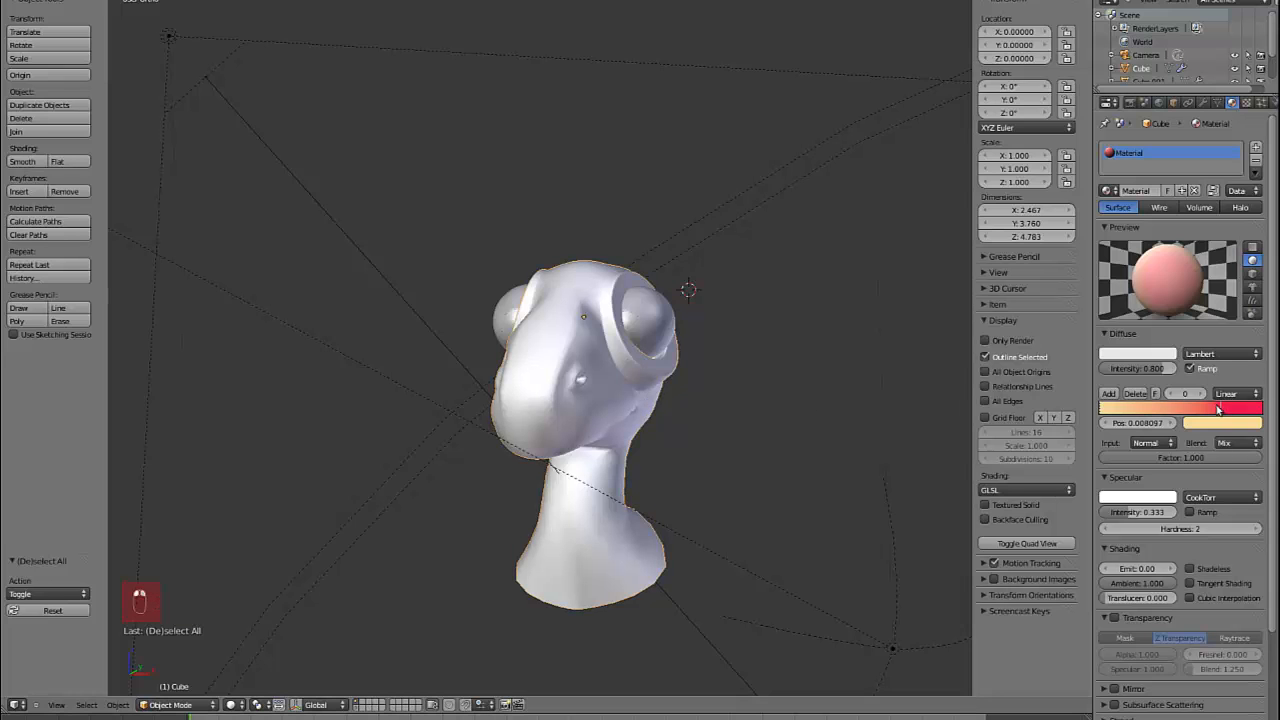
key(ctrl+v)
mouse_move(729, 343)
middle_down()
mouse_move(536, 336)
mouse_move(641, 346)
middle_up()
key(alt+z)
- Select the shadow-casting spot lamp and change its type to Point
right_click(443, 350)
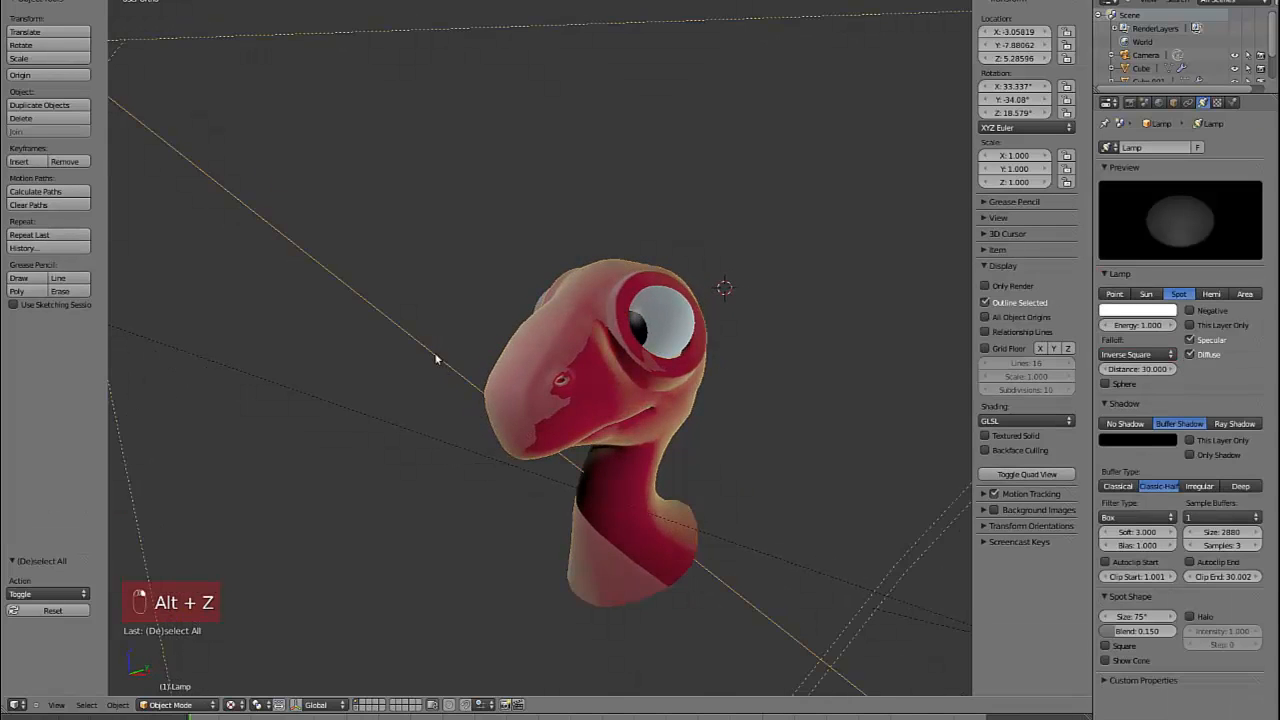
middle_drag(434, 357, 657, 297)
click(1125, 295)
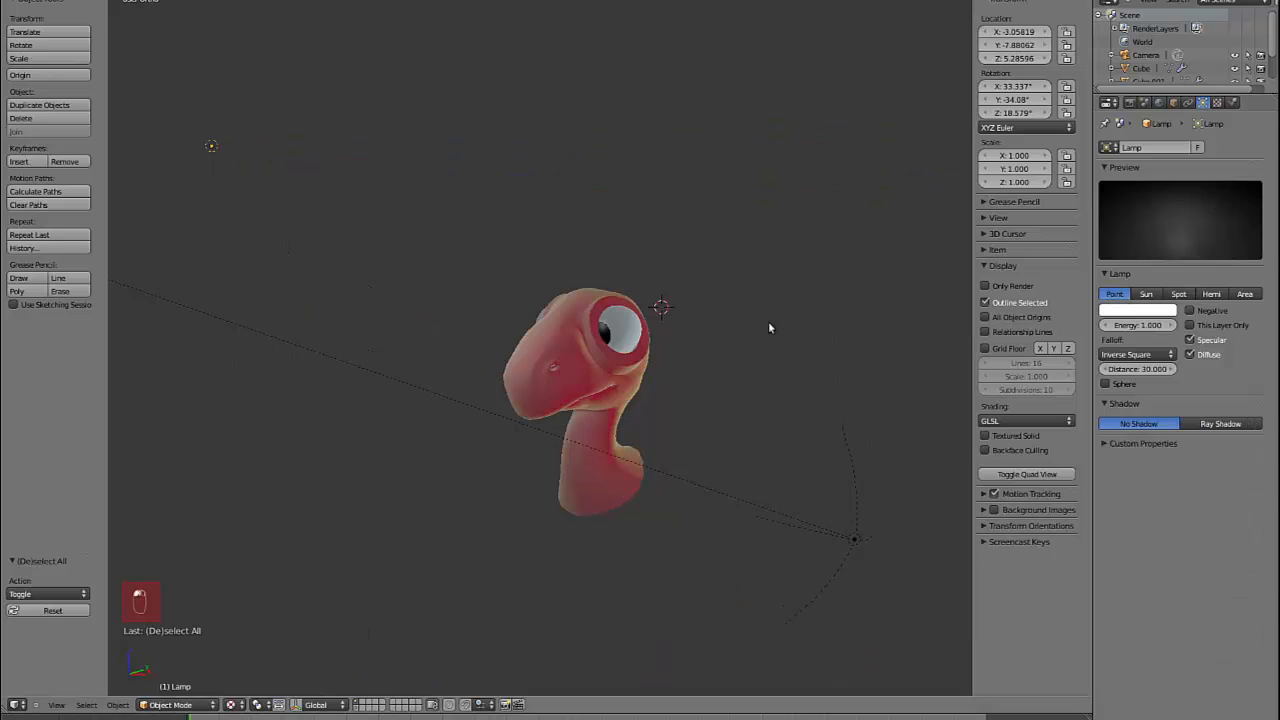
- Move the point lamp to about X -2.87, Y -6.48, Z 3.60 using the side and front views
middle_drag(768, 326, 643, 313)
key(KP_3)
scroll(686, 342, up, 2)
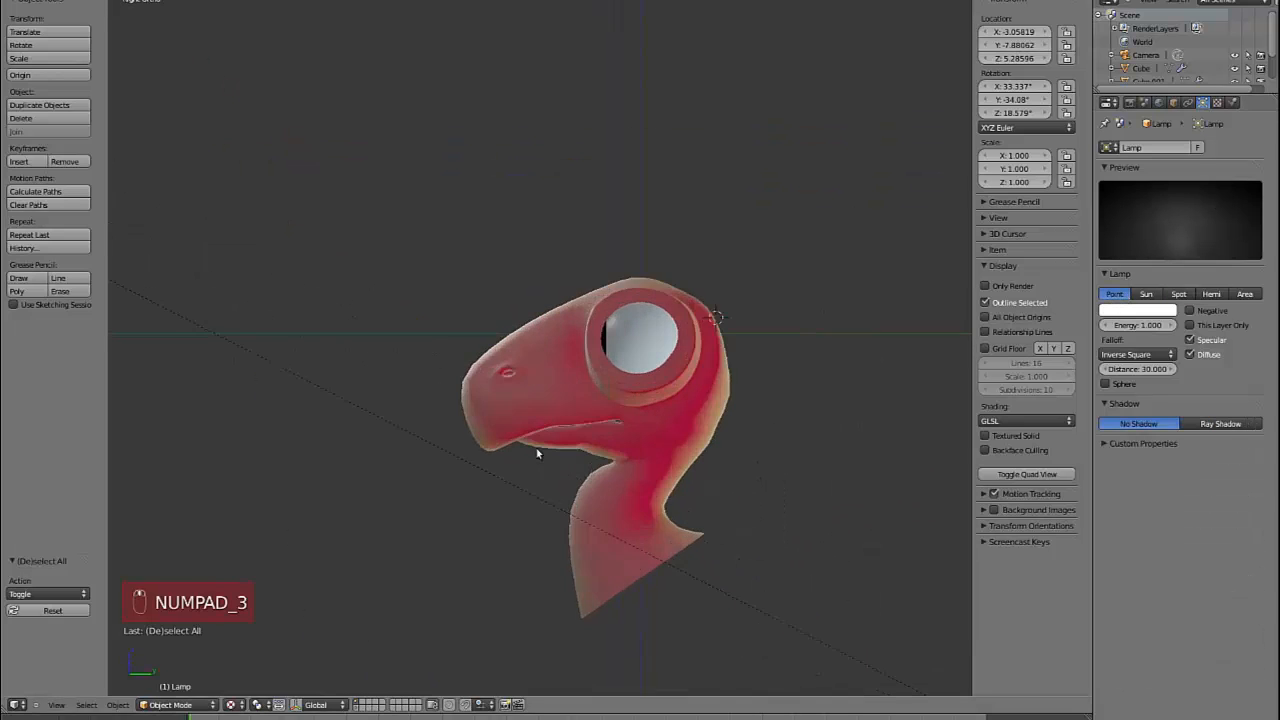
middle_drag(535, 447, 674, 420)
key(g)
click(895, 538)
key(KP_1)
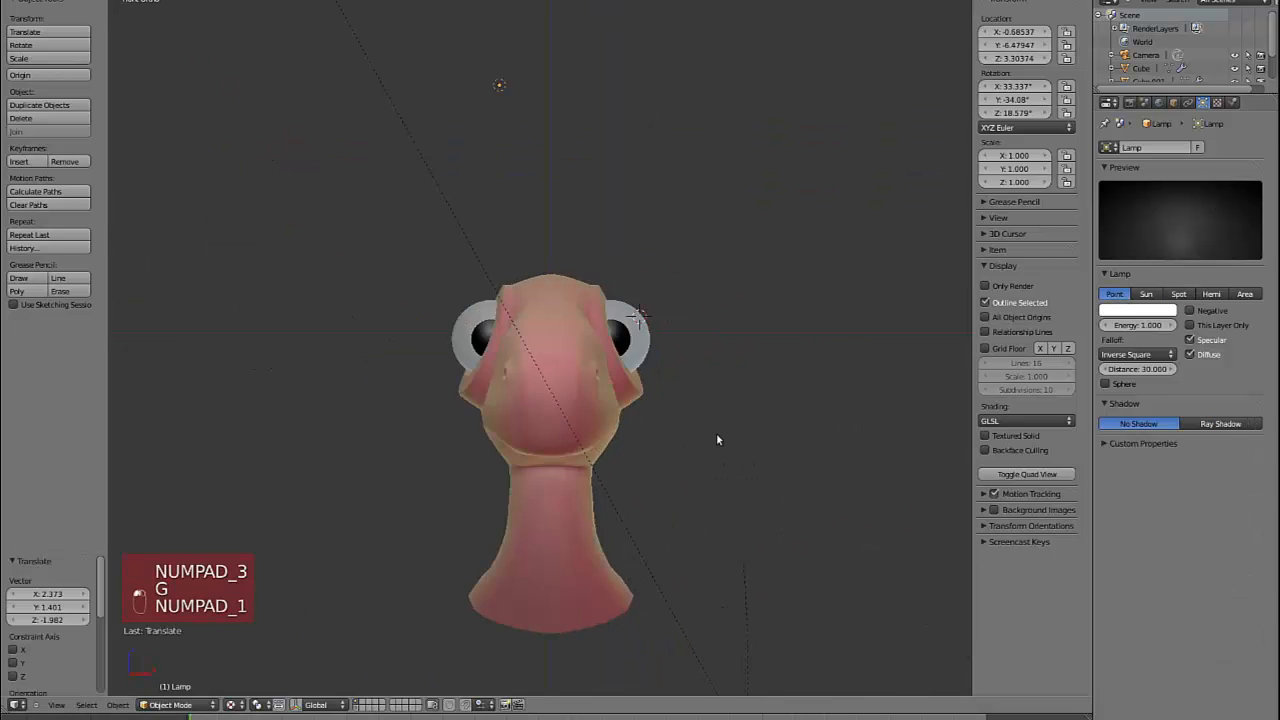
key(g)
click(594, 409)
- Examine the head under the repositioned point lamp from several angles in perspective view
key(KP_3)
middle_drag(593, 413, 458, 340)
key(KP_5)
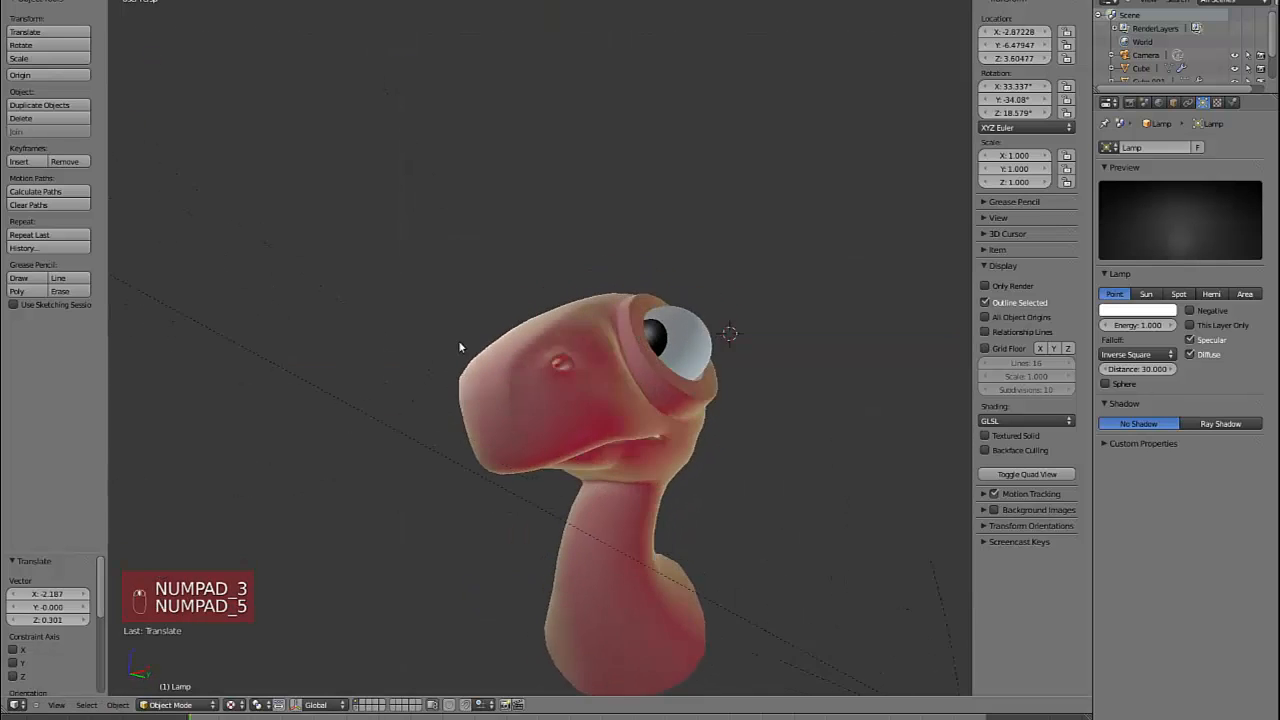
scroll(420, 350, up, 2)
middle_drag(592, 388, 690, 375)
scroll(786, 280, down, 3)
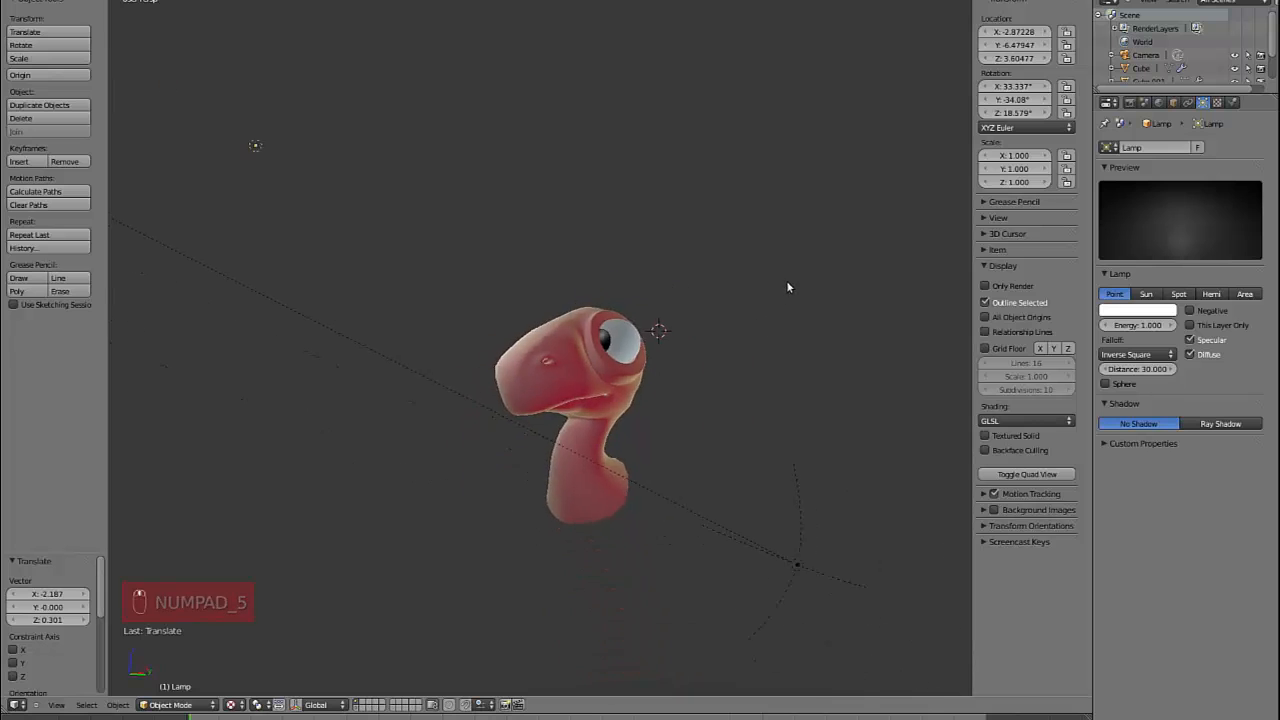
middle_drag(455, 395, 482, 406)
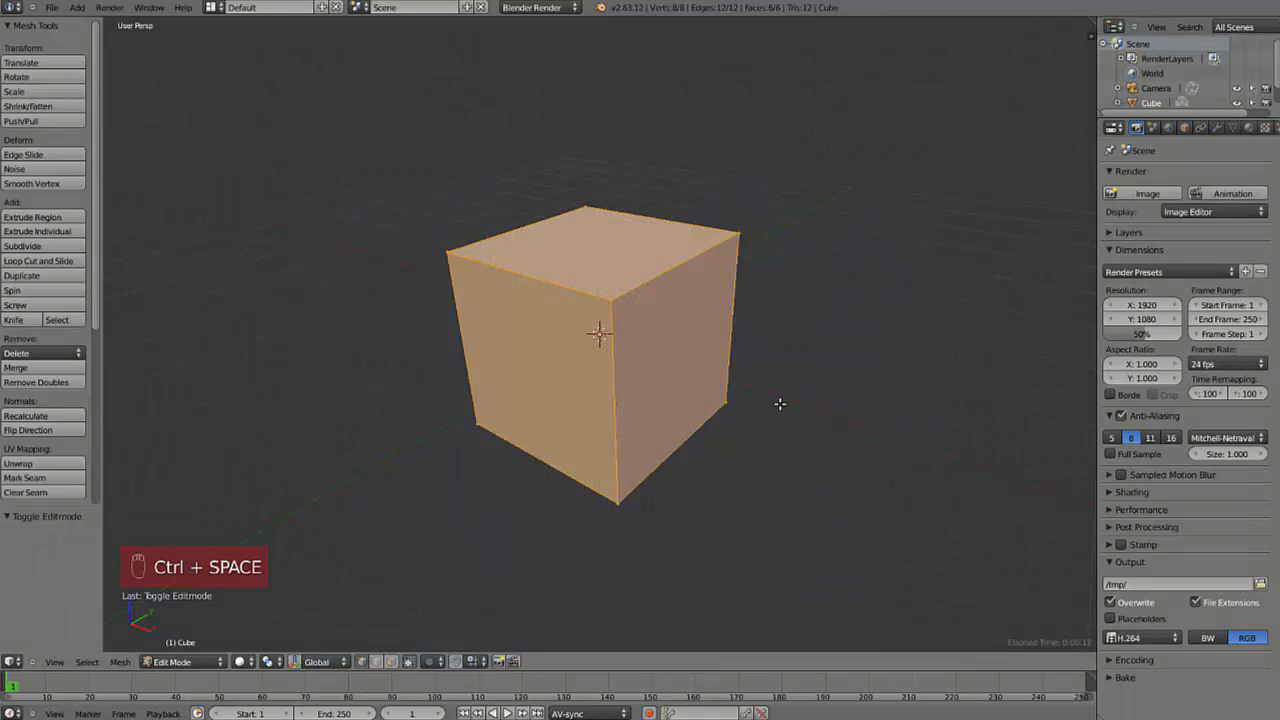
- Delete all vertices of the default cube in the front orthographic view
key(KP_5)
key(KP_1)
scroll(768, 353, up, 3)
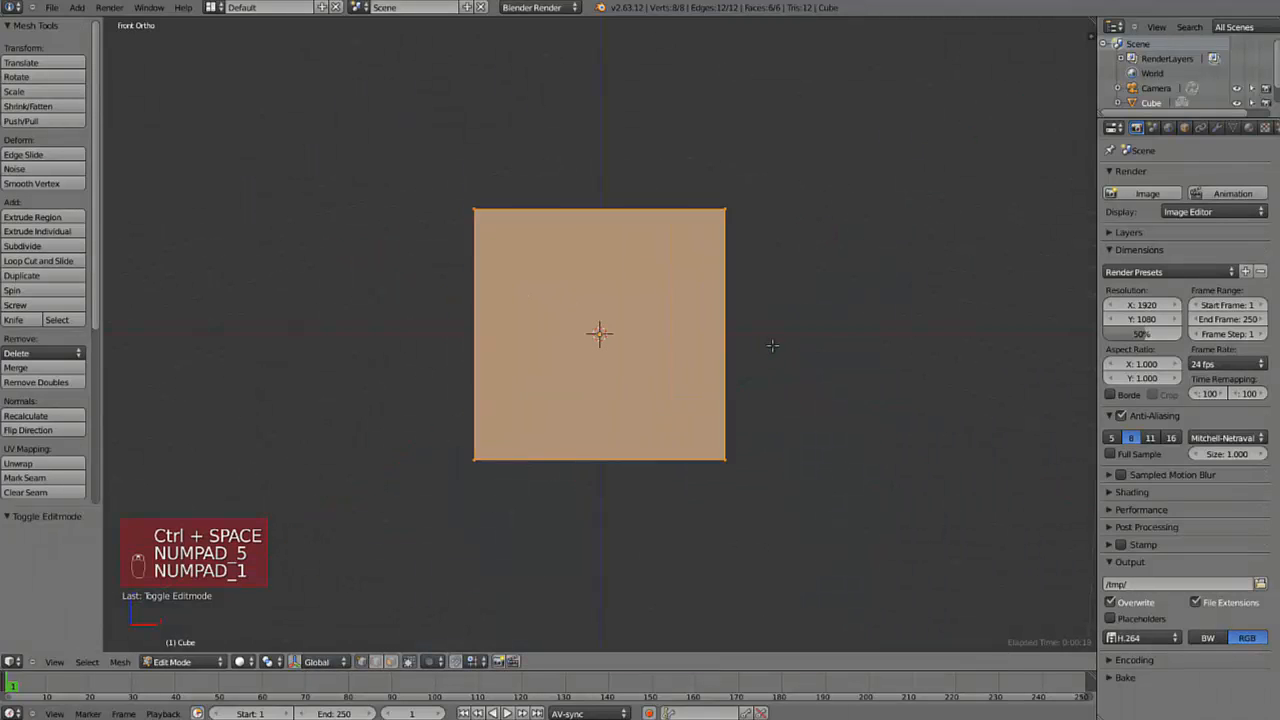
key(x)
click(852, 330)
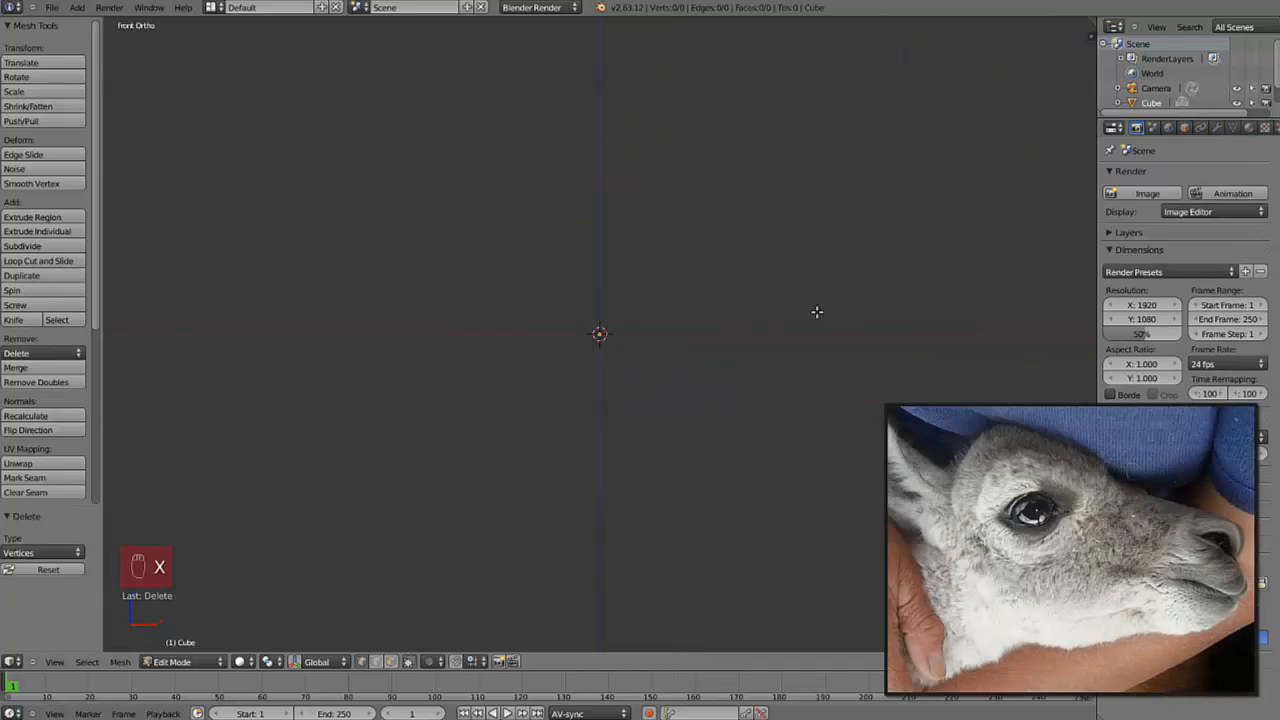
- Add a mesh circle with 12 vertices and align it to the front view
key(shift+a)
click(733, 300)
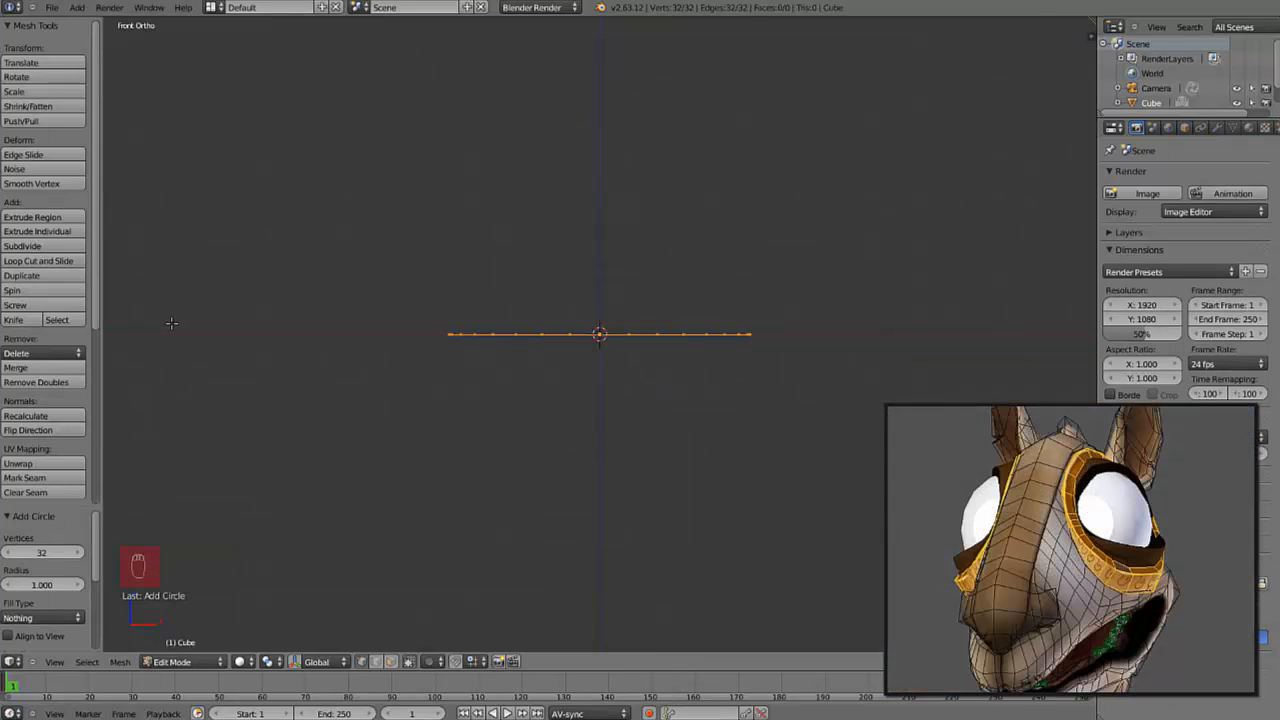
key(F6)
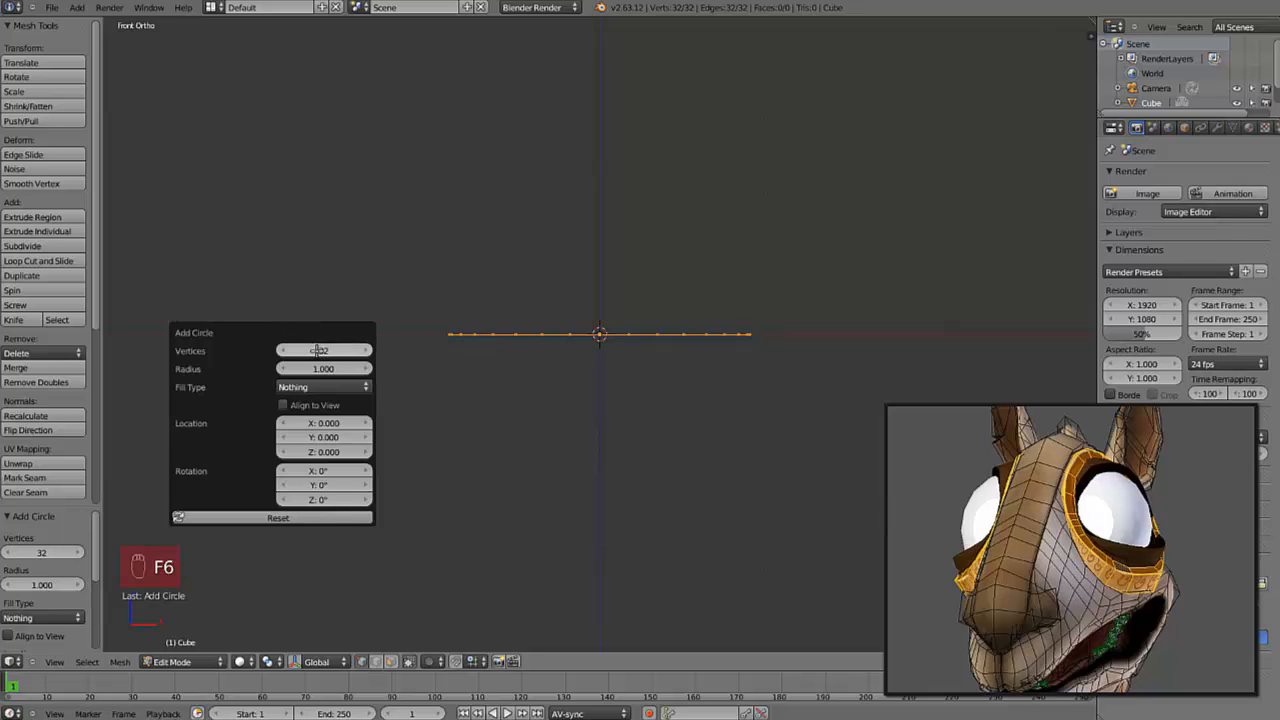
key(Return)
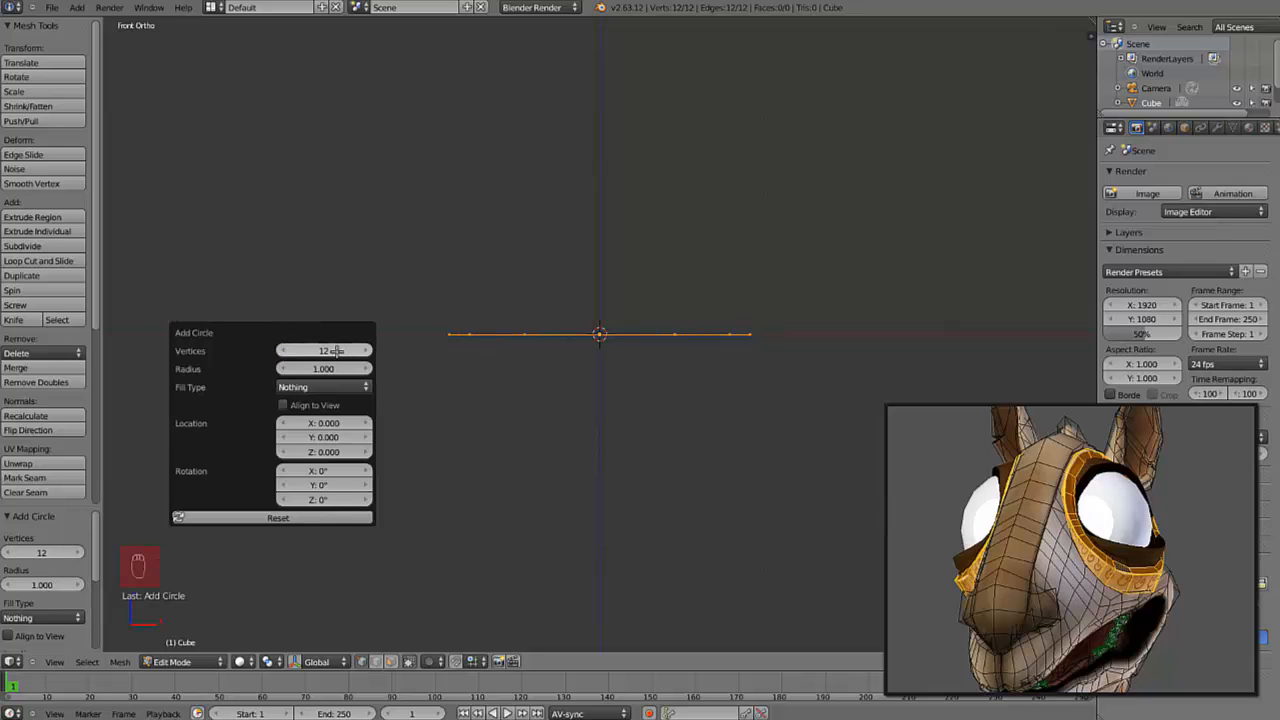
click(324, 407)
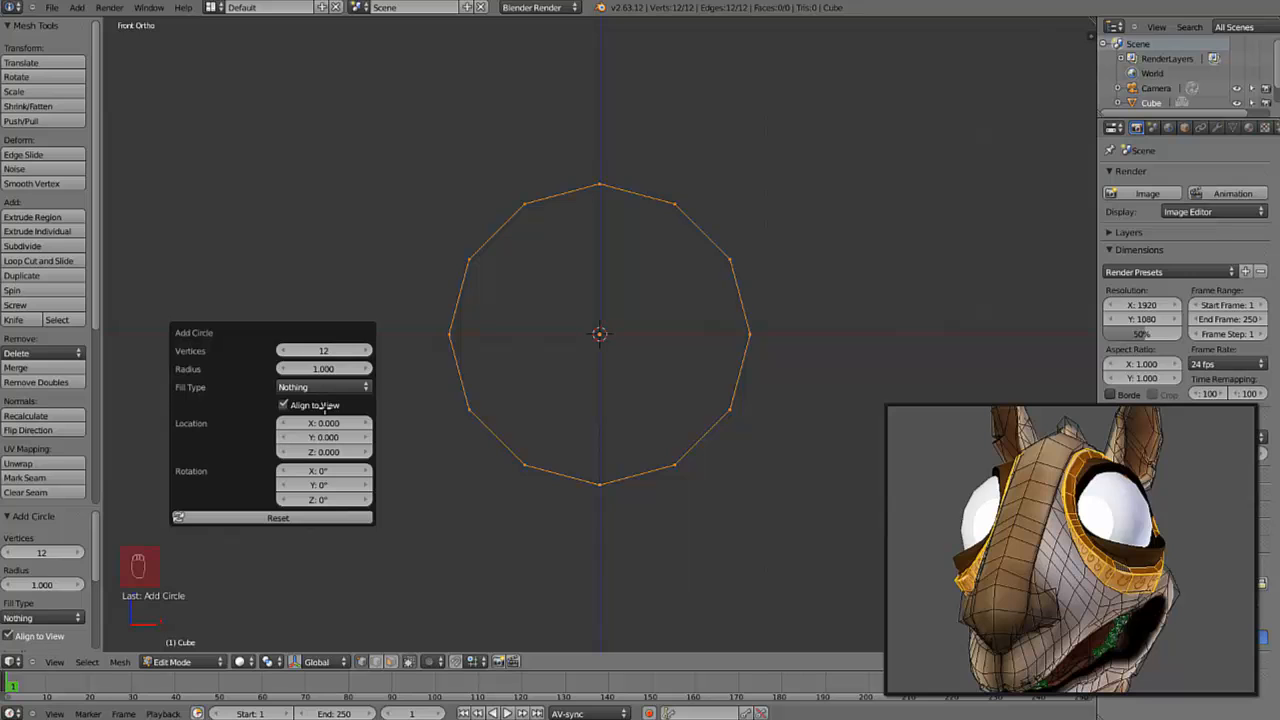
- Move the circle off the centre line by about 1.49 on X and 0.38 on Z
key(g)
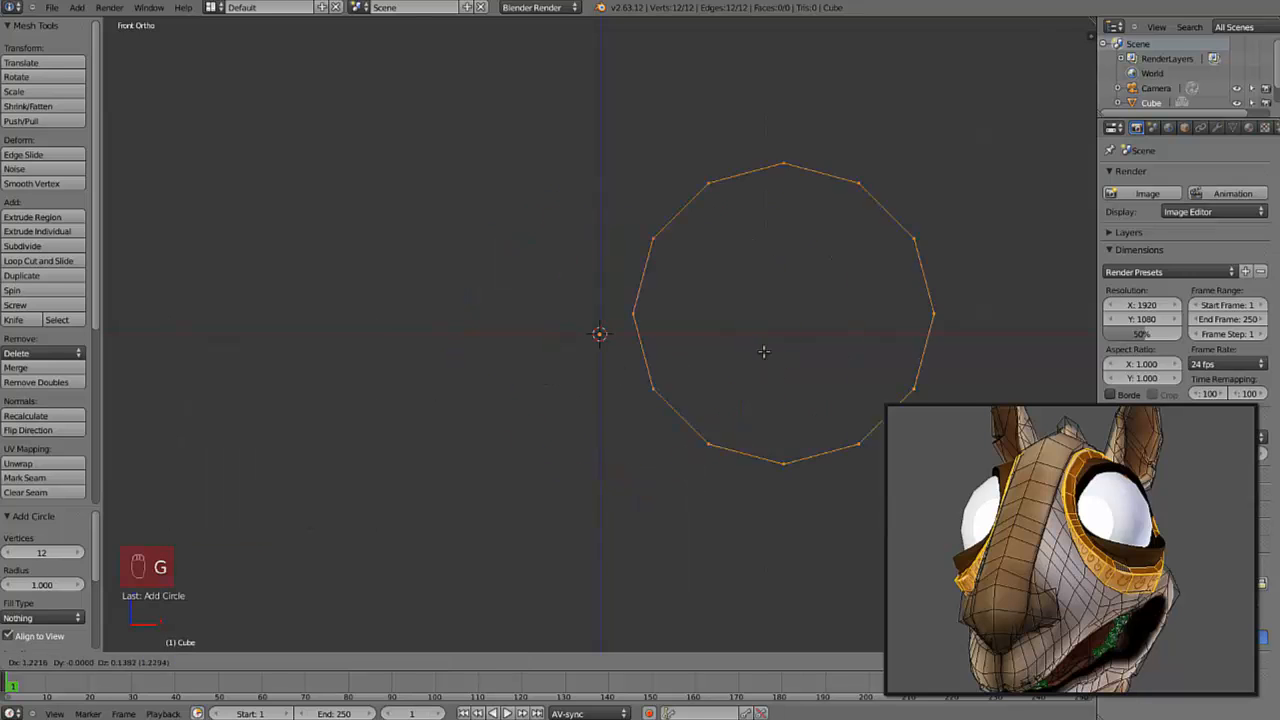
click(780, 315)
scroll(779, 314, down, 3)
shift+middle_drag(780, 314, 743, 346)
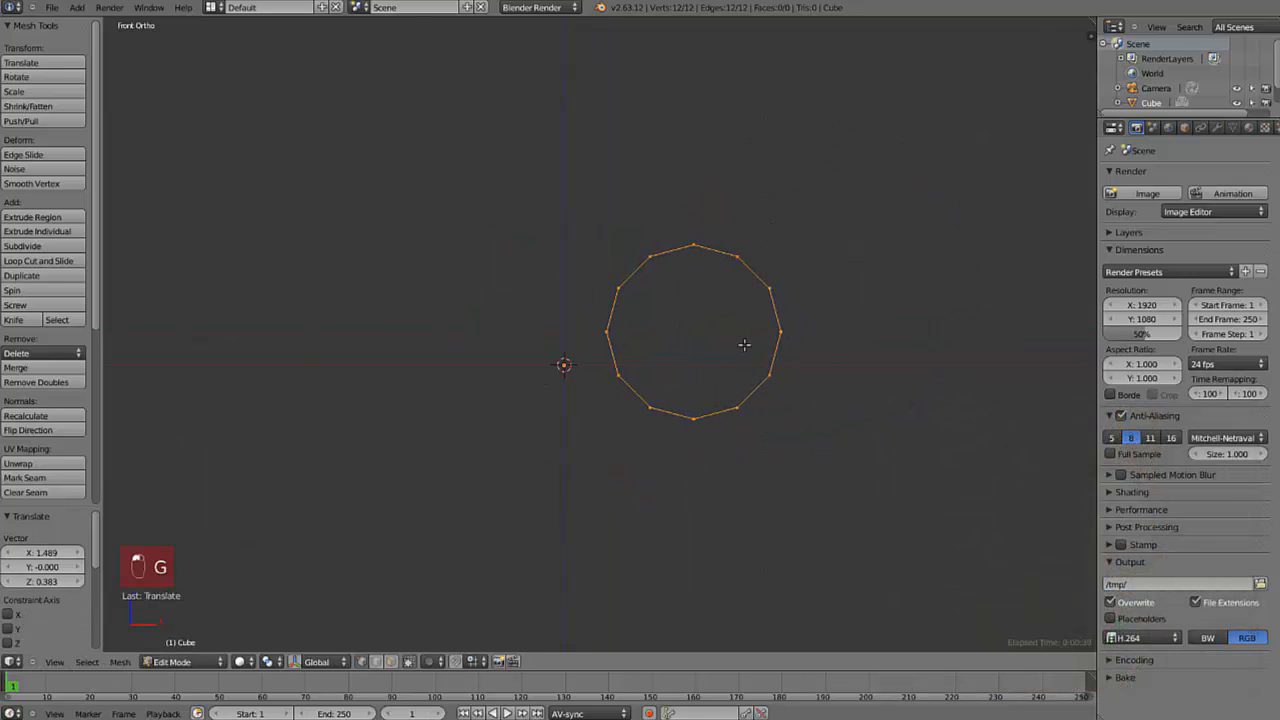
scroll(743, 360, up, 2)
- Add a Mirror modifier on the X axis to the circle's object and widen the properties area
click(1216, 127)
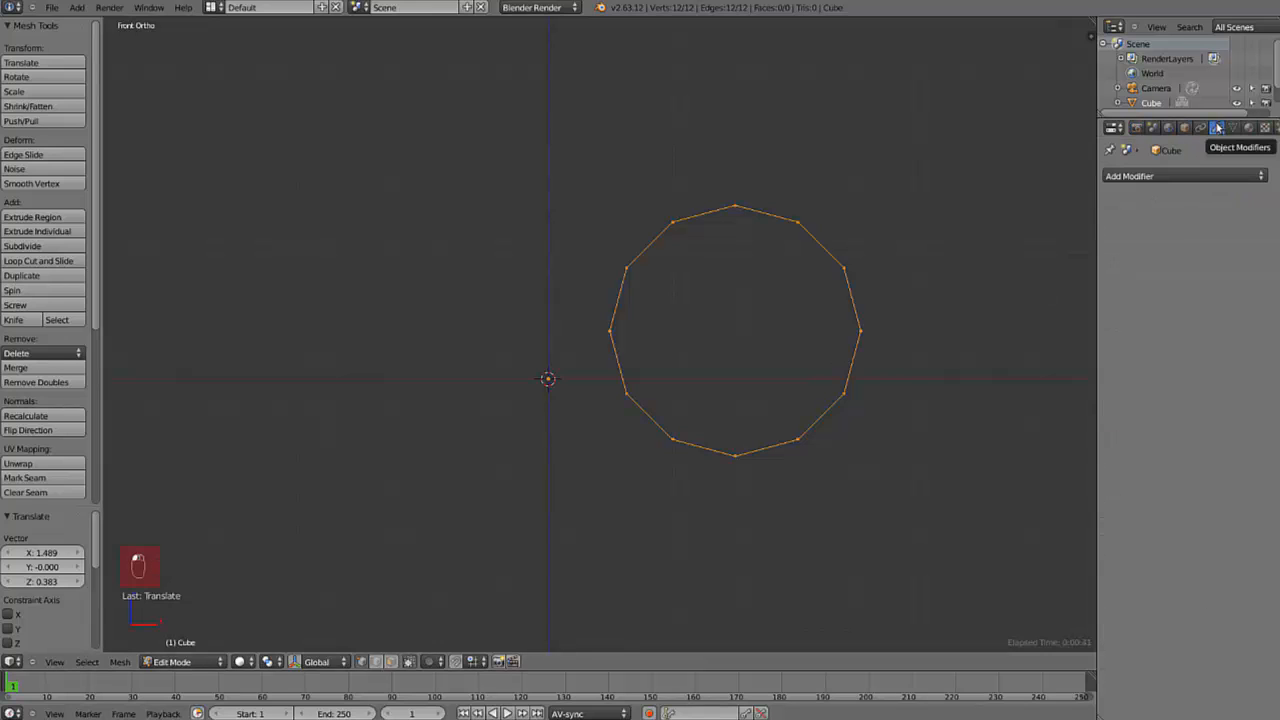
click(1213, 175)
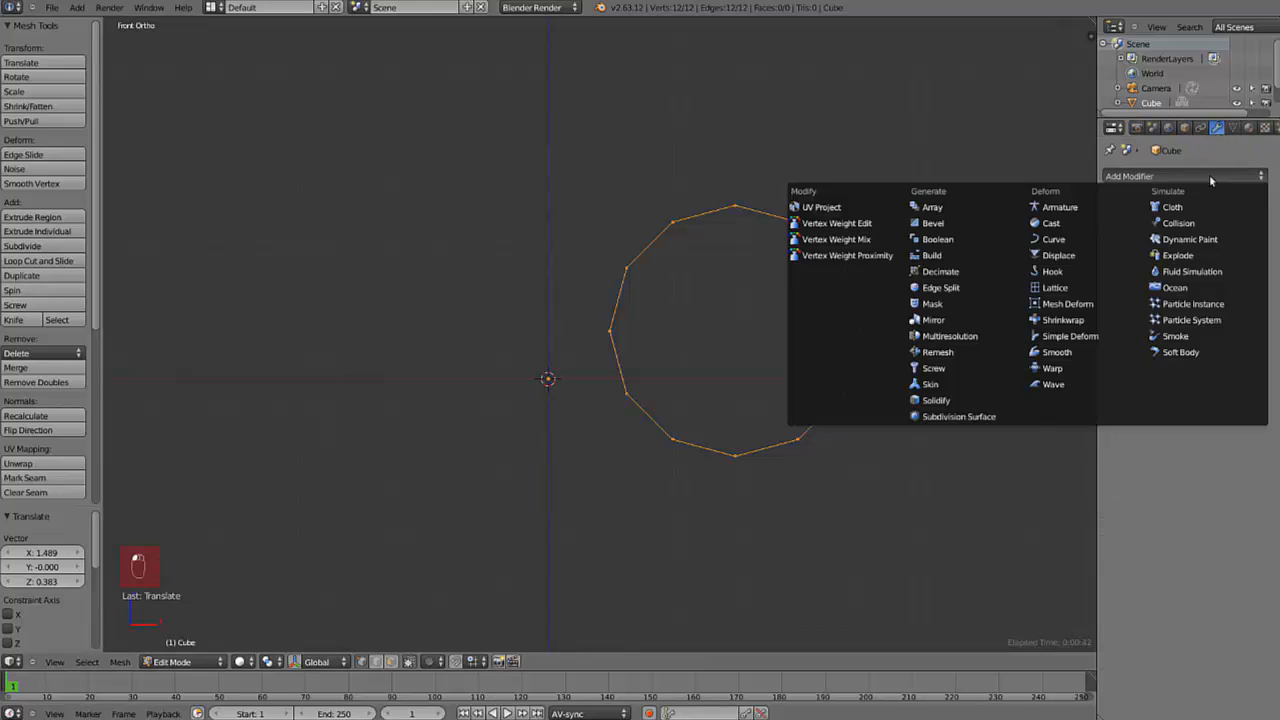
click(950, 318)
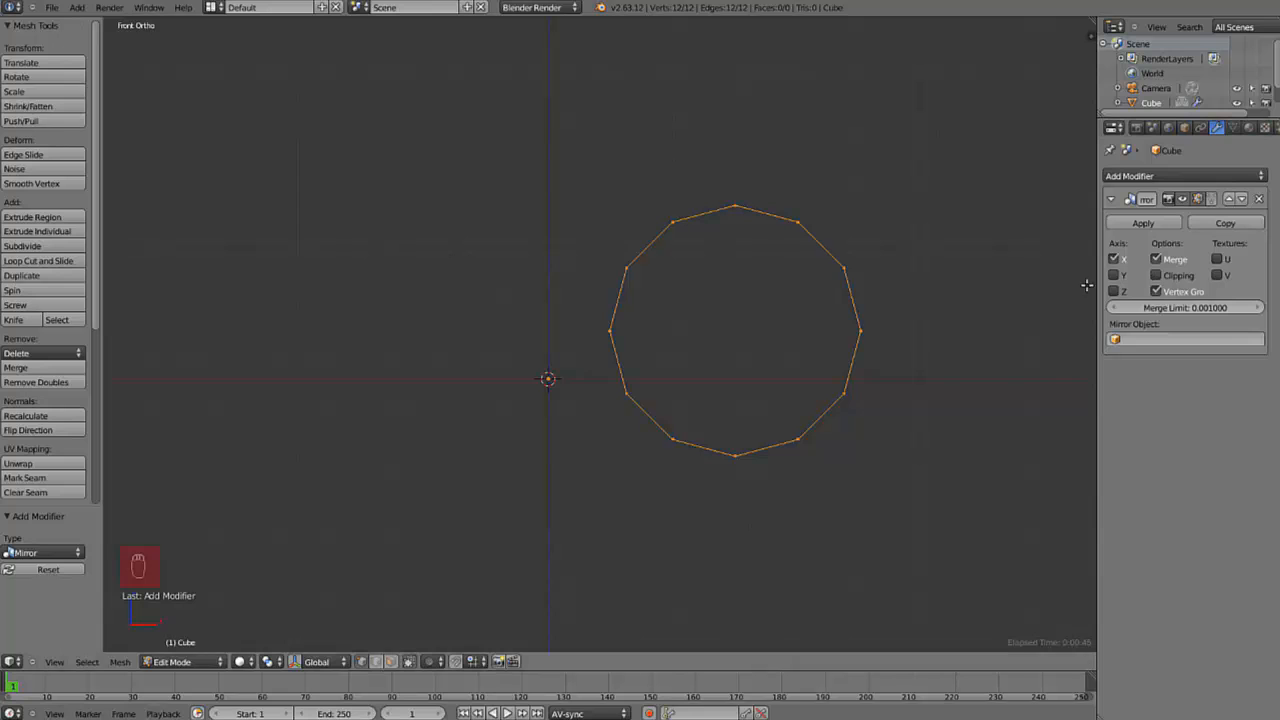
drag(1094, 283, 1030, 288)
- Check the mirrored circles in object mode, then return to wireframe editing in the front view
key(z)
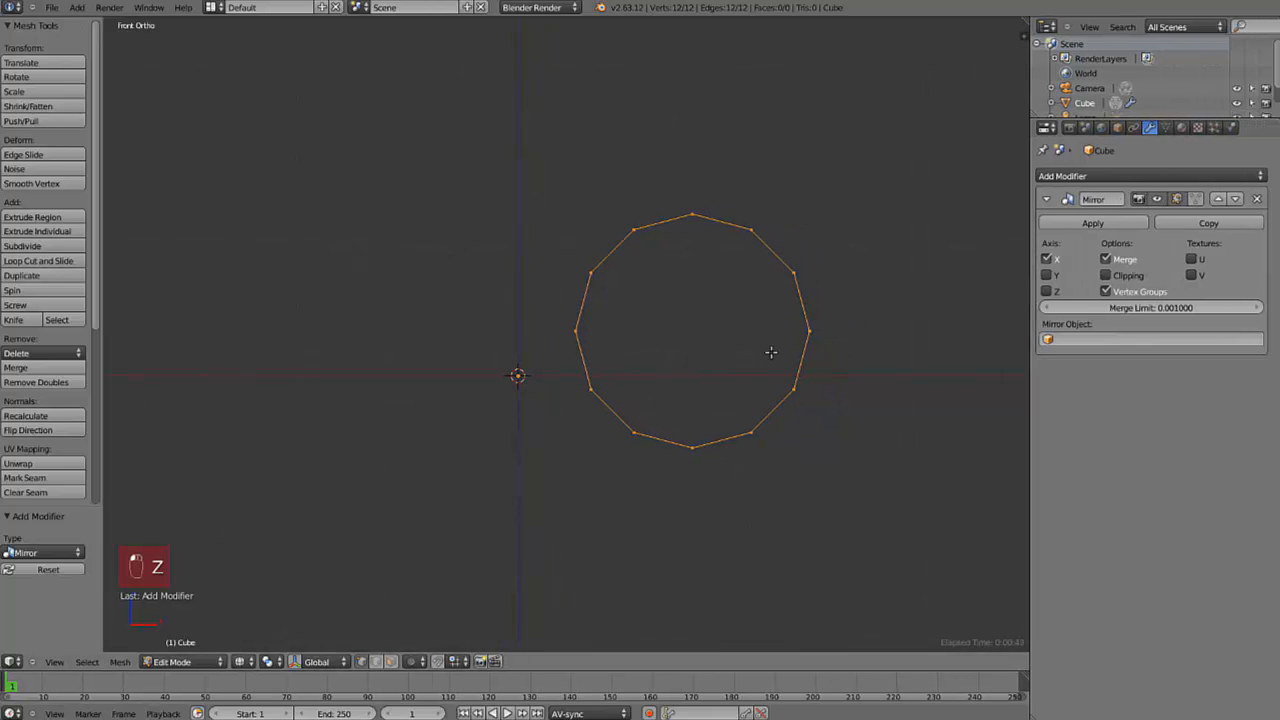
key(z)
key(Tab)
right_click(620, 400)
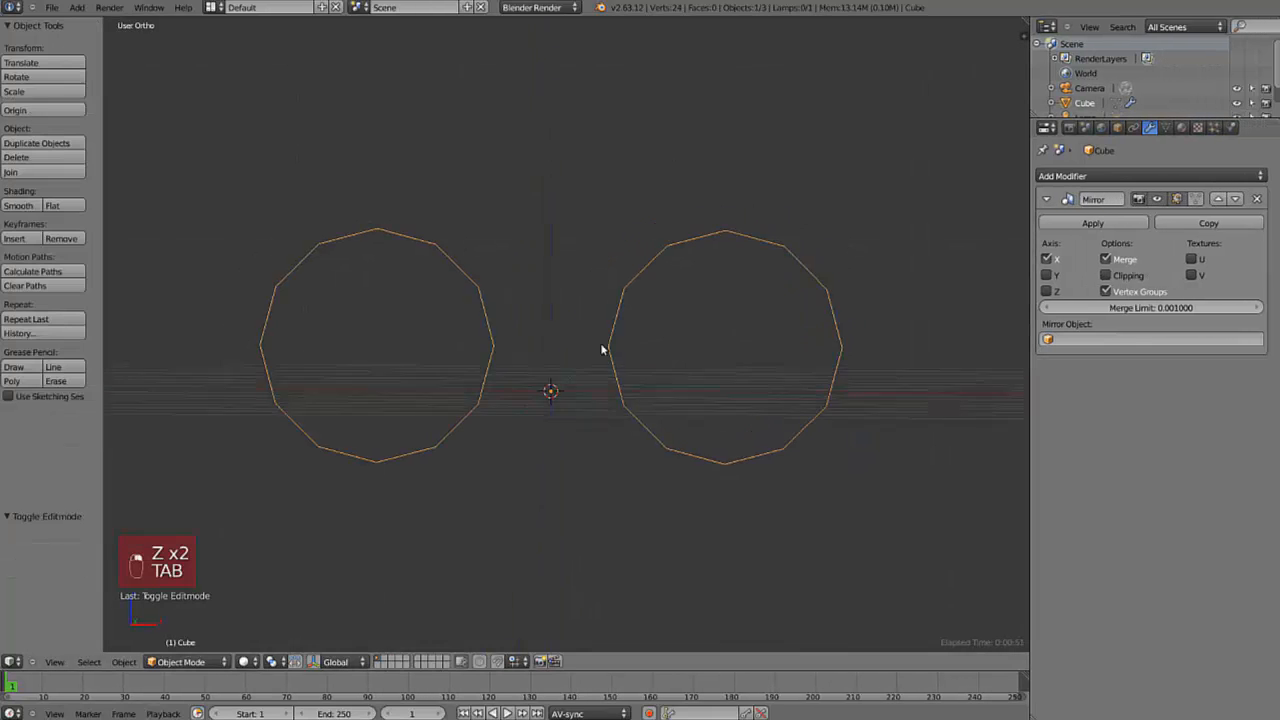
middle_drag(603, 349, 494, 366)
key(KP_1)
key(Tab)
key(z)
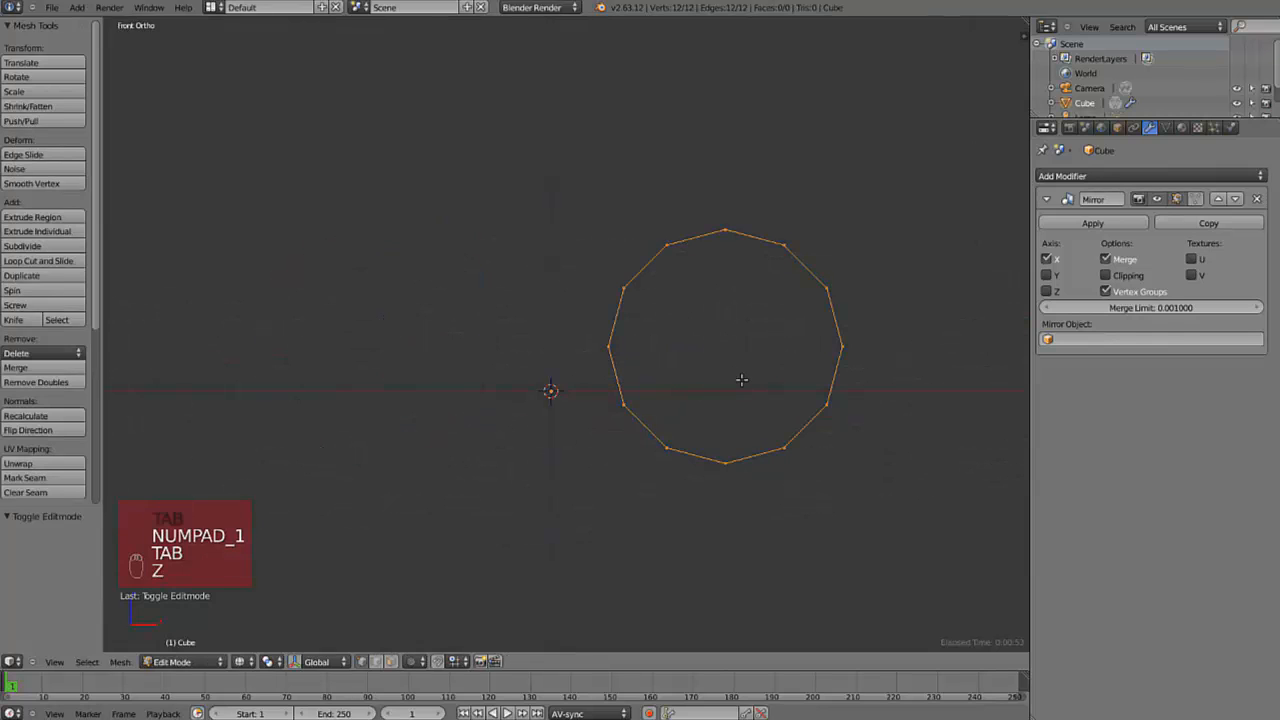
- Rotate the circle to face sideways with its top leaning inward, and move it about 0.38 closer to the centre line
key(r)
key(r)
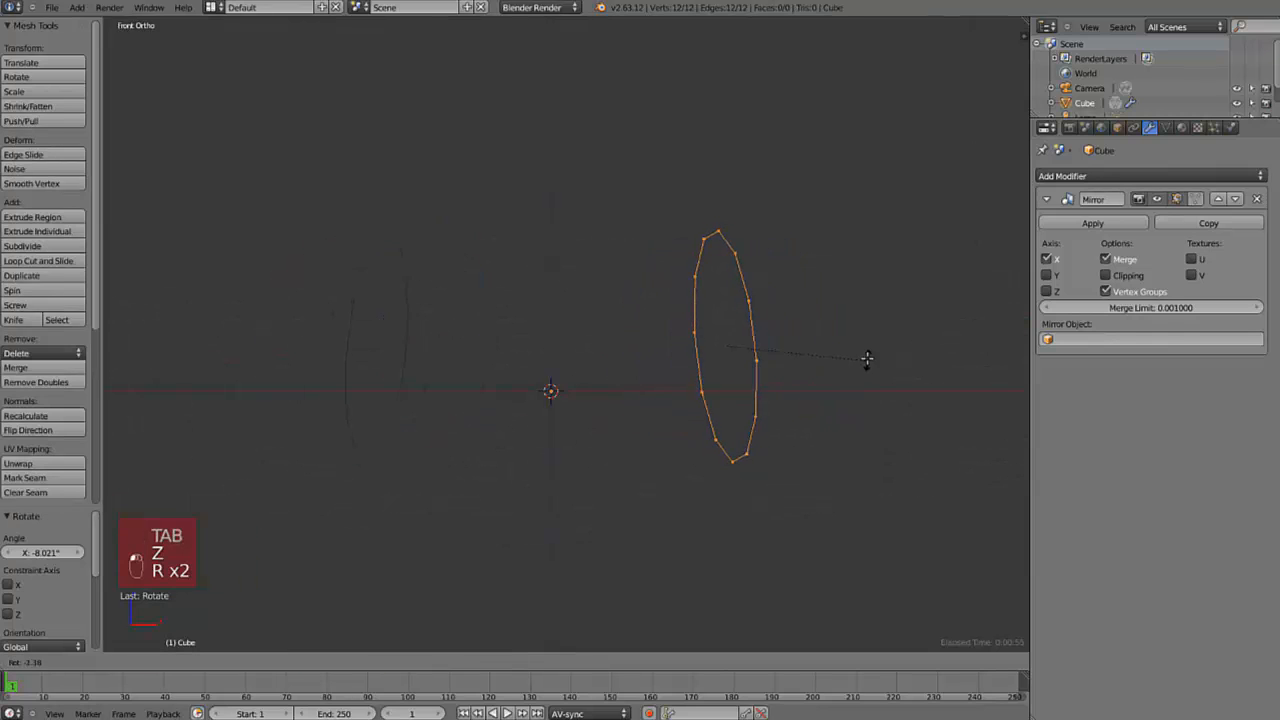
key(r)
key(g)
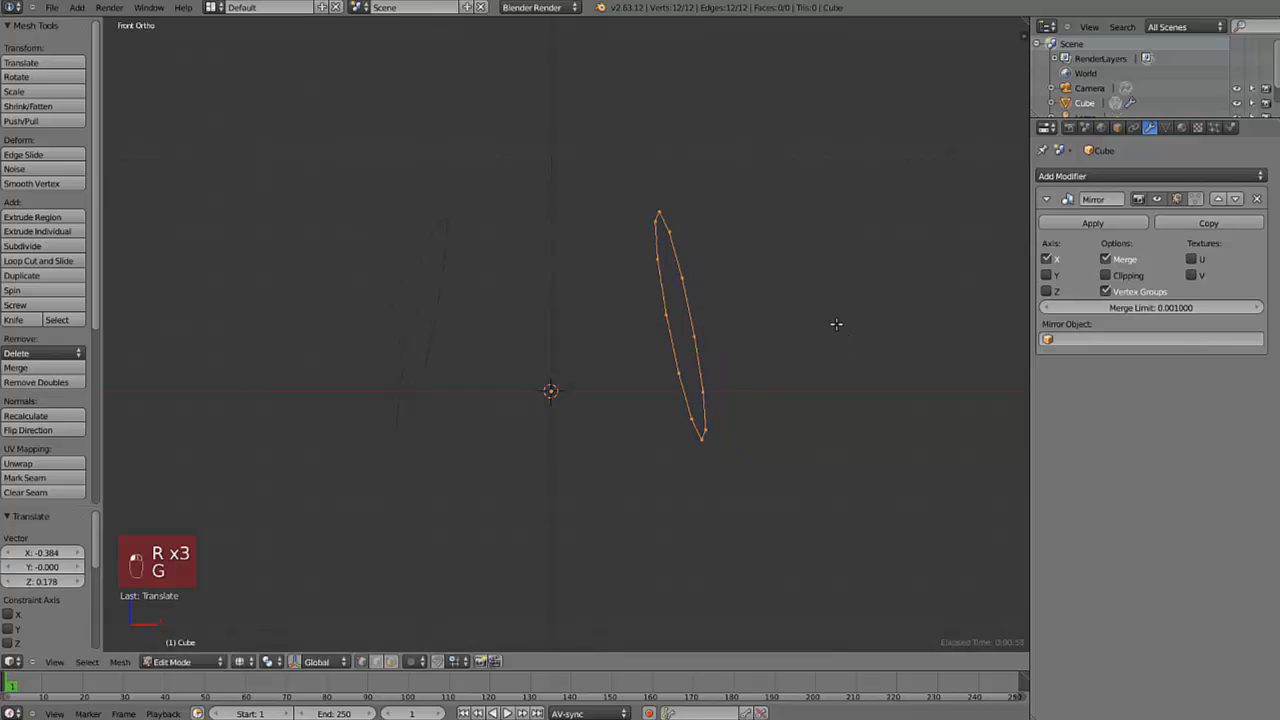
key(r)
click(840, 315)
key(r)
click(842, 304)
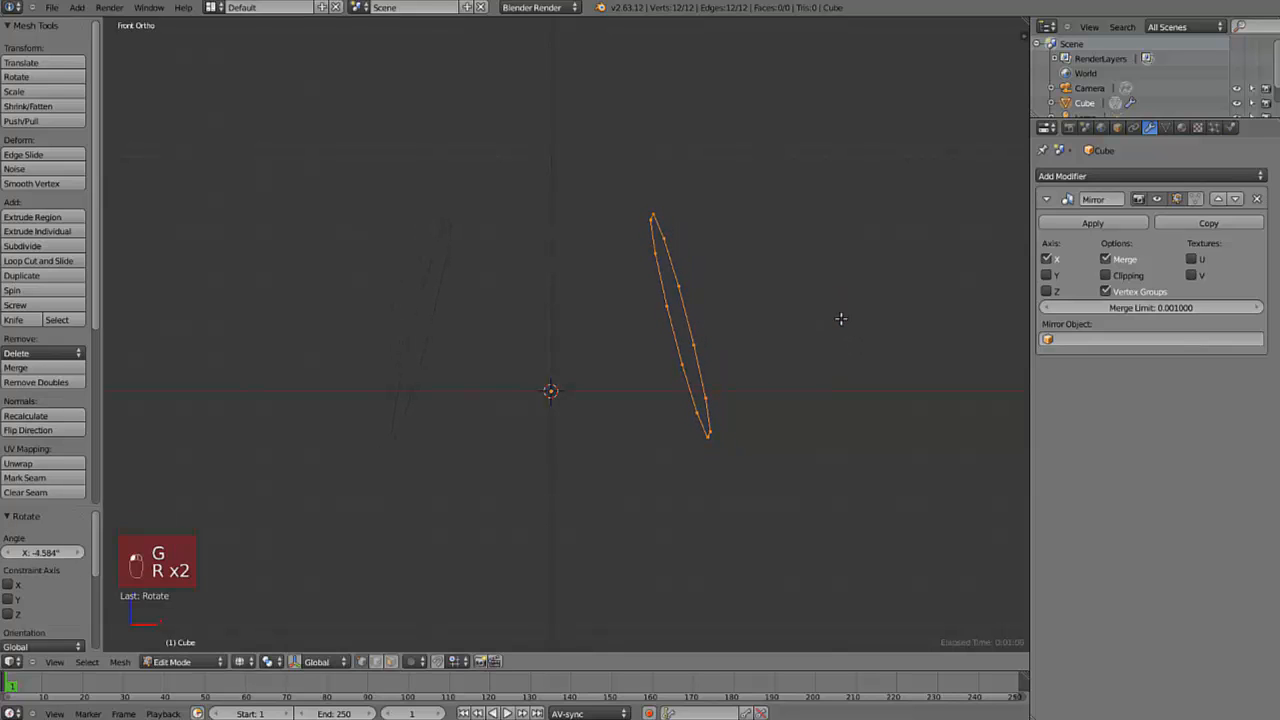
- Extrude the circle in place and scale the new loop inward to about 0.68 to form a flat ring
key(e)
key(s)
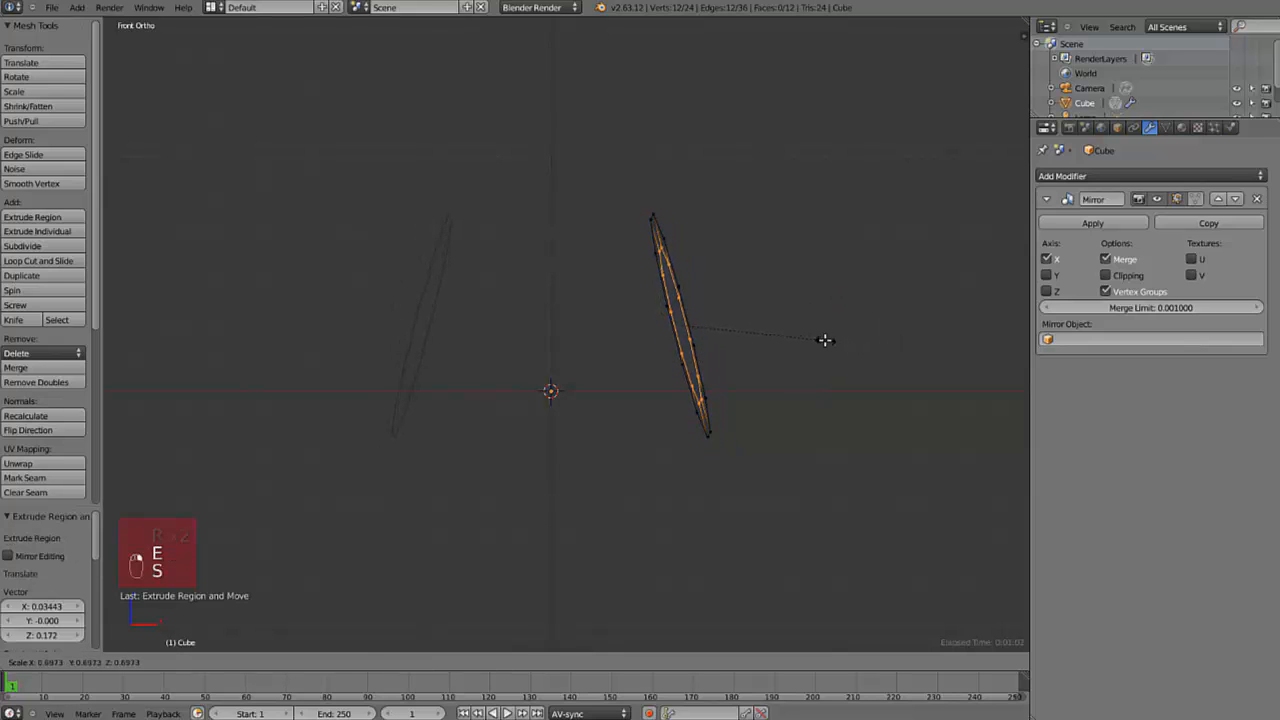
click(804, 303)
middle_drag(804, 303, 620, 323)
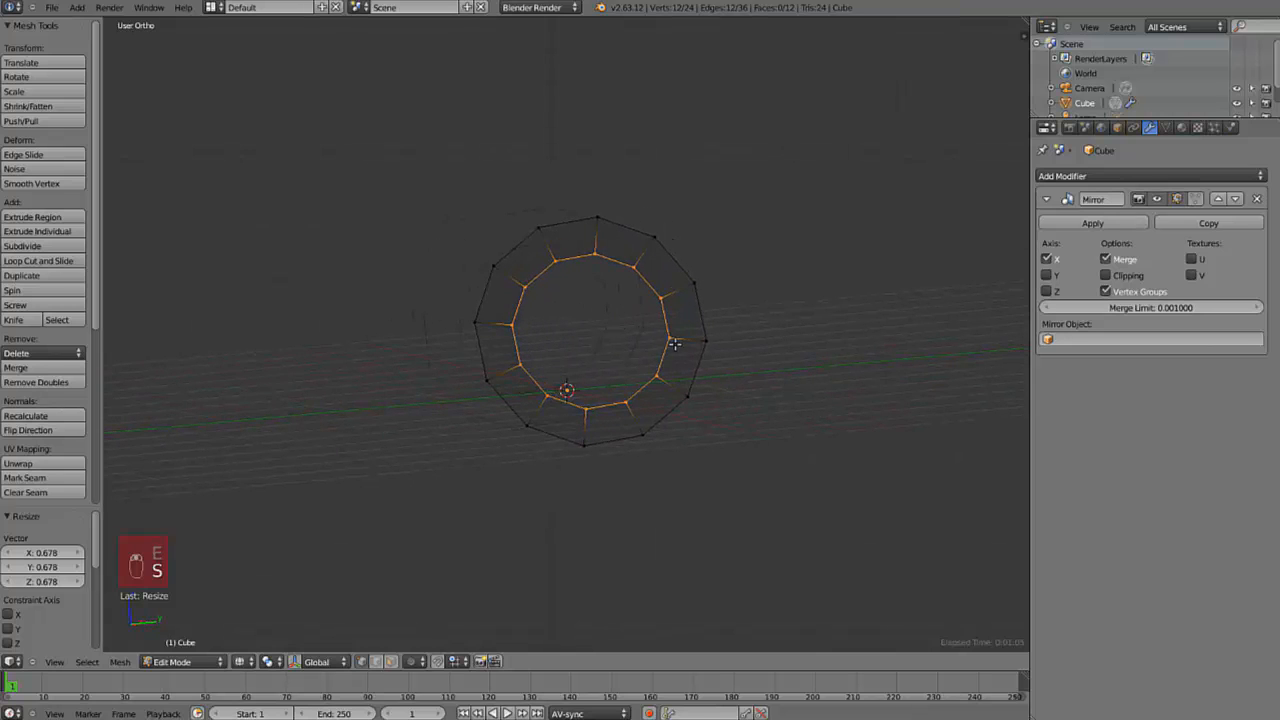
key(KP_1)
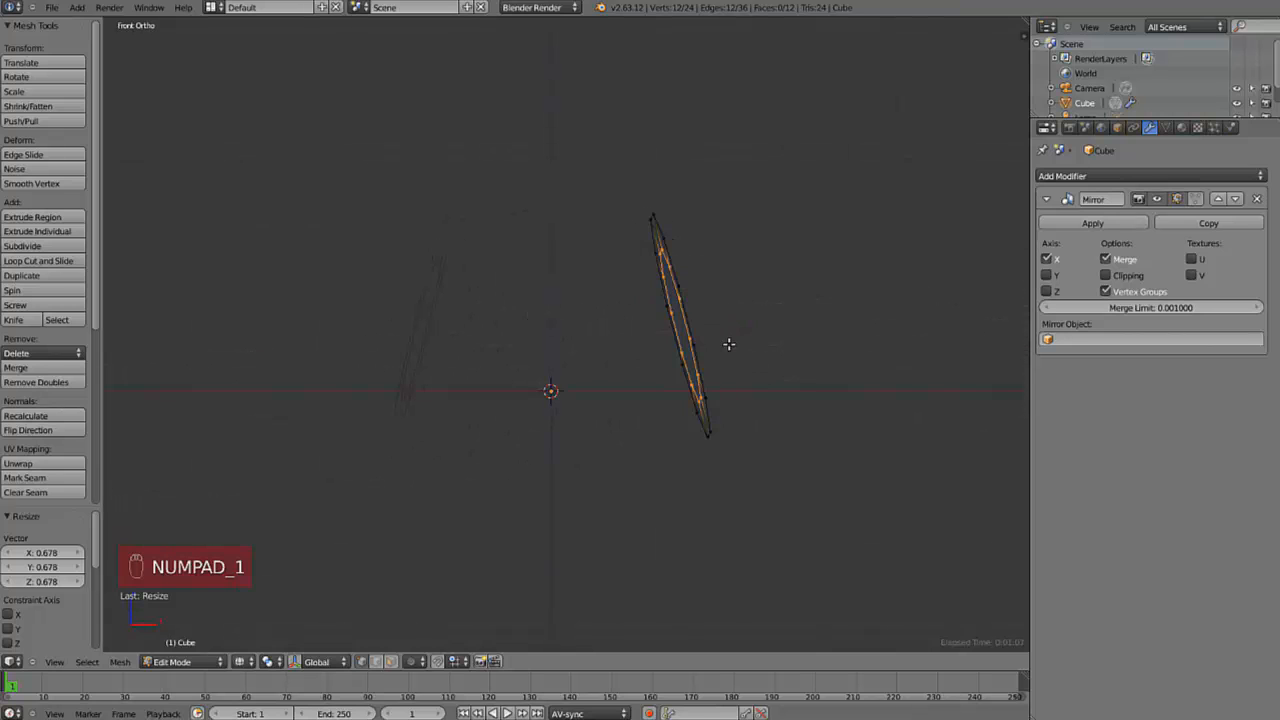
key(s)
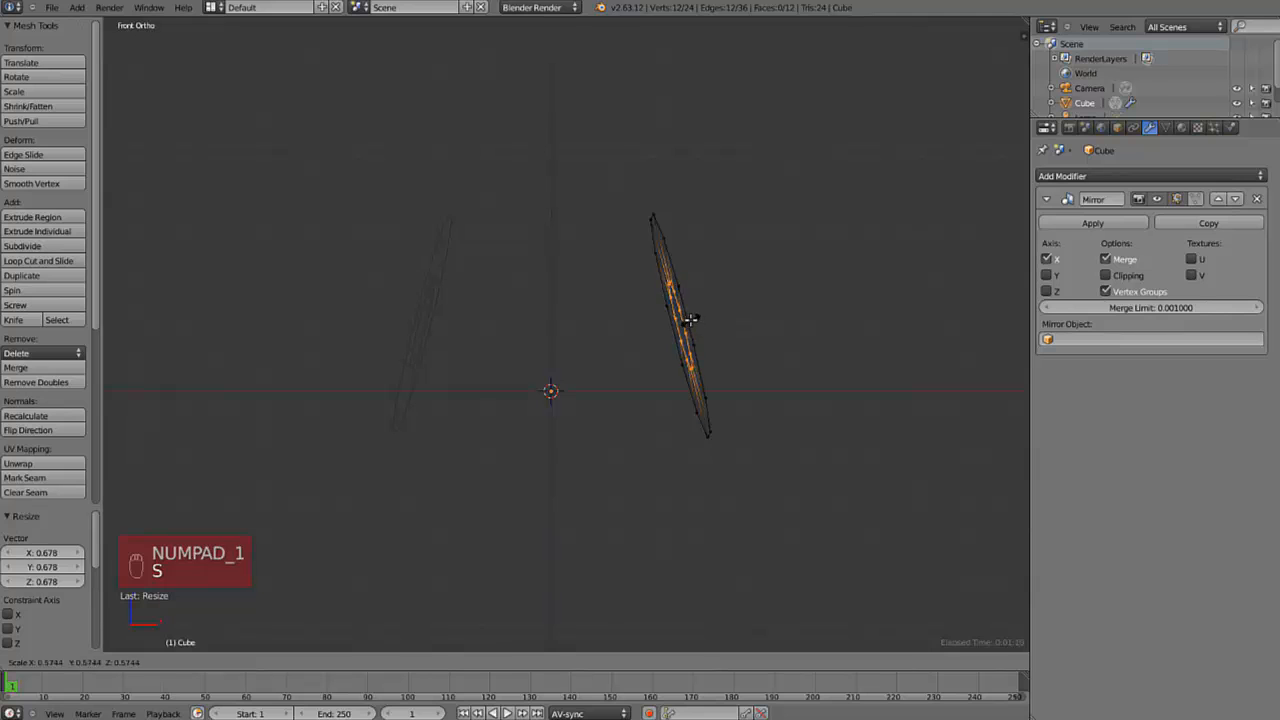
right_click(809, 430)
key(s)
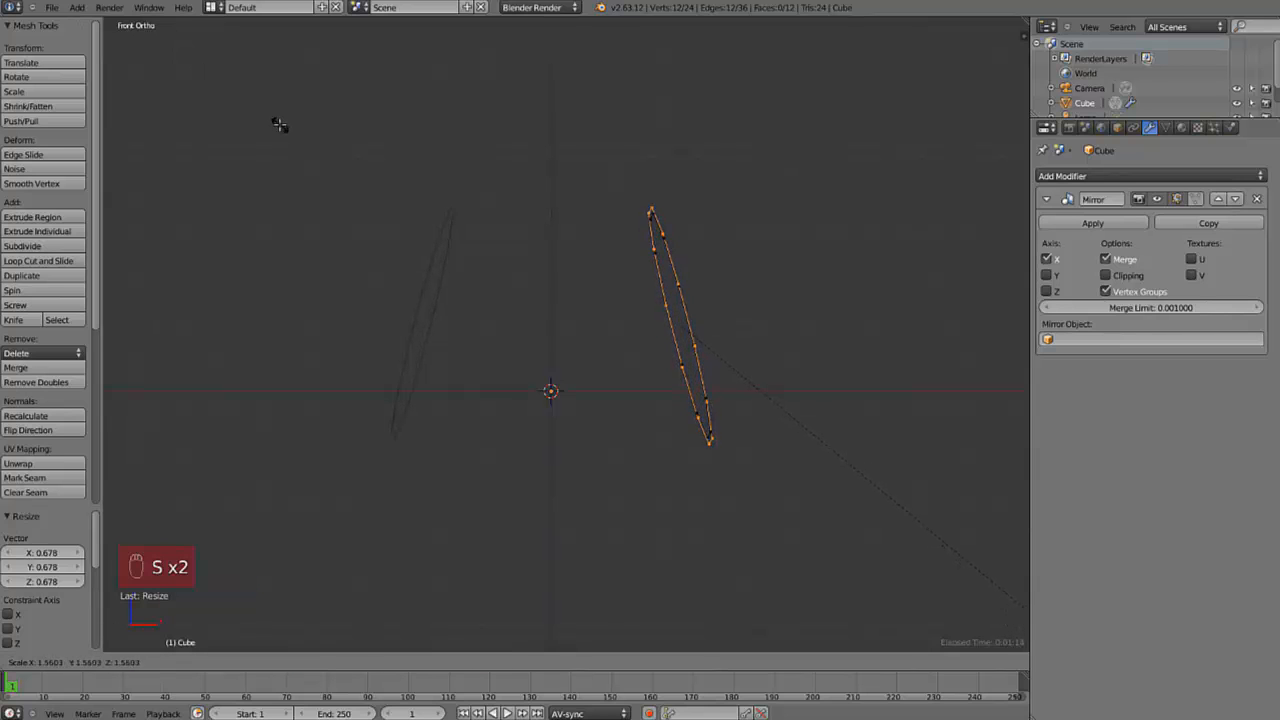
right_click(894, 565)
key(s)
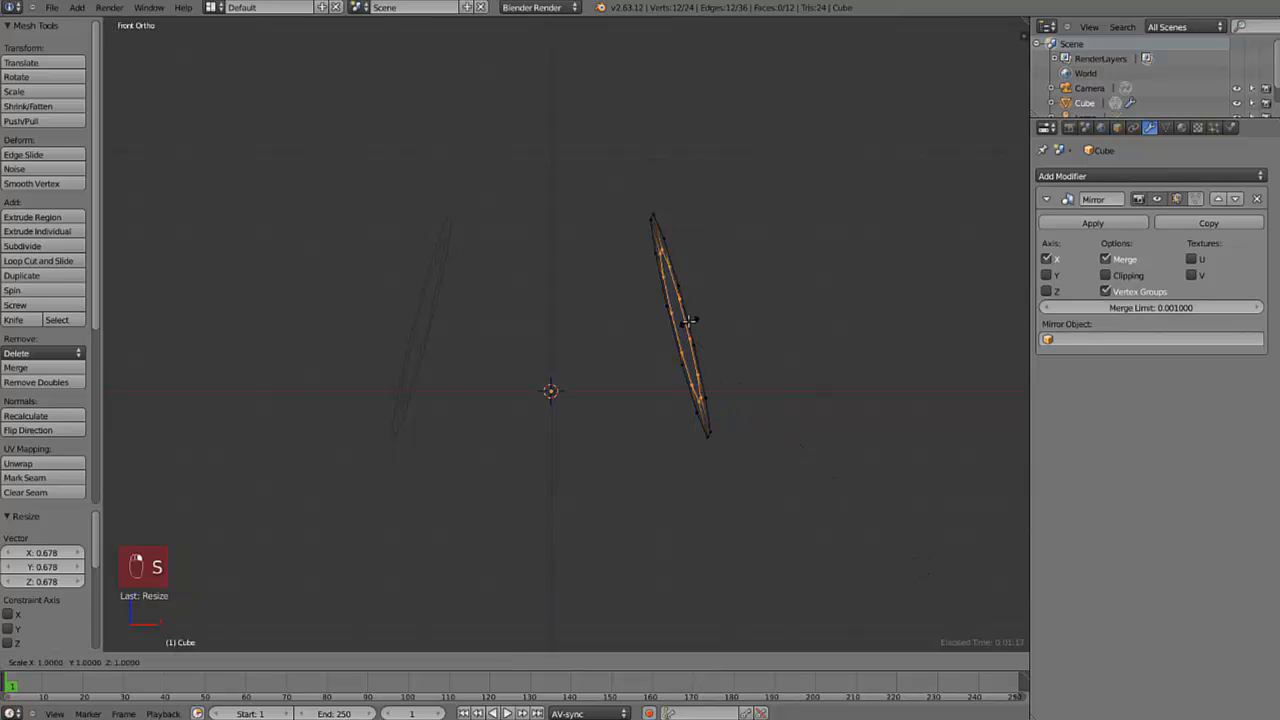
- Extrude the ring's outer edge loop about 0.22 toward the centre line and rotate the new loop slightly
right_click(672, 283)
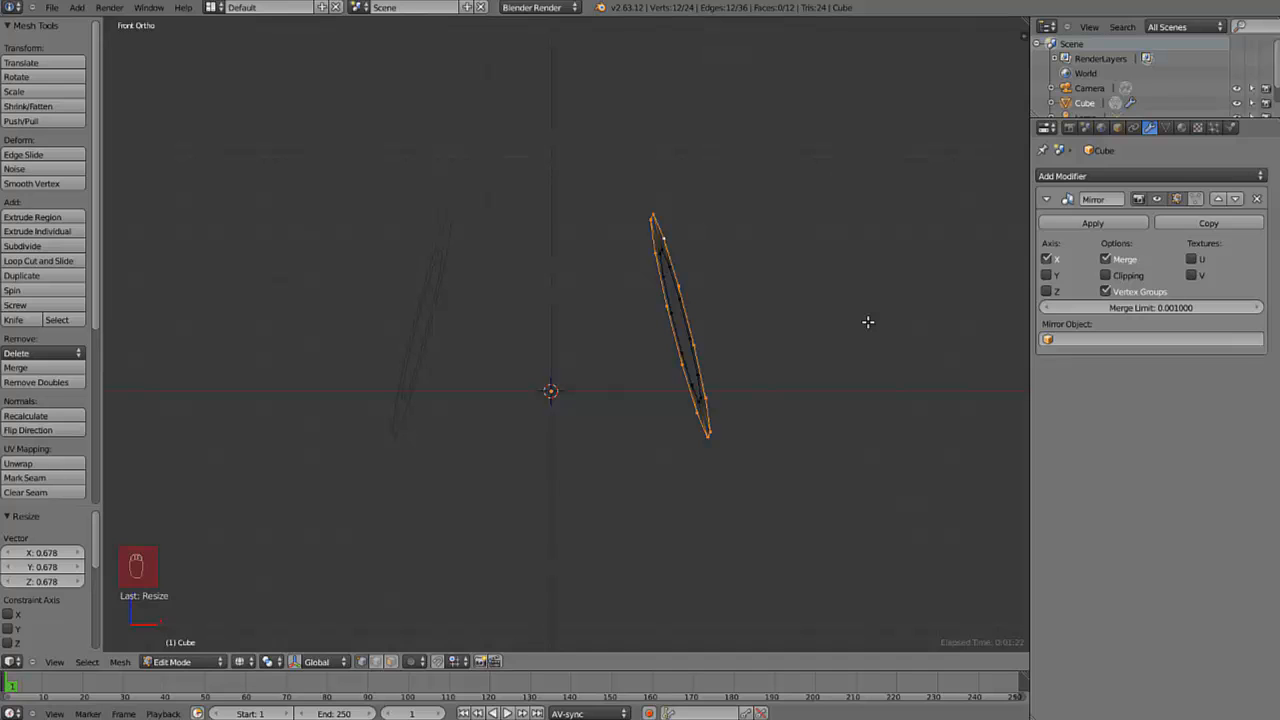
key(e)
click(843, 323)
key(r)
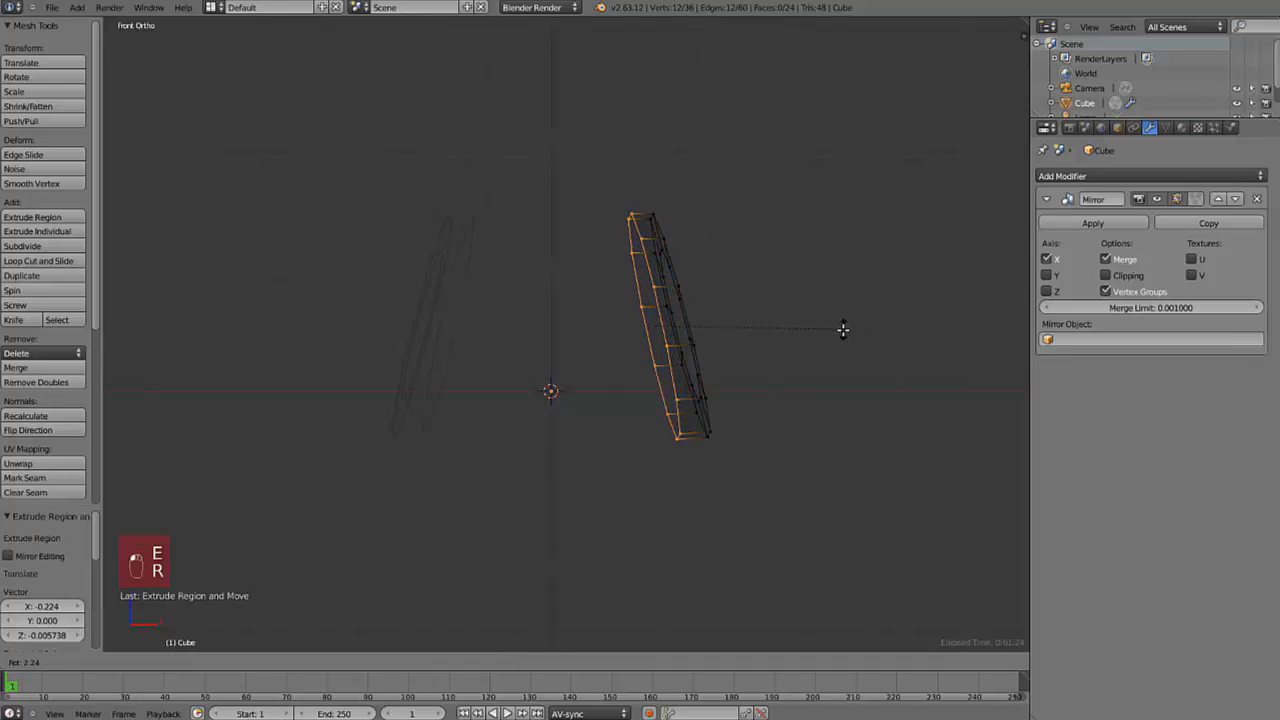
click(846, 341)
- Scale the socket ring's inward-side loop up to about 1.107 and lower it about 0.15
key(s)
click(866, 352)
key(z)
key(g)
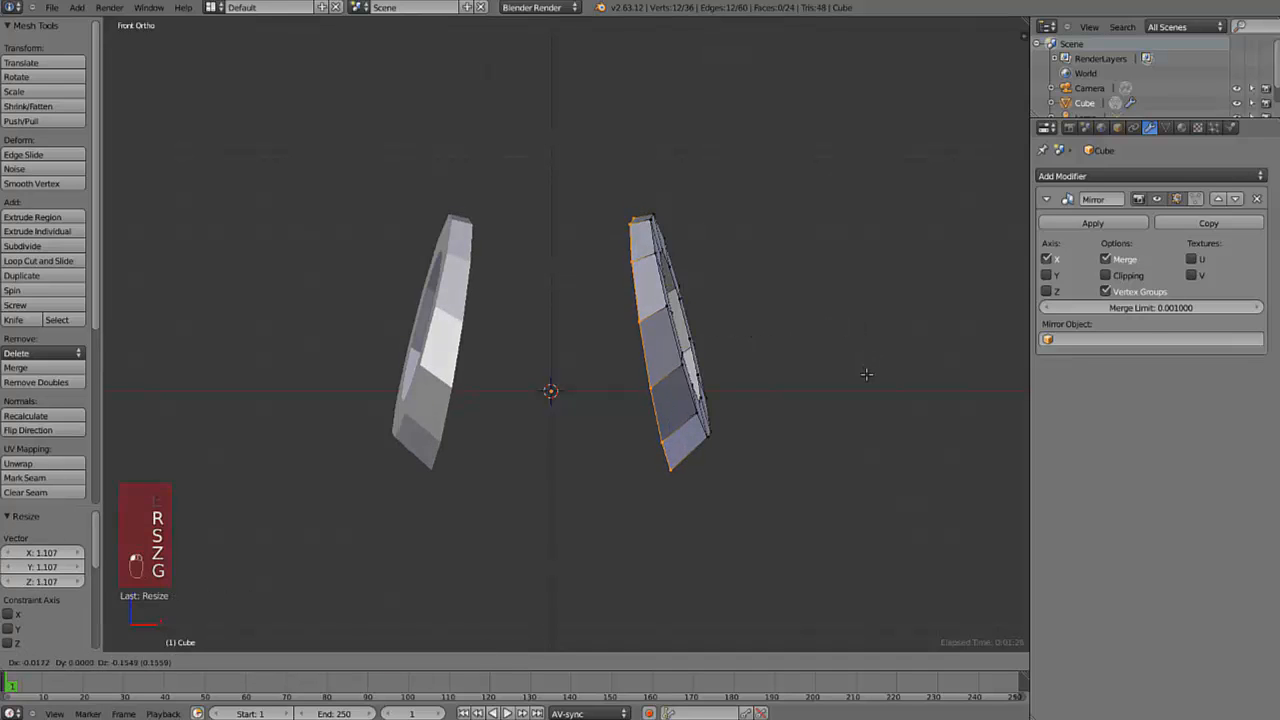
click(866, 372)
- Resize the lowered loop slightly, rotate it about -1.27° and shift it about 0.05 toward the centre line
key(s)
click(874, 375)
key(r)
click(871, 370)
key(g)
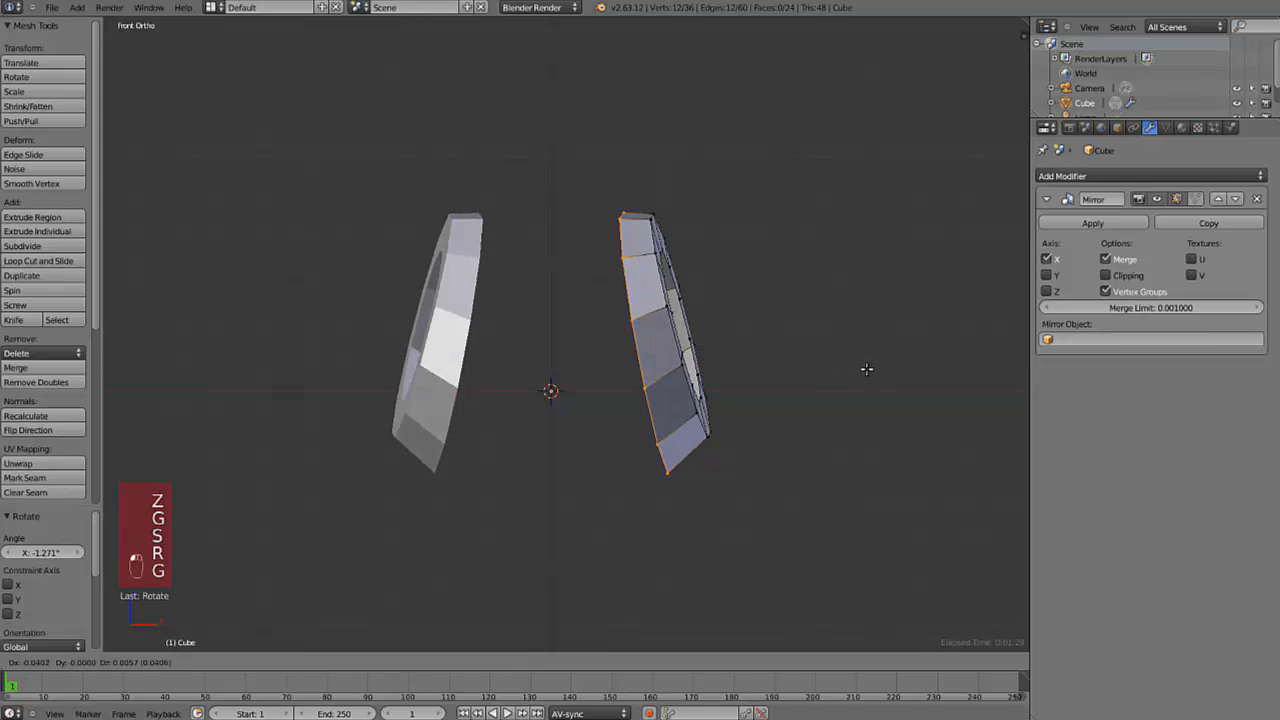
click(865, 368)
- Select the seven connected vertices running over the top and down the rear of the ring's inward-side edge
middle_drag(865, 368, 598, 395)
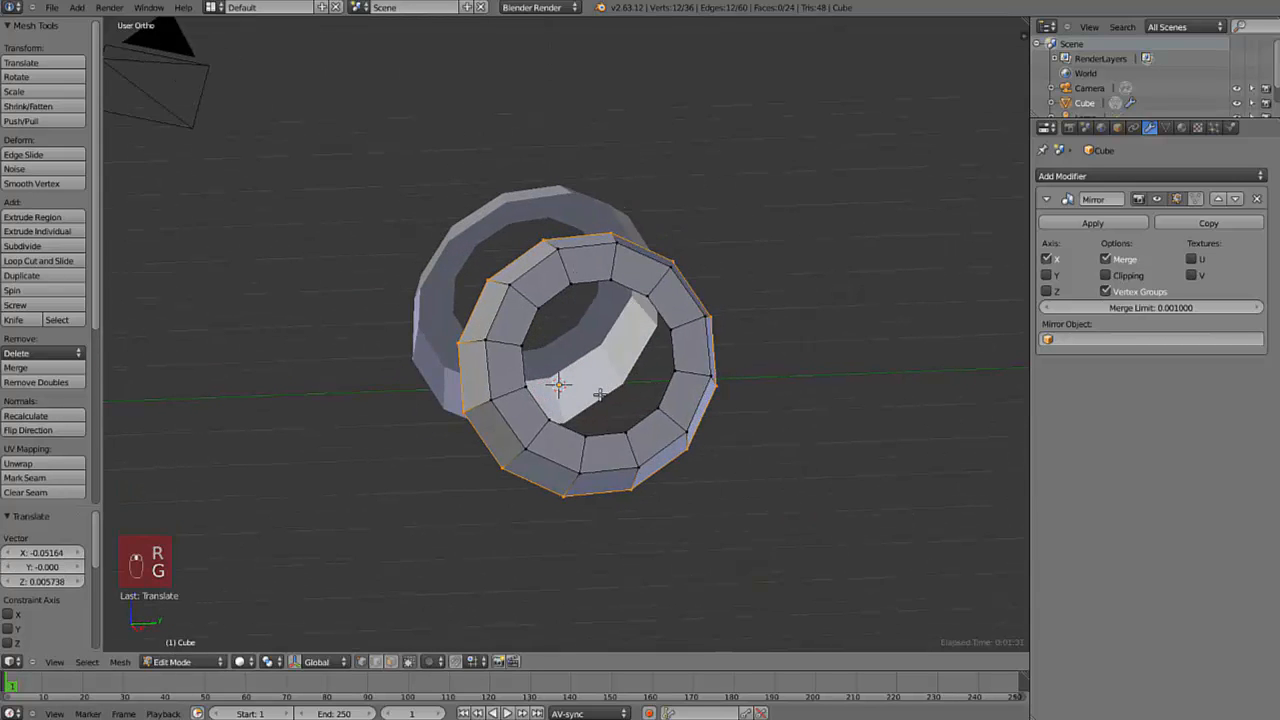
right_click(508, 276)
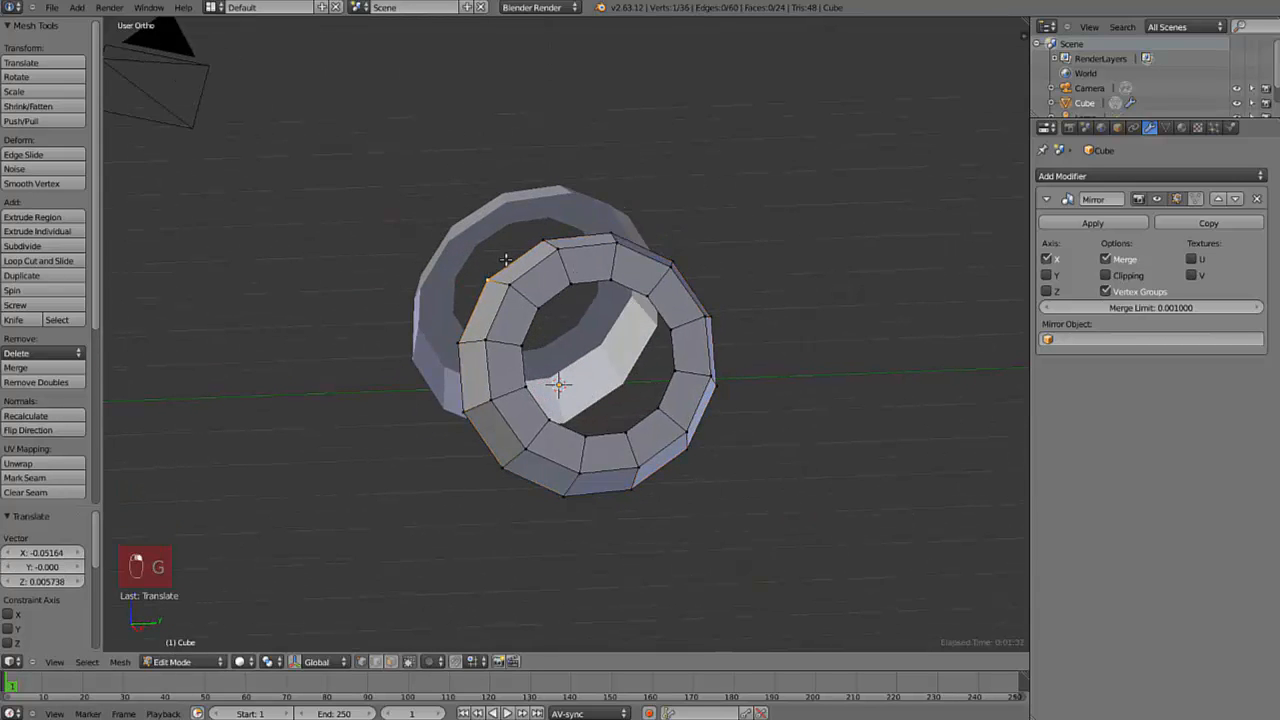
shift+right_click(660, 252)
middle_drag(660, 252, 431, 328)
shift+right_click(582, 318)
middle_drag(582, 318, 572, 380)
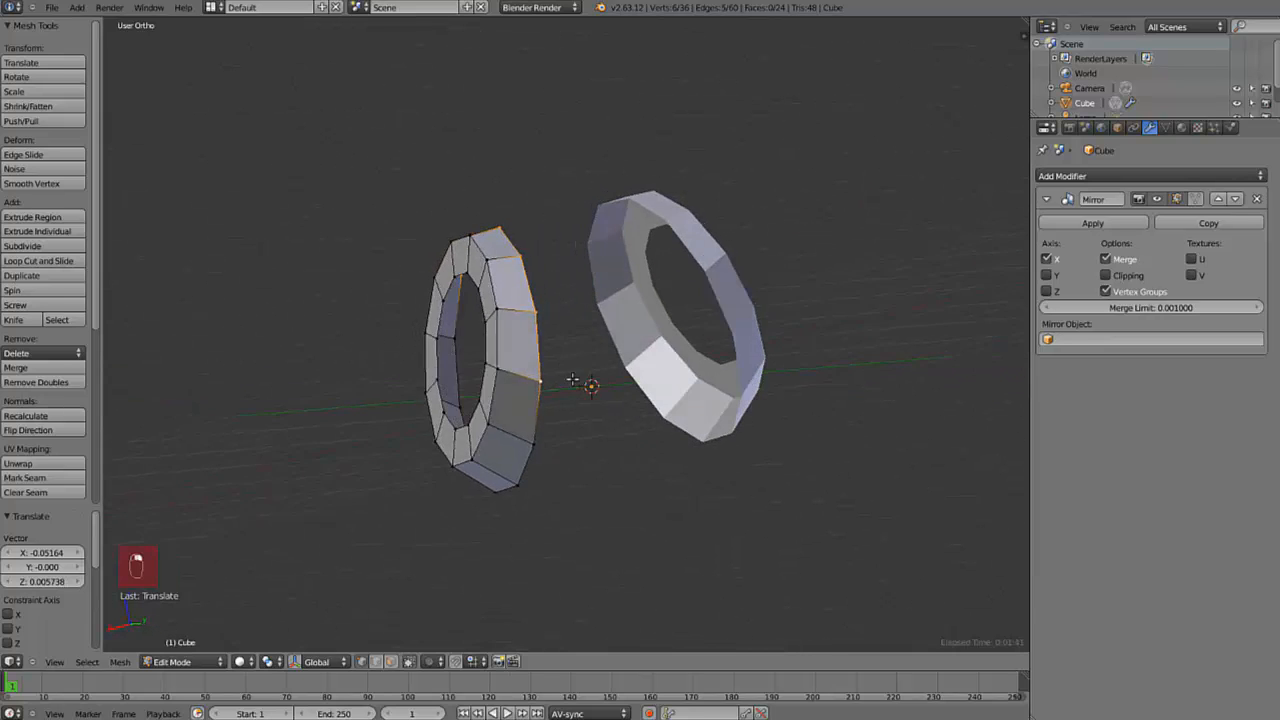
middle_drag(548, 445, 620, 442)
shift+right_click(612, 446)
- Extrude the selected top and rear edges to the centre line and rotate the new edge chain upright
key(KP_1)
key(e)
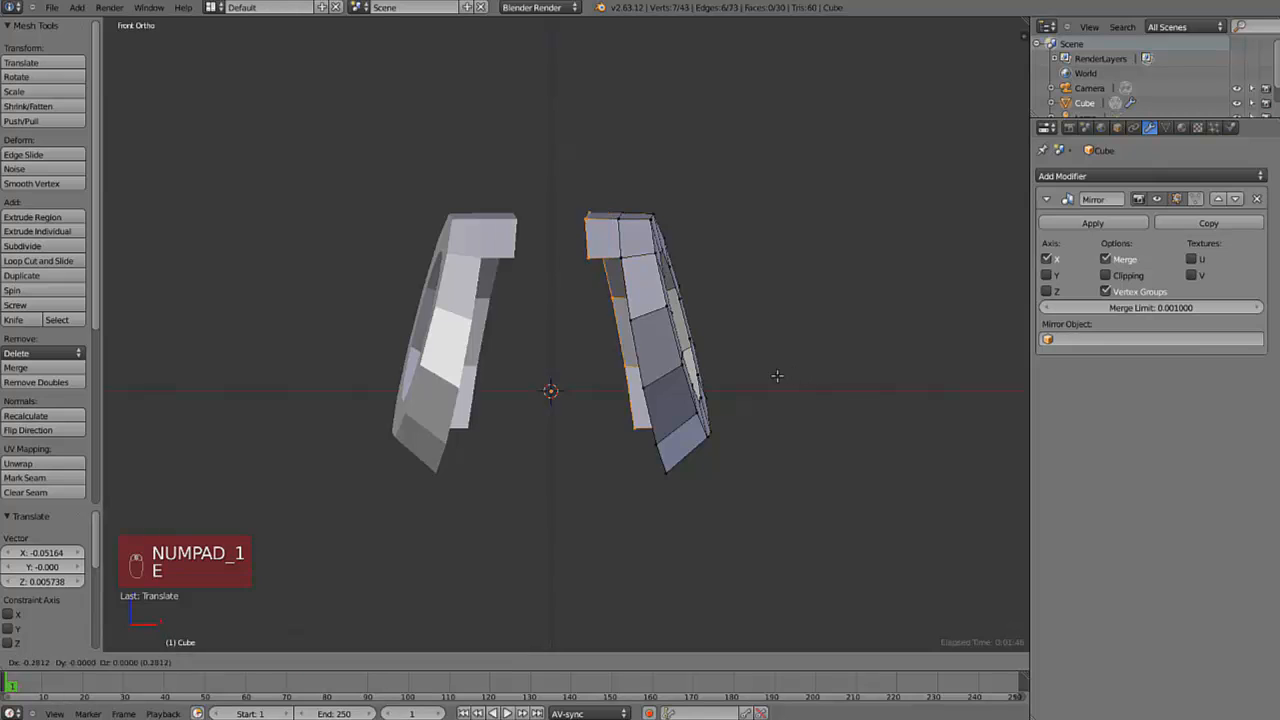
right_click(738, 355)
key(g)
key(r)
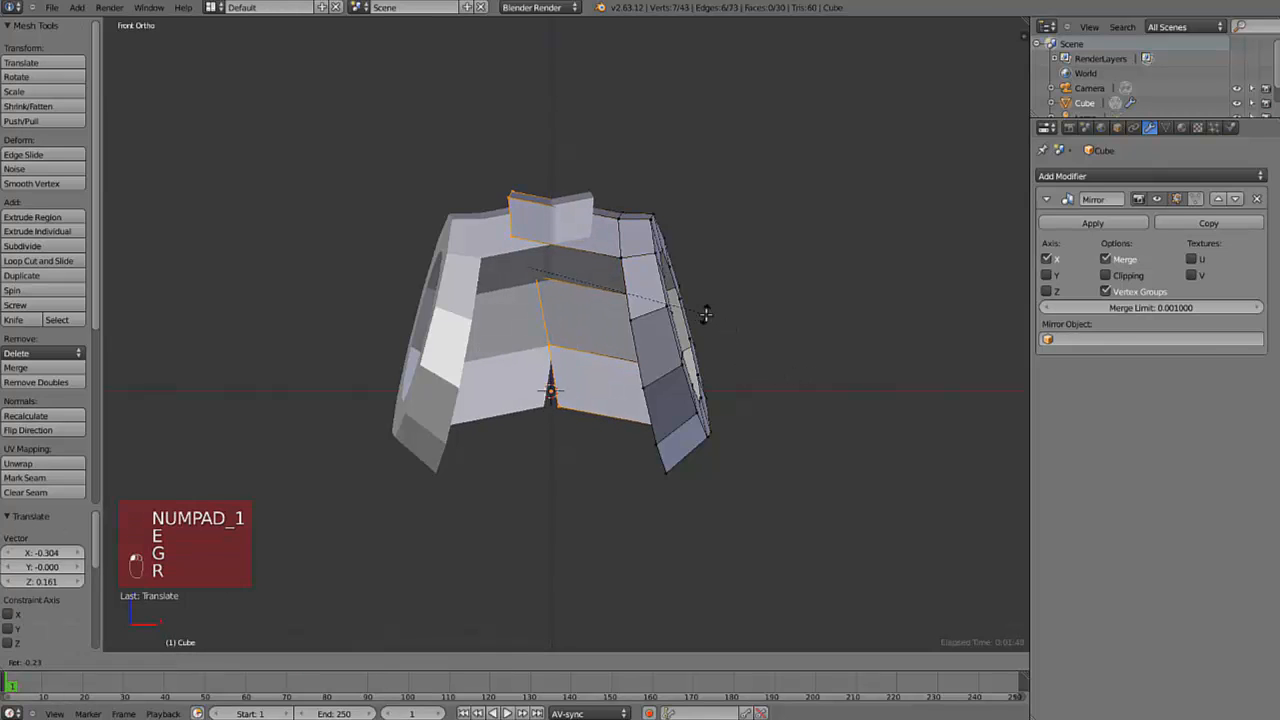
key(g)
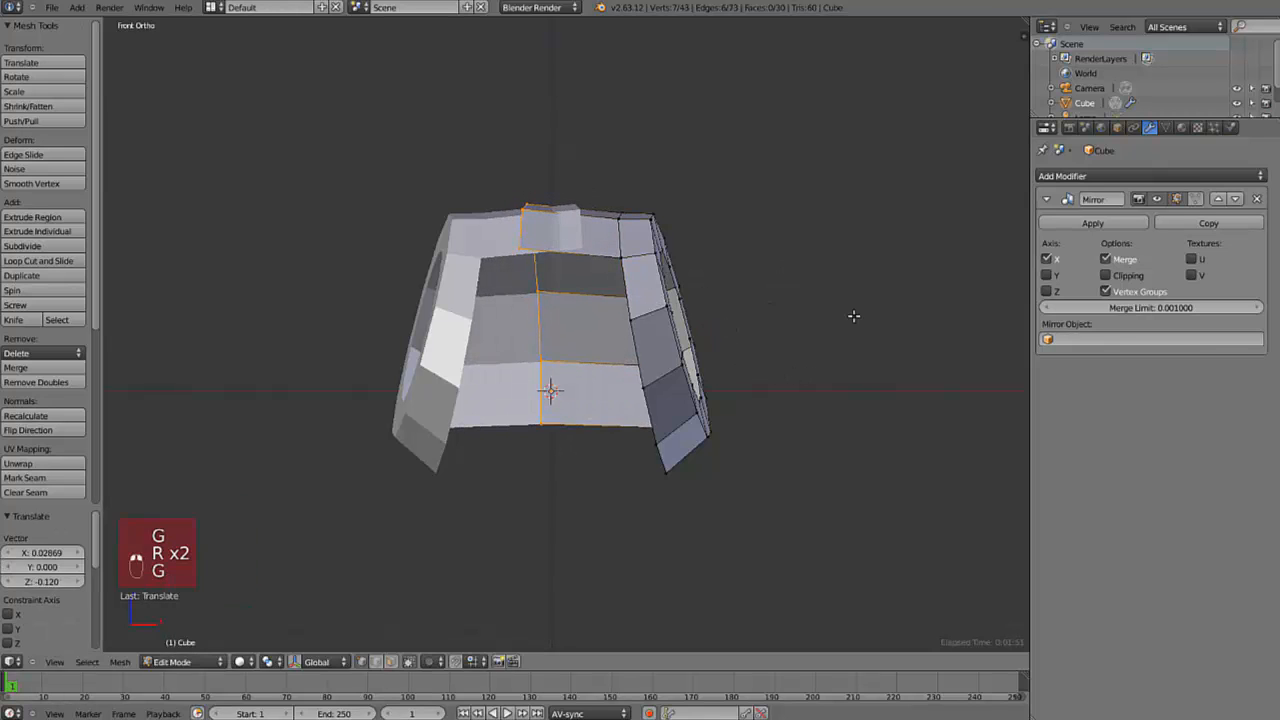
- Enable Clipping on the Mirror modifier and snap the extruded edge chain onto the centre plane
click(965, 314)
key(g)
click(729, 314)
key(z)
key(z)
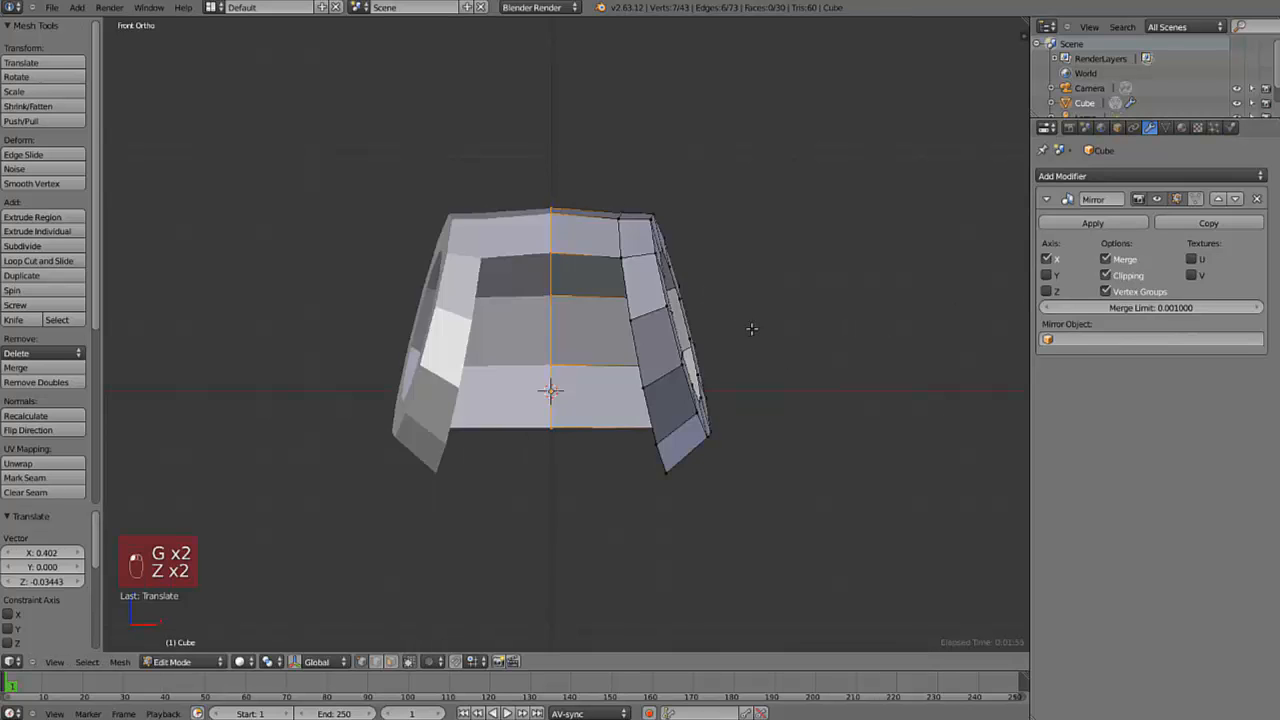
- Select the bridge's front edge and the front vertices of the socket ring, leaving out its lower rear vertices
middle_drag(749, 329, 587, 390)
key(KP_3)
middle_drag(760, 410, 560, 300)
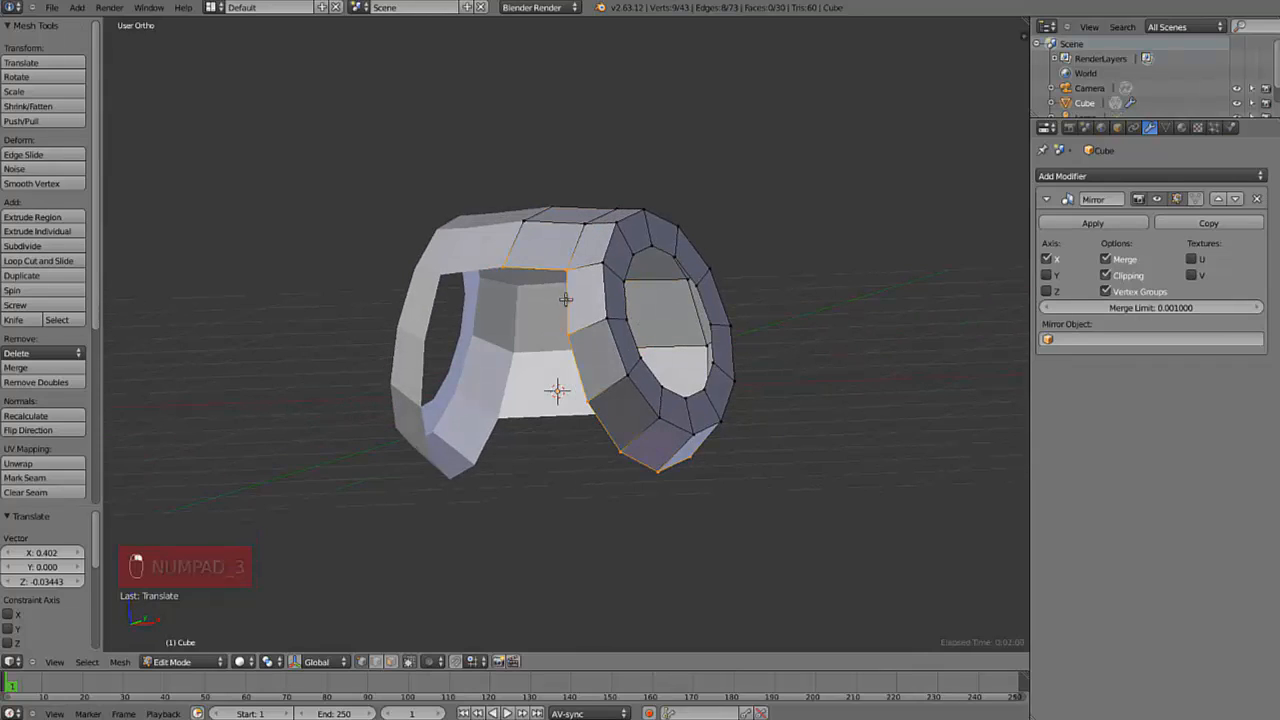
key(KP_3)
key(b)
drag(740, 512, 594, 410)
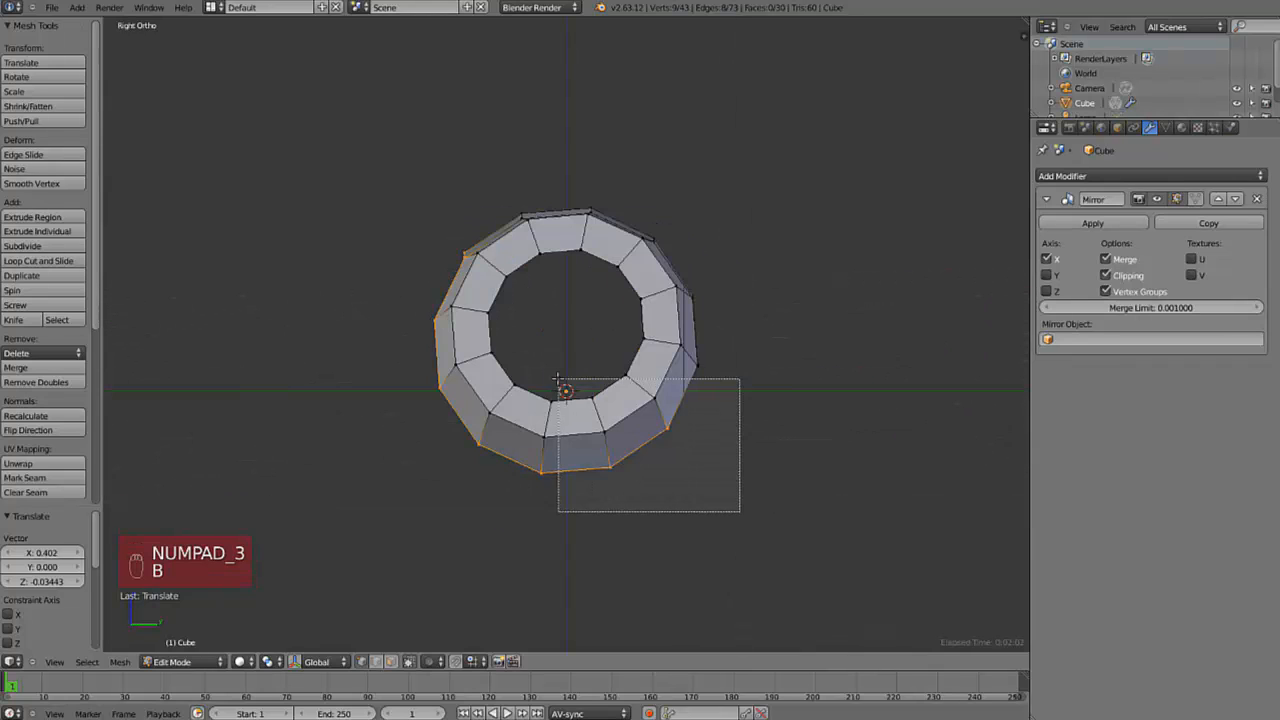
middle_drag(558, 380, 685, 344)
- Extrude the front edges forward in the side view as a snout, scale them down and rotate them about 6.87°
key(e)
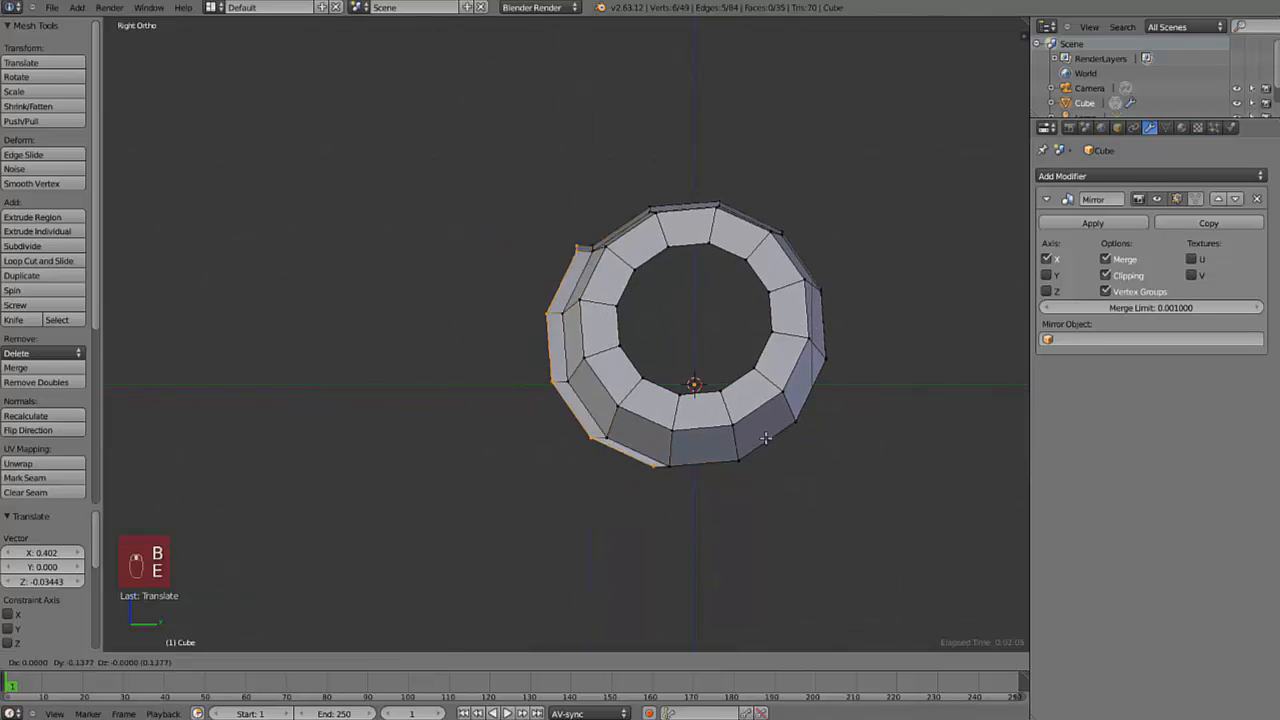
click(627, 453)
key(s)
click(708, 441)
key(r)
click(702, 468)
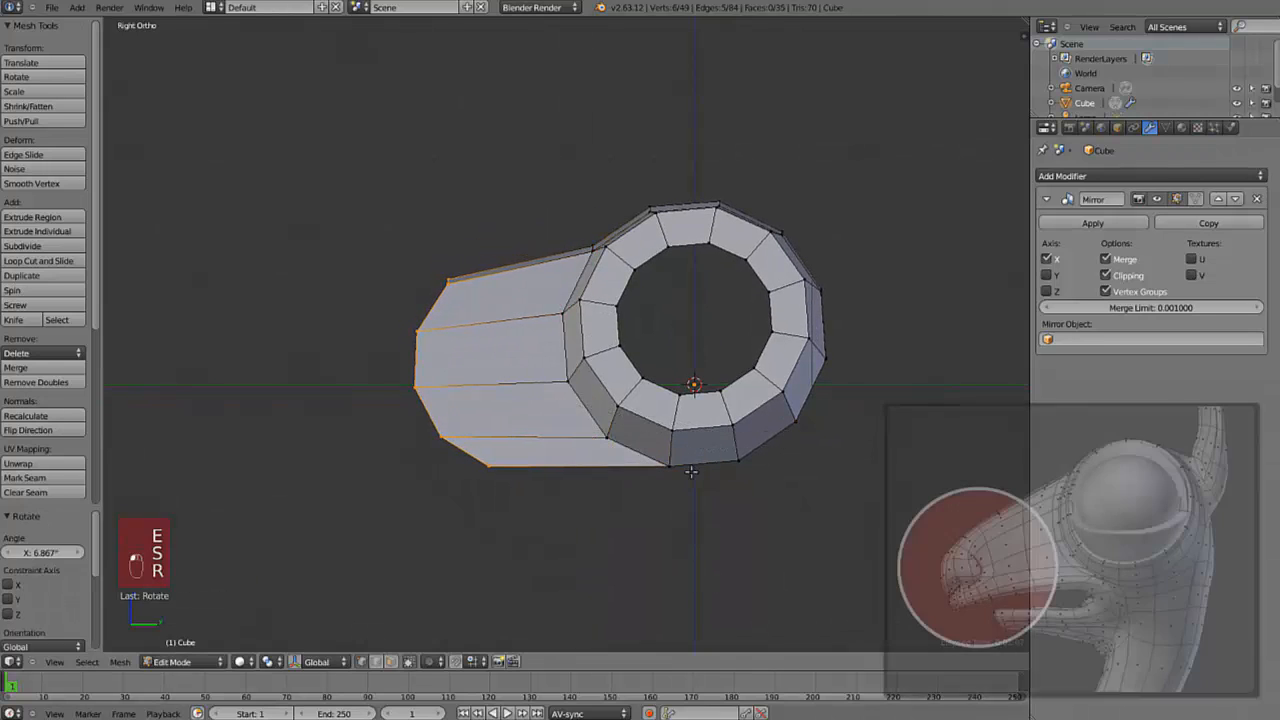
- Pull the snout's middle and lower front vertices back toward the eye to indent its front edge
key(a)
key(b)
drag(490, 464, 403, 318)
key(g)
click(444, 319)
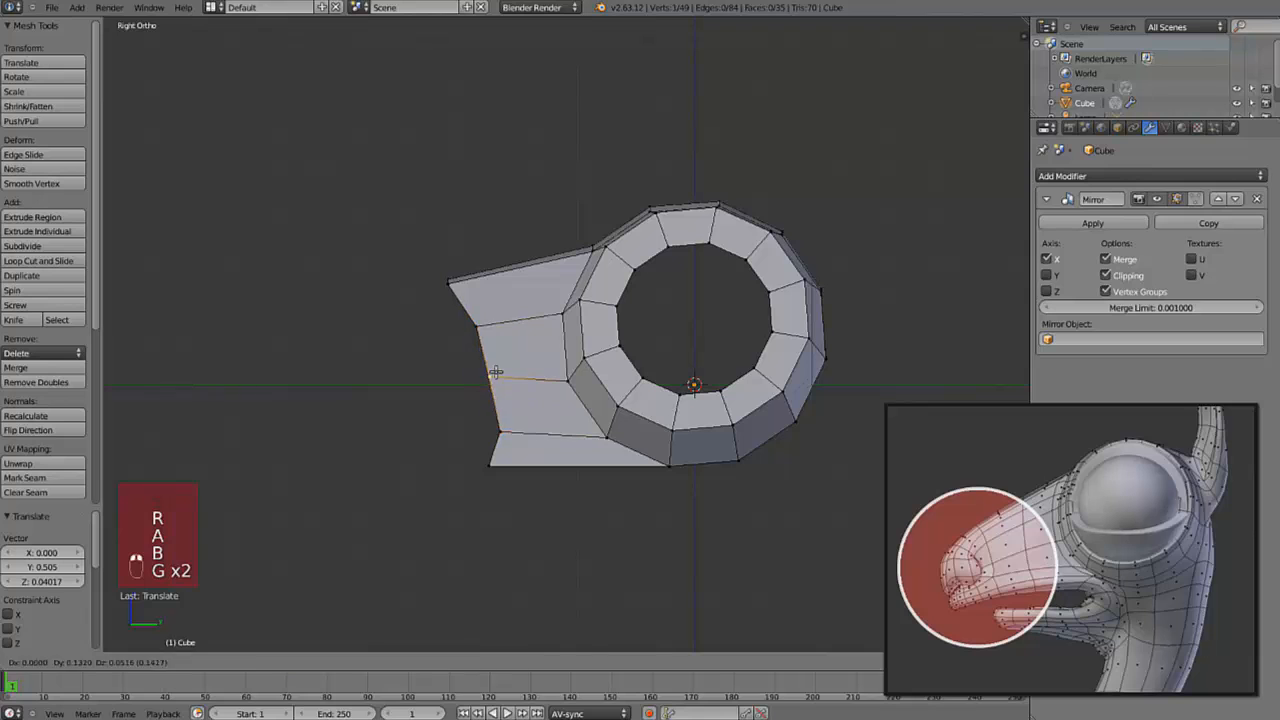
click(495, 372)
- Move the snout's two lowest front vertices forward, and the vertex above them about 0.195 forward and 0.086 down
key(a)
right_click(497, 430)
key(g)
key(g)
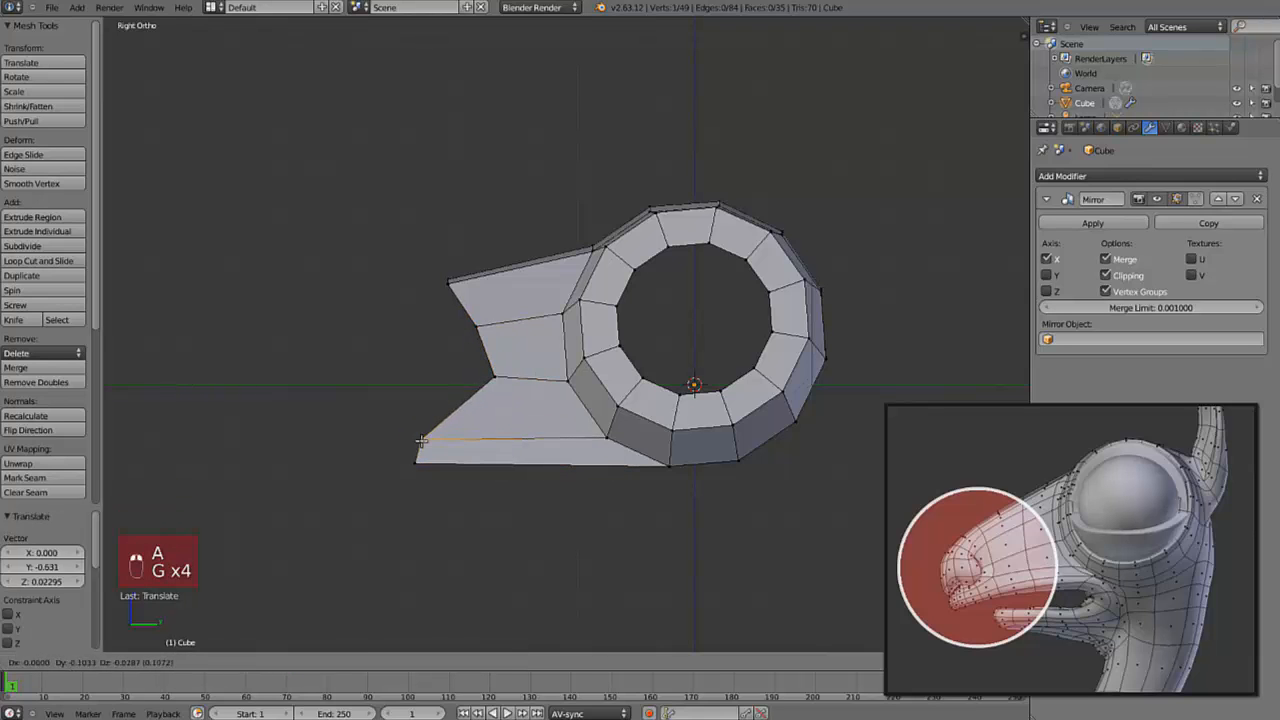
click(421, 441)
right_click(494, 378)
key(g)
click(470, 391)
- Examine the snout's open front edge from the side and from the front
key(a)
key(a)
middle_drag(500, 358, 654, 340)
key(KP_3)
alt+right_click(476, 358)
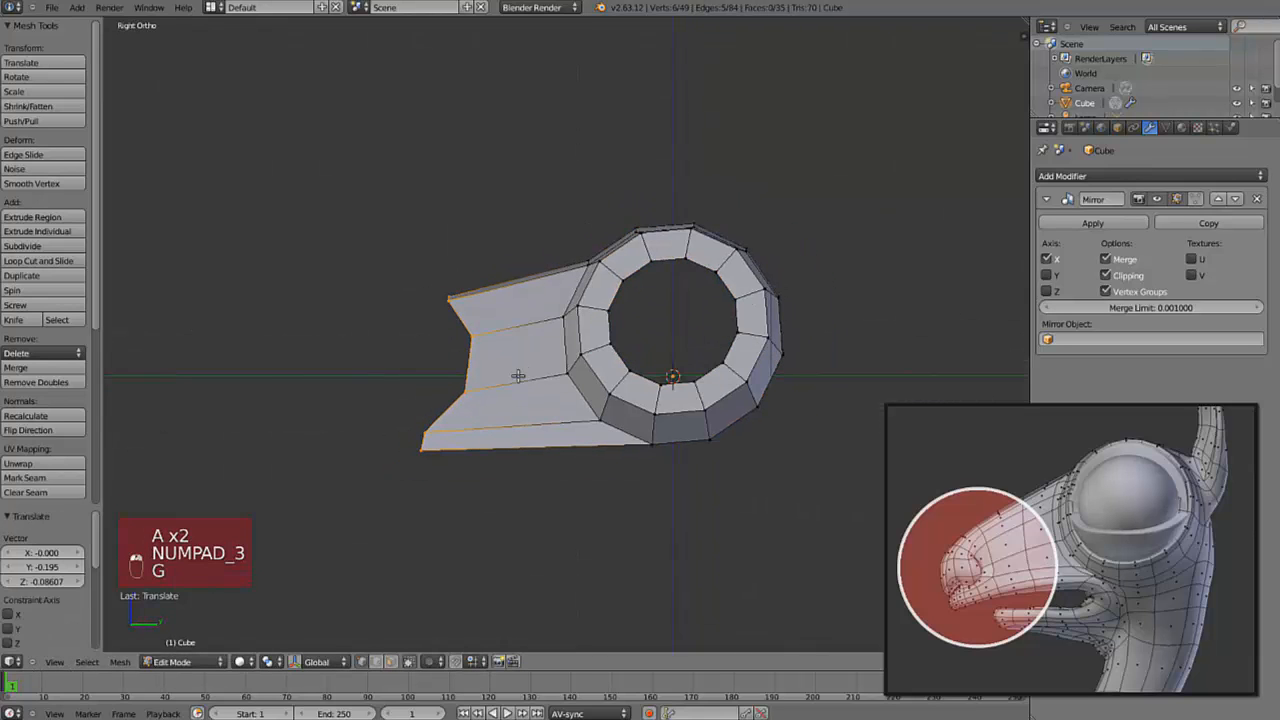
middle_drag(513, 380, 560, 370)
key(KP_3)
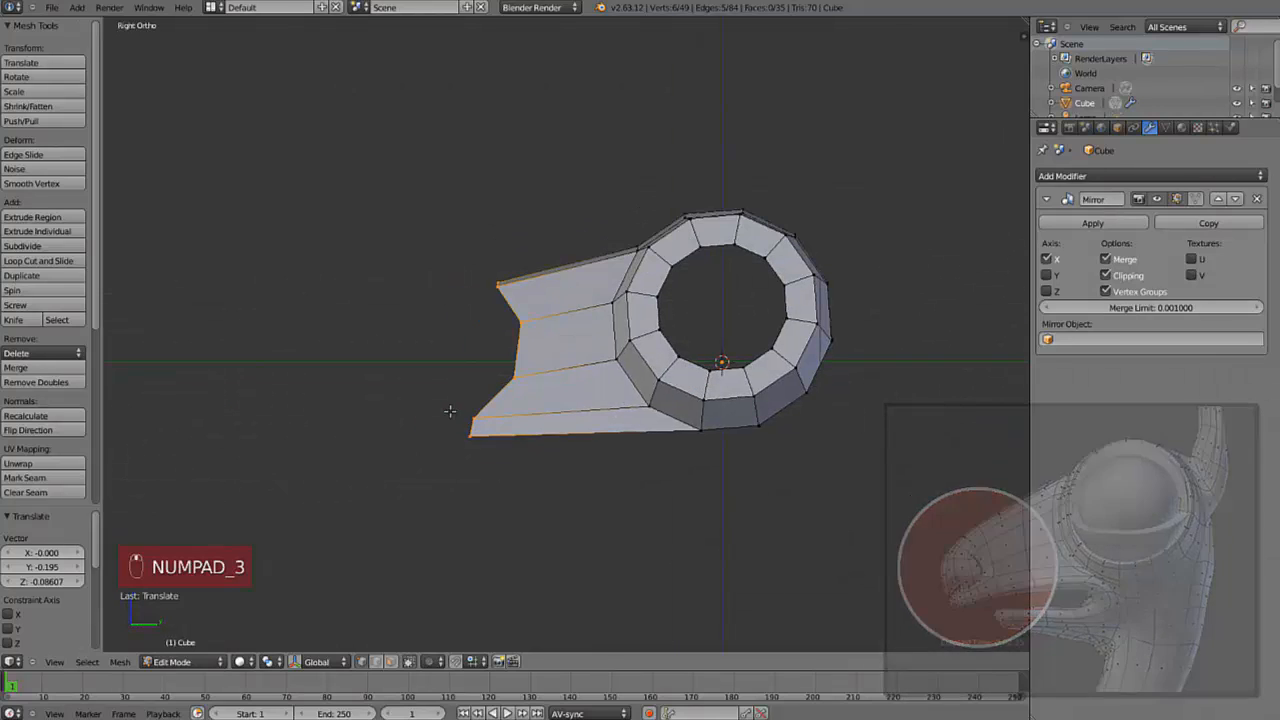
key(a)
key(a)
middle_drag(470, 420, 587, 341)
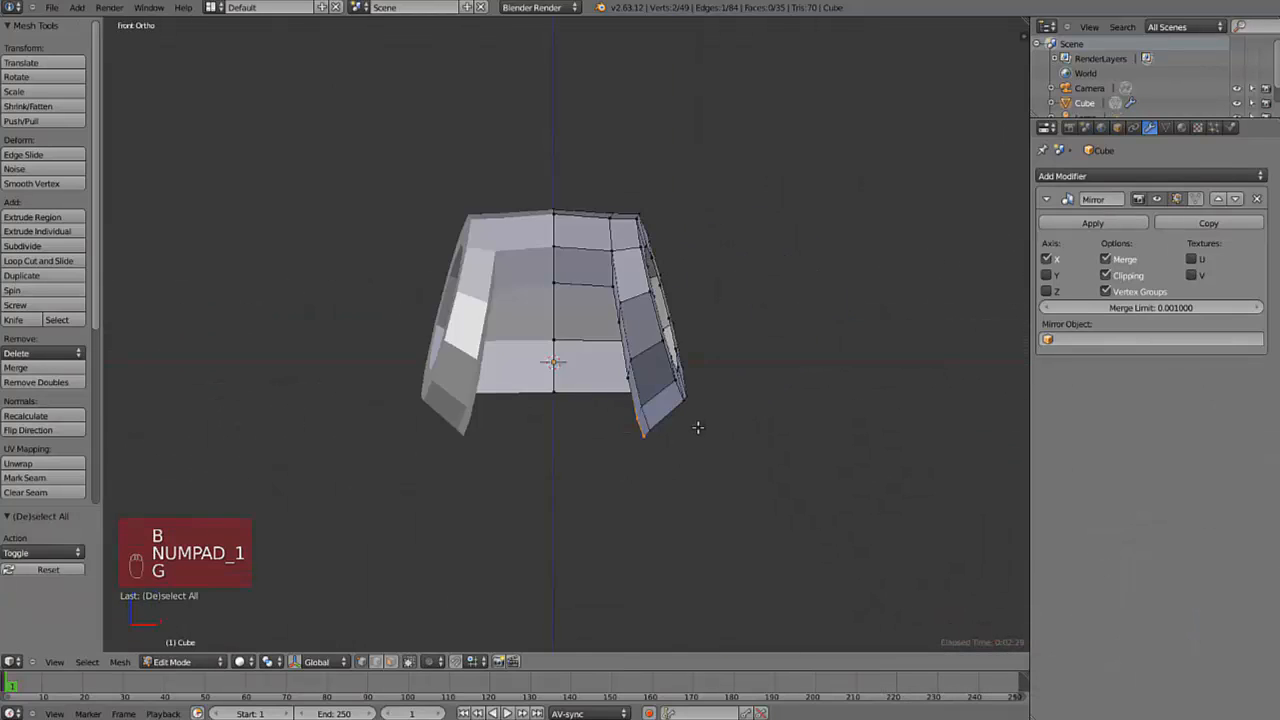
key(a)
key(a)
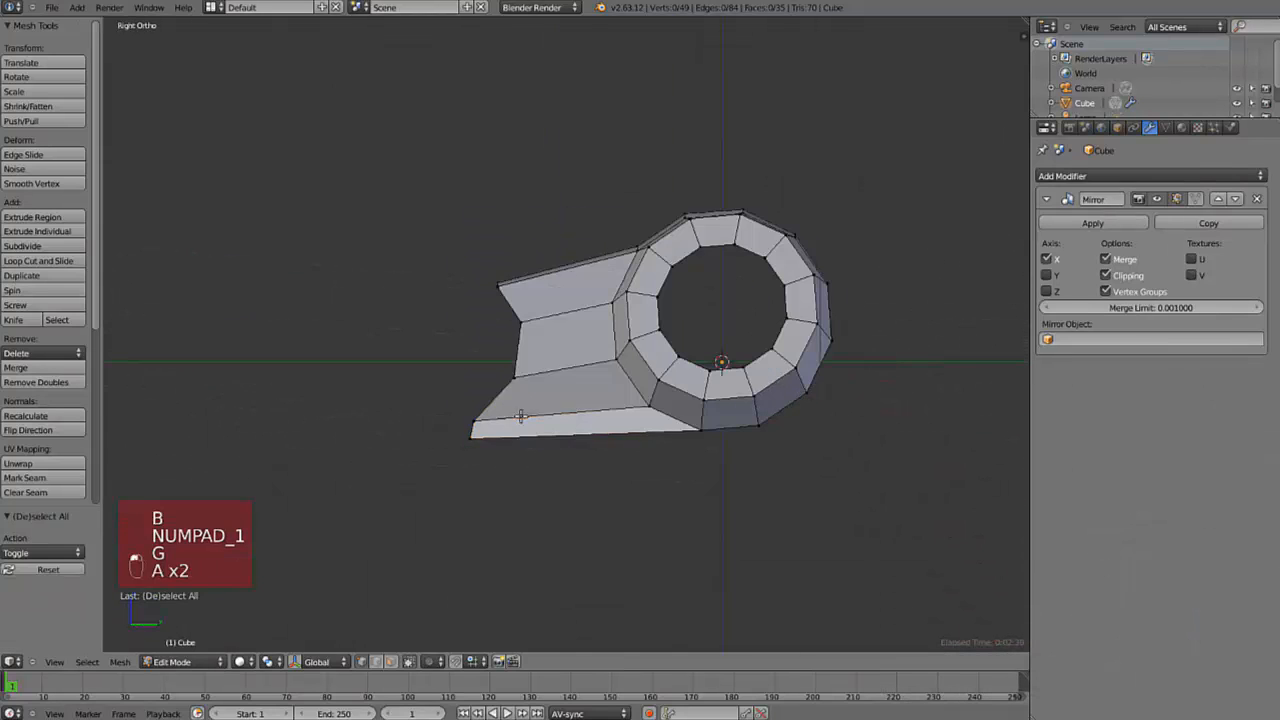
- Adjust the snout's upper front vertices, narrow its sides, and move the bottom vertex pair about 0.13 toward the centre line
key(b)
key(g)
key(a)
key(b)
drag(500, 389, 430, 272)
key(g)
key(KP_1)
key(g)
key(g)
key(g)
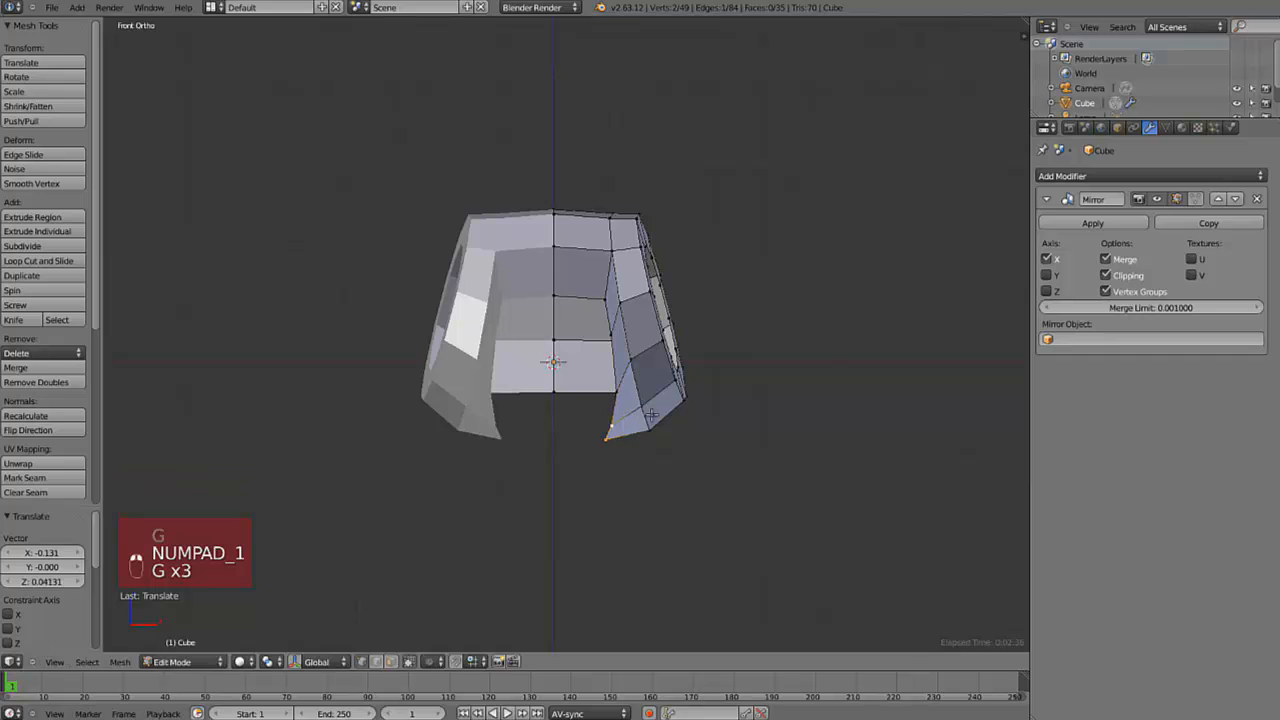
- Extrude the bottom vertex pair to the centre line and move the new edge forward in the side view
key(e)
click(633, 409)
key(KP_3)
key(g)
click(429, 366)
middle_drag(429, 366, 451, 396)
- Add a loop cut across the new bottom lip strip and move it about 0.07 outward, 0.135 forward and 0.04 down
key(ctrl+r)
click(451, 396)
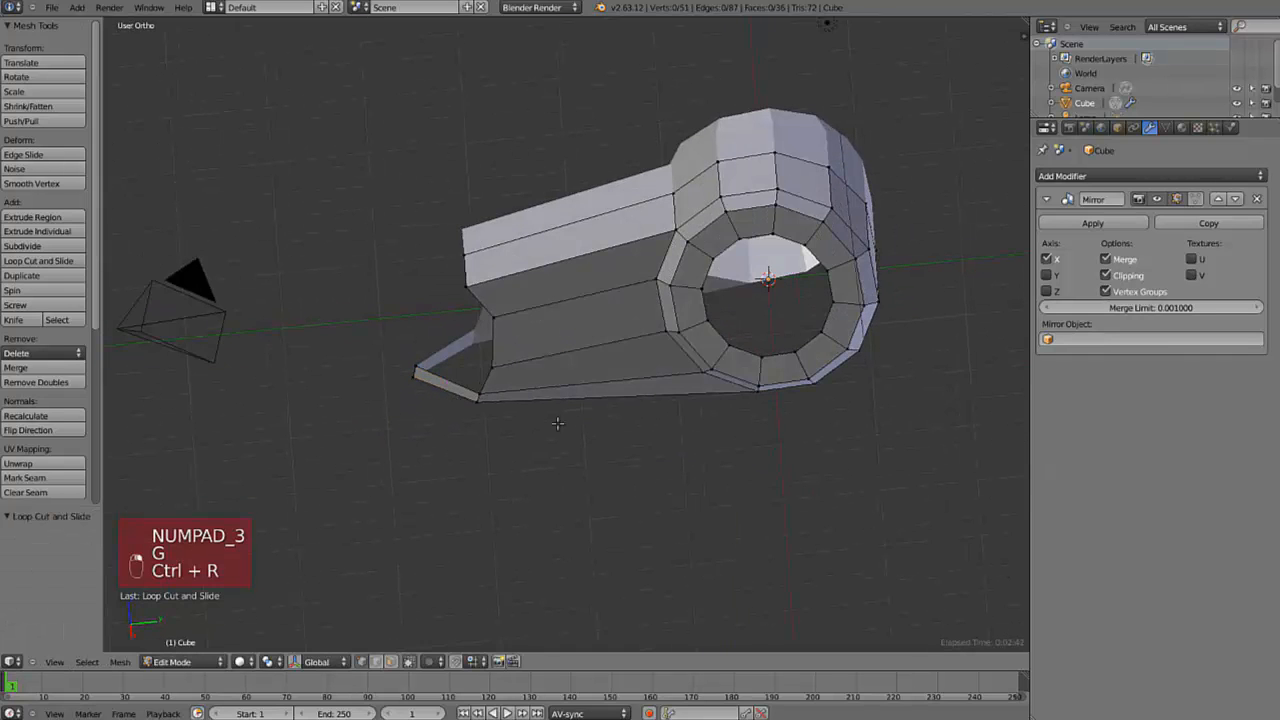
scroll(451, 396, up, 5)
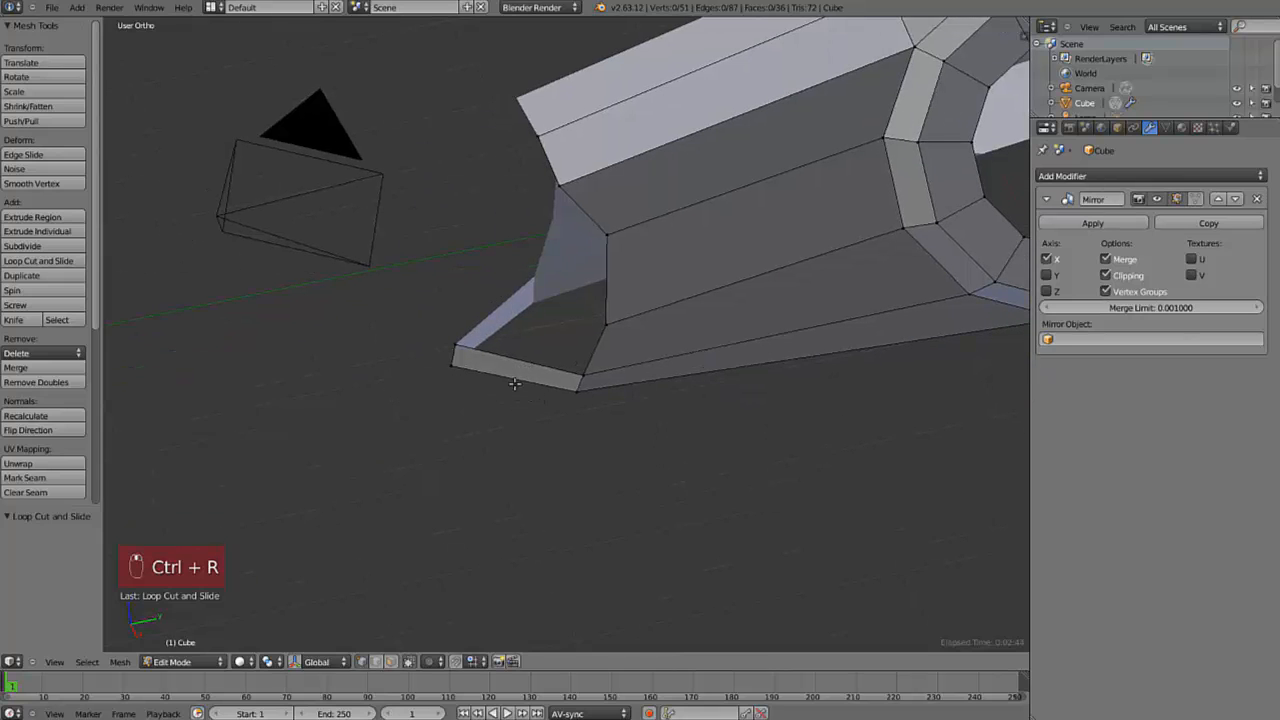
key(ctrl+r)
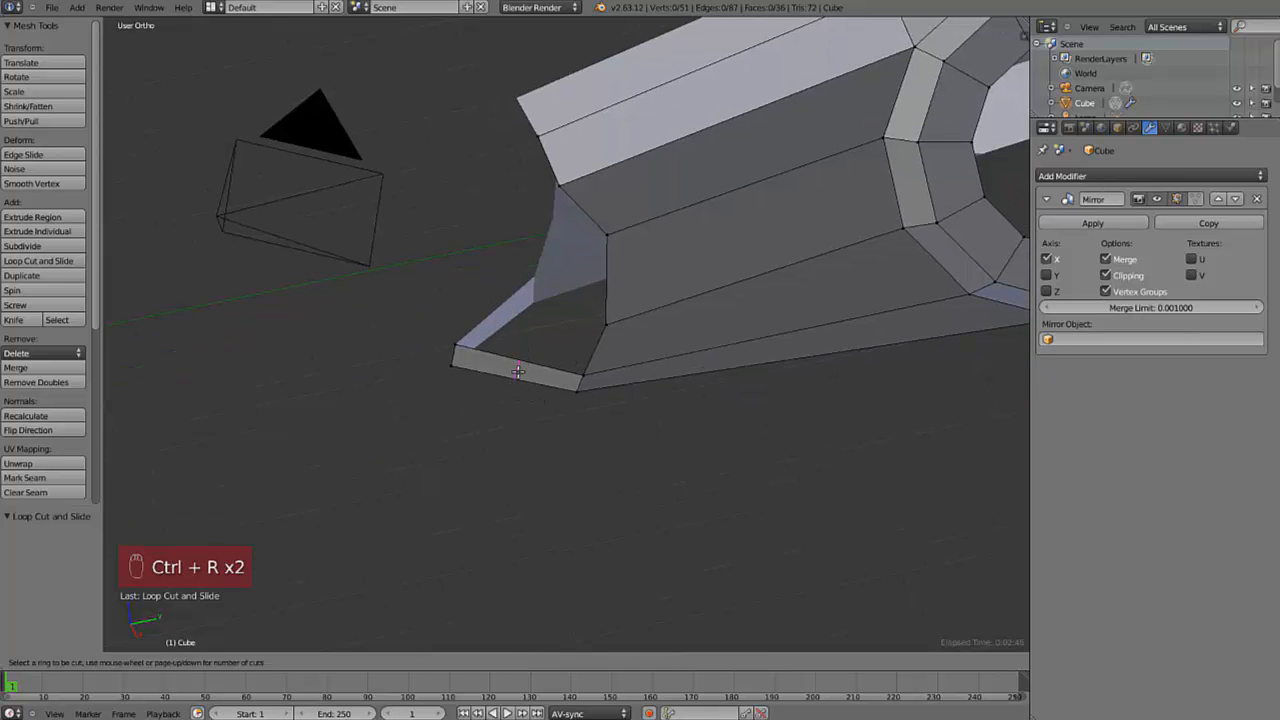
middle_drag(690, 324, 636, 357)
key(g)
click(607, 374)
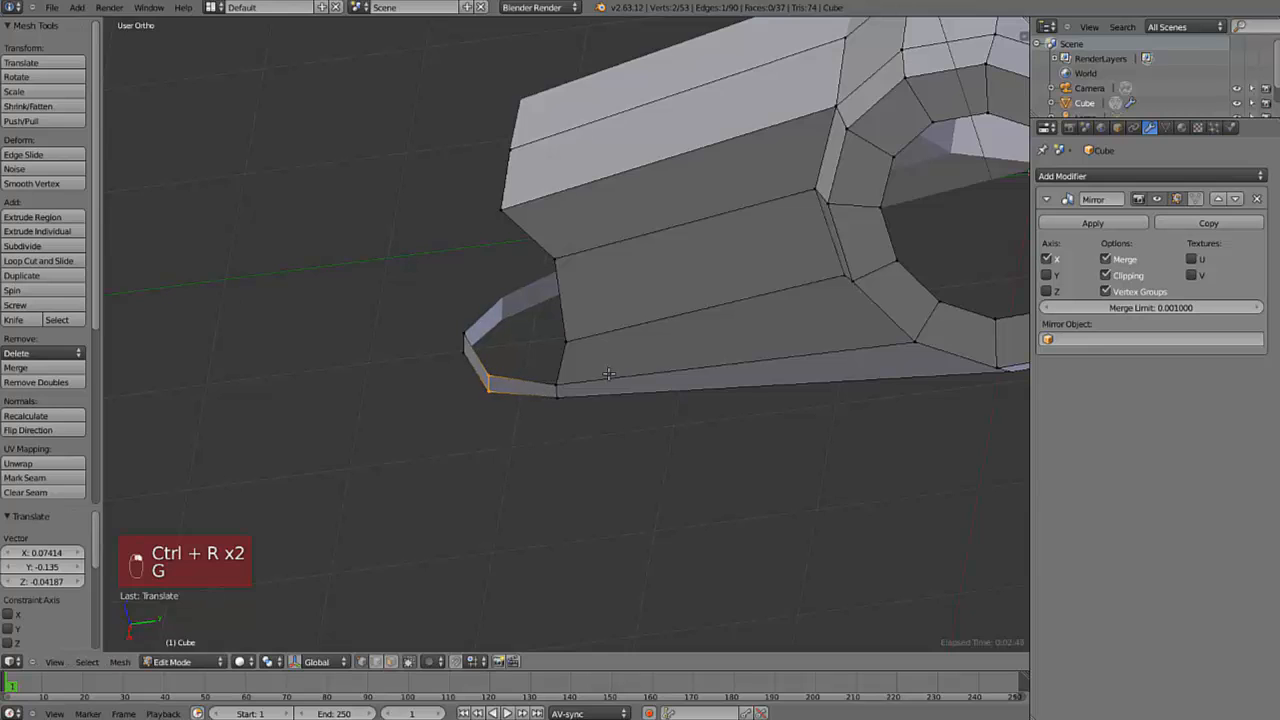
- Fine-tune the lip cut in the front view, moving it about 0.02 toward the centre and 0.04 down
middle_drag(593, 398, 609, 274)
click(743, 309)
key(KP_1)
key(g)
click(737, 334)
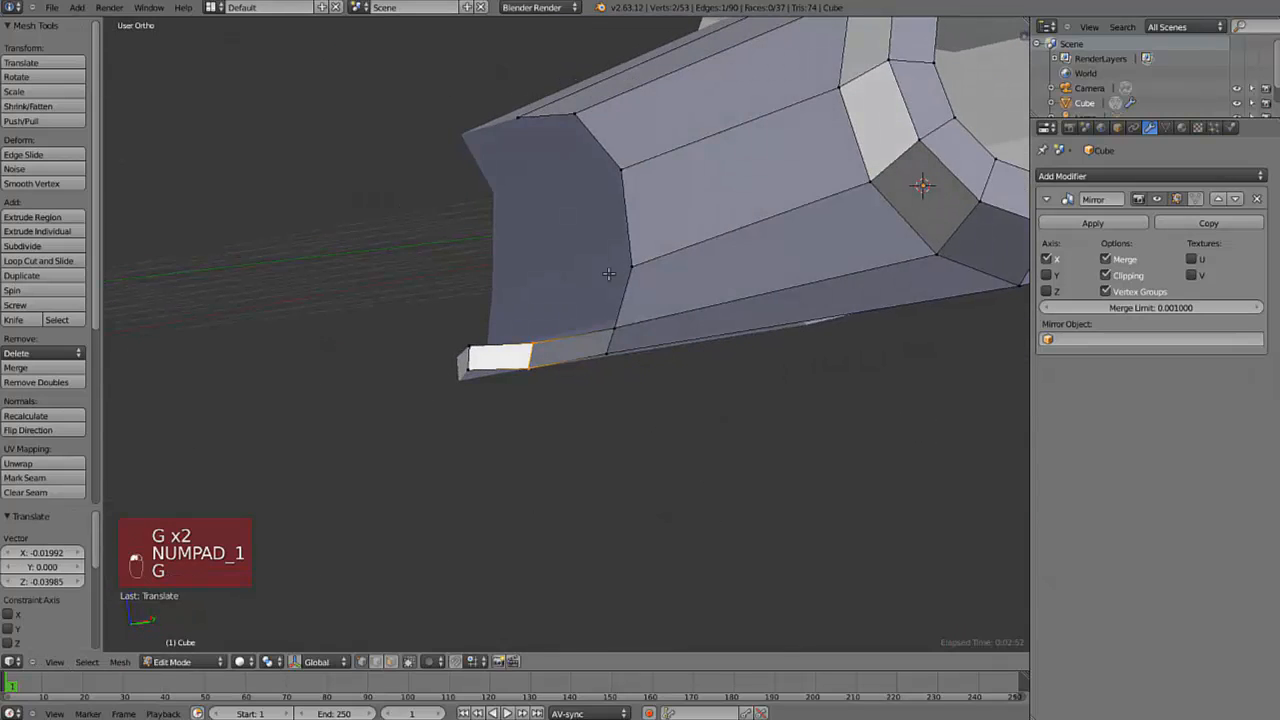
- Move the lower corner vertices of the snout opening outward and up in the front wireframe view
key(KP_3)
key(z)
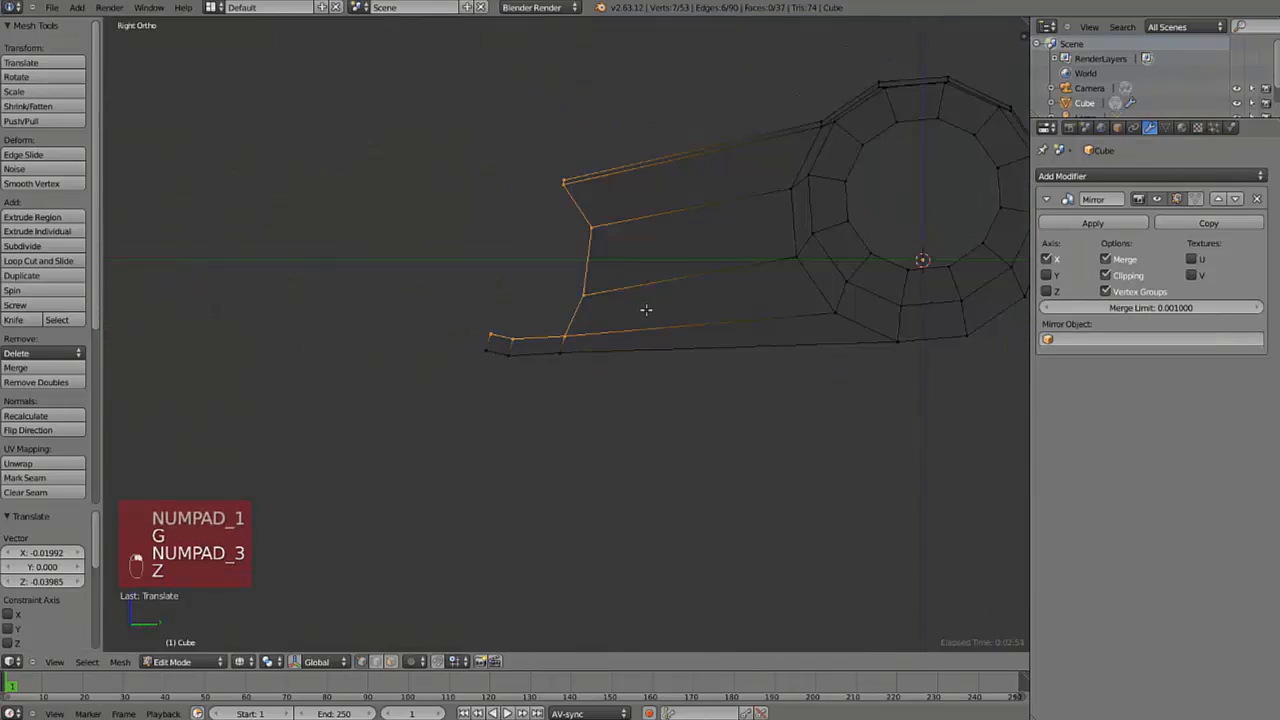
scroll(663, 349, down, 4)
scroll(541, 394, up, 4)
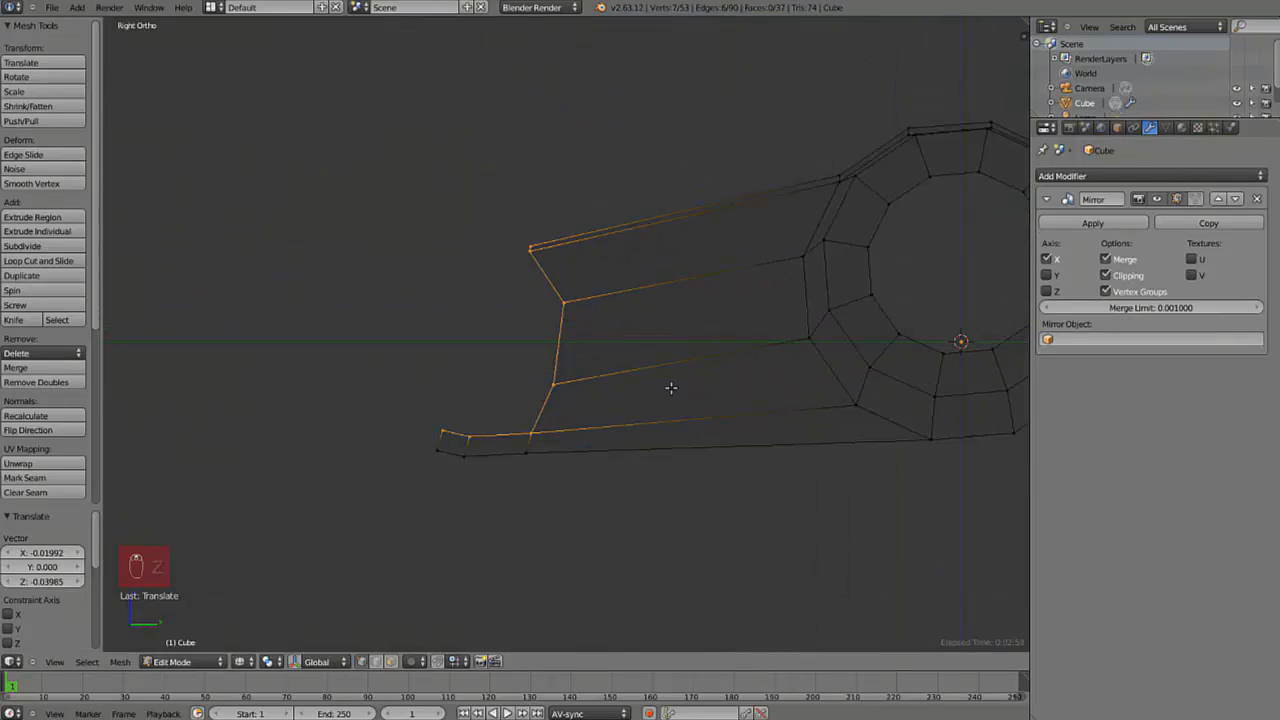
key(KP_1)
key(z)
key(z)
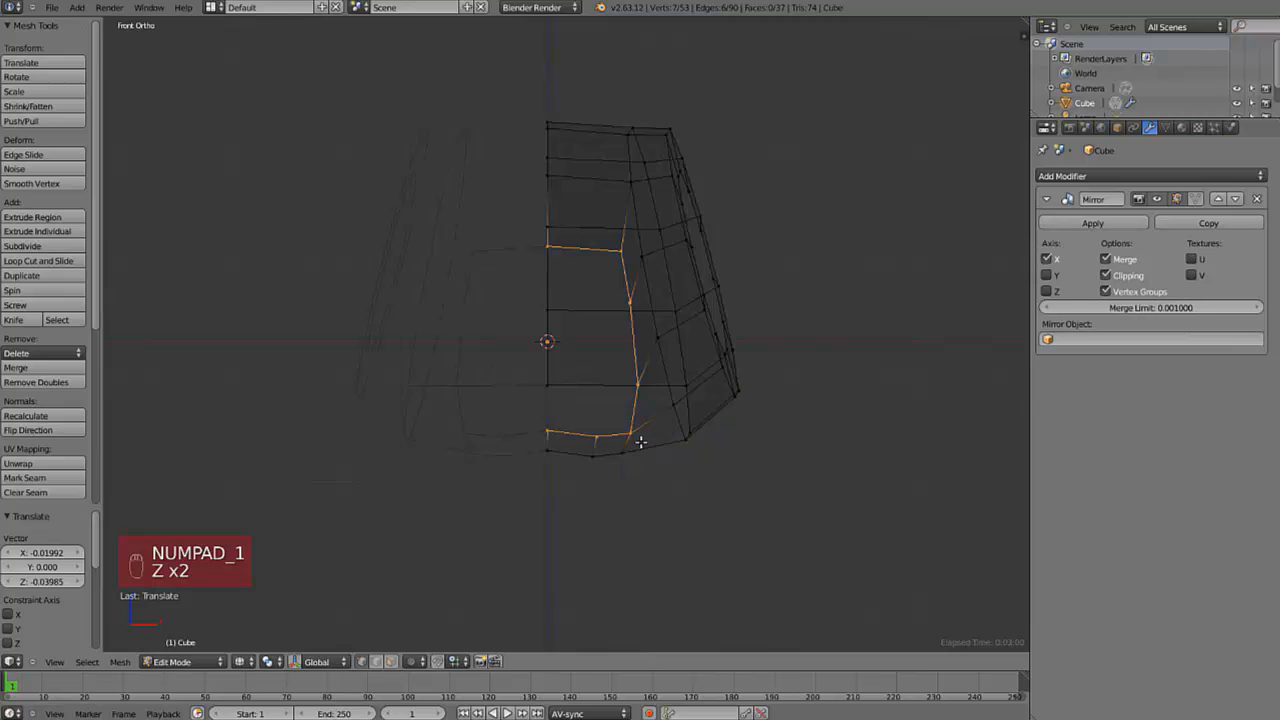
key(a)
key(b)
drag(608, 396, 648, 472)
key(g)
click(637, 383)
- Move the two side vertices of the snout opening outward about 0.05 and 0.02, raising each about 0.04
key(g)
click(635, 305)
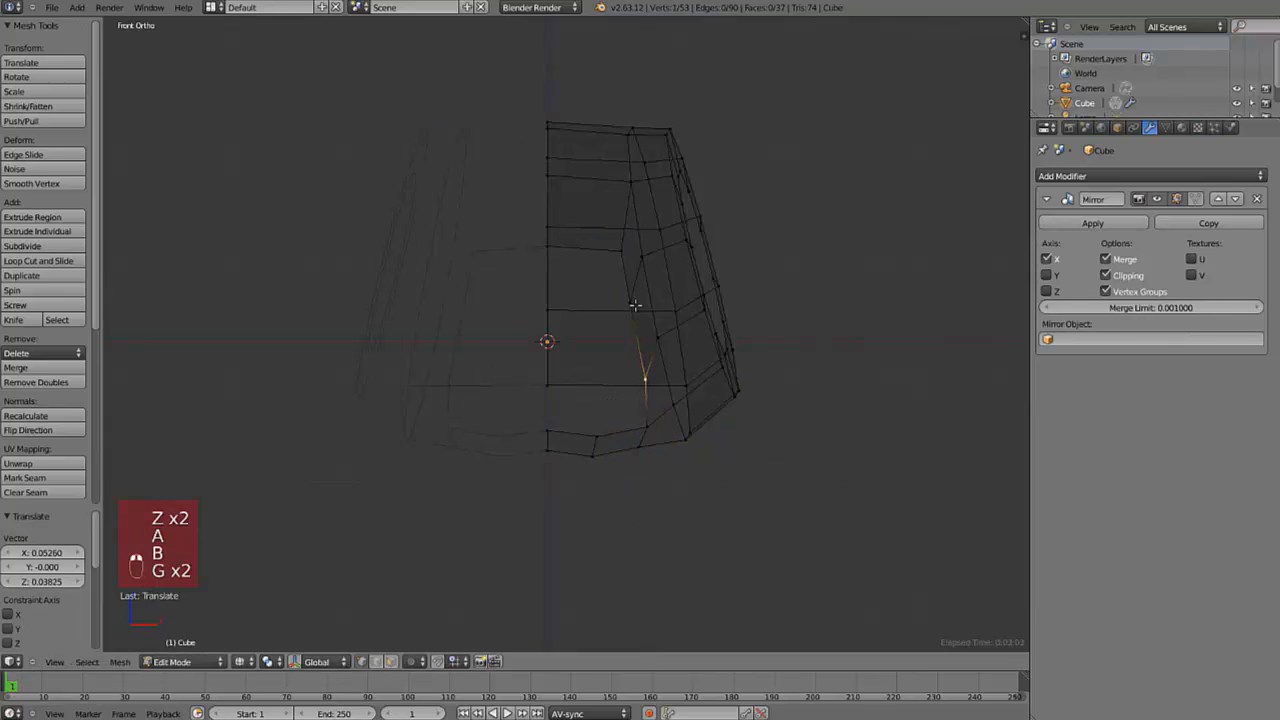
key(g)
click(640, 330)
- Extrude the seven-vertex edge chain of the snout opening in the side view and scale it to about 0.78
key(KP_3)
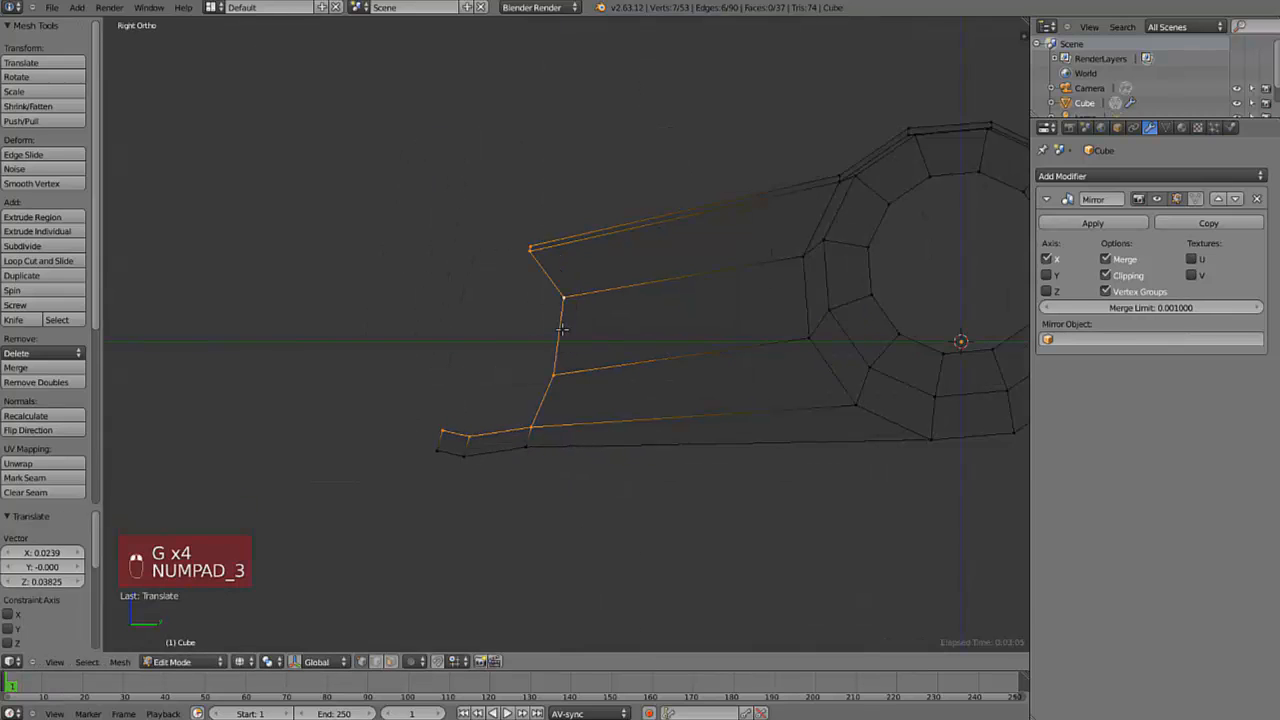
key(e)
click(717, 338)
key(s)
click(668, 343)
key(r)
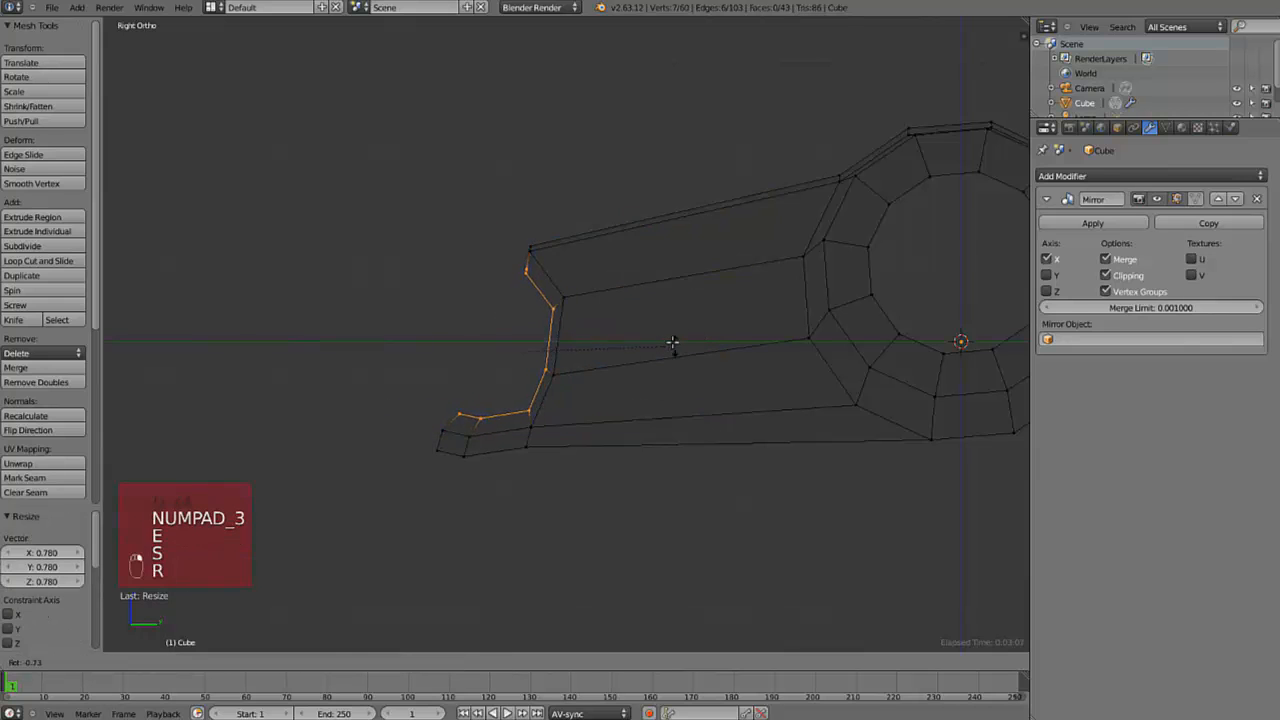
right_click(634, 308)
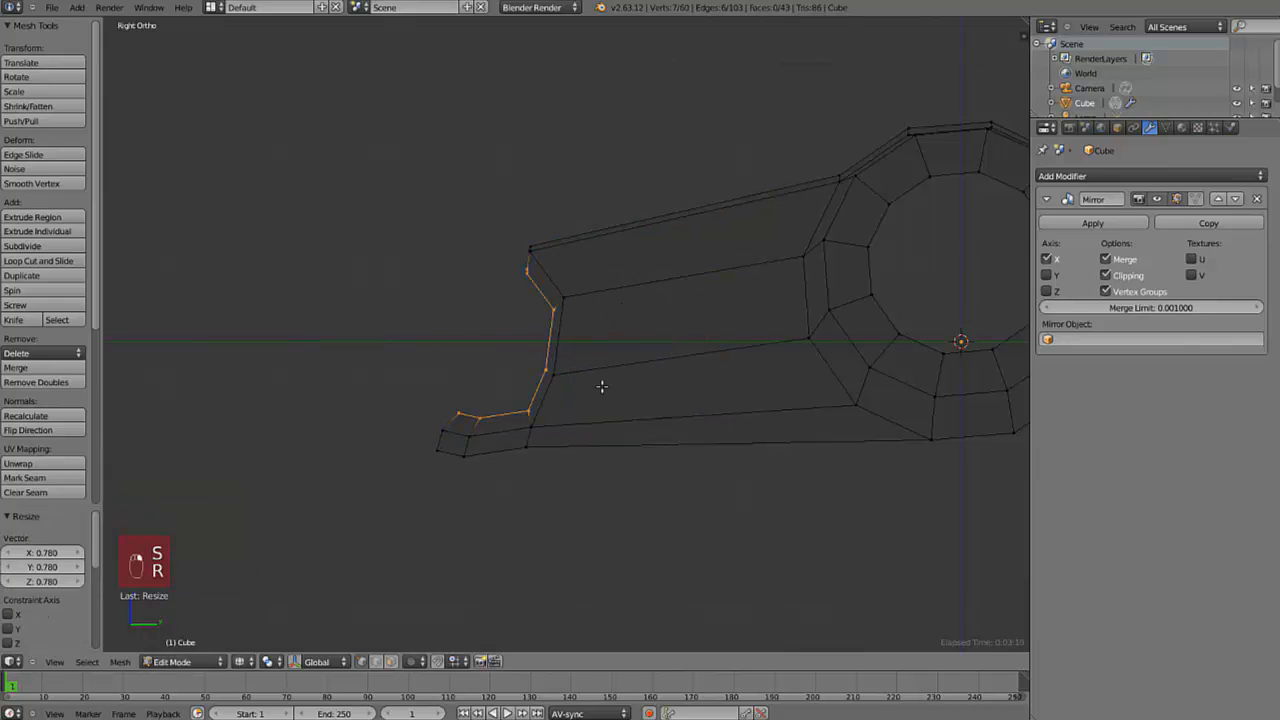
- Rotate only the upper four extruded vertices about -29.7°, move them forward and down, and rotate them another -6.35°
key(b)
middle_drag(621, 390, 380, 498)
key(r)
click(694, 353)
key(g)
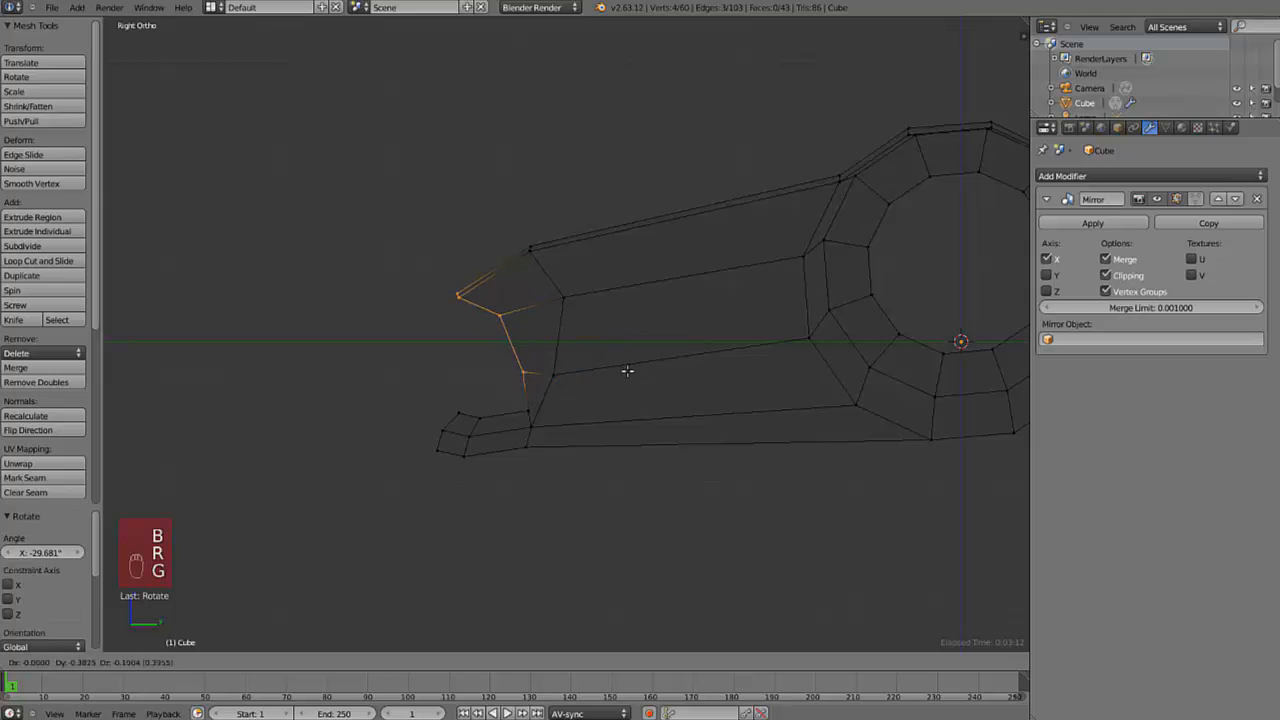
click(626, 369)
key(r)
click(637, 362)
- Reposition the four upper snout-opening vertices in the side view with small moves and a slight rotation
key(z)
middle_drag(538, 354, 706, 360)
key(KP_1)
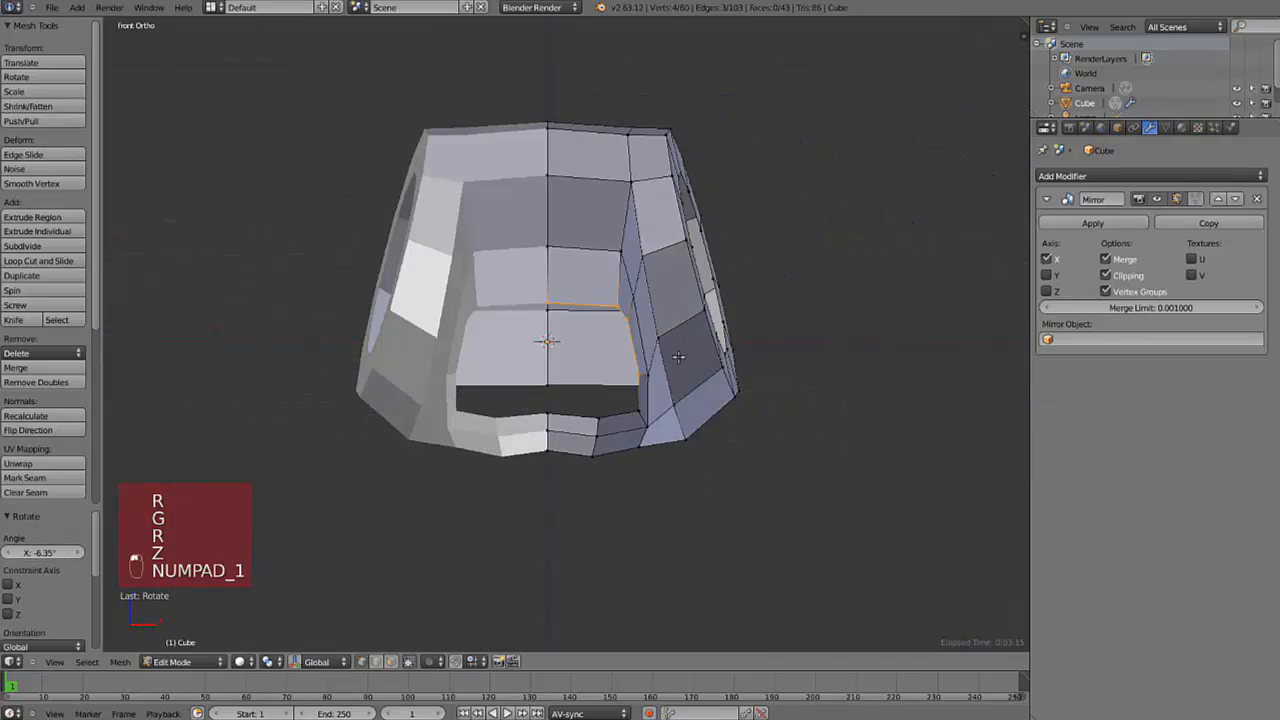
key(KP_3)
middle_drag(571, 380, 657, 386)
key(KP_1)
key(KP_3)
key(g)
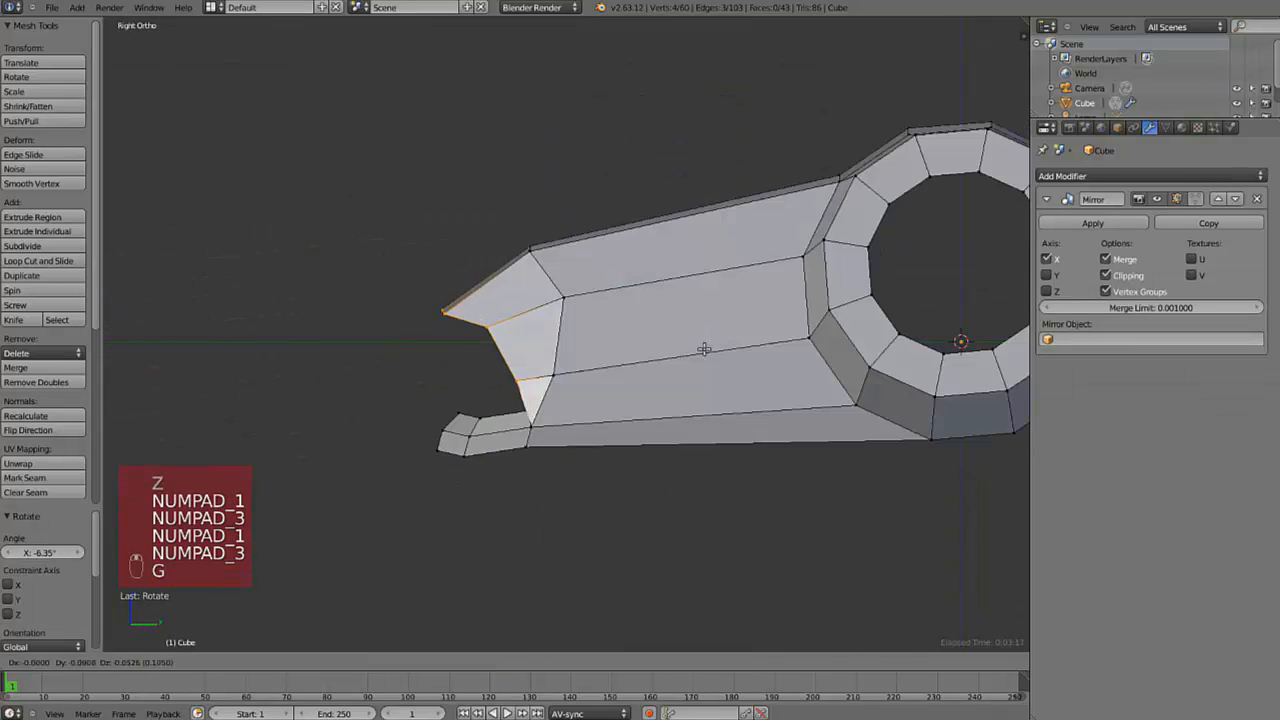
click(705, 349)
key(r)
click(729, 345)
key(g)
click(741, 351)
key(g)
click(741, 351)
- Fill a face between the upper and lower front edges of the snout opening and cut an edge loop across it
middle_drag(741, 351, 580, 417)
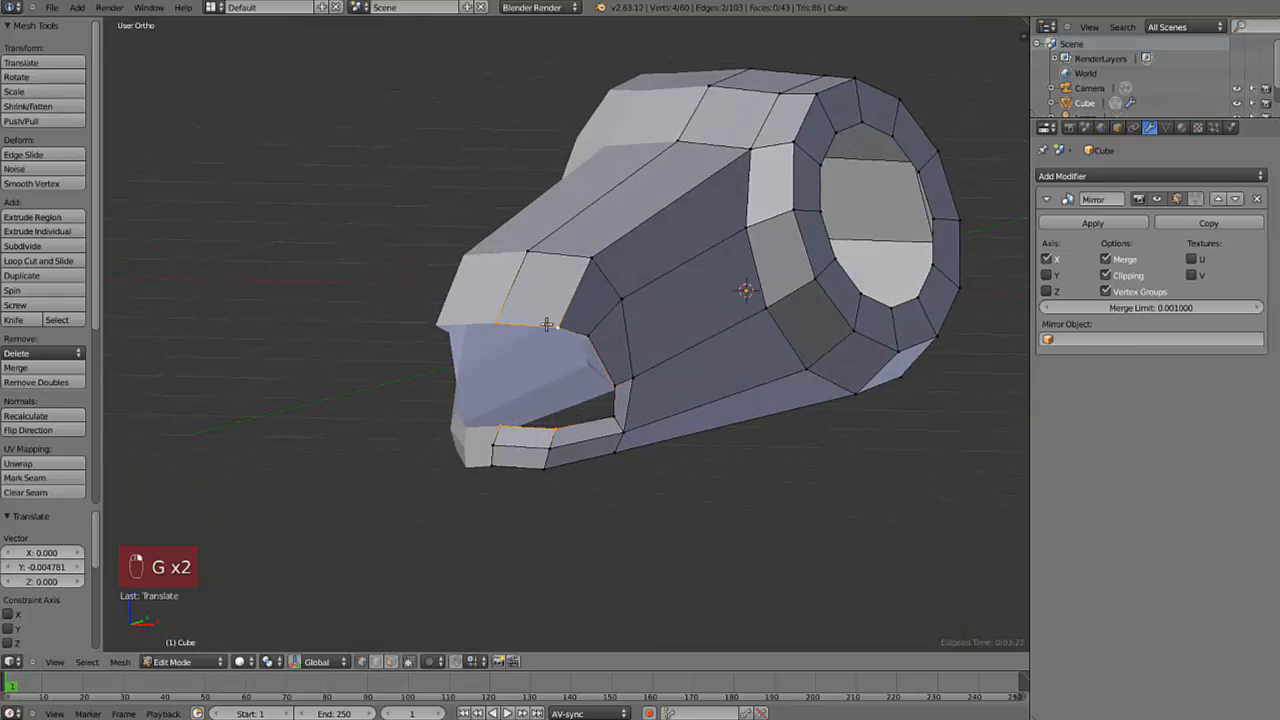
key(f)
middle_drag(547, 324, 574, 357)
key(ctrl+r)
click(503, 375)
- Move the new edge loop about 0.22 forward and 0.29 down in the side view to shape the nose front
key(KP_3)
key(g)
click(508, 426)
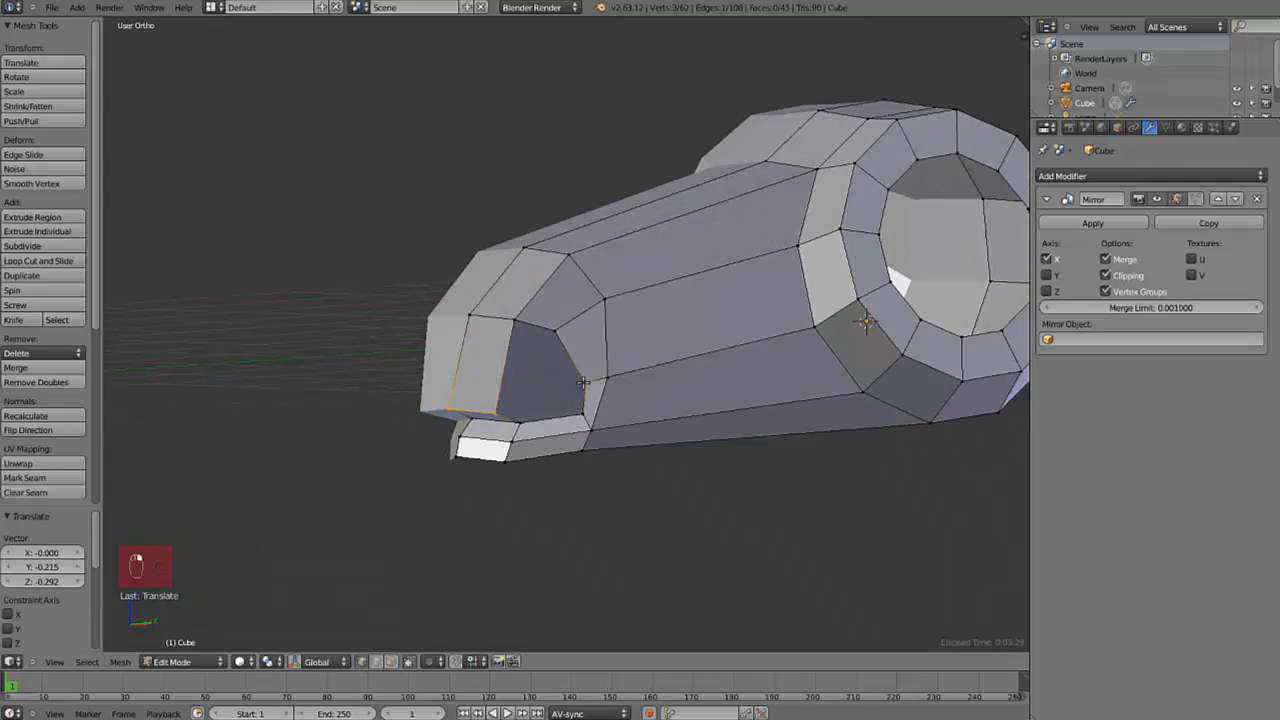
- Fill the open side of the nose with a face and move its corner vertex about 0.09 outward and 0.03 down
middle_drag(526, 319, 588, 356)
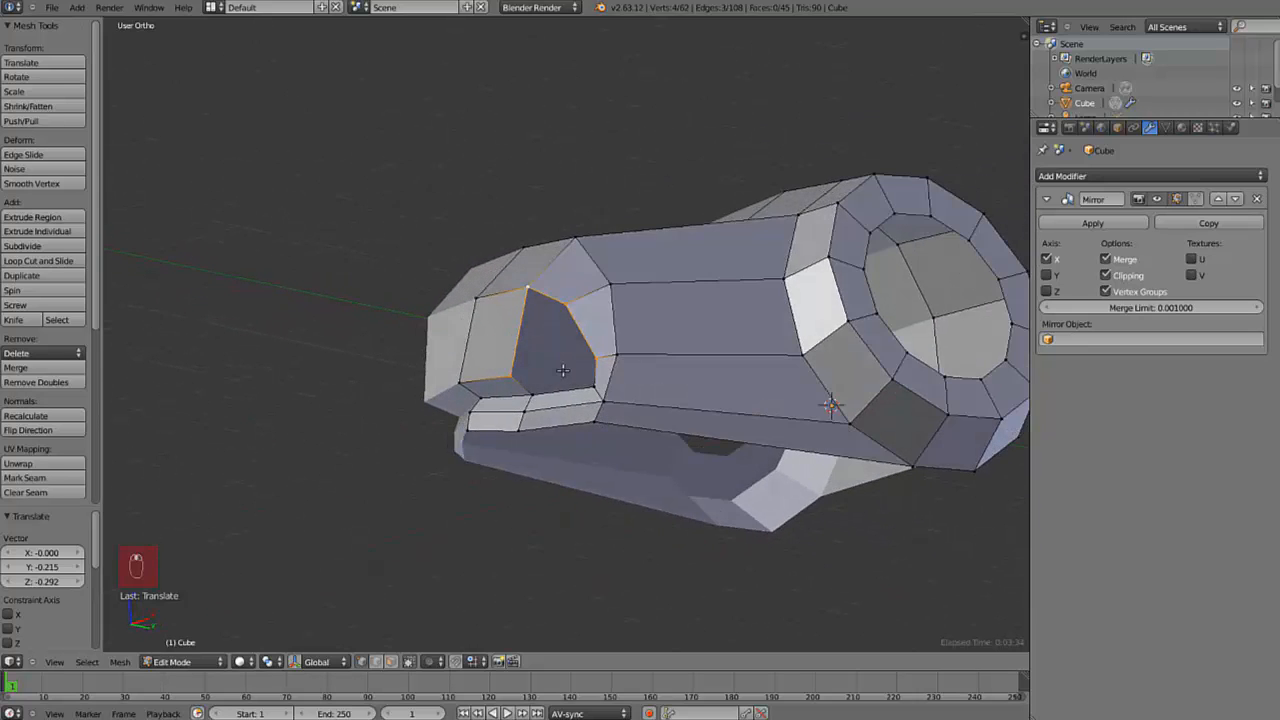
key(f)
key(KP_1)
right_click(650, 340)
key(g)
click(632, 332)
- Move one upper nose vertex about 0.03 inward and 0.09 down, and the neighbouring one about 0.03 outward and 0.04 down
right_click(626, 308)
key(g)
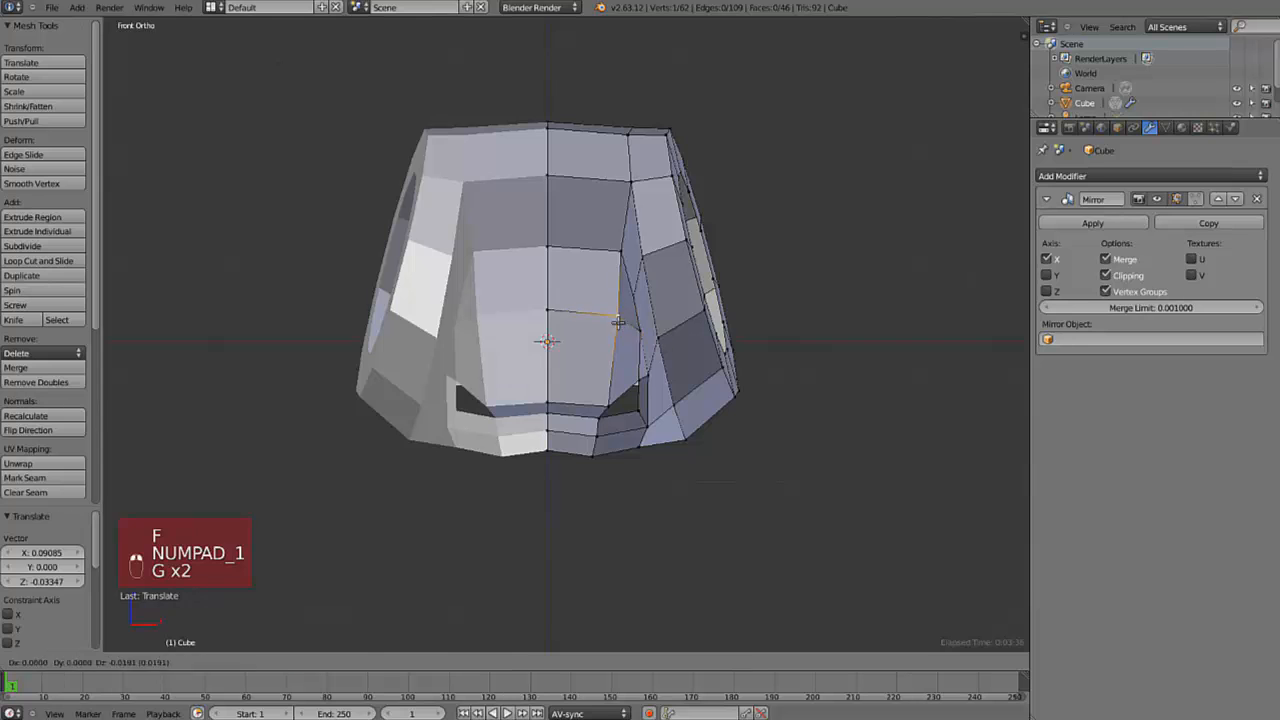
click(630, 318)
middle_drag(636, 320, 568, 308)
right_click(638, 294)
key(KP_1)
key(g)
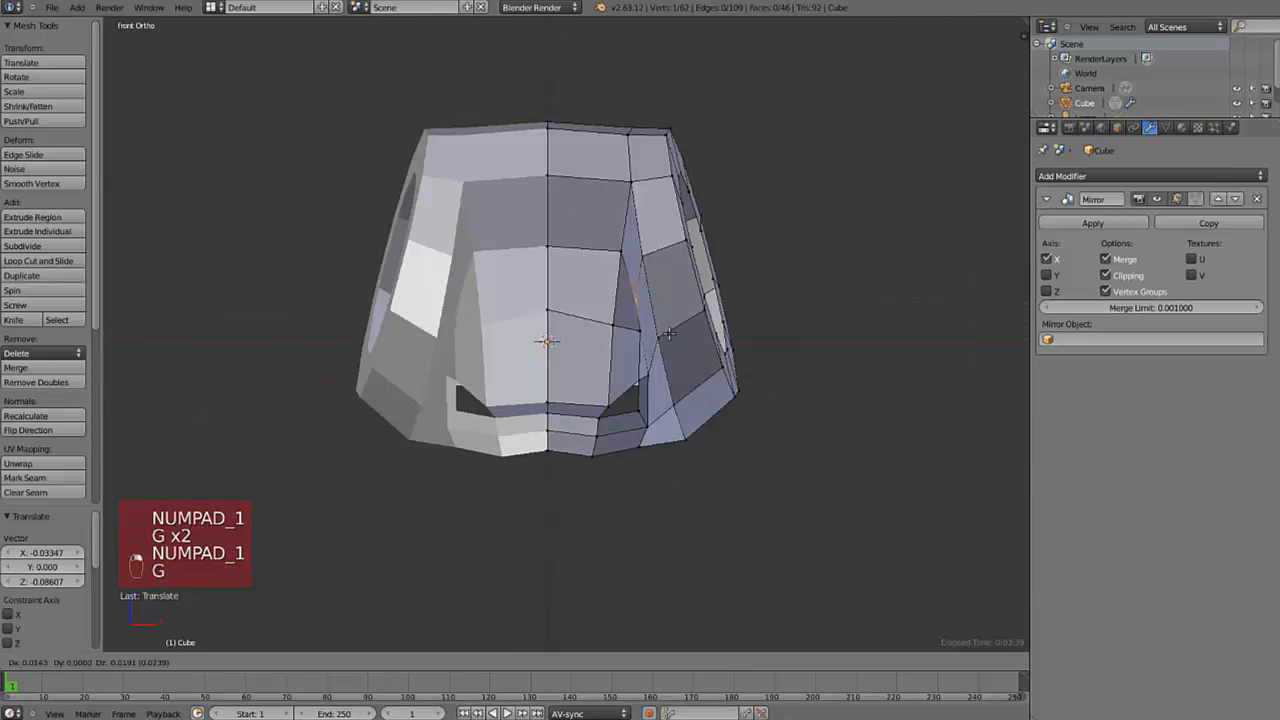
click(648, 314)
- Move the lower lip's three-vertex cross edge about 0.2 toward the centre and pull the nose's lower corner vertex inward
middle_drag(648, 314, 555, 309)
key(KP_3)
alt+right_click(475, 390)
middle_drag(480, 388, 715, 384)
scroll(630, 288, up, 3)
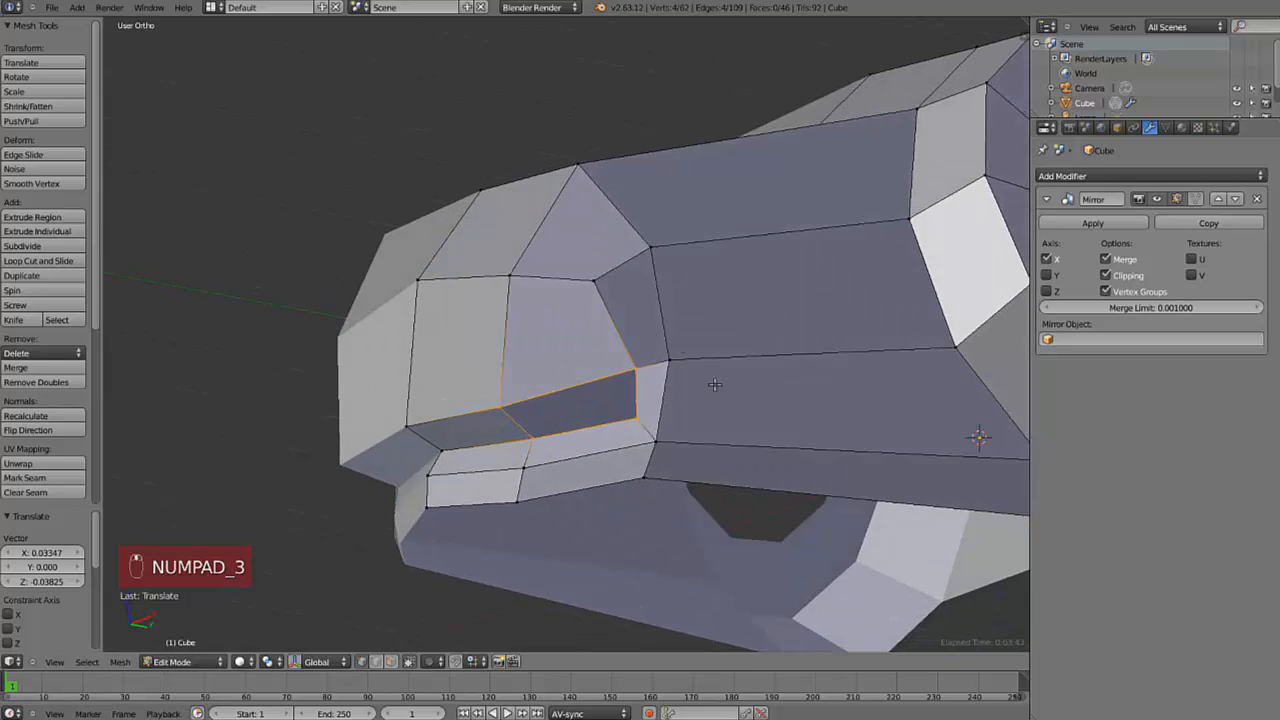
right_click(583, 438)
key(KP_1)
key(g)
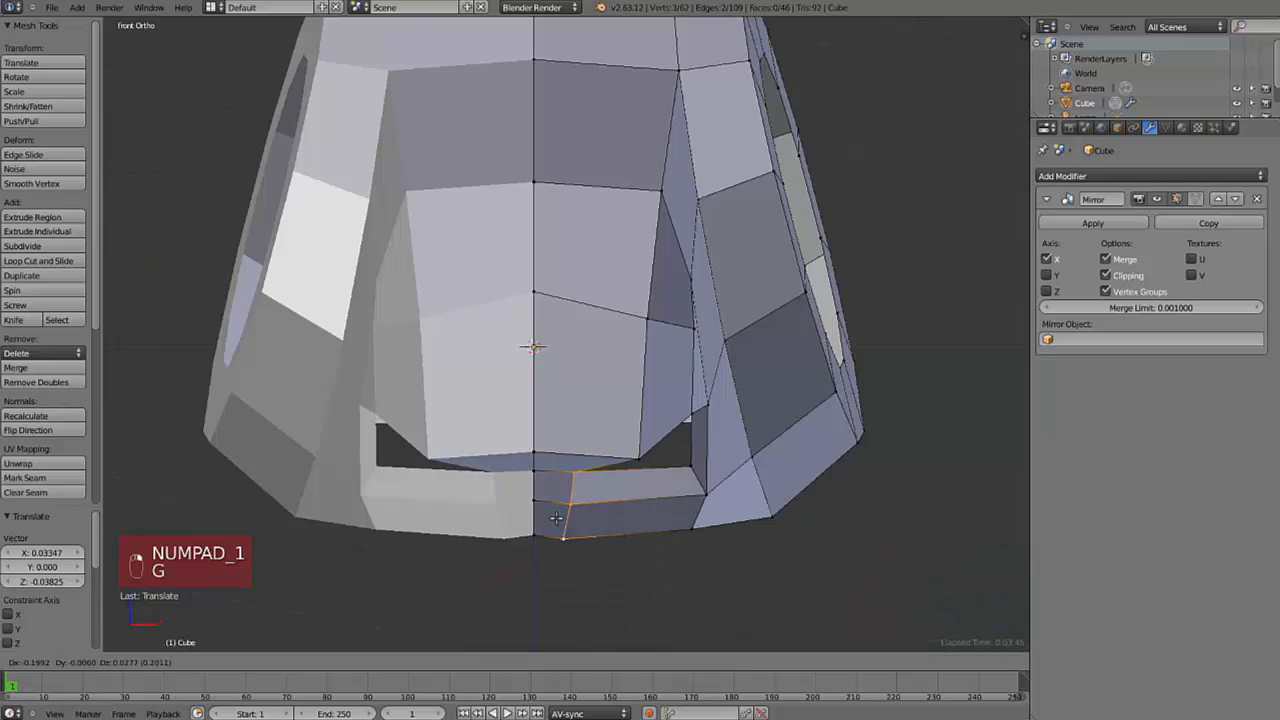
click(565, 532)
right_drag(639, 452, 591, 435)
click(591, 435)
- Move the lower lip's cross edge about 0.06 outward, 0.19 forward and 0.12 up from an underside view
middle_drag(589, 431, 568, 312)
right_click(481, 347)
key(g)
click(568, 288)
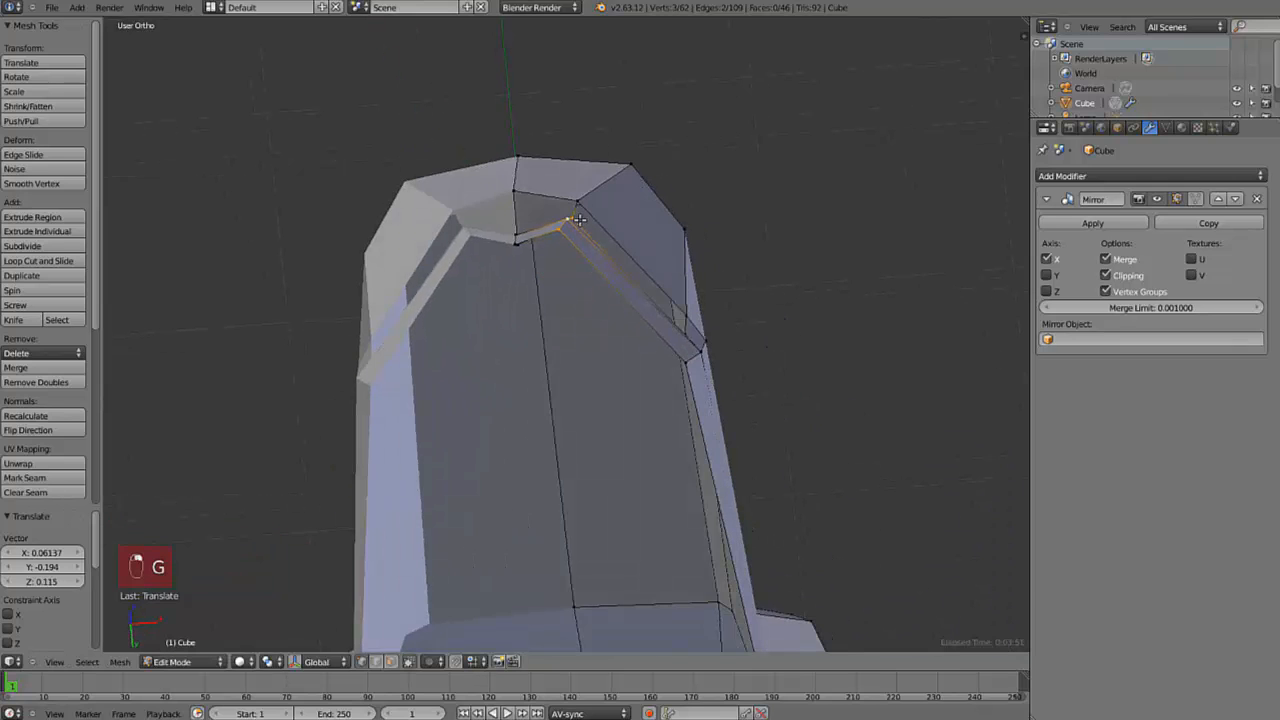
- Cut an edge loop from the upper lip along the snout to the eye socket, and another across the lower lip's side
key(KP_3)
middle_drag(437, 453, 569, 381)
key(KP_1)
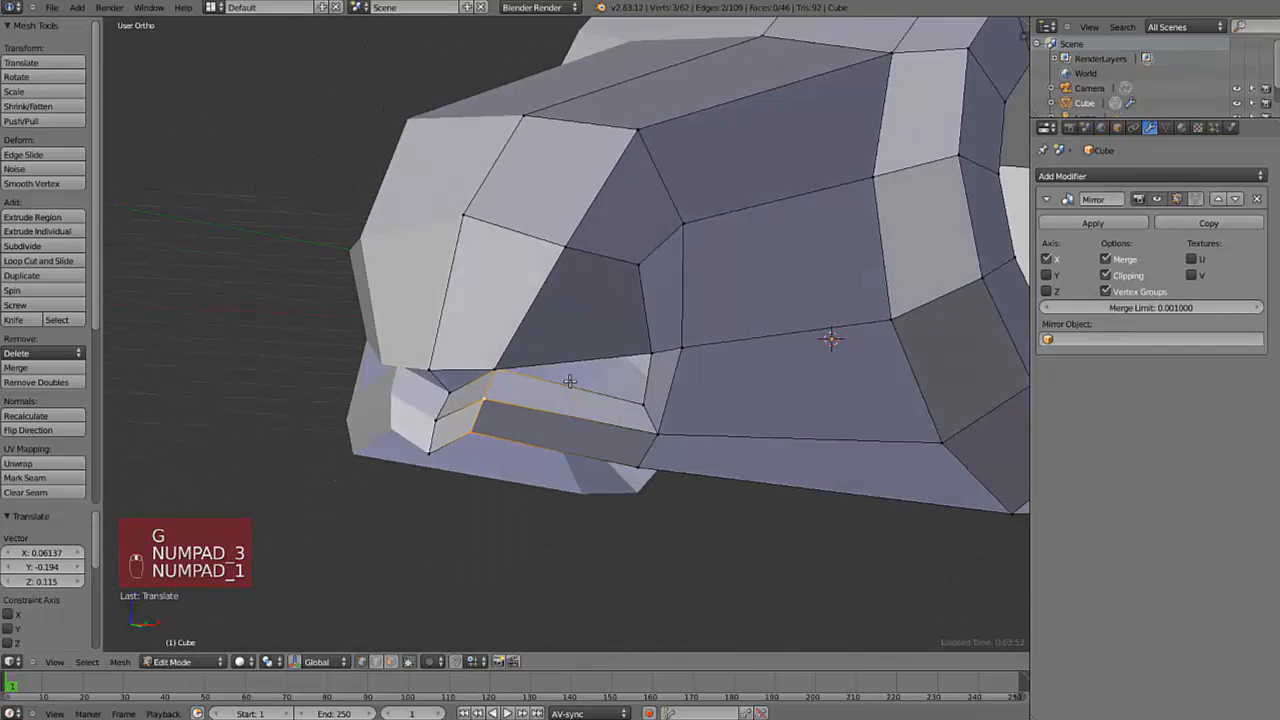
key(KP_3)
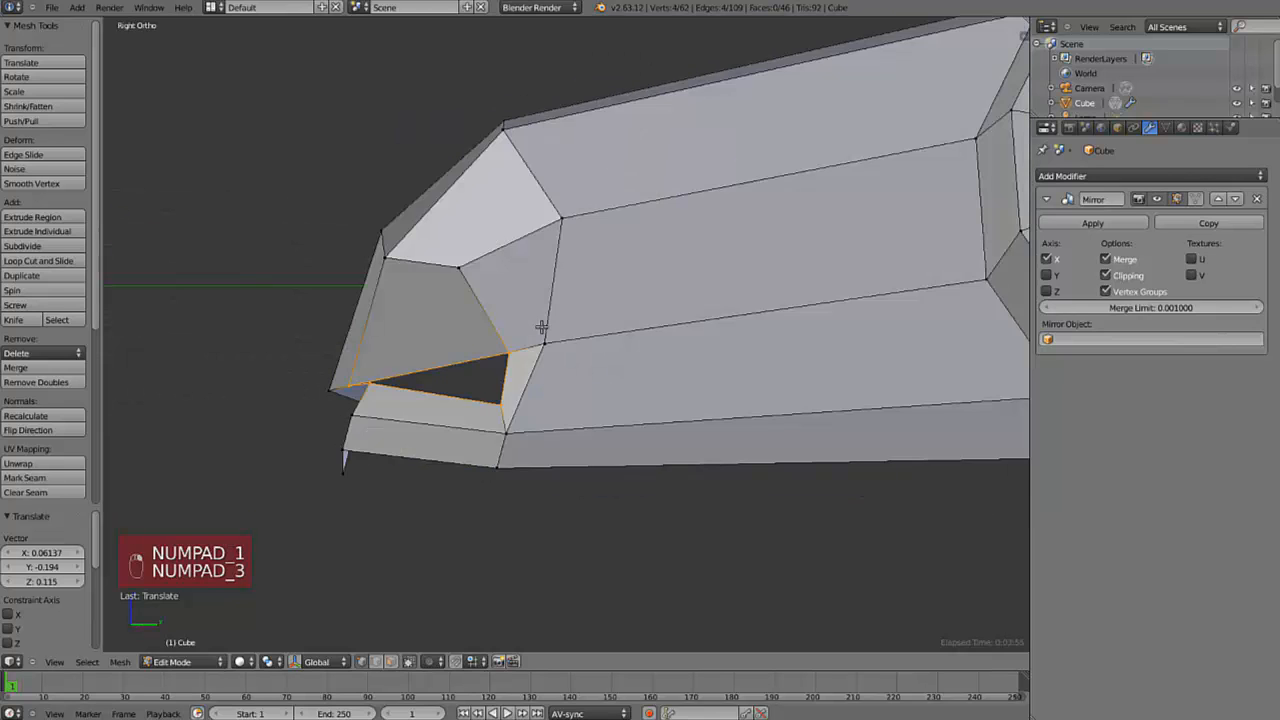
scroll(540, 327, down, 2)
middle_drag(540, 327, 635, 330)
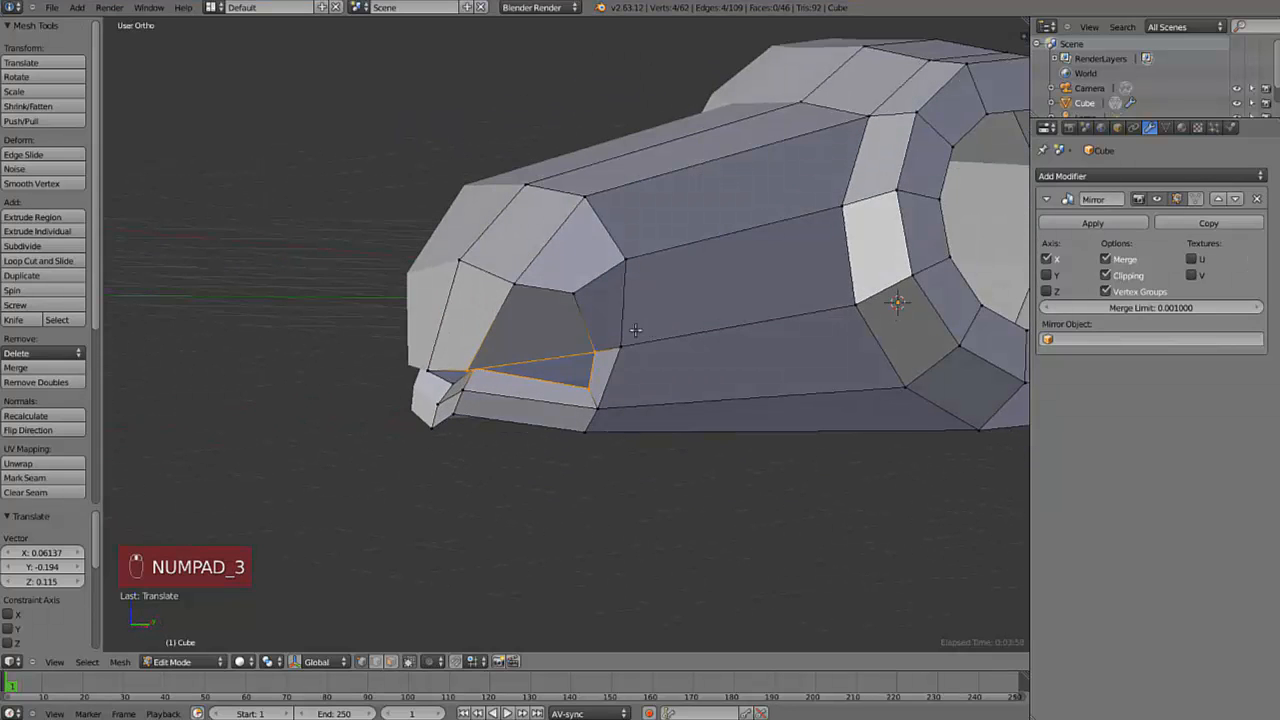
key(ctrl+r)
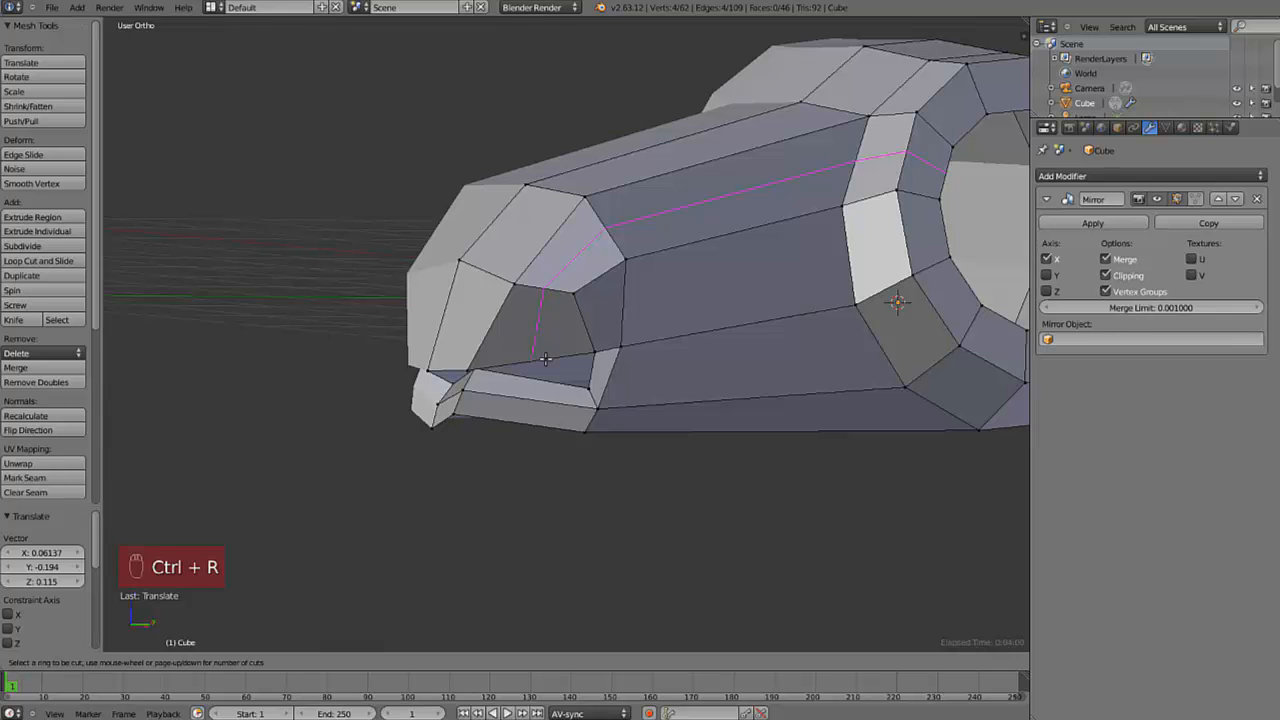
click(540, 367)
right_click(530, 384)
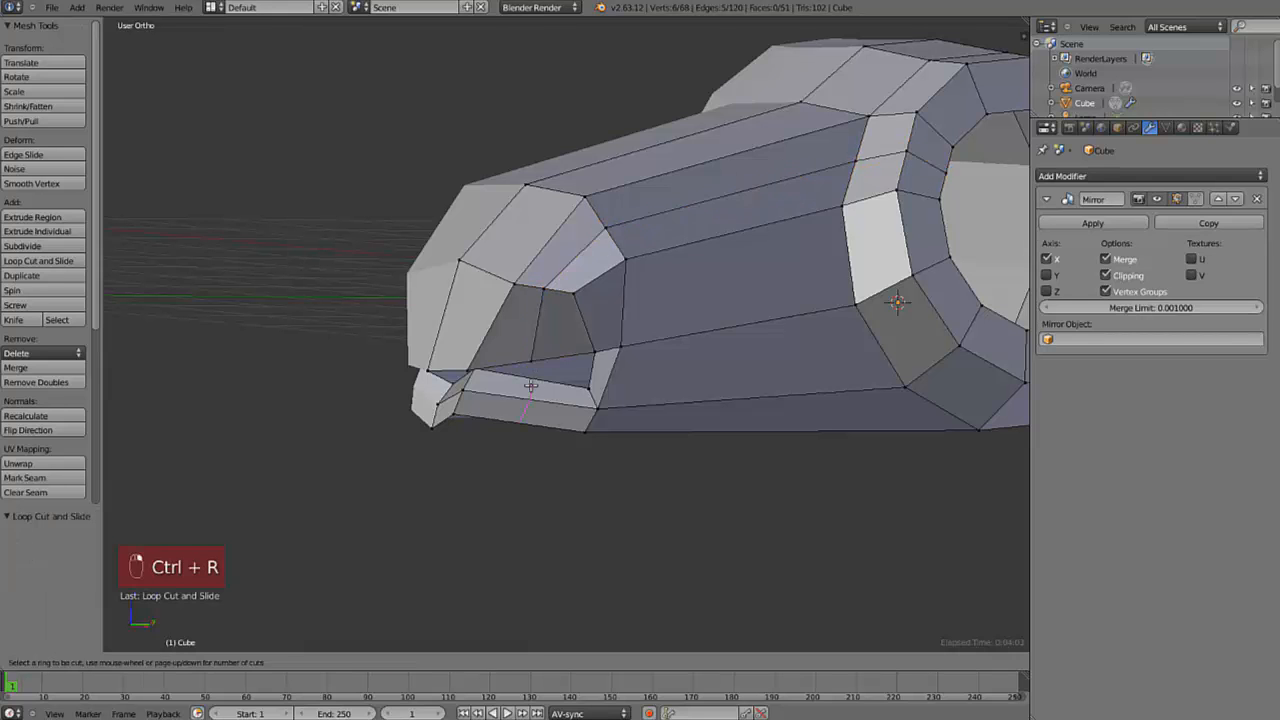
- Adjust the new lower lip loop in the side and underside views, finishing with a move of about 0.09 outward and 0.07 forward
key(KP_3)
key(g)
click(558, 392)
middle_drag(558, 392, 609, 86)
key(g)
click(610, 72)
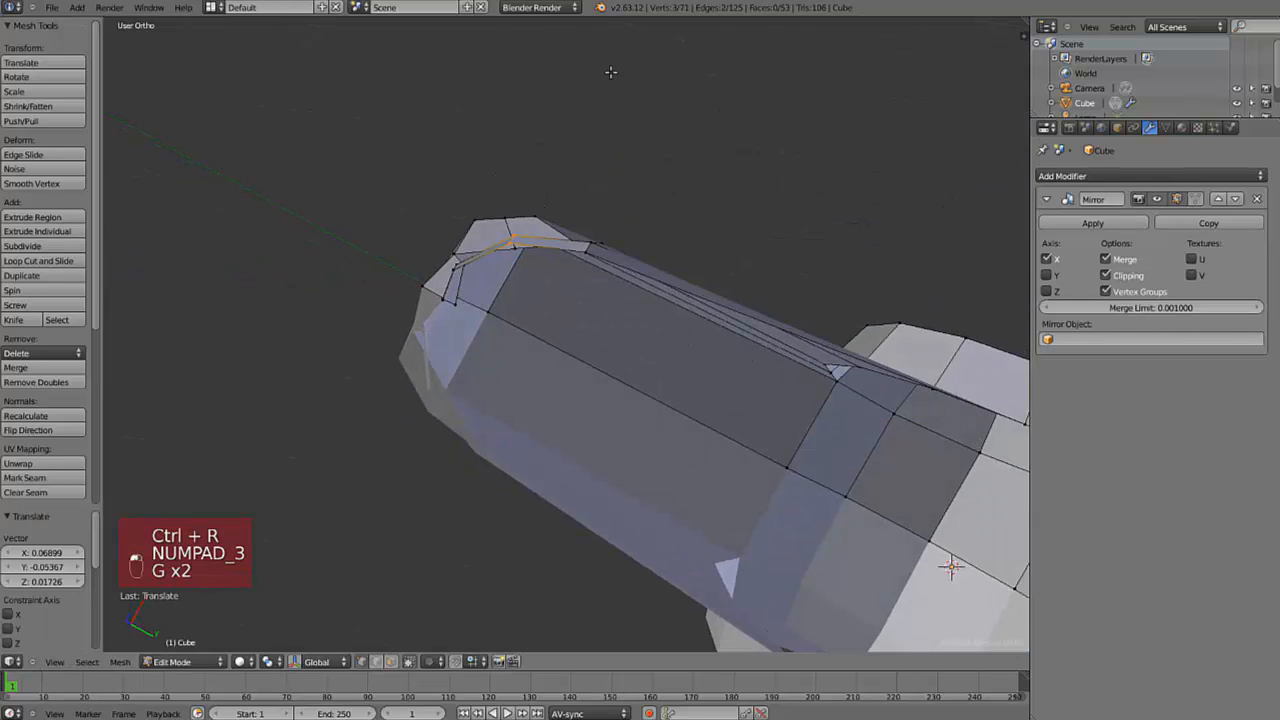
key(g)
click(529, 230)
middle_drag(532, 234, 661, 384)
- Try to fill the six-vertex mouth gap with a single face
alt+right_click(592, 303)
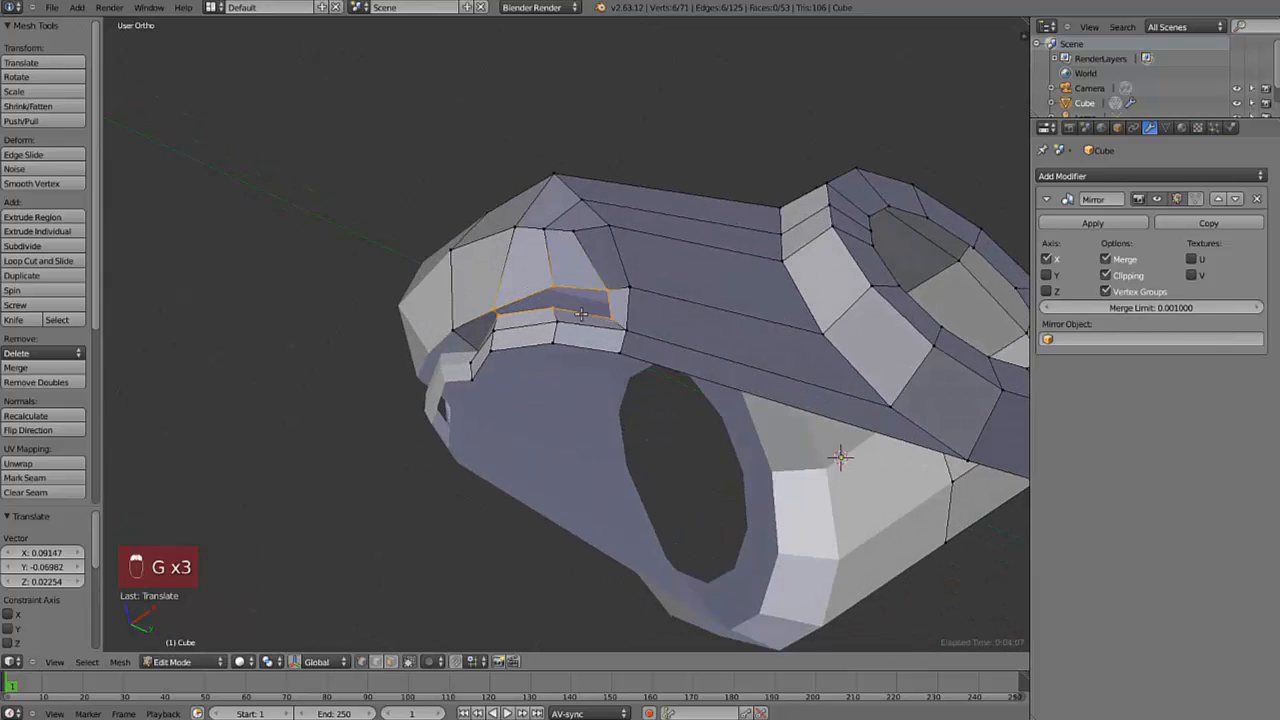
key(z)
mouse_move(588, 300)
middle_down()
mouse_move(607, 337)
mouse_move(561, 352)
mouse_move(588, 366)
middle_up()
key(KP_1)
key(z)
key(f)
key(z)
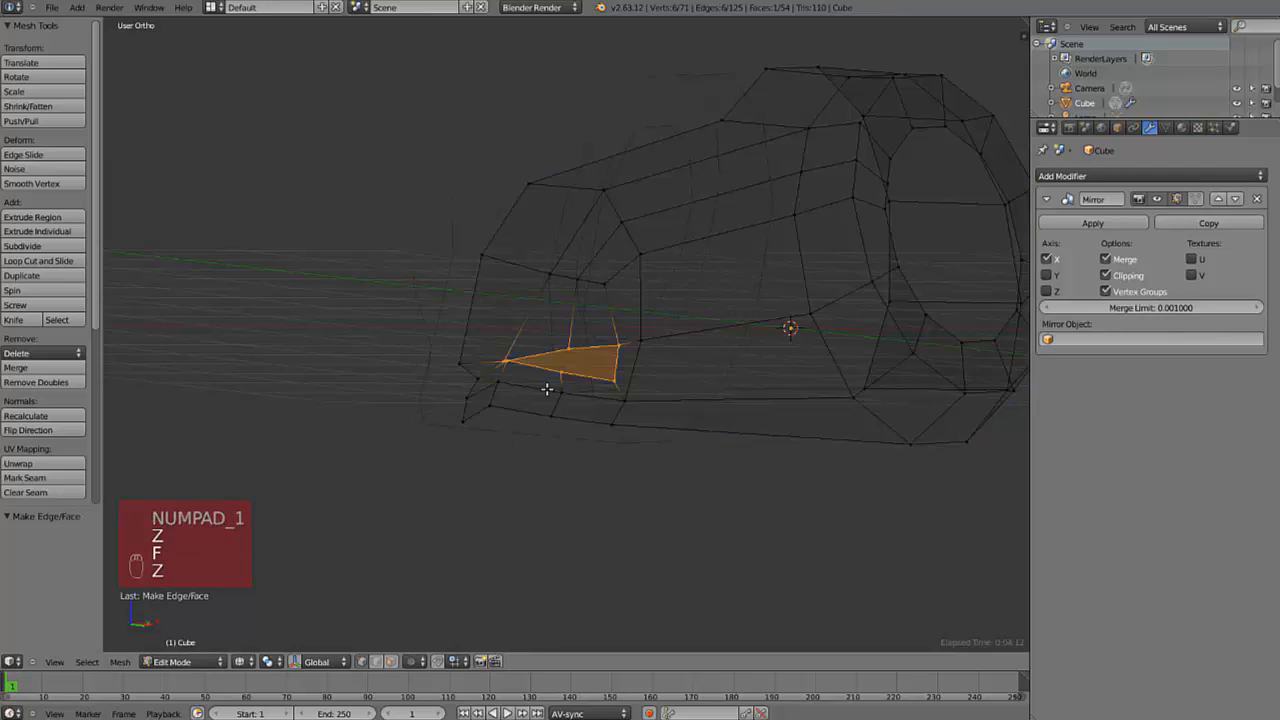
- Fill only the outer corner of the mouth gap with a four-vertex face
middle_drag(487, 339, 485, 336)
key(z)
scroll(665, 371, up, 2)
middle_drag(748, 377, 807, 340)
key(f)
- Move the outer mouth-corner vertex about 0.05 outward and 0.11 down in the front view
key(KP_1)
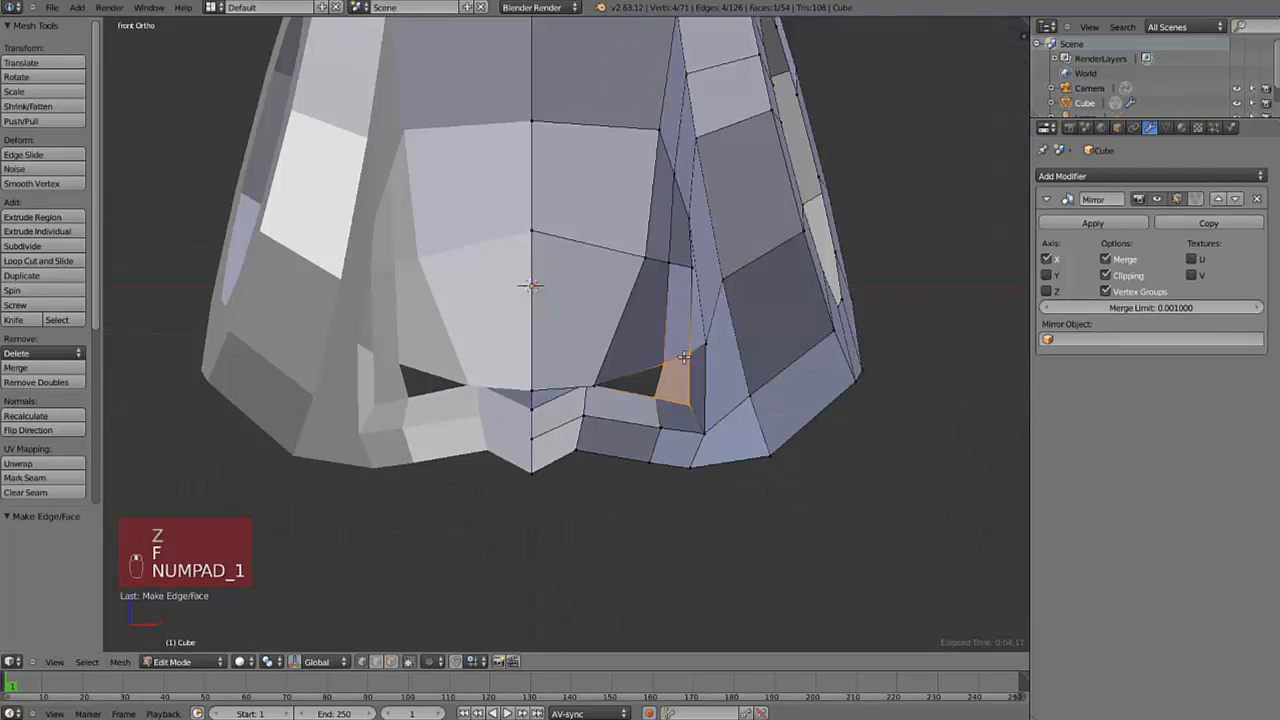
right_click(696, 366)
key(g)
key(g)
key(g)
click(659, 366)
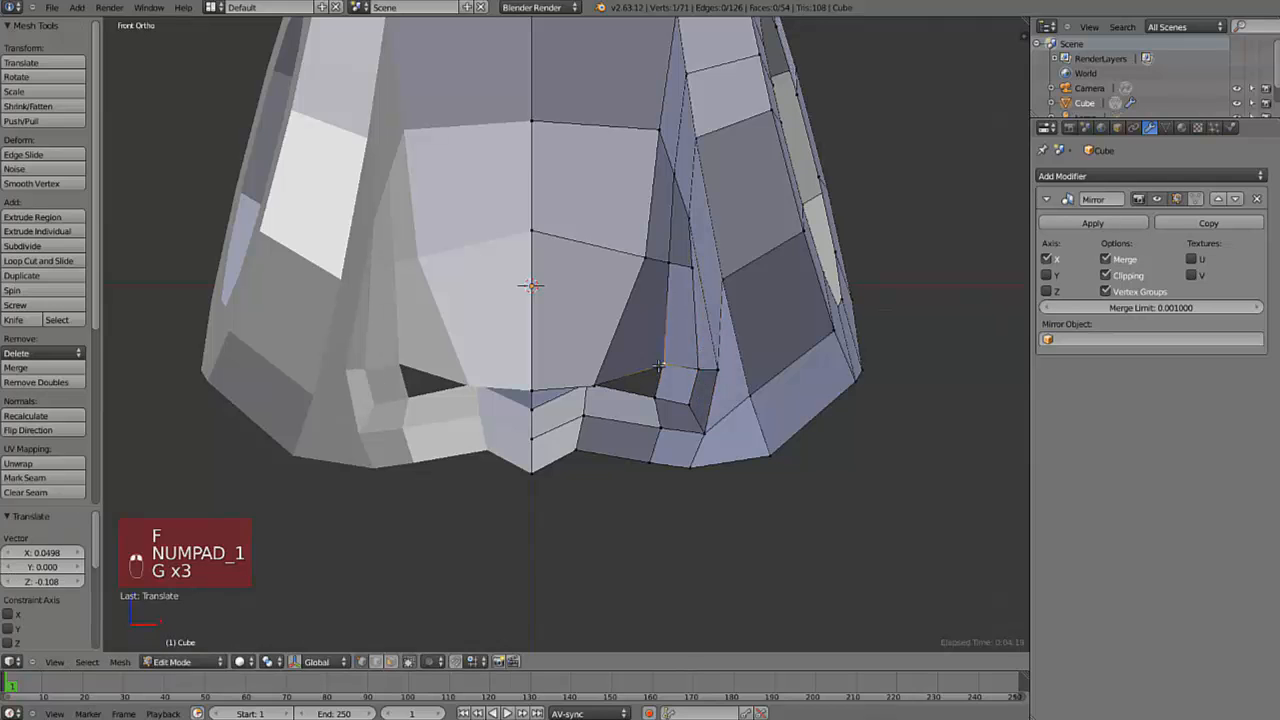
- Move the upper lip vertex about 0.04 outward and 0.06 down, and shift the lower lip's inner vertex inward and down
key(z)
key(z)
key(g)
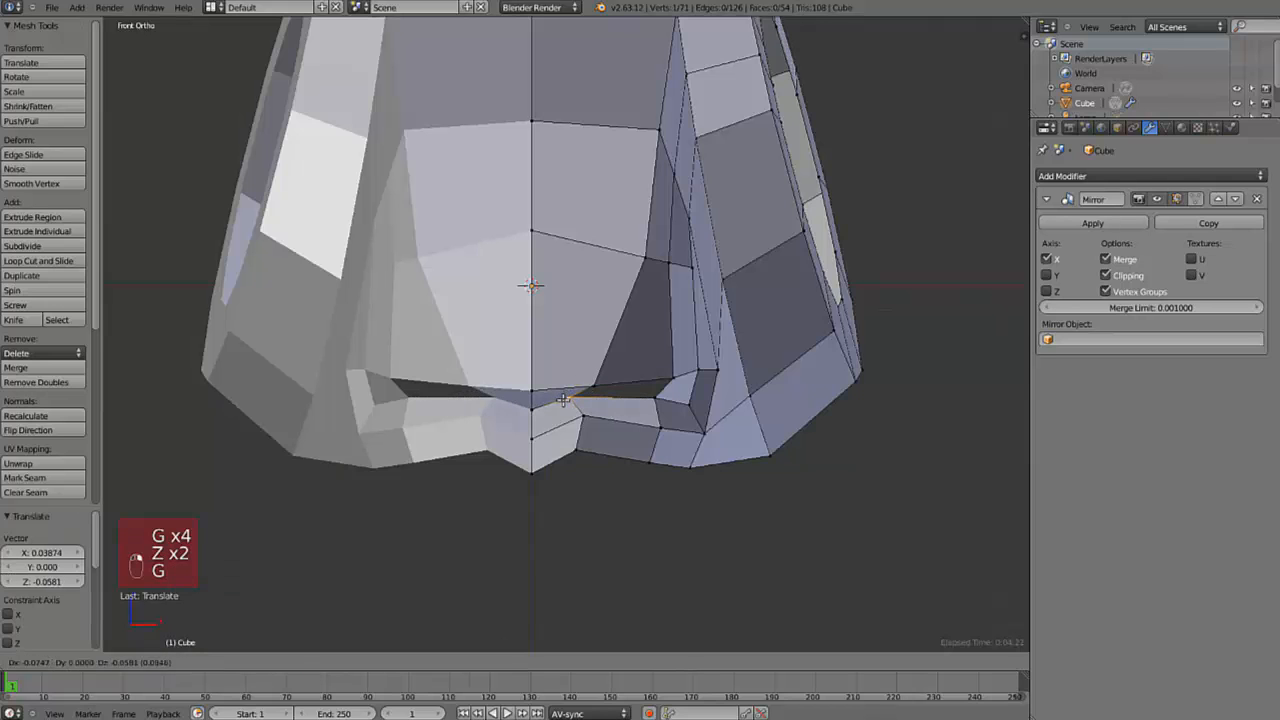
key(g)
click(662, 381)
click(677, 366)
- Move a nose-side vertex about 0.06 outward and 0.14 back, and fine-tune the neighbouring lip and nose vertices in the front view
middle_drag(677, 366, 574, 120)
right_click(526, 231)
key(g)
click(573, 242)
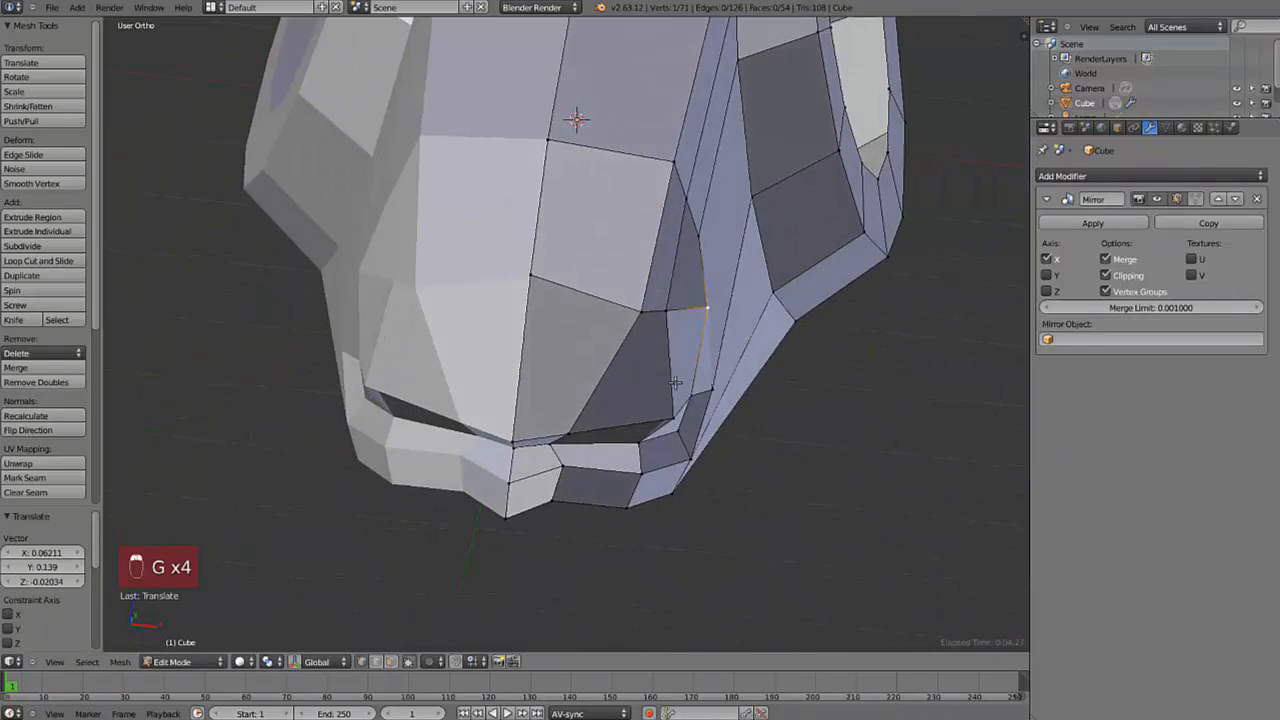
key(KP_1)
key(g)
click(692, 352)
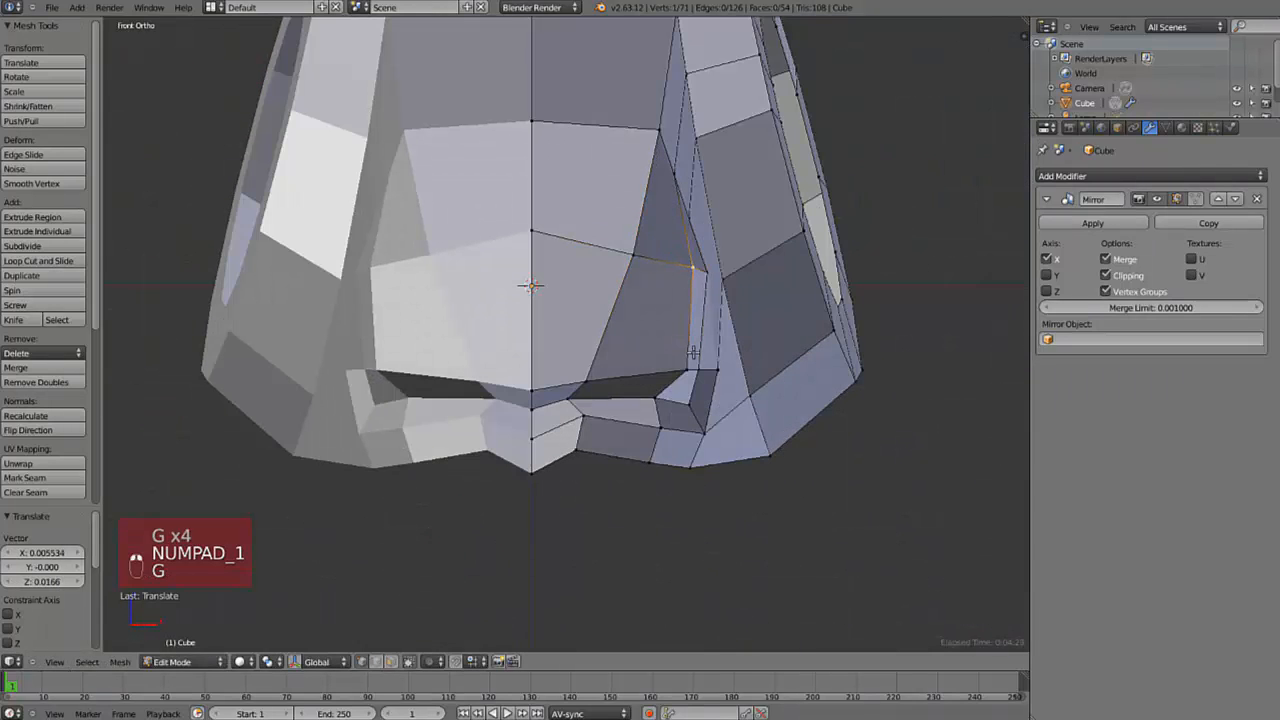
key(z)
key(z)
- Extrude the four-edge mouth gap loop, fill it with a face and scale it to about 0.52
middle_drag(677, 371, 831, 477)
key(KP_3)
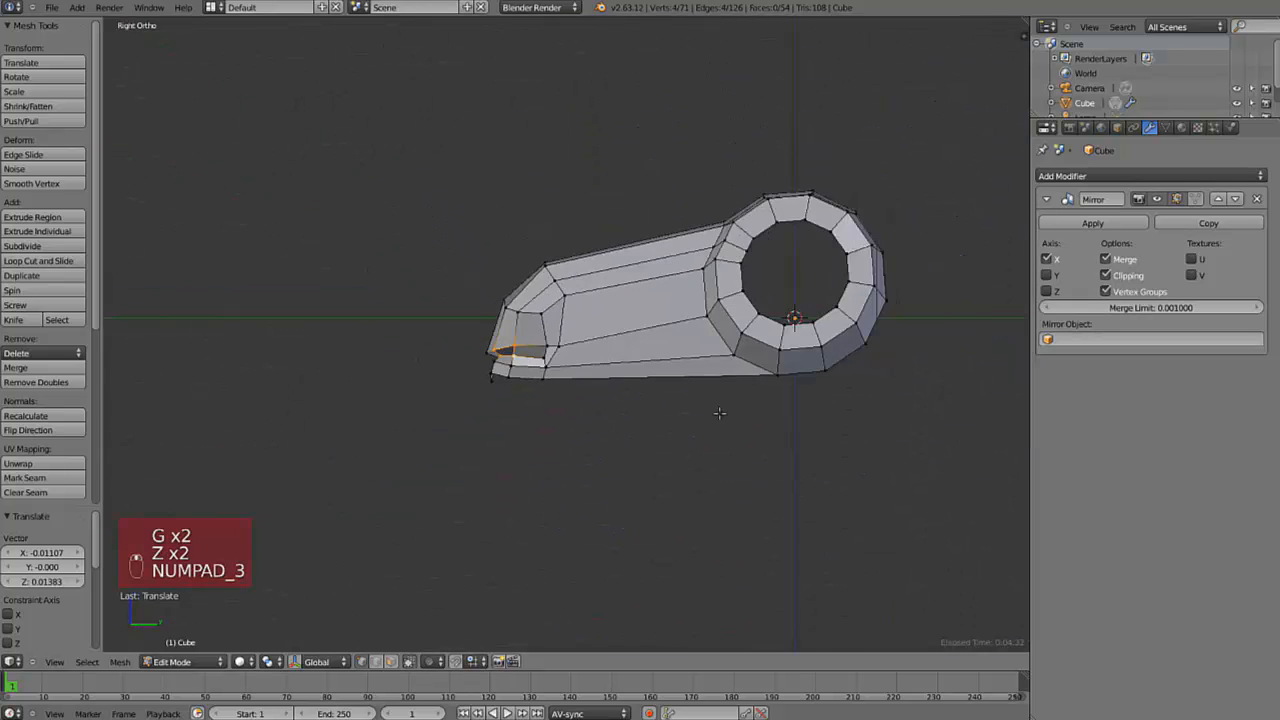
middle_drag(720, 414, 690, 232)
key(KP_1)
scroll(737, 399, up, 6)
key(e)
click(732, 356)
key(z)
key(f)
key(s)
key(z)
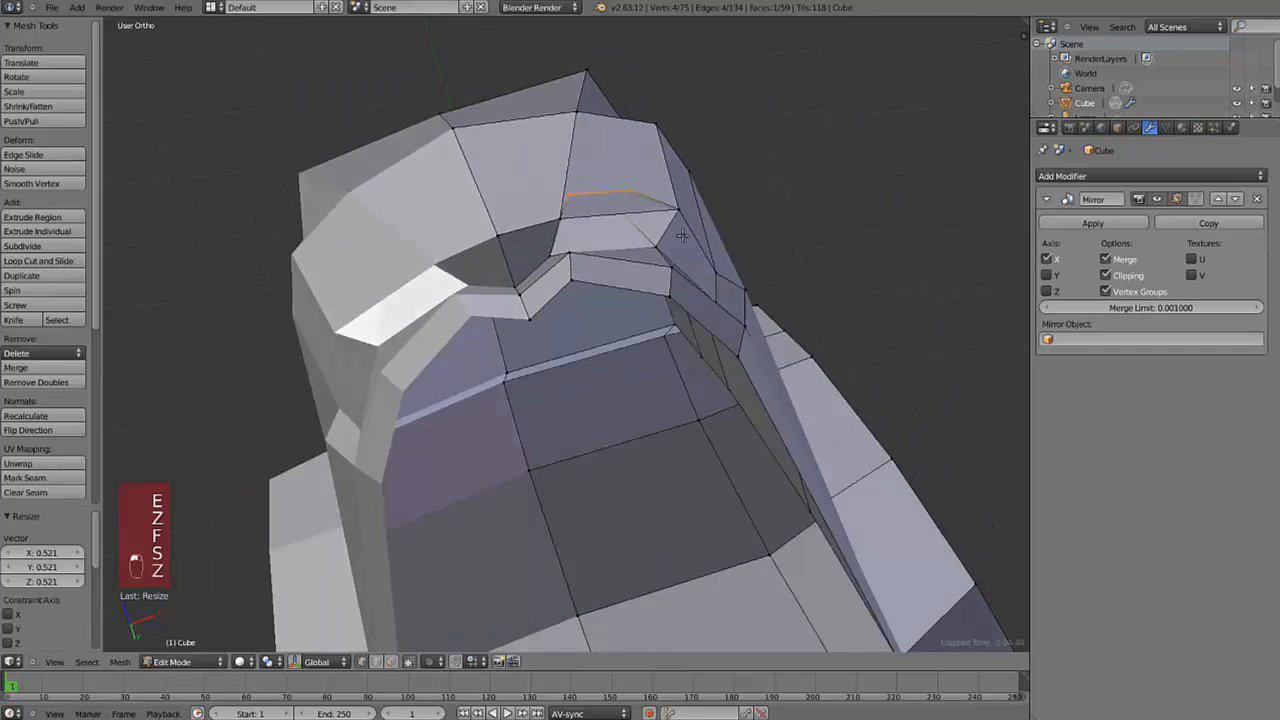
- Move the inner mouth face in the side view and extrude it about 0.32 back and 0.22 up
key(g)
key(KP_3)
key(z)
key(g)
click(633, 339)
key(g)
- Rotate and scale the extruded inner mouth face, and move it about 0.13 back and 0.14 down
key(r)
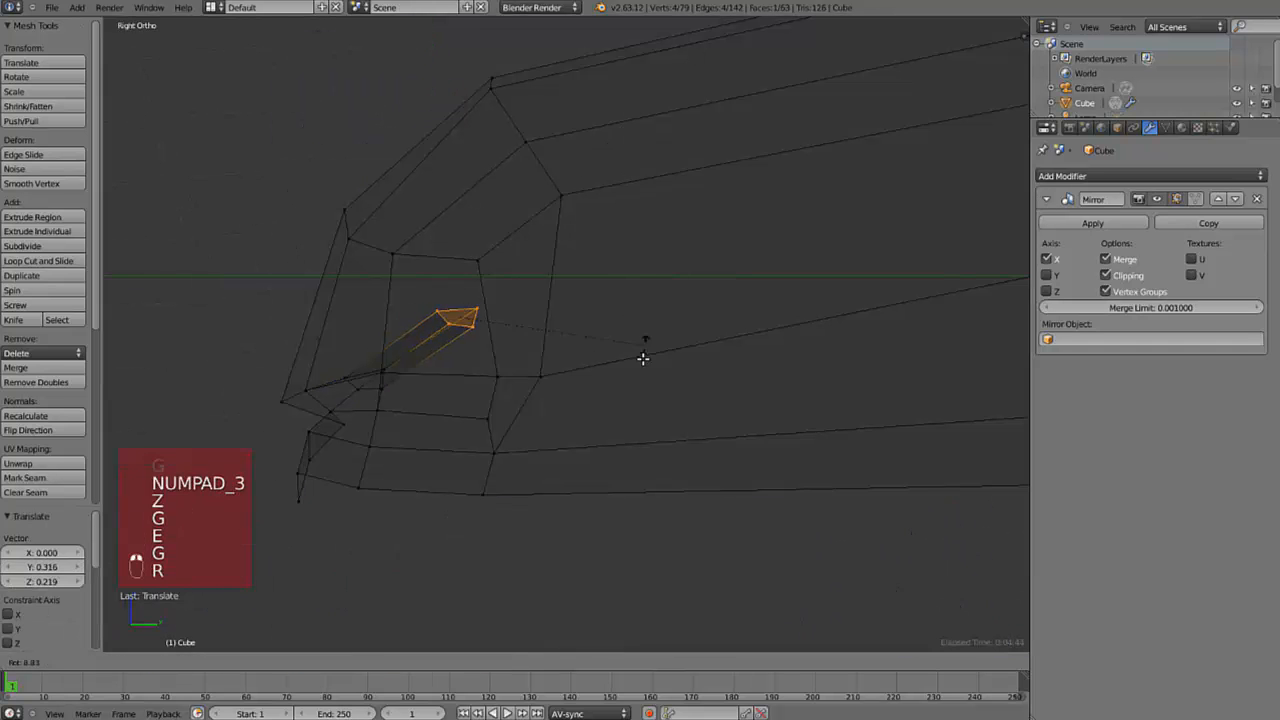
key(s)
key(g)
- Examine the mouth cavity in wireframe and solid shading, and the whole head in object mode
middle_drag(768, 485, 845, 440)
key(z)
mouse_move(470, 325)
middle_down()
mouse_move(548, 246)
mouse_move(526, 237)
middle_up()
key(z)
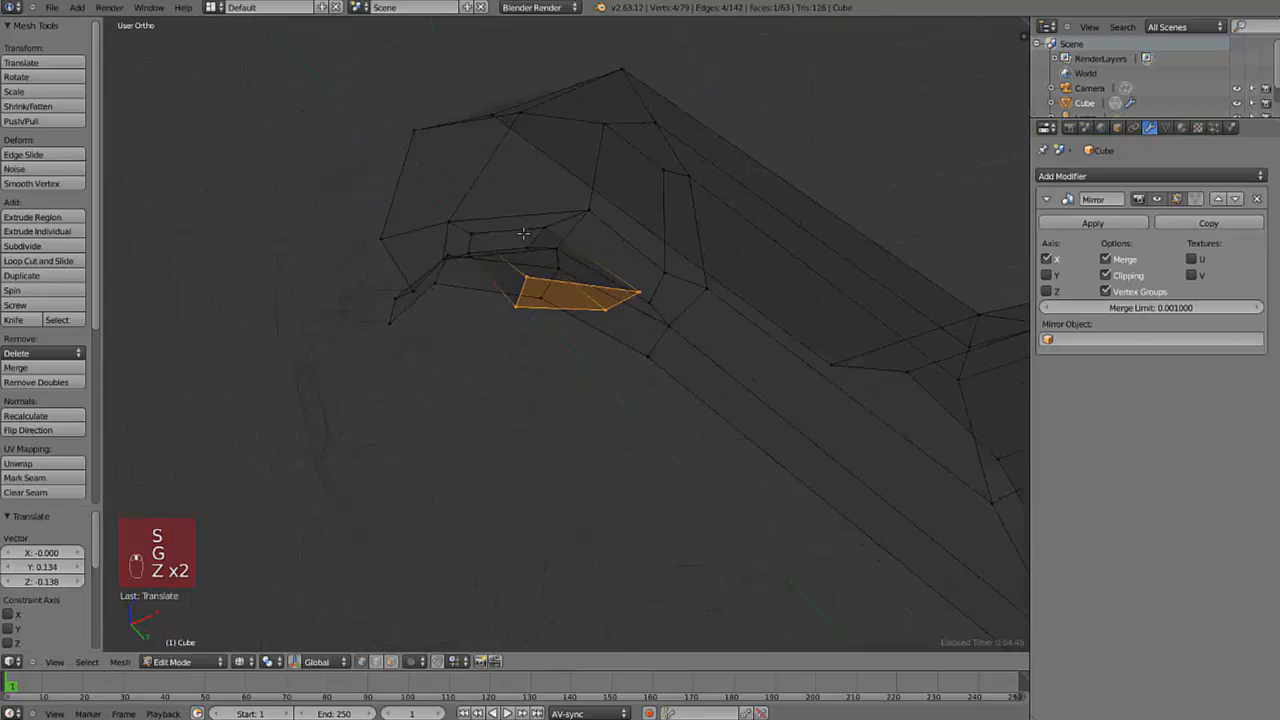
key(z)
key(KP_1)
key(Tab)
scroll(634, 241, down, 4)
middle_drag(660, 255, 643, 334)
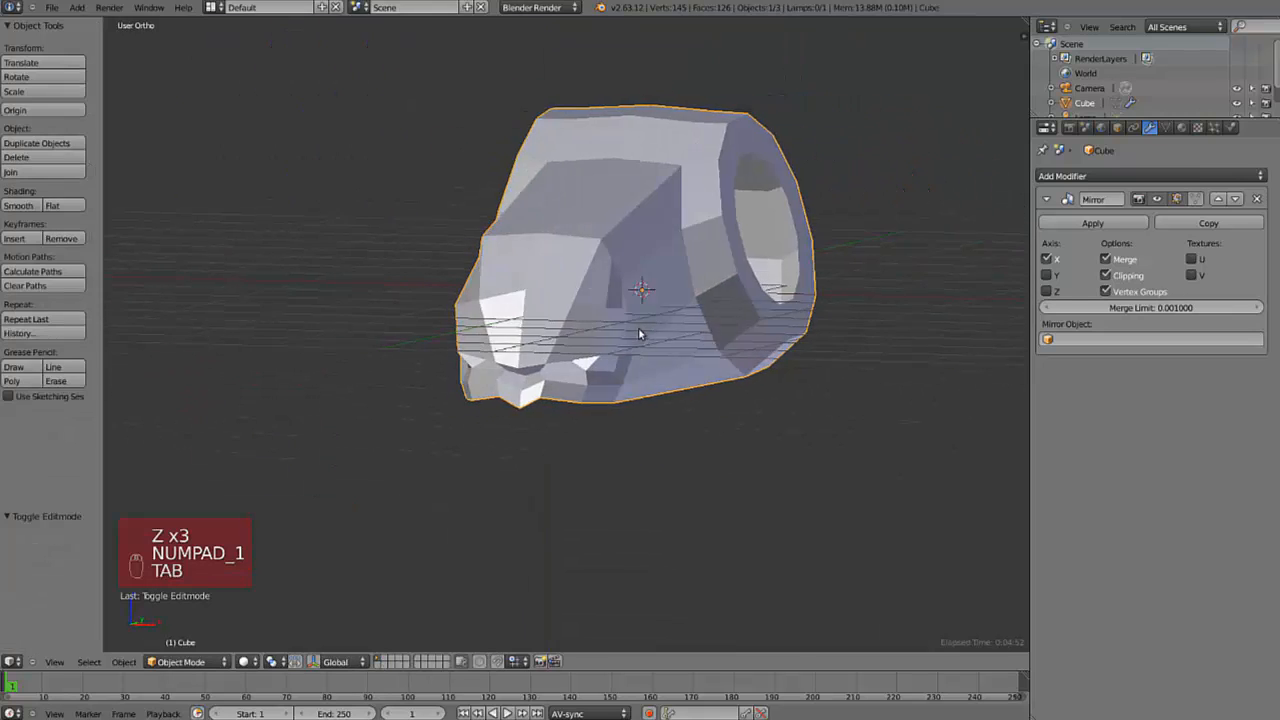
- Move two vertices on the front side of the snout outward in the front view, the lower one by about 0.09
key(KP_1)
key(Tab)
scroll(650, 277, up, 2)
right_click(618, 206)
key(g)
click(639, 207)
right_click(620, 283)
middle_drag(644, 287, 700, 300)
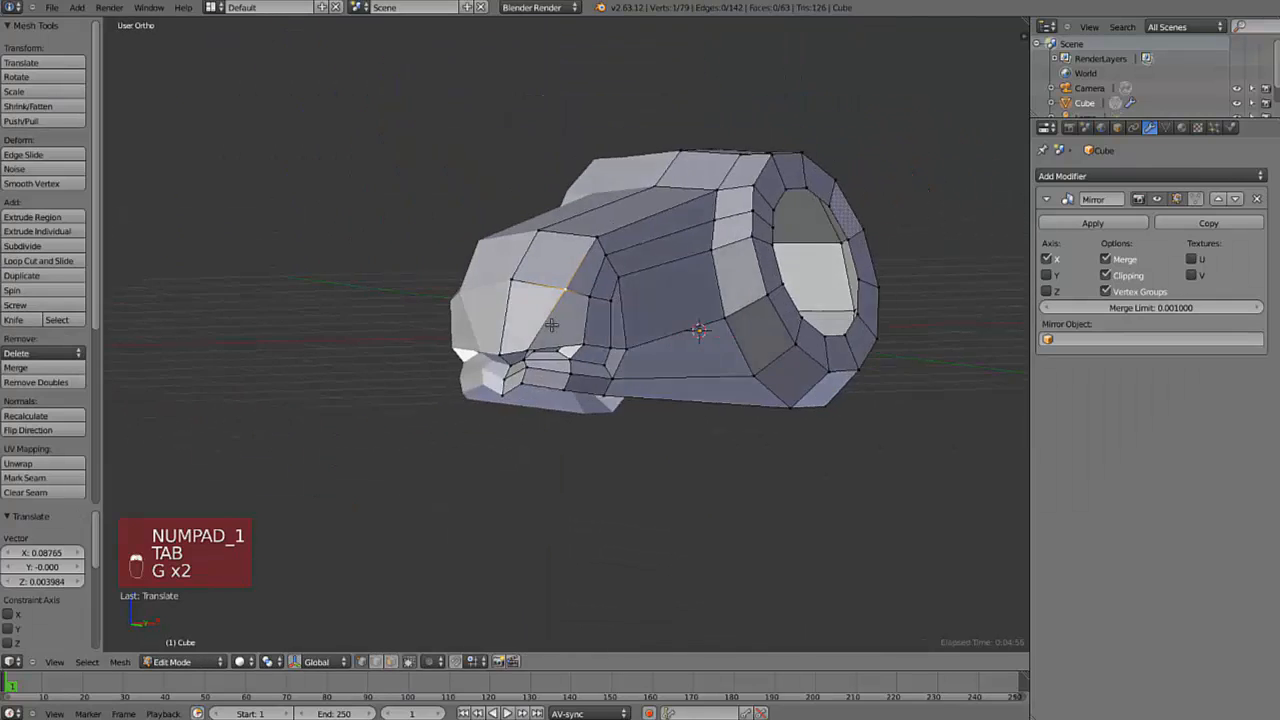
- Add a Subdivision Surface modifier to the head in object mode
key(KP_3)
key(Tab)
click(1078, 176)
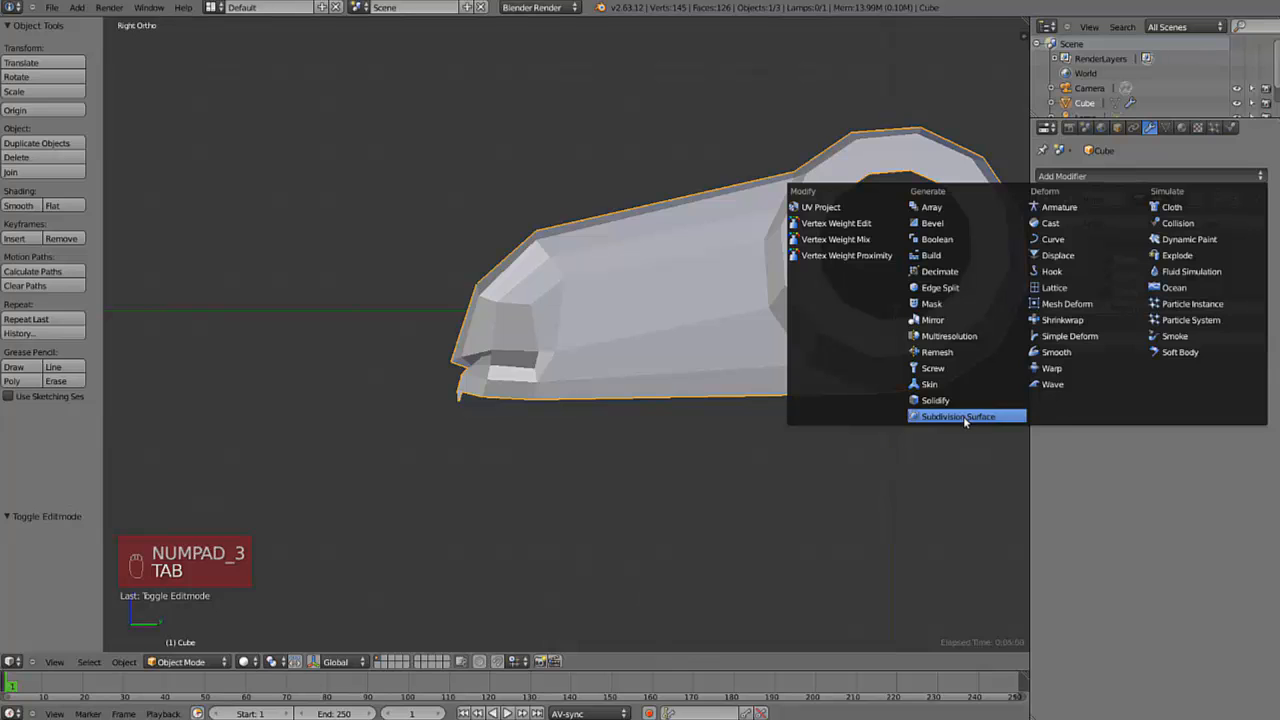
click(1021, 416)
middle_drag(1023, 420, 673, 344)
key(KP_3)
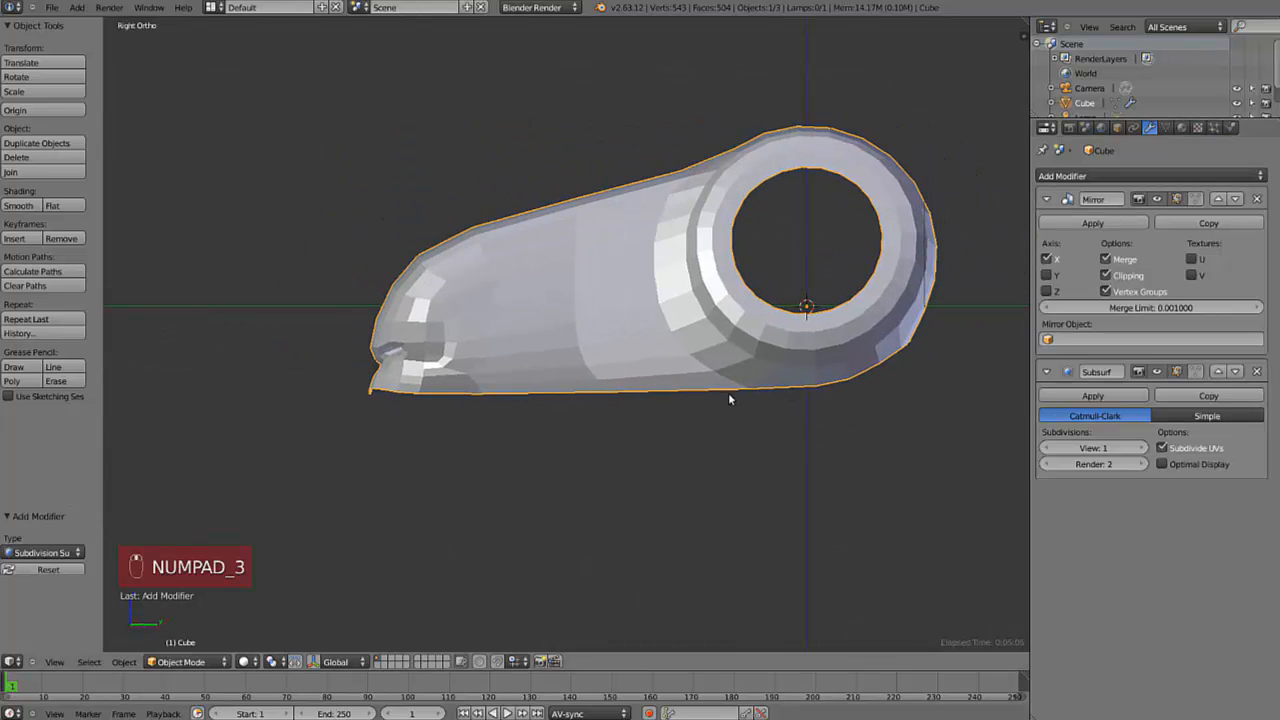
- Return to edit mode, make the editing cage follow the Subsurf result, and deselect all vertices
key(Tab)
middle_drag(720, 337, 715, 289)
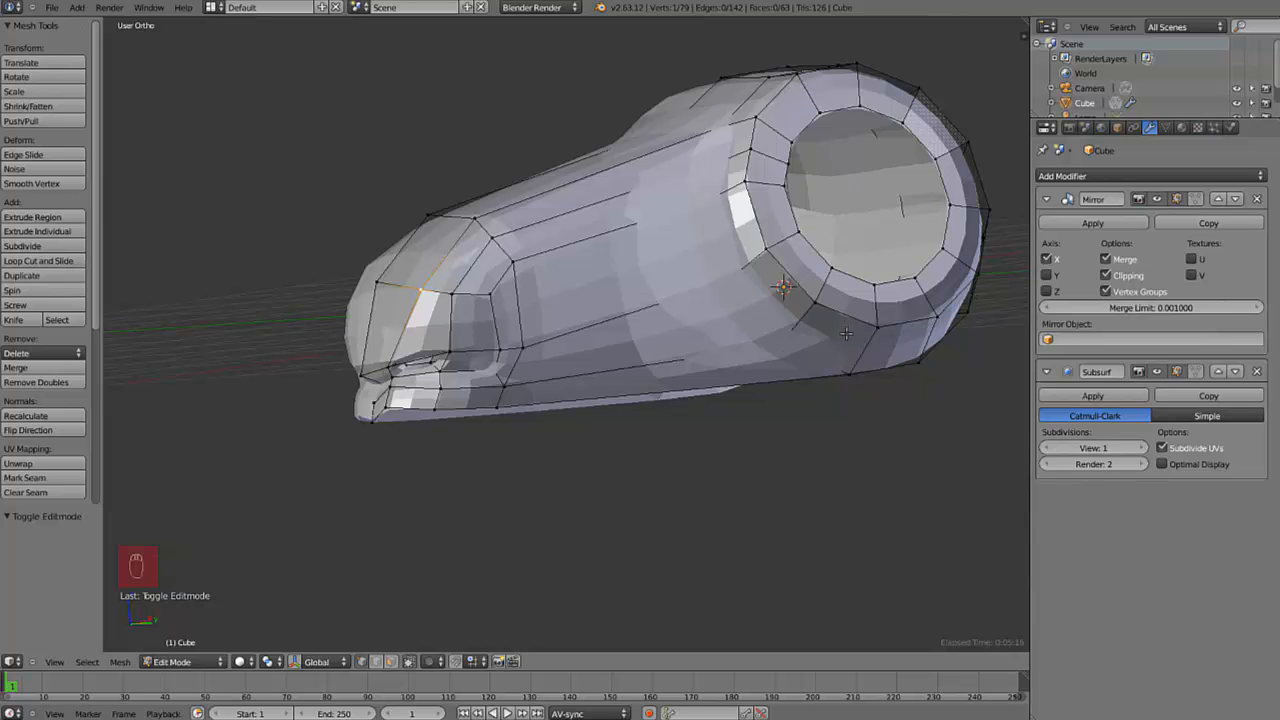
middle_drag(849, 329, 820, 333)
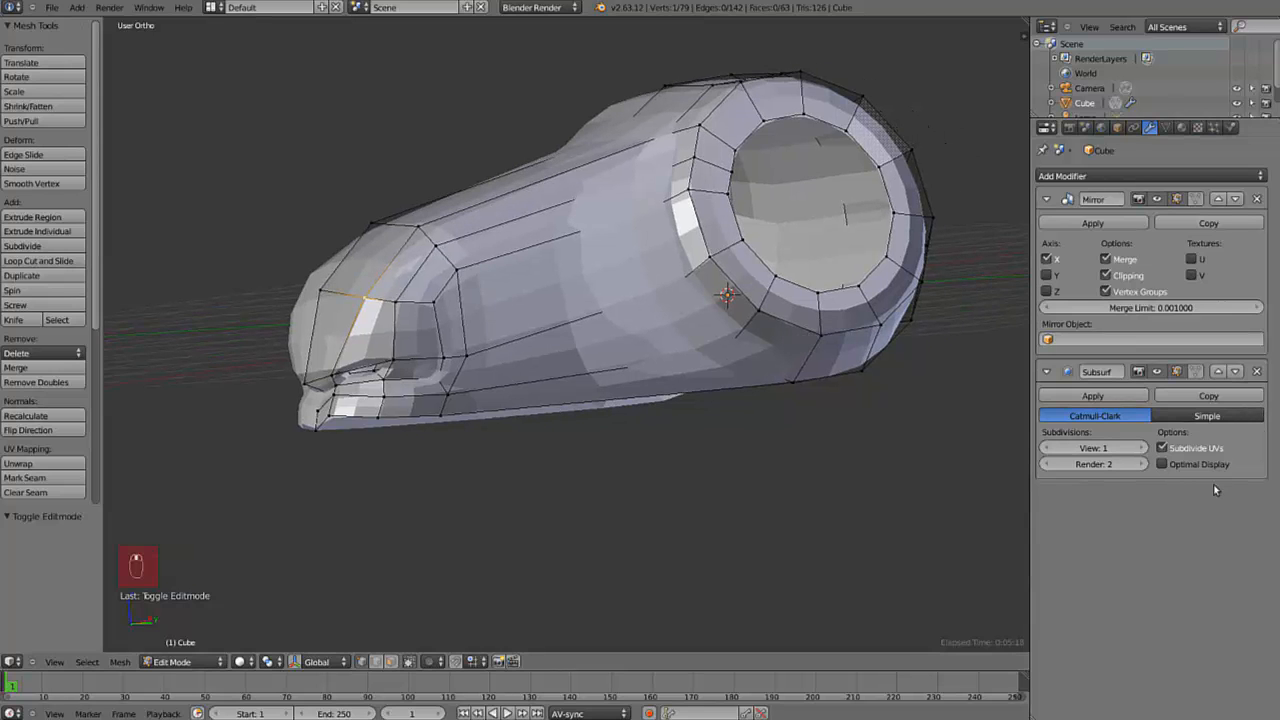
click(1197, 372)
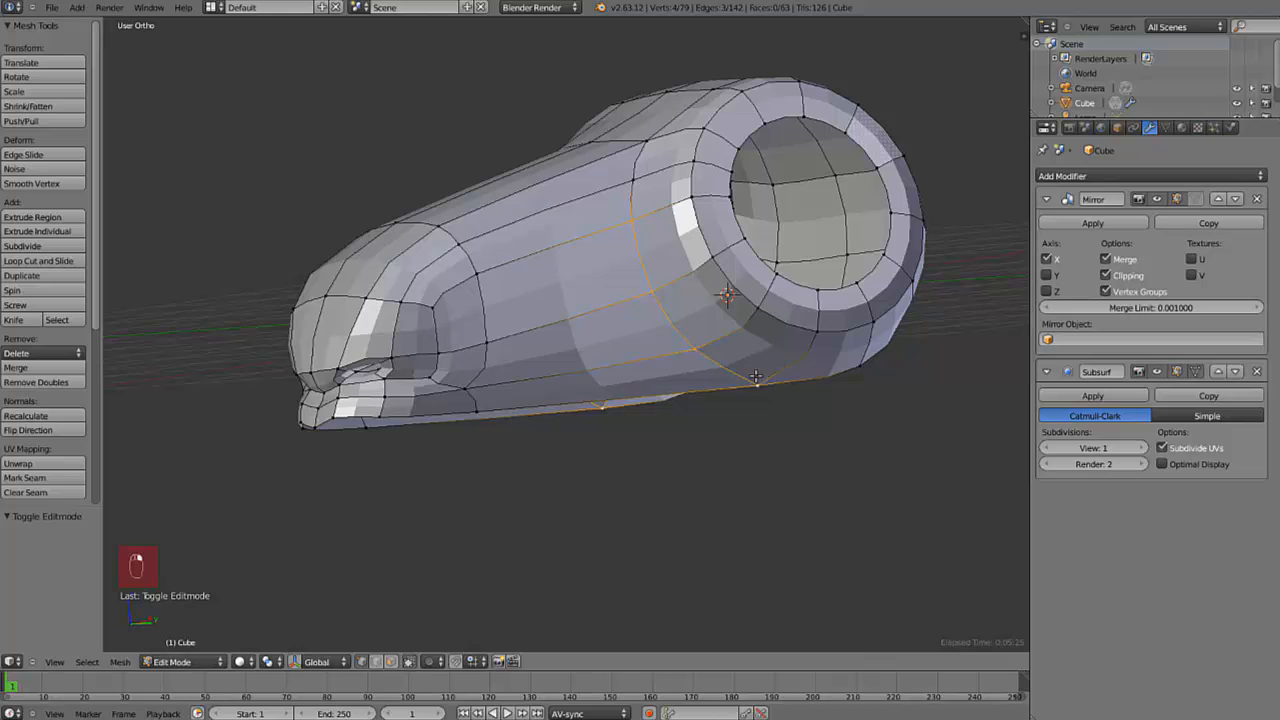
middle_drag(755, 376, 760, 320)
key(a)
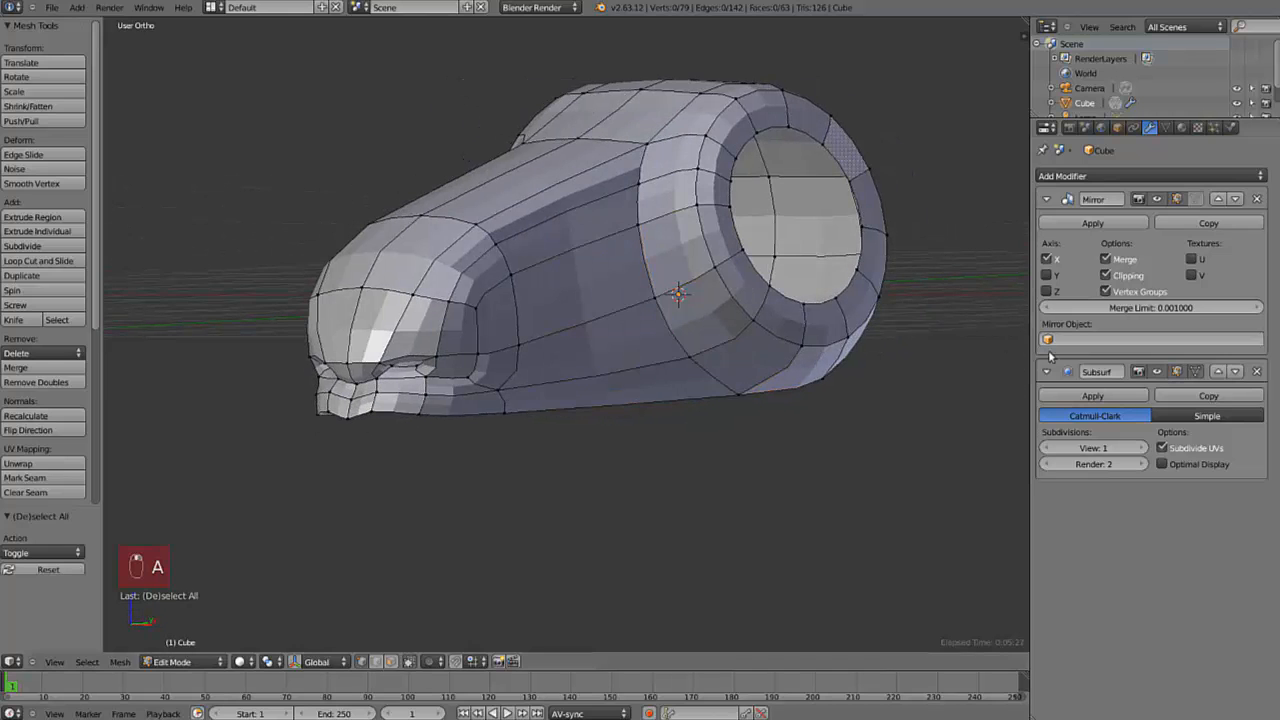
- Compare the head with the Subsurf modifier's viewport and edit-mode display switched off and on
click(1162, 373)
click(1160, 373)
click(1160, 373)
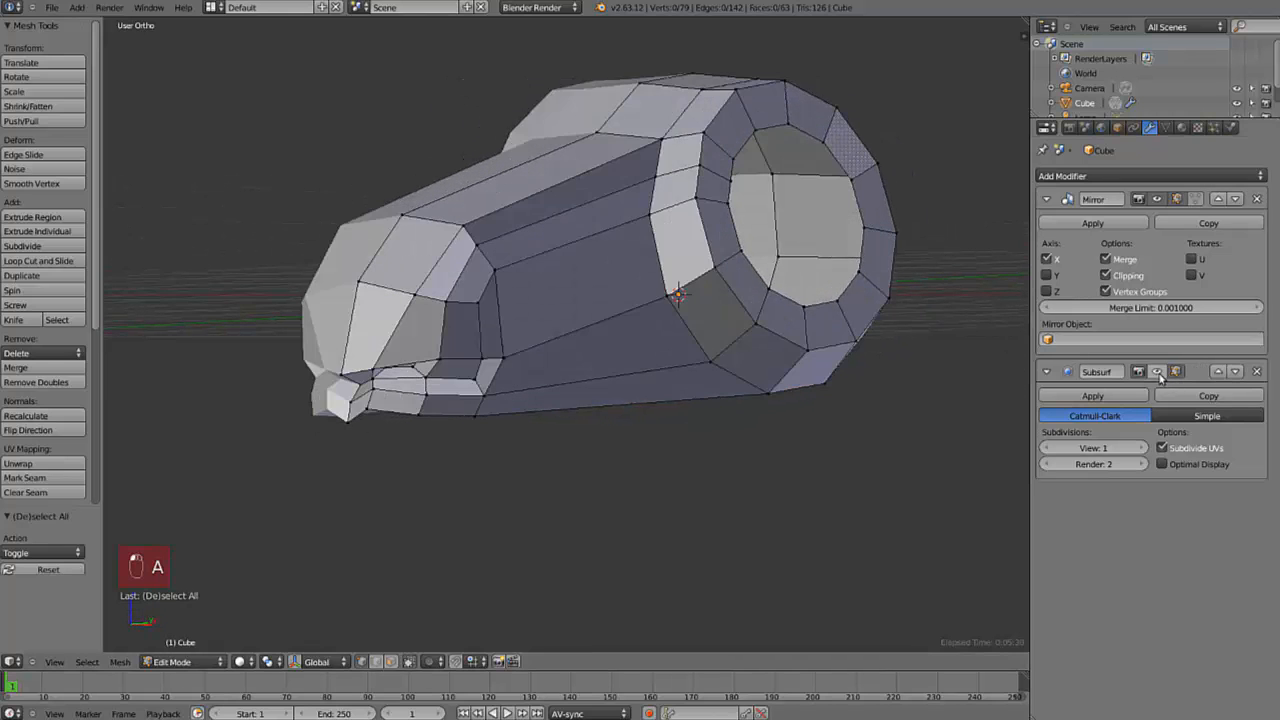
click(1160, 373)
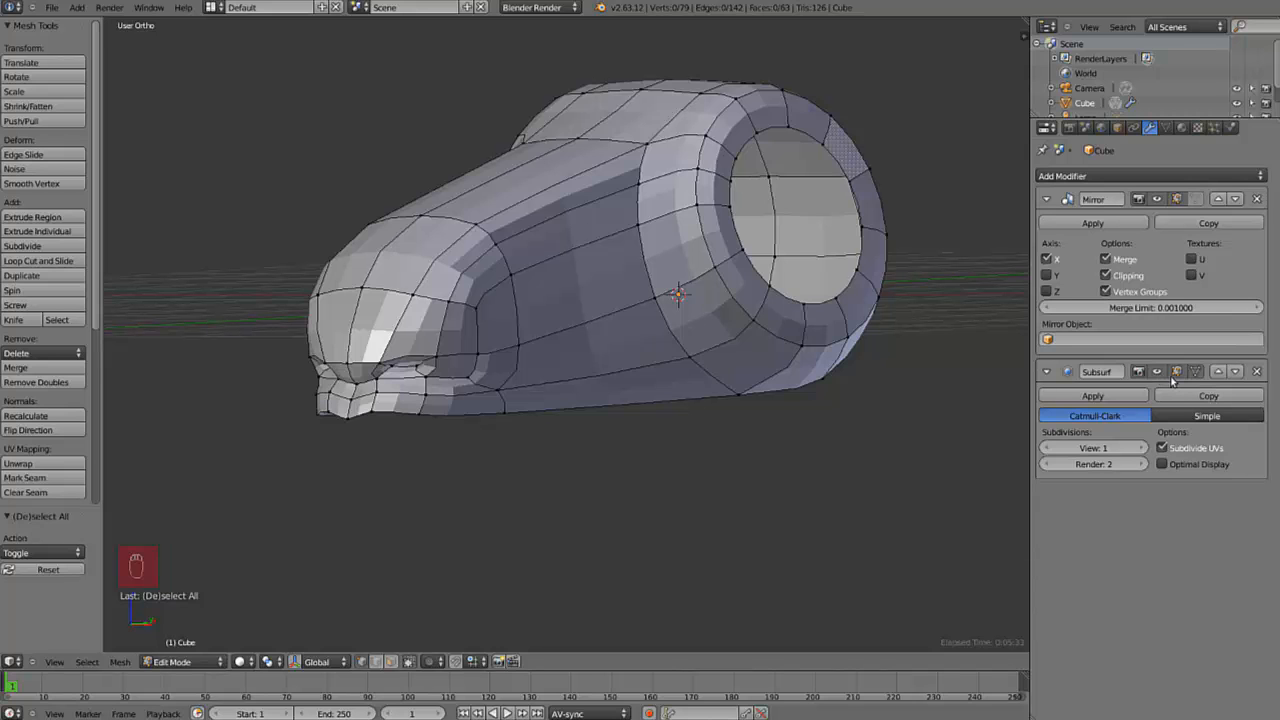
click(1176, 372)
key(Tab)
key(Tab)
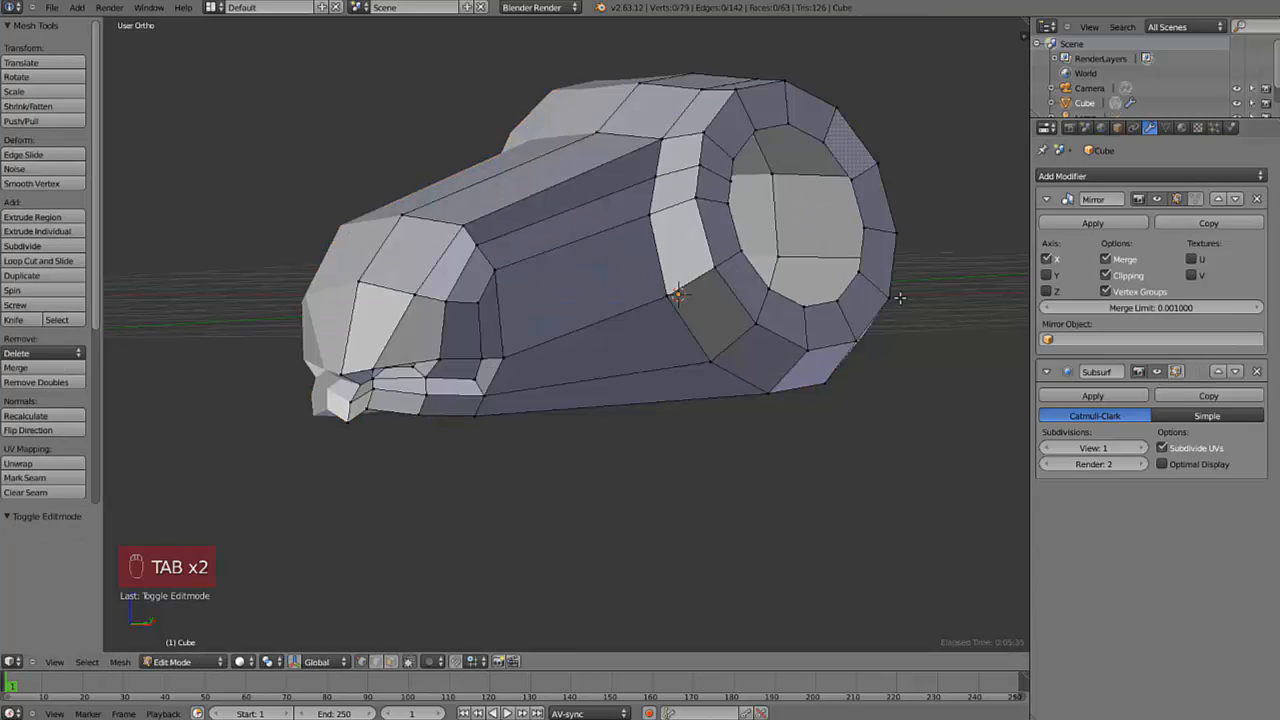
key(Tab)
key(Tab)
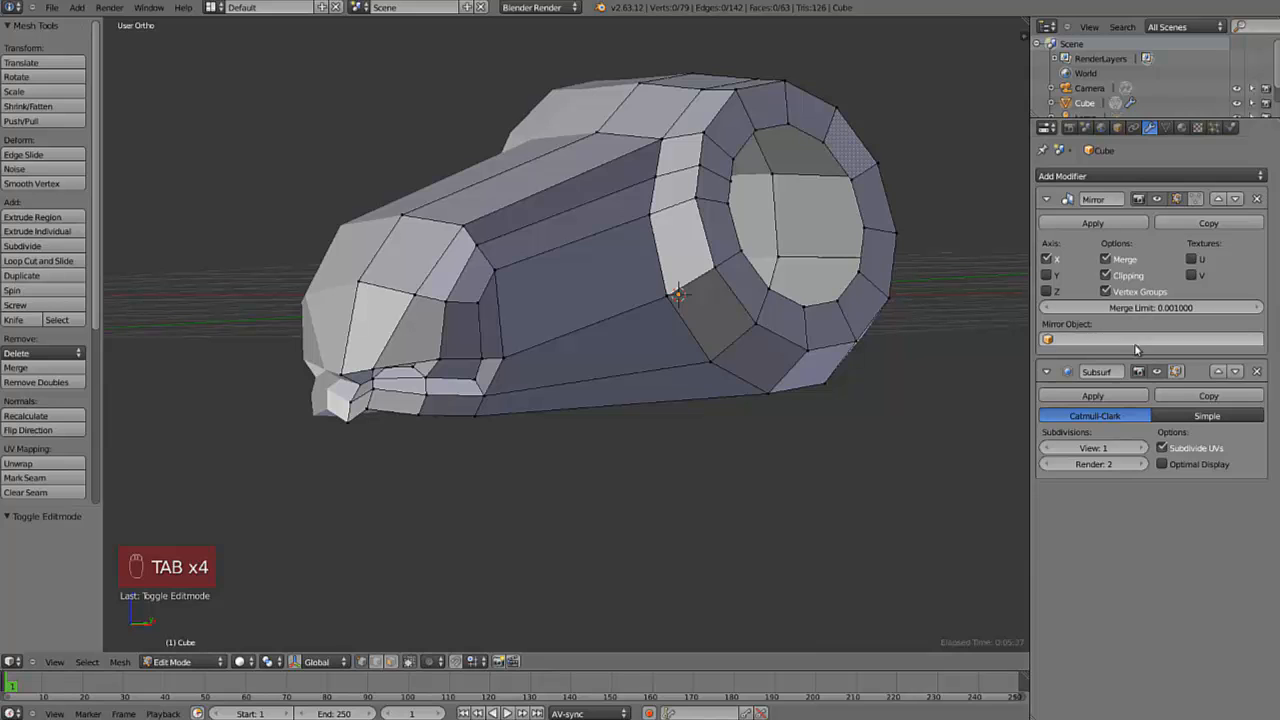
click(1177, 371)
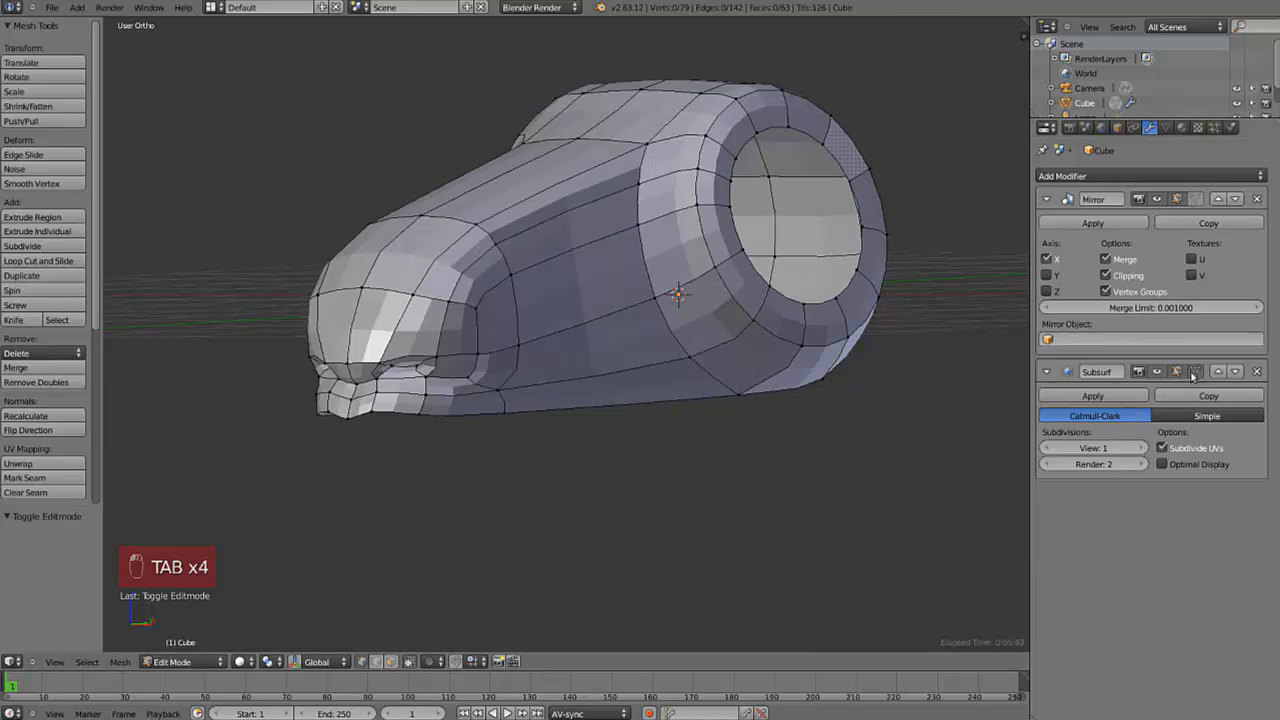
middle_drag(690, 310, 711, 270)
middle_drag(750, 319, 791, 297)
key(ctrl+r)
click(791, 297)
right_click(815, 293)
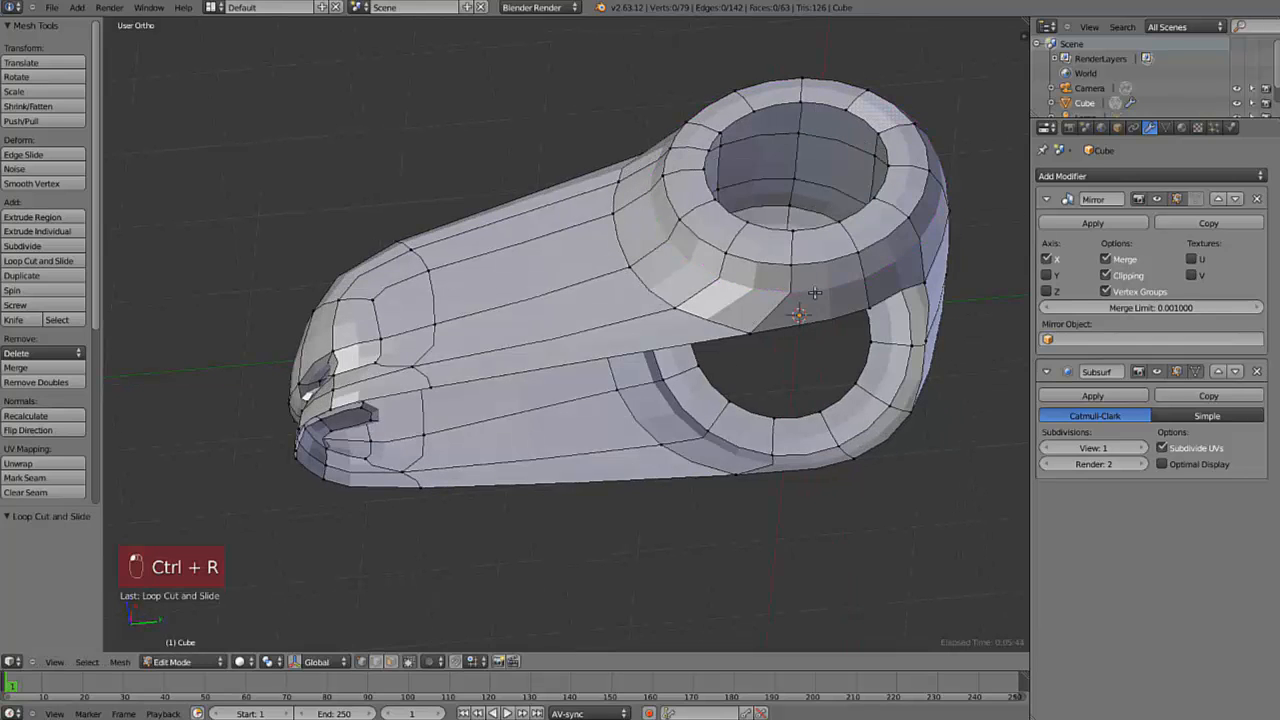
- Add an edge loop around the outer side of the eye socket, close to where it joins the snout
key(ctrl+r)
click(791, 304)
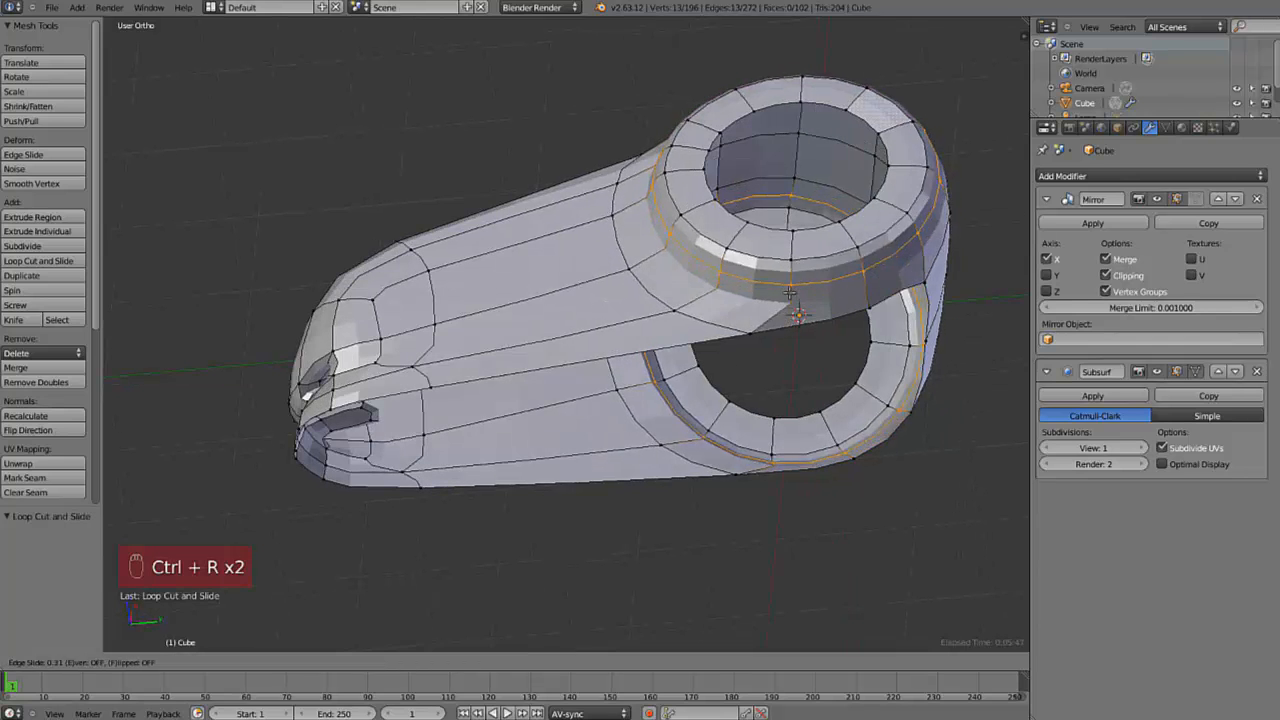
right_click(791, 304)
middle_drag(791, 304, 772, 228)
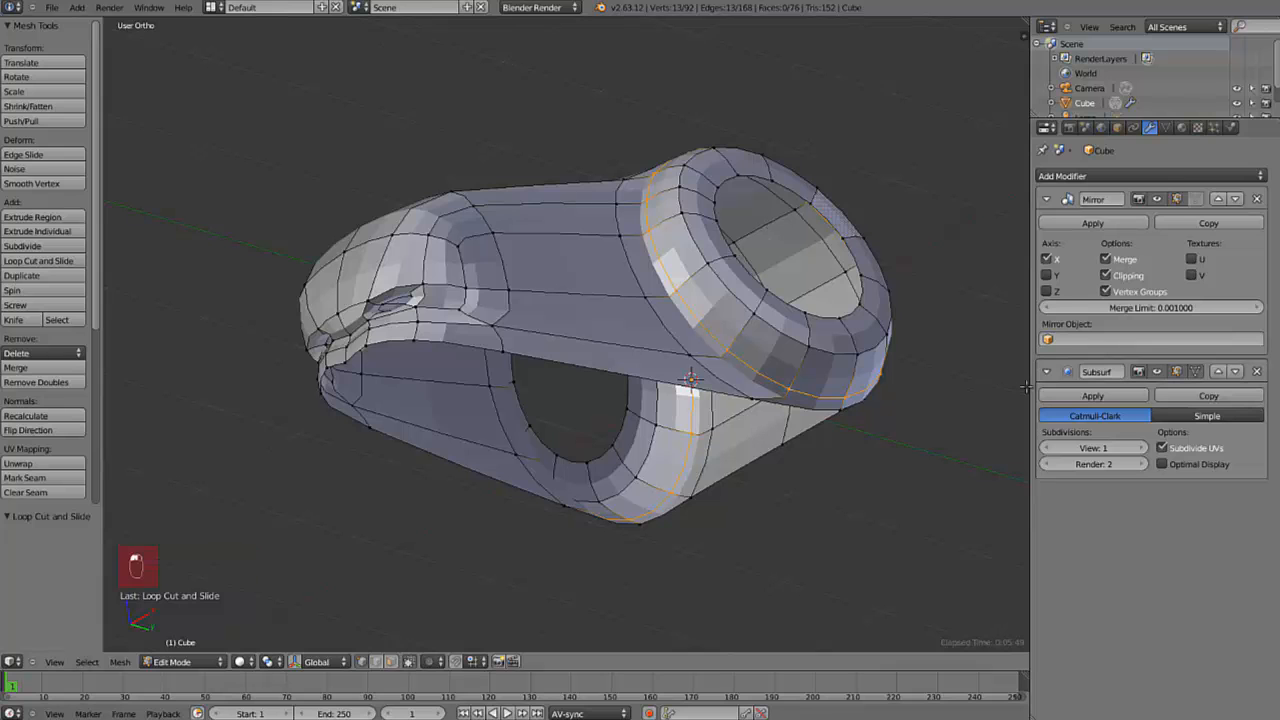
- Compare the new edge loop at the socket's base with Subsurf display in edit mode switched off and on
click(1177, 371)
scroll(692, 340, up, 4)
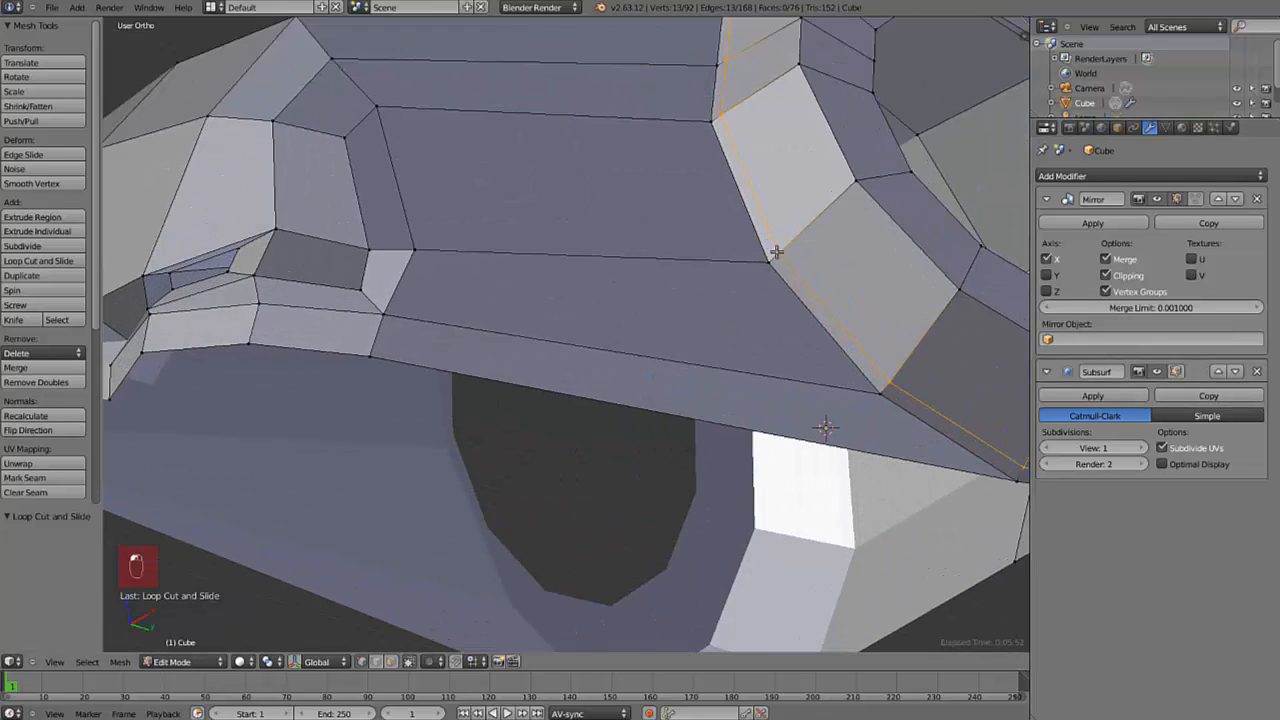
click(1178, 371)
click(1178, 371)
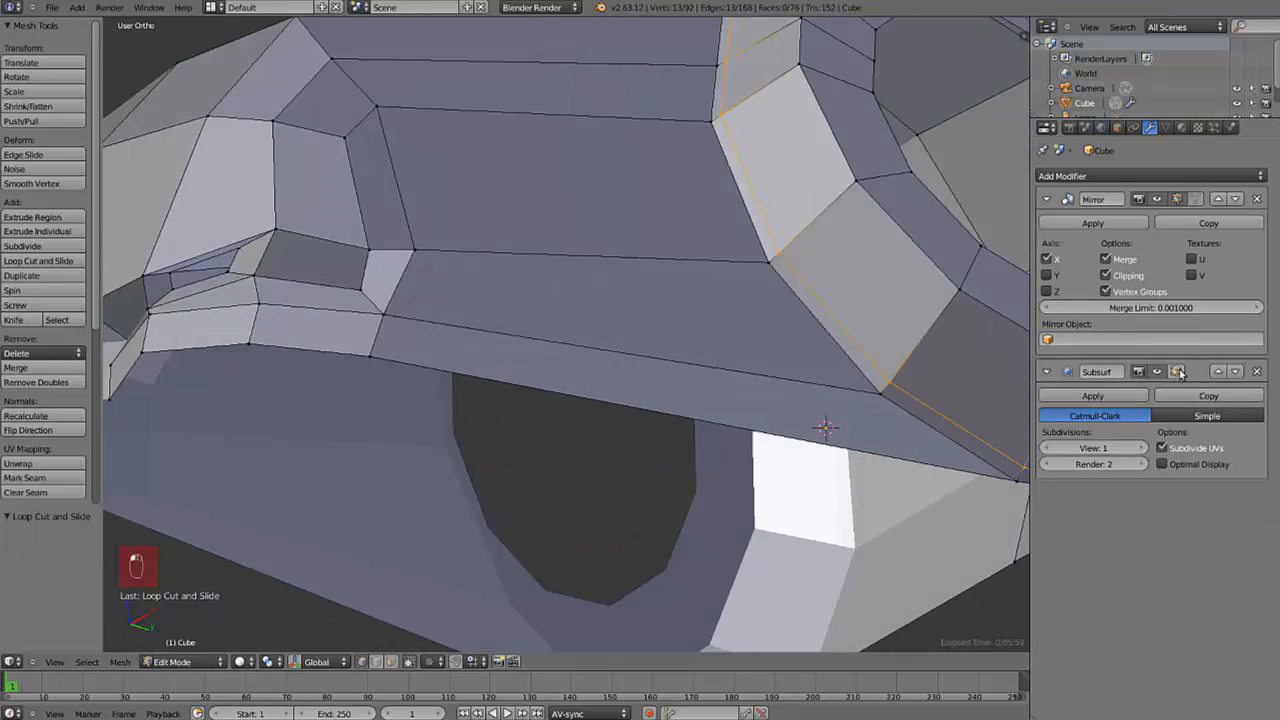
click(1178, 371)
click(1178, 371)
scroll(700, 300, down, 4)
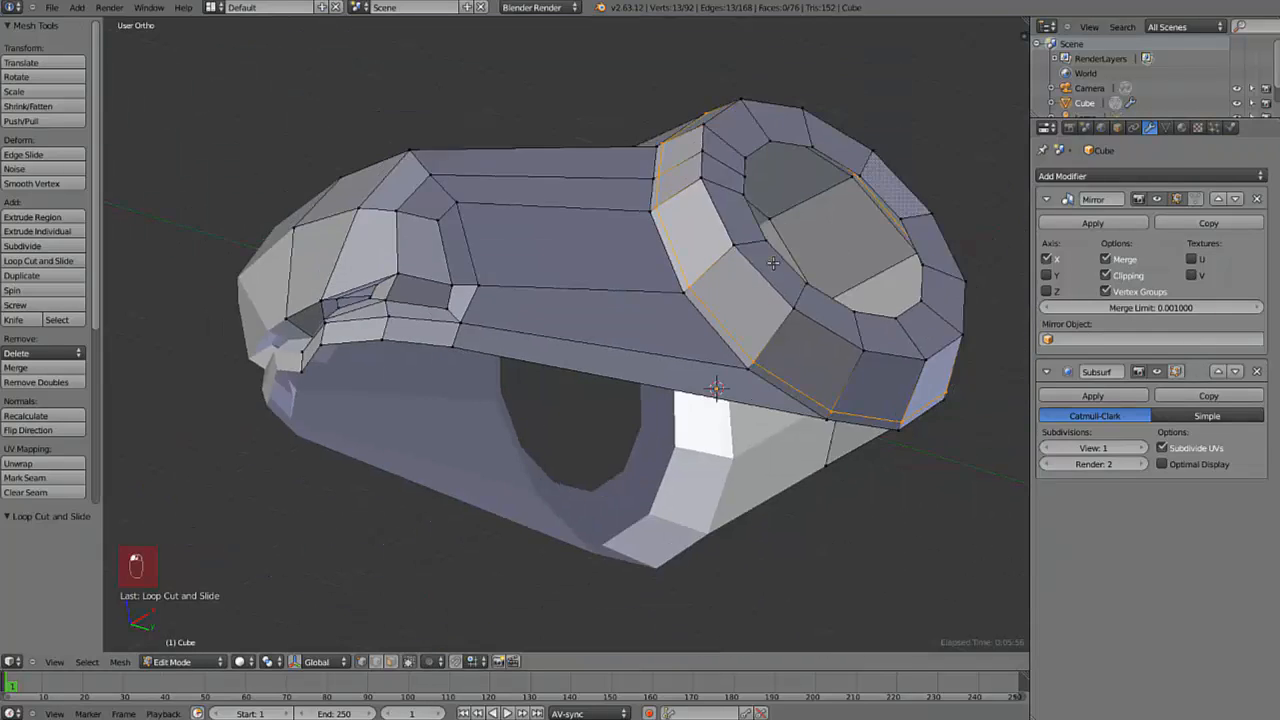
- Show the Subsurf result in edit mode and add an edge loop around the snout, slid tight against the eye socket
key(KP_3)
key(ctrl+r)
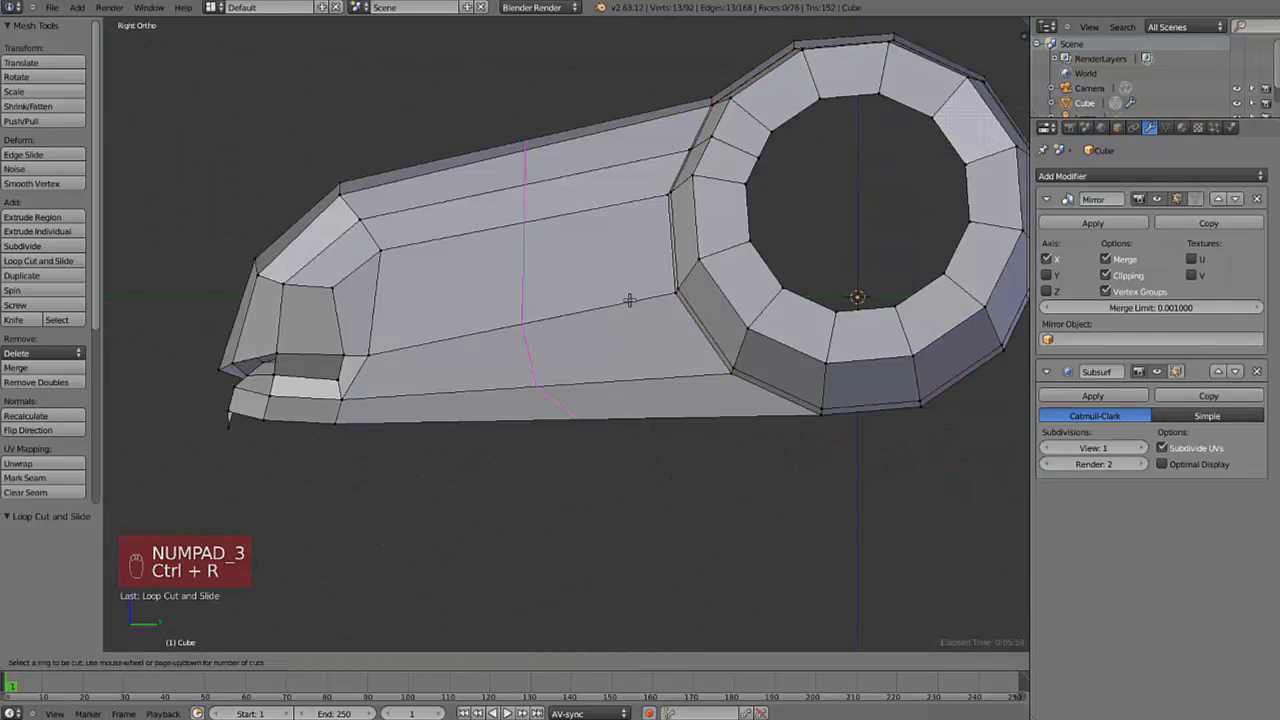
key(Escape)
click(1176, 371)
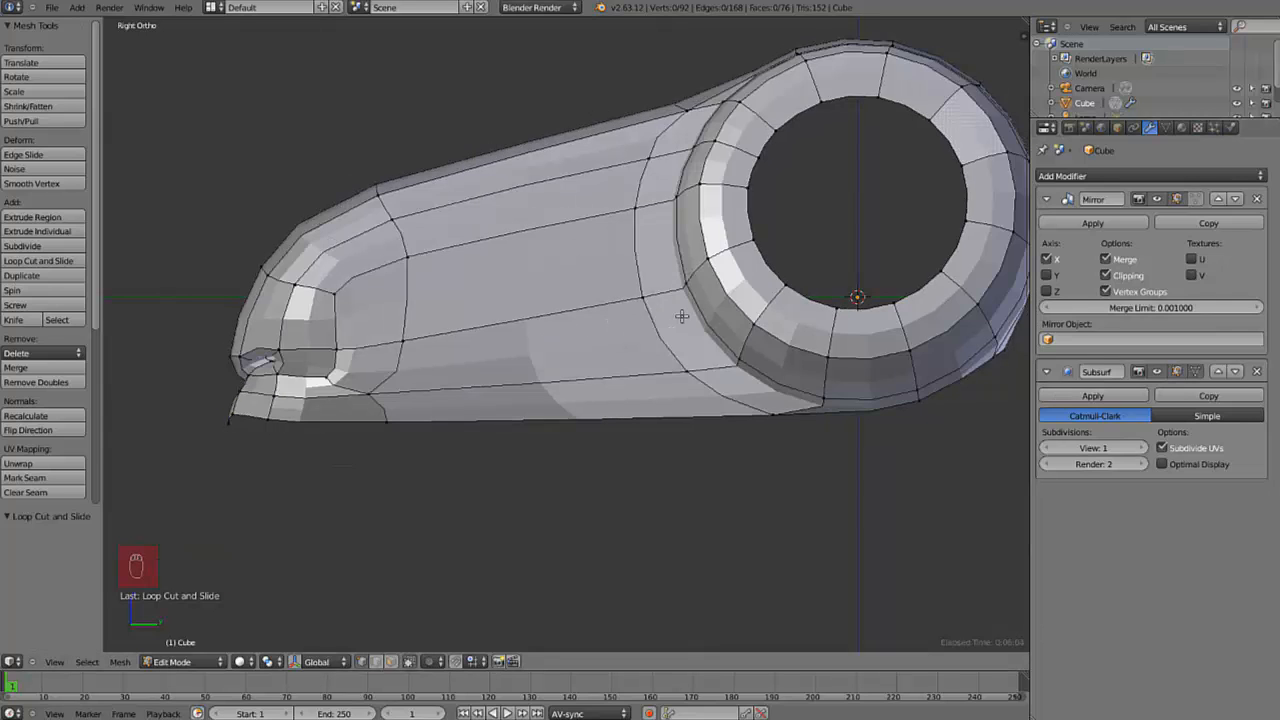
key(ctrl+r)
click(621, 302)
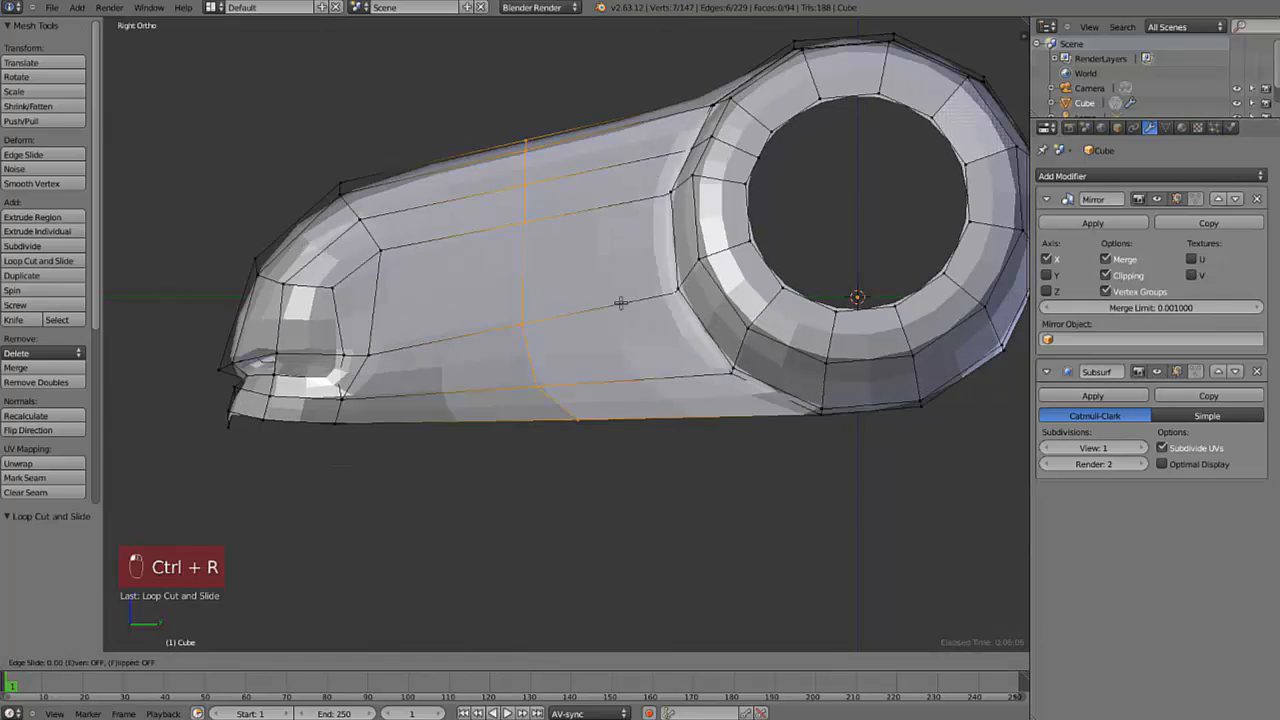
click(847, 297)
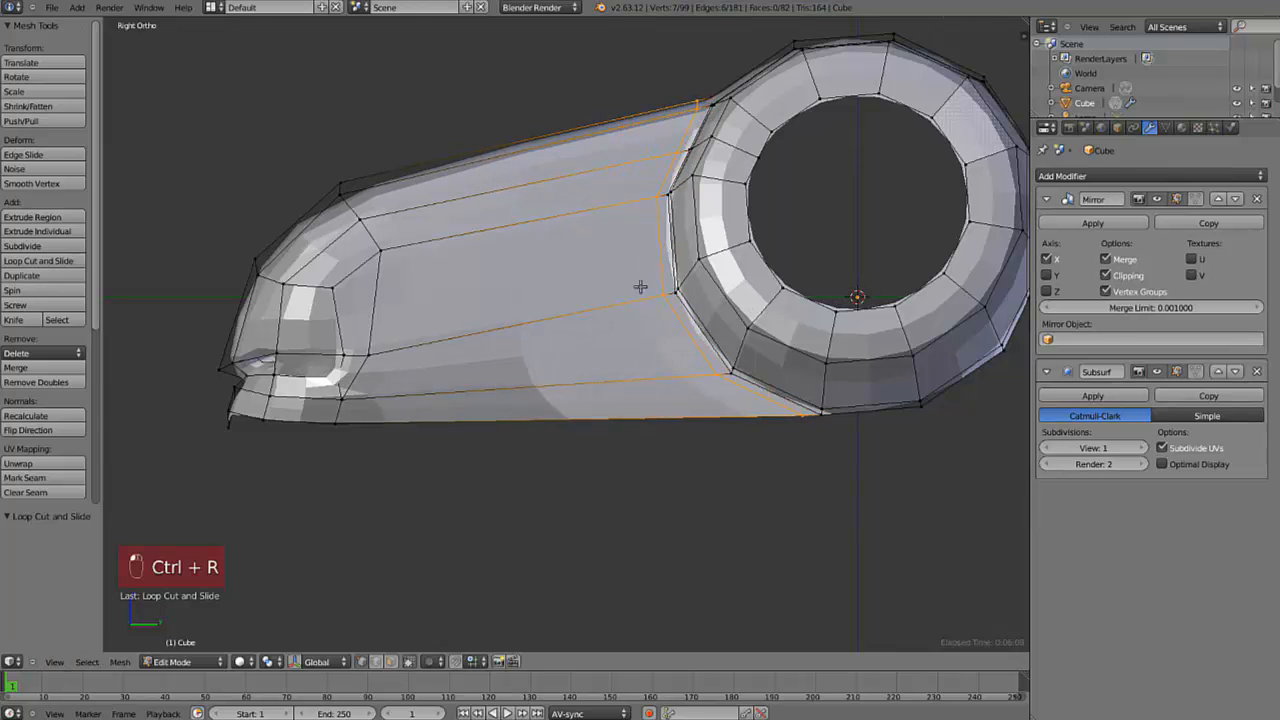
- Check the head in object mode, and add an edge loop around the eye socket's outer side near its front rim
middle_drag(640, 286, 860, 275)
key(a)
key(Tab)
key(KP_1)
key(Tab)
key(ctrl+r)
click(706, 277)
click(725, 281)
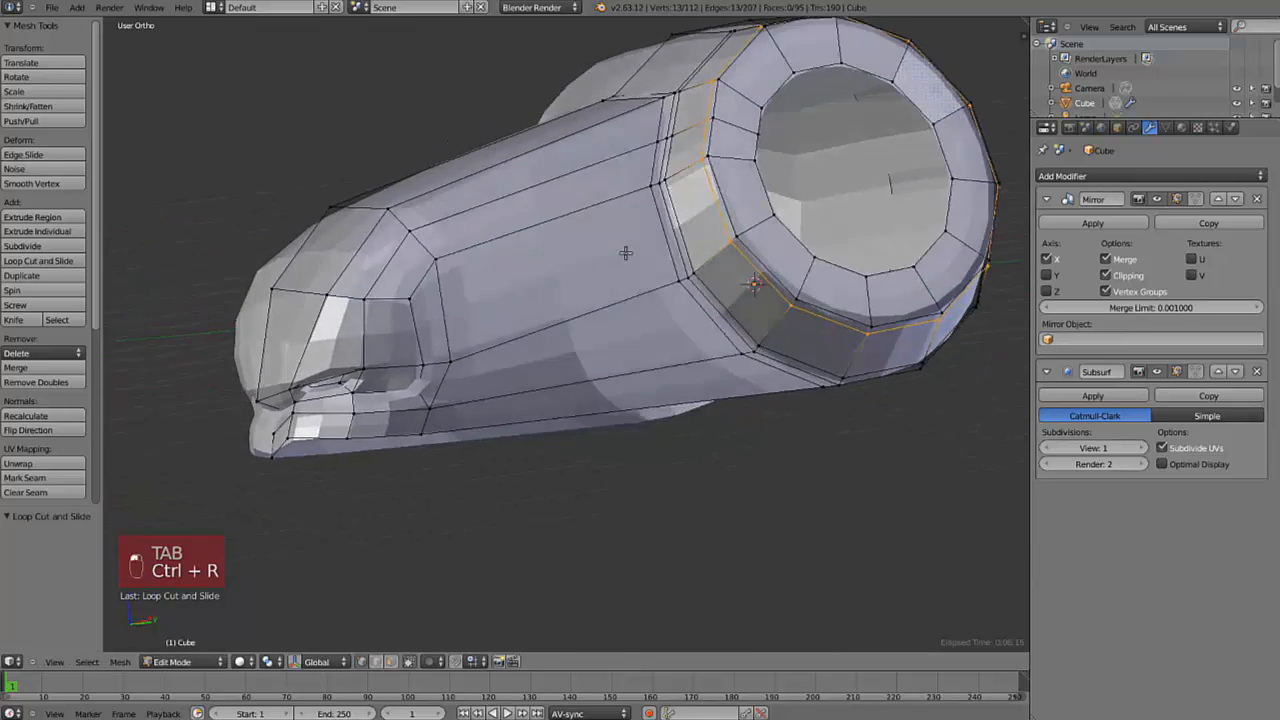
- Scale the eye socket's inner opening to 0.95 and add an edge loop on the rim's front face, slid toward its outer edge
key(KP_3)
key(s)
click(943, 271)
key(ctrl+r)
click(743, 251)
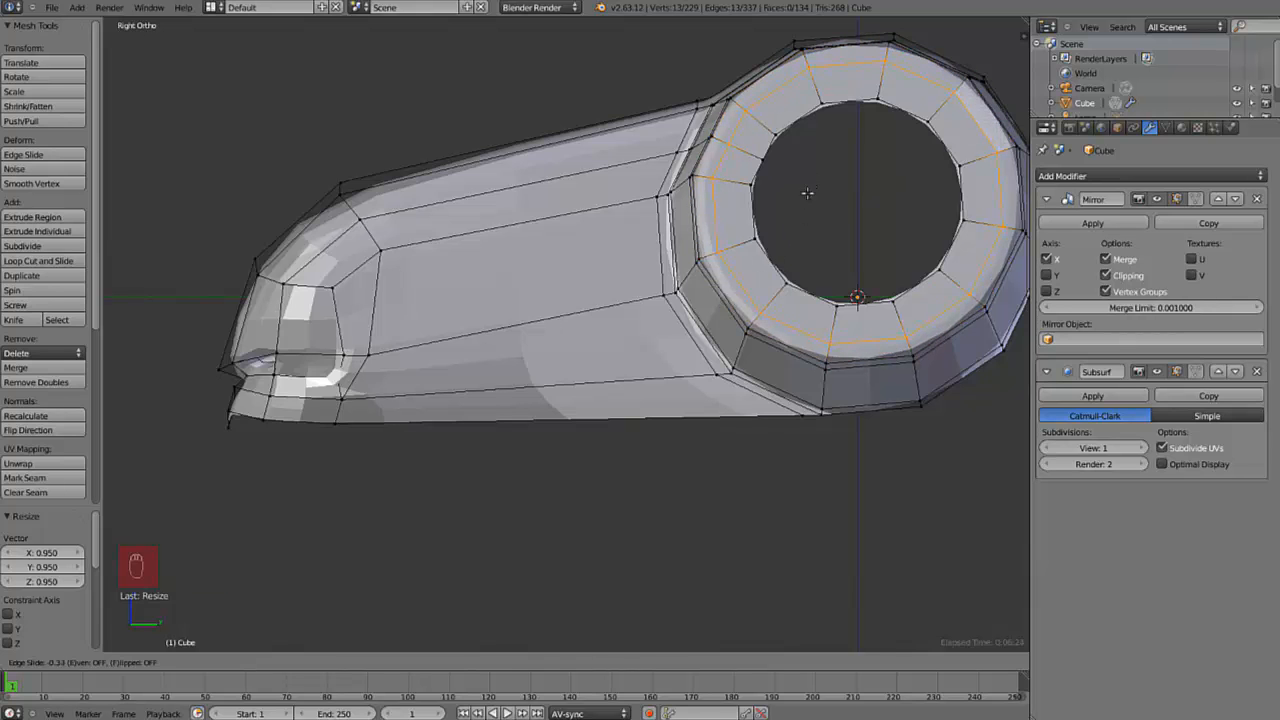
click(804, 209)
- Examine the tightened eye sockets on the whole head in object and edit mode, with nothing selected
middle_drag(804, 209, 486, 388)
key(KP_1)
scroll(569, 331, down, 3)
key(Tab)
key(Tab)
key(KP_1)
key(a)
key(a)
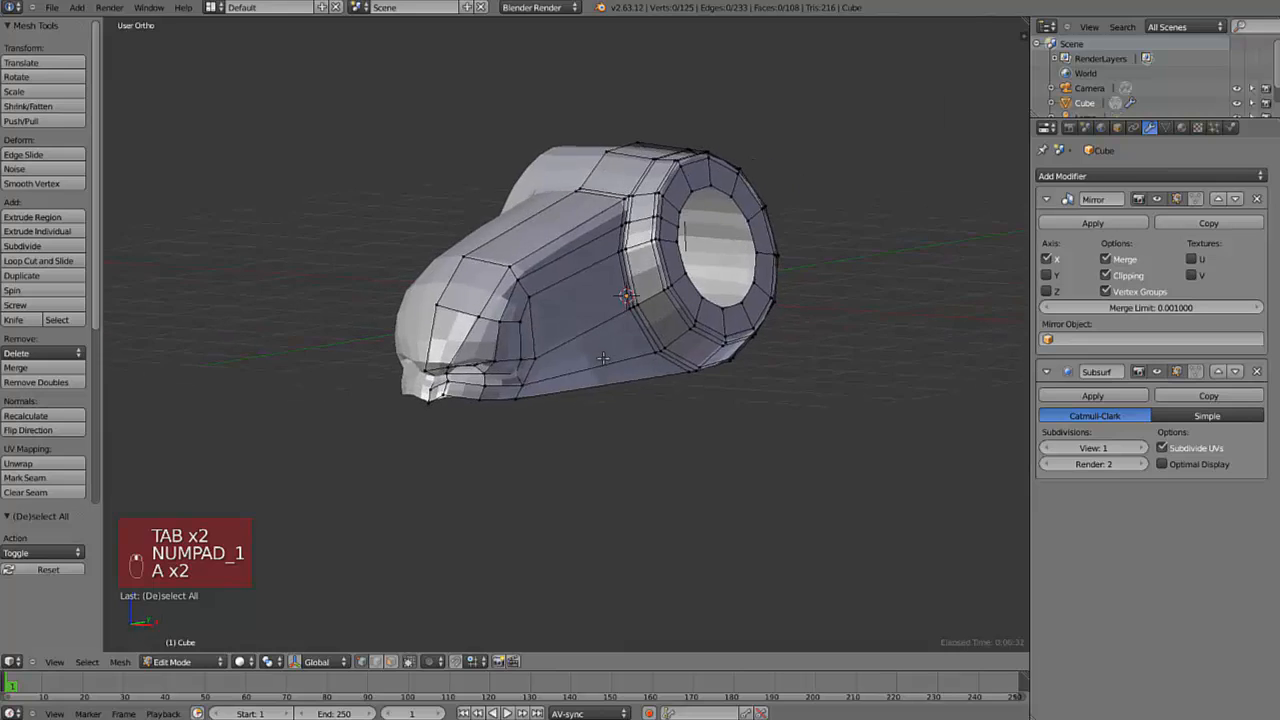
- In the side view, move the vertex at the side of the lower lip back about 0.07 and up about 0.04
key(KP_3)
shift+middle_drag(405, 403, 526, 363)
scroll(526, 363, up, 4)
right_click(528, 359)
key(g)
key(g)
key(KP_1)
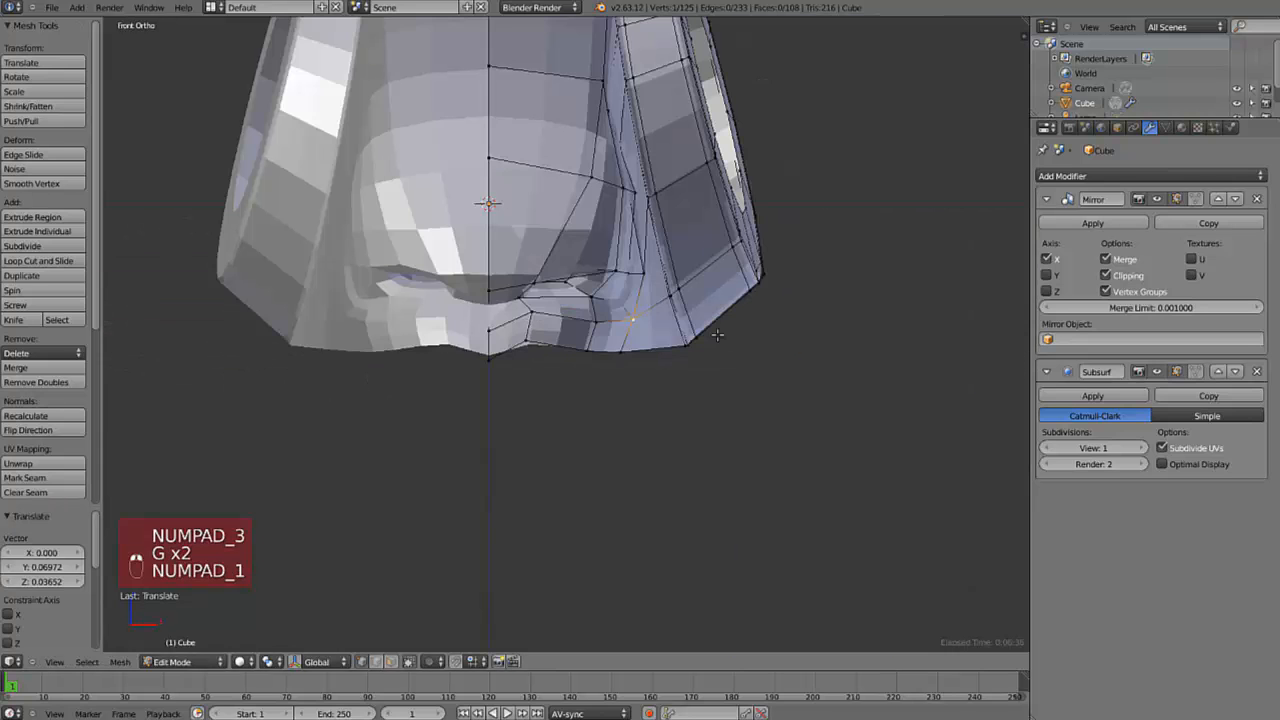
- Raise the lower lip's bottom and centre vertices in the front view to flatten its lower edge
key(g)
click(641, 346)
key(g)
key(g)
key(g)
key(g)
click(504, 352)
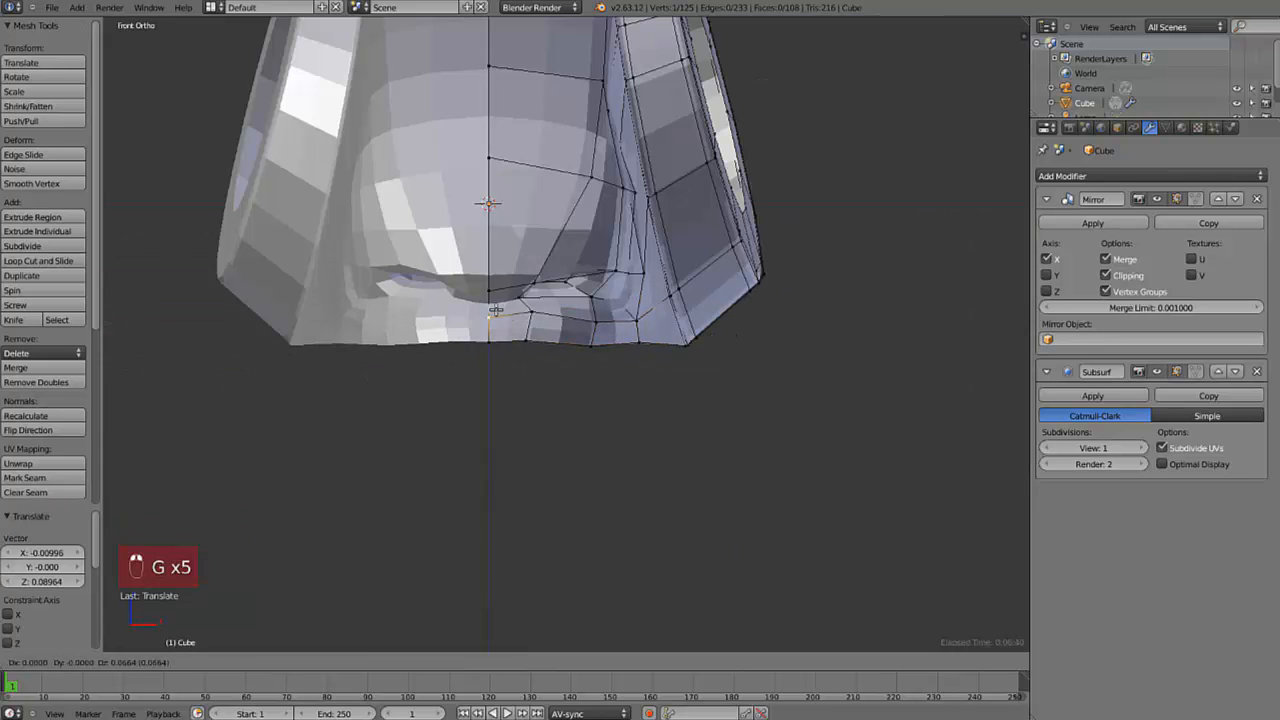
- Reposition the lower lip's vertices near the centre line from an angled view below the snout
middle_drag(504, 352, 566, 349)
scroll(530, 300, up, 3)
right_click(549, 278)
key(g)
click(551, 300)
right_click(600, 248)
key(g)
key(g)
key(g)
click(563, 222)
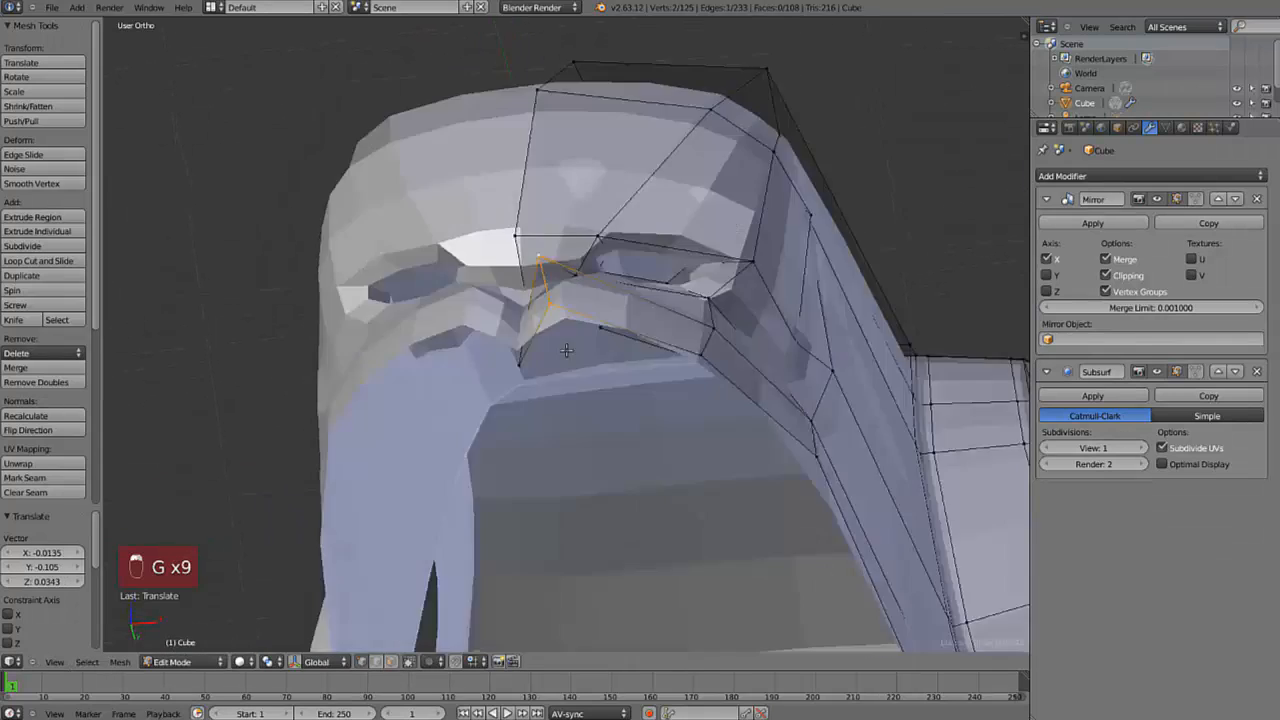
- Adjust the lower lip and the snout's underside in the side view, moving the underside vertex forward about 0.07 and down about 0.03
key(KP_3)
right_click(445, 455)
key(g)
right_click(626, 450)
scroll(618, 430, down, 2)
key(g)
click(655, 418)
scroll(660, 413, down, 3)
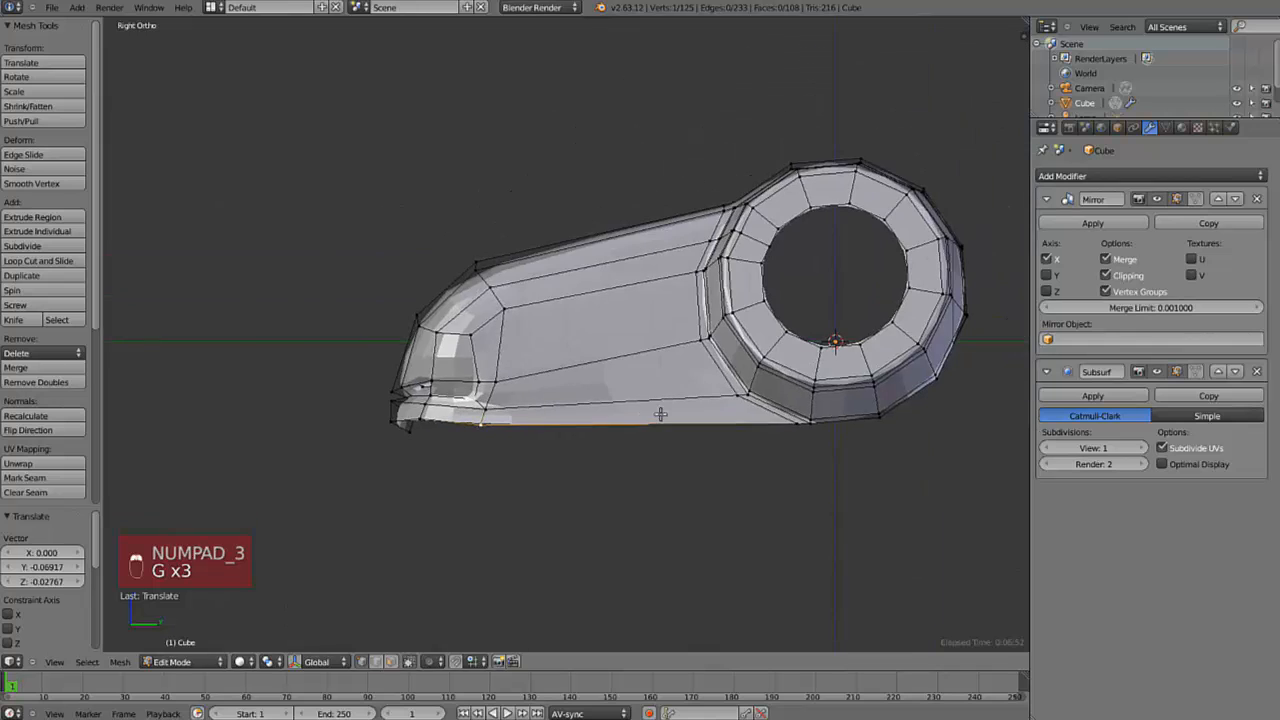
- Add an edge loop around the snout, about midway between the muzzle and the eye socket
scroll(554, 400, up, 3)
middle_drag(554, 400, 570, 390)
key(KP_3)
key(ctrl+r)
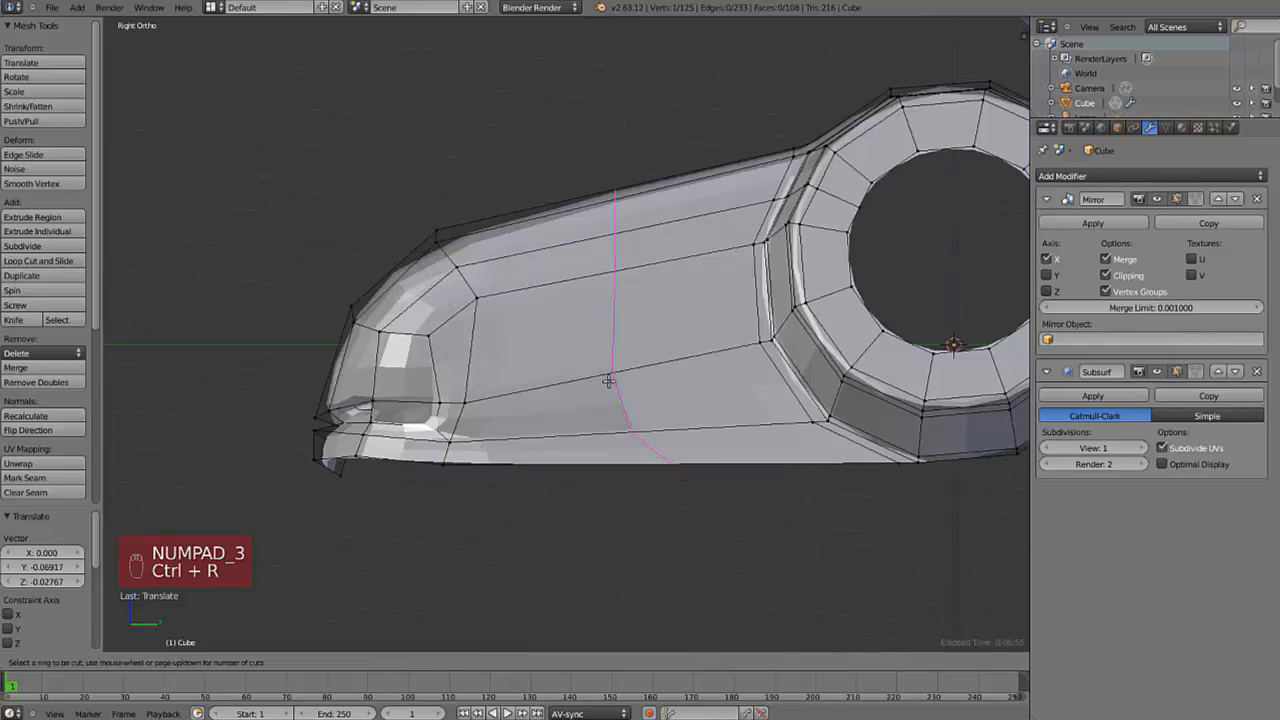
click(689, 377)
- Select the whole front of the snout, move it back about 0.44 and down about 0.16, and rotate it downward
key(z)
key(a)
scroll(530, 487, down, 2)
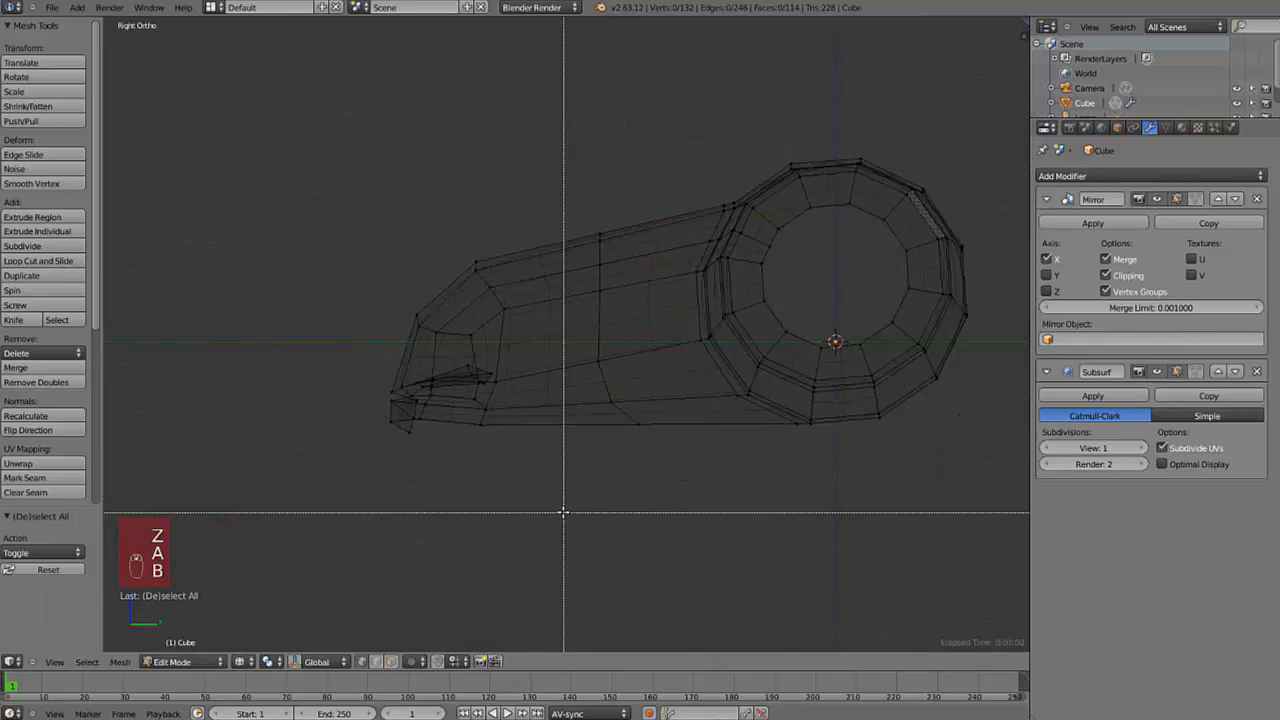
drag(564, 512, 286, 234)
key(z)
key(g)
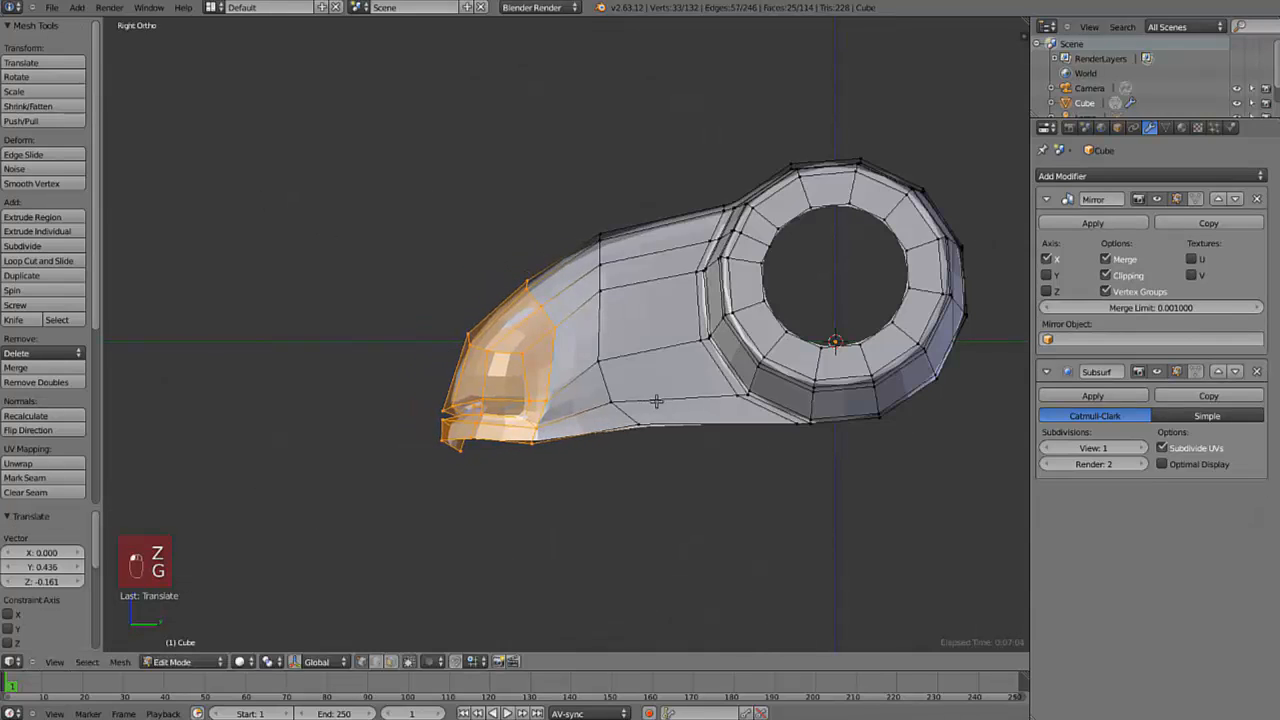
key(r)
click(660, 349)
key(g)
click(660, 349)
- Check the bent snout, and reposition the top vertices of its front part in the side view
key(KP_1)
key(Tab)
key(KP_3)
key(Tab)
key(z)
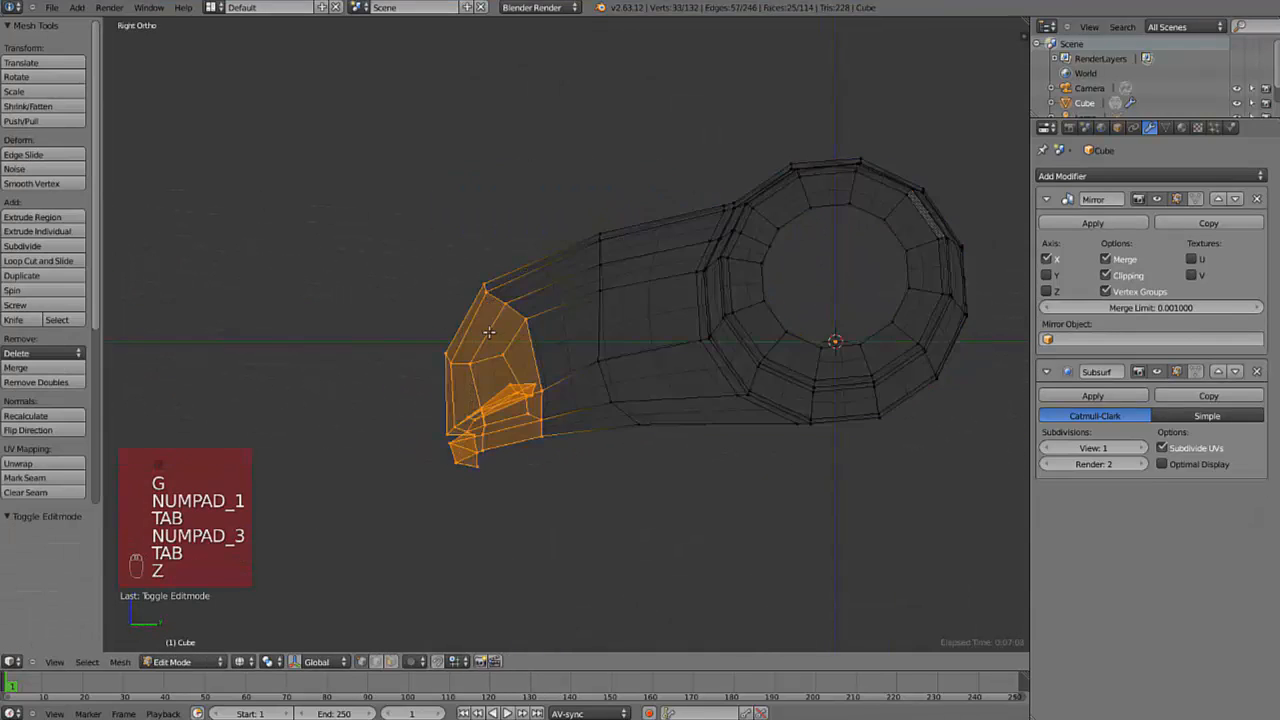
key(a)
scroll(544, 328, up, 1)
key(b)
drag(544, 328, 379, 206)
key(z)
key(g)
click(400, 221)
- Move the upper part of the mid-snout loop back about 0.12 and down about 0.09, rotate it slightly, and adjust the vertex beneath
key(z)
key(a)
key(b)
drag(577, 311, 668, 182)
key(g)
key(r)
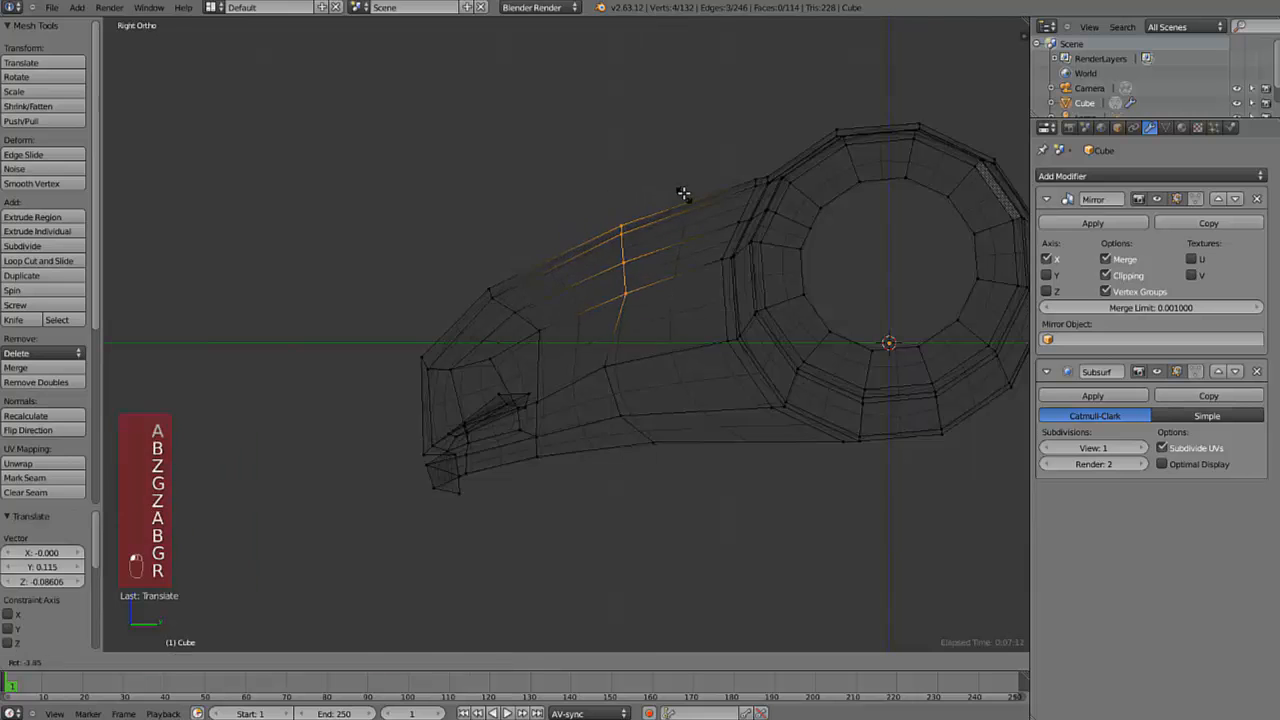
right_click(615, 364)
key(g)
click(615, 364)
- Check the head in object mode, and move the side vertices above the nose inward about 0.18 in the front view
key(z)
key(Tab)
middle_drag(615, 364, 597, 342)
key(KP_1)
key(Tab)
key(KP_1)
key(g)
click(656, 244)
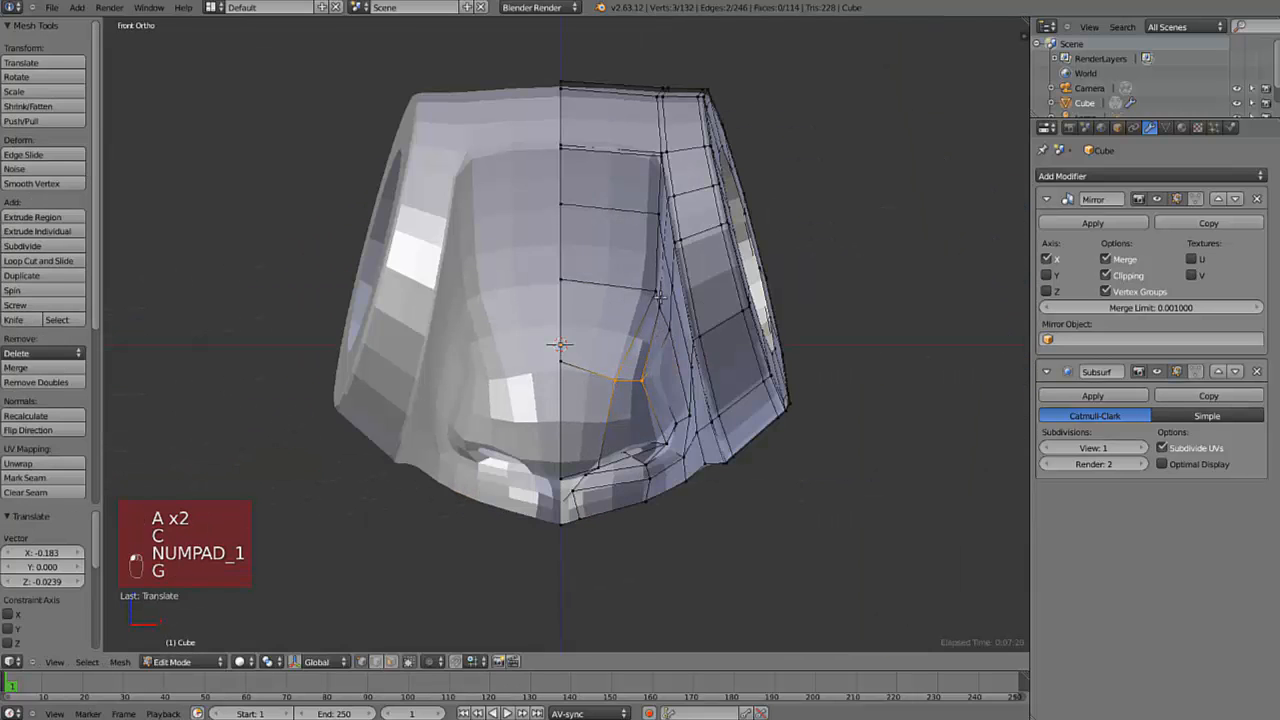
- Move the vertices along the snout's upper side edge in the front view to narrow the bridge toward the nose
key(g)
click(661, 241)
key(g)
click(649, 240)
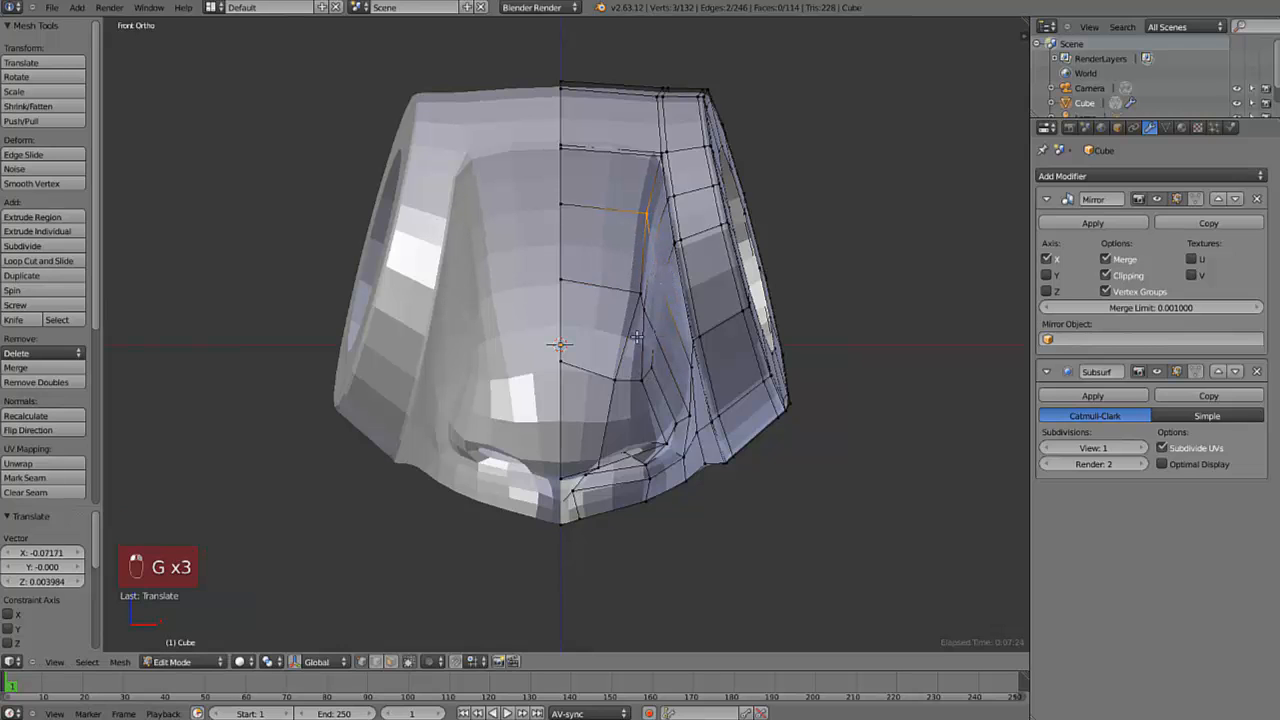
right_click(642, 292)
key(g)
click(644, 297)
right_drag(613, 372, 629, 382)
click(644, 460)
- Adjust the vertices around the upper lip and mouth corner in the front view
key(z)
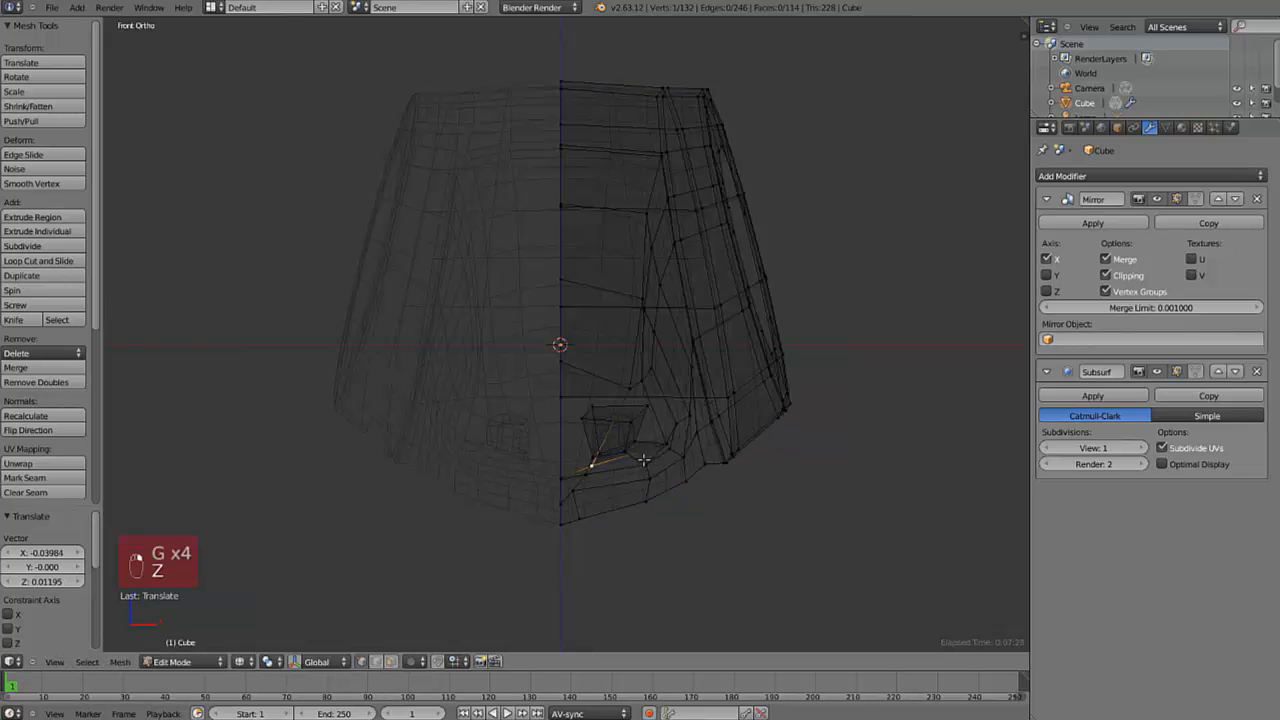
key(z)
key(g)
click(668, 420)
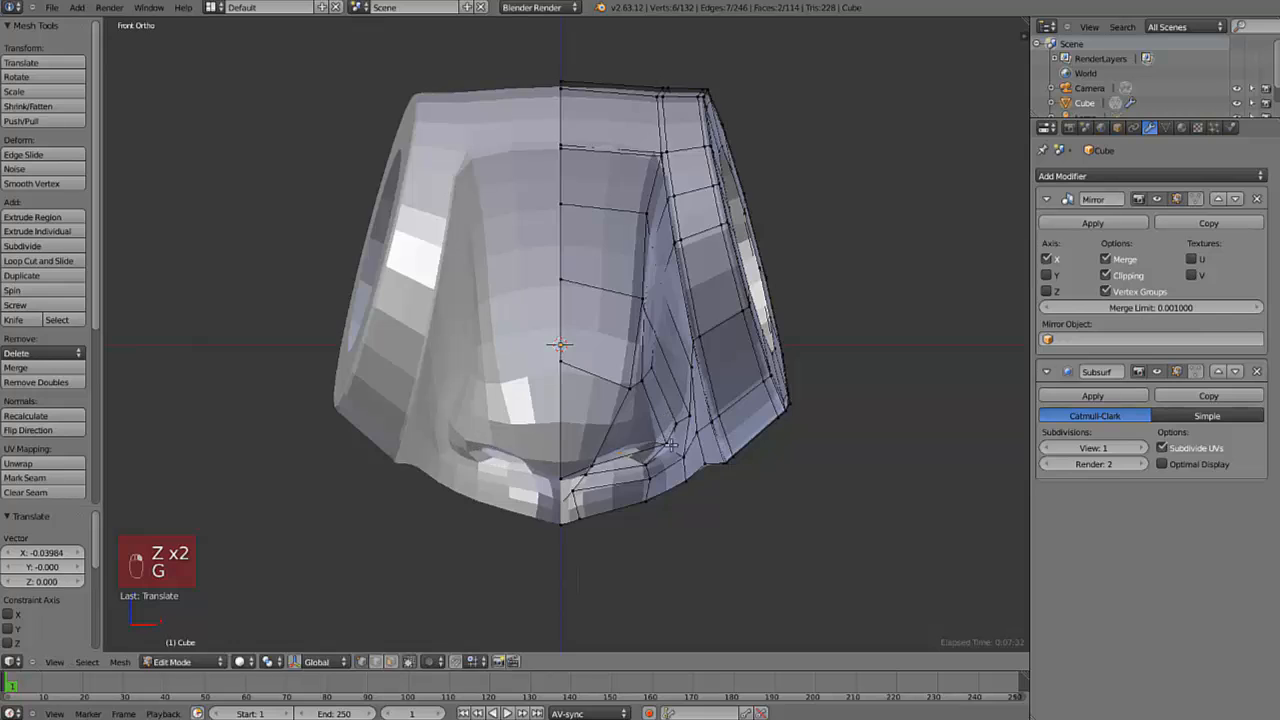
key(z)
key(z)
key(g)
click(679, 427)
key(g)
click(679, 427)
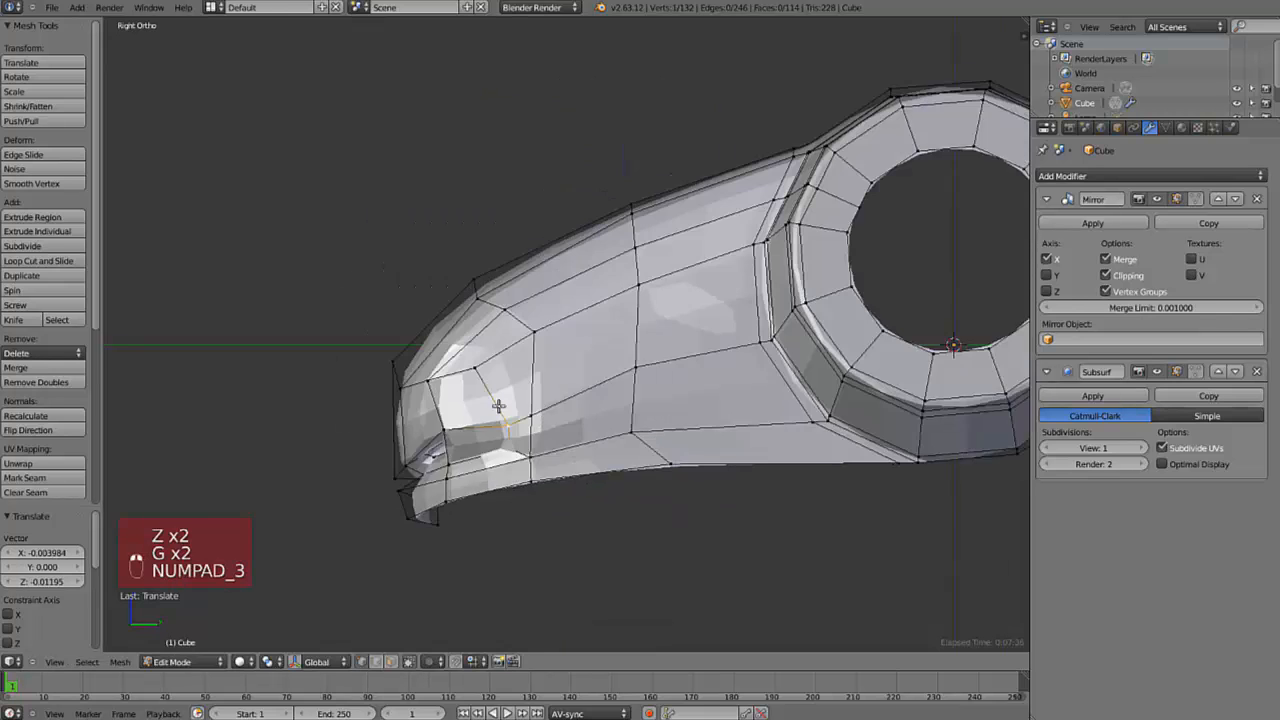
- Select the front of the snout with its mouth cavity in the side view, and hide it to expose the lower lip
key(KP_3)
key(a)
key(a)
alt+right_click(606, 336)
key(z)
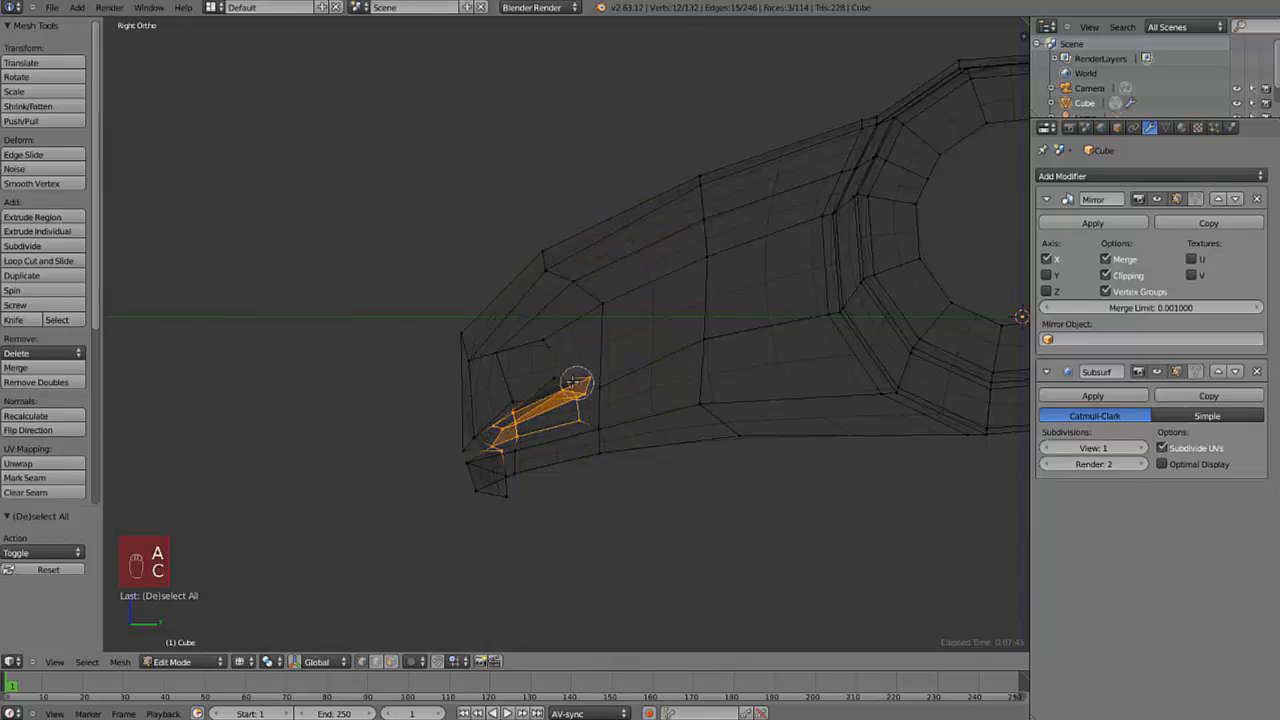
key(h)
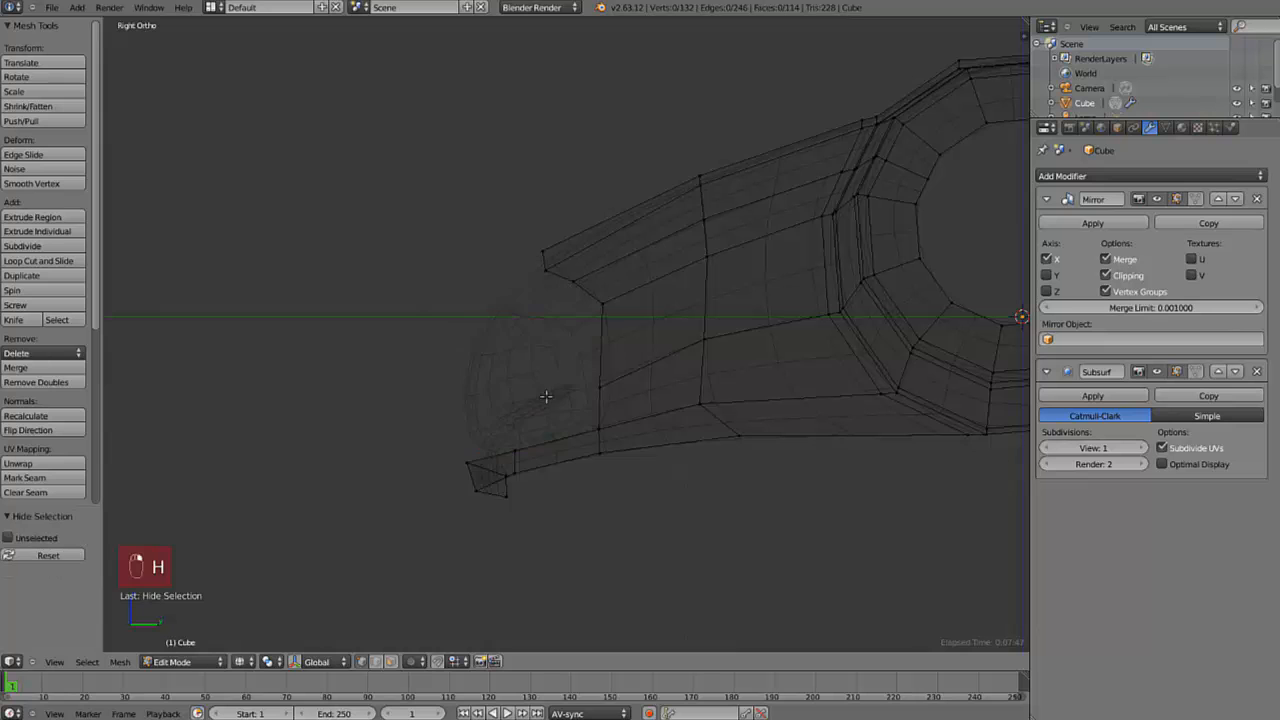
key(z)
middle_drag(540, 394, 585, 302)
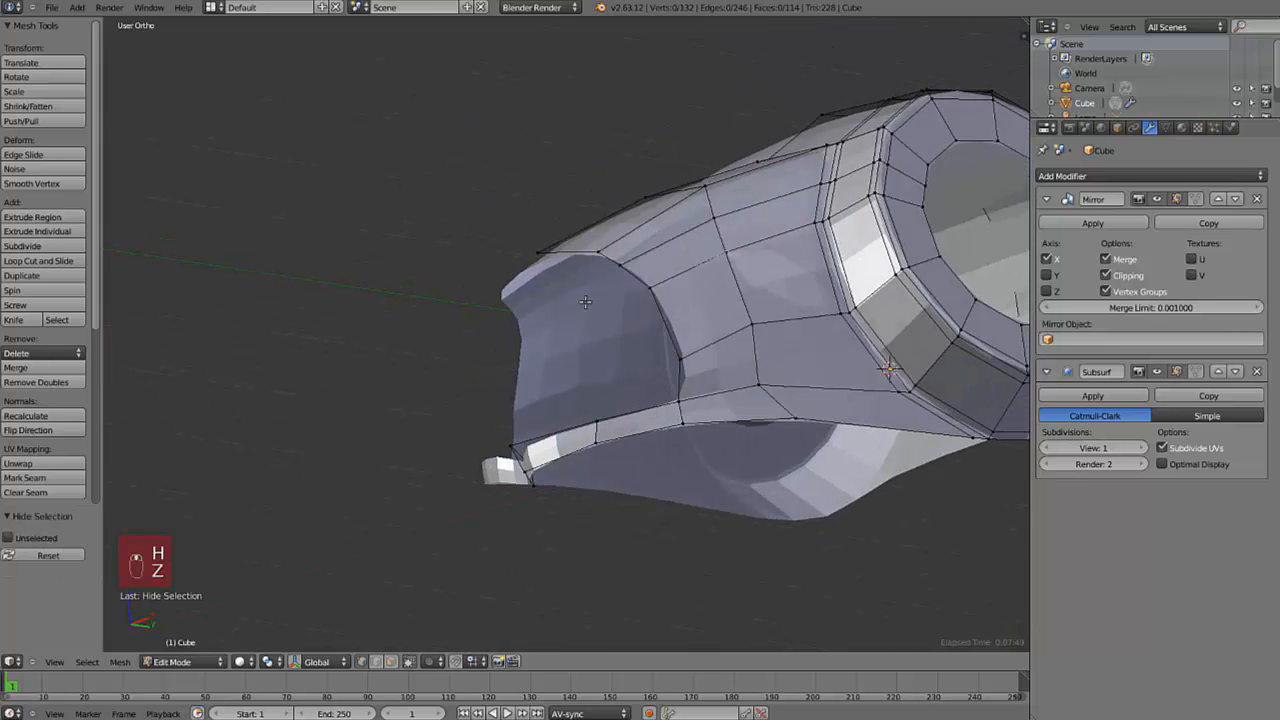
- Reveal the hidden snout faces, add an edge loop around the nose and mouth corner, and check the head in object mode
key(alt+h)
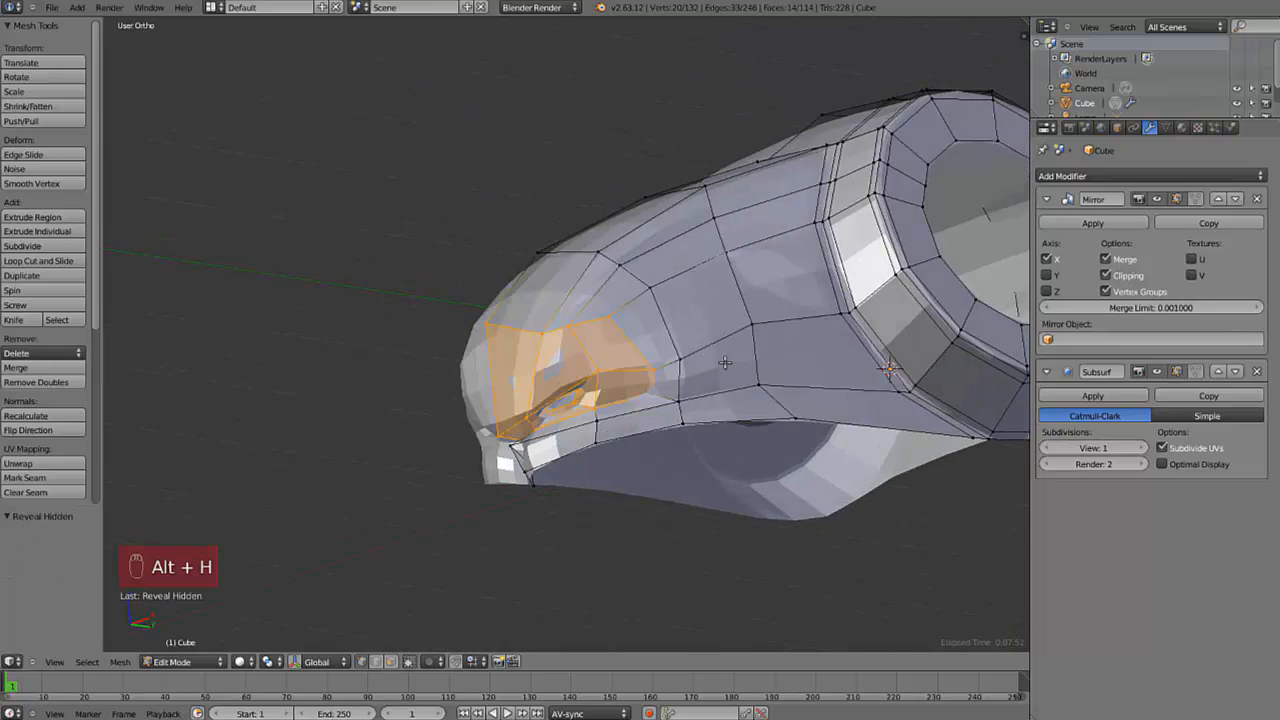
key(ctrl+r)
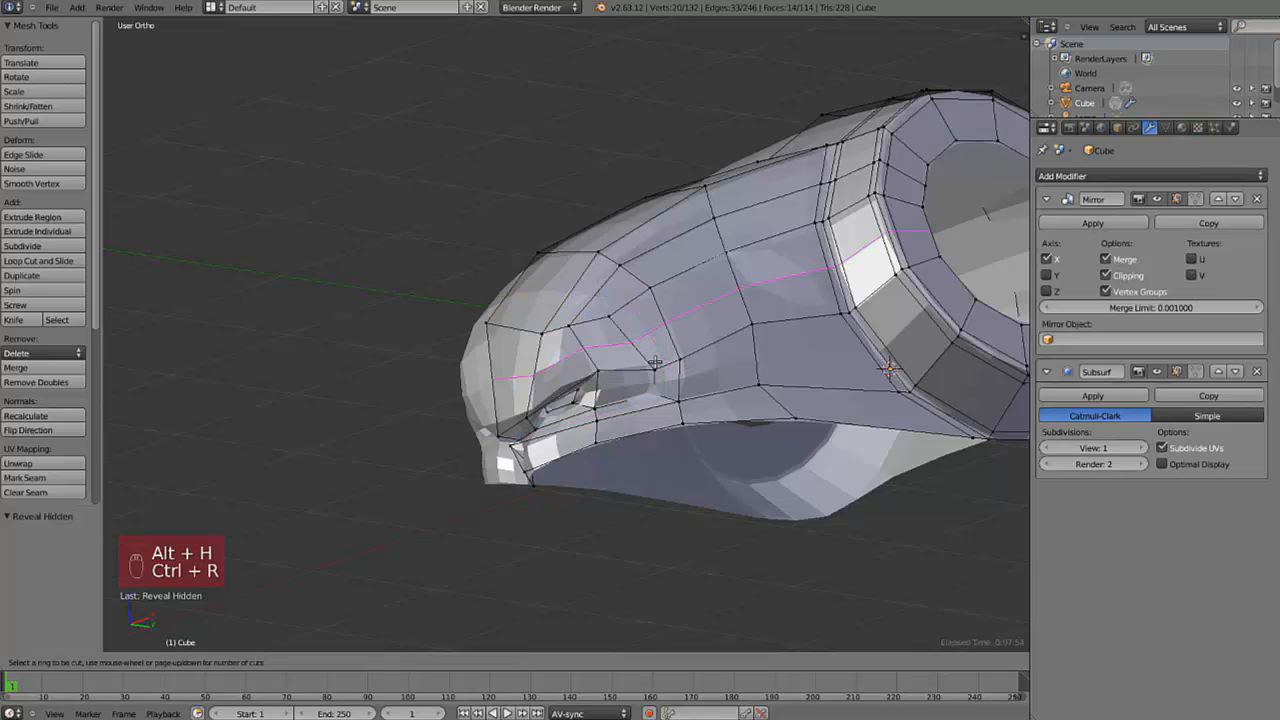
click(662, 364)
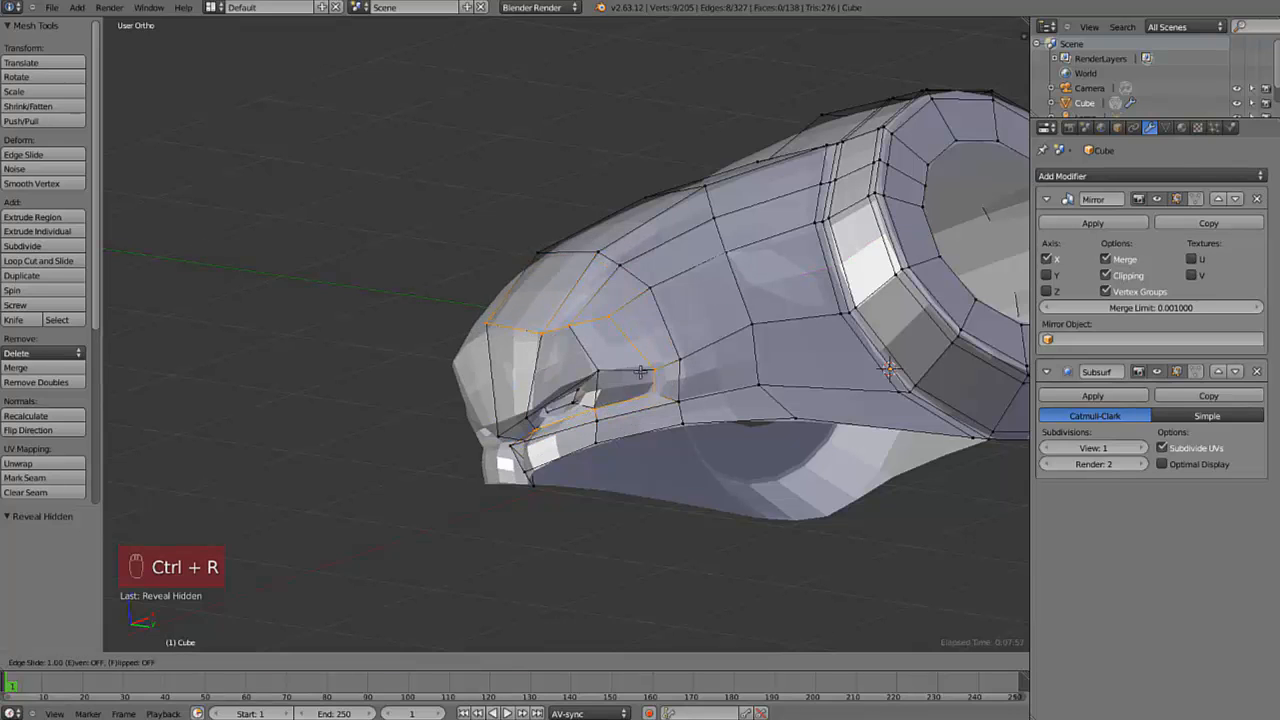
click(653, 374)
key(KP_2)
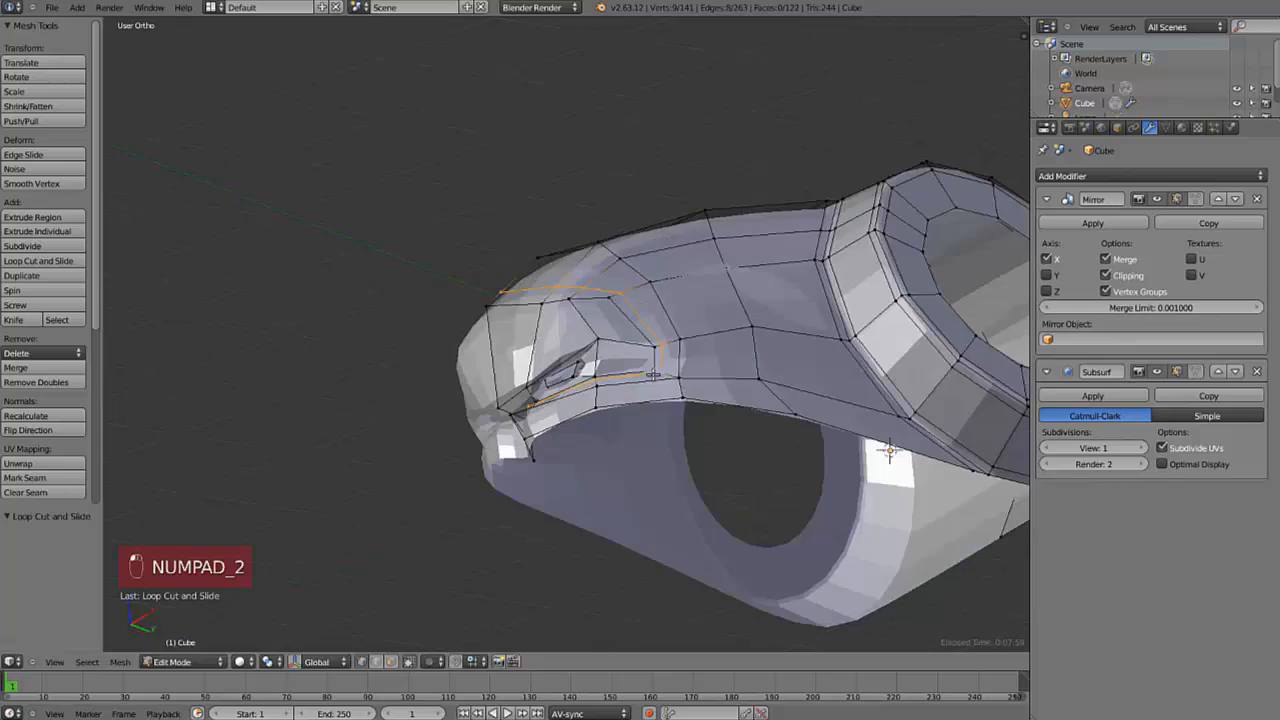
key(KP_3)
key(Tab)
middle_drag(505, 336, 667, 373)
key(KP_1)
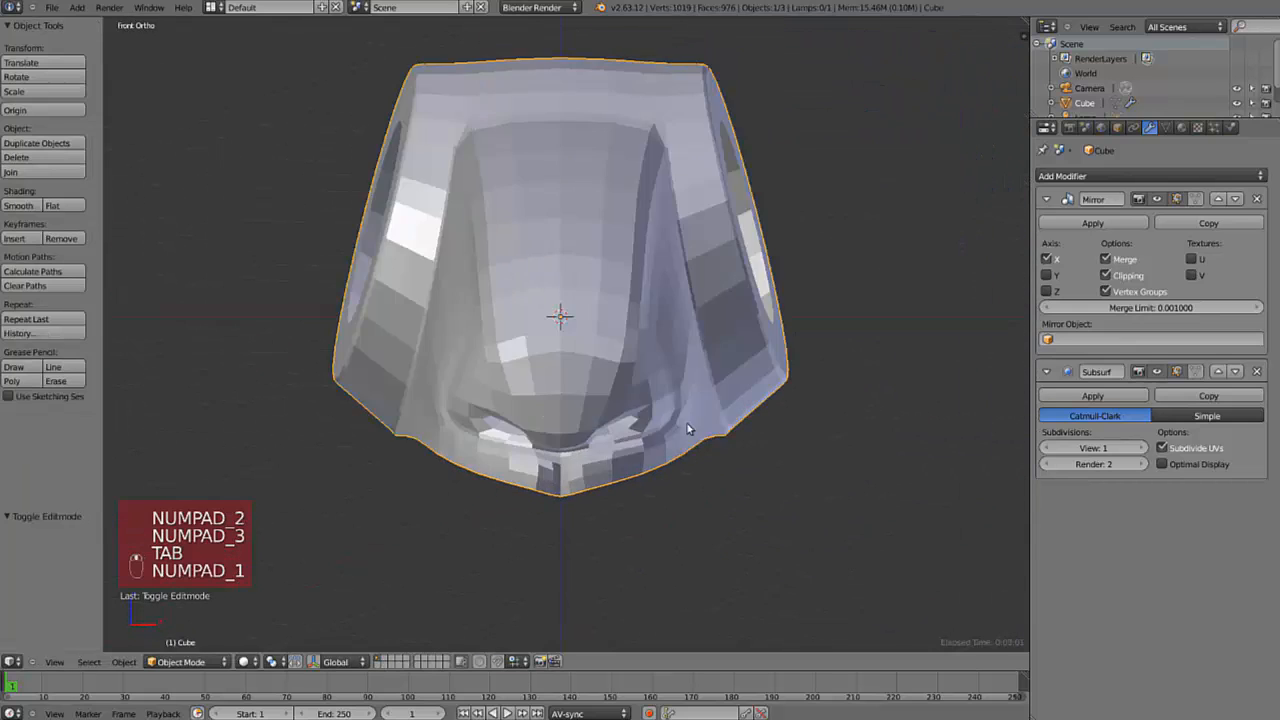
- Move the vertices of the new edge loop beside the mouth corner slightly outward and downward, refining their placement in the front view
key(Tab)
middle_drag(689, 429, 720, 448)
scroll(595, 405, up, 2)
right_click(606, 414)
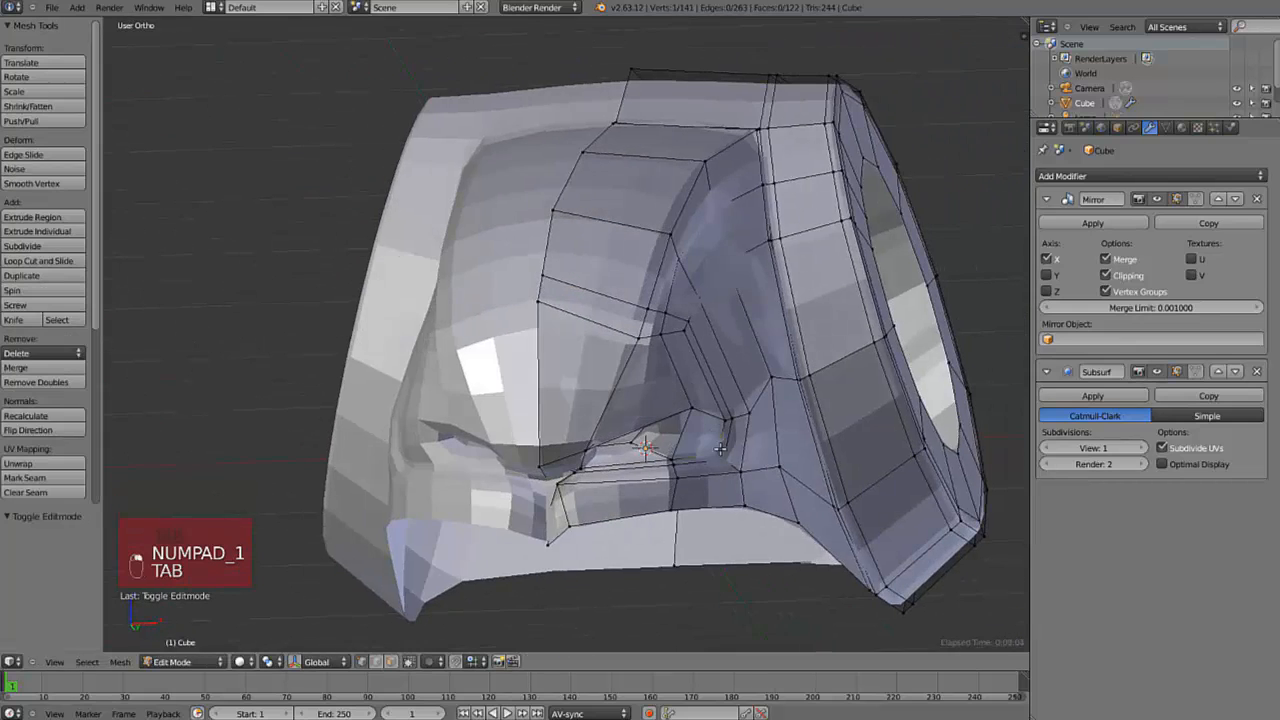
click(767, 428)
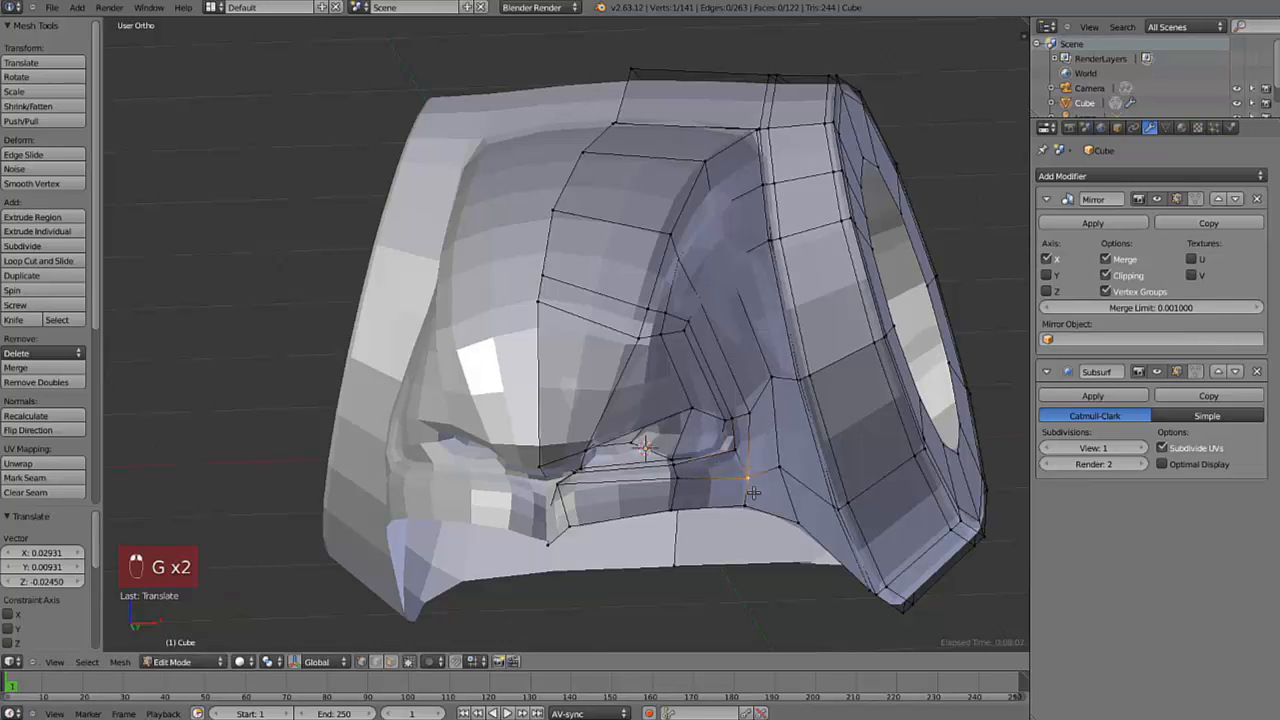
key(KP_1)
key(g)
click(735, 420)
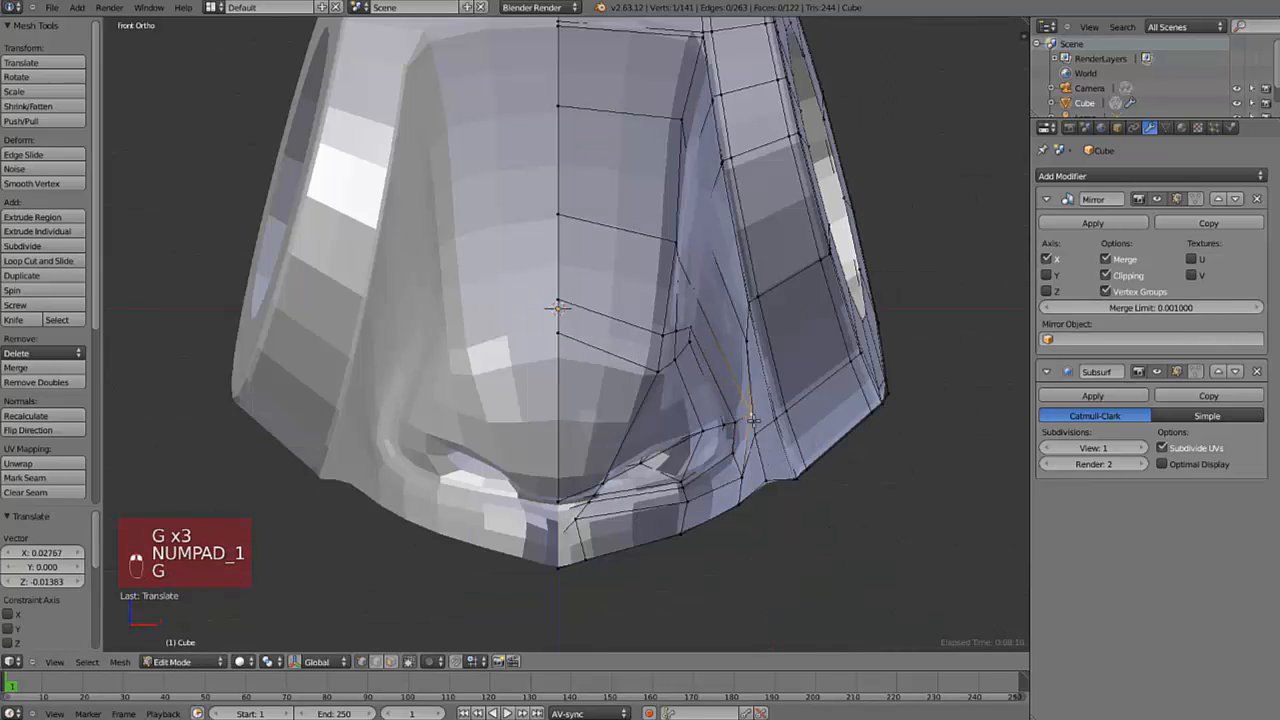
- Adjust the vertex on the side of the snout above the mouth corner in the side and front views
key(KP_3)
right_click(560, 329)
key(g)
click(534, 332)
key(KP_1)
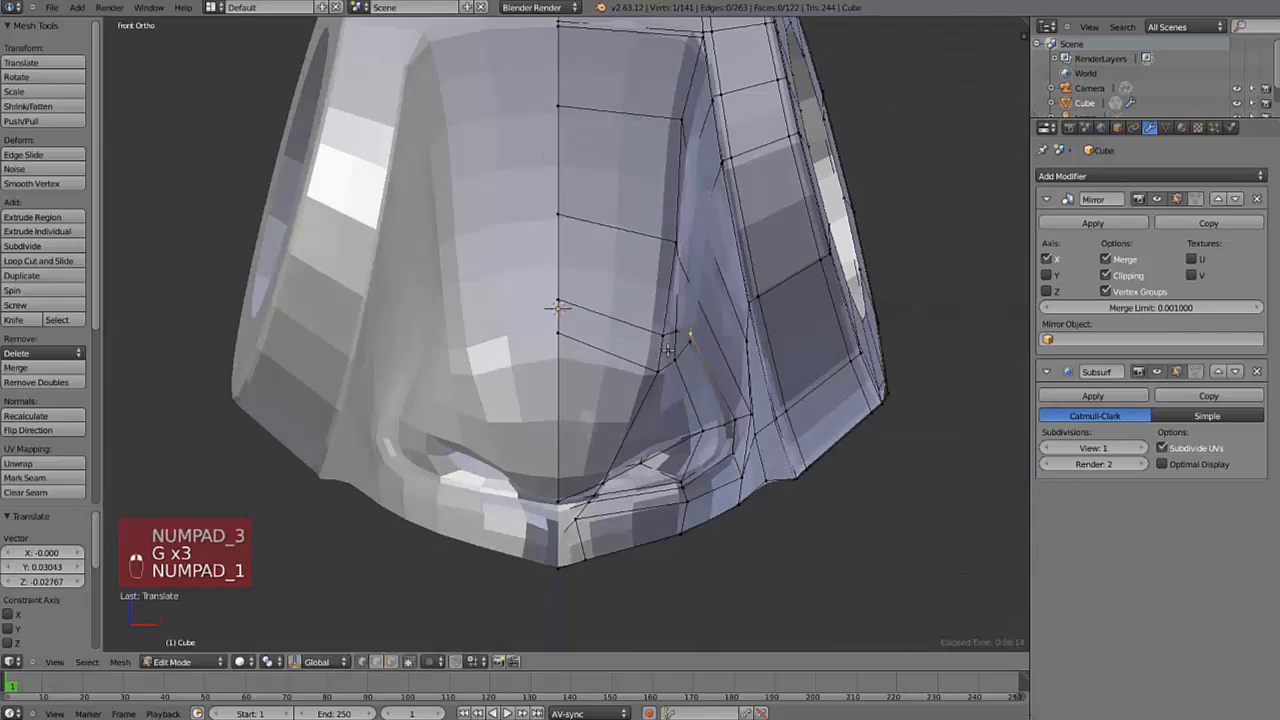
key(g)
- Reposition the vertices along the top and side of the nose in the side view to even out the edge flow
key(KP_3)
key(g)
right_click(507, 332)
key(g)
click(503, 322)
key(g)
click(498, 322)
right_click(468, 359)
key(g)
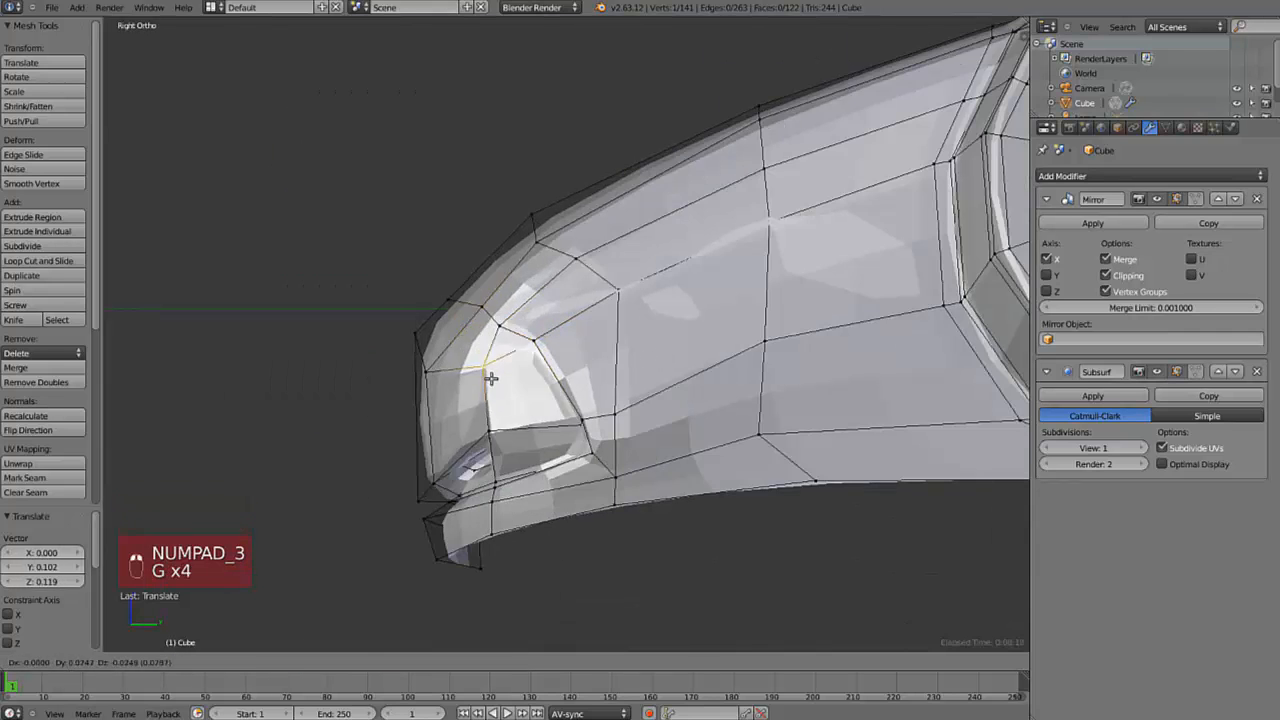
click(490, 377)
- Move the vertices along the nose's upper side edge in the front view to round the nose outline
key(KP_1)
key(g)
right_click(660, 370)
key(g)
click(648, 369)
right_click(678, 326)
key(g)
click(687, 329)
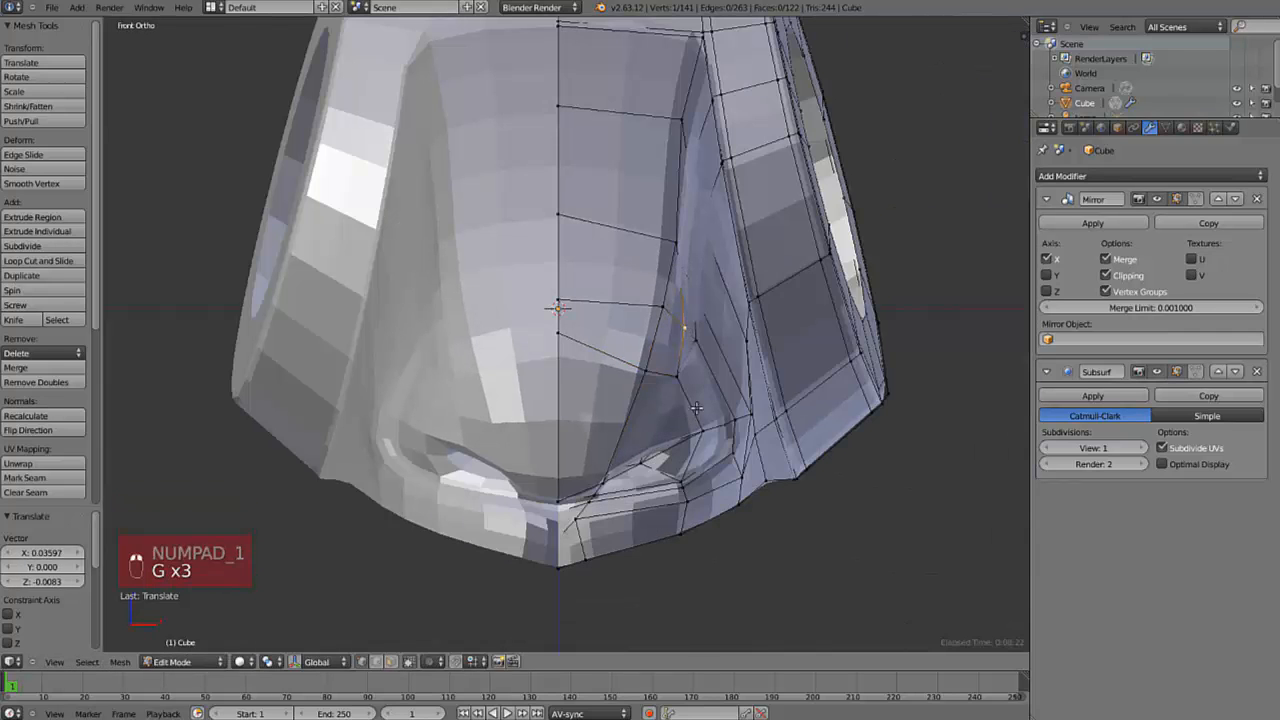
- Adjust the vertices along the nose's lower edge above the mouth opening in the front view
right_click(704, 430)
key(g)
click(655, 445)
key(g)
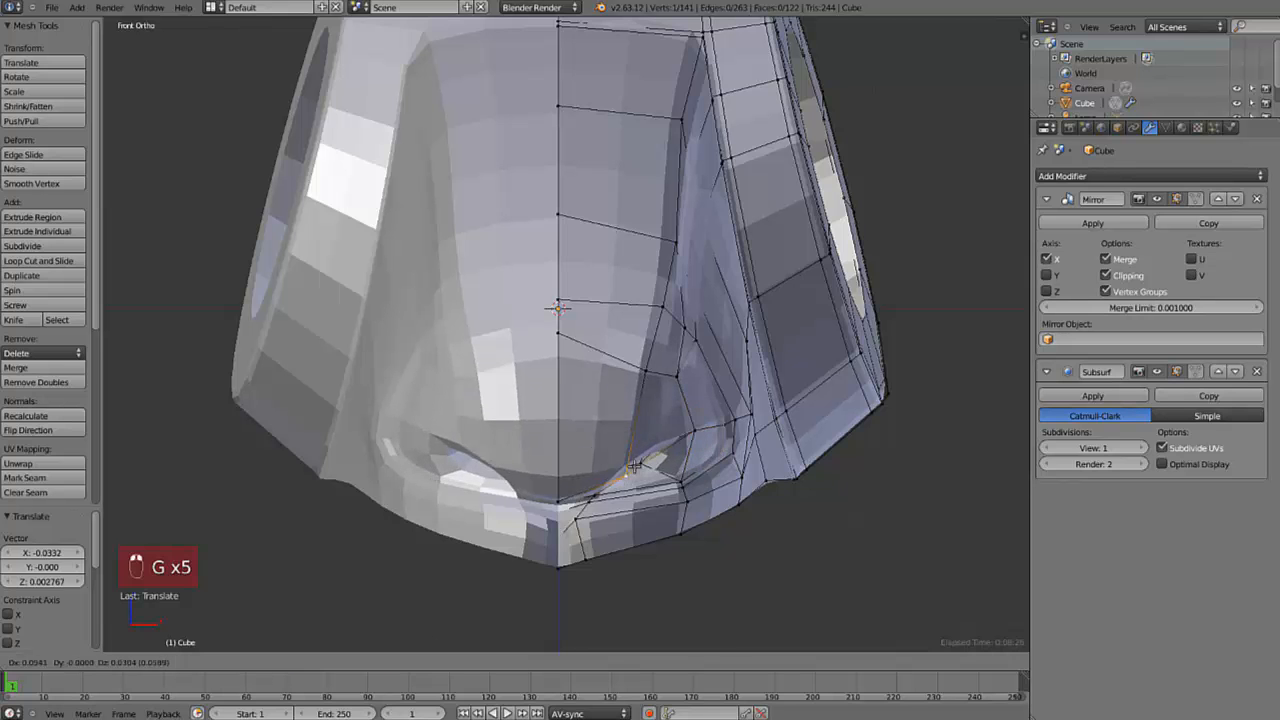
click(638, 462)
- Check the head in object mode, and move three vertices along the lip's lower edge in the front view to round its outline
scroll(638, 461, down, 4)
mouse_move(638, 461)
middle_down()
mouse_move(551, 337)
mouse_move(888, 301)
mouse_move(638, 457)
middle_up()
key(KP_3)
key(Tab)
key(KP_1)
scroll(638, 457, up, 3)
key(Tab)
right_click(563, 527)
key(g)
click(563, 522)
right_click(596, 521)
key(g)
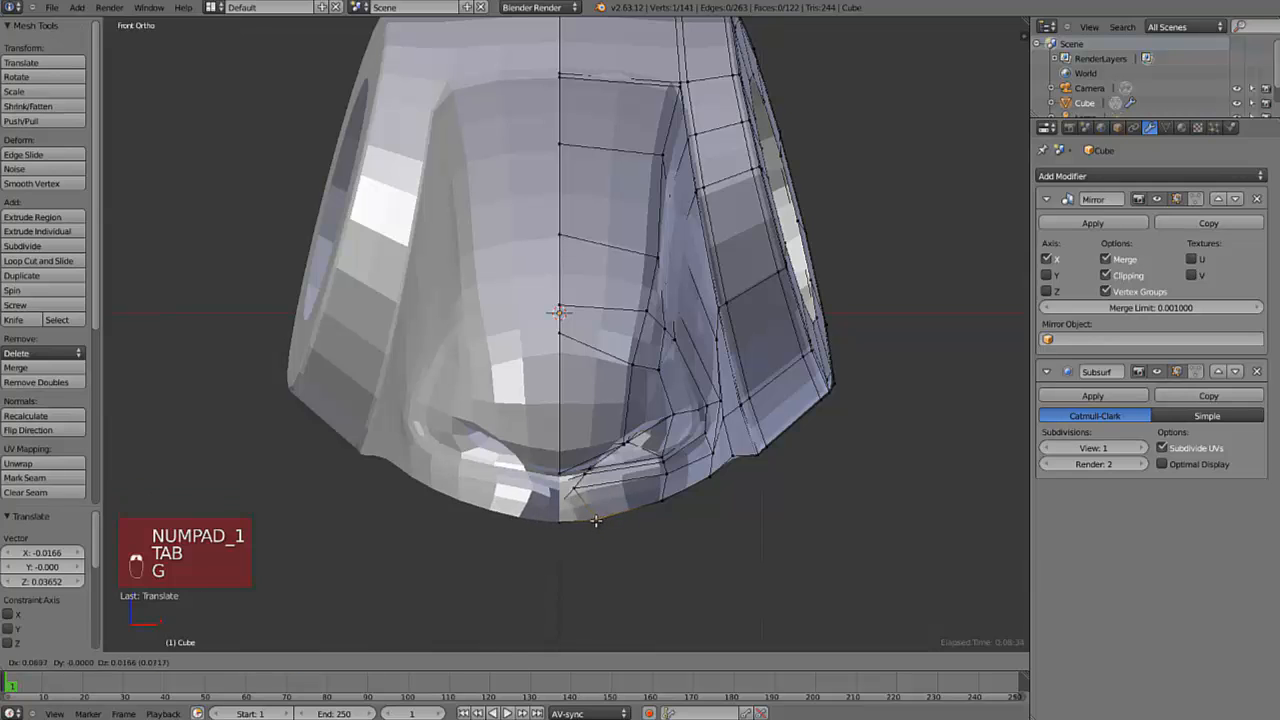
click(590, 521)
right_click(663, 511)
key(g)
click(656, 508)
- Select the head's bottom edge loop and rotate it about 2.4° in the side view
key(KP_3)
scroll(745, 429, down, 3)
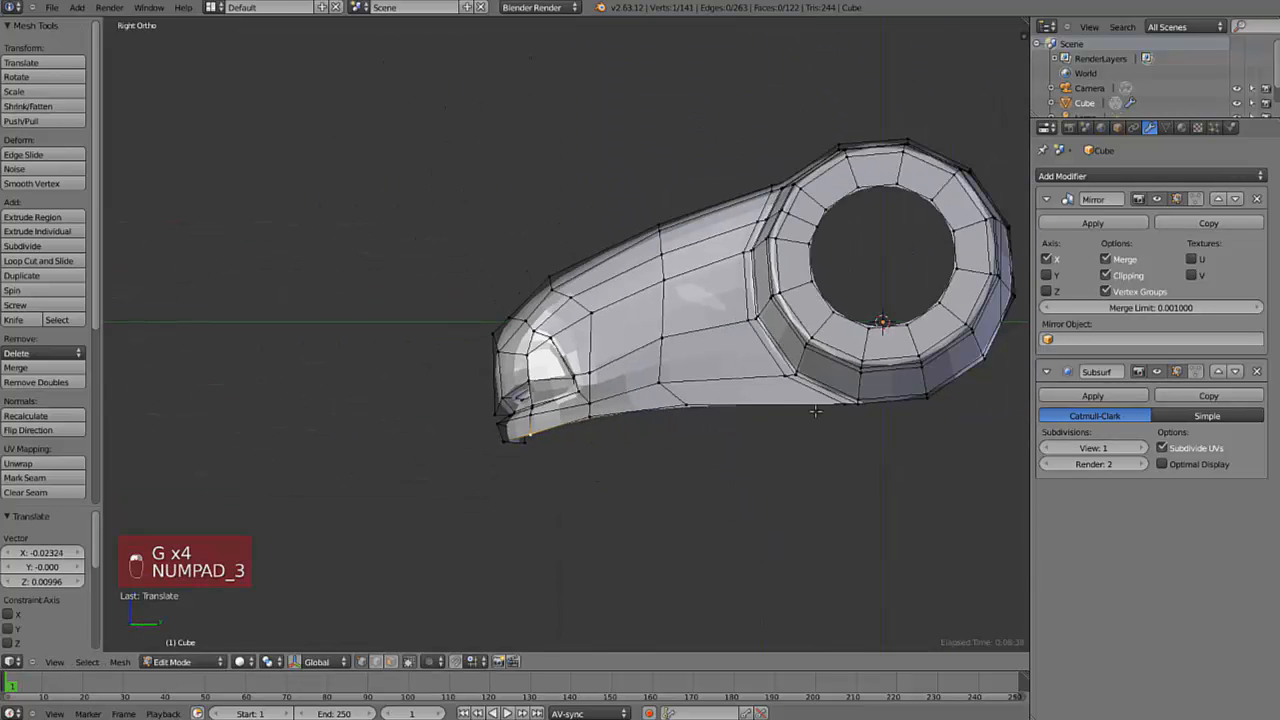
shift+middle_drag(816, 411, 656, 382)
alt+right_click(651, 379)
middle_drag(744, 370, 775, 395)
key(KP_3)
key(r)
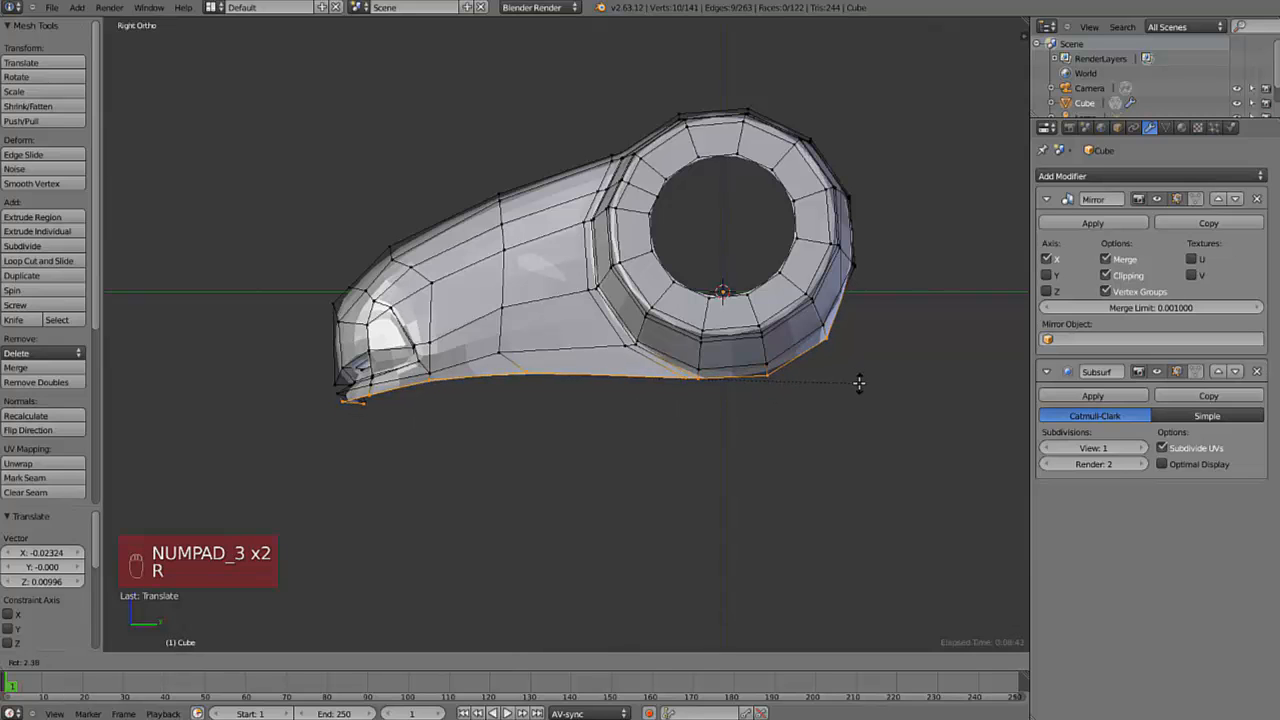
click(859, 382)
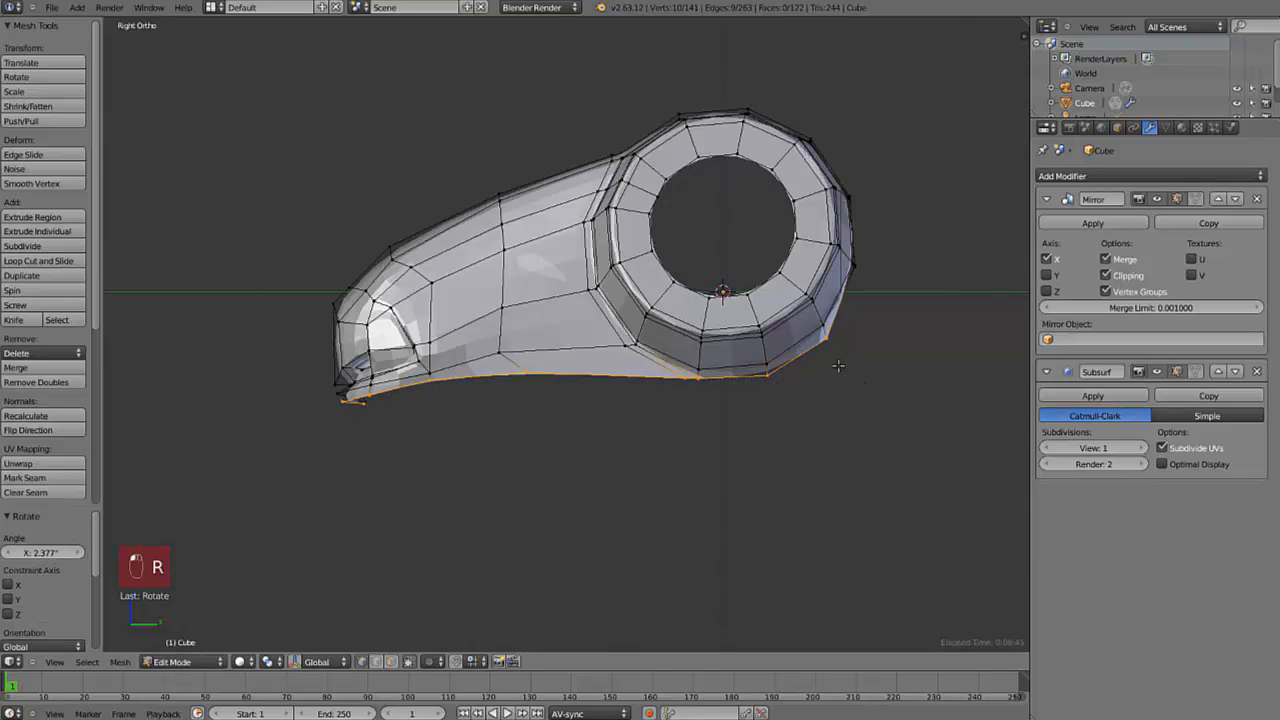
- Extrude the bottom edge loop about 0.55 downward in the wireframe side view
key(z)
middle_drag(812, 395, 780, 366)
key(KP_3)
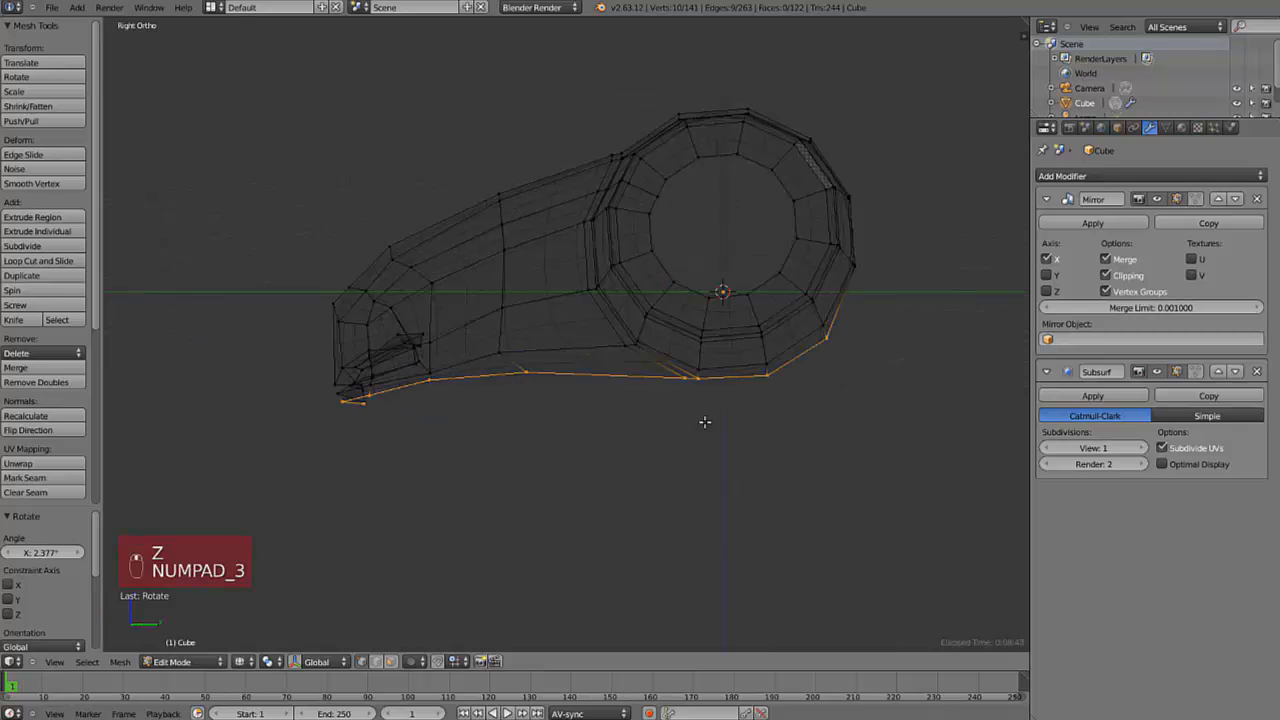
key(e)
click(709, 524)
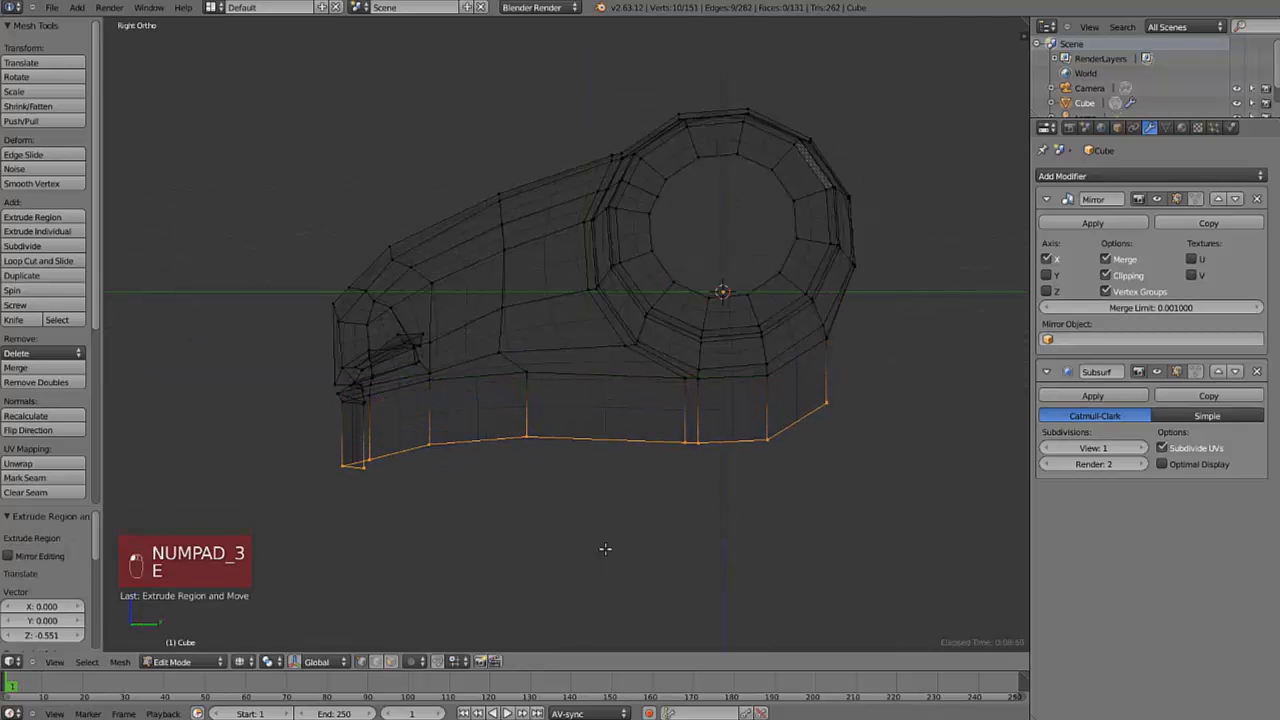
- Flatten the extruded edge loop to about 0.25 along the Z axis, and raise it about 0.22
key(s)
key(z)
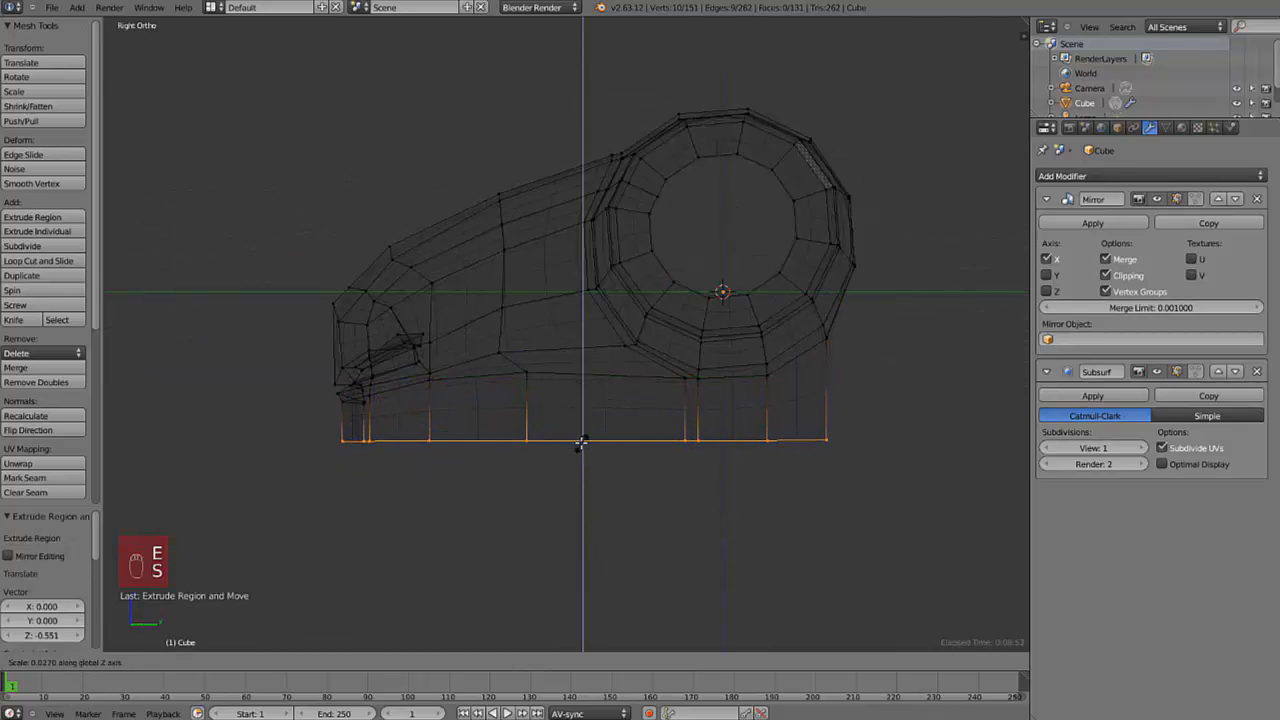
click(583, 468)
key(g)
key(z)
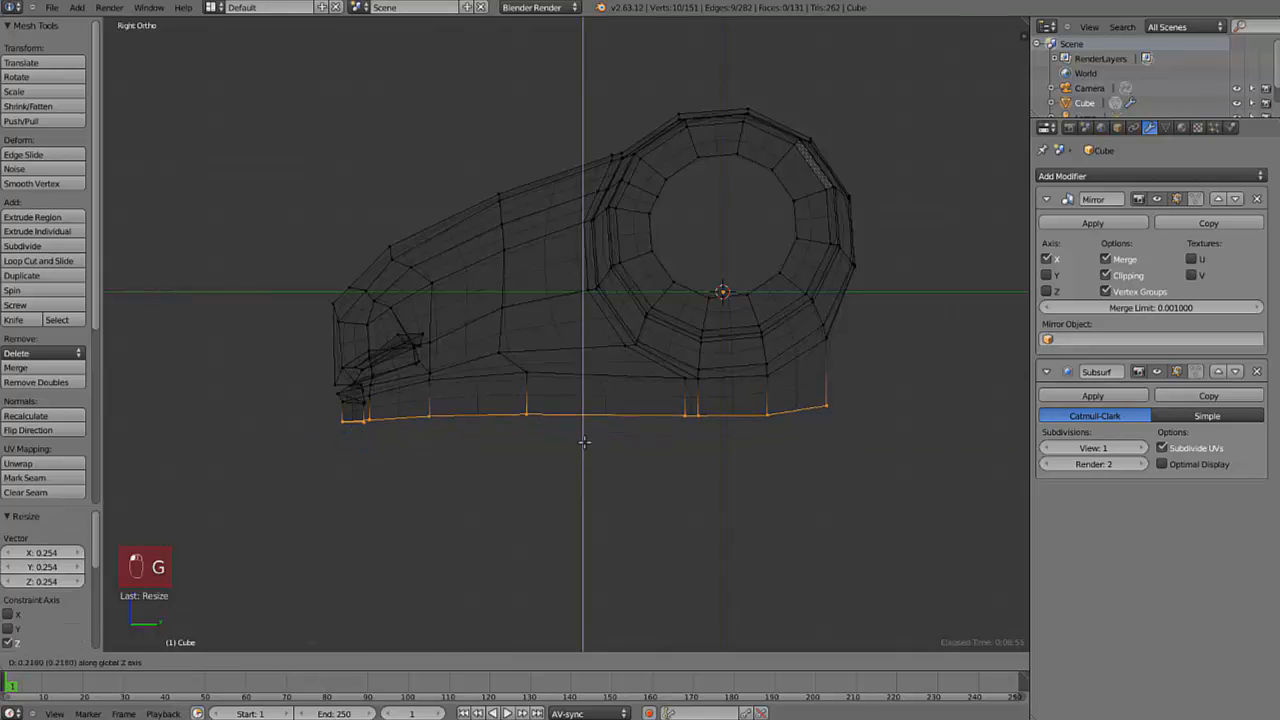
click(582, 446)
- Limit the selection to the side's bottom edges without the front and rear ends, and extrude them about 1.59 inward along X
mouse_move(582, 446)
middle_down()
mouse_move(582, 263)
mouse_move(637, 293)
middle_up()
key(z)
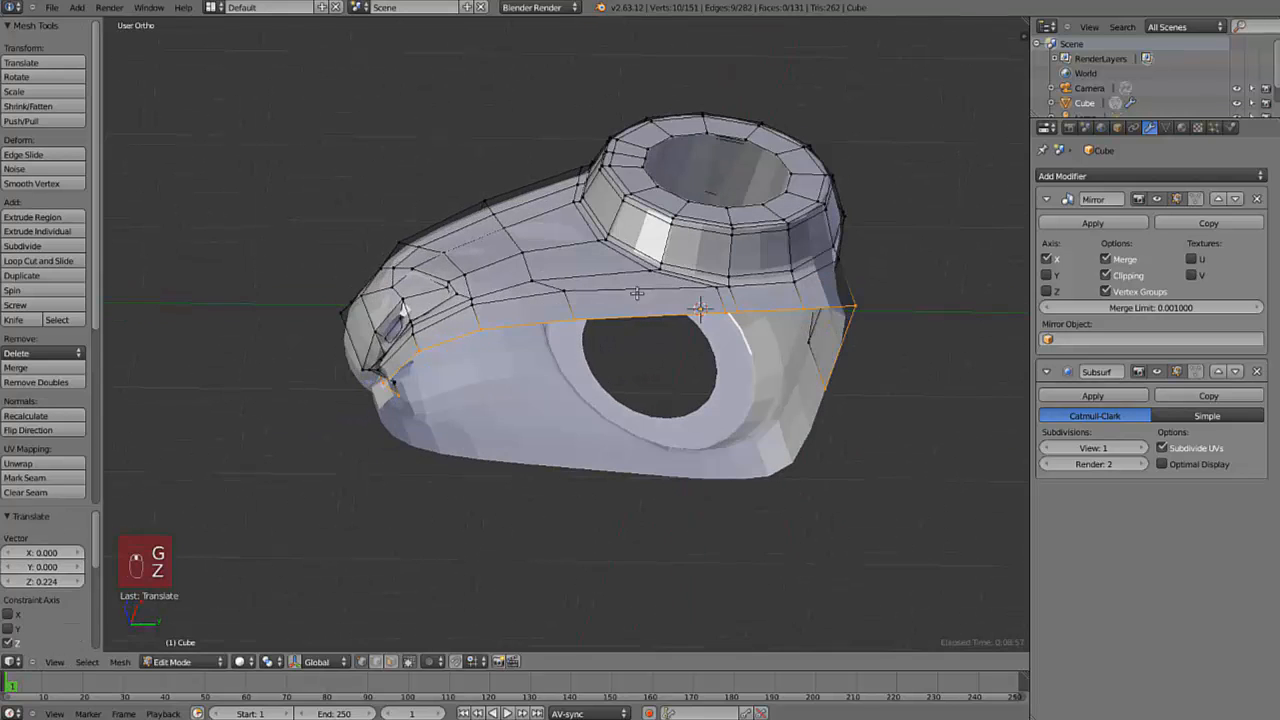
middle_drag(802, 312, 776, 299)
key(z)
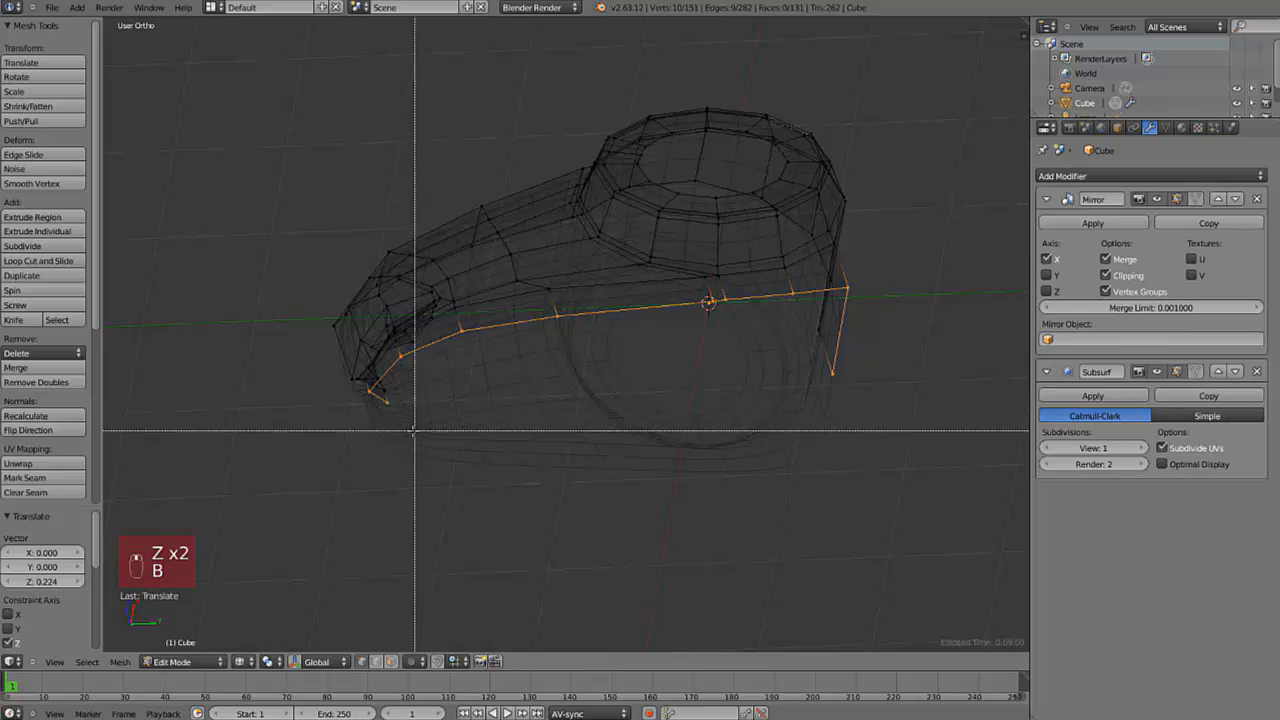
key(b)
middle_drag(812, 252, 870, 382)
middle_drag(632, 382, 629, 349)
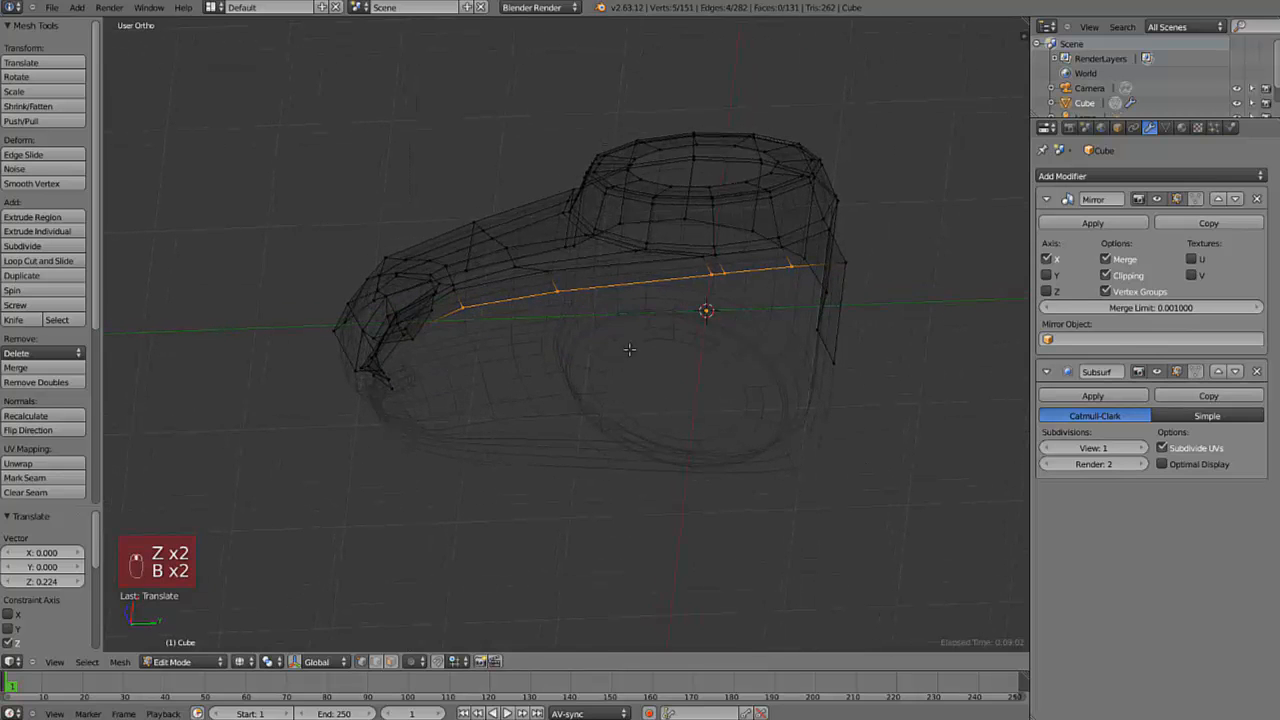
key(e)
click(791, 286)
key(z)
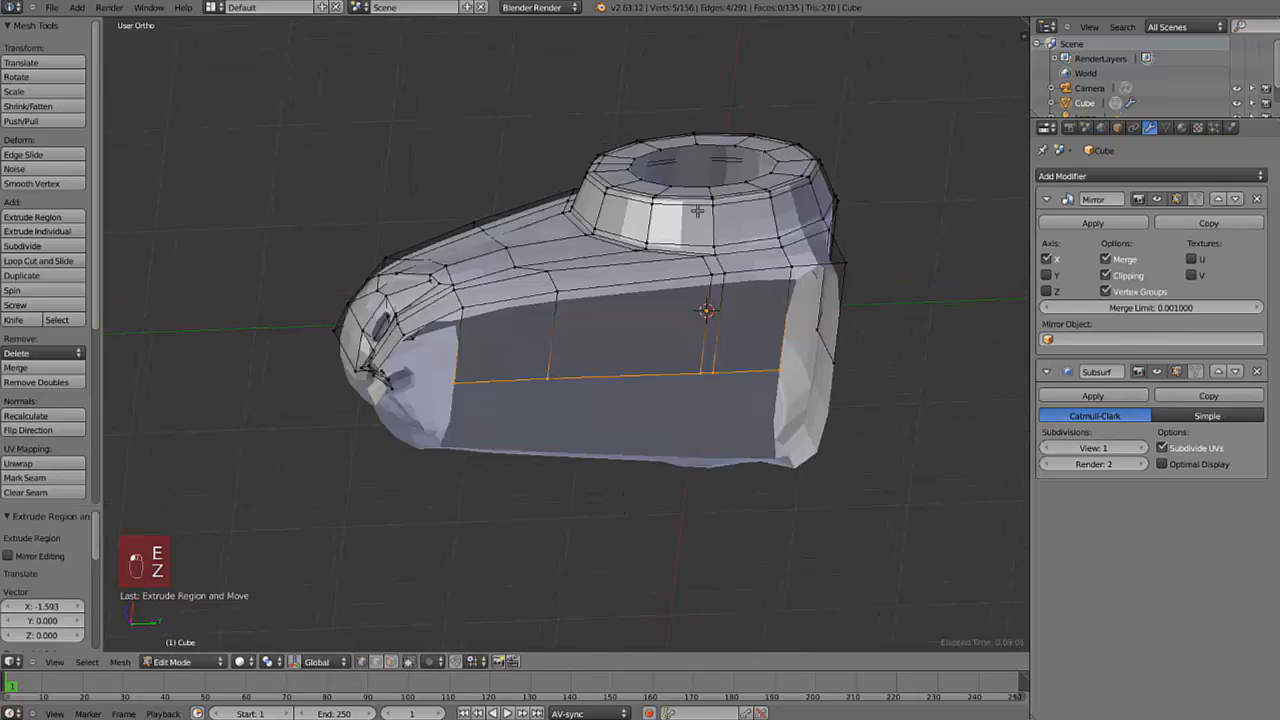
- Try to fill the gap at the rear of the underside with a face
middle_drag(694, 209, 610, 221)
middle_drag(612, 288, 606, 292)
key(a)
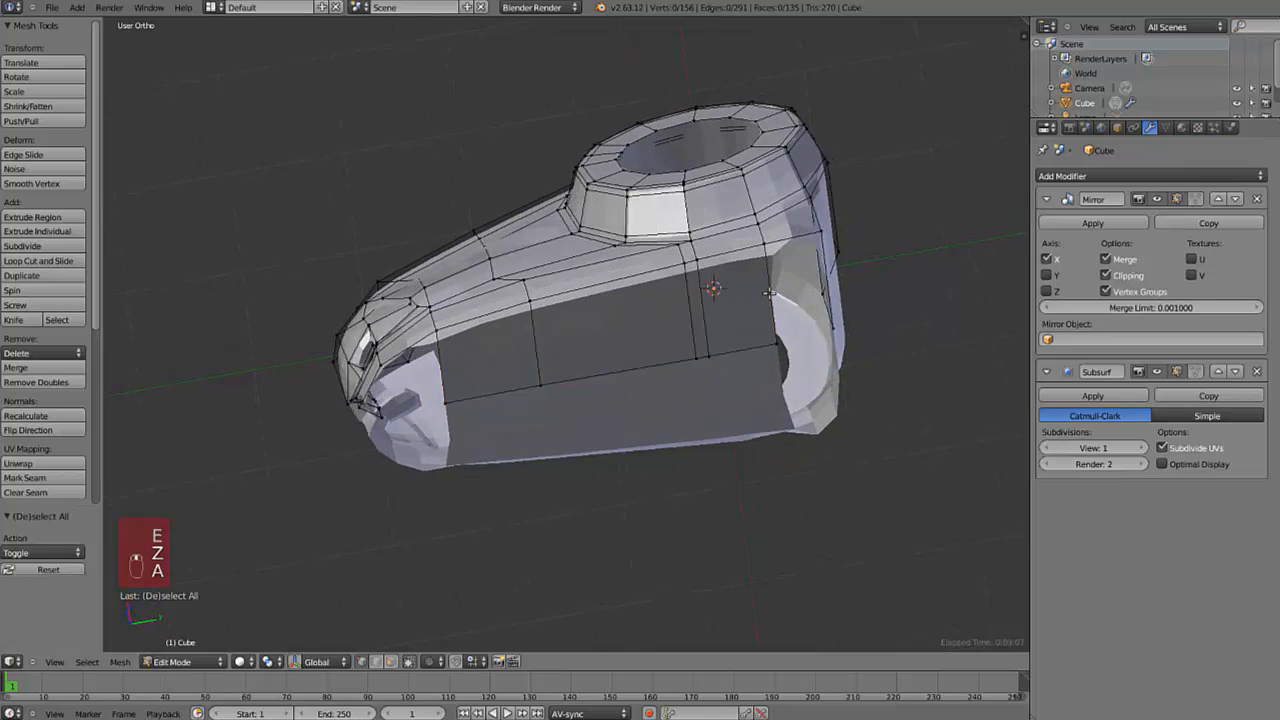
right_click(771, 295)
shift+right_click(826, 290)
middle_drag(826, 290, 802, 329)
key(f)
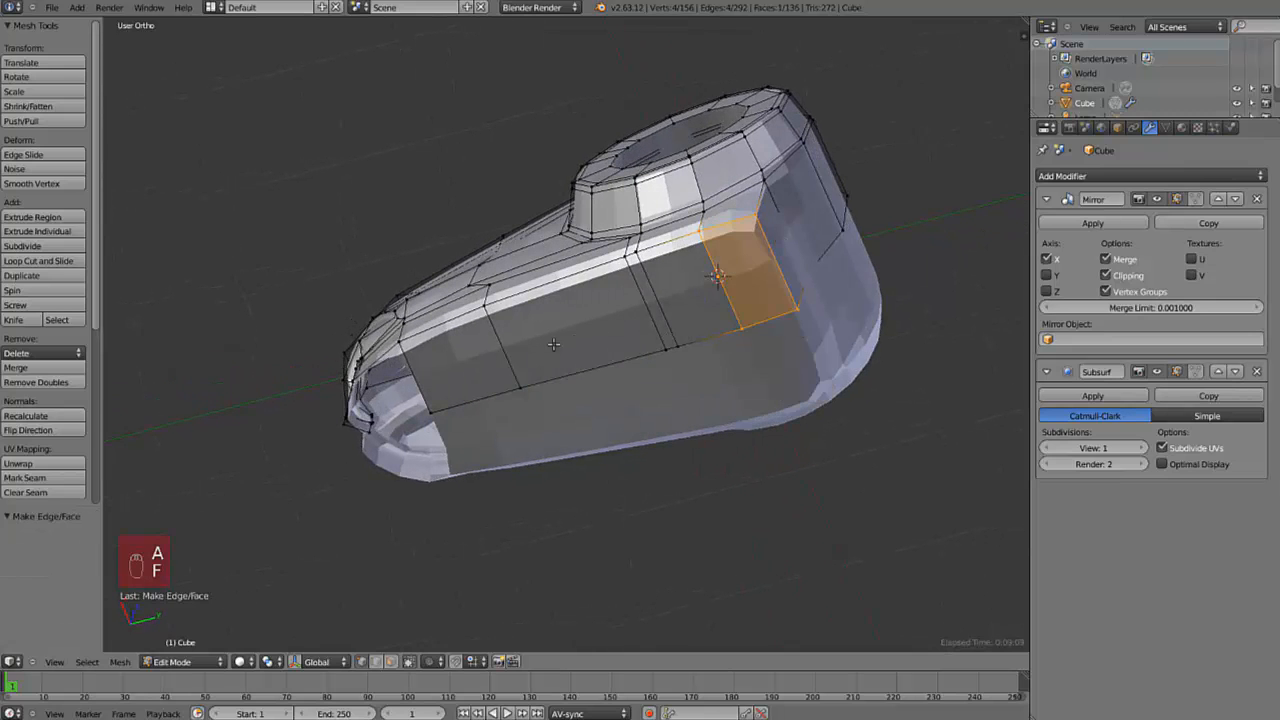
- Select the front border of the underside opening, and undo the rear face fill
middle_drag(553, 344, 600, 353)
alt+right_click(493, 382)
middle_drag(515, 376, 505, 324)
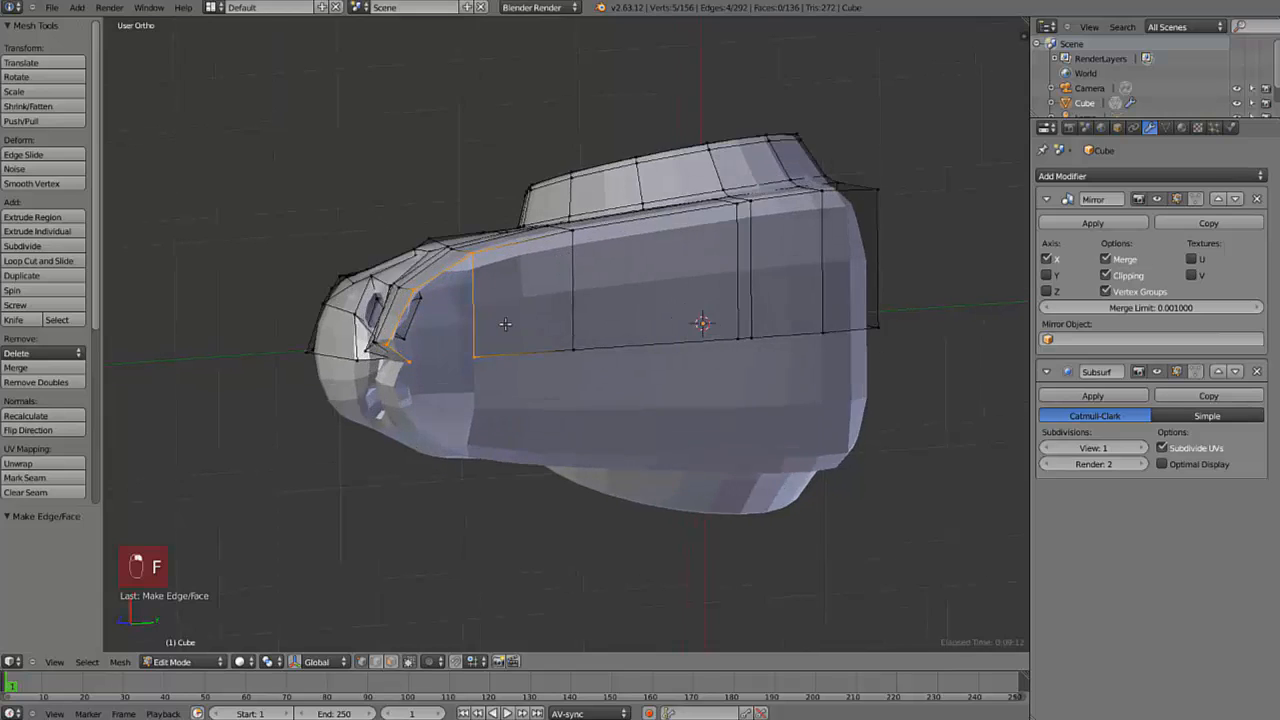
scroll(503, 325, up, 1)
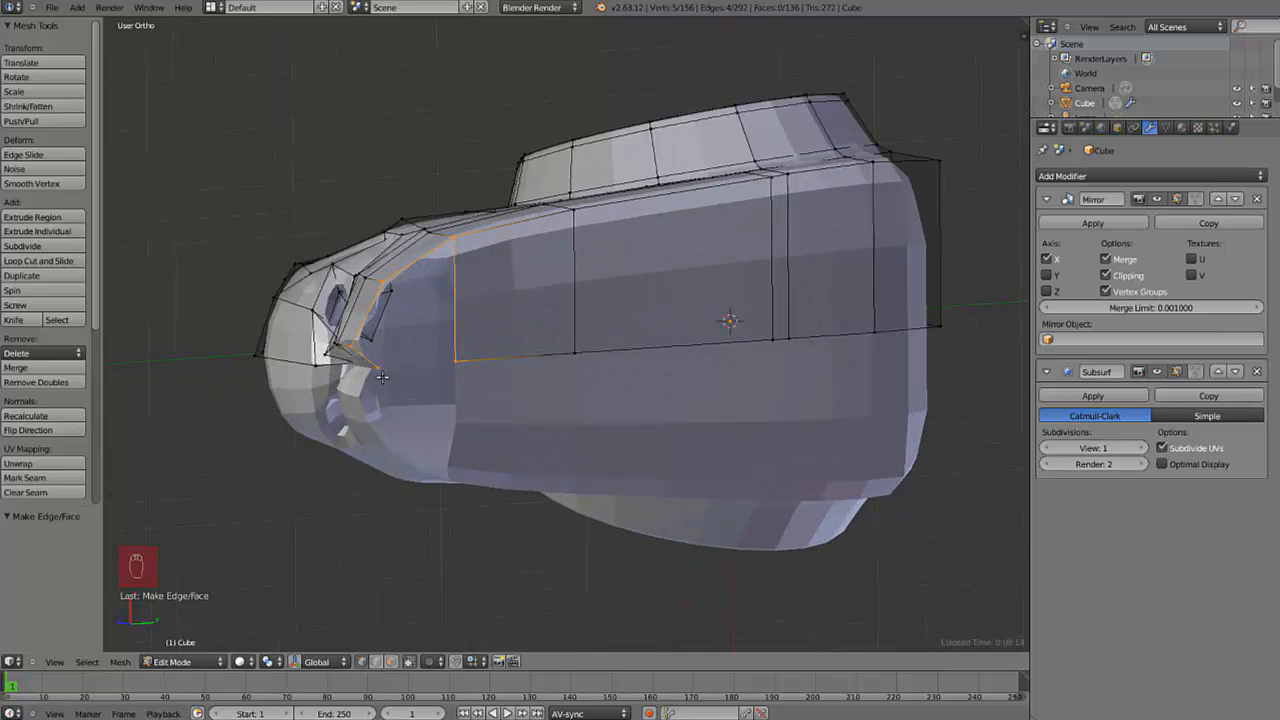
middle_drag(453, 370, 686, 298)
key(ctrl+z)
key(ctrl+z)
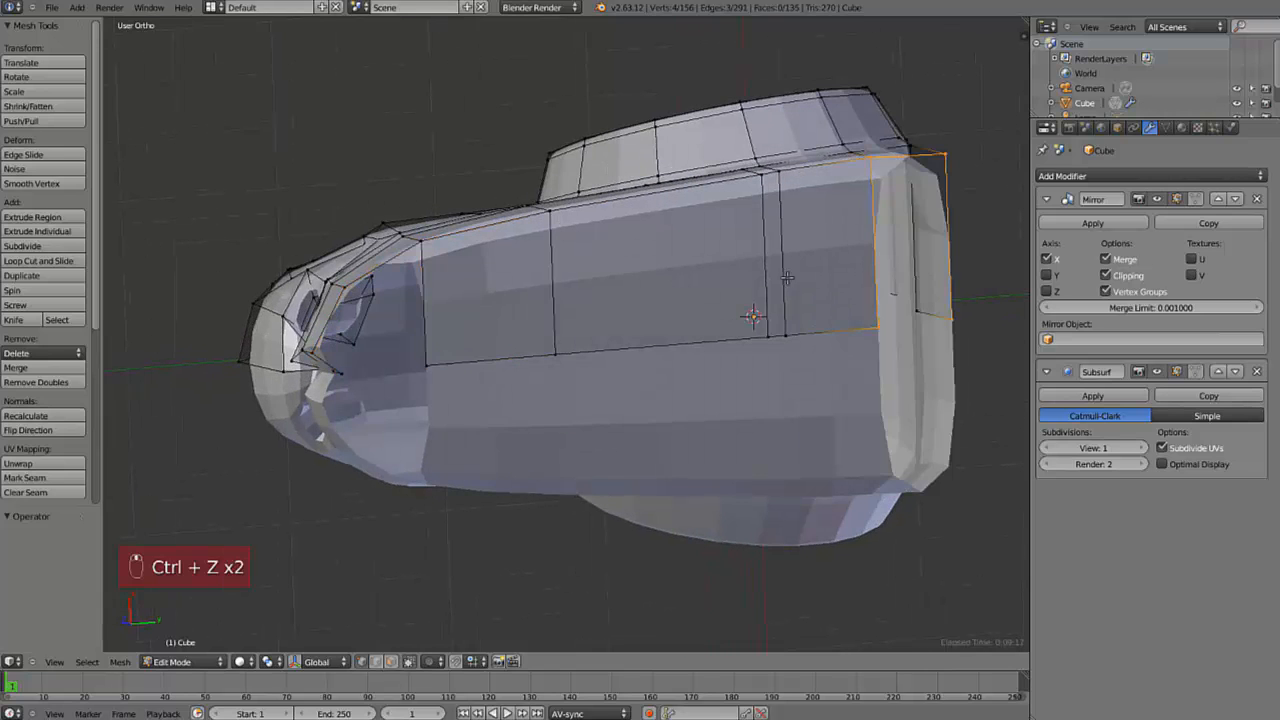
- Cancel a loop cut across the underside, and delete the rearmost inner vertex of the extruded underside panel
middle_drag(788, 278, 718, 286)
key(ctrl+r)
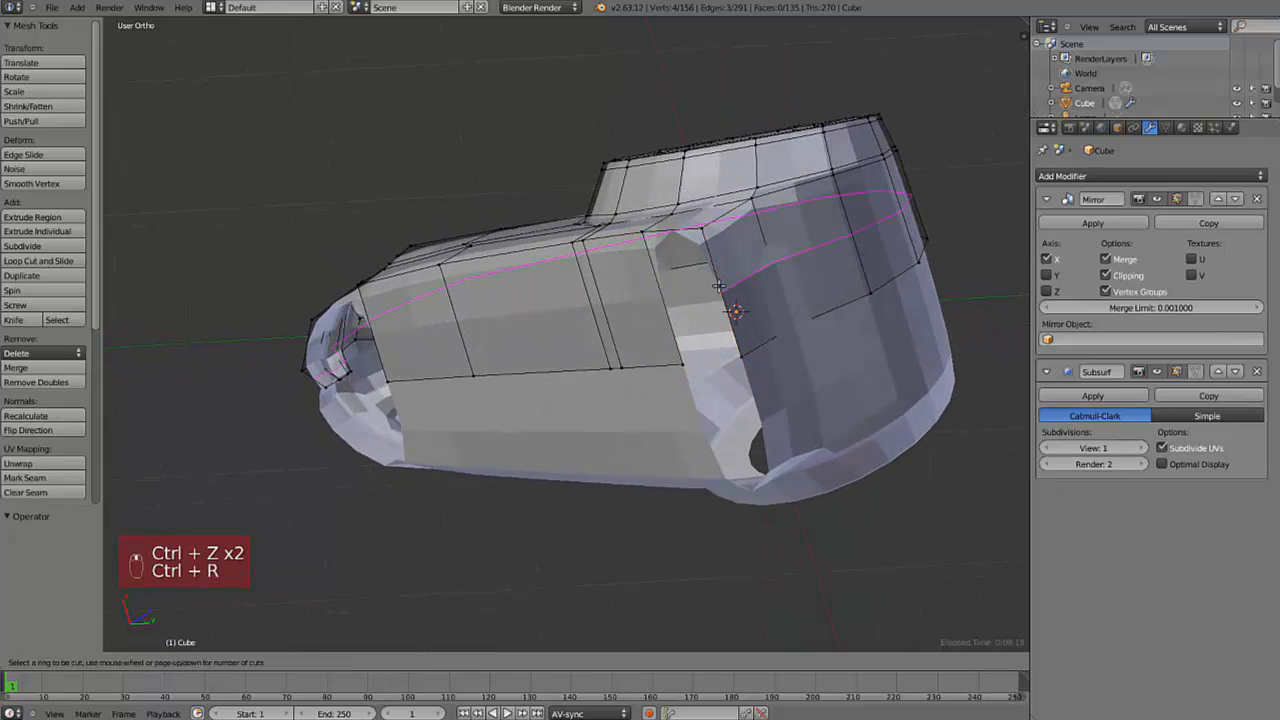
right_click(716, 286)
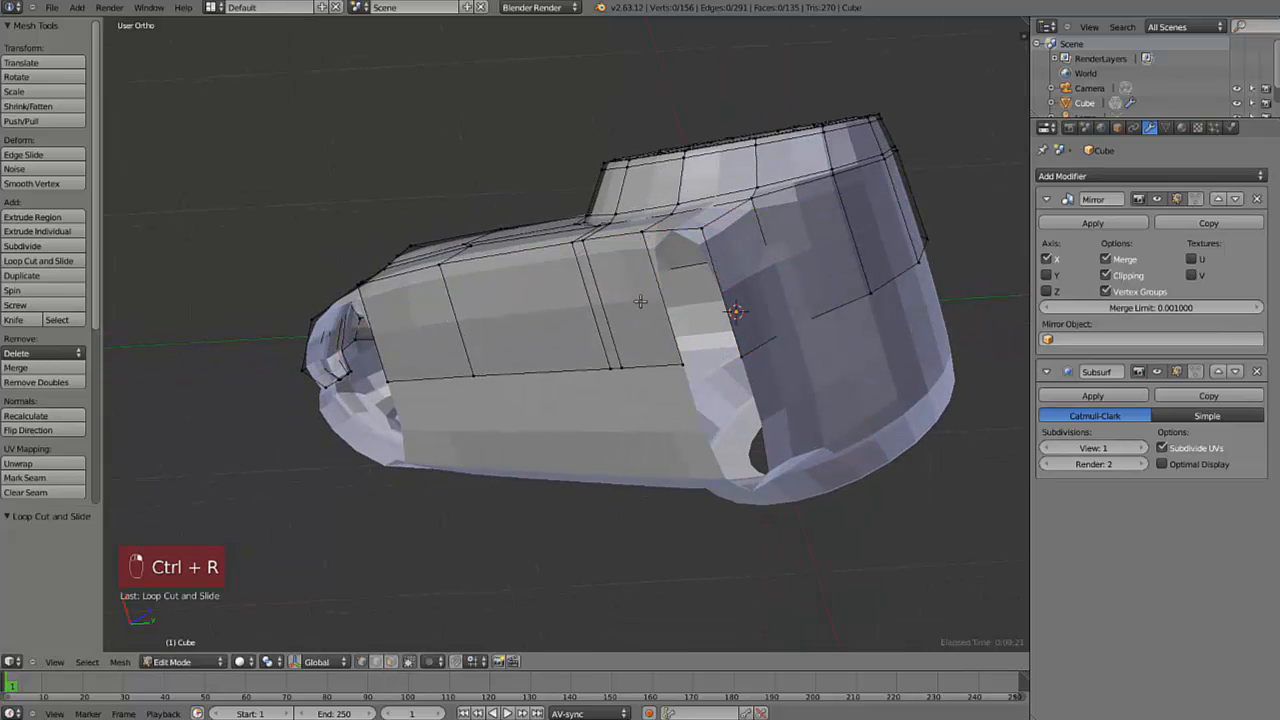
middle_drag(601, 307, 521, 348)
right_click(802, 399)
key(x)
click(790, 390)
- Add a lengthwise loop cut to the underside panel, sliding it close to the centreline
key(ctrl+r)
click(521, 345)
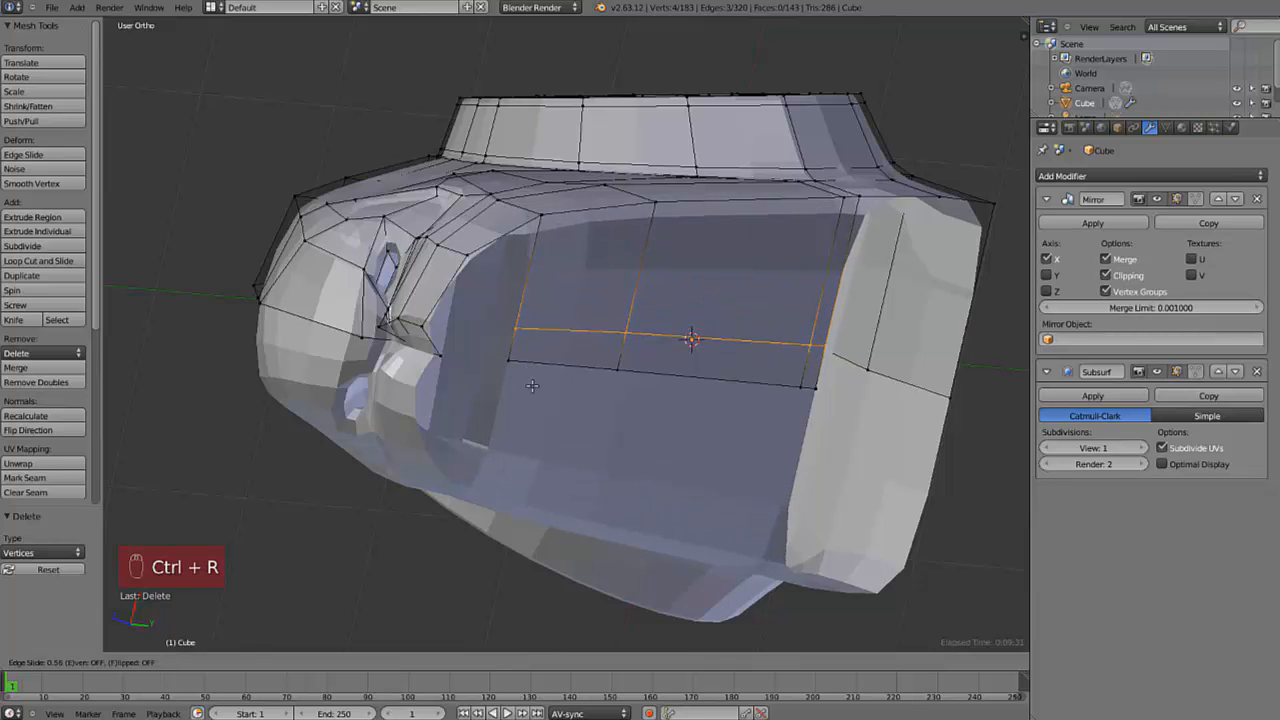
click(536, 386)
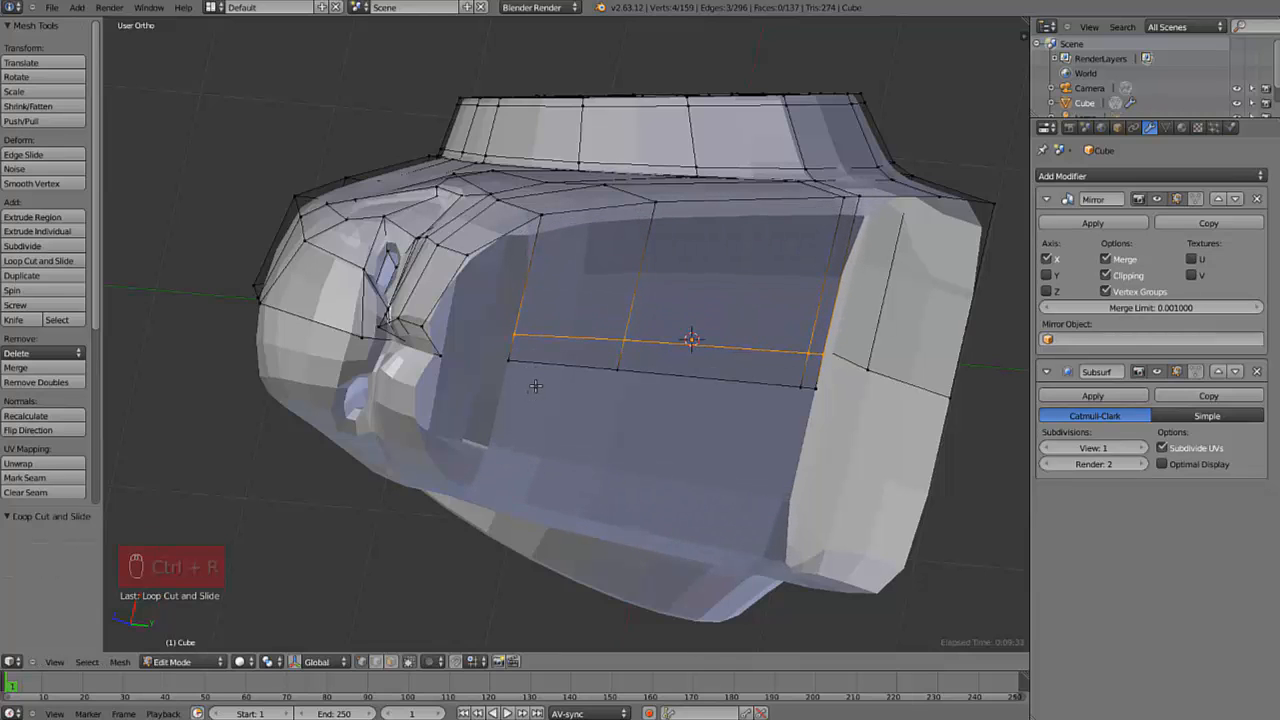
- Fill two faces between the front of the underside panel and the lip's edge
key(f)
middle_drag(490, 328, 484, 370)
key(f)
- Select the underside panel's vertices near the centreline and lower them about 0.2 in side view
key(a)
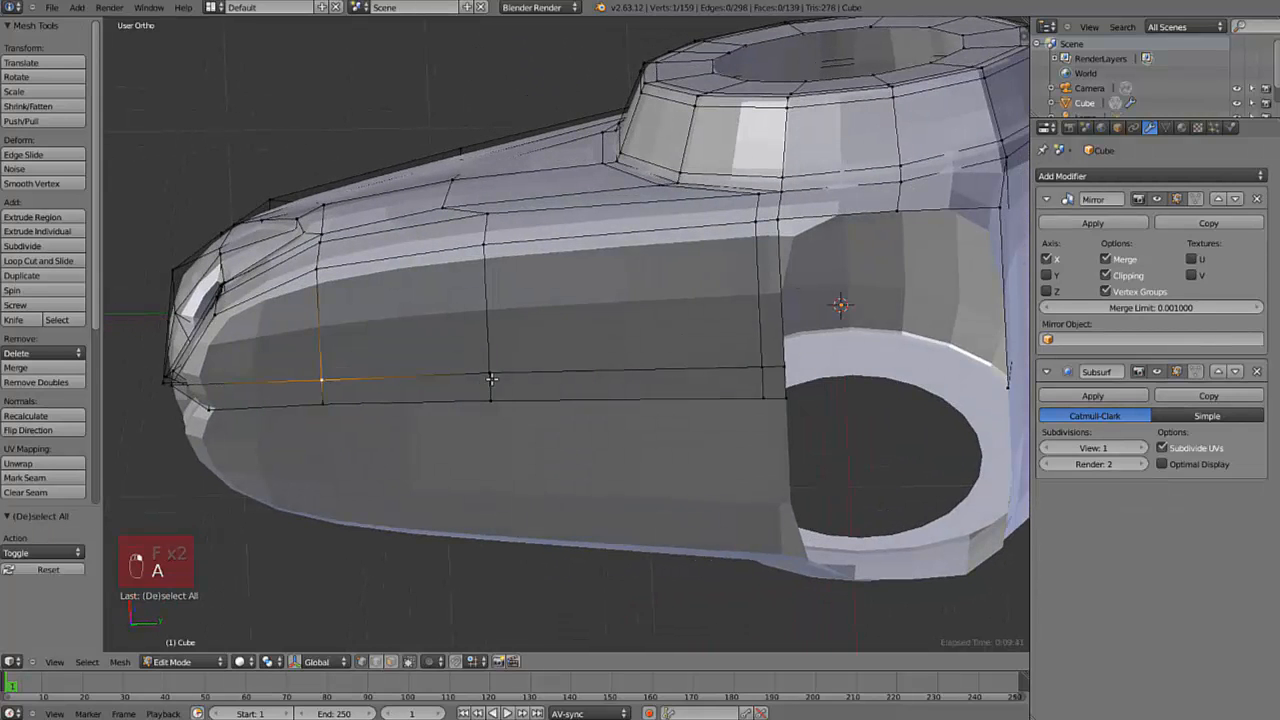
drag(763, 383, 366, 400)
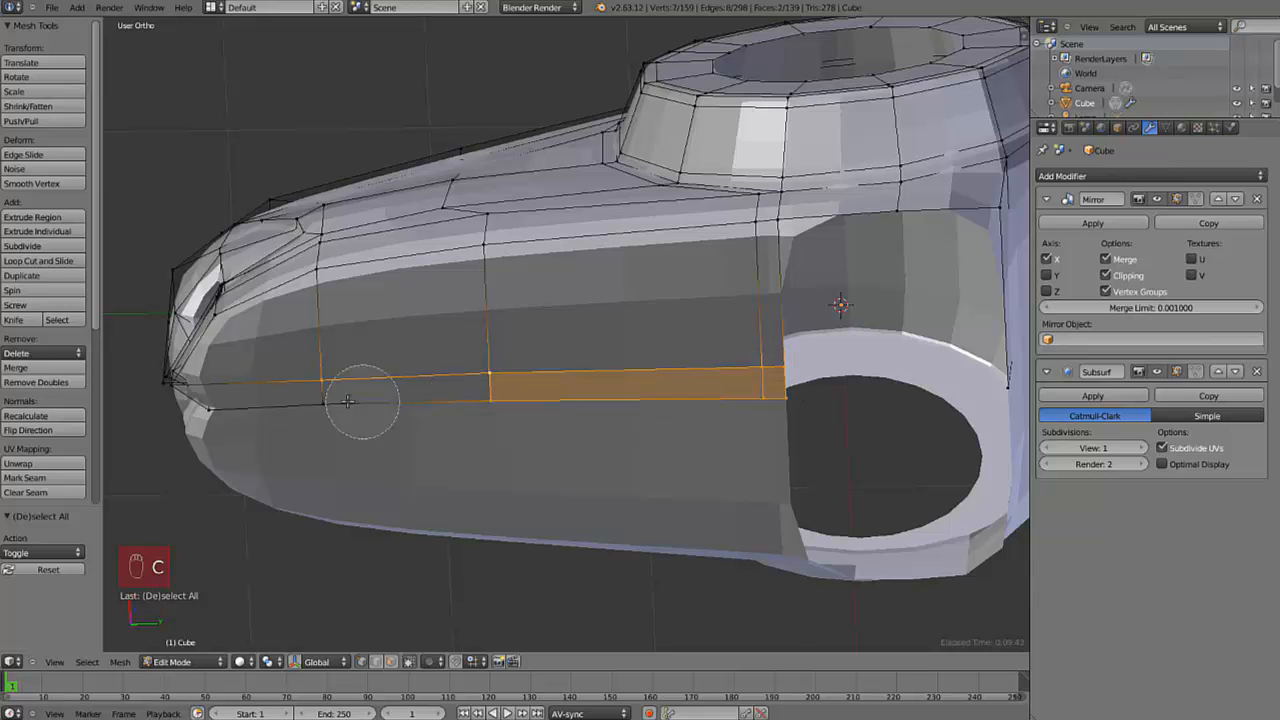
key(KP_3)
key(g)
click(758, 444)
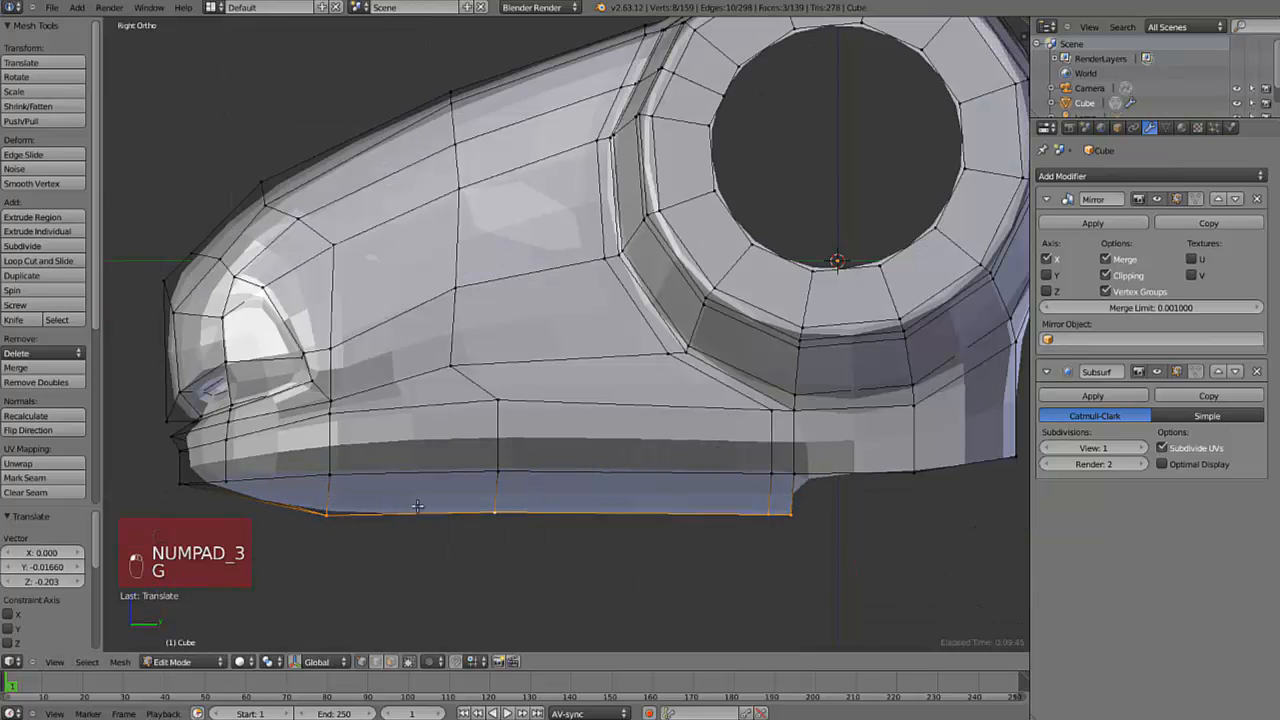
- Select the lower edge vertices along the jaw's side in wireframe and lower them along the Z axis
middle_drag(530, 520, 460, 470)
key(KP_3)
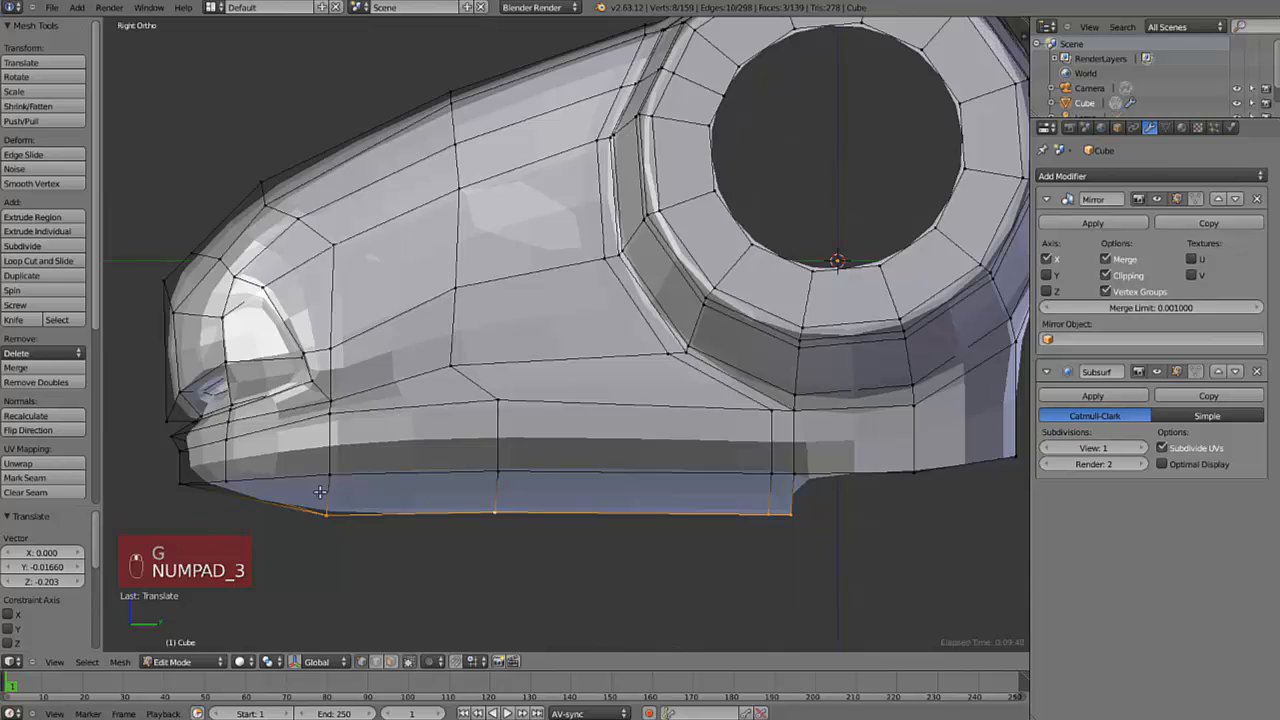
key(x)
key(z)
scroll(517, 466, down, 2)
key(c)
drag(359, 464, 935, 425)
right_click(930, 427)
key(z)
key(g)
key(z)
click(703, 509)
key(z)
key(a)
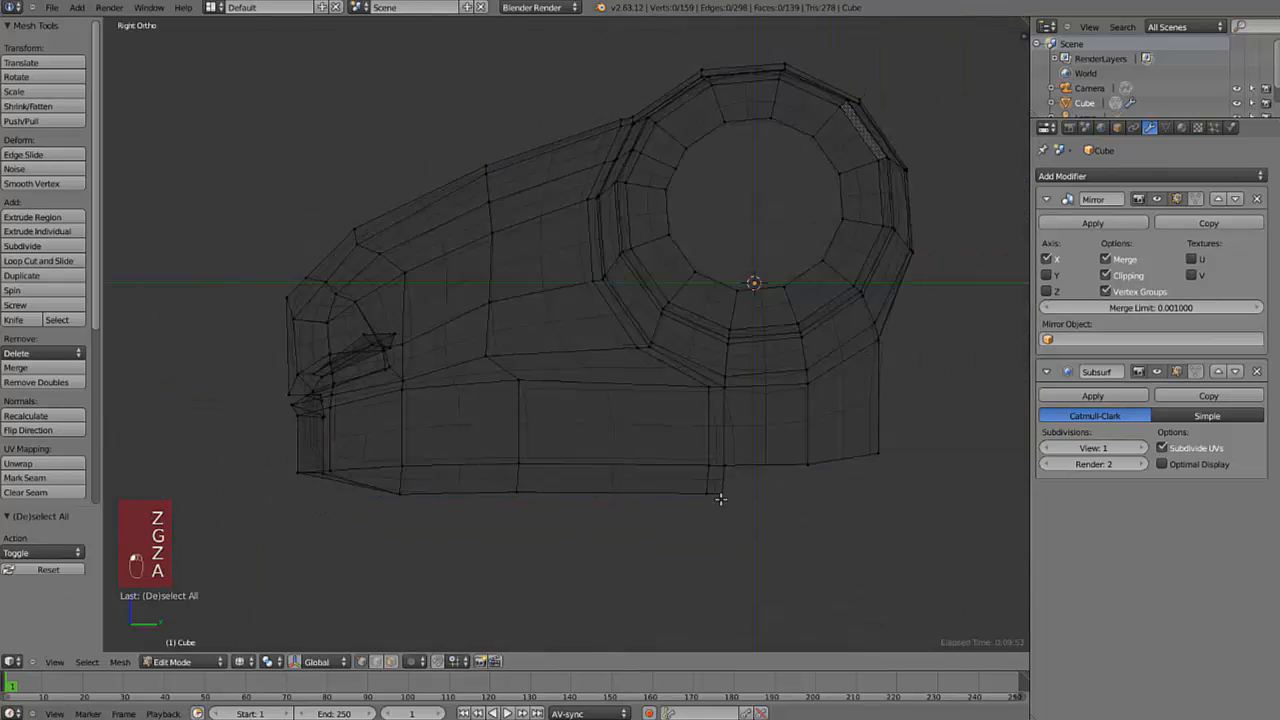
- Move the inner rear vertices of the underside panel forward and slightly down in side view
right_click(703, 487)
middle_drag(703, 487, 686, 406)
shift+right_click(688, 408)
key(KP_3)
key(g)
click(731, 479)
right_click(722, 483)
key(g)
click(683, 491)
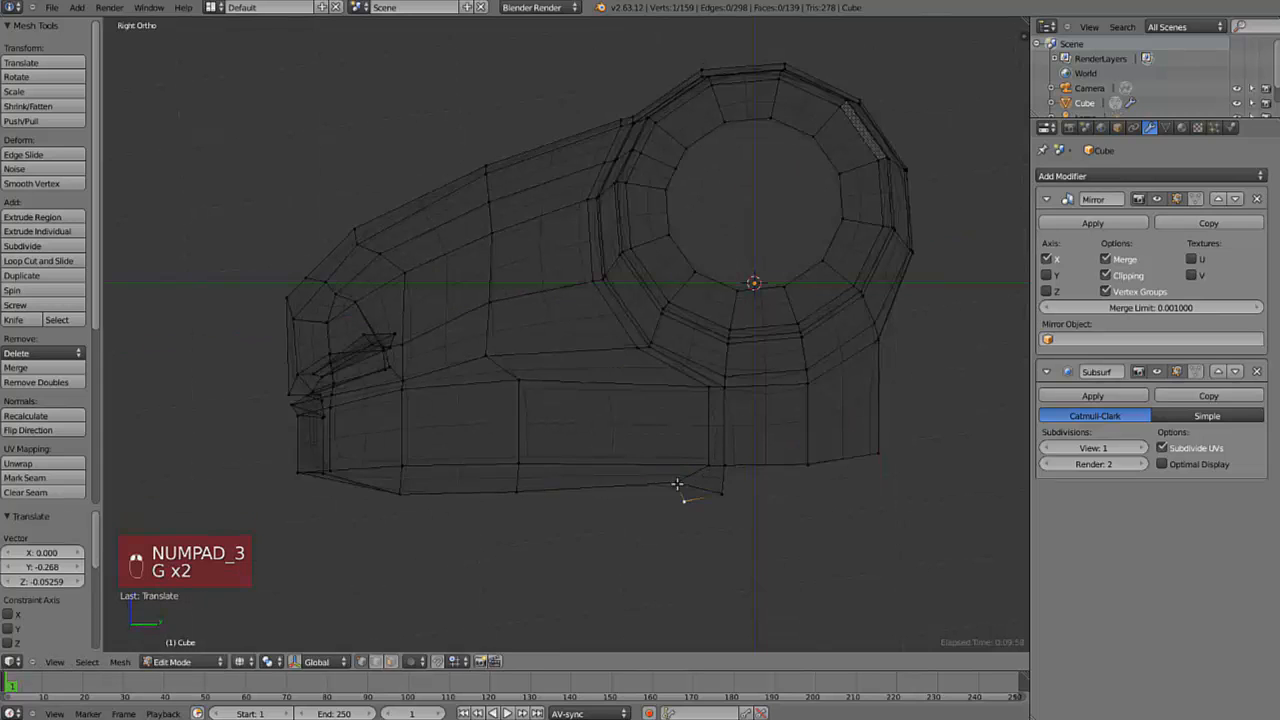
- Shift the remaining rear vertices of the jaw and underside forward to slope the front of the neck opening
right_click(721, 490)
key(g)
click(705, 498)
right_click(709, 468)
key(g)
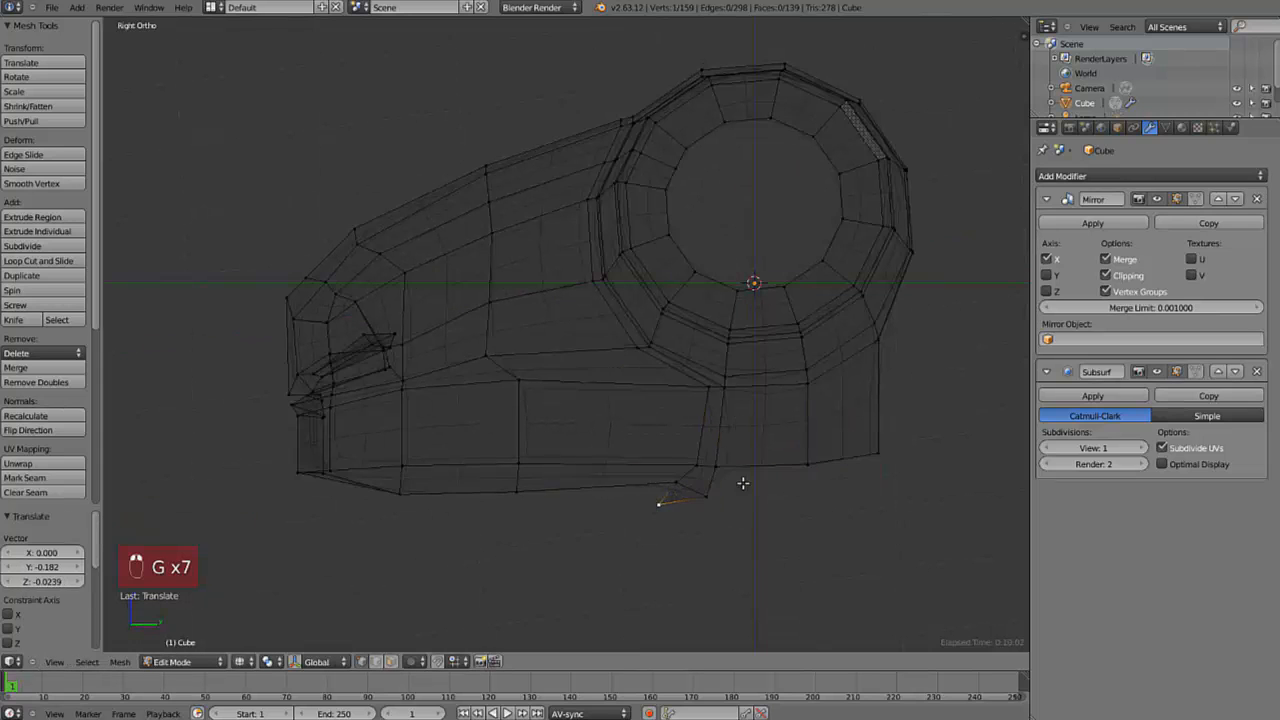
- Select the neck opening's border loop and extrude it down about 0.76 to begin the neck
alt+right_click(743, 475)
scroll(728, 451, down, 4)
middle_drag(727, 450, 680, 430)
key(z)
key(KP_3)
key(e)
click(722, 431)
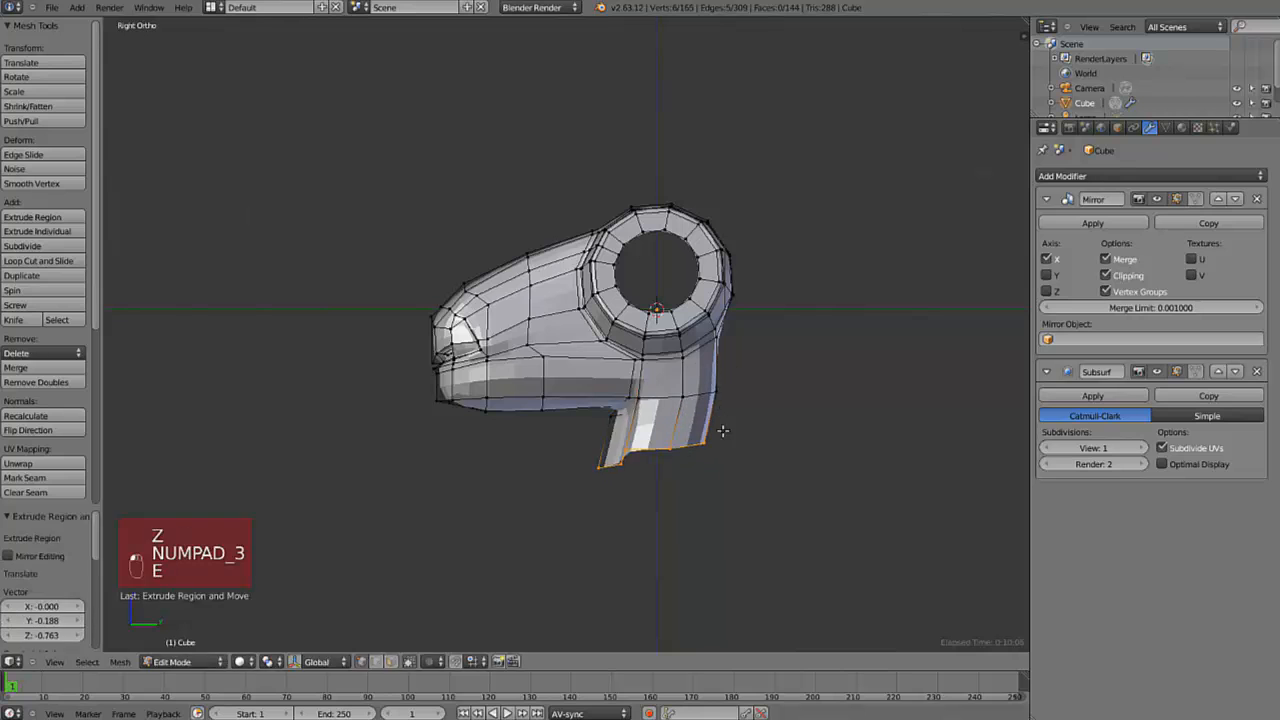
- Tilt the neck's end loop, extrude a second section downward and forward, and scale its end to 1.22
key(r)
key(g)
key(e)
key(r)
key(g)
key(s)
click(772, 421)
key(KP_1)
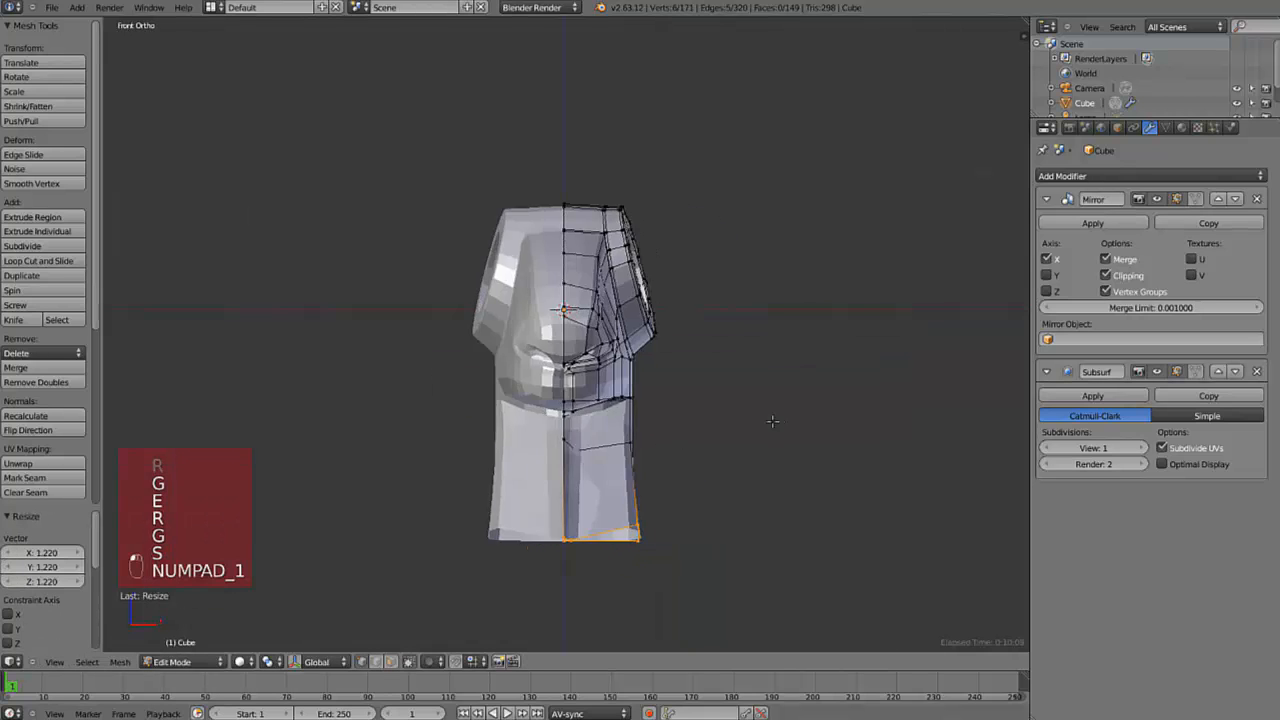
- Reposition the front vertices of the neck's middle ring
middle_drag(772, 421, 690, 460)
key(z)
key(z)
scroll(677, 467, up, 3)
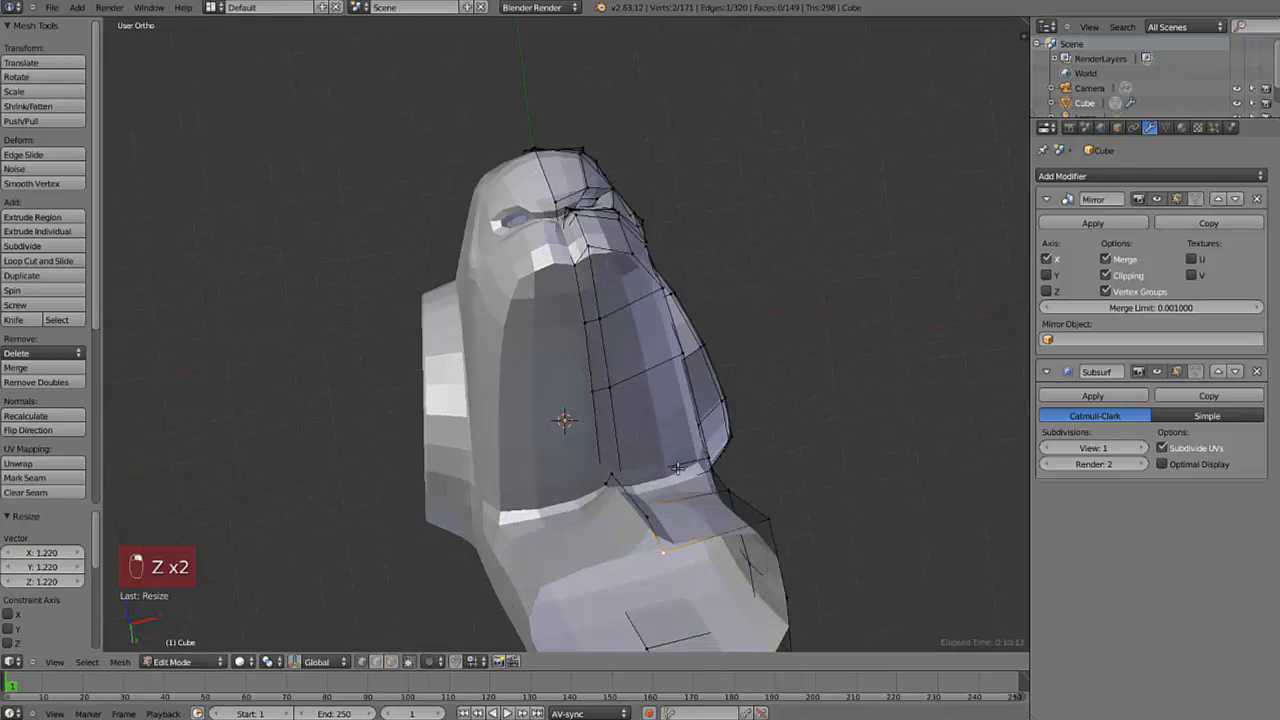
key(g)
click(691, 430)
- Move the side vertices of the neck's middle ring inward in front view to narrow the throat
key(KP_1)
key(z)
key(a)
key(b)
drag(716, 420, 632, 352)
key(g)
click(594, 363)
right_click(689, 421)
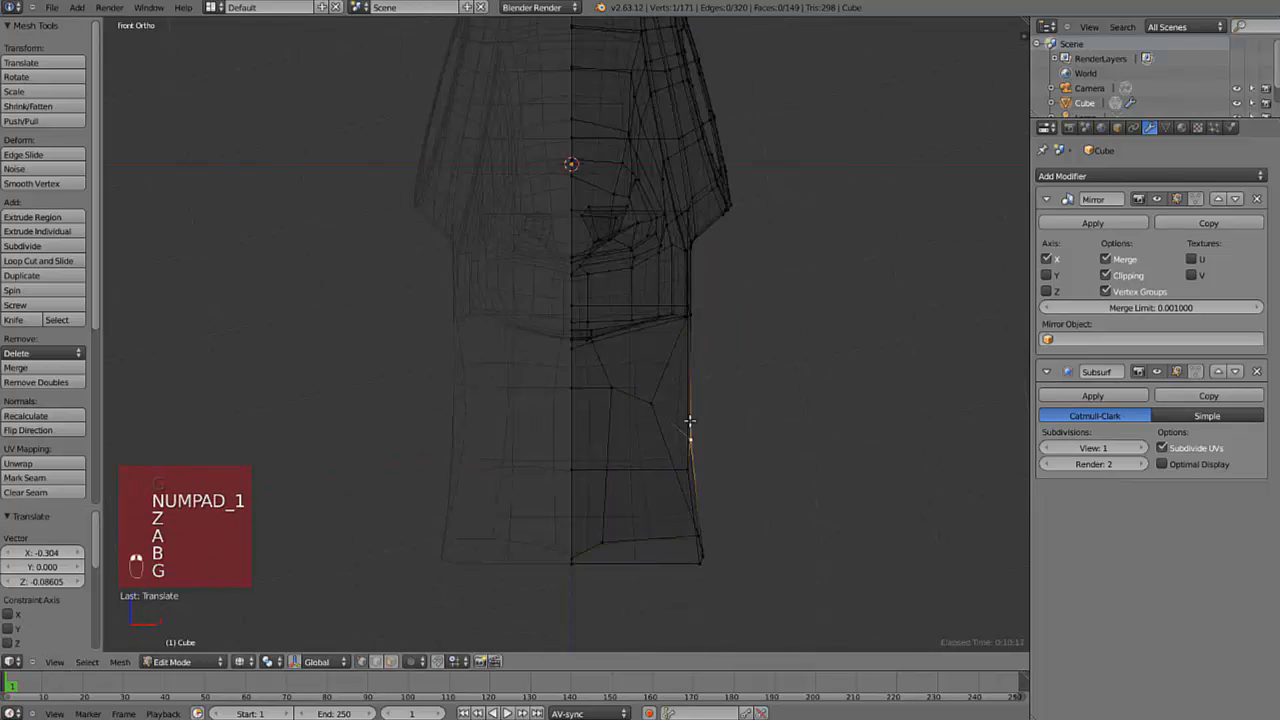
key(g)
click(690, 425)
- Select the side vertices where the jaw meets the neck, reposition them in front view, and check the smoothed shape
middle_drag(690, 425, 648, 311)
key(c)
drag(714, 319, 700, 319)
right_click(702, 319)
key(KP_1)
key(g)
click(765, 322)
key(z)
key(Tab)
key(KP_3)
key(Tab)
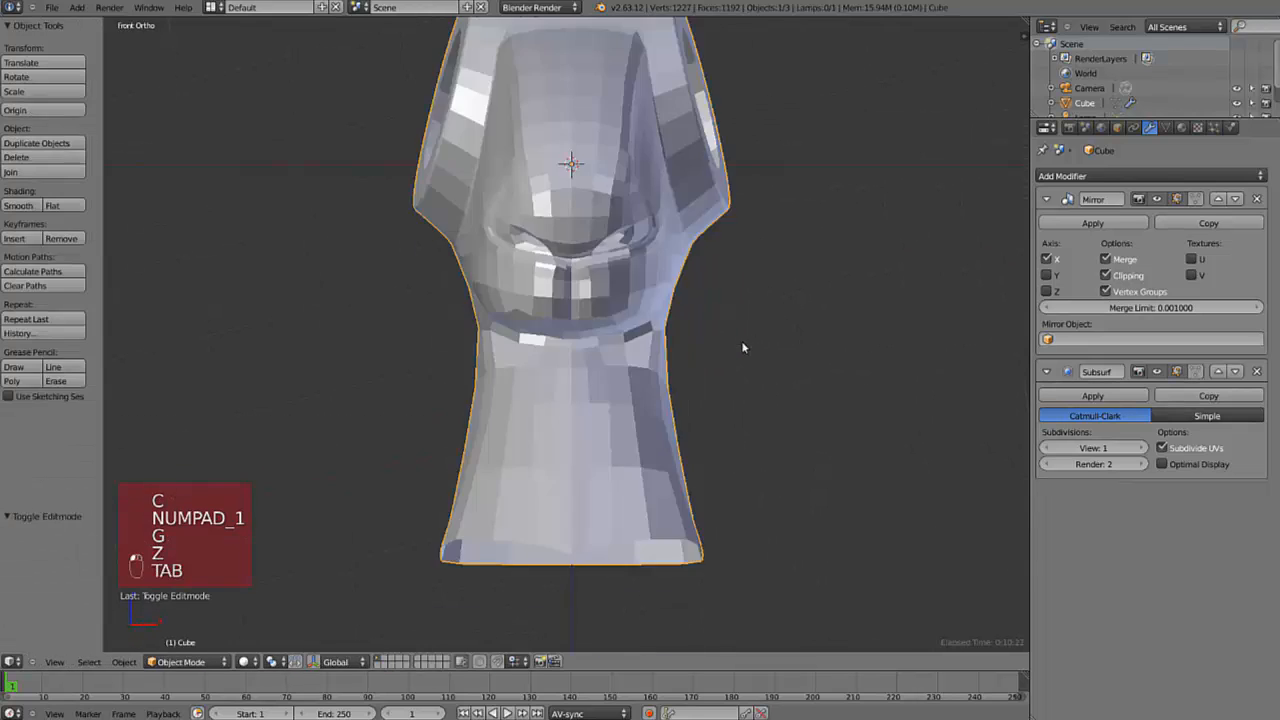
- Adjust the selected upper neck vertices' position in side view
key(g)
click(728, 336)
key(g)
click(810, 312)
middle_drag(810, 312, 630, 318)
- Move the vertex below and behind the eye socket back about 0.14 and up about 0.03
key(a)
key(KP_3)
right_click(691, 332)
key(g)
key(KP_3)
key(g)
click(703, 332)
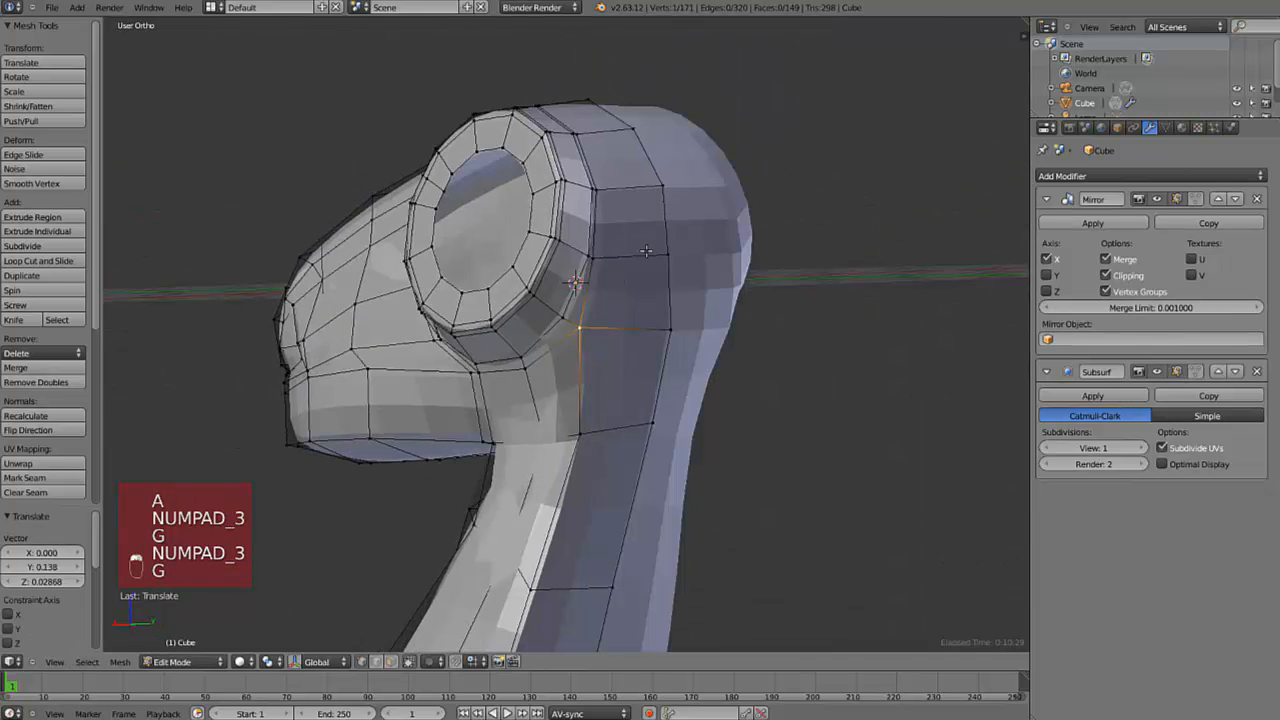
- Reposition individual vertices across the back of the head to even out its curve
right_click(657, 254)
middle_drag(655, 260, 600, 258)
key(s)
click(590, 268)
right_click(540, 205)
key(g)
click(545, 207)
key(g)
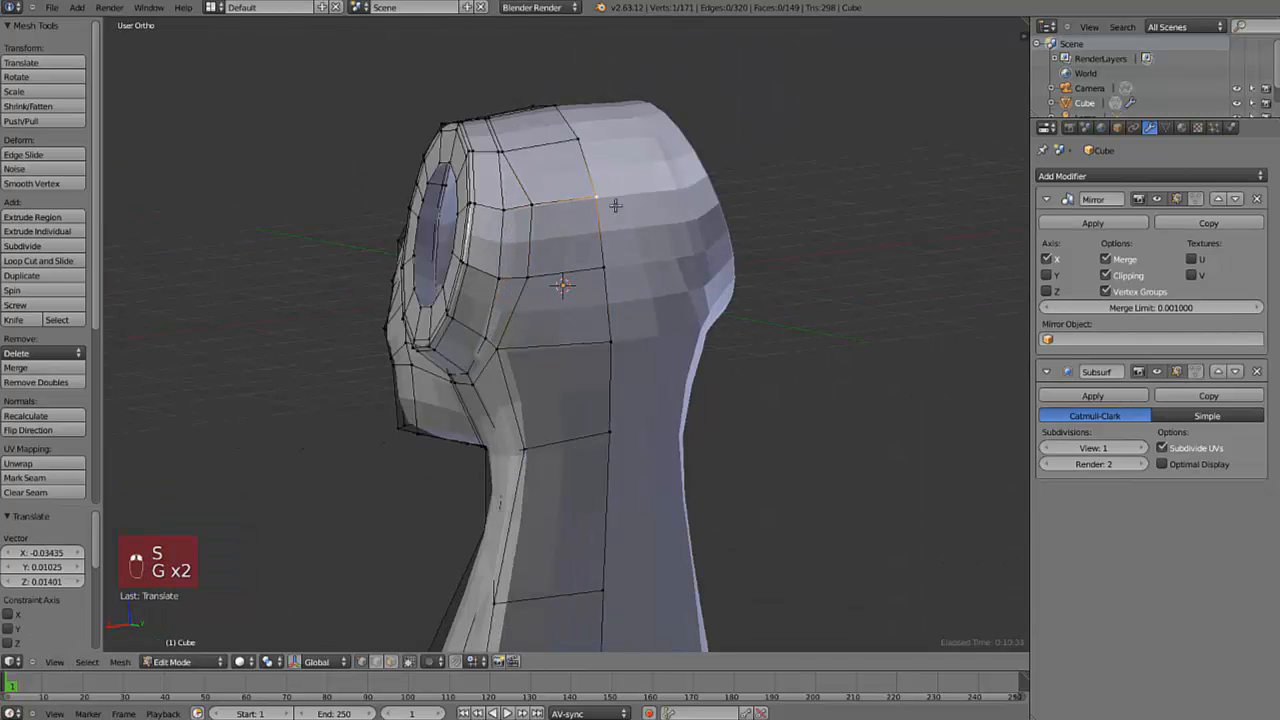
click(630, 210)
- Adjust the vertex at the lower back of the head in side view, and check the smoothed head
key(KP_3)
click(731, 341)
key(Tab)
middle_drag(731, 341, 557, 280)
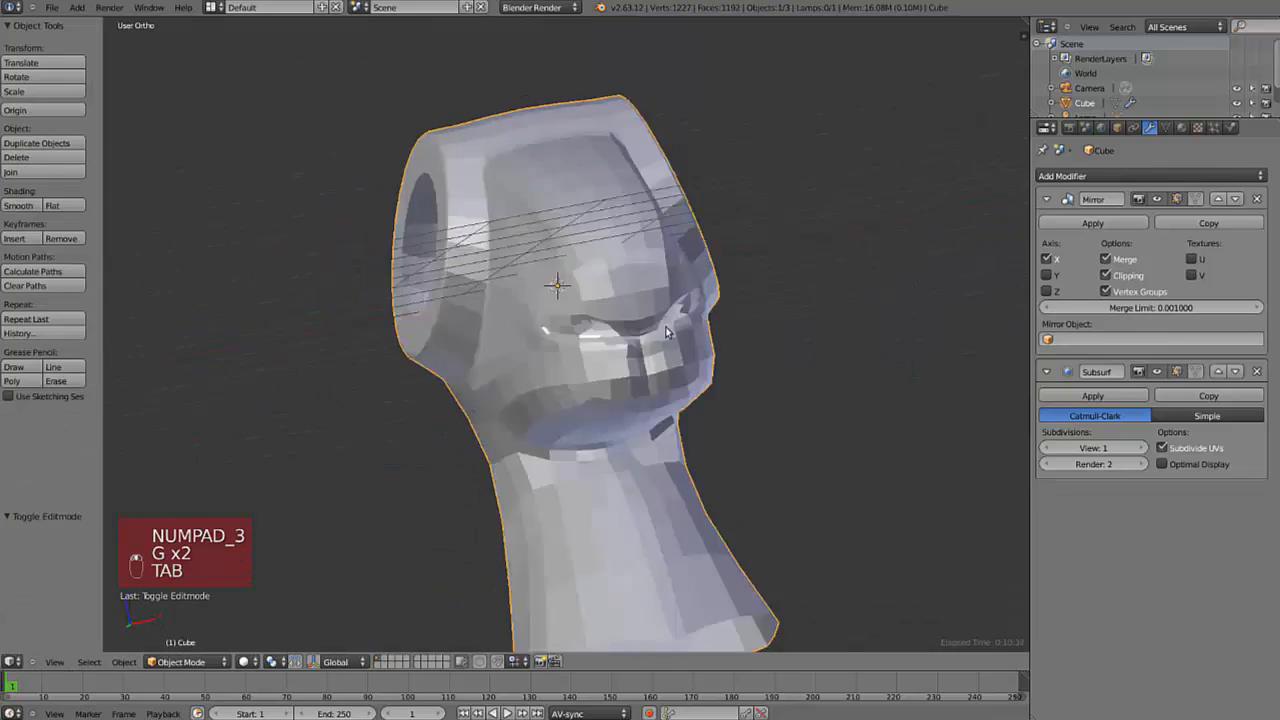
key(KP_3)
key(Tab)
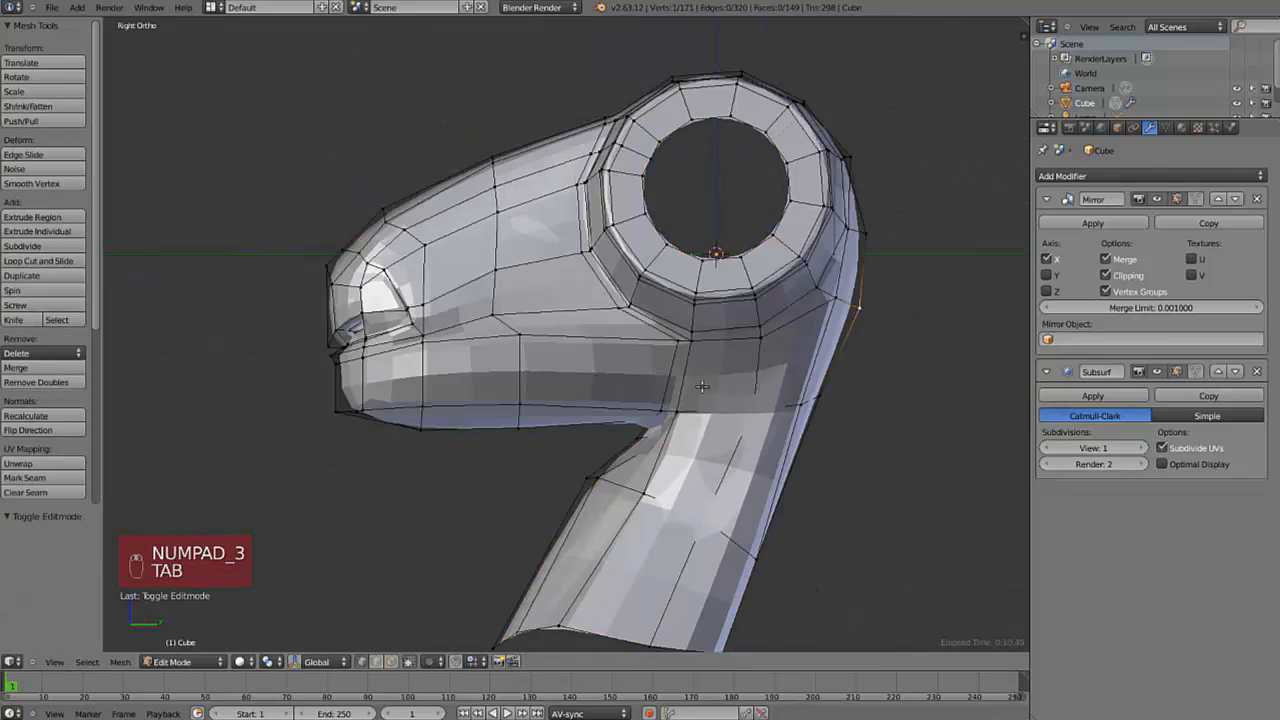
- Add a lengthwise loop cut around the lower jaw and back of the neck, sliding it toward the jaw's bottom edge
key(ctrl+r)
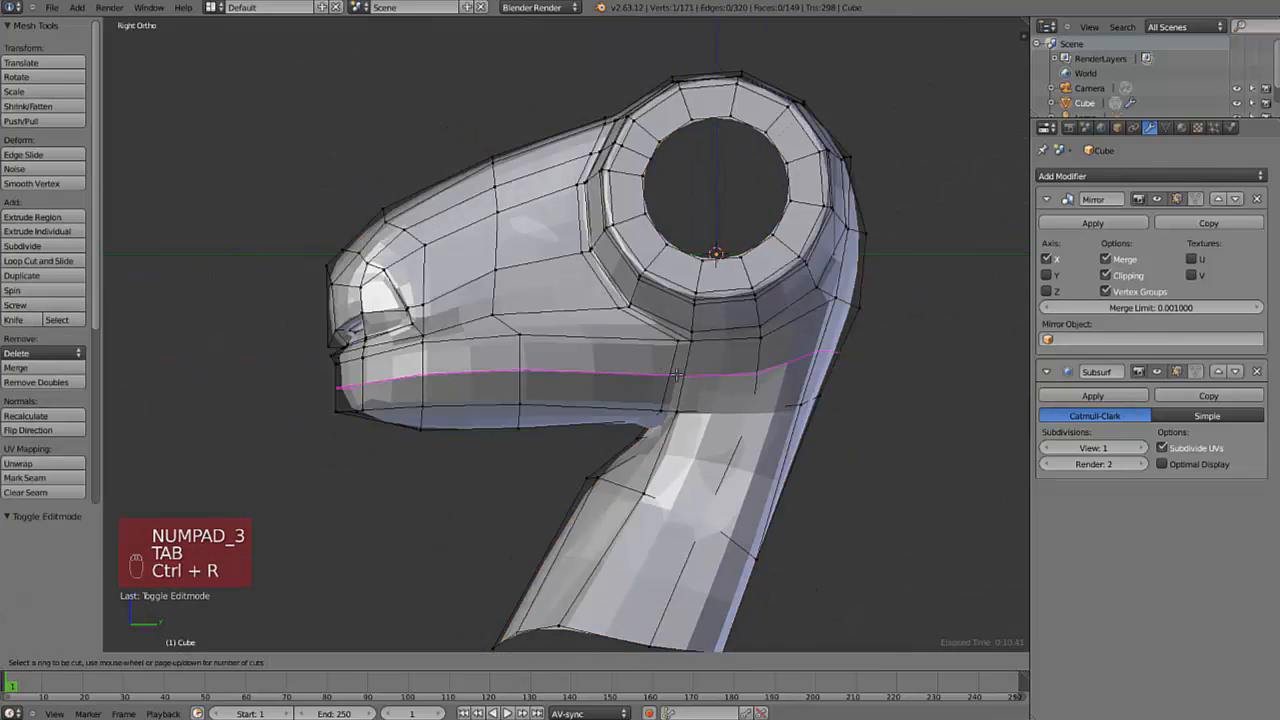
click(530, 371)
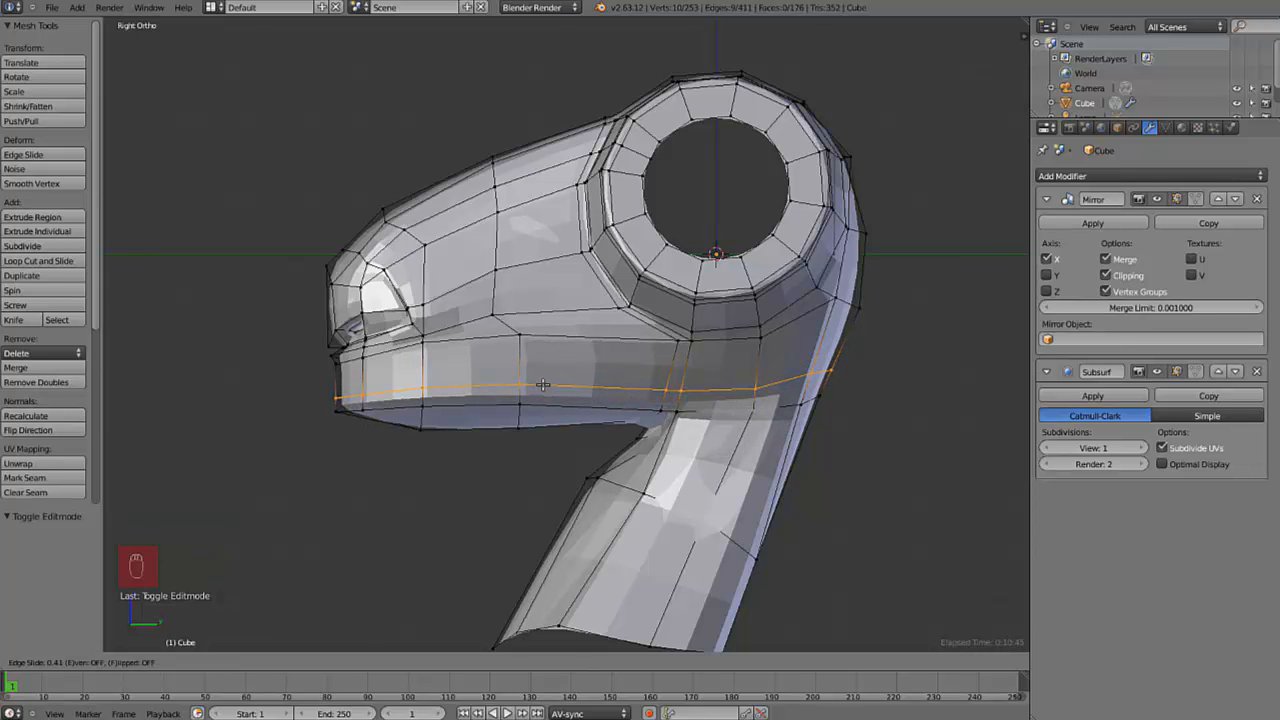
click(543, 384)
middle_drag(543, 384, 690, 292)
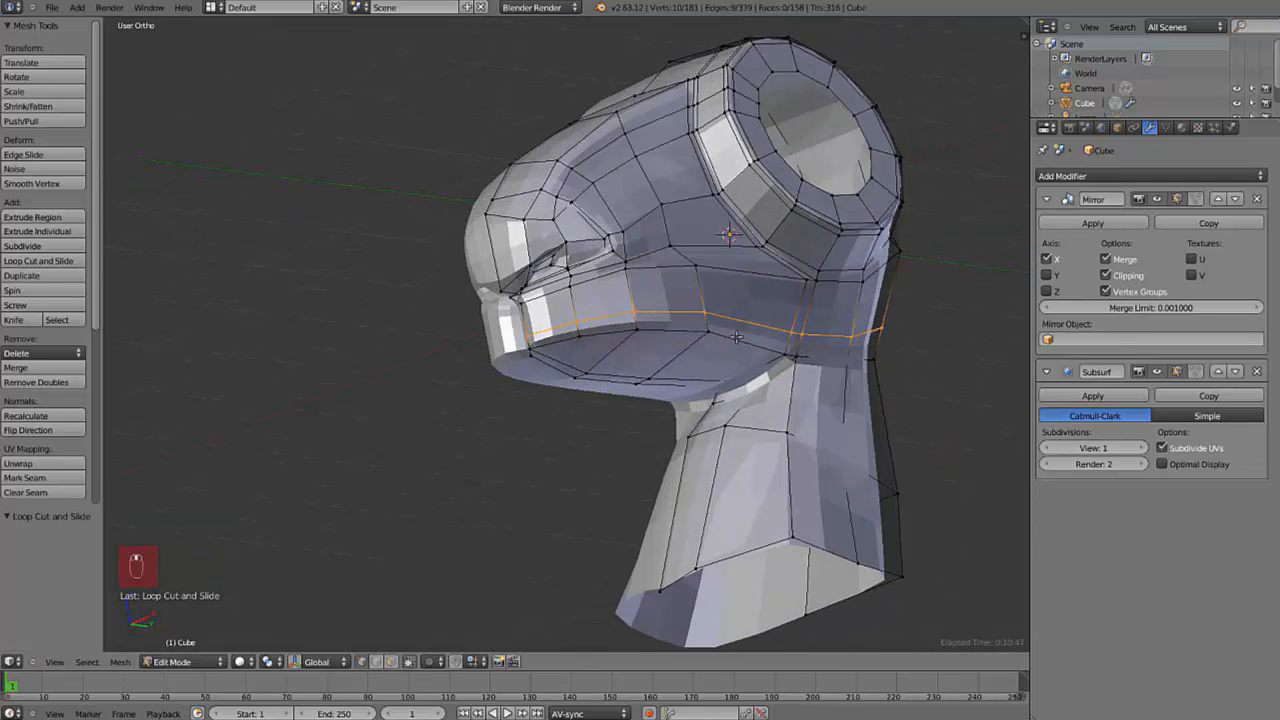
- Move the chin and inner underside vertices outward to even the spacing beneath the jaw
middle_drag(606, 368, 626, 325)
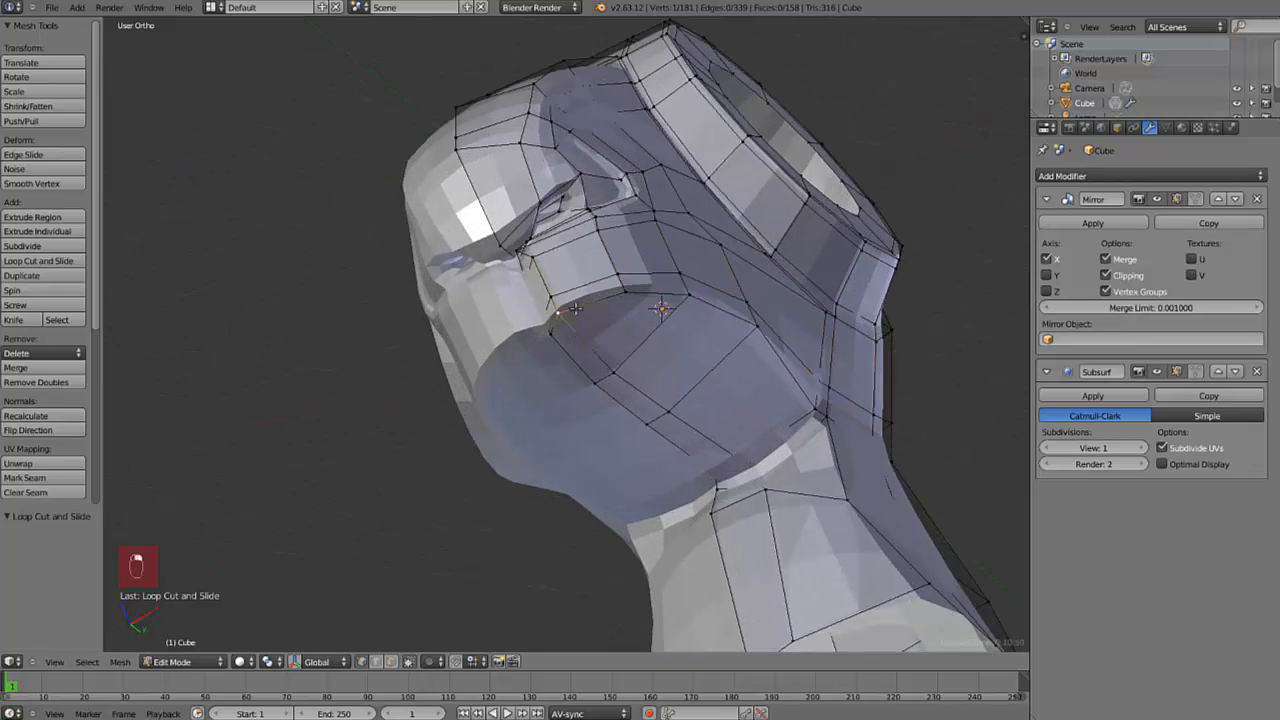
right_drag(576, 309, 595, 314)
click(595, 315)
key(g)
click(602, 303)
right_drag(615, 370, 636, 356)
click(636, 356)
right_click(675, 407)
key(g)
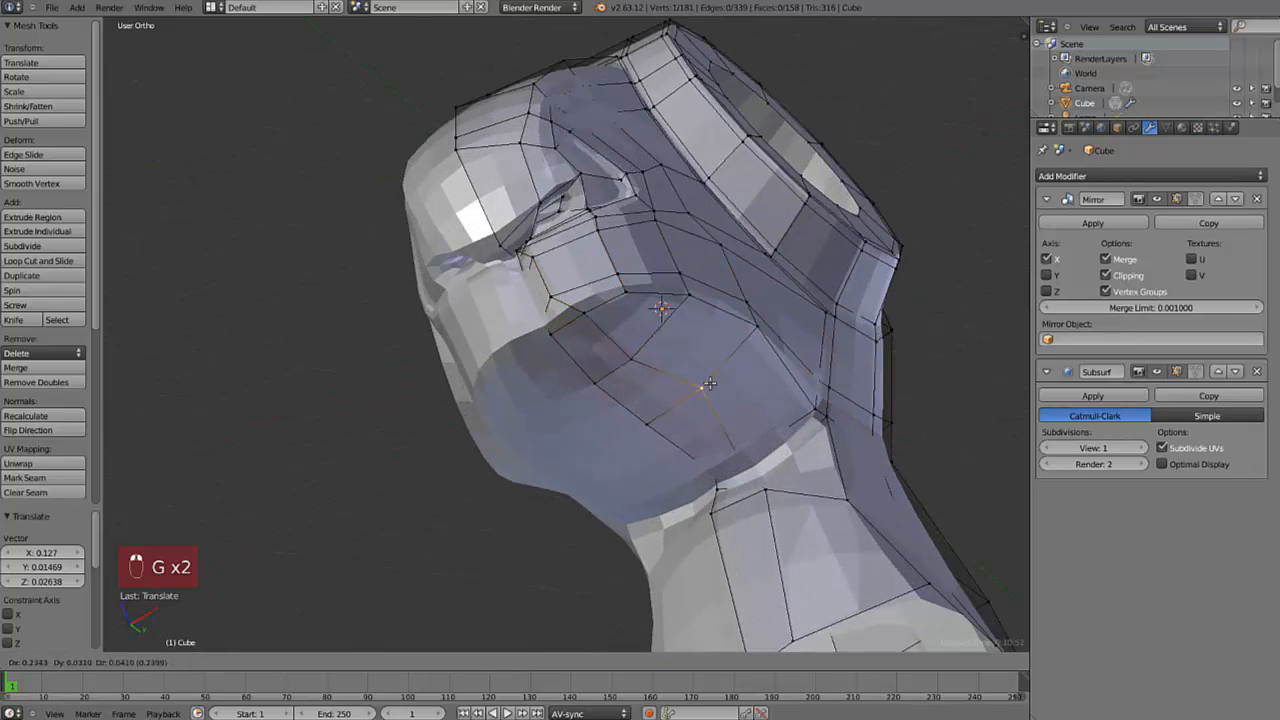
click(708, 384)
- Adjust the front underside vertex, and move the vertices along the jaw's upper edge to slope it up toward the eye socket
key(KP_3)
right_click(560, 372)
key(g)
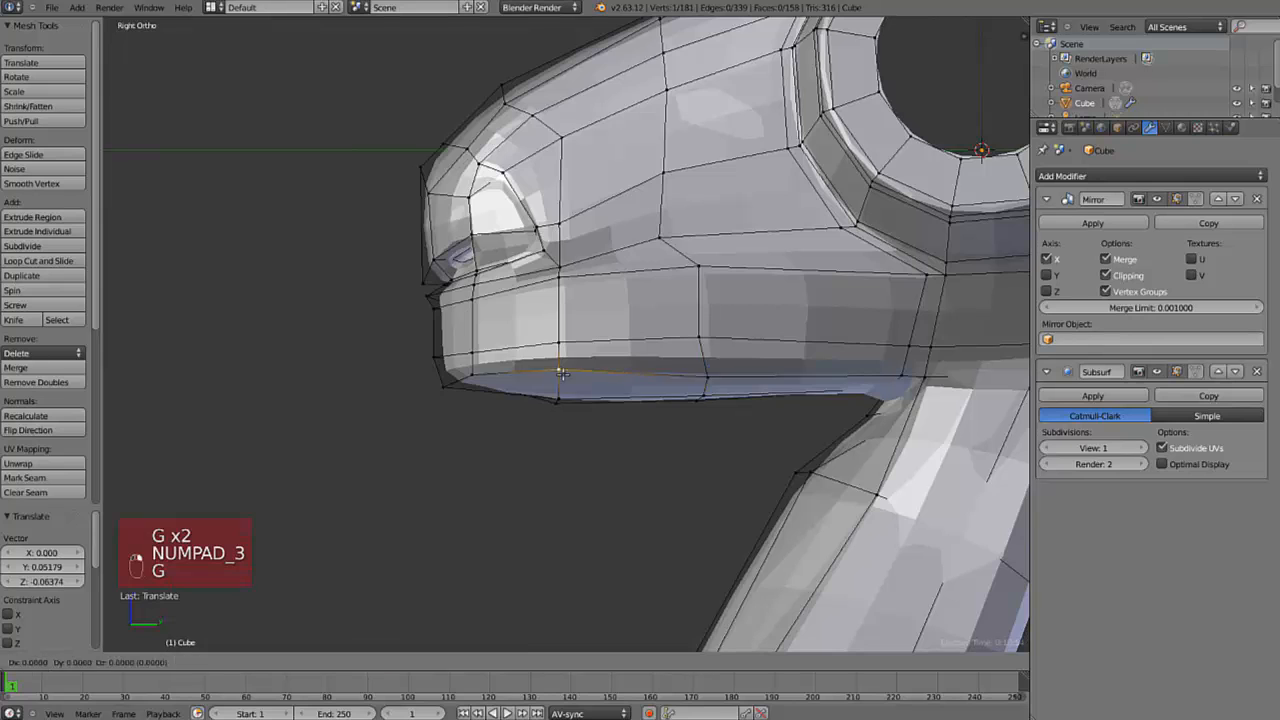
click(570, 382)
scroll(660, 314, down, 1)
shift+middle_drag(587, 296, 541, 304)
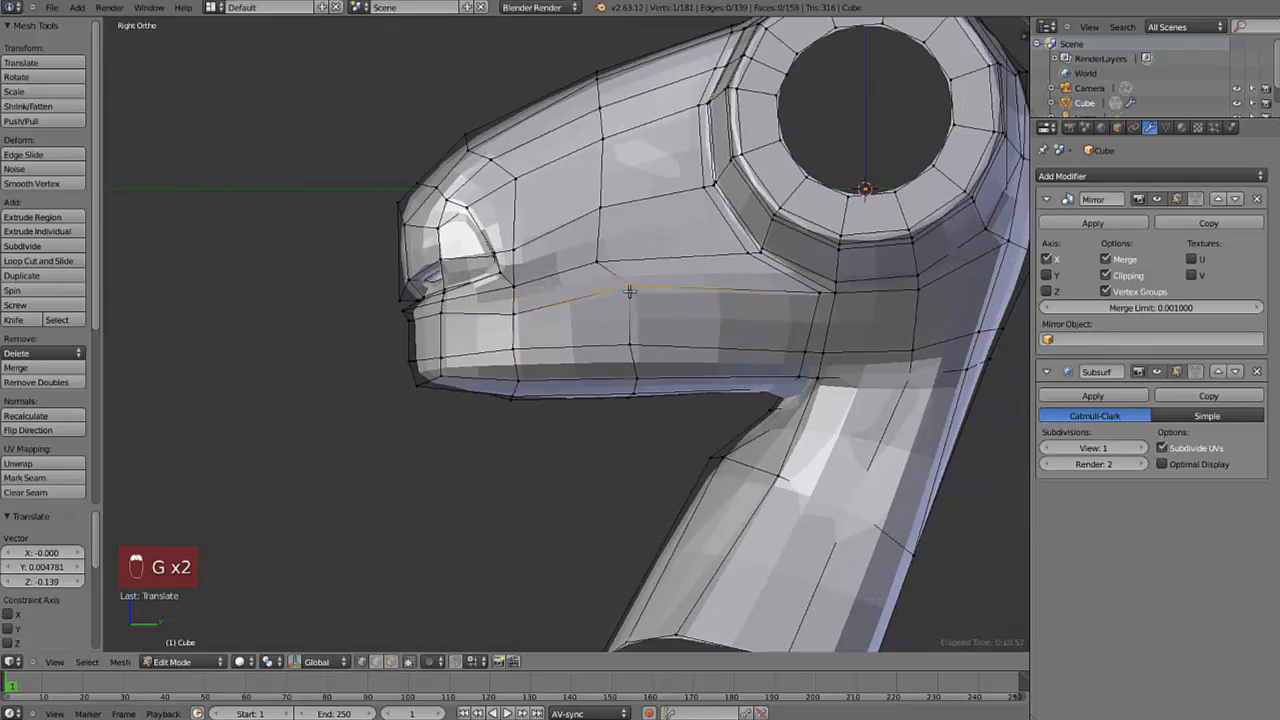
key(g)
click(779, 274)
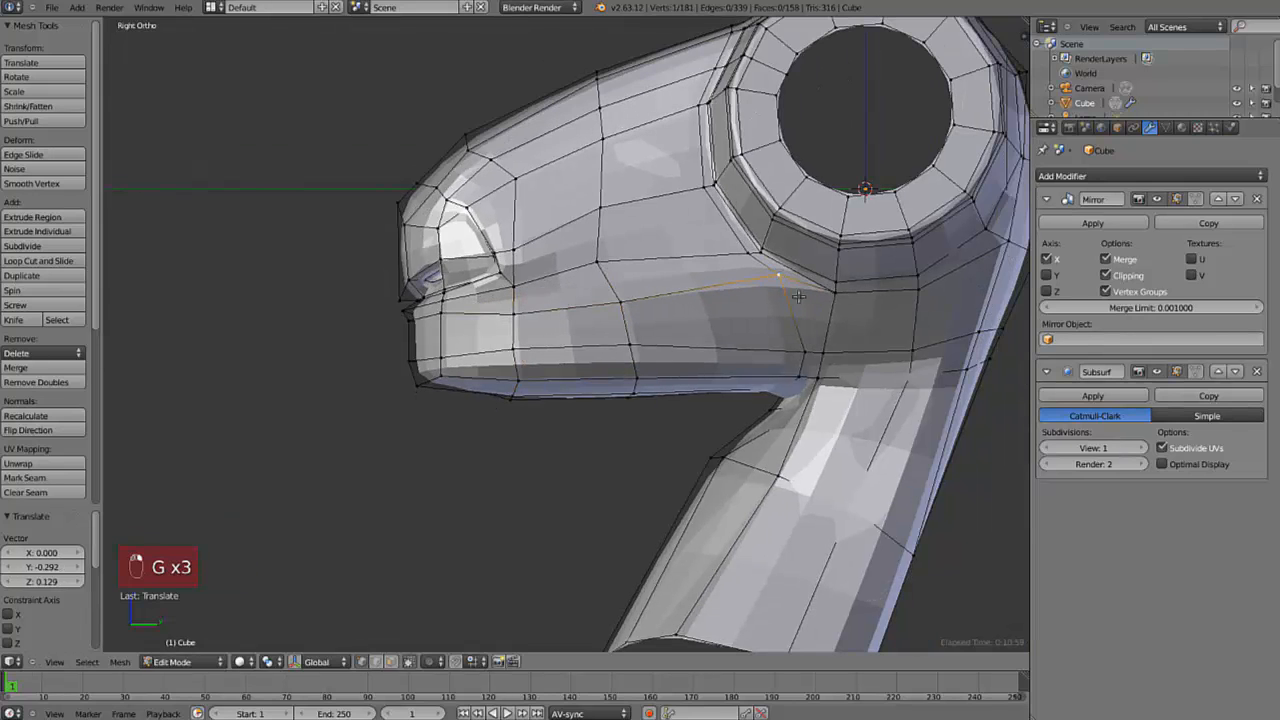
- Lower the two rear vertices of the new jaw loop below the eye socket and space them apart
right_click(803, 349)
key(g)
click(801, 359)
right_click(823, 353)
key(g)
click(836, 359)
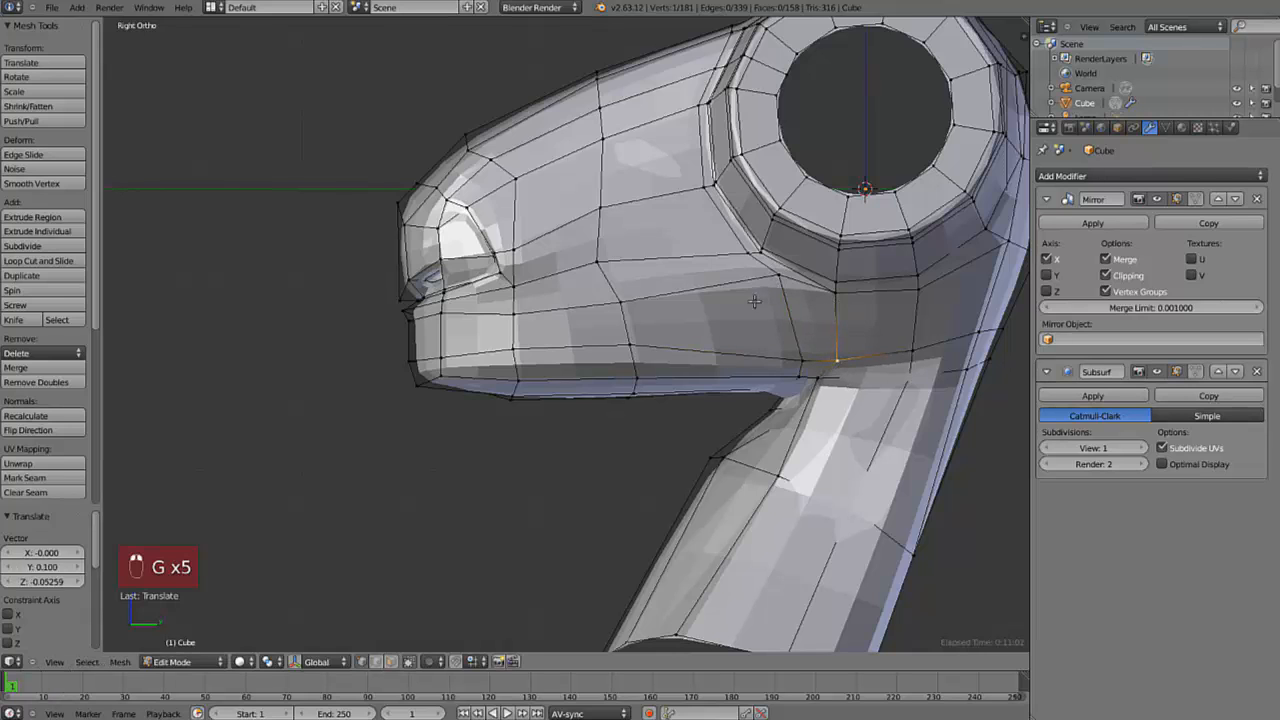
- Lower the front and middle vertices of the jaw loop toward the jaw's bottom edge
key(a)
key(a)
key(a)
right_click(519, 347)
key(g)
click(527, 357)
key(a)
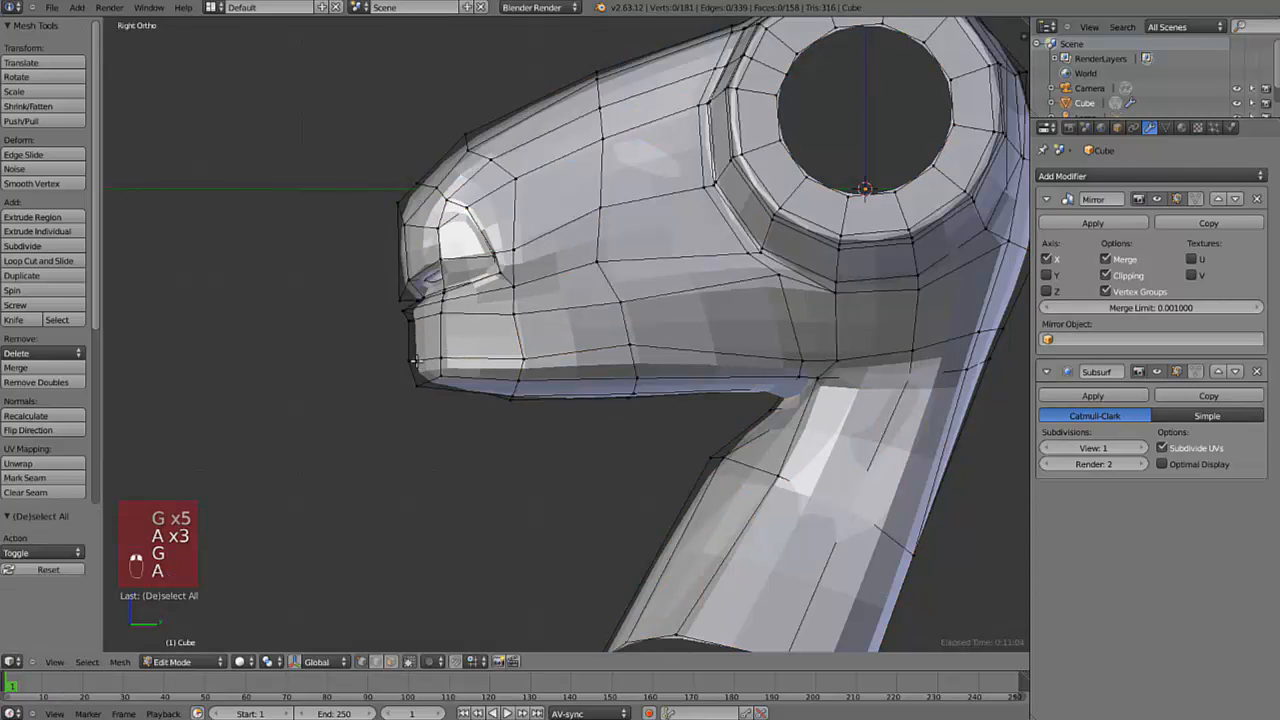
right_click(413, 360)
key(g)
click(416, 367)
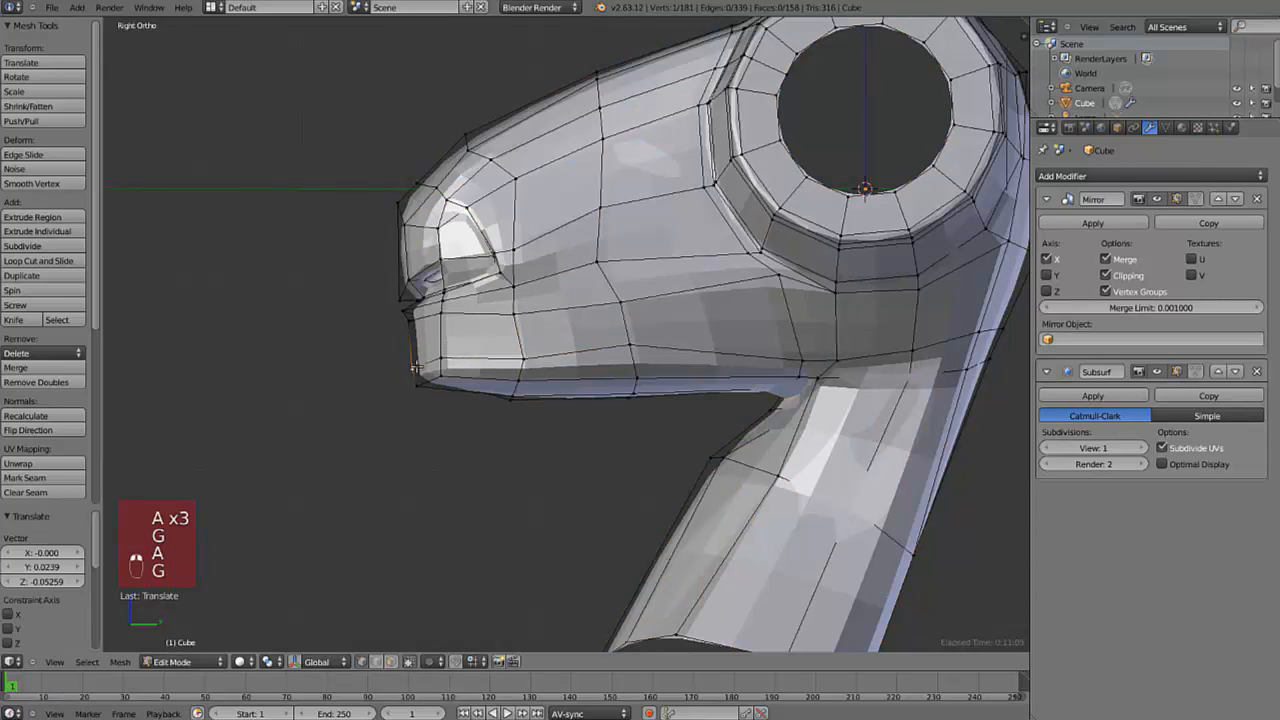
right_click(628, 347)
key(g)
click(632, 363)
scroll(734, 324, down, 2)
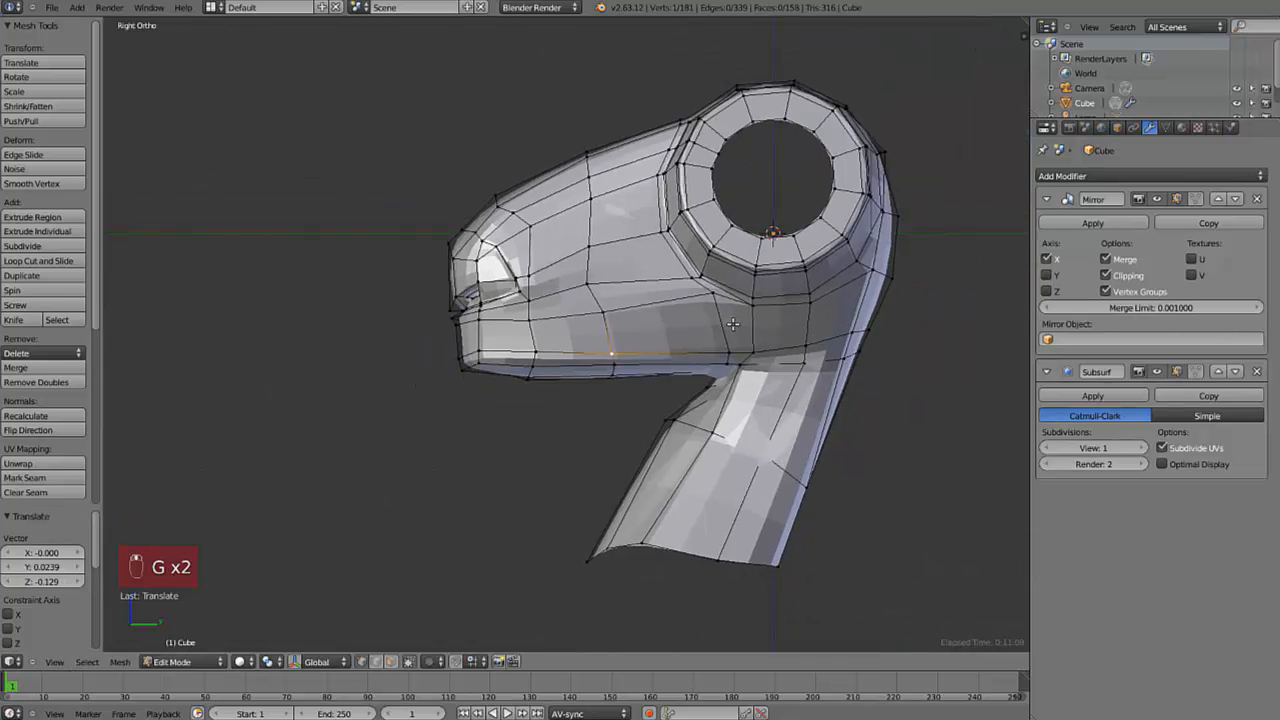
- Try a two-cut loop cut with even spacing along the side of the lower jaw, and undo it
scroll(723, 338, up, 2)
key(ctrl+r)
scroll(767, 343, up, 1)
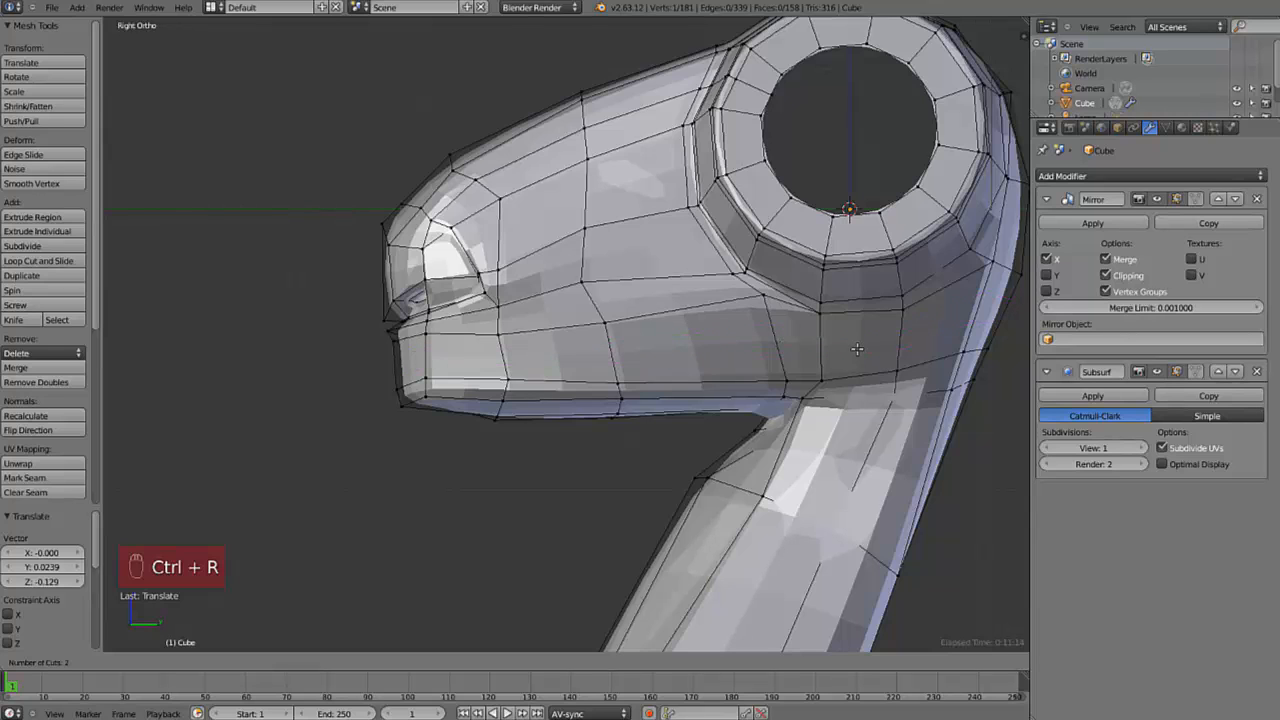
click(816, 354)
right_click(816, 354)
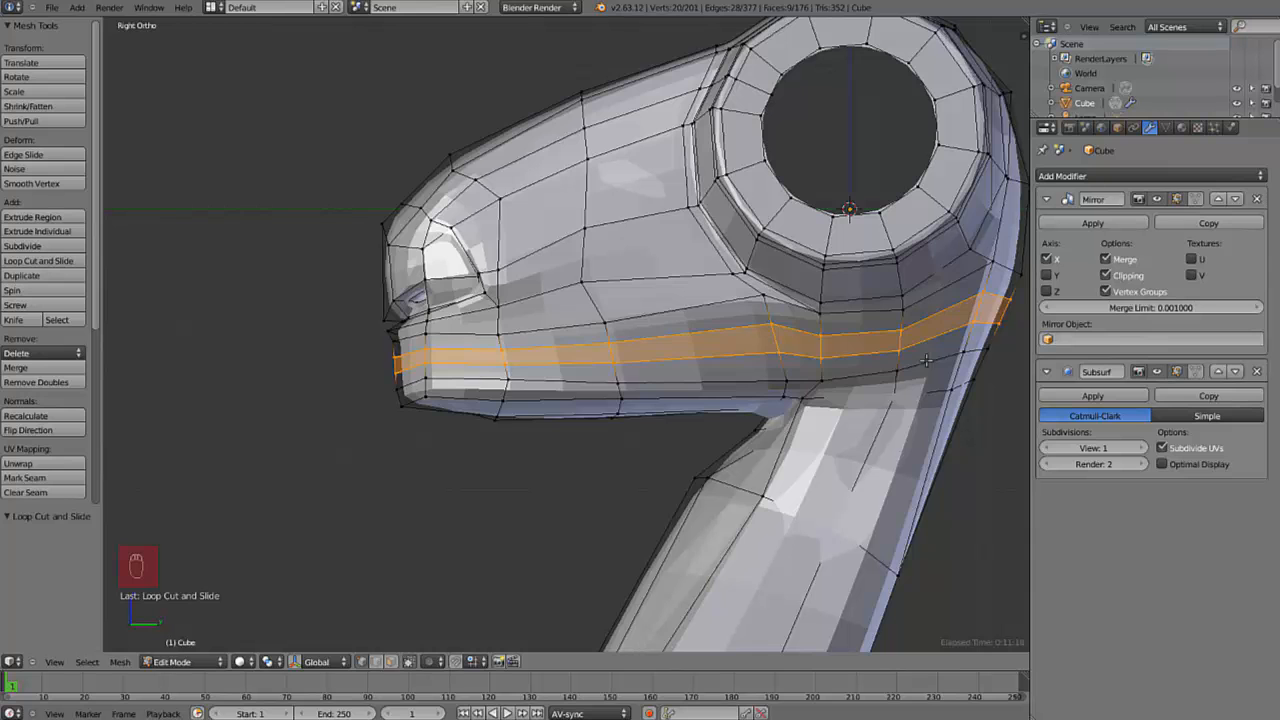
key(ctrl+z)
- Knife-cut a narrow tapering mouth strip from the front of the lower jaw back along its side, closed by a vertical rear cut
key(a)
key(a)
shift+middle_drag(749, 360, 709, 352)
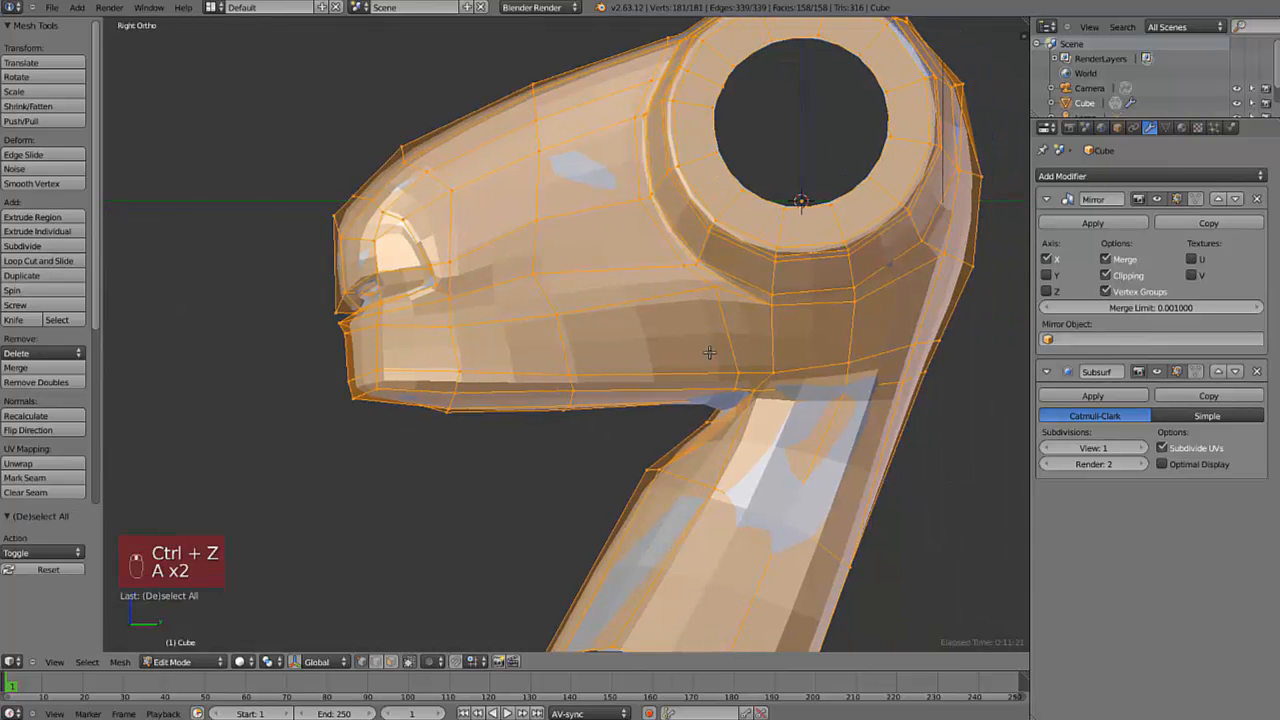
key(a)
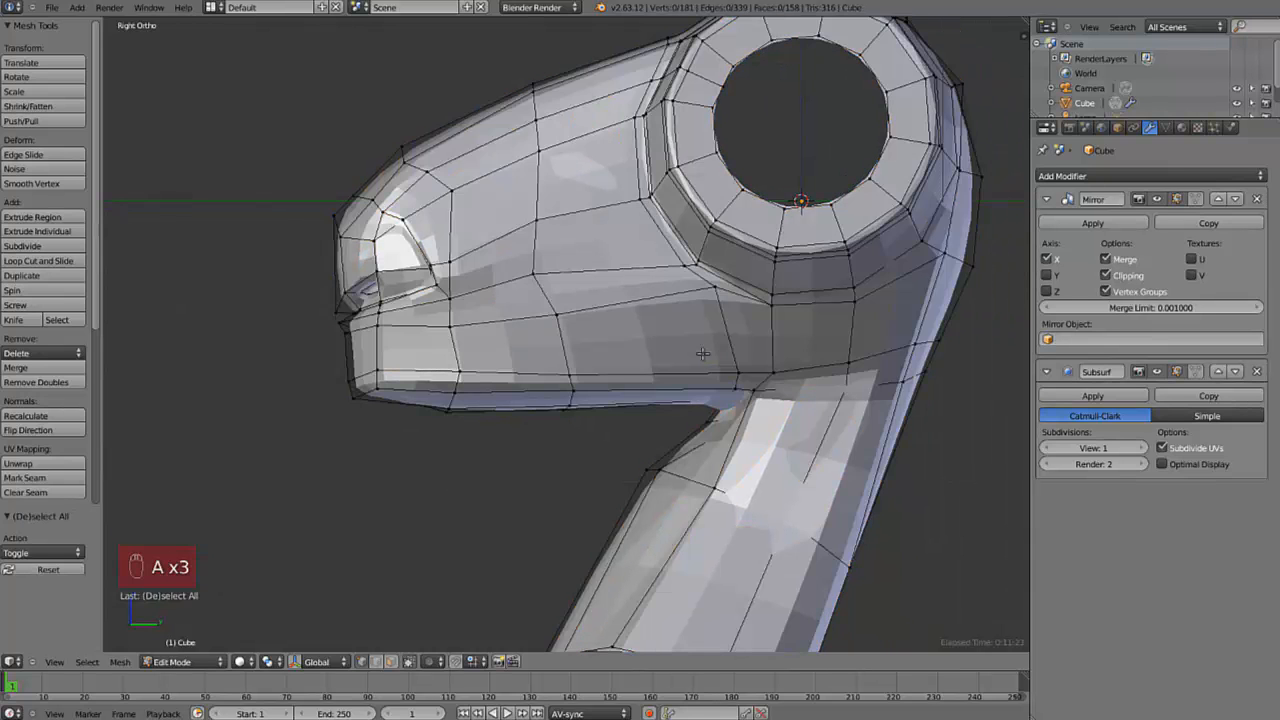
key(k)
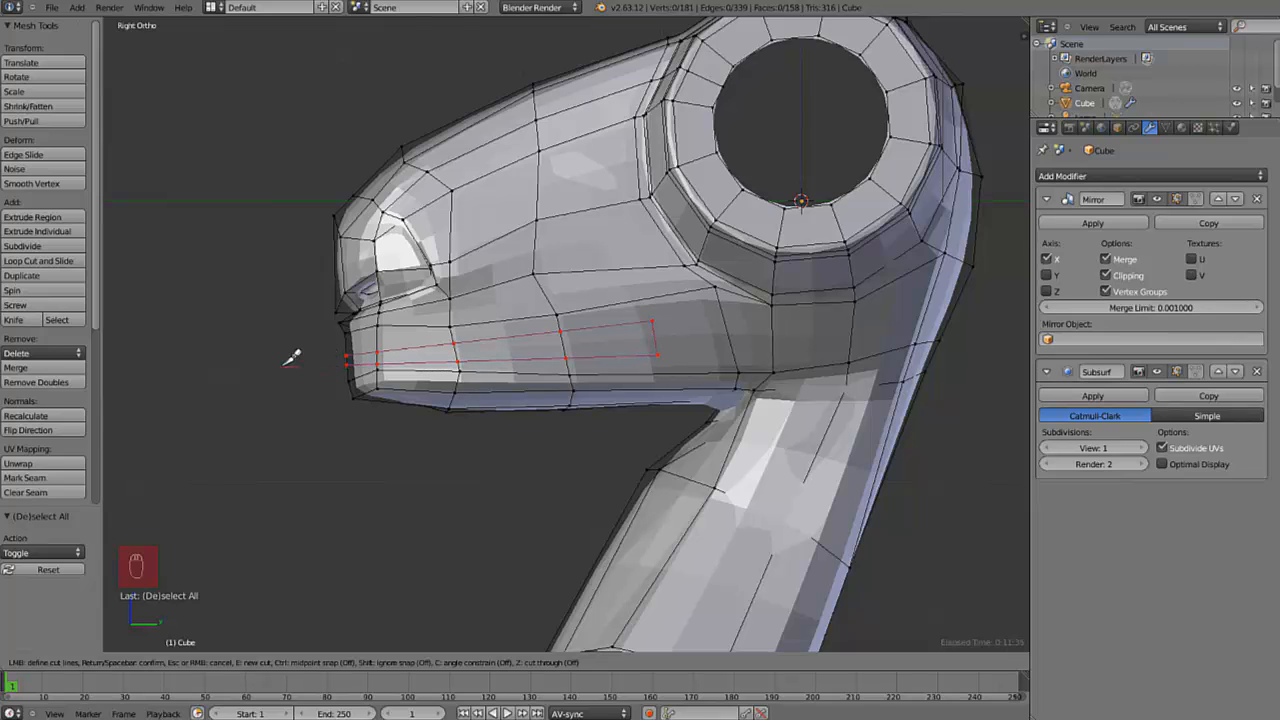
key(Return)
key(z)
middle_drag(556, 344, 614, 318)
scroll(614, 318, up, 5)
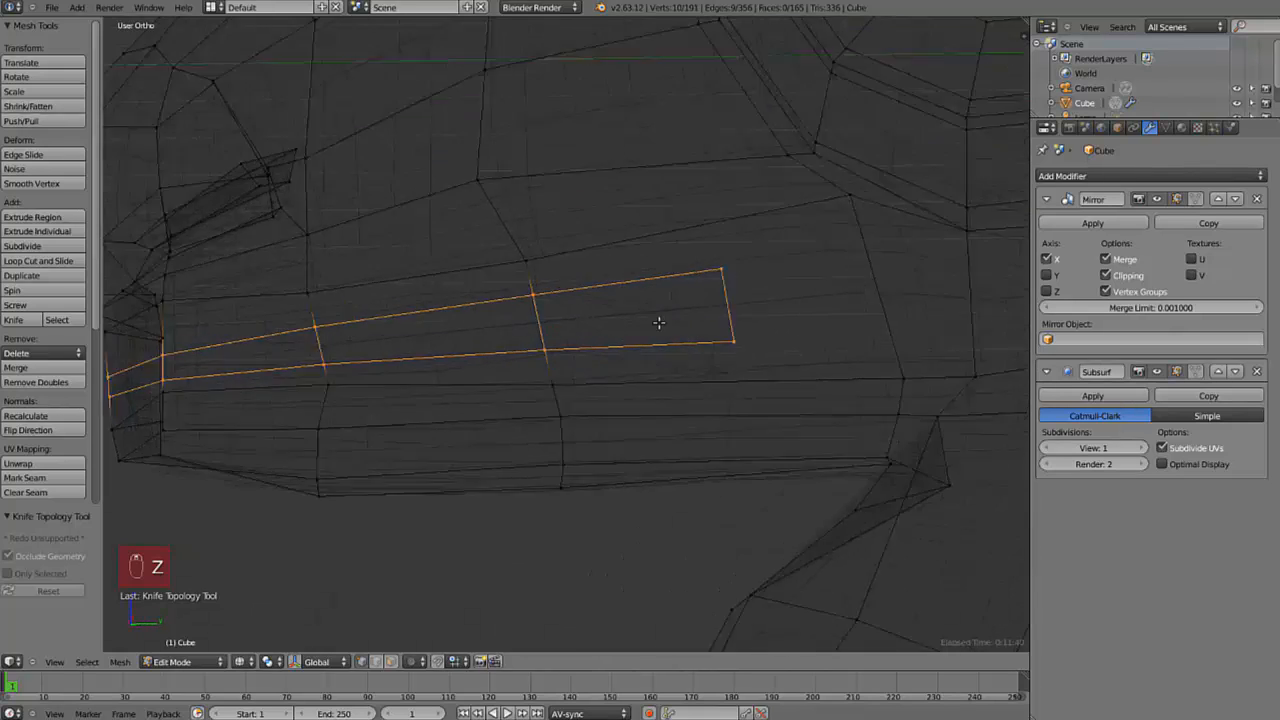
mouse_move(708, 307)
middle_down()
mouse_move(771, 309)
mouse_move(651, 320)
mouse_move(732, 273)
middle_up()
key(z)
key(z)
key(z)
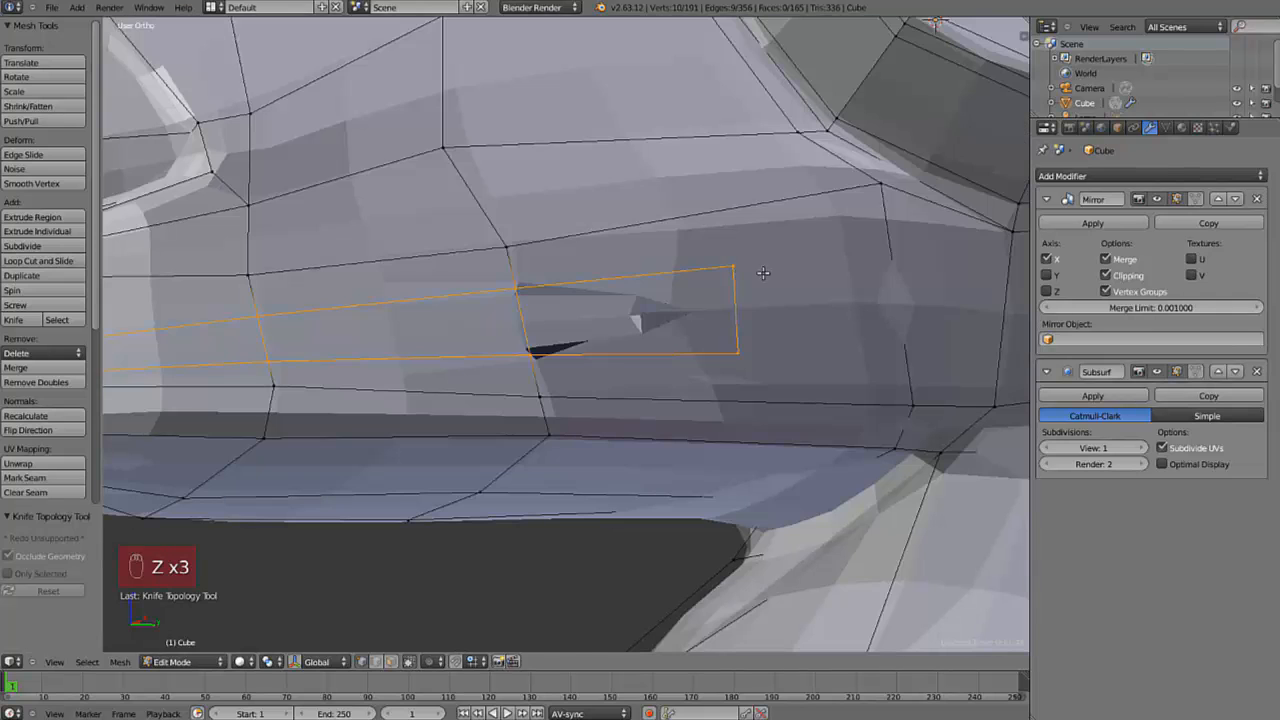
- Try extruding the rearmost face of the mouth strip, and undo it
key(ctrl+Tab)
click(745, 303)
scroll(720, 330, down, 4)
middle_drag(720, 330, 690, 340)
right_click(689, 339)
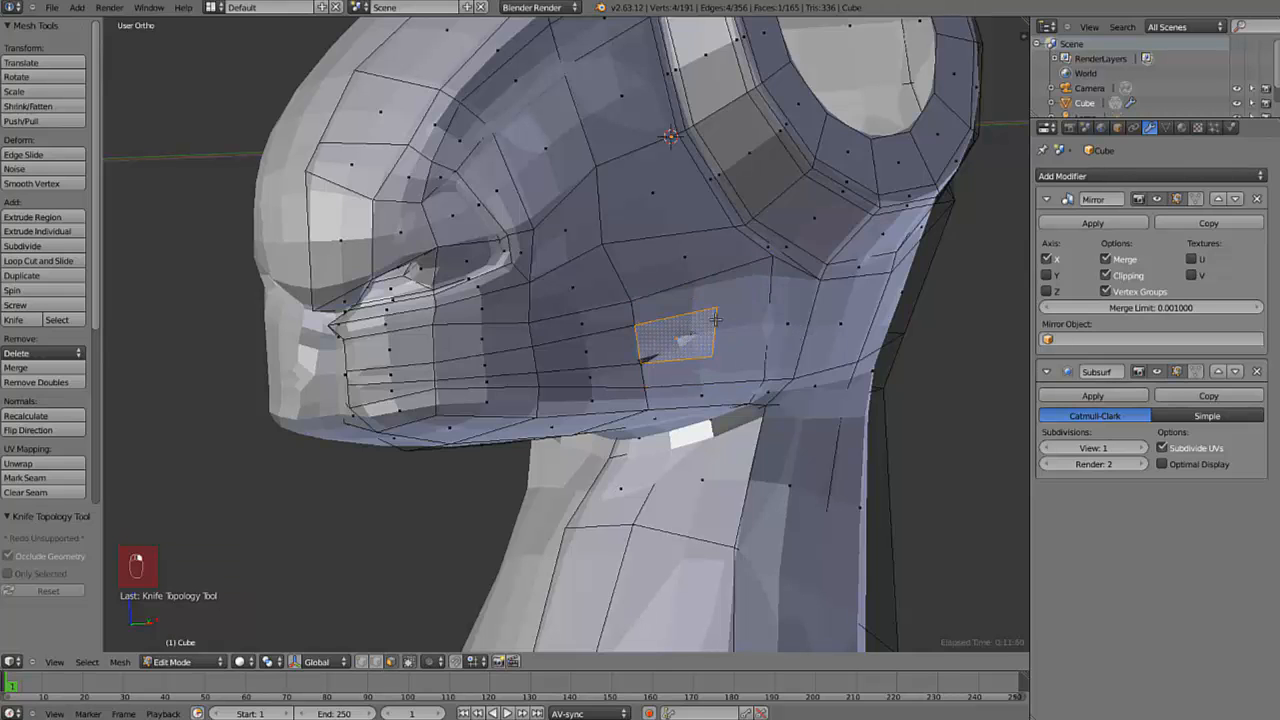
key(e)
click(853, 366)
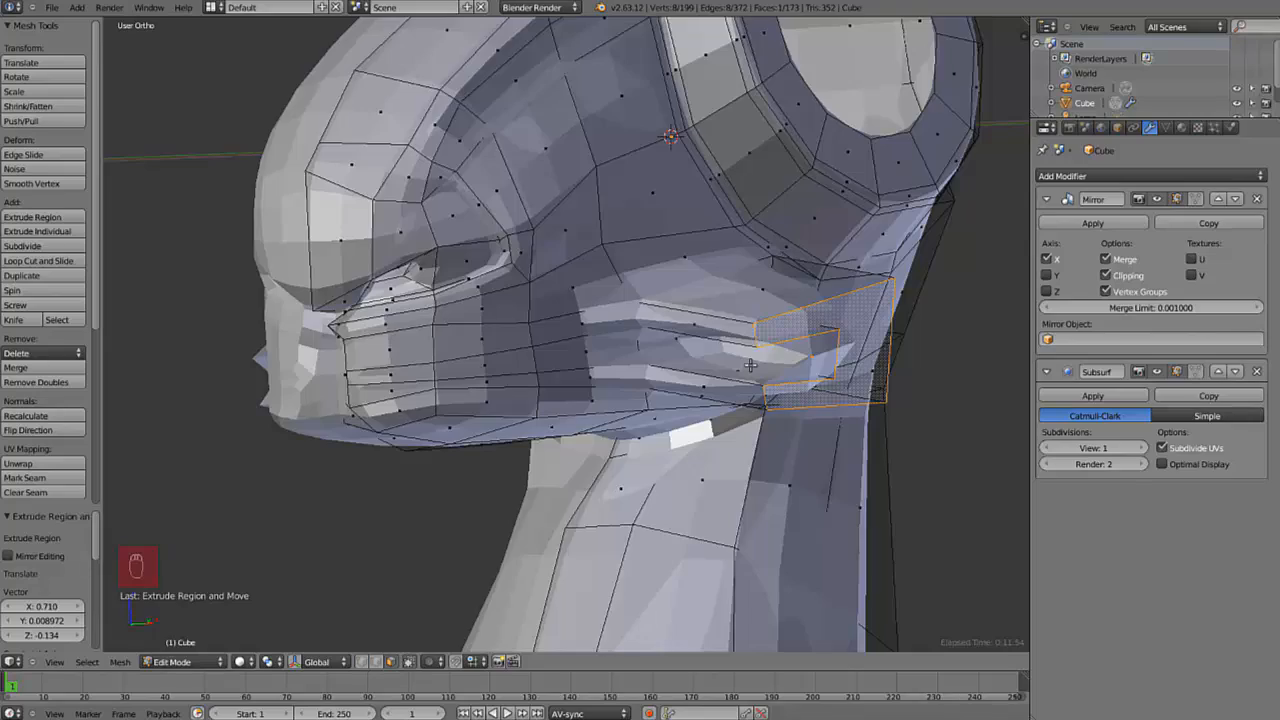
scroll(749, 365, up, 3)
middle_drag(749, 365, 725, 346)
key(ctrl+z)
key(ctrl+z)
key(a)
scroll(730, 347, up, 3)
scroll(730, 347, up, 1)
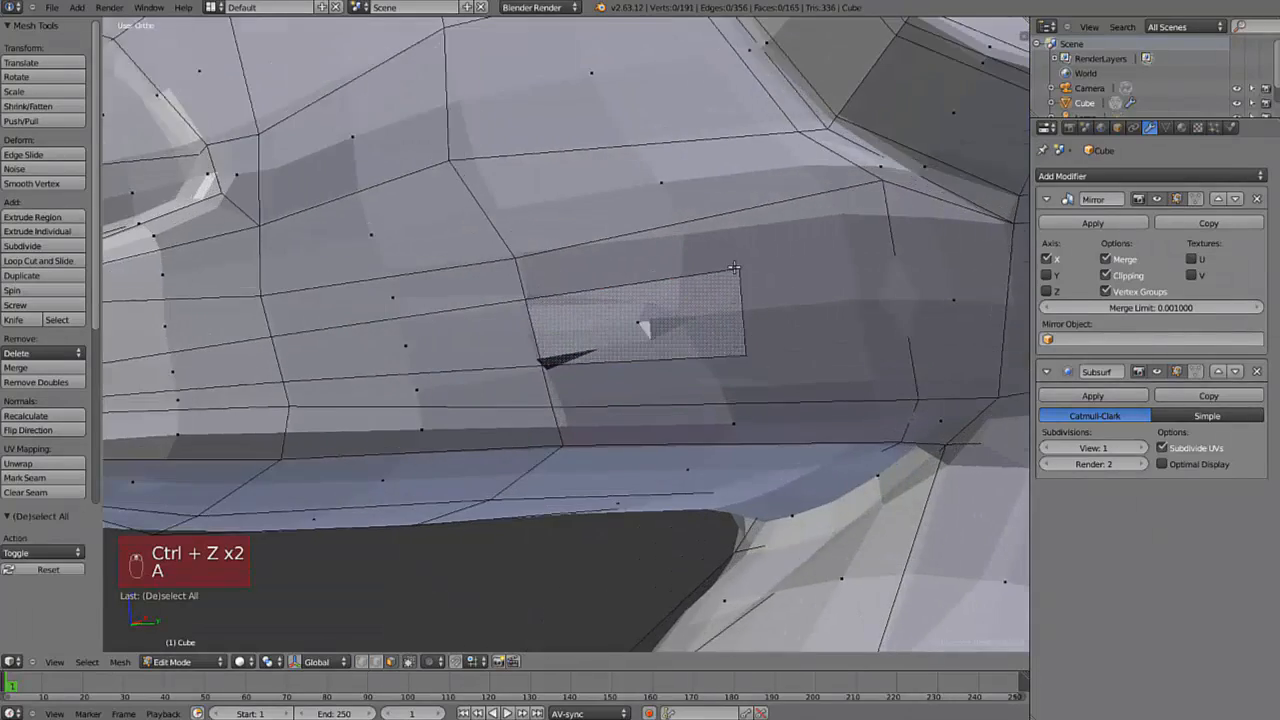
- Connect the mouth strip's two rear corner vertices to the nearest jaw vertices below the eye socket
shift+middle_drag(734, 268, 626, 331)
key(ctrl+Tab)
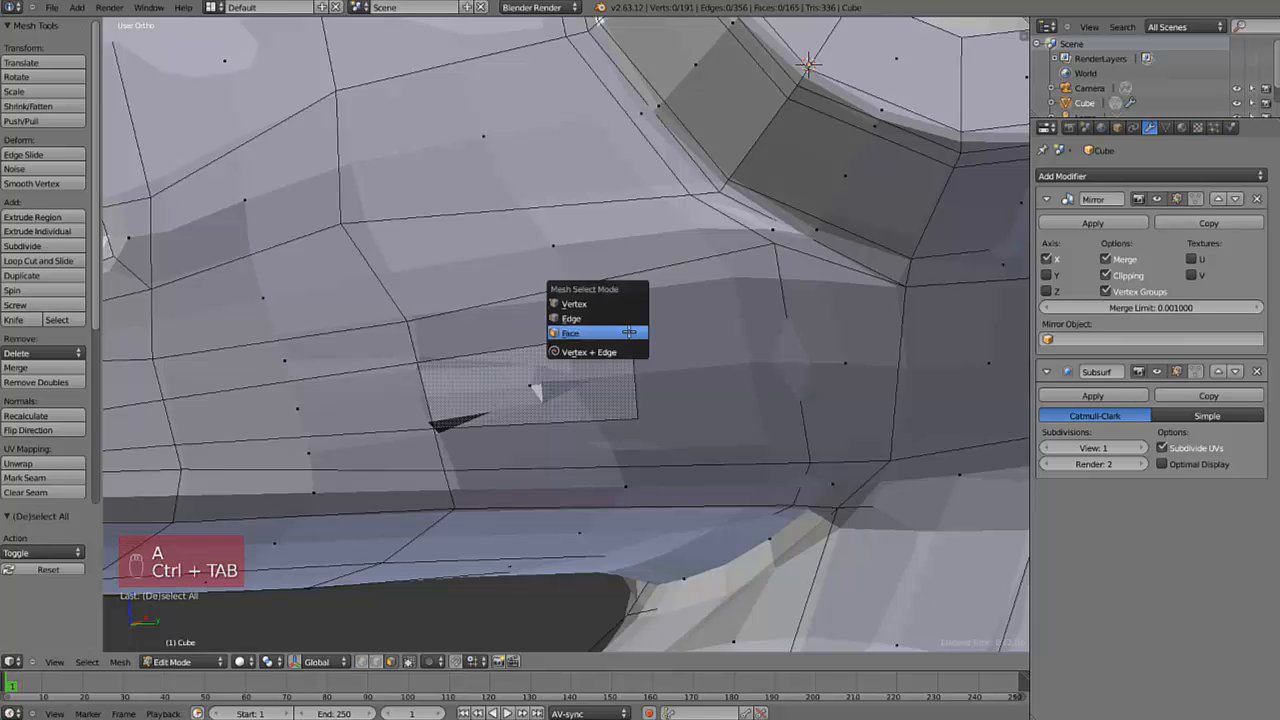
click(627, 302)
right_click(633, 331)
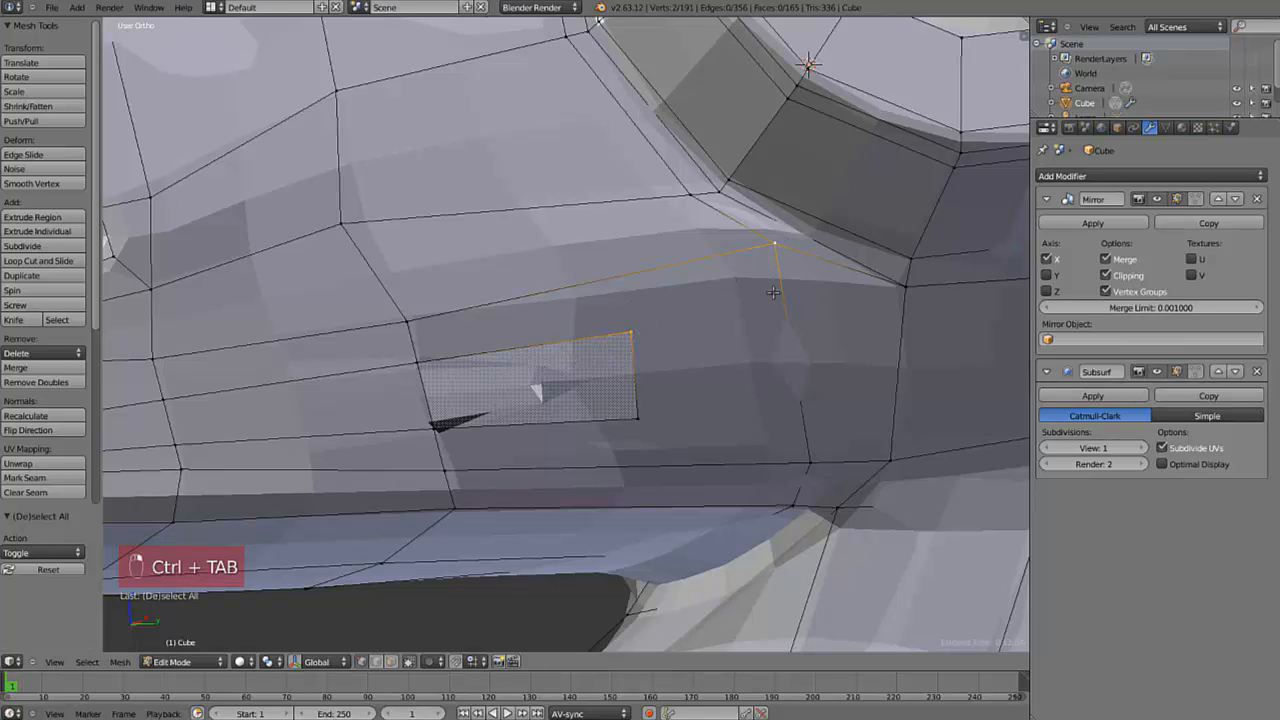
key(j)
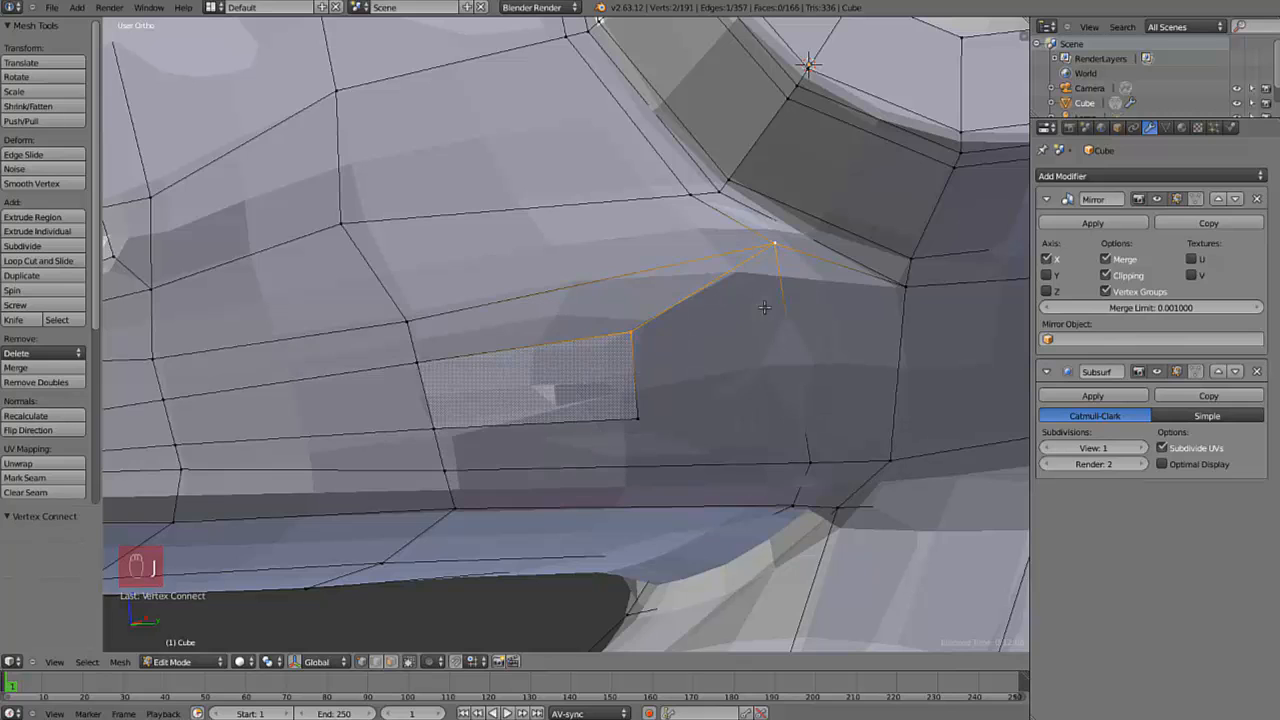
right_click(649, 420)
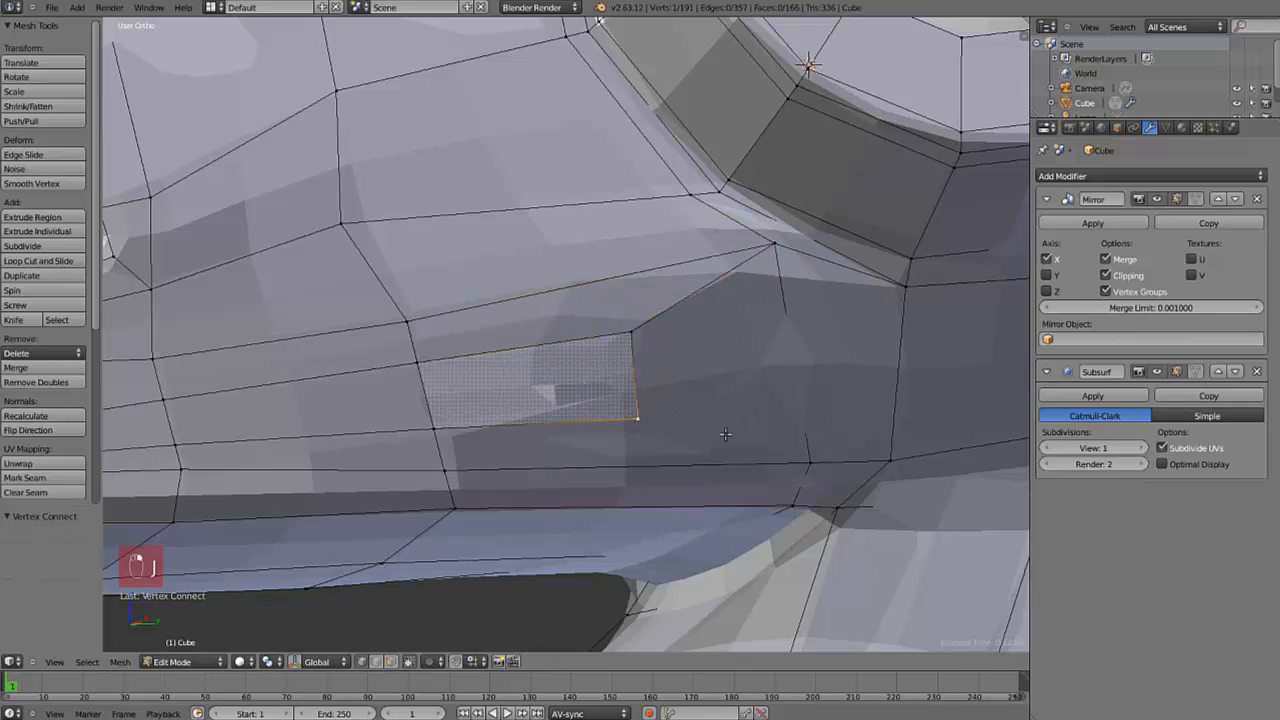
key(j)
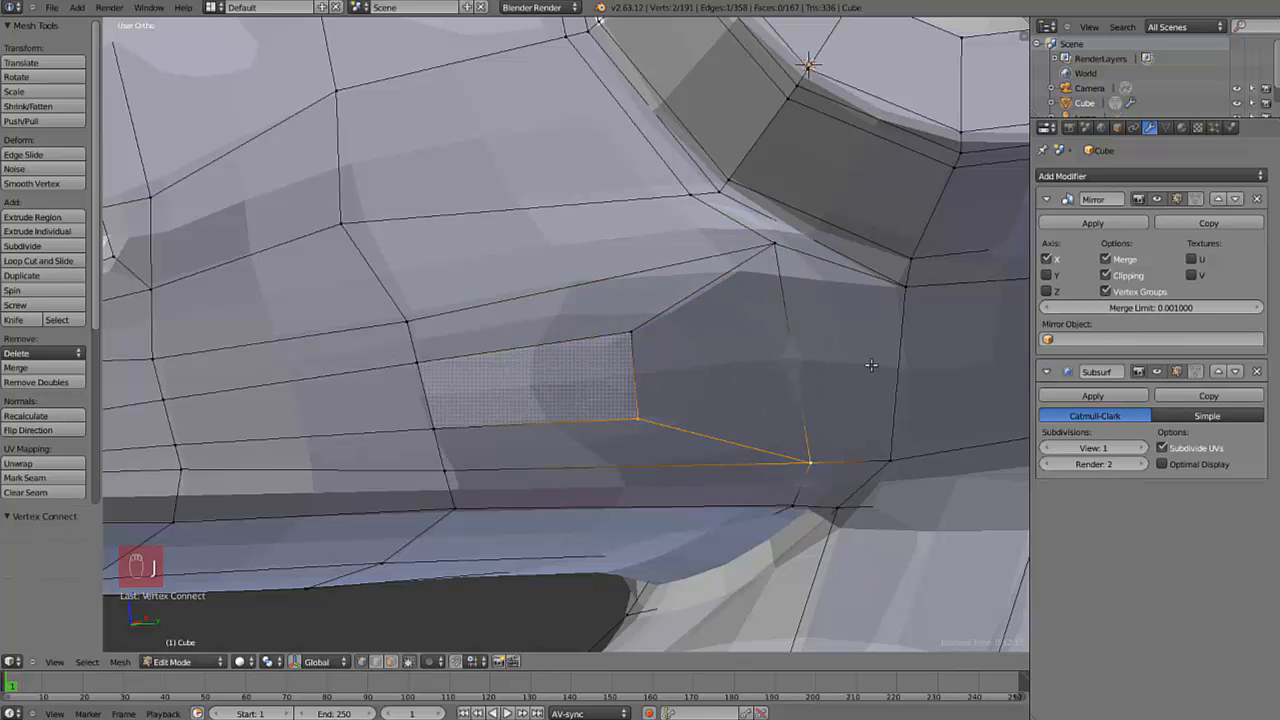
- Select the face loop around the mouth strip and examine how it runs in right view
scroll(871, 365, down, 5)
scroll(737, 177, up, 1)
key(z)
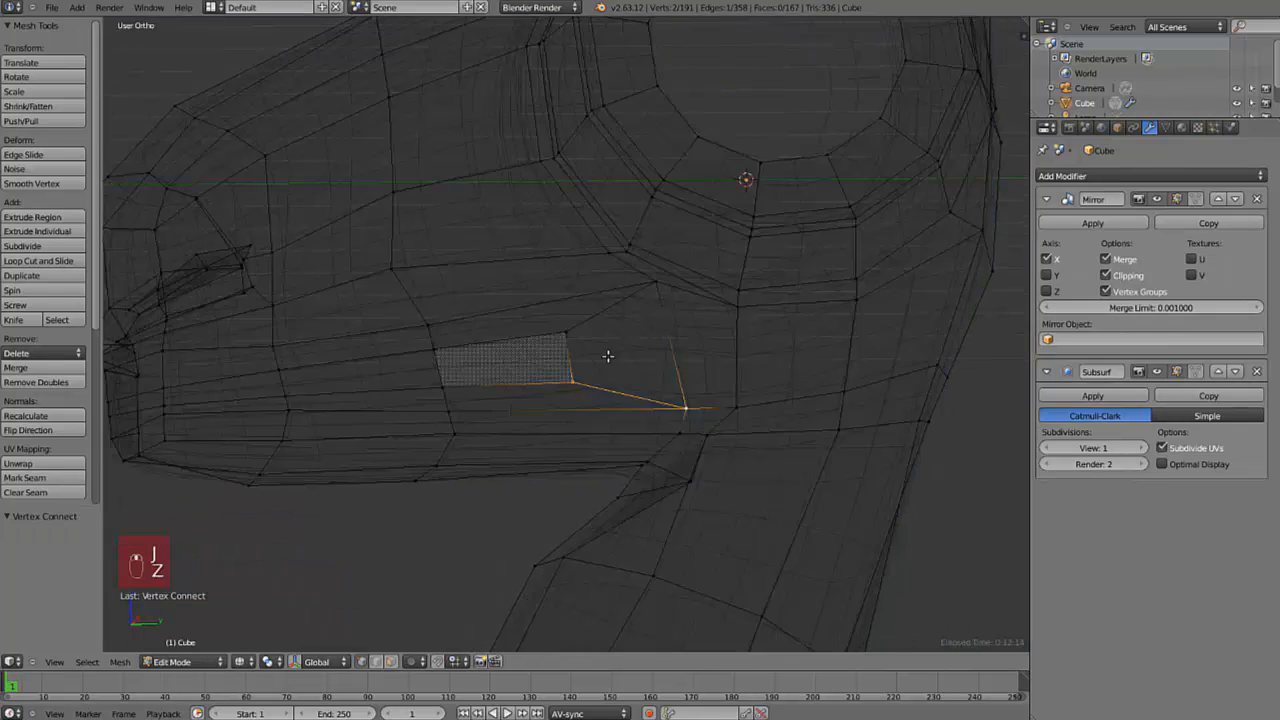
scroll(606, 357, up, 5)
key(z)
key(ctrl+Tab)
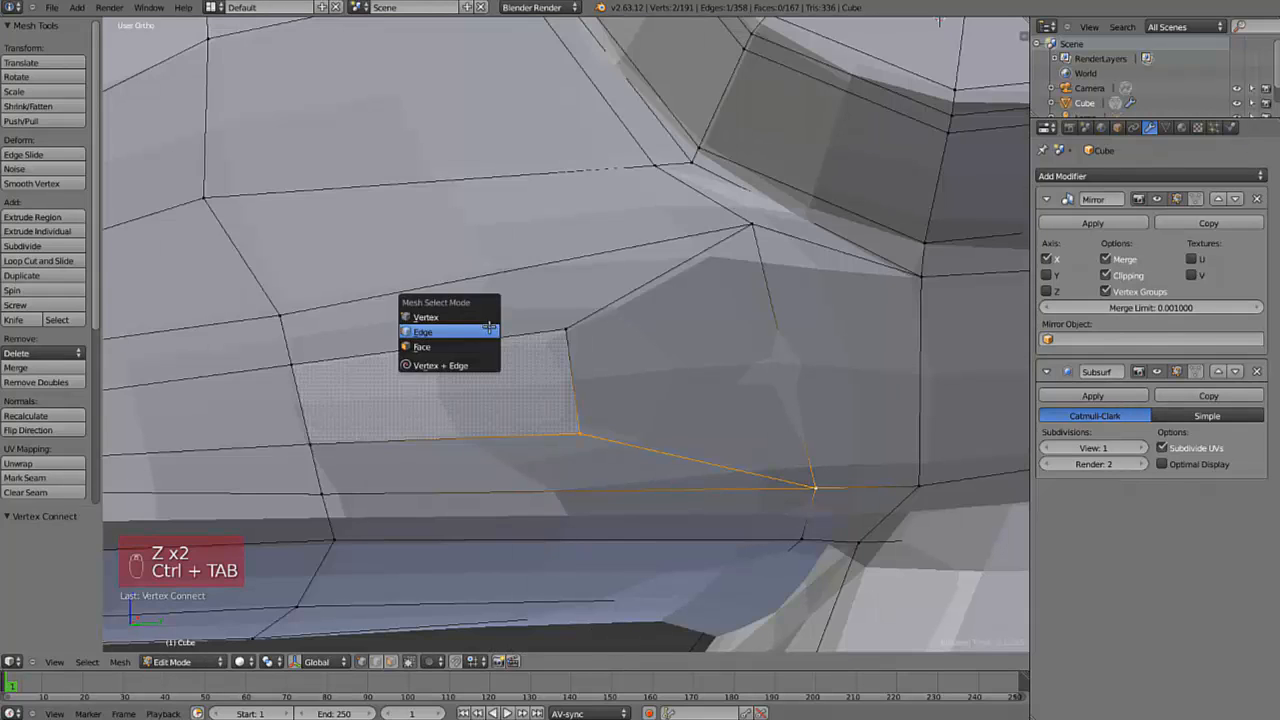
click(488, 346)
alt+right_click(624, 296)
scroll(624, 296, down, 4)
key(KP_3)
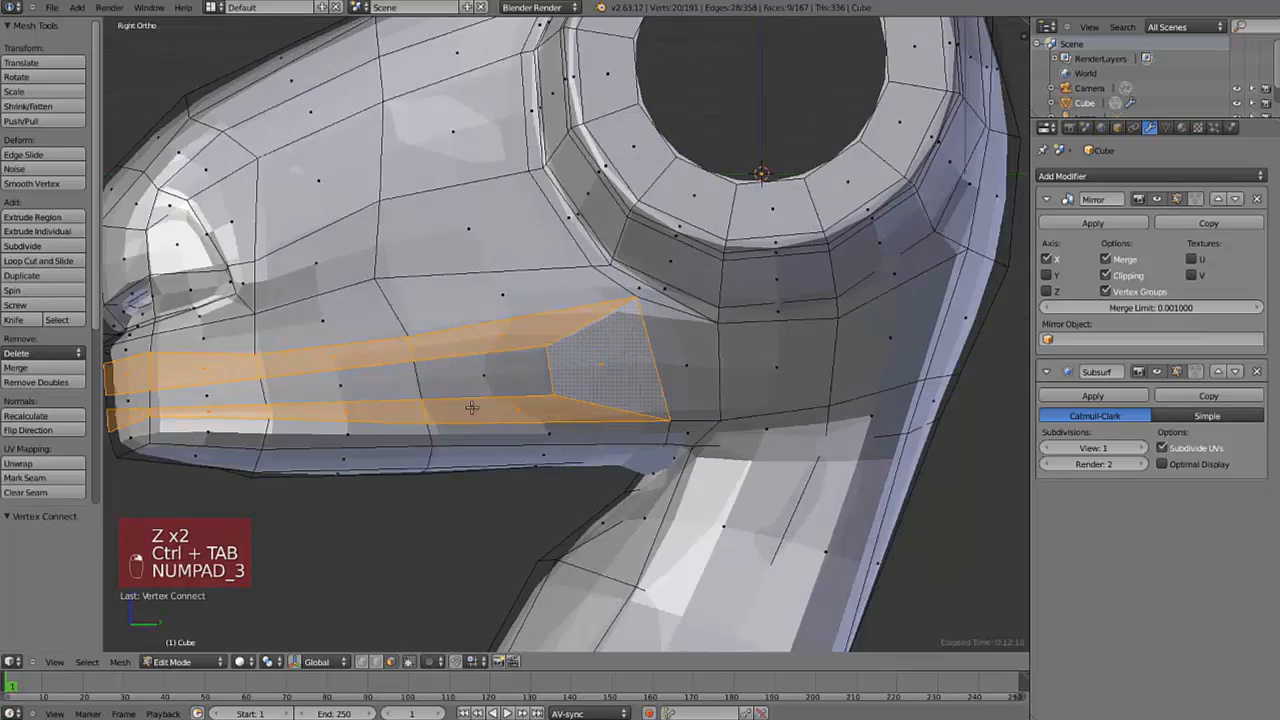
scroll(581, 384, up, 3)
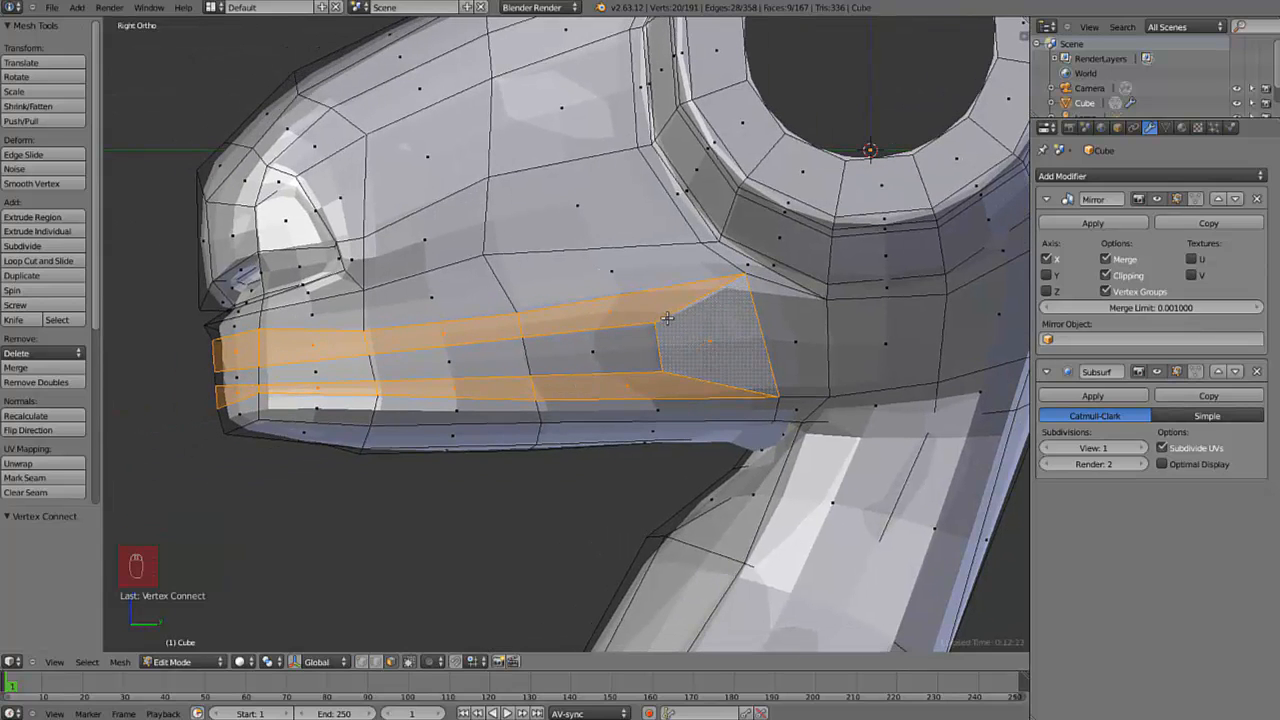
- Widen the front of the mouth strip by raising its upper front vertices and lowering the lower front one
key(ctrl+Tab)
click(665, 346)
right_click(276, 364)
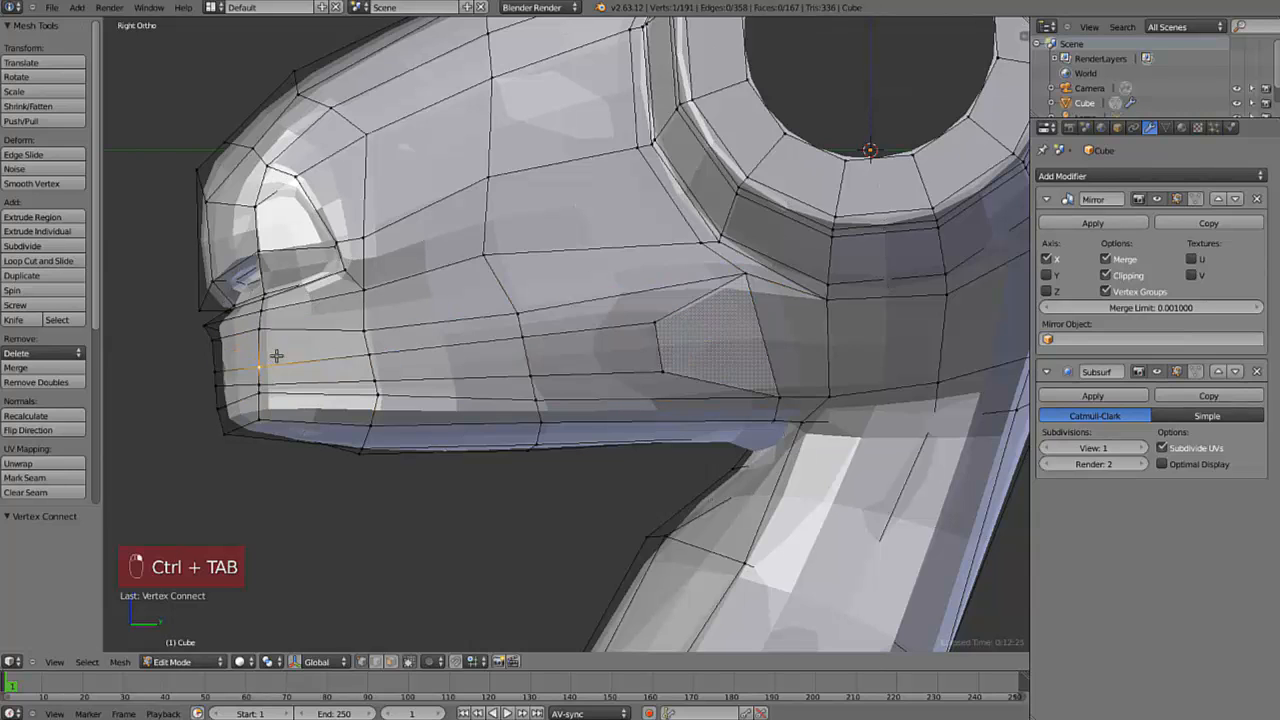
key(g)
click(264, 352)
right_click(213, 364)
key(g)
click(213, 354)
right_click(214, 384)
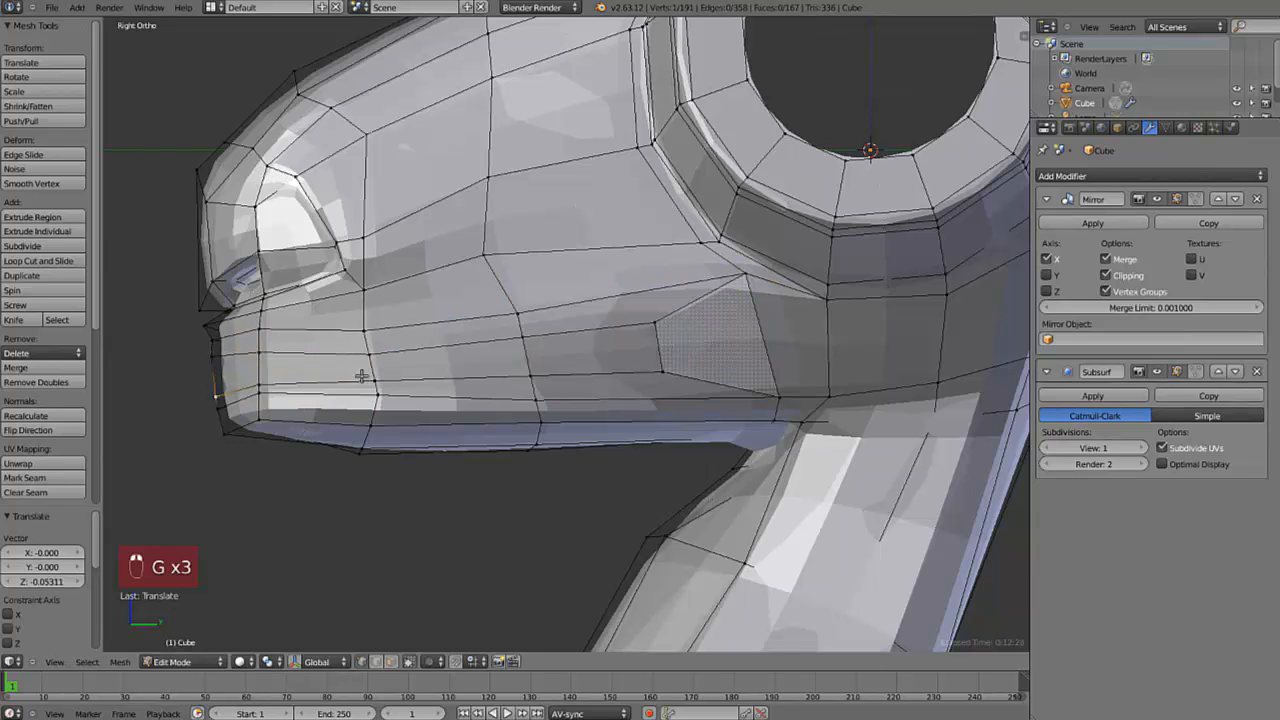
key(g)
click(250, 404)
- Adjust the middle vertices of the mouth strip's upper and lower edges slightly to even out both lines
right_click(384, 358)
key(g)
click(384, 355)
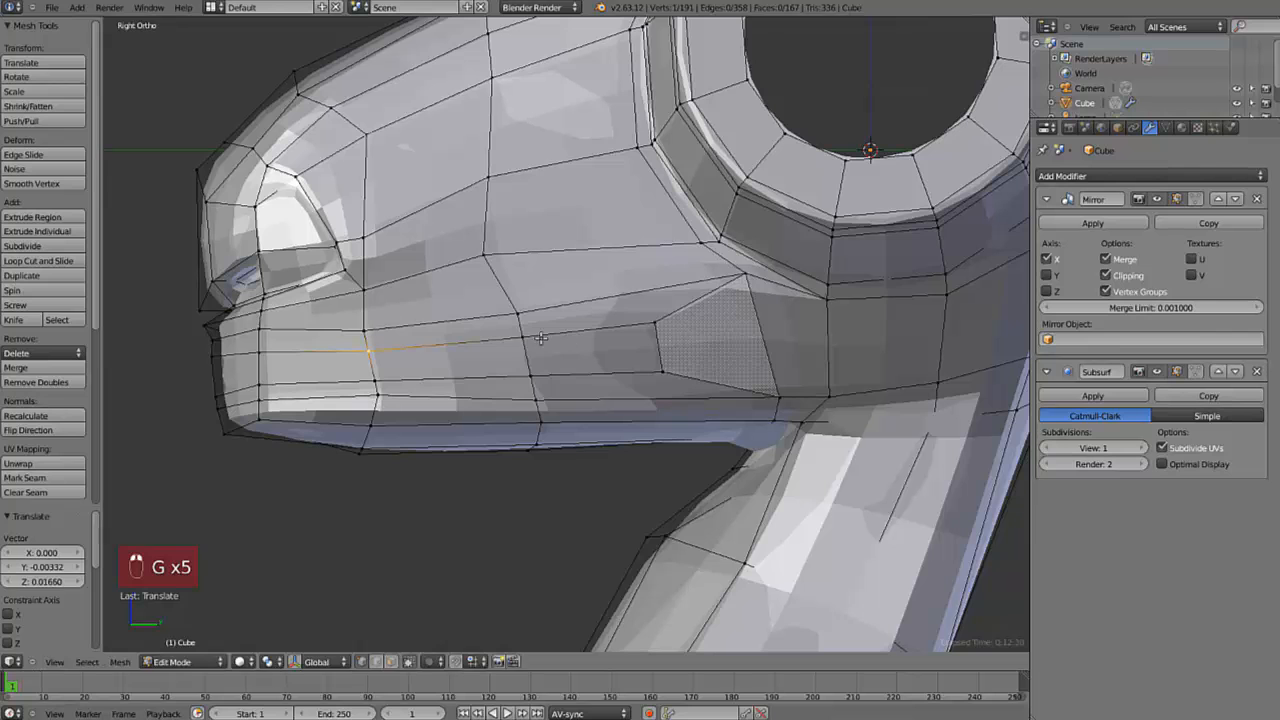
right_click(538, 338)
key(g)
click(535, 333)
right_click(534, 374)
key(g)
click(537, 373)
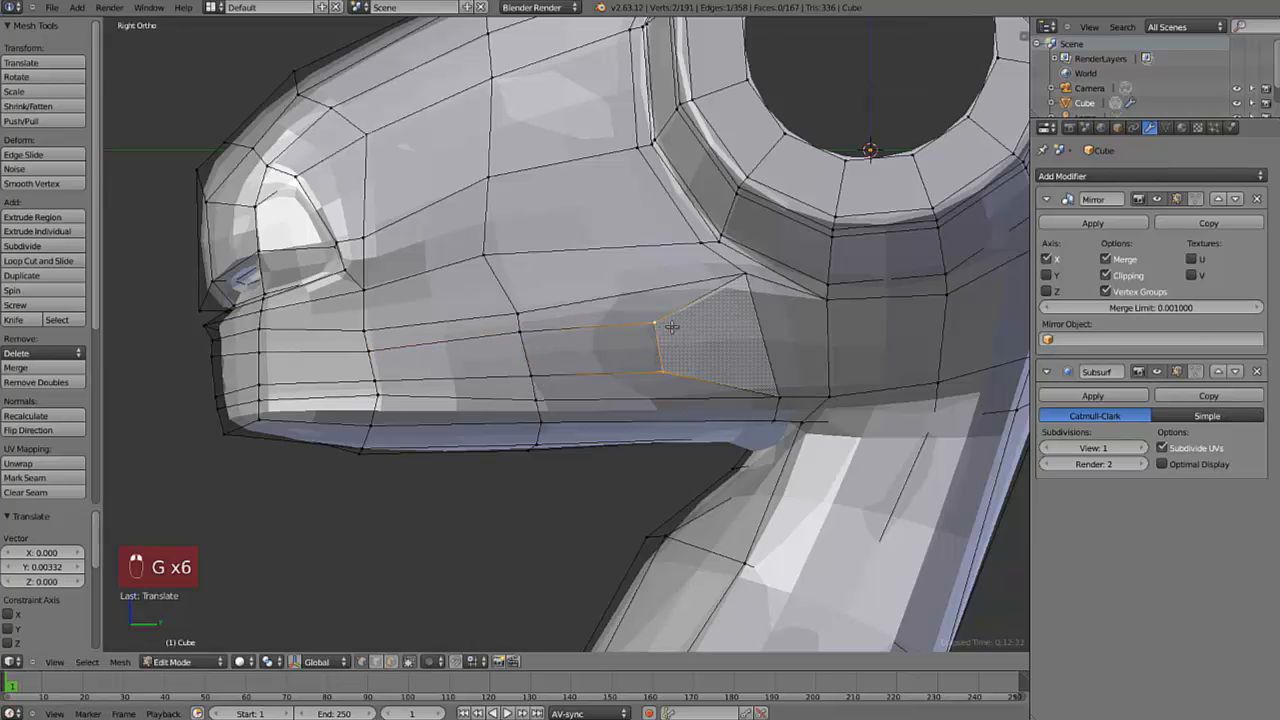
- Move the mouth strip's rear edge back toward the jaw hinge, and about 0.106 inward in front view
key(g)
click(750, 322)
key(KP_1)
key(g)
click(736, 339)
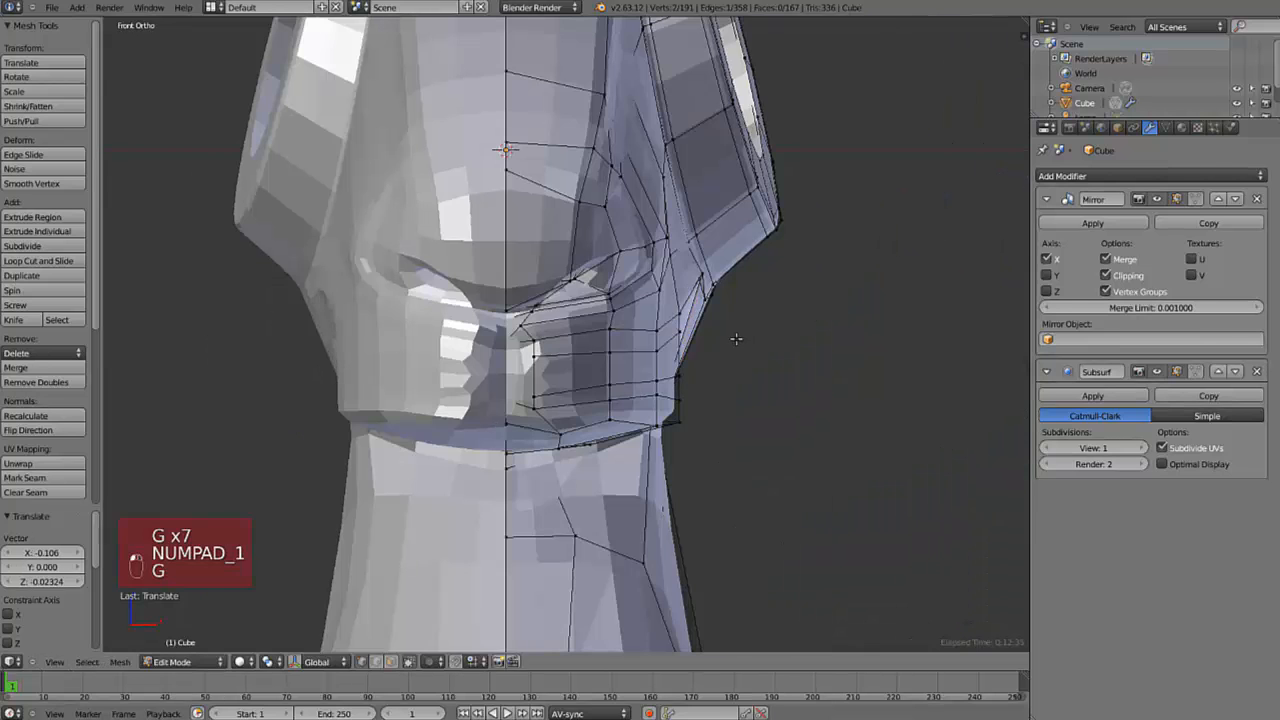
key(KP_3)
key(Tab)
key(KP_3)
key(Tab)
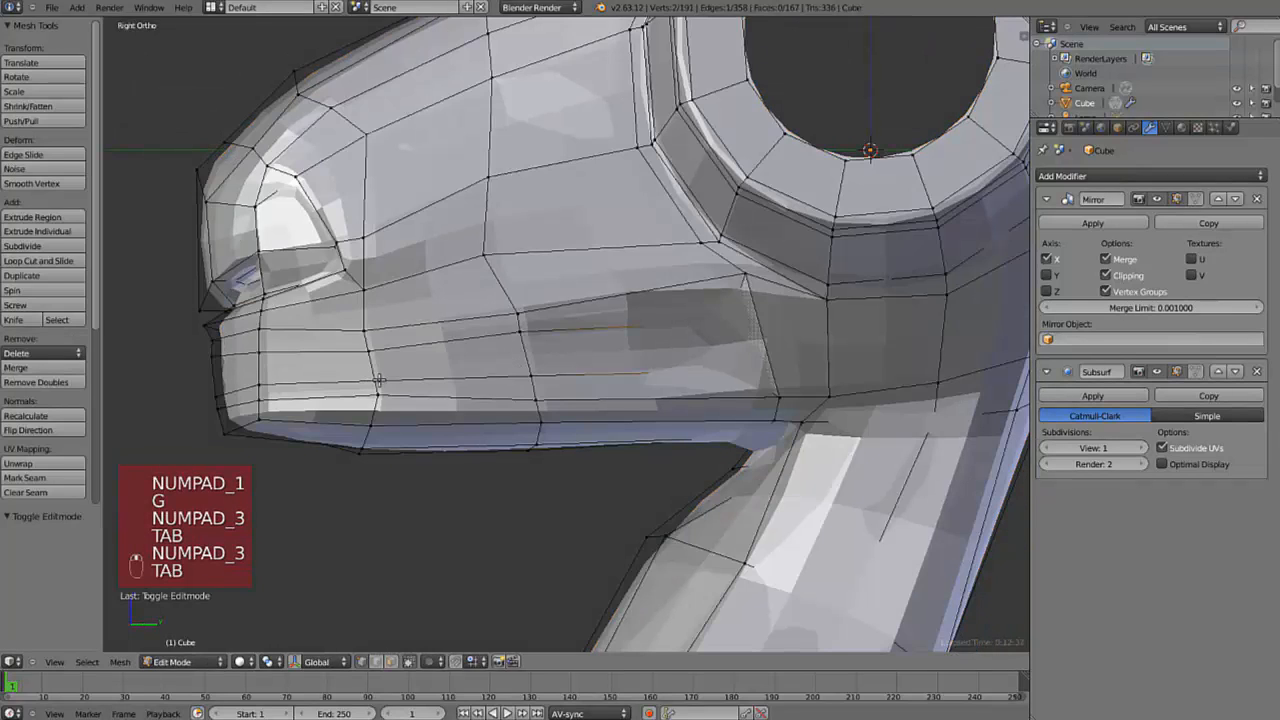
key(z)
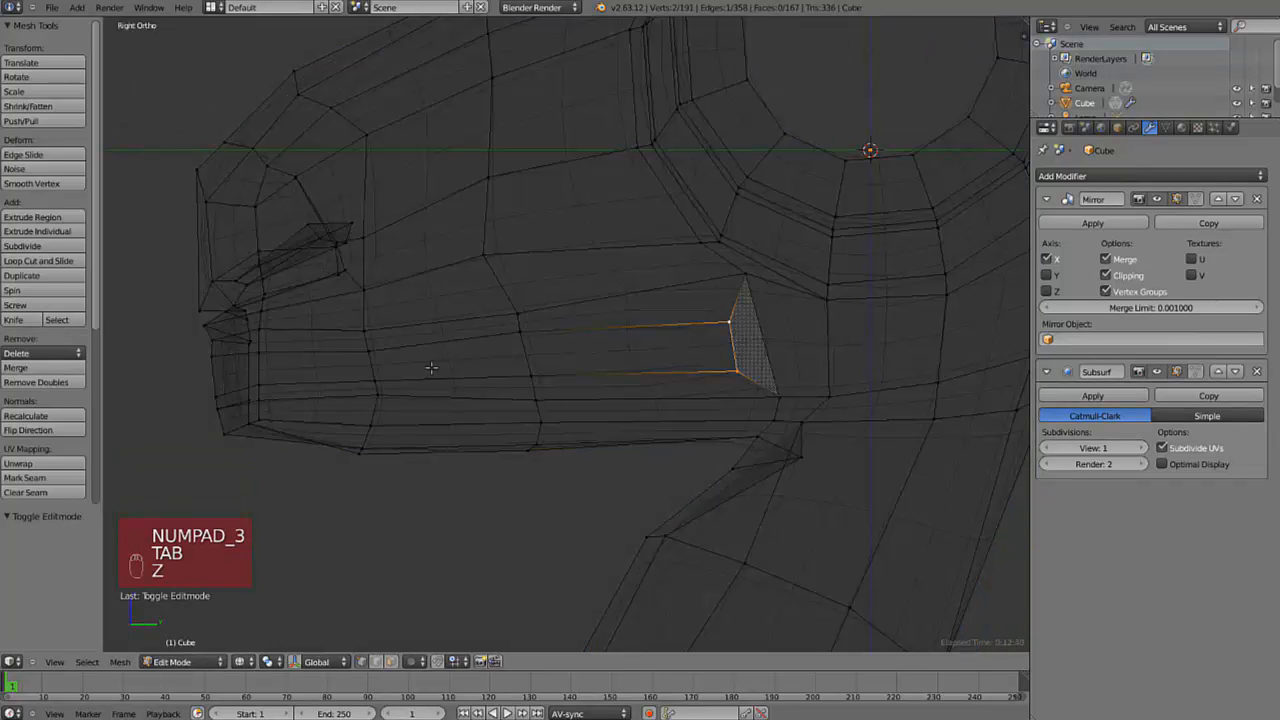
scroll(670, 351, down, 3)
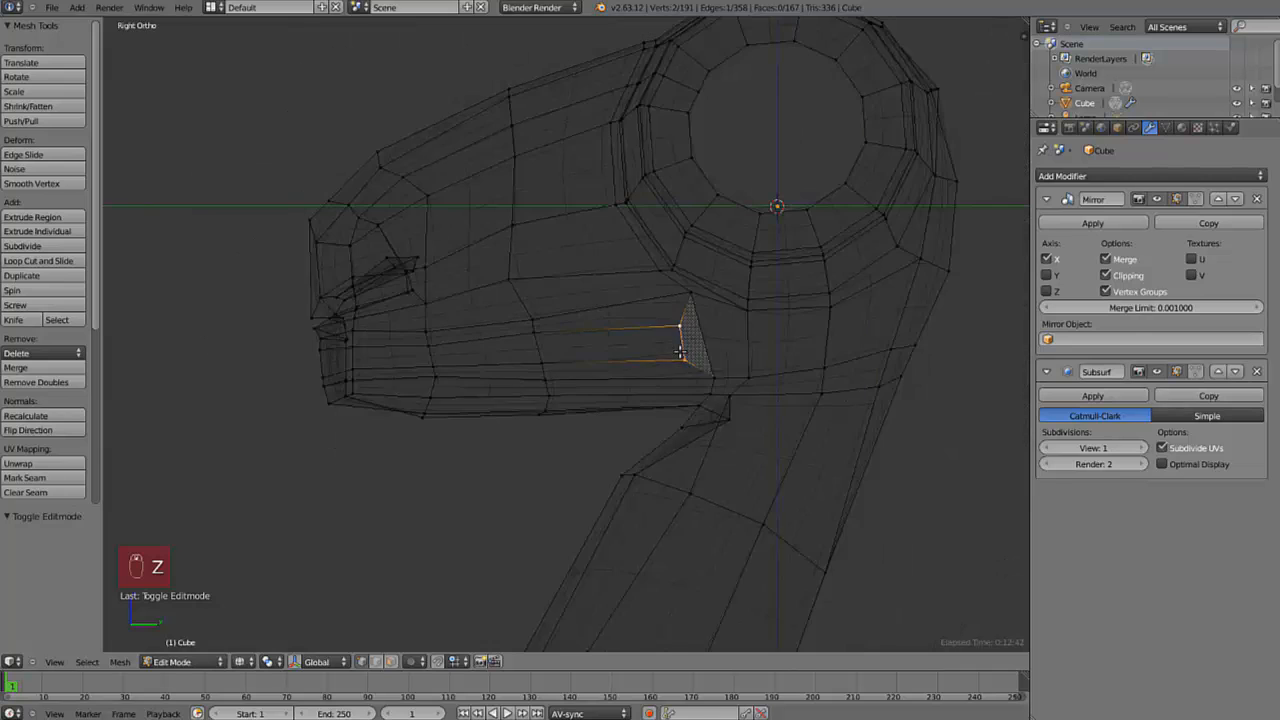
- Try selecting the corner vertices of a middle face inside the mouth strip
key(a)
key(z)
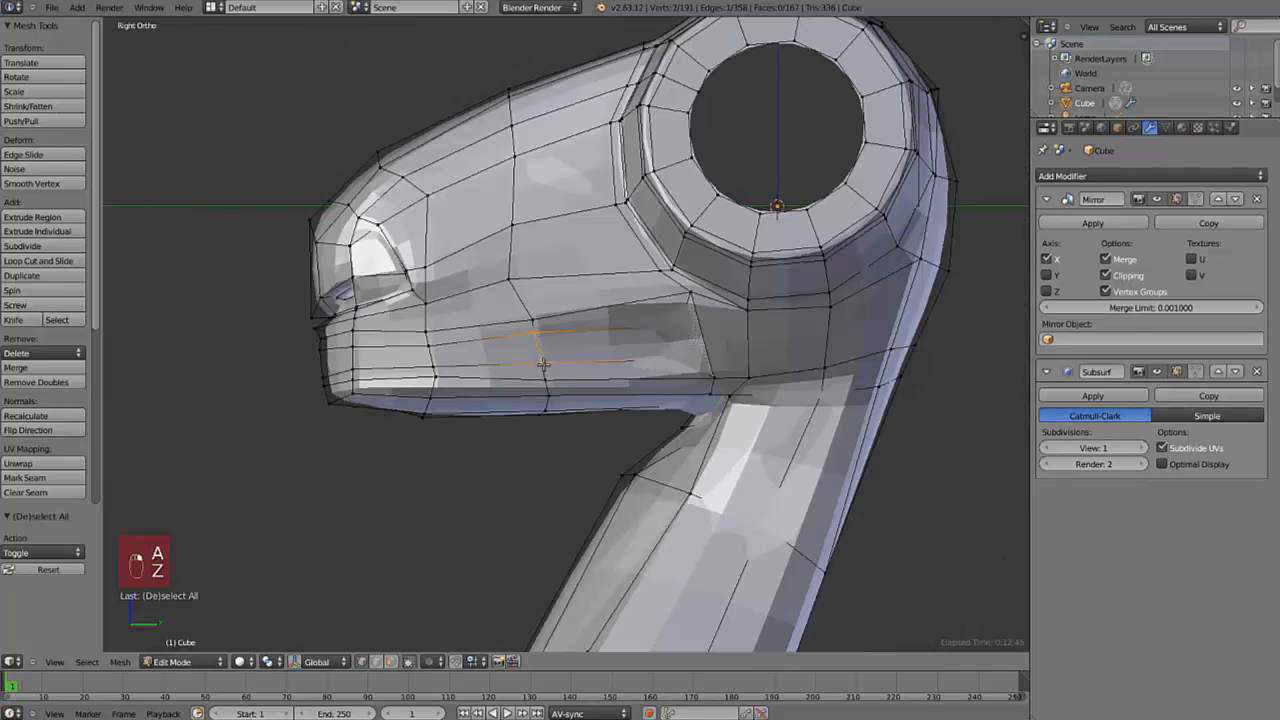
key(z)
shift+right_click(422, 356)
key(z)
middle_drag(422, 356, 469, 356)
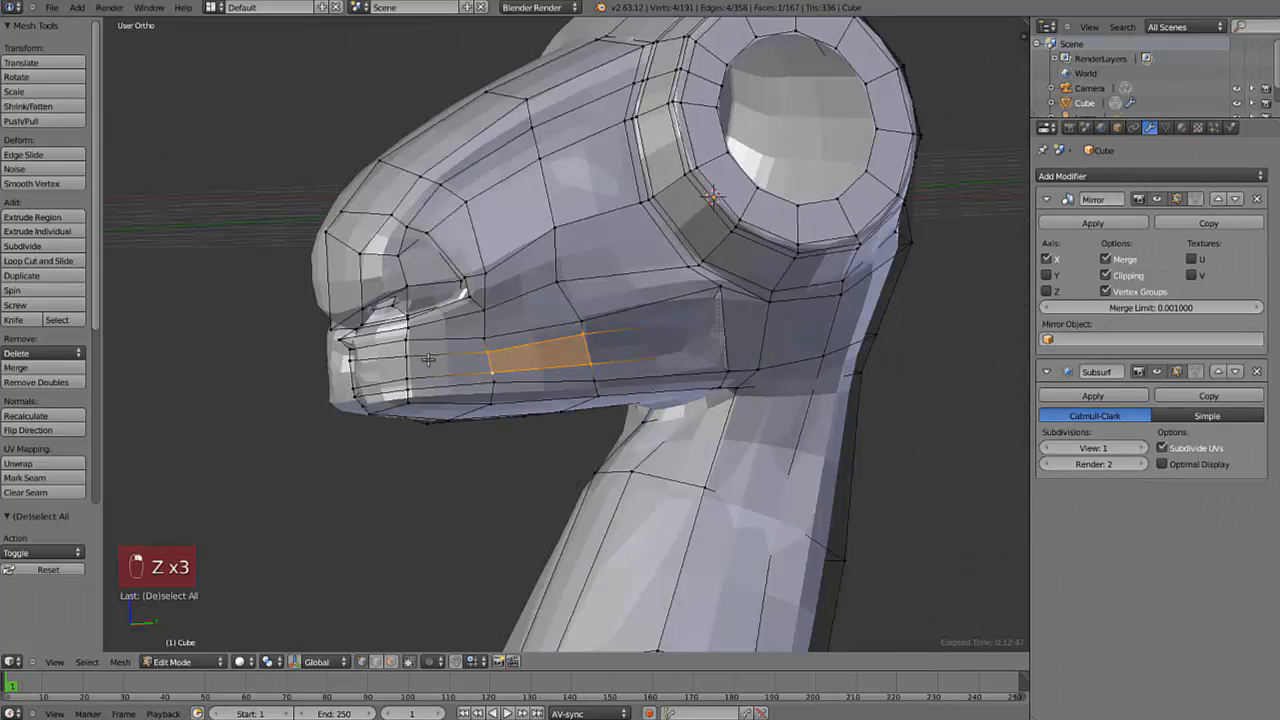
- Switch to edge selection and select the four short vertical edges inside the mouth strip
key(ctrl+Tab)
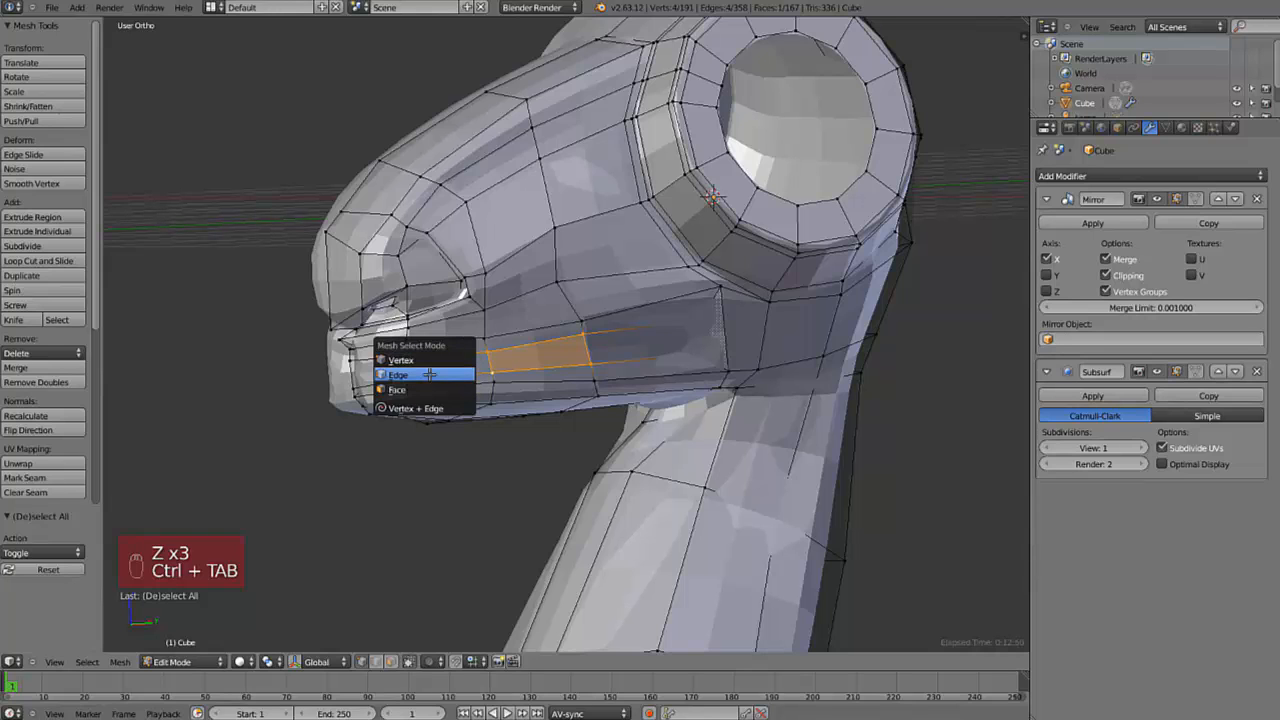
click(429, 374)
key(a)
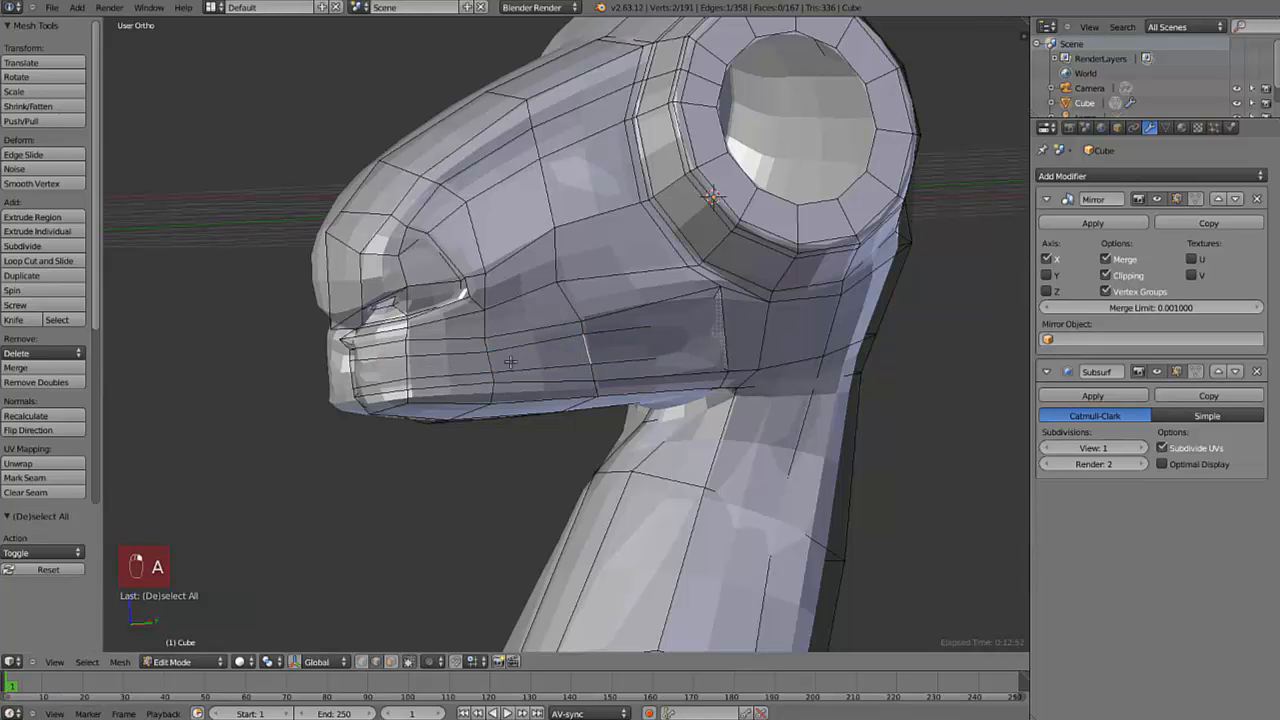
key(z)
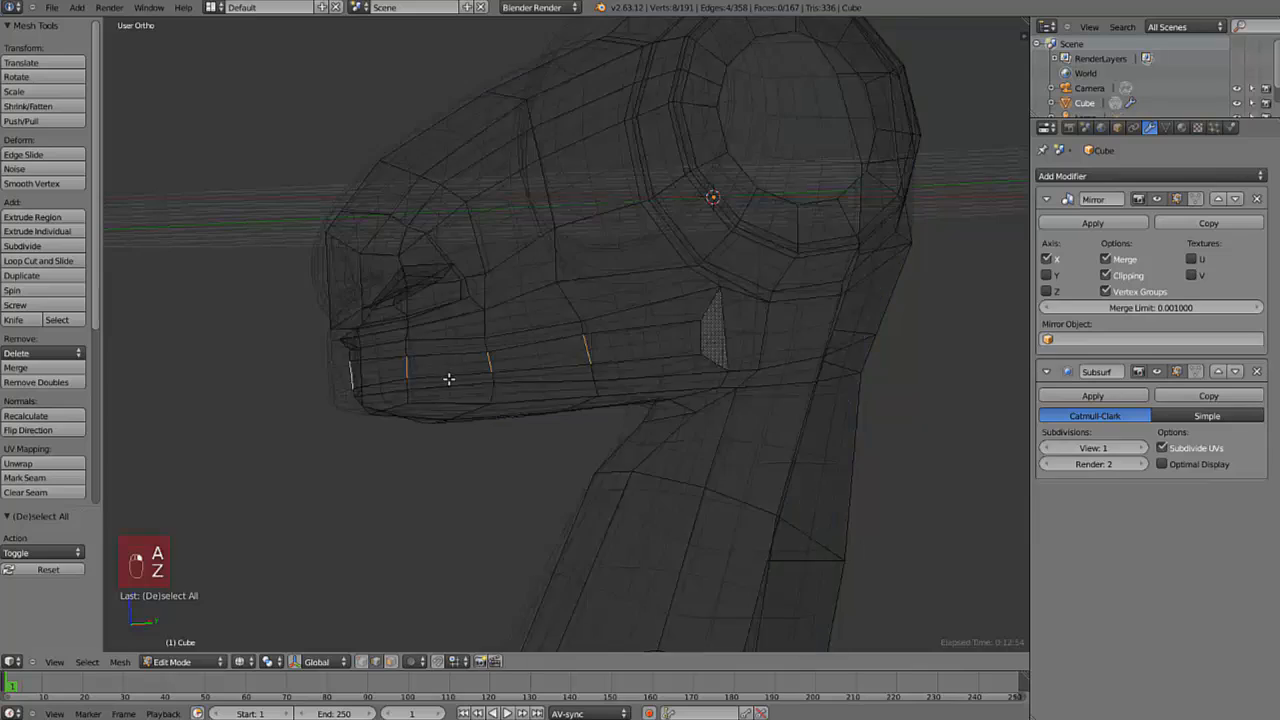
mouse_move(449, 374)
middle_down()
mouse_move(580, 356)
mouse_move(591, 400)
mouse_move(617, 377)
mouse_move(606, 360)
mouse_move(422, 372)
middle_up()
key(z)
key(z)
key(z)
key(z)
scroll(600, 355, up, 2)
scroll(460, 372, down, 3)
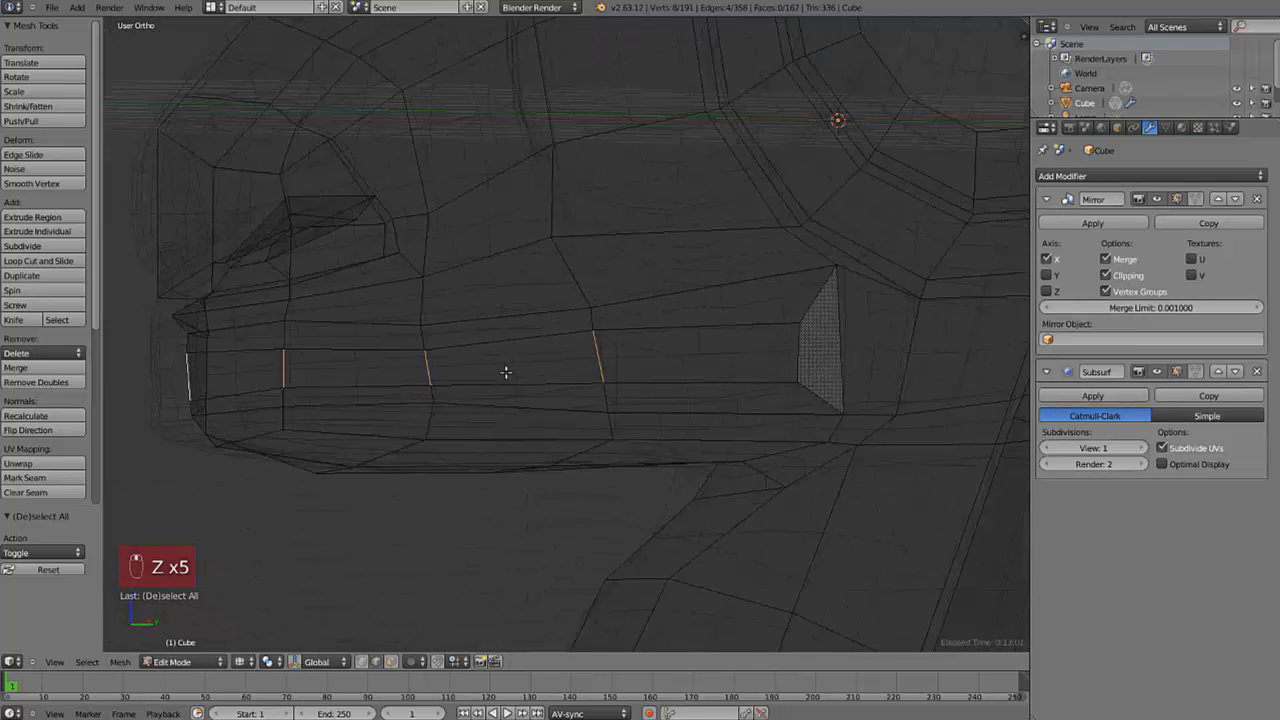
- Delete the mouth strip's front edge at the mirror line to open the strip at the front
key(z)
mouse_move(506, 371)
middle_down()
mouse_move(577, 383)
mouse_move(560, 397)
mouse_move(581, 392)
mouse_move(530, 381)
middle_up()
scroll(560, 383, up, 1)
right_click(504, 385)
key(z)
key(x)
click(512, 387)
- Extrude the exposed front mouth edge about 0.195 inward toward the mirror line and fill the gaps above and below with faces
right_click(598, 397)
key(z)
key(e)
click(478, 381)
key(z)
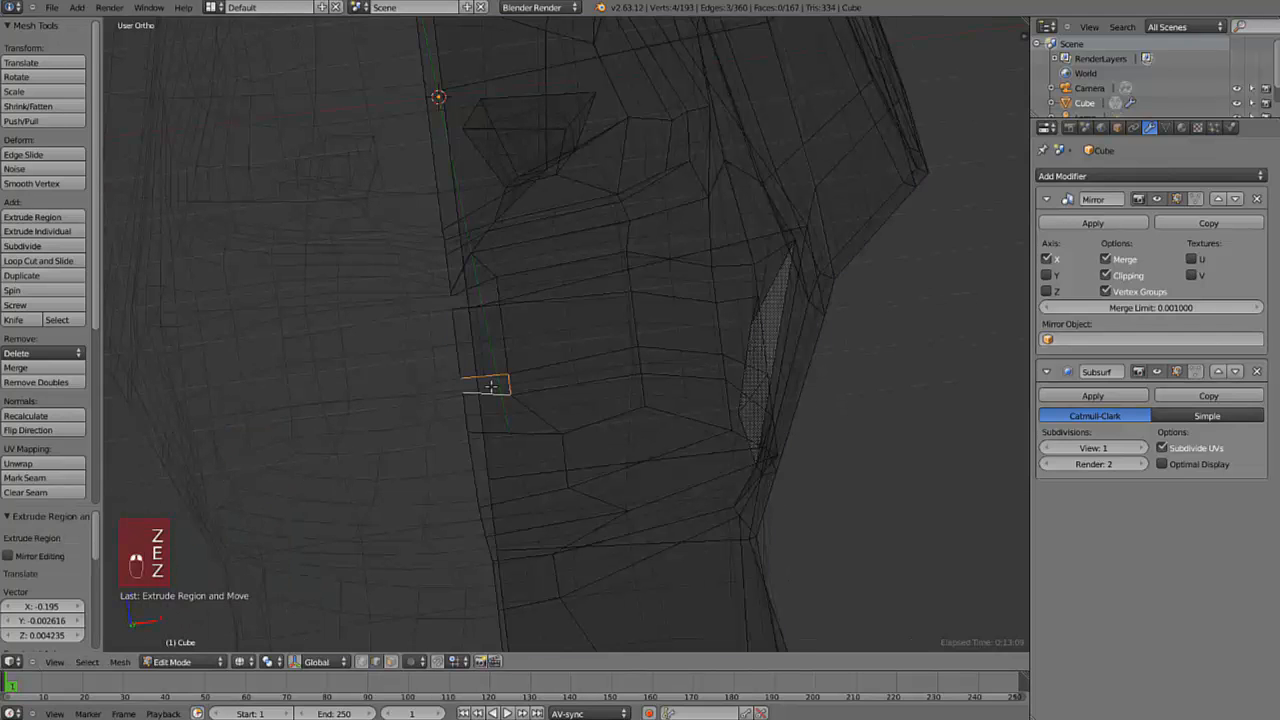
key(f)
middle_drag(496, 289, 646, 374)
key(f)
key(z)
- Move the new inner front edge of the mouth back 0.131 along the Y axis
mouse_move(572, 392)
middle_down()
mouse_move(651, 400)
mouse_move(476, 389)
mouse_move(565, 362)
middle_up()
key(g)
middle_click(571, 366)
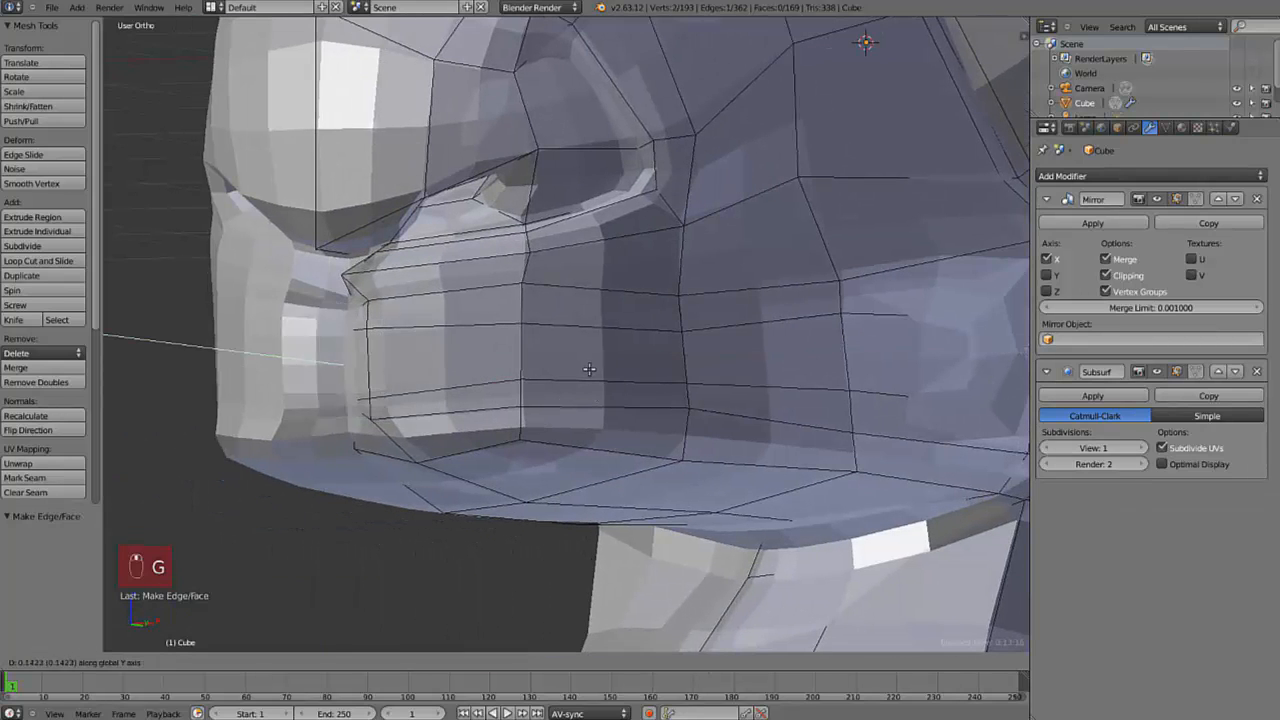
click(585, 372)
scroll(596, 375, down, 3)
key(KP_3)
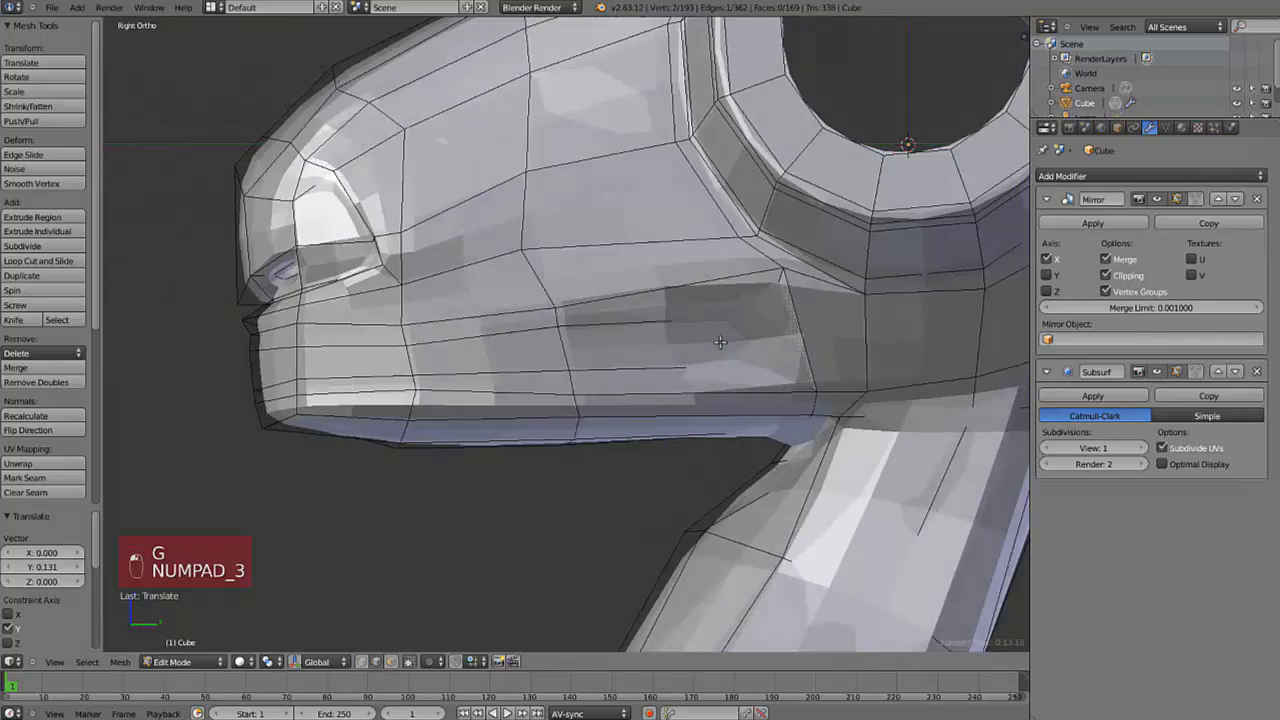
key(z)
shift+middle_drag(597, 349, 611, 367)
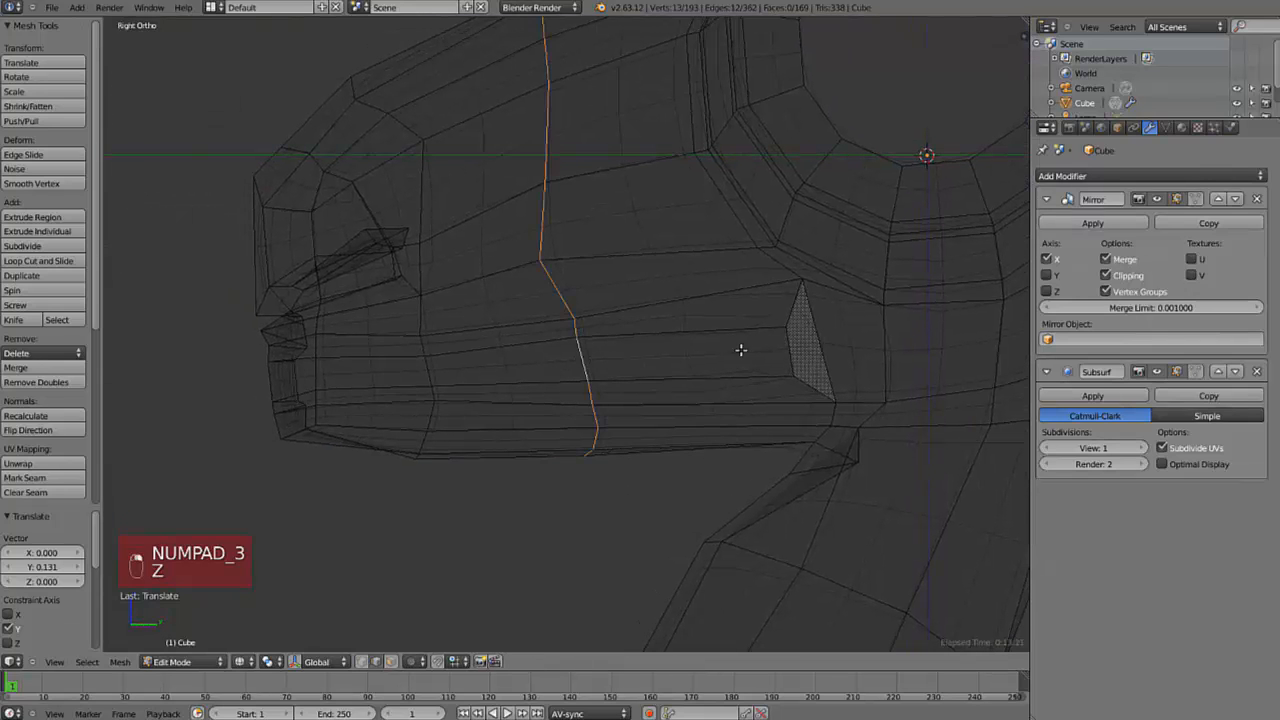
- Select the short vertical edges along the mouth strip, excluding those behind the mouth corner, and delete them to separate the jaws
key(a)
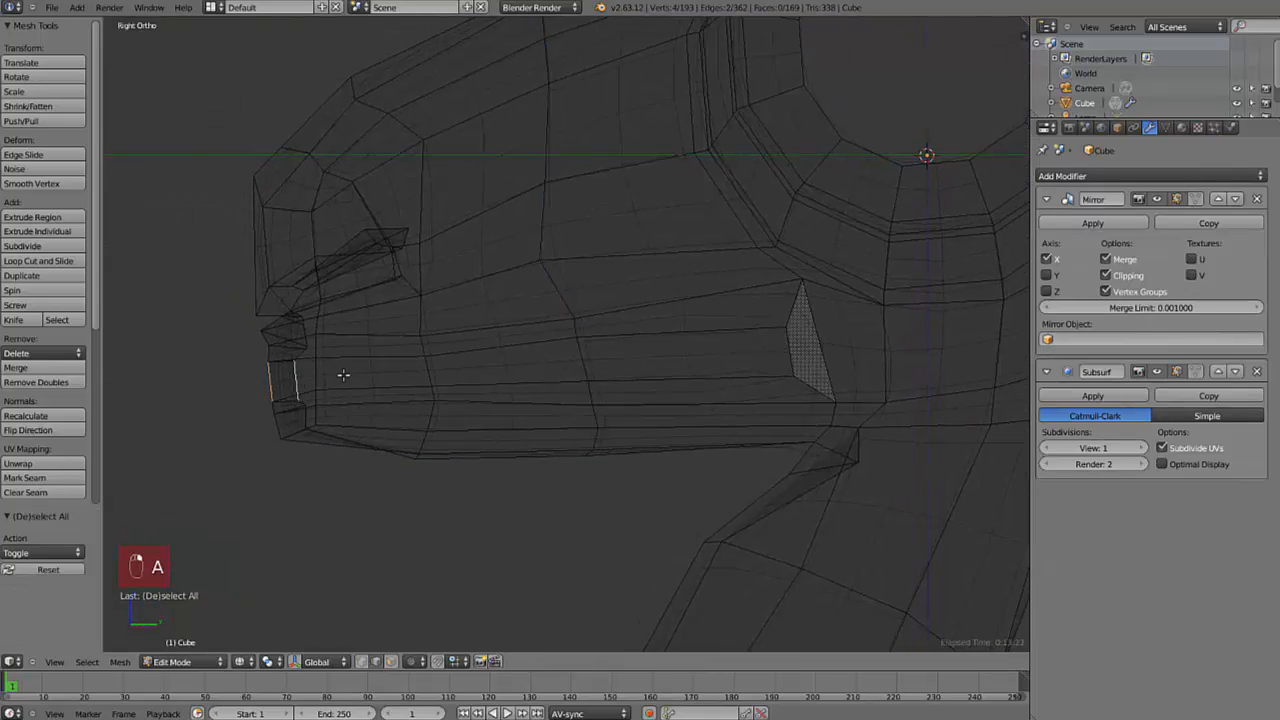
key(z)
key(z)
key(a)
ctrl+alt+right_click(584, 352)
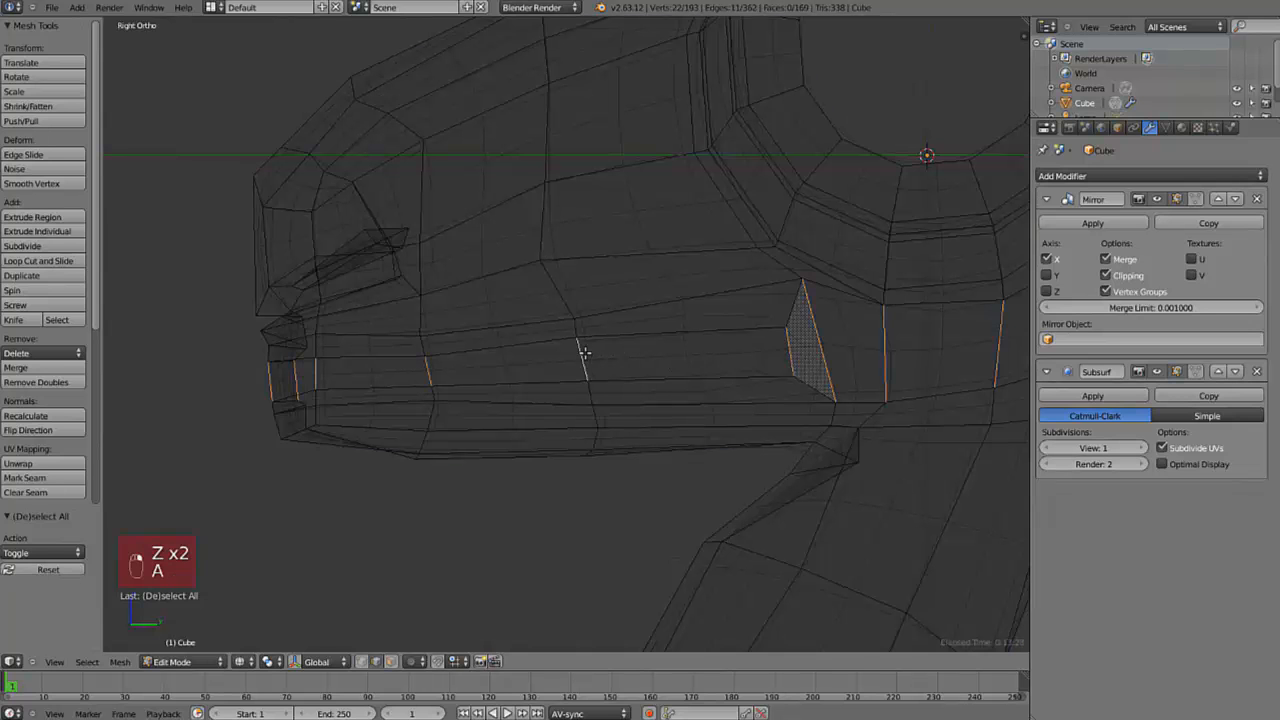
scroll(745, 415, down, 3)
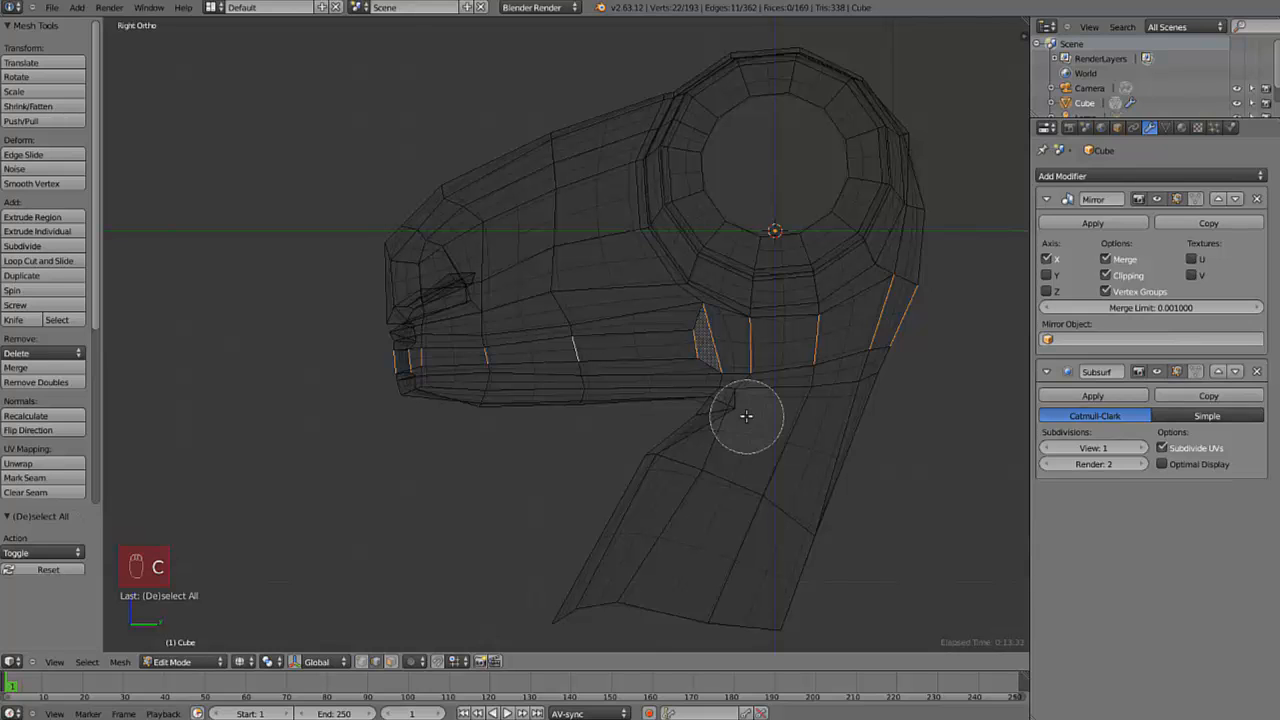
scroll(744, 413, down, 6)
middle_drag(725, 343, 860, 320)
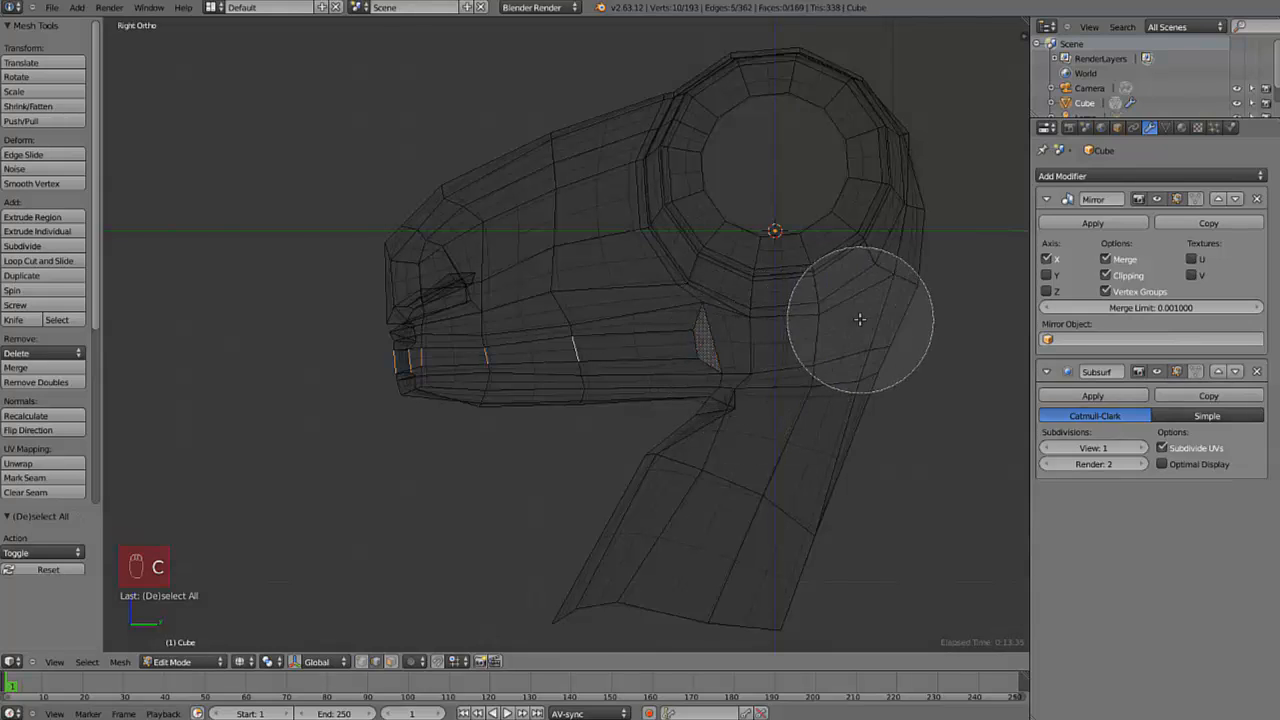
right_click(861, 319)
scroll(590, 375, up, 3)
key(z)
key(x)
click(663, 344)
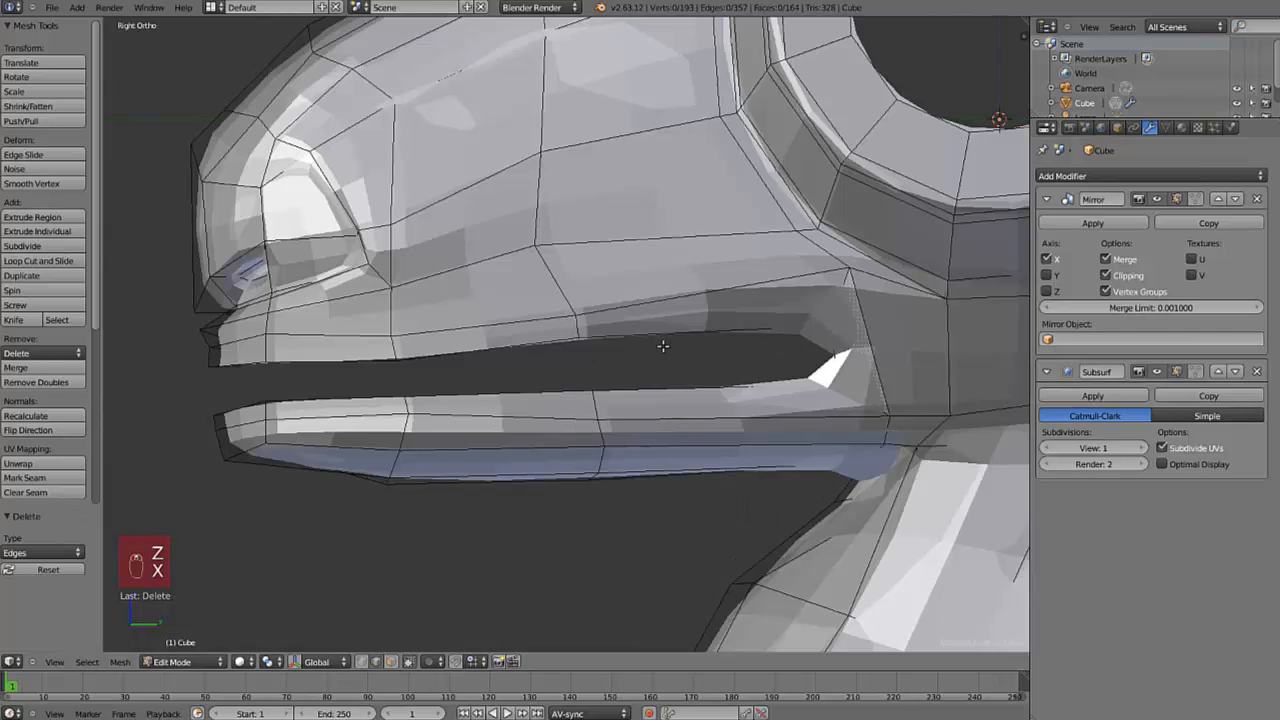
- Switch to vertex selection, select the front portion of the lower jaw, and move it back toward the neck
key(z)
key(ctrl+Tab)
click(654, 343)
scroll(654, 343, down, 3)
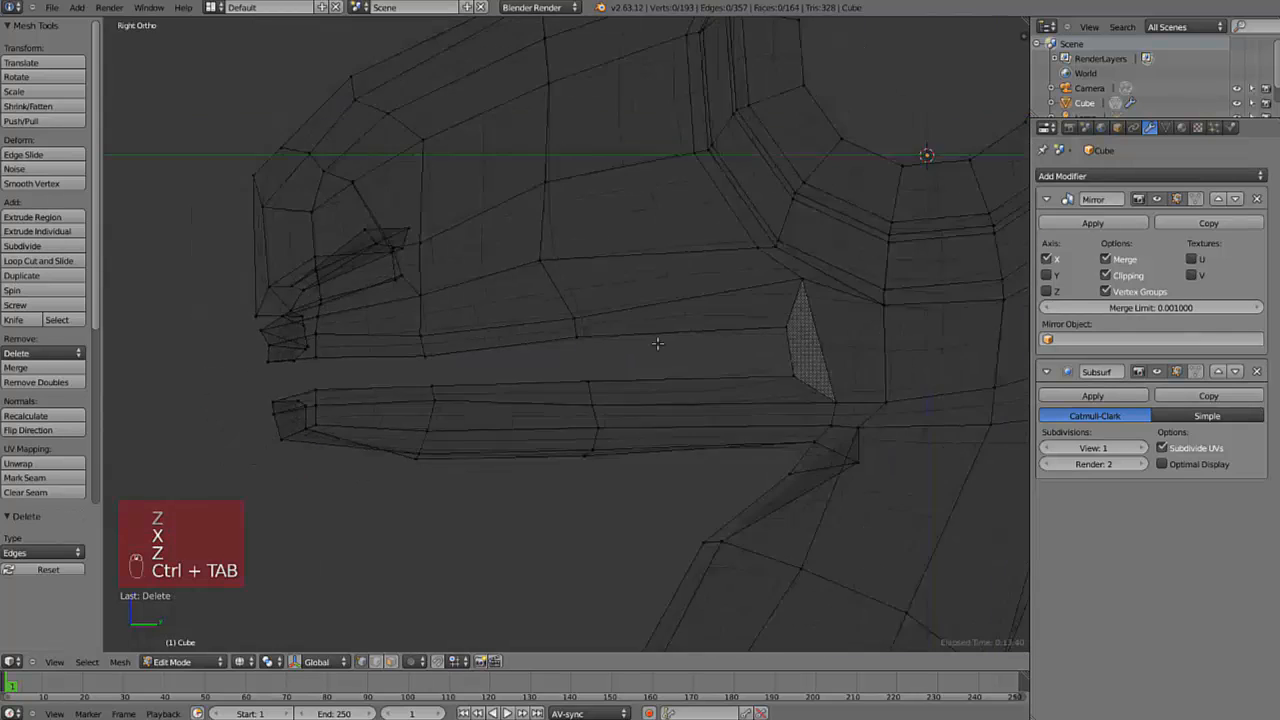
key(b)
drag(632, 448, 354, 389)
key(g)
click(457, 366)
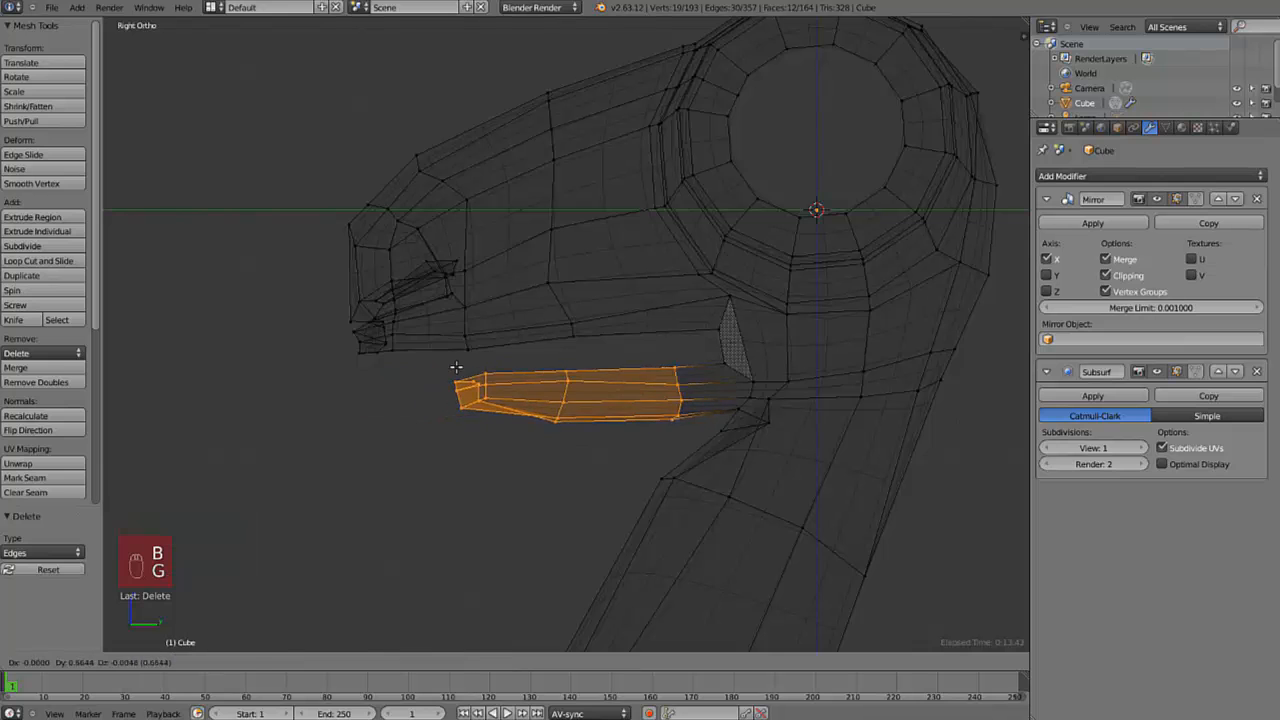
- From below, limit the selection to the lower jaw's rear section and try to move it along the Y axis
key(z)
key(Tab)
scroll(543, 366, down, 4)
middle_drag(543, 366, 688, 326)
key(Tab)
scroll(688, 326, up, 2)
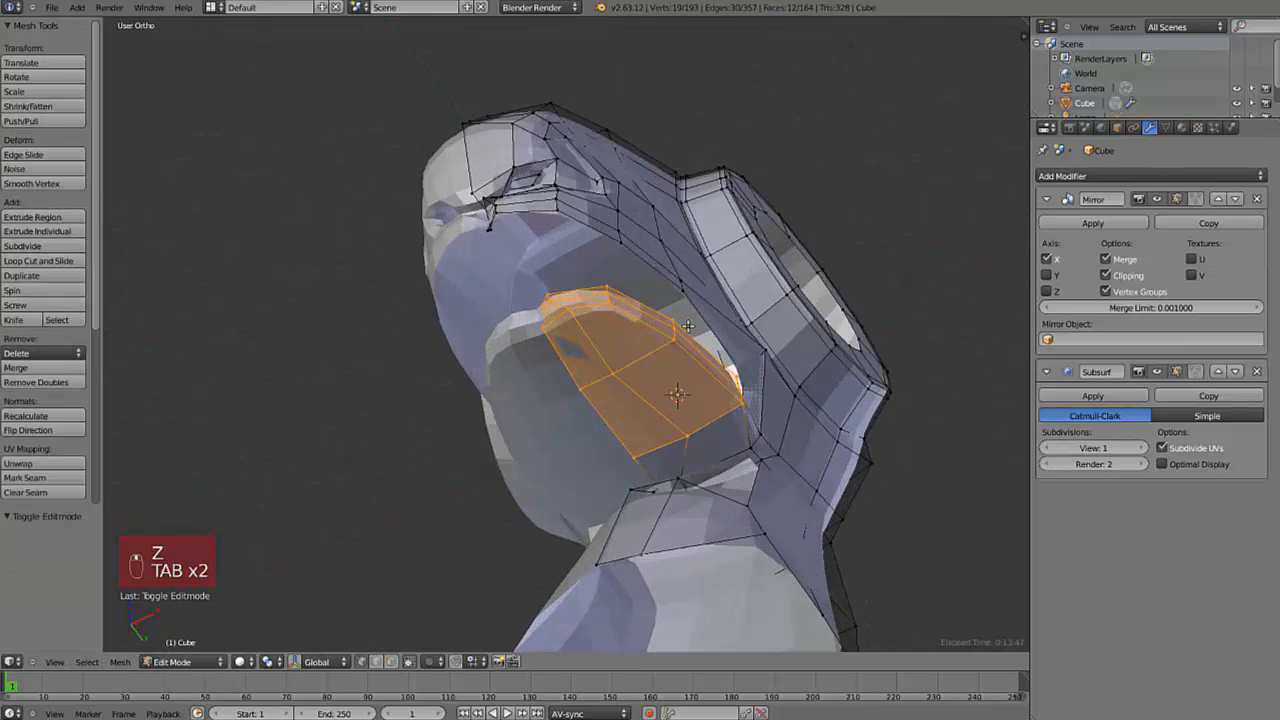
key(z)
key(c)
middle_drag(588, 306, 557, 288)
key(z)
key(g)
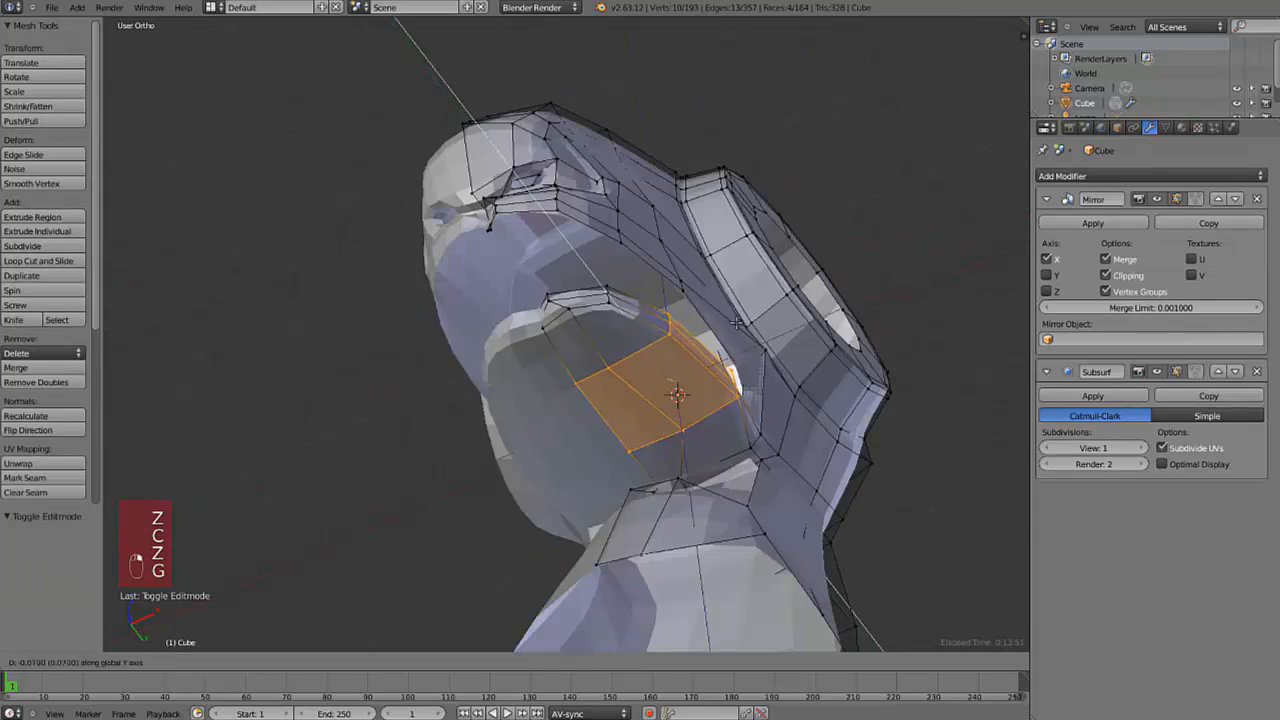
right_click(724, 335)
- Adjust the lower jaw's rear section along the X axis, refine the selection, and reposition the remaining vertices
key(g)
key(x)
click(712, 332)
key(c)
key(g)
middle_click(630, 342)
mouse_move(590, 358)
middle_down()
mouse_move(660, 326)
mouse_move(585, 347)
mouse_move(621, 344)
mouse_move(569, 429)
middle_up()
click(575, 350)
- Select the front section of the lower jaw in side view and rotate it about 6.7 degrees
key(z)
key(a)
key(a)
key(v)
key(c)
drag(571, 417, 474, 430)
right_click(474, 437)
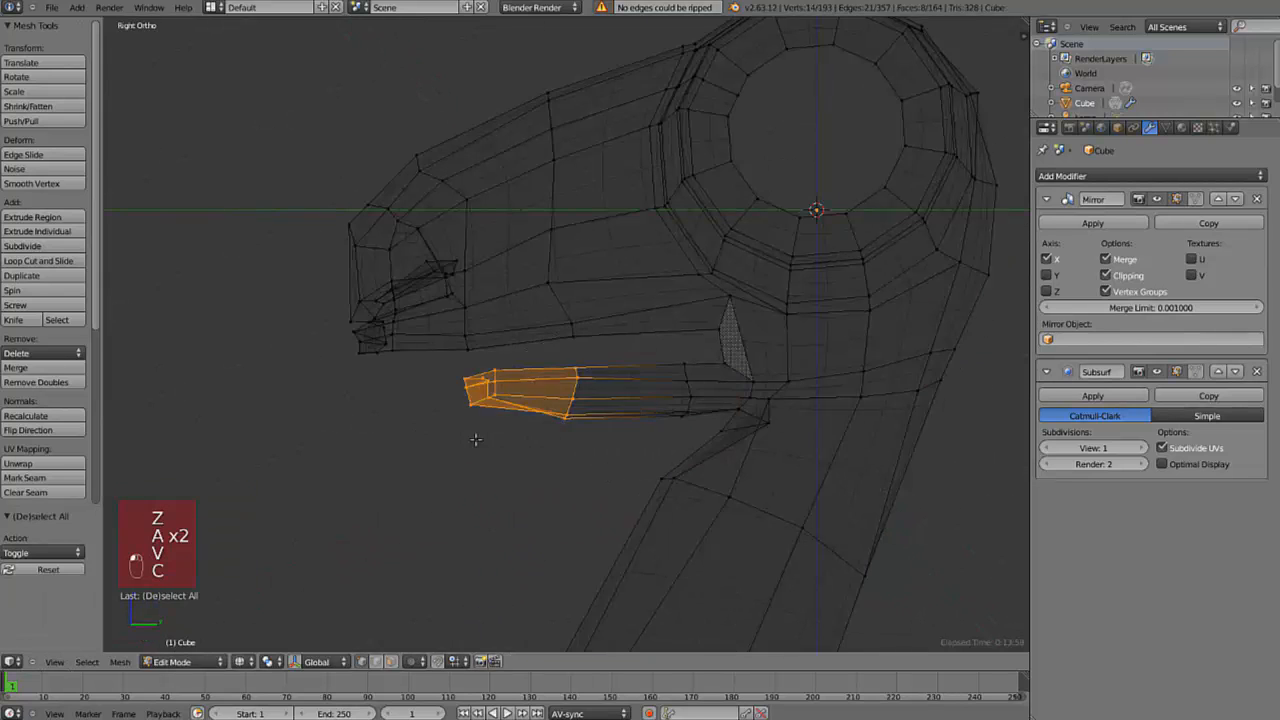
key(KP_1)
key(z)
middle_drag(655, 328, 668, 258)
key(r)
key(r)
click(822, 306)
- Move the lower jaw's front section back about 0.206 along Y and down about 0.01
key(KP_3)
key(g)
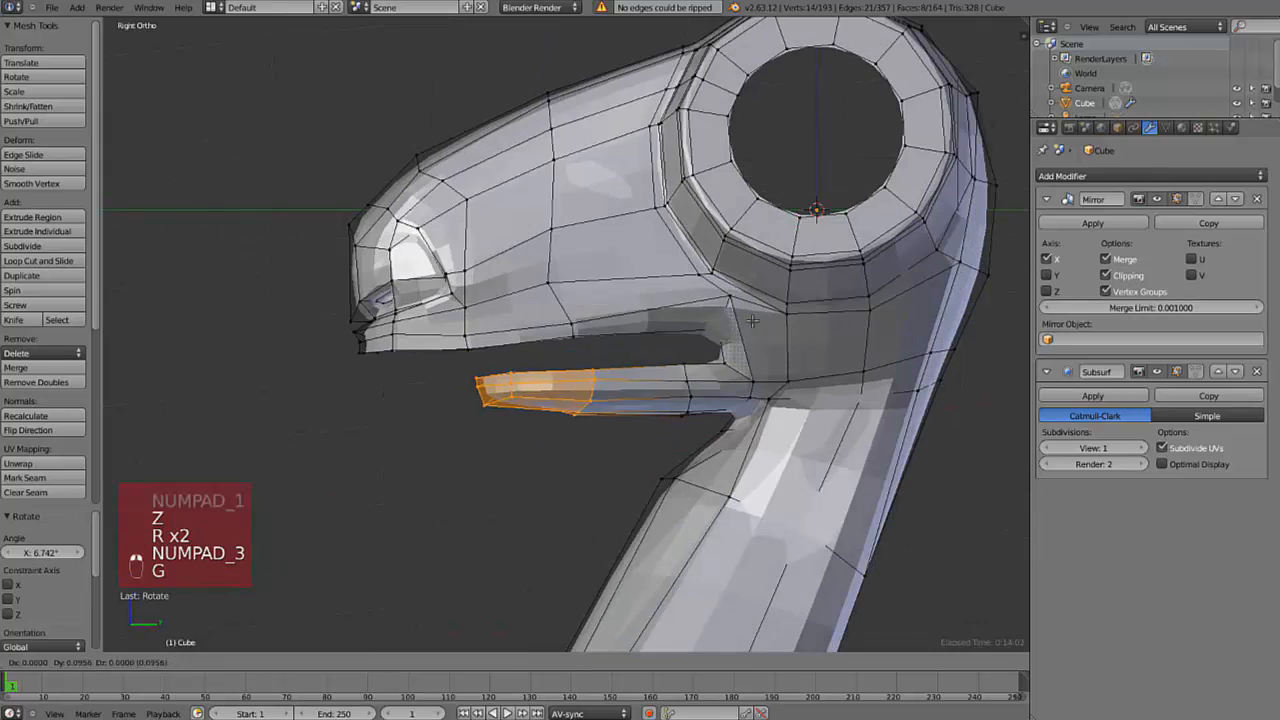
click(516, 373)
- Select the front vertices along the upper lip's lower edge and move them slightly back
key(z)
right_click(361, 350)
scroll(361, 350, up, 2)
shift+right_click(297, 361)
shift+right_click(320, 362)
key(z)
shift+right_click(431, 361)
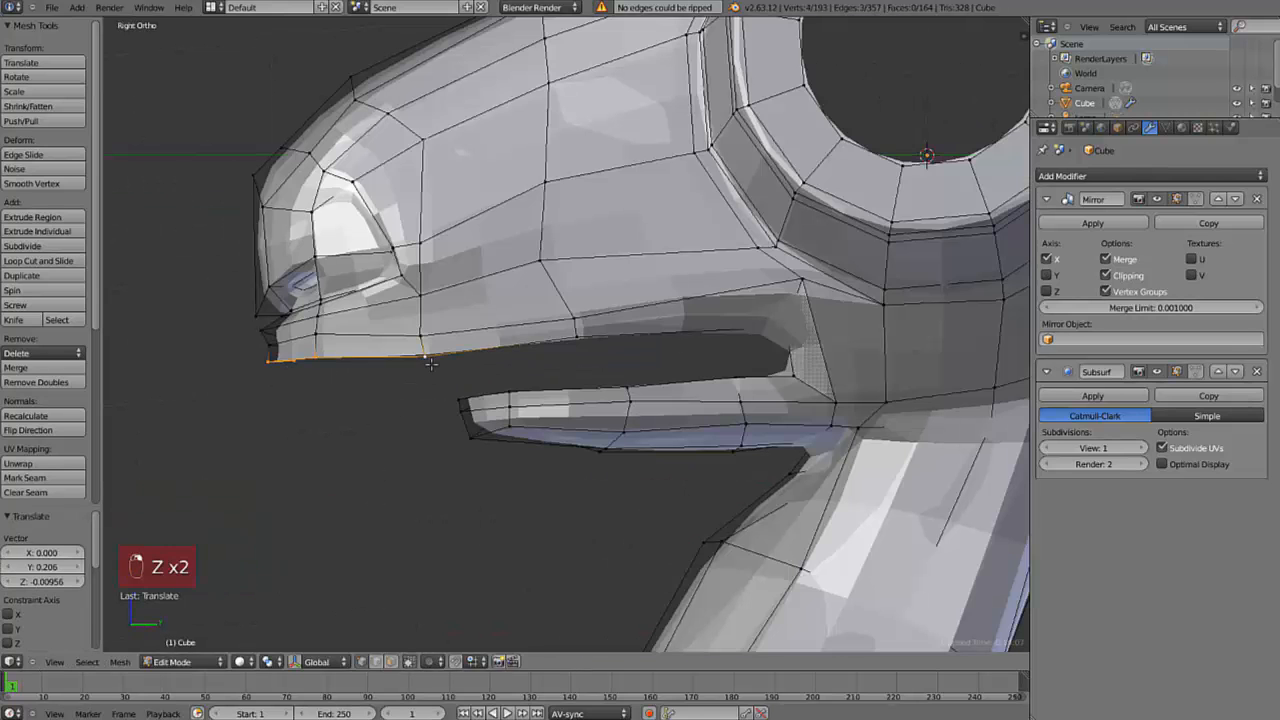
key(g)
click(454, 360)
- Reposition the upper lip's front side vertex and adjust the lip vertices along their normals with Shrink/Fatten
right_click(318, 335)
key(g)
click(330, 336)
middle_drag(443, 324, 490, 294)
key(alt+s)
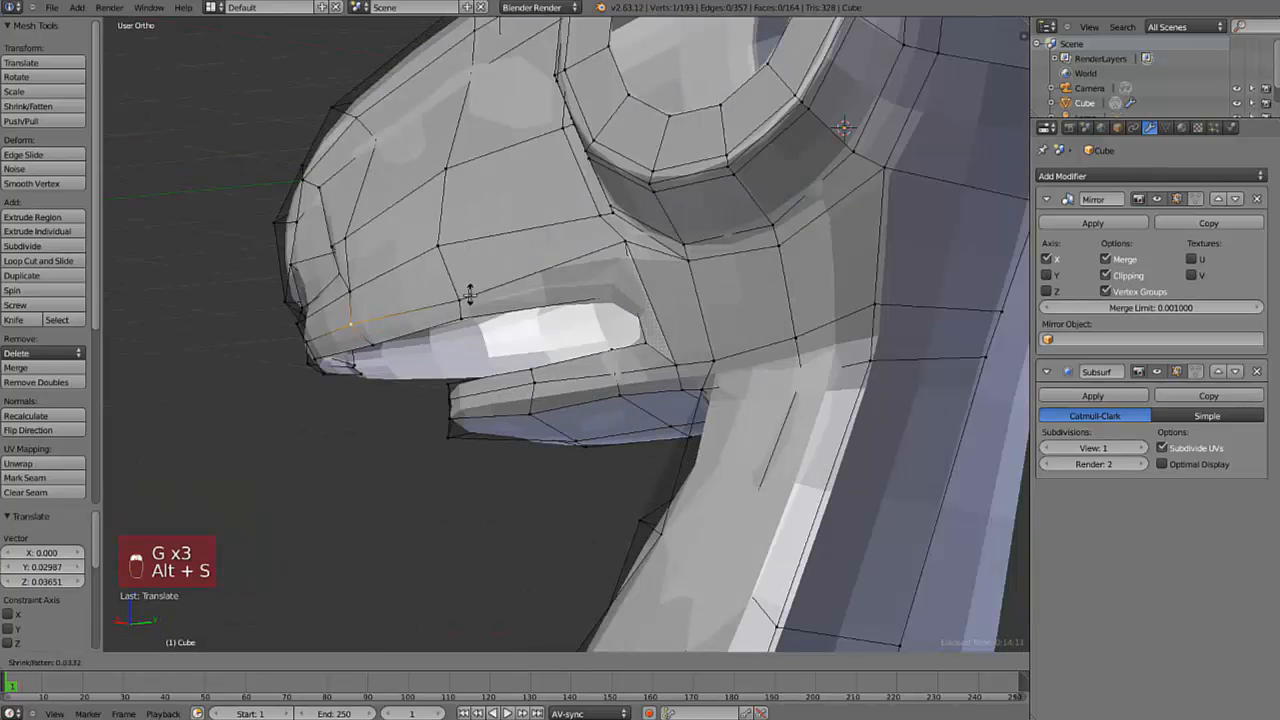
click(471, 295)
right_click(473, 298)
key(alt+s)
click(567, 304)
- In side view, move individual vertices along the upper lip's lower edge to smooth the mouth line
key(KP_3)
key(g)
click(579, 324)
right_click(444, 352)
key(g)
click(441, 342)
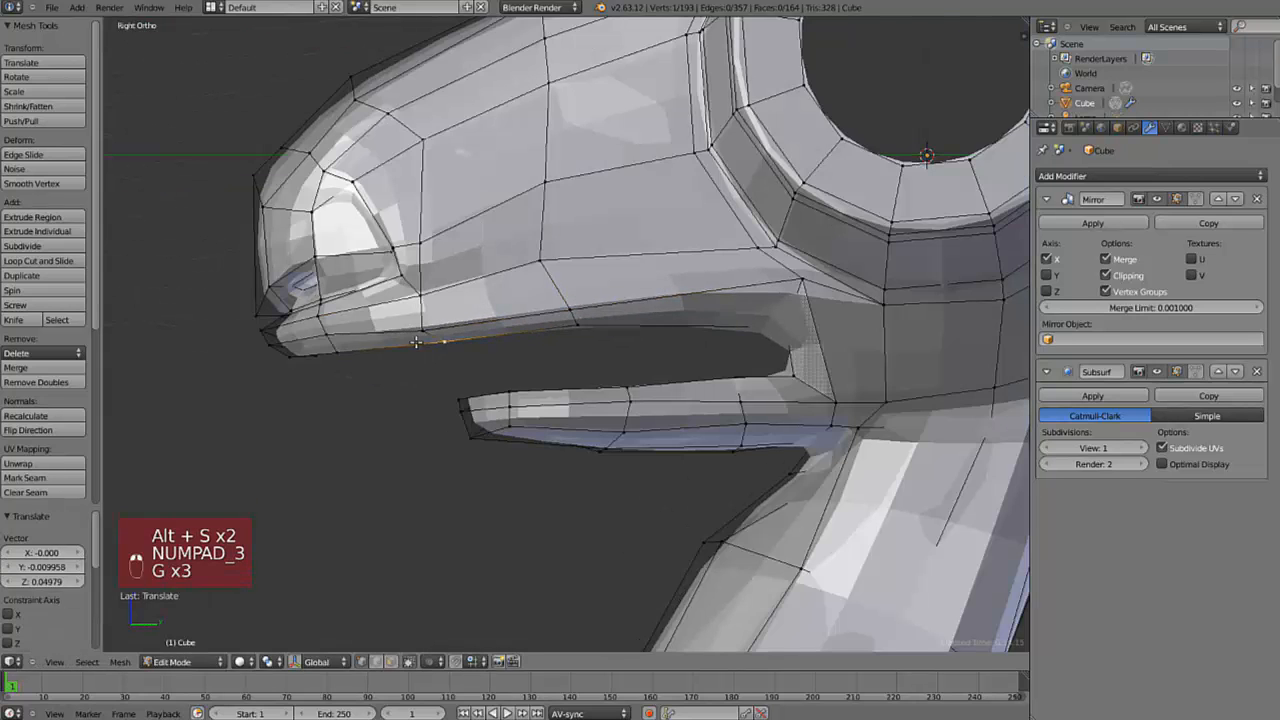
right_click(728, 327)
key(g)
right_click(700, 336)
- Select the mouth opening's boundary loop and examine the head's shape in wireframe, shaded and object views
alt+right_click(670, 330)
key(z)
scroll(590, 315, down, 3)
middle_drag(566, 283, 583, 294)
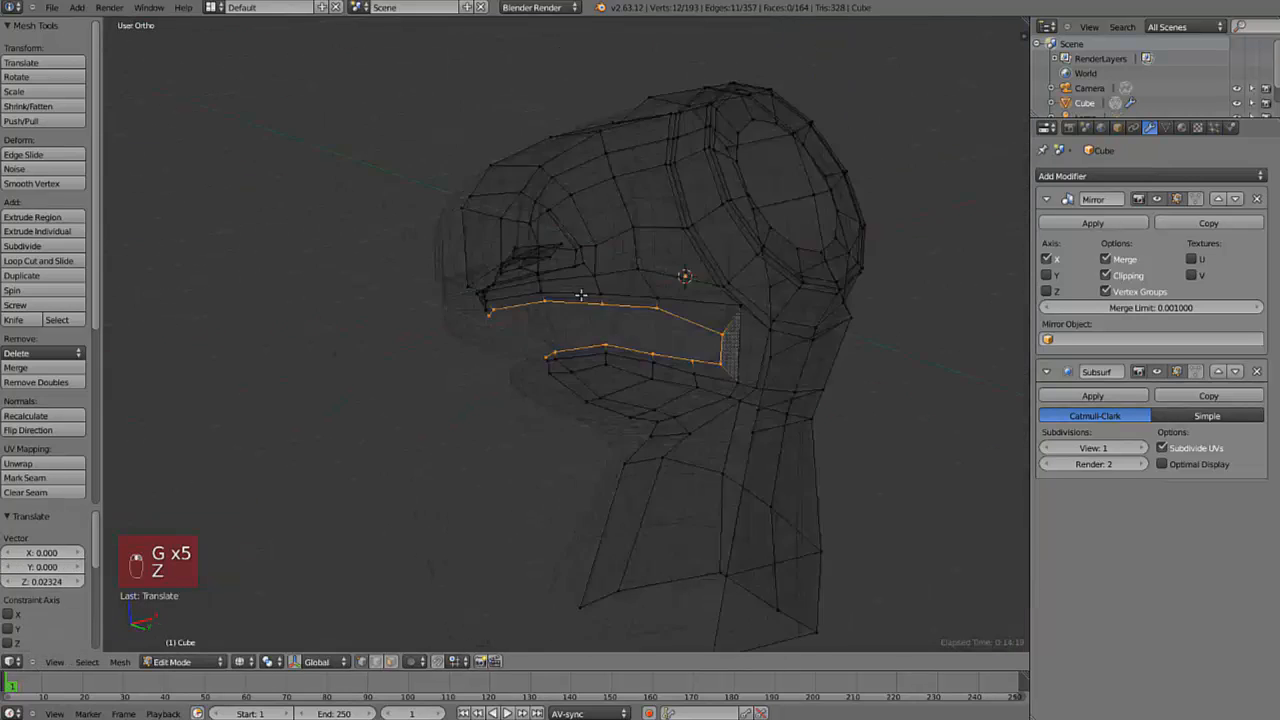
key(z)
key(KP_3)
key(Tab)
scroll(672, 386, down, 3)
key(Tab)
scroll(733, 368, up, 5)
shift+middle_drag(735, 290, 668, 351)
- Raise the cheek vertex just below the front of the eye socket by about 0.056
right_click(668, 329)
key(g)
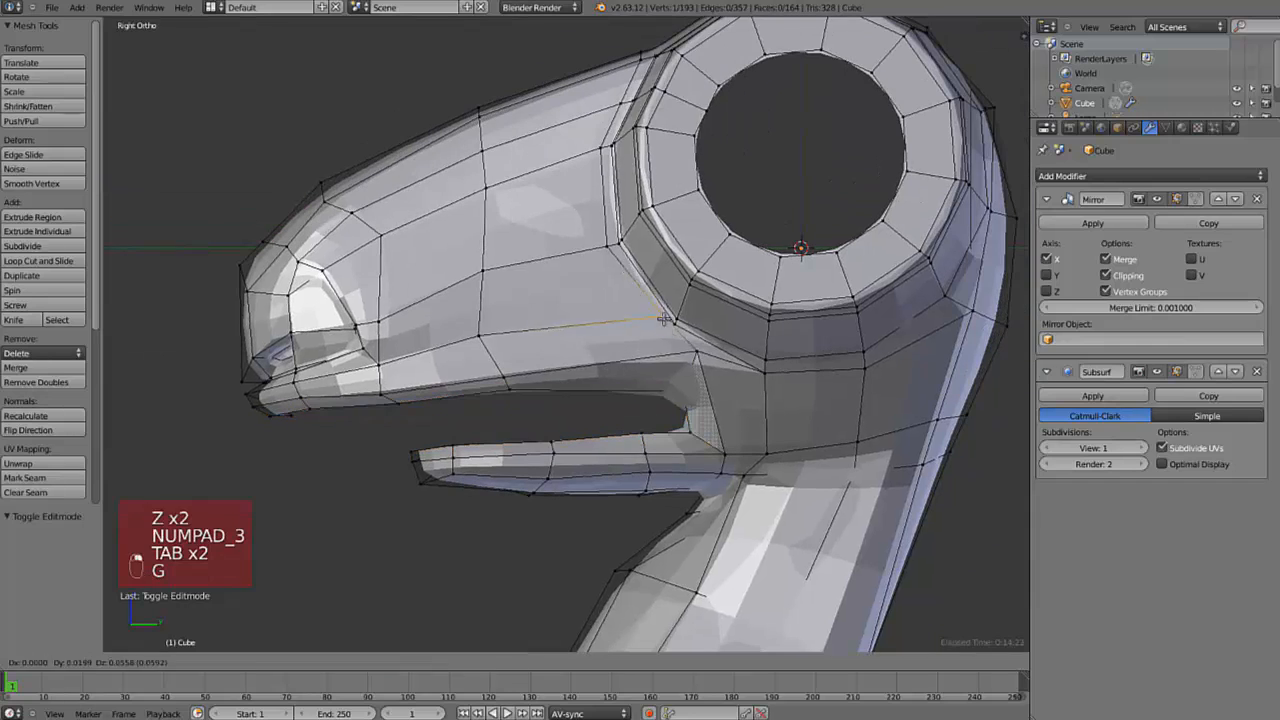
click(664, 319)
key(ctrl+r)
click(724, 395)
right_click(724, 395)
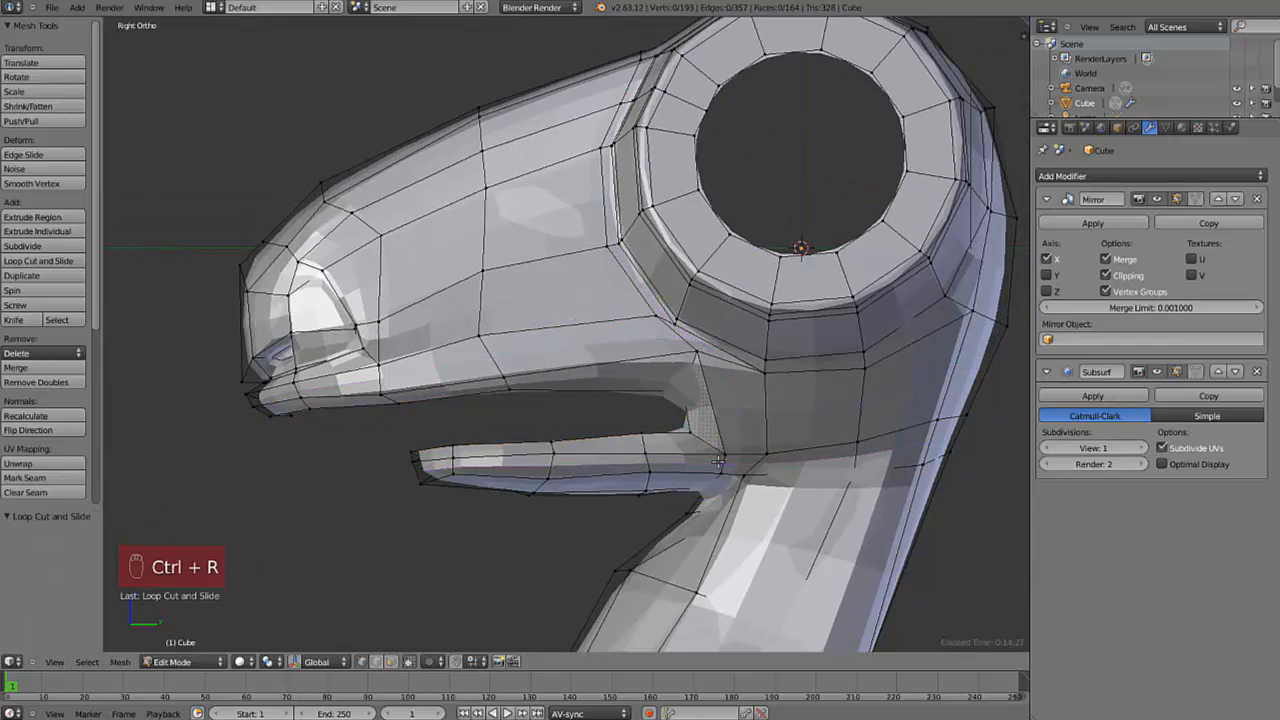
- Move the outer mouth-corner vertices up and back, and raise the upper lip's middle and front side vertices
key(g)
key(g)
click(505, 363)
key(g)
click(499, 339)
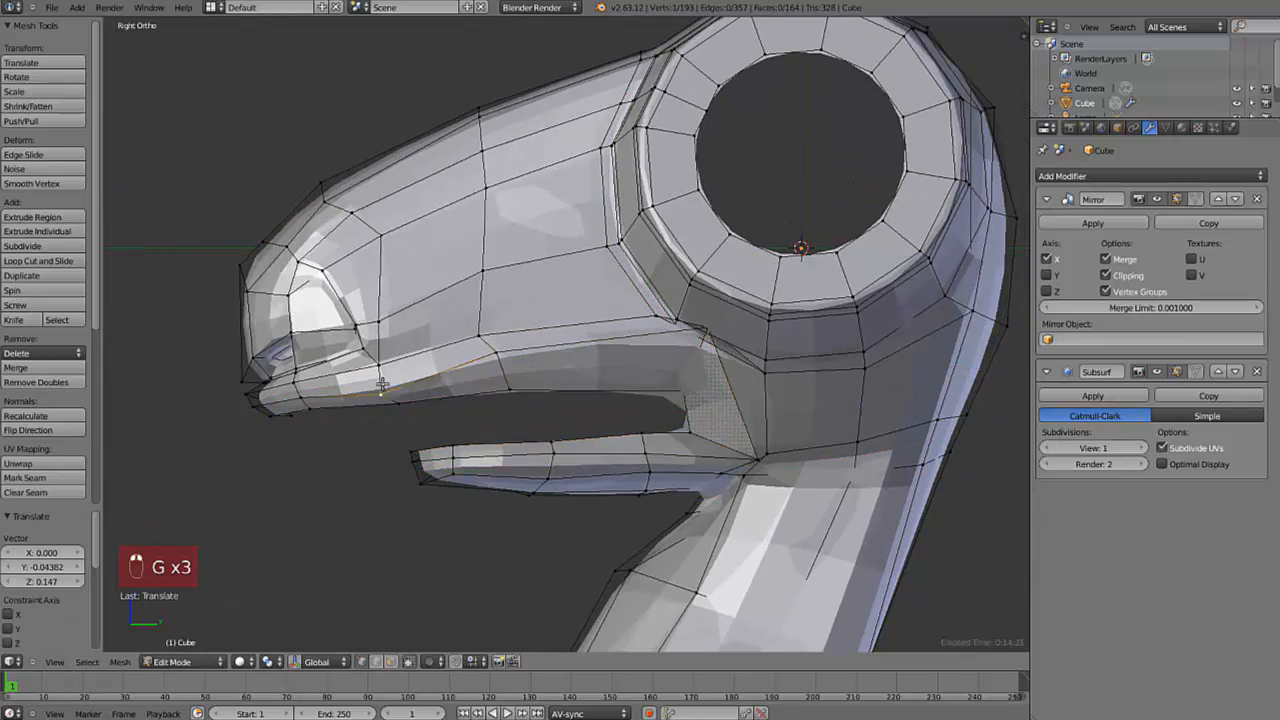
right_click(381, 395)
key(g)
click(380, 377)
- Add a loop cut along the lips around the mouth opening and fatten it outward by about 0.04
key(ctrl+r)
middle_drag(645, 397, 762, 346)
key(ctrl+r)
click(762, 346)
right_click(762, 346)
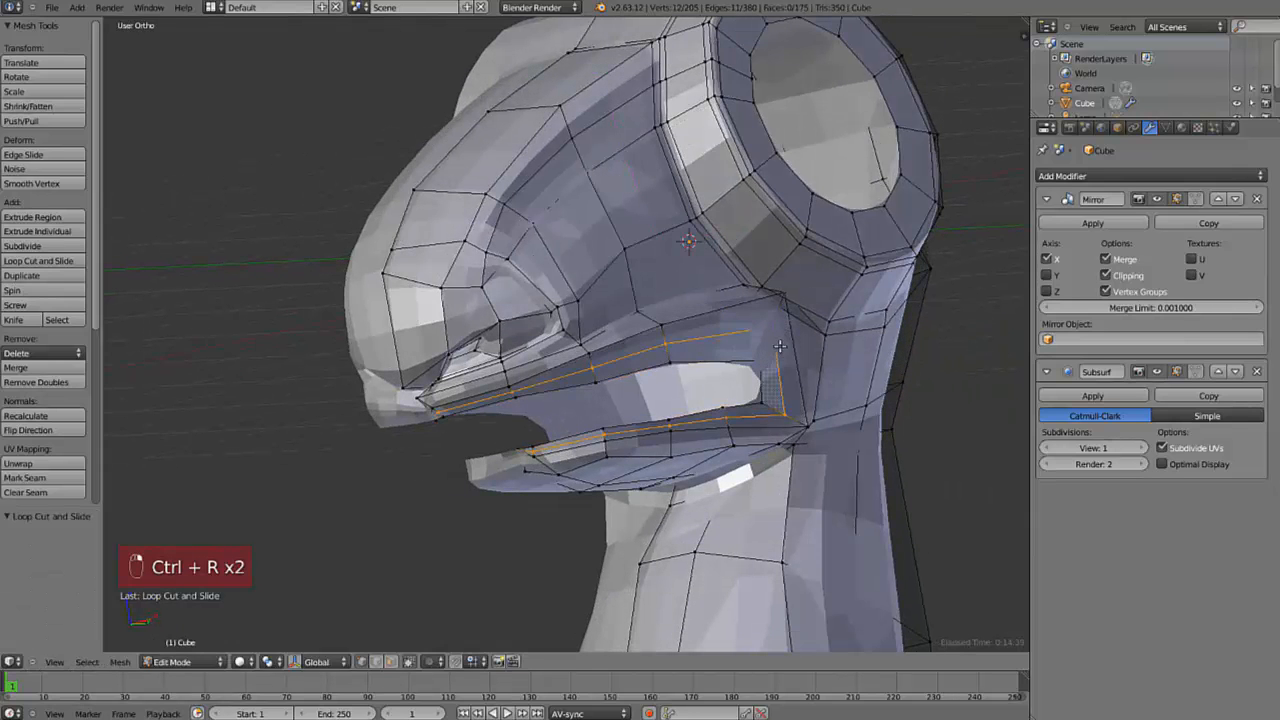
key(alt+s)
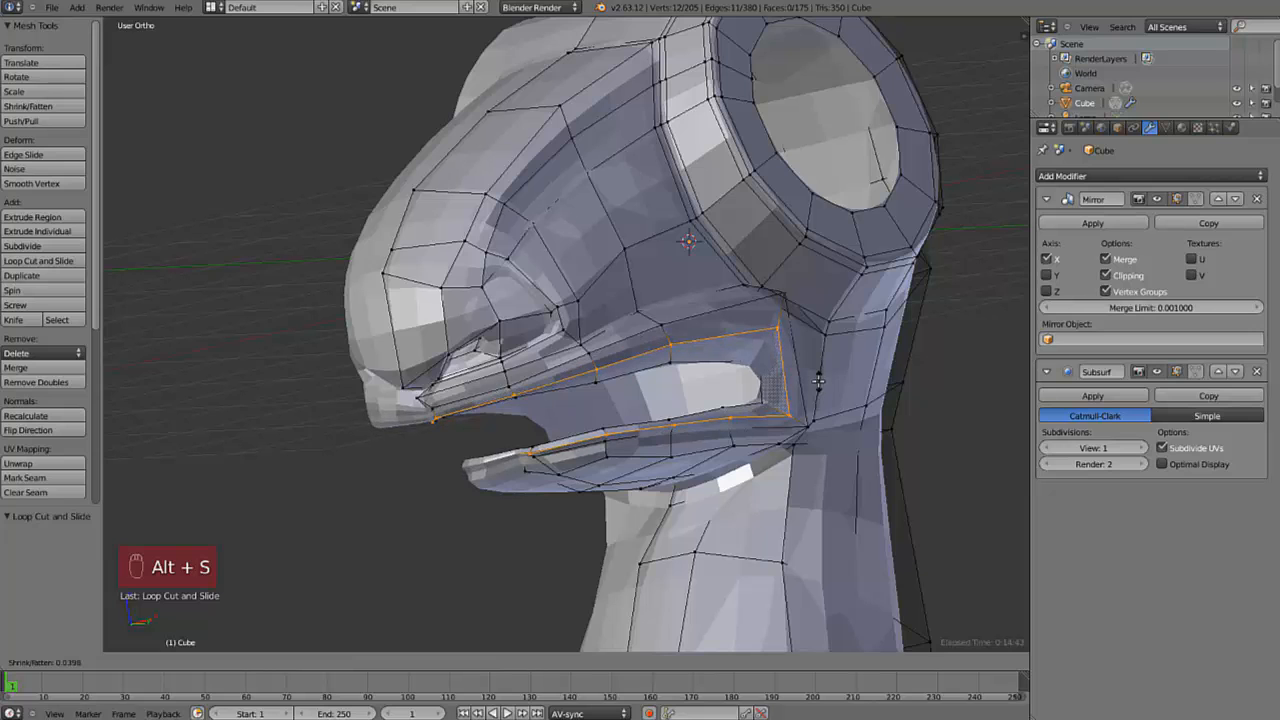
click(819, 381)
- Deselect the front of the lip loop and Shrink/Fatten its rear part, adjusting the mouth-corner edge by 0.0239
middle_drag(819, 381, 617, 476)
key(b)
drag(616, 489, 352, 268)
middle_drag(352, 268, 352, 268)
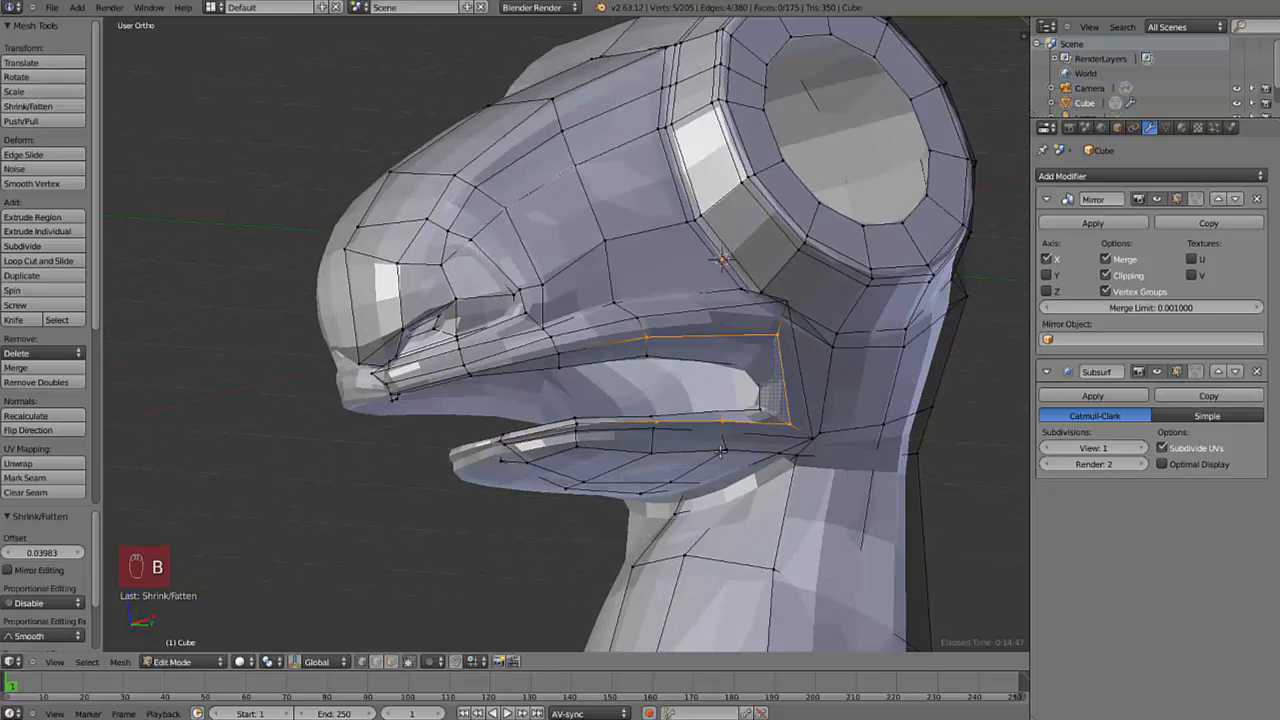
key(alt+s)
key(b)
key(alt+s)
- Move the lip loop's upper mouth-corner vertex slightly forward and up, and check the head's shape in object mode
key(KP_3)
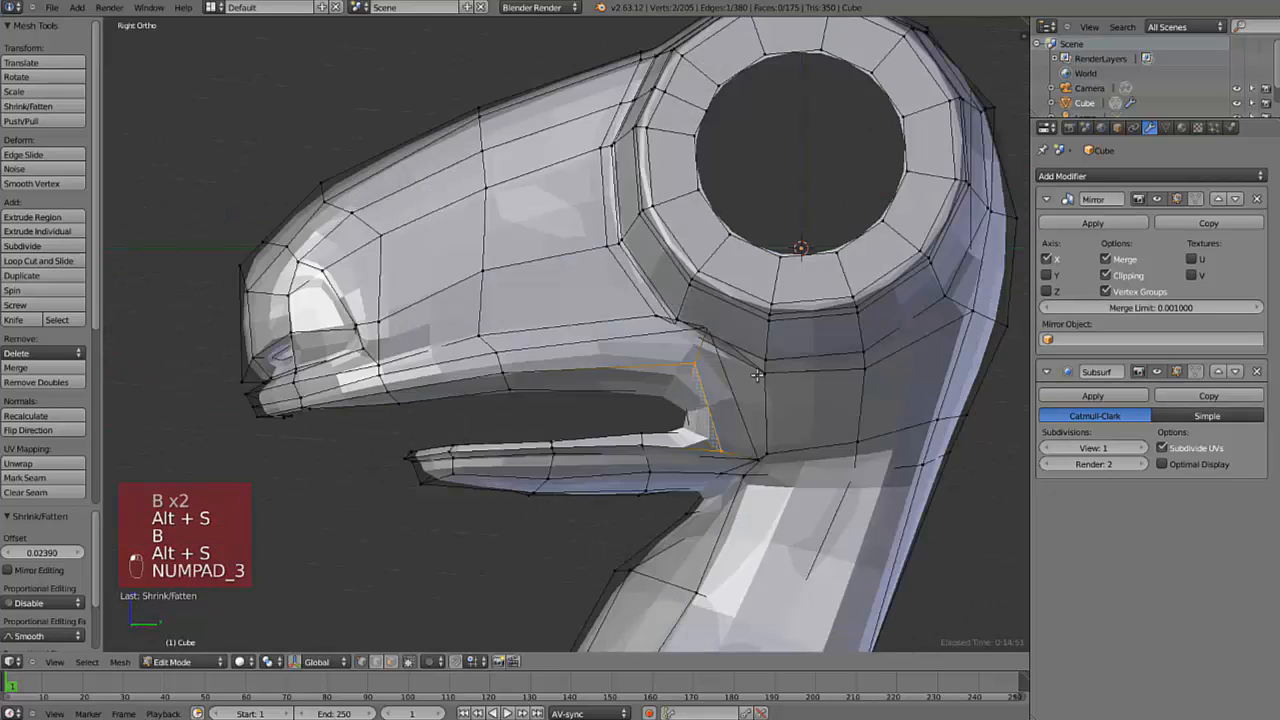
key(g)
key(Tab)
middle_drag(677, 326, 661, 306)
key(KP_3)
key(Tab)
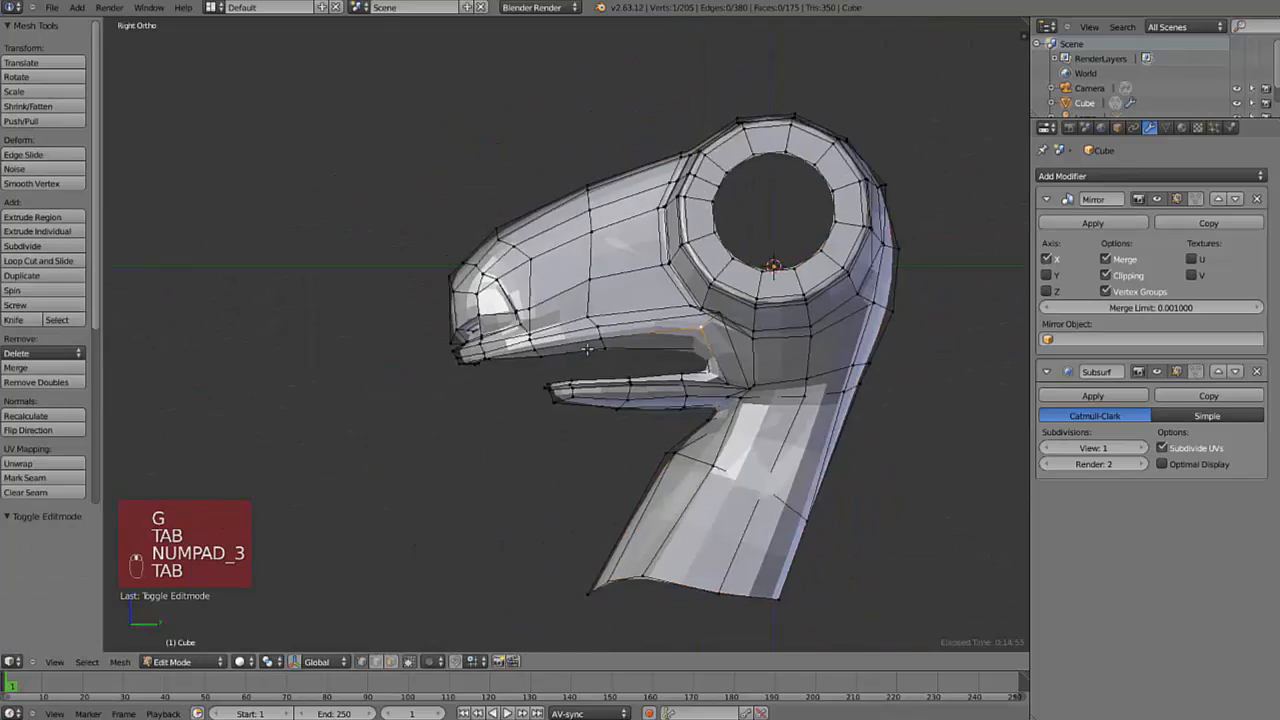
- Reposition the vertices at the front tip of the upper lip in side view
scroll(470, 335, up, 5)
middle_drag(540, 408, 532, 206)
right_click(515, 305)
key(KP_3)
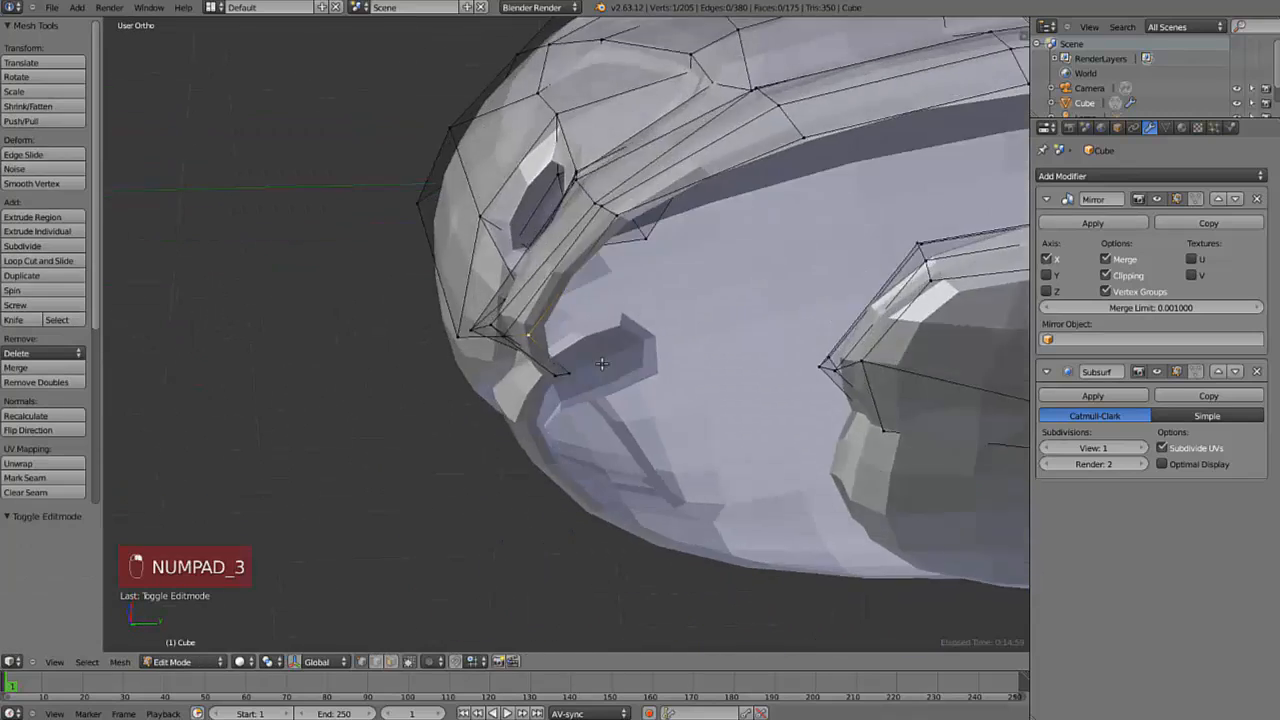
key(g)
click(530, 453)
right_click(594, 420)
key(g)
click(584, 440)
key(g)
click(582, 441)
- Adjust the inner vertices at the upper lip's front from below, moving the last one back about 0.087 along Y
middle_drag(582, 441, 610, 310)
right_click(540, 348)
key(g)
click(522, 350)
shift+right_click(555, 350)
key(g)
click(562, 354)
middle_drag(562, 354, 608, 370)
key(z)
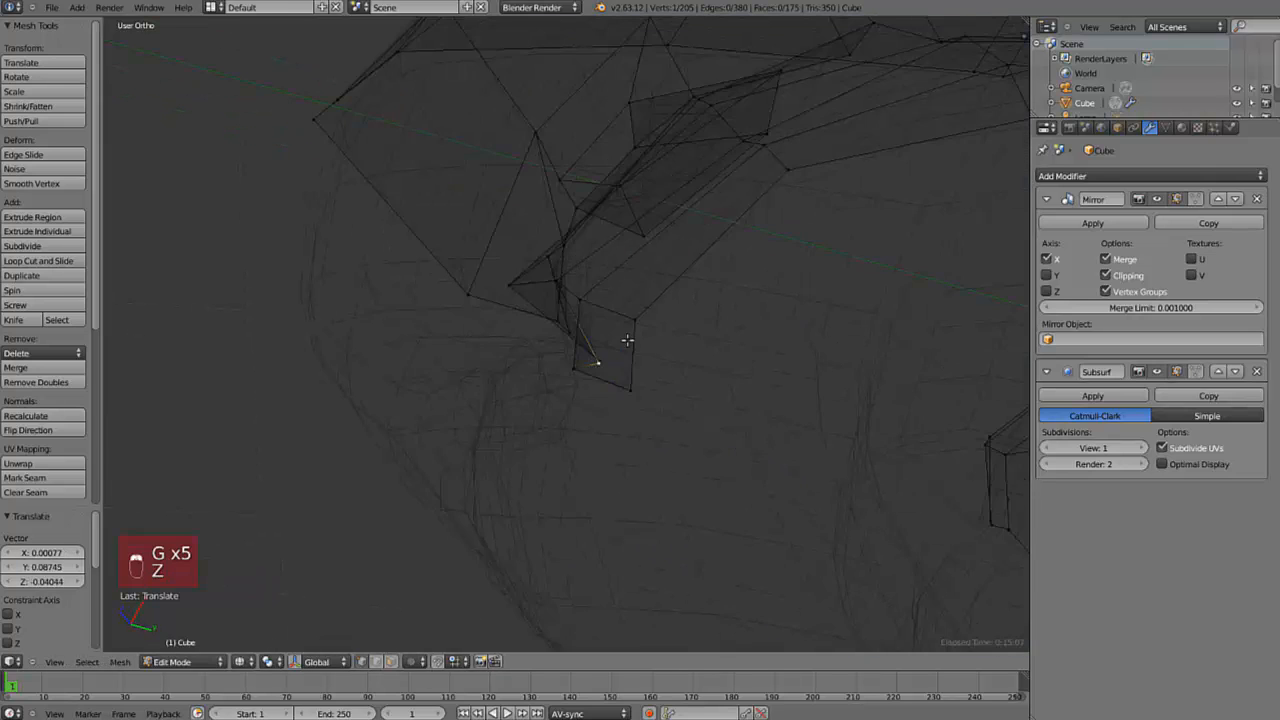
- Reposition the inner vertices at the upper lip's front from below, moving the last one by about X 0.030, Y -0.014, Z -0.045
key(z)
key(g)
key(z)
middle_drag(657, 289, 581, 449)
key(g)
click(677, 389)
key(g)
click(690, 390)
key(g)
click(697, 391)
key(z)
- Adjust the upper lip's front vertices beside the midline in front view and from below, checking the shape in object mode
key(KP_1)
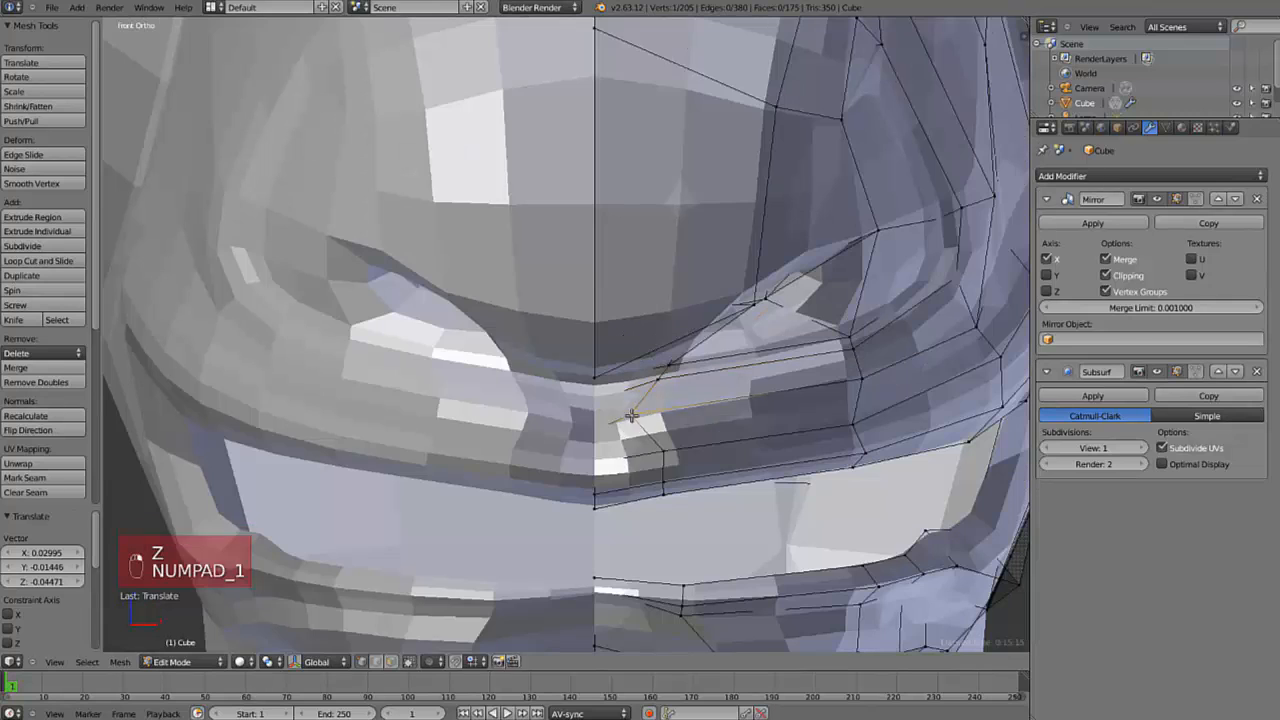
key(g)
click(681, 497)
key(g)
click(681, 497)
middle_drag(681, 497, 612, 263)
key(Tab)
key(Tab)
key(g)
click(683, 301)
key(g)
click(683, 301)
key(Tab)
key(Tab)
key(a)
key(a)
key(a)
key(a)
scroll(612, 263, up, 2)
key(ctrl+r)
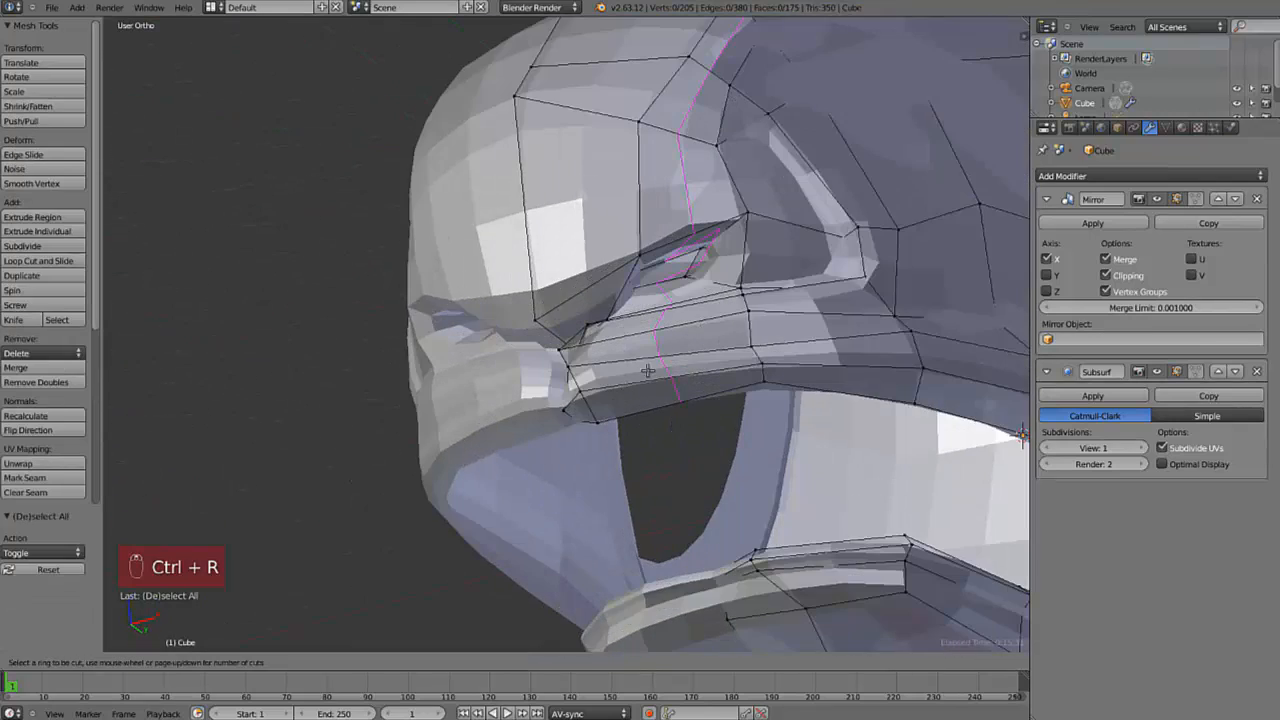
right_click(659, 323)
key(z)
key(z)
key(z)
key(ctrl+r)
right_click(660, 322)
scroll(660, 323, down, 6)
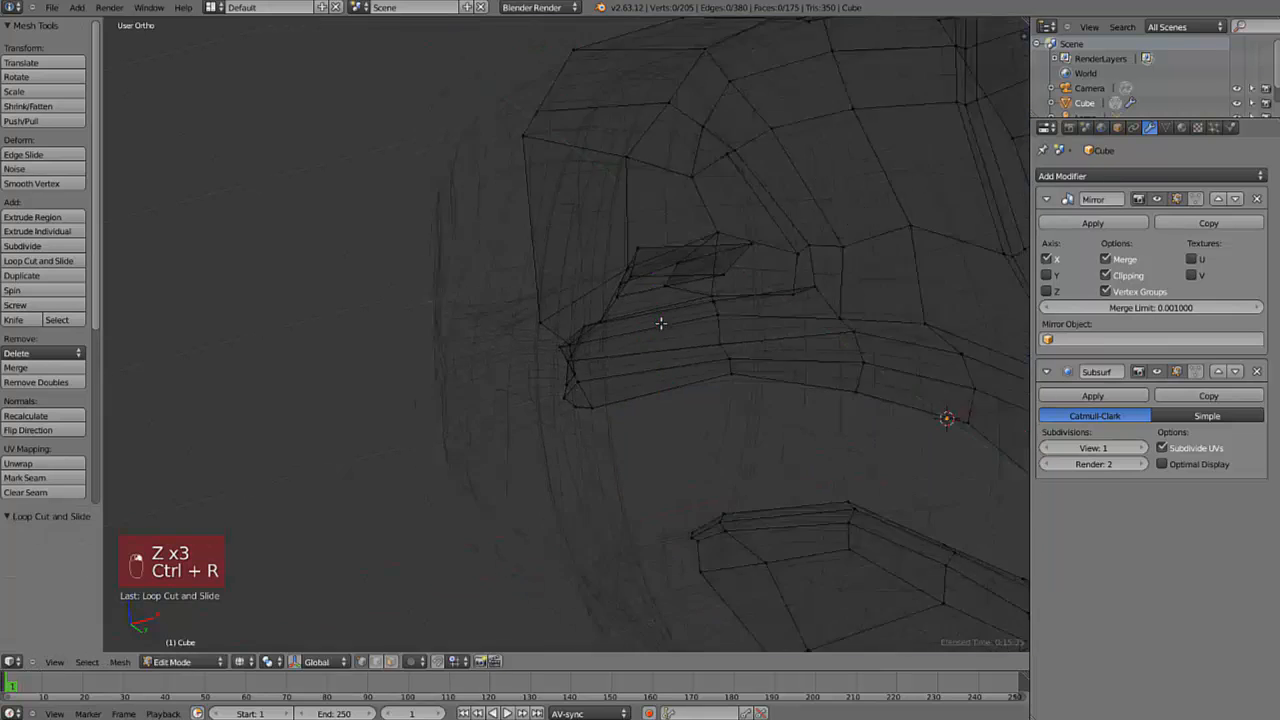
key(ctrl+r)
key(z)
middle_drag(611, 348, 680, 350)
key(ctrl+r)
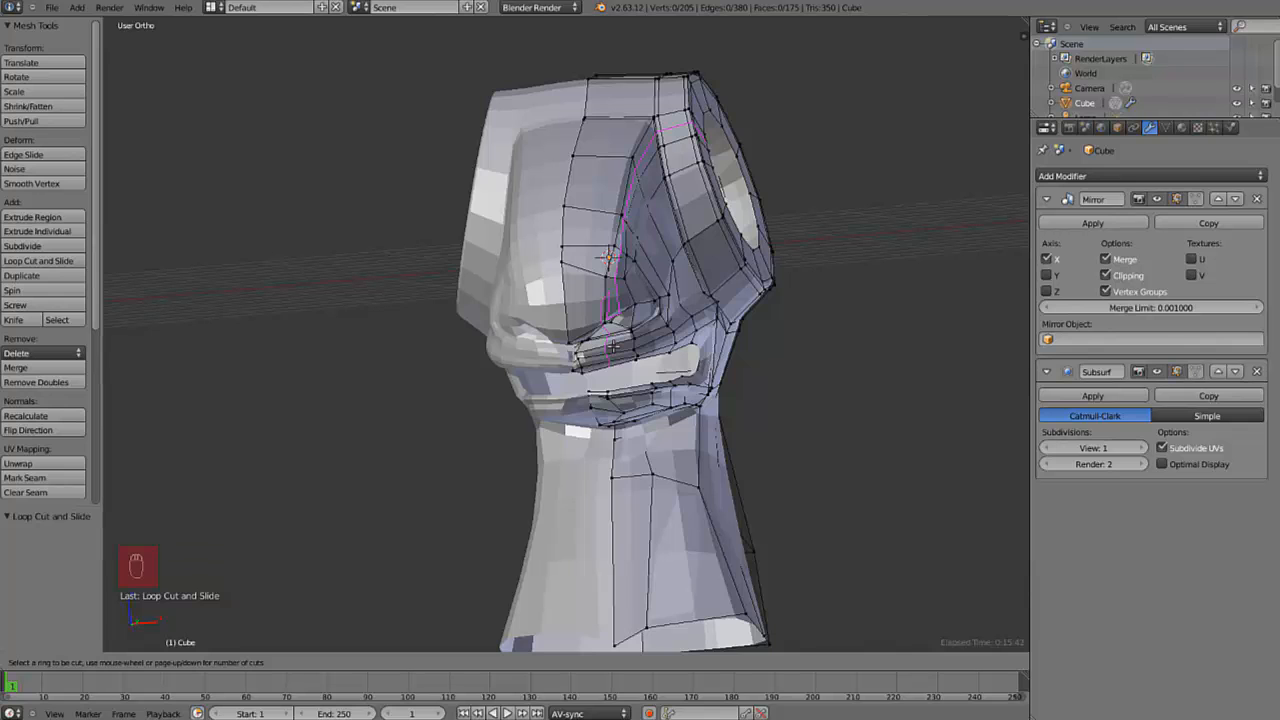
right_click(612, 345)
- Select the innermost face inside the nostril in face select mode and delete it
scroll(600, 360, up, 8)
key(z)
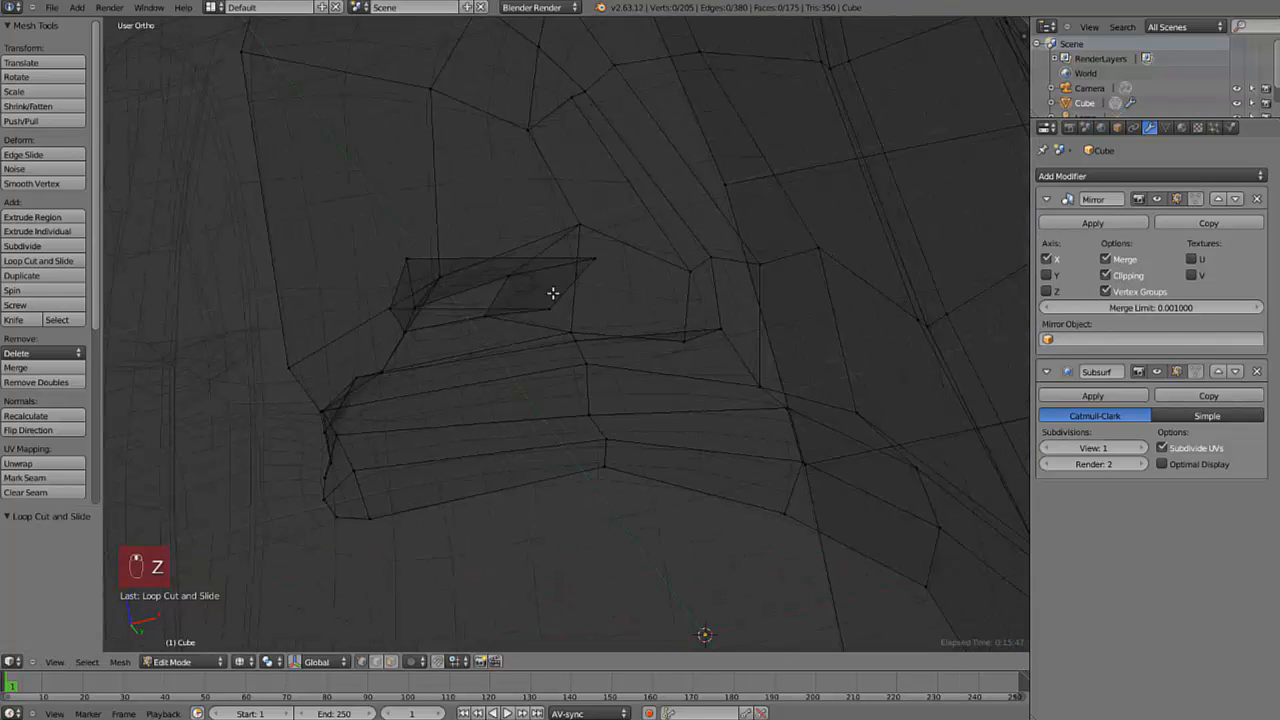
click(557, 320)
right_click(557, 320)
middle_drag(557, 320, 707, 244)
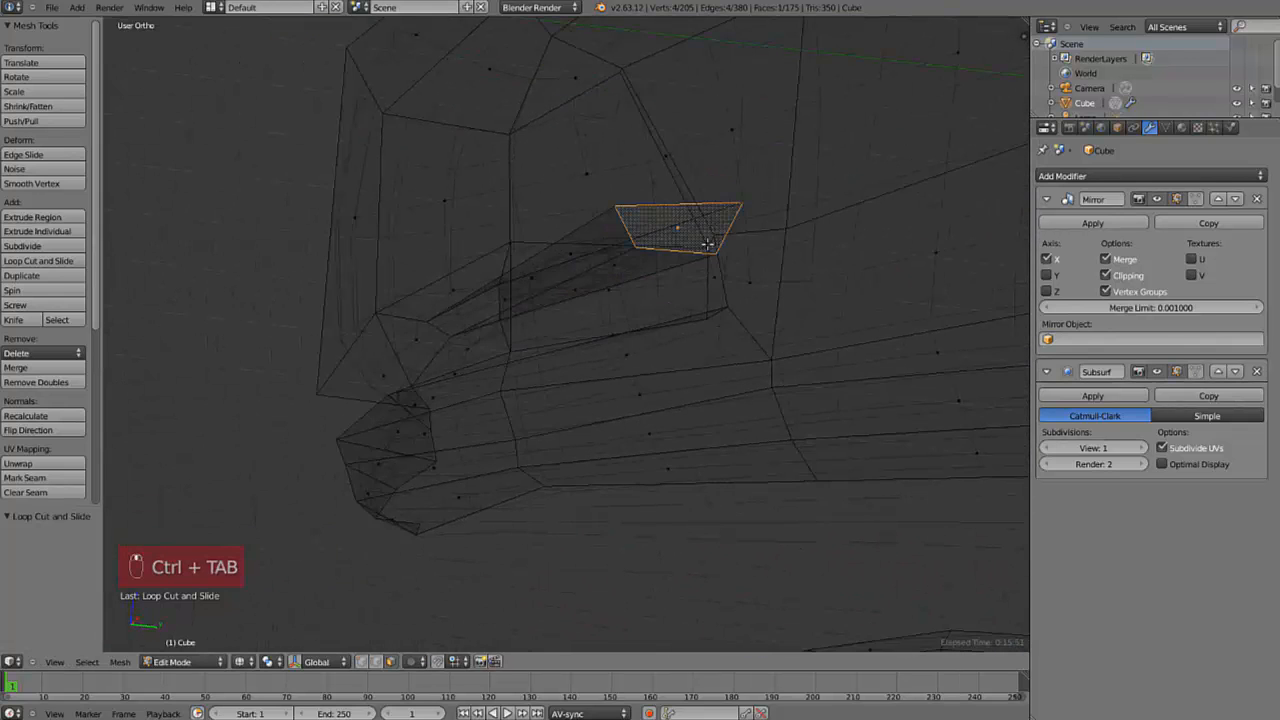
click(712, 261)
middle_drag(606, 286, 606, 214)
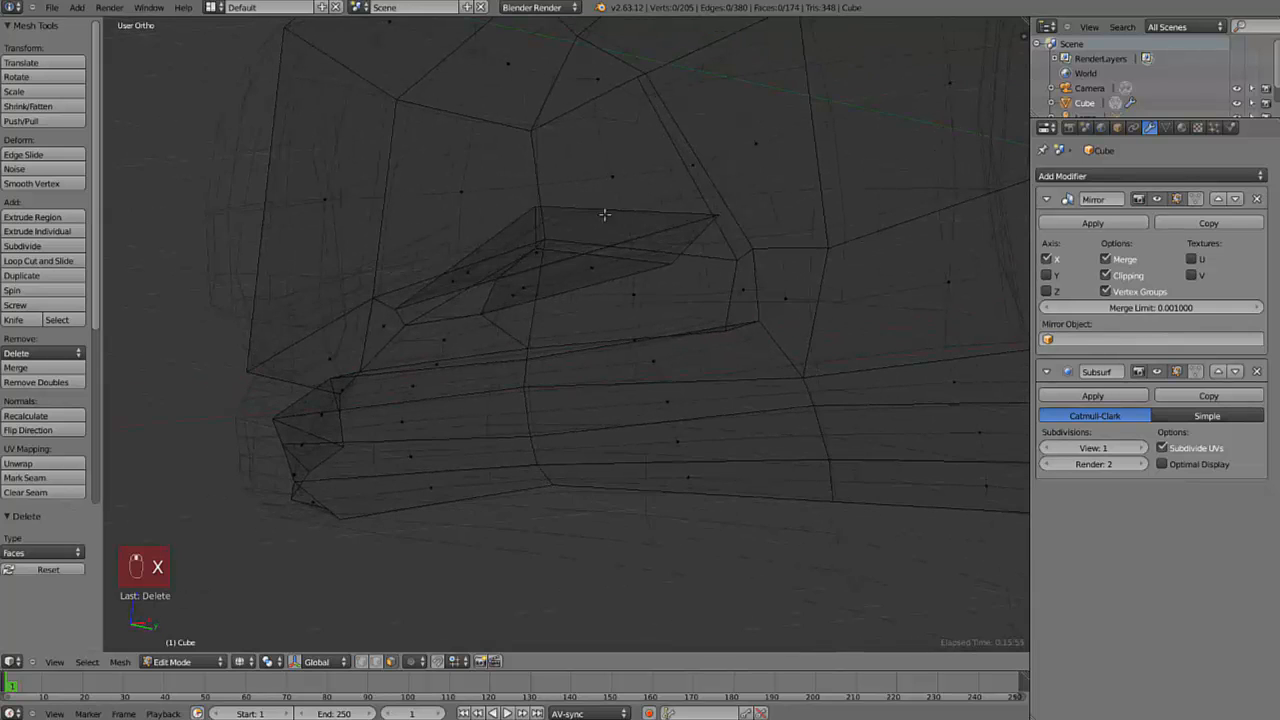
- Add a loop cut with 2 cuts across the upper lip below the nostril and inspect the new loops
key(z)
key(ctrl+r)
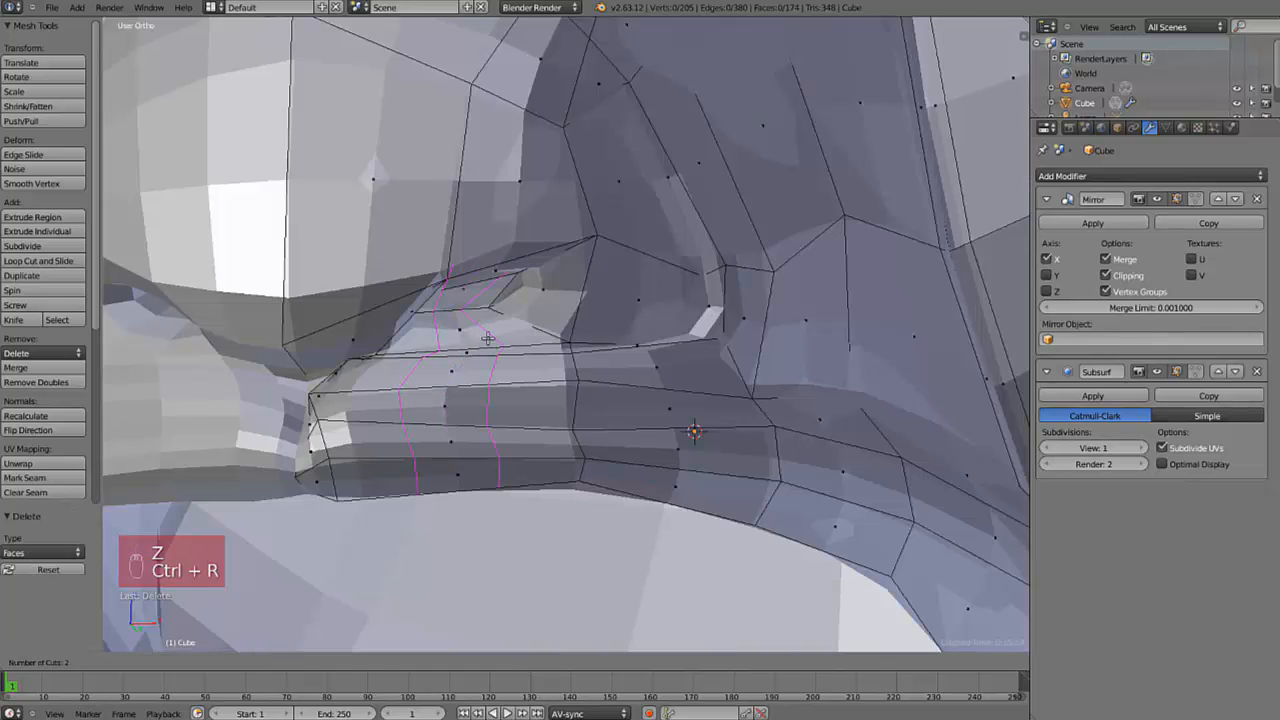
click(488, 338)
scroll(488, 338, down, 4)
middle_drag(488, 338, 507, 253)
middle_drag(481, 429, 545, 308)
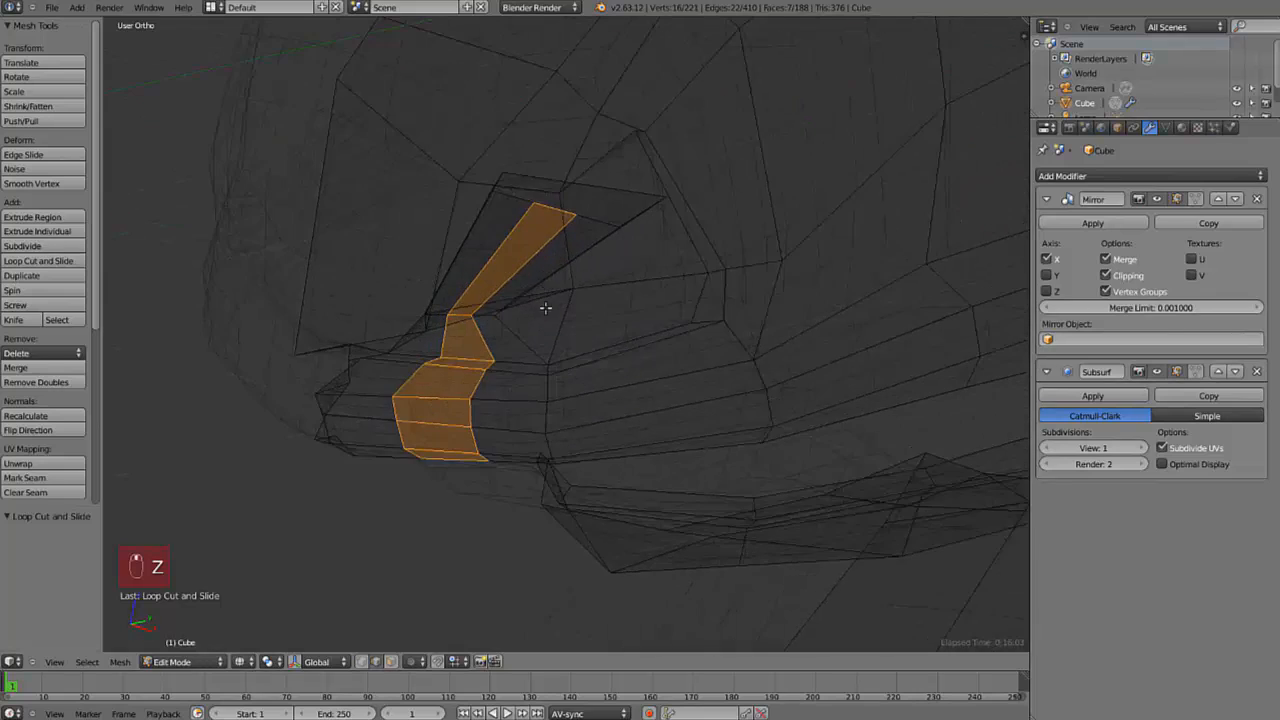
key(z)
key(z)
key(z)
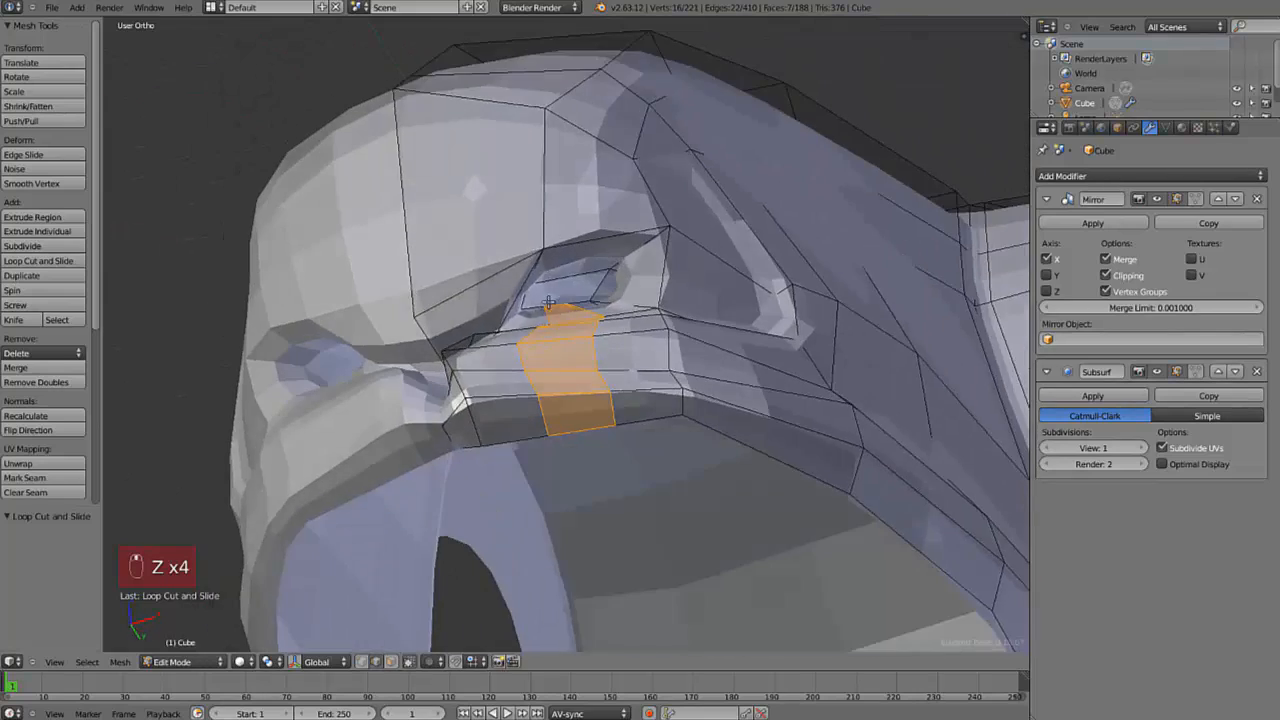
- Select the front cut's six lip vertices in vertex mode and move them by about X 0.032, Y -0.021, Z 0.020
key(ctrl+Tab)
scroll(537, 328, up, 2)
key(z)
key(a)
key(c)
drag(569, 366, 543, 530)
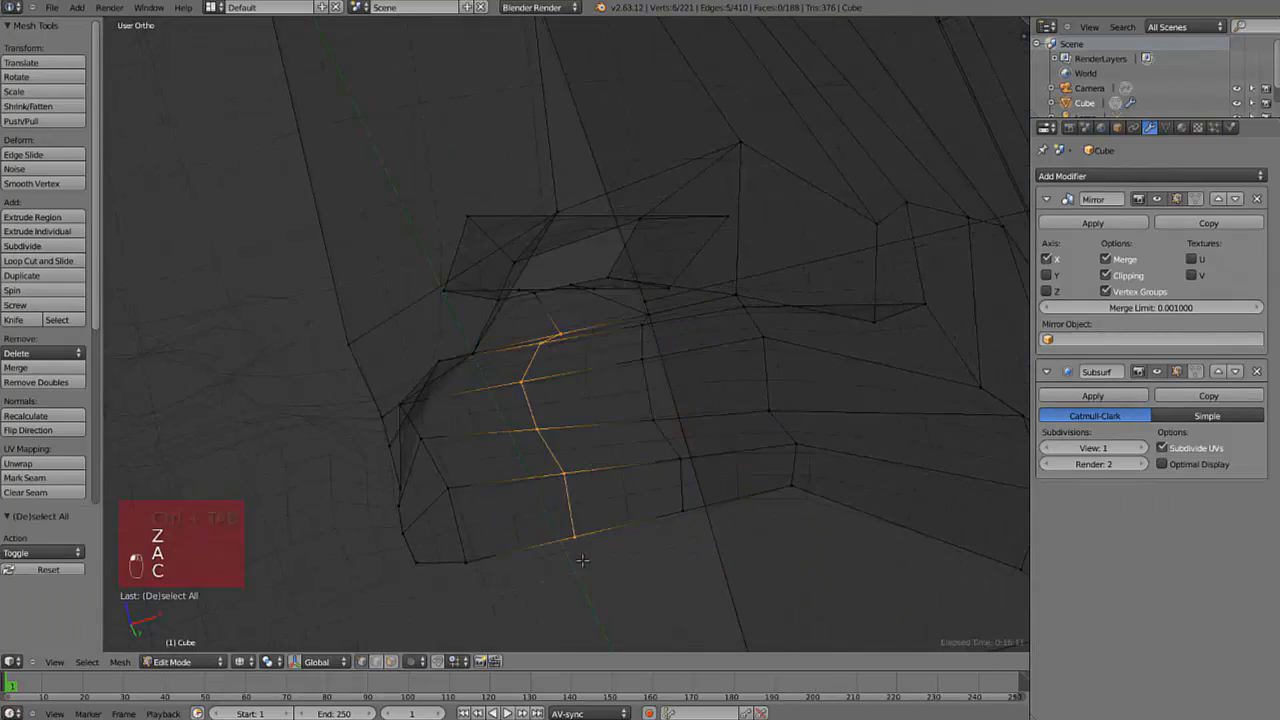
key(z)
key(g)
click(611, 314)
- Select the rear cut's lip vertices, move them to round out the upper lip, and check the shape in object mode
key(z)
key(c)
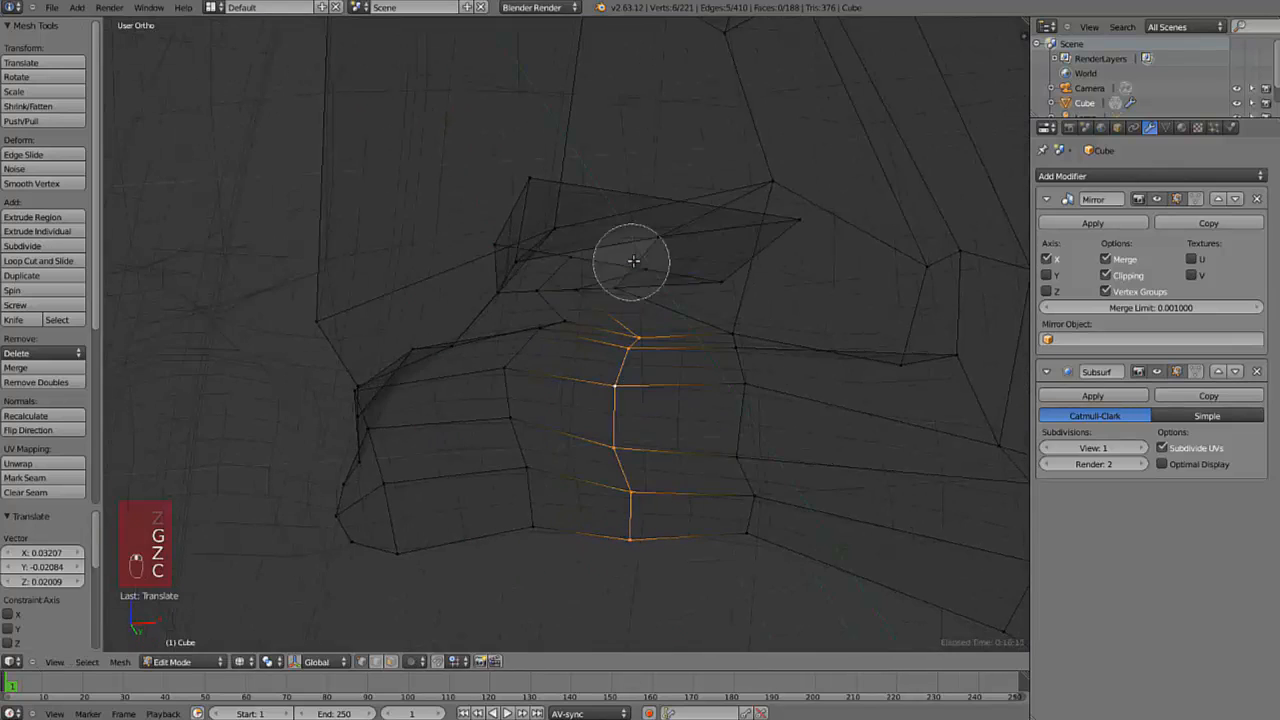
key(z)
key(g)
click(637, 216)
key(Tab)
key(KP_3)
key(KP_1)
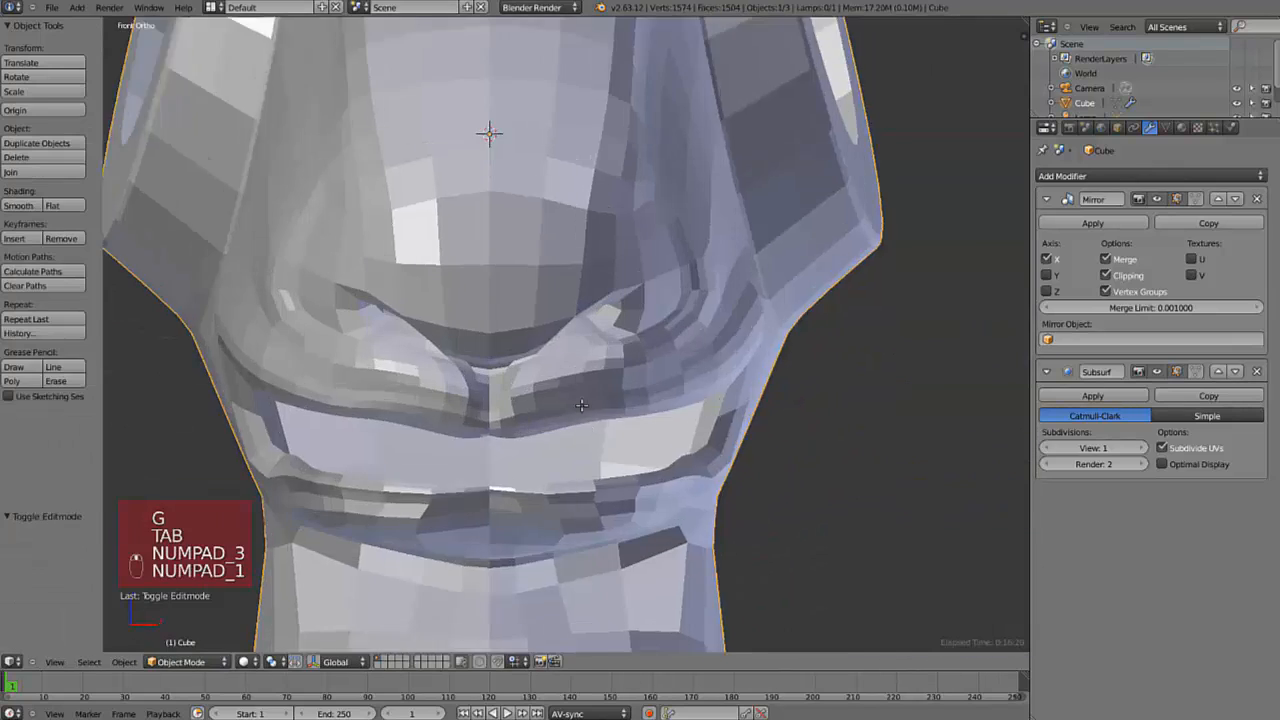
- Reposition the middle vertices of the two new cuts on the upper lip in front view
key(Tab)
key(g)
right_click(620, 416)
key(g)
click(628, 414)
right_click(561, 423)
key(g)
click(570, 424)
- Move the upper vertices of the two new lip cuts to even their spacing, and check the lip from below
right_click(561, 403)
key(g)
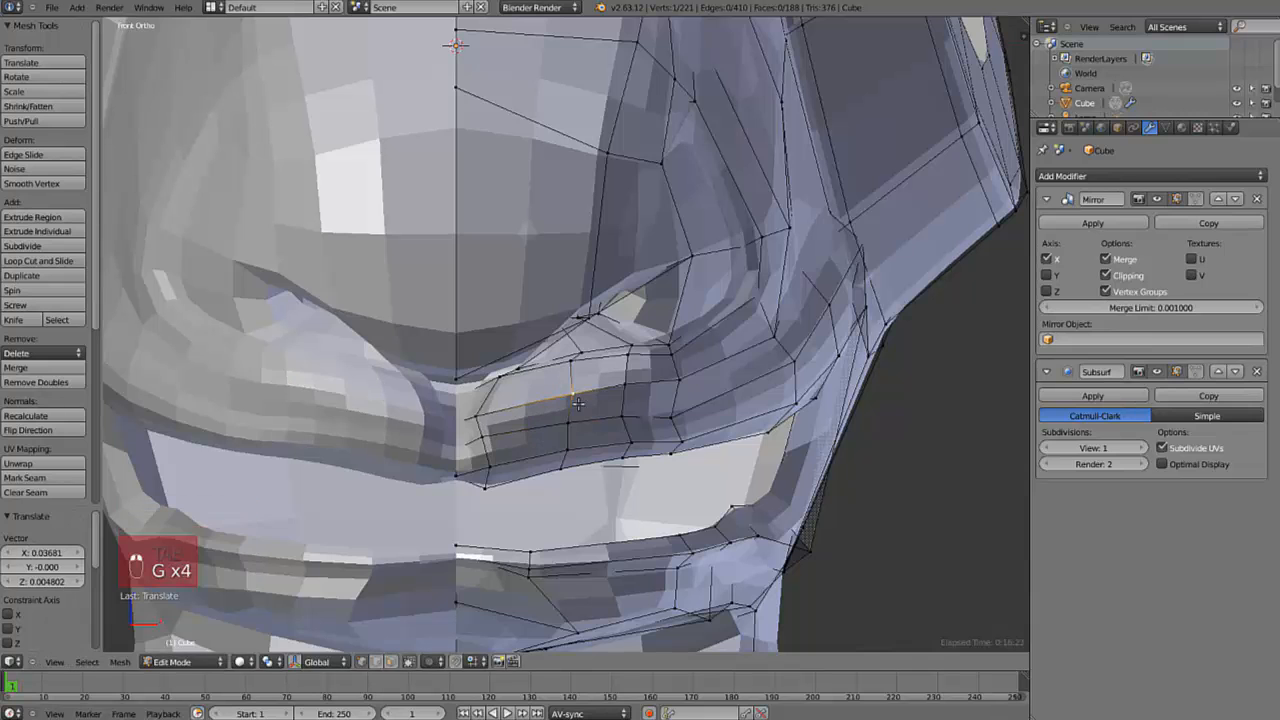
click(640, 363)
key(g)
key(g)
click(630, 383)
key(g)
click(612, 384)
middle_drag(612, 460, 608, 387)
key(Tab)
key(Tab)
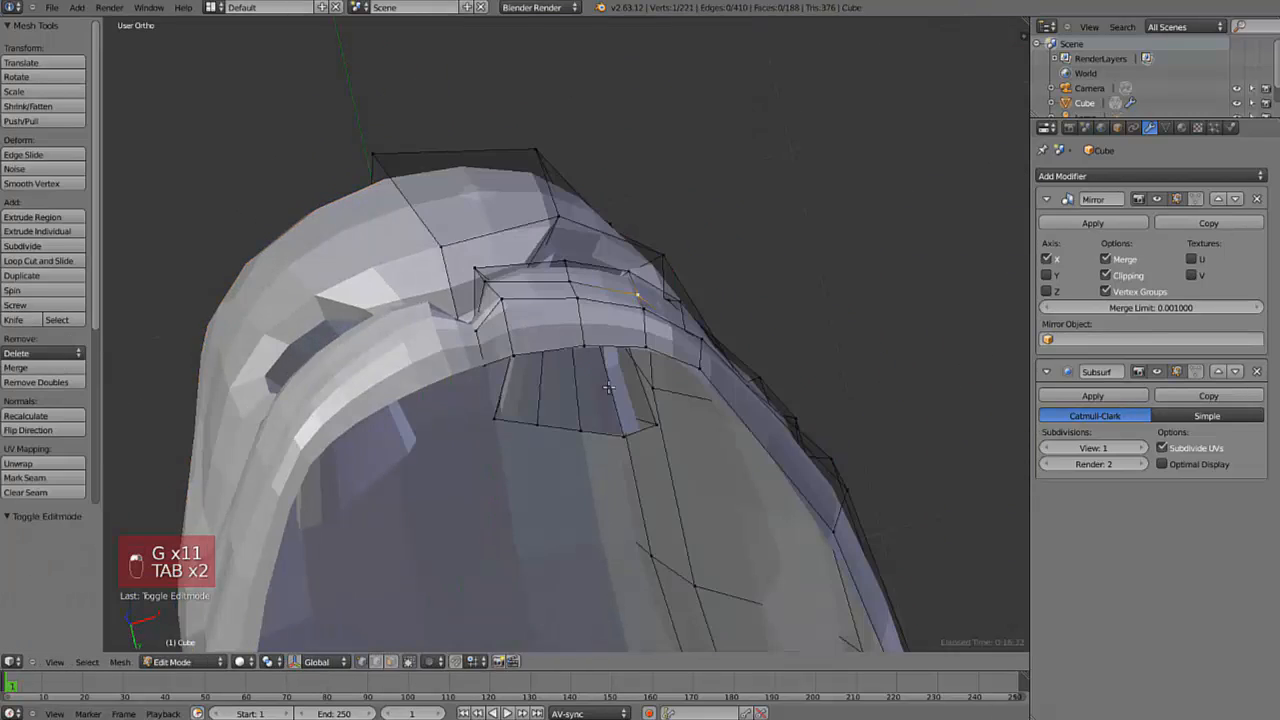
- Shift the vertices along the upper lip's lower edge in side view and check the profile in object mode
key(g)
click(590, 392)
key(KP_3)
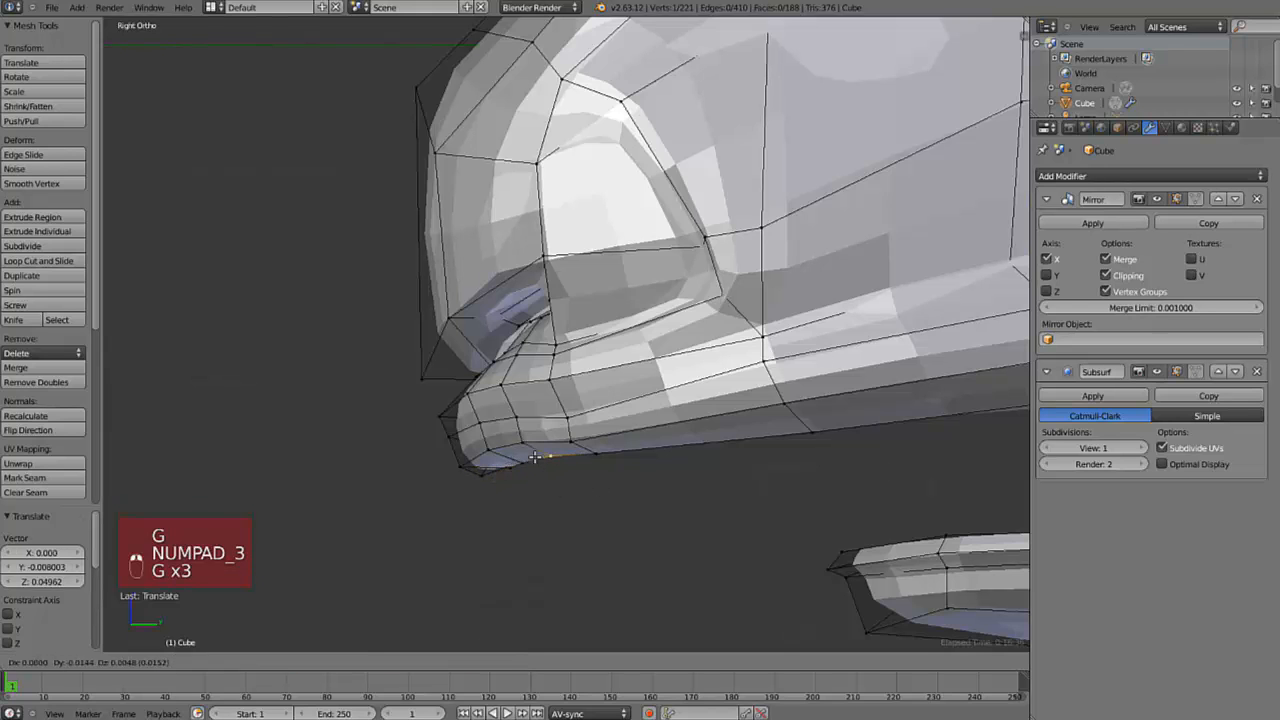
key(g)
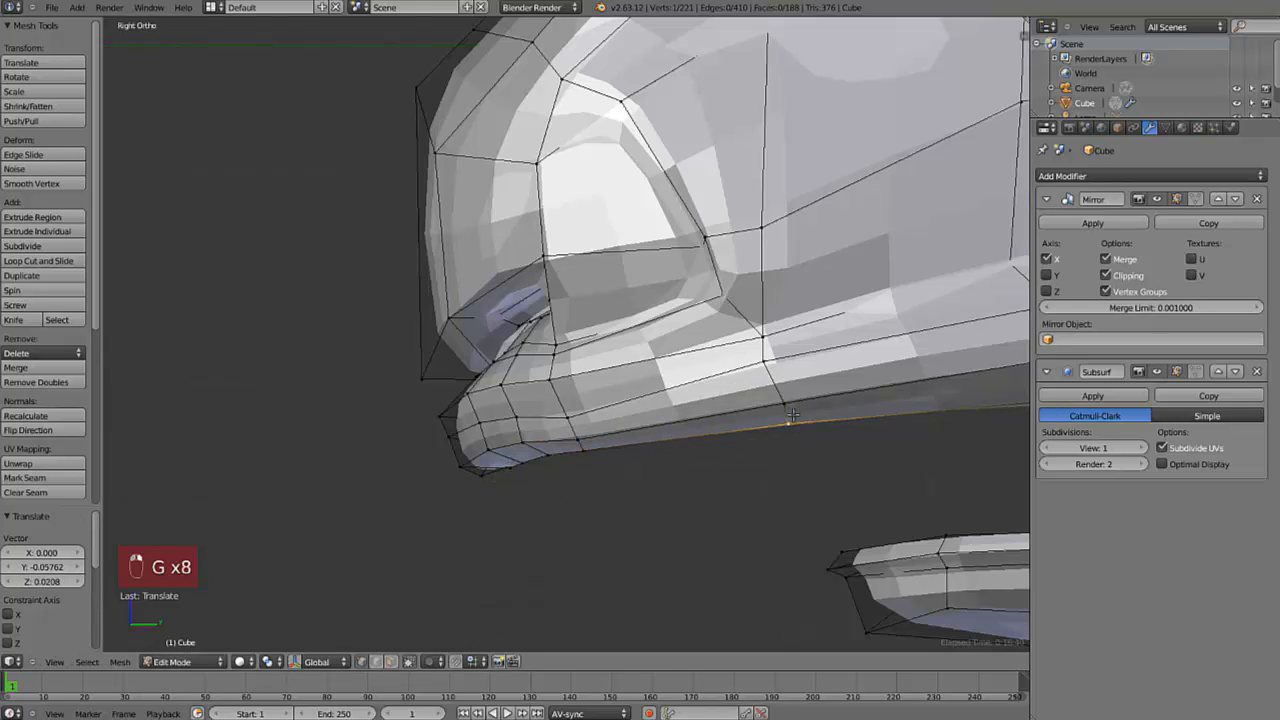
key(KP_1)
key(Tab)
key(KP_3)
middle_drag(600, 380, 564, 357)
scroll(564, 357, up, 7)
key(Tab)
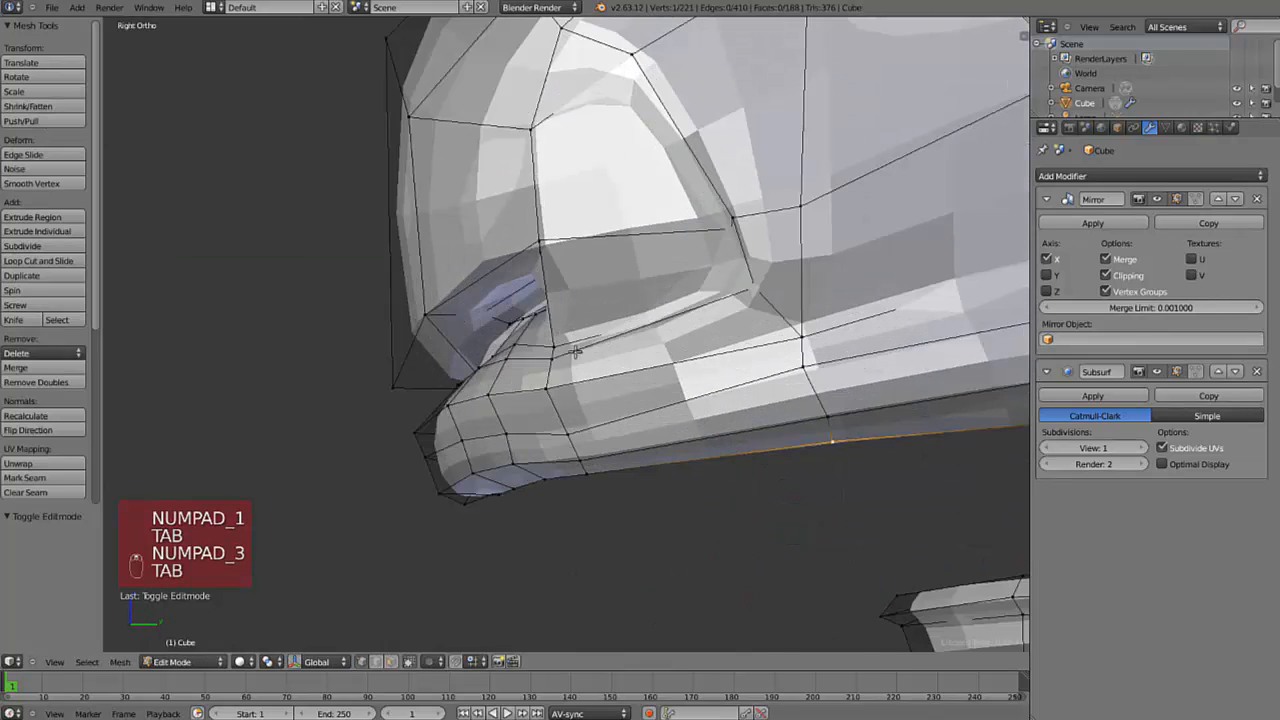
- Reposition the vertices below the nostril and at the upper front tip of the lip in side view
right_click(552, 325)
key(g)
click(552, 323)
right_click(559, 384)
key(g)
key(g)
key(g)
right_drag(472, 398, 440, 400)
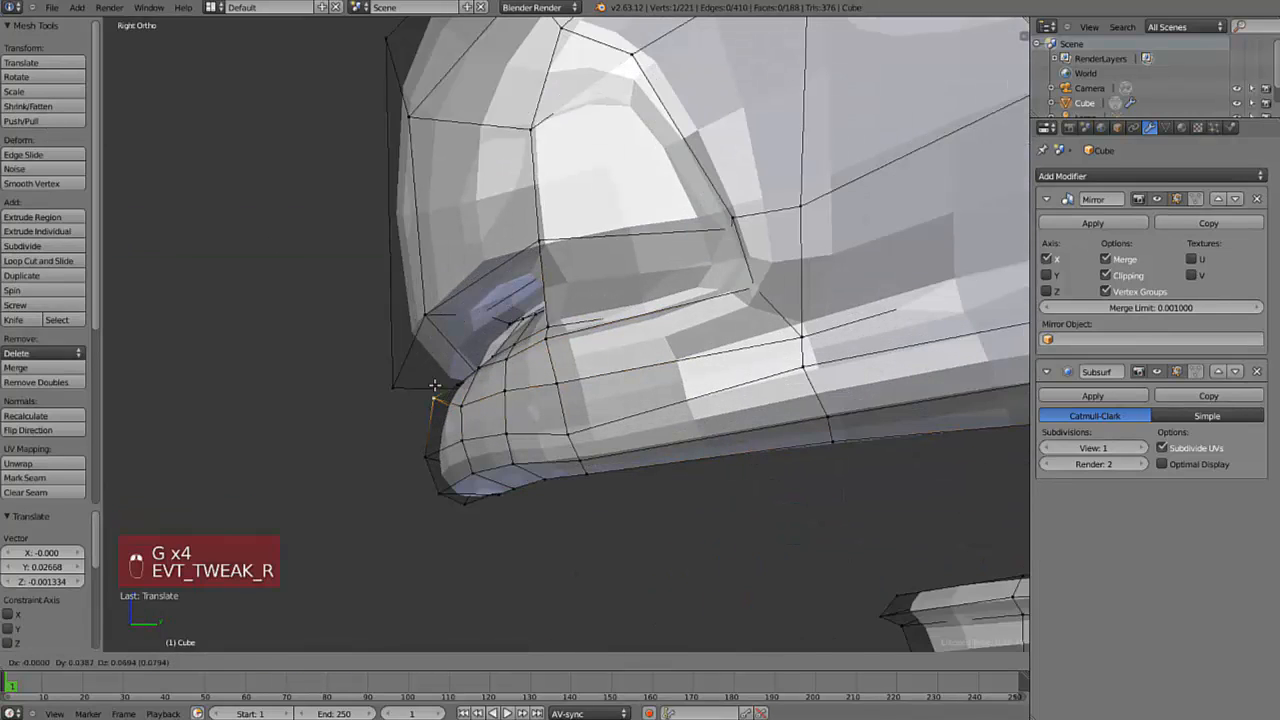
key(g)
- Raise the upper lip's lower midline vertex by 0.020 along Z in front view
key(KP_1)
key(Tab)
key(Tab)
key(g)
key(g)
click(441, 487)
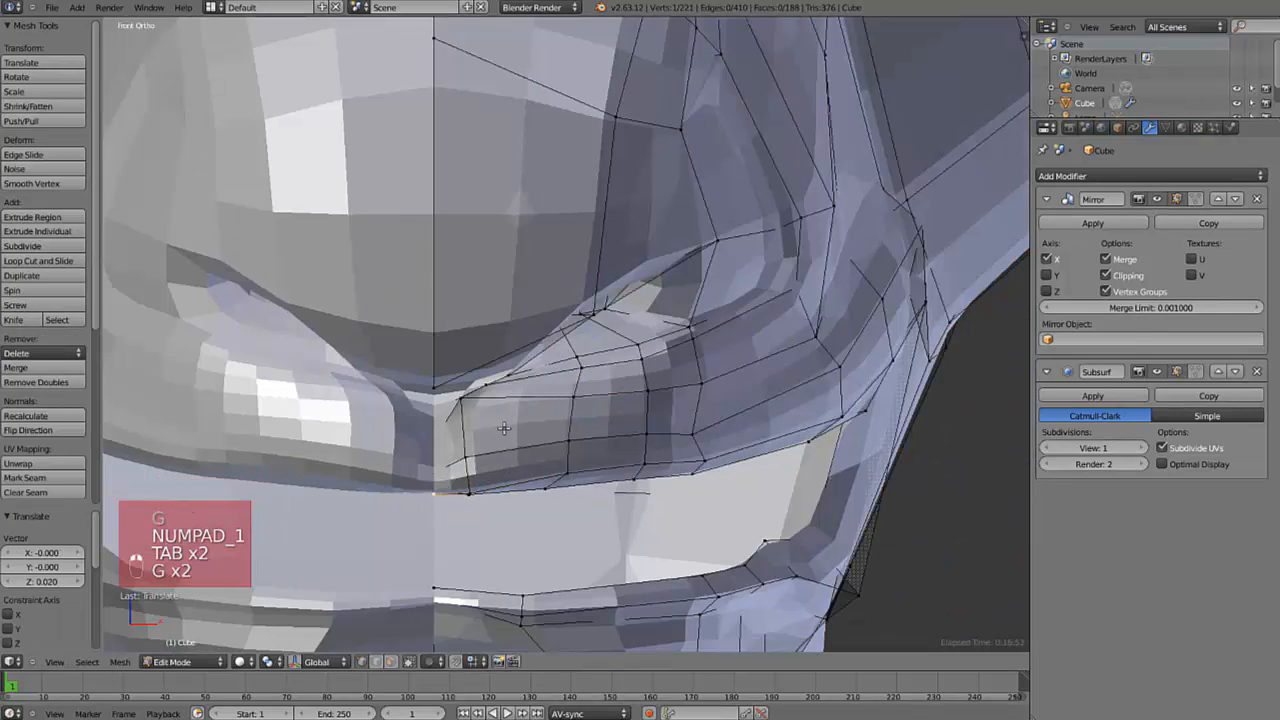
middle_drag(441, 485, 437, 339)
key(z)
right_click(424, 359)
key(KP_1)
key(z)
key(g)
click(584, 450)
key(z)
key(z)
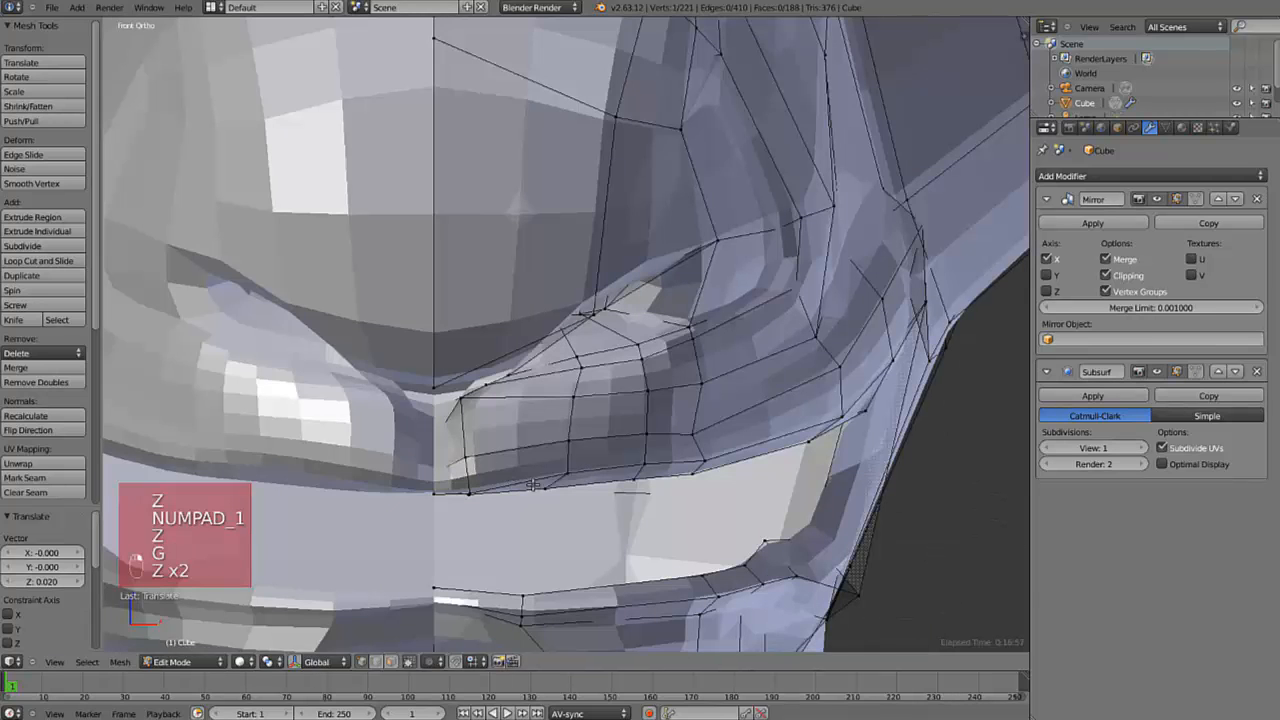
- Adjust the upper lip's lower-edge vertices beside the midline in front view to smooth the lip's centre
right_click(469, 491)
key(g)
key(g)
key(g)
key(g)
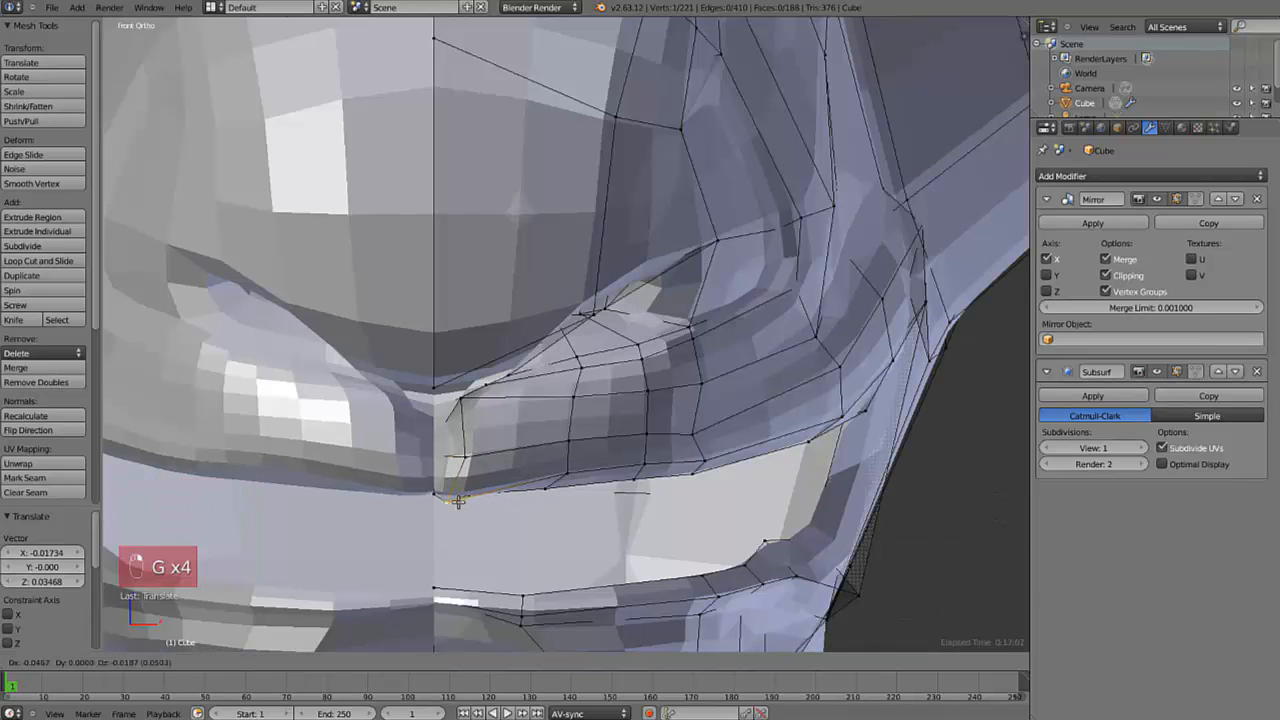
click(472, 498)
right_click(444, 497)
key(g)
click(447, 481)
- Move the selected vertex at the lip's lower centre along Y, deselect everything, and check the wireframe in object mode
key(g)
key(y)
middle_drag(448, 480, 560, 314)
click(479, 232)
key(z)
scroll(540, 316, up, 3)
key(a)
key(Tab)
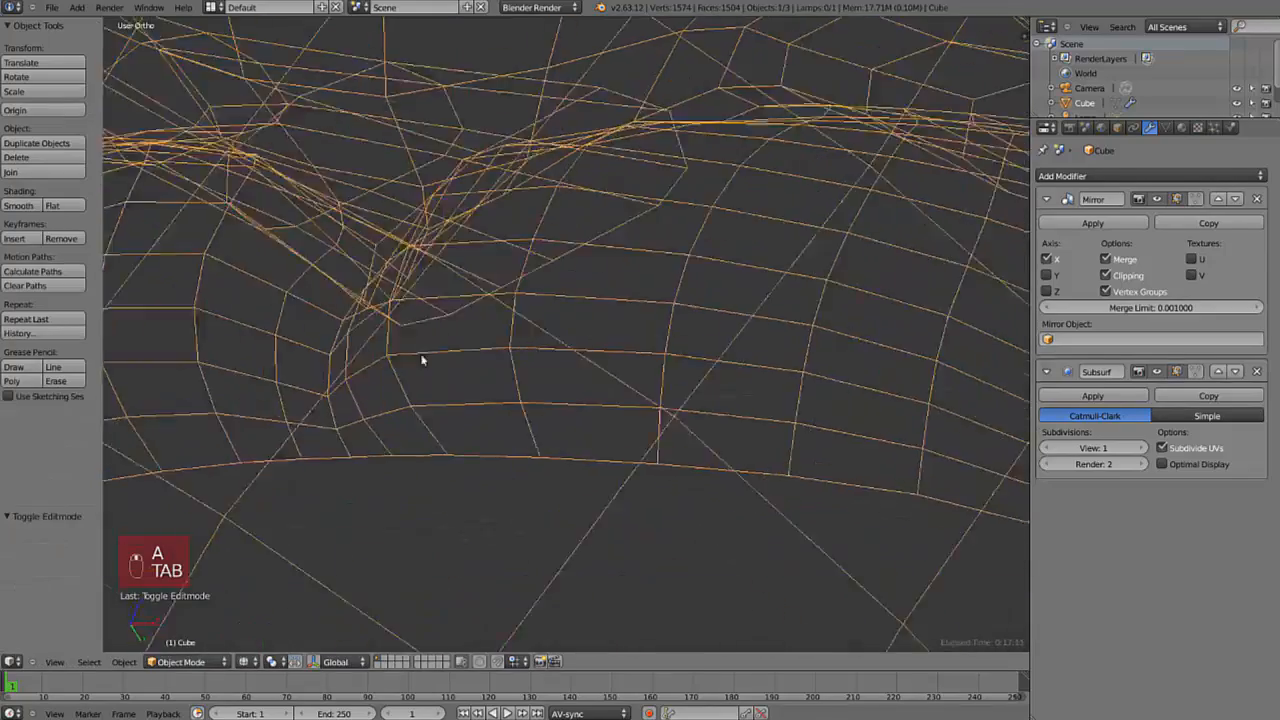
- Fill the hole at the back of the nostril with two faces and check the smoothed mesh in object mode
middle_drag(423, 357, 486, 446)
key(KP_1)
key(Tab)
scroll(606, 410, down, 3)
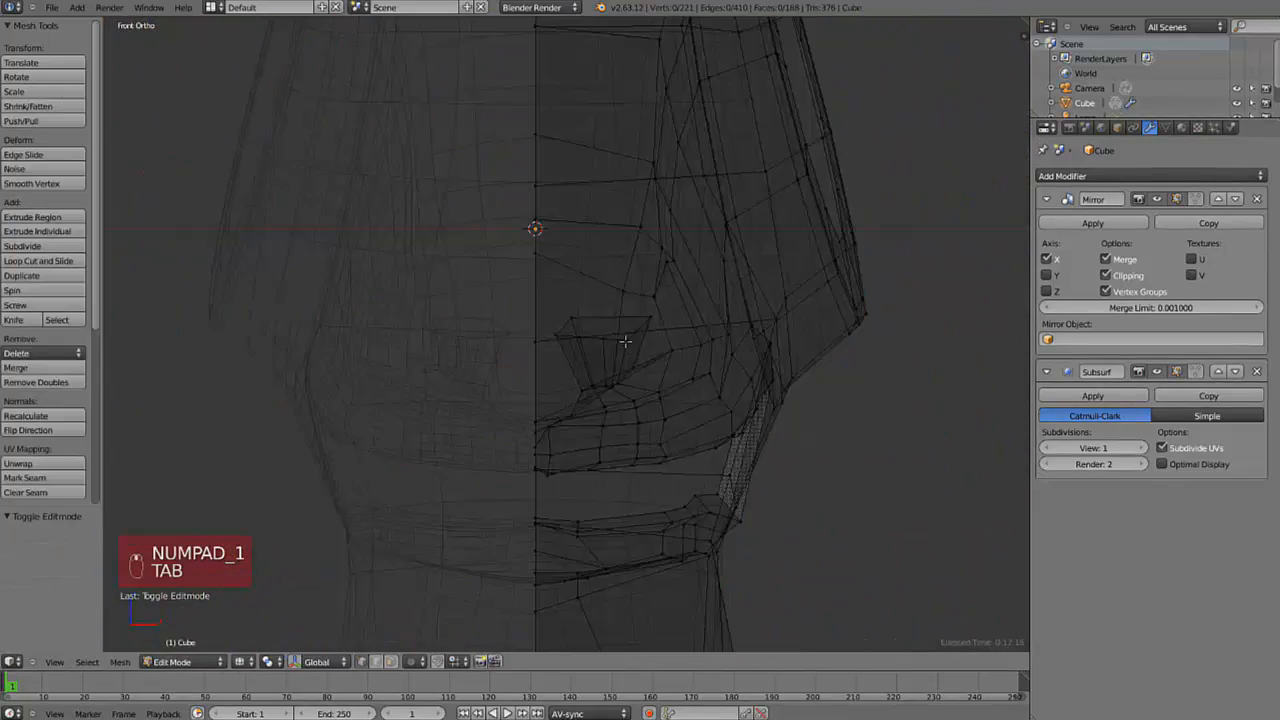
alt+right_click(628, 345)
alt+right_click(620, 334)
middle_drag(620, 334, 572, 372)
scroll(530, 325, up, 3)
shift+right_click(540, 370)
key(f)
shift+right_click(594, 331)
key(f)
key(Tab)
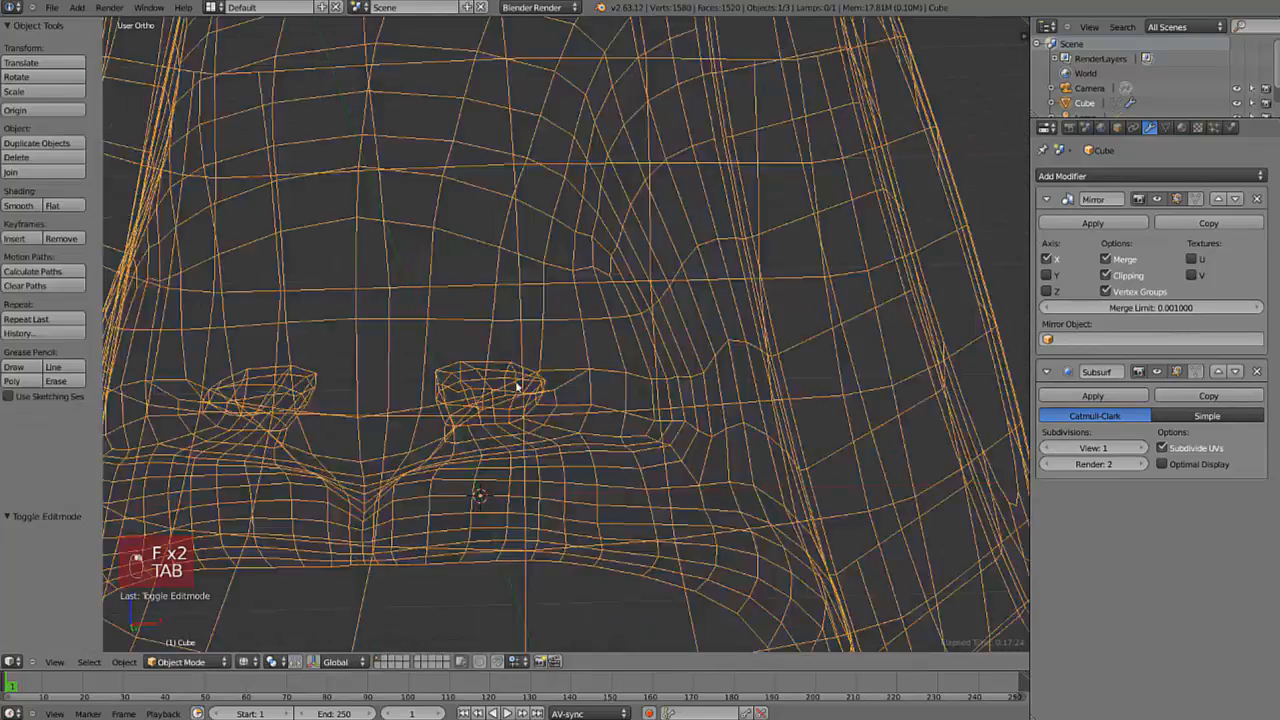
- Fill the remaining gap at the back of the nostril with a face and check the smoothed head in front view
key(Tab)
middle_drag(440, 388, 452, 357)
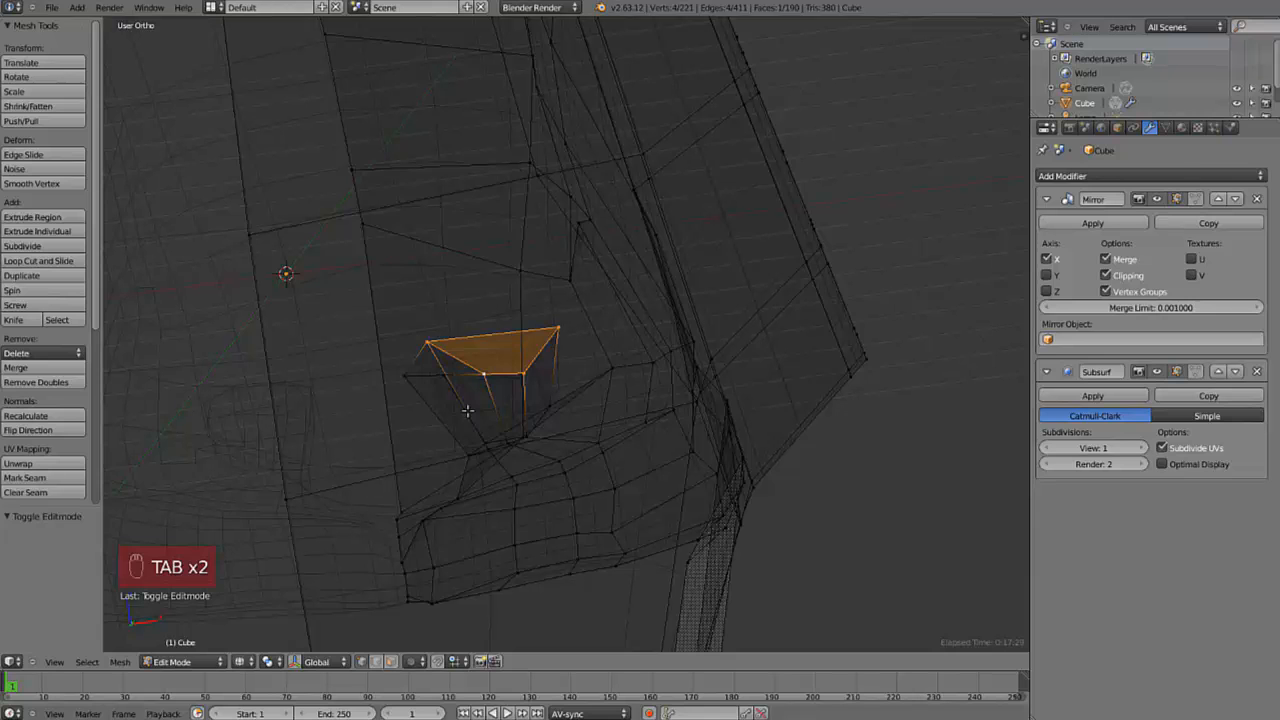
right_click(446, 379)
shift+right_click(408, 376)
shift+right_click(430, 344)
shift+right_click(550, 321)
key(f)
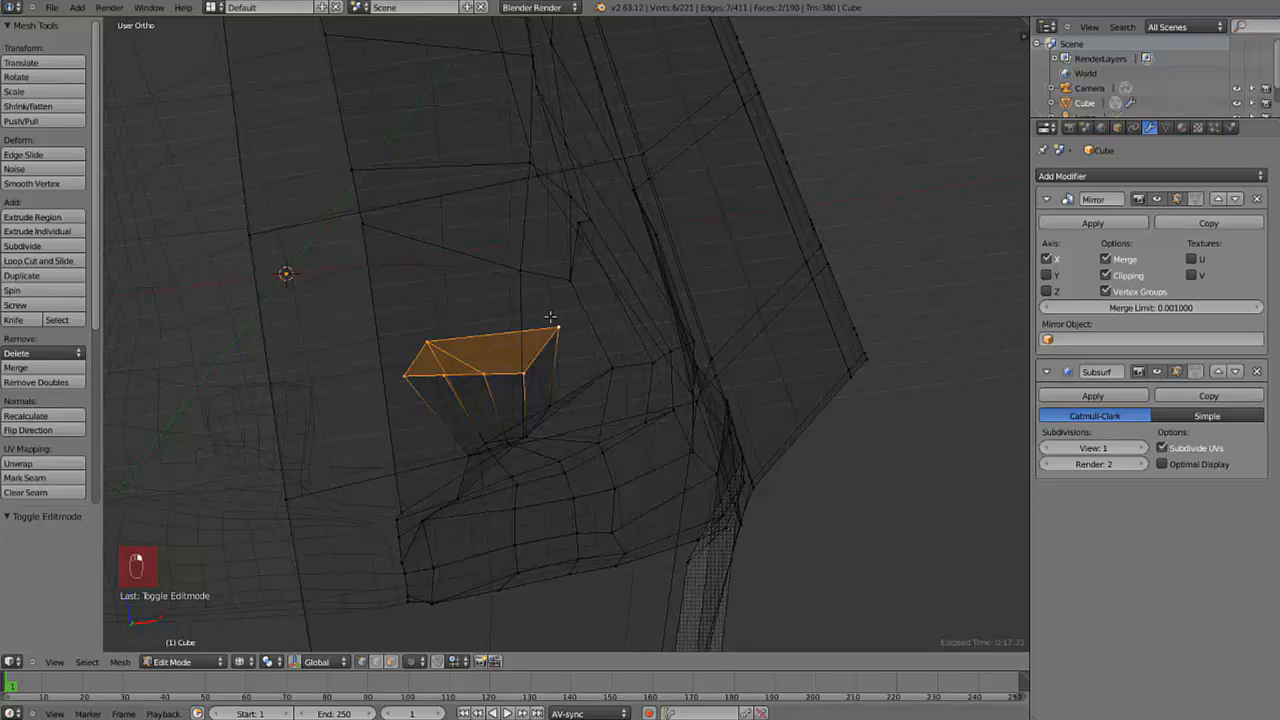
key(KP_1)
key(z)
key(Tab)
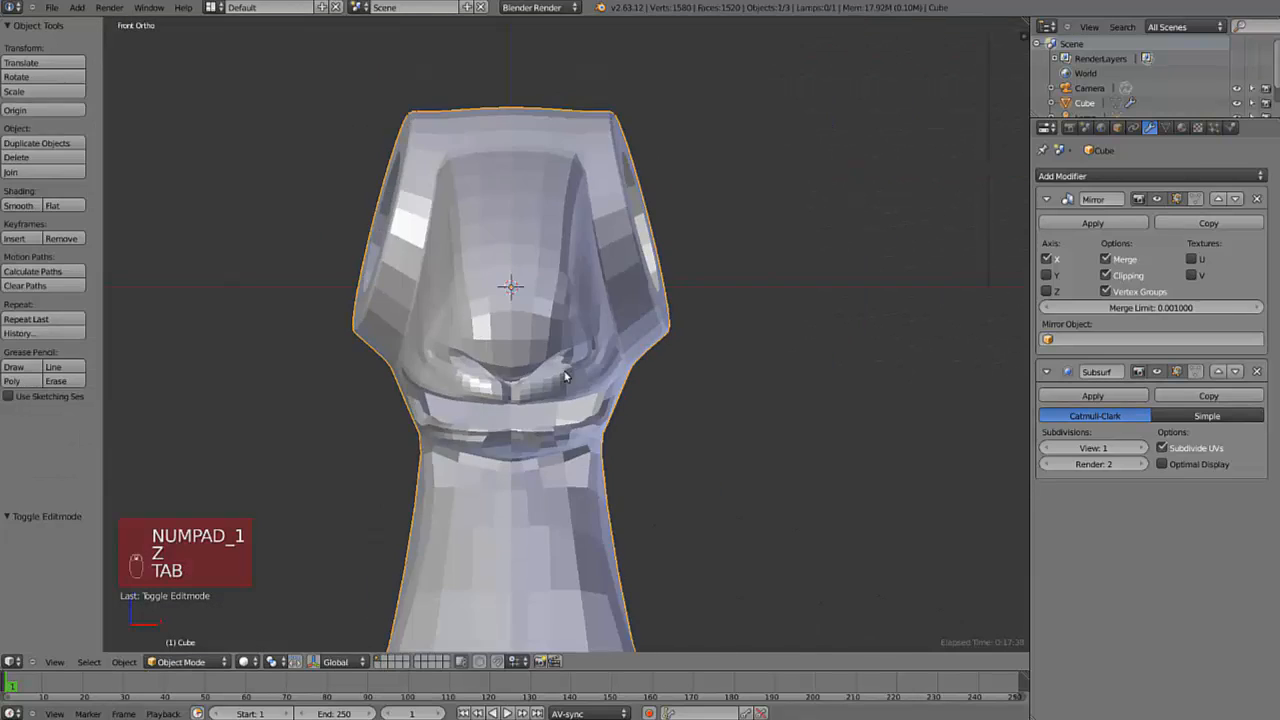
- Select the snout's front end, including the nostril and upper lip, and move and rotate it in side view
key(KP_3)
key(Tab)
key(z)
key(a)
key(c)
drag(571, 445, 556, 350)
right_click(575, 360)
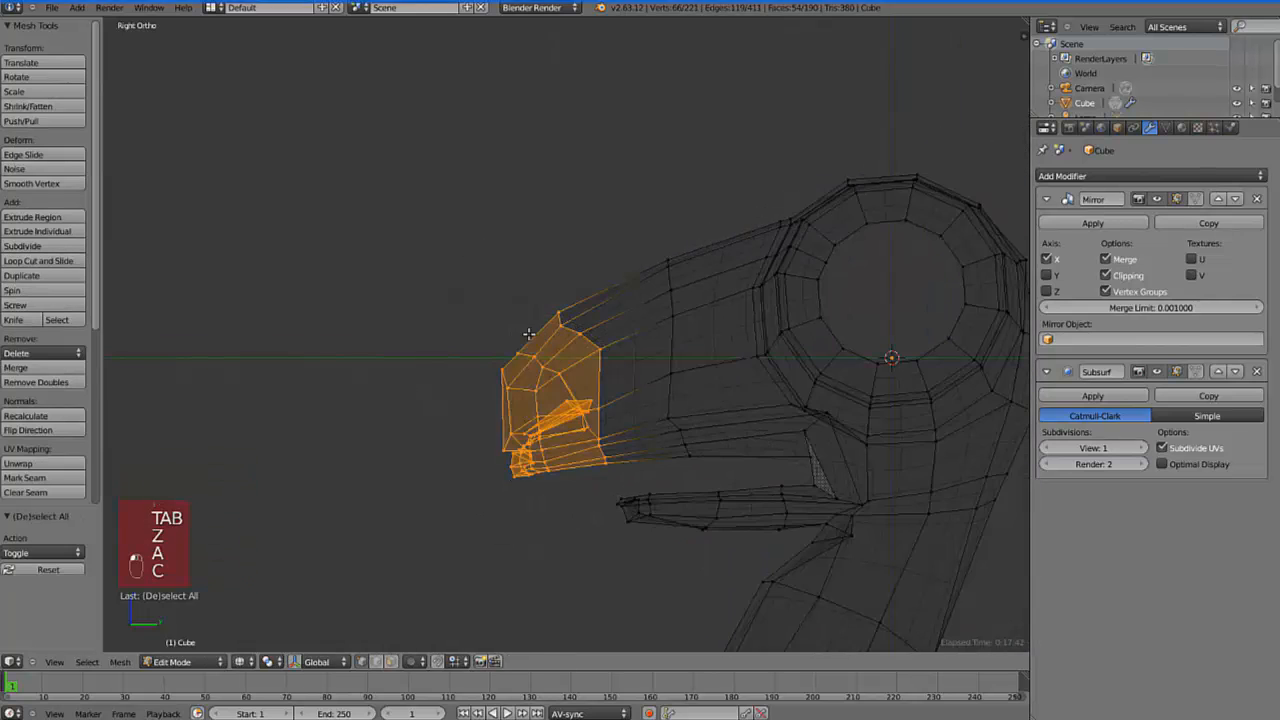
key(z)
shift+middle_drag(711, 402, 597, 375)
key(g)
click(616, 386)
key(r)
alt+shift+right_click(563, 360)
key(g)
click(592, 363)
- Select the front half of the lower jaw in side view and move it to line up with the upper jaw
key(z)
key(a)
key(c)
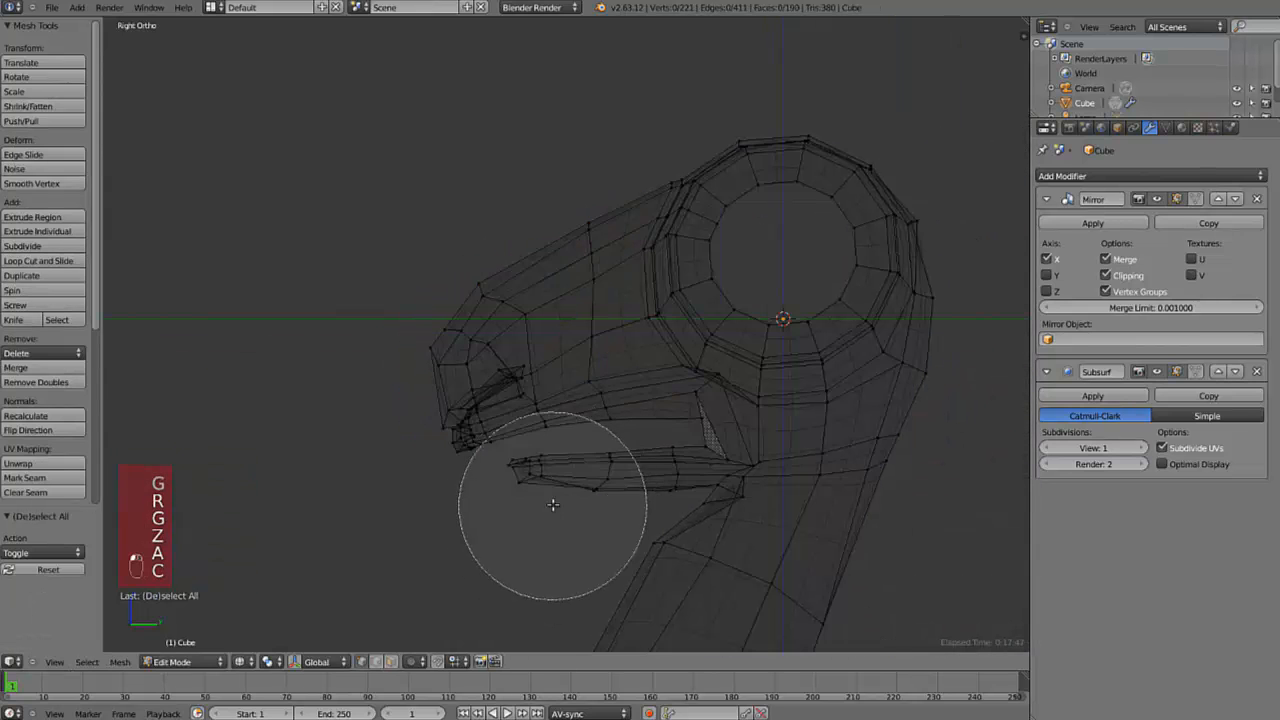
click(552, 503)
key(z)
key(g)
click(676, 463)
scroll(709, 473, down, 2)
shift+middle_drag(709, 473, 672, 382)
key(z)
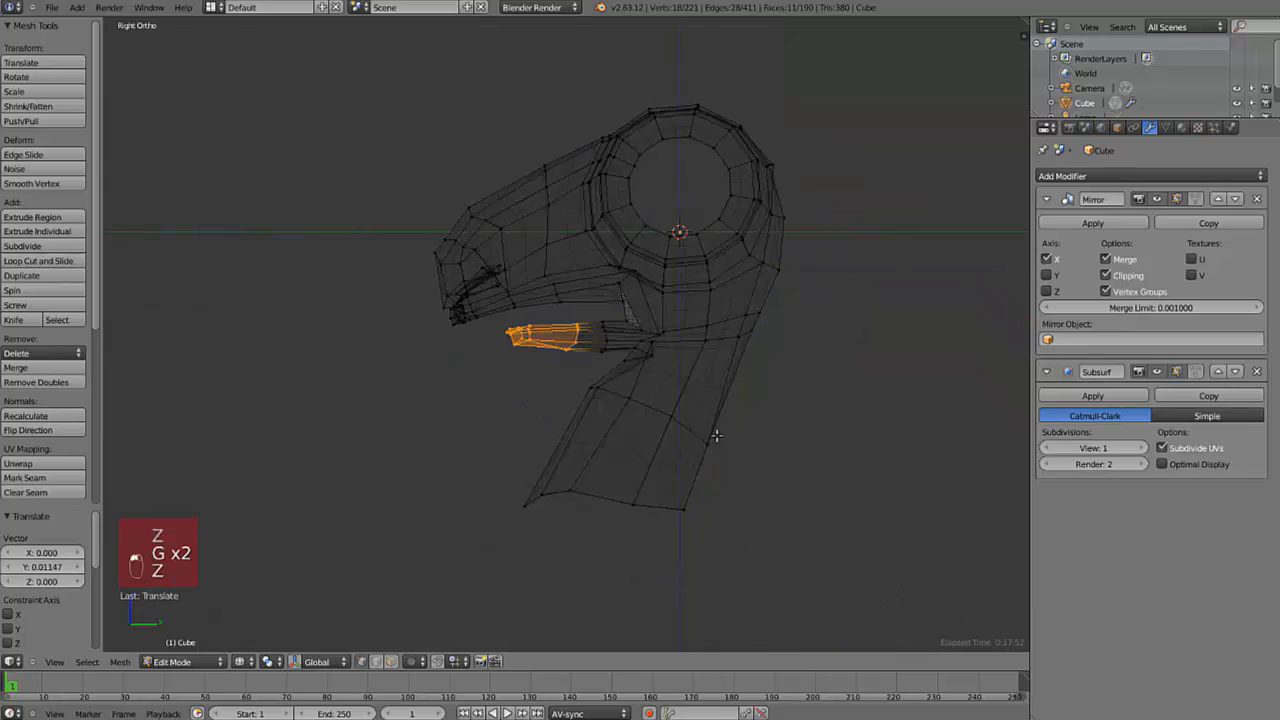
- Move vertices along the back of the neck in side view to reshape its curve, and check the solid mesh from the front
key(z)
key(g)
key(z)
key(g)
key(g)
key(g)
key(g)
click(782, 319)
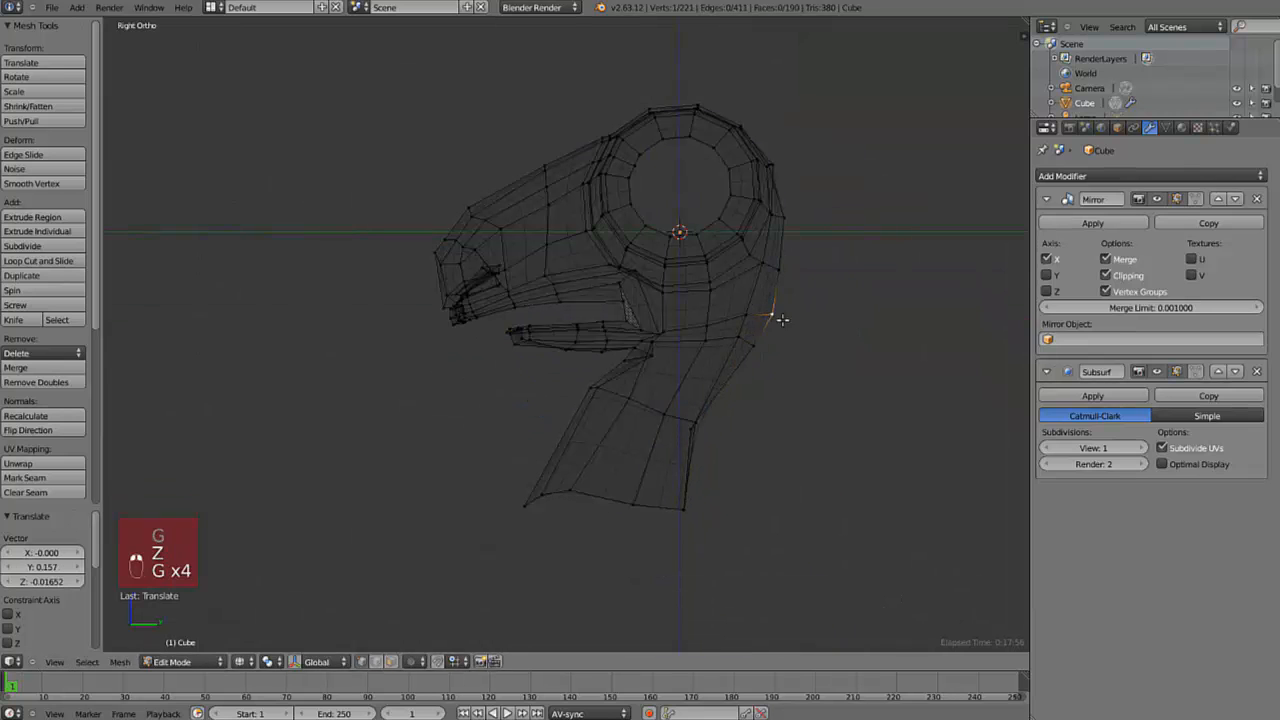
key(g)
key(Tab)
key(z)
key(KP_1)
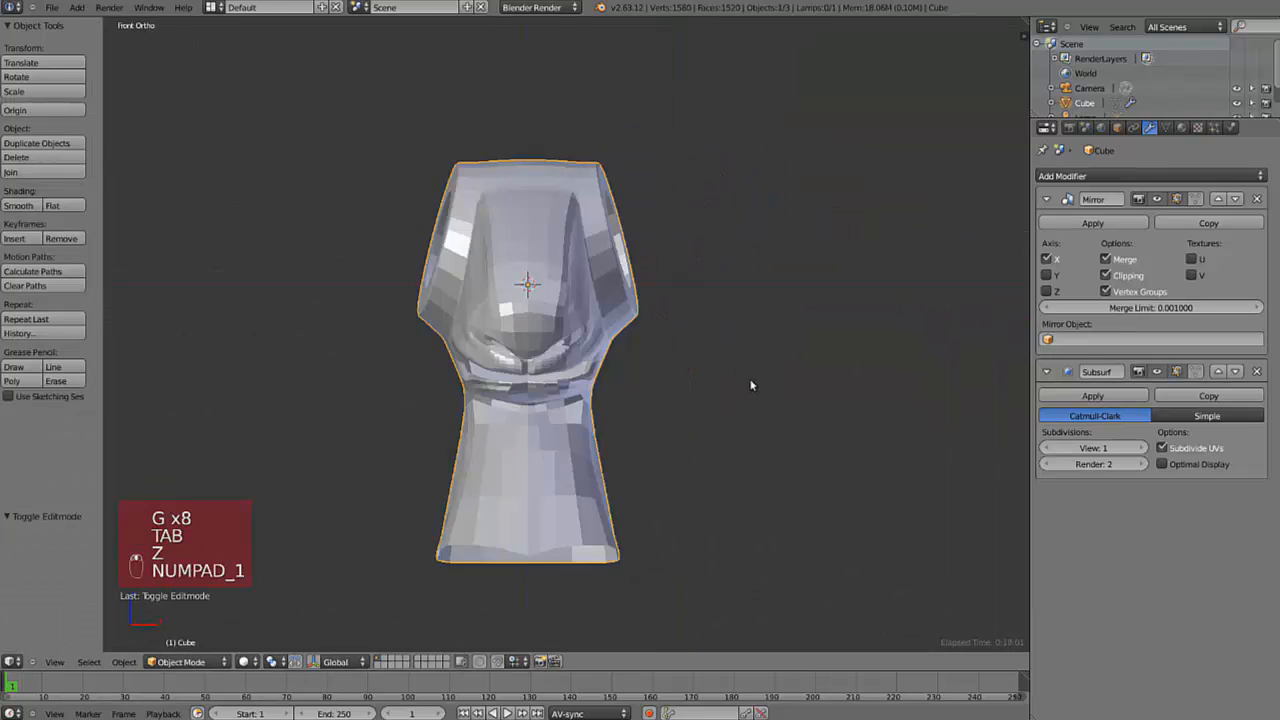
- Select only the vertices beside the upper front of the eye socket rim and bring up the front view
key(Tab)
key(z)
middle_drag(660, 334, 591, 334)
key(z)
scroll(591, 334, up, 5)
key(KP_3)
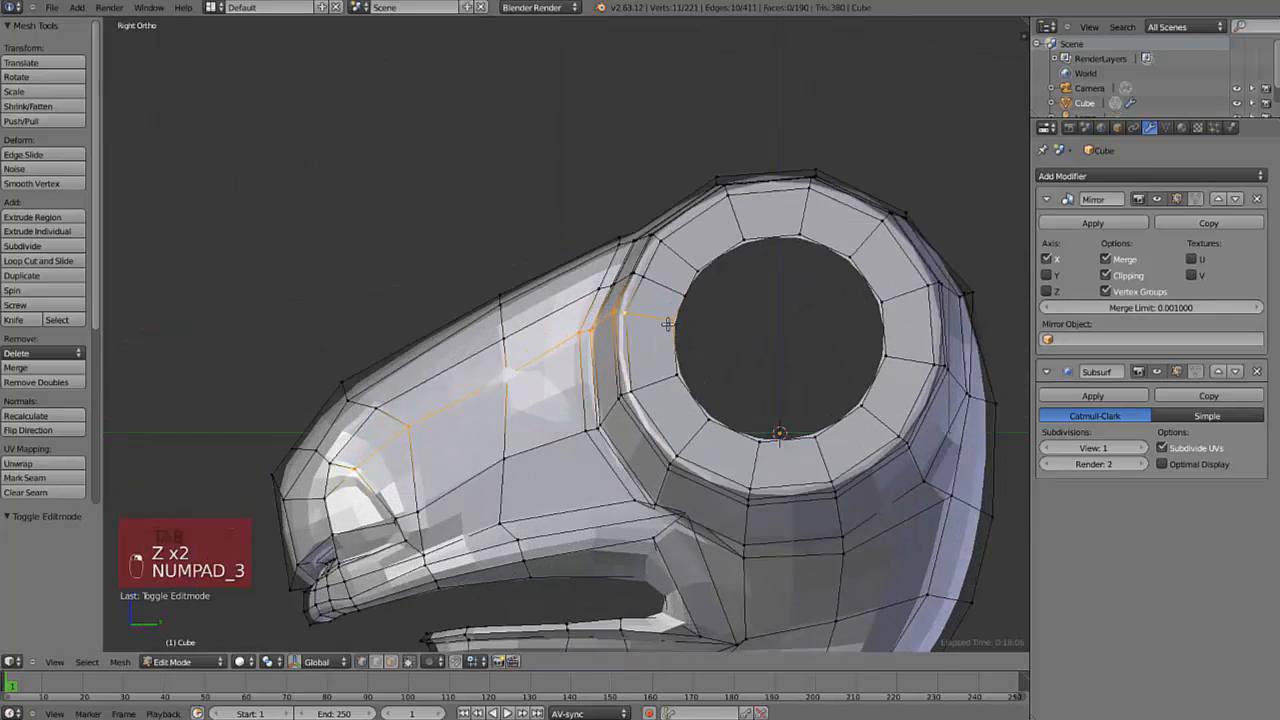
key(a)
key(a)
key(x)
click(620, 333)
key(z)
key(KP_1)
key(z)
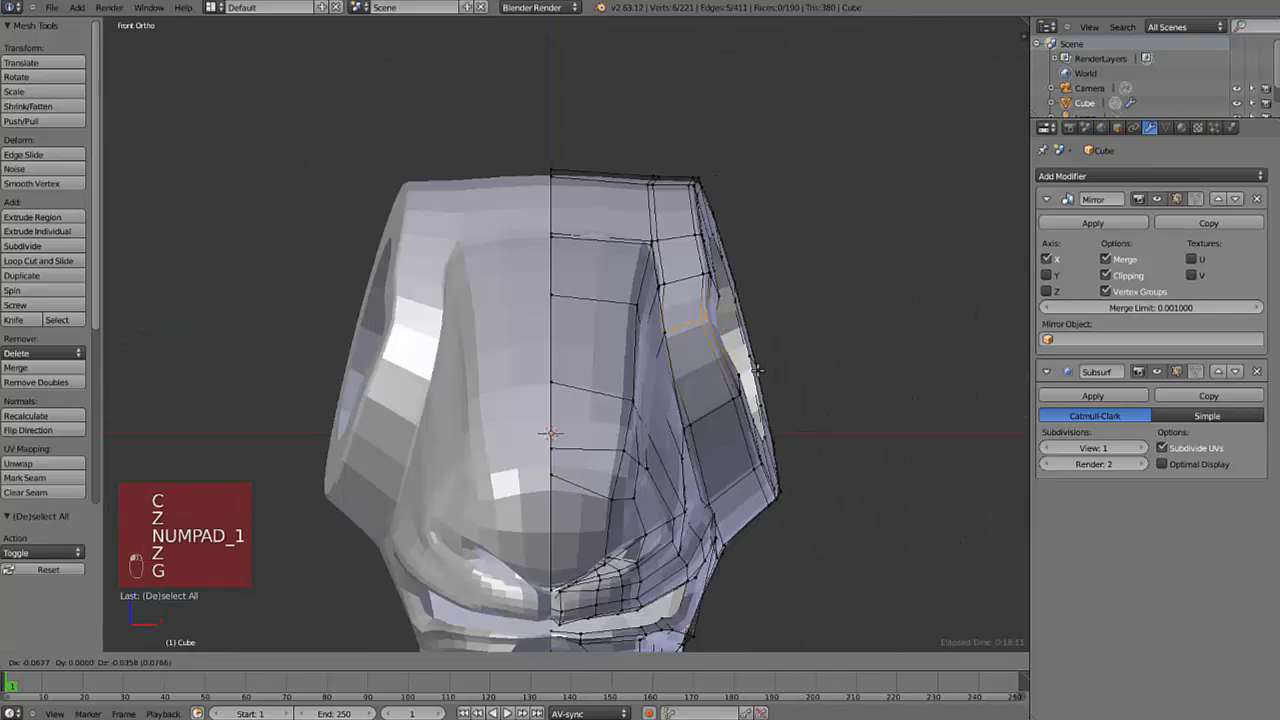
- Enable proportional editing and pull the vertices along the eye socket's front edge toward the head's midline
key(g)
key(o)
click(430, 661)
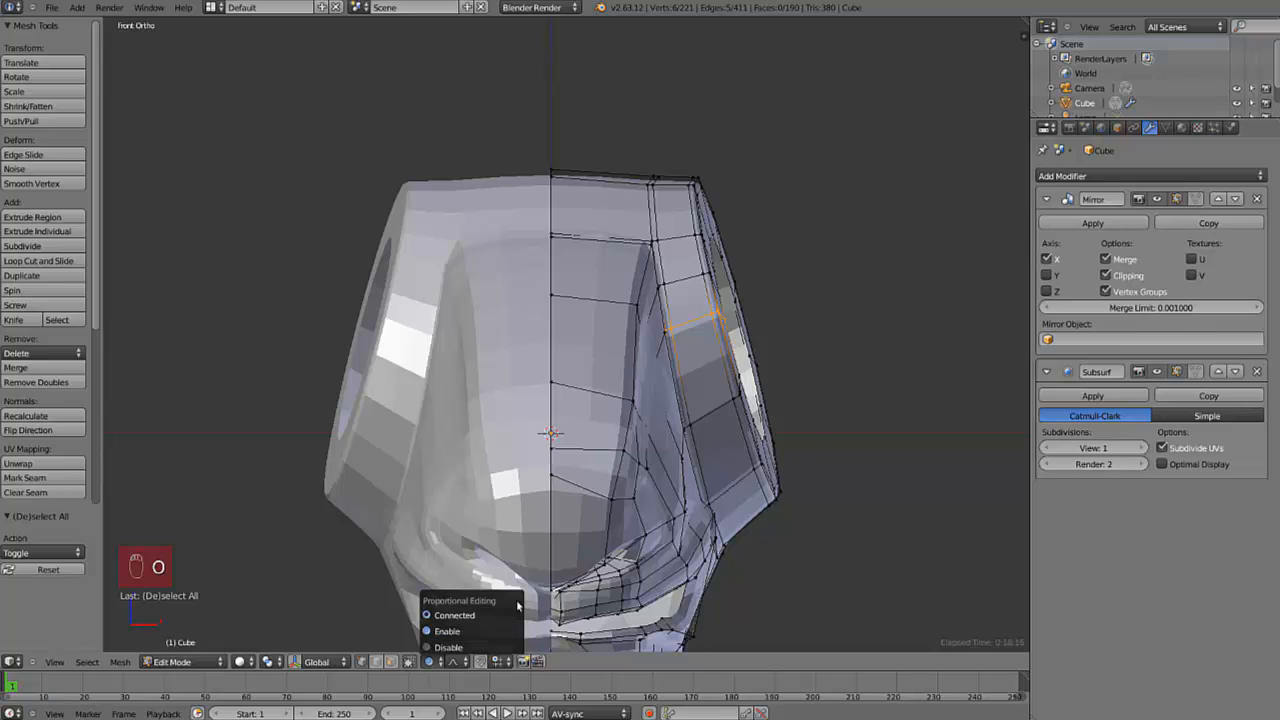
key(g)
right_click(737, 360)
key(g)
click(751, 360)
right_click(731, 396)
key(g)
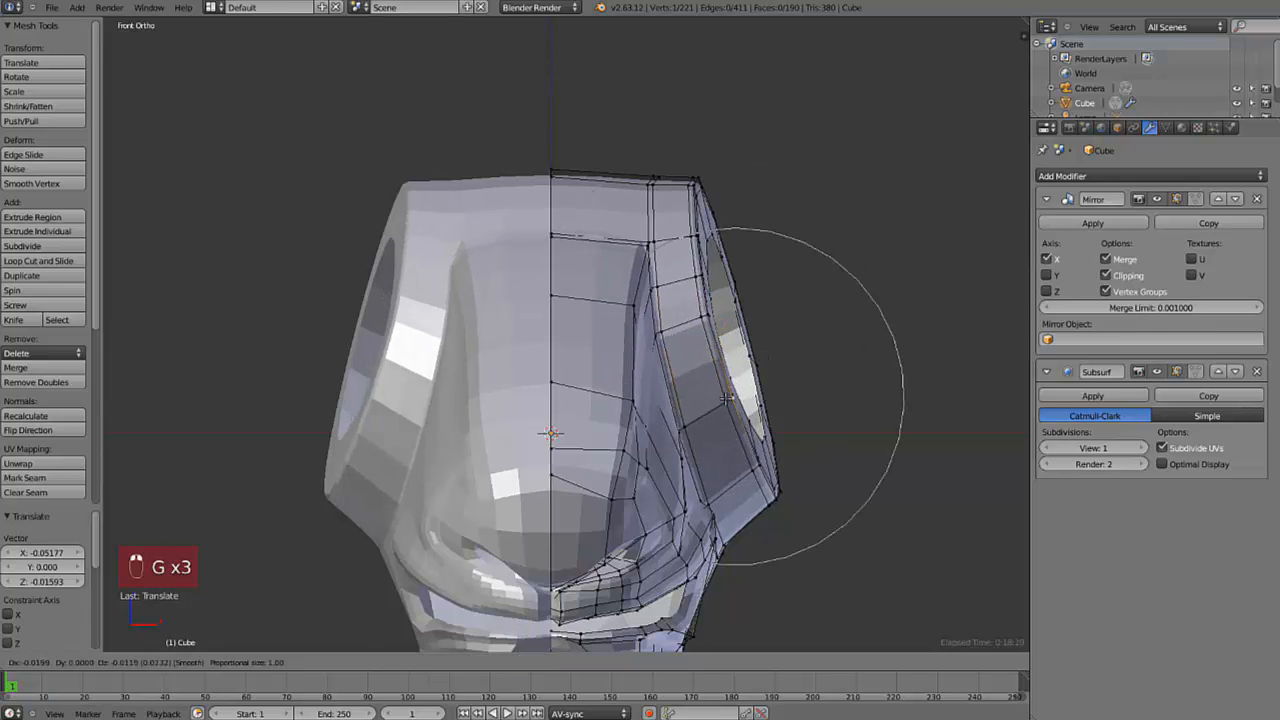
click(719, 401)
- Shift the vertices at the eye rim's lower front corner and along the brow's top toward the midline with proportional editing
right_click(748, 472)
key(g)
click(739, 477)
right_click(693, 236)
key(g)
click(684, 236)
right_click(688, 185)
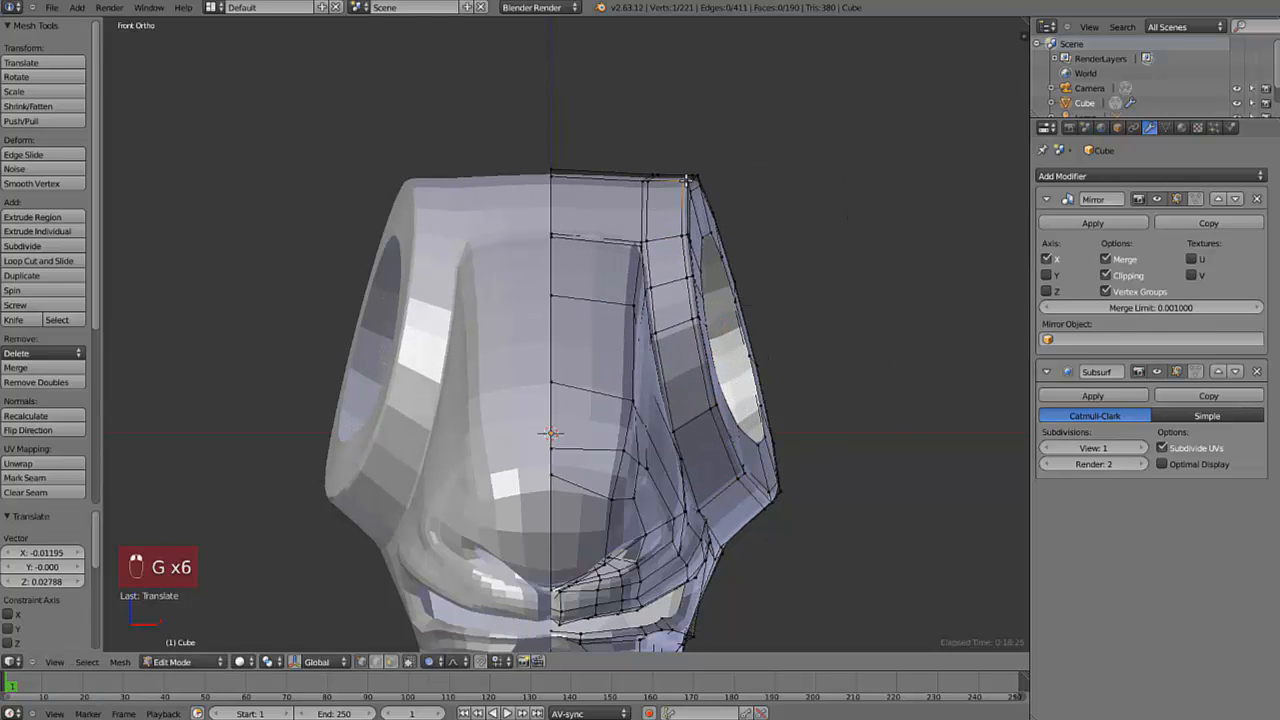
key(g)
click(684, 178)
right_click(655, 177)
key(g)
click(634, 177)
- Reposition the vertices along the eye socket's outer side, down to its lower outer corner, in front view
key(r)
click(774, 181)
key(g)
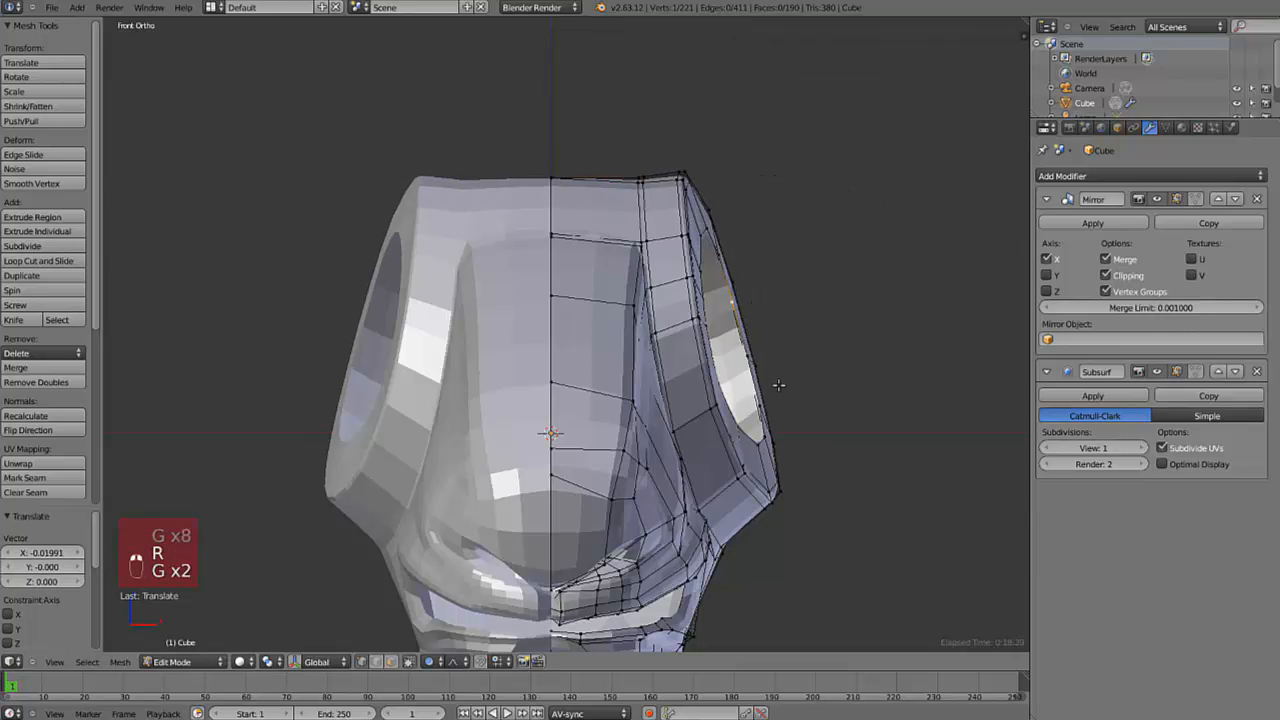
right_click(775, 441)
key(g)
click(766, 443)
right_click(774, 497)
key(g)
click(775, 505)
- Rotate the area around the eye socket's lower outer corner by -14.329°, move it slightly, and check the head in side view
key(r)
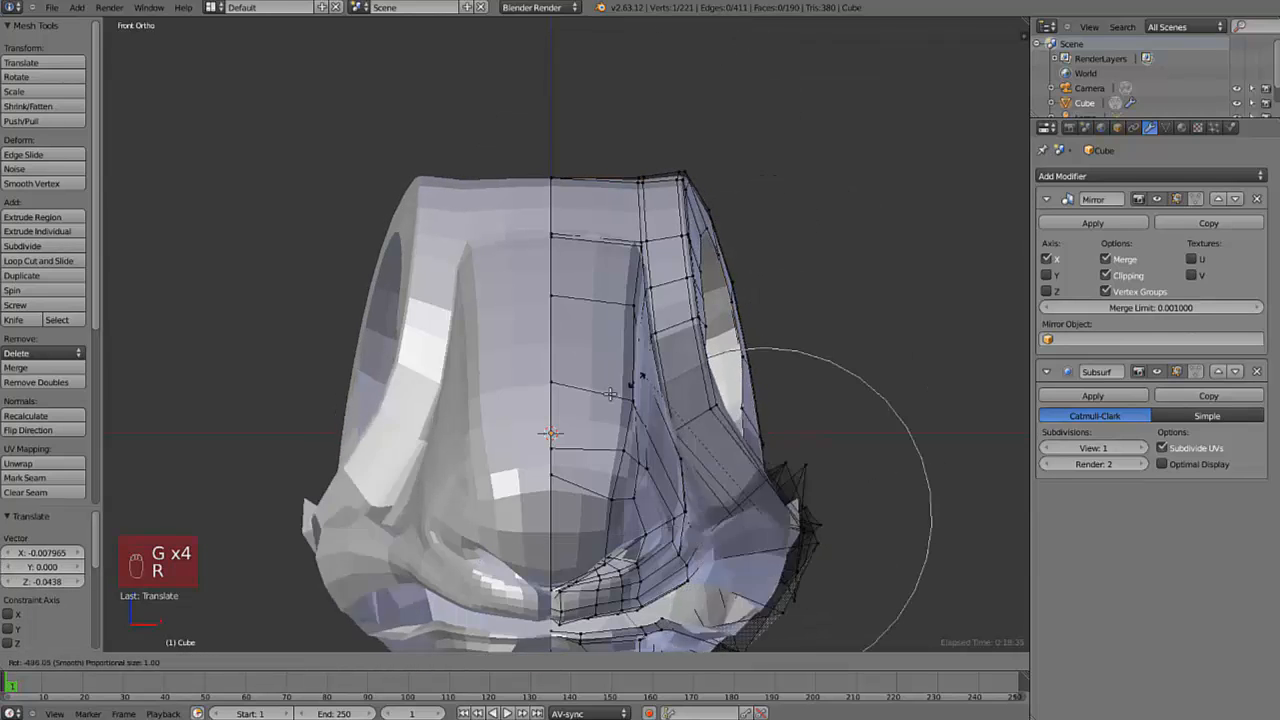
right_click(891, 403)
key(r)
right_click(906, 506)
key(g)
shift+middle_drag(868, 579, 851, 434)
key(r)
click(855, 368)
key(g)
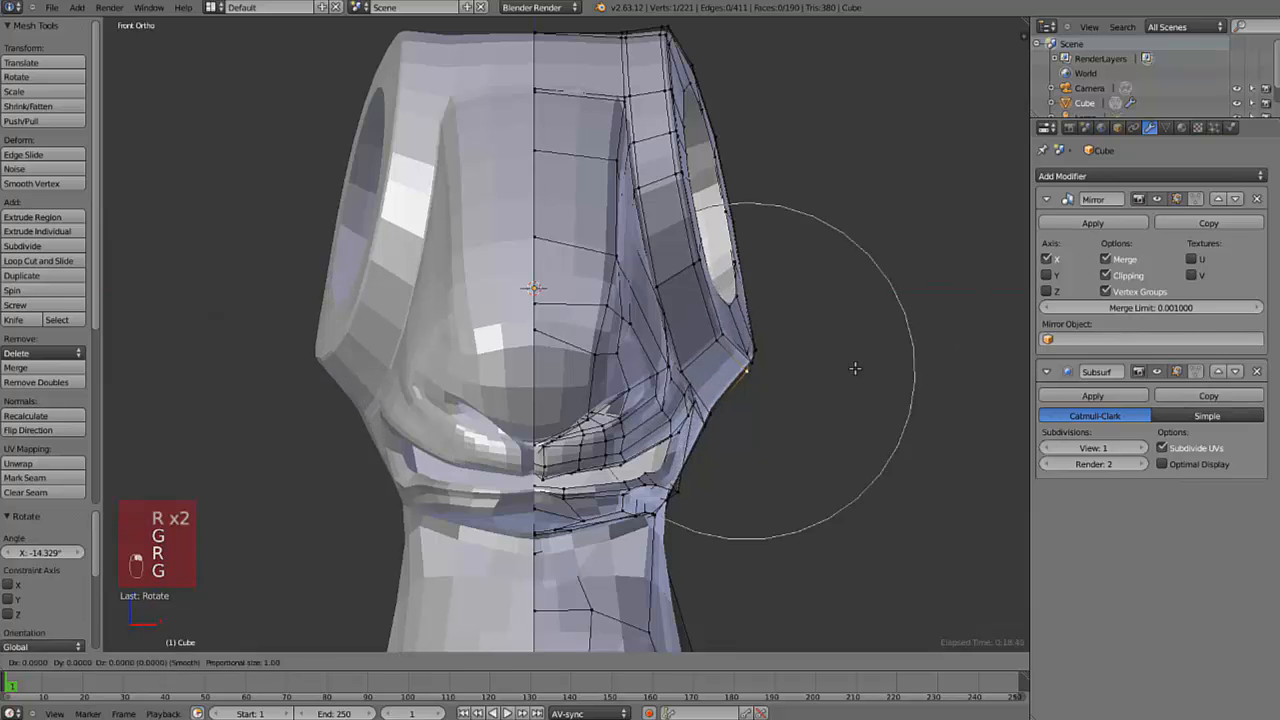
click(842, 378)
key(KP_3)
key(Tab)
scroll(700, 400, down, 6)
middle_drag(668, 390, 632, 364)
key(KP_3)
scroll(640, 480, up, 3)
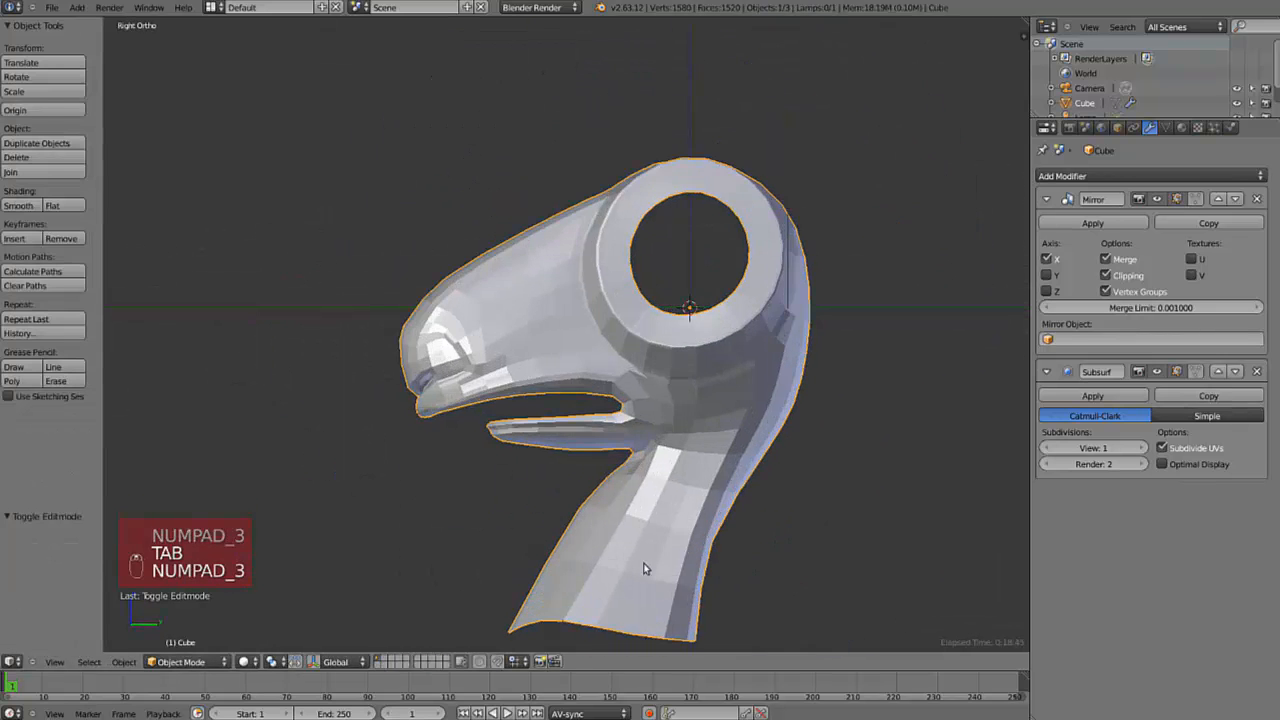
- Reposition vertices where the lower jaw meets the neck in side view with proportional editing
scroll(660, 540, up, 3)
key(Tab)
shift+middle_drag(668, 641, 670, 492)
right_click(652, 466)
key(g)
click(634, 453)
scroll(650, 430, down, 1)
right_drag(657, 373, 677, 306)
click(670, 384)
- Adjust the upper and lower vertices at the mouth corner in side view to refine the jaw hinge
right_click(607, 286)
key(g)
click(616, 281)
right_click(675, 308)
right_click(644, 342)
key(g)
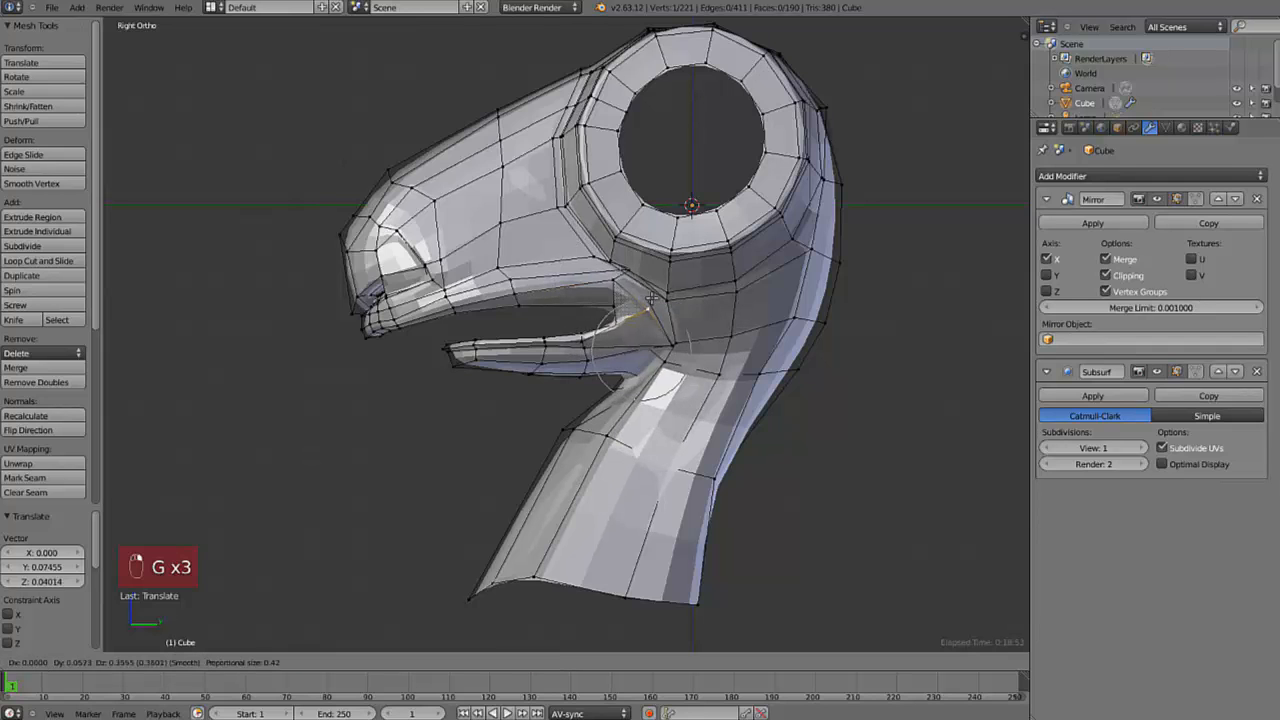
click(638, 335)
shift+middle_drag(704, 304, 696, 338)
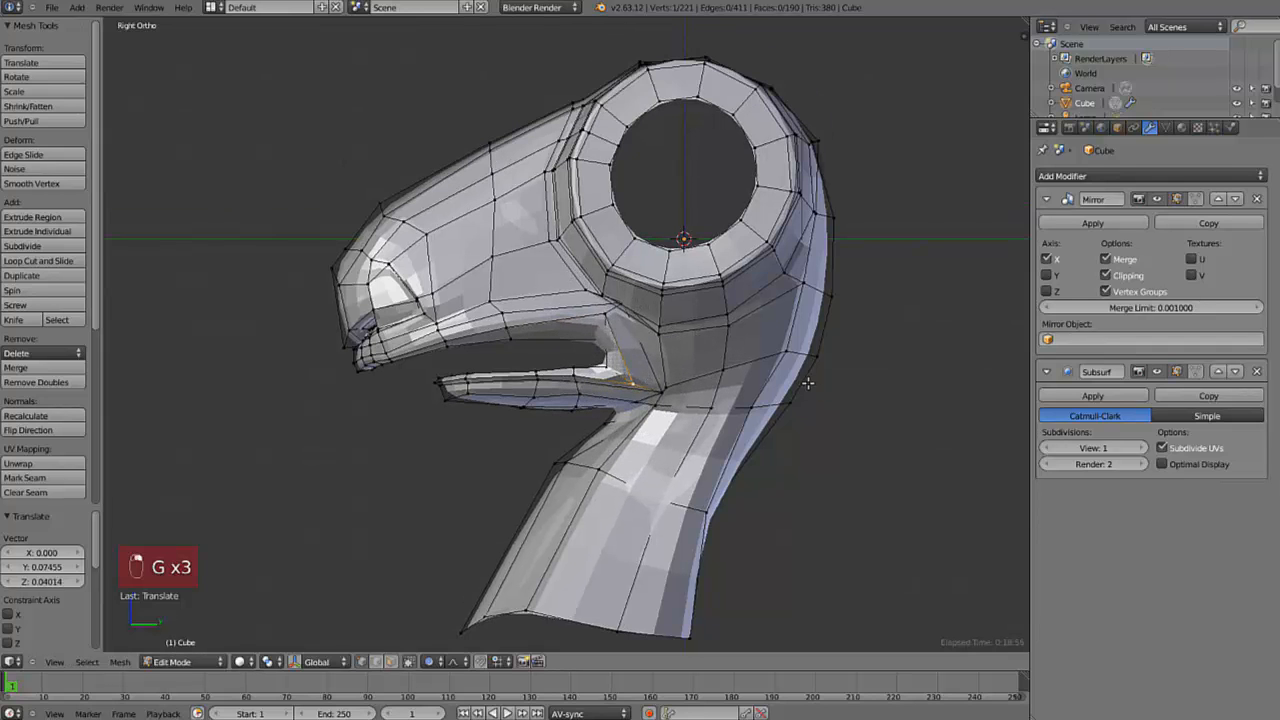
- Select the entire head mesh
key(a)
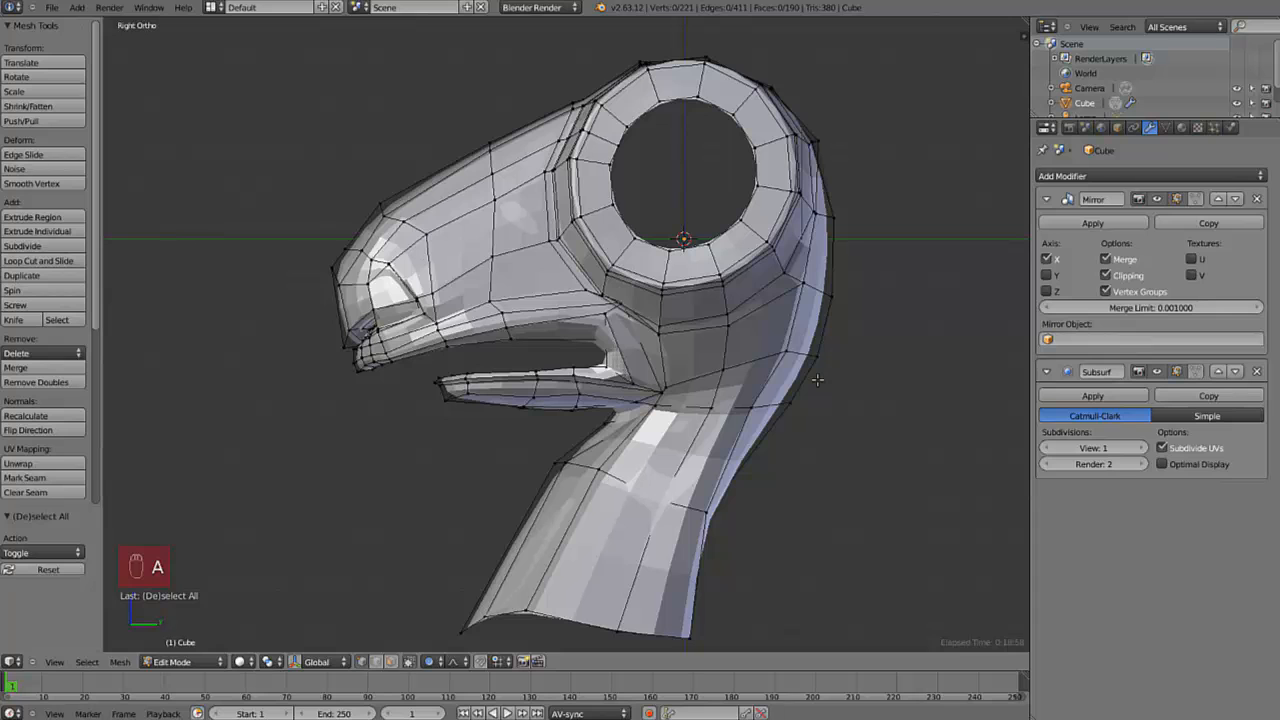
key(a)
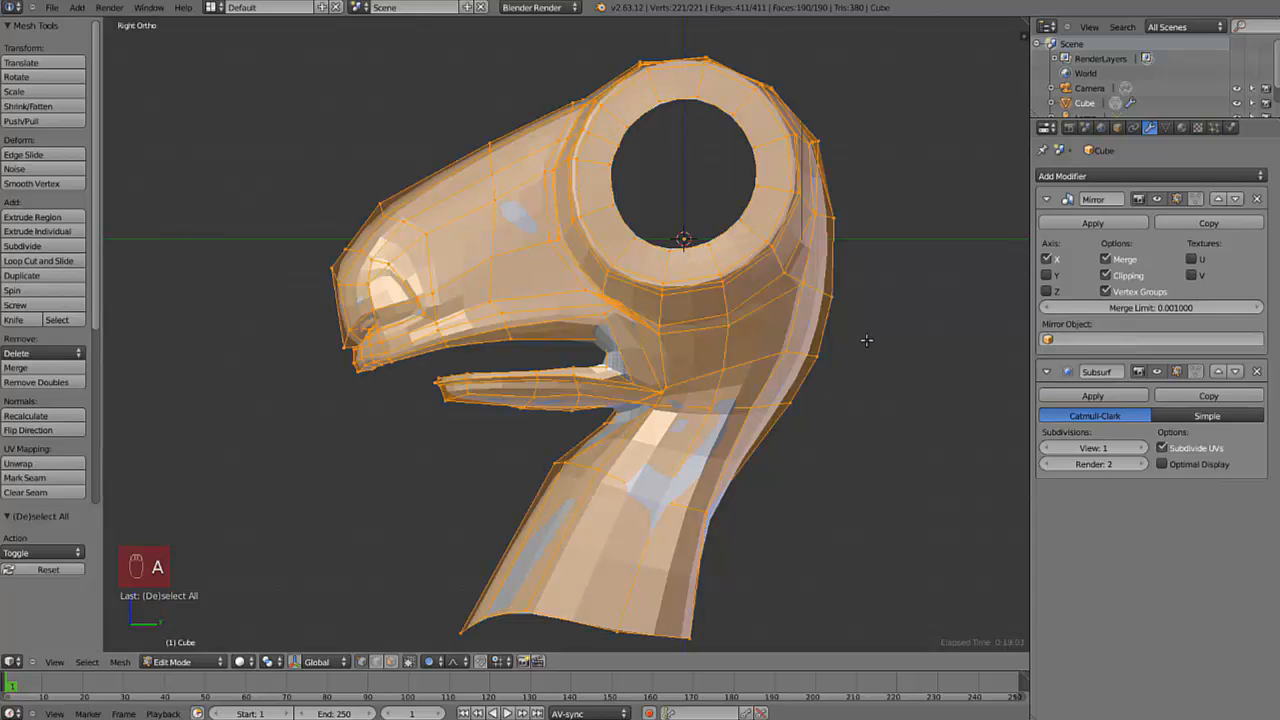
key(w)
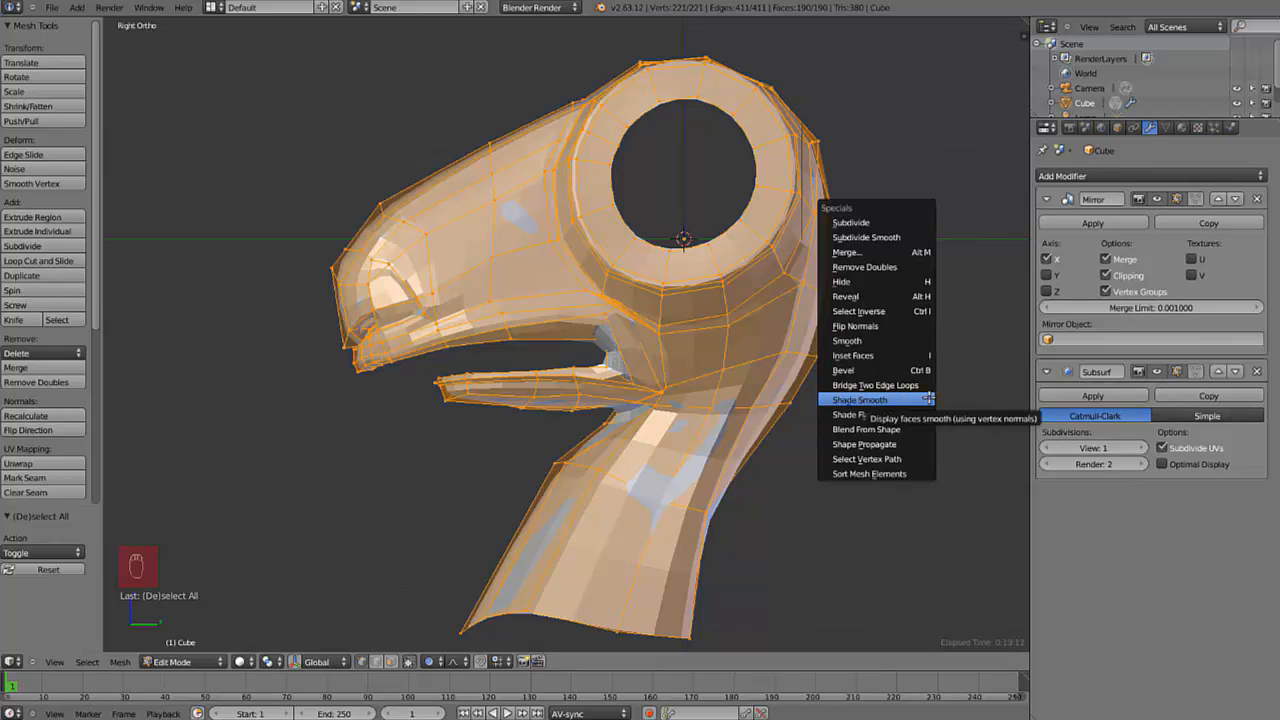
click(893, 342)
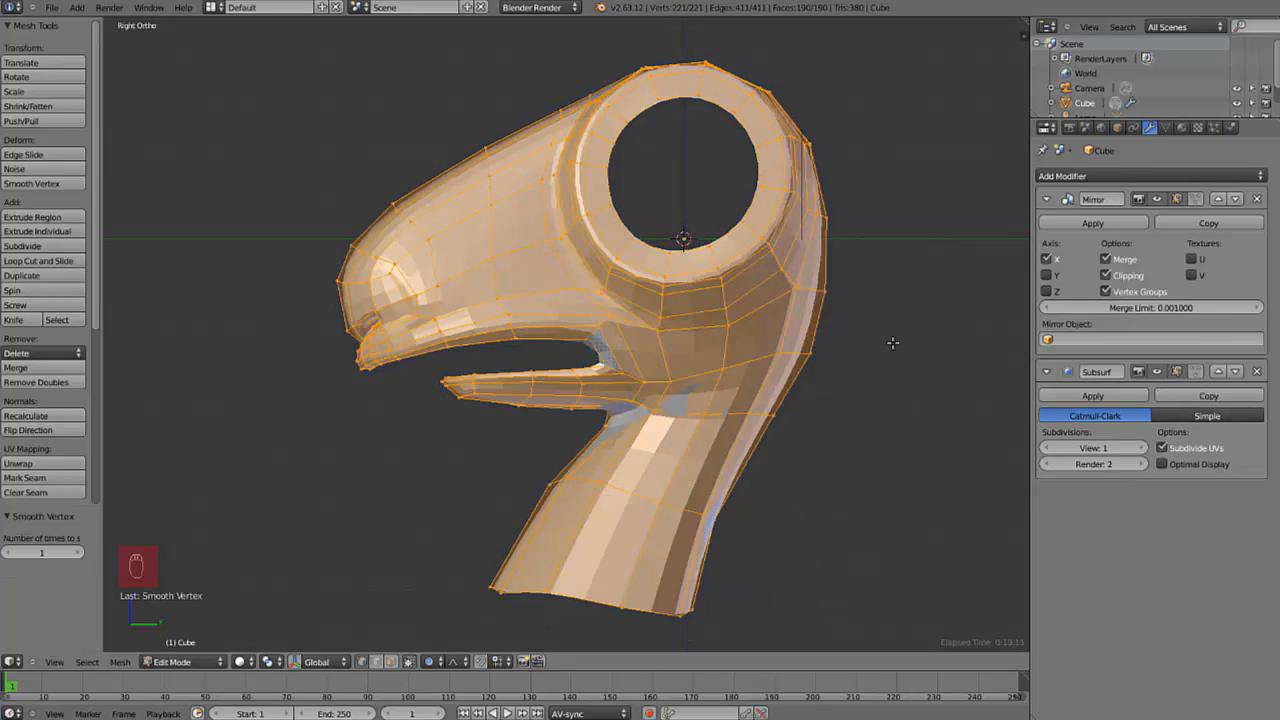
key(ctrl+z)
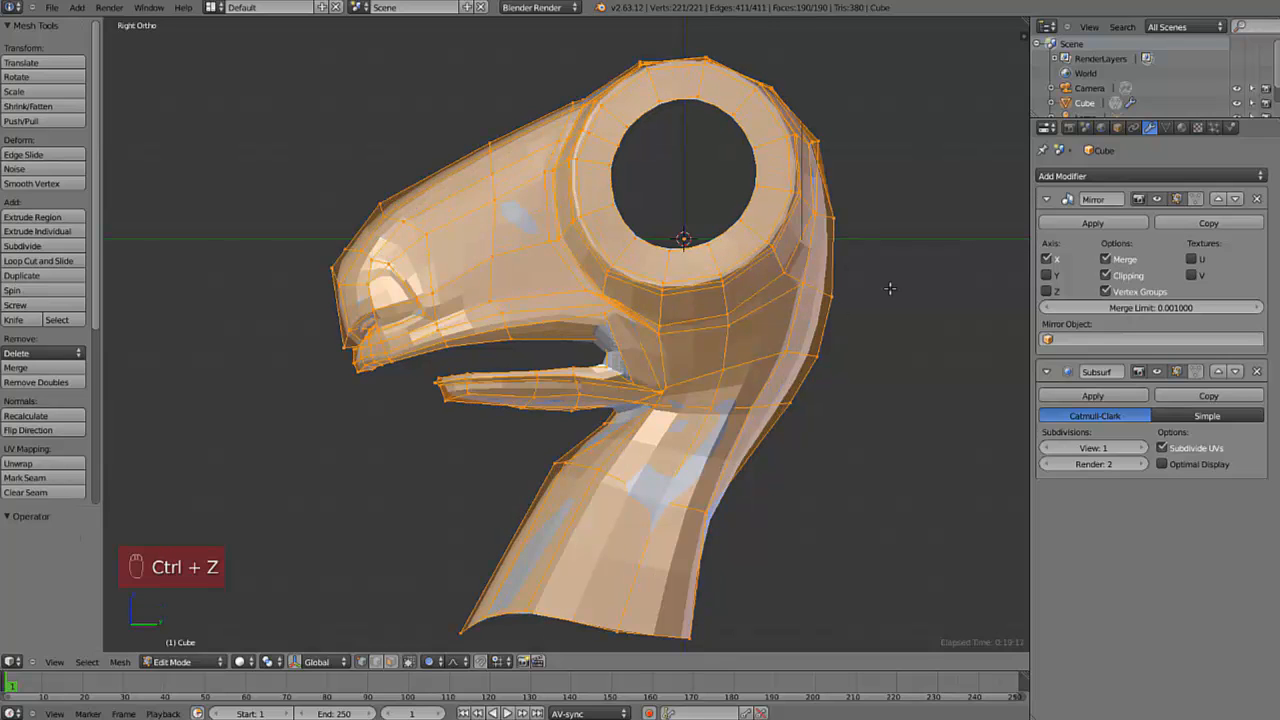
- Apply Shade Smooth to all faces of the head mesh
key(w)
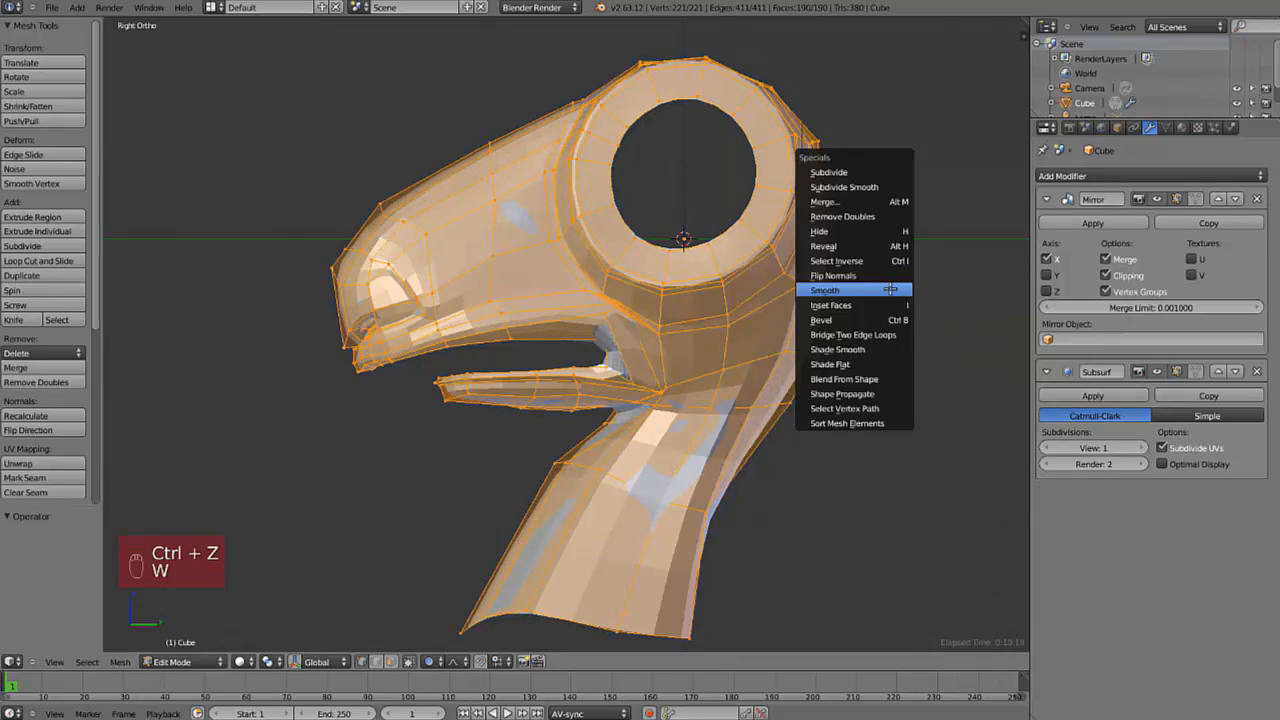
click(899, 345)
mouse_move(864, 211)
shift+middle_down()
mouse_move(860, 344)
mouse_move(750, 376)
mouse_move(786, 363)
mouse_move(791, 385)
shift+middle_up()
scroll(750, 376, up, 3)
key(shift+a)
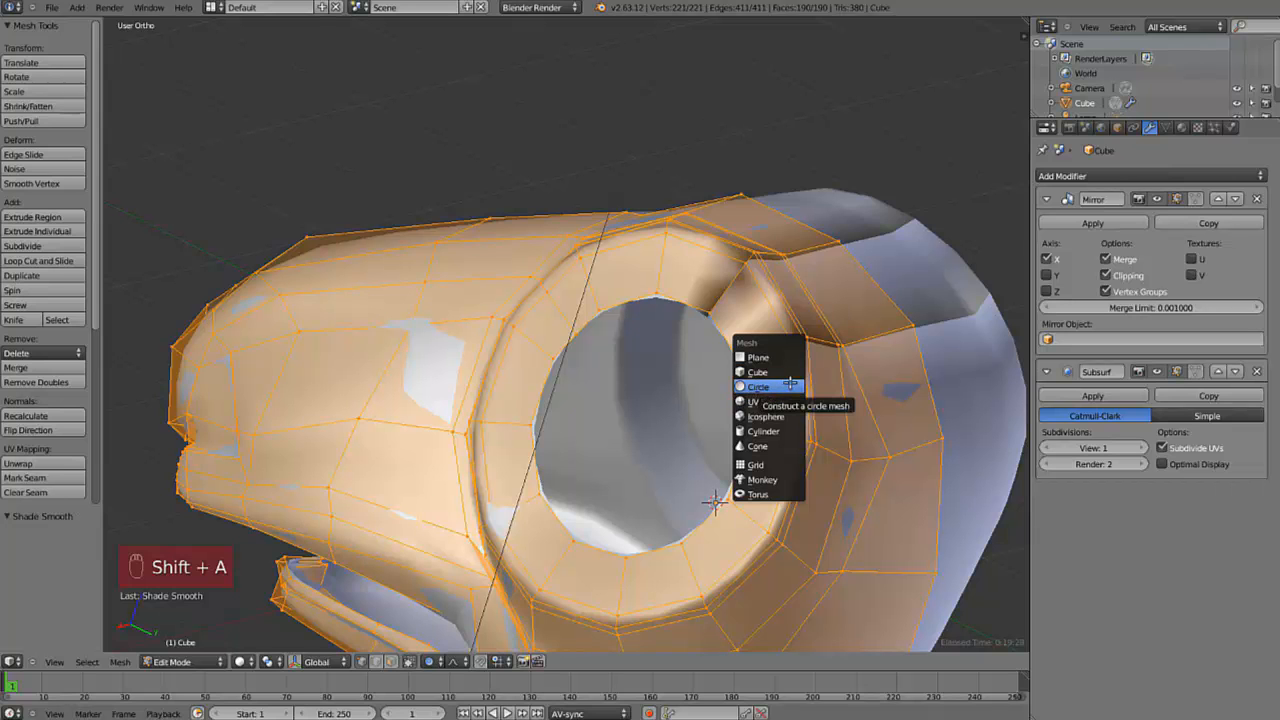
middle_drag(790, 385, 768, 334)
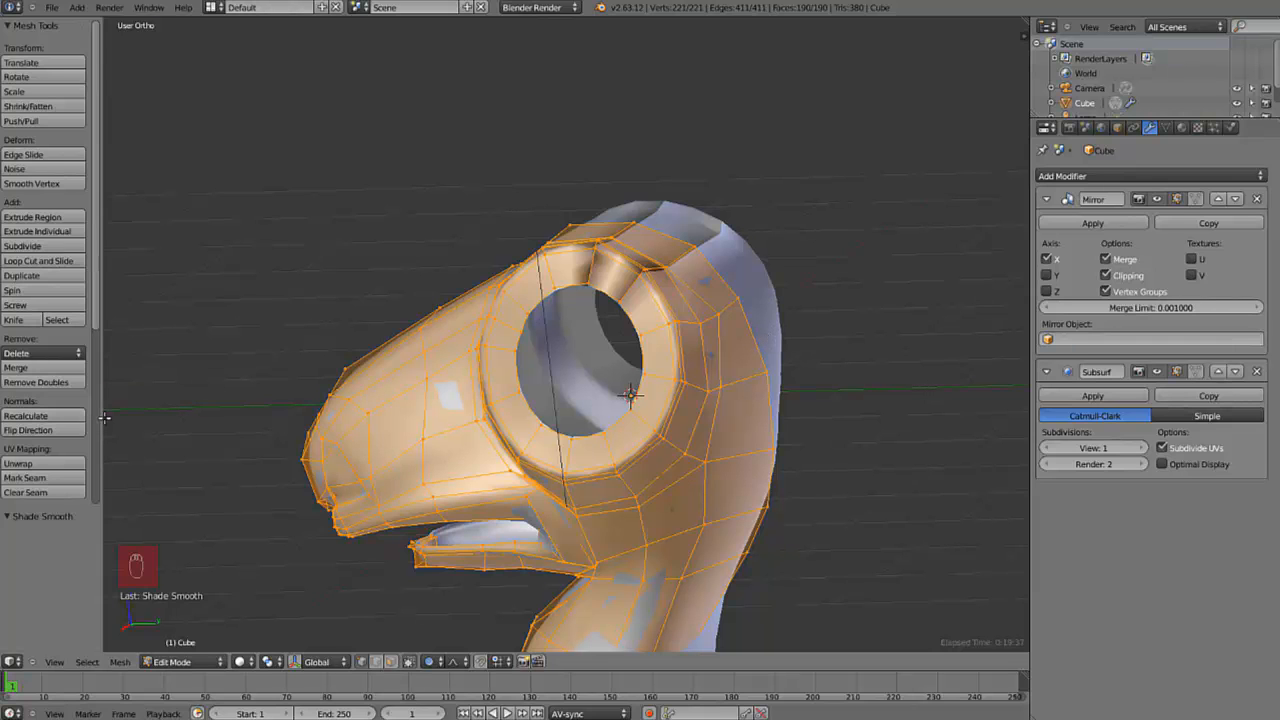
- Recalculate the normals of the whole head mesh so they are consistent
drag(104, 418, 250, 421)
ctrl+middle_drag(104, 420, 101, 103)
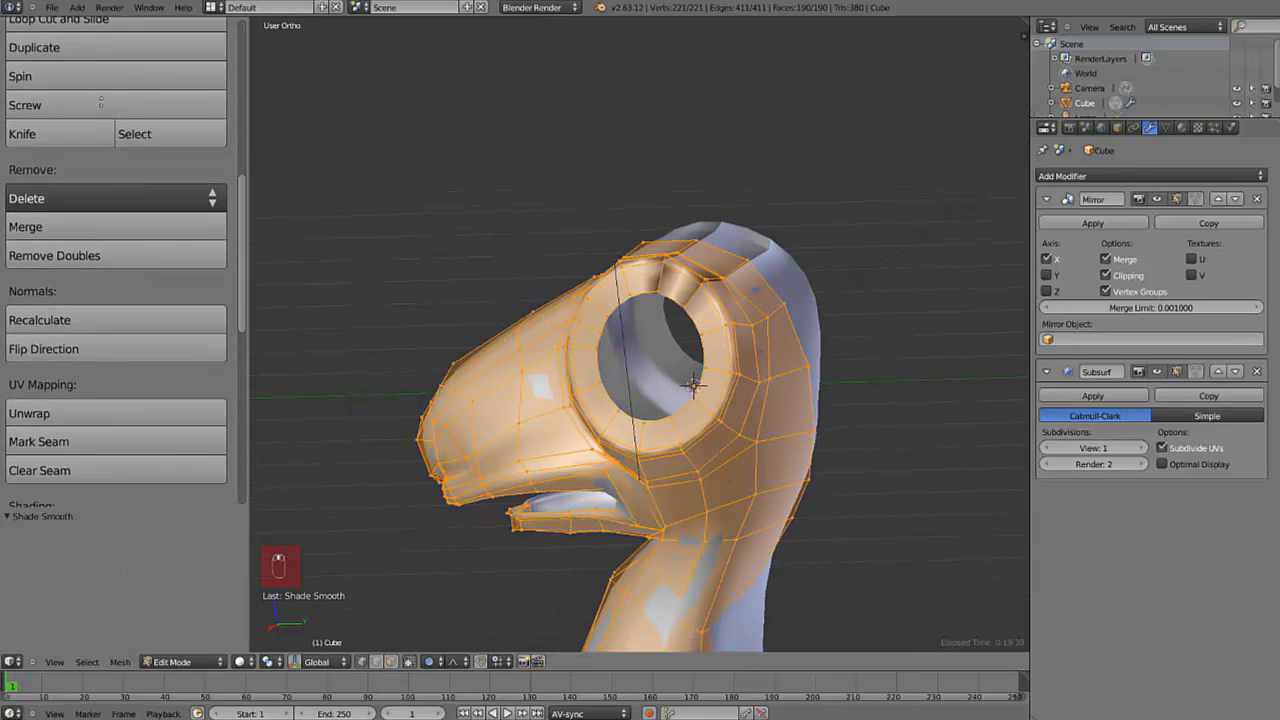
click(130, 323)
shift+middle_drag(436, 356, 568, 170)
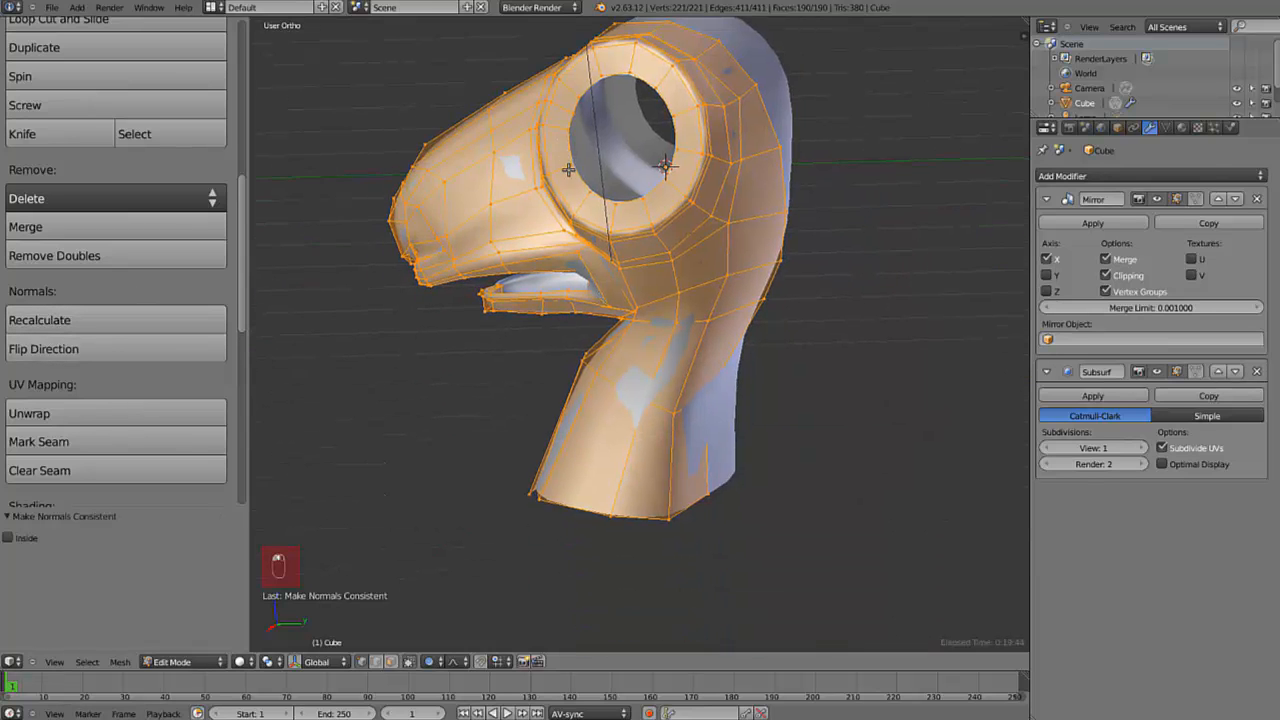
middle_drag(598, 316, 730, 280)
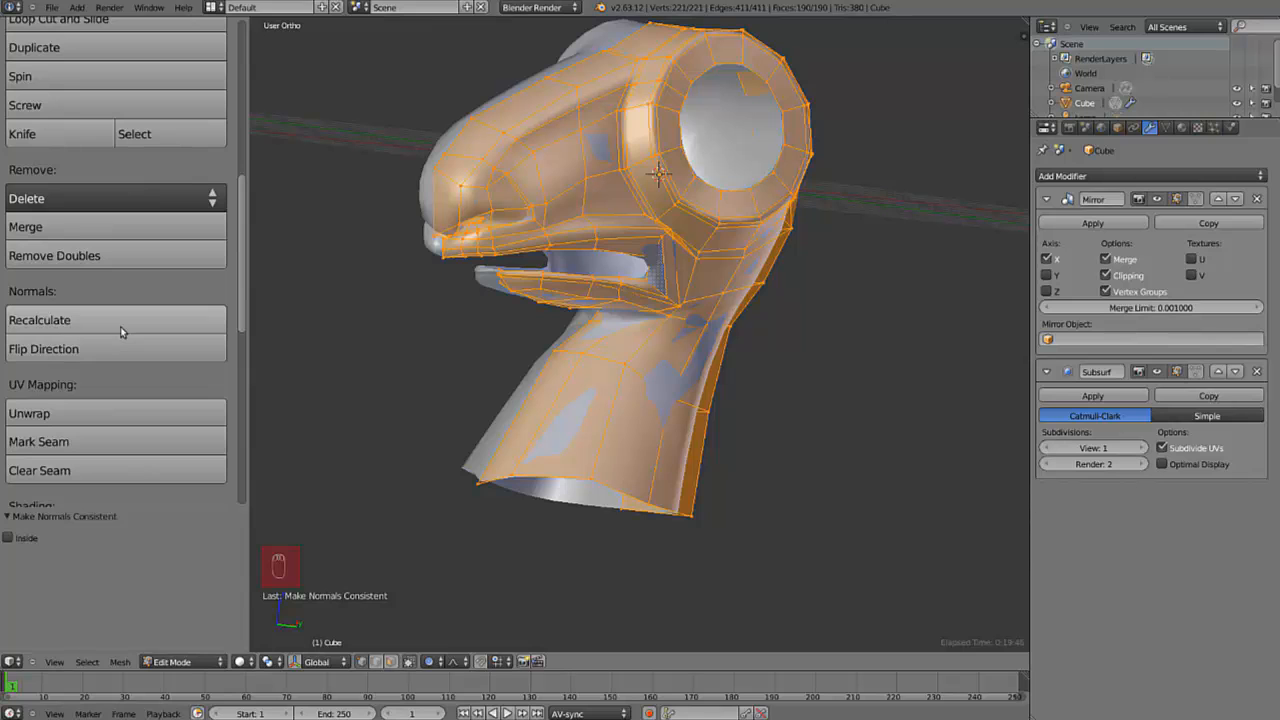
- Move an upper neck vertex just below the jaw slightly toward the centre line in the front view
key(KP_1)
right_click(685, 358)
key(g)
click(675, 362)
middle_drag(675, 362, 706, 406)
- Reposition an upper neck vertex from the side and back views, pulling it about 0.23 toward the centre line
right_click(669, 316)
key(g)
click(645, 330)
key(g)
key(KP_3)
key(g)
key(KP_1)
key(ctrl+KP_1)
key(g)
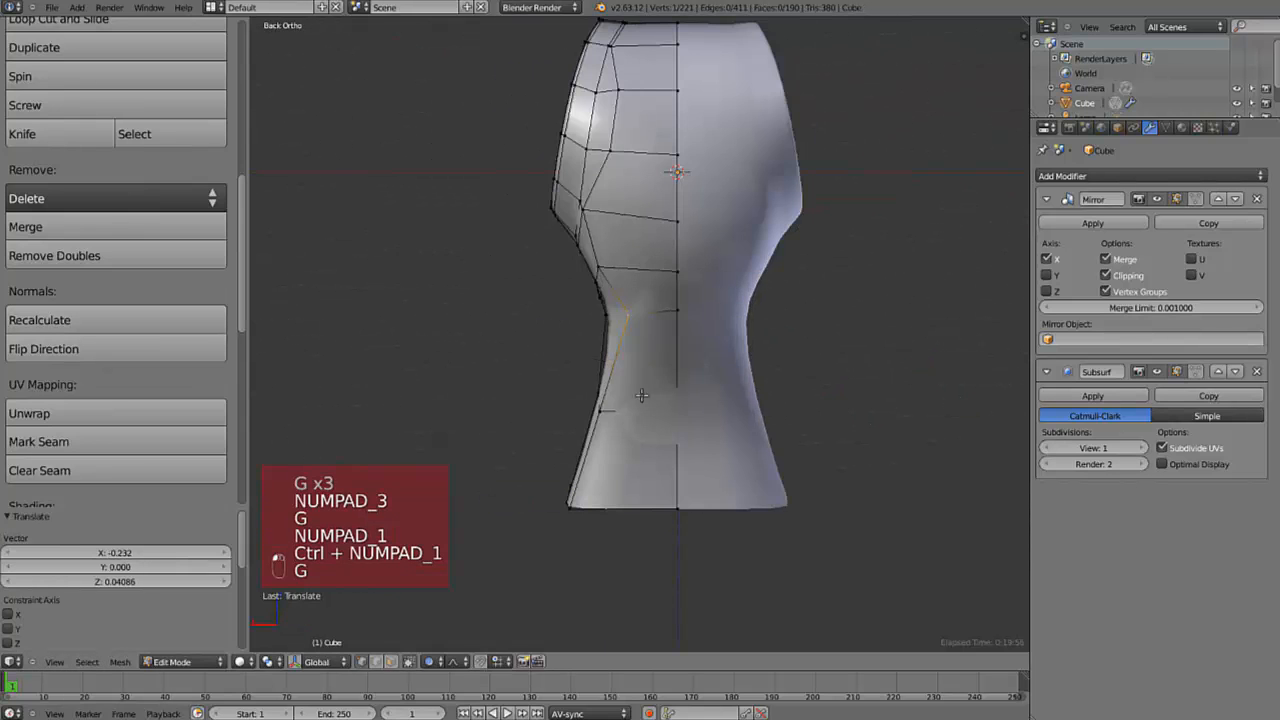
- Pull the mid-neck and neck-base vertices toward the centre line in the back view to even out the edge flow
right_click(609, 406)
key(g)
click(640, 406)
right_click(588, 503)
key(g)
click(630, 495)
right_click(620, 406)
key(g)
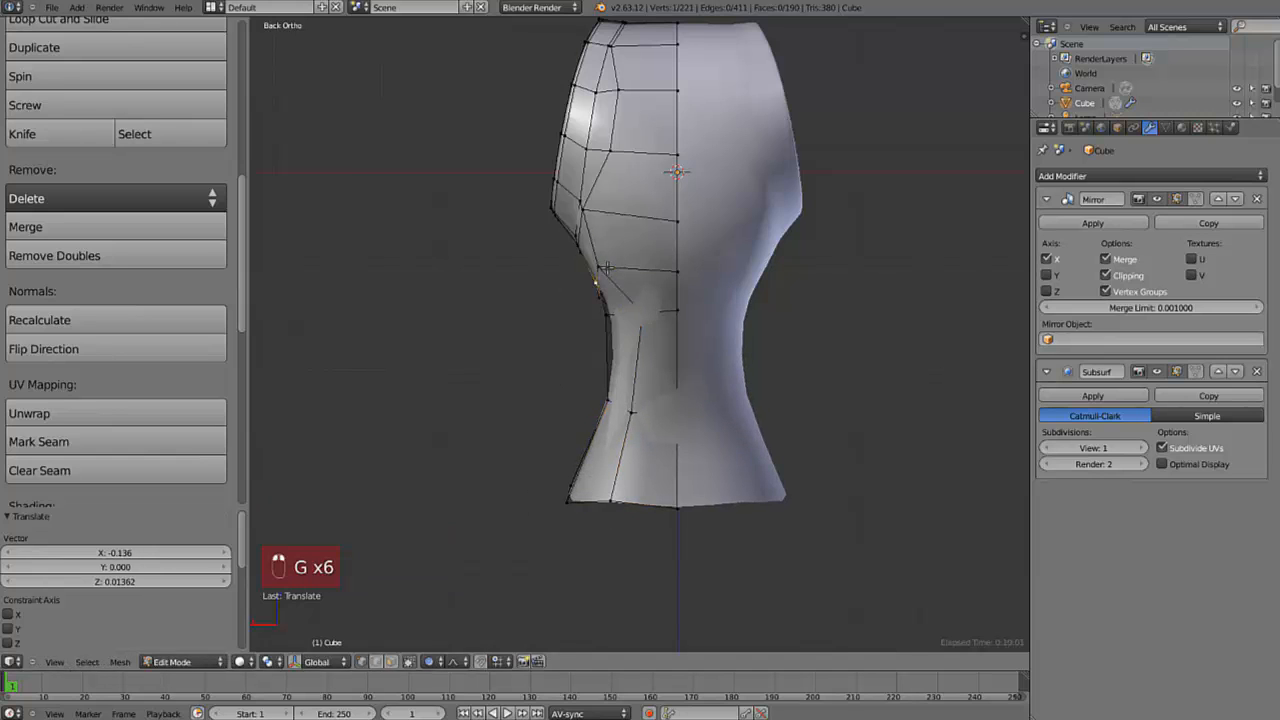
- Move the vertices at the lower back of the head inward to space the edges evenly above the neck
right_click(605, 268)
key(g)
click(620, 268)
right_click(586, 212)
key(g)
click(605, 220)
right_click(579, 236)
key(g)
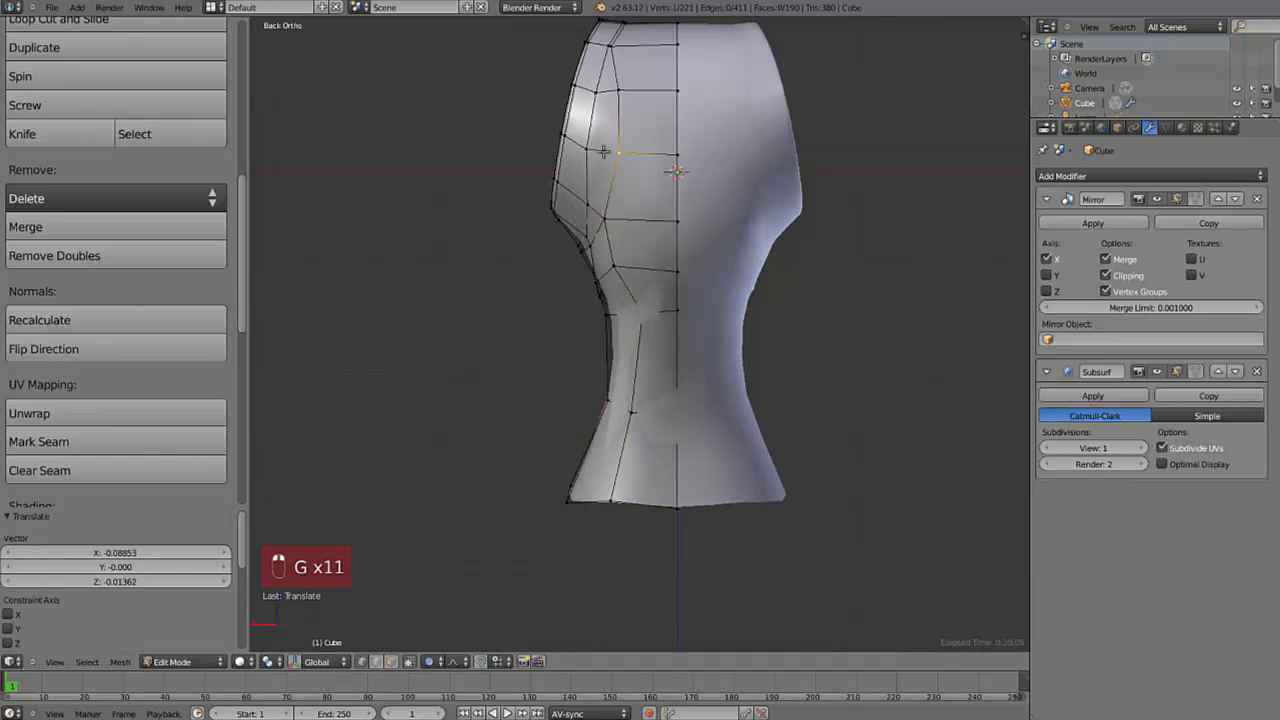
- Reposition the vertices on the upper back of the head to even out their spacing from the centre line
right_click(588, 150)
key(g)
right_click(597, 93)
key(g)
key(g)
key(g)
shift+middle_drag(661, 112, 669, 134)
- Scale the inner edge loop of the eye socket up by about 1.12 in the side view
key(KP_1)
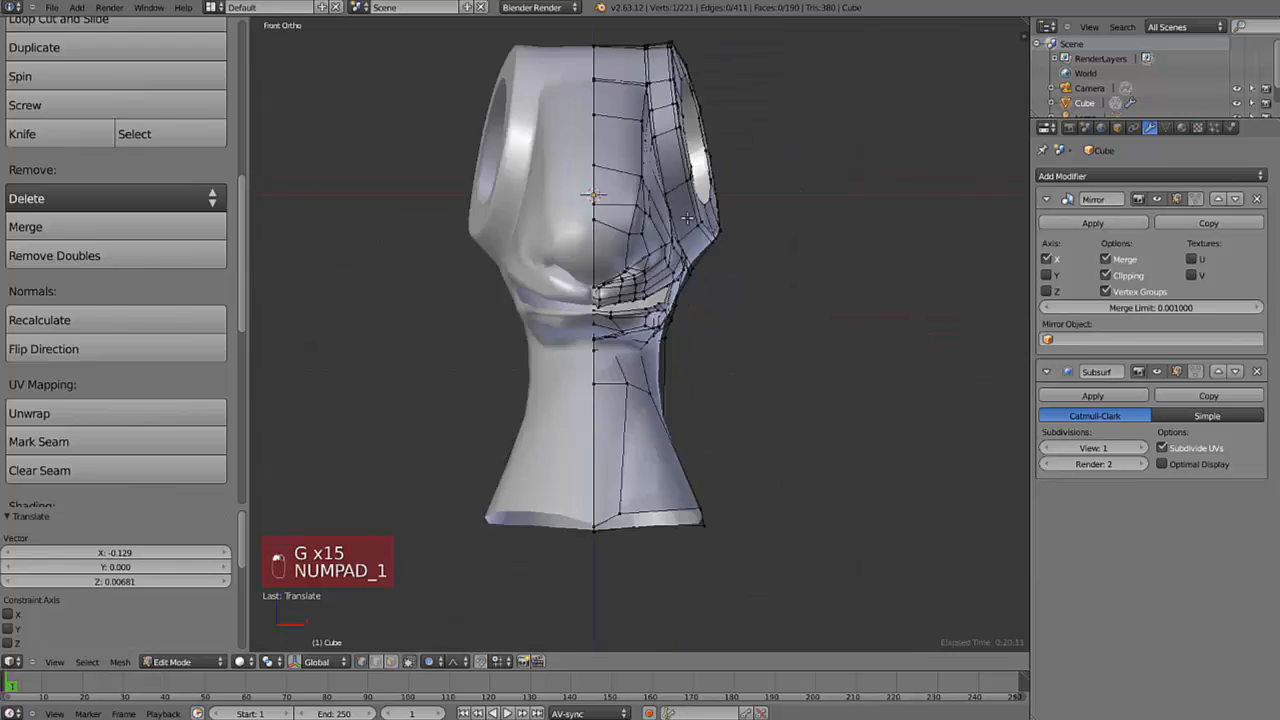
key(Tab)
key(Tab)
key(KP_3)
key(s)
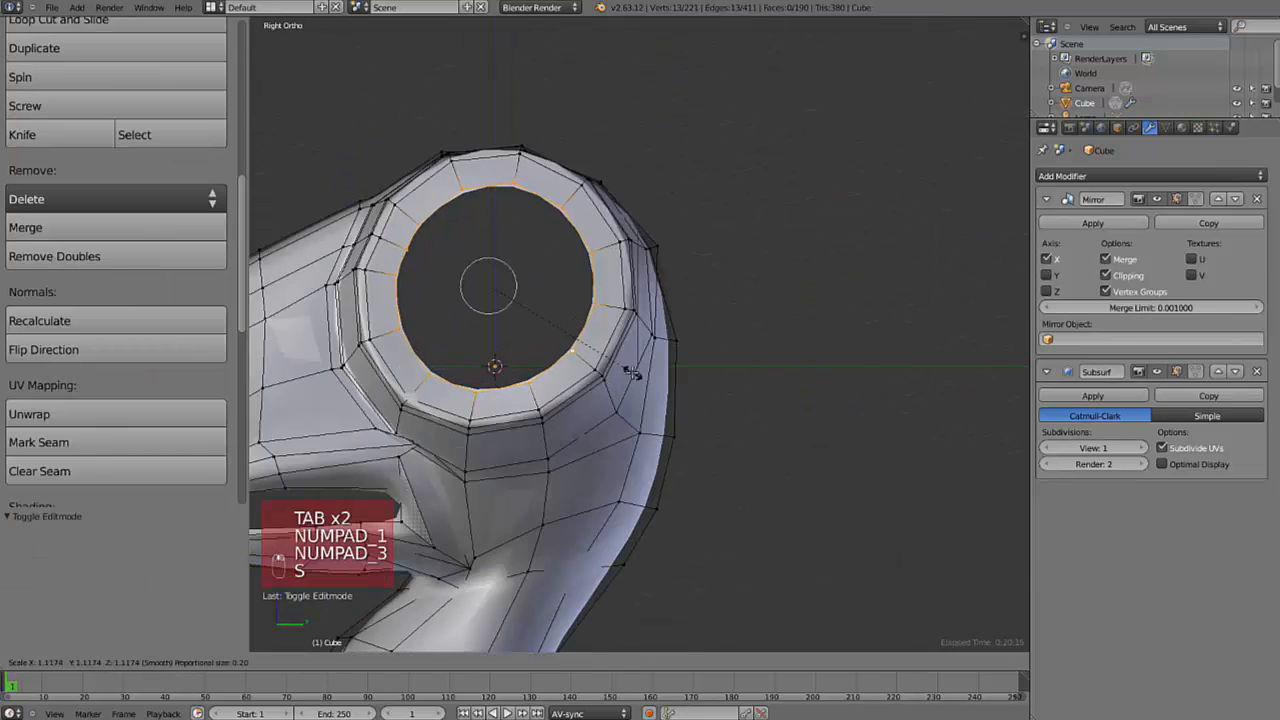
click(632, 372)
- Extrude the eye socket's inner edge loop about 0.31 inward into the head
key(KP_1)
key(e)
click(679, 375)
middle_drag(679, 375, 566, 282)
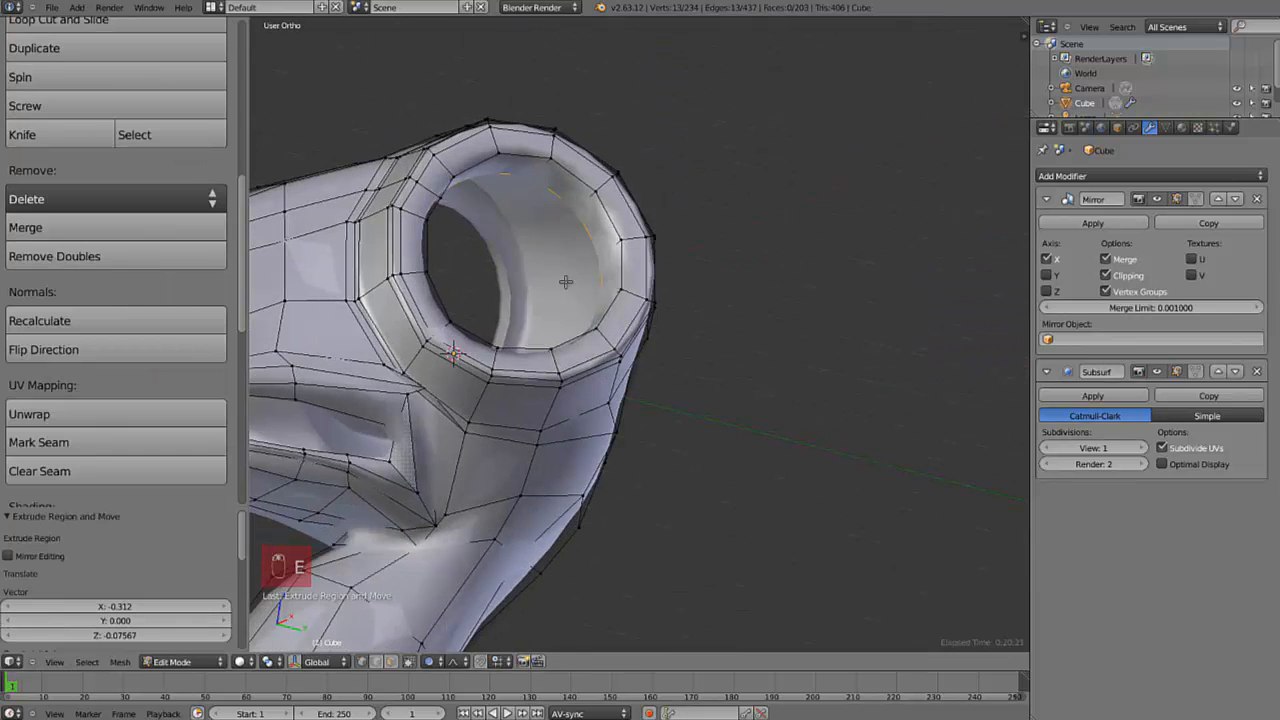
- Add one loop cut inside the eye socket wall near its opening and another around the rim face near its inner edge
key(ctrl+r)
click(597, 216)
click(605, 205)
key(ctrl+r)
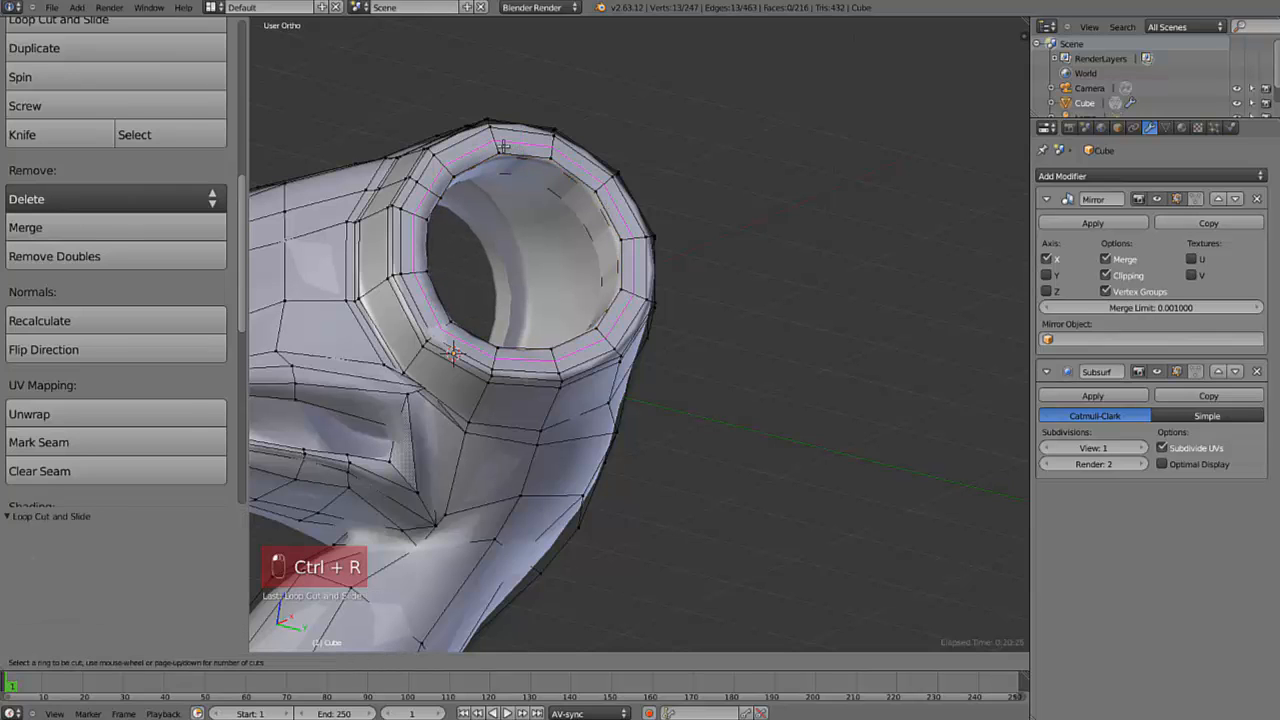
click(504, 146)
click(507, 161)
middle_drag(507, 161, 554, 303)
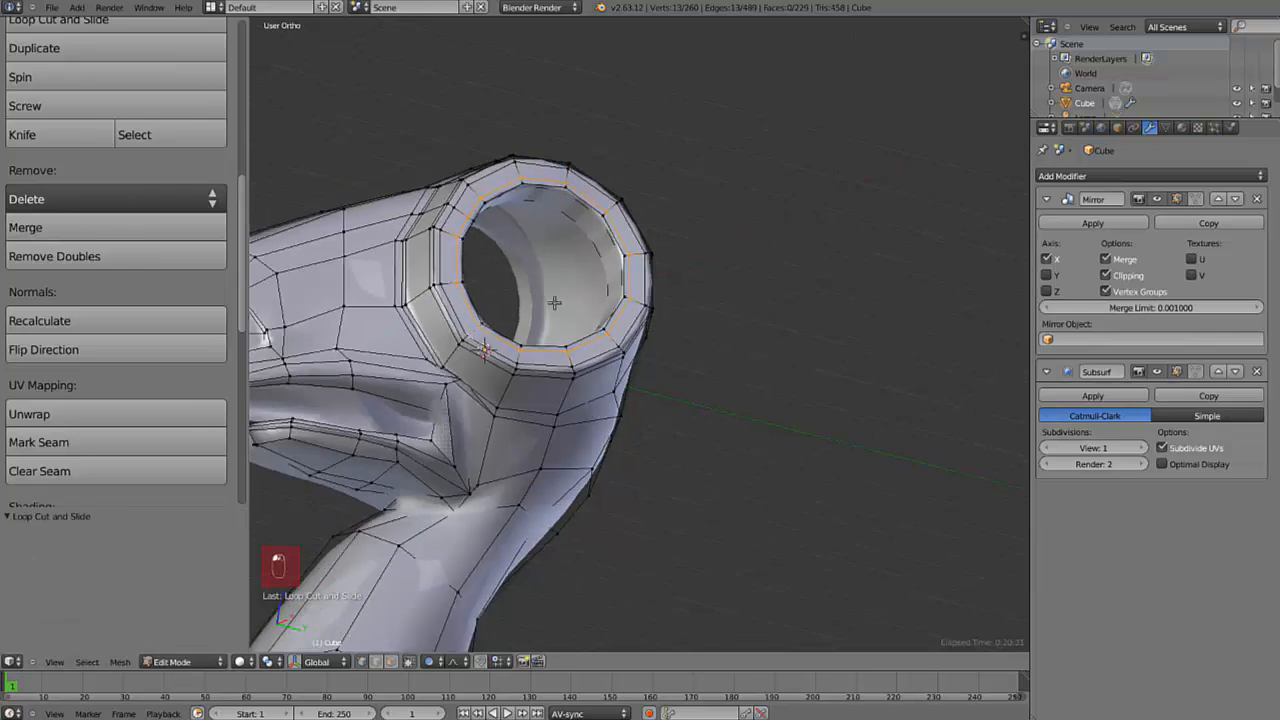
- Examine the smoothed head and eye socket outside edit mode, from an angle and from the side
key(KP_3)
key(Tab)
scroll(560, 320, down, 4)
middle_drag(580, 368, 615, 387)
key(KP_3)
scroll(640, 370, up, 4)
key(Tab)
- Select the edge loop around the eye socket opening and snap the 3D cursor to its centre
key(z)
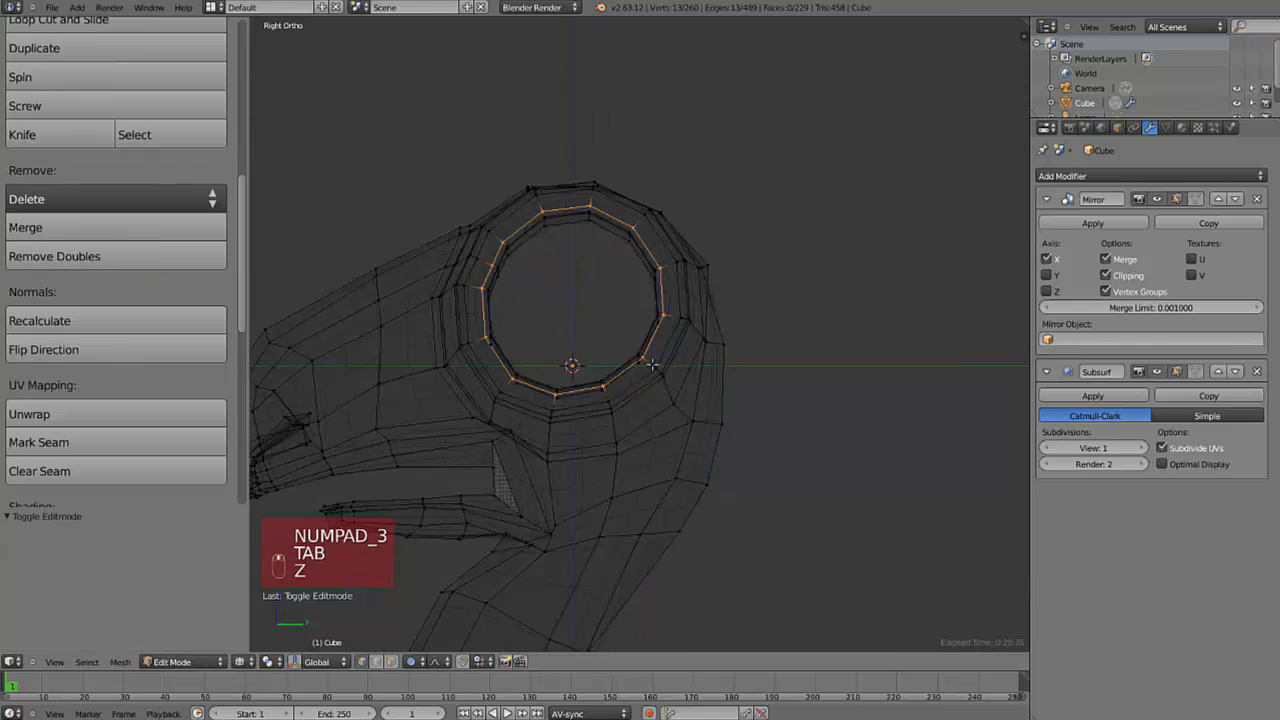
key(KP_1)
key(z)
key(z)
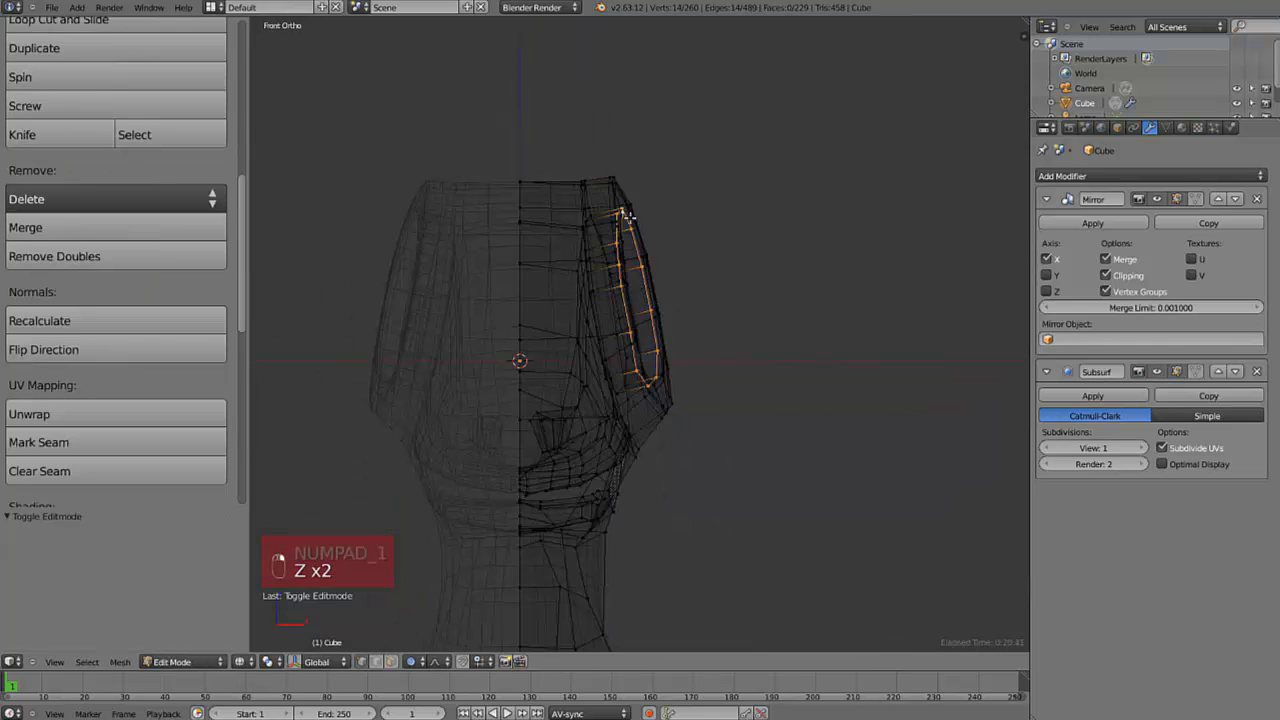
key(z)
middle_drag(628, 214, 615, 300)
key(KP_3)
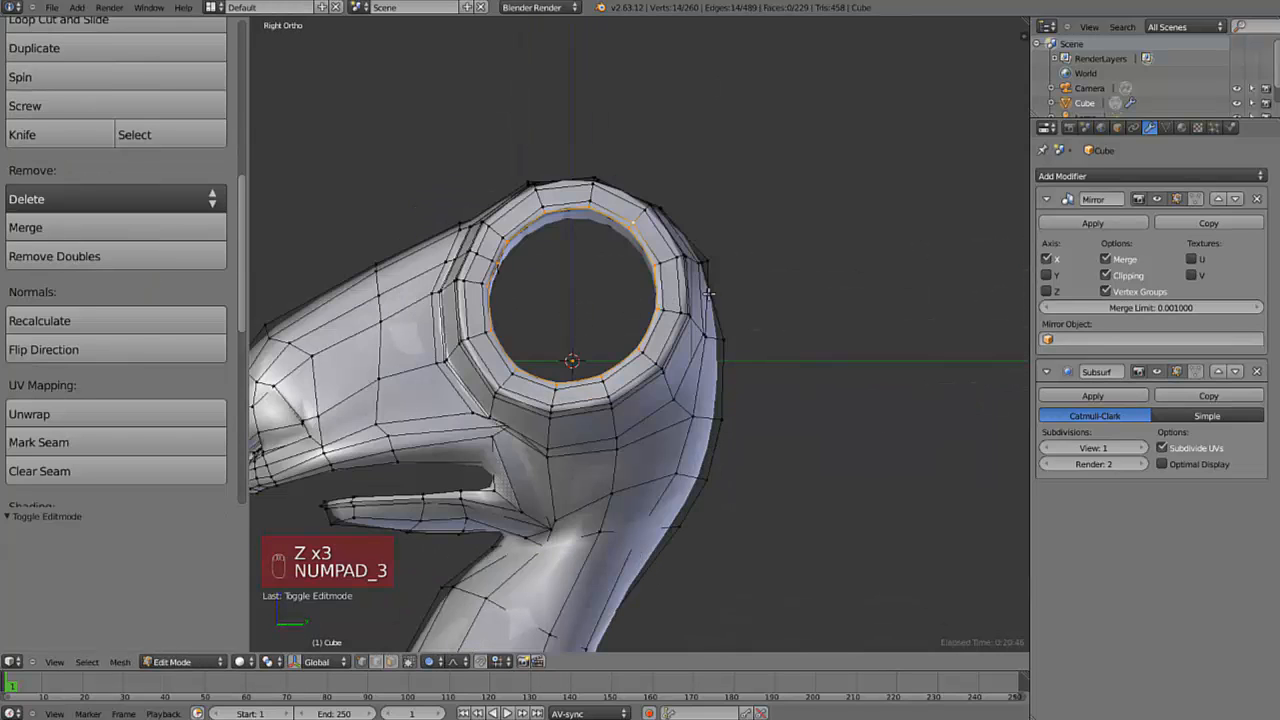
click(121, 662)
mouse_move(142, 577)
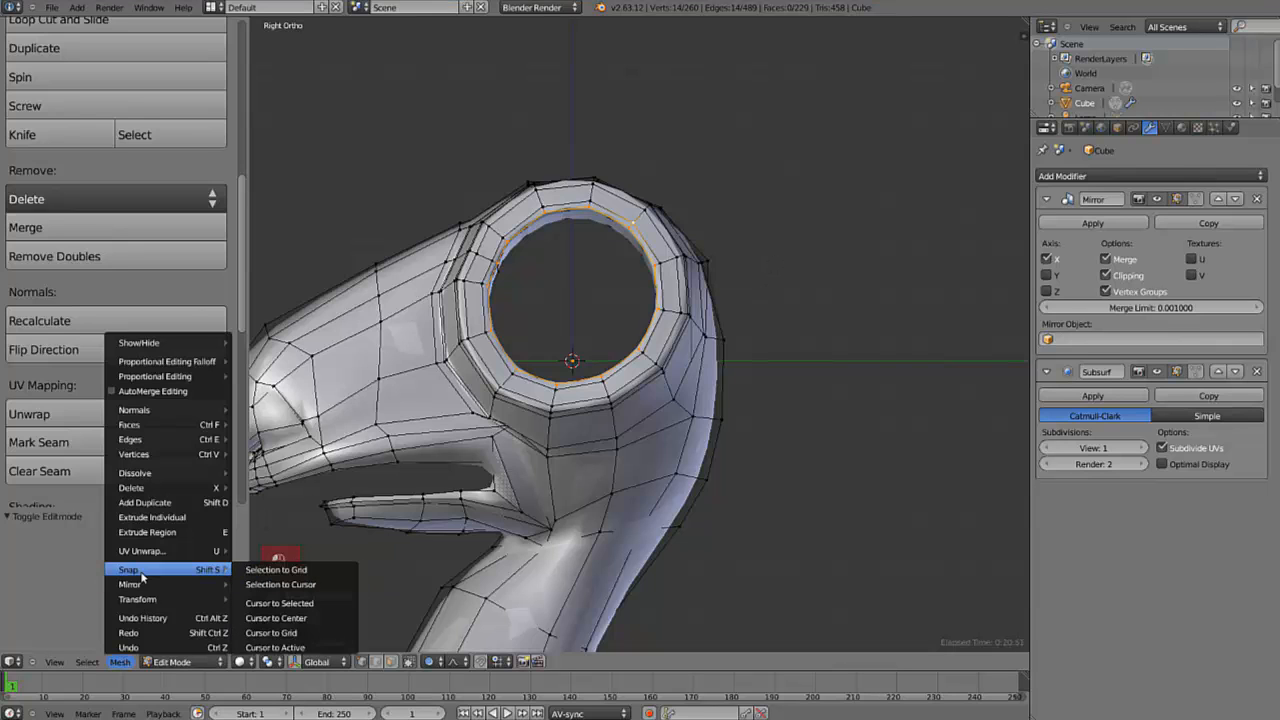
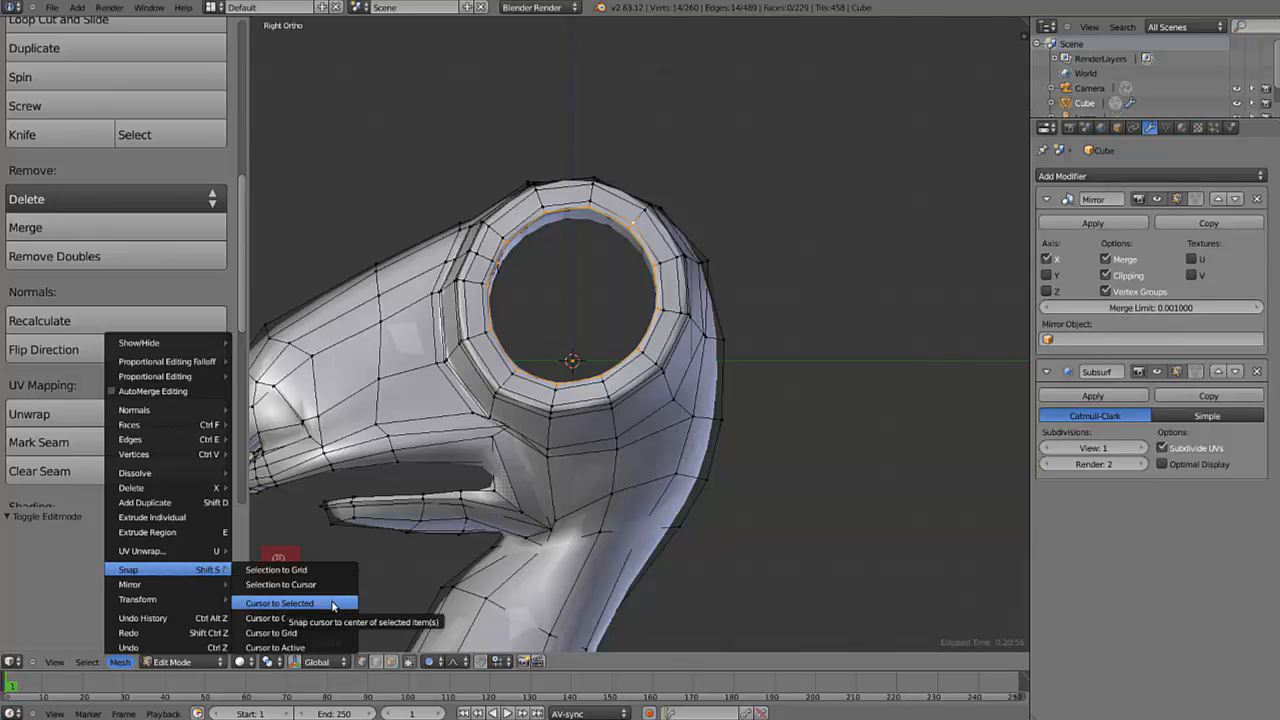
click(333, 604)
- Deselect everything and display the head in wireframe from the front
key(KP_1)
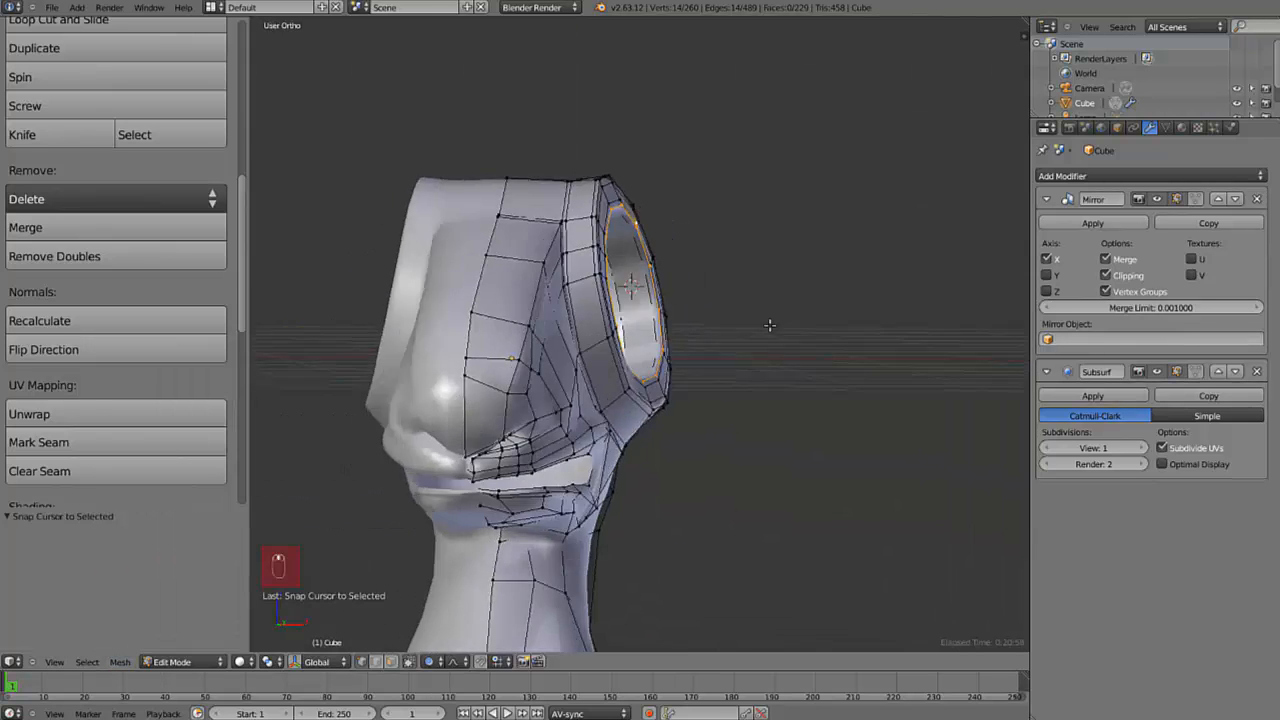
key(a)
key(a)
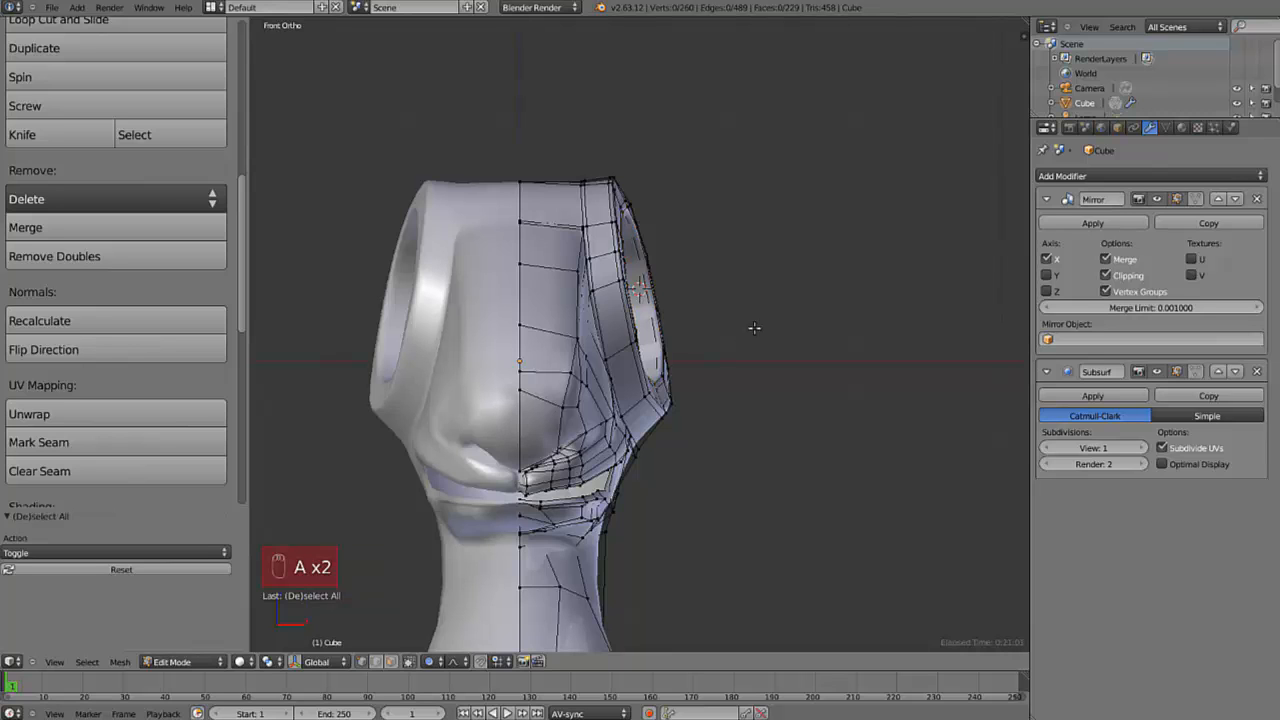
key(z)
scroll(754, 328, down, 3)
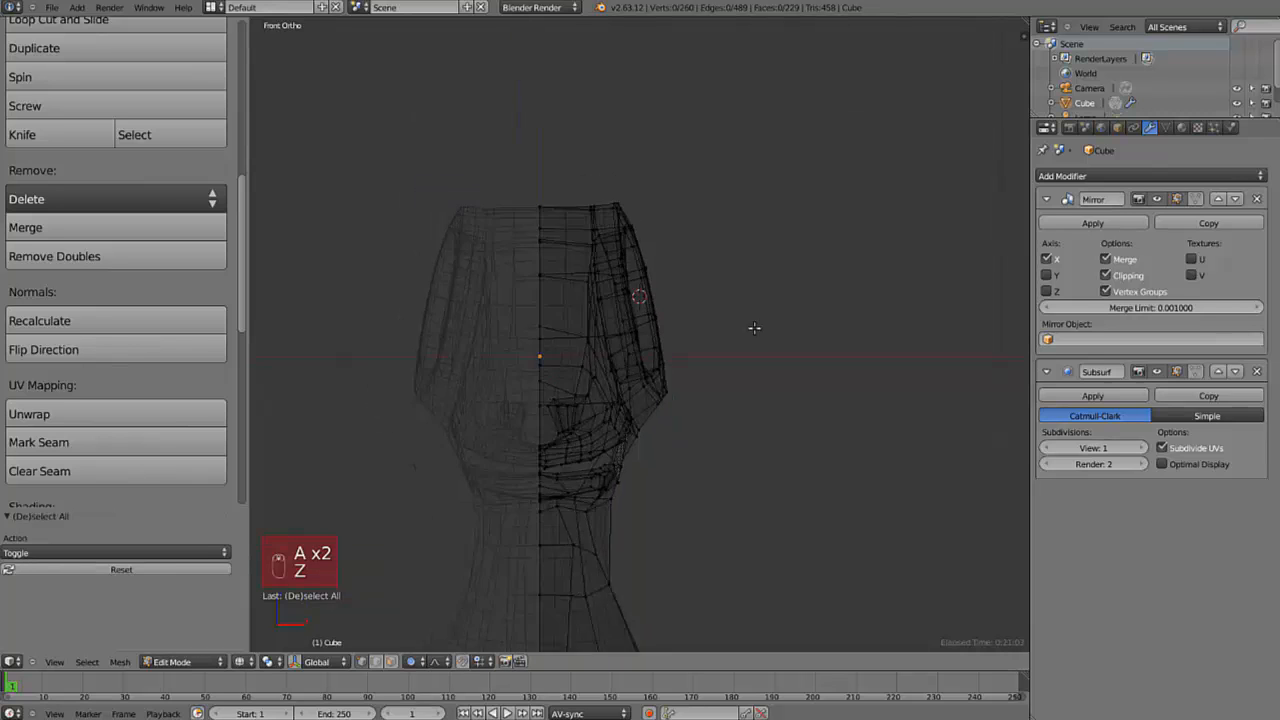
shift+middle_drag(754, 328, 756, 284)
key(shift+a)
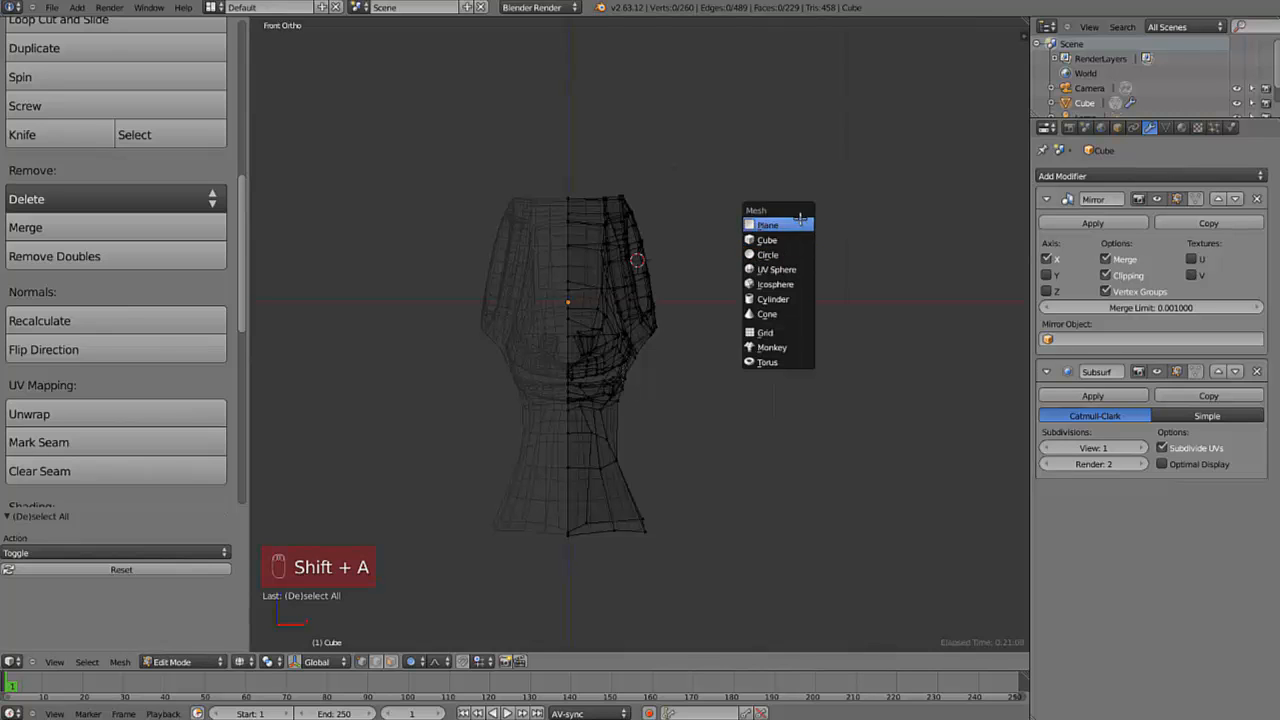
key(Tab)
key(shift+a)
mouse_move(796, 262)
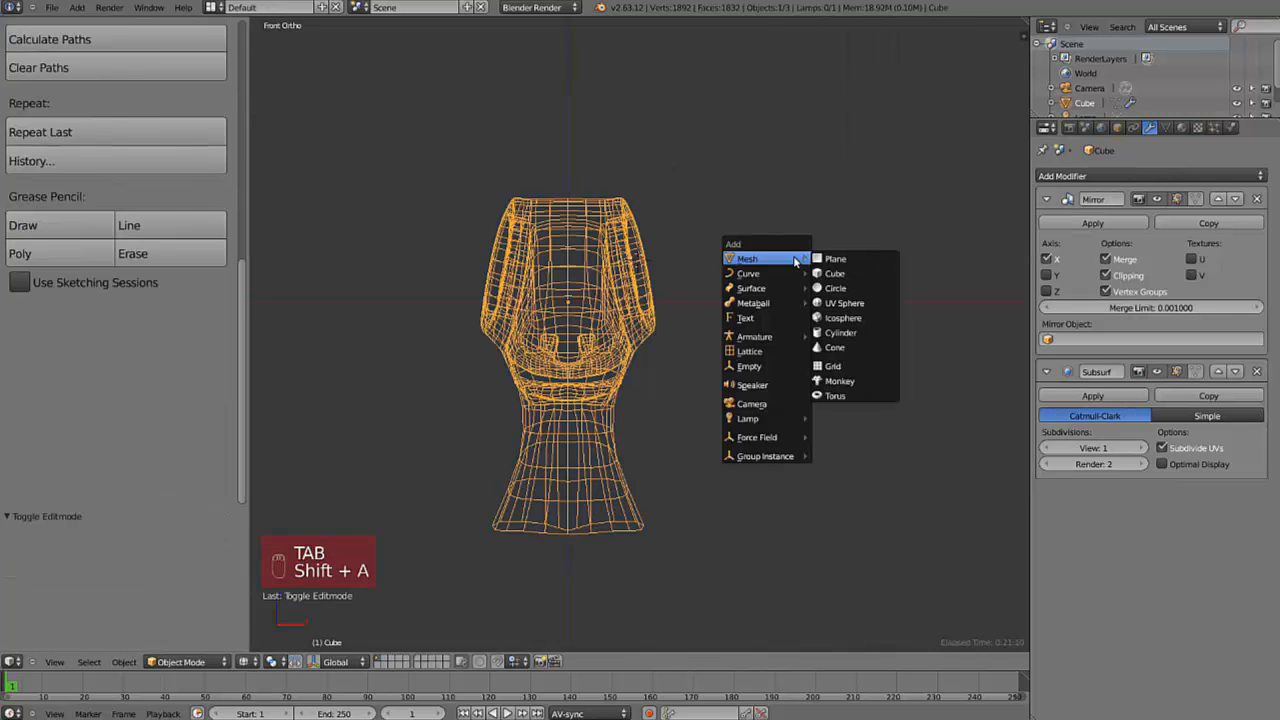
click(869, 304)
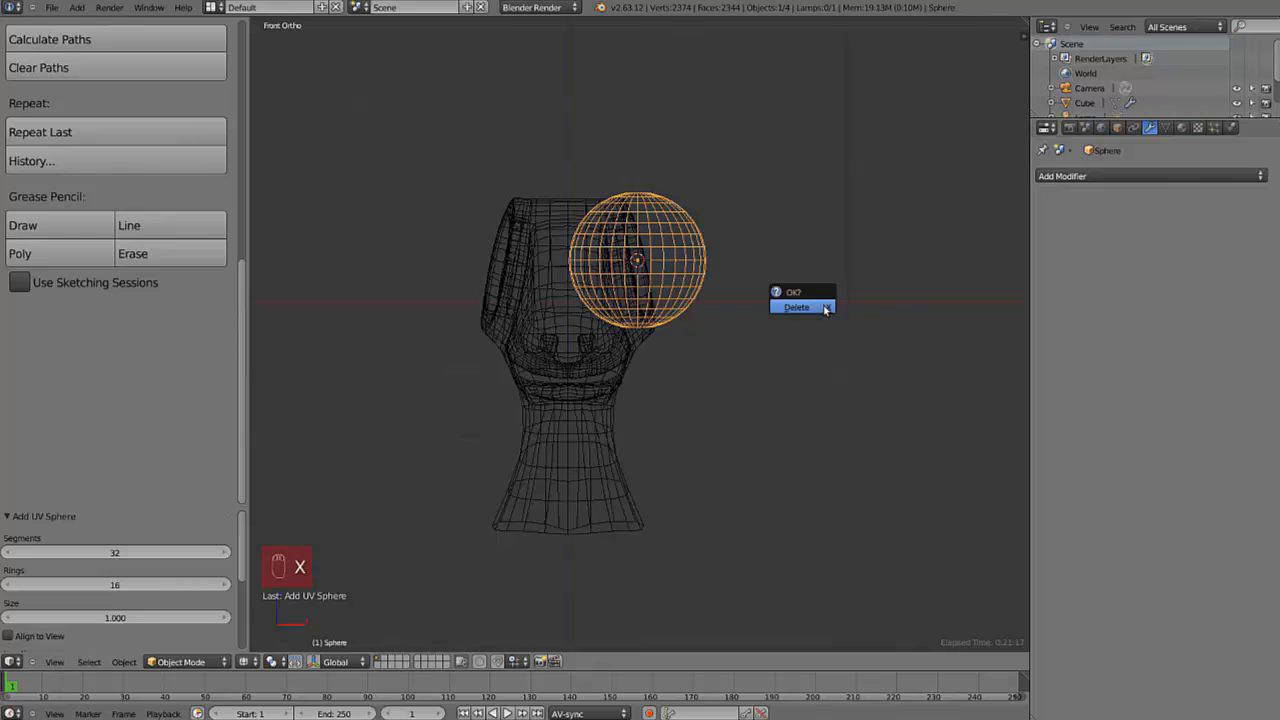
click(826, 308)
key(shift+a)
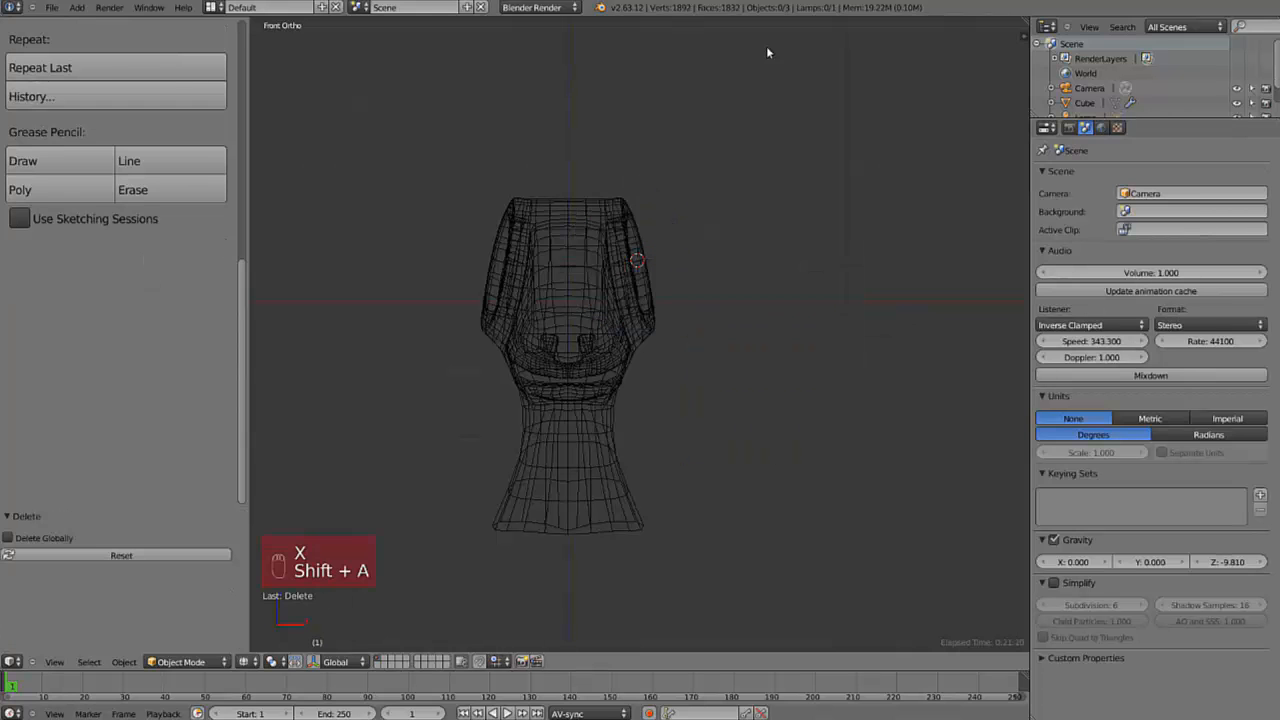
right_click(583, 287)
key(Tab)
- Add a UV sphere with 32 segments and 16 rings to the head mesh at the 3D cursor and enlarge its settings area
key(shift+a)
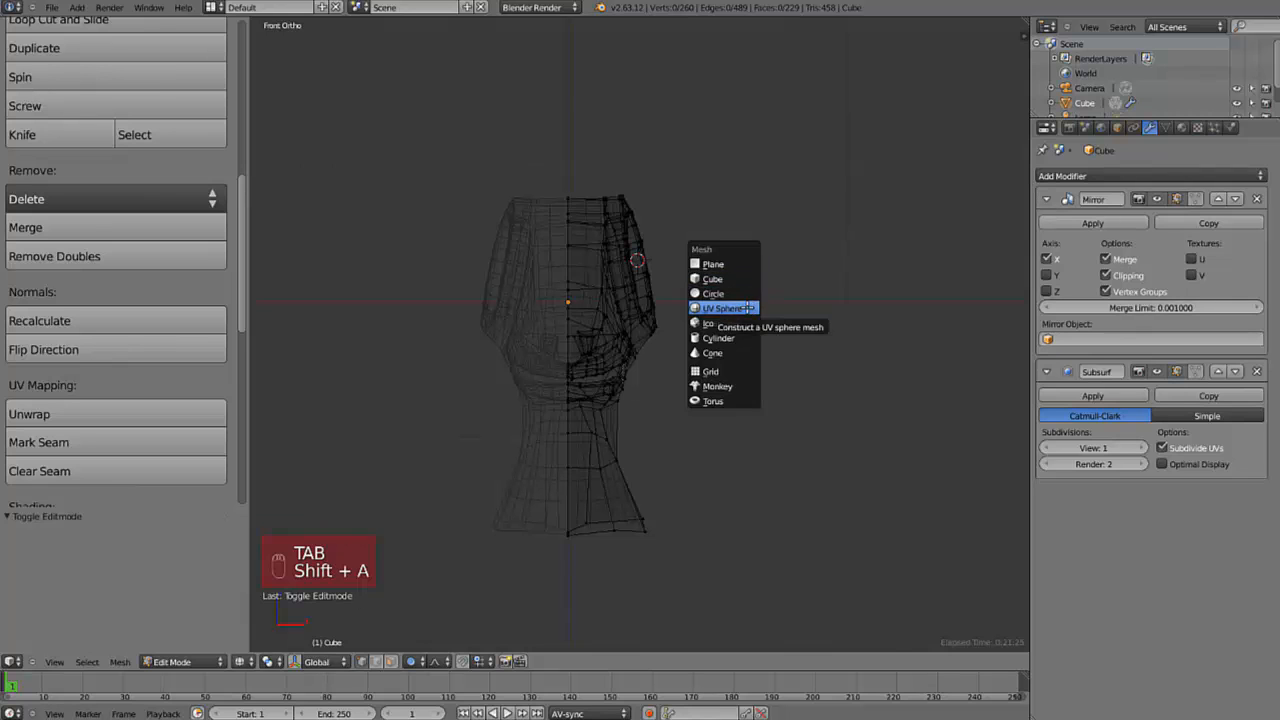
click(747, 308)
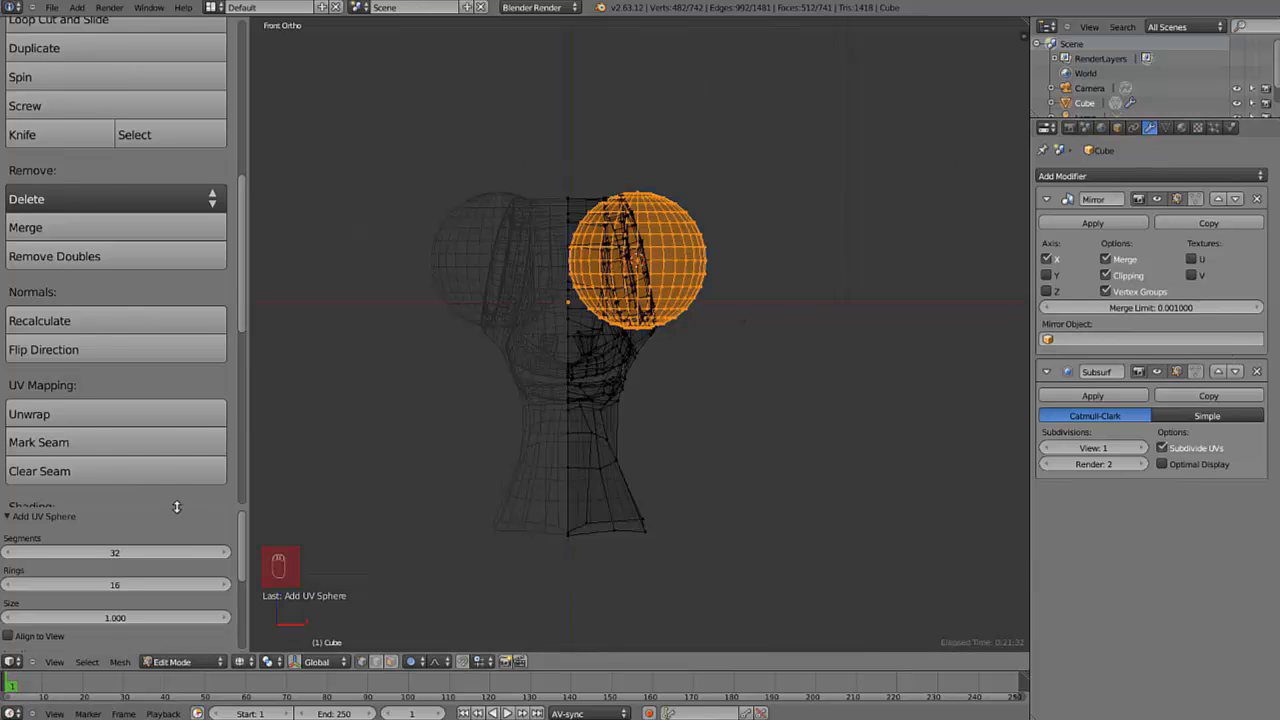
drag(177, 507, 190, 348)
ctrl+middle_drag(166, 396, 189, 392)
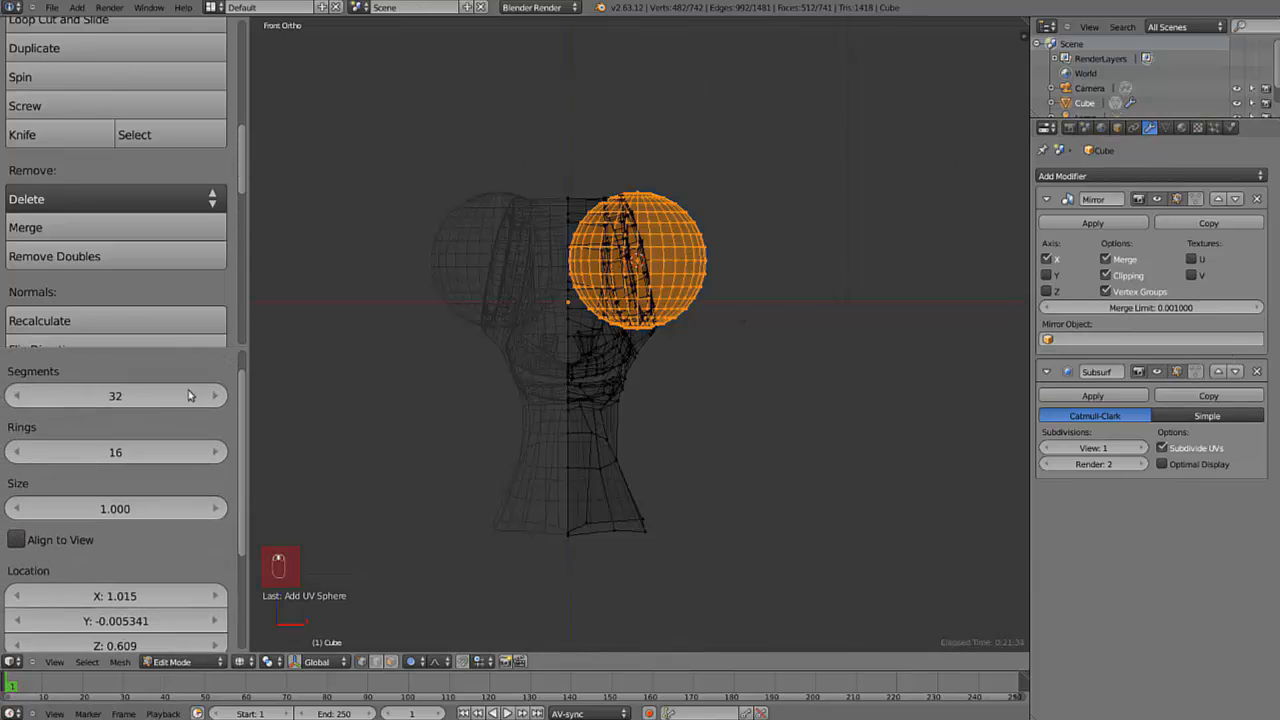
scroll(188, 395, up, 1)
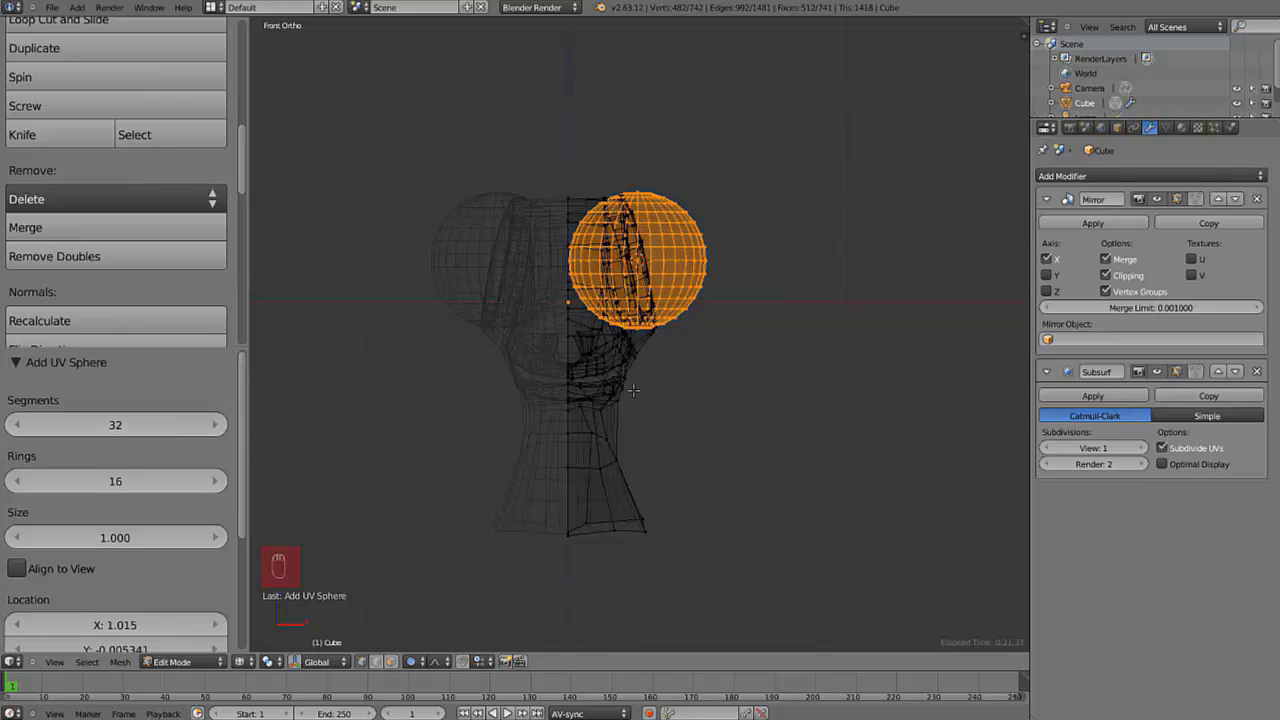
- Set the new UV sphere to 12 segments and 12 rings
key(F6)
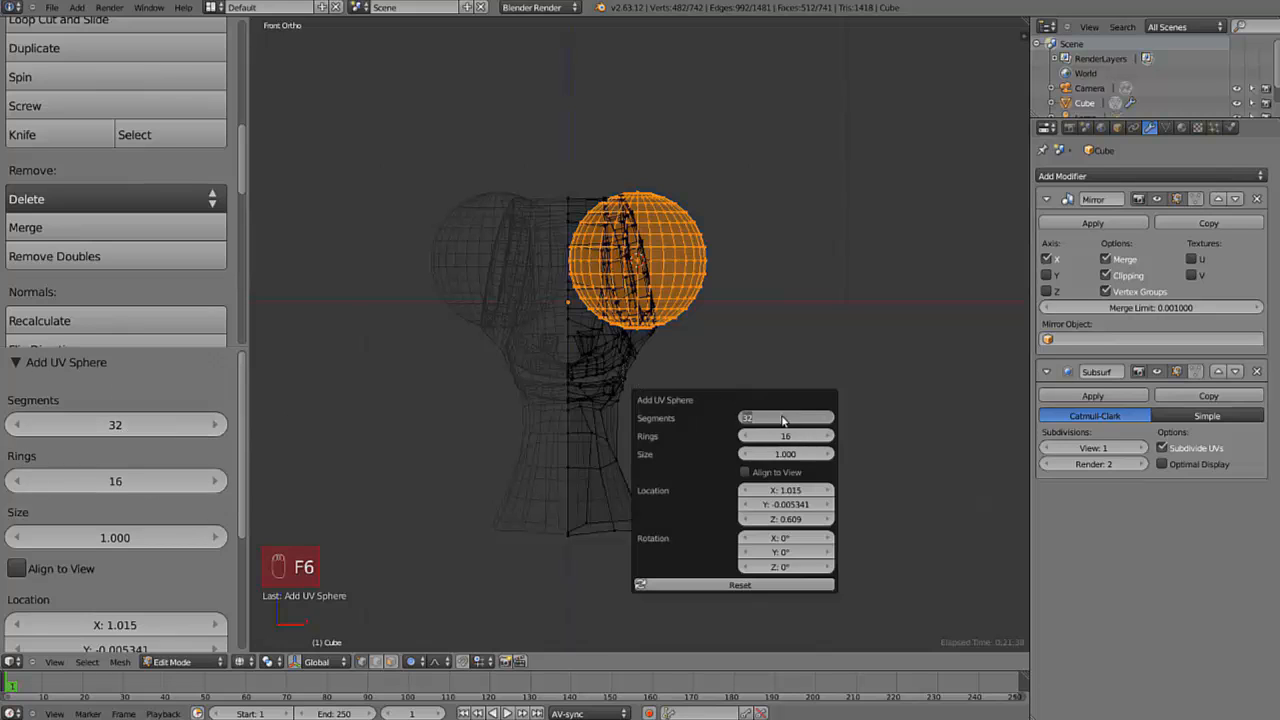
text(12)
key(Return)
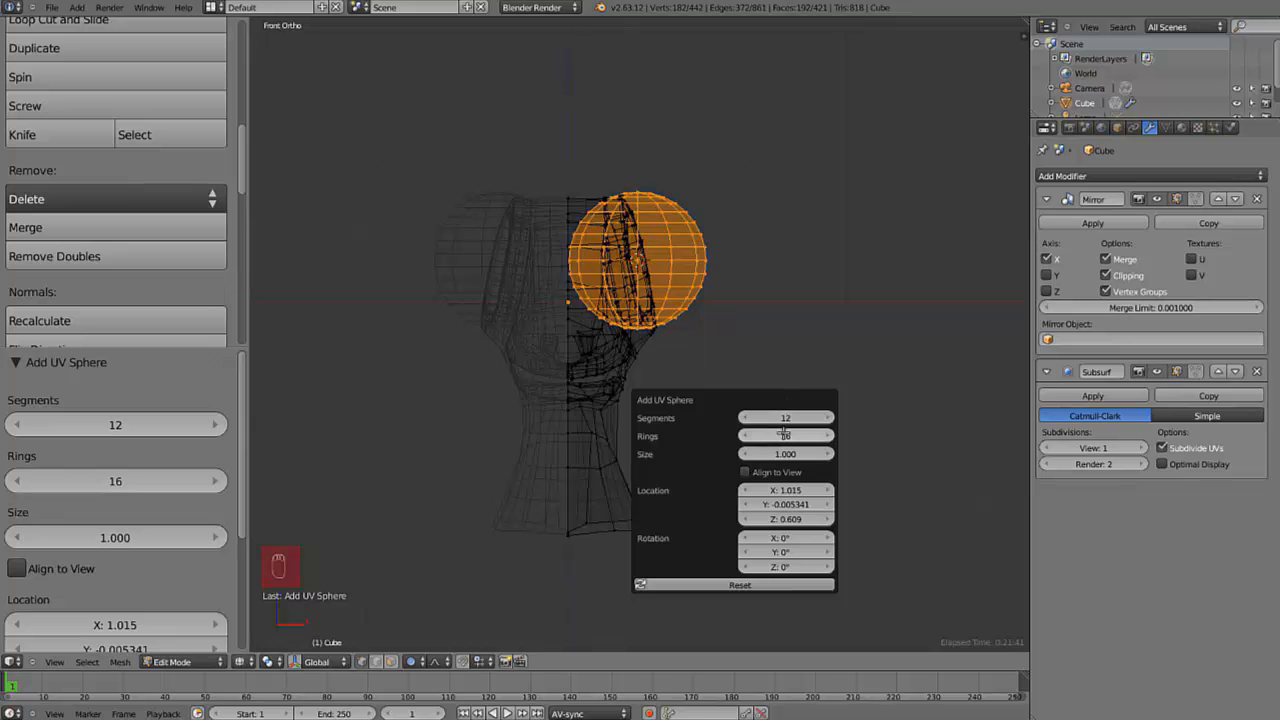
key(Return)
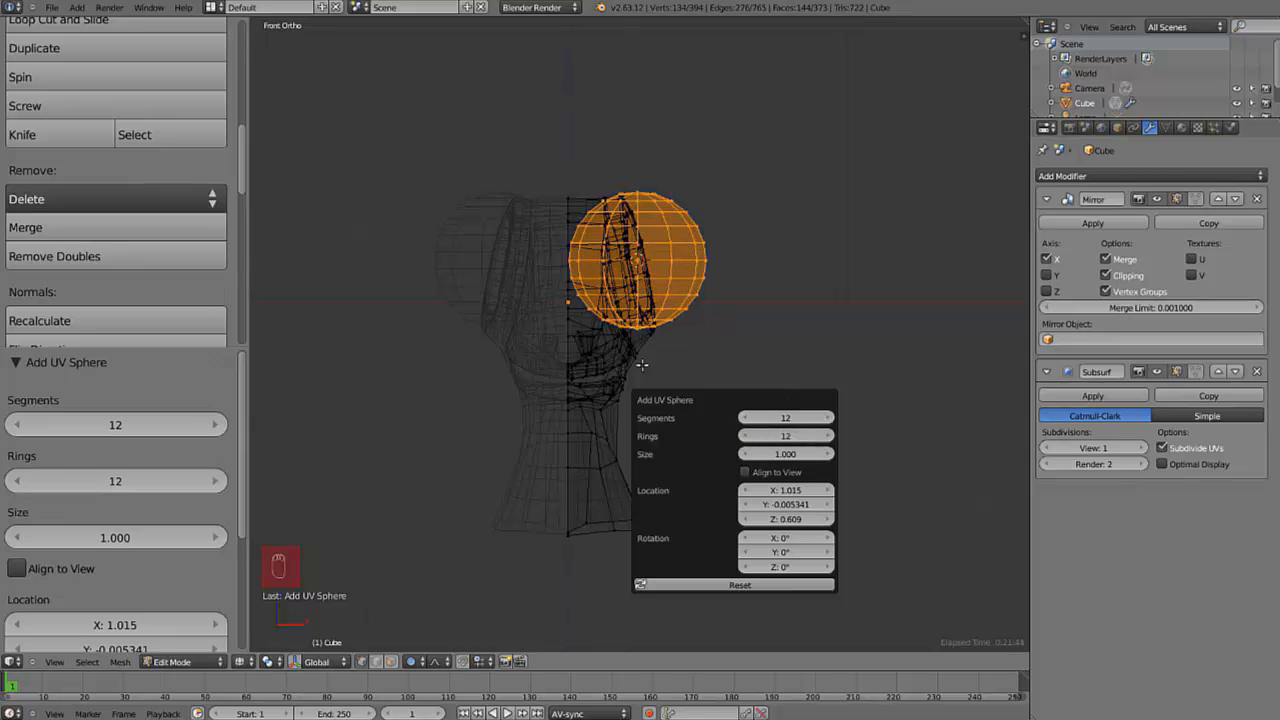
- Align the new UV sphere to the front view so that its pole faces forward
middle_drag(632, 318, 624, 250)
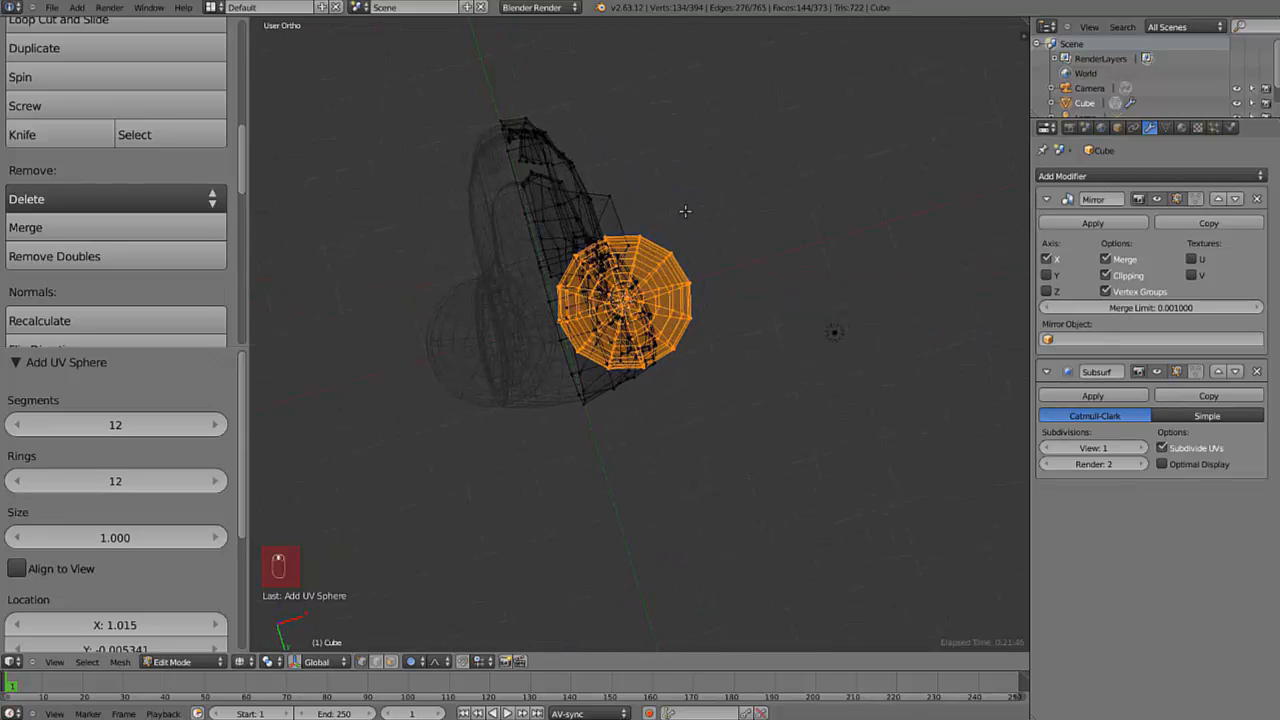
key(KP_3)
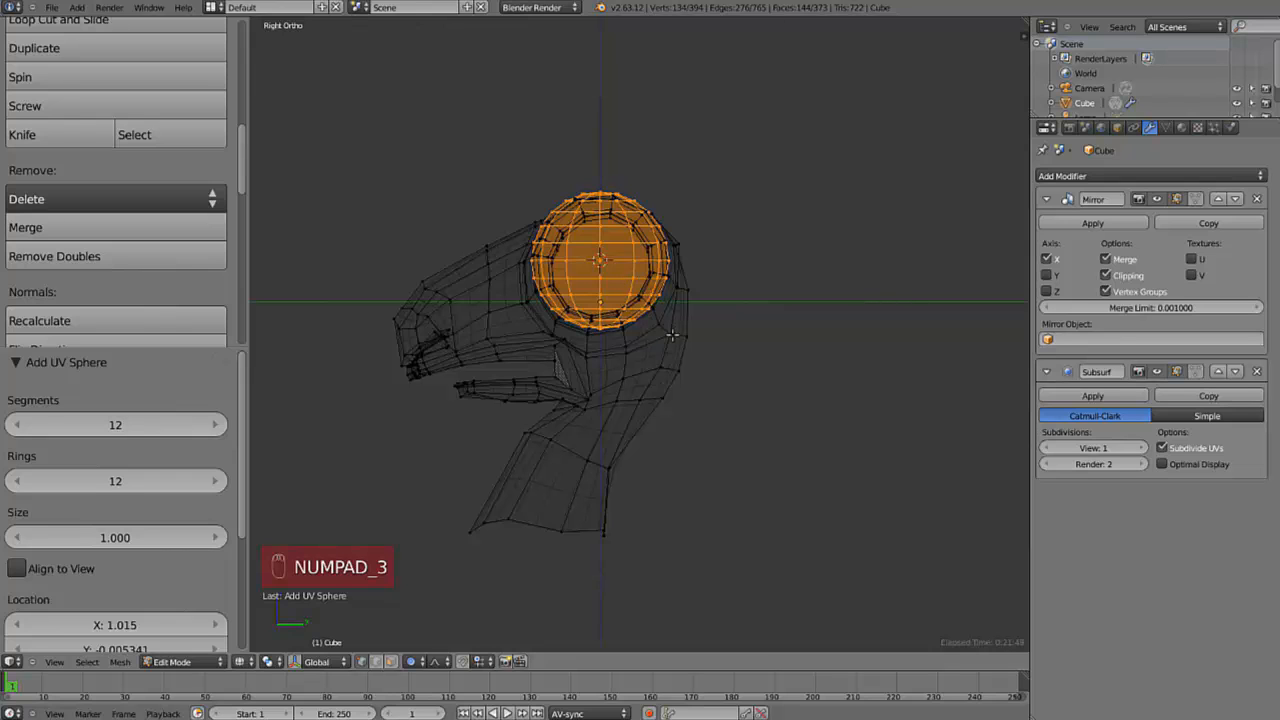
key(KP_1)
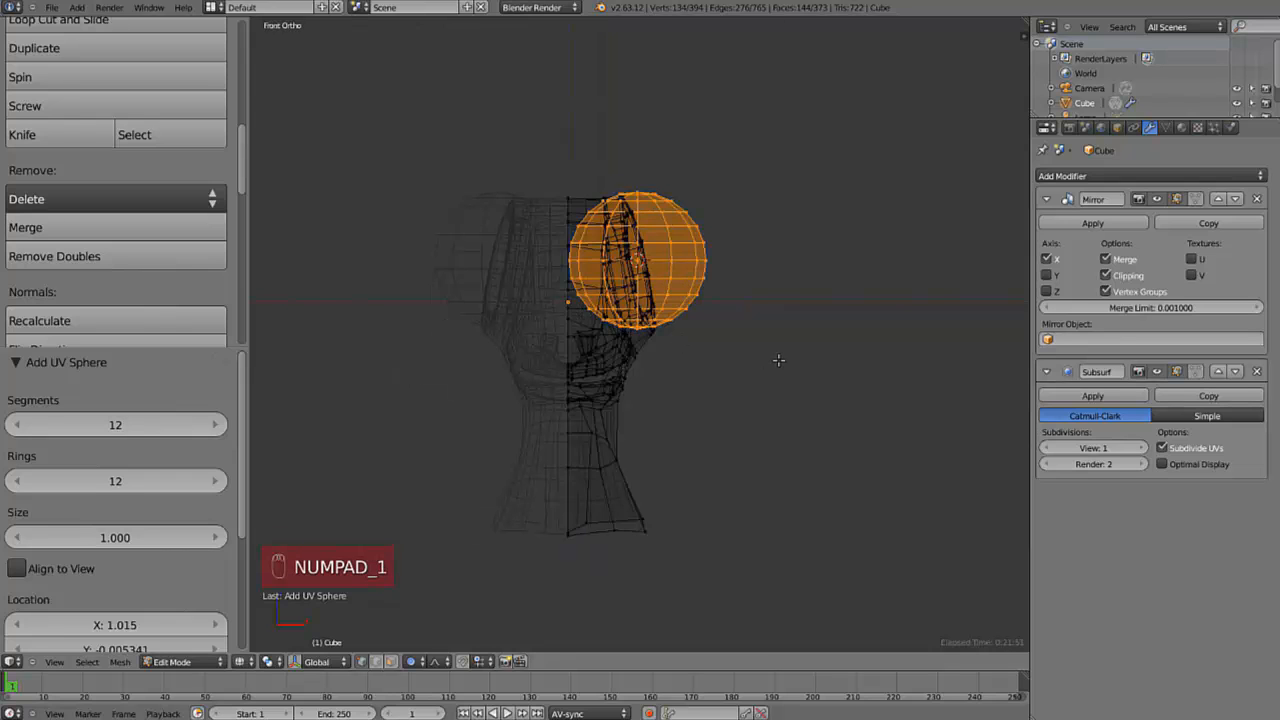
key(F6)
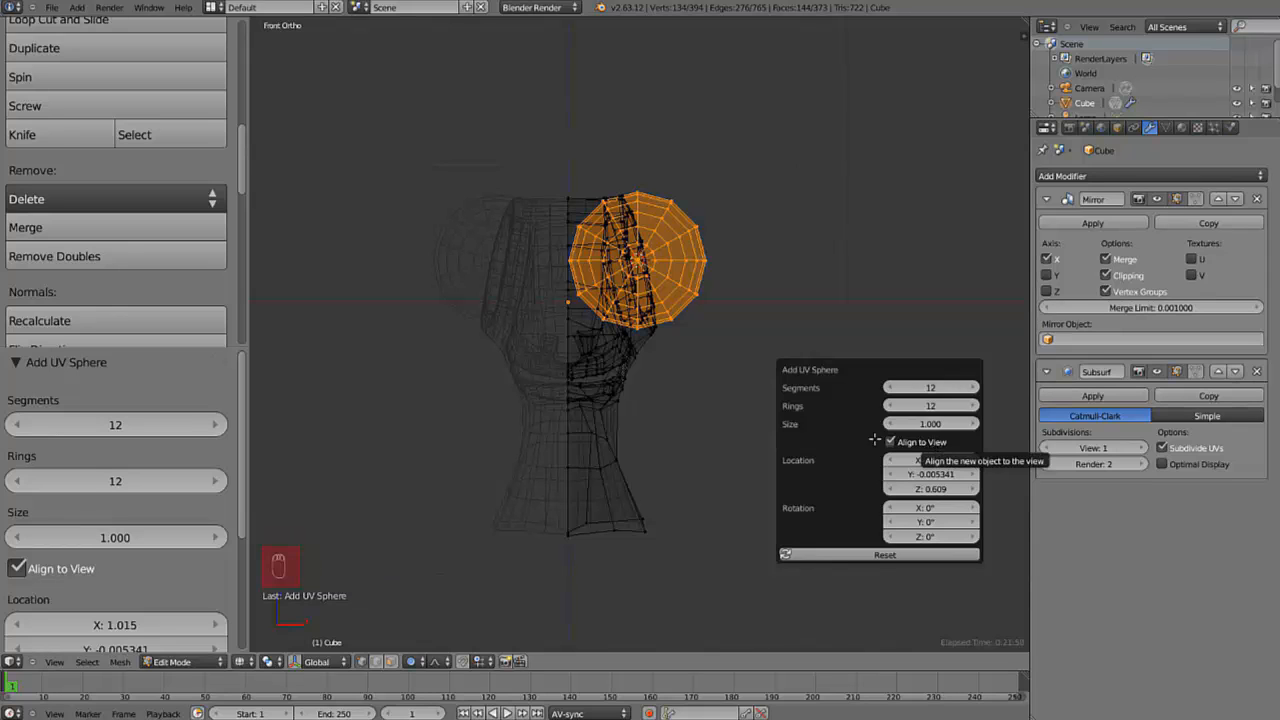
- In solid display with proportional editing off, scale the eyeball sphere by 0.752
key(z)
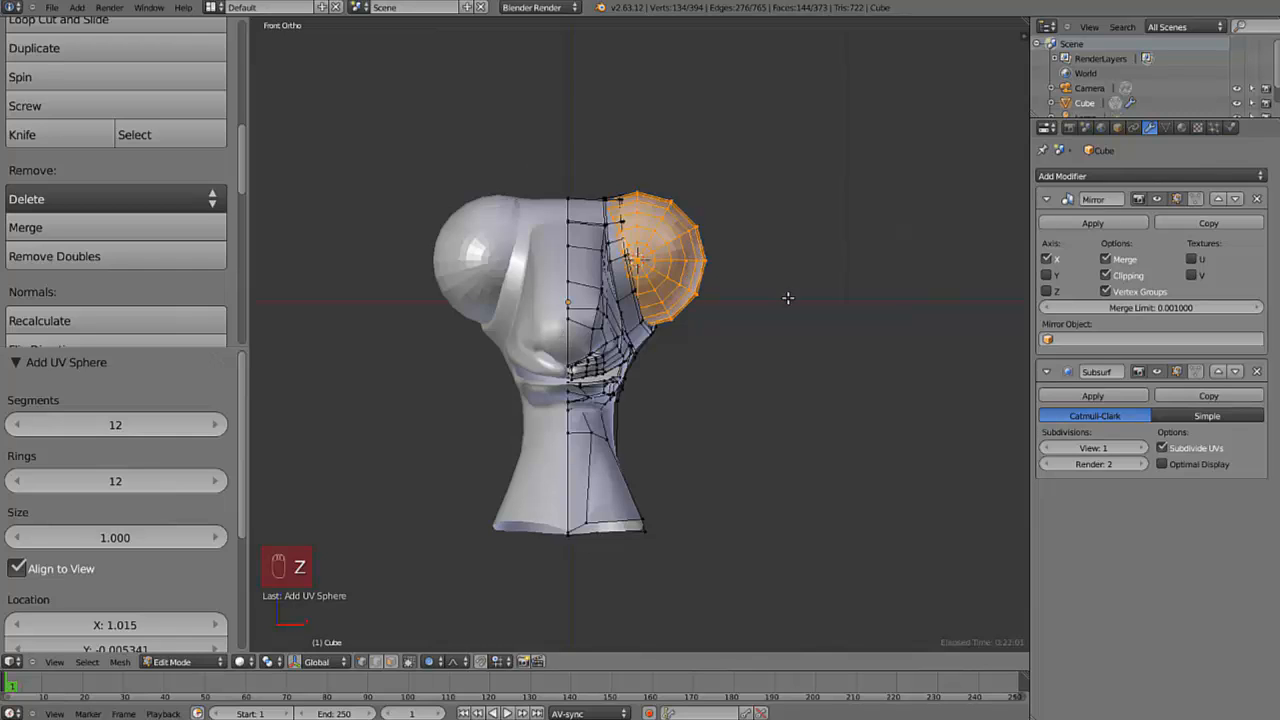
scroll(794, 320, up, 3)
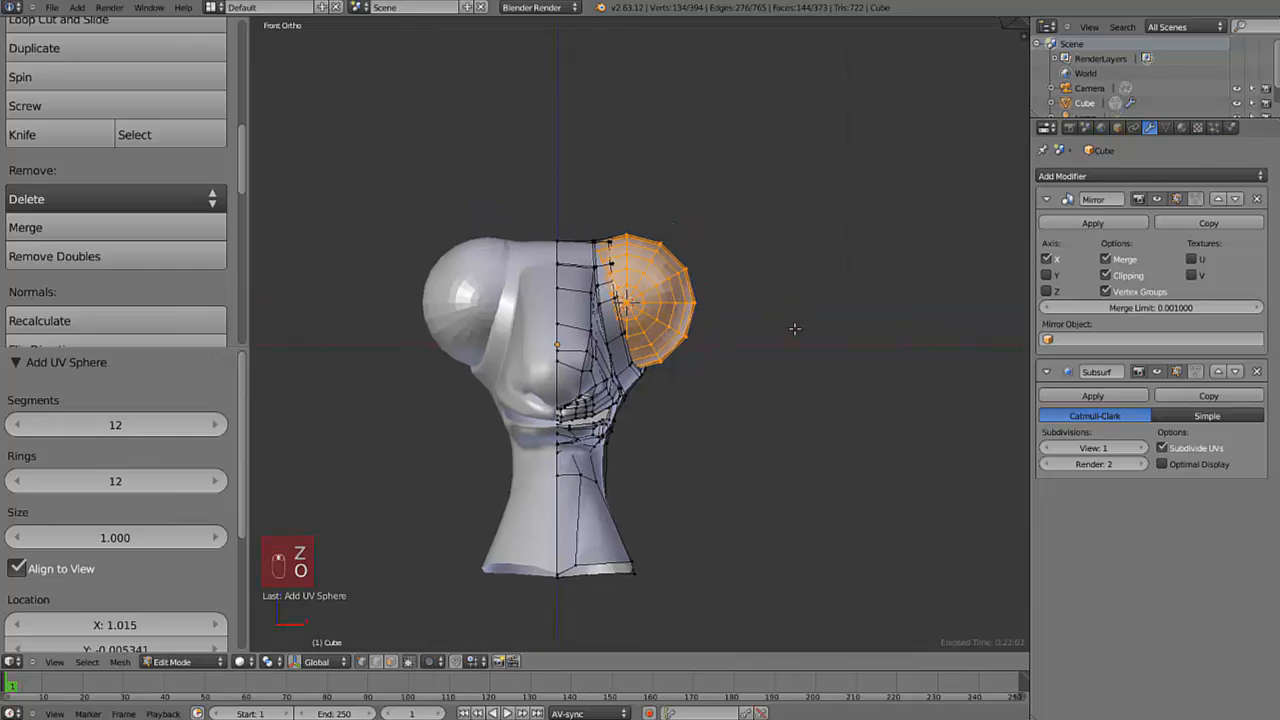
key(s)
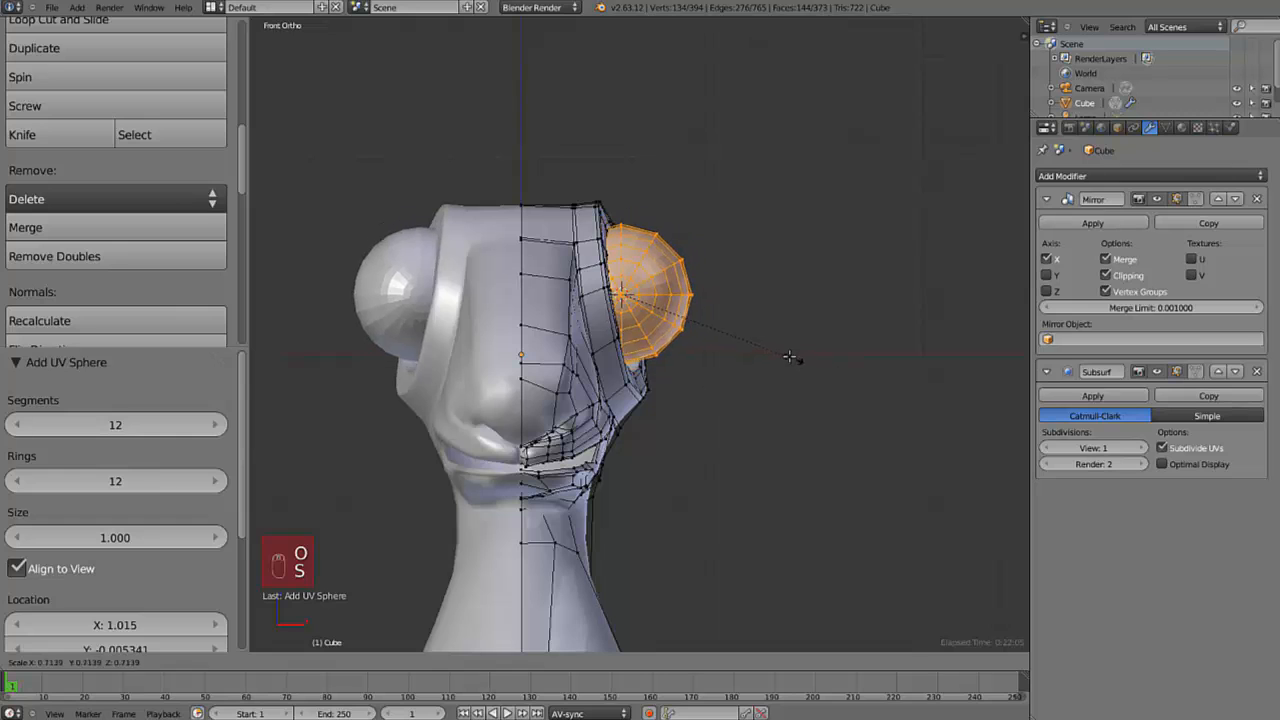
click(795, 365)
- From the side, shift the eyeball -0.01362 on Y and -0.05448 on Z, and scale it by 1.062 to fit the socket
key(KP_3)
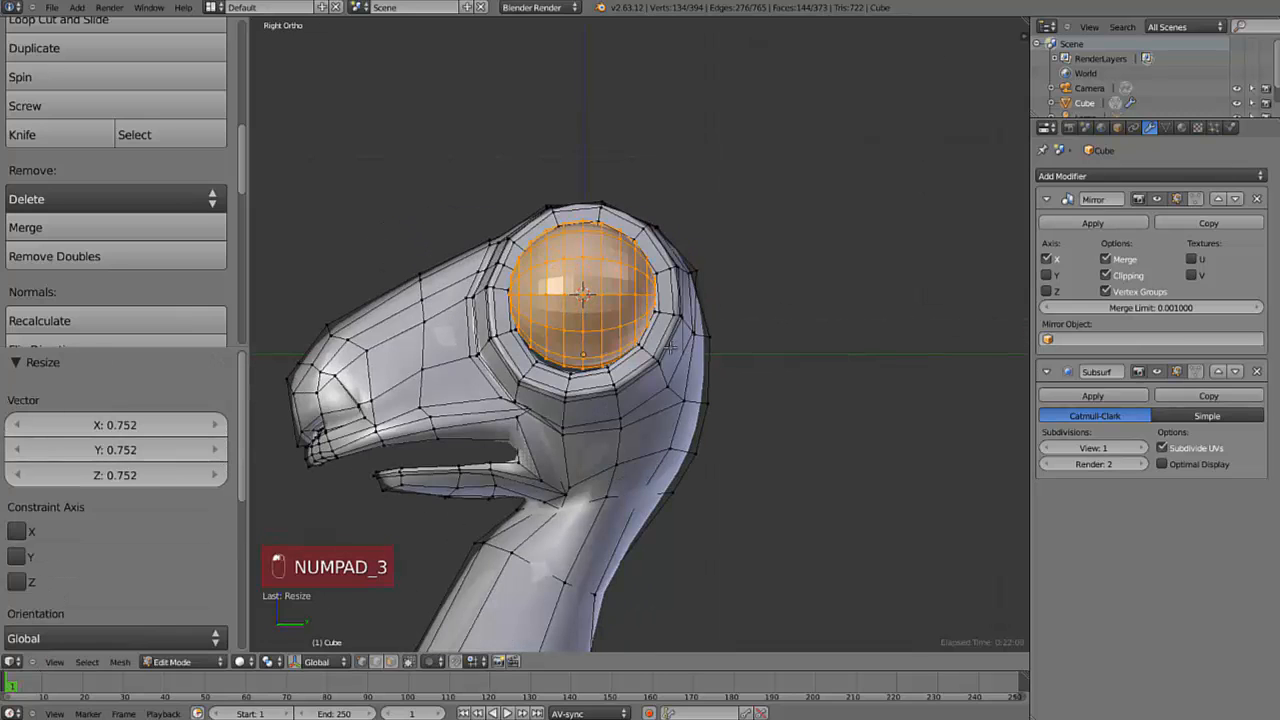
key(g)
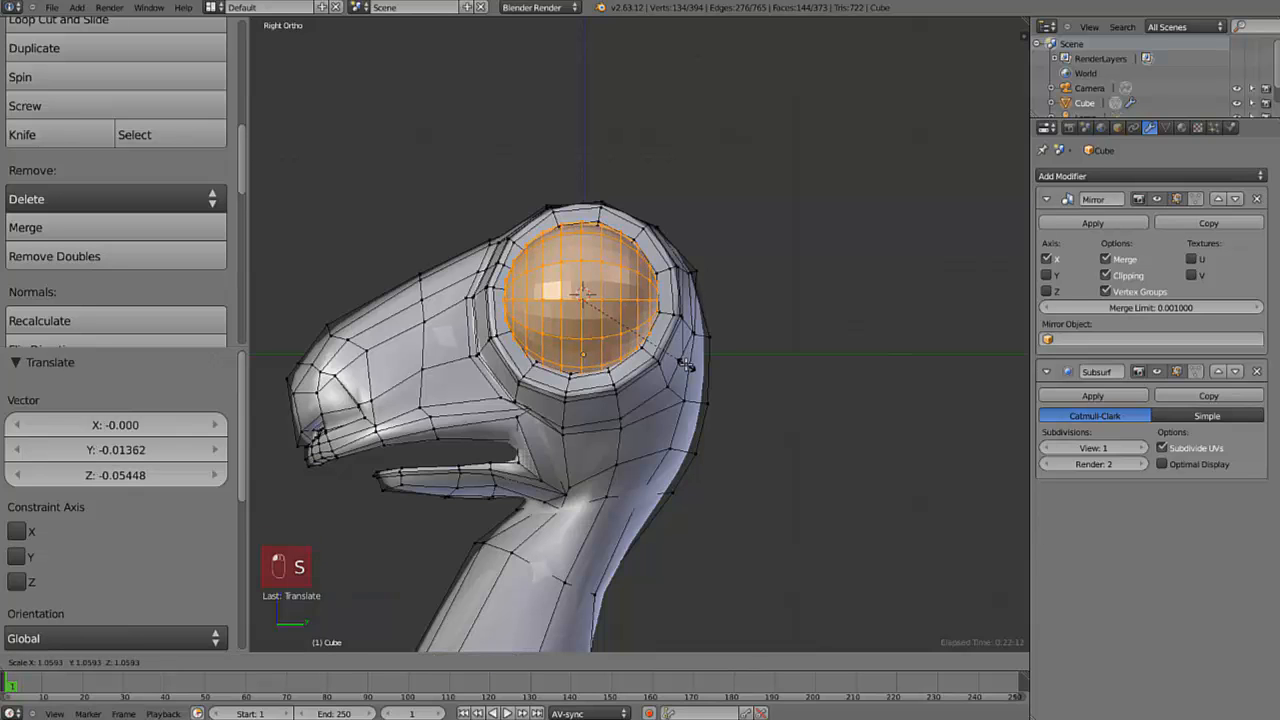
click(686, 366)
- From the front, move the eyeball inward along X into the socket, then back outward by 0.05448
key(KP_1)
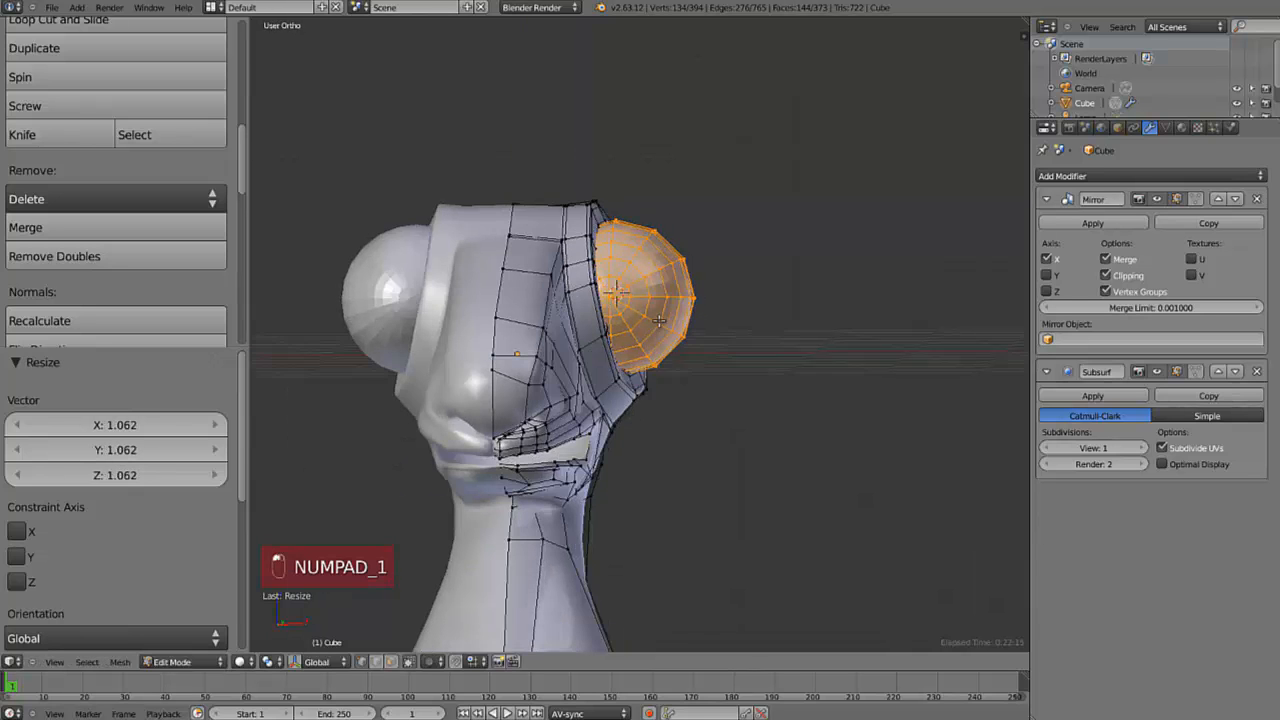
key(KP_1)
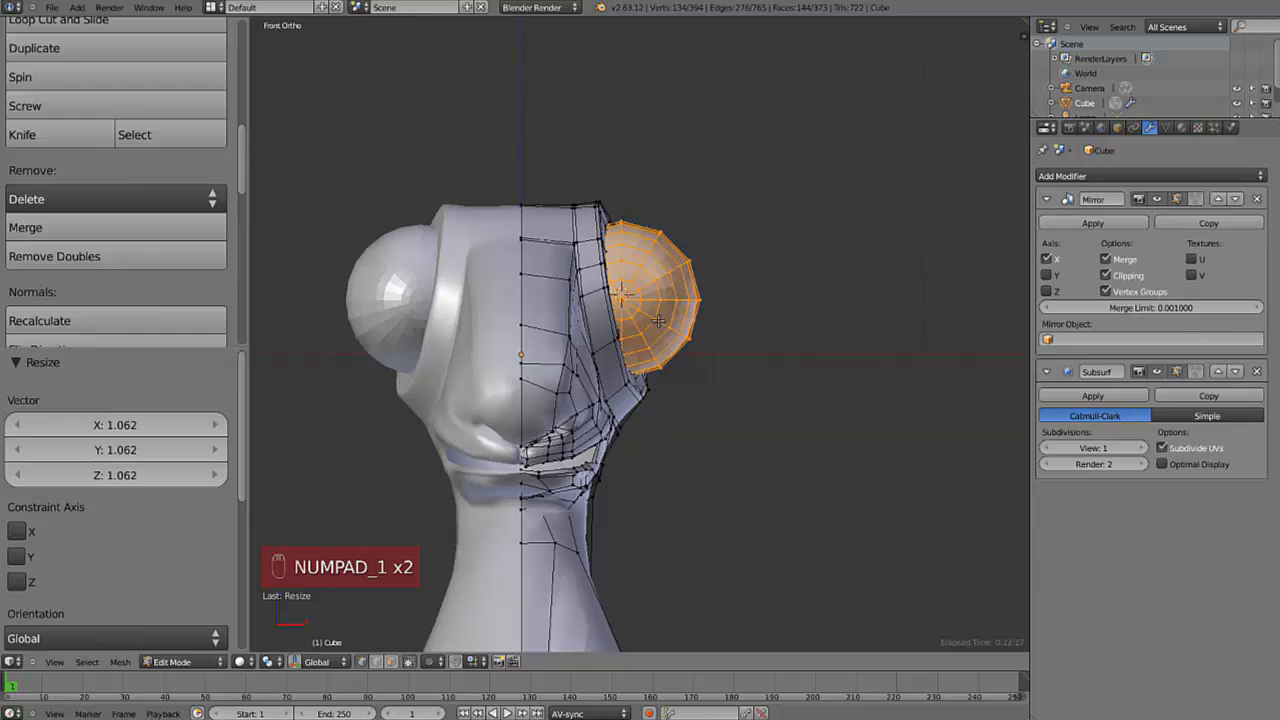
key(Tab)
key(Tab)
key(g)
key(x)
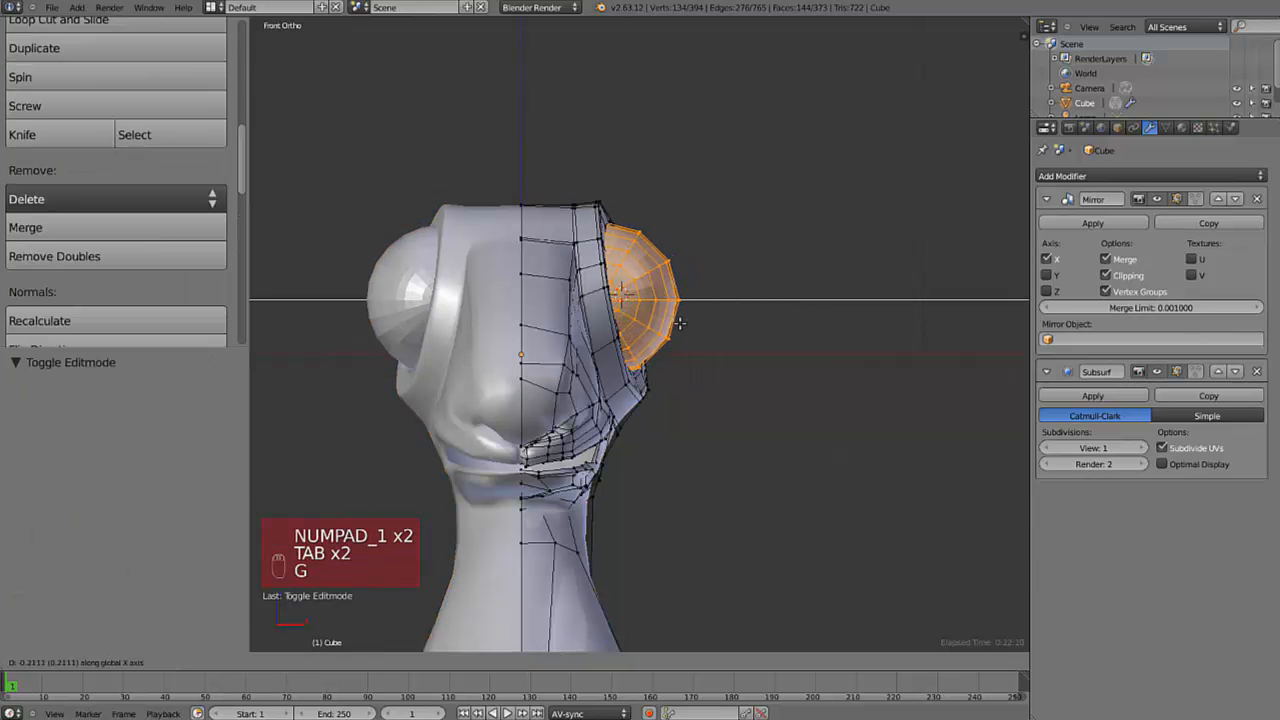
click(679, 323)
key(g)
key(x)
click(700, 323)
- Check the eyeball's fit in solid and wireframe display, and separate the selected sphere from the head into its own mesh
key(KP_3)
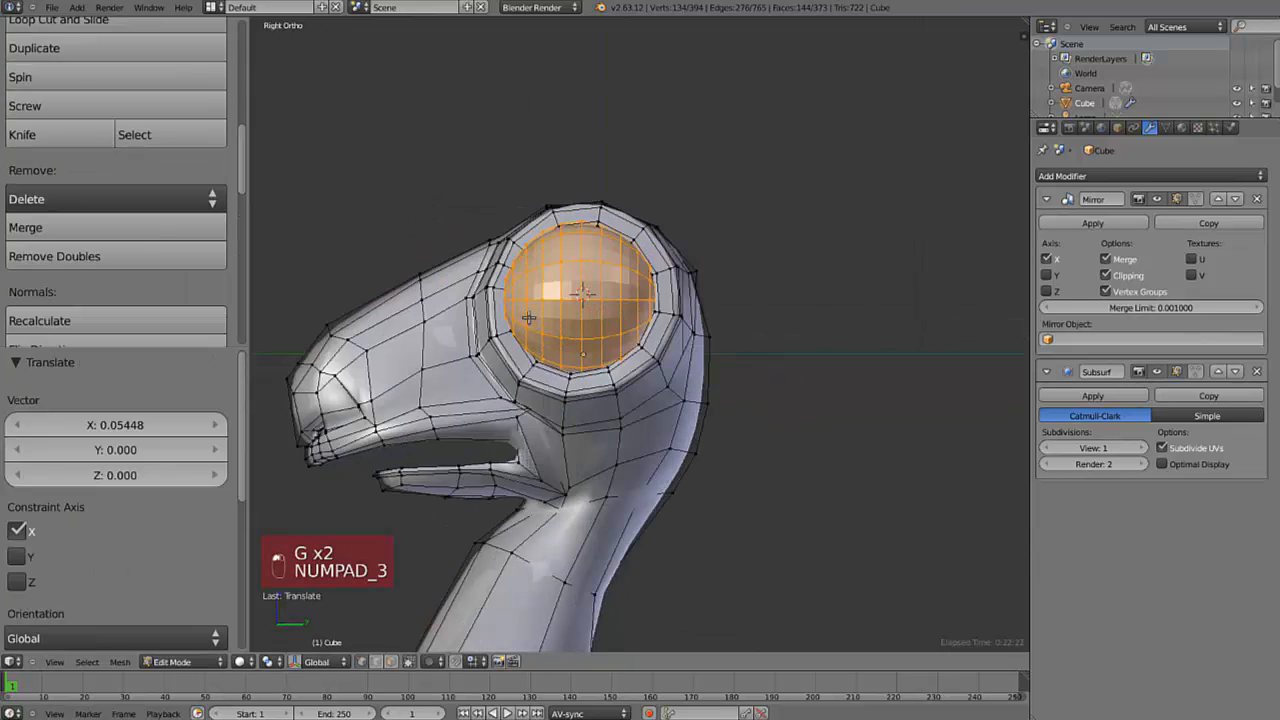
key(z)
middle_drag(599, 266, 568, 362)
key(KP_1)
key(z)
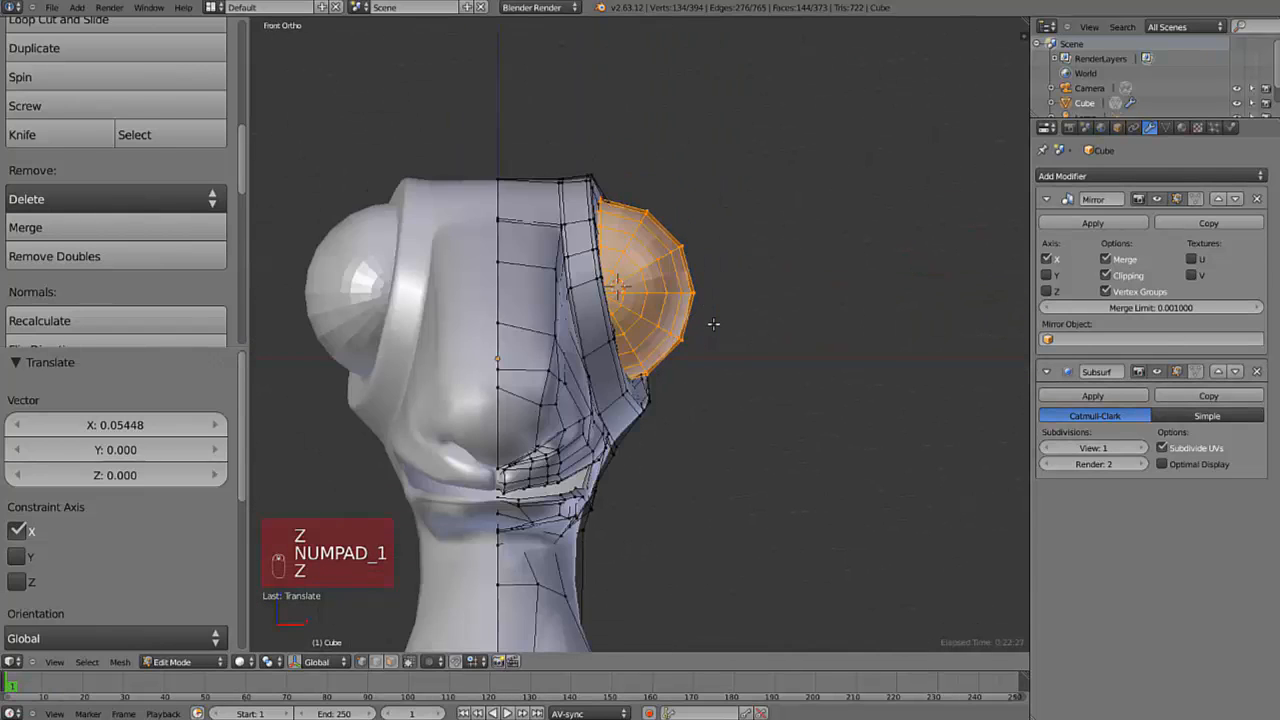
shift+middle_drag(730, 327, 748, 331)
key(z)
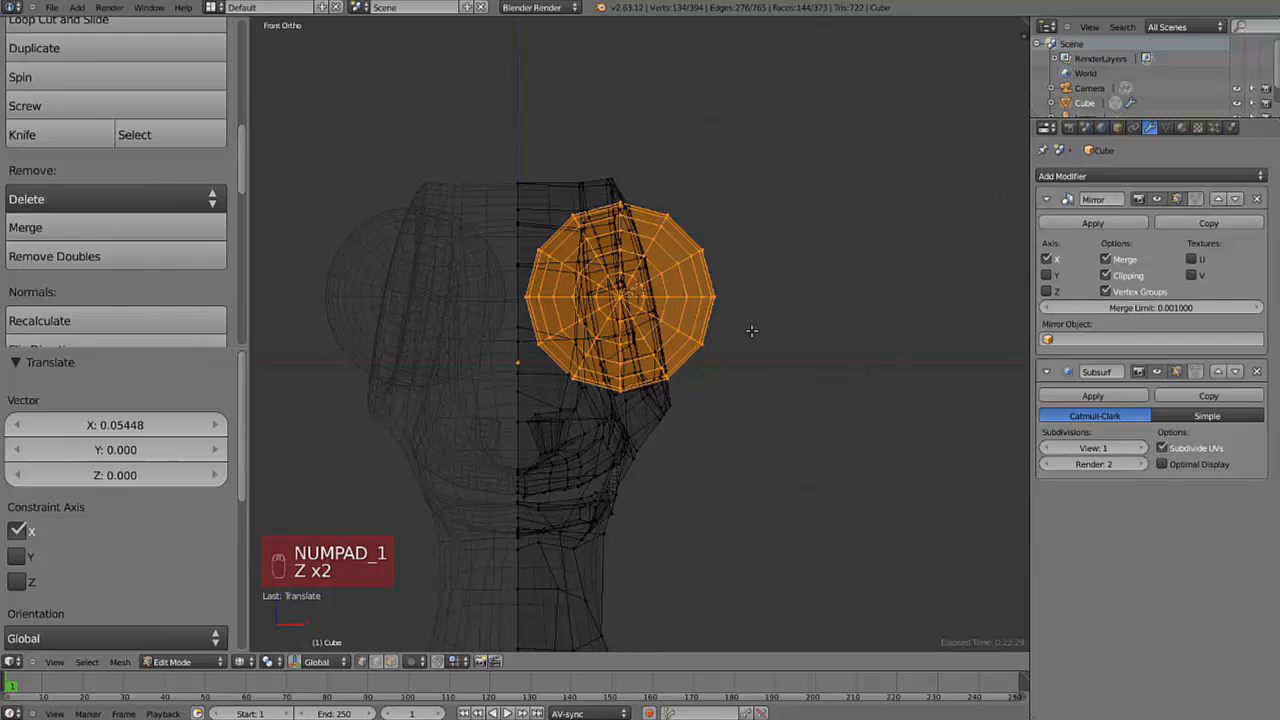
key(p)
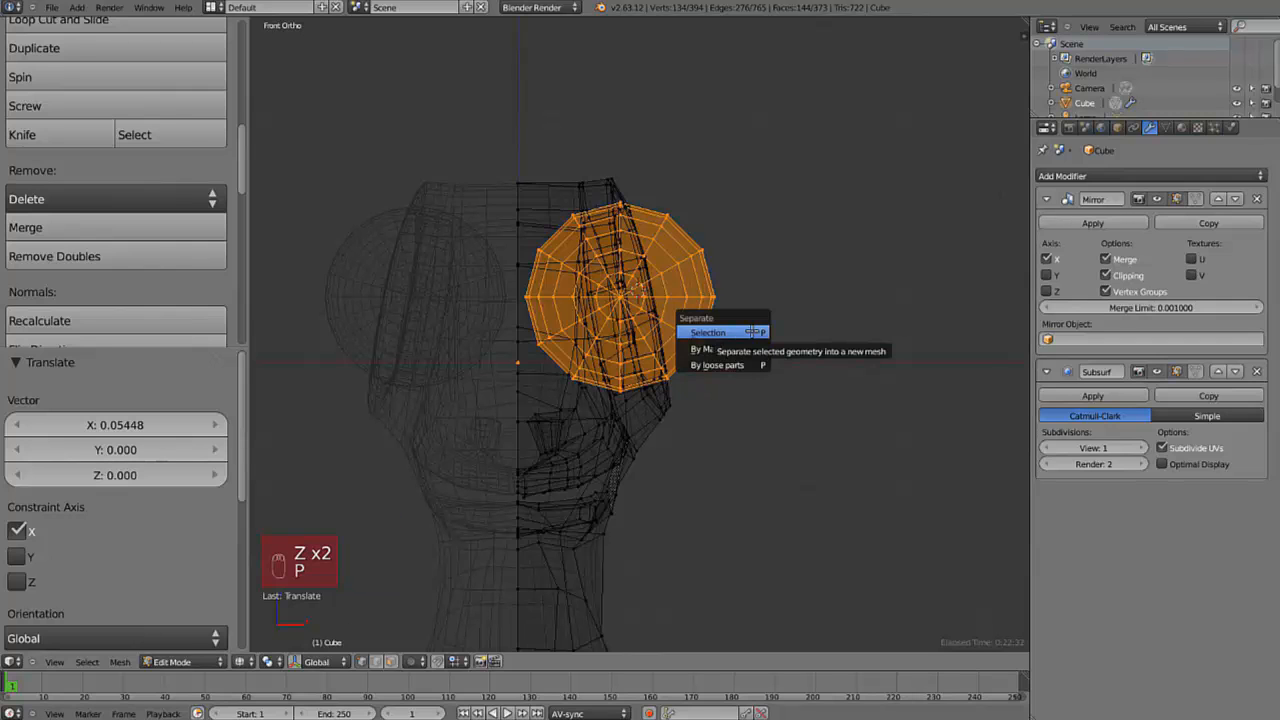
click(752, 331)
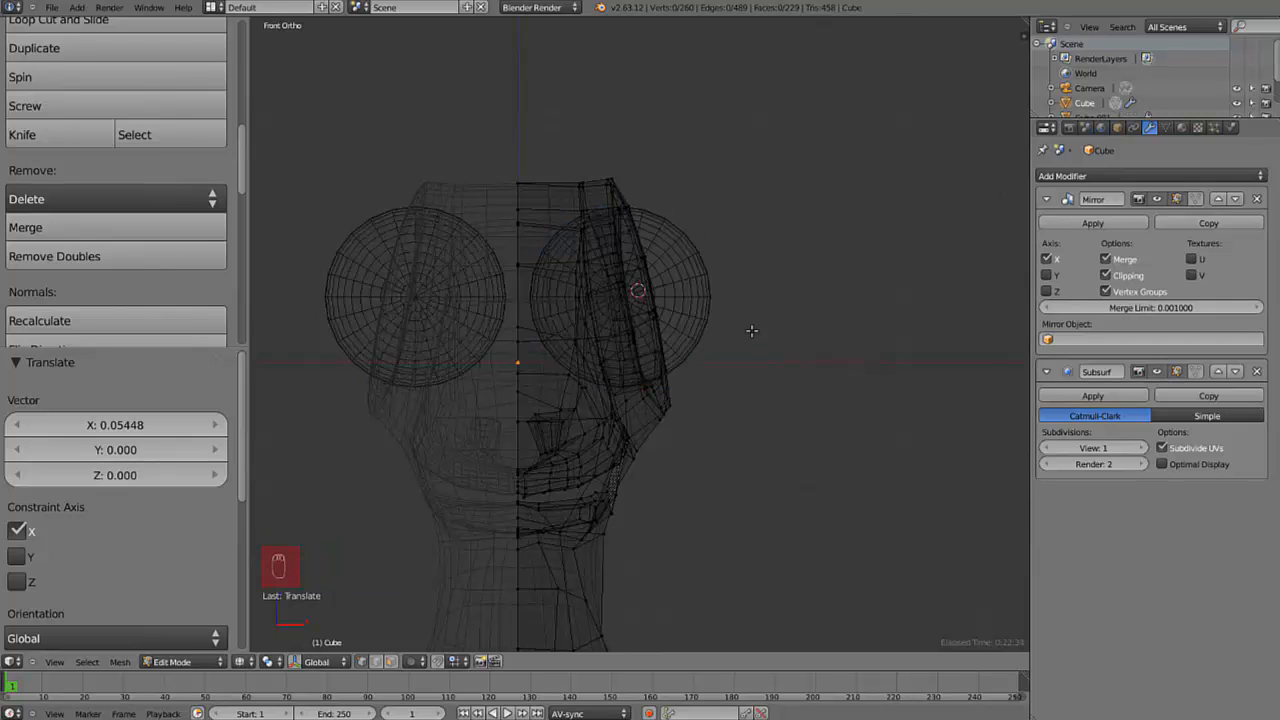
- Leave the head's edit mode, select the separated eyeball and open it for editing
key(Tab)
right_click(707, 306)
key(Tab)
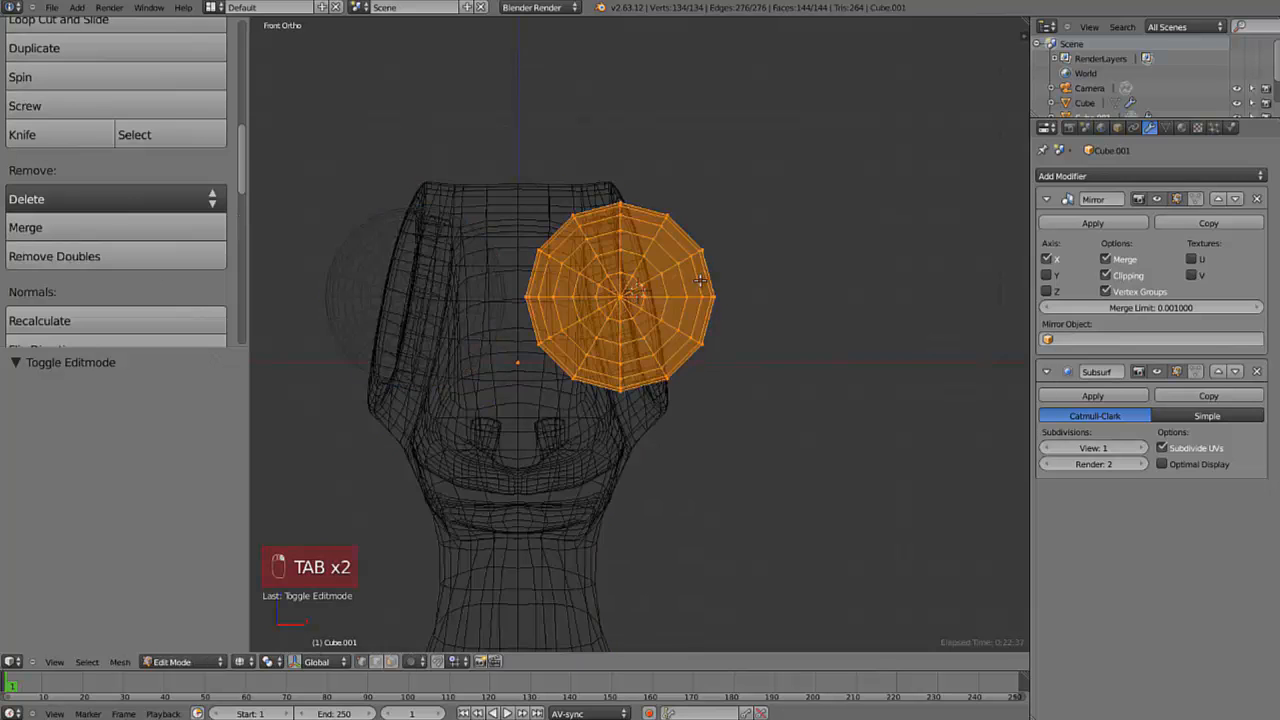
- Turn off Clipping in the eyeball's Mirror modifier and test moving the eyeball across the centre line, cancelling each move
key(g)
right_click(636, 268)
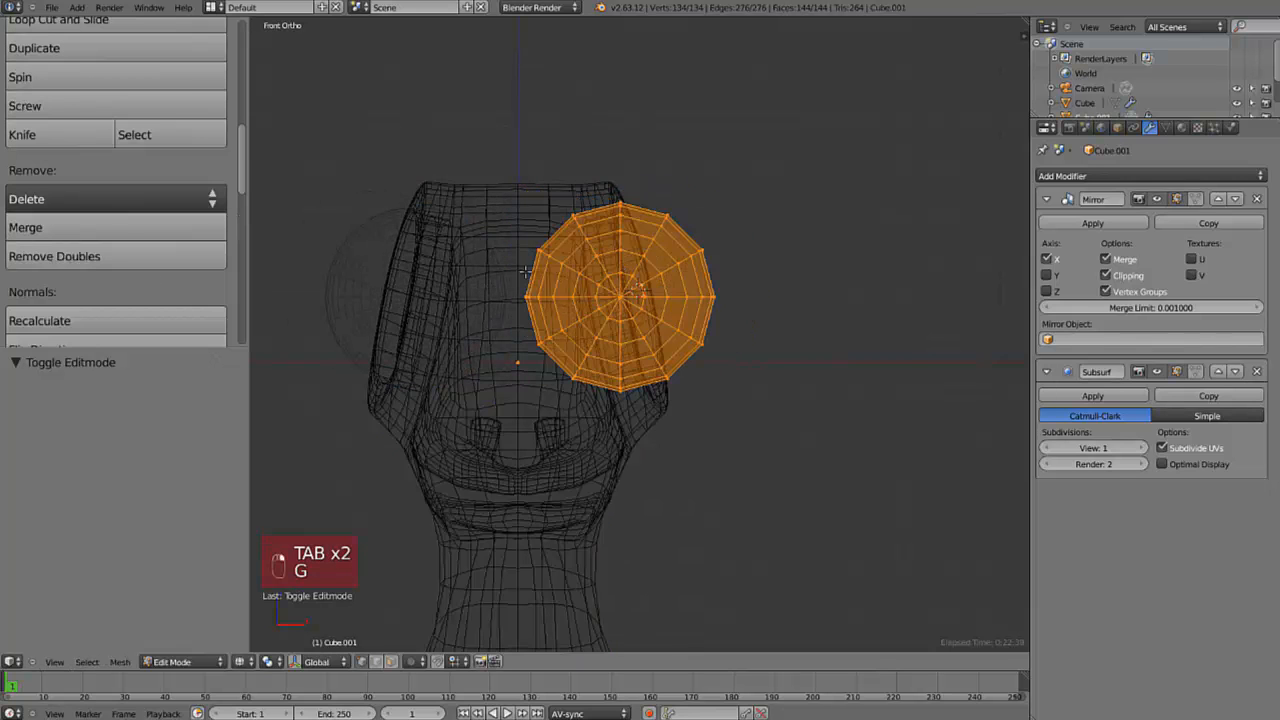
key(g)
right_click(757, 309)
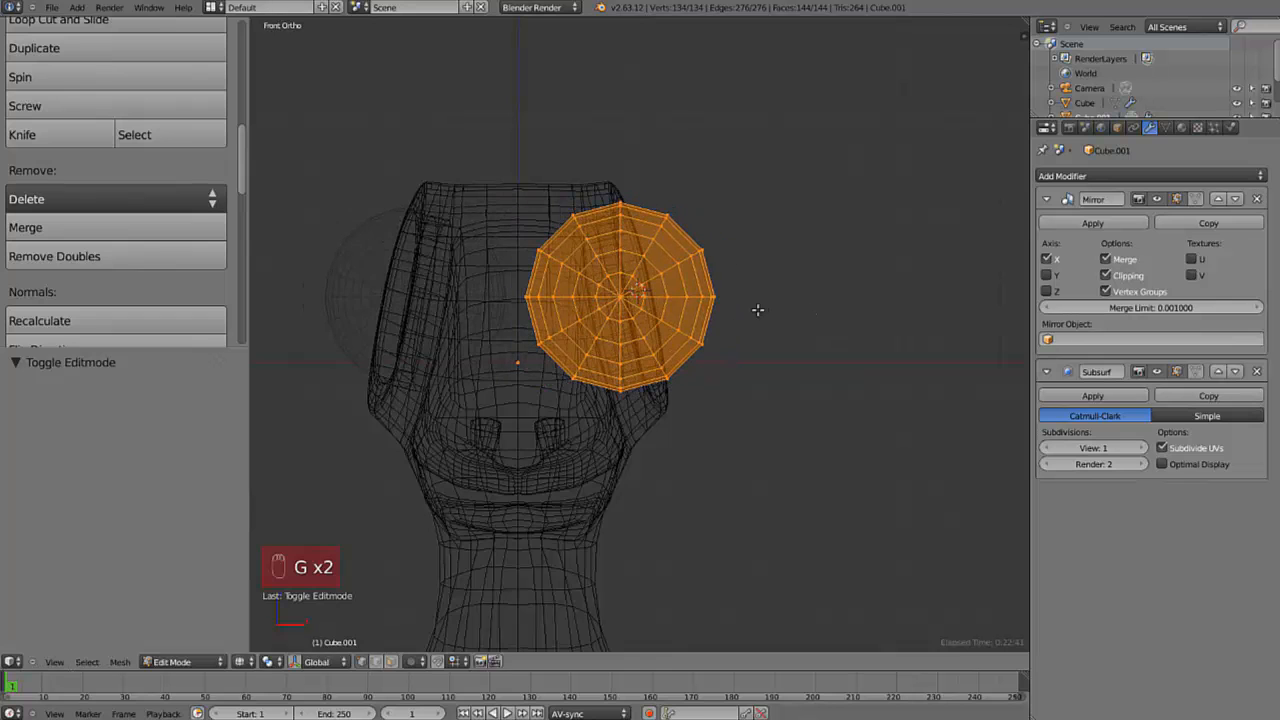
key(g)
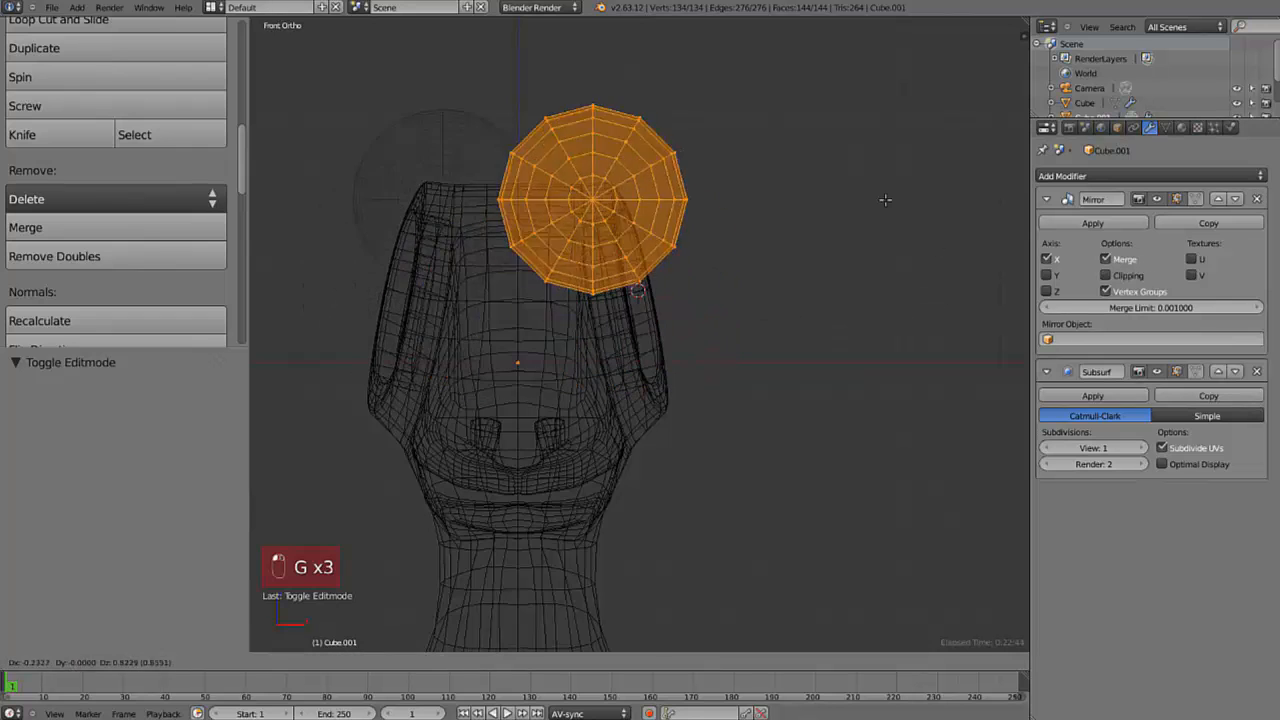
right_click(848, 362)
- Return to solid display and apply smooth shading to the eyeball
key(z)
key(r)
right_click(763, 303)
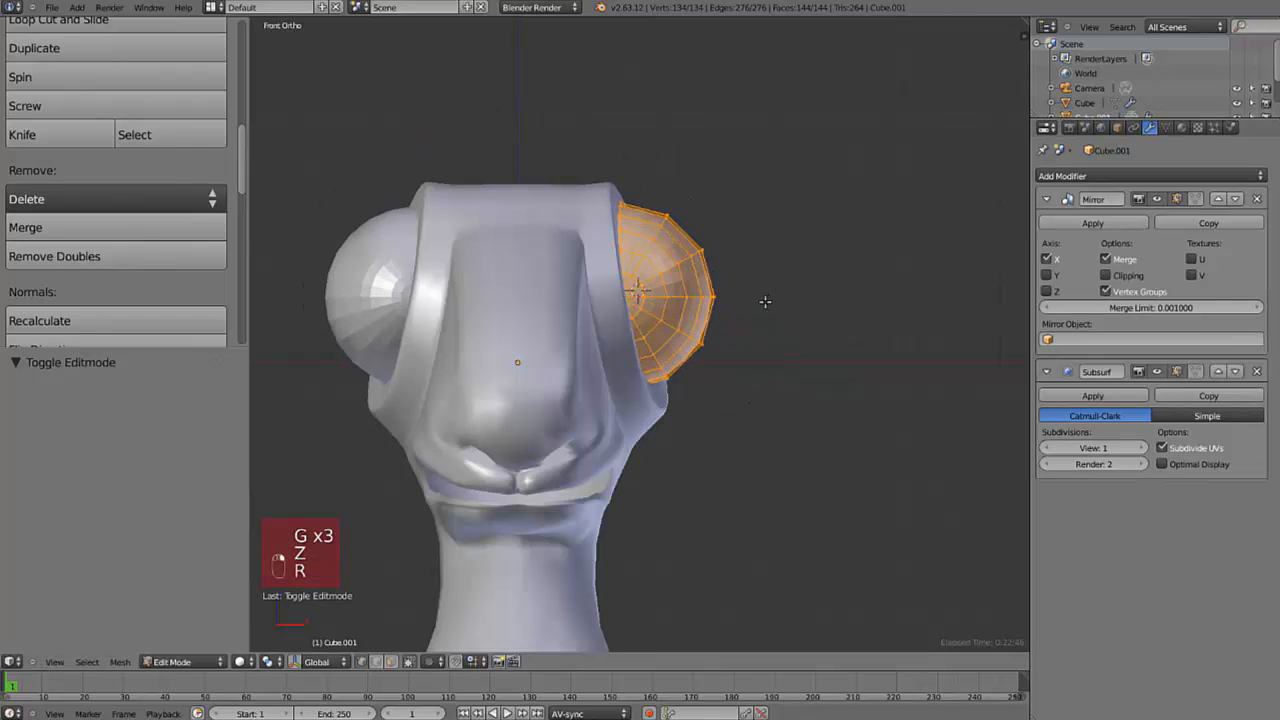
scroll(763, 303, up, 1)
key(w)
click(800, 273)
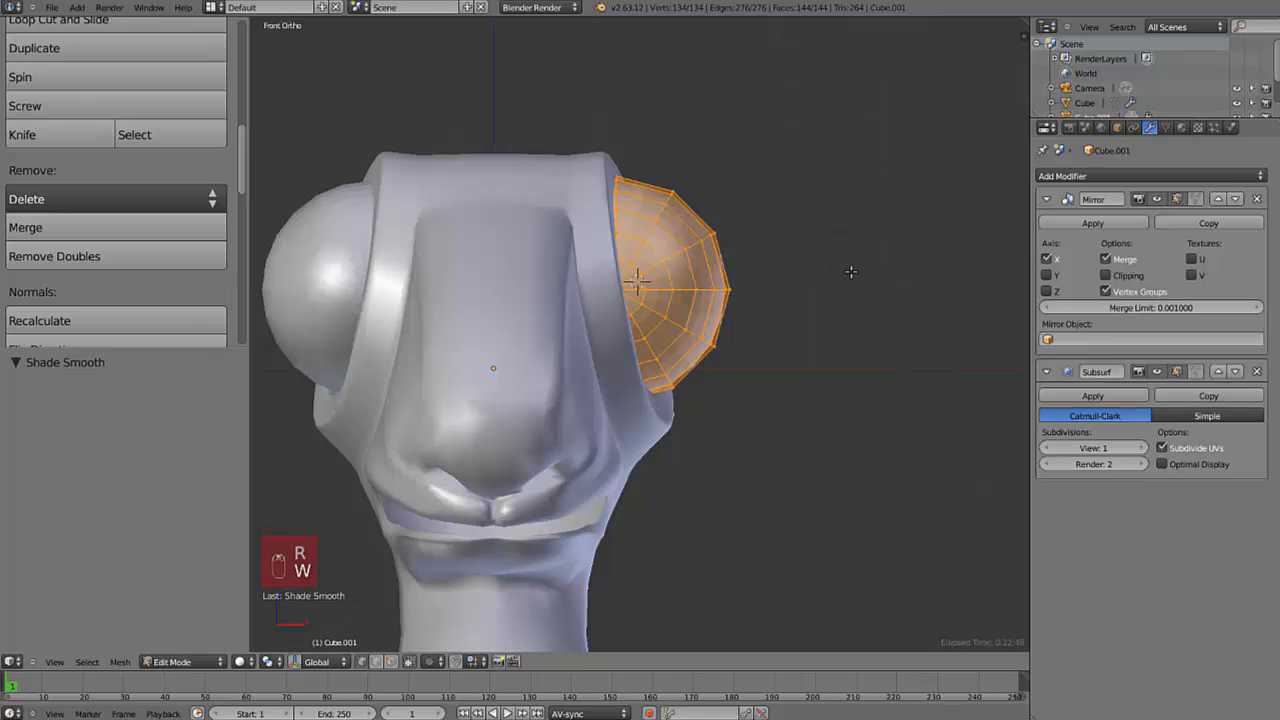
- Select the second ring of edges around the eyeball's front pole
key(Tab)
key(KP_3)
key(KP_1)
key(Tab)
scroll(572, 363, up, 5)
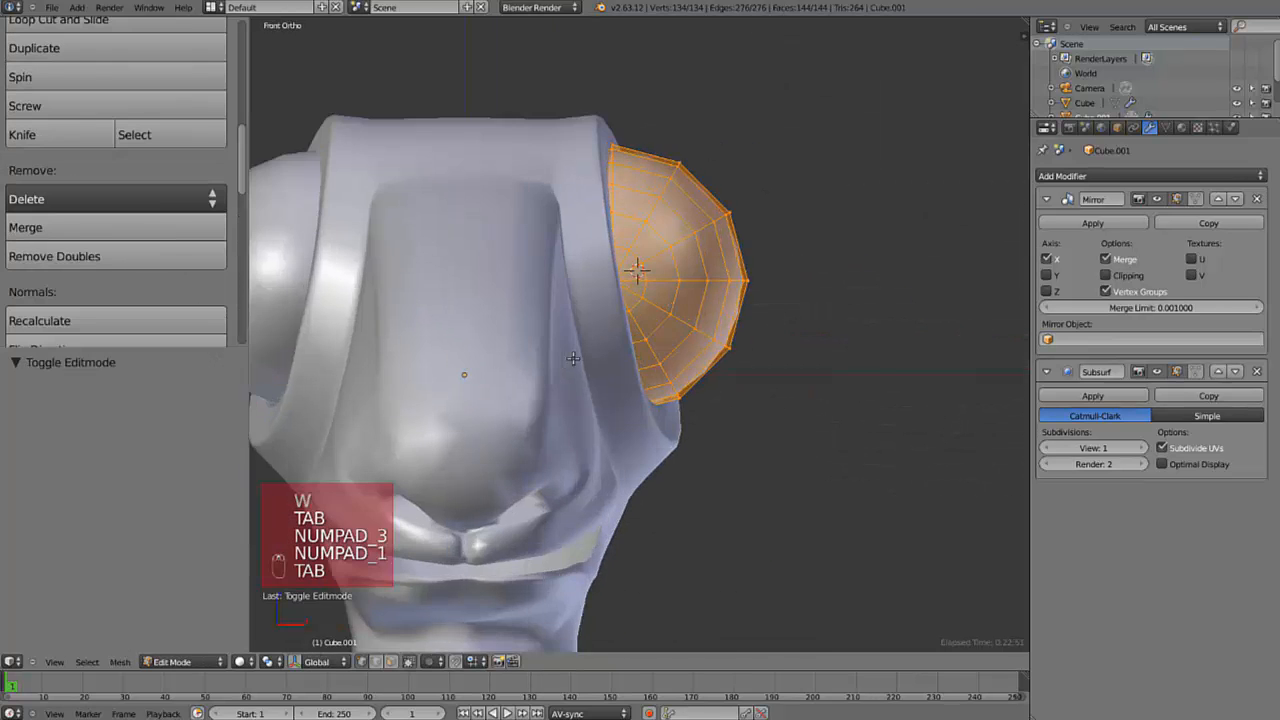
alt+right_click(621, 285)
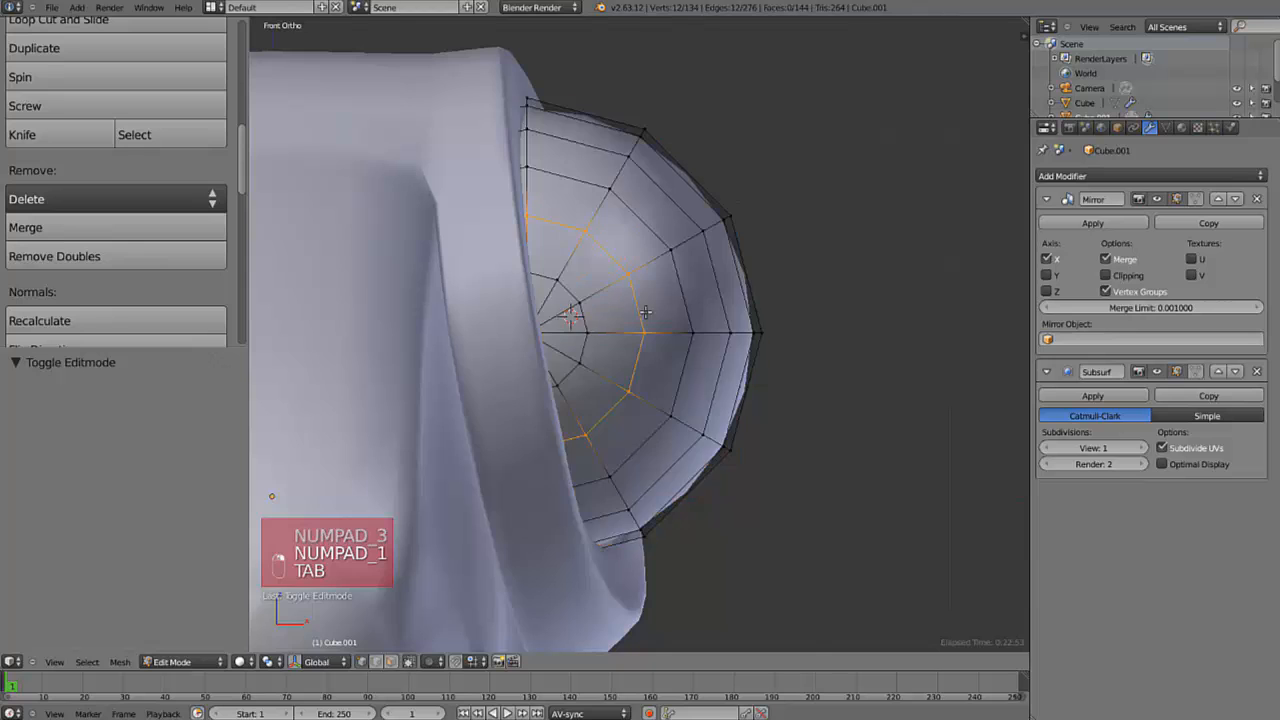
middle_drag(640, 310, 707, 244)
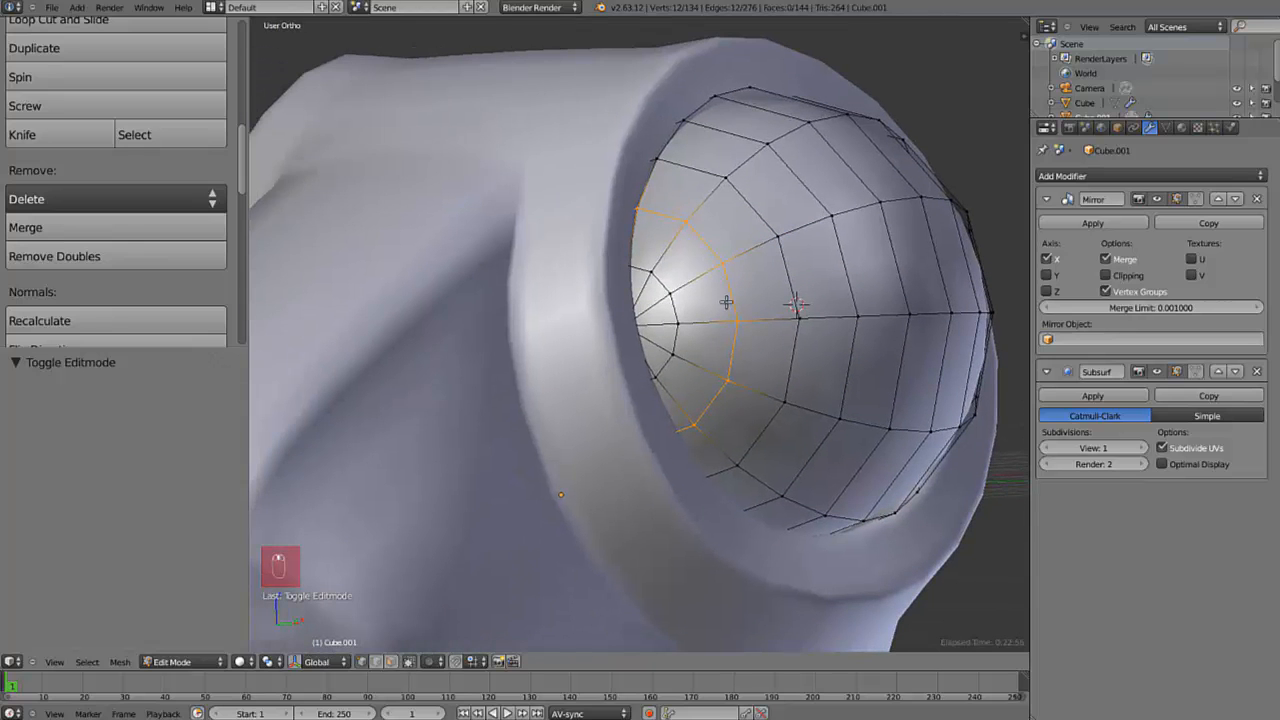
scroll(728, 295, down, 2)
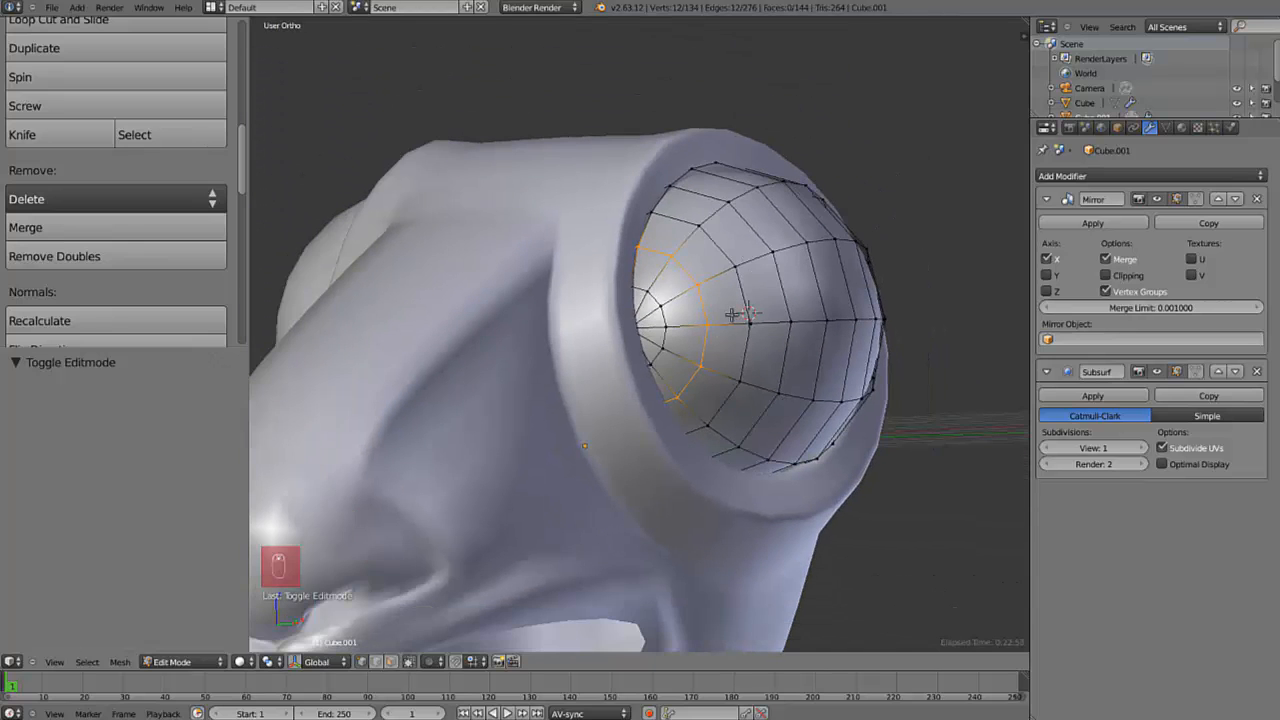
- Switch to face selection and select the two innermost rings of faces around the eyeball's front pole
key(ctrl+Tab)
click(730, 354)
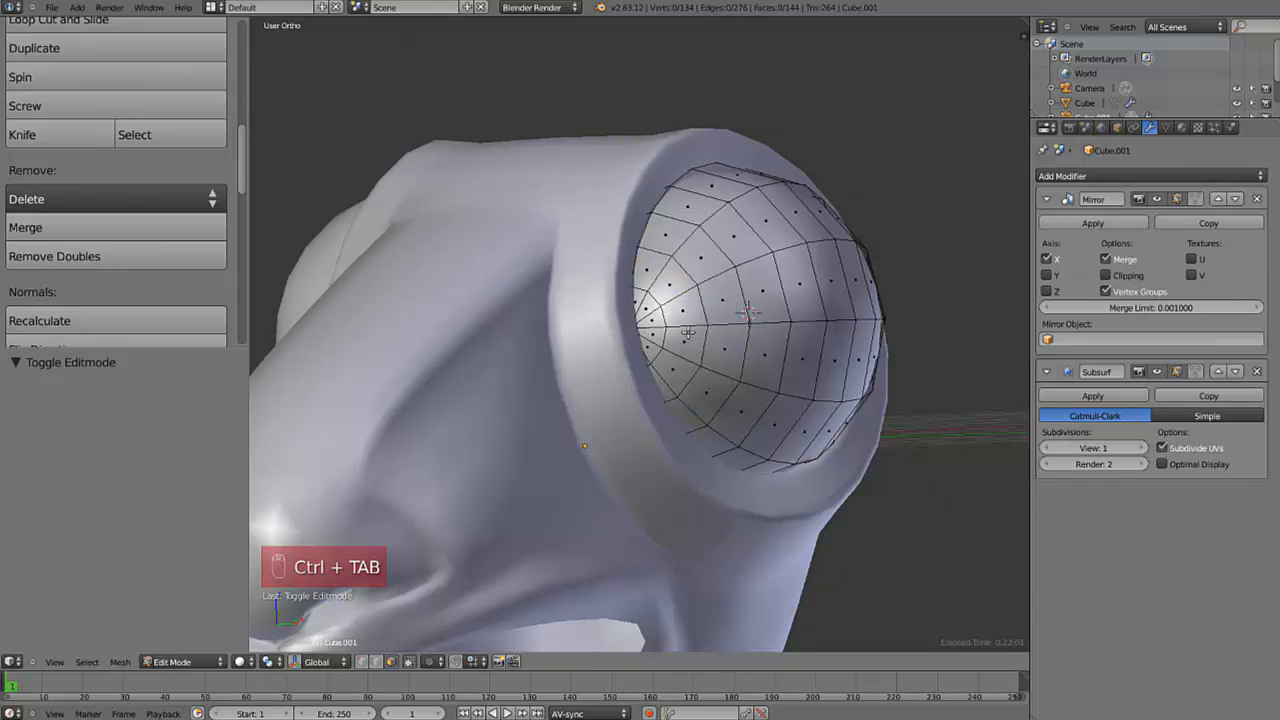
key(z)
key(z)
scroll(630, 333, up, 2)
key(c)
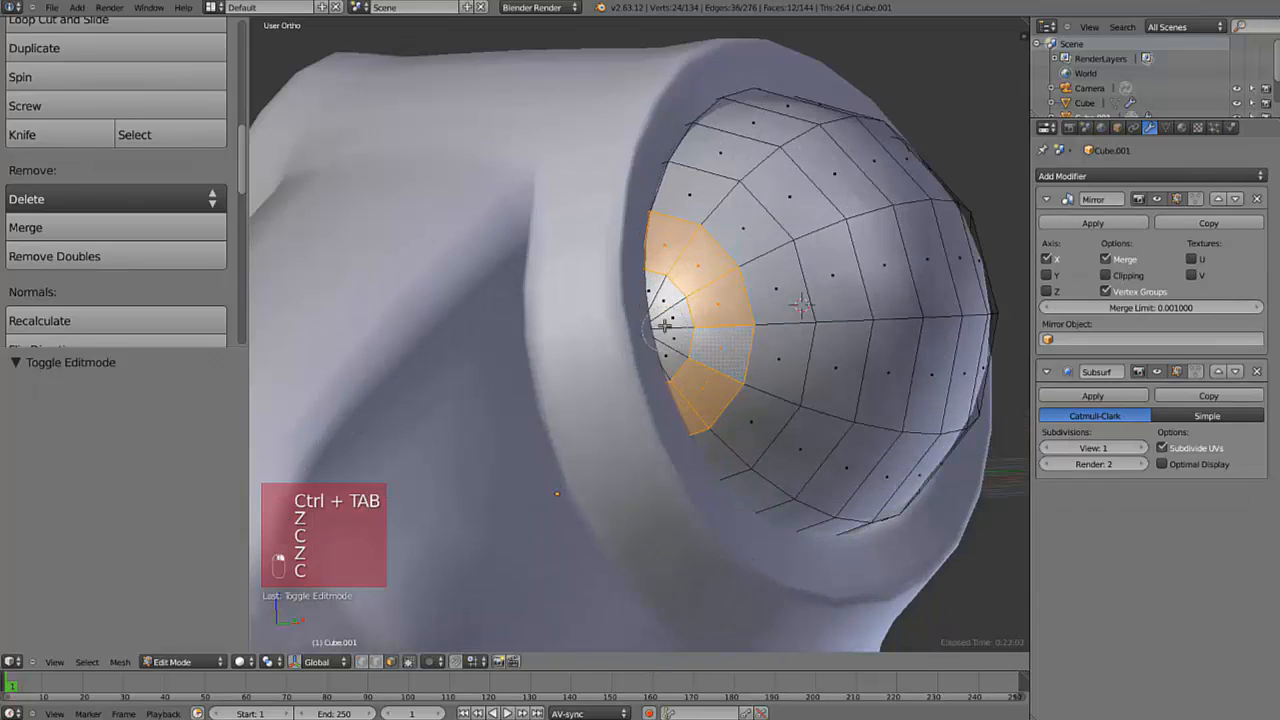
click(693, 323)
key(z)
key(z)
middle_drag(693, 323, 691, 297)
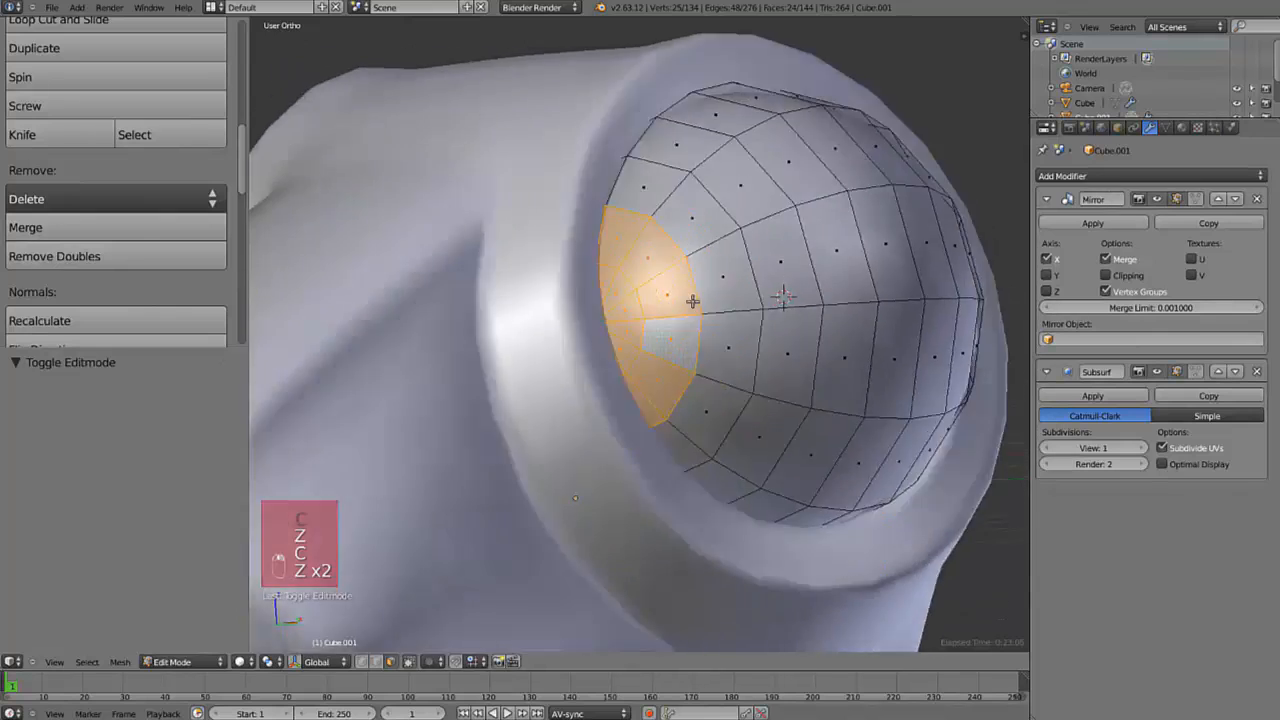
- Extrude the selected pupil faces outward by about 0.02 and check the eyes outside edit mode from the front and side
key(e)
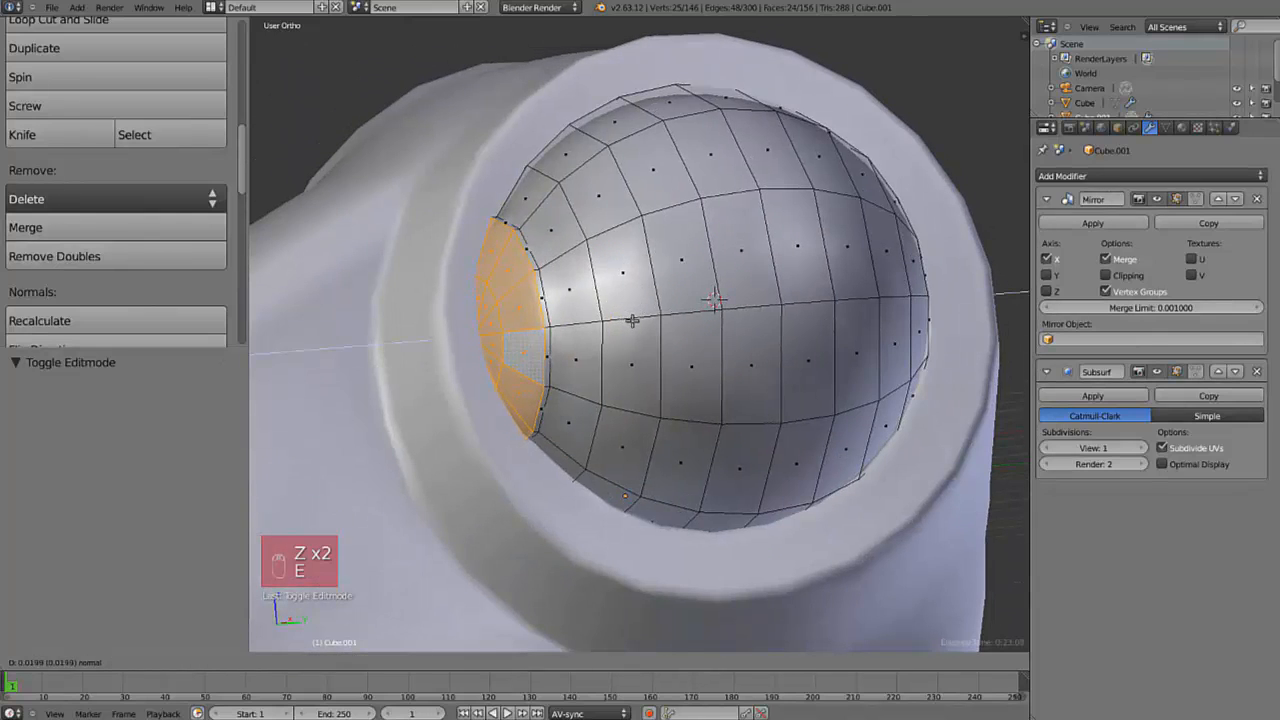
key(Tab)
key(KP_3)
key(KP_1)
key(Tab)
mouse_move(660, 330)
middle_down()
mouse_move(712, 315)
mouse_move(760, 380)
mouse_move(662, 346)
middle_up()
key(Tab)
scroll(725, 325, down, 3)
key(KP_3)
key(Tab)
scroll(706, 355, up, 4)
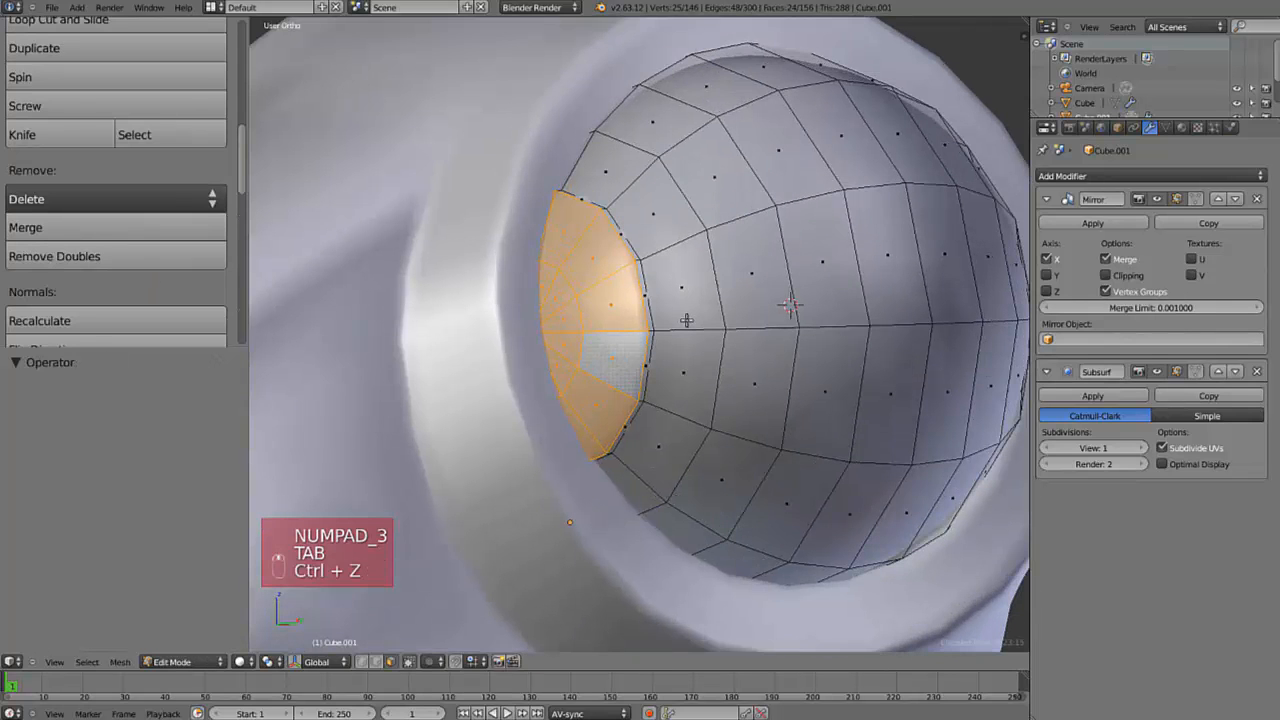
- Undo the pupil extrusion, clear the selection, and select the second edge ring around the eyeball's front pole in edge mode
key(ctrl+z)
key(ctrl+z)
key(a)
key(ctrl+Tab)
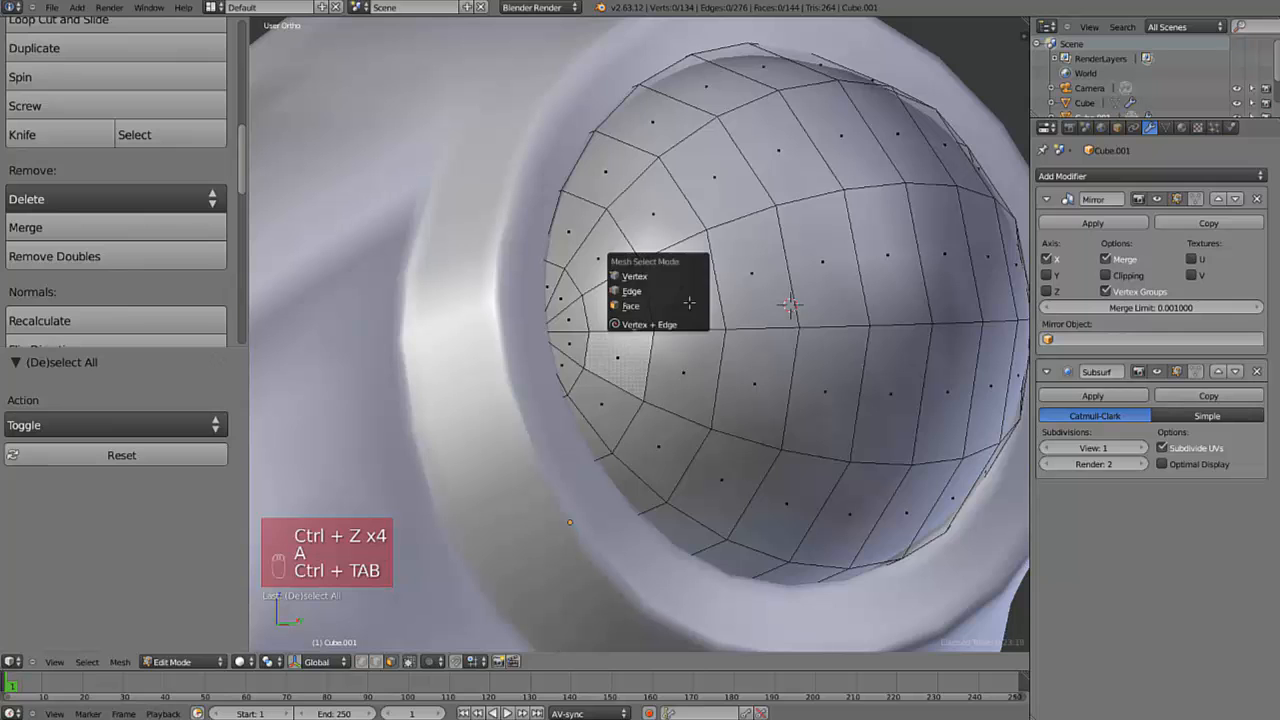
click(687, 275)
alt+right_click(648, 289)
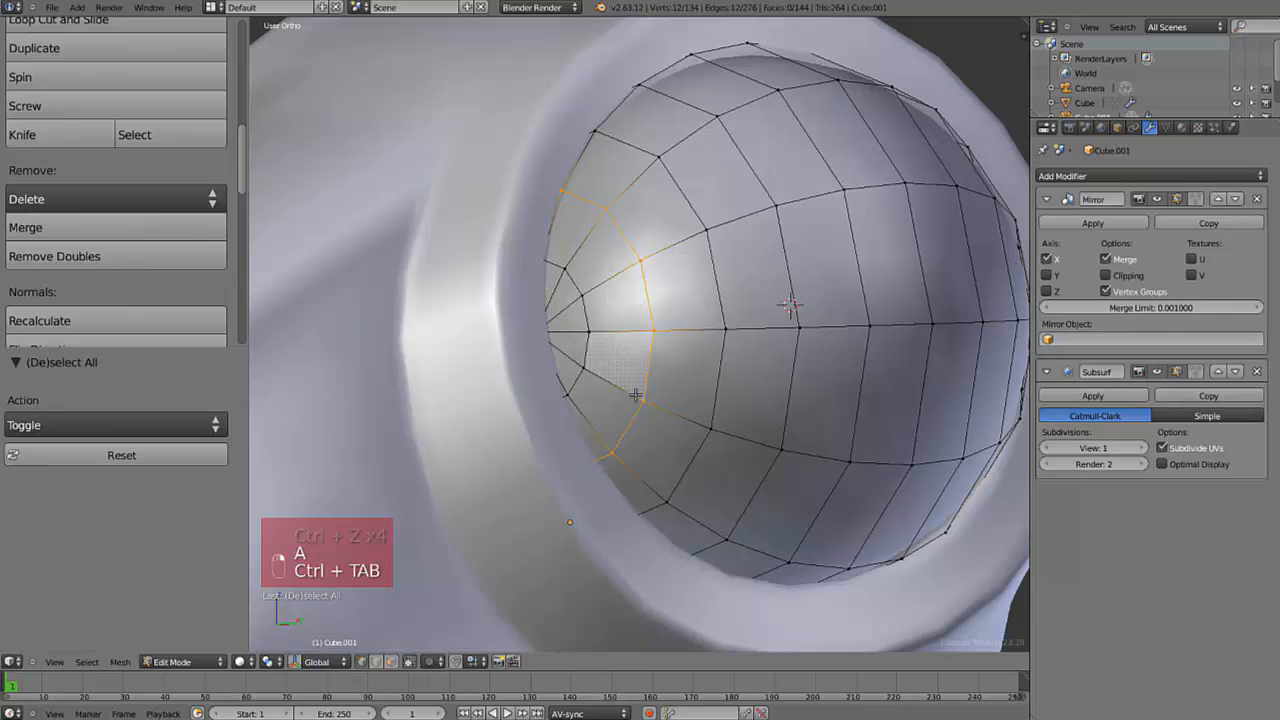
- Rip the selected edge ring to separate the pupil from the eyeball and check it outside edit mode
key(z)
key(z)
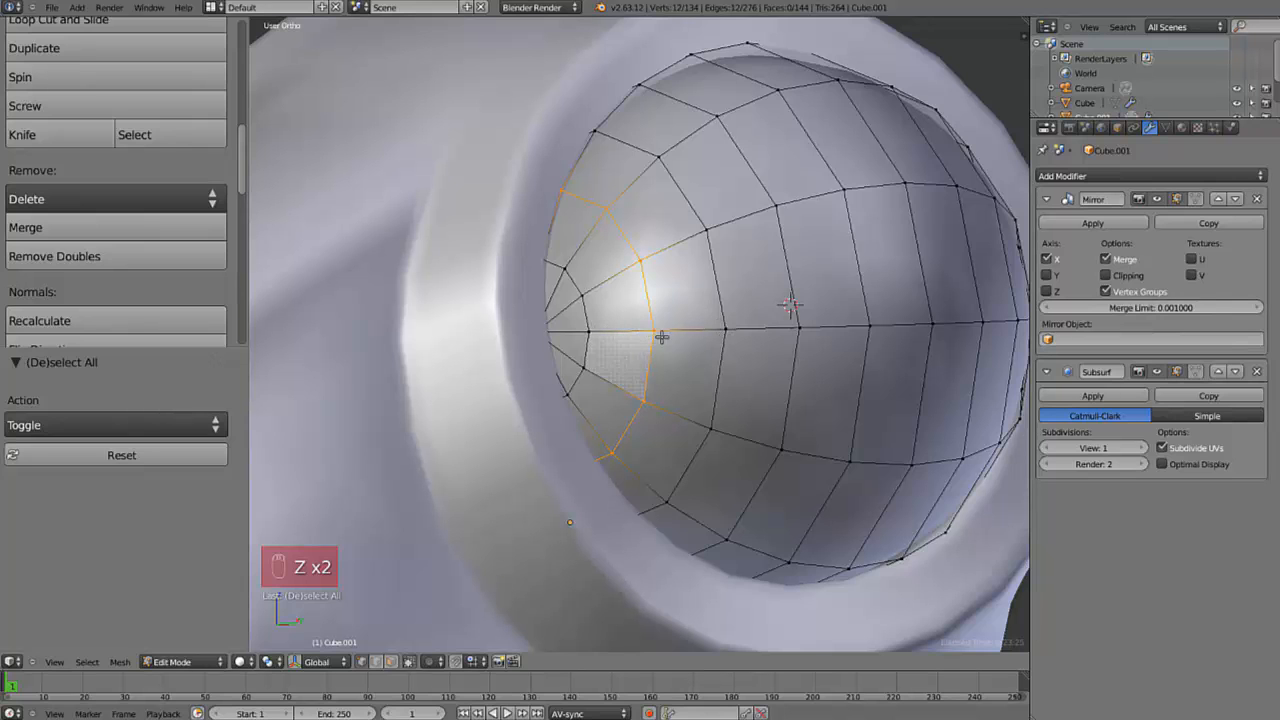
key(v)
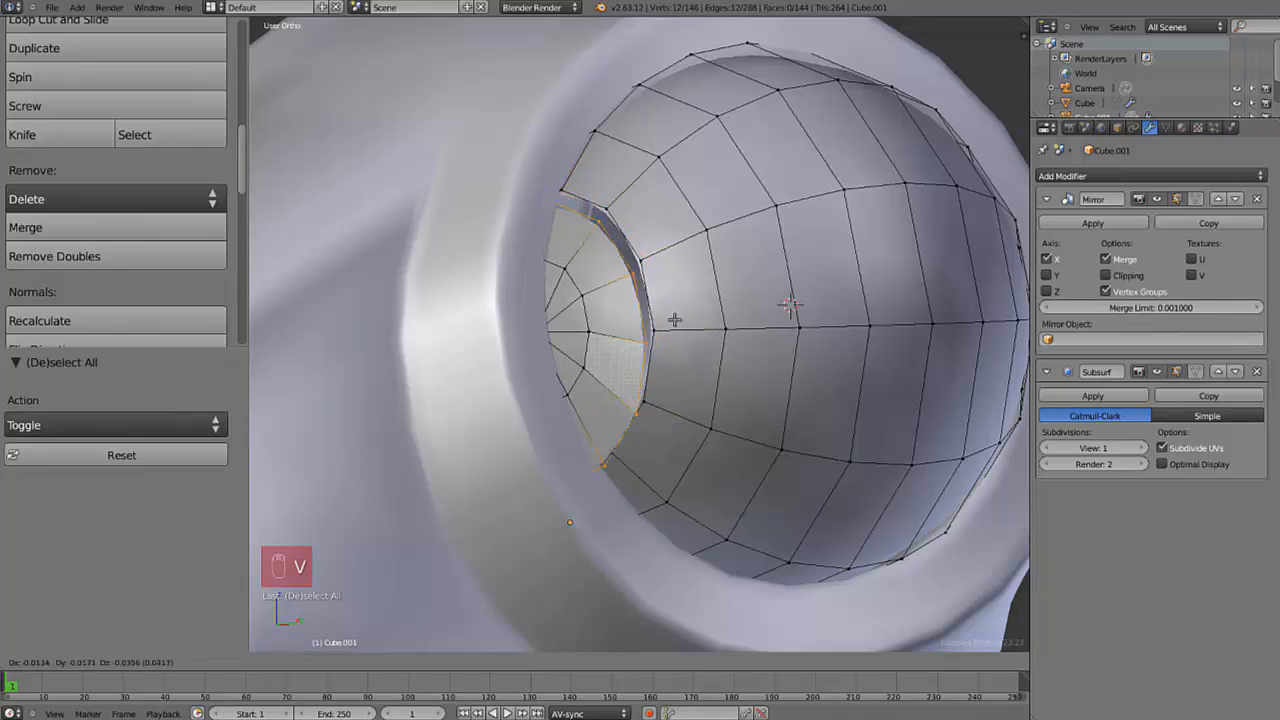
click(662, 320)
key(Tab)
scroll(686, 330, down, 5)
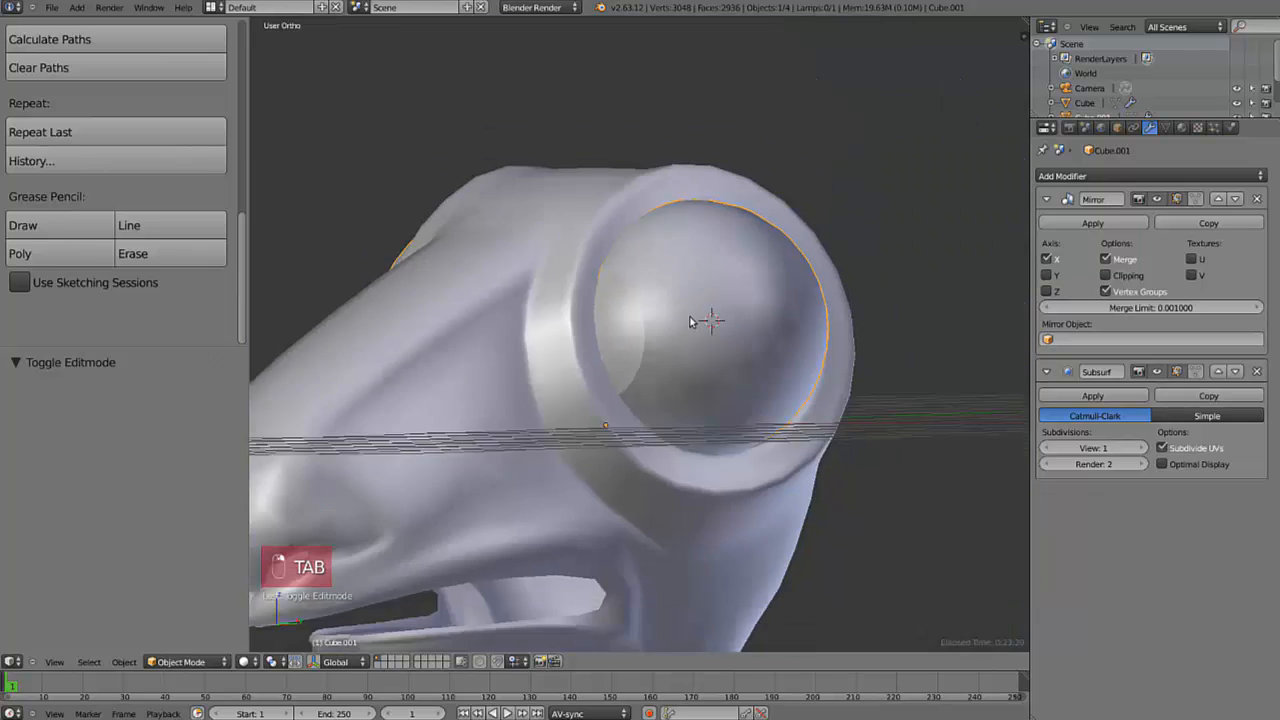
middle_drag(700, 320, 764, 400)
- Test the split pupil border by trial-moving individual vertices on it, cancelling each move
key(Tab)
scroll(745, 404, up, 4)
scroll(764, 400, up, 1)
right_click(735, 406)
key(g)
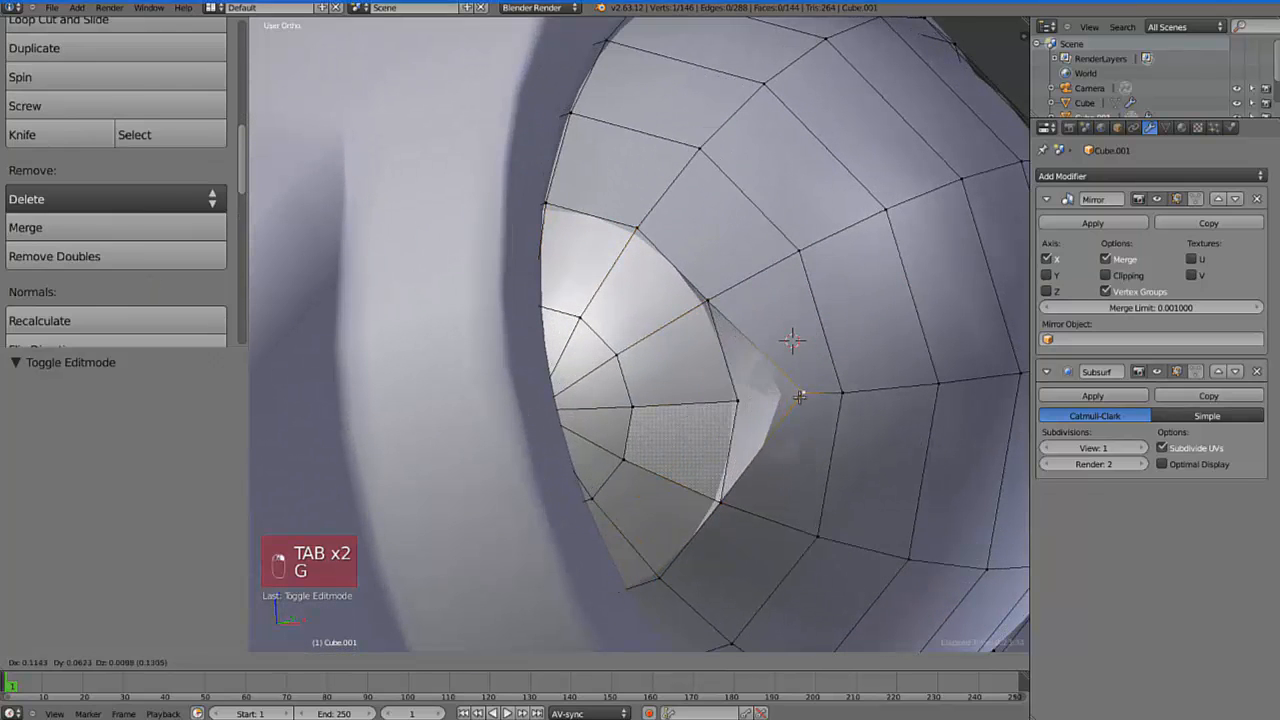
right_click(820, 398)
key(g)
right_click(712, 332)
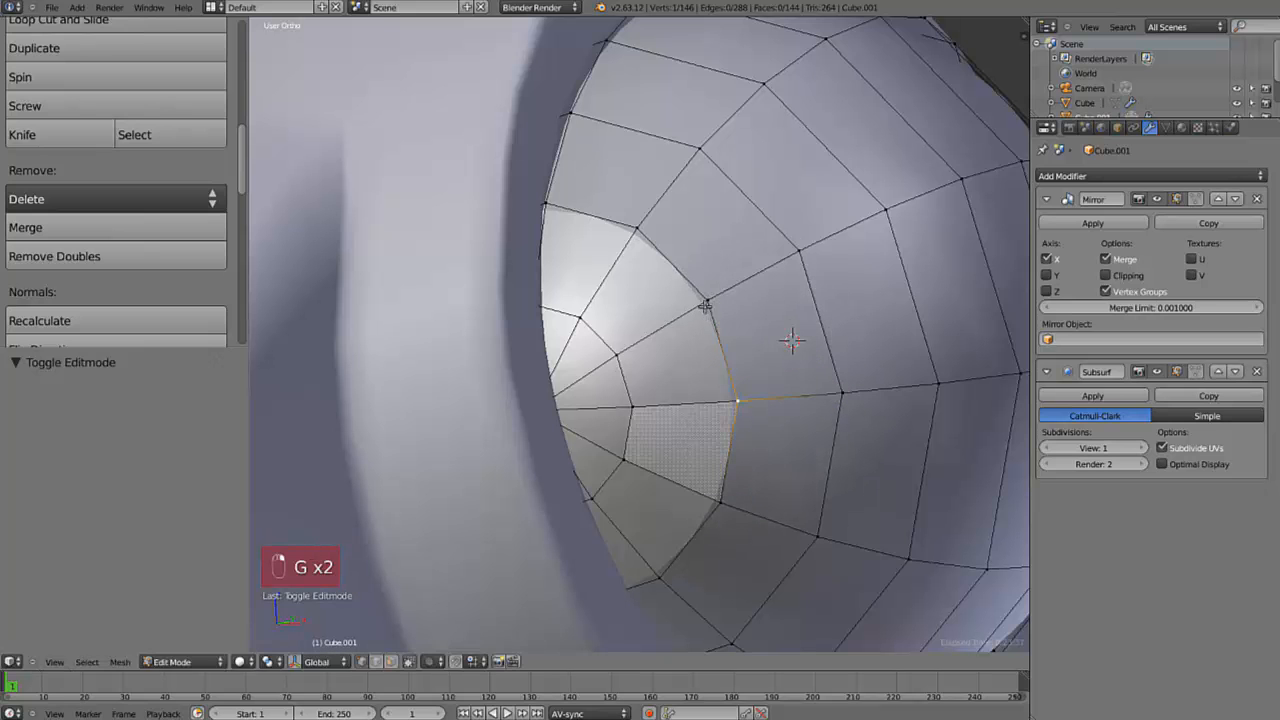
right_click(703, 304)
key(g)
key(Tab)
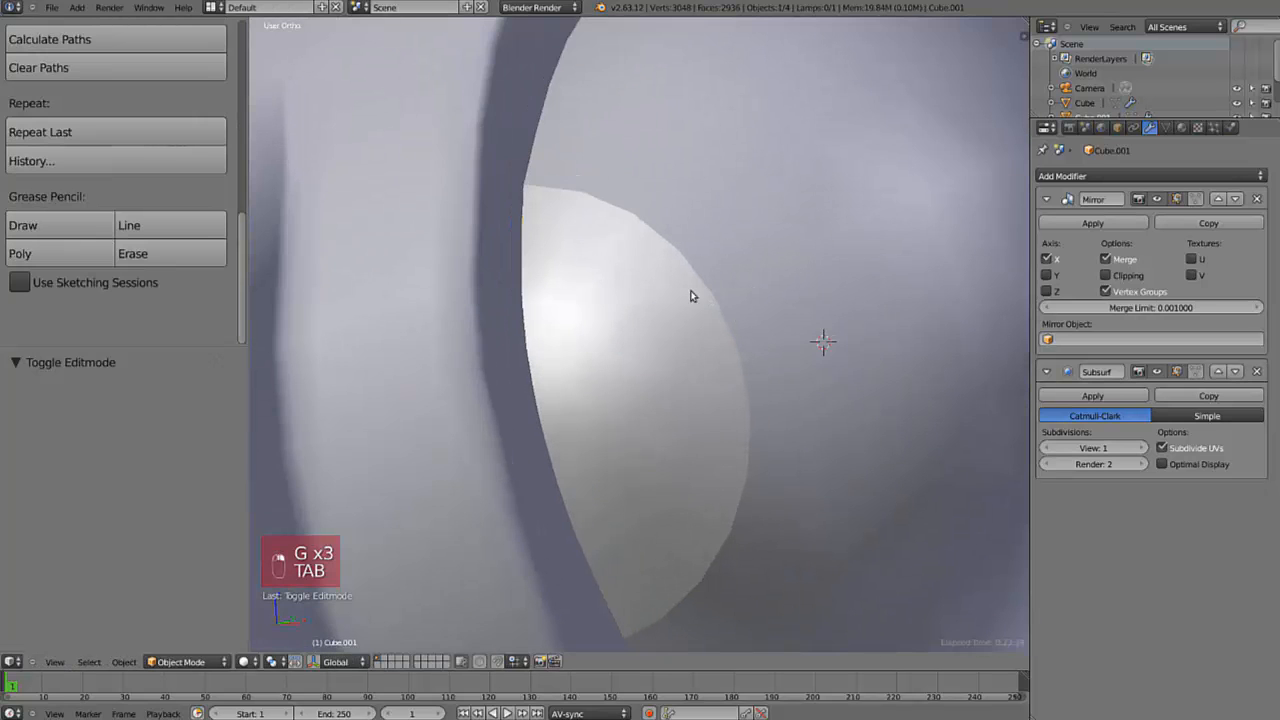
- Check the eyes from the side and front, reset the 3D cursor to the origin, and open the head mesh for editing
key(KP_3)
scroll(506, 403, down, 3)
key(KP_1)
scroll(713, 419, down, 2)
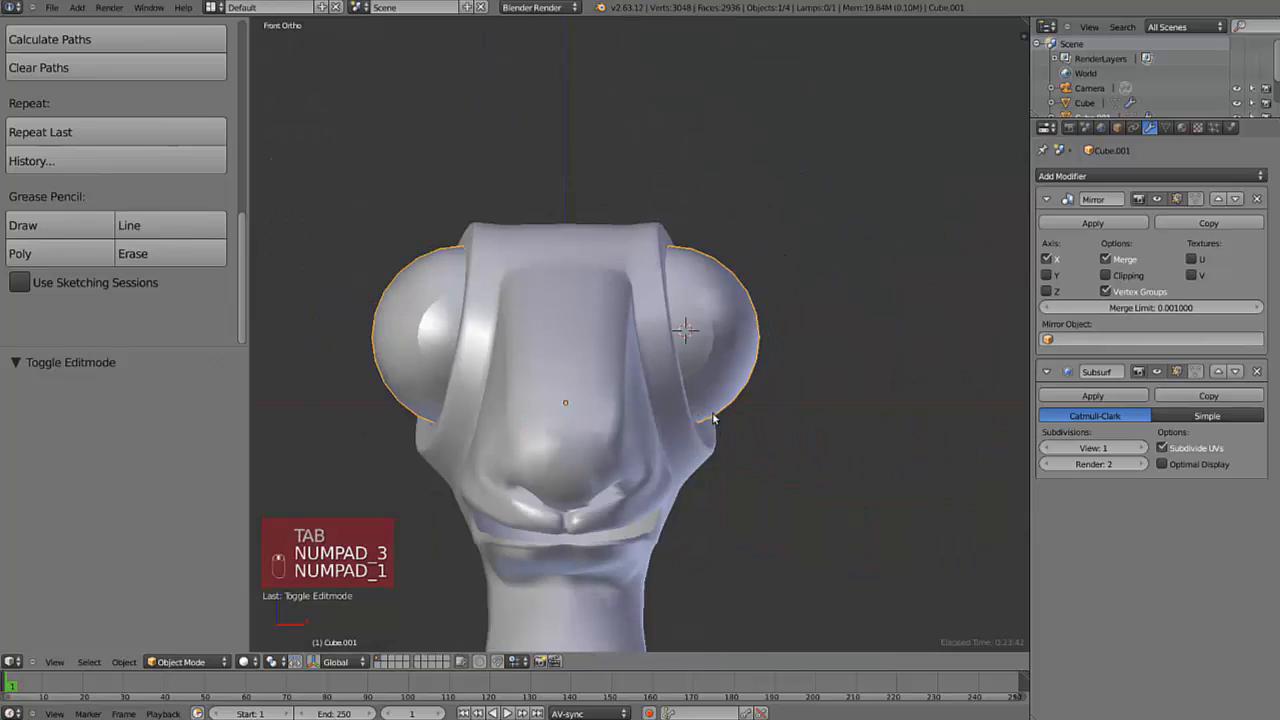
key(shift+c)
key(a)
key(KP_3)
scroll(700, 374, up, 3)
key(Tab)
scroll(615, 497, up, 3)
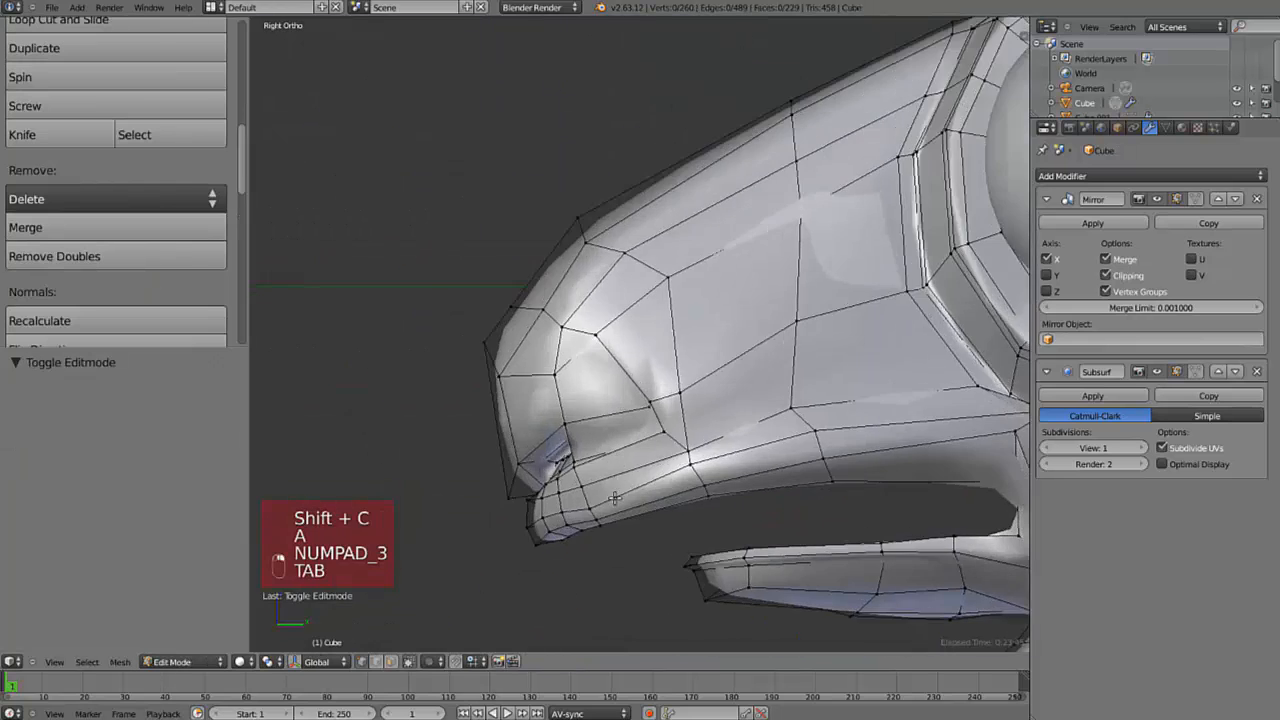
- Turn on proportional editing and try moving and rotating a vertex beside the mouth corner in front view
key(KP_1)
key(o)
key(g)
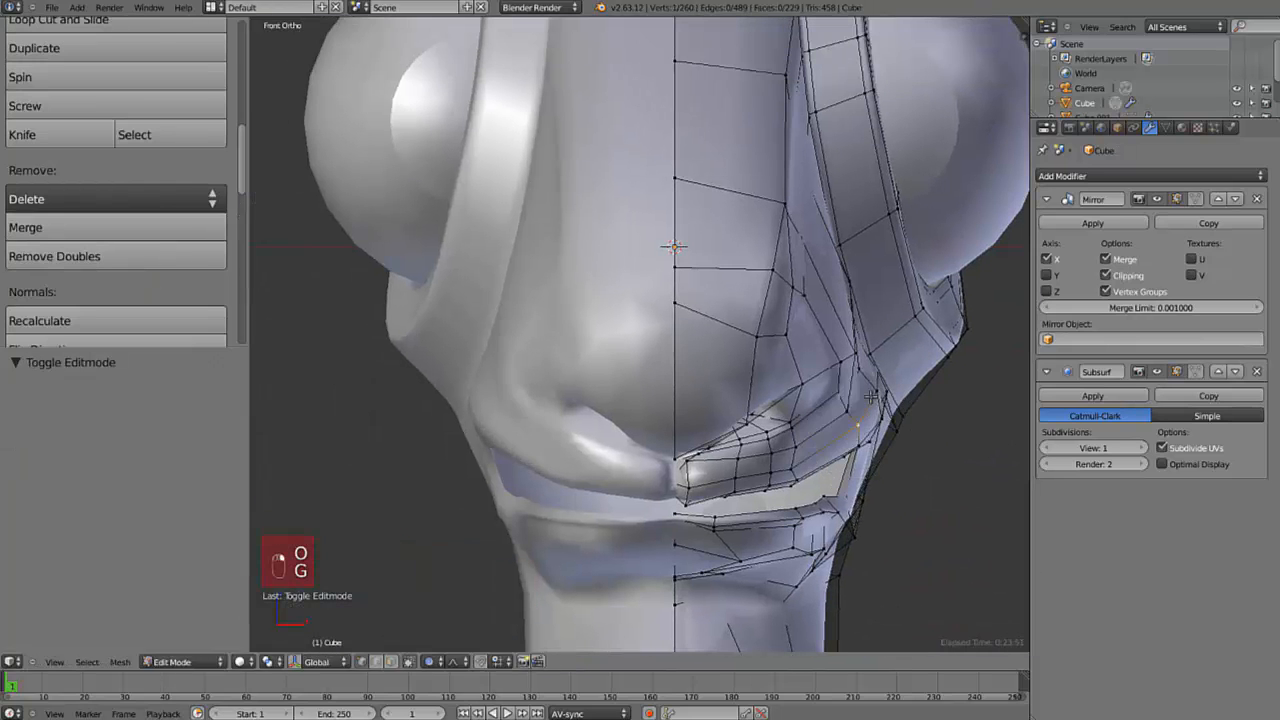
key(g)
key(ctrl+z)
key(g)
key(r)
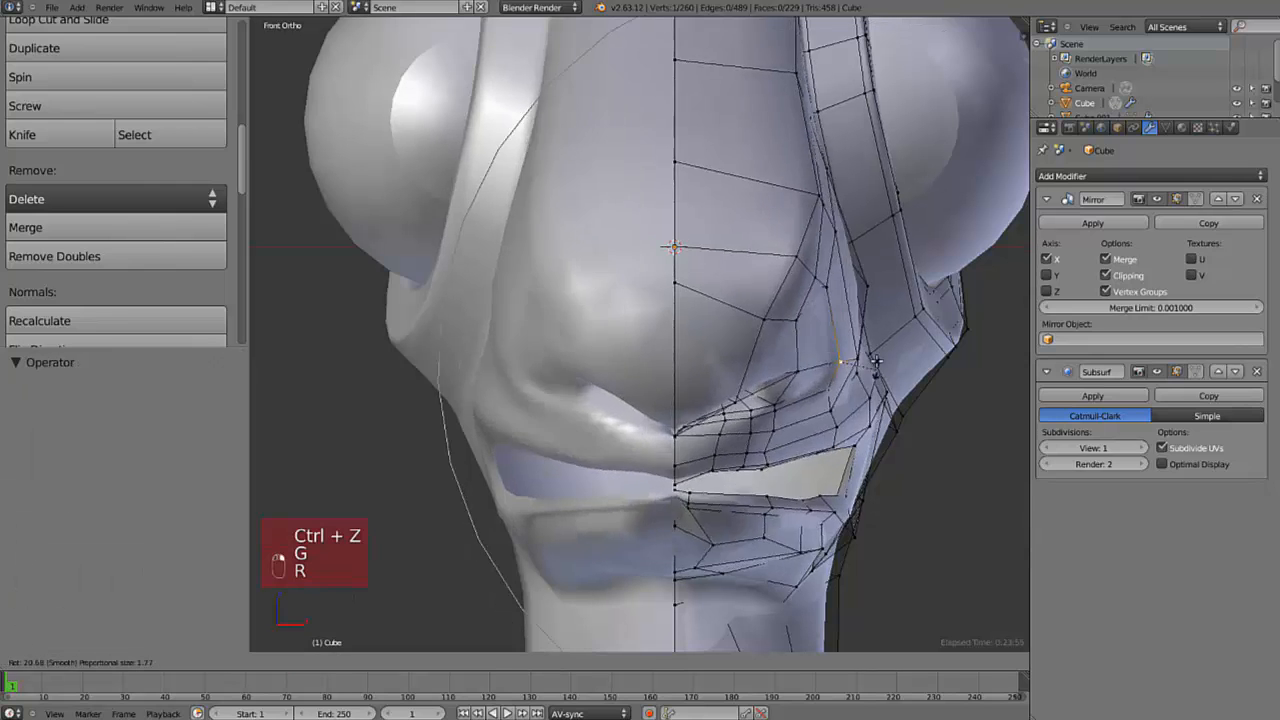
right_click(876, 361)
- Reposition vertices along the side of the nose with proportional editing, raising the nose-bridge vertex by about 0.04
key(g)
click(777, 323)
right_click(771, 273)
key(g)
click(770, 265)
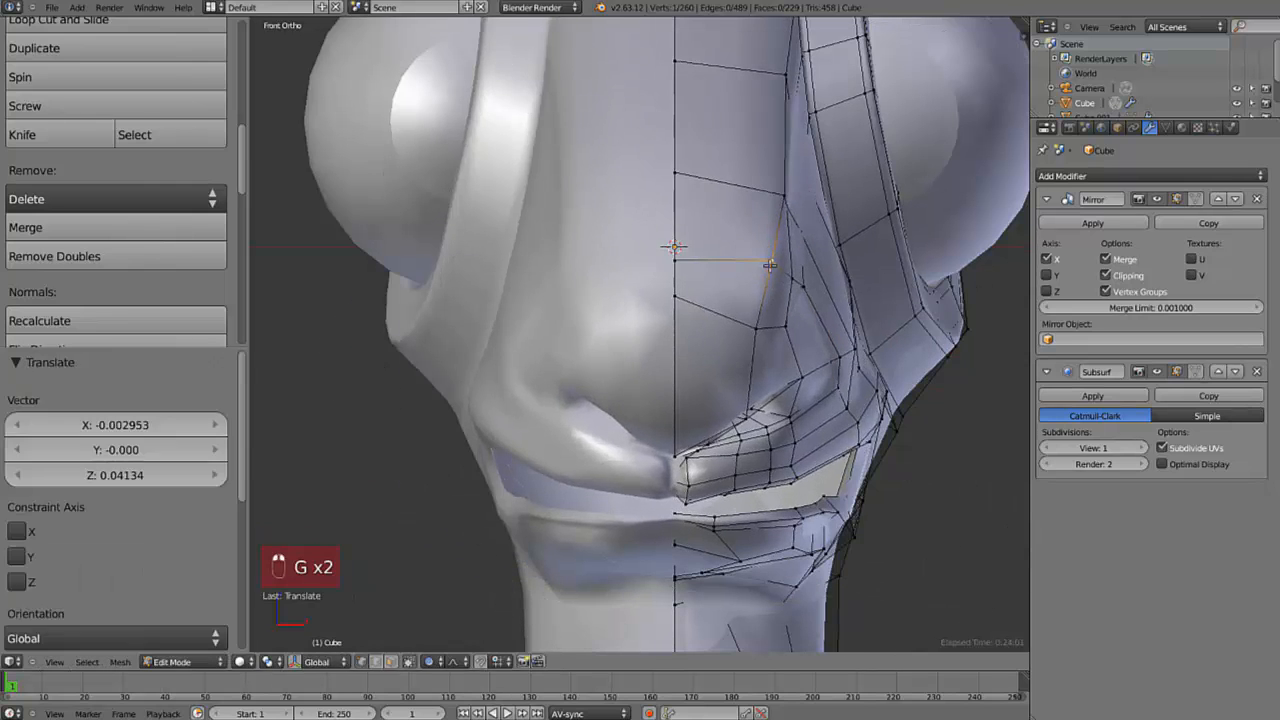
- Adjust the lower jaw and chin vertices in front view with proportional editing
key(Tab)
key(Tab)
scroll(760, 350, down, 2)
key(g)
right_click(722, 425)
right_click(724, 441)
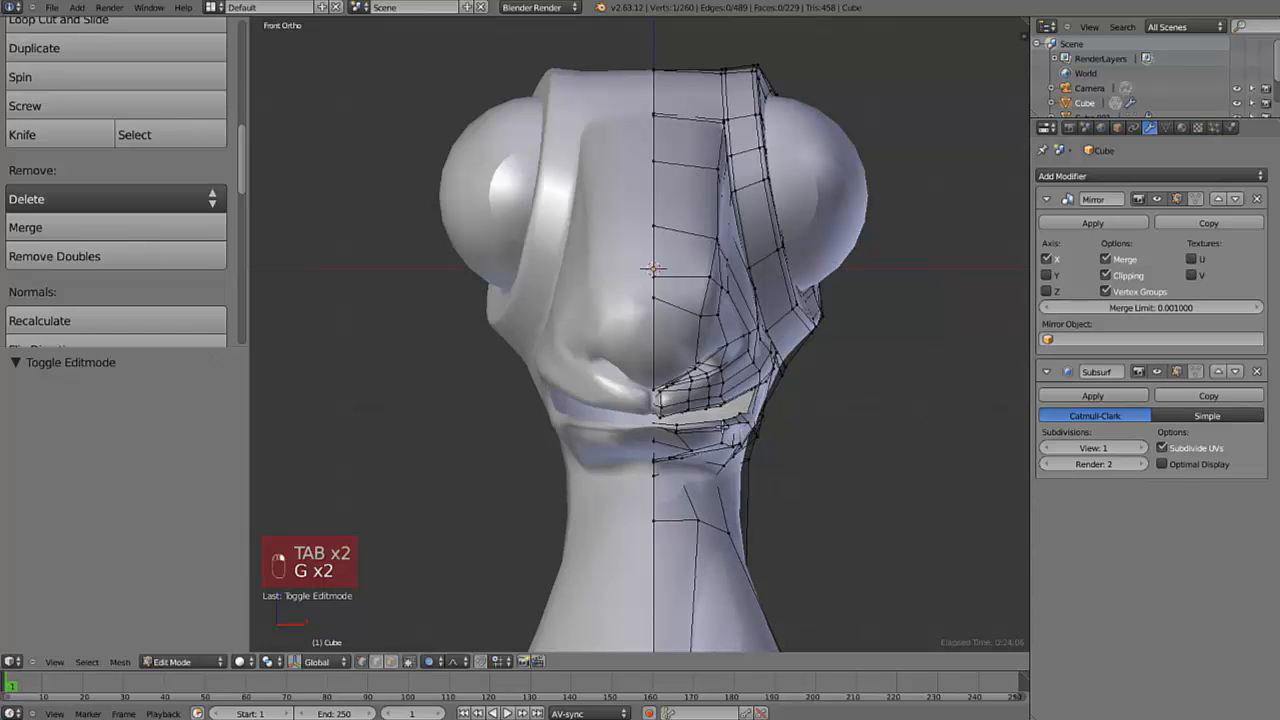
key(g)
click(711, 444)
right_click(748, 419)
key(g)
click(735, 421)
key(g)
- Reposition the rear lower-jaw vertices in side view, moving the last one about -0.077 in Y and 0.089 in Z
key(KP_3)
key(Tab)
scroll(651, 423, up, 4)
key(Tab)
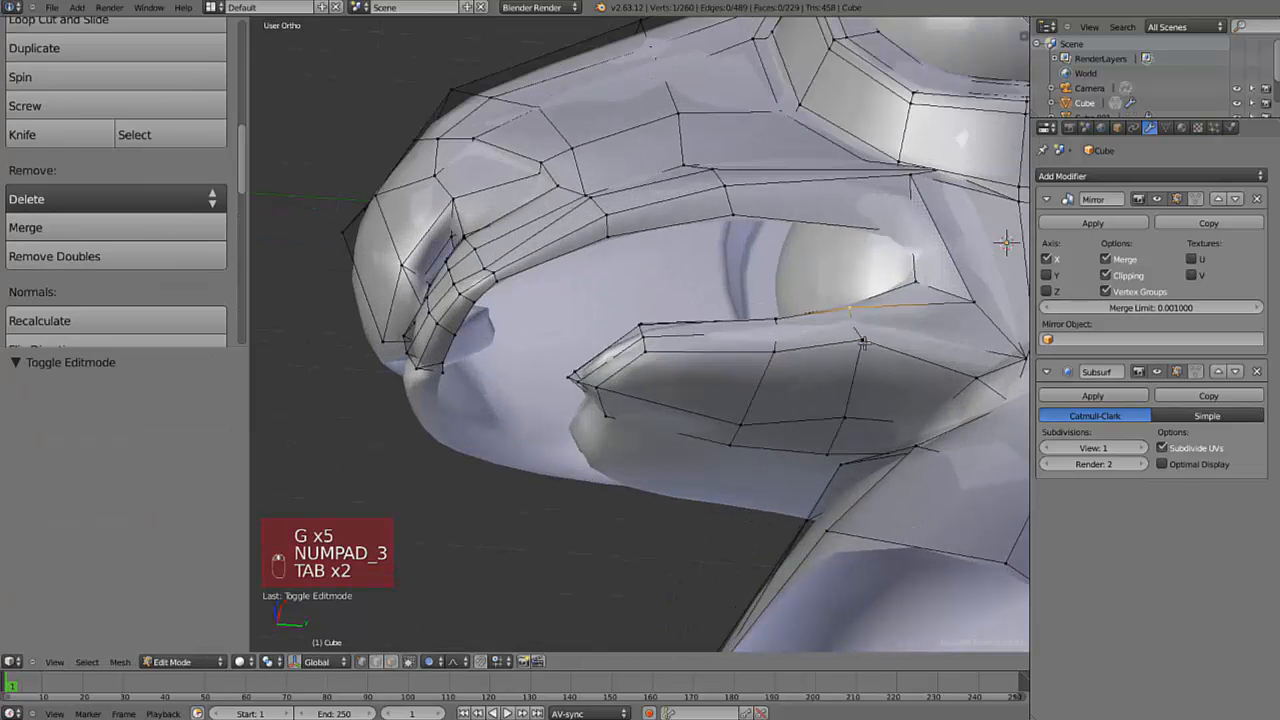
right_click(843, 363)
key(g)
middle_drag(725, 370, 770, 388)
key(KP_3)
right_click(750, 504)
key(g)
click(735, 487)
- Adjust the vertices from the jaw corner forward along the lower jaw, moving the last one about -0.024 in Y and -0.065 in Z
right_click(709, 455)
key(g)
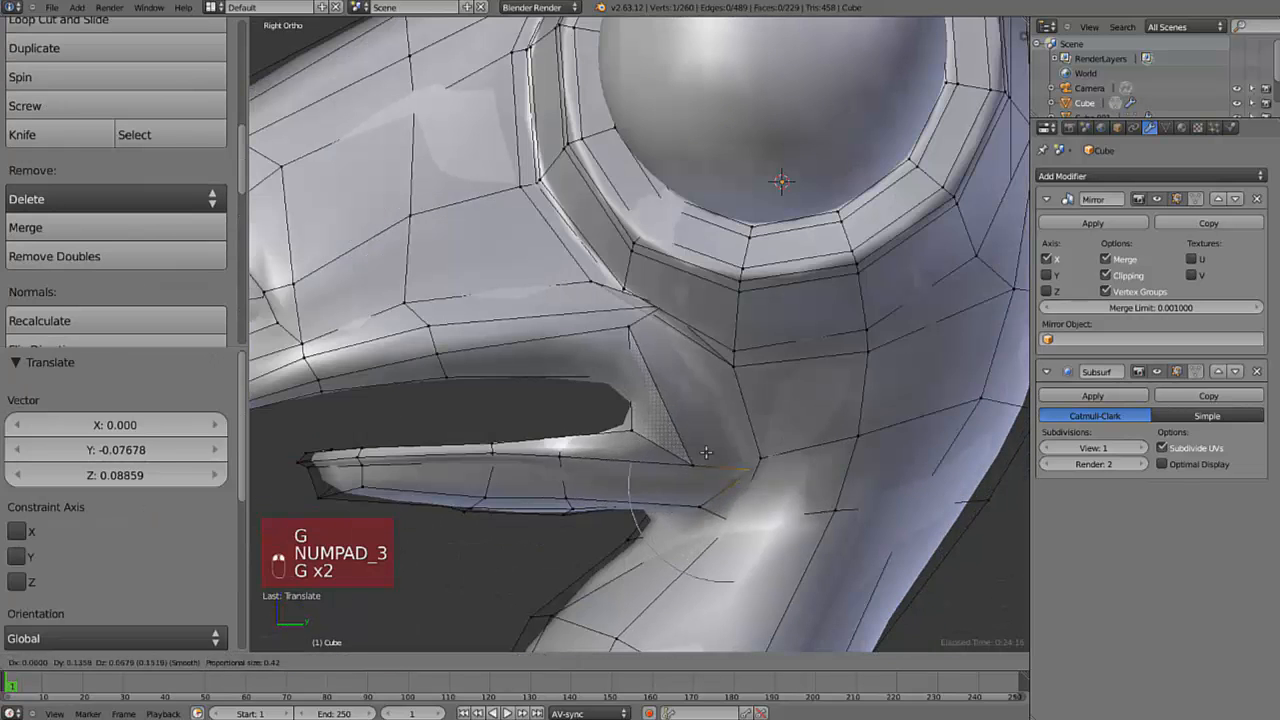
key(g)
key(g)
key(g)
key(g)
click(489, 467)
- Fine-tune the vertices along the lower lip's upper edge and at its front tip in side view
scroll(483, 466, up, 4)
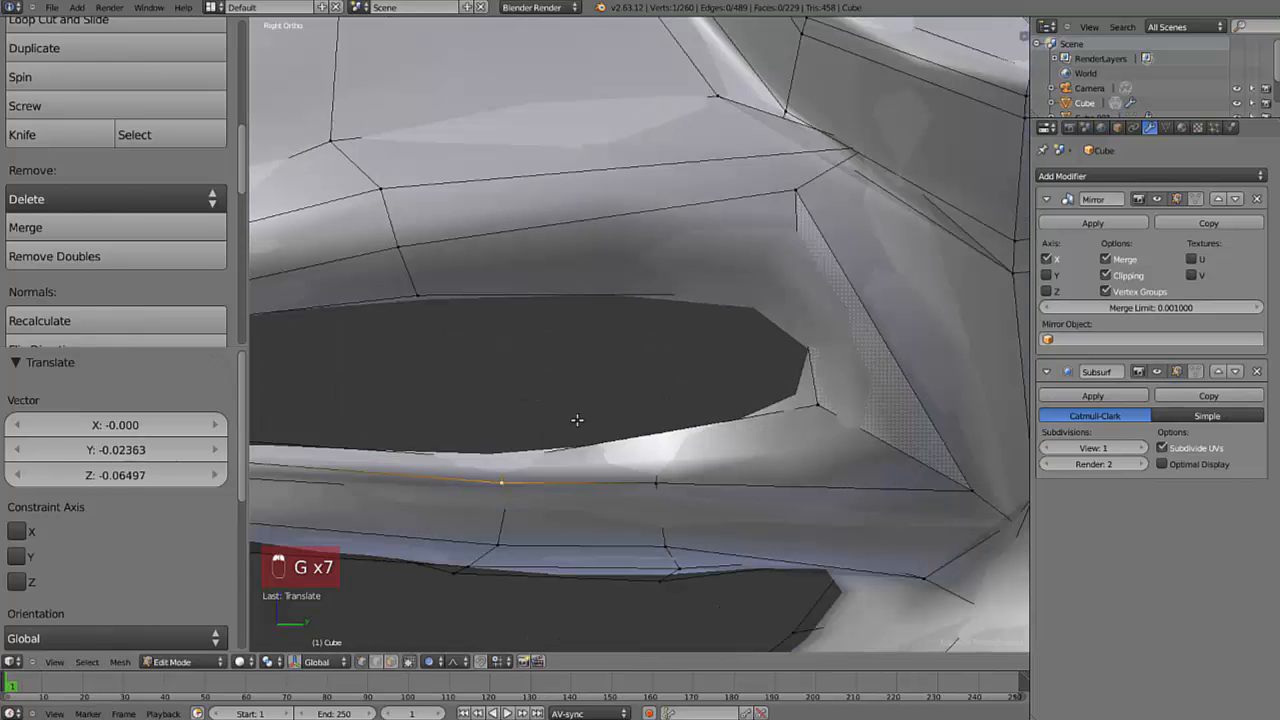
right_click(505, 434)
key(g)
click(507, 443)
shift+middle_drag(507, 443, 817, 397)
right_click(545, 414)
key(g)
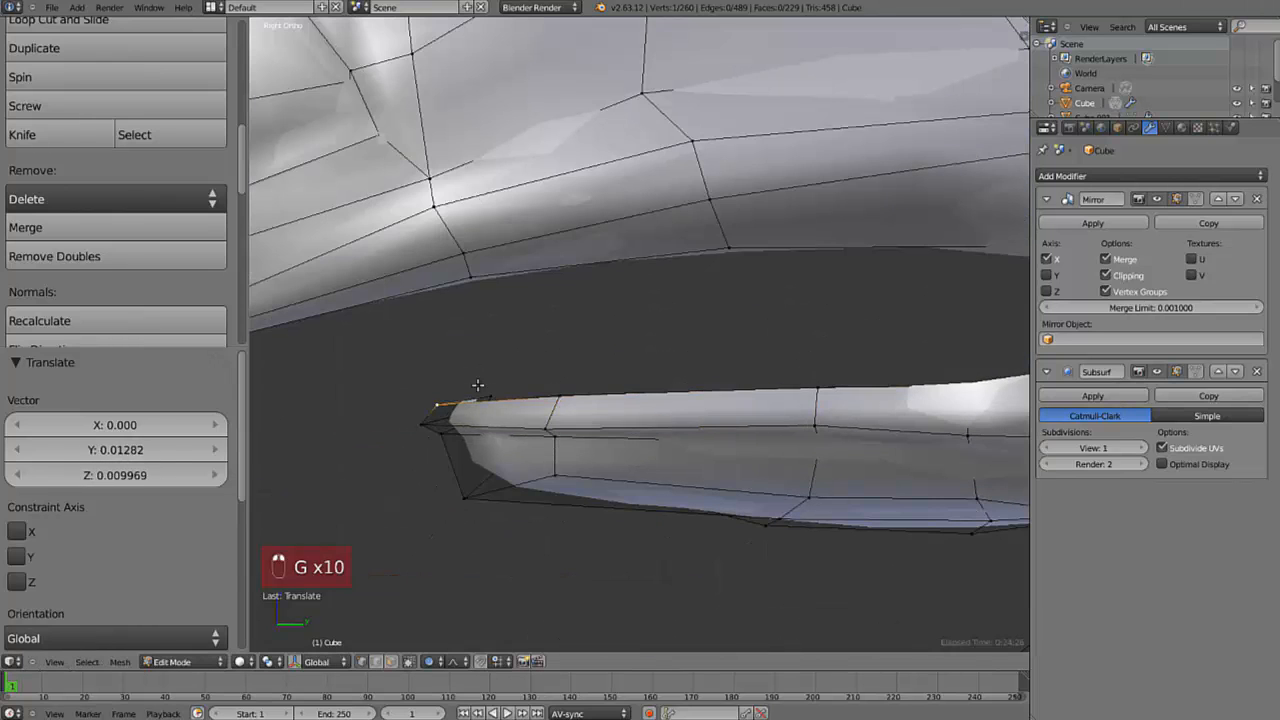
right_click(489, 395)
key(g)
click(442, 391)
- Switch to wireframe, inspect the inner mouth edge loop, and adjust a vertex at the back of the mouth in side view
key(z)
middle_drag(589, 451, 769, 303)
alt+right_click(591, 326)
key(KP_3)
right_click(768, 306)
key(g)
click(745, 302)
- Select the inner mouth edge loop and remove its front portion from the selection, keeping the sides and back of the mouth
key(a)
alt+right_click(655, 306)
middle_drag(948, 420, 746, 176)
scroll(700, 220, up, 1)
key(c)
middle_click(449, 369)
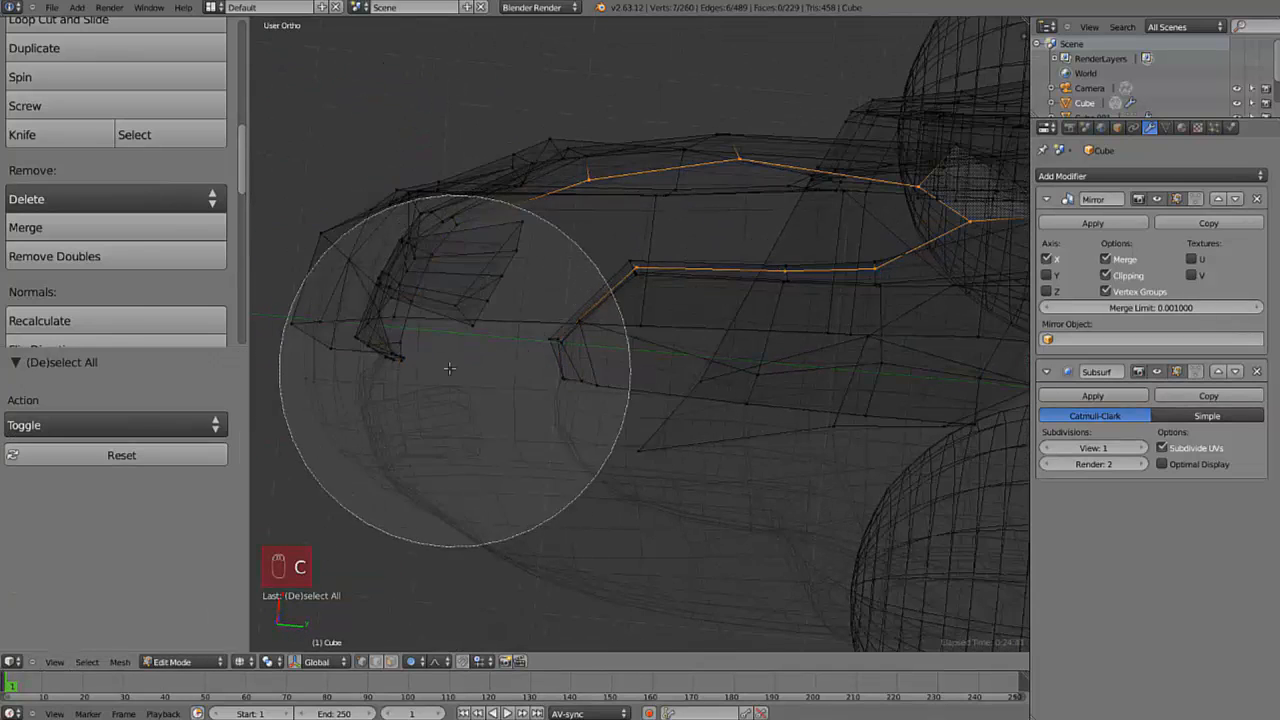
right_click(449, 369)
middle_drag(500, 350, 795, 177)
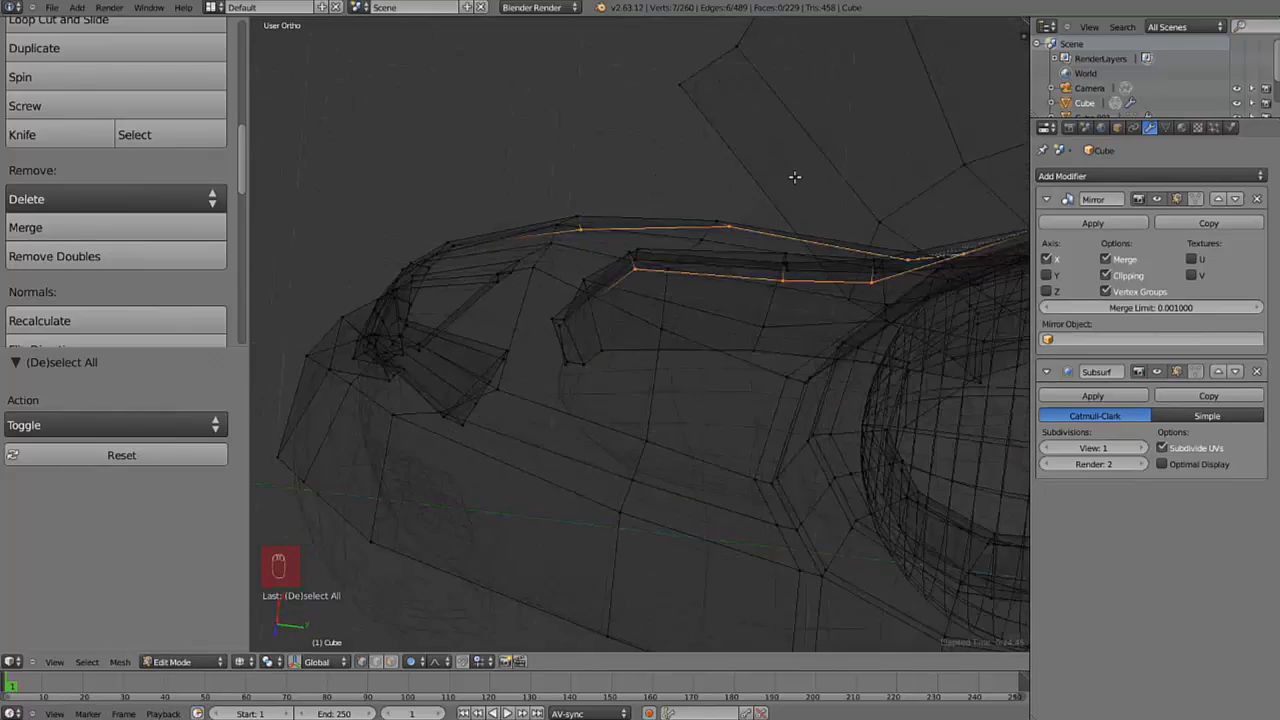
- Try to extrude the inner mouth edges freely to the mirror centre line, and undo the extrusion
click(773, 349)
middle_drag(773, 349, 723, 374)
key(KP_1)
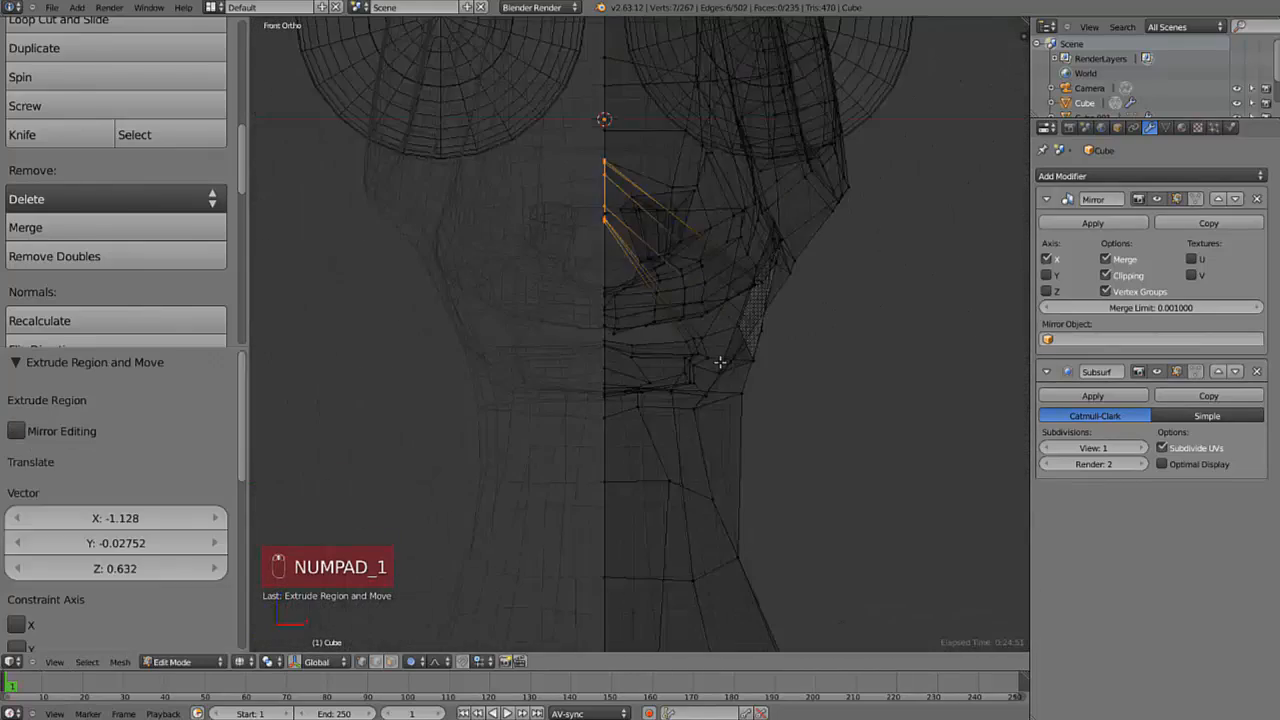
key(ctrl+z)
- Extrude the inner mouth edges by about -1.025 along X to the mirror centre line and inspect them in solid display
key(e)
click(597, 375)
key(z)
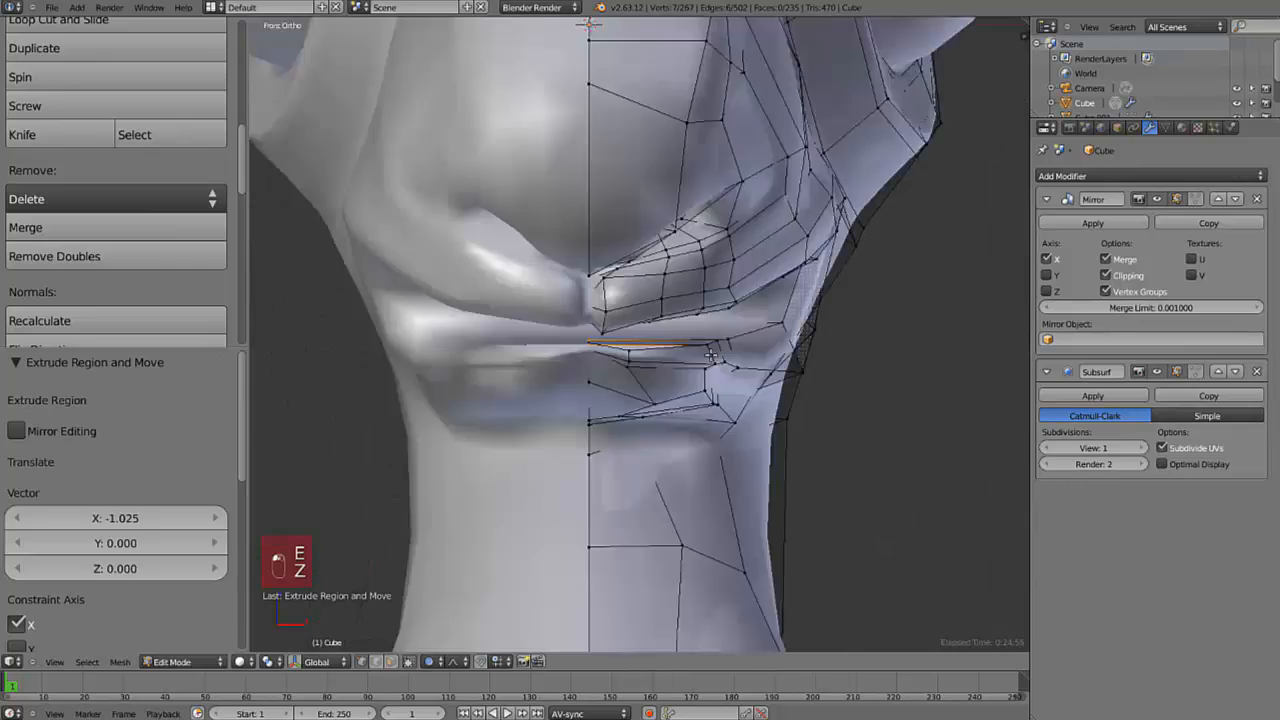
key(z)
middle_drag(600, 378, 746, 380)
key(KP_1)
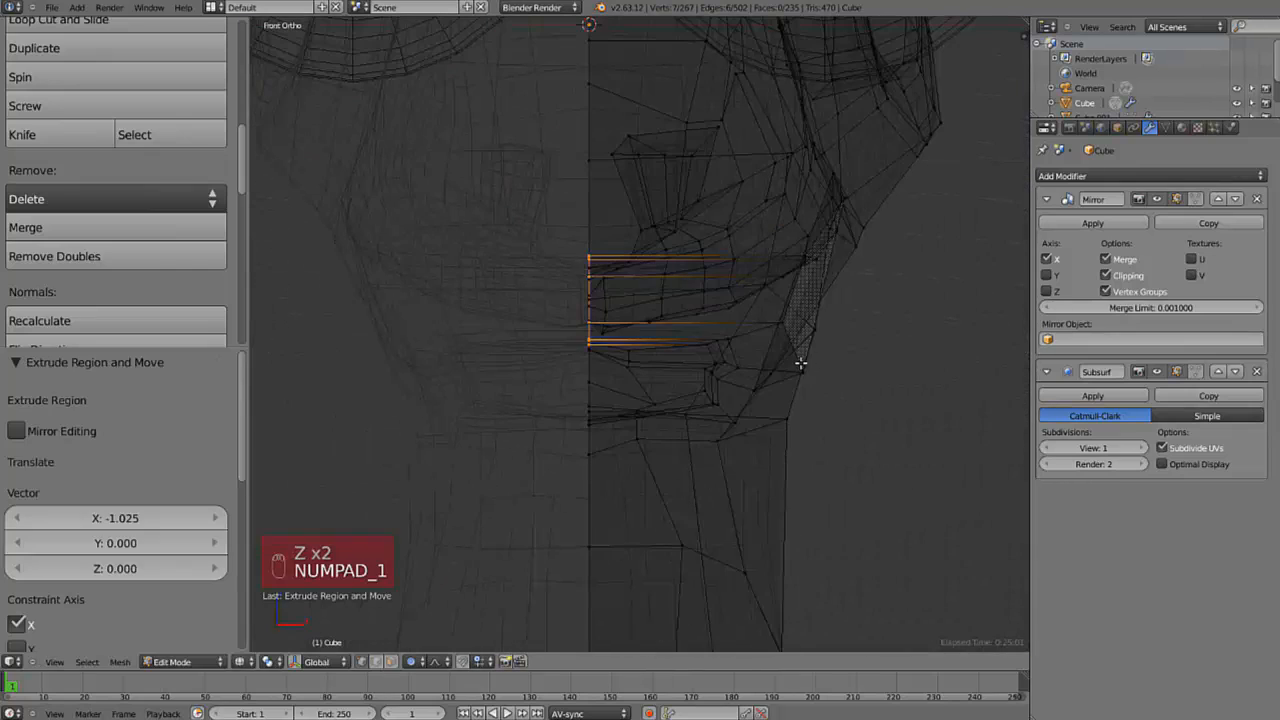
scroll(680, 311, up, 4)
key(z)
middle_drag(680, 311, 630, 338)
- Clip the side view to a box around the mouth and inspect the interior in solid display
scroll(700, 345, down, 9)
key(KP_3)
key(z)
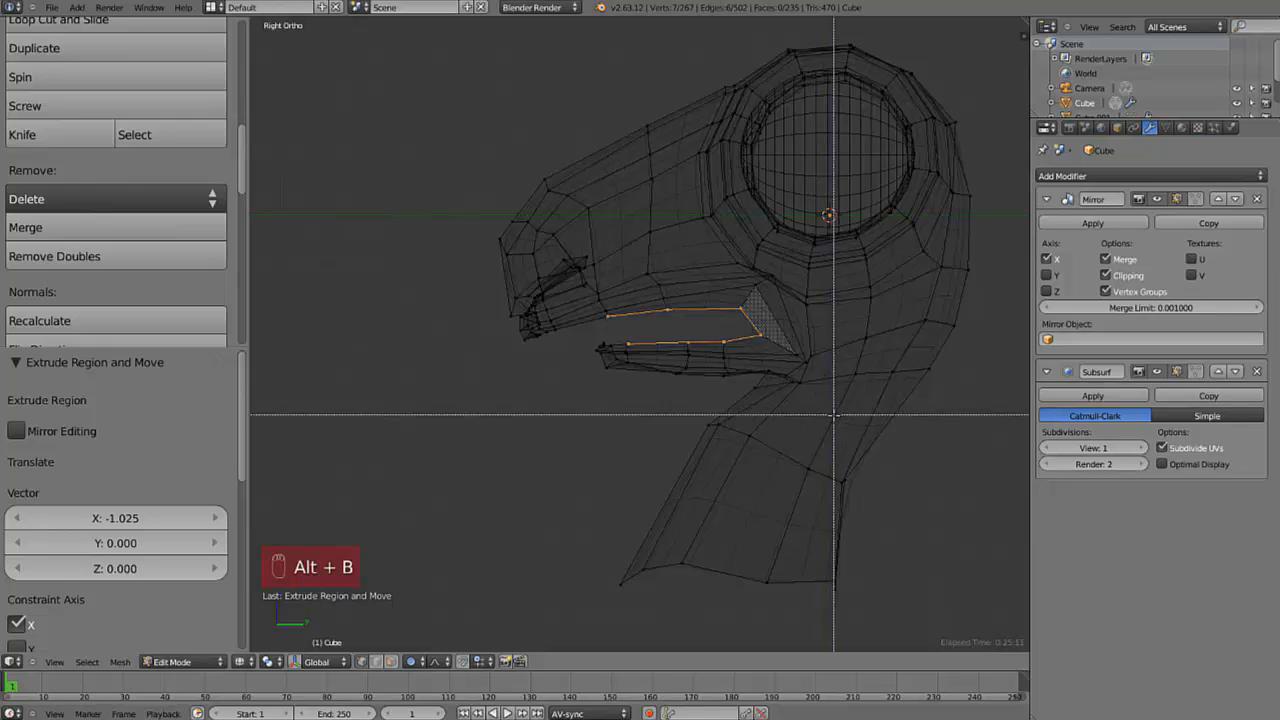
drag(834, 415, 490, 282)
key(z)
mouse_move(570, 325)
middle_down()
mouse_move(660, 440)
mouse_move(680, 345)
mouse_move(598, 322)
middle_up()
scroll(660, 440, up, 5)
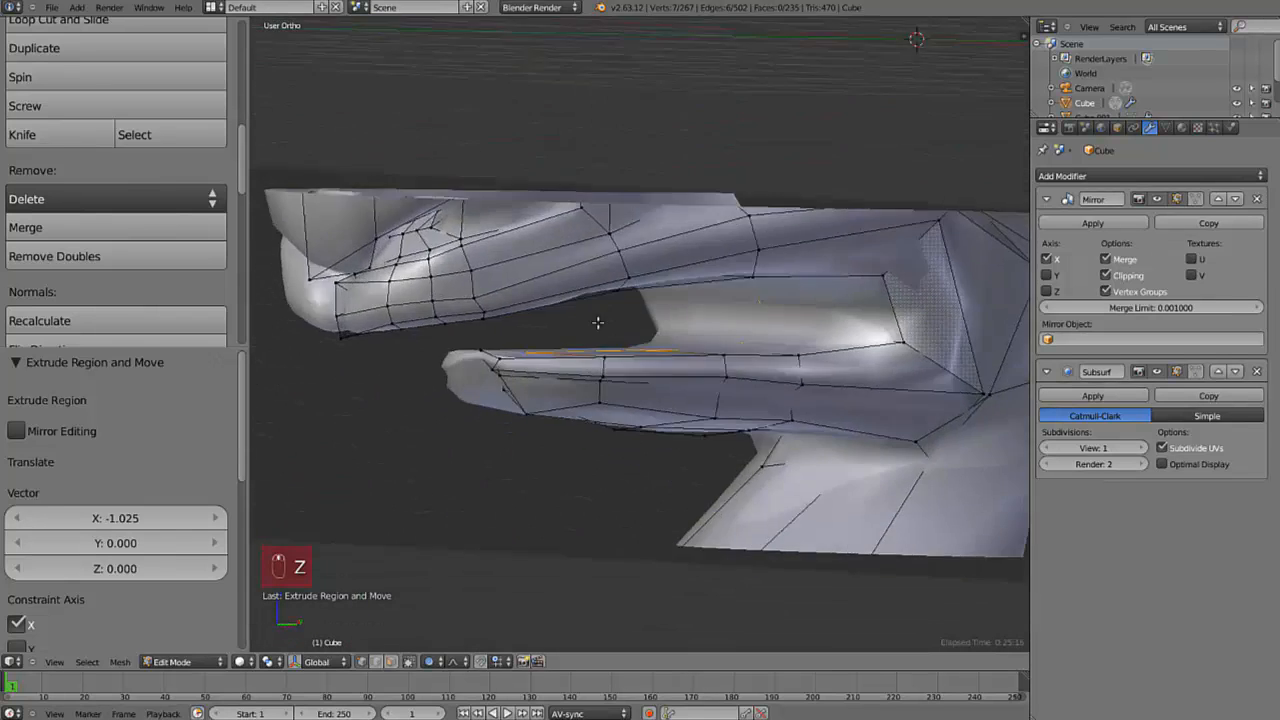
- Clear the view clipping and clip again to a wider box covering the snout, mouth and jaw corner
key(KP_3)
key(alt+b)
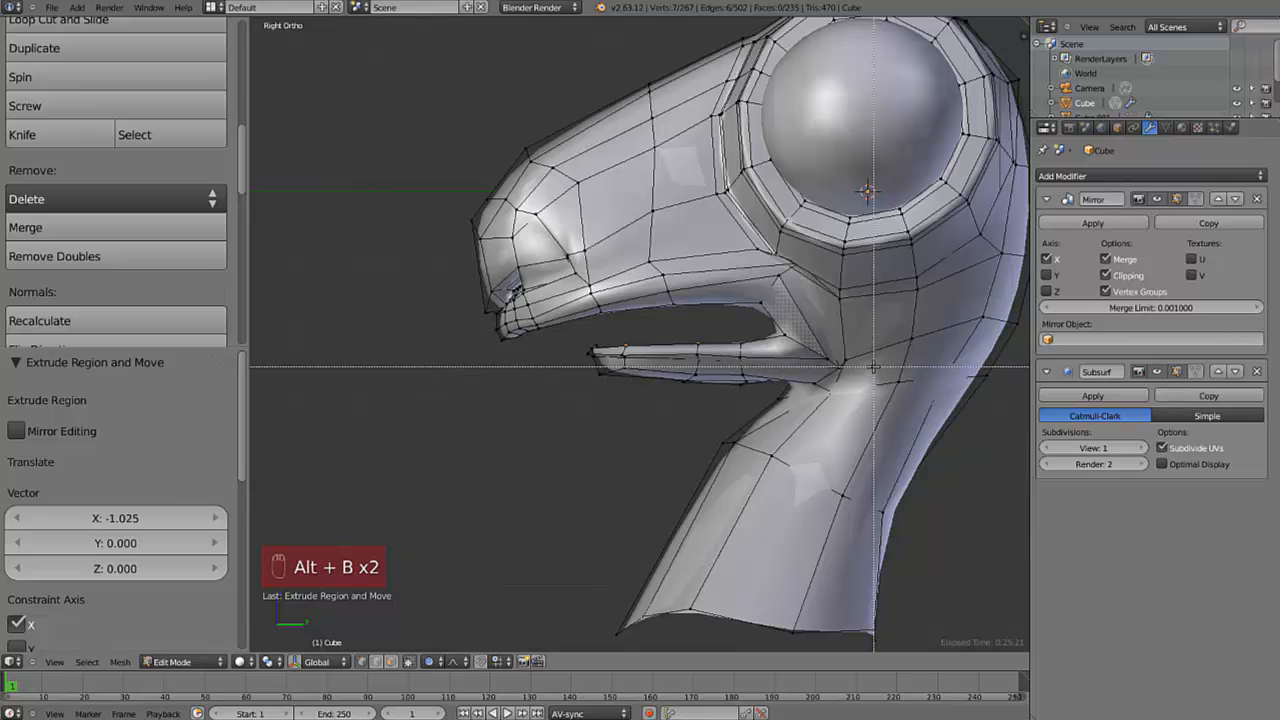
drag(873, 367, 398, 262)
middle_drag(398, 262, 706, 341)
scroll(706, 341, up, 4)
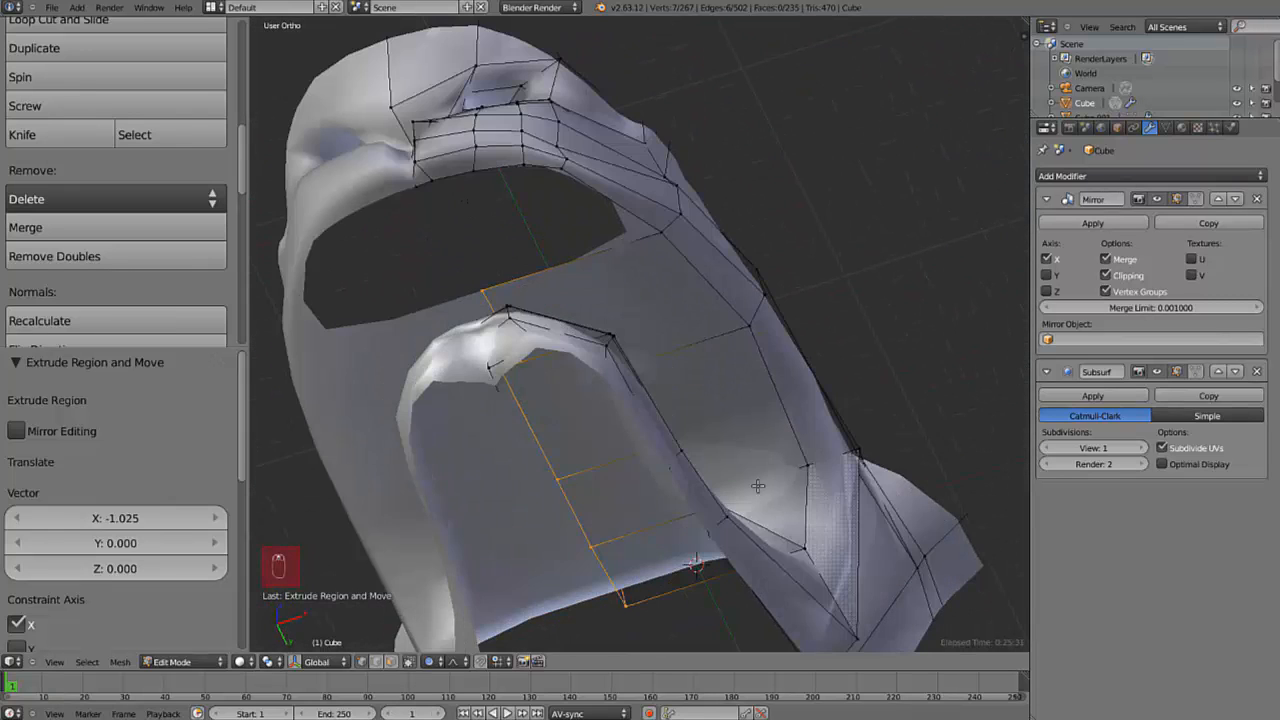
- Add a lengthwise loop cut through the extruded inner mouth faces, placed close to the lip edge
middle_drag(758, 486, 700, 330)
key(ctrl+r)
click(671, 229)
click(671, 229)
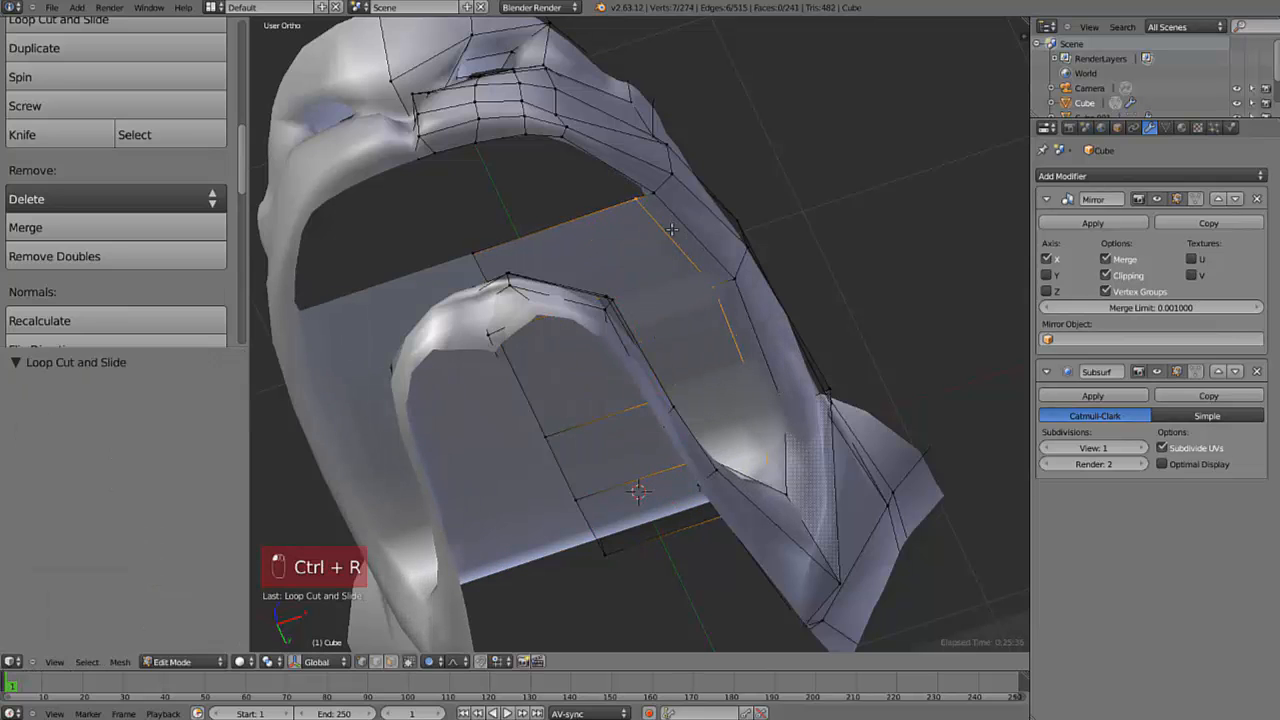
- Scale the new mouth interior loop by about 1.589 along Z in wireframe side view
key(z)
key(z)
key(s)
key(KP_3)
key(z)
key(s)
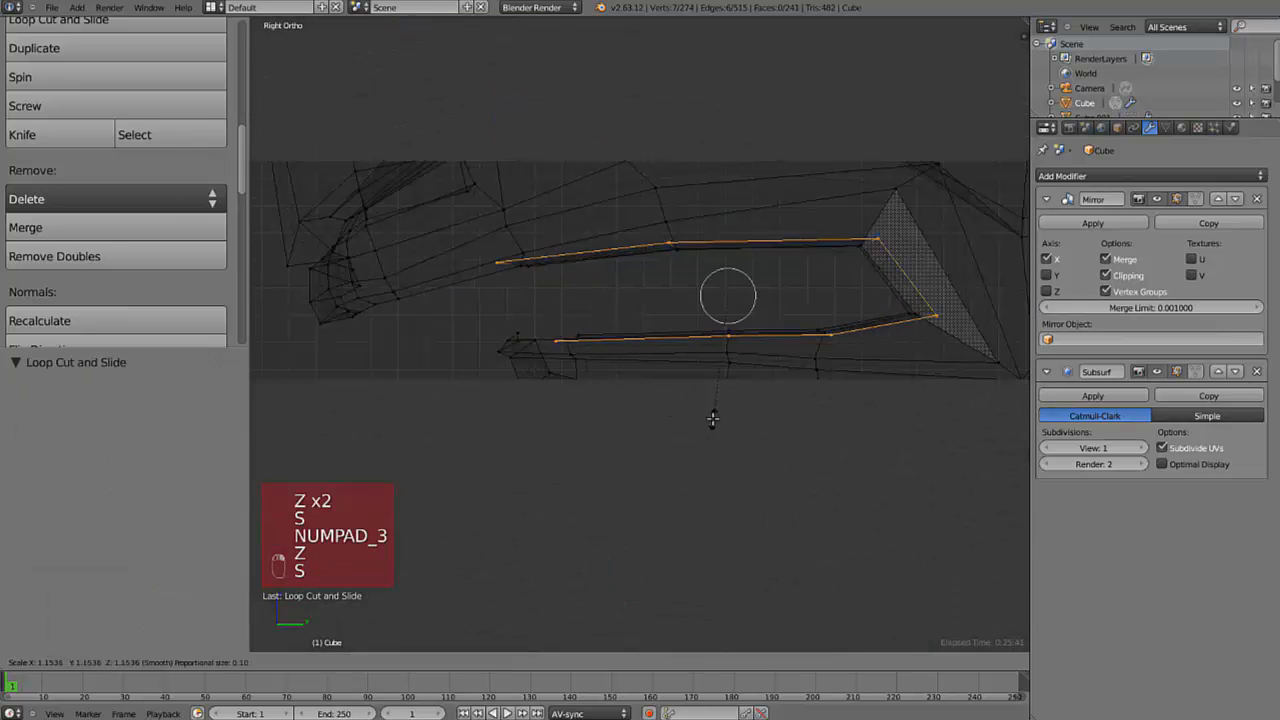
click(724, 462)
- Move the new loop's lower back vertex rearward, adjust its upper back vertex, and check the smoothed result
right_click(908, 322)
key(g)
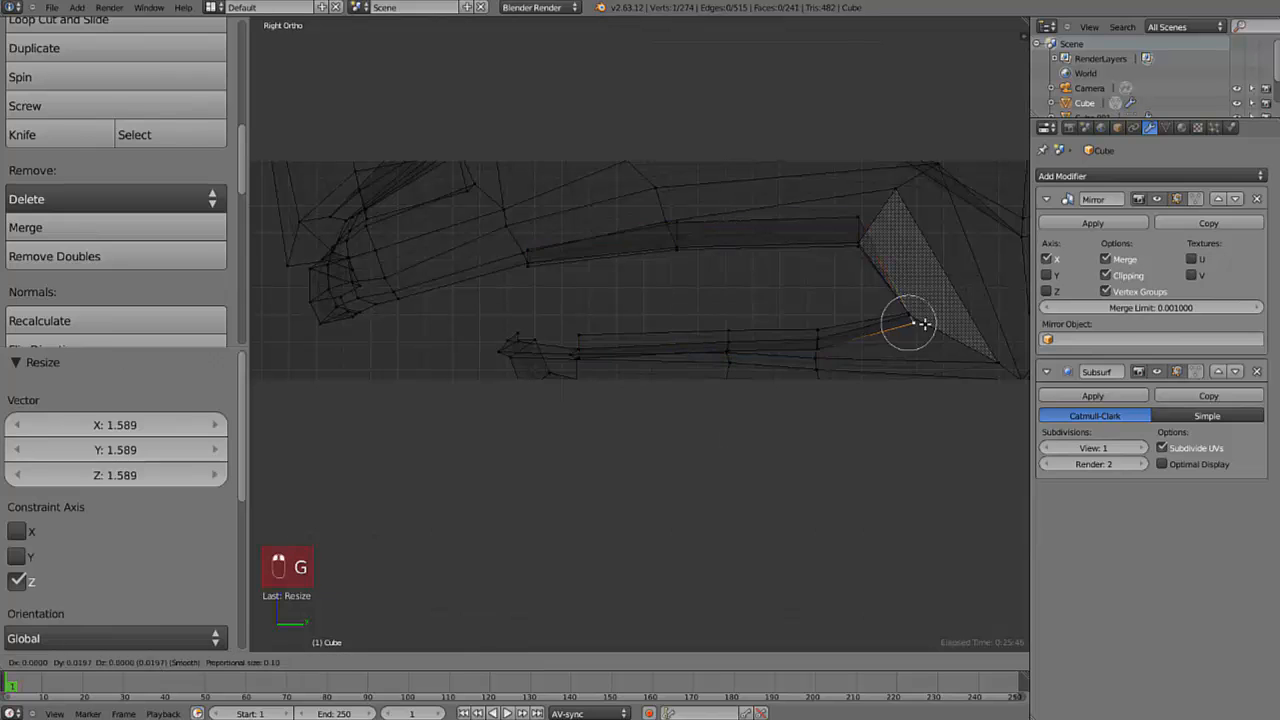
click(945, 323)
right_click(860, 220)
key(g)
key(z)
key(Tab)
key(Tab)
key(z)
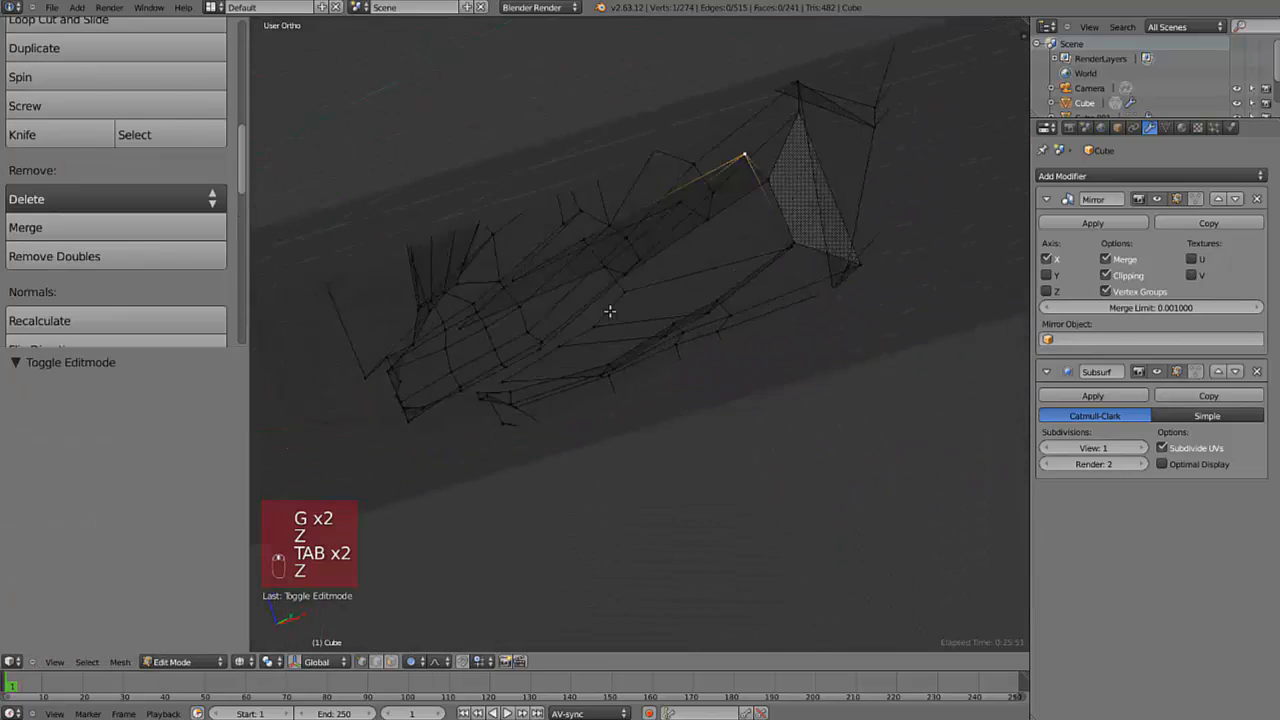
- Scale the mouth interior's centre-line edge loop by about 2.035 along Z in side view
key(KP_3)
key(s)
key(z)
click(744, 450)
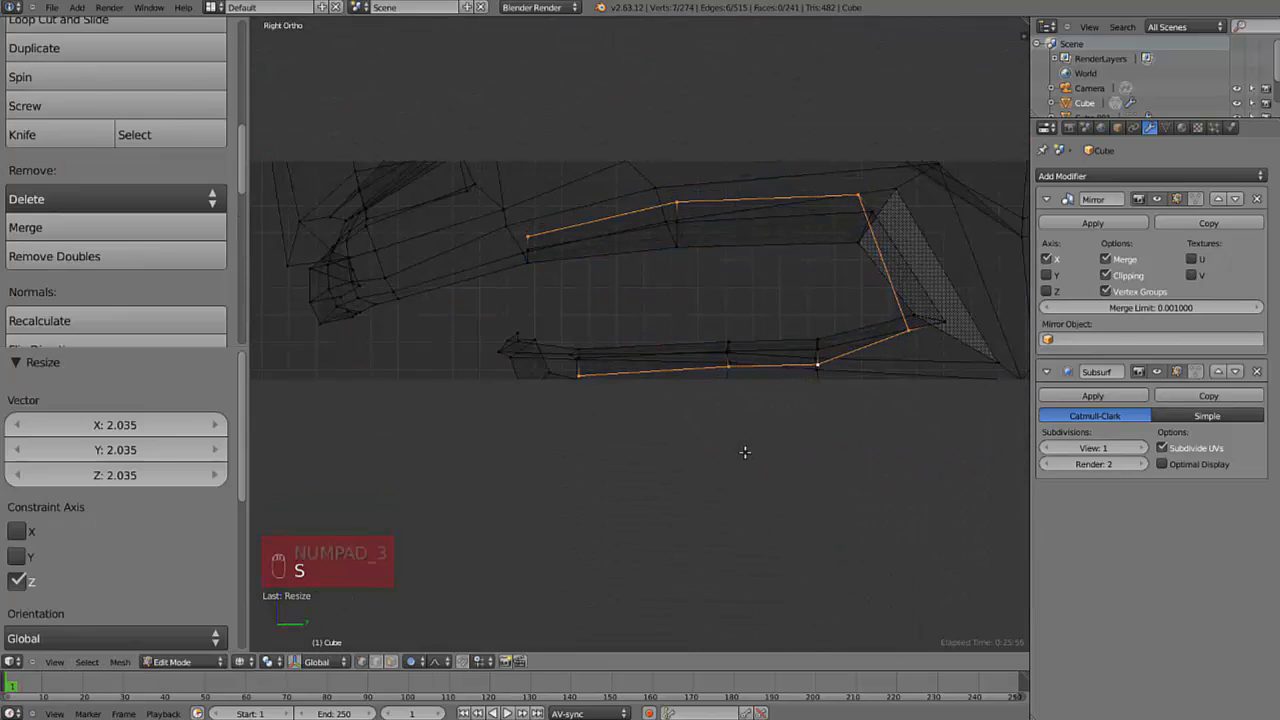
- Move the centre-line loop's lower back vertex rearward and its upper back vertex rearward and up, and check the mouth interior in solid display
right_click(909, 330)
key(g)
click(973, 331)
right_click(858, 195)
key(g)
click(883, 183)
key(Tab)
key(z)
key(Tab)
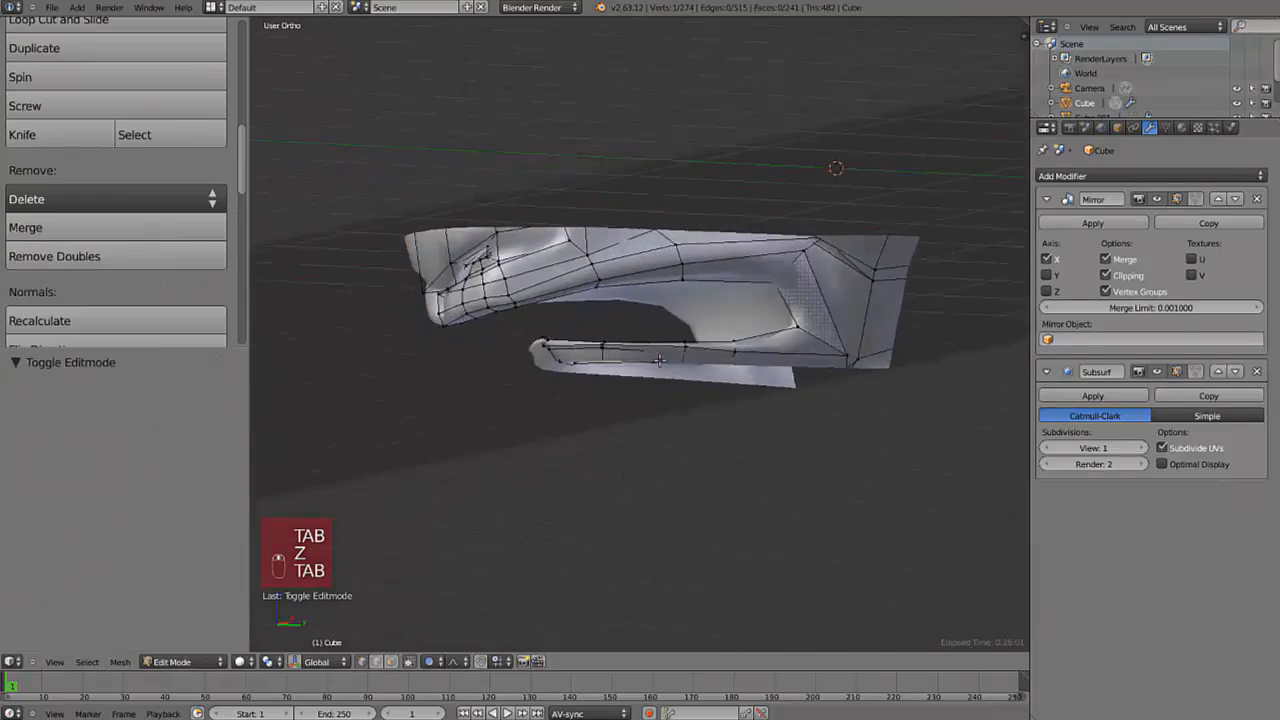
- Clear the view clipping and examine the inner rim edges at the lower jaw's tip in wireframe and solid display
key(z)
key(a)
key(a)
scroll(651, 297, up, 9)
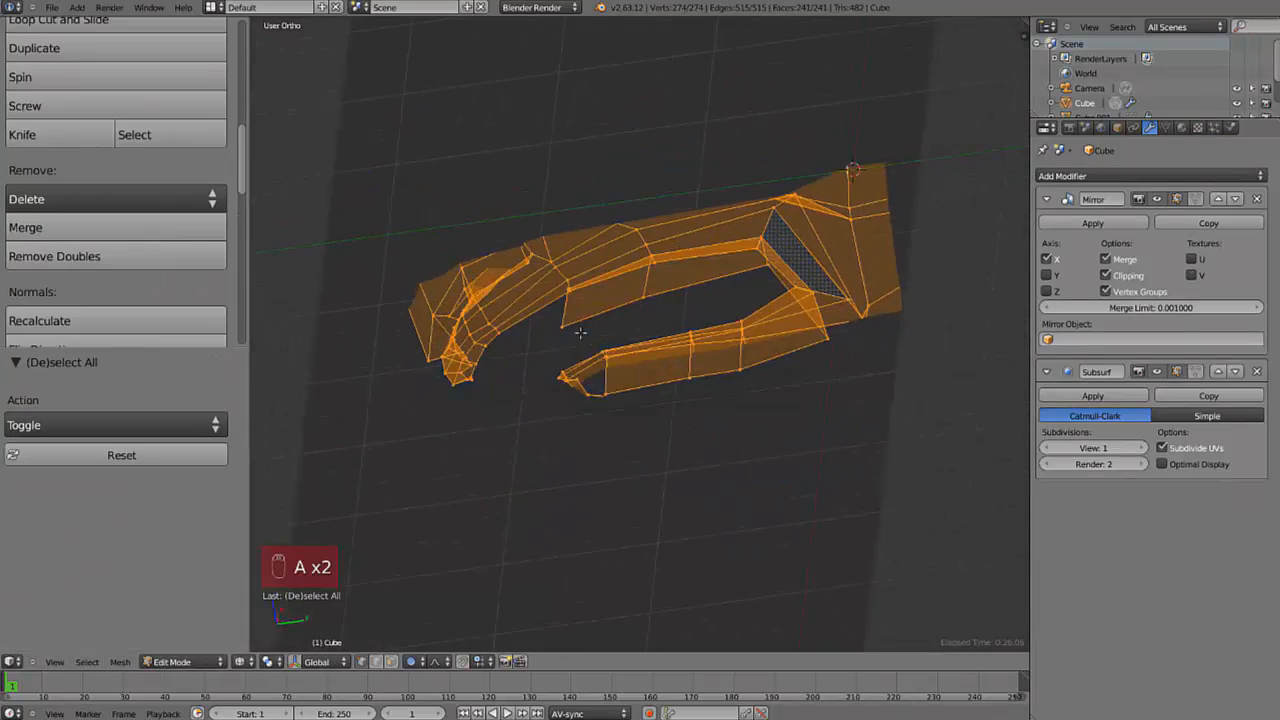
key(a)
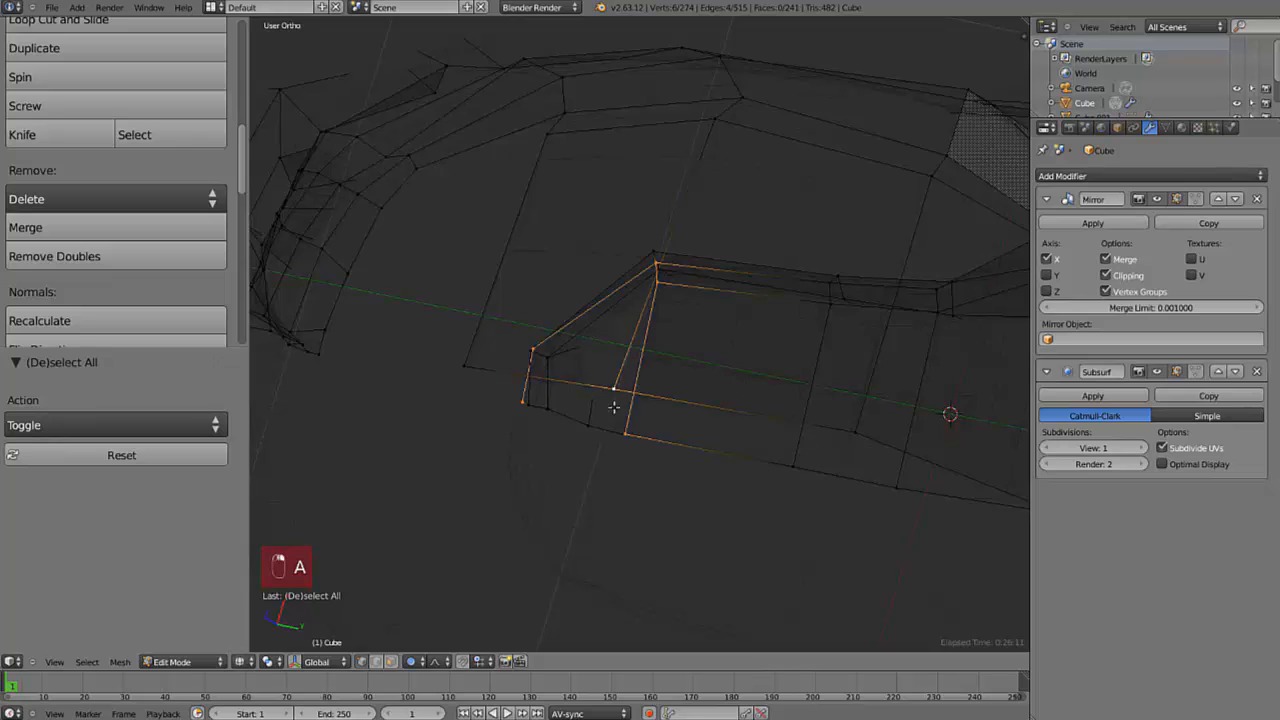
alt+right_click(598, 410)
key(z)
mouse_move(612, 370)
middle_down()
mouse_move(662, 360)
mouse_move(683, 306)
mouse_move(643, 386)
mouse_move(705, 335)
middle_up()
key(z)
key(z)
key(alt+b)
key(z)
alt+shift+right_click(645, 308)
mouse_move(643, 308)
middle_down()
mouse_move(600, 417)
mouse_move(630, 395)
middle_up()
key(z)
key(z)
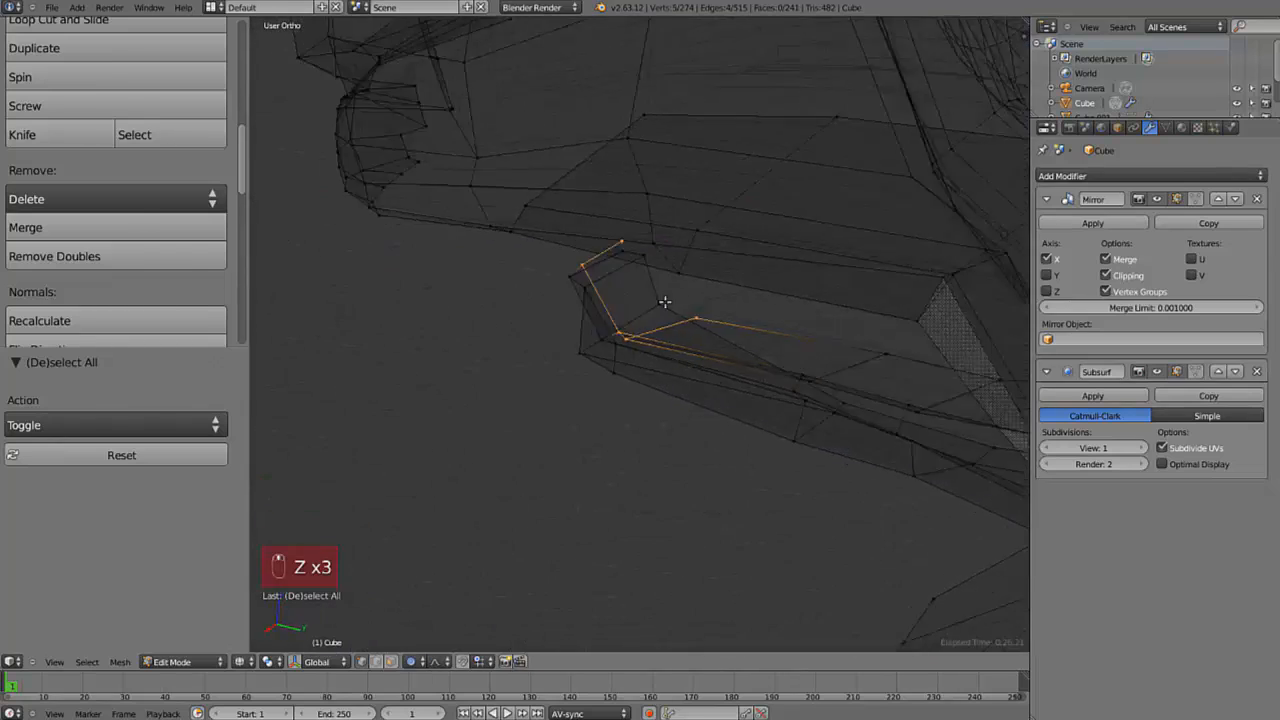
- Turn off proportional editing and move the front vertex of the lower jaw's inner rim slightly in wireframe display
key(KP_3)
alt+right_click(557, 288)
mouse_move(697, 274)
middle_down()
mouse_move(631, 354)
mouse_move(657, 320)
mouse_move(606, 325)
mouse_move(680, 291)
mouse_move(713, 296)
mouse_move(648, 300)
middle_up()
key(z)
key(z)
key(o)
key(z)
key(g)
click(642, 313)
key(z)
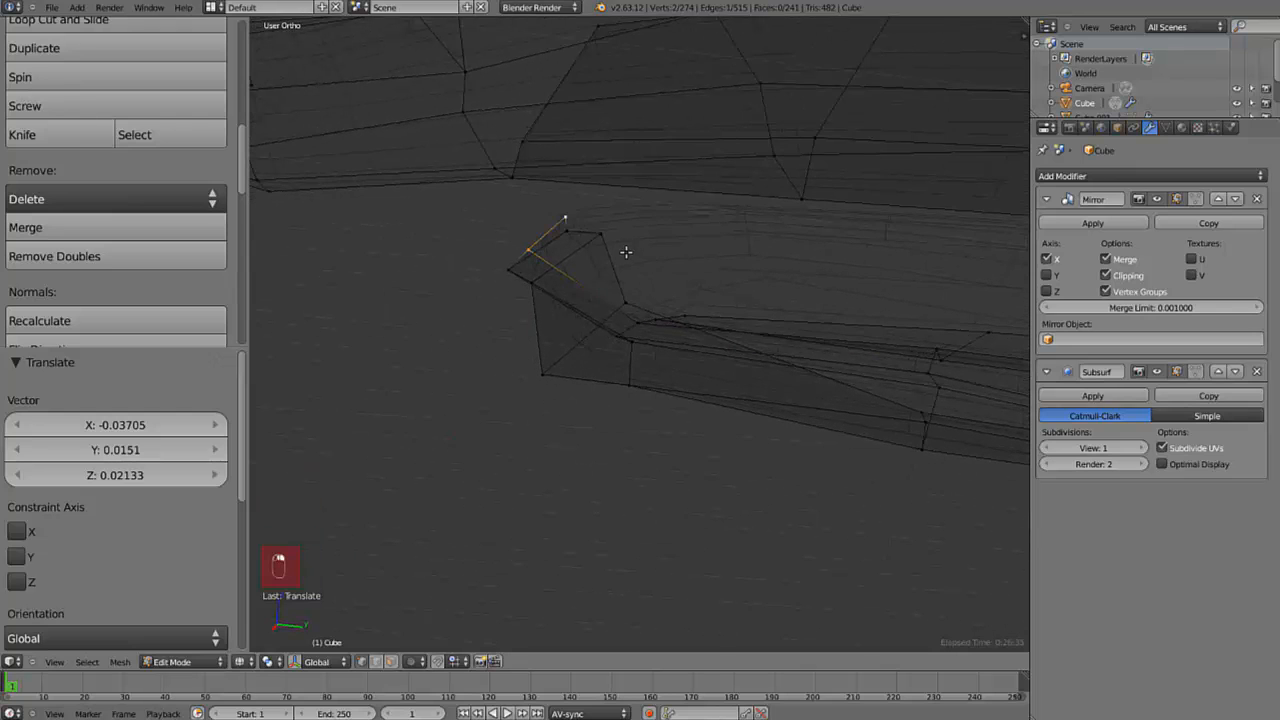
- Extrude the inner rim edge at the lower jaw's tip about 0.099 along Y, fill a face beside it and try a loop cut
key(e)
key(y)
click(672, 263)
middle_drag(677, 263, 604, 255)
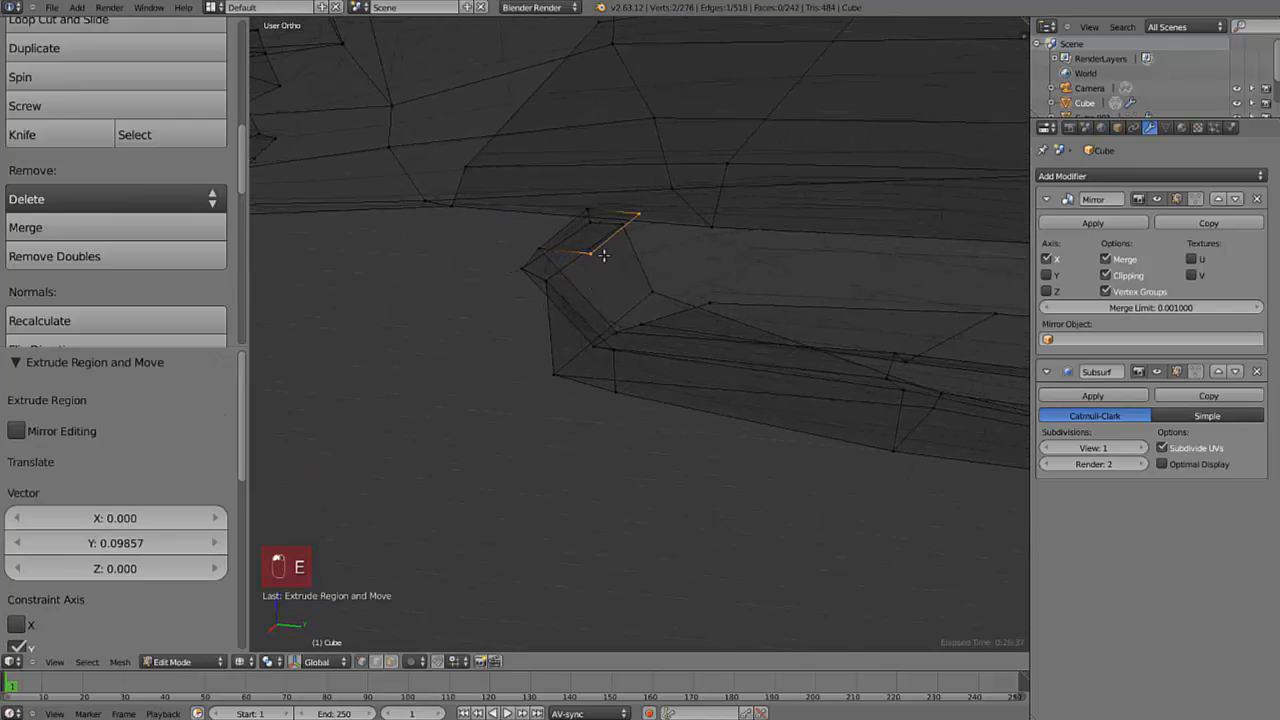
key(f)
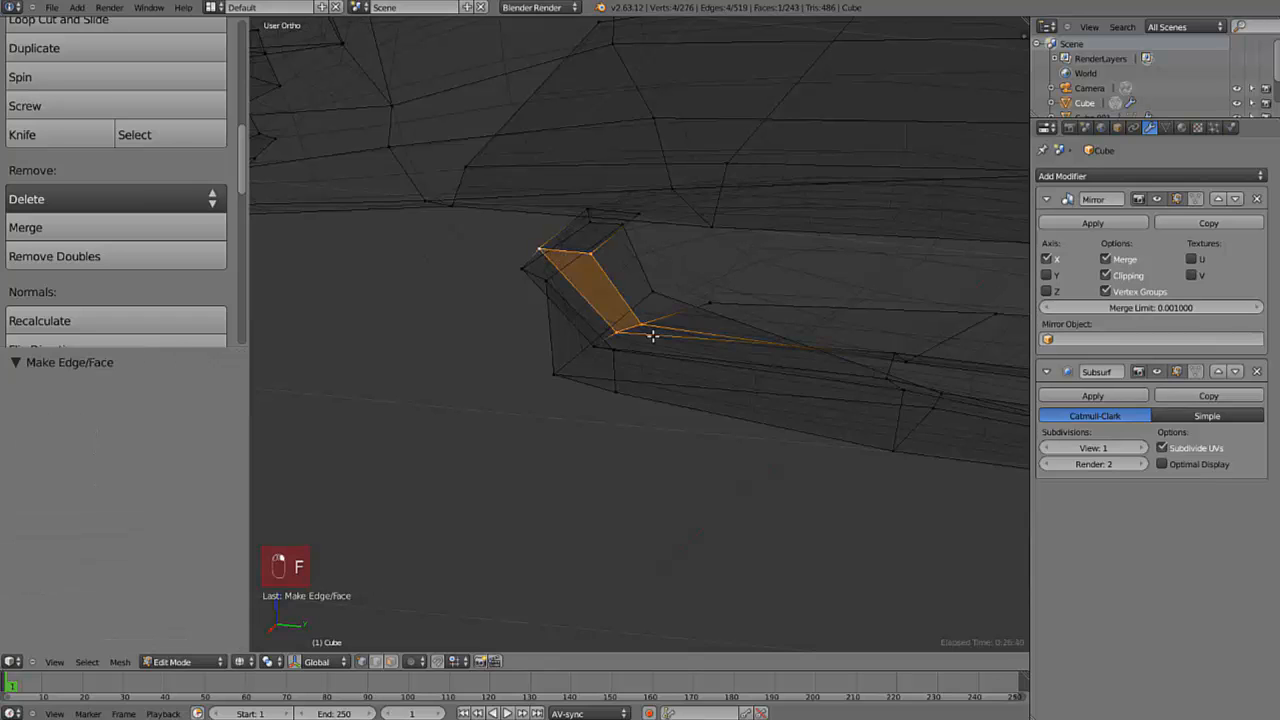
middle_drag(651, 331, 610, 352)
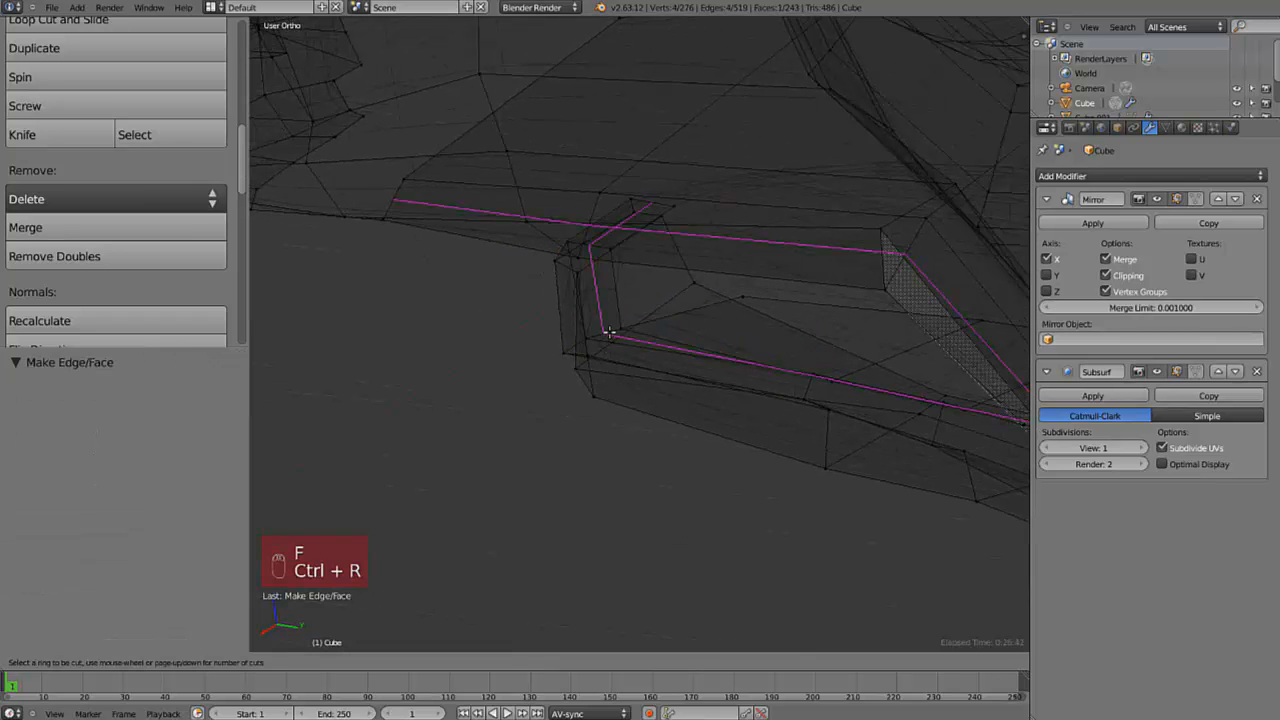
click(608, 332)
key(z)
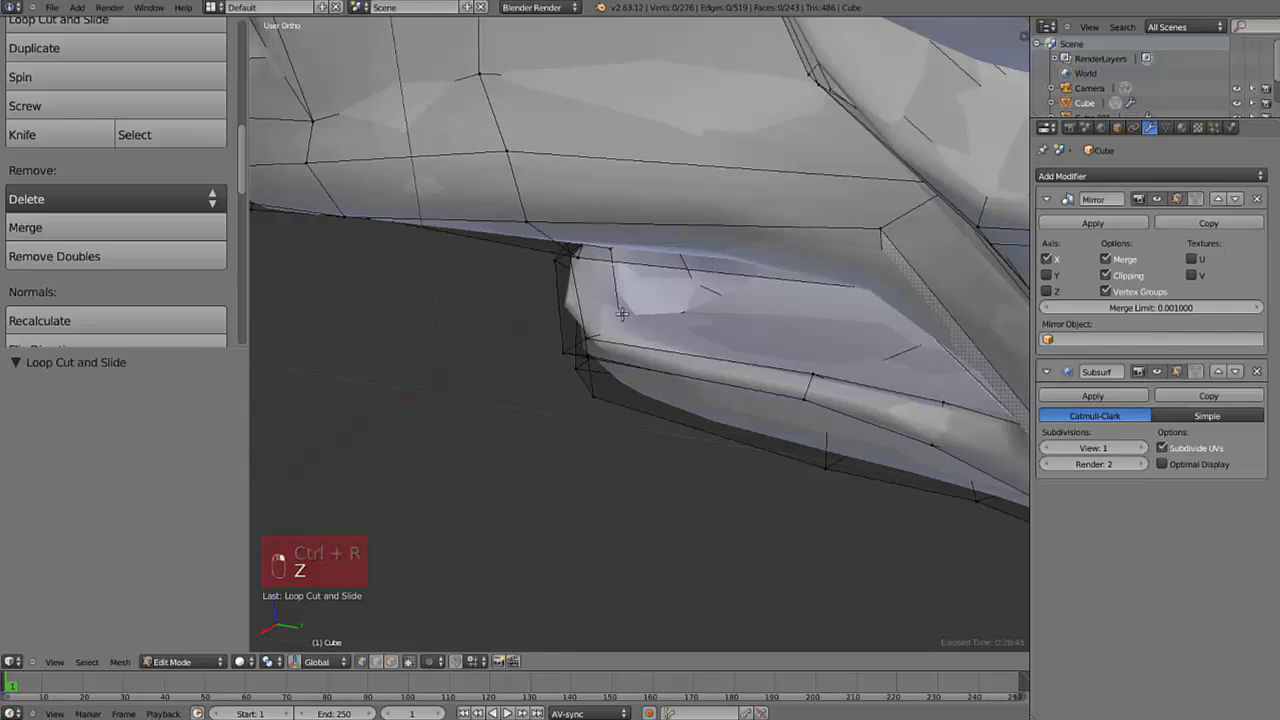
- Show the editing cage on the subdivided surface and undo the jaw tip's extrusion and fill
click(1197, 370)
middle_drag(612, 270, 640, 303)
key(ctrl+z)
key(ctrl+z)
key(ctrl+z)
key(a)
right_click(640, 303)
key(g)
right_click(640, 247)
key(z)
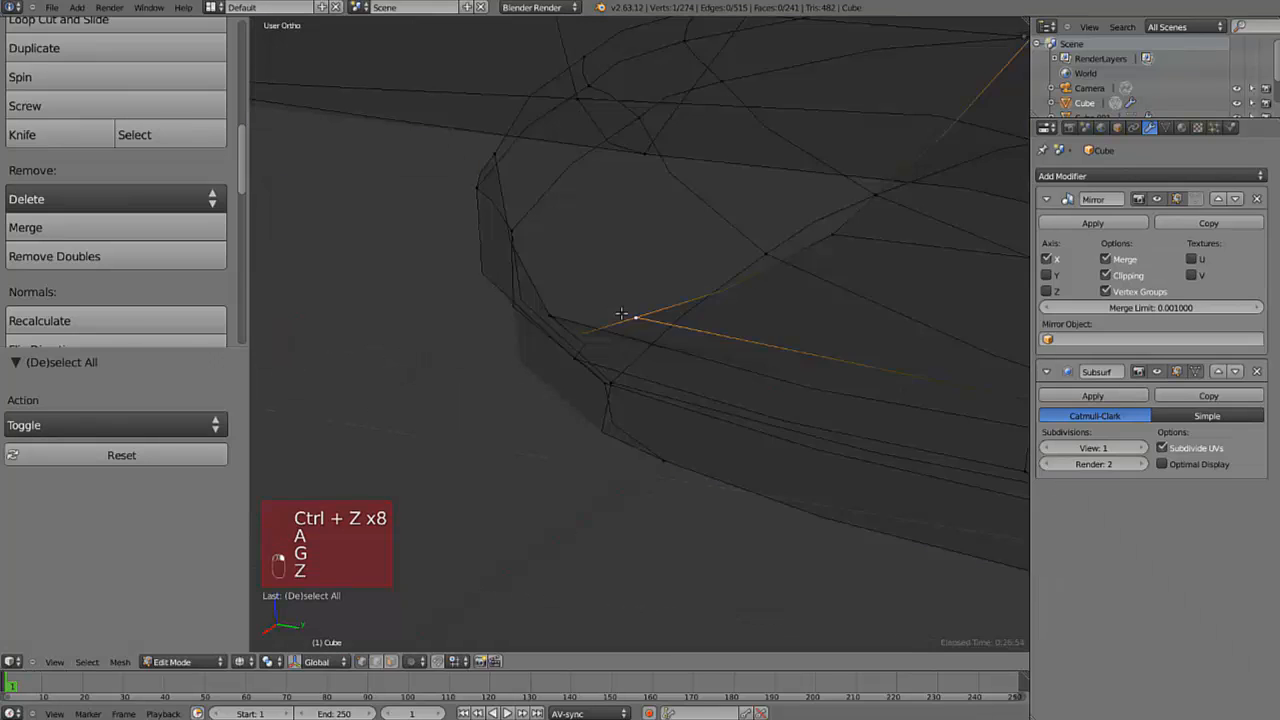
key(ctrl+r)
right_click(623, 319)
scroll(622, 319, down, 1)
scroll(622, 319, down, 1)
key(ctrl+r)
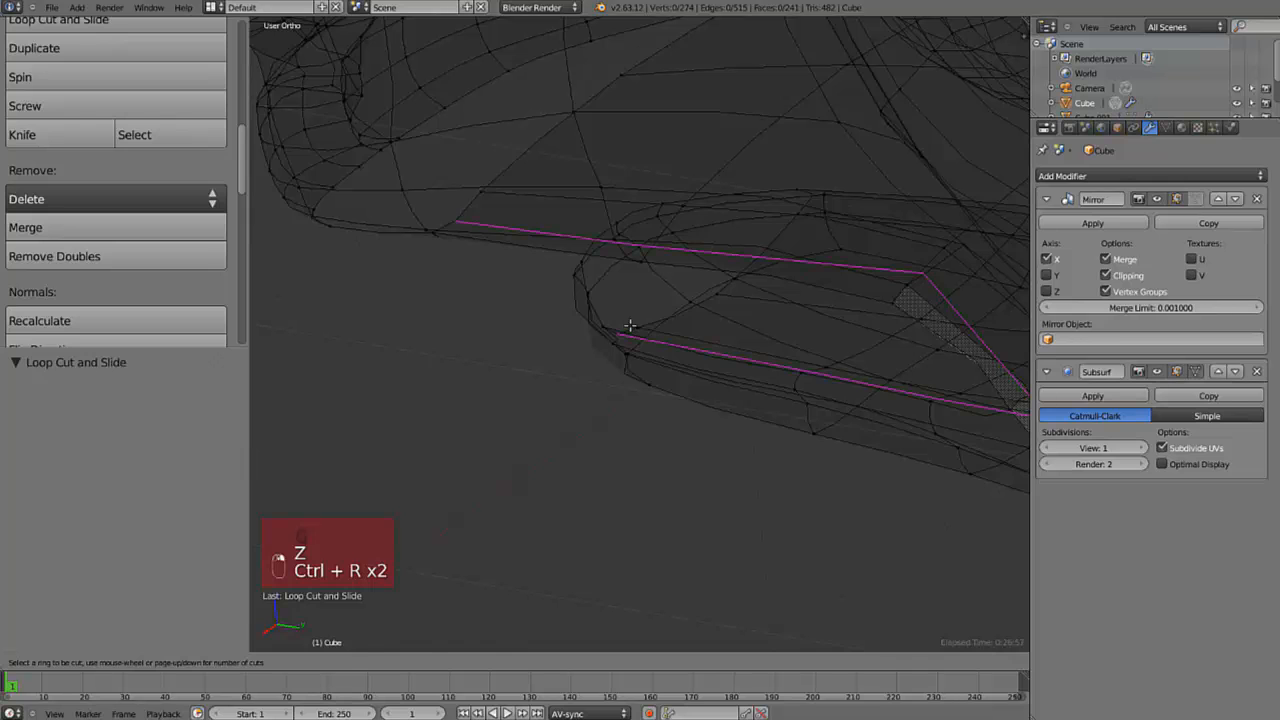
right_click(630, 325)
key(z)
- Try to fill a face between four inner rim vertices at the lower jaw's tip
scroll(636, 313, up, 5)
mouse_move(641, 293)
middle_down()
mouse_move(621, 340)
mouse_move(648, 368)
middle_up()
right_drag(557, 265, 548, 268)
right_click(546, 270)
shift+right_click(510, 325)
mouse_move(535, 322)
middle_down()
mouse_move(568, 327)
mouse_move(524, 318)
middle_up()
key(z)
mouse_move(613, 368)
middle_down()
mouse_move(636, 427)
mouse_move(548, 273)
middle_up()
key(f)
key(z)
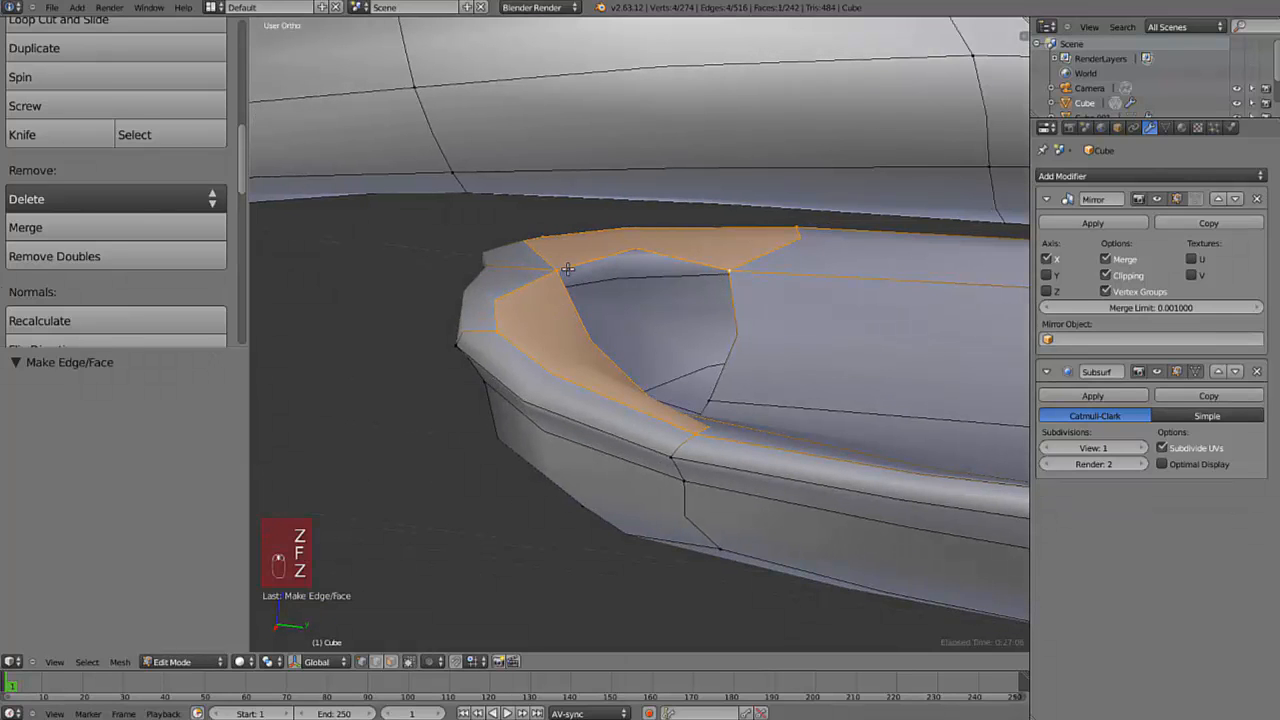
key(ctrl+z)
- Try to close the gap behind the lower jaw's tip with a face joining the rim directly to the mouth interior
key(z)
middle_drag(705, 385, 748, 406)
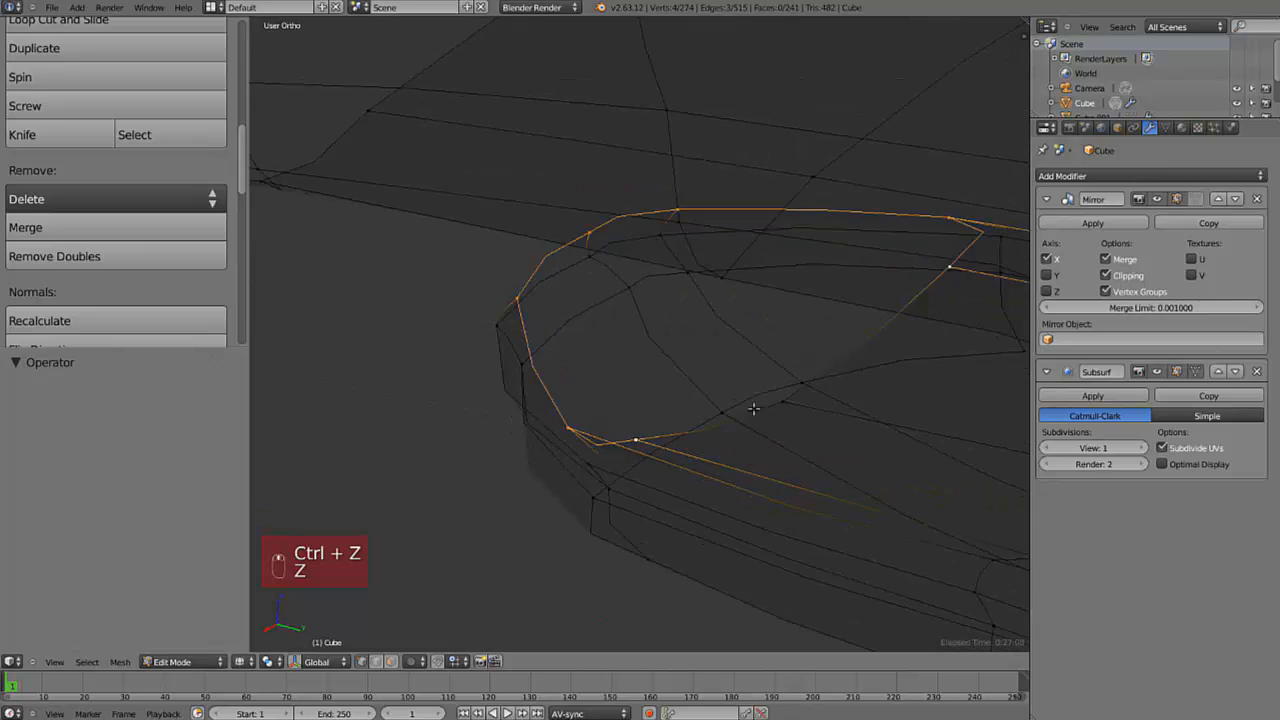
key(f)
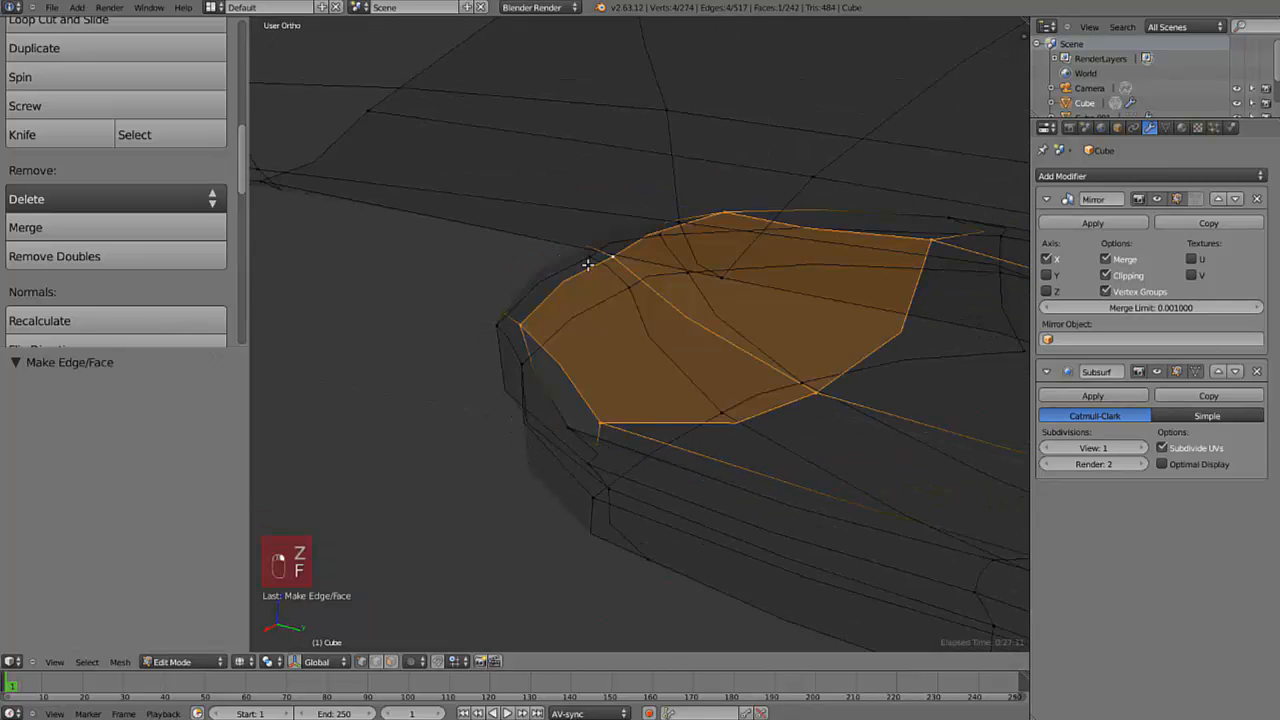
mouse_move(592, 255)
middle_down()
mouse_move(594, 406)
mouse_move(648, 326)
middle_up()
key(z)
key(z)
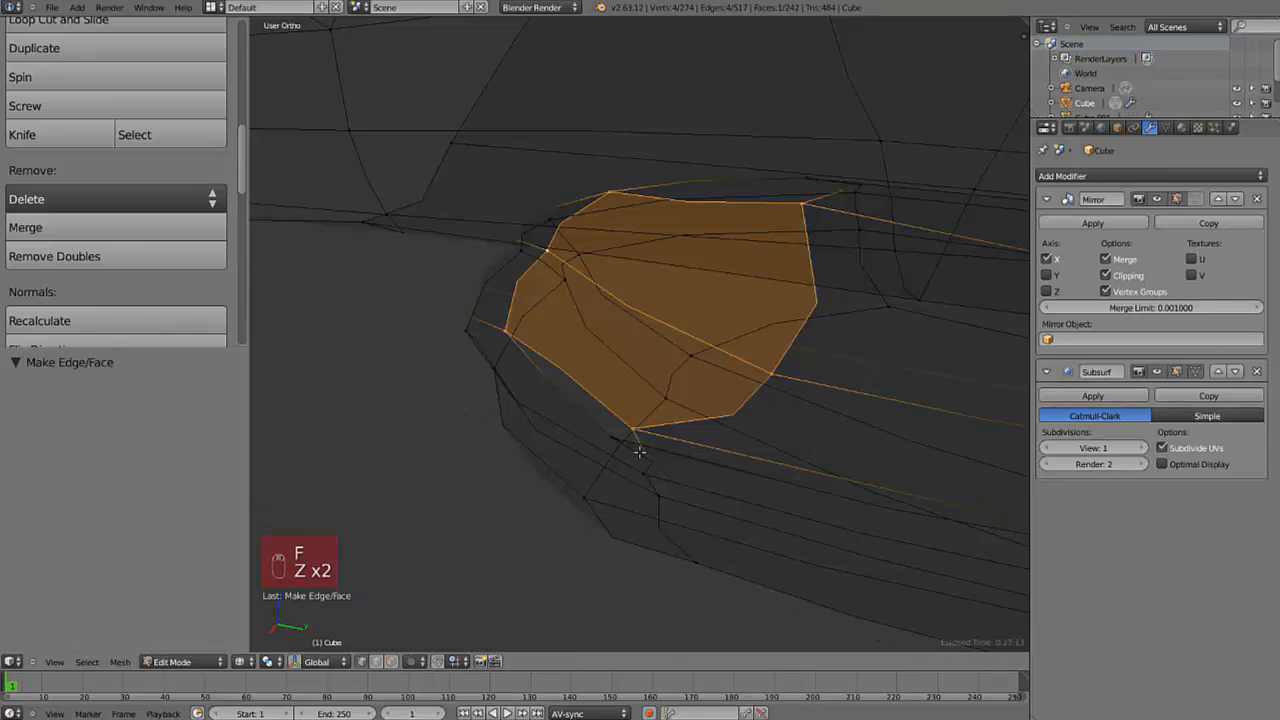
shift+right_click(632, 430)
key(z)
key(ctrl+z)
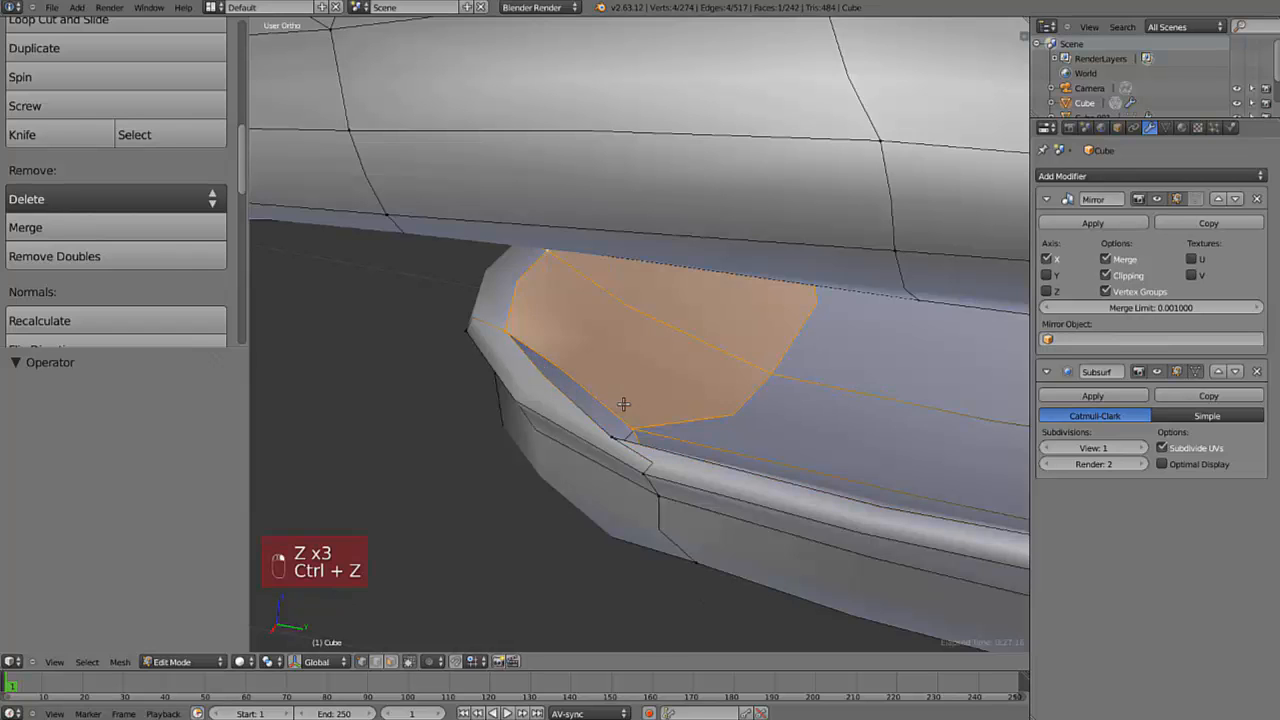
key(ctrl+z)
key(z)
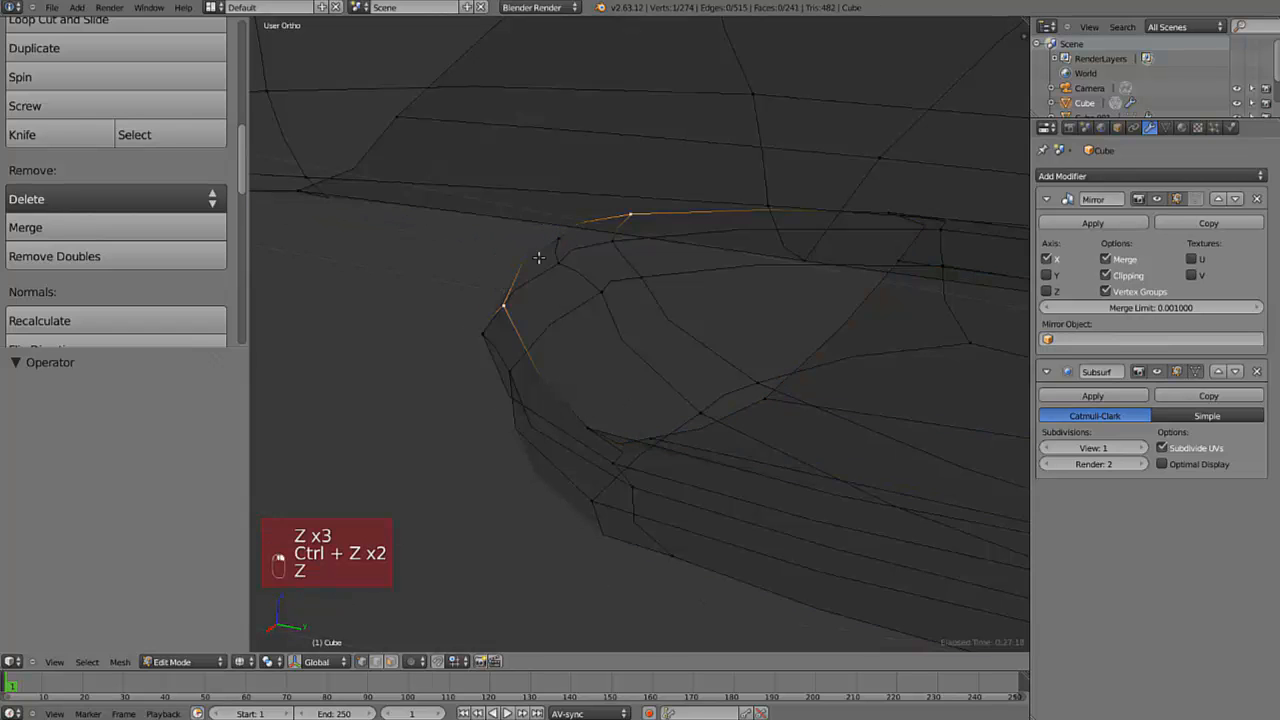
- Extrude the jaw tip's inner rim edge about 0.1 rearward along Y and fill the two gaps joining it to the mouth interior
key(z)
key(e)
click(731, 311)
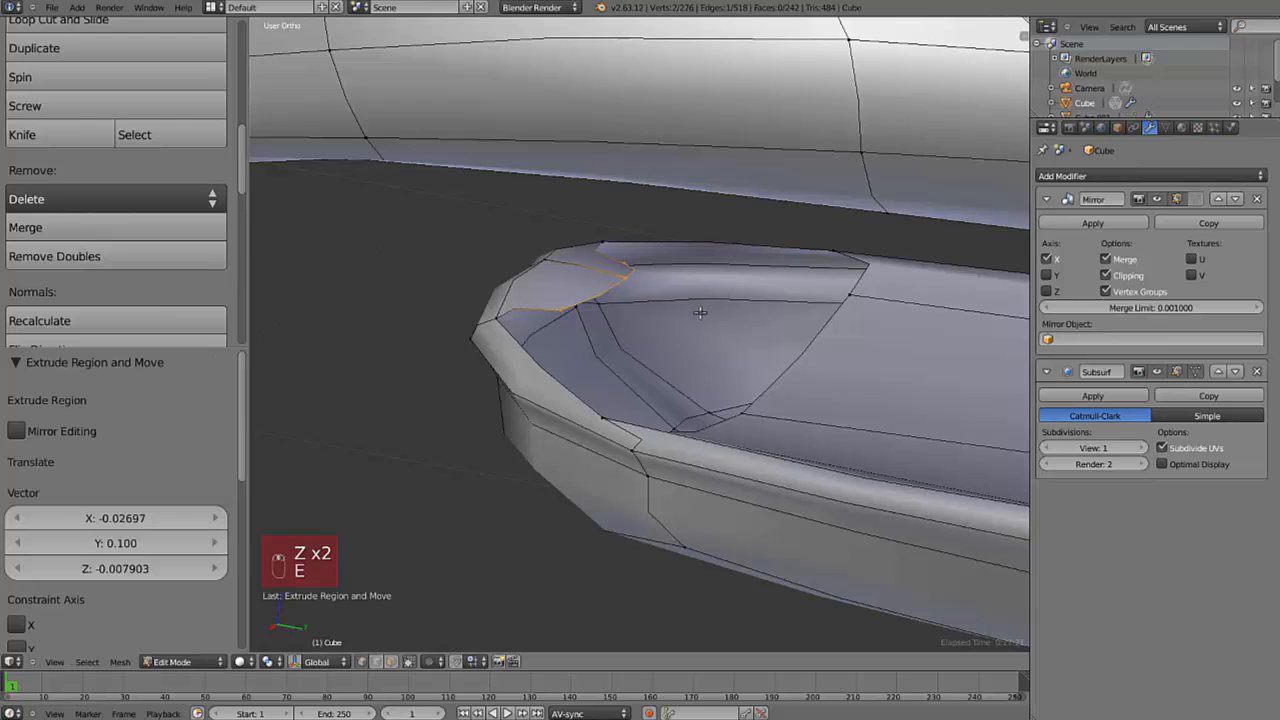
middle_drag(731, 311, 619, 328)
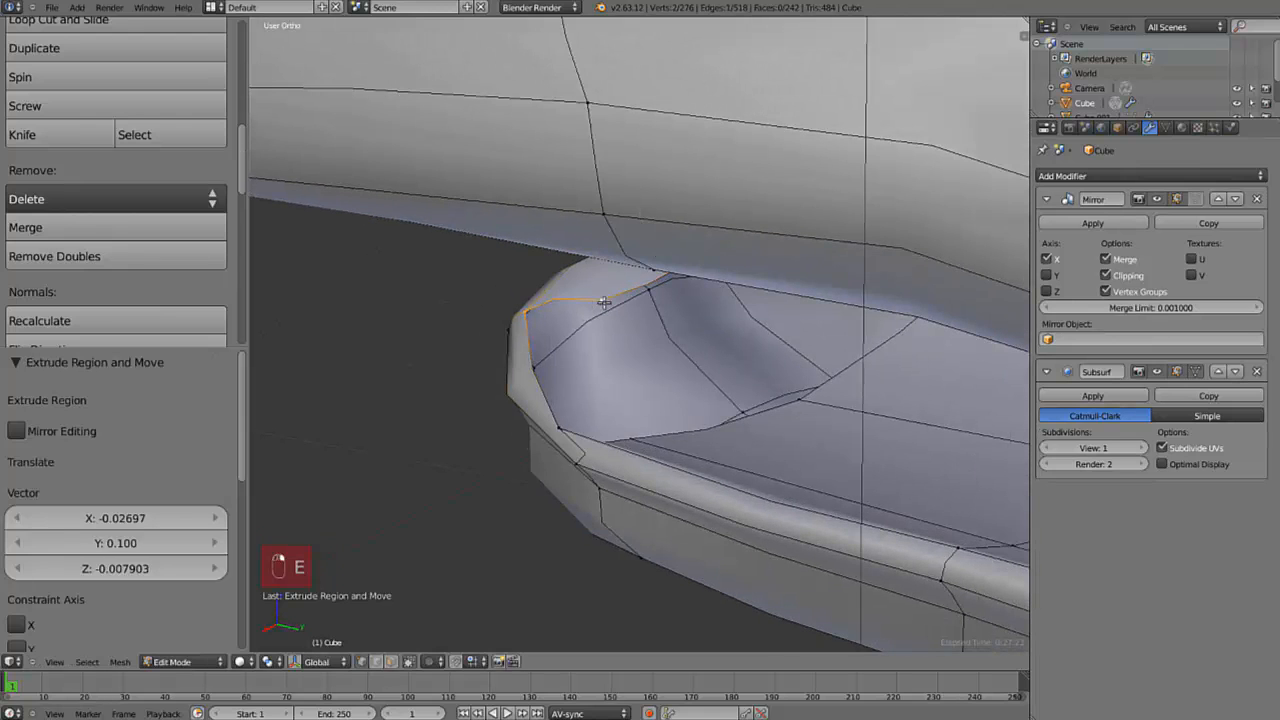
key(f)
key(f)
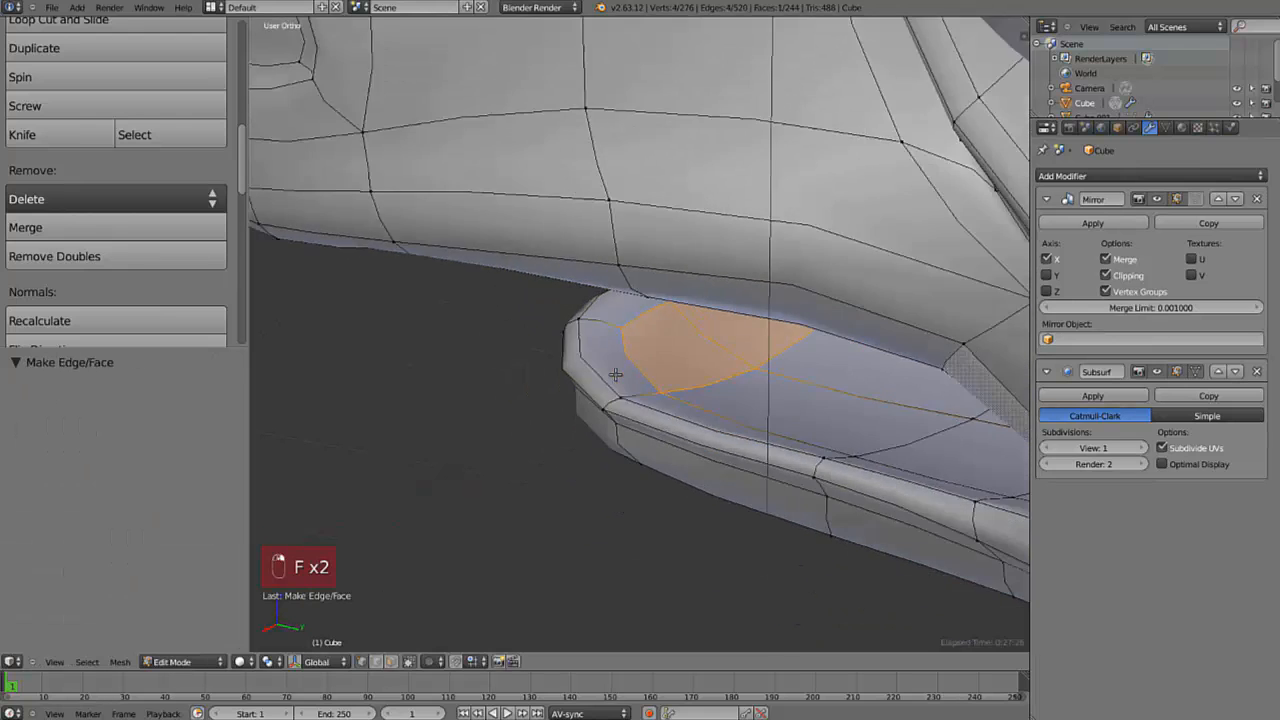
key(KP_3)
middle_drag(600, 330, 737, 326)
key(a)
key(a)
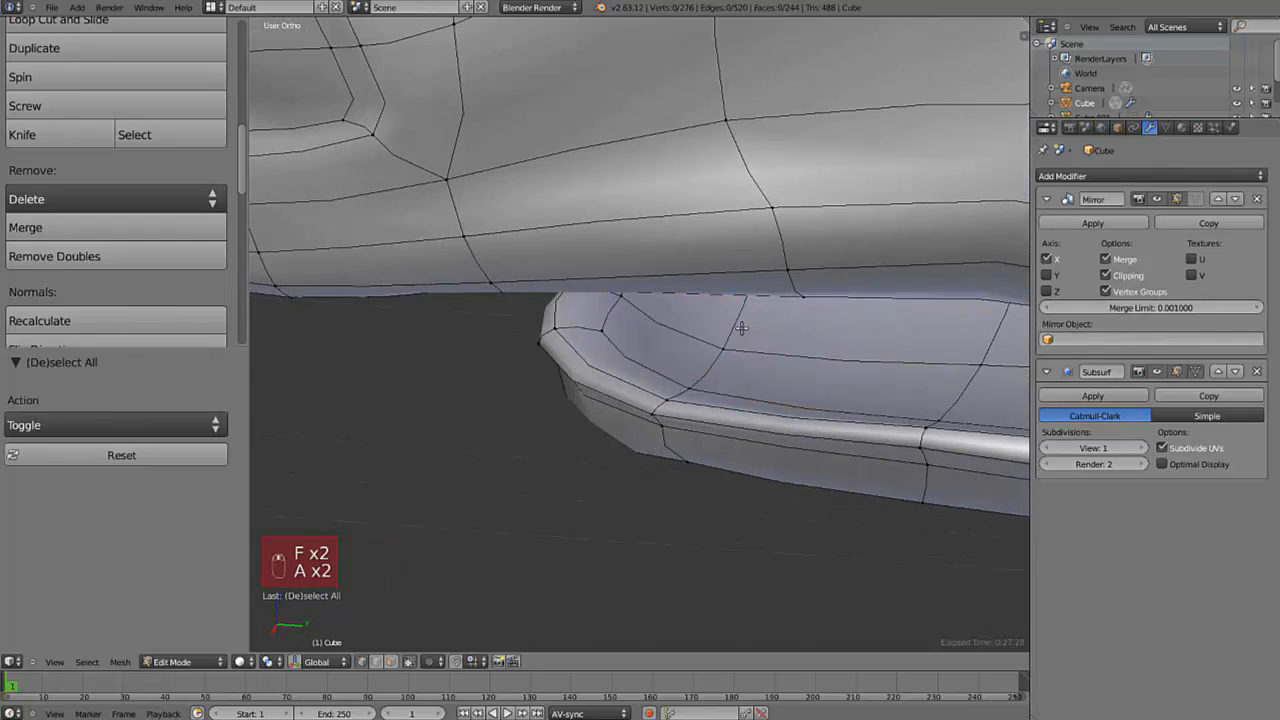
- In side view, move the mouth floor's front vertex forward and down, and check the result in solid display
key(KP_3)
key(g)
click(675, 339)
key(z)
scroll(686, 351, down, 6)
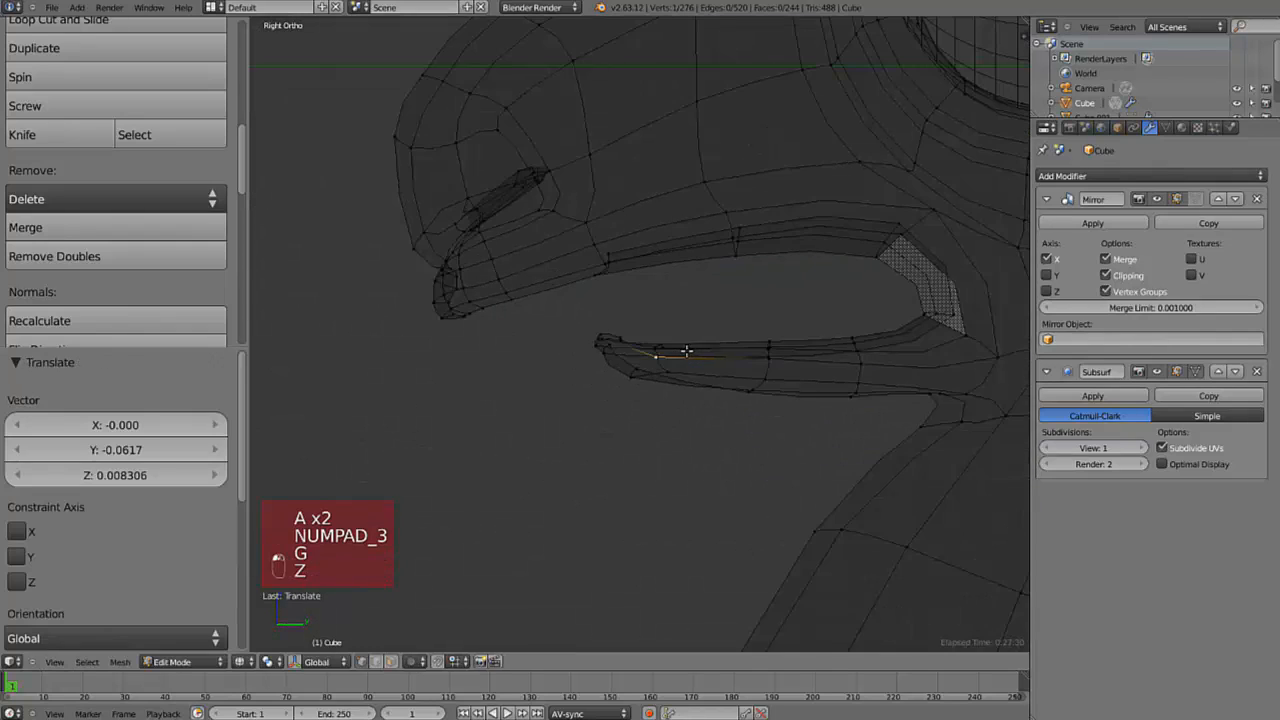
key(z)
key(g)
click(668, 366)
key(z)
mouse_move(668, 366)
middle_down()
mouse_move(663, 246)
mouse_move(609, 242)
middle_up()
key(z)
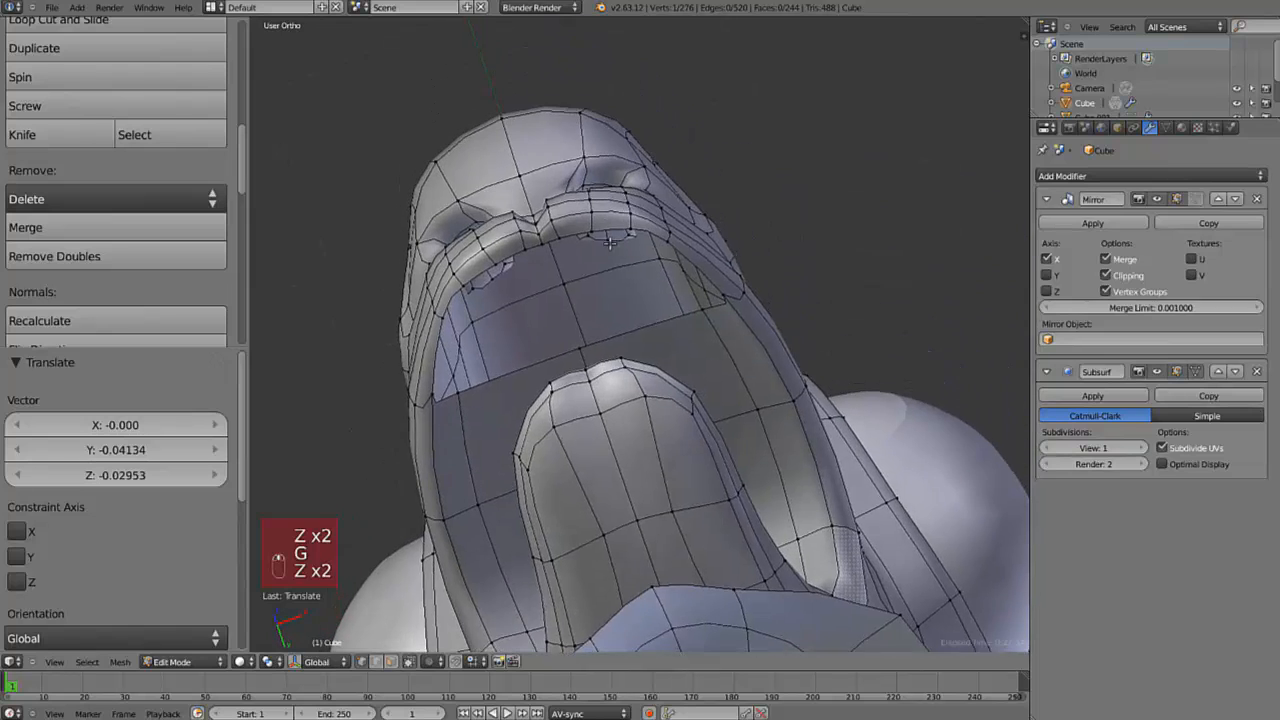
- Clip the view to the upper jaw region and look at the open gap between upper lip and palate from below
key(KP_3)
key(alt+b)
drag(940, 342, 455, 210)
middle_drag(455, 210, 485, 168)
shift+right_click(549, 396)
scroll(580, 357, down, 4)
middle_drag(580, 357, 602, 413)
scroll(602, 413, up, 3)
middle_drag(603, 296, 500, 295)
- Select the front inner edges of the upper lip and extrude them about 0.178 rearward into the mouth
right_click(736, 292)
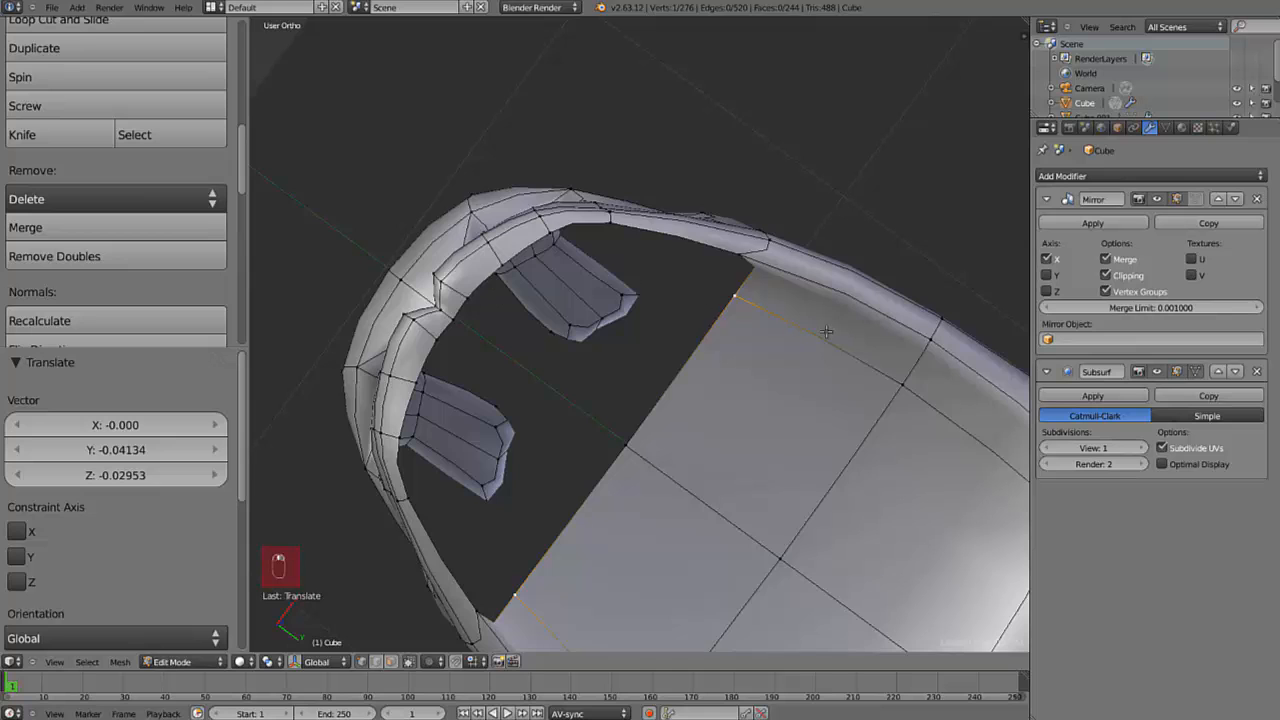
scroll(826, 331, down, 3)
middle_drag(836, 348, 892, 414)
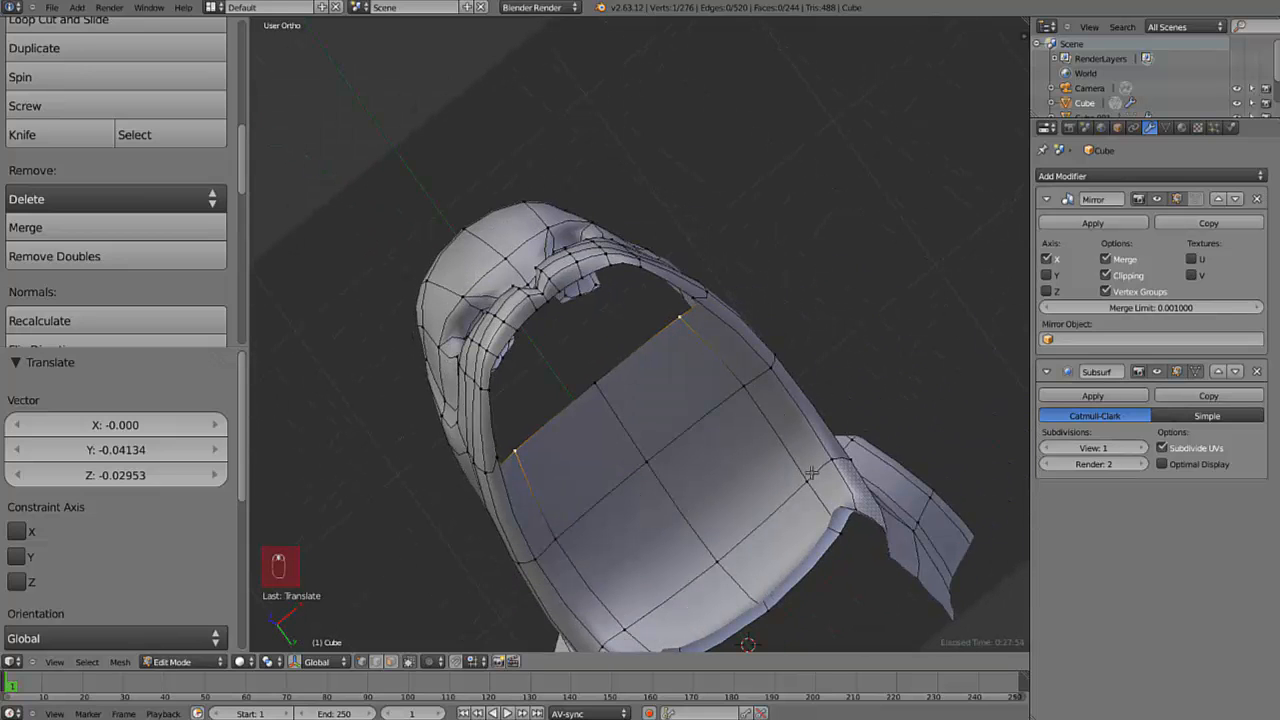
scroll(768, 416, up, 3)
middle_drag(768, 416, 727, 335)
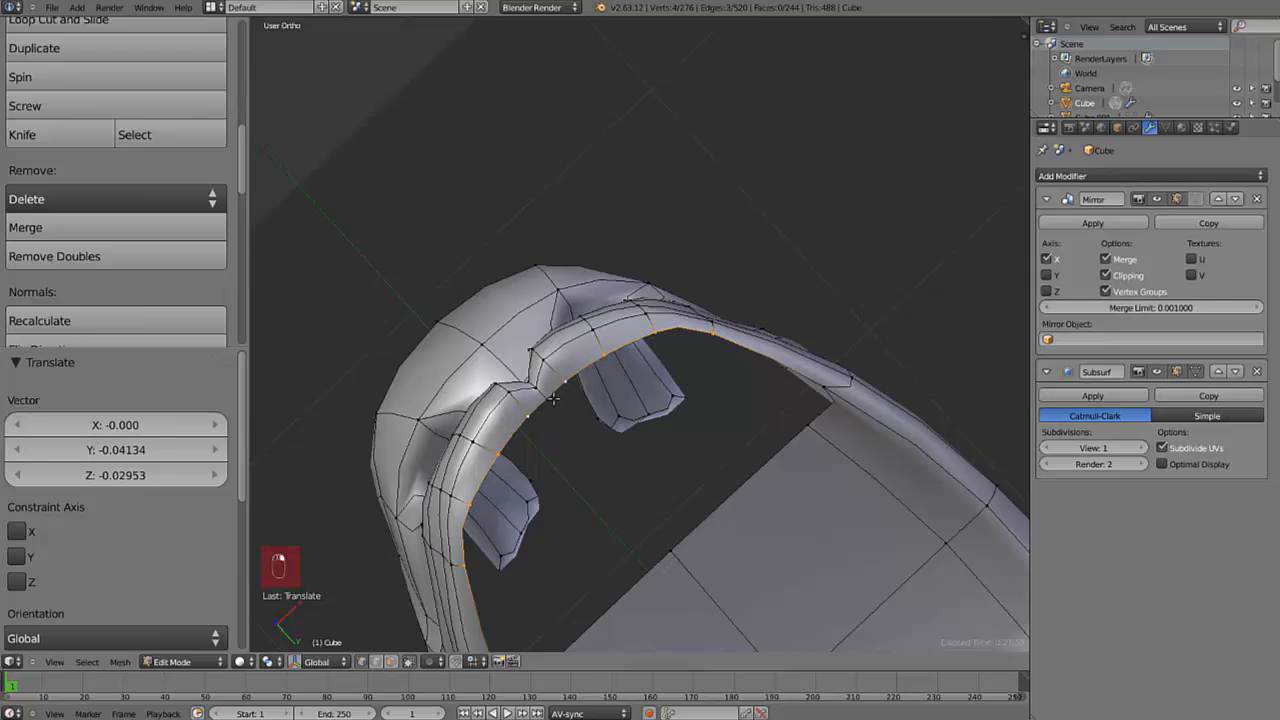
middle_drag(553, 399, 600, 410)
key(e)
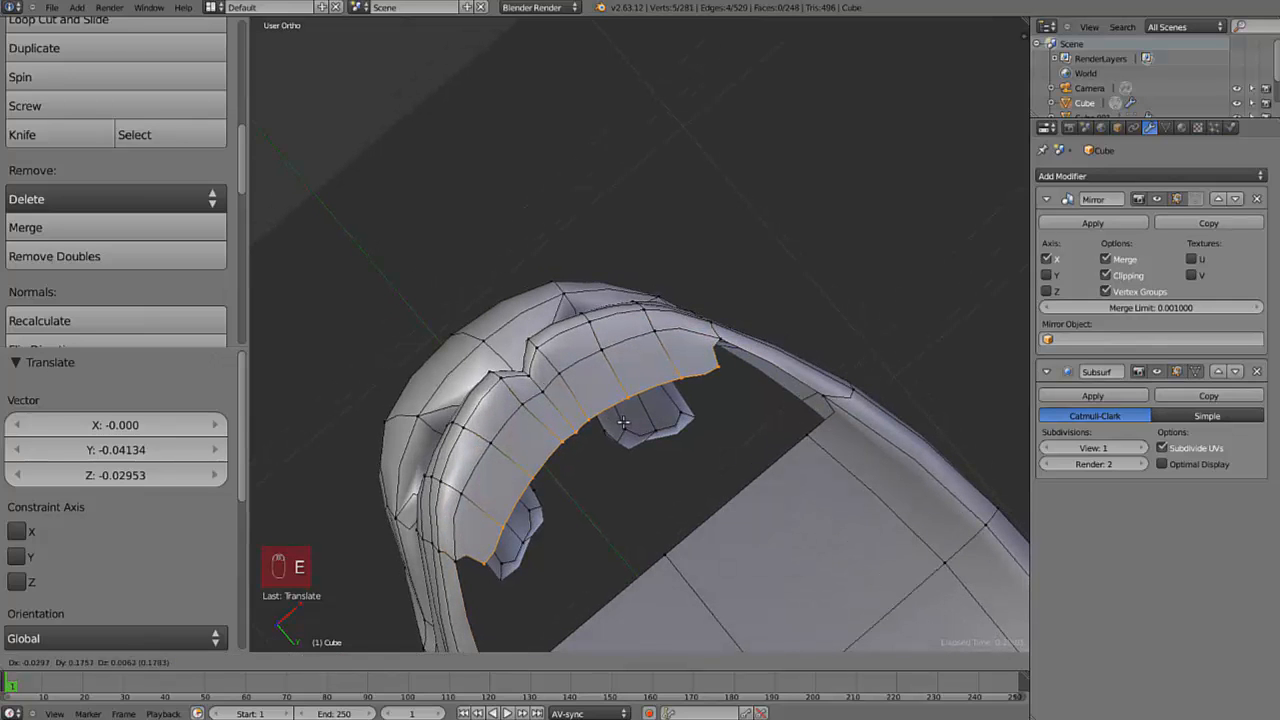
click(623, 422)
- Move the extruded strip's outer end vertex by about -0.029 along X and fill the face joining the strip to the side lip
right_click(712, 371)
key(g)
click(708, 375)
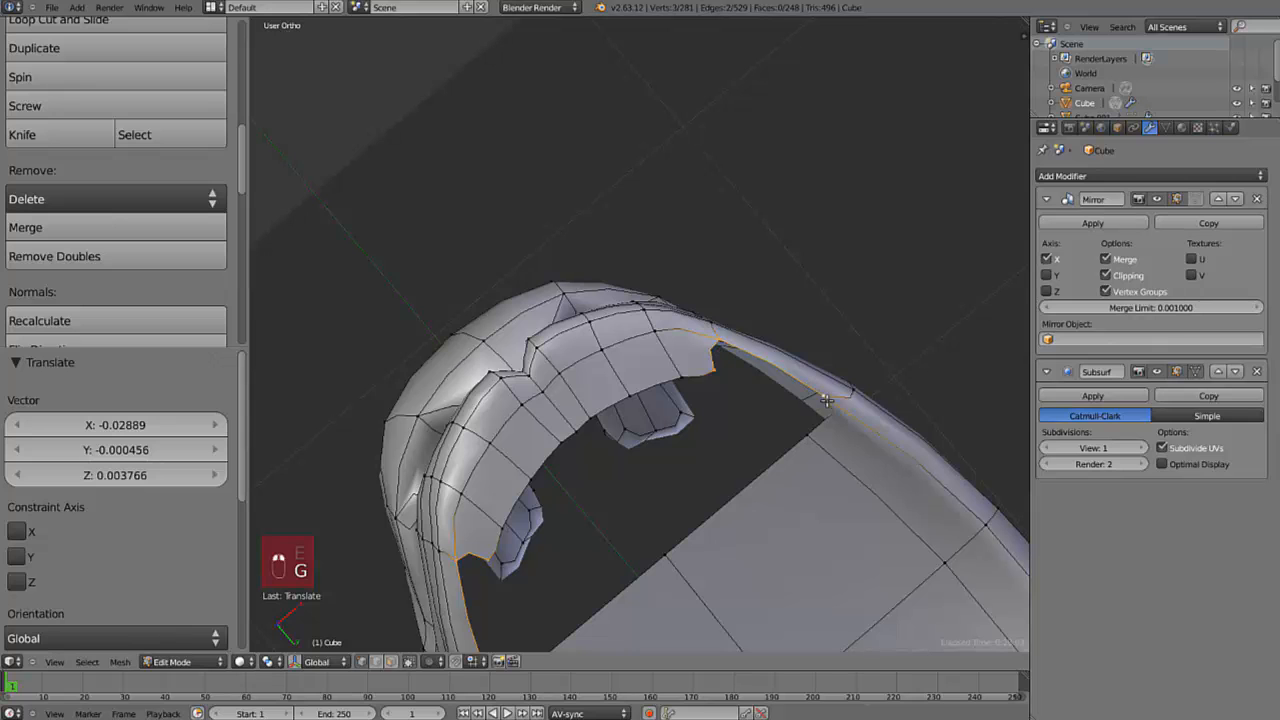
key(f)
key(a)
middle_drag(812, 444, 597, 291)
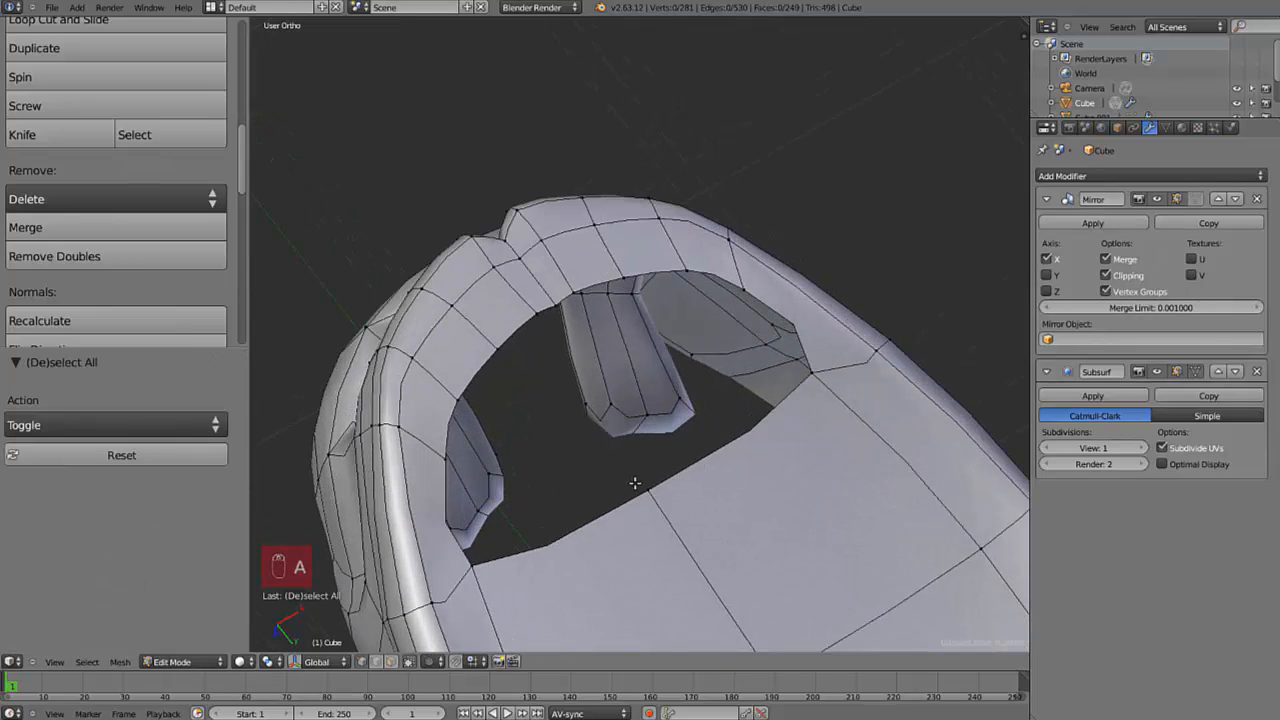
scroll(634, 483, down, 3)
middle_drag(620, 449, 681, 398)
key(ctrl+r)
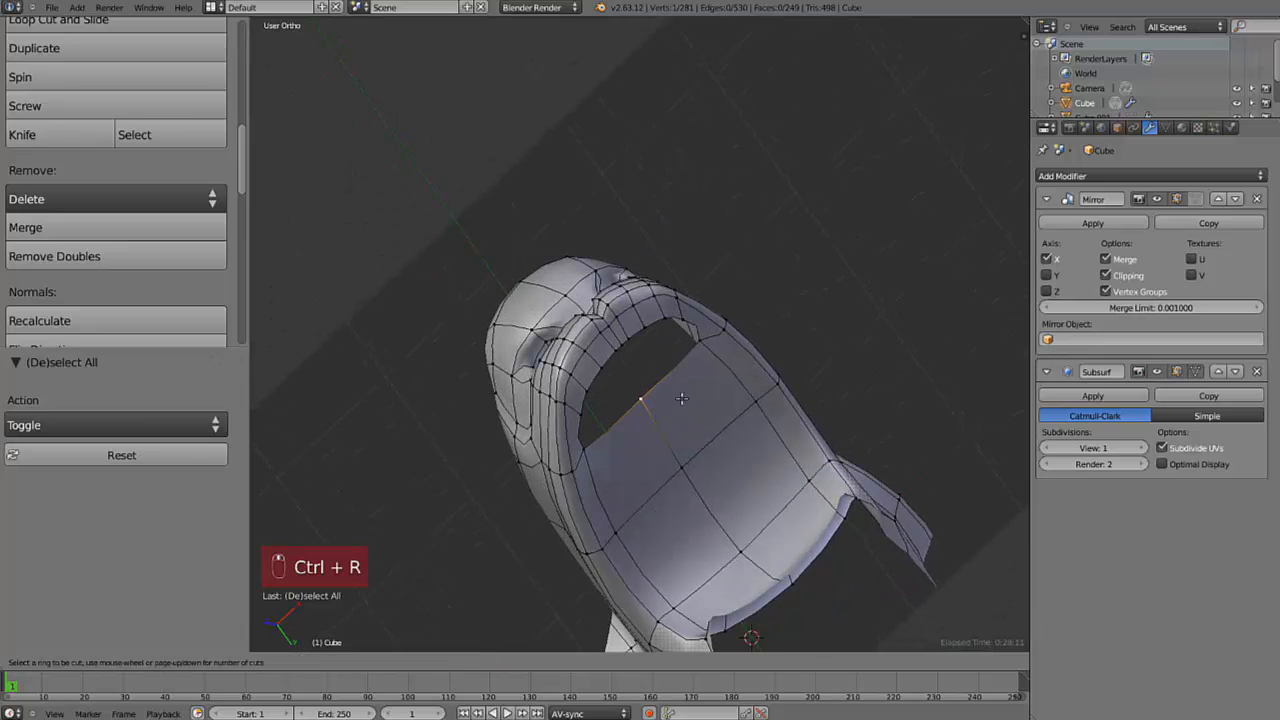
right_click(673, 383)
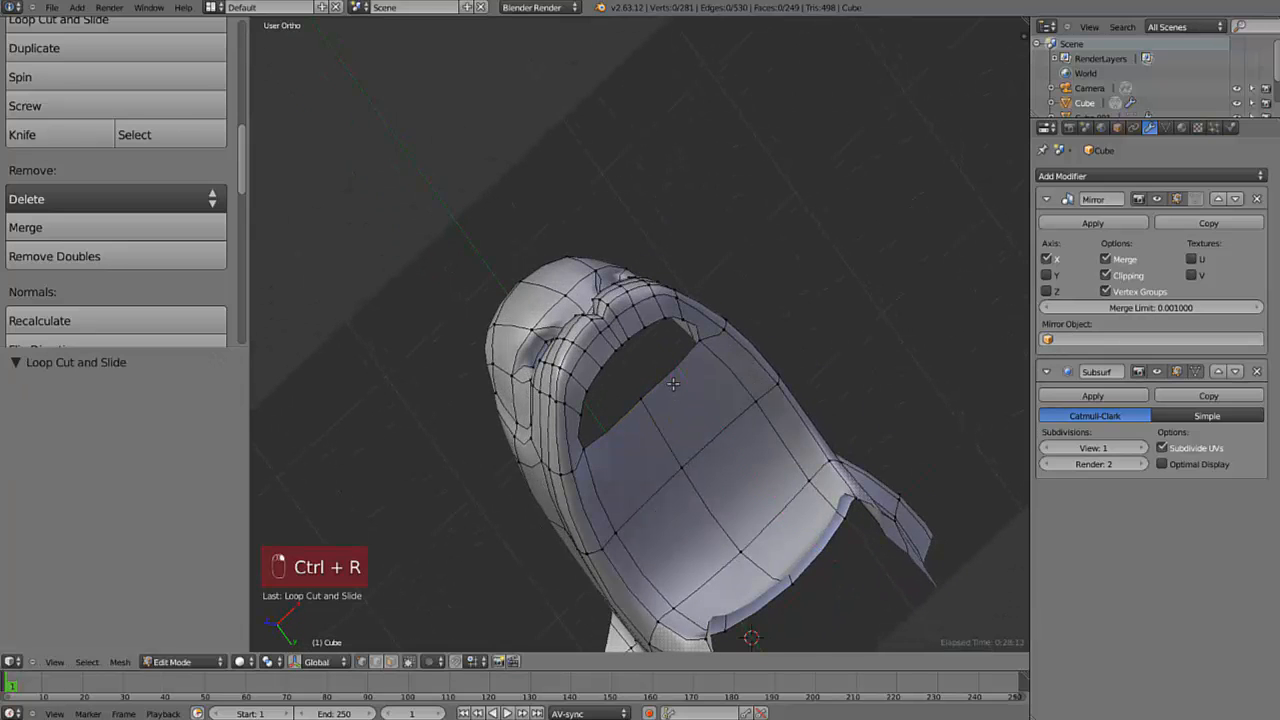
key(alt+b)
key(ctrl+r)
key(KP_3)
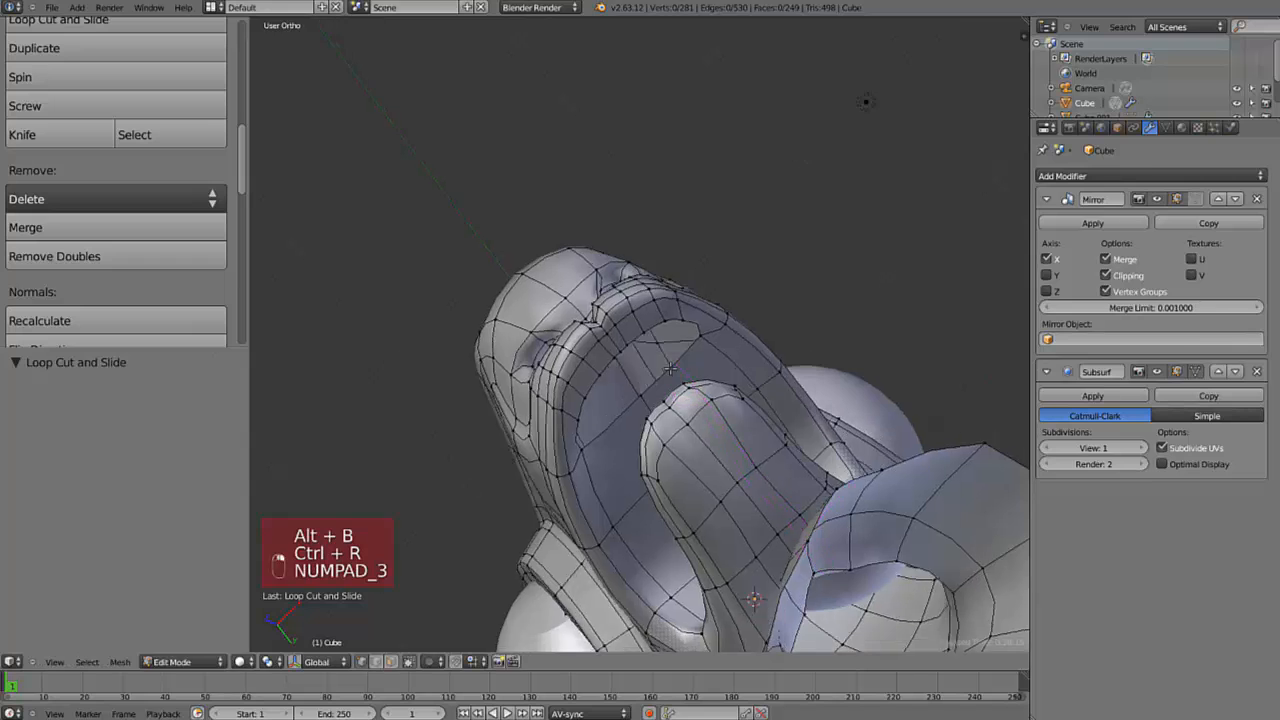
middle_drag(719, 340, 820, 355)
key(ctrl+r)
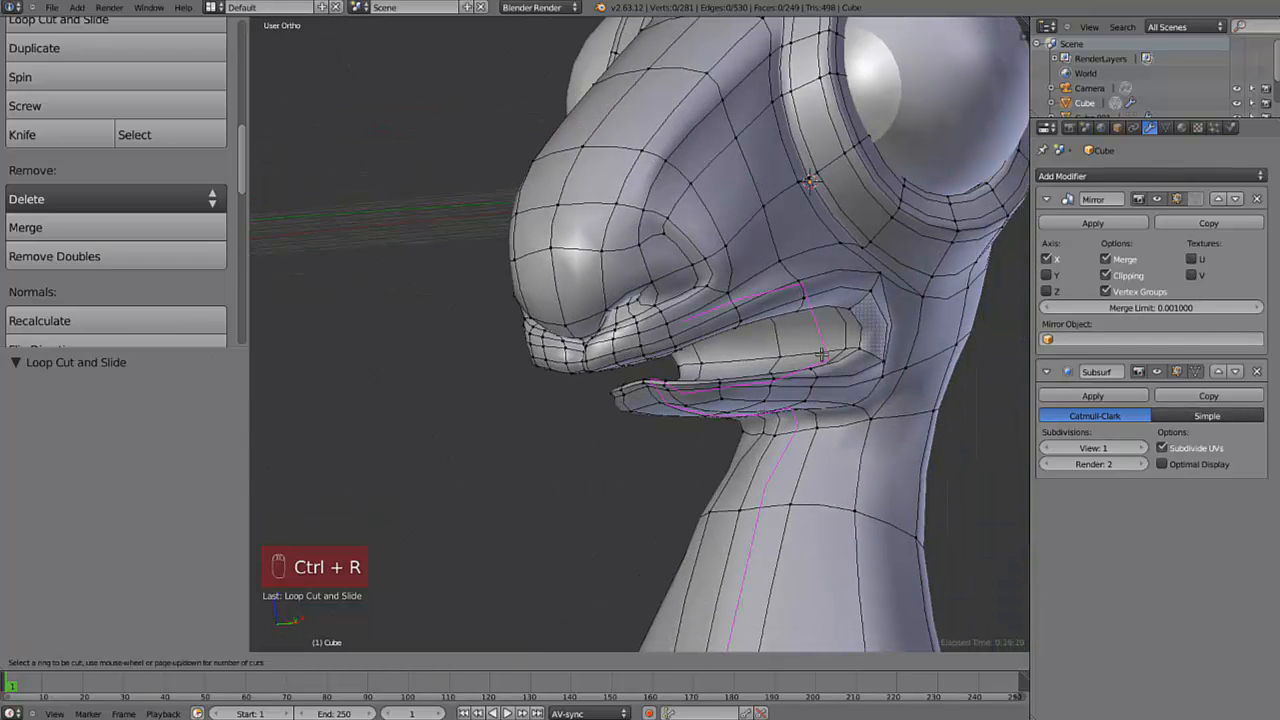
right_click(820, 354)
middle_drag(820, 354, 685, 365)
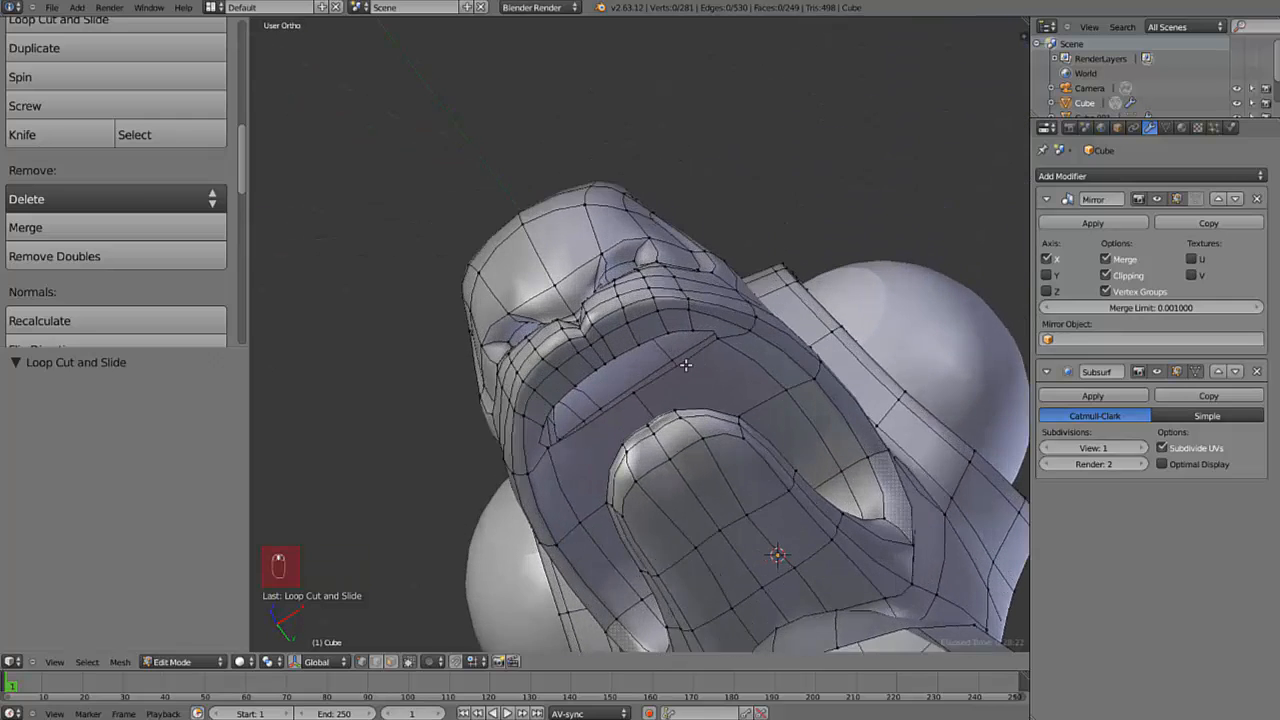
- Clip the side view to the snout and upper jaw area
key(KP_3)
key(alt+b)
key(alt+b)
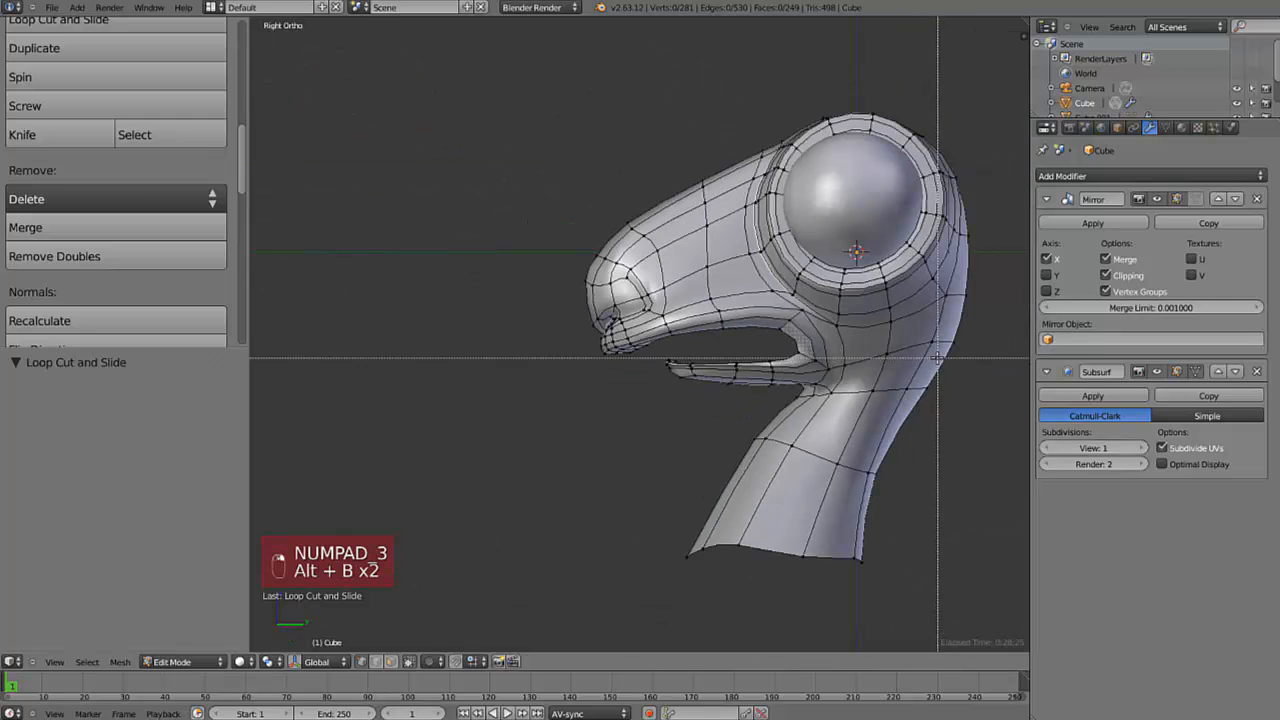
drag(944, 364, 546, 282)
scroll(604, 338, up, 4)
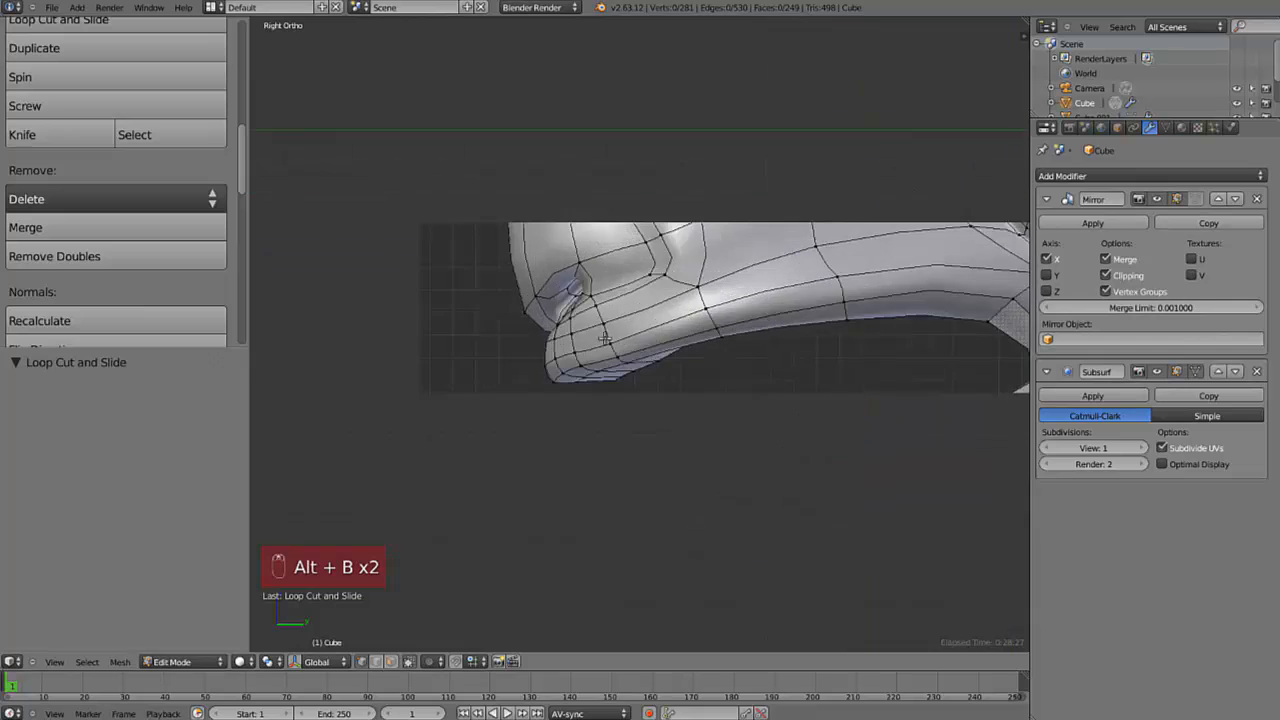
- Select the four corner vertices of the palate's front face beside the open gap behind the upper lip
mouse_move(604, 338)
middle_down()
mouse_move(598, 285)
mouse_move(600, 314)
middle_up()
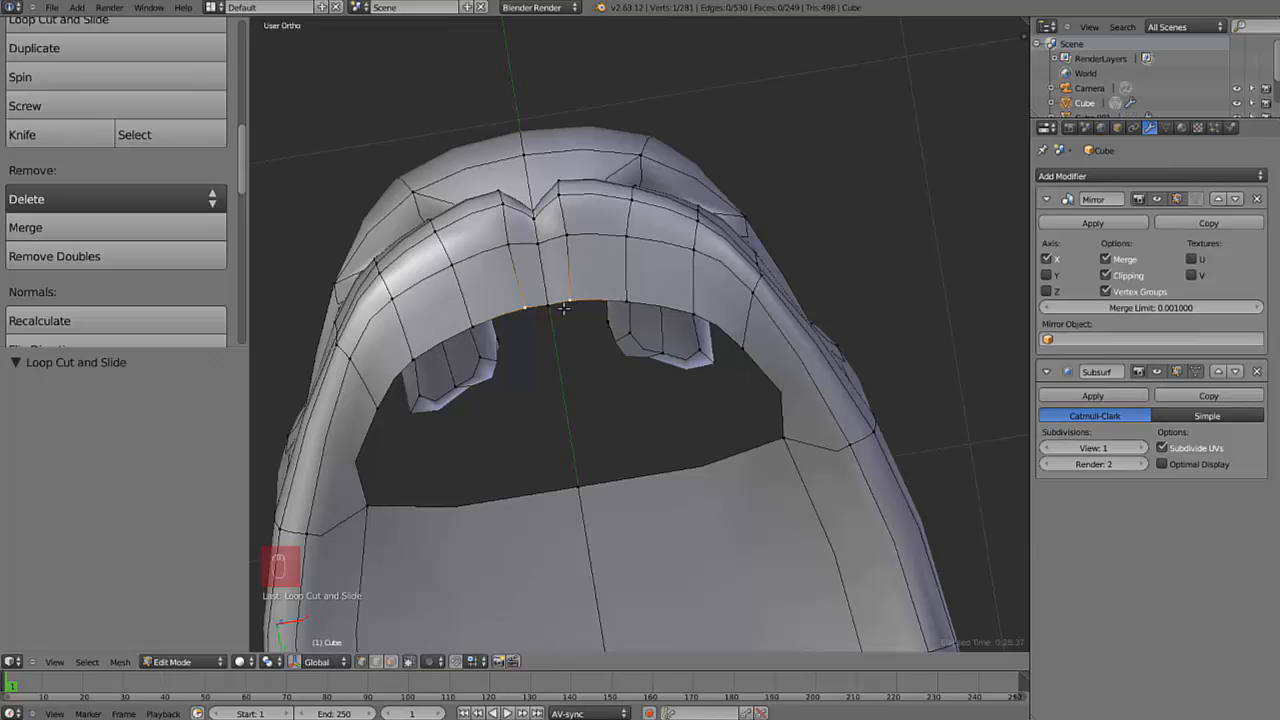
middle_drag(587, 334, 564, 408)
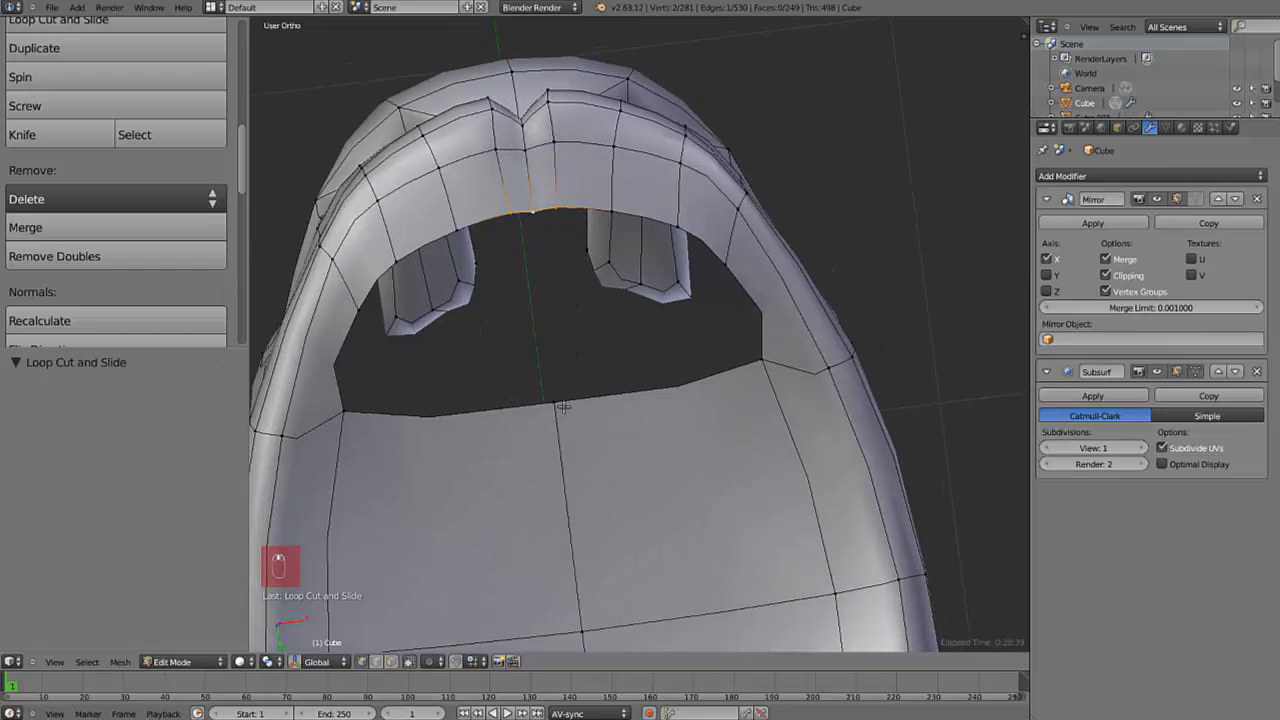
right_click(567, 400)
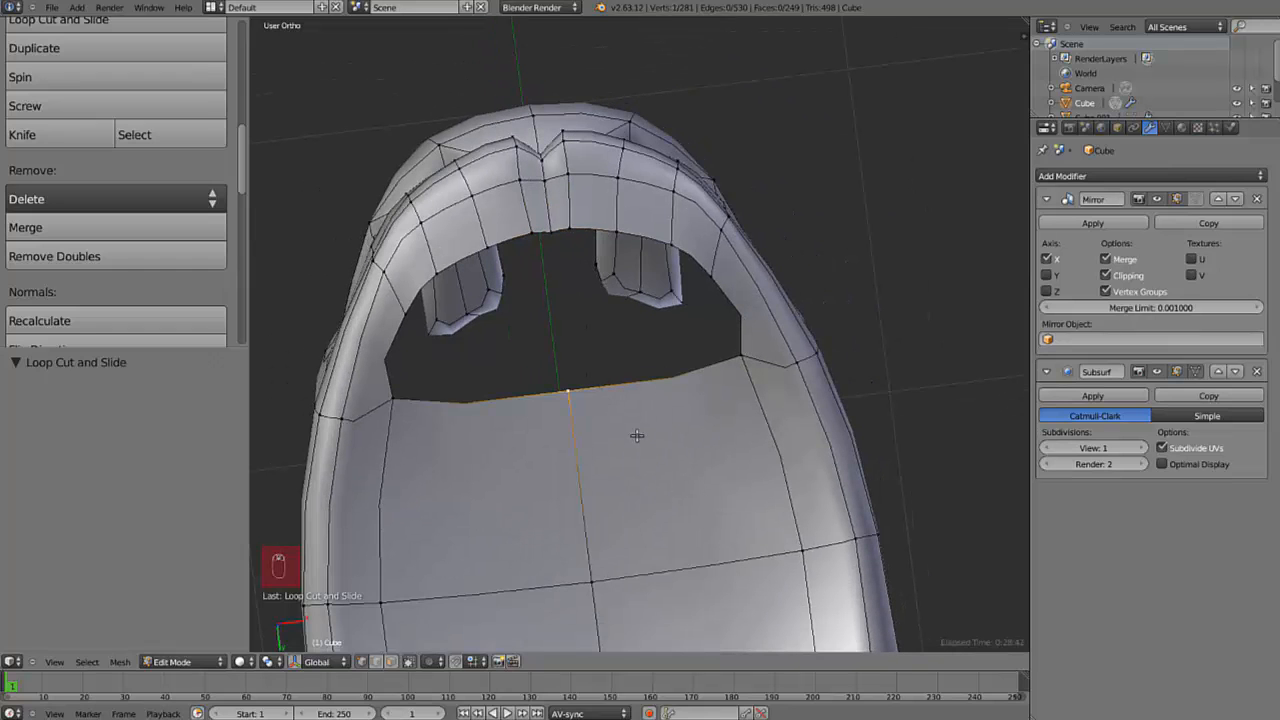
shift+right_click(740, 356)
shift+right_click(792, 535)
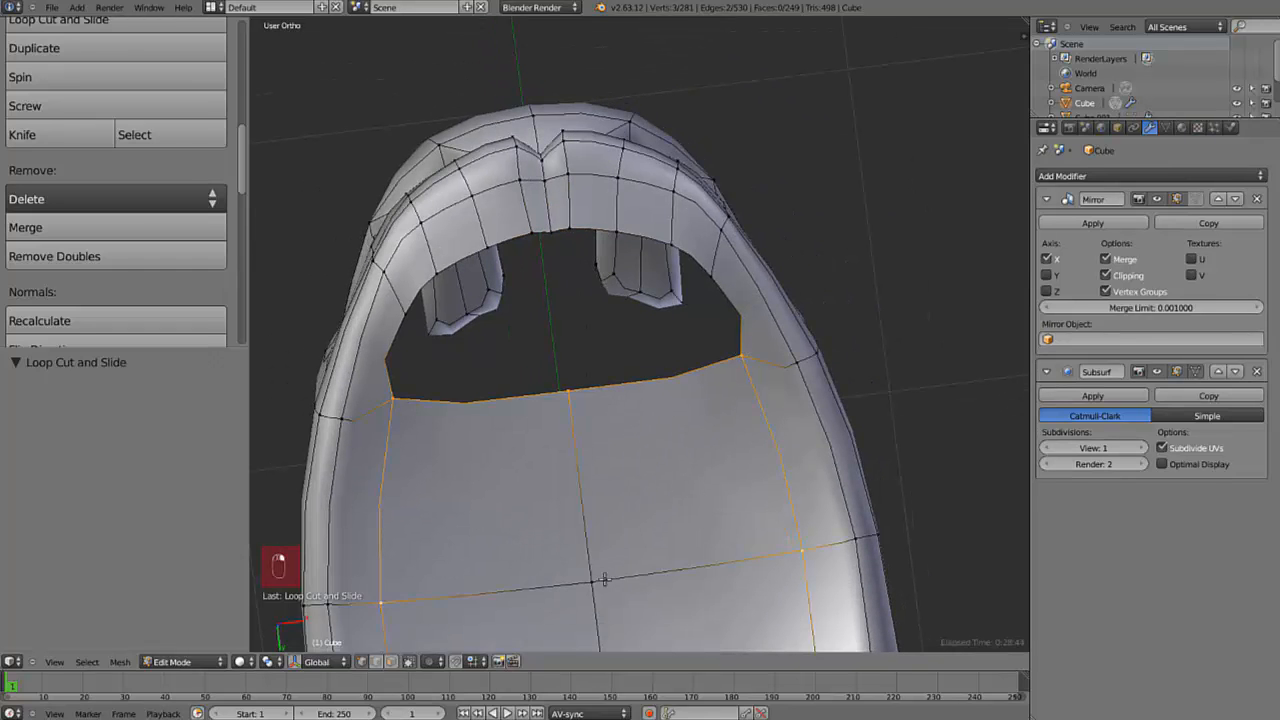
shift+right_click(603, 580)
scroll(600, 572, down, 1)
middle_drag(594, 422, 613, 353)
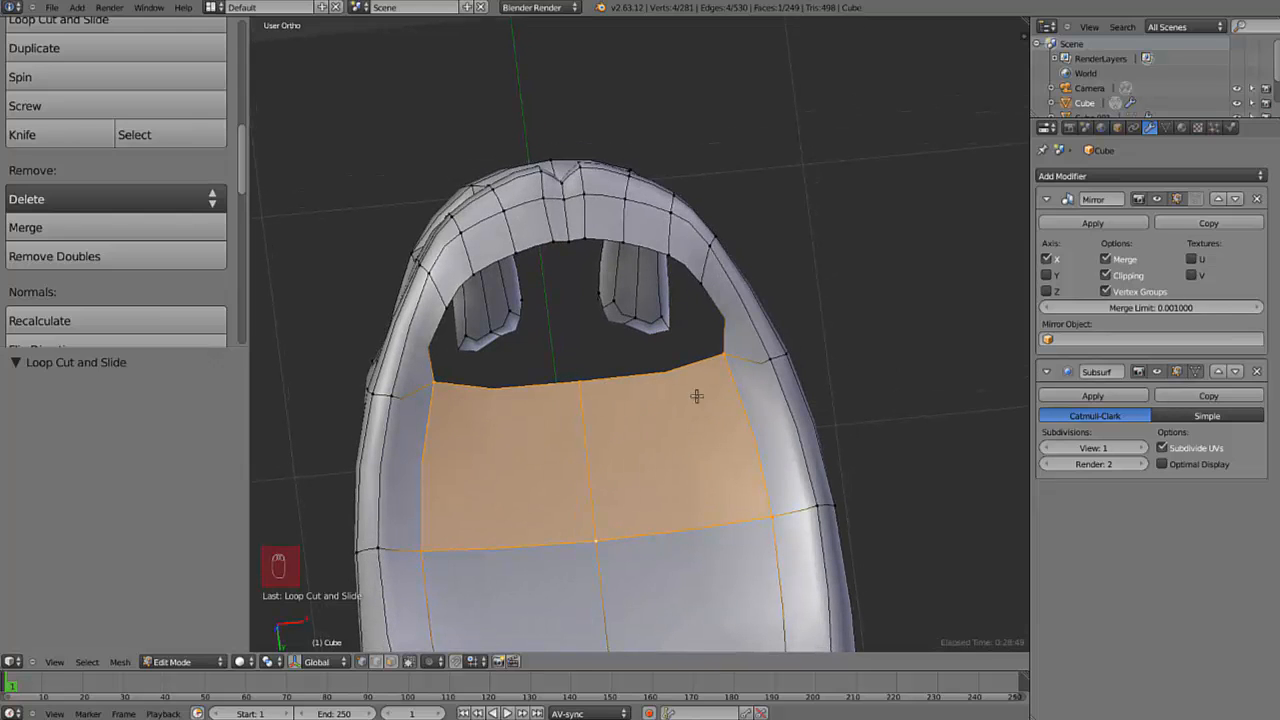
- Try to cut across the selected front palate face with the Knife tool
key(k)
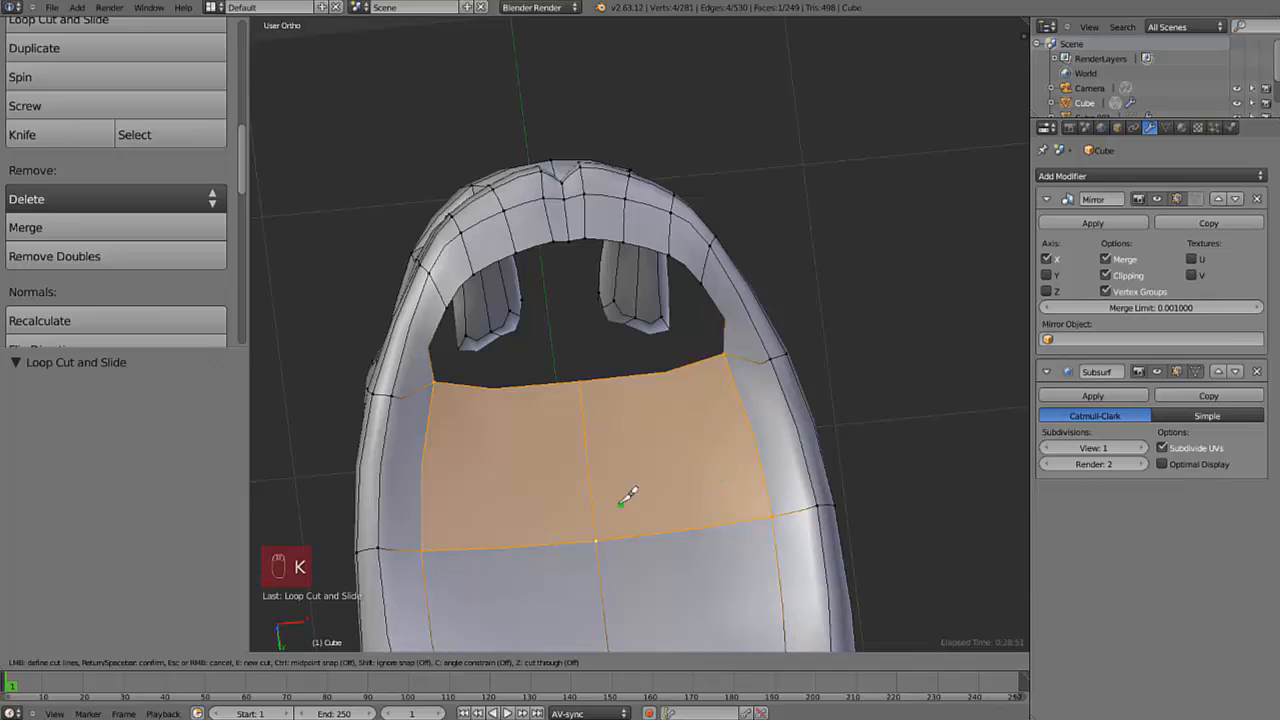
right_click(586, 346)
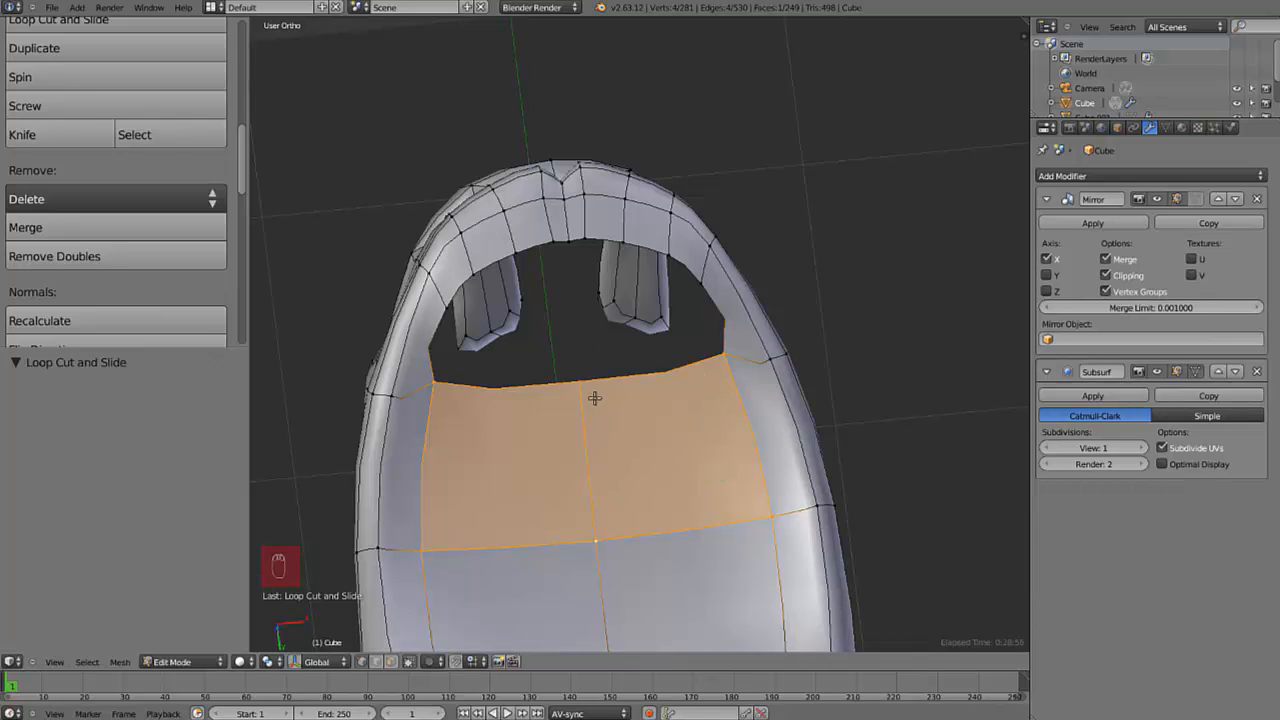
key(k)
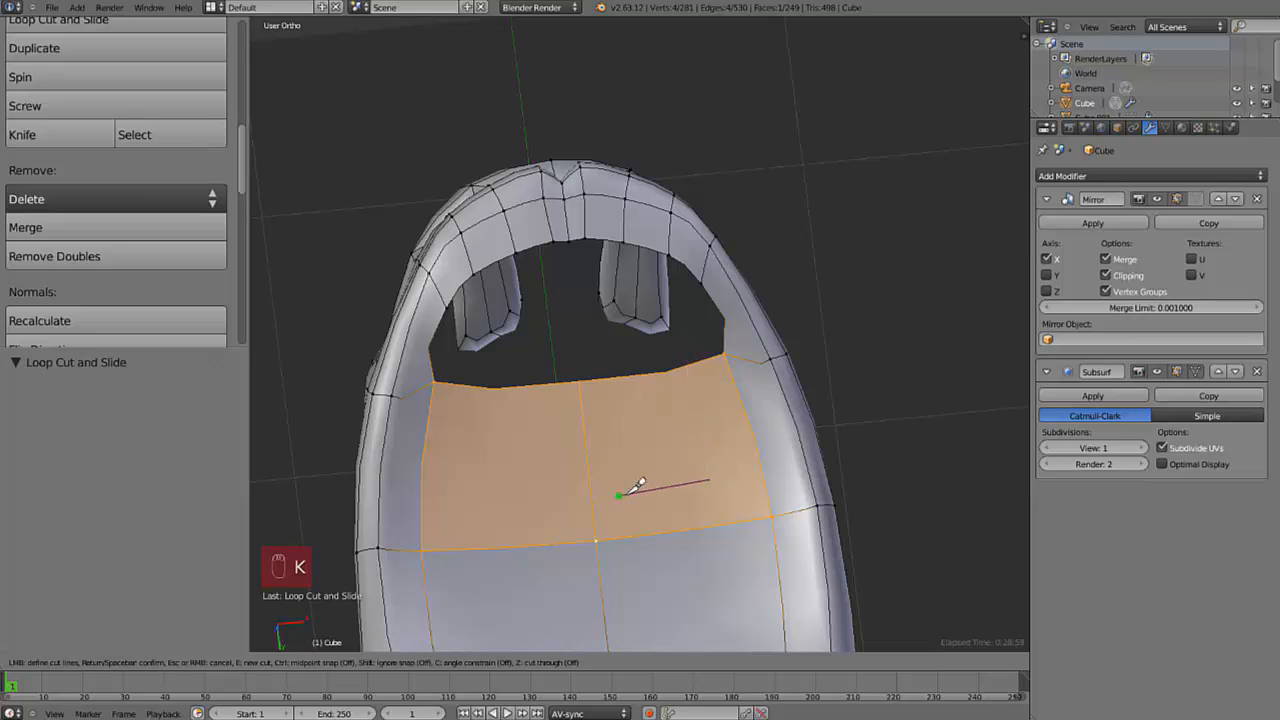
key(Return)
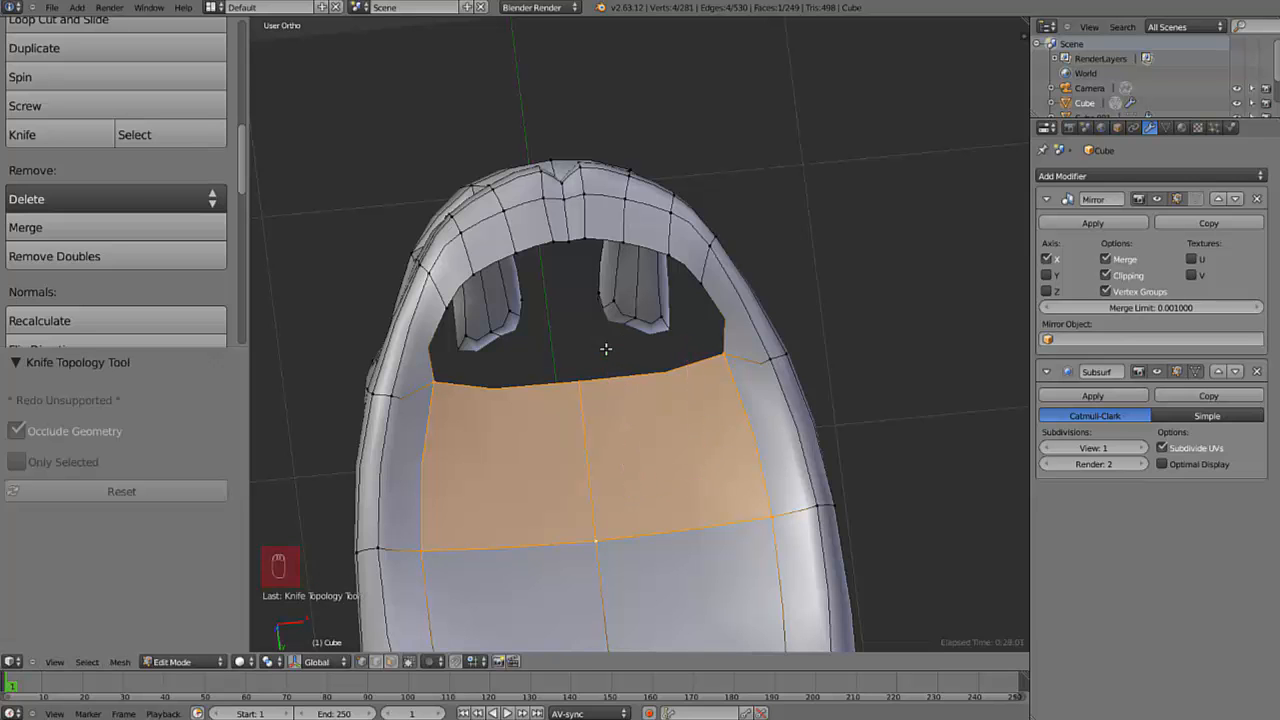
key(z)
mouse_move(560, 366)
middle_down()
mouse_move(491, 363)
mouse_move(603, 363)
middle_up()
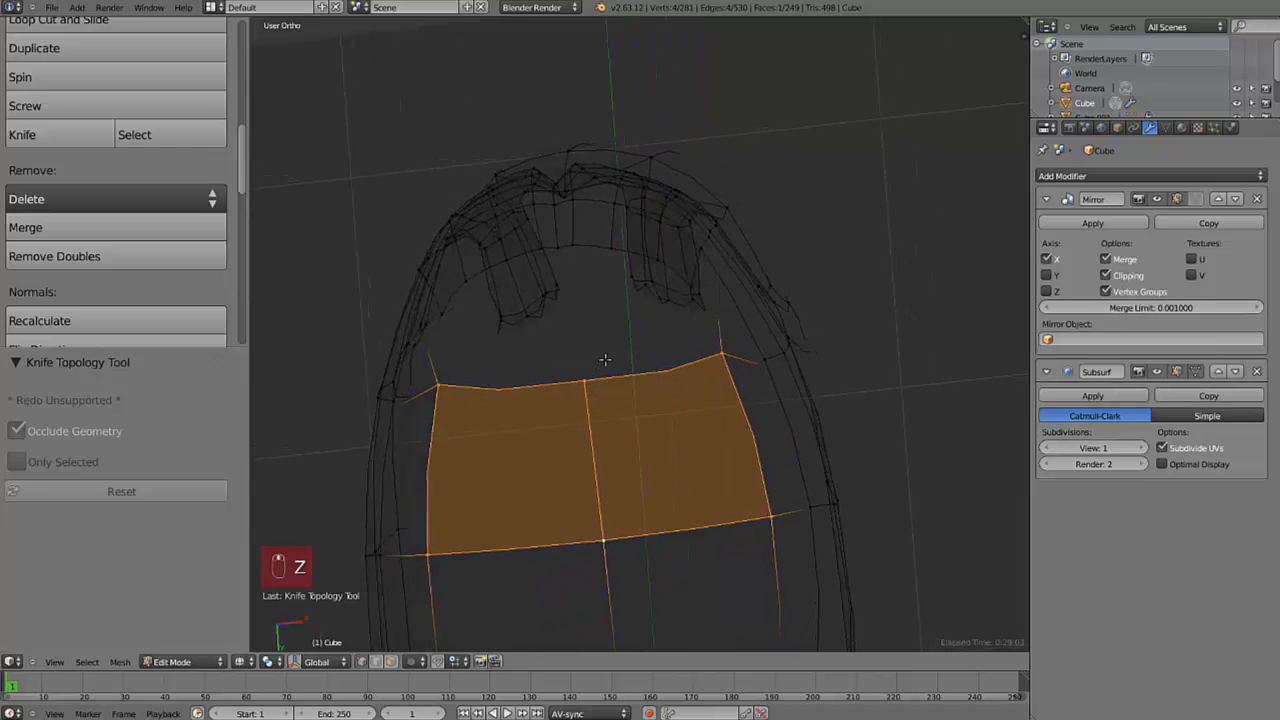
key(z)
middle_drag(676, 321, 686, 333)
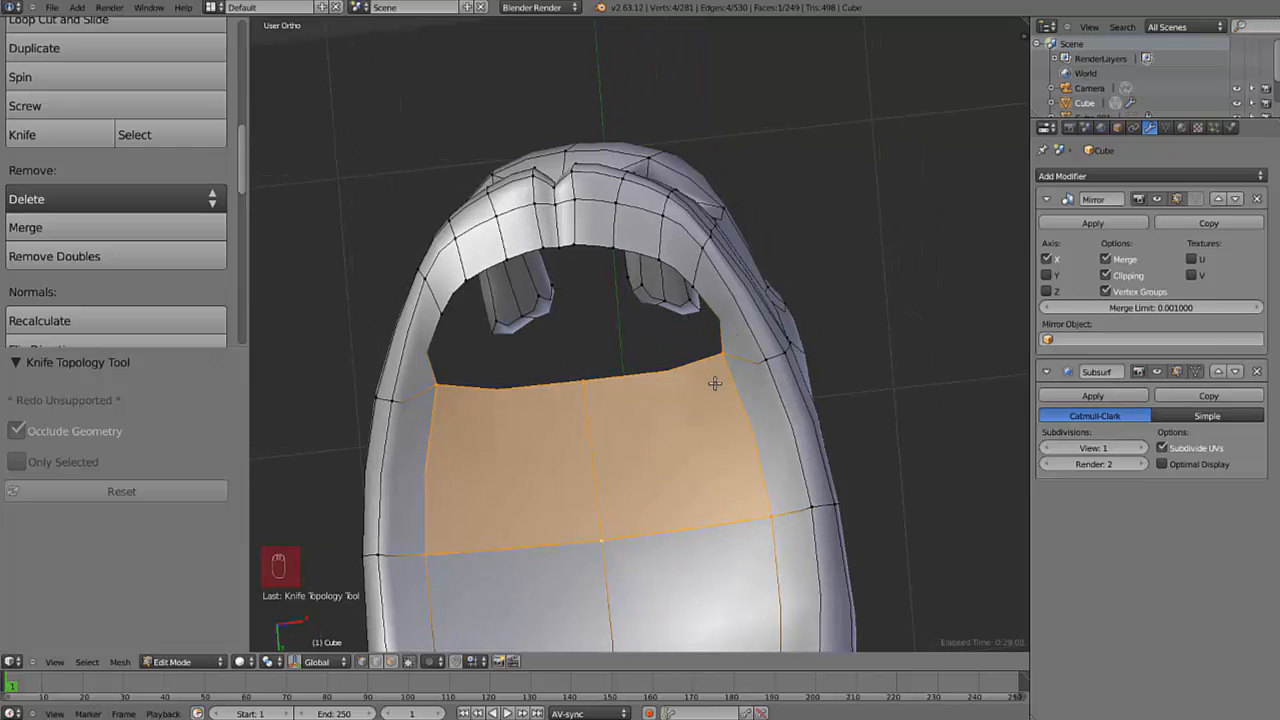
- Try insetting the selected front palate face with the default boundary setting and undo the inset
key(i)
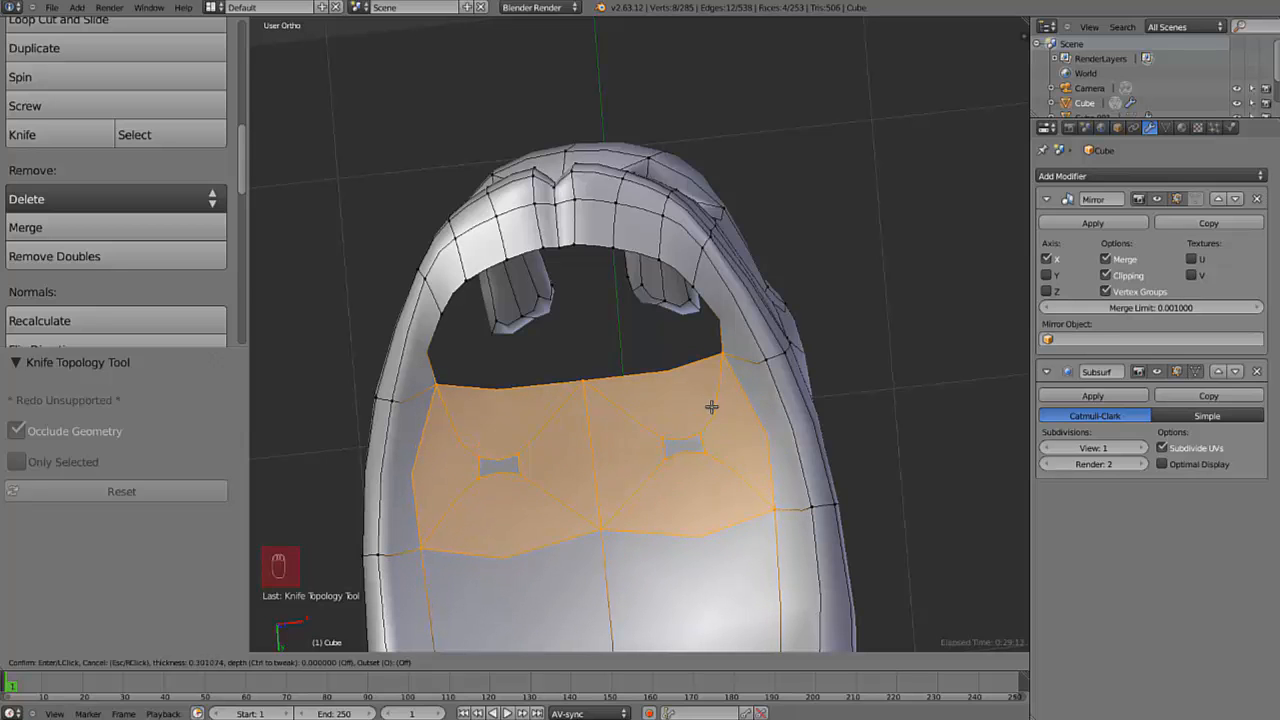
right_click(712, 403)
mouse_move(712, 403)
middle_down()
mouse_move(714, 371)
mouse_move(722, 404)
middle_up()
key(ctrl+z)
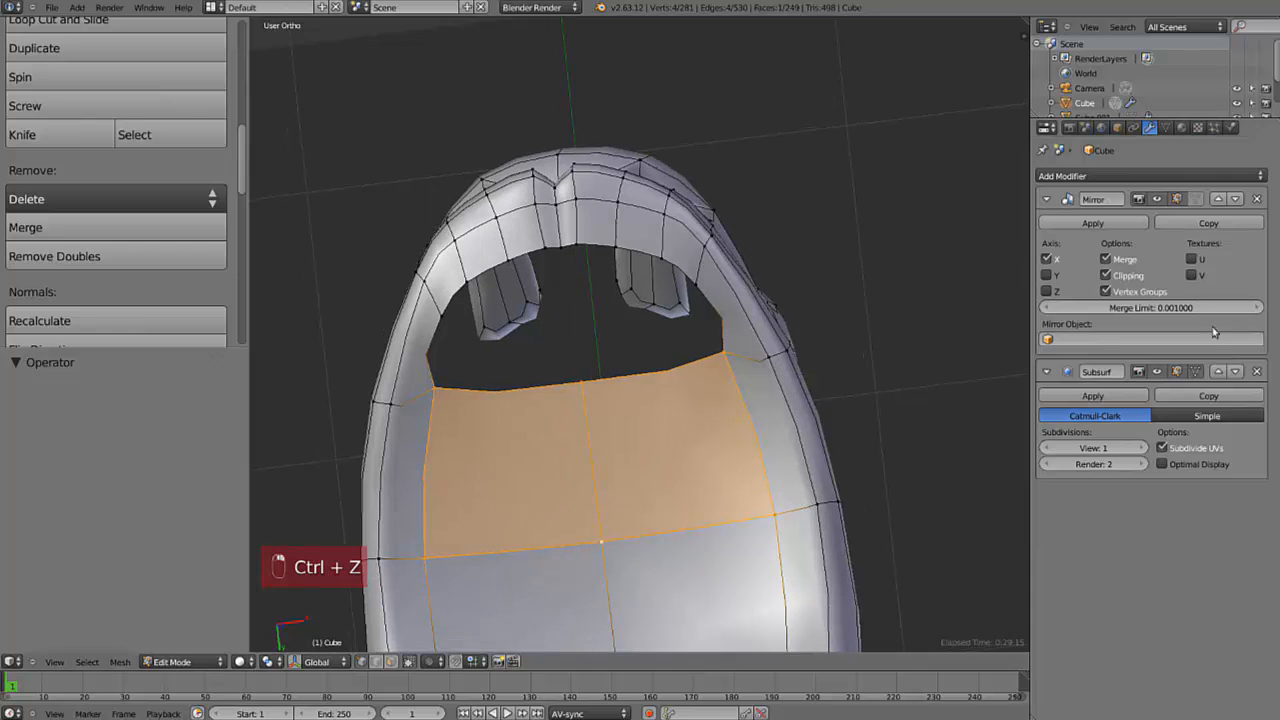
- Turn off the Subsurf edit-cage display and inset the front palate face by 0.1453 with Boundary disabled
click(1201, 369)
key(z)
middle_drag(662, 338, 643, 279)
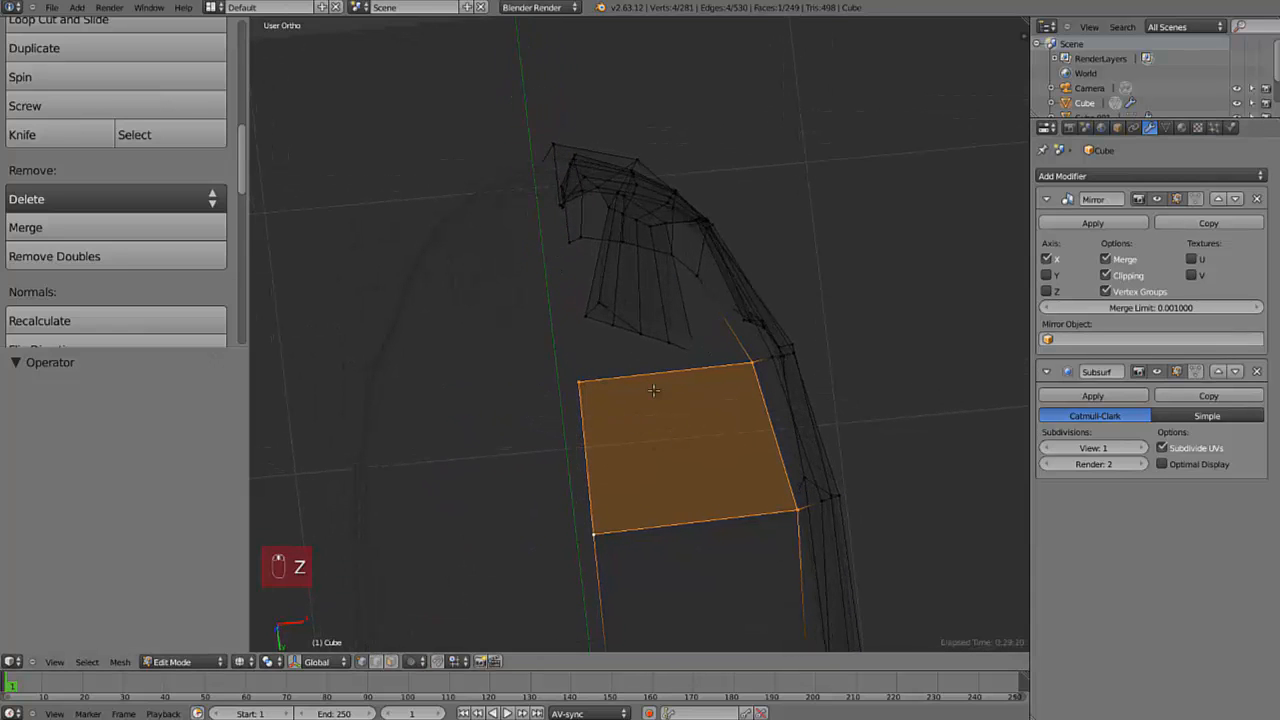
key(i)
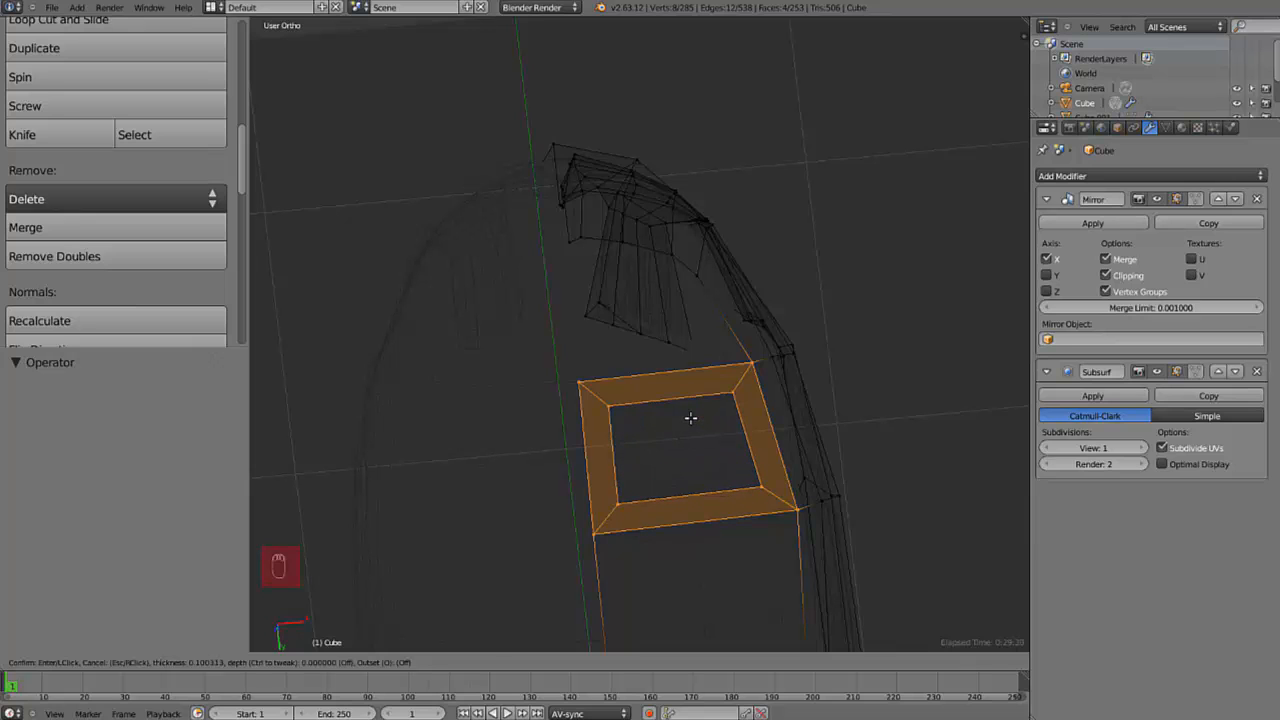
click(690, 419)
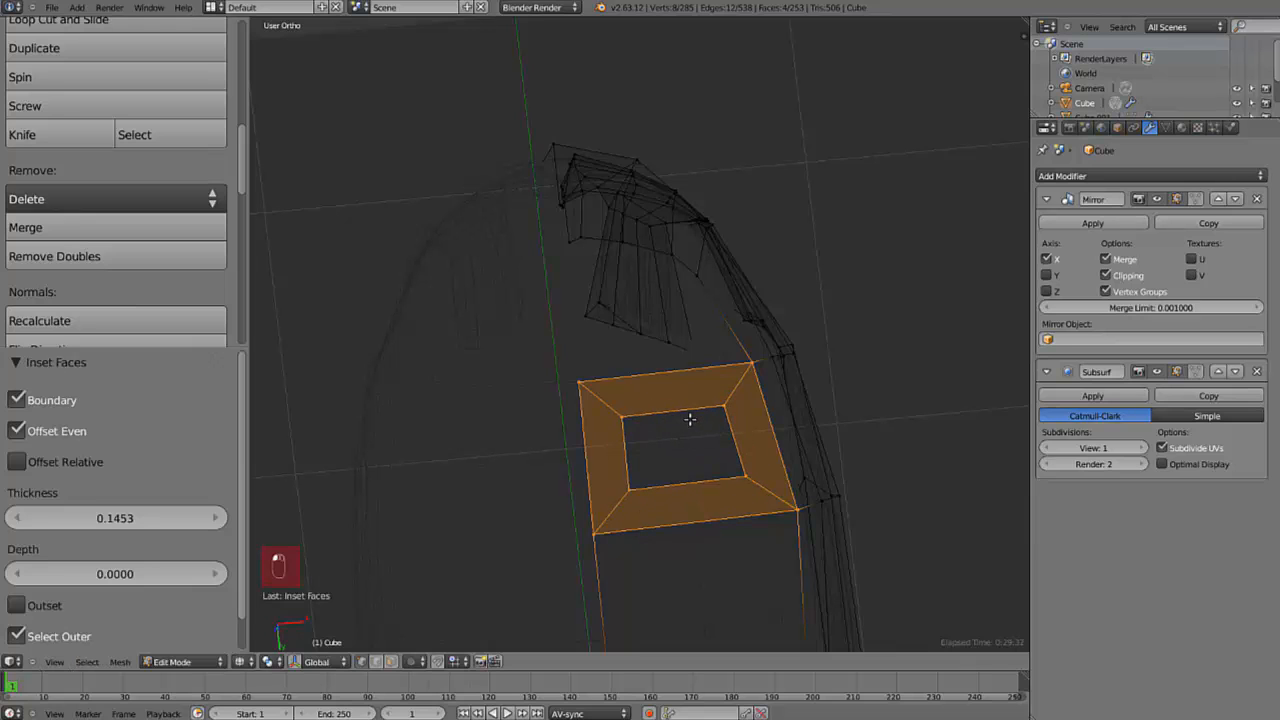
drag(235, 347, 237, 260)
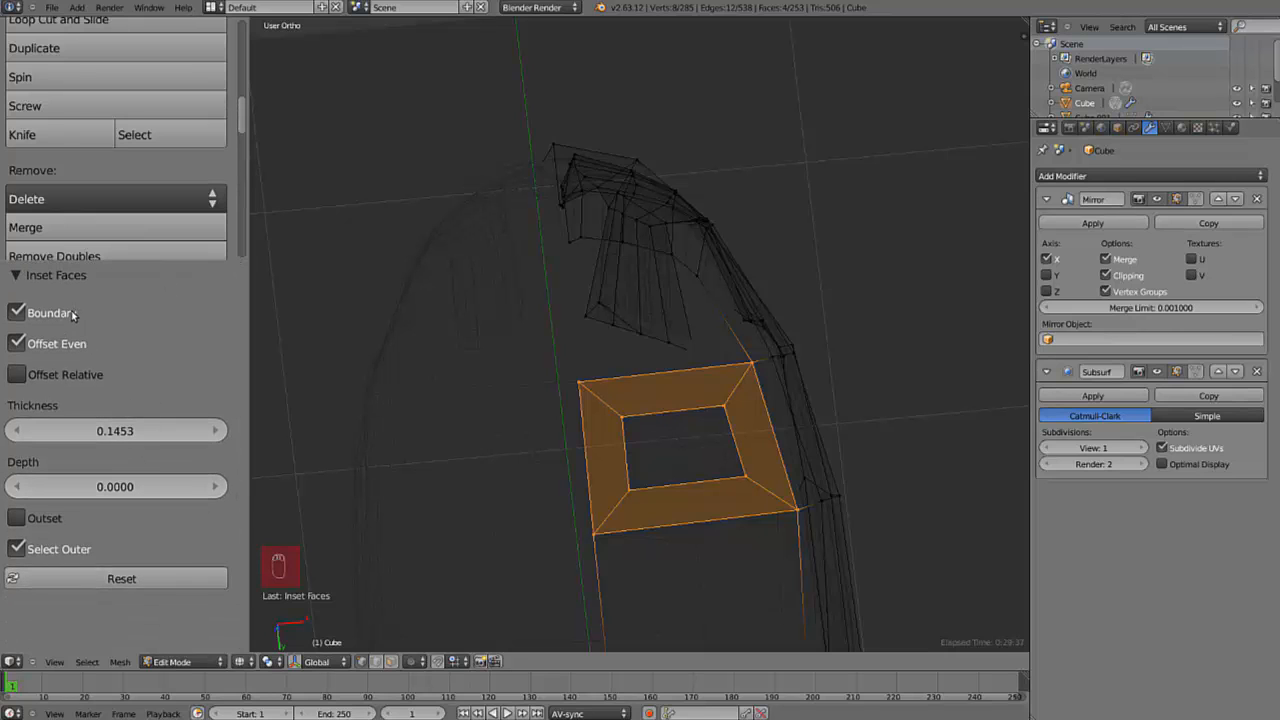
click(17, 313)
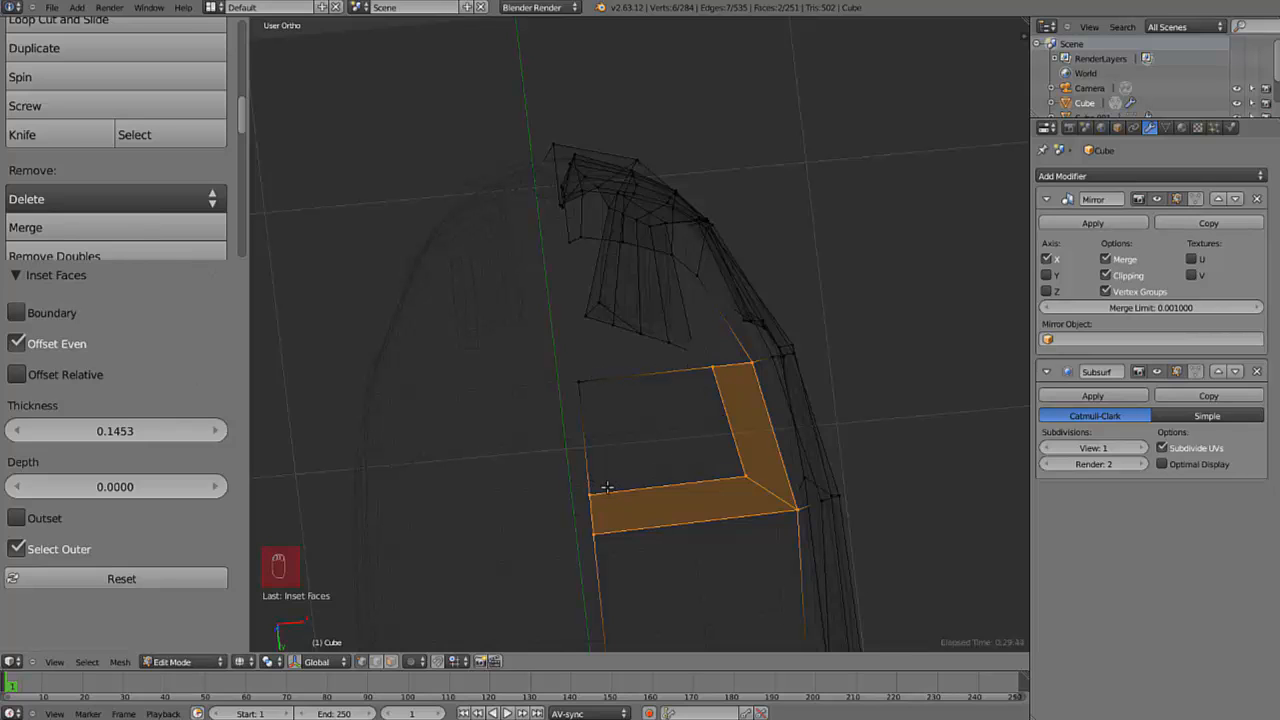
- Move the inset's inner side edge by -0.172 along X, about -0.005 along Y and 0.014 along Z
right_click(701, 392)
key(z)
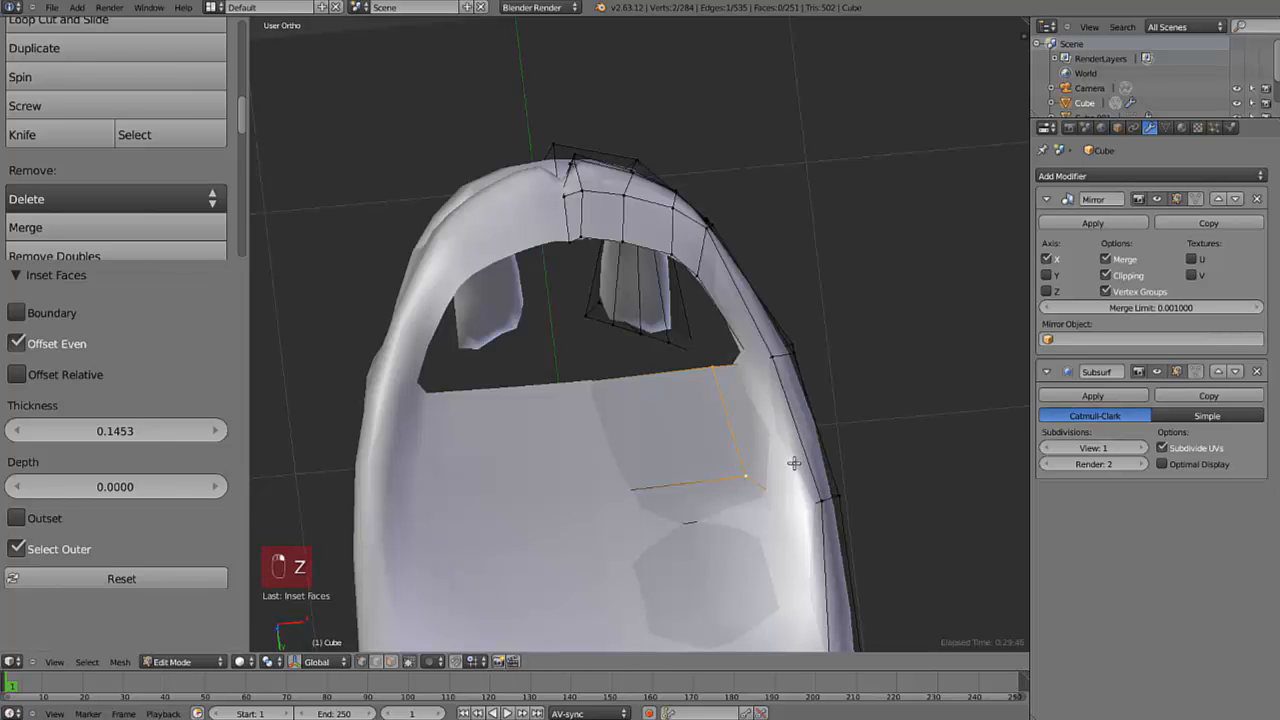
key(g)
click(747, 467)
key(z)
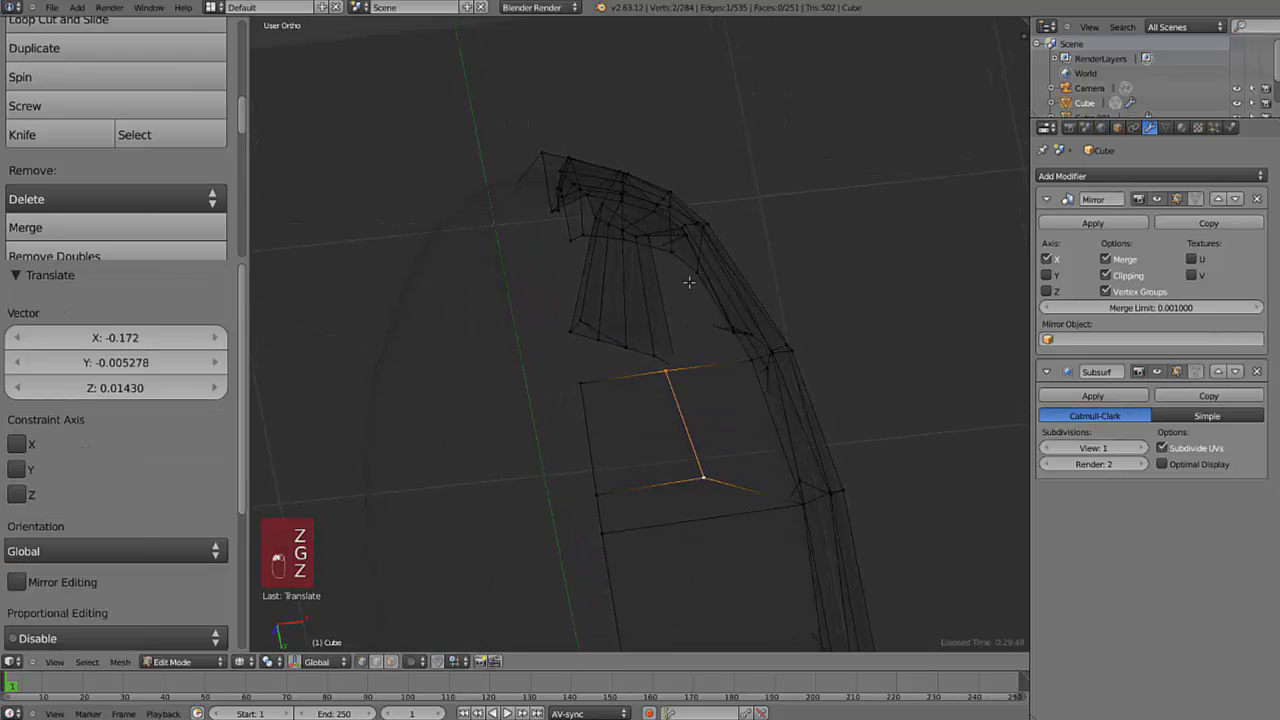
- Reposition the inset's inner corner vertex and move its front-edge vertex by 0.100 in X, about 0.028 in Y and 0.010 in Z
mouse_move(689, 283)
middle_down()
mouse_move(634, 306)
mouse_move(631, 331)
middle_up()
key(z)
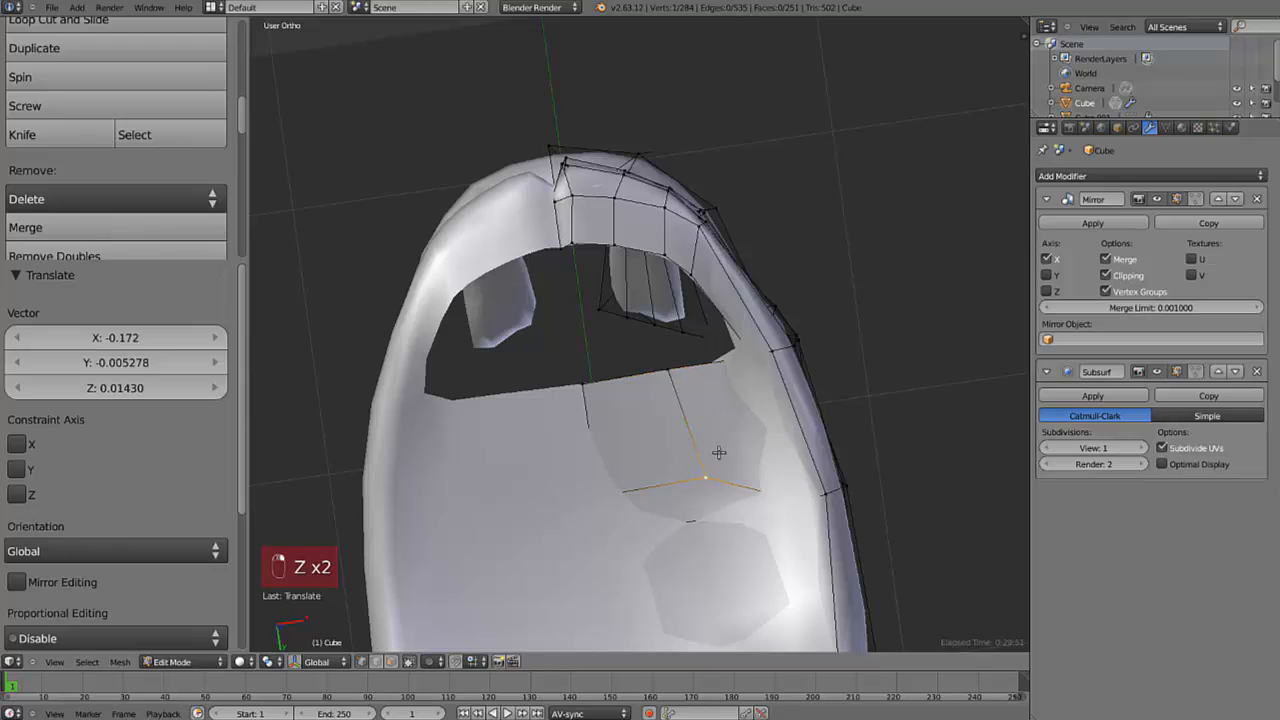
key(g)
click(731, 437)
key(z)
right_click(670, 366)
key(g)
click(697, 364)
- Fill the face bridging the upper lip strip's side edge and the palate's front edge
mouse_move(694, 362)
middle_down()
mouse_move(649, 353)
mouse_move(678, 351)
middle_up()
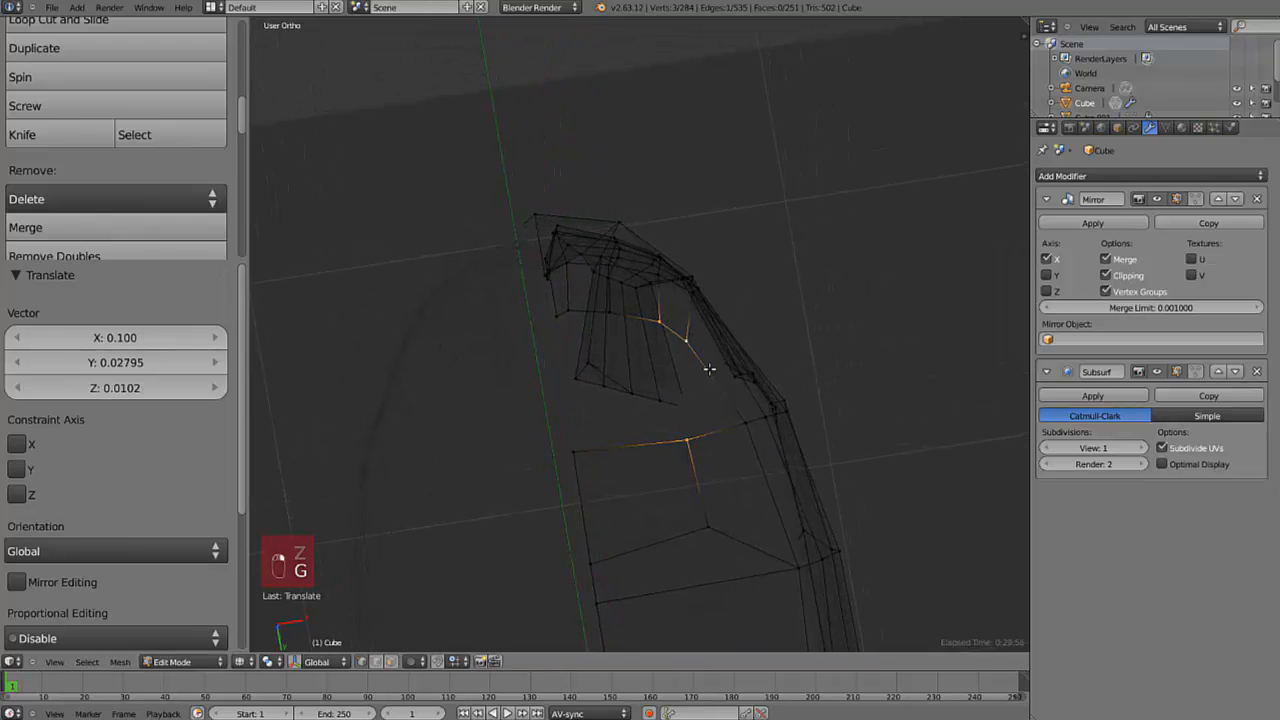
key(f)
mouse_move(744, 420)
middle_down()
mouse_move(653, 363)
mouse_move(583, 357)
mouse_move(600, 350)
middle_up()
key(z)
key(z)
- Add a loop cut through the new bridging face beside the mouth gap
key(ctrl+r)
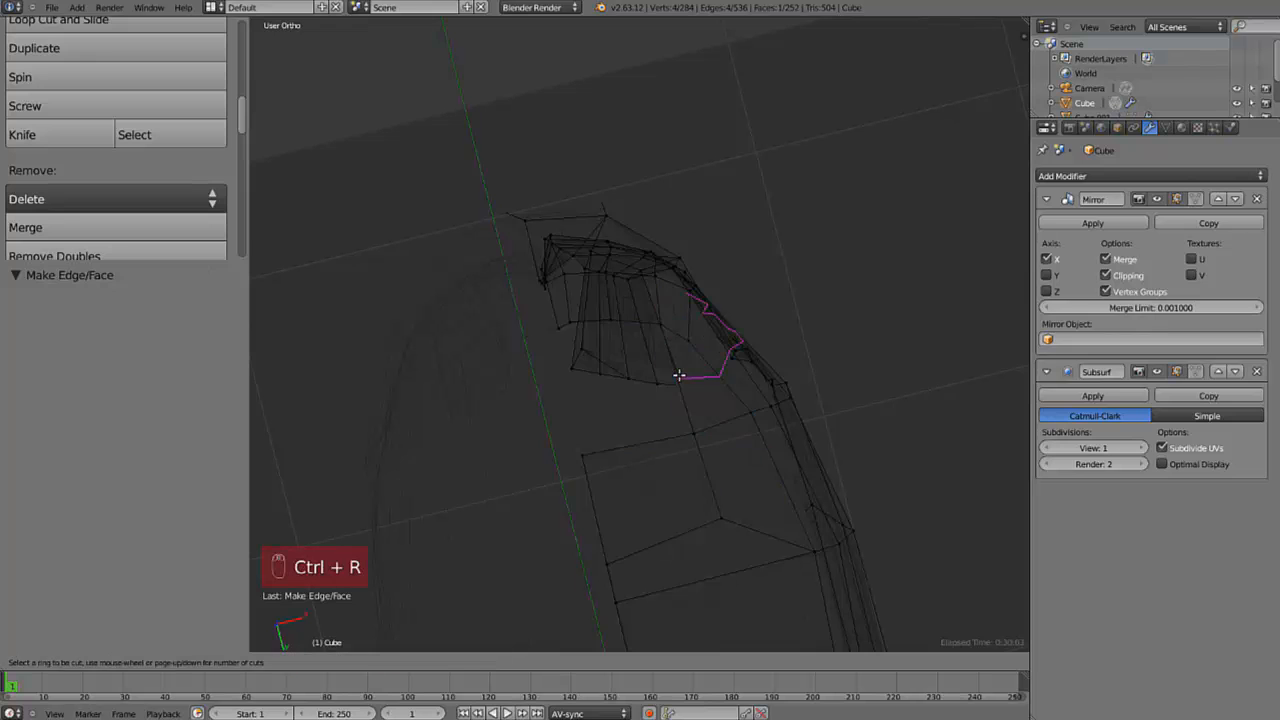
click(651, 317)
key(z)
key(ctrl+r)
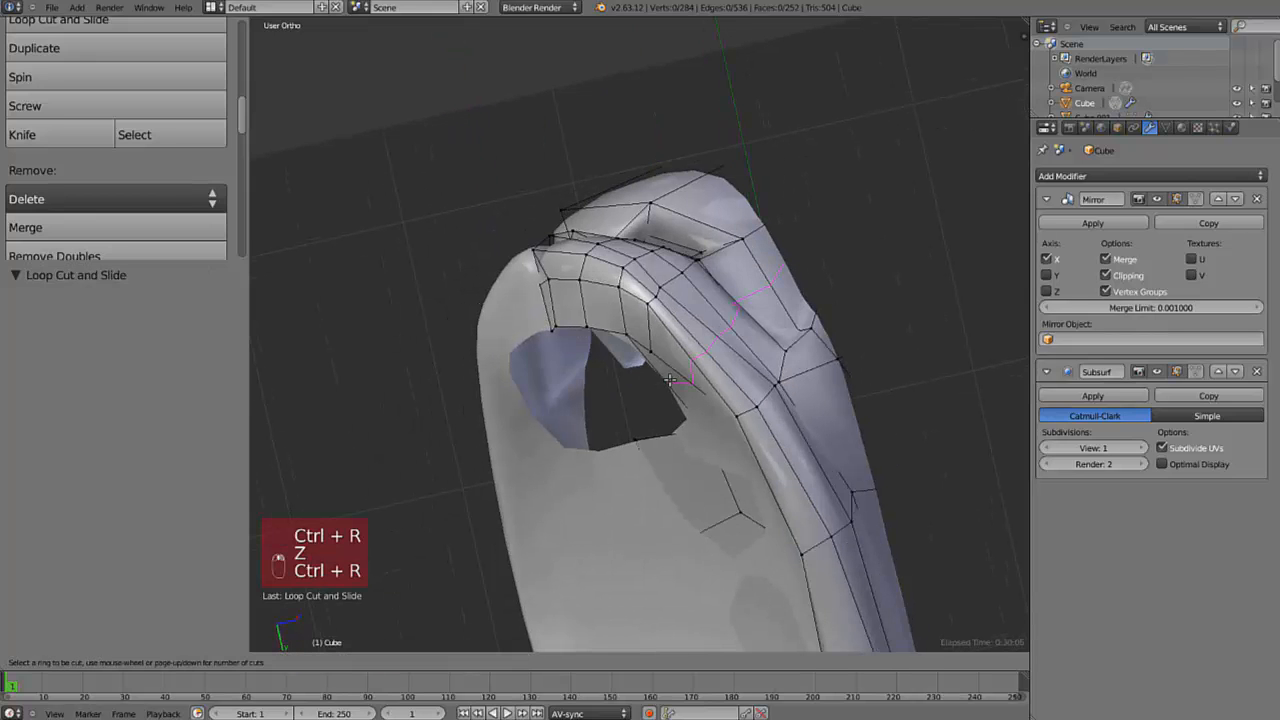
click(670, 380)
click(670, 381)
mouse_move(670, 381)
middle_down()
mouse_move(677, 437)
mouse_move(646, 354)
mouse_move(667, 362)
mouse_move(674, 326)
middle_up()
- Extrude the bridging face's inner edge about 0.189 toward the centreline and move the new edge a further -0.285 along X
key(z)
right_click(667, 362)
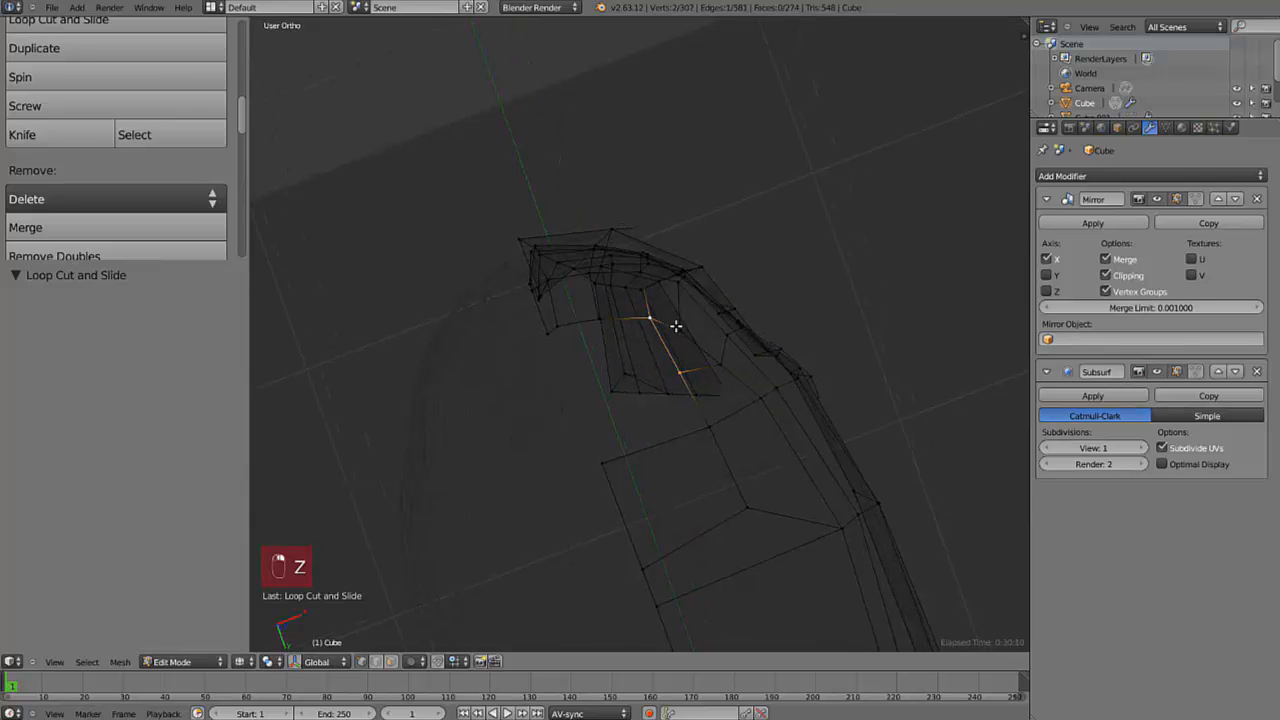
key(e)
click(612, 362)
middle_drag(612, 362, 608, 365)
key(g)
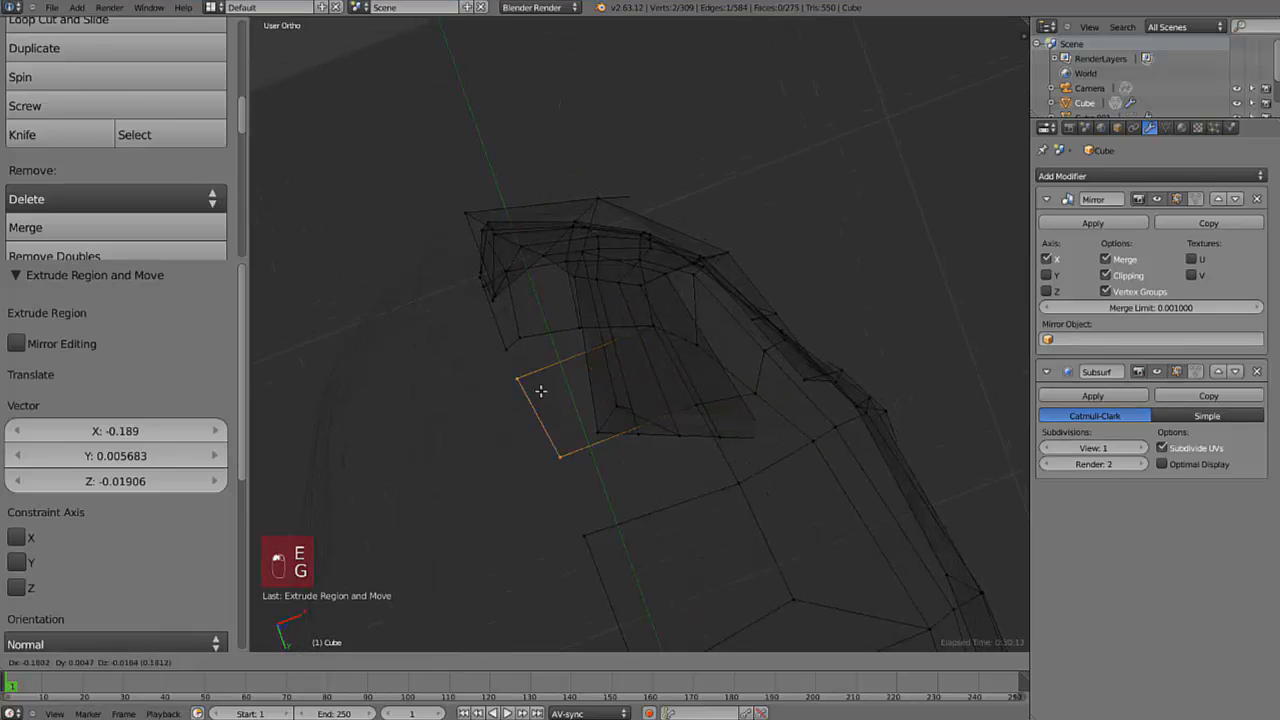
click(500, 409)
key(z)
key(z)
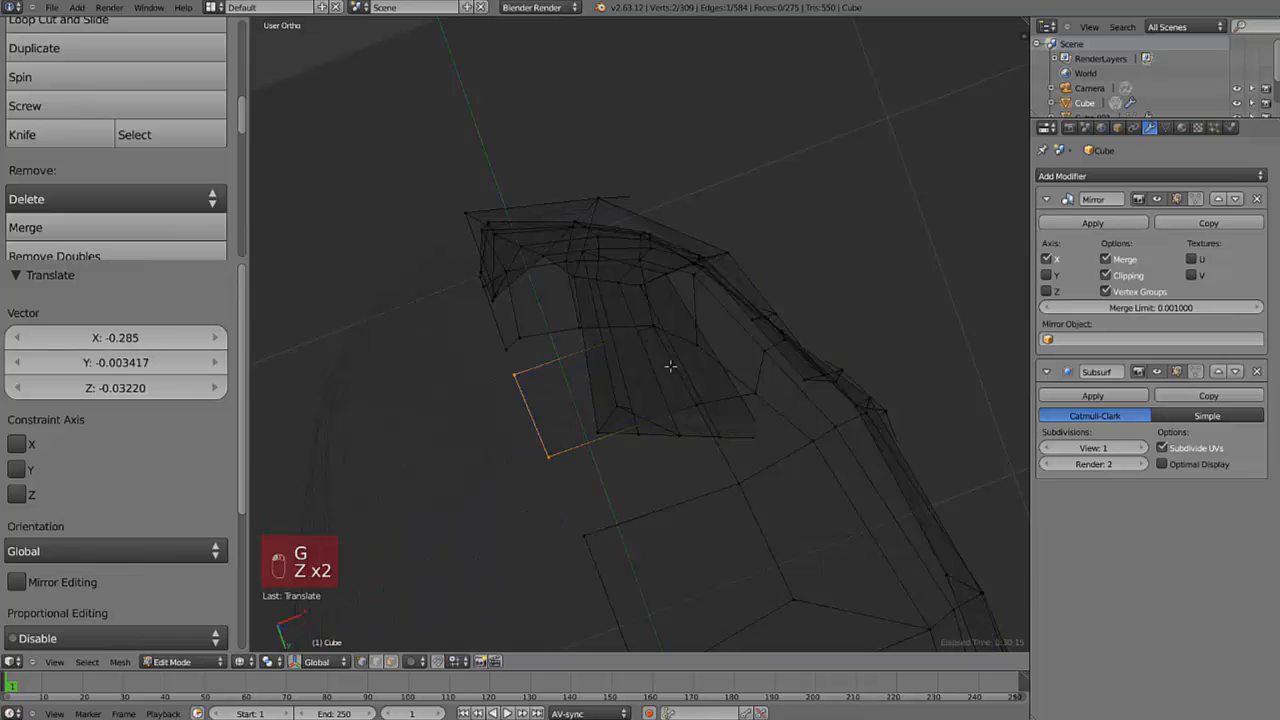
- Adjust two vertices at the bridge's outer side, moving the rear one by about 0.022 in X and -0.019 in Y
right_drag(690, 350, 697, 331)
right_click(752, 392)
key(g)
click(756, 384)
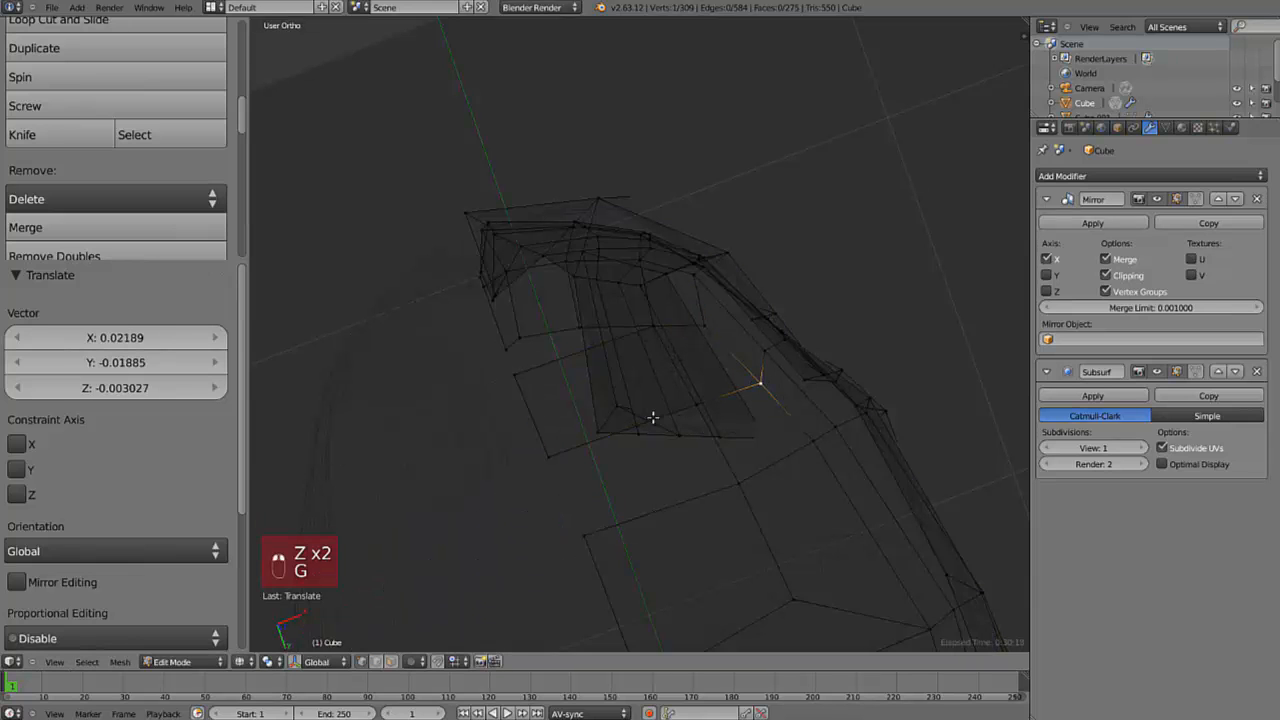
- Select the facing edges of the extruded strip and the palate front and fill the gap between them
alt+right_click(652, 418)
key(f)
key(ctrl+z)
middle_drag(659, 432, 669, 417)
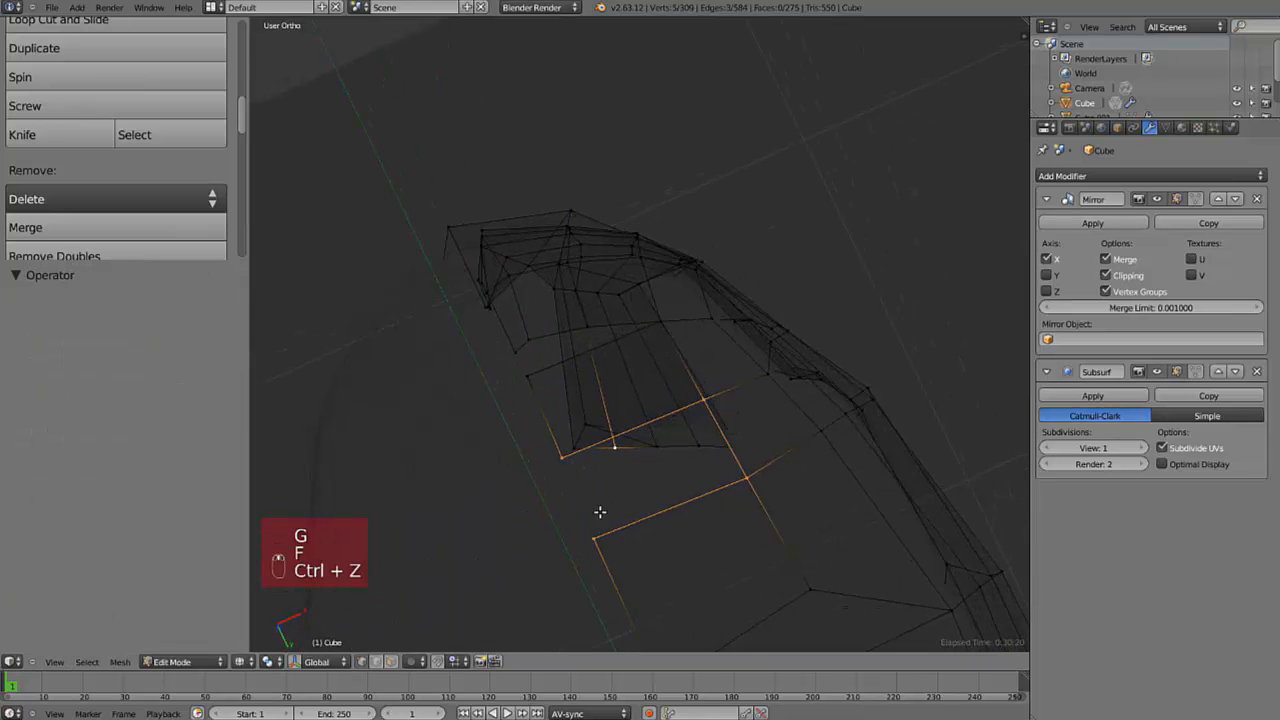
right_click(589, 540)
key(z)
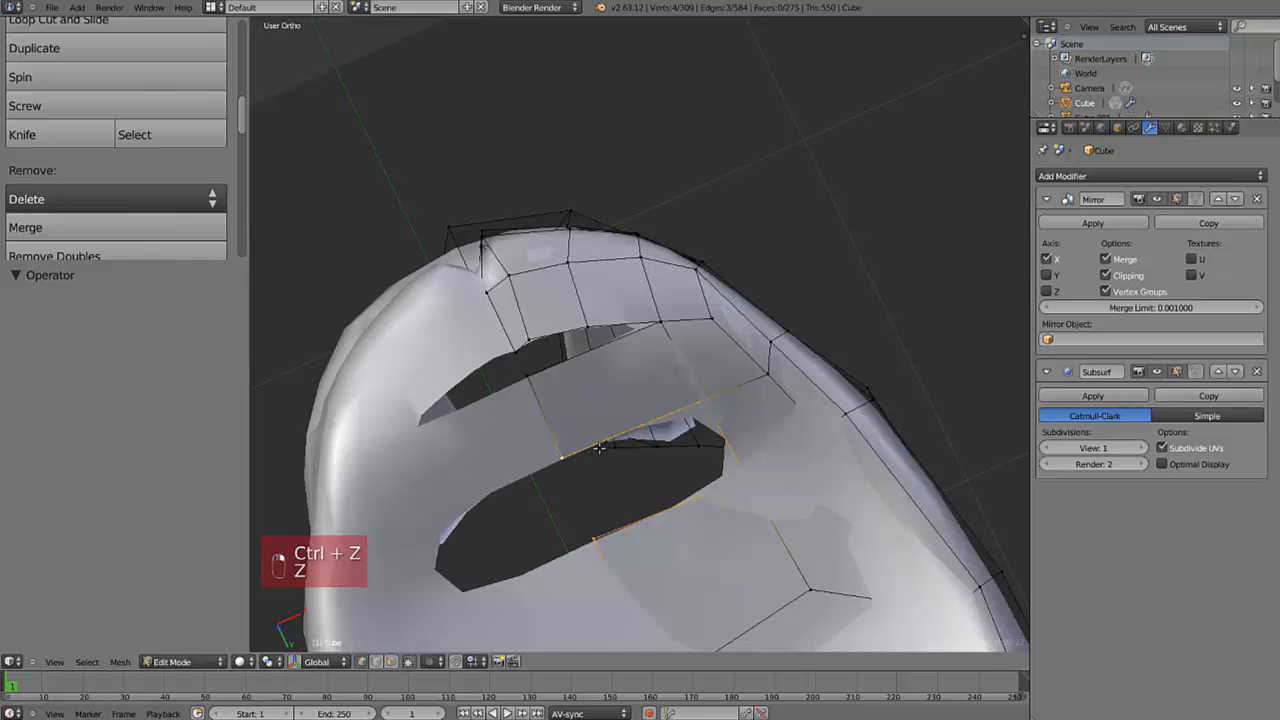
key(f)
- Reposition vertices along the upper lip's inner edge, moving the last one by about 0.069 in X and -0.024 in Y
mouse_move(590, 390)
middle_down()
mouse_move(608, 363)
mouse_move(609, 374)
mouse_move(686, 354)
middle_up()
key(a)
right_click(686, 354)
key(g)
click(623, 354)
right_click(573, 348)
key(g)
click(603, 320)
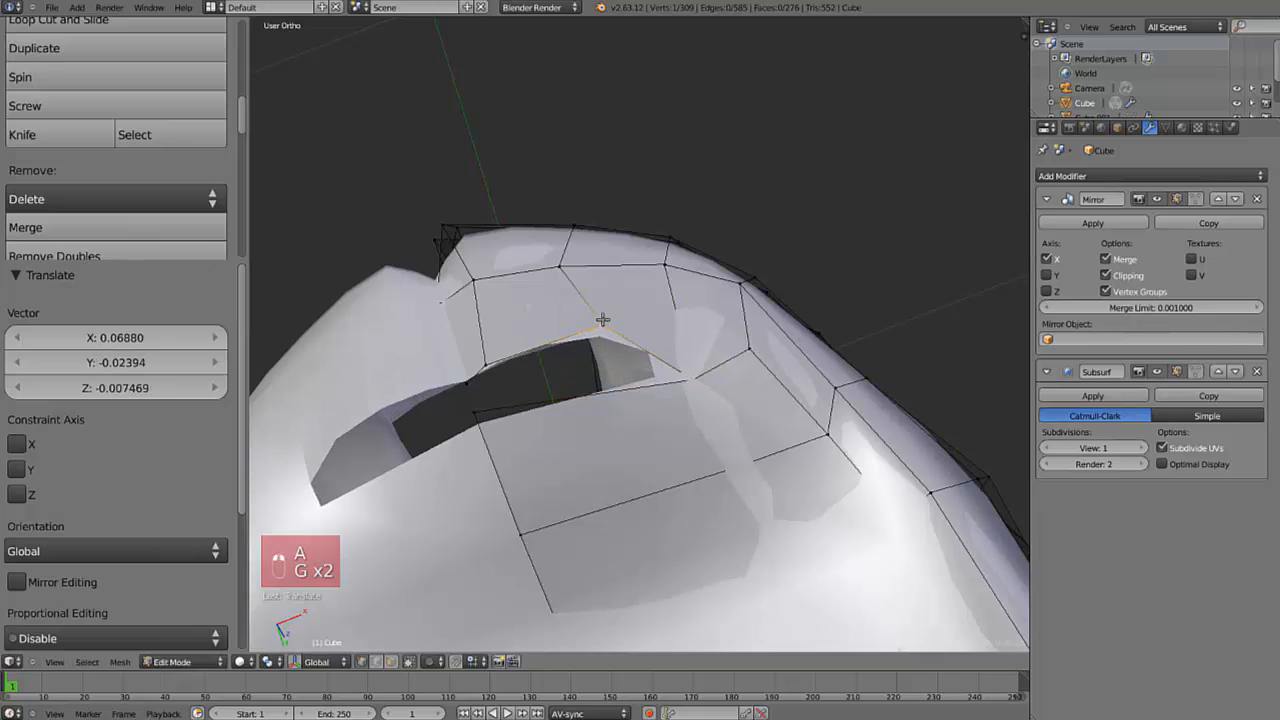
- Adjust the lip's inner vertices nearest the centreline, moving the centre one by about -0.047 in Y and -0.031 in Z
right_drag(482, 366, 508, 337)
right_click(466, 382)
key(g)
click(455, 353)
key(z)
key(z)
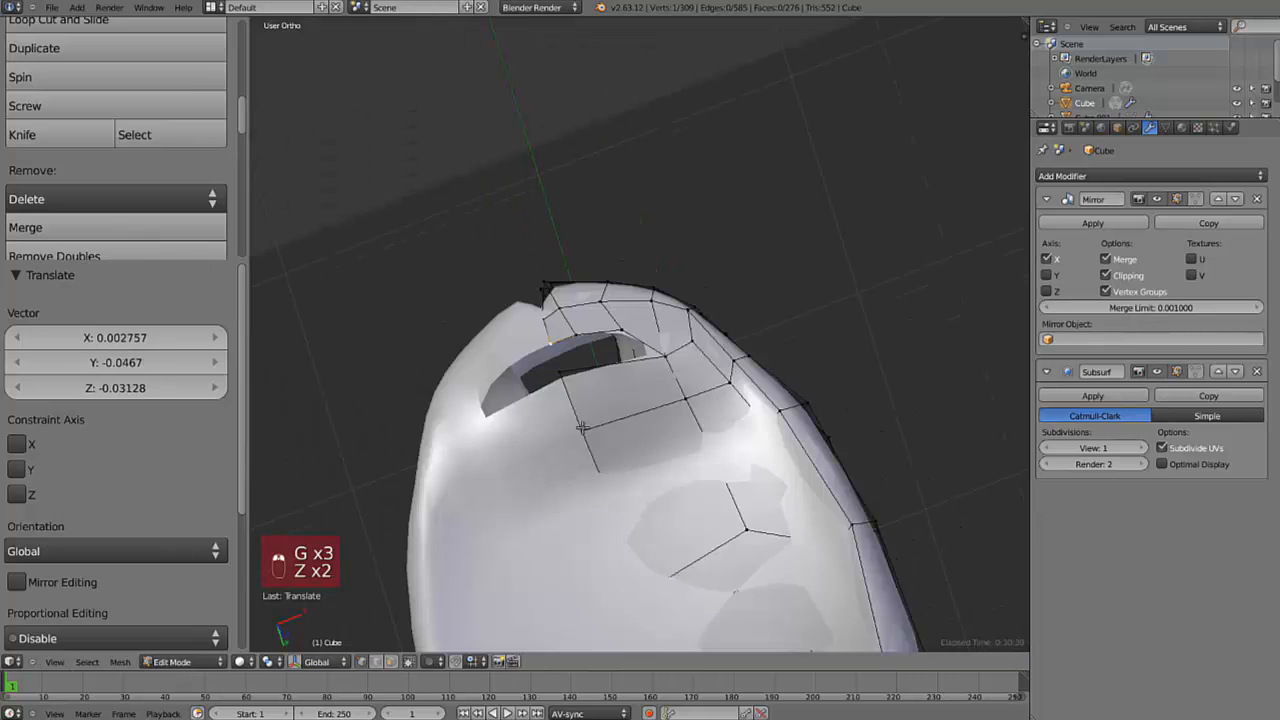
- Try to add a loop cut across the faces next to the remaining palate gap
mouse_move(616, 378)
middle_down()
mouse_move(666, 391)
mouse_move(691, 491)
mouse_move(695, 428)
mouse_move(677, 463)
mouse_move(632, 409)
middle_up()
key(z)
key(z)
key(ctrl+r)
click(620, 448)
right_click(620, 448)
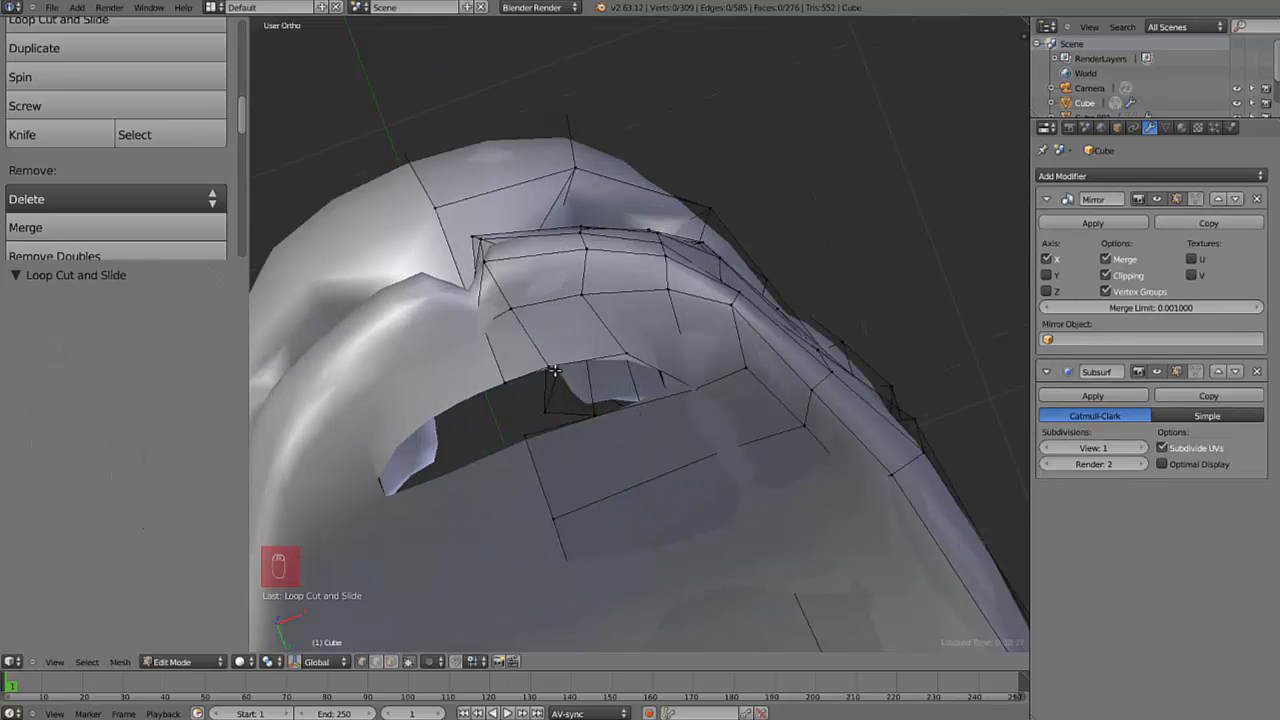
middle_drag(577, 312, 526, 385)
key(g)
click(590, 360)
key(g)
click(575, 360)
key(a)
key(a)
middle_drag(570, 424, 690, 436)
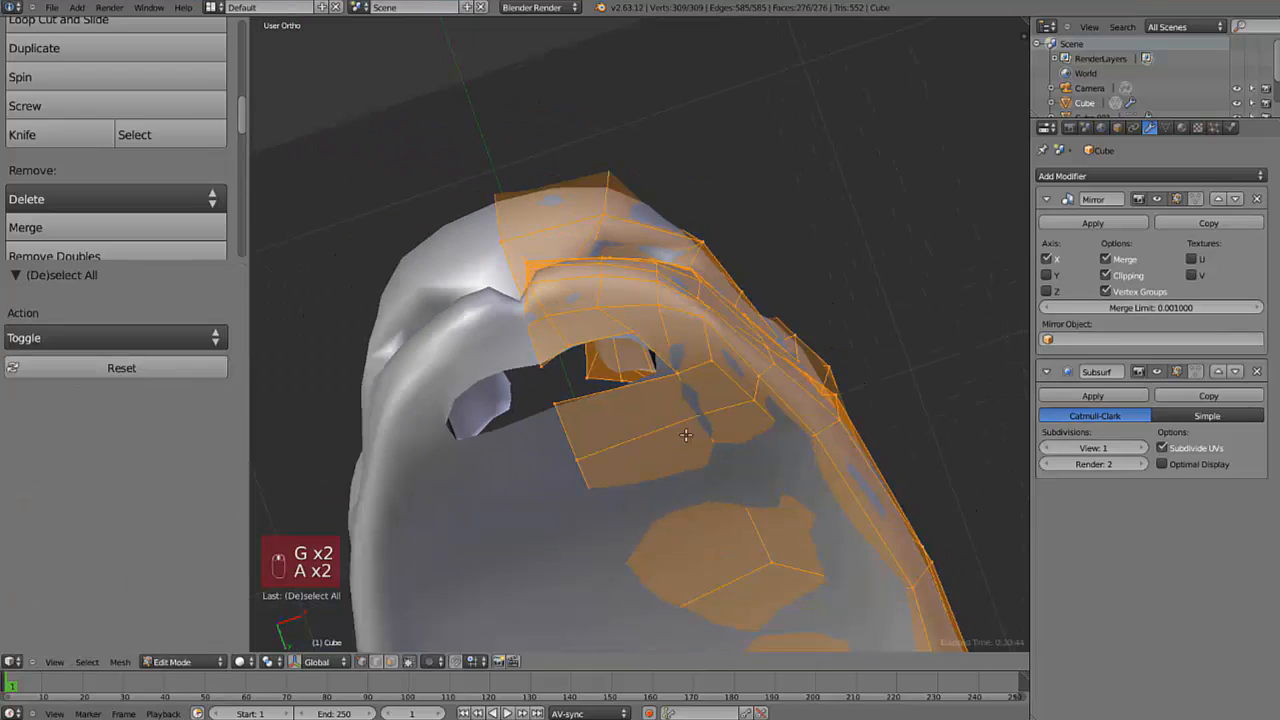
key(z)
middle_drag(624, 399, 693, 444)
key(g)
key(a)
key(a)
key(a)
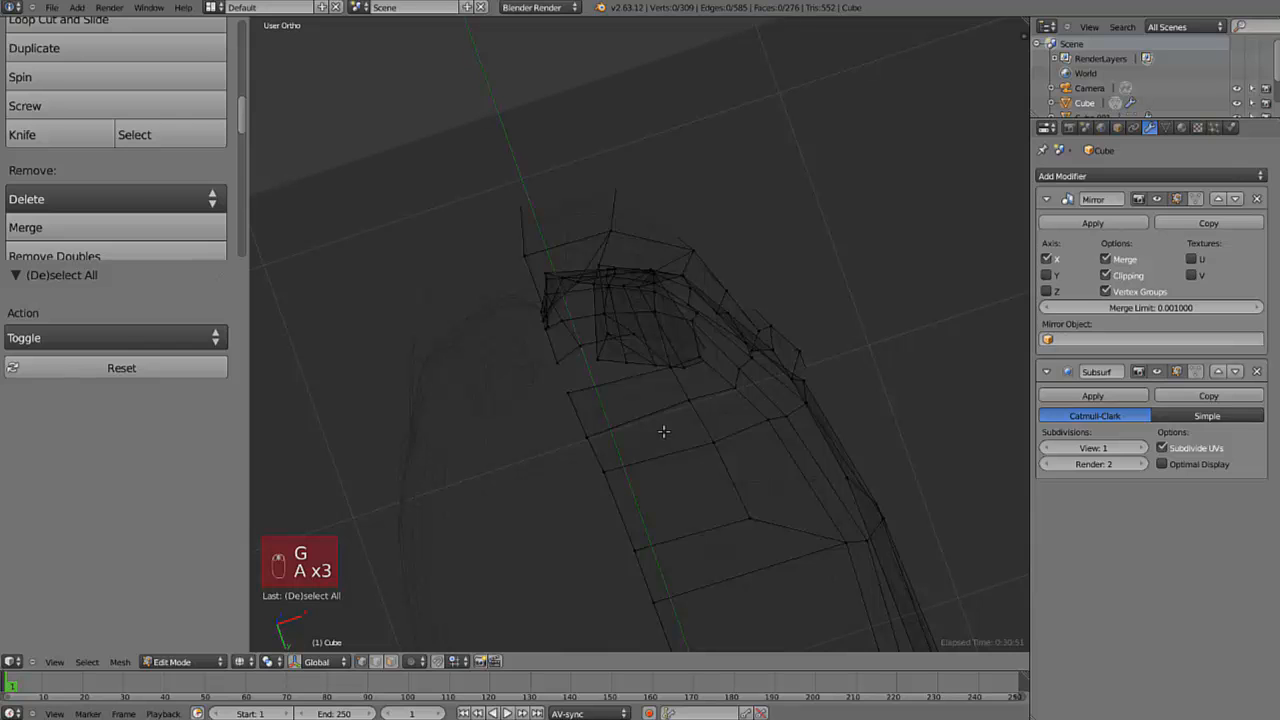
- Select the three palate faces along the centreline behind the gap, inset them, and check the smoothed mesh
key(ctrl+Tab)
click(663, 466)
right_click(670, 484)
shift+right_click(651, 446)
shift+right_click(635, 418)
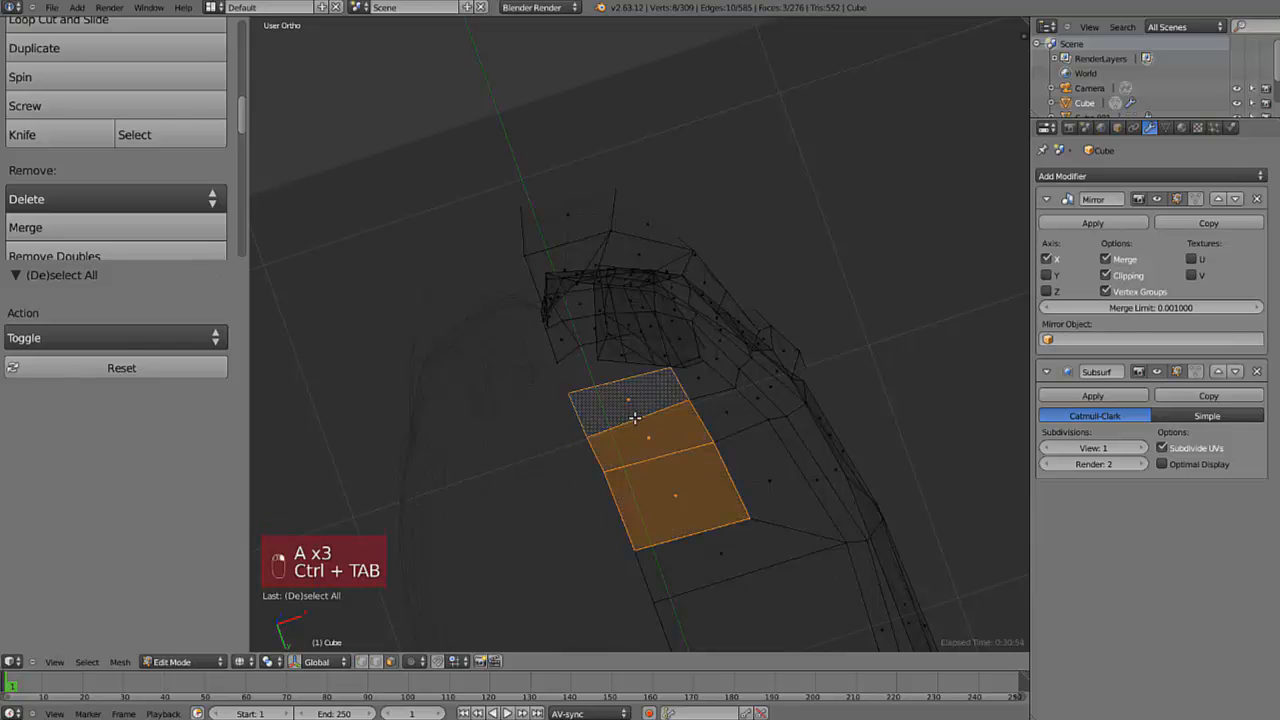
key(z)
key(z)
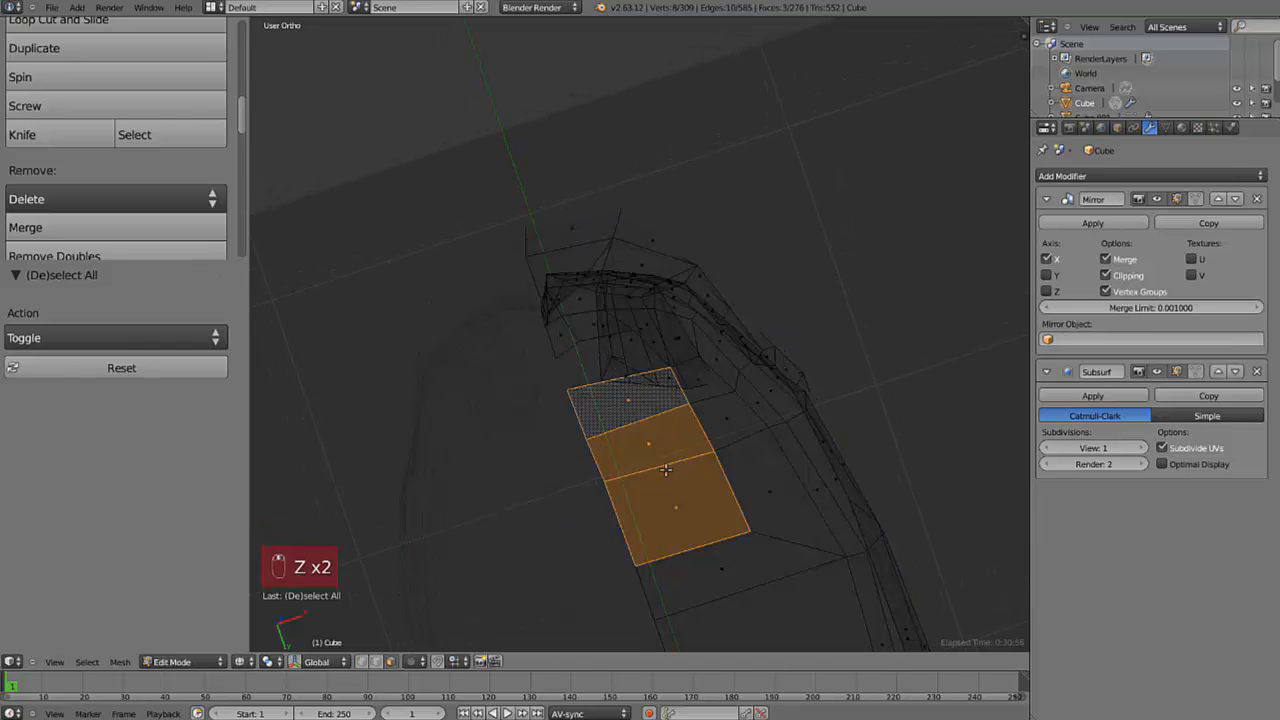
key(i)
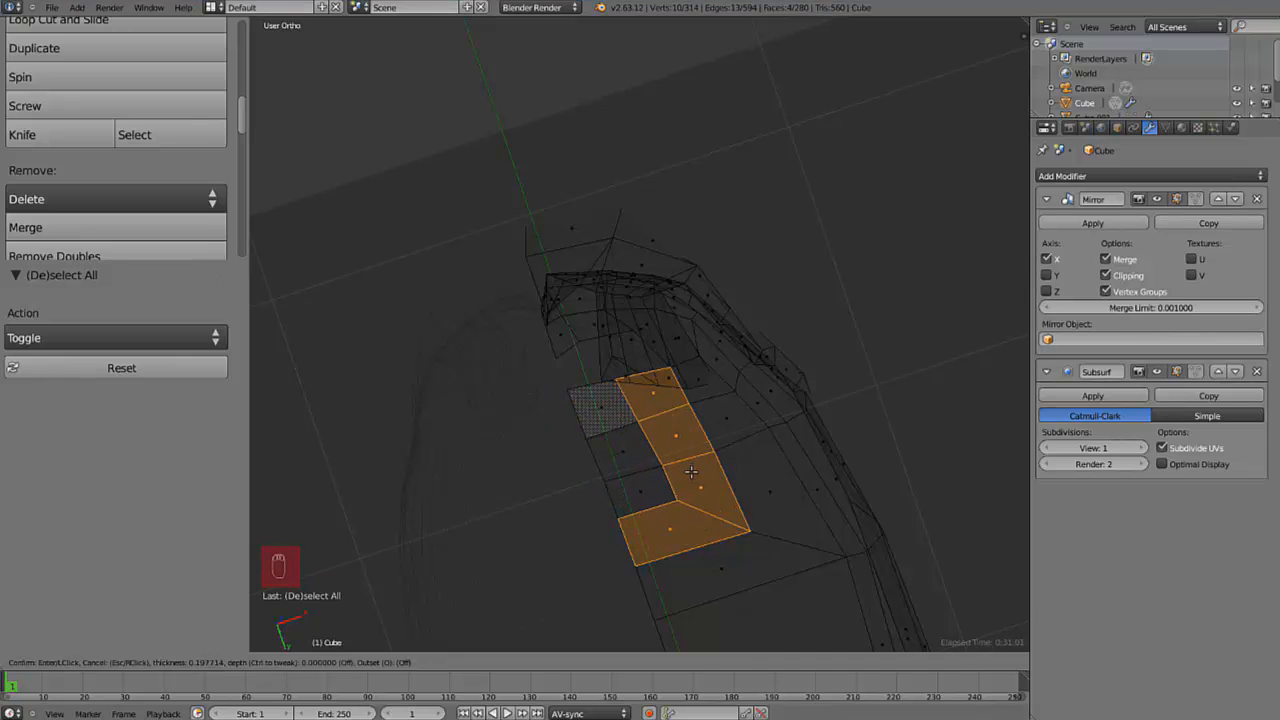
key(a)
scroll(686, 473, down, 3)
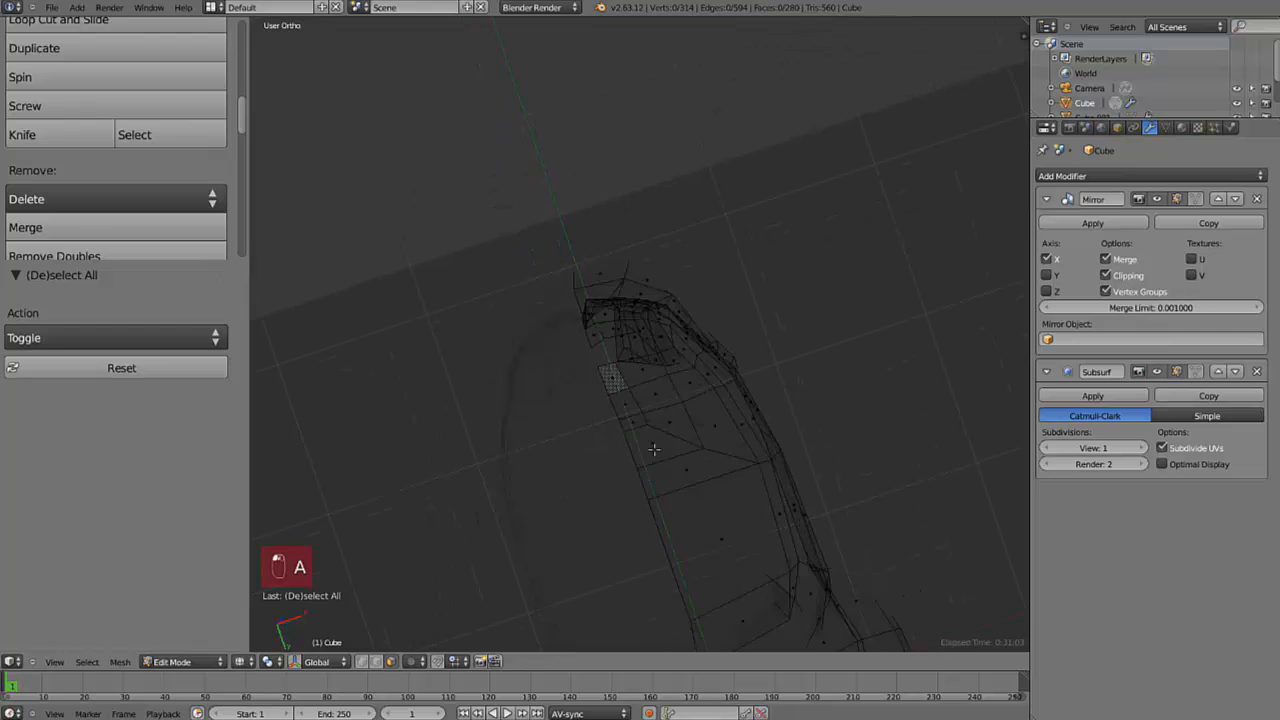
key(Tab)
middle_drag(708, 398, 652, 382)
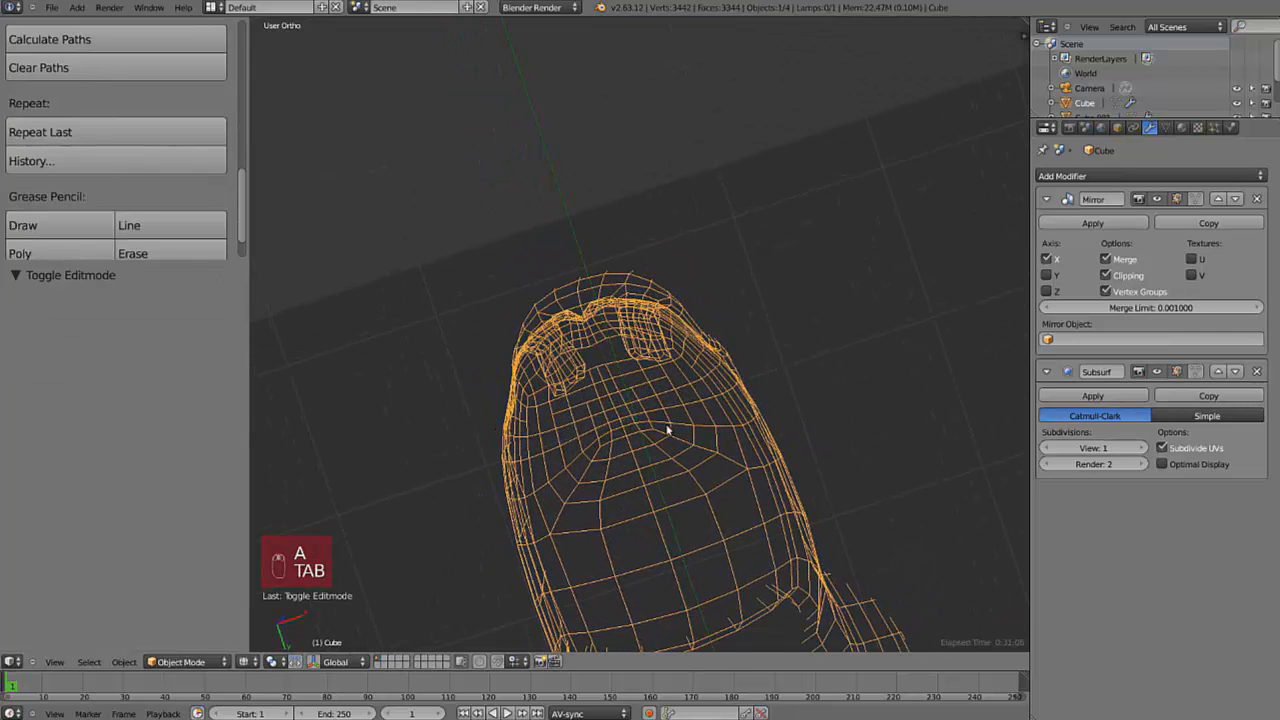
- Close the remaining holes between the upper lip's inner edge and the palate front with two new faces
key(Tab)
key(z)
key(ctrl+Tab)
click(600, 337)
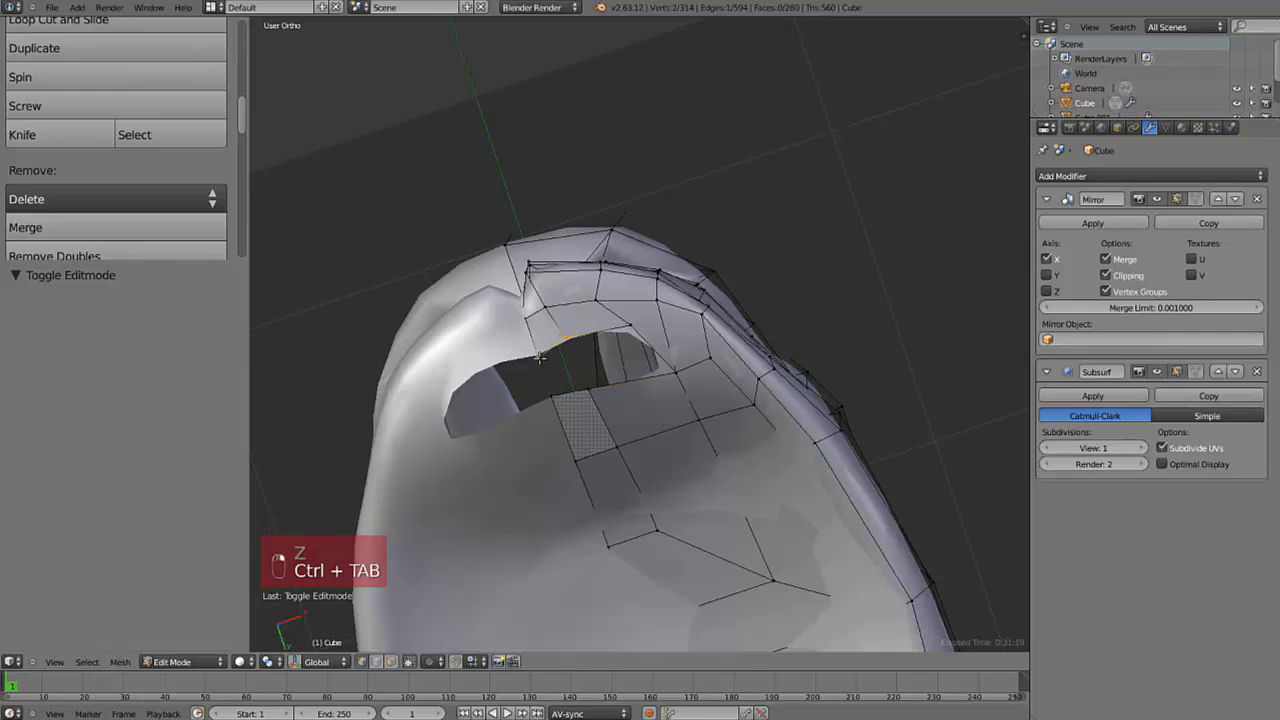
shift+right_click(628, 383)
key(f)
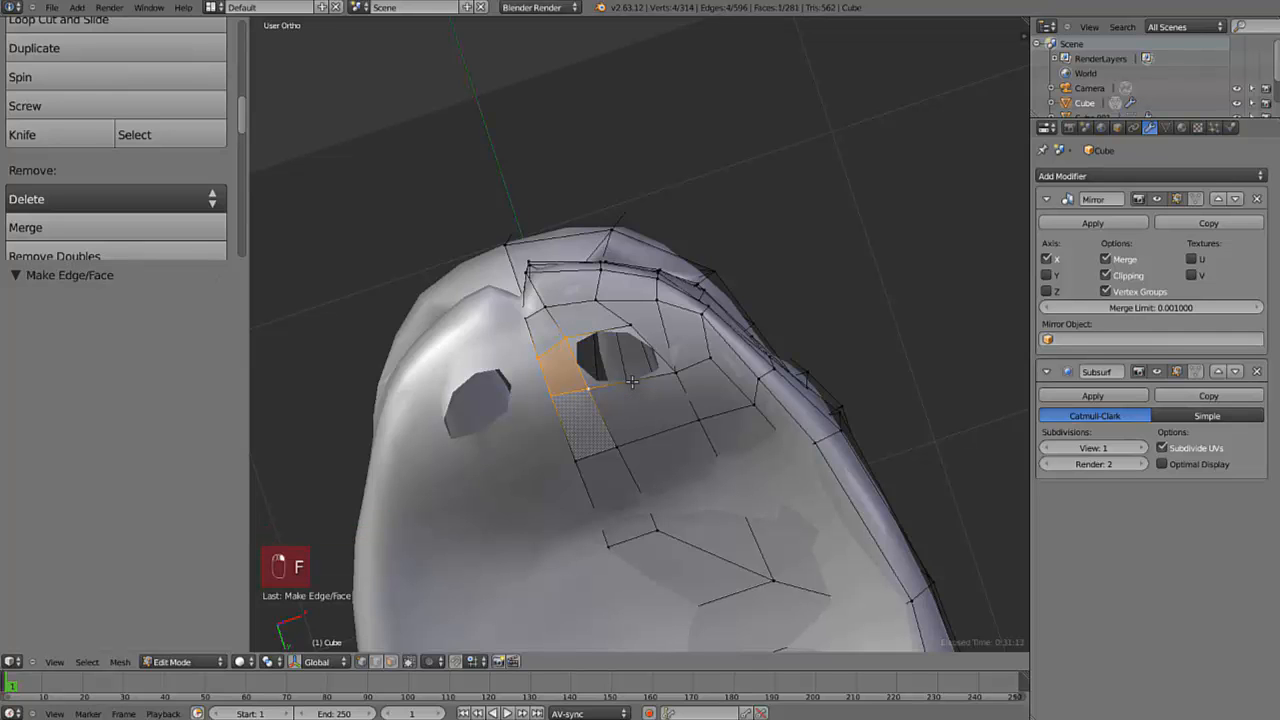
alt+right_click(632, 381)
key(f)
key(a)
scroll(630, 372, down, 3)
key(Tab)
middle_drag(626, 303, 720, 251)
- Reposition the vertices around the filled palate faces, moving one by about -0.036 in X, -0.025 in Y and 0.043 in Z
key(Tab)
scroll(665, 349, up, 3)
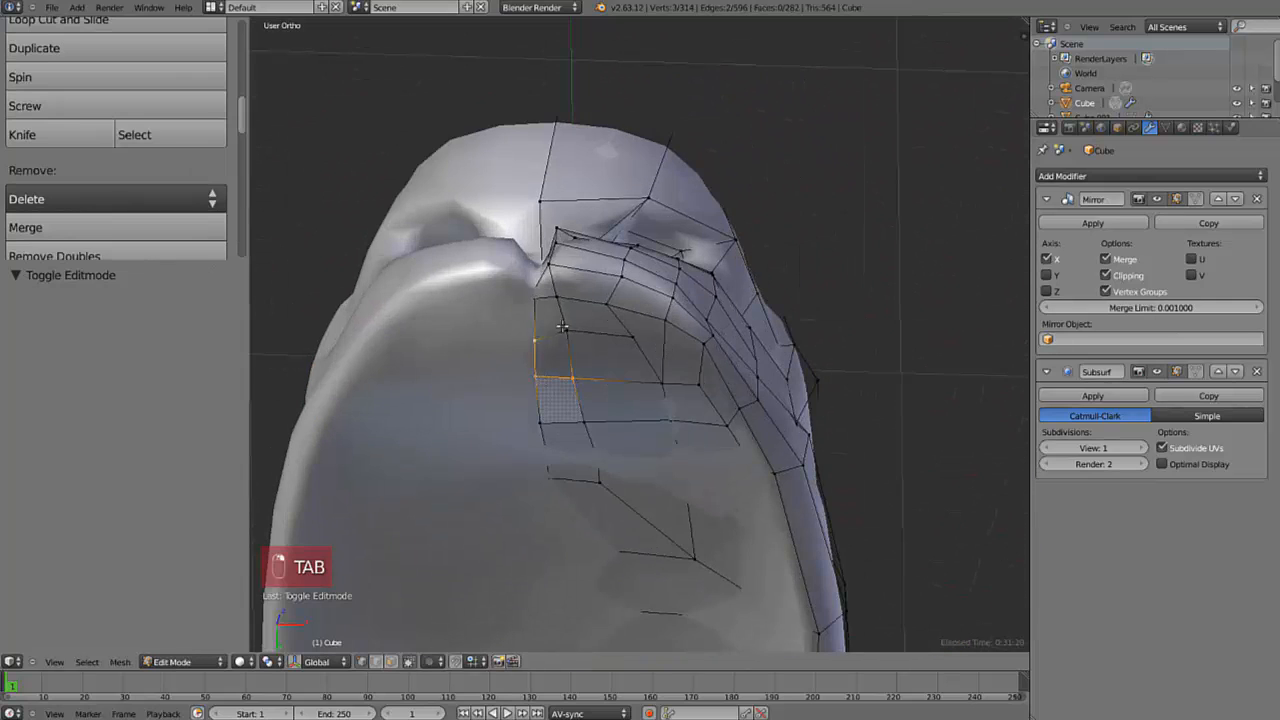
middle_drag(562, 327, 755, 298)
key(g)
click(586, 433)
key(g)
click(614, 380)
key(g)
click(675, 374)
middle_drag(708, 344, 454, 381)
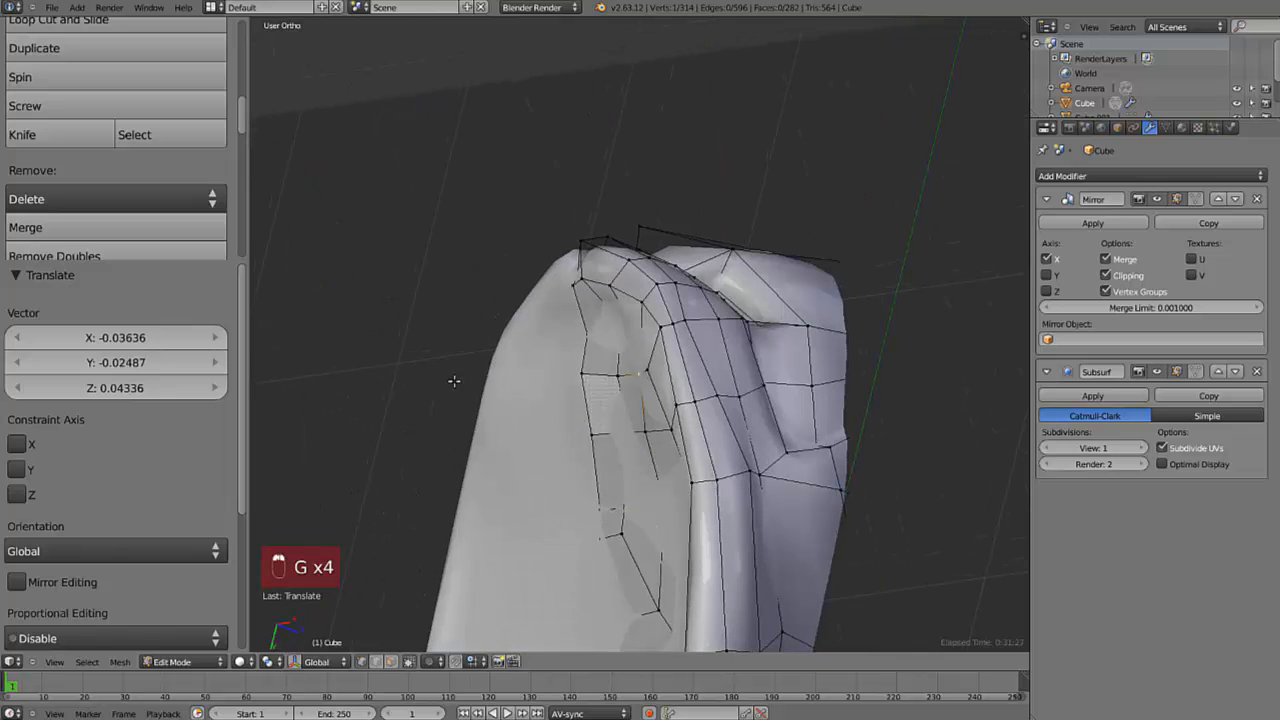
key(g)
key(Tab)
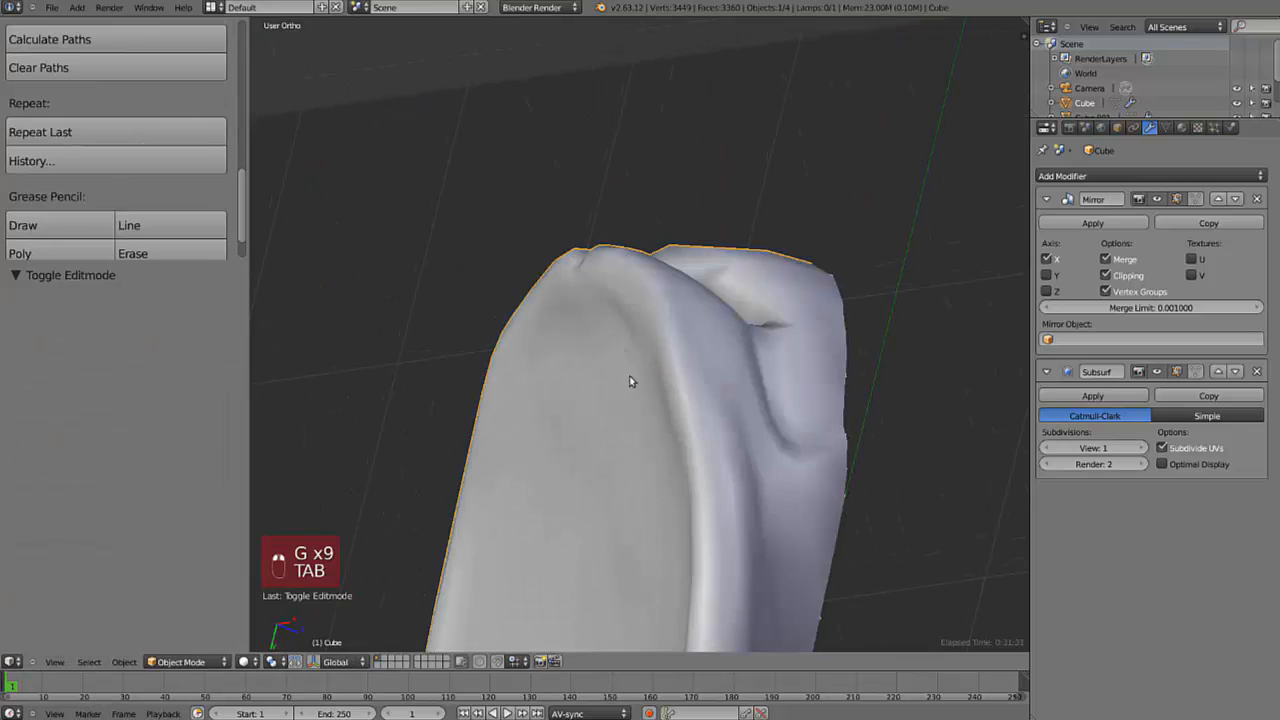
- Remove the view clipping to show the whole head and reposition a vertex near the lower jaw's tip
key(KP_1)
key(alt+b)
key(KP_3)
key(Tab)
scroll(728, 342, up, 6)
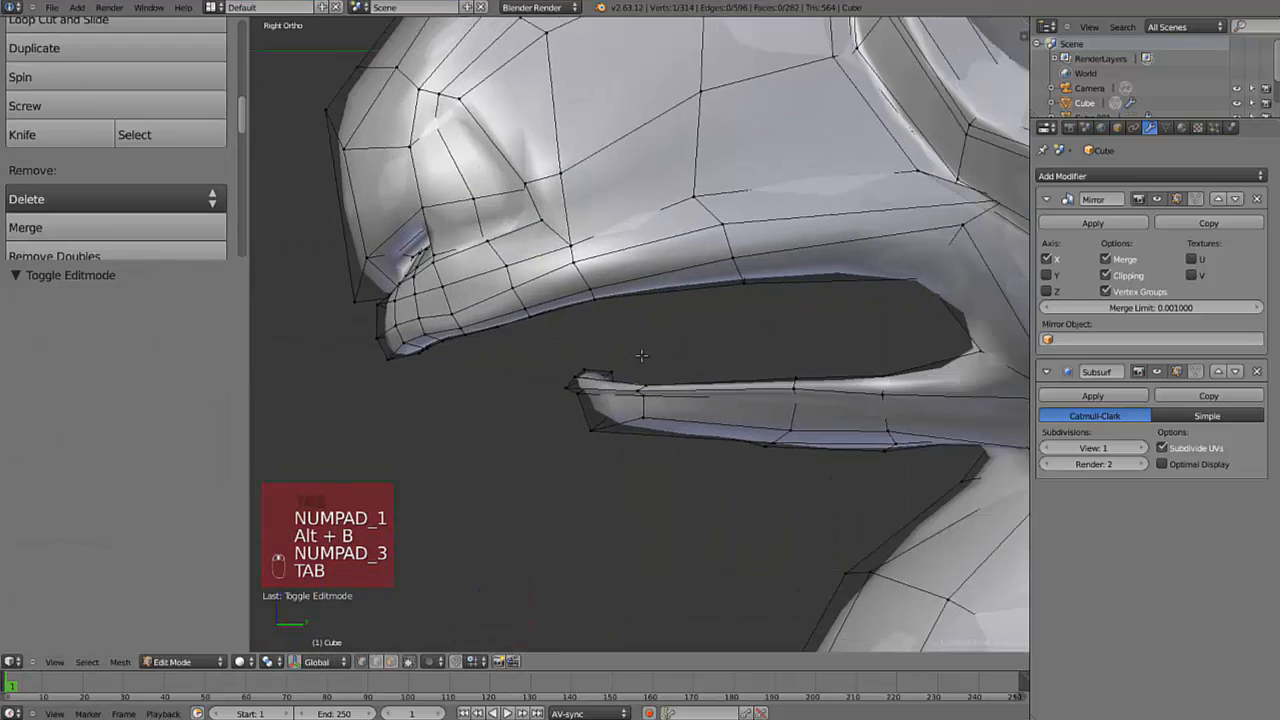
right_click(643, 366)
key(g)
click(641, 356)
- Move the lower lip's front inner vertex by about 0.048 in Y and -0.034 in Z
key(Tab)
middle_drag(886, 360, 508, 416)
key(Tab)
key(z)
key(z)
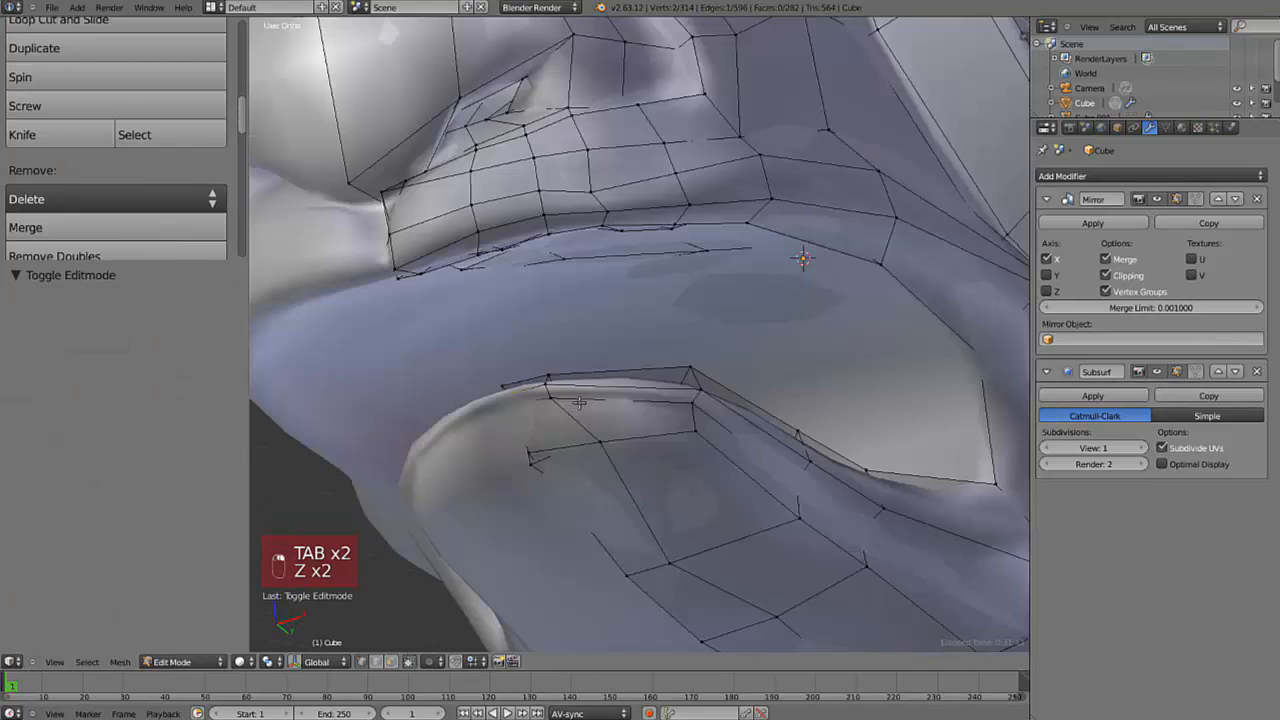
key(g)
key(KP_3)
click(552, 430)
key(z)
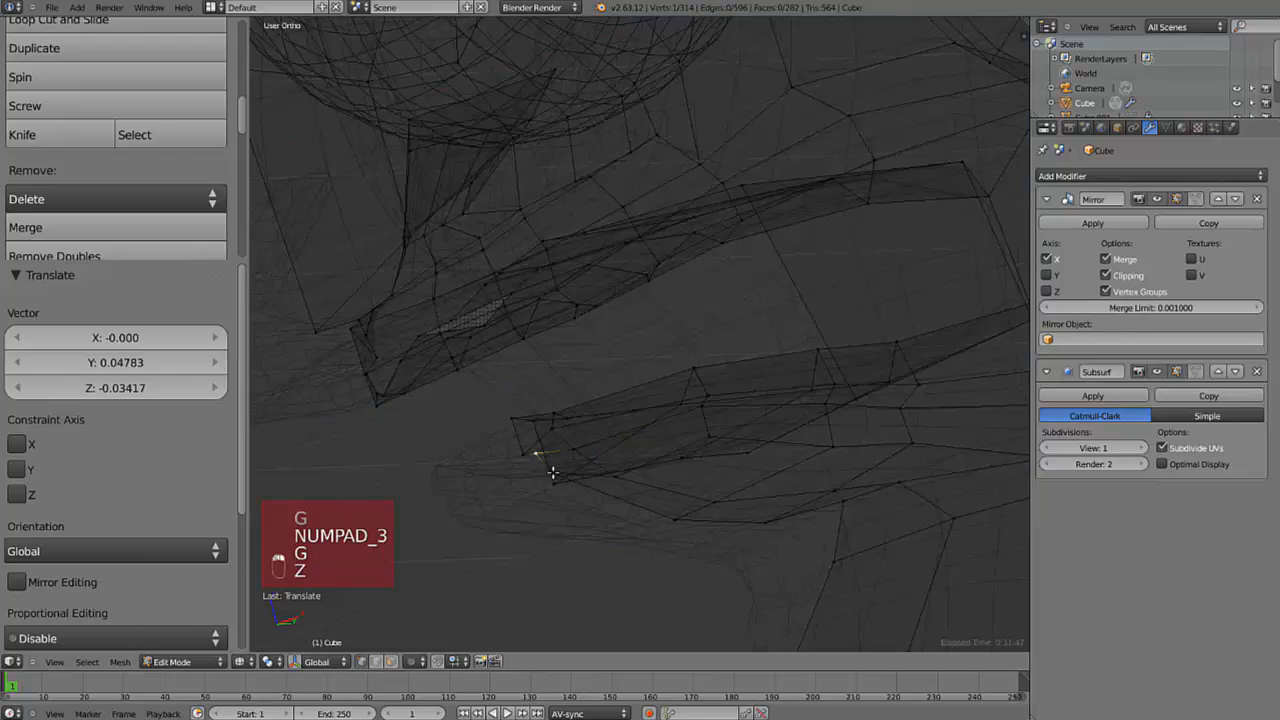
- Refine the lower jaw tip's profile by shifting its front vertices in side view
key(z)
key(KP_3)
key(g)
click(567, 488)
key(Tab)
key(Tab)
key(g)
click(594, 476)
key(Tab)
scroll(610, 471, down, 4)
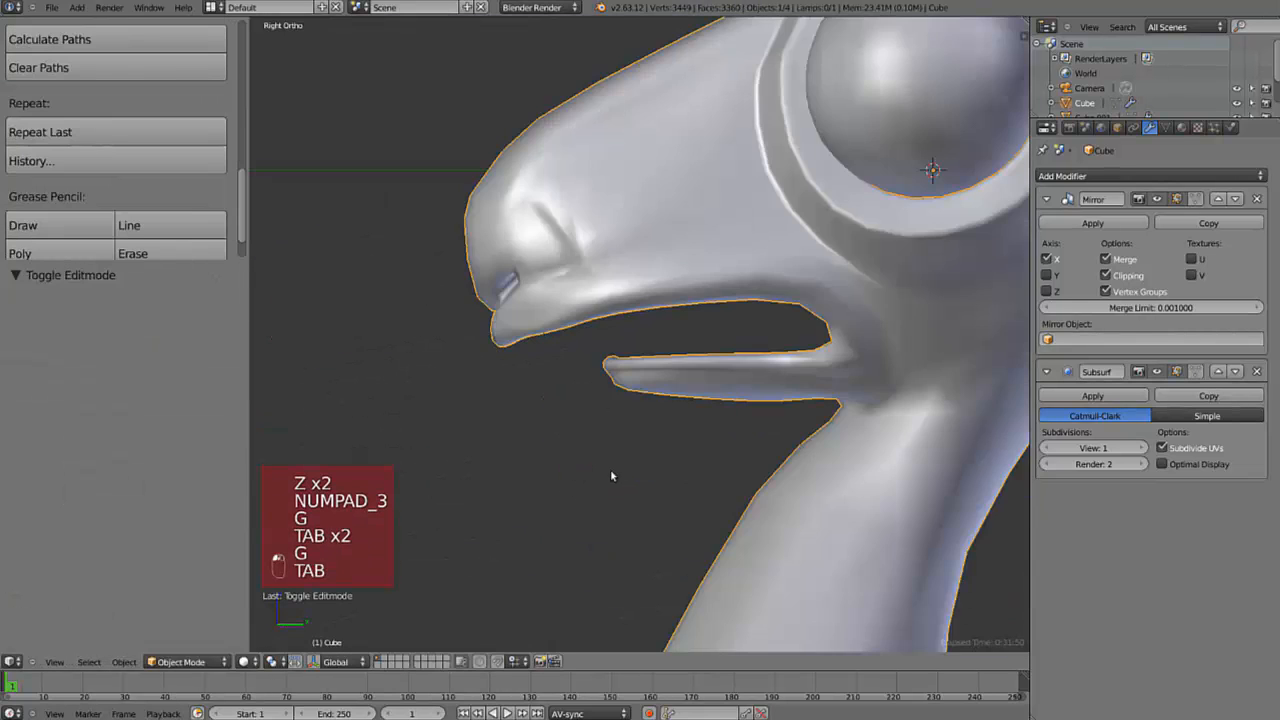
- Move a vertex on the outer side of the lower lip by about -0.026 in X, 0.042 in Y and 0.036 in Z
middle_drag(610, 471, 582, 448)
key(a)
key(a)
key(Tab)
right_click(615, 365)
key(g)
click(630, 362)
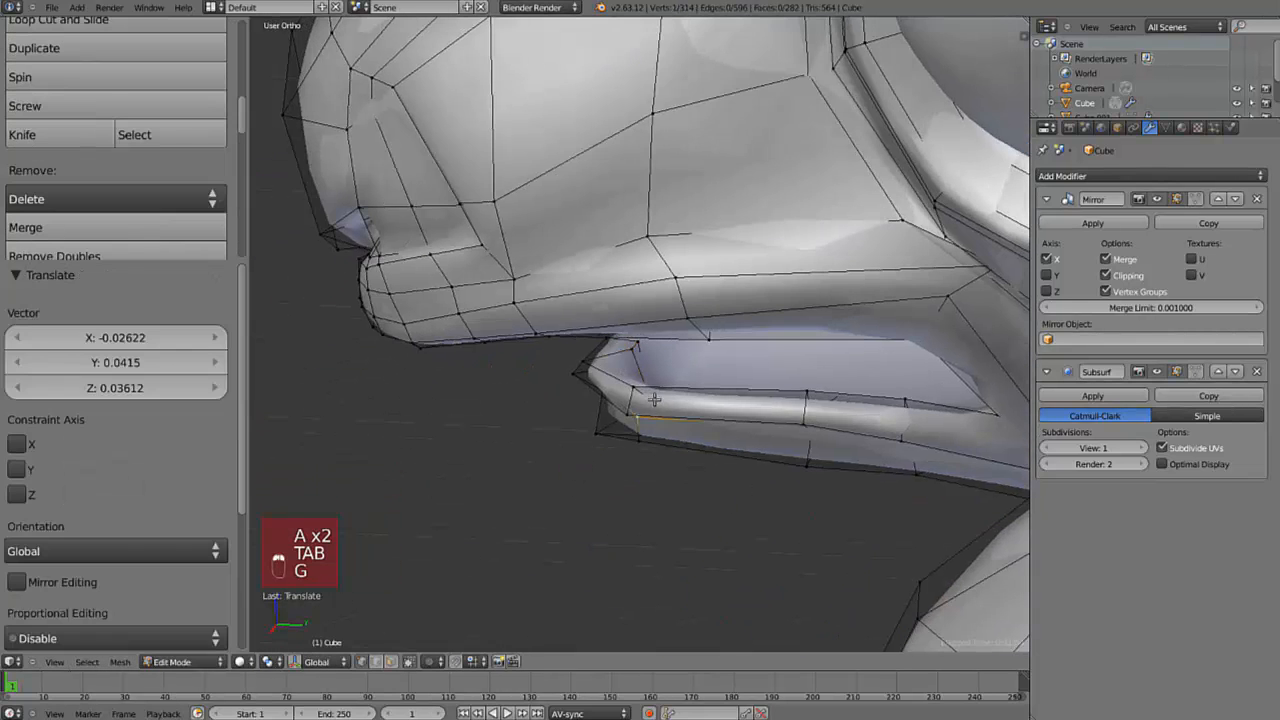
key(z)
key(z)
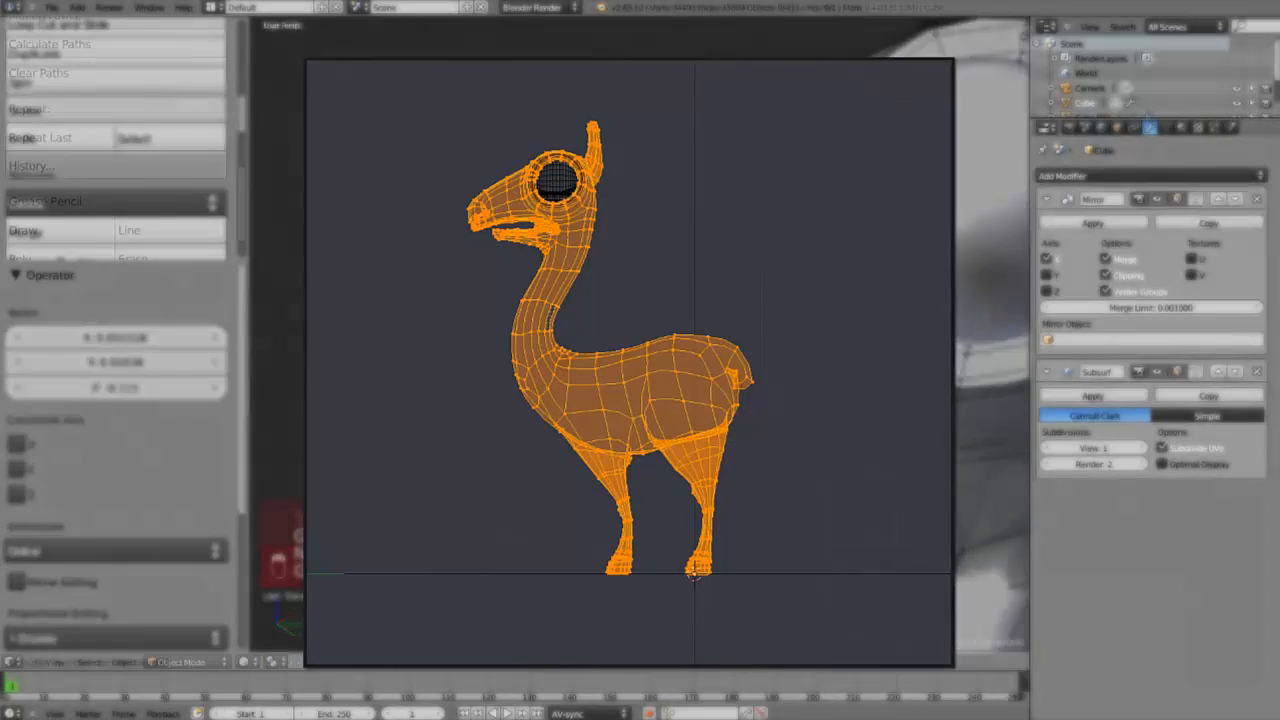
- Inspect the head from several angles in orthographic view and reposition a vertex on the top of the snout
key(Tab)
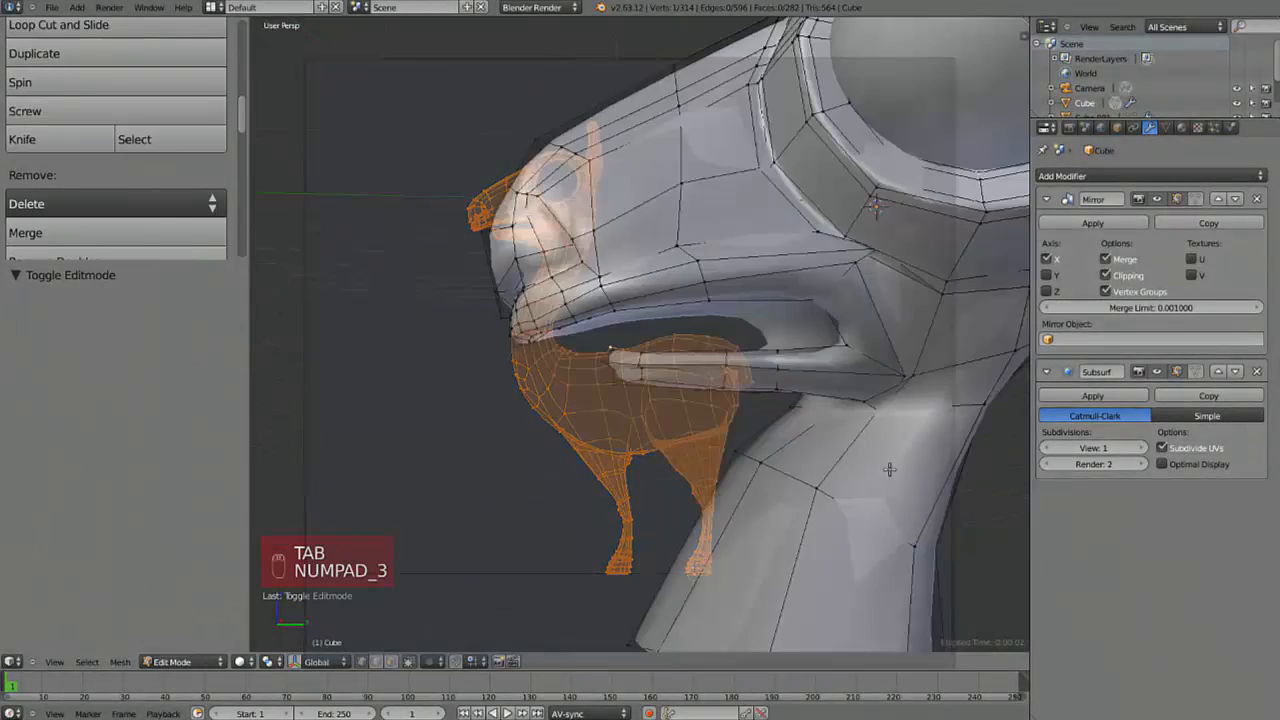
key(KP_5)
key(z)
key(Tab)
key(z)
mouse_move(652, 383)
middle_down()
mouse_move(760, 368)
mouse_move(666, 366)
middle_up()
key(KP_3)
key(Tab)
scroll(664, 364, up, 4)
shift+middle_drag(490, 190, 636, 270)
scroll(636, 270, up, 1)
click(622, 293)
right_click(546, 309)
key(g)
click(543, 336)
- Lower the snout's top profile in side view, moving its vertex by about 0.018 in Y and -0.046 in Z
key(KP_3)
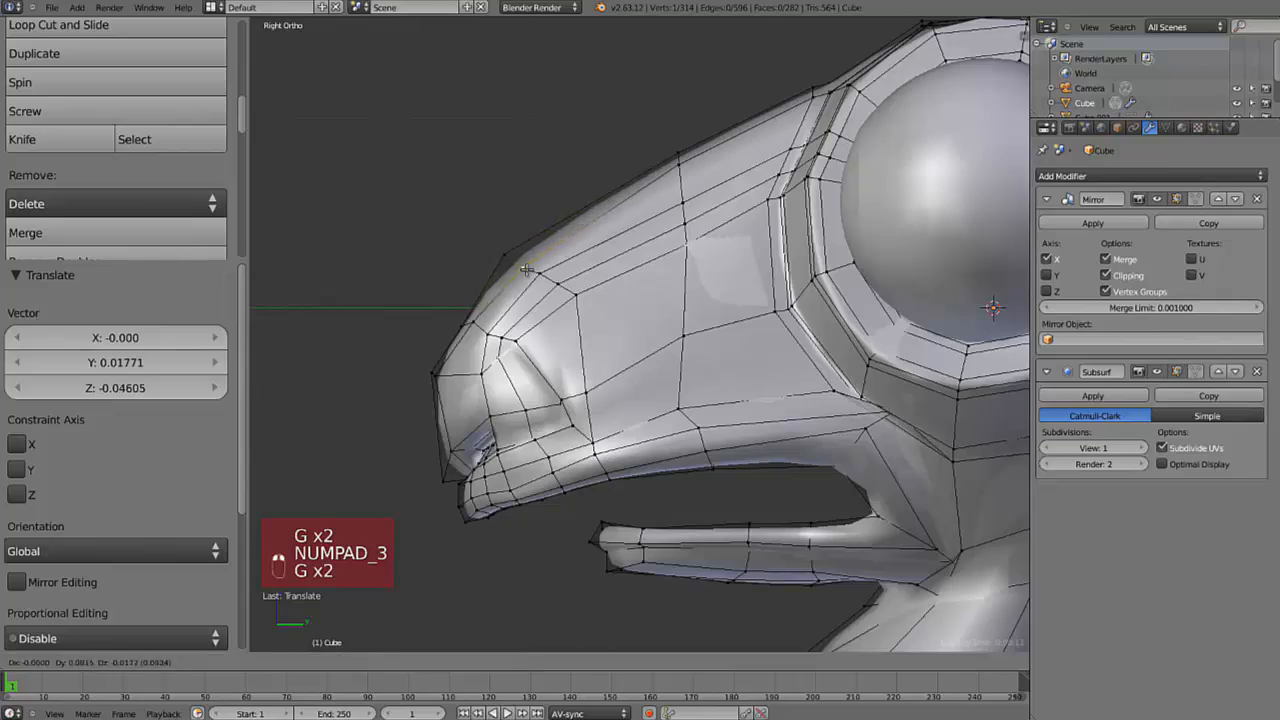
key(g)
key(Tab)
mouse_move(505, 250)
middle_down()
mouse_move(577, 306)
mouse_move(602, 360)
mouse_move(610, 322)
middle_up()
key(KP_1)
key(KP_3)
key(Tab)
key(z)
scroll(593, 315, up, 4)
key(z)
key(z)
key(a)
key(a)
key(ctrl+r)
right_click(616, 278)
key(z)
key(KP_1)
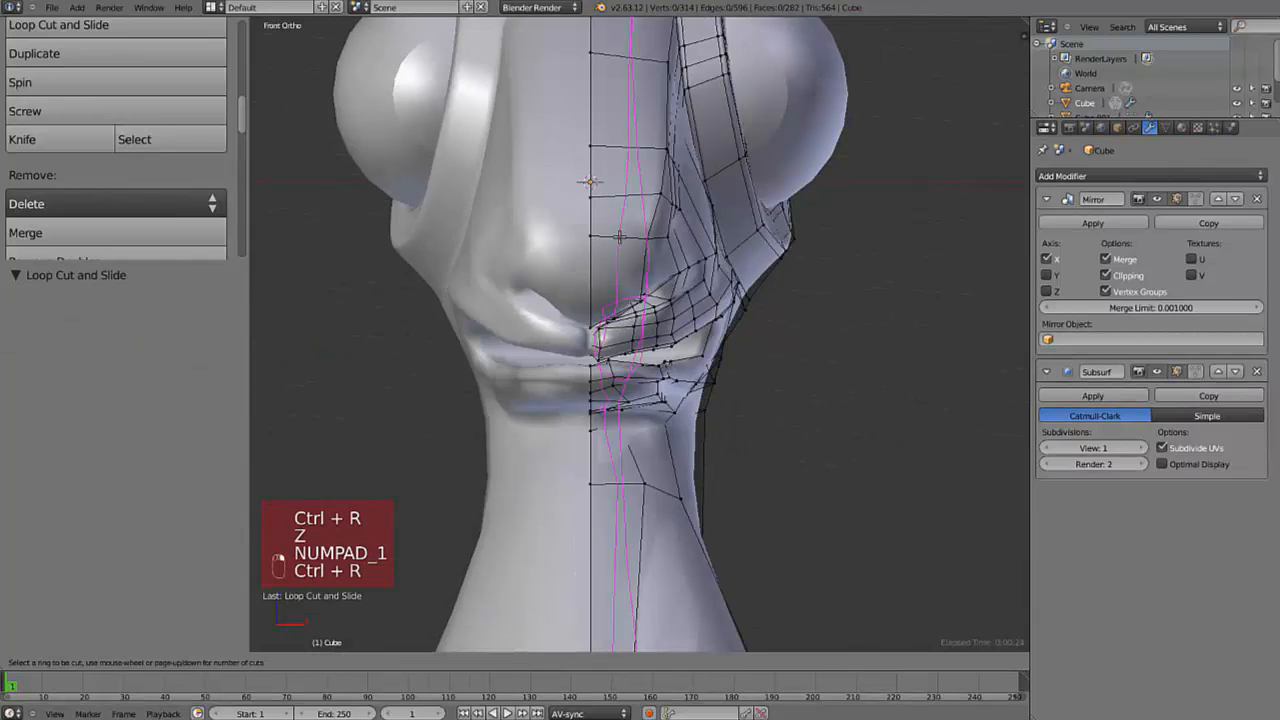
right_click(620, 237)
middle_drag(620, 237, 470, 202)
key(ctrl+r)
right_click(660, 300)
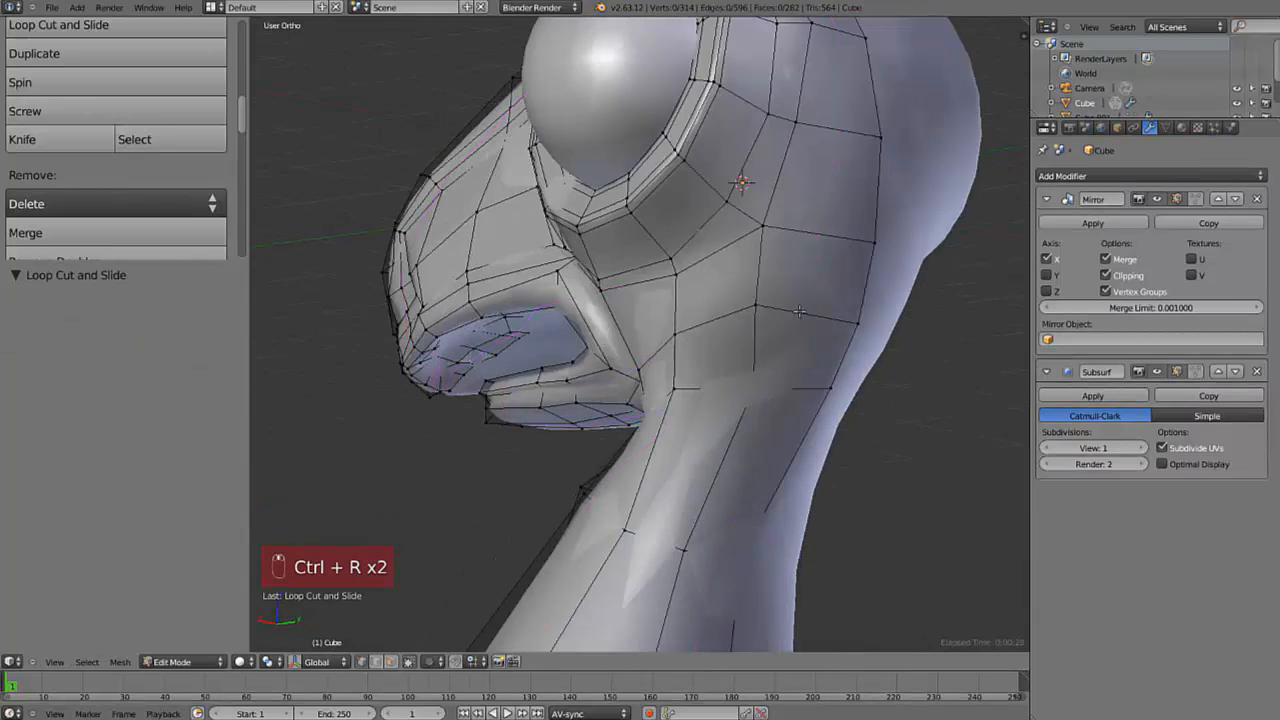
- Add a lengthwise loop cut beside the centreline, running over the head, snout, jaw and neck
middle_drag(740, 100, 728, 183)
key(ctrl+r)
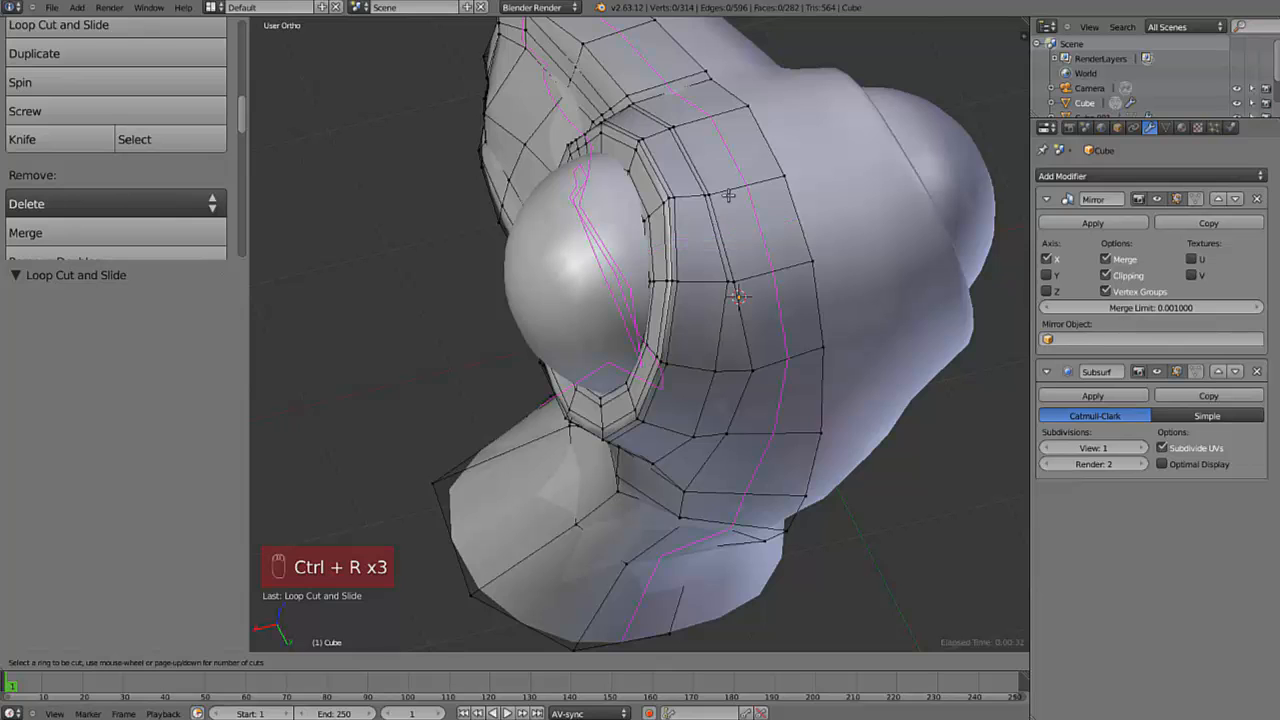
key(KP_1)
- Redistribute the vertices along the neck and its open base into a rounder outline, shifting the last one about 0.367 in Y
mouse_move(640, 380)
middle_down()
mouse_move(655, 360)
mouse_move(645, 395)
mouse_move(637, 367)
middle_up()
right_click(614, 332)
key(g)
click(630, 331)
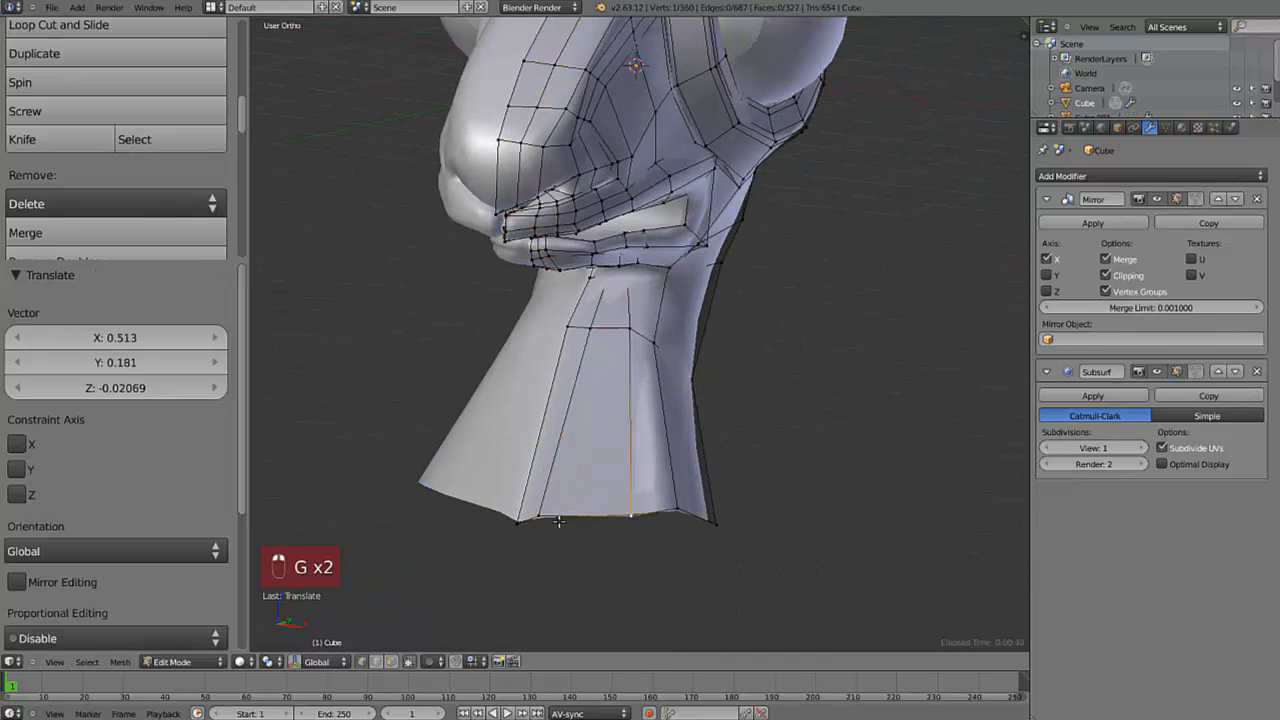
click(516, 493)
key(KP_1)
key(KP_3)
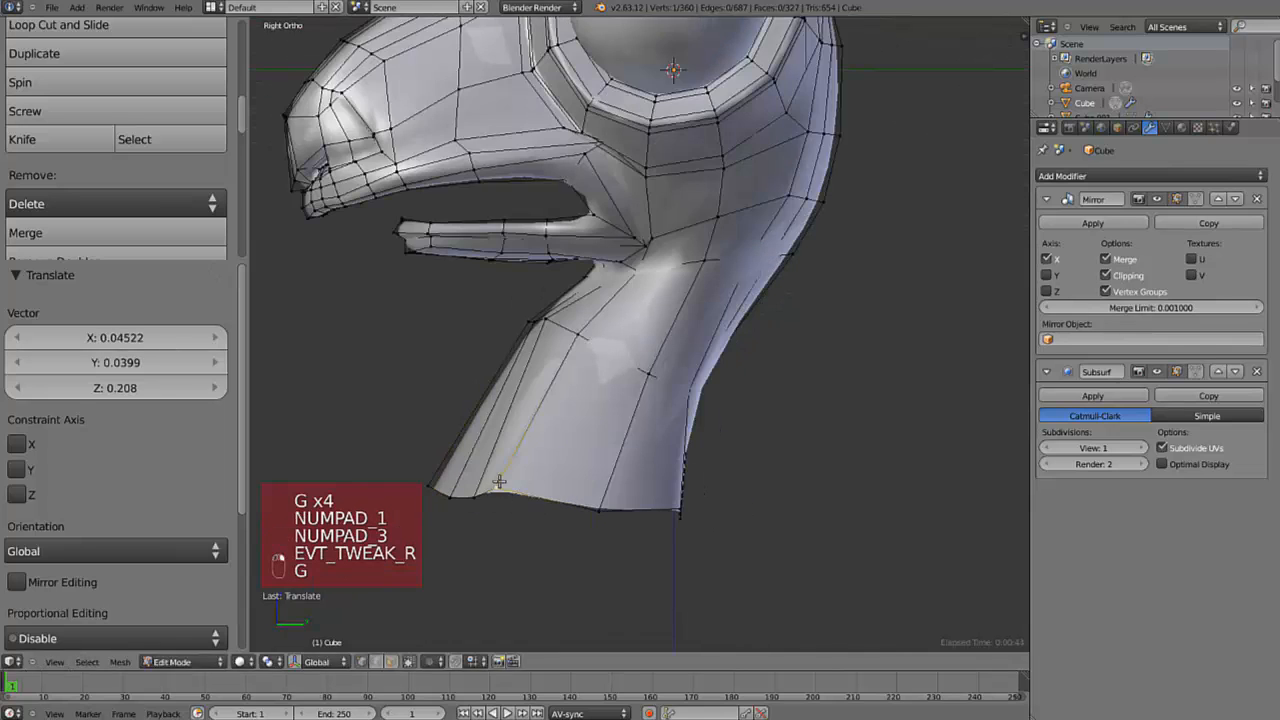
key(g)
click(610, 357)
- Select the edge loop around the middle of the neck and smooth its vertices three times
key(z)
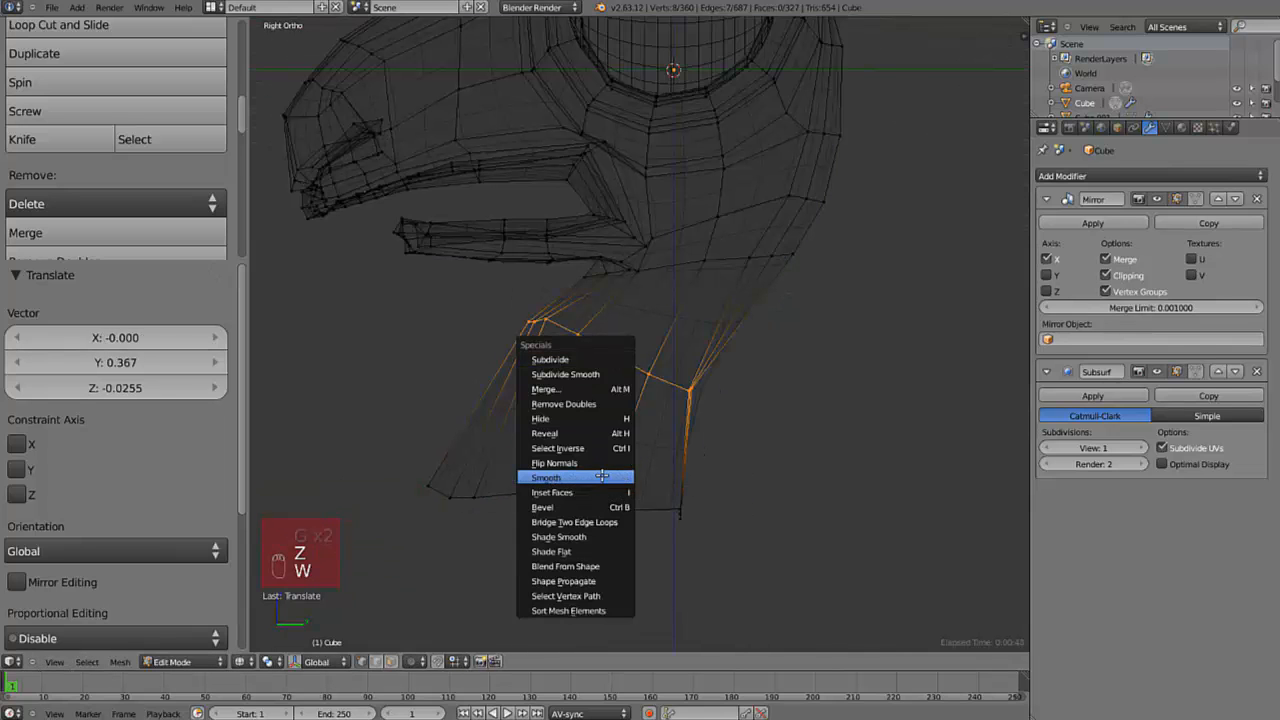
click(602, 477)
key(w)
click(851, 333)
key(w)
click(851, 333)
- Shrink, rotate and reposition the mid-neck edge loop, scale it to 0.943, and apply another smoothing pass
key(alt+s)
click(854, 357)
key(r)
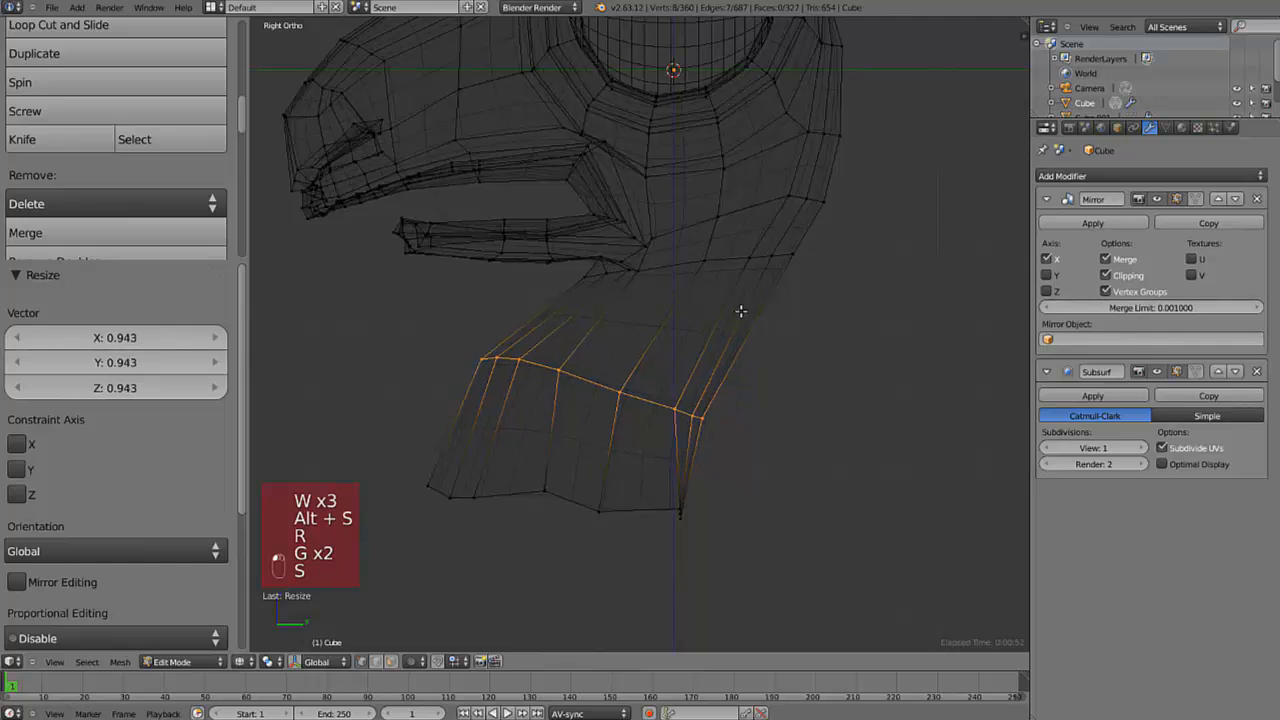
click(828, 267)
key(w)
click(828, 267)
- Move the row of vertices around the upper neck below the head by 0.0459 in Y
key(z)
key(g)
click(823, 280)
shift+middle_drag(814, 249, 803, 380)
key(z)
key(z)
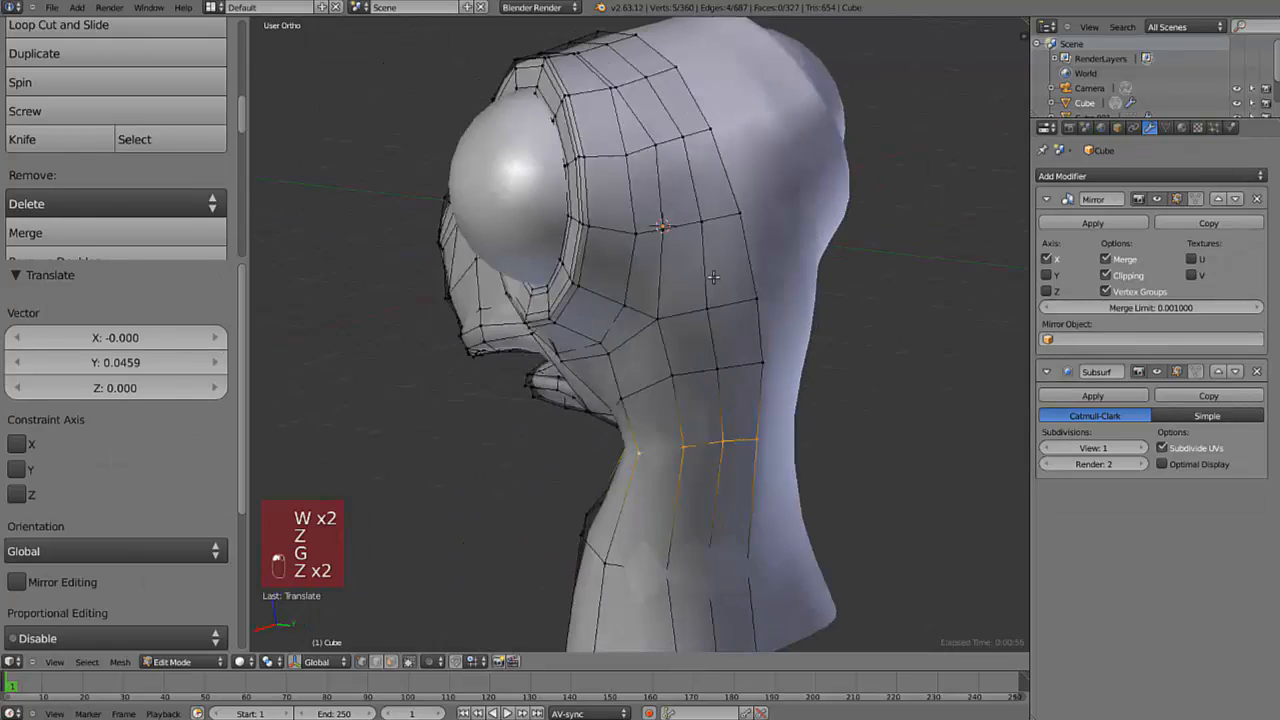
- Round the back of the head by repositioning its vertices, moving the last by about -0.019 in X, 0.021 in Y and 0.042 in Z
key(KP_3)
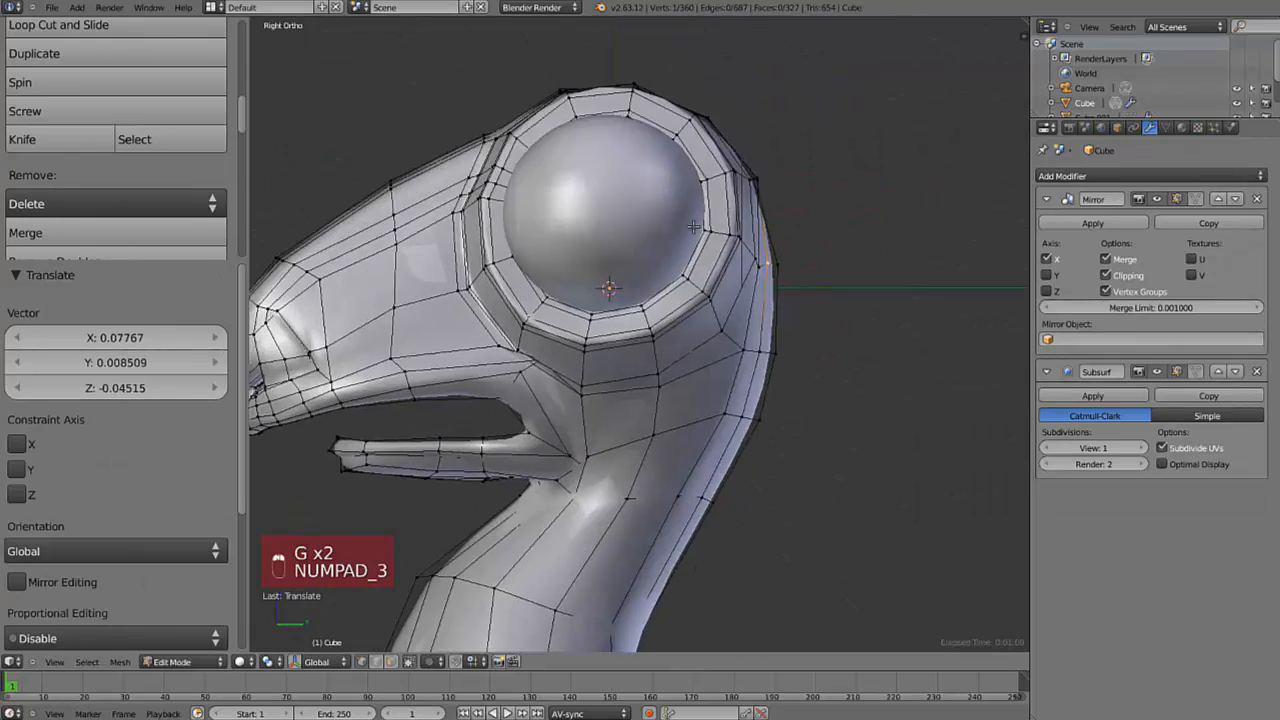
key(g)
click(703, 210)
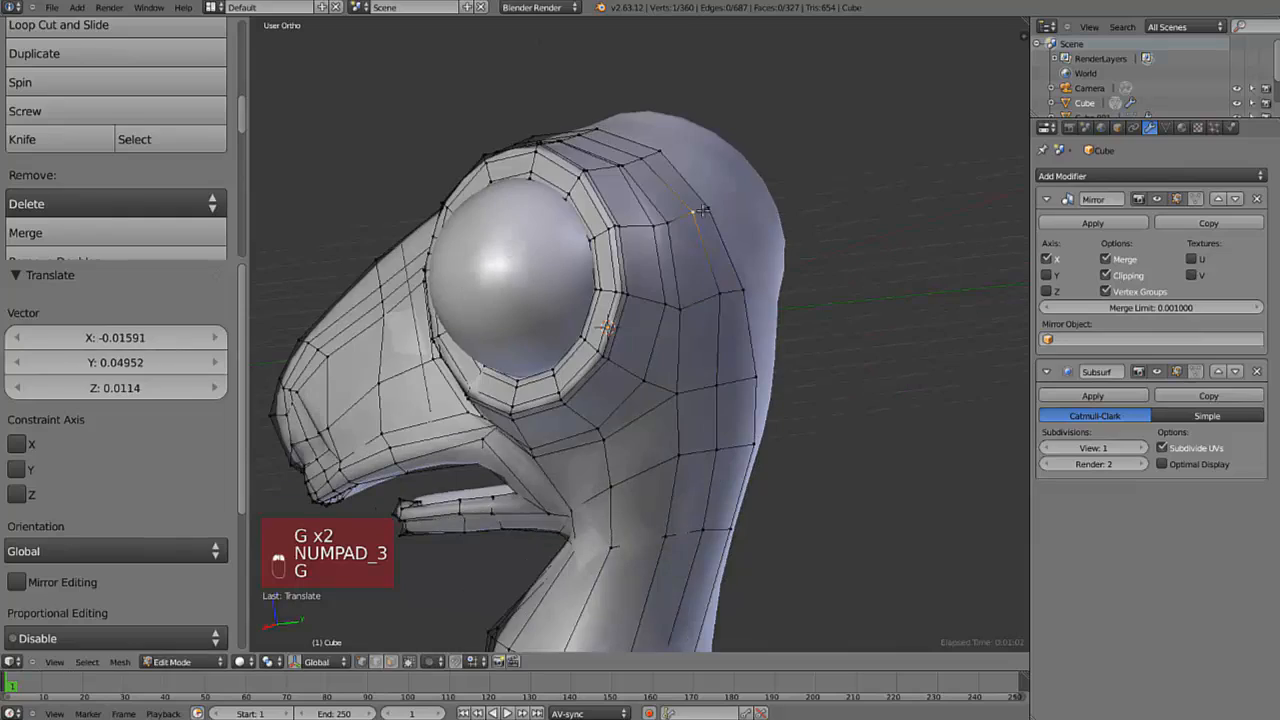
key(g)
click(674, 139)
key(KP_3)
middle_drag(676, 150, 745, 260)
- Show the mesh as wireframe and clip the side view to the mouth and jaw region
key(KP_1)
scroll(640, 330, up, 4)
key(z)
middle_drag(650, 370, 592, 360)
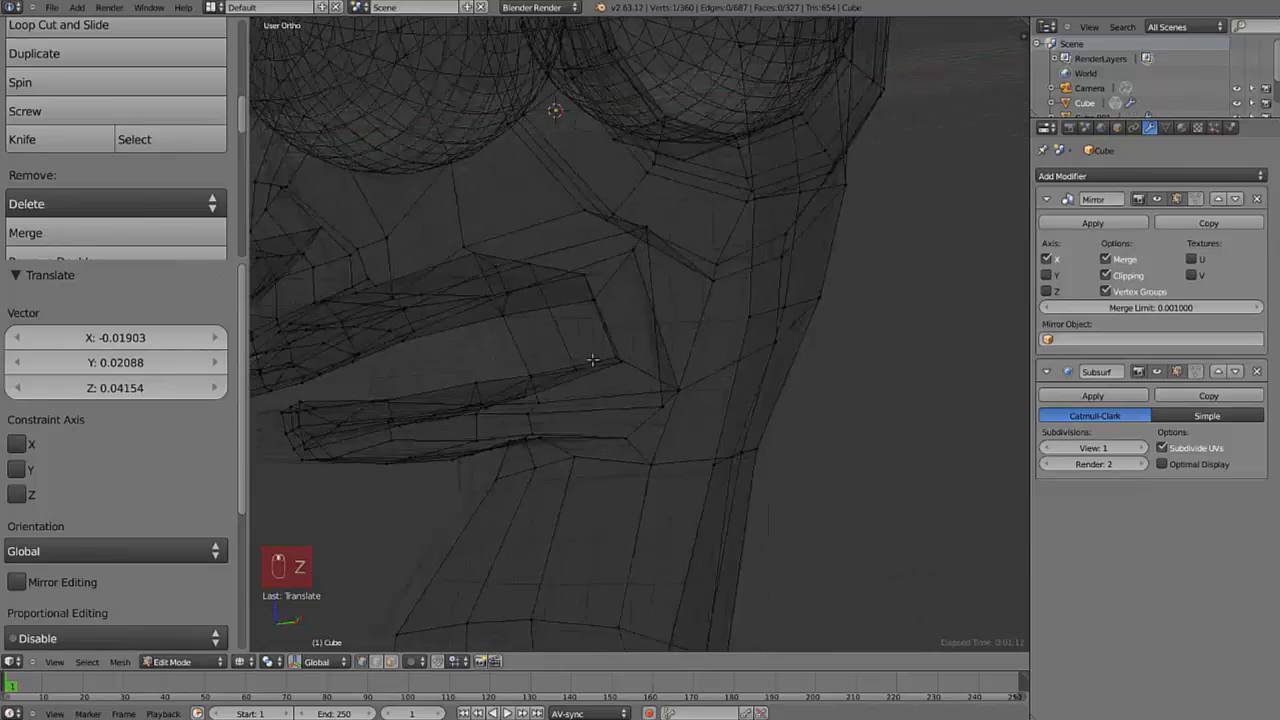
key(KP_3)
drag(872, 555, 277, 234)
middle_drag(277, 234, 703, 412)
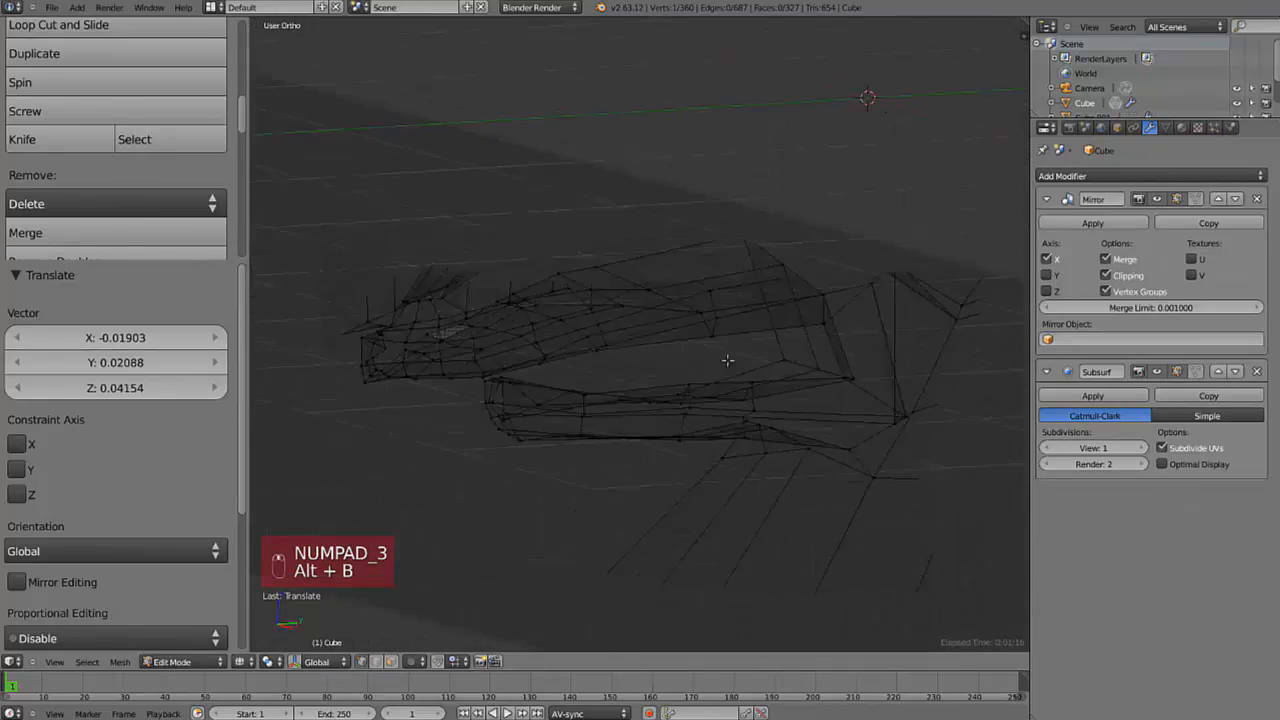
- Select the faces at the inner corner of the mouth and scale them by 1.718 along X
key(z)
key(z)
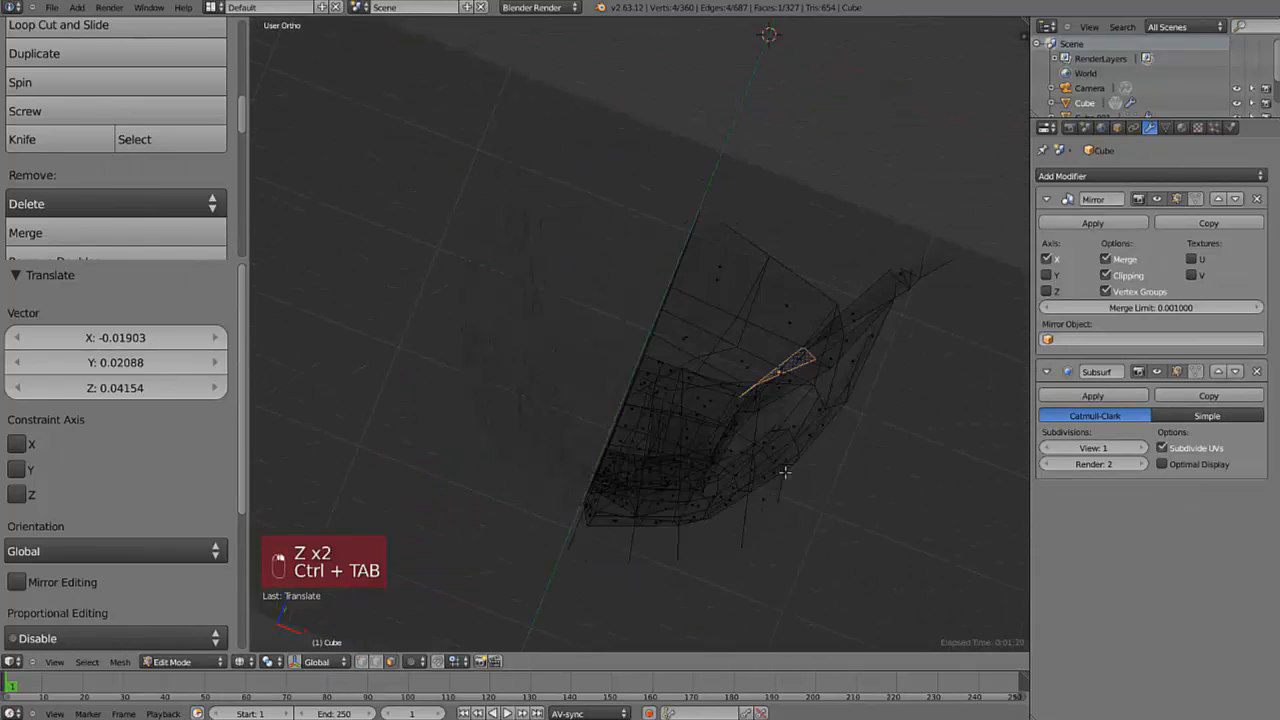
key(z)
key(KP_5)
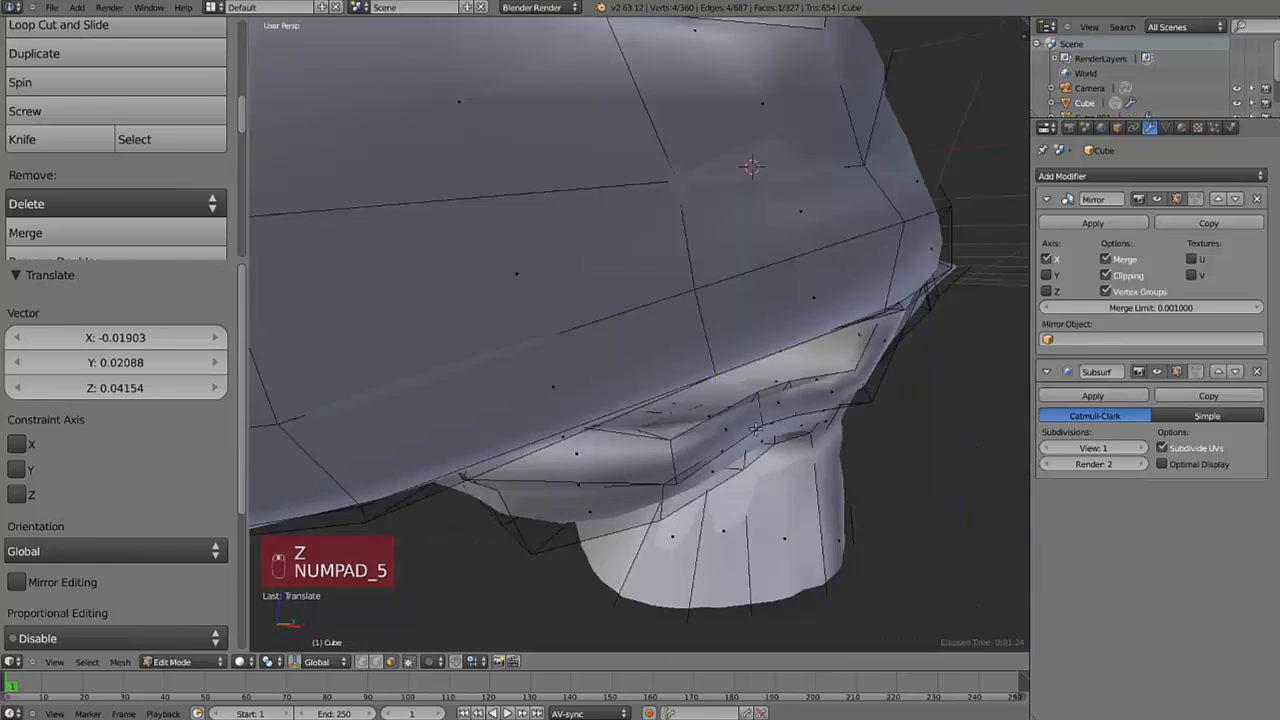
key(z)
key(z)
key(z)
middle_drag(776, 447, 670, 351)
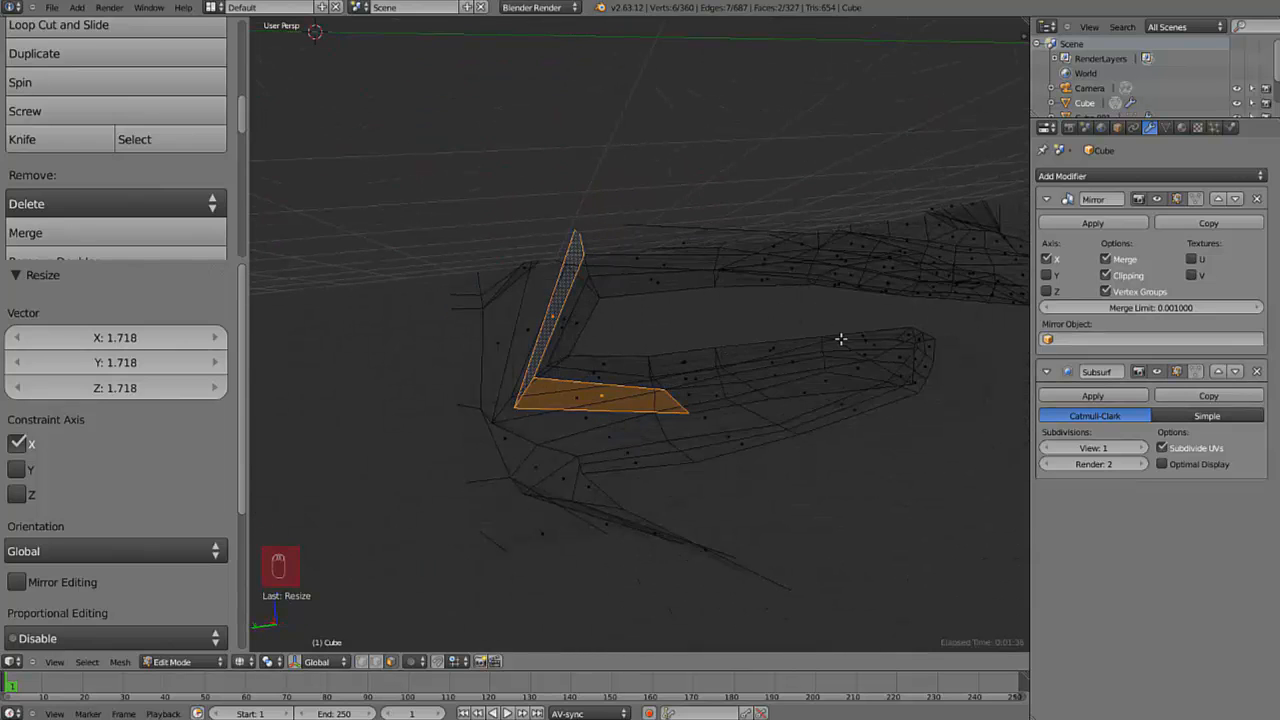
- Extrude the two selected faces at the inner back of the mouth and smooth their vertices repeatedly
click(633, 391)
key(w)
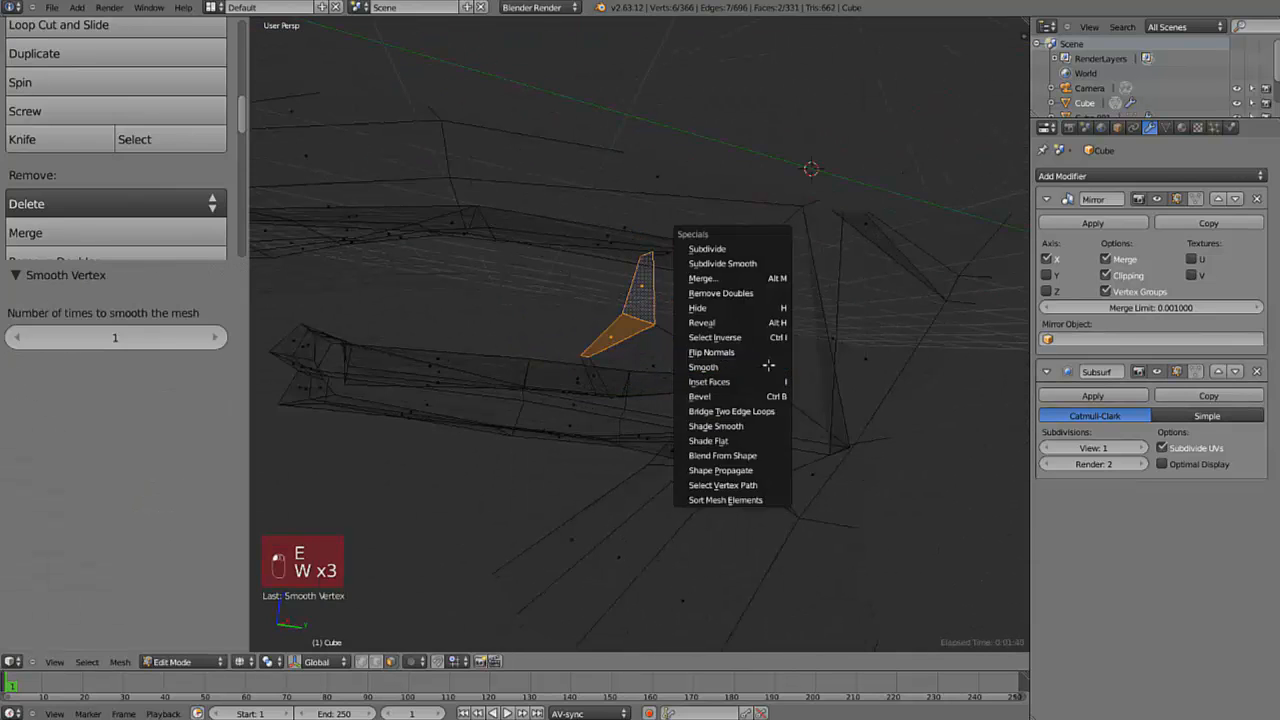
middle_drag(768, 365, 738, 379)
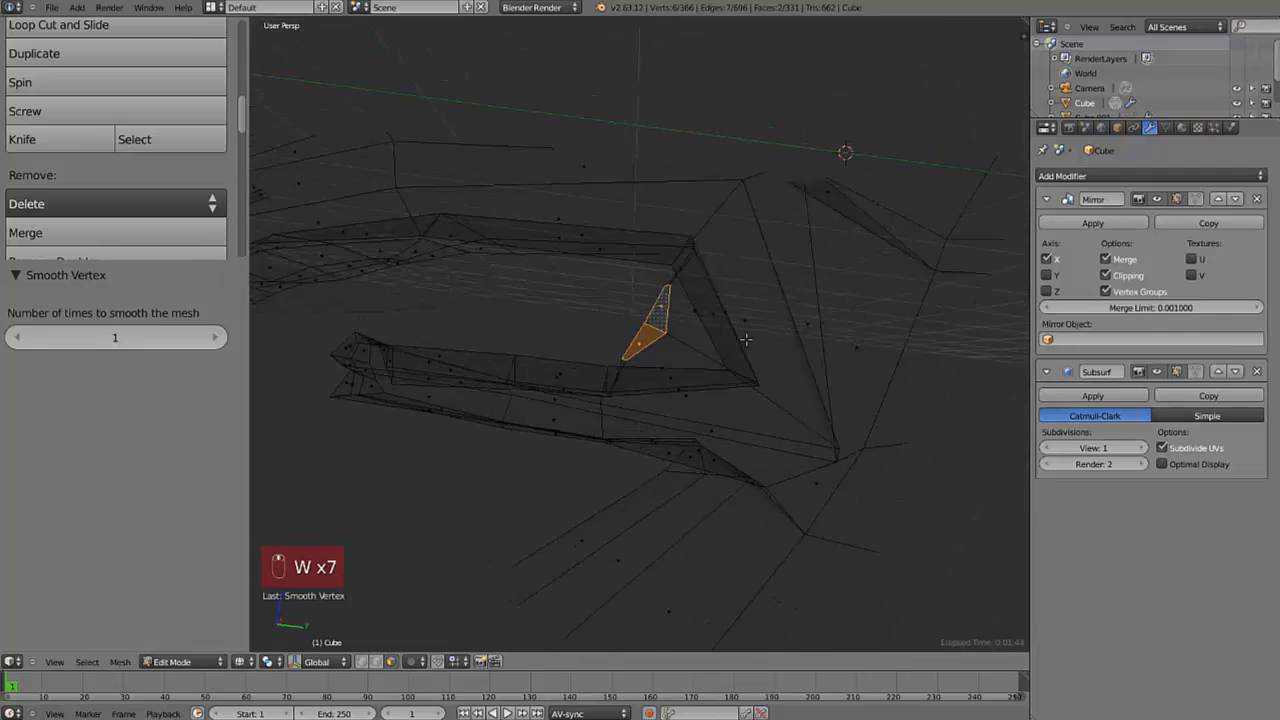
key(z)
middle_drag(866, 370, 750, 345)
- Extrude the faces further forward as the start of a tongue, reposition them and rotate them by -9.704° about X
key(e)
click(665, 335)
key(g)
click(690, 332)
key(r)
key(KP_5)
key(KP_3)
key(z)
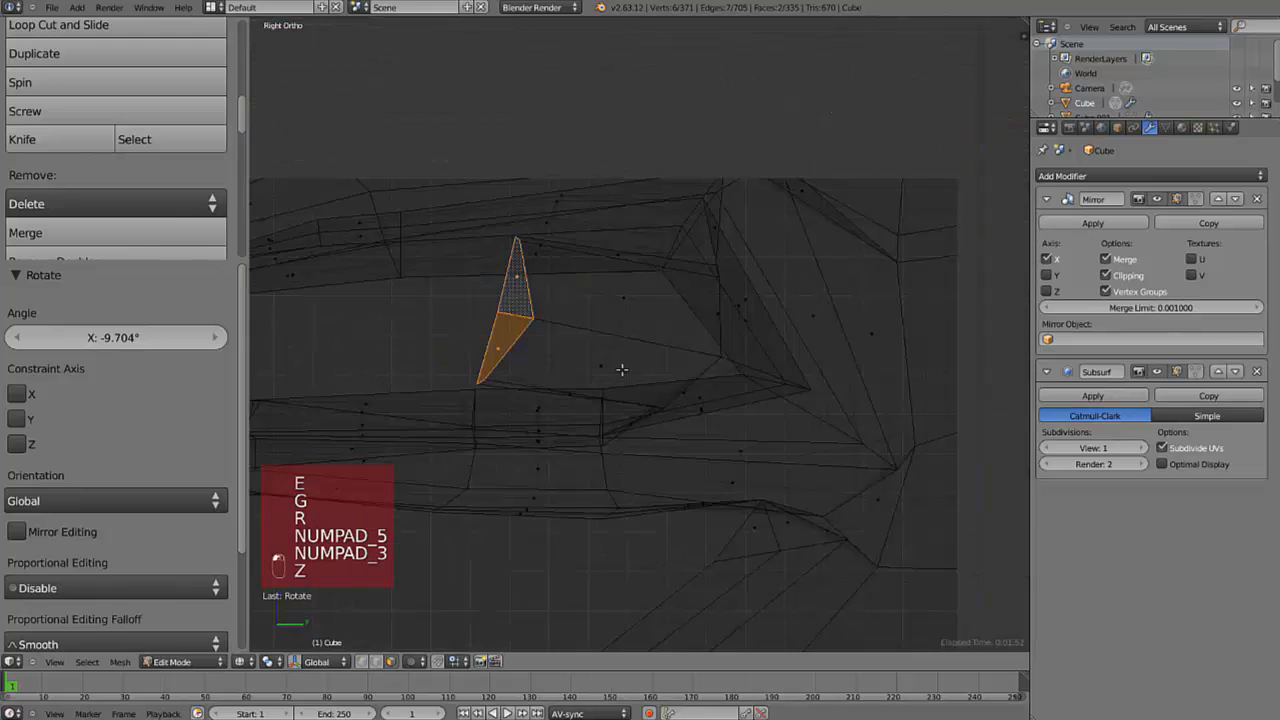
- Scale down the tongue's end faces in side view and smooth their vertices several times
key(s)
click(526, 402)
click(552, 420)
key(w)
click(570, 418)
key(w)
click(600, 413)
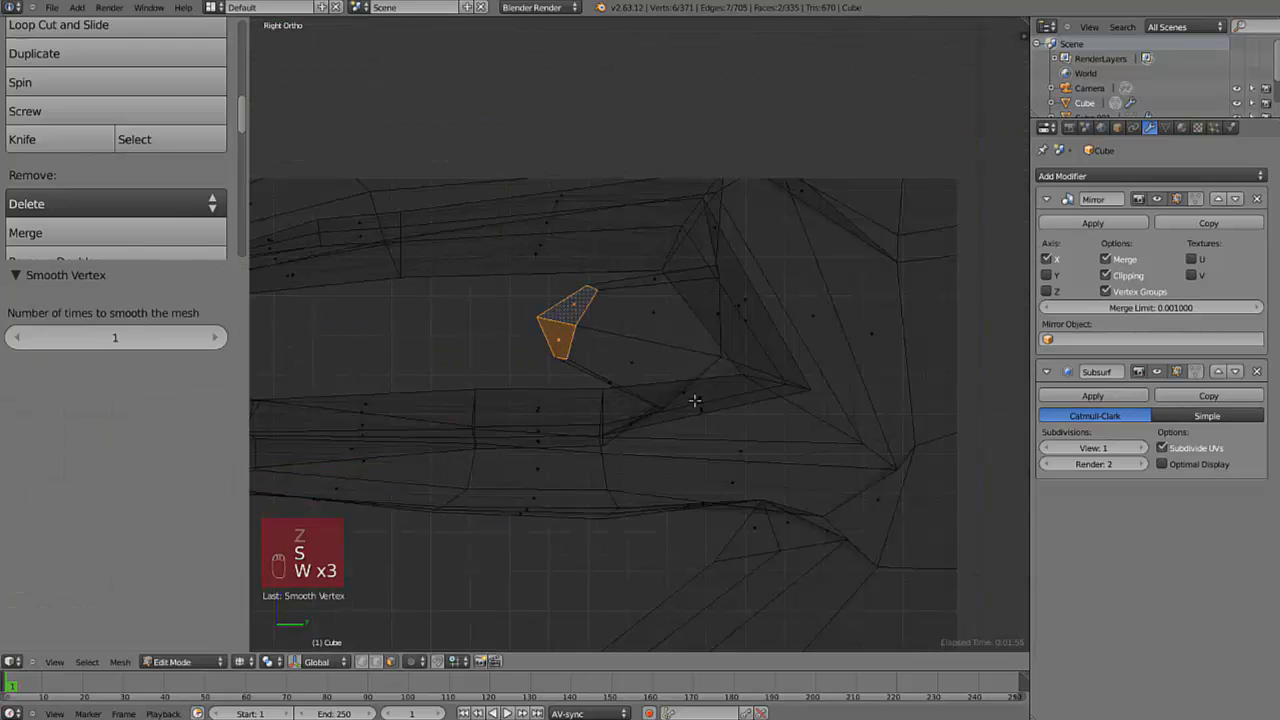
- Lengthen the tongue by extruding its end faces forward, finishing with a move of 0.03929 in Y and 0.01196 in Z
key(z)
key(g)
click(741, 404)
key(e)
click(646, 358)
key(g)
click(640, 357)
- Extrude the tongue's tip, rotate and reposition it, and move it by -0.153 along X
key(e)
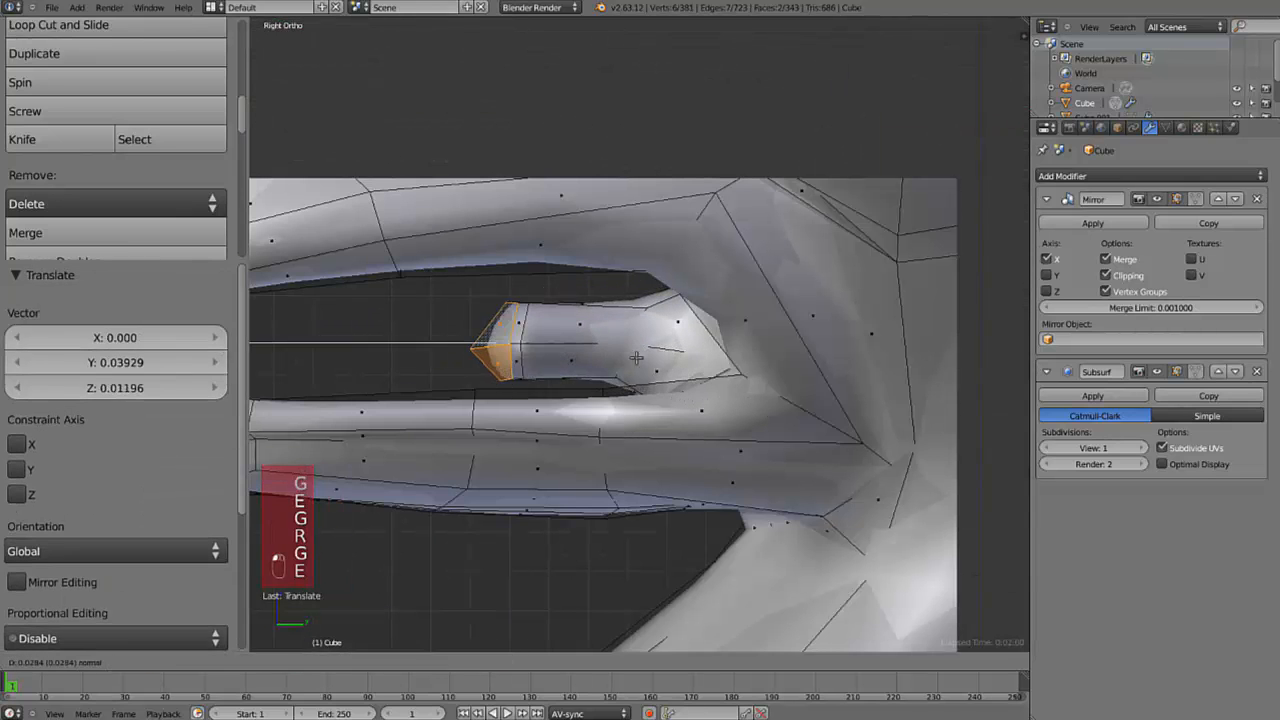
key(r)
click(570, 370)
key(g)
click(566, 374)
middle_drag(566, 374, 640, 345)
key(g)
key(x)
click(585, 340)
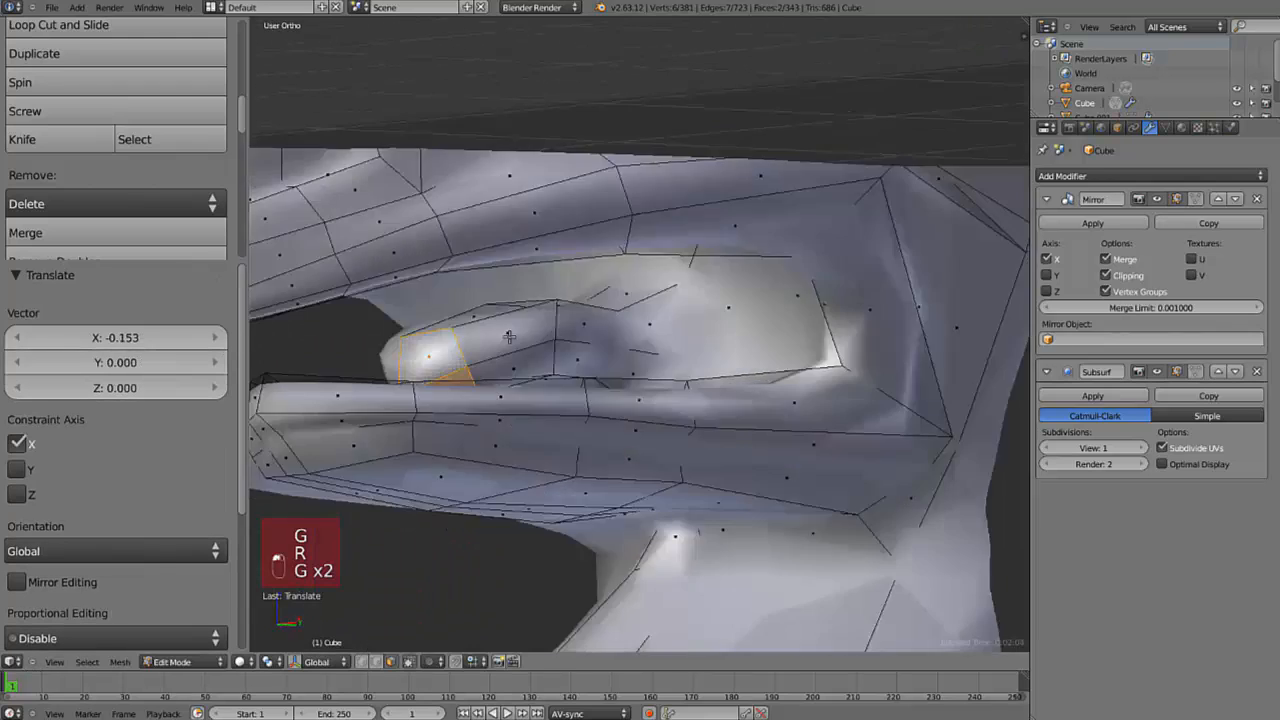
- Switch to vertex selection and reposition individual vertices along the tongue's upper edge and tip
key(Tab)
key(Tab)
key(ctrl+Tab)
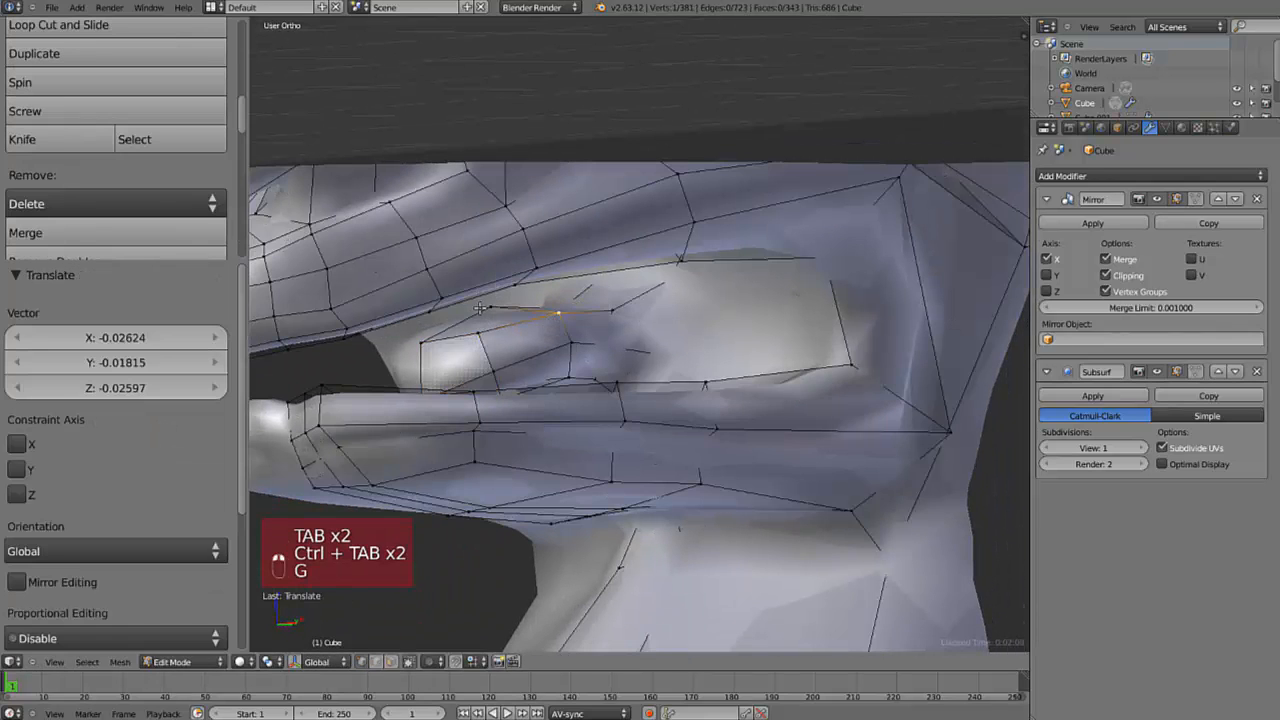
key(g)
click(464, 374)
key(Tab)
middle_drag(466, 374, 560, 254)
key(Tab)
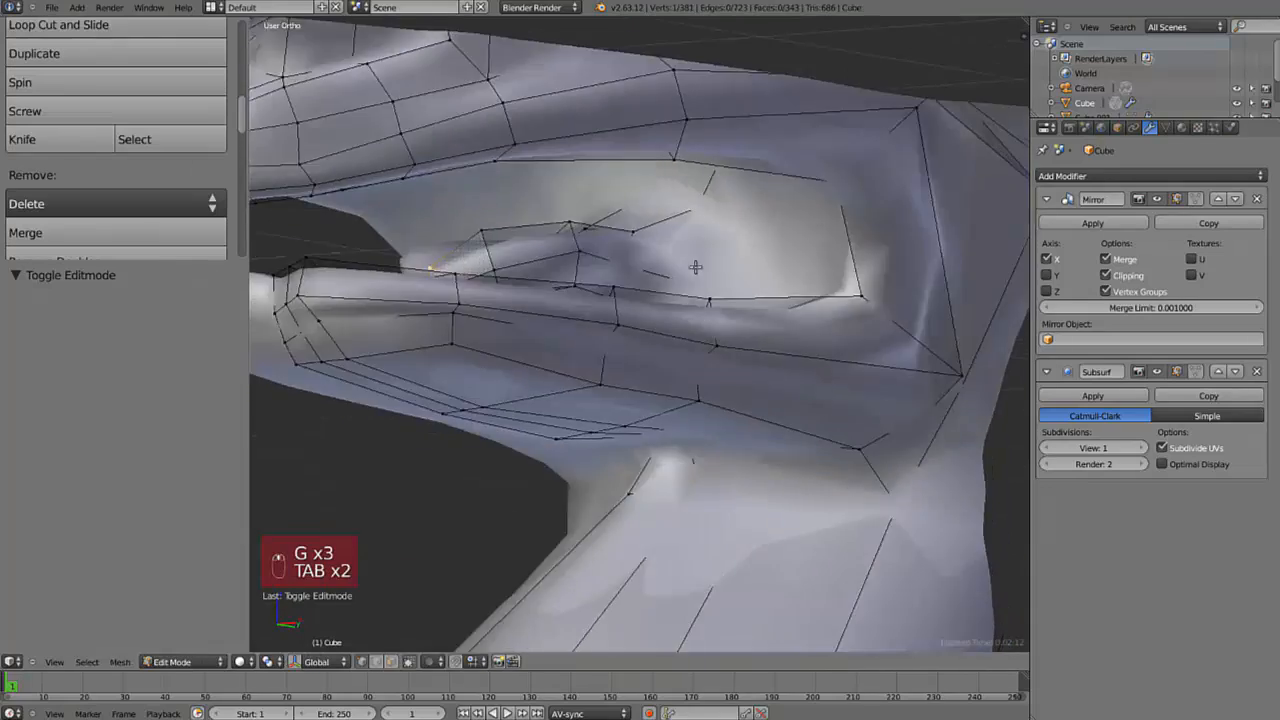
- Reposition a vertex at the back of the mouth above the tongue's base
key(z)
right_click(662, 183)
key(g)
click(727, 261)
key(z)
key(Tab)
key(Tab)
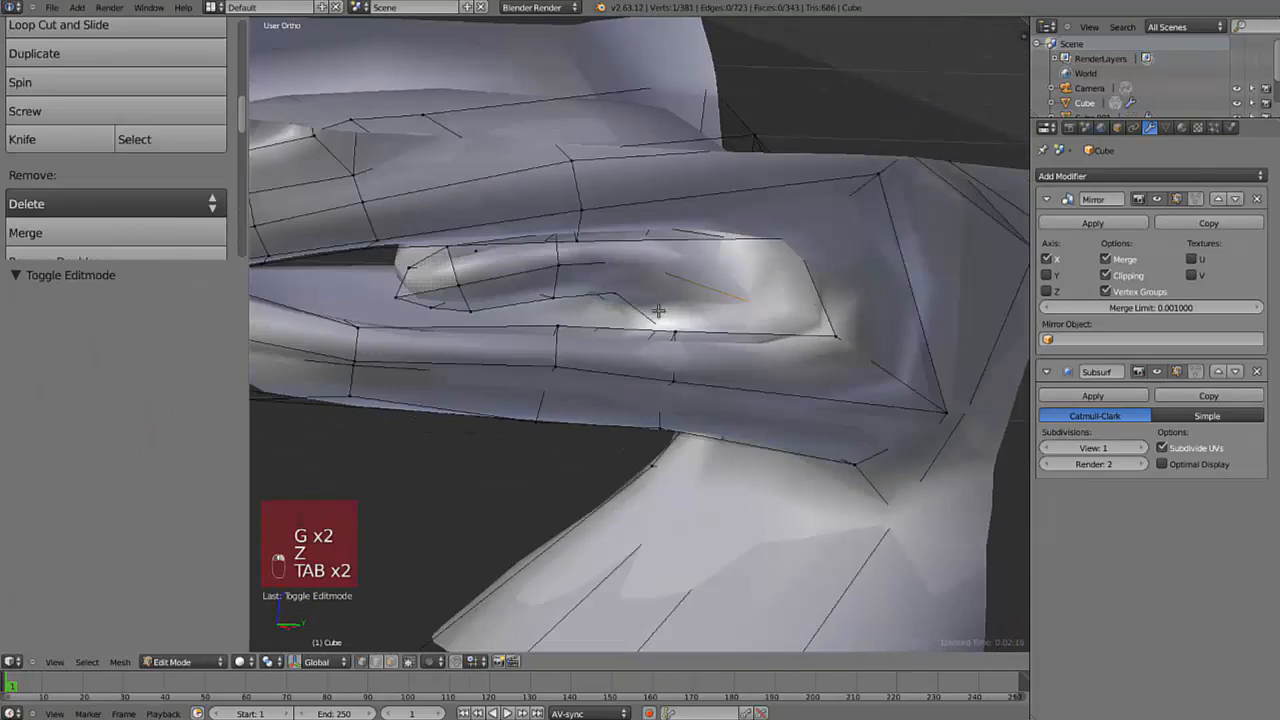
- Adjust further vertices around the tongue's base to smooth its join with the inner mouth
key(z)
key(z)
key(g)
click(715, 320)
middle_drag(715, 320, 603, 252)
key(g)
click(645, 308)
key(Tab)
key(Tab)
- Select the vertex on top of the tongue near its base and reposition it in side view
key(z)
key(KP_3)
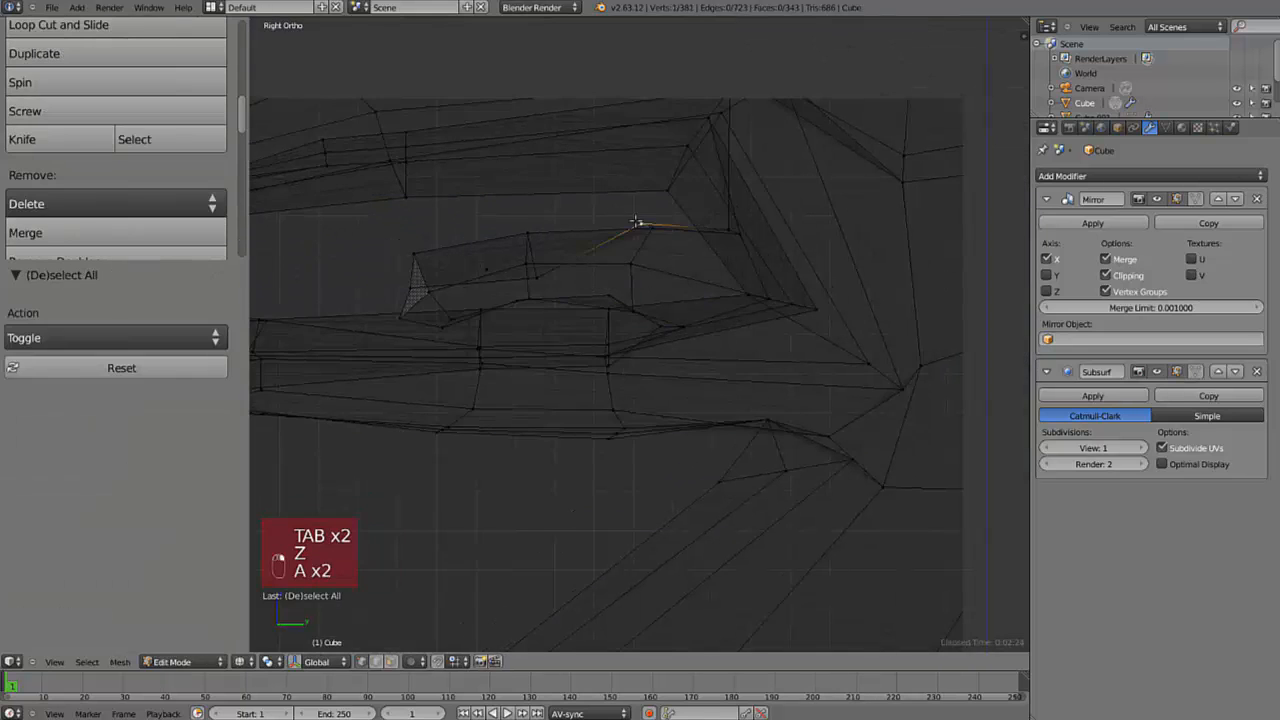
key(g)
click(665, 274)
key(Tab)
key(z)
key(z)
key(Tab)
- Add an edge loop around the middle of the tongue and move it by 0.05124 in Y and -0.07345 in Z
click(527, 260)
key(z)
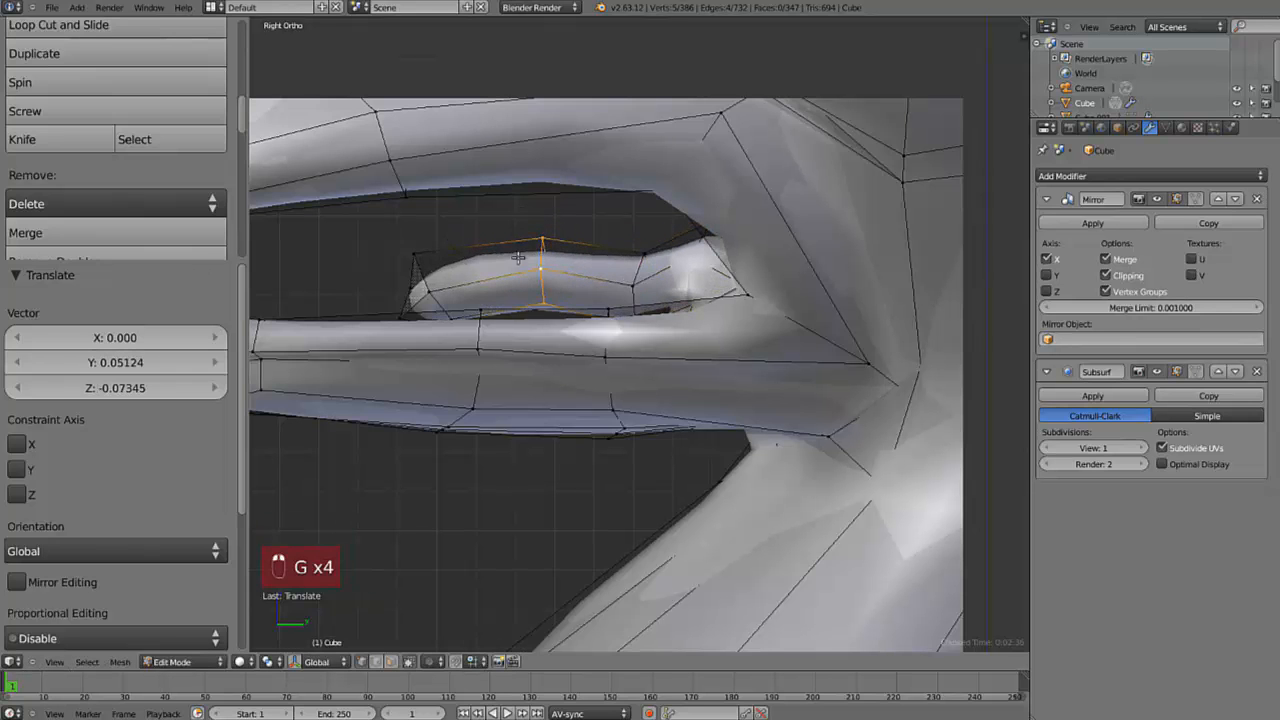
- Select the edge loop behind the tongue's tip, reposition it and rotate it by 19.388° about X
right_click(473, 260)
key(z)
click(507, 279)
mouse_move(507, 279)
middle_down()
mouse_move(487, 281)
mouse_move(520, 290)
middle_up()
key(z)
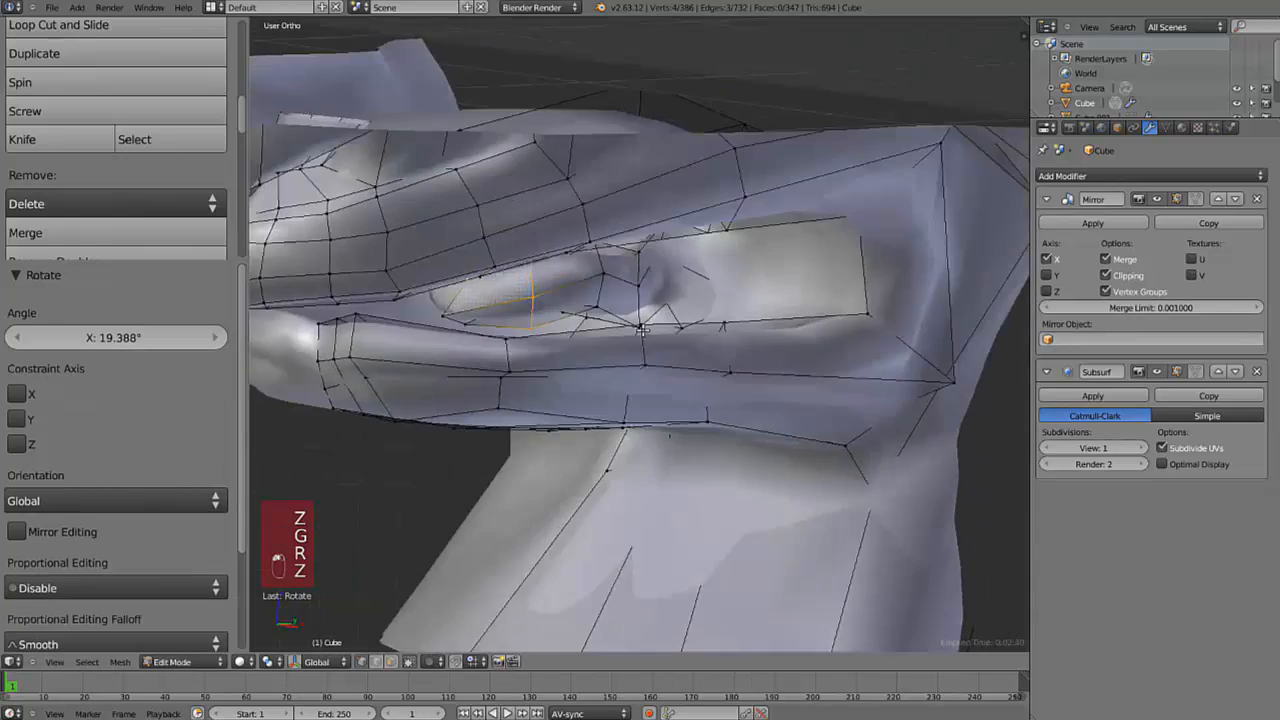
key(KP_3)
key(Tab)
scroll(651, 316, down, 8)
middle_drag(651, 316, 950, 340)
key(KP_3)
key(Tab)
scroll(548, 268, up, 8)
key(z)
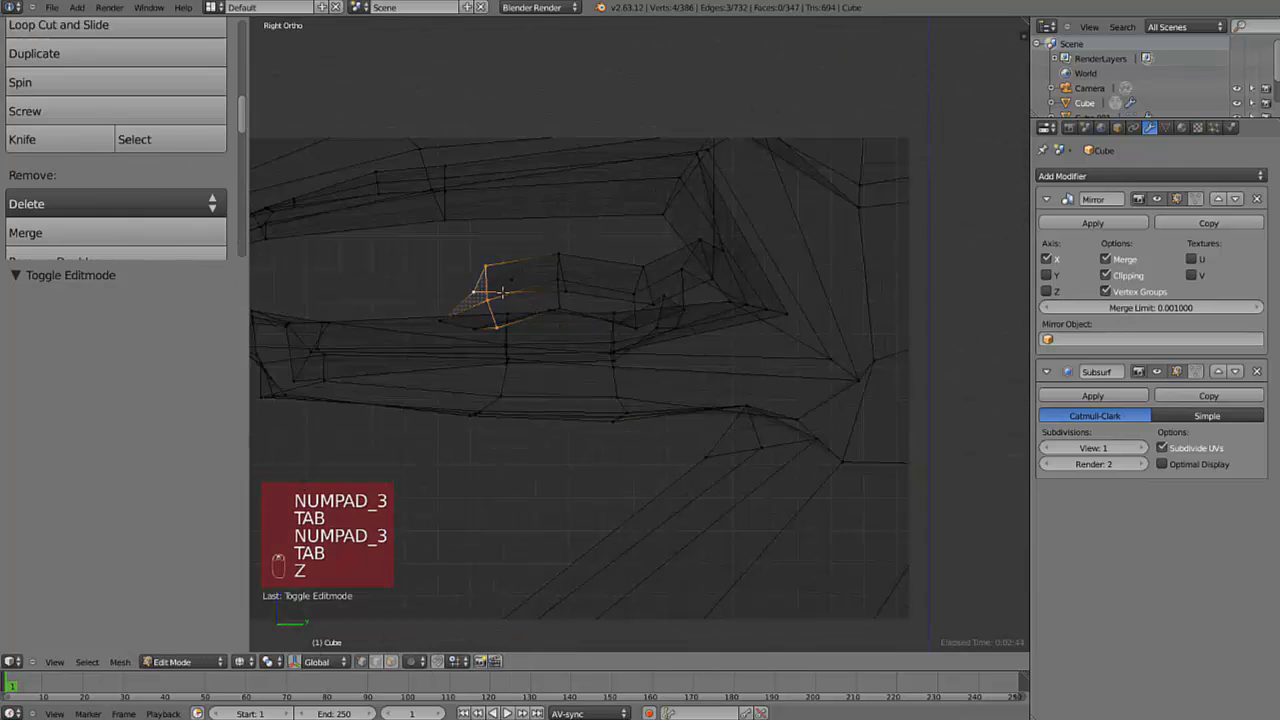
- Select the front section of the tongue and move it forward, finishing with -0.01230 in Y and -0.03484 in Z
key(z)
key(z)
shift+right_click(443, 319)
shift+right_click(443, 319)
key(z)
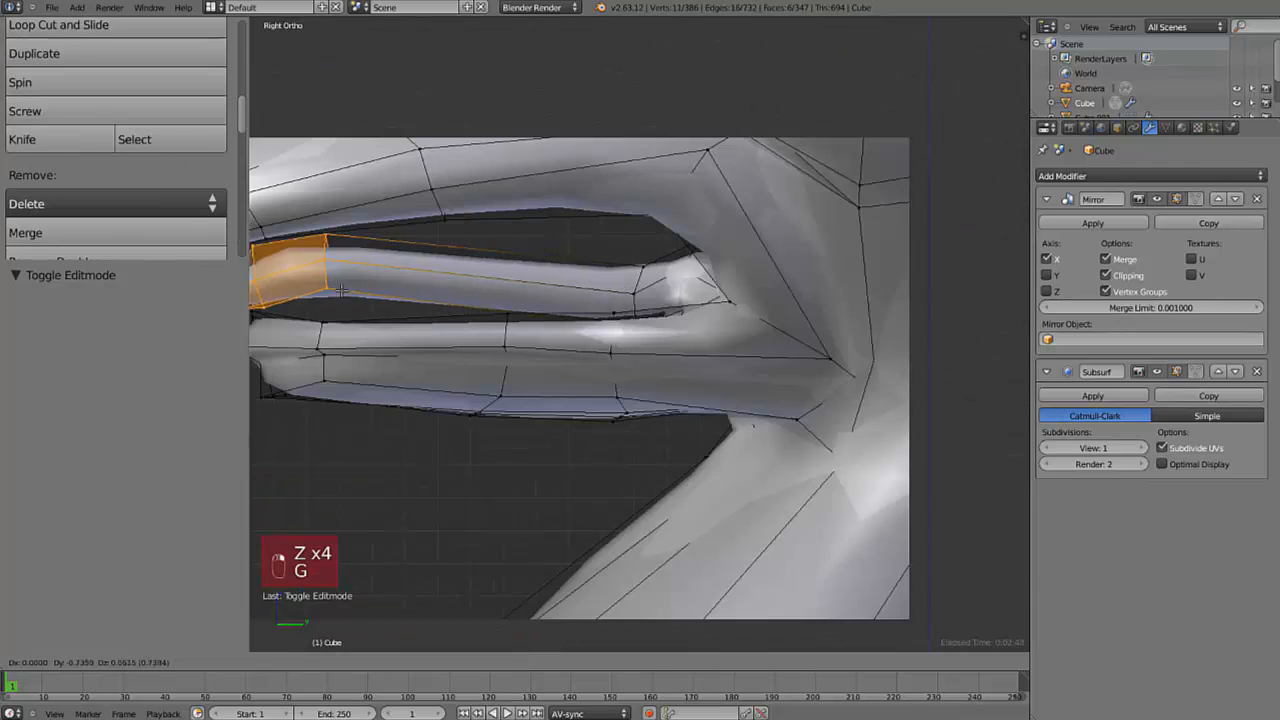
click(337, 291)
scroll(337, 291, down, 6)
key(g)
click(584, 305)
scroll(584, 305, up, 5)
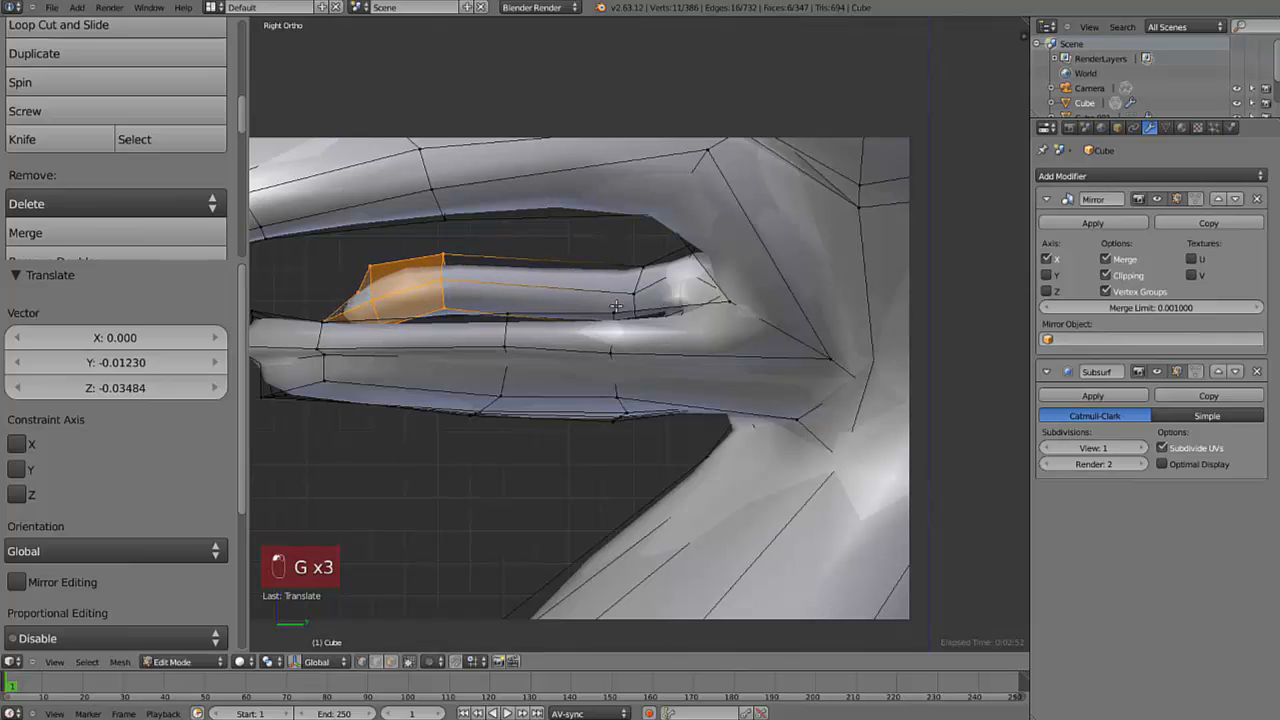
- Move the tongue's middle edge loop by about 0.20 in Y and -0.08 in Z
click(542, 283)
key(g)
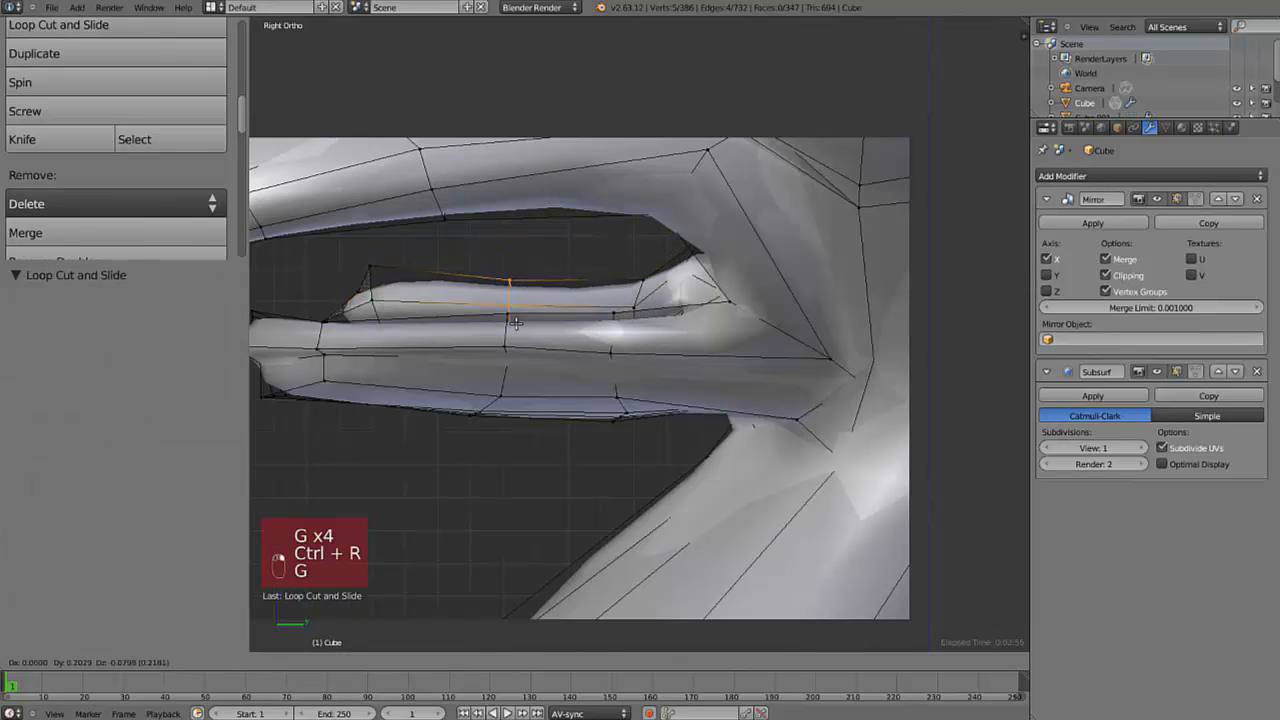
click(515, 322)
middle_drag(515, 322, 435, 296)
- Select the faces of the tongue's tip and lower them by -0.04908 along Z
key(ctrl+KP_Add)
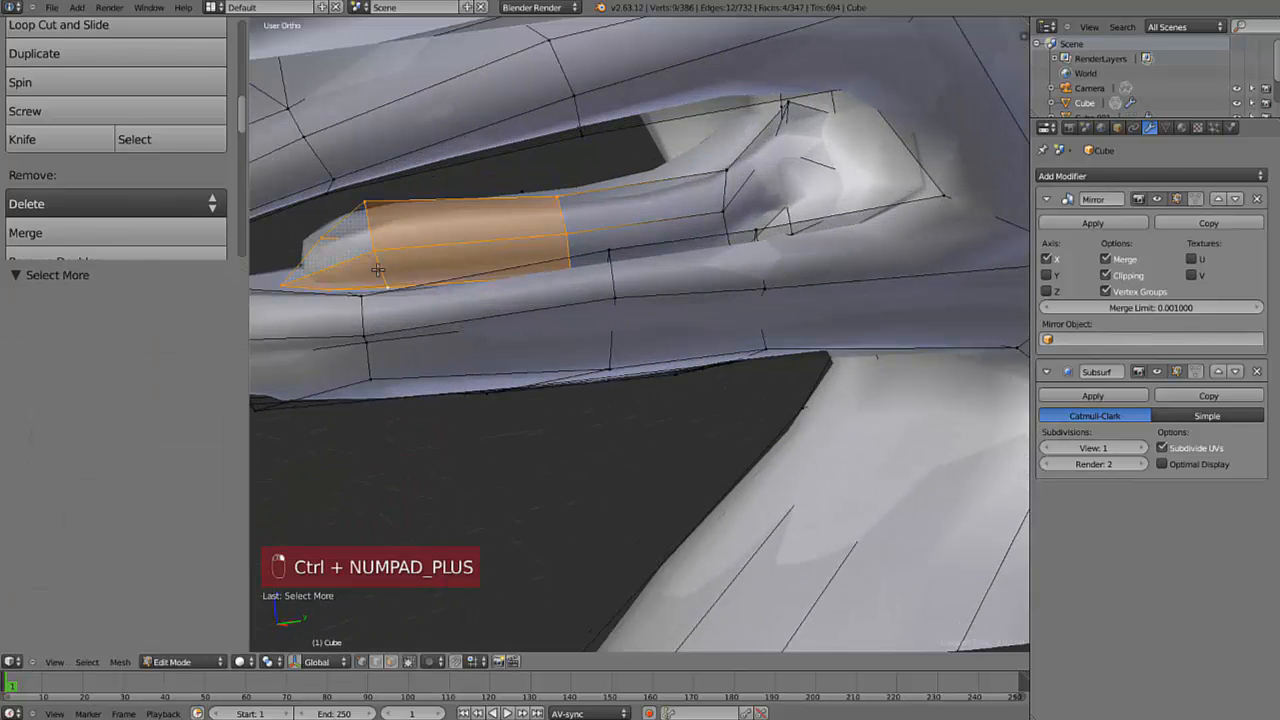
key(g)
key(KP_3)
key(z)
key(g)
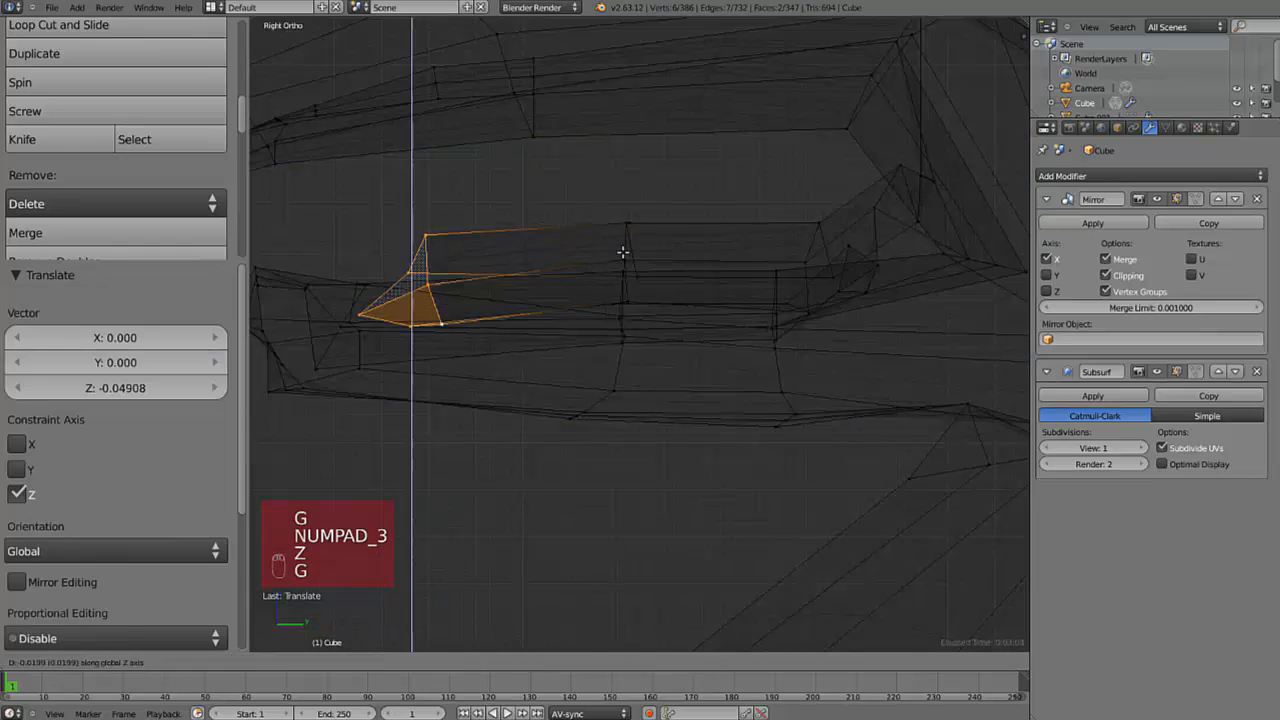
- Reposition the edge loop at the tongue's base and scale it by 2.036 along X
key(g)
click(919, 210)
key(z)
key(Tab)
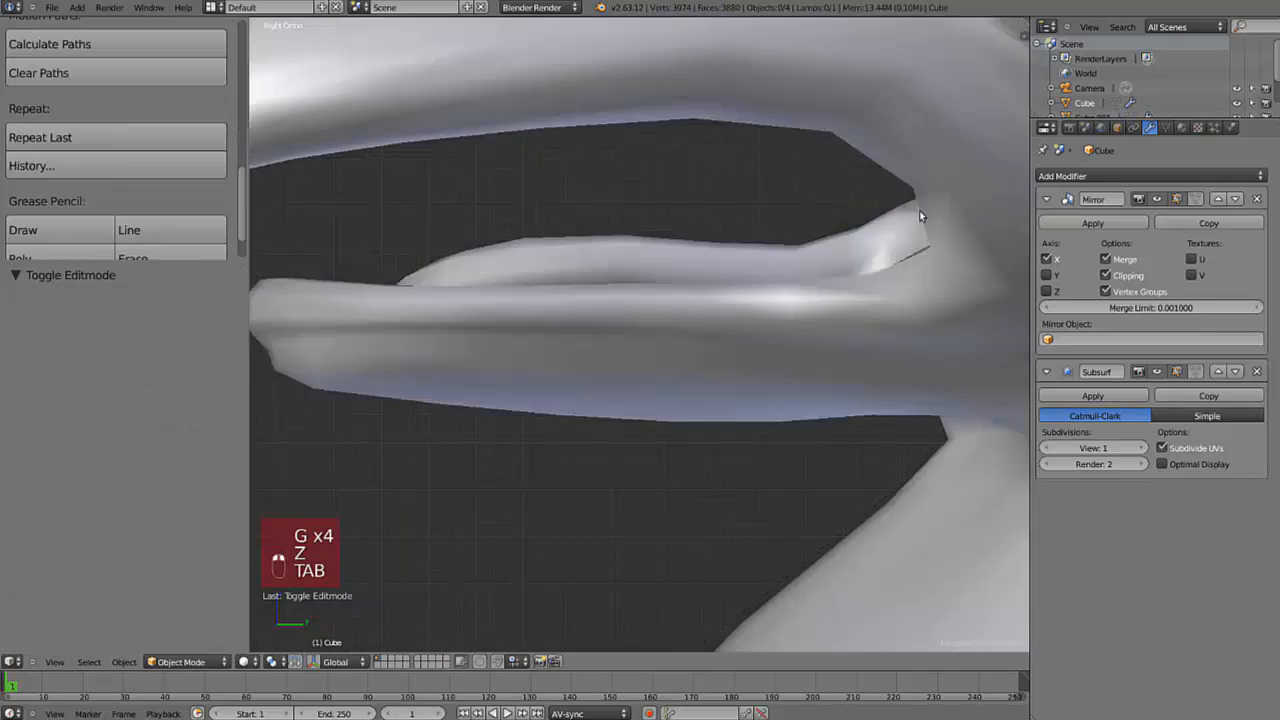
scroll(919, 210, down, 5)
mouse_move(919, 210)
middle_down()
mouse_move(789, 320)
mouse_move(667, 315)
middle_up()
scroll(680, 315, up, 3)
key(Tab)
key(s)
key(x)
click(770, 323)
middle_drag(770, 323, 700, 300)
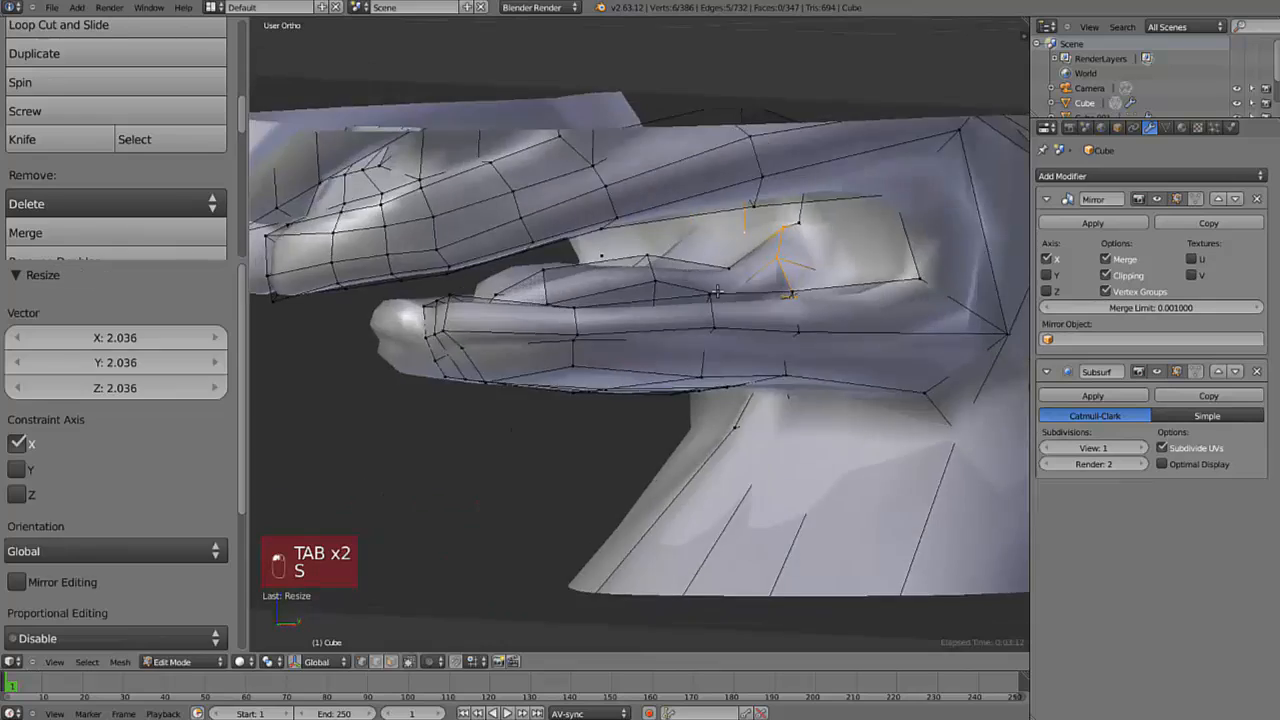
- Move the next edge loop of the tongue by 0.02053 in X, 0.006737 in Y and -0.05986 in Z
key(z)
key(z)
key(g)
click(684, 287)
key(z)
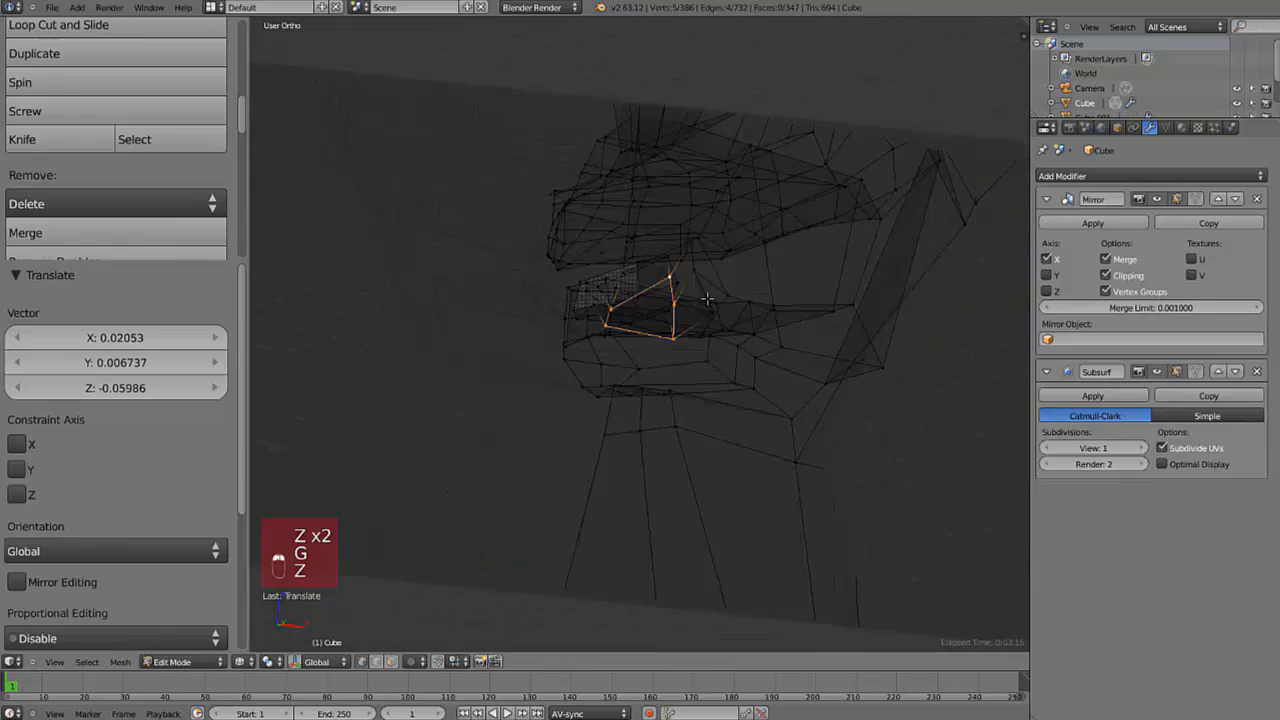
click(734, 298)
- Reposition a vertex where the tongue meets the back of the mouth and review the smoothed shape
key(z)
middle_drag(734, 298, 600, 300)
key(Tab)
key(Tab)
key(g)
click(817, 254)
key(Tab)
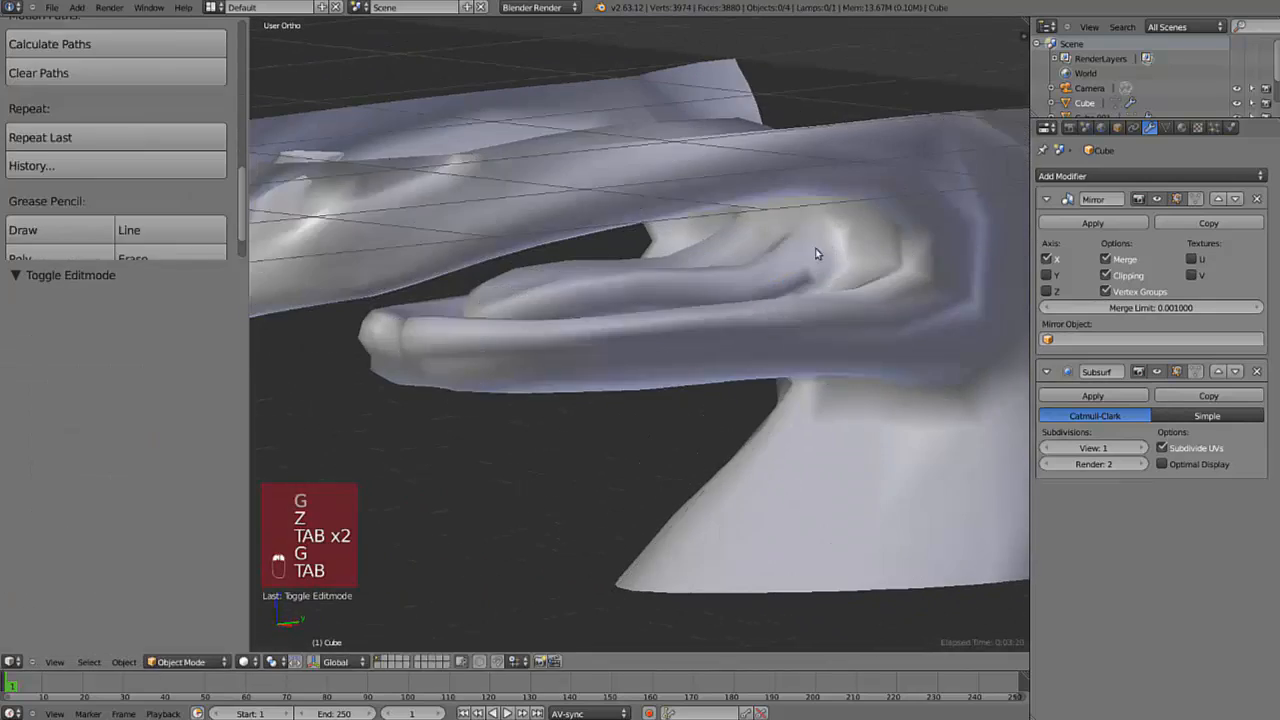
- Move a vertex at the tongue's base by 0.0318 in X, 0.03804 in Y and -0.05483 in Z
key(Tab)
key(g)
click(822, 240)
key(z)
mouse_move(814, 229)
middle_down()
mouse_move(763, 266)
mouse_move(774, 286)
middle_up()
key(z)
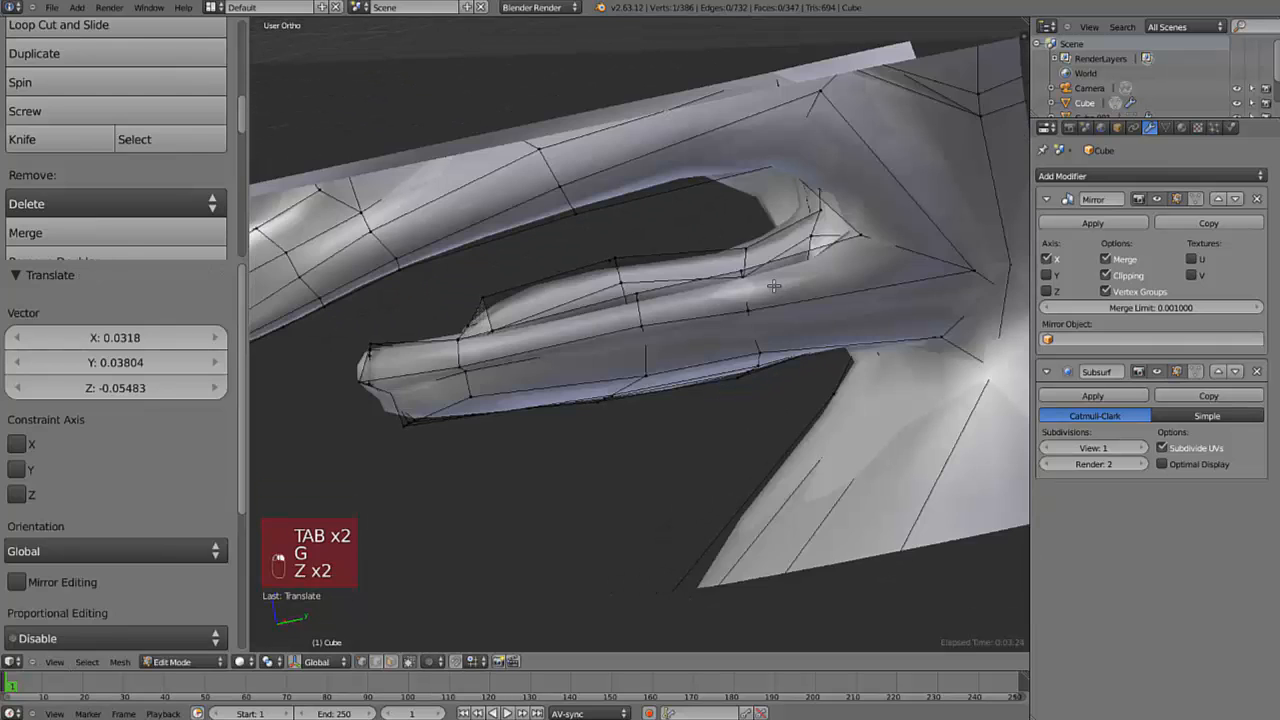
- Select the edge at the back of the mouth above the tongue's base and reposition it in side view
click(778, 220)
key(z)
key(KP_3)
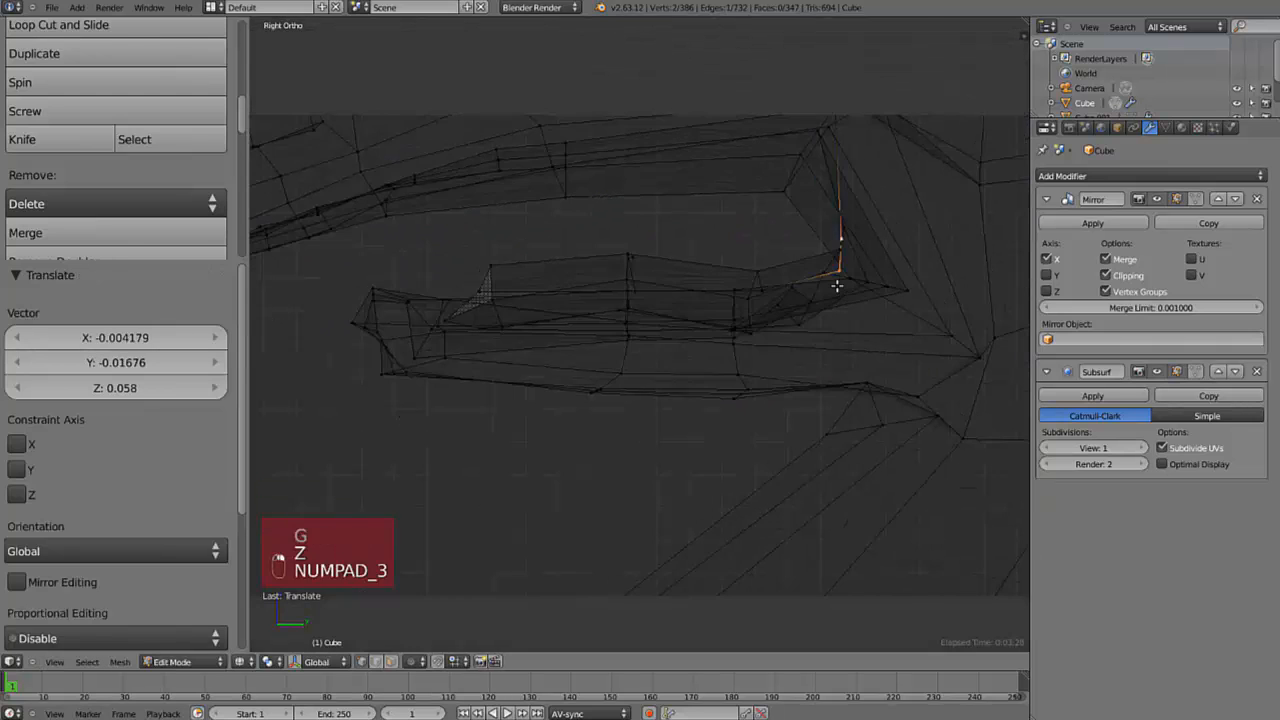
key(g)
click(831, 263)
key(z)
key(Tab)
key(Tab)
key(z)
- Switch to face selection, extrude the rear palate face by -0.225 in normal Z, and scale it to about 0.4
key(a)
key(a)
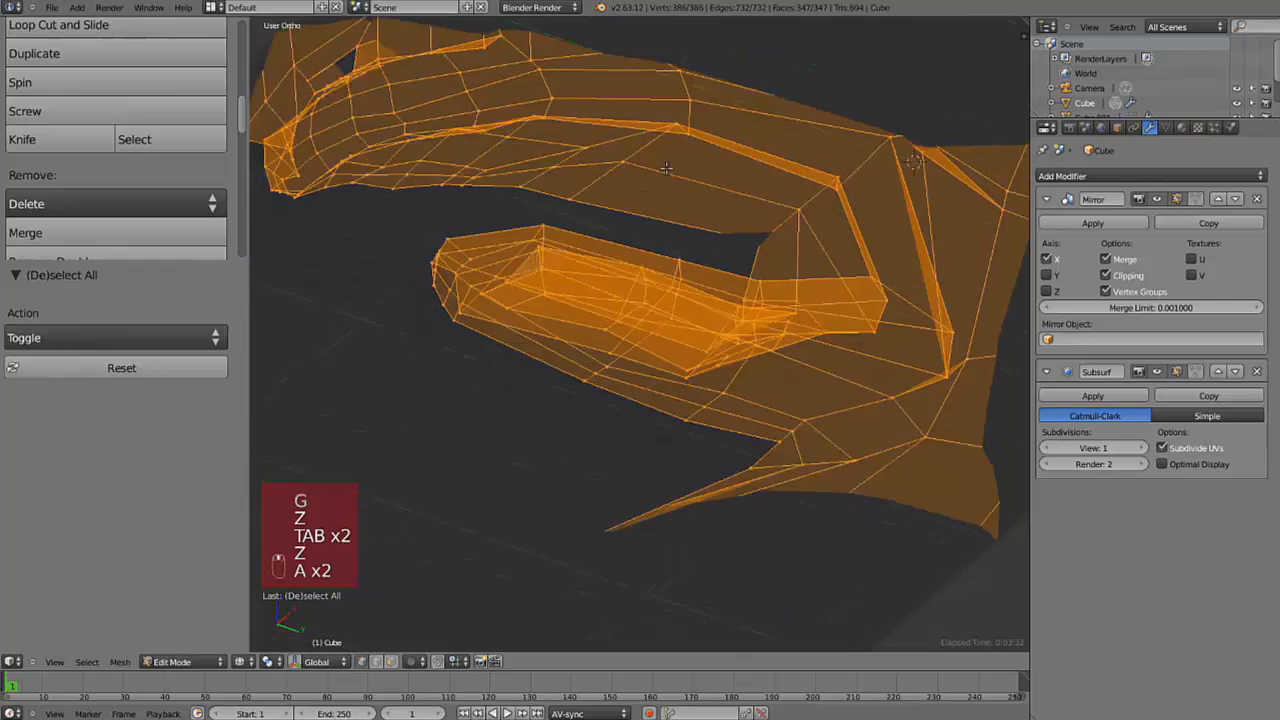
key(ctrl+Tab)
click(690, 266)
right_click(669, 196)
click(745, 282)
key(s)
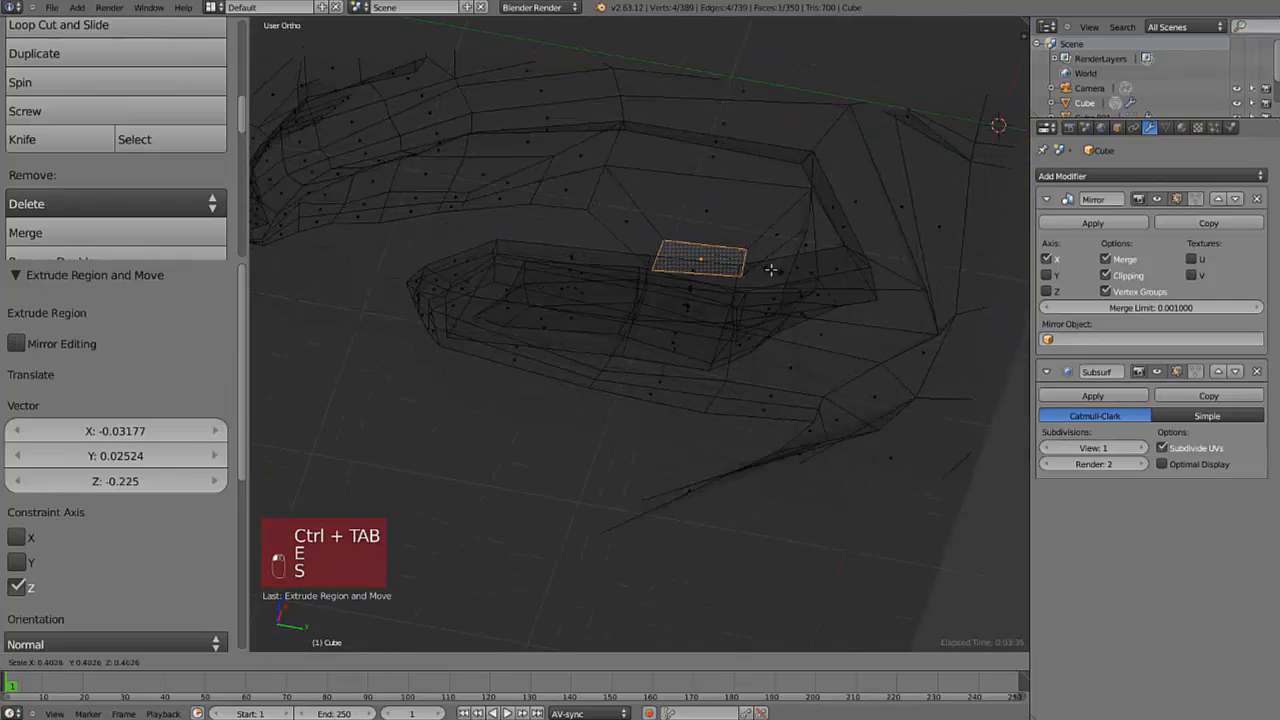
click(763, 270)
- Raise the small palate face, extrude it once more and move it by 0.113 along Z
key(g)
click(762, 205)
key(e)
click(750, 248)
middle_drag(717, 203, 638, 248)
key(g)
click(794, 243)
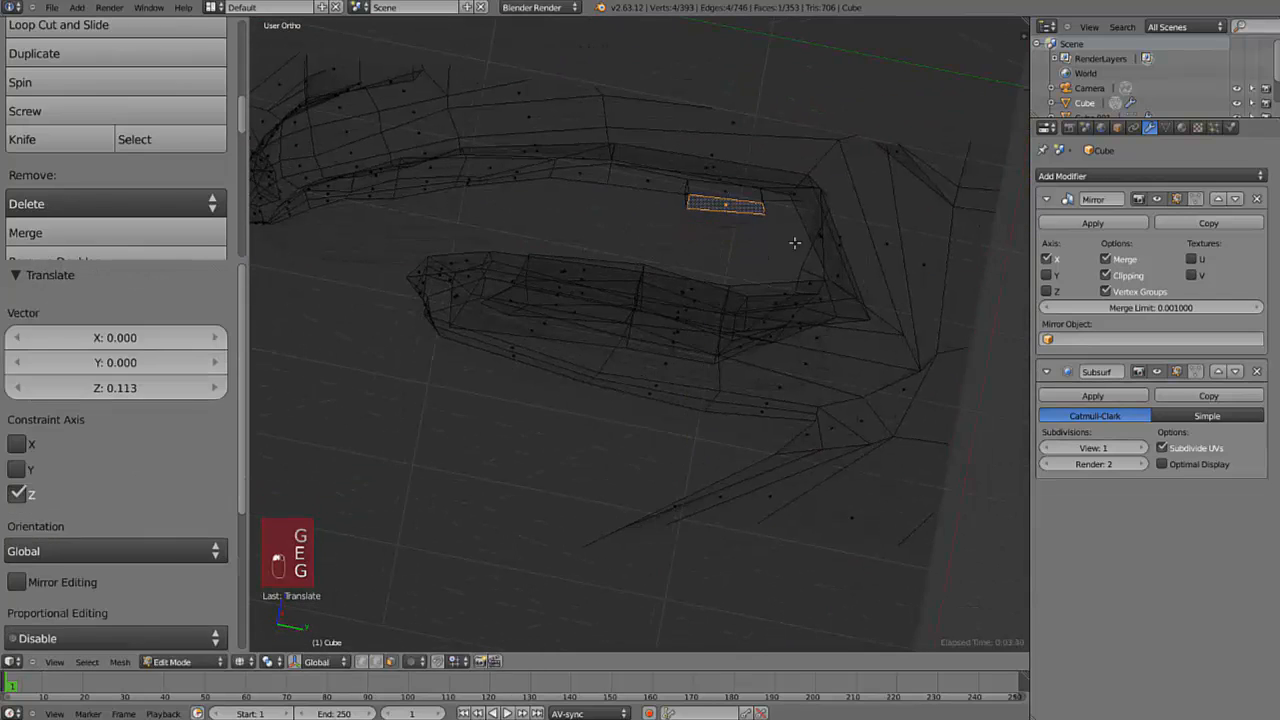
- Extrude the small palate face by -0.114 along its normal Z and scale the new end face by about 2.14
click(738, 267)
key(s)
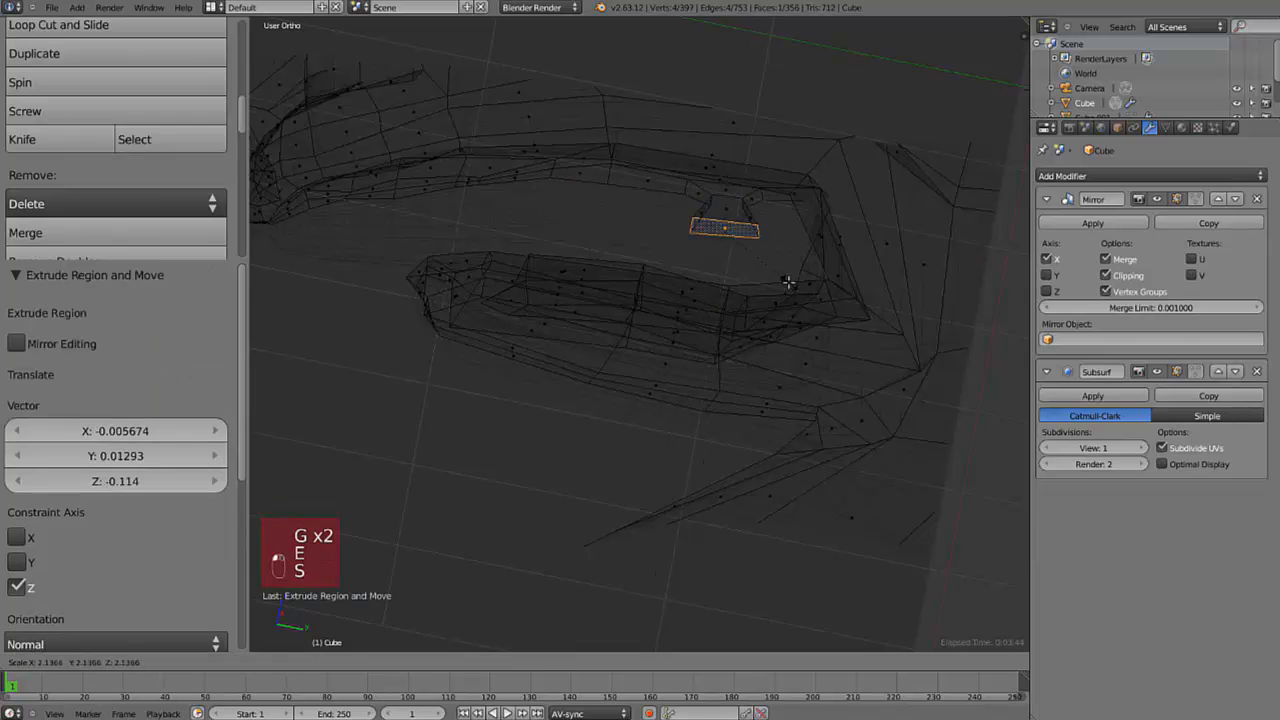
click(789, 284)
key(Tab)
key(z)
key(Tab)
- Move the extruded palate face by -0.09316 in X, 0.008462 in Y and -0.05494 in Z
middle_drag(706, 294, 840, 270)
key(g)
click(680, 212)
middle_drag(685, 247, 694, 190)
- Switch to vertex selection and scale the two vertices at the neck of the palate extrusion by 1.569
key(ctrl+Tab)
key(z)
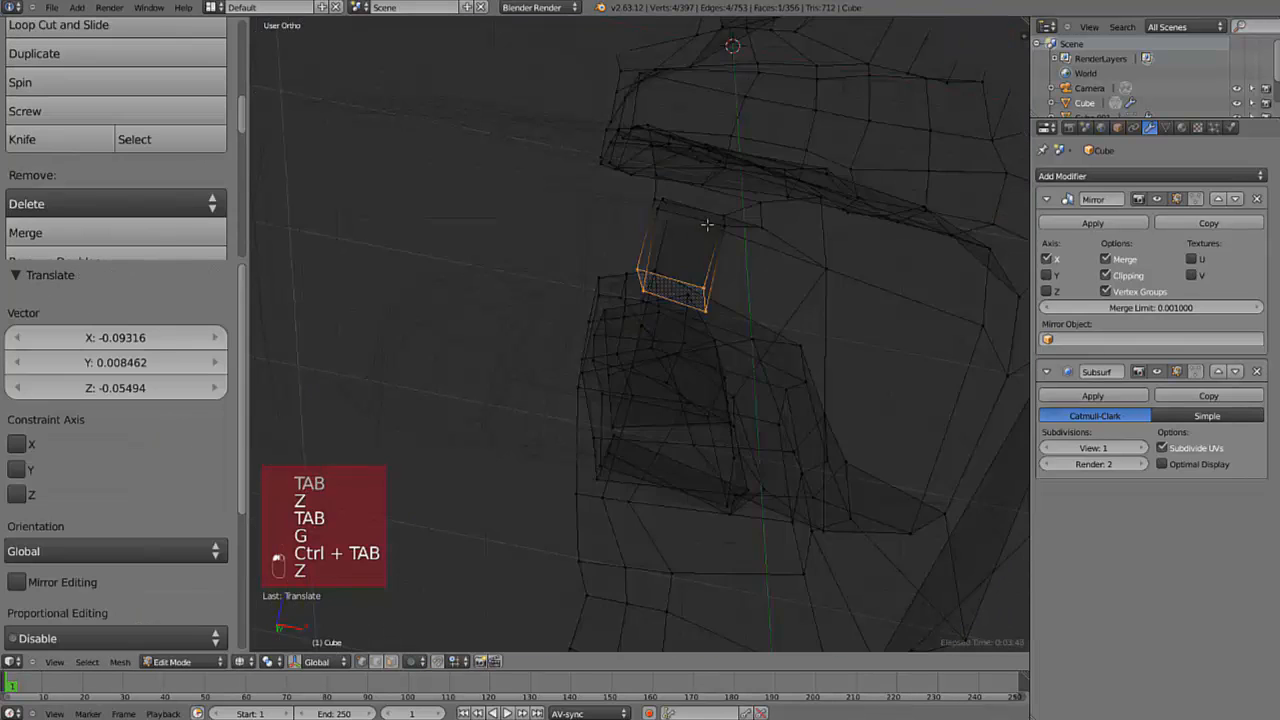
right_click(709, 222)
shift+right_click(704, 235)
key(z)
key(s)
click(777, 268)
key(z)
middle_drag(777, 268, 779, 197)
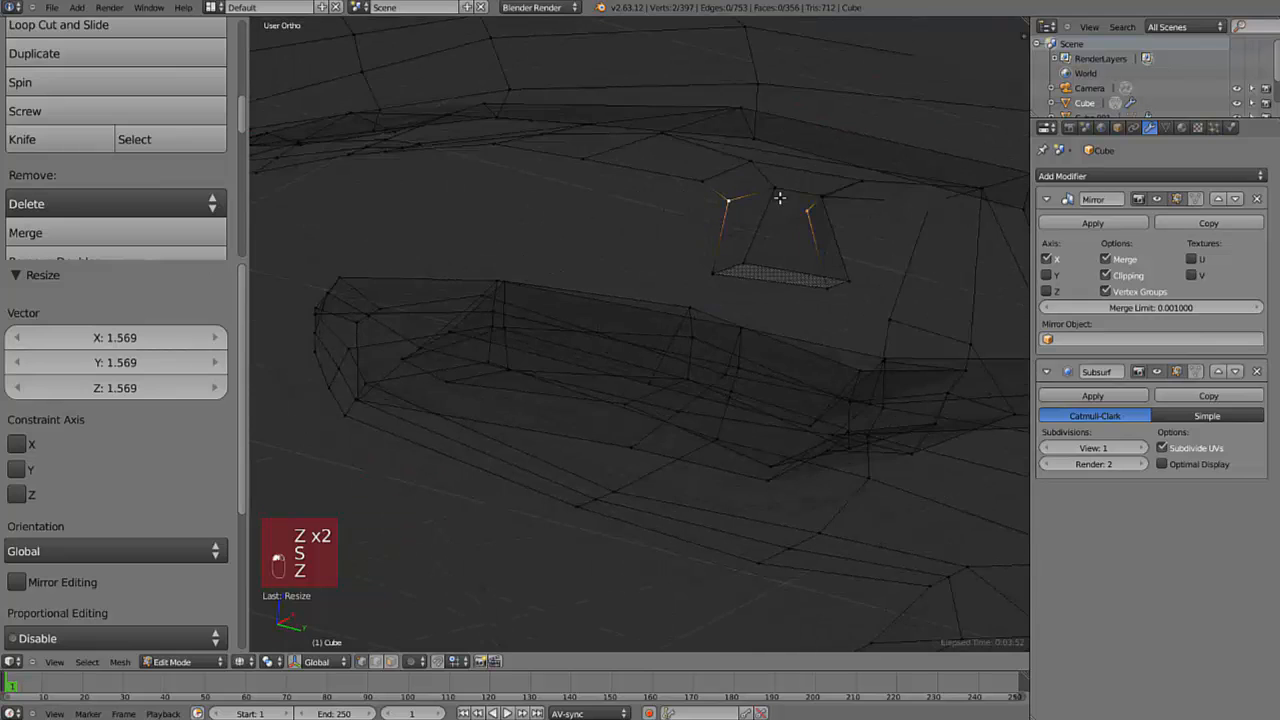
- Try to move the vertices around the palate extrusion's base by 0.03103 in X, 0.134 in Y and 0.04951 in Z, and undo it
key(z)
key(Tab)
key(Tab)
middle_drag(691, 169, 843, 138)
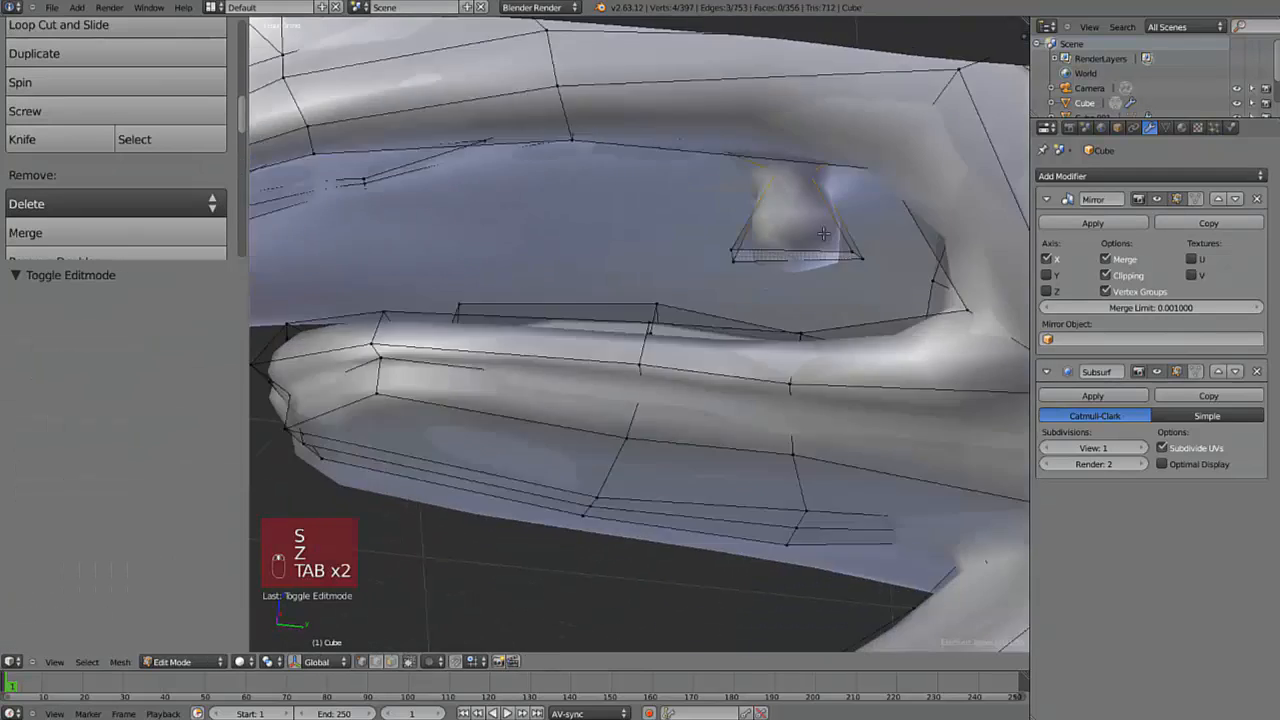
key(z)
key(g)
click(703, 175)
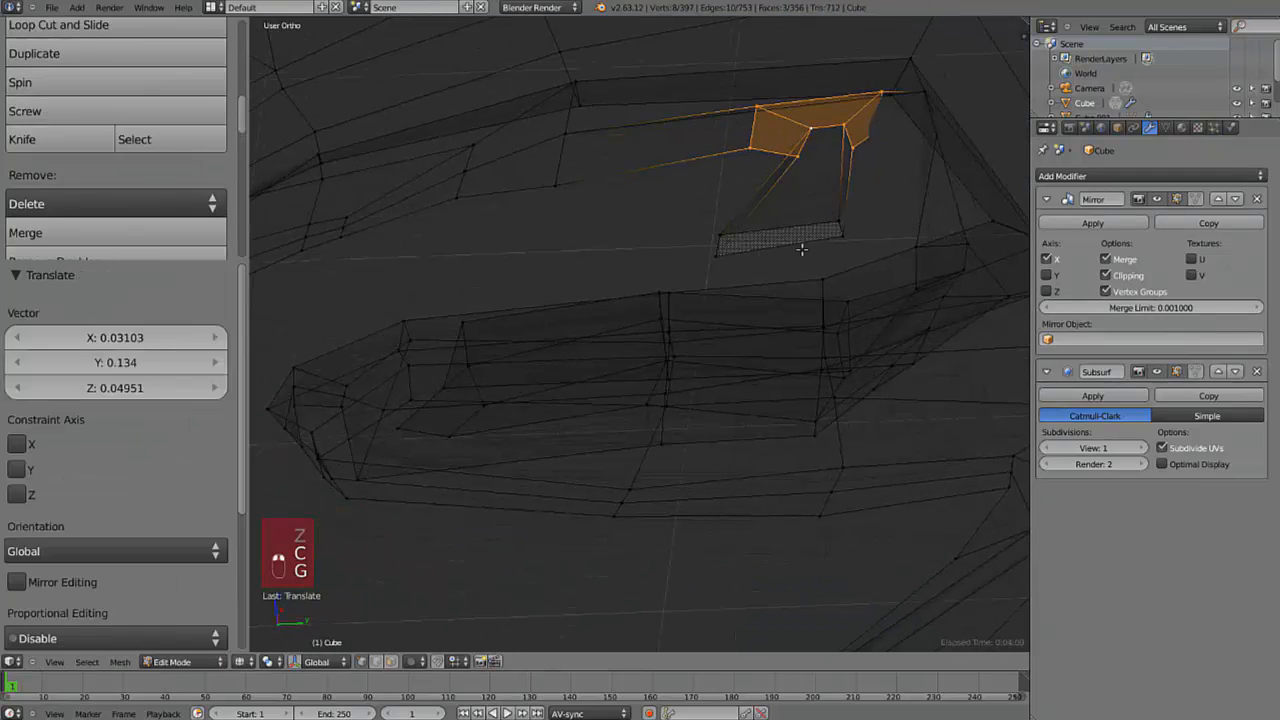
key(ctrl+z)
- Move the whole hanging palate extrusion by 0.05482 in X, 0.159 in Y and 0.102 in Z, and adjust its position and rotation in side view
key(g)
click(920, 177)
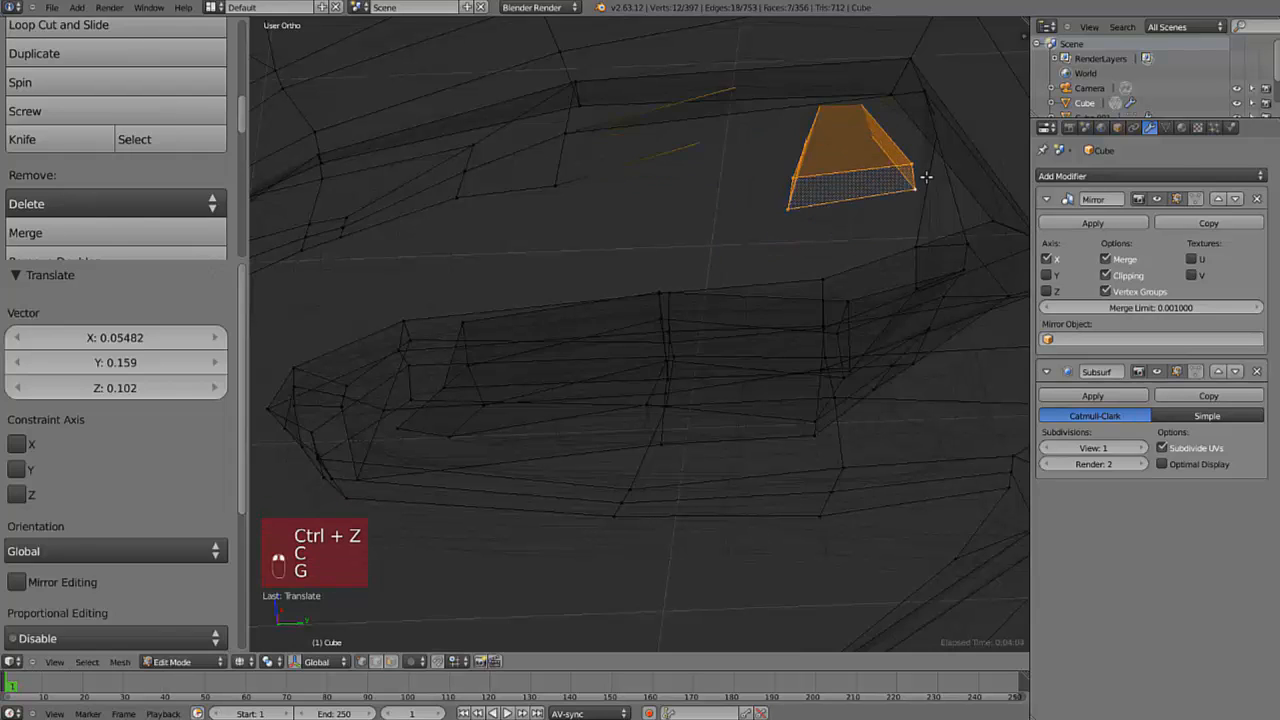
key(KP_3)
key(Tab)
key(Tab)
key(g)
key(r)
- Scale the hanging palate extrusion after viewing it shaded in the open mouth
key(Tab)
key(z)
middle_drag(748, 272, 631, 271)
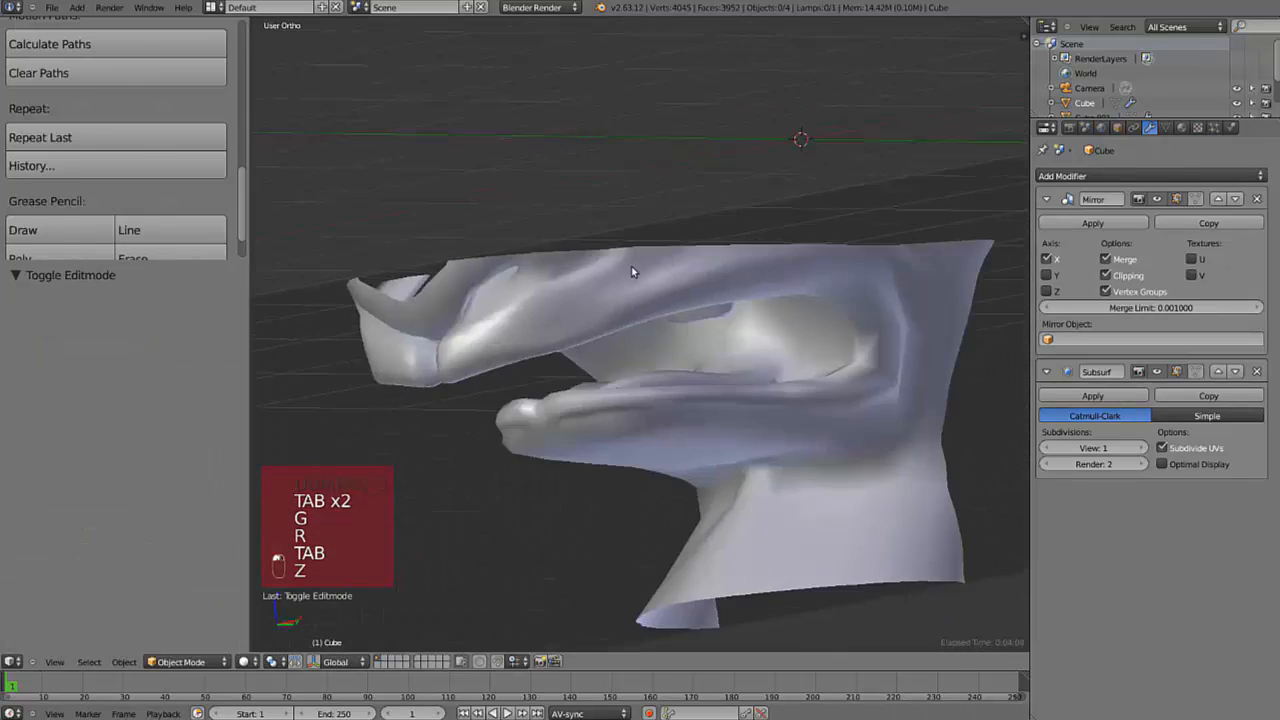
key(Tab)
key(s)
click(643, 314)
- Inspect the hanging palate extrusion from the side and front in shaded and wireframe display
key(Tab)
middle_drag(643, 314, 562, 298)
key(Tab)
key(z)
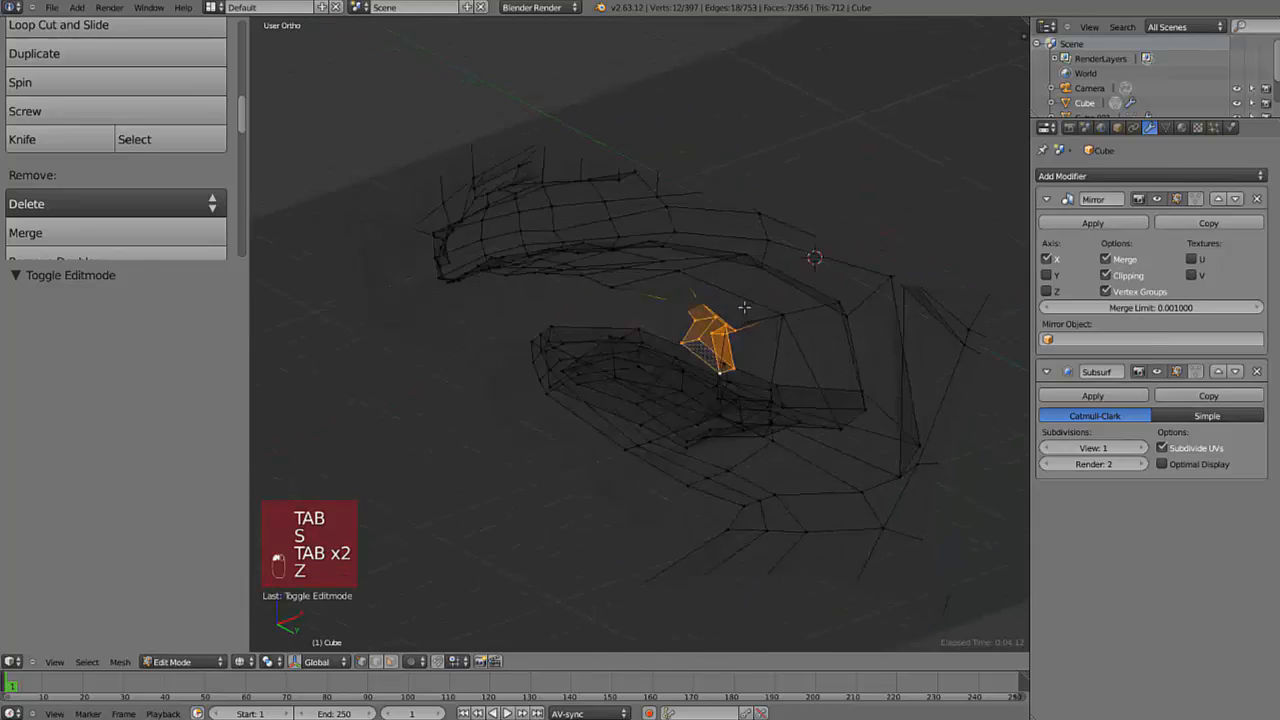
key(z)
key(Tab)
middle_drag(694, 276, 689, 369)
key(KP_1)
key(Tab)
key(z)
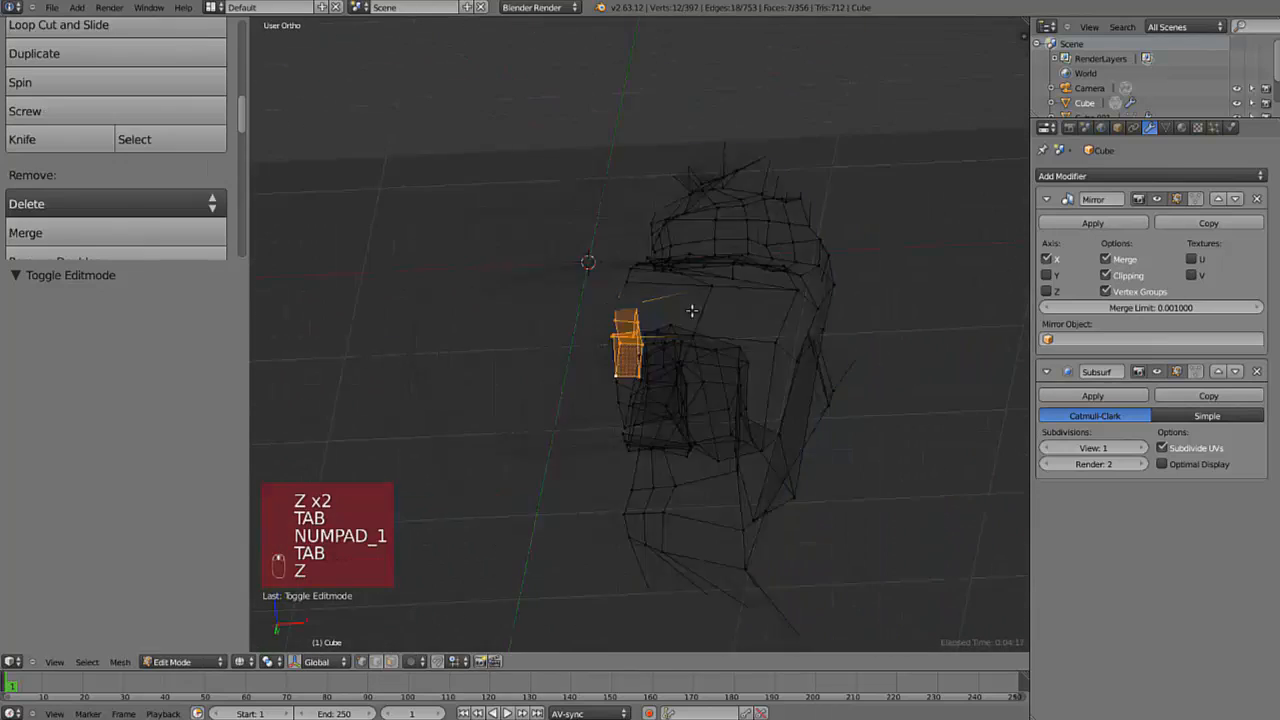
- Reposition the vertex at the upper back of the mouth in side view
middle_drag(689, 306, 598, 227)
key(KP_3)
key(KP_3)
key(g)
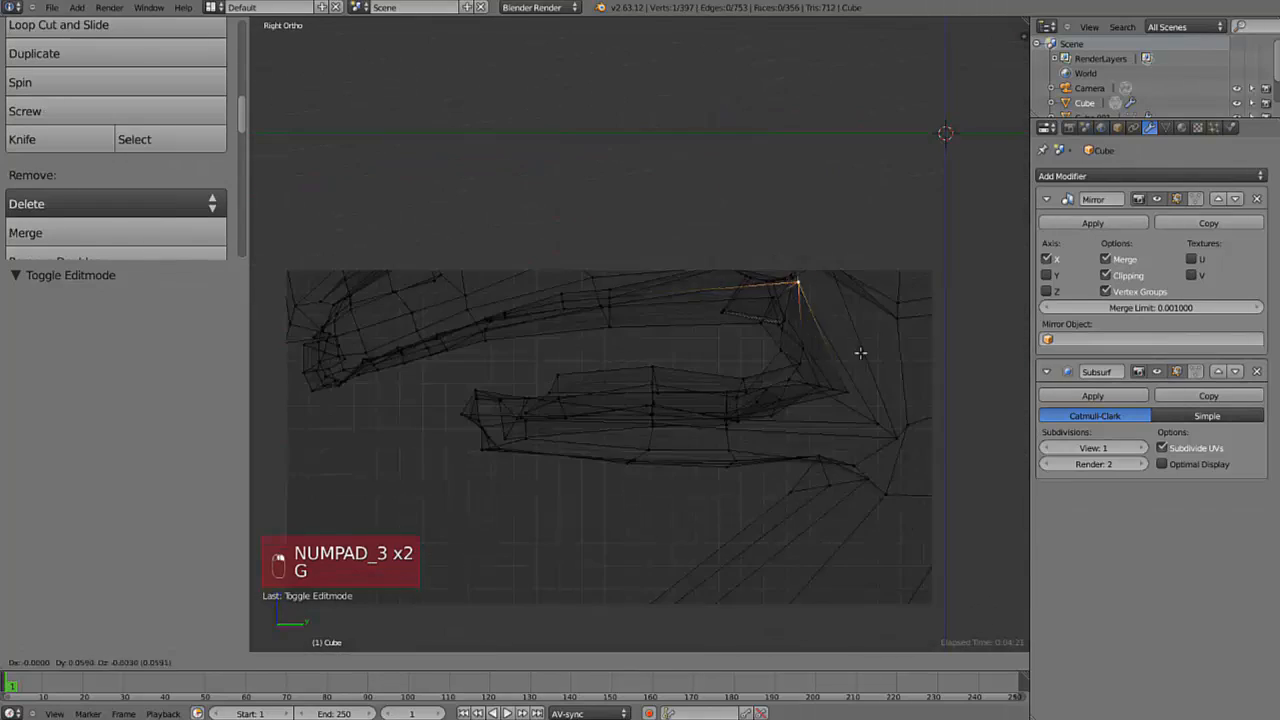
click(854, 348)
- Switch to face selection and select the adjoining faces forming the back wall of the mouth
key(ctrl+Tab)
click(745, 357)
key(z)
middle_drag(745, 358, 786, 320)
key(a)
right_click(774, 320)
shift+right_click(777, 332)
key(z)
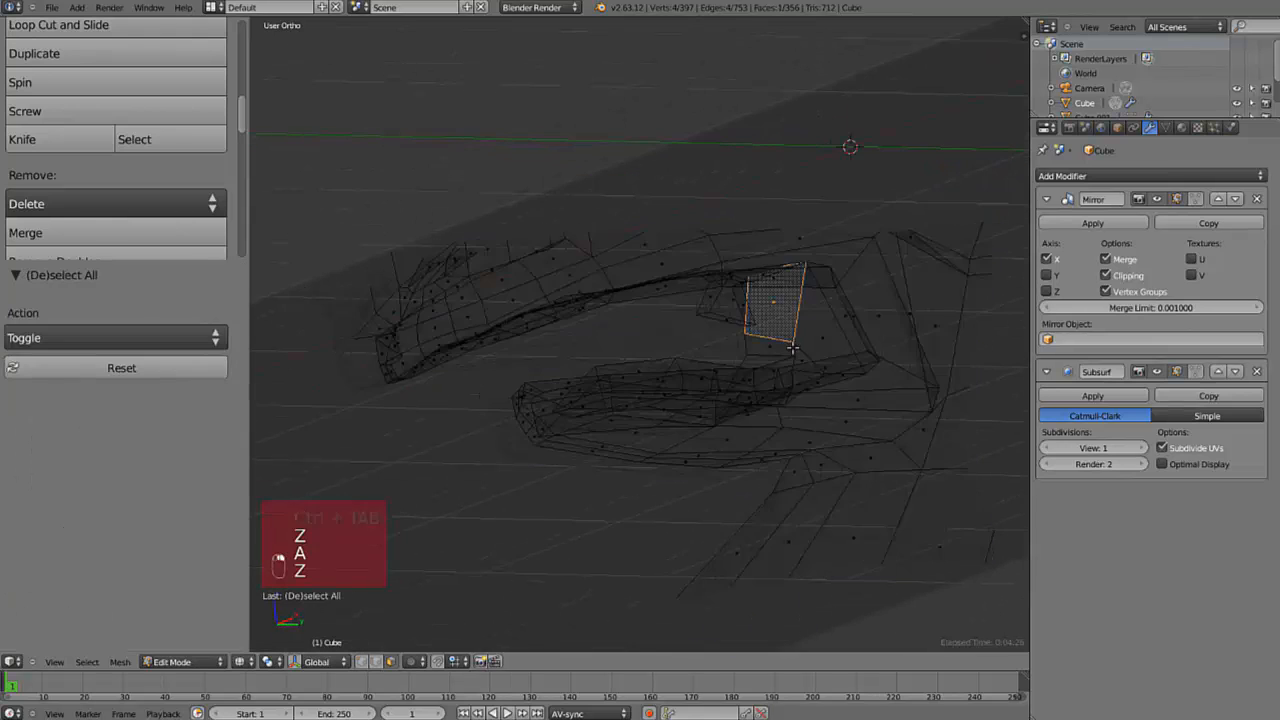
key(KP_3)
key(z)
mouse_move(814, 363)
middle_down()
mouse_move(769, 373)
mouse_move(834, 268)
mouse_move(750, 310)
mouse_move(704, 307)
middle_up()
shift+right_click(785, 345)
- Extrude the selected back faces of the mouth into a throat cavity, repositioning and rotating them in side view
key(z)
key(KP_3)
key(KP_3)
key(e)
click(815, 345)
key(g)
key(r)
- Clear the clipped view region and reposition the extruded throat faces in side view
key(z)
key(Tab)
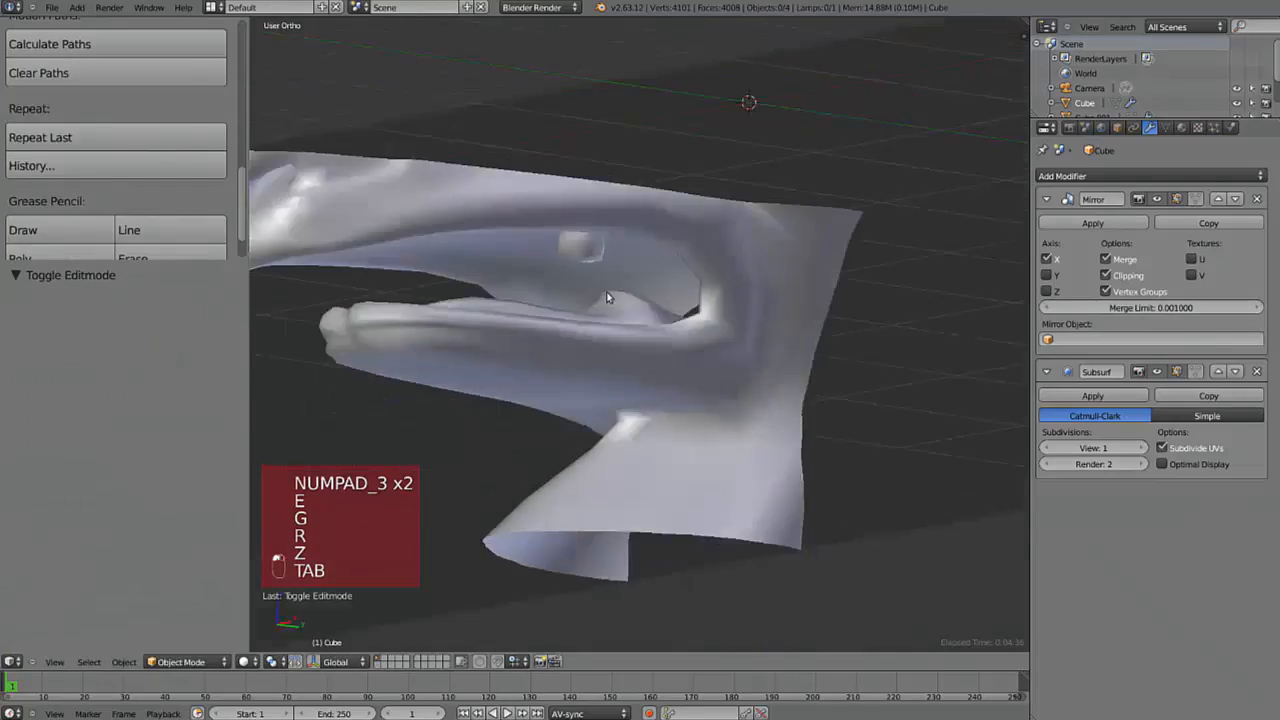
mouse_move(608, 297)
middle_down()
mouse_move(674, 320)
mouse_move(690, 298)
mouse_move(790, 345)
mouse_move(960, 380)
mouse_move(629, 301)
mouse_move(834, 289)
middle_up()
key(alt+b)
key(Tab)
key(z)
key(KP_3)
key(g)
click(835, 330)
- Delete the unwanted face of the throat extrusion and scale the throat's end faces
key(Tab)
key(z)
key(Tab)
key(z)
key(x)
click(772, 358)
key(KP_3)
key(s)
click(800, 378)
- Refine the throat's end faces with Shrink/Fatten at an offset of -0.02951
scroll(629, 301, up, 4)
key(w)
click(640, 306)
key(w)
click(683, 311)
key(alt+s)
click(688, 306)
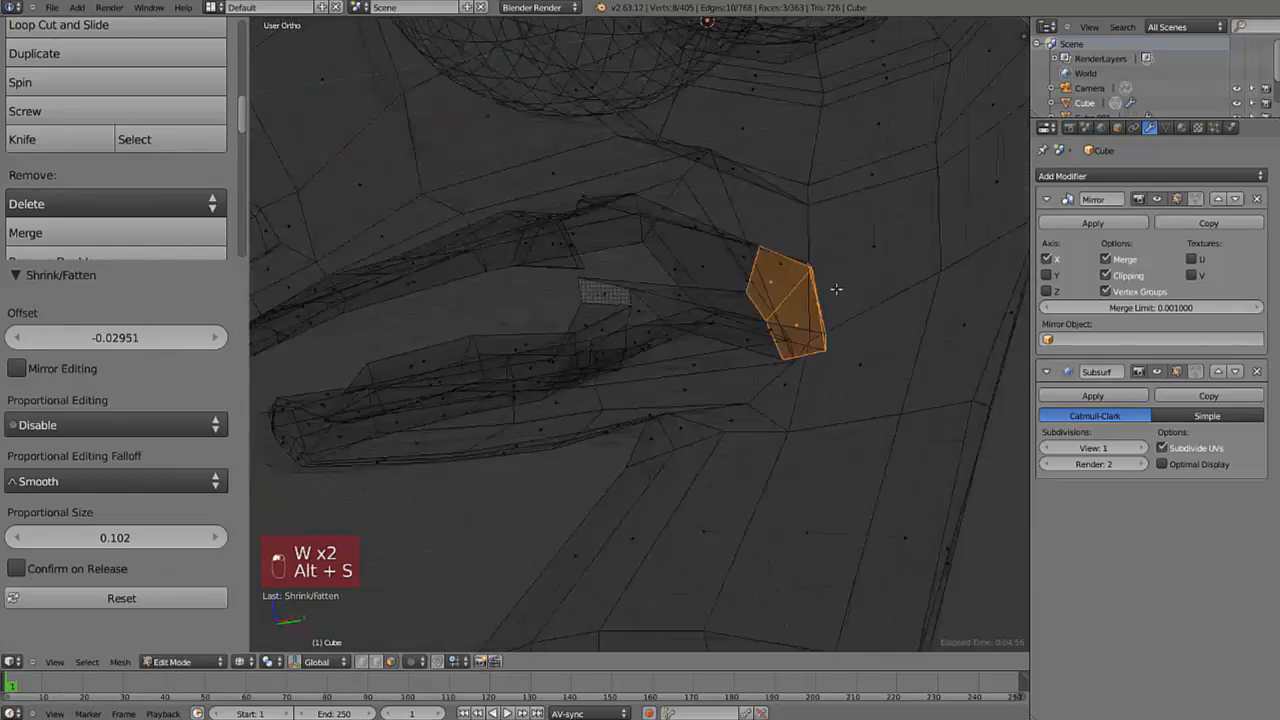
- Inspect the throat cavity in shaded side view and in wireframe display
key(z)
key(Tab)
scroll(760, 293, down, 5)
key(KP_3)
key(KP_3)
key(Tab)
key(z)
scroll(651, 289, up, 6)
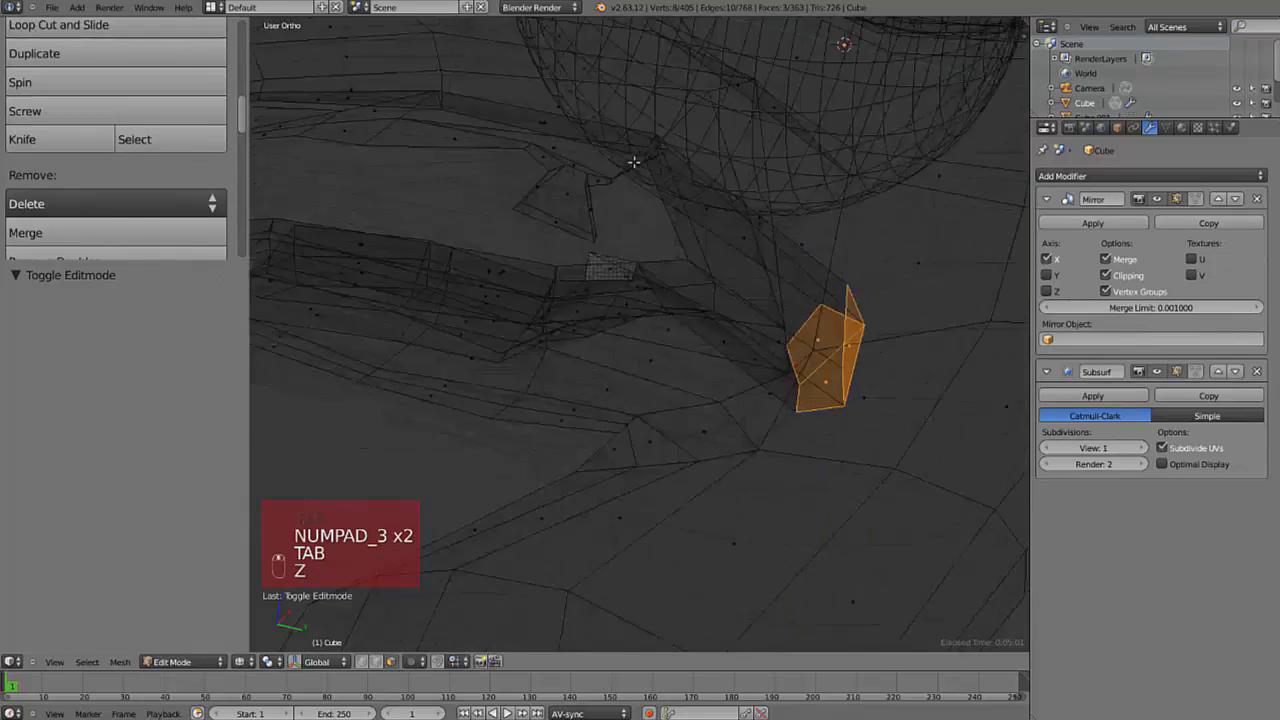
- Try to move the selected faces beside the hanging palate extrusion, and undo the move
right_click(625, 180)
middle_drag(670, 221, 585, 217)
shift+right_click(585, 217)
middle_drag(908, 212, 625, 190)
key(g)
click(786, 206)
key(ctrl+z)
- Switch to vertex selection and reposition the vertices at the palate extrusion's base in side view
key(ctrl+Tab)
click(611, 160)
shift+right_click(611, 173)
key(g)
key(KP_3)
key(g)
key(Tab)
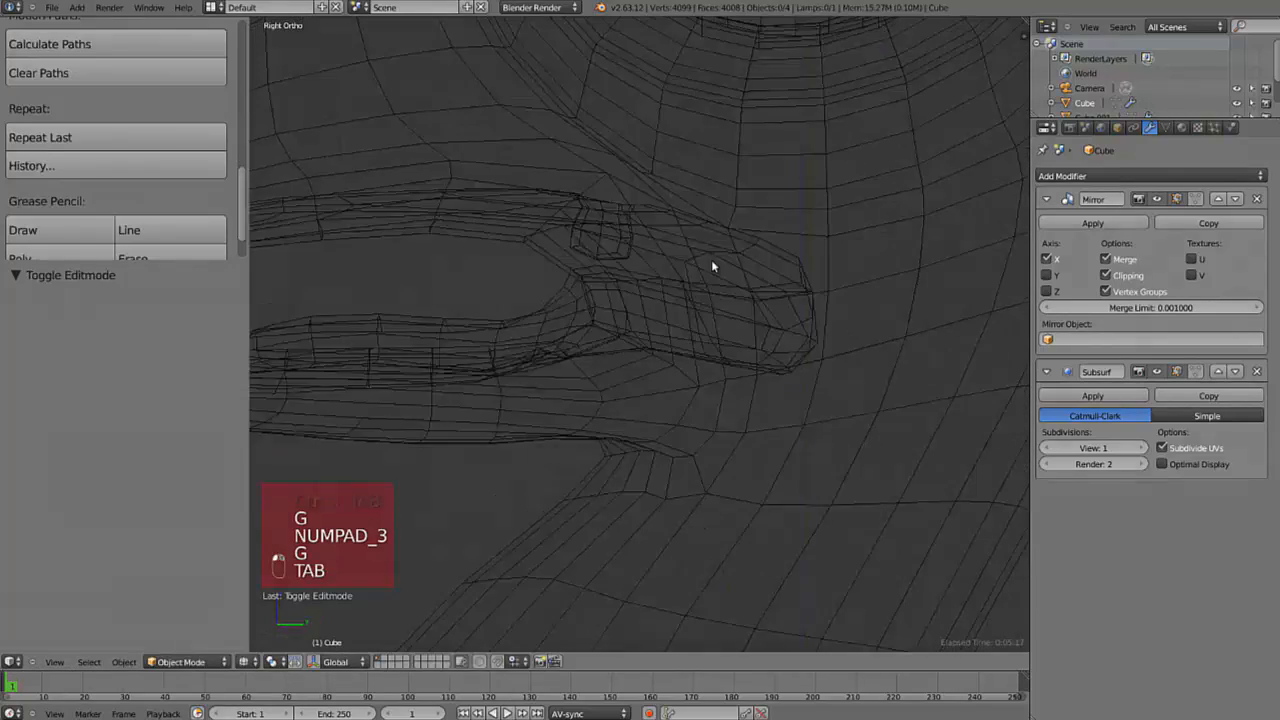
- Select the outer side vertices of the hanging palate extrusion, move them by -0.07758 along X, and rotate them
key(z)
key(Tab)
key(z)
scroll(650, 247, up, 3)
middle_drag(650, 247, 673, 173)
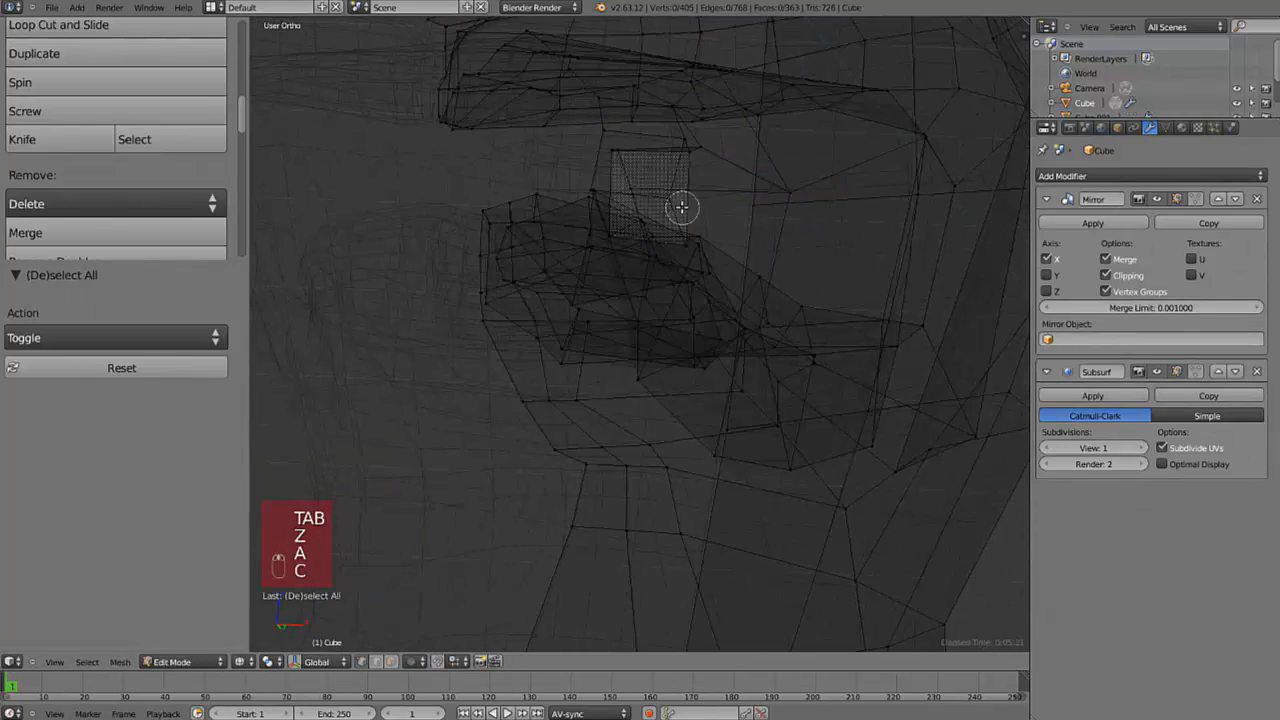
key(c)
key(z)
key(g)
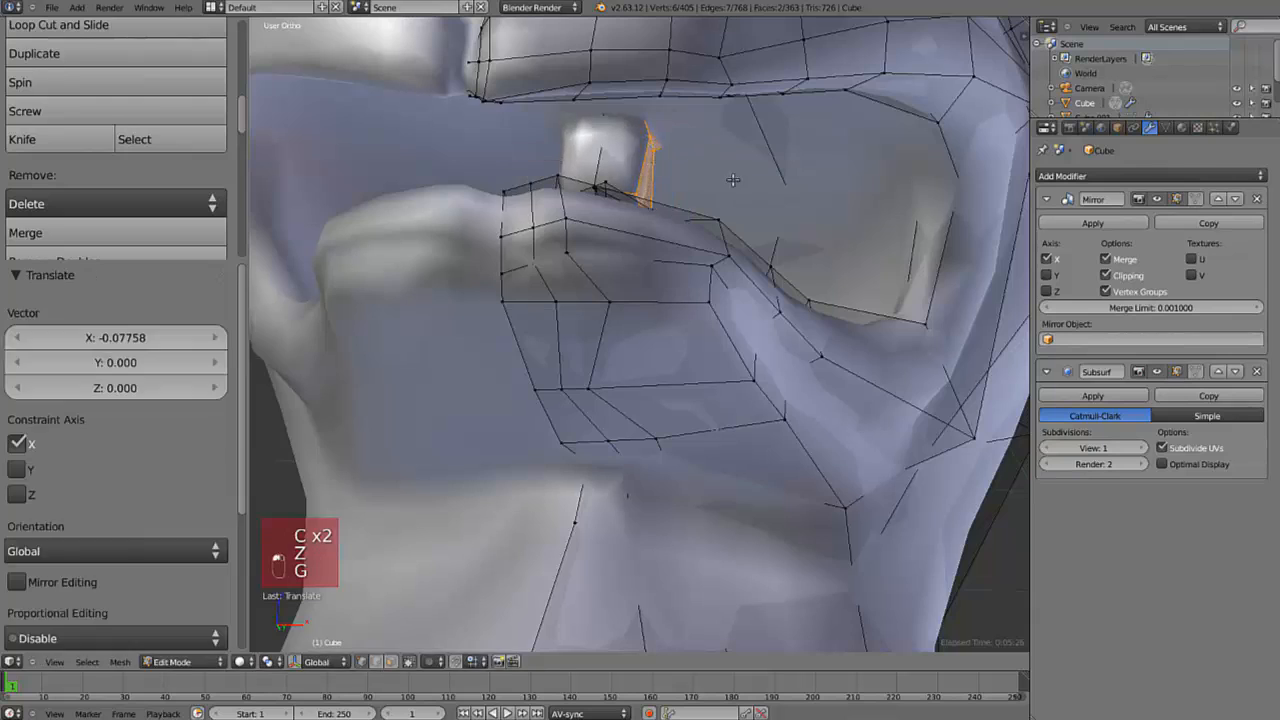
key(r)
- Check the mouth interior from the side and save the file
key(Tab)
key(z)
key(KP_3)
key(z)
mouse_move(707, 368)
shift+middle_down()
mouse_move(680, 377)
mouse_move(711, 375)
shift+middle_up()
key(KP_3)
key(ctrl+w)
- Adjust the vertex on the front of the upper lip in side view with Shrink/Fatten and a move
shift+middle_drag(366, 292, 588, 286)
scroll(588, 286, up, 5)
key(Tab)
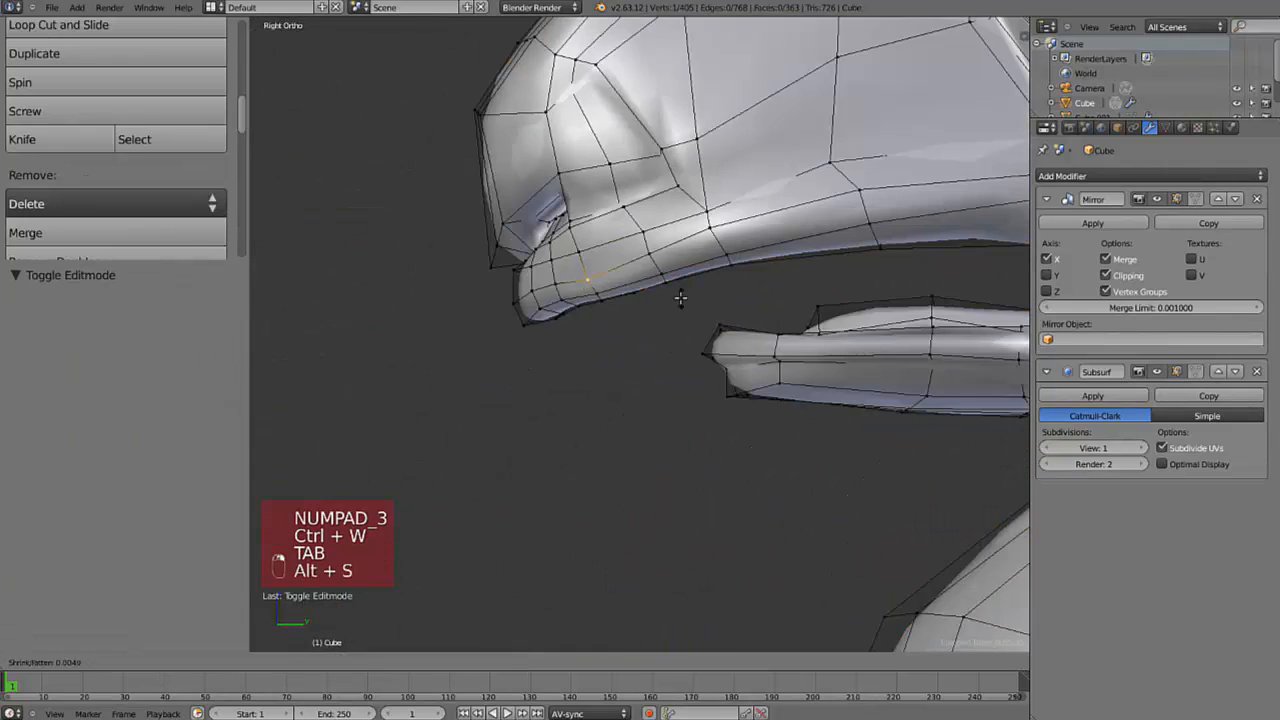
key(g)
- Move the upper lip's side vertex by 0.03443 along X in front view
key(Tab)
scroll(677, 305, down, 4)
key(KP_1)
scroll(688, 293, up, 4)
key(Tab)
key(g)
click(765, 259)
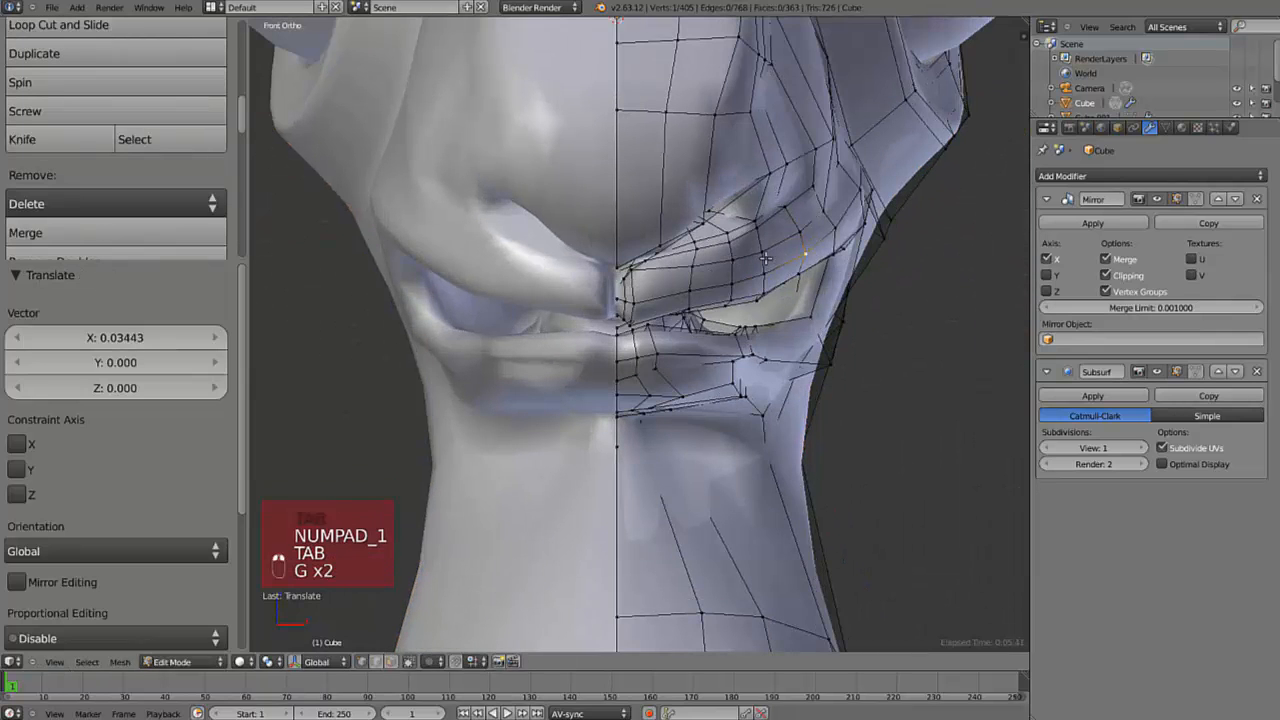
- Nudge the upper-lip cleft vertices, one by -0.01476 in X and -0.007378 in Z, another by -0.01088 in X, 0.009443 in Y and -0.003582 in Z
click(617, 302)
middle_drag(617, 302, 640, 143)
scroll(640, 143, up, 5)
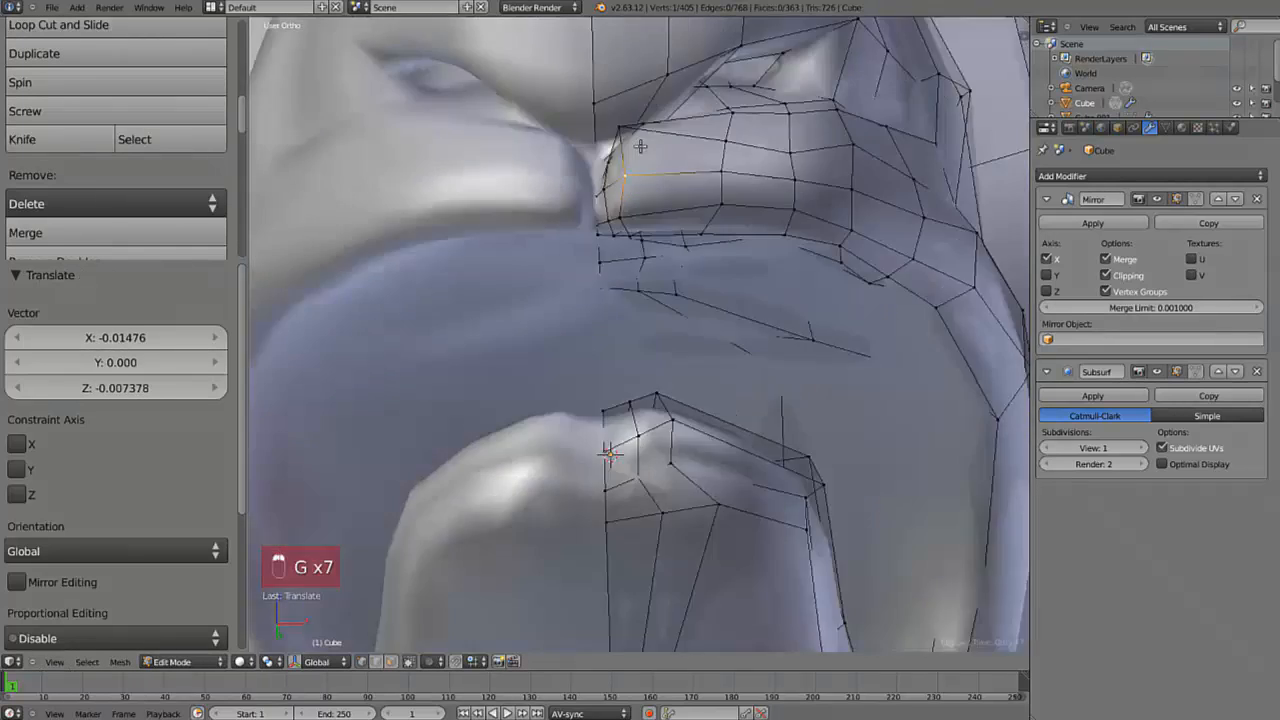
right_click(626, 208)
key(g)
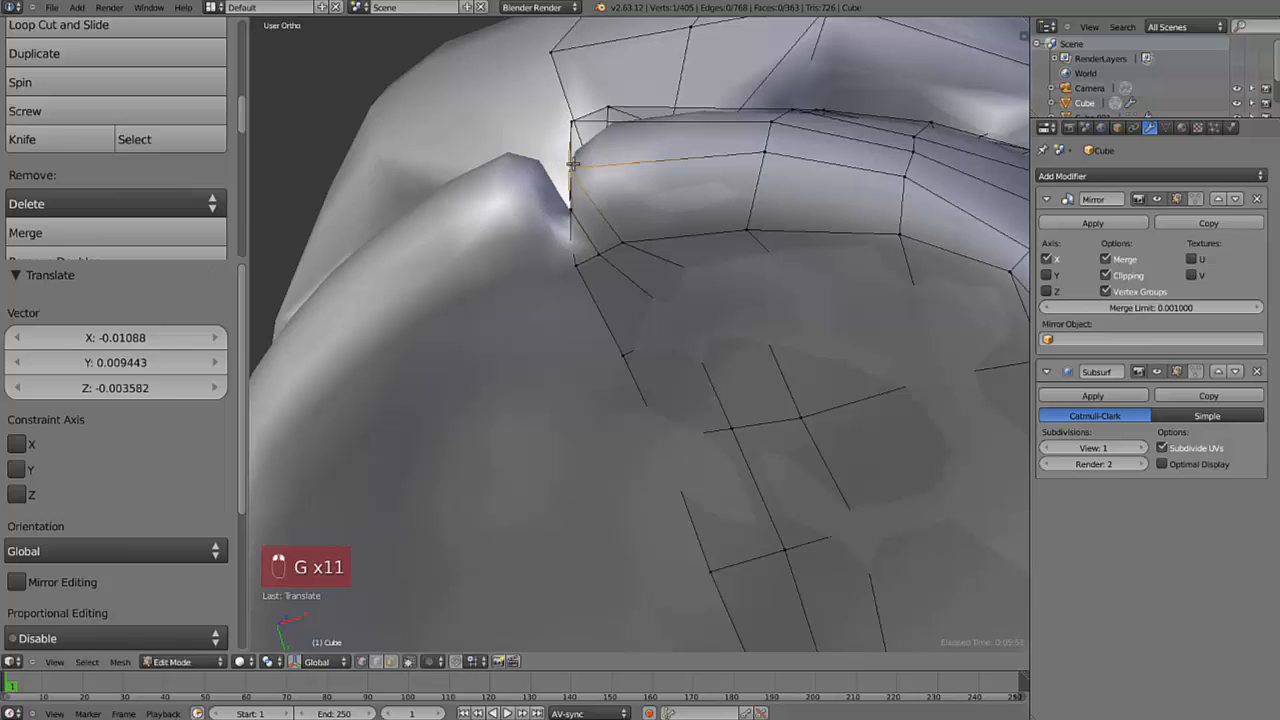
click(644, 242)
- In front view, move a cleft vertex by 0.008236 in X and -0.03130 in Z, and shift the lip's upper corner vertex toward the centreline
key(KP_1)
key(g)
key(g)
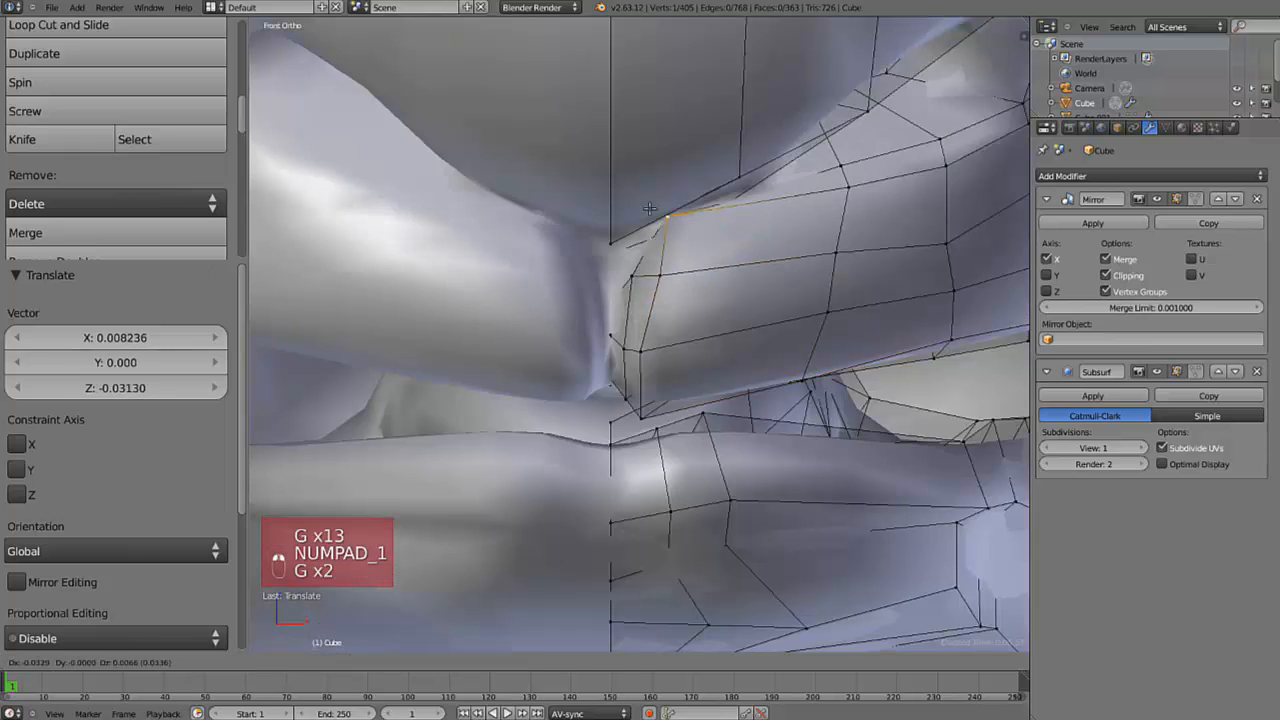
key(z)
key(z)
click(680, 241)
- Straighten the upper lip's cleft edge in front view, moving its lower inner vertex by -0.006589 in X
key(g)
key(z)
key(z)
key(g)
key(g)
key(g)
click(610, 342)
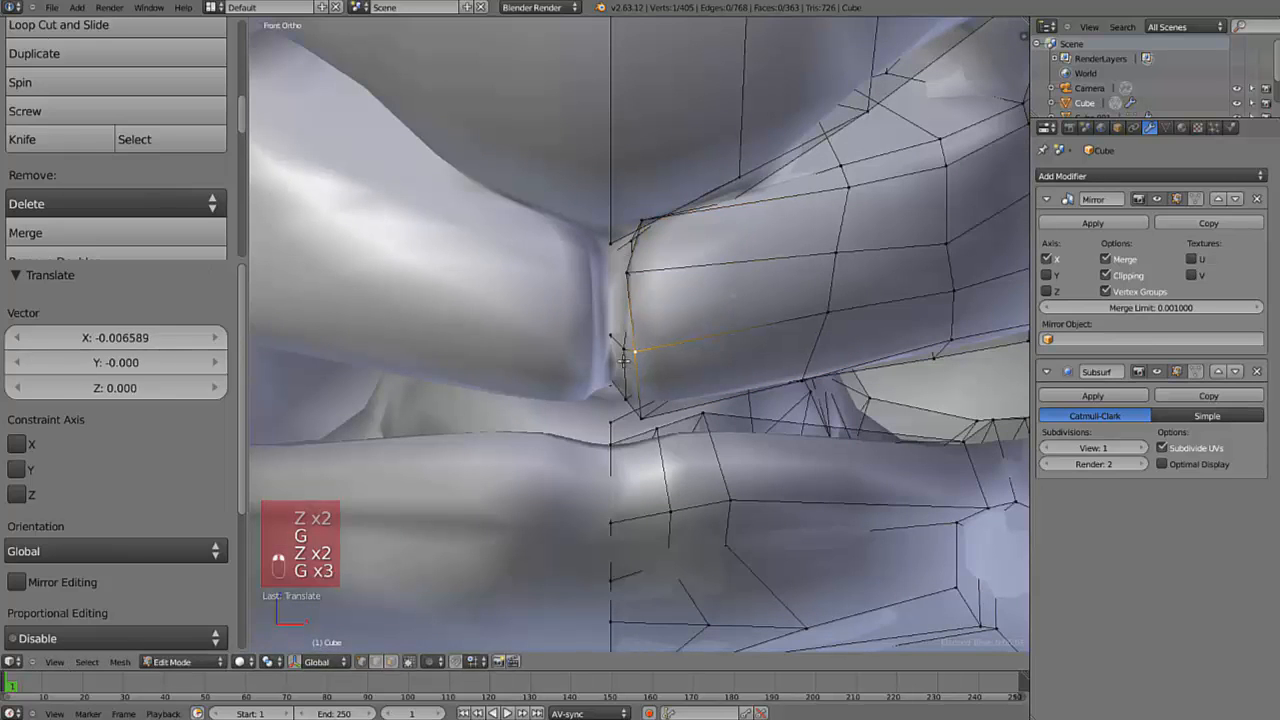
- Reposition the cleft vertices once more and check the smoothed lip in object mode
key(Tab)
key(Tab)
key(g)
key(z)
key(z)
key(g)
key(Tab)
key(Tab)
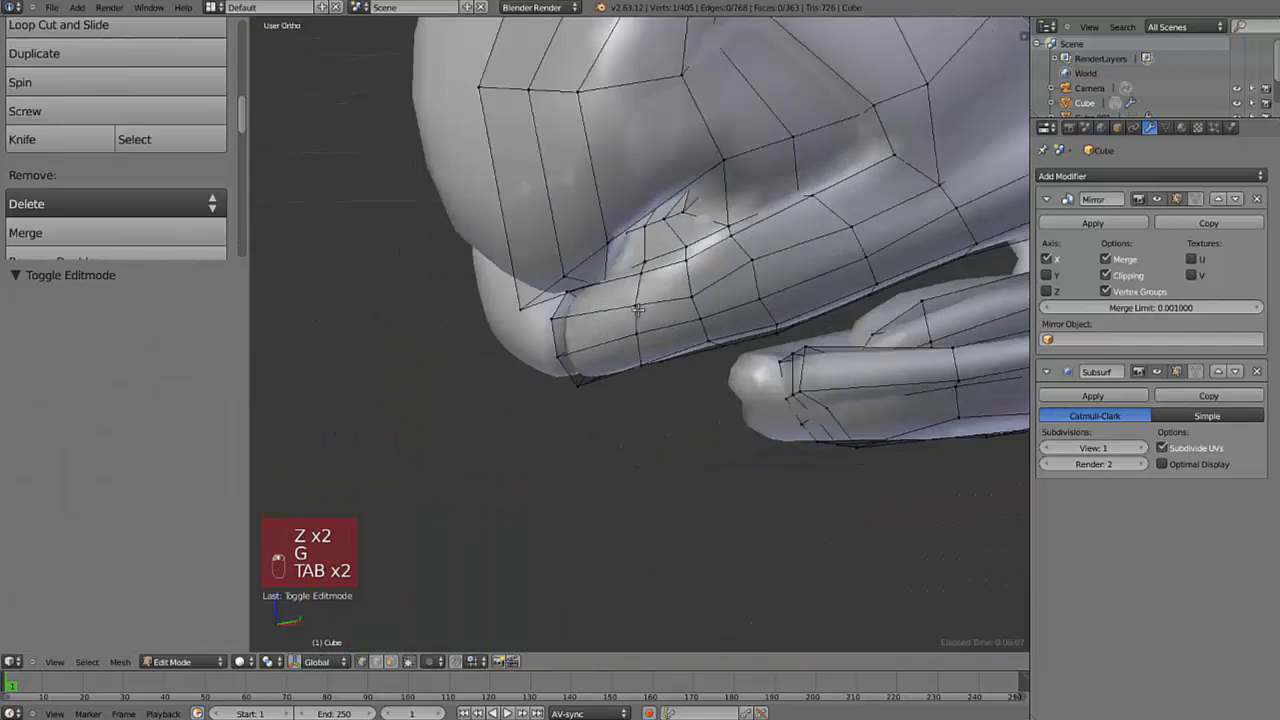
- Smooth the vertices along the upper edge of the upper lip in front view, undoing one smoothing pass on the way
key(KP_1)
key(w)
click(797, 263)
key(w)
click(785, 251)
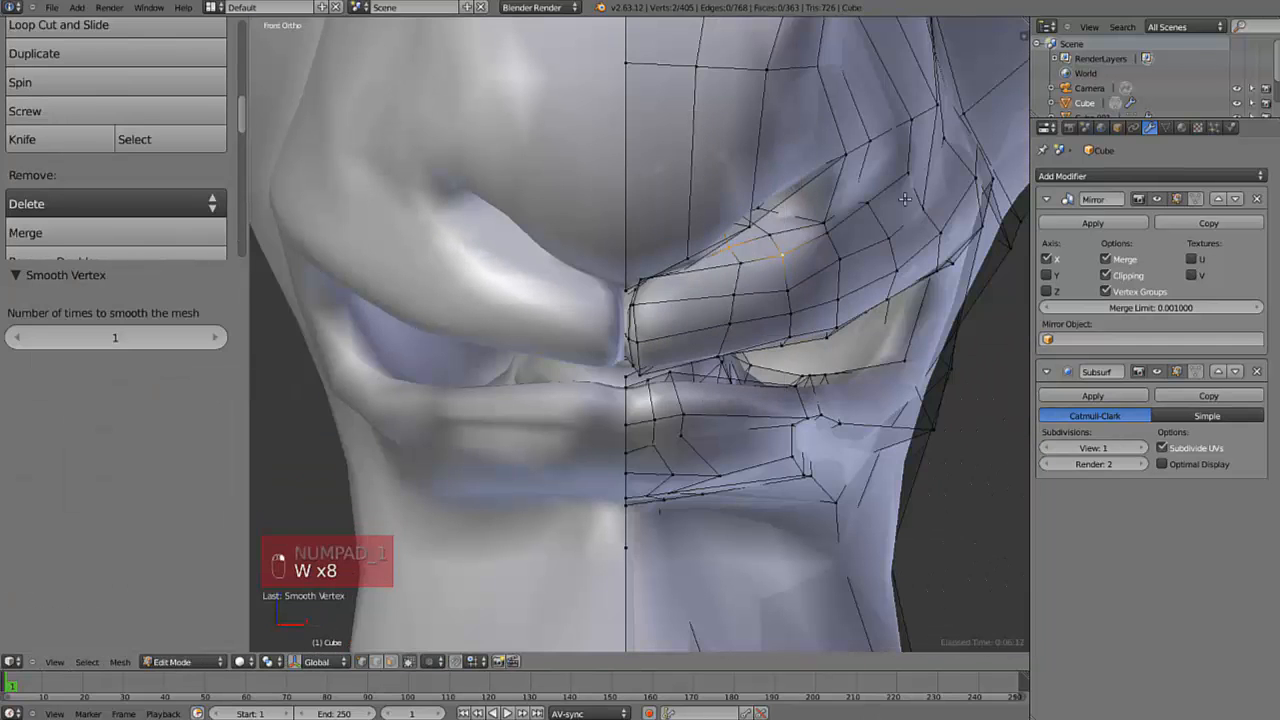
key(ctrl+z)
shift+right_click(762, 258)
key(w)
click(759, 259)
key(w)
key(w)
- Adjust the upper lip's front vertices with Shrink/Fatten and moves, including one of -0.01879 in X and -0.005123 in Z
key(alt+s)
click(814, 279)
key(g)
key(g)
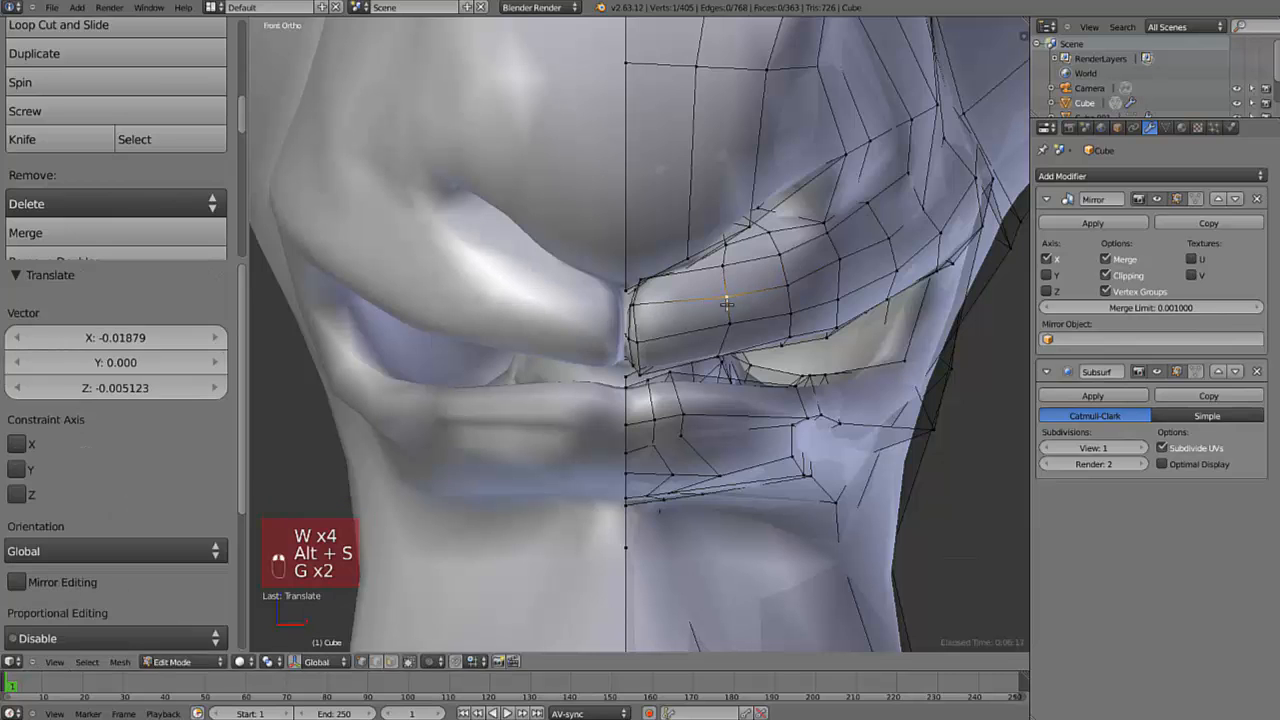
key(g)
click(727, 263)
- Smooth the upper lip's side vertices, move them by 0.01195 in X and -0.003416 in Z, and check the head in object mode
click(829, 245)
key(w)
key(w)
click(851, 286)
key(g)
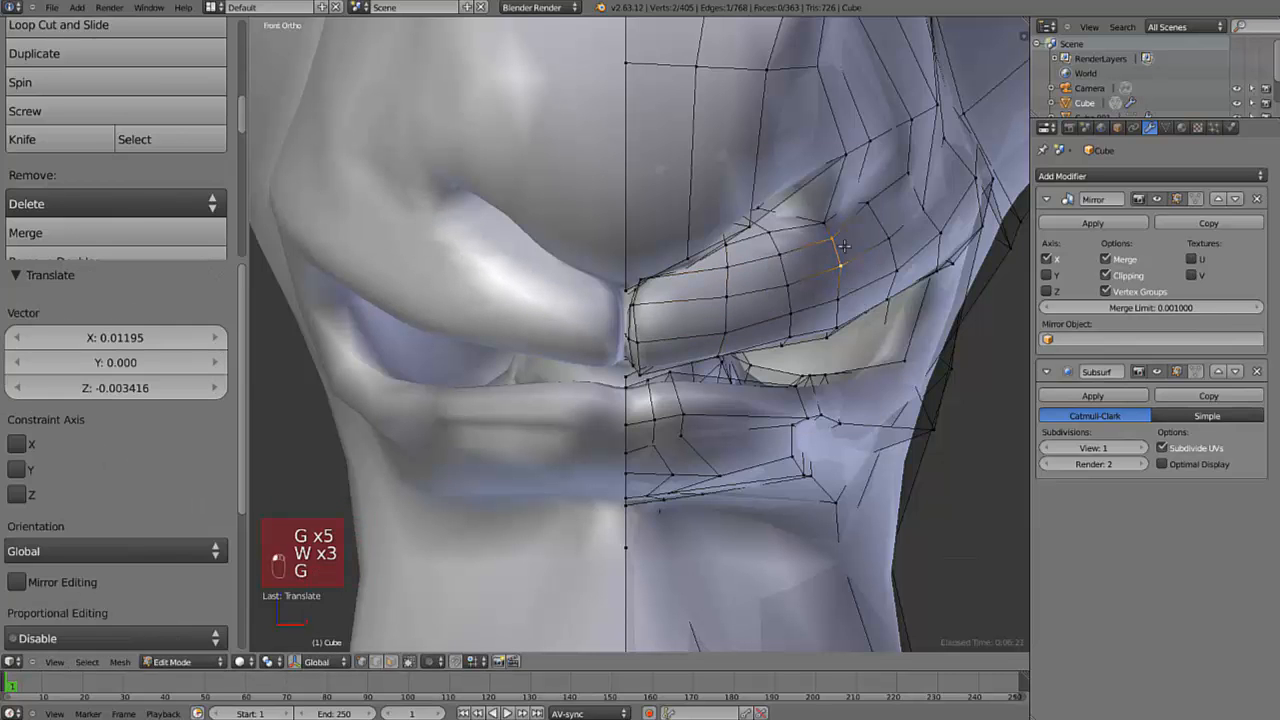
key(w)
key(w)
click(822, 220)
key(Tab)
middle_drag(800, 225, 737, 329)
key(KP_1)
key(KP_3)
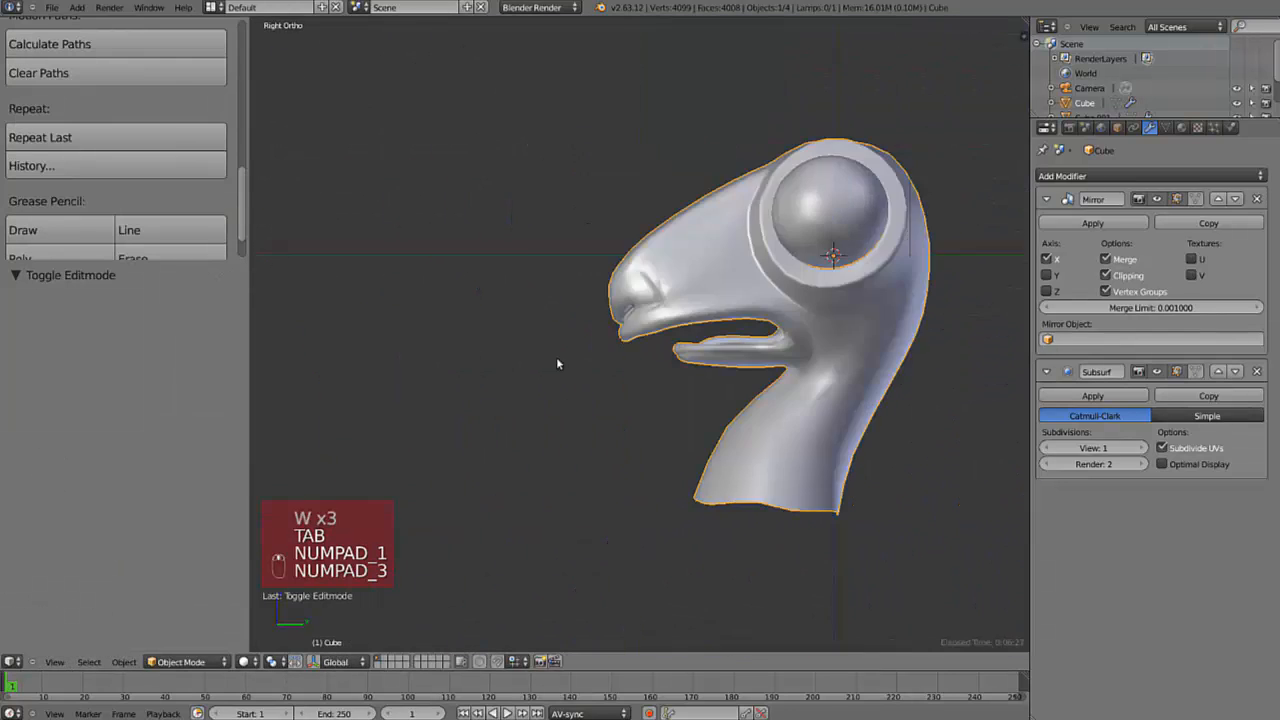
- Reshape the rear end of the neck's open edge in side view, moving a vertex by 0.225 in Y and 0.144 in Z
key(z)
scroll(657, 303, up, 5)
key(Tab)
key(z)
scroll(677, 291, down, 1)
shift+middle_drag(677, 291, 503, 229)
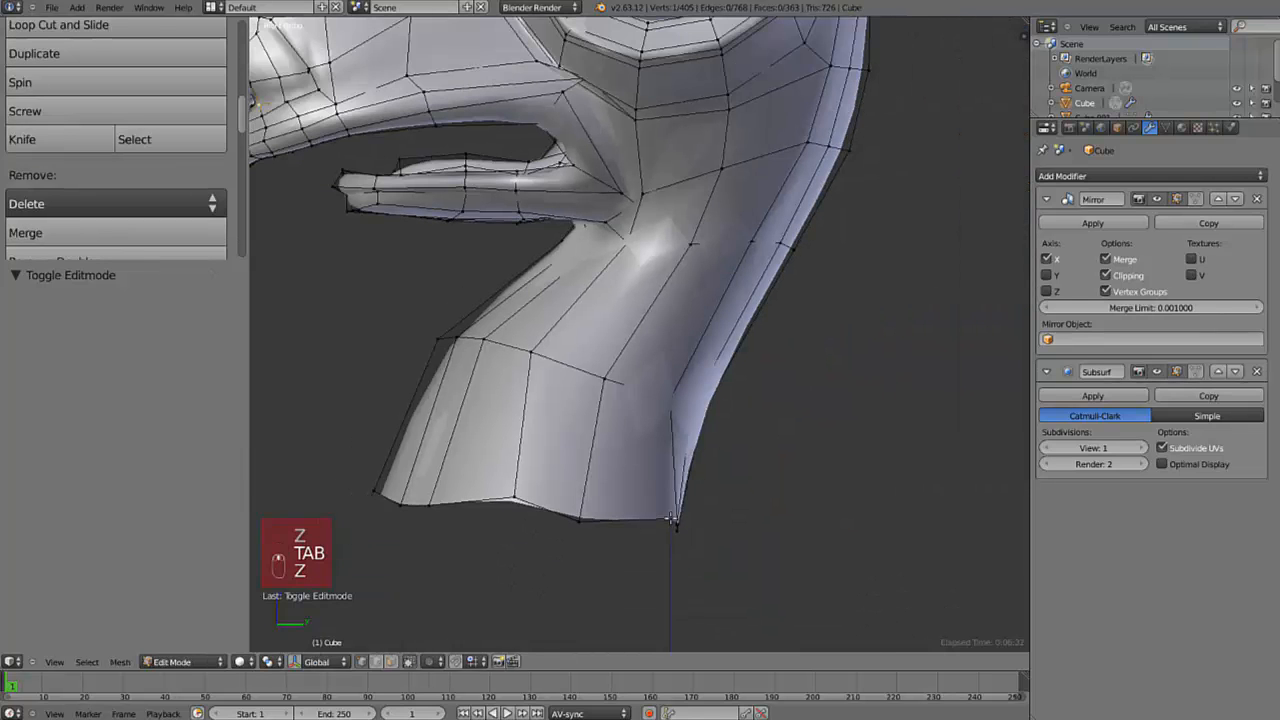
right_click(675, 518)
key(g)
key(g)
key(g)
click(668, 529)
key(g)
click(702, 517)
- Adjust the vertices on the back of the lower neck, including a move of -0.03566 in X, 0.008978 in Y and -0.007051 in Z
key(KP_3)
key(z)
key(z)
scroll(702, 450, down, 3)
middle_drag(740, 400, 620, 395)
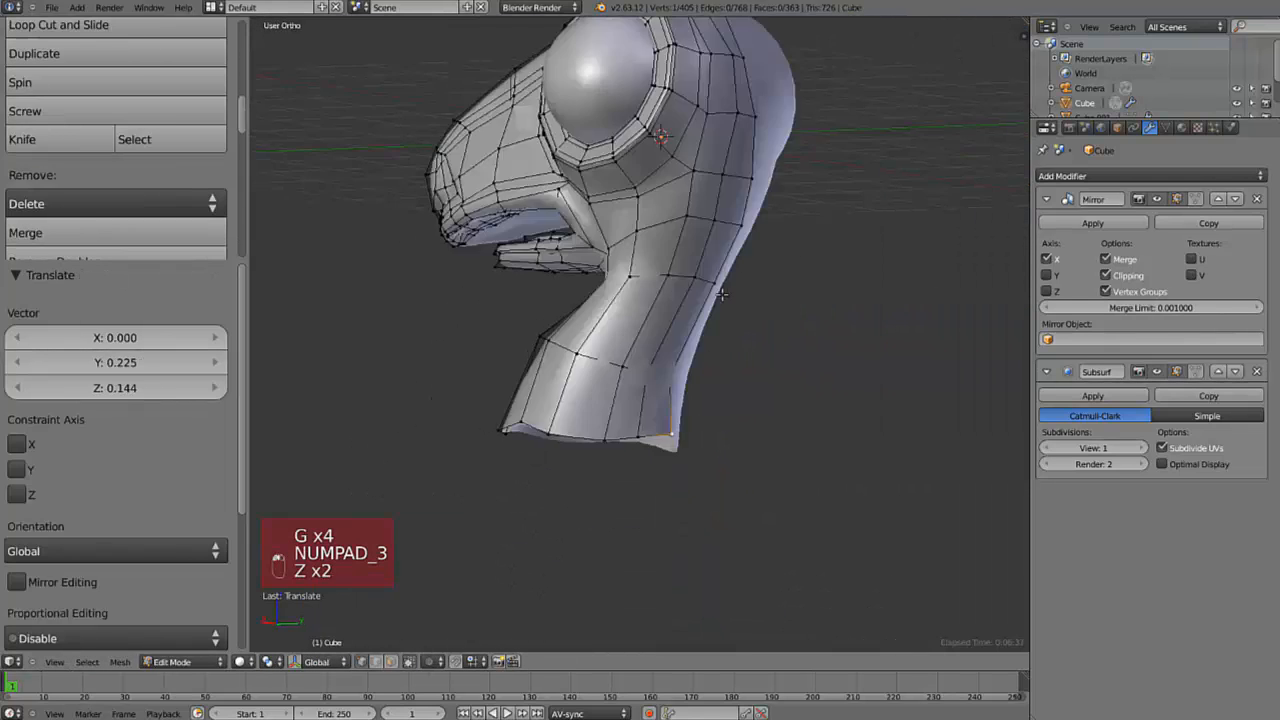
right_click(586, 283)
key(g)
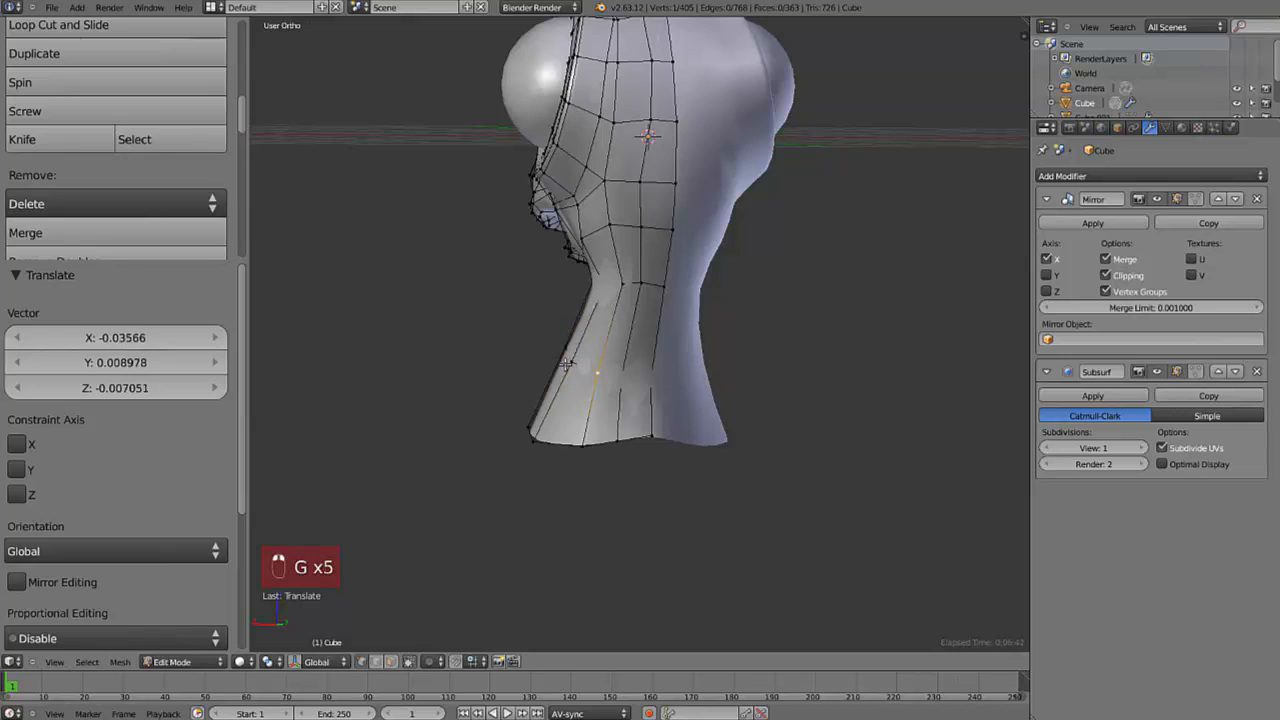
key(g)
key(g)
- Smooth the neck's open edge loop and move it by -0.09546 in Y and -0.06609 in Z in side view
key(KP_3)
key(Tab)
key(Tab)
middle_drag(606, 371, 700, 370)
key(w)
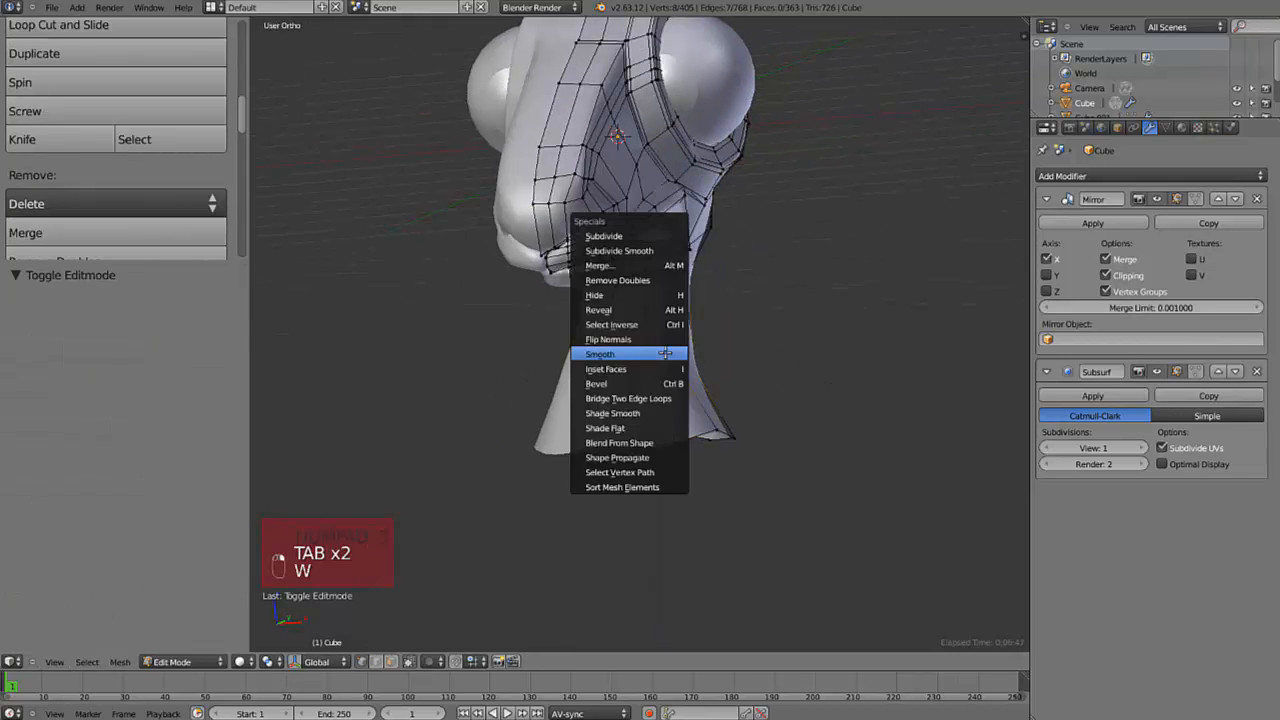
click(665, 354)
key(KP_3)
key(g)
click(662, 357)
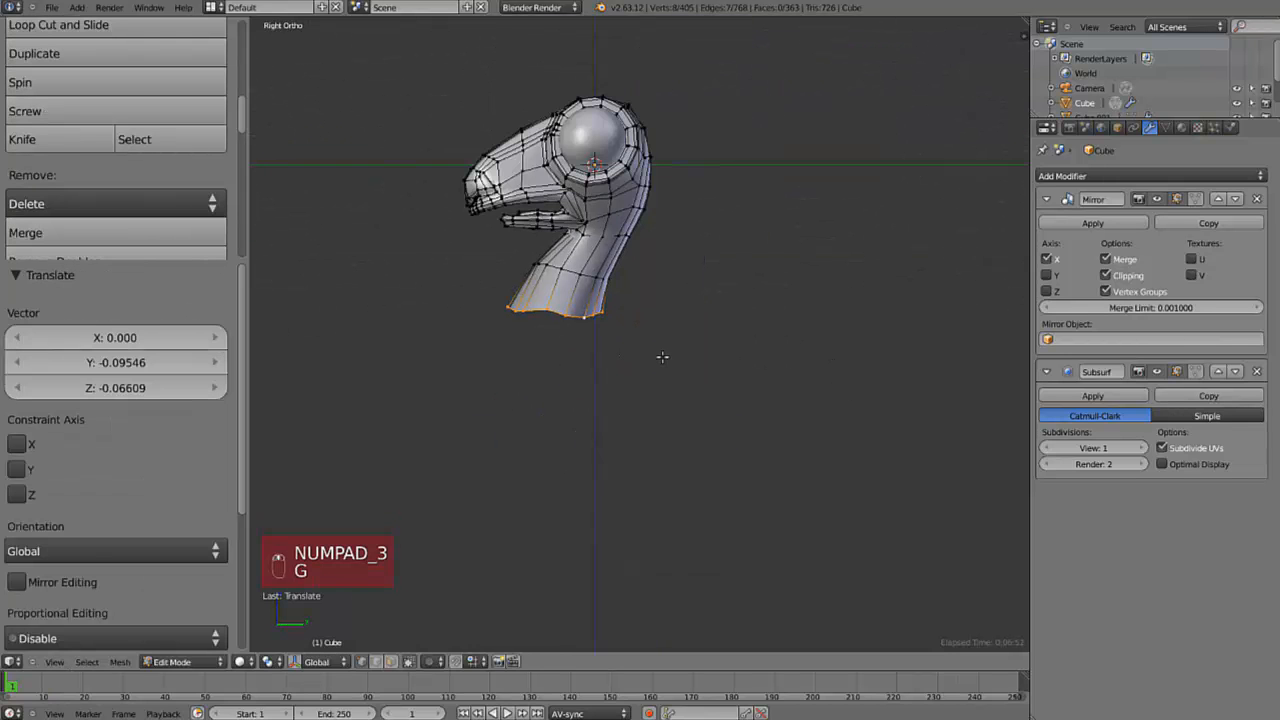
- Extrude the neck's open edge loop downward, rotate and scale it, and check the result from several angles
key(e)
key(r)
key(s)
click(814, 334)
key(KP_1)
key(Tab)
key(KP_3)
key(Tab)
middle_drag(660, 360, 598, 340)
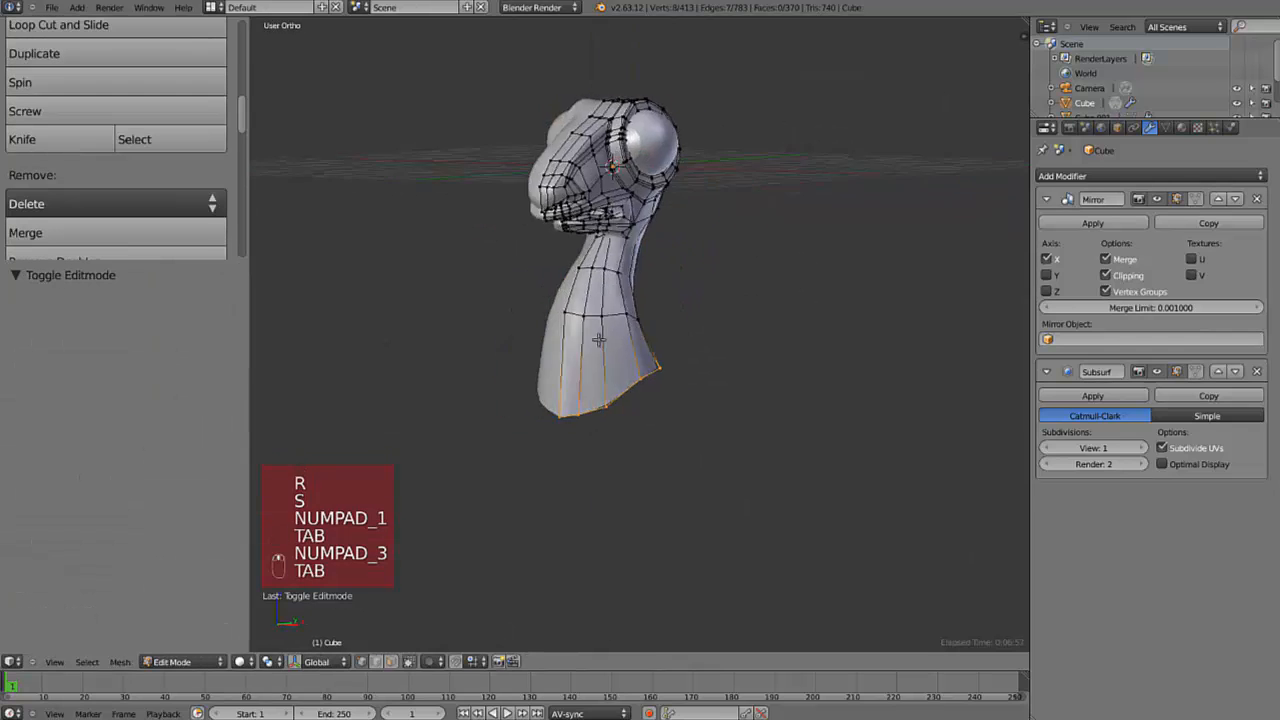
- Extrude and rotate the neck's open end backward into a body, with the last extrusion 3.736 in Y and 0.395 in Z
key(KP_3)
key(e)
key(r)
click(729, 386)
key(g)
key(e)
click(783, 366)
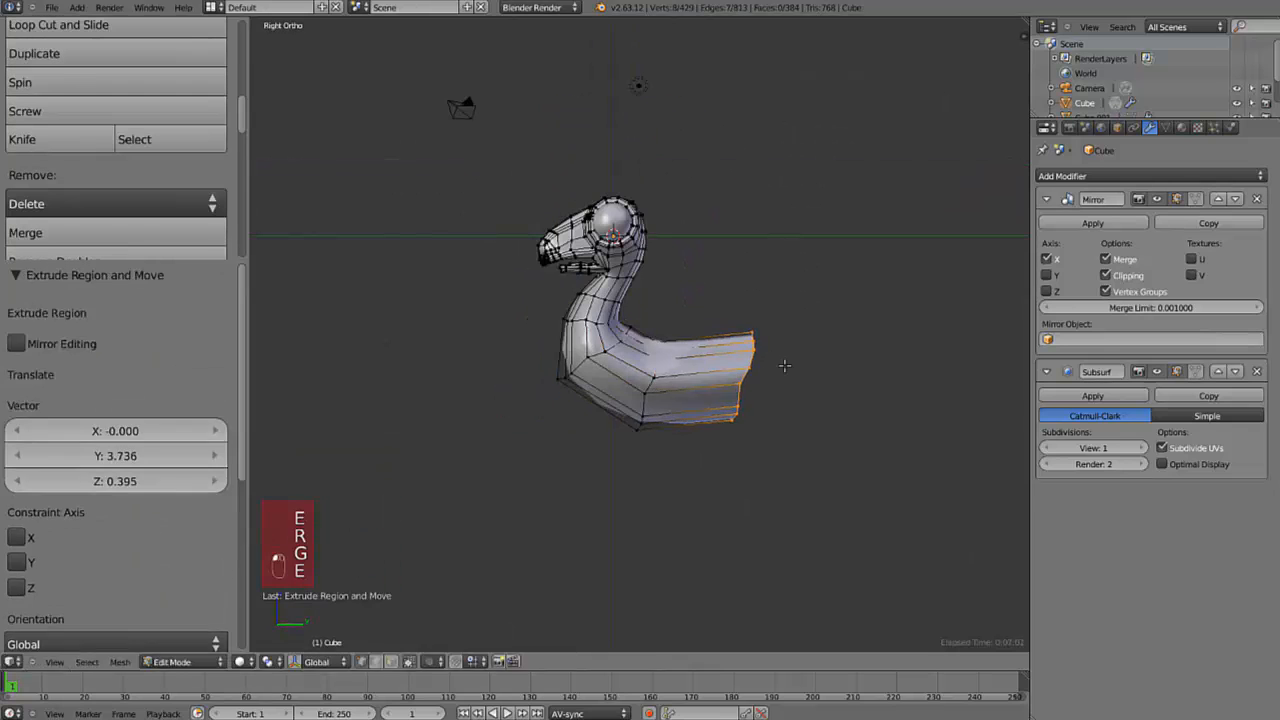
- Rotate the body's open end and extend it with extrusions at placed points, curving up and over the head
key(r)
key(Tab)
middle_drag(790, 358, 586, 337)
key(KP_3)
key(Tab)
ctrl+click(880, 250)
ctrl+click(857, 100)
ctrl+click(760, 60)
ctrl+click(650, 55)
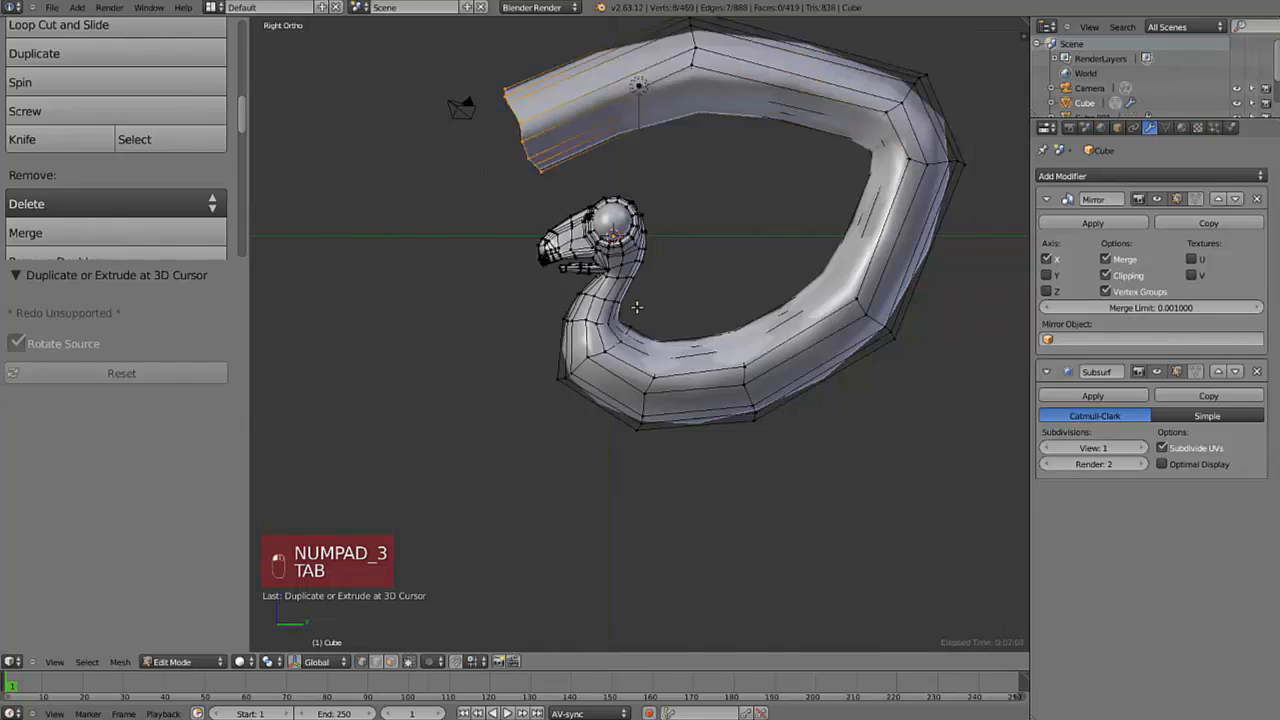
- Undo the body extrusions back to the first downward extrusion of the neck
key(ctrl+z)
key(ctrl+z)
key(ctrl+z)
key(ctrl+z)
key(ctrl+z)
key(ctrl+z)
key(ctrl+z)
key(ctrl+z)
key(ctrl+z)
key(ctrl+z)
key(ctrl+z)
key(ctrl+z)
scroll(637, 307, up, 4)
key(ctrl+z)
- Reposition the neck's open edge, then narrow the loops above it by scaling to 0.427 and move them in side view
key(g)
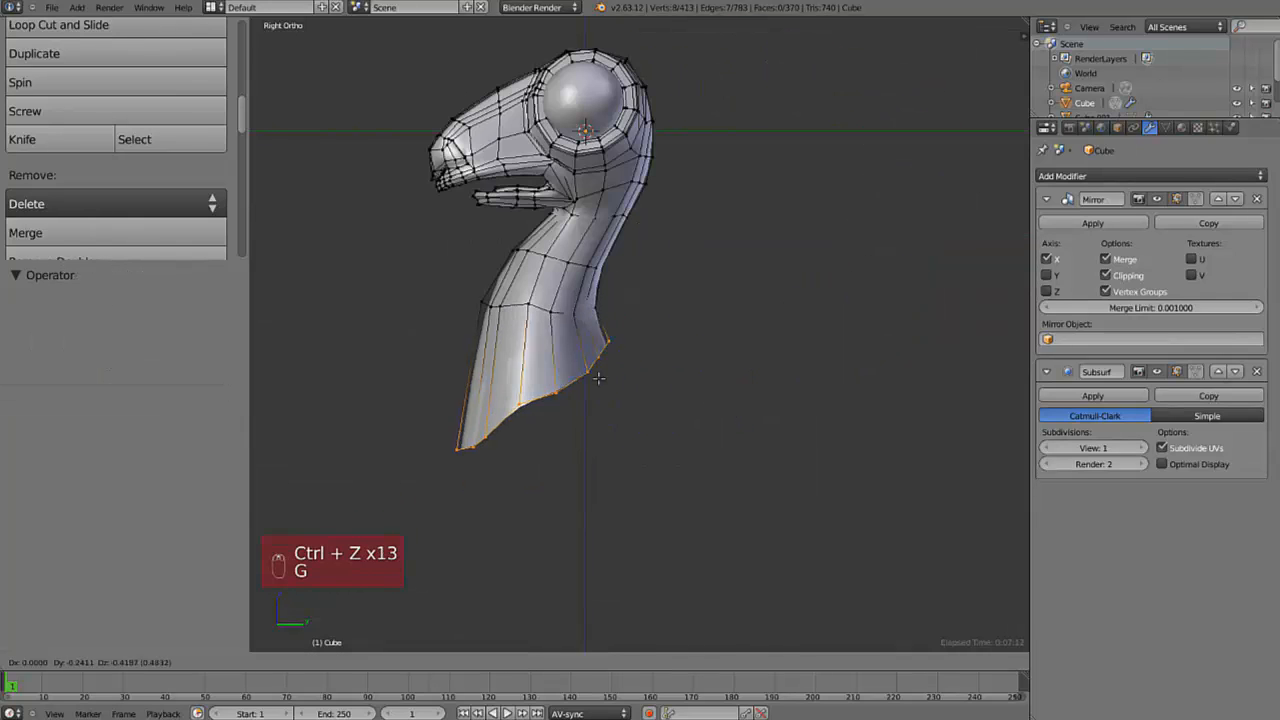
click(600, 372)
alt+right_click(552, 303)
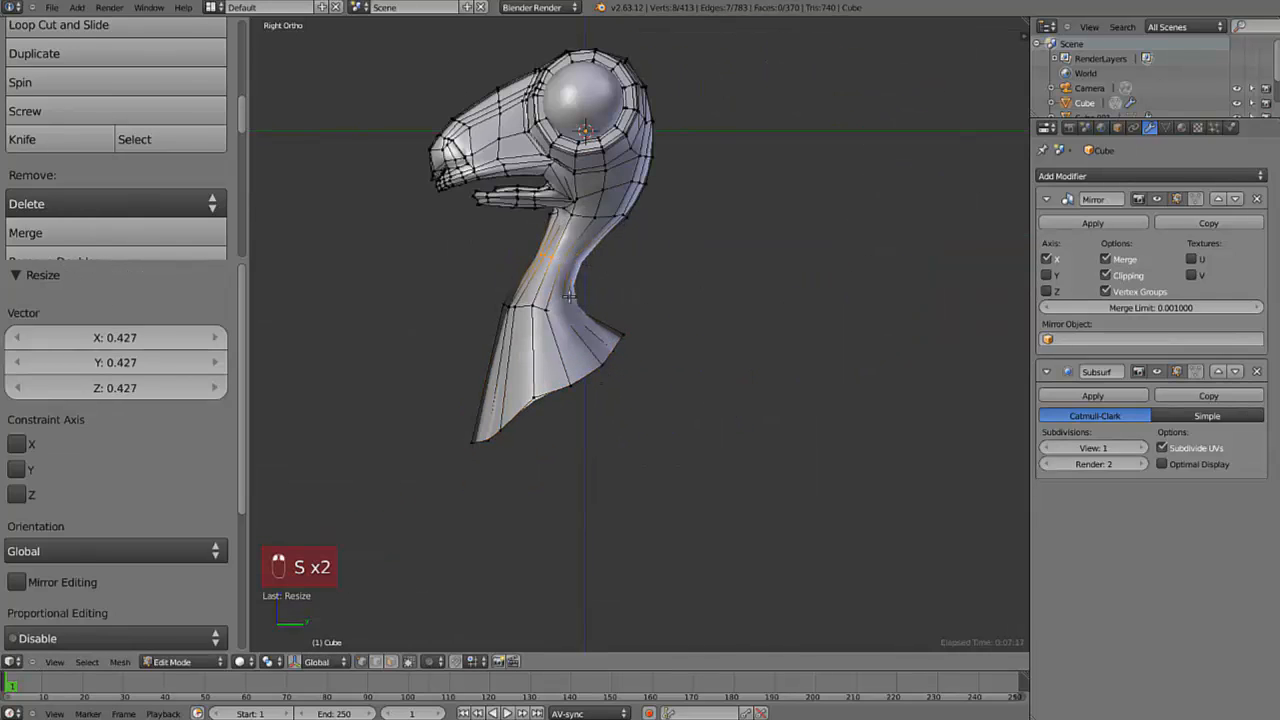
key(g)
click(532, 286)
key(Tab)
key(Tab)
- Add an edge loop around the lower neck, then rotate and reposition the neck loops, including a move of -0.317 in Y
key(ctrl+r)
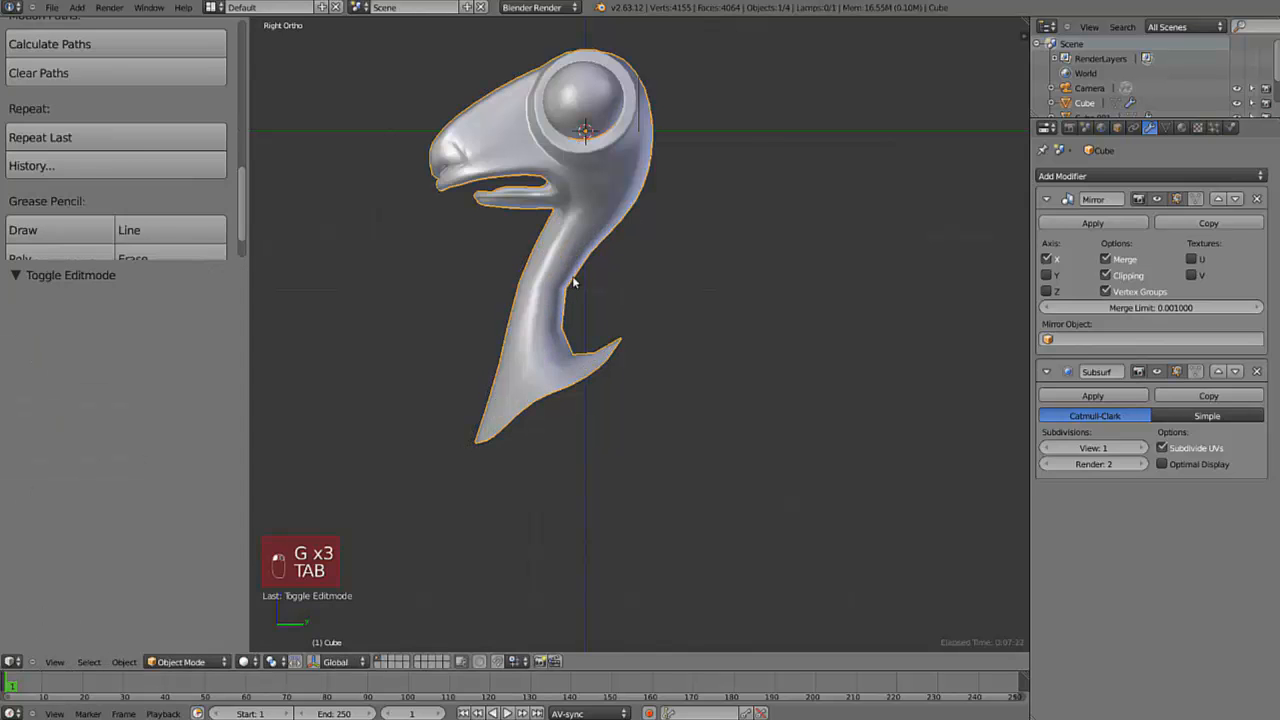
click(568, 262)
key(g)
click(560, 270)
key(r)
click(543, 338)
key(g)
key(g)
click(538, 344)
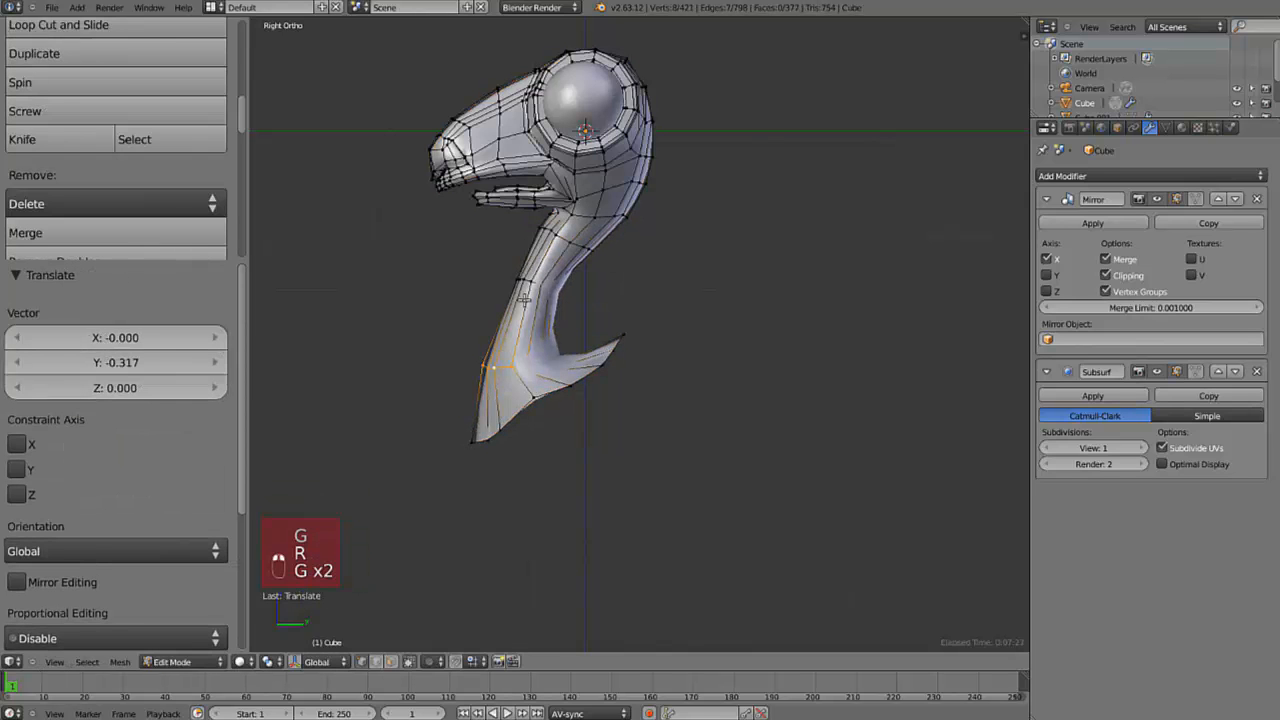
- Reposition the neck loops and move the two lowest ones together by 1.282 in Y and 0.05075 in Z
key(g)
click(515, 350)
key(g)
click(560, 385)
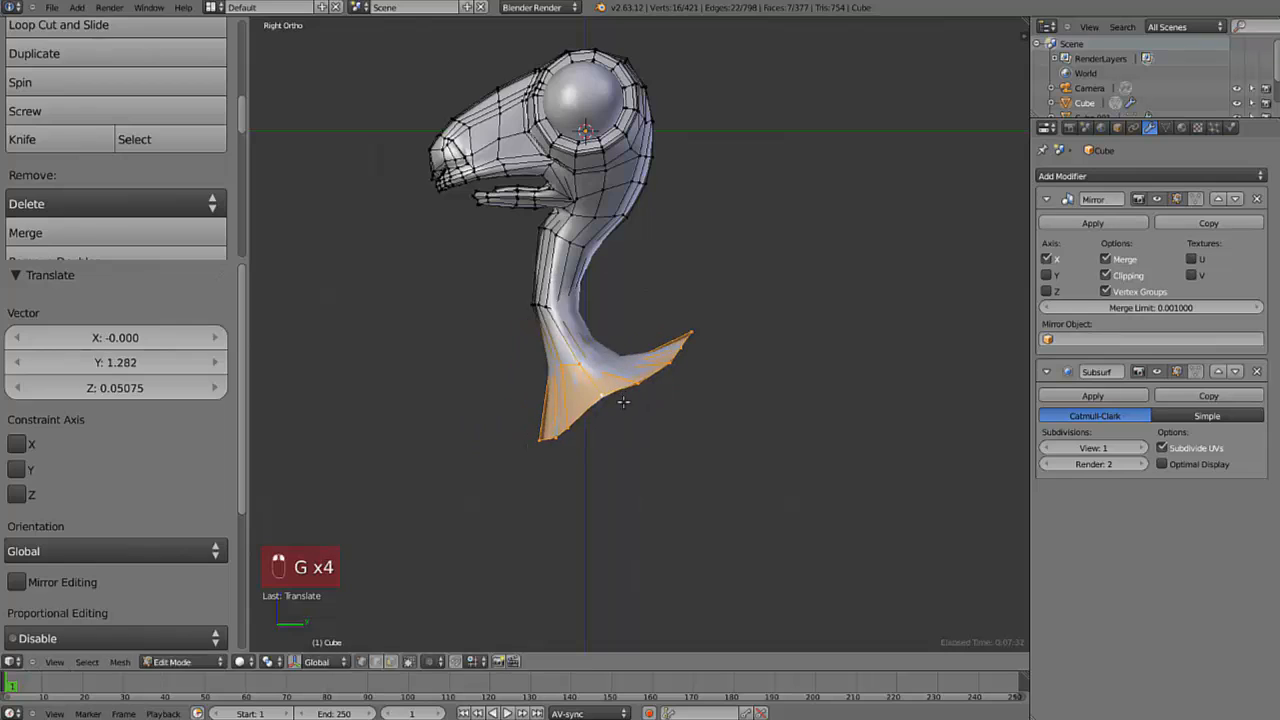
- Shift the lower neck forward in side view and check its smoothed profile in object mode
key(g)
click(540, 395)
key(Tab)
middle_drag(540, 395, 580, 395)
key(KP_3)
key(Tab)
key(g)
click(490, 399)
key(g)
click(481, 401)
- Move a side vertex in the middle of the neck slightly forward in side view and check the neck's smoothed shape
right_click(595, 298)
shift+right_click(602, 298)
key(KP_3)
right_click(529, 304)
key(g)
click(523, 306)
key(Tab)
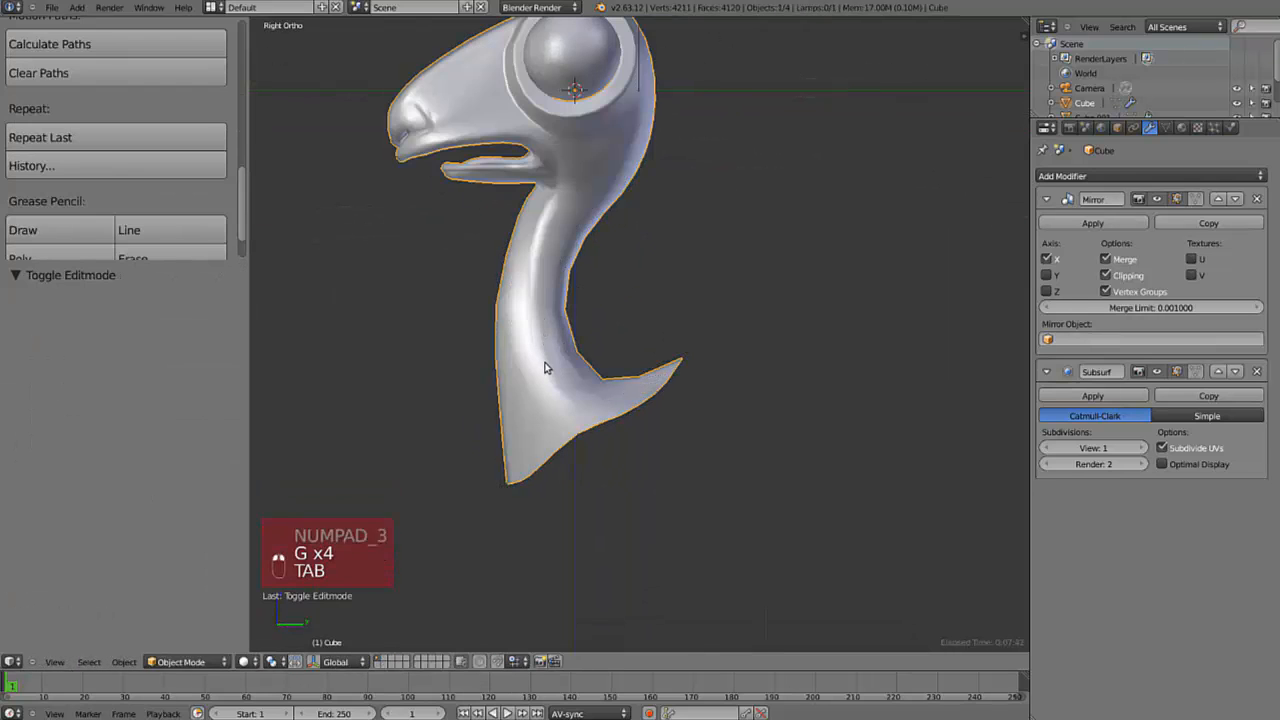
shift+middle_drag(682, 249, 661, 324)
key(Tab)
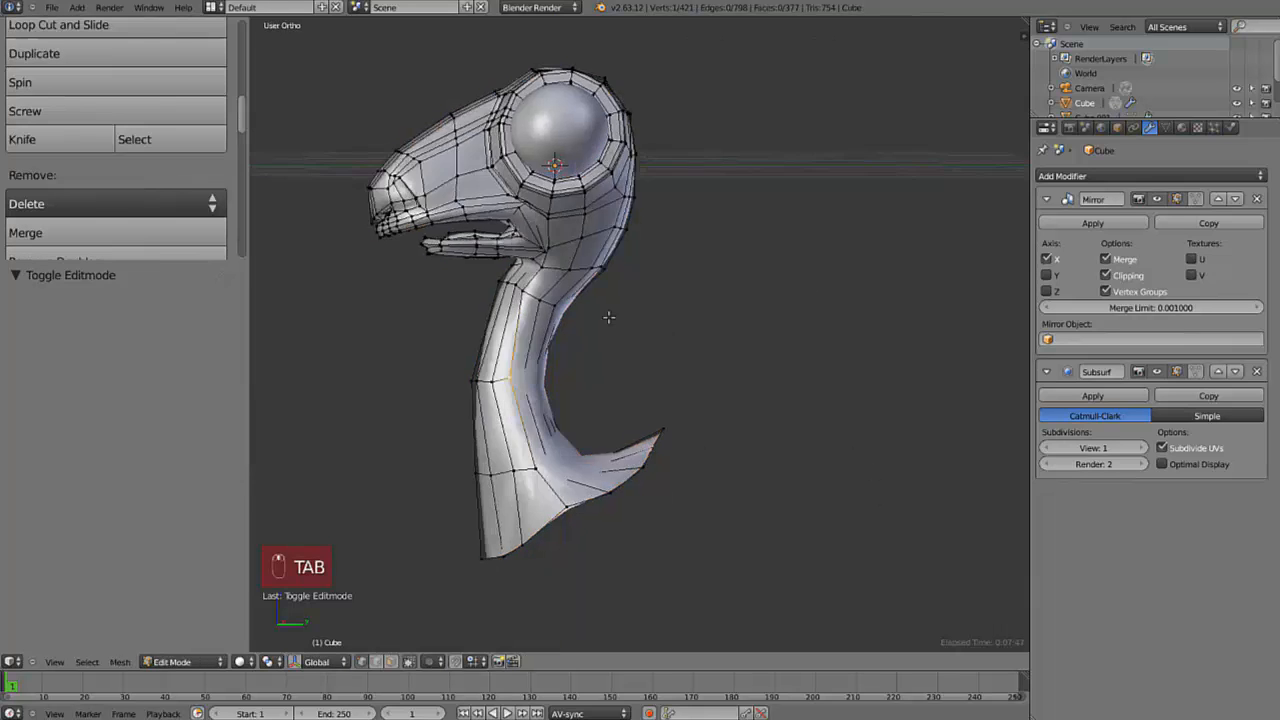
- Select the second-lowest neck loop in side view and smooth its vertices several times
key(KP_1)
key(KP_3)
key(ctrl+KP_1)
key(KP_3)
key(z)
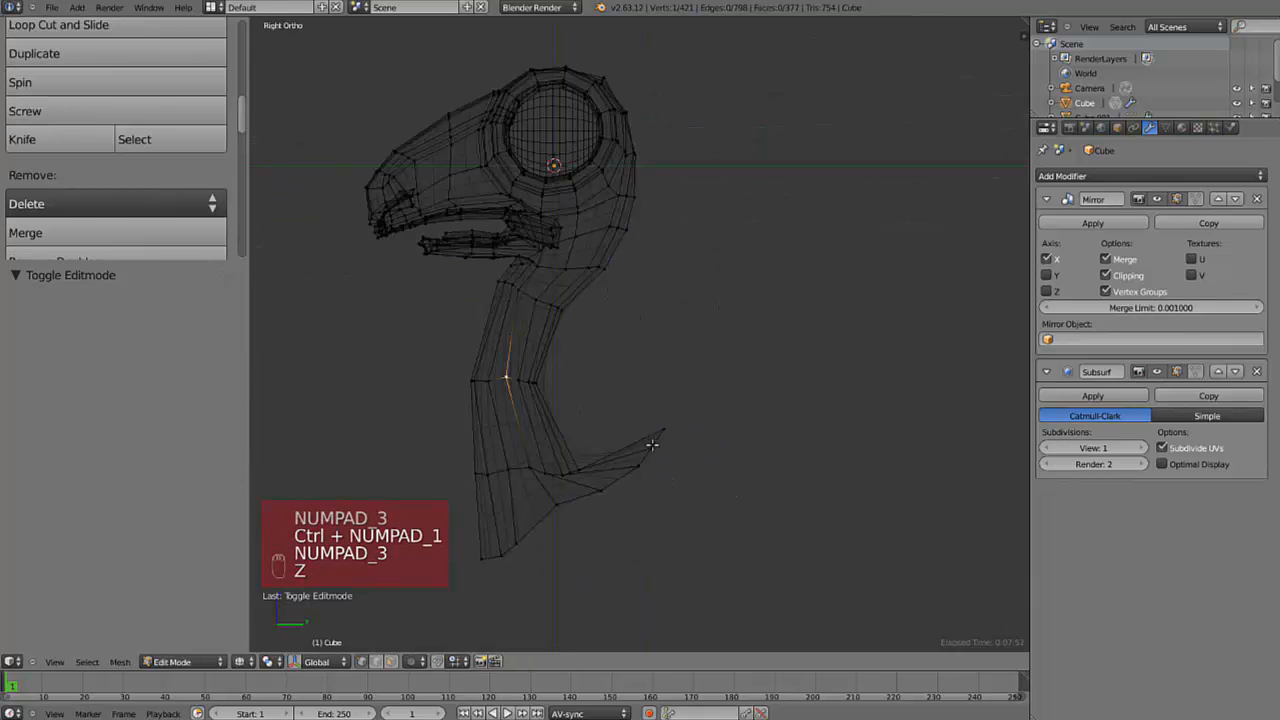
key(a)
key(c)
drag(560, 466, 484, 473)
key(w)
click(604, 466)
key(z)
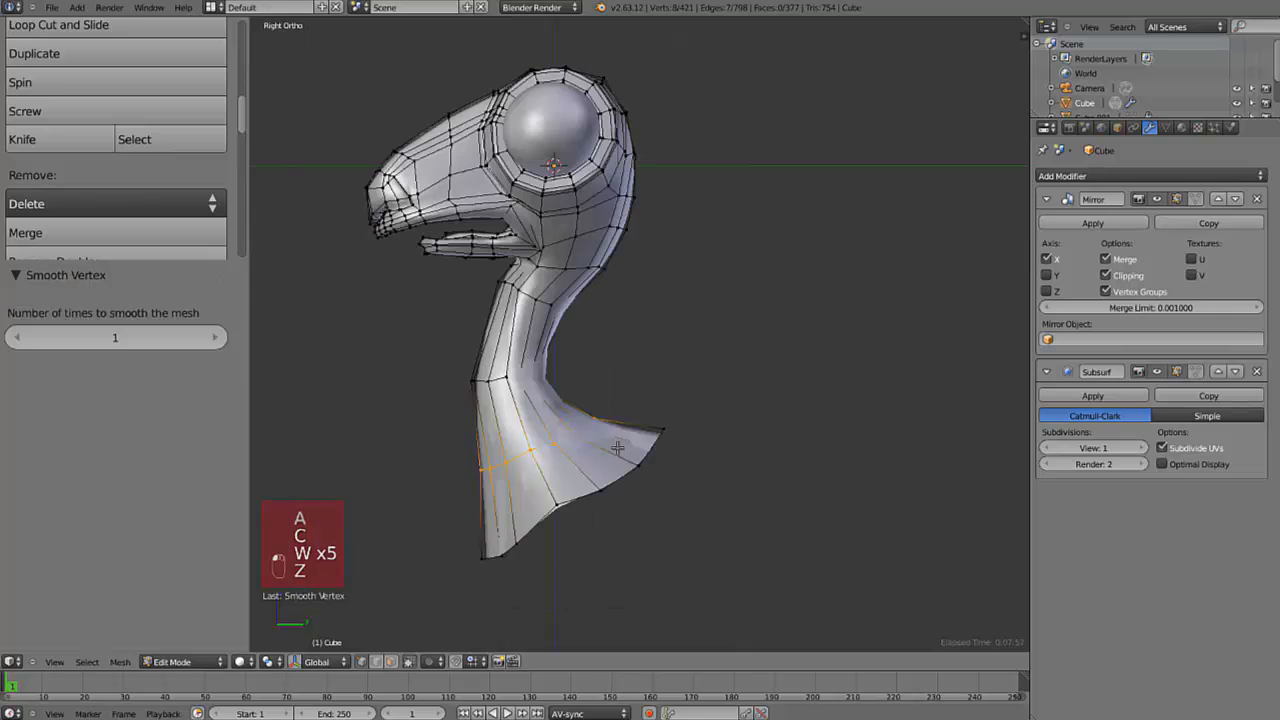
- Rotate and reposition the smoothed neck loop, and pull the lower rim's rear vertices forward in side view, including a move of -0.582 in Y
key(g)
key(r)
click(651, 404)
key(g)
click(643, 422)
key(g)
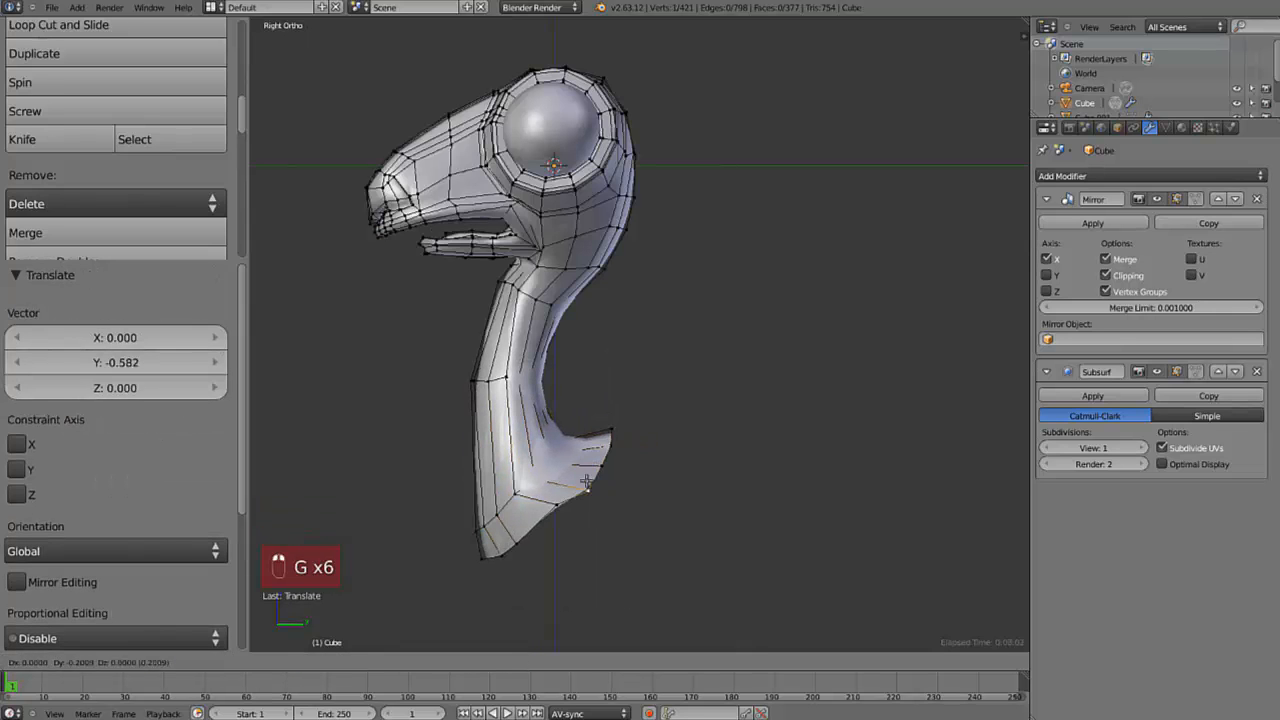
click(541, 562)
- Spread the lower neck's rim vertices sideways in front view to round the bottom edge, including a move of 0.07402 in X and -0.01057 in Z
key(KP_1)
shift+middle_drag(600, 560, 600, 428)
key(g)
right_drag(597, 396, 604, 397)
key(g)
key(g)
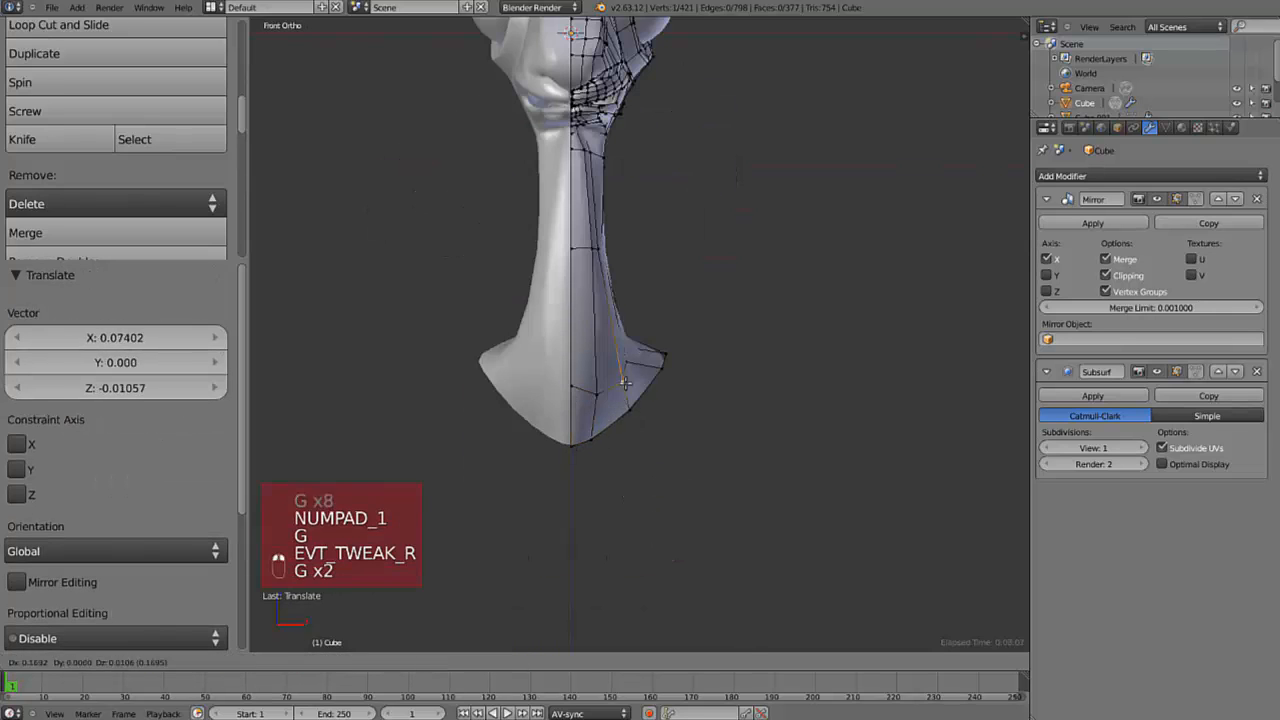
click(658, 409)
key(g)
click(571, 423)
- Reposition the side vertices near the neck's base in front view, and shift rim vertices forward in side view, including -0.243 in Y and 0.106 in Z
middle_drag(632, 390, 567, 358)
right_click(586, 368)
key(KP_1)
key(g)
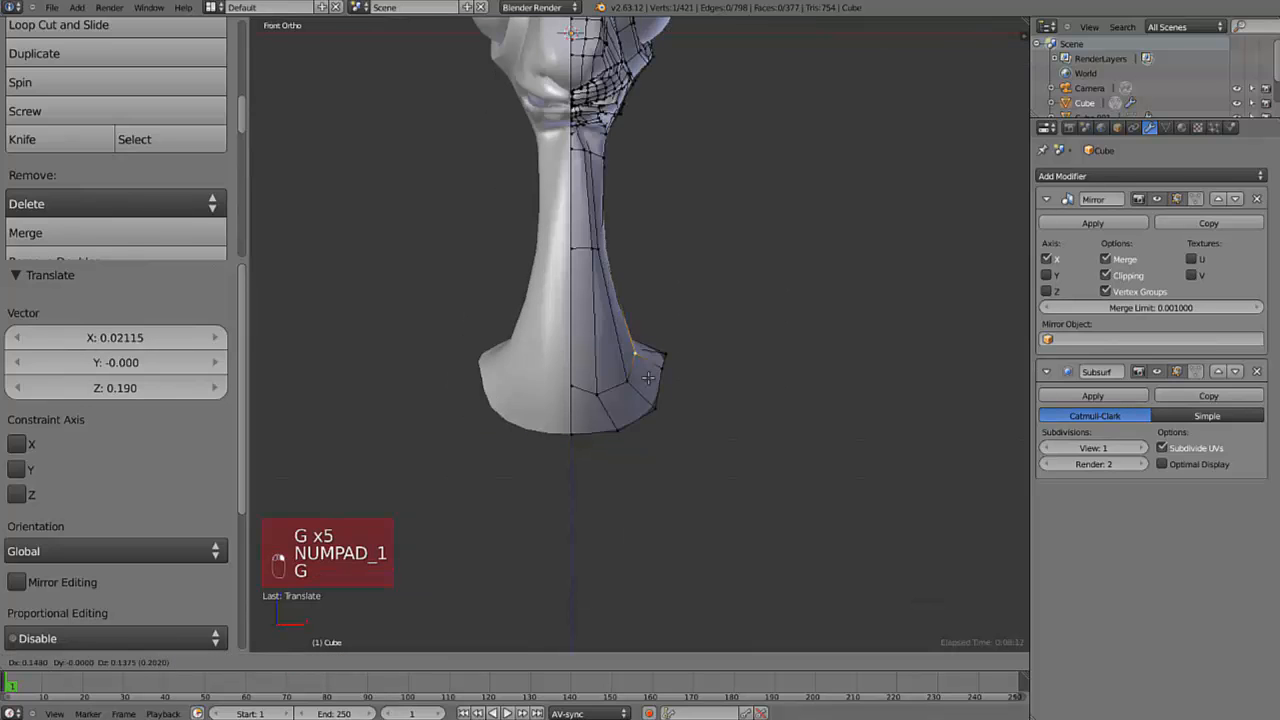
click(614, 368)
key(KP_3)
key(g)
click(560, 338)
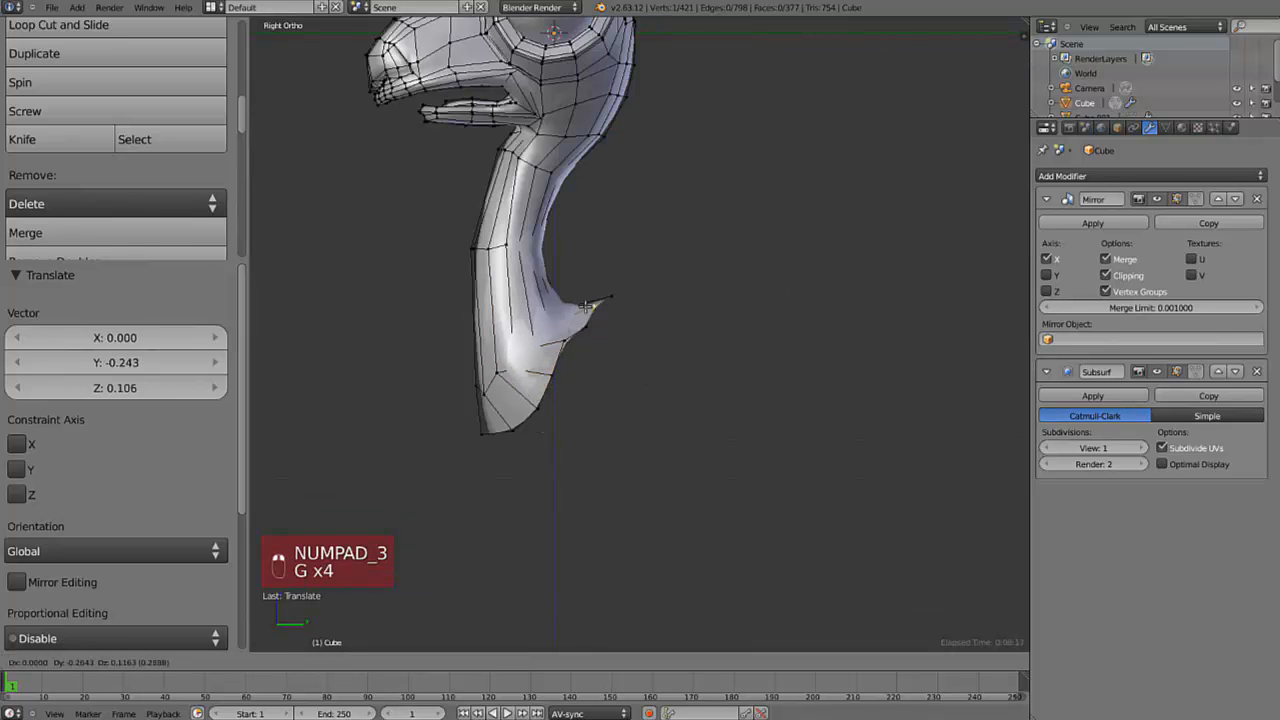
key(g)
click(586, 316)
- Check the smoothed lower neck, adjust a vertex near its base and select the open bottom rim in side-view wireframe
key(Tab)
middle_drag(626, 366, 514, 346)
key(Tab)
right_click(534, 346)
key(g)
click(537, 292)
key(g)
key(a)
key(a)
key(KP_3)
scroll(572, 320, down, 5)
key(z)
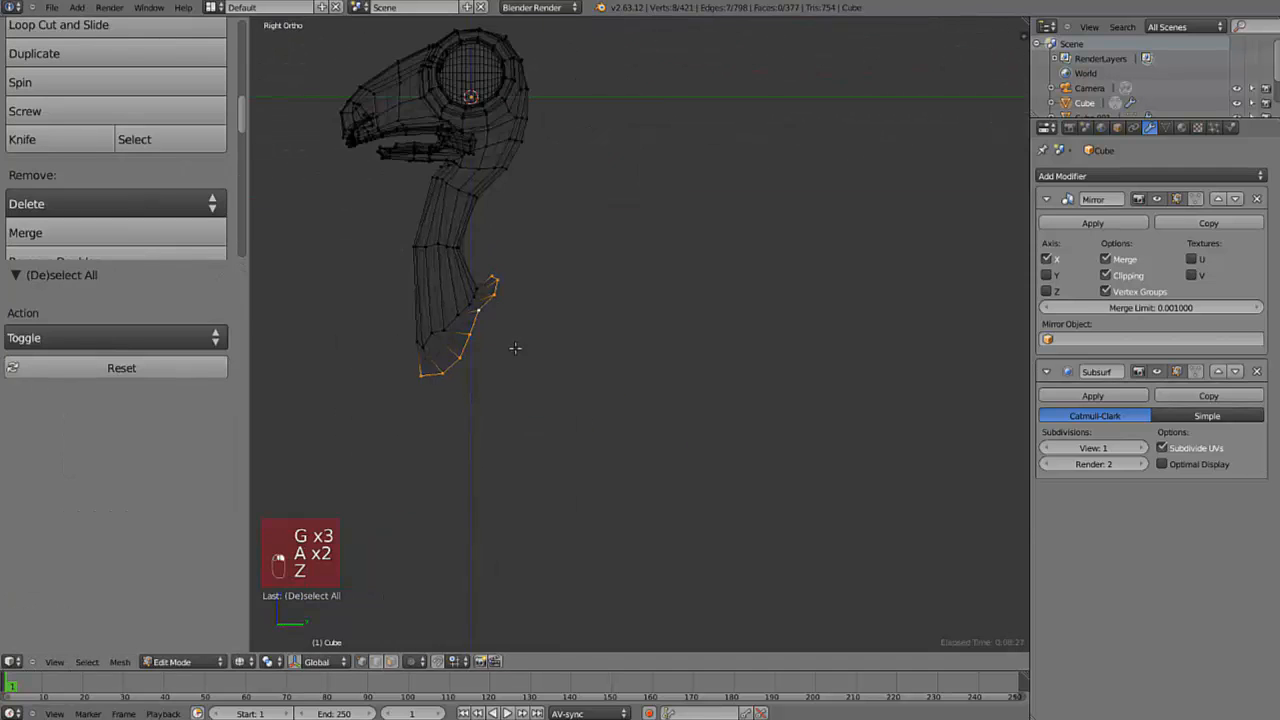
- Raise the eyeballs object by 6 units along Z in object mode
key(z)
key(Tab)
scroll(558, 372, down, 3)
shift+middle_drag(610, 254, 664, 402)
key(z)
right_click(622, 304)
key(g)
key(z)
right_click(676, 336)
shift+middle_drag(676, 341, 688, 416)
key(g)
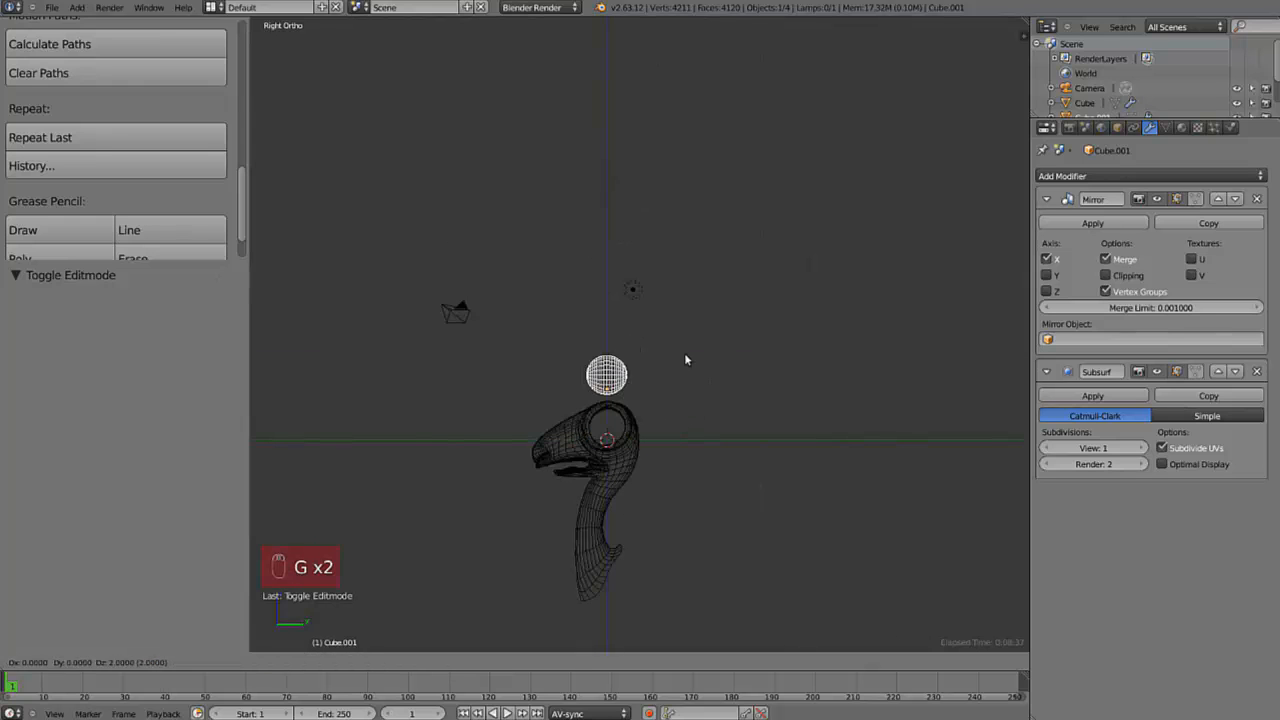
click(686, 268)
- Select the entire head and neck mesh and raise it by 6 units along Z to match the eyeballs
right_click(641, 410)
key(Tab)
key(a)
key(a)
key(a)
key(g)
key(z)
click(761, 323)
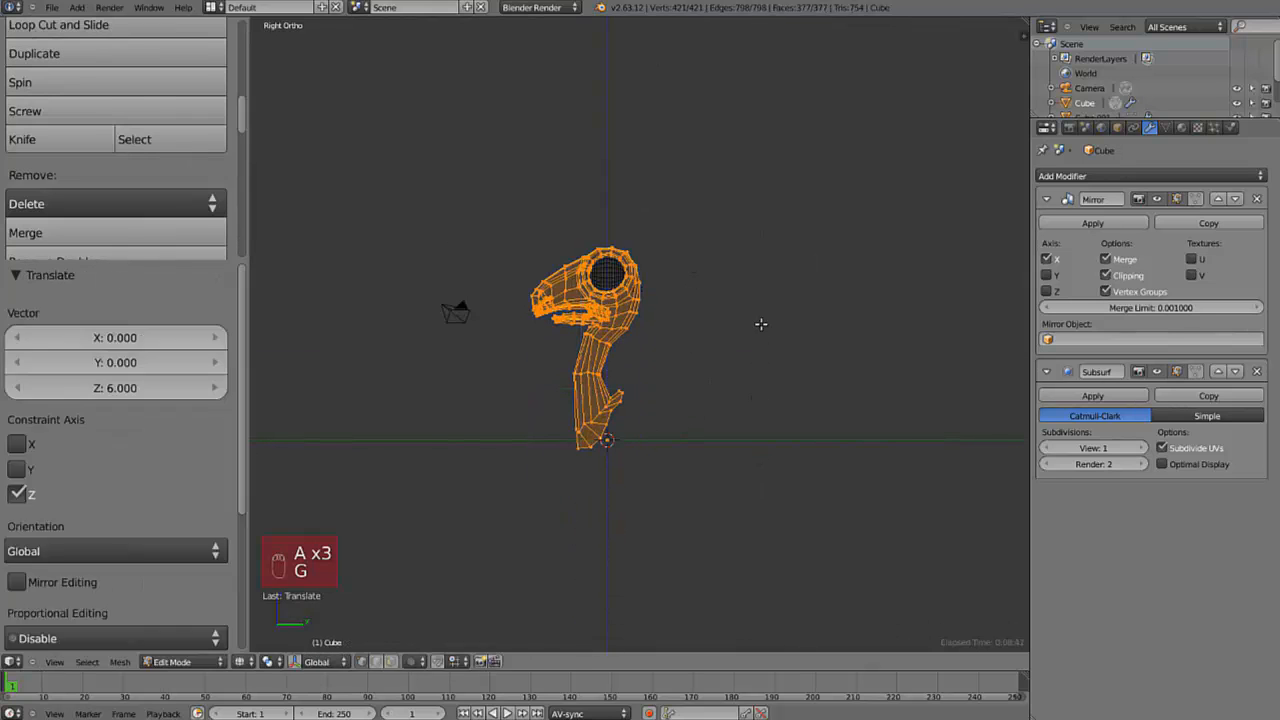
- Raise the entire head and neck mesh by another 5 units along Z
key(z)
key(Tab)
key(z)
key(Tab)
key(g)
key(z)
key(5)
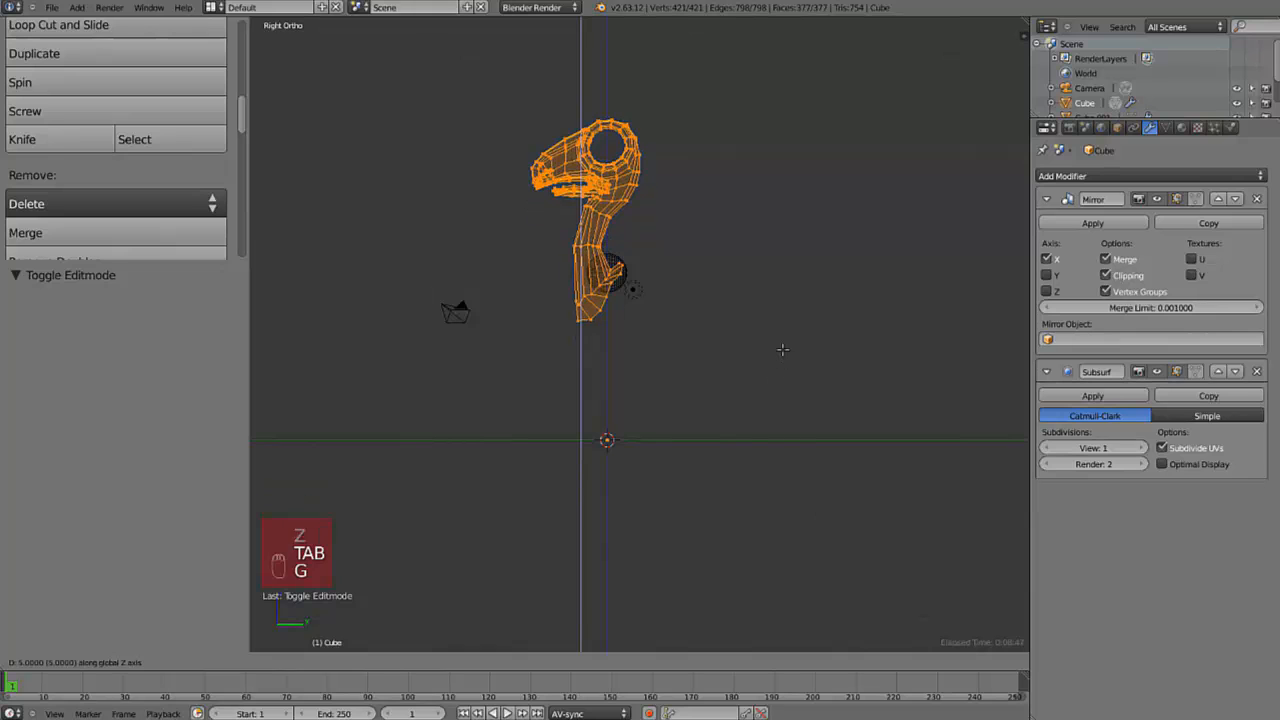
click(783, 349)
- Raise the eyeballs by 5 units along Z so they sit back in the head's sockets
key(Tab)
right_click(622, 283)
key(Tab)
key(Tab)
key(g)
key(z)
key(5)
click(731, 305)
key(ctrl+z)
key(KP_1)
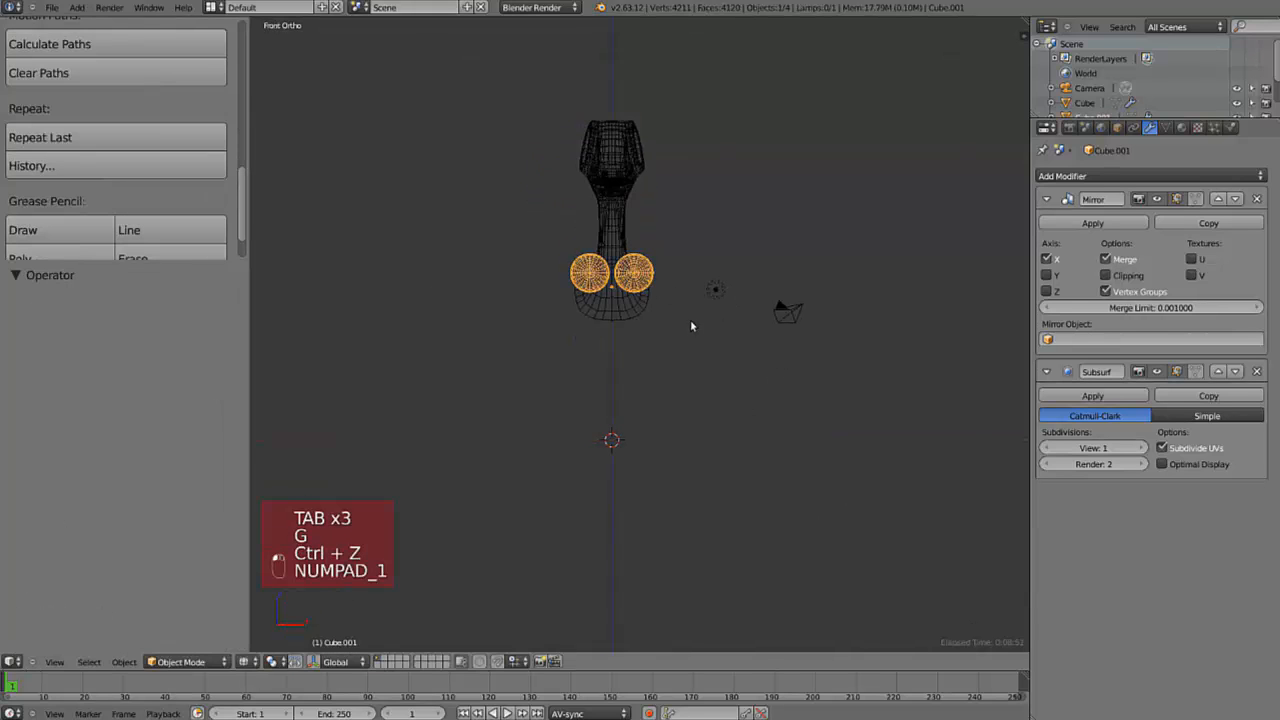
key(g)
key(z)
key(5)
click(700, 260)
- Select the eyeballs in side view and move them forward along Y
key(KP_3)
key(z)
key(z)
right_click(622, 158)
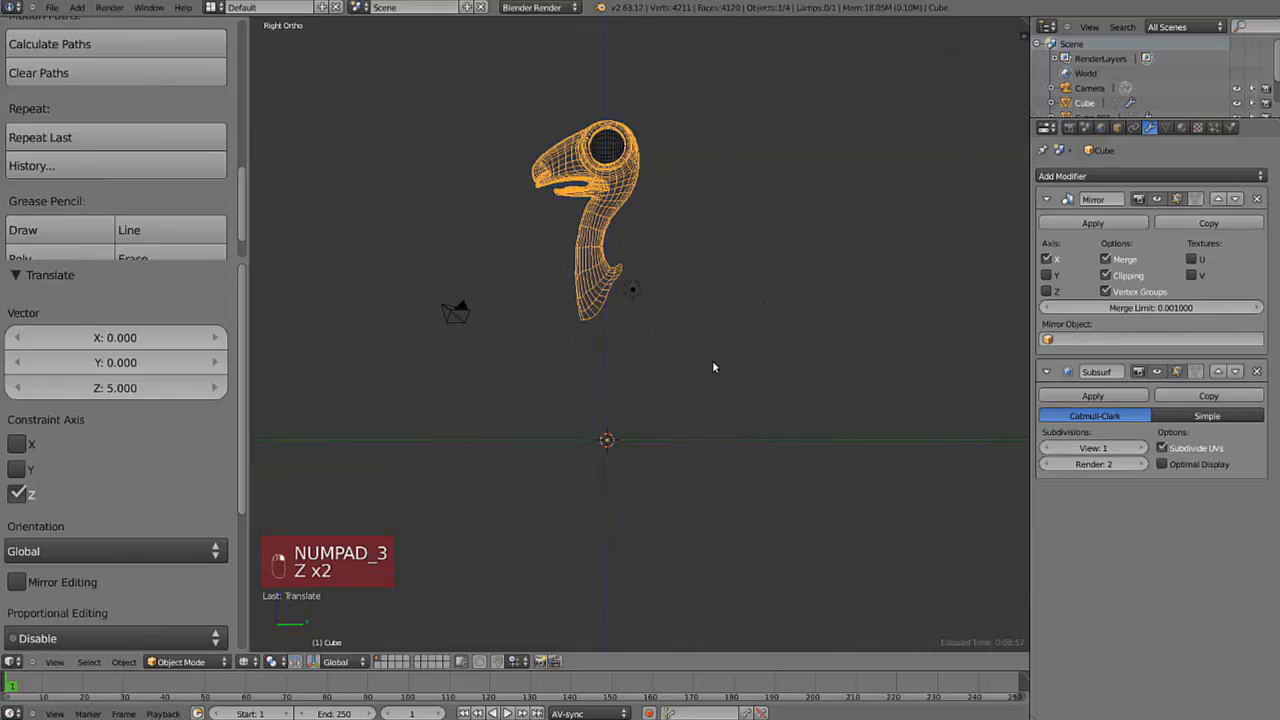
right_click(607, 146)
key(g)
key(y)
click(602, 190)
- Move the whole head and neck mesh forward along Y to line up with the eyeballs
right_click(609, 191)
key(Tab)
key(g)
key(y)
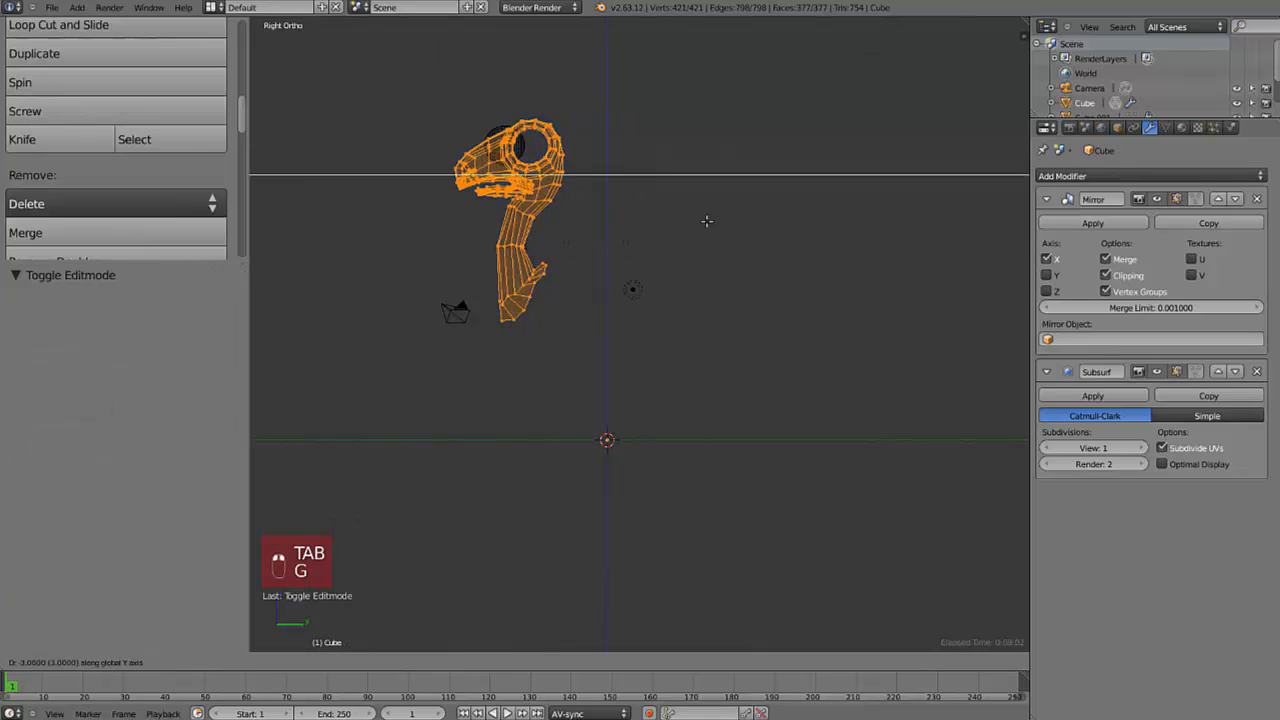
click(682, 222)
key(z)
- Select the neck's open bottom rim in side-view wireframe and extrude it backward and downward to start the body
key(Tab)
mouse_move(544, 270)
shift+middle_down()
mouse_move(638, 404)
mouse_move(588, 269)
mouse_move(481, 262)
shift+middle_up()
key(KP_3)
scroll(638, 402, up, 2)
key(z)
key(z)
key(Tab)
key(z)
alt+right_click(472, 262)
key(e)
click(608, 313)
- Rotate the extruded rim and scale it by 1.527
key(r)
click(647, 302)
key(s)
click(703, 314)
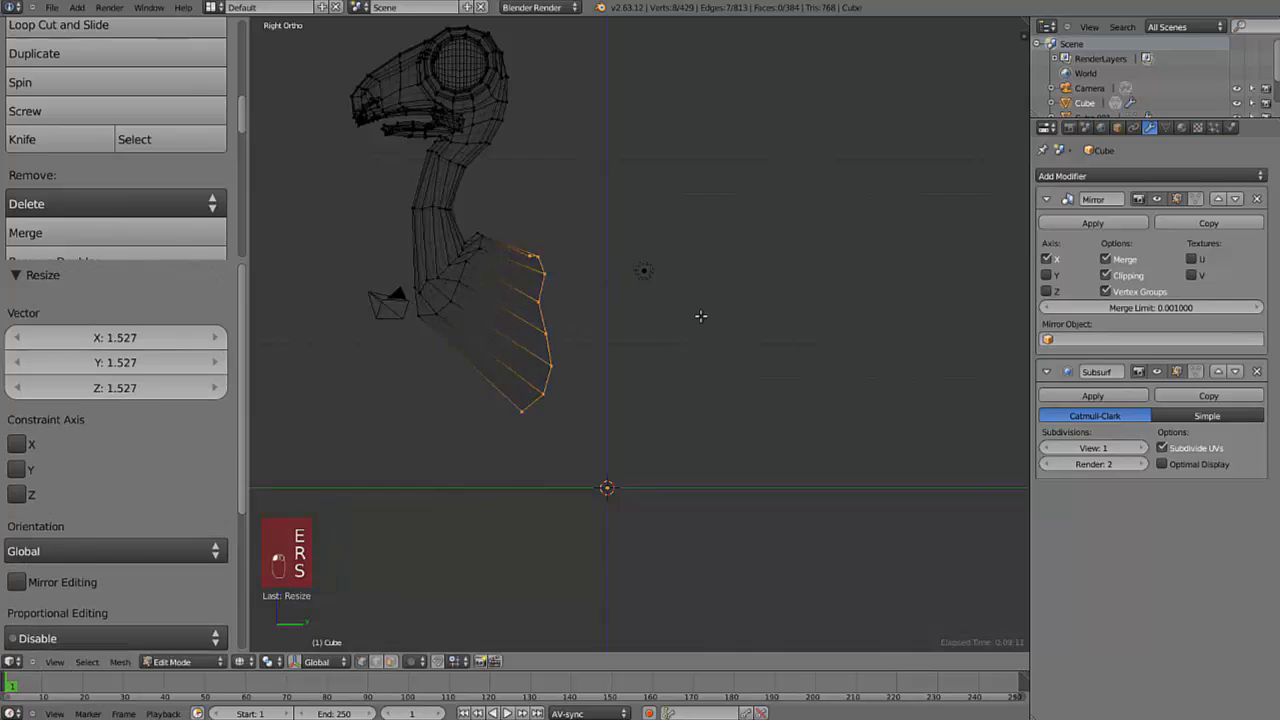
- Move the extruded rim closer to the neck and smooth its vertices into an even, upright edge
key(KP_1)
key(g)
click(738, 334)
key(w)
click(610, 308)
key(w)
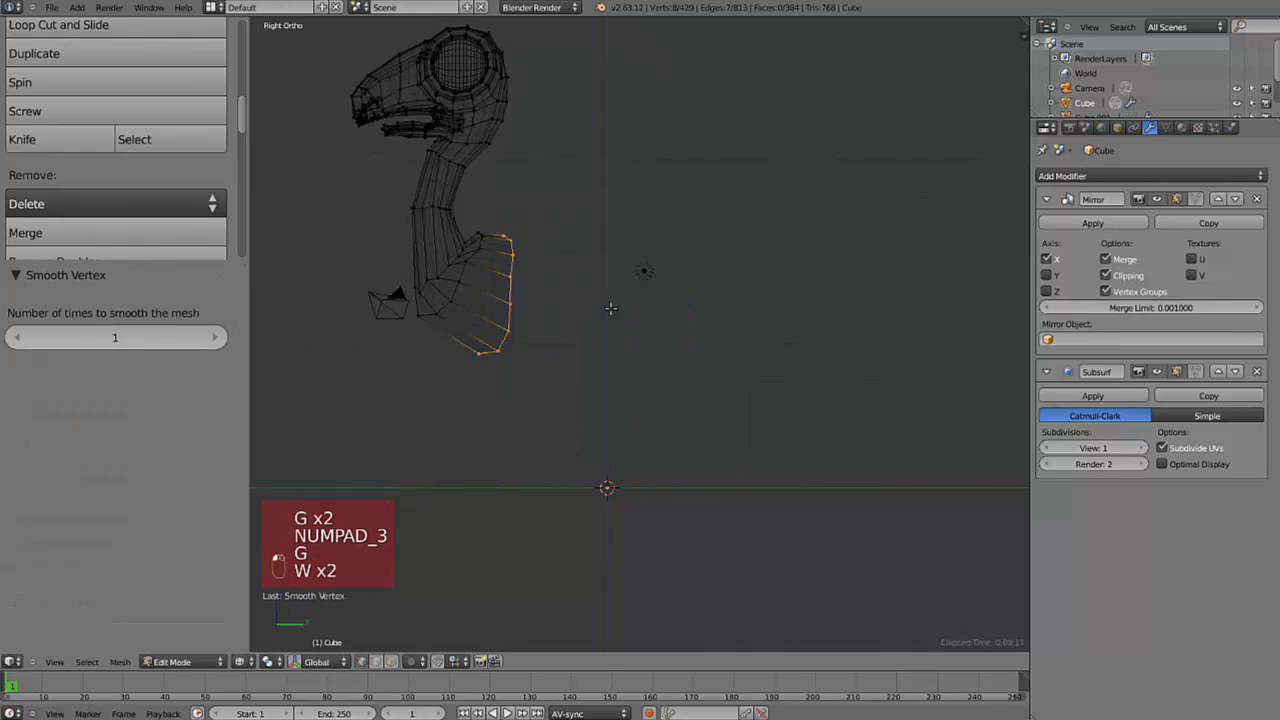
key(g)
click(610, 314)
- Extrude the rim straight back to form the torso and check its smoothed shape
key(e)
click(790, 309)
key(Tab)
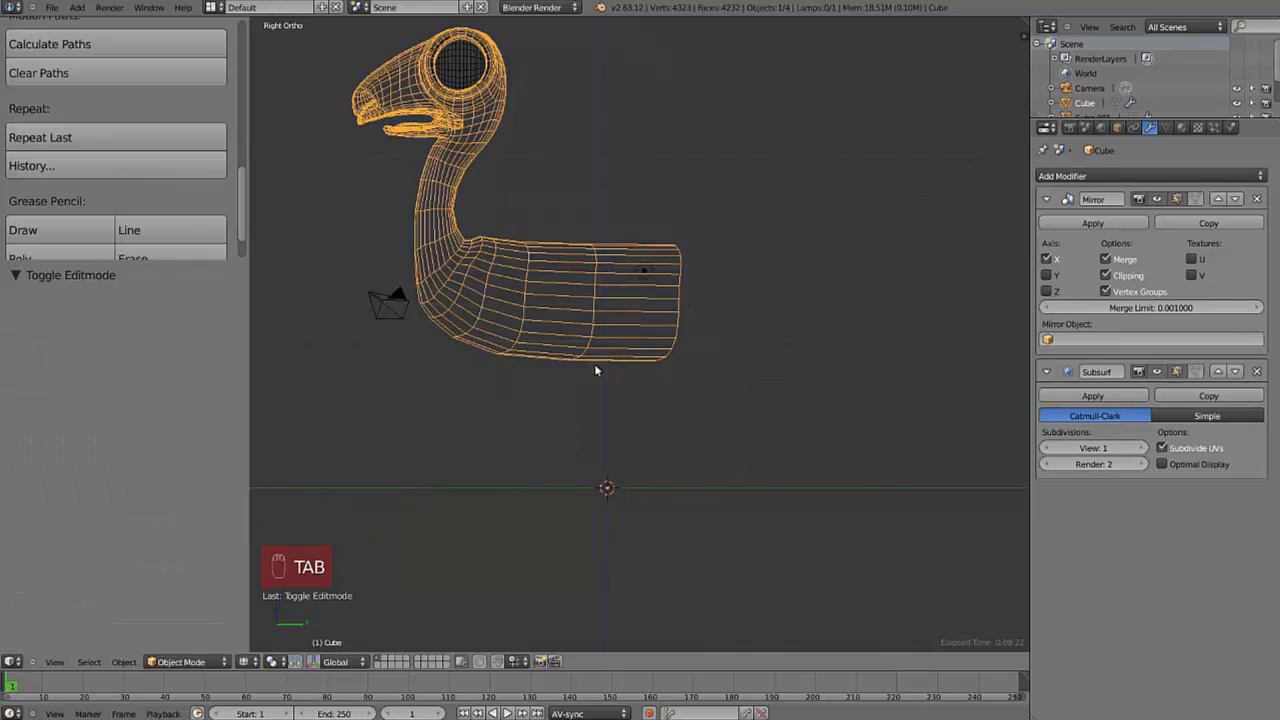
key(Tab)
middle_drag(595, 370, 712, 368)
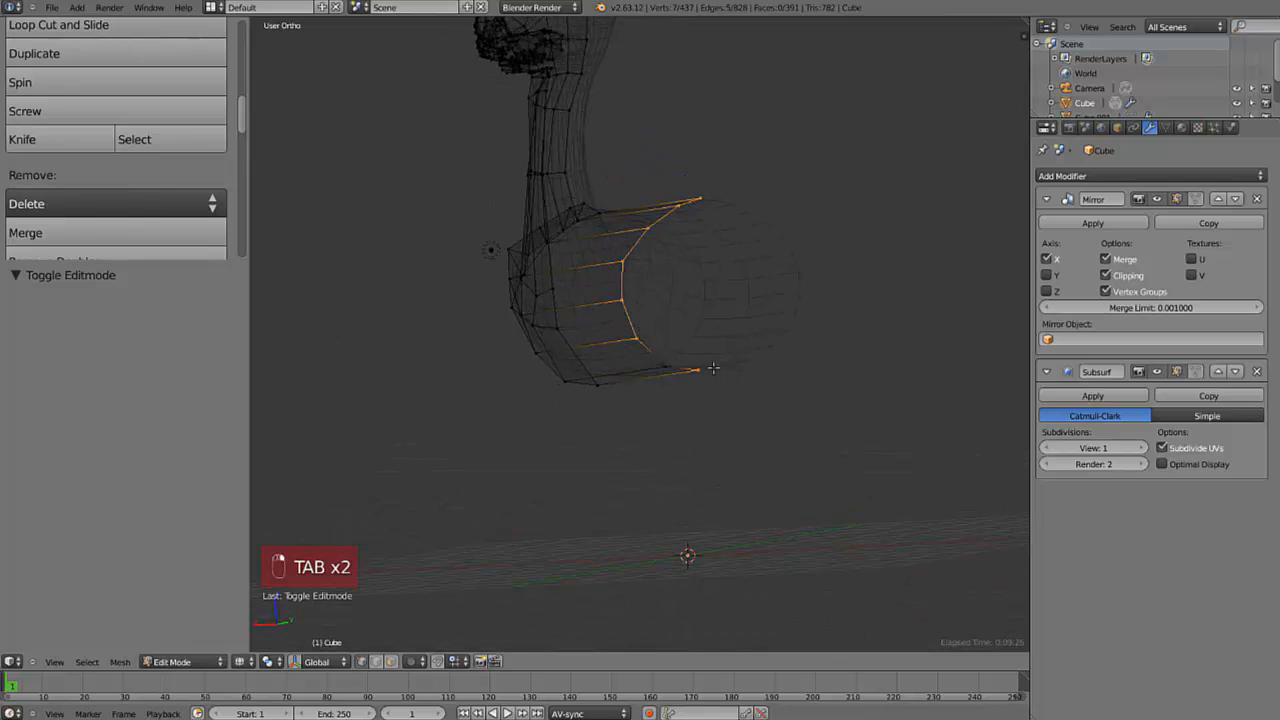
- Switch to edge selection and select the torso's open rear rim
middle_drag(683, 212, 726, 237)
key(a)
key(ctrl+Tab)
click(700, 244)
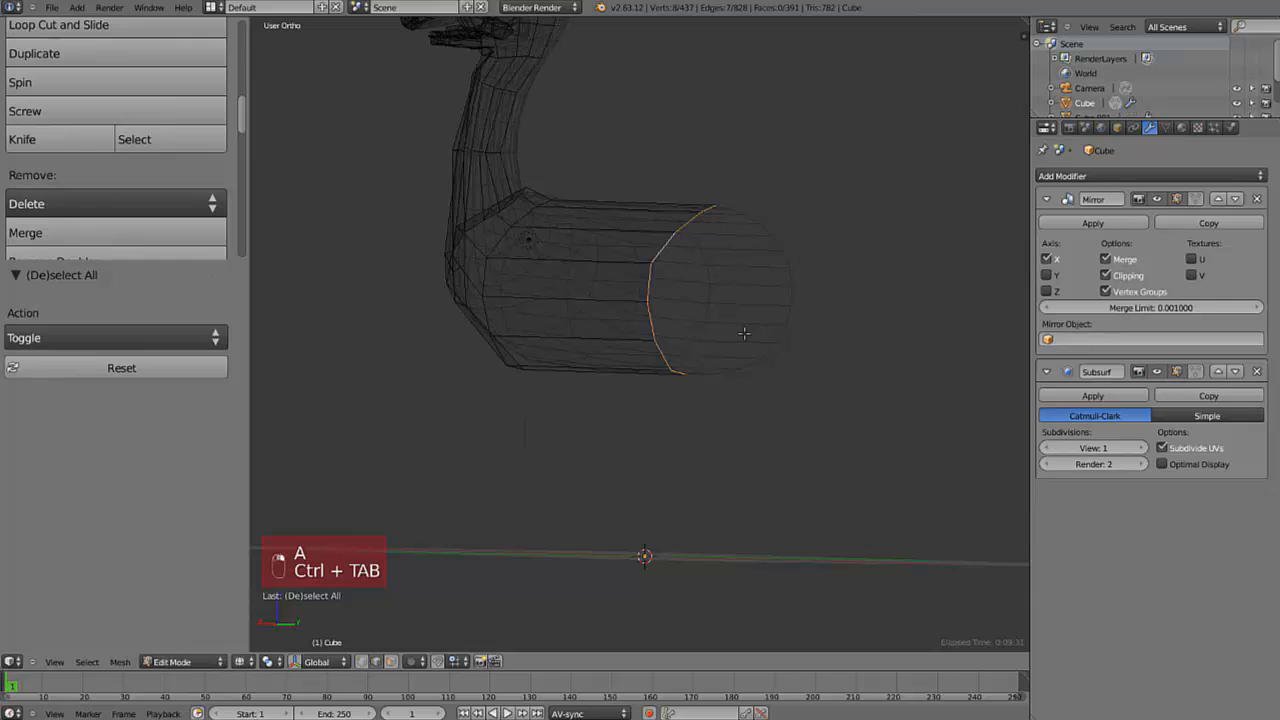
middle_drag(744, 333, 745, 327)
- Try extruding the torso's rear rim once more, and delete the extruded vertices
key(e)
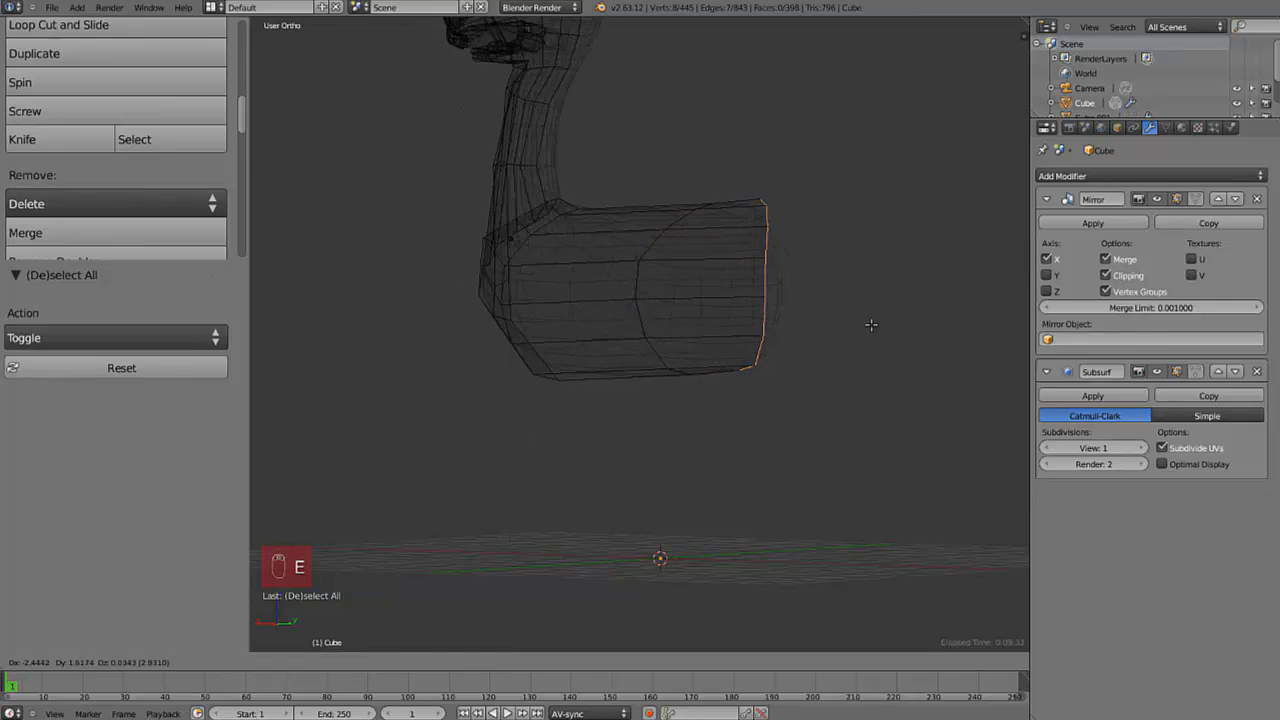
click(871, 325)
middle_drag(871, 325, 746, 301)
middle_drag(697, 392, 731, 237)
key(x)
click(780, 331)
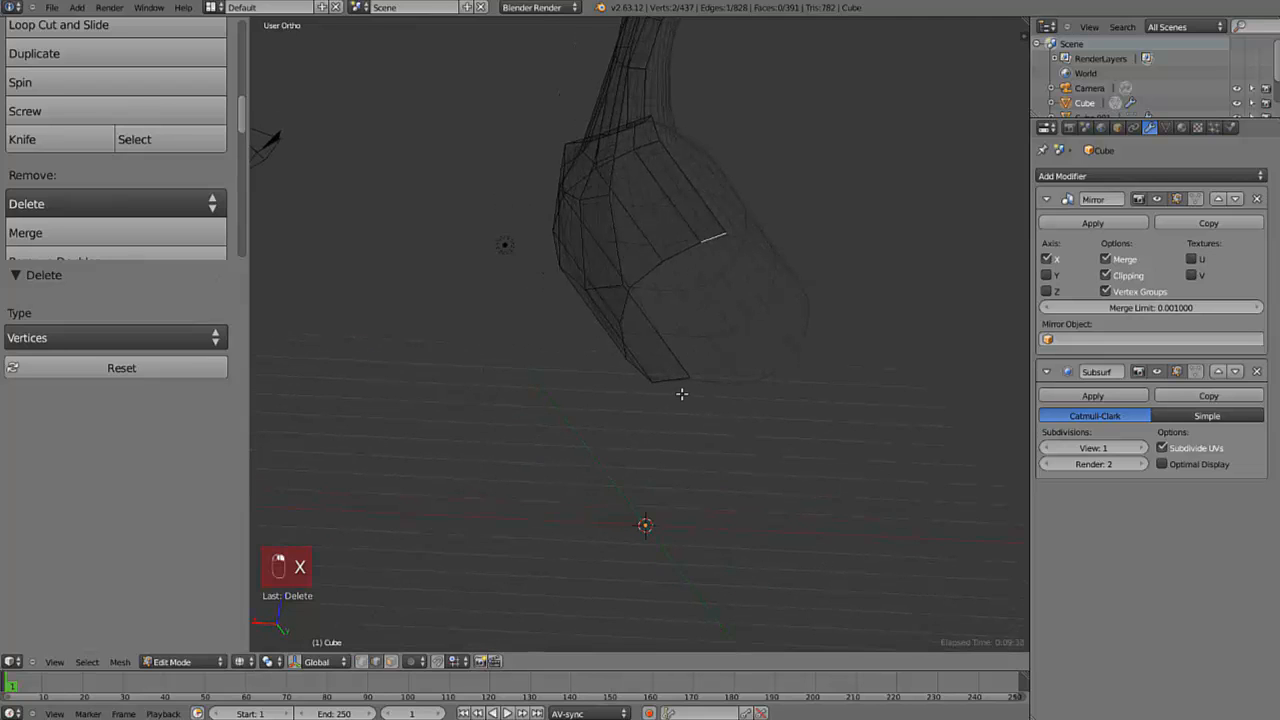
- Bridge the top and bottom center edges of the torso's rear opening with a face and inspect it shaded
middle_drag(793, 358, 687, 287)
key(f)
key(z)
mouse_move(692, 335)
middle_down()
mouse_move(612, 338)
mouse_move(700, 345)
mouse_move(725, 320)
middle_up()
key(z)
key(z)
- Rotate the bridging face by 12.605°, refine its angle and reposition it at the torso's rear
key(r)
click(729, 337)
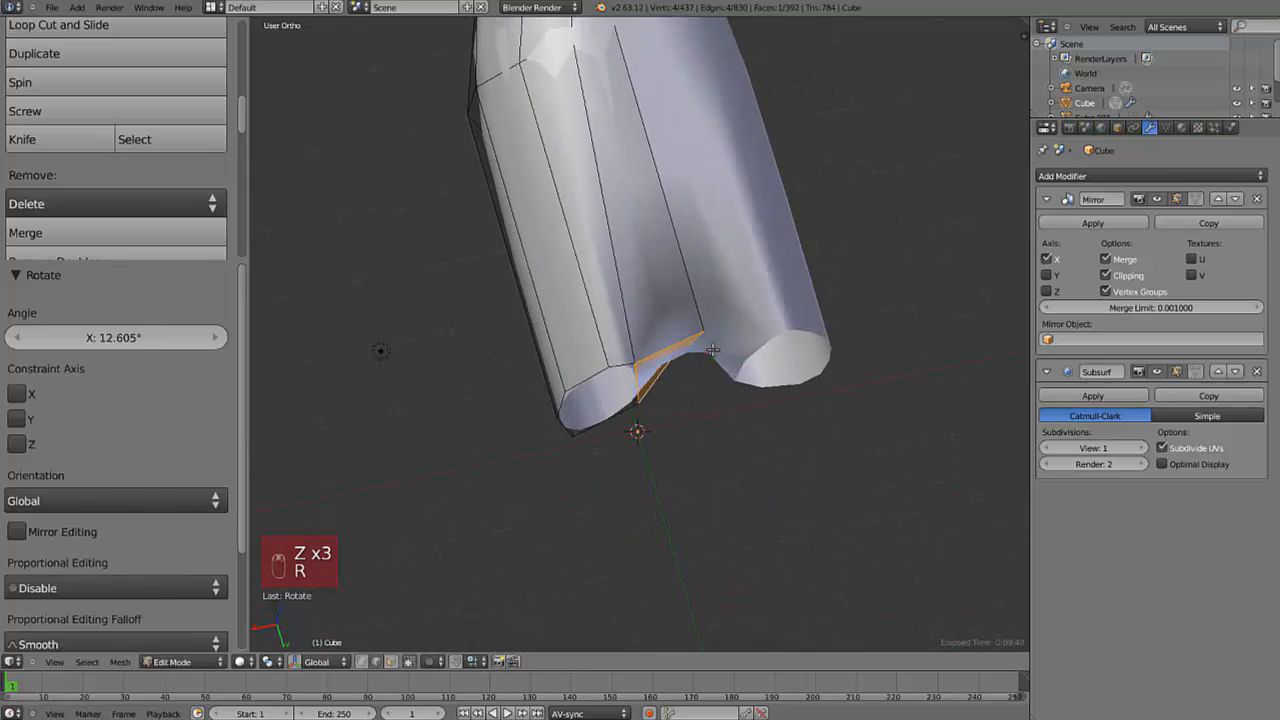
key(r)
click(712, 380)
key(g)
click(698, 404)
- Add two edge loops across the bridging face and fill the gaps beside it with faces to close the torso's rear
middle_drag(698, 404, 696, 313)
click(669, 302)
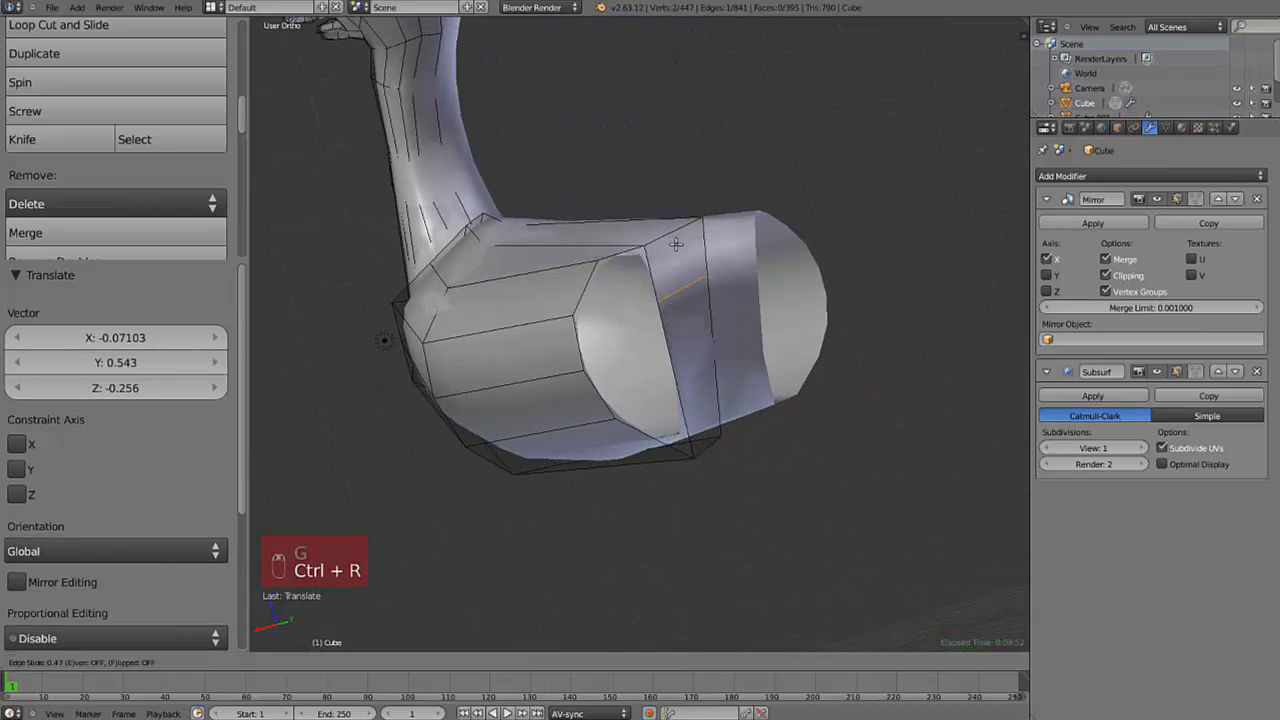
click(642, 283)
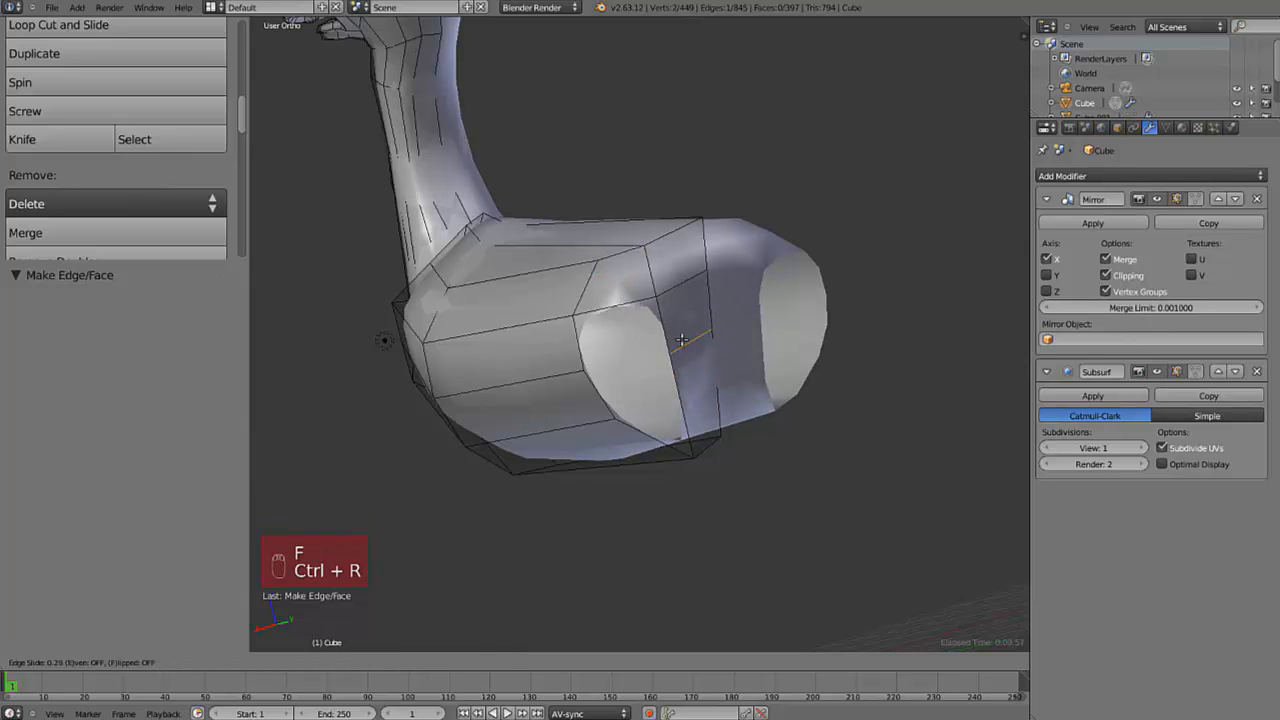
shift+right_click(642, 427)
key(f)
key(a)
alt+right_click(663, 337)
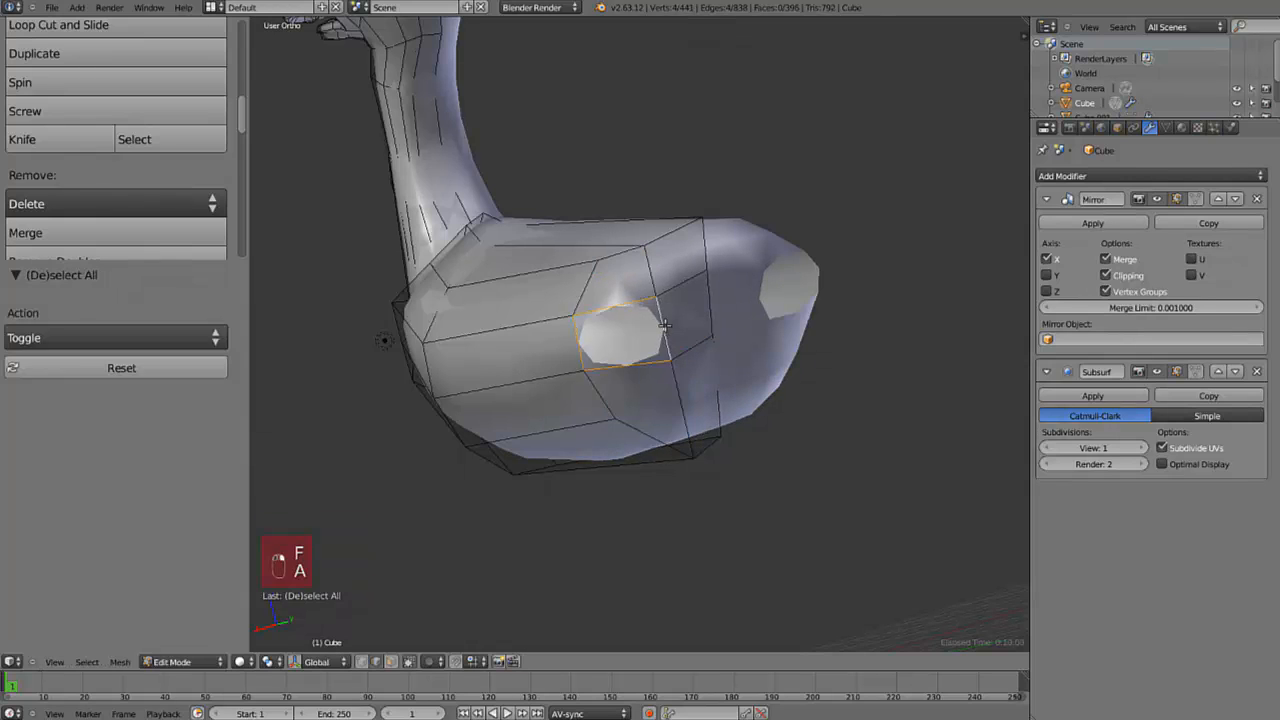
key(f)
- Select all vertices of the torso's rear cap in the wireframe side view and smooth them three times
middle_drag(664, 342, 780, 400)
key(KP_3)
key(z)
key(ctrl+Tab)
click(766, 349)
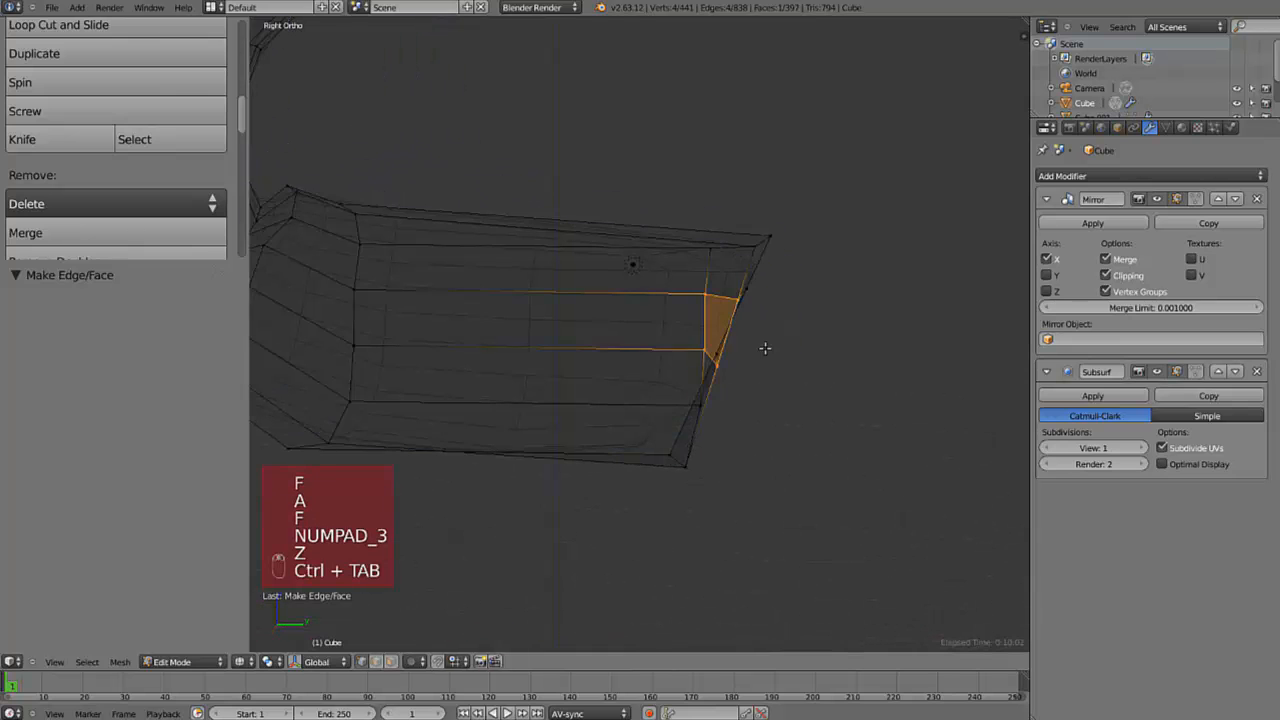
key(a)
key(c)
scroll(744, 455, down, 13)
mouse_move(740, 451)
mouse_down()
mouse_move(765, 398)
mouse_move(772, 243)
mouse_up()
key(w)
click(770, 244)
key(w)
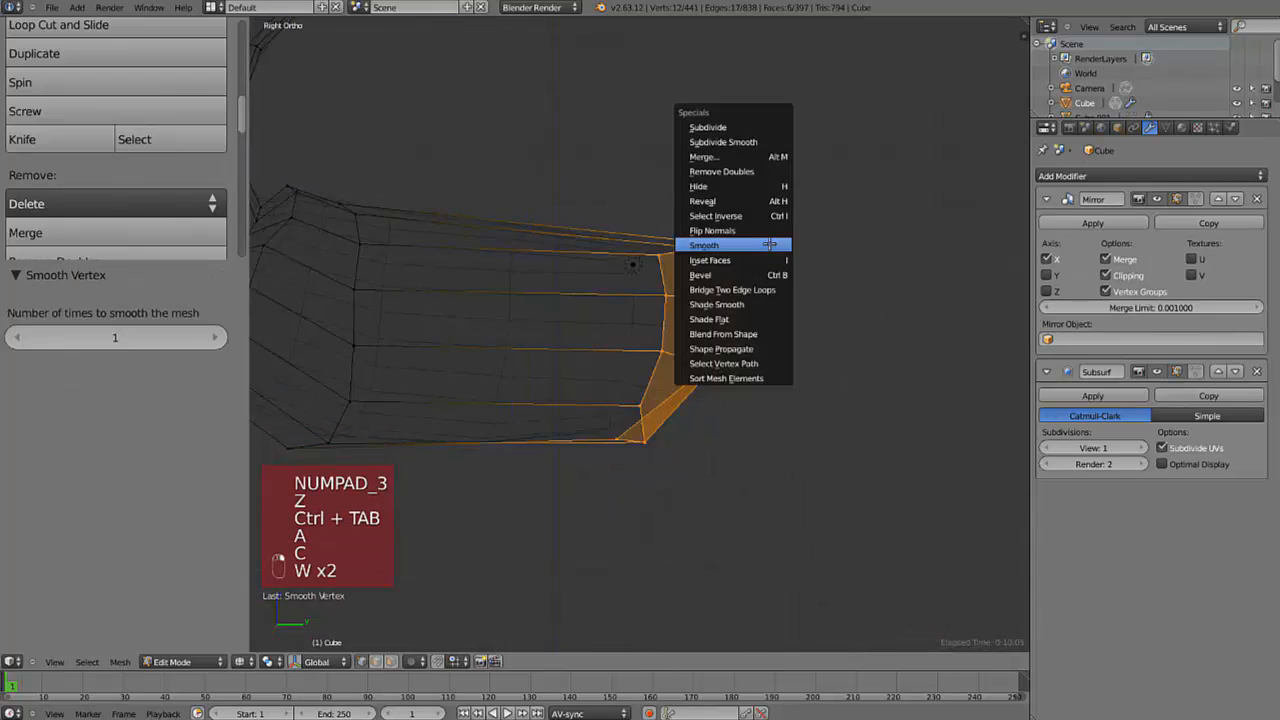
click(770, 244)
key(w)
click(770, 244)
- Fatten the smoothed rear cap along its normals and inspect the shaded body in Object Mode
key(alt+s)
click(797, 375)
key(Tab)
key(z)
mouse_move(795, 372)
middle_down()
mouse_move(603, 464)
mouse_move(566, 363)
mouse_move(646, 378)
middle_up()
- Compress the rear cap along the global Y axis and move it 0.493 on Y and 0.132 on Z
key(Tab)
key(KP_3)
key(s)
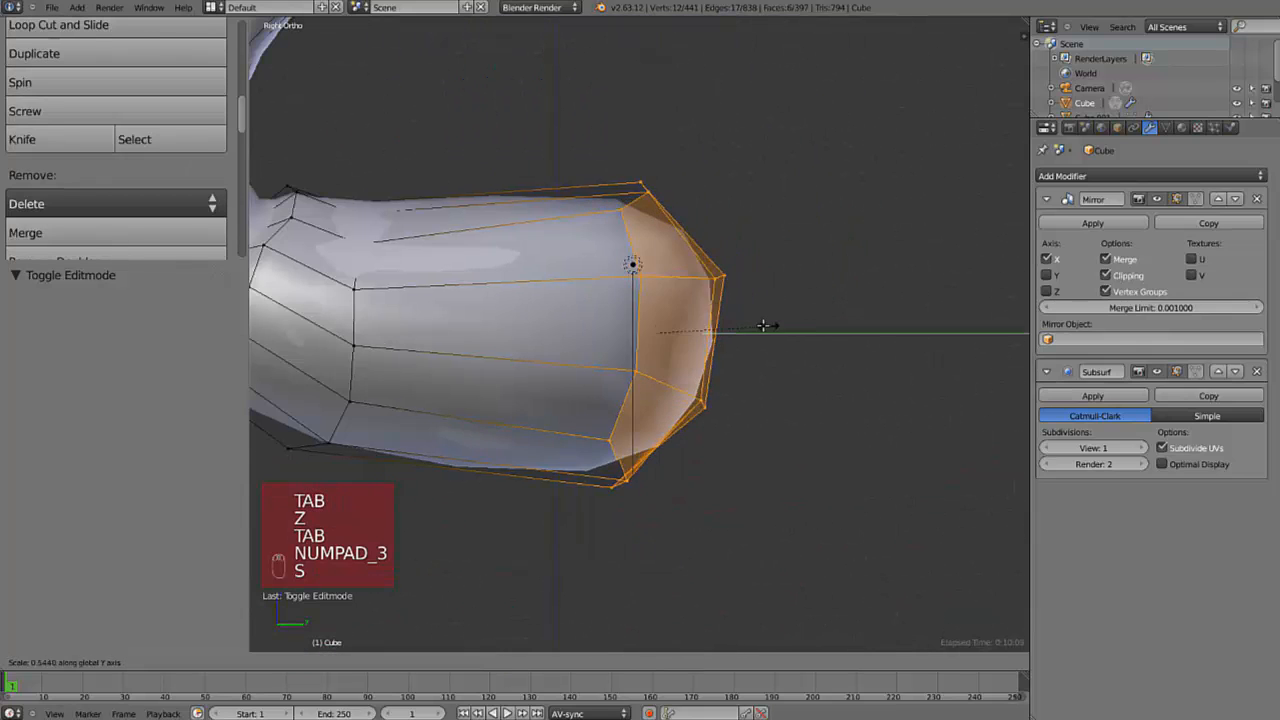
click(776, 313)
key(g)
click(769, 314)
- Select the edge loop around the front of the torso, smooth it twice and fatten it along its normals
shift+middle_drag(769, 314, 932, 338)
key(z)
alt+right_click(616, 342)
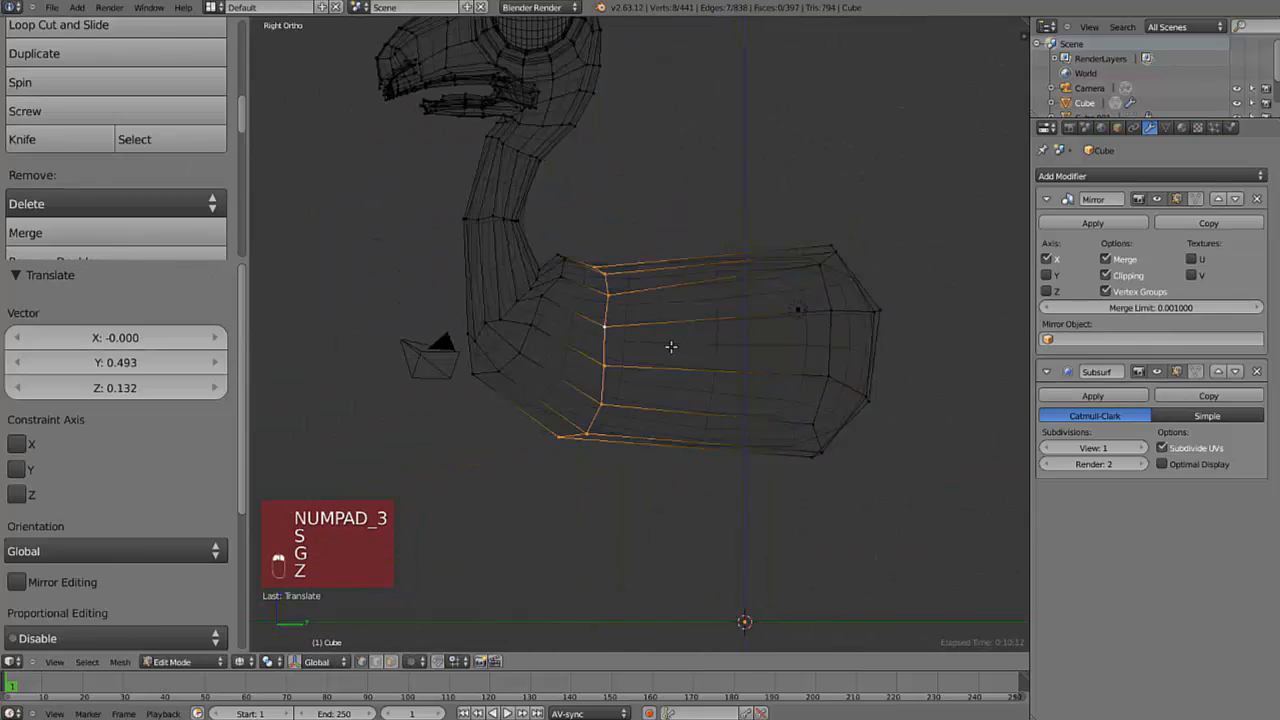
key(w)
click(674, 347)
key(w)
click(674, 347)
key(alt+s)
click(674, 374)
- Move the front torso loop -0.812 on Y and -0.152 on Z, rotate it slightly and inspect the shaded body
key(g)
click(700, 372)
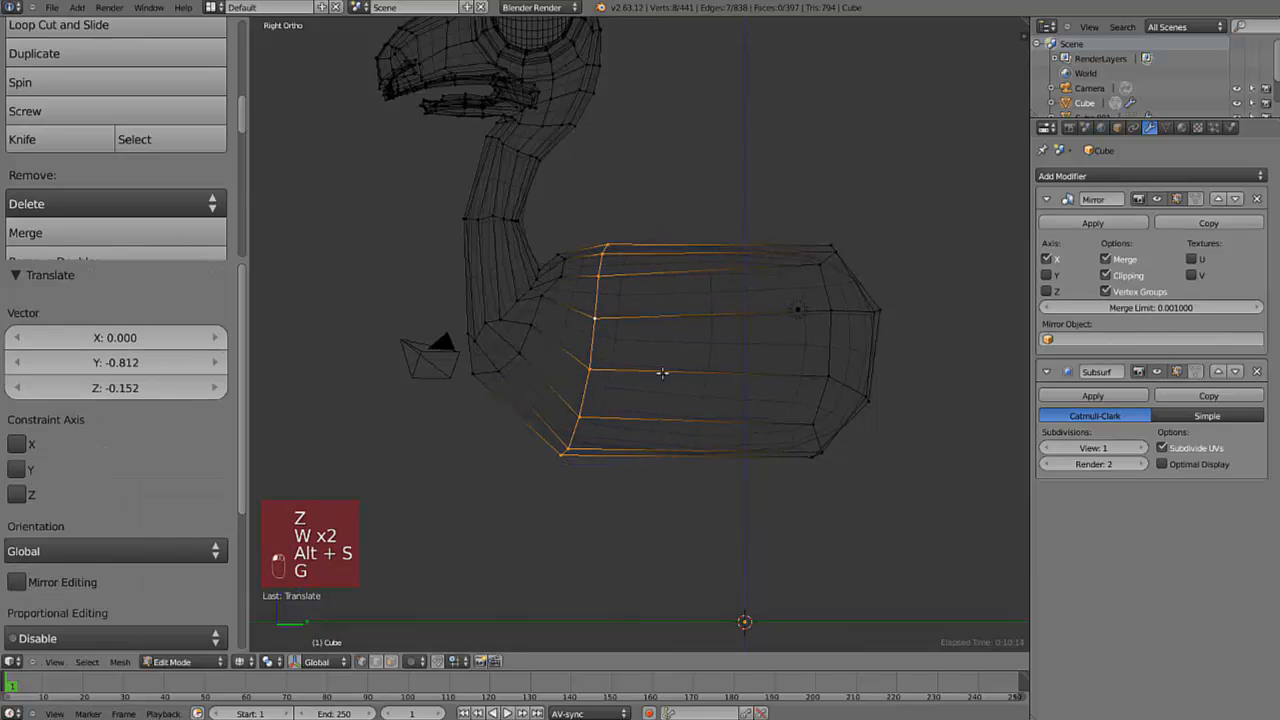
key(r)
click(856, 335)
key(a)
key(Tab)
scroll(856, 335, down, 4)
key(z)
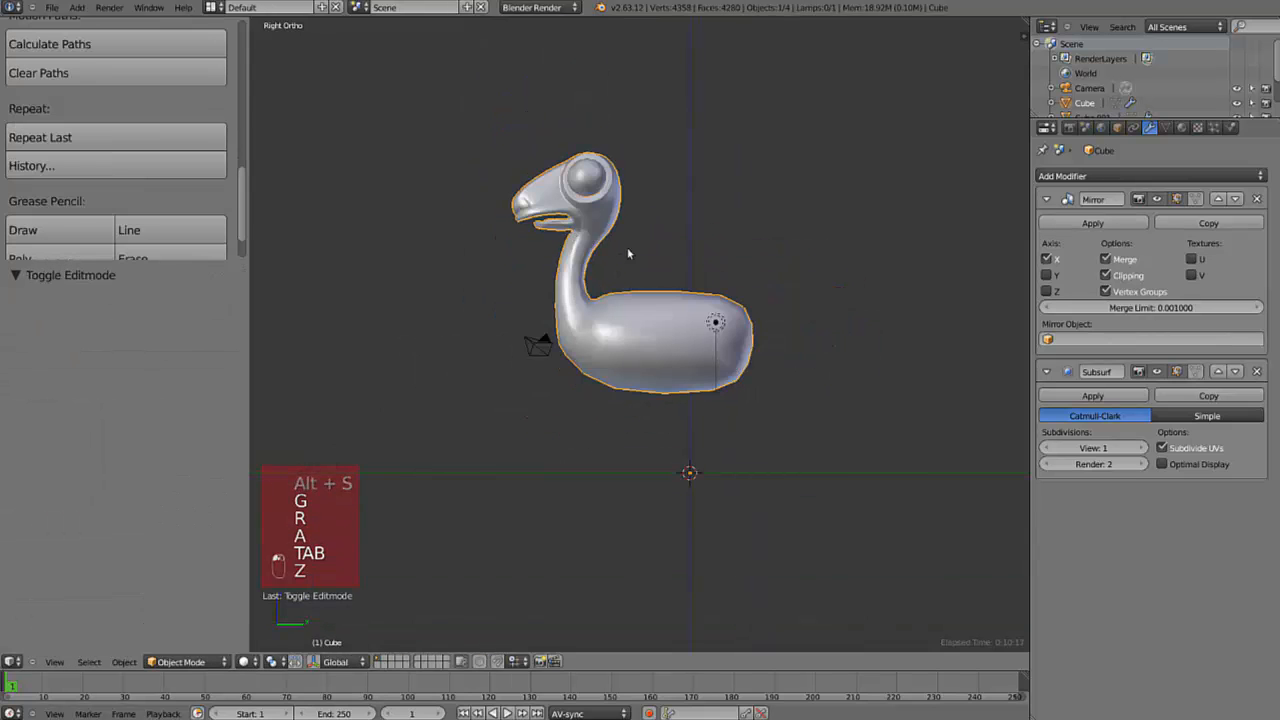
- Box-select the torso's rear end in the wireframe side view, reposition it and rotate it by -7.203°
key(Tab)
key(z)
scroll(788, 330, up, 2)
key(a)
key(b)
right_click(848, 469)
key(a)
key(b)
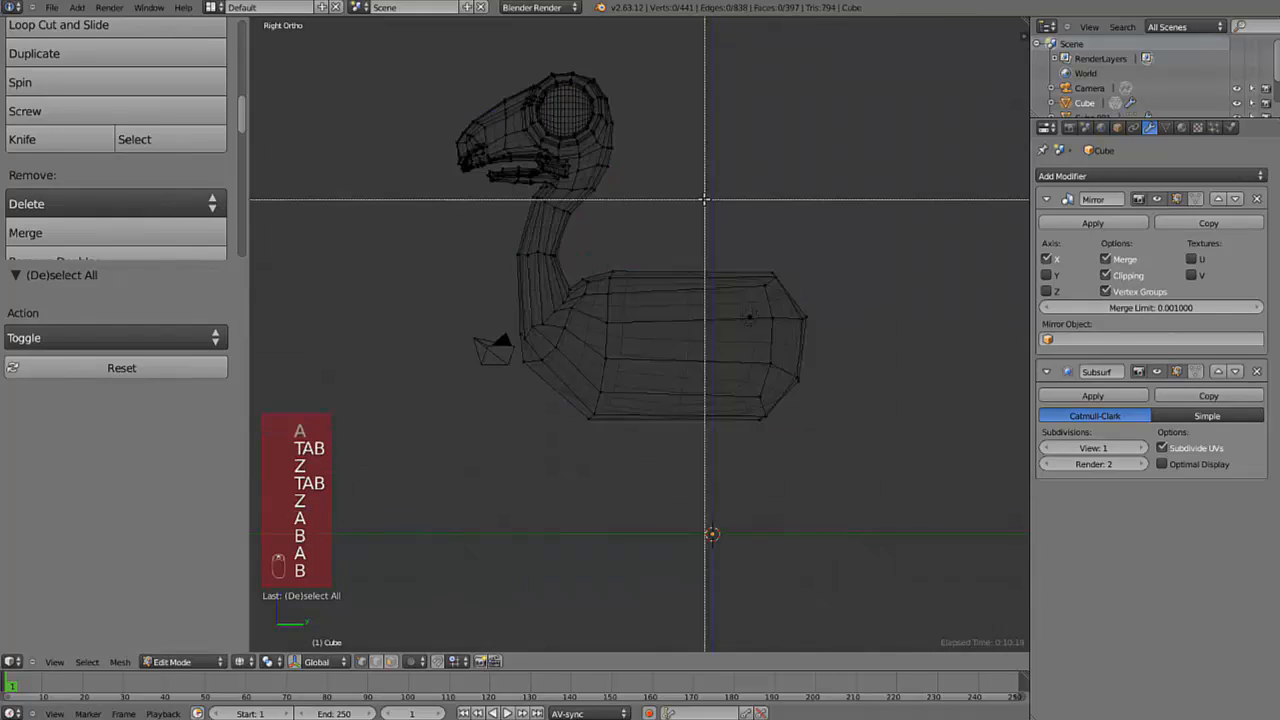
drag(706, 200, 842, 460)
key(g)
click(809, 458)
key(r)
click(814, 446)
scroll(680, 390, up, 2)
middle_drag(540, 338, 690, 300)
key(z)
middle_drag(647, 399, 595, 430)
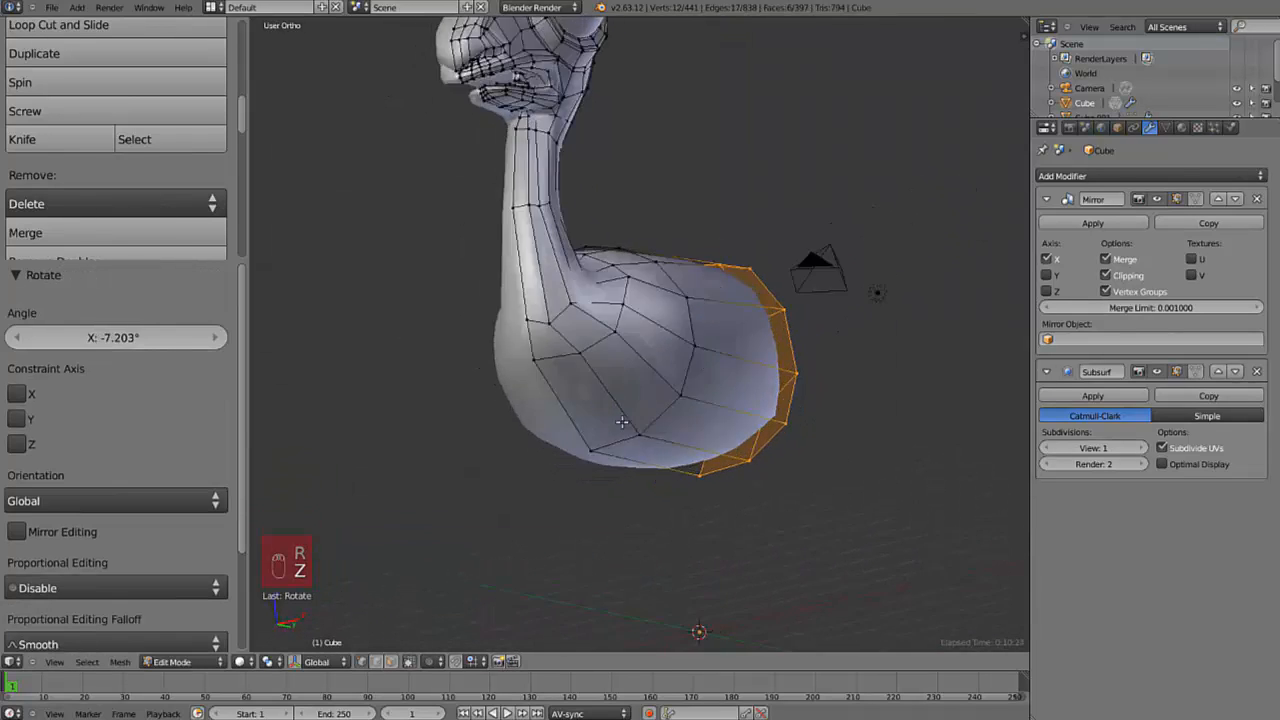
- Add two edge loops around the middle of the torso, close to each other
key(KP_3)
key(ctrl+r)
click(688, 418)
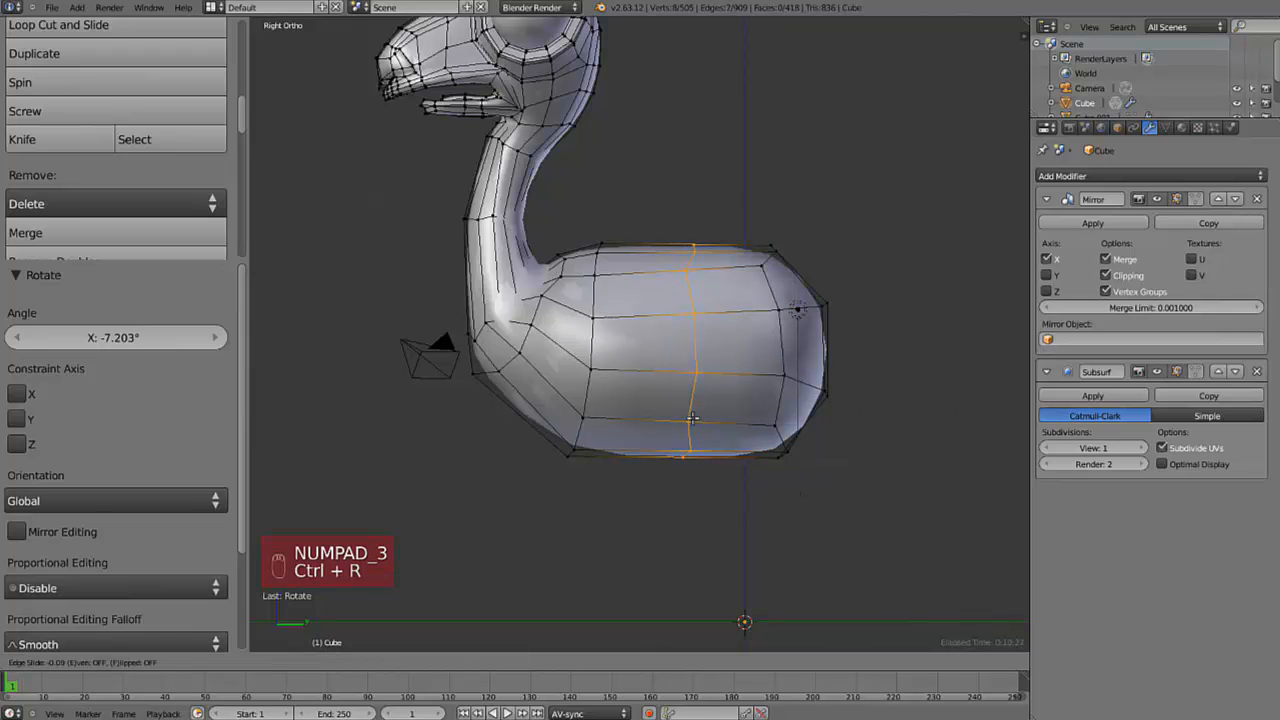
click(695, 424)
key(ctrl+r)
click(683, 421)
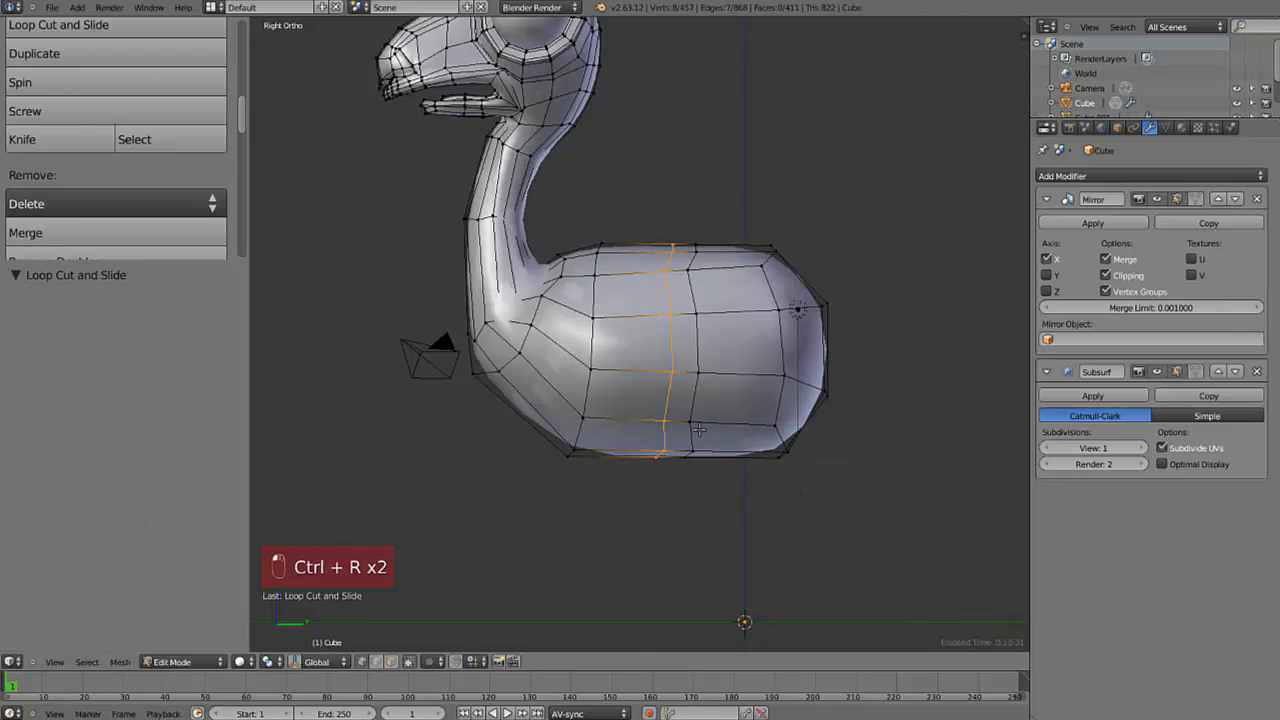
- Move the middle side vertex of the rear new loop by -0.127 on Y and -0.05075 on Z
right_click(698, 374)
key(g)
click(691, 376)
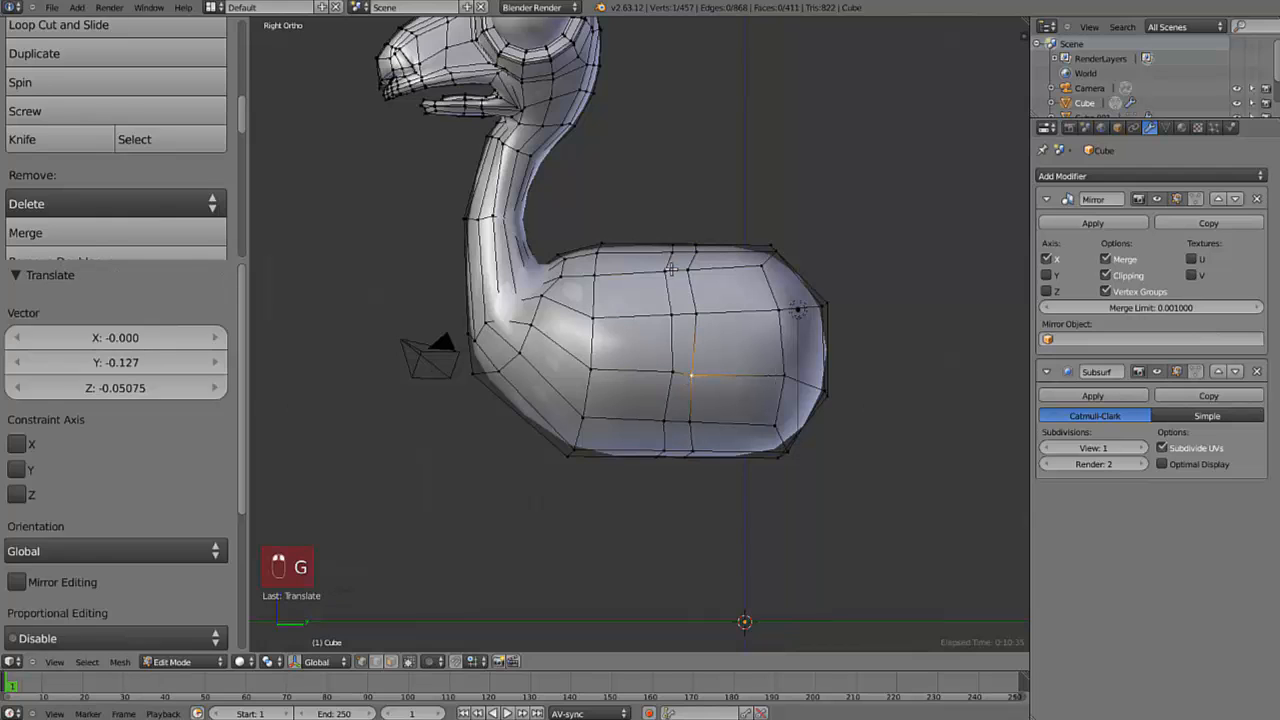
- Enable proportional editing, lower the front of the back behind the neck and rotate that area by 9.957°
key(o)
key(g)
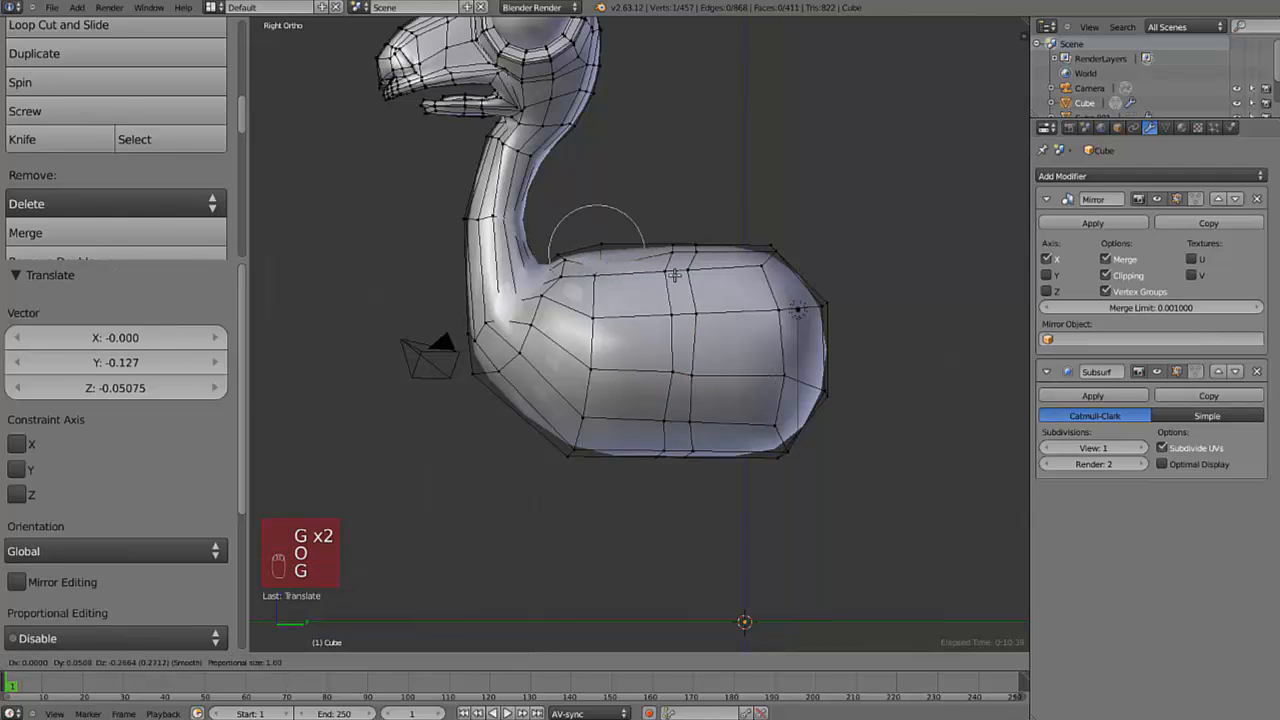
scroll(674, 275, down, 12)
click(676, 276)
key(g)
click(692, 268)
key(r)
click(718, 272)
key(g)
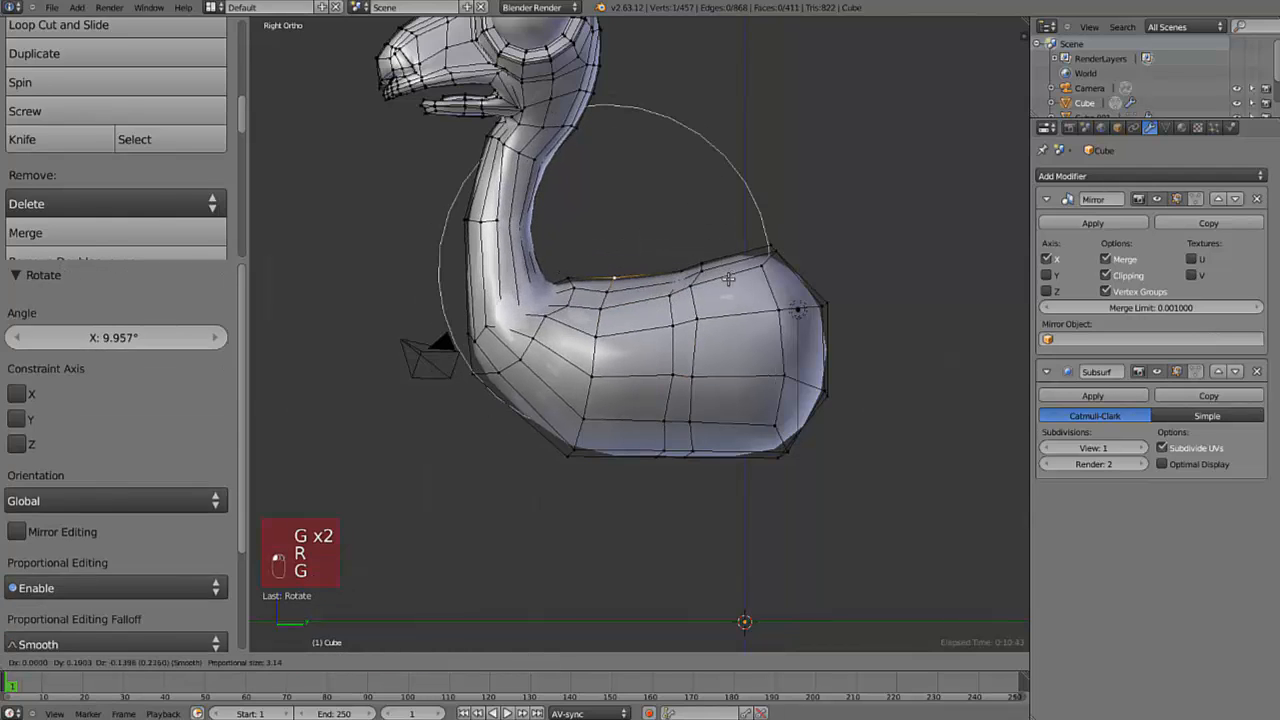
click(727, 280)
- Pull the middle of the back upward into a hump and inspect the silhouette in Object Mode
right_drag(700, 262, 681, 242)
scroll(681, 242, up, 1)
key(Tab)
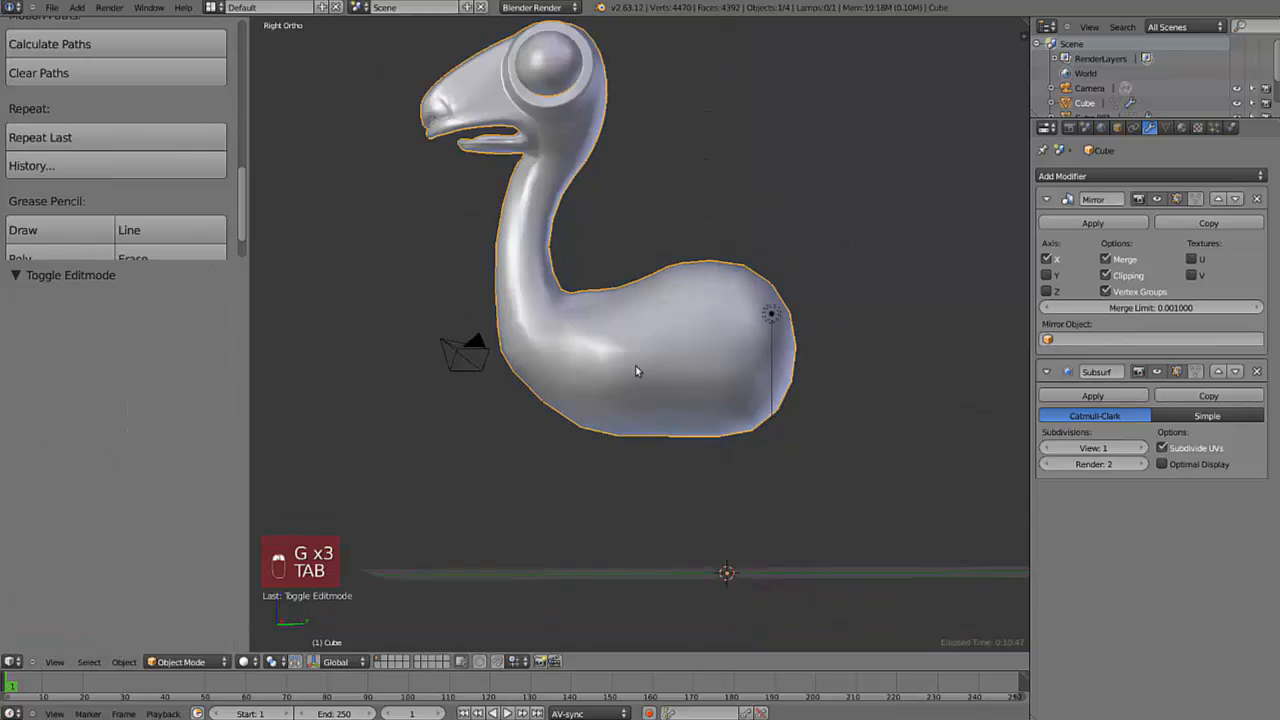
middle_drag(634, 366, 688, 356)
key(KP_3)
key(Tab)
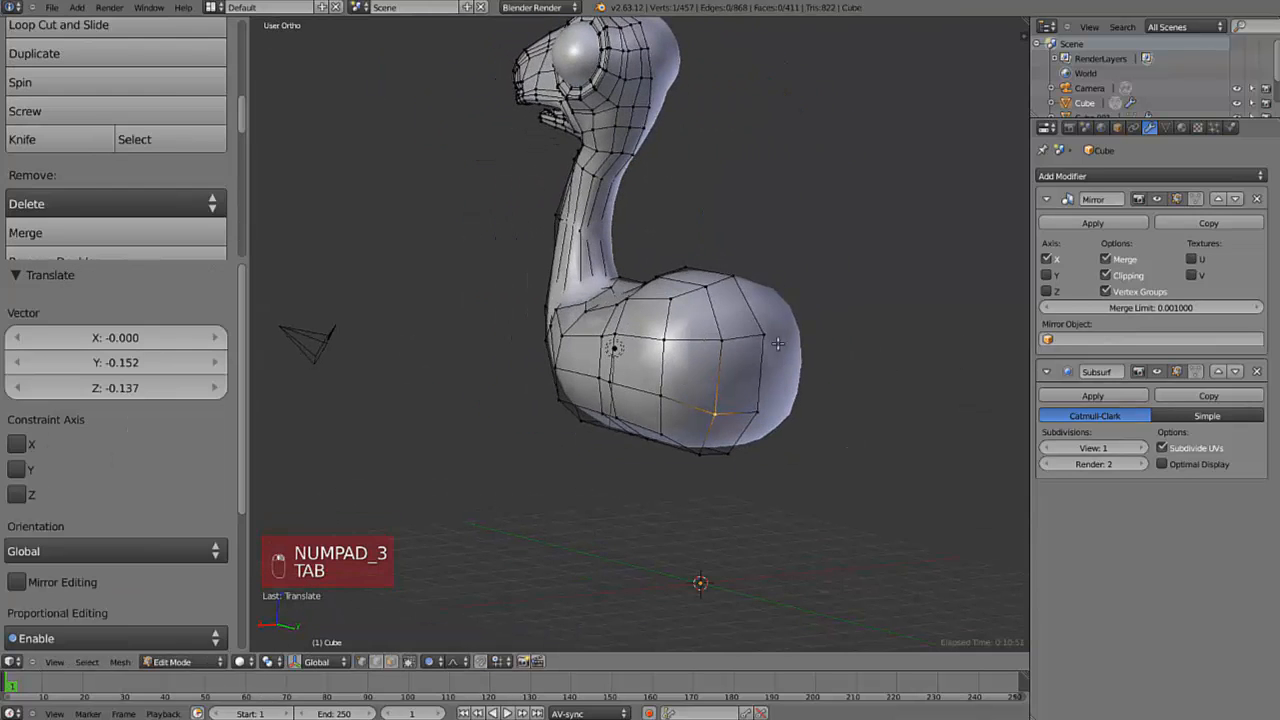
- Reshape the rump by moving its rear vertex twice with proportional editing
right_click(774, 340)
key(g)
click(782, 347)
key(g)
click(770, 322)
key(KP_3)
- Adjust the vertices on the lower side of the chest with proportional editing to round out the front of the torso
middle_drag(717, 303, 673, 207)
scroll(650, 280, up, 2)
right_click(634, 349)
key(g)
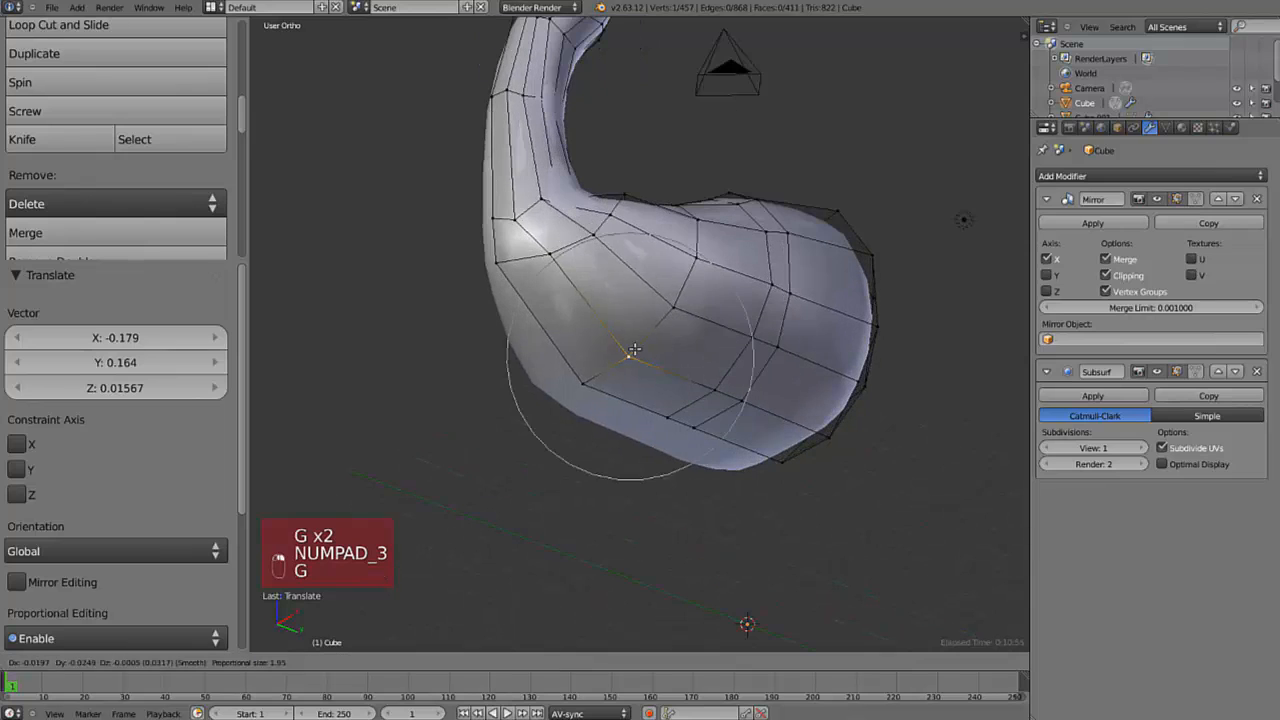
click(615, 363)
middle_drag(615, 363, 668, 274)
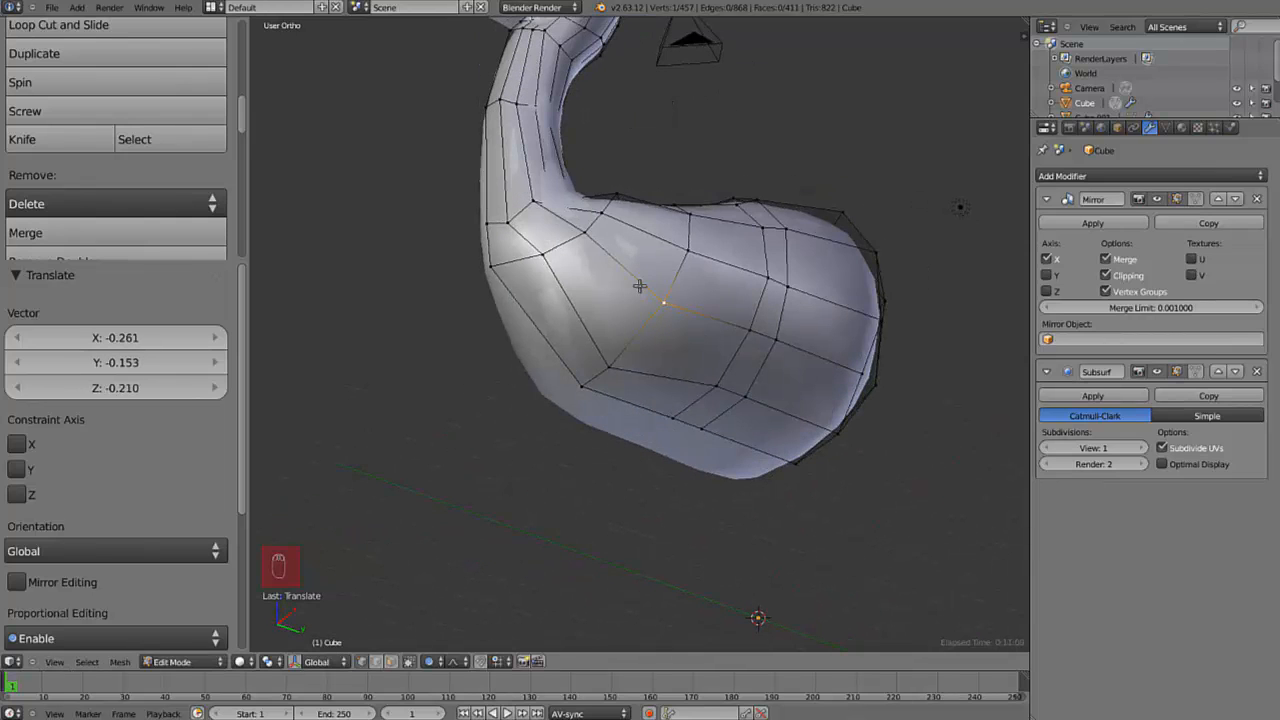
- Try a knife cut outlining the front leg around the chest's side vertex, and undo the cut
key(a)
key(a)
key(a)
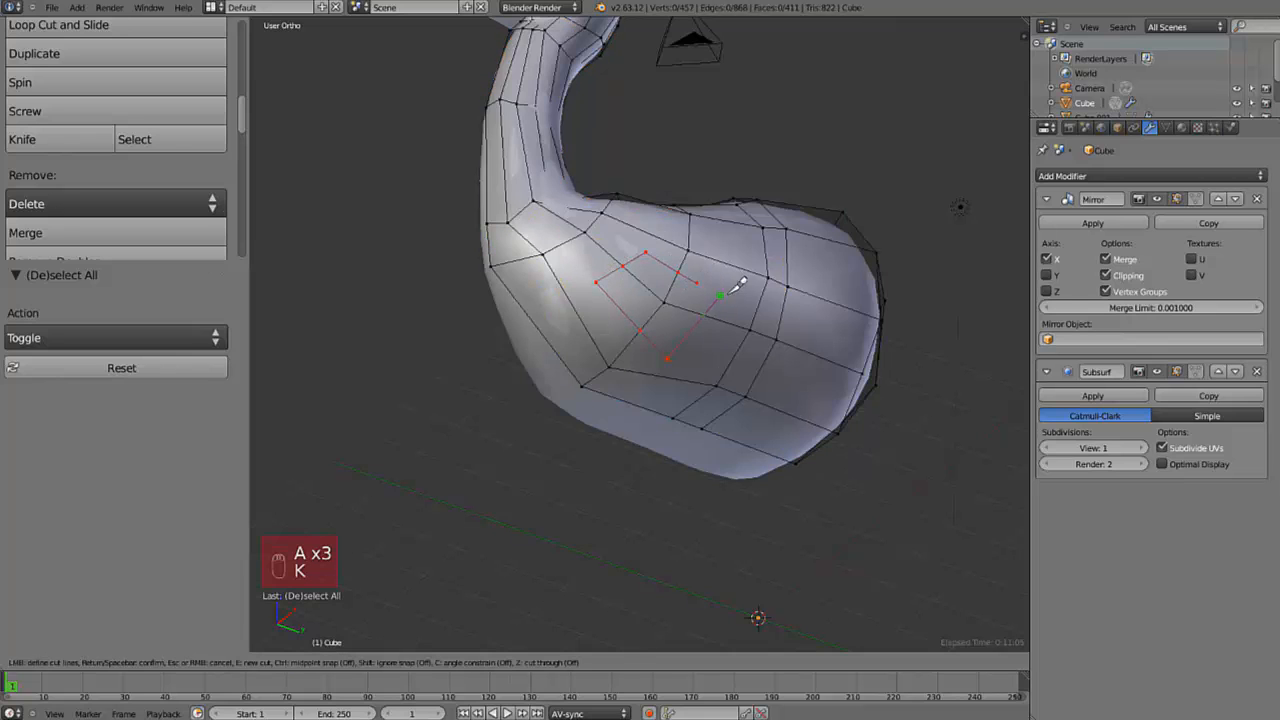
key(Return)
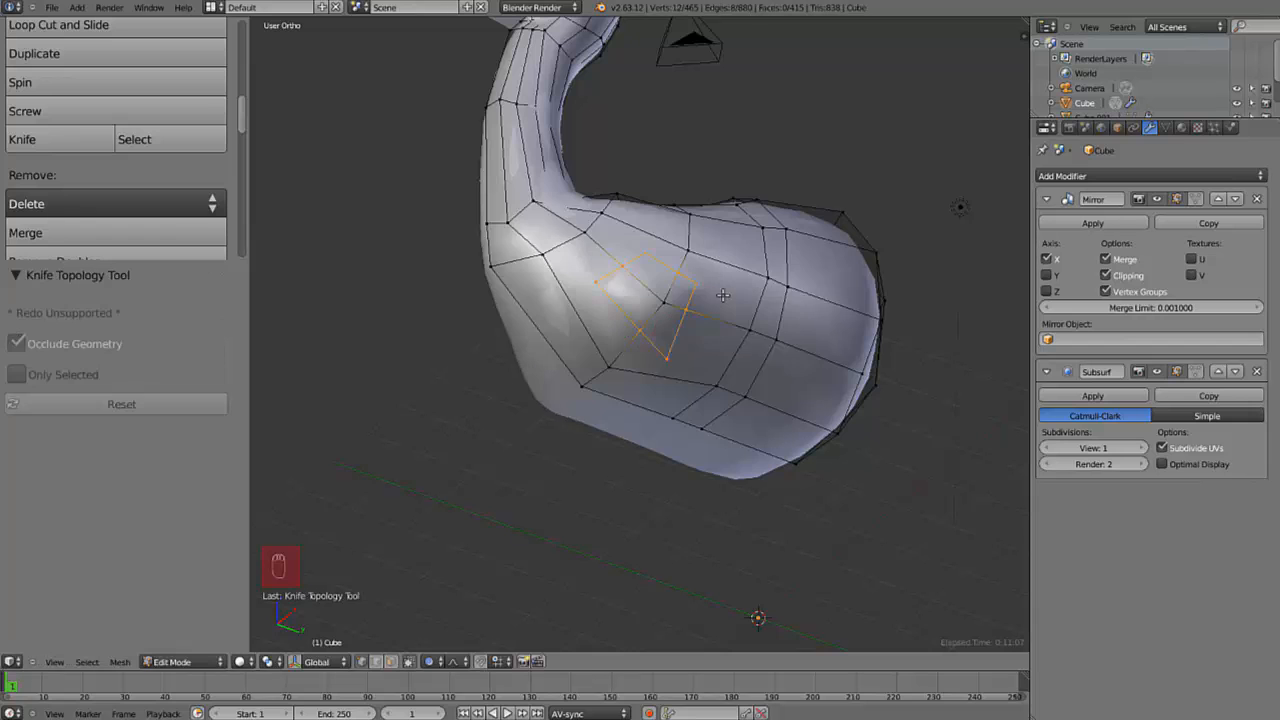
middle_drag(745, 291, 714, 312)
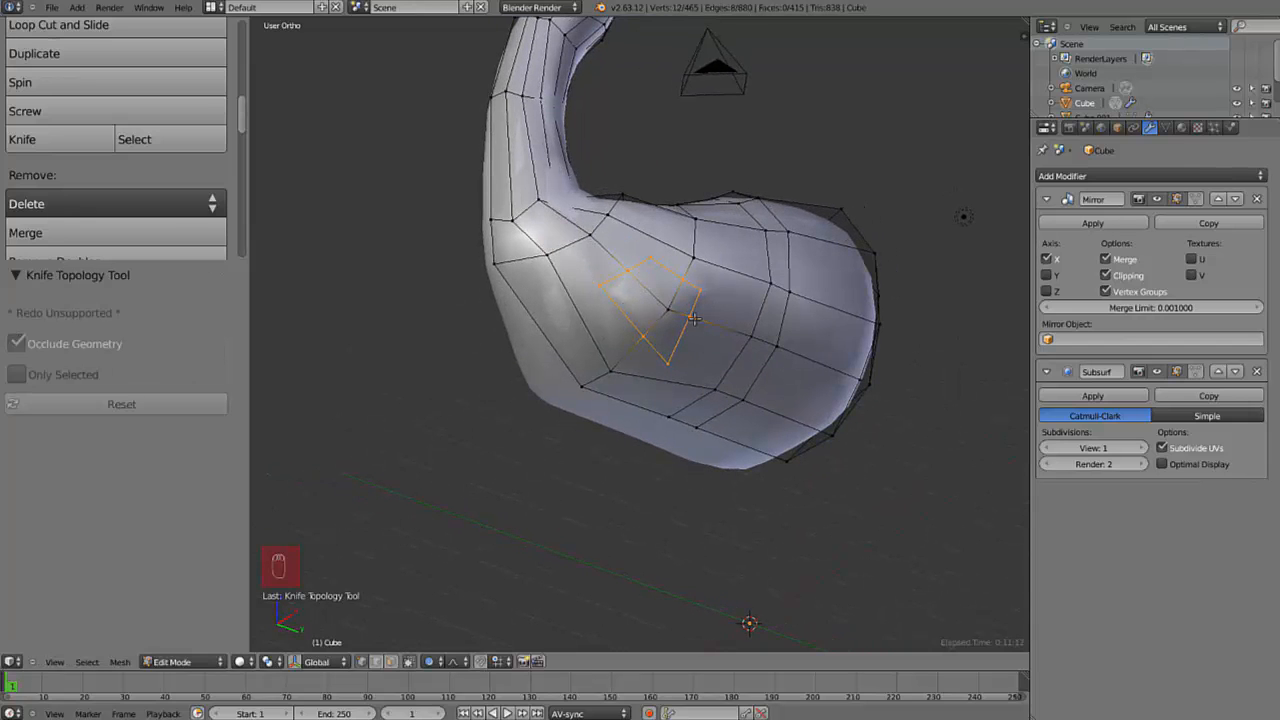
key(ctrl+z)
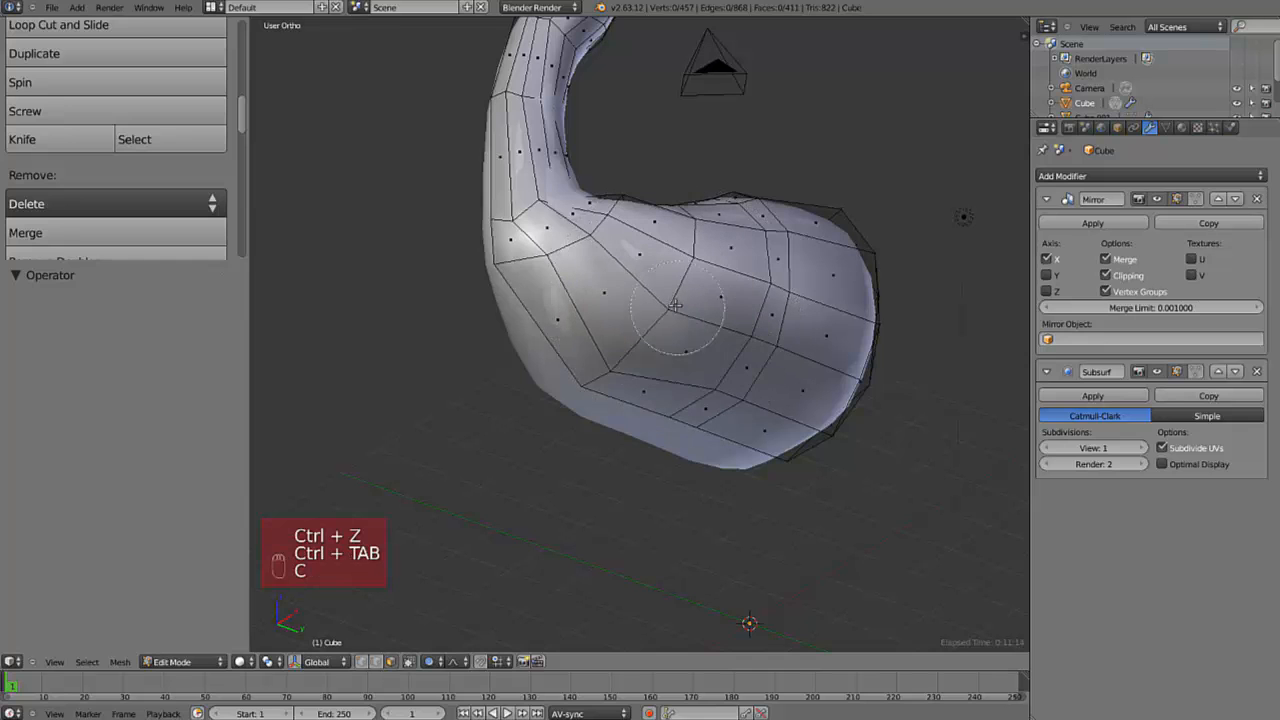
- Inset the four faces around the chest's side vertex and delete the center vertex to open a front leg hole
key(i)
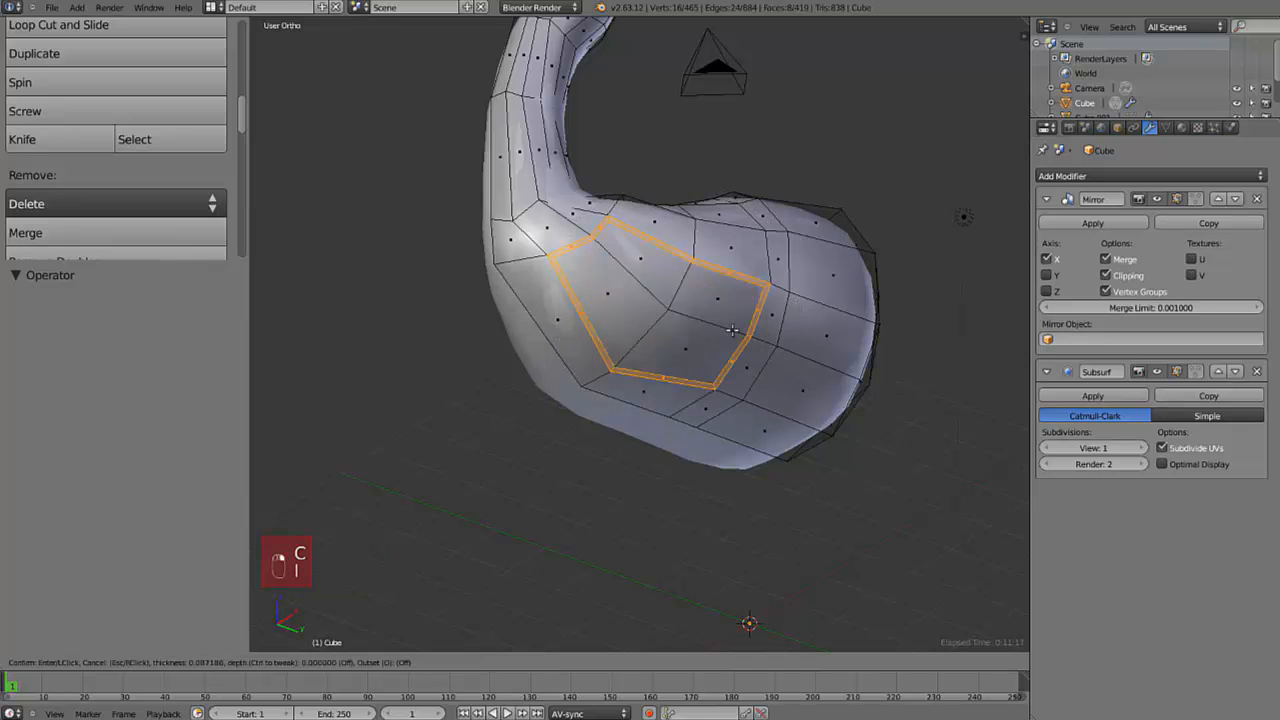
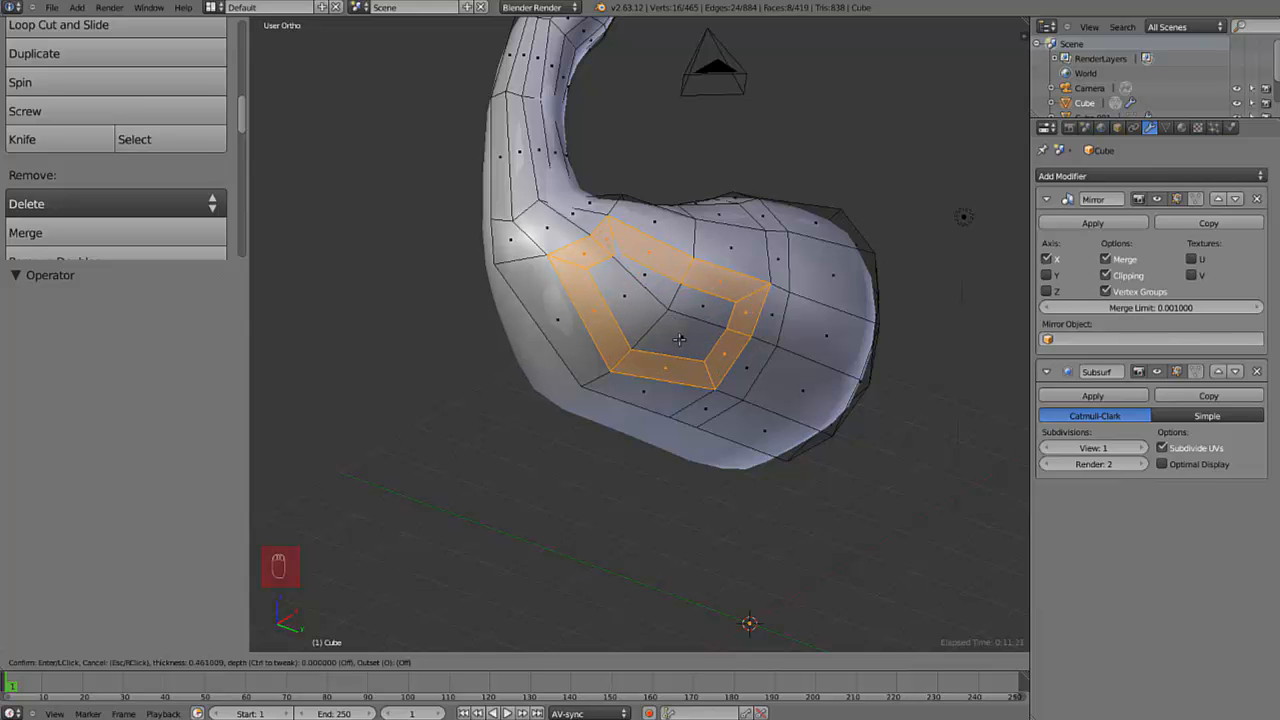
click(678, 333)
middle_drag(678, 333, 712, 340)
key(x)
click(640, 338)
- Select the front leg hole's rim and smooth it three times
alt+right_click(677, 320)
key(w)
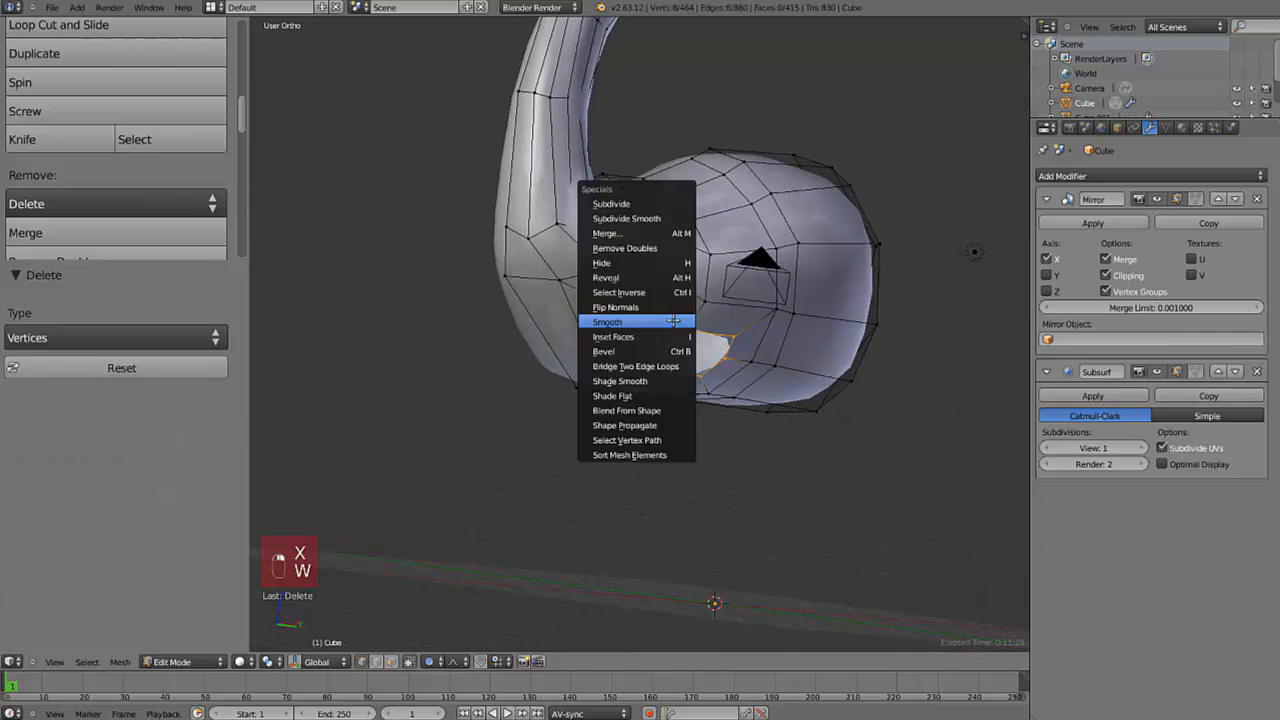
click(675, 320)
key(w)
click(675, 320)
key(w)
click(675, 320)
- Move the leg hole's rim down and inward in front view, and reposition the neighboring belly and chest vertices
key(KP_1)
key(g)
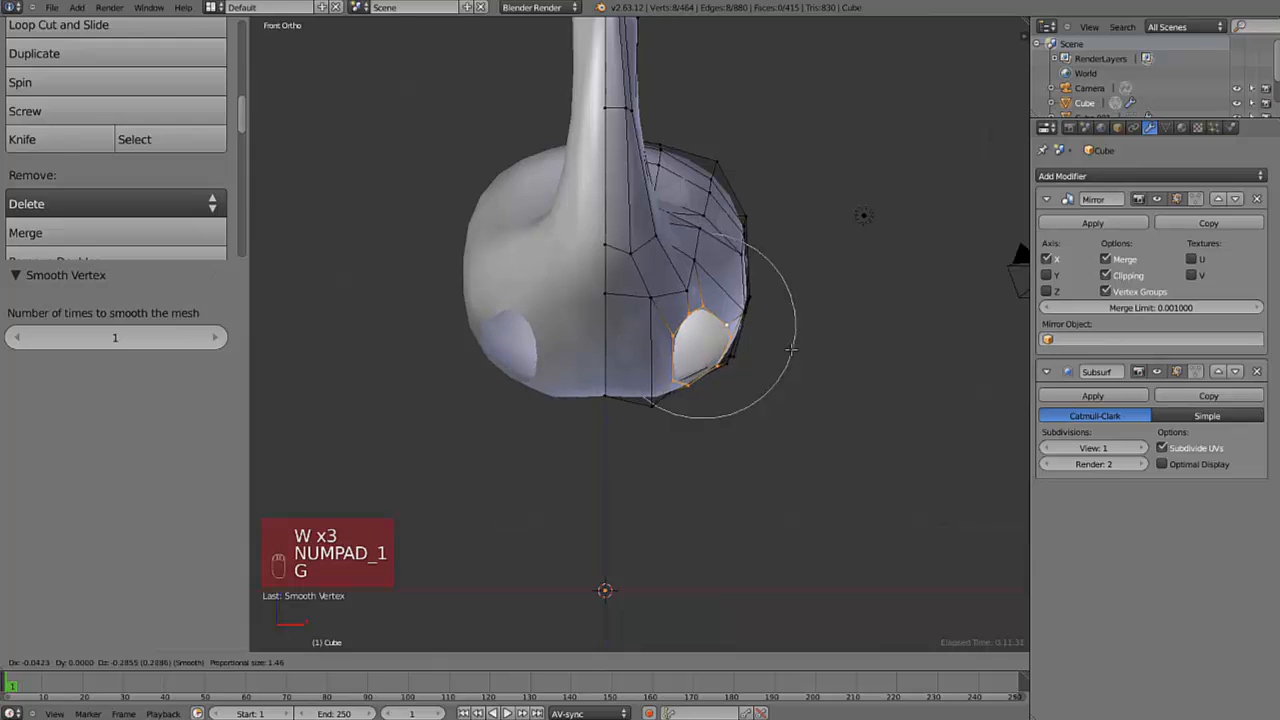
click(780, 361)
key(g)
click(632, 313)
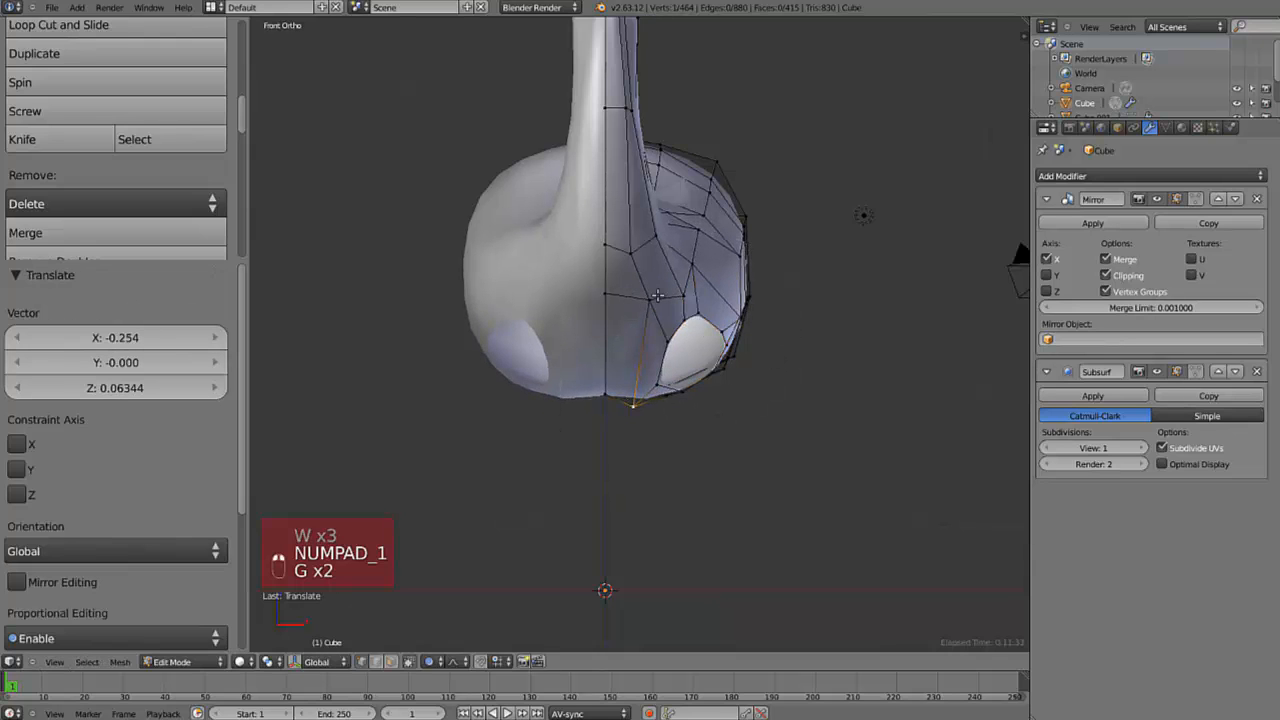
click(605, 322)
- Raise the side vertices above the front leg hole in side view with proportional editing
key(KP_3)
right_click(631, 310)
key(g)
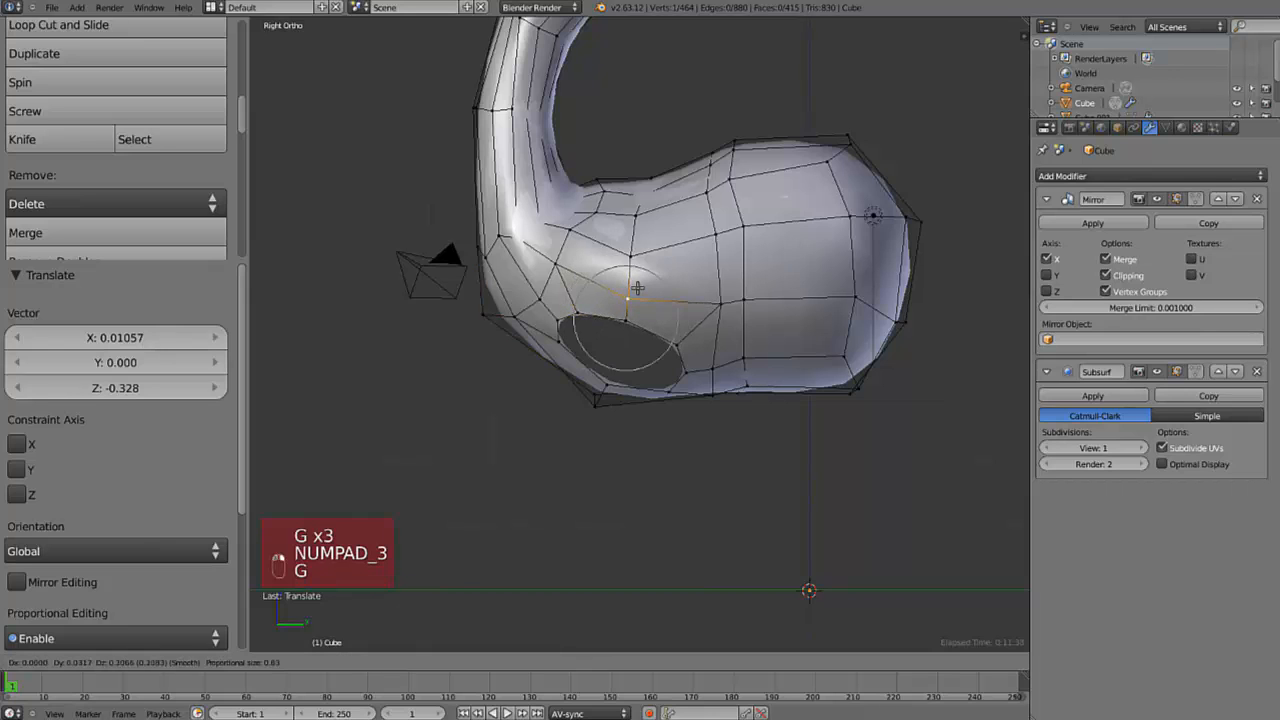
click(634, 289)
right_drag(640, 248, 644, 237)
click(644, 236)
- Reposition the shoulder and neck-base vertices in front of and above the leg hole to even out the mesh
right_click(554, 267)
key(g)
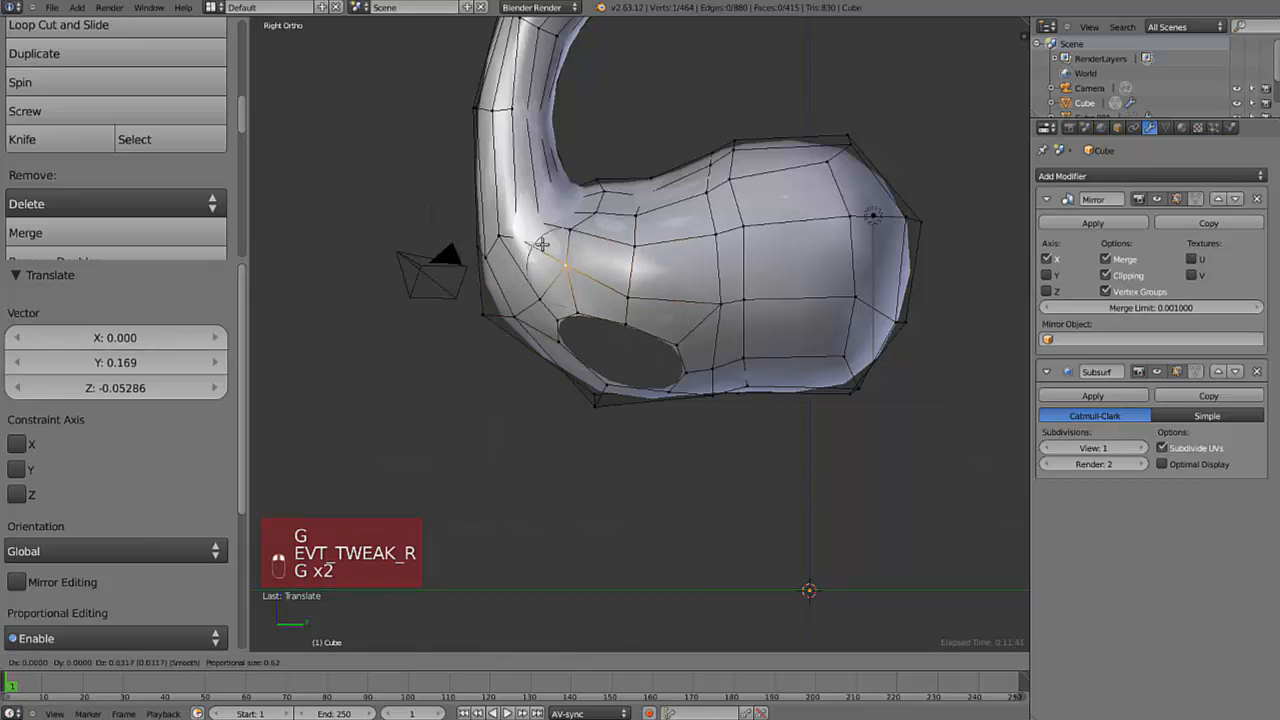
click(542, 246)
right_click(528, 242)
key(g)
click(536, 230)
right_click(580, 235)
key(g)
key(g)
click(506, 263)
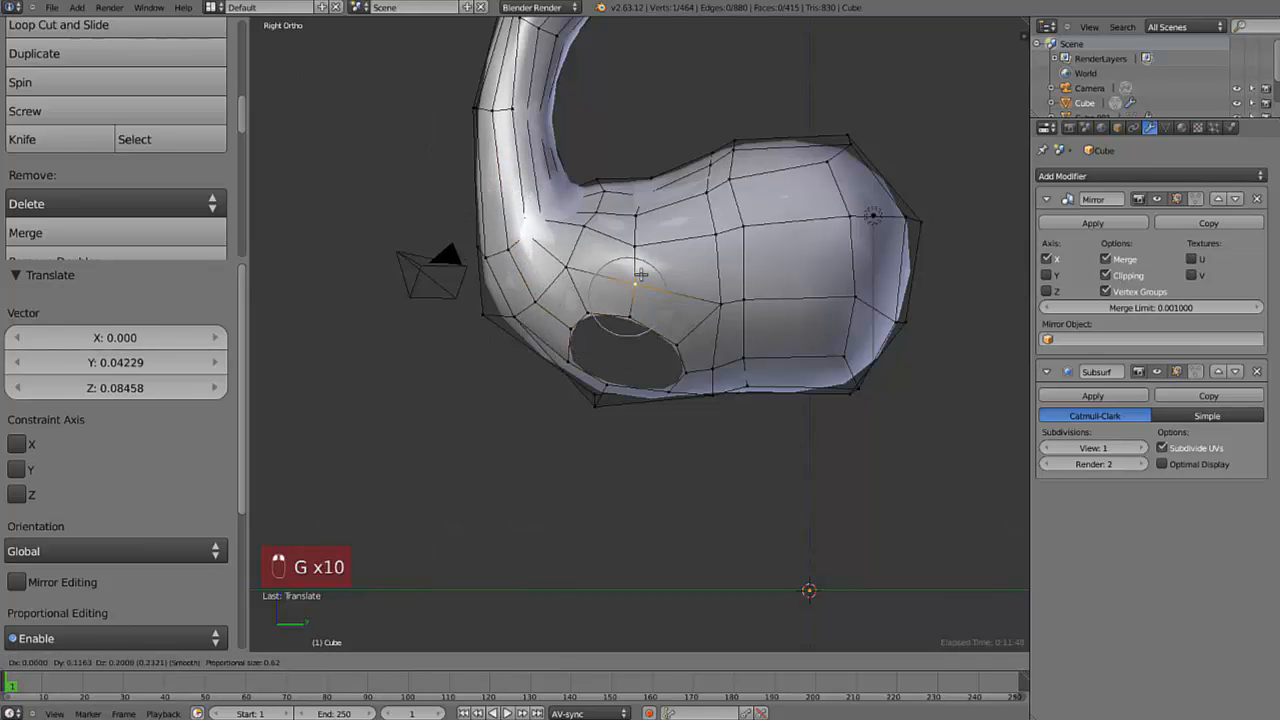
- Shift the side vertices above the leg hole in front and side views, and check the shape in Object Mode
key(KP_1)
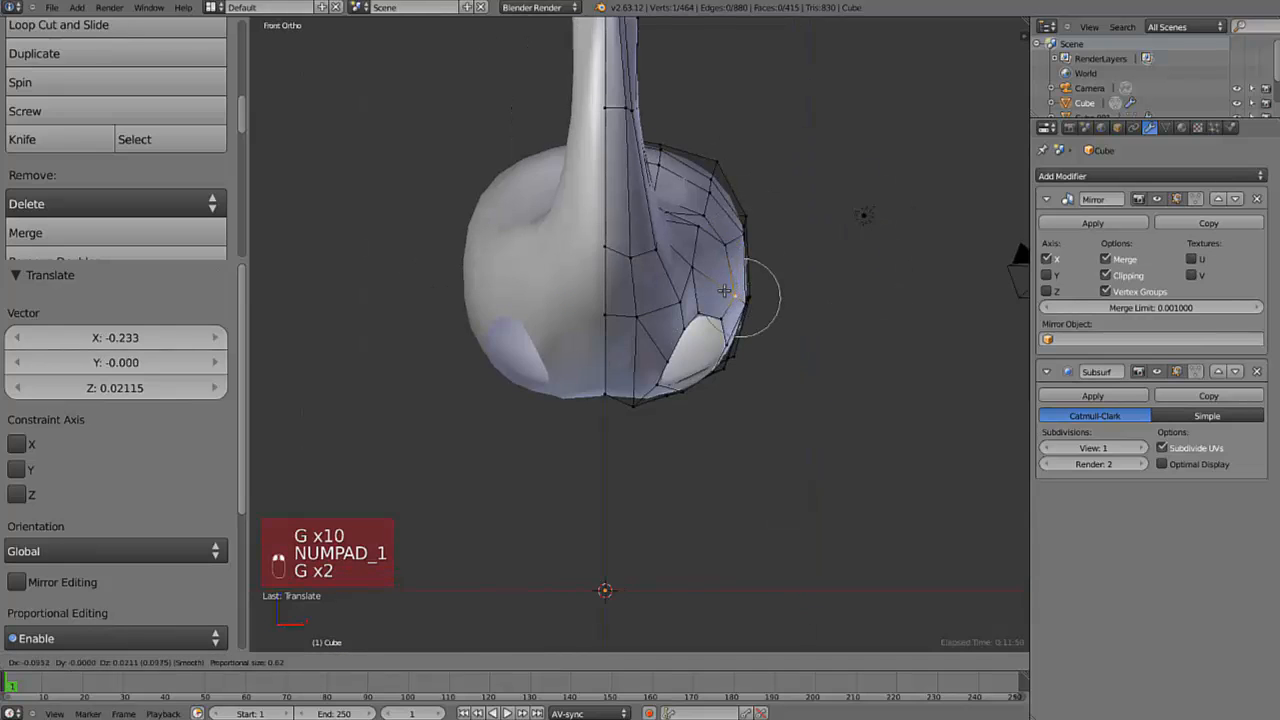
key(KP_3)
click(724, 295)
key(Tab)
key(Tab)
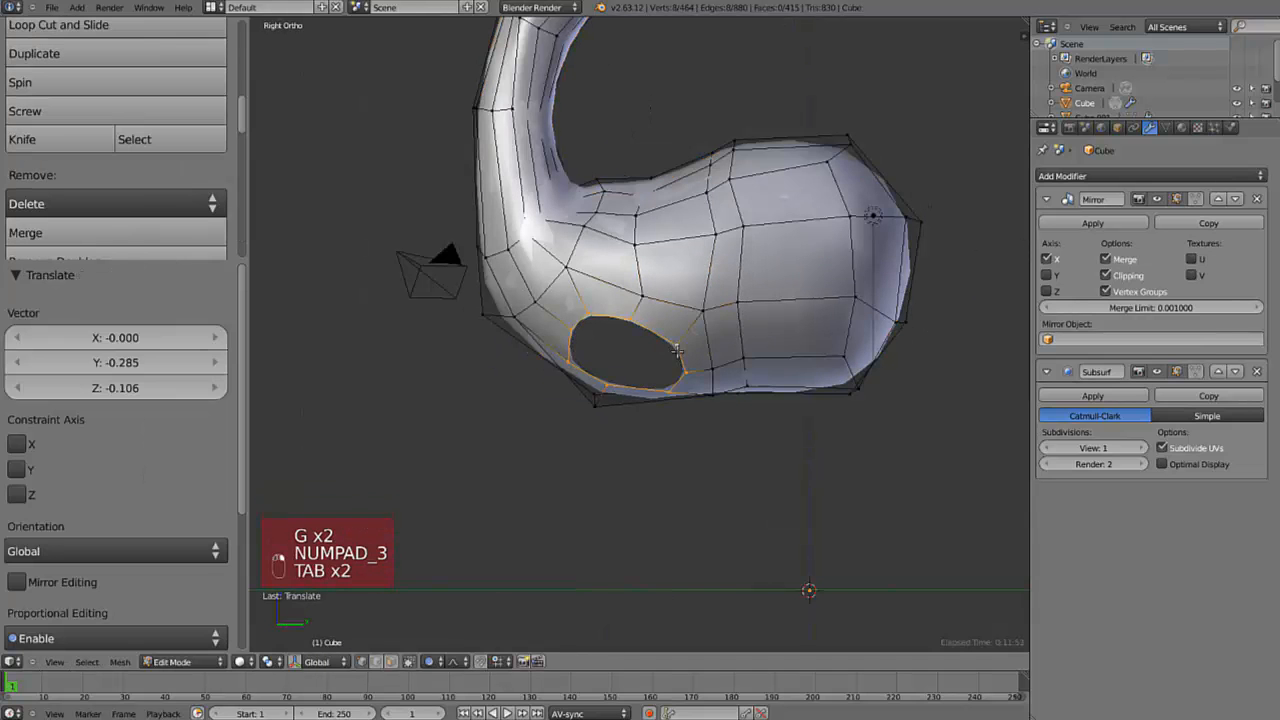
- Move and rotate the front leg hole's rim in front view, and extrude it about 1.34 units down as the upper leg
key(KP_1)
key(g)
click(716, 294)
key(r)
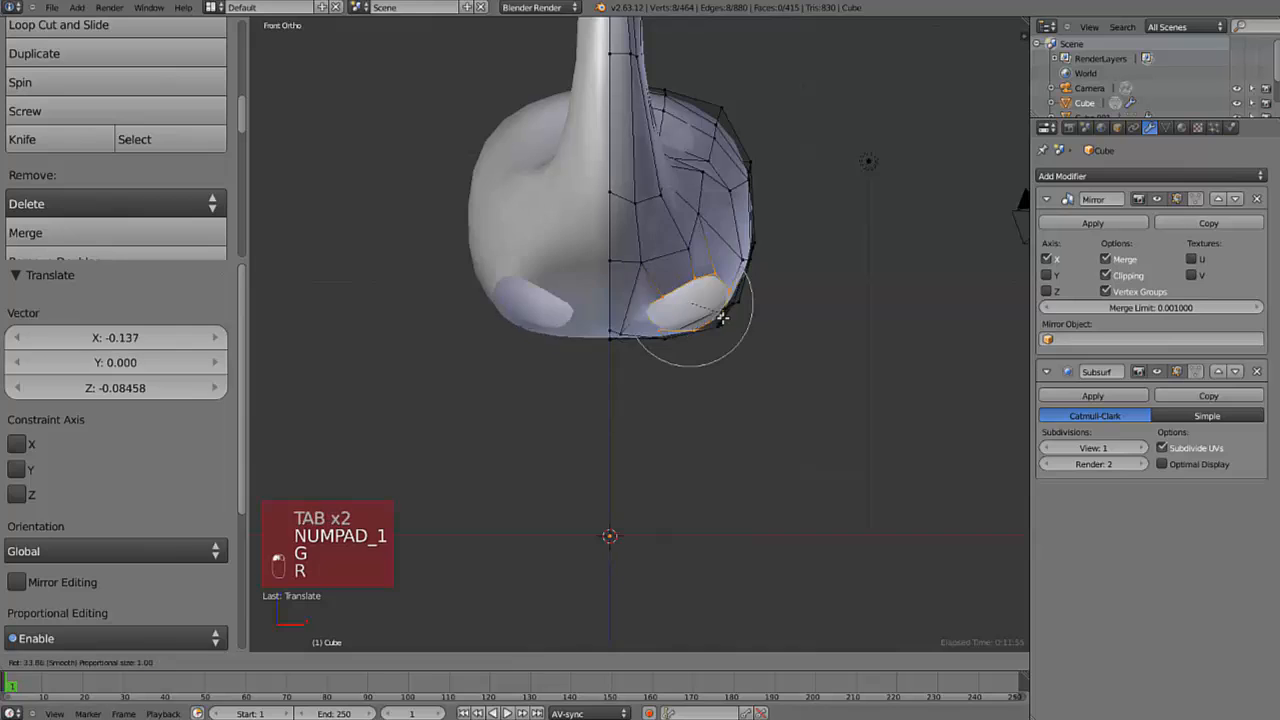
click(724, 307)
key(e)
click(722, 395)
- Move the upper leg's open end slightly forward in side view and rotate it toward horizontal
key(KP_3)
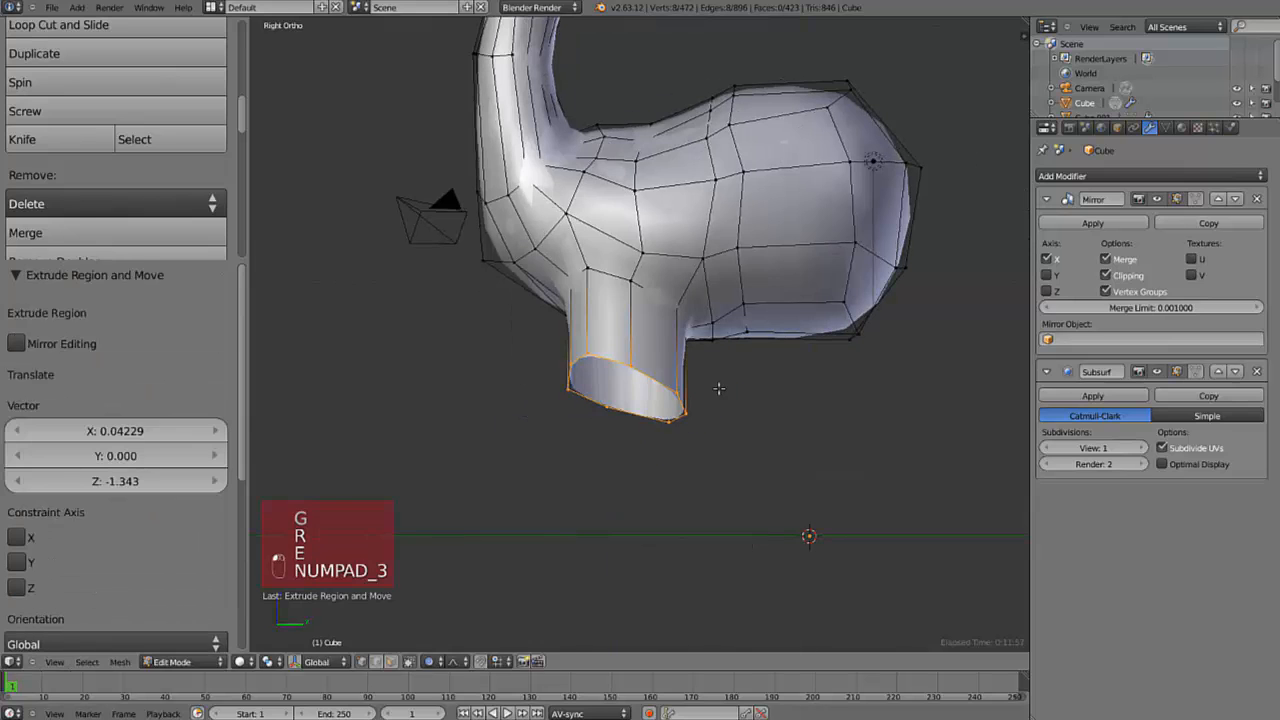
key(g)
click(719, 372)
key(r)
click(727, 409)
key(r)
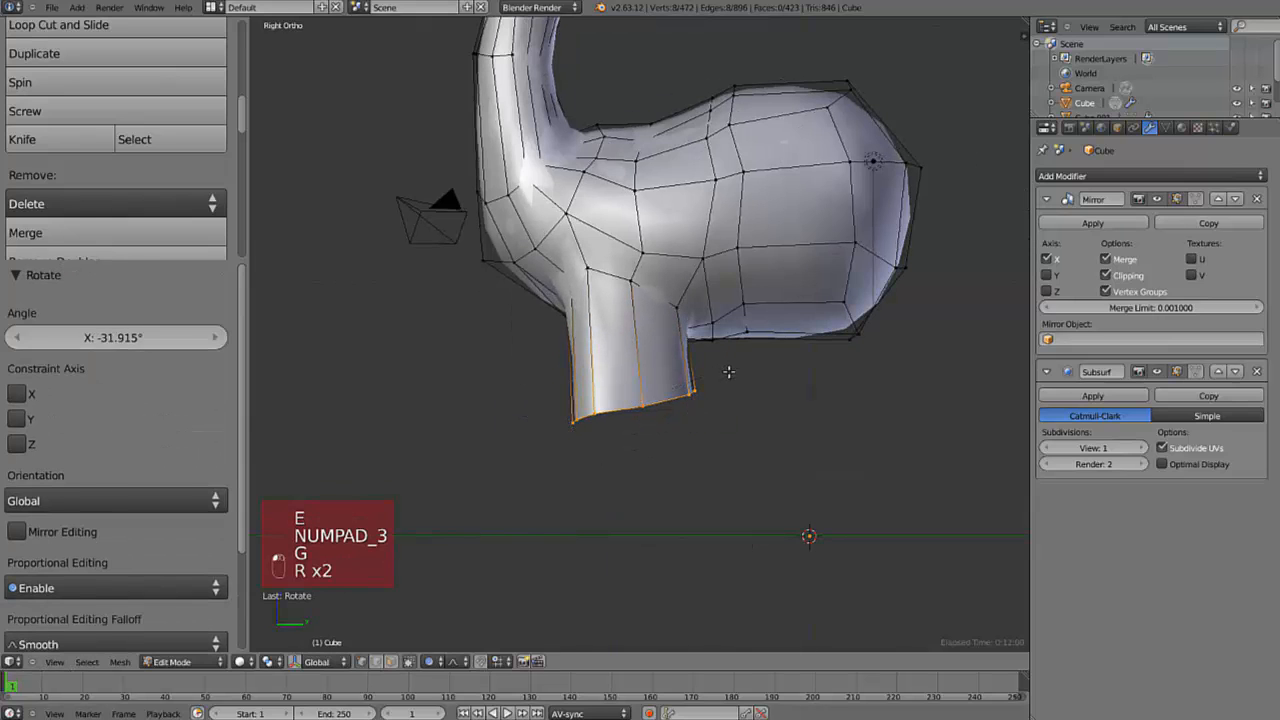
key(g)
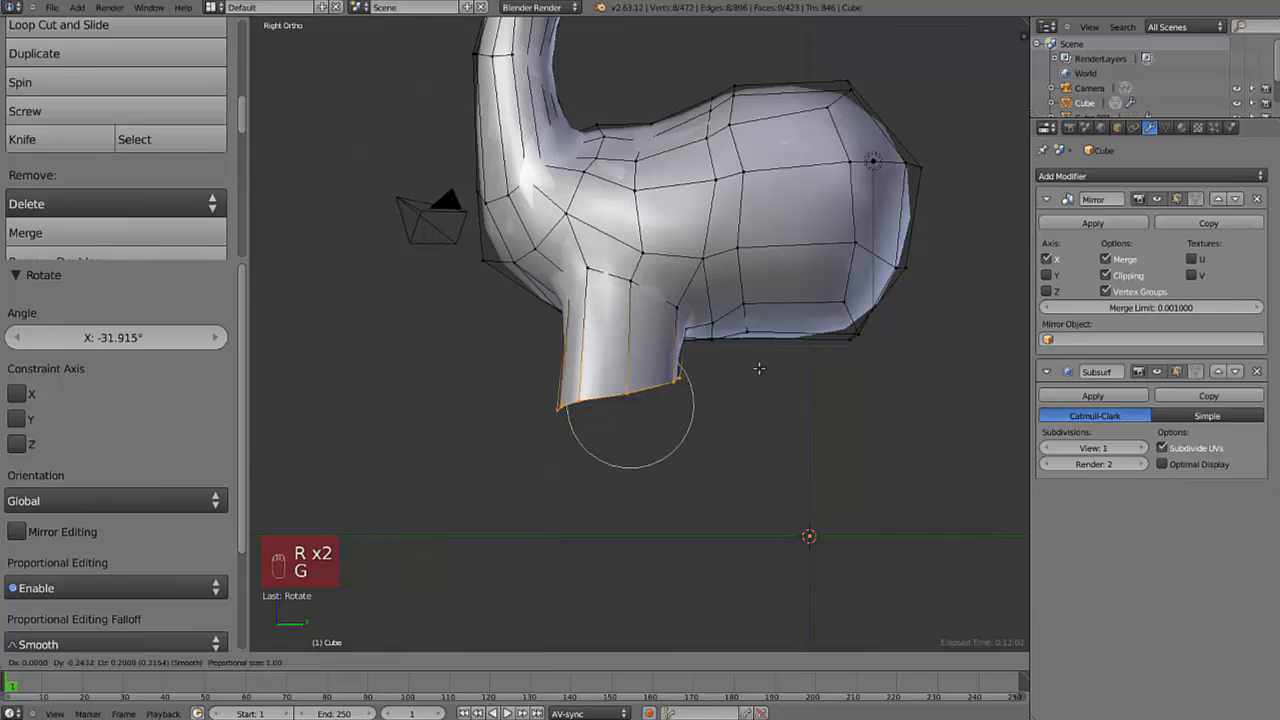
click(758, 372)
key(r)
click(792, 396)
- Scale the upper leg's open end narrower, raise it about 0.35 units and adjust its tilt and position in side view
key(KP_1)
key(s)
click(762, 400)
middle_drag(758, 398, 603, 362)
key(KP_3)
key(g)
click(757, 406)
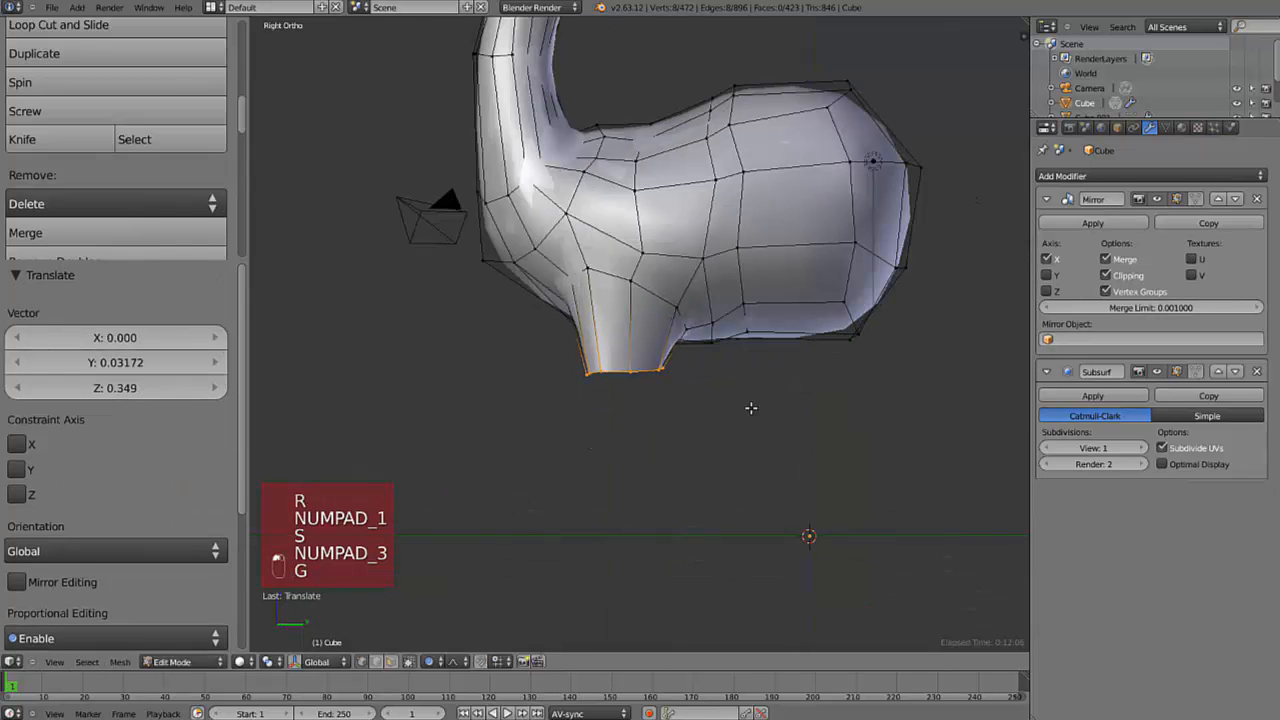
key(r)
click(760, 372)
key(g)
click(735, 376)
- Extrude the leg's open end about 2.58 units down to the ground line and rotate it about 17° to level it
key(e)
click(740, 537)
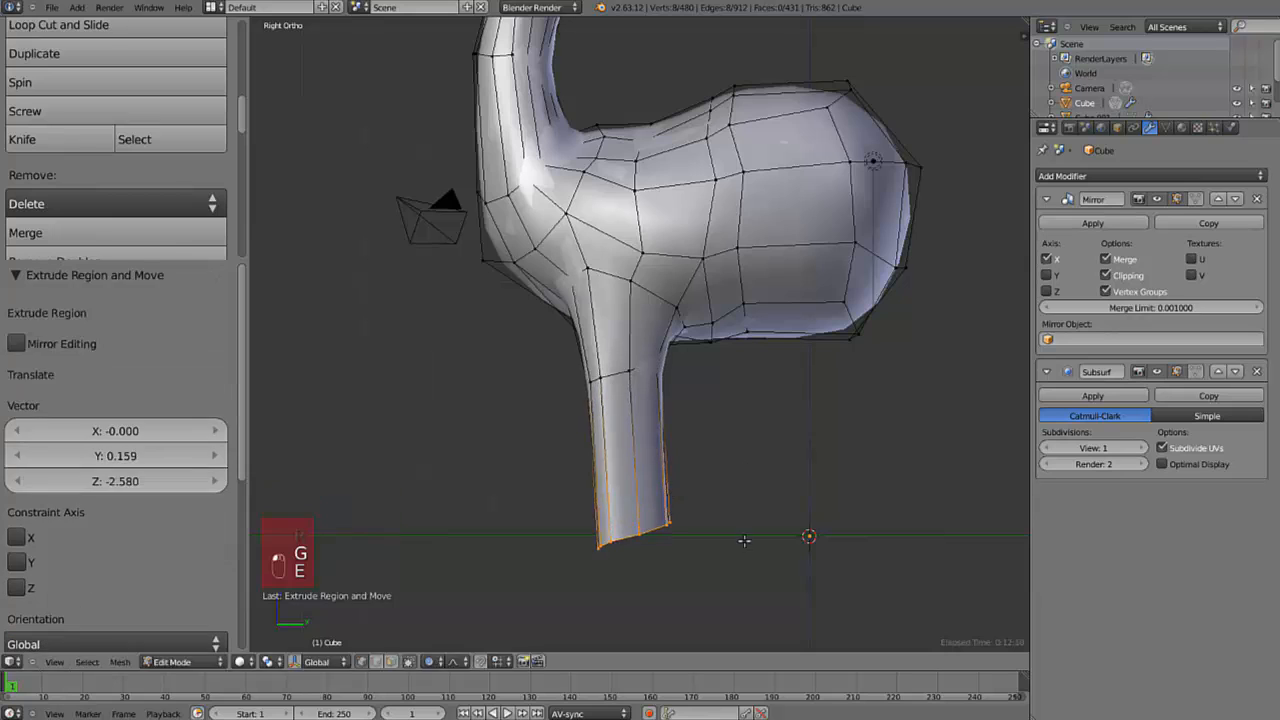
key(r)
click(720, 474)
- Add an edge loop across the lower leg, scale it narrower, and move and rotate it down and back to form the ankle
scroll(652, 432, down, 4)
scroll(652, 432, up, 3)
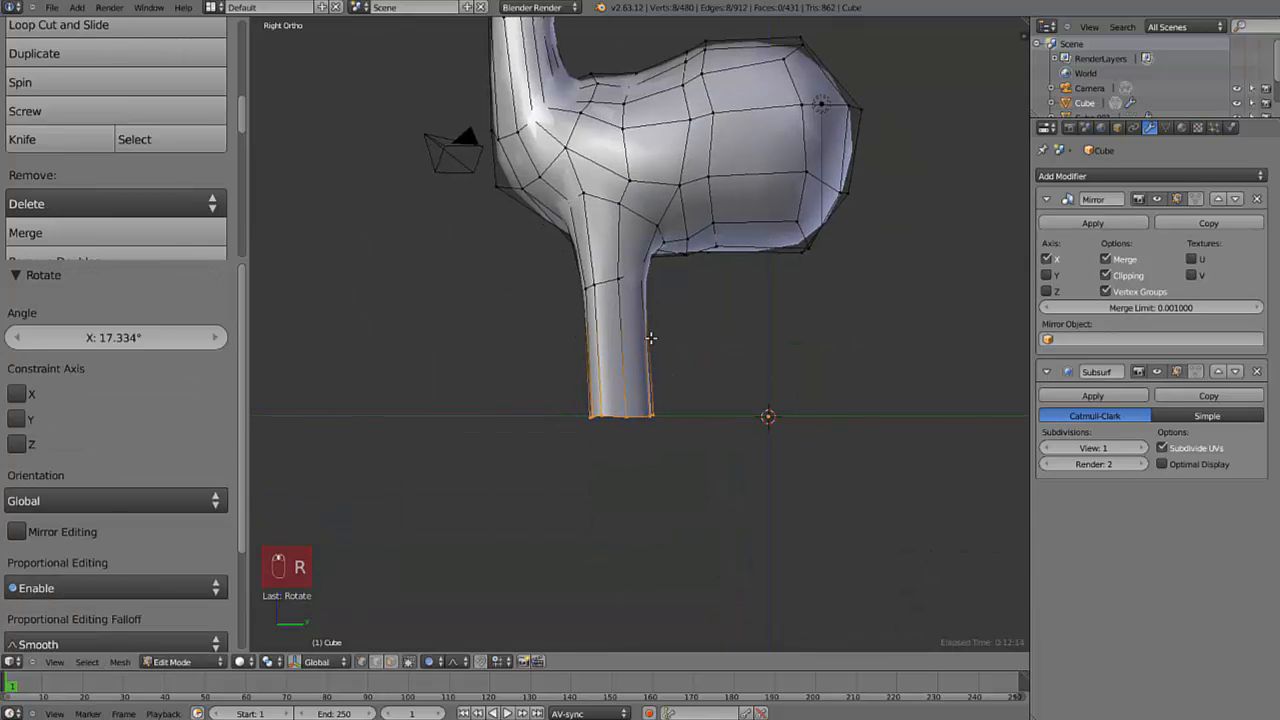
key(ctrl+r)
click(653, 343)
key(s)
click(680, 381)
key(g)
click(700, 400)
key(r)
click(710, 410)
key(g)
click(724, 424)
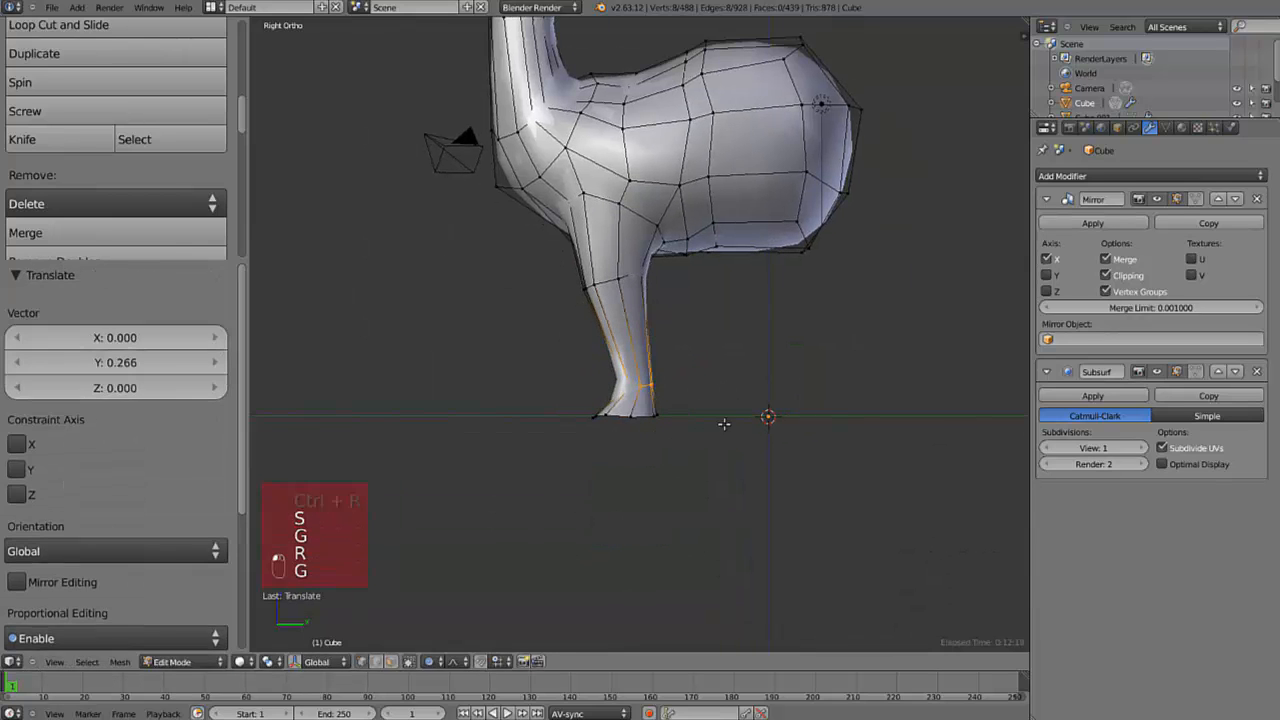
- Add a second edge loop at knee height, scale it narrower, move it into place and check the legs in Object Mode
click(656, 340)
key(s)
click(657, 336)
key(g)
key(Tab)
key(KP_1)
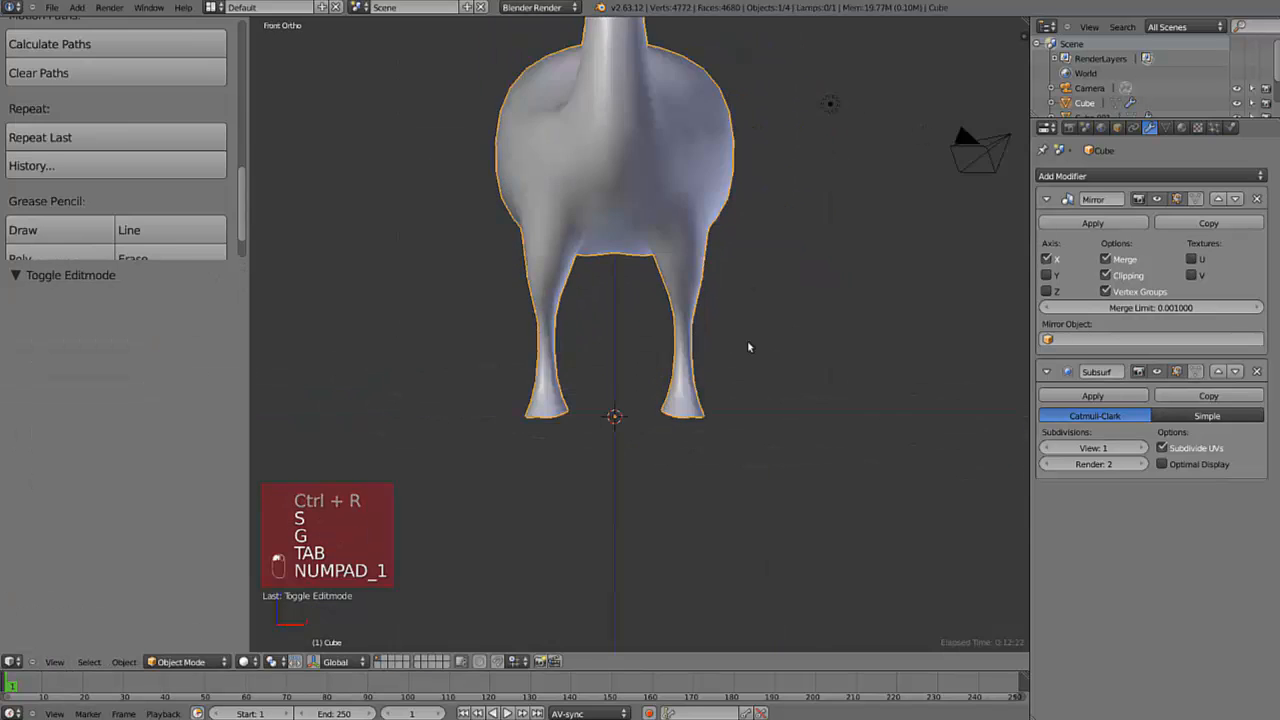
- Reposition the knee loop in front view, and move the lower leg and foot about 0.45 units inward along X with proportional editing
key(Tab)
key(g)
click(783, 347)
key(z)
key(b)
drag(645, 482, 780, 395)
key(z)
key(g)
scroll(790, 380, down, 5)
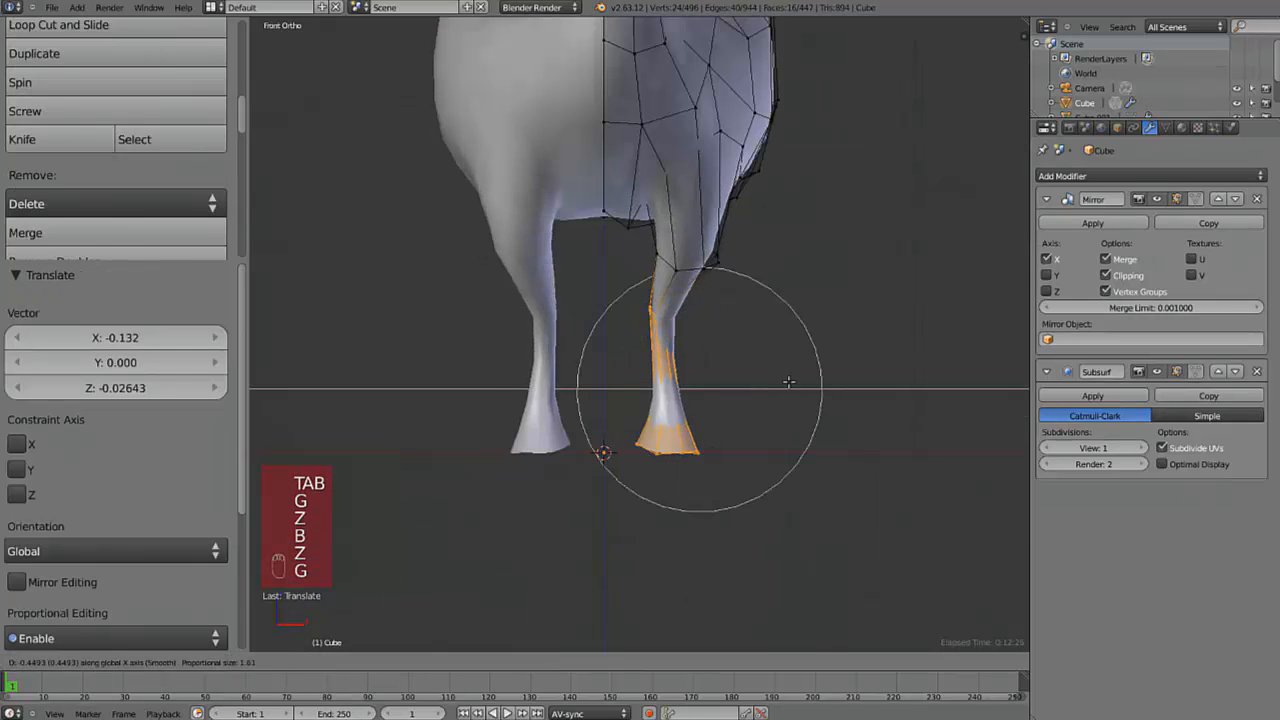
click(789, 382)
- Check the leg shape from several views, and reposition the belly vertices behind the front leg with proportional editing
key(Tab)
scroll(790, 387, down, 3)
middle_drag(789, 387, 474, 343)
key(KP_3)
key(Tab)
scroll(560, 300, up, 4)
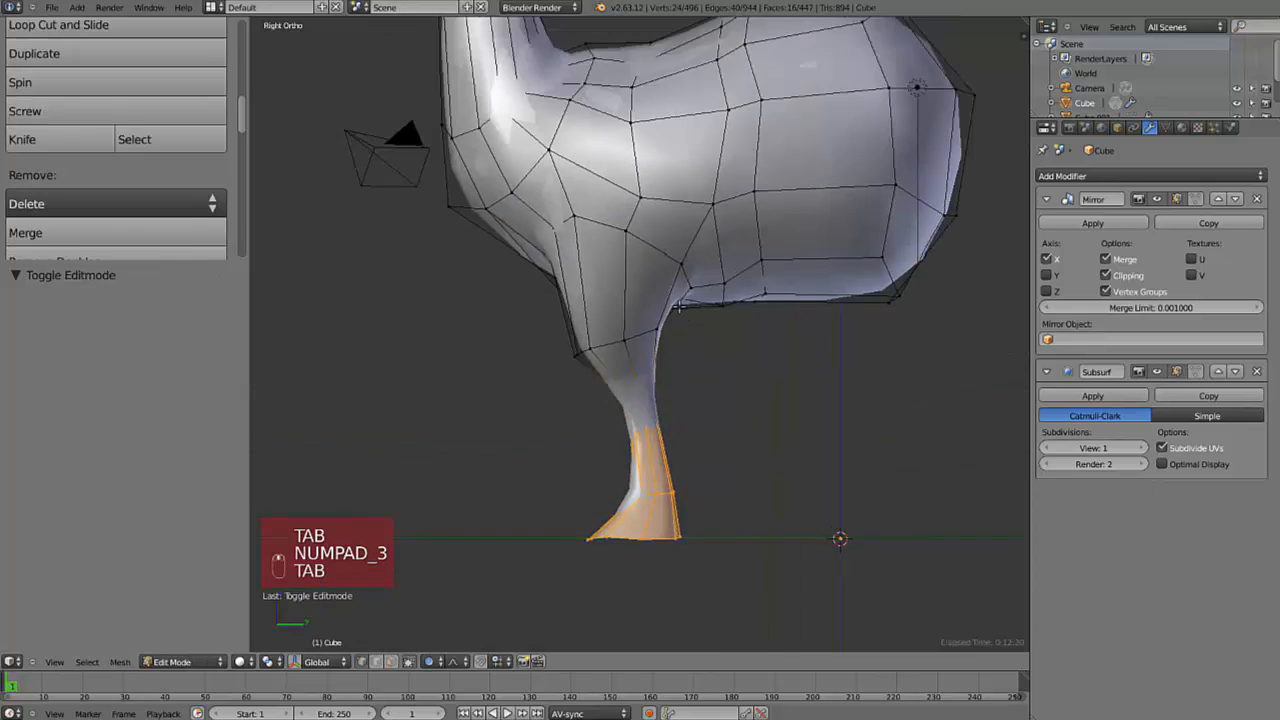
middle_drag(560, 300, 640, 290)
right_click(648, 285)
key(g)
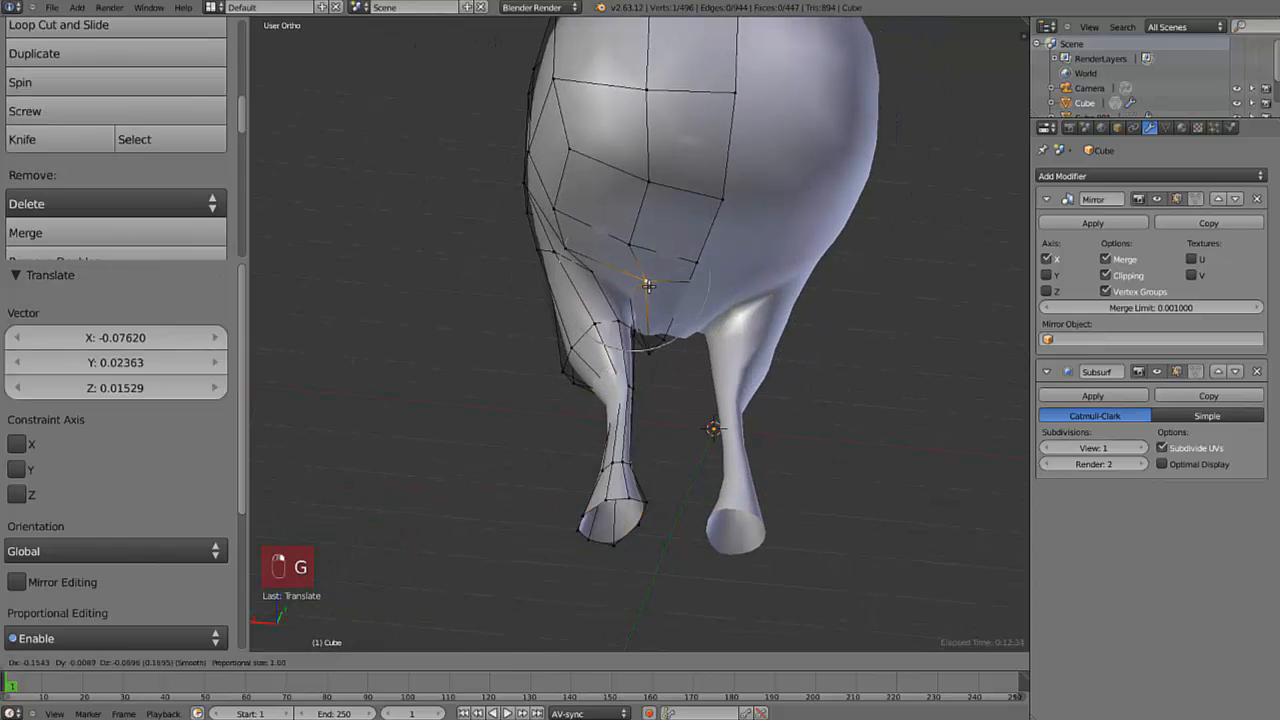
key(g)
key(g)
- Move the lower side vertices of the belly behind the front leg forward and down in side view
key(KP_3)
key(Tab)
key(Tab)
key(g)
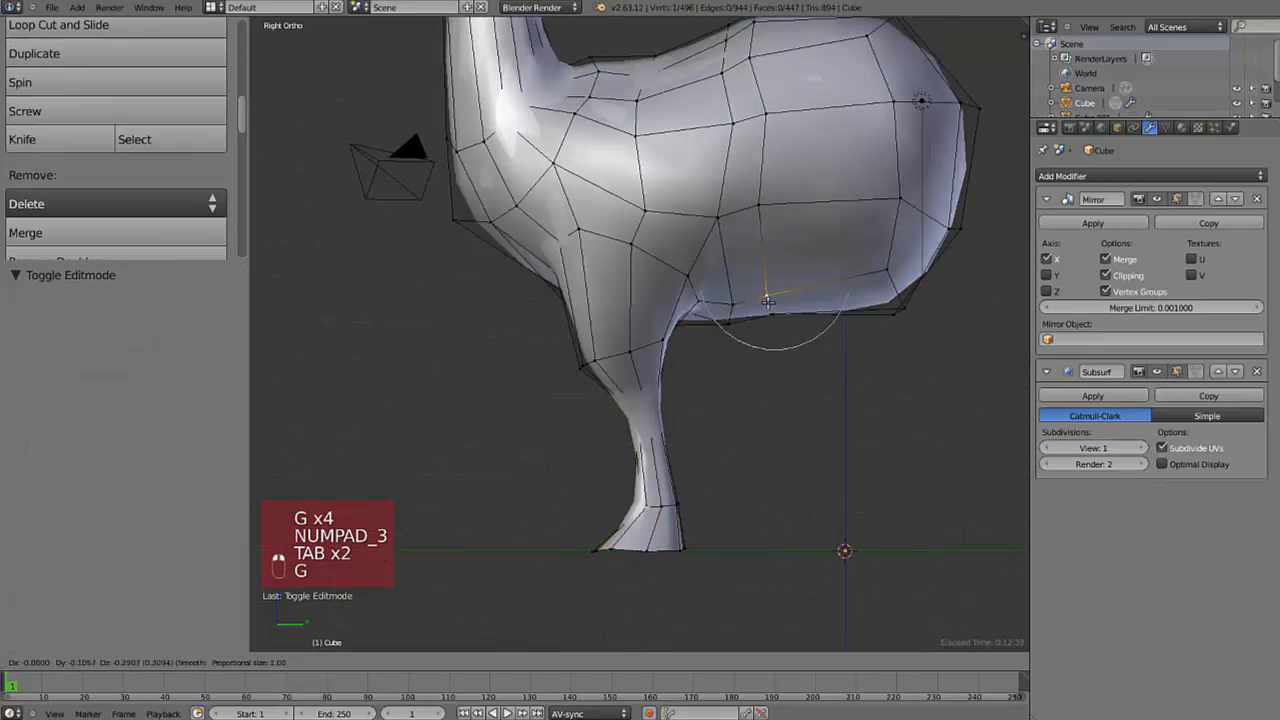
click(712, 311)
key(g)
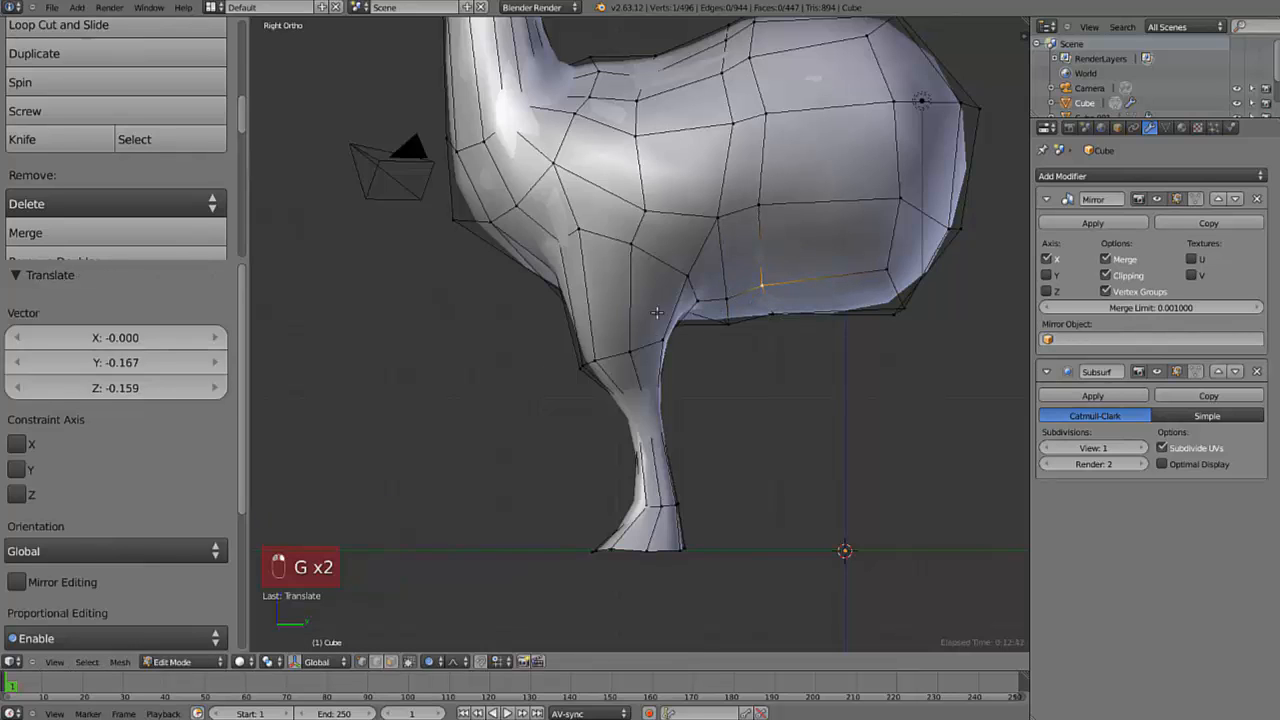
- Move the vertices at the front top of the leg about 0.25 units forward in side view
key(KP_1)
key(KP_3)
right_click(545, 247)
key(g)
key(g)
- Lower the chest and shoulder vertices above the front leg in front and side views with proportional editing
key(KP_1)
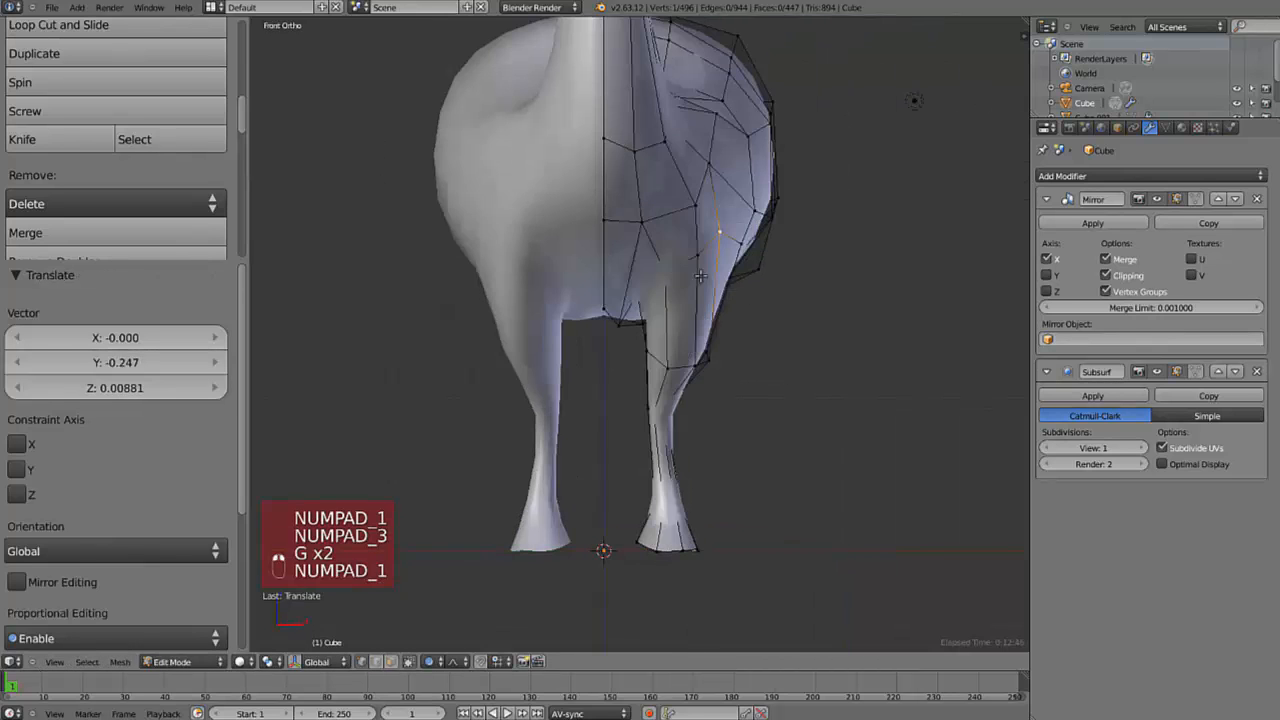
key(g)
key(g)
key(g)
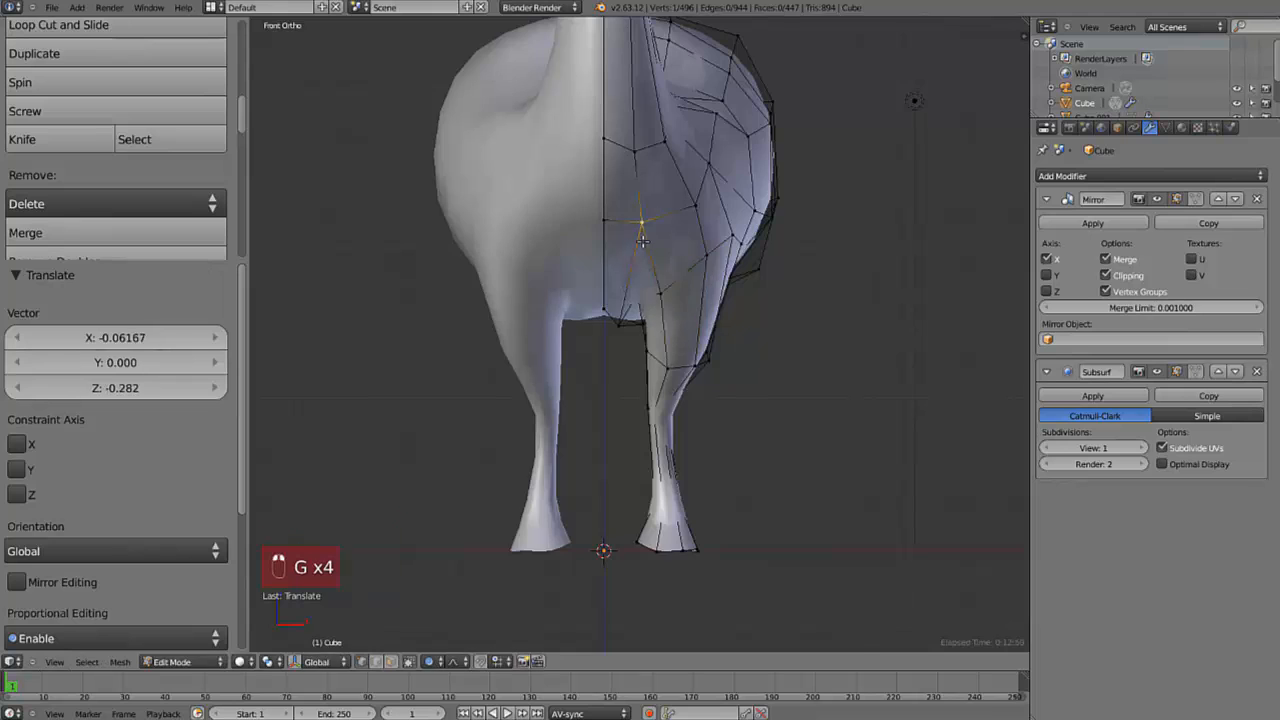
key(KP_3)
key(g)
key(KP_1)
key(g)
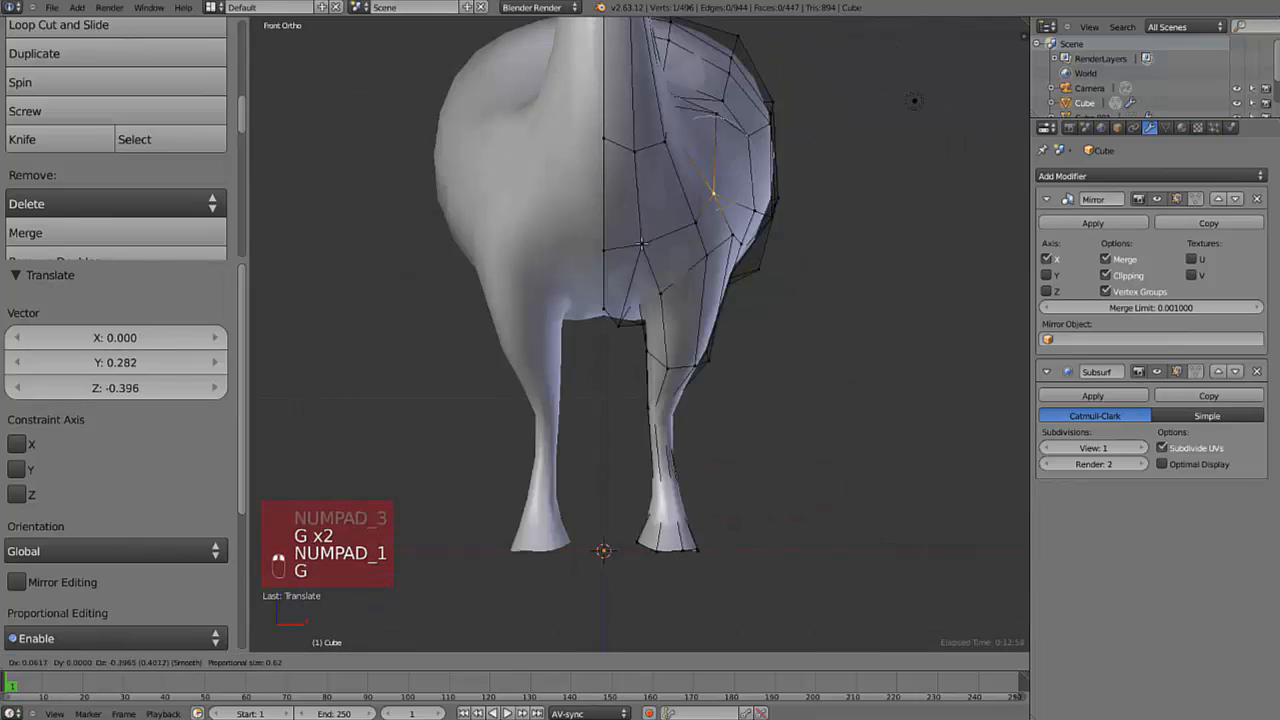
- Add an edge loop just above the ankle and another on the lower leg, adjust its position and check the legs in Object Mode
key(Tab)
middle_drag(686, 257, 794, 343)
key(KP_3)
key(Tab)
scroll(686, 457, up, 5)
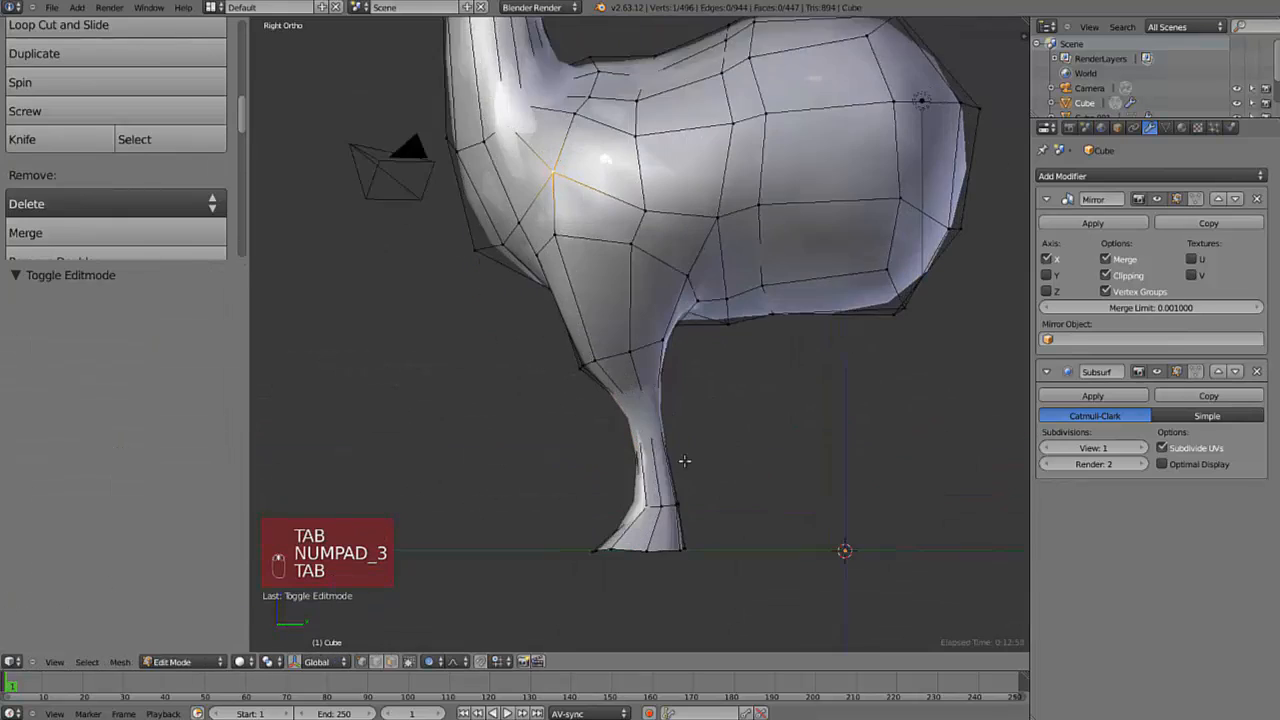
key(ctrl+r)
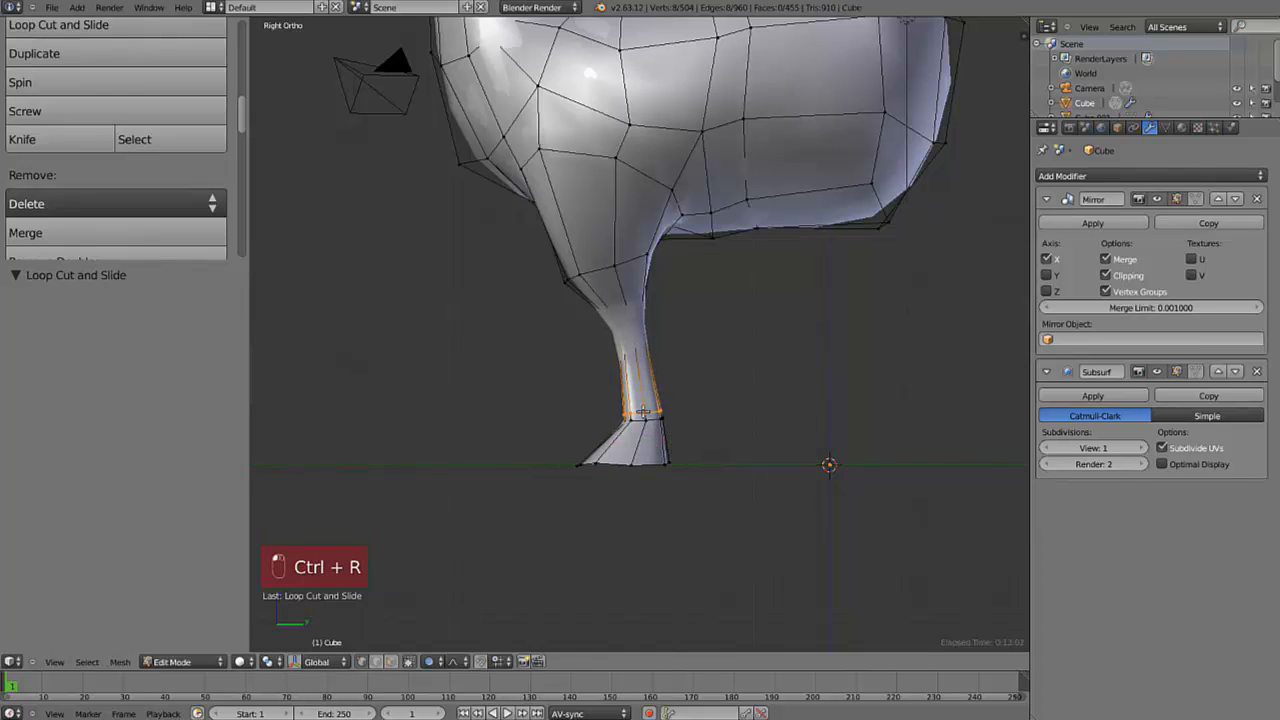
click(659, 353)
key(g)
key(Tab)
middle_drag(668, 355, 756, 282)
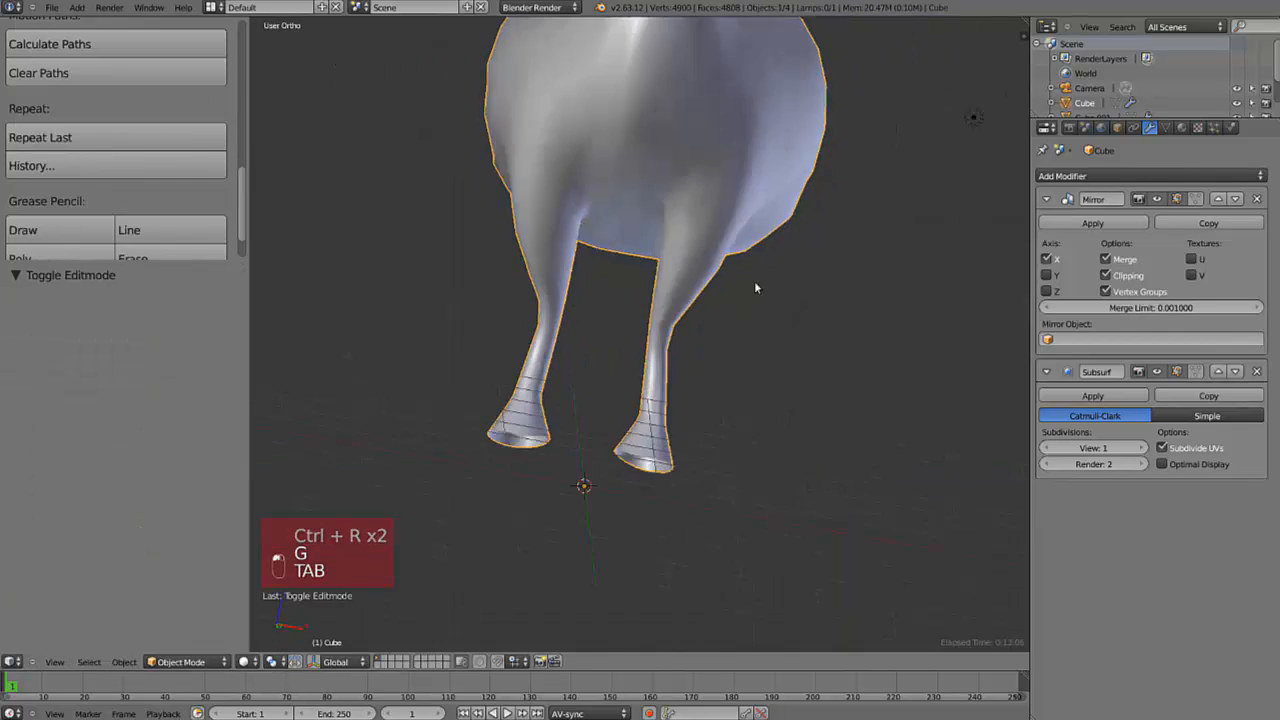
- Move a knee vertex about 0.12 units outward and slightly down in front view
key(KP_1)
key(Tab)
right_click(685, 329)
key(g)
- Select the face at the front of the knee in face mode and extrude it about 0.25 units forward
key(z)
key(z)
scroll(695, 336, up, 2)
key(z)
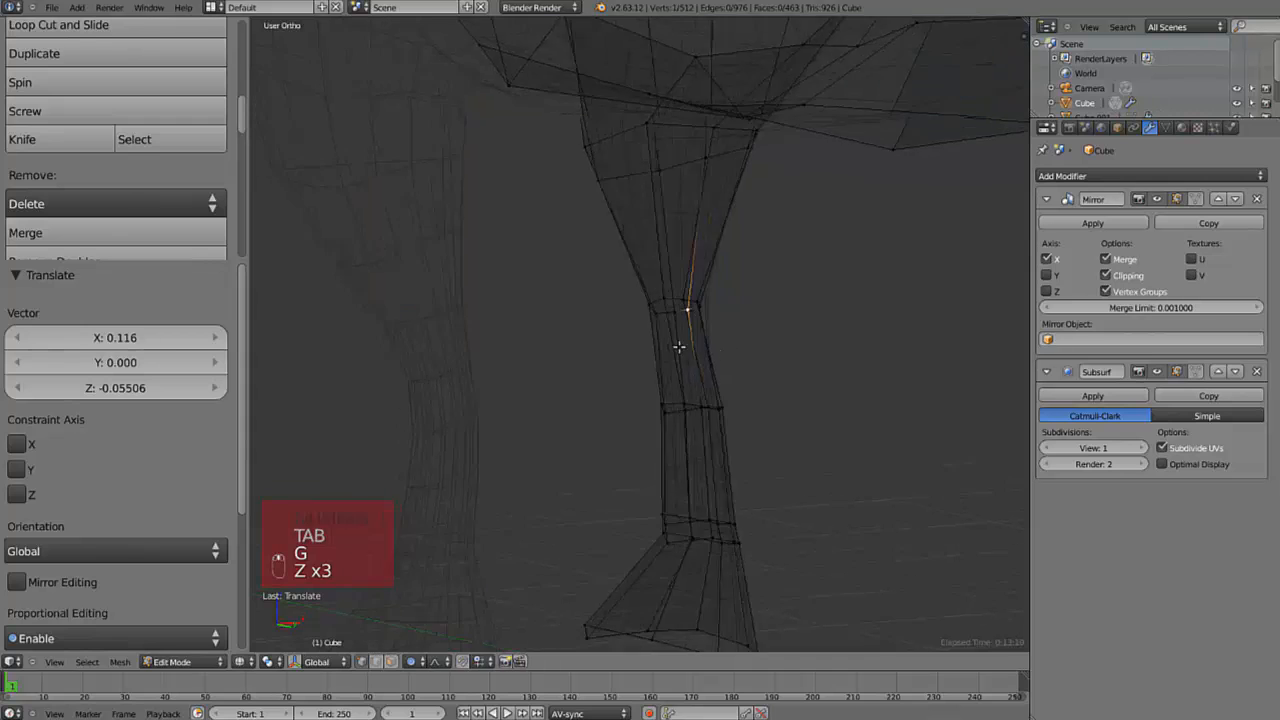
middle_drag(680, 349, 597, 357)
key(z)
key(ctrl+Tab)
key(z)
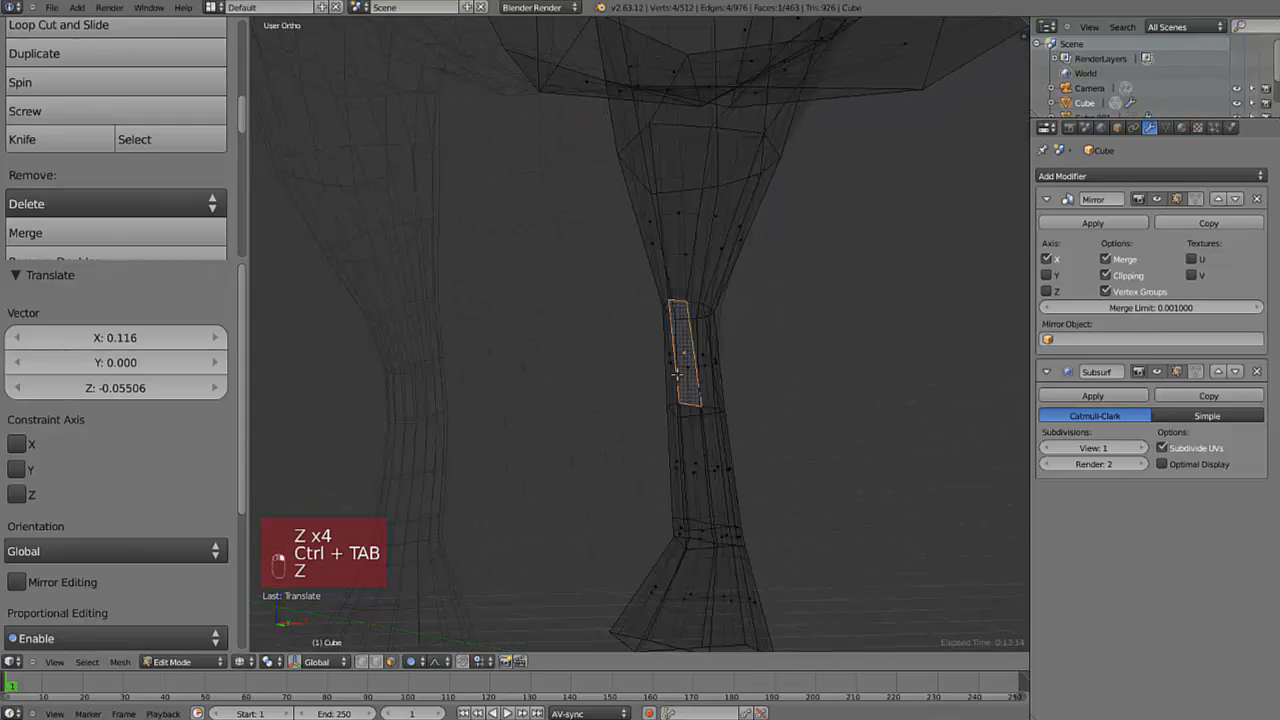
key(KP_3)
key(z)
key(e)
click(749, 451)
- Turn off proportional editing, scale, move and rotate the extruded kneecap face, and check the knee in Object Mode
key(s)
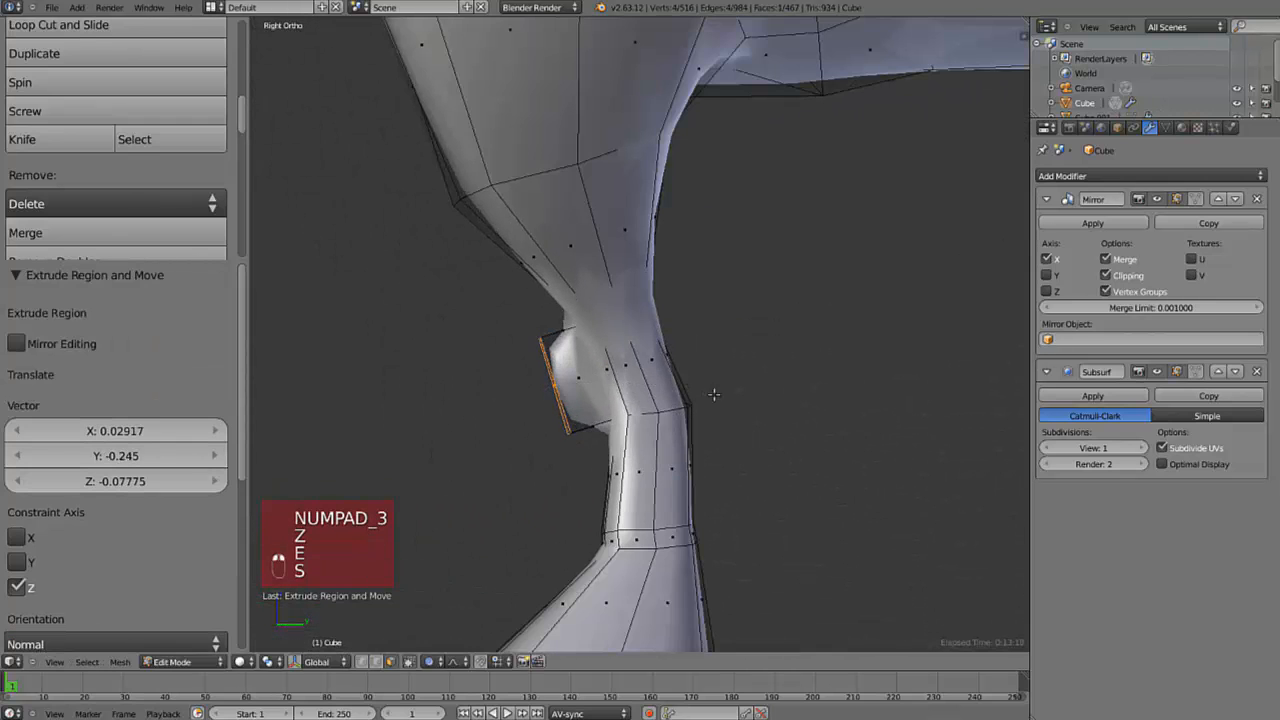
key(o)
key(s)
key(g)
key(r)
click(761, 381)
key(KP_1)
key(Tab)
middle_drag(766, 380, 500, 240)
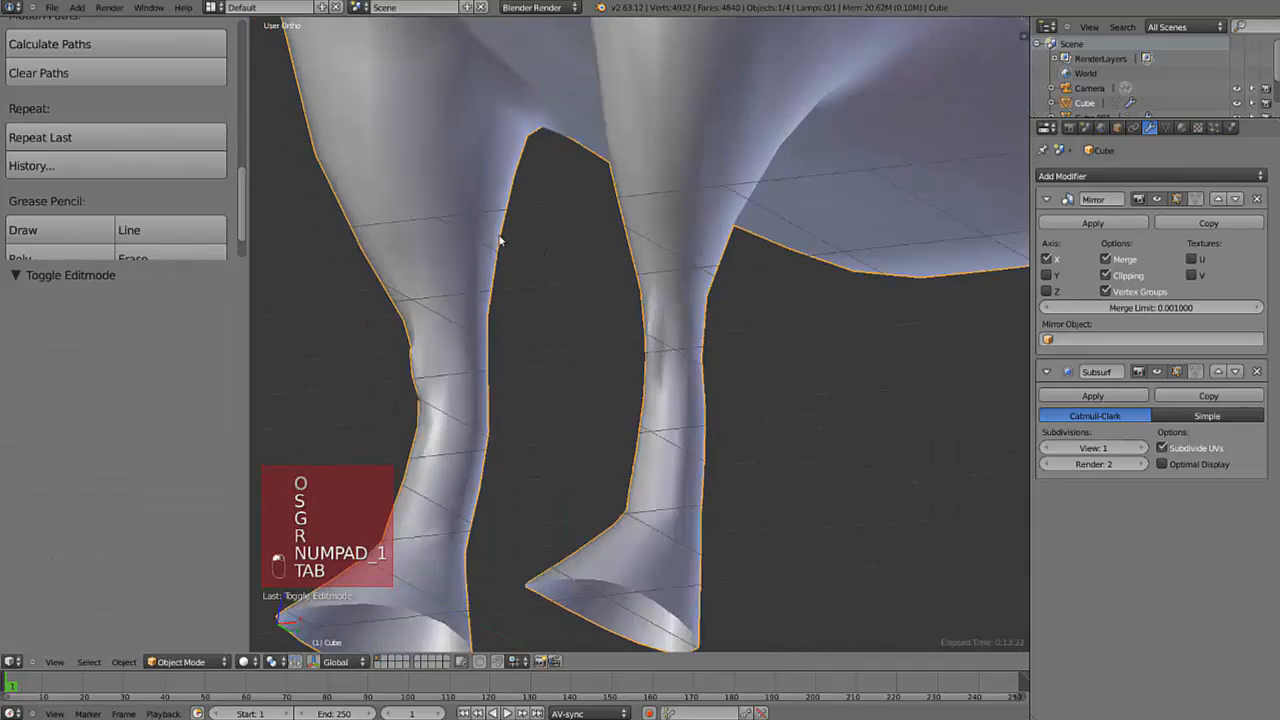
- Box-select the knee vertices in vertex mode with wireframe display, scale them and check the shape in Object Mode
key(Tab)
scroll(640, 290, up, 2)
key(z)
key(z)
middle_drag(654, 297, 702, 338)
key(ctrl+Tab)
key(z)
key(b)
key(z)
key(s)
click(797, 364)
key(Tab)
key(Tab)
- Select the upper edge of the kneecap bump, scale it and check the knee in Object Mode
key(z)
key(z)
key(z)
alt+right_click(714, 338)
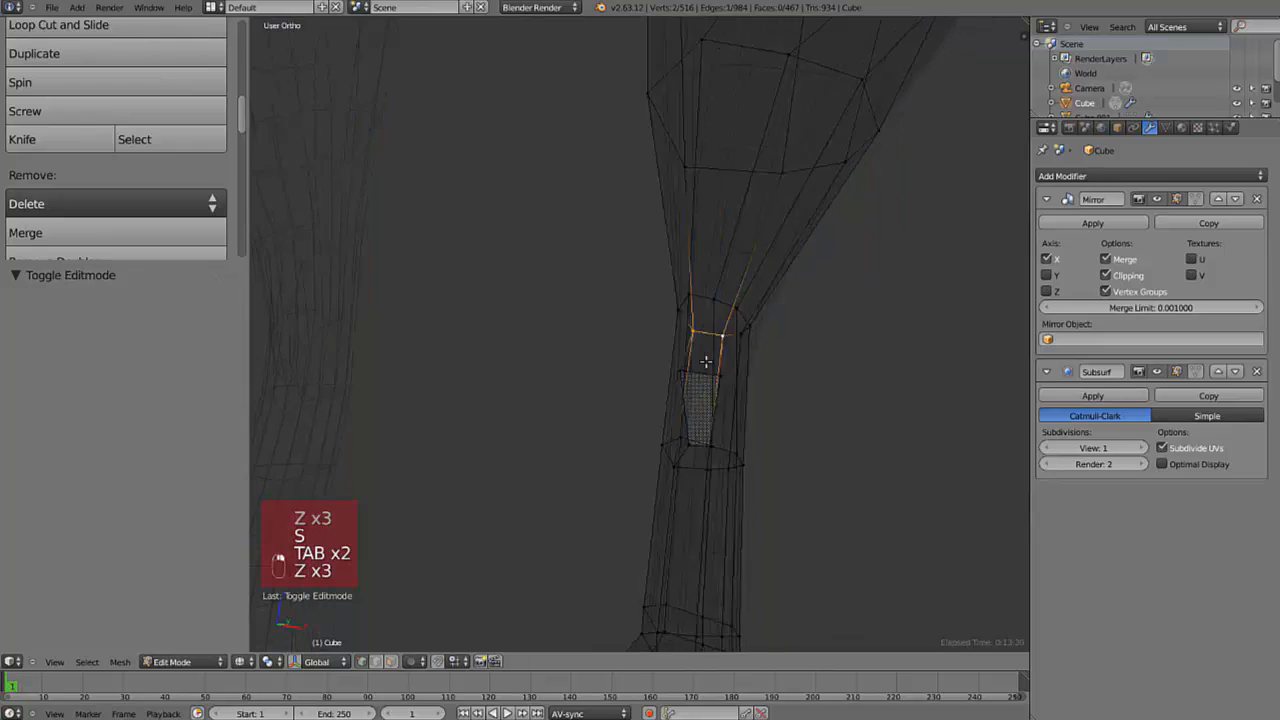
key(z)
key(s)
click(794, 406)
key(Tab)
key(Tab)
- Select the lower edge of the kneecap bump and scale it down to about 0.7
key(z)
right_click(682, 465)
middle_drag(711, 473, 713, 437)
right_click(725, 411)
shift+right_click(740, 408)
key(z)
key(s)
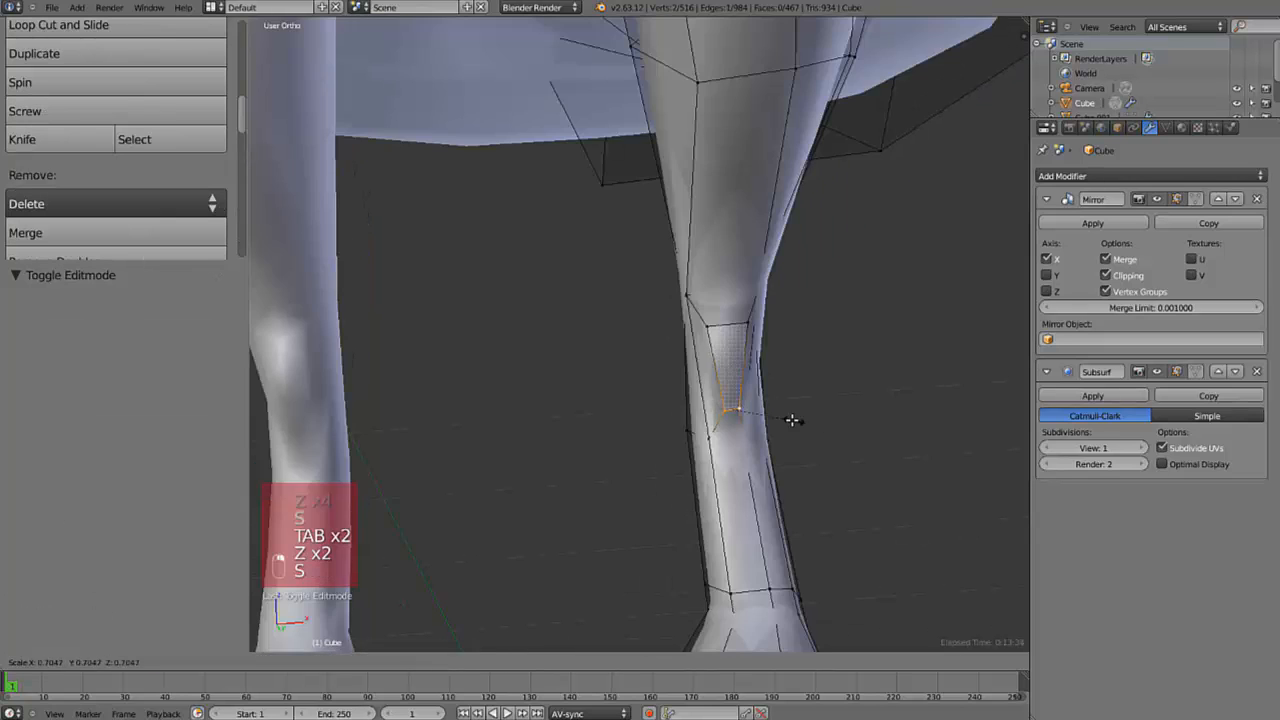
click(773, 417)
- Move the kneecap's lower edge in side view and check the leg in Object Mode
key(KP_3)
key(g)
click(767, 402)
key(Tab)
key(KP_1)
scroll(769, 400, down, 10)
middle_drag(769, 400, 629, 337)
- Move the face at the front of the ankle in Edit Mode, adjusting its position in side view
key(KP_3)
key(Tab)
scroll(574, 326, up, 5)
shift+middle_drag(595, 415, 531, 290)
middle_drag(531, 290, 637, 350)
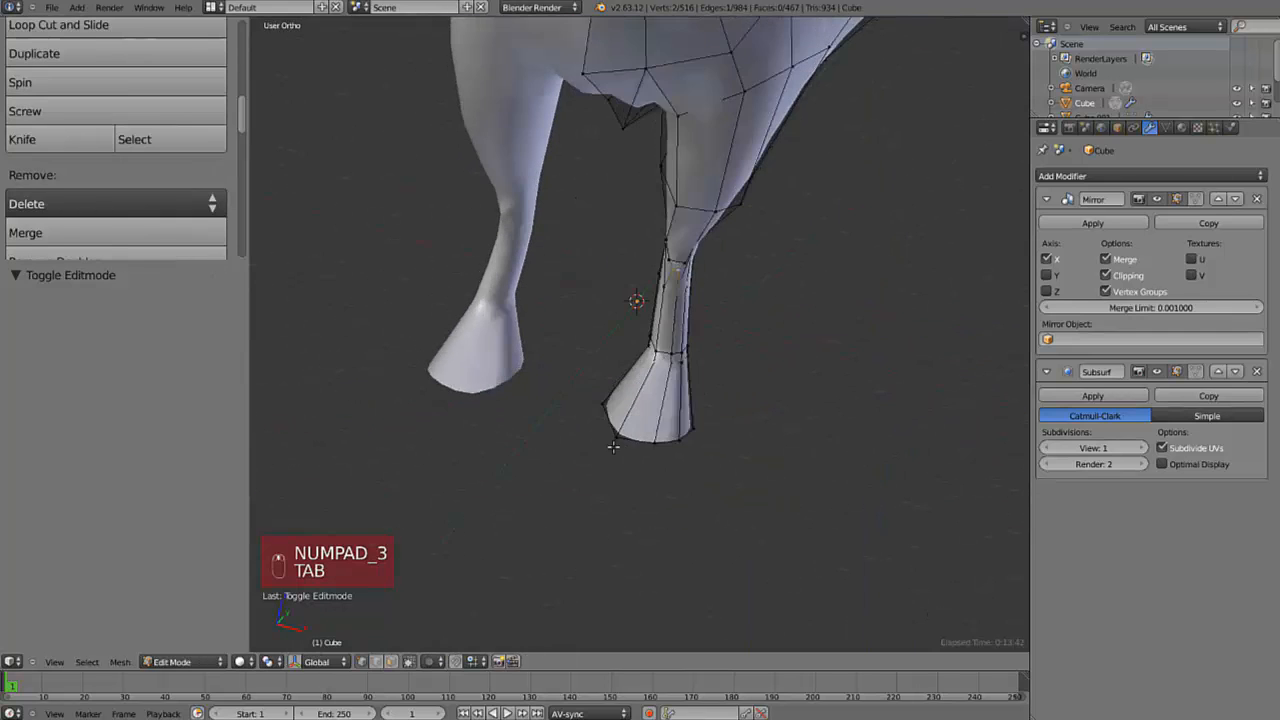
middle_drag(613, 447, 657, 378)
key(g)
key(KP_3)
click(660, 380)
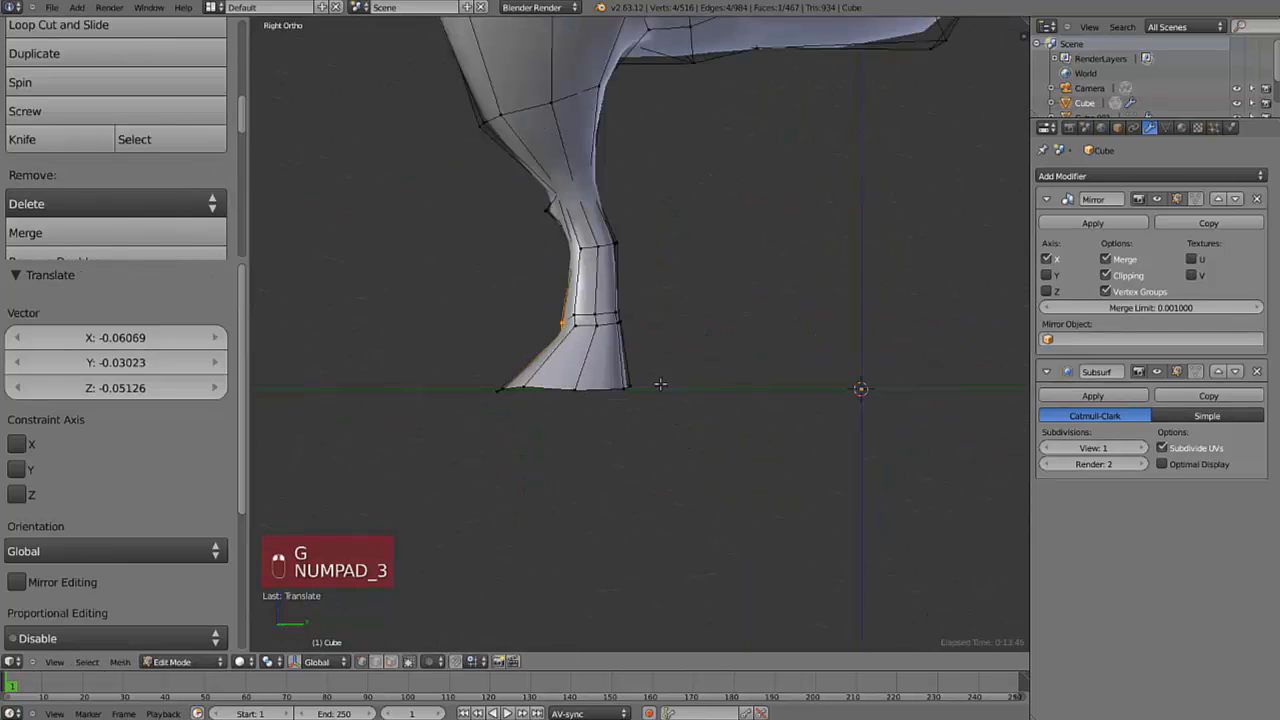
key(g)
key(z)
click(820, 386)
- Box-select the foot's open bottom ring in wireframe display and apply Smooth Vertex to it twice
key(a)
key(b)
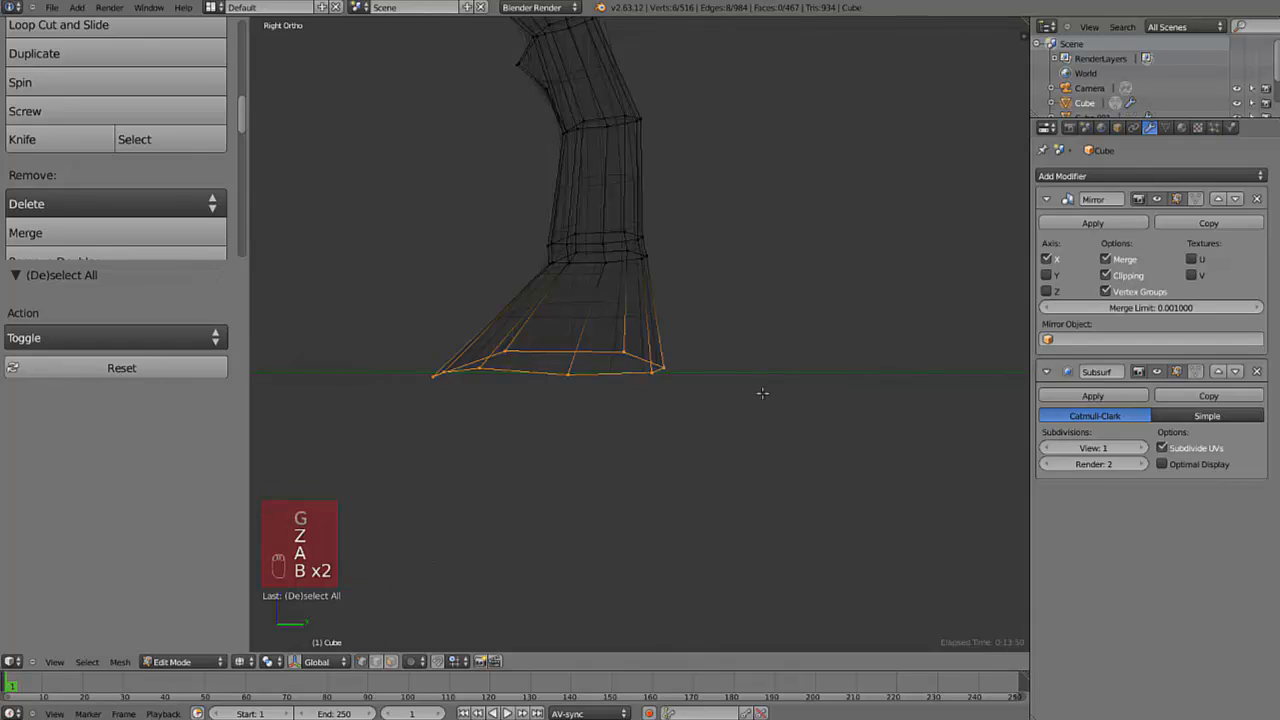
key(w)
click(763, 392)
key(w)
click(757, 390)
key(z)
- Close the open sole of the foot by filling faces between opposite edges in edge mode
mouse_move(700, 400)
middle_down()
mouse_move(718, 308)
mouse_move(769, 198)
mouse_move(643, 315)
mouse_move(547, 331)
middle_up()
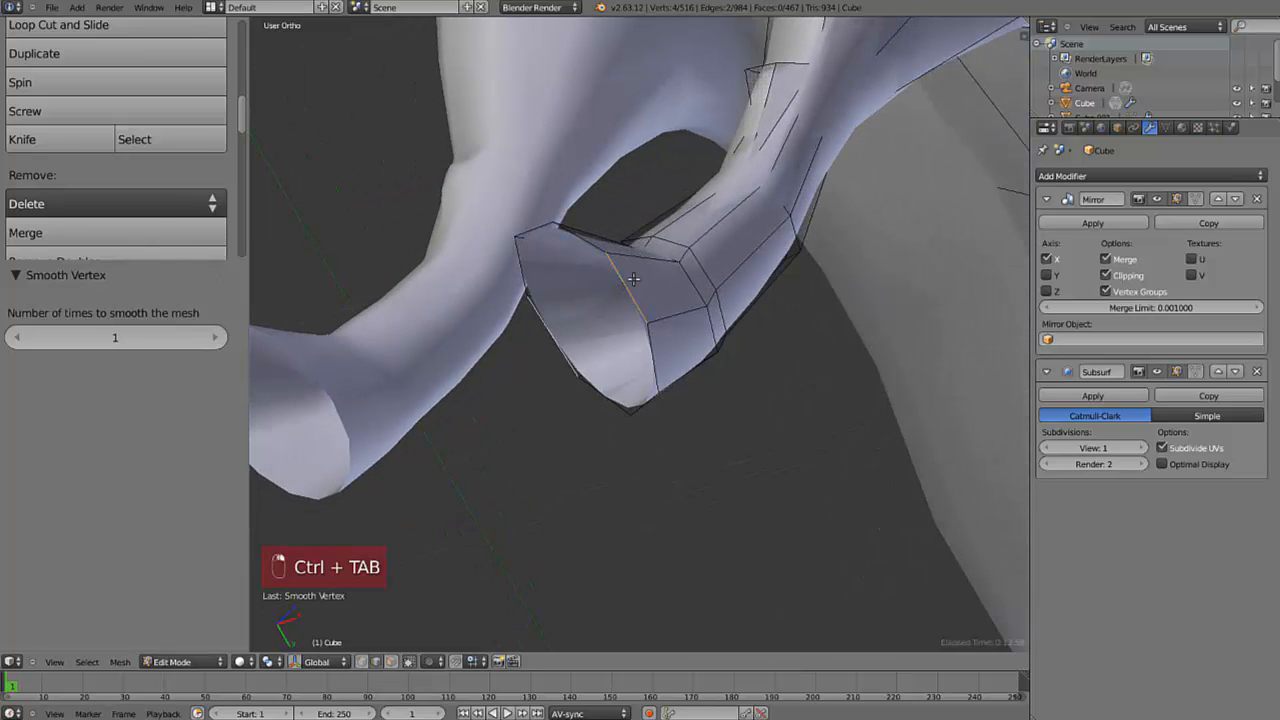
key(f)
key(f)
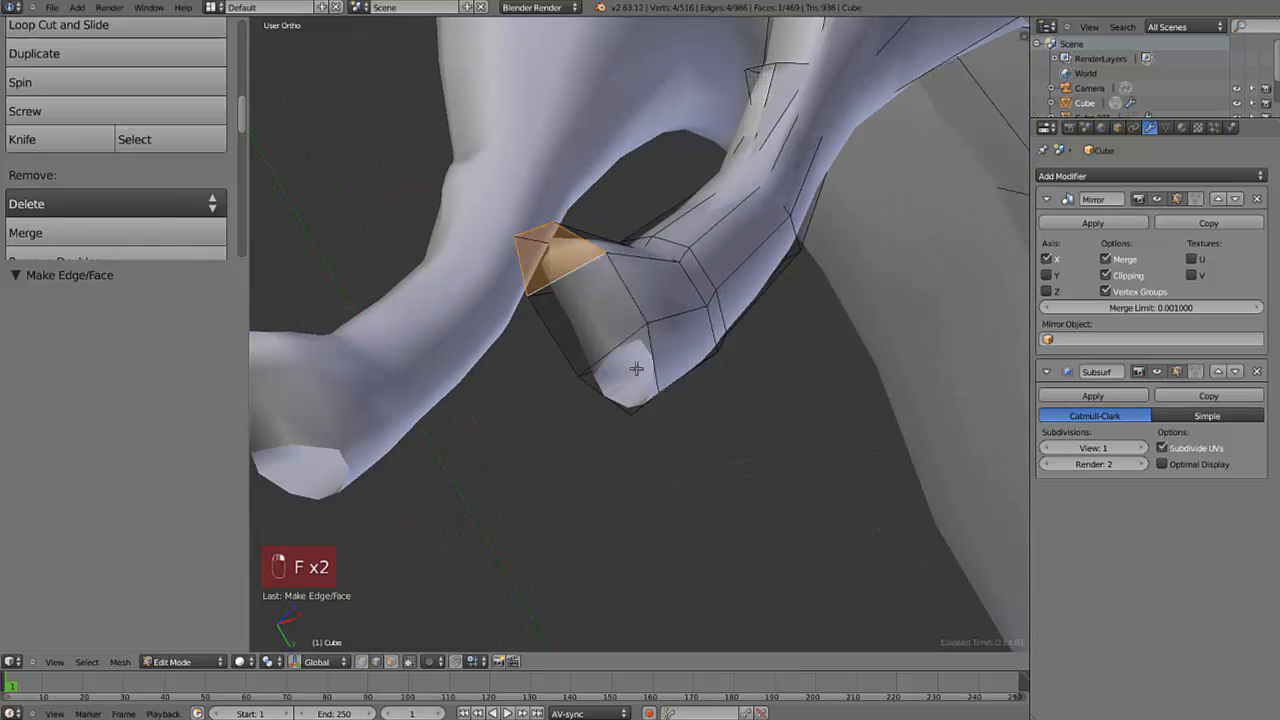
key(f)
middle_drag(566, 272, 656, 261)
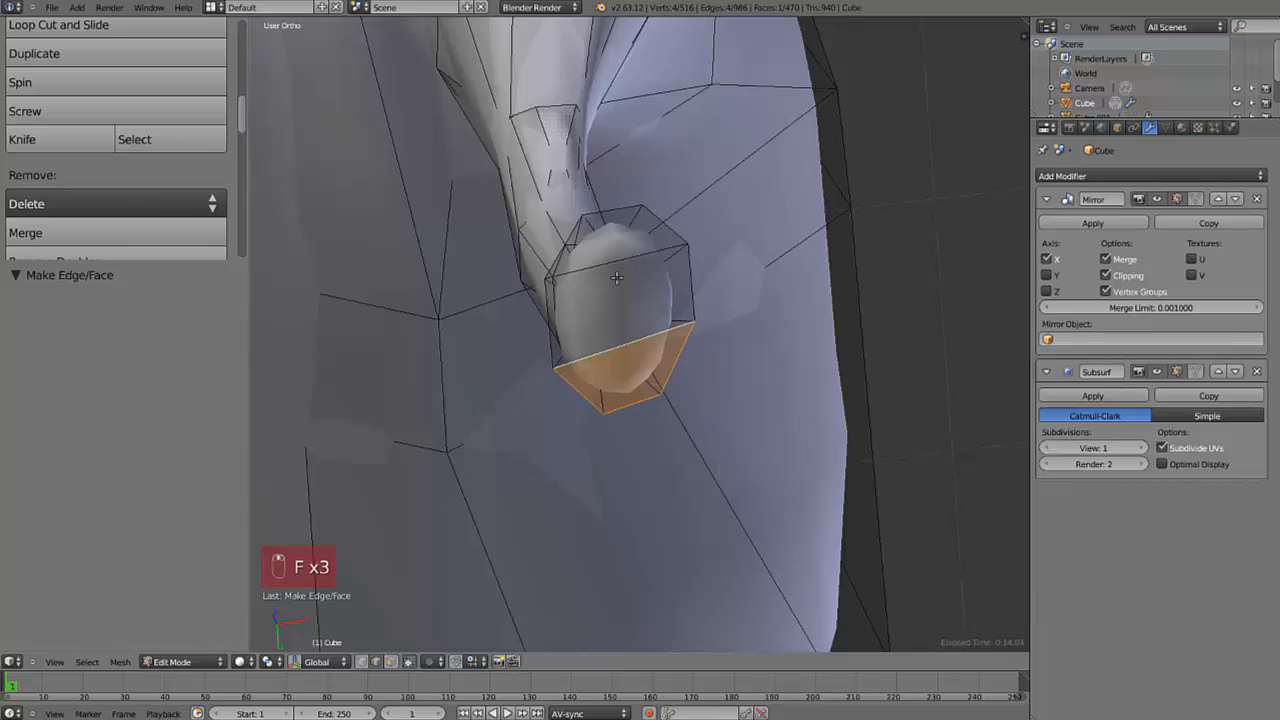
- Cut an edge loop just above the sole, then box-select the foot's bottom section and move it down 0.211 units along Z
key(KP_3)
key(ctrl+r)
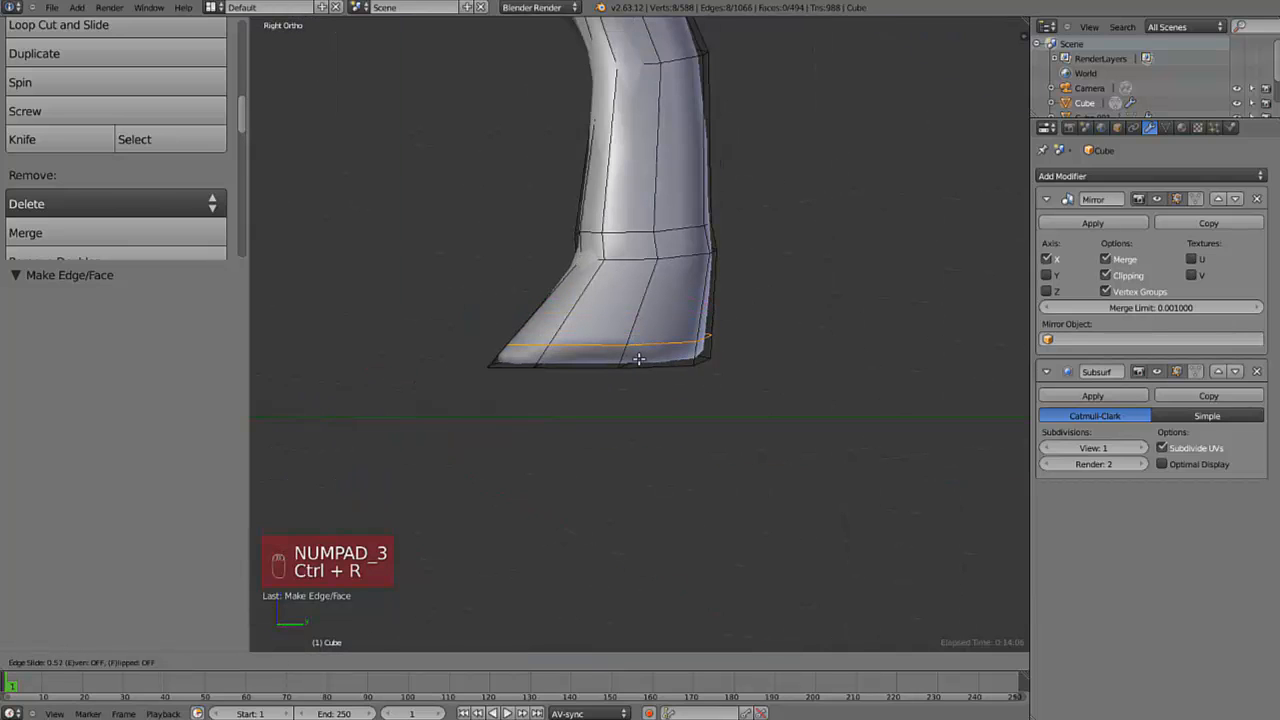
click(638, 358)
key(z)
key(b)
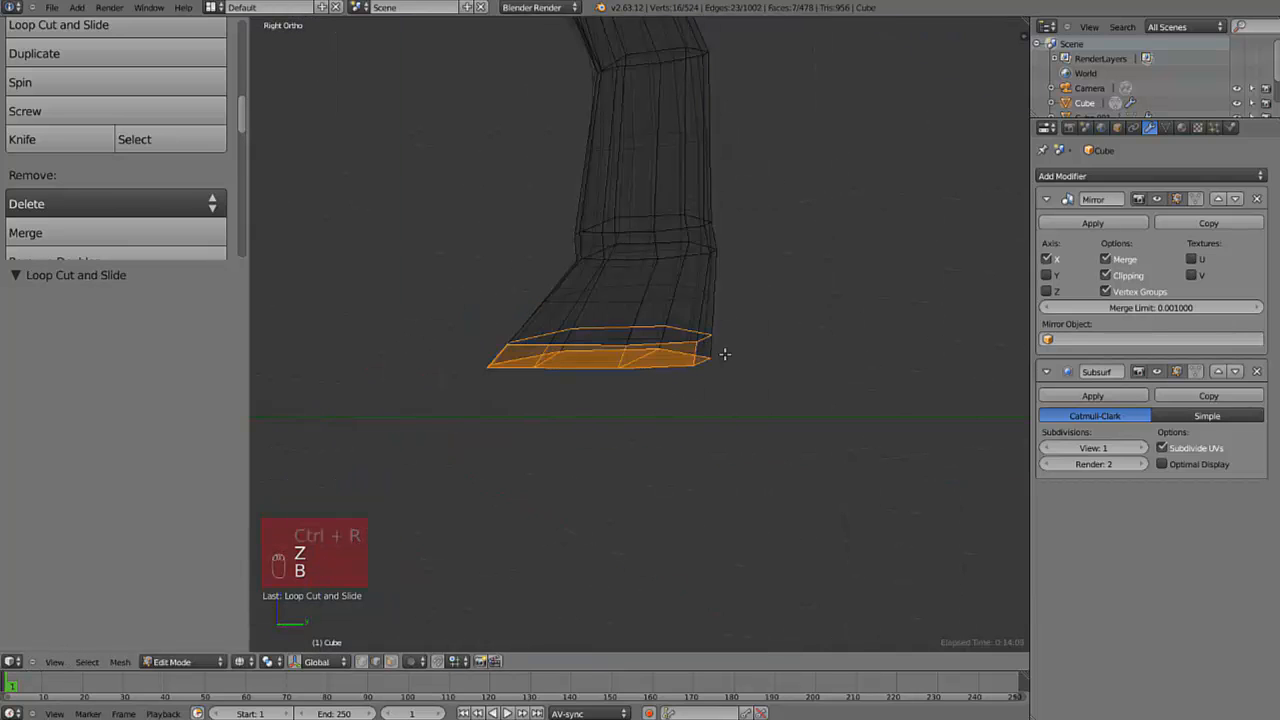
drag(409, 347, 345, 315)
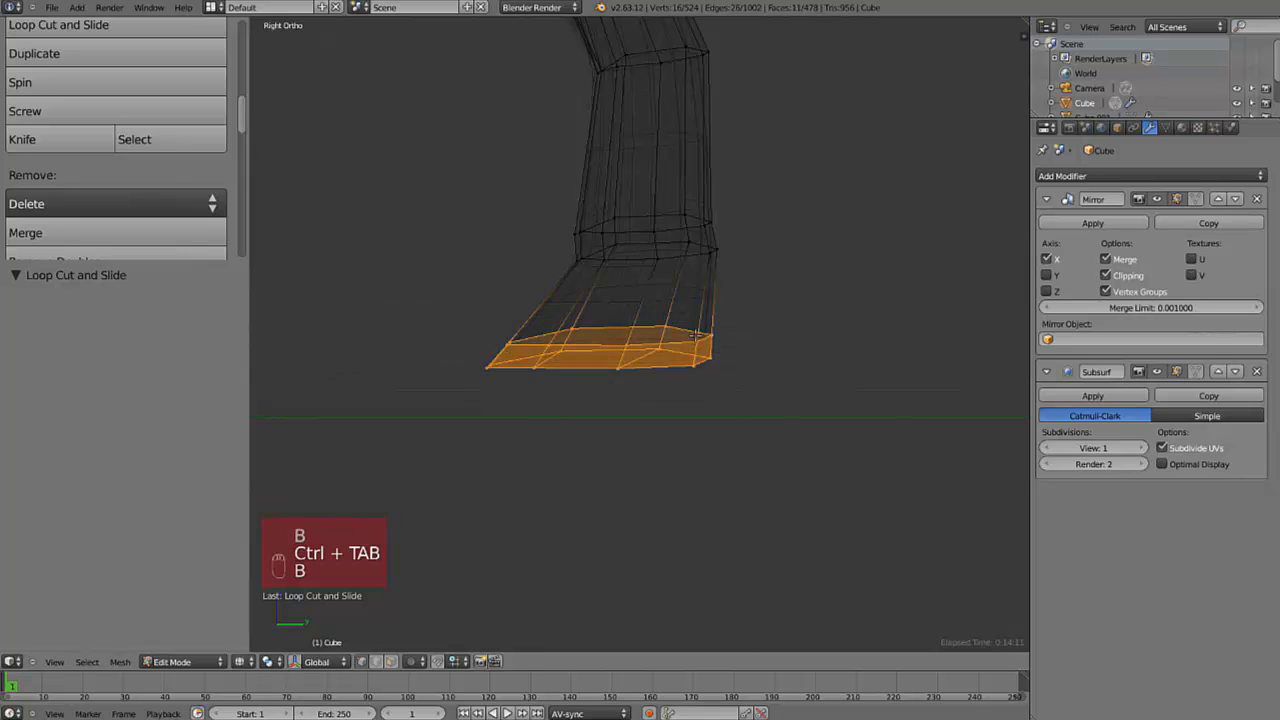
key(z)
key(g)
middle_click(618, 325)
click(618, 340)
- Cut a loop around the middle of the foot, fatten it by about 0.039 and move it -0.0713 units along Y
key(ctrl+r)
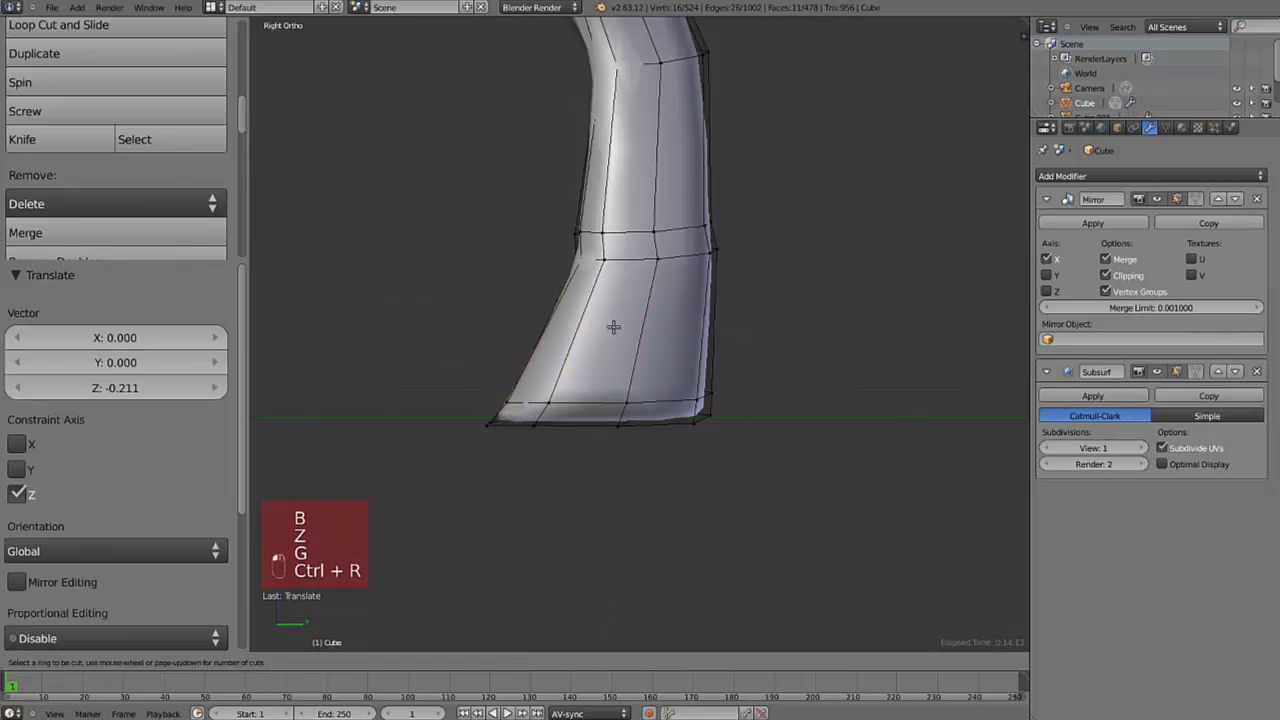
click(594, 319)
key(alt+s)
click(755, 354)
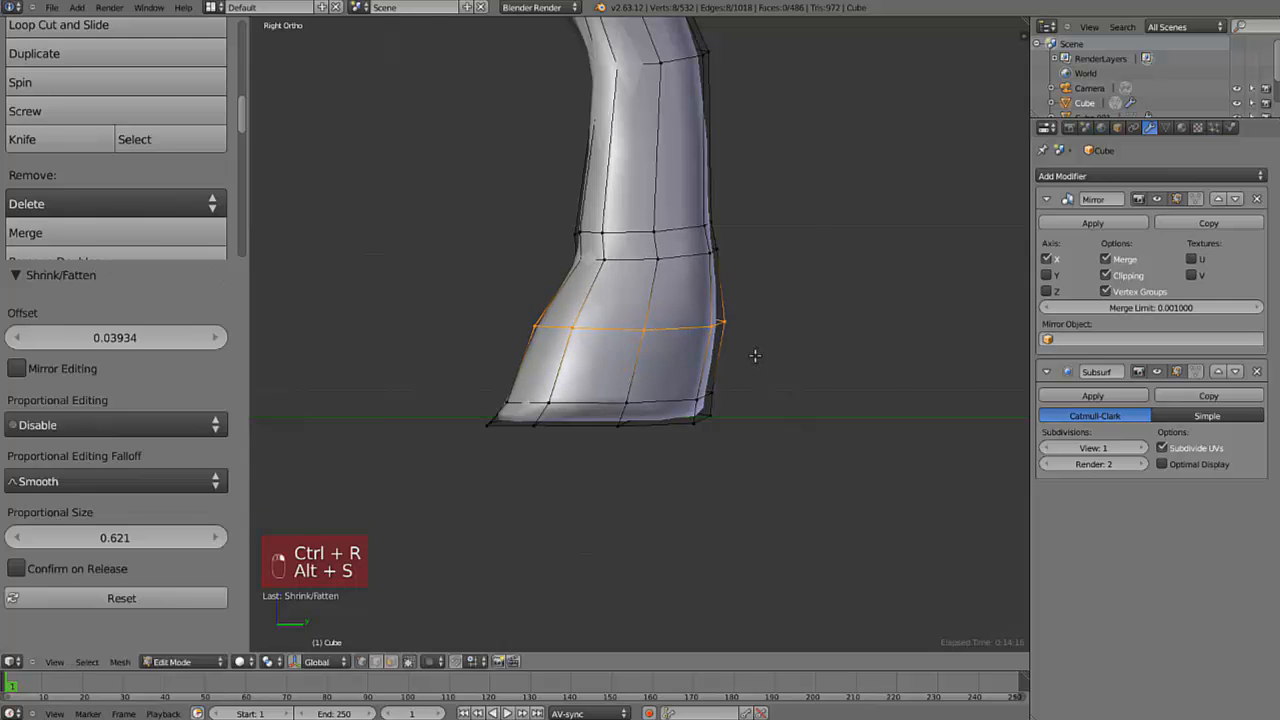
key(g)
middle_click(738, 354)
click(733, 355)
- Box-select the front vertices of the loop above the sole, move them and check the foot from the front in Object Mode
key(z)
key(b)
key(z)
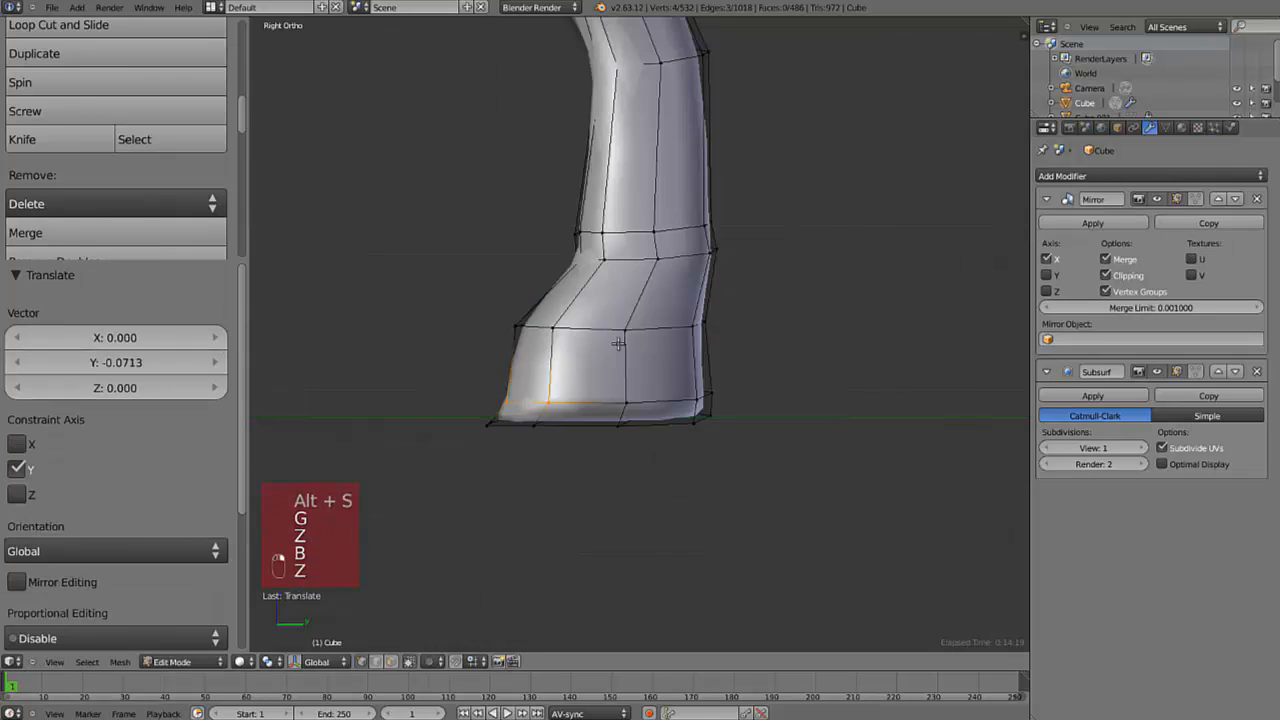
key(g)
key(KP_1)
key(Tab)
key(Tab)
- Move the foot's inner lower corner vertices outward in front view and shift the mid-foot loop's inner vertex to match
key(z)
scroll(610, 395, up, 3)
key(a)
key(b)
drag(582, 426, 521, 338)
key(g)
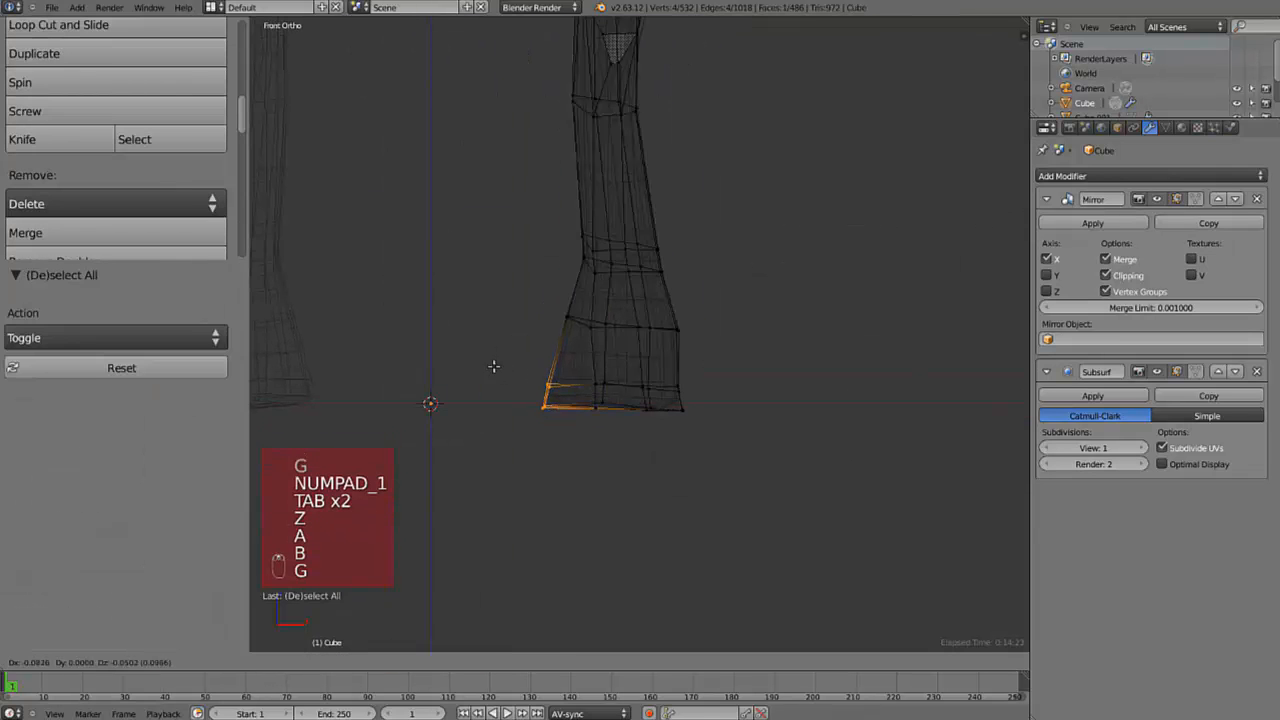
click(494, 366)
key(a)
right_click(567, 318)
click(567, 333)
- Box-select the foot's outer lower corner vertices, move them outward about 0.1 units and check the creature from below
key(a)
key(b)
drag(731, 434, 664, 368)
key(g)
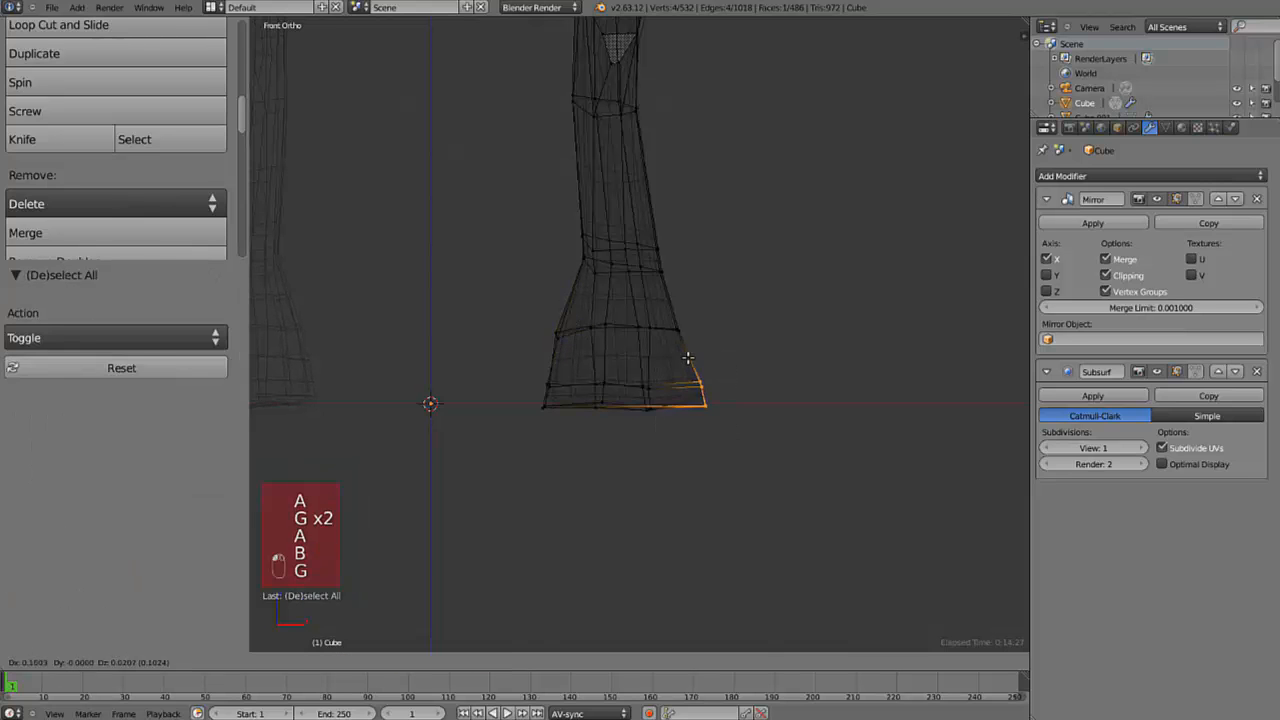
click(693, 360)
key(z)
scroll(680, 360, down, 4)
key(KP_7)
key(z)
key(ctrl+KP_7)
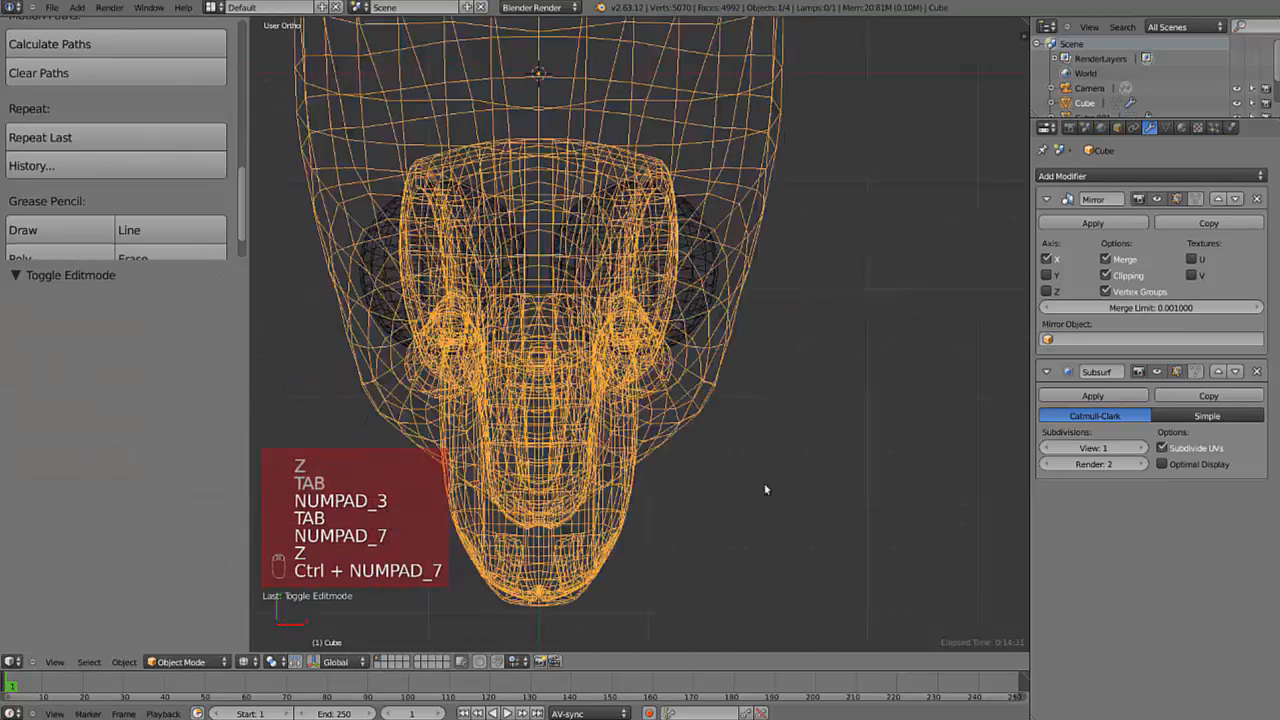
key(z)
- Box-select the two ankle rings in side view with wireframe display and move them down about 0.1 units
key(KP_3)
key(Tab)
key(z)
key(a)
key(b)
drag(562, 300, 718, 226)
key(g)
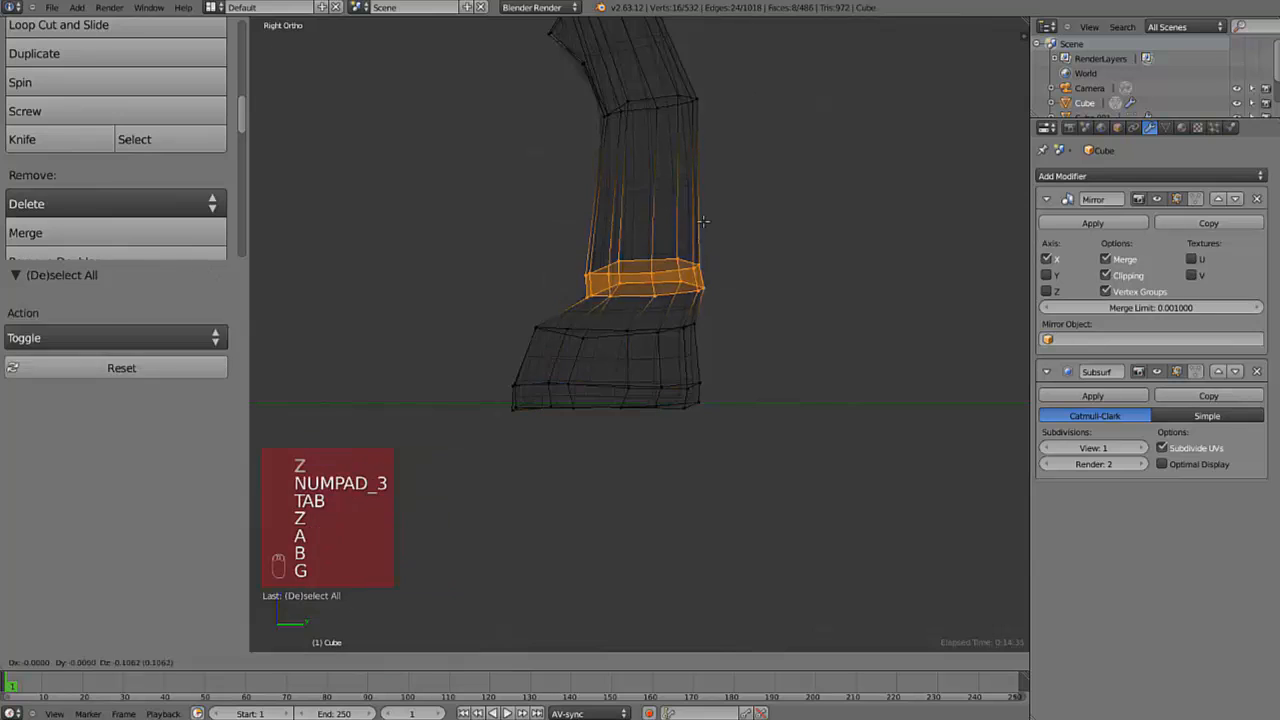
click(705, 220)
- Rotate the selected ankle rings in side view, check the whole leg and clear the selection
key(r)
click(722, 221)
scroll(722, 252, up, 2)
shift+middle_drag(690, 245, 705, 445)
key(Tab)
key(a)
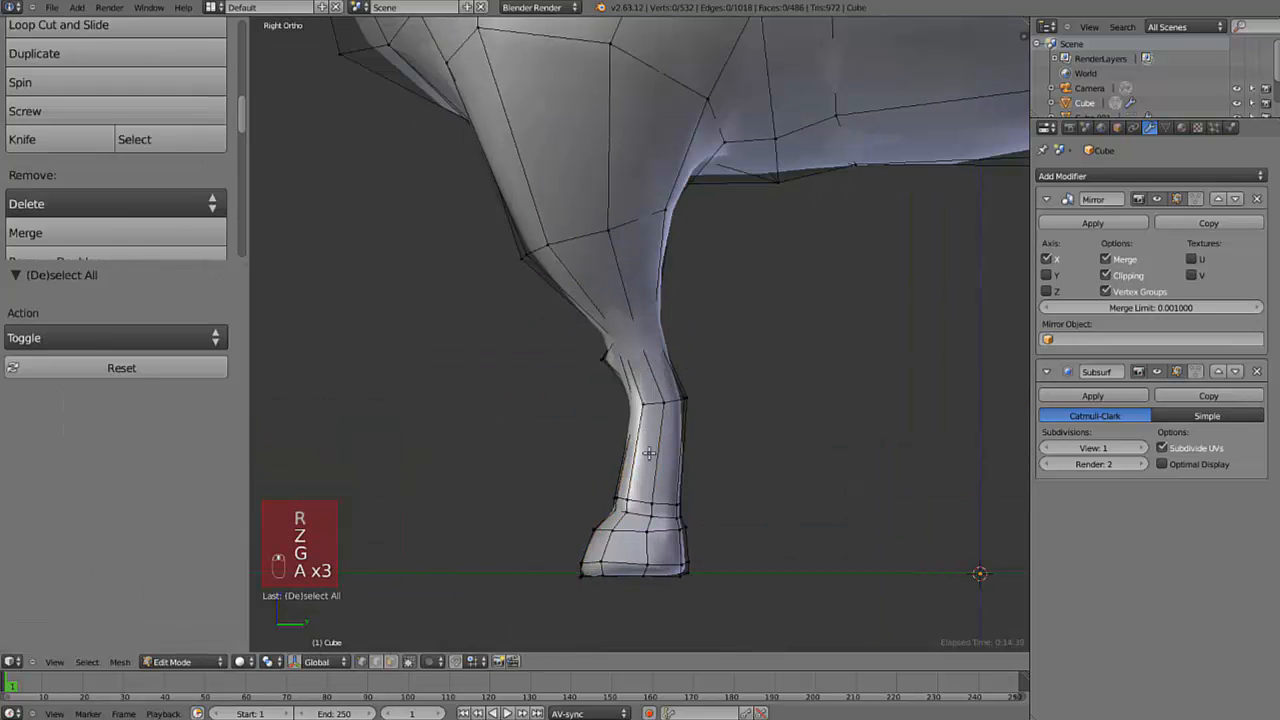
- Add a loop cut around the middle of the front shin and move its vertices backward with proportional editing
key(ctrl+r)
click(645, 440)
right_click(630, 449)
key(g)
key(g)
click(640, 450)
key(g)
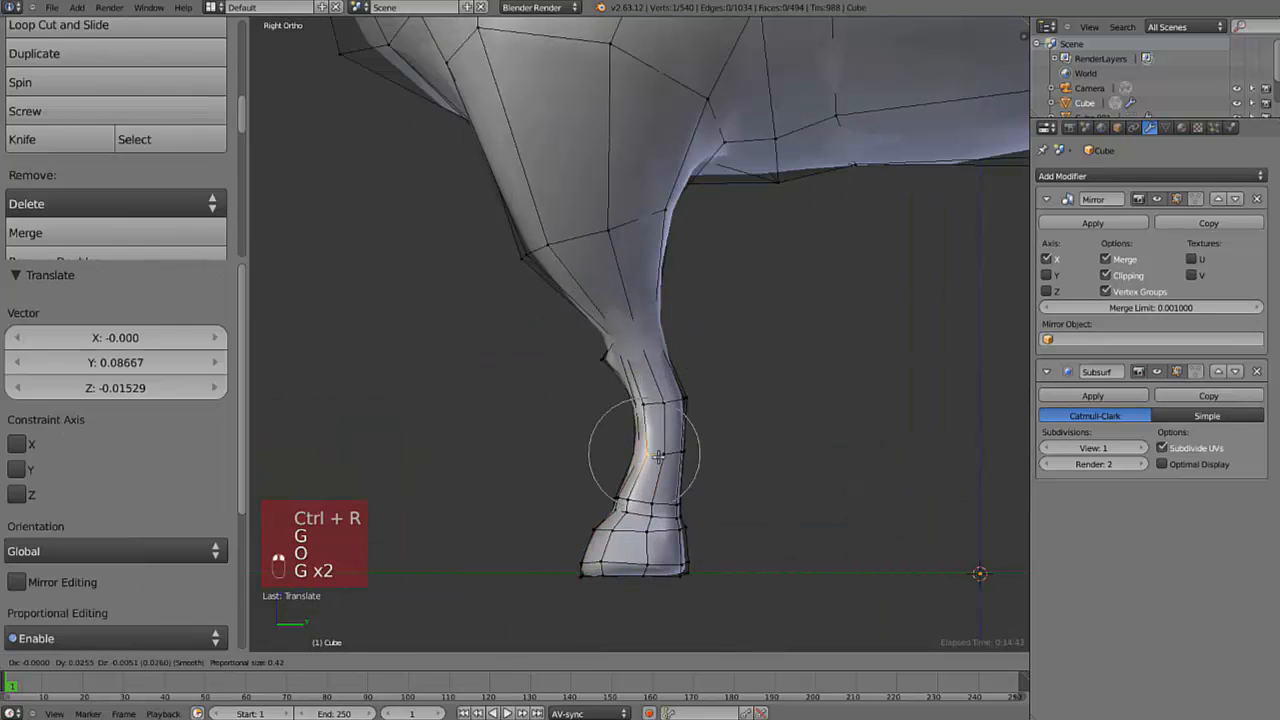
click(634, 449)
- Reshape the shin's profile in front view by moving its vertices with proportional editing
key(Tab)
key(KP_1)
key(Tab)
key(g)
click(637, 444)
key(g)
click(642, 446)
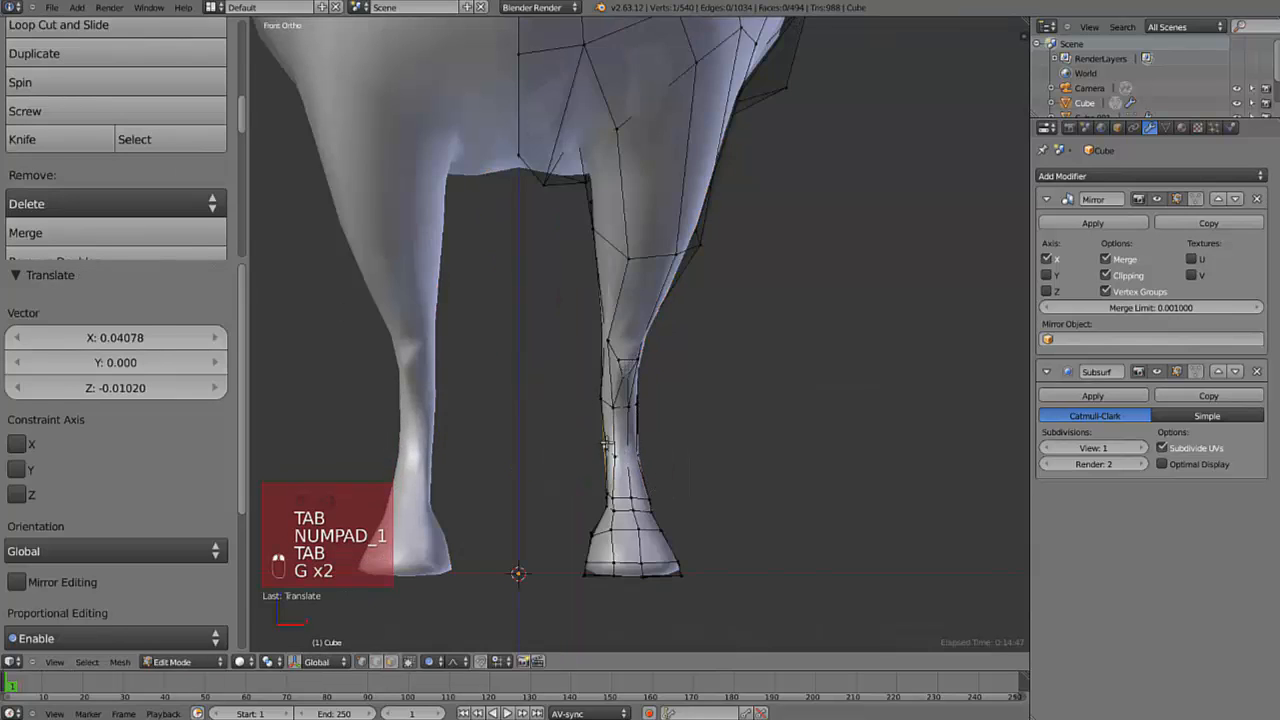
key(g)
click(637, 400)
- Move the vertex on the upper front leg near the belly to refine the armpit area
key(Tab)
scroll(629, 352, down, 2)
key(Tab)
key(KP_3)
middle_drag(679, 259, 645, 298)
key(g)
click(666, 366)
right_click(688, 359)
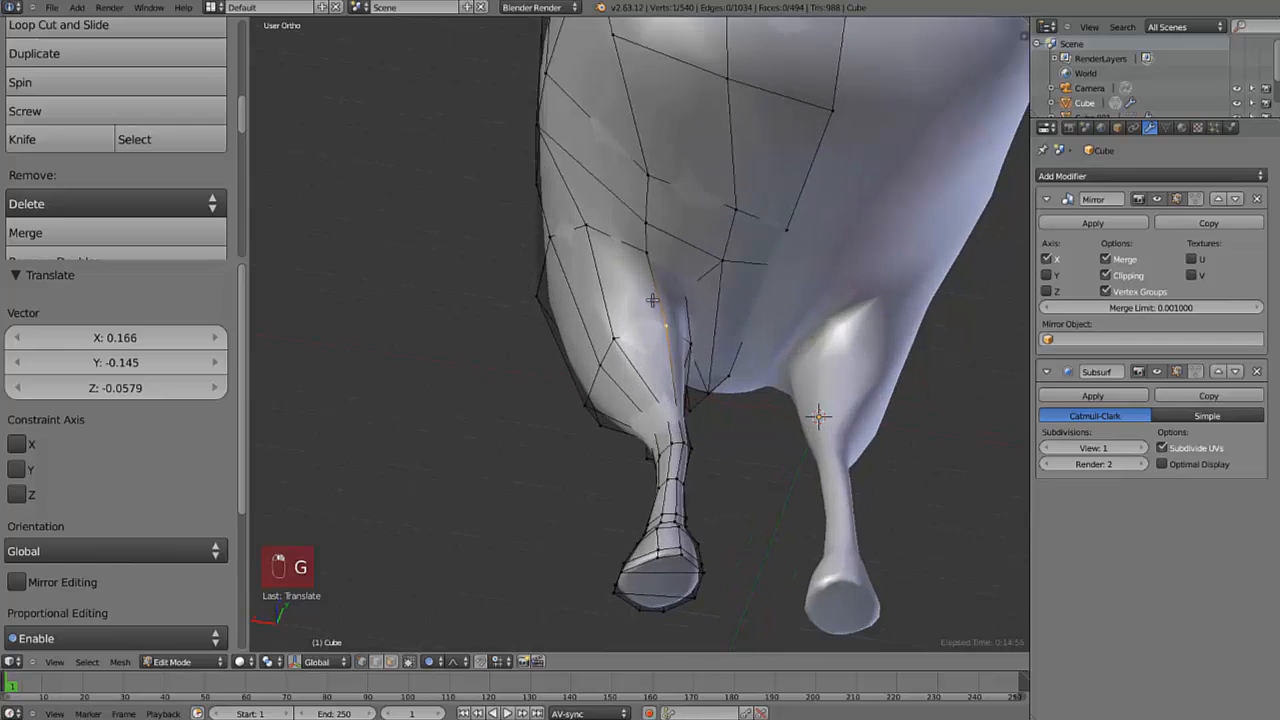
- Delete the selected geometry where the front leg meets the belly, extrude new geometry there and fill the gap with faces
shift+right_click(650, 272)
key(x)
click(648, 283)
key(KP_3)
key(e)
click(877, 371)
middle_drag(877, 371, 742, 396)
key(b)
key(f)
key(f)
middle_drag(704, 345, 698, 270)
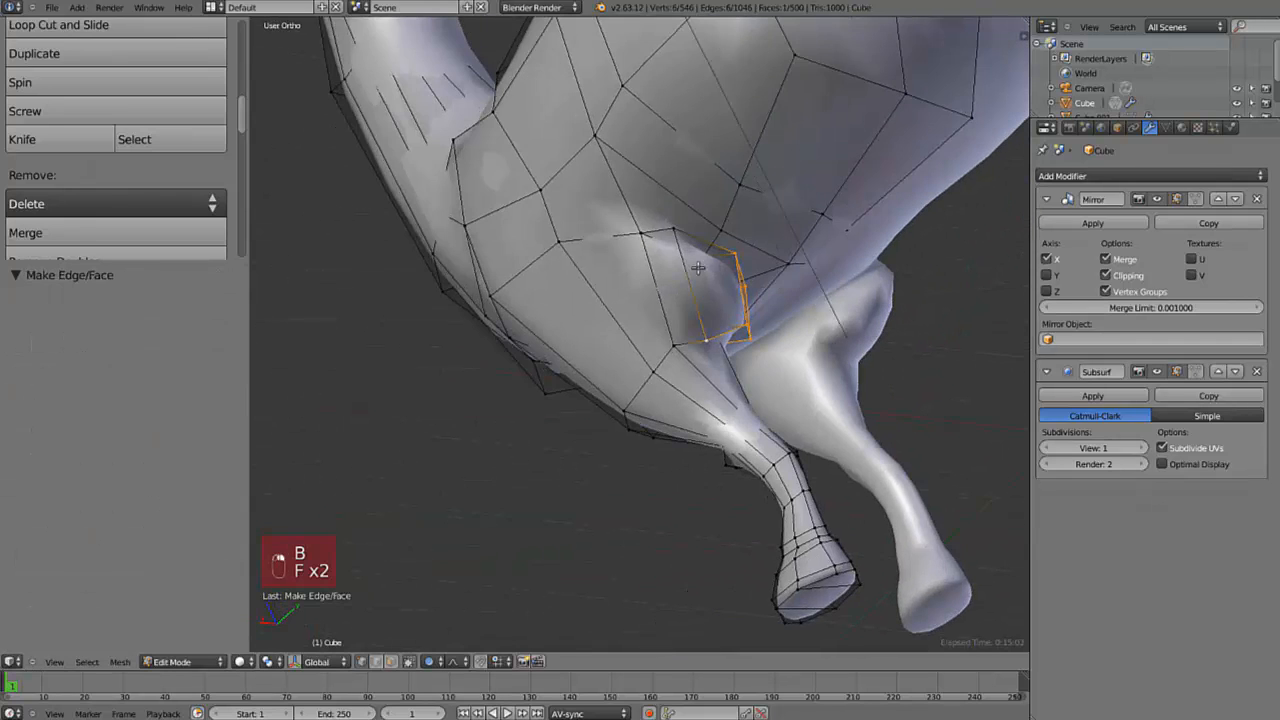
- Even out the rebuilt area between front leg and belly, and reposition its vertices in front and side views
shift+right_click(702, 228)
key(w)
click(703, 235)
key(w)
key(w)
key(KP_1)
key(g)
click(878, 317)
key(KP_3)
key(g)
click(866, 317)
key(Tab)
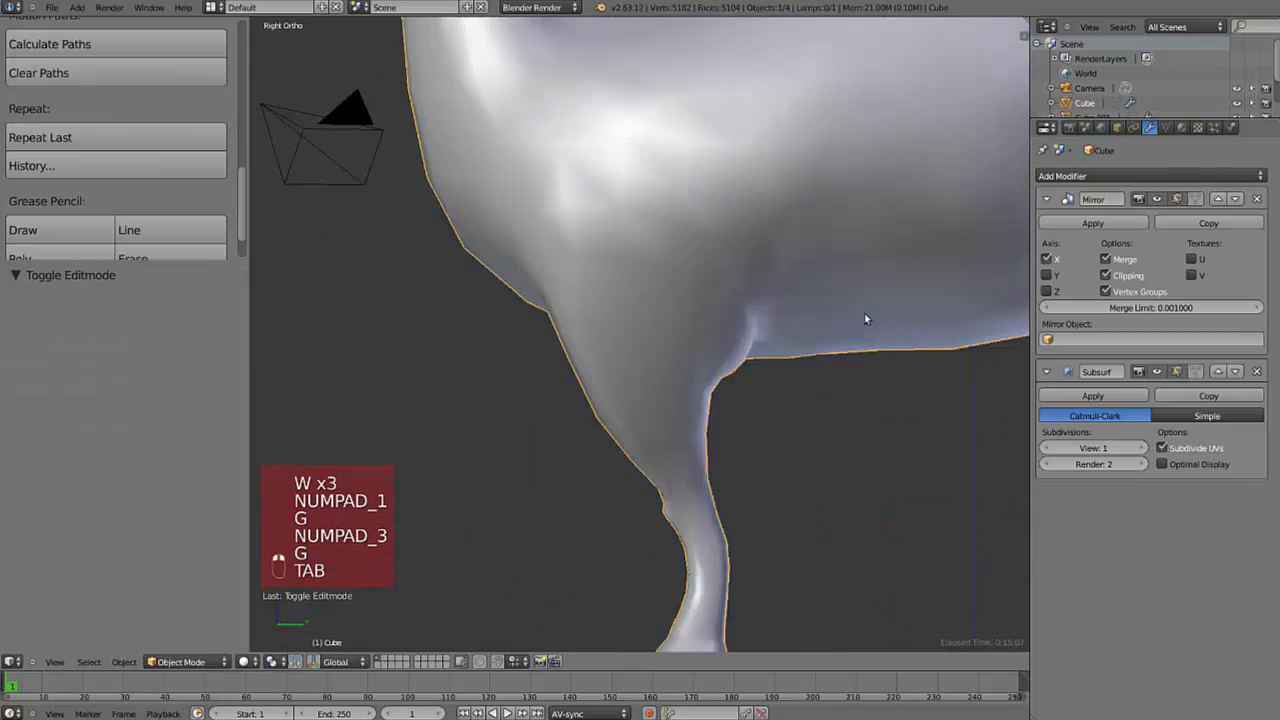
- Move the vertex above the elbow backward and upward in side view, where the leg joins the belly
scroll(866, 317, down, 4)
middle_drag(866, 317, 787, 324)
scroll(787, 324, up, 3)
key(Tab)
key(KP_3)
key(g)
click(737, 296)
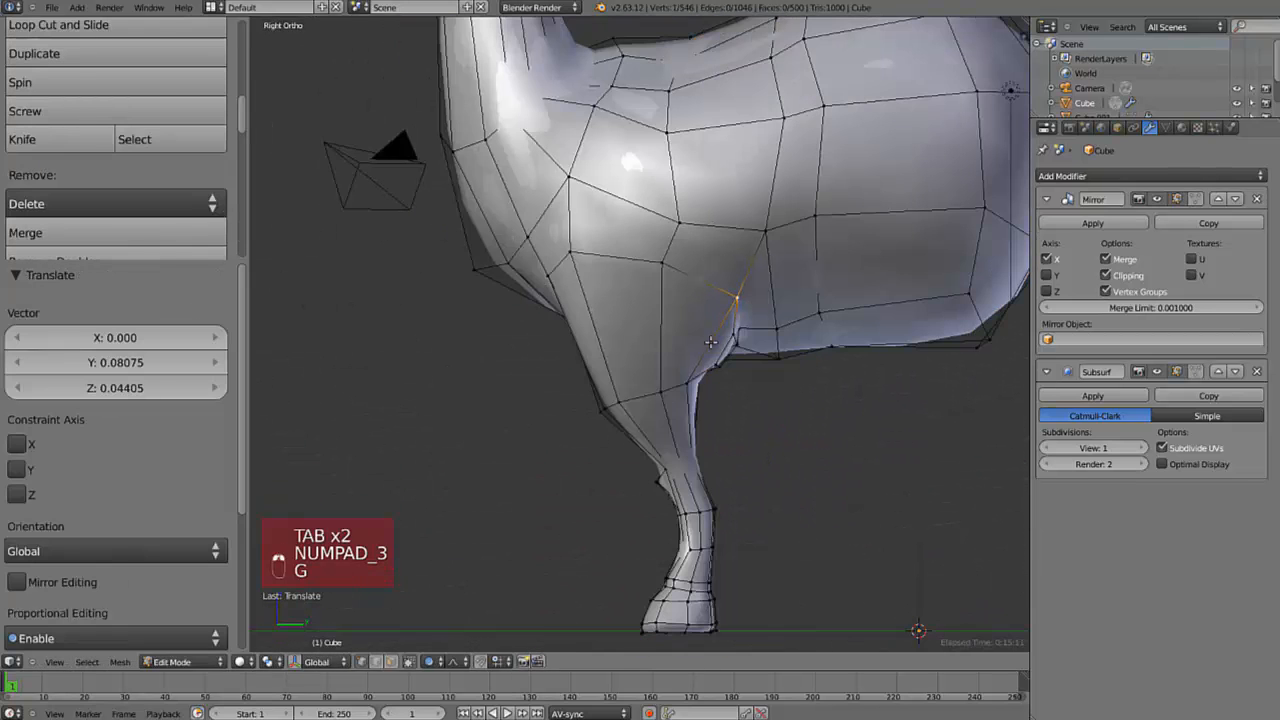
- Reposition the vertices on the upper front leg near the shoulder to smooth the leg's transition into the body
key(g)
right_click(665, 263)
key(g)
click(682, 275)
key(Tab)
key(Tab)
key(g)
click(672, 278)
key(Tab)
scroll(703, 323, down, 5)
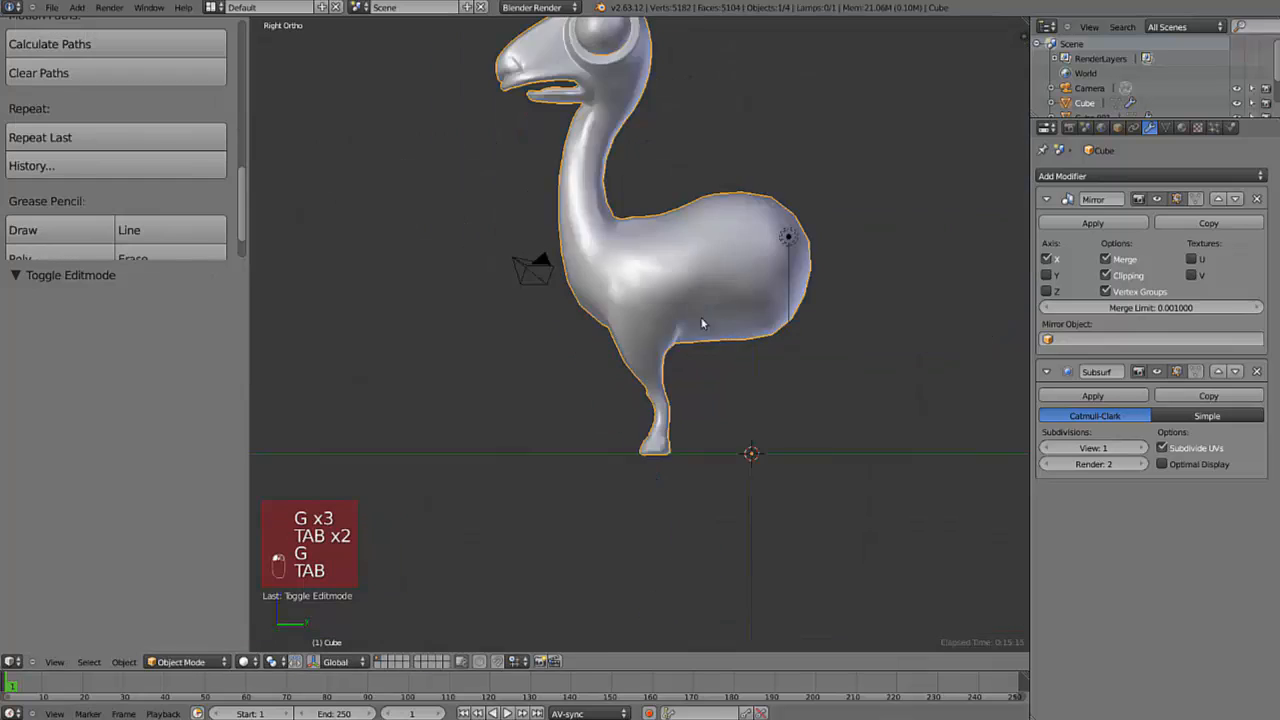
- Move two vertices on the chest in side view to refine the shape in front of the shoulder
middle_drag(703, 323, 877, 334)
key(KP_3)
key(Tab)
right_click(612, 304)
key(g)
click(607, 313)
right_click(612, 275)
key(g)
click(609, 283)
key(Tab)
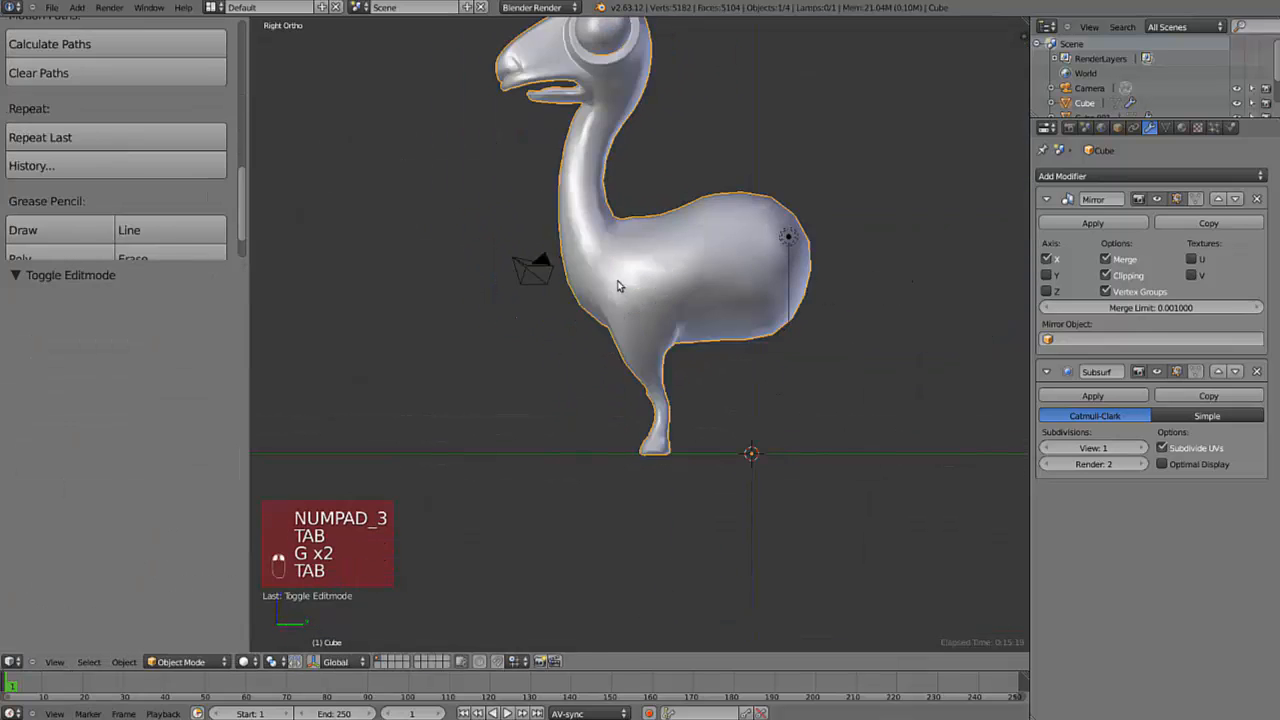
- Try to rebuild the front hoof's sole by deleting its two crossing edges and filling in new faces
key(Tab)
scroll(718, 362, up, 3)
shift+middle_drag(750, 323, 690, 341)
key(KP_3)
scroll(655, 112, up, 3)
key(ctrl+Tab)
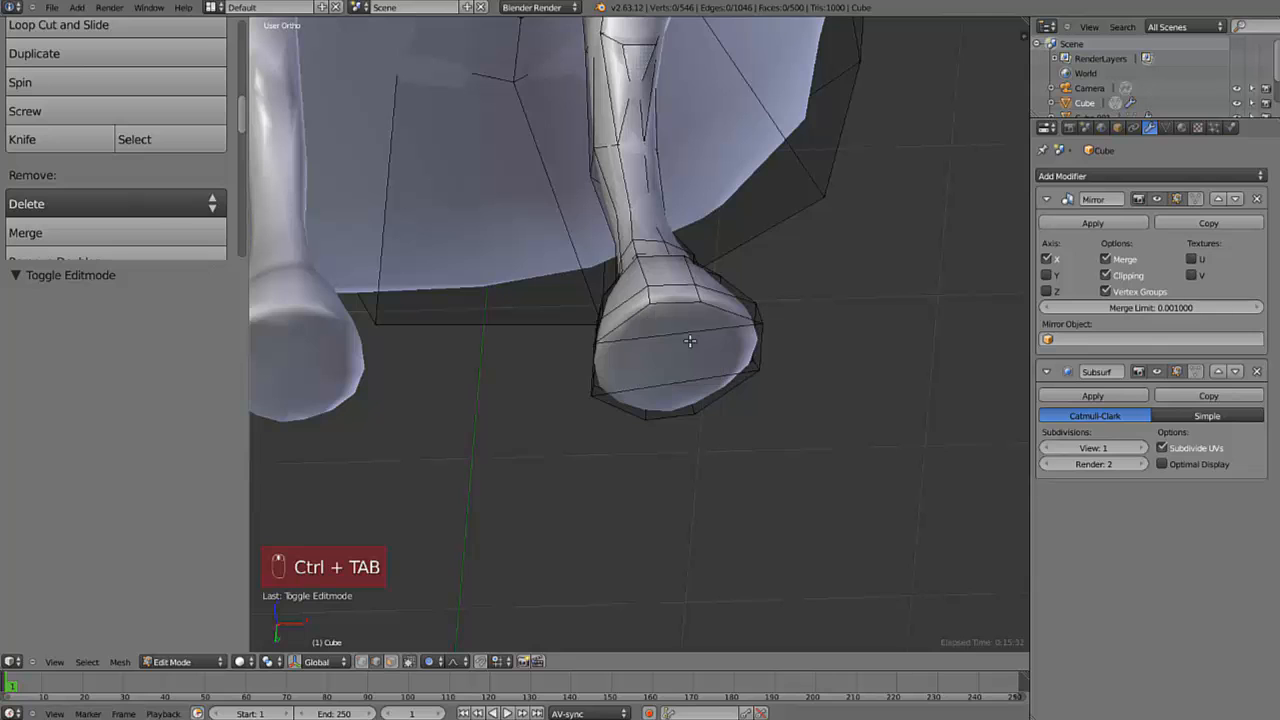
shift+right_click(683, 382)
key(x)
click(683, 380)
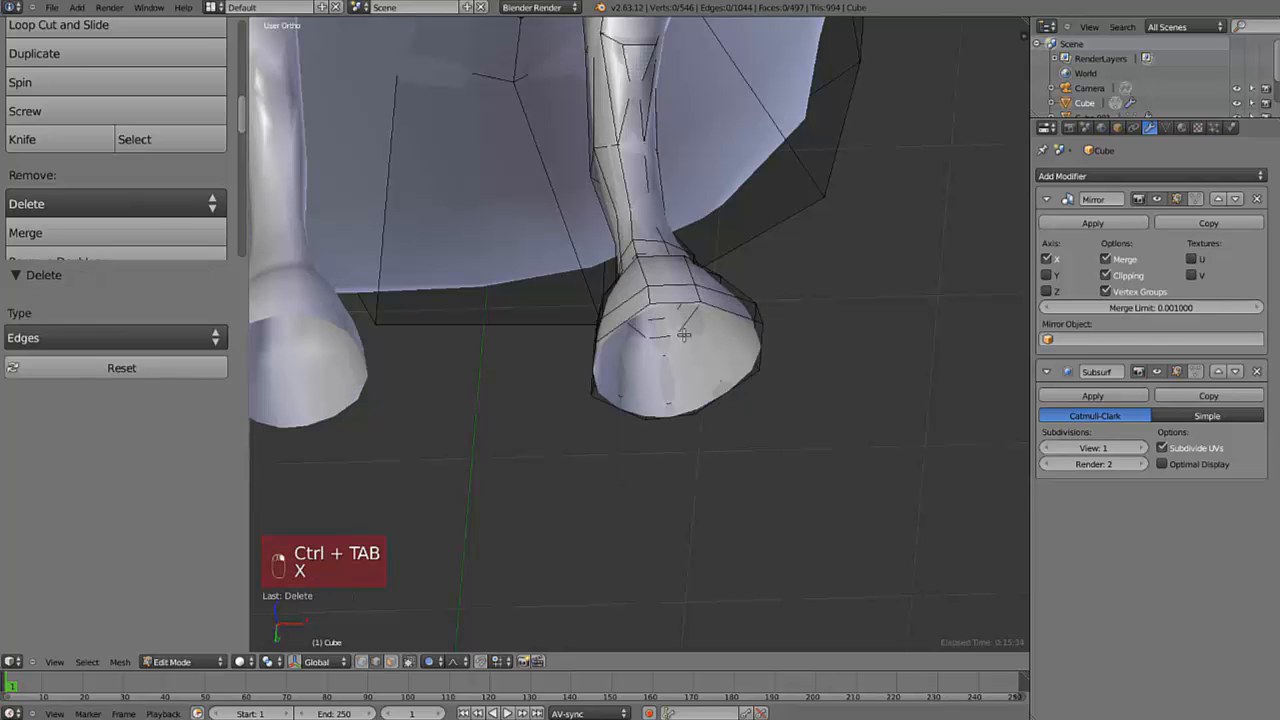
key(f)
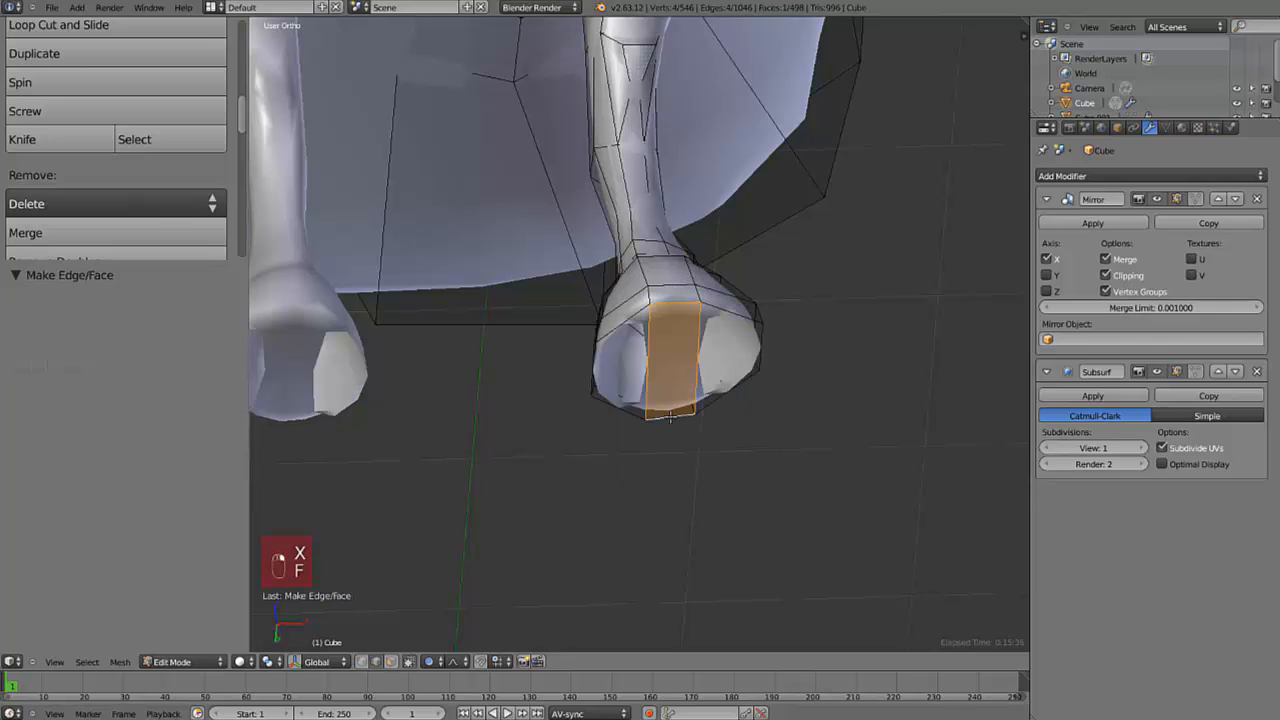
key(f)
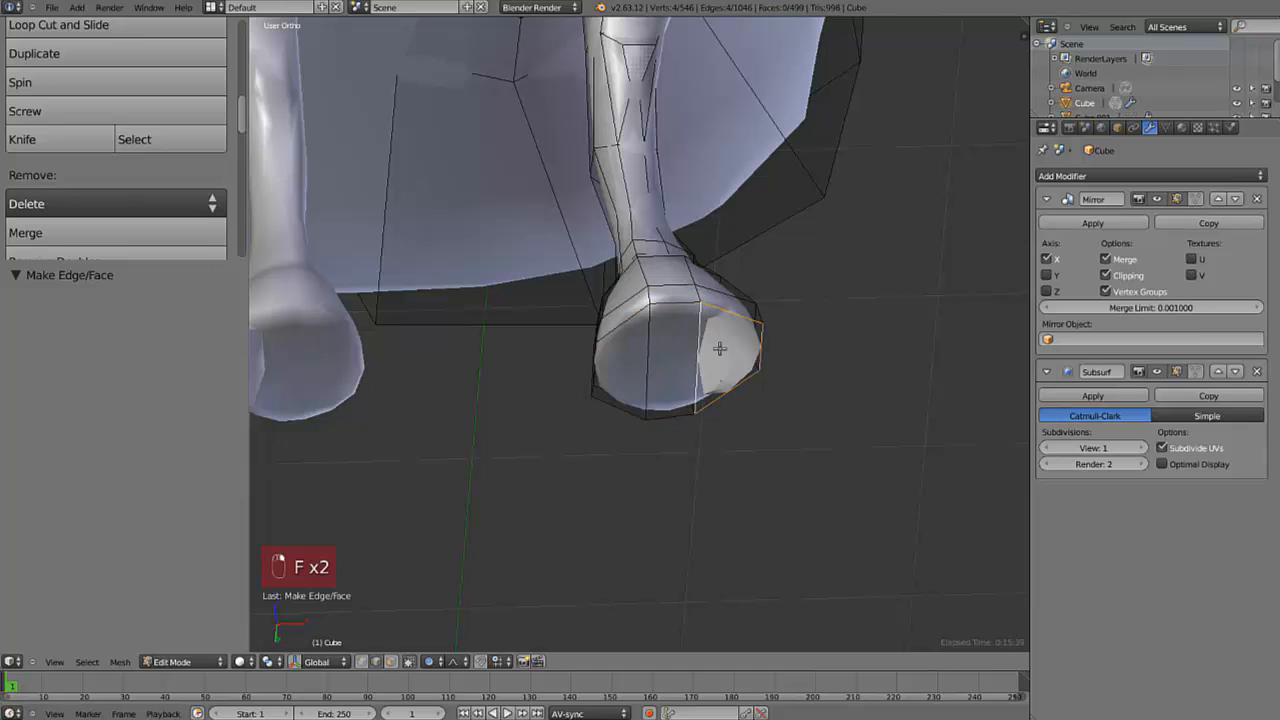
- Undo the deletion and new faces on the hoof's sole
key(ctrl+z)
key(ctrl+z)
key(ctrl+z)
key(ctrl+z)
key(ctrl+z)
key(ctrl+z)
key(ctrl+z)
key(ctrl+z)
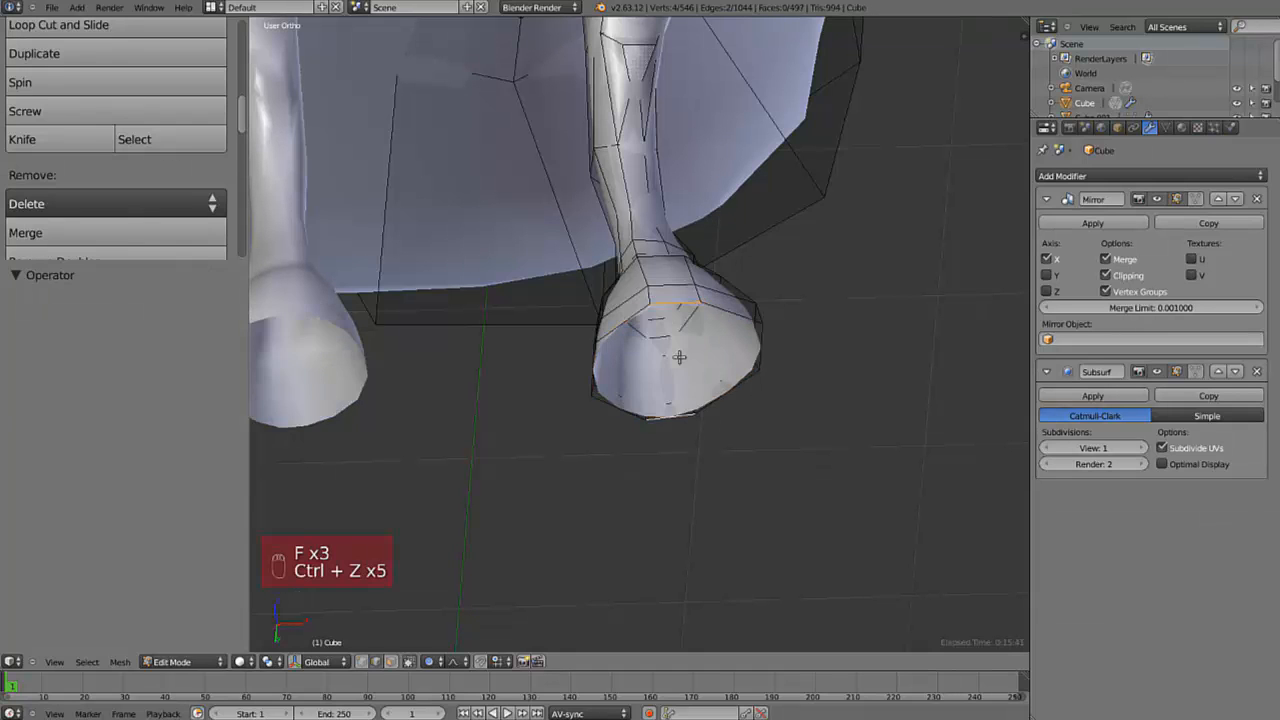
- Rotate the two edges crossing the hoof's sole clockwise
middle_drag(723, 355, 685, 323)
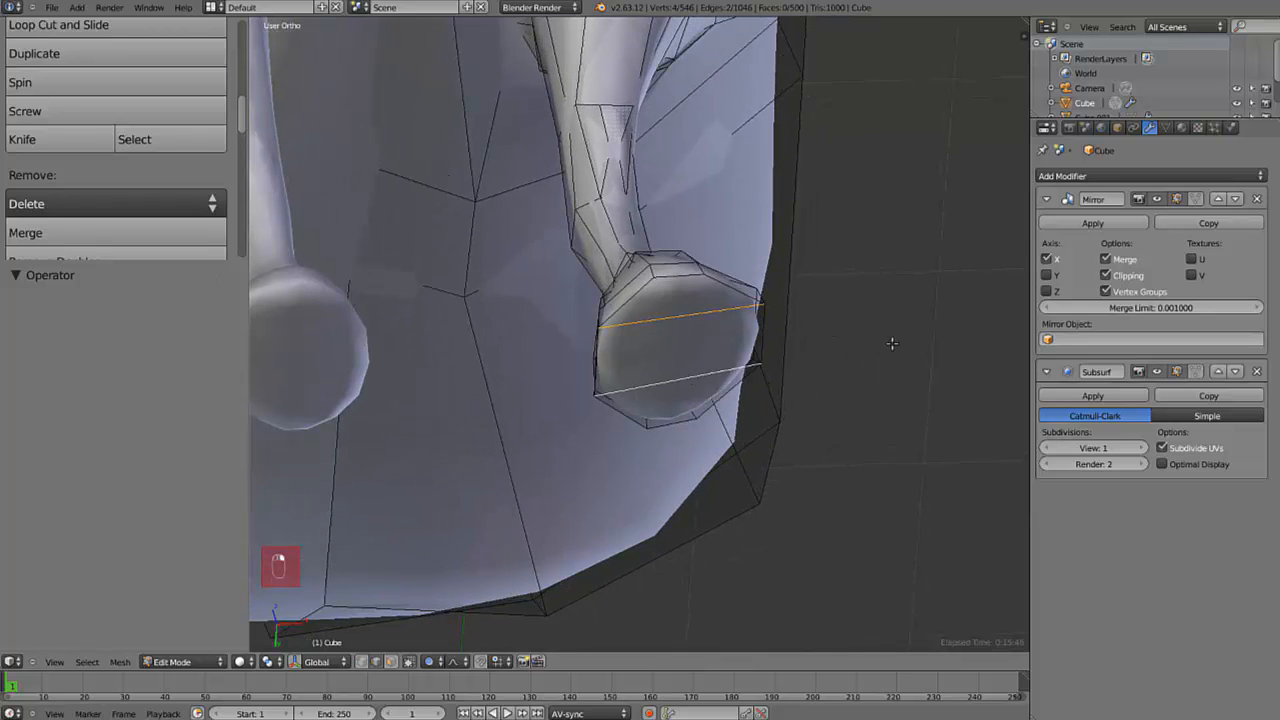
key(ctrl+e)
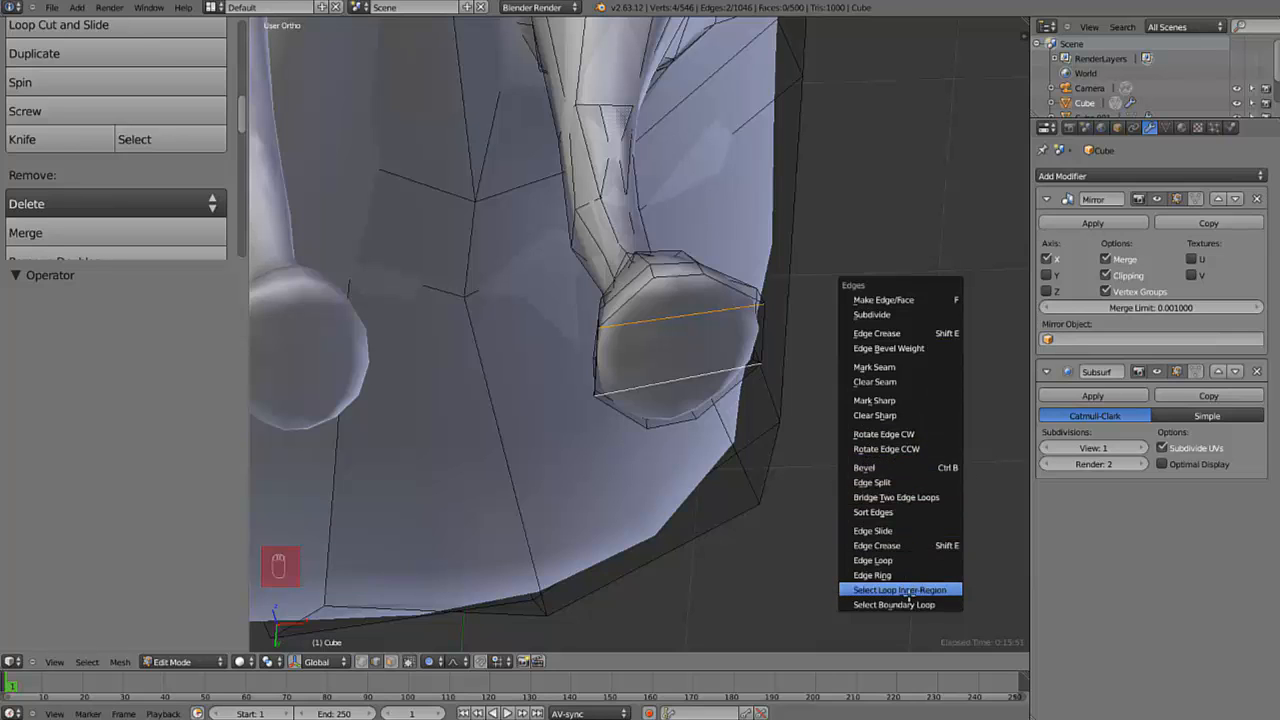
click(884, 434)
middle_drag(650, 332, 583, 252)
middle_drag(705, 308, 698, 333)
- Try to rotate both sole edges clockwise together again, undoing each attempt
key(ctrl+e)
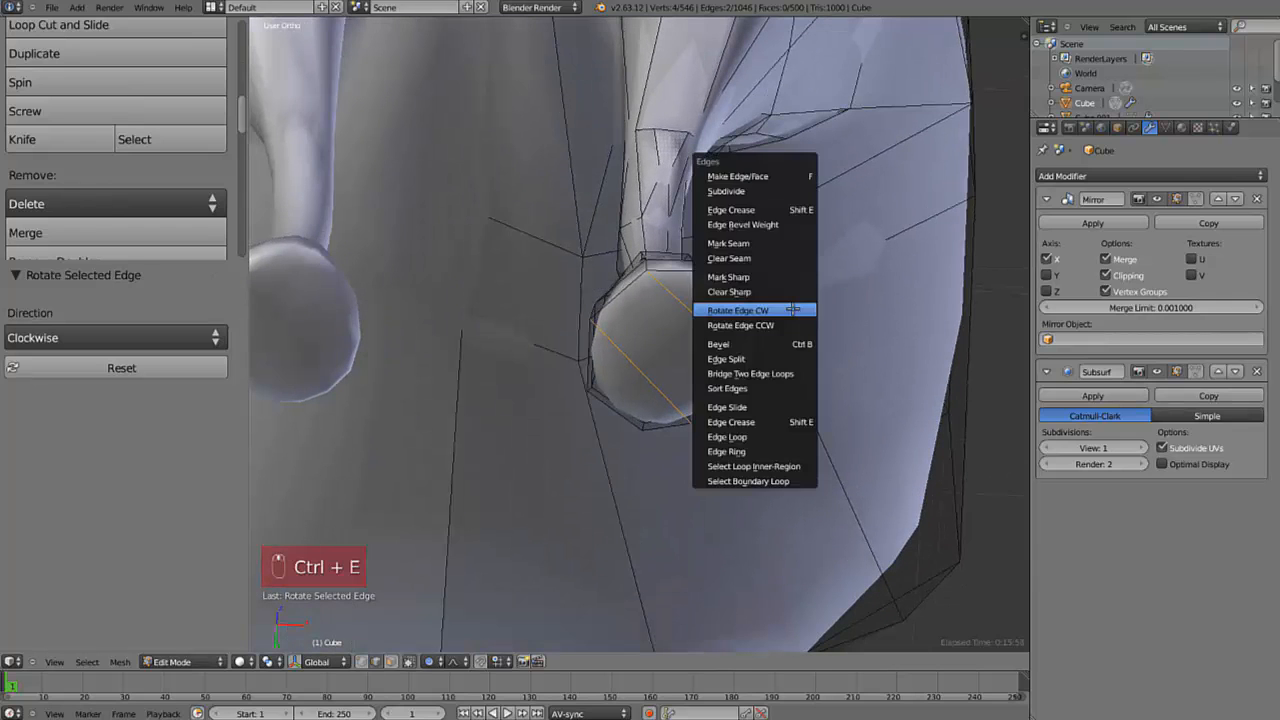
click(793, 307)
key(ctrl+z)
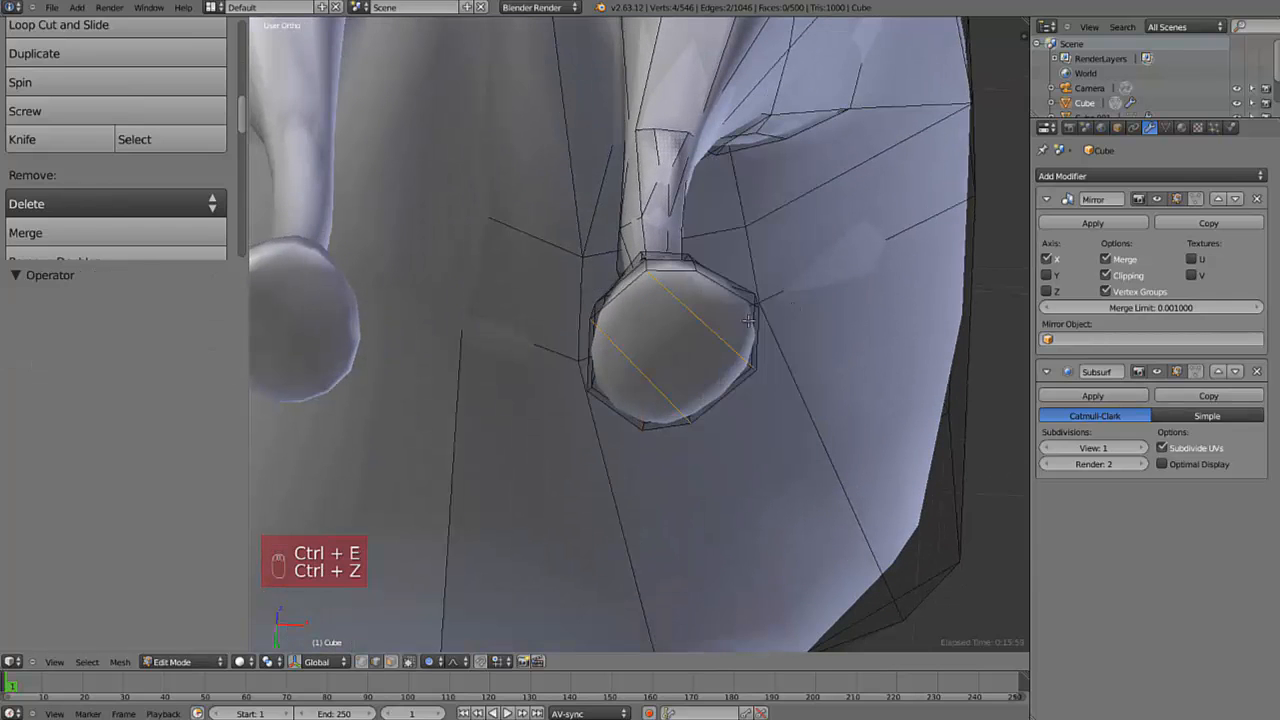
key(ctrl+e)
click(697, 308)
middle_drag(697, 310, 734, 321)
key(ctrl+z)
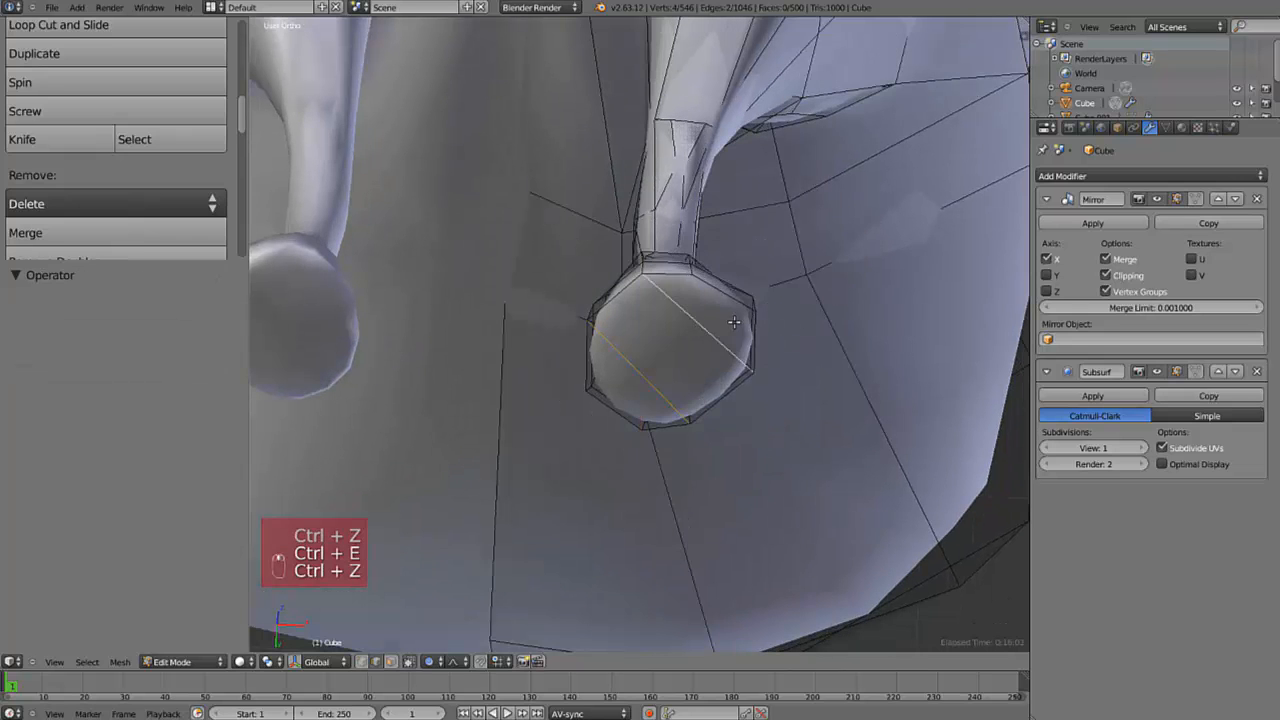
key(ctrl+e)
click(730, 326)
key(ctrl+z)
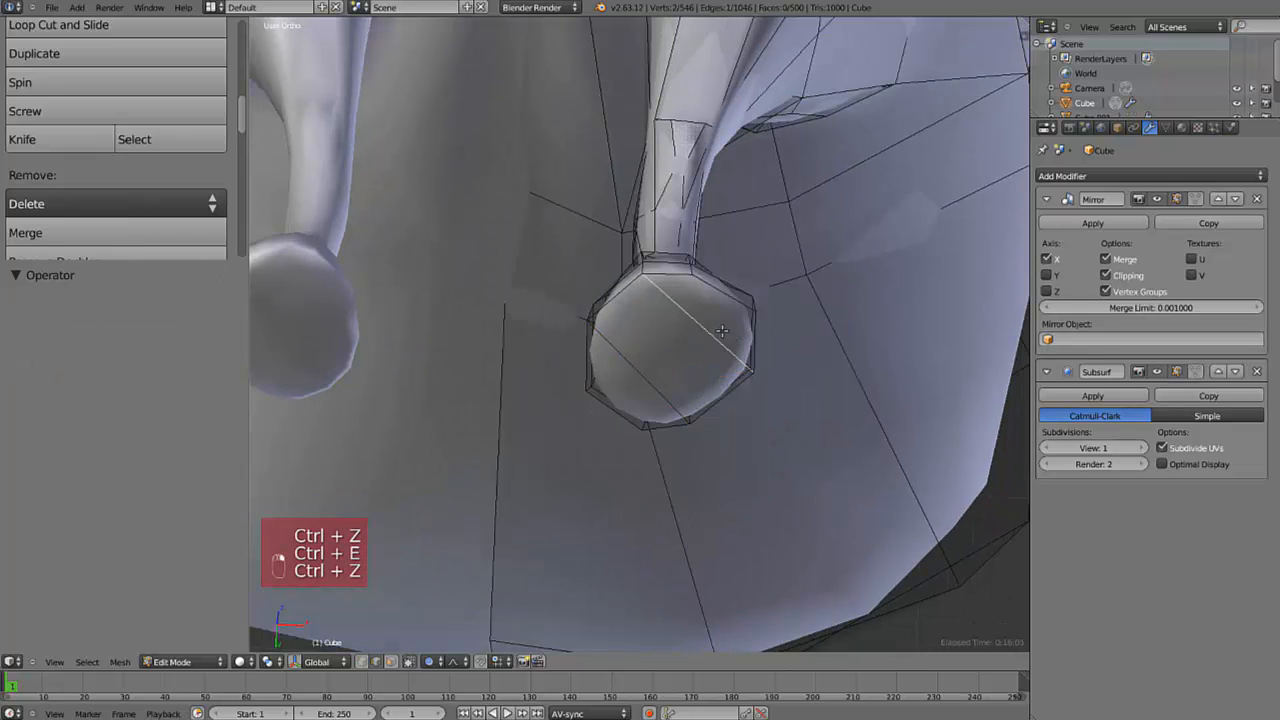
- Rotate each sole edge clockwise individually so both run from the front to the back of the hoof
key(ctrl+e)
click(722, 326)
key(ctrl+e)
click(590, 316)
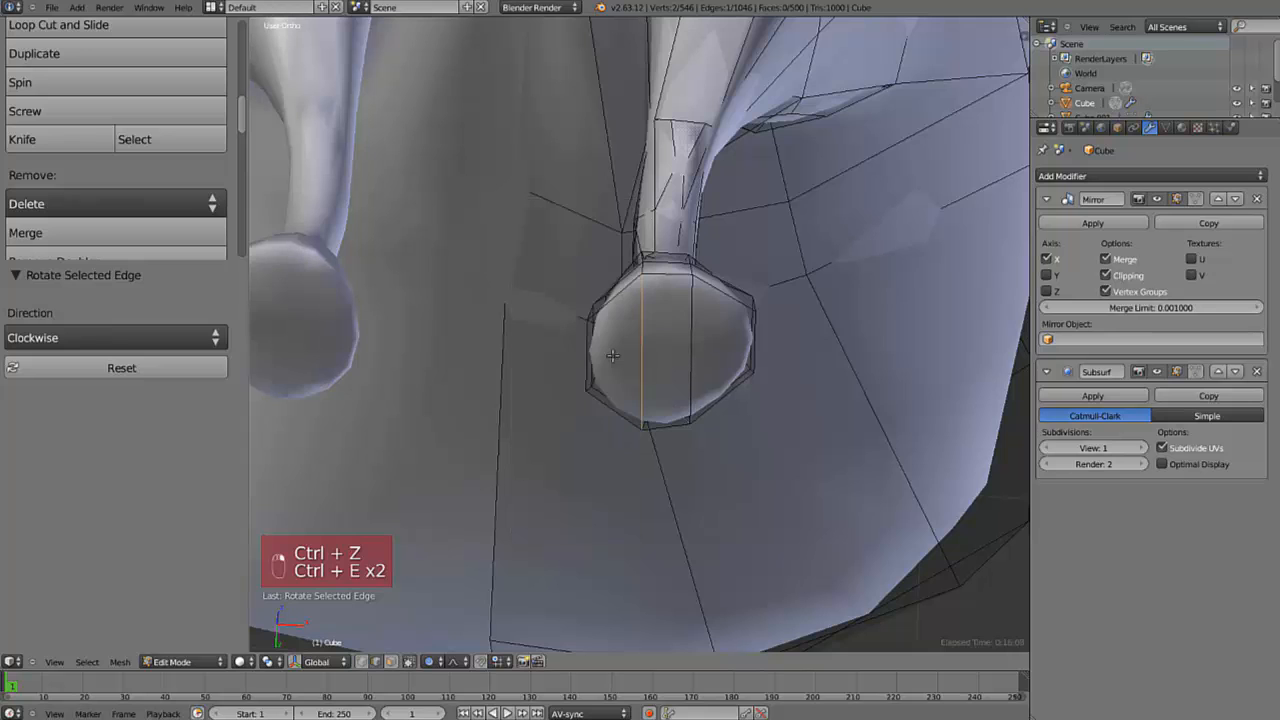
middle_drag(612, 355, 627, 475)
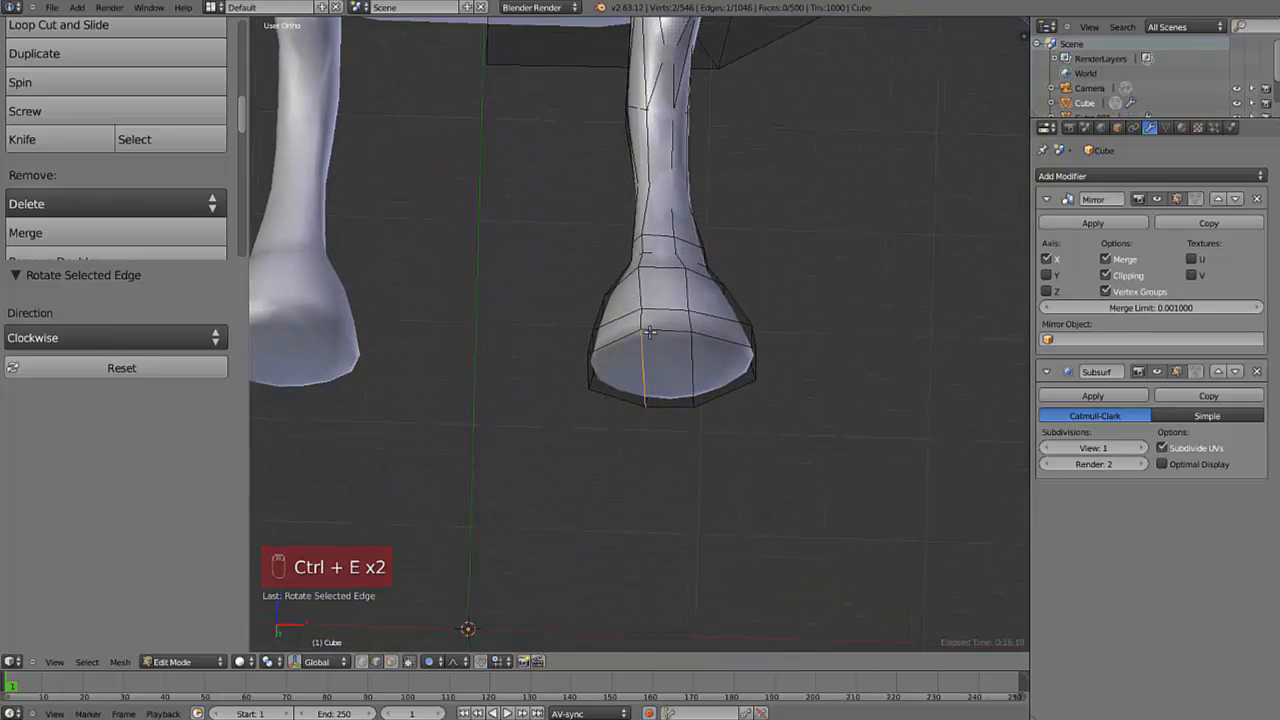
- Cut a closed outline around the middle of the hoof's front and across its sole with the Knife tool
key(a)
middle_drag(672, 343, 674, 256)
key(a)
key(a)
key(k)
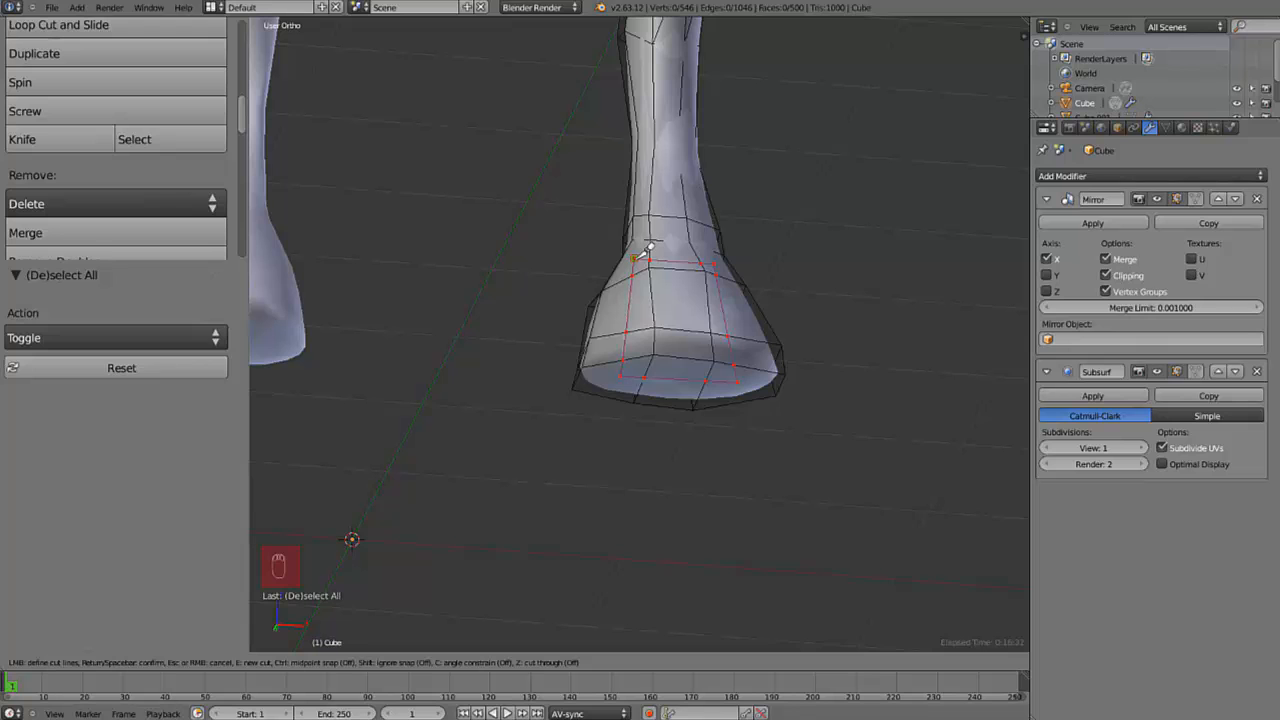
key(Return)
middle_drag(648, 247, 655, 289)
- Without proportional editing, scale the hoof's upper front middle edge to about 0.127 and the lower one to about 0.43
key(ctrl+Tab)
click(687, 237)
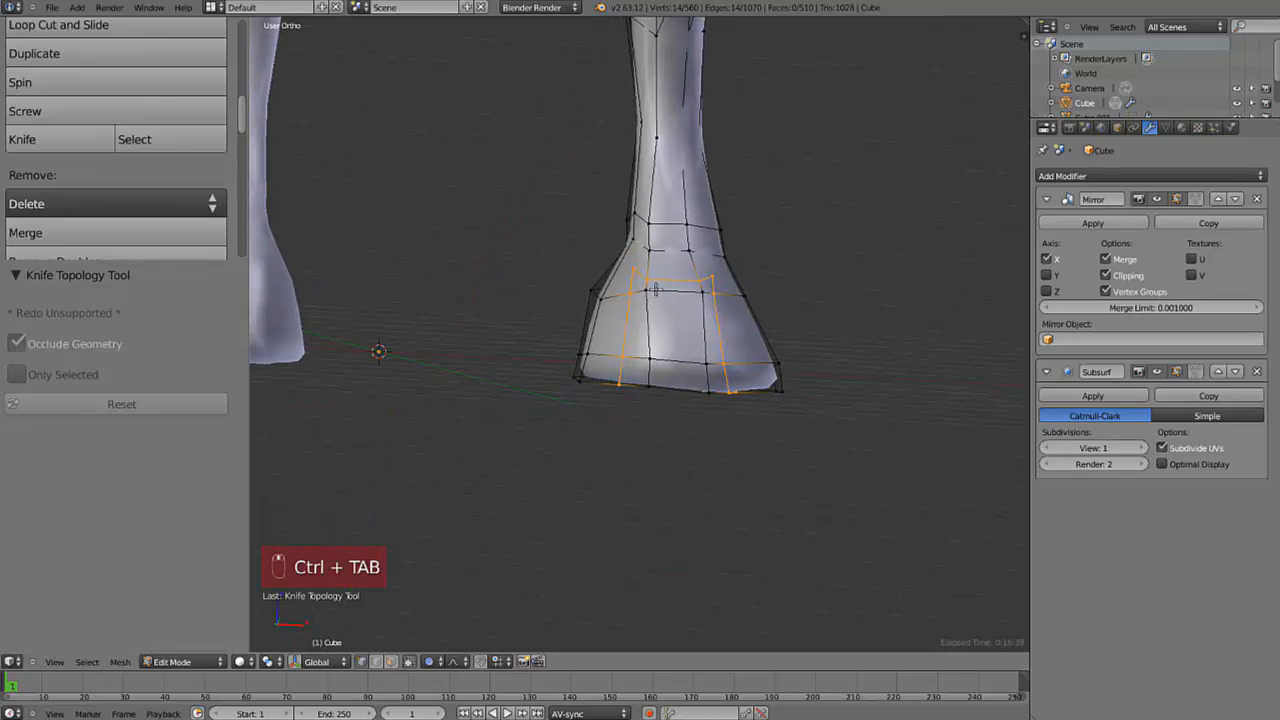
shift+right_click(700, 290)
key(s)
right_click(782, 287)
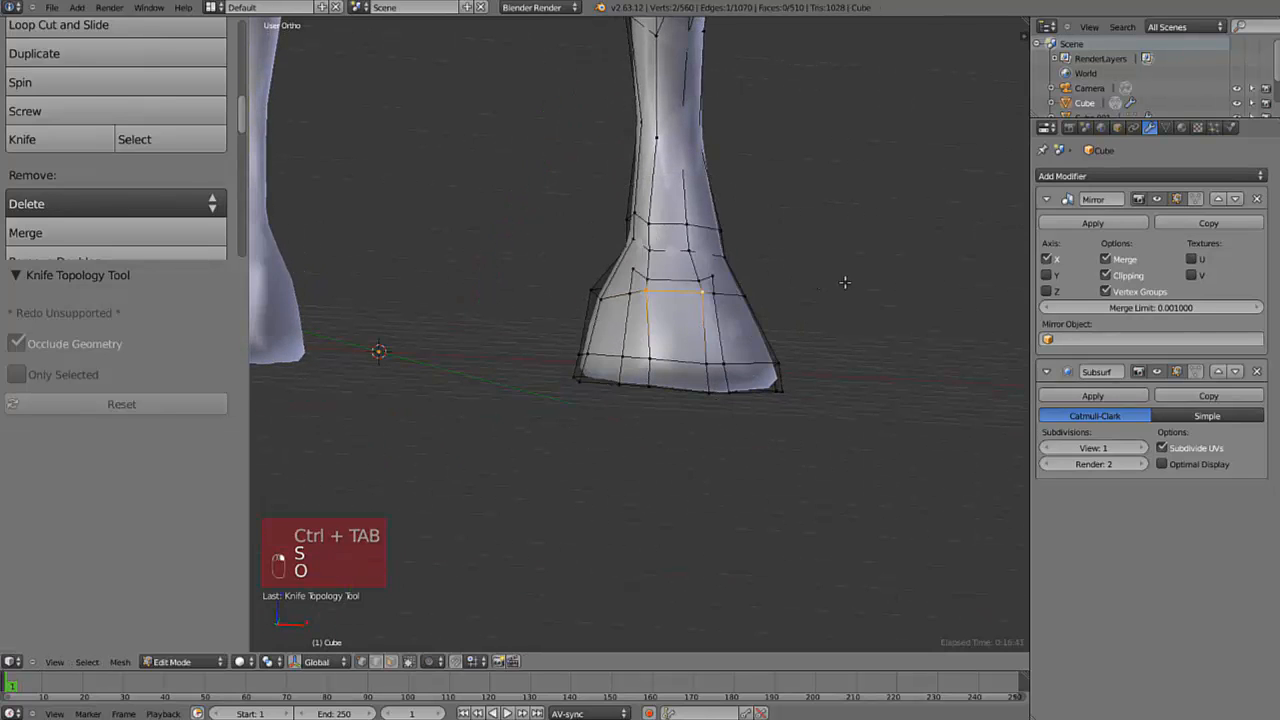
key(s)
click(679, 347)
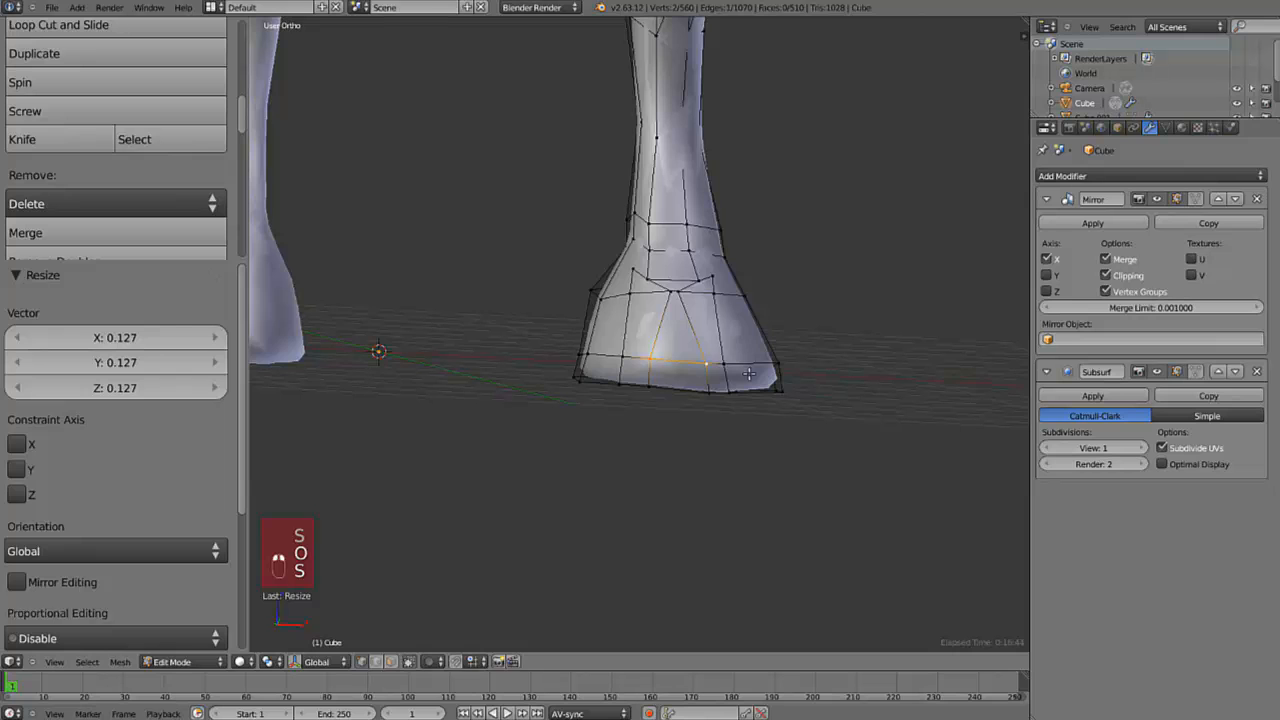
key(s)
click(700, 371)
middle_drag(700, 371, 635, 282)
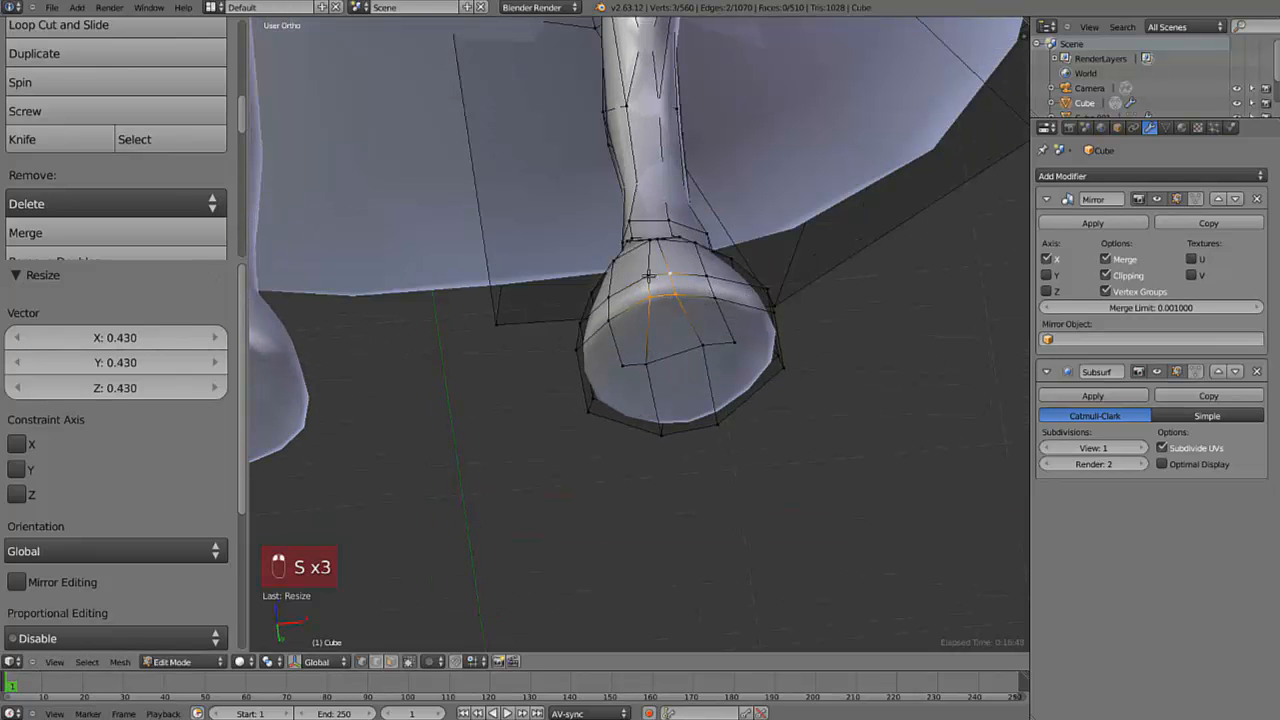
- Reposition two vertices around the top of the hoof's front cut and connect the selected vertices with an edge
mouse_move(648, 276)
middle_down()
mouse_move(660, 300)
mouse_move(645, 300)
mouse_move(666, 279)
mouse_move(577, 328)
mouse_move(651, 282)
mouse_move(697, 328)
mouse_move(723, 301)
mouse_move(774, 320)
mouse_move(740, 334)
mouse_move(676, 326)
middle_up()
right_click(643, 295)
key(g)
click(641, 292)
right_click(626, 286)
key(g)
click(631, 296)
key(z)
key(z)
key(j)
- Connect further vertices around the hoof cut with new edges and adjust vertex positions along its front
right_click(651, 282)
key(g)
click(694, 325)
key(j)
key(j)
middle_drag(647, 404, 657, 362)
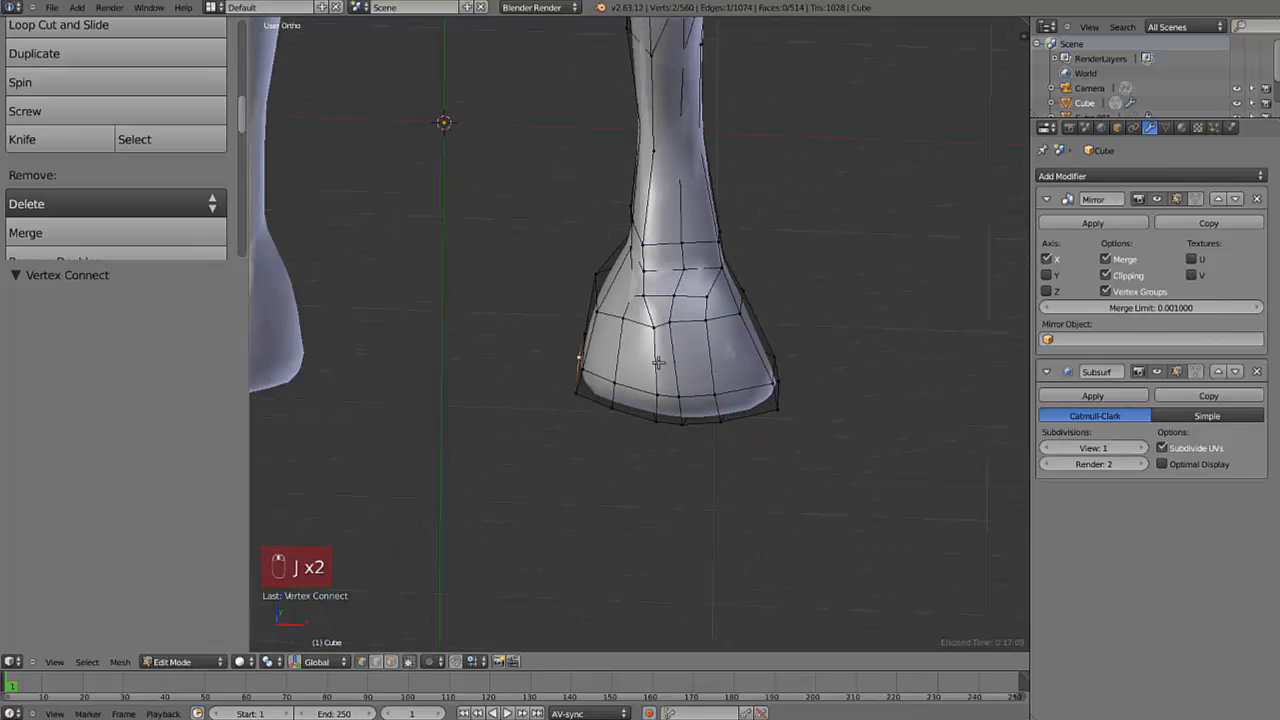
key(g)
click(653, 289)
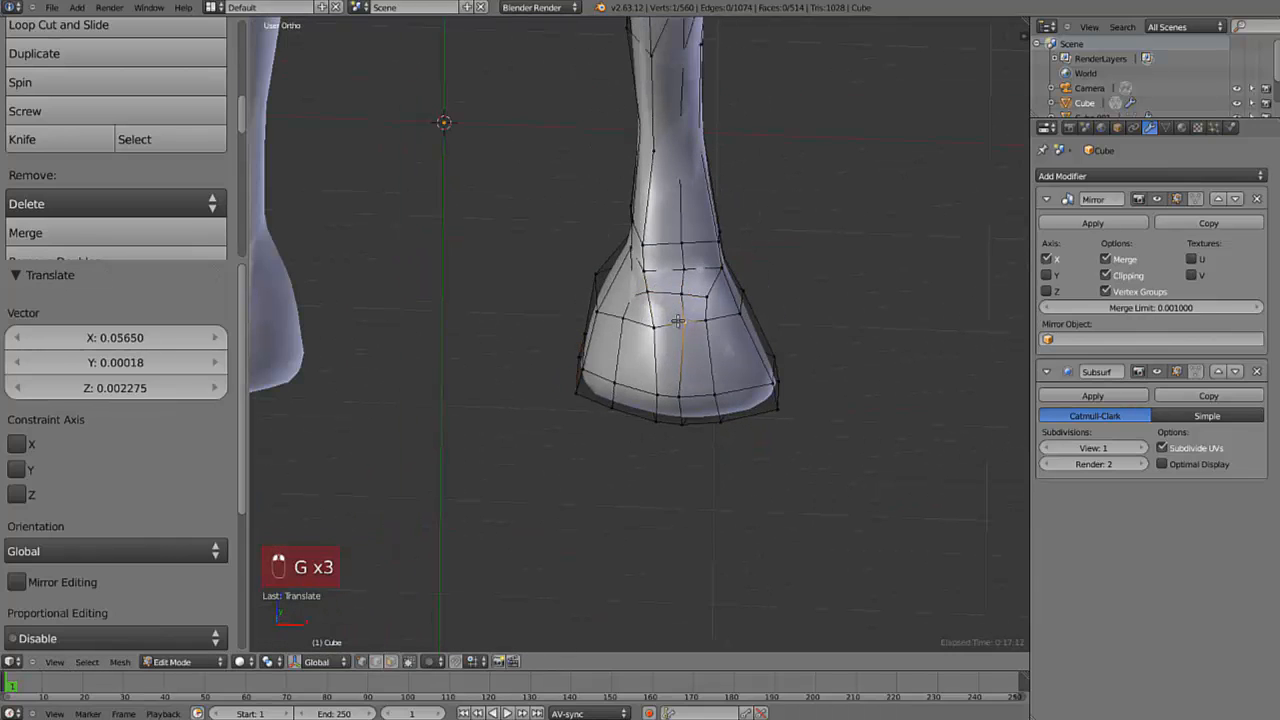
- Extrude the narrow strip of faces from the hoof's front onto its sole, and shrink it inward by about 0.02458
shift+right_click(668, 352)
middle_drag(668, 351, 650, 257)
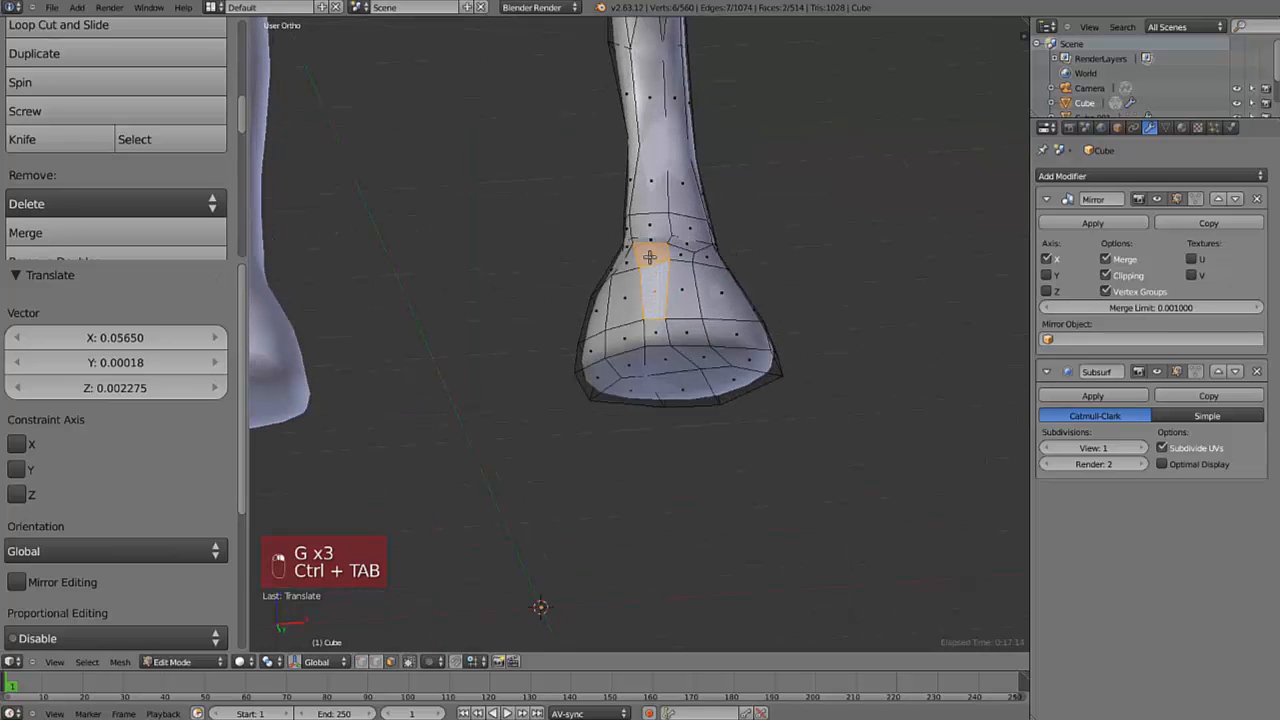
shift+right_click(652, 366)
key(e)
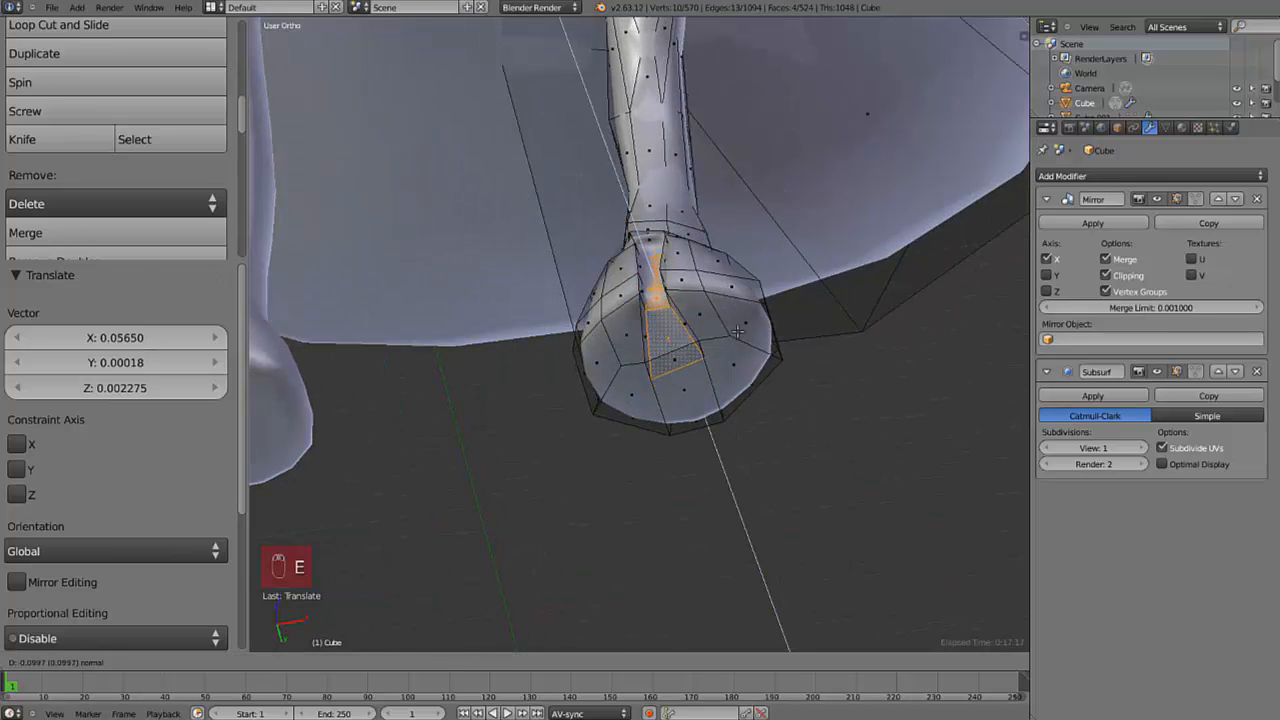
click(775, 345)
click(757, 337)
- Scale the extruded cleft faces along the global X axis and return to Object Mode
key(s)
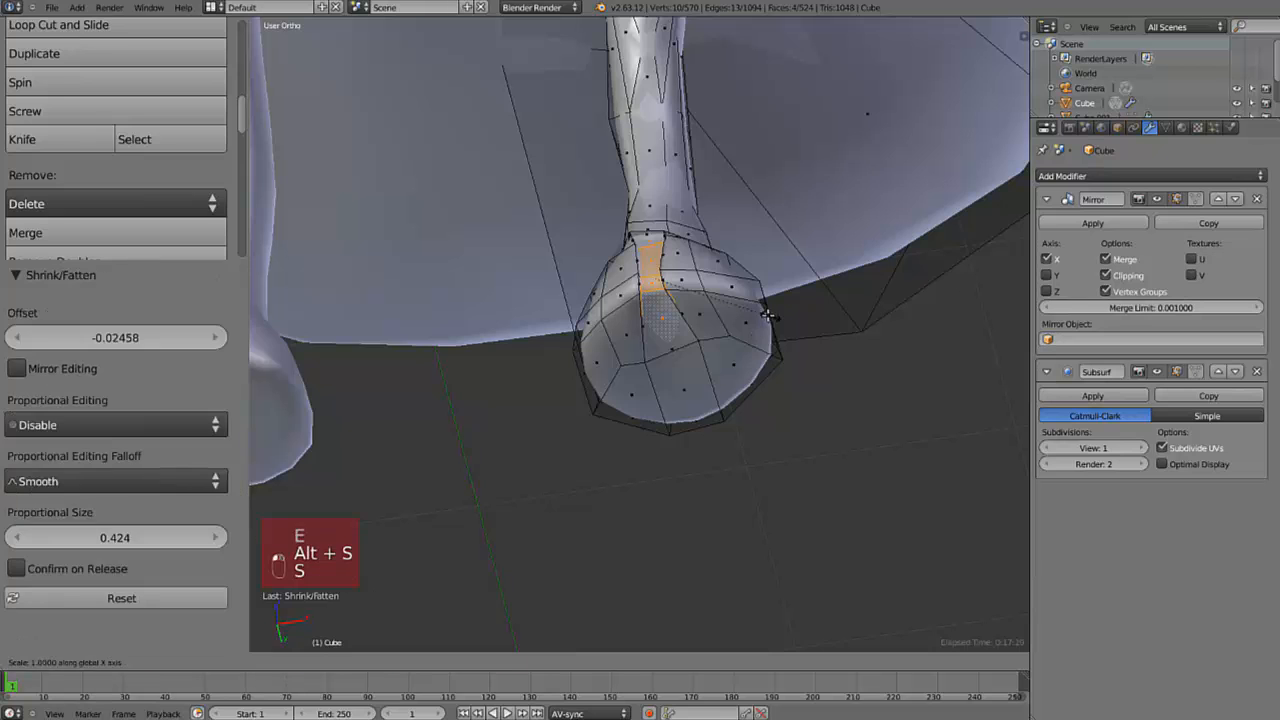
click(720, 380)
key(Tab)
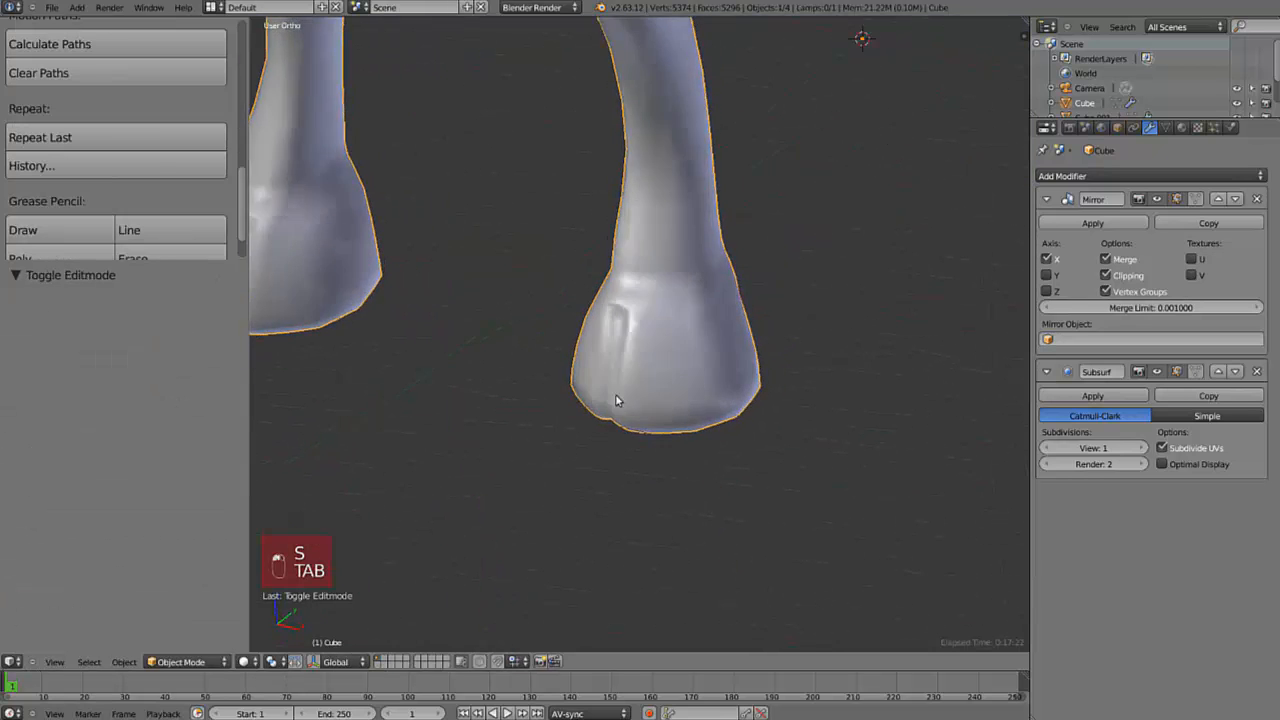
- Undo the cleft extrusion and the cut edges added to the hoof, and deselect the whole mesh
key(Tab)
key(KP_3)
key(ctrl+z)
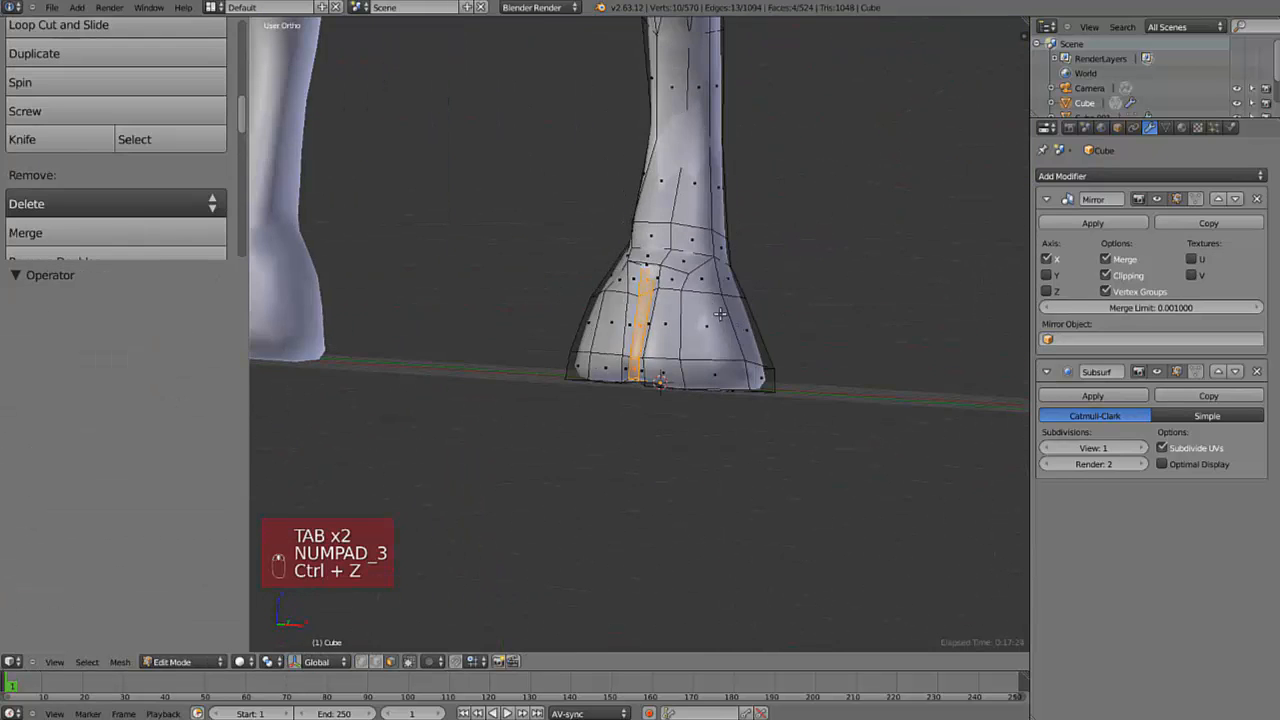
key(ctrl+z)
key(a)
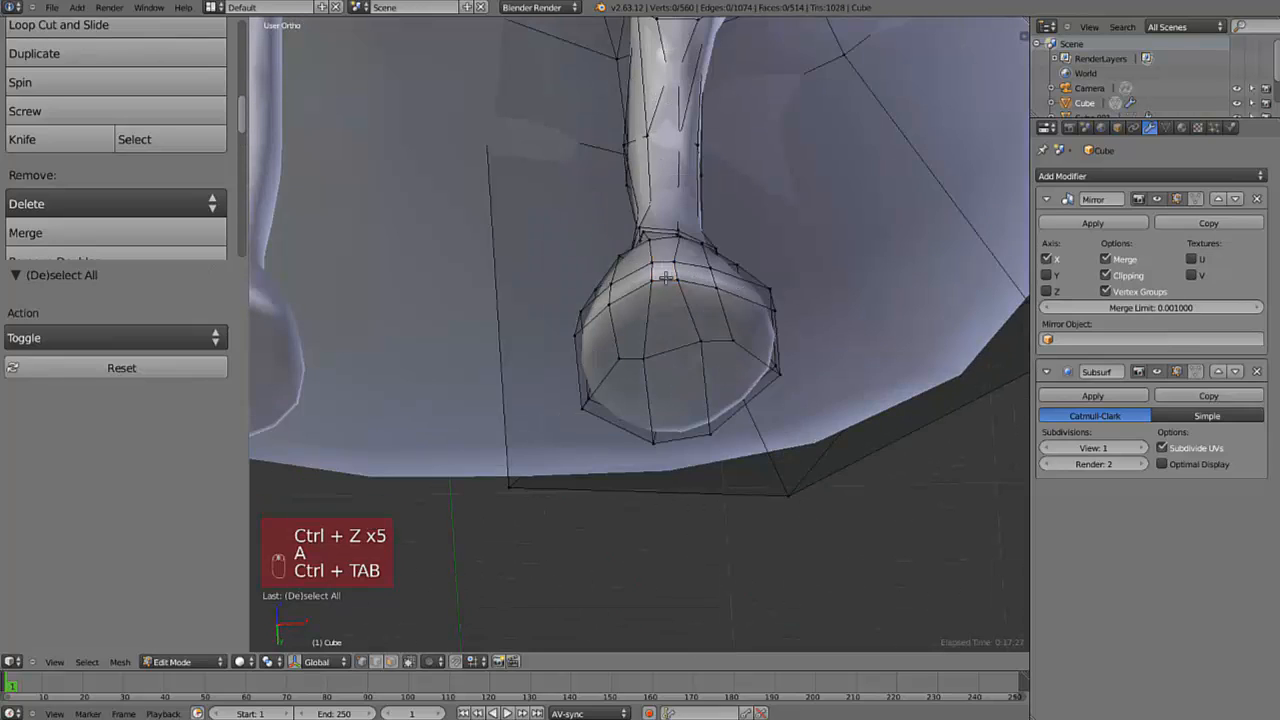
- Try to form a cleft by selecting the middle vertices of the hoof's front and sole and moving them
middle_drag(665, 278, 668, 400)
key(c)
drag(670, 325, 671, 283)
right_click(671, 283)
middle_drag(671, 283, 662, 150)
key(g)
click(645, 300)
- Undo the last vertex moves and try repositioning the selected cleft vertices in side view to push the hoof's front center inward
mouse_move(645, 300)
middle_down()
mouse_move(641, 339)
mouse_move(686, 300)
mouse_move(660, 250)
middle_up()
key(KP_3)
key(z)
key(ctrl+z)
key(ctrl+z)
key(g)
click(649, 349)
key(z)
- Try to pull the inner toe's two front vertices forward by about X 0.125, Y -0.08367, Z -0.06863
key(Tab)
key(Tab)
right_click(608, 392)
key(g)
click(677, 497)
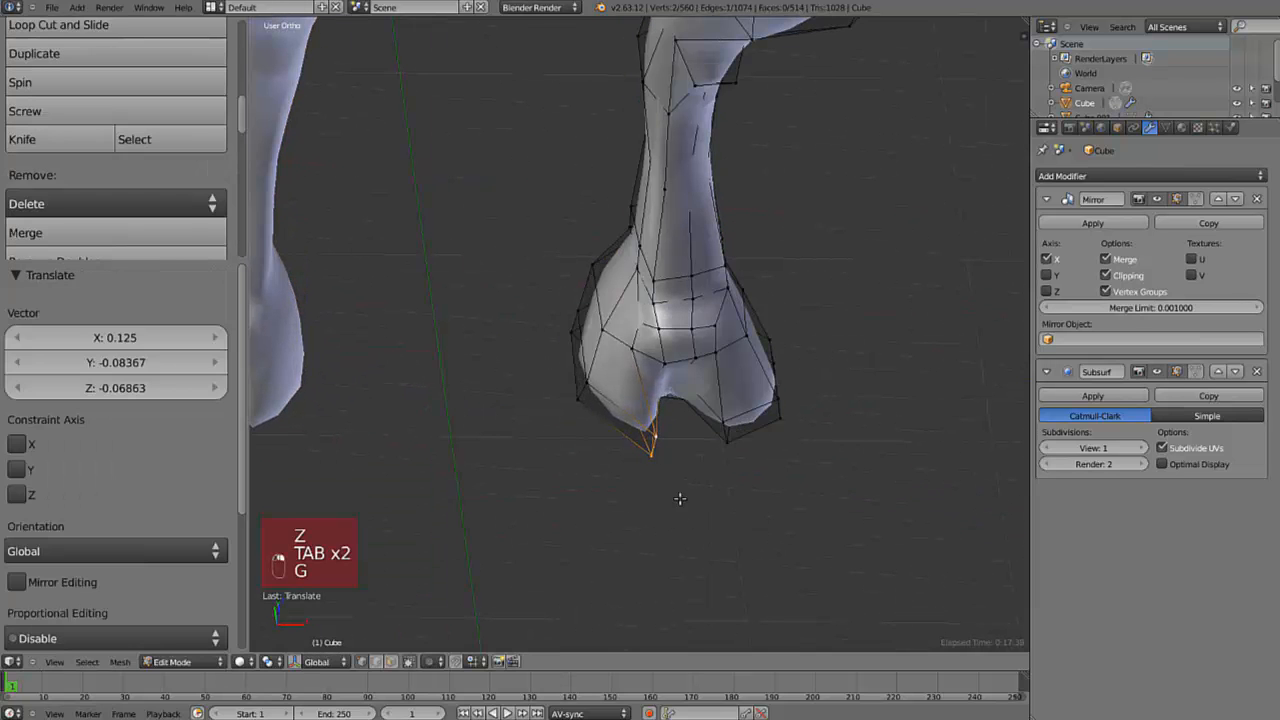
- Try to shape the outer toe by moving its two front vertices about X -0.08462, Y -0.0345, Z -0.05602
key(shift+g)
key(g)
click(762, 428)
key(g)
key(KP_3)
key(KP_1)
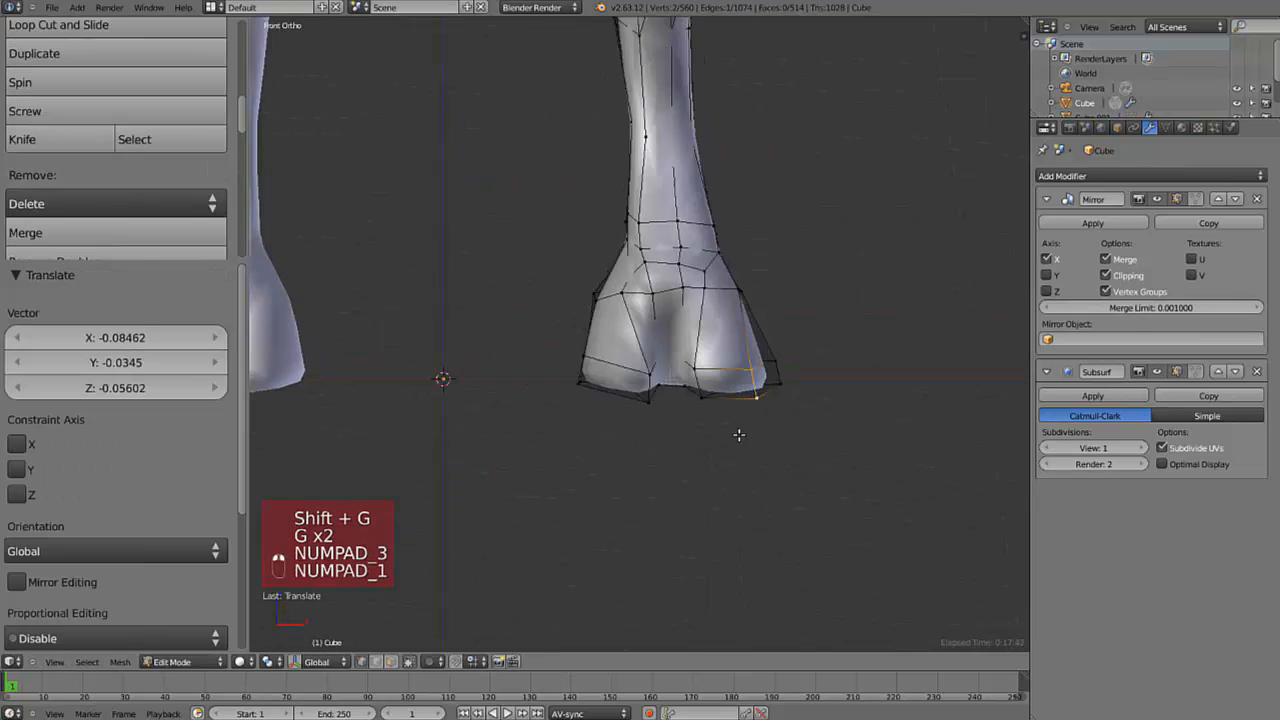
- Check the two-toed hoof from the side and undo all of the toe and cleft vertex moves
key(Tab)
middle_drag(737, 434, 531, 394)
key(KP_3)
key(Tab)
key(ctrl+z)
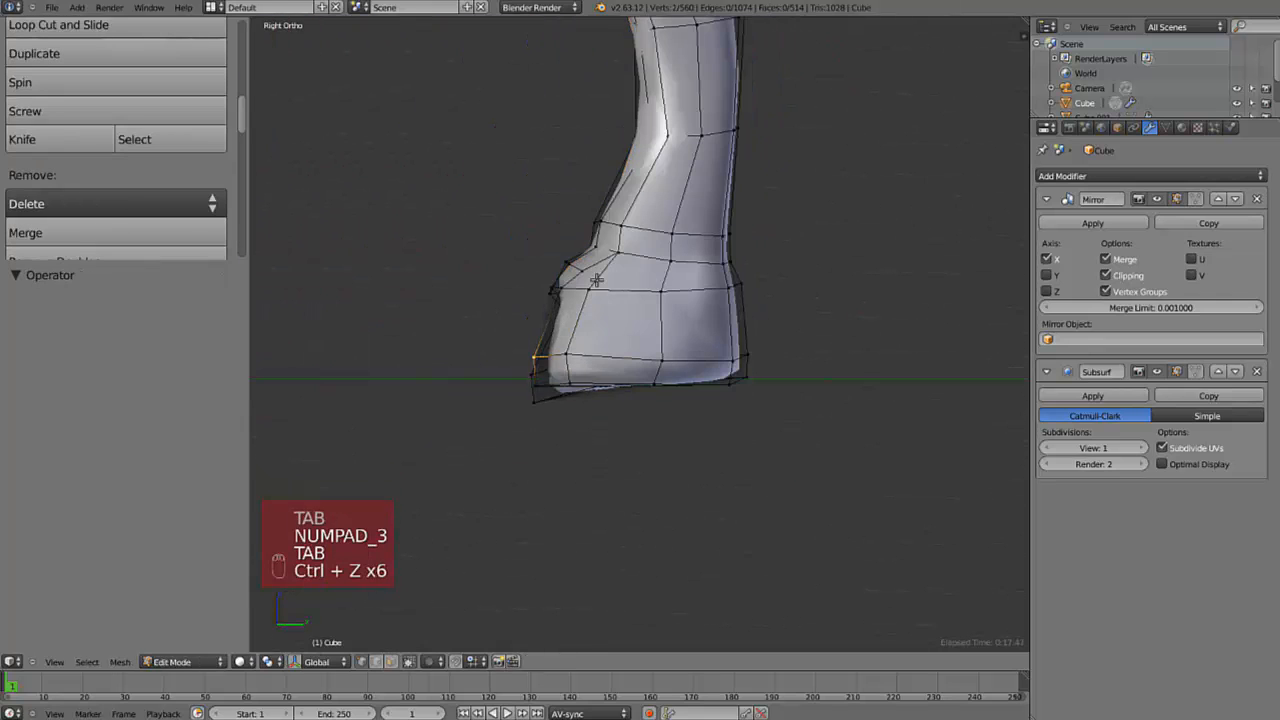
- Reposition individual vertices on the front of the uncut hoof to even out its shape
middle_drag(595, 275, 638, 313)
key(g)
click(631, 318)
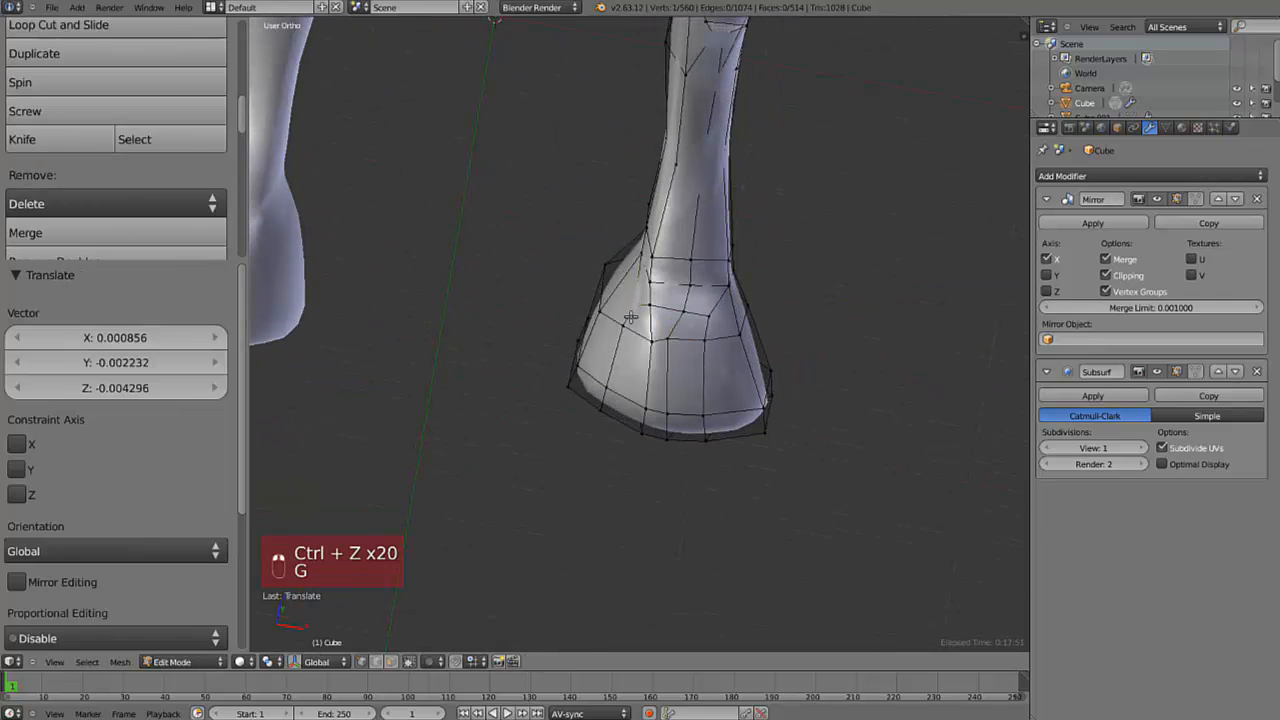
key(g)
click(635, 428)
key(Tab)
key(Tab)
- Lower the edge loop around the base of the hoof so it sits closer to the sole
key(KP_3)
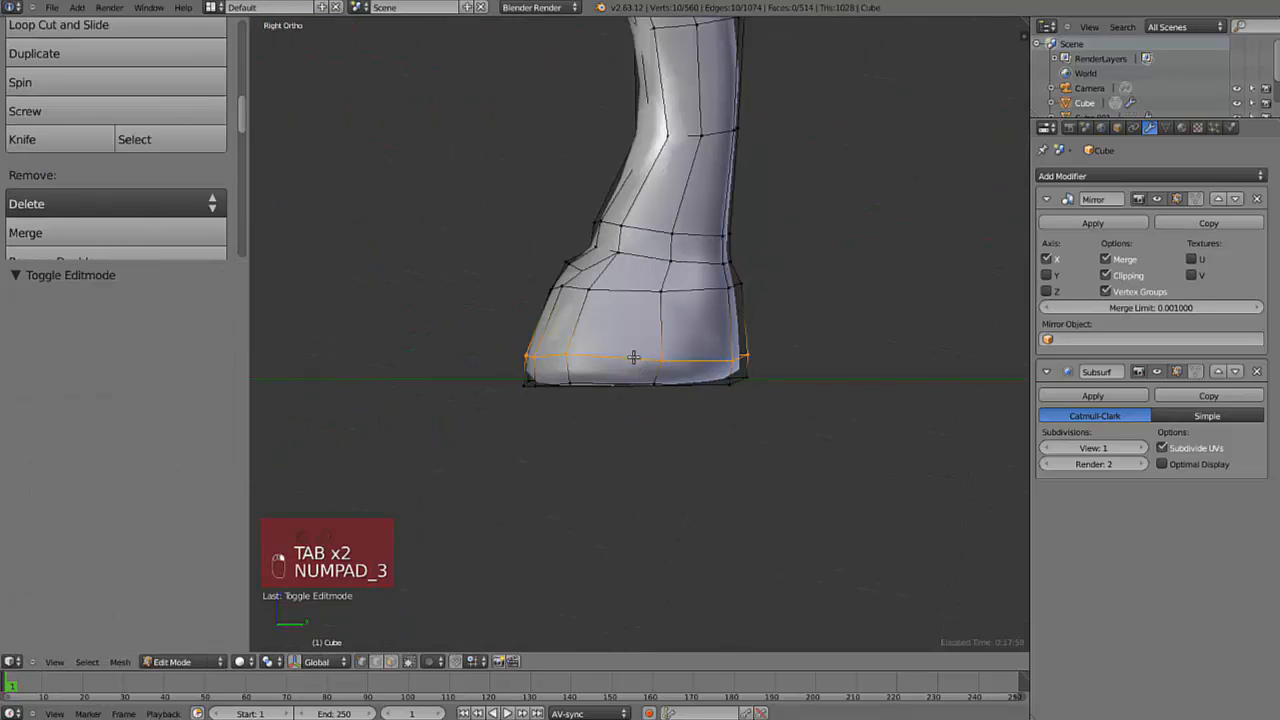
key(g)
click(640, 355)
- Add an edge loop around the middle of the hoof, fatten it by 0.009833 and shift it about -0.0246 along the global Y axis
key(ctrl+r)
click(680, 340)
key(alt+s)
click(730, 345)
key(g)
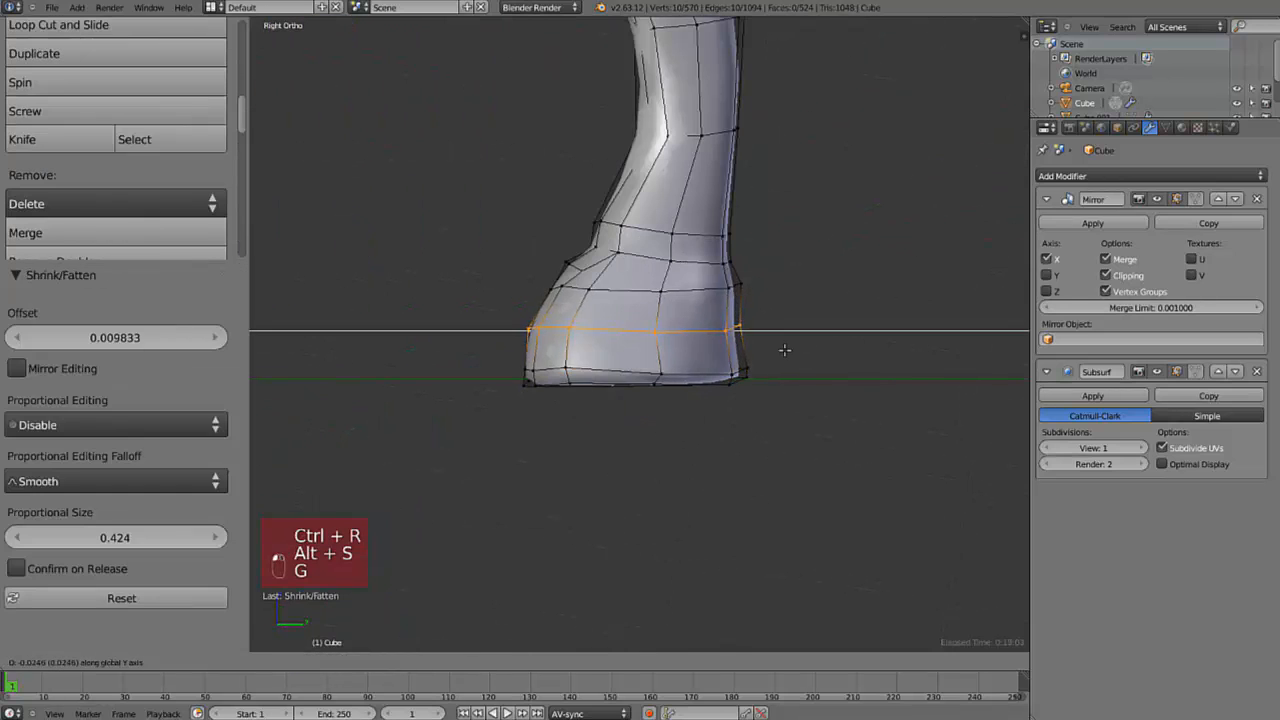
click(785, 350)
- Select all vertices along the bottom of the hoof in front view and scale them flat to level the sole
key(Tab)
key(KP_1)
key(Tab)
key(z)
key(a)
key(b)
drag(584, 371, 790, 437)
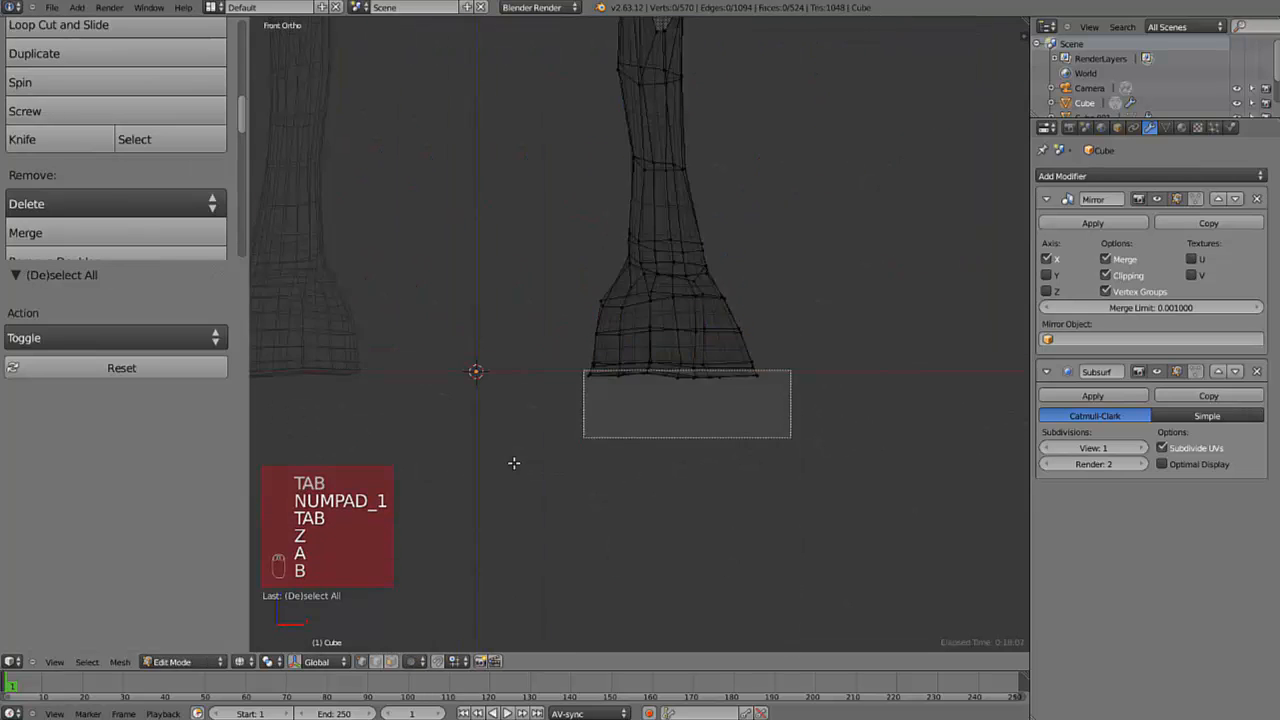
middle_drag(513, 463, 666, 461)
middle_drag(703, 418, 571, 491)
key(KP_1)
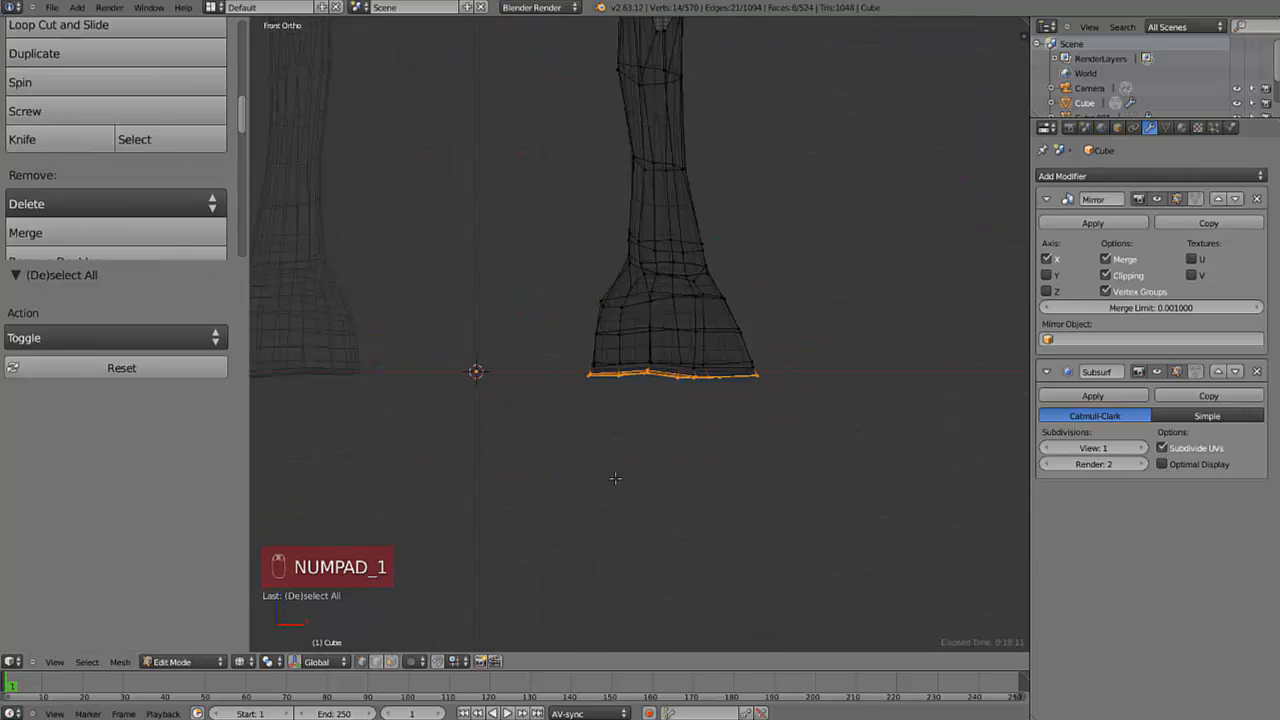
click(674, 380)
key(Tab)
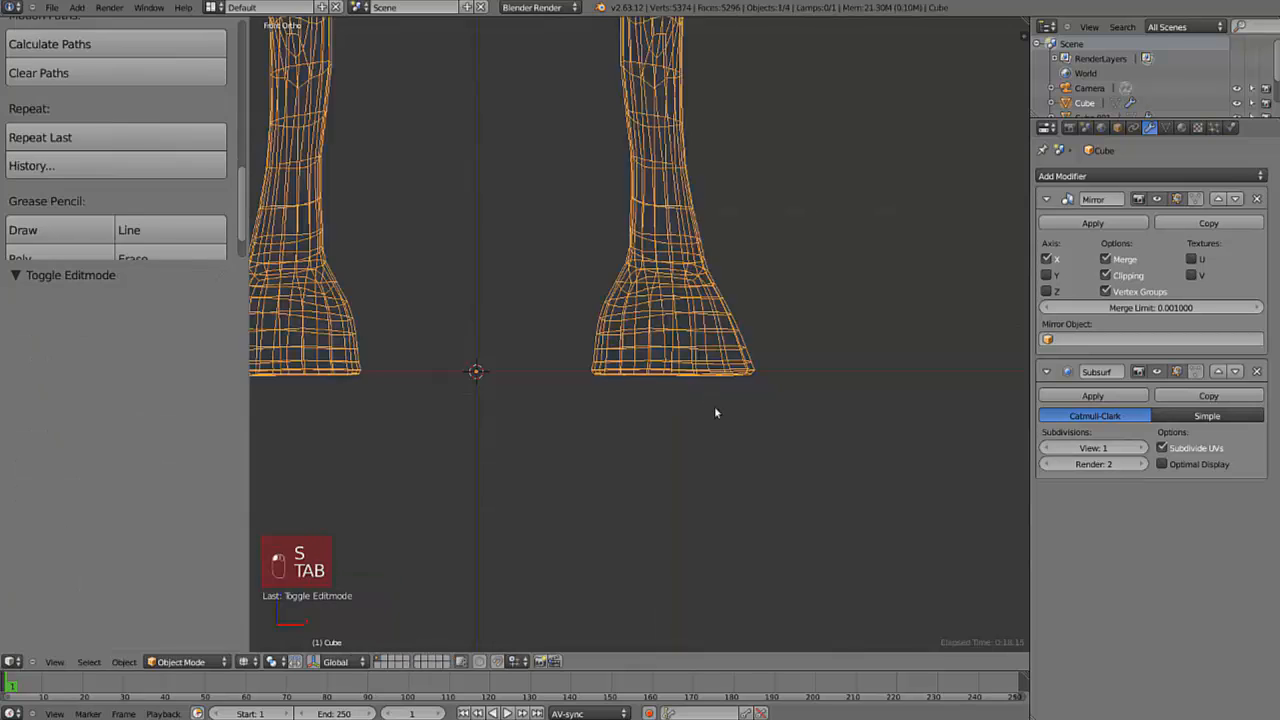
- Scale the selected sole vertices in solid shading and return to Object Mode in front view
key(z)
middle_drag(714, 414, 643, 180)
key(Tab)
key(s)
click(798, 300)
key(KP_1)
key(Tab)
scroll(788, 322, down, 3)
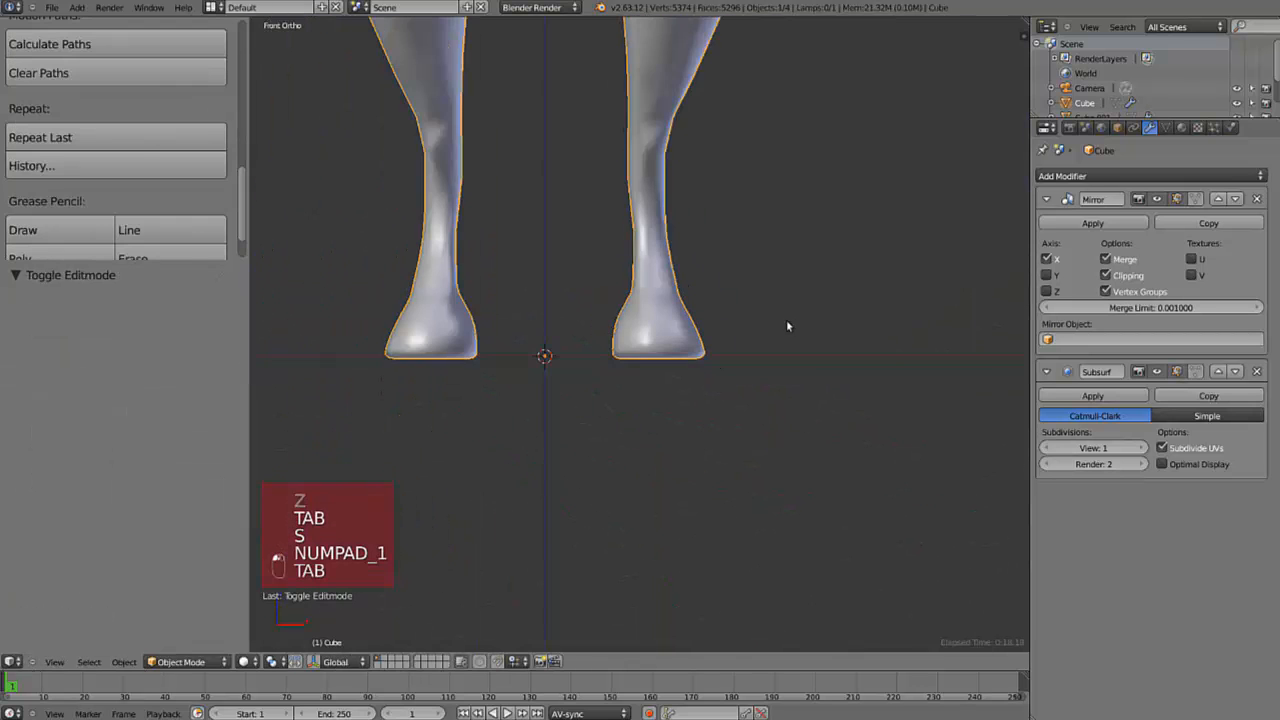
- Select the vertices at the hoof's outer bottom corner in wireframe and move them to refine the outline
key(KP_1)
key(Tab)
scroll(787, 328, up, 3)
key(z)
key(a)
key(b)
drag(775, 400, 732, 349)
key(z)
key(g)
key(Tab)
middle_drag(797, 371, 374, 371)
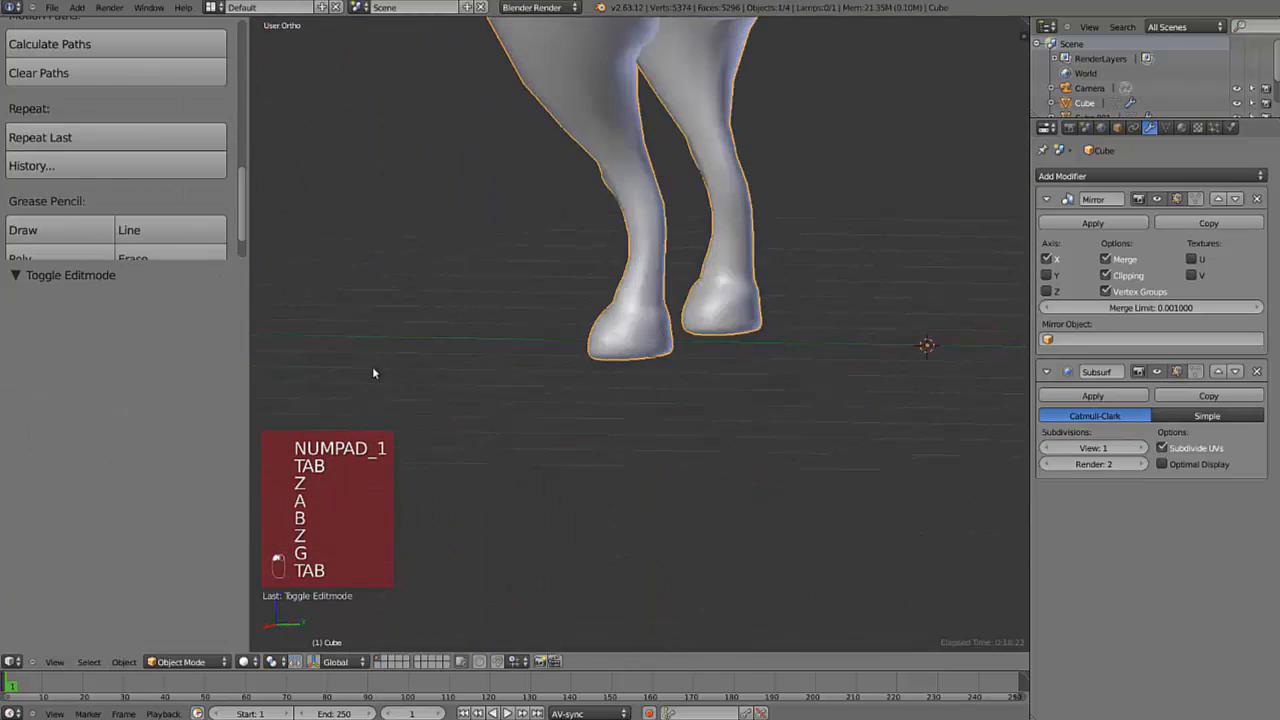
- Add an edge loop around the ankle just above the hoof and scale it
key(KP_3)
key(Tab)
scroll(700, 300, up, 2)
key(ctrl+r)
click(729, 312)
click(731, 313)
key(s)
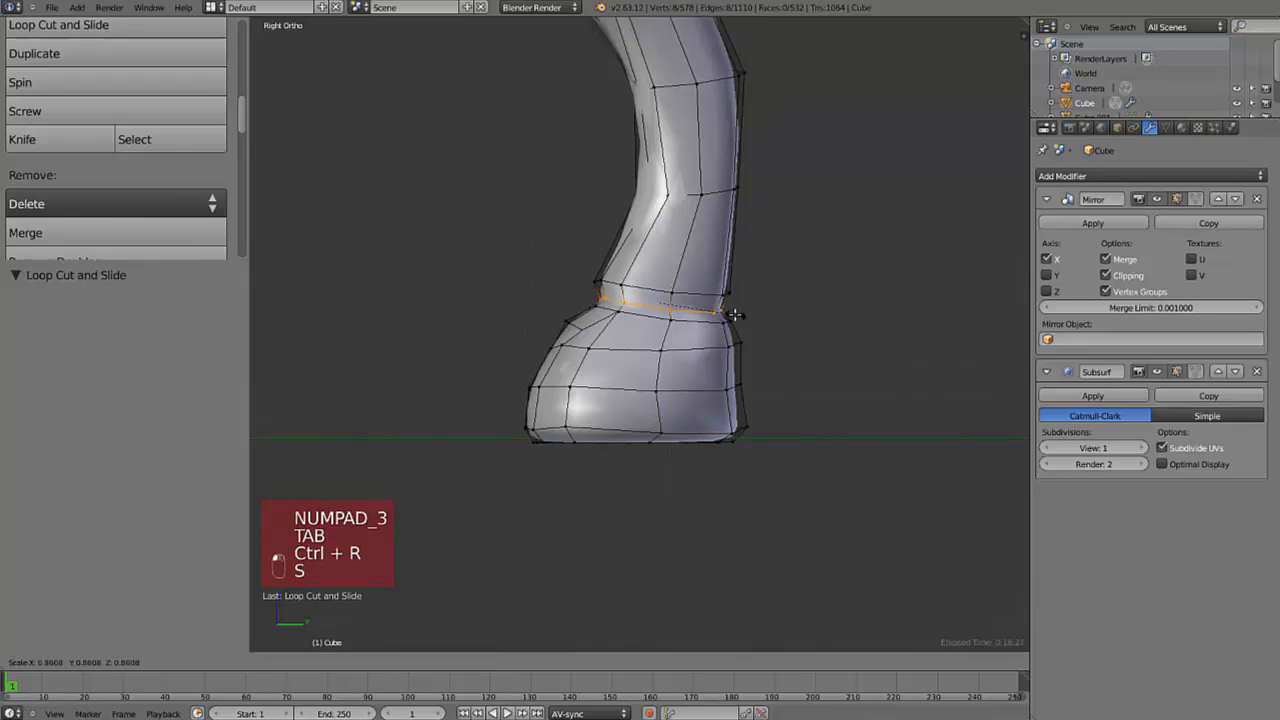
click(714, 316)
key(Tab)
middle_drag(714, 330, 686, 300)
- Move the new ankle edge loop in side view toward the top of the hoof
key(KP_3)
key(Tab)
key(g)
click(703, 364)
key(Tab)
- Enlarge the ankle loop to about 1.2 times and position it as a lip overlapping the hoof's top edge
key(KP_3)
key(Tab)
key(s)
click(781, 343)
key(g)
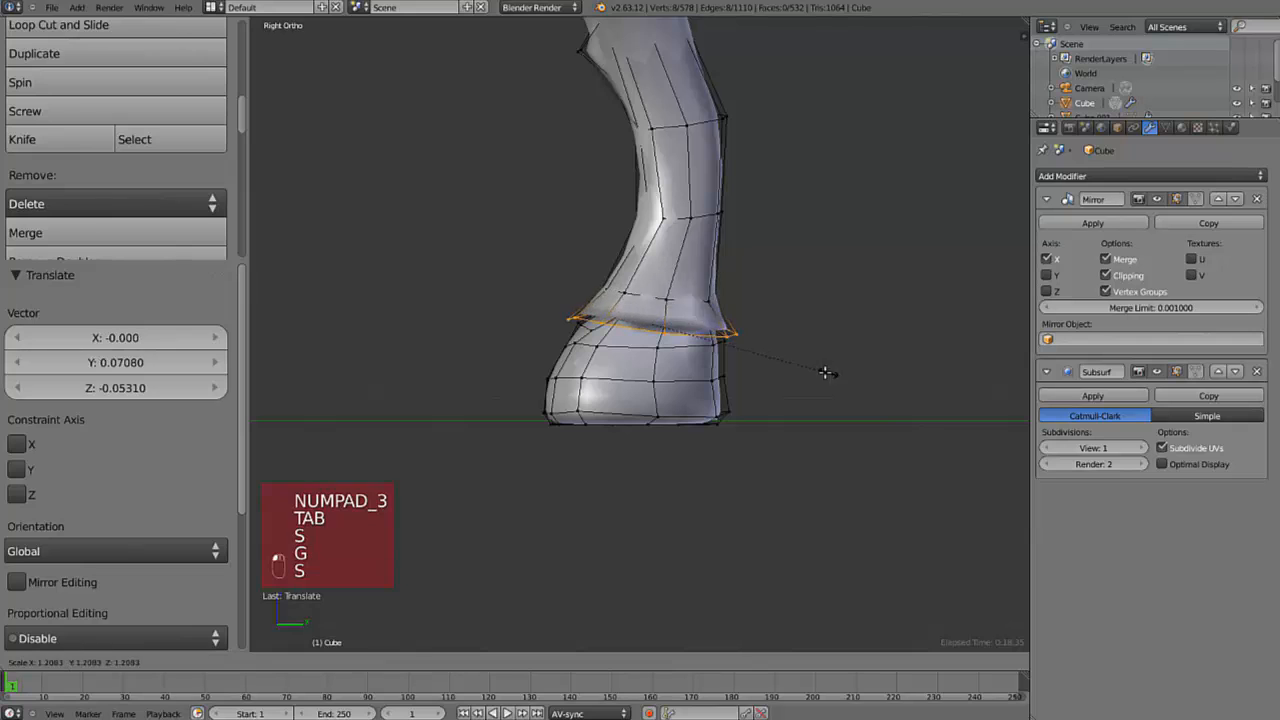
click(812, 374)
key(g)
click(812, 374)
- Align the lip loop with the hoof in front view by moving and rotating it
key(Tab)
key(KP_1)
key(Tab)
key(KP_1)
key(g)
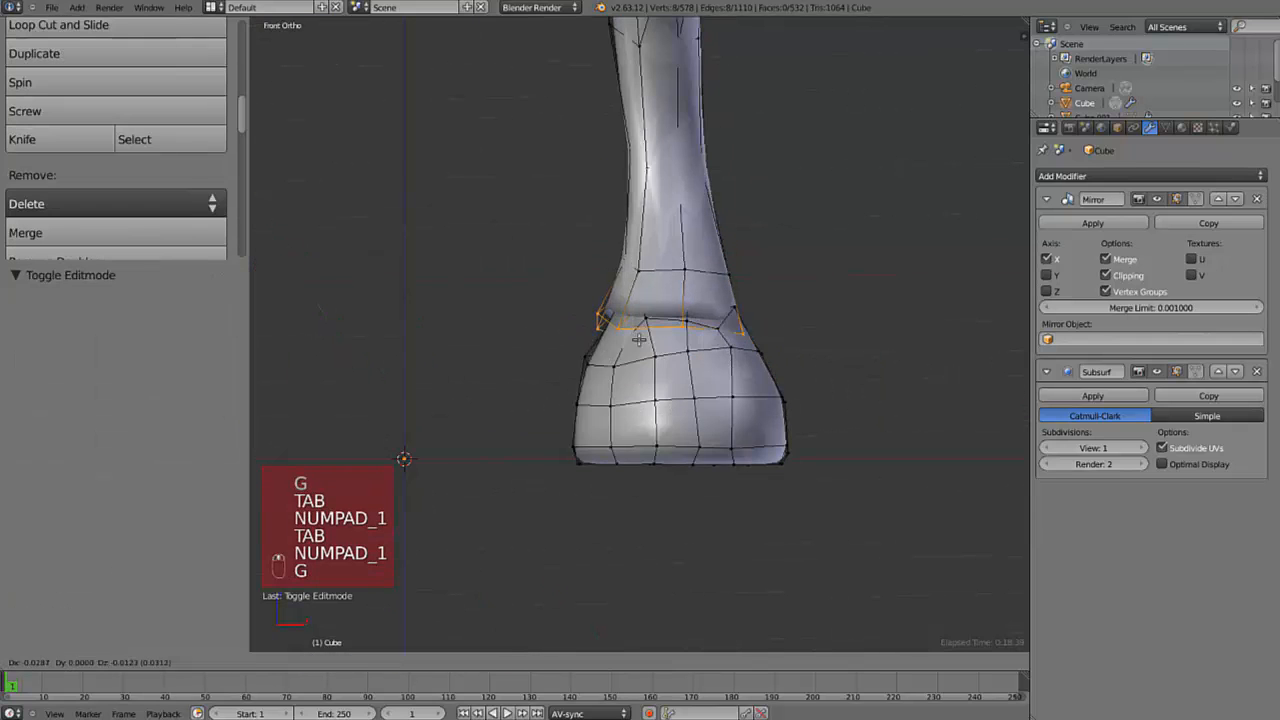
click(638, 340)
key(r)
click(814, 365)
key(g)
click(800, 355)
key(Tab)
- Examine the hoof's lip and lower leg in wireframe and solid shading from the front and side
mouse_move(686, 320)
middle_down()
mouse_move(578, 298)
mouse_move(586, 286)
mouse_move(631, 334)
mouse_move(679, 345)
mouse_move(700, 318)
middle_up()
key(Tab)
key(z)
key(ctrl+Tab)
click(651, 363)
key(z)
key(a)
key(z)
key(z)
key(KP_1)
key(Tab)
scroll(707, 311, down, 5)
key(KP_3)
scroll(708, 307, up, 5)
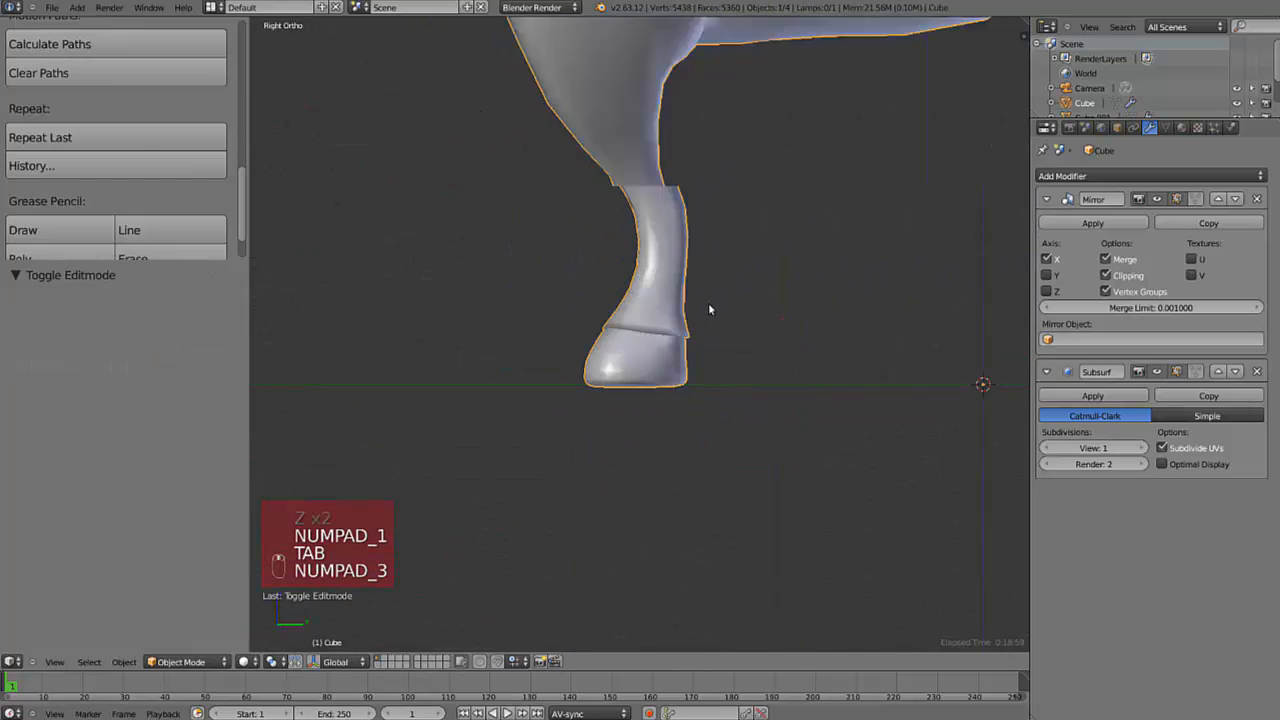
- Select the edge loop halfway up the lower leg in side view and move it slightly to adjust the curve
shift+middle_drag(725, 225, 734, 355)
key(Tab)
key(ctrl+Tab)
click(694, 350)
key(z)
key(z)
alt+right_click(681, 398)
key(z)
key(z)
alt+right_click(689, 398)
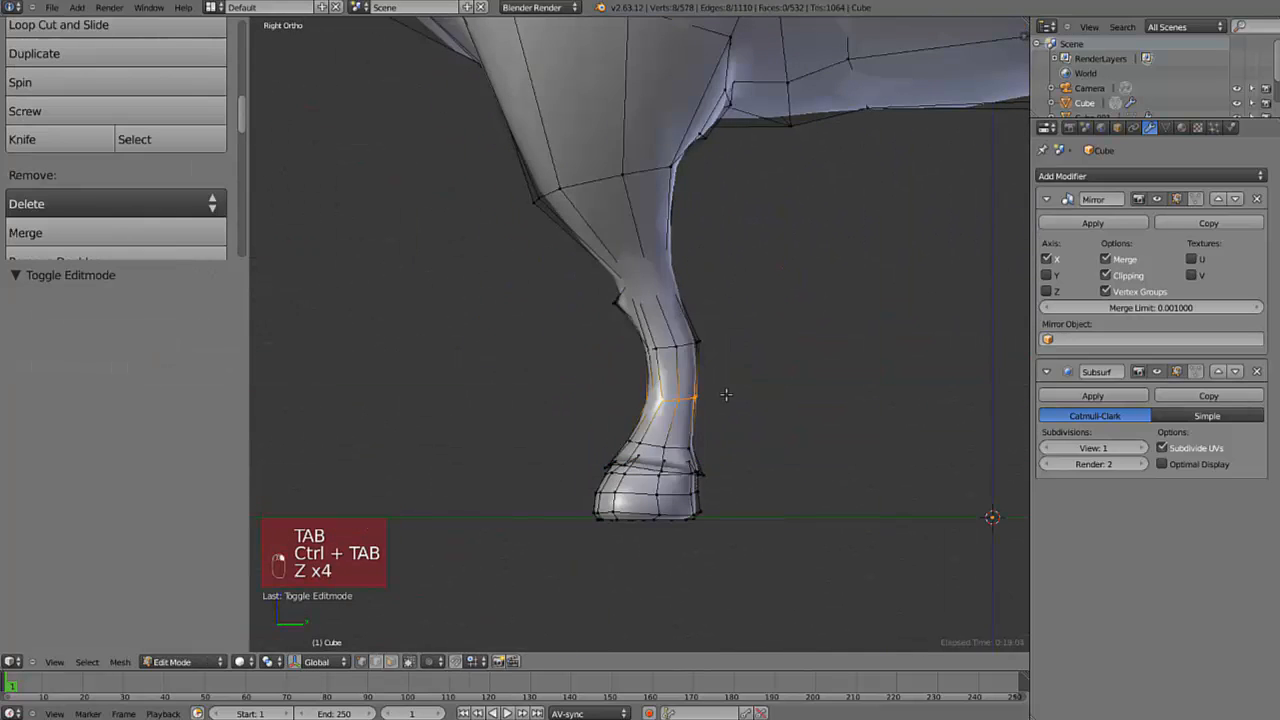
key(g)
click(718, 400)
- Move and scale the next higher edge loop of the lower leg below the knee, and return to Object Mode
alt+right_click(688, 345)
key(g)
click(722, 358)
key(s)
key(g)
click(714, 355)
key(Tab)
scroll(712, 350, down, 5)
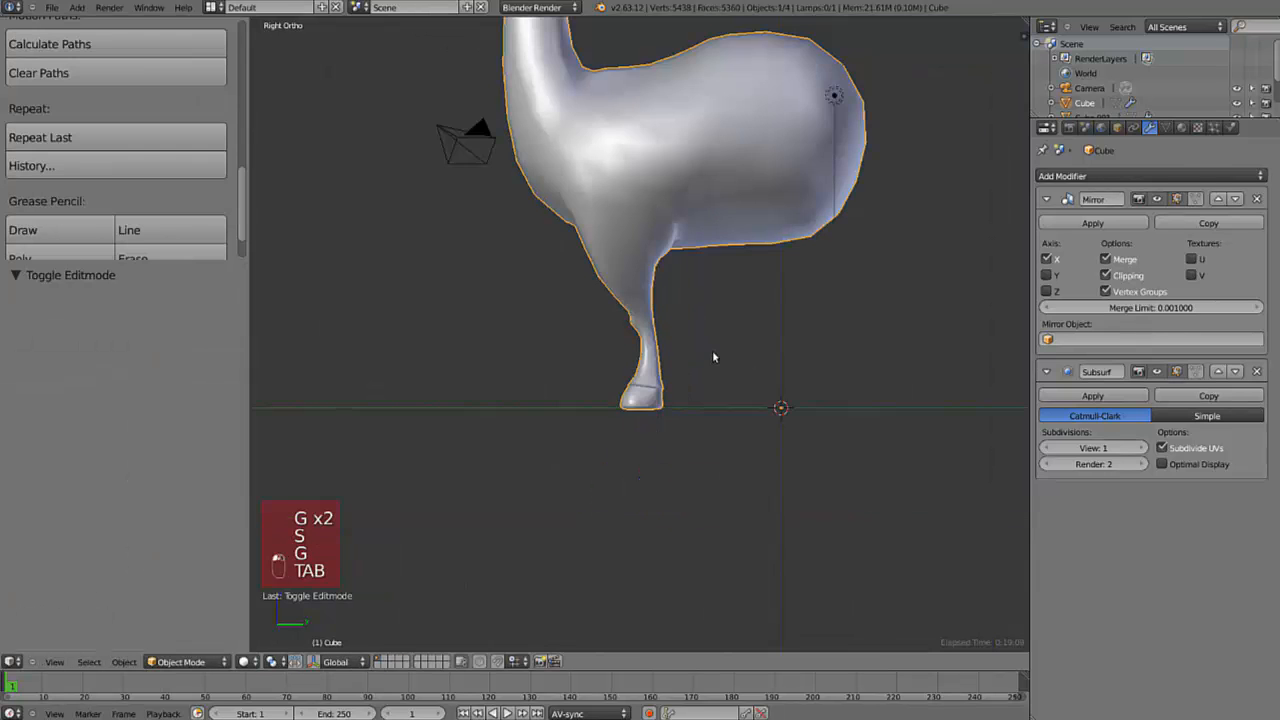
- Box-select the lower front leg in wireframe front view and move it inward about 0.063 units along X
key(KP_1)
key(Tab)
key(z)
key(b)
drag(608, 464, 697, 345)
key(z)
key(g)
click(692, 348)
key(z)
key(a)
- Box-select the hoof and ankle in front view, shift them sideways and check the leg from the side
key(b)
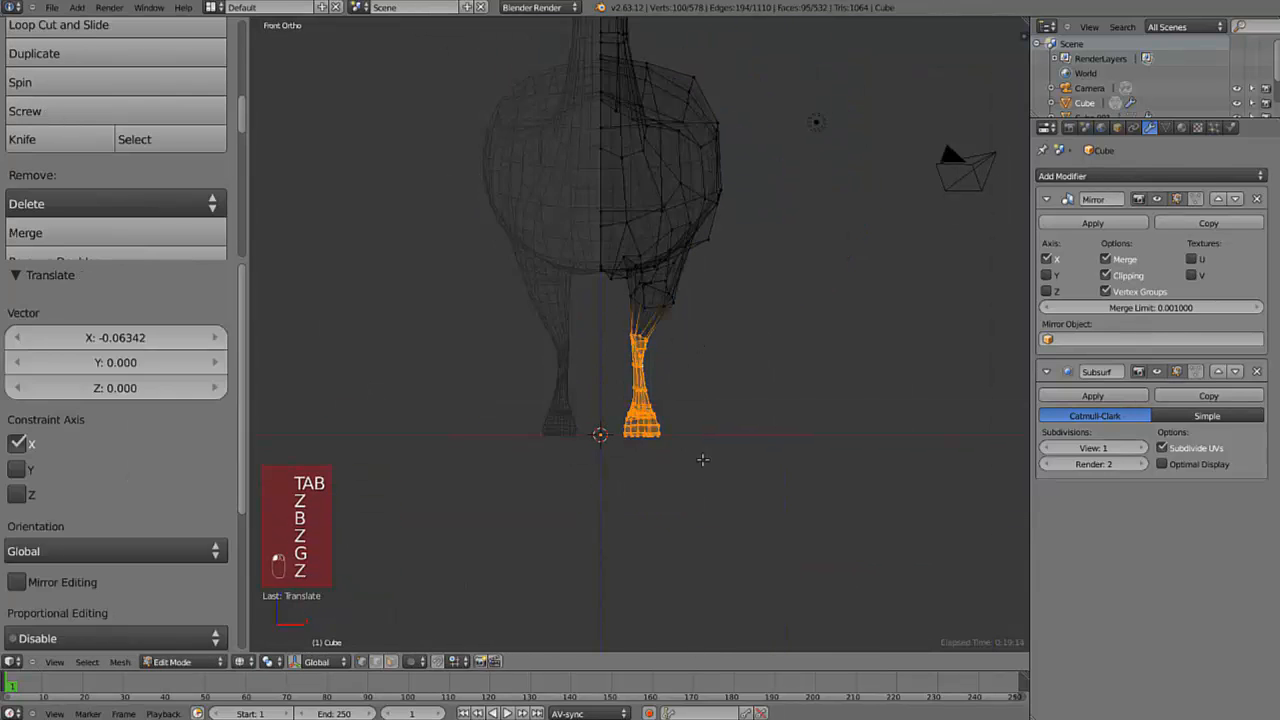
drag(608, 462, 697, 384)
key(z)
key(g)
click(690, 384)
key(KP_3)
key(Tab)
middle_drag(688, 386, 842, 314)
key(KP_3)
scroll(720, 295, up, 4)
- Select the lower chest vertex in side view and move it back and up with proportional editing, fine-tuning with a second move
key(Tab)
key(z)
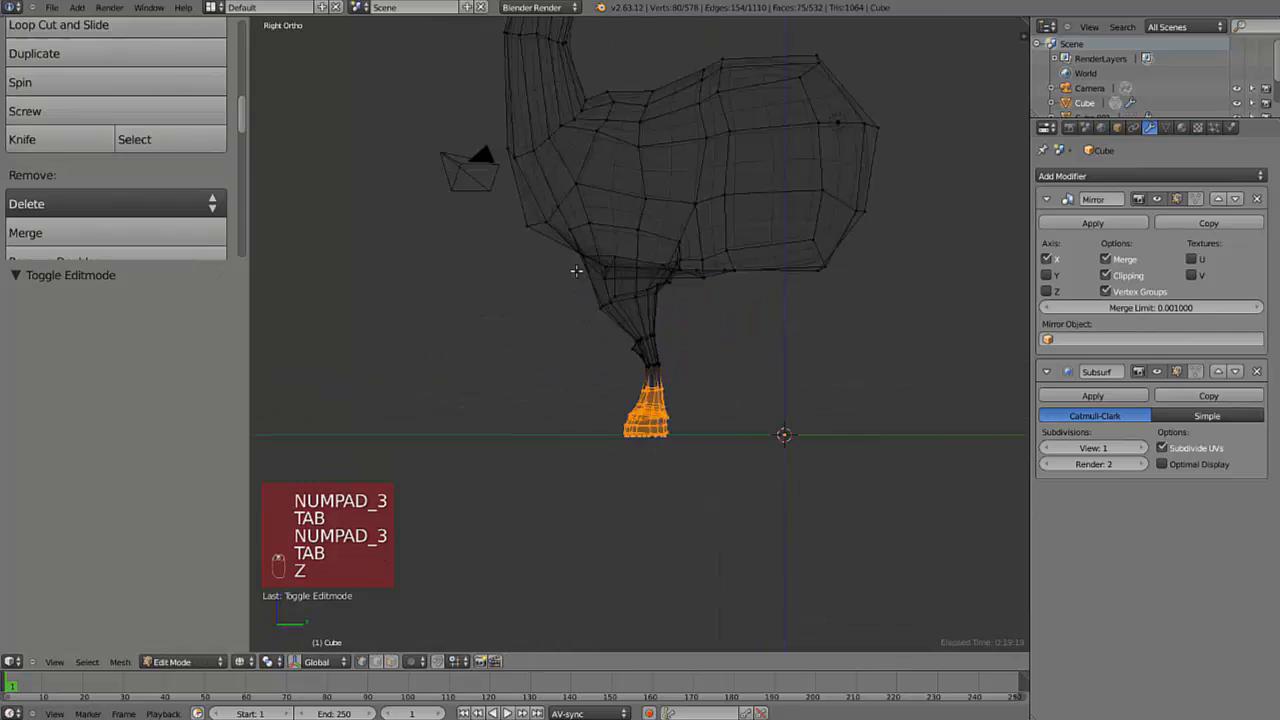
right_click(530, 232)
key(z)
shift+middle_drag(619, 255, 656, 372)
key(g)
click(706, 367)
key(g)
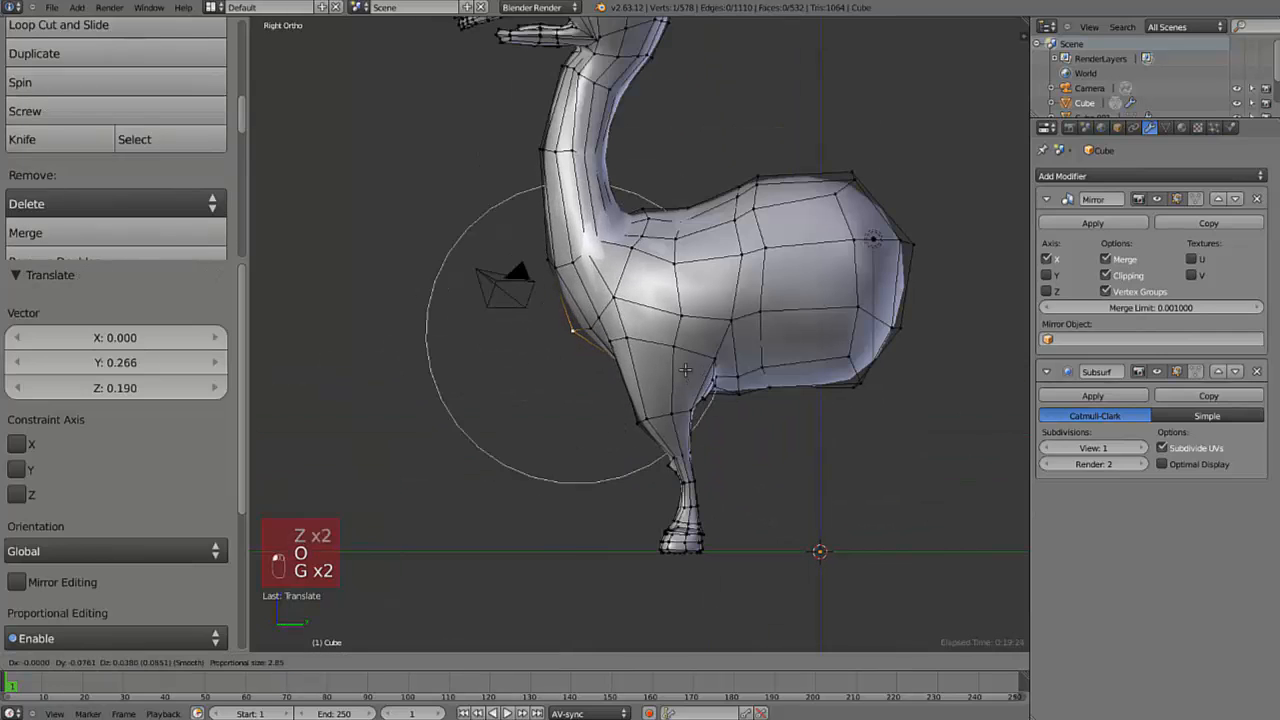
click(698, 374)
- Box-select the front leg from the thigh to the hoof in wireframe front view and check the selected faces
alt+right_click(696, 354)
key(KP_1)
key(z)
key(b)
drag(693, 430, 600, 578)
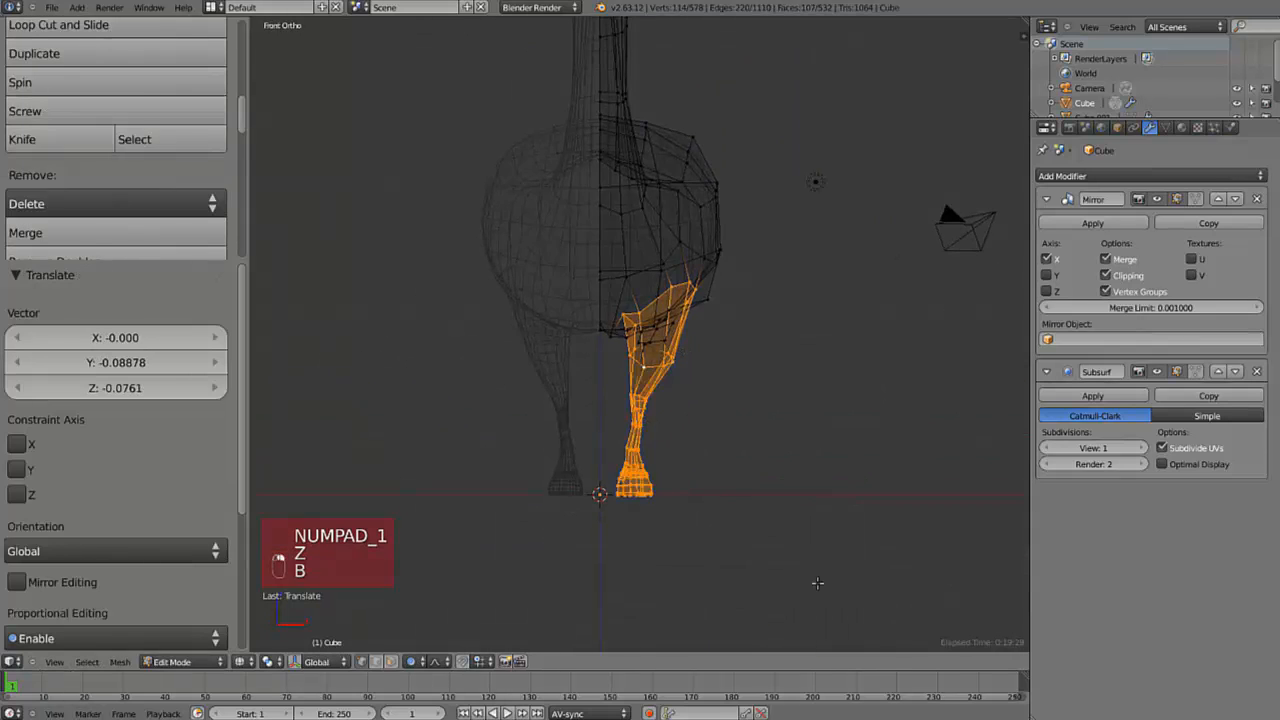
key(KP_3)
middle_drag(740, 400, 680, 392)
scroll(690, 385, up, 4)
key(z)
middle_drag(765, 370, 719, 363)
key(z)
key(z)
key(KP_3)
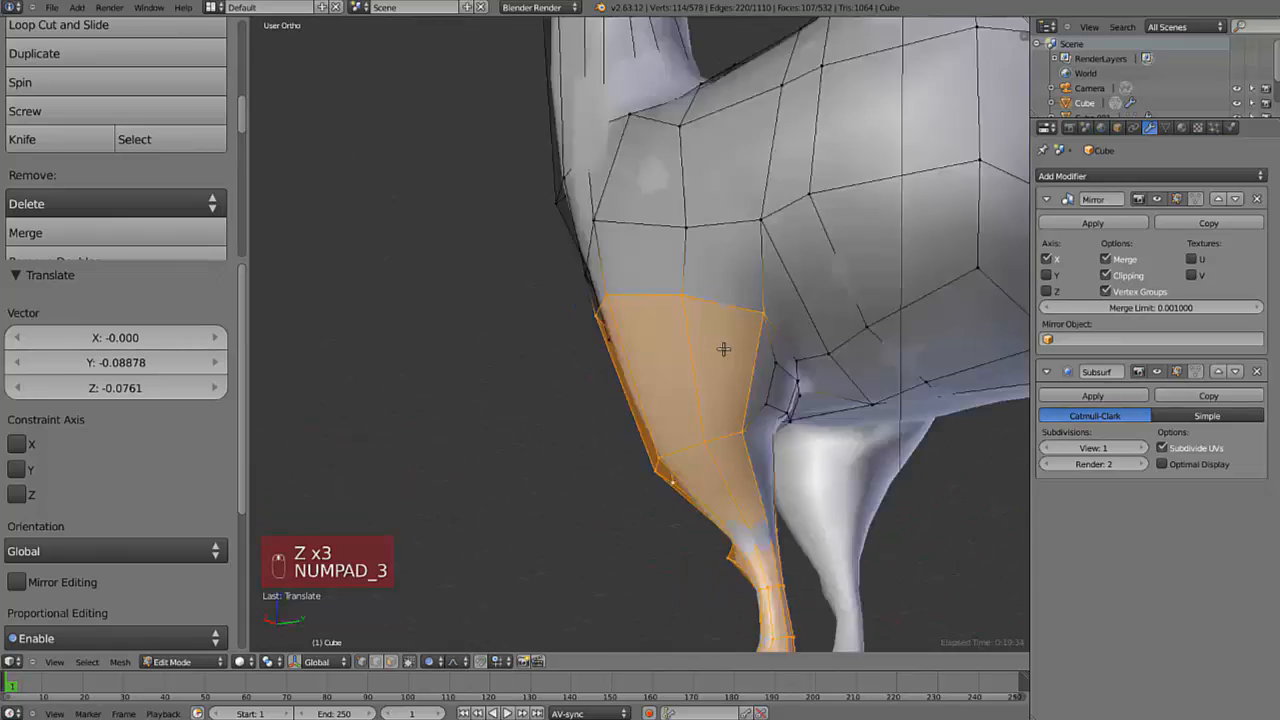
- Trim the leg selection by removing the upper thigh, keeping the part from the lower thigh loop to the hoof
key(z)
scroll(730, 352, down, 3)
key(b)
middle_drag(804, 380, 436, 290)
key(b)
middle_drag(434, 332, 794, 434)
key(z)
alt+shift+right_click(546, 383)
key(z)
mouse_move(575, 370)
middle_down()
mouse_move(514, 323)
mouse_move(580, 385)
mouse_move(649, 331)
mouse_move(650, 271)
middle_up()
key(z)
key(z)
key(KP_3)
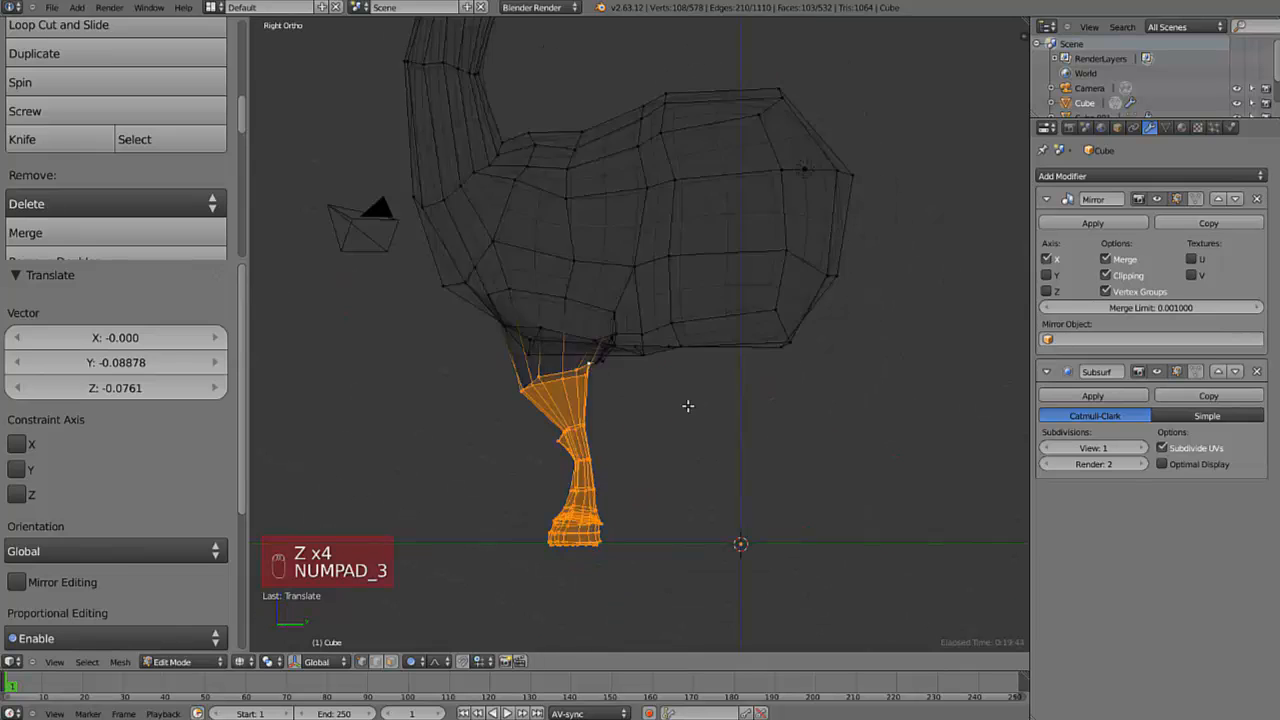
key(z)
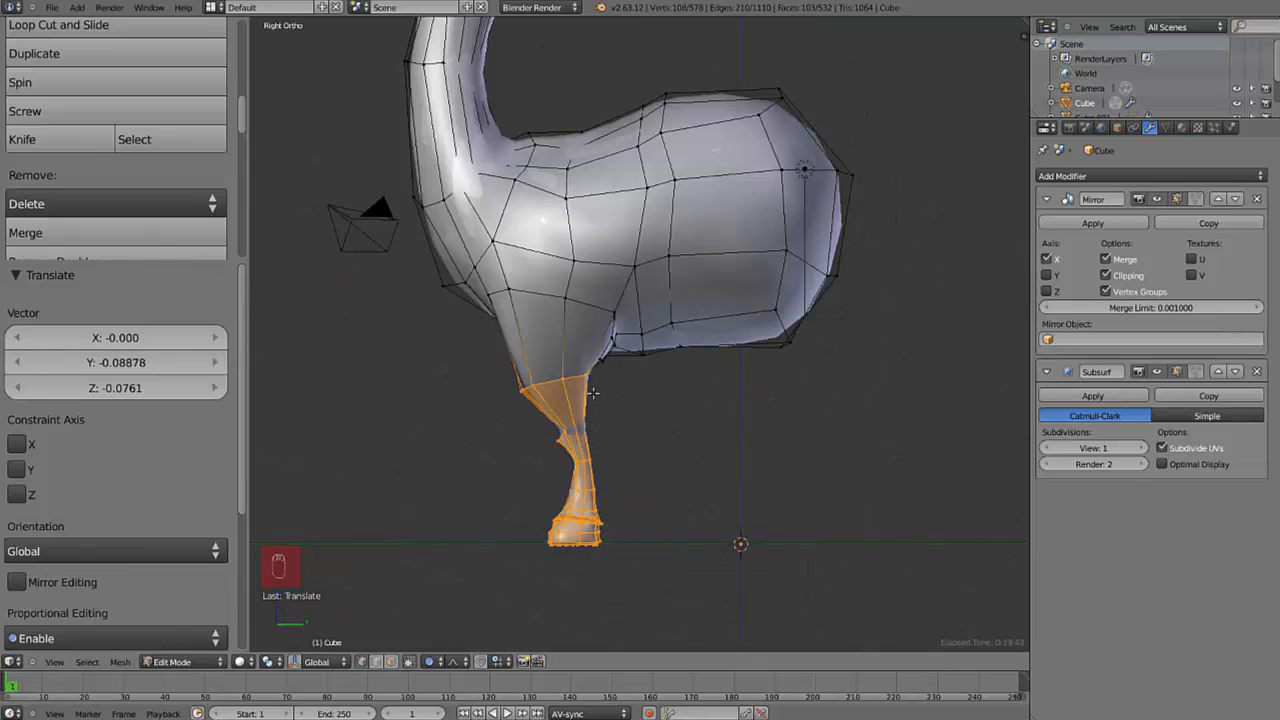
- Duplicate the selected leg, placing the copy 2.7 units back along Y, and view the whole model
key(shift+d)
click(778, 492)
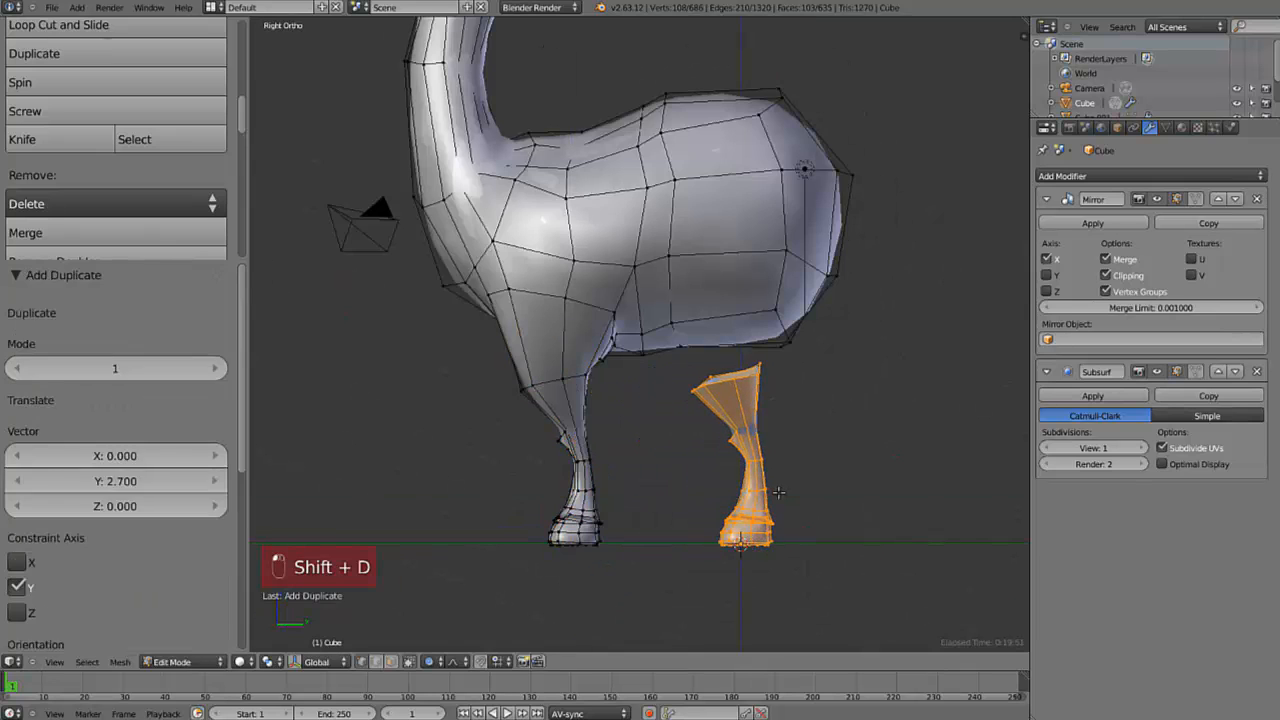
key(Tab)
scroll(776, 493, down, 5)
middle_drag(570, 346, 636, 356)
key(KP_3)
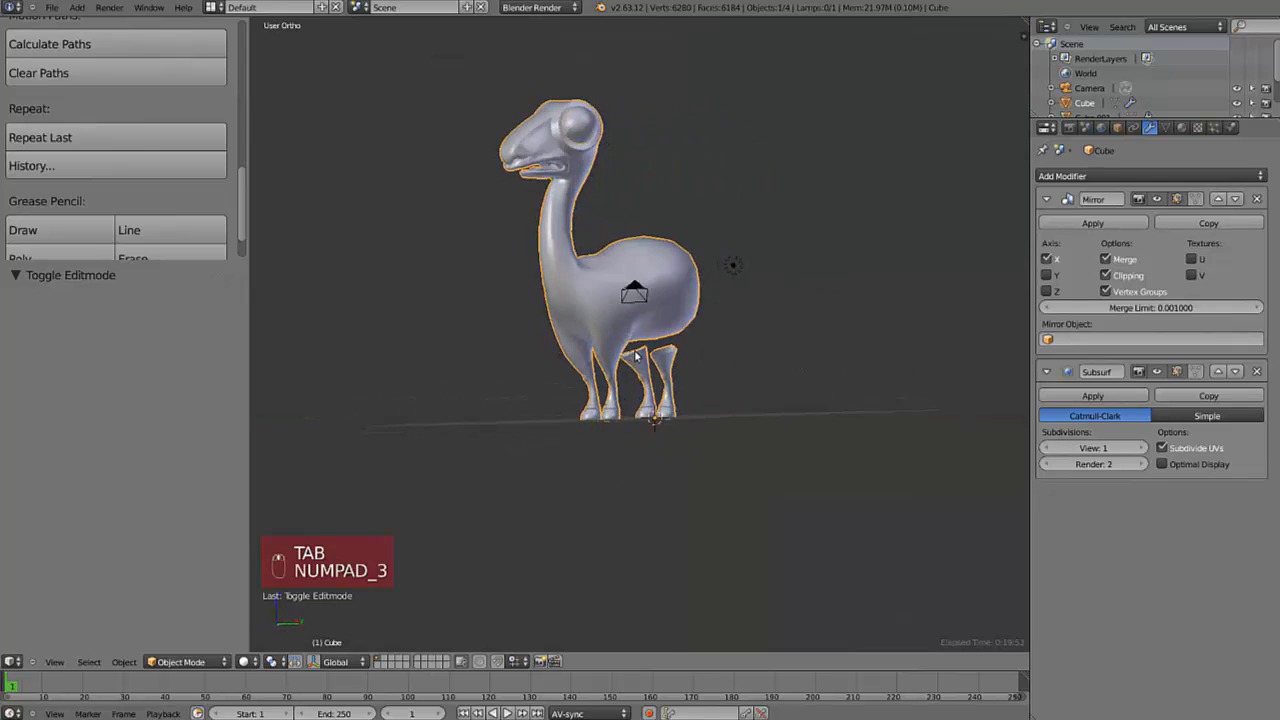
- Turn off proportional editing and position the duplicated leg as a rear leg, moving it 0.5 units outward along X in front view
key(Tab)
key(g)
right_click(768, 383)
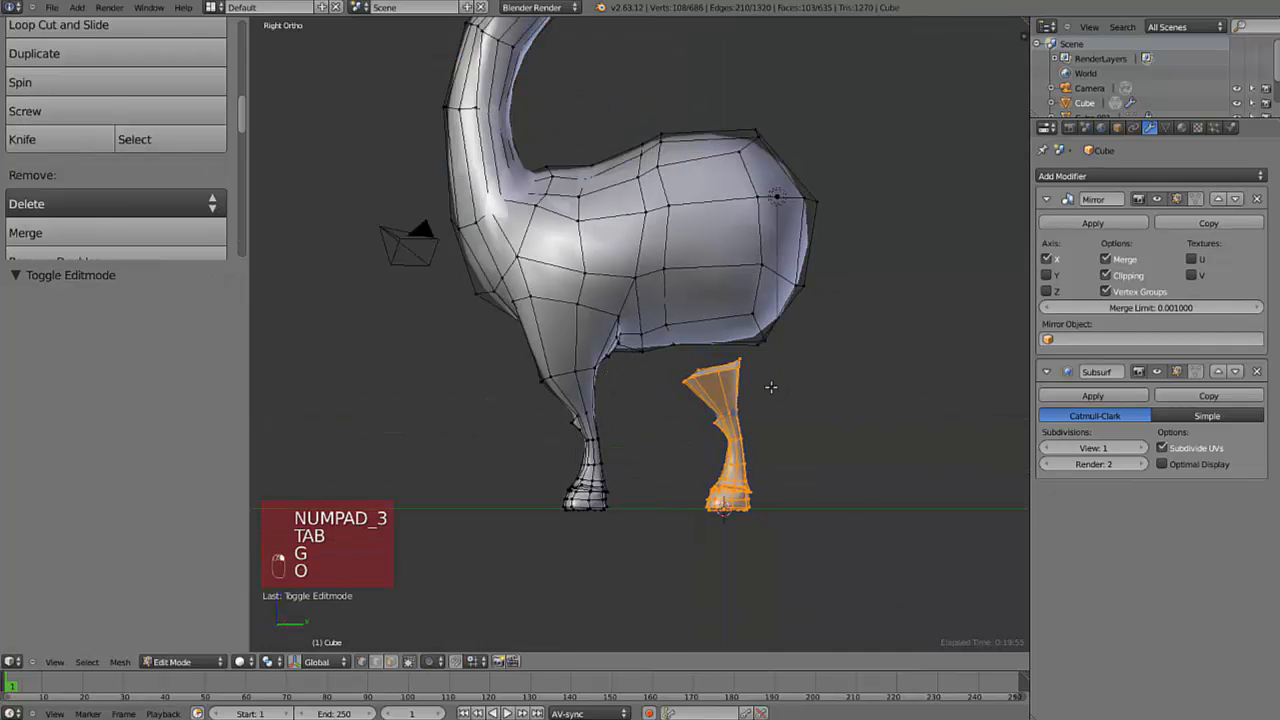
key(g)
middle_drag(776, 392, 630, 295)
click(788, 400)
key(g)
click(770, 398)
key(KP_3)
key(KP_1)
key(g)
click(789, 410)
key(KP_3)
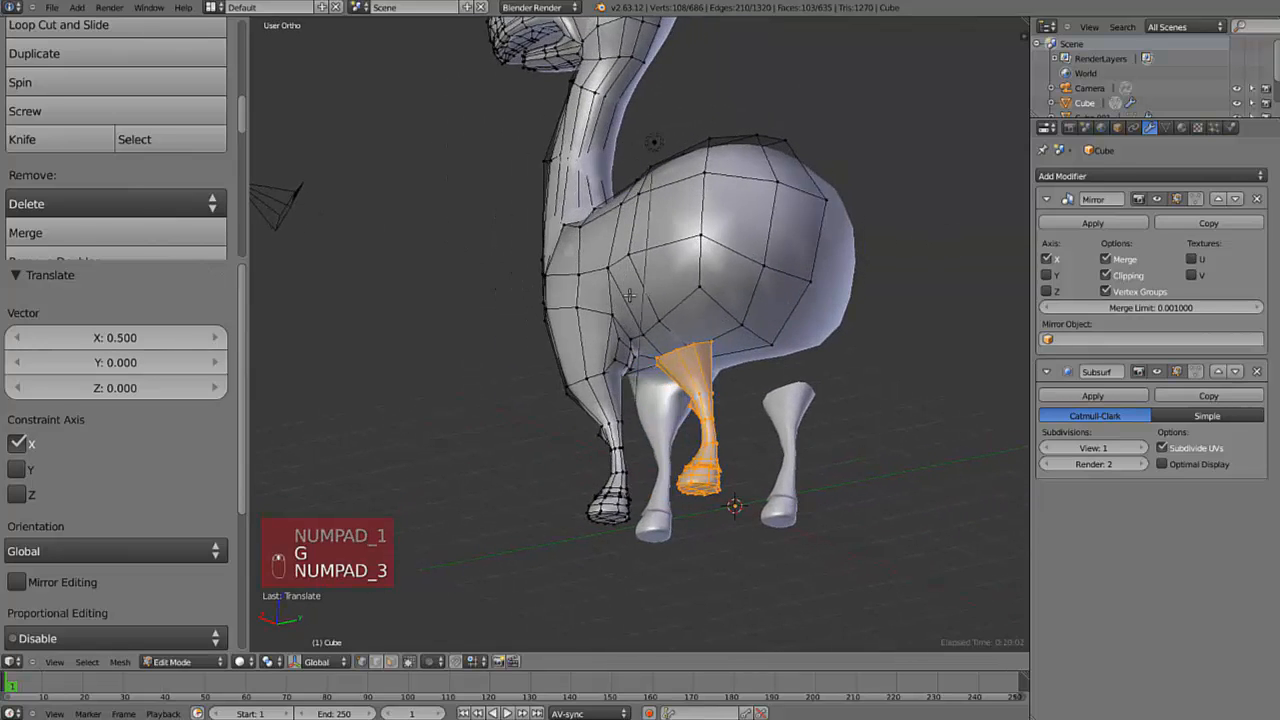
- Delete the body-side vertex above the rear leg to open a hole, and select the hole's boundary loop
key(x)
click(712, 279)
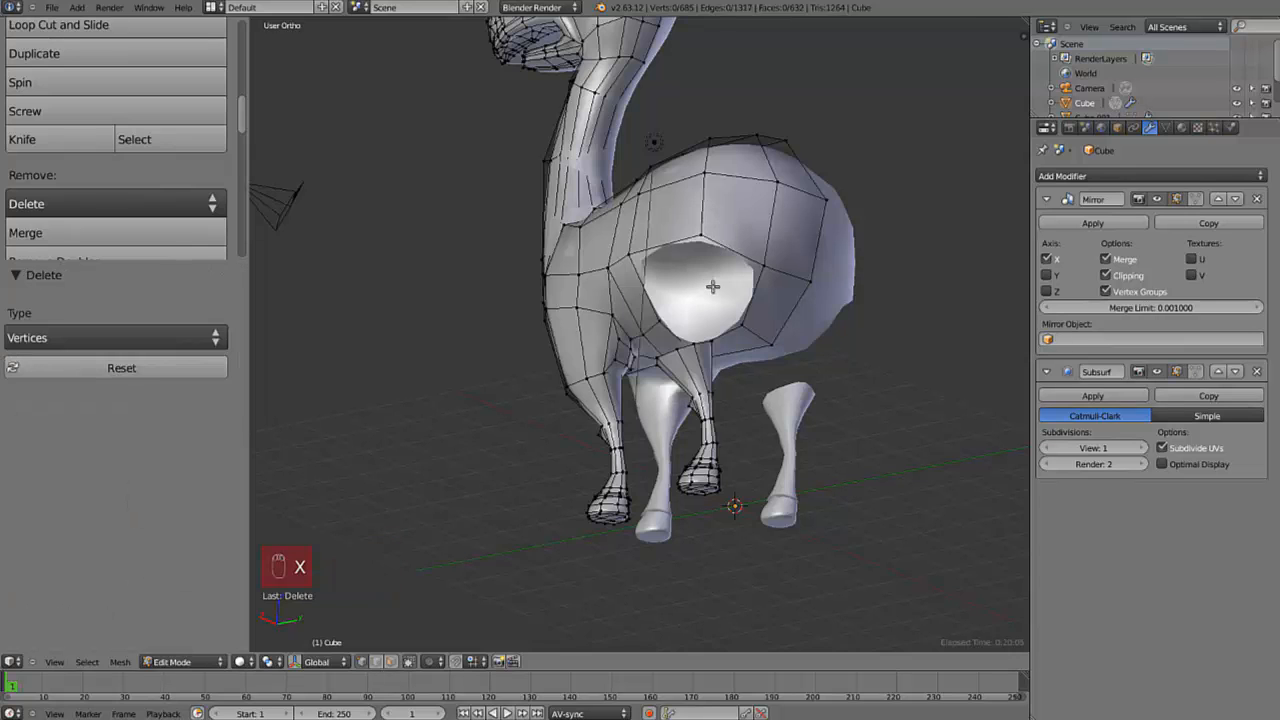
middle_drag(714, 286, 696, 360)
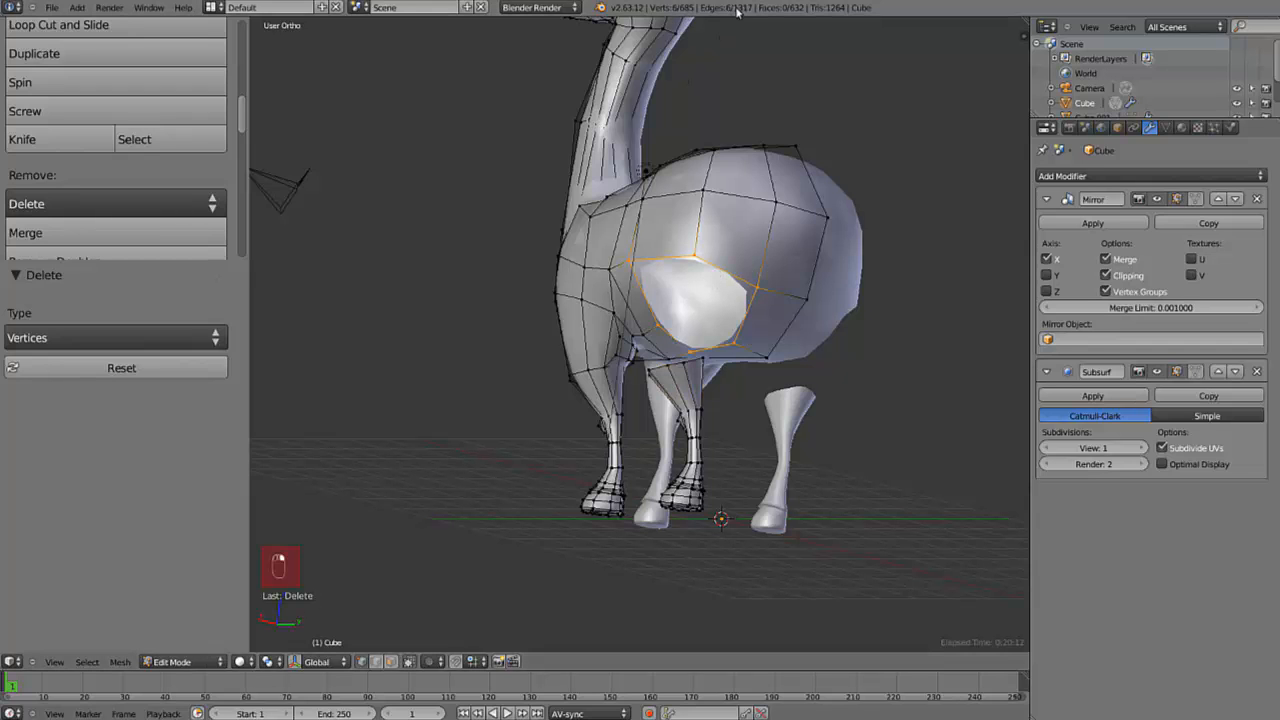
middle_drag(712, 270, 563, 237)
scroll(563, 237, up, 5)
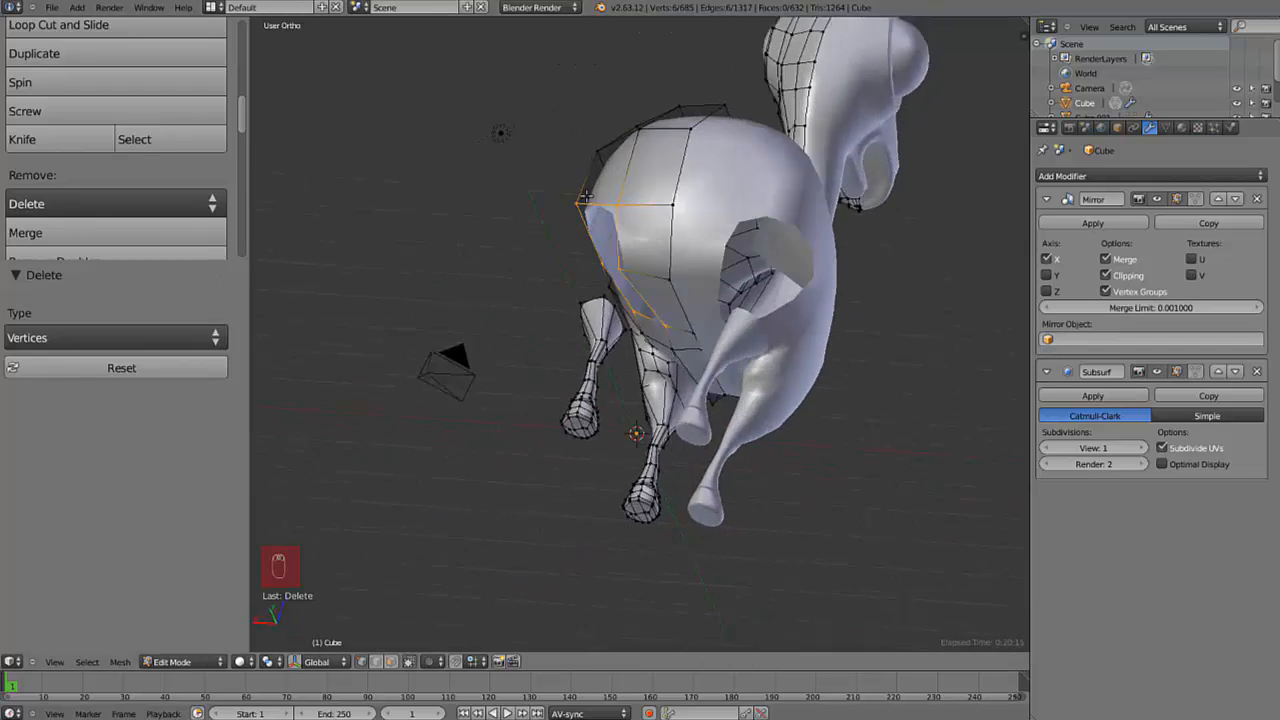
- Add a loop cut across the belly beside the hole and move vertices on the hole's inner edge
key(ctrl+r)
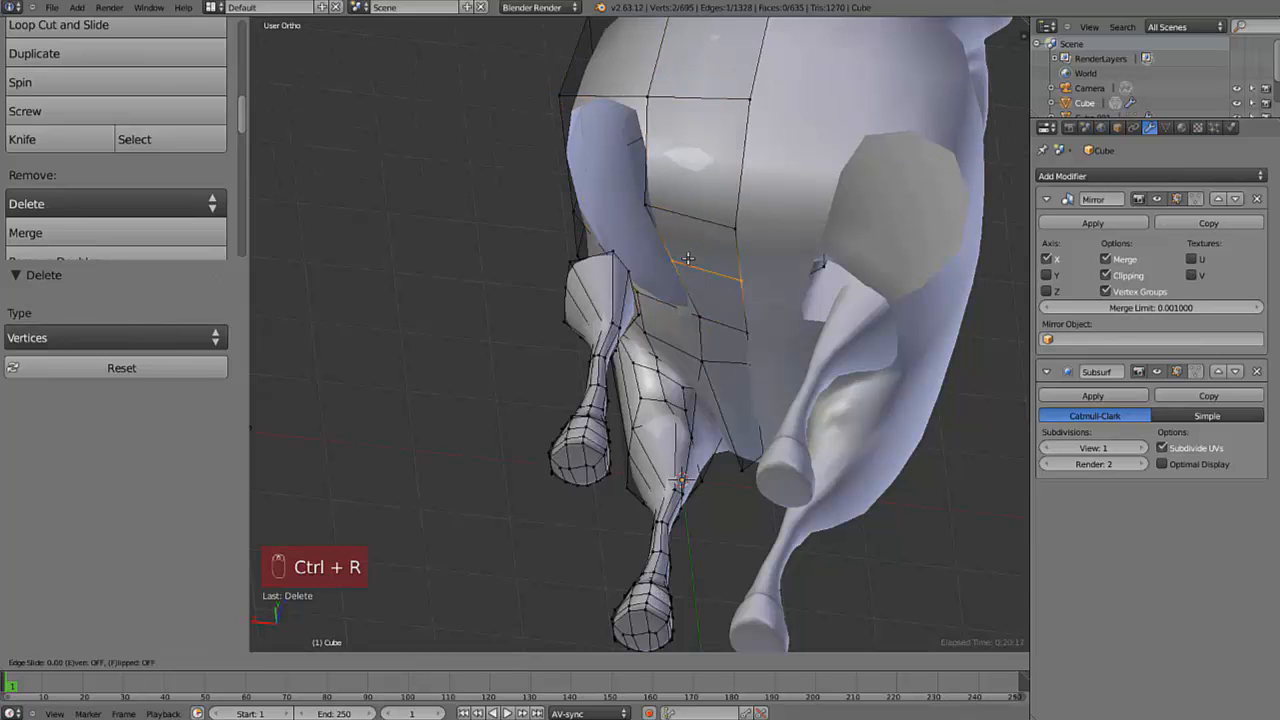
click(688, 259)
key(g)
click(644, 268)
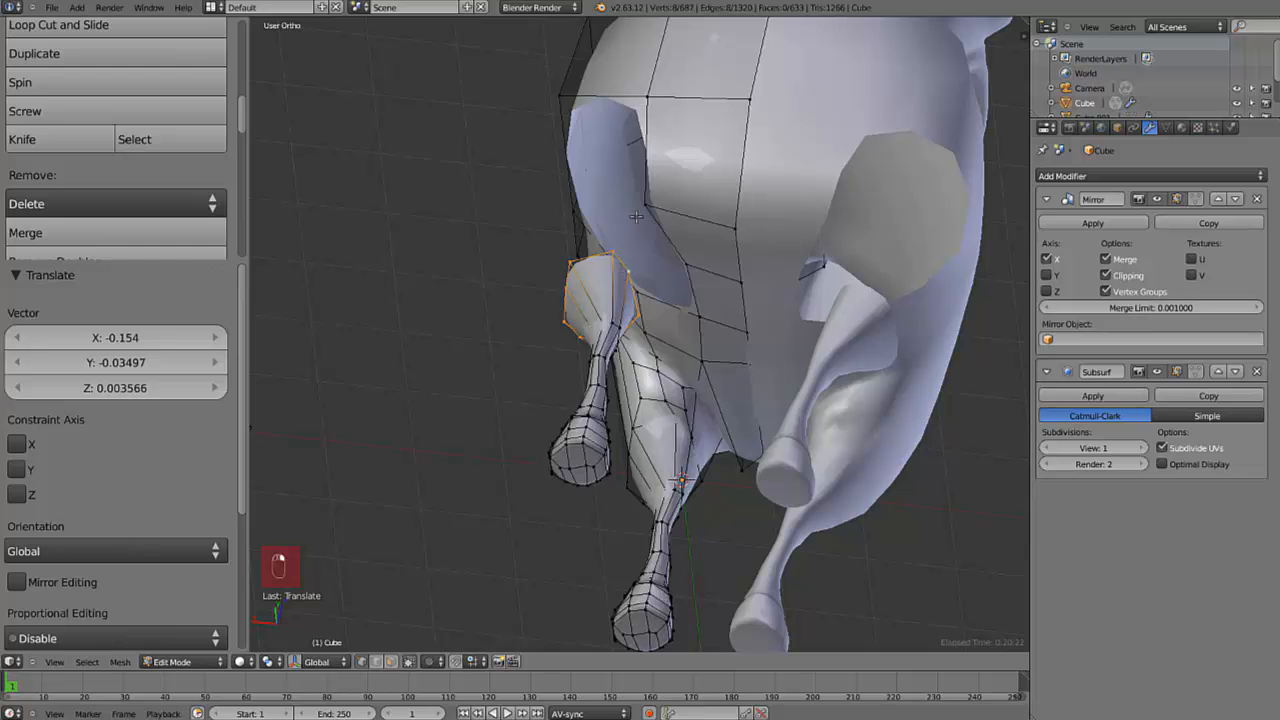
right_click(657, 208)
key(g)
middle_drag(634, 151, 840, 63)
click(754, 168)
- Raise the middle vertex on the hole's upper edge and adjust its position in side and back views
right_click(779, 266)
key(g)
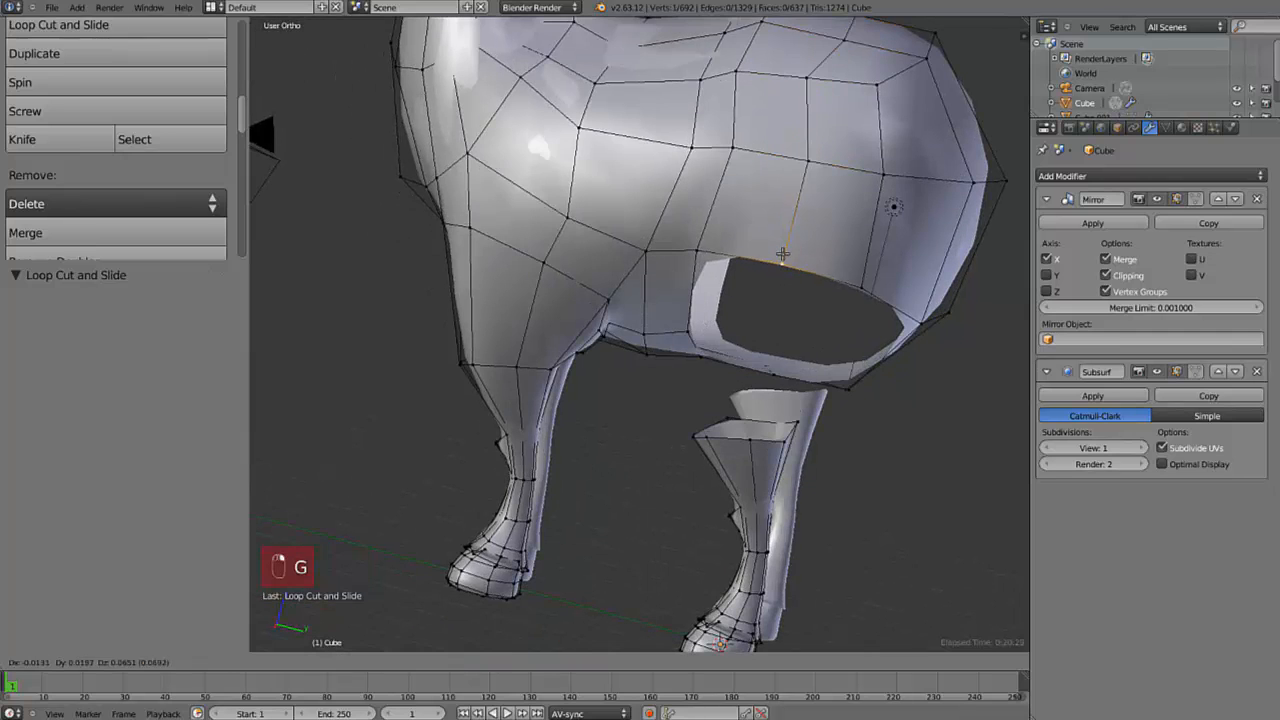
click(780, 237)
key(KP_3)
click(779, 235)
key(KP_3)
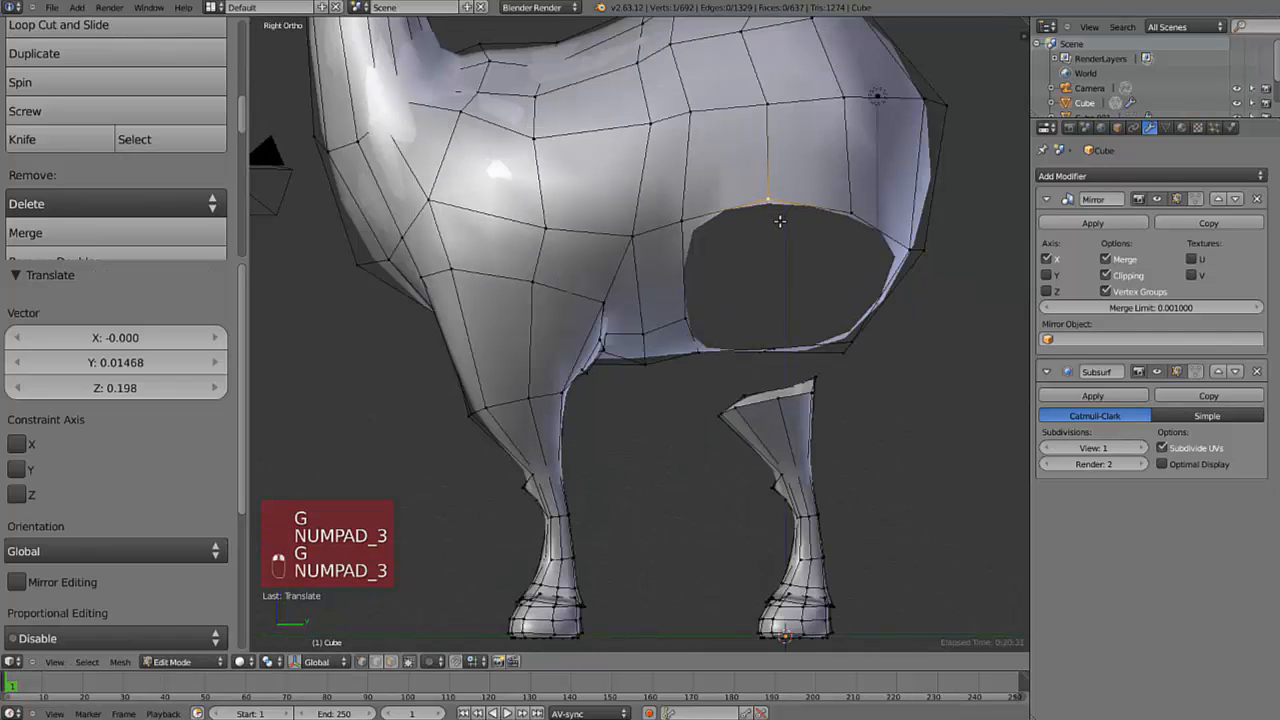
key(ctrl+KP_1)
key(g)
click(771, 224)
key(KP_3)
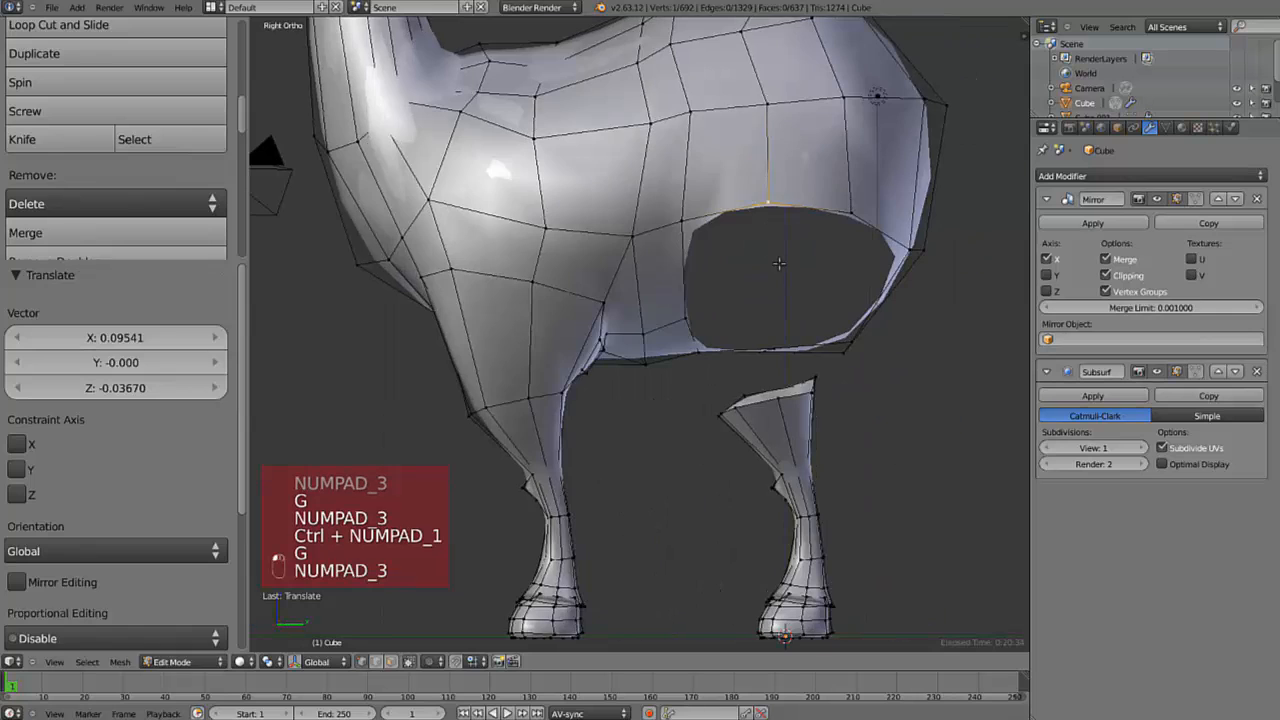
- Select the rear leg's open top loop together with the boundary loop of the body hole
key(a)
key(a)
alt+right_click(796, 391)
middle_drag(796, 391, 791, 324)
alt+shift+right_click(791, 324)
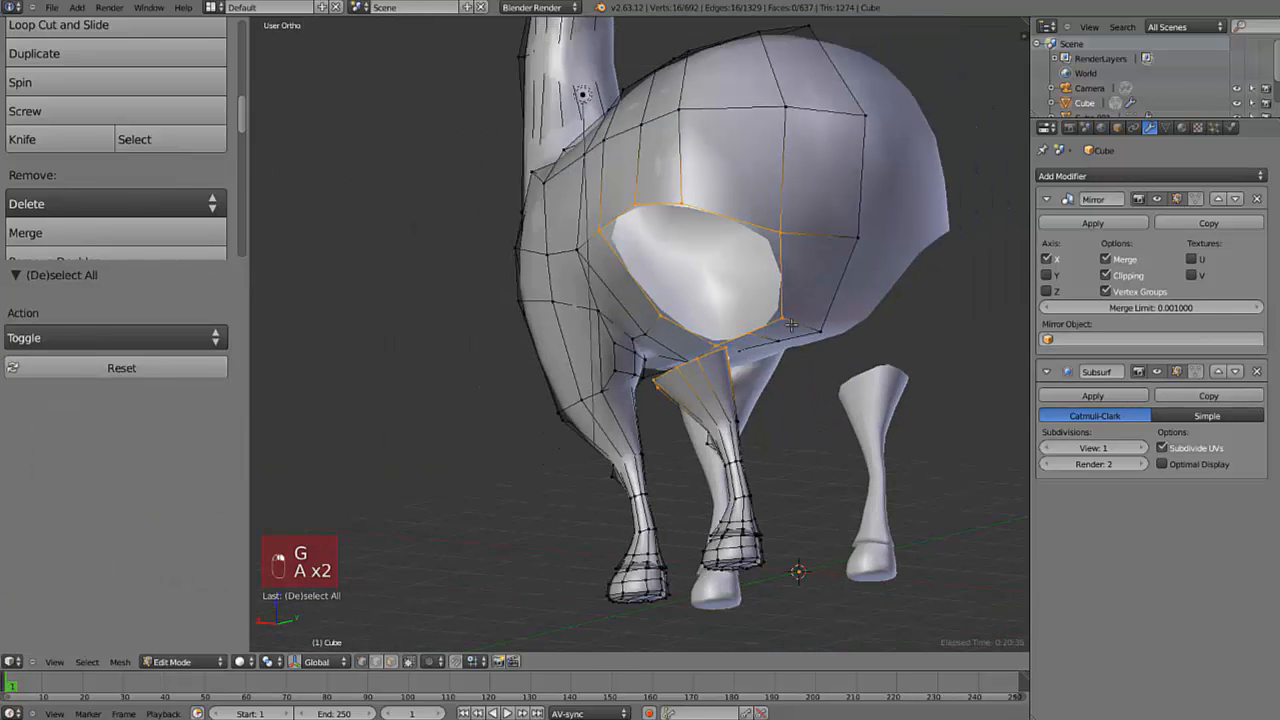
middle_drag(677, 269, 744, 379)
key(KP_3)
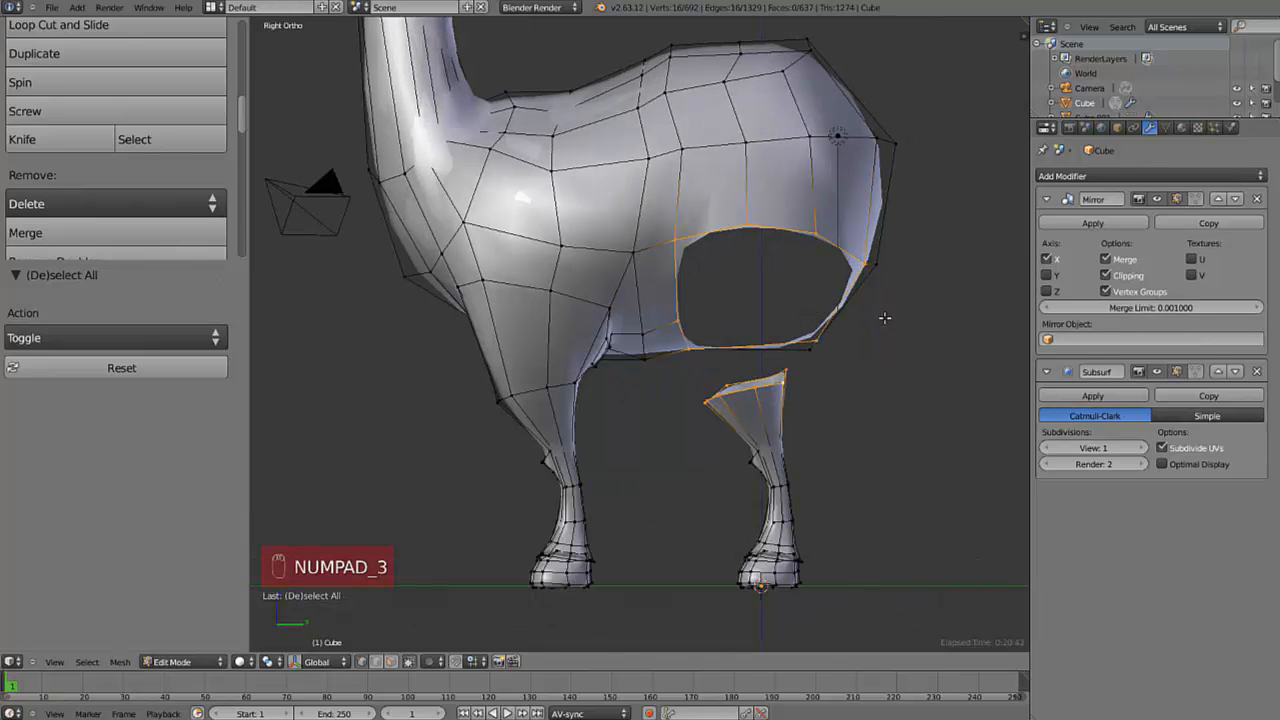
shift+middle_drag(884, 318, 814, 320)
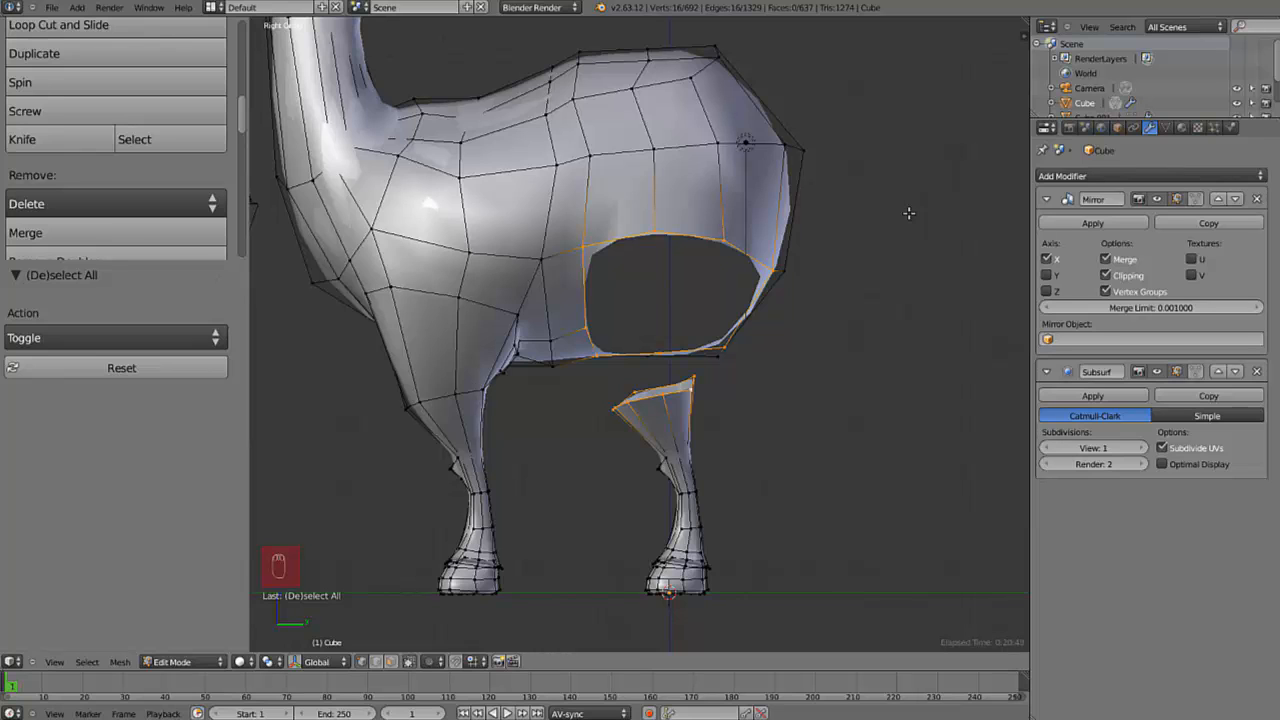
- Try to bridge the two edge loops with the Inside option enabled, and undo the bridge
key(ctrl+e)
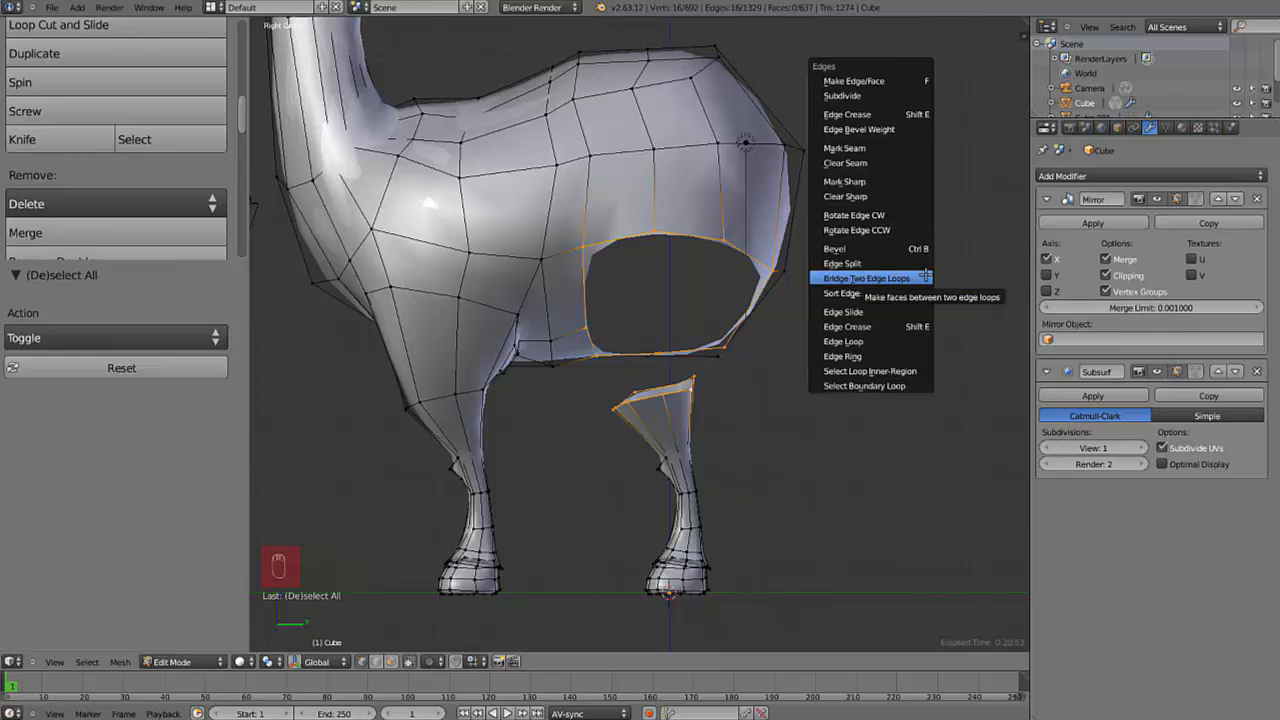
click(866, 277)
key(z)
middle_drag(923, 277, 732, 339)
click(17, 313)
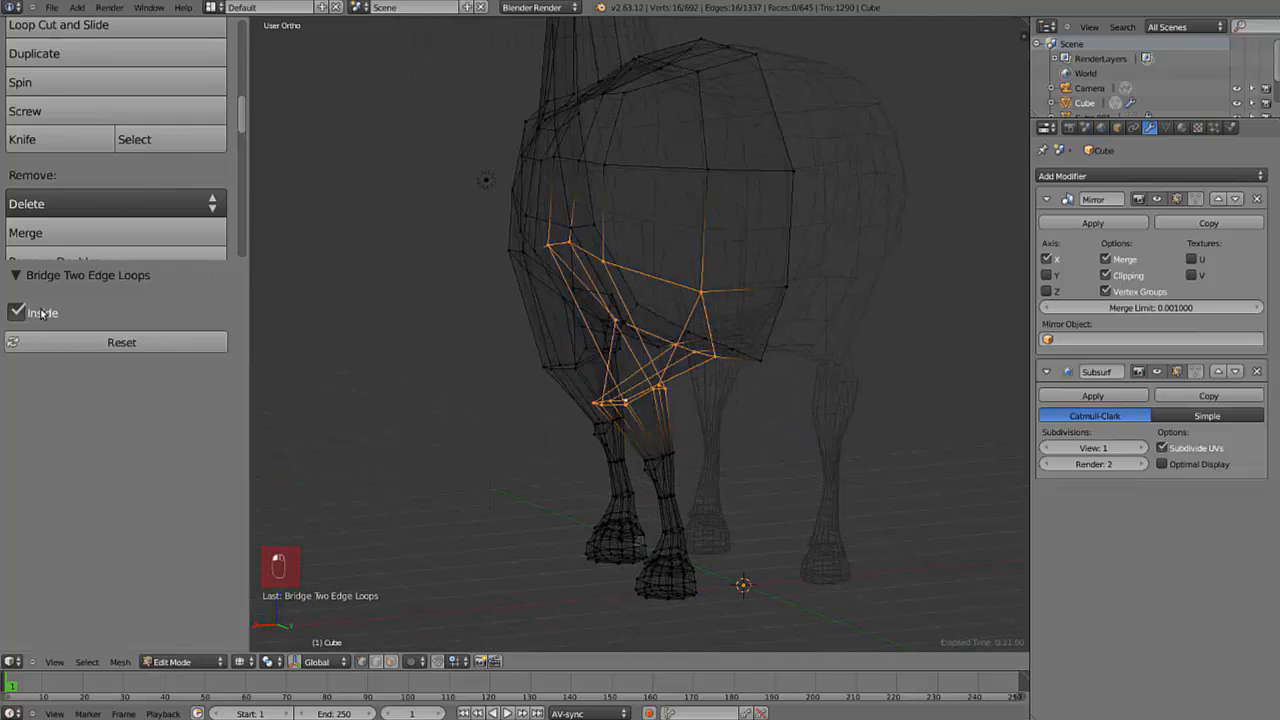
key(ctrl+z)
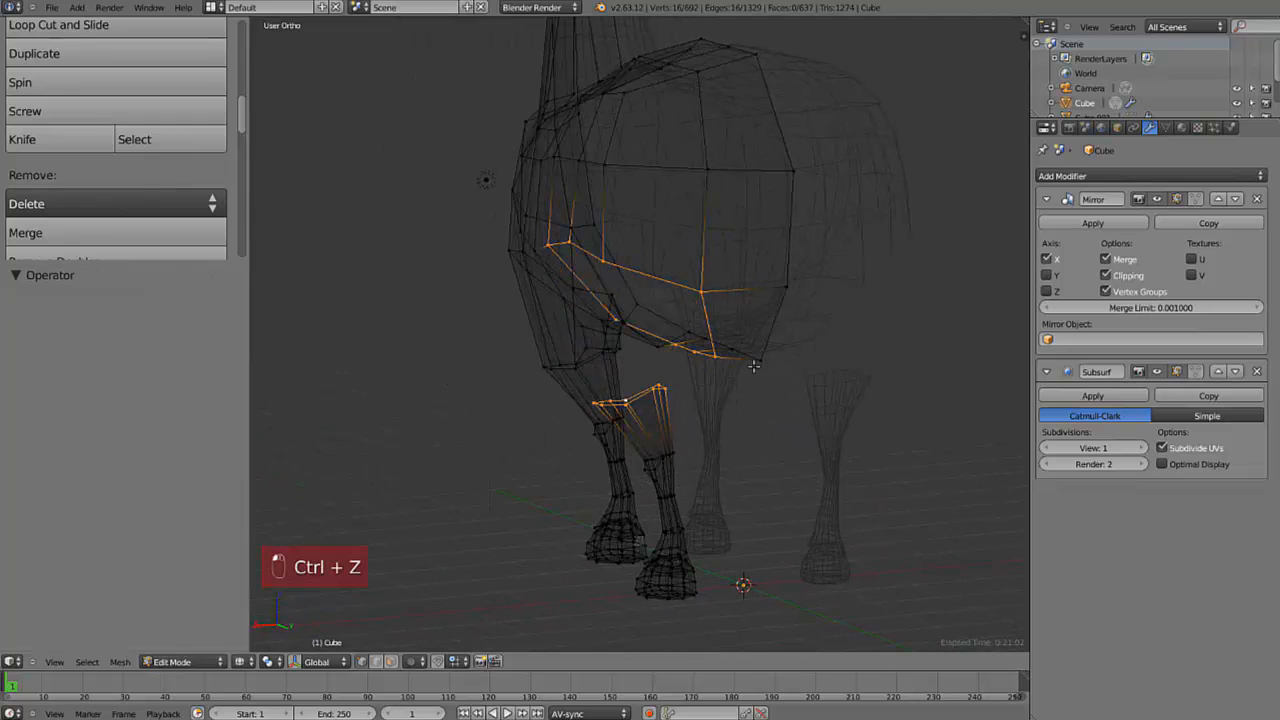
- Smooth the vertices of the two selected loops once
key(KP_3)
key(w)
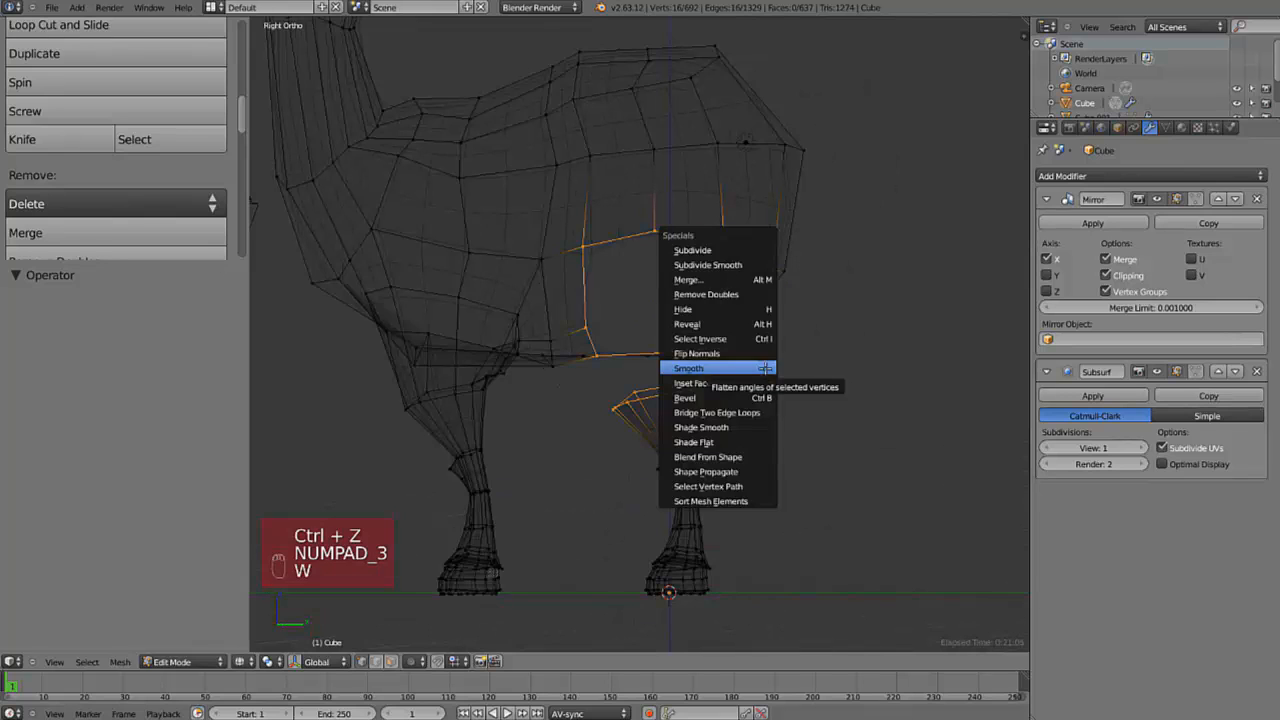
key(w)
click(845, 336)
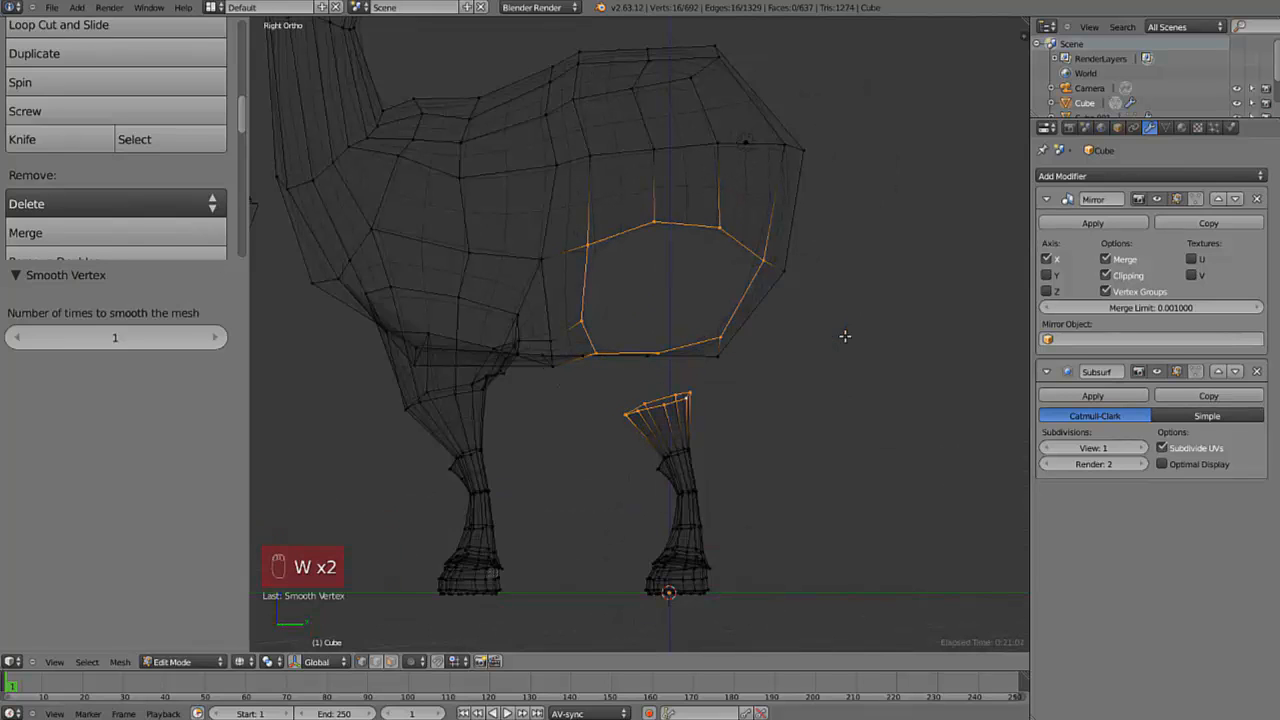
- Connect the rear leg's top loop to the body hole with Bridge Two Edge Loops and inspect the joint
key(ctrl+e)
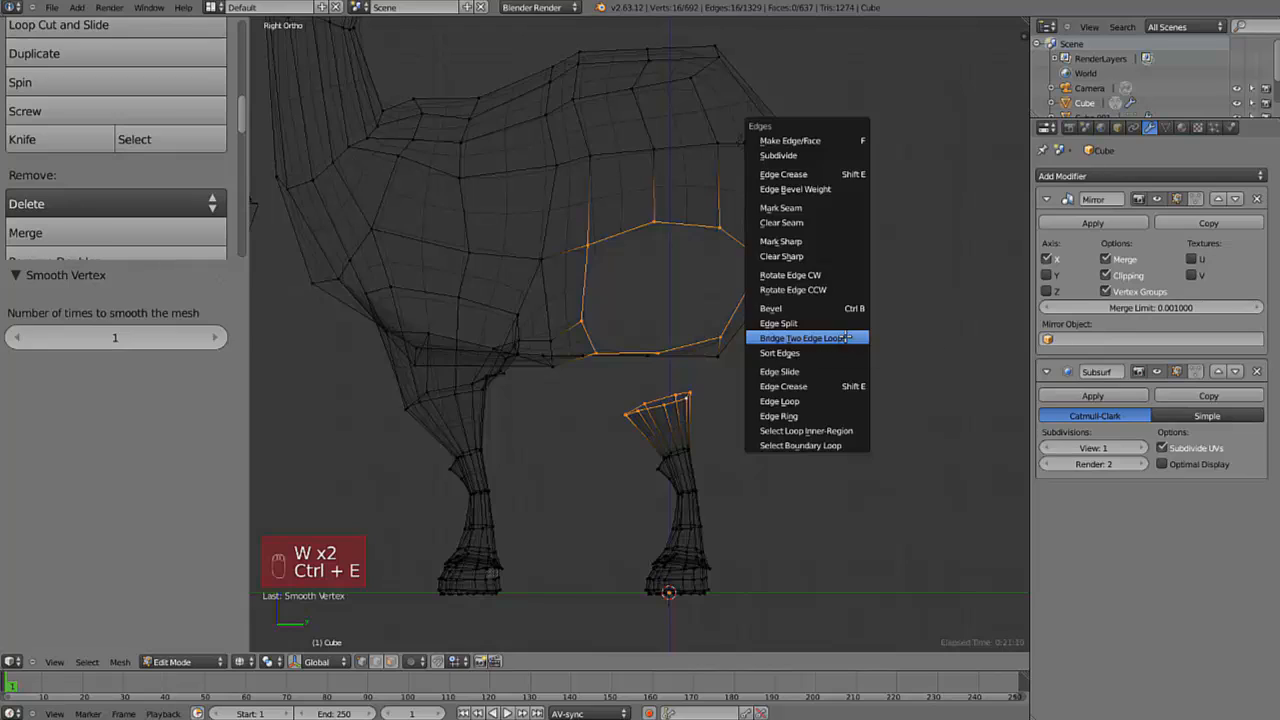
click(845, 338)
key(z)
key(z)
middle_drag(843, 334, 521, 333)
key(z)
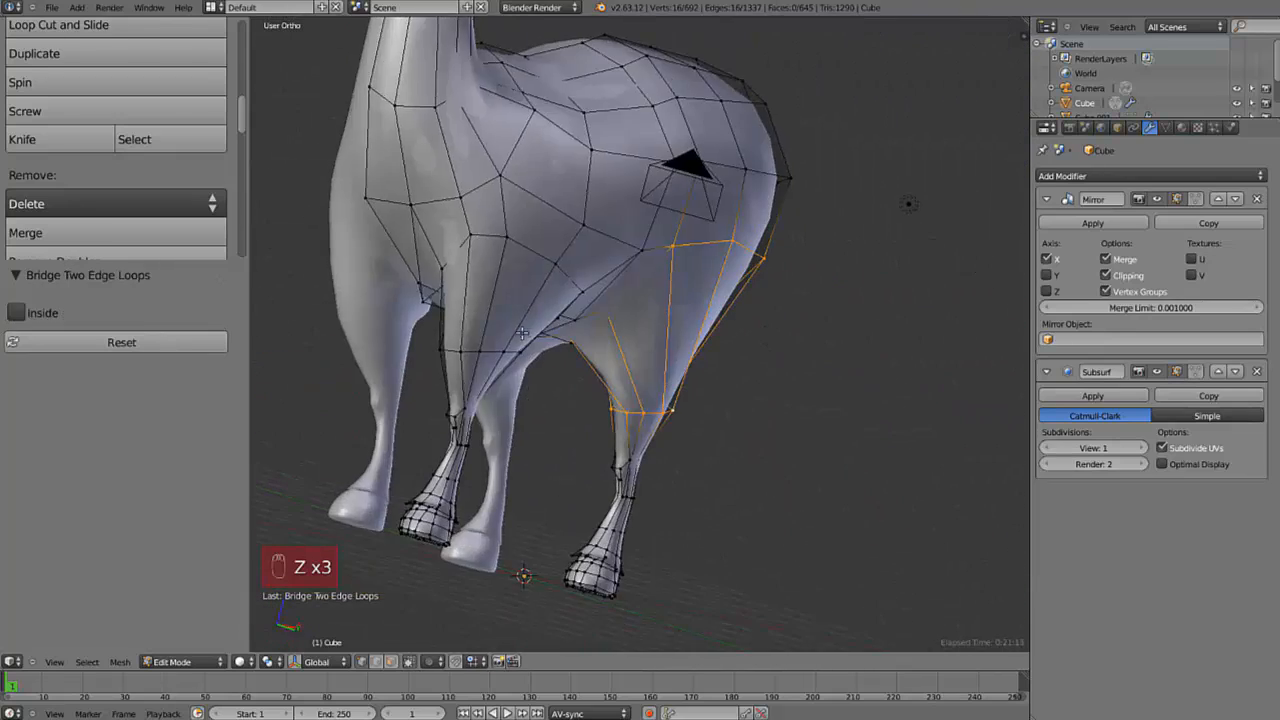
- Smooth the bridged loops, adjust them with Shrink/Fatten, and view the whole model in Object Mode
key(KP_3)
key(w)
click(778, 300)
key(w)
key(alt+s)
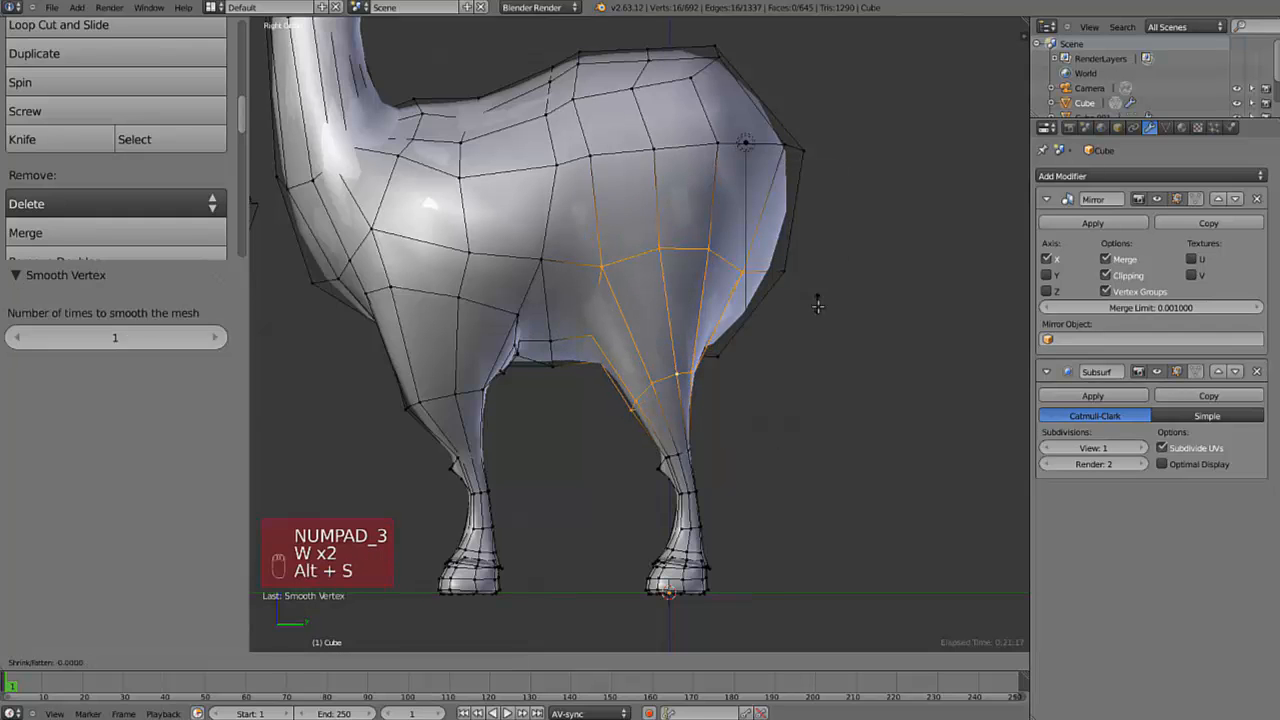
click(820, 312)
key(Tab)
scroll(690, 322, down, 4)
middle_drag(680, 323, 551, 271)
key(KP_3)
key(Tab)
- Undo the rear-leg bridge and all hole edits, back to before the body-side vertex was deleted
key(ctrl+z)
key(ctrl+z)
key(ctrl+z)
key(ctrl+z)
key(KP_3)
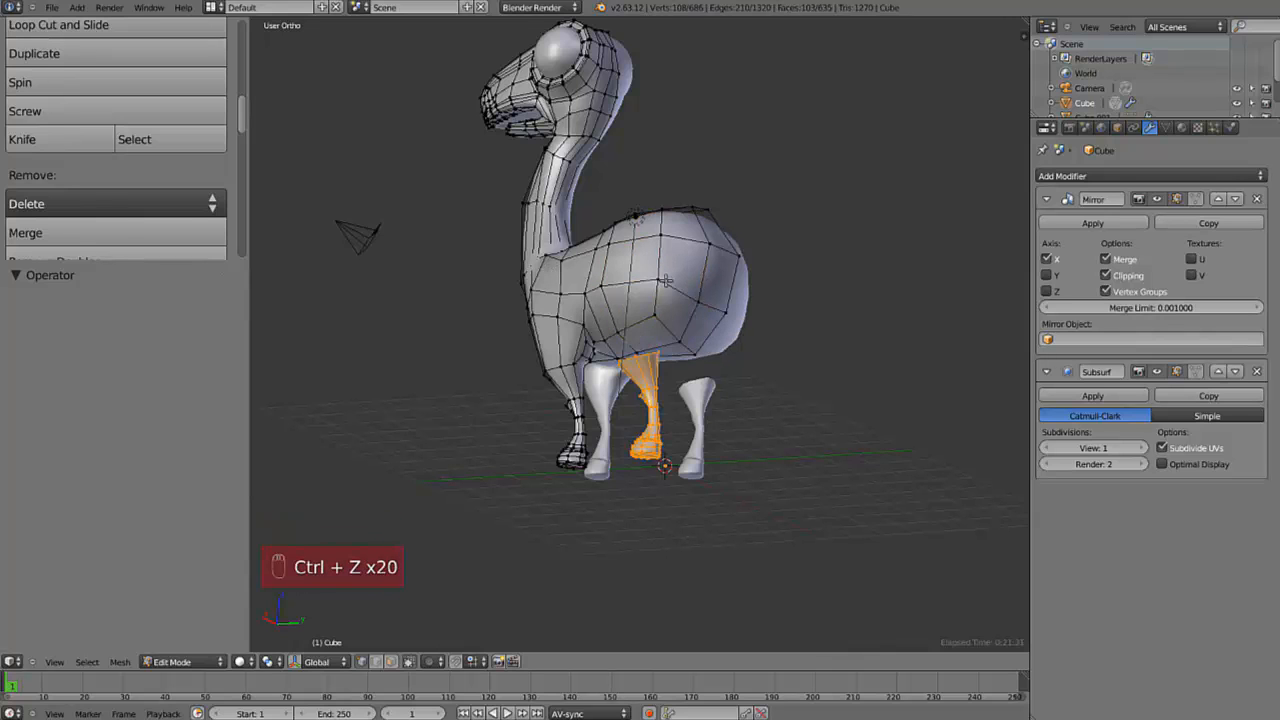
- Delete the vertex on the body side above the rear leg to open a hole for the thigh
key(KP_3)
key(x)
click(617, 289)
middle_drag(617, 289, 643, 338)
key(KP_3)
- Add a loop cut through the lower body beneath the hole and move the new vertex on its bottom edge
key(ctrl+r)
click(643, 338)
key(KP_3)
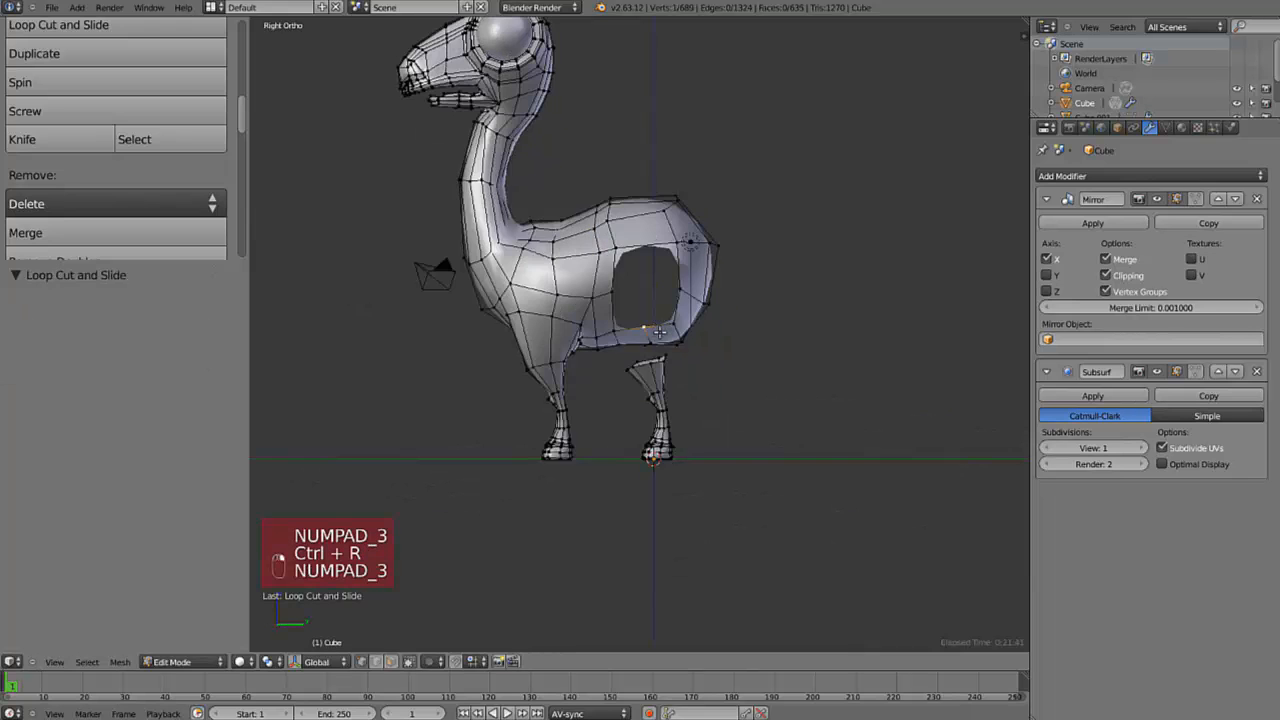
key(KP_1)
middle_drag(680, 245, 591, 179)
key(g)
click(681, 241)
- Move the hole's lower rear vertices inward, back and down to round the opening, checking from side and rear
key(g)
middle_drag(659, 311, 675, 326)
key(g)
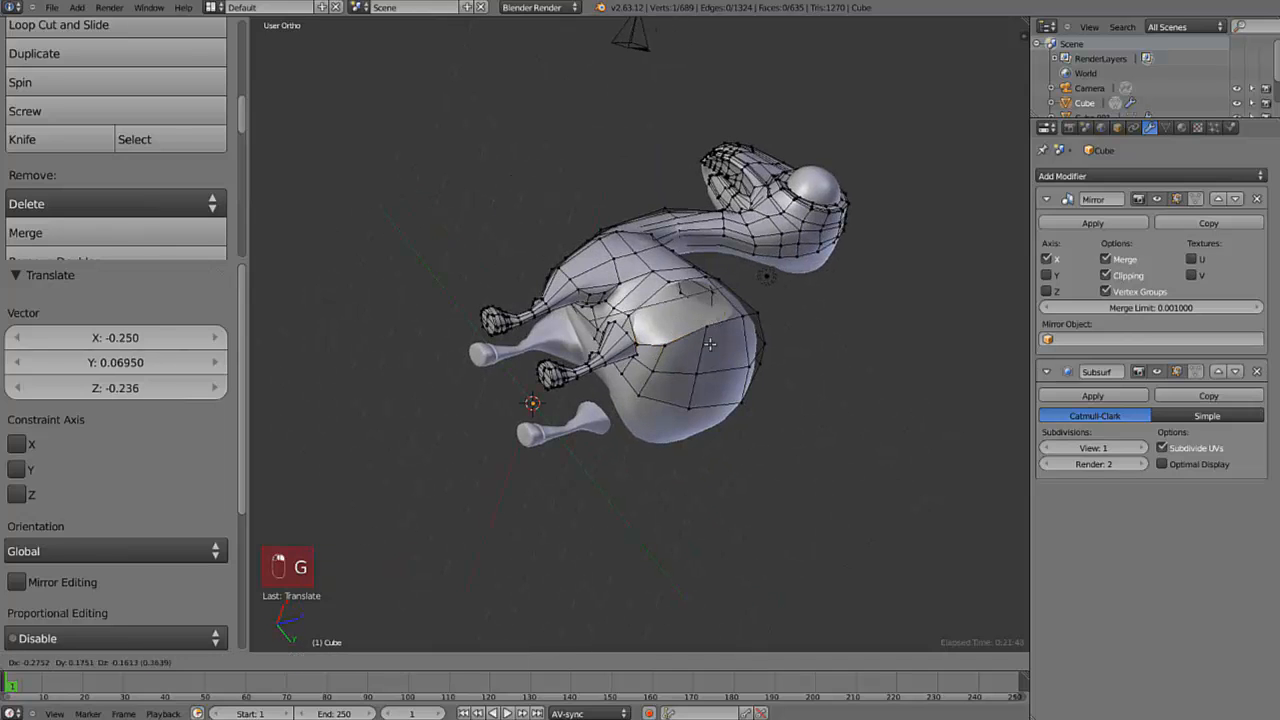
key(KP_3)
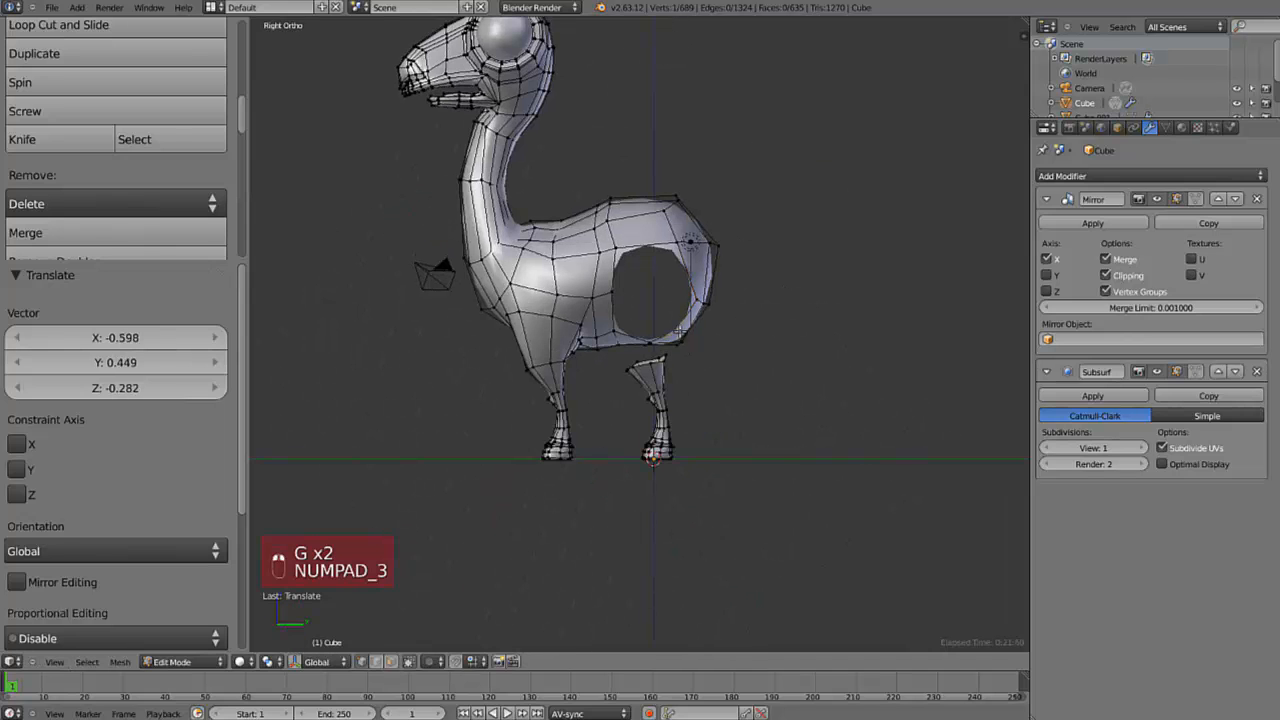
middle_drag(677, 330, 613, 287)
key(g)
click(613, 287)
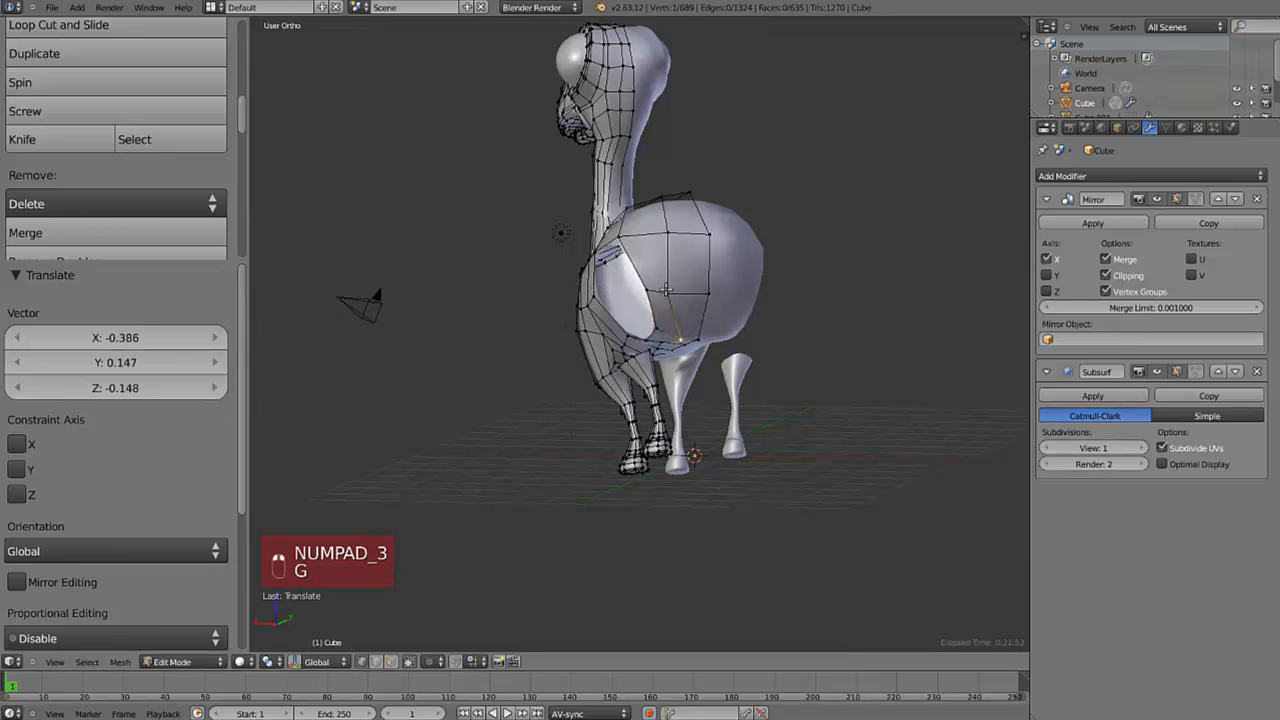
- Finish rounding the thigh hole by adjusting its edge vertices and adding a loop cut through the body above its top edge
key(g)
click(660, 291)
key(KP_3)
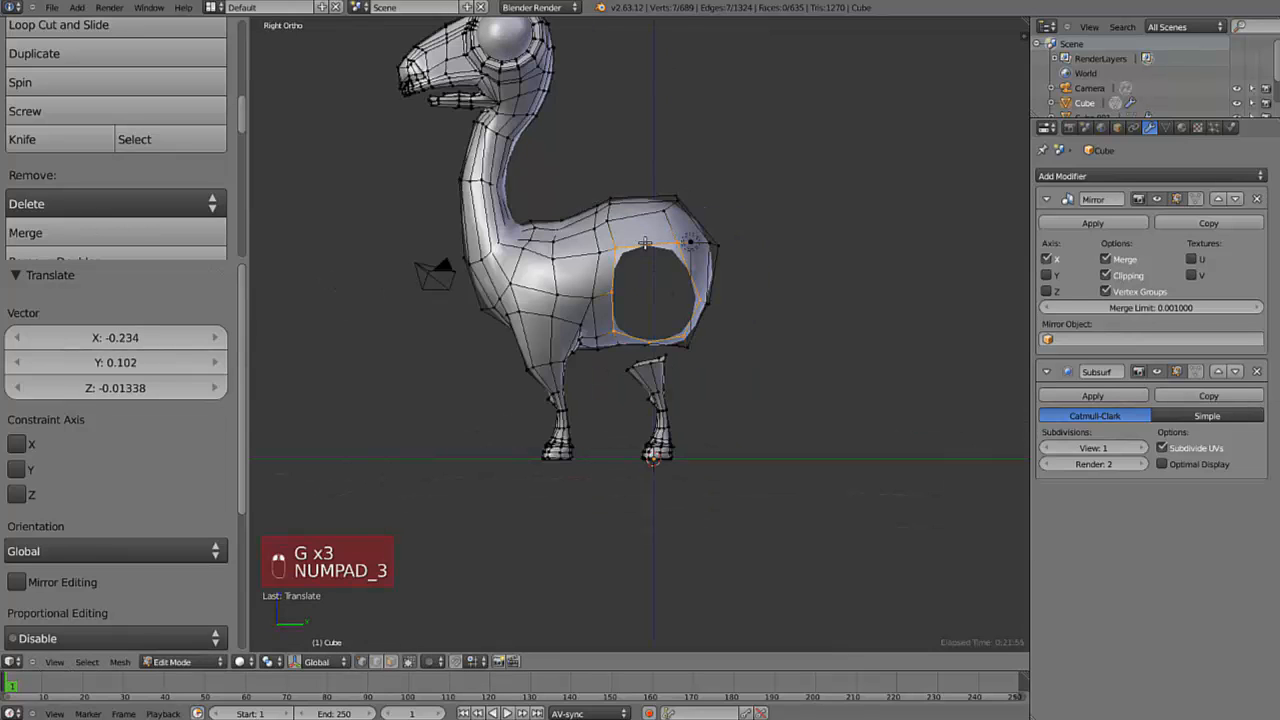
key(ctrl+r)
click(645, 243)
key(g)
click(646, 234)
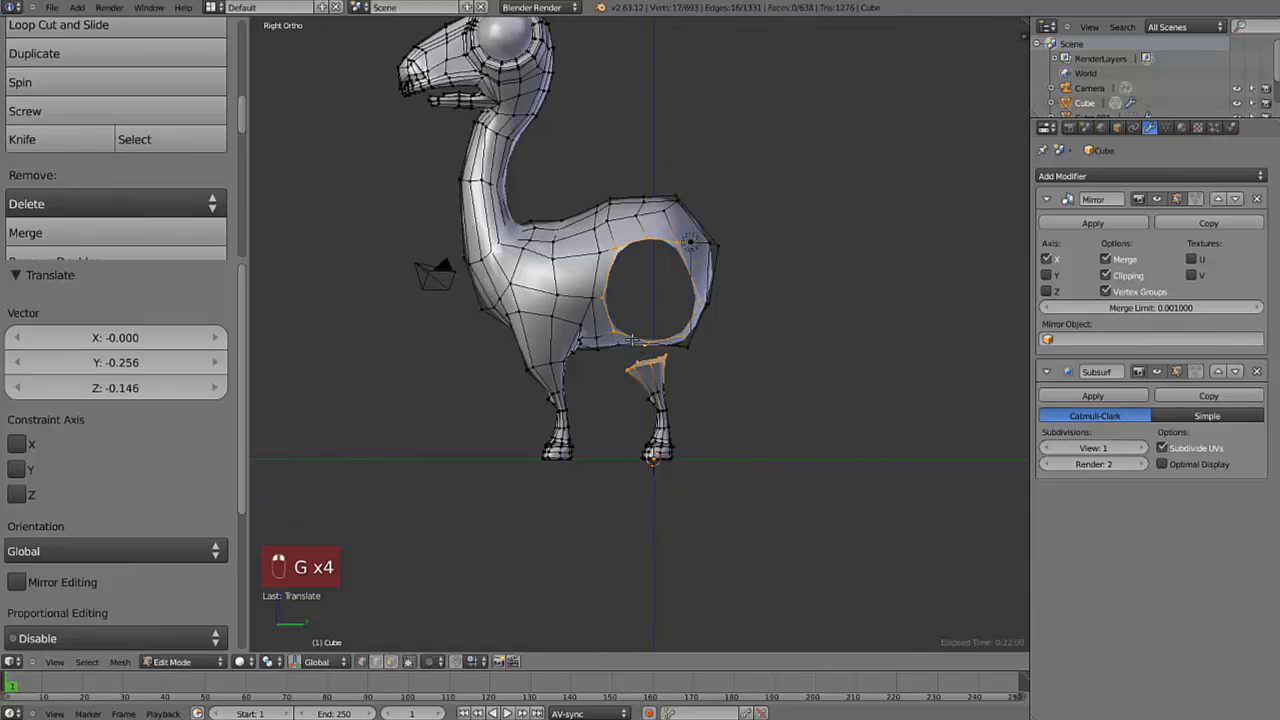
- Bridge the body hole's edge loop to the rear leg's open top loop with Bridge Two Edge Loops
middle_drag(632, 341, 615, 393)
key(KP_1)
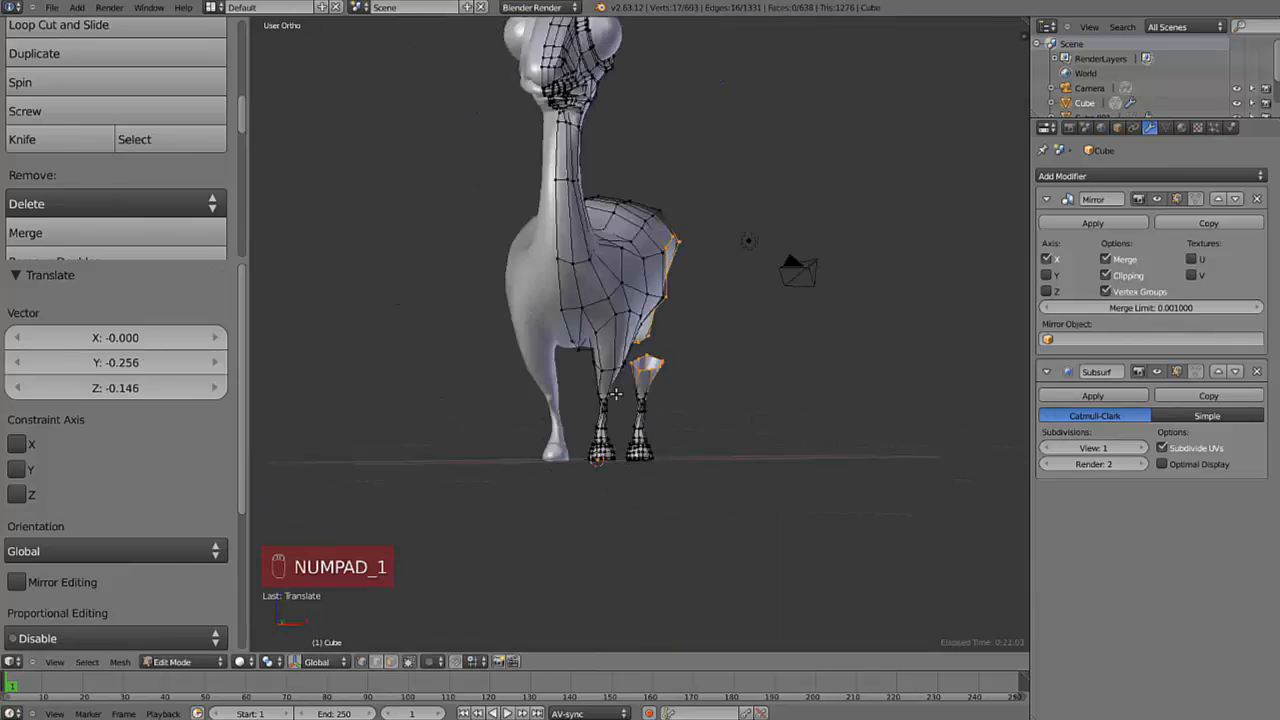
key(KP_3)
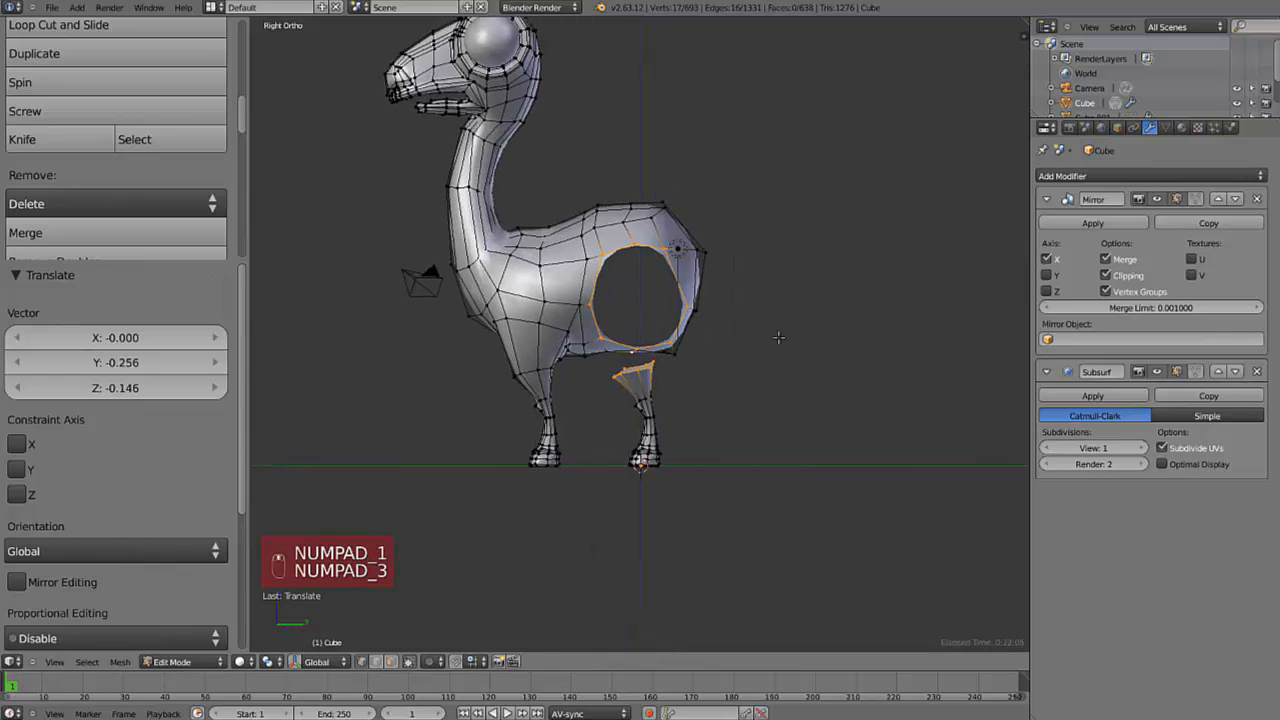
key(ctrl+e)
click(825, 372)
key(z)
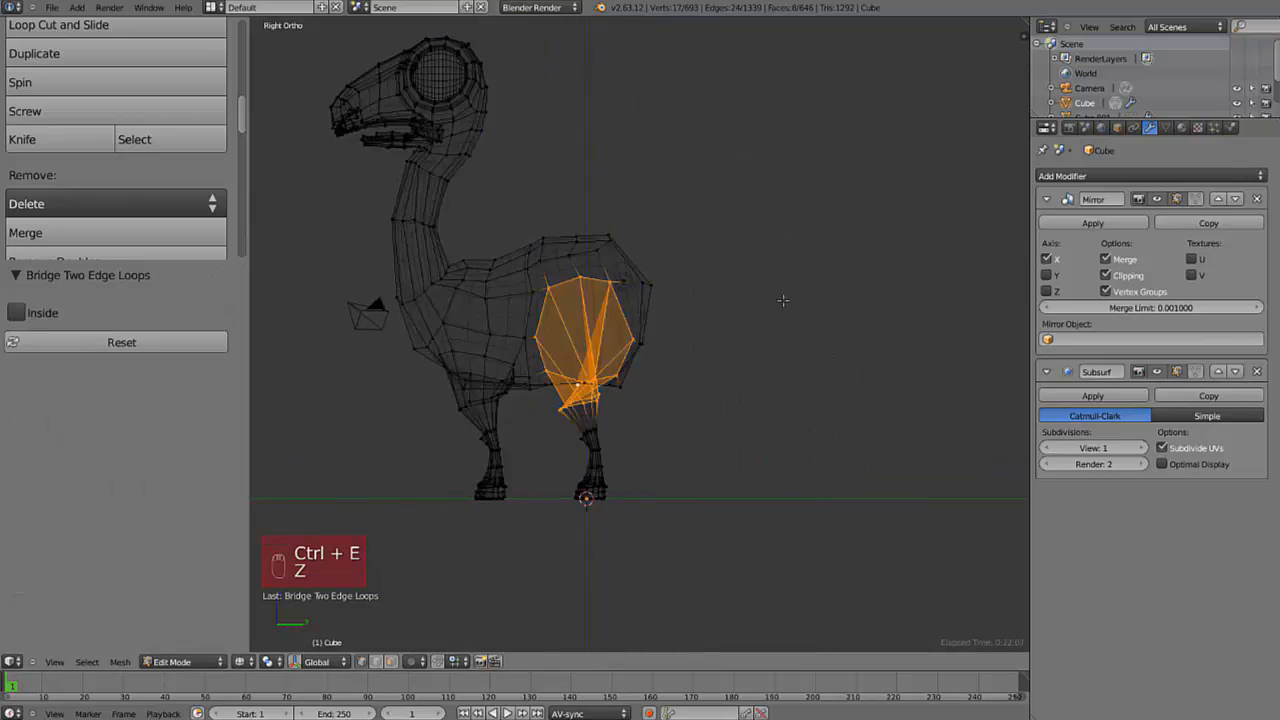
- Smooth the bridged thigh faces several times and fatten them with Shrink/Fatten by about 0.405
middle_drag(783, 303, 677, 460)
scroll(637, 431, up, 5)
key(z)
middle_drag(548, 414, 434, 289)
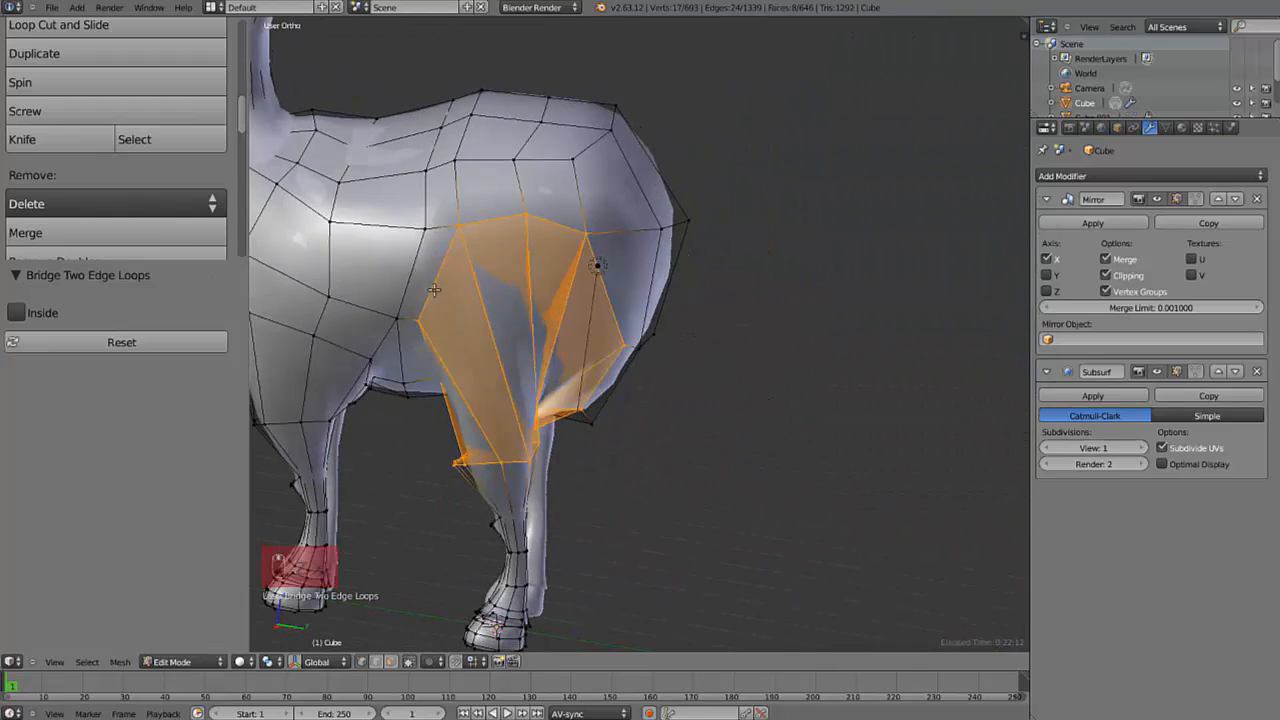
click(588, 379)
key(w)
middle_drag(713, 396, 600, 400)
key(z)
key(w)
click(614, 417)
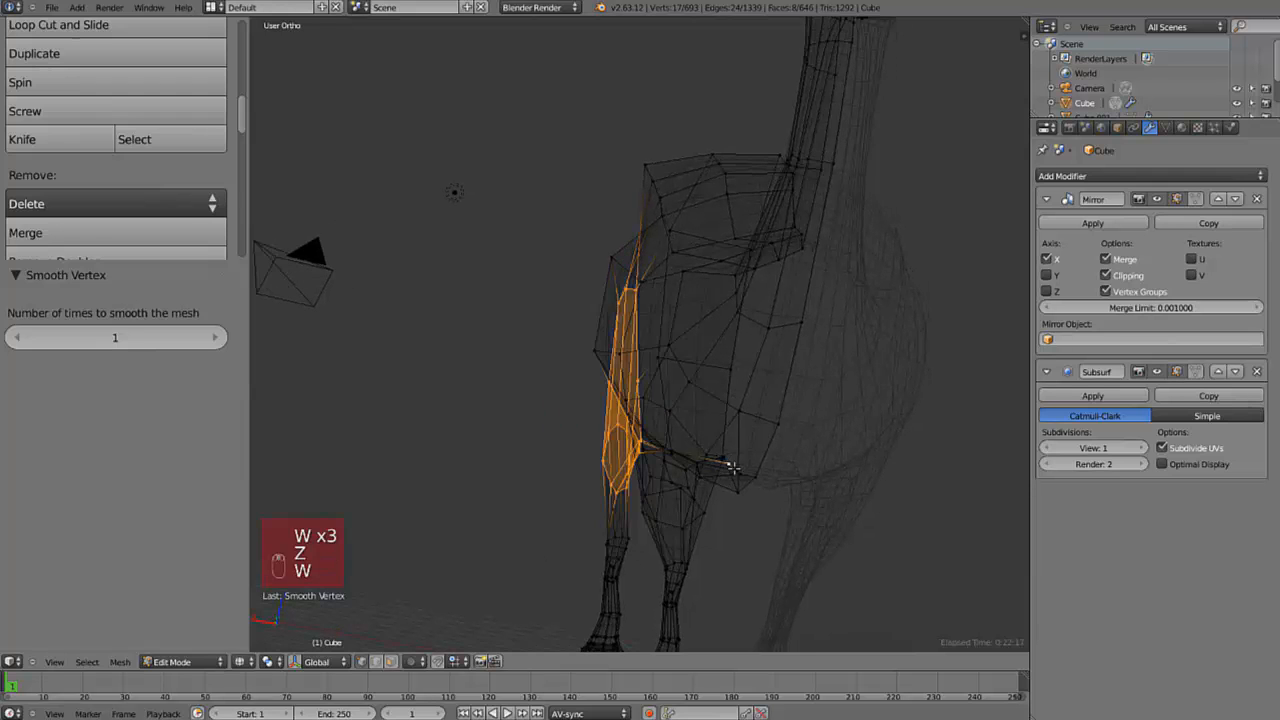
key(alt+s)
click(734, 480)
key(z)
middle_drag(734, 480, 862, 531)
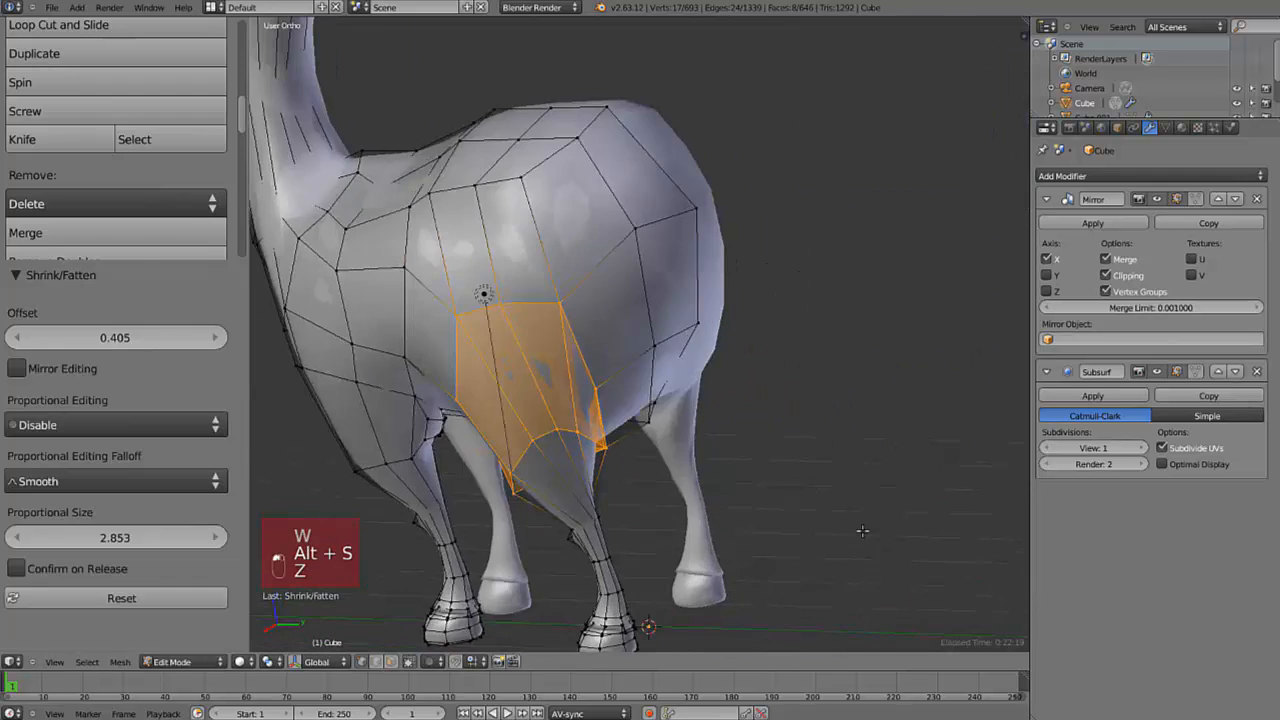
- Examine the joined thigh from below and from the side, in both smooth and wireframe display
key(KP_3)
key(Tab)
middle_drag(606, 223, 663, 126)
key(Tab)
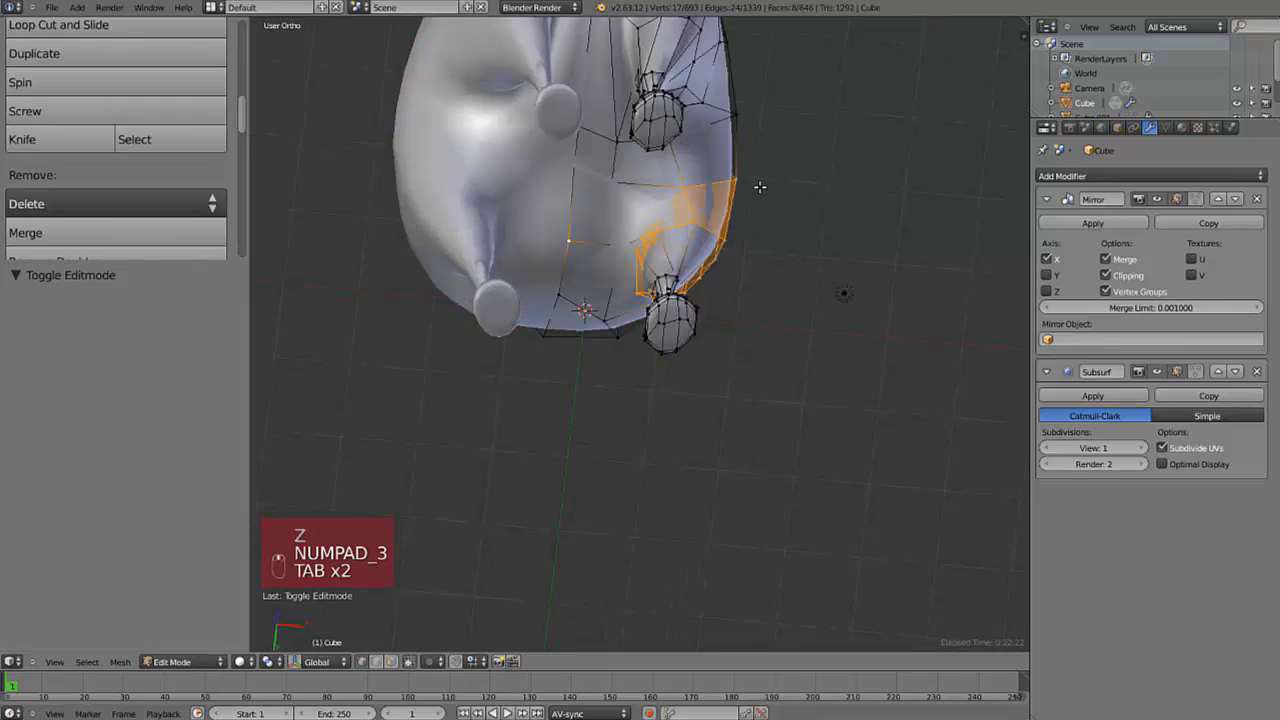
key(z)
mouse_move(760, 187)
middle_down()
mouse_move(694, 248)
mouse_move(540, 290)
middle_up()
scroll(516, 293, up, 3)
key(KP_3)
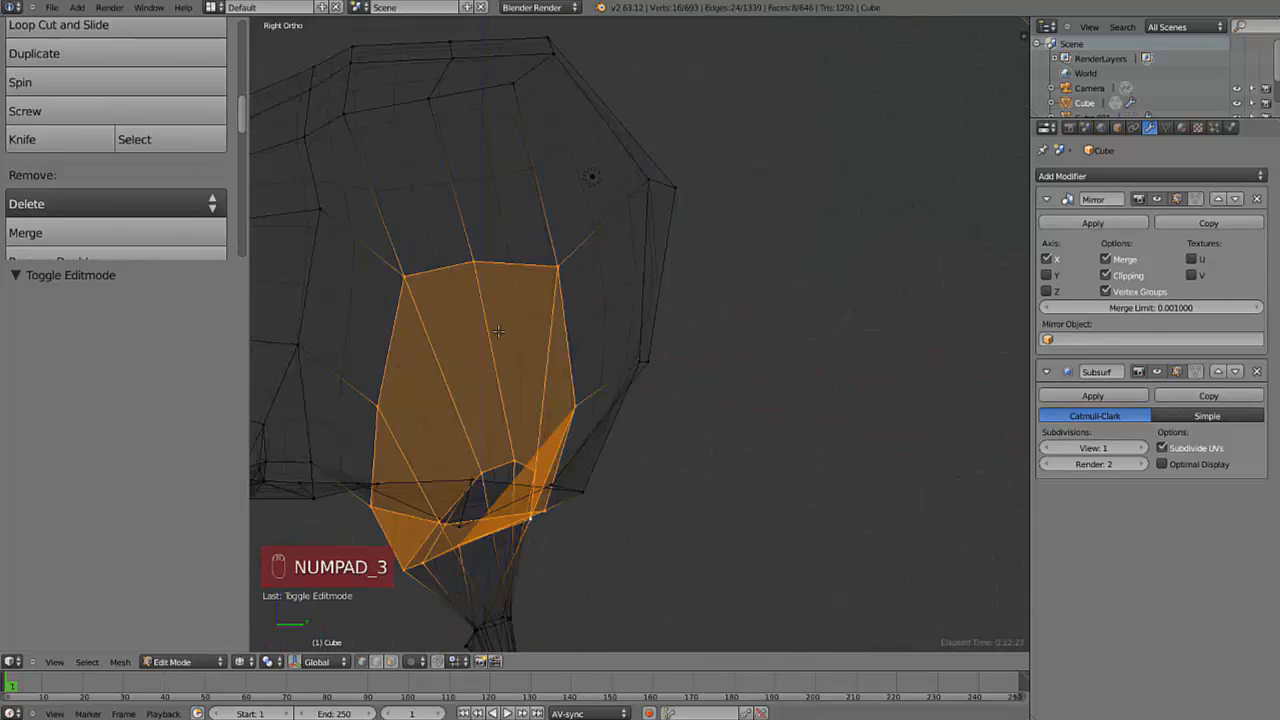
- Undo the fattening, smoothing and bridging of the thigh, back to the separate hole and leg loops
scroll(538, 408, down, 2)
key(ctrl+z)
key(ctrl+z)
key(ctrl+z)
key(ctrl+z)
key(ctrl+z)
key(ctrl+z)
key(ctrl+z)
key(ctrl+z)
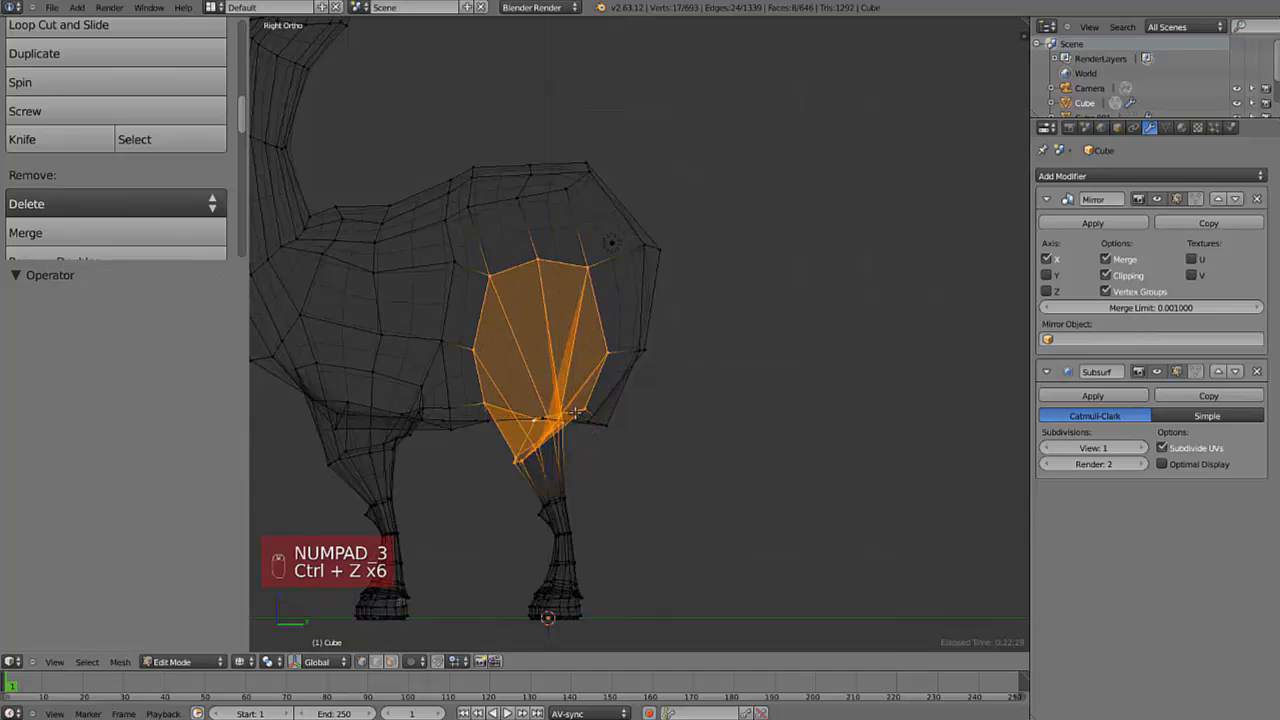
key(z)
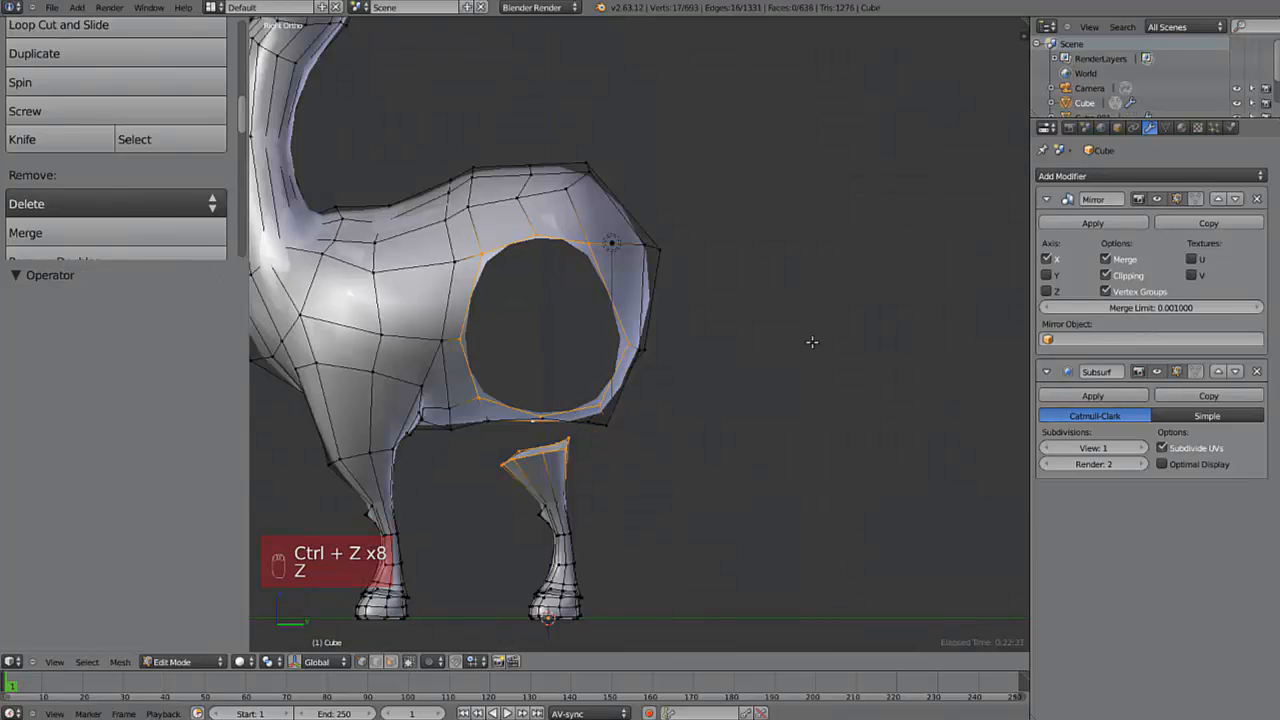
- Enable the Mesh: LoopTools add-on in the user preferences and close the preferences
key(ctrl+alt+u)
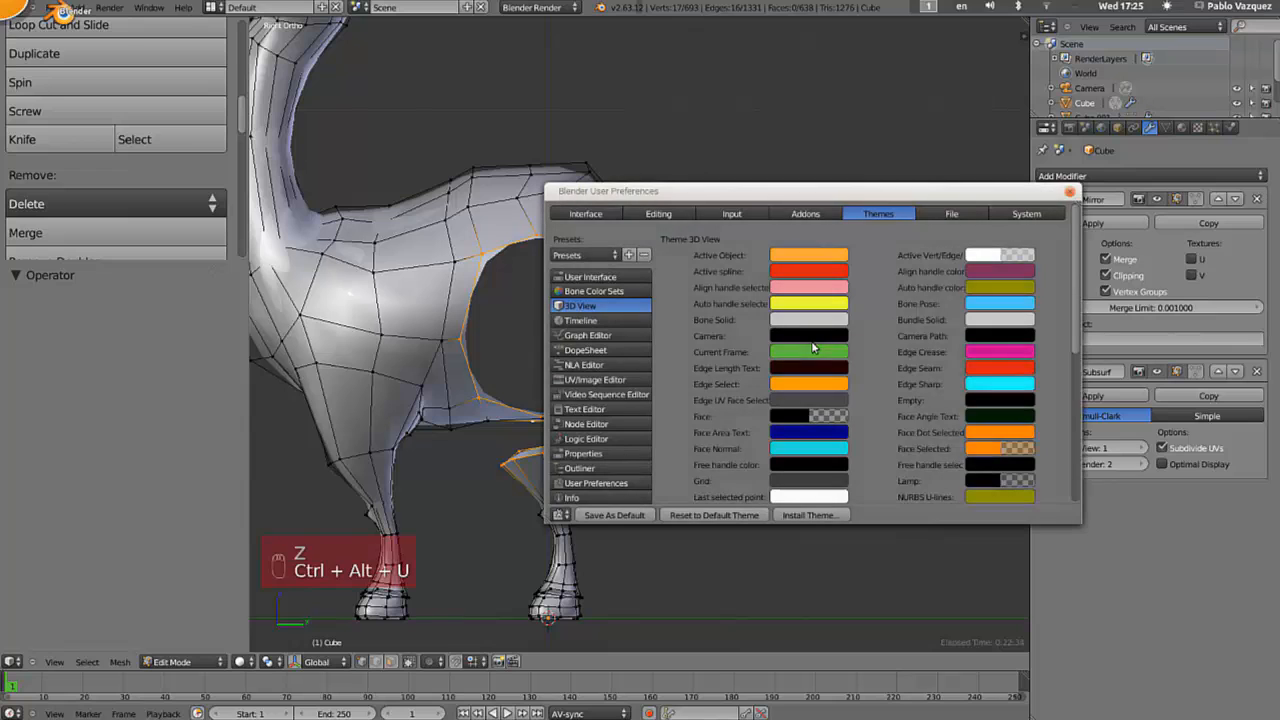
click(806, 215)
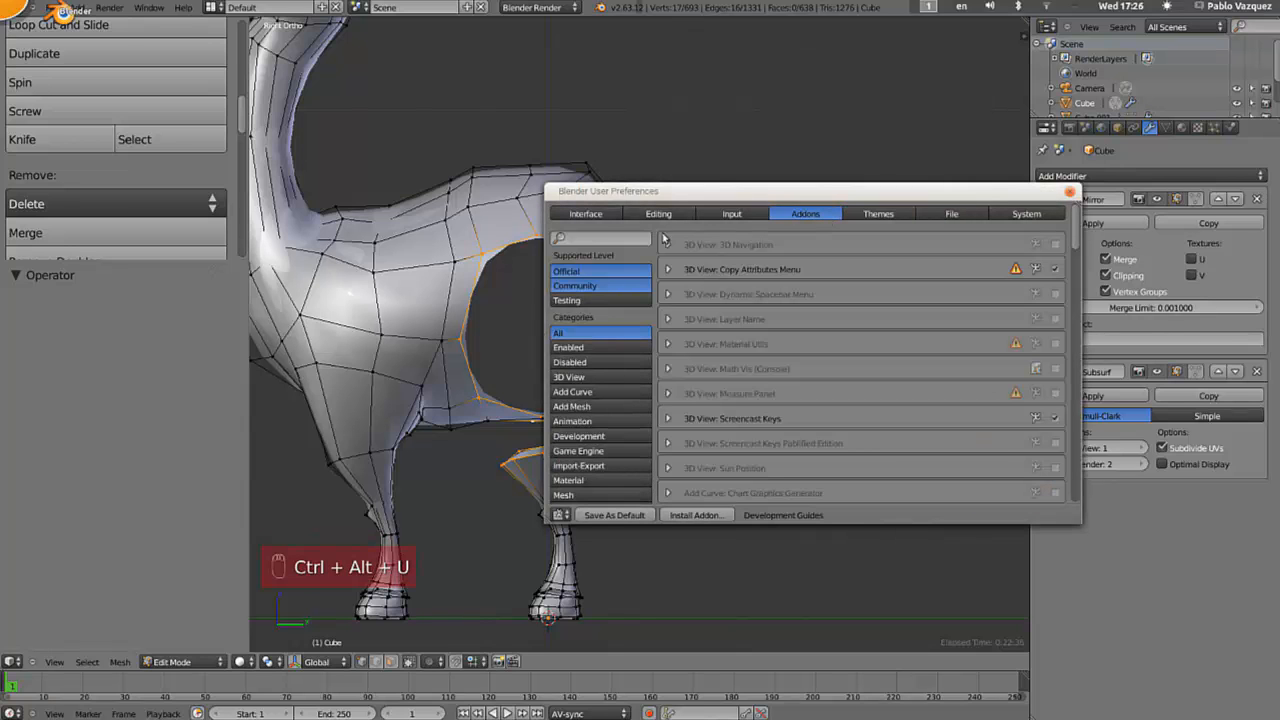
click(580, 496)
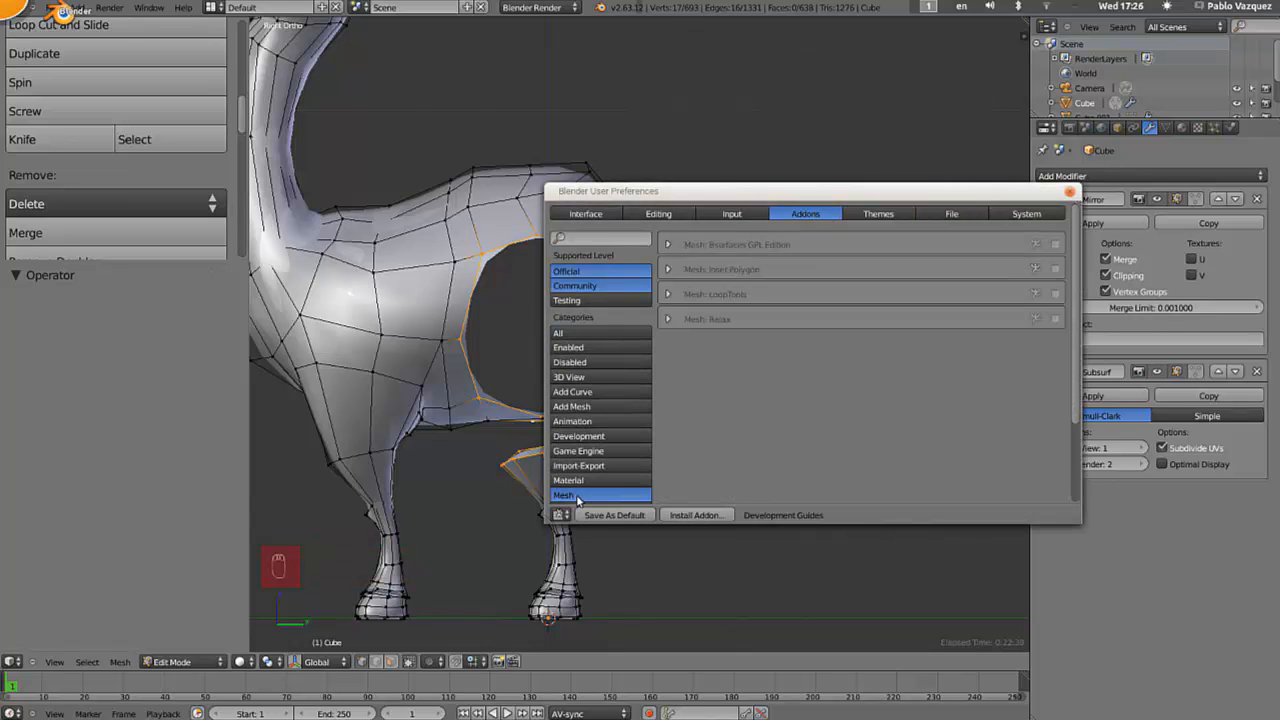
click(691, 298)
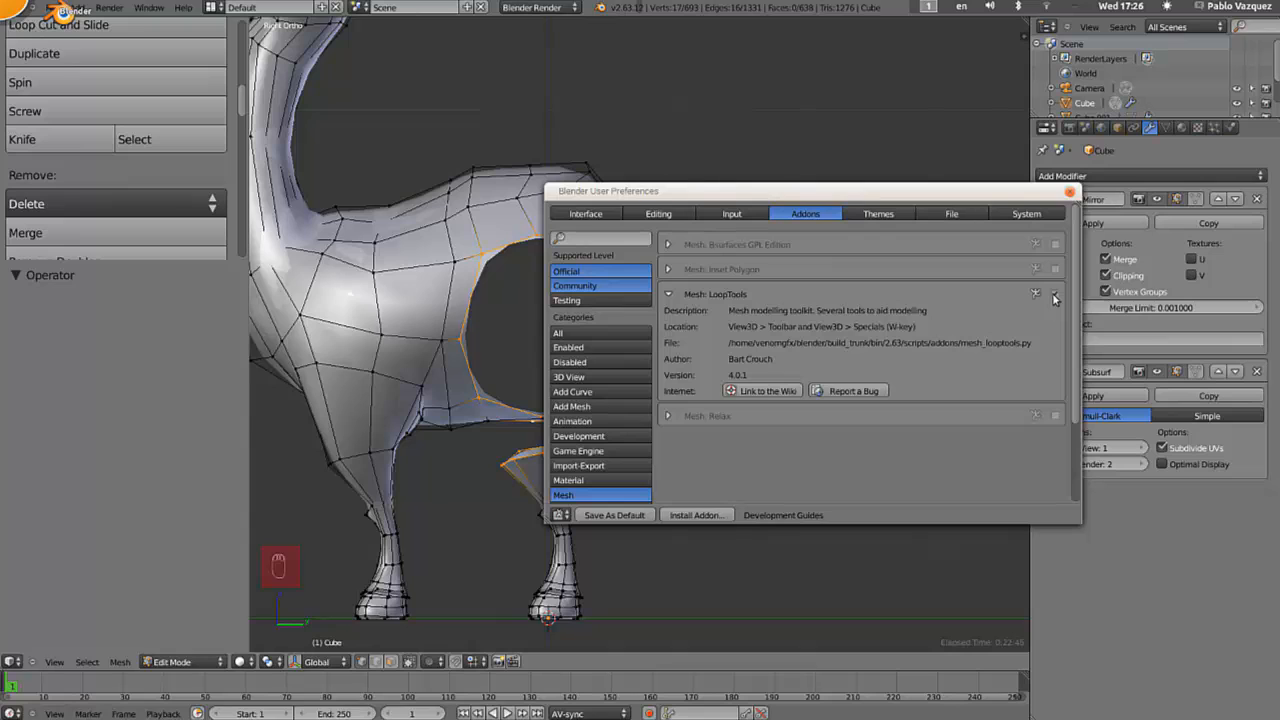
click(1070, 193)
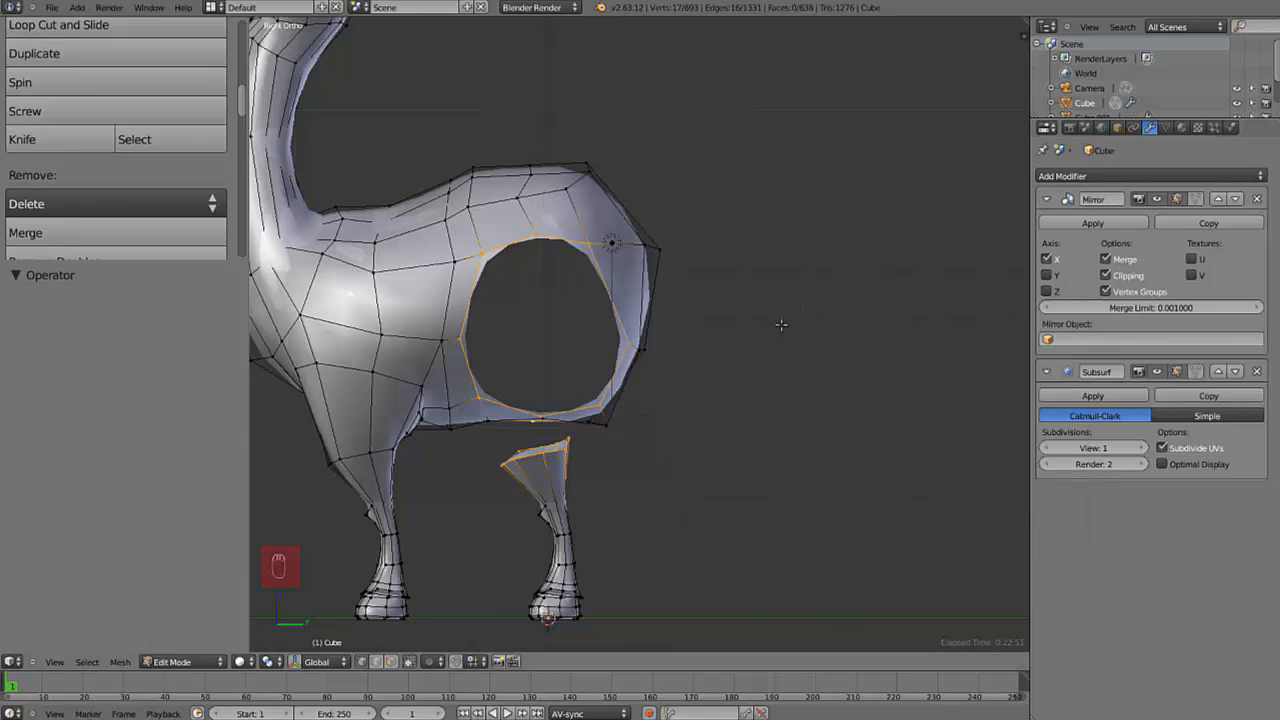
- Bridge the body hole and the rear leg's top loop with the LoopTools Bridge operation
key(w)
mouse_move(771, 190)
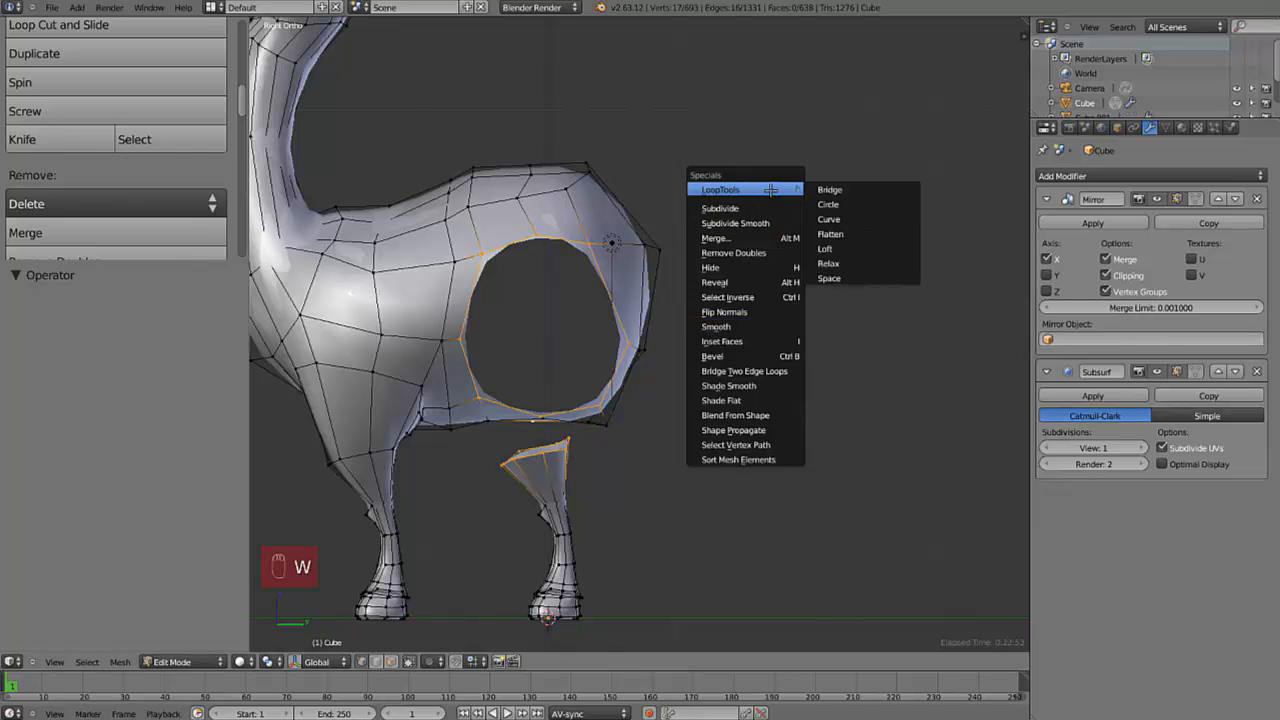
click(853, 188)
key(z)
middle_drag(803, 314, 831, 337)
key(KP_3)
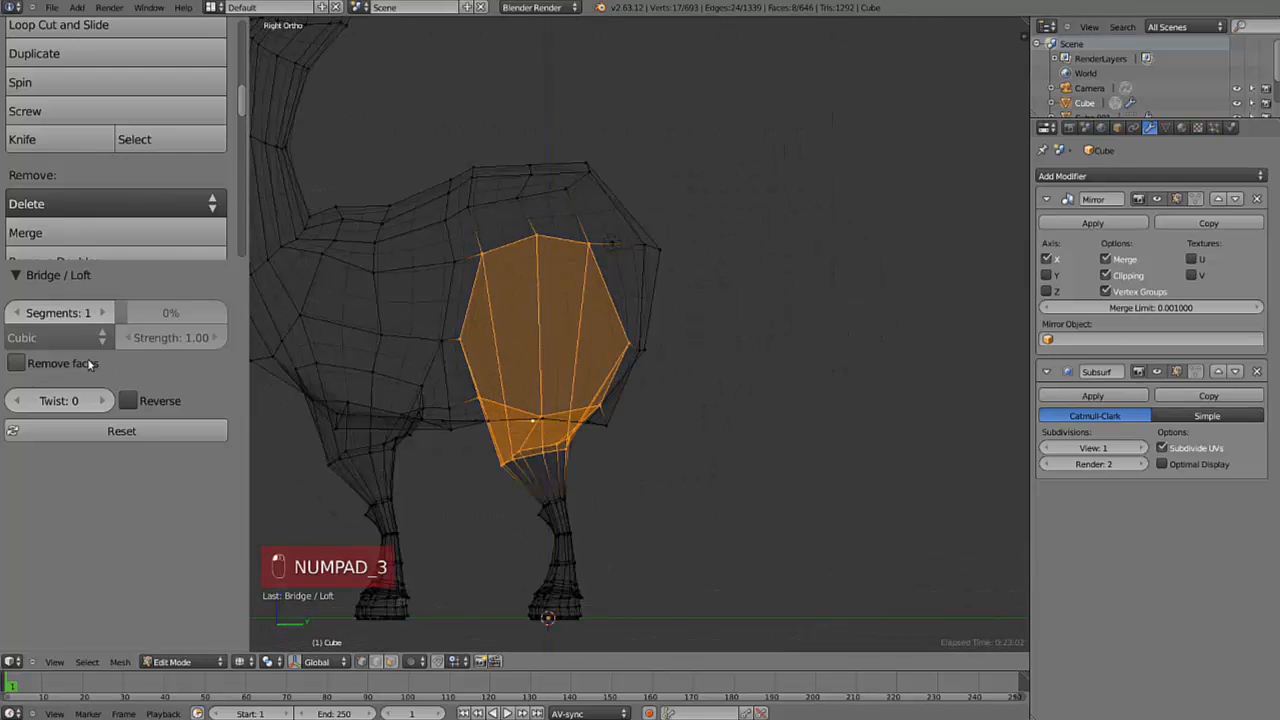
- Set the thigh bridge to 3 segments with Cubic interpolation and a strength of about 2.41
click(106, 309)
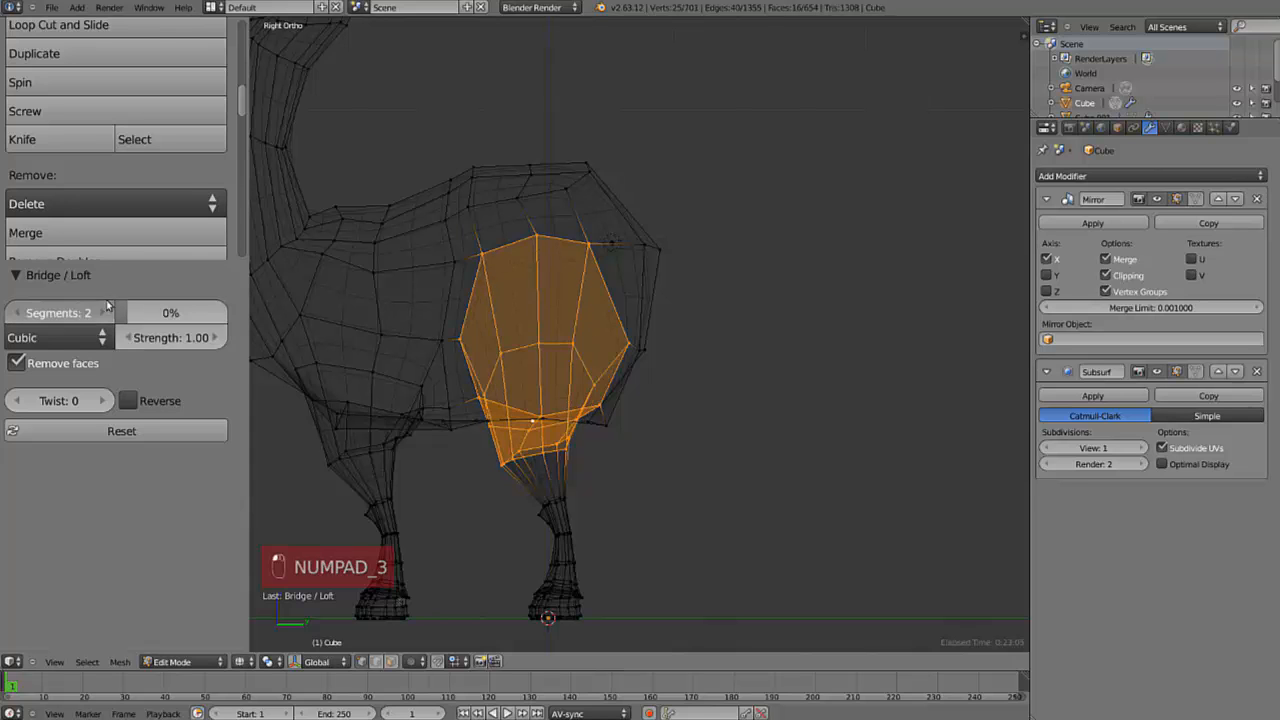
click(107, 308)
key(z)
middle_drag(483, 326, 634, 314)
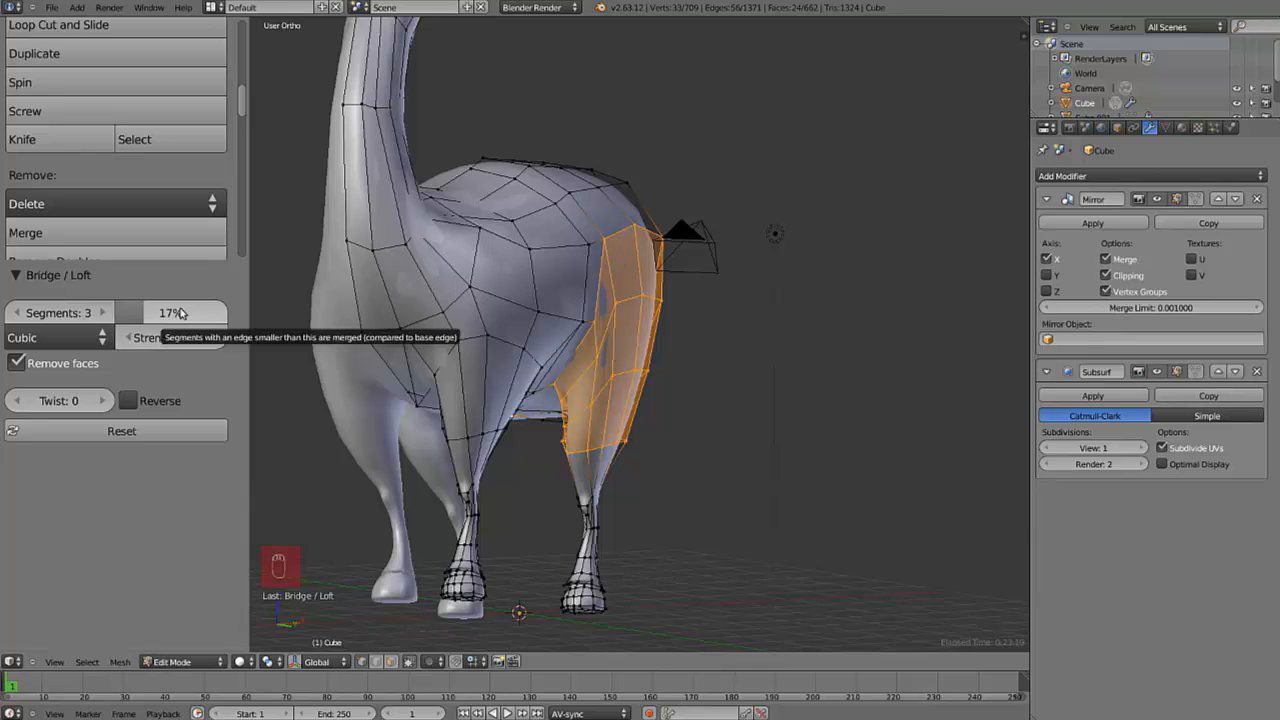
click(98, 337)
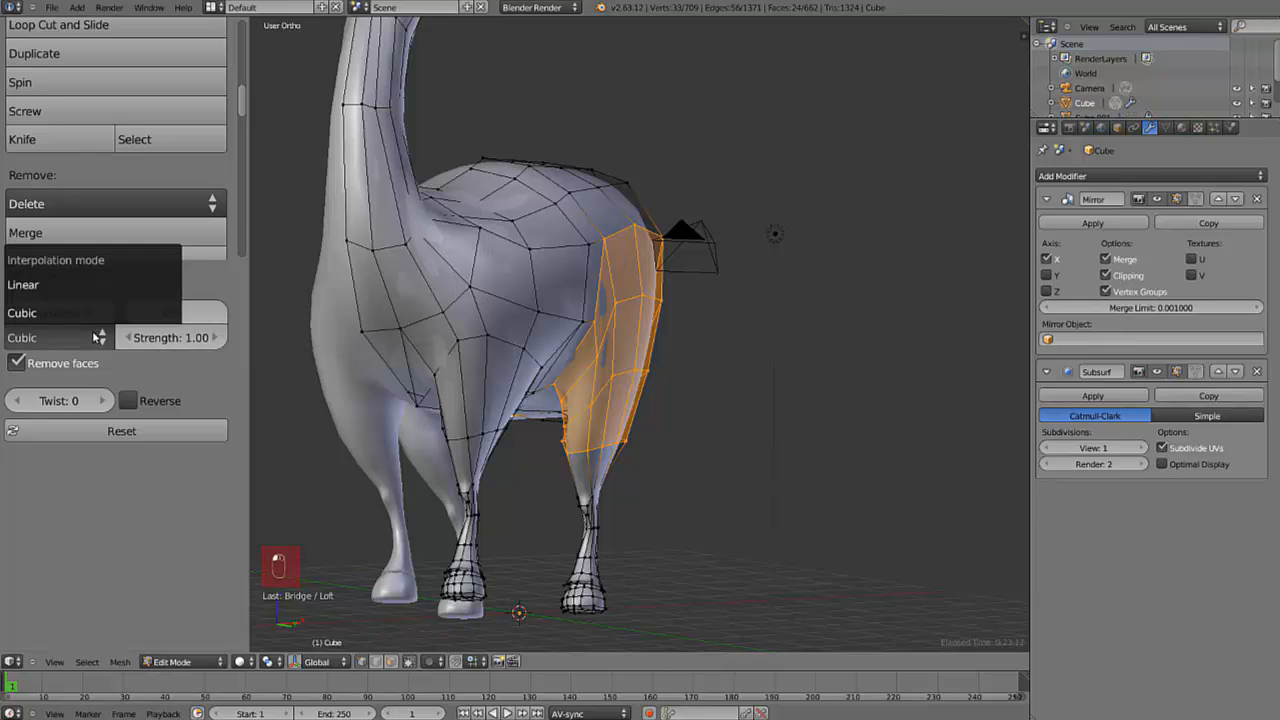
drag(168, 338, 145, 338)
middle_drag(905, 238, 629, 351)
key(KP_3)
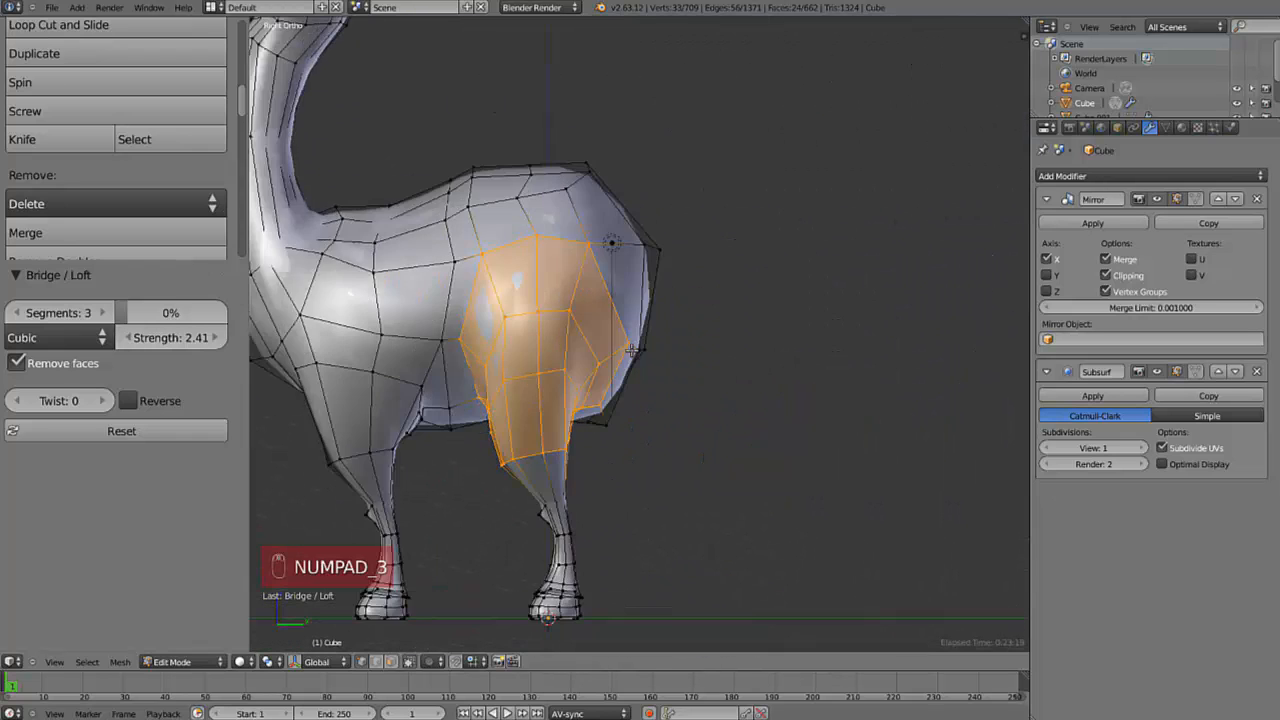
- Select the thigh's upper edge loop and move it about -0.21 in Y and 0.06 in Z
key(Tab)
scroll(516, 370, down, 4)
scroll(516, 370, up, 4)
key(Tab)
alt+right_click(504, 348)
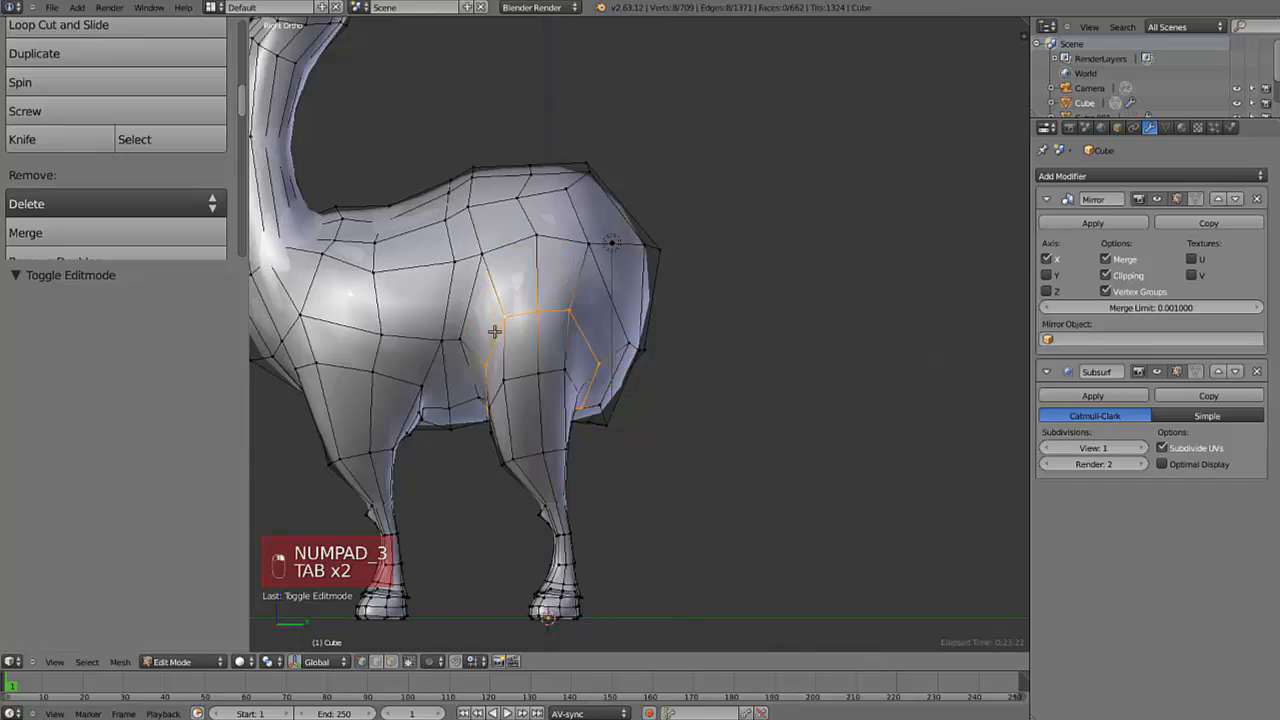
key(g)
click(507, 342)
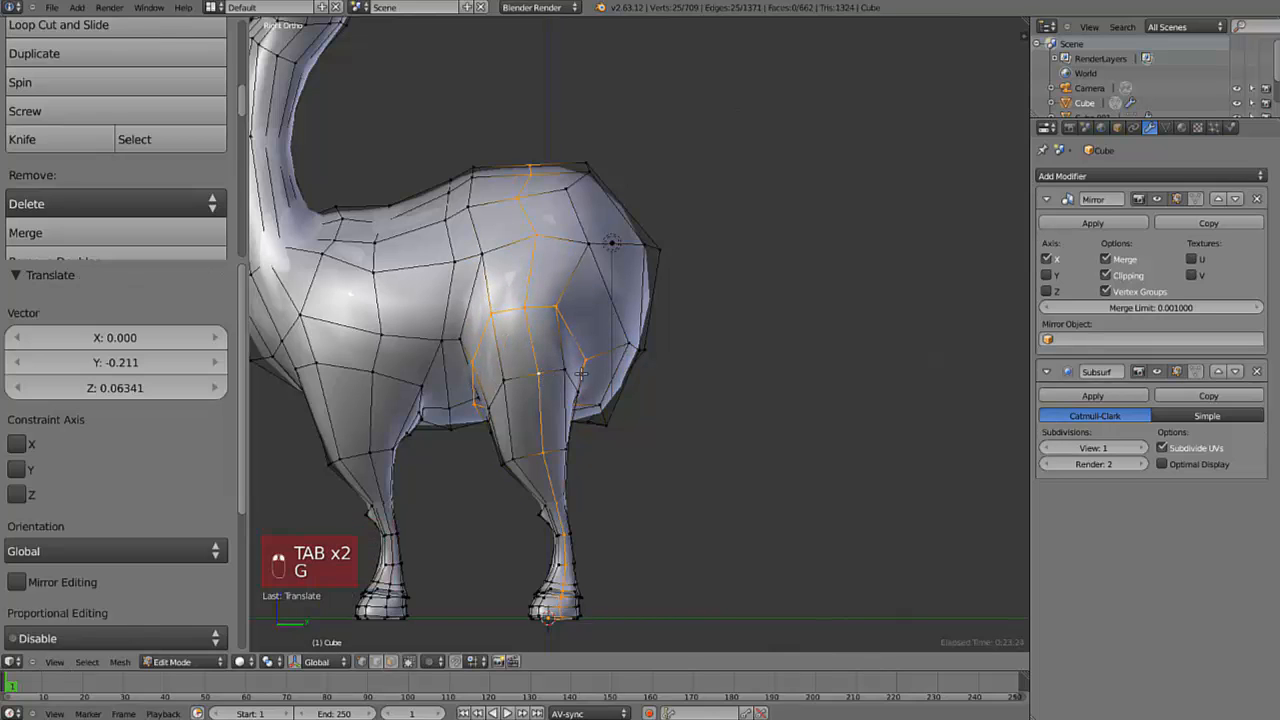
- Restore the selection of the thigh's middle face ring, smooth it and fatten it with Shrink/Fatten by about 0.423
key(ctrl+z)
key(w)
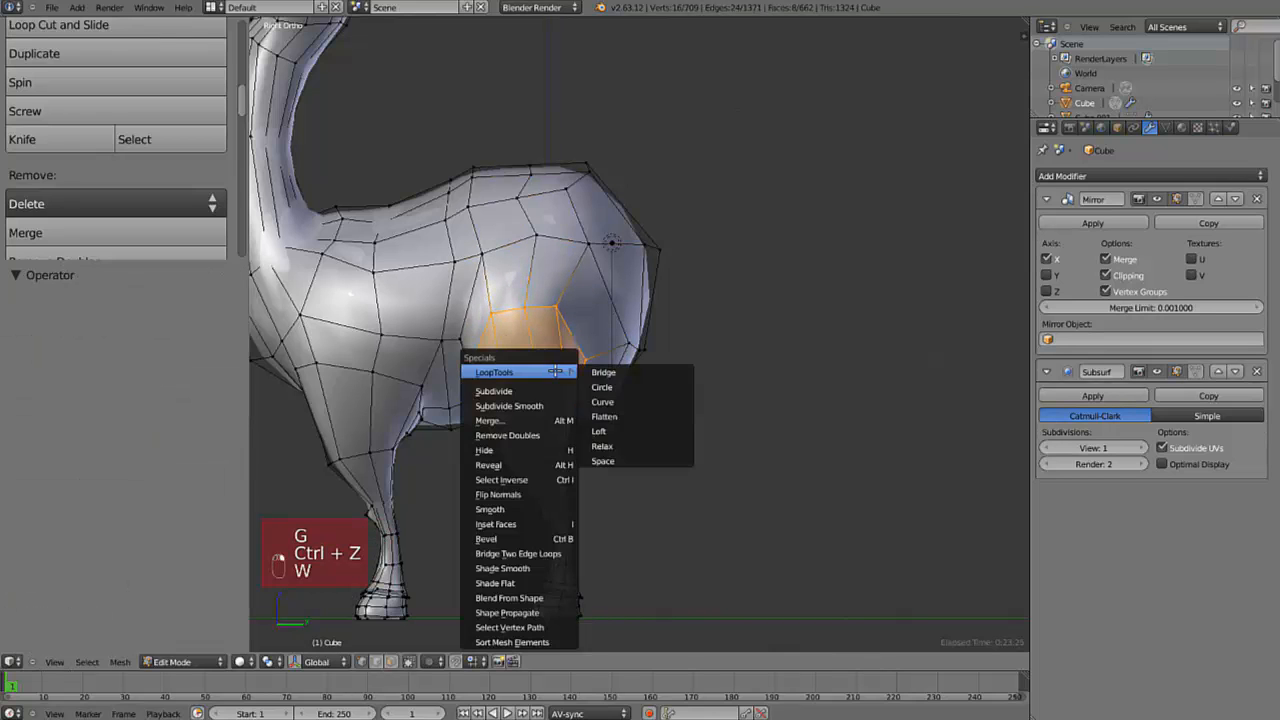
click(547, 511)
key(alt+s)
click(737, 316)
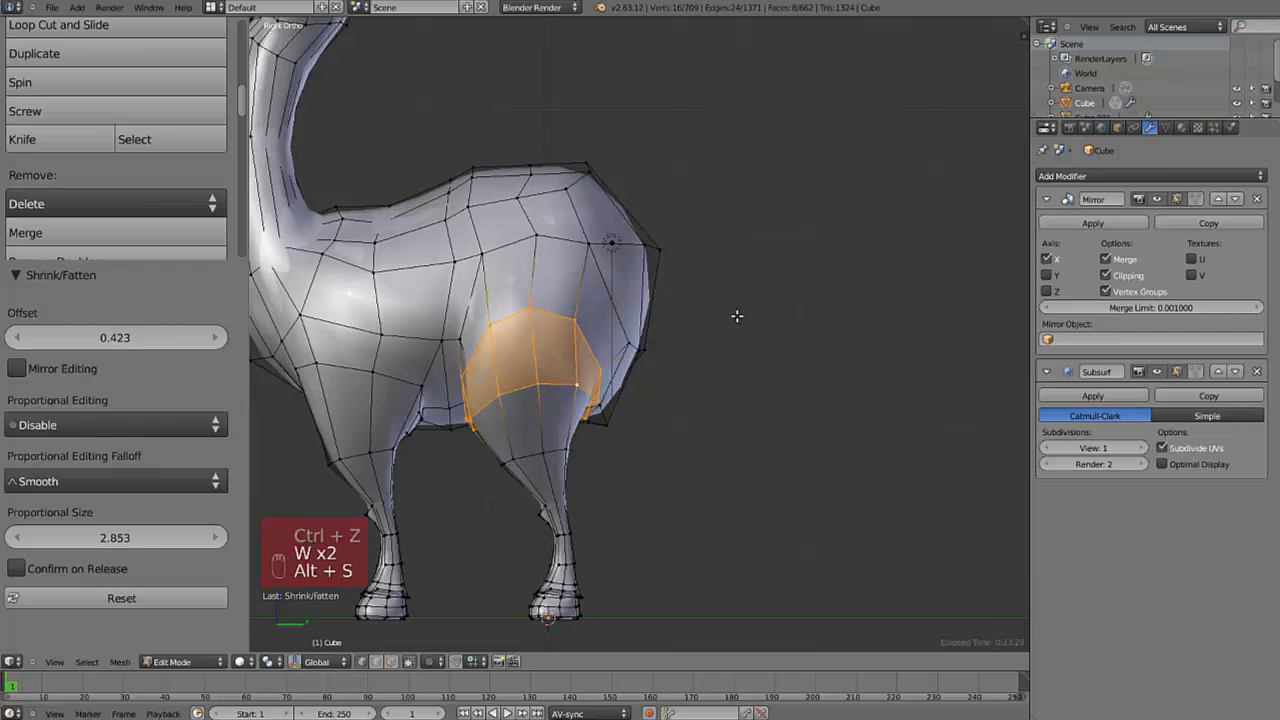
- Move vertices along the thigh's front edge forward from the side, and shift one inward and down from the front
right_click(478, 258)
key(g)
click(463, 250)
key(g)
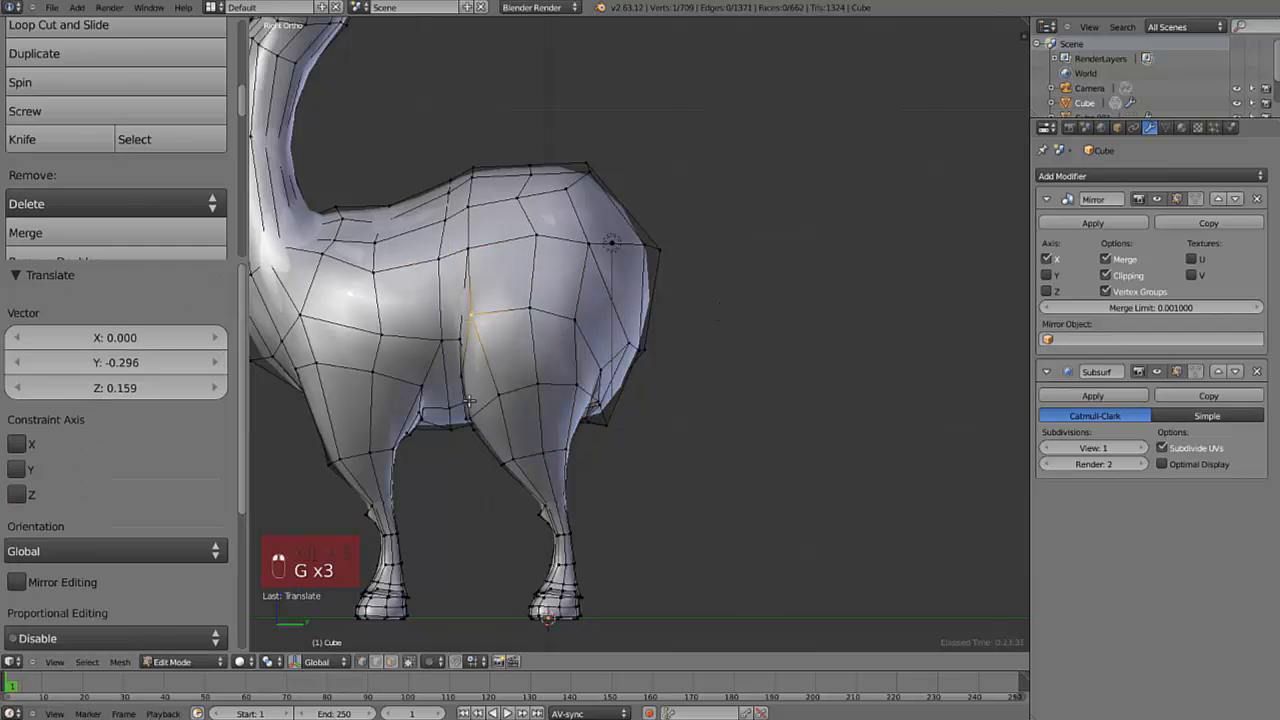
key(KP_1)
key(g)
click(705, 390)
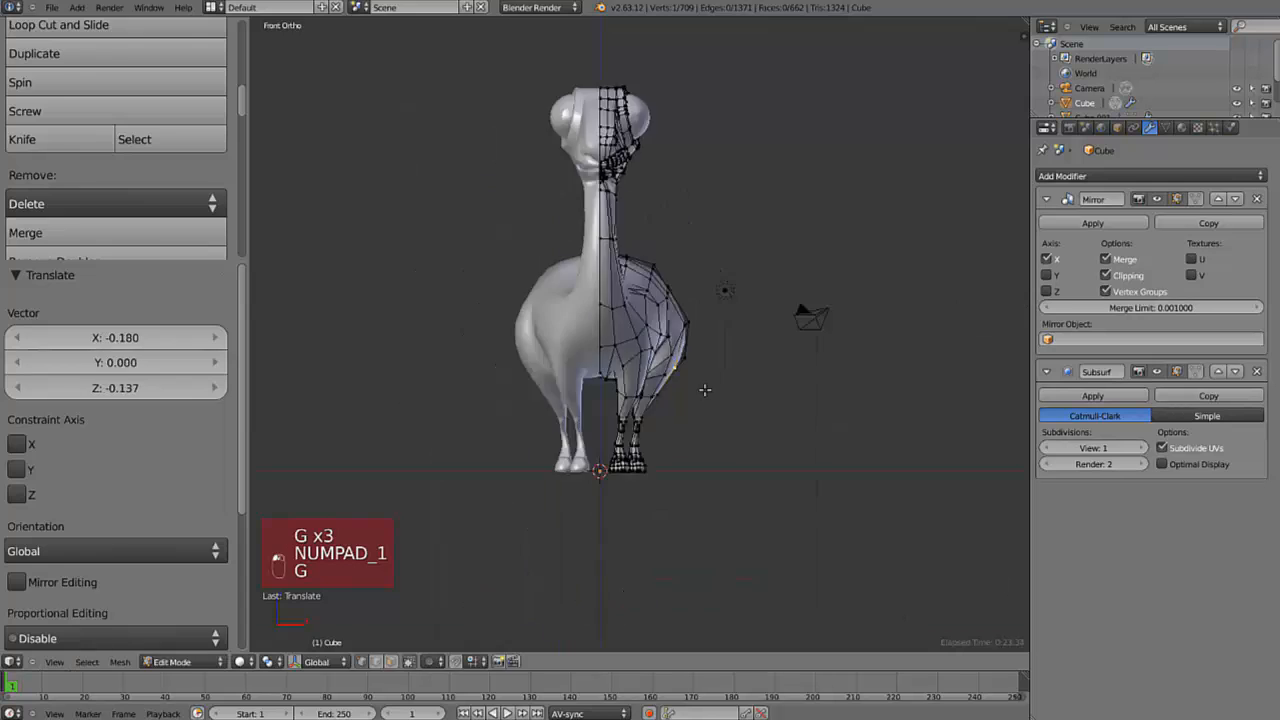
- Check the smoothed animal in Object Mode, and pull the outer thigh vertex inward in front view with proportional editing enabled
key(Tab)
middle_drag(705, 390, 475, 357)
key(KP_3)
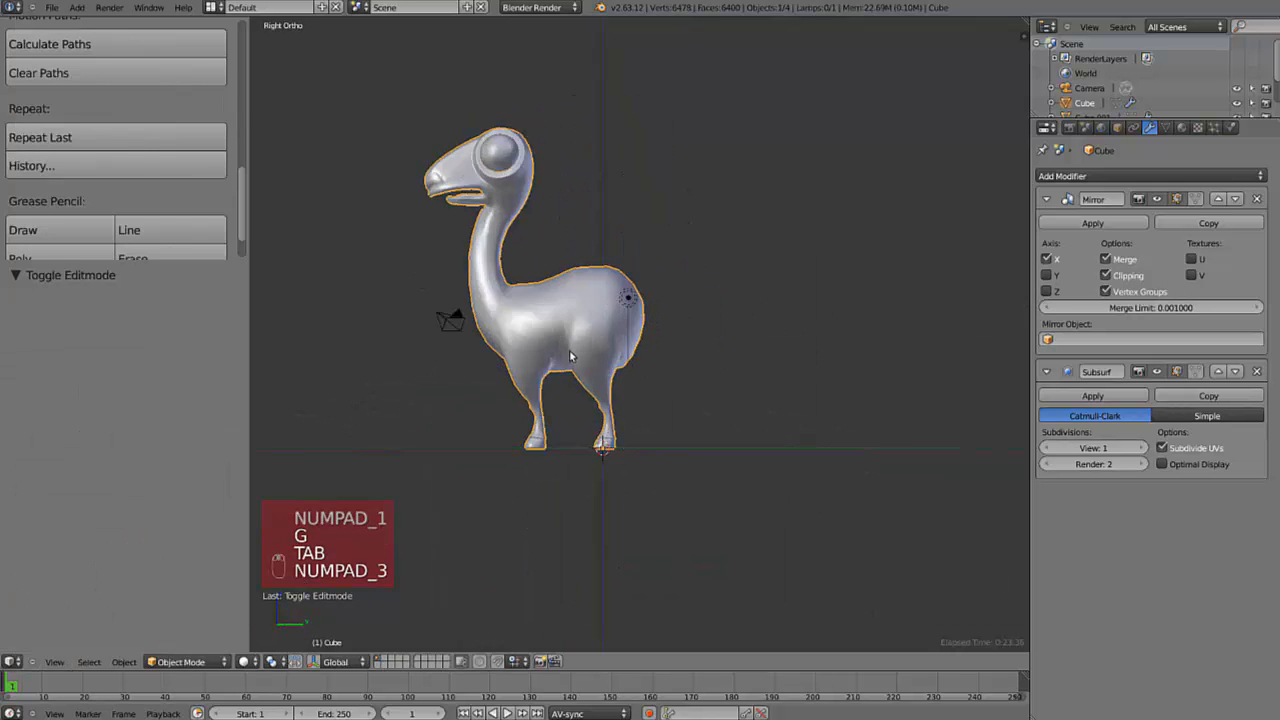
key(Tab)
scroll(571, 356, up, 3)
middle_drag(571, 356, 654, 347)
key(KP_1)
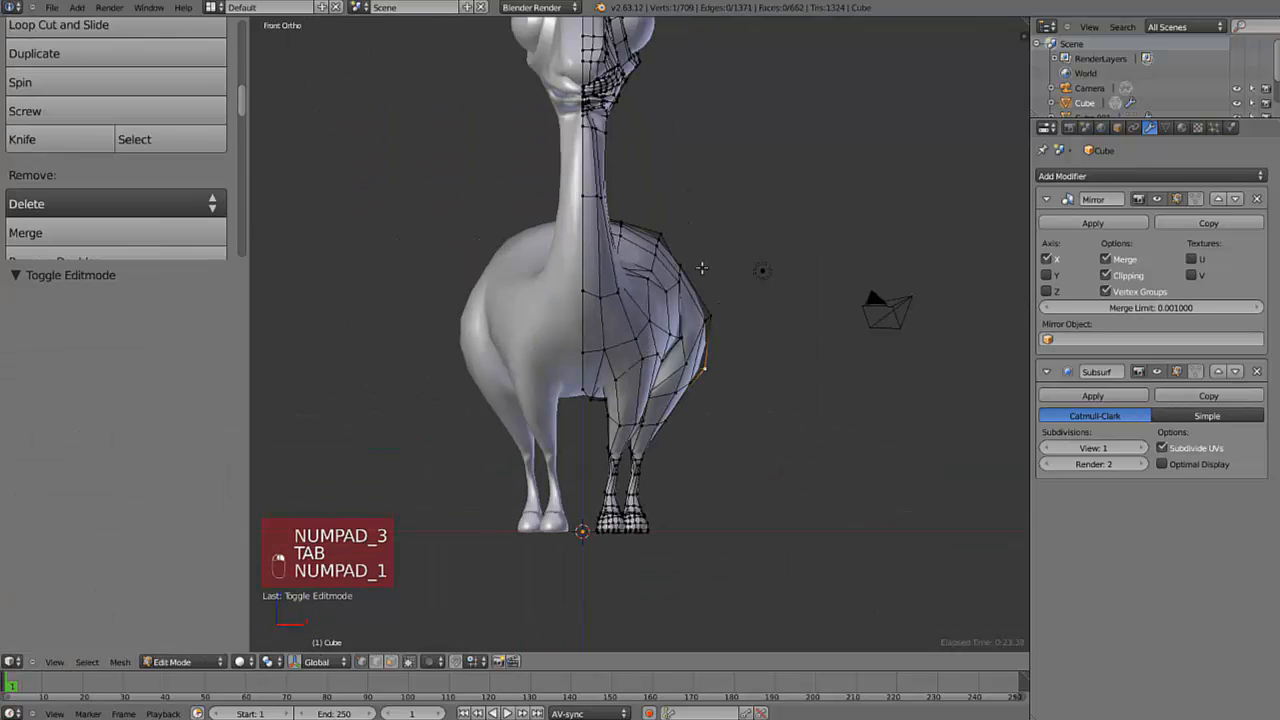
key(o)
key(g)
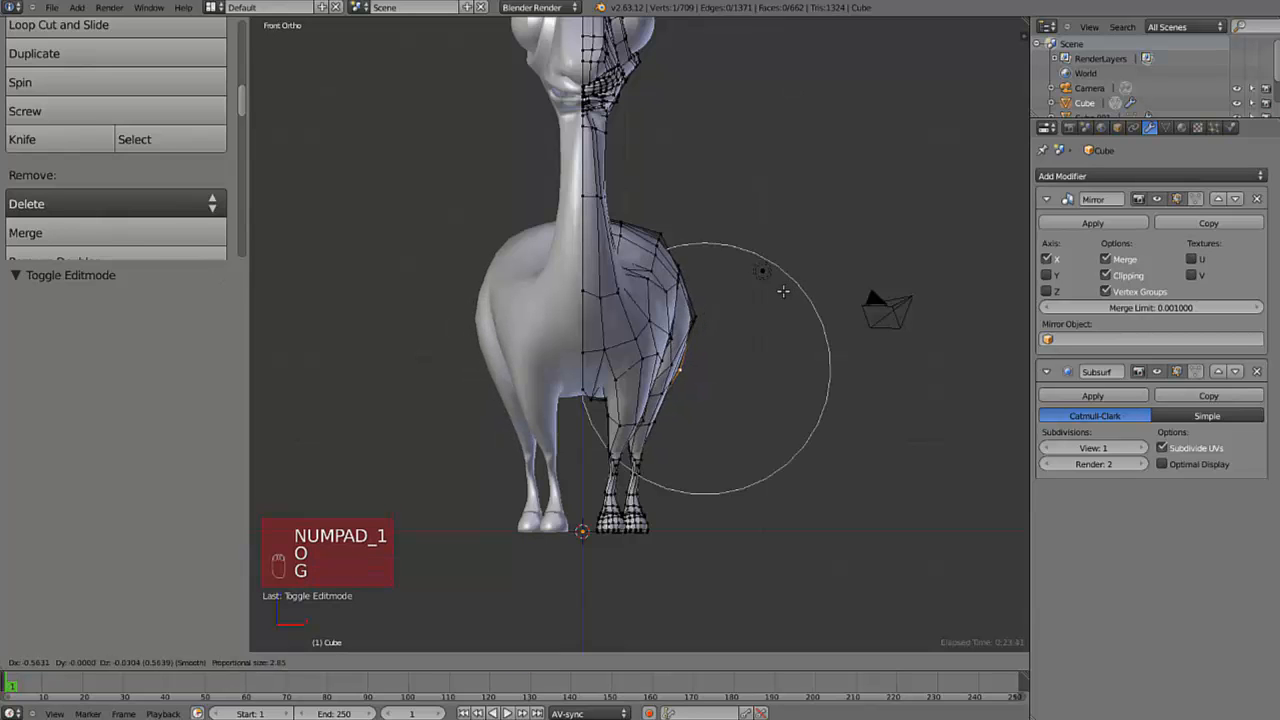
scroll(783, 291, down, 3)
click(782, 291)
- Pull the body's widest side vertex and an upper back vertex inward in front view with proportional editing
right_click(688, 313)
key(g)
click(676, 311)
right_click(652, 228)
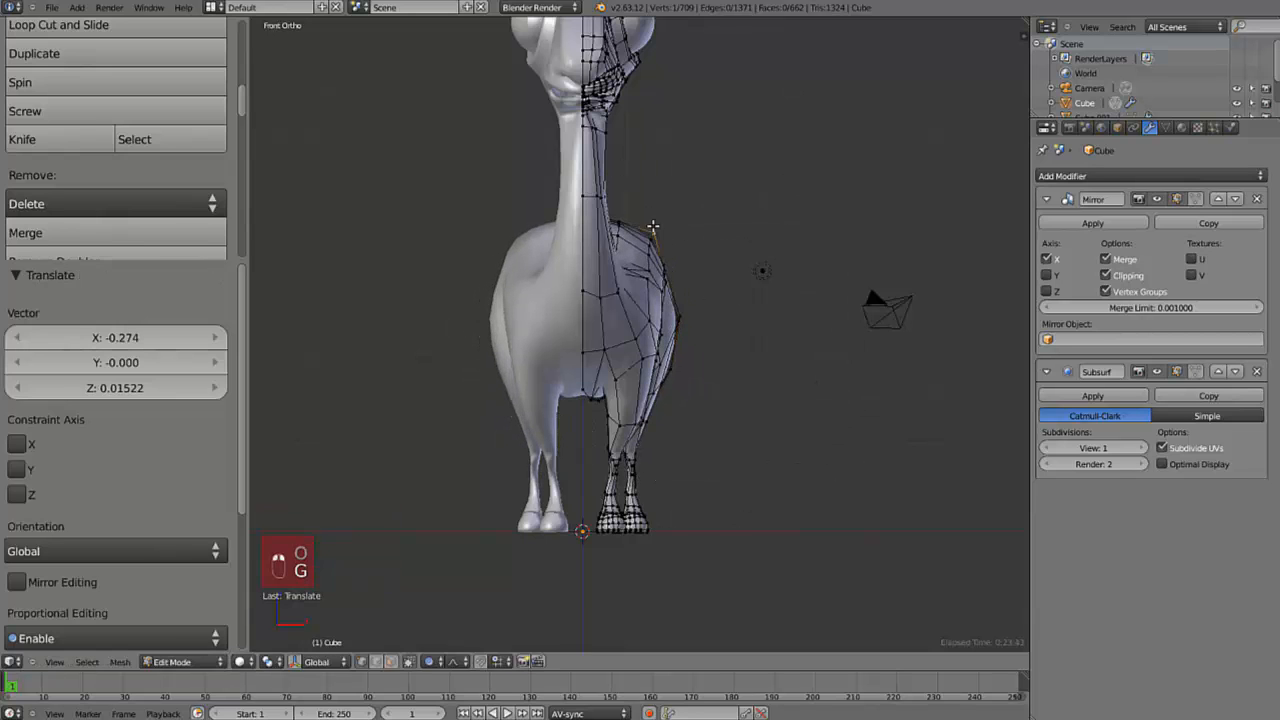
key(g)
click(640, 228)
- Reshape the rump and back outline from the side by moving vertices along the upper back with proportional editing
key(KP_3)
key(g)
click(577, 260)
right_click(506, 221)
key(g)
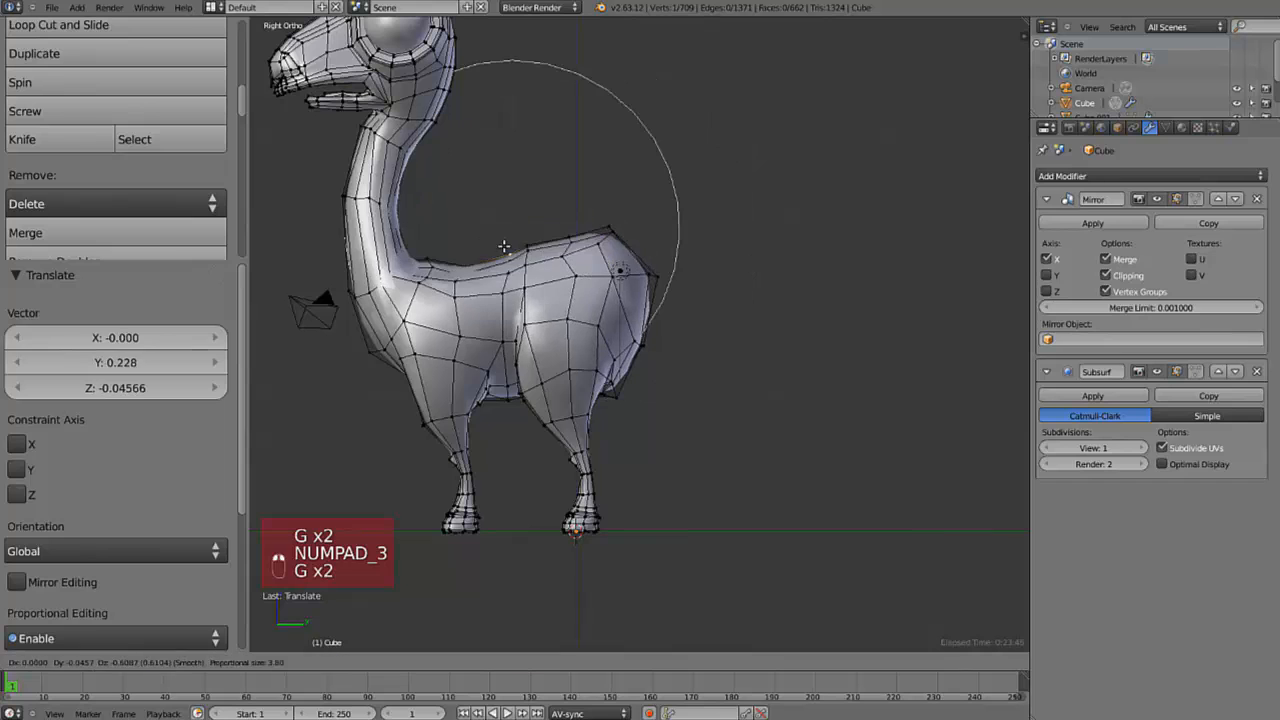
click(554, 231)
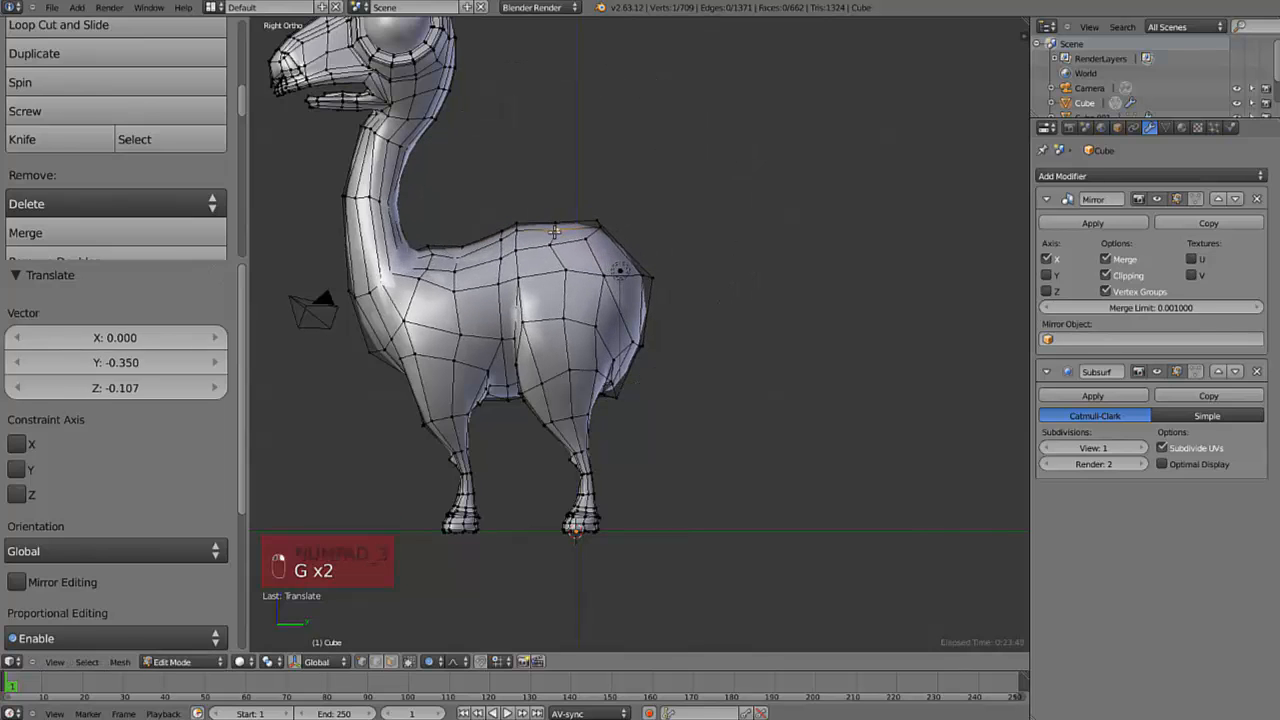
- Adjust two vertices on the thigh's side and one behind the front leg using Shrink/Fatten with proportional editing
right_click(557, 318)
key(alt+s)
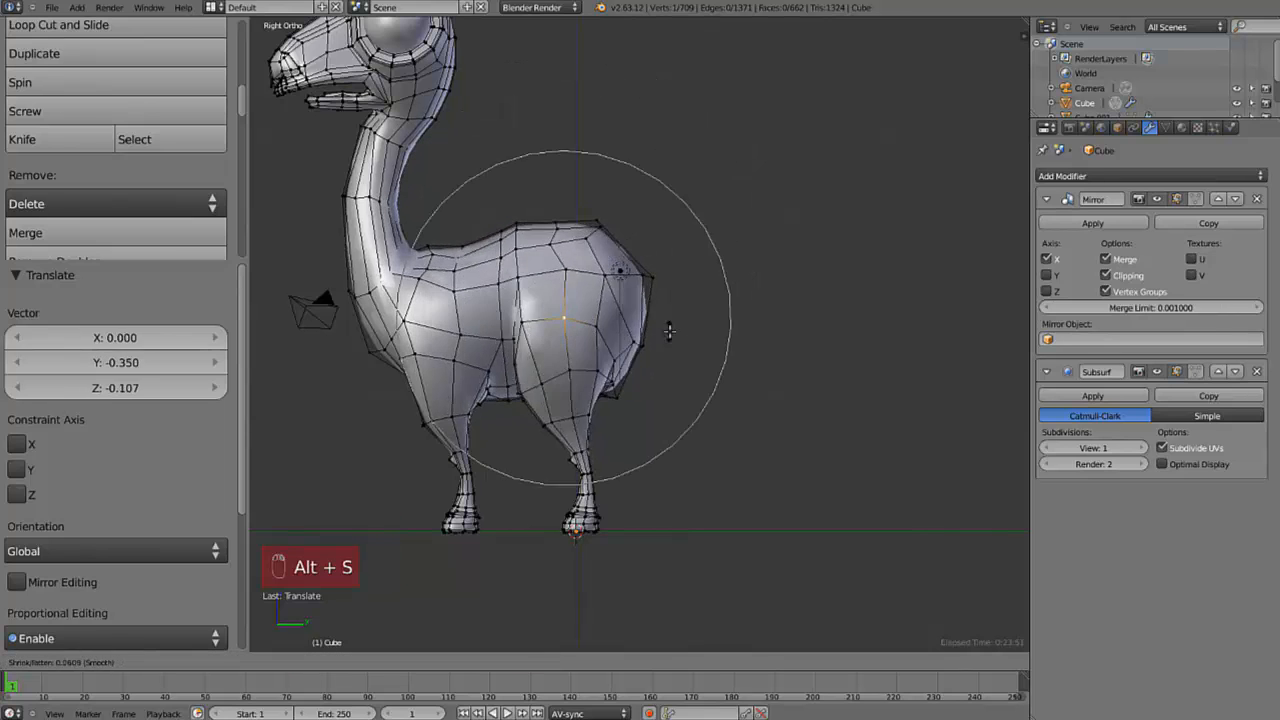
right_click(583, 360)
key(alt+s)
click(563, 370)
right_click(486, 370)
key(alt+s)
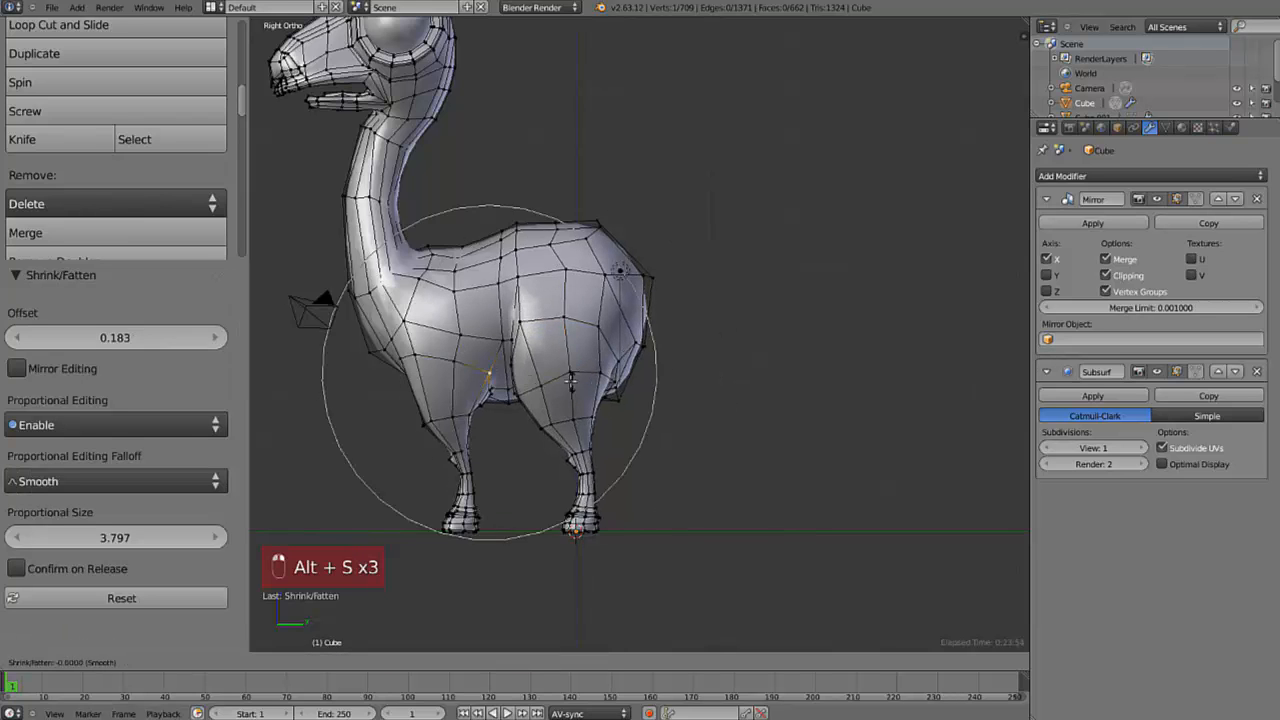
click(523, 380)
- Move vertices near the thigh's lower front edge, and check the smoothed body from the front and side
key(Tab)
shift+middle_drag(567, 388, 722, 399)
key(Tab)
key(g)
click(535, 440)
key(g)
key(KP_1)
key(Tab)
key(KP_3)
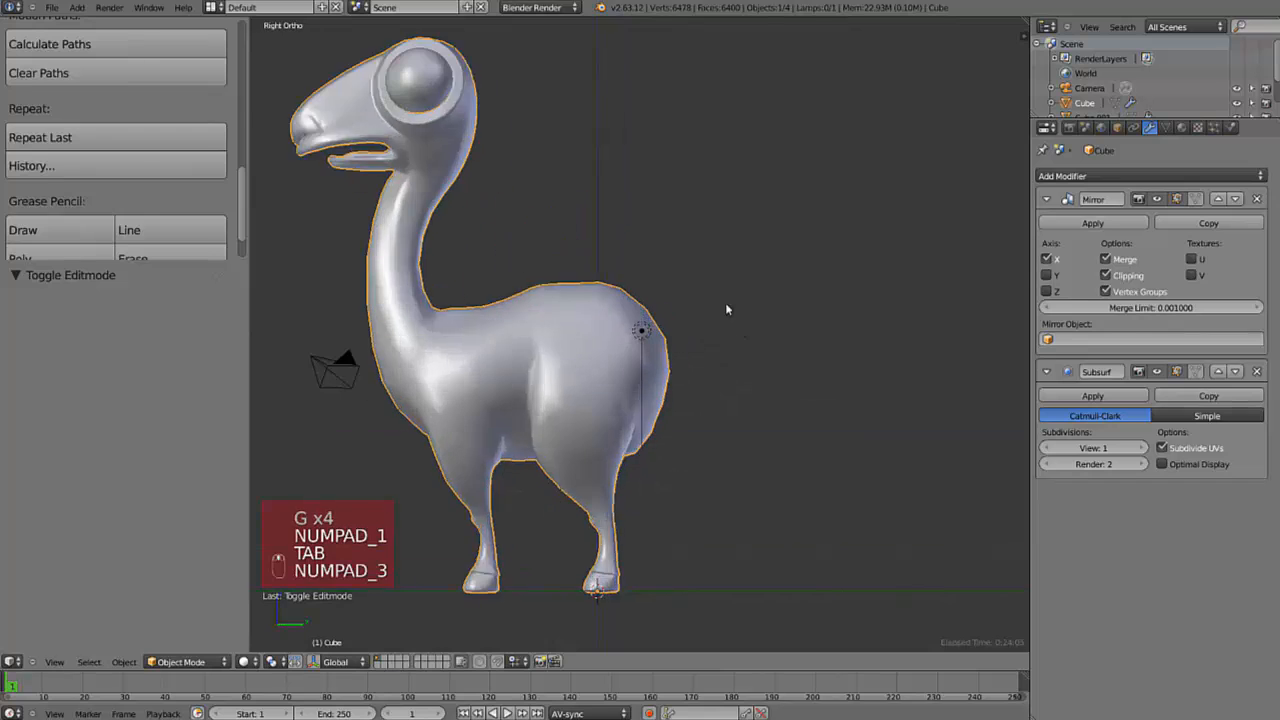
- Adjust two vertices along the front part of the back outline, behind the neck, in side view
key(Tab)
key(g)
click(521, 302)
right_click(486, 305)
key(g)
click(487, 300)
key(Tab)
key(Tab)
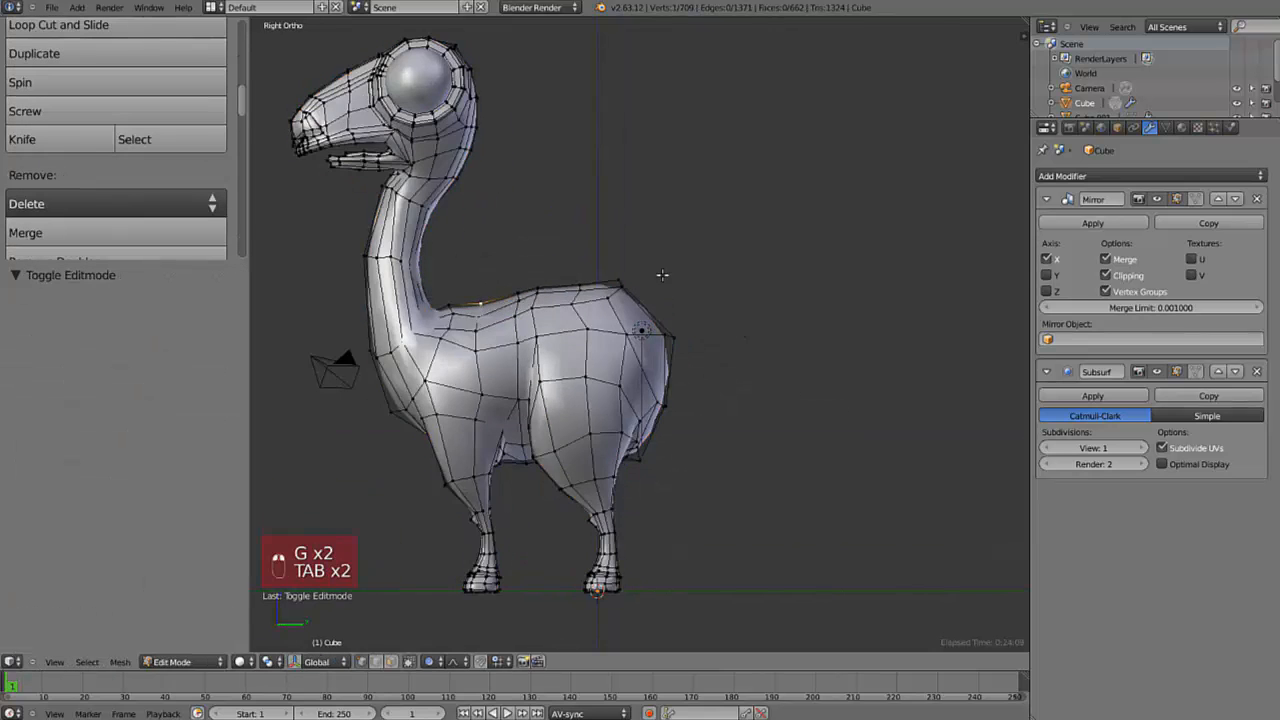
- From a rear angle, move the rump vertex with proportional editing by about X 0.385, Y -0.132 and Z -0.078
key(ctrl+Tab)
middle_drag(776, 279, 642, 390)
click(727, 343)
key(ctrl+Tab)
click(668, 288)
key(g)
click(651, 340)
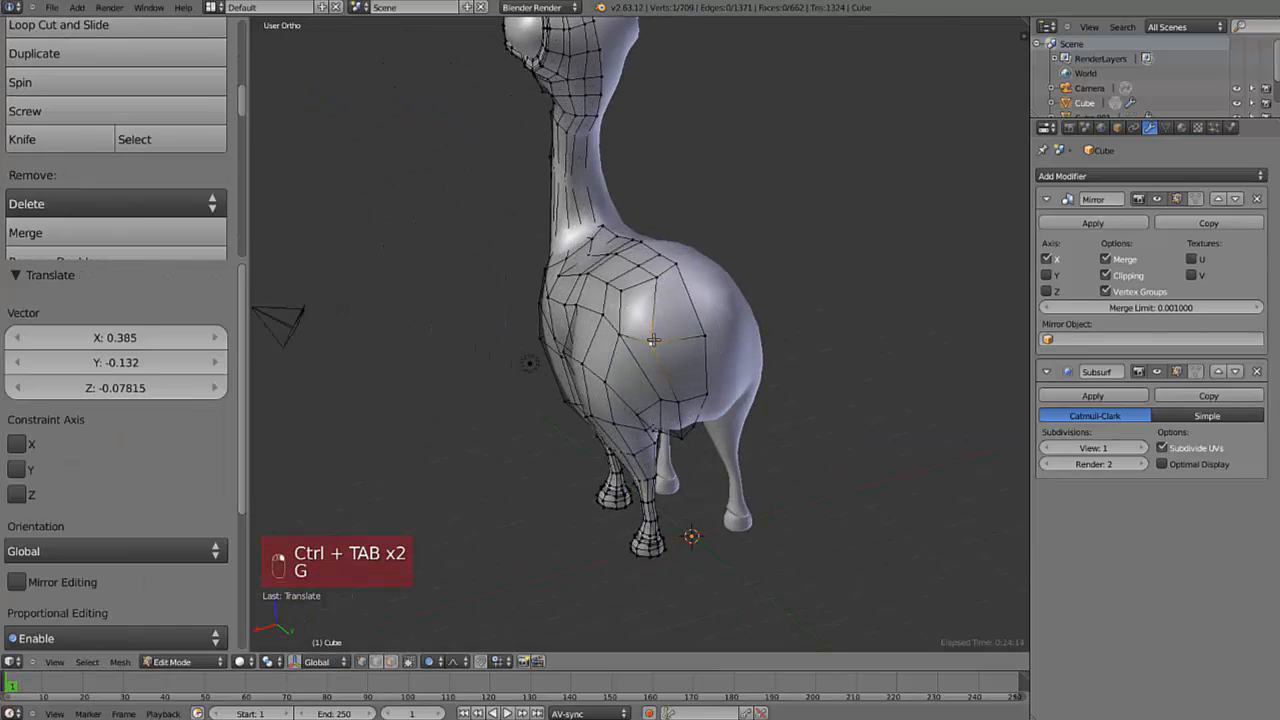
key(g)
- Extrude the face at the top of the rump up and backward as the start of a tail
key(ctrl+Tab)
key(KP_3)
key(e)
click(757, 288)
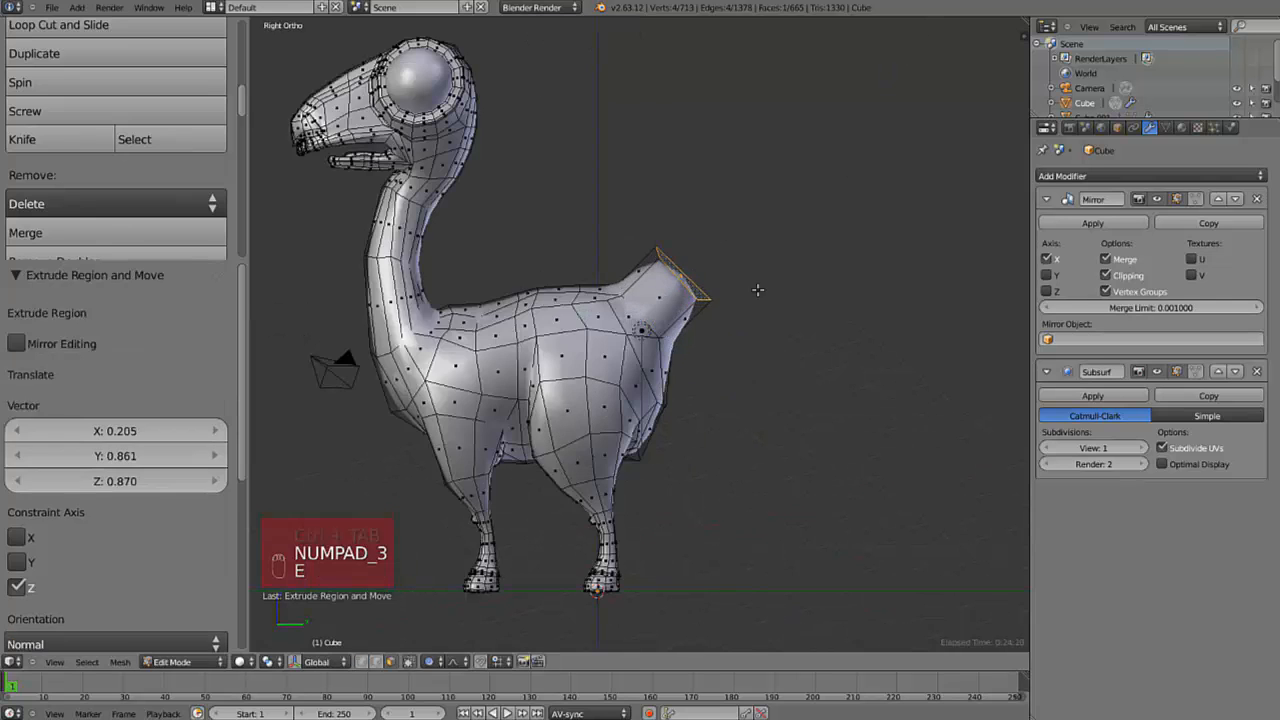
- Rotate the extruded tail face upright, move it close to the rump, and scale it to about 0.538
key(g)
key(r)
click(751, 368)
key(g)
click(716, 381)
key(s)
click(685, 353)
- Extrude a second tail segment, move and rotate it to hang downward, and inspect the smoothed animal
key(e)
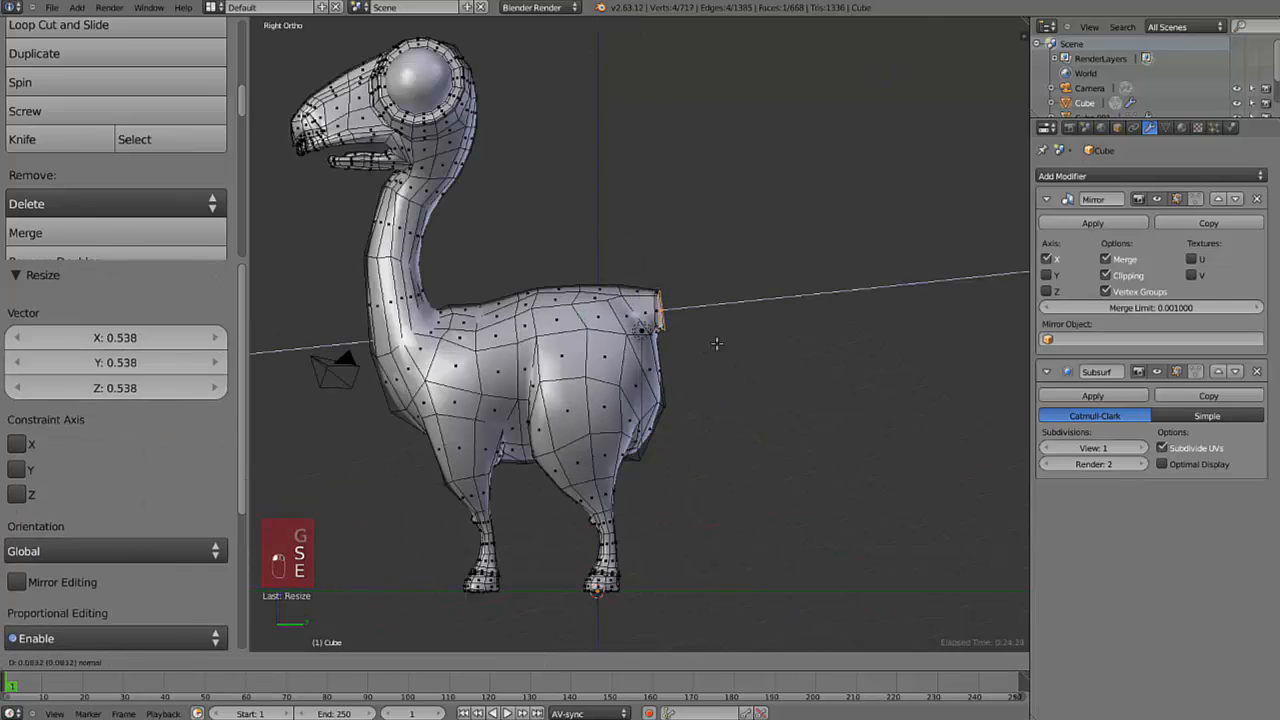
key(g)
key(r)
key(g)
key(r)
key(Tab)
middle_drag(738, 440, 500, 333)
key(KP_3)
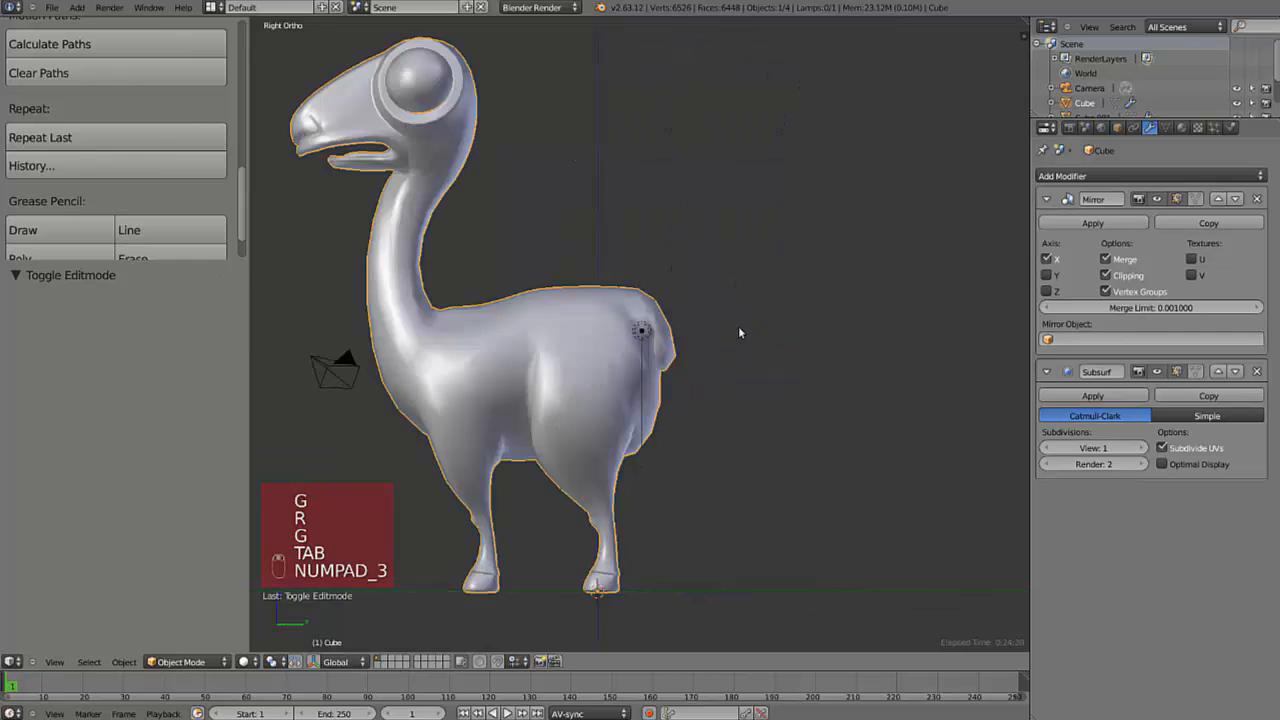
- Switch to an empty desktop workspace to study the guanaco wallpaper as reference, and return to Blender
key(super)
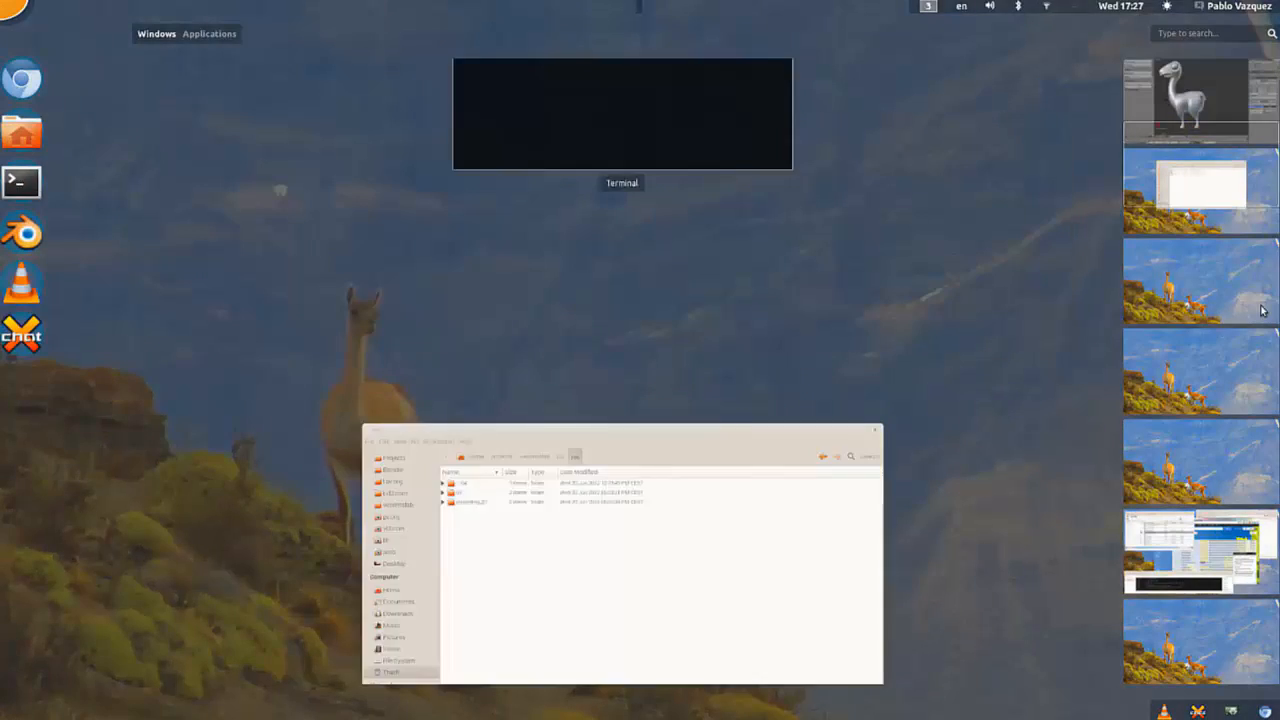
click(1264, 306)
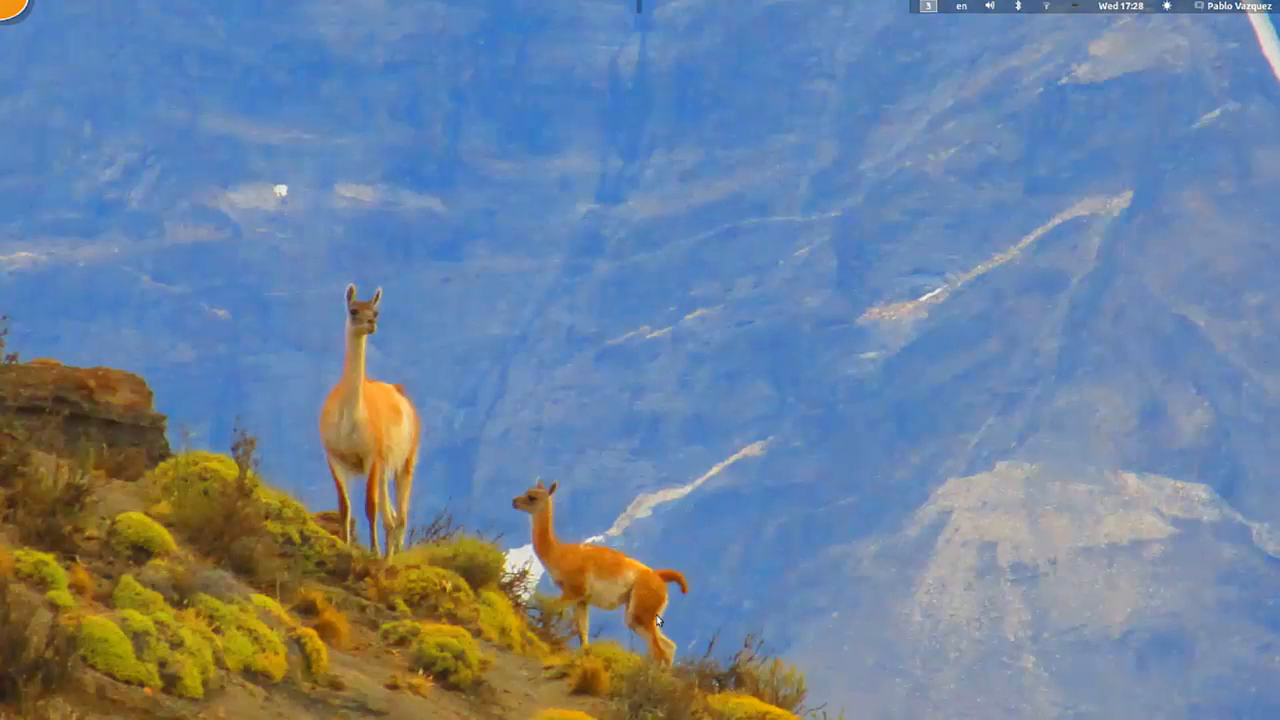
key(super)
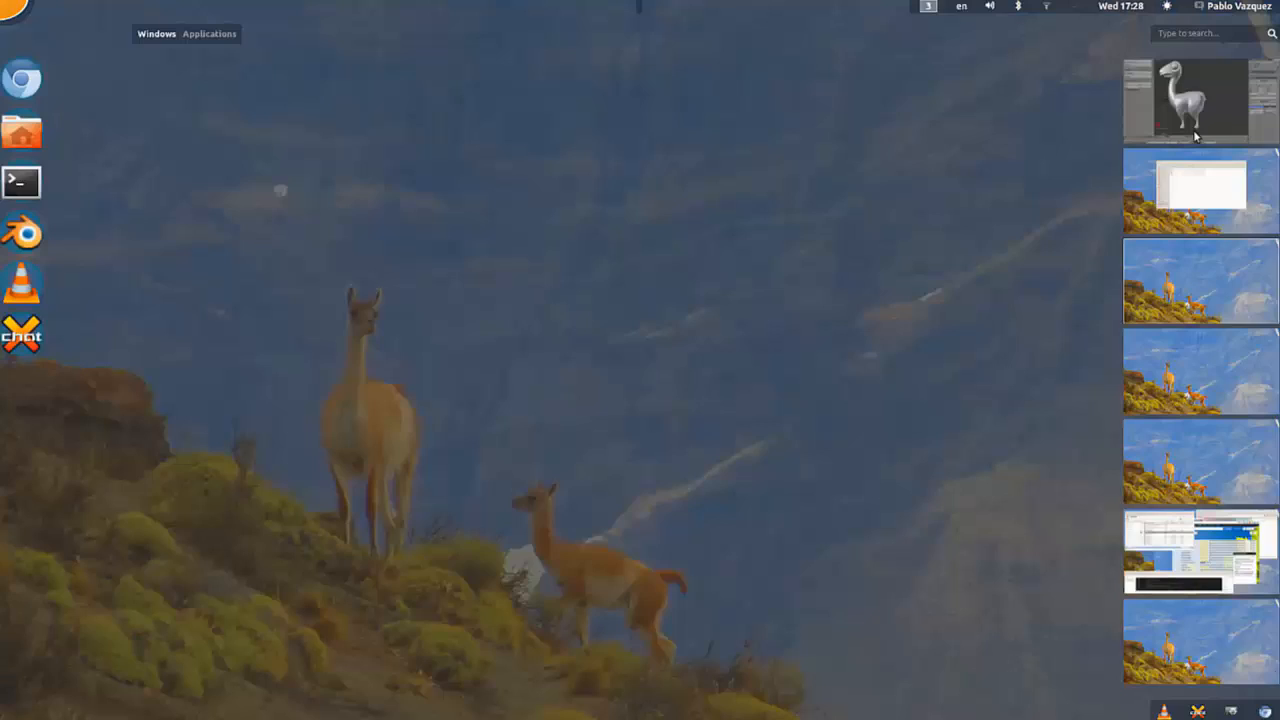
click(1198, 132)
- Select only the belly's underside faces in wireframe side view, and return to solid shading
key(Tab)
key(z)
key(z)
key(z)
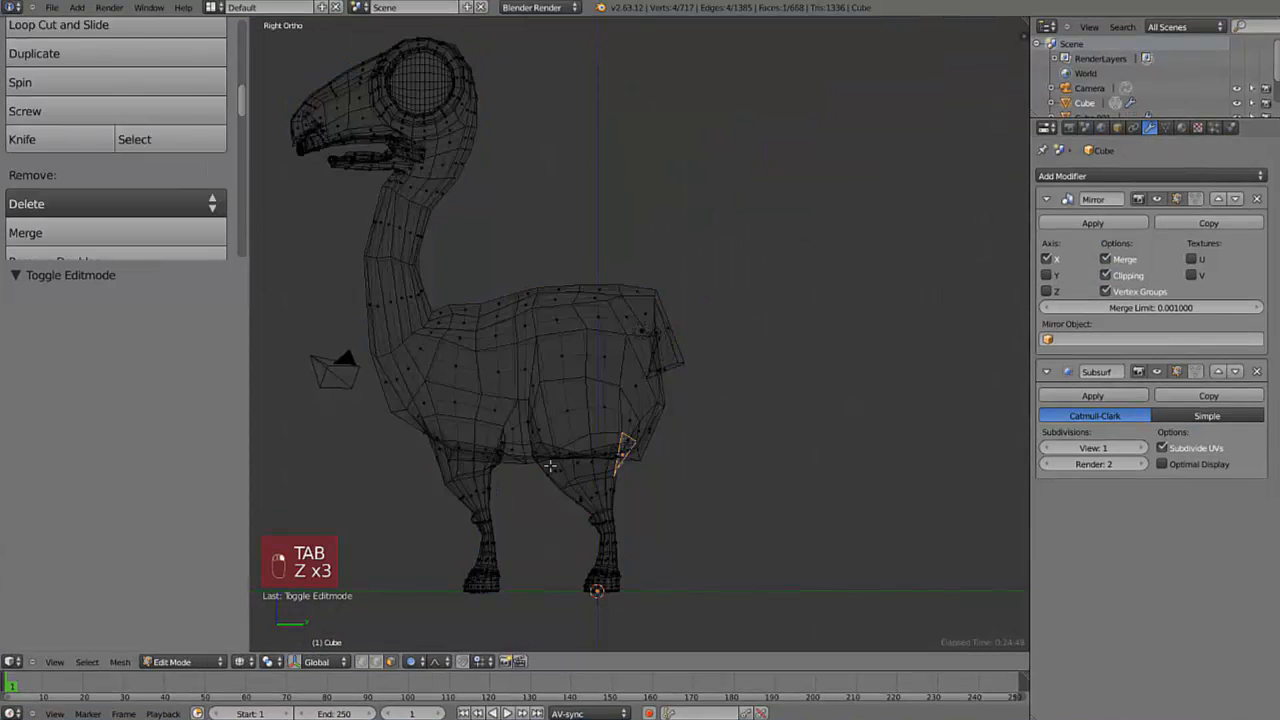
key(z)
key(KP_3)
key(z)
scroll(705, 364, down, 3)
key(c)
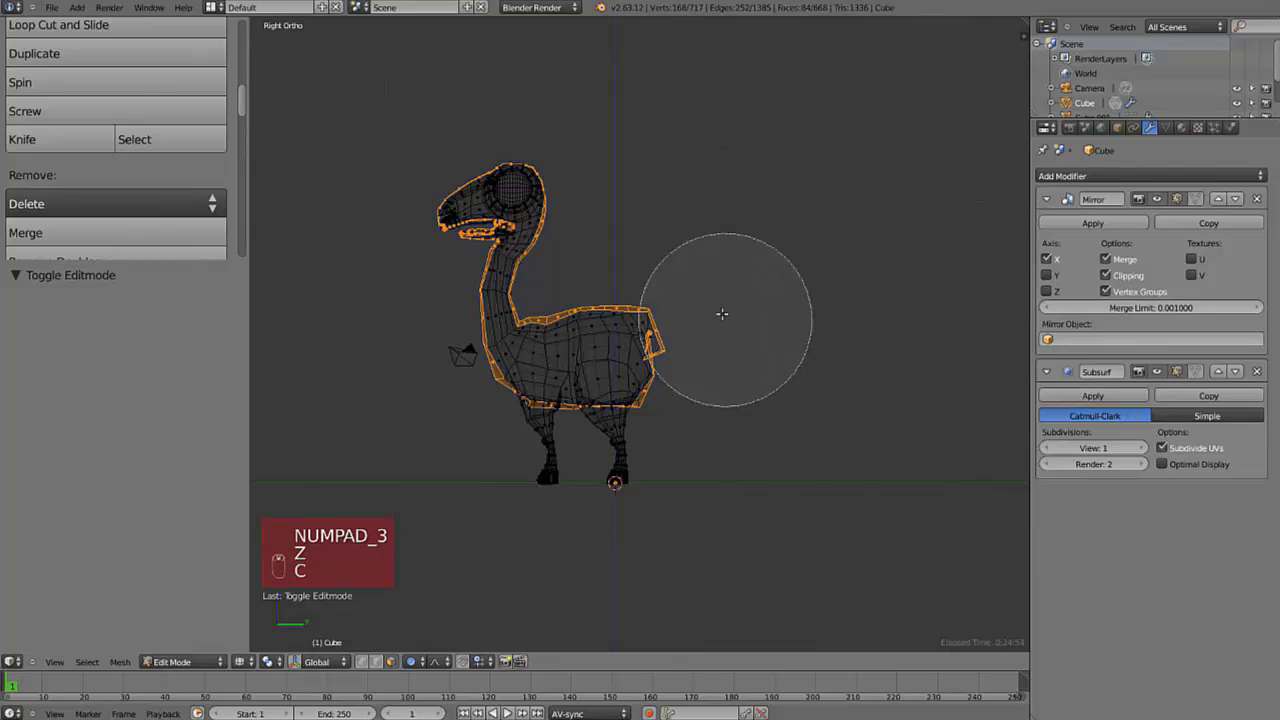
scroll(712, 275, down, 4)
mouse_move(708, 263)
middle_down()
mouse_move(459, 235)
mouse_move(468, 262)
middle_up()
right_click(468, 262)
key(z)
- Raise the belly's underside faces about 0.42 along Z with proportional editing, and tilt them slightly
key(g)
middle_click(758, 439)
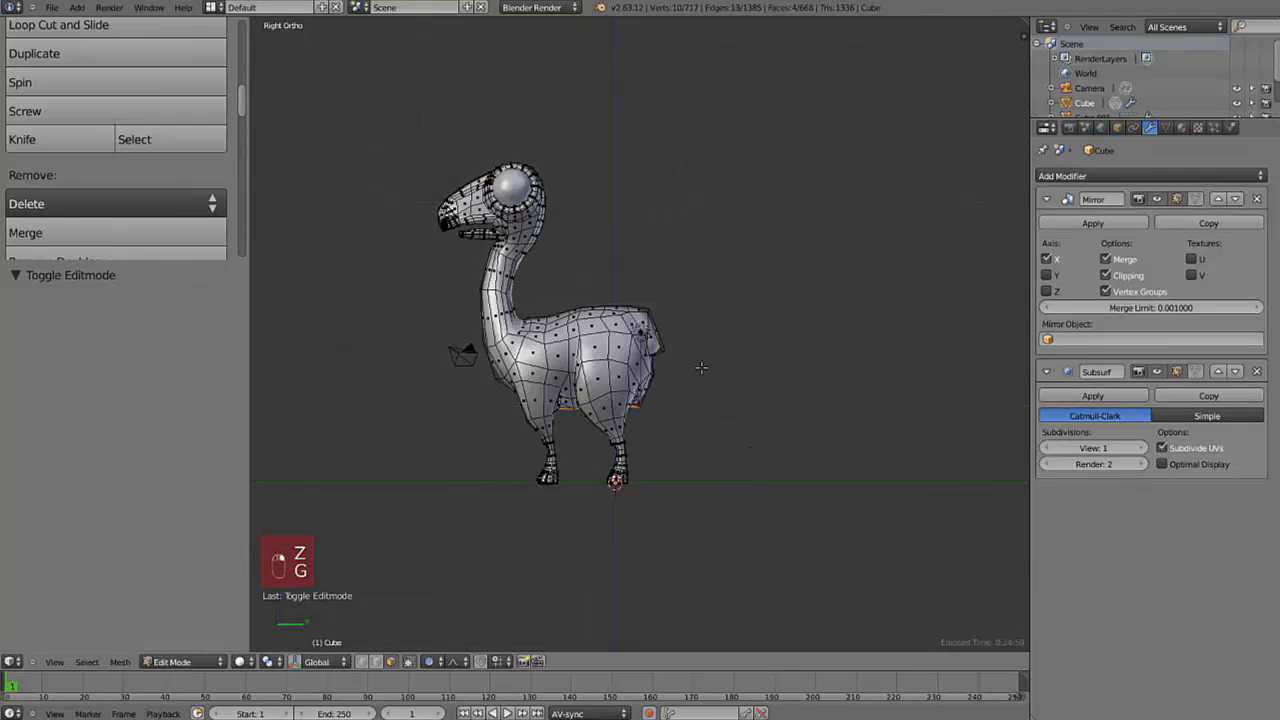
scroll(764, 432, up, 2)
scroll(767, 430, down, 12)
right_click(768, 426)
key(g)
click(769, 408)
key(r)
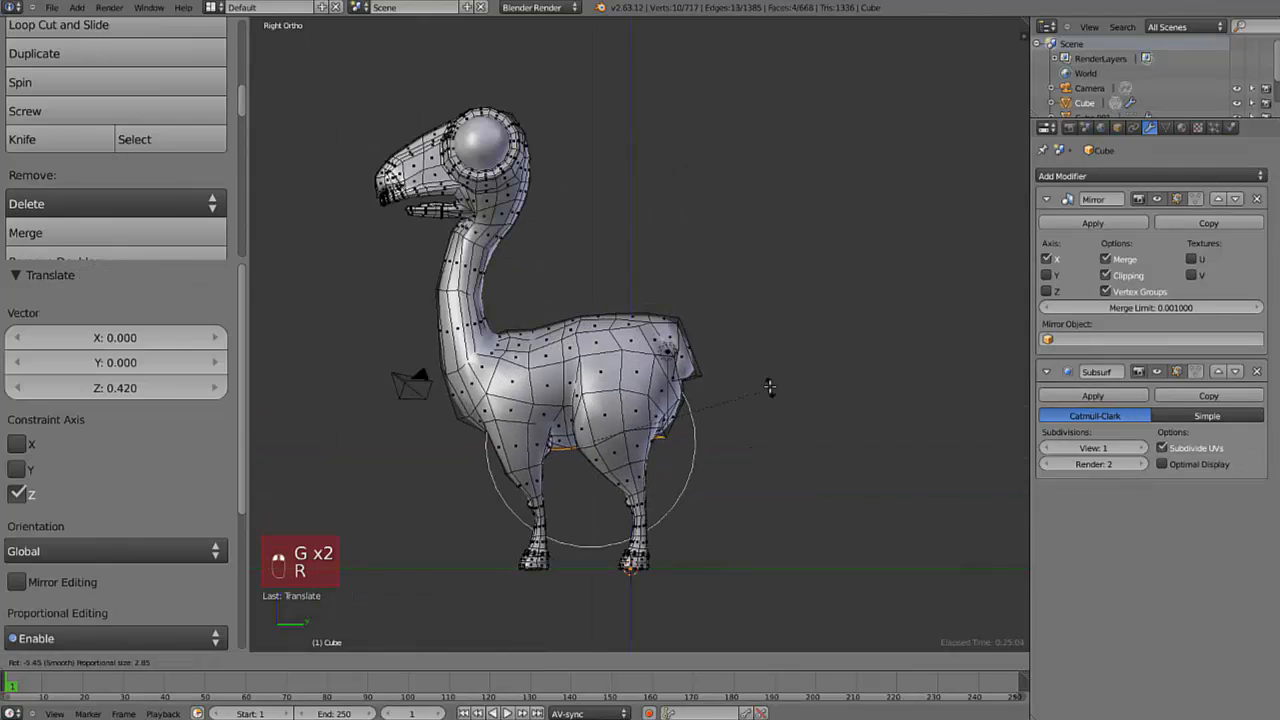
click(769, 375)
- Move a face at the rear of the rump slightly upward, and inspect the smoothed animal from another angle
right_click(671, 411)
key(g)
click(672, 398)
key(Tab)
middle_drag(490, 335, 923, 348)
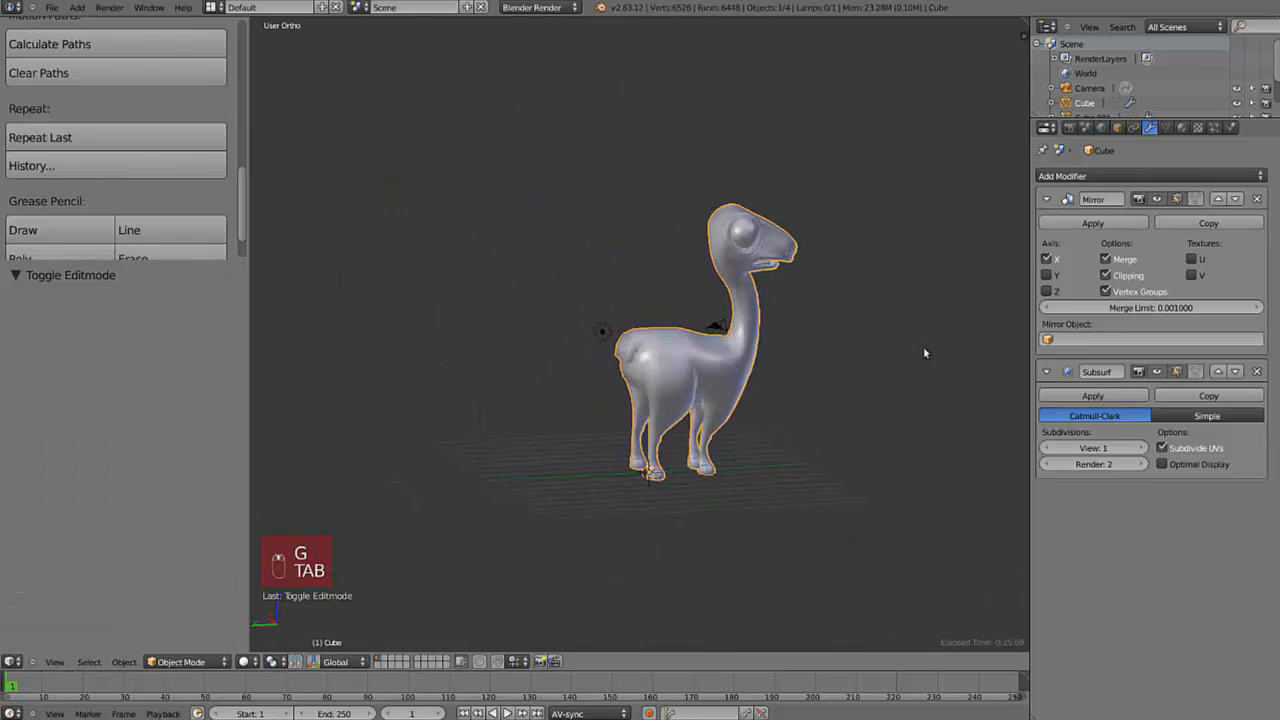
- Adjust an upper back face in side view, and apply Shrink/Fatten to the face above the shoulder
key(KP_3)
key(Tab)
scroll(566, 320, up, 4)
right_click(575, 322)
key(g)
click(575, 318)
right_click(497, 337)
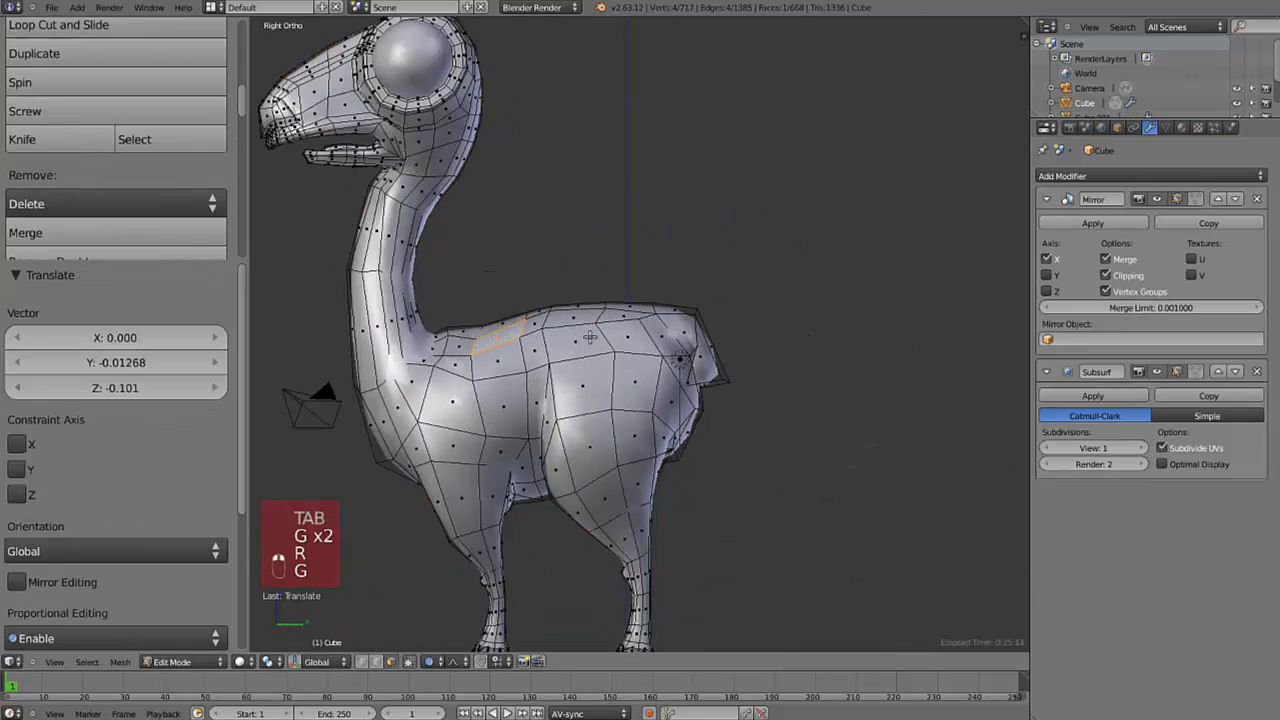
key(alt+s)
click(556, 346)
- Shift the shoulder's side face and the lower chest face slightly forward with proportional editing
right_click(453, 403)
key(g)
click(446, 402)
right_click(420, 448)
key(g)
click(416, 449)
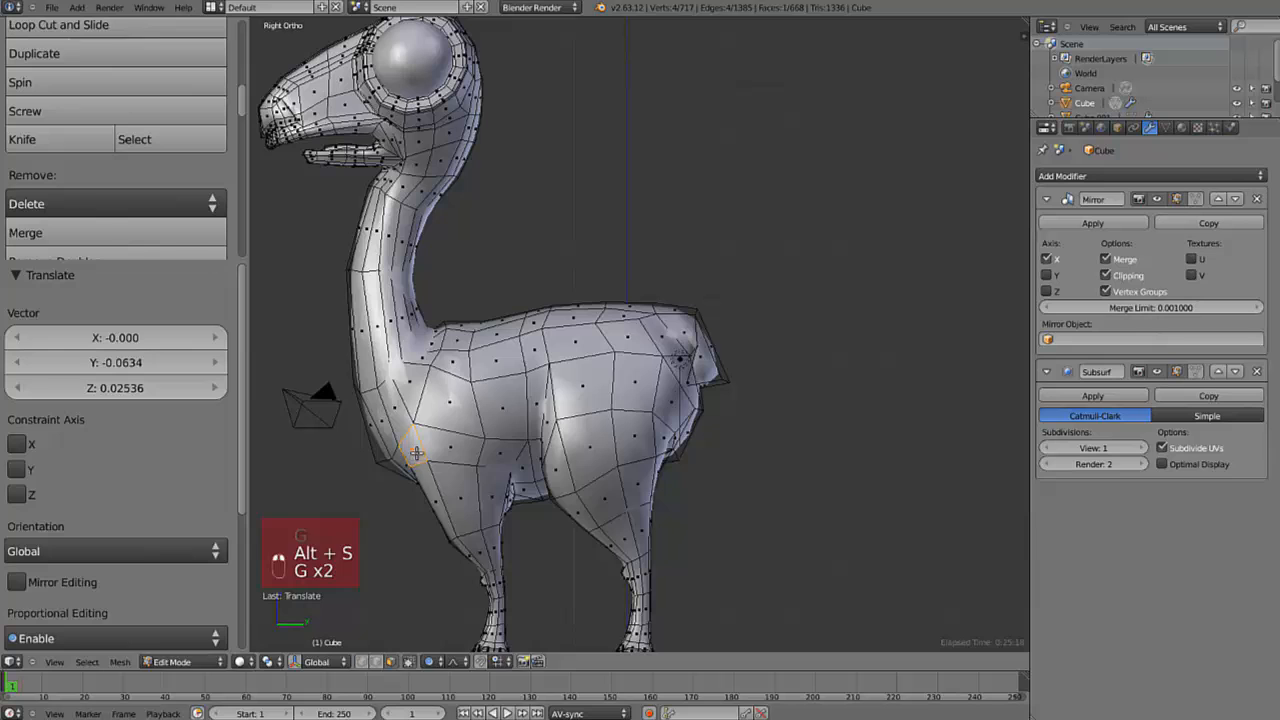
- Adjust the belly face between the legs, move and rotate a lower flank face, and check the smoothed side profile
click(538, 510)
key(g)
click(540, 506)
right_click(490, 446)
key(g)
click(552, 466)
key(r)
click(546, 460)
key(Tab)
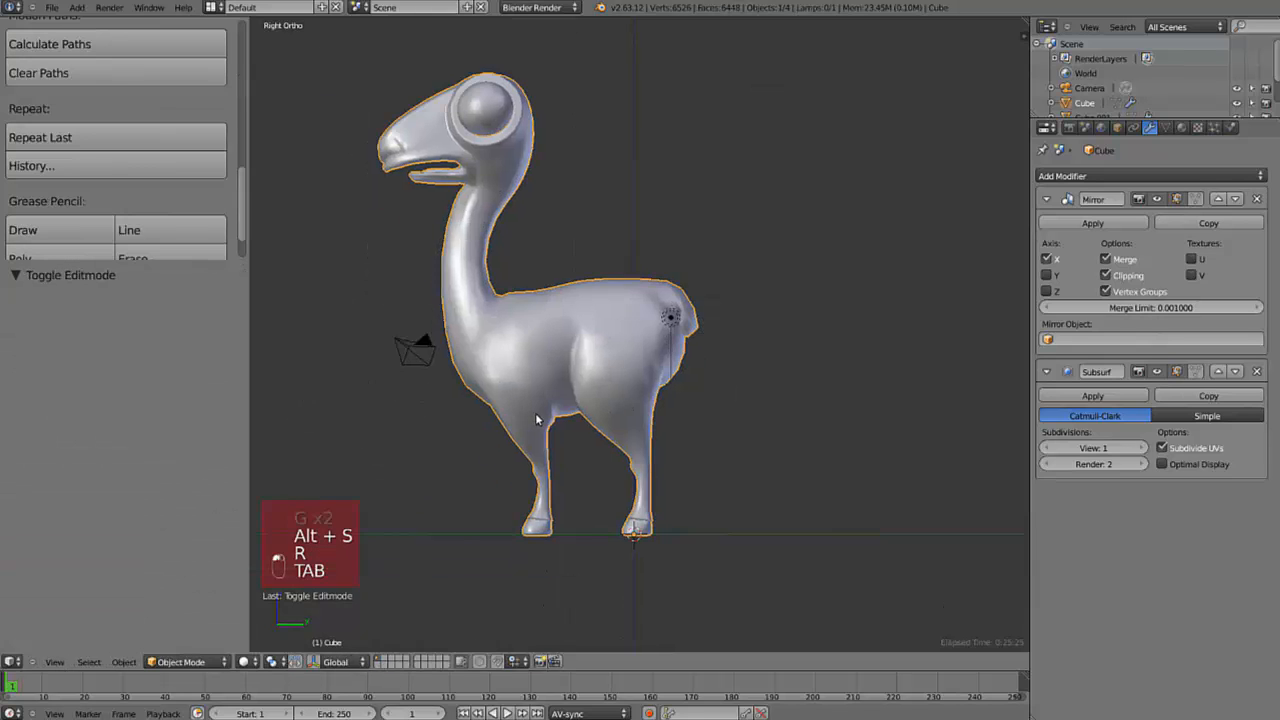
- In front view, move a chest-side face about -0.073 along X and 0.055 along Z, and rotate it
middle_drag(534, 420, 697, 384)
key(KP_1)
key(Tab)
key(g)
key(g)
click(643, 373)
key(r)
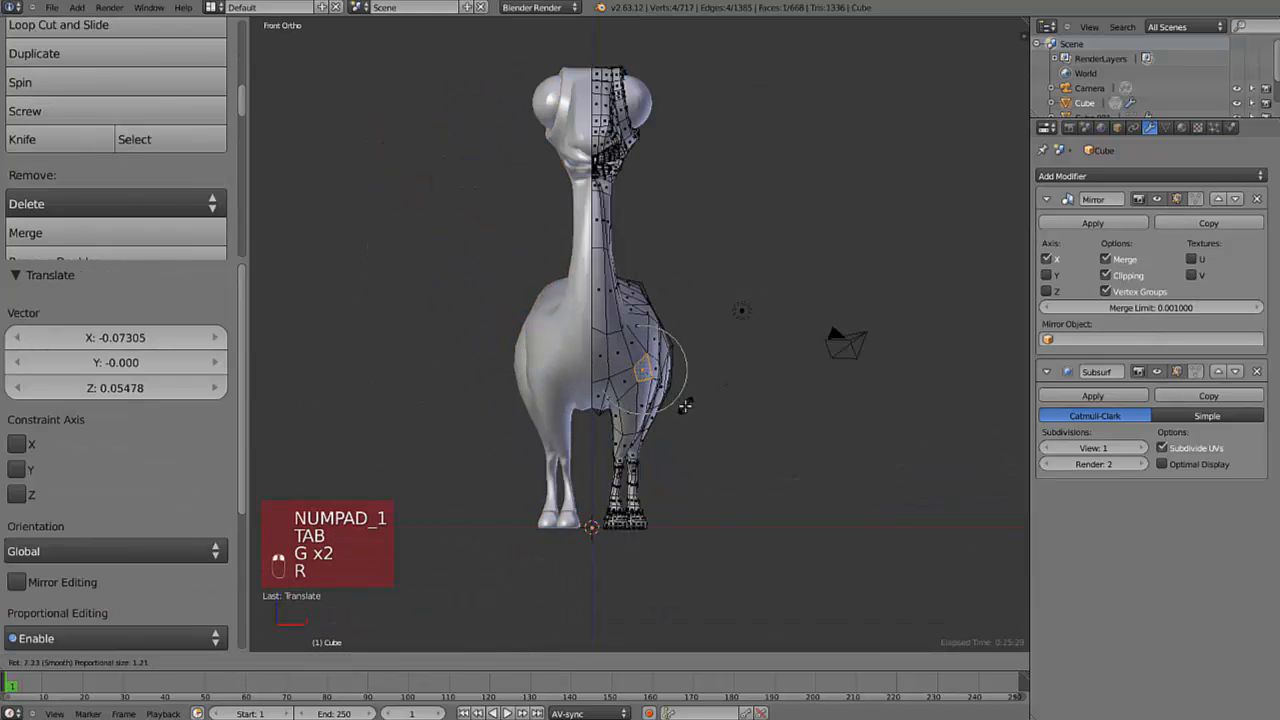
click(684, 408)
- Rotate the next face to adjust and shift it inward by about 0.018 along X in front view
right_click(639, 341)
click(684, 340)
key(g)
click(682, 342)
key(KP_3)
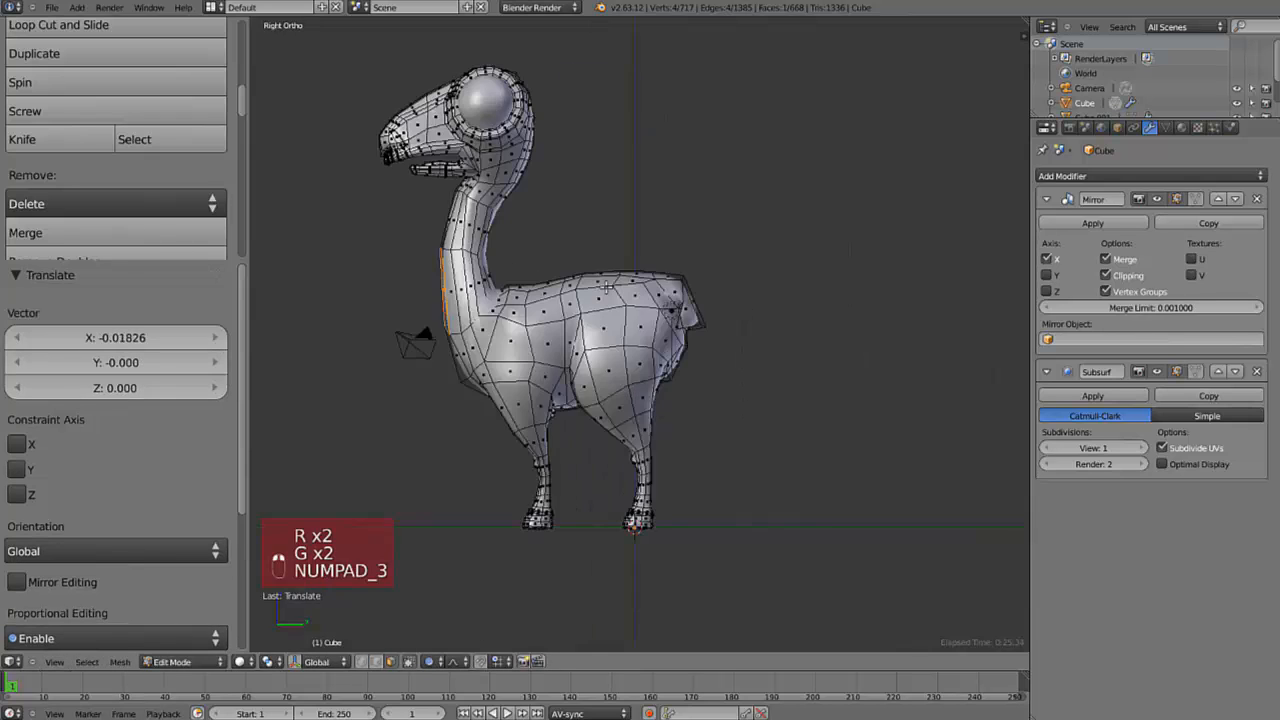
- Add an edge loop around the base of the neck, reposition it, and check the smoothed shape
key(ctrl+r)
click(448, 342)
key(g)
click(452, 345)
key(Tab)
scroll(480, 300, down, 2)
shift+middle_drag(513, 259, 551, 328)
- Move the upper neck's edge loop backward, adjust the neck's curve by moving and rotating loops, and inspect the result
key(Tab)
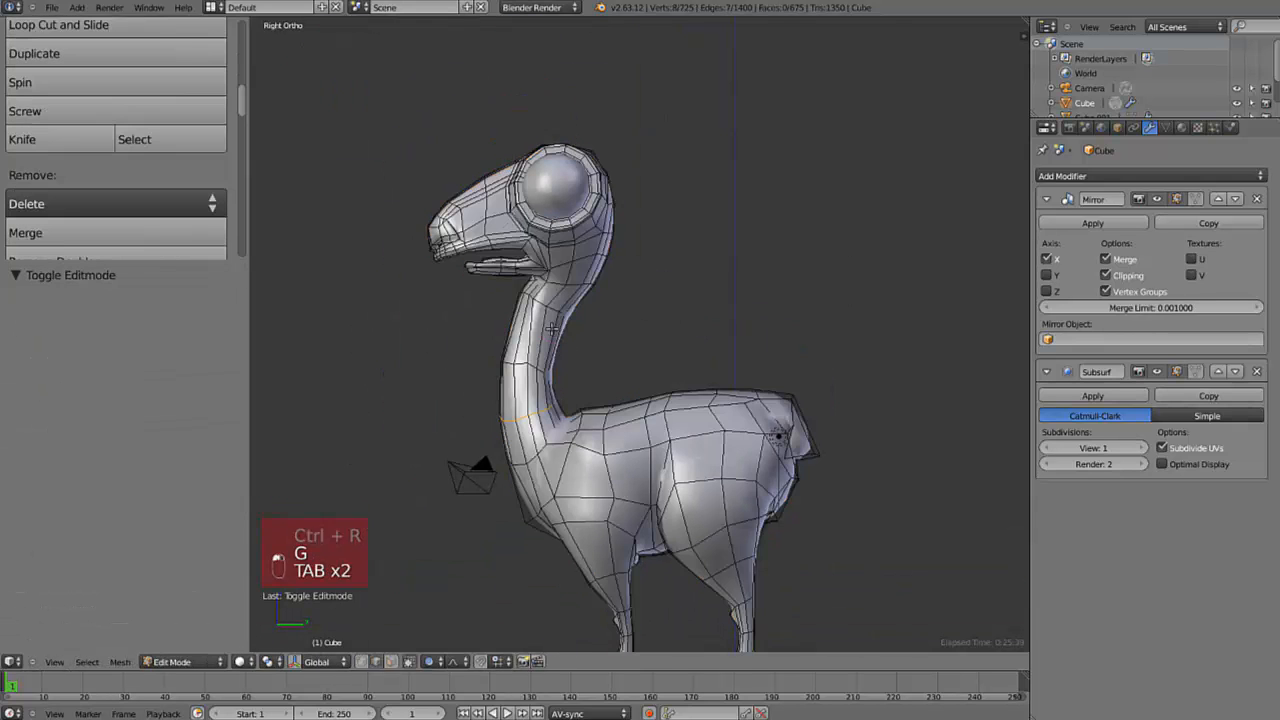
click(572, 284)
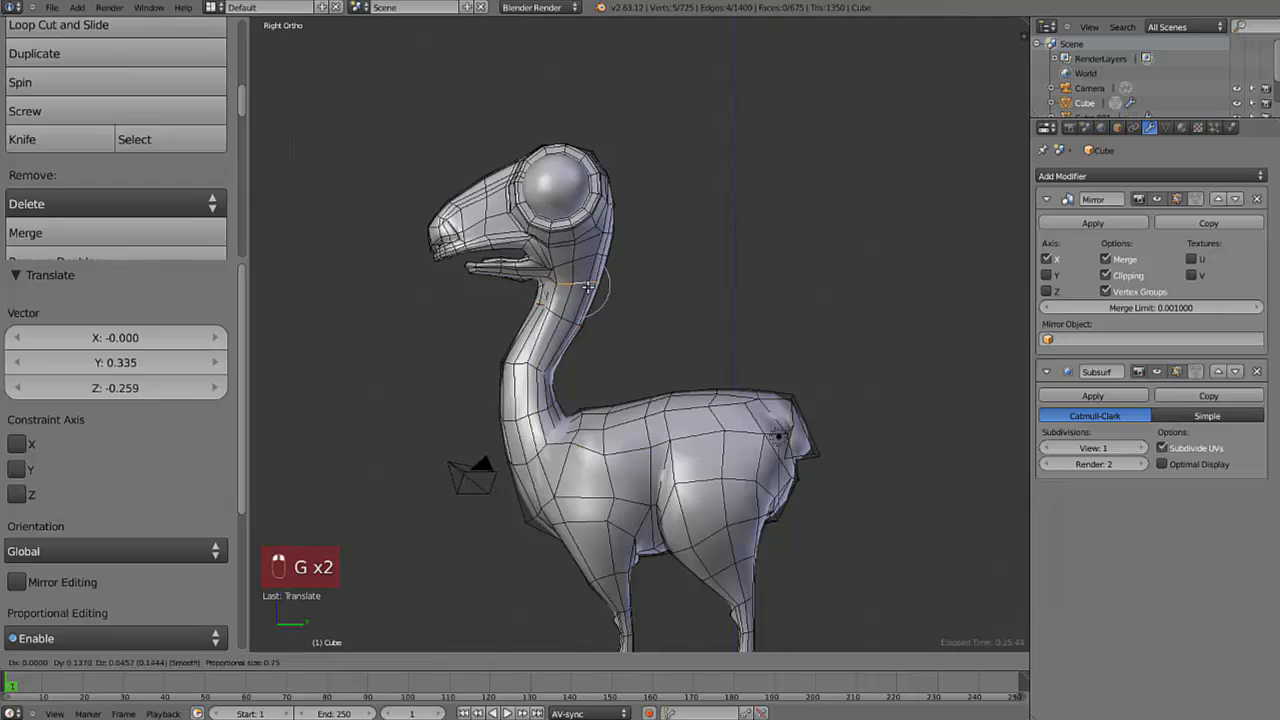
click(588, 287)
key(Tab)
key(Tab)
key(g)
key(r)
key(g)
key(Tab)
middle_drag(475, 346, 565, 357)
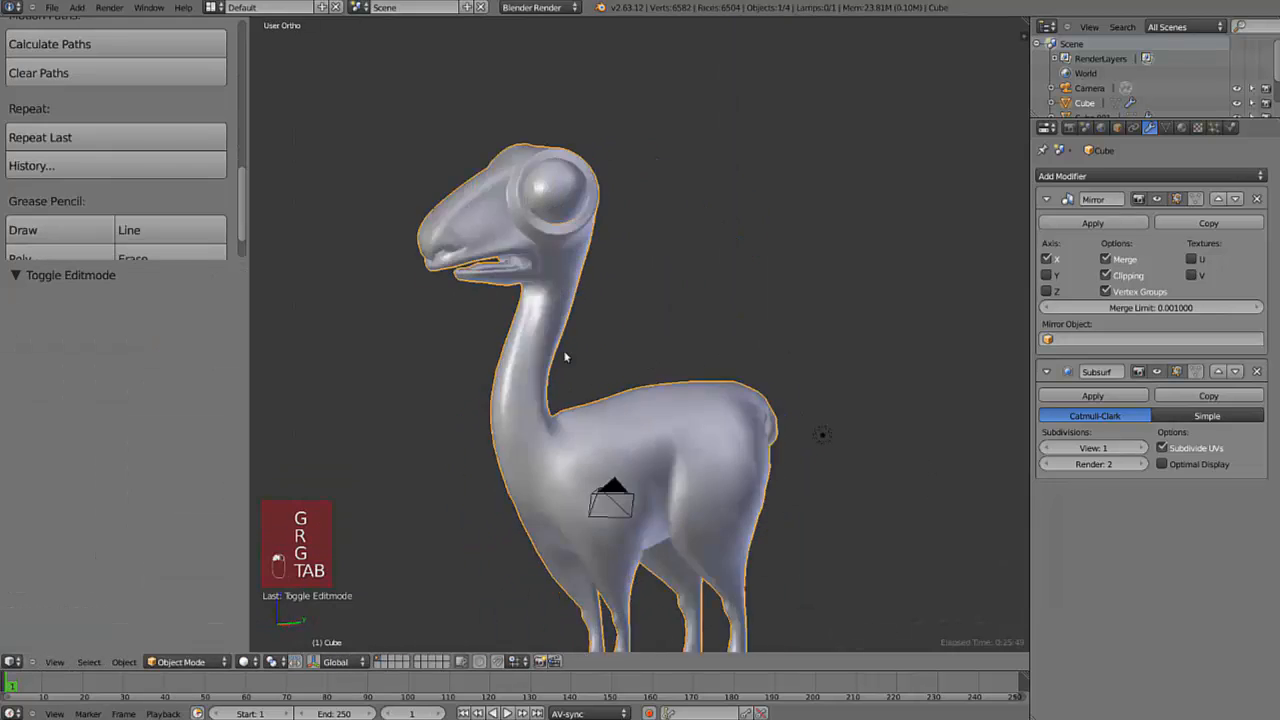
- Lower a top face in the middle of the back in side view, and rotate it slightly with proportional editing
key(KP_3)
key(Tab)
scroll(600, 350, up, 2)
key(ctrl+Tab)
key(ctrl+Tab)
key(g)
click(655, 240)
key(g)
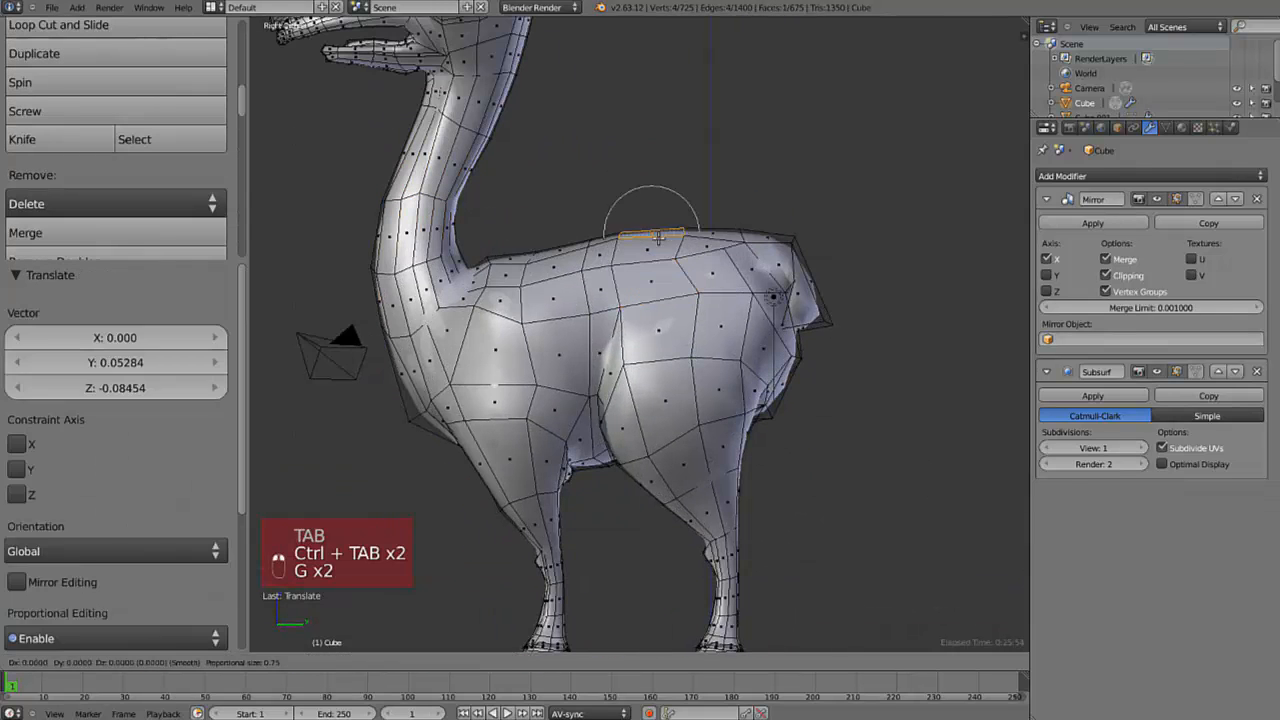
click(660, 238)
key(r)
click(664, 240)
- Reposition the face on the upper front edge of the front leg, and check the smoothed profile
scroll(664, 300, down, 3)
key(Tab)
key(Tab)
key(g)
click(556, 410)
key(Tab)
key(Tab)
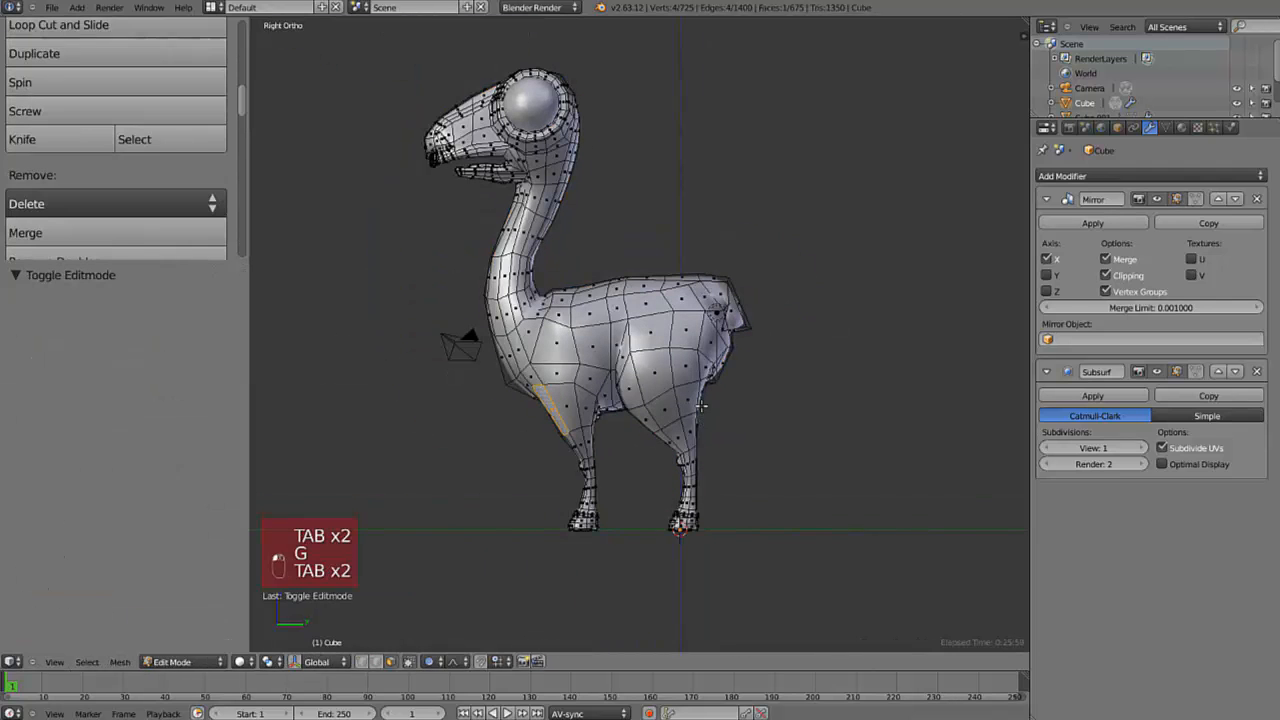
- Reposition the face loops around the hind leg's knee in side view with proportional editing, and check the smoothed shape
key(g)
click(664, 432)
scroll(709, 448, up, 3)
key(g)
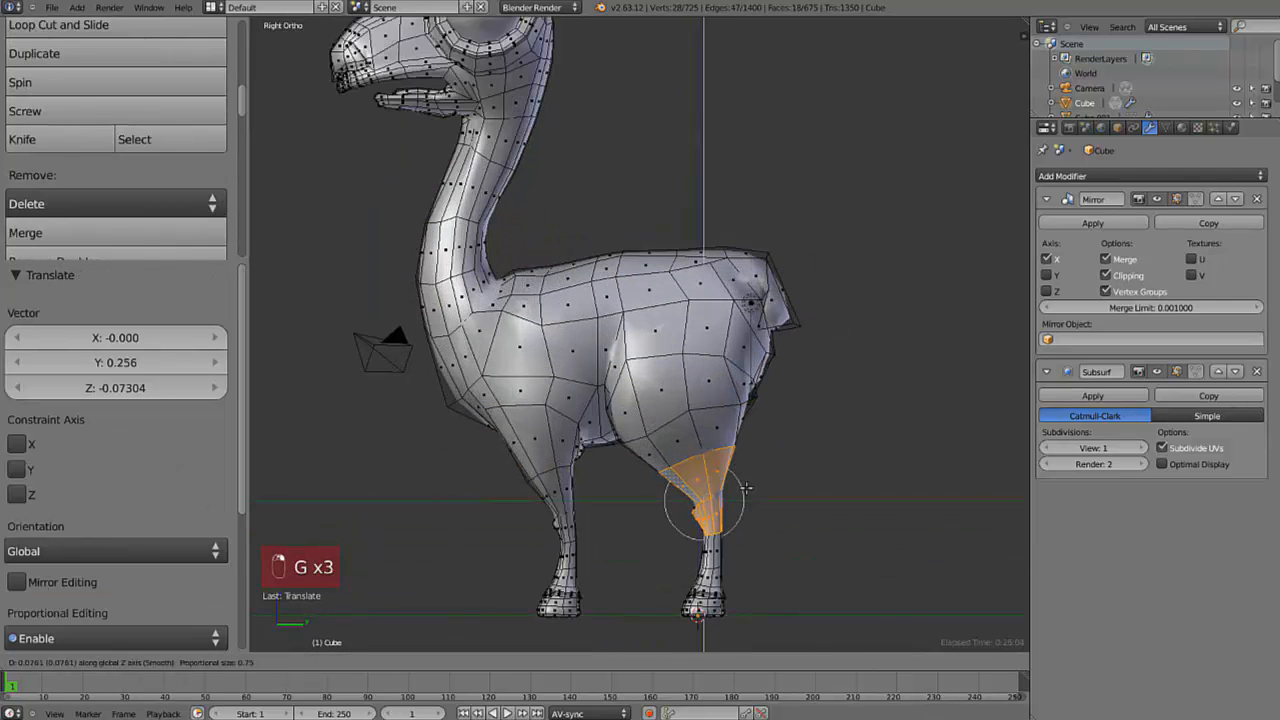
click(700, 505)
key(Tab)
key(Tab)
key(g)
click(688, 488)
key(Tab)
- Reposition the face on the inner side of the lower hind leg in back view with proportional editing
key(ctrl+KP_1)
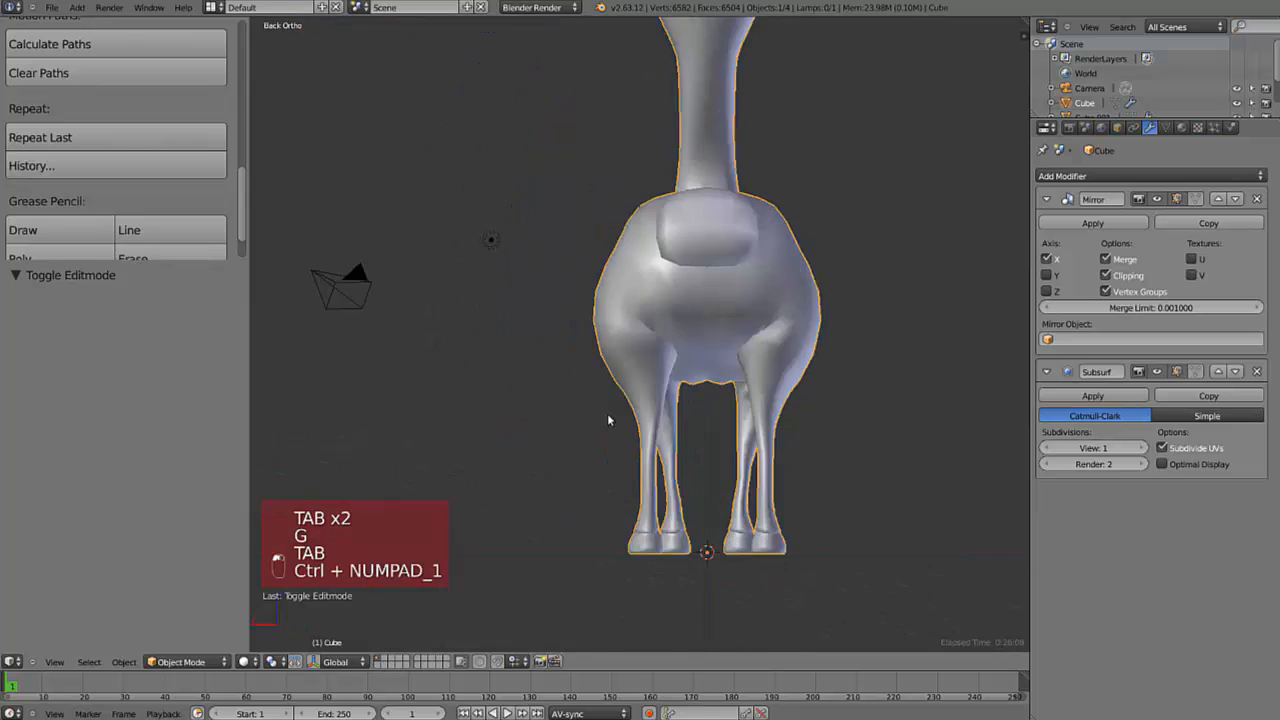
key(Tab)
key(g)
key(g)
click(655, 475)
key(z)
key(z)
key(g)
click(662, 474)
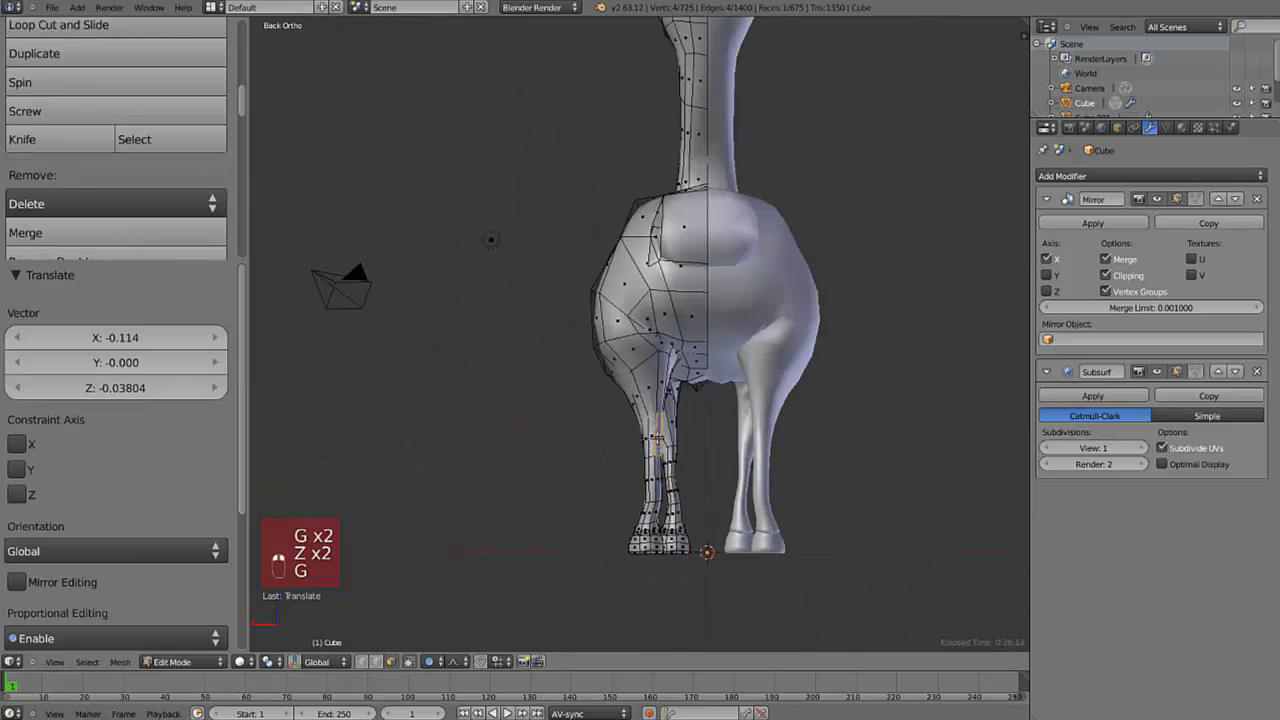
- Rotate the inner hind-leg face and adjust its position, and inspect the smoothed legs from several angles
key(r)
click(686, 440)
key(g)
click(685, 431)
key(Tab)
middle_drag(604, 415, 676, 434)
key(KP_3)
key(KP_1)
key(KP_1)
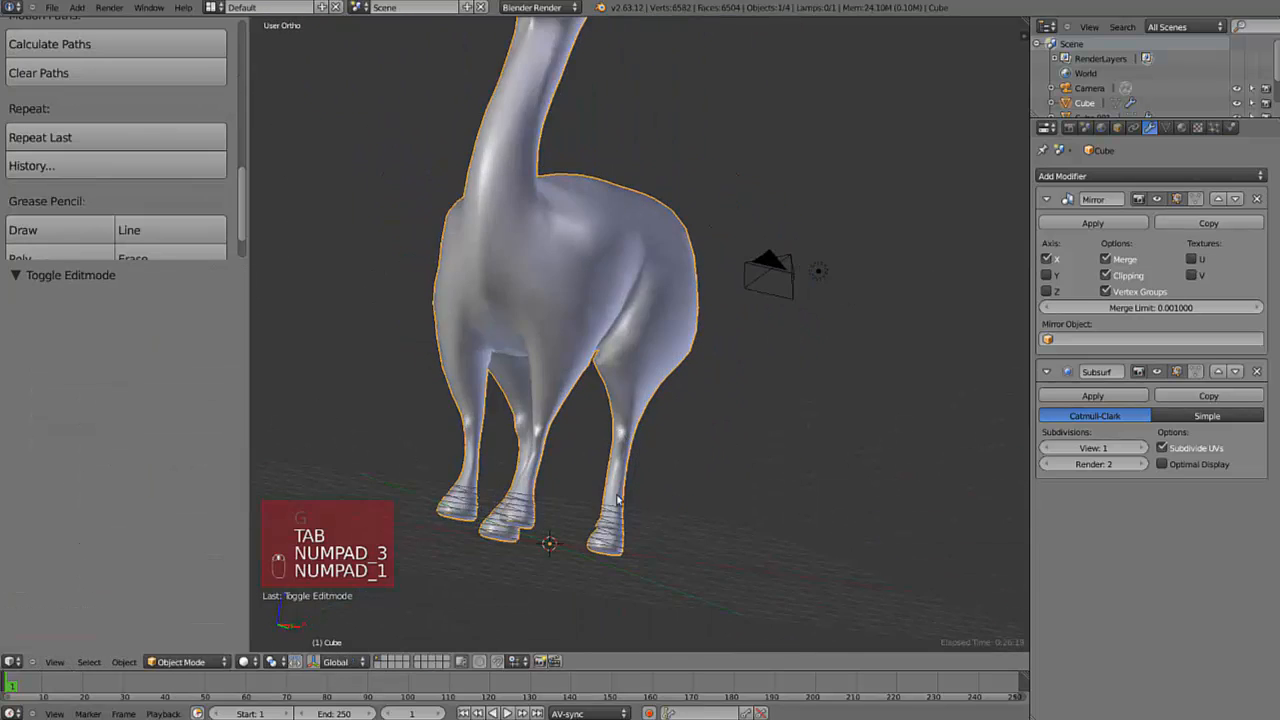
- Adjust the thickness of the lower hind leg's face loop with Shrink/Fatten in side view
key(Tab)
key(KP_3)
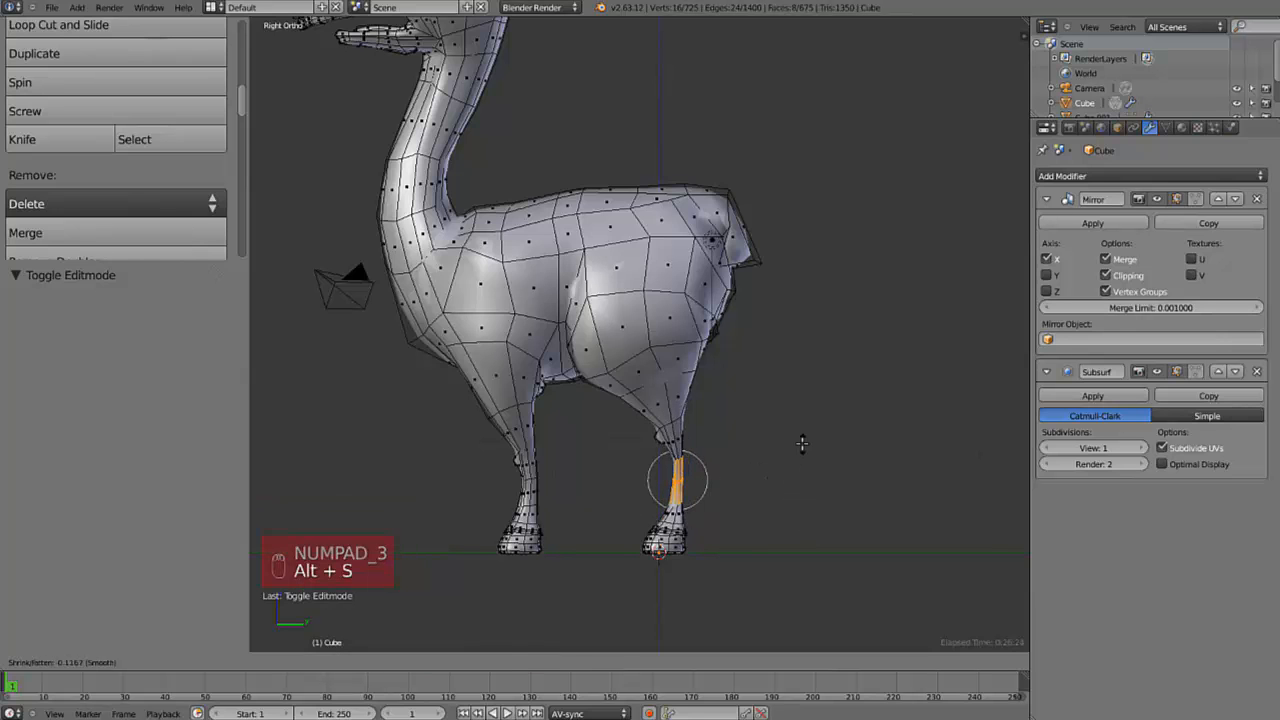
click(672, 414)
click(741, 428)
key(Tab)
mouse_move(600, 405)
middle_down()
mouse_move(663, 369)
mouse_move(602, 400)
middle_up()
- Switch to vertex selection and reposition leg vertices in front view
key(KP_1)
key(Tab)
key(ctrl+Tab)
click(632, 408)
key(g)
key(g)
key(g)
click(612, 425)
key(Tab)
- Reposition the vertex on the rear edge of the hind thigh, and check the smoothed side profile
key(KP_3)
key(Tab)
key(g)
click(674, 388)
key(KP_3)
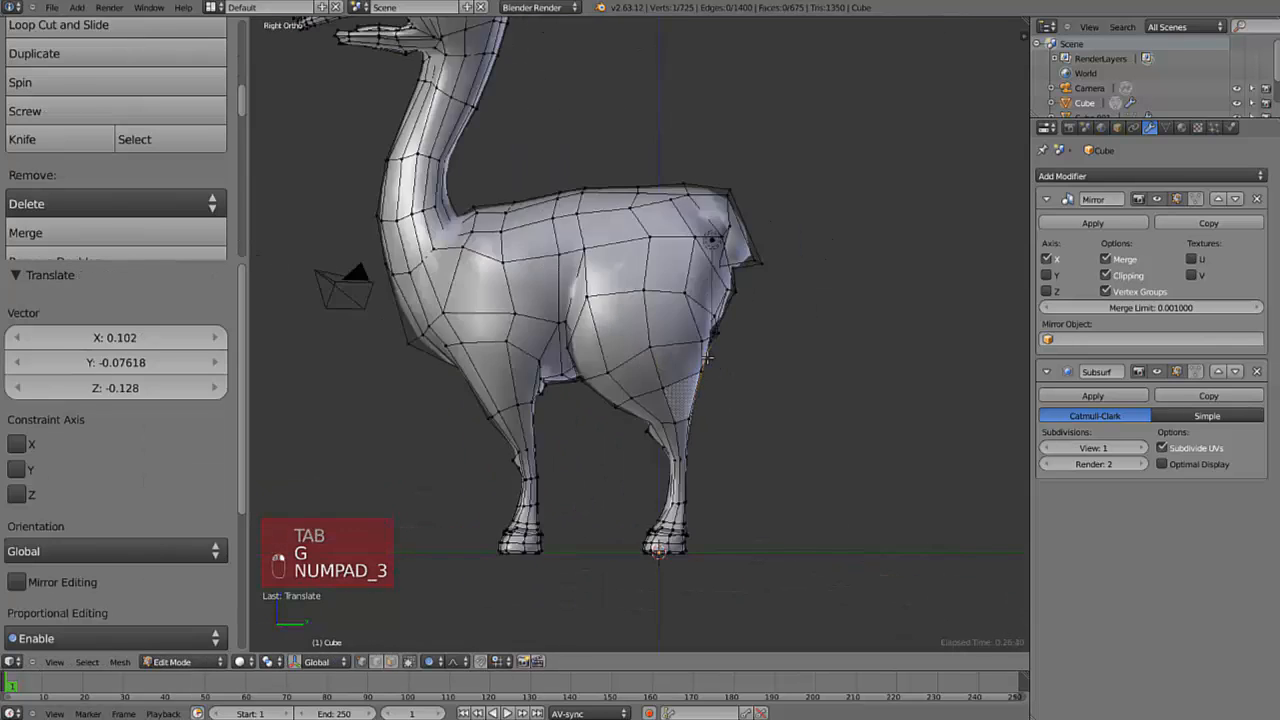
key(Tab)
key(Tab)
- Move the vertices on the rump beneath the tail to refine its contour
middle_drag(706, 357, 645, 300)
key(g)
click(690, 289)
key(KP_3)
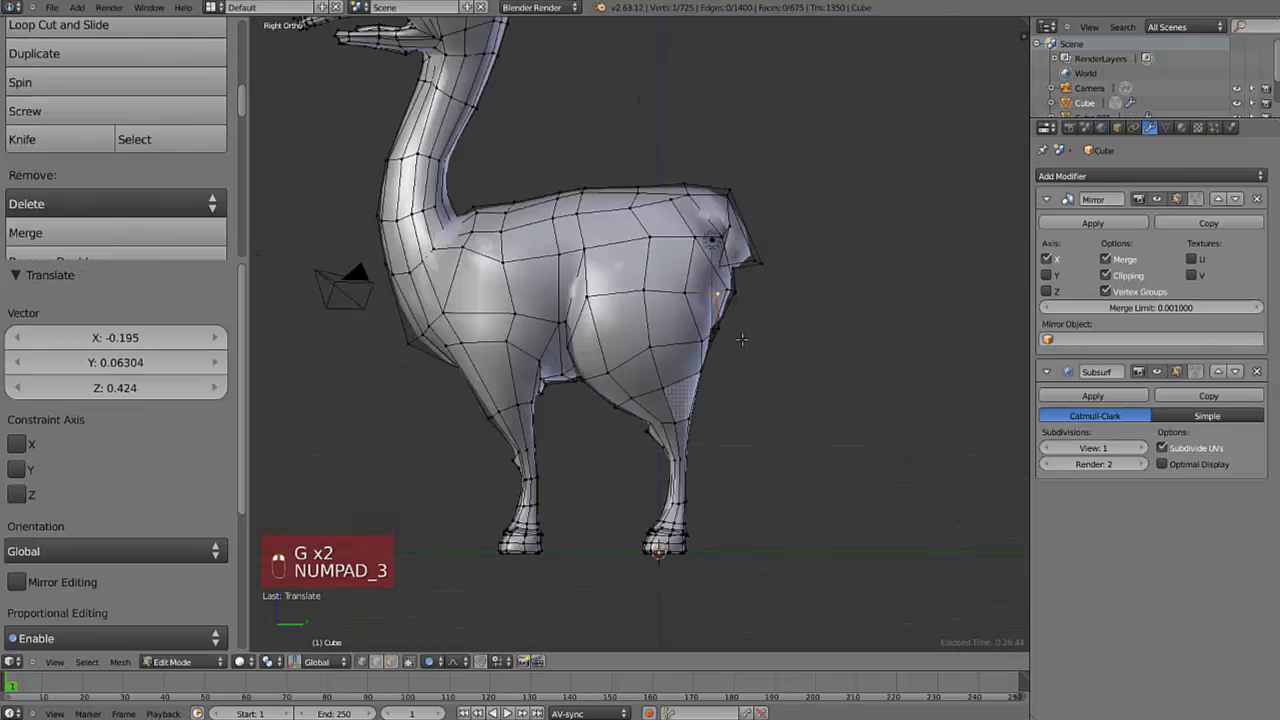
key(g)
click(733, 290)
key(g)
click(723, 263)
key(Tab)
key(Tab)
- Adjust the hip vertex in front of the tail, and reposition a vertex near the middle of the upper back
shift+middle_drag(648, 243, 663, 272)
right_drag(661, 275, 637, 279)
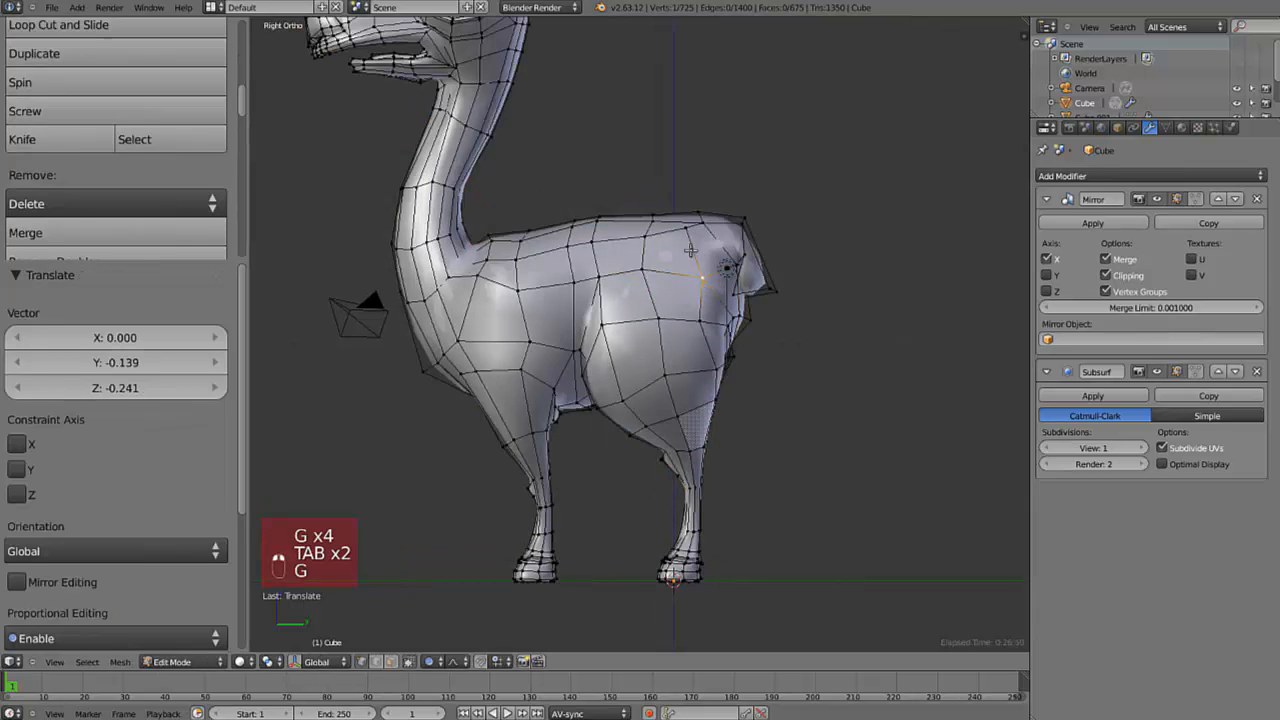
key(g)
key(Tab)
shift+middle_drag(700, 250, 735, 346)
key(KP_1)
key(Tab)
middle_drag(777, 406, 690, 432)
key(g)
key(KP_3)
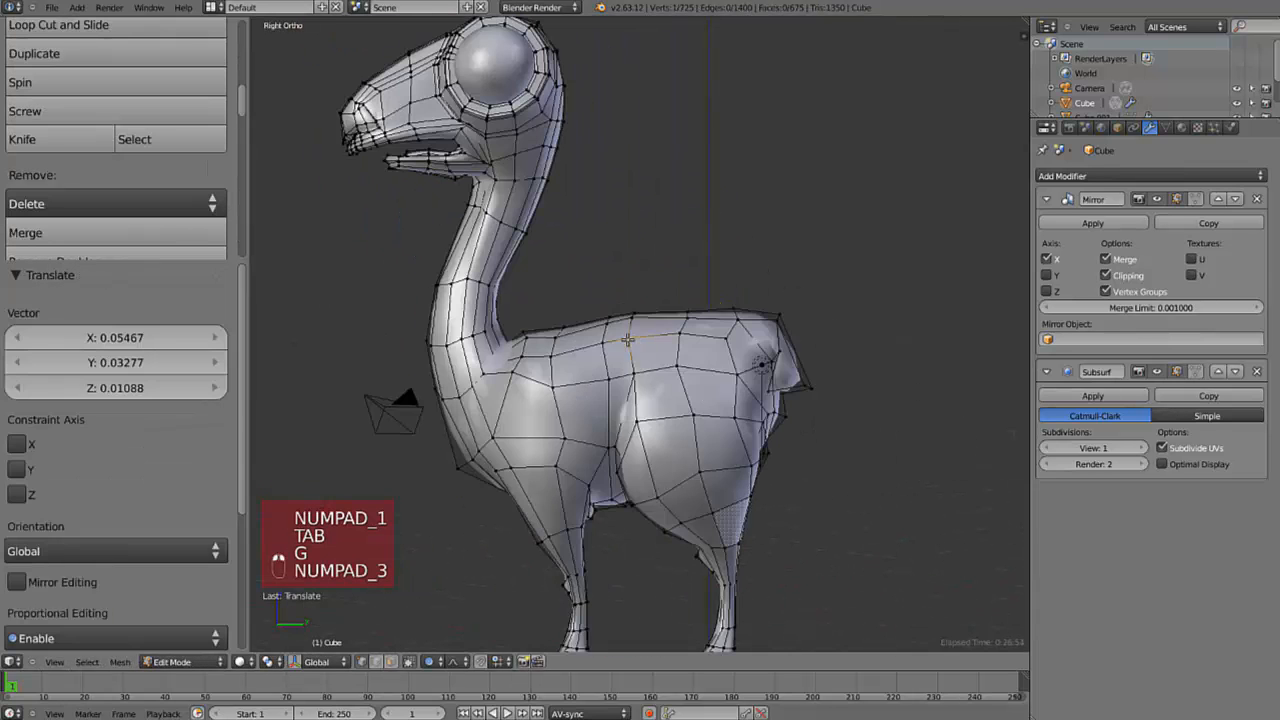
- Select the vertices along the middle of the back and smooth them repeatedly
key(c)
drag(627, 340, 617, 306)
key(w)
click(606, 301)
key(Tab)
key(Tab)
- Reposition the flank vertices above the thigh and shoulder, and the top vertices where the back meets the neck
right_click(609, 380)
key(g)
click(597, 395)
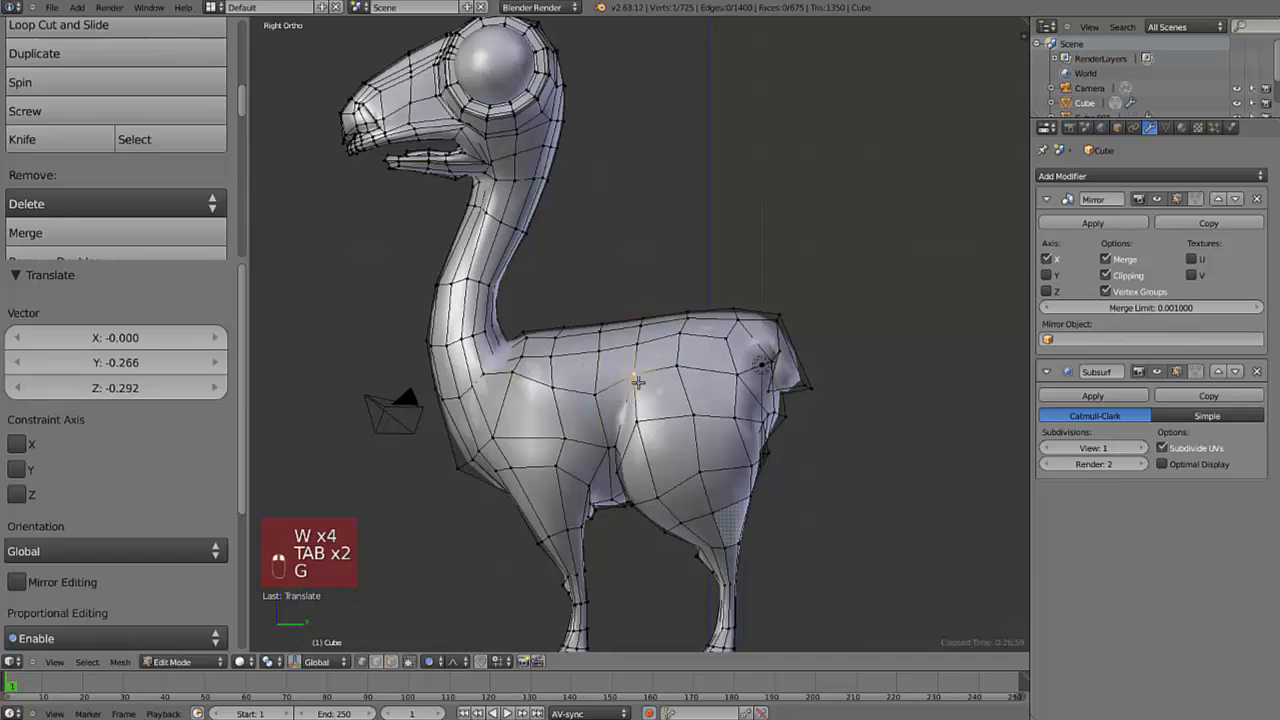
click(507, 401)
key(Tab)
key(Tab)
key(g)
click(565, 355)
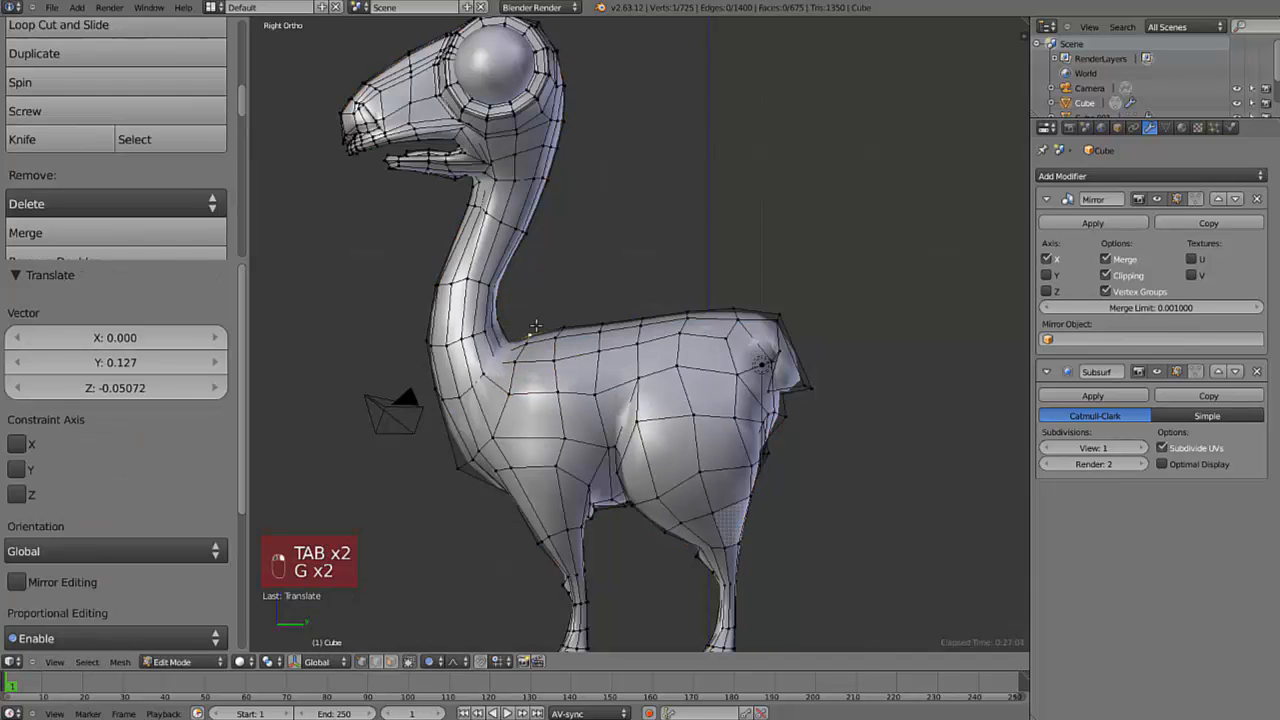
key(g)
- Reshape the middle of the back's top line by moving and rotating its vertex, and check the whole smoothed profile
key(Tab)
key(Tab)
right_click(643, 314)
key(g)
click(645, 319)
key(r)
key(Tab)
scroll(799, 343, down, 3)
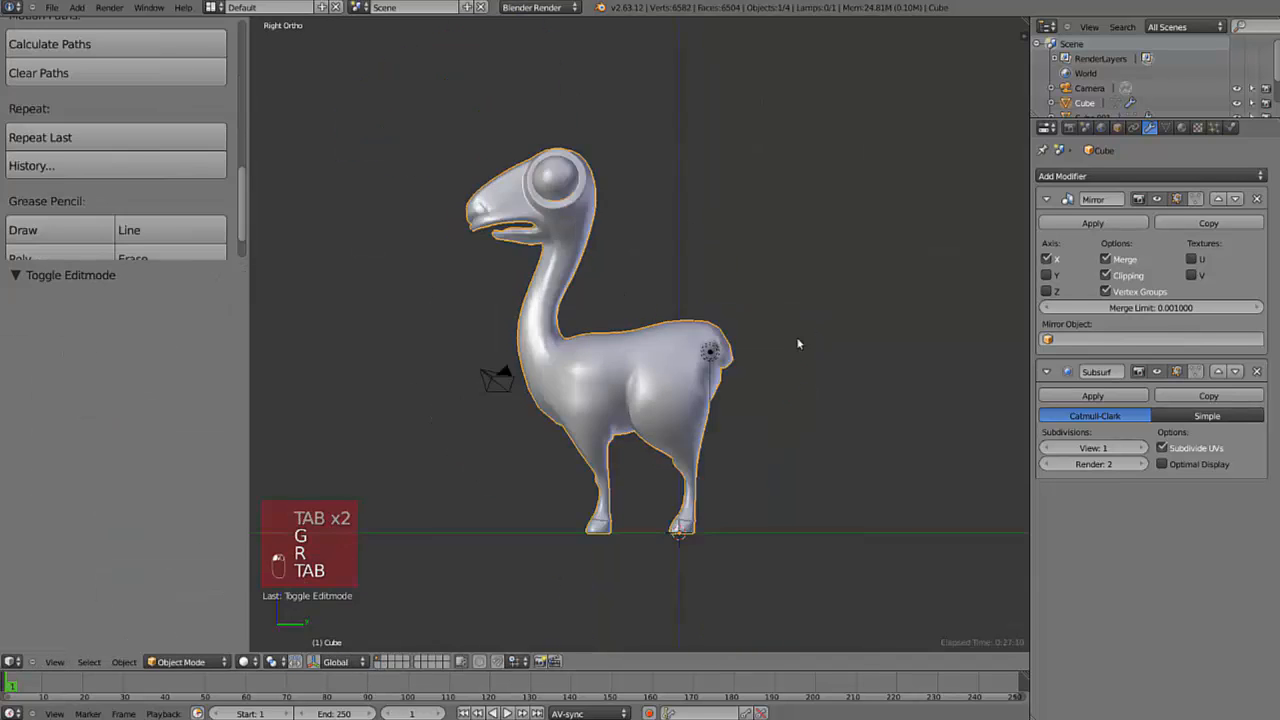
- Reshape the transition between back and neck base by moving its top vertices in side view with proportional editing
key(Tab)
key(KP_3)
scroll(640, 336, up, 3)
right_click(535, 330)
key(g)
scroll(528, 323, up, 8)
click(528, 322)
right_click(570, 322)
key(g)
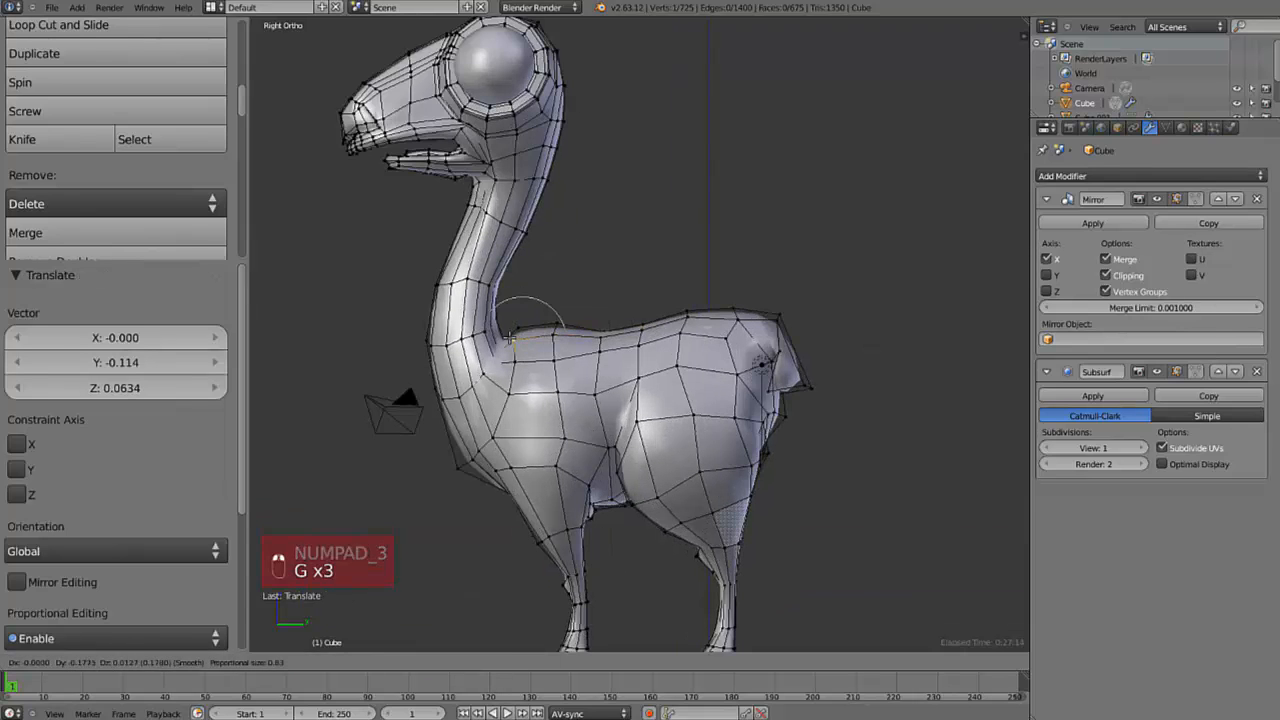
click(505, 315)
key(g)
- Adjust the vertices along the back of the neck with proportional editing, and inspect the smoothed neck
key(Tab)
key(Tab)
key(g)
click(523, 251)
key(Tab)
key(Tab)
key(g)
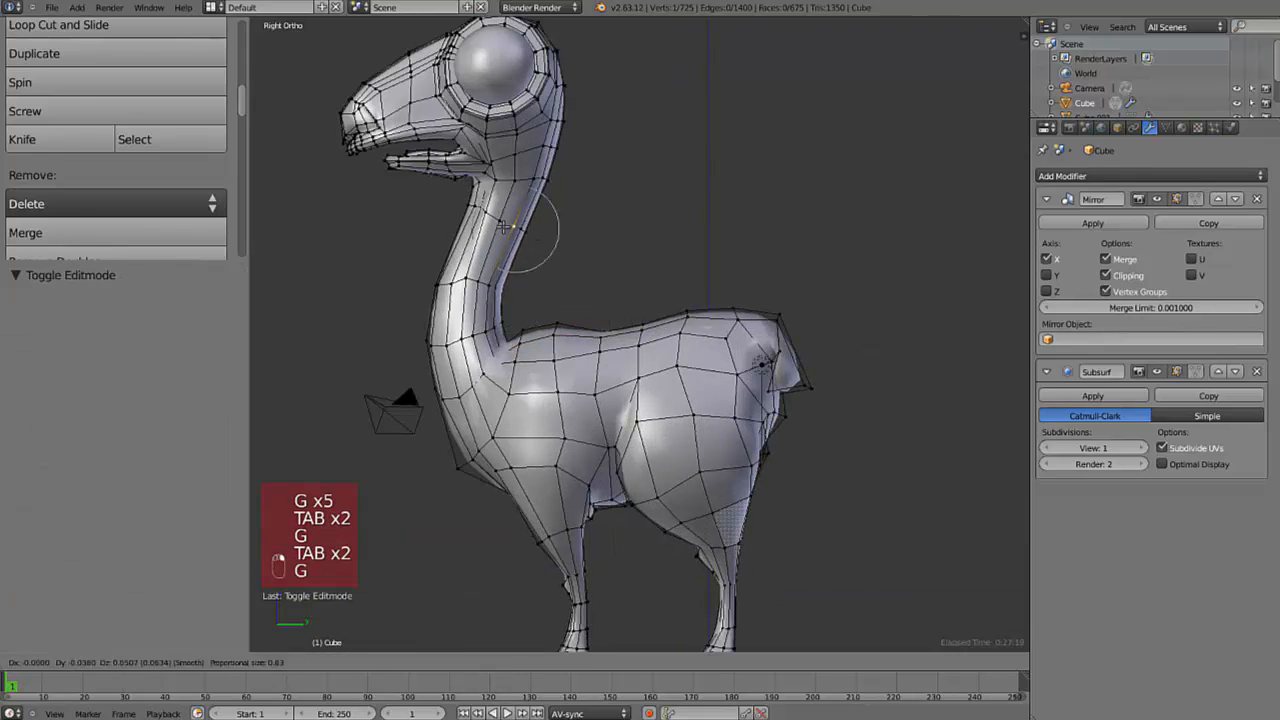
key(Tab)
shift+middle_drag(522, 234, 577, 378)
key(KP_1)
key(KP_3)
scroll(489, 414, up, 1)
- Try extruding a face from the front of the upper neck, scaling, moving and rotating it, and undo the bulge
key(Tab)
shift+middle_drag(489, 414, 494, 300)
middle_drag(494, 300, 569, 310)
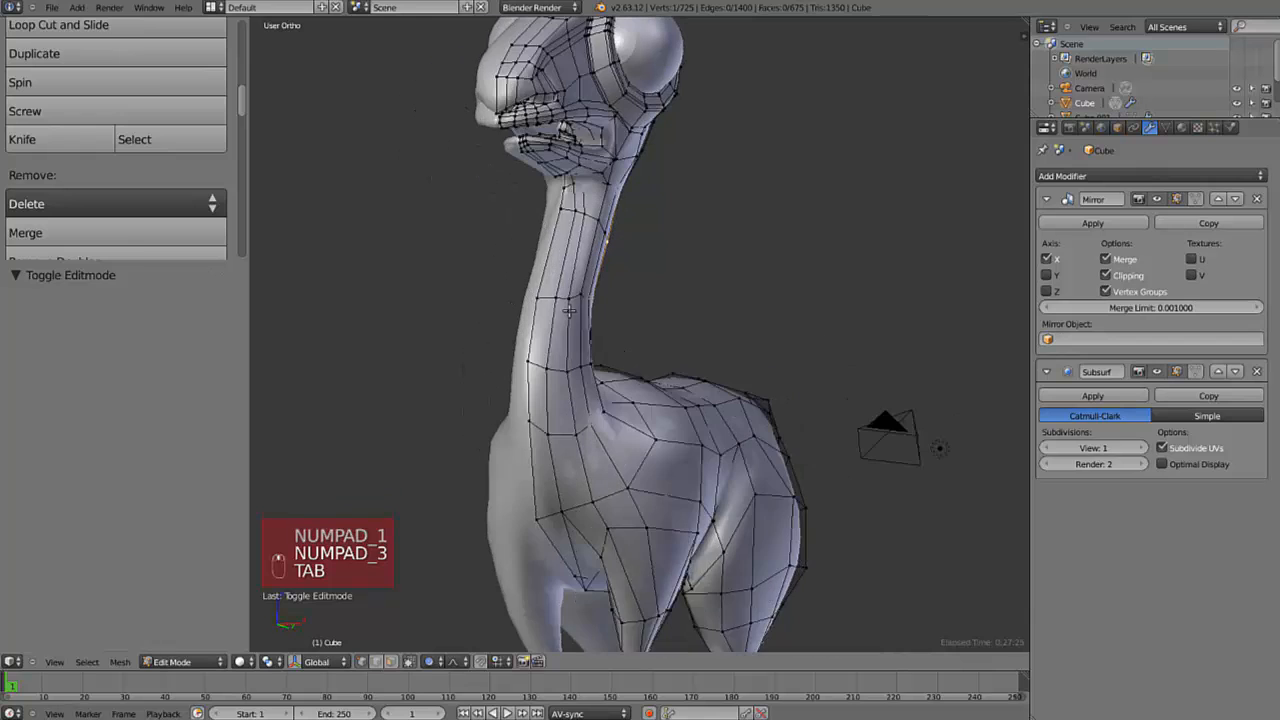
key(ctrl+Tab)
key(KP_3)
key(e)
click(636, 303)
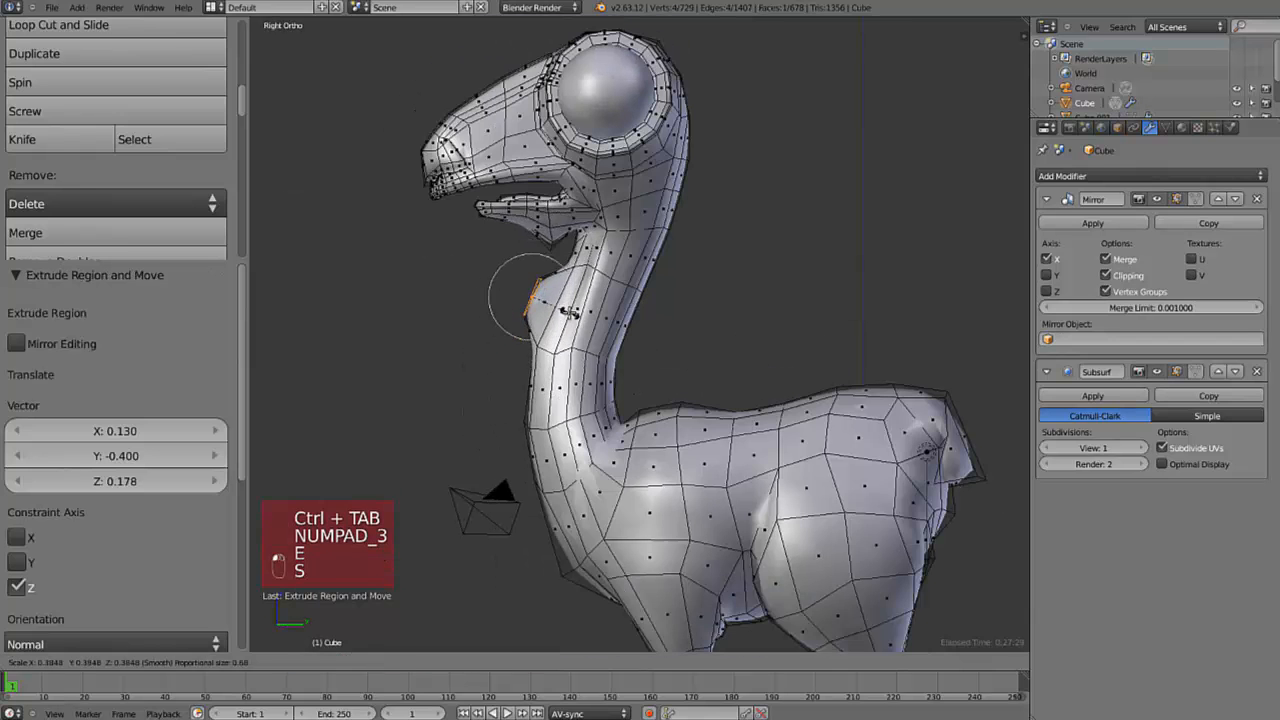
key(g)
click(590, 301)
key(r)
key(Tab)
key(KP_3)
key(Tab)
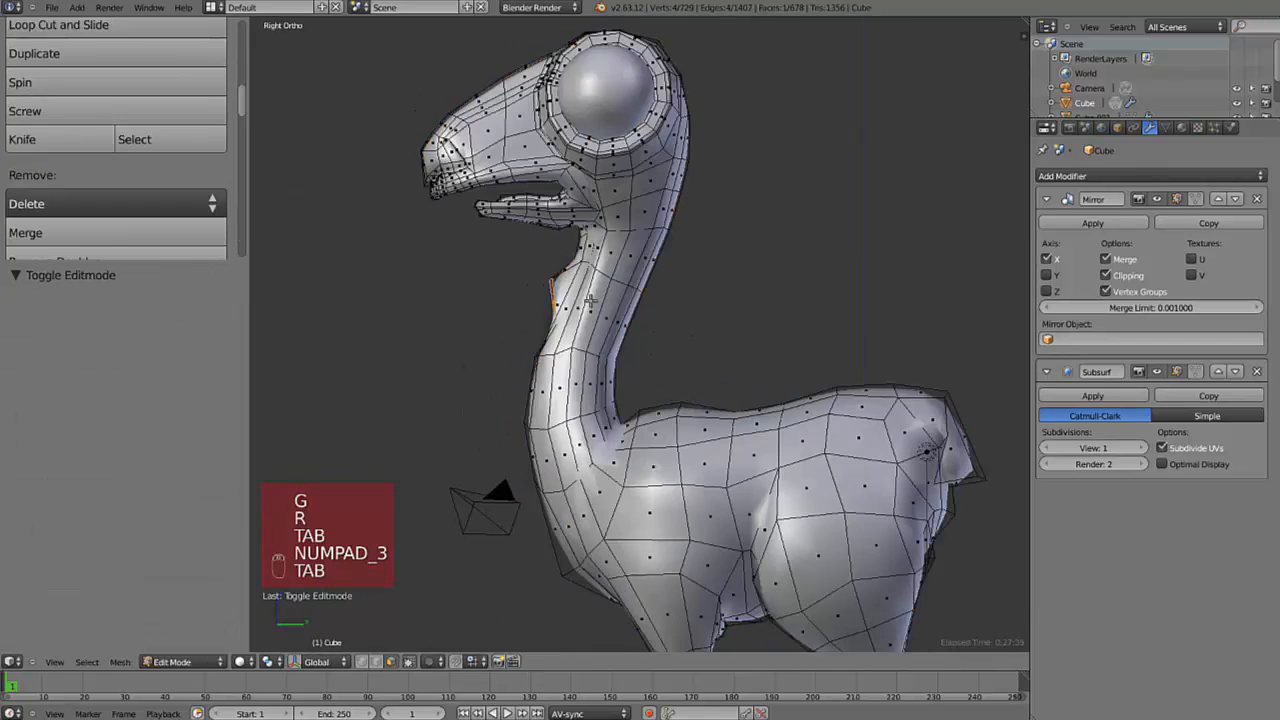
key(a)
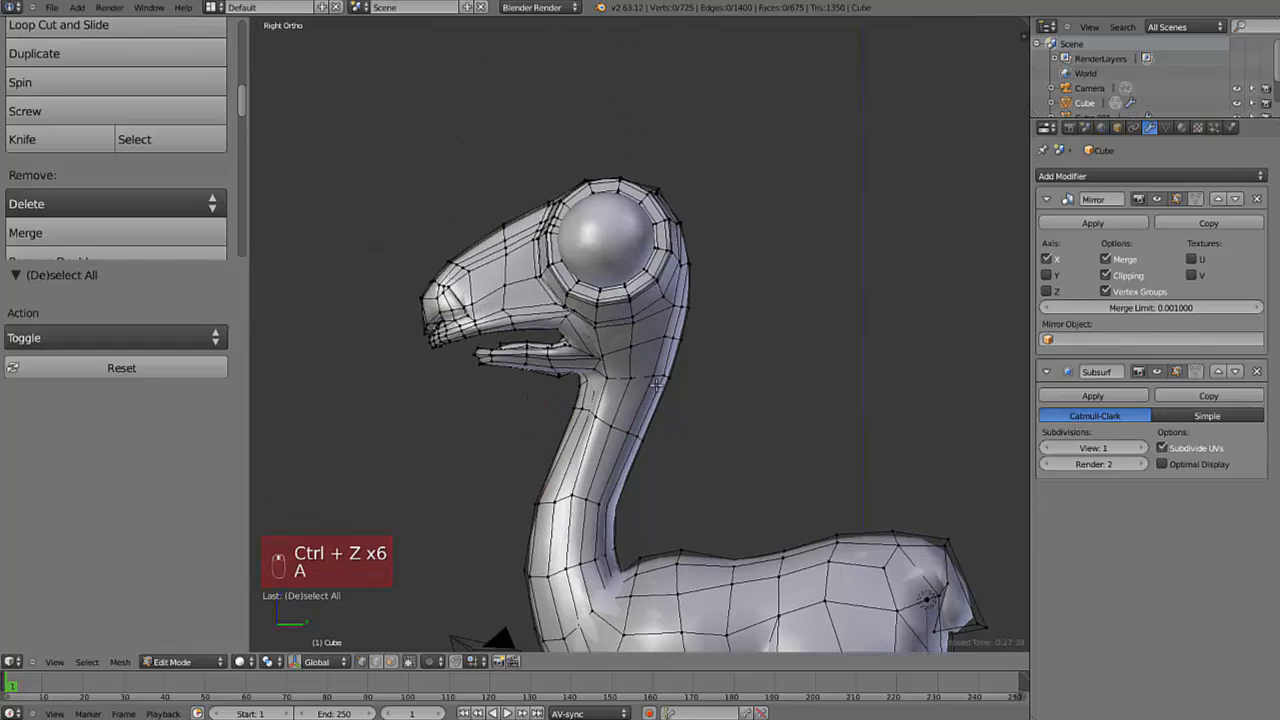
- Enable proportional editing in back view, and try moving a vertex on the hind leg
key(Tab)
middle_drag(628, 483, 620, 375)
key(ctrl+KP_1)
key(Tab)
scroll(620, 375, up, 4)
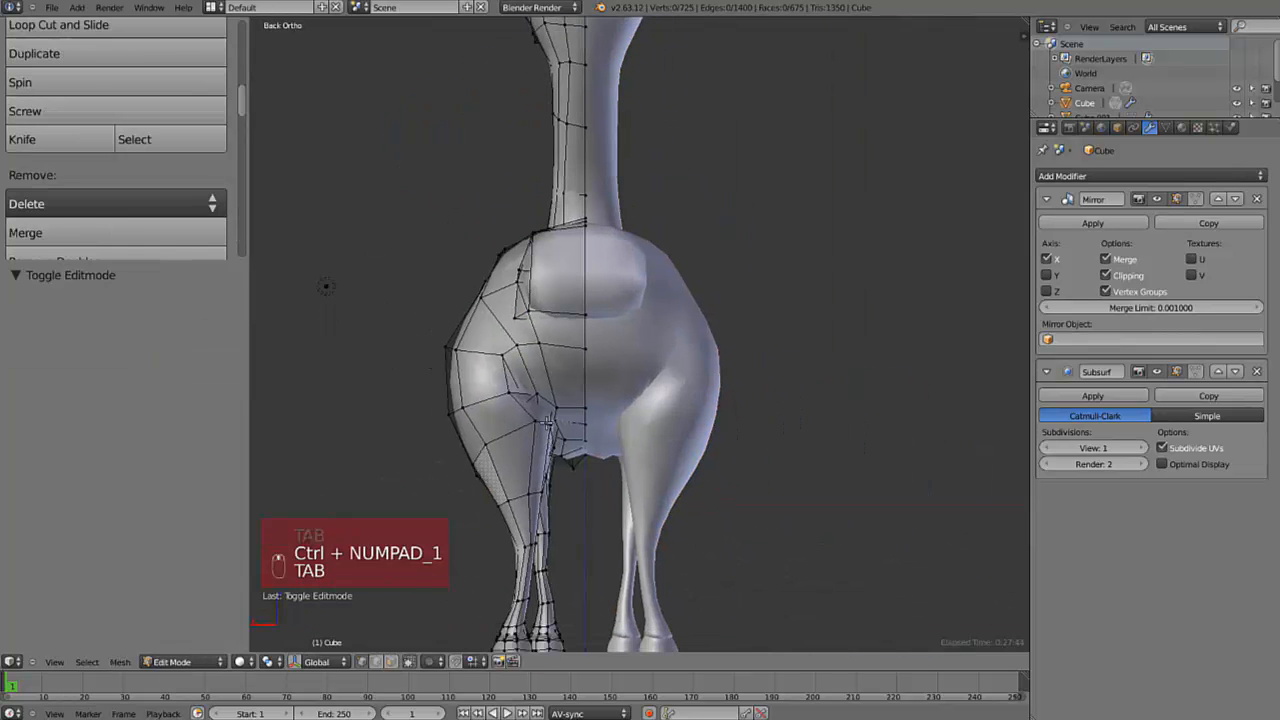
click(503, 507)
key(o)
key(g)
right_click(573, 503)
middle_drag(573, 503, 499, 548)
- Select the hind hoof and lower leg through the mesh, and move them inward along the X axis with proportional editing
key(a)
key(c)
right_click(499, 548)
key(z)
key(c)
drag(499, 548, 481, 518)
right_click(481, 518)
key(KP_3)
key(ctrl+KP_1)
key(z)
key(g)
middle_click(648, 472)
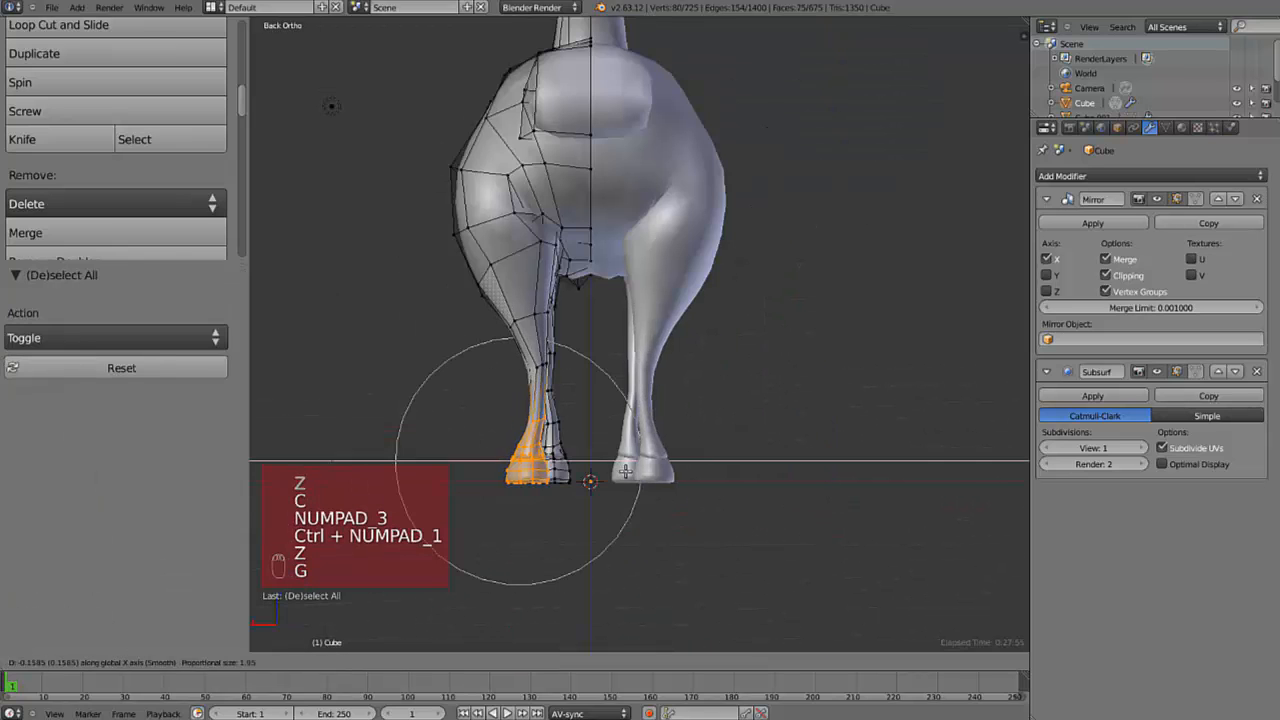
click(656, 472)
- Deselect everything in object mode and examine the leg spacing from the front
key(r)
right_click(656, 472)
key(Tab)
key(a)
key(a)
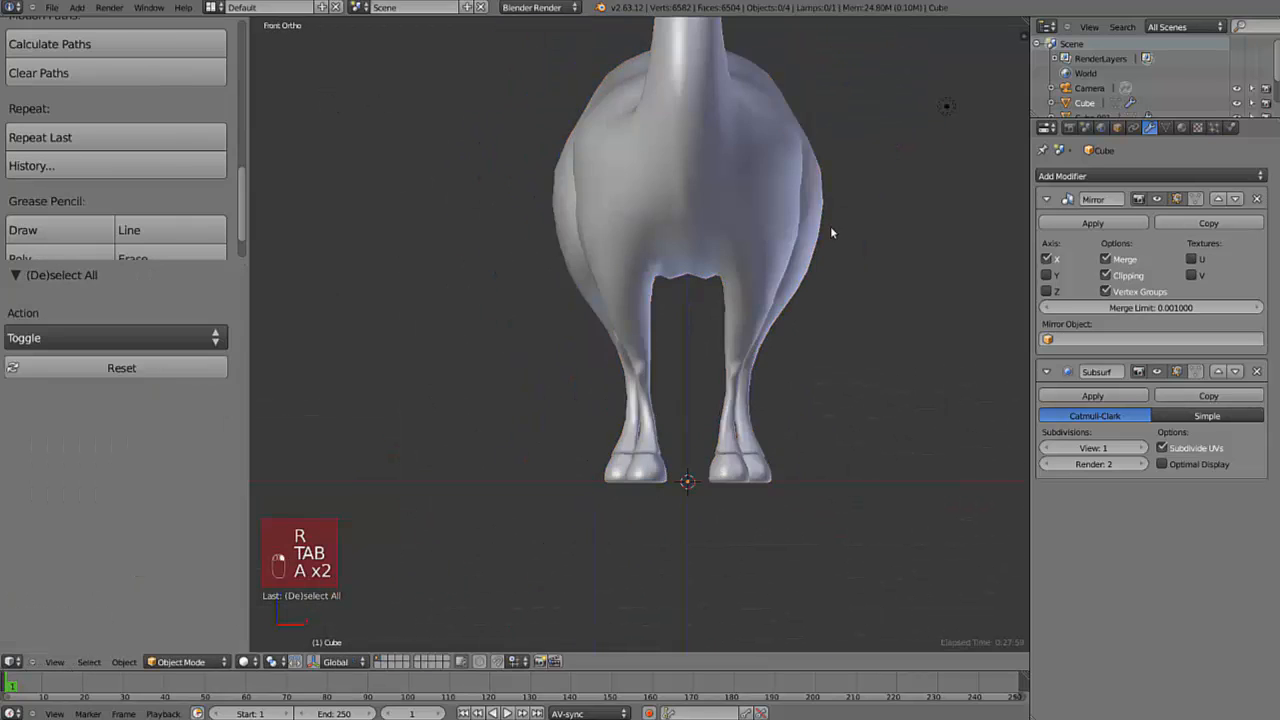
- In front view, pull the vertices on the body's flank and chest inward with proportional editing to slim the torso
key(KP_1)
scroll(790, 360, down, 2)
key(Tab)
key(g)
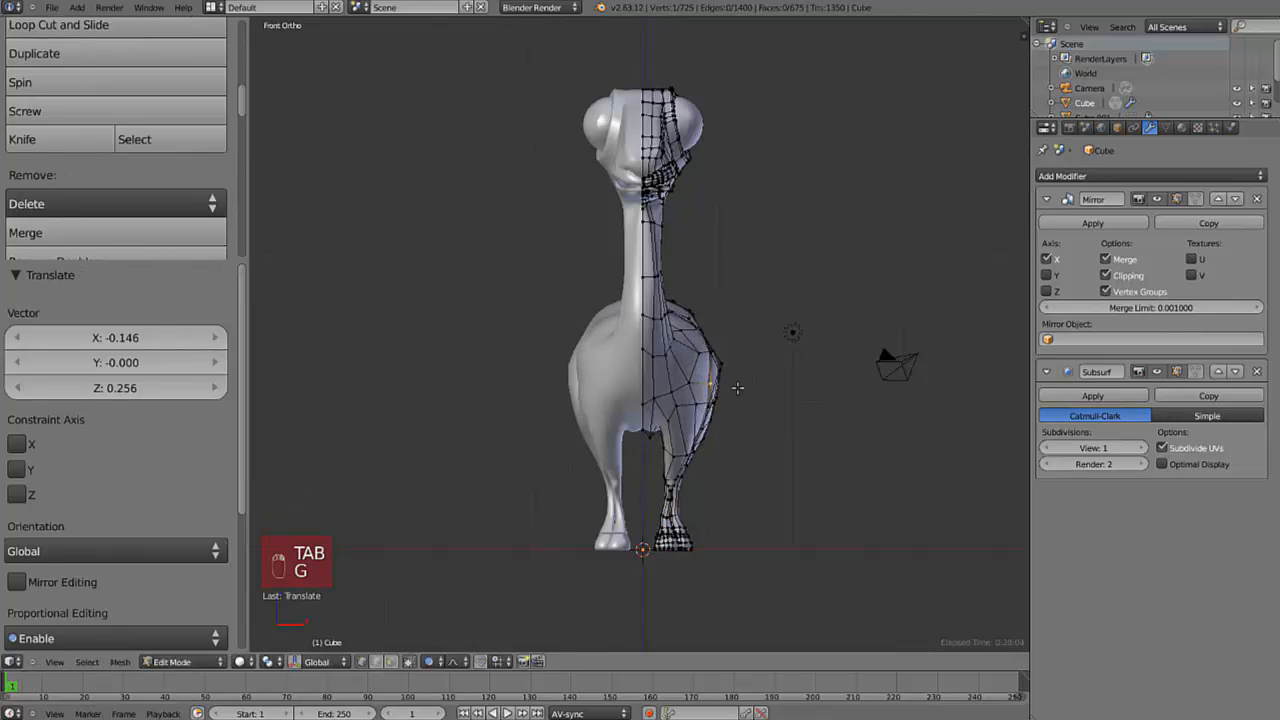
key(g)
click(729, 388)
right_click(692, 404)
key(g)
key(g)
scroll(715, 402, down, 8)
right_click(720, 402)
- In side view, shift the chest and lower neck about 0.24 along Y toward the rear with proportional editing
key(KP_3)
key(r)
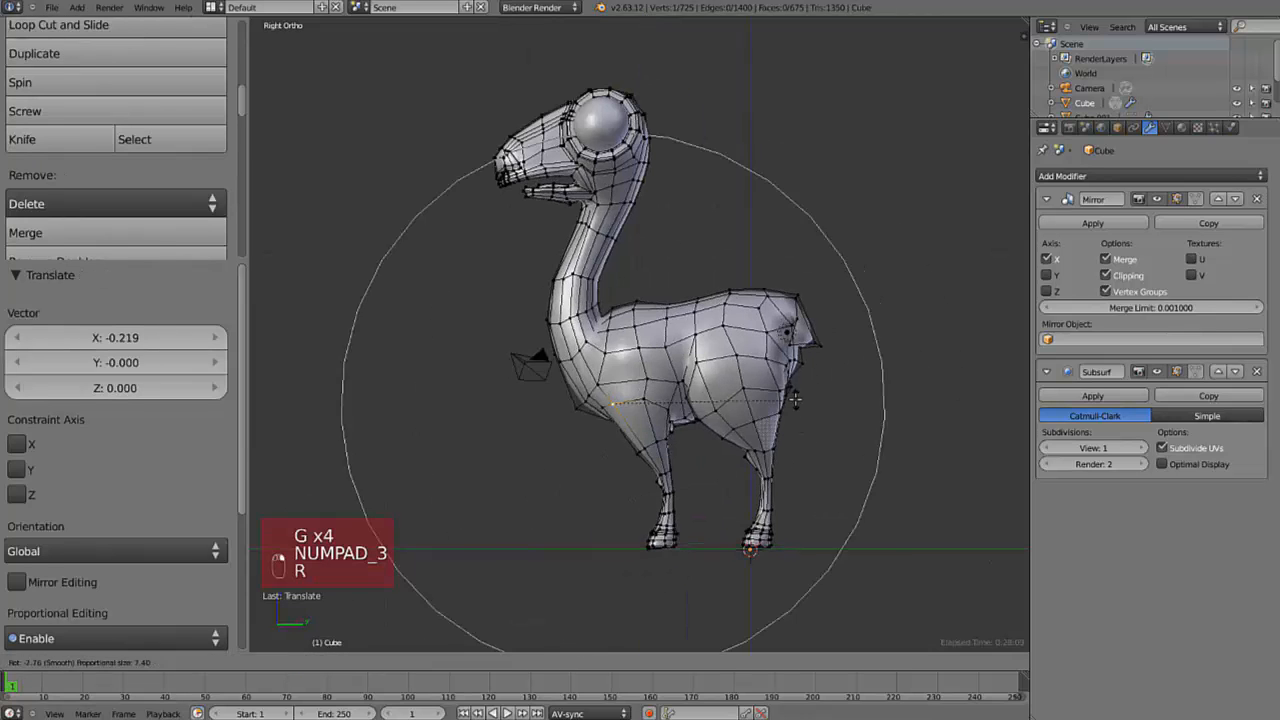
right_click(795, 399)
key(r)
click(795, 393)
key(g)
scroll(795, 395, up, 3)
click(803, 396)
right_click(565, 354)
key(g)
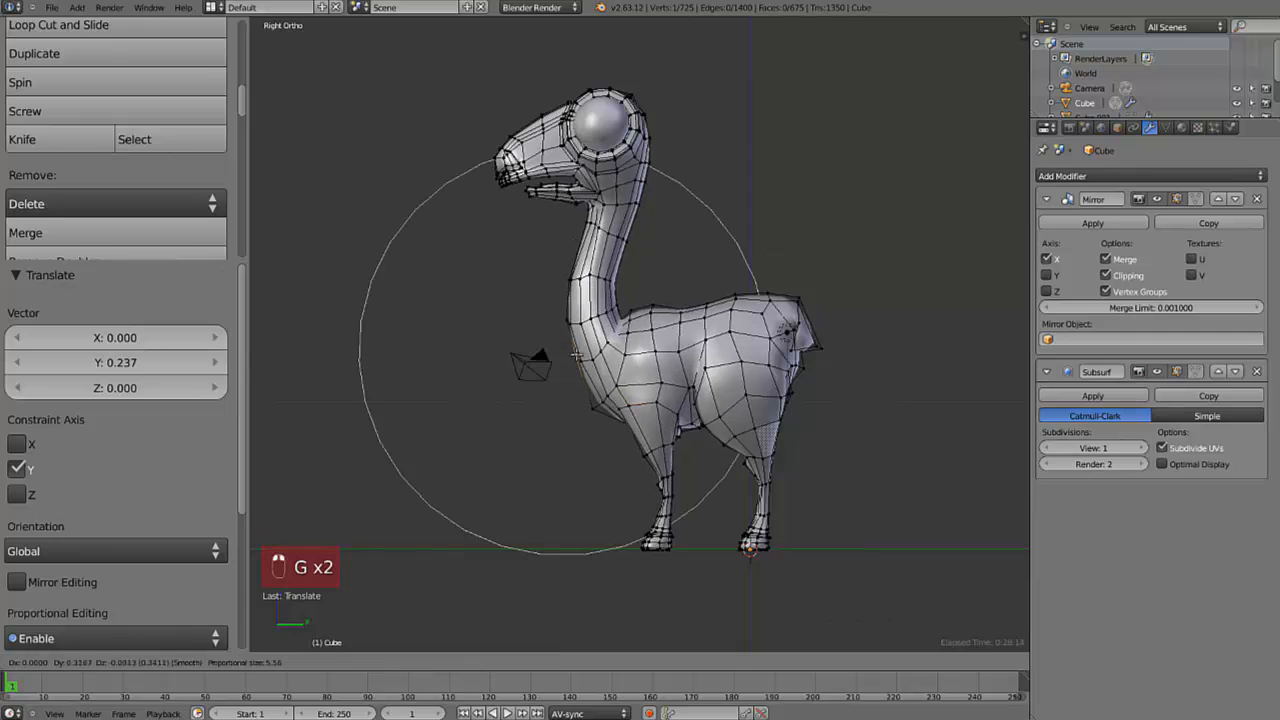
right_click(562, 313)
- Select the body, legs and lower neck through the mesh in side view, and try scaling them
shift+middle_drag(641, 225, 643, 294)
scroll(643, 296, down, 2)
key(a)
key(z)
key(b)
drag(873, 624, 560, 334)
key(z)
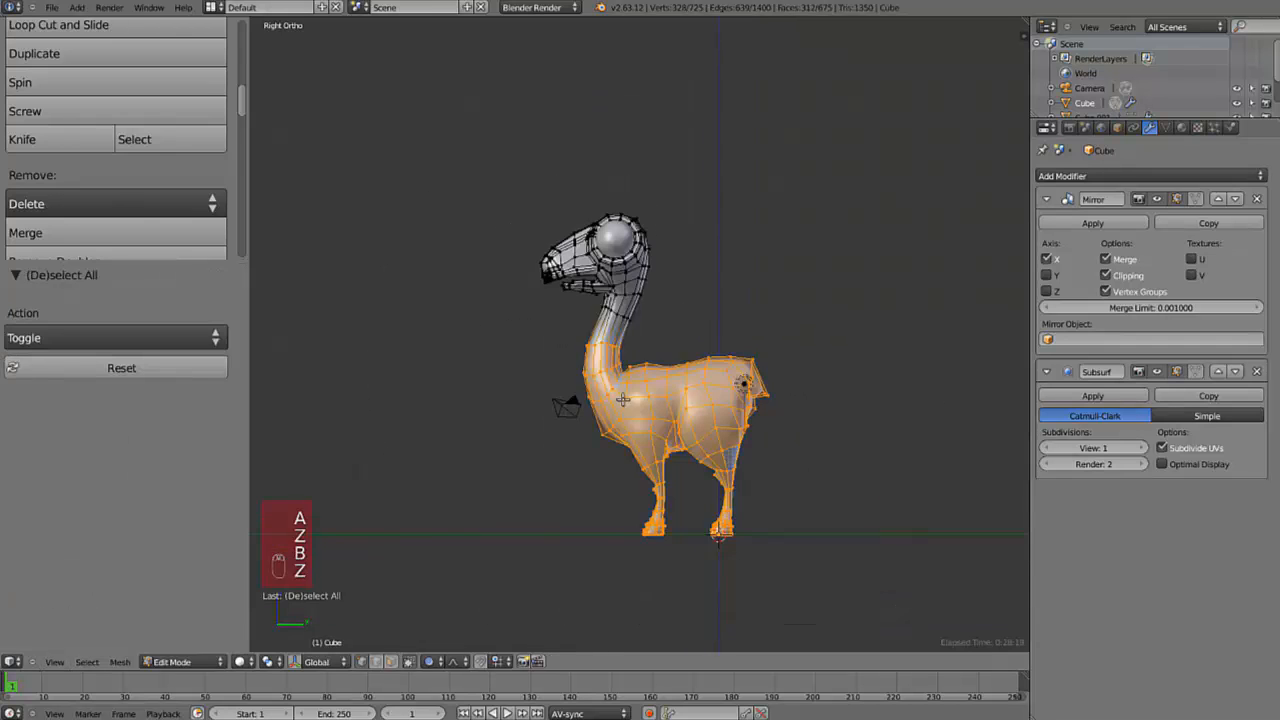
key(s)
key(alt+s)
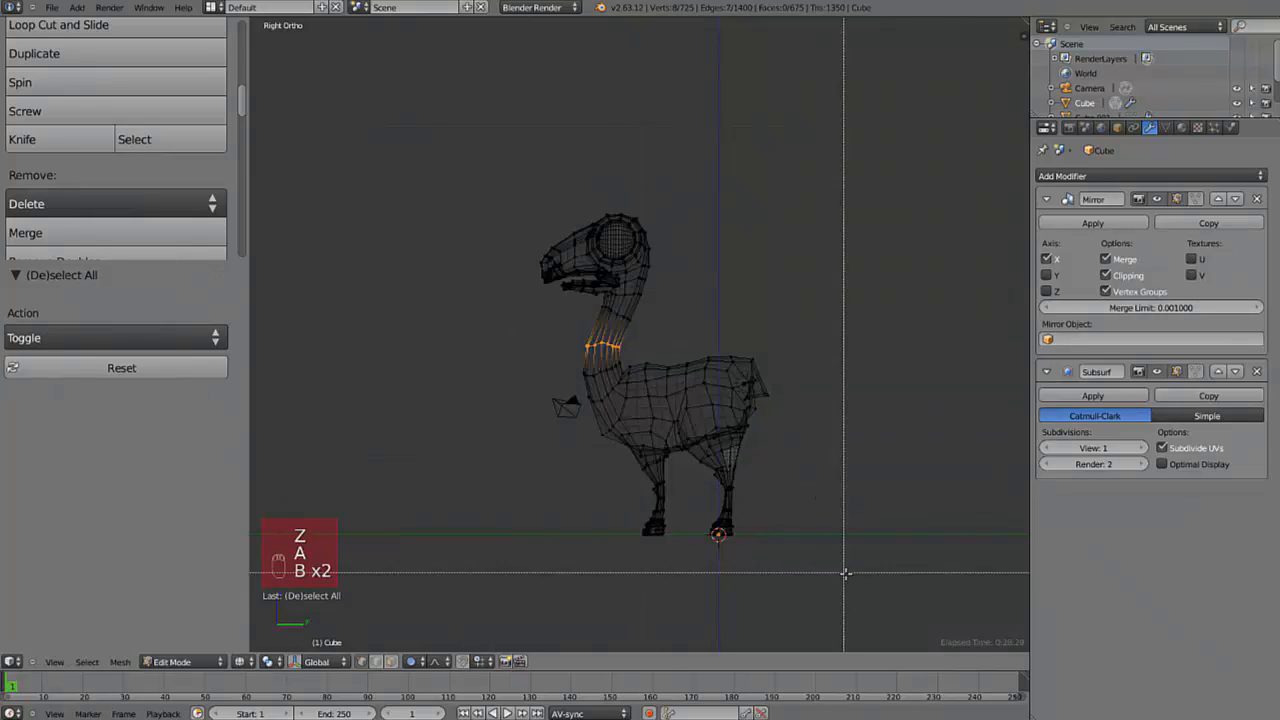
- Select the lower neck, body and legs through the mesh, move them up toward the head, and undo the extra moves
drag(846, 574, 523, 341)
key(z)
key(g)
click(868, 362)
key(Tab)
key(Tab)
key(g)
click(871, 482)
key(Tab)
key(Tab)
key(ctrl+z)
key(ctrl+z)
key(ctrl+z)
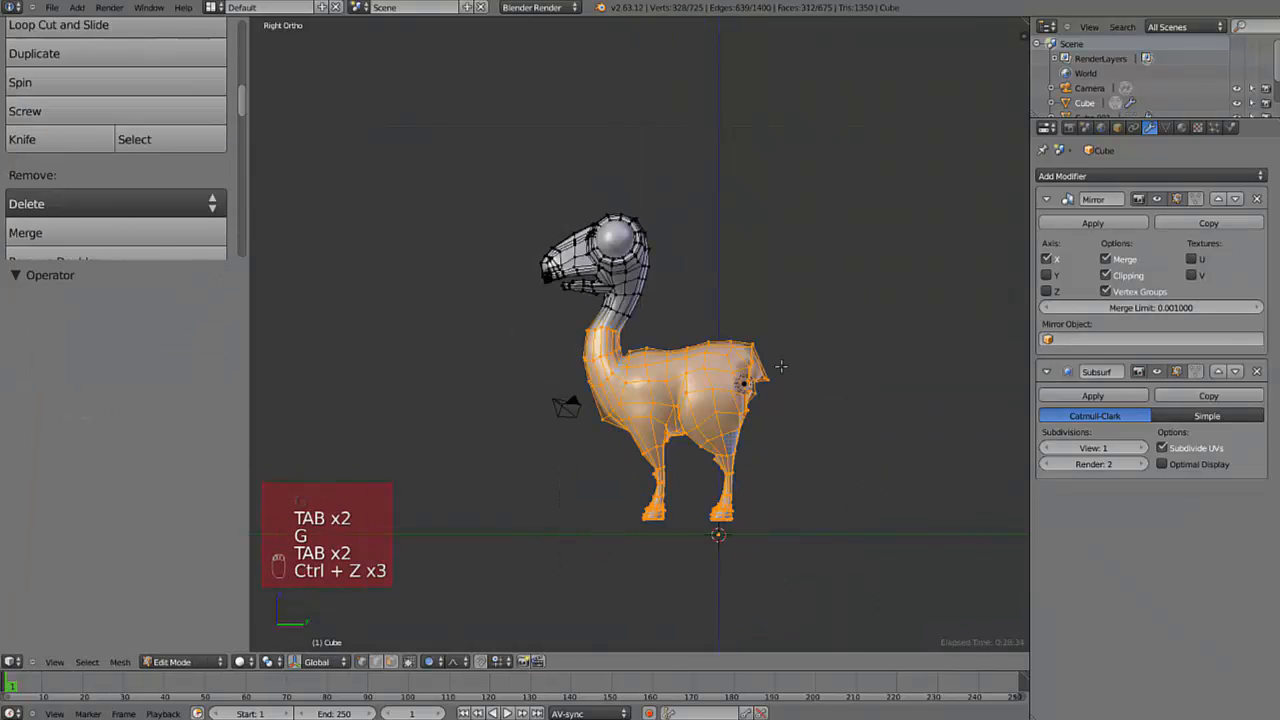
key(g)
key(z)
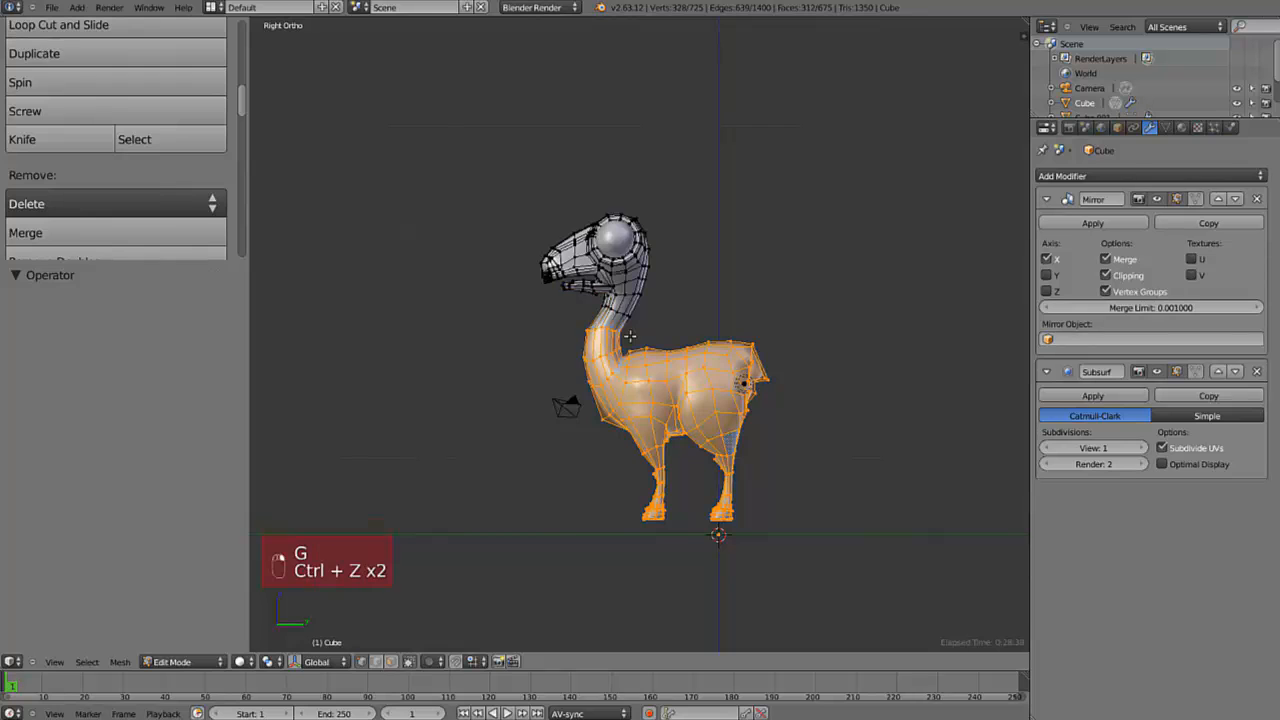
- Remove the neck ring from the selection and move the body and legs back down to lengthen the lower neck
key(z)
key(b)
middle_drag(638, 340, 570, 315)
key(z)
key(g)
click(833, 345)
key(Tab)
middle_drag(834, 345, 942, 341)
key(KP_3)
key(Tab)
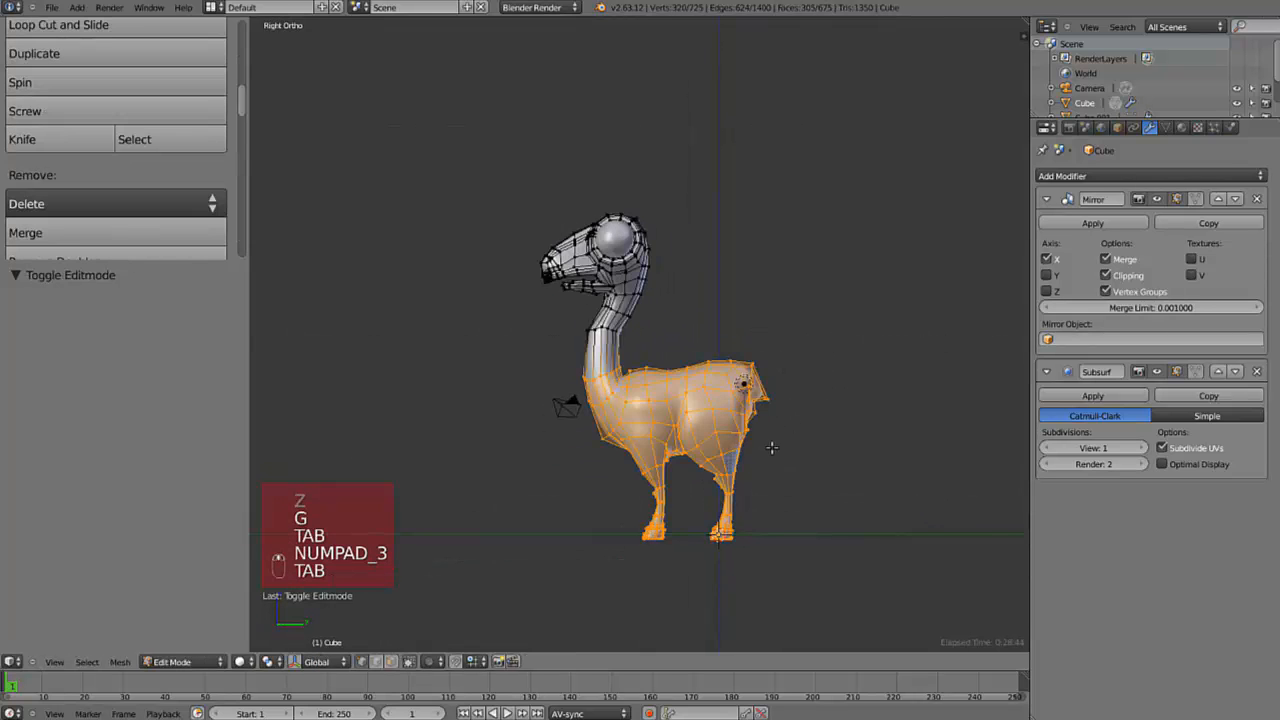
- Select the whole mesh and move it up slightly so the hooves rest on the ground line
key(z)
key(a)
key(a)
key(g)
key(Tab)
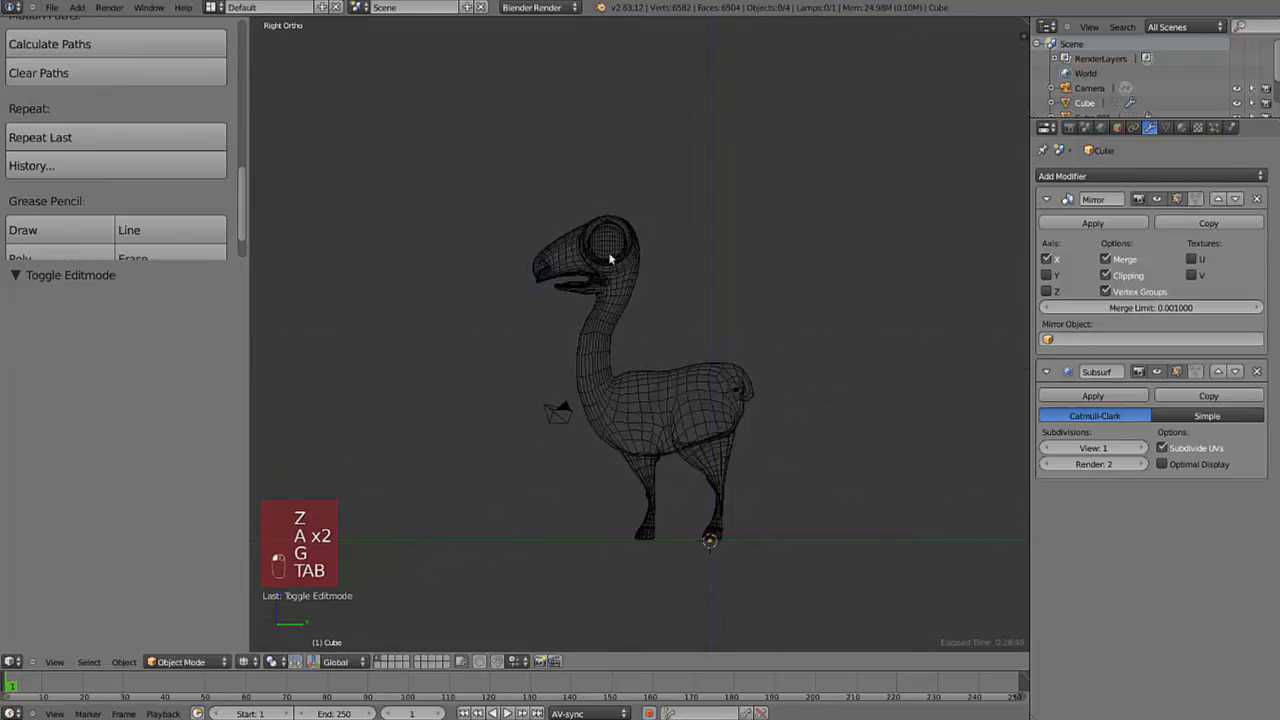
- In object mode, move the eyeball to fit its socket, and deselect everything
key(z)
scroll(727, 403, up, 3)
key(g)
key(z)
click(726, 392)
key(KP_1)
key(a)
scroll(723, 388, down, 2)
middle_drag(718, 332, 503, 324)
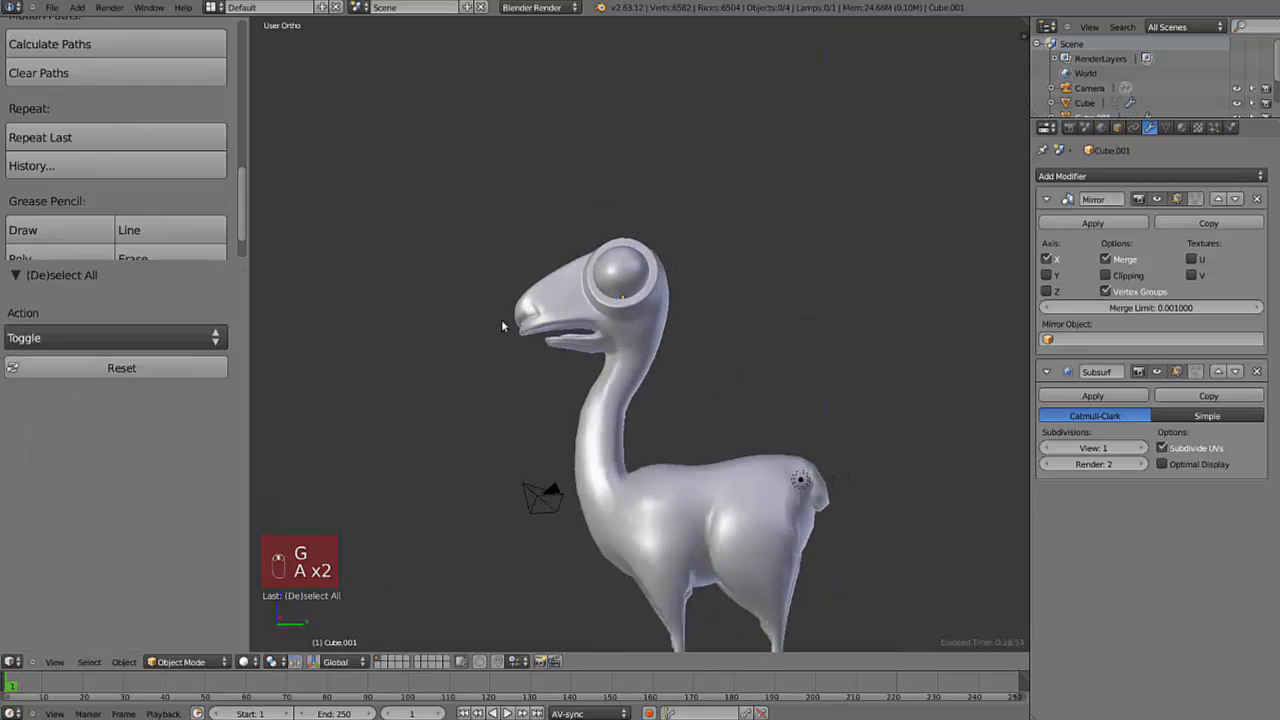
- Reposition the throat vertices below the jaw in side view to refine the curve from the jaw into the neck
key(KP_3)
key(Tab)
key(Tab)
scroll(613, 378, up, 5)
right_click(613, 375)
scroll(613, 375, up, 3)
key(Tab)
key(g)
click(563, 420)
key(g)
key(g)
key(z)
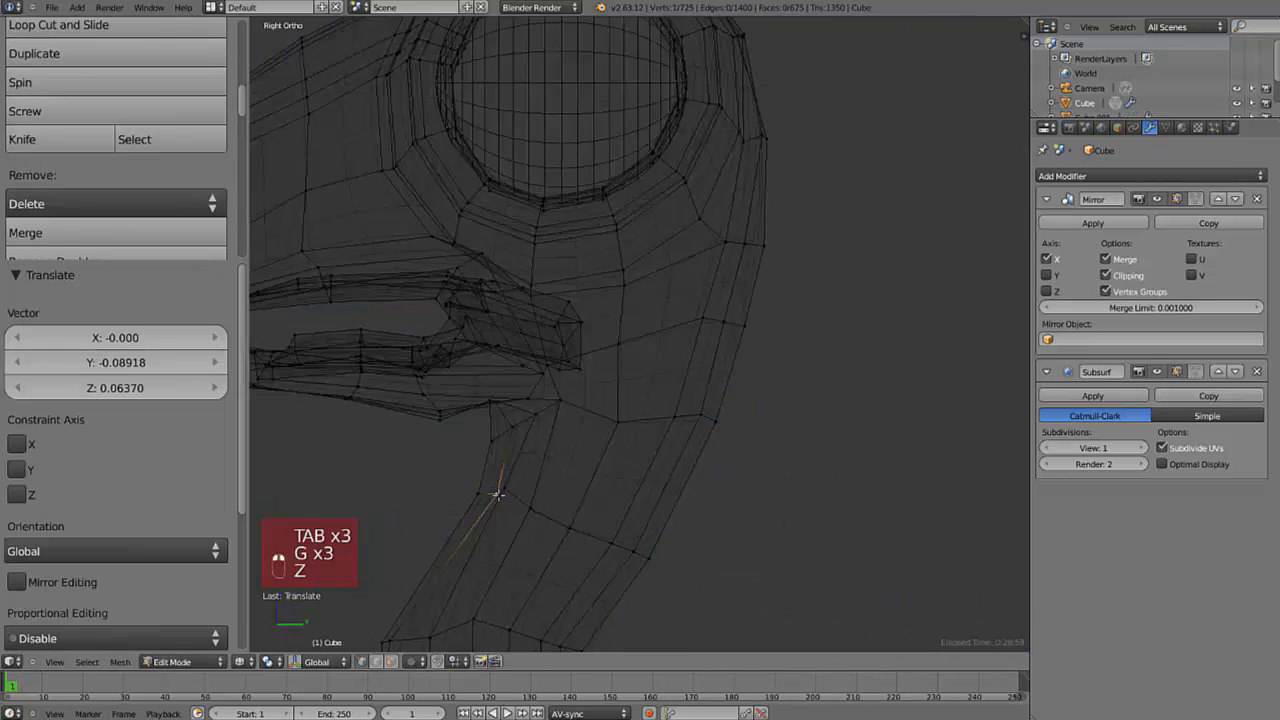
key(z)
key(g)
key(Tab)
scroll(601, 450, down, 8)
shift+middle_drag(601, 455, 564, 358)
key(a)
key(a)
- Move the rump vertices beside the tail base from behind, and save the file
middle_drag(714, 326, 551, 386)
scroll(640, 377, up, 4)
key(Tab)
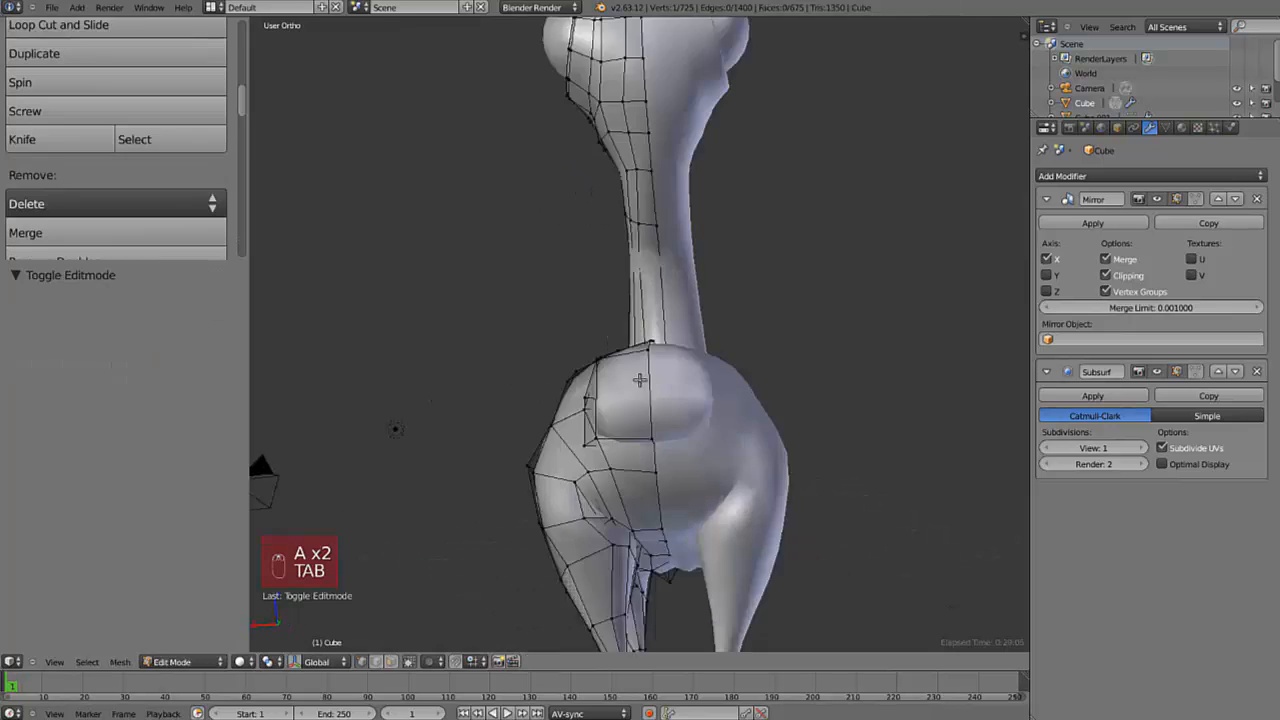
right_click(586, 452)
key(g)
click(626, 436)
key(g)
key(KP_3)
key(Tab)
scroll(760, 453, down, 5)
key(ctrl+w)
- Adjust the vertices along the top of the back just behind the neck to smooth the side profile
key(Tab)
scroll(552, 368, up, 5)
key(g)
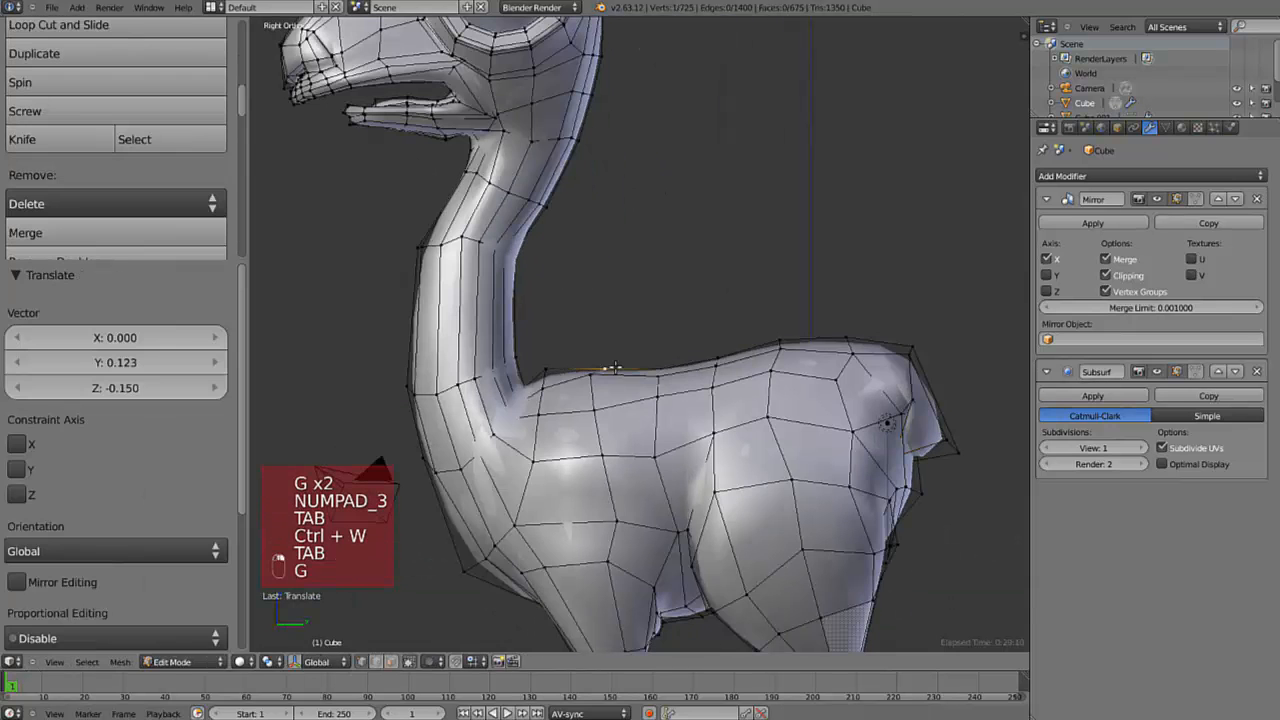
key(g)
click(552, 368)
- In front view, move the outer shoulder vertices slightly inward
key(KP_1)
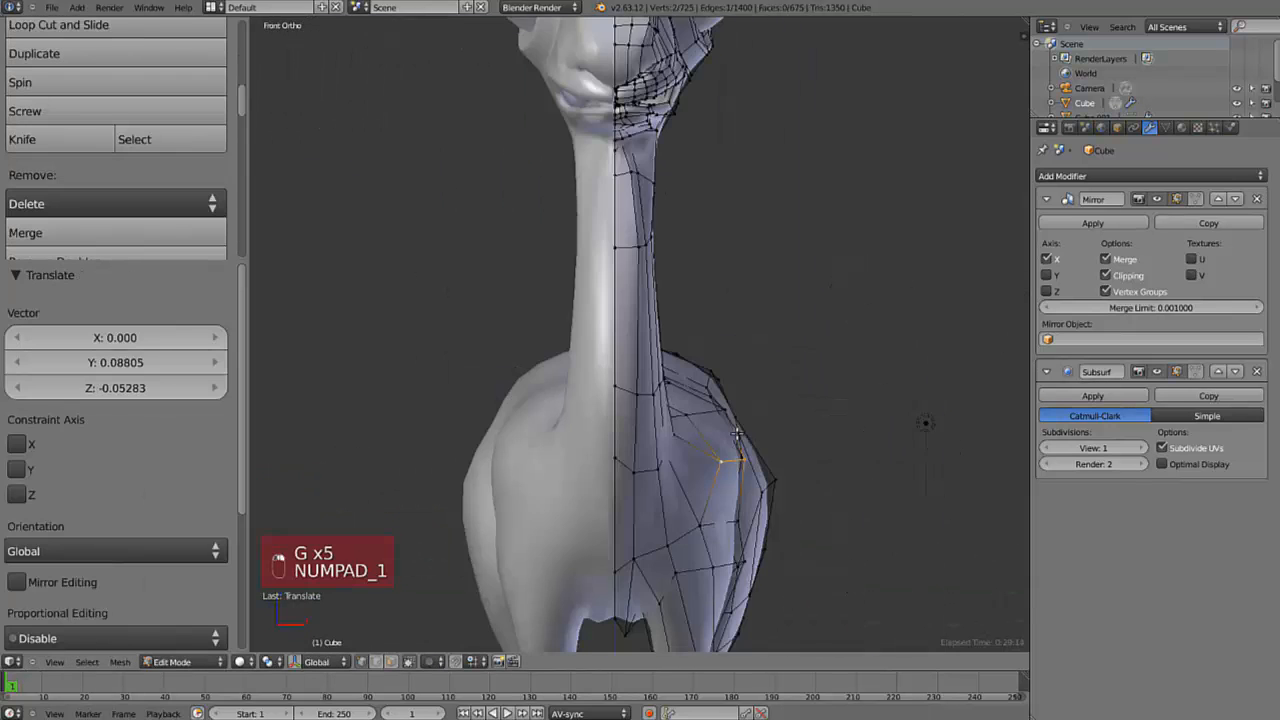
key(g)
click(707, 467)
key(g)
click(706, 467)
right_click(741, 458)
key(g)
click(733, 463)
- Move the upper shoulder vertices near the base of the neck to even out the mesh
right_click(722, 411)
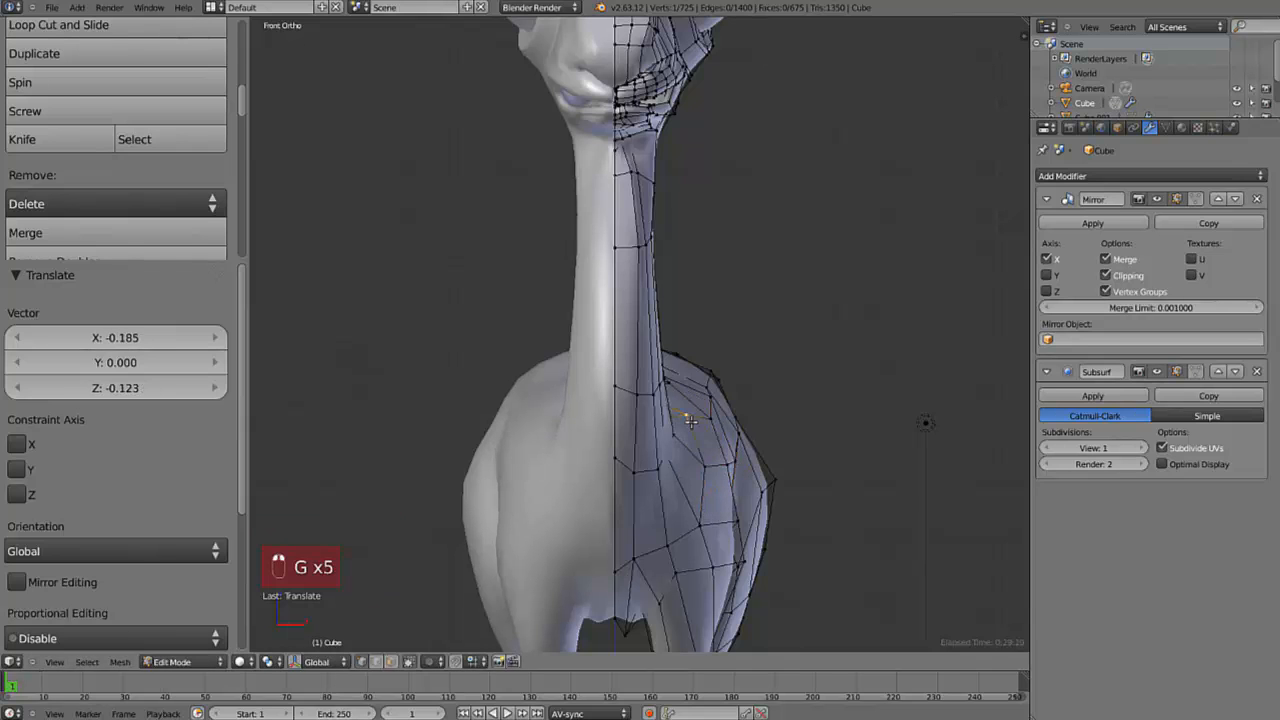
key(g)
click(720, 460)
key(g)
key(g)
- Reposition the lower chest vertices above the foreleg to even out the spacing of the edges
click(748, 563)
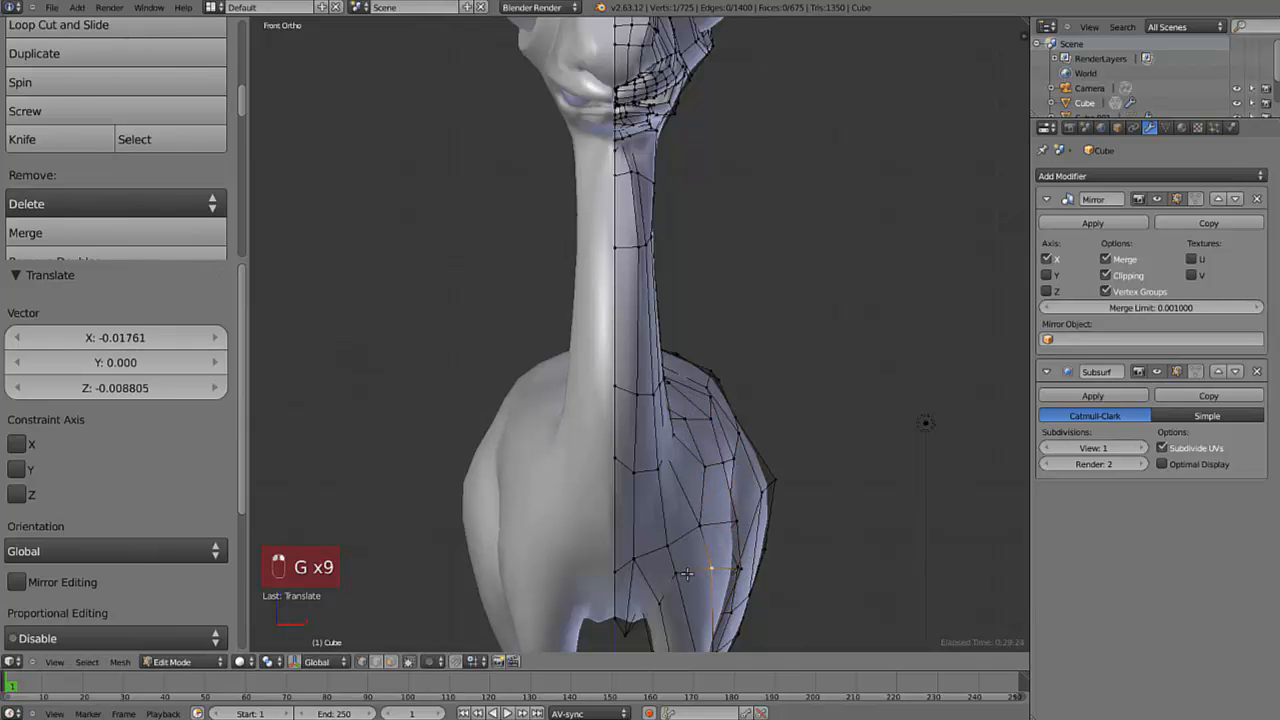
key(g)
click(694, 587)
key(Tab)
shift+middle_drag(699, 541, 650, 450)
key(Tab)
key(g)
key(KP_1)
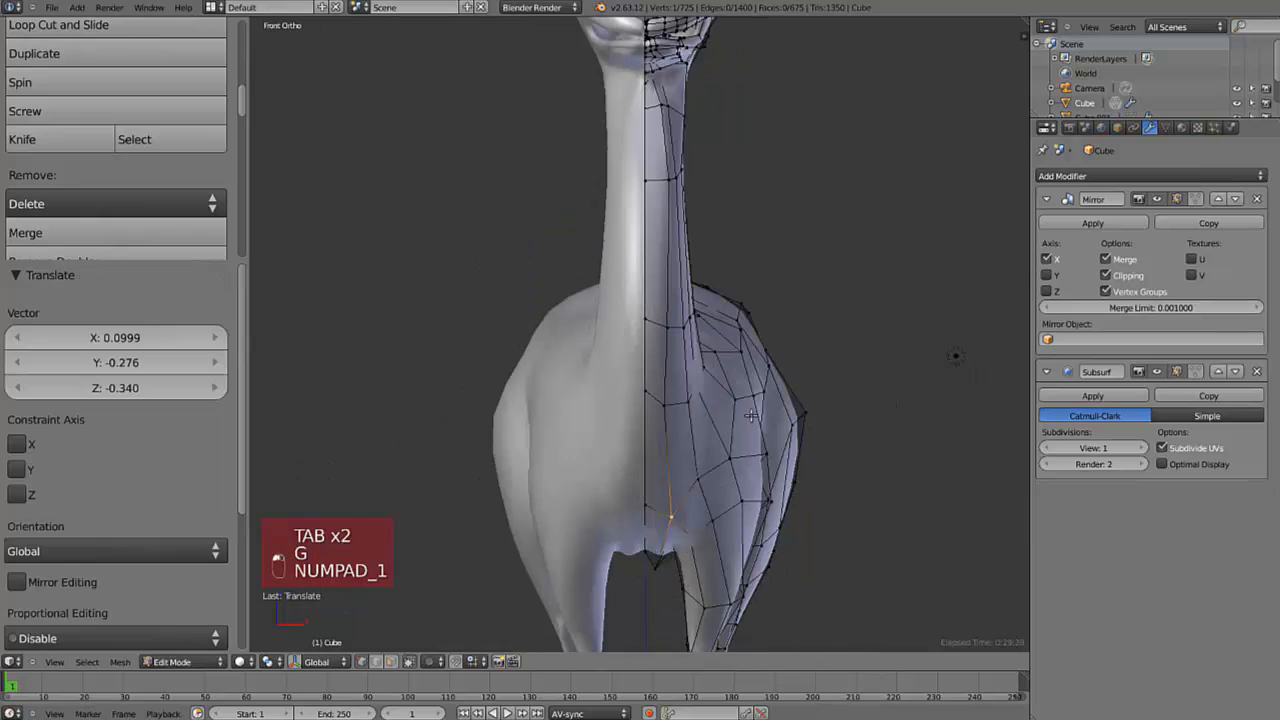
key(g)
click(690, 478)
- Reshape the underside of the chest between the forelegs by moving its inner vertices, and check the smoothed side profile
click(673, 549)
key(Tab)
key(Tab)
key(g)
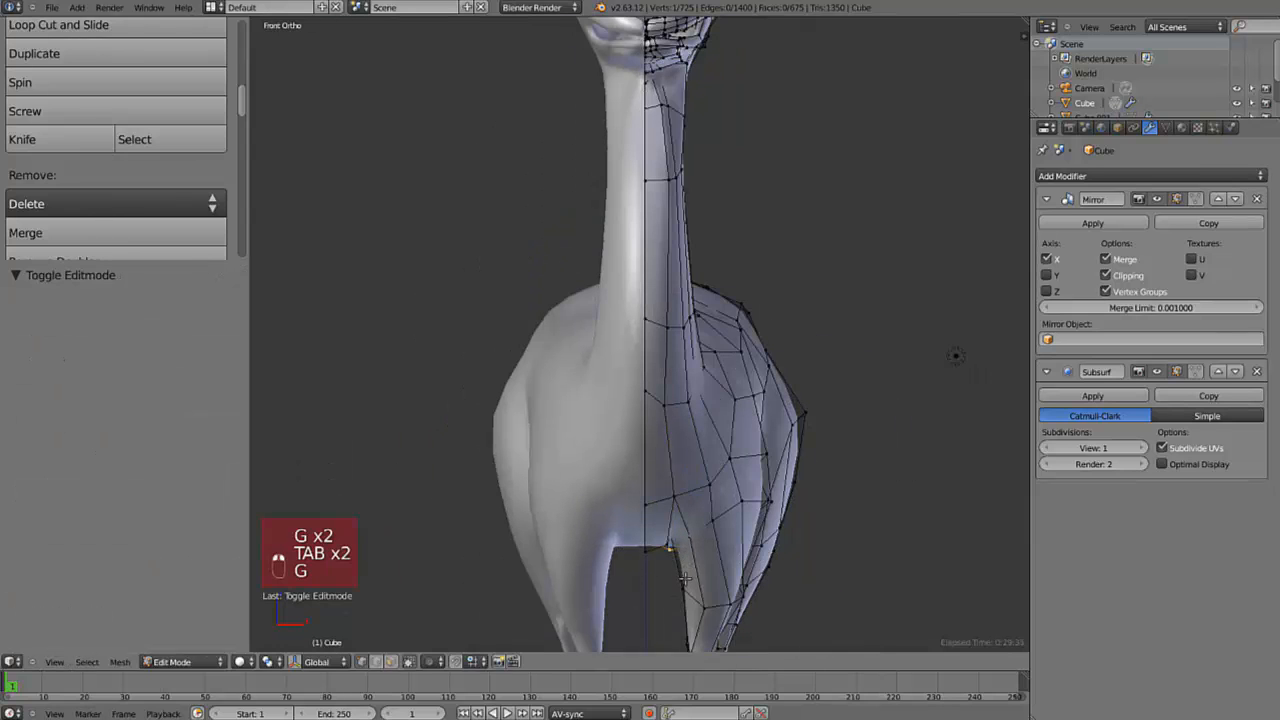
key(g)
key(g)
click(679, 546)
key(g)
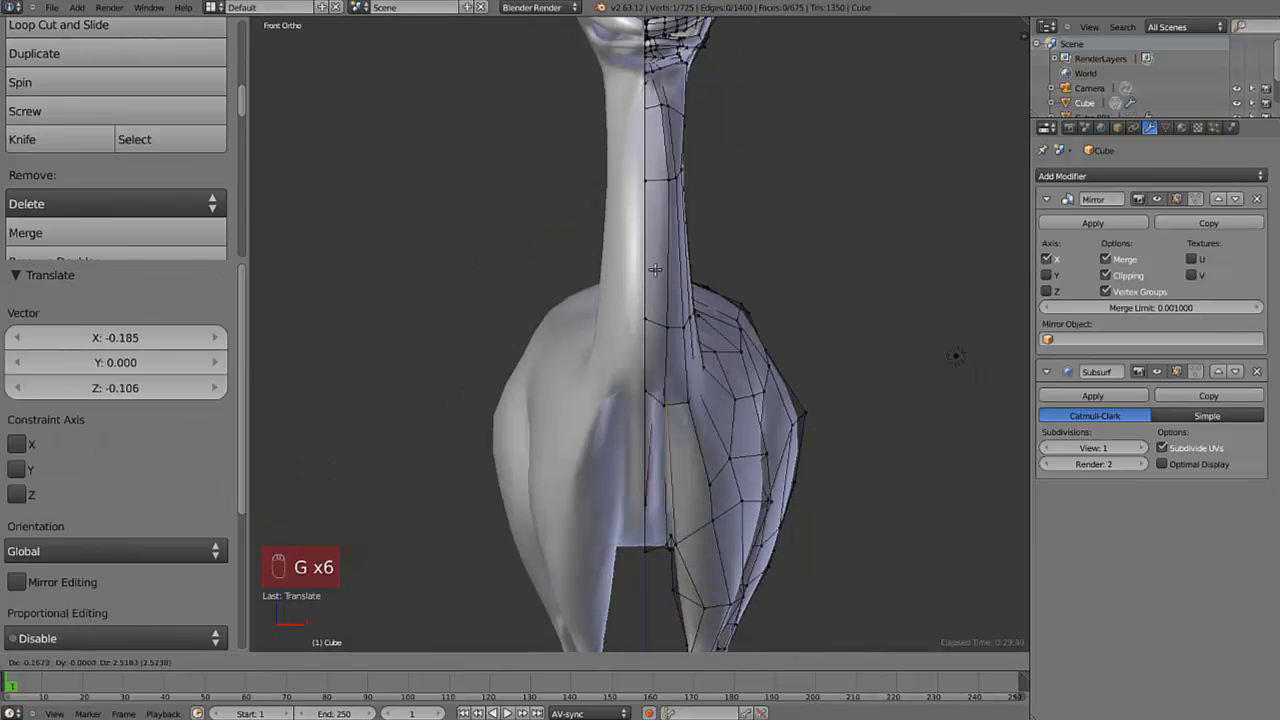
click(680, 520)
key(Tab)
scroll(686, 280, down, 3)
key(Tab)
key(KP_3)
key(Tab)
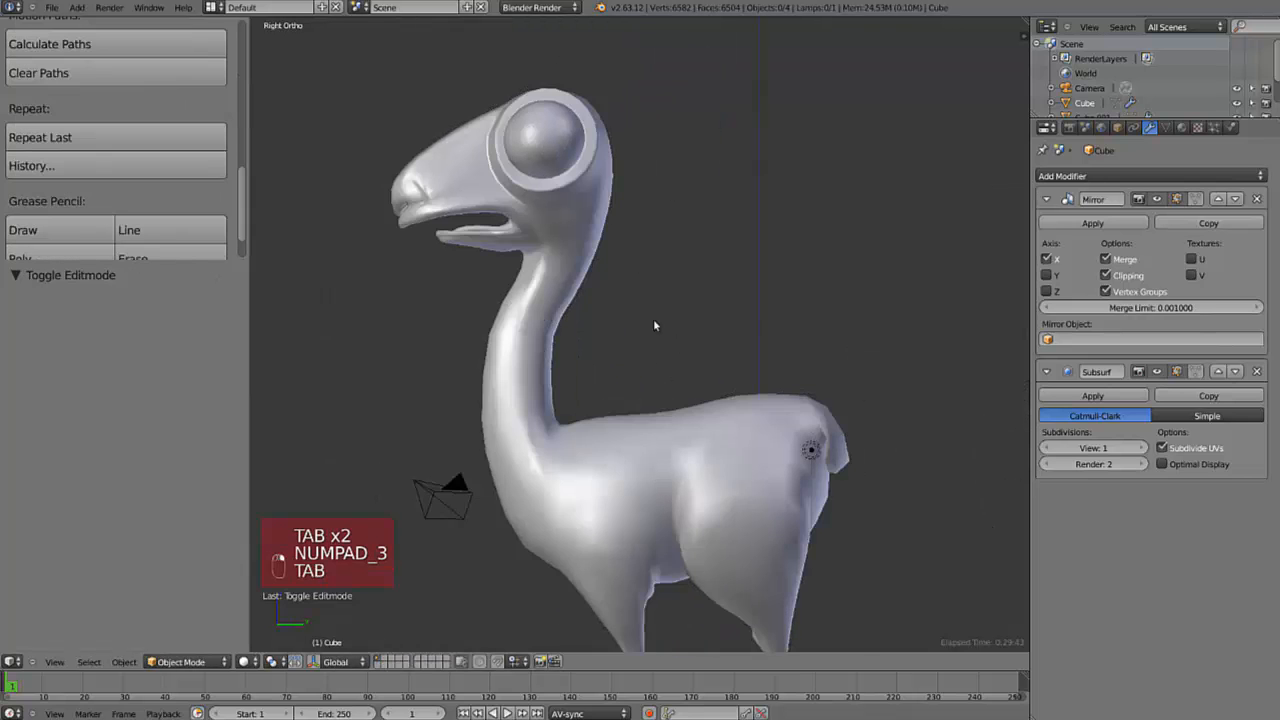
- Switch to face selection and select a face on the upper back of the head beside the eye
shift+middle_drag(653, 160, 554, 371)
scroll(580, 320, up, 3)
key(Tab)
shift+middle_drag(632, 219, 661, 362)
key(ctrl+Tab)
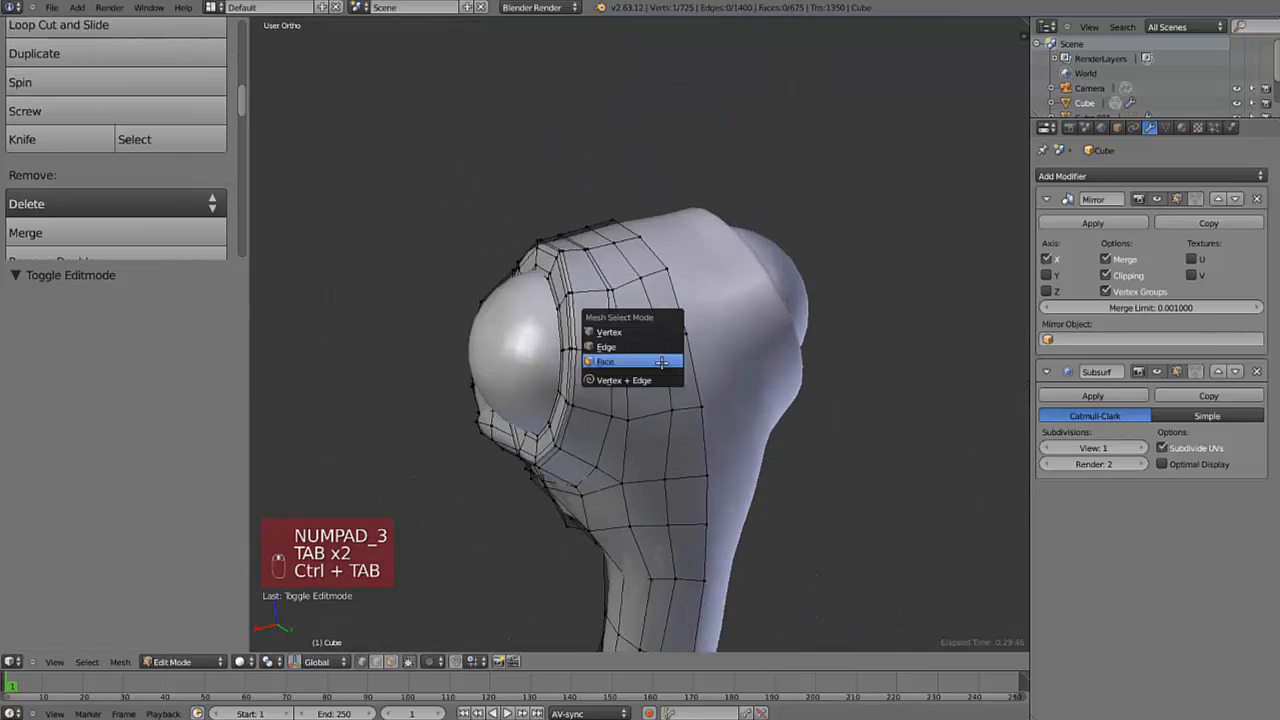
click(652, 362)
right_click(634, 335)
key(KP_3)
shift+middle_drag(642, 290, 538, 342)
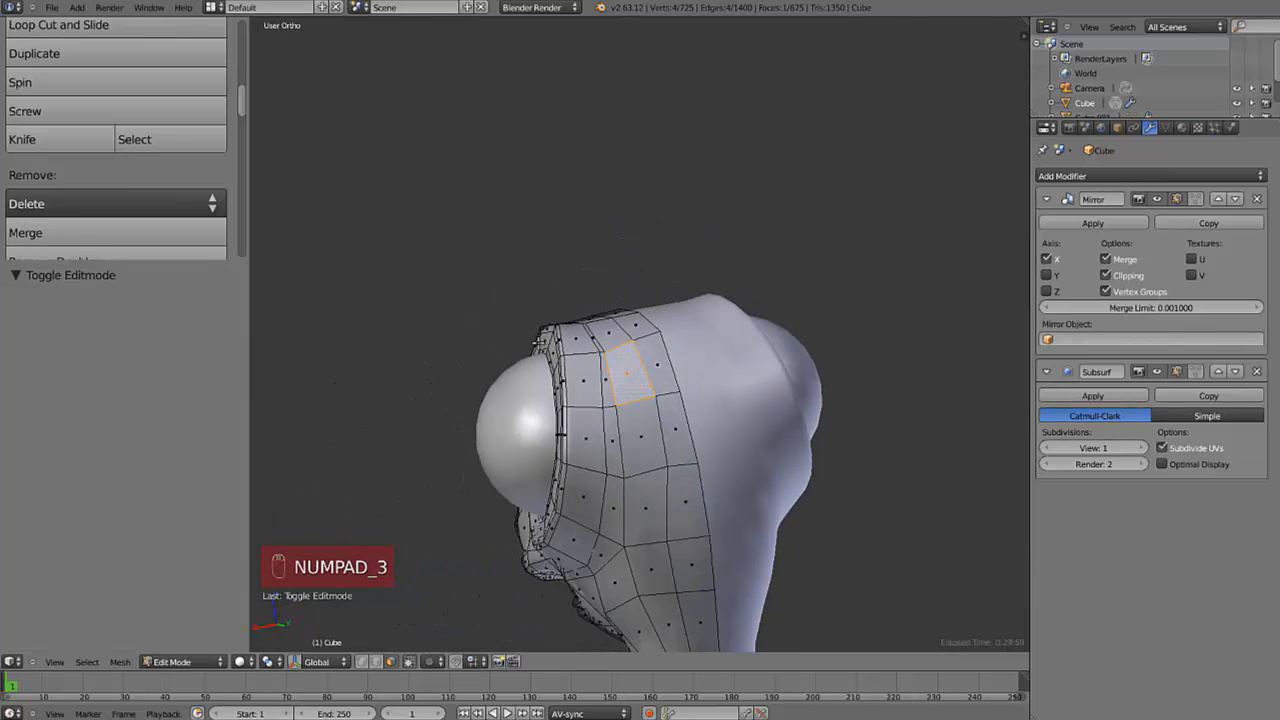
middle_drag(666, 437, 731, 303)
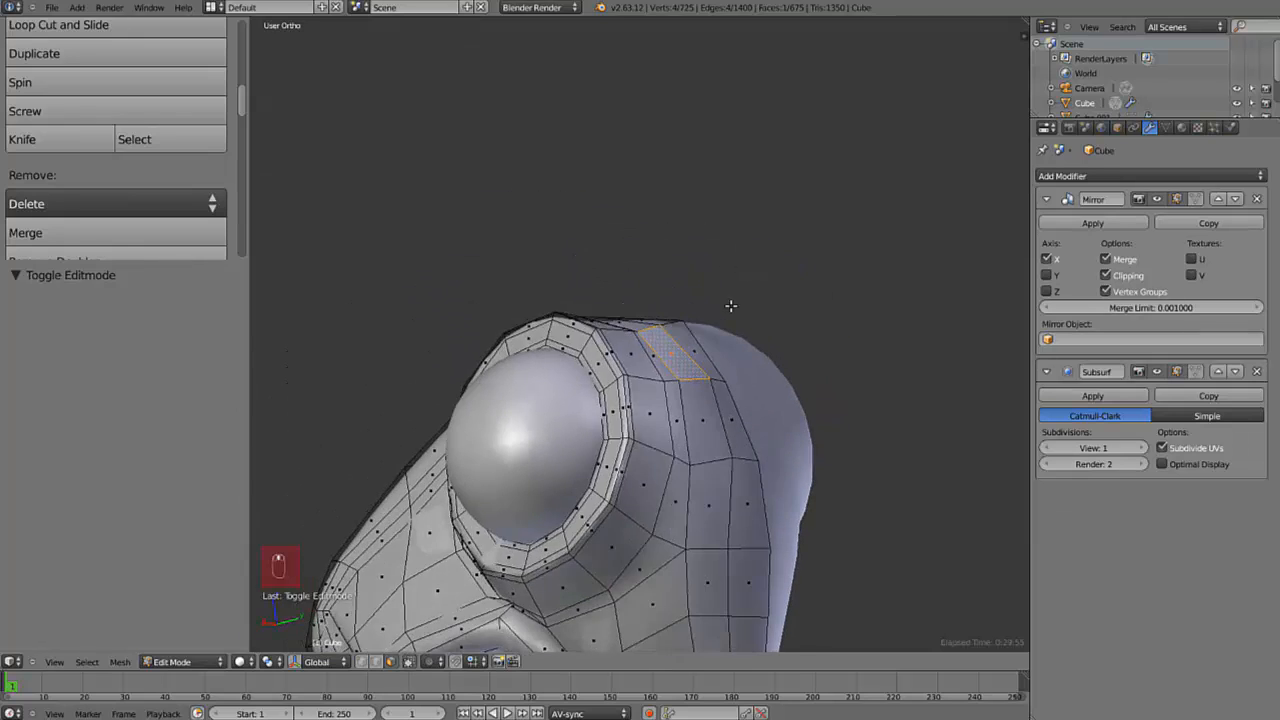
- Add the adjacent lower face on the back of the head to the selection, extrude both faces and move them slightly outward
key(KP_3)
shift+right_click(735, 440)
middle_drag(735, 440, 610, 408)
key(ctrl+z)
key(KP_3)
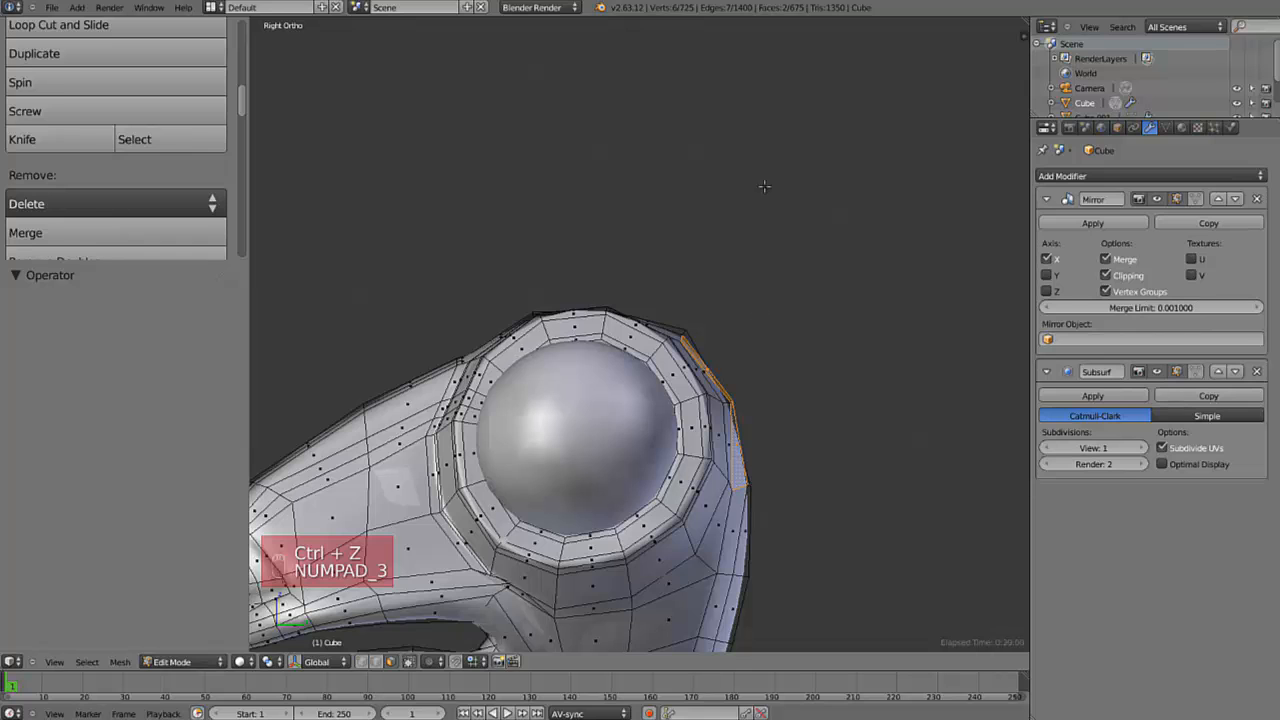
key(e)
click(781, 393)
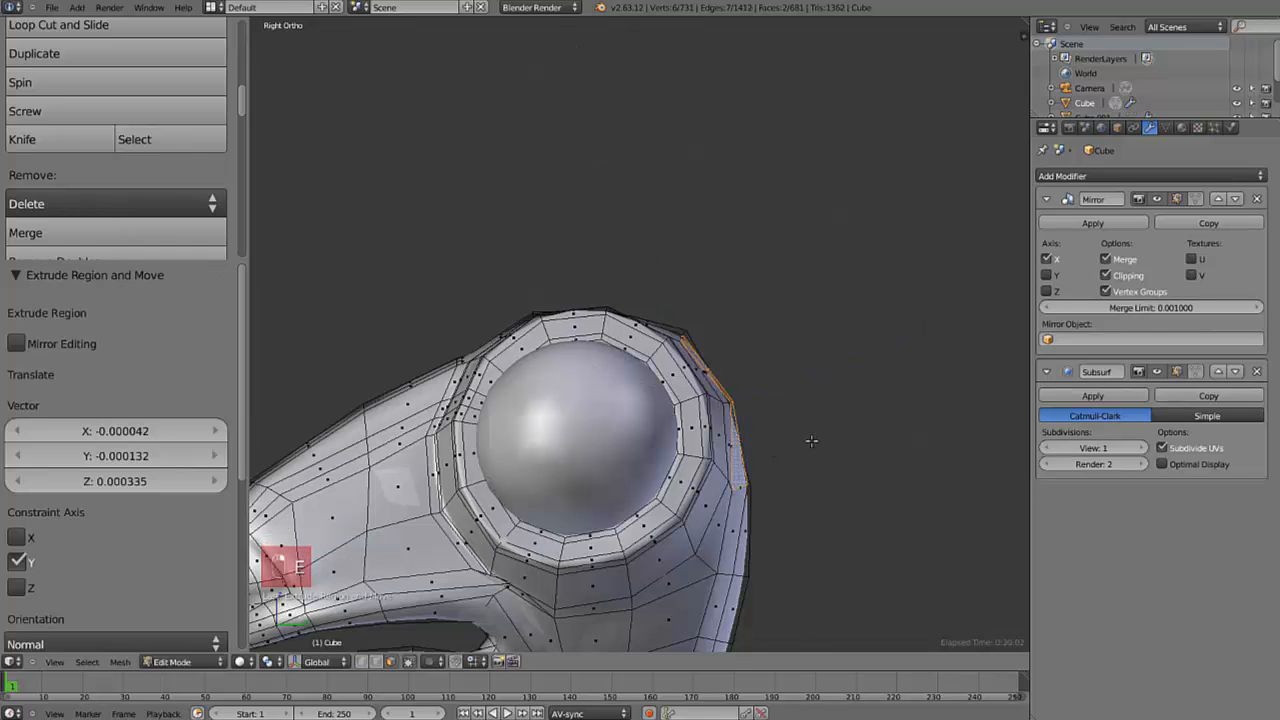
key(g)
click(815, 436)
- Scale the extruded faces to about 0.76 overall and widen them by a factor of about 1.35 along X
key(s)
click(818, 420)
middle_drag(818, 420, 715, 412)
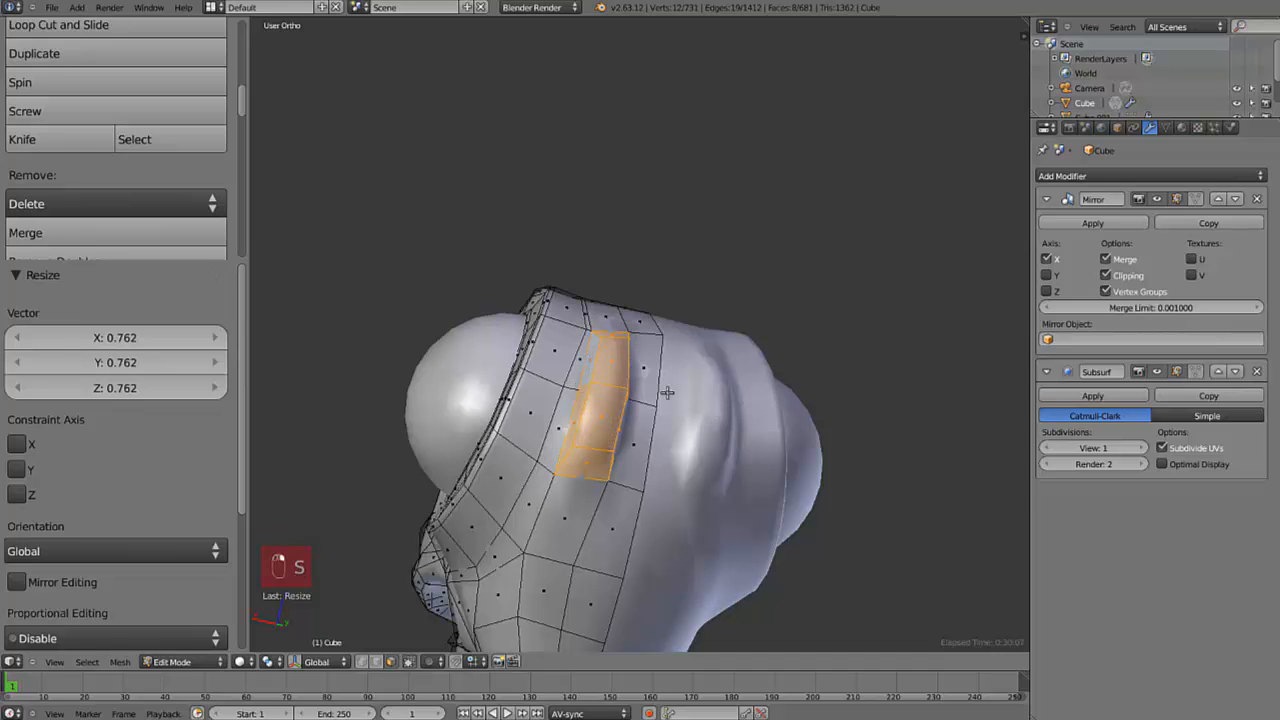
key(s)
click(694, 398)
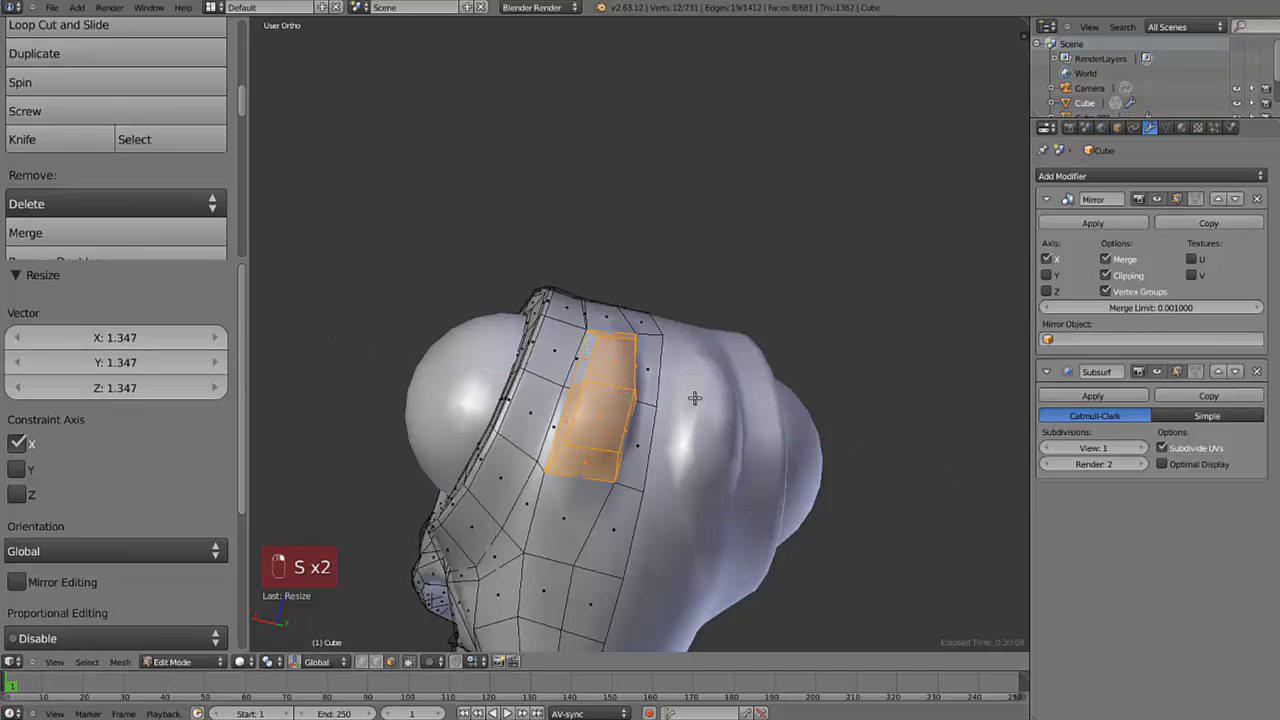
- Reselect the two extruded outer faces and narrow them to about 0.88 along X
alt+right_click(622, 440)
middle_drag(634, 436, 628, 404)
right_click(601, 370)
shift+right_click(600, 398)
key(s)
key(x)
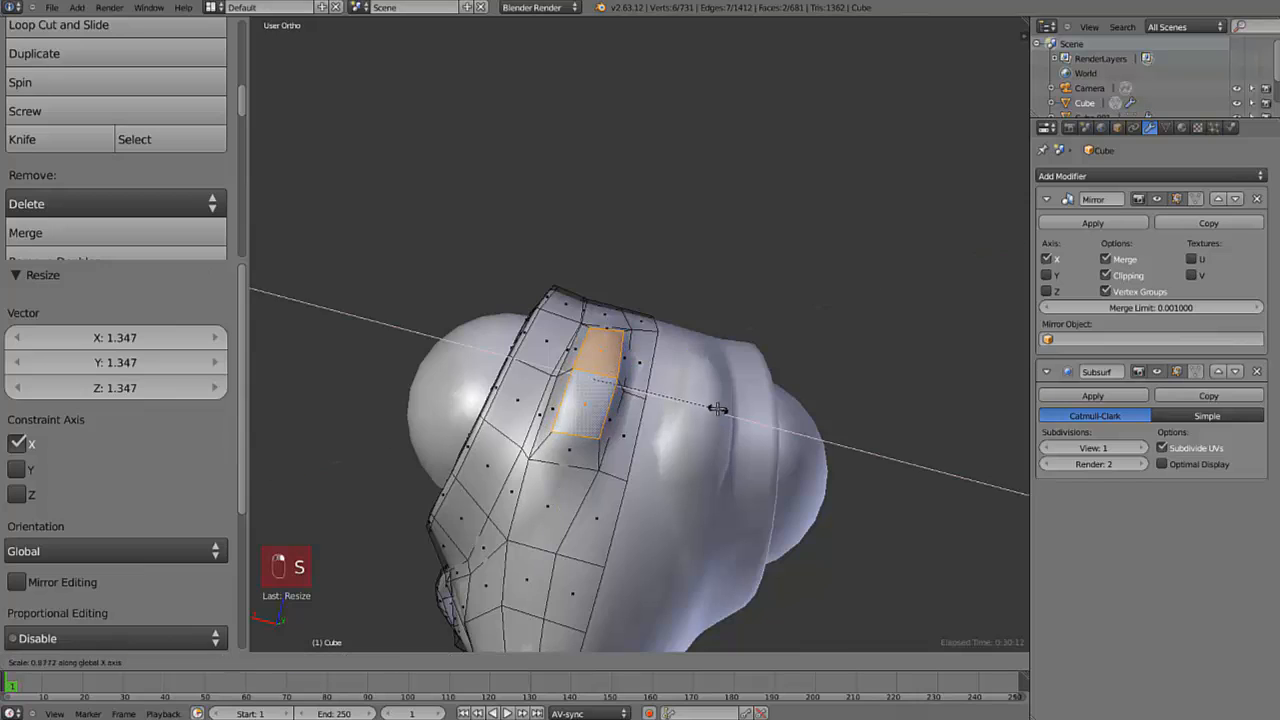
click(718, 408)
- Rotate the two raised faces about the Z axis in the side view and scale them to about 0.80
key(KP_3)
key(r)
key(r)
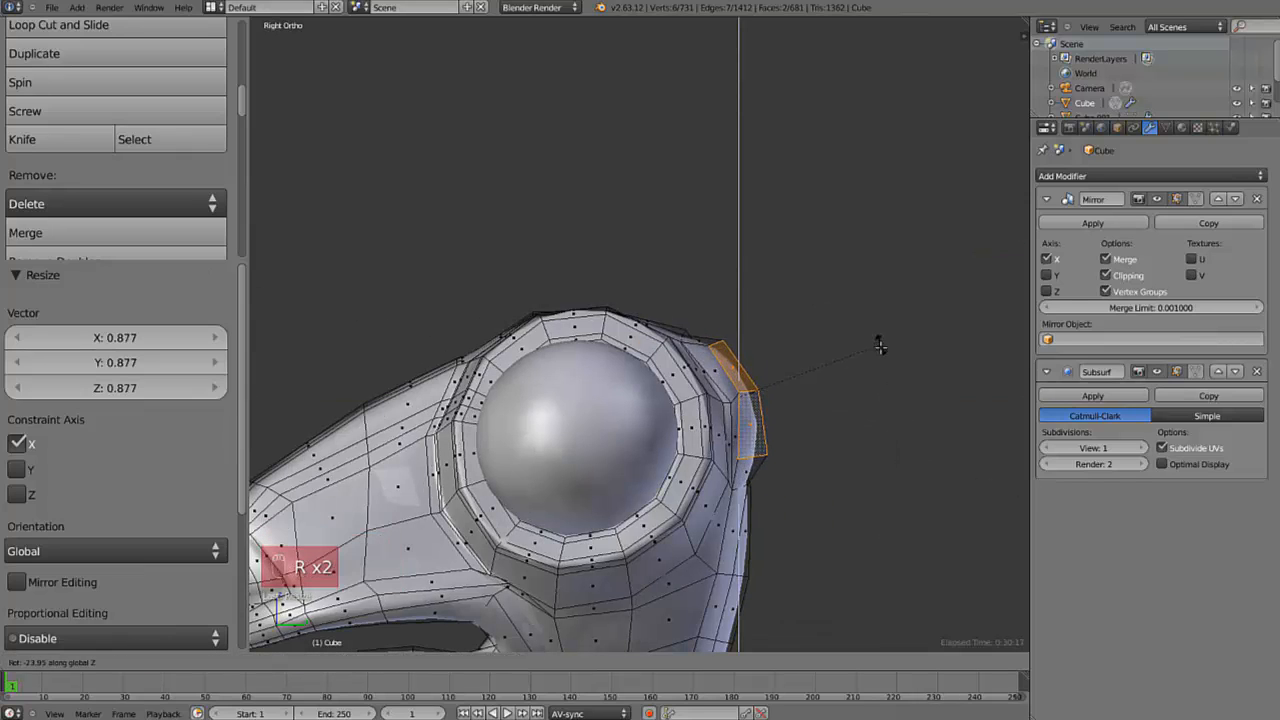
click(881, 359)
key(s)
click(848, 538)
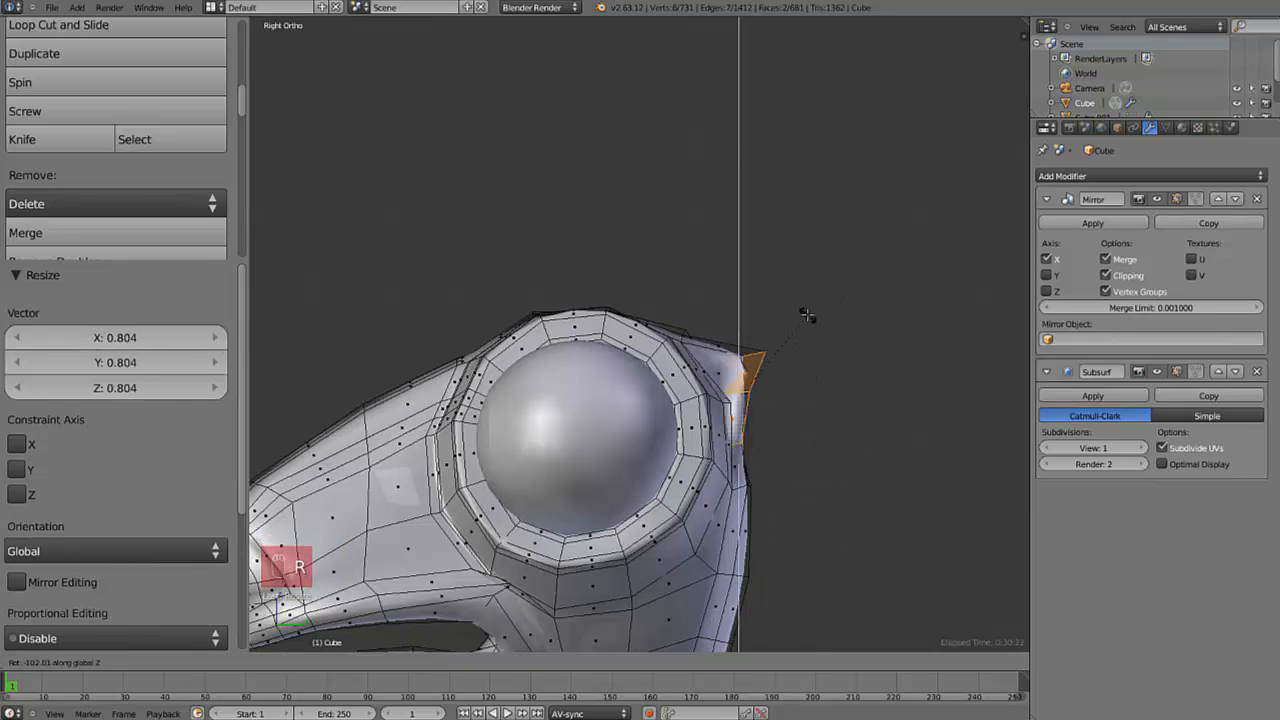
right_click(820, 488)
- Rotate the two raised faces in the back view and move them about 0.05 along X and 0.07 along Z
key(ctrl+KP_1)
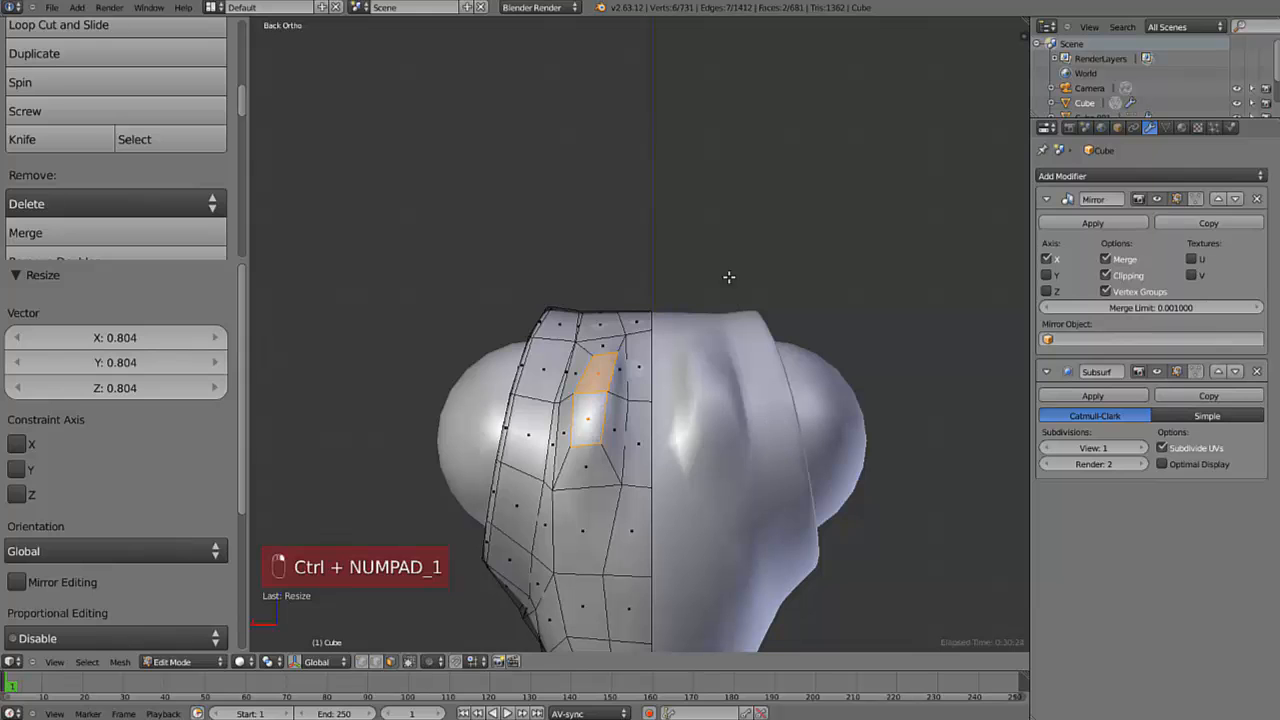
key(r)
click(714, 244)
key(g)
click(700, 252)
key(KP_1)
key(KP_3)
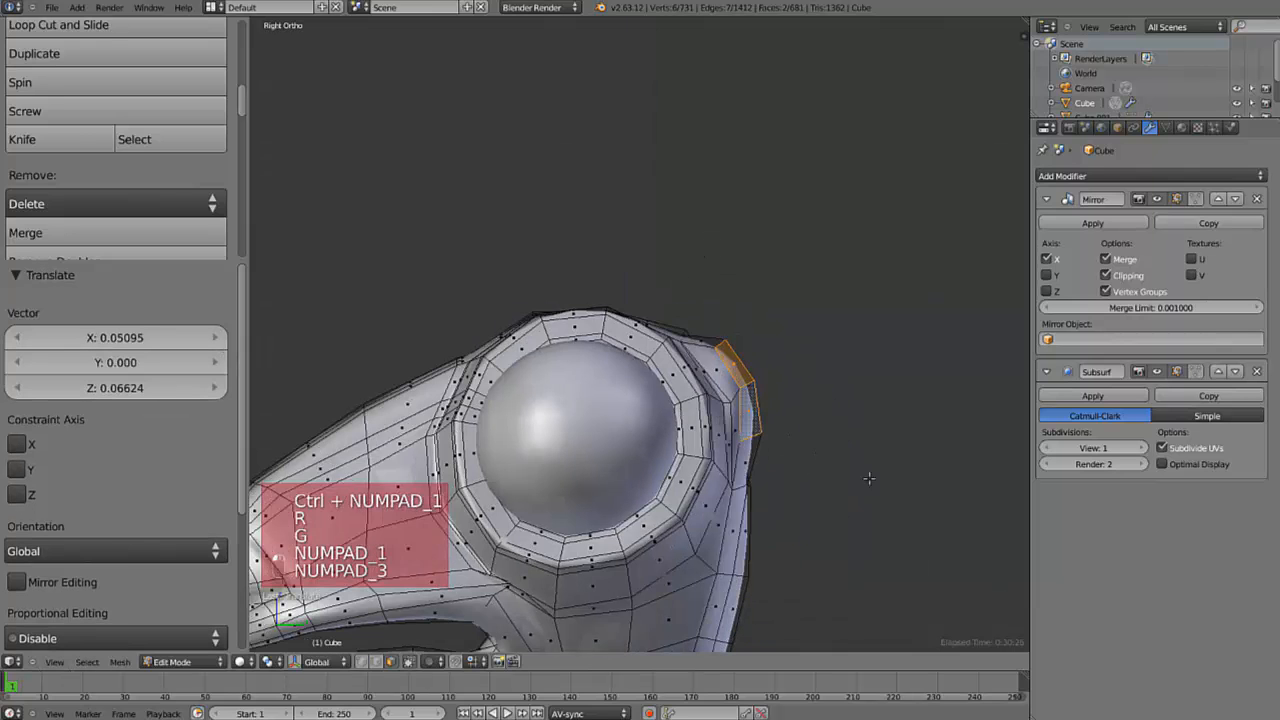
- Move a raised ear-base face up about 0.31 along Z in the side view and rotate it
key(w)
click(868, 481)
key(g)
click(756, 376)
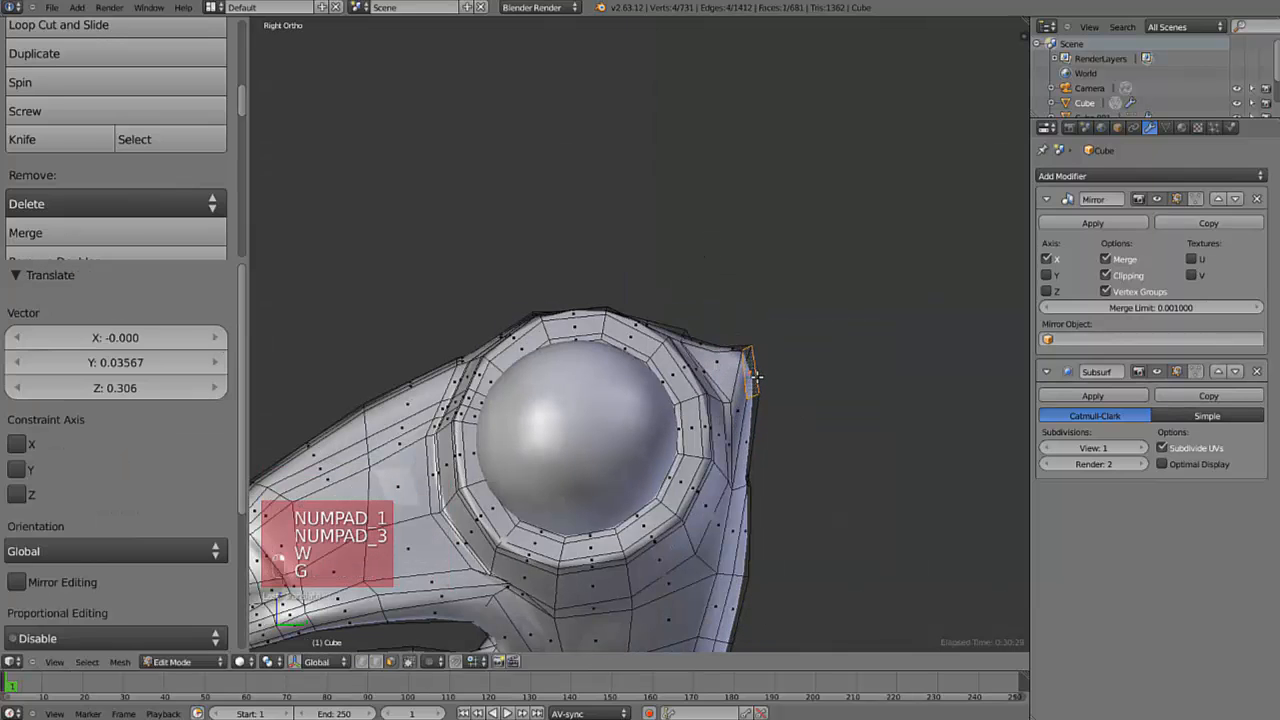
key(r)
click(770, 374)
- Reposition the individual ear-base faces in the side view to form a raised base tilted upward
key(g)
click(783, 372)
key(g)
click(738, 360)
key(g)
click(733, 356)
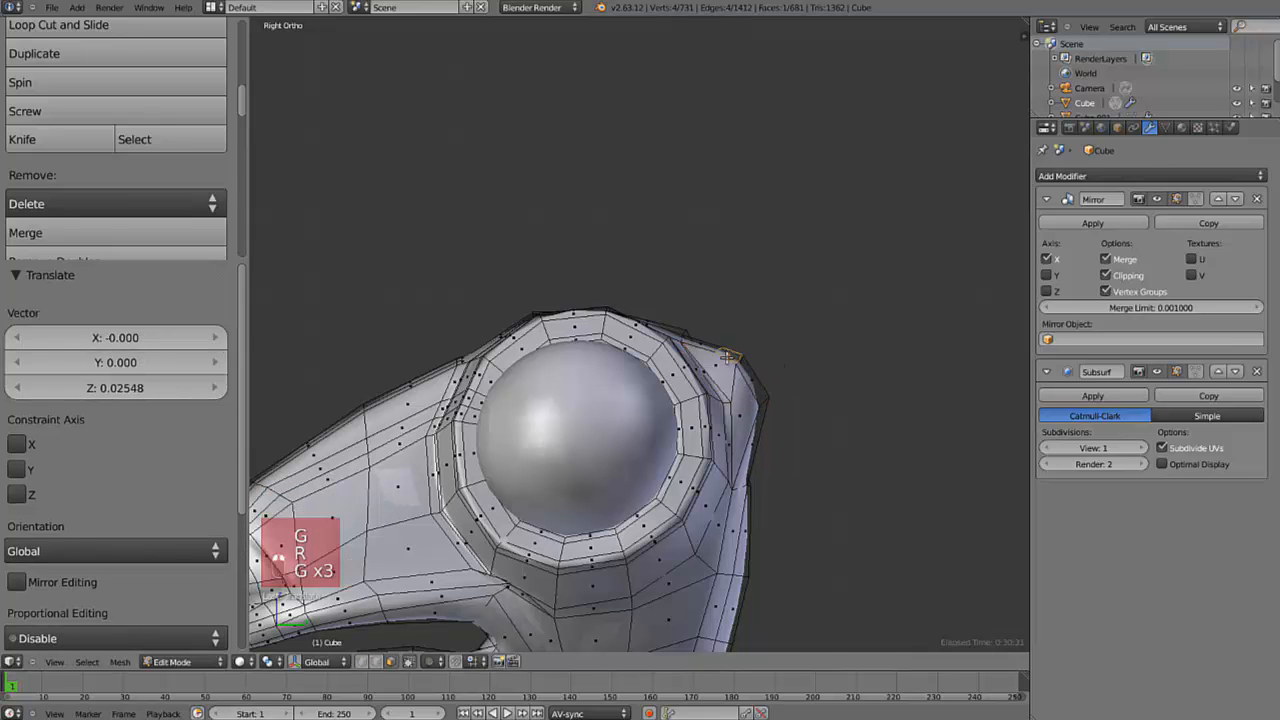
- Extrude the two ear-base faces and move the new end up about 0.57 along Z
key(e)
click(795, 390)
key(g)
click(810, 300)
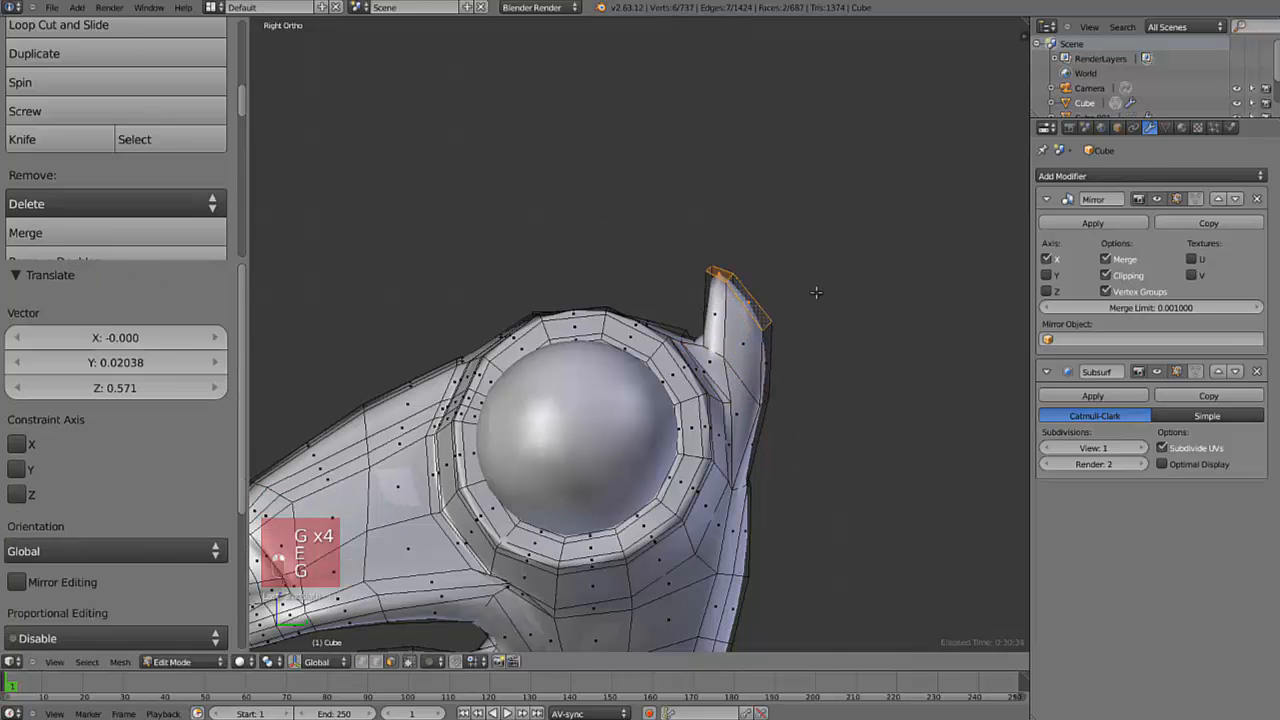
- Rotate and scale the ear's end faces, and lower them about 0.23 along Z
key(r)
click(840, 220)
key(s)
right_click(806, 292)
middle_drag(826, 314, 682, 344)
key(s)
click(808, 301)
key(g)
click(812, 328)
- Select the edge loop around the ear base and widen it by a factor of about 1.85 along X
key(ctrl+KP_1)
scroll(568, 410, up, 2)
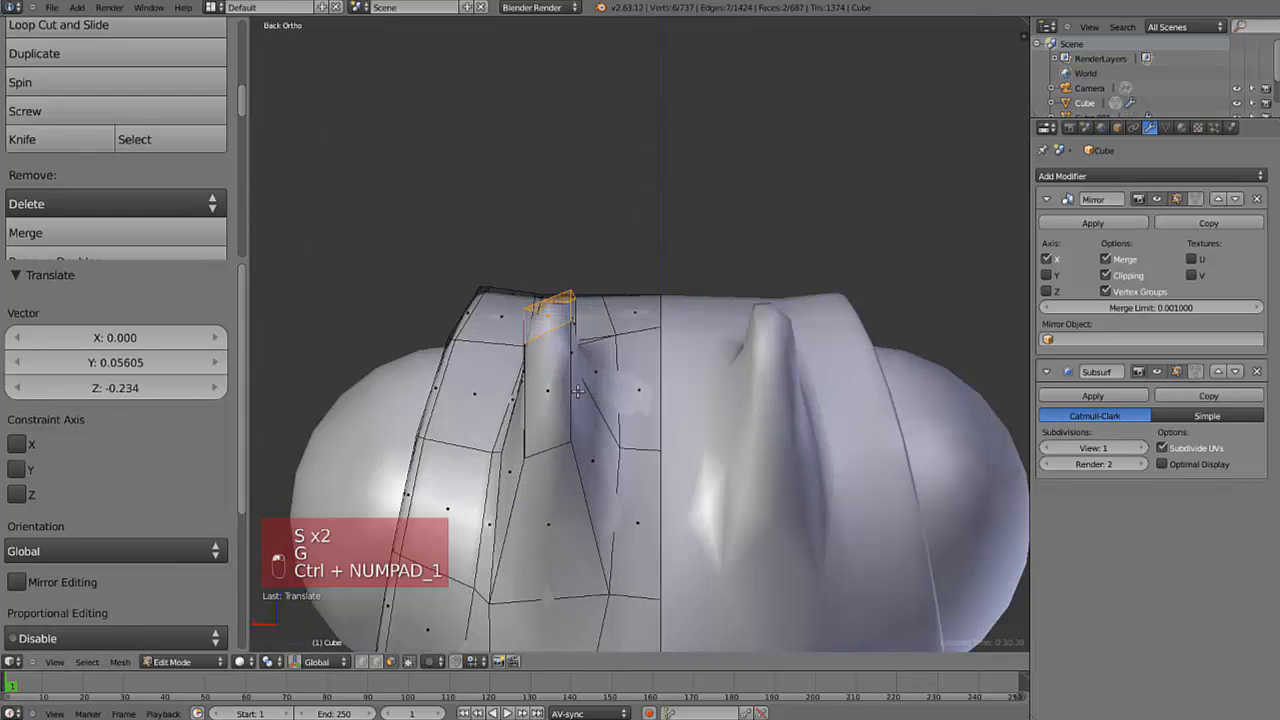
right_click(568, 410)
key(ctrl+Tab)
click(564, 347)
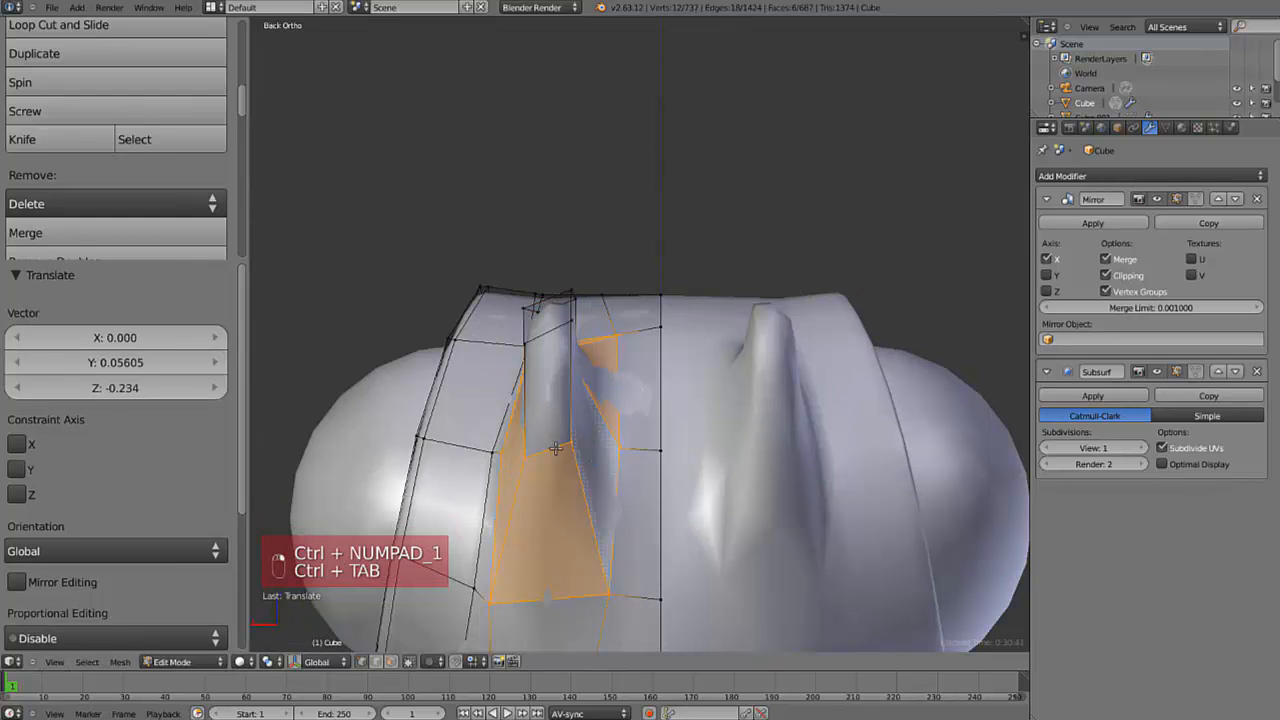
alt+right_click(554, 447)
key(s)
key(x)
click(652, 445)
key(KP_3)
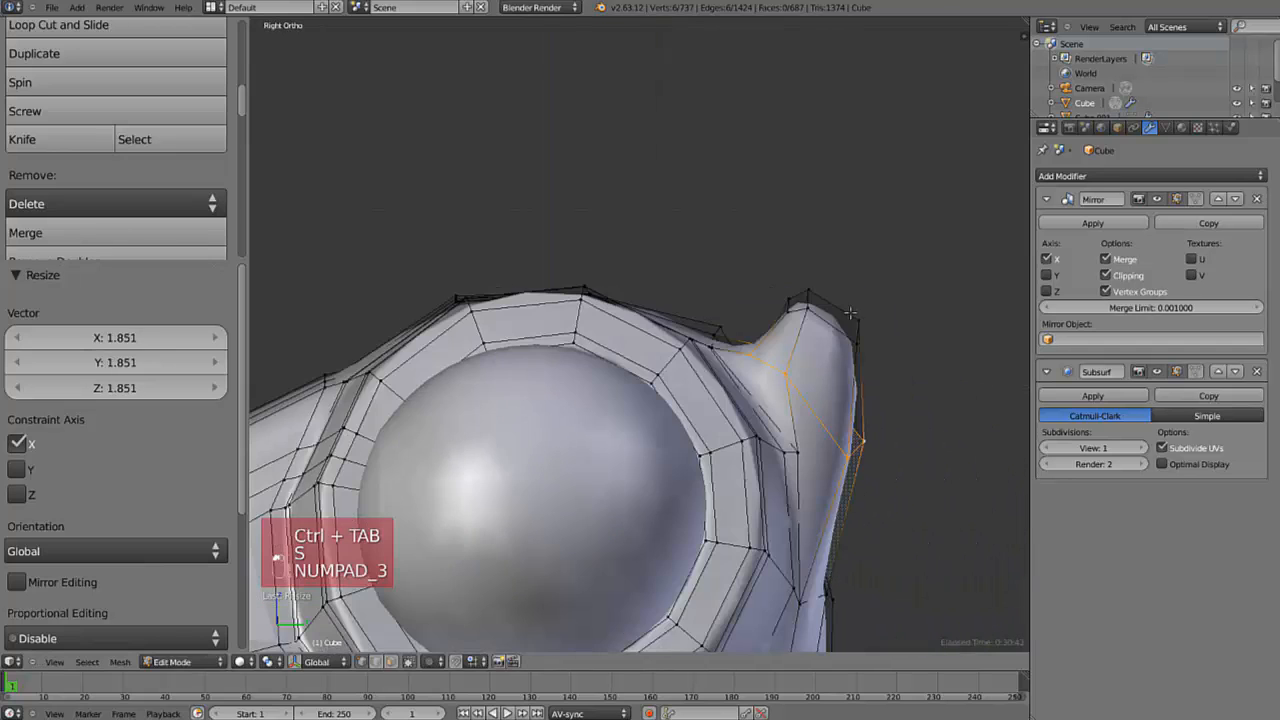
- Select all vertices of the ear tip in wireframe and move them about -0.06 along Y and -0.12 along Z
key(z)
key(a)
key(c)
drag(787, 275, 832, 318)
right_click(832, 320)
key(z)
key(g)
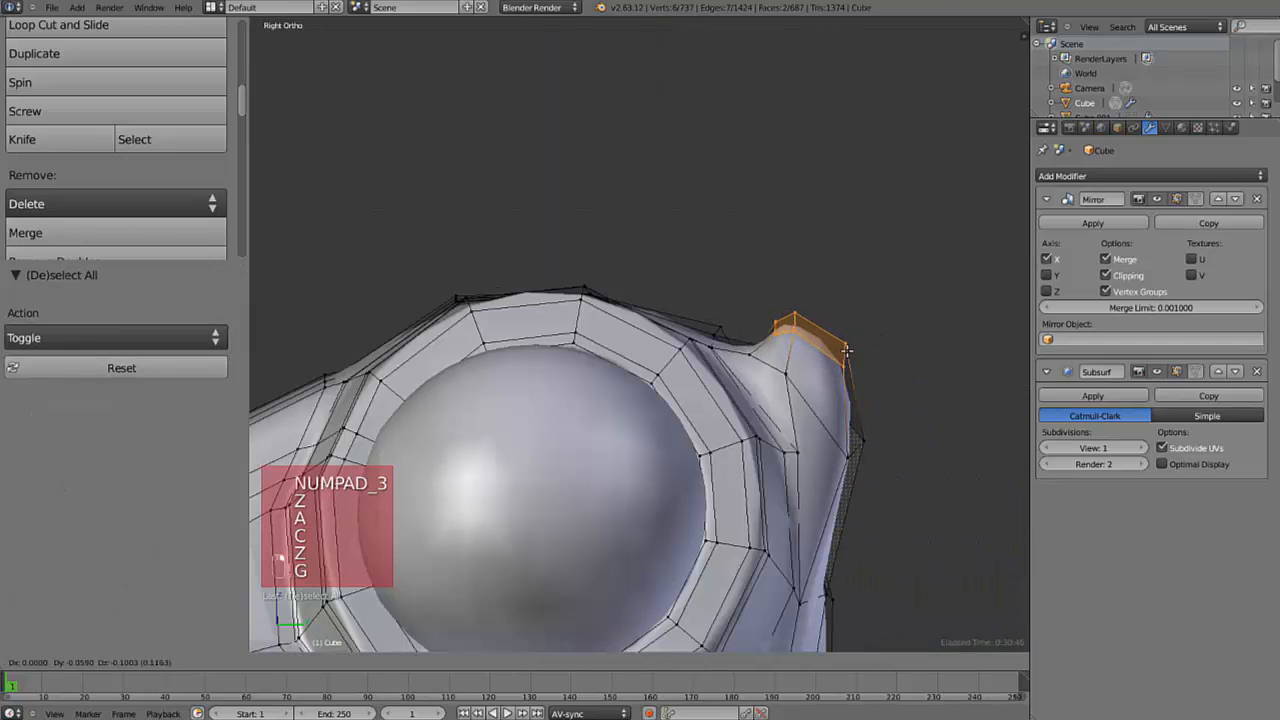
click(797, 358)
scroll(796, 360, down, 2)
mouse_move(796, 360)
shift+middle_down()
mouse_move(794, 415)
mouse_move(653, 395)
mouse_move(701, 322)
shift+middle_up()
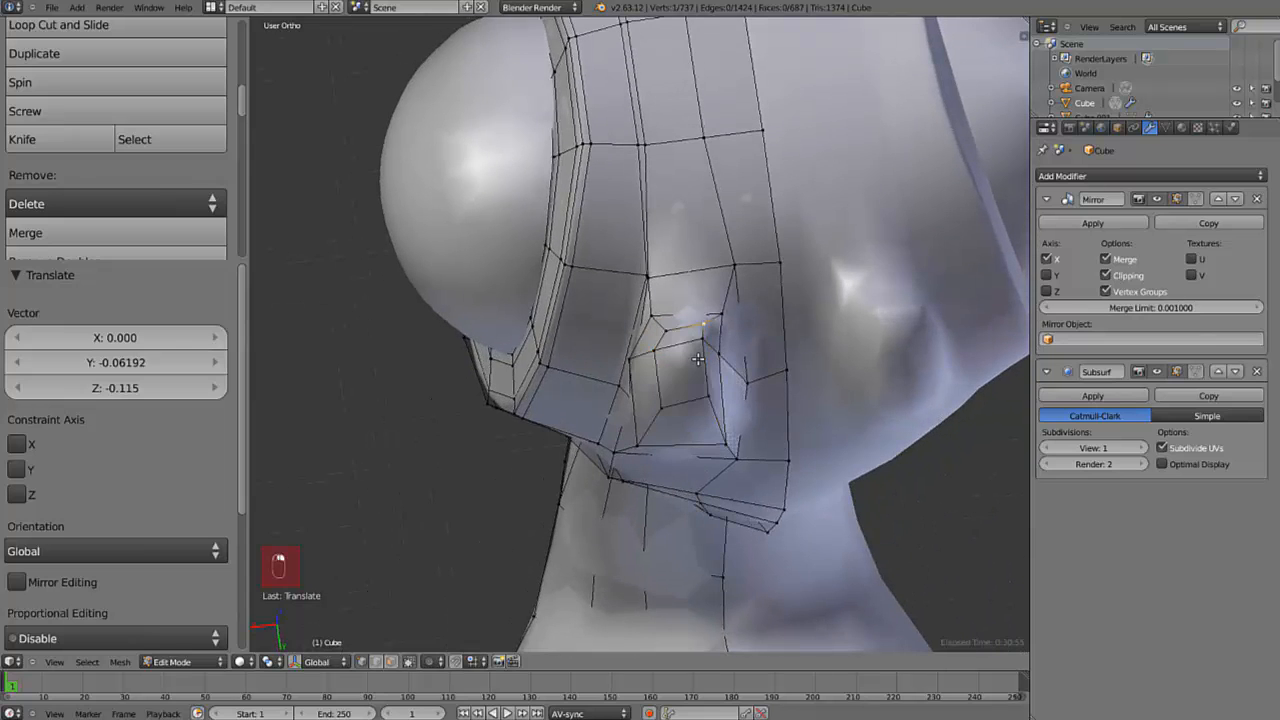
- Delete the edge shared by the two ear-tip faces to open the end of the ear
middle_drag(655, 357, 682, 346)
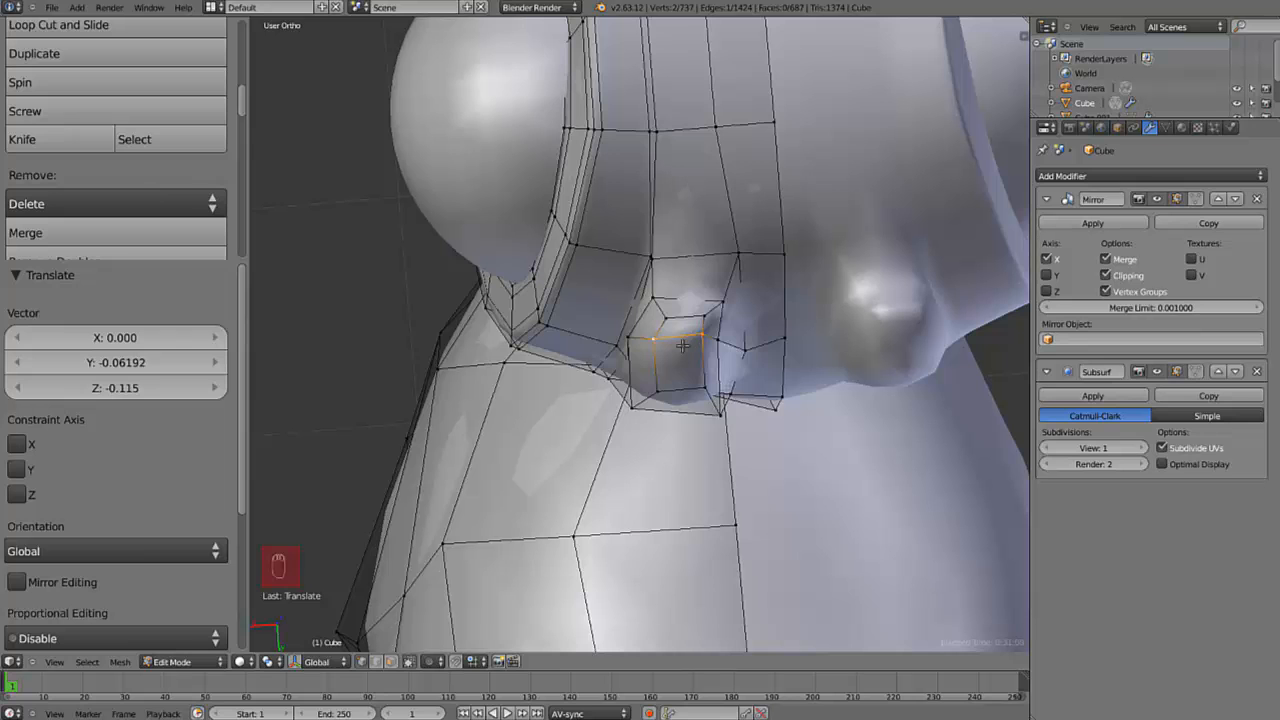
middle_drag(680, 392, 630, 427)
click(645, 346)
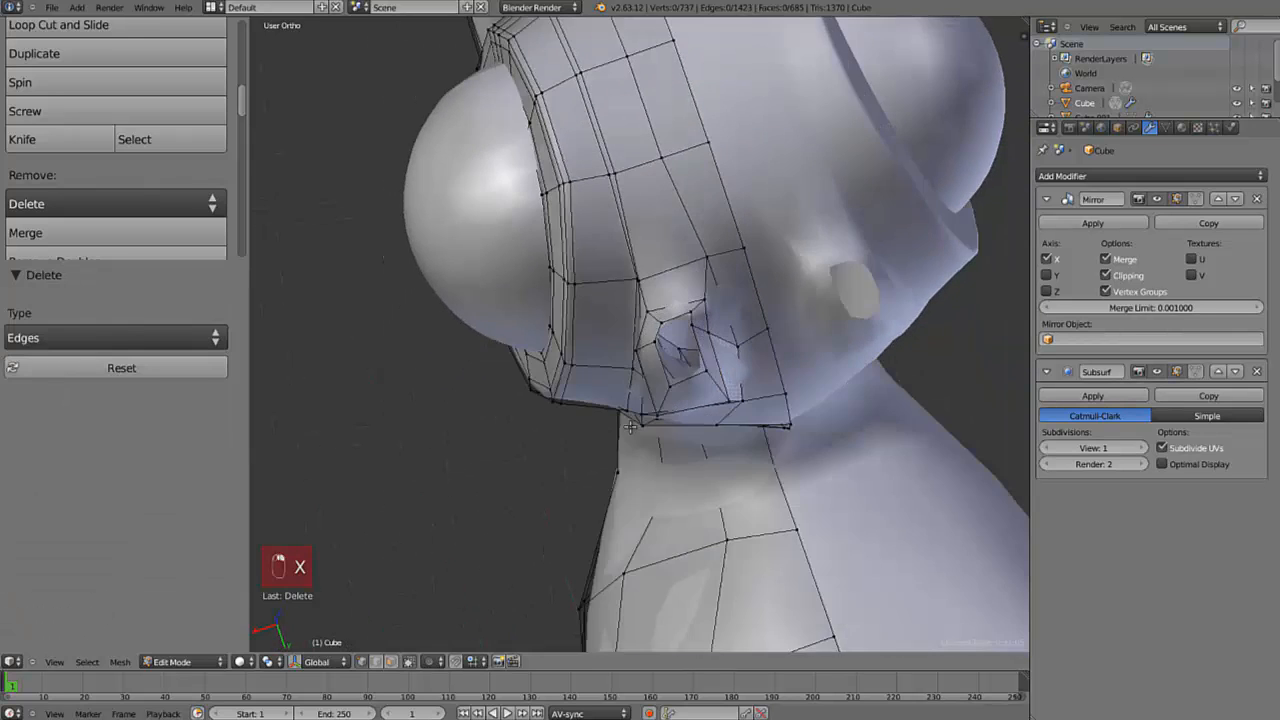
- Select the rim vertices of the ear opening and smooth them
key(w)
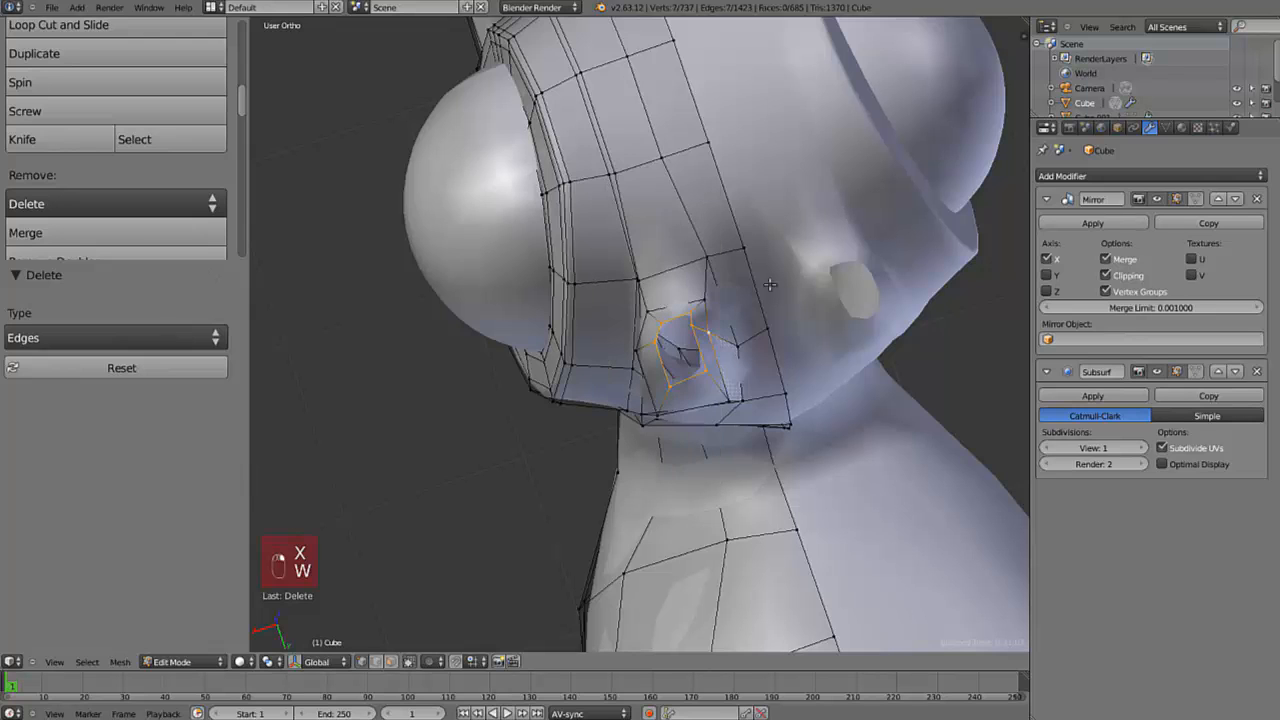
key(a)
scroll(751, 358, up, 2)
key(w)
click(737, 335)
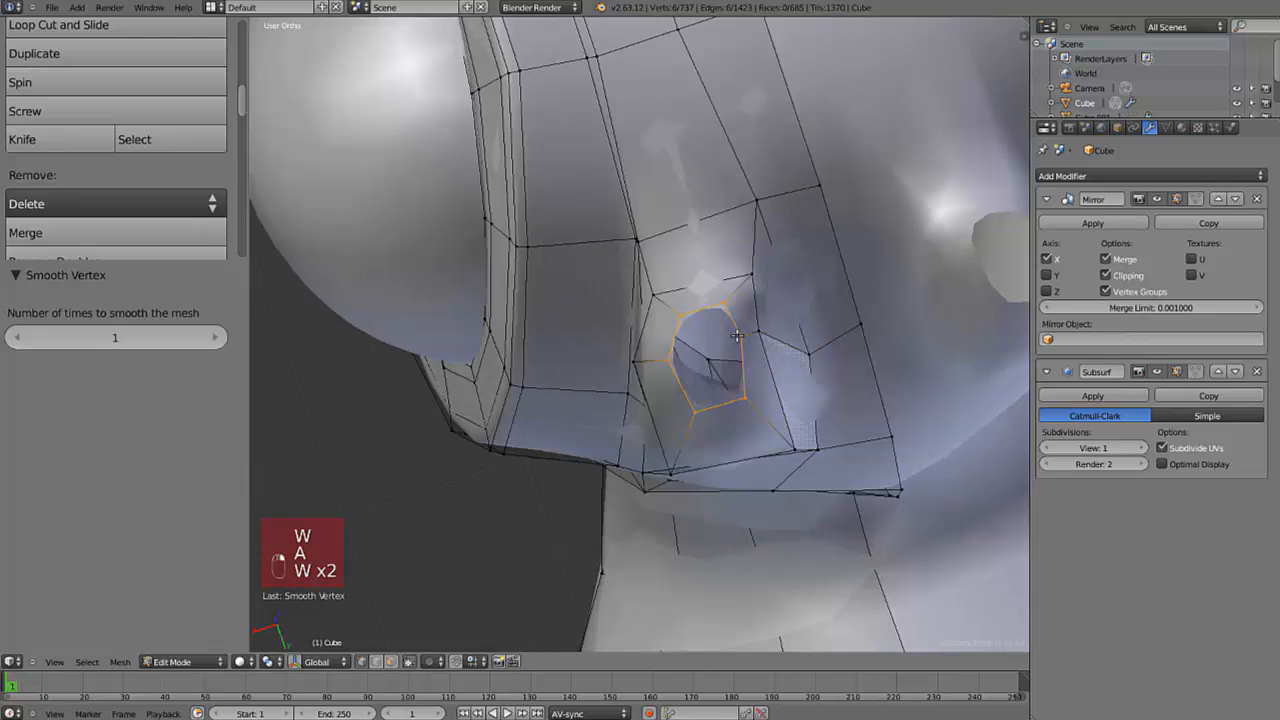
- Move the rim vertices of the ear opening to even out its outline
shift+right_click(723, 308)
middle_drag(723, 310, 771, 351)
key(g)
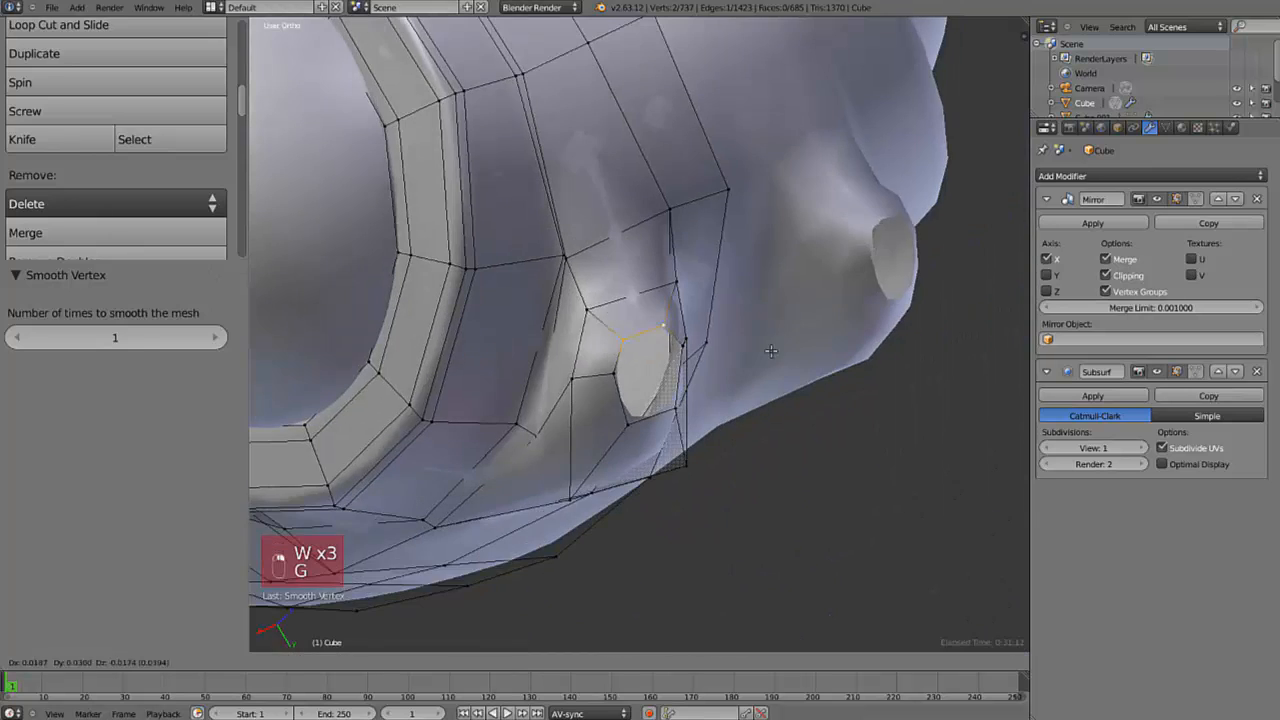
click(757, 398)
middle_drag(757, 398, 658, 180)
right_click(658, 394)
key(g)
click(635, 412)
right_click(727, 371)
key(g)
click(735, 382)
- Reposition two neighbouring rim vertices of the ear opening and scale them together to about 0.46
shift+right_click(667, 407)
key(g)
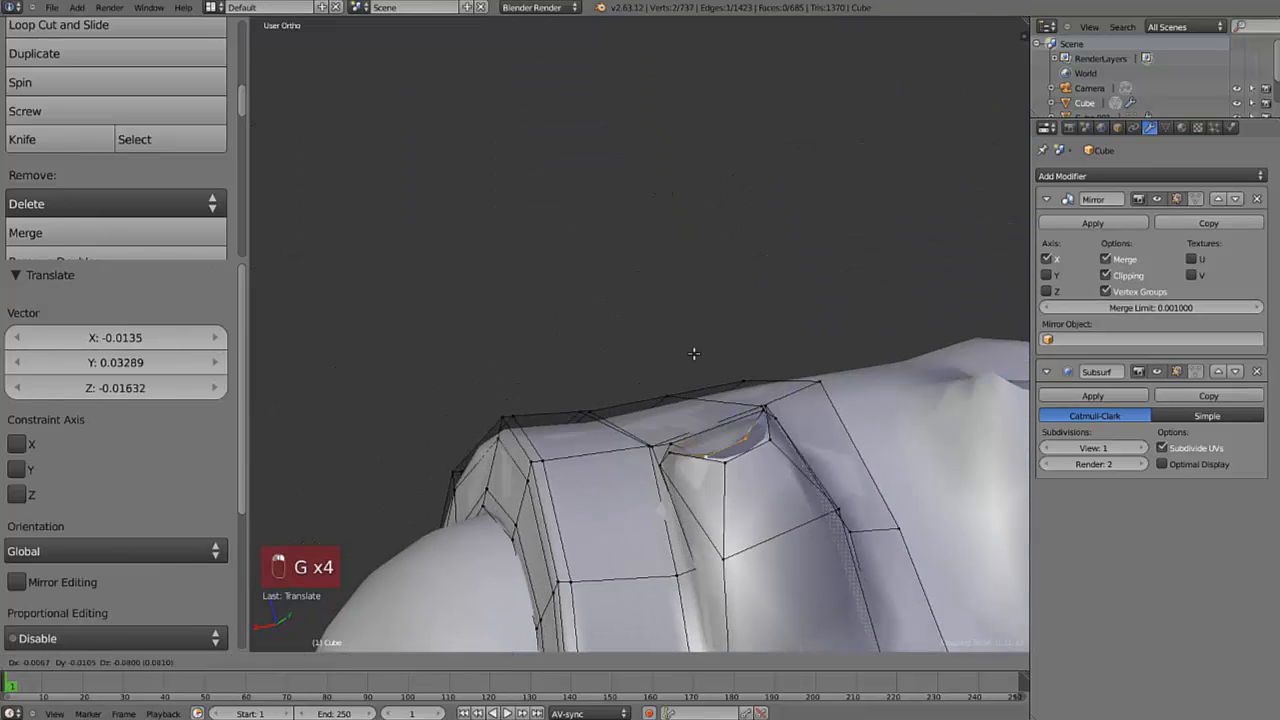
click(696, 360)
middle_drag(696, 362, 715, 452)
key(g)
click(777, 446)
key(s)
click(760, 470)
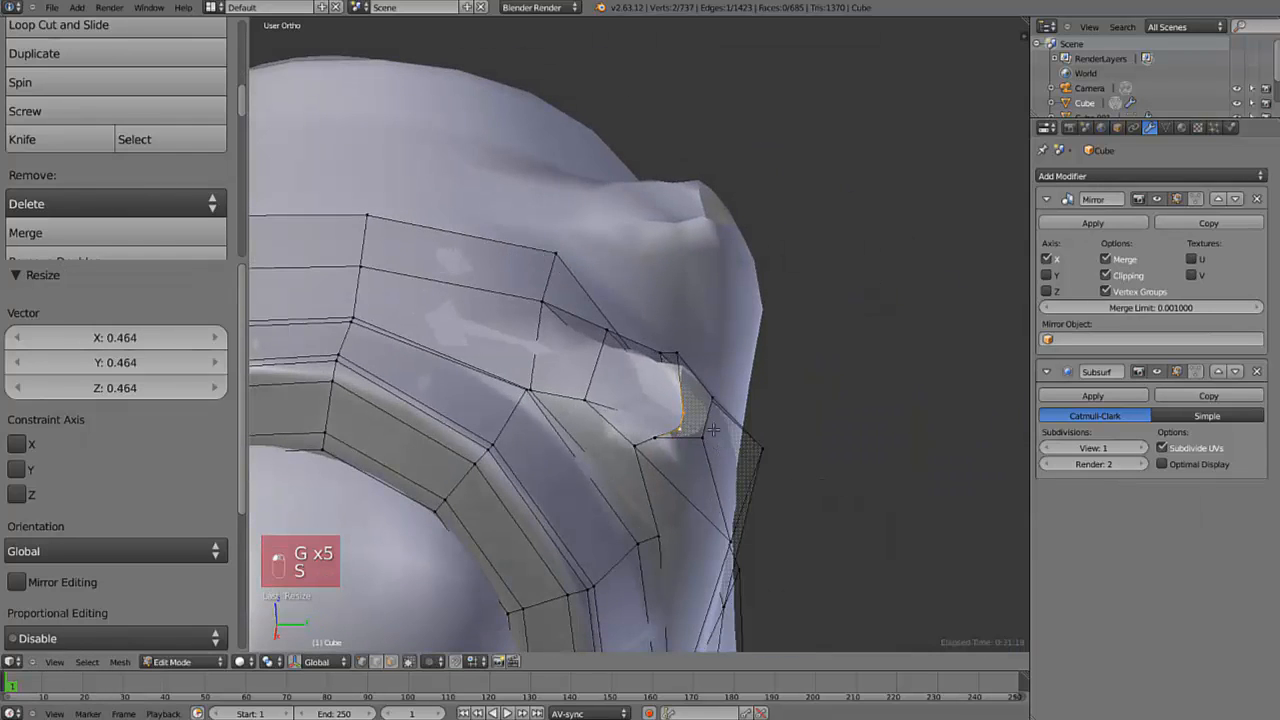
- Extrude the ear's rim up about 0.52 along Z, rotate it, cap it with a face and check the smoothed ears
key(KP_3)
key(e)
click(709, 377)
key(r)
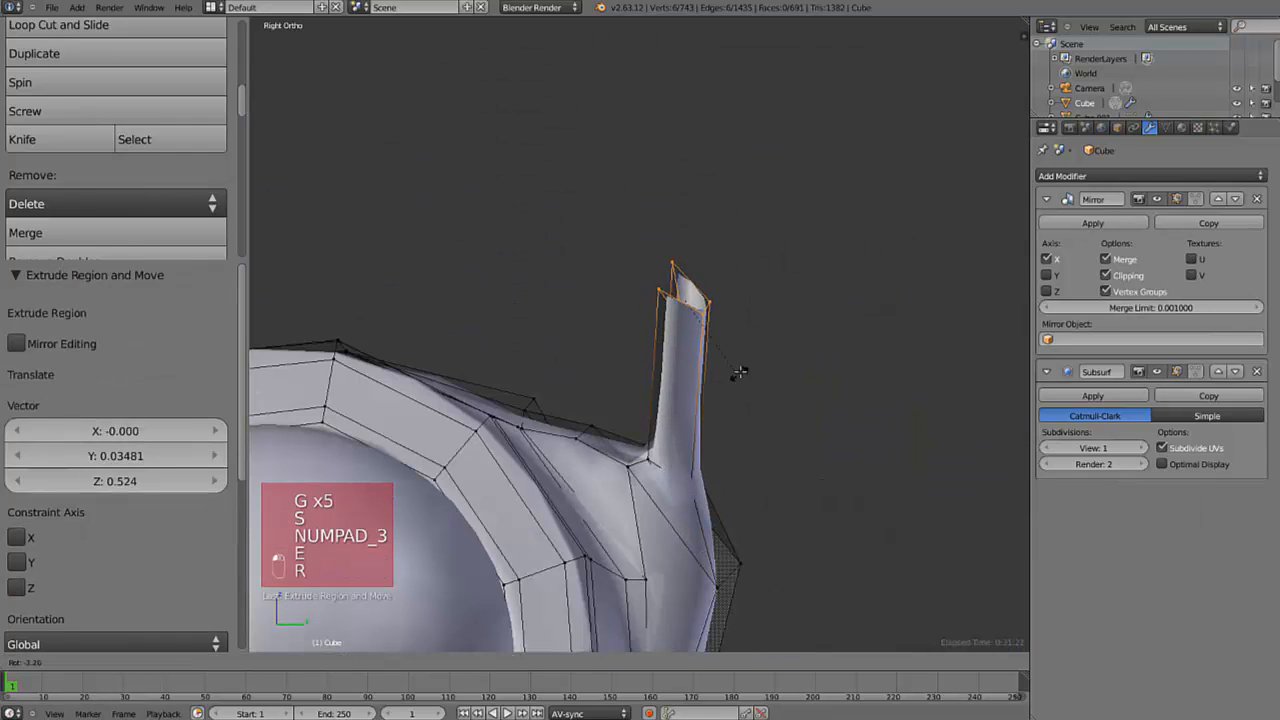
click(757, 329)
key(f)
key(Tab)
middle_drag(757, 325, 827, 449)
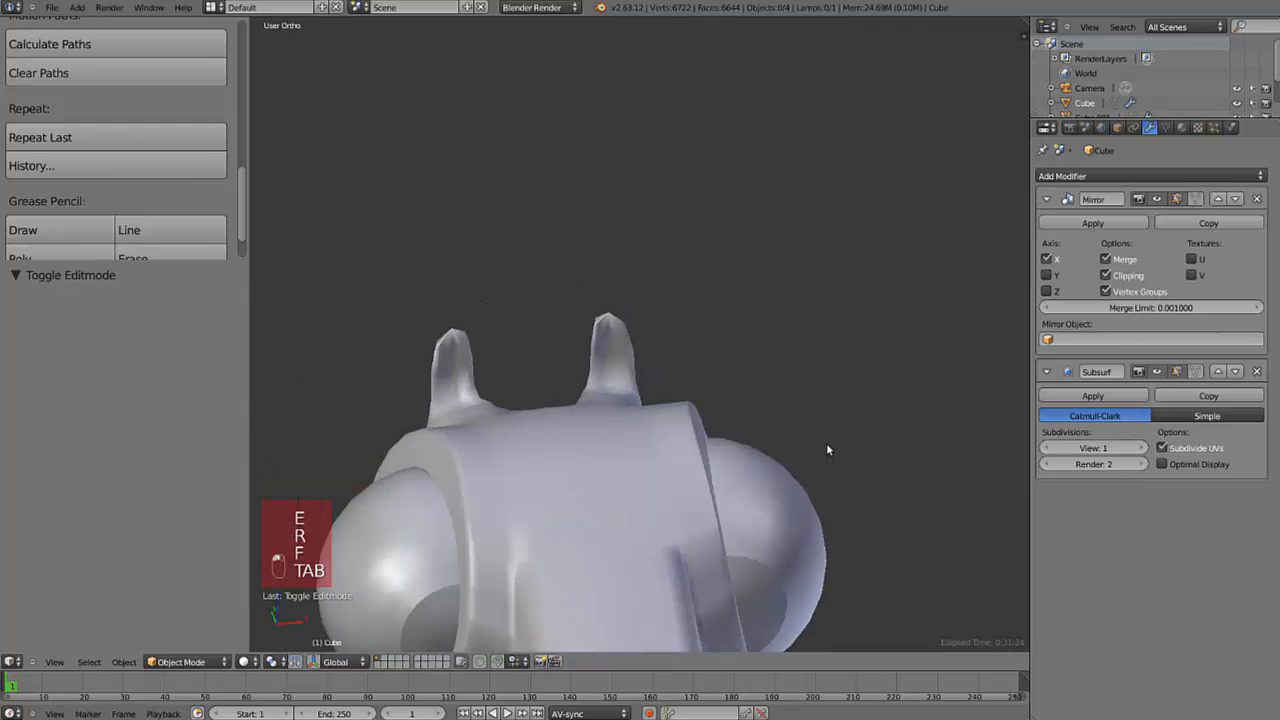
key(KP_1)
key(KP_1)
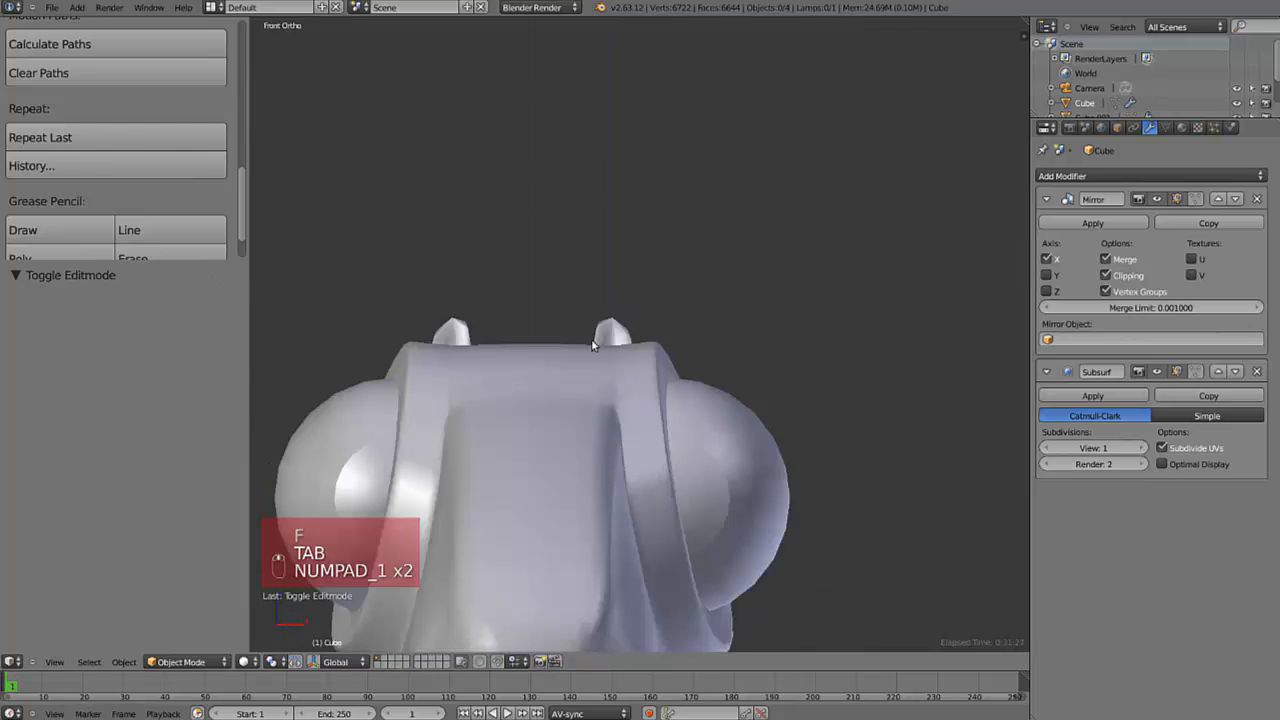
- Extrude the ear's cap again and move it about -0.36 along Y and 0.74 along Z
key(Tab)
key(KP_3)
key(e)
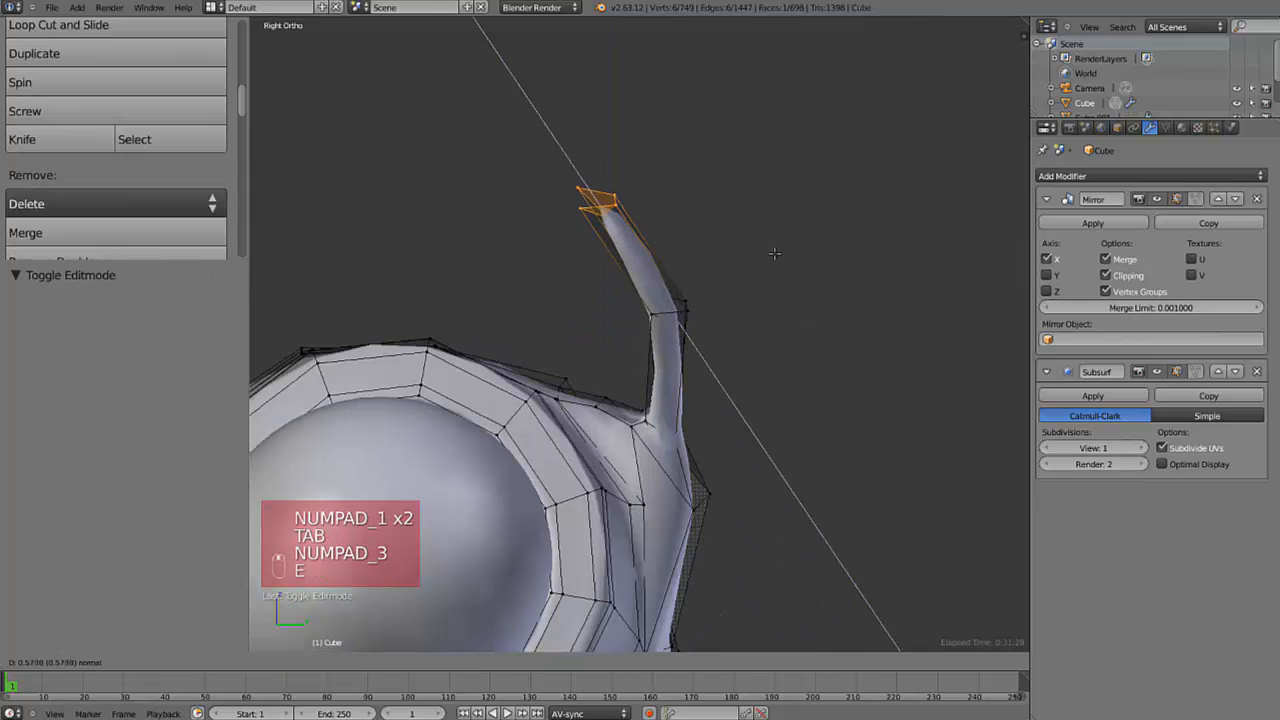
click(722, 202)
key(g)
click(673, 137)
- Extend the selection to the whole upper ear segment and smooth its vertices three times
key(ctrl+KP_Add)
key(w)
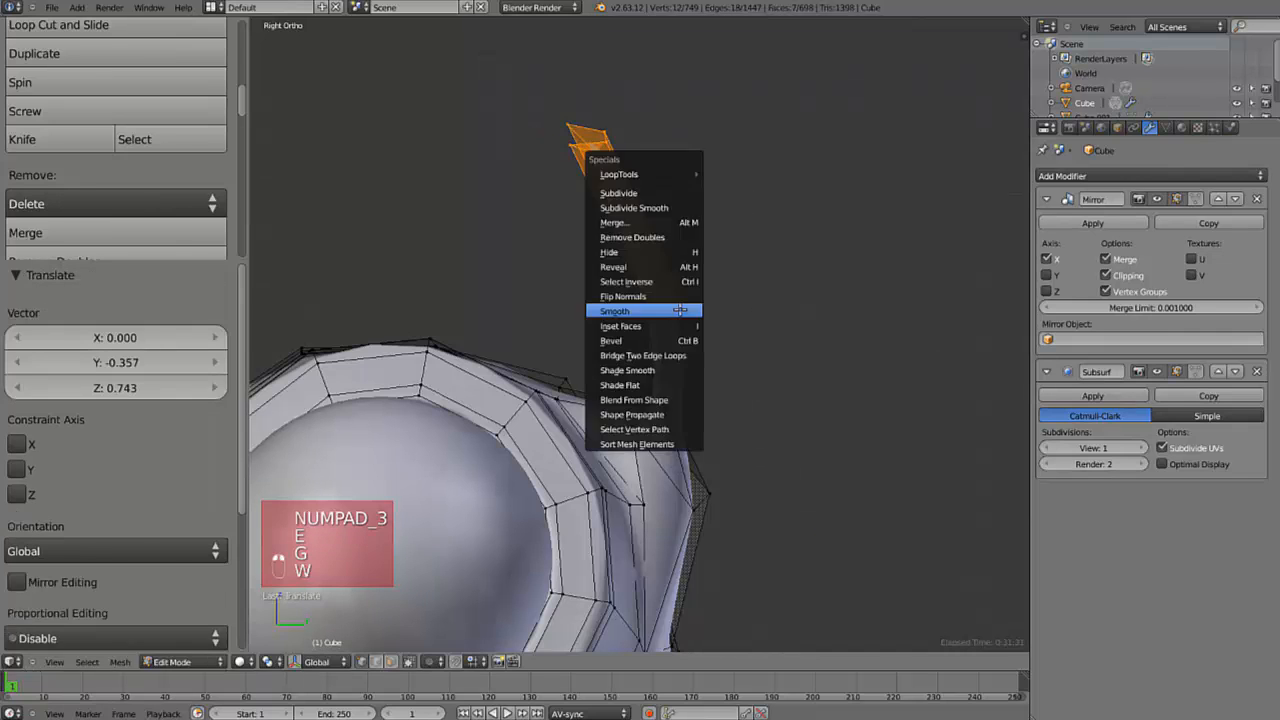
click(680, 310)
key(w)
click(680, 310)
key(w)
click(680, 310)
- Fatten the upper ear segment by an offset of about 0.077
key(alt+s)
right_click(738, 323)
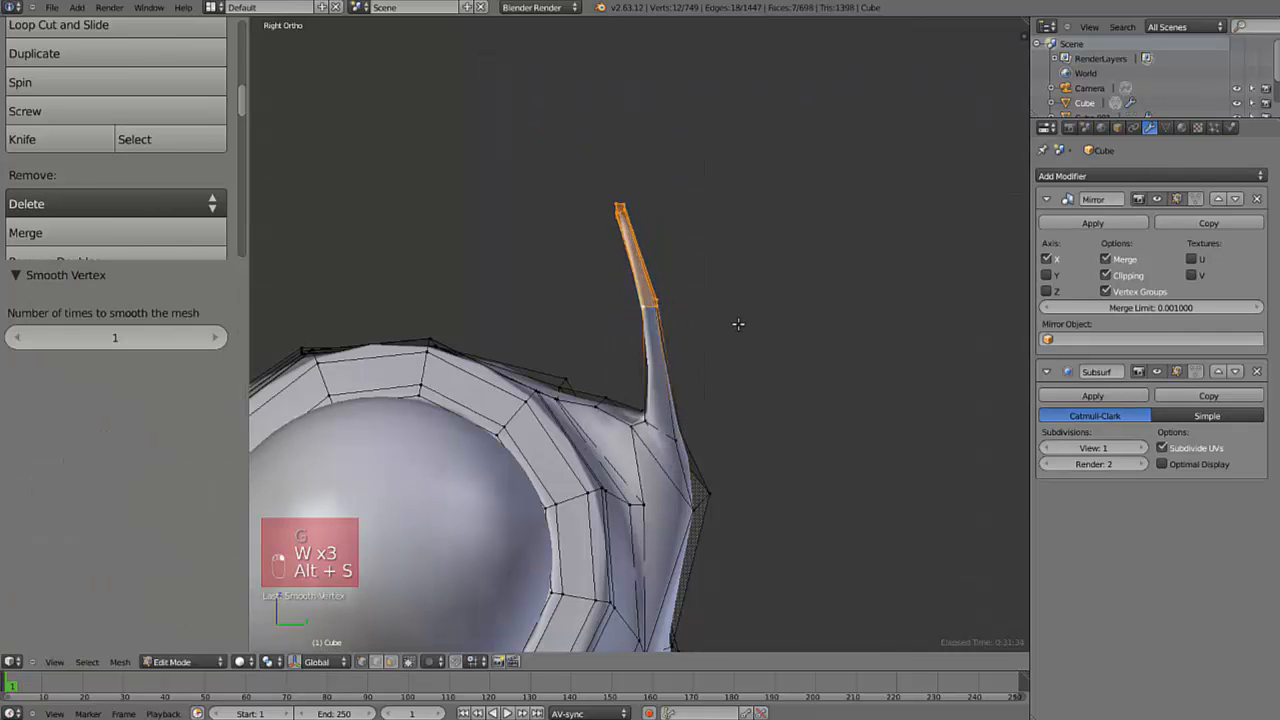
key(alt+s)
click(740, 331)
- Select the vertices around the ear base in wireframe and smooth them twice
key(z)
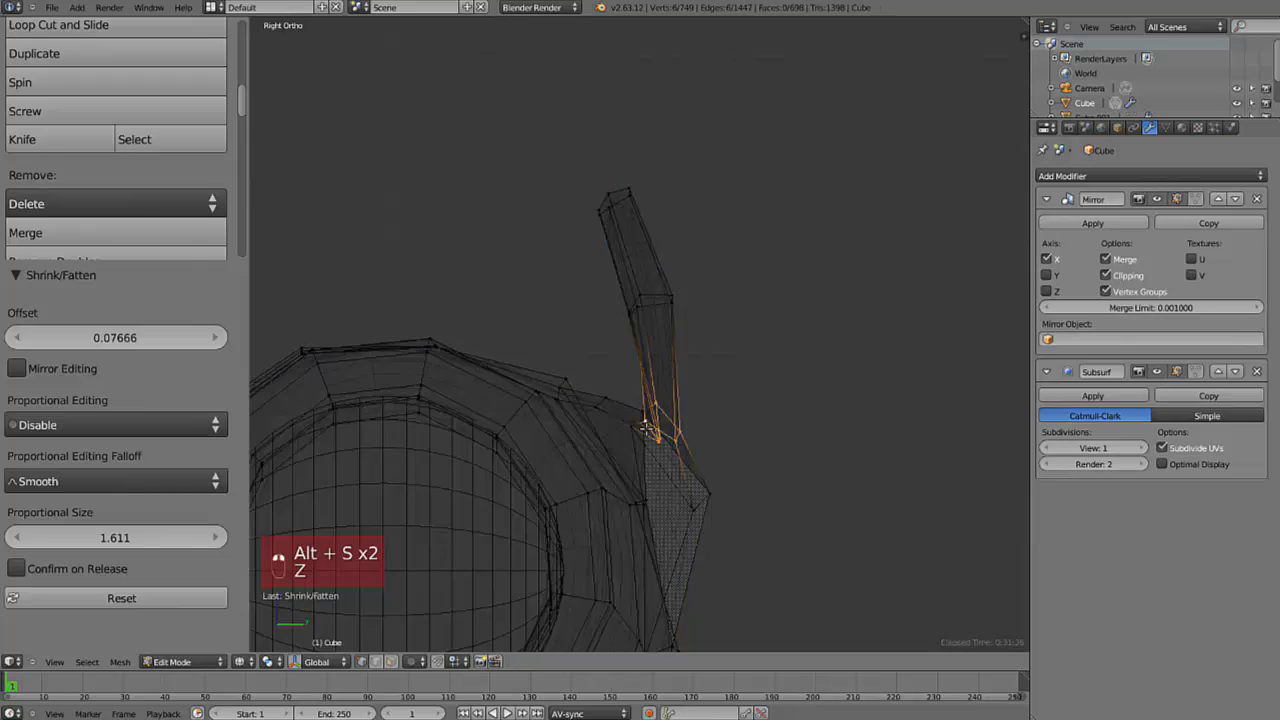
middle_drag(656, 422, 652, 492)
key(z)
key(z)
middle_drag(594, 400, 605, 367)
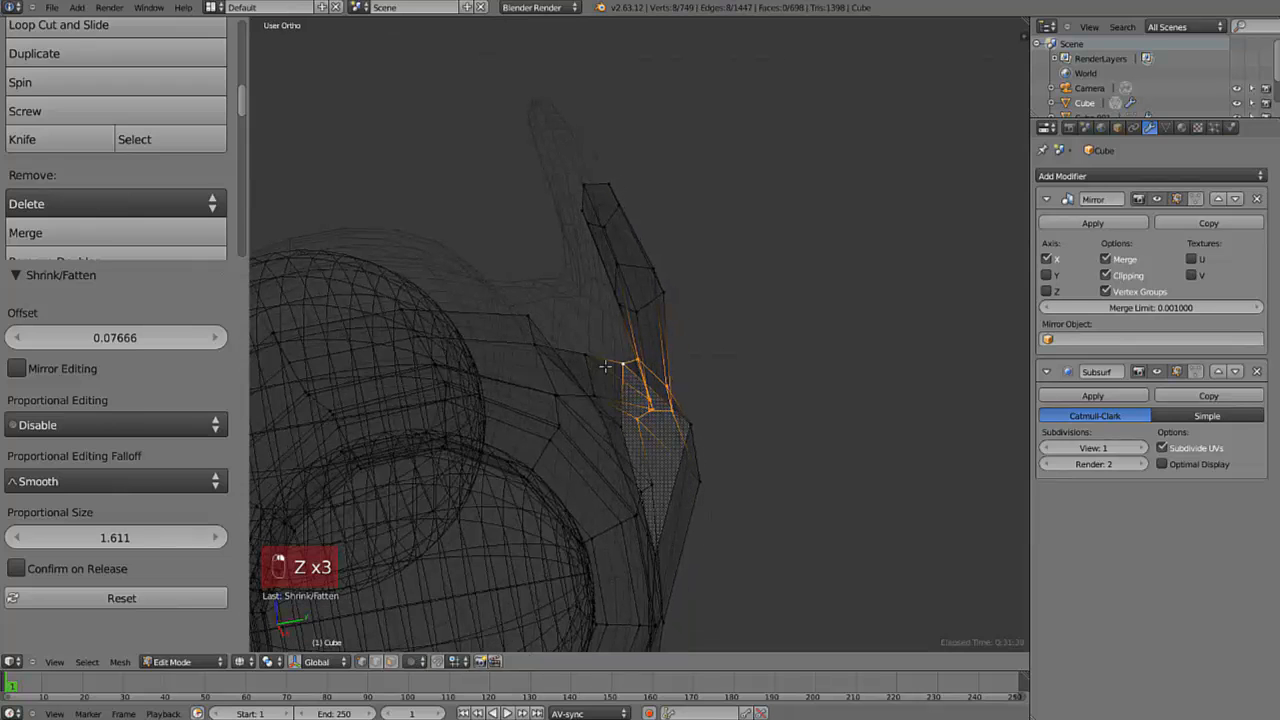
key(KP_1)
key(KP_3)
key(w)
click(706, 356)
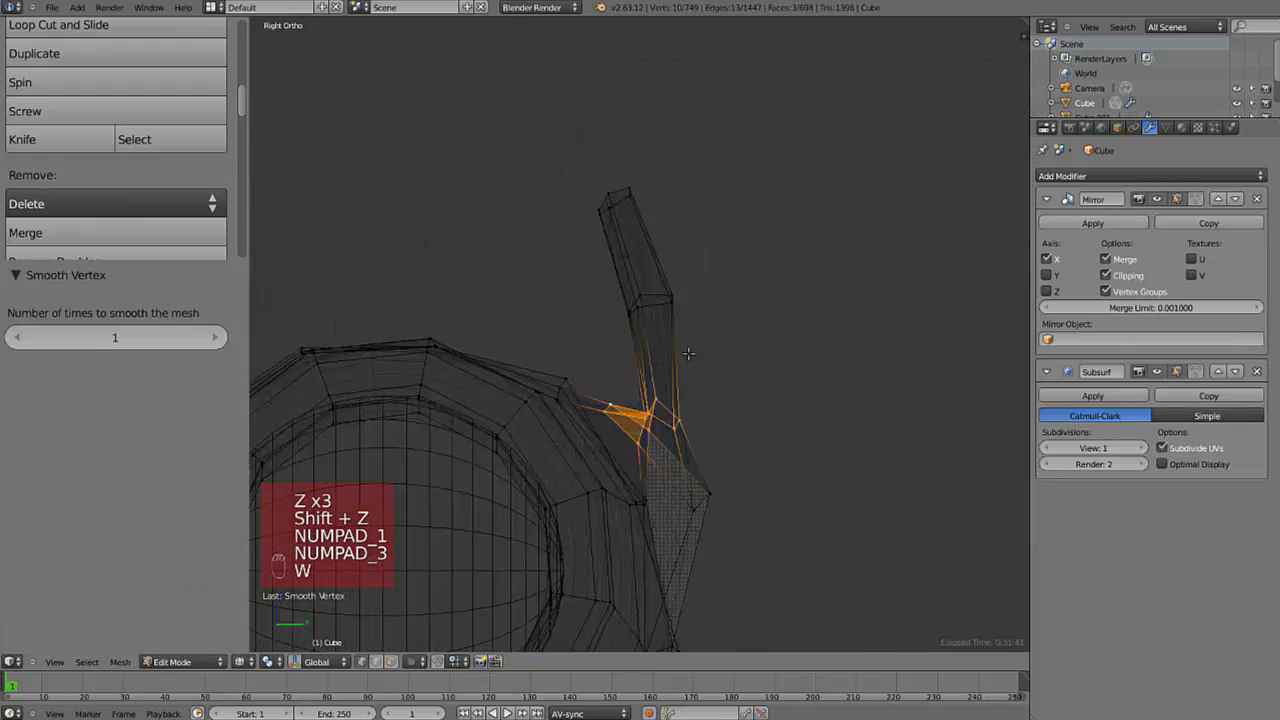
key(w)
click(706, 371)
- Reposition the ear-base vertices to blend the ear into the head, and check the smoothed ears in Object Mode
key(g)
click(708, 385)
key(z)
key(Tab)
key(Tab)
key(z)
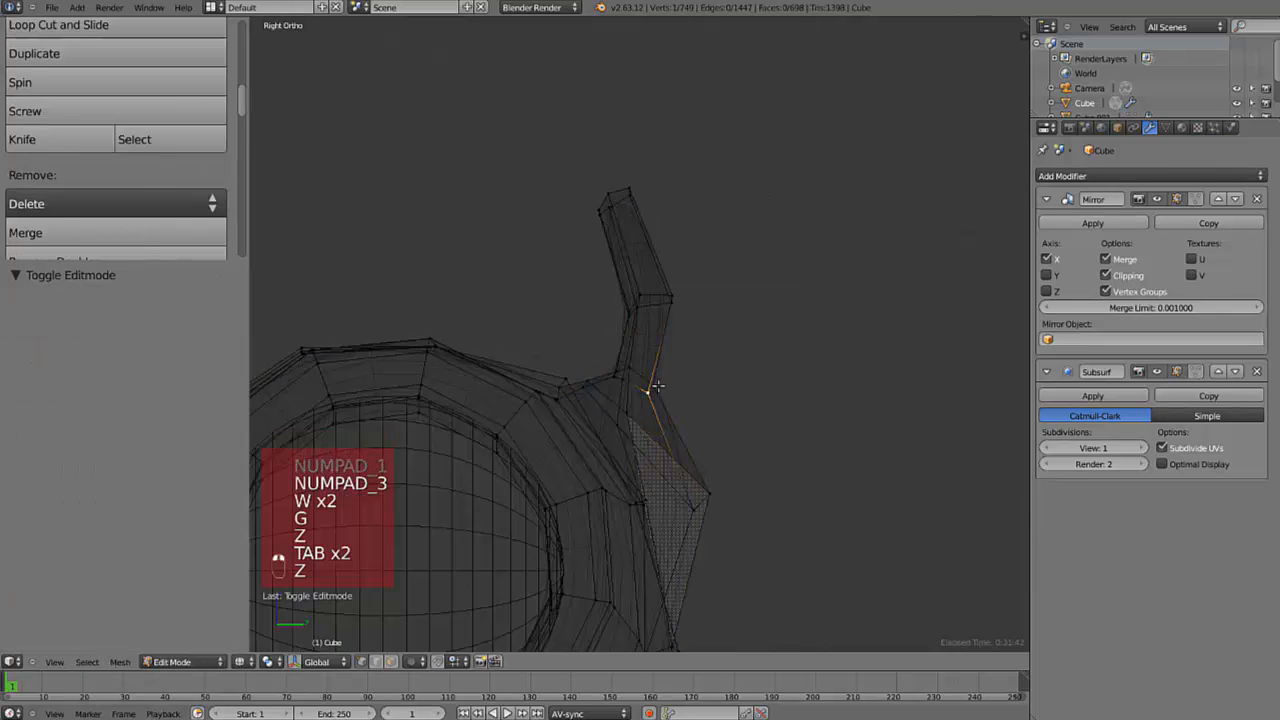
key(z)
key(g)
click(714, 414)
key(Tab)
middle_drag(600, 366, 594, 443)
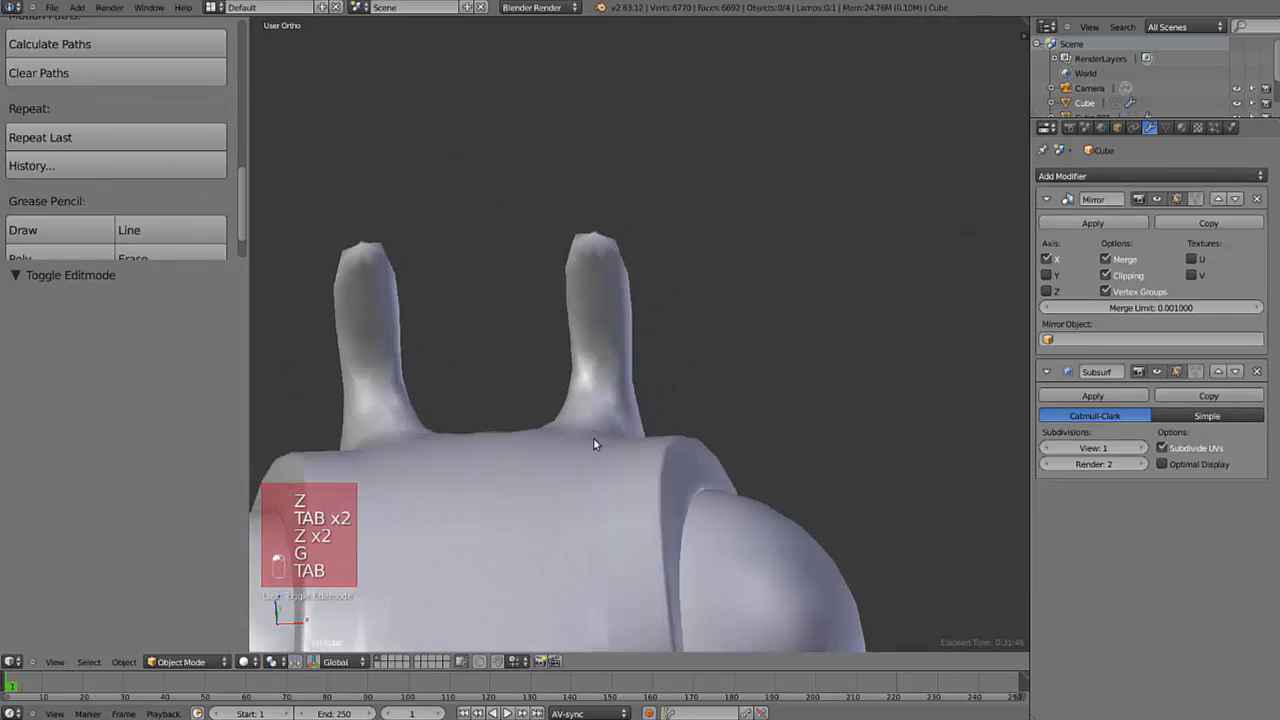
- Move the inner-side vertices of the lower ear toward the head's centre to widen the transition into the head
key(Tab)
key(z)
key(z)
key(g)
click(562, 386)
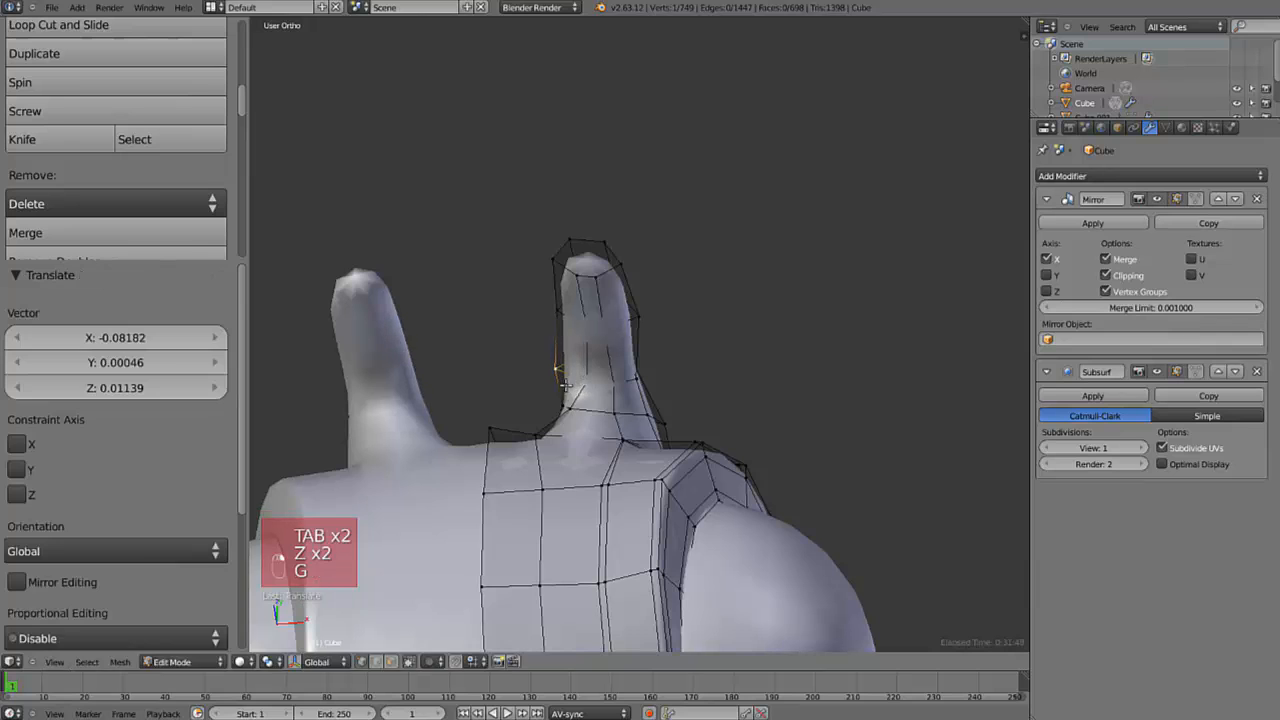
right_click(569, 406)
key(g)
right_click(562, 404)
right_click(558, 402)
key(g)
click(545, 400)
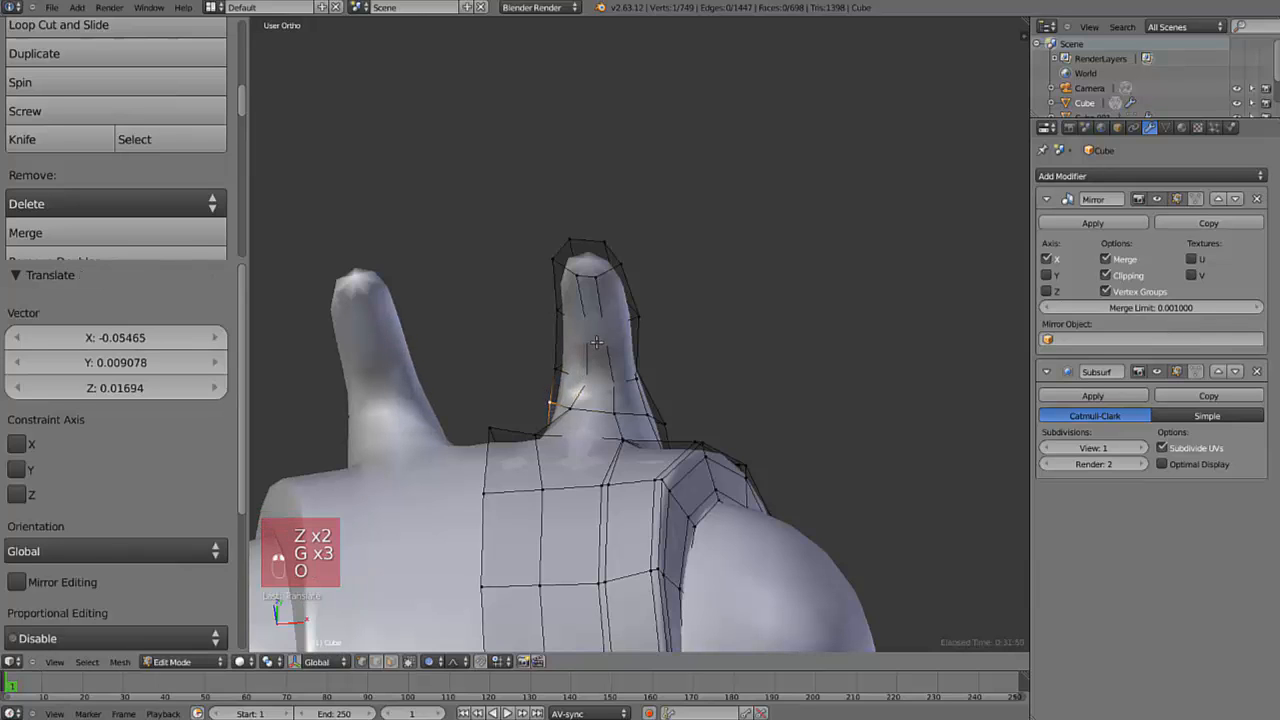
- Try to reshape the ear by moving single vertices with proportional editing
key(g)
click(554, 311)
key(KP_1)
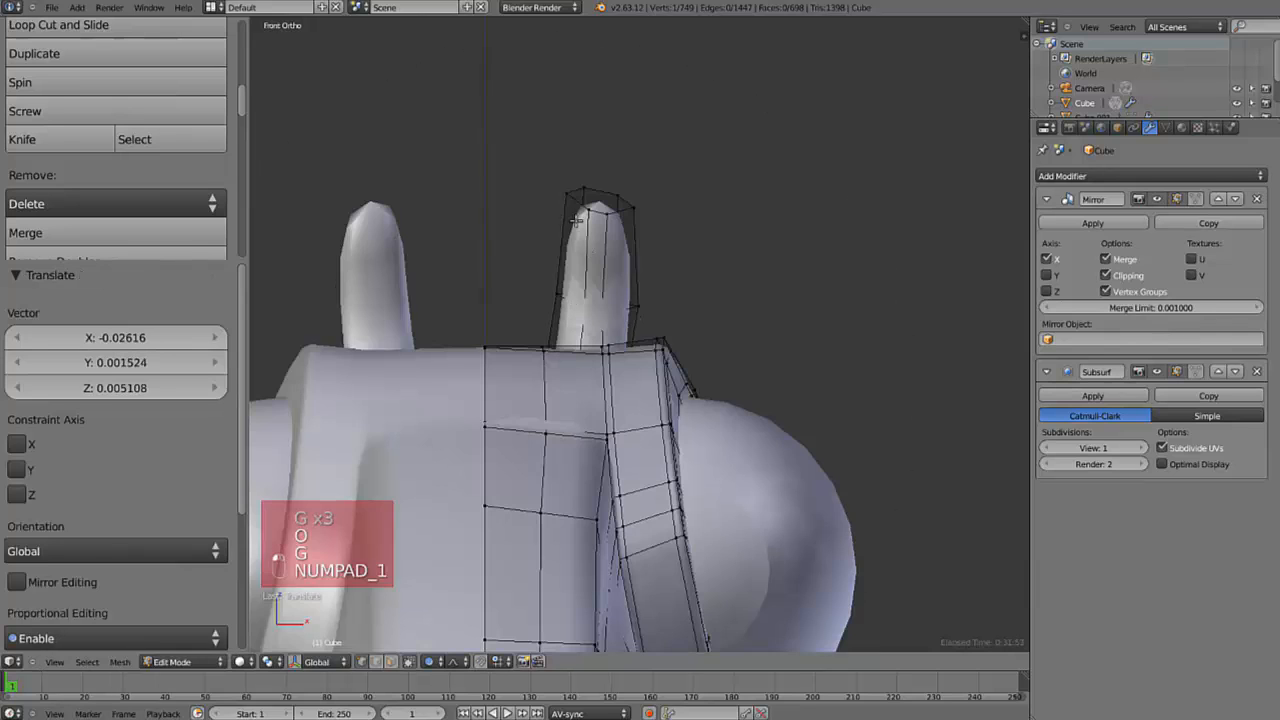
key(ctrl+z)
key(g)
scroll(560, 216, up, 5)
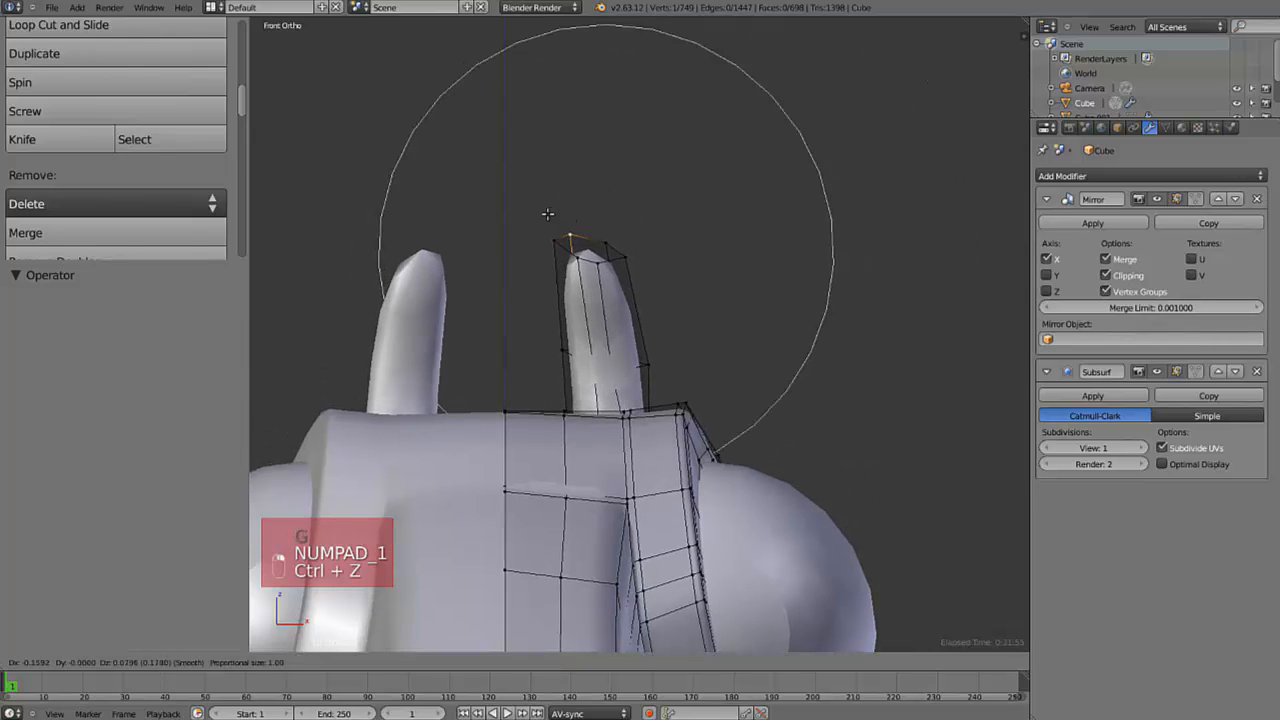
click(590, 235)
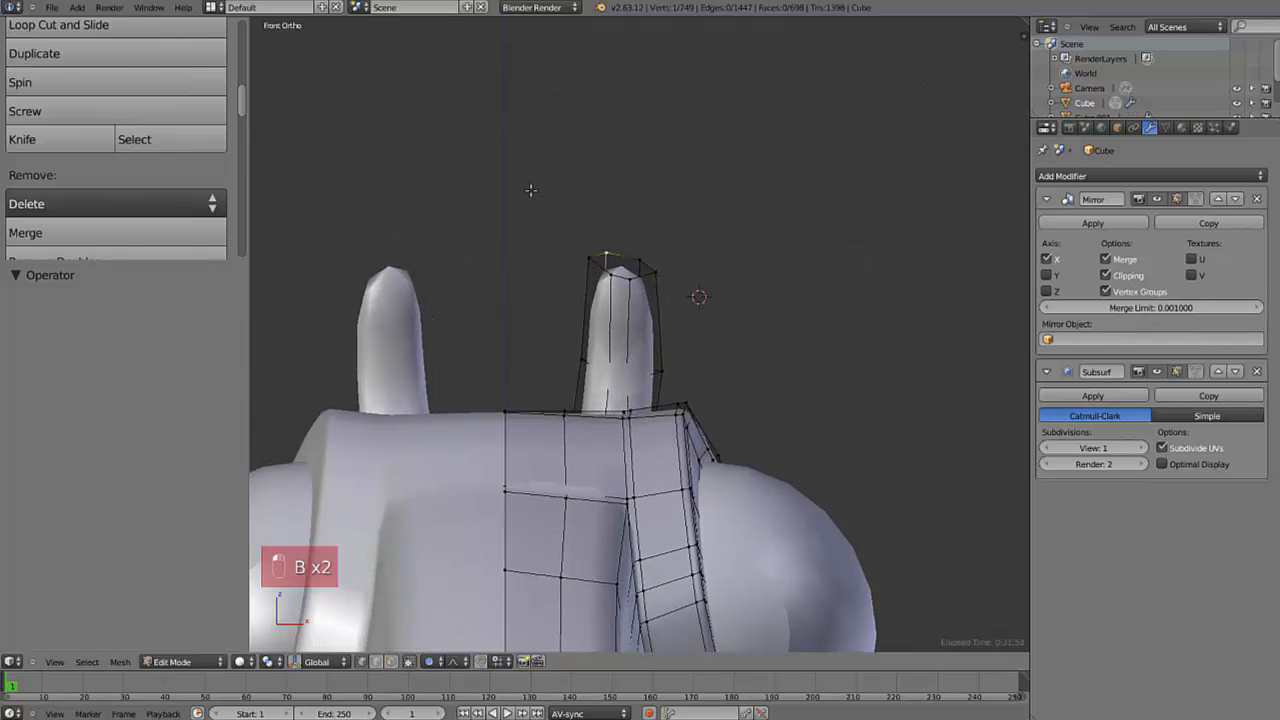
- Select the ear tip's vertices and delete the face that caps the tip
drag(531, 190, 702, 300)
middle_drag(702, 300, 679, 376)
scroll(609, 324, up, 3)
key(x)
click(676, 371)
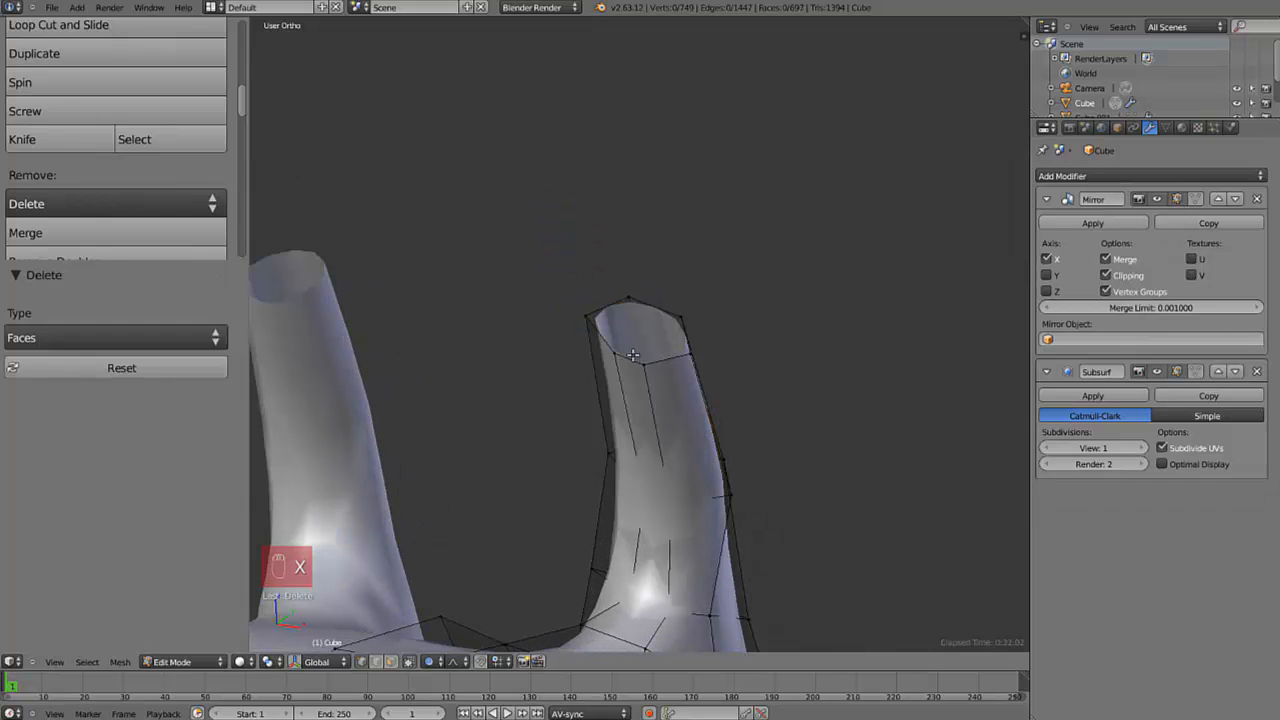
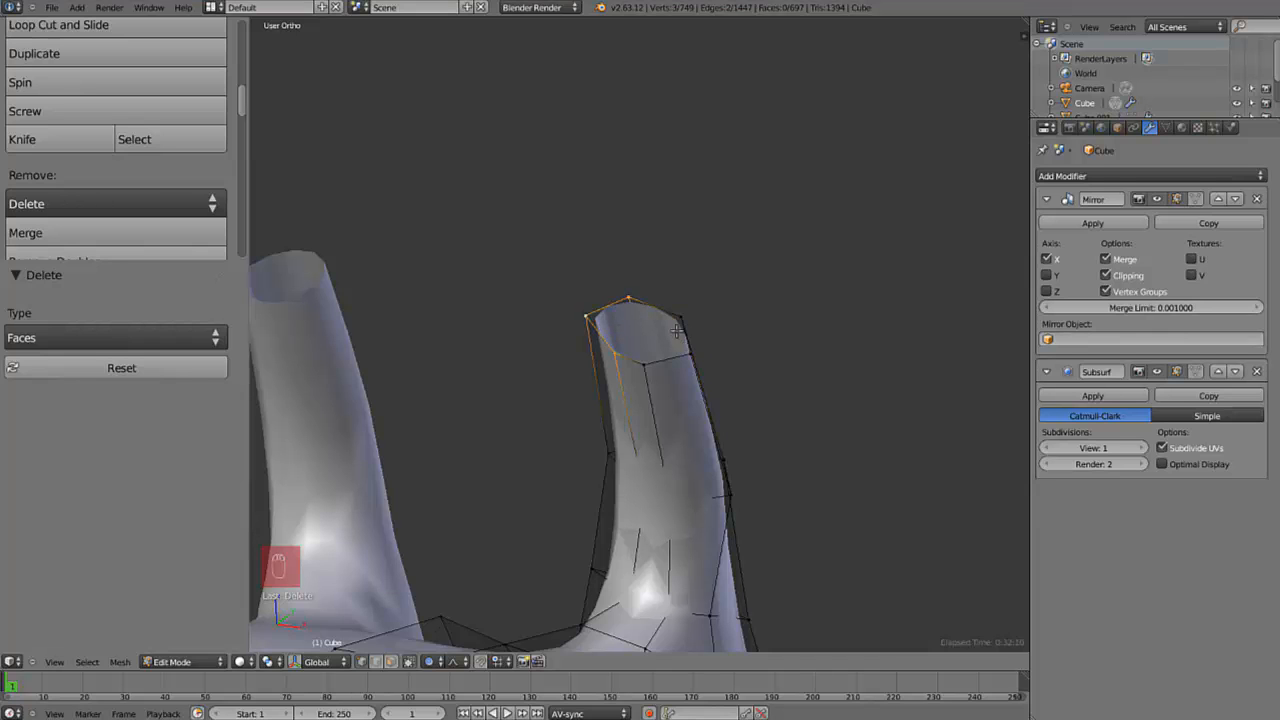
- Try to close the ear tip opening with triangular faces at its two ends
key(f)
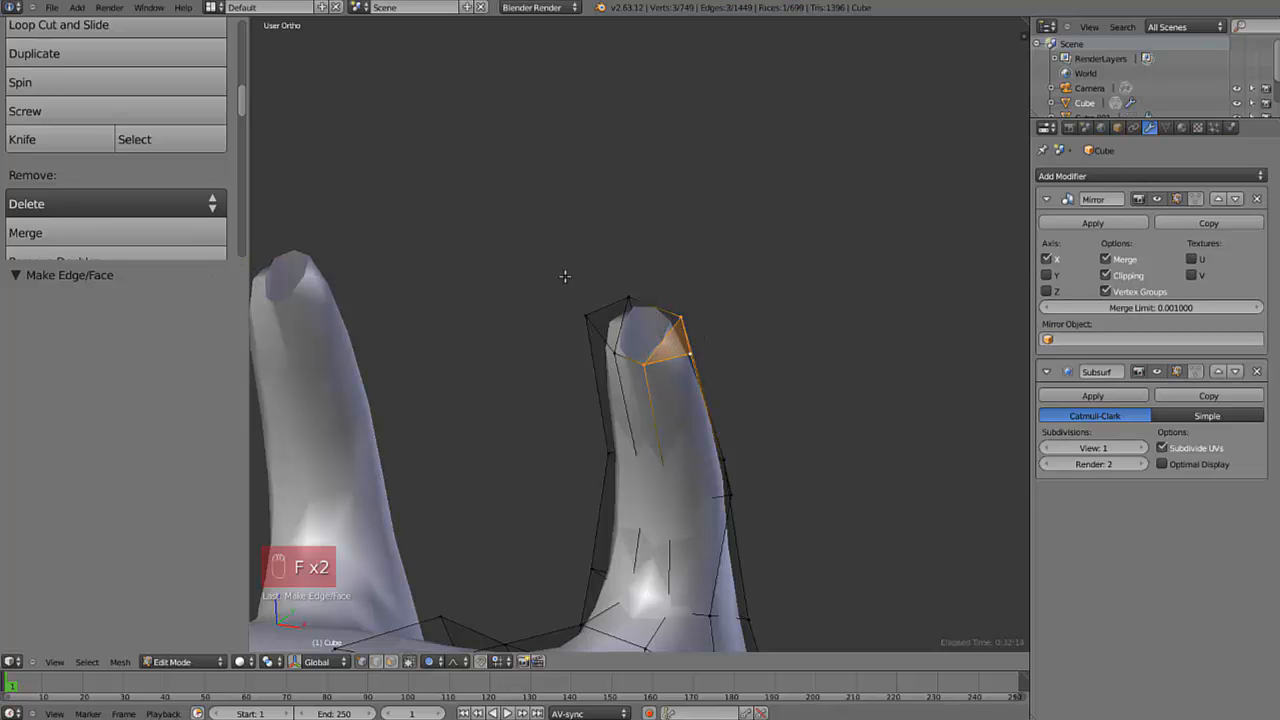
key(ctrl+z)
key(ctrl+z)
key(ctrl+z)
- Bridge the middle of the ear tip opening with a face and cut an edge loop across it
key(ctrl+Tab)
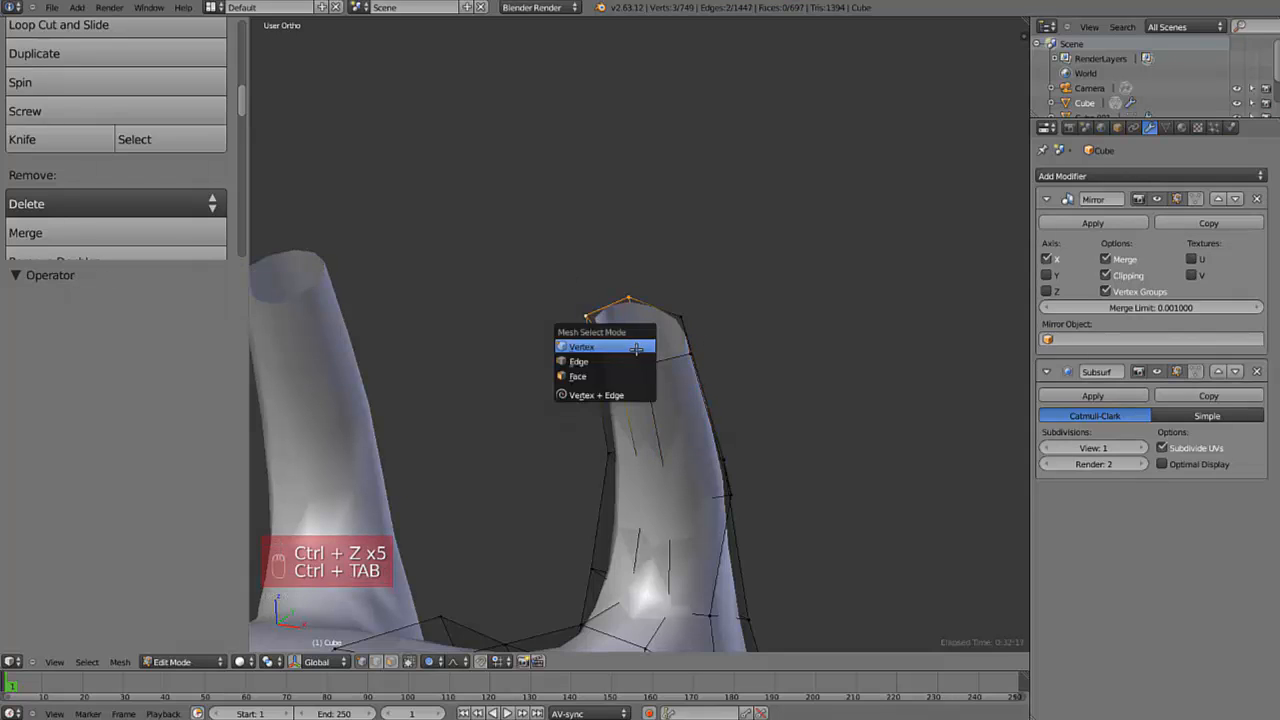
key(f)
key(ctrl+r)
click(650, 342)
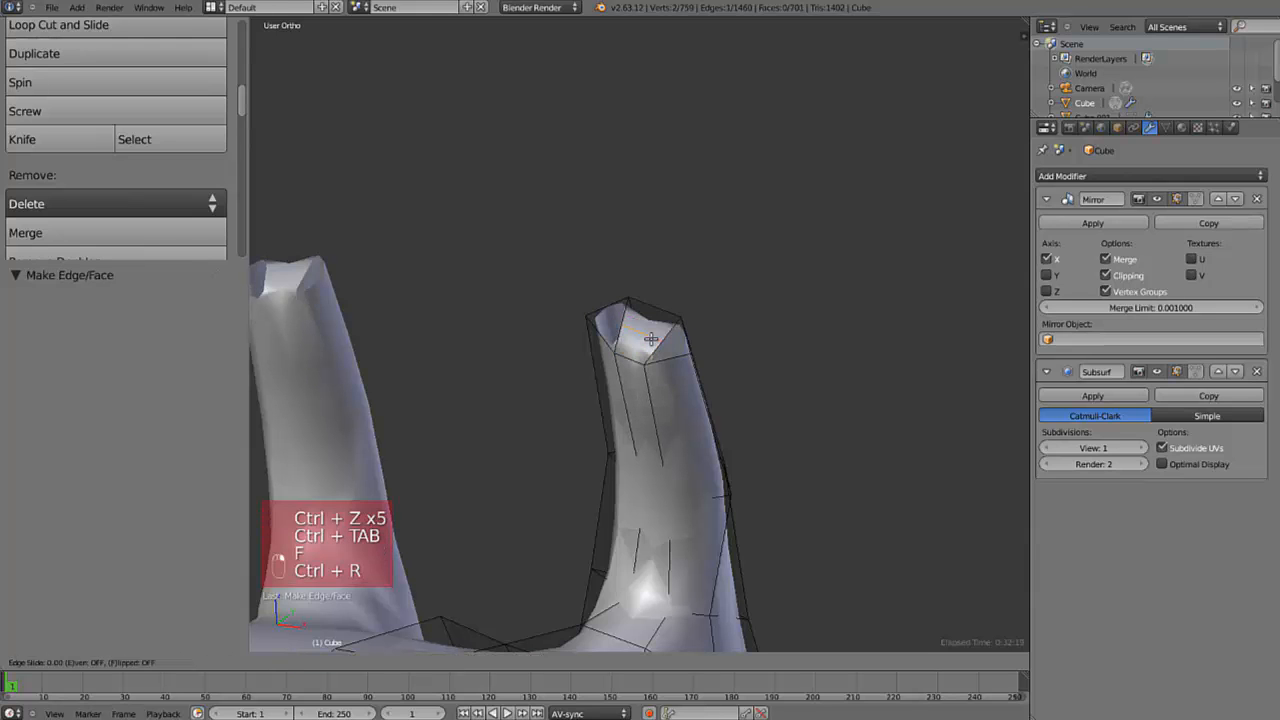
click(651, 345)
- Turn off proportional editing and raise the newly cut edge in side view to round the ear tip
key(g)
right_click(794, 369)
key(KP_1)
key(KP_3)
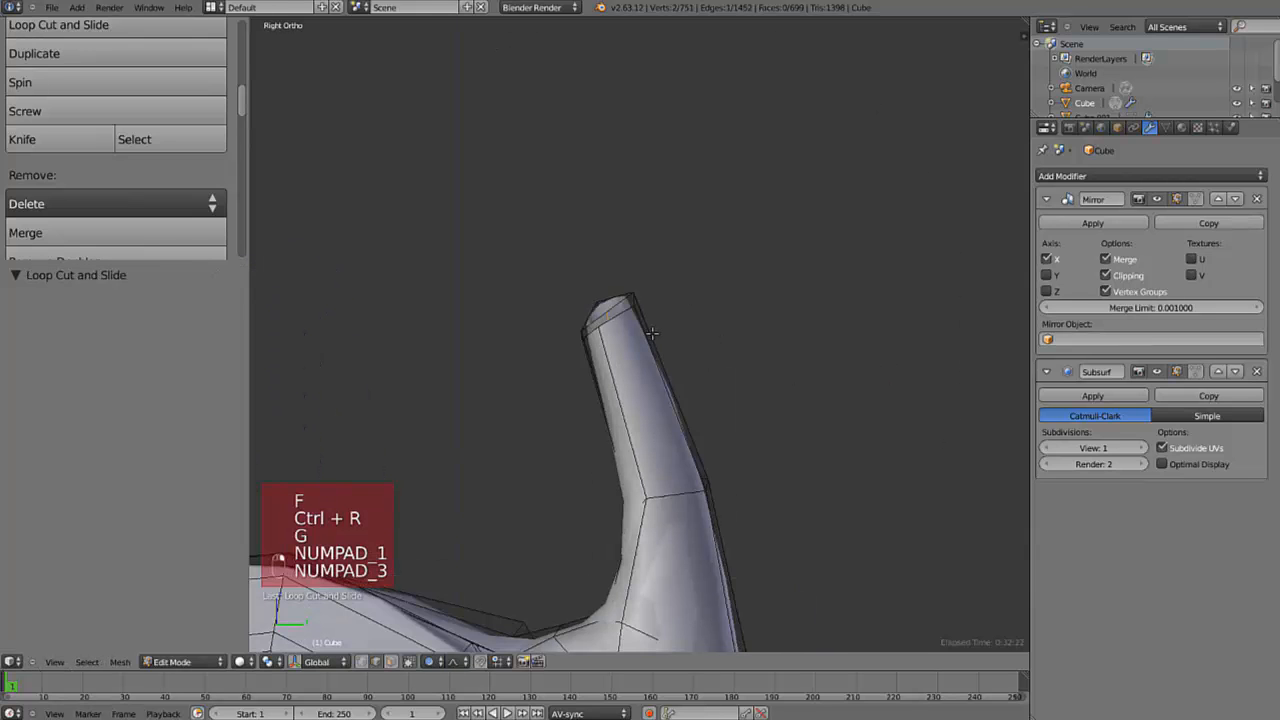
key(o)
key(g)
click(642, 305)
- Fill the remaining gaps on both sides of the ear tip with faces
middle_drag(642, 305, 718, 345)
right_click(675, 356)
key(f)
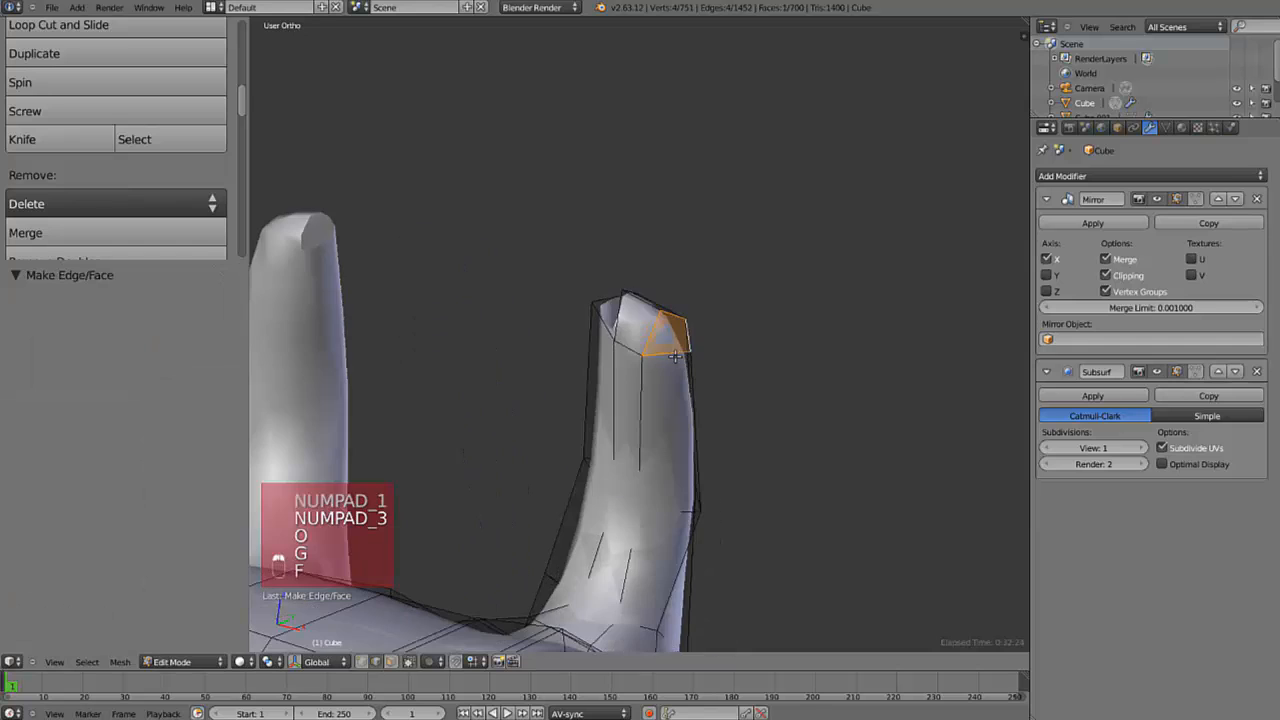
key(f)
- Select the four ear tip faces in face mode and move them about -0.306 in Y and 0.658 in Z
key(KP_3)
key(ctrl+Tab)
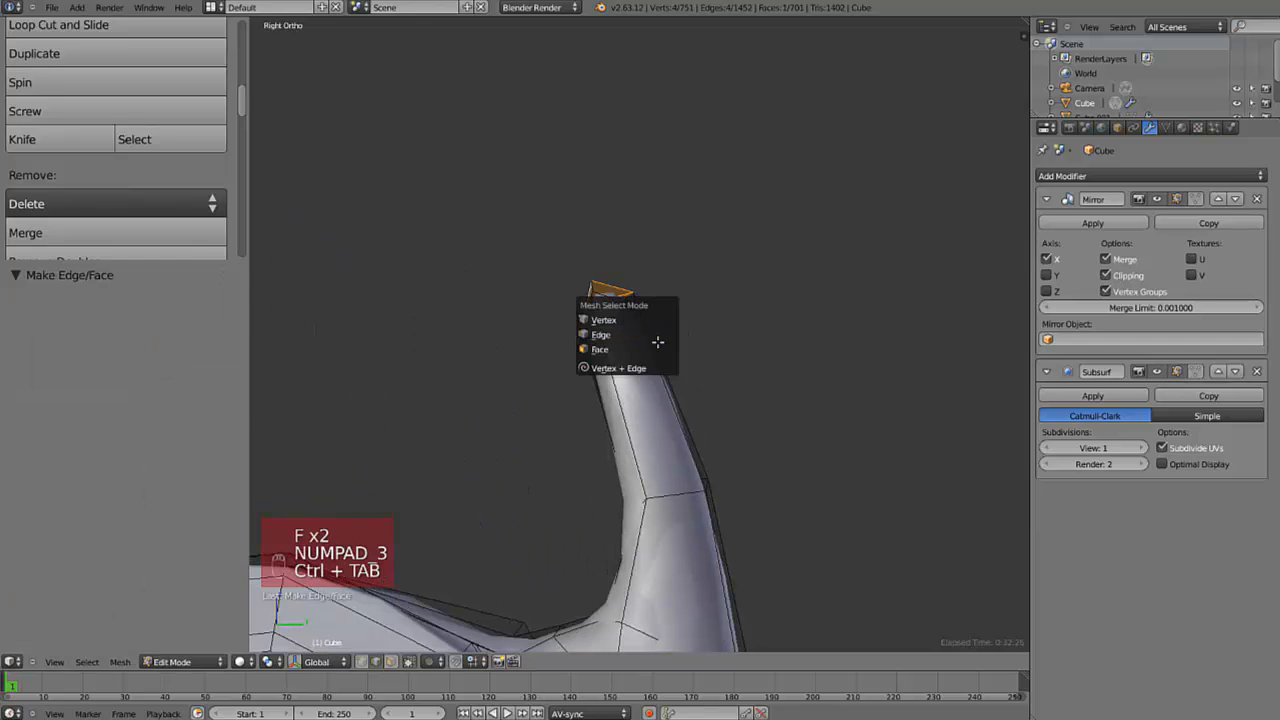
key(a)
middle_drag(614, 297, 654, 278)
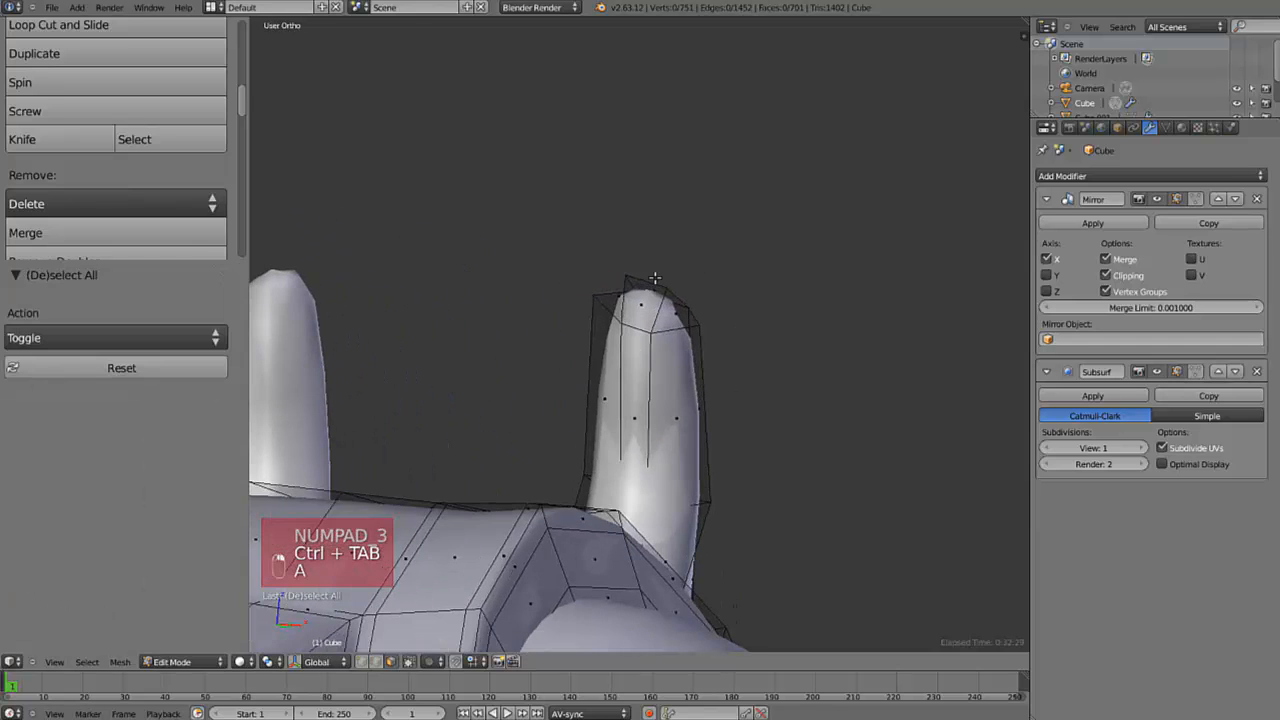
key(KP_3)
key(z)
key(z)
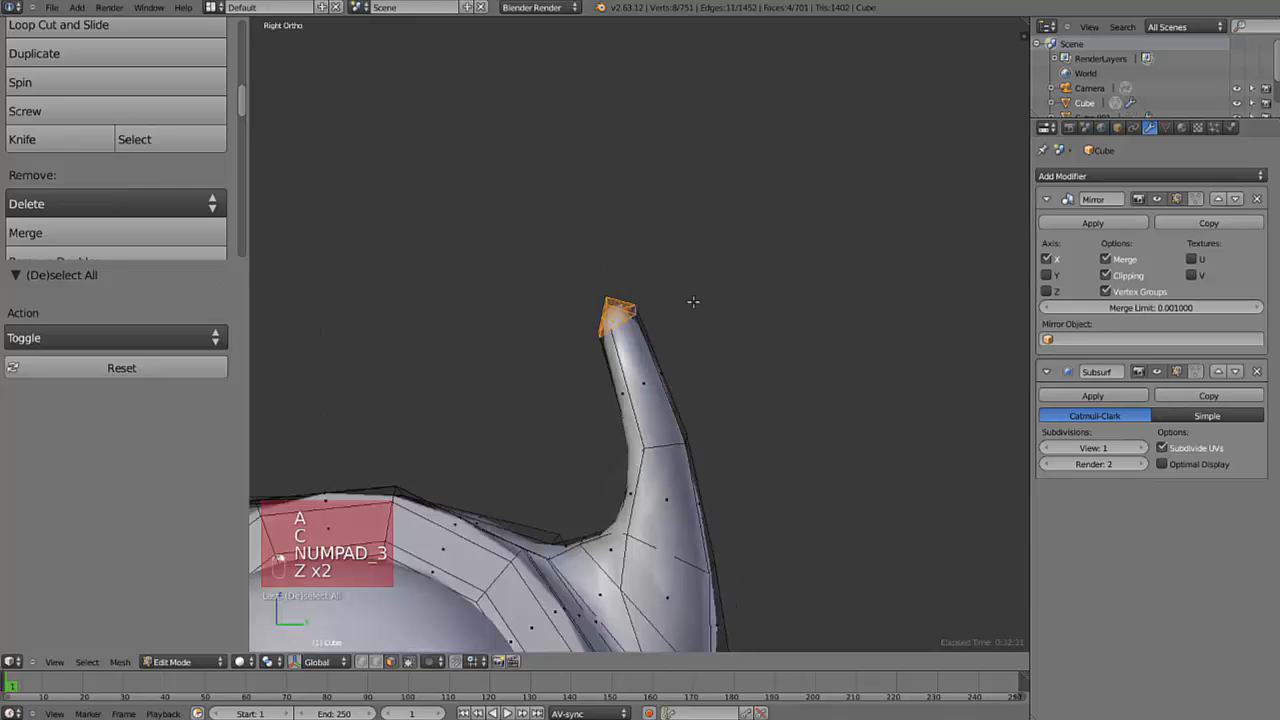
key(g)
click(669, 306)
- Rotate the ear tip faces in front view and shift them outward so the ear leans away from the centre
key(KP_1)
key(g)
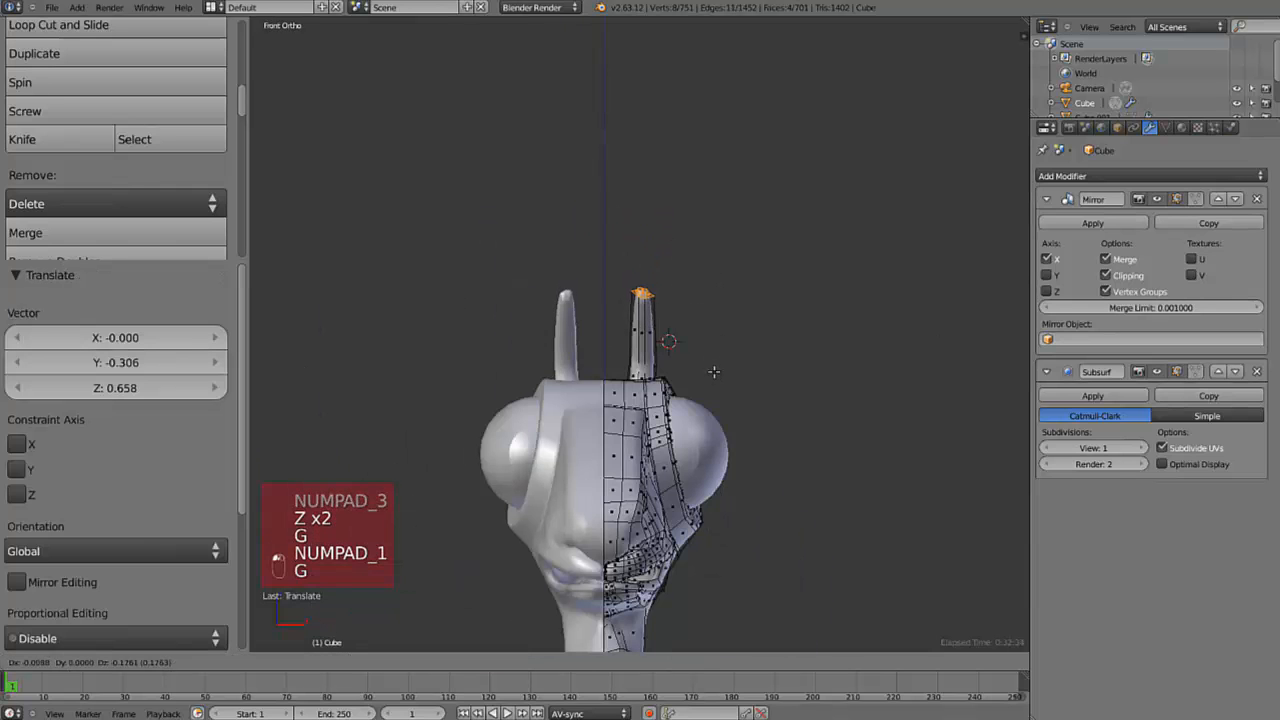
click(733, 346)
scroll(733, 346, up, 3)
key(g)
click(714, 323)
key(r)
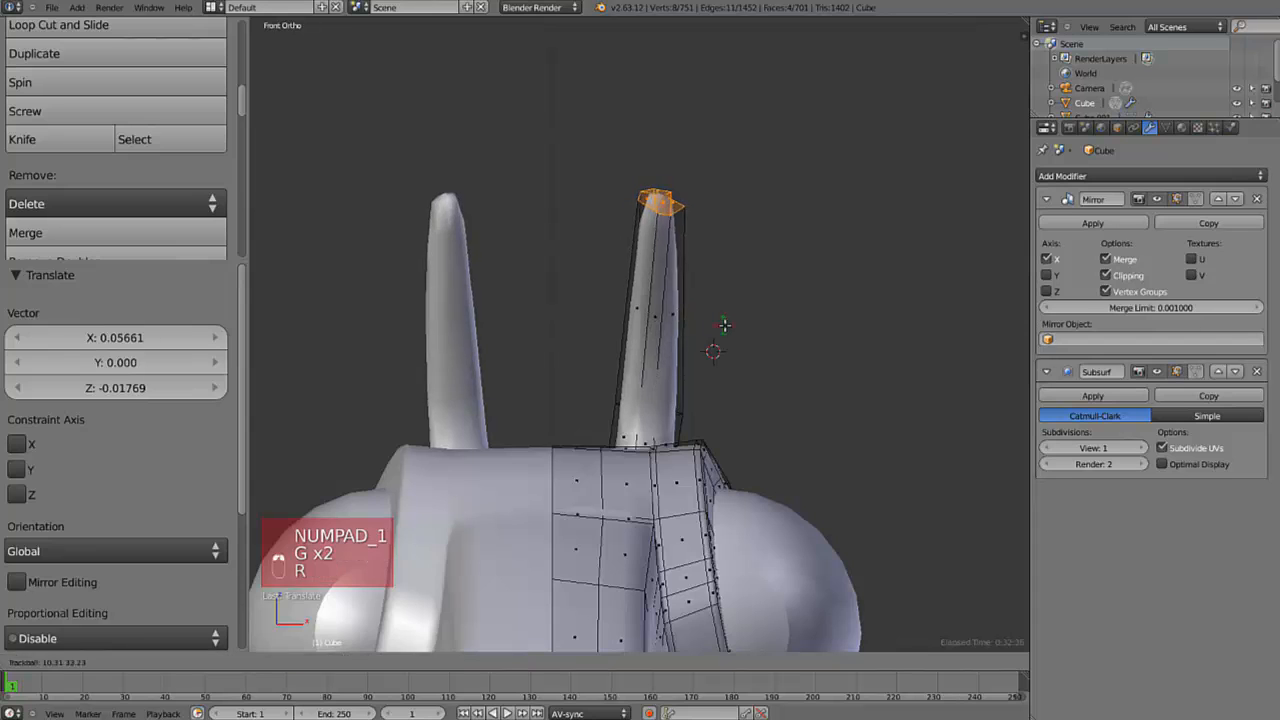
click(715, 321)
key(g)
click(746, 359)
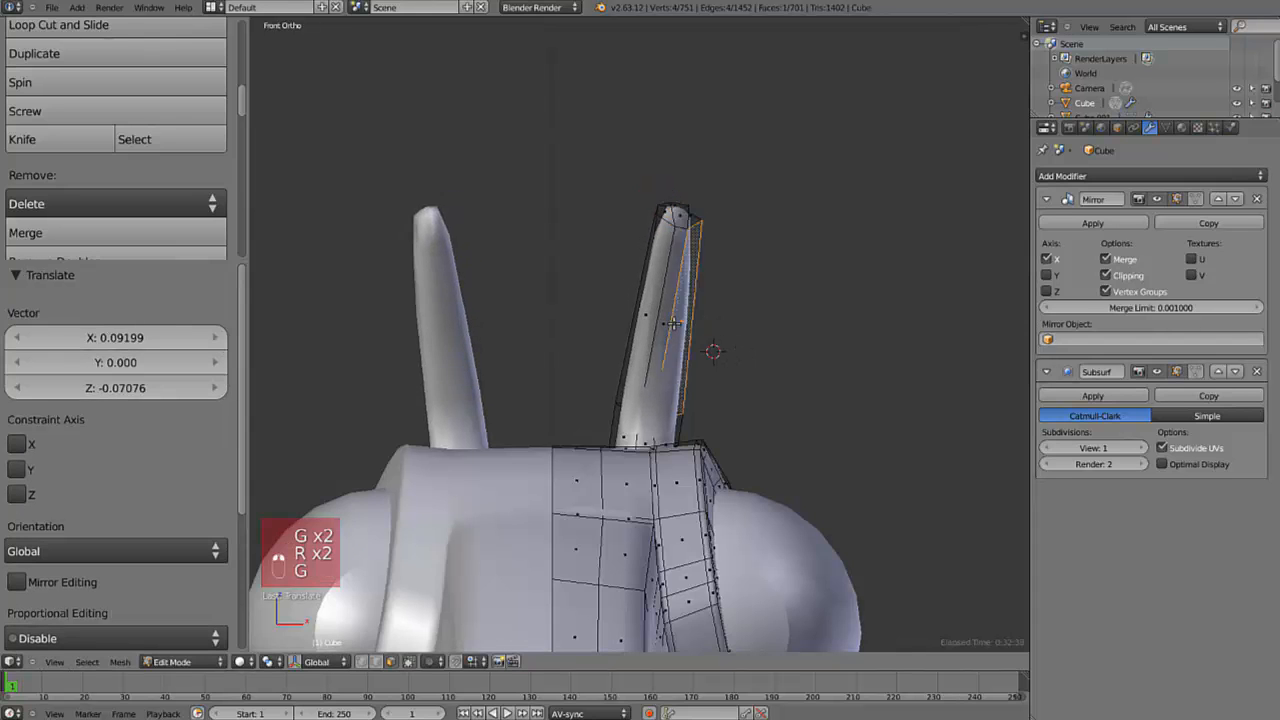
- Cut an edge loop across the upper ear, move it about 0.127 Y and 0.244 Z, and raise the ring below about 0.071 Y and 0.244 Z
key(KP_3)
click(635, 311)
key(g)
click(674, 381)
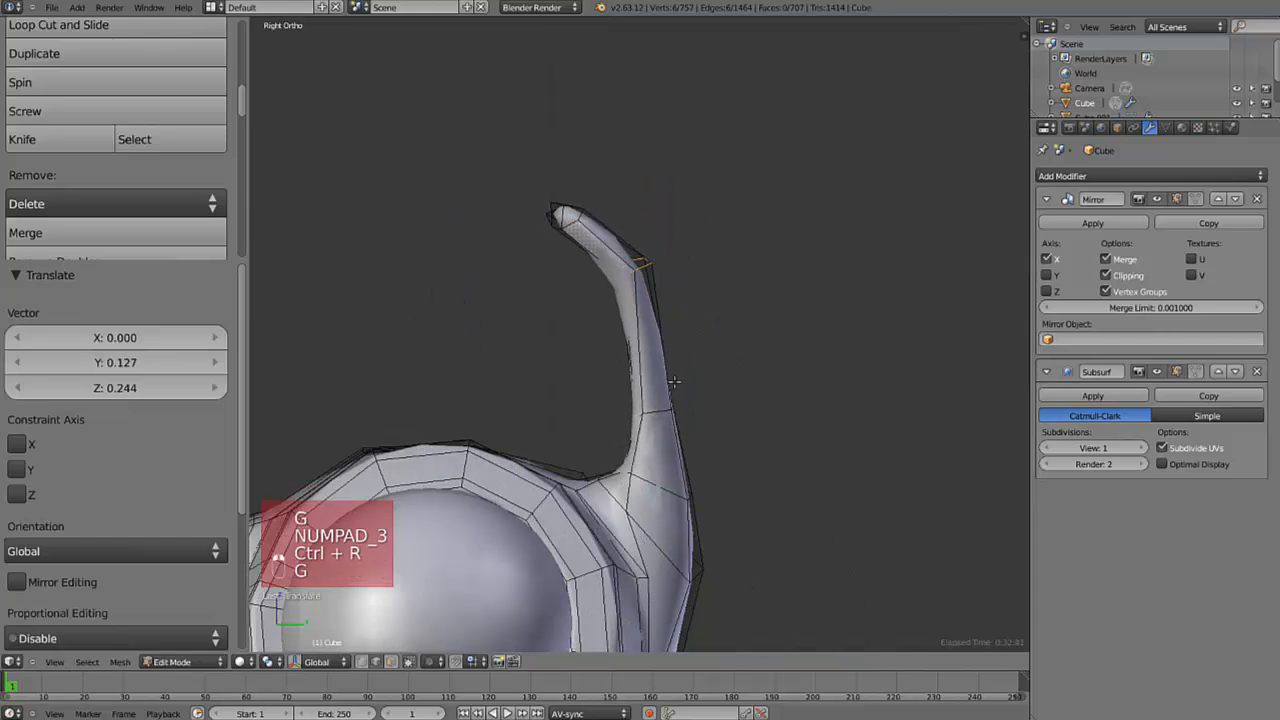
click(674, 370)
key(KP_1)
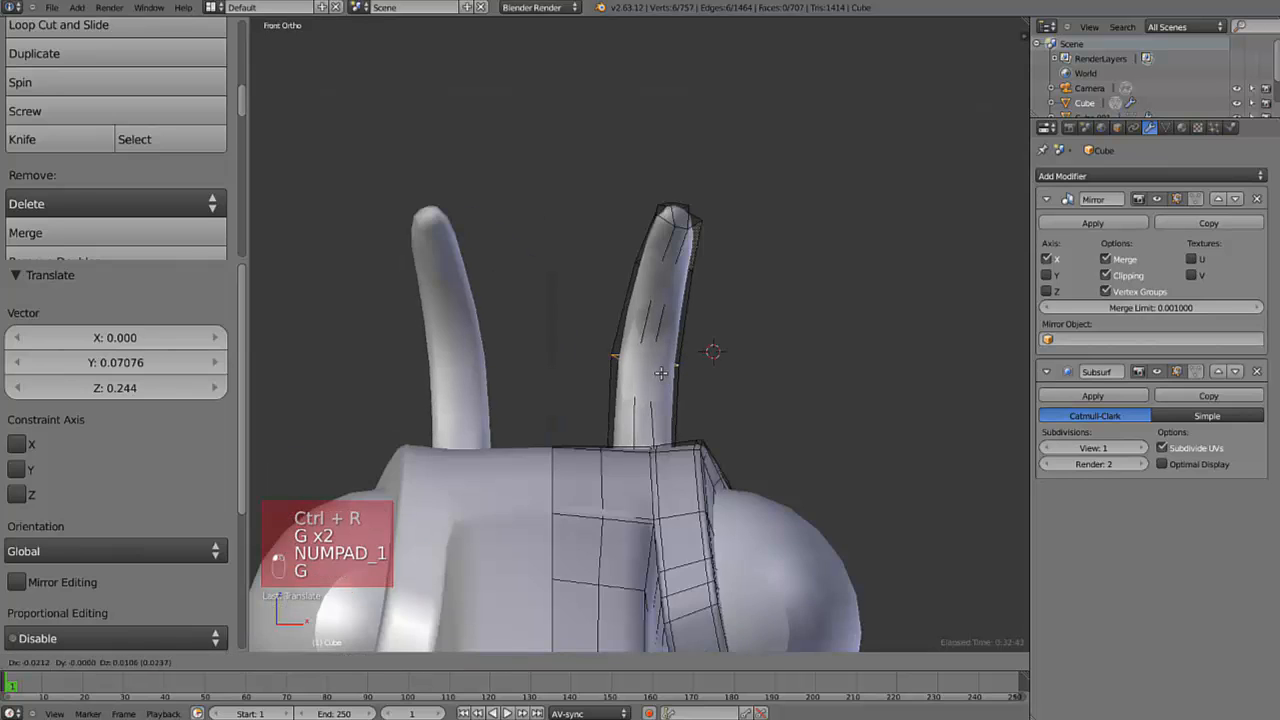
click(661, 373)
- Widen the edge ring in the lower ear by a factor of 2.378 along X
middle_drag(661, 373, 642, 522)
key(s)
key(x)
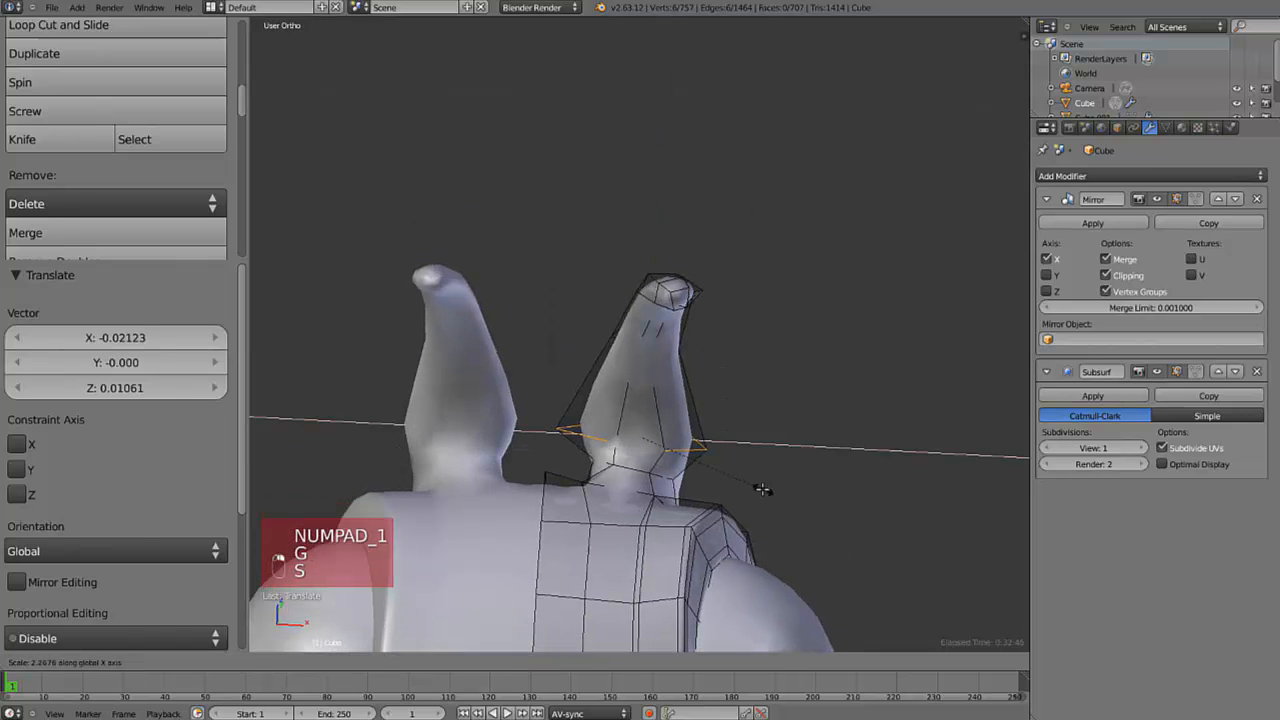
click(755, 480)
- Reposition the widened lower ear ring in side view and enlarge it
key(KP_3)
key(g)
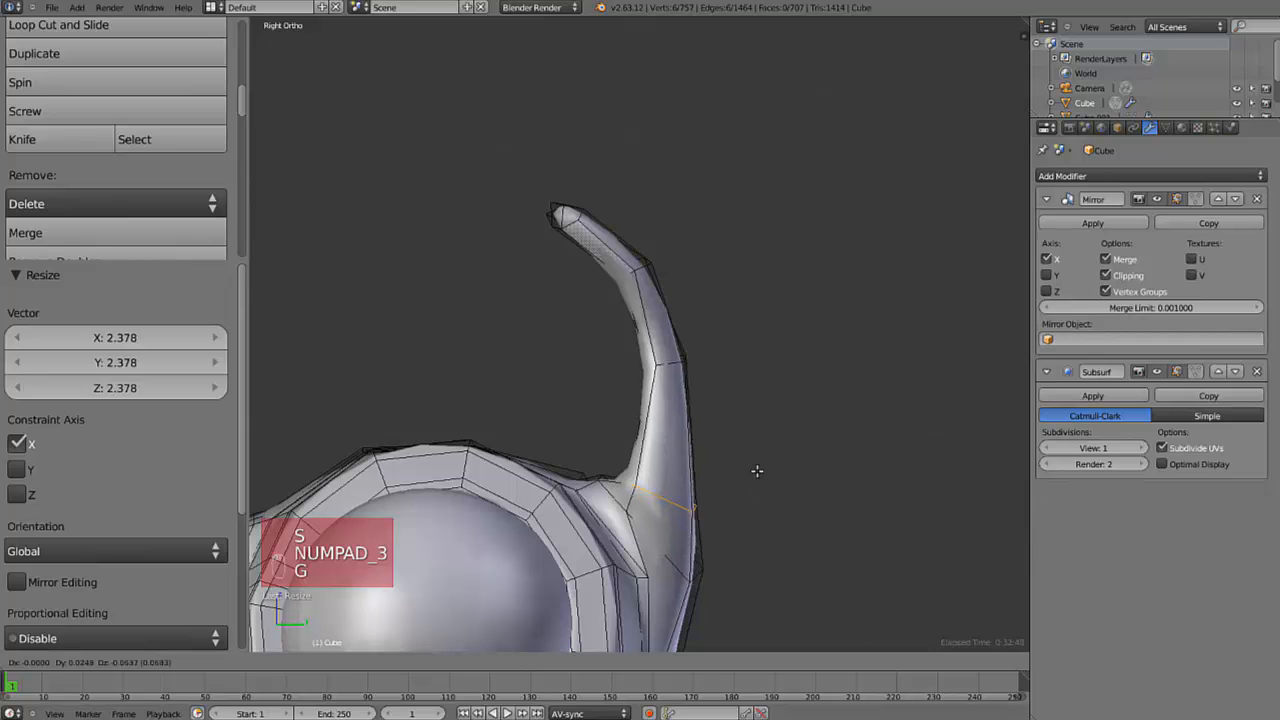
click(757, 468)
key(alt+s)
click(694, 486)
- Check the ear in Object Mode and try scaling the lower ring's middle edge by 0.554 along X
middle_drag(694, 486, 757, 429)
key(Tab)
key(Tab)
key(s)
click(690, 468)
key(z)
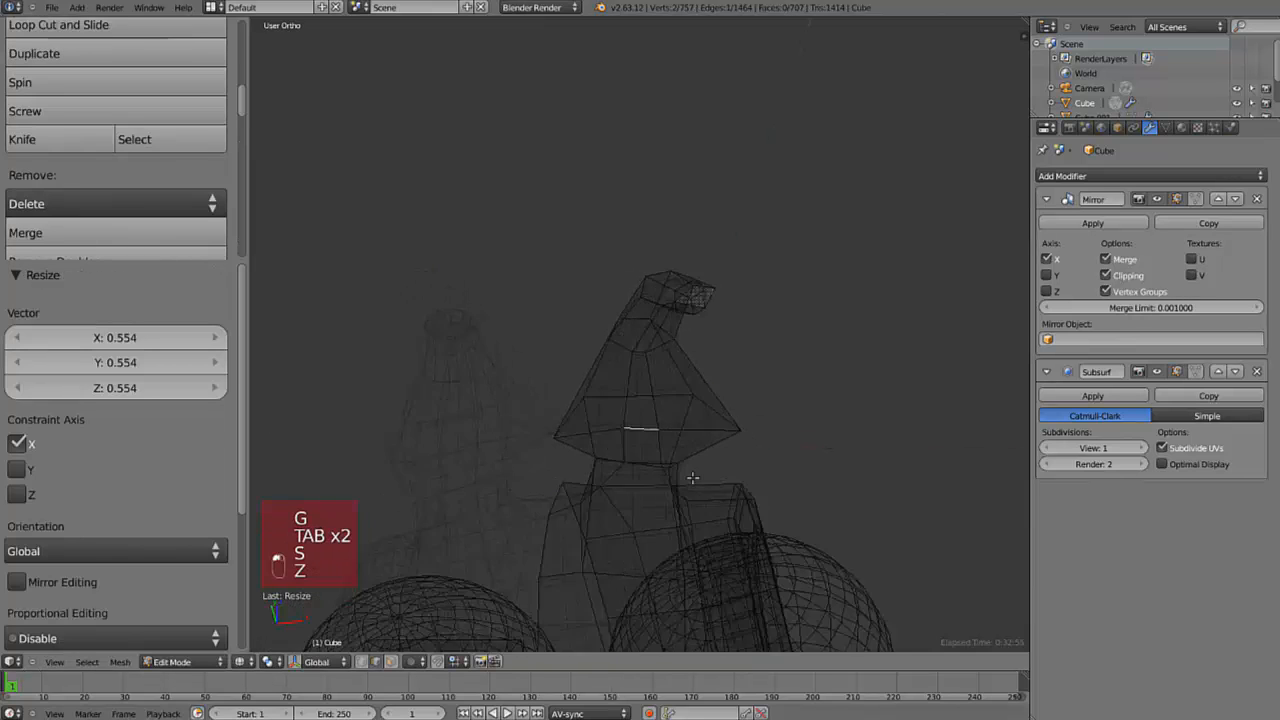
key(z)
key(ctrl+z)
key(ctrl+z)
key(ctrl+z)
- Widen the front middle edge of the lower ear ring by 1.920 and that of the next ring up by 3.715 along X
key(z)
key(z)
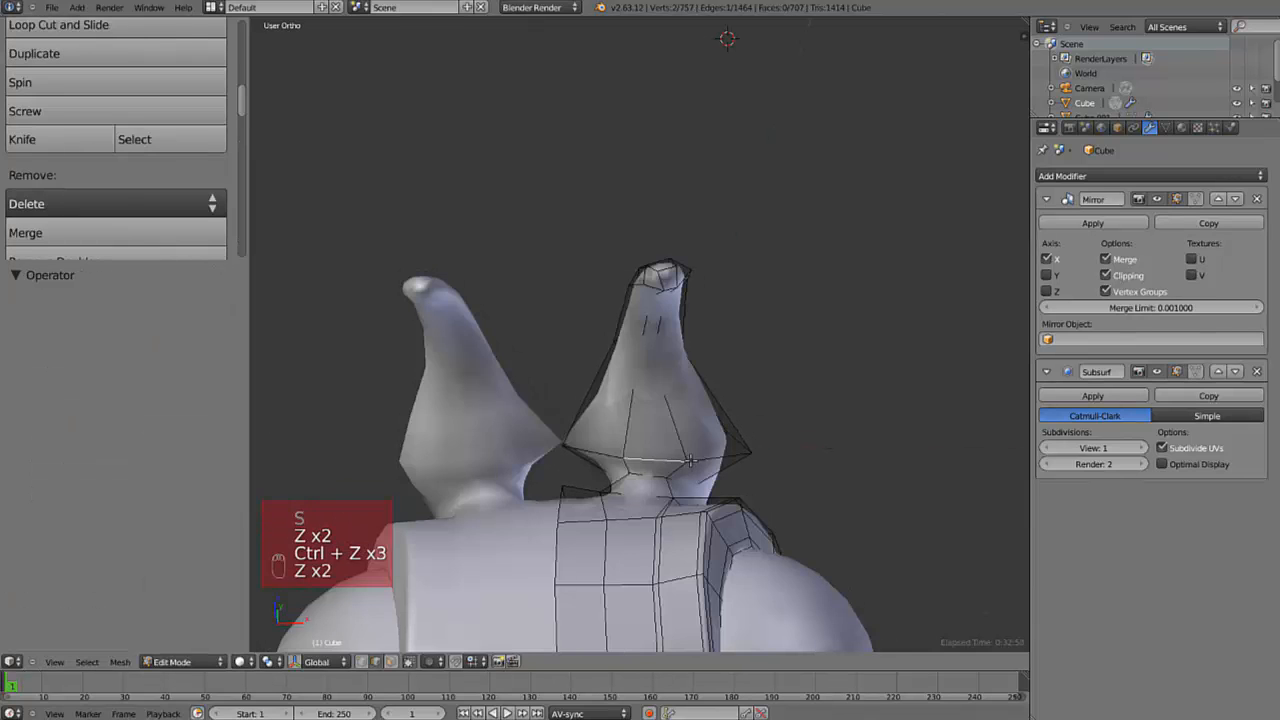
key(s)
click(740, 462)
key(z)
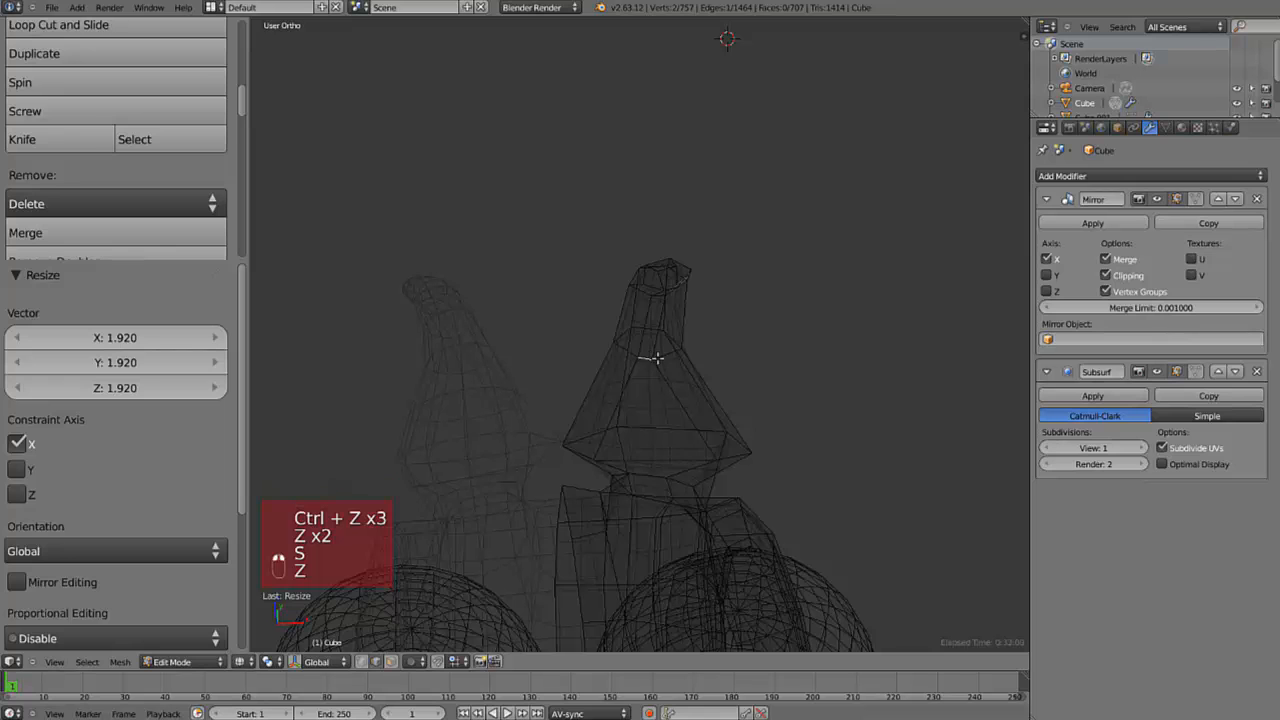
key(z)
key(s)
click(771, 394)
- Widen the front middle edge of the uppermost ear ring by a factor of 2.702 along X
key(z)
mouse_move(610, 360)
middle_down()
mouse_move(629, 368)
mouse_move(677, 345)
middle_up()
key(z)
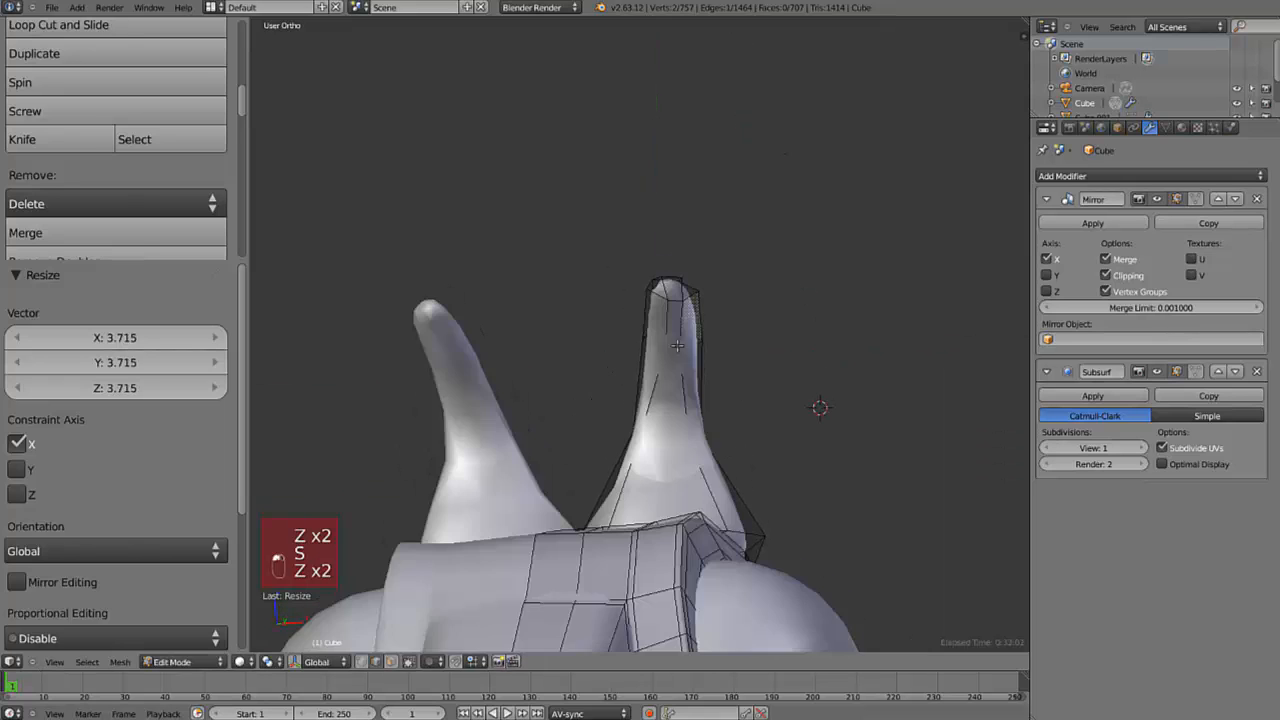
key(z)
key(z)
click(757, 377)
key(z)
key(z)
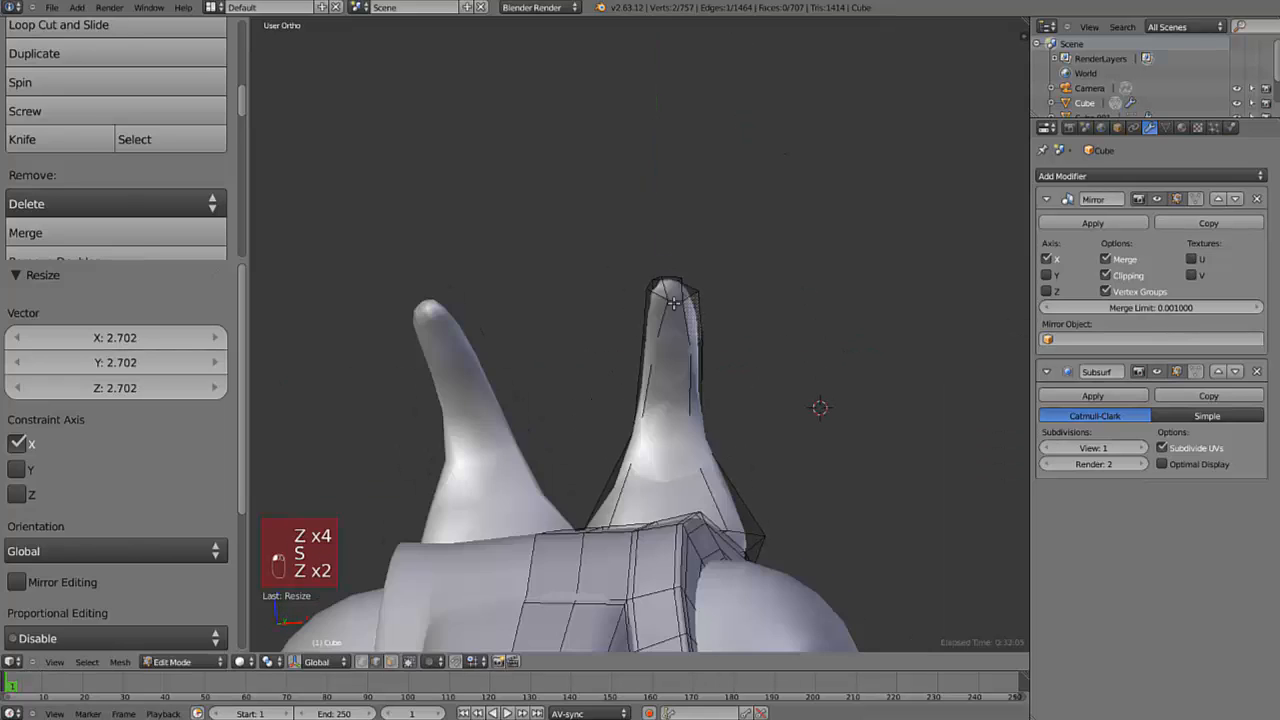
- Nudge the ear's front geometry about -0.014 in X, and select the three front ear faces with the subdivided edit cage displayed
click(679, 324)
key(z)
click(675, 359)
key(z)
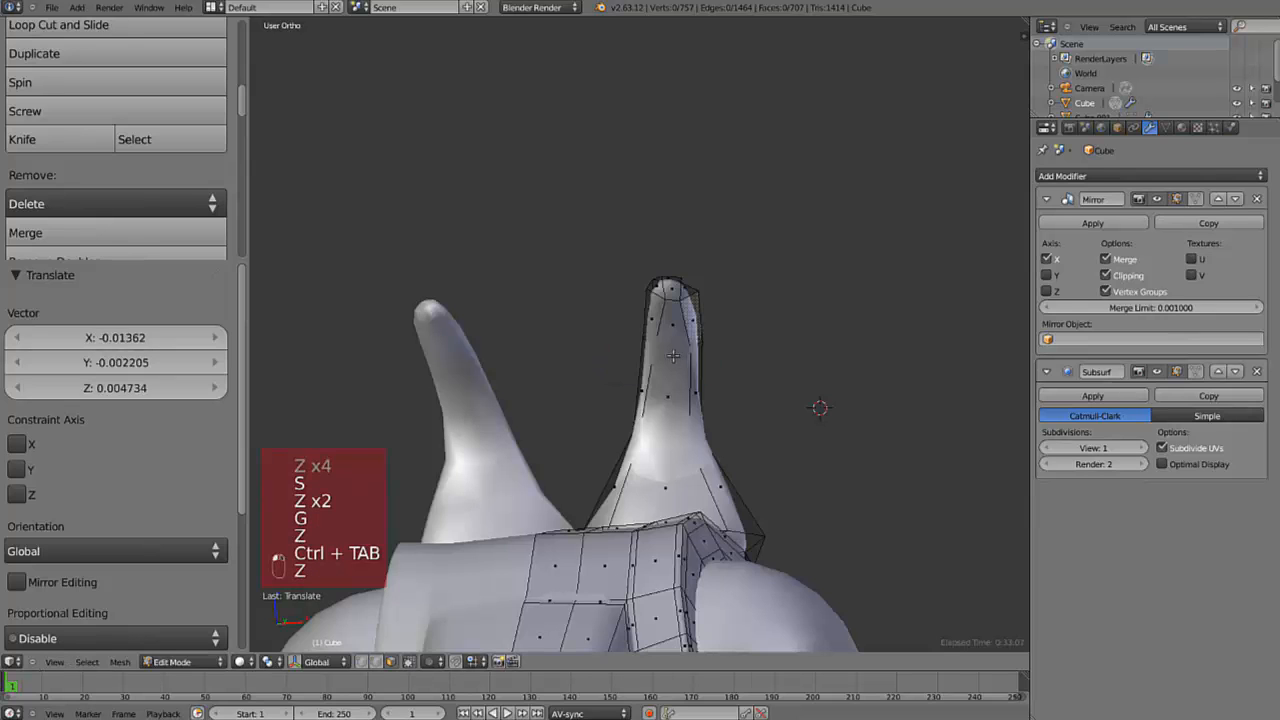
middle_drag(665, 442, 571, 473)
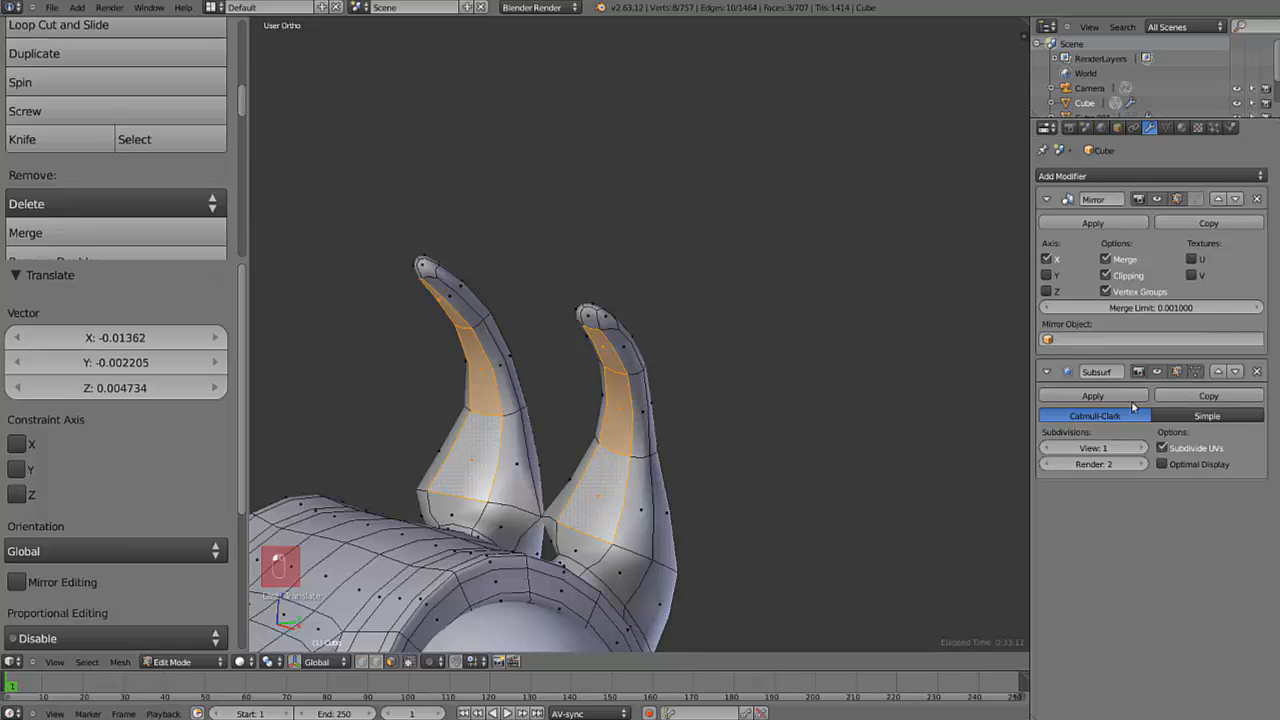
middle_drag(1010, 310, 662, 518)
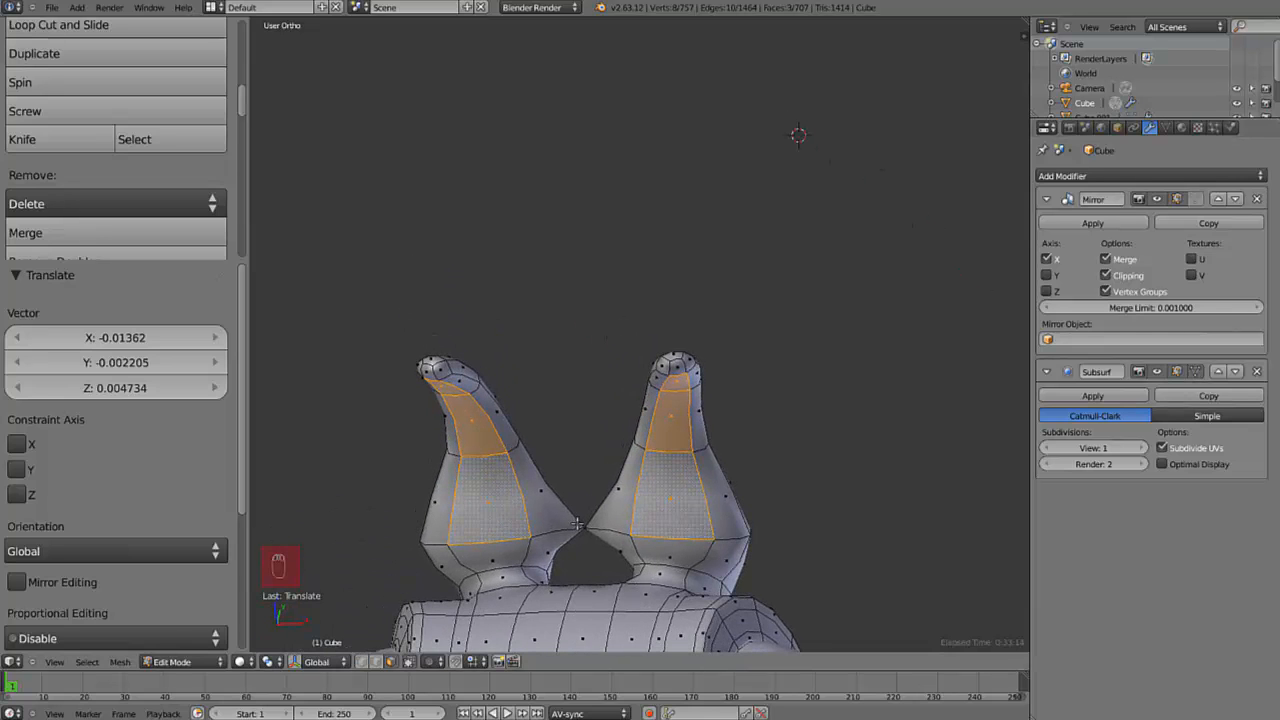
- Disable Mirror clipping, move the ear's inner edge about 0.045 along X away from the centre line, and re-enable clipping
key(z)
key(z)
key(g)
right_click(590, 560)
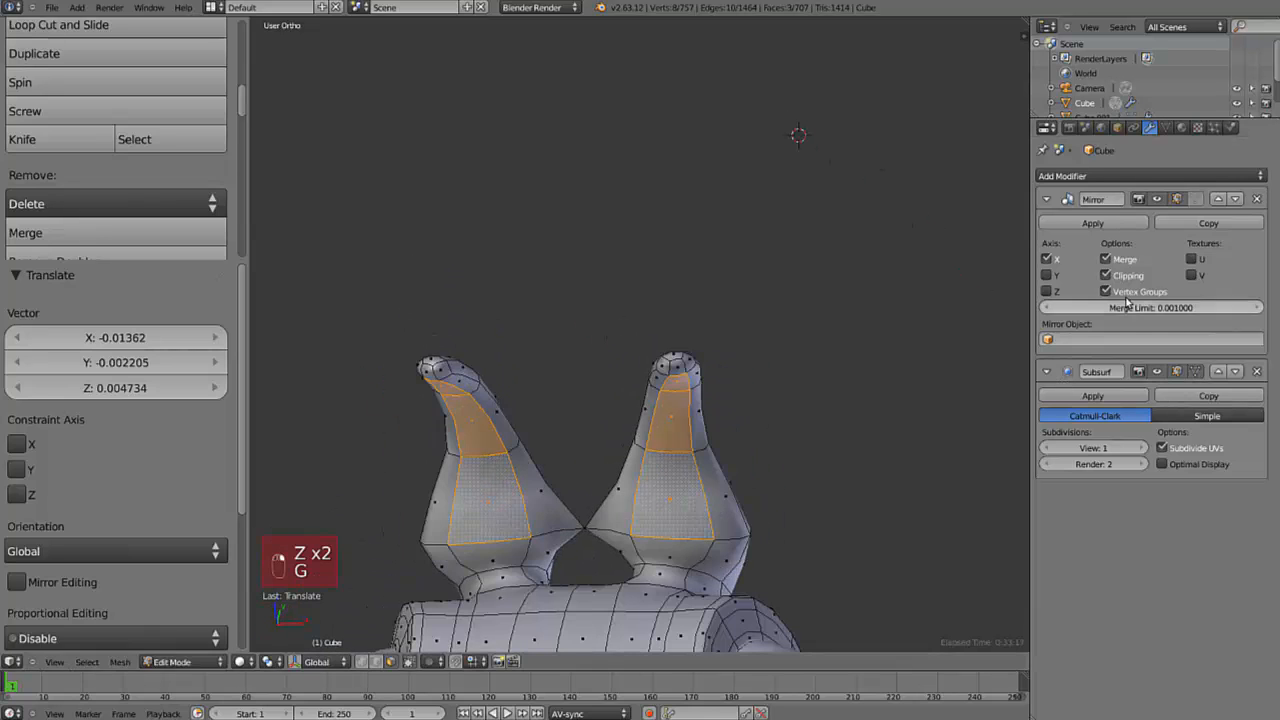
right_click(610, 527)
key(g)
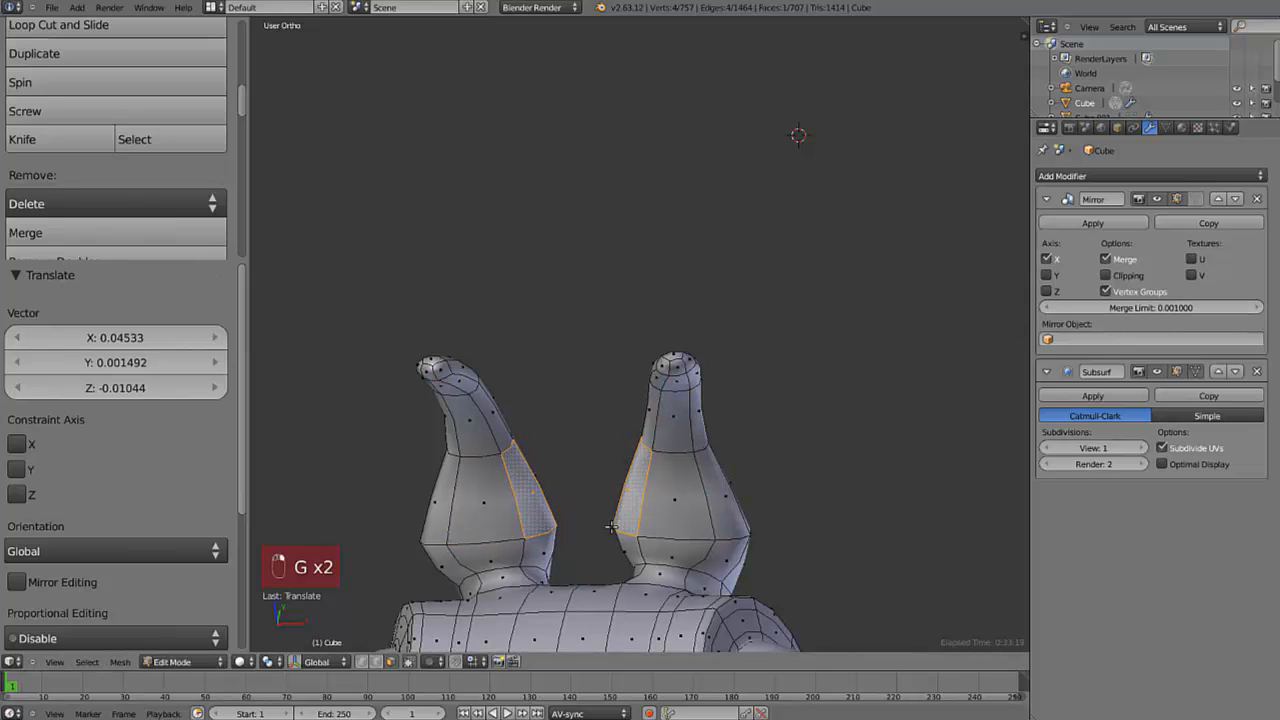
- Inset the ear's four front faces with relative offset, thickness 0.1348 and depth -0.5144, leaving the inner faces selected
right_click(681, 514)
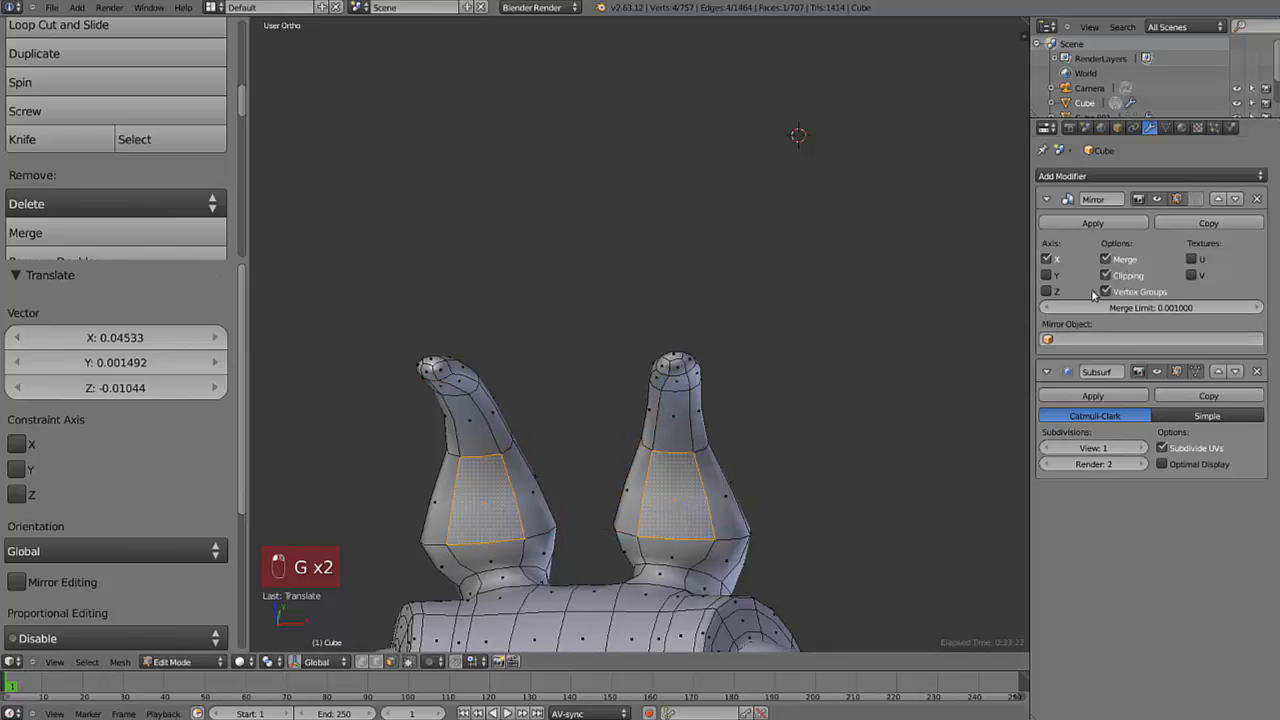
mouse_move(677, 526)
middle_down()
mouse_move(620, 492)
mouse_move(596, 553)
mouse_move(697, 528)
middle_up()
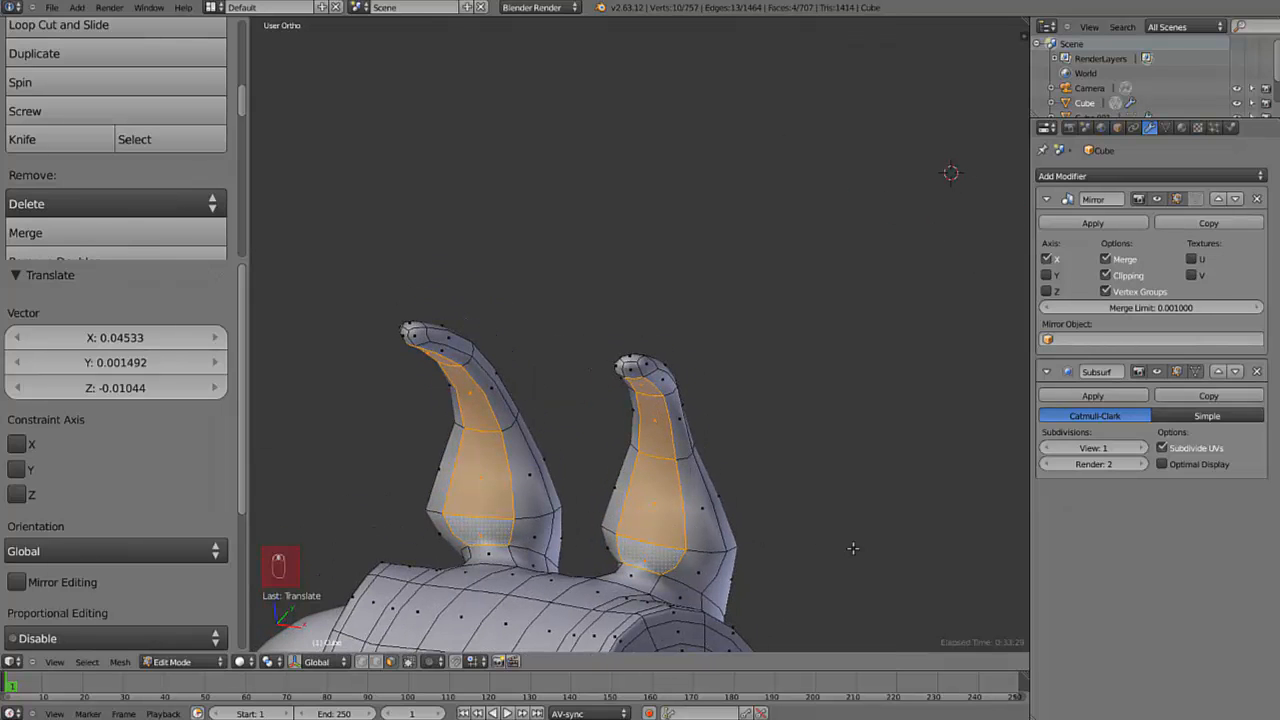
key(i)
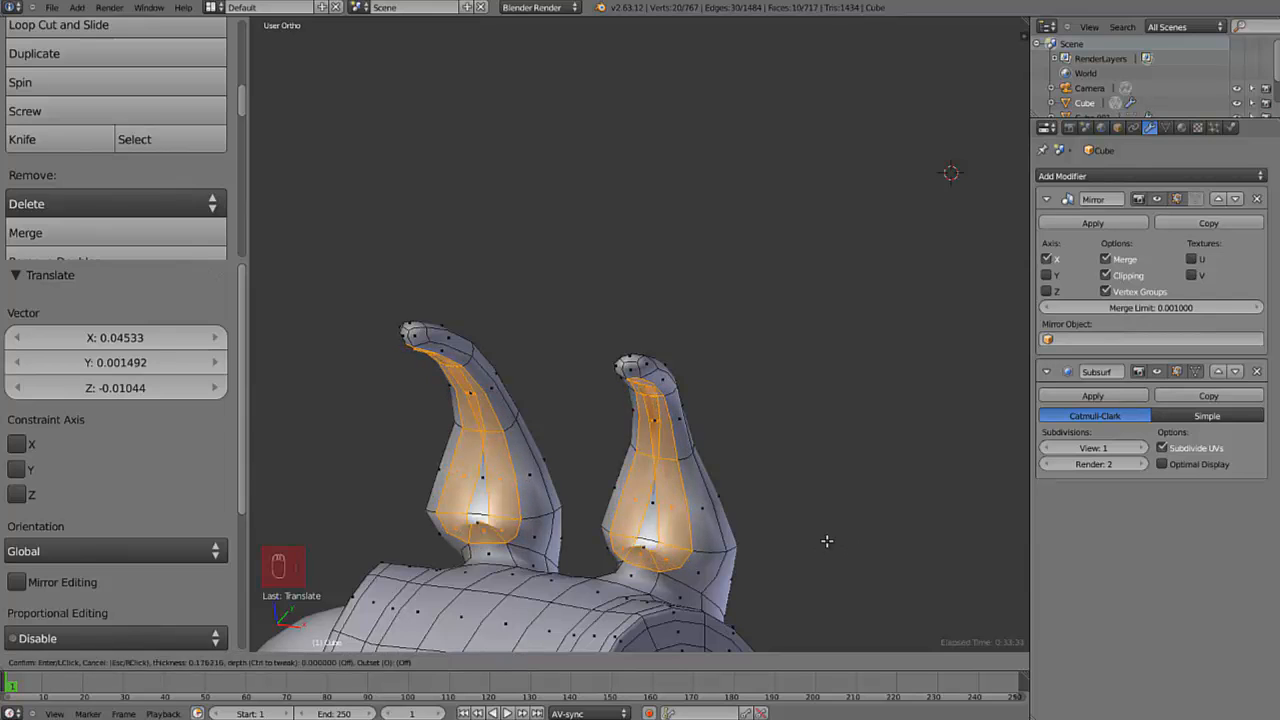
click(843, 552)
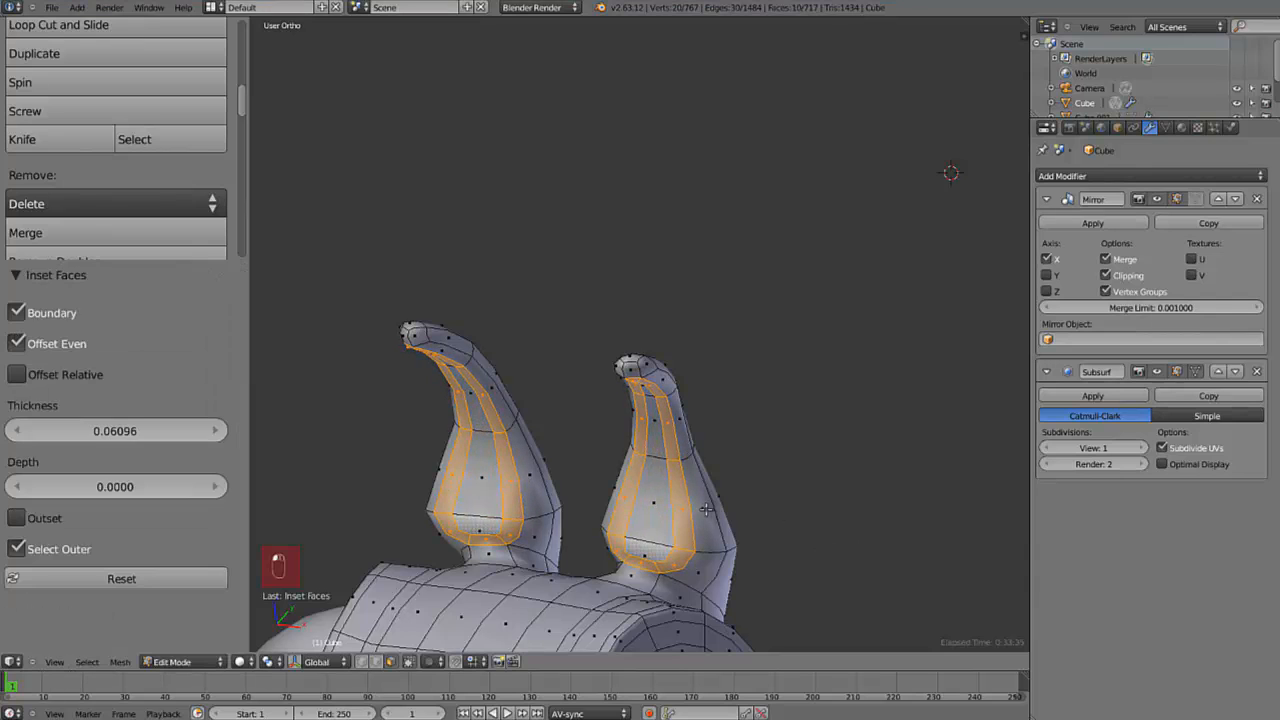
click(48, 521)
click(48, 521)
click(17, 549)
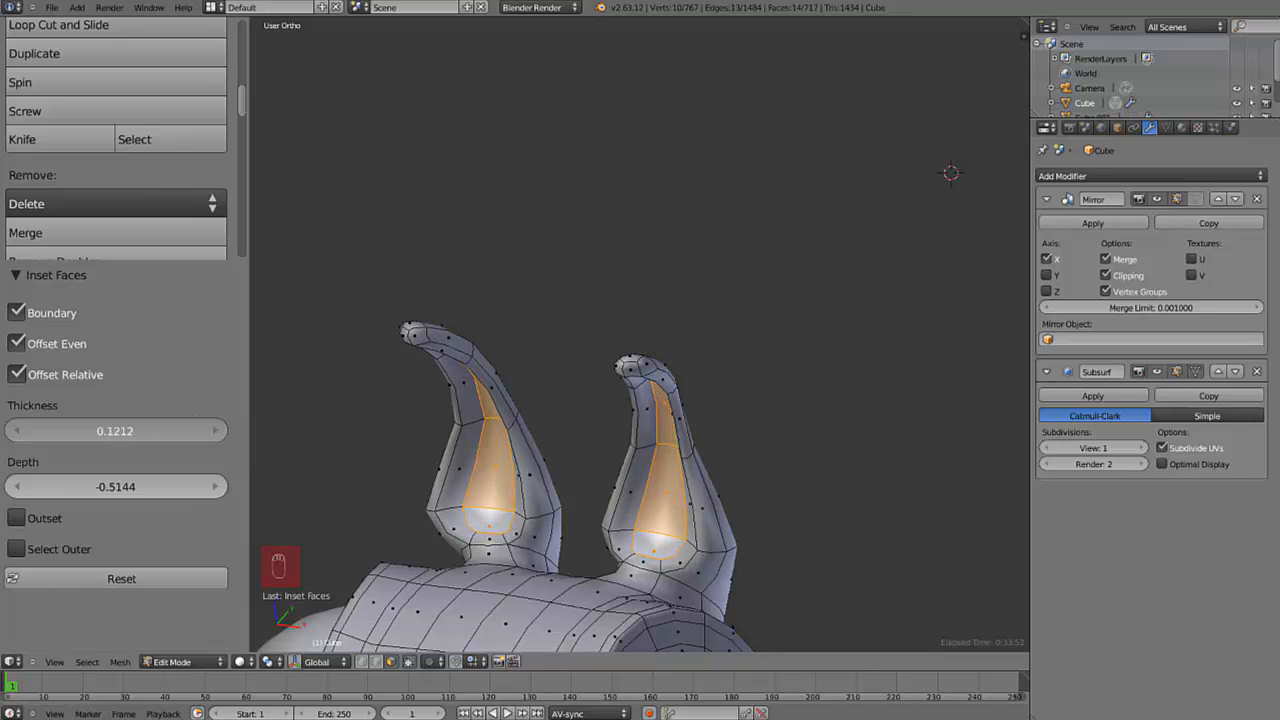
middle_drag(796, 447, 403, 486)
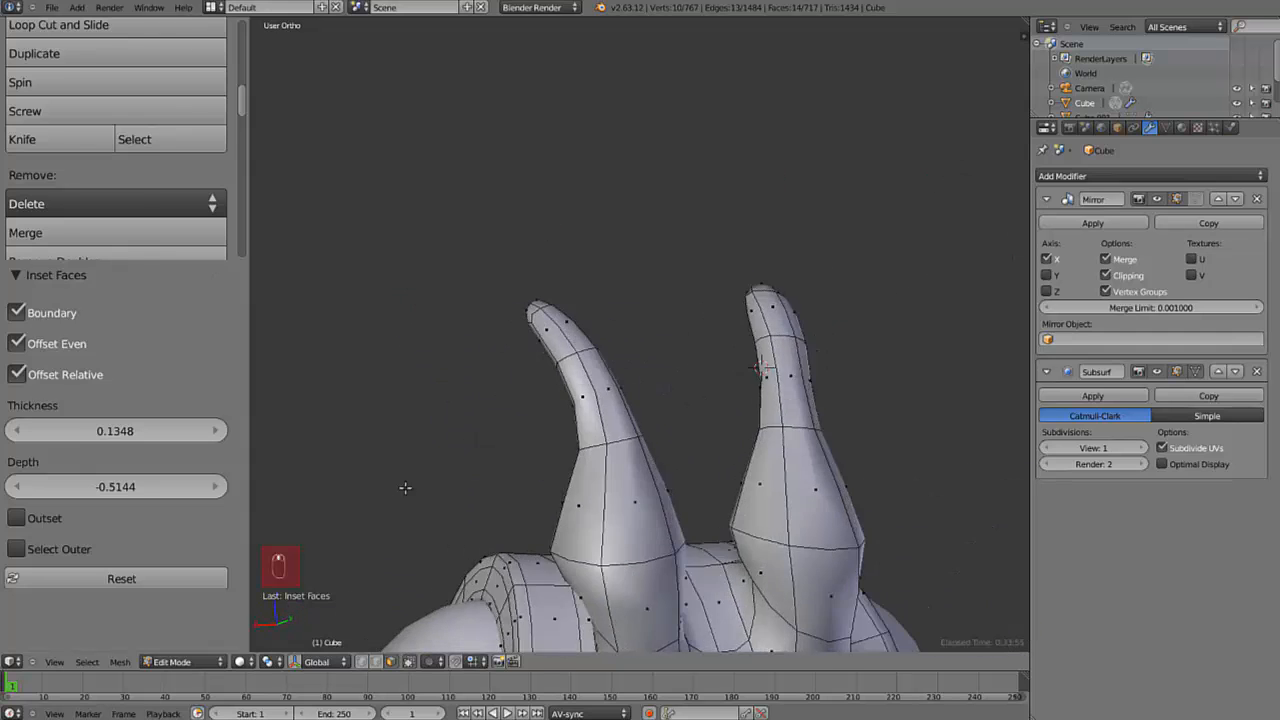
- Switch to vertex selection and widen the ear's middle ring by a factor of 1.587 along X
key(KP_3)
key(Tab)
middle_drag(598, 437, 735, 378)
key(Tab)
key(ctrl+Tab)
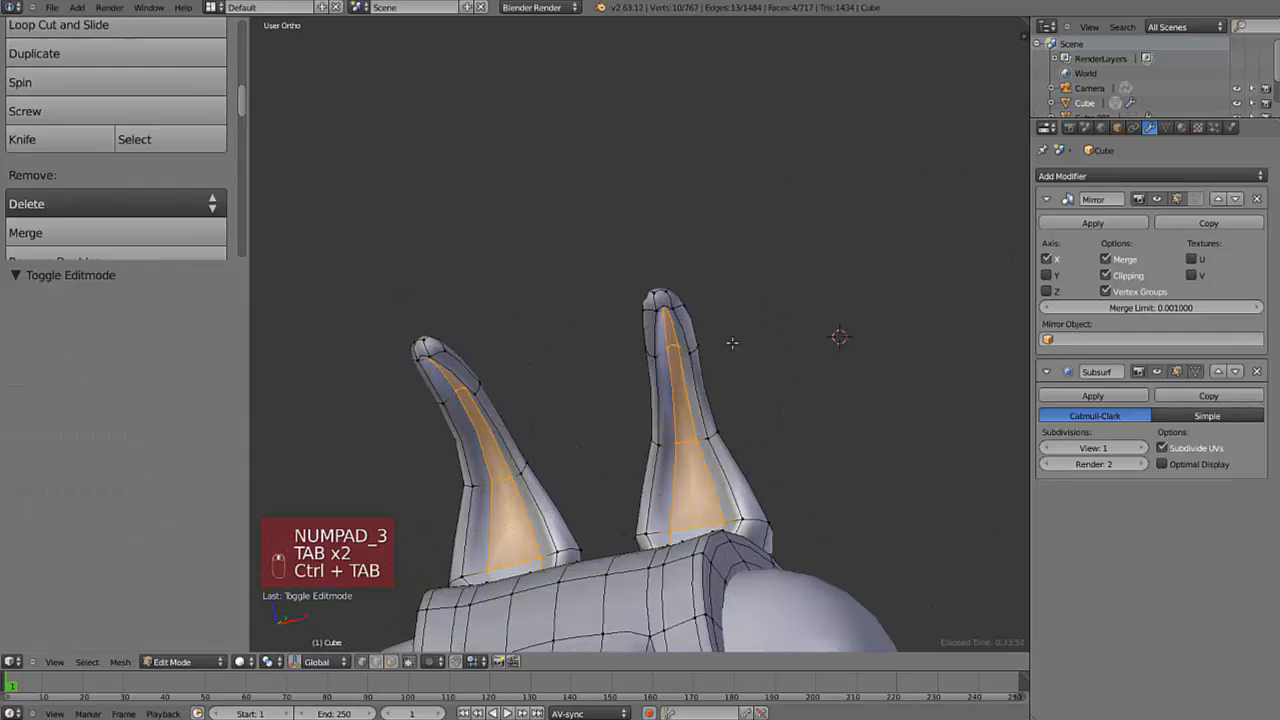
key(KP_1)
alt+right_click(688, 443)
key(s)
key(x)
click(743, 439)
- Widen the middle ear ring further along X and reposition it in the front view
key(s)
key(x)
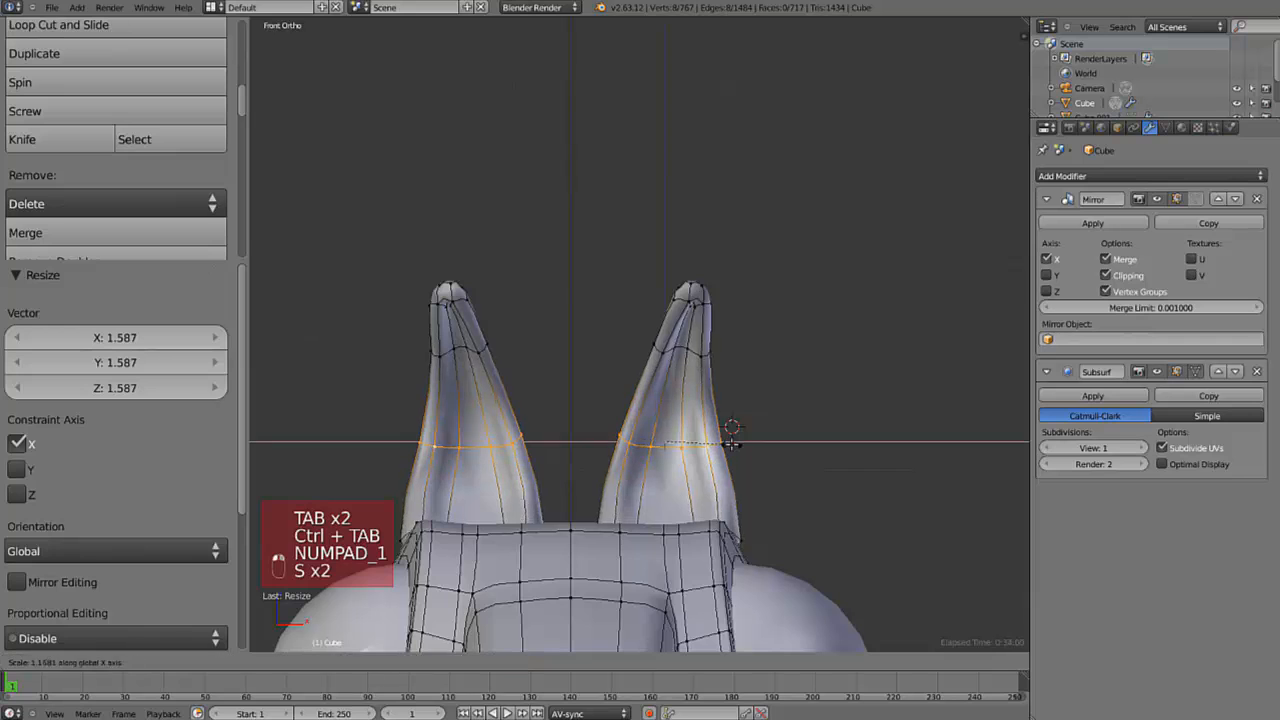
key(g)
click(719, 430)
- Rotate the upper ear ring about 33.3° in the front view, then reposition and scale it
key(r)
click(700, 348)
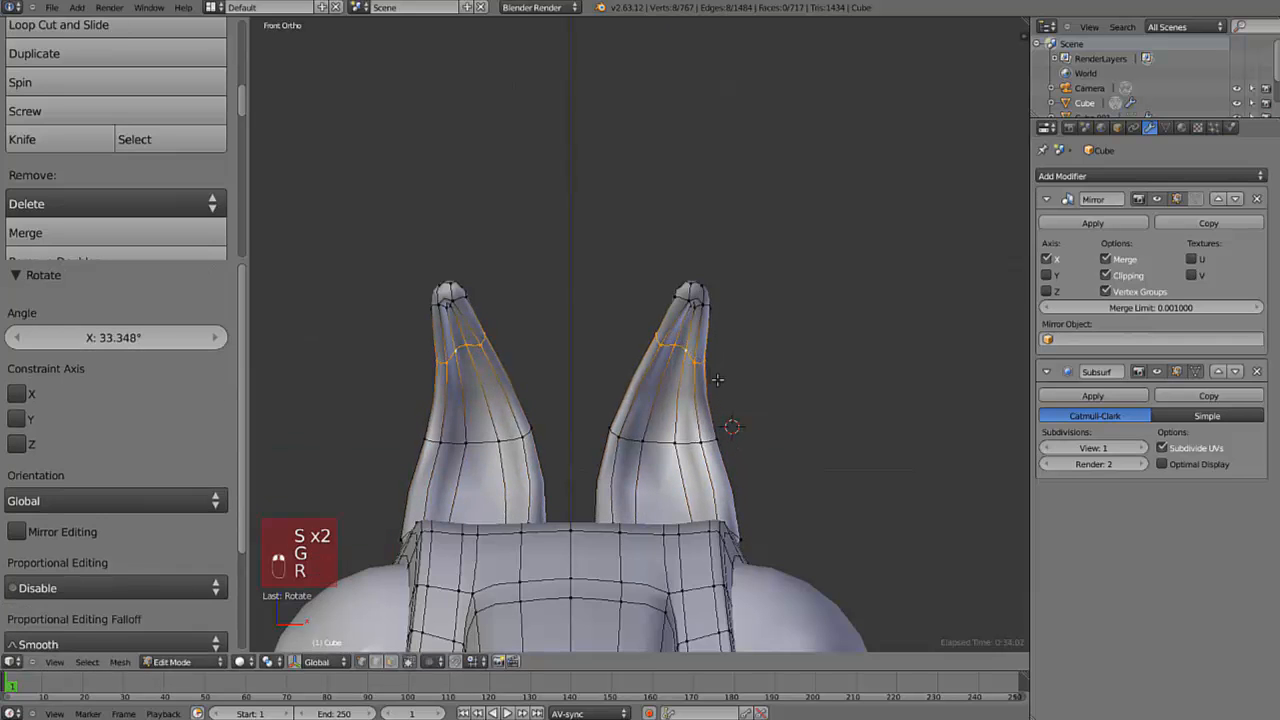
key(g)
click(710, 360)
key(s)
click(745, 383)
- Reposition ear outline vertices, moving the inner base vertex about -0.188 in X, -0.103 in Y and -0.250 in Z
key(Tab)
middle_drag(740, 388, 505, 300)
key(Tab)
right_click(598, 335)
key(g)
click(481, 314)
middle_drag(609, 384, 568, 424)
key(g)
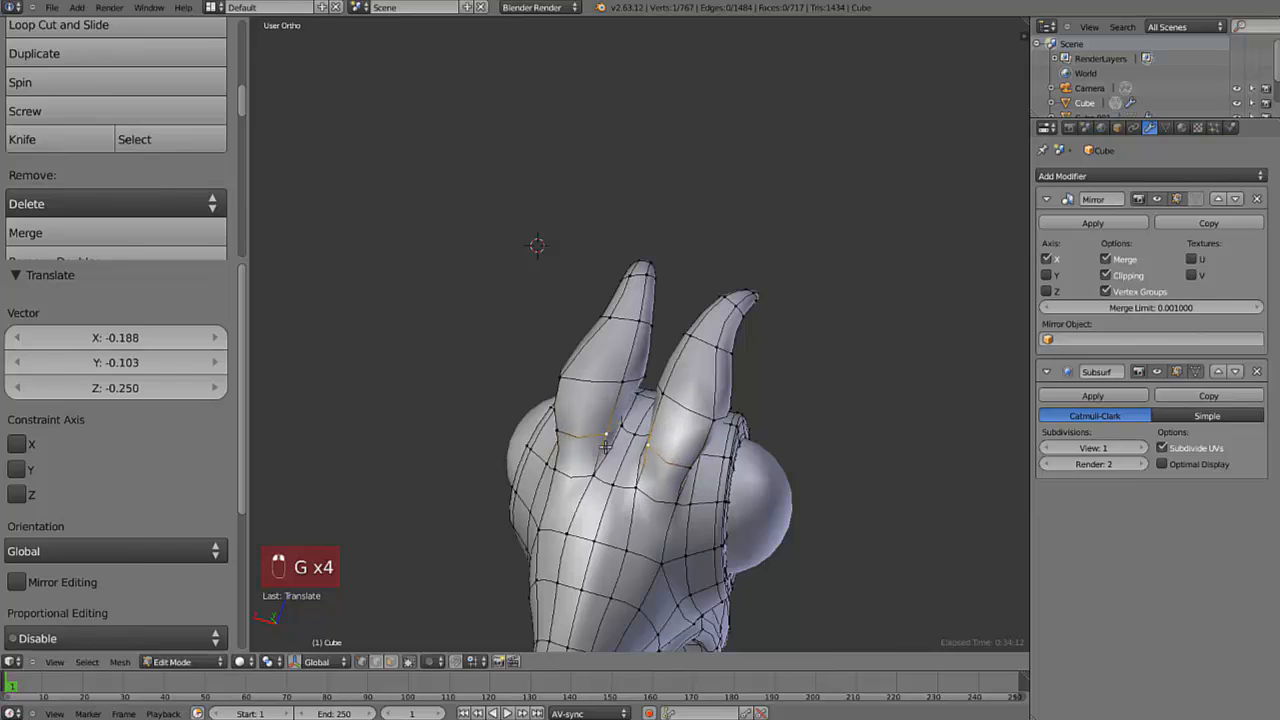
key(KP_3)
key(Tab)
middle_drag(677, 397, 889, 337)
key(KP_1)
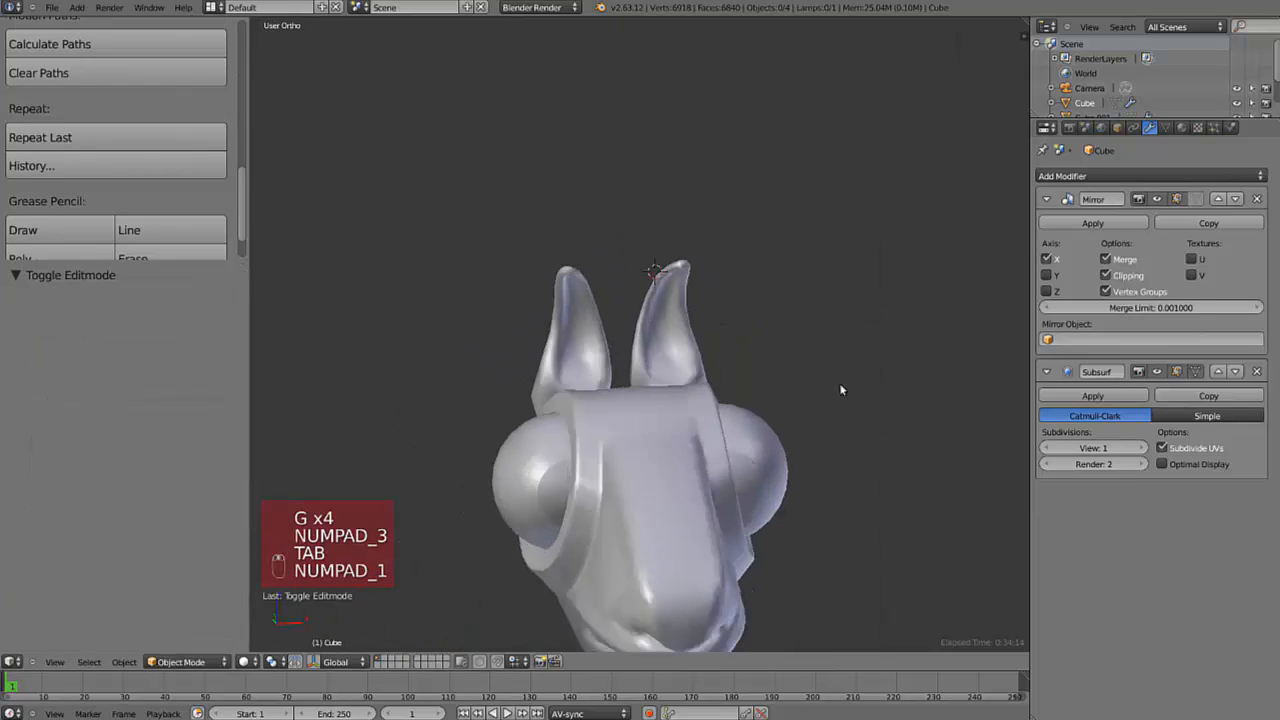
- Select the whole ear tip, scale it along its normals, and lower it about 0.109 in Z
key(Tab)
scroll(841, 390, up, 4)
key(z)
key(a)
key(b)
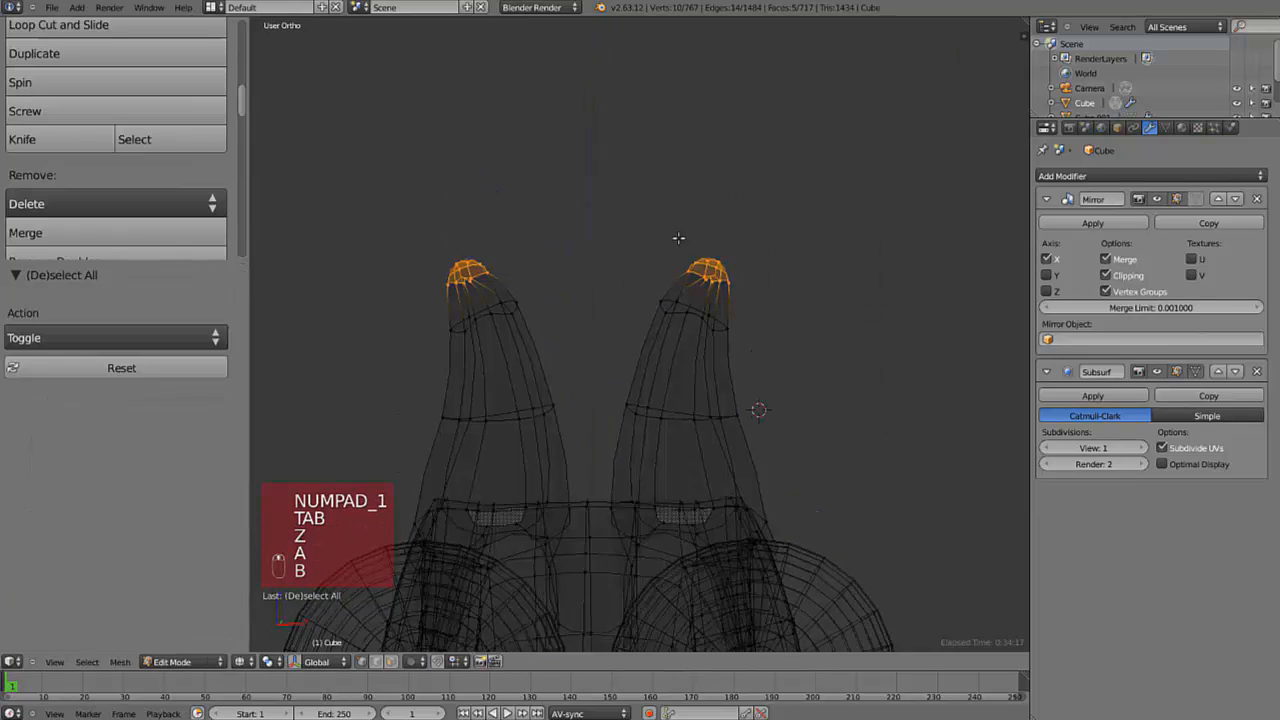
middle_drag(678, 238, 740, 310)
key(z)
key(alt+s)
click(761, 332)
key(g)
click(762, 354)
key(KP_3)
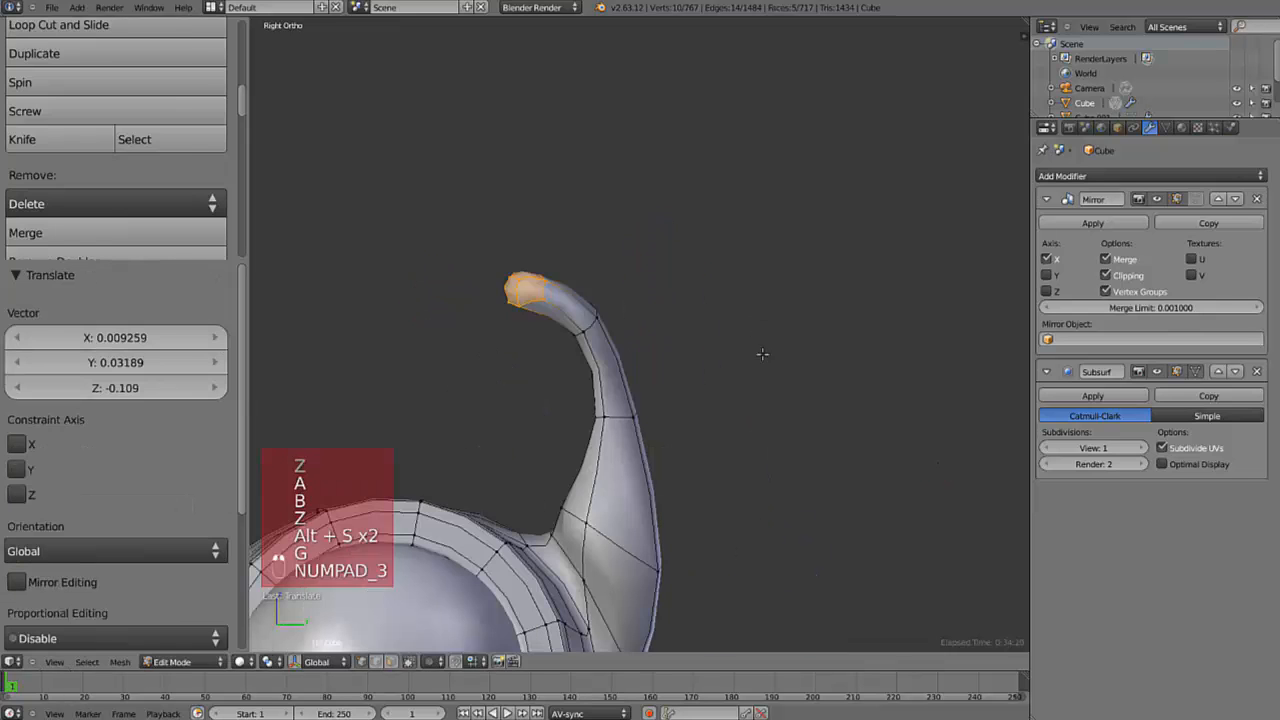
- Scale the ear tip along its normals again and rotate it in the side view
key(alt+s)
click(720, 362)
key(r)
click(742, 350)
key(KP_1)
key(Tab)
key(Tab)
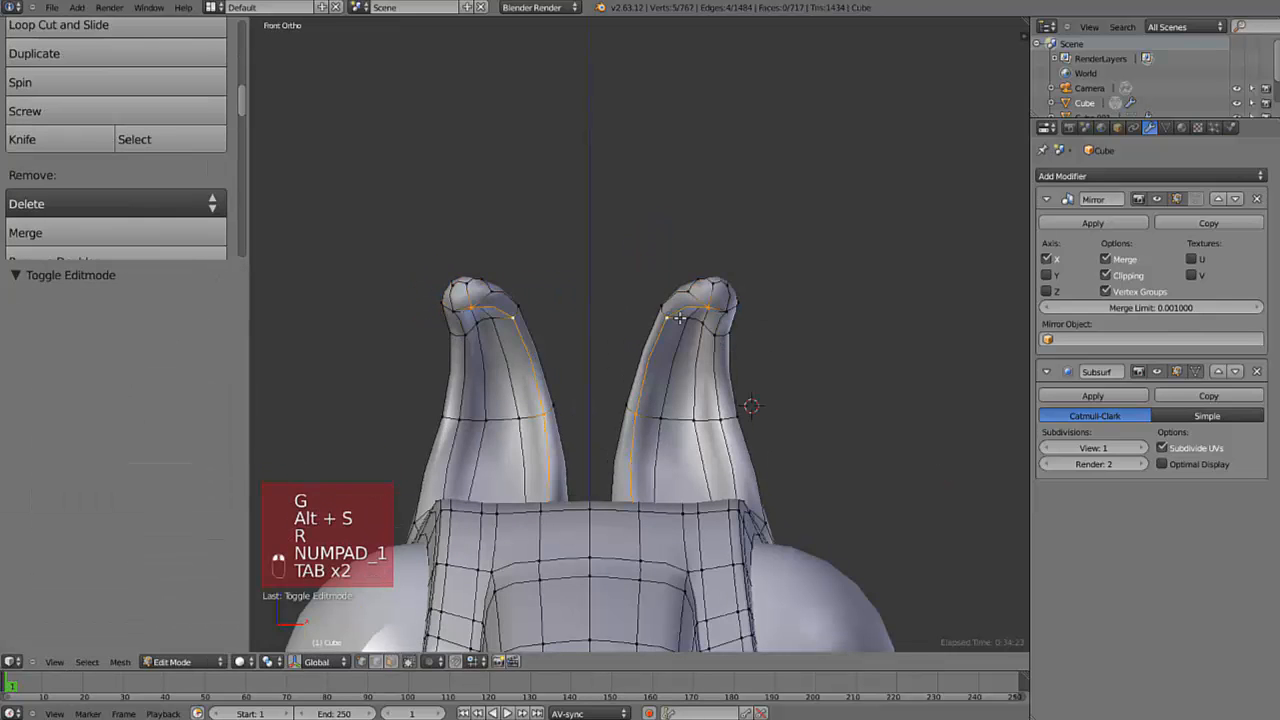
- Rotate the edge ring just below the ear tip, finishing with a rotation of about 1.1°
right_click(757, 333)
key(r)
click(785, 340)
key(r)
key(r)
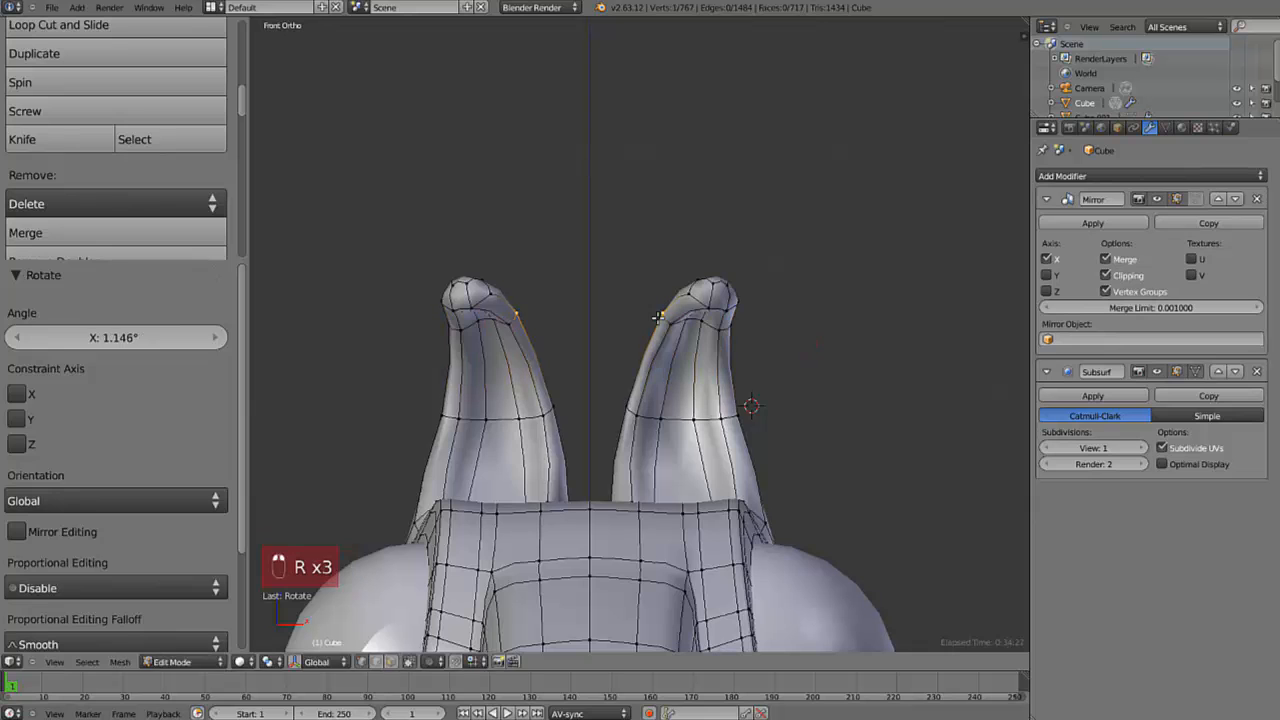
- Reposition the inner-edge vertices of the upper and middle ear rings to smooth the front outline
key(g)
click(648, 315)
right_click(634, 418)
key(g)
key(g)
key(Tab)
middle_drag(663, 329, 480, 471)
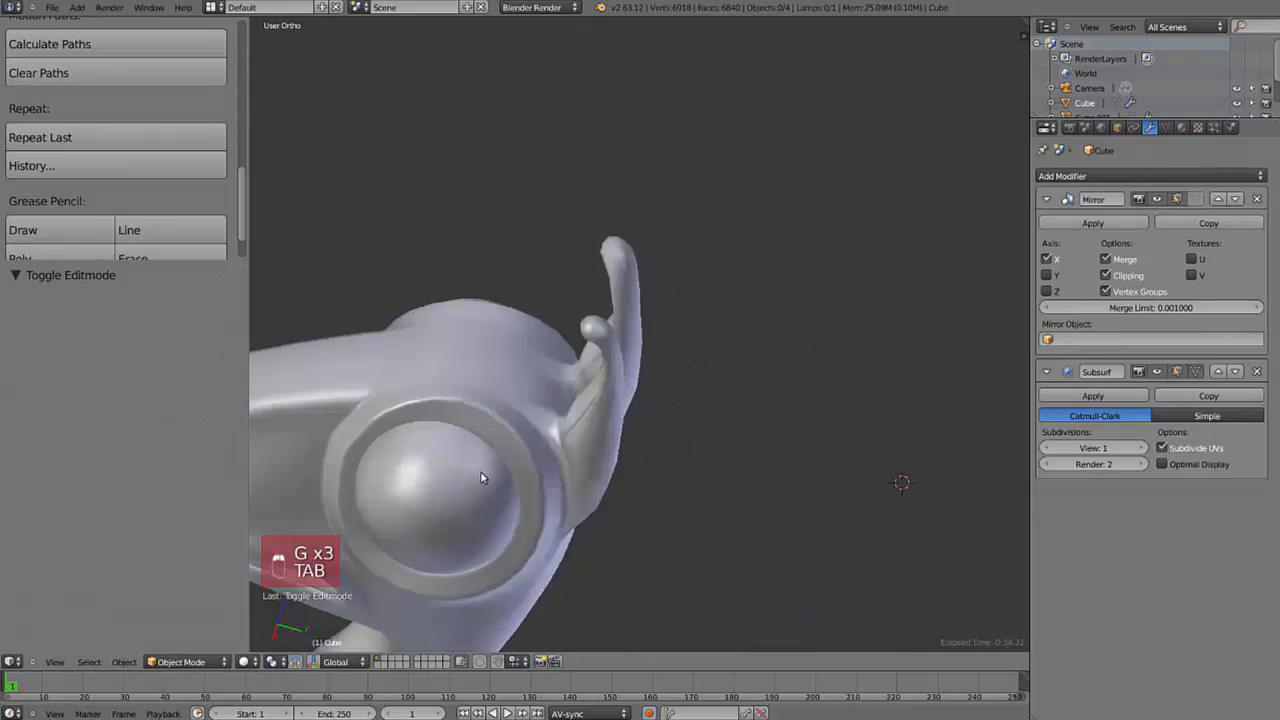
- Adjust the selected inner-edge vertex of the ear from the back view
key(Tab)
key(ctrl+KP_1)
key(g)
click(580, 382)
key(g)
- Select the ear tip with the ring beneath it, and rotate and move it outward in the back view
key(z)
key(a)
key(b)
drag(652, 342, 546, 263)
key(z)
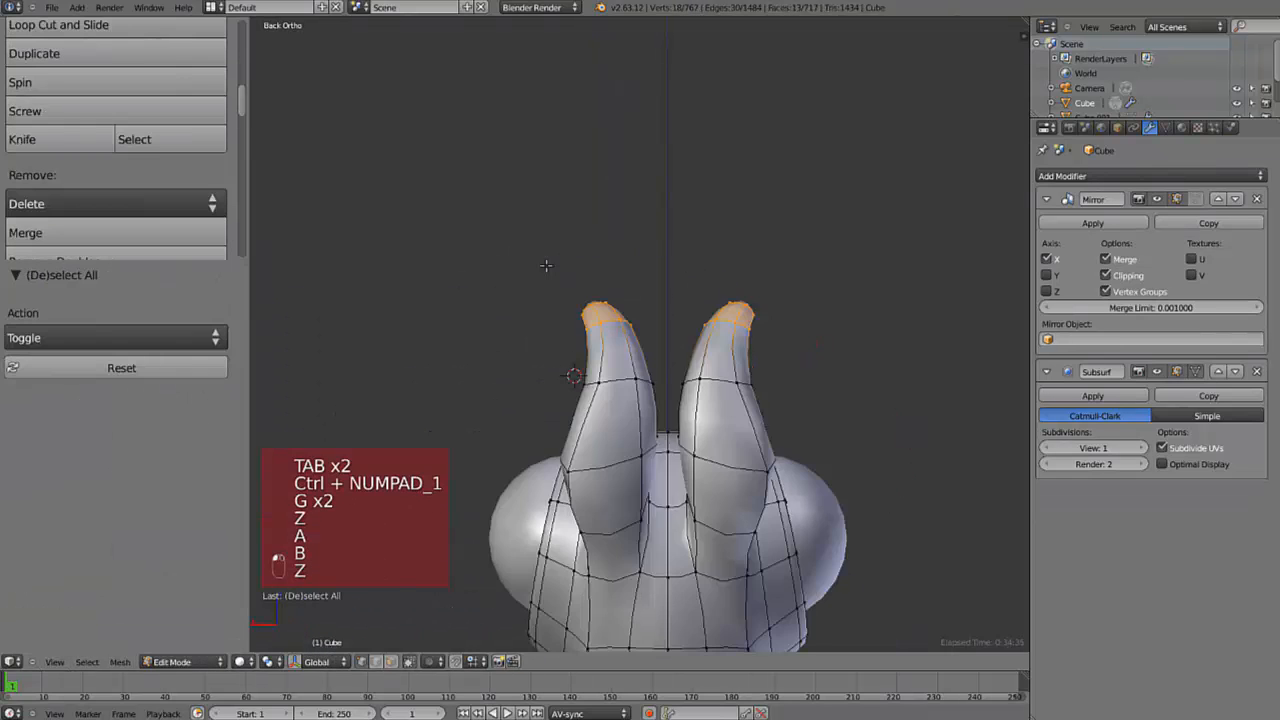
key(r)
key(g)
key(r)
key(g)
- Rotate, move and widen the upper ear ring along X, and lower the next ring about 0.135 in Z
alt+right_click(628, 386)
key(r)
click(708, 384)
key(g)
key(s)
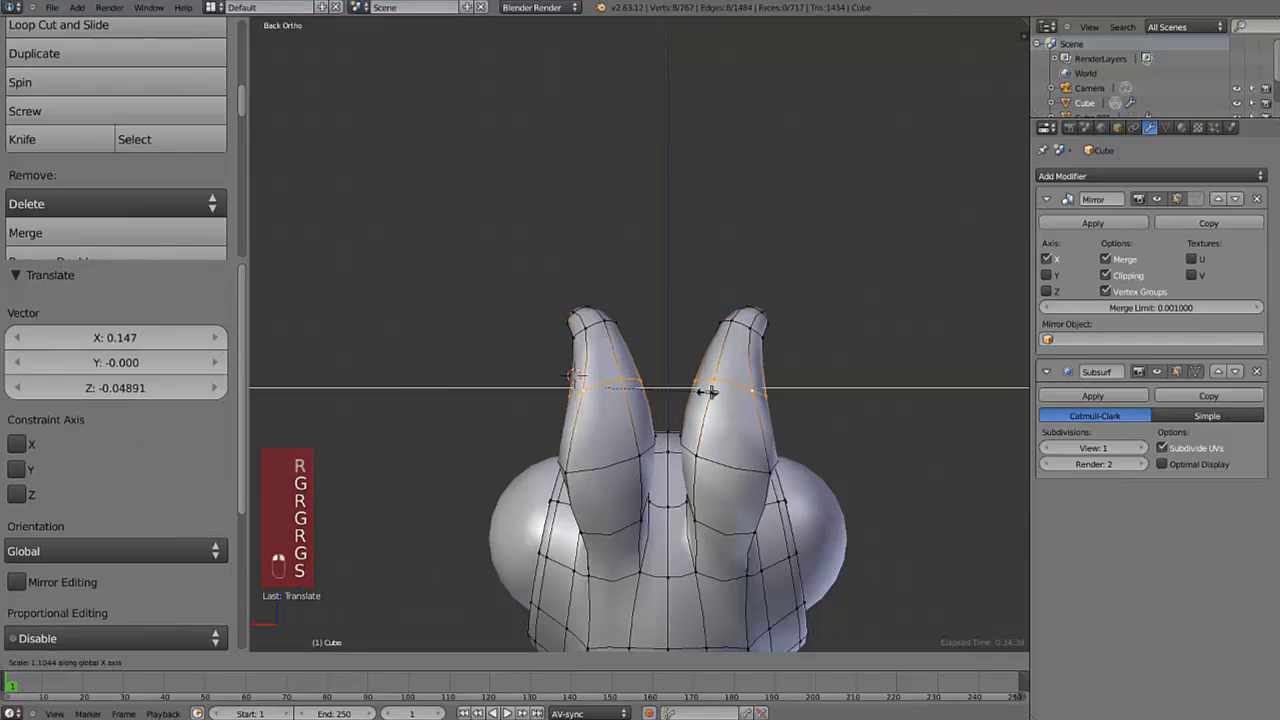
key(g)
alt+right_click(626, 463)
key(g)
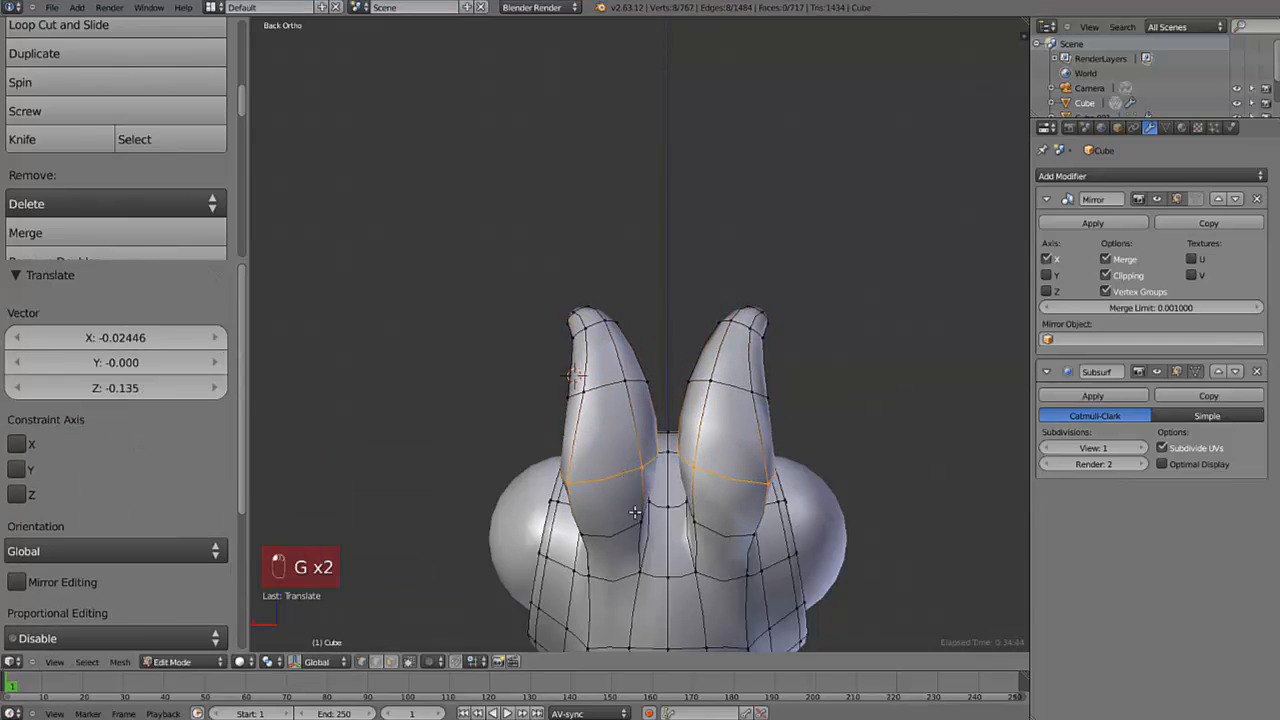
- Move the edge loop at the ear's base about 0.095 backward in Y in the side view
scroll(586, 545, down, 5)
key(Tab)
key(KP_3)
key(Tab)
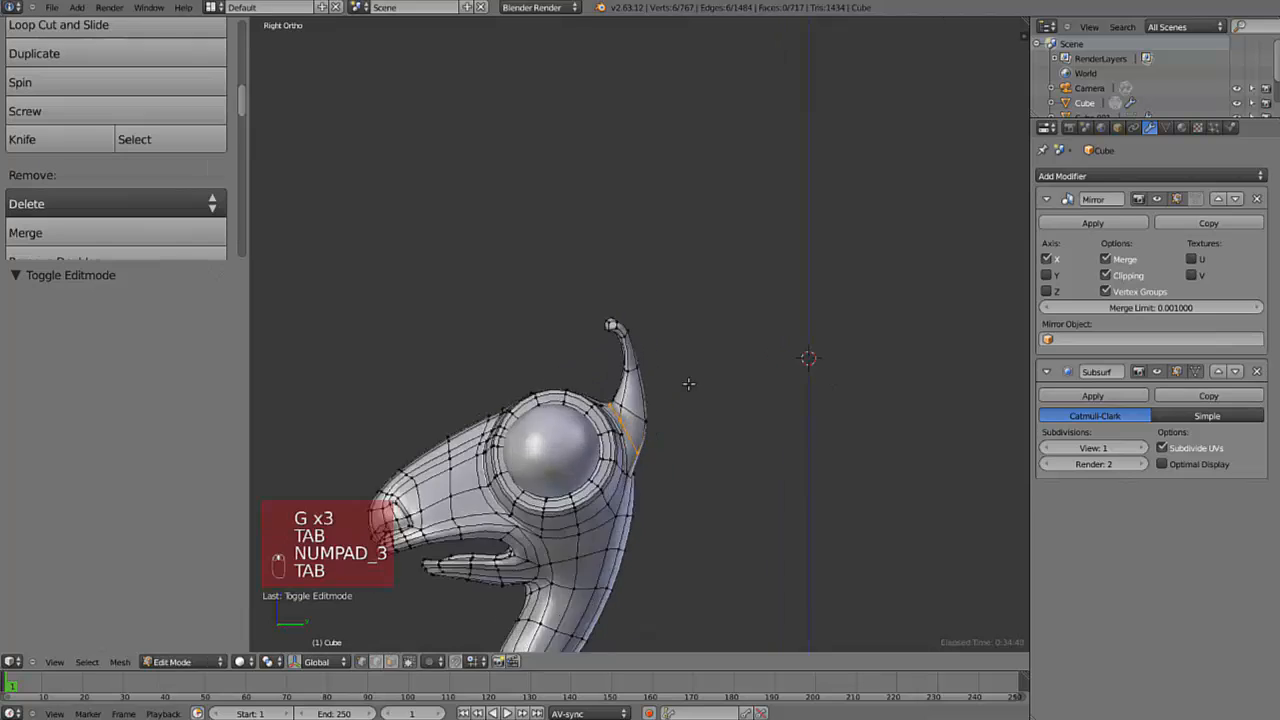
key(z)
key(z)
key(g)
click(650, 441)
key(z)
- Select the whole ear from its base to the tip, including the hidden vertices
key(KP_1)
key(z)
key(b)
drag(748, 407, 659, 297)
key(z)
middle_drag(660, 297, 712, 385)
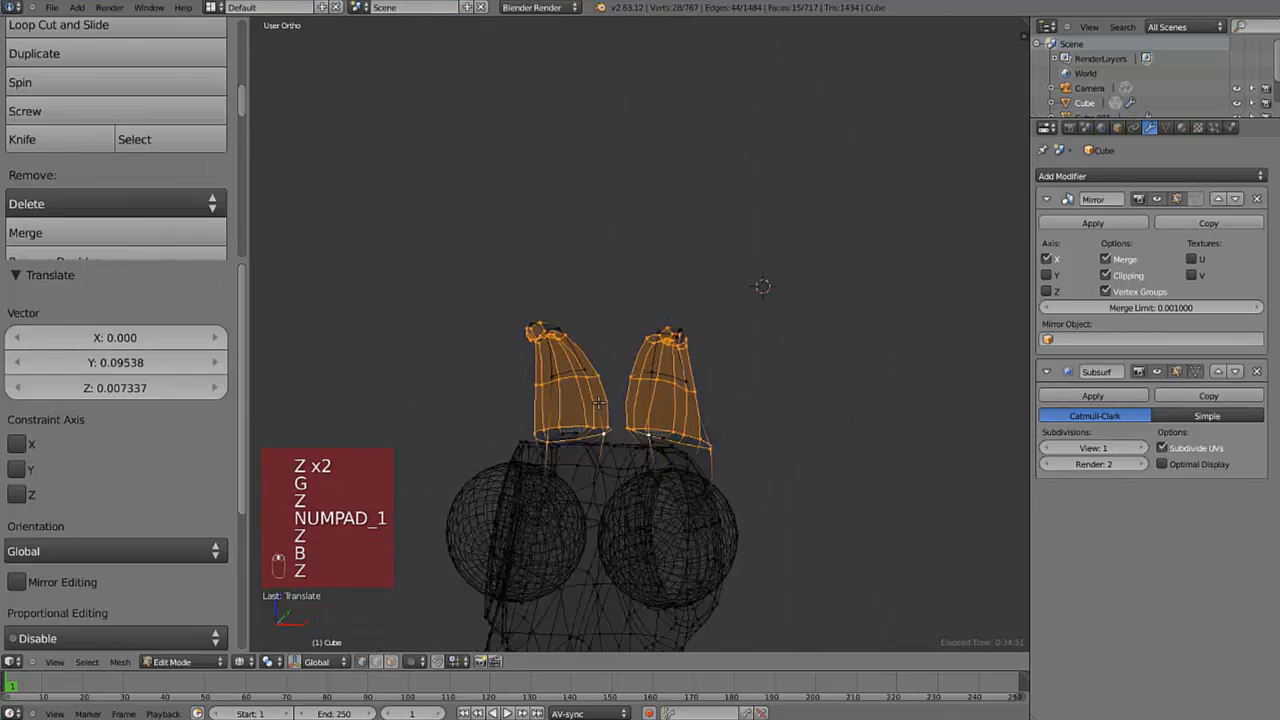
key(b)
drag(726, 395, 624, 275)
key(z)
scroll(627, 290, up, 3)
mouse_move(630, 320)
middle_down()
mouse_move(658, 486)
mouse_move(628, 500)
mouse_move(693, 507)
middle_up()
- Move the whole ear about 0.170 in X and 0.036 in Y, and rotate it around the global Z axis
key(g)
click(704, 486)
key(ctrl+z)
key(g)
click(664, 500)
key(r)
key(z)
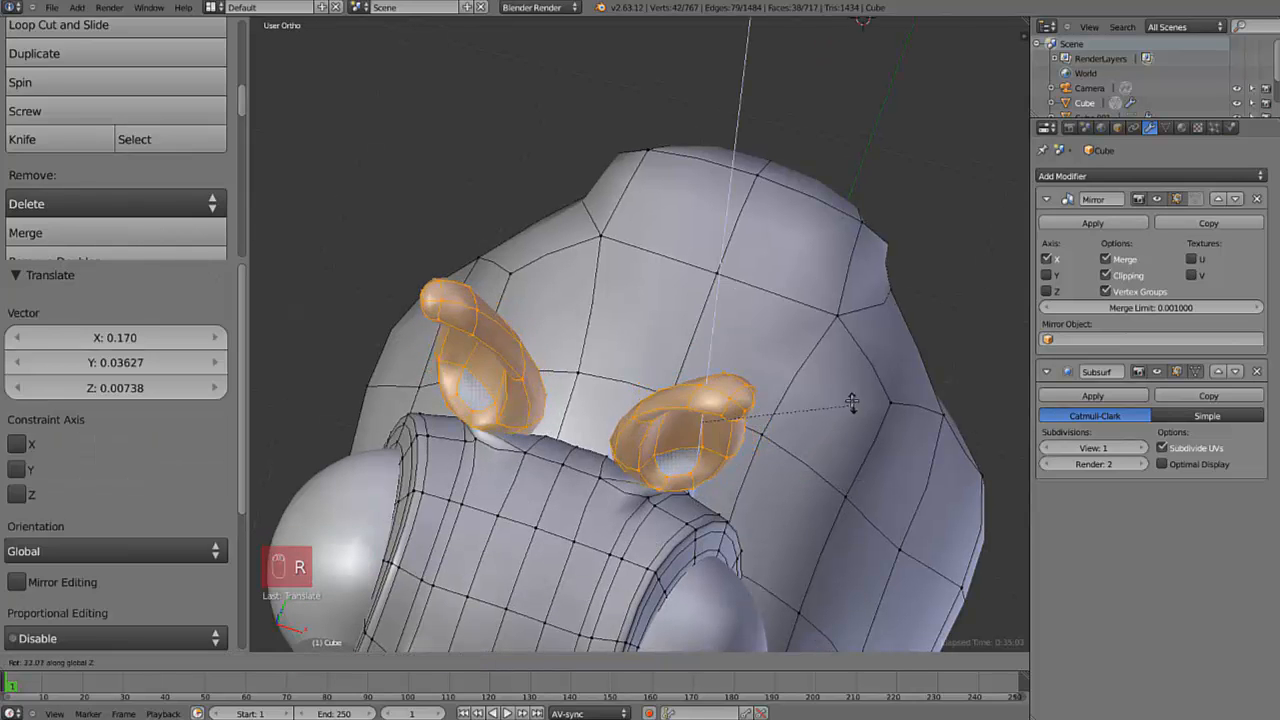
click(850, 399)
middle_drag(850, 399, 653, 448)
- Reposition the rotated ear on the head along the X axis and along the Y axis
key(g)
key(x)
click(752, 478)
key(g)
key(x)
click(795, 437)
key(g)
key(y)
click(686, 471)
- Move the whole ear about -0.212 in Y and 0.072 in Z in the side view
key(KP_3)
key(g)
click(674, 490)
key(z)
key(z)
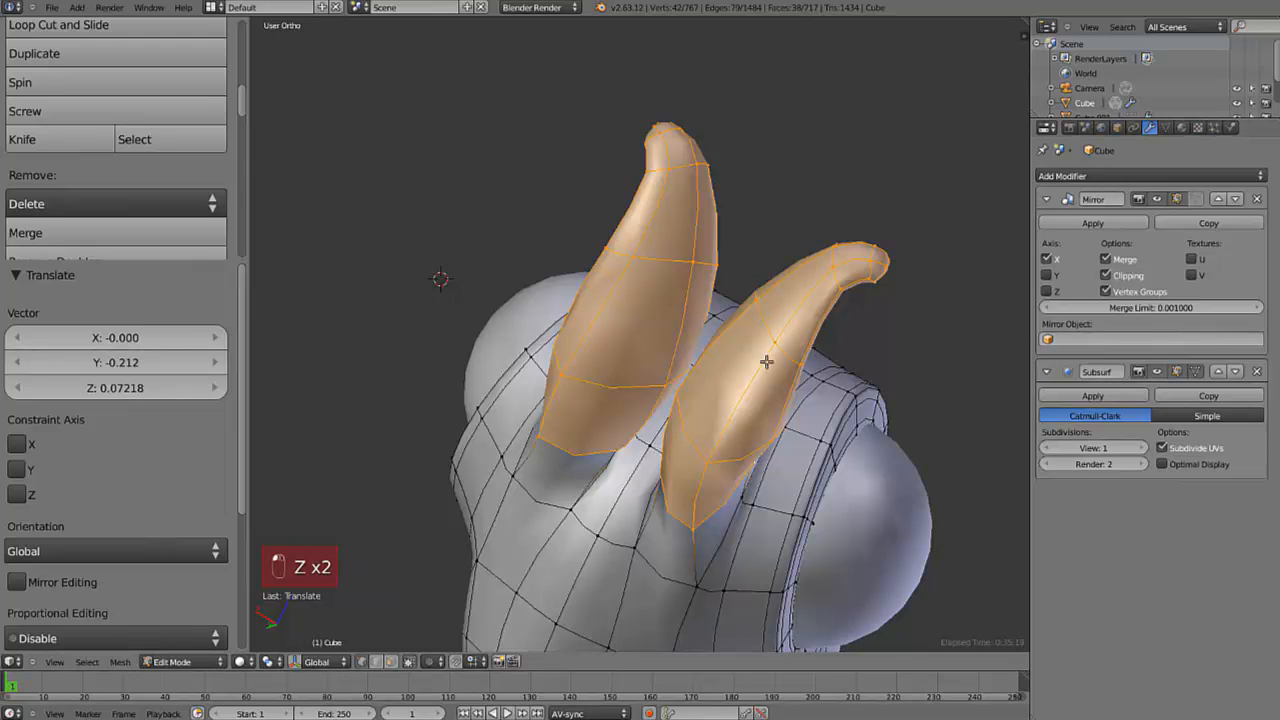
key(g)
mouse_move(766, 362)
middle_down()
mouse_move(774, 388)
mouse_move(737, 443)
middle_up()
right_click(774, 385)
key(g)
right_click(677, 406)
- Pull vertices at the base of the ear opening backward and down, one by about 0.361 in Y and -0.280 in Z
key(z)
key(KP_3)
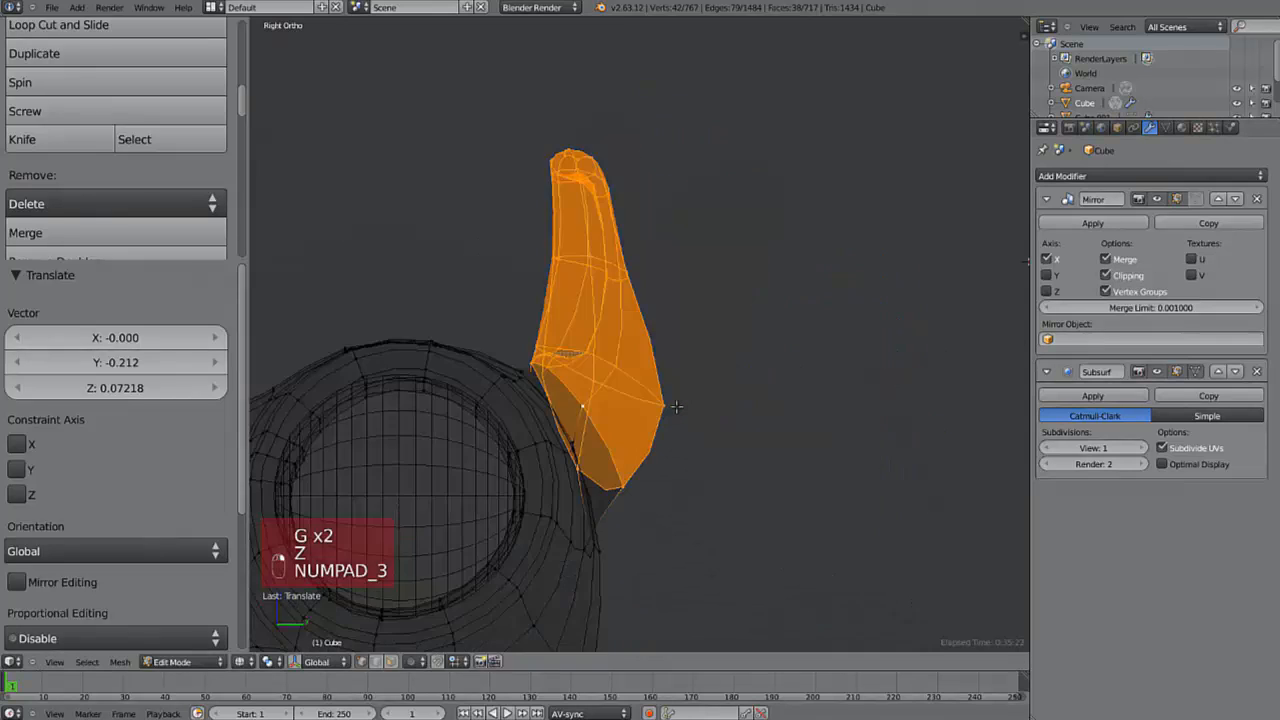
key(z)
key(Tab)
key(Tab)
key(g)
click(611, 450)
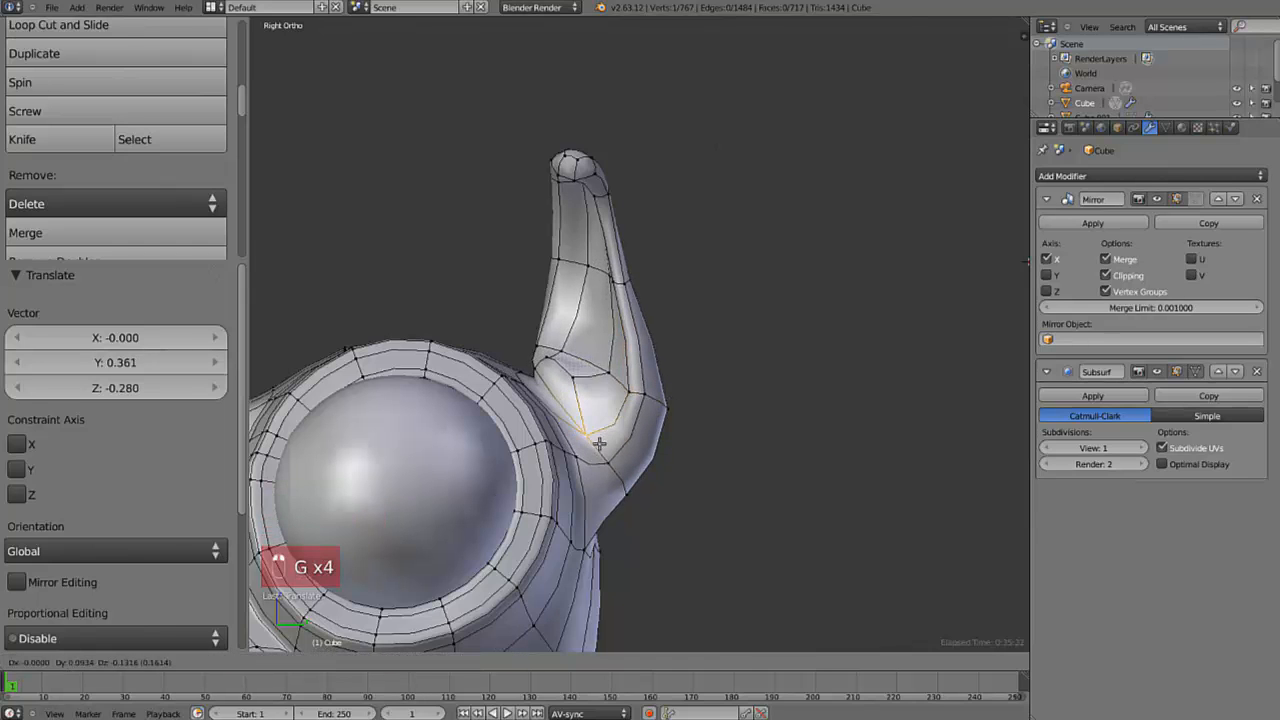
- Reposition vertices on the lower rim of the ear opening, one by about 0.024 in X, 0.138 in Y and -0.052 in Z
key(Tab)
middle_drag(570, 392, 600, 400)
key(Tab)
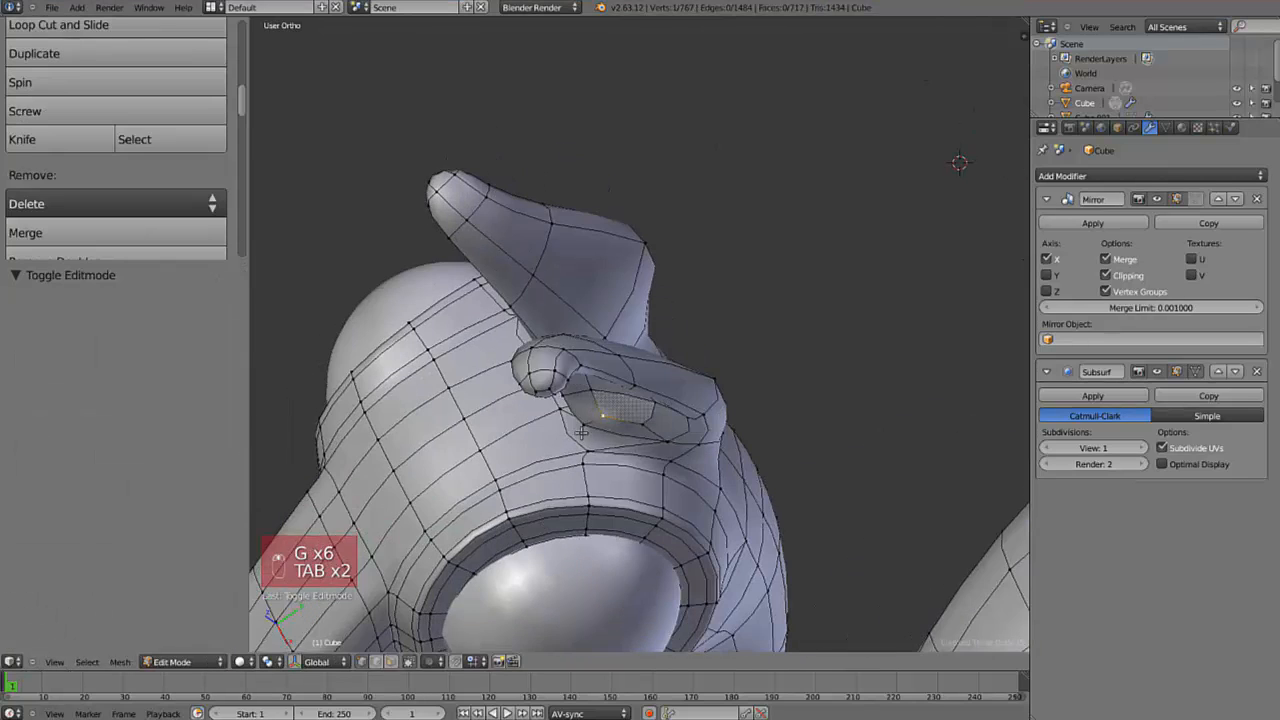
key(g)
click(600, 400)
key(g)
click(597, 392)
key(g)
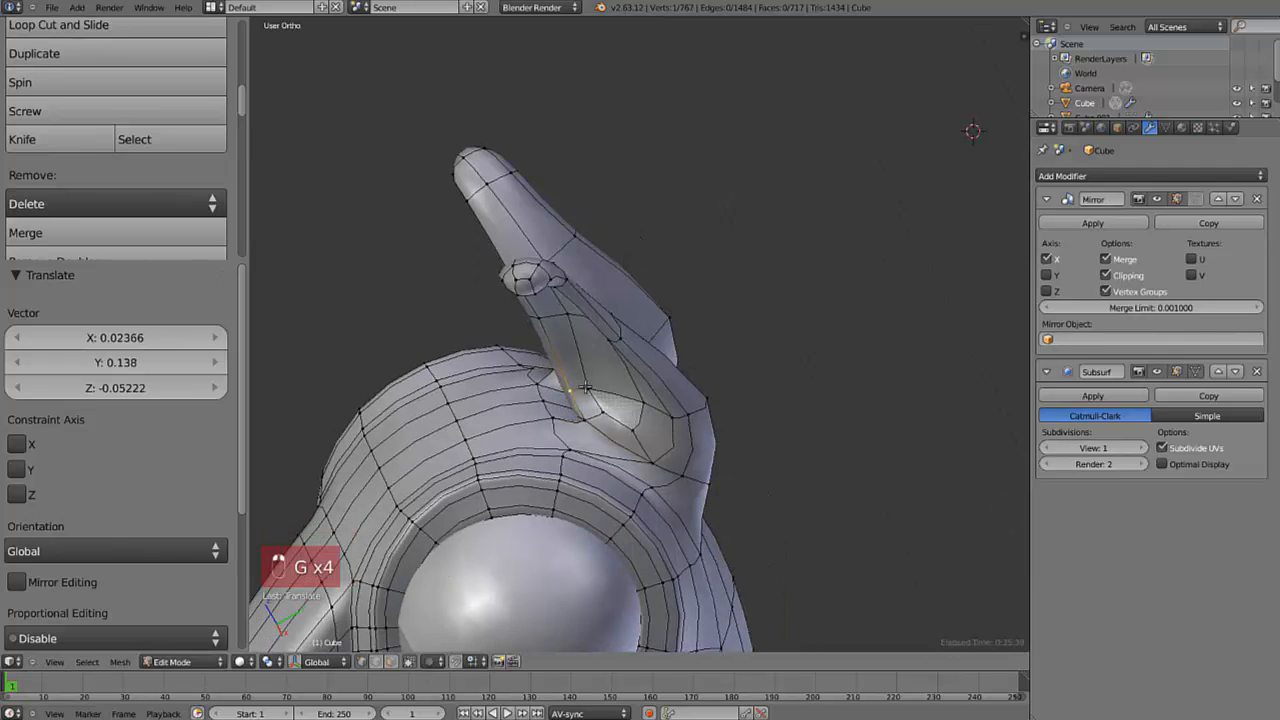
- Reposition vertices on the lower inner face of the ear in the side view
key(Tab)
key(KP_3)
key(Tab)
key(z)
key(b)
key(z)
key(g)
key(Tab)
key(Tab)
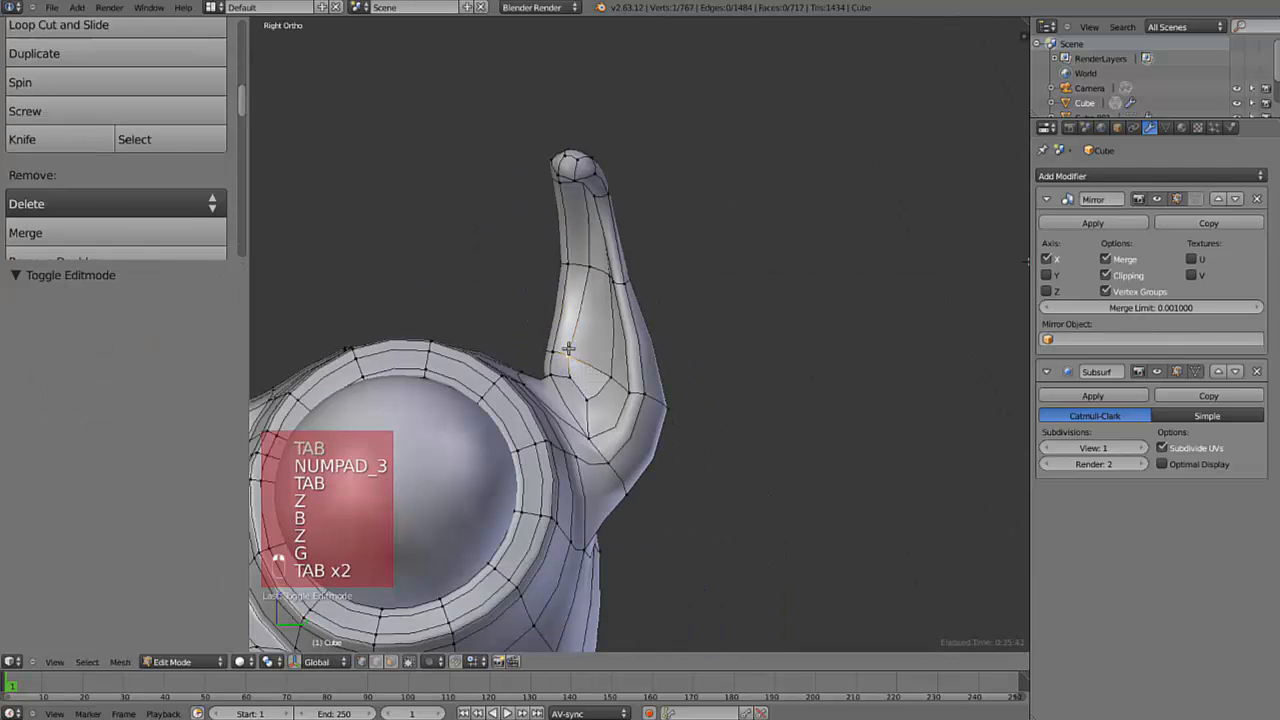
key(g)
click(567, 357)
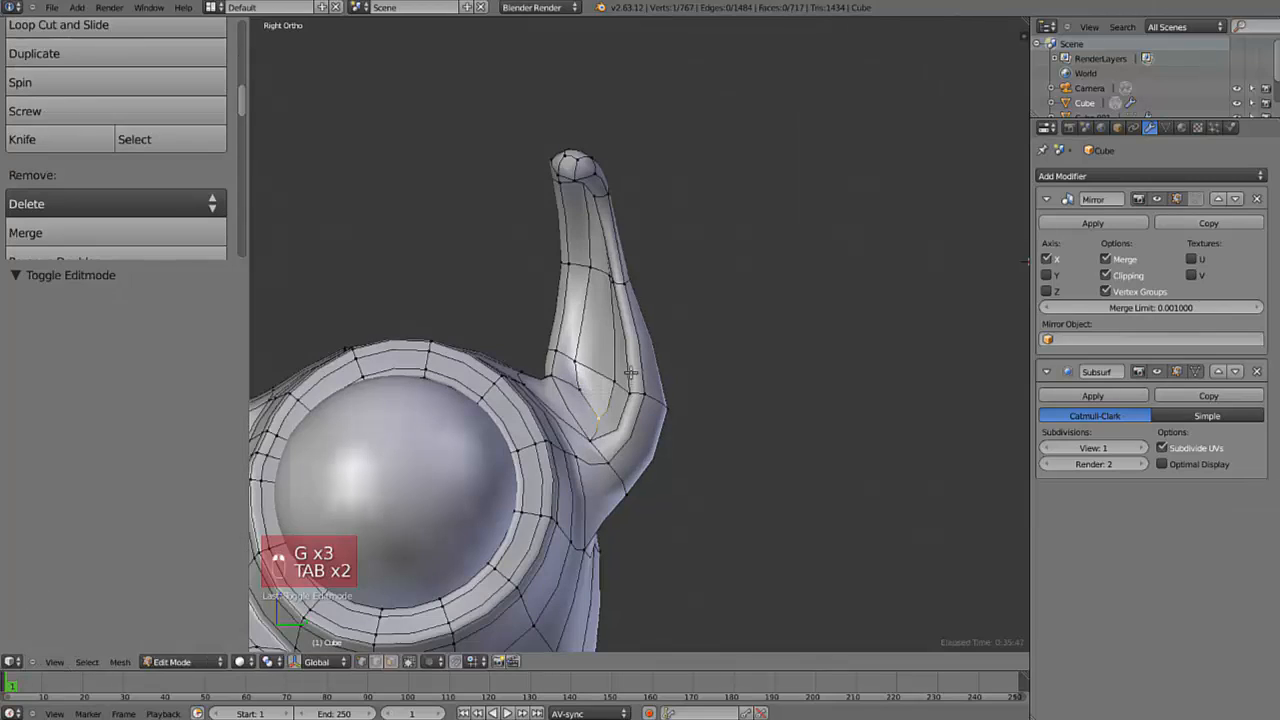
- Move a mid-height vertex on the ear's rim in the front view
key(Tab)
key(KP_1)
key(Tab)
key(z)
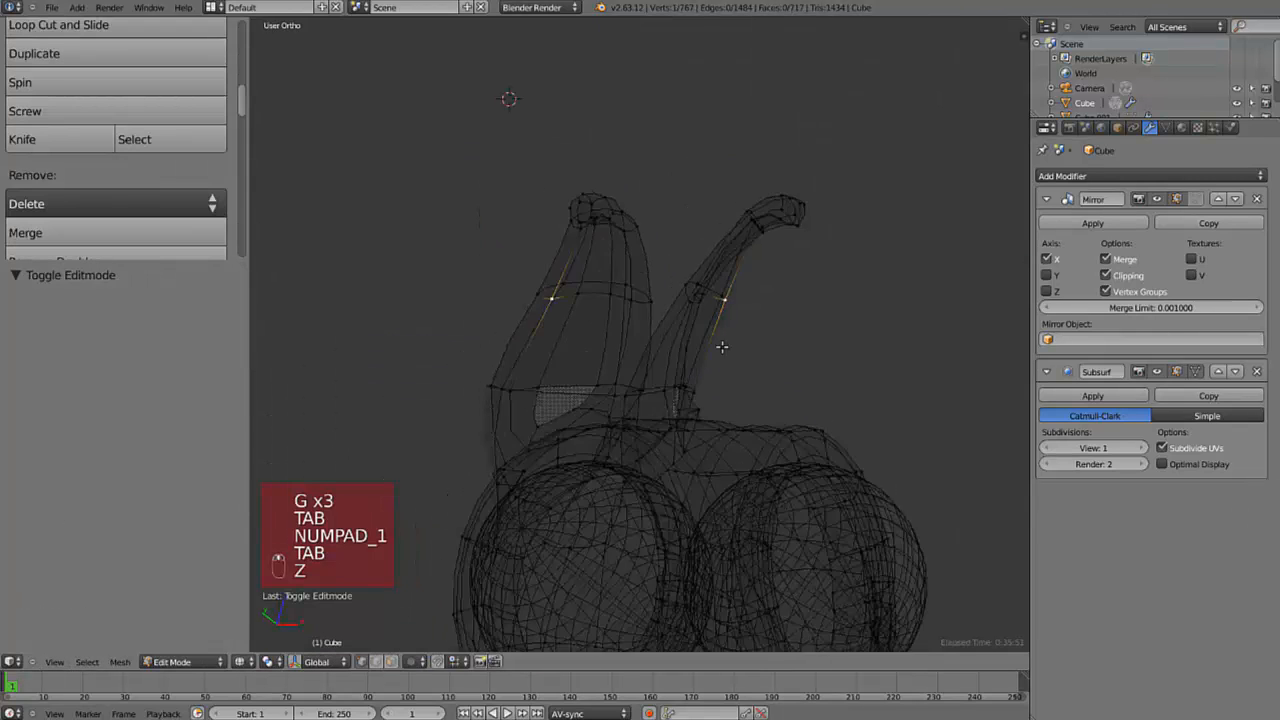
key(z)
key(KP_1)
click(686, 293)
key(Tab)
middle_drag(672, 325, 640, 440)
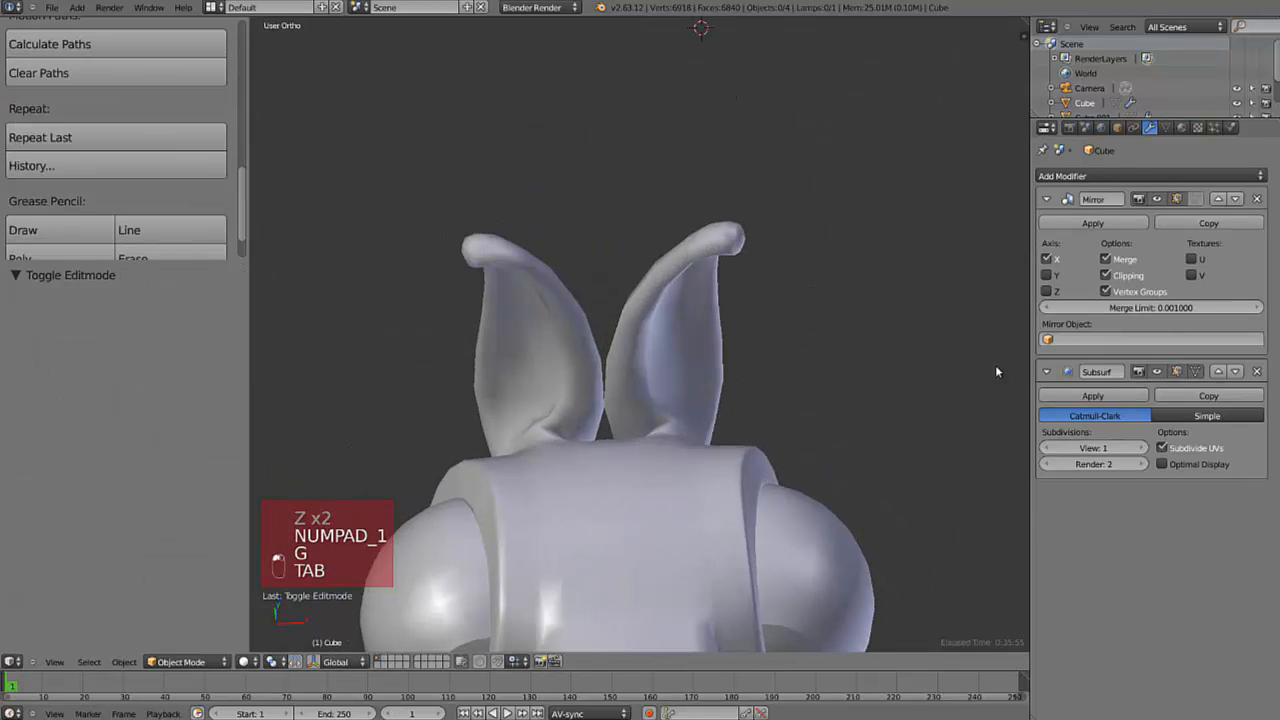
- Adjust vertices at the inner base and along the inner rim of the ear opening
click(1106, 275)
key(Tab)
scroll(700, 404, up, 2)
right_click(613, 443)
key(g)
key(Tab)
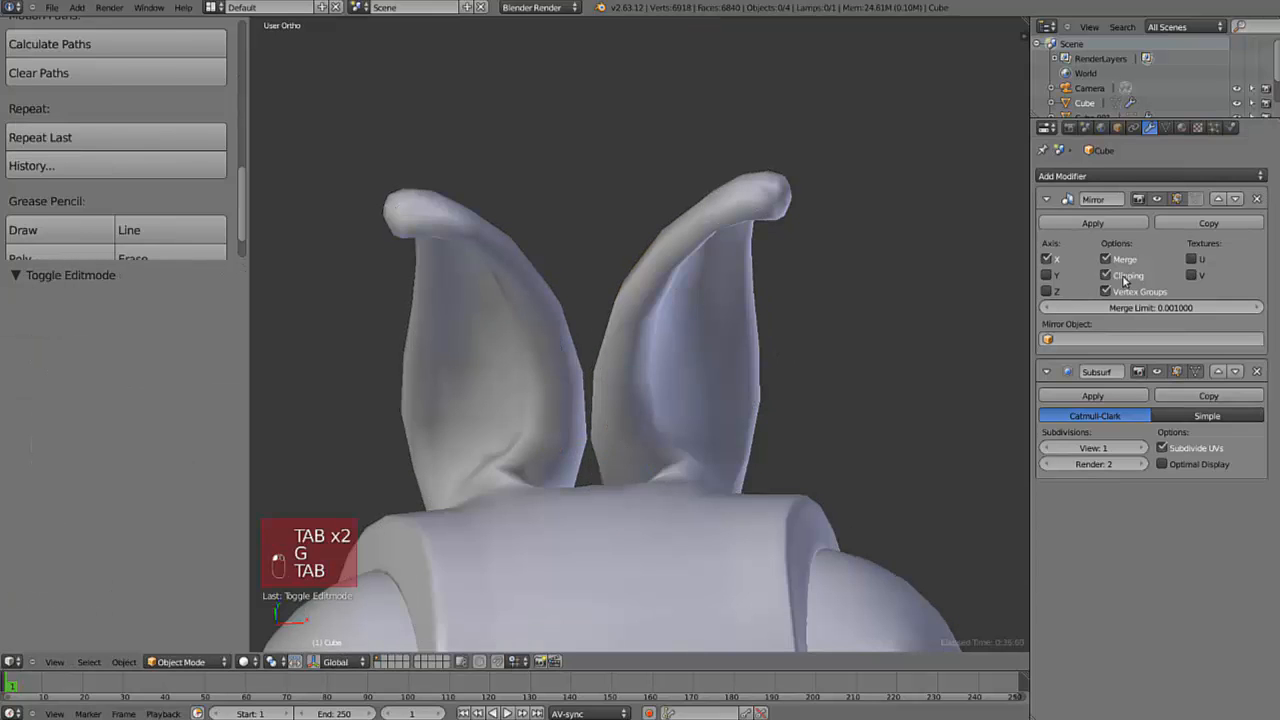
key(Tab)
key(g)
key(g)
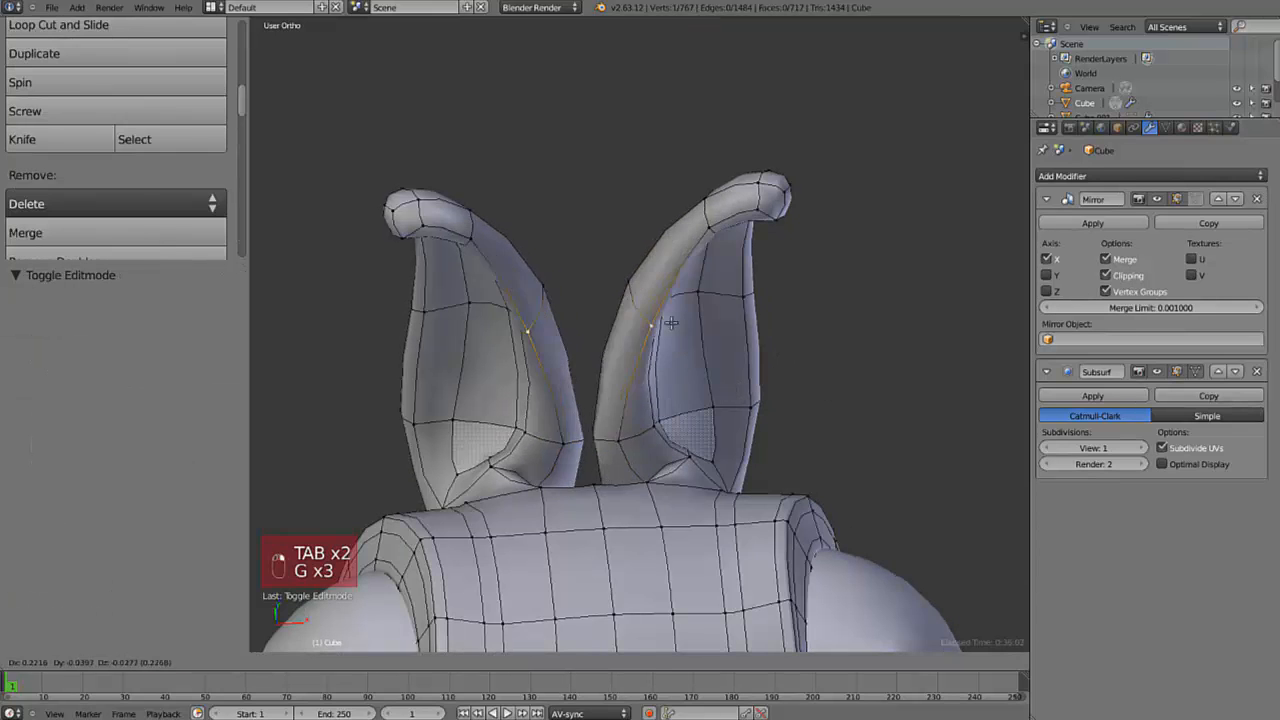
- Turn off mirror clipping and scale the ear's middle and lower edge loops, the lower one by 0.642 along X
key(Tab)
key(KP_1)
middle_drag(678, 325, 508, 380)
key(KP_1)
middle_drag(640, 372, 606, 440)
key(Tab)
scroll(625, 400, up, 3)
alt+right_click(660, 284)
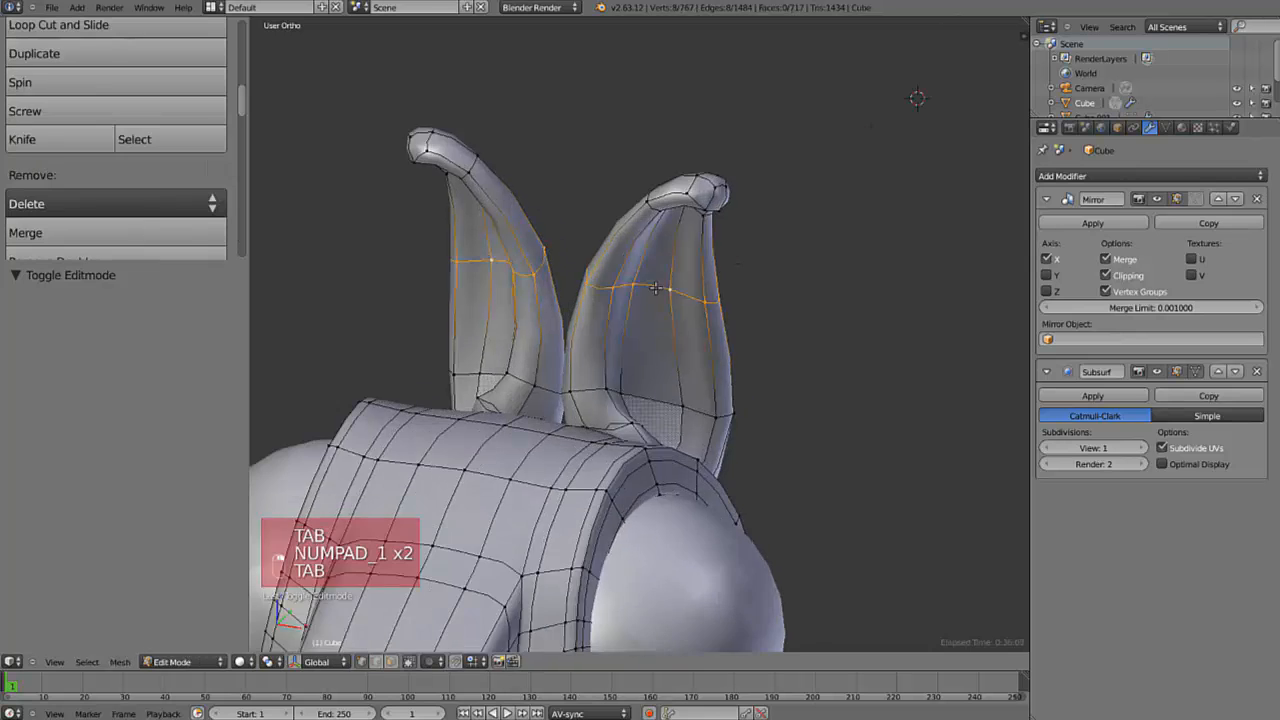
middle_drag(660, 284, 705, 290)
click(1127, 276)
key(s)
click(790, 370)
key(s)
click(748, 400)
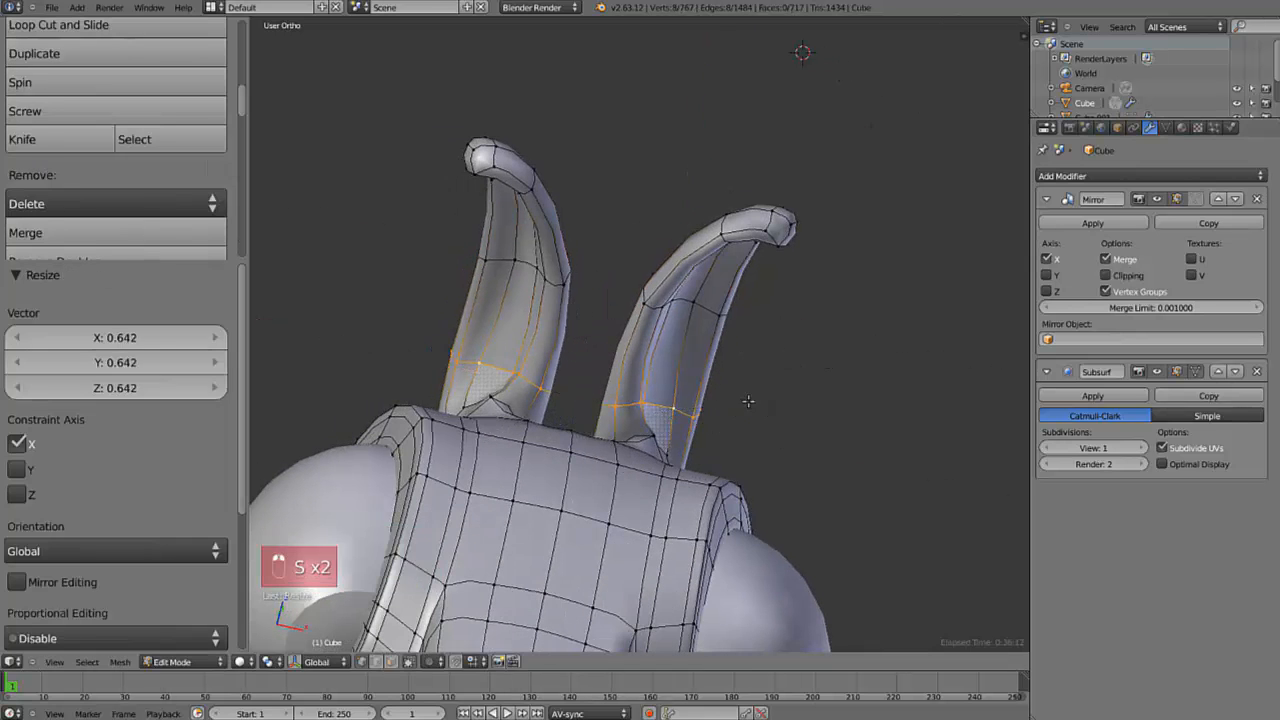
- Move the upper half of the ear about 0.127 in X and -0.315 in Z in the front view
key(KP_1)
key(Tab)
key(z)
key(Tab)
key(a)
key(a)
key(b)
drag(829, 292, 595, 110)
key(z)
key(g)
click(673, 165)
middle_drag(880, 350, 765, 387)
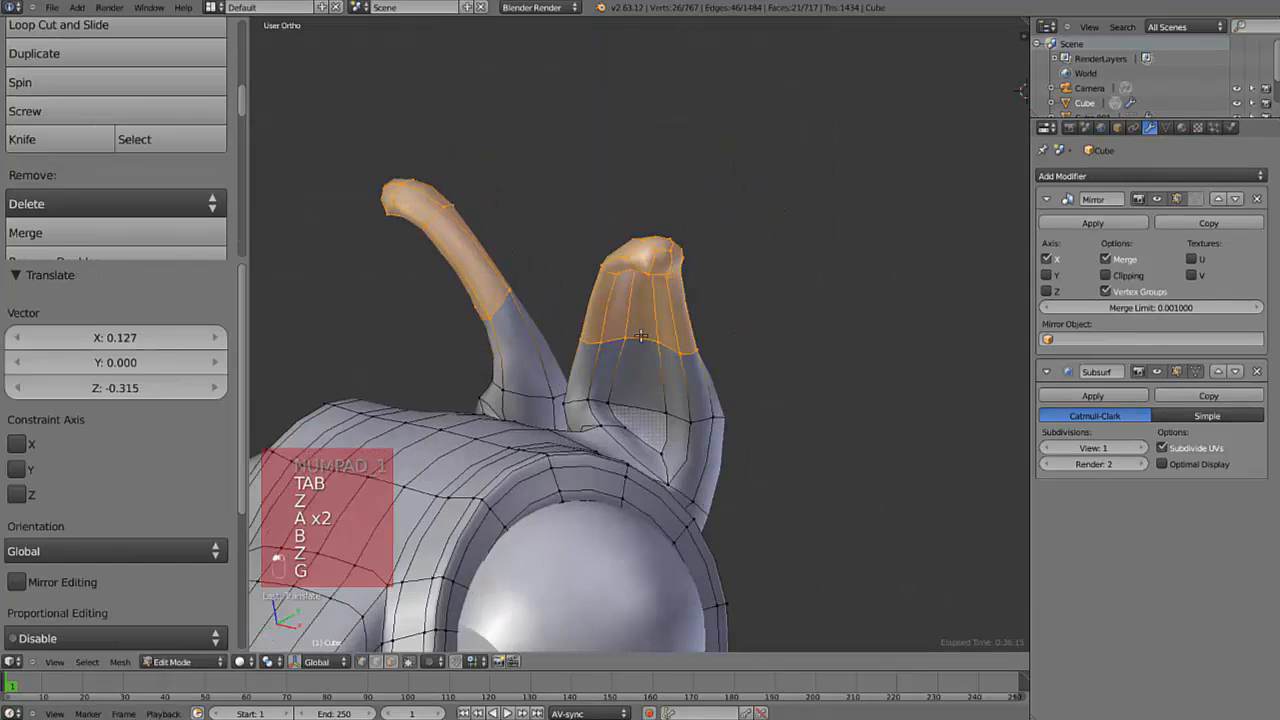
- Rotate the upper half of the ear about -8.6° around X in the side view and reposition it
key(KP_3)
key(g)
click(792, 386)
key(r)
click(815, 357)
key(g)
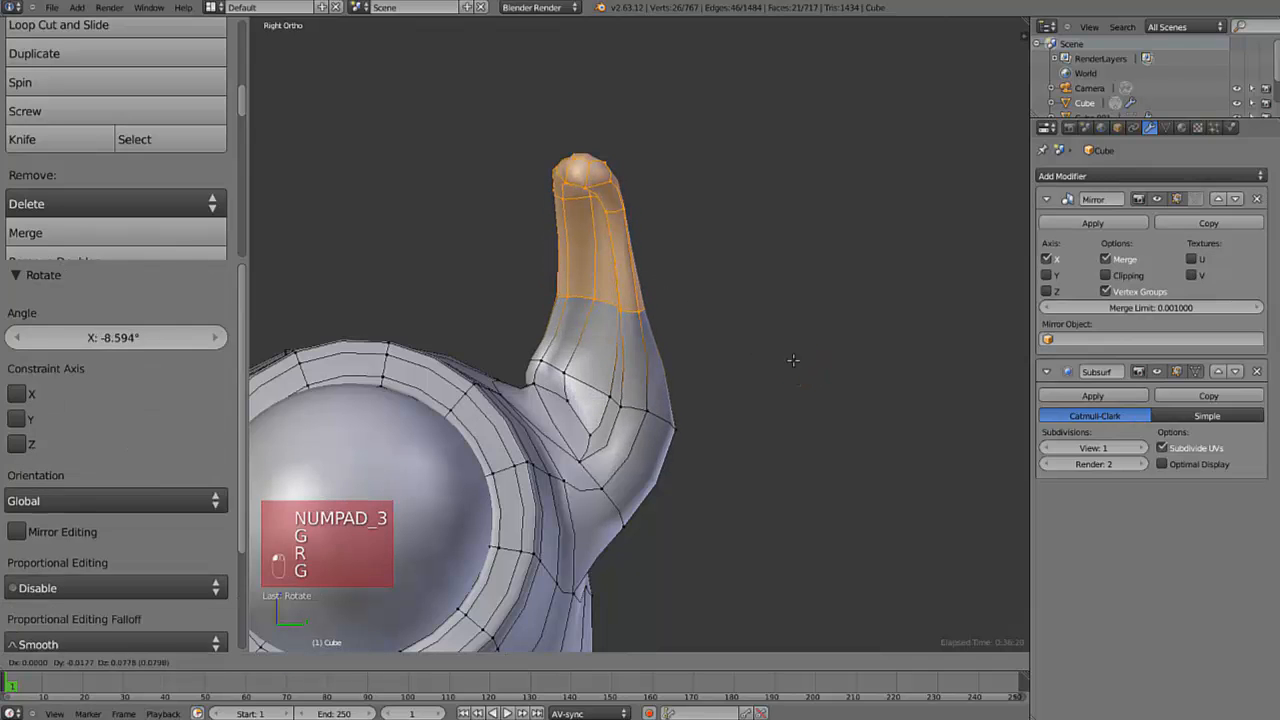
click(787, 359)
- Enable proportional editing and move the vertex at the back of the ear's base about -0.166 in Y and -0.074 in Z
click(708, 449)
key(KP_3)
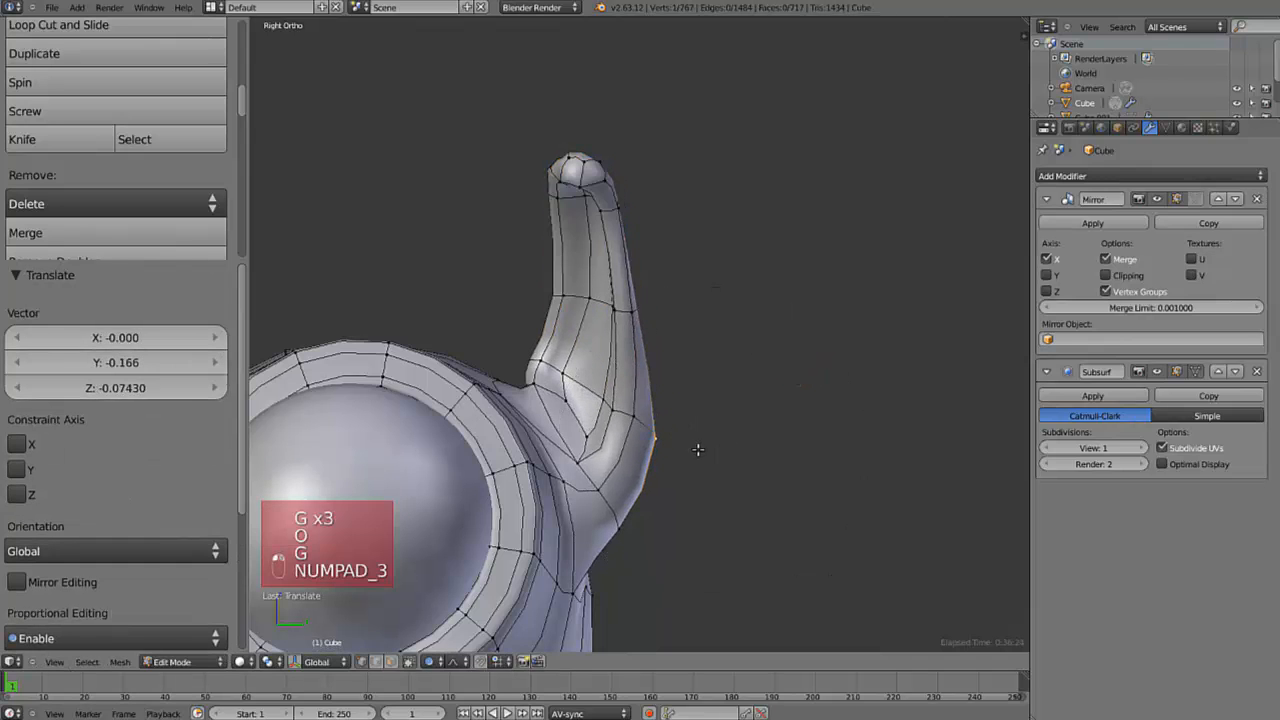
key(Tab)
middle_drag(700, 449, 672, 298)
key(KP_3)
middle_drag(737, 375, 580, 360)
- Move two vertices on the ear's back edge about 0.092 in X and -0.124 in Y in the top view
key(KP_7)
scroll(608, 491, up, 8)
key(Tab)
key(z)
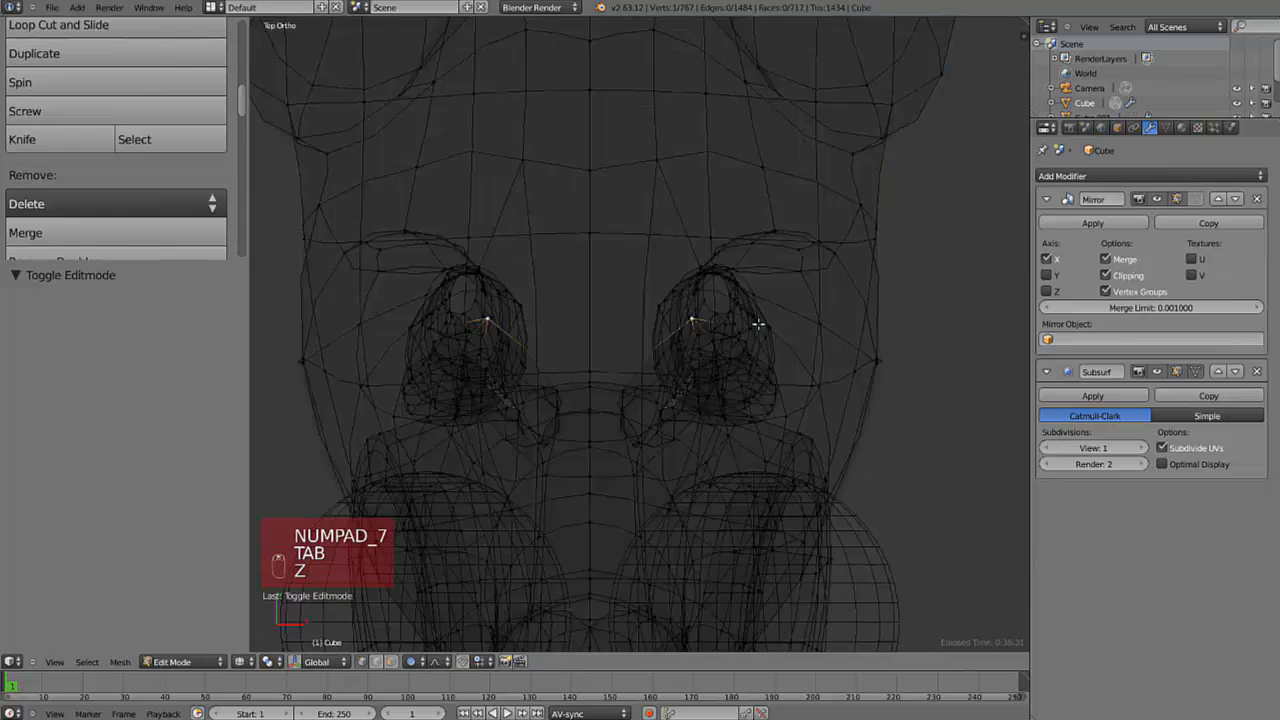
key(z)
middle_drag(757, 326, 681, 401)
key(KP_7)
key(g)
click(785, 377)
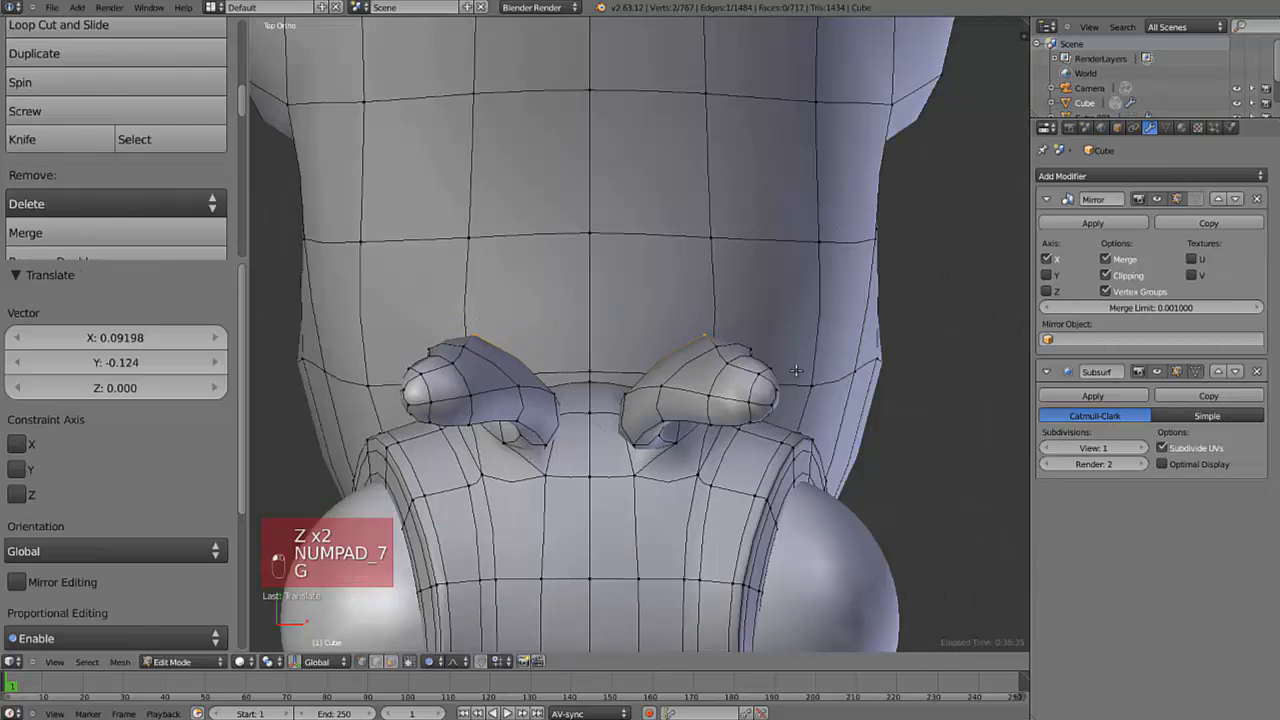
- Reposition vertices on the inner back side of the ear in the top view, one by about -0.007 in X and 0.004 in Y
key(r)
right_click(761, 376)
right_click(611, 387)
key(g)
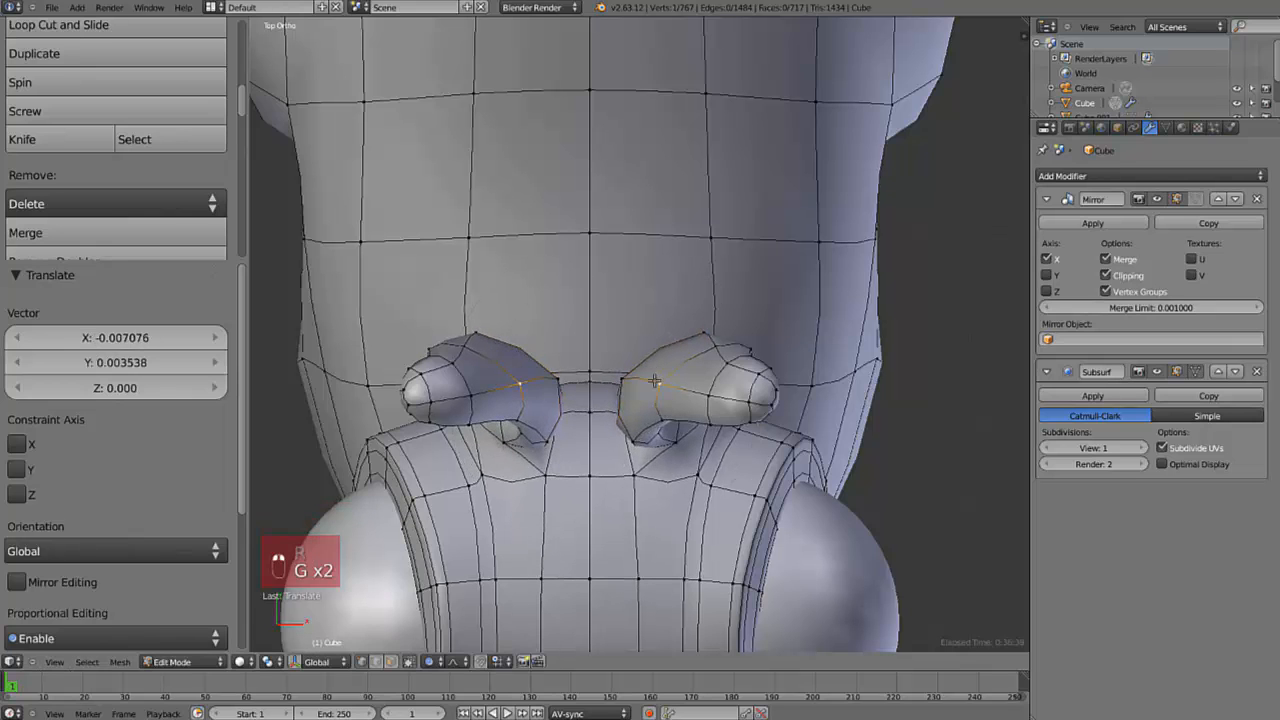
click(674, 400)
key(Tab)
middle_drag(670, 430, 666, 374)
key(KP_3)
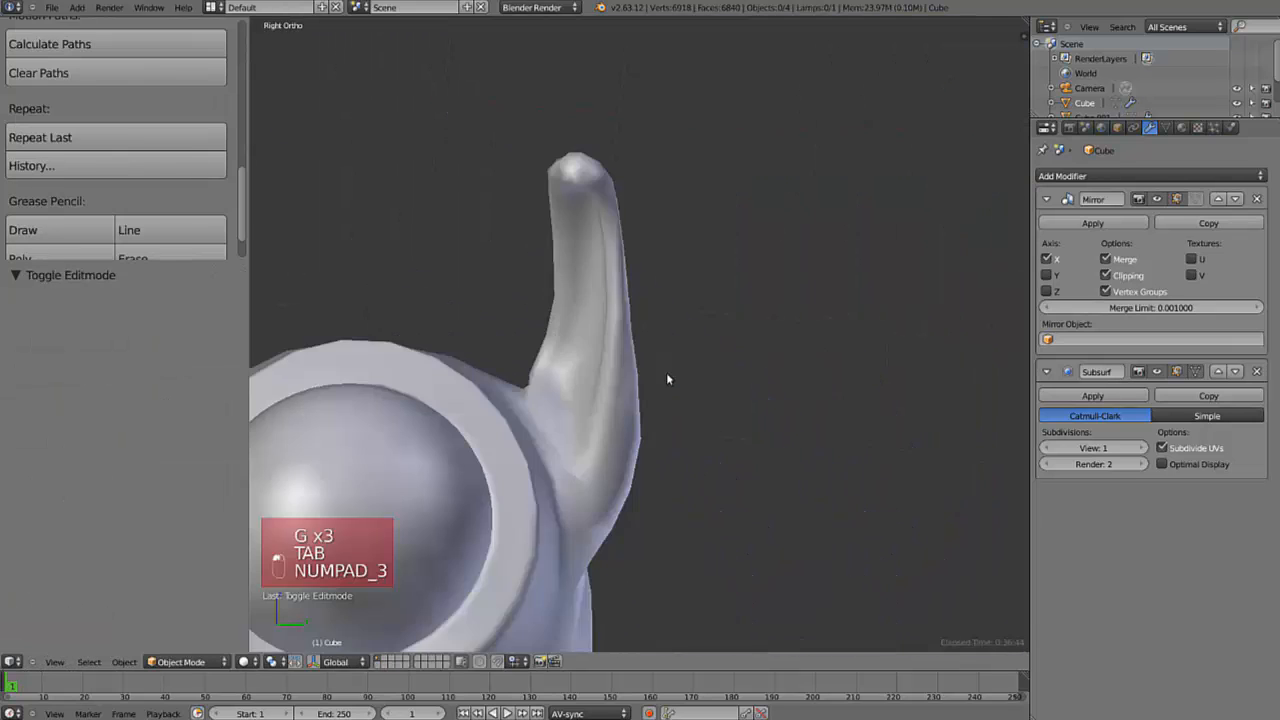
- Move an ear vertex about 0.027 in X, 0.055 in Y and -0.056 in Z
key(Tab)
key(g)
middle_drag(580, 378, 633, 375)
key(KP_3)
key(KP_1)
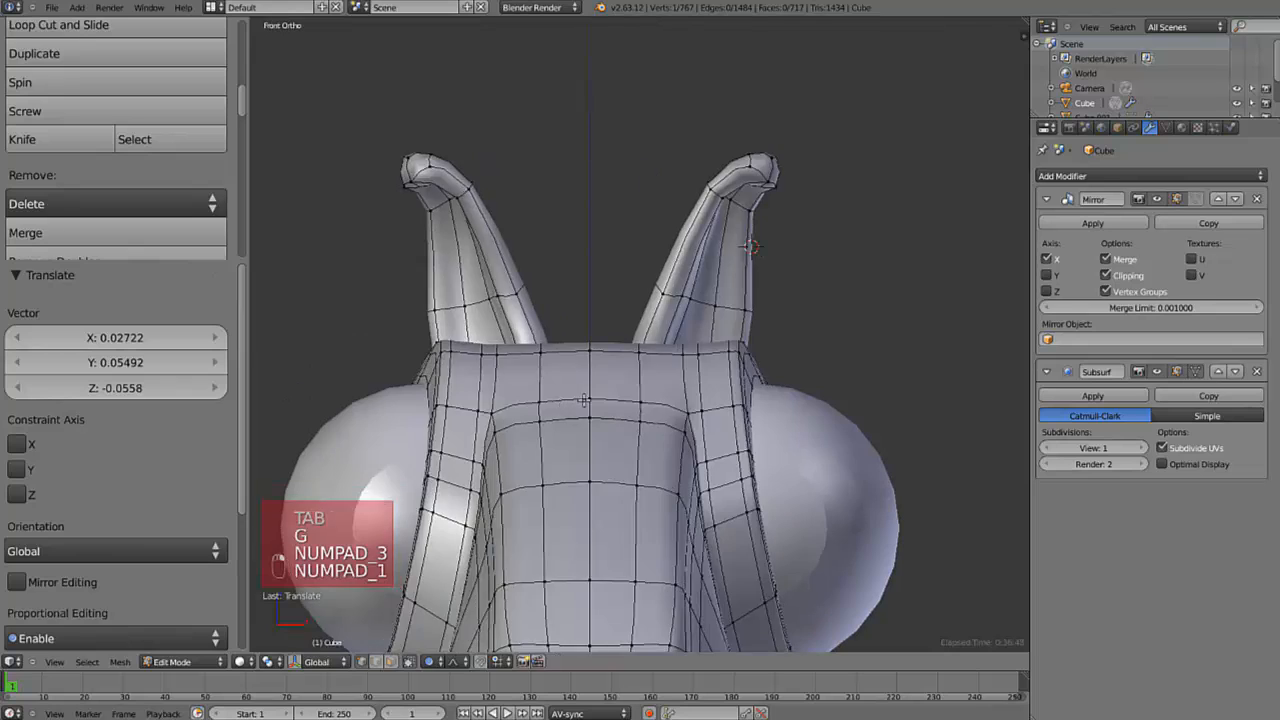
- Reposition vertices on the ear's inner edge in the front view to smooth its curve
key(Tab)
key(Tab)
key(g)
click(659, 286)
shift+right_click(662, 286)
key(g)
click(640, 279)
key(z)
key(z)
key(g)
click(635, 285)
key(Tab)
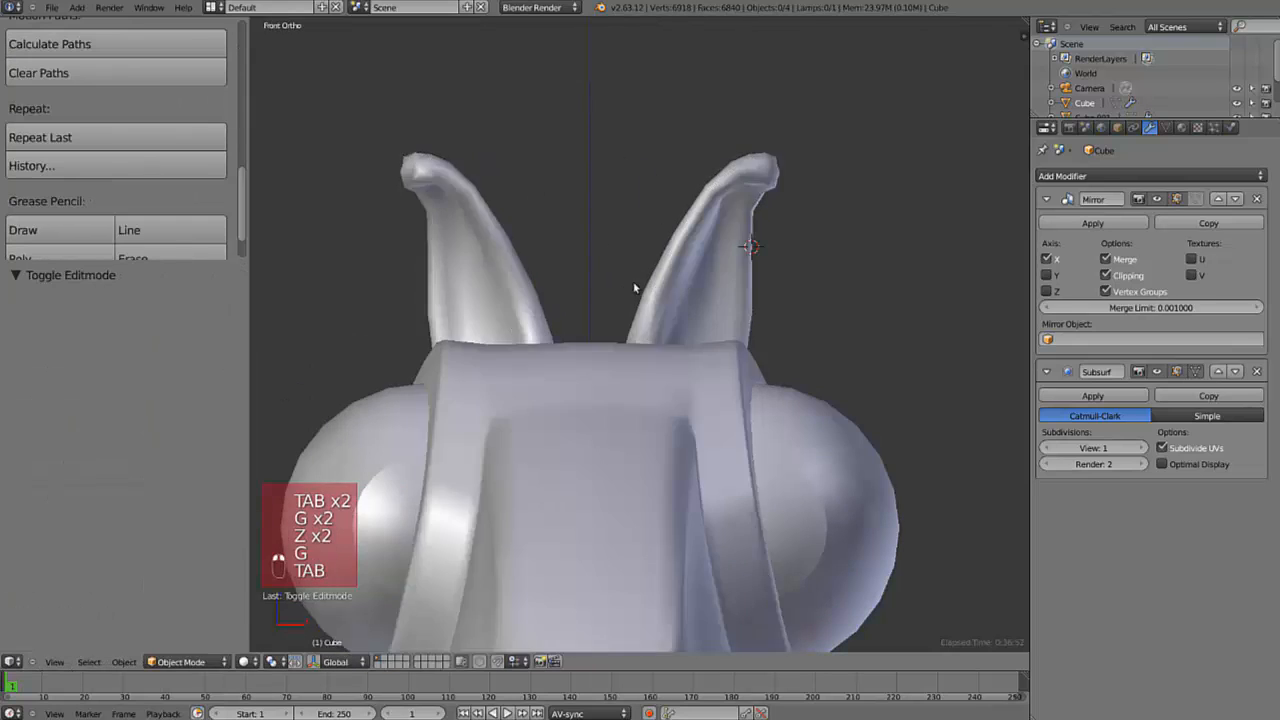
- Select the upper part of the ear in wireframe, then move and rotate it in the front view
scroll(650, 328, down, 4)
key(Tab)
key(z)
key(a)
scroll(655, 331, up, 3)
key(b)
drag(676, 152, 872, 242)
click(843, 250)
key(Tab)
key(z)
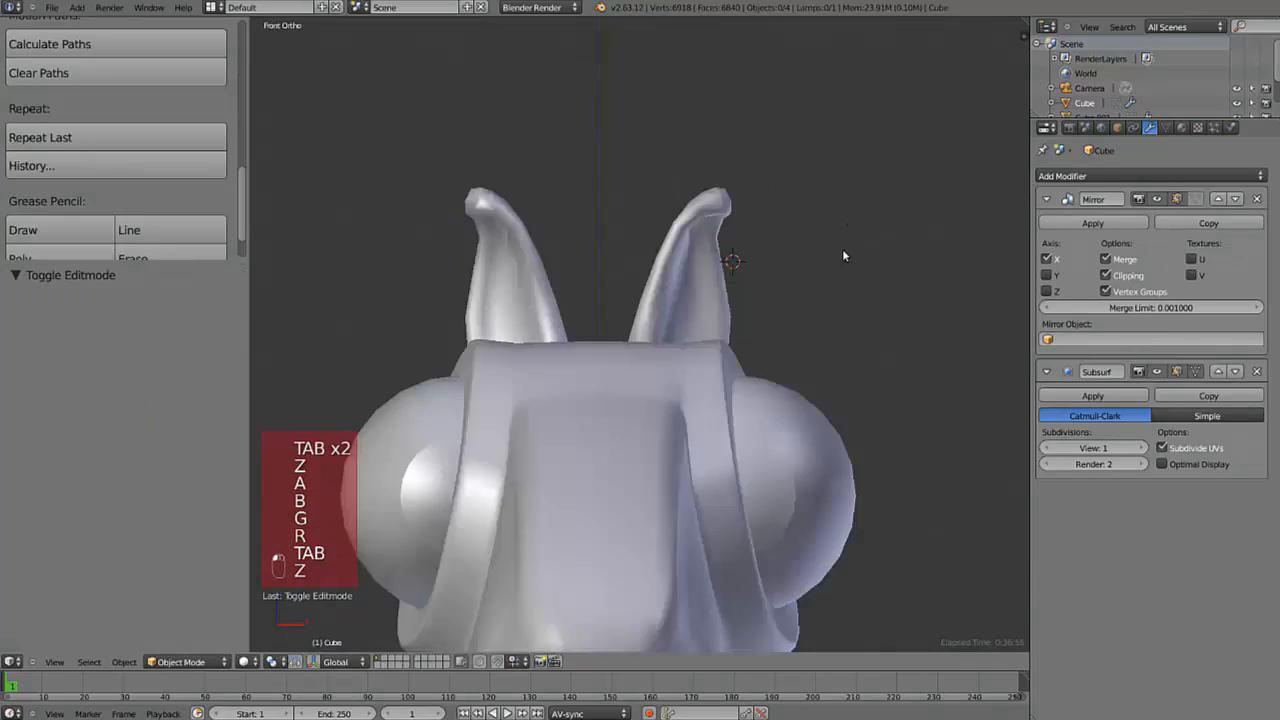
- Move a vertex on the outer upper hind leg about -0.194 in X and -0.106 in Z in the back view
scroll(815, 275, down, 6)
shift+middle_drag(749, 311, 750, 195)
key(KP_4)
middle_drag(755, 335, 663, 366)
key(KP_5)
scroll(638, 392, down, 5)
middle_drag(443, 390, 682, 370)
key(KP_5)
key(ctrl+KP_1)
scroll(613, 396, up, 7)
shift+middle_drag(613, 396, 575, 216)
right_click(566, 448)
key(Tab)
key(g)
click(507, 401)
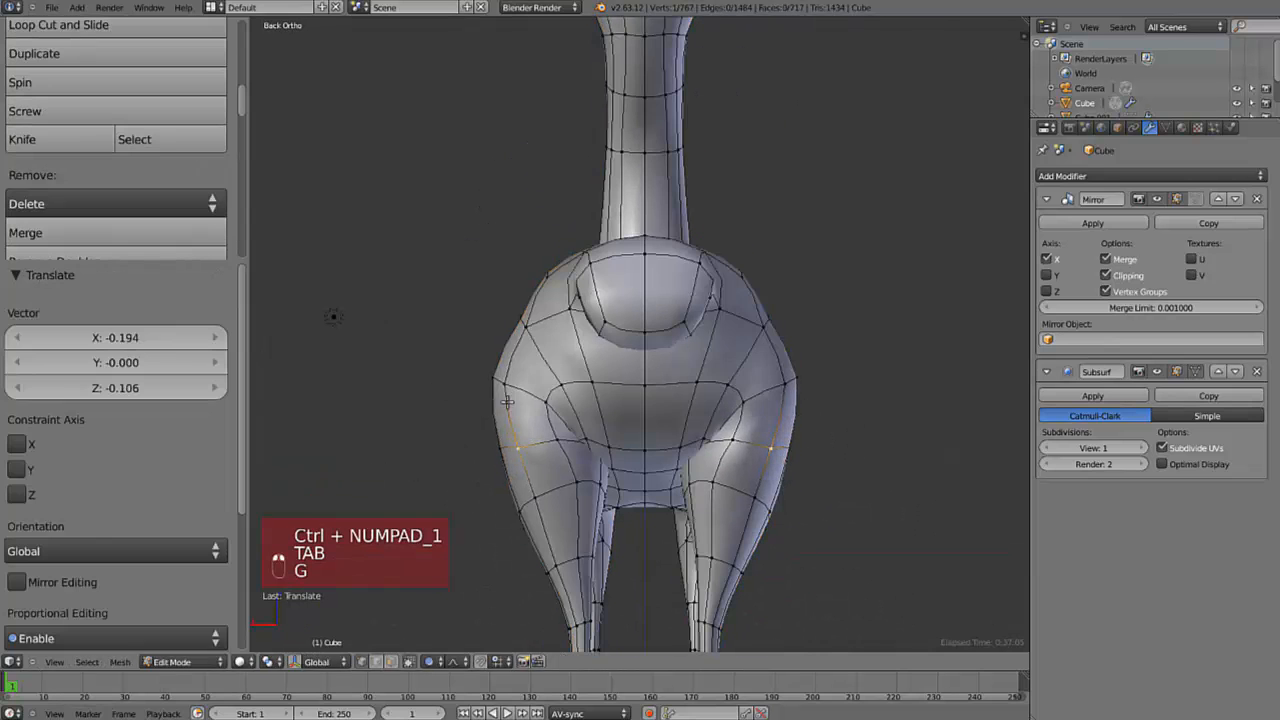
- Adjust the hindquarter vertices along their normals and reposition them in the back view, one by about -0.255 in X and -0.062 in Z
key(alt+s)
key(g)
click(624, 402)
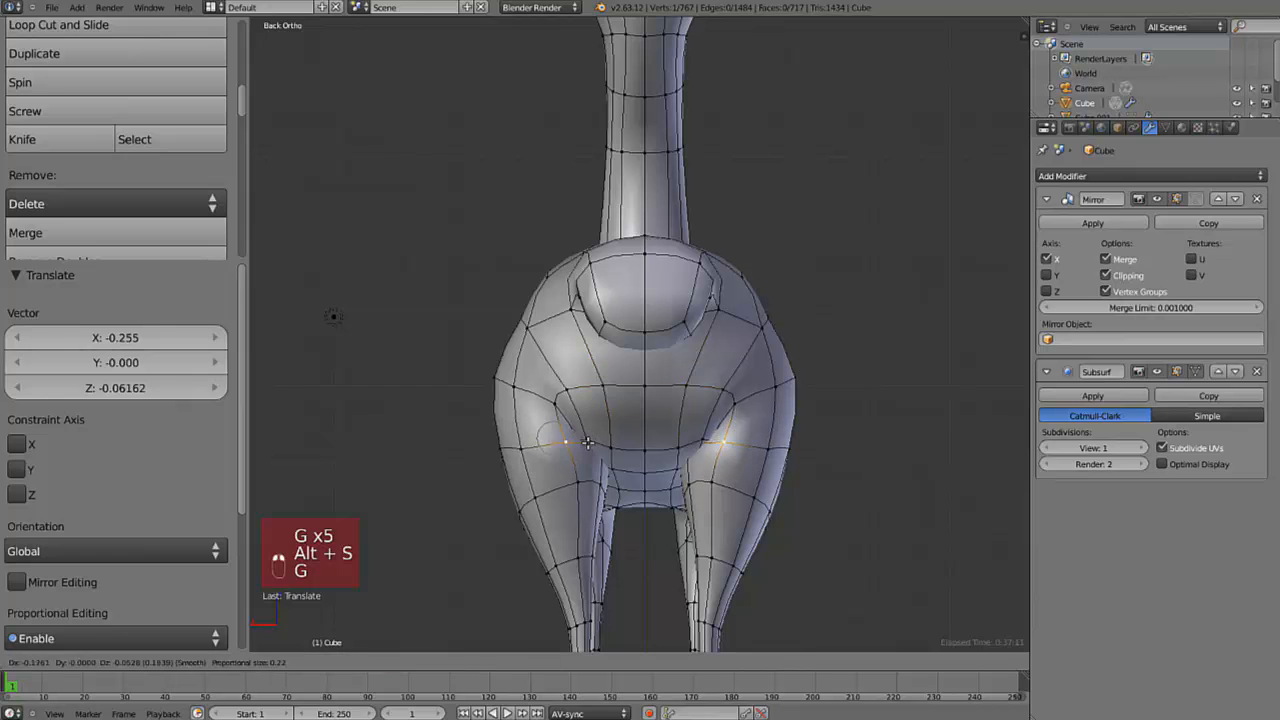
click(506, 388)
middle_drag(506, 388, 651, 403)
- Reposition vertices along the front of the thigh in the side view, one by about -0.180 in Y and 0.095 in Z
key(KP_3)
key(Tab)
key(Tab)
key(g)
click(714, 330)
key(g)
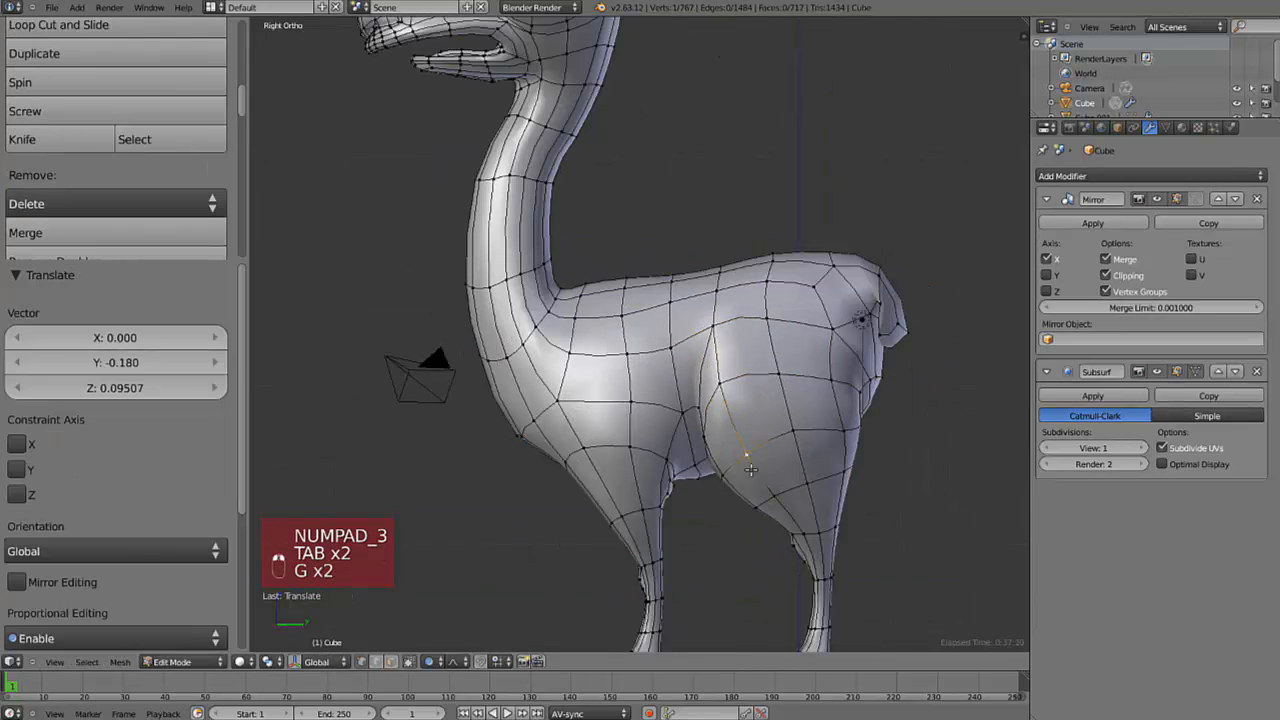
- Move vertices on the thigh's lower front edge in the side view, one by about 0.169 in Y and 0.148 in Z
key(Tab)
key(Tab)
right_drag(724, 478, 714, 474)
key(g)
click(694, 464)
key(z)
key(z)
key(g)
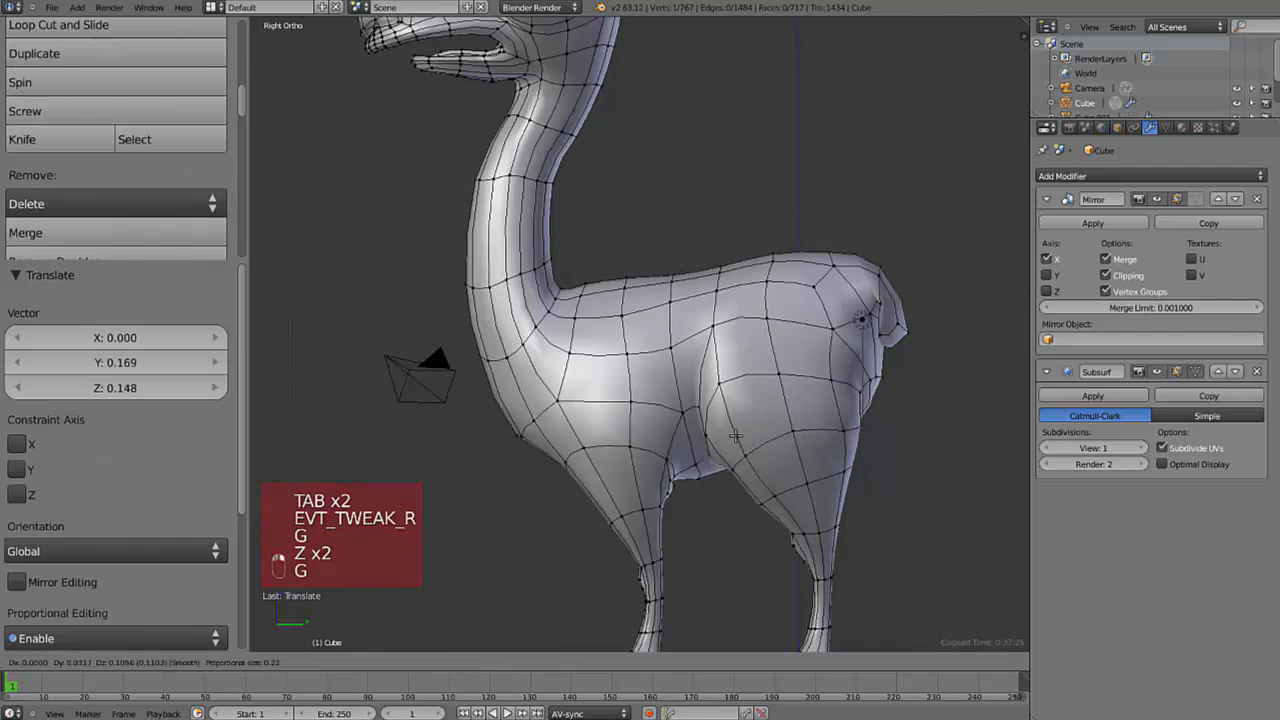
- Refine the vertices where the front of the thigh meets the belly in the side view
right_click(712, 456)
key(z)
key(z)
key(g)
key(Tab)
key(Tab)
key(g)
key(Tab)
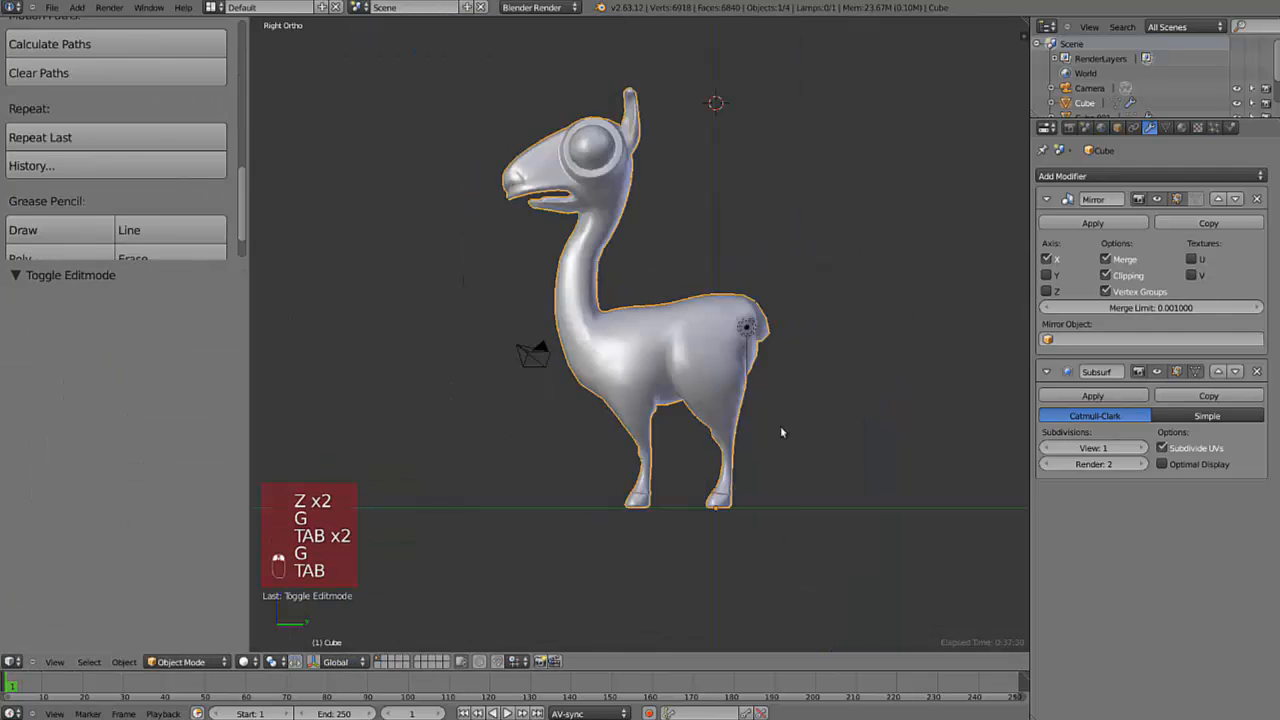
- Nudge a flank vertex just ahead of the thigh in the side view and check the body shape
key(Tab)
key(g)
click(650, 340)
key(g)
key(Tab)
scroll(650, 357, down, 4)
key(KP_1)
middle_drag(651, 357, 892, 317)
key(a)
key(a)
key(KP_3)
scroll(743, 311, up, 4)
- Select the head, ears and top of the neck in the mesh, using a wireframe side view
key(Tab)
key(z)
key(a)
key(a)
key(a)
key(Tab)
scroll(735, 305, down, 2)
right_click(669, 337)
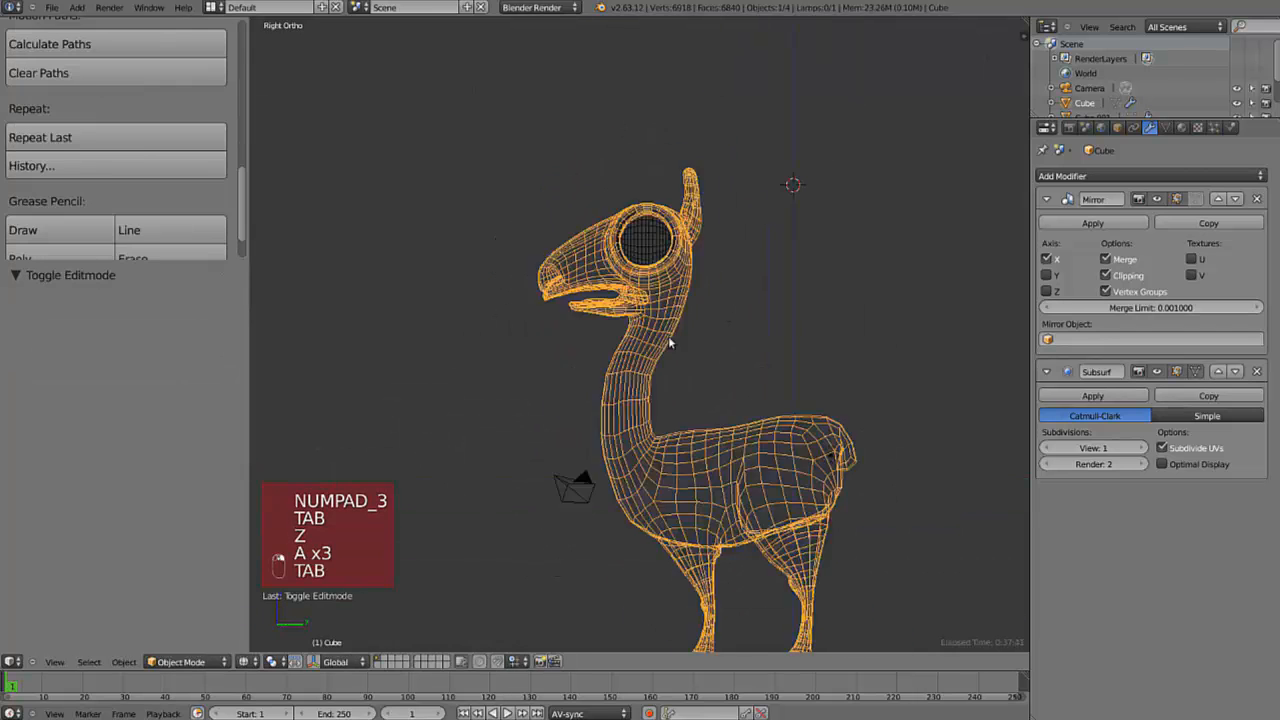
key(Tab)
key(a)
key(a)
key(a)
key(a)
scroll(682, 406, down, 2)
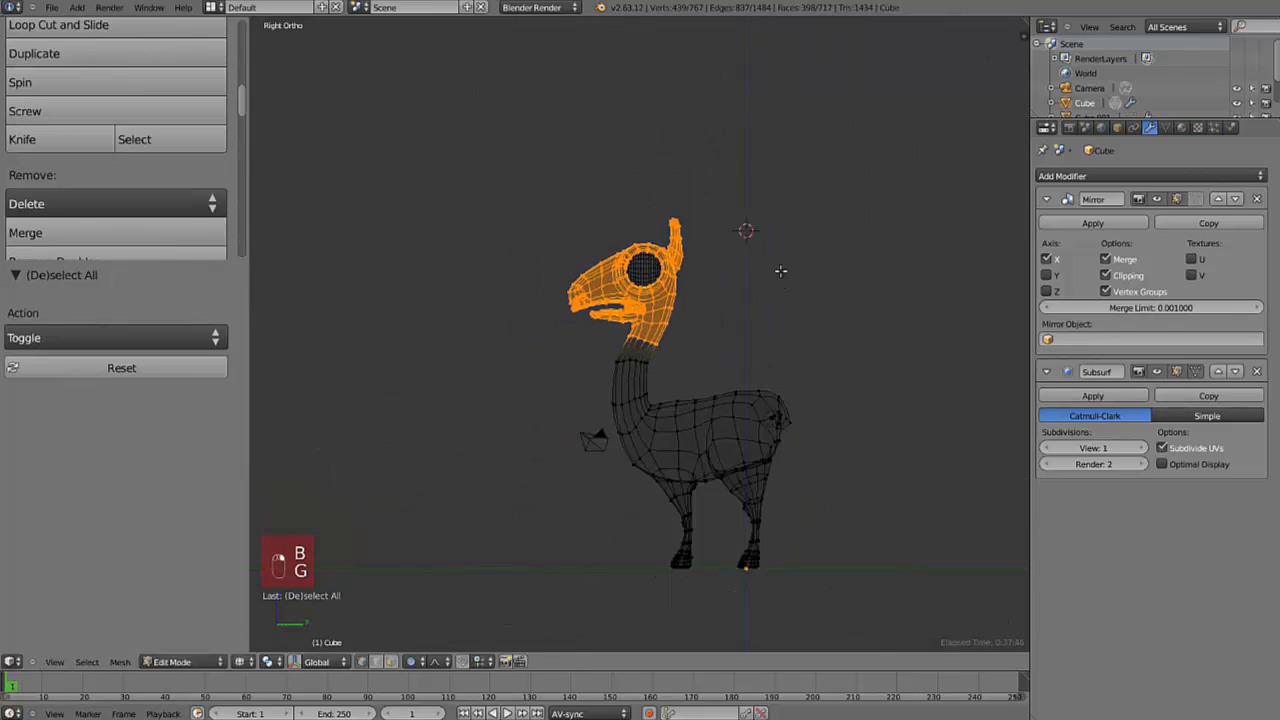
- Try rotating and moving the selected head in the side view
key(r)
click(727, 214)
key(g)
right_click(719, 225)
key(ctrl+z)
key(ctrl+z)
- Reselect all head and upper-neck vertices with a box selection in the side view
key(b)
drag(451, 137, 748, 366)
key(a)
key(b)
drag(500, 165, 738, 355)
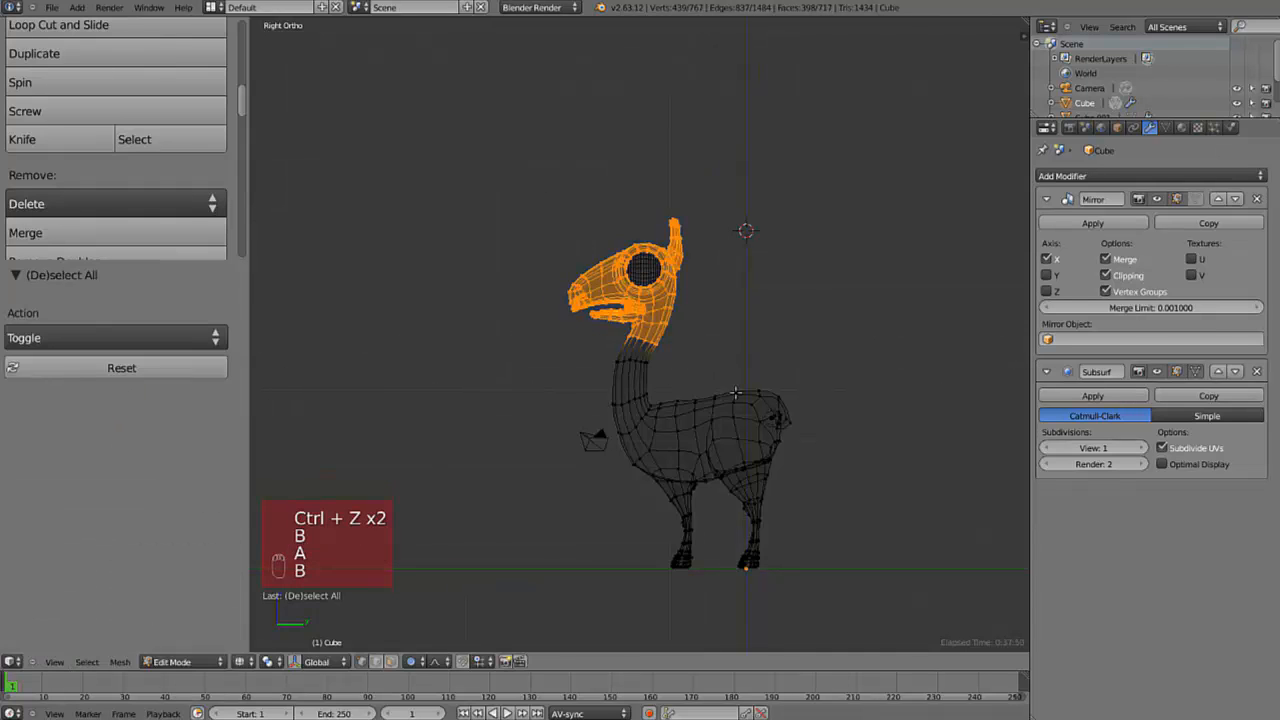
key(s)
key(KP_1)
shift+middle_drag(697, 324, 698, 384)
scroll(698, 384, up, 6)
key(s)
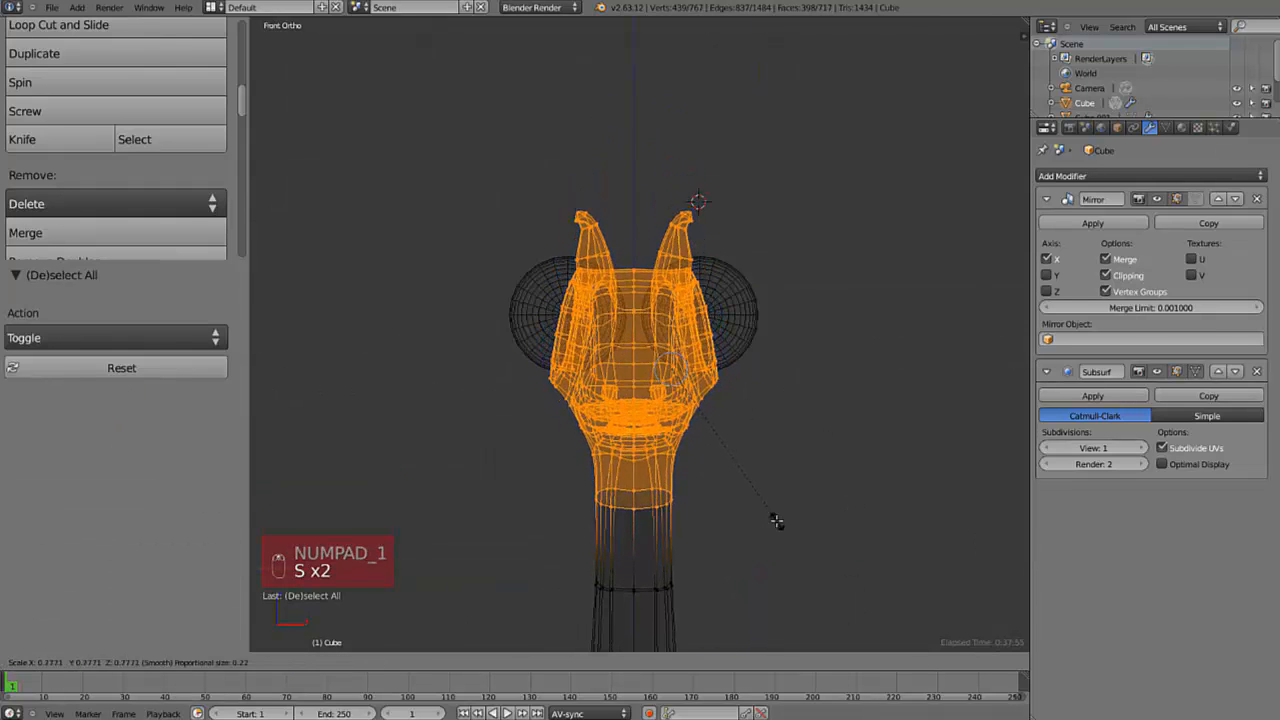
right_click(774, 520)
- Scale the selected head in the shaded front view and move it about -0.026 along X
key(z)
key(s)
key(s)
click(775, 552)
key(g)
click(772, 551)
key(KP_3)
key(Tab)
key(KP_1)
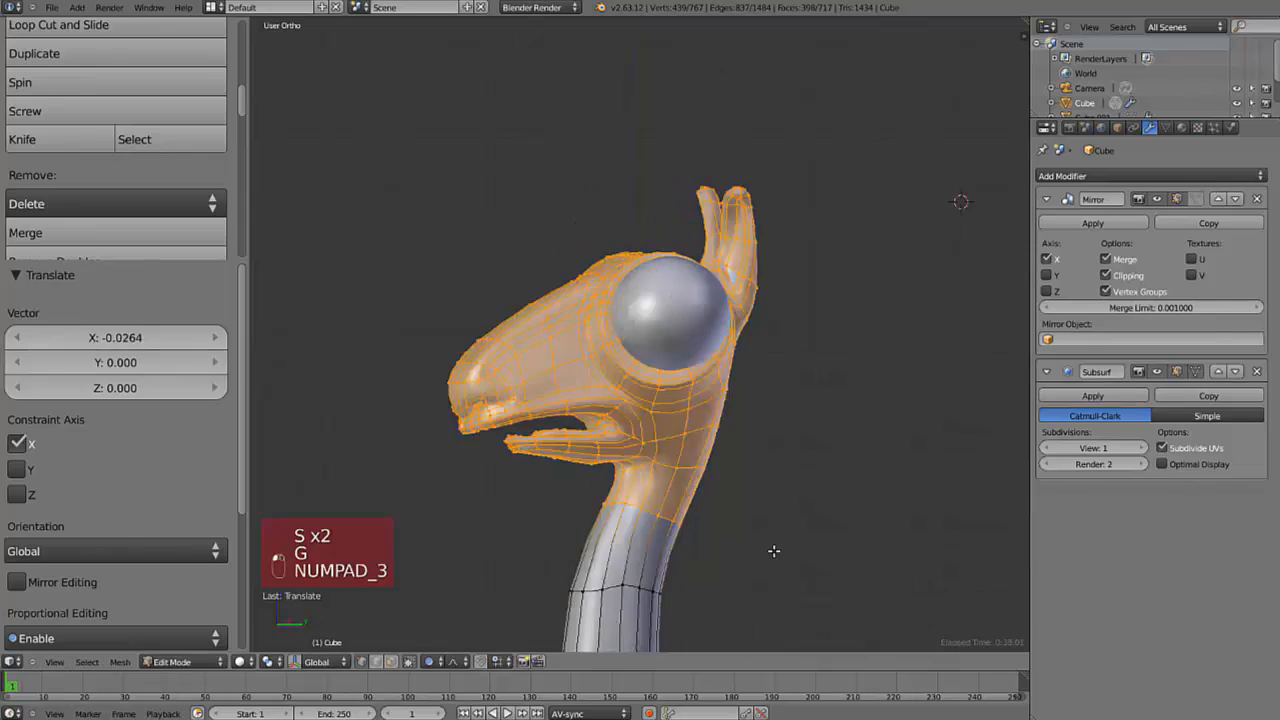
- Open the eyeball object's mesh for editing and select all of it in wireframe
scroll(740, 450, down, 3)
right_click(690, 328)
key(Tab)
key(a)
key(a)
key(a)
key(z)
- Try scaling the eyeballs in the front view
key(s)
click(803, 375)
key(ctrl+z)
key(Tab)
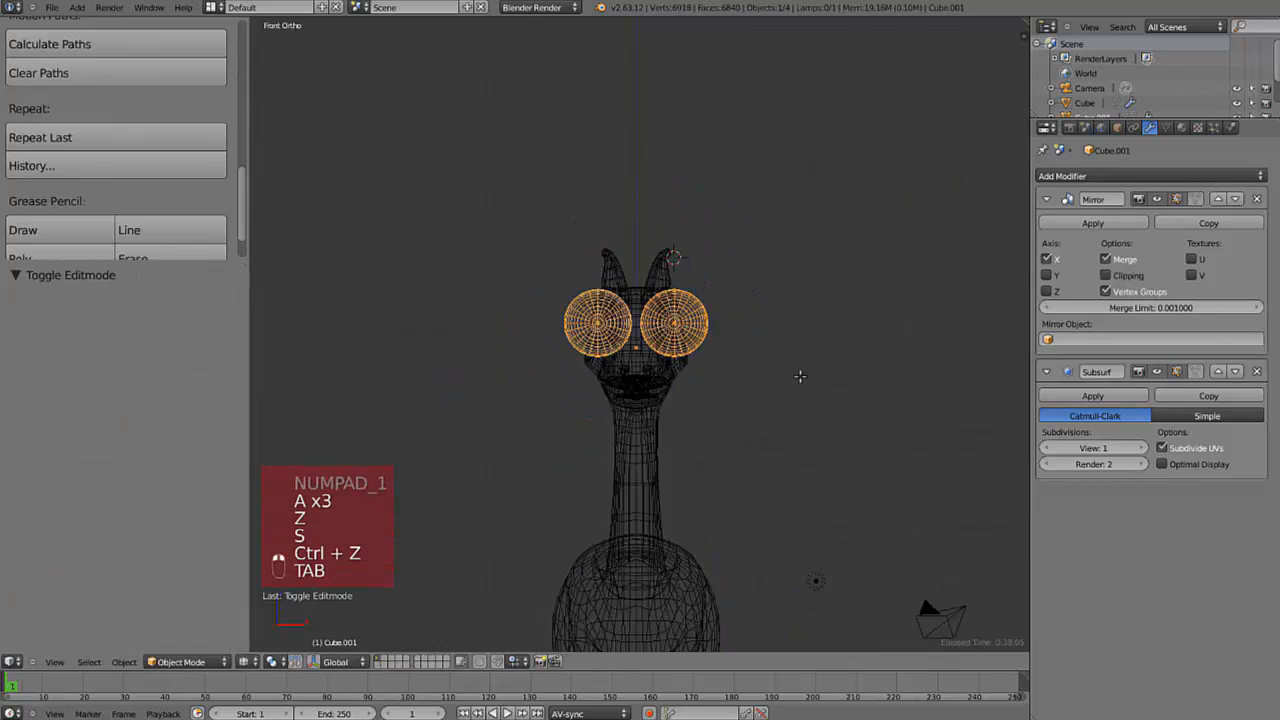
- Rescale the eyeball mesh in the front view to suit the head, and restore solid shading
scroll(802, 374, up, 5)
key(Tab)
key(s)
click(831, 383)
key(z)
key(Tab)
key(KP_3)
- Move the eyeballs within their sockets in the side view, including about -0.061 along Y
key(Tab)
key(Tab)
key(g)
click(795, 334)
key(g)
key(g)
click(785, 330)
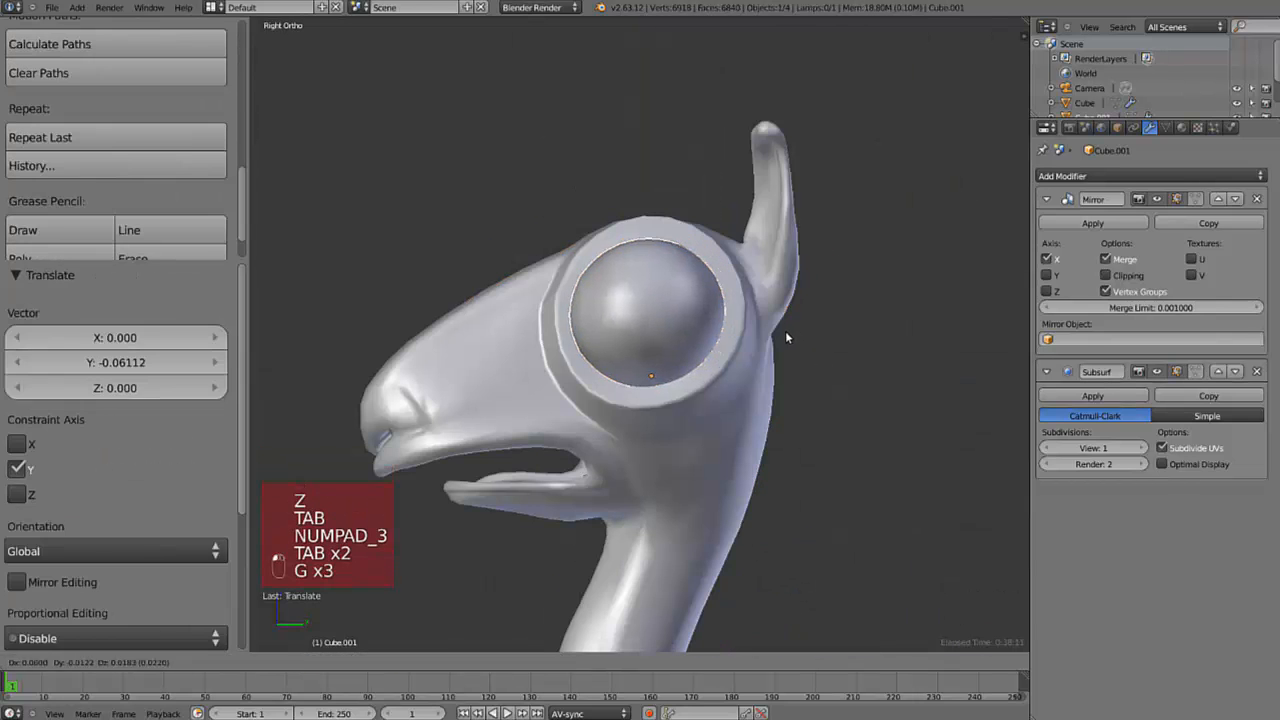
- Select the guanaco body and open its mesh for editing in the side view
scroll(784, 348, down, 4)
key(a)
key(KP_1)
key(KP_3)
shift+middle_drag(491, 360, 431, 290)
scroll(560, 380, down, 3)
right_click(594, 395)
key(Tab)
scroll(600, 385, up, 2)
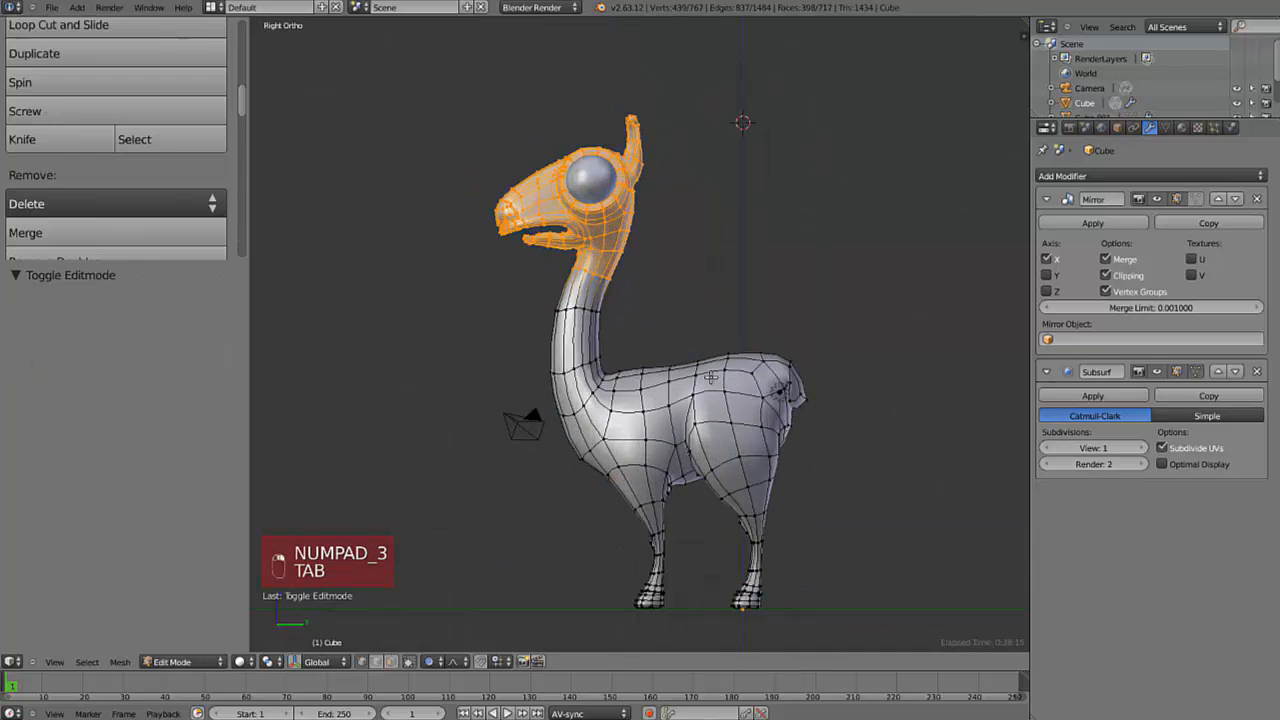
- Reposition vertices where the neck meets the back in the side view, one by about -0.110 in Z
right_click(611, 368)
key(g)
click(611, 361)
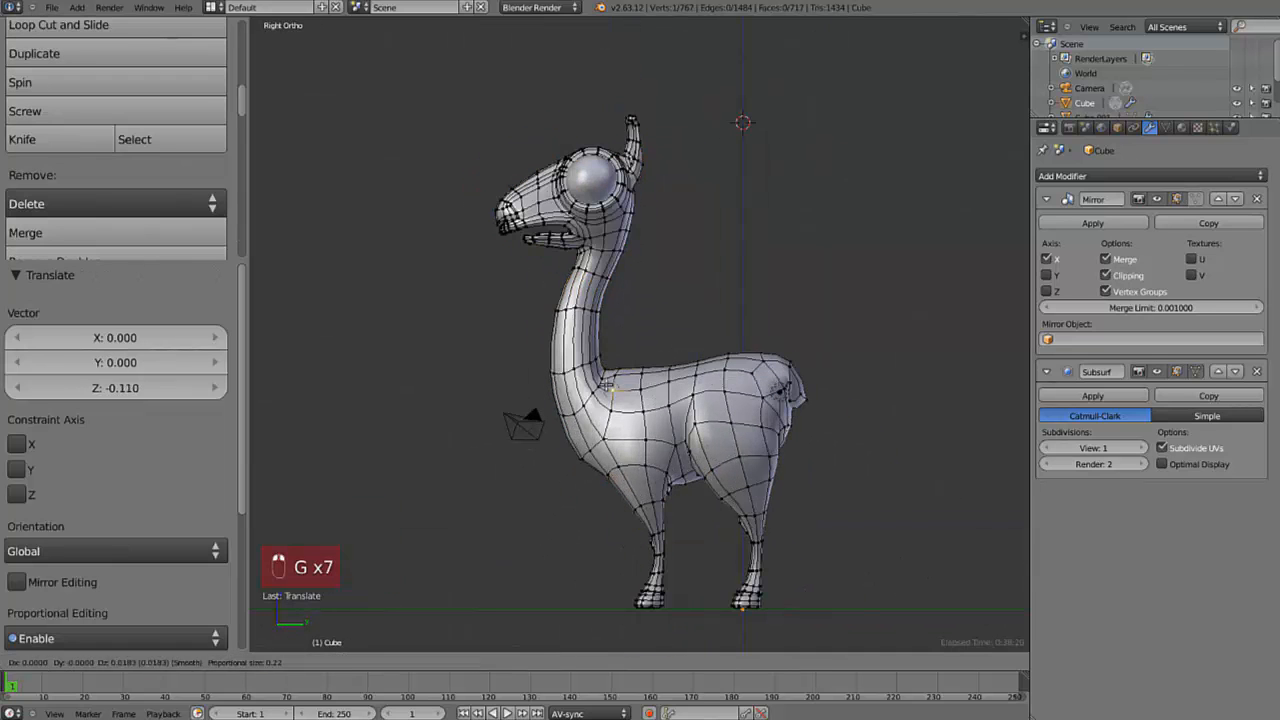
key(Tab)
key(Tab)
key(g)
key(Tab)
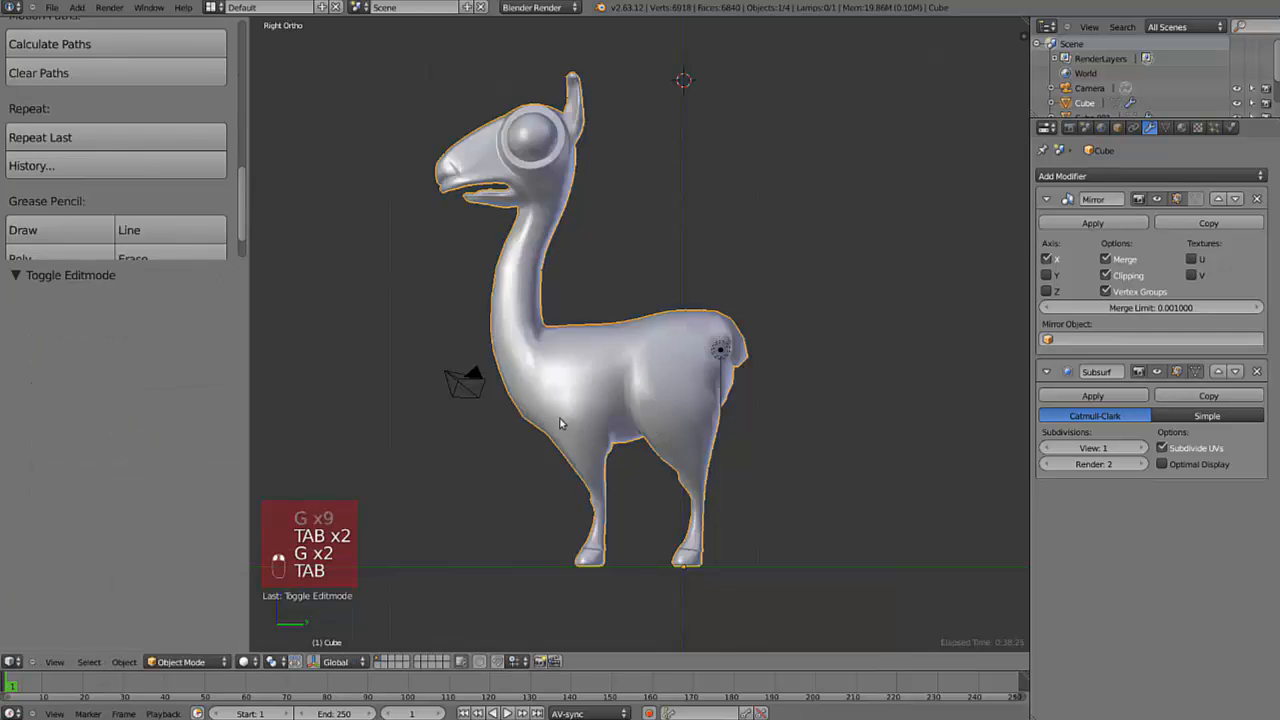
- Move a vertex on the upper front leg in the front view by about -0.146 in X and 0.037 in Z
key(KP_1)
key(Tab)
key(g)
click(667, 461)
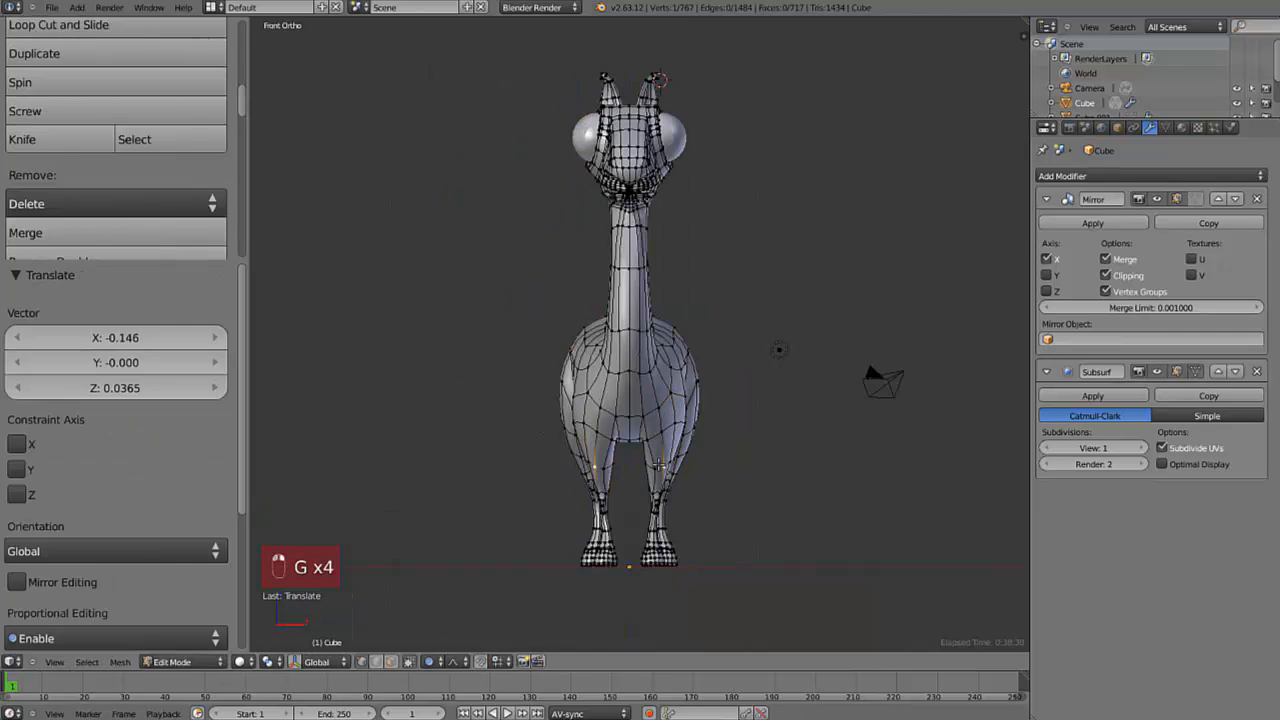
key(Tab)
key(Tab)
- Refine the vertices around the upper front legs and chest in the front view
scroll(659, 466, up, 2)
key(g)
key(Tab)
key(Tab)
key(g)
key(Tab)
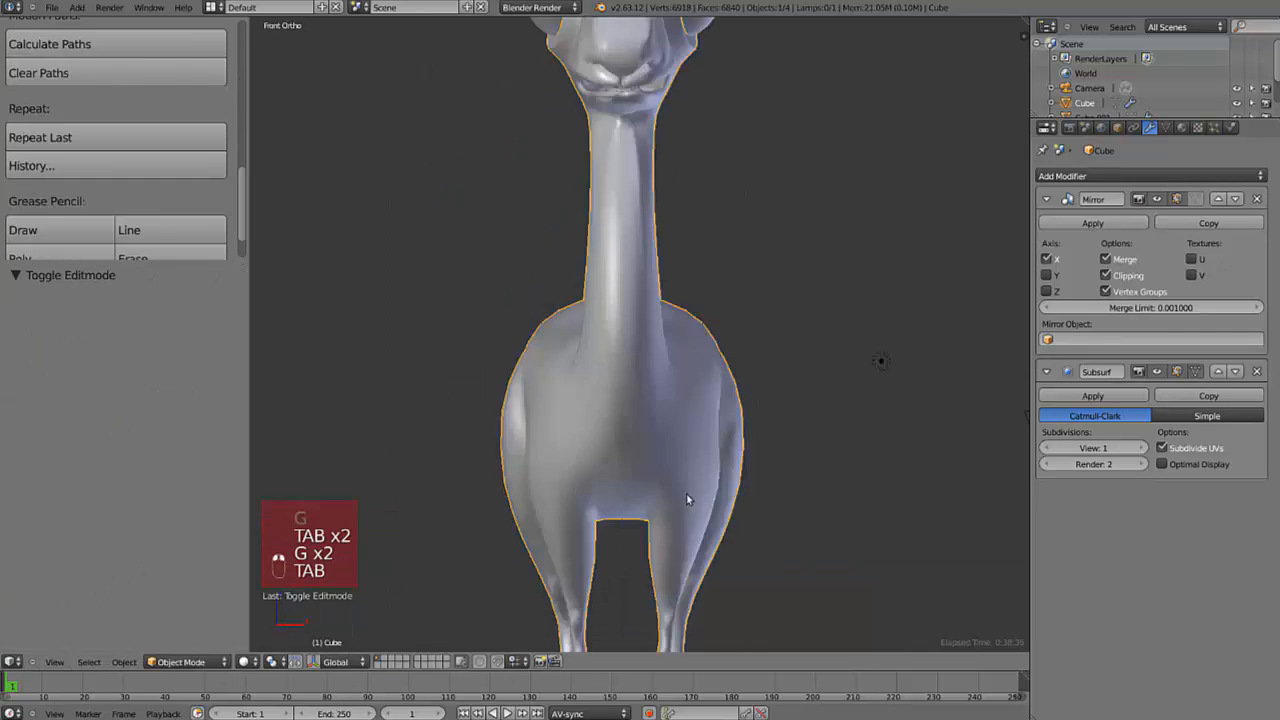
- Move a vertex on the front edge of the upper foreleg in the side view by about -0.076 in Y and -0.013 in Z
middle_drag(686, 503, 533, 296)
key(KP_3)
key(Tab)
right_drag(535, 290, 506, 287)
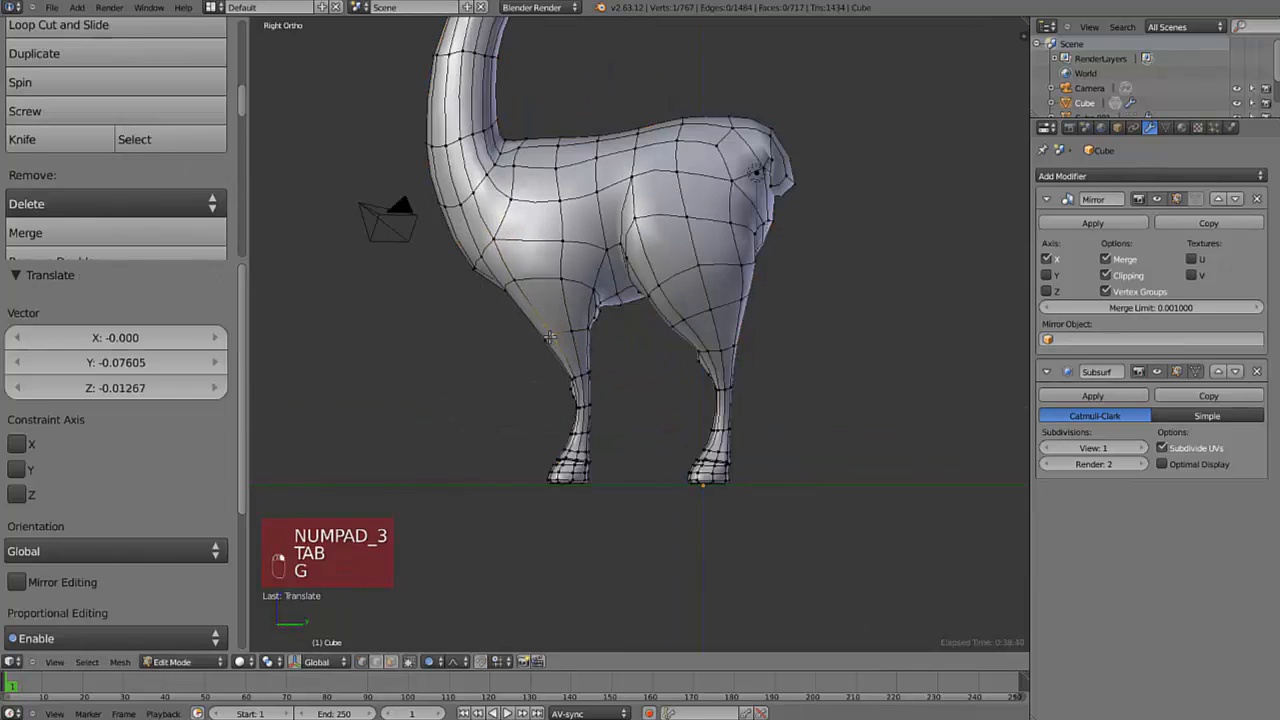
key(Tab)
scroll(541, 293, down, 5)
middle_drag(541, 293, 803, 320)
key(KP_3)
scroll(560, 290, up, 5)
- Reposition vertices on the side of the chest in the front view, one by about -0.152 in X and -0.038 in Z
key(Tab)
middle_drag(571, 314, 512, 262)
right_click(517, 314)
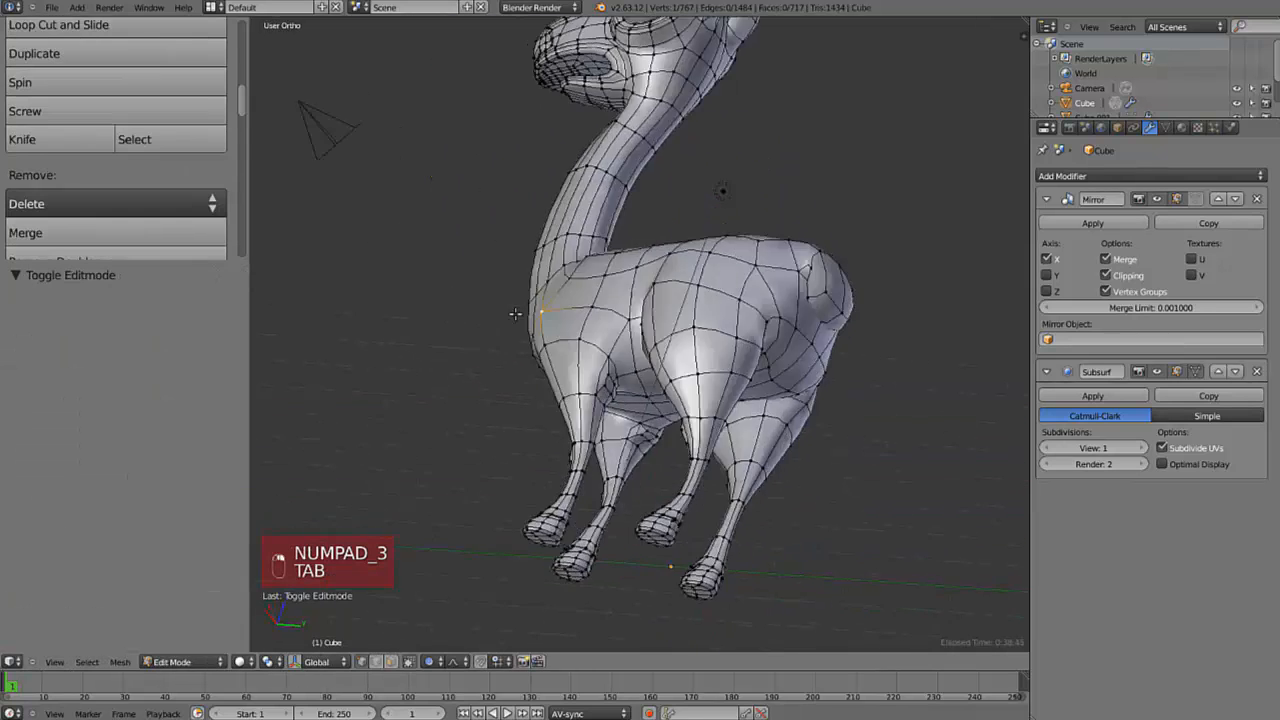
key(KP_3)
key(ctrl+KP_1)
key(KP_1)
key(g)
click(741, 338)
right_click(681, 364)
key(g)
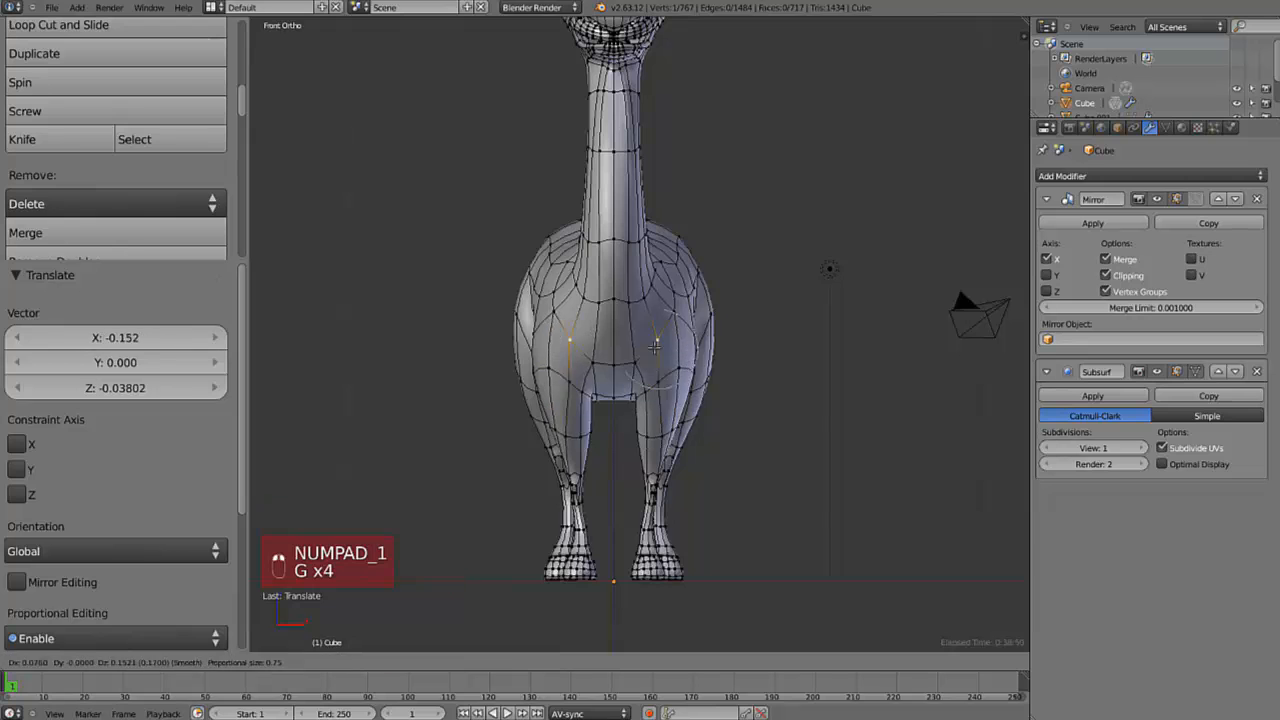
key(g)
- Move the front chest vertex in the side view by about -0.330 in Y and -0.114 in Z
key(Tab)
key(KP_3)
key(Tab)
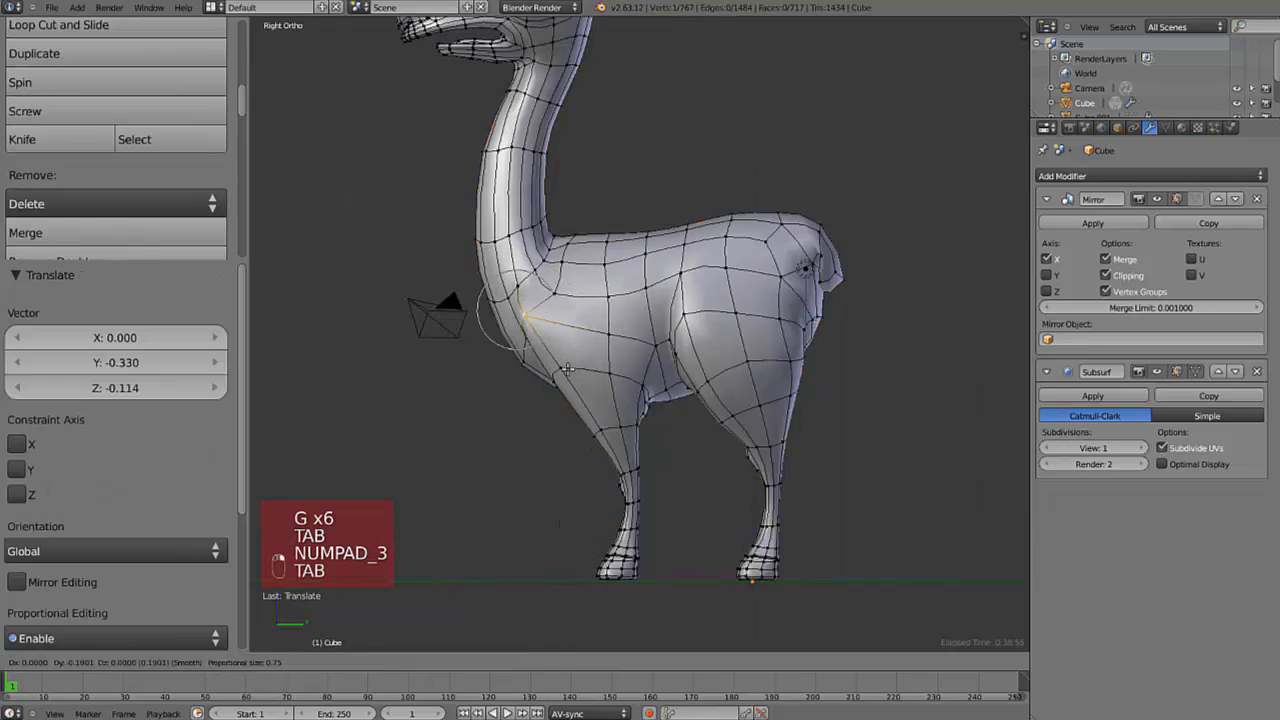
key(g)
- Shrink the selected chest vertices inward along their normals, checking the shape in the front view
key(alt+s)
key(KP_1)
key(Tab)
key(Tab)
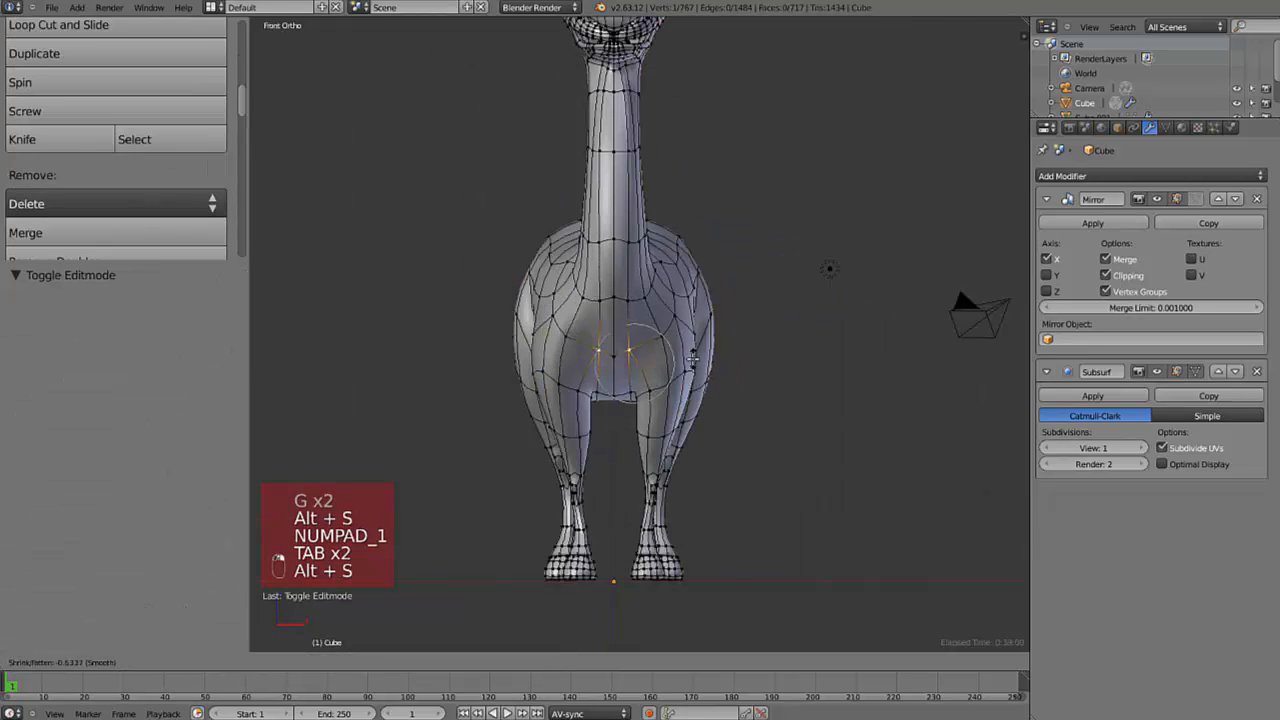
click(693, 358)
key(Tab)
middle_drag(693, 358, 745, 346)
- Reposition the selected chest vertex between the front legs
key(Tab)
key(g)
key(g)
click(600, 345)
- Adjust the lower chest vertices in the side view to smooth the transition into the forelegs
key(KP_3)
key(Tab)
key(Tab)
key(g)
click(620, 350)
key(g)
key(KP_3)
key(Tab)
middle_drag(610, 348, 716, 341)
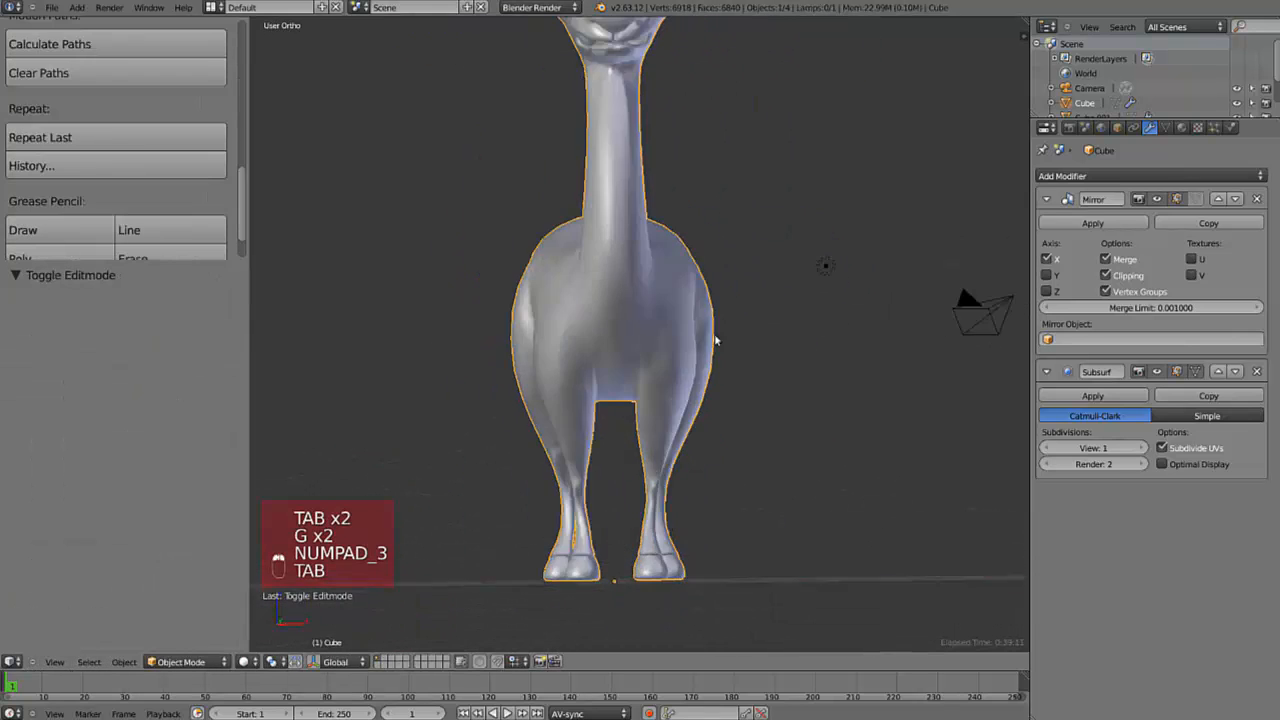
- Reposition a vertex on the front contour of the chest in the side view
key(KP_1)
key(KP_3)
key(Tab)
right_drag(528, 340, 536, 345)
key(g)
key(Tab)
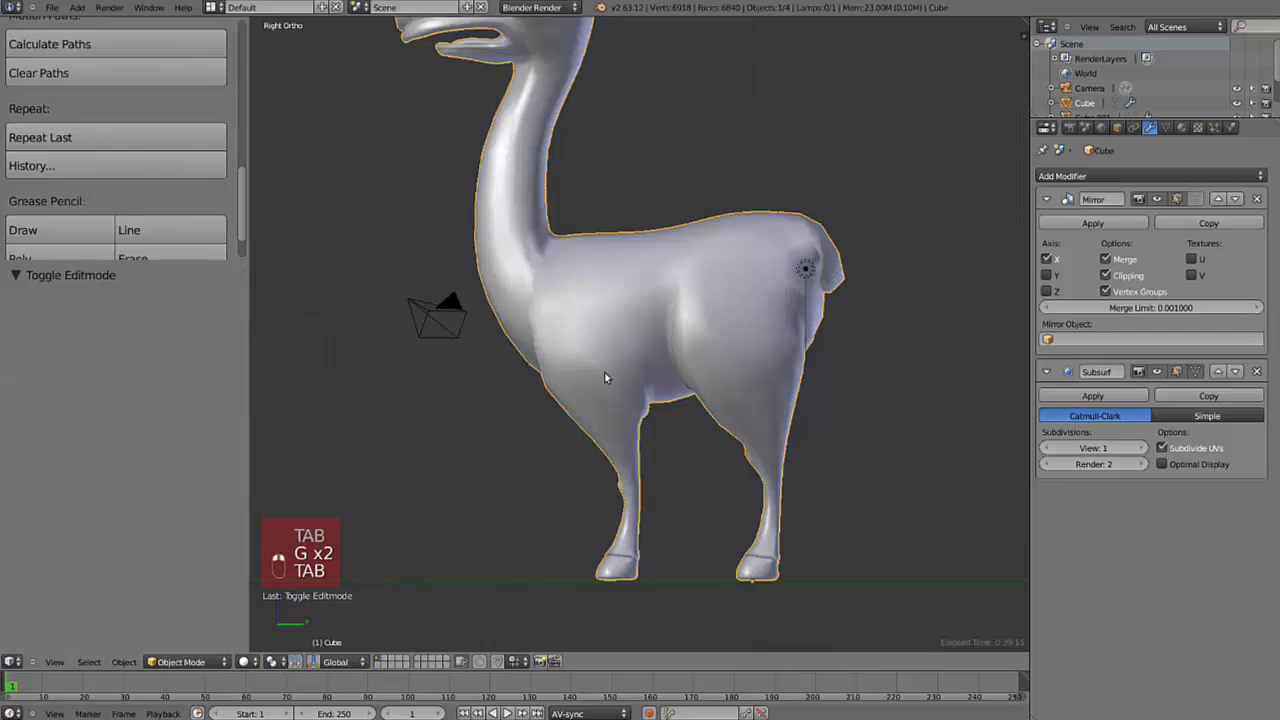
- Reposition the shoulder vertices above the foreleg in the side view to smooth the body surface
shift+middle_drag(606, 374, 600, 452)
key(Tab)
right_click(604, 411)
key(alt+s)
key(g)
right_click(601, 369)
right_click(556, 371)
key(g)
click(556, 347)
key(Tab)
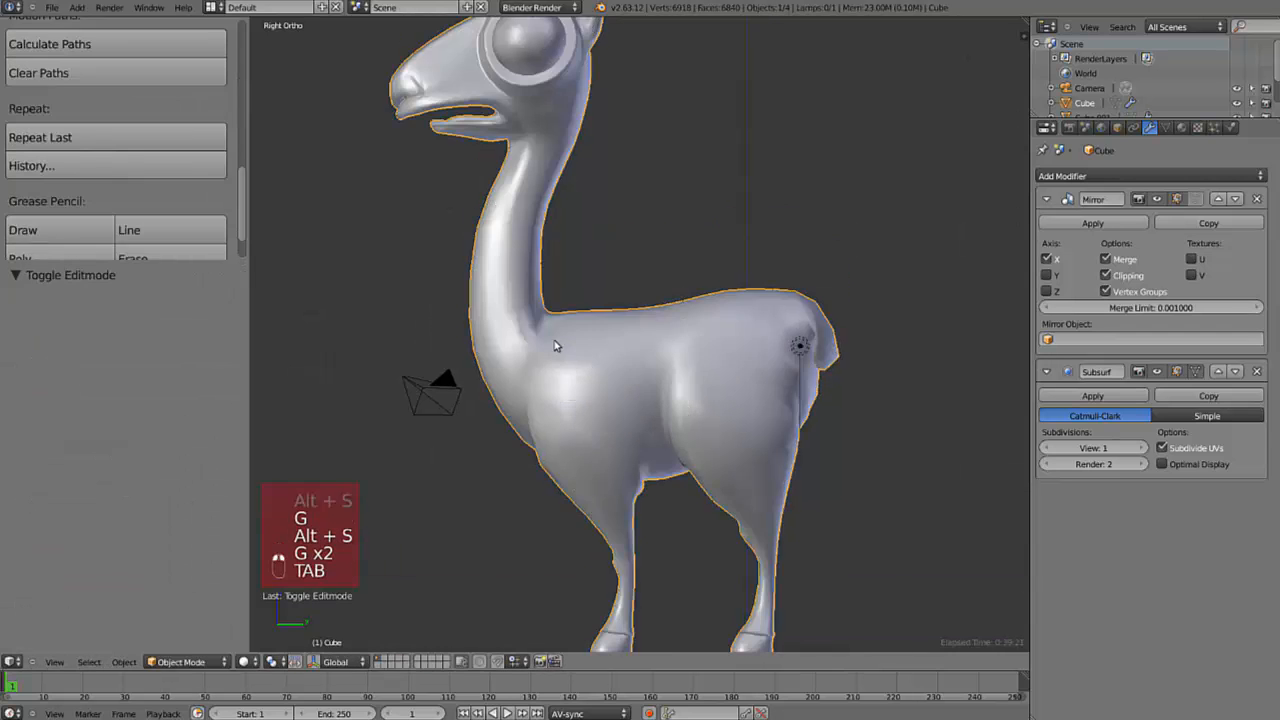
- Shift the vertices between the neck base and shoulder in the side view to refine the chest transition
key(Tab)
key(g)
right_click(531, 398)
key(g)
key(Tab)
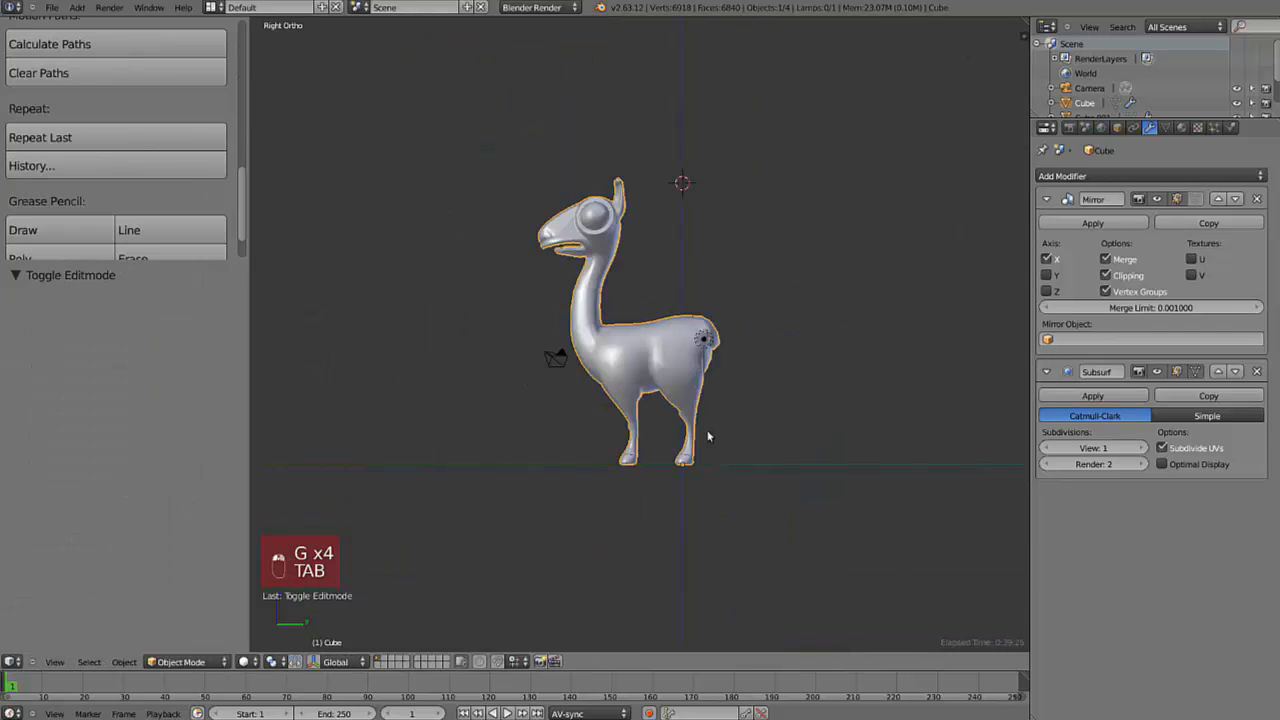
key(Tab)
key(g)
key(Tab)
- Move the selected shoulder vertex inward in the front view and adjust it along its normal
middle_drag(580, 410, 925, 345)
key(KP_3)
key(Tab)
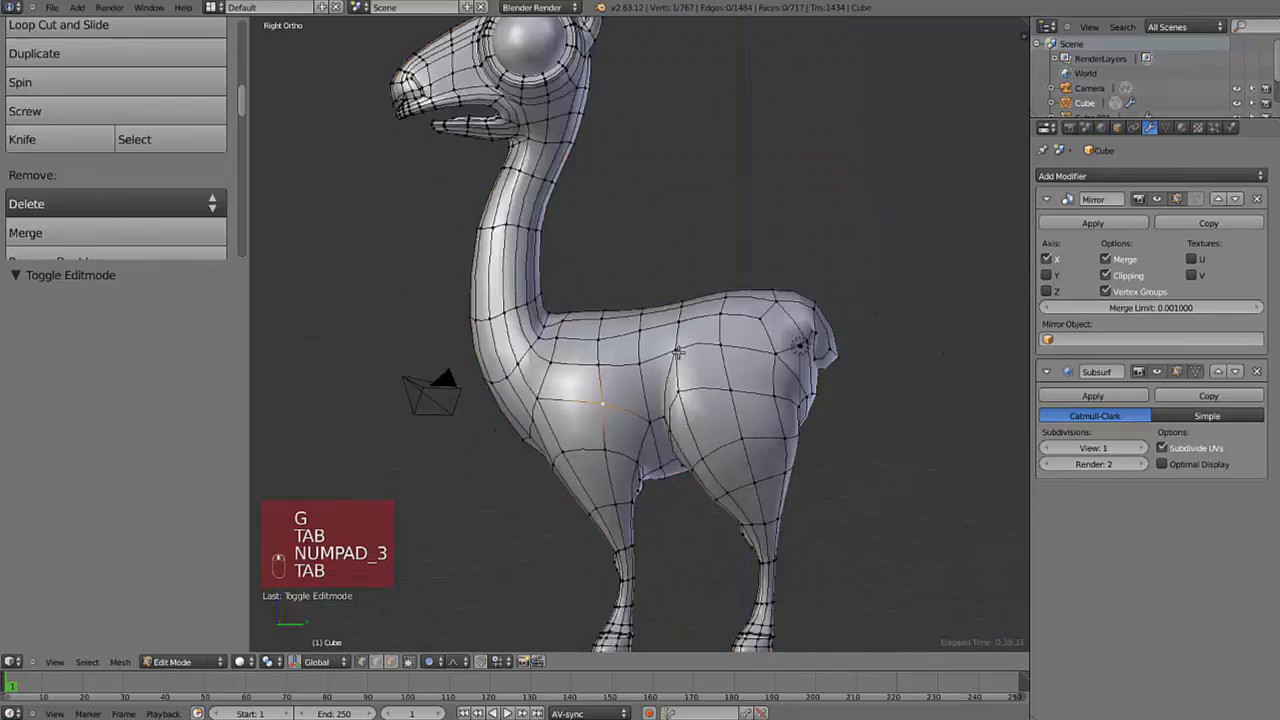
key(KP_1)
key(g)
middle_drag(600, 370, 650, 345)
click(652, 367)
key(alt+s)
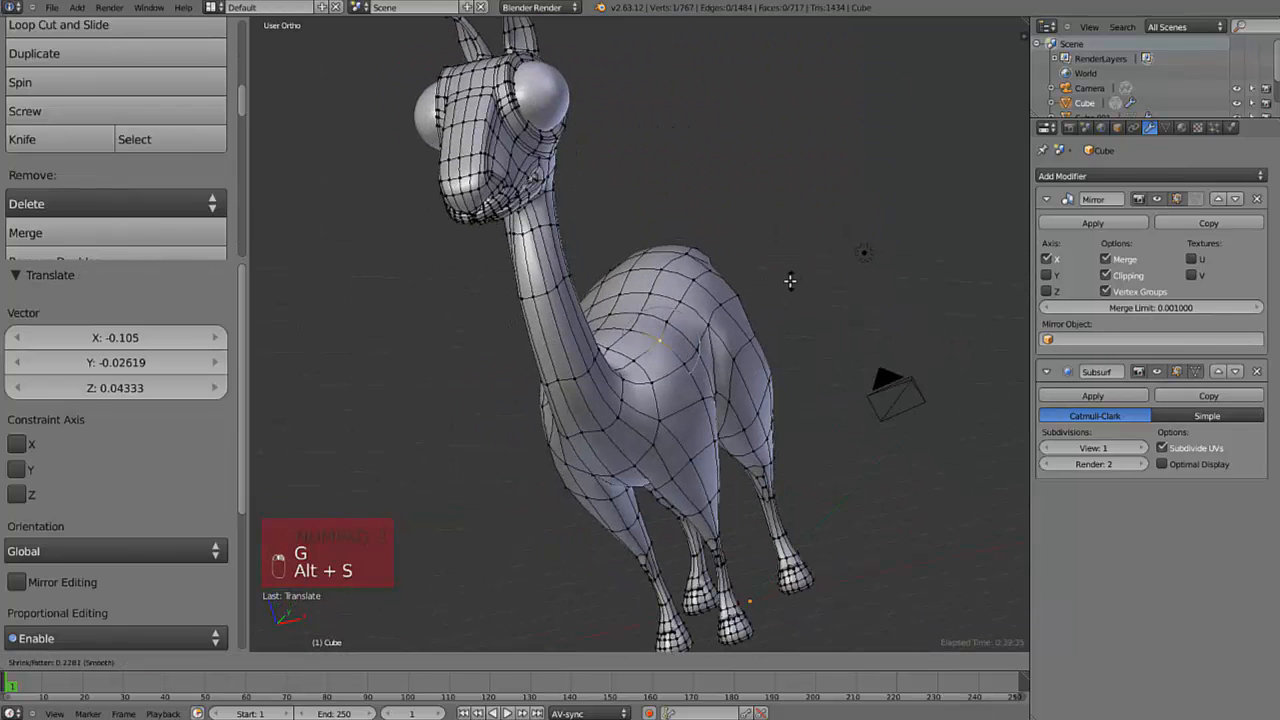
click(794, 272)
key(KP_1)
key(KP_3)
key(Tab)
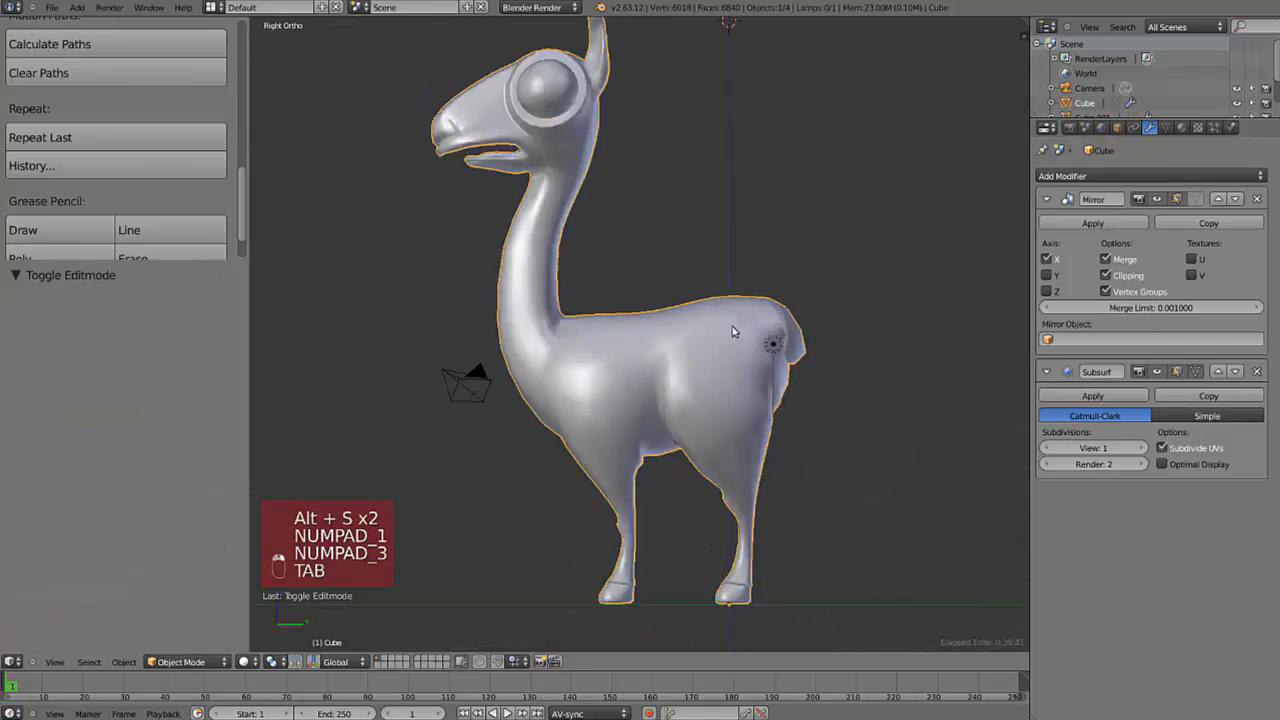
- Deselect all objects, check the guanaco's overall shape and save the file
key(a)
key(a)
middle_drag(734, 330, 814, 334)
key(KP_3)
key(ctrl+w)
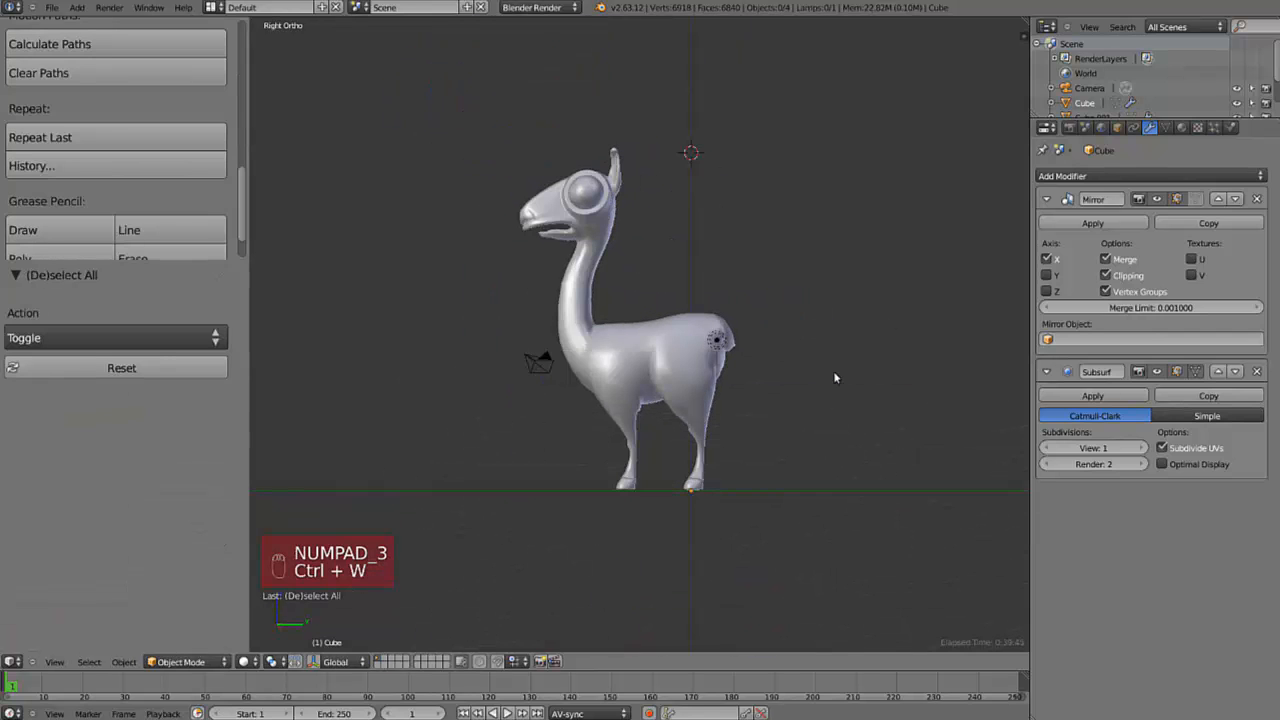
- Add a plane, clear its location and rotation, and scale its mesh up as a ground floor under the guanaco
key(shift+a)
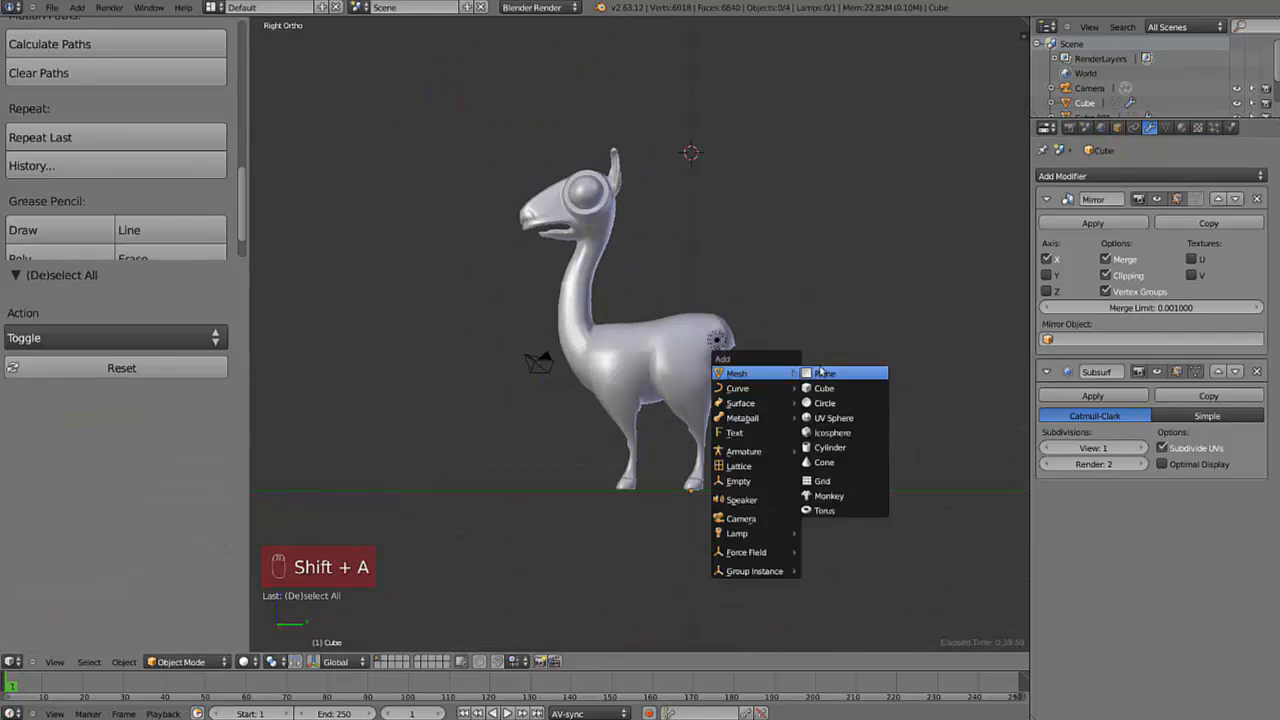
click(831, 370)
key(KP_7)
key(alt+g)
key(alt+r)
key(Tab)
key(s)
click(721, 321)
key(Tab)
- Select the camera in the camera view and move it back along its viewing axis to fit the whole guanaco
key(KP_0)
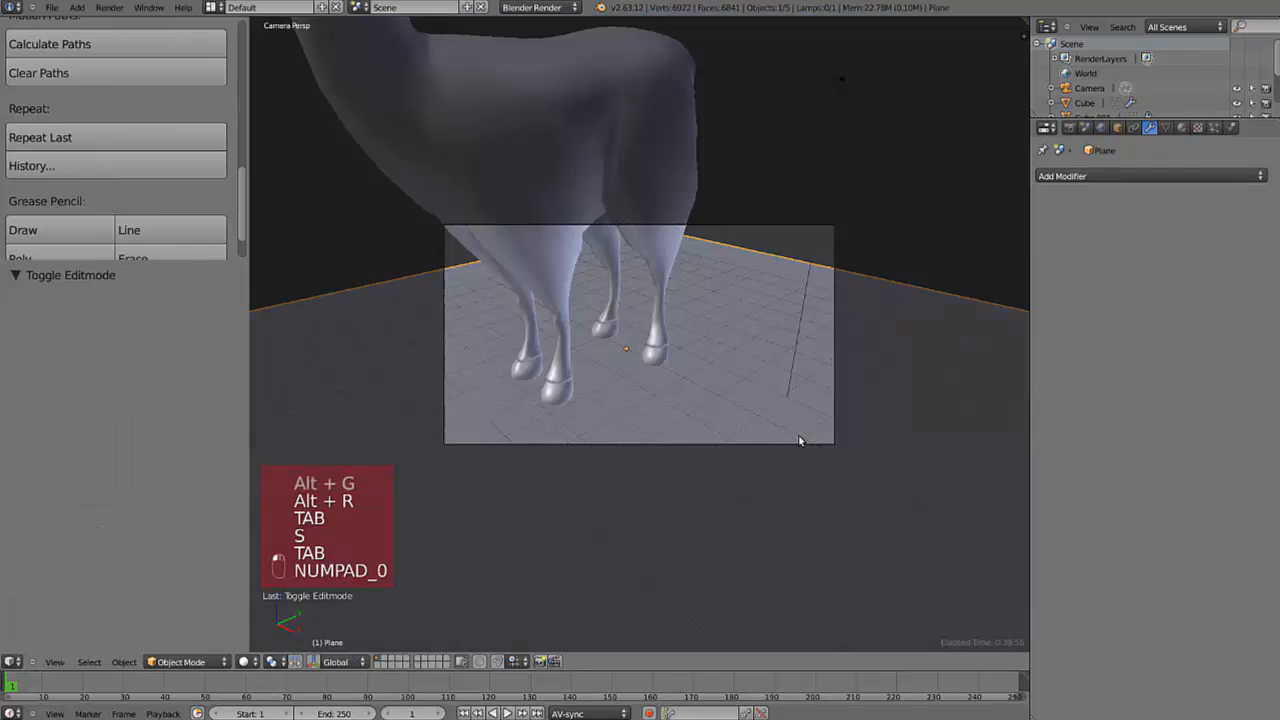
right_click(809, 342)
key(g)
click(783, 357)
key(g)
click(816, 339)
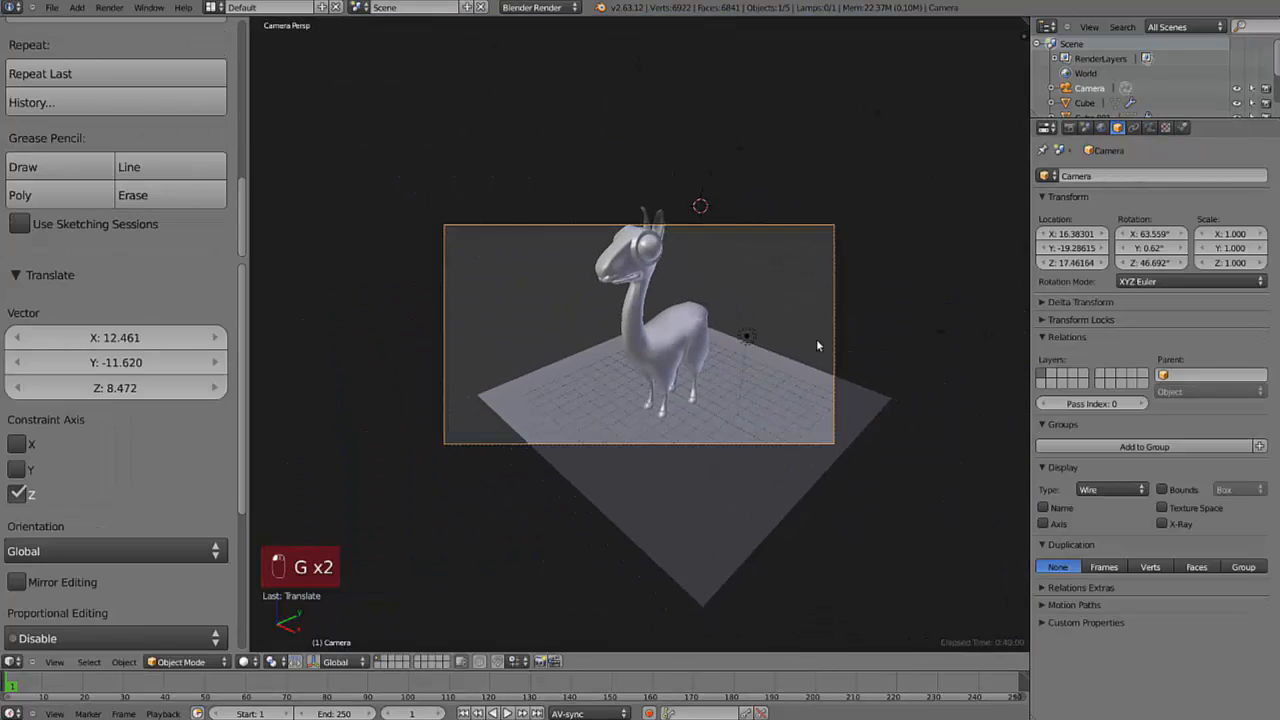
- Rotate and move the camera to a lower, closer three-quarter view of the guanaco
key(r)
click(791, 465)
key(g)
click(814, 329)
key(r)
key(g)
click(556, 411)
key(g)
click(785, 320)
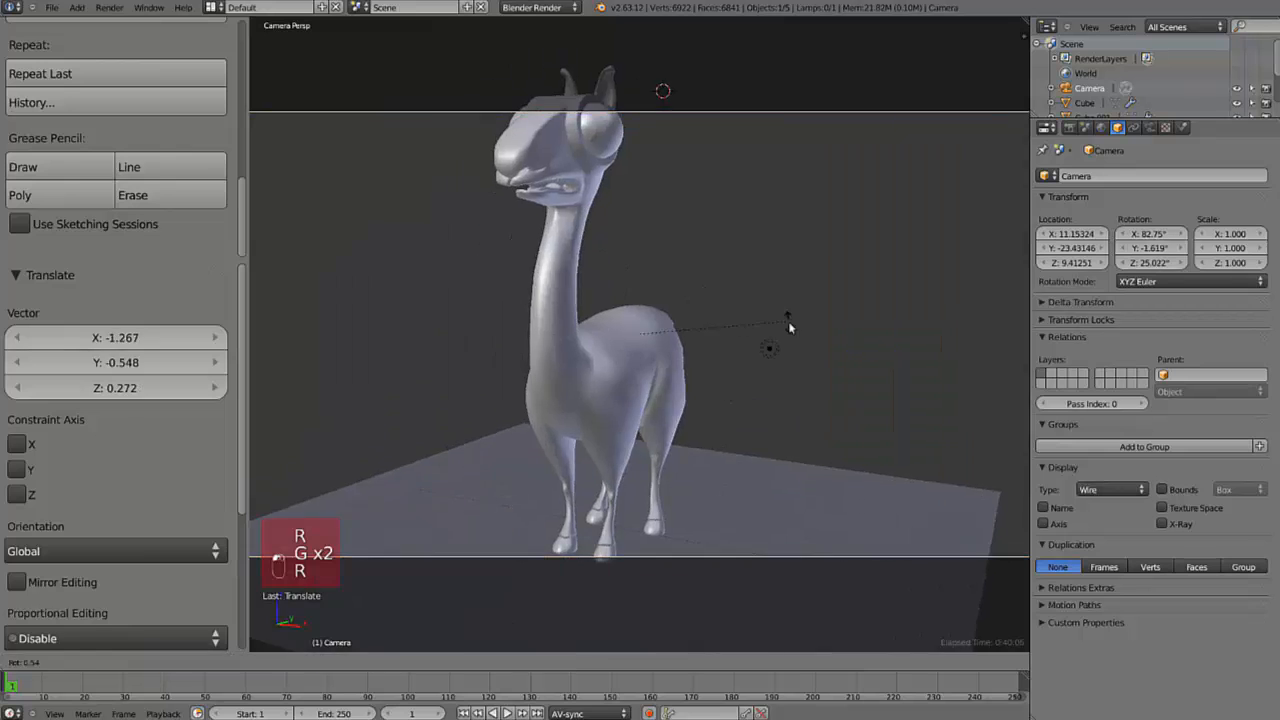
- Level the camera and pull it back so the guanaco's head, body and feet all fit in the frame
key(r)
click(737, 340)
key(r)
click(903, 471)
key(g)
click(853, 351)
key(r)
click(821, 373)
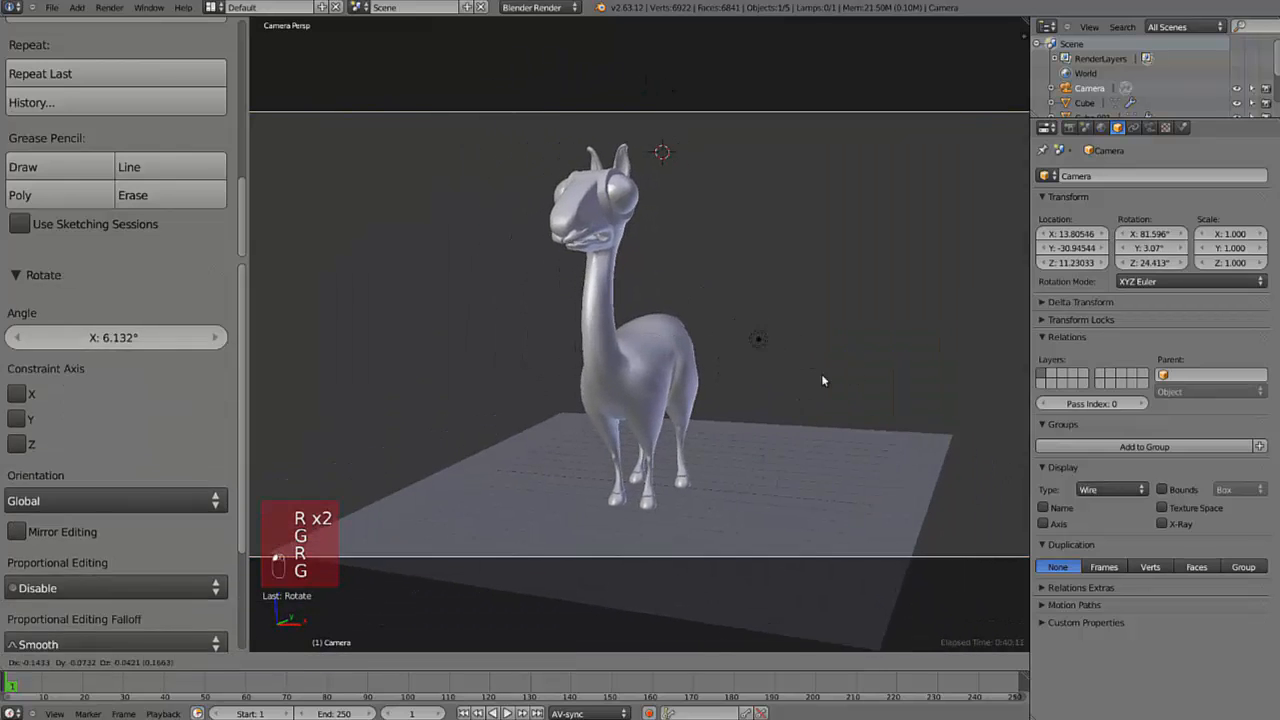
- Circle-select the vertices around the tip of the guanaco's snout in the wireframe side view
right_click(620, 330)
scroll(594, 277, up, 6)
key(Tab)
key(KP_1)
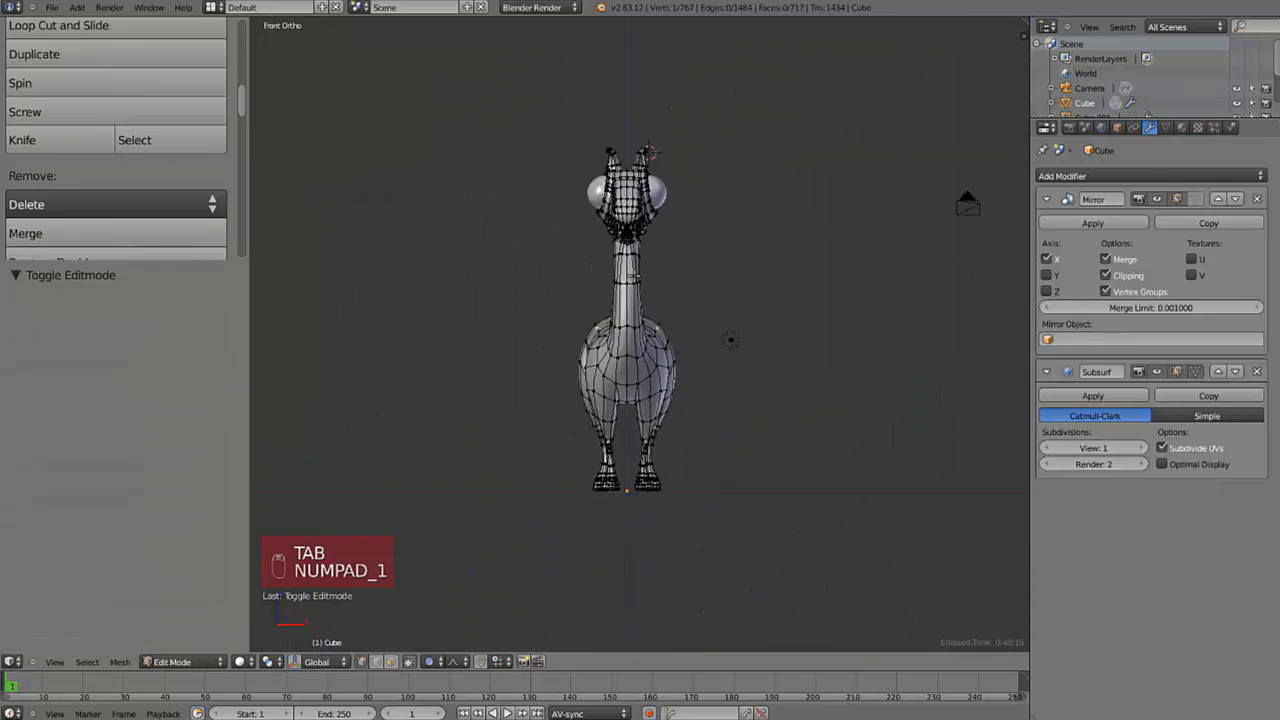
key(KP_3)
scroll(580, 300, up, 4)
key(z)
key(a)
key(c)
drag(580, 286, 578, 318)
scroll(620, 350, up, 3)
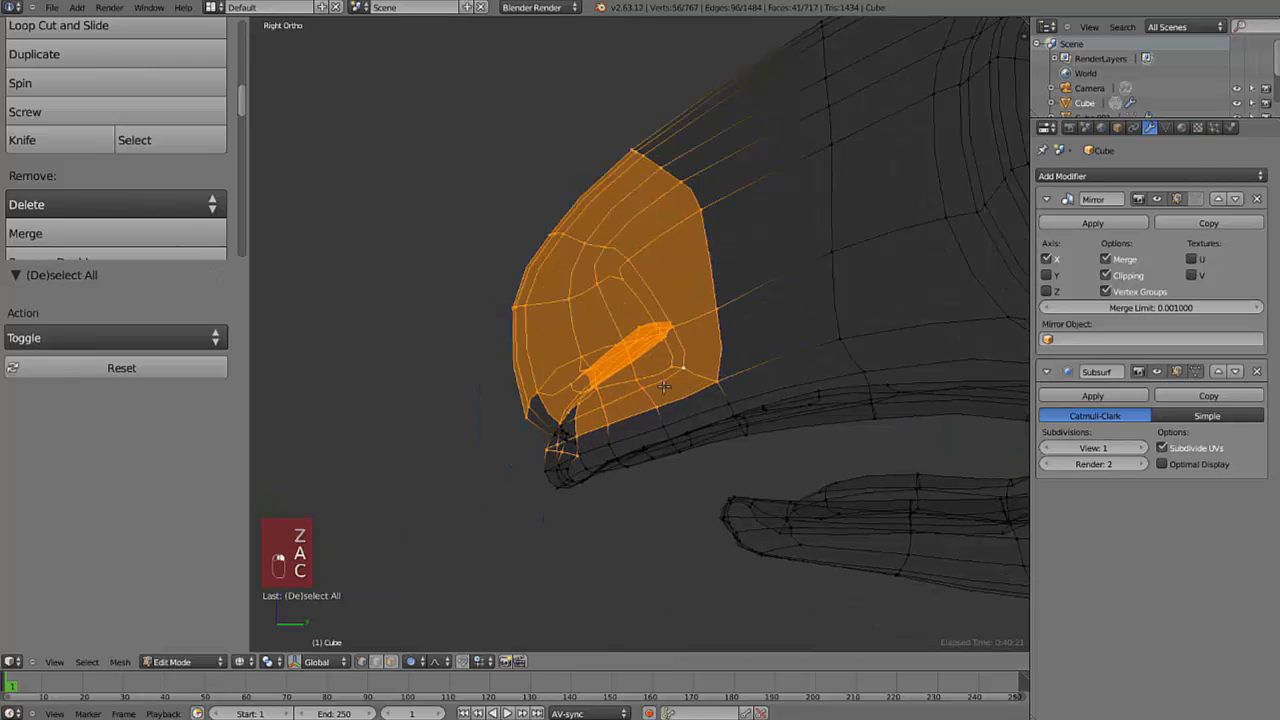
- Remove the vertices along the nose's centre line from the selection in the front view
key(KP_1)
key(ctrl+z)
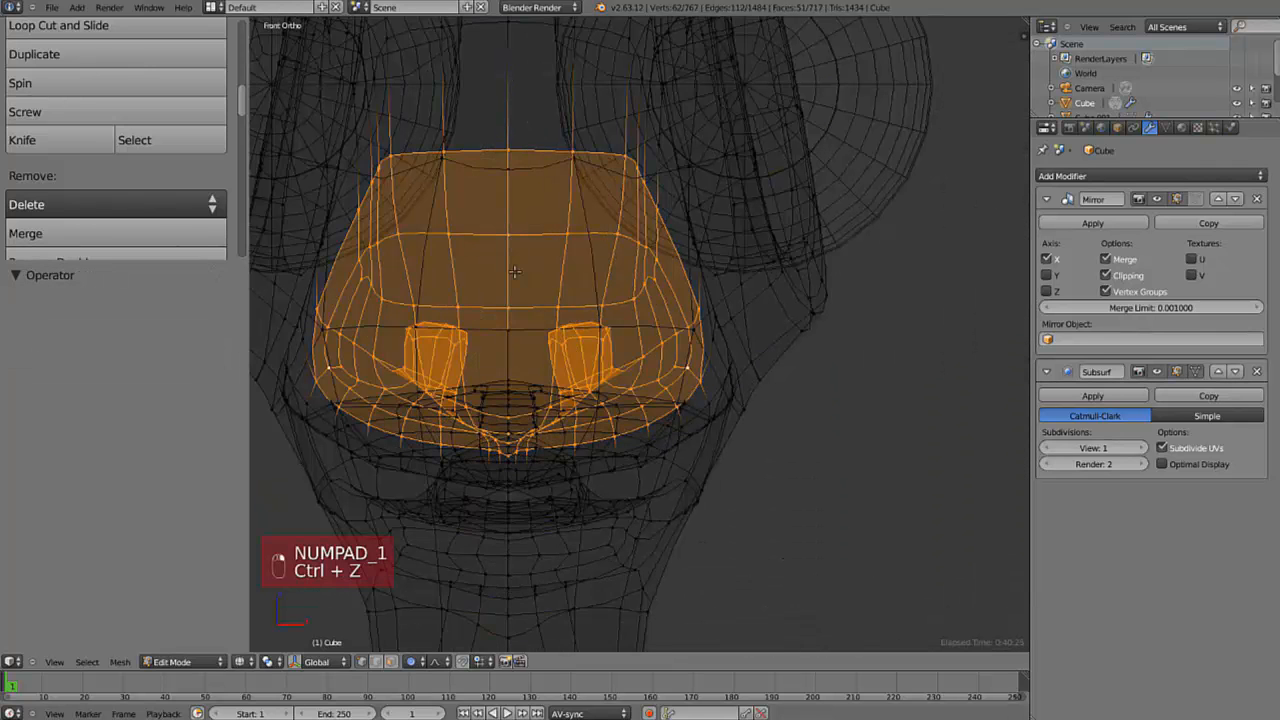
key(z)
key(z)
scroll(521, 408, up, 5)
key(c)
scroll(521, 408, up, 6)
middle_drag(521, 438, 509, 397)
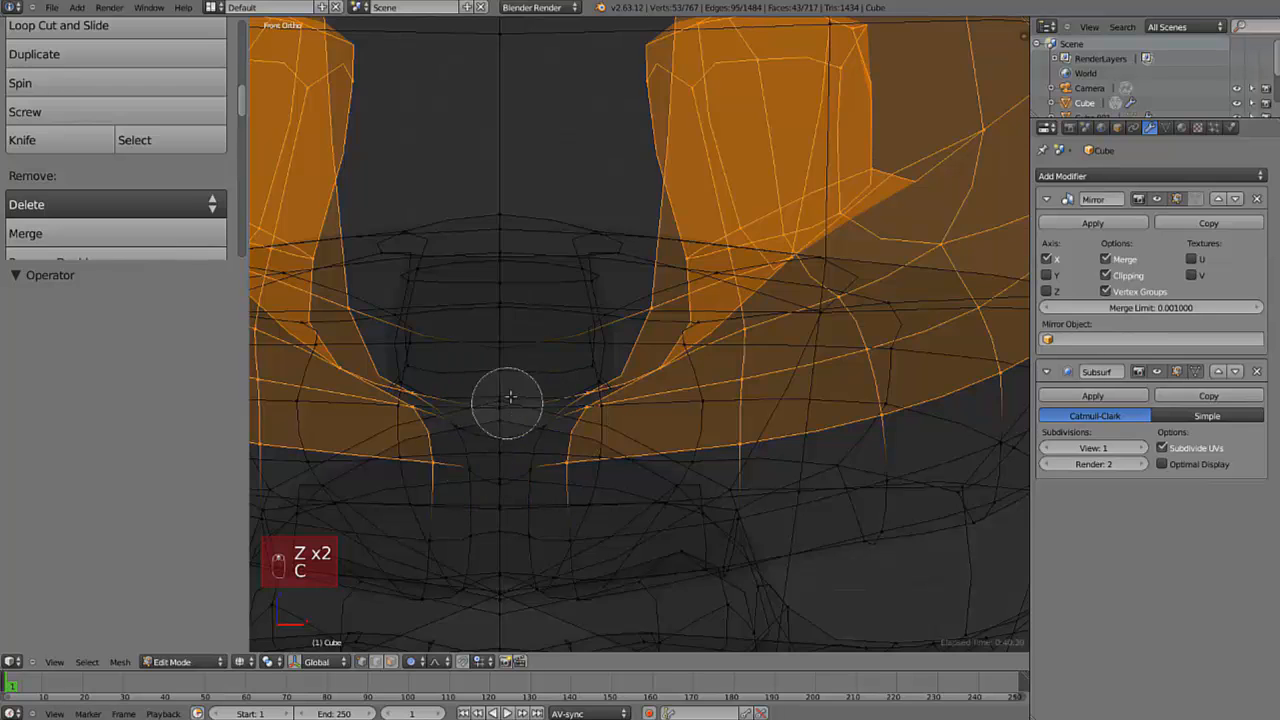
right_click(509, 397)
- Turn off proportional editing and move the selected nose sides inward along the X axis
key(z)
scroll(640, 450, down, 8)
key(g)
right_click(816, 334)
key(g)
middle_click(907, 349)
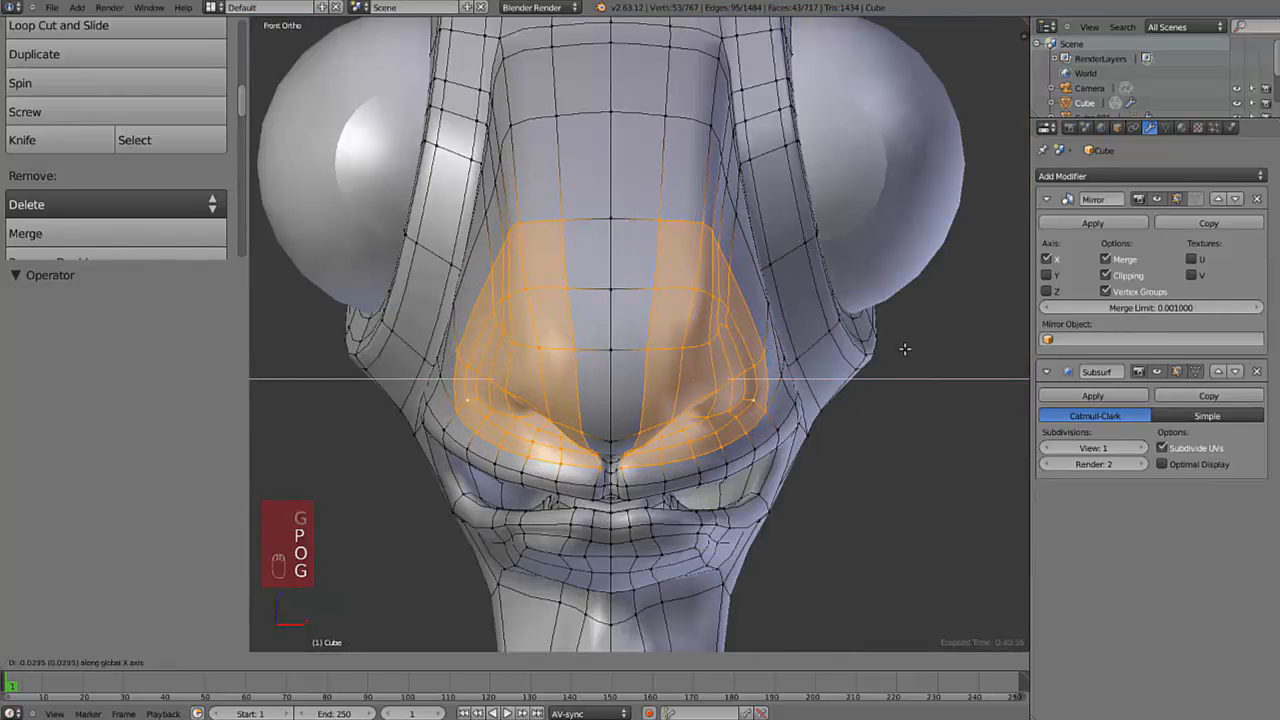
click(904, 350)
- Deselect the edge row bordering the upper lip and move the remaining nose side vertices inward
key(z)
key(z)
alt+shift+right_click(698, 460)
key(g)
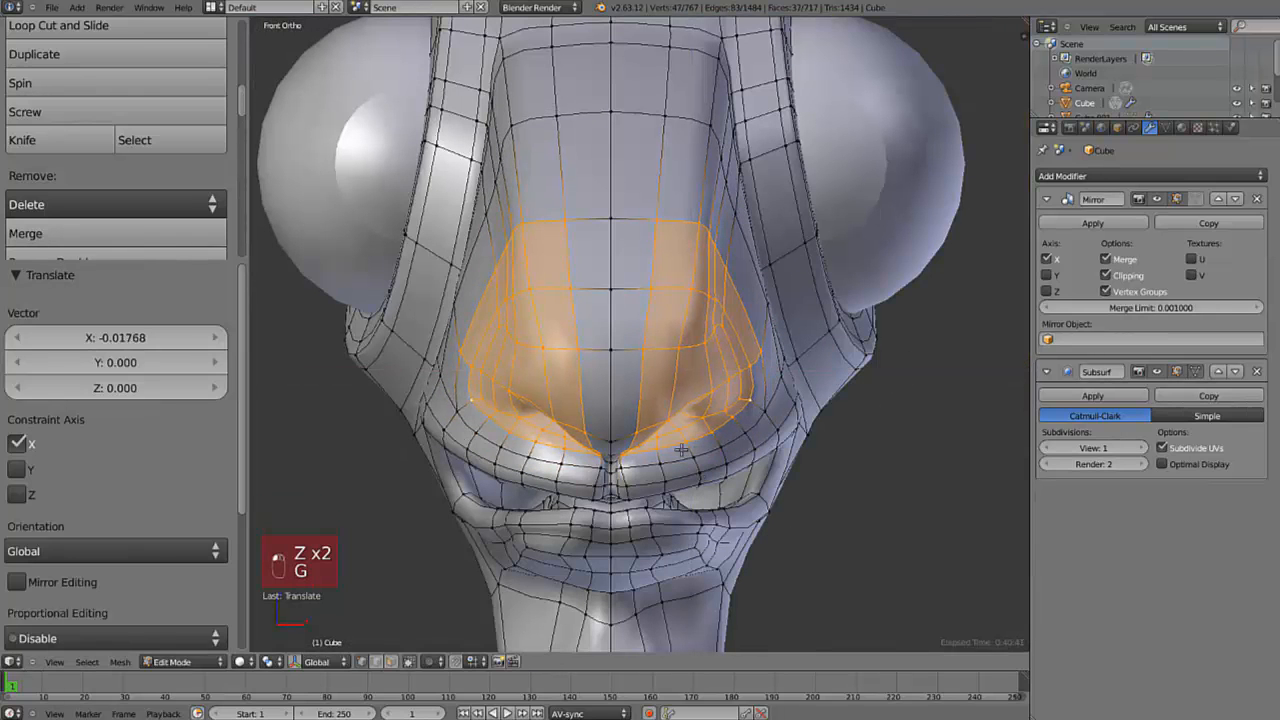
alt+shift+right_click(681, 449)
click(809, 349)
key(Tab)
scroll(814, 354, down, 4)
middle_drag(814, 354, 674, 344)
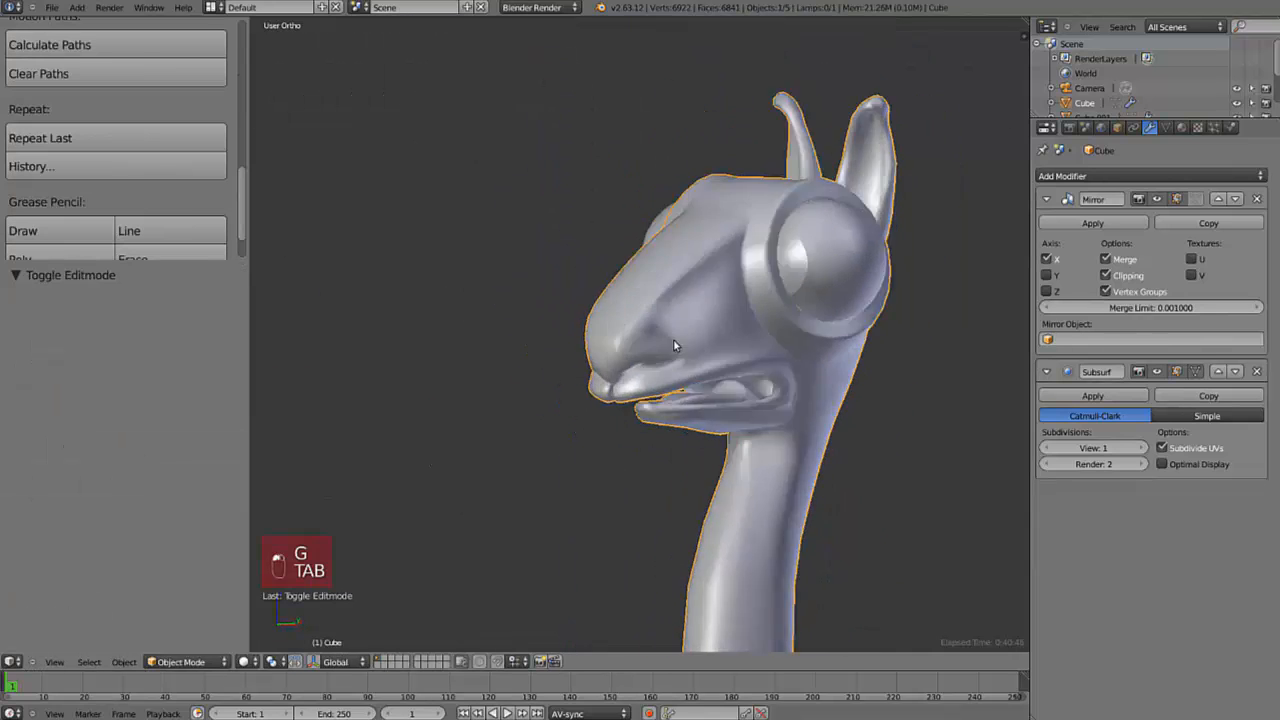
- Reposition the vertices at the upper corner of the snout bridge between the eyes in the front view
key(KP_3)
key(KP_1)
key(Tab)
right_click(688, 190)
key(g)
click(679, 190)
click(676, 148)
key(Tab)
key(Tab)
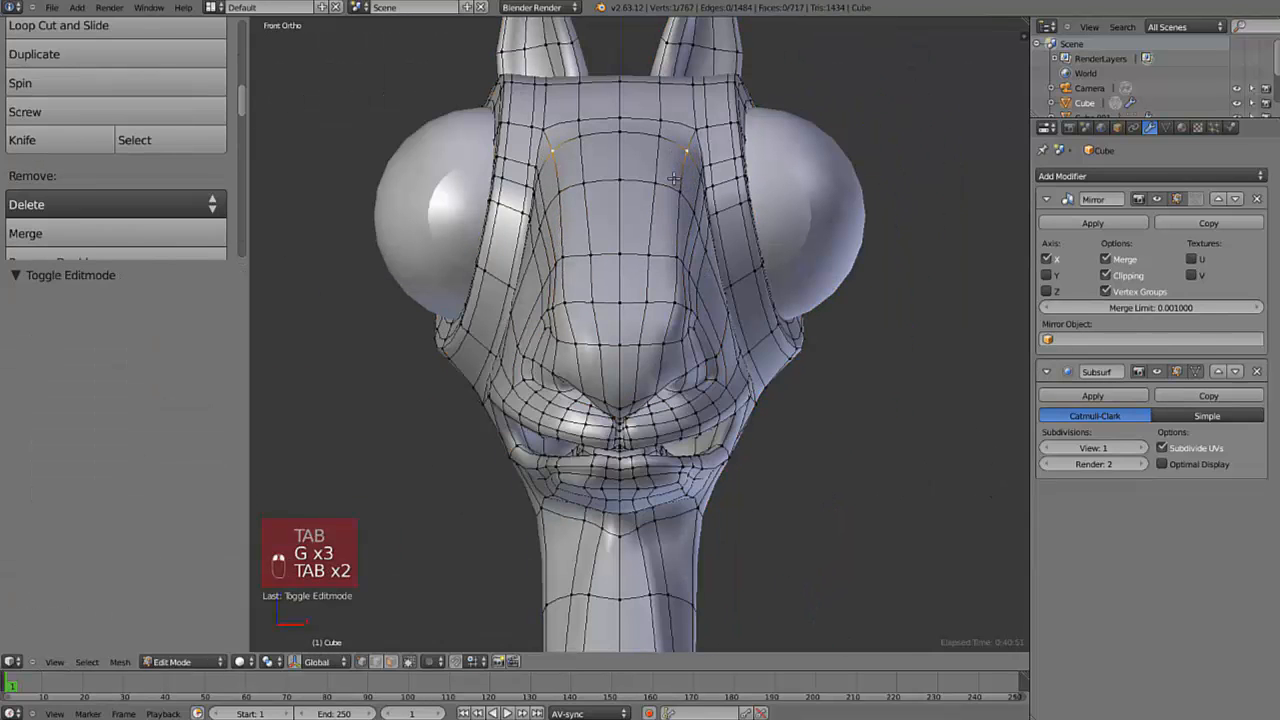
- Move the side vertices midway down the snout bridge inward in the front view
key(g)
key(Tab)
key(Tab)
key(g)
click(670, 262)
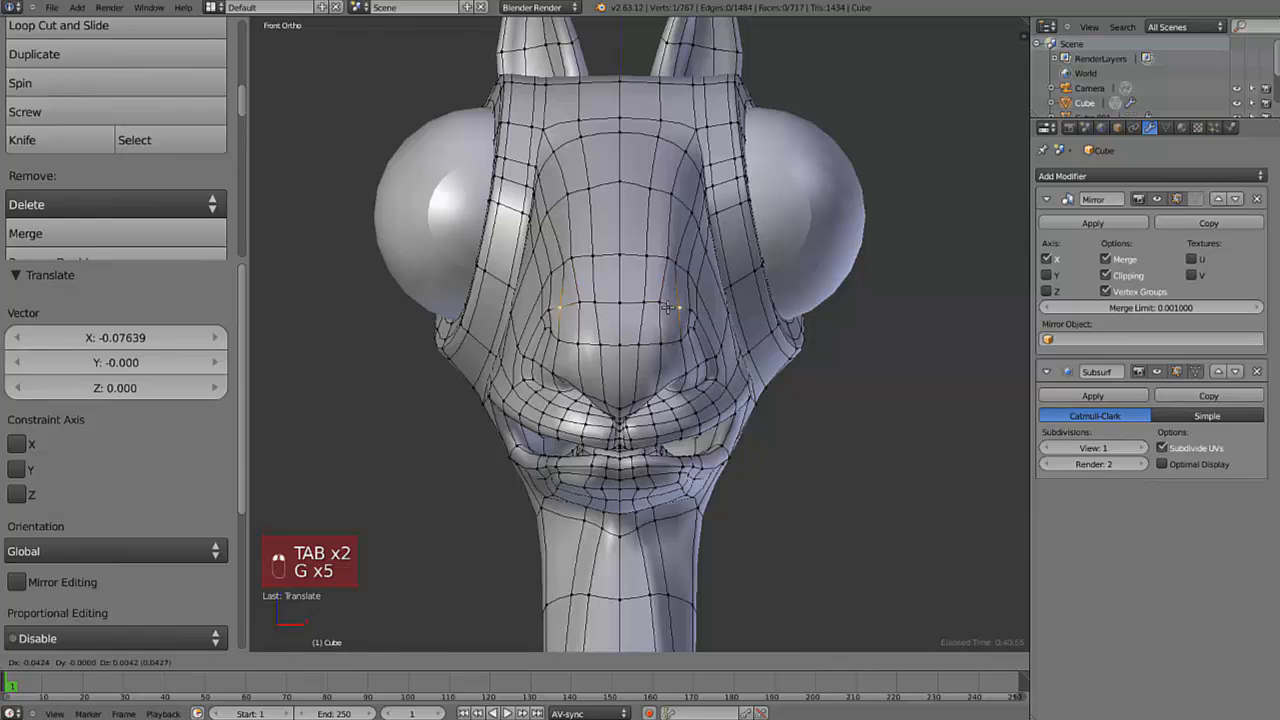
- Pull the lower snout bridge vertices just above the nose tip toward the centre line
key(Tab)
key(Tab)
key(g)
click(665, 315)
key(Tab)
key(Tab)
key(g)
click(657, 340)
key(Tab)
- Reposition the vertices around the nostril and nose tip to smooth their contour
key(KP_3)
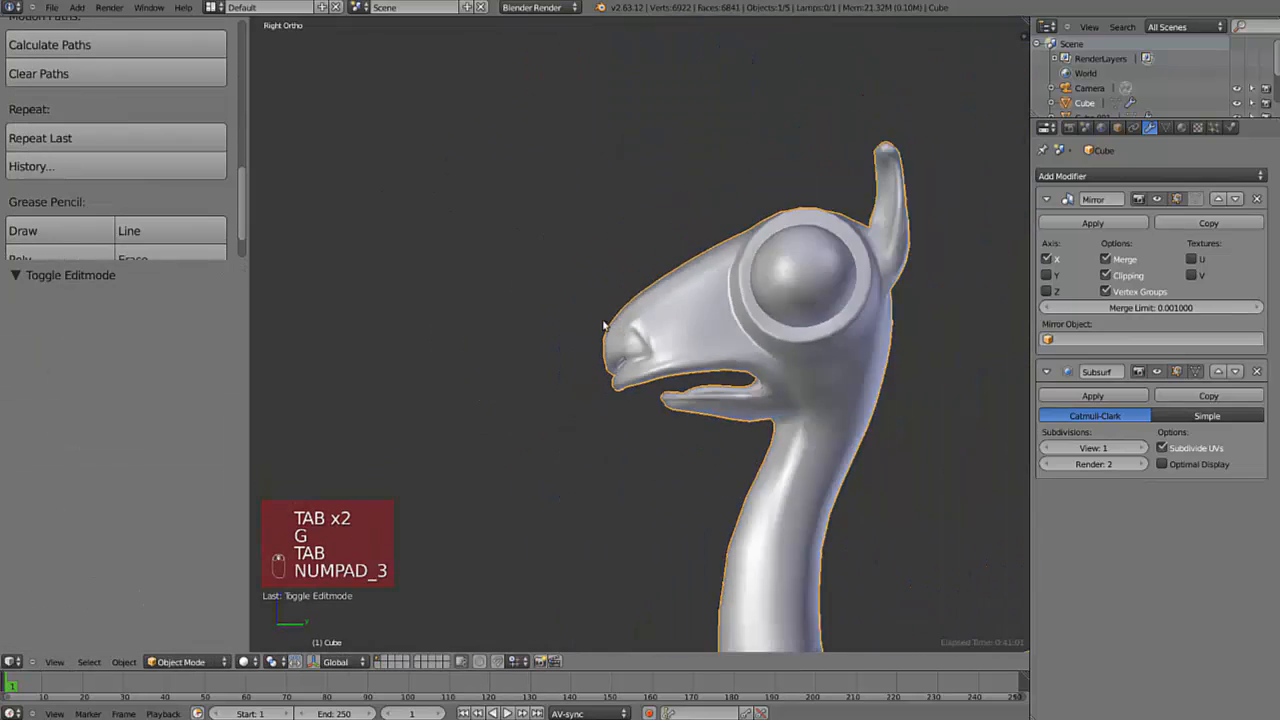
middle_drag(604, 325, 916, 331)
key(KP_3)
key(Tab)
scroll(657, 194, up, 9)
middle_drag(674, 431, 640, 425)
key(g)
click(680, 329)
key(g)
click(668, 304)
key(Tab)
key(Tab)
key(g)
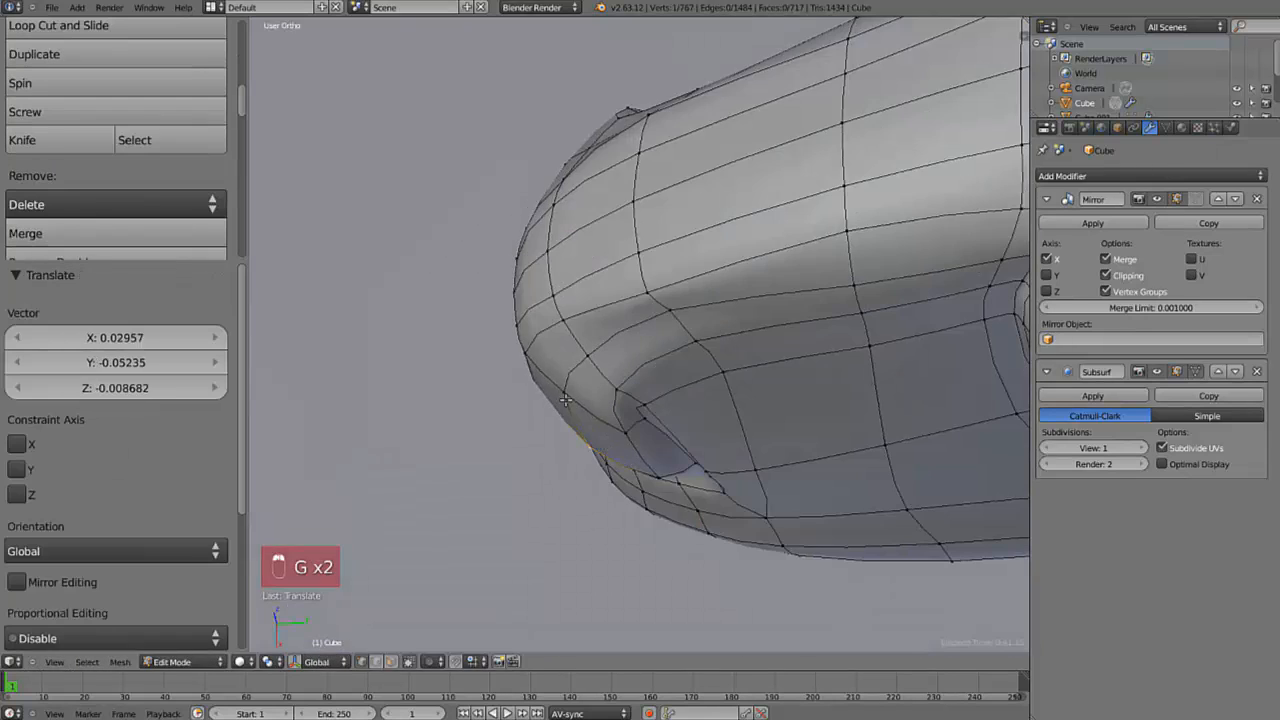
- Adjust the vertices along the nostril's rear fold and above the upper lip in the side view
key(g)
key(KP_3)
key(Tab)
key(Tab)
scroll(671, 383, up, 5)
key(g)
key(g)
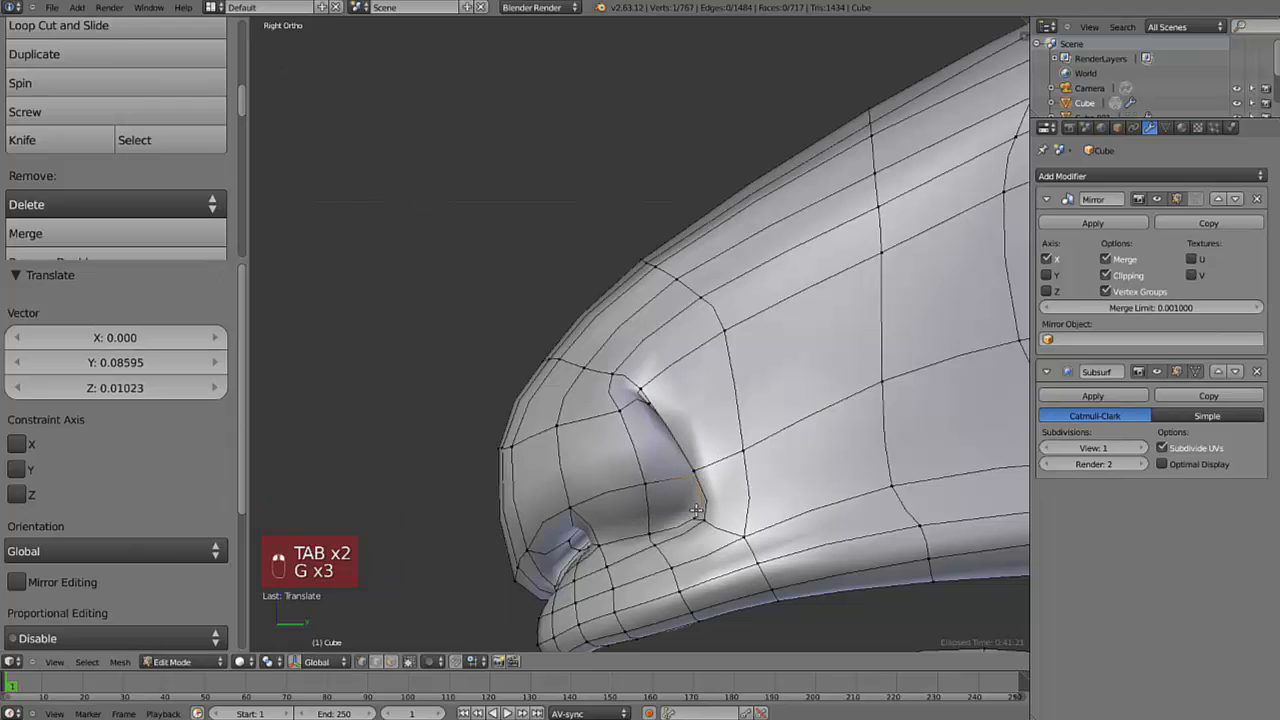
click(655, 553)
- Reposition the outer nostril wing vertices in the front view to round the nose
middle_drag(655, 553, 766, 470)
key(KP_1)
key(g)
key(Tab)
key(Tab)
key(g)
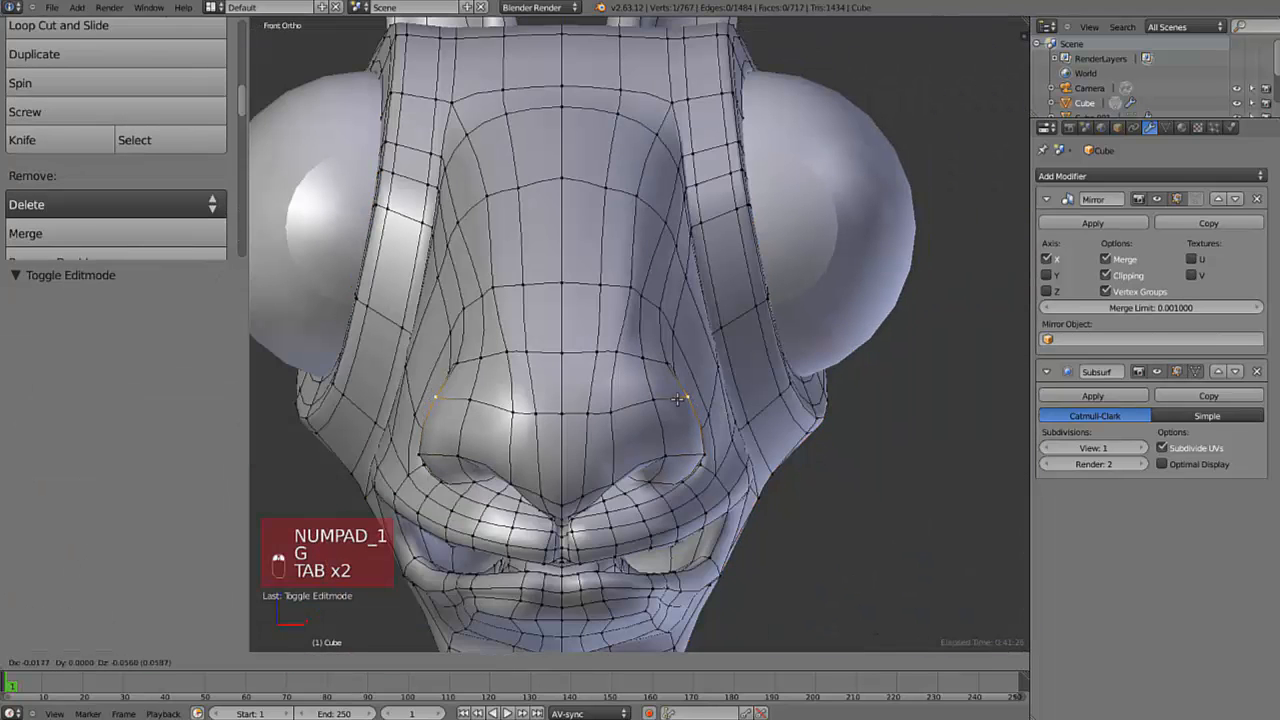
click(642, 334)
- Move the snout bridge vertex above the nostril inward and inspect the nose shape
right_click(637, 291)
key(g)
click(627, 287)
key(Tab)
middle_drag(645, 335, 563, 360)
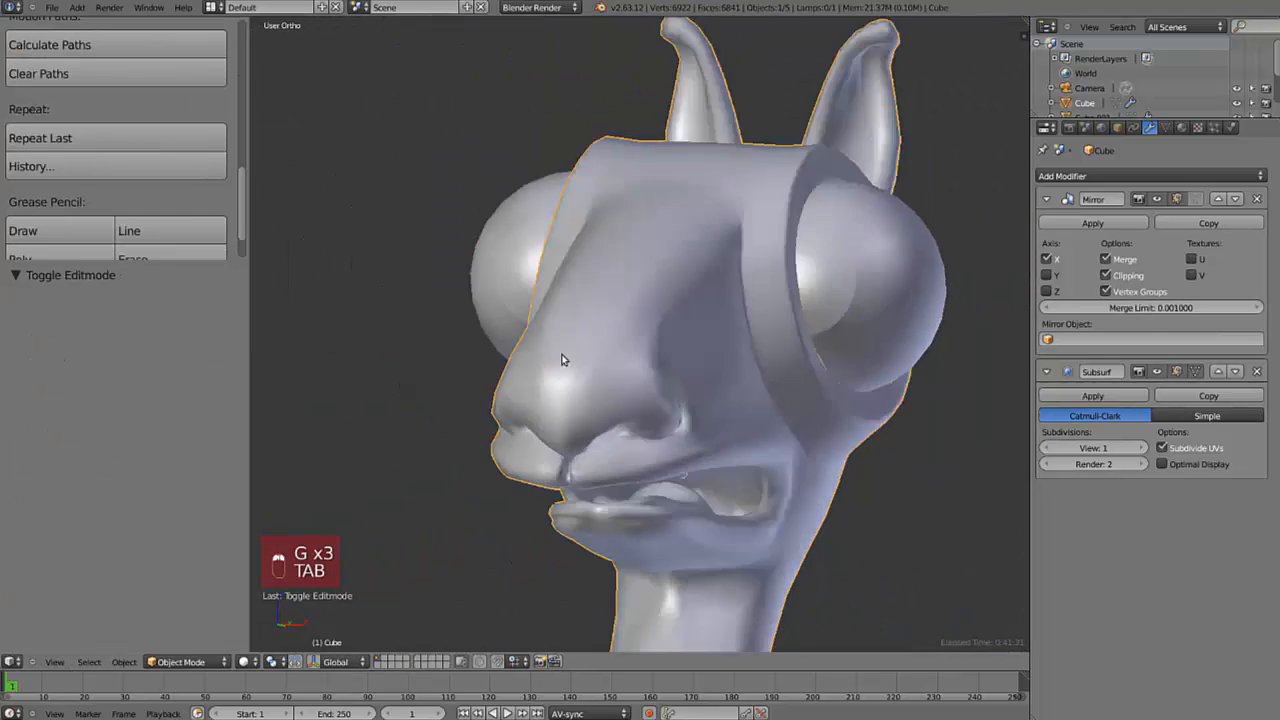
- Reposition the upper neck vertex just beneath the jaw in the front view
key(KP_3)
scroll(748, 390, down, 9)
key(z)
key(z)
key(KP_1)
scroll(663, 237, up, 6)
shift+middle_drag(663, 237, 700, 500)
key(Tab)
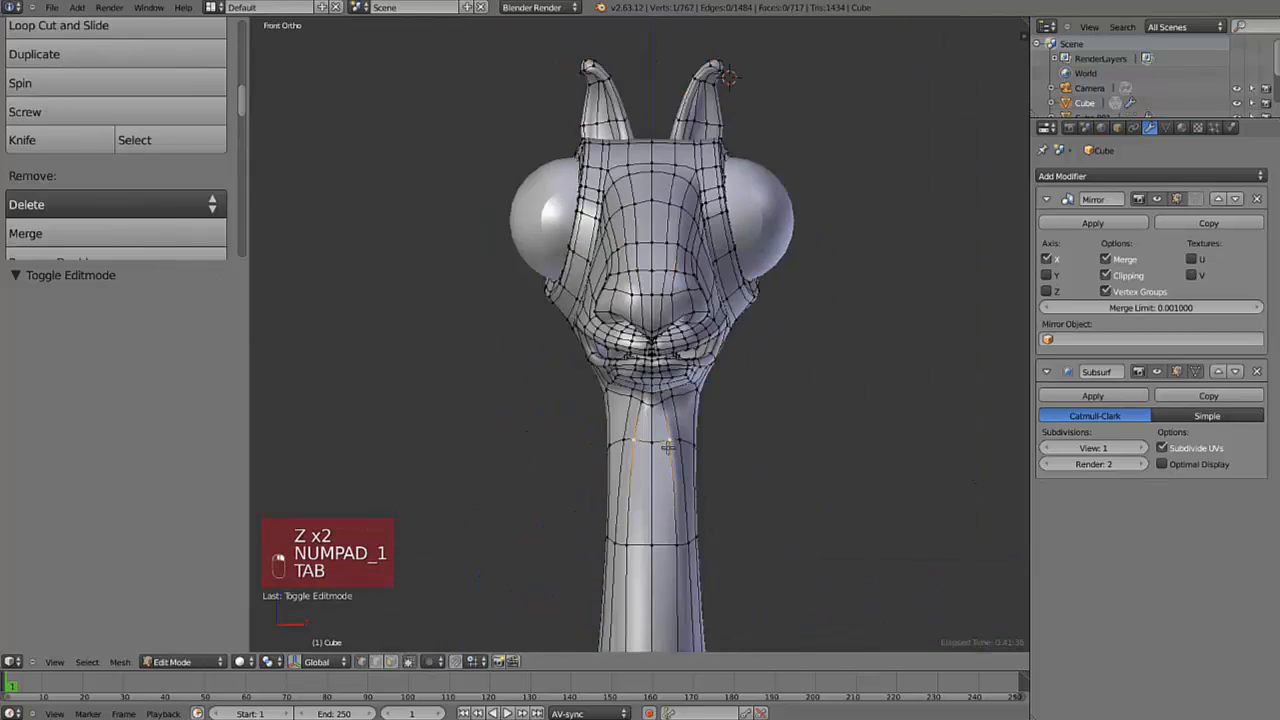
middle_drag(669, 446, 526, 329)
key(KP_1)
key(g)
click(764, 420)
- Adjust the same upper neck vertex in the side view and inspect the smoothed throat
key(KP_3)
key(g)
key(Tab)
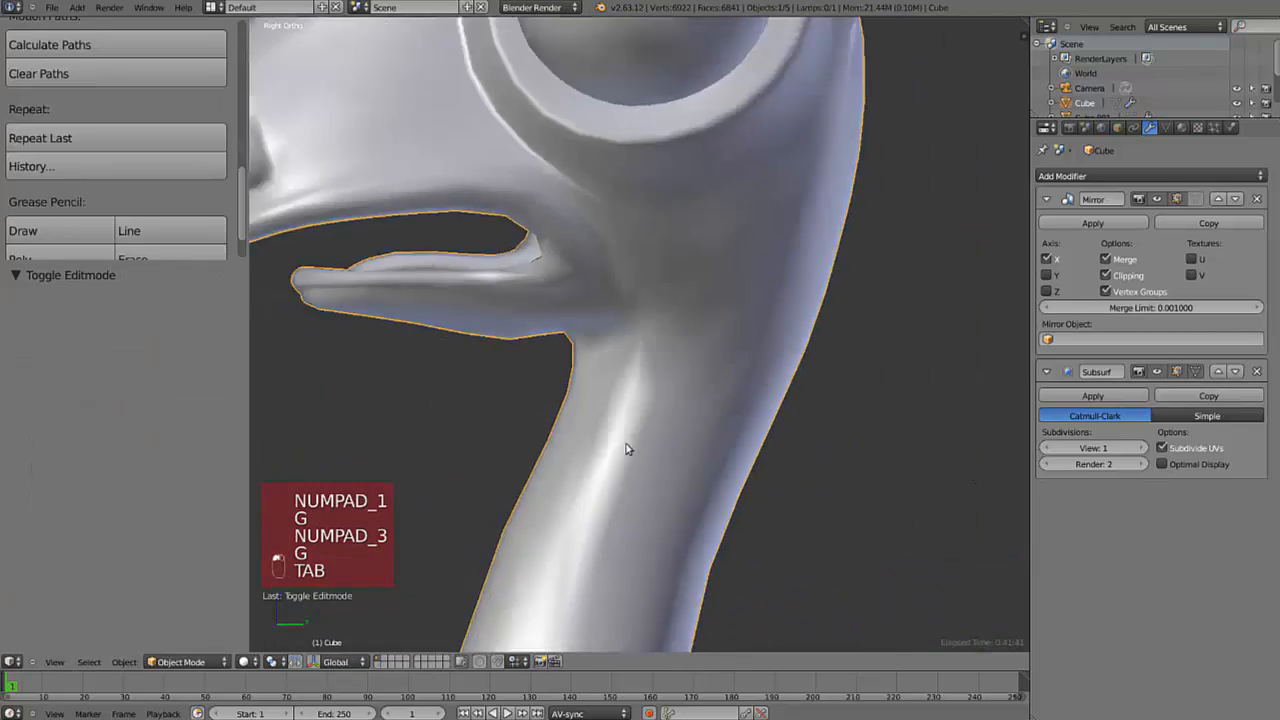
- Move the vertex on the snout bridge's side between the eyes outward and down in the front view
key(KP_1)
scroll(686, 429, down, 5)
key(z)
key(Tab)
key(z)
key(g)
click(677, 265)
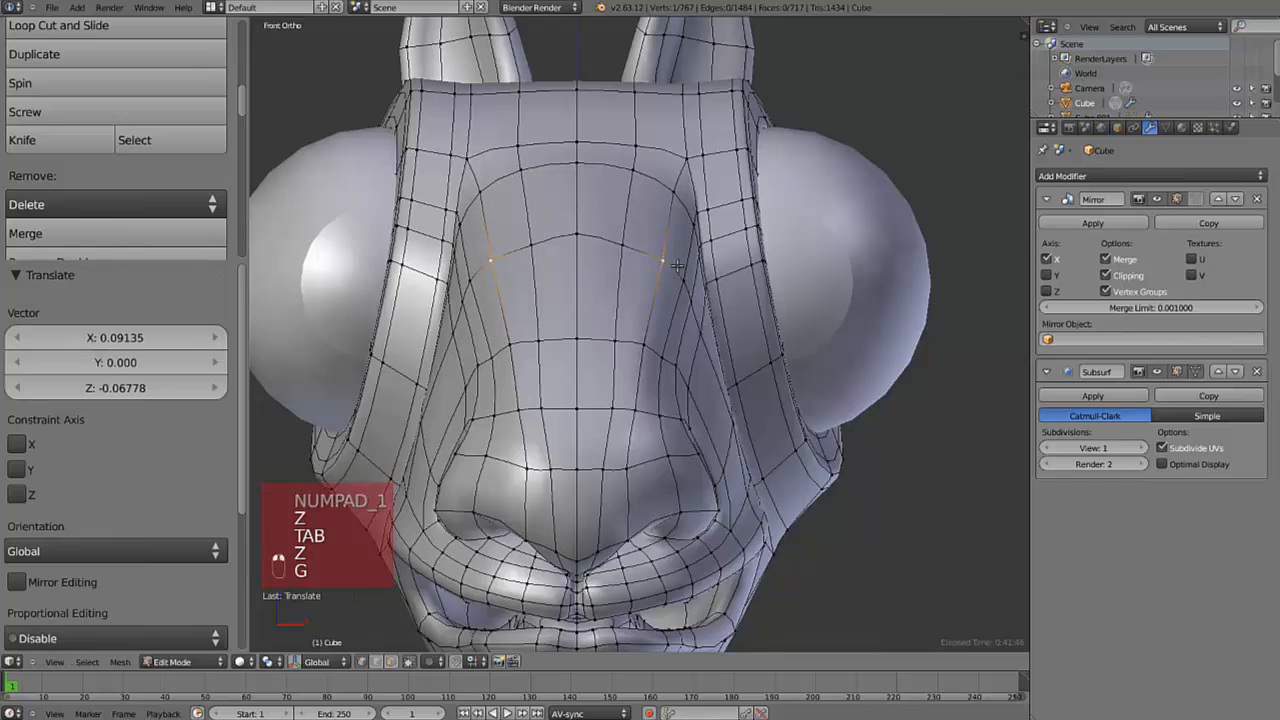
- Turn off the Subsurf modifier's edit cage and slide the bridge's side vertex outward along its edge toward the eye socket
middle_drag(682, 280, 676, 309)
click(1196, 372)
scroll(728, 310, up, 1)
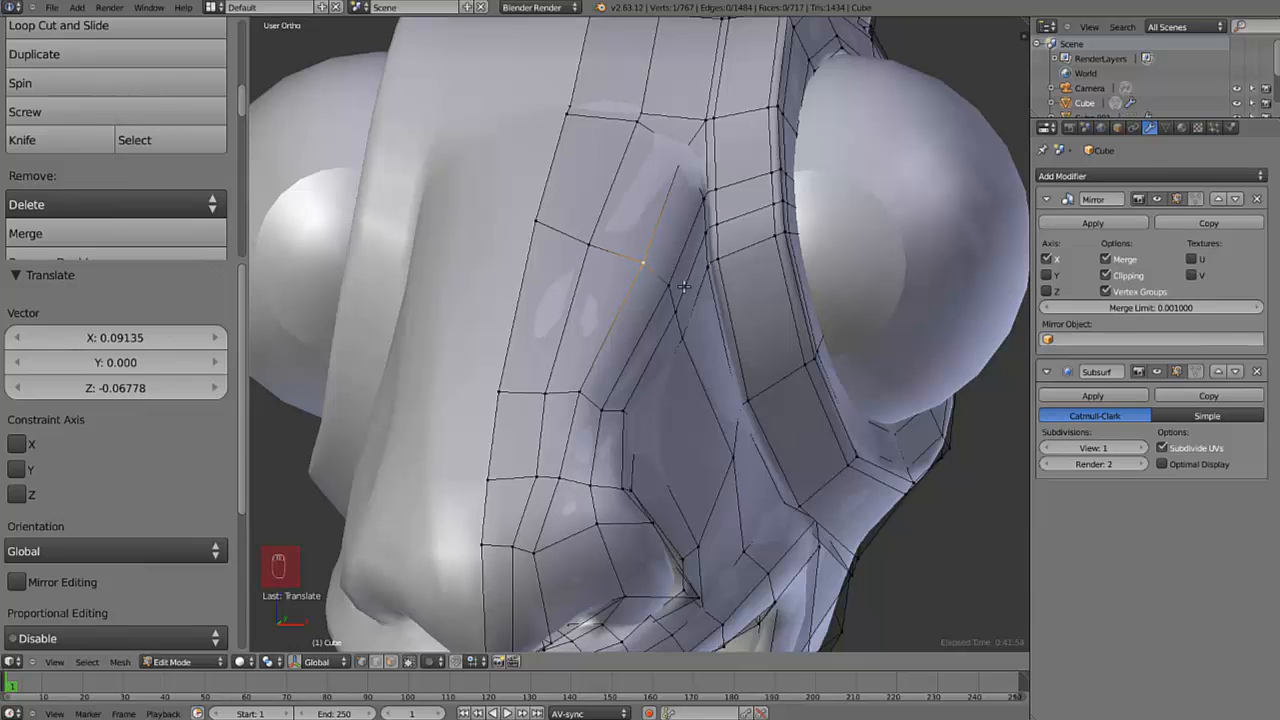
key(ctrl+v)
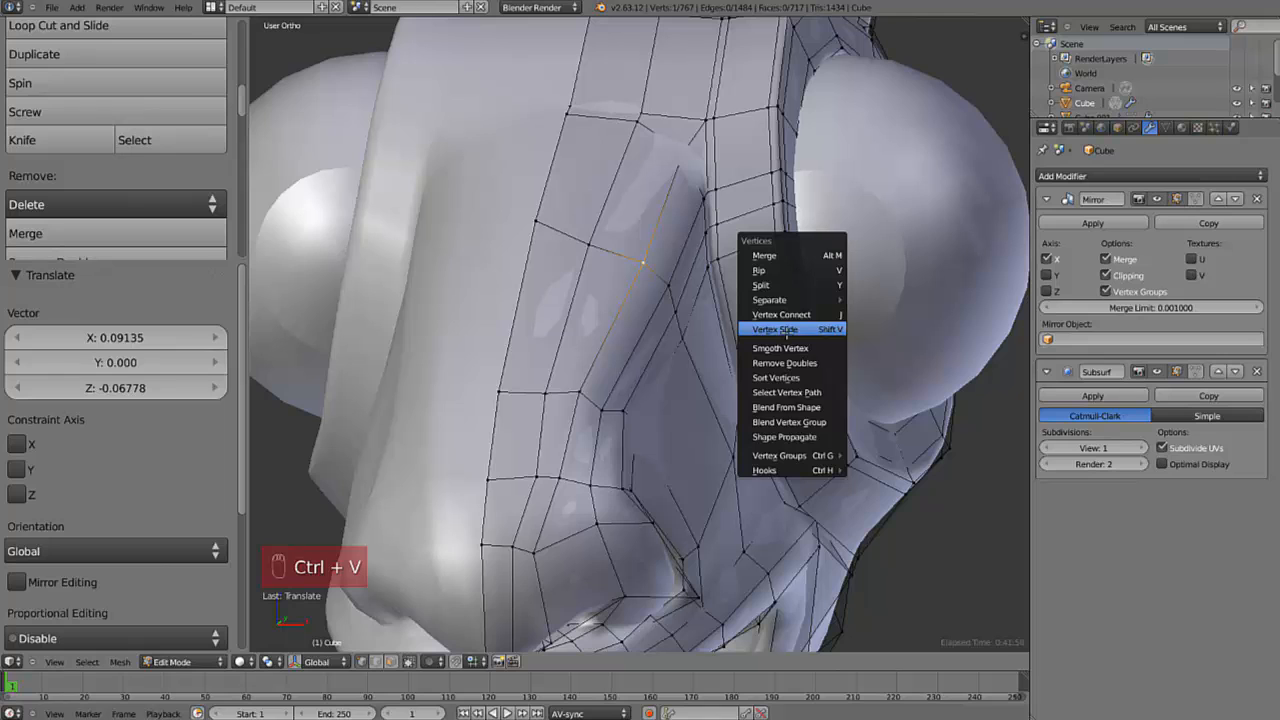
click(832, 328)
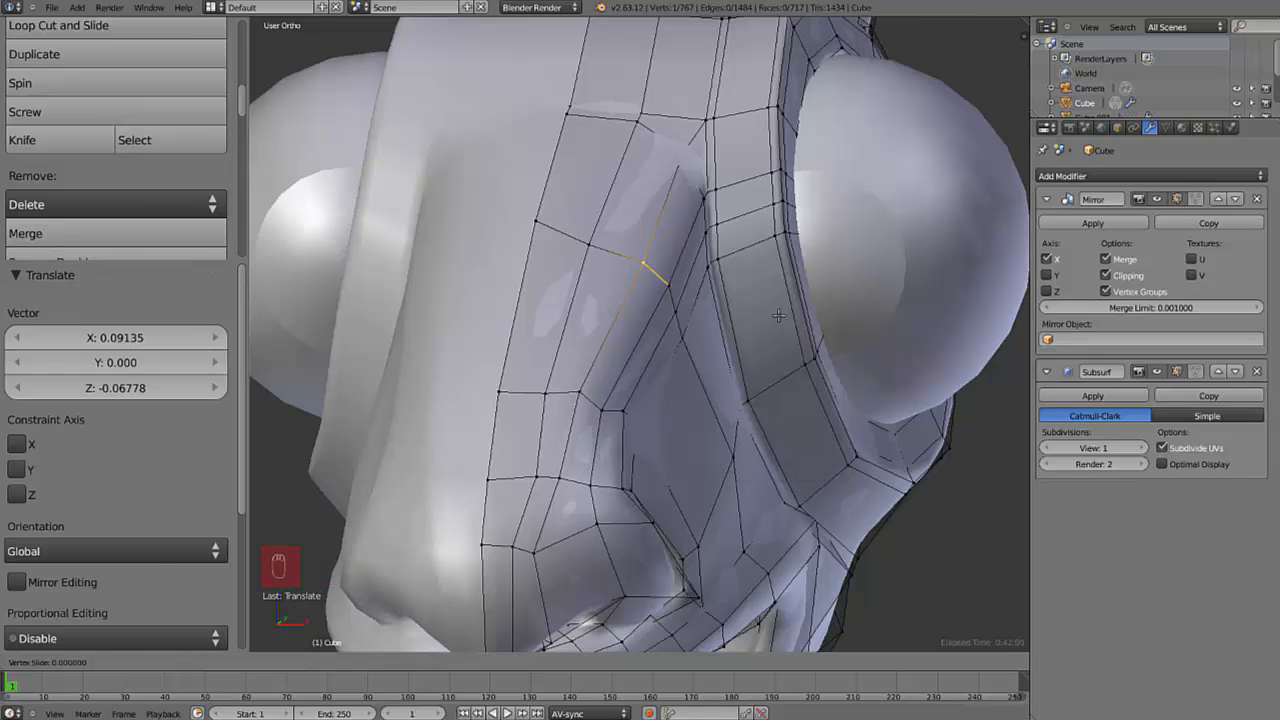
click(659, 279)
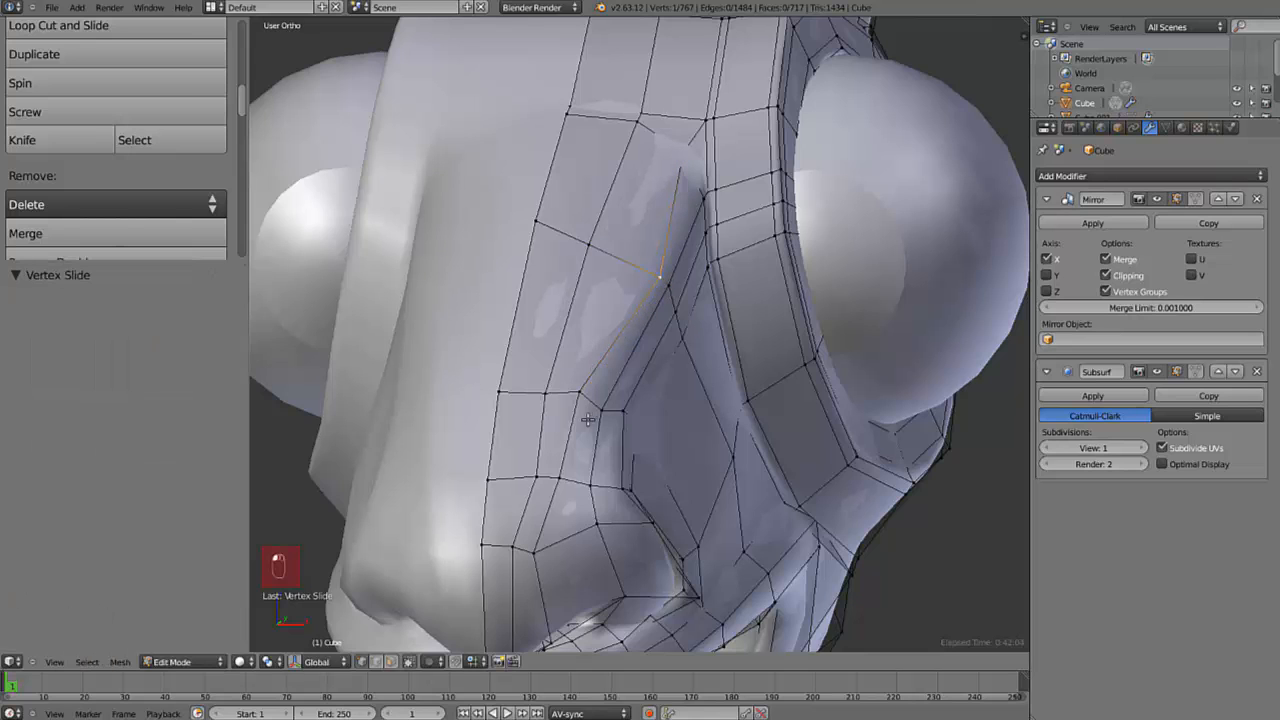
- Slide the vertex midway down the snout's side outward along its edge and inspect the result
key(ctrl+v)
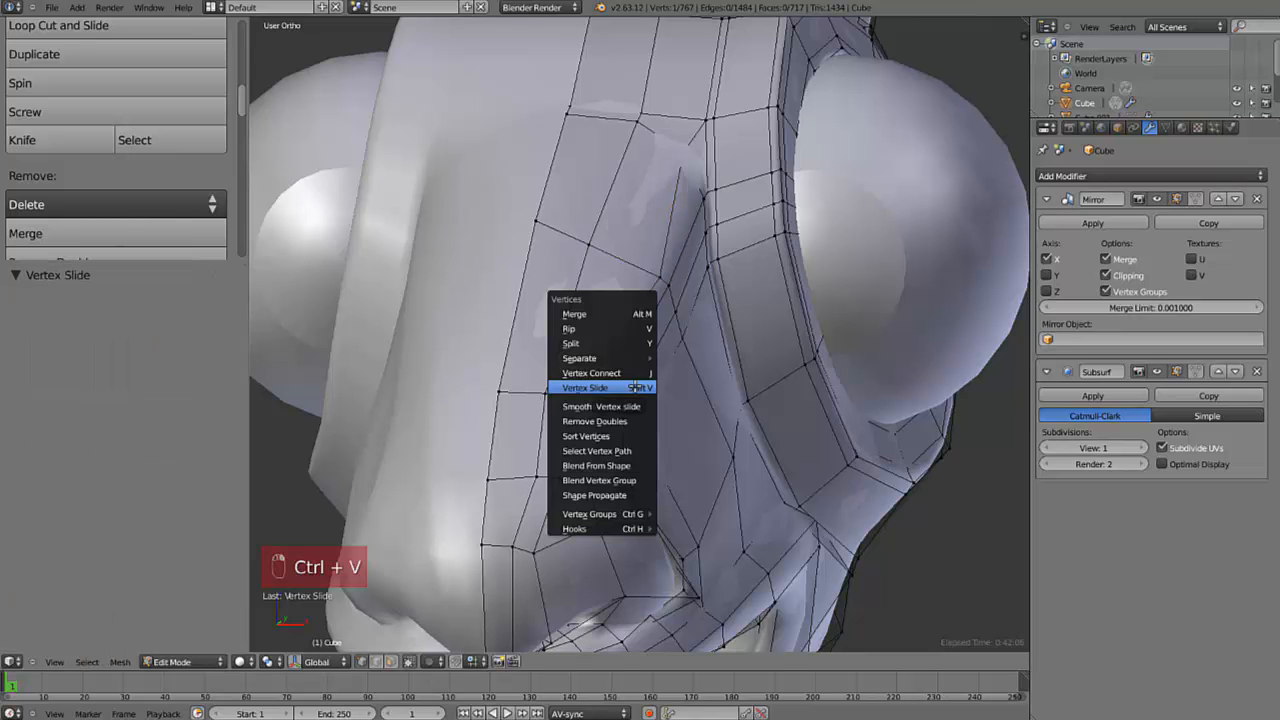
click(636, 388)
click(596, 404)
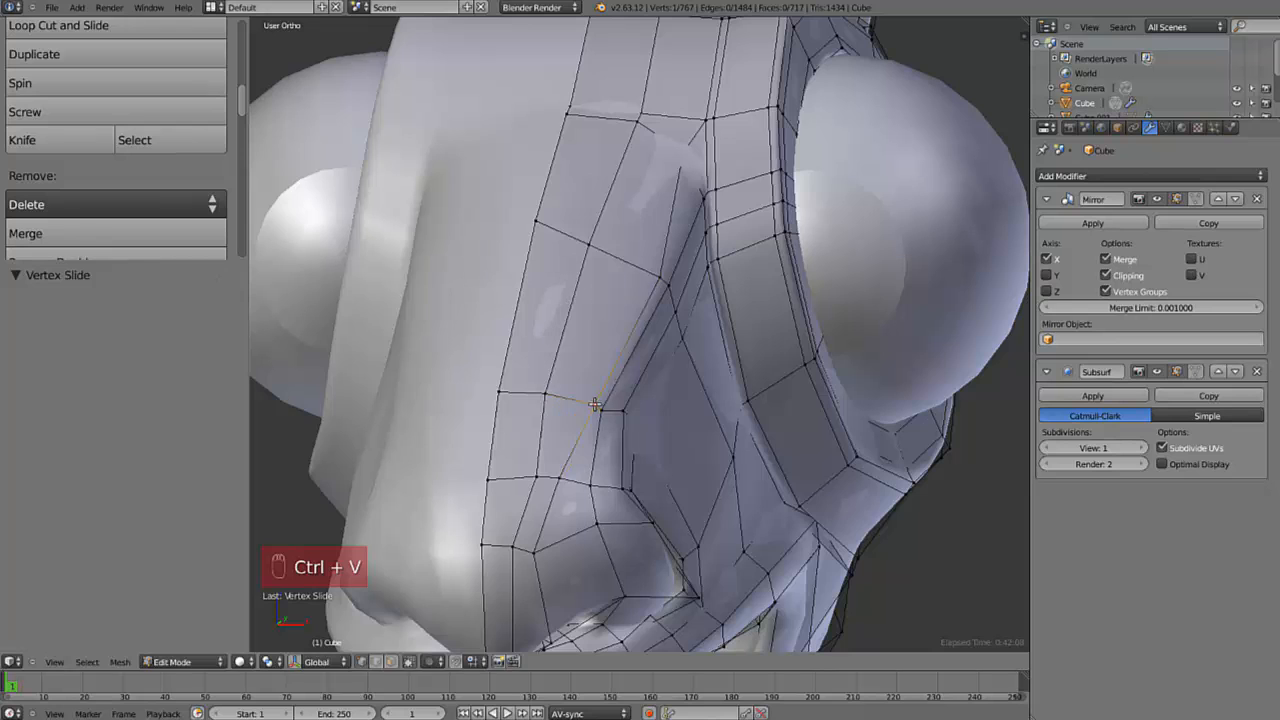
key(Tab)
middle_drag(614, 403, 597, 316)
- Slide the vertex above the nostril along its edge toward the nostril wing and inspect the nose
key(Tab)
scroll(608, 330, up, 3)
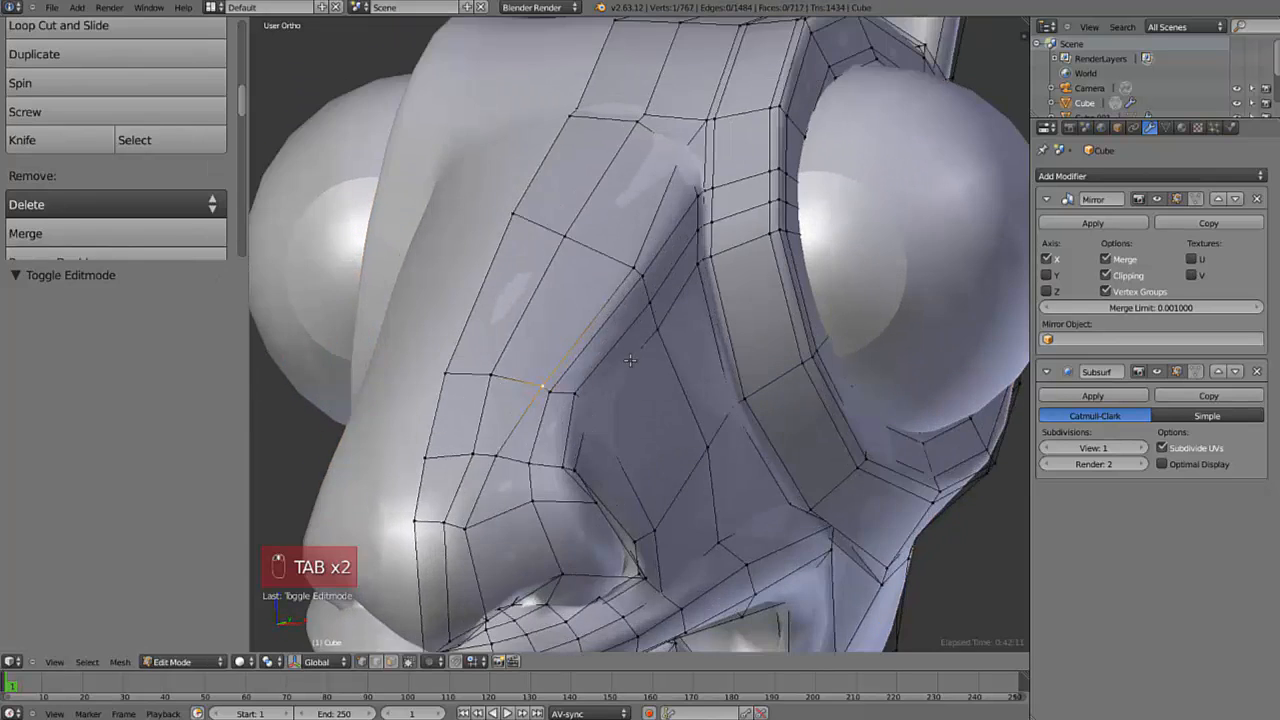
middle_drag(631, 365, 618, 338)
right_click(504, 420)
key(ctrl+v)
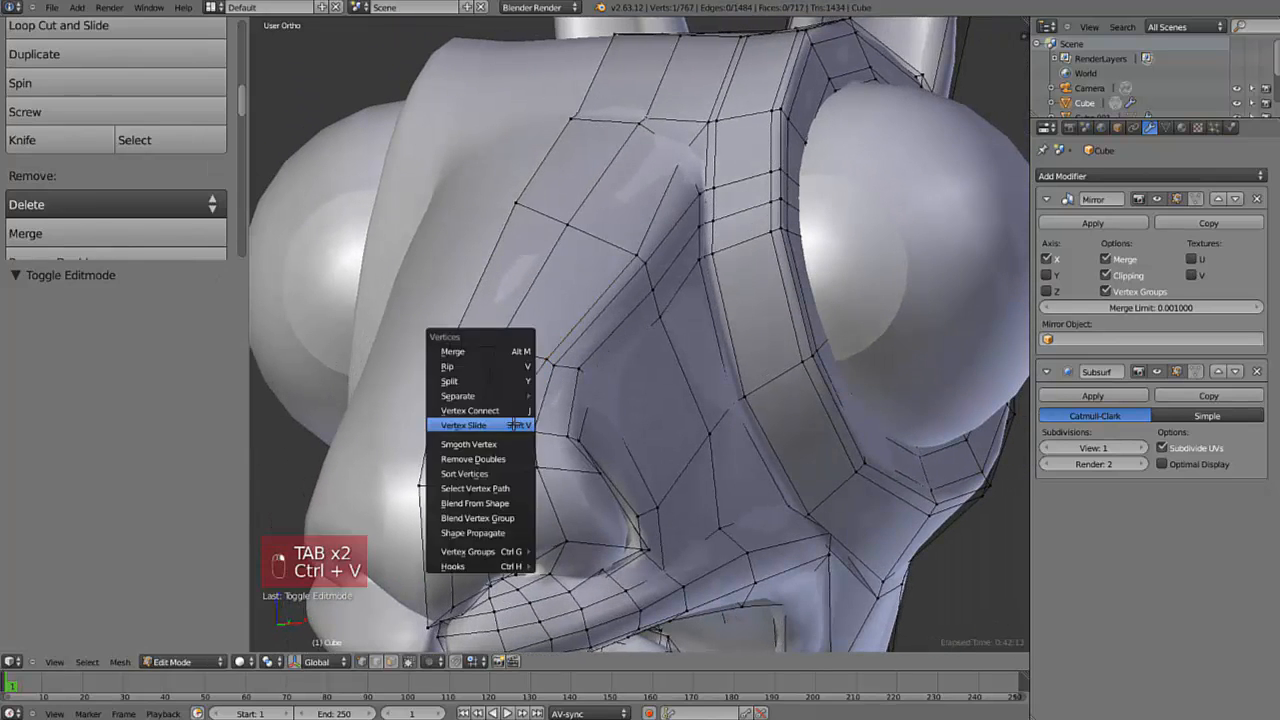
click(508, 422)
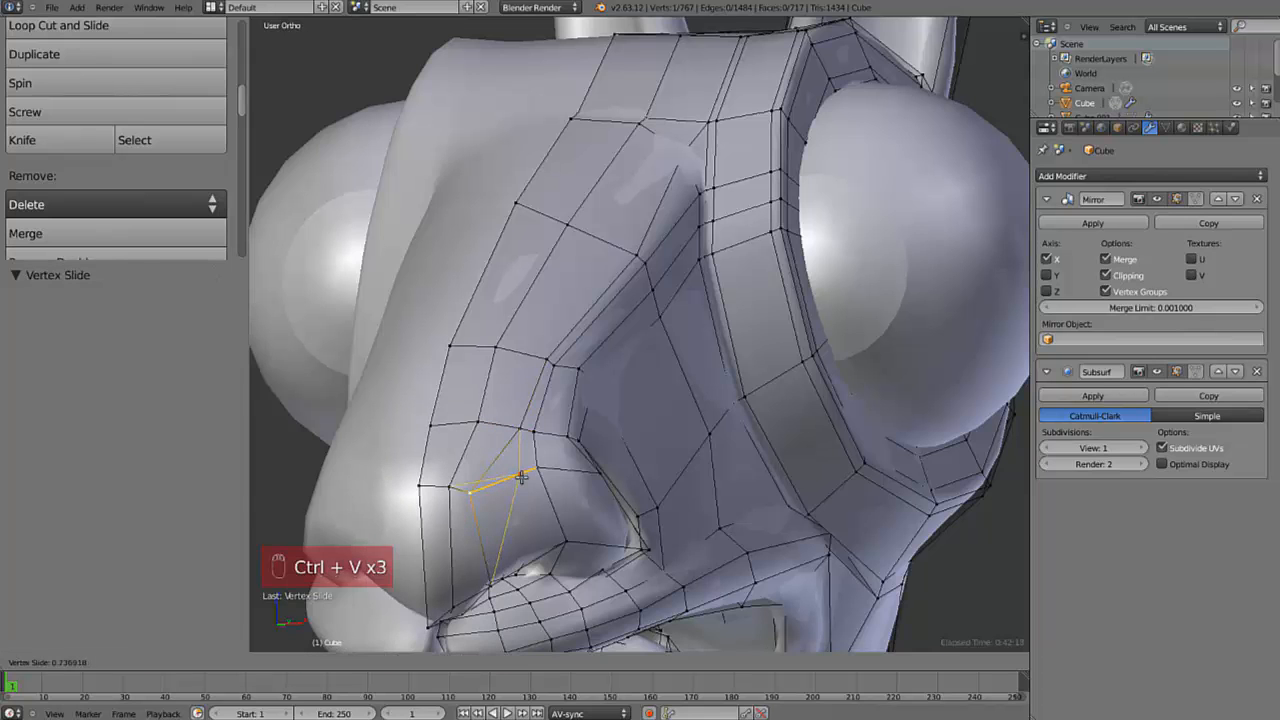
click(521, 478)
key(Tab)
scroll(530, 470, down, 4)
middle_drag(524, 472, 509, 297)
- Slide the mid-snout vertex beside the centre line along its edge to even out the bridge topology
key(Tab)
scroll(608, 410, up, 4)
right_click(609, 407)
click(607, 411)
key(Tab)
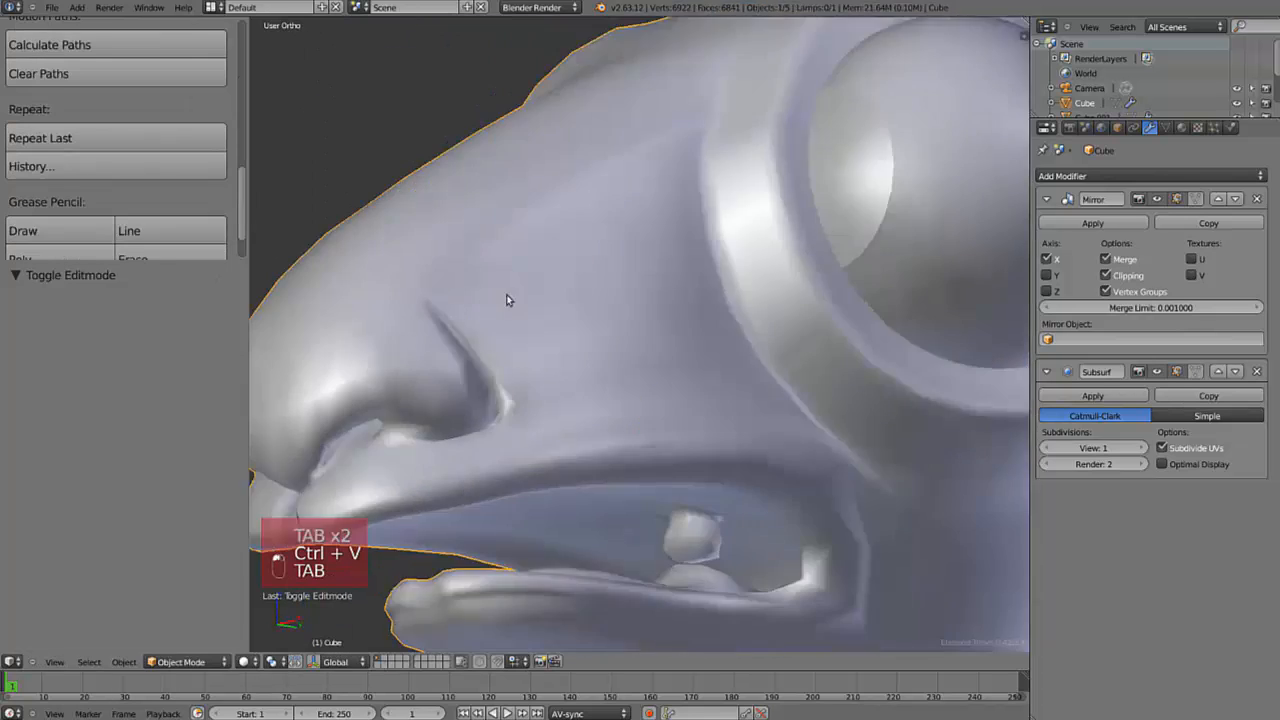
key(Tab)
shift+middle_drag(626, 351, 613, 420)
right_click(609, 418)
key(ctrl+v)
click(613, 412)
click(614, 410)
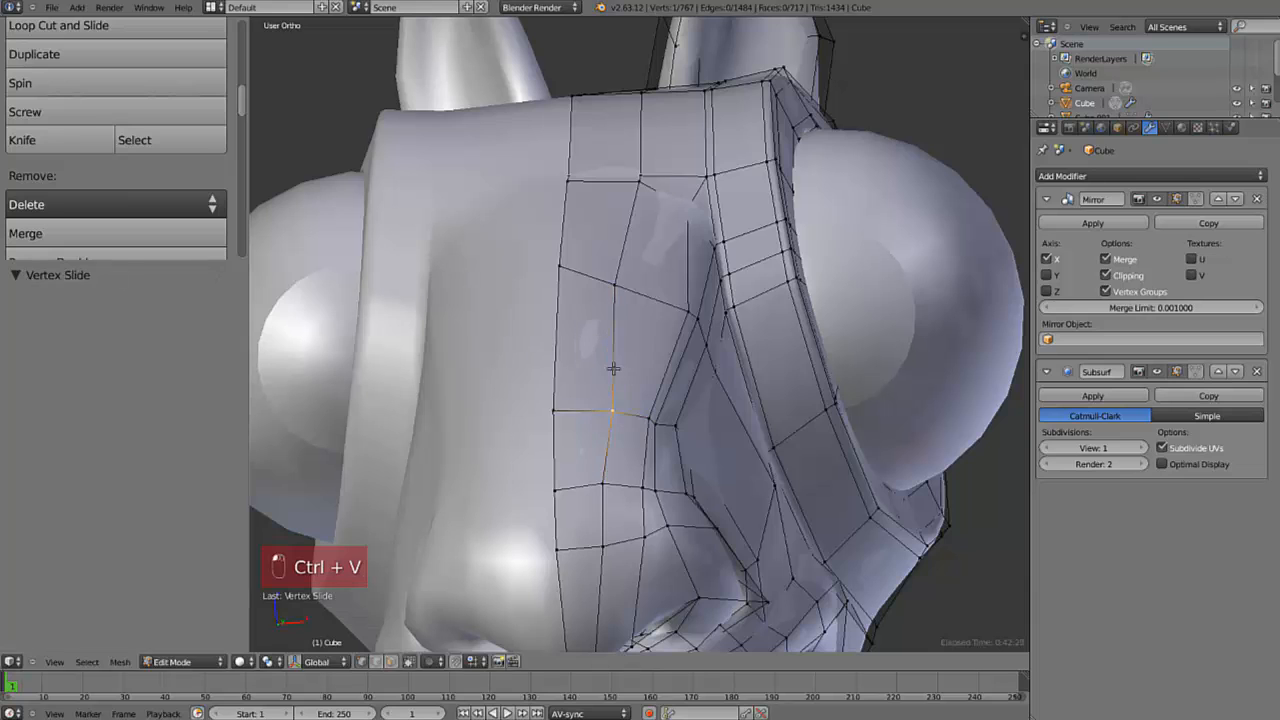
- Slide the brow vertex at the top of the snout along its edges to smooth the forehead transition
key(Tab)
middle_drag(646, 254, 586, 346)
key(Tab)
right_click(624, 306)
key(ctrl+v)
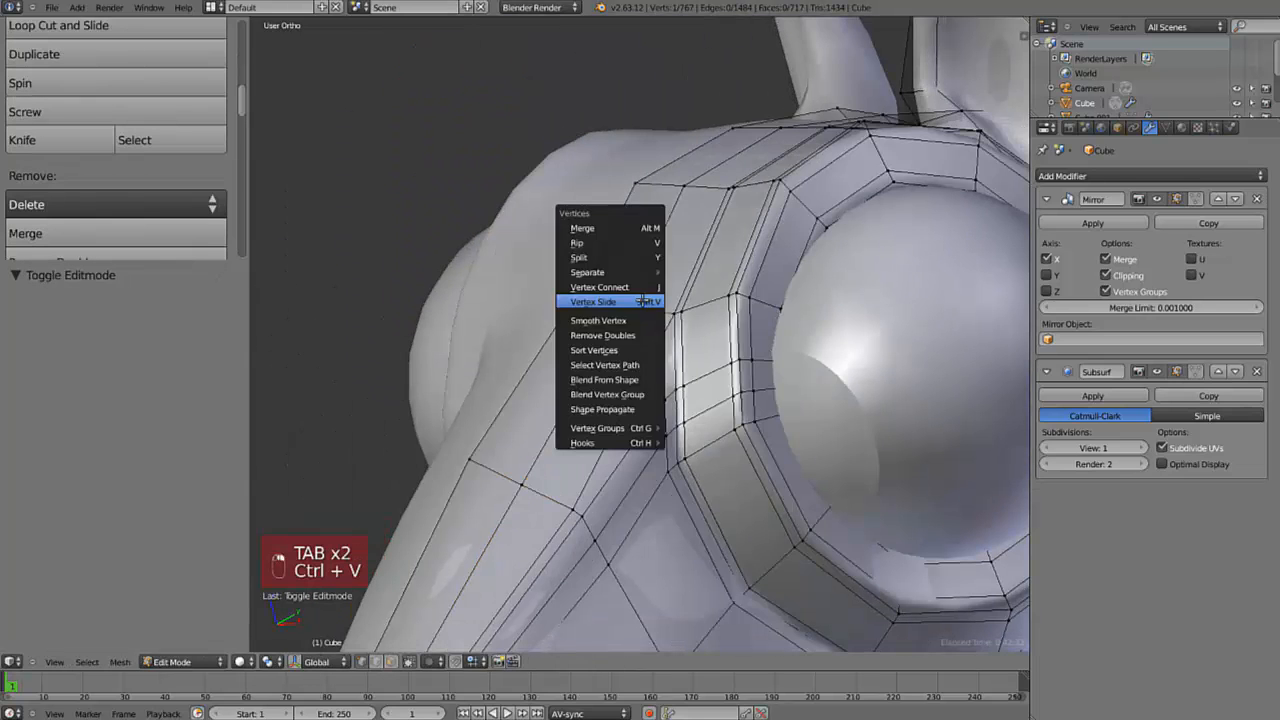
click(607, 291)
click(641, 284)
key(ctrl+v)
click(609, 332)
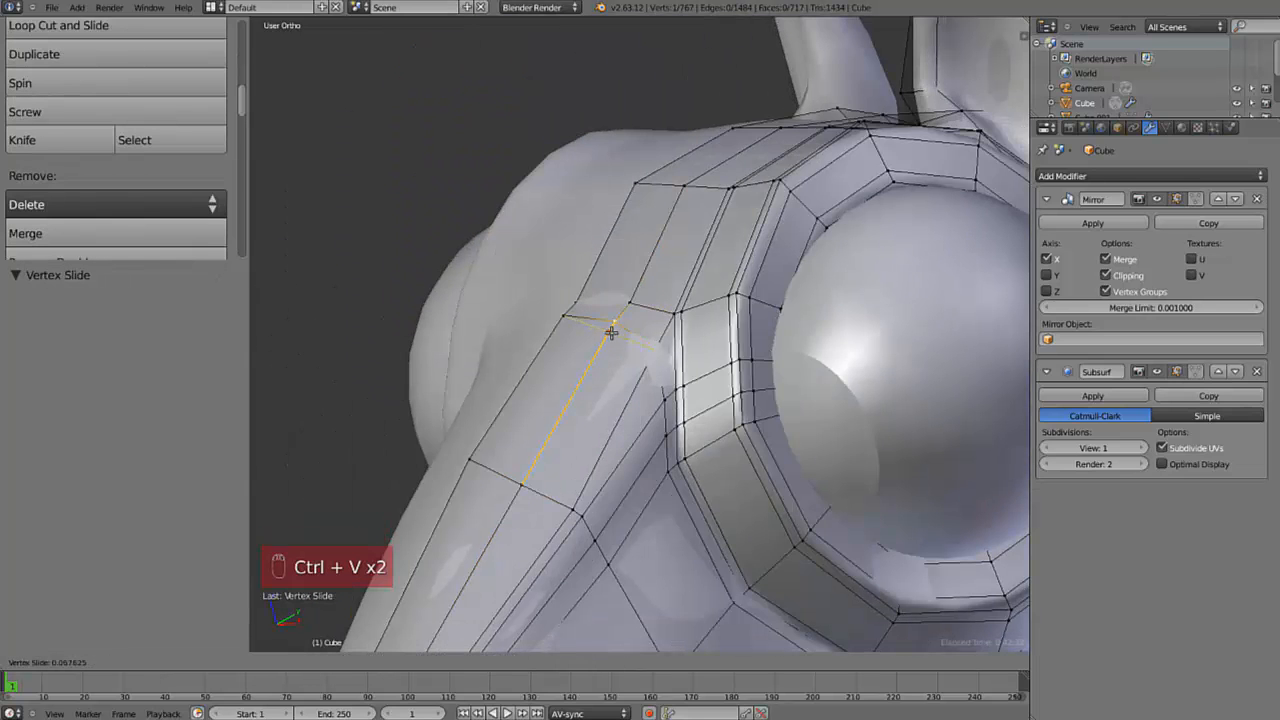
click(611, 333)
key(Tab)
key(Tab)
- Reposition the brow and snout bridge vertices in the side view to straighten the upper profile
key(z)
key(KP_3)
key(z)
key(g)
click(643, 285)
key(Tab)
key(Tab)
right_click(473, 369)
key(g)
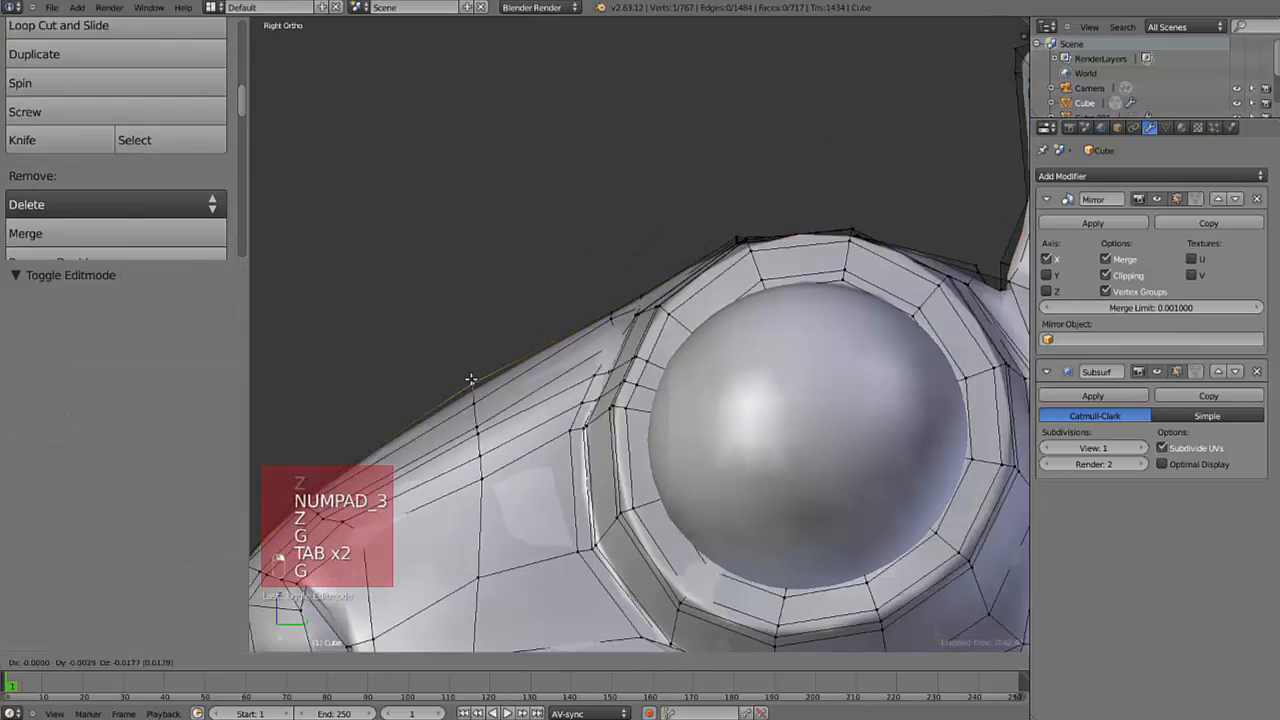
click(471, 380)
key(Tab)
scroll(510, 395, down, 4)
- Adjust the vertices between the nostril and the upper lip in the side view
key(Tab)
scroll(629, 411, up, 4)
right_drag(531, 537, 529, 531)
right_click(484, 543)
key(g)
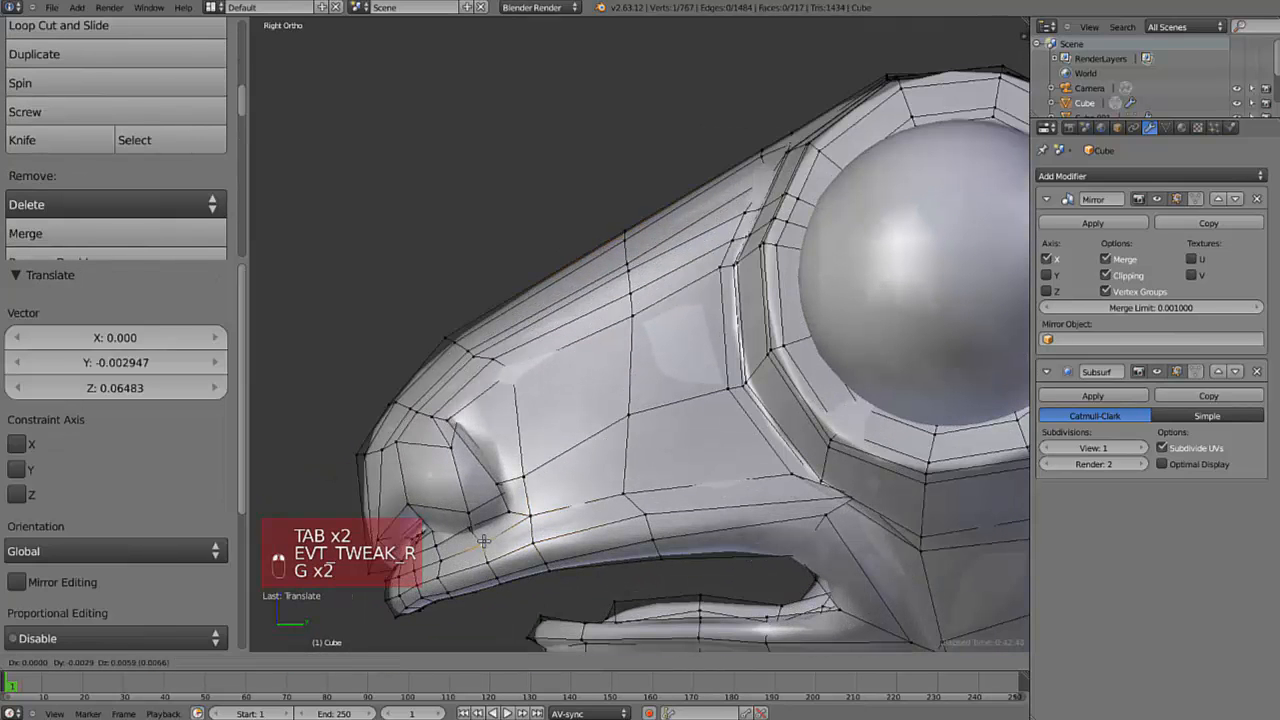
key(g)
key(Tab)
key(Tab)
key(g)
key(Tab)
scroll(734, 406, down, 4)
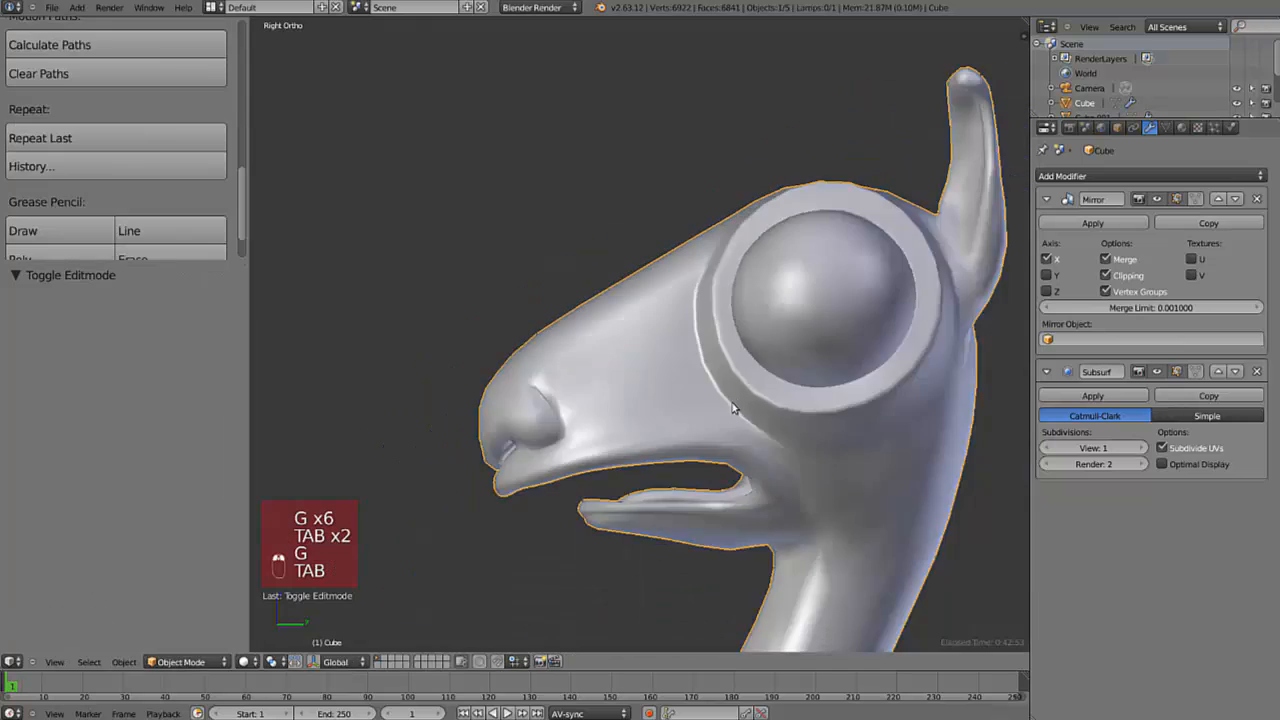
- Reposition the vertices at the front tip of the upper lip in the side view to round it
key(Tab)
scroll(734, 400, up, 5)
key(z)
key(z)
key(g)
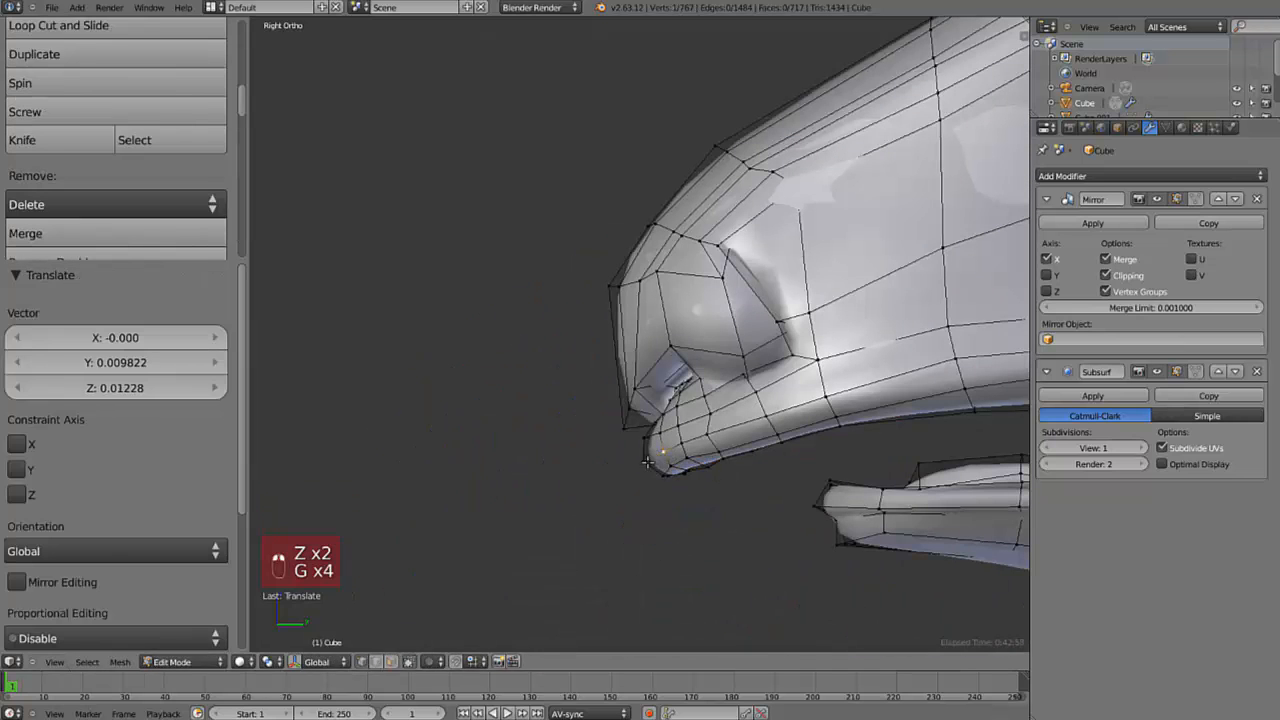
key(g)
click(660, 455)
key(Tab)
- Move the upper lip vertices directly below the nostril in the front view to shape the lip's top contour
key(KP_1)
key(Tab)
right_click(626, 421)
key(g)
click(634, 420)
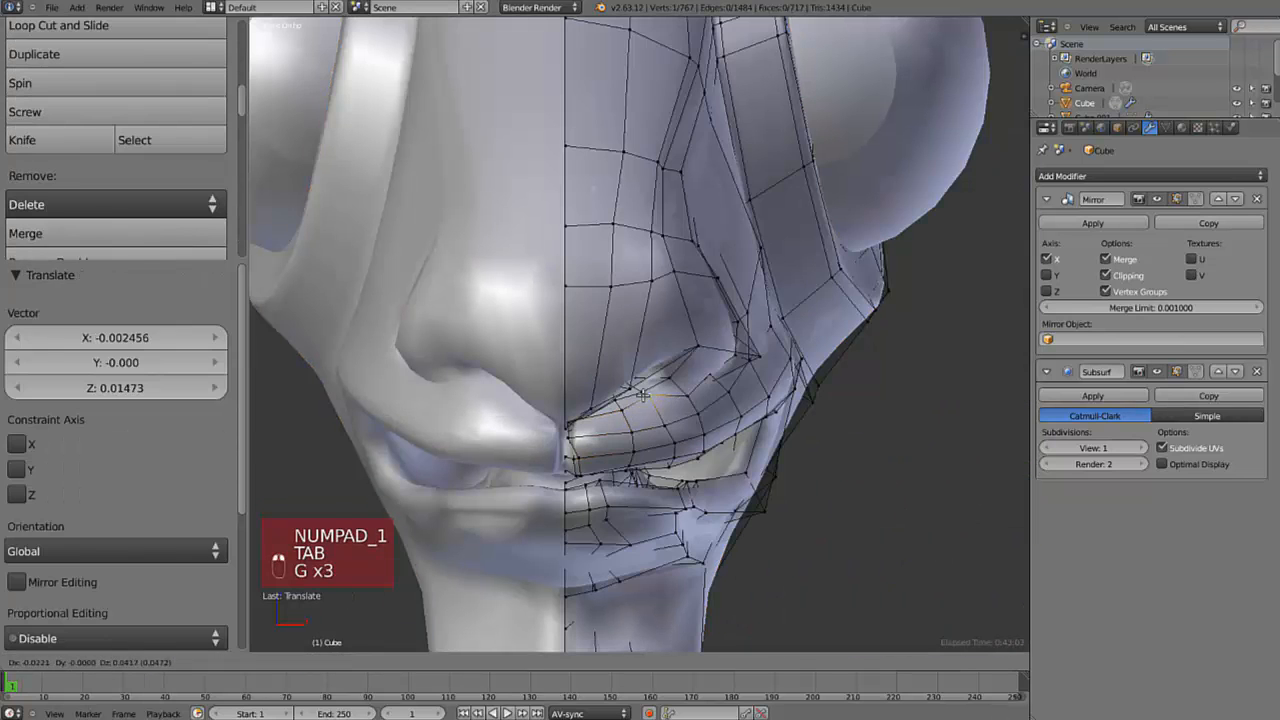
click(643, 395)
key(g)
click(690, 412)
key(Tab)
- Fine-tune the vertices of the upper lip beneath the nostril and inspect the lip in profile
key(Tab)
key(g)
key(g)
key(Tab)
key(Tab)
key(g)
key(g)
key(KP_3)
key(Tab)
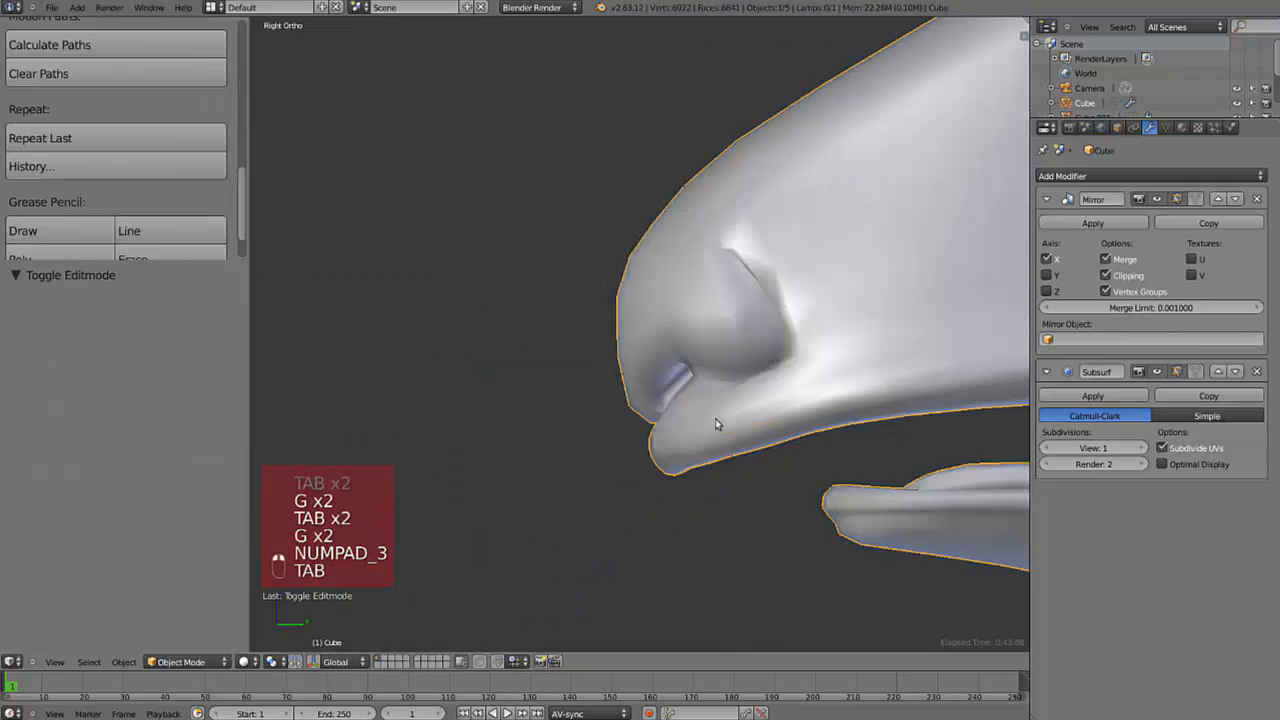
- Reposition the vertices at the tip of the llama's upper lip in side view
key(Tab)
key(g)
key(g)
key(Tab)
key(Tab)
key(g)
key(Tab)
key(Tab)
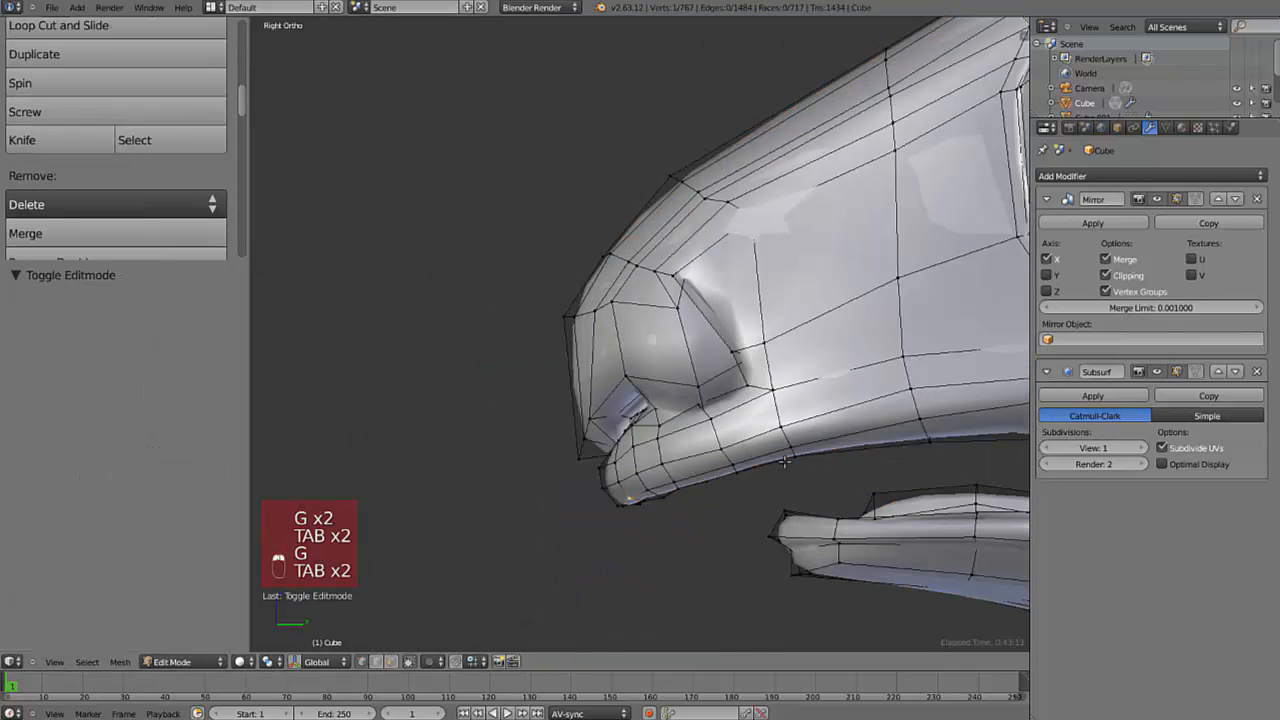
- Adjust the snout vertices behind and above the nostril in side view, finish mesh editing and clear the selection
right_click(774, 391)
key(g)
click(766, 386)
key(g)
key(Tab)
key(Tab)
shift+middle_drag(751, 218, 749, 277)
key(g)
key(g)
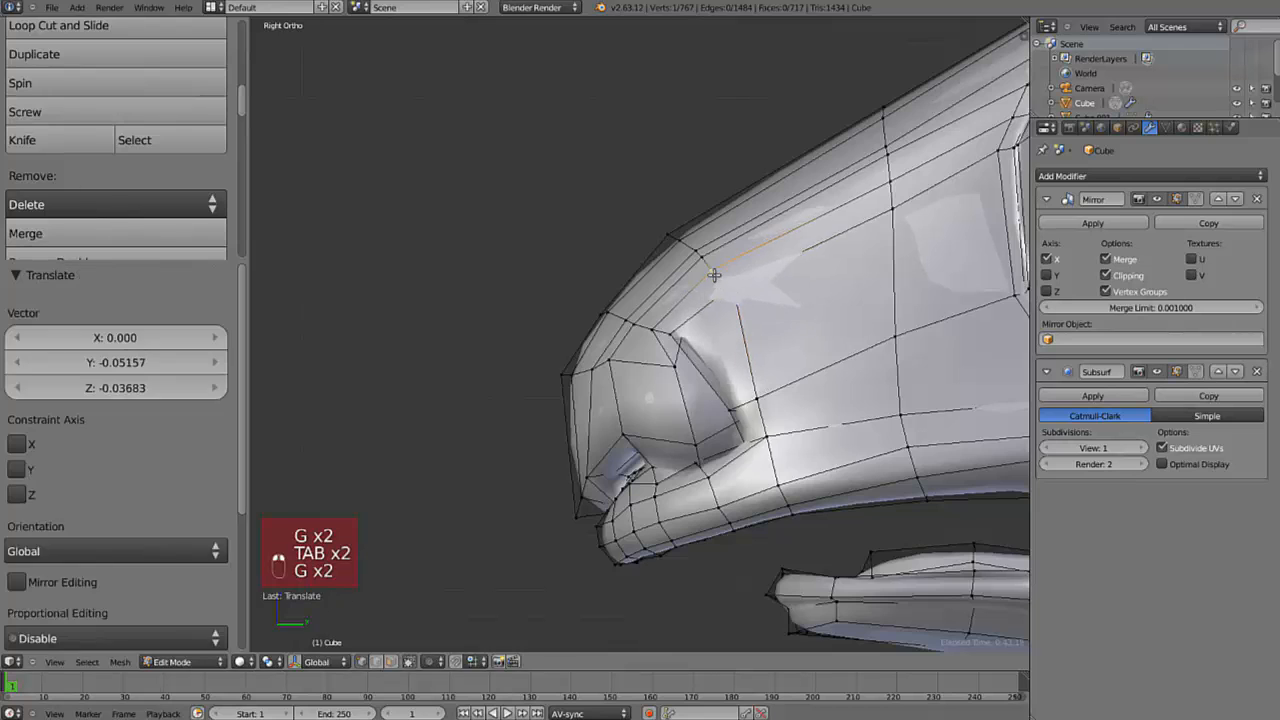
key(Tab)
scroll(746, 374, down, 5)
key(a)
- Select the lamp from the camera view and switch the viewport to Textured shading
key(KP_1)
scroll(737, 391, down, 3)
middle_drag(737, 391, 709, 397)
key(KP_0)
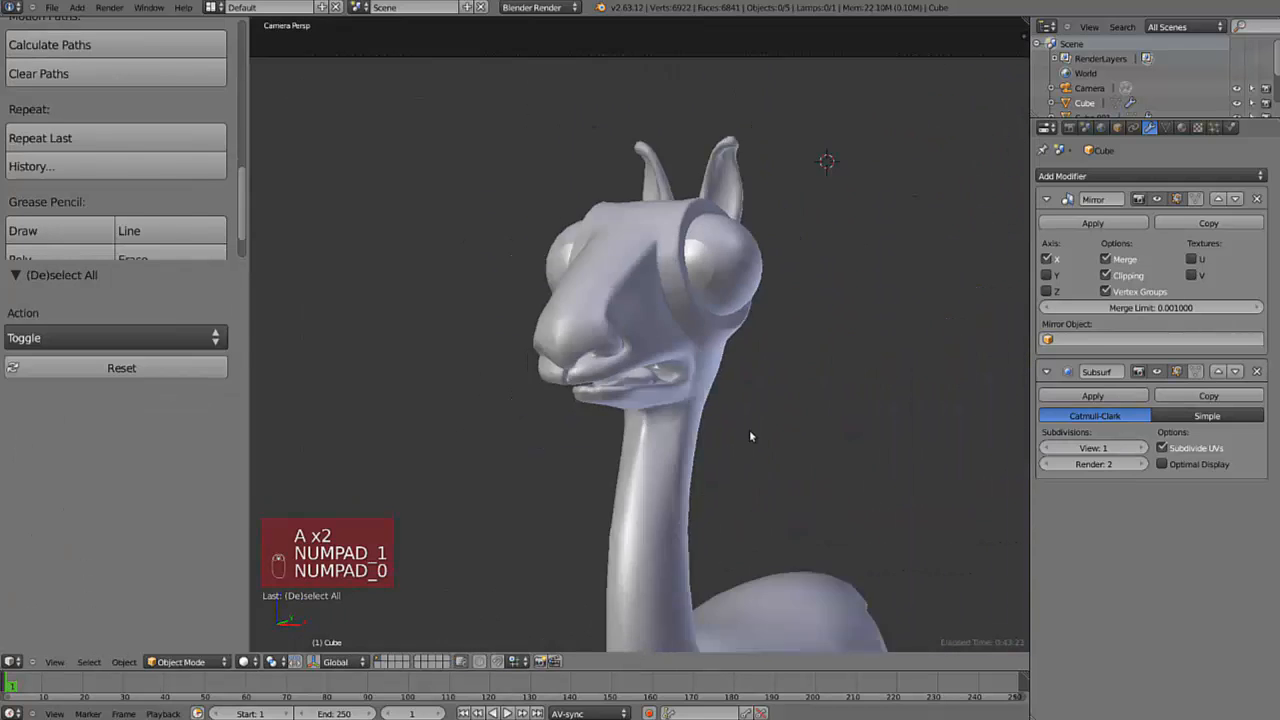
right_click(745, 344)
key(alt+z)
key(z)
key(z)
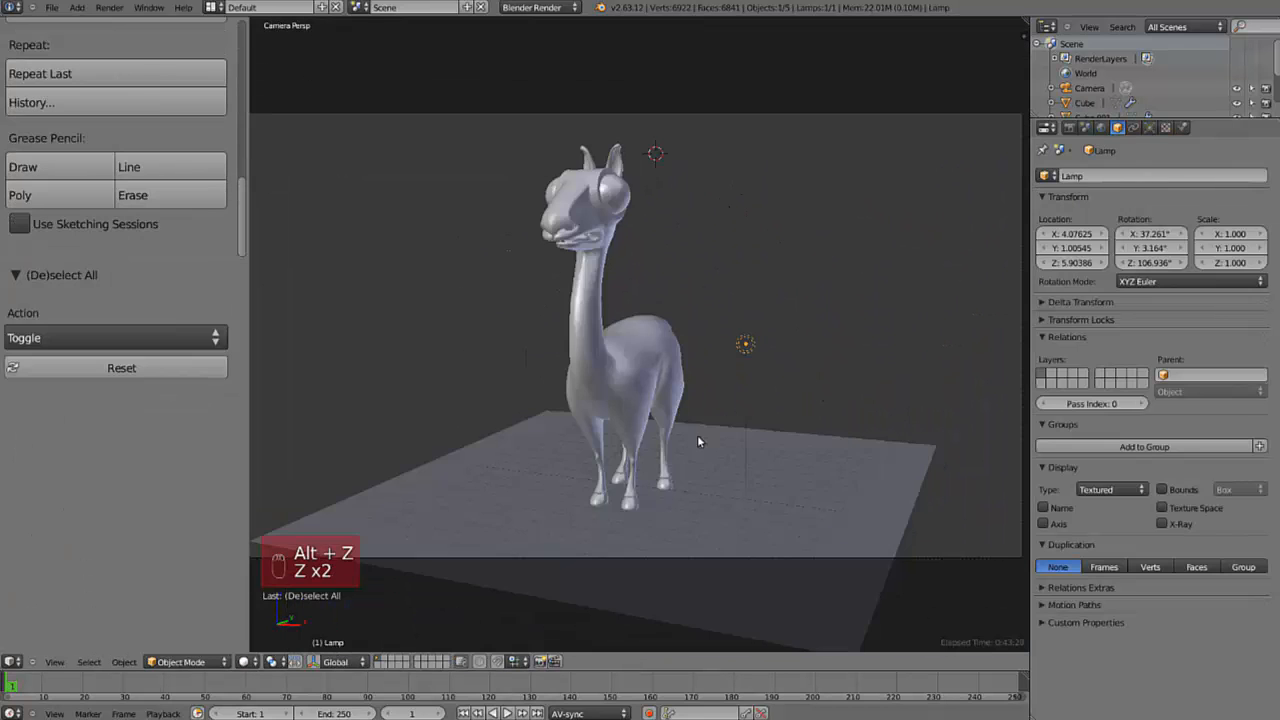
click(250, 663)
click(267, 600)
- Move the lamp in front of and above the llama, to about X -3.67, Y -12.38, Z 15.67
key(g)
click(737, 283)
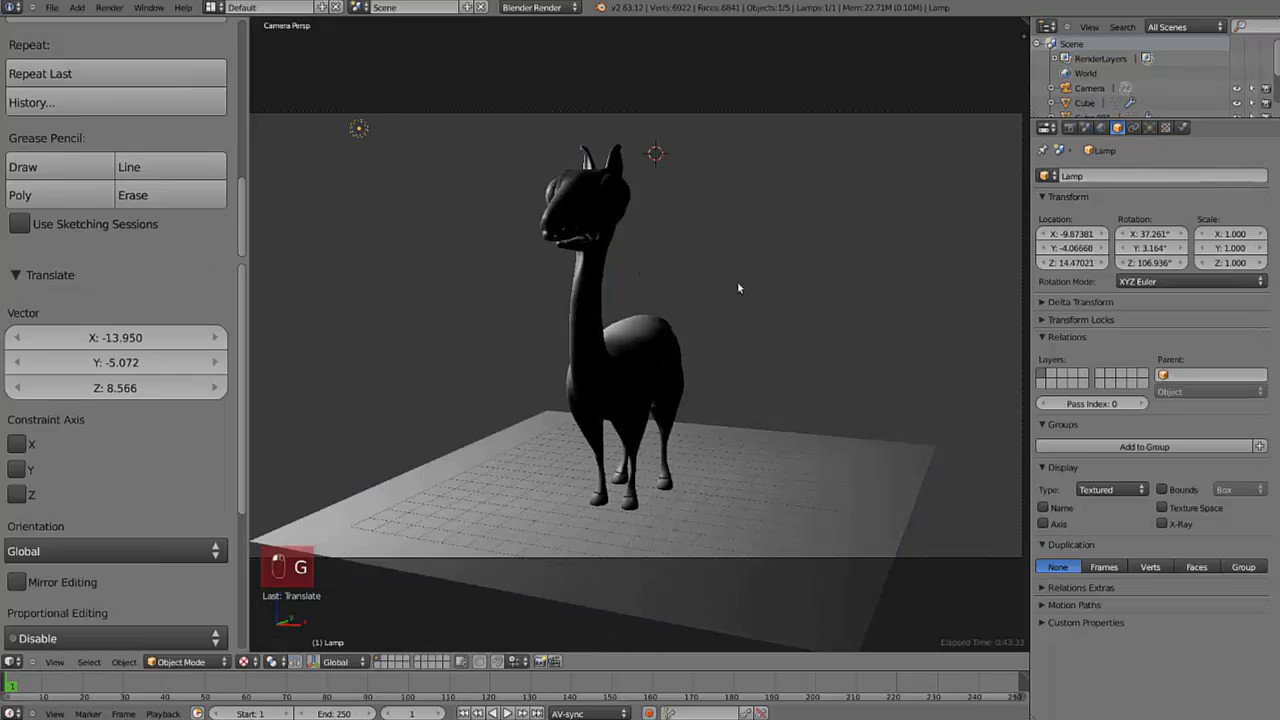
key(g)
key(x)
click(982, 360)
key(g)
key(y)
click(690, 158)
key(g)
key(x)
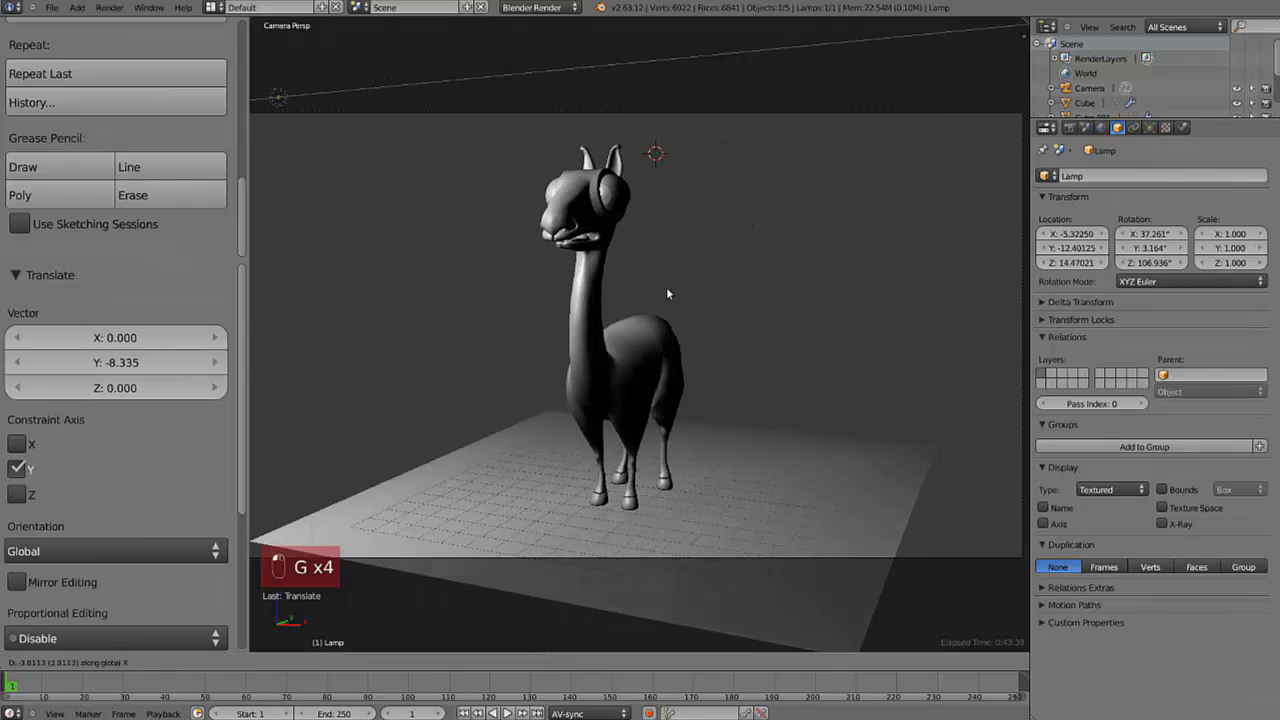
- Set the viewport's display shading mode to GLSL
key(n)
key(a)
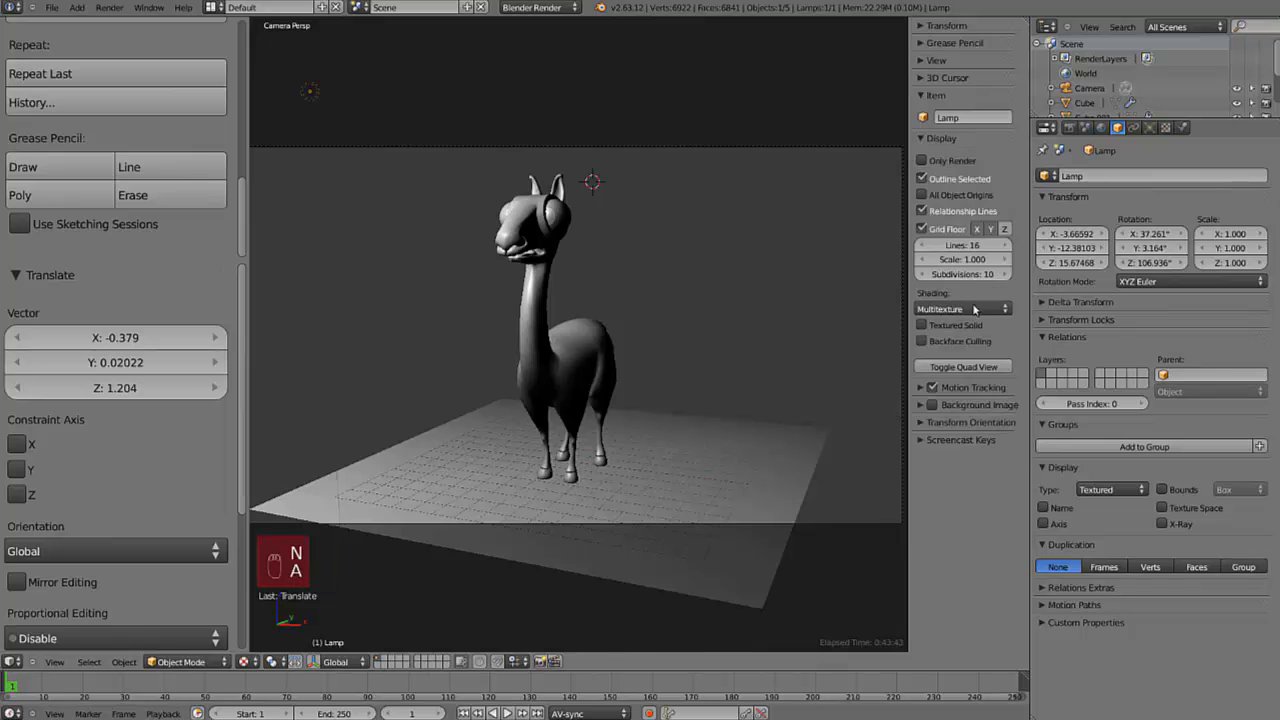
click(962, 262)
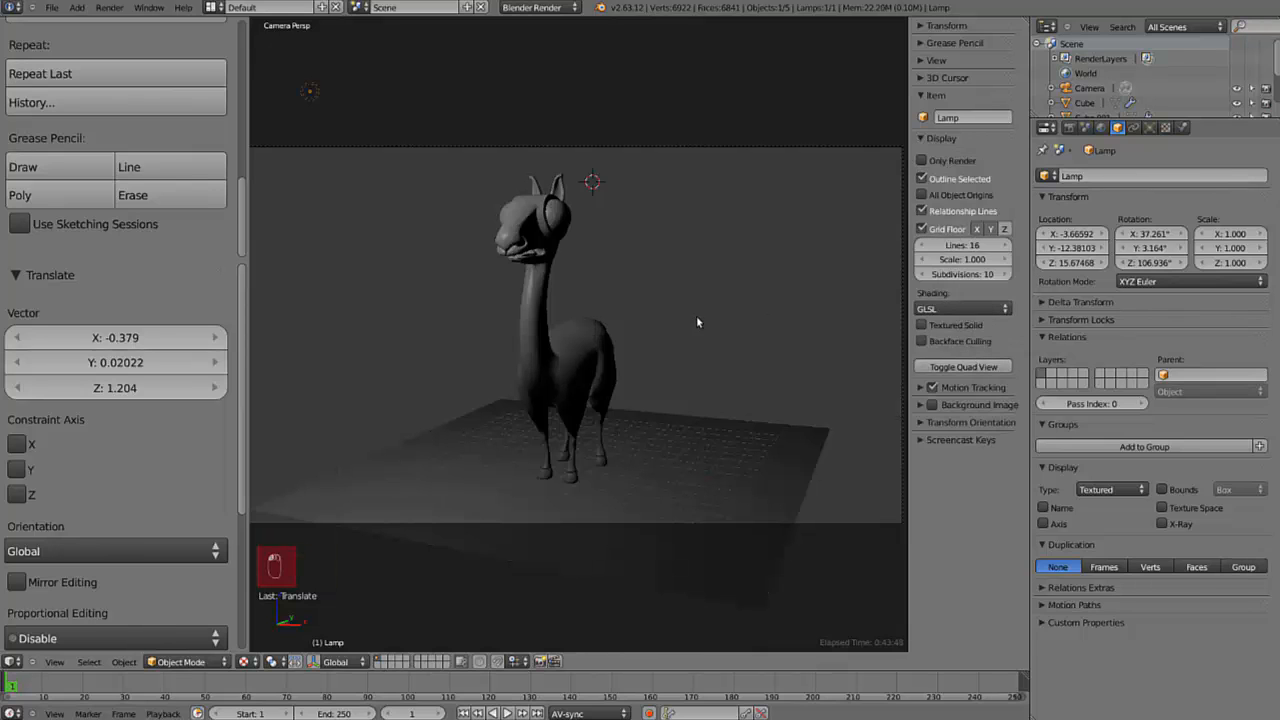
- Select the body mesh, enable Ambient Occlusion for the world and render a test image from the camera
click(1084, 103)
click(1182, 127)
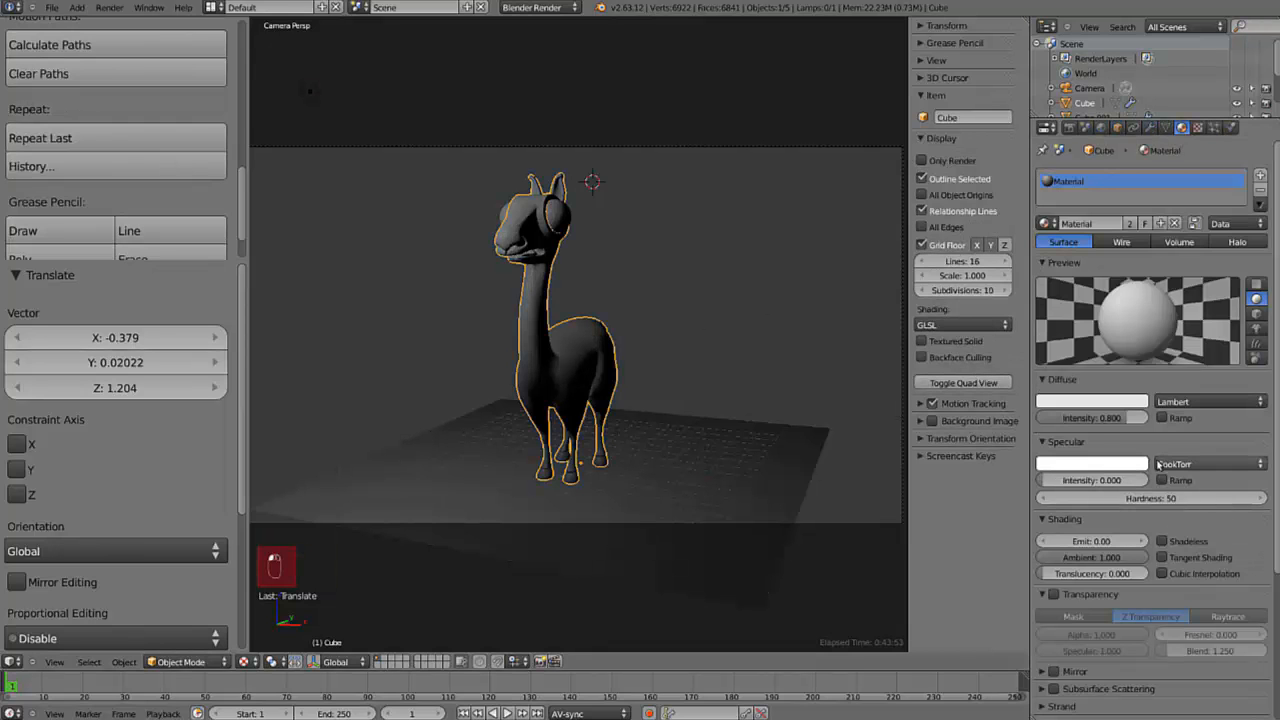
click(1101, 127)
click(1054, 408)
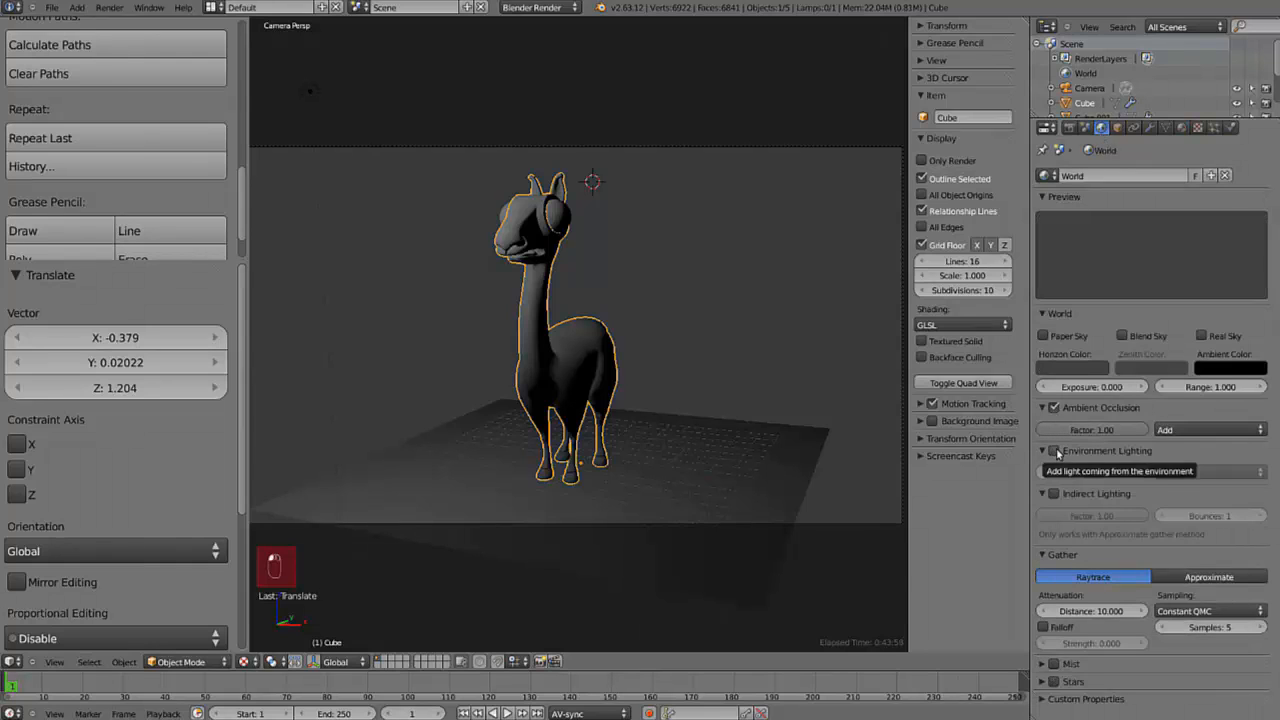
key(a)
key(F12)
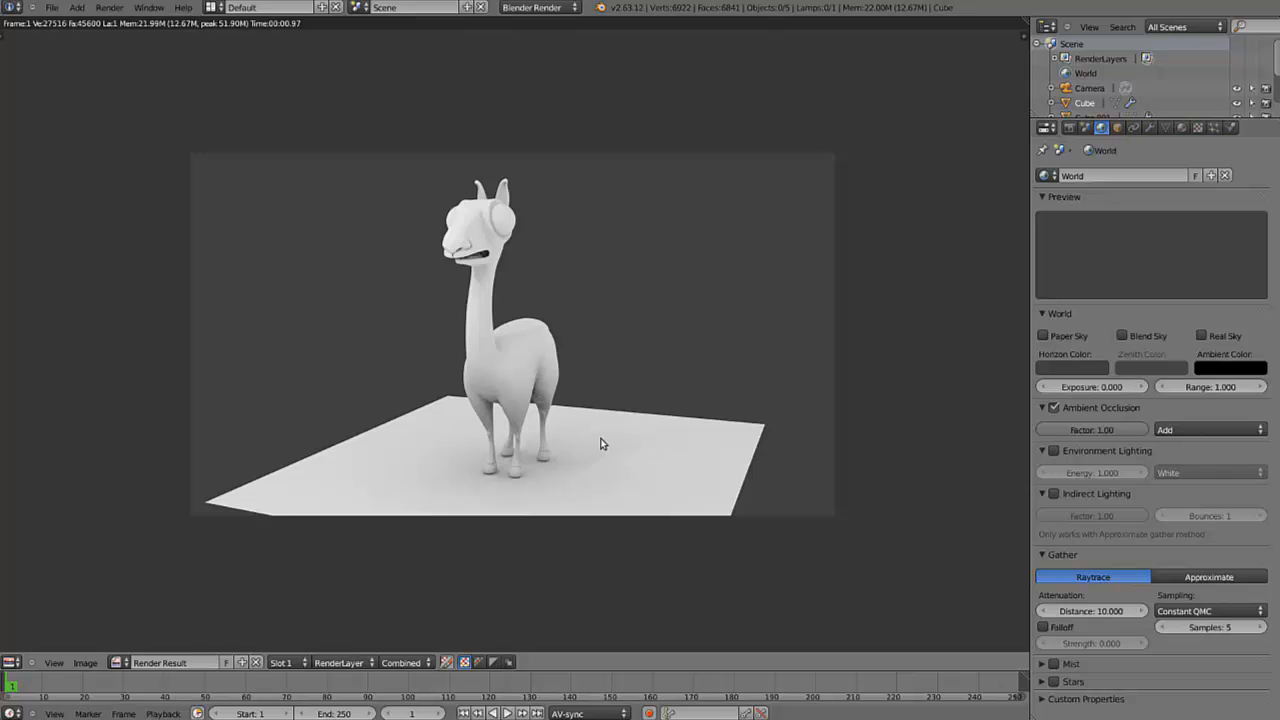
key(Escape)
- Edit the body in side view and move a chest vertex back and up with proportional editing enabled
key(KP_3)
key(z)
key(z)
key(Tab)
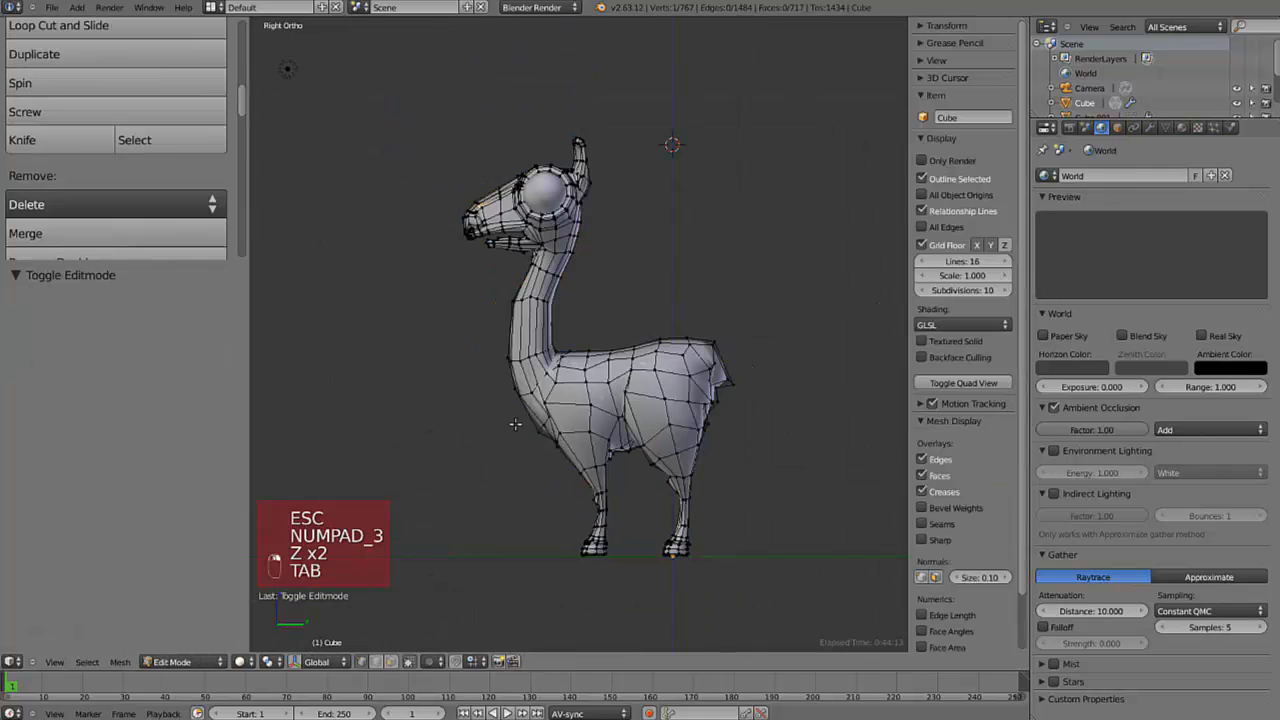
key(g)
click(586, 434)
key(g)
scroll(584, 432, down, 9)
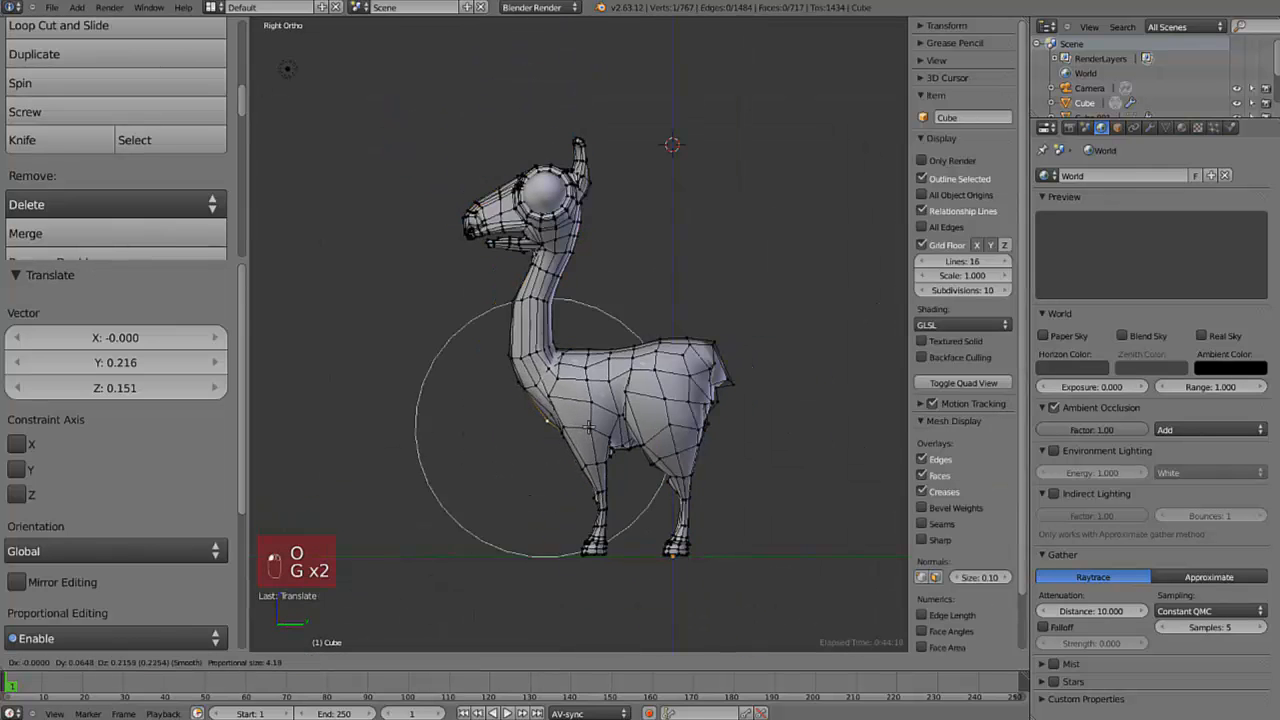
right_click(584, 432)
- Move and rotate the chest area with proportional falloff to refine its curve
key(g)
key(r)
click(768, 416)
key(g)
click(773, 415)
- Box-select the front foot in wireframe and shift it 0.194 along Y
key(z)
key(a)
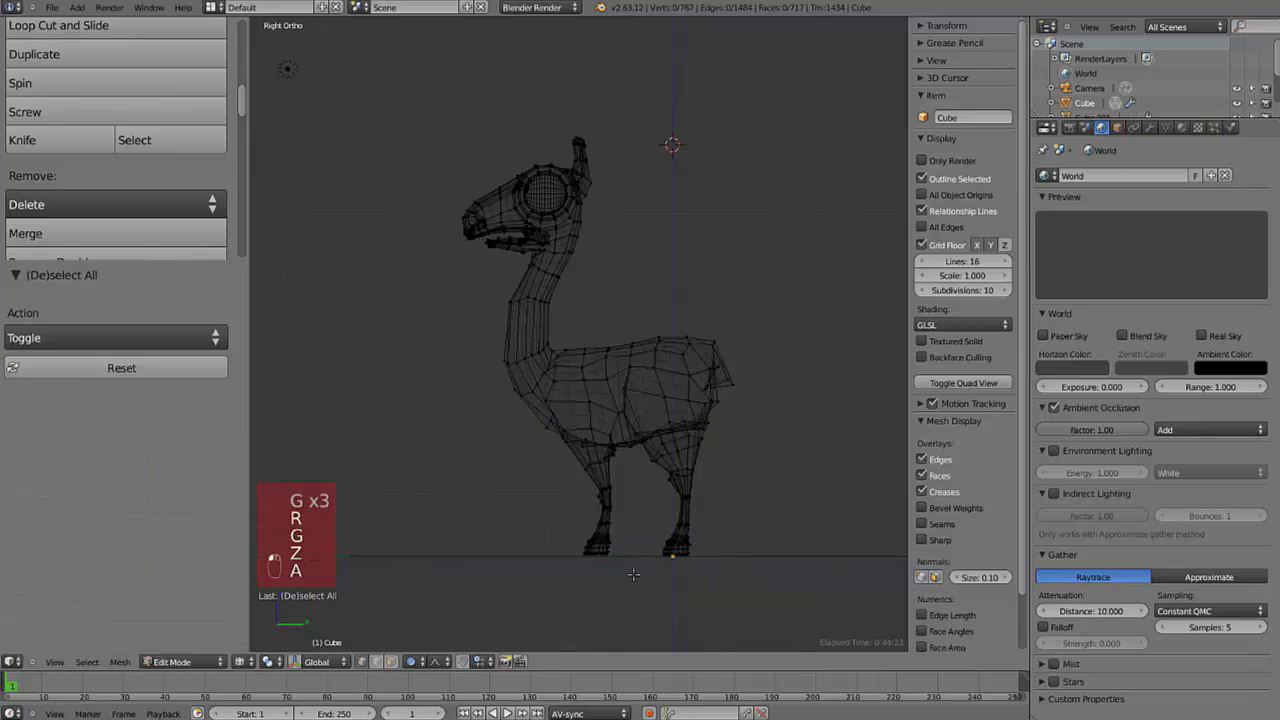
key(b)
drag(568, 520, 640, 580)
key(z)
key(g)
- Select the soles of both feet and move them down along Z toward the ground line
scroll(748, 572, up, 2)
scroll(748, 572, up, 3)
key(z)
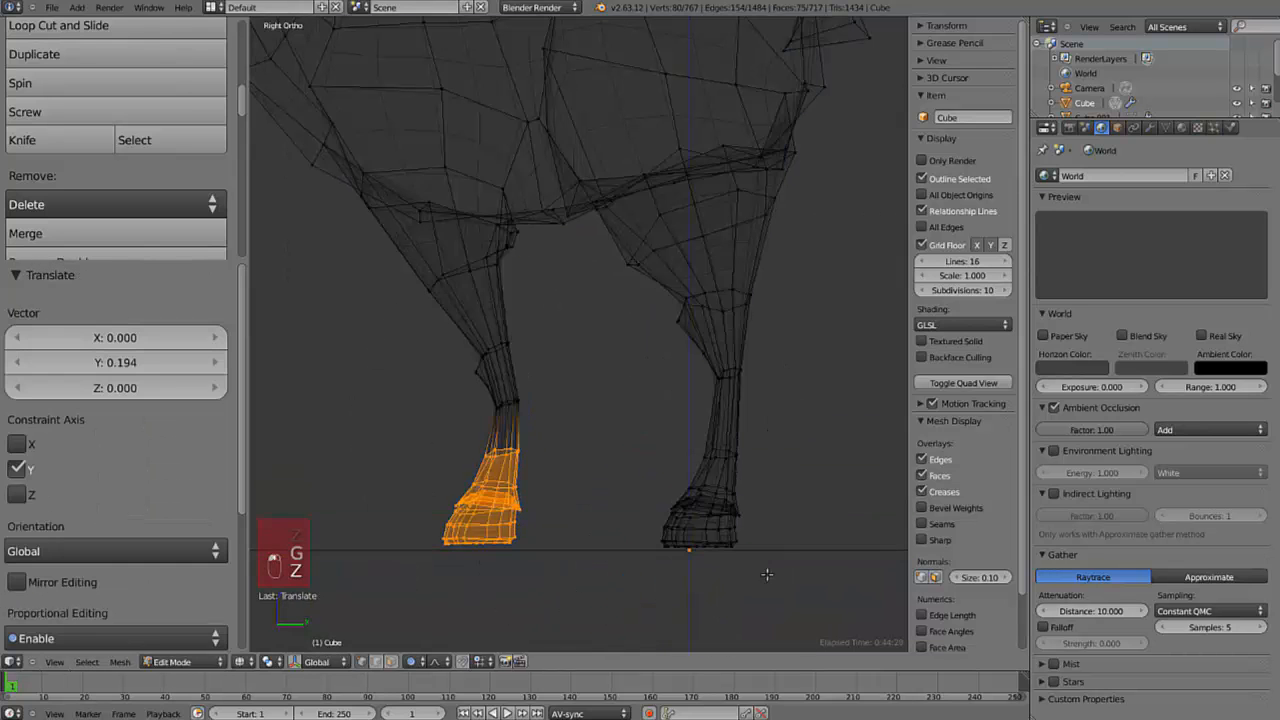
key(a)
key(b)
drag(352, 526, 790, 586)
key(z)
key(g)
click(540, 559)
key(g)
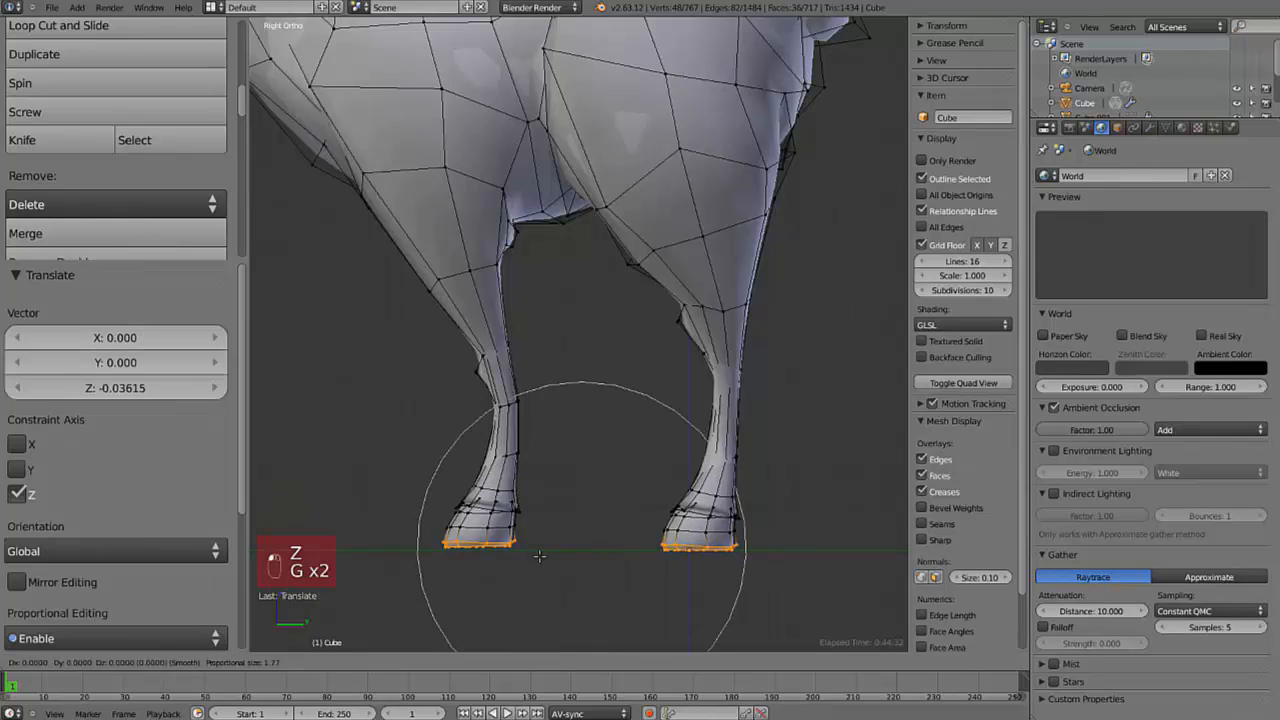
click(727, 592)
key(Tab)
- Reshape the outline of the llama's back in side view with a proportional move
scroll(731, 565, down, 8)
key(KP_1)
middle_drag(650, 345, 500, 300)
scroll(650, 284, up, 4)
key(Tab)
key(KP_3)
key(g)
click(612, 283)
key(Tab)
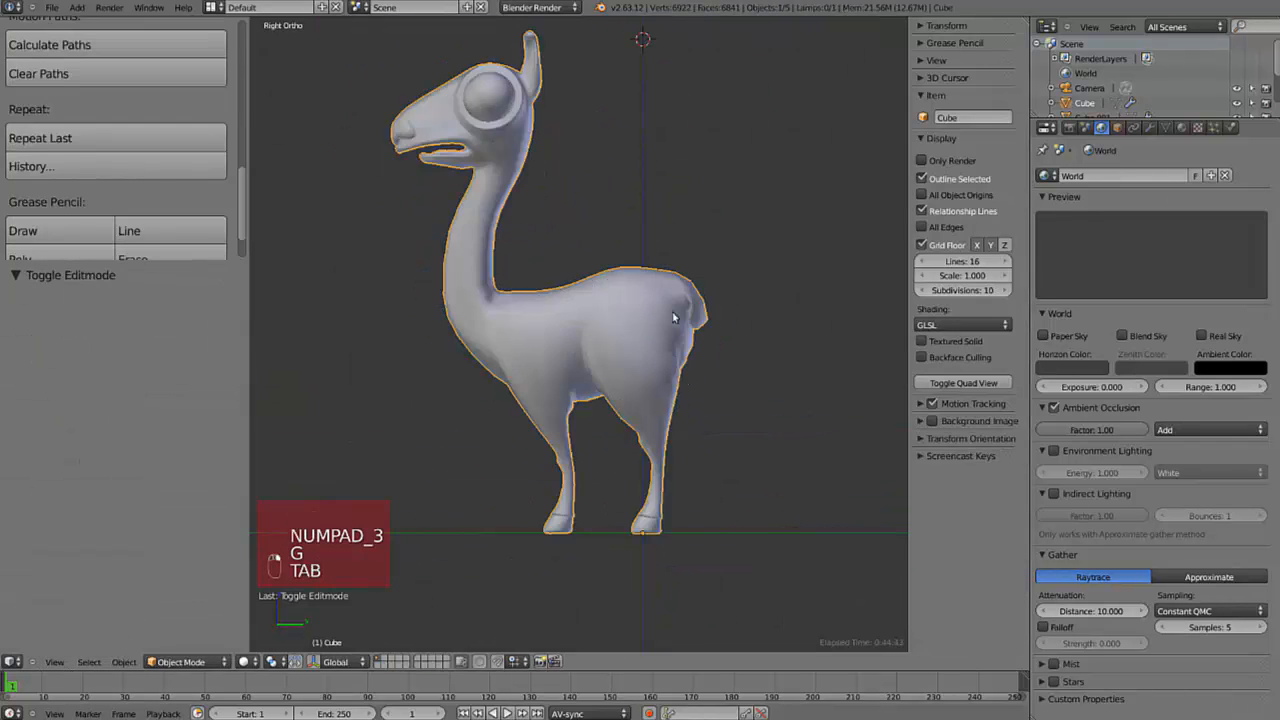
- Adjust the vertices around the rump with proportional moves, finish mesh editing and clear the selection
key(Tab)
key(Tab)
key(Tab)
key(g)
key(g)
key(Tab)
key(a)
key(a)
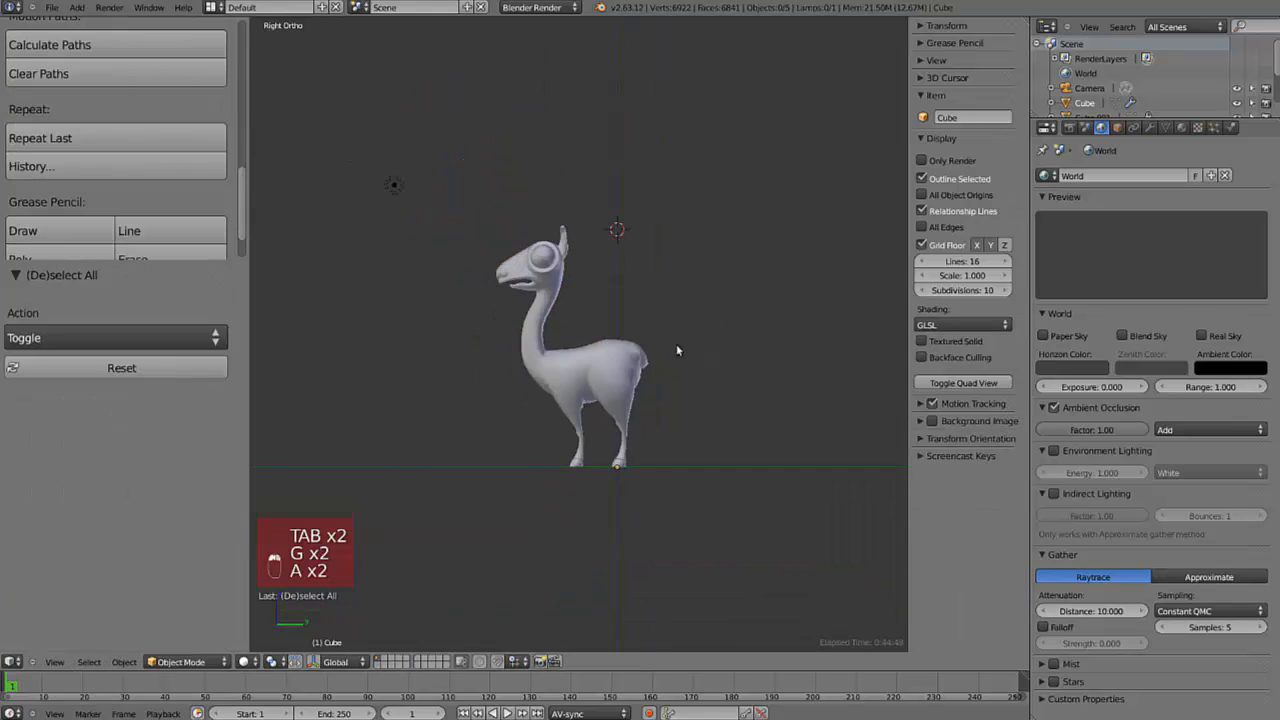
- Save the scene under the next incremented file name and render it from the camera
key(KP_1)
key(KP_0)
scroll(698, 350, down, 2)
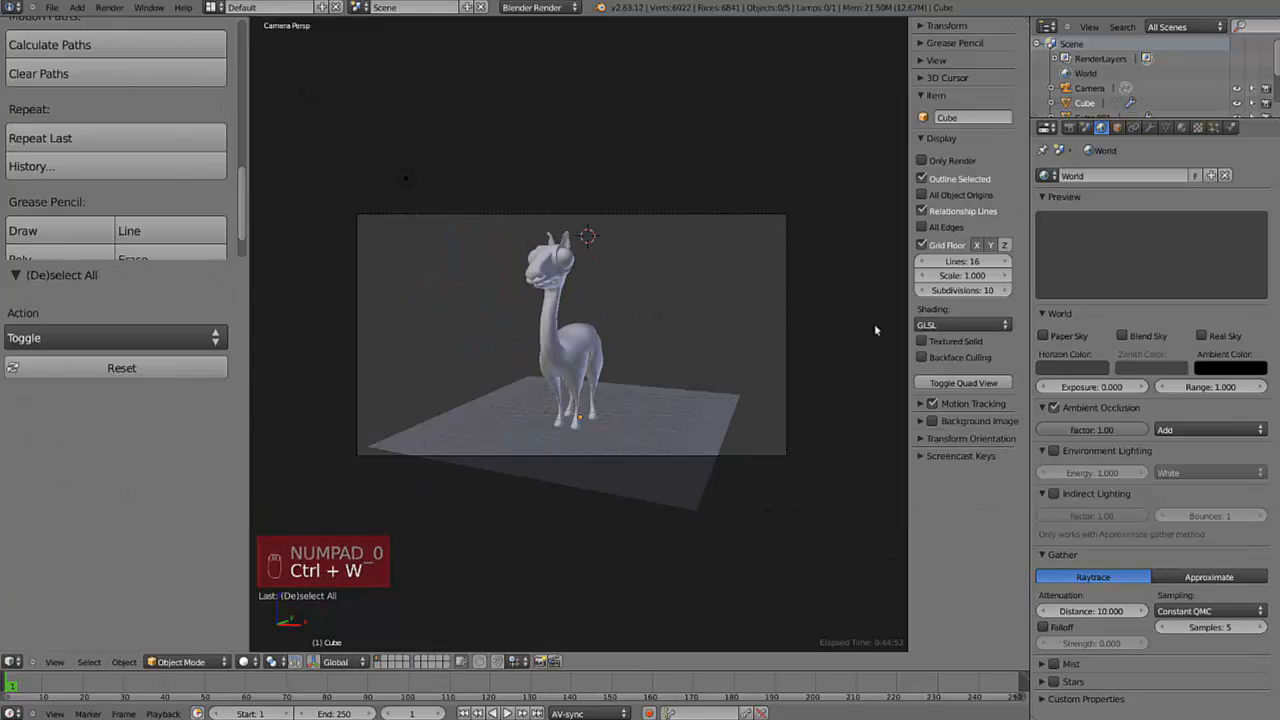
key(F2)
key(KP_Add)
key(KP_Enter)
key(F12)
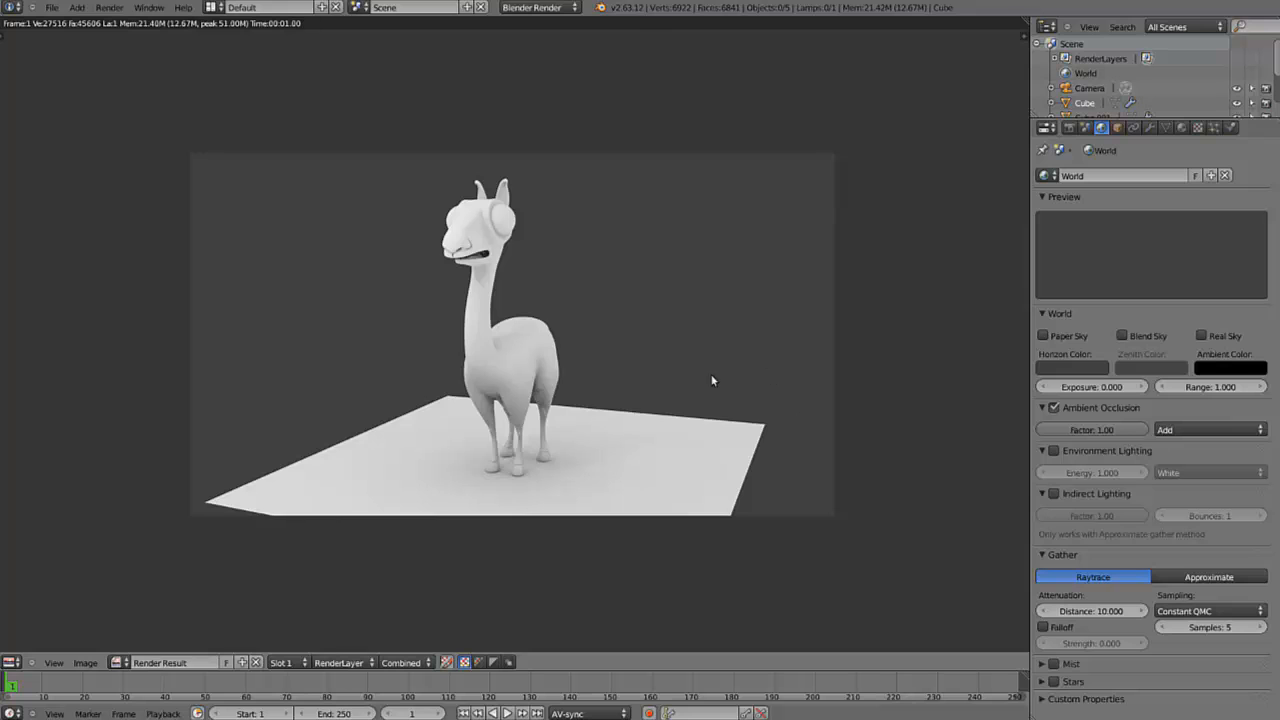
- Set Ambient Occlusion to Multiply, enable Environment Lighting with an energy of 0.250, and render again
key(Escape)
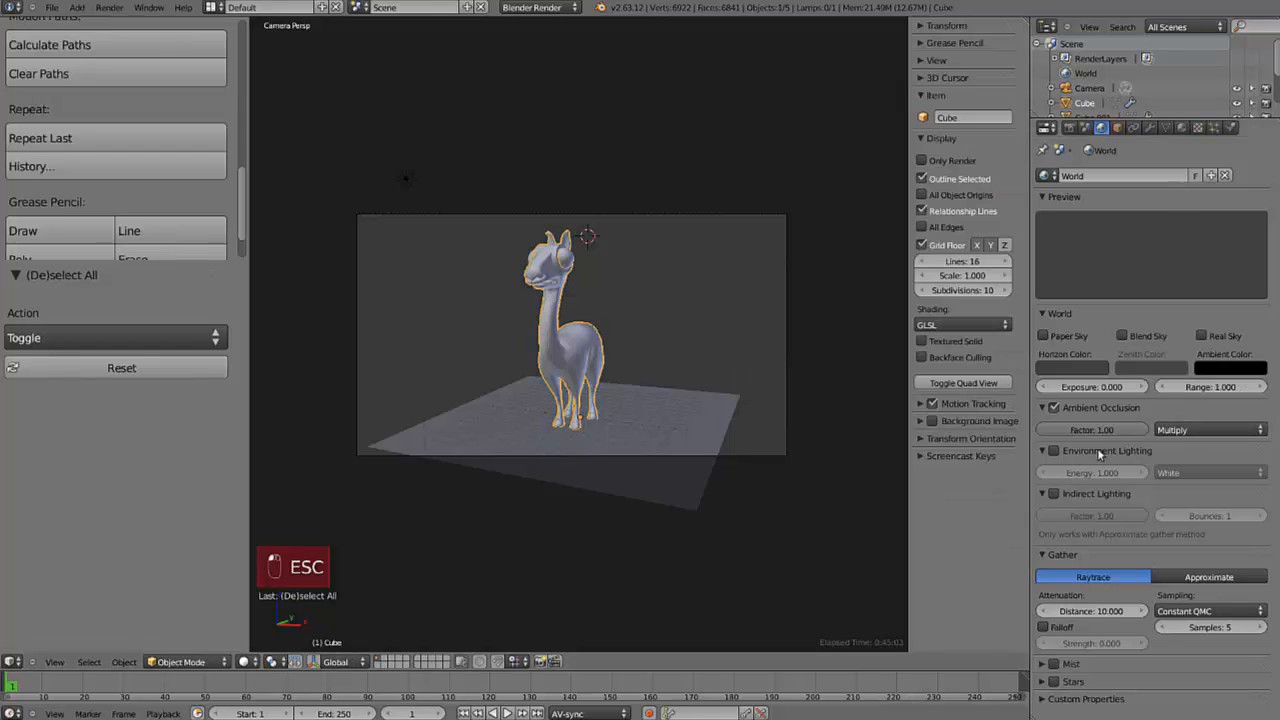
key(F12)
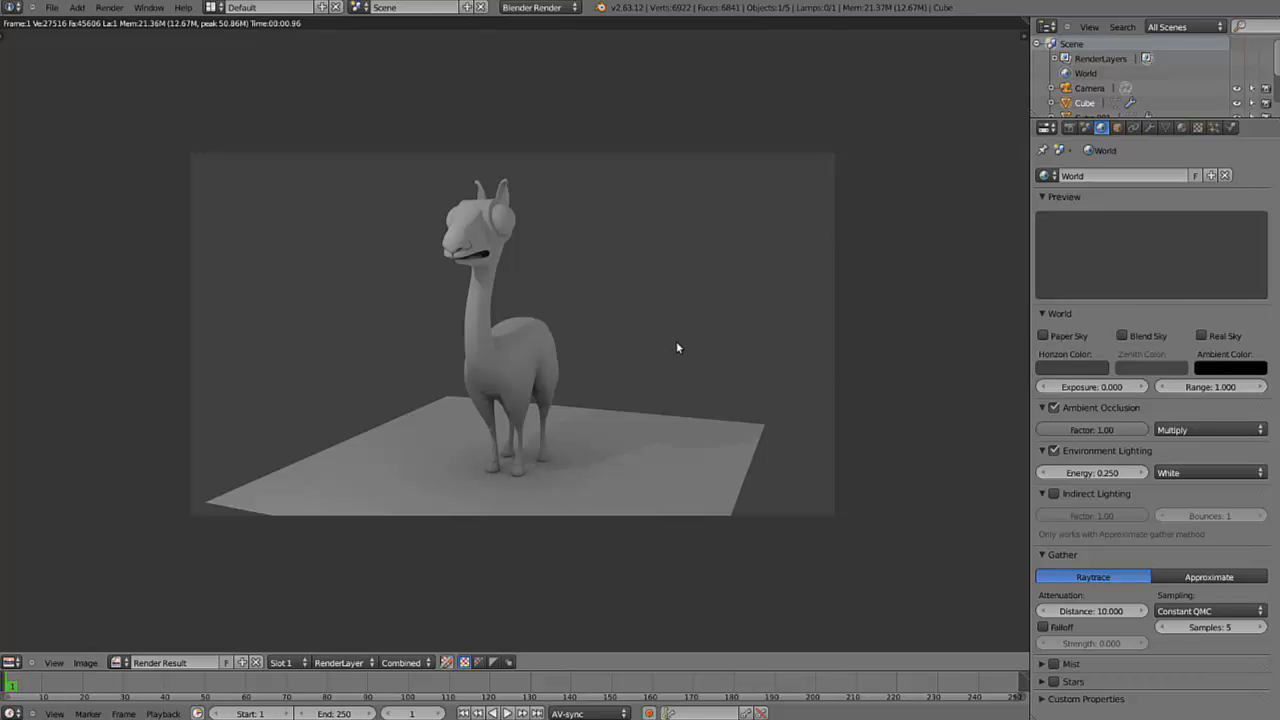
key(Escape)
- Enable a Normal-input diffuse ramp on the body material, place its white stop at position 0.110, and render
click(1182, 127)
click(1162, 418)
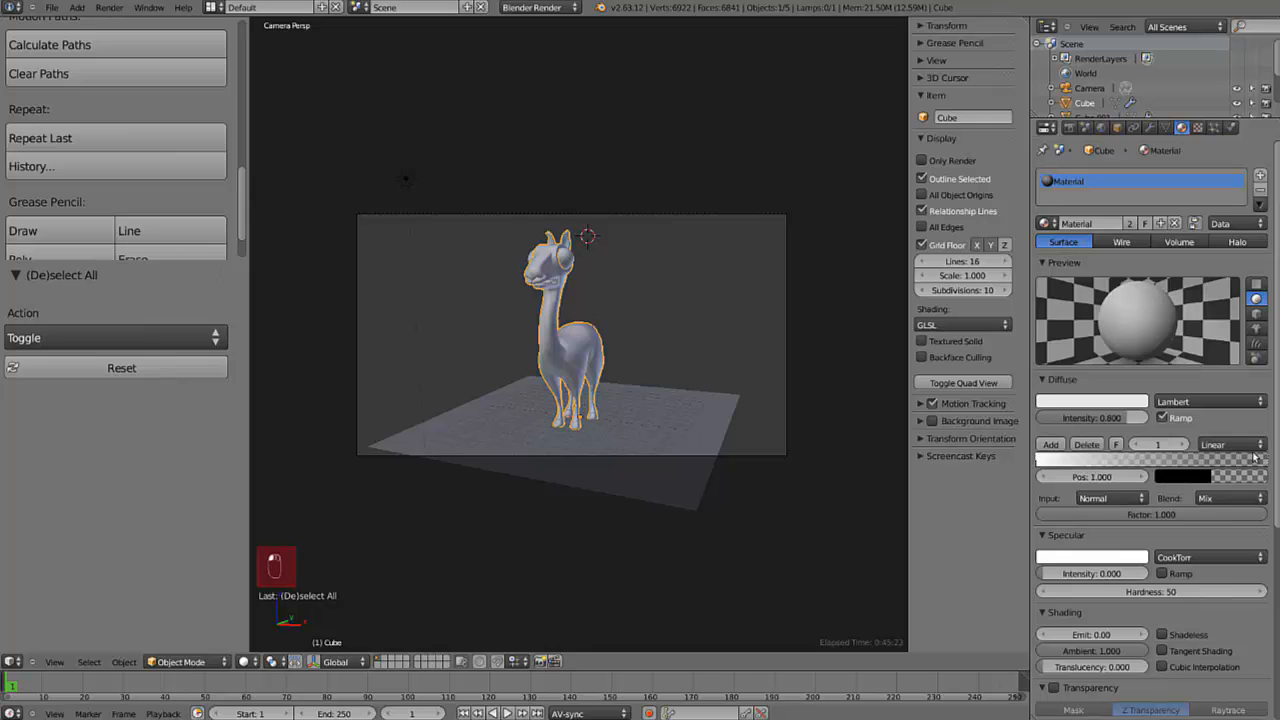
drag(1116, 461, 1061, 461)
key(F12)
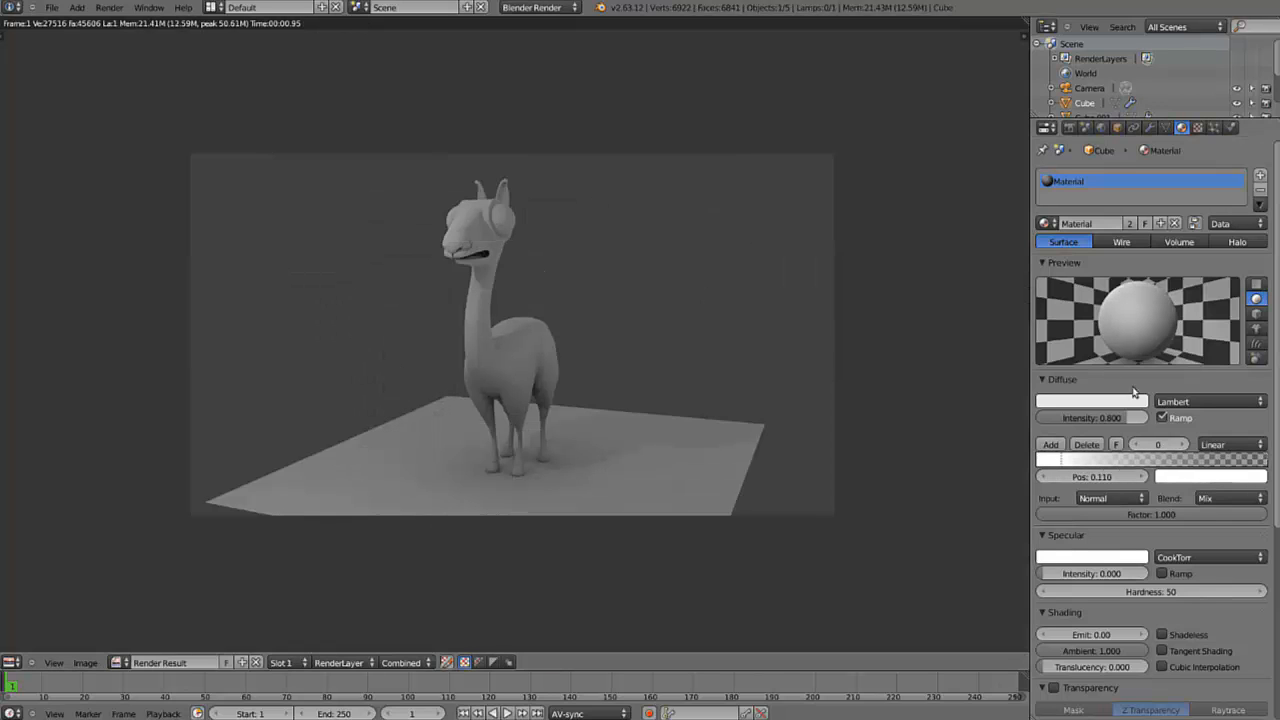
- Set the diffuse ramp's blend mode to Add, reposition its stops with the black one at 0.665, and render again
click(1230, 498)
click(1228, 472)
key(F12)
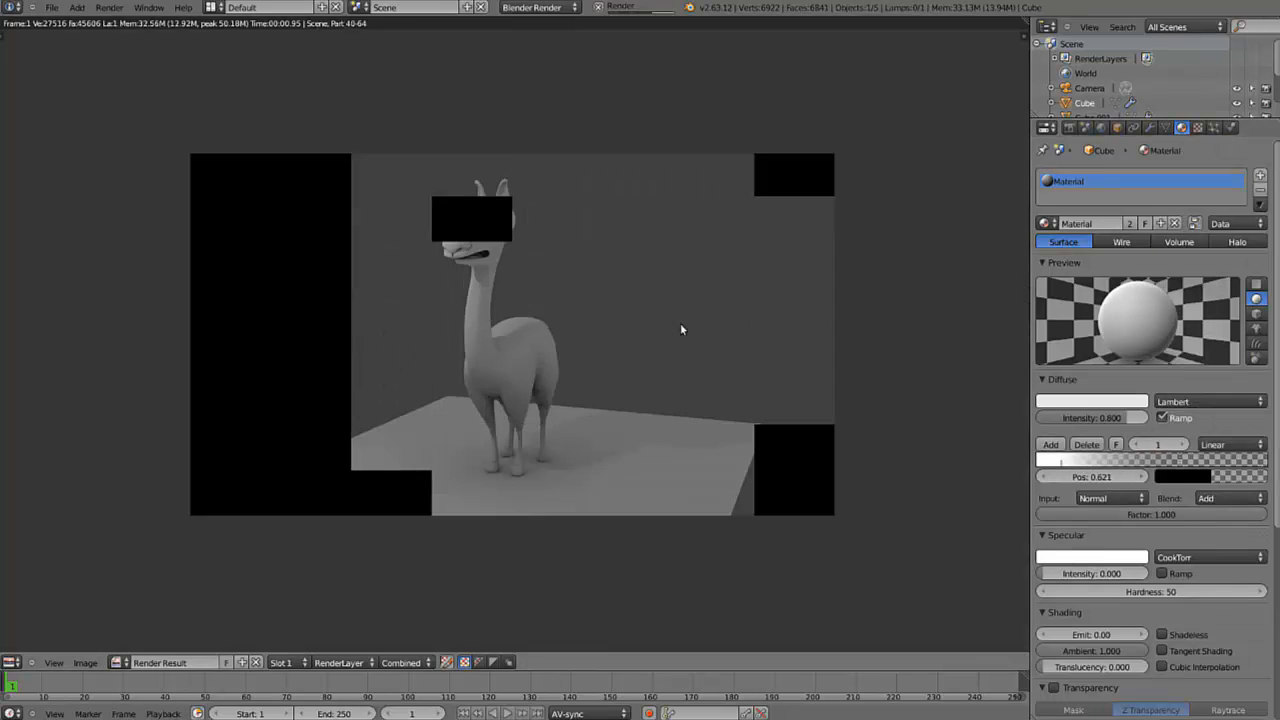
drag(1075, 462, 1115, 462)
key(F12)
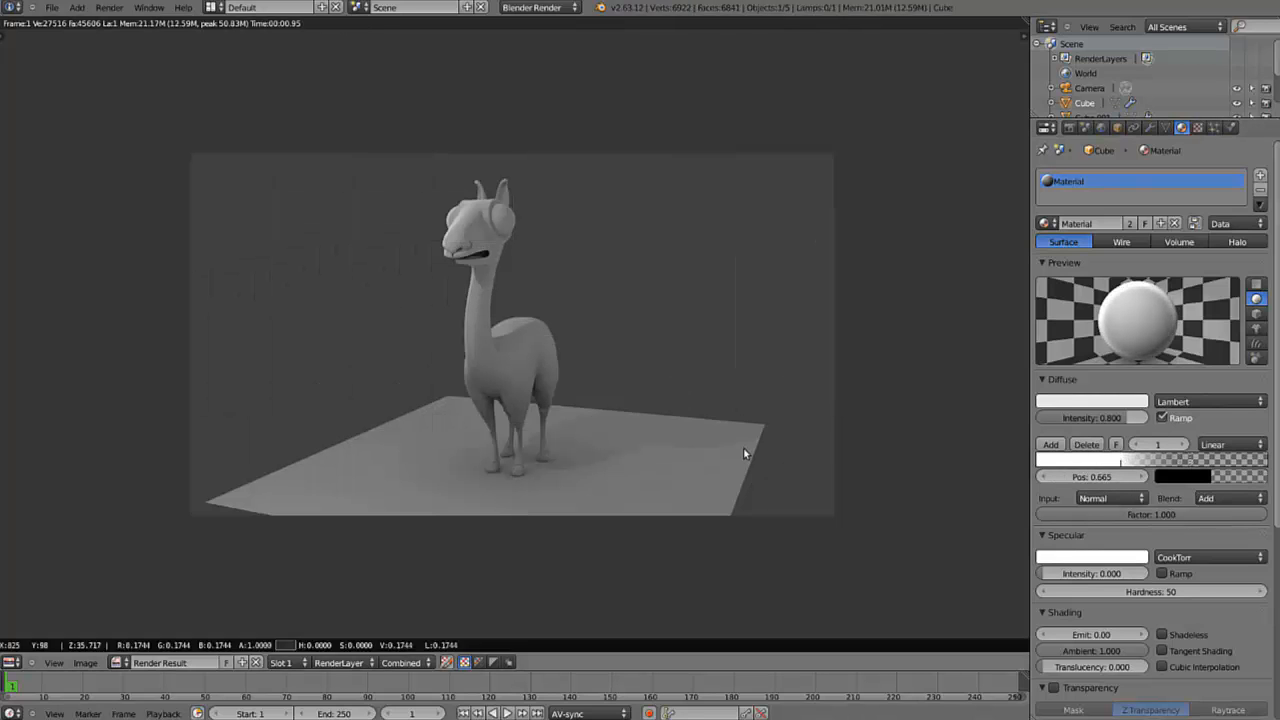
key(F12)
key(Escape)
- Give the ground plane its own material with Z Transparency and Shadows Only enabled, and render the result
click(1125, 223)
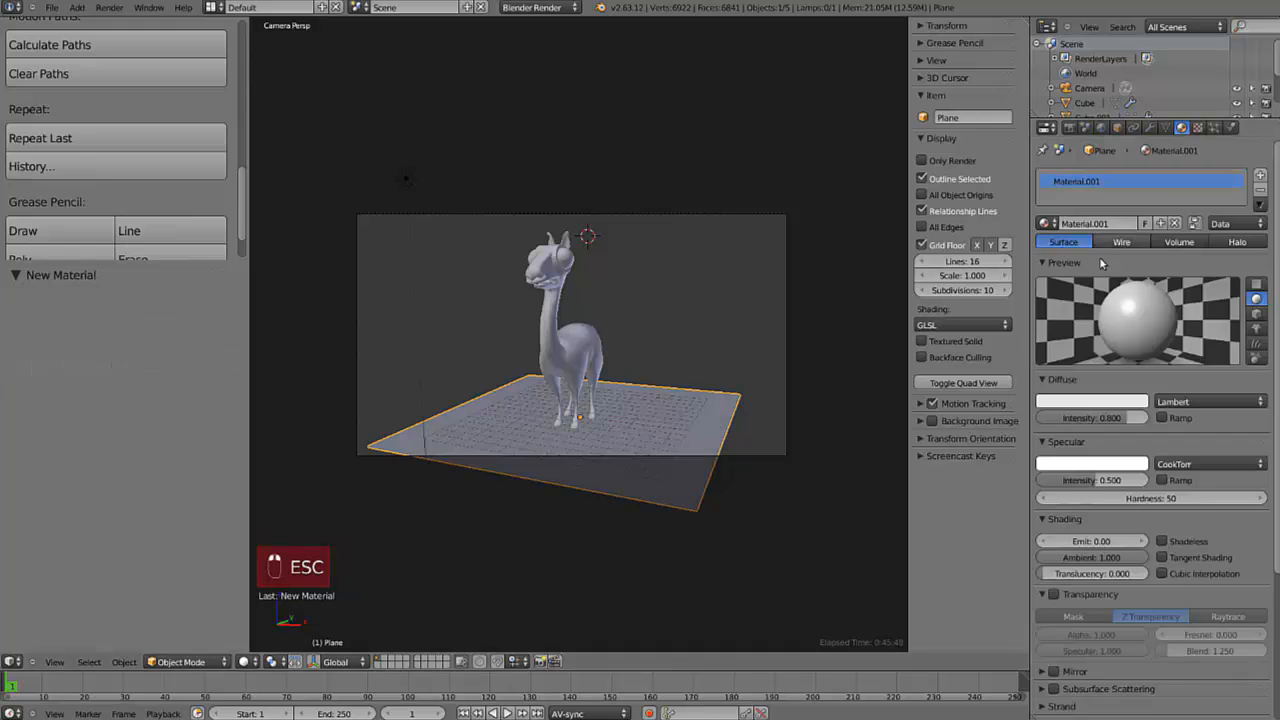
scroll(1050, 420, down, 5)
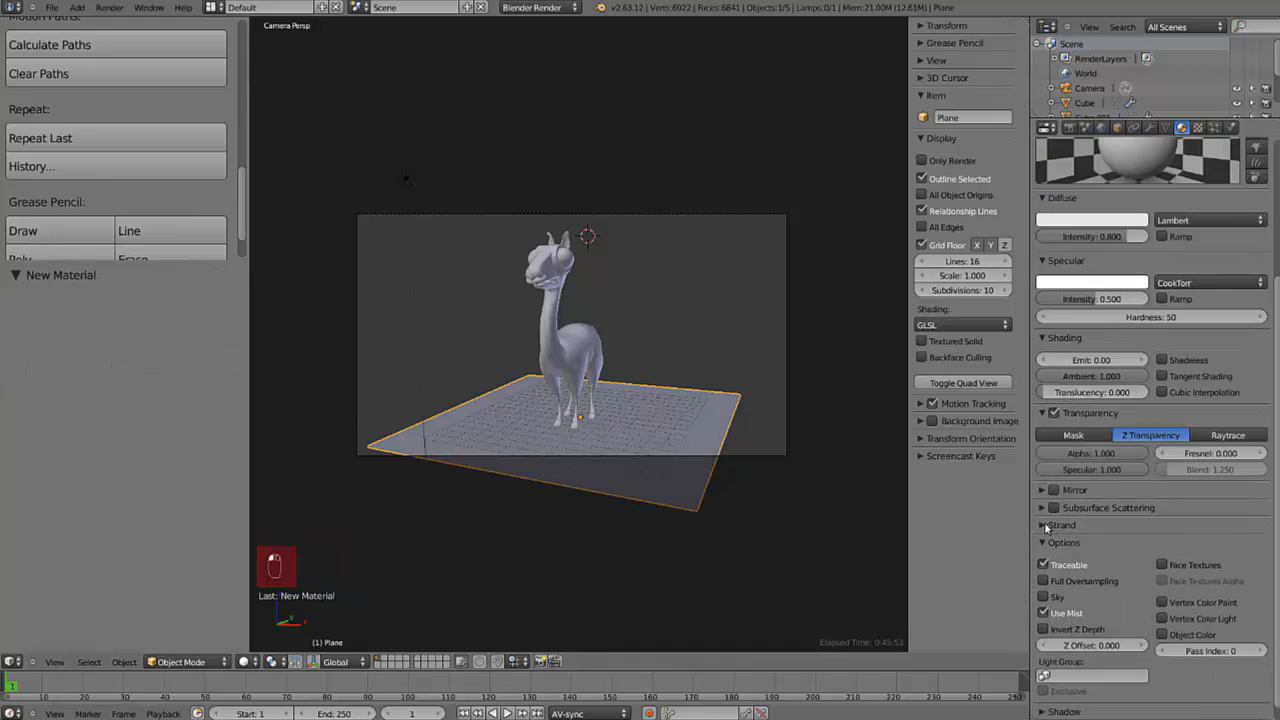
key(a)
key(a)
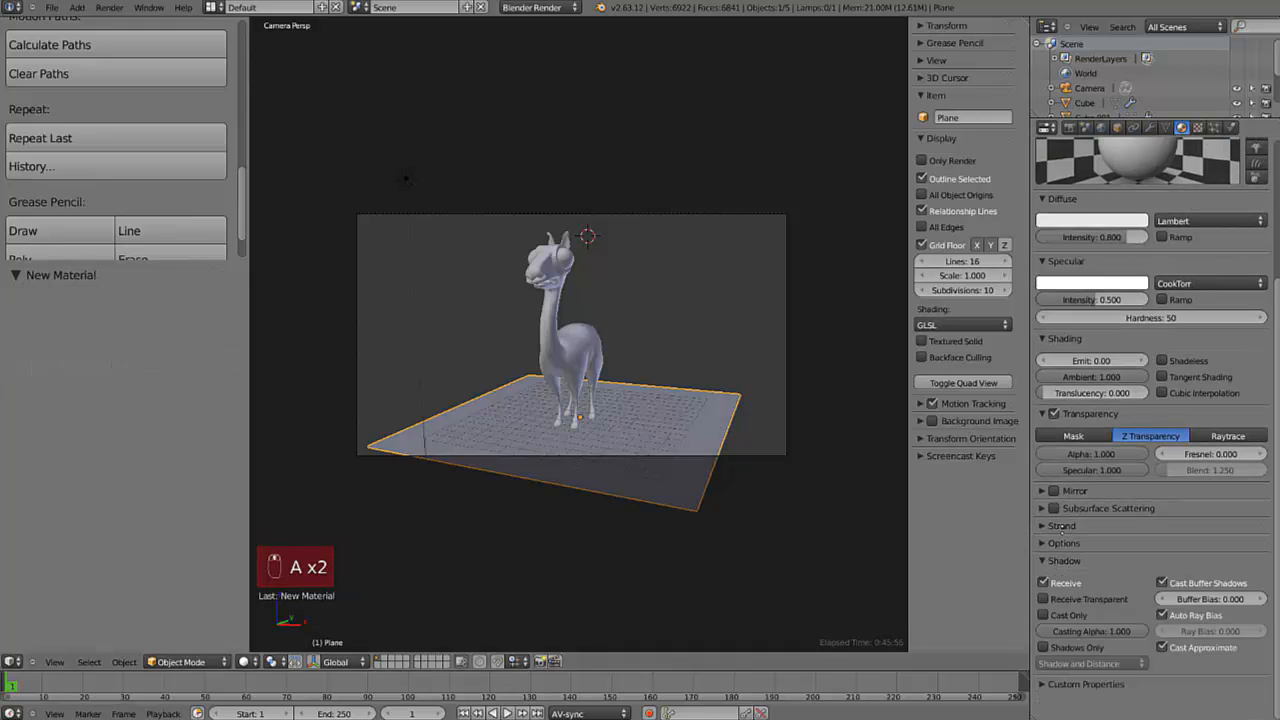
click(1044, 647)
key(F12)
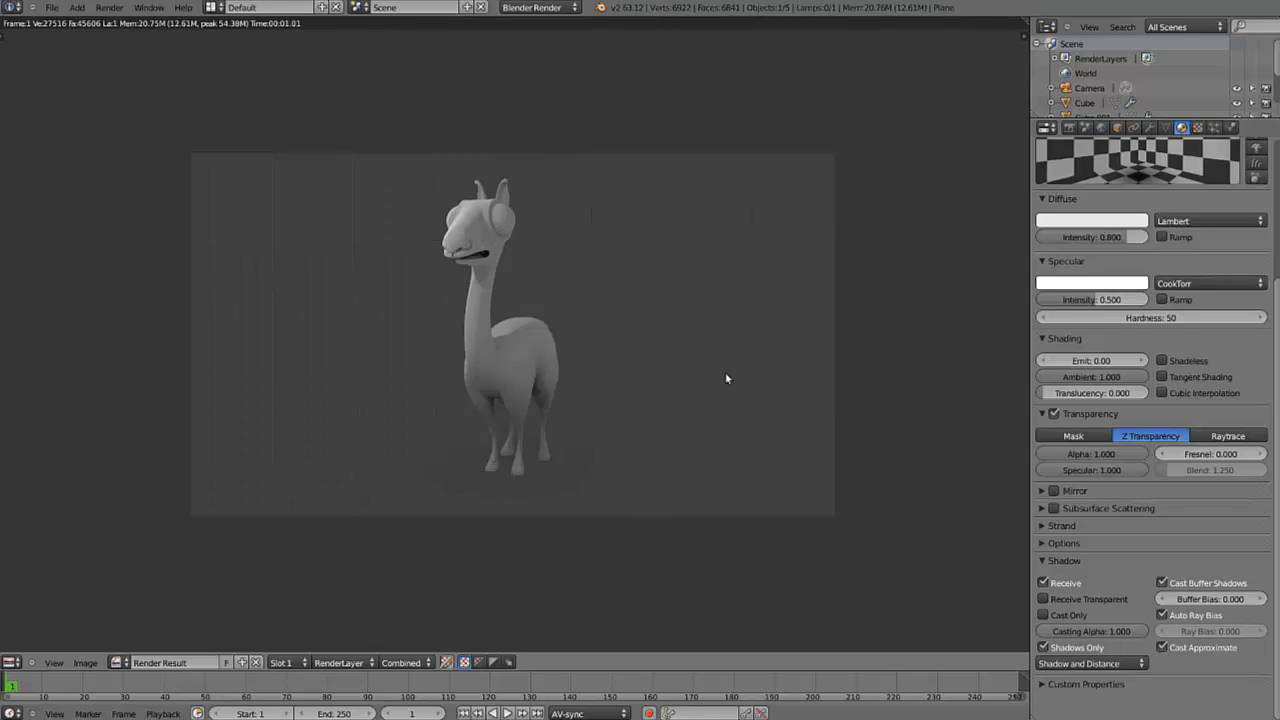
key(Escape)
- Select the camera and move it along its local Z axis closer to the llama
right_click(790, 332)
key(g)
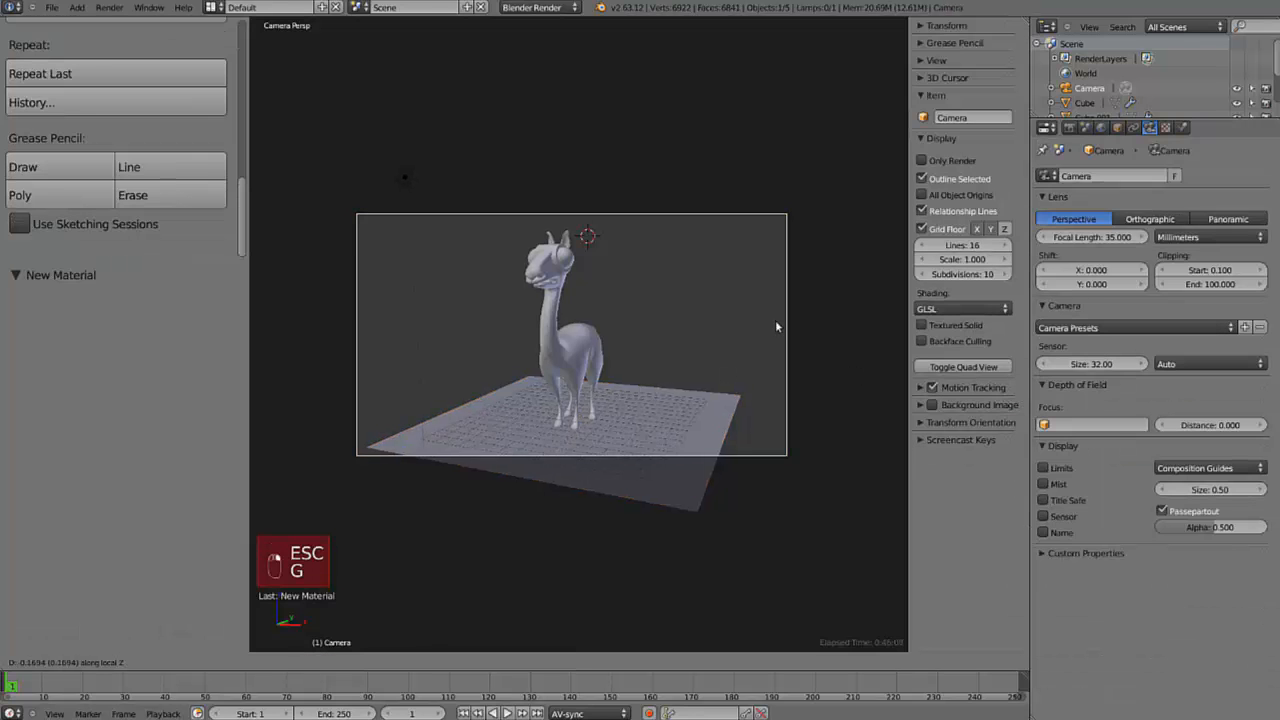
middle_click(775, 321)
click(771, 201)
- Set the render resolution to 1080 by 1920 for a portrait image
click(1070, 127)
key(ctrl+c)
key(ctrl+v)
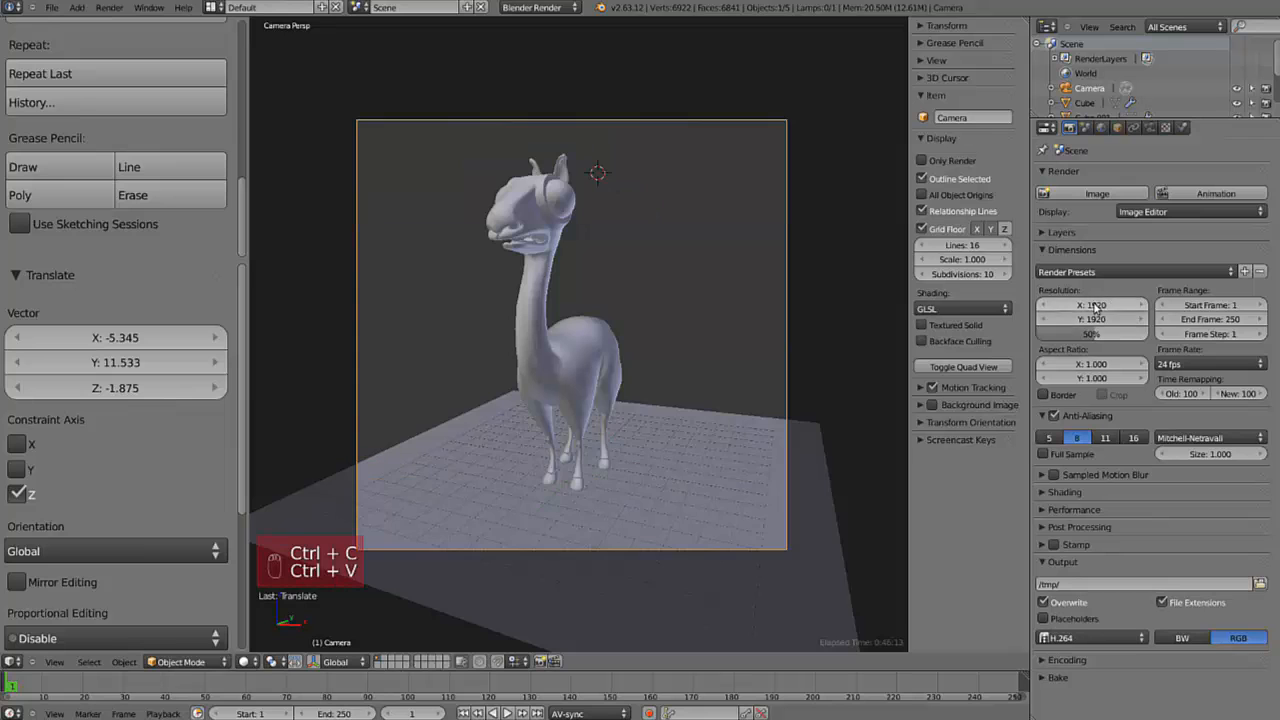
text(1080)
key(Return)
- Move and rotate the camera so the whole llama fits inside the portrait frame
key(g)
middle_click(760, 256)
click(750, 246)
key(g)
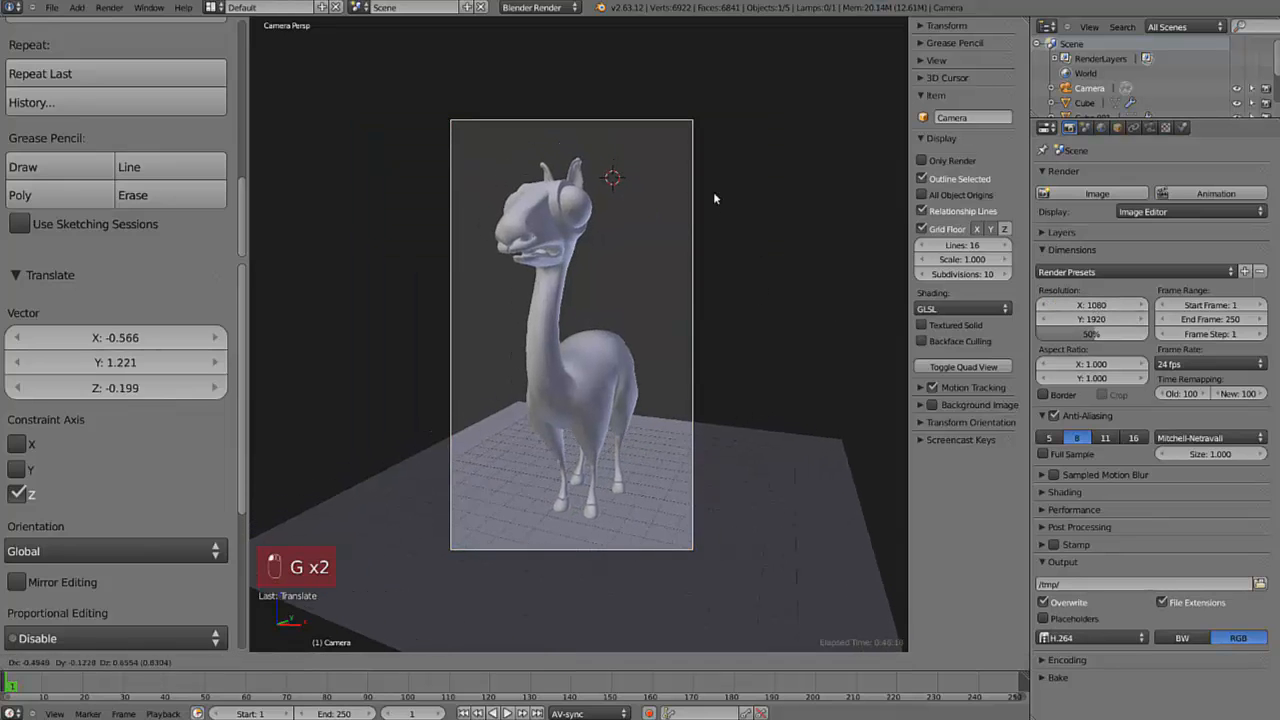
click(713, 182)
key(r)
key(g)
click(737, 251)
- Render the portrait view and save the scene file
key(F12)
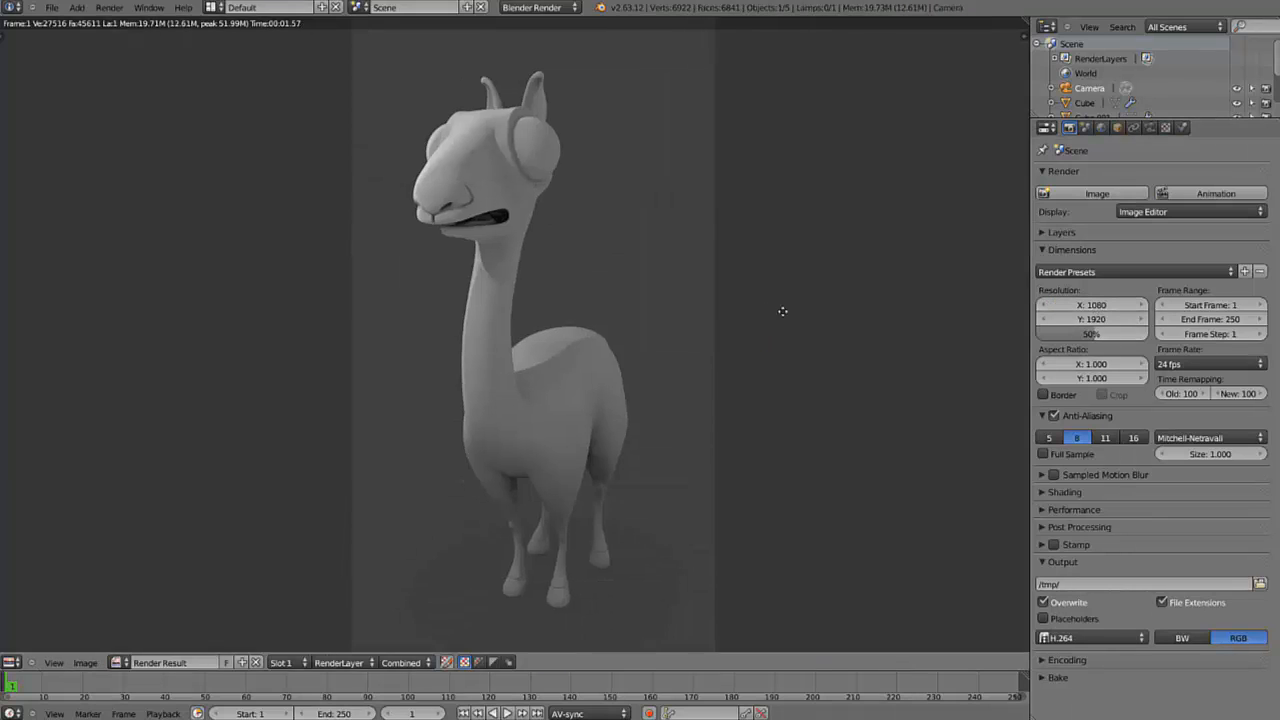
key(ctrl+s)
click(845, 319)
key(Escape)
- Edit the head mesh and move the snout bridge vertices in side view with smooth proportional editing
key(KP_1)
scroll(606, 257, up, 7)
right_click(634, 371)
key(Tab)
scroll(634, 340, up, 4)
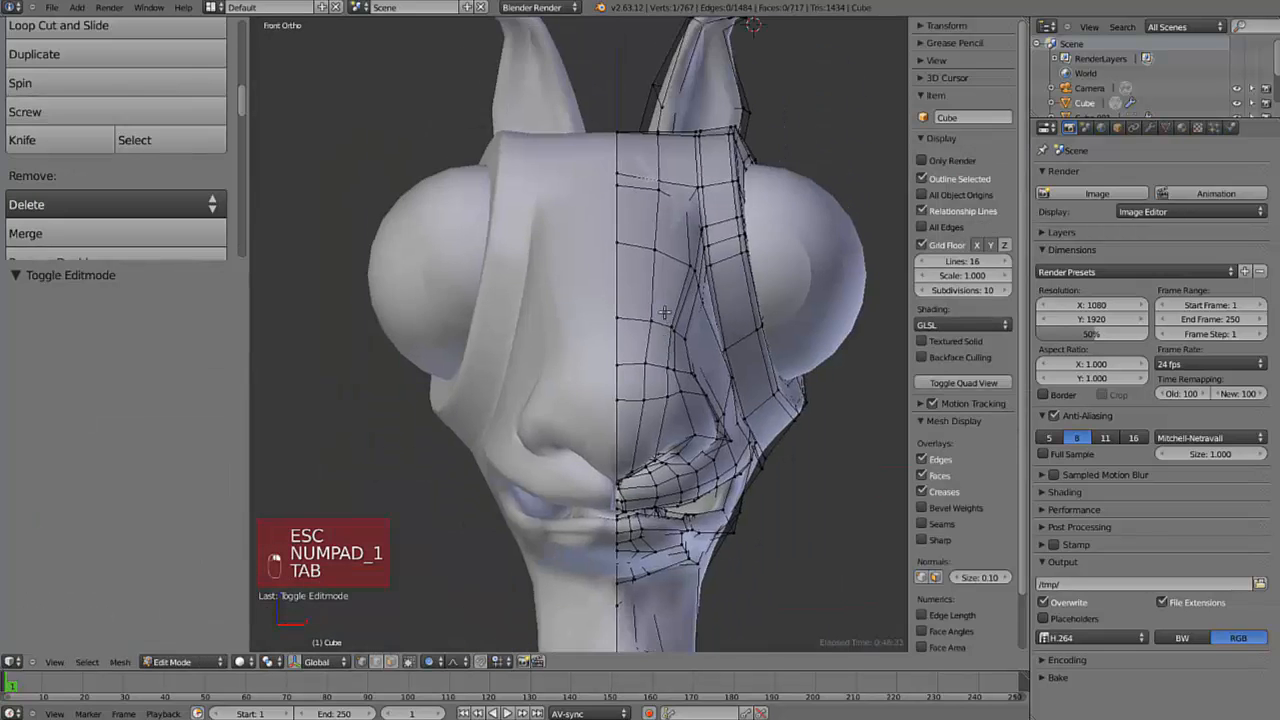
middle_drag(850, 290, 708, 281)
key(KP_3)
scroll(711, 309, up, 3)
key(g)
scroll(586, 230, up, 3)
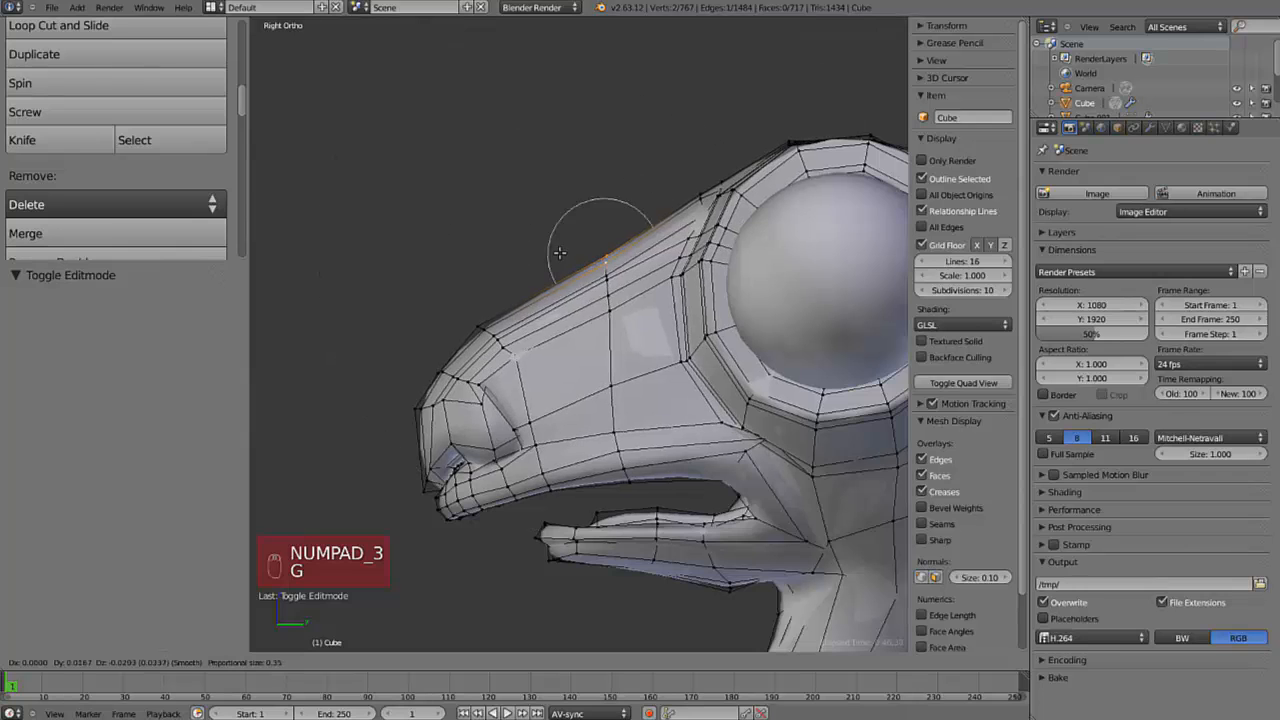
click(467, 317)
- Move individual vertices along the upper snout in side view to refine the nose bridge profile
key(Tab)
middle_drag(580, 349, 809, 149)
key(Tab)
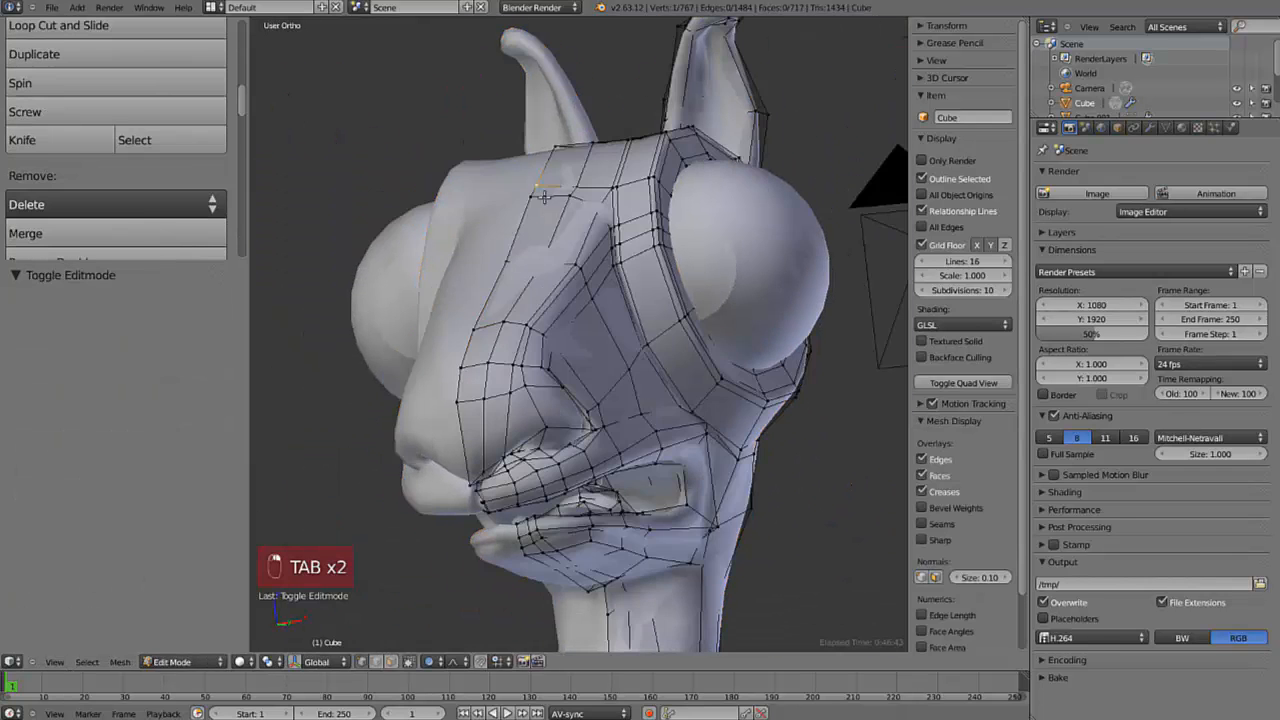
key(KP_3)
key(g)
key(Tab)
key(Tab)
scroll(723, 229, up, 3)
key(z)
key(z)
right_click(549, 300)
key(g)
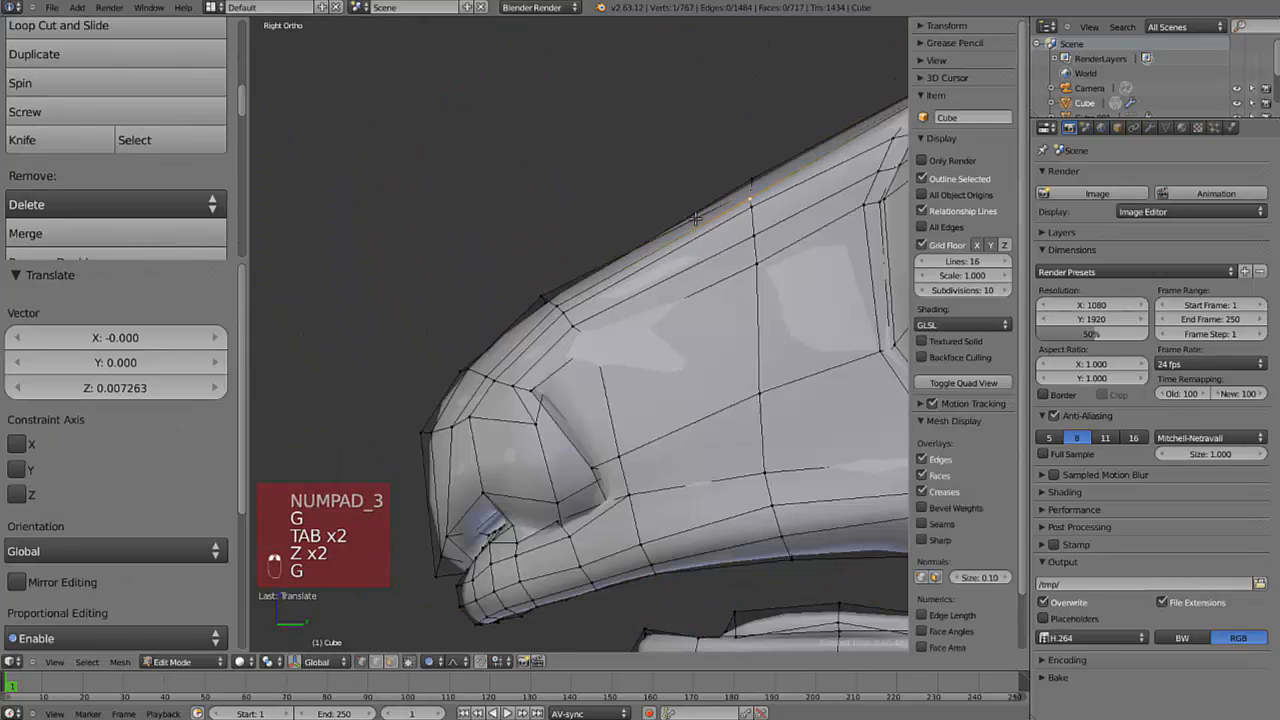
key(g)
- Reposition the vertices at the upper end of the crease between nose and eye in front view
key(KP_1)
key(Tab)
scroll(574, 360, down, 6)
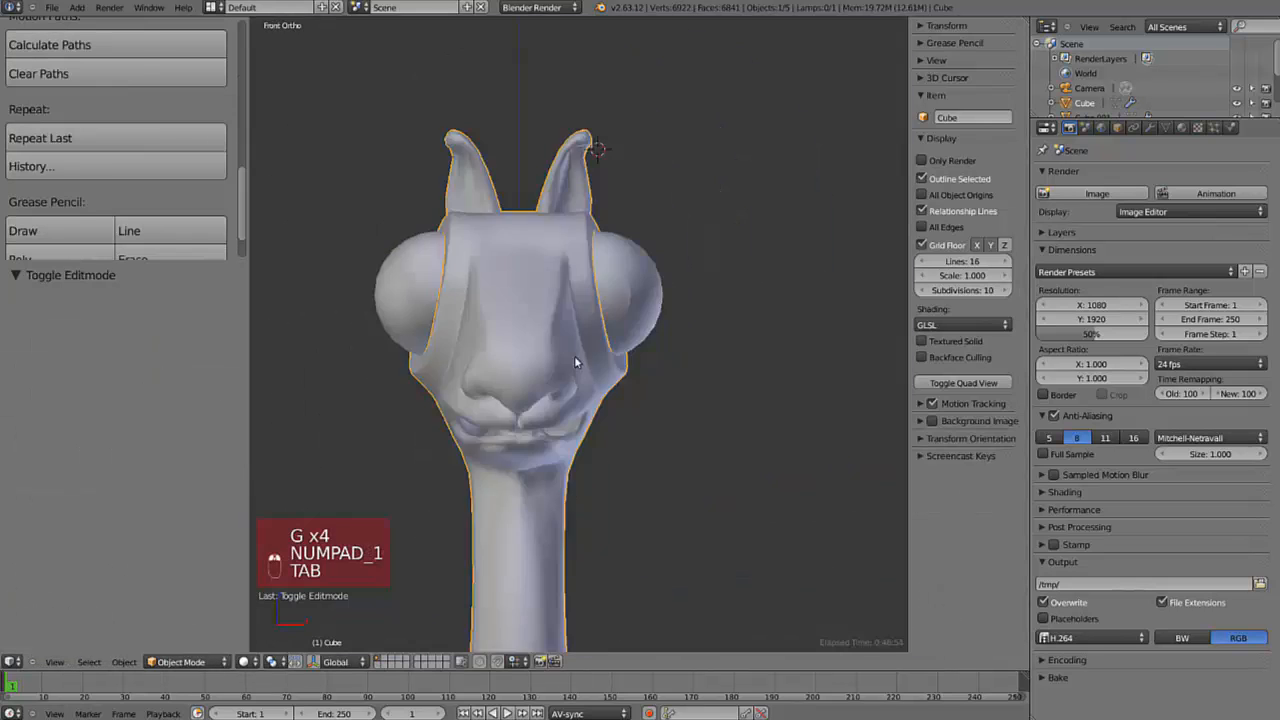
key(KP_1)
key(Tab)
scroll(574, 360, up, 5)
shift+middle_drag(560, 260, 616, 338)
right_click(598, 296)
key(g)
key(g)
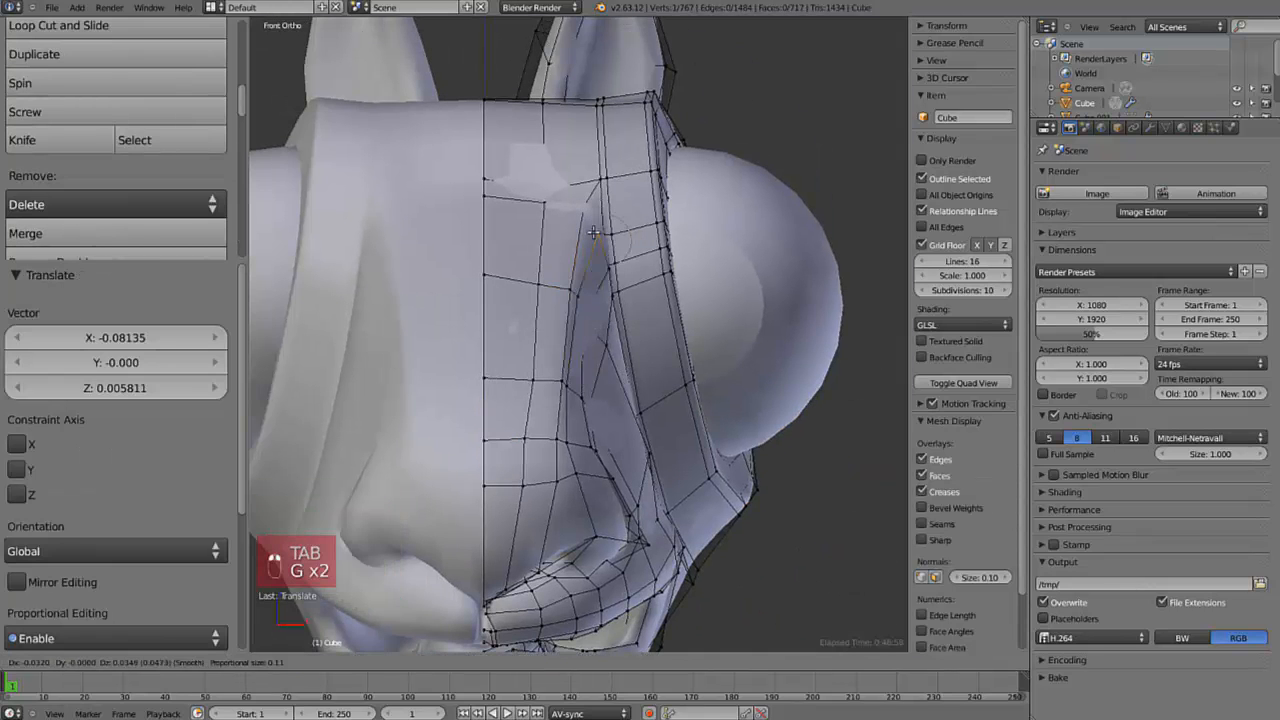
key(g)
click(586, 277)
- Raise the forehead vertex above the nose crease slightly and check the head shape from front and side
key(Tab)
key(Tab)
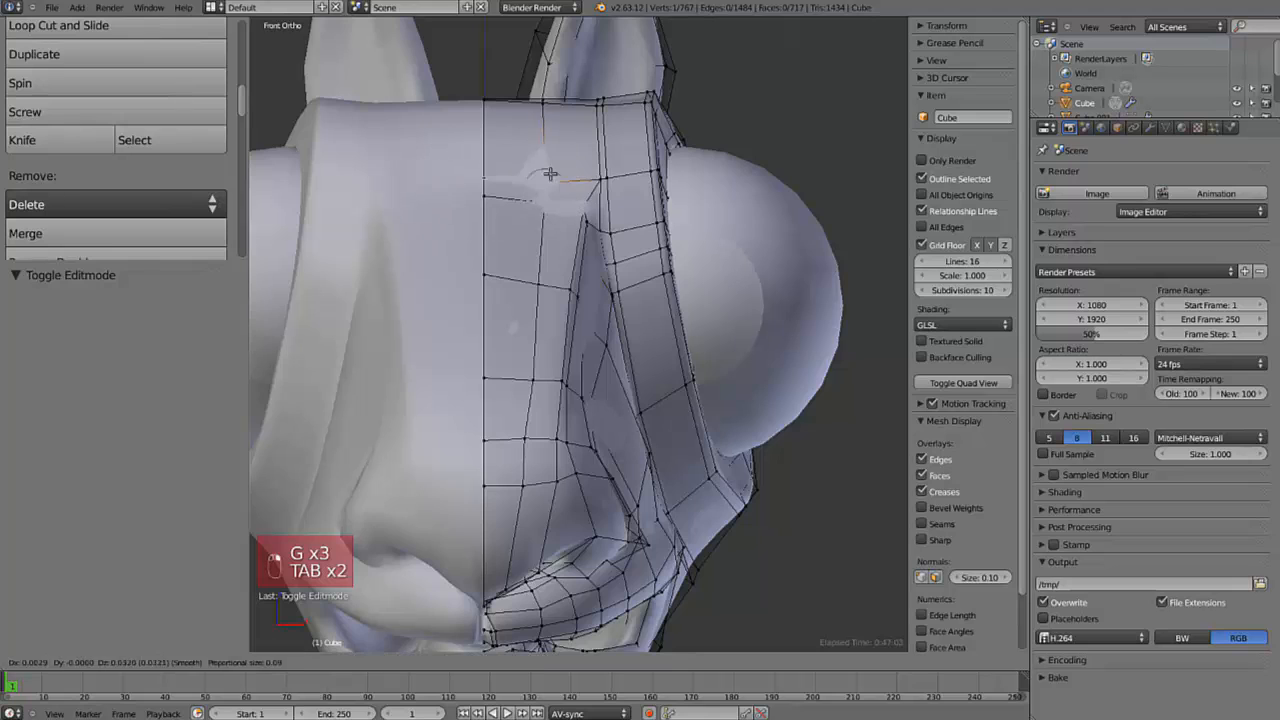
click(550, 174)
key(KP_3)
key(Tab)
key(KP_1)
scroll(660, 375, down, 5)
key(KP_1)
scroll(577, 433, up, 5)
key(Tab)
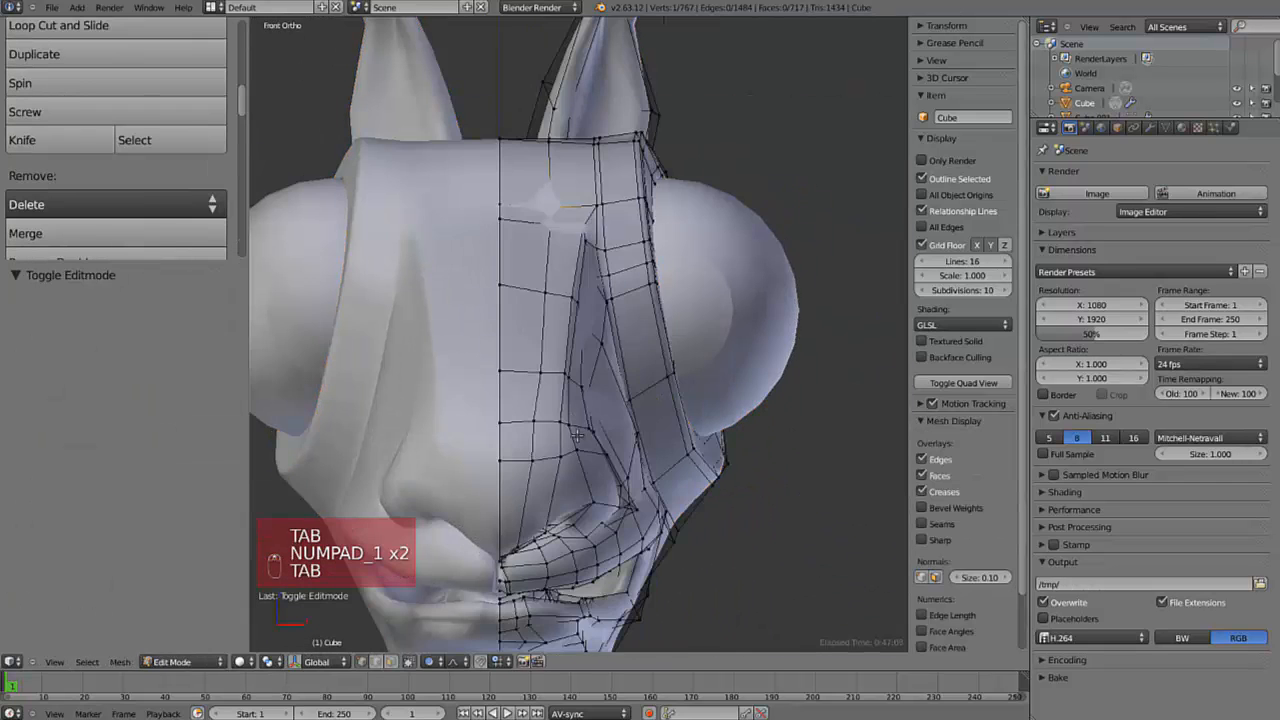
- Select the strip of vertices along the side ridge of the nose and move it in front view
middle_drag(577, 433, 557, 450)
key(a)
key(a)
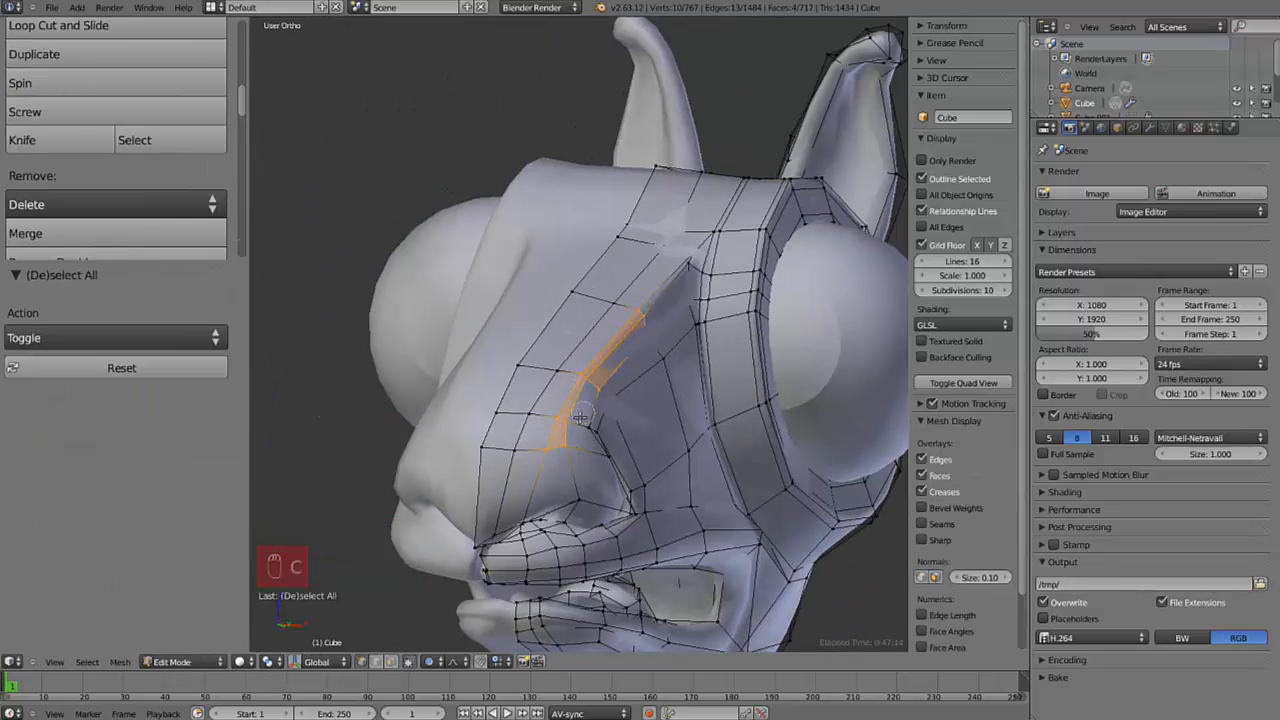
key(KP_1)
key(g)
- Move the top vertex of the nose crease along the global X axis with proportional editing
key(Tab)
key(Tab)
key(z)
key(z)
key(g)
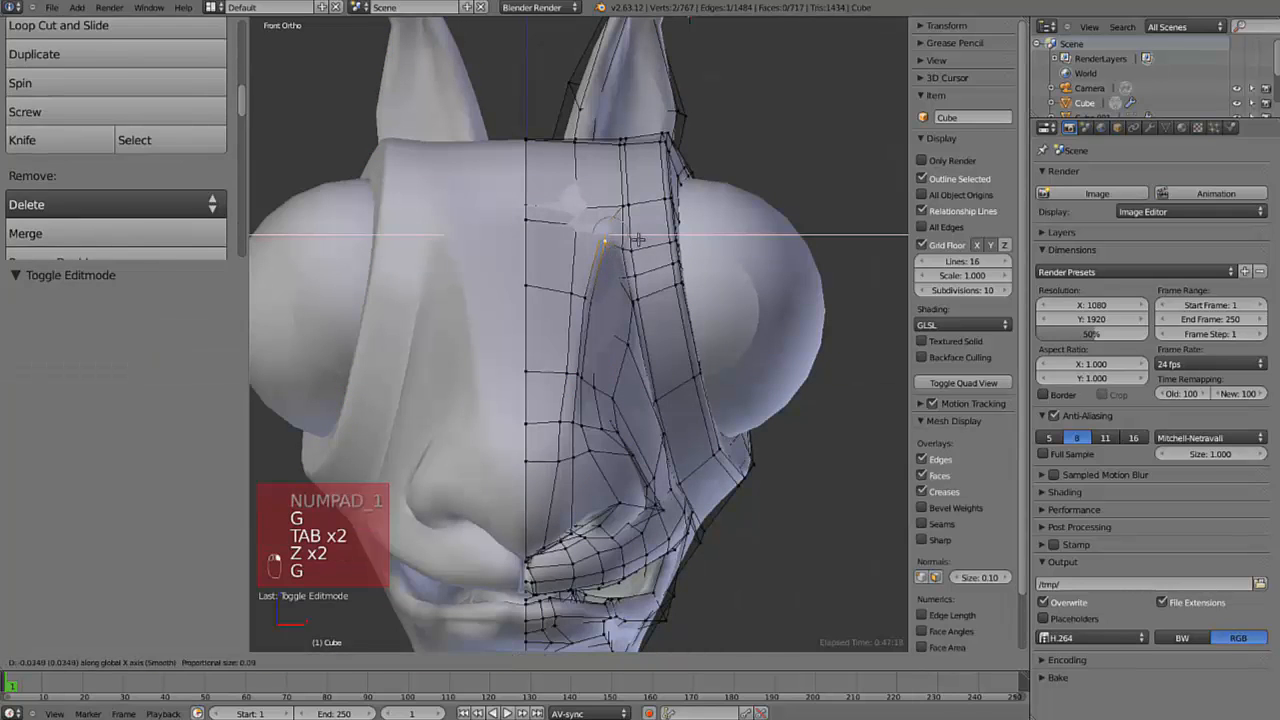
click(635, 240)
- Select the two cheek vertices inside the hollow beside the nose and reposition them in front view
key(Tab)
middle_drag(637, 240, 586, 329)
key(KP_3)
key(Tab)
middle_drag(686, 337, 830, 350)
right_click(614, 396)
key(KP_1)
shift+right_click(631, 341)
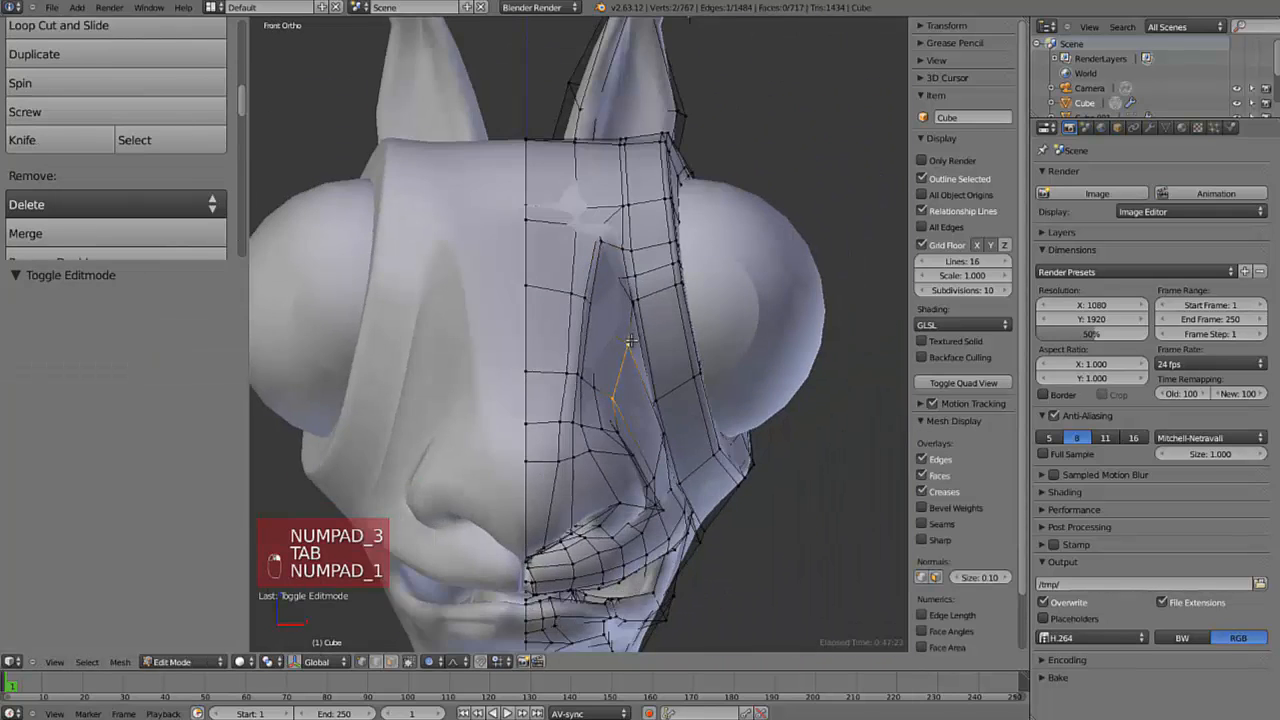
key(g)
click(629, 344)
- Save over modelling_exercise1.blend and render the portrait view to inspect the head
key(KP_3)
key(ctrl+w)
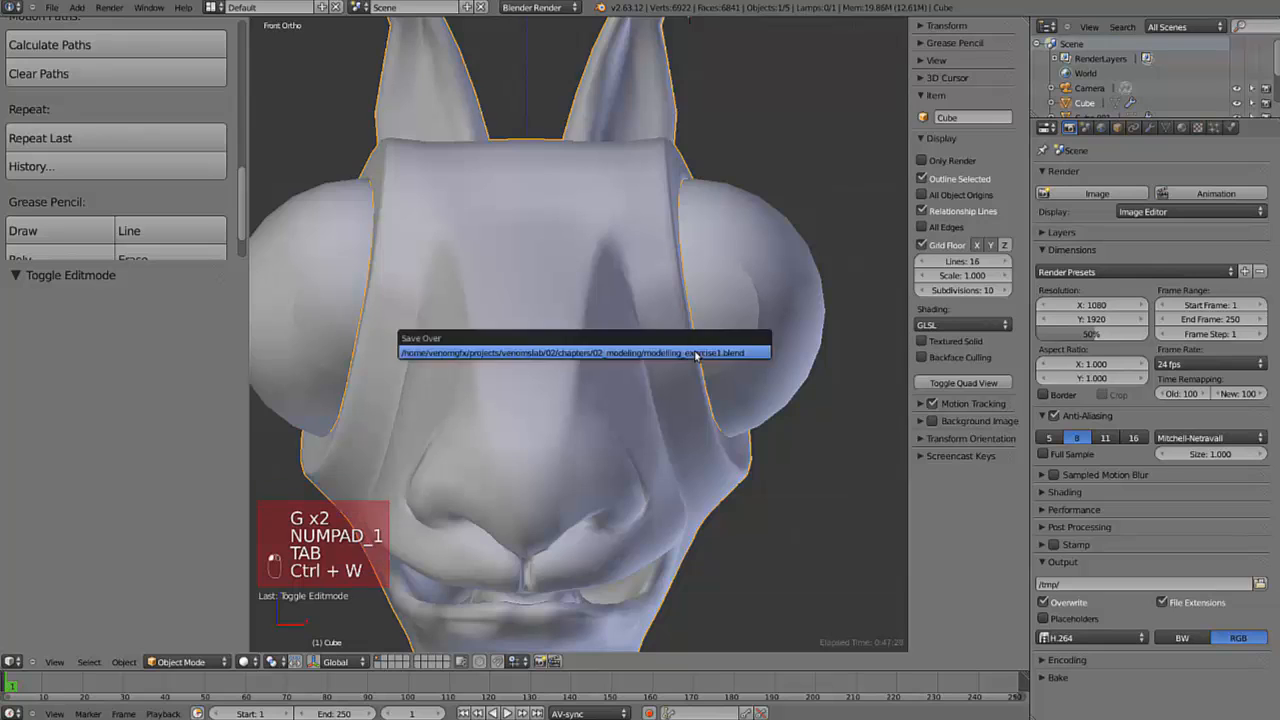
click(694, 355)
key(F12)
scroll(644, 258, up, 5)
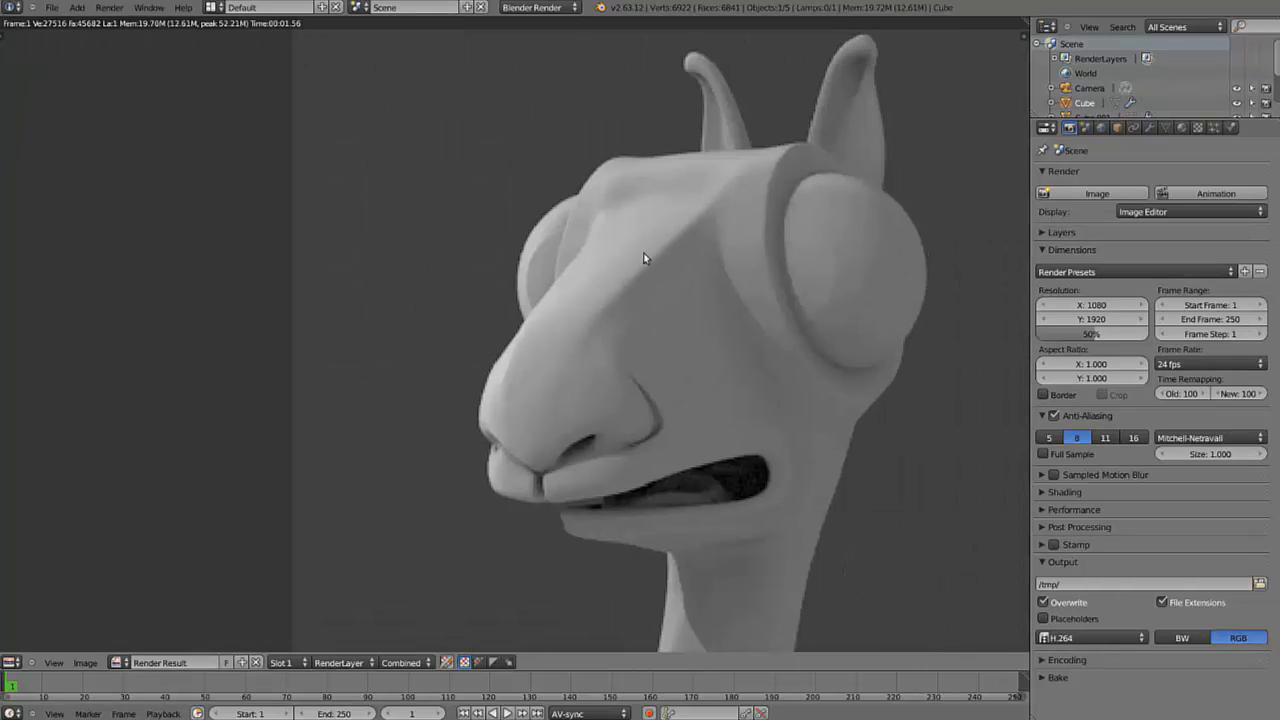
- Close the render and add an edge loop from the lower lip across the mouth corner towards the neck
key(KP_1)
key(Escape)
key(KP_2)
key(KP_3)
key(Tab)
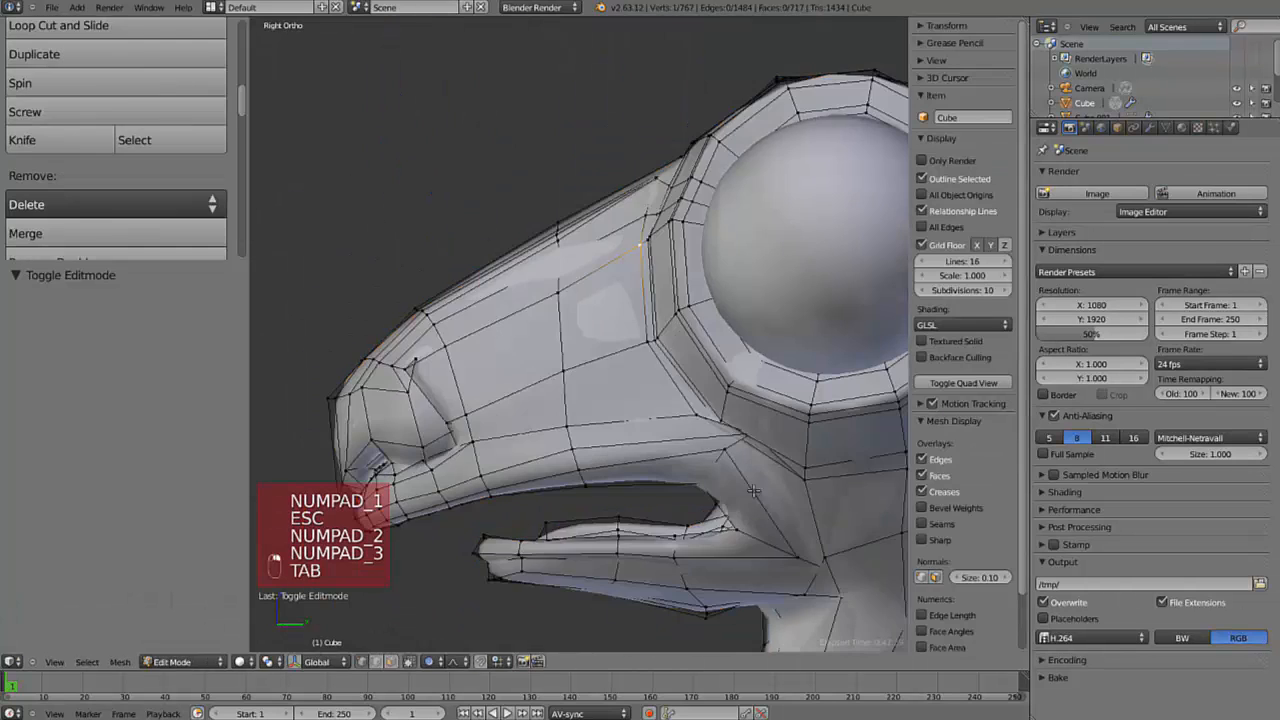
key(g)
shift+middle_drag(767, 519, 658, 456)
scroll(658, 456, down, 3)
key(ctrl+r)
key(ctrl+r)
click(627, 400)
scroll(627, 400, up, 3)
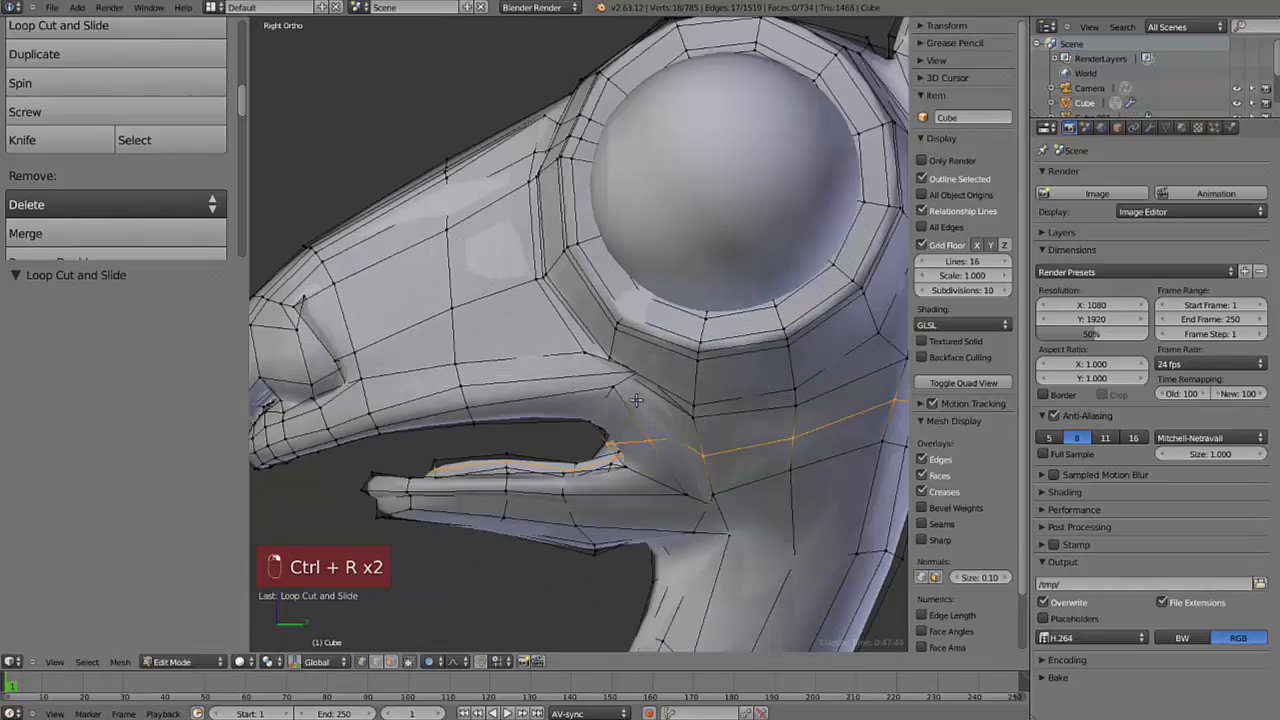
- Reposition the vertices around the mouth corner in side view to reshape the back of the mouth
right_click(647, 441)
key(g)
click(606, 446)
right_click(616, 424)
key(g)
click(622, 430)
right_drag(650, 440, 672, 462)
key(g)
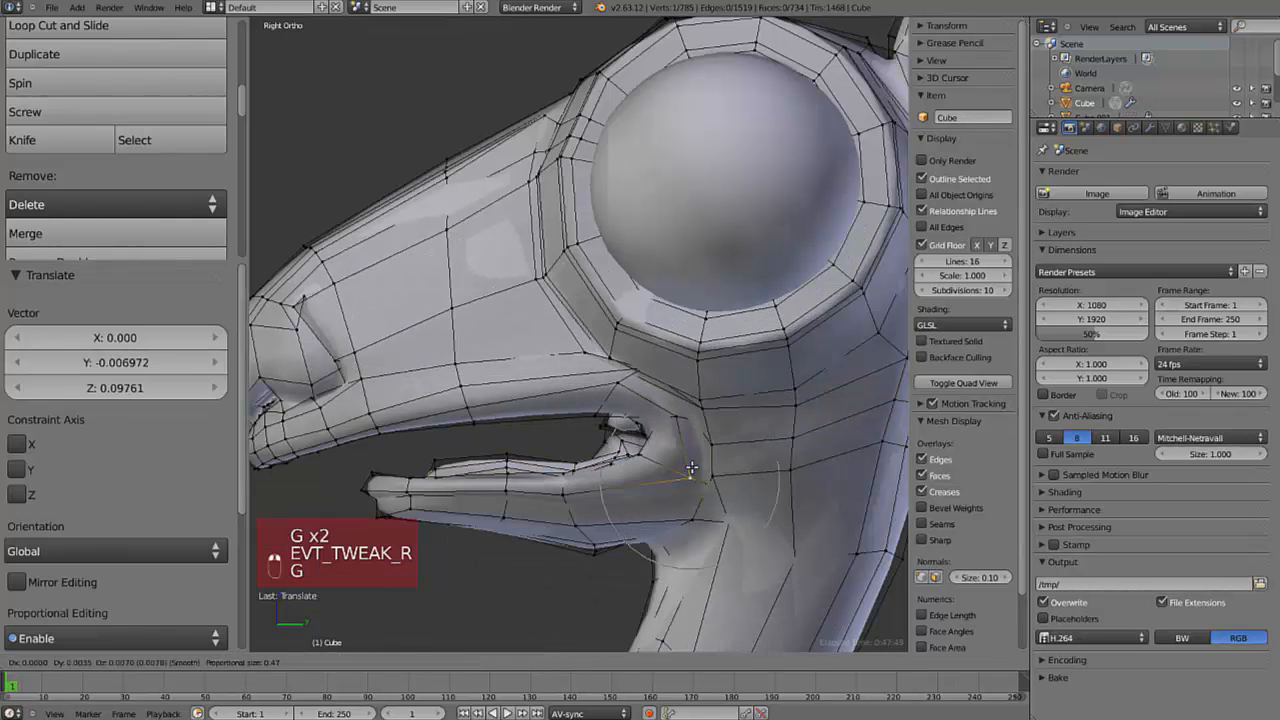
- Inspect the mouth corner and fine-tune its vertices in side view
key(Tab)
middle_drag(689, 471, 709, 372)
key(KP_3)
key(Tab)
key(g)
key(Tab)
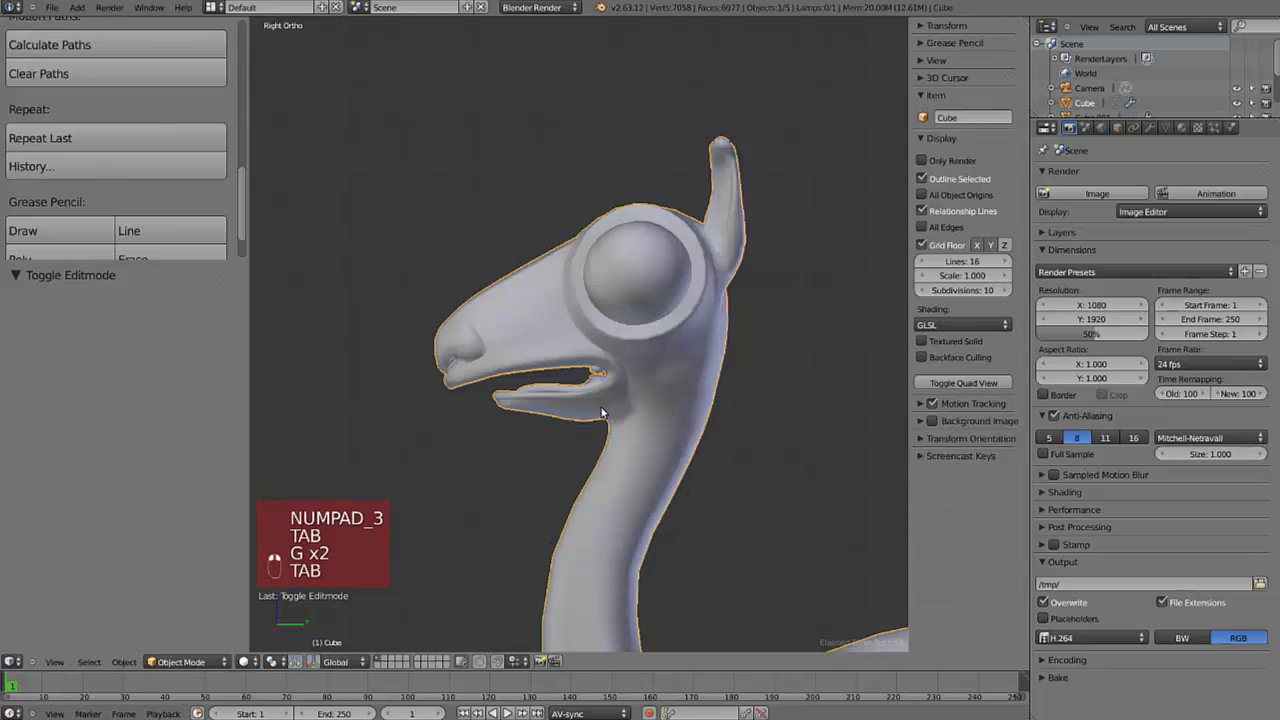
- Render the portrait view again, deselect everything and save over the scene file
key(F12)
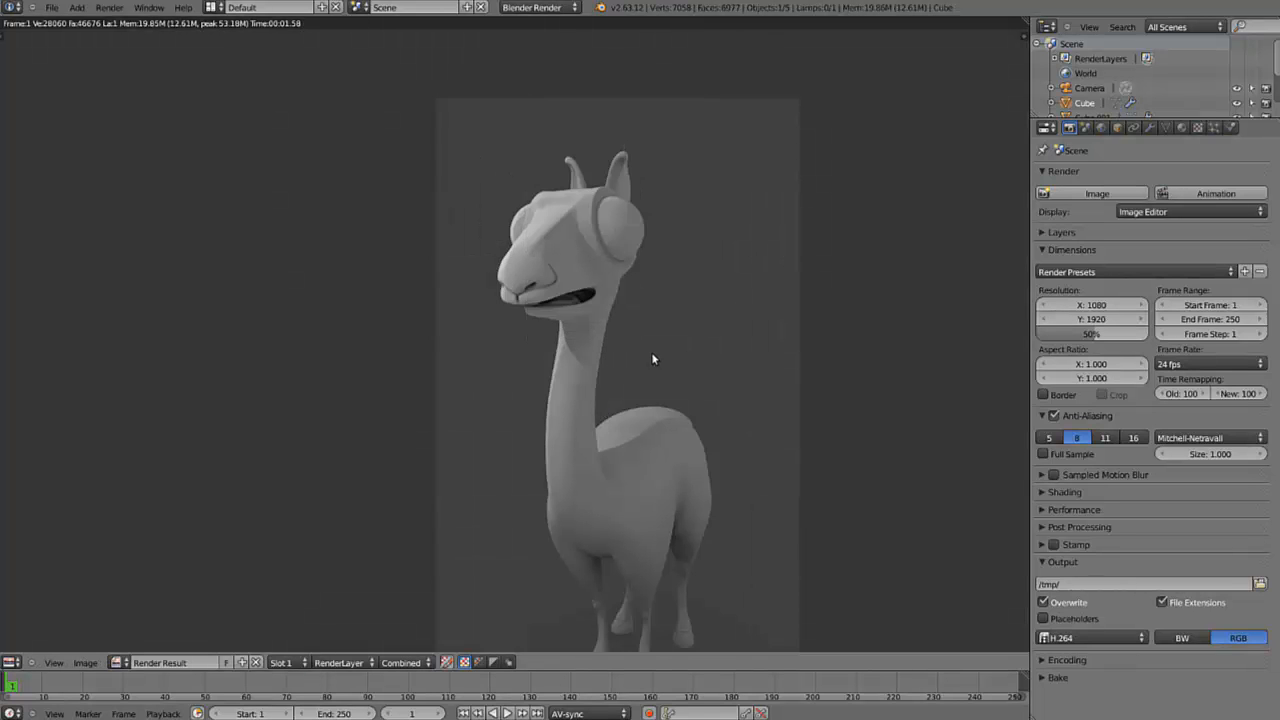
key(Escape)
key(ctrl+w)
key(a)
key(ctrl+w)
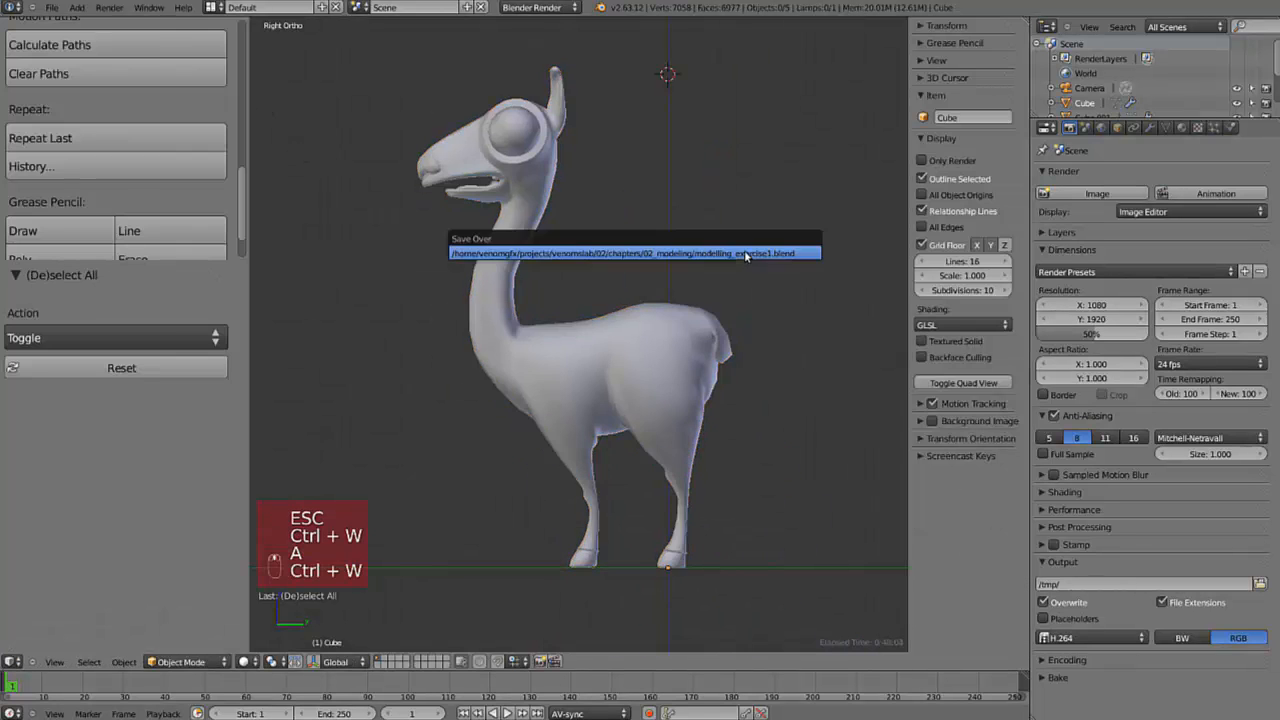
- Adjust the body mesh near the legs in side view and save the scene file
scroll(749, 254, up, 3)
key(Tab)
key(g)
key(Tab)
key(ctrl+w)
key(ctrl+w)
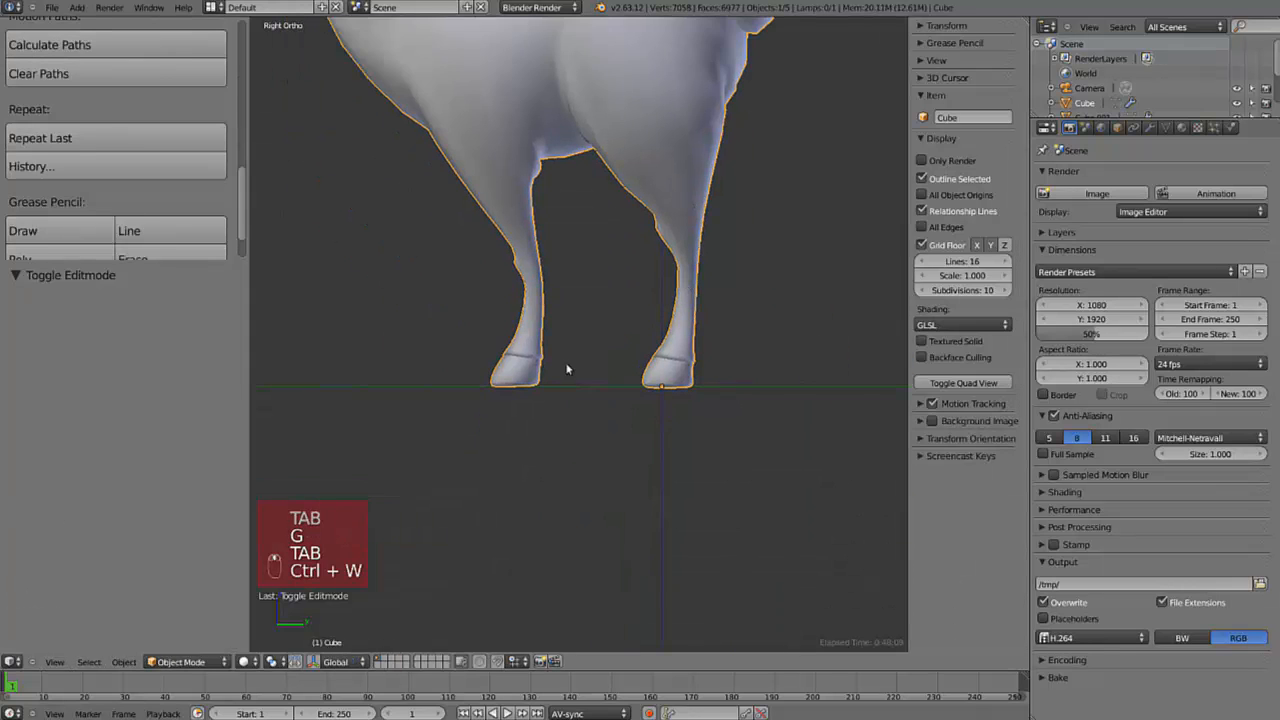
- Disable proportional editing and move a vertex at the front hoof's toe to start a cleft
key(KP_1)
key(Tab)
scroll(560, 323, up, 4)
middle_drag(560, 323, 538, 302)
key(z)
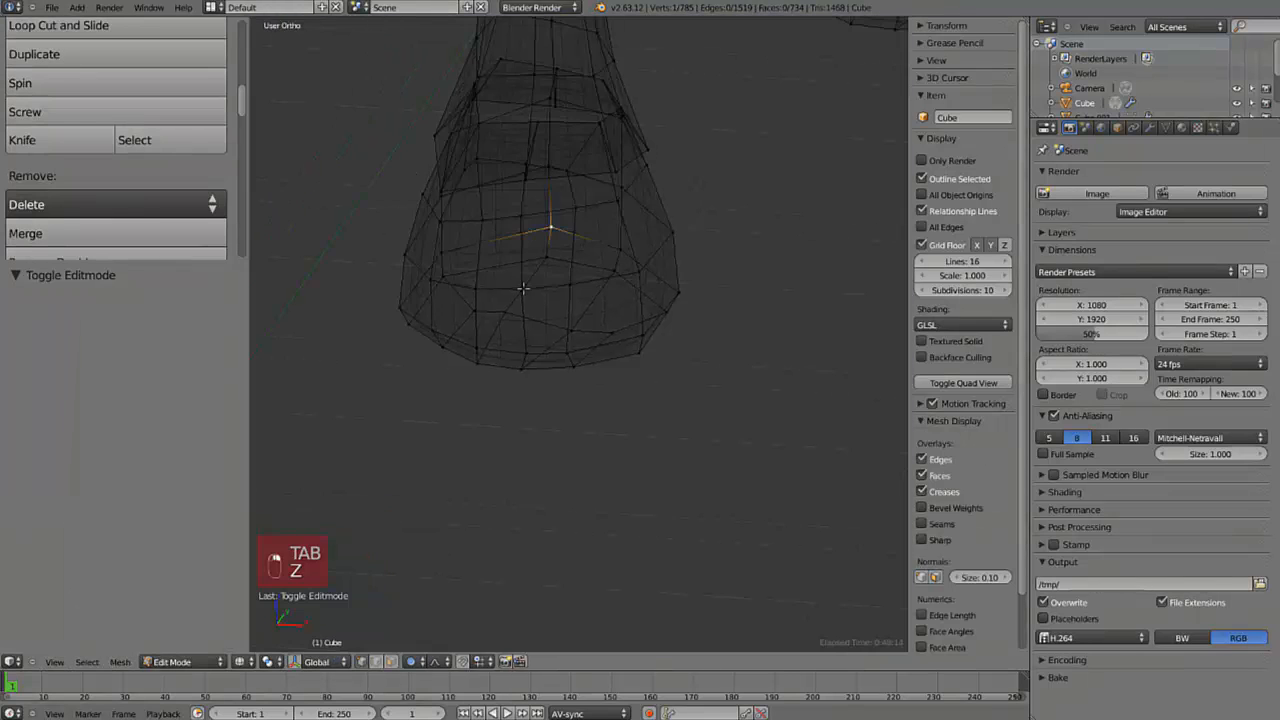
key(z)
key(KP_Decimal)
scroll(713, 431, down, 3)
middle_drag(713, 431, 599, 336)
key(o)
key(o)
key(g)
click(577, 394)
- Move the central vertices of the front hoof to form the groove between the two toes
key(Tab)
key(Tab)
key(g)
click(573, 304)
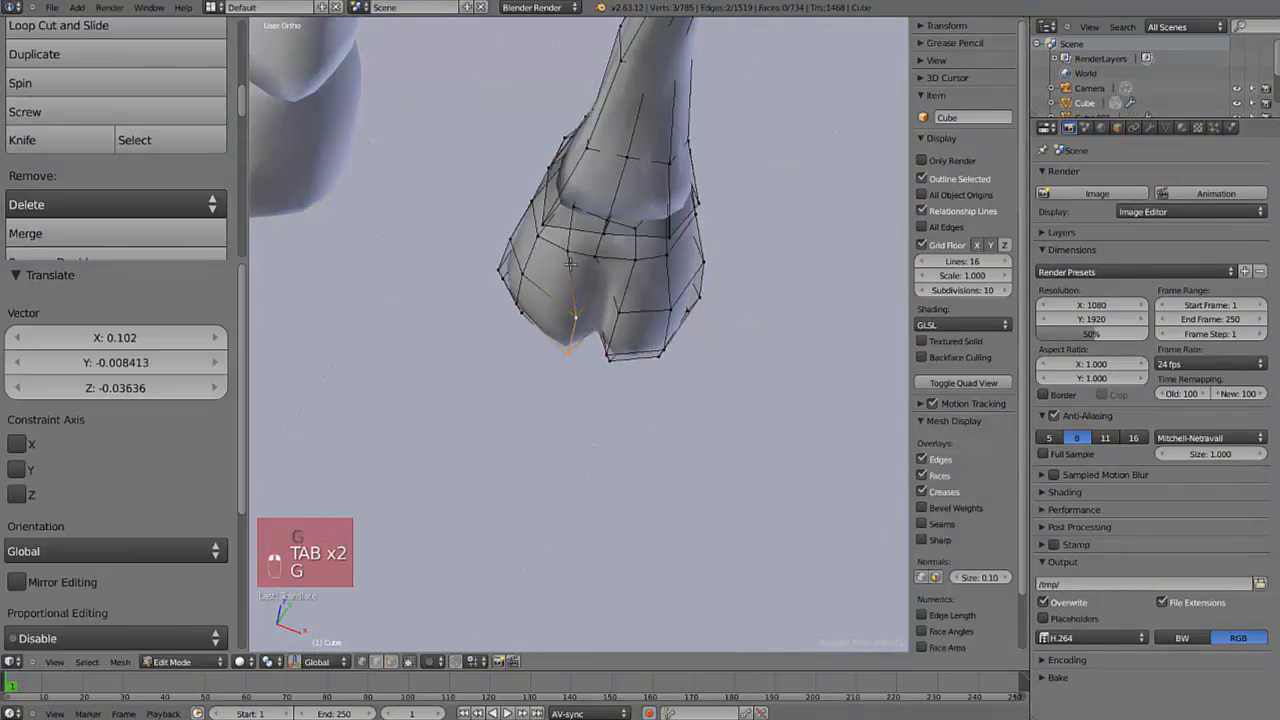
key(g)
click(576, 260)
key(g)
key(g)
key(Tab)
scroll(617, 286, down, 4)
key(KP_1)
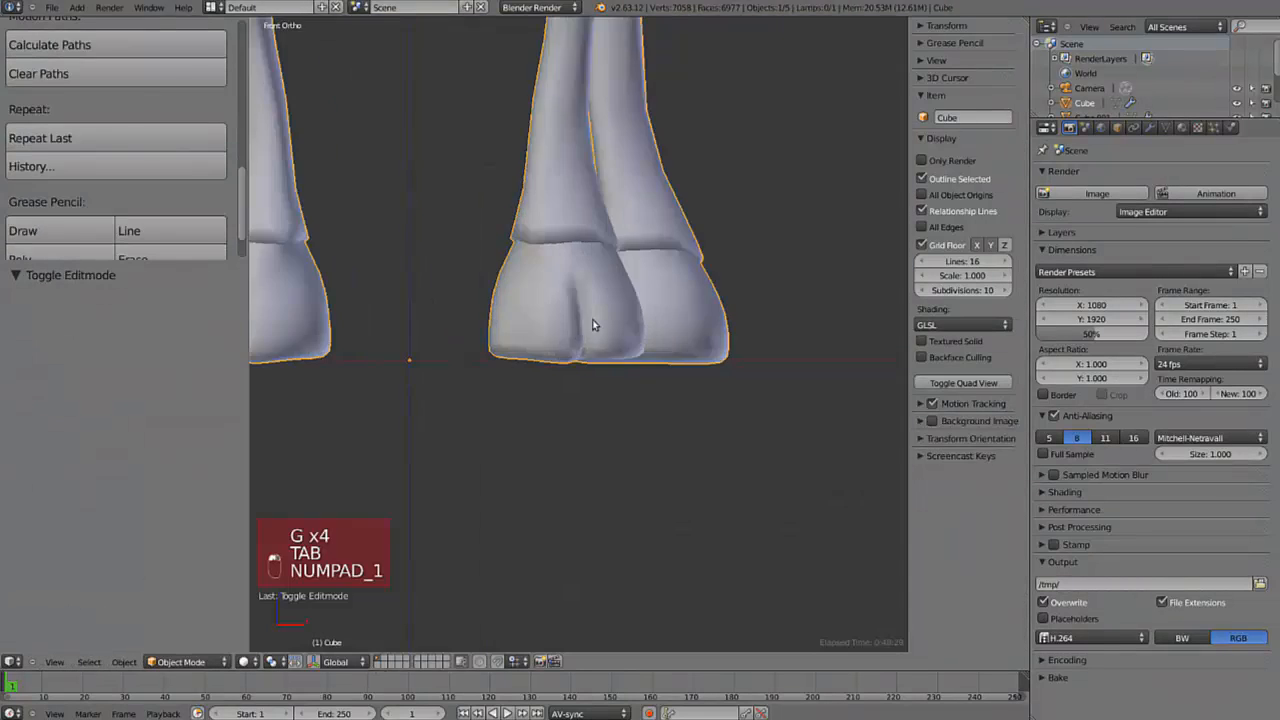
- Refine the upper part of the hoof cleft by repositioning its vertices in front view
key(Tab)
key(g)
click(594, 320)
key(g)
click(590, 271)
key(Tab)
key(Tab)
key(Tab)
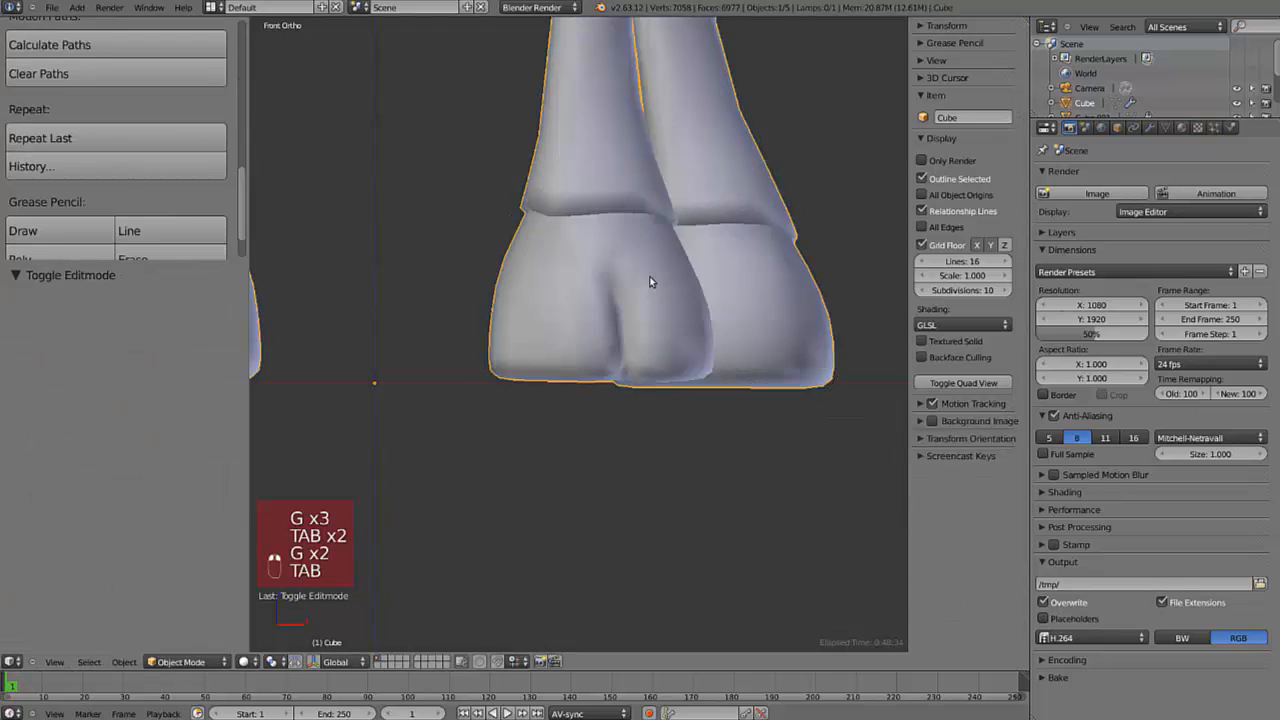
- Adjust the vertices at the lower end of the hoof cleft near the sole
key(Tab)
key(g)
click(619, 320)
click(624, 369)
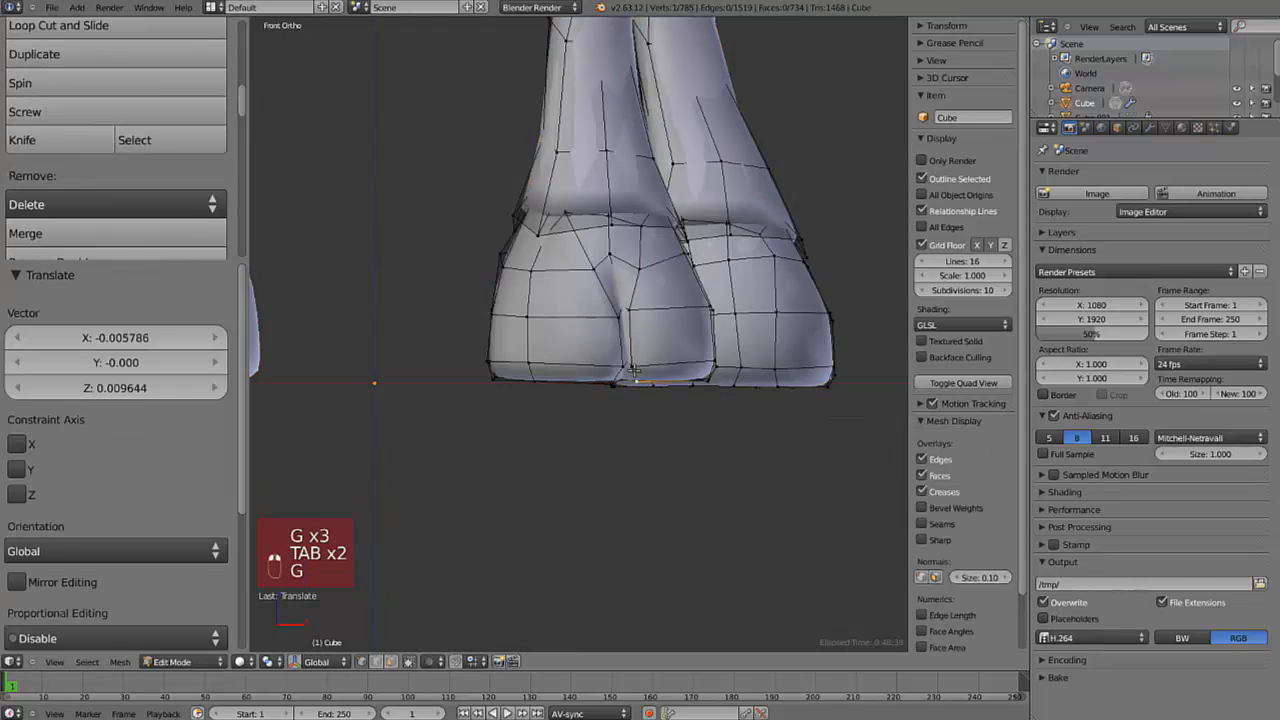
- Flatten the front hoof's sole by scaling its bottom vertices along the Z axis in side view
key(z)
key(KP_3)
key(a)
key(a)
key(b)
drag(775, 404, 507, 361)
key(s)
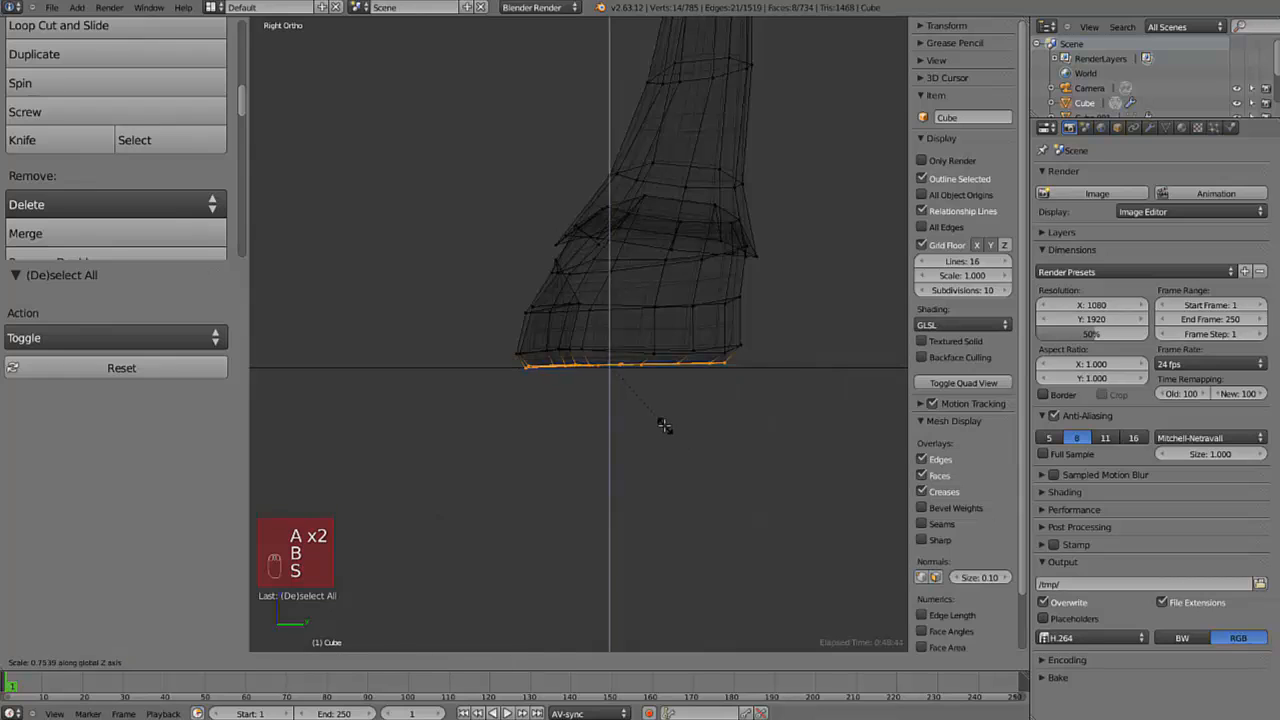
click(623, 415)
- Select the vertex row just above the front hoof's sole, then move, rotate and scale it to level it
key(Tab)
key(Tab)
key(z)
key(z)
key(b)
middle_drag(626, 362, 694, 426)
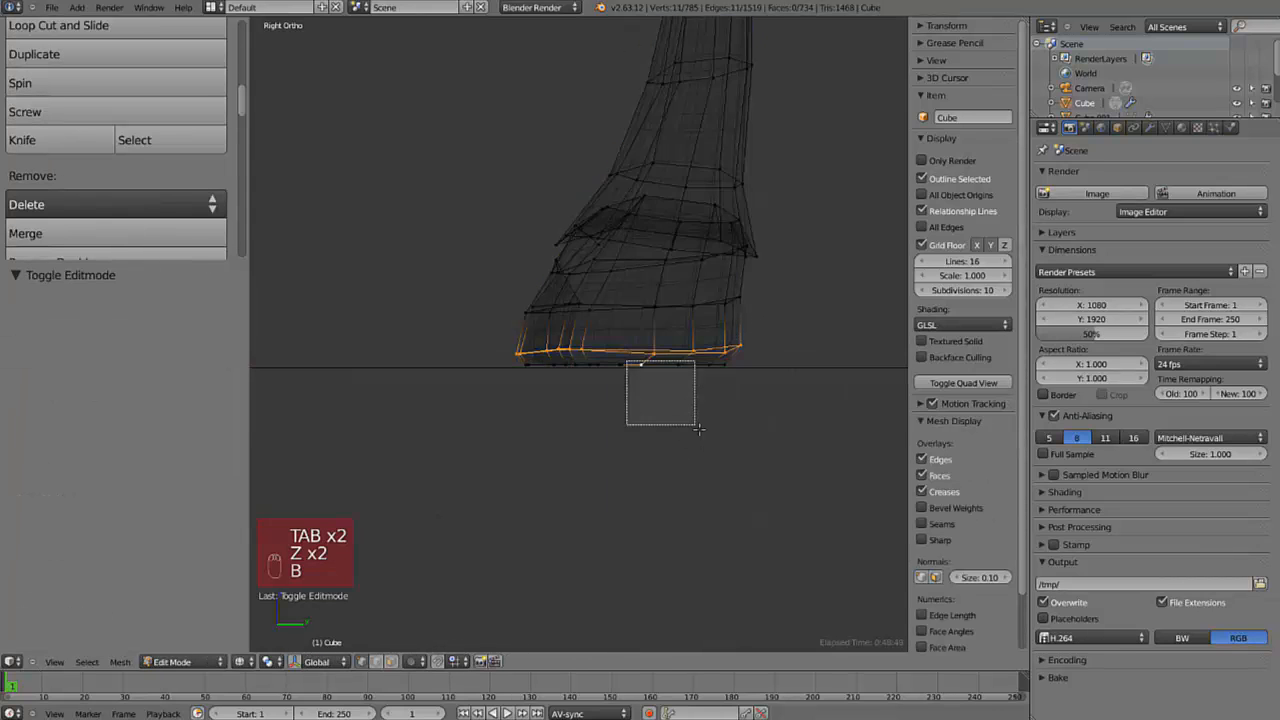
key(z)
key(g)
click(754, 426)
key(r)
key(z)
key(s)
click(641, 464)
key(z)
- Check the front hoof from the front and fine-tune the lower vertex row's position in side view
key(Tab)
key(KP_1)
key(Tab)
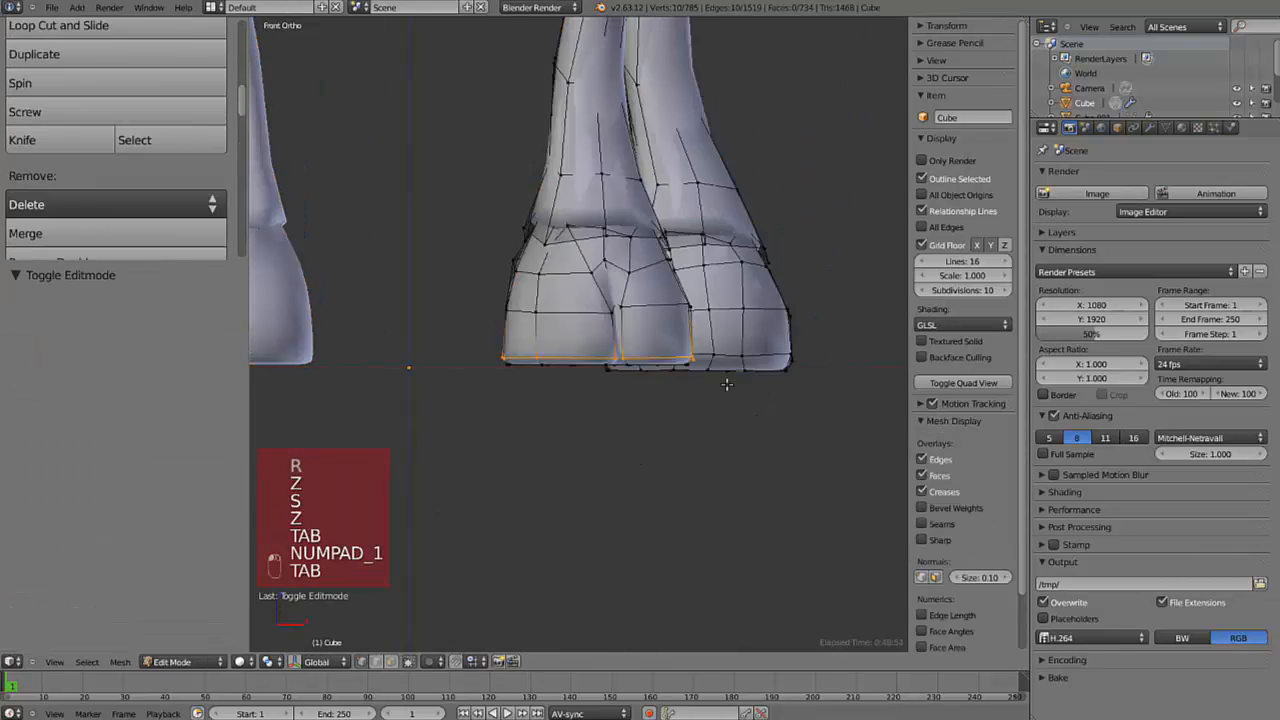
key(KP_3)
key(z)
key(g)
key(Tab)
key(Tab)
key(z)
- Push the central toe vertices of the rear hoof 0.131 along the Y axis to start its cleft
middle_drag(474, 338, 680, 395)
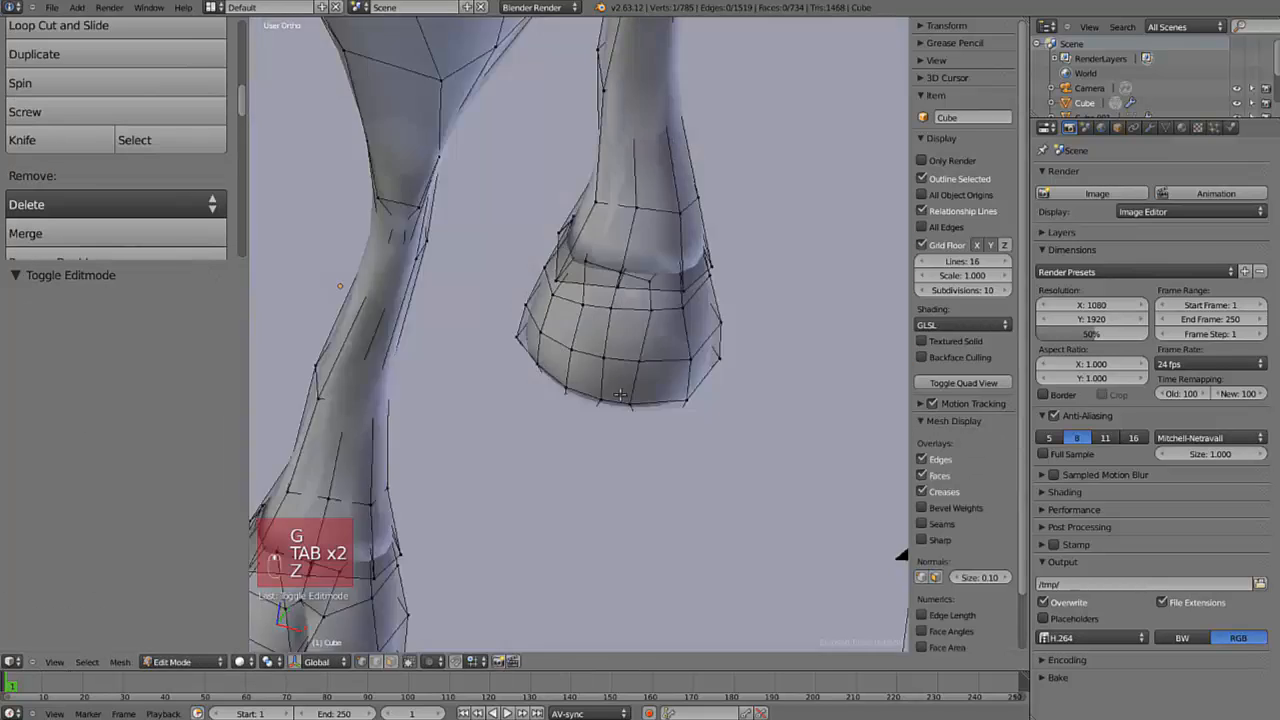
key(z)
shift+right_click(606, 378)
key(z)
key(KP_3)
key(z)
key(g)
click(541, 373)
key(z)
middle_drag(541, 373, 637, 434)
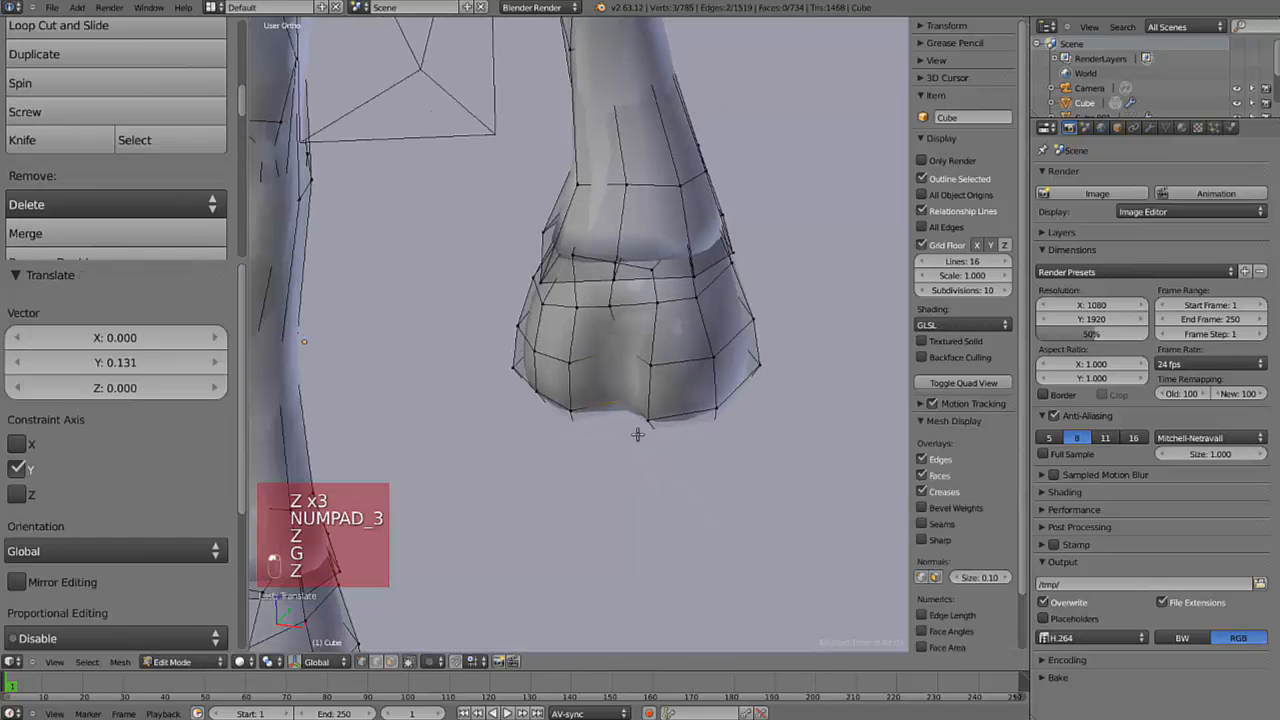
- Move the vertices on both sides of the rear hoof's groove closer together to shape the two toes
key(z)
key(z)
middle_drag(571, 409, 622, 420)
right_click(620, 425)
key(g)
right_click(611, 343)
key(g)
click(630, 347)
right_click(684, 330)
key(g)
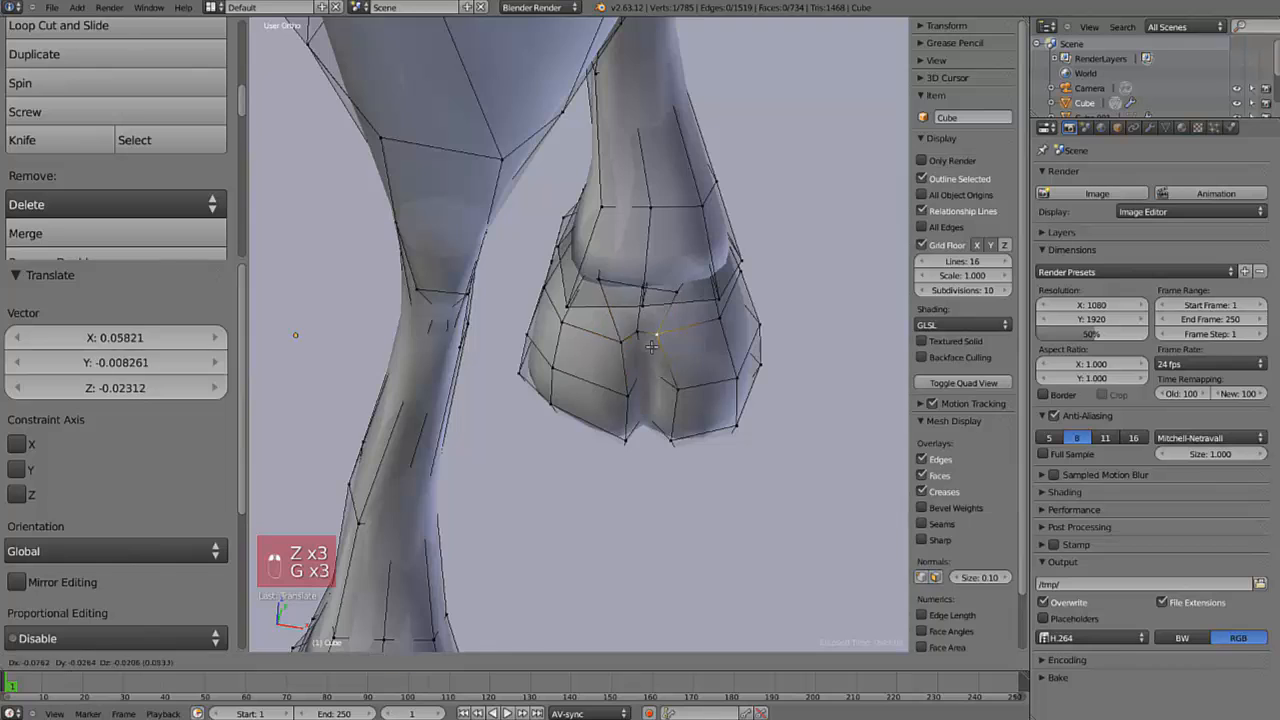
click(657, 338)
- Adjust the vertex at the lower end of the rear hoof's cleft and compare both hooves in front view
key(z)
right_click(677, 443)
key(z)
key(g)
key(Tab)
key(KP_1)
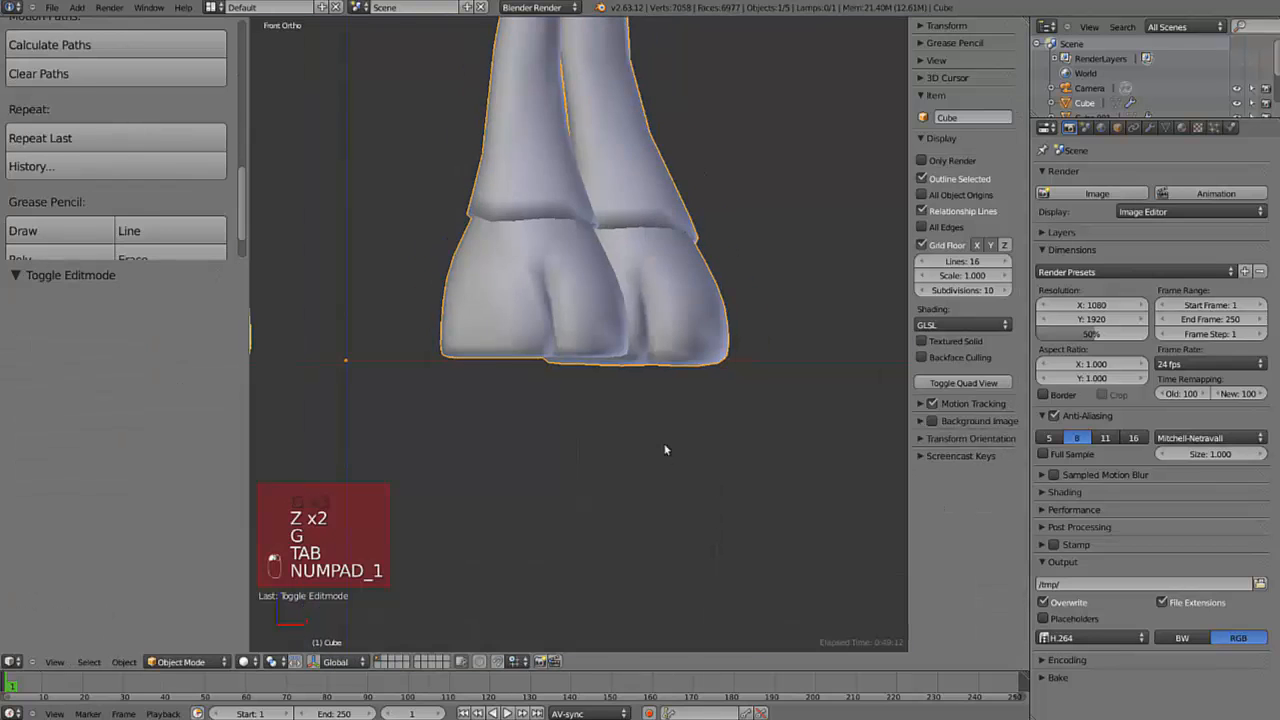
- Select the rear hoof's sole vertices in side view and flatten them by scaling to 0 along Z
key(Tab)
key(z)
key(KP_3)
key(a)
key(a)
key(b)
drag(775, 433, 438, 364)
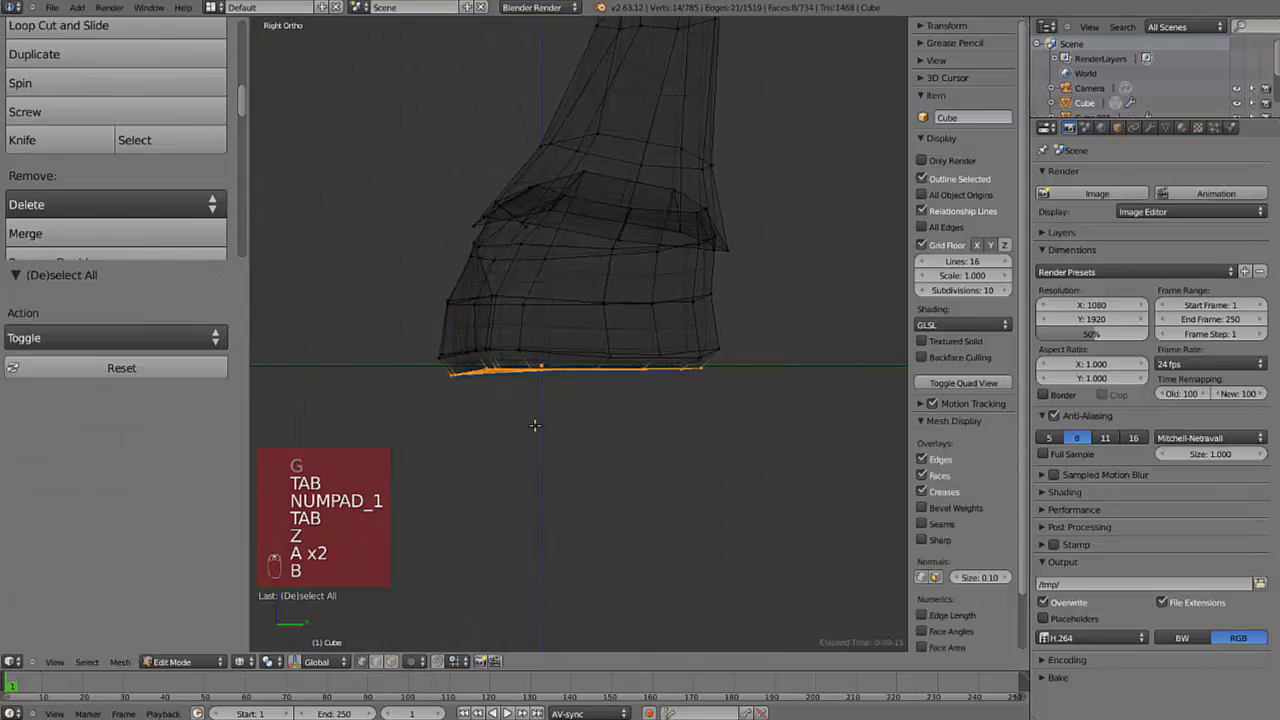
key(s)
key(z)
key(0)
key(Return)
- Scale the rear hoof's flattened sole to 0.968 and inspect the hoof's shape
key(s)
click(655, 463)
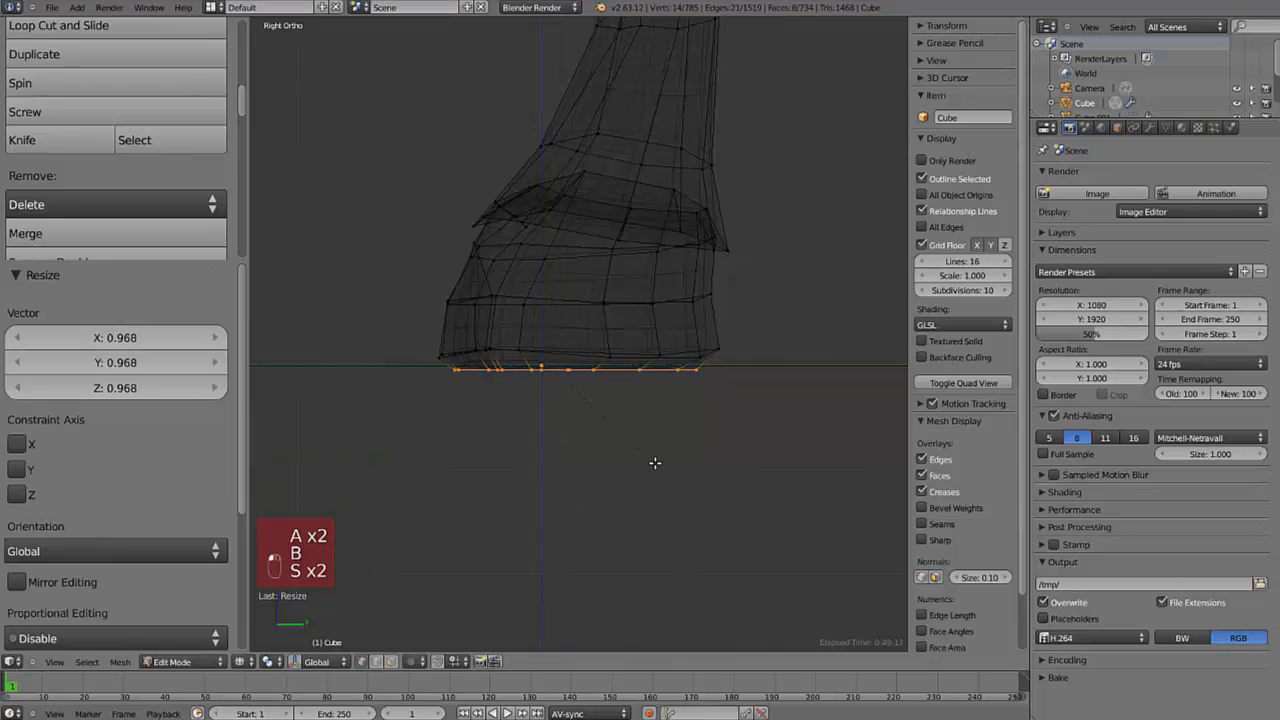
key(z)
key(Tab)
middle_drag(555, 305, 597, 286)
key(KP_3)
key(z)
key(Tab)
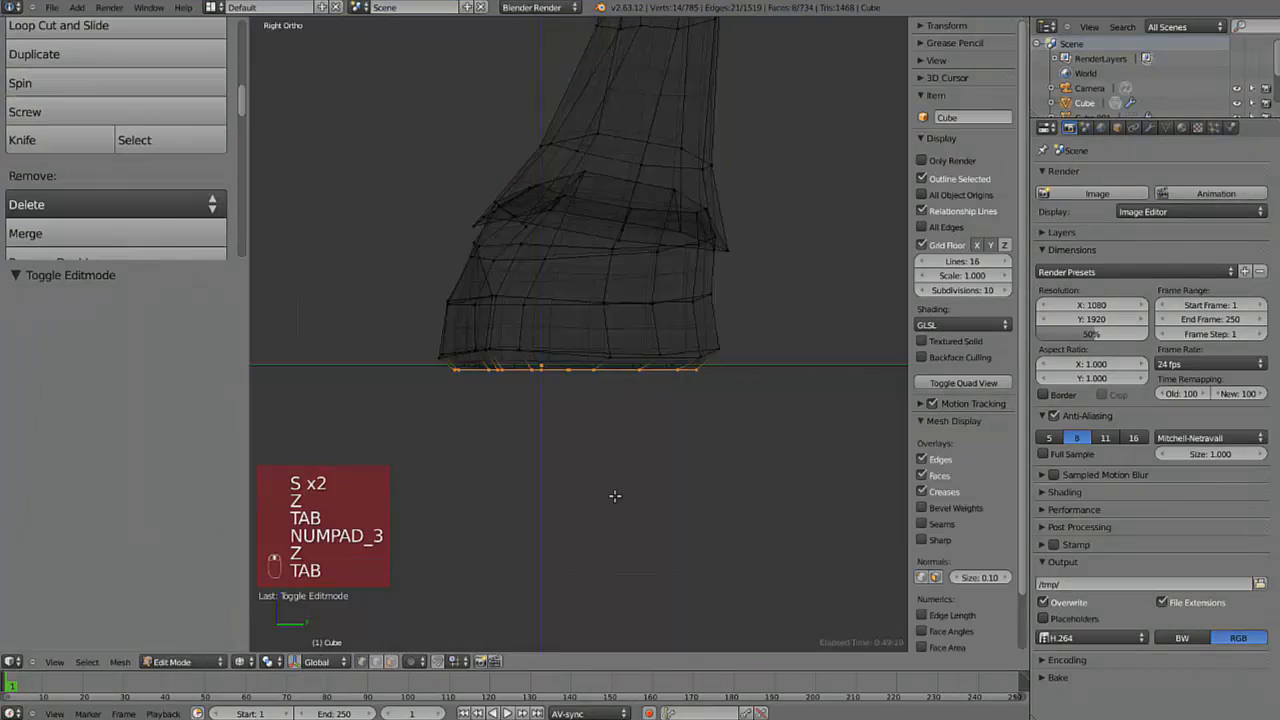
click(614, 493)
- Reposition the rear hoof's lower cleft vertices near the sole to refine the split between the toes
key(z)
key(Tab)
middle_drag(614, 491, 605, 427)
key(Tab)
key(g)
click(627, 347)
key(z)
shift+right_click(599, 428)
shift+right_click(587, 421)
key(g)
click(600, 420)
key(z)
key(Tab)
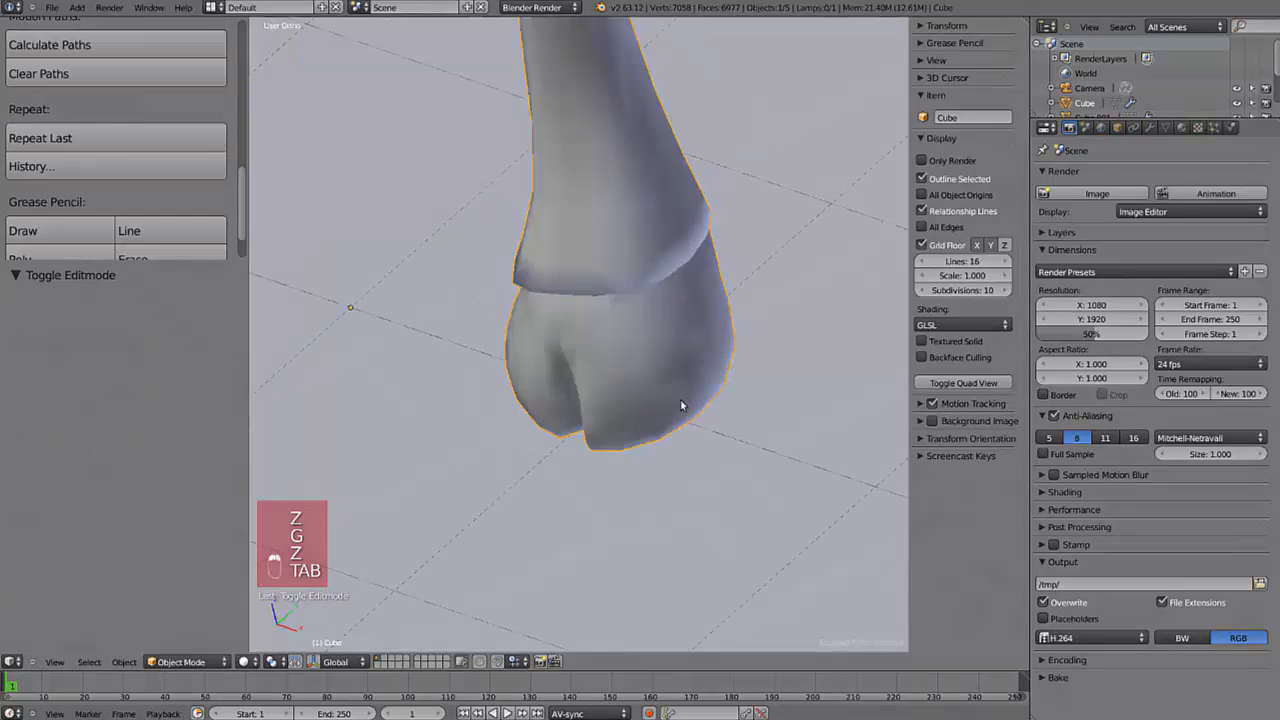
- Move the vertex beside the top of the rear hoof's cleft by -0.01543 in X and -0.01929 in Z
key(KP_1)
key(Tab)
key(g)
click(732, 246)
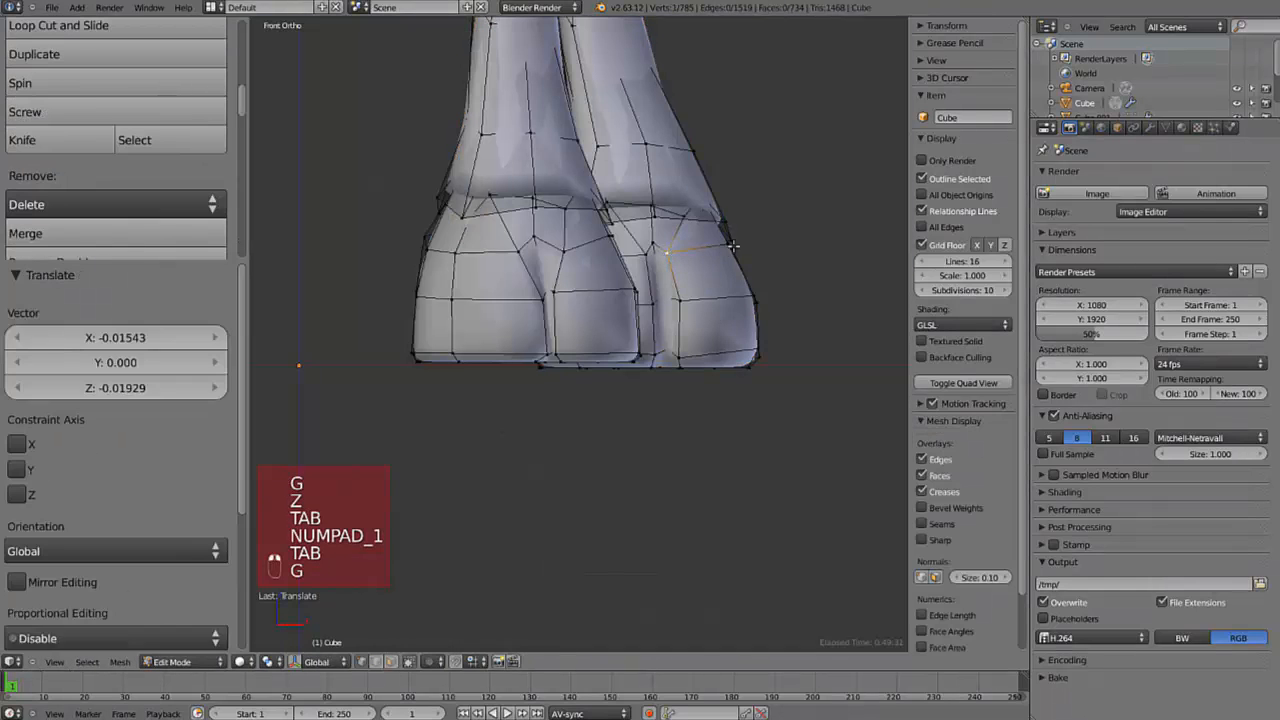
key(Tab)
- Deselect everything, view the whole llama from the side and save over modelling_exercise1.blend
scroll(731, 377, down, 3)
scroll(694, 197, down, 2)
key(a)
key(a)
key(KP_3)
scroll(711, 444, down, 3)
key(ctrl+w)
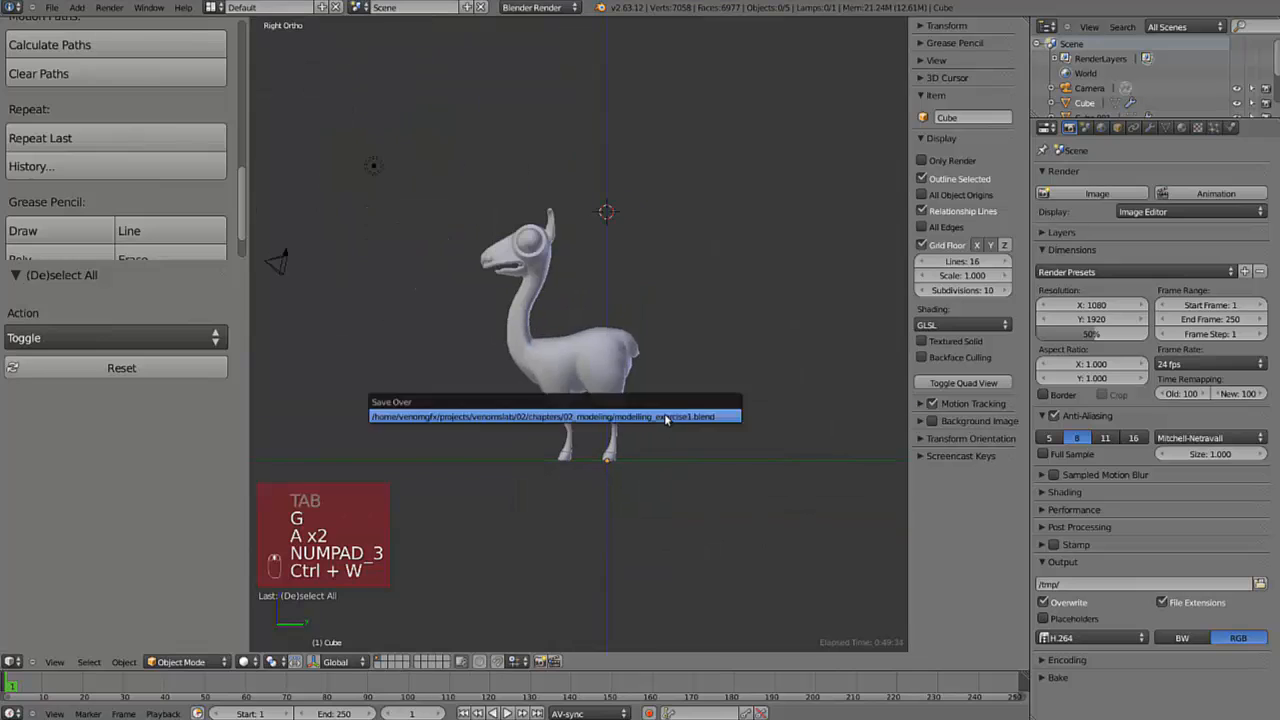
key(ctrl+w)
key(KP_0)
key(ctrl+w)
click(664, 417)
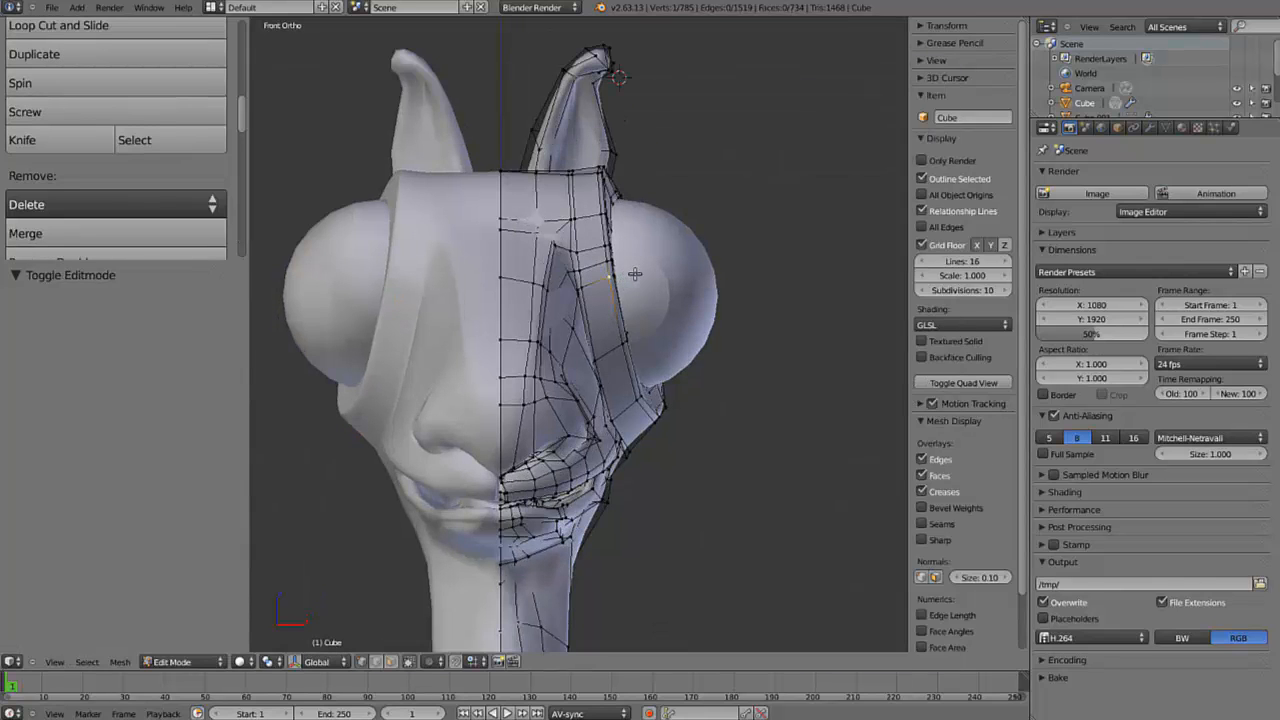
- Move the inner eye-rim vertices toward the nose in front view with proportional editing enabled
key(g)
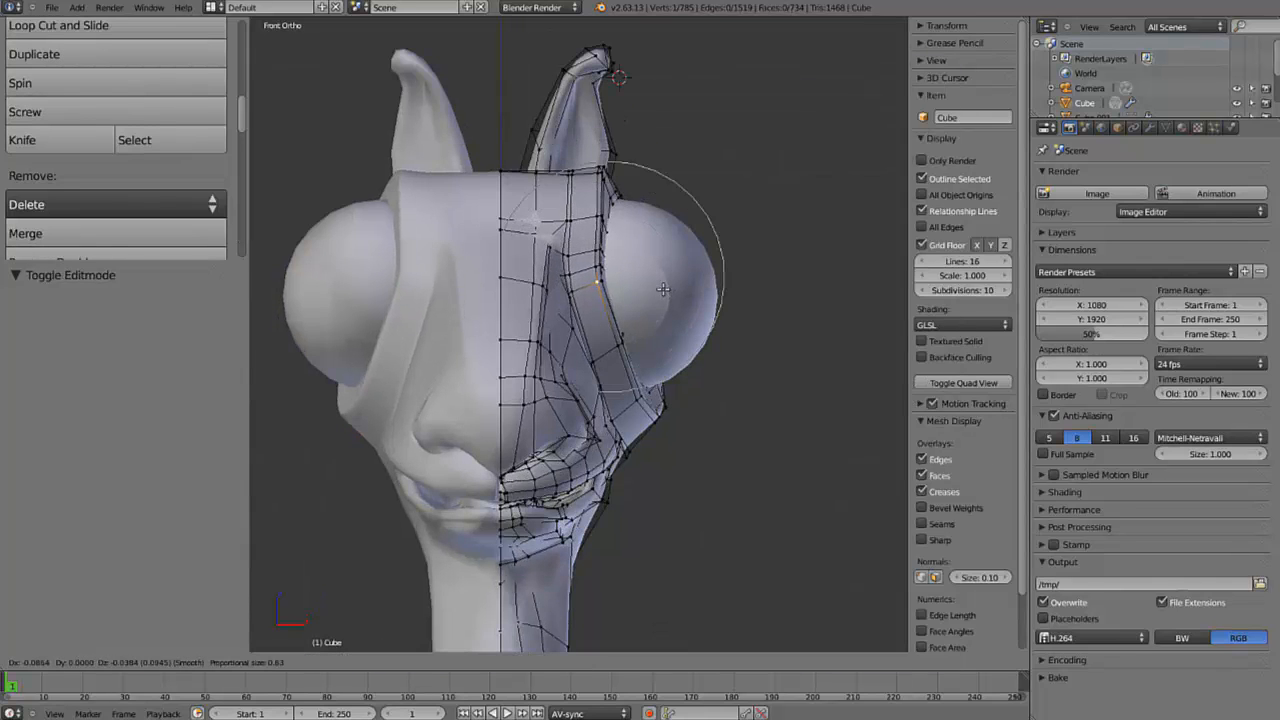
click(635, 330)
key(g)
click(610, 298)
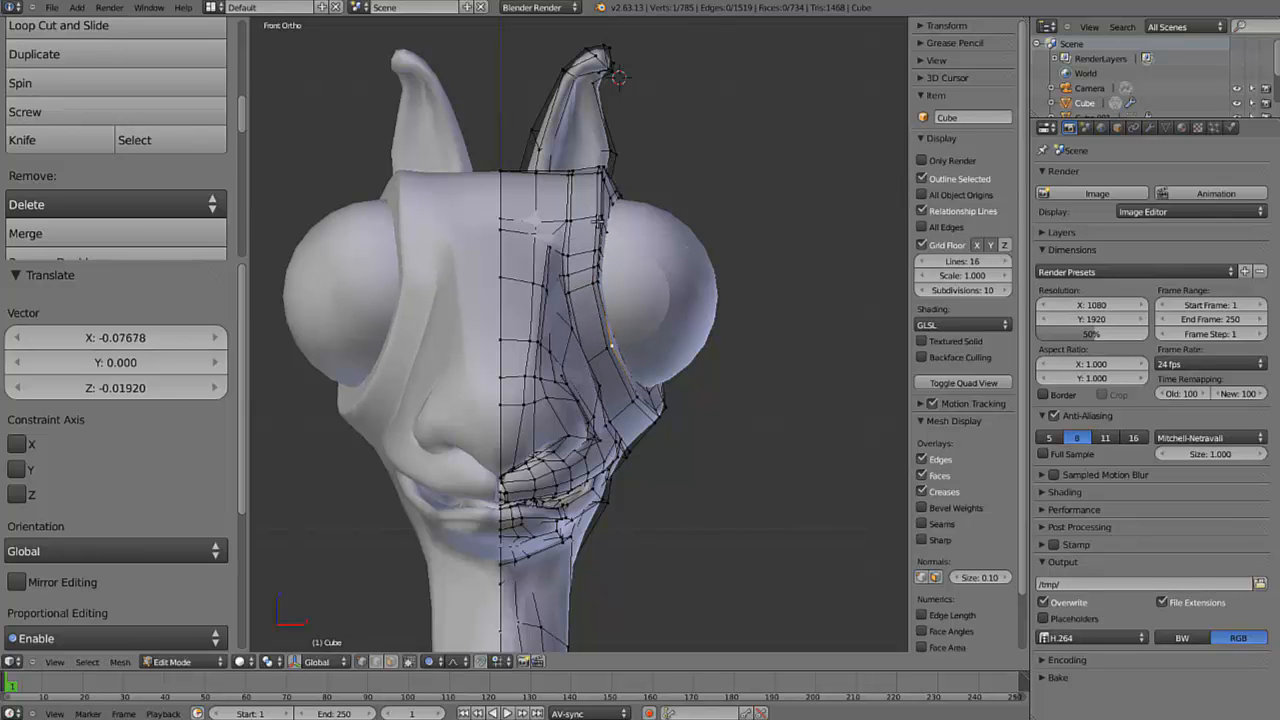
- Shift the upper inner eye-rim vertices slightly toward the middle of the head
right_click(601, 224)
key(g)
click(590, 221)
right_click(592, 249)
key(g)
click(586, 249)
right_click(591, 216)
key(g)
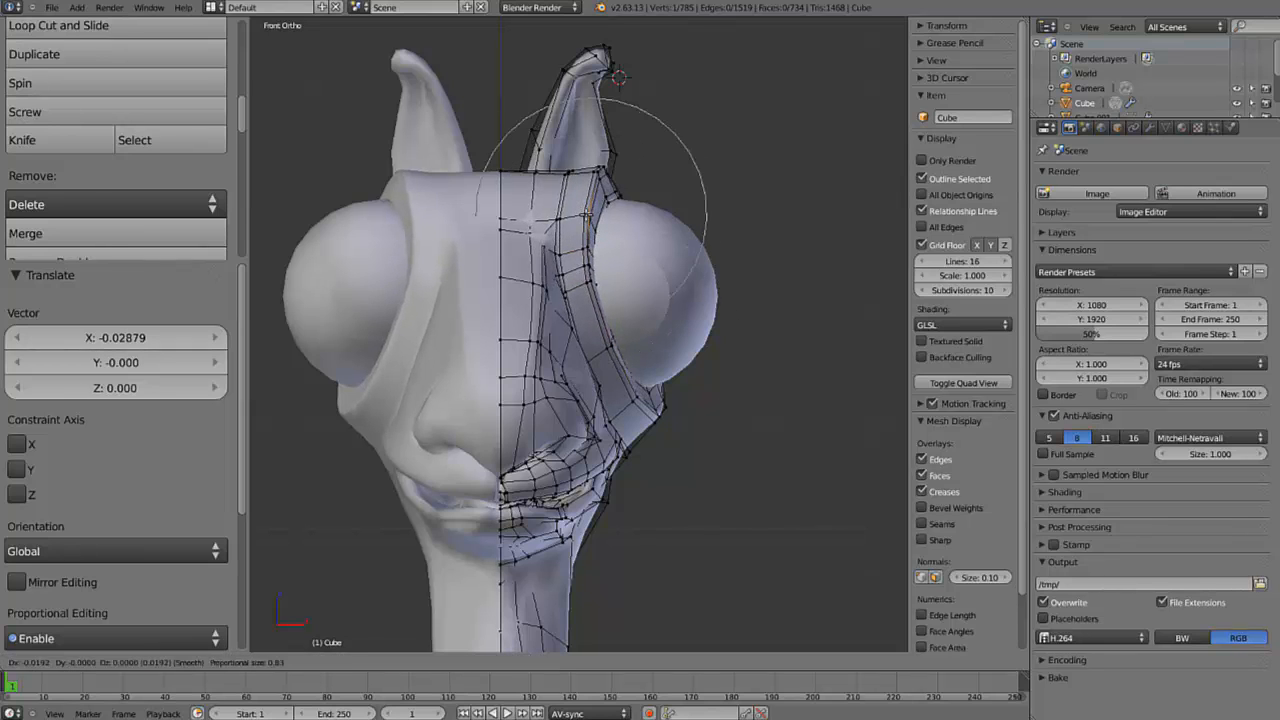
click(586, 216)
- Nudge the middle and lower inner eye-rim vertices toward the nose and check the head from an angle
right_click(596, 290)
key(g)
click(591, 290)
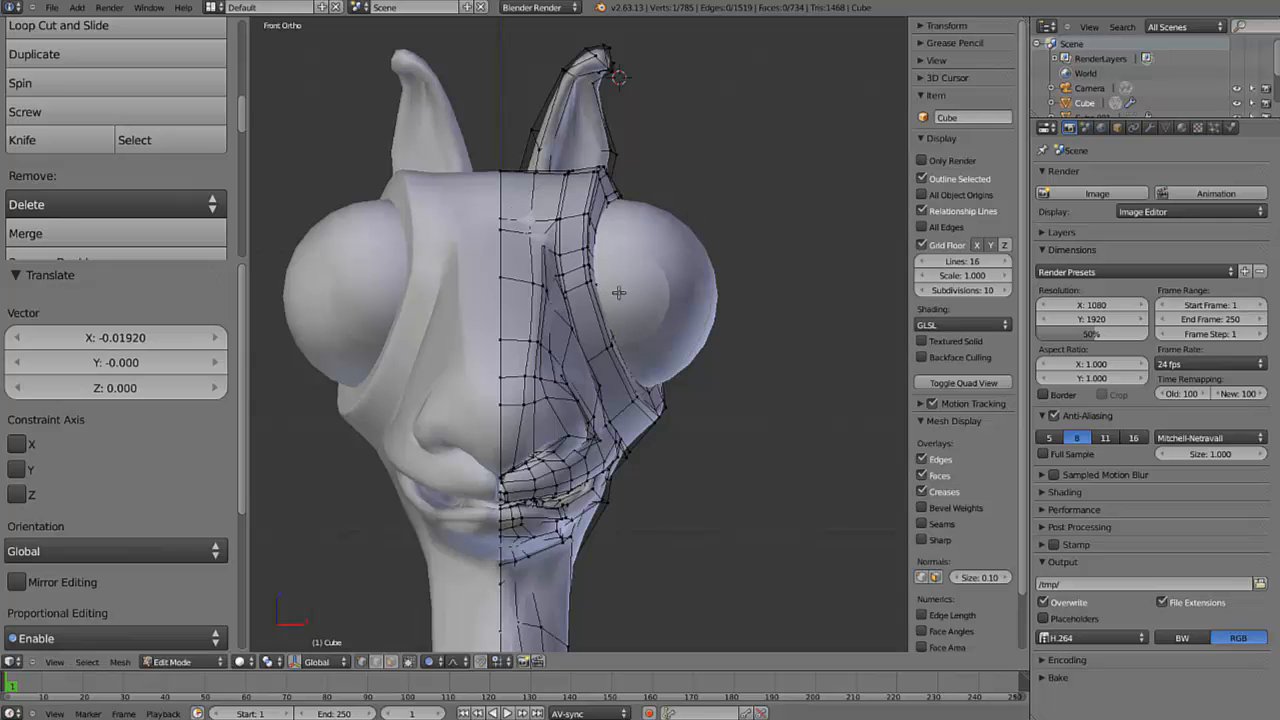
right_click(614, 316)
key(g)
click(609, 319)
key(g)
click(604, 341)
key(Tab)
scroll(614, 352, down, 4)
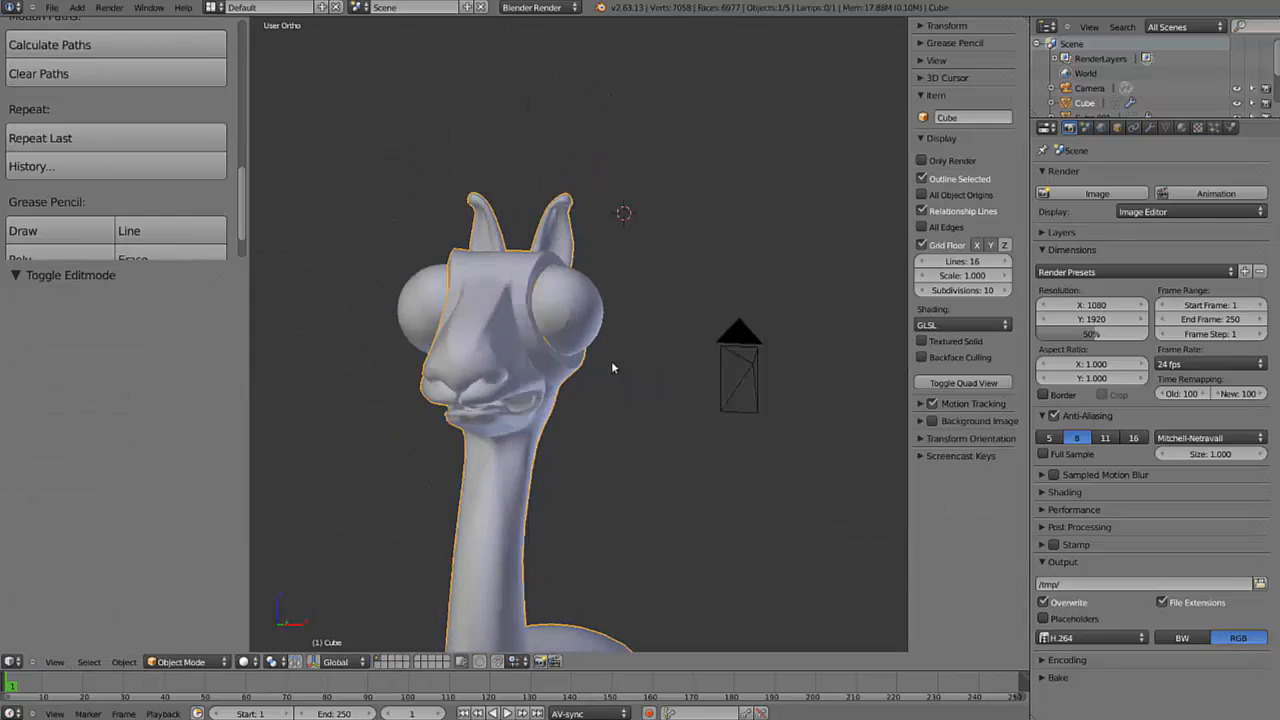
middle_drag(611, 361, 443, 335)
- Refine the lower corner of the eye rim by repositioning its vertices in front view
key(KP_1)
scroll(610, 385, up, 3)
key(Tab)
right_click(638, 400)
key(g)
click(636, 403)
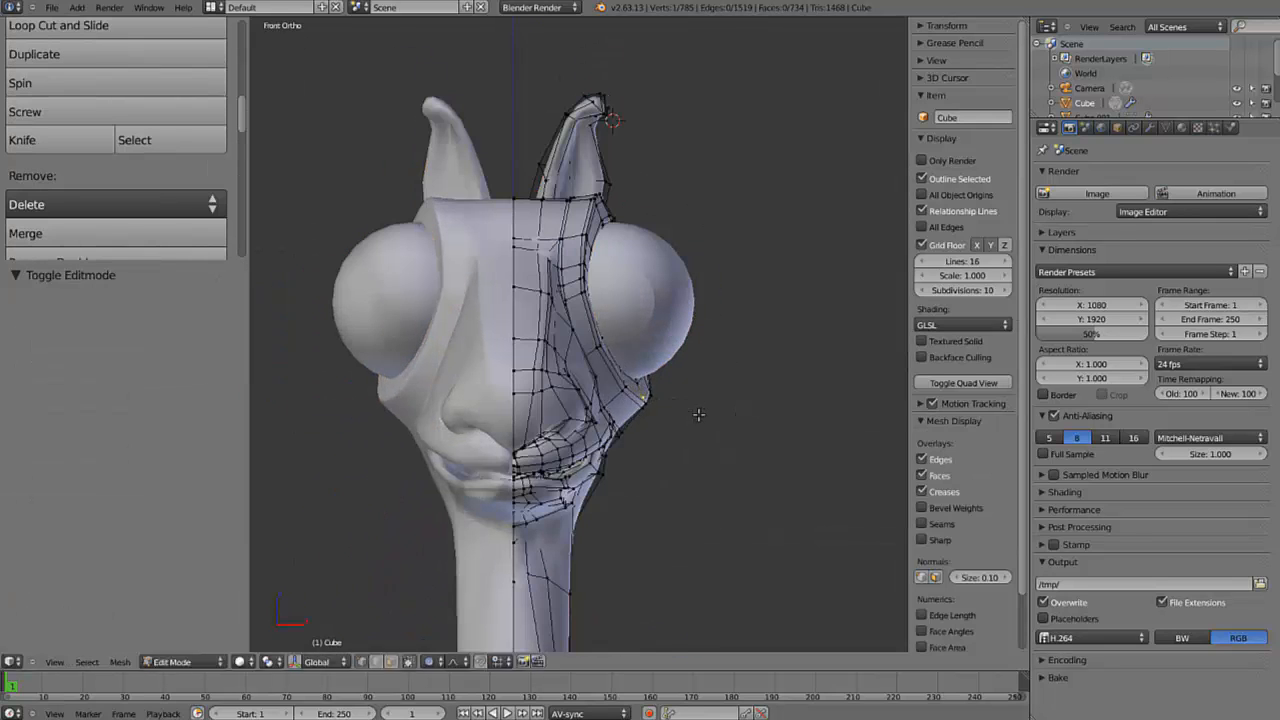
key(g)
click(635, 402)
right_click(627, 393)
scroll(640, 391, up, 2)
key(g)
click(641, 394)
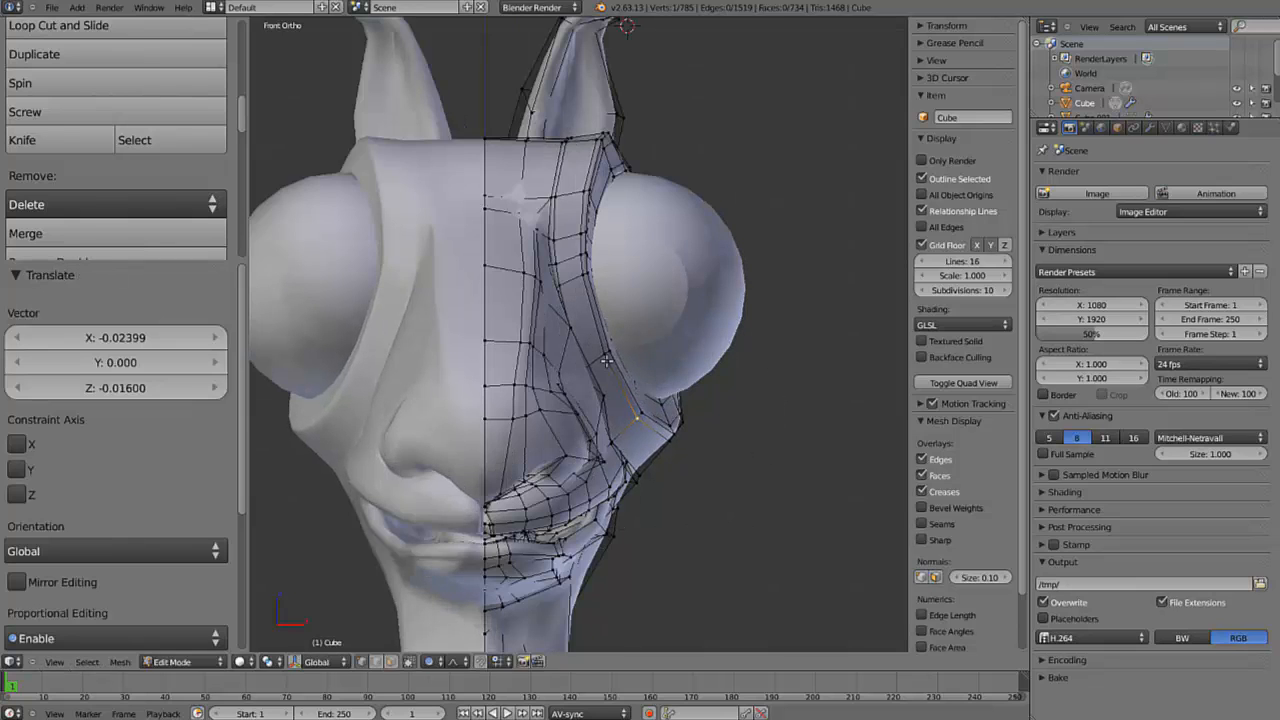
- Adjust the inner eye-rim contour and the brow vertex above the eye, and inspect the socket from the side
key(g)
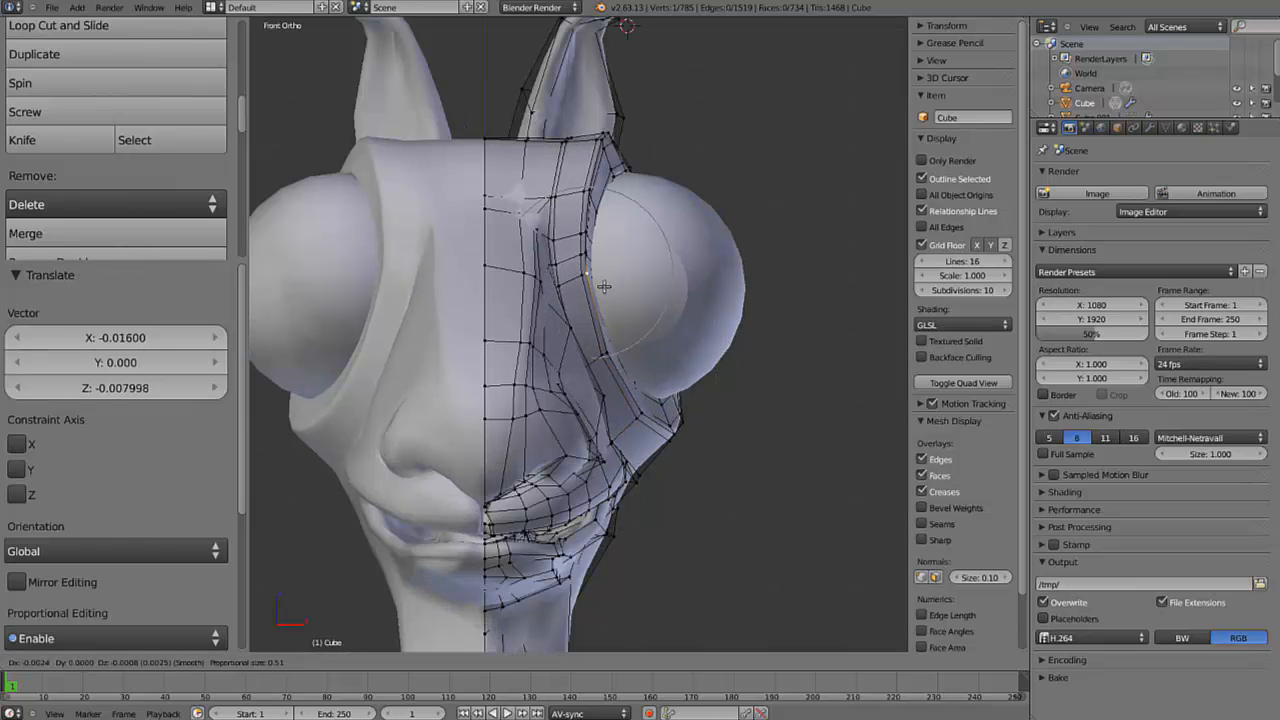
click(605, 283)
right_click(591, 141)
key(g)
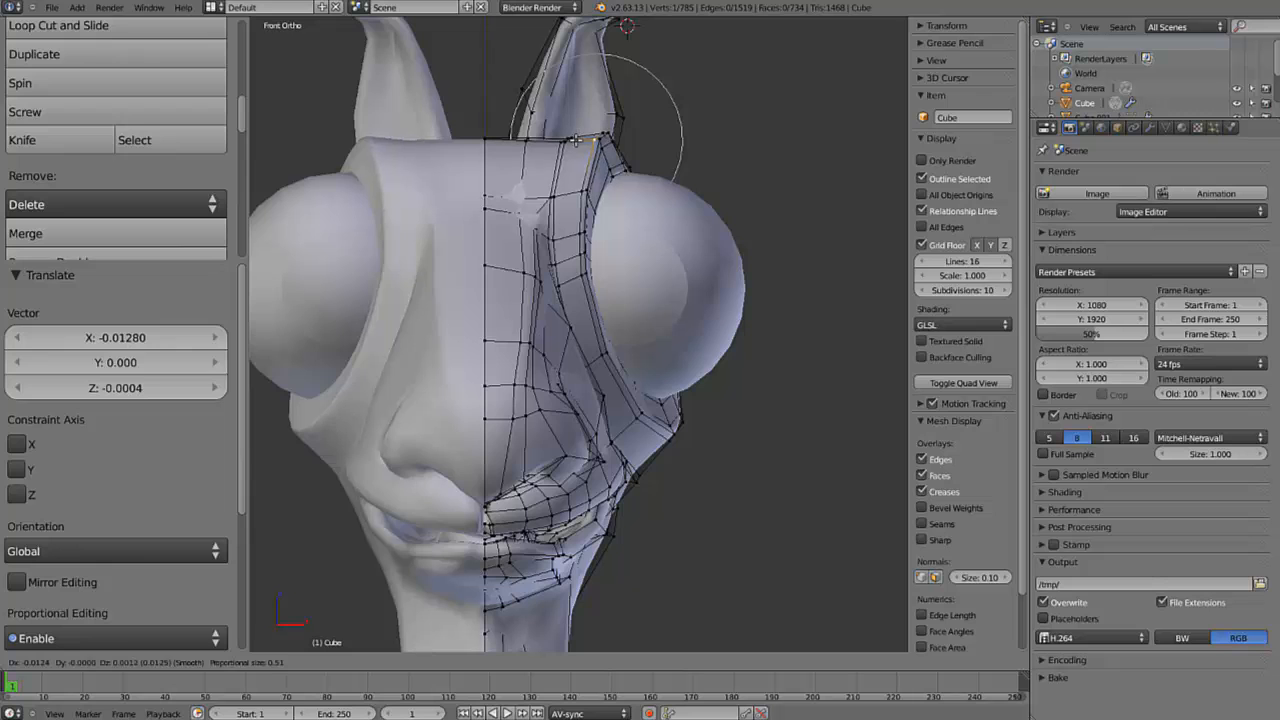
click(598, 140)
key(Tab)
middle_drag(657, 220, 583, 449)
- Select the loop of faces around the eye socket rim in face mode and grow the selection by one ring
key(Tab)
key(ctrl+Tab)
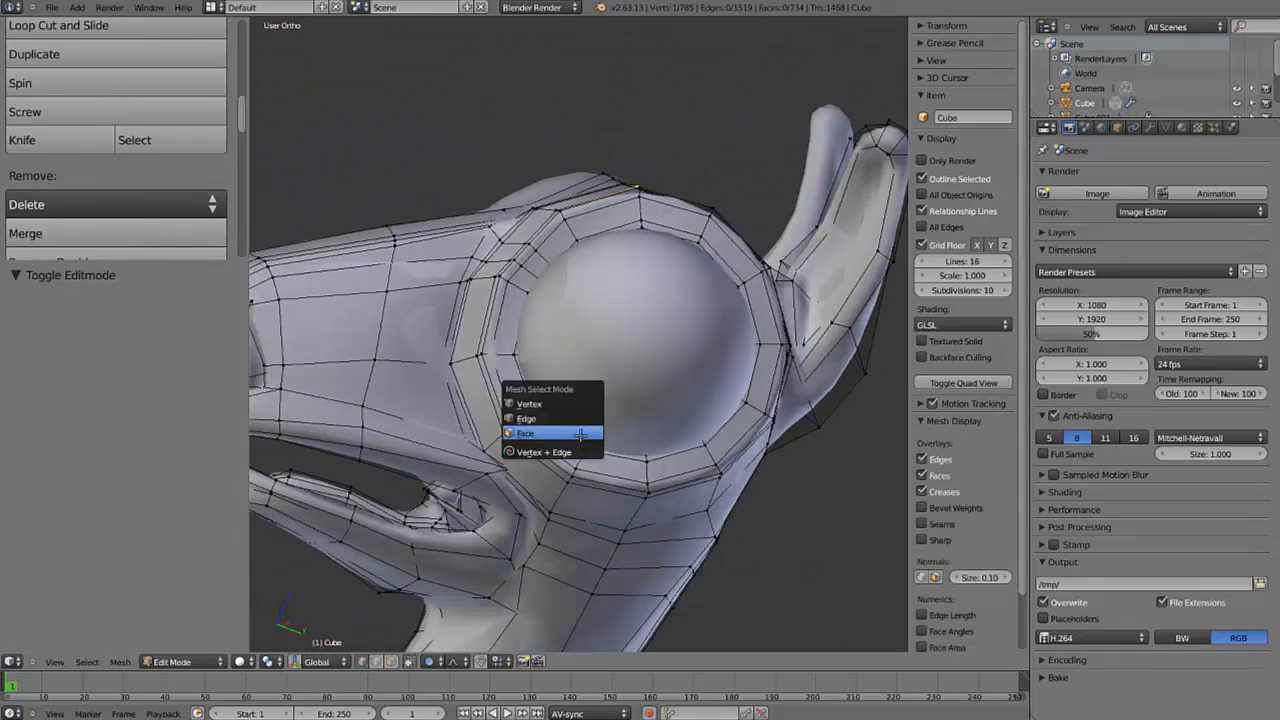
click(580, 434)
alt+right_click(651, 470)
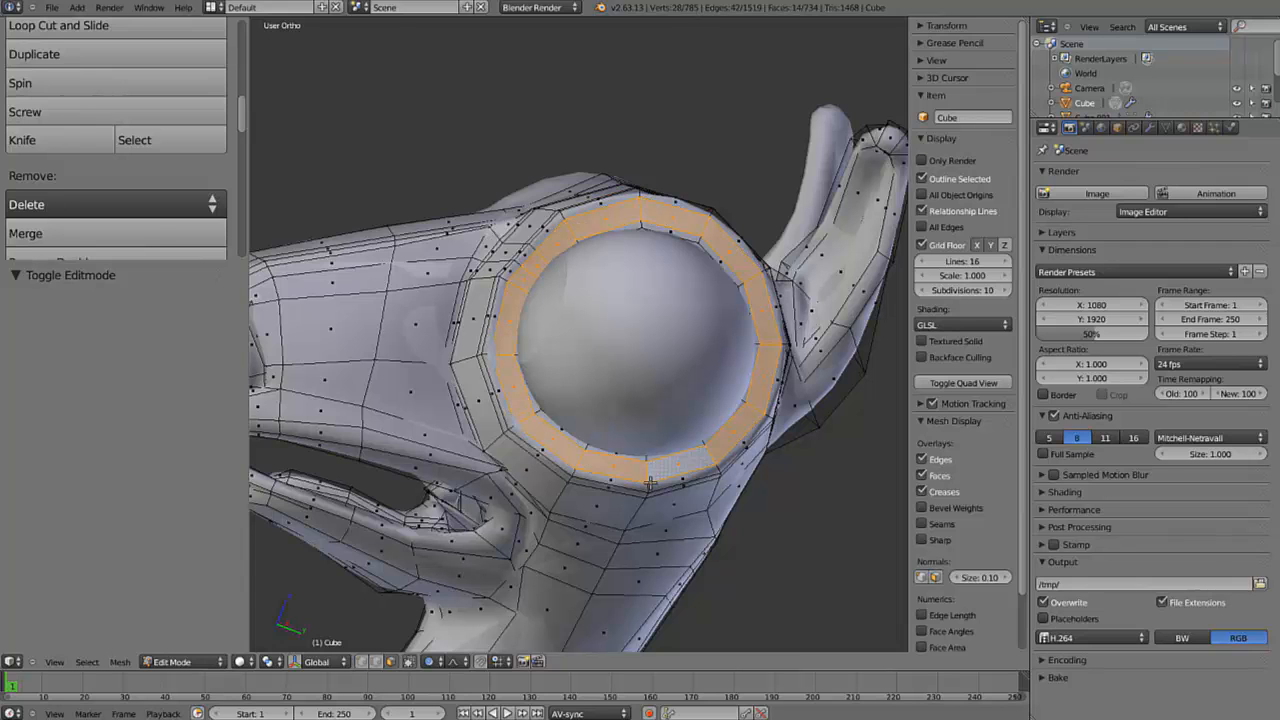
key(ctrl+KP_Add)
key(a)
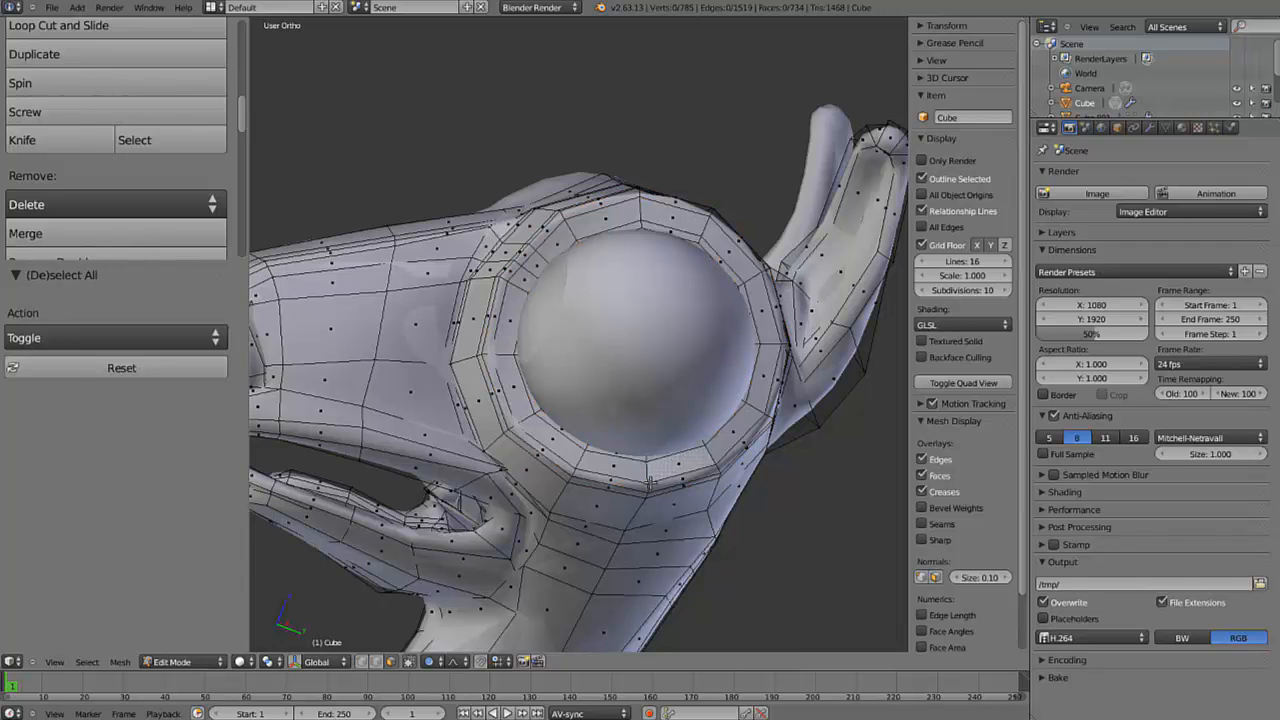
alt+right_click(647, 469)
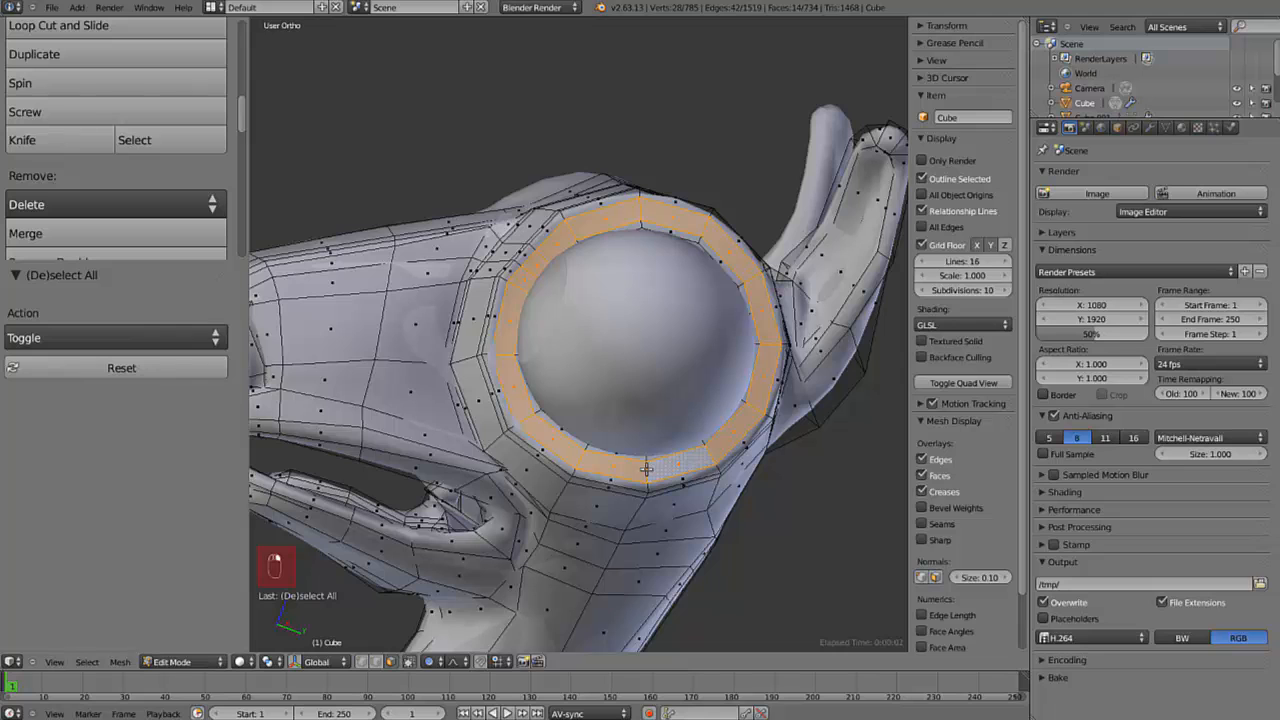
key(ctrl+KP_Add)
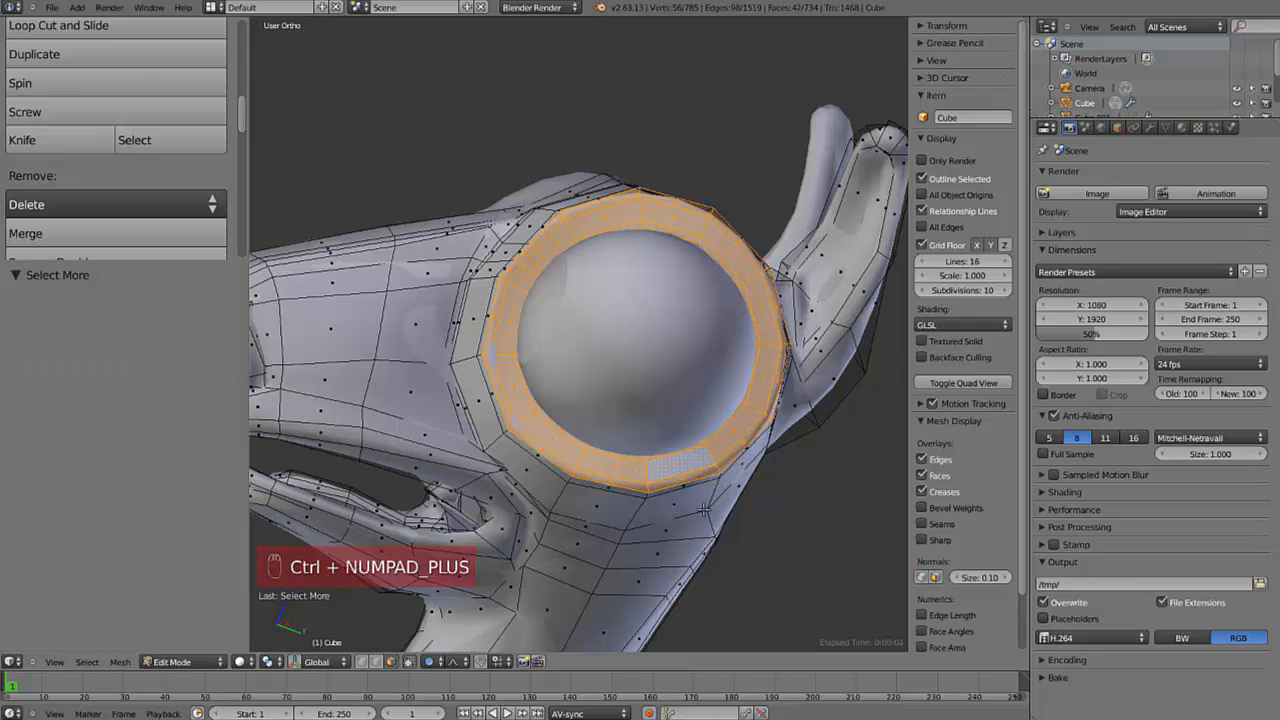
- Duplicate the selected eye-rim faces and separate the copy into its own object
key(KP_1)
key(z)
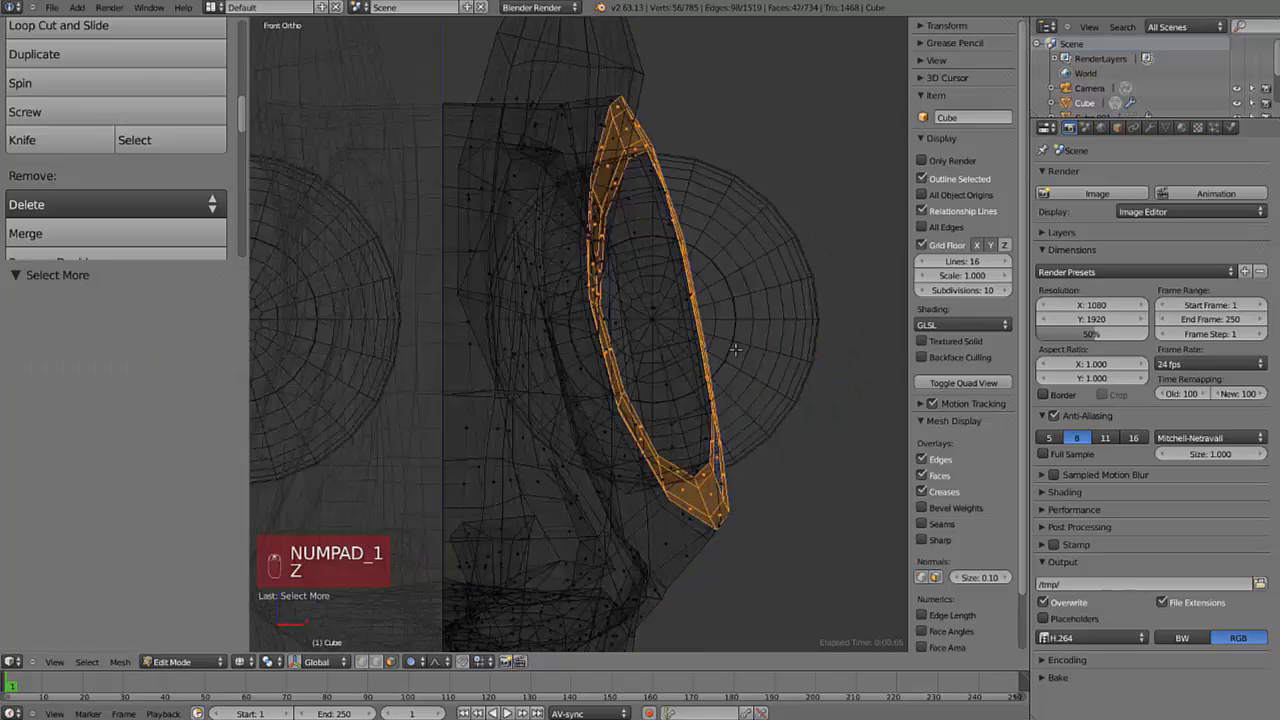
key(z)
scroll(754, 399, down, 2)
key(shift+d)
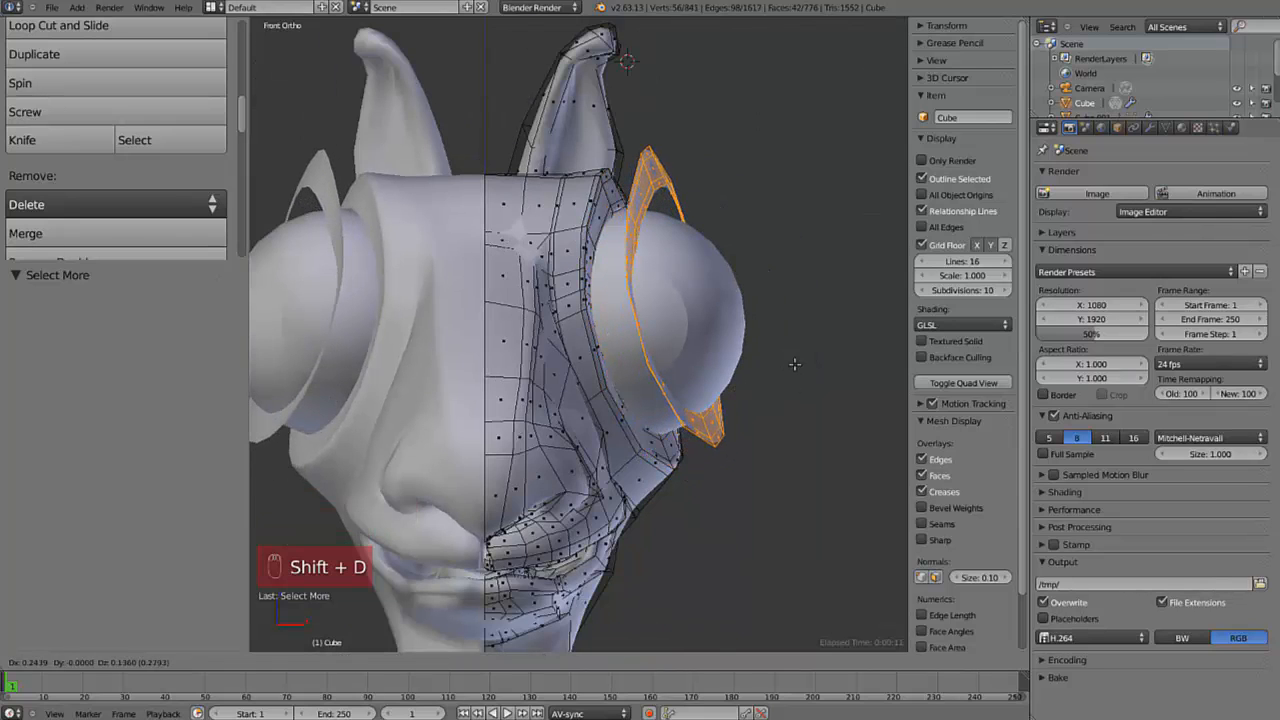
click(794, 364)
key(p)
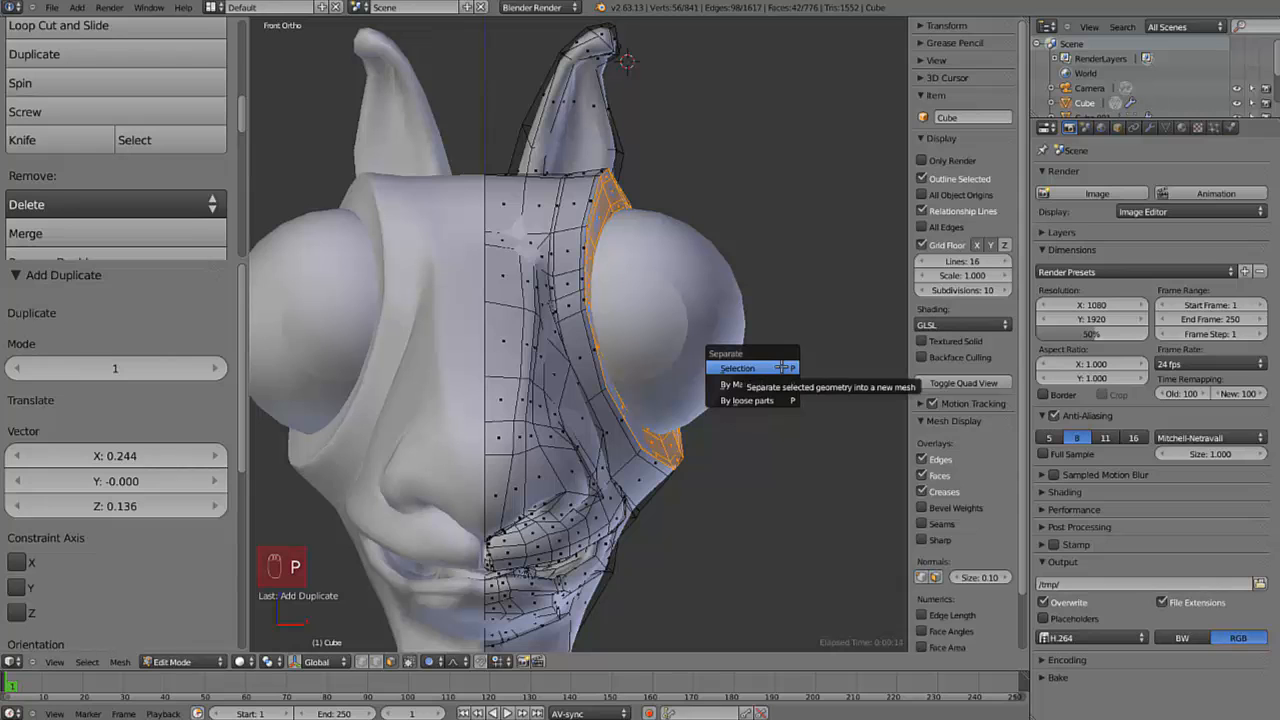
click(790, 367)
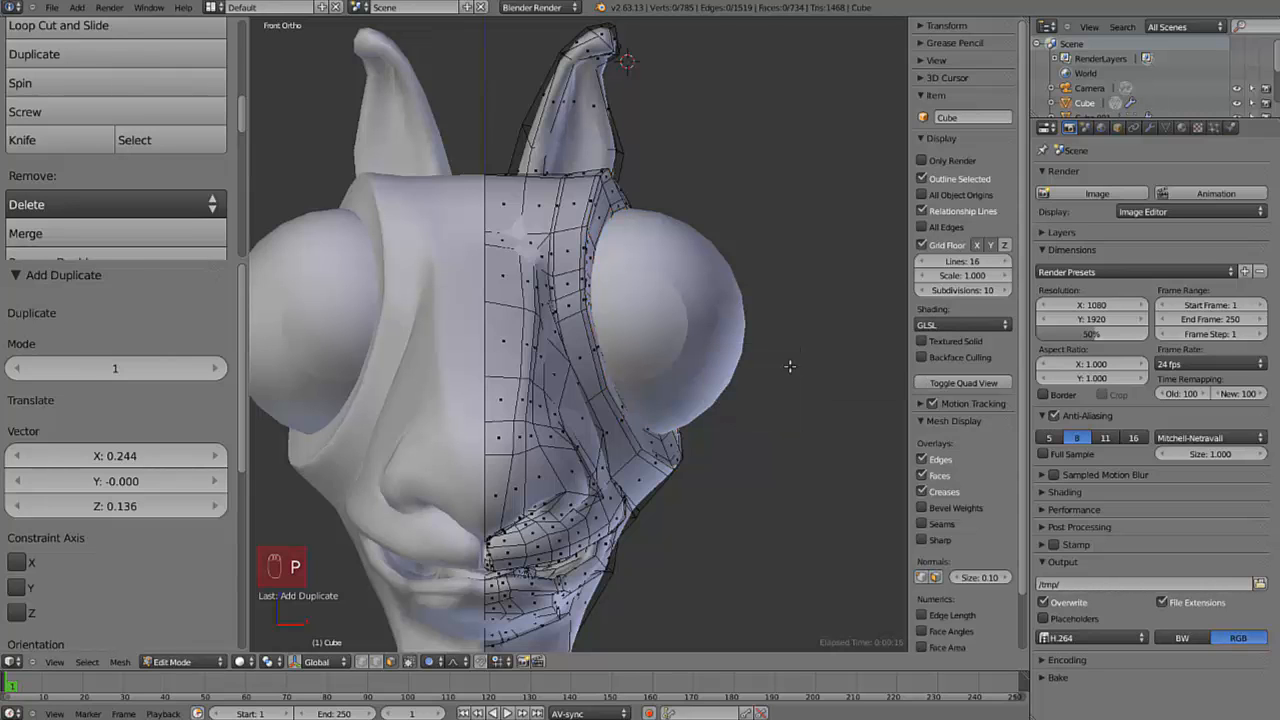
- Open the separated eye-rim ring for mesh editing and hide the viewport's side regions to enlarge the view
key(Tab)
right_click(621, 195)
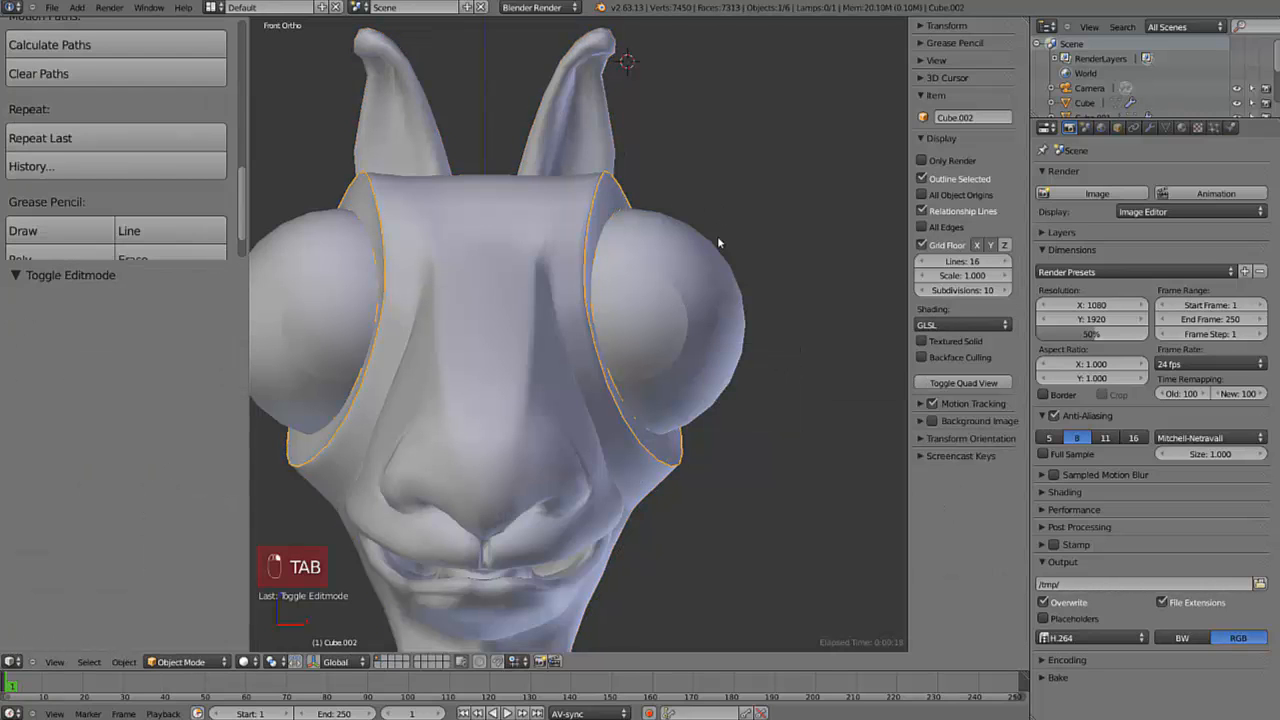
key(Tab)
key(z)
scroll(745, 310, up, 2)
mouse_move(771, 337)
middle_down()
mouse_move(741, 353)
mouse_move(637, 351)
middle_up()
key(z)
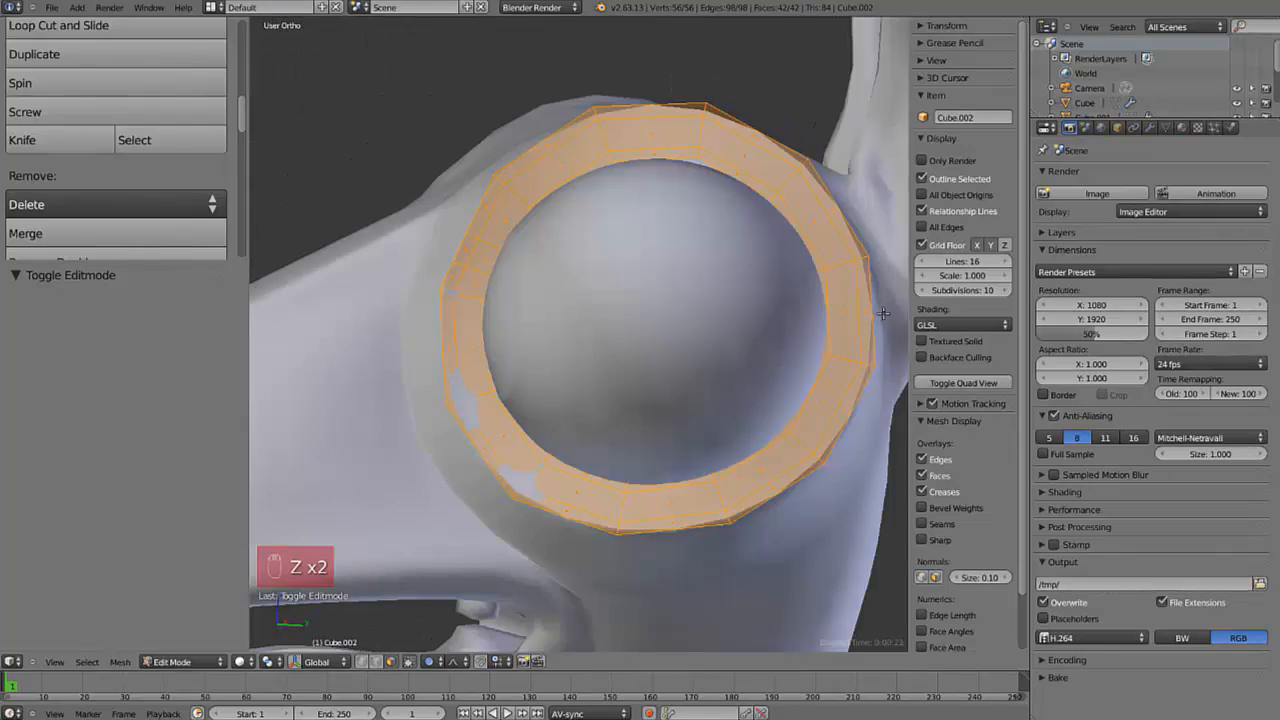
key(t)
key(n)
scroll(524, 357, down, 5)
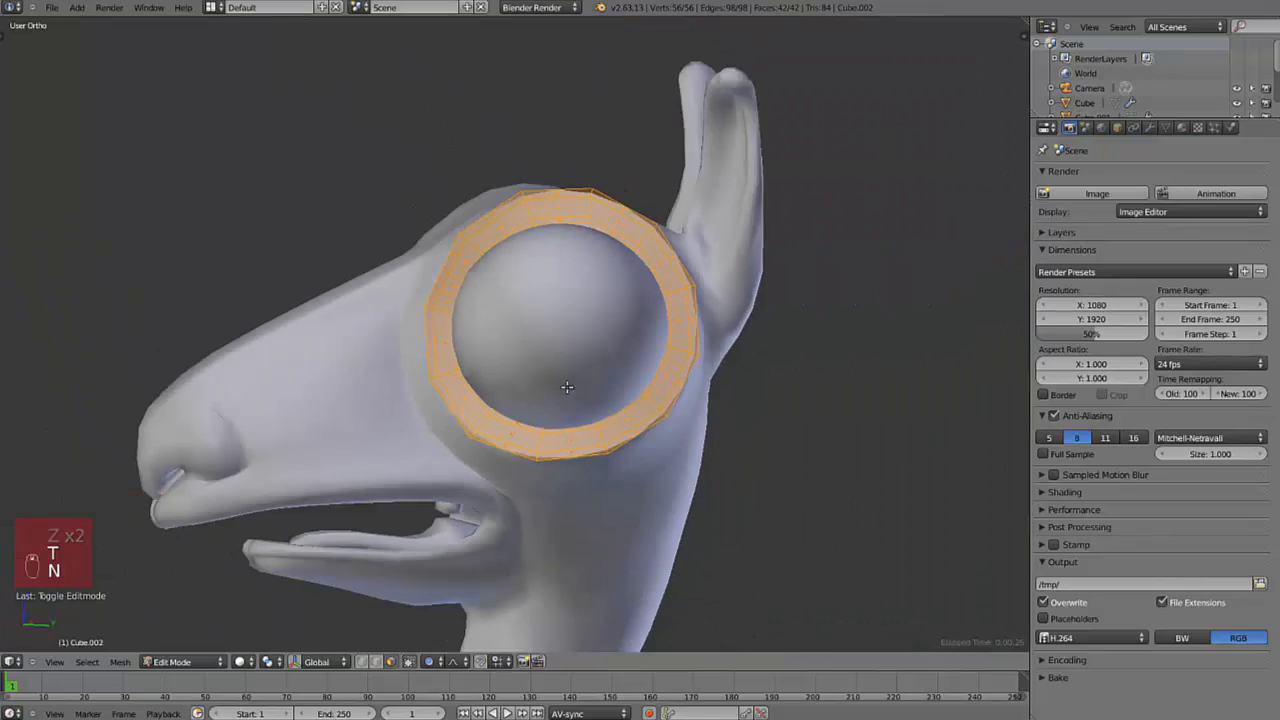
- Add a loop cut across the eye-rim ring on its nose-facing side at about mid-height of the eye
middle_drag(524, 357, 640, 351)
key(z)
middle_drag(460, 348, 545, 340)
key(KP_1)
scroll(600, 334, up, 3)
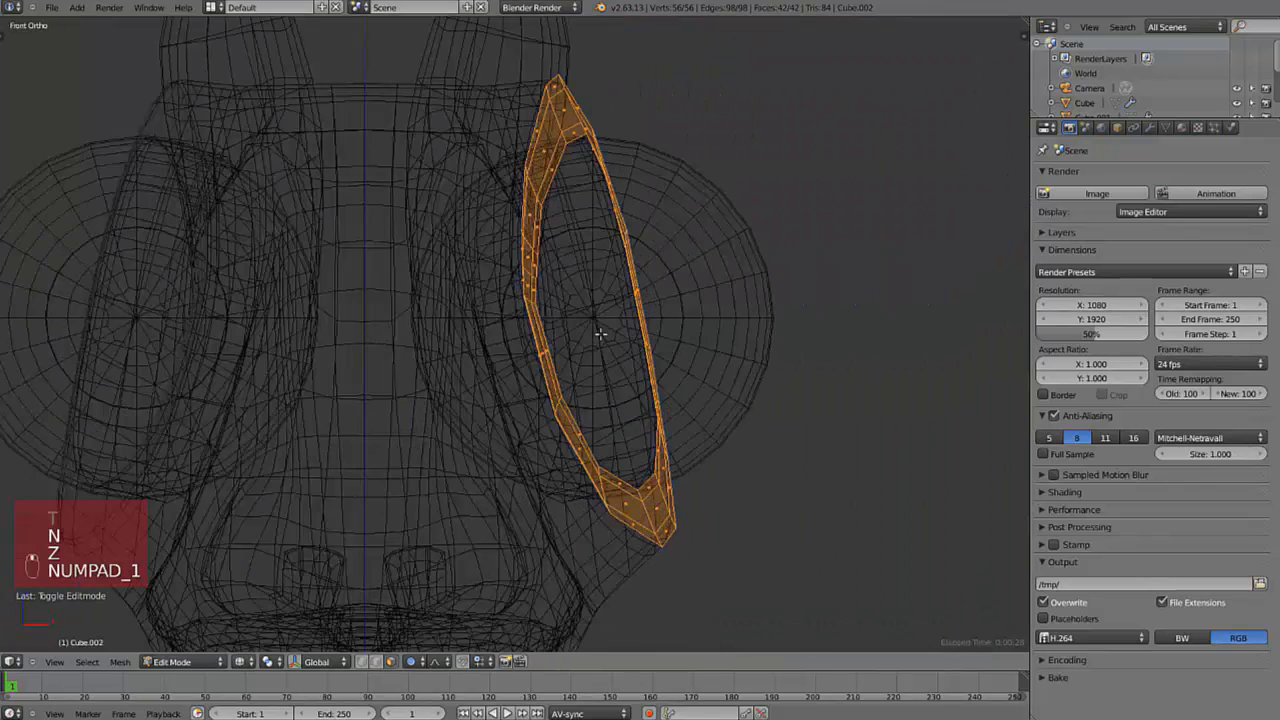
key(z)
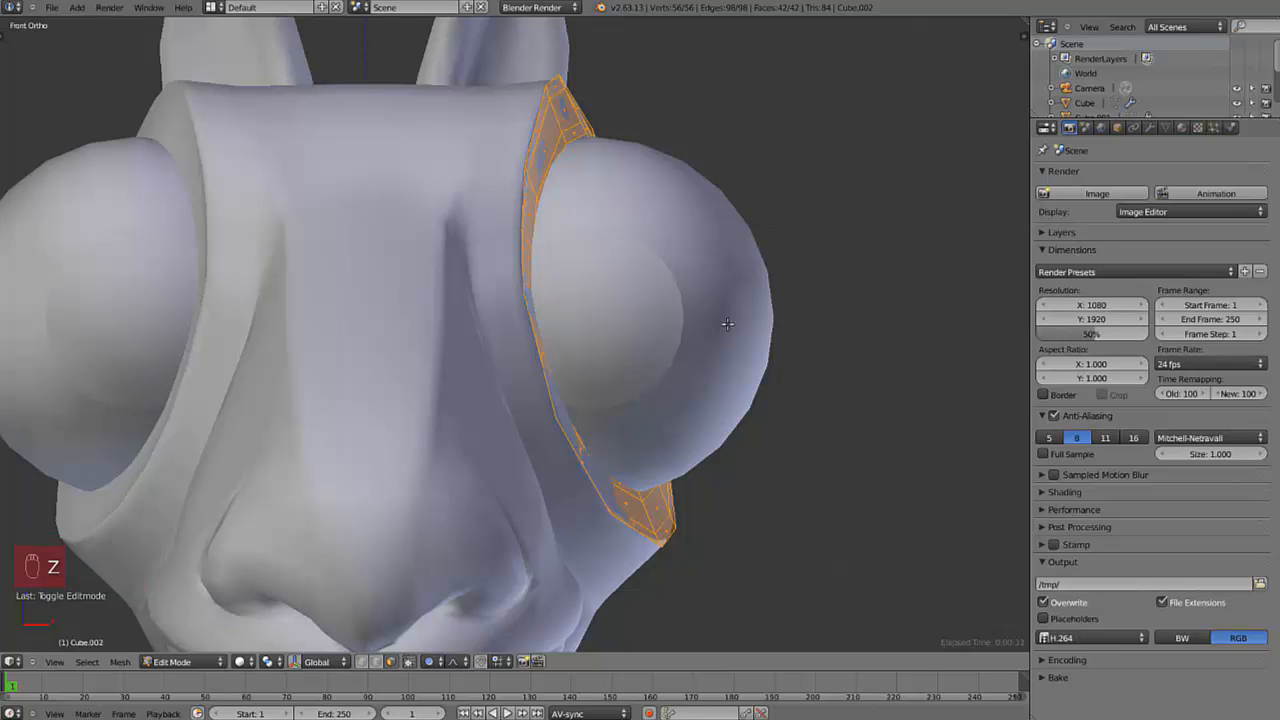
key(z)
key(ctrl+r)
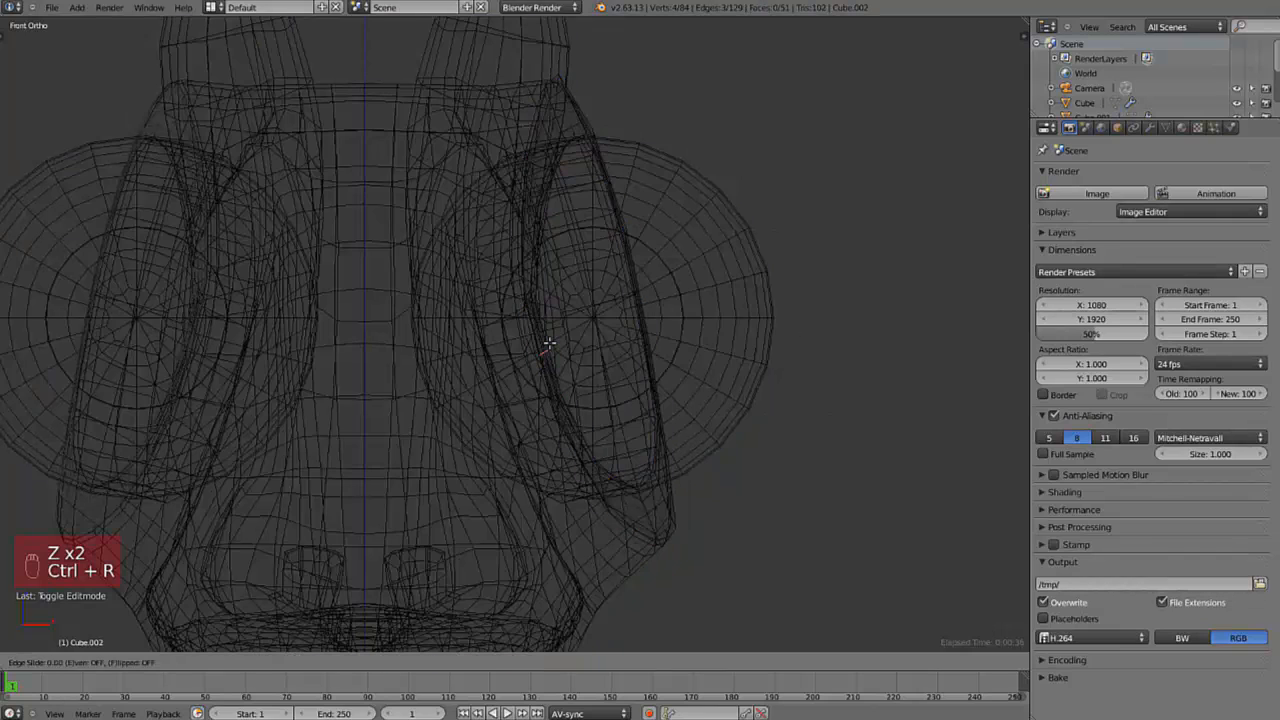
click(549, 343)
middle_drag(686, 316, 423, 355)
key(z)
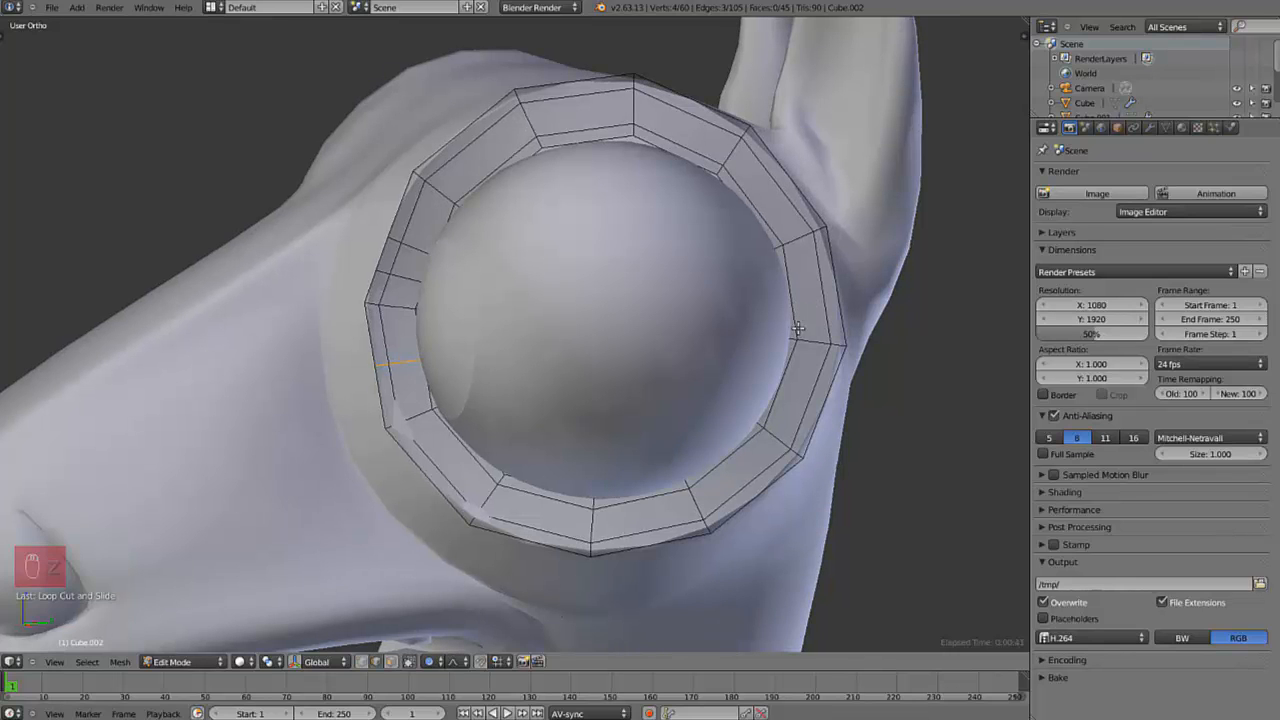
- Add the opposite cross-edge loop at the rear of the ring to the selection and check both loops from front and side
mouse_move(797, 328)
middle_down()
mouse_move(757, 337)
mouse_move(788, 333)
middle_up()
middle_drag(628, 346, 710, 345)
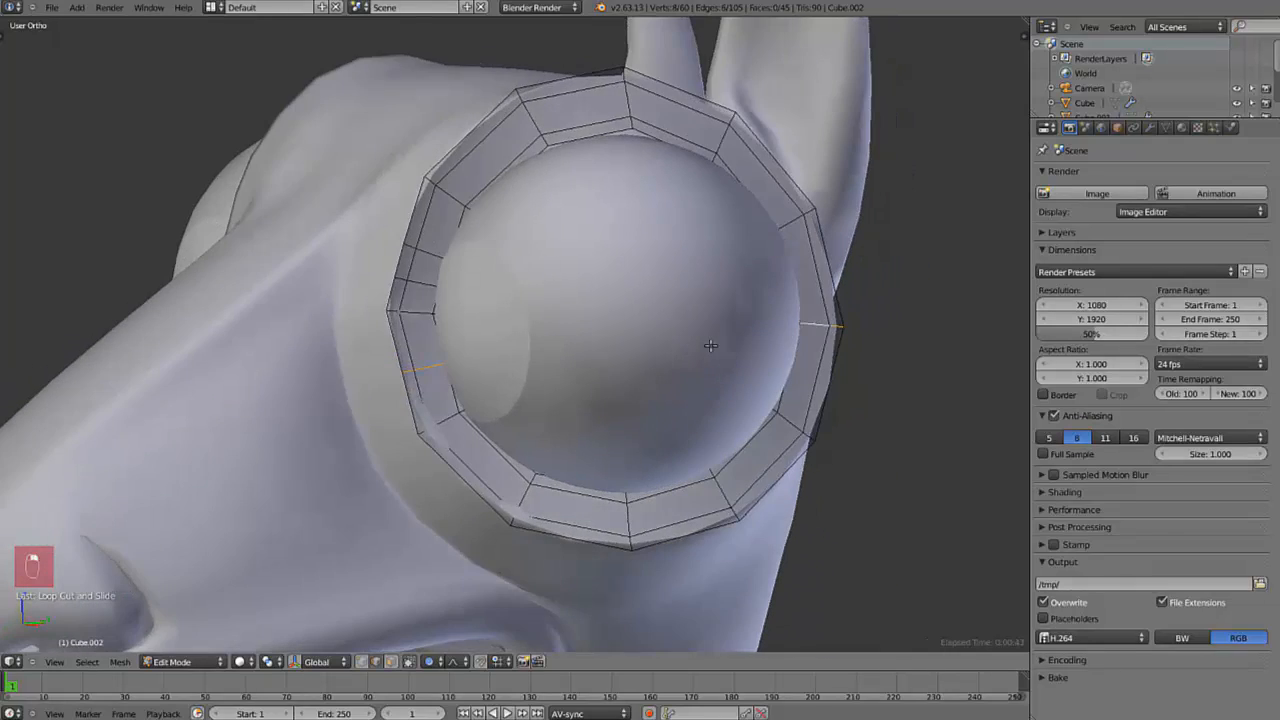
key(KP_1)
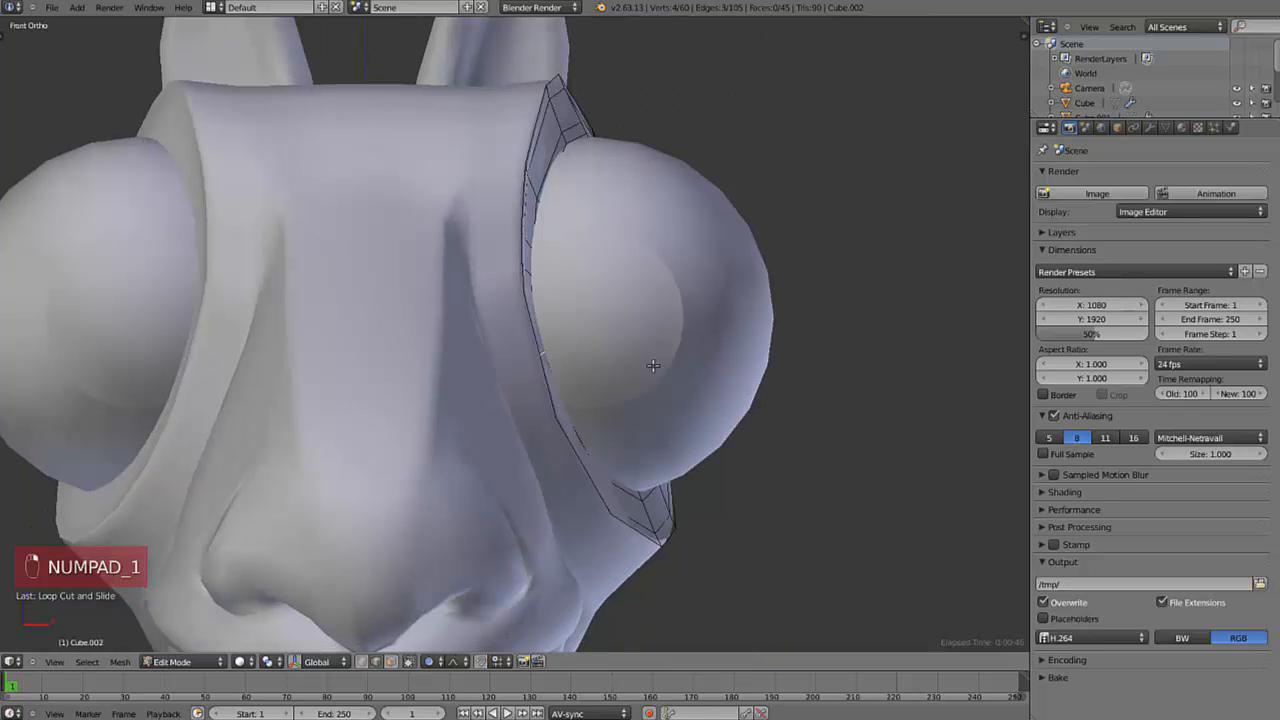
key(g)
click(640, 364)
key(Tab)
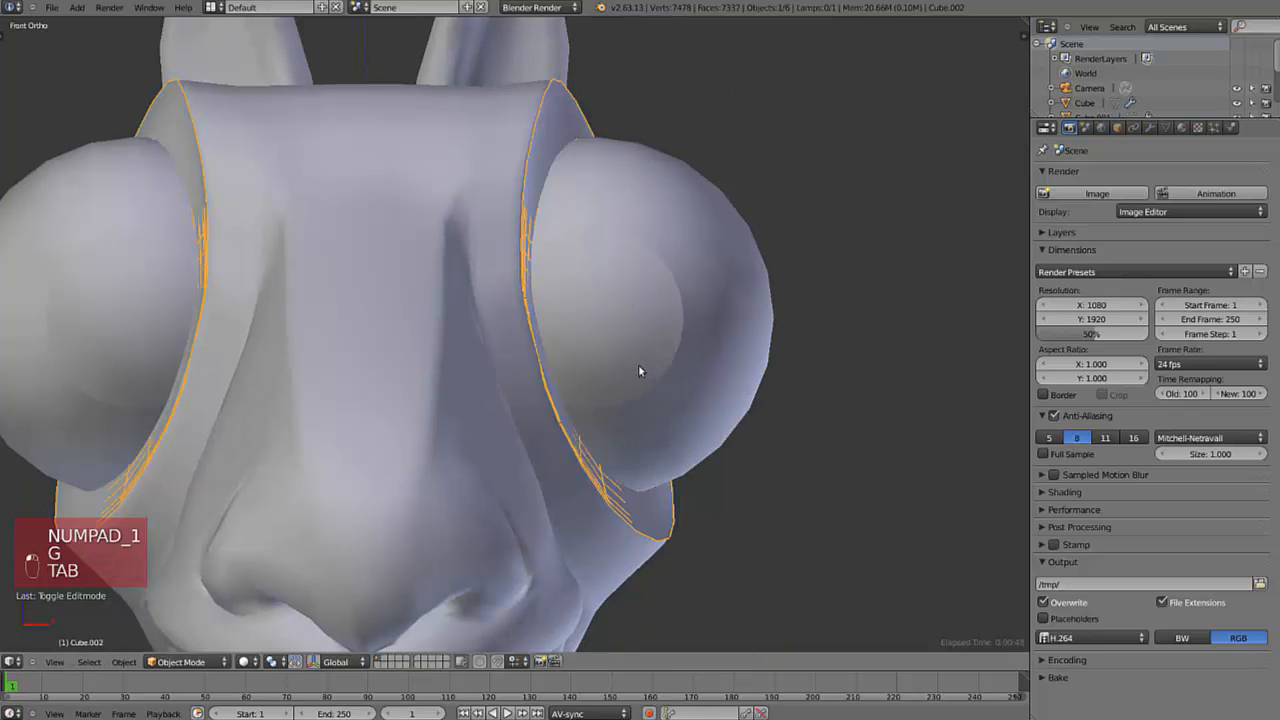
key(z)
scroll(604, 363, down, 3)
key(Tab)
key(z)
middle_drag(631, 344, 717, 325)
key(z)
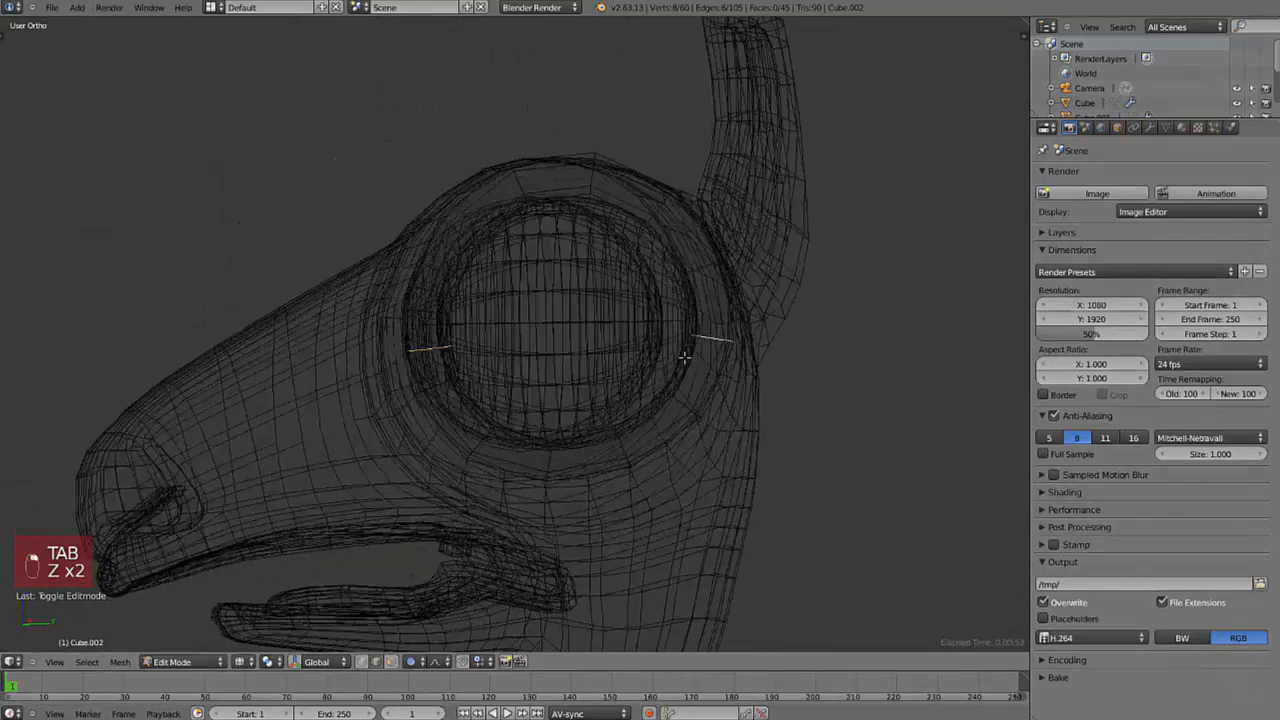
key(z)
key(KP_3)
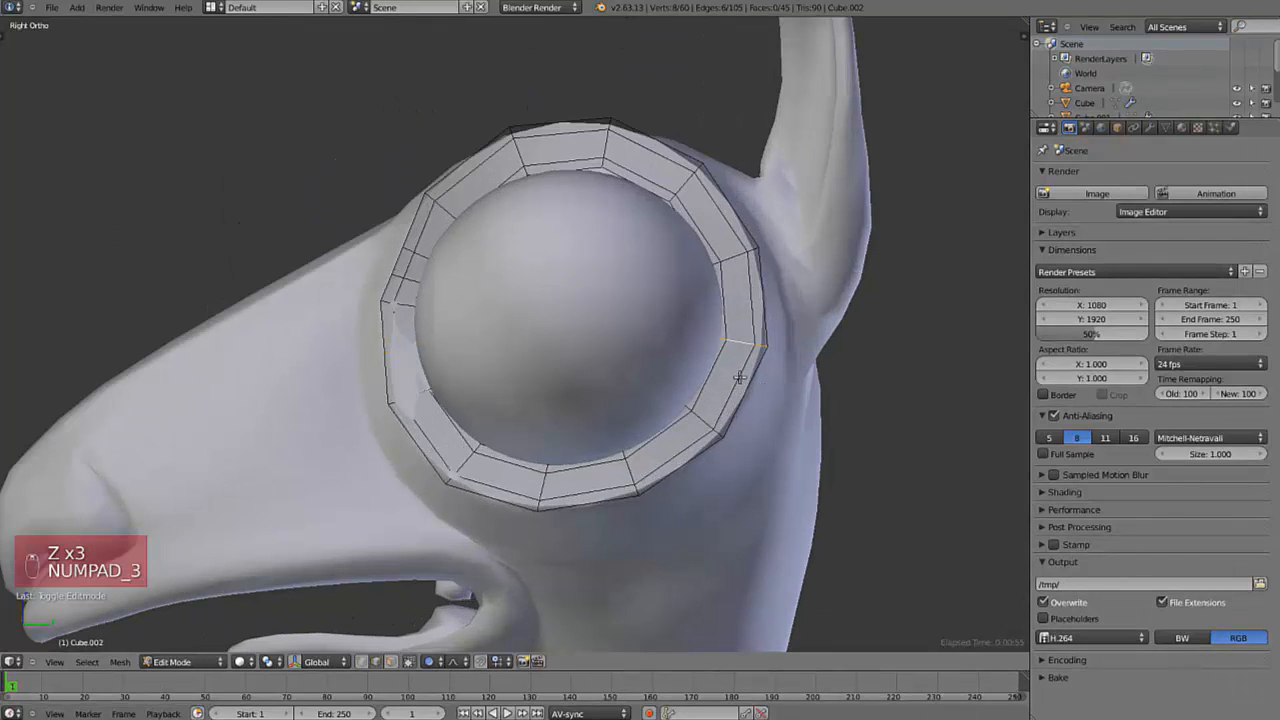
- Select the two opposite inner vertices at the front and rear of the ring and snap the 3D cursor between them
key(z)
key(ctrl+Tab)
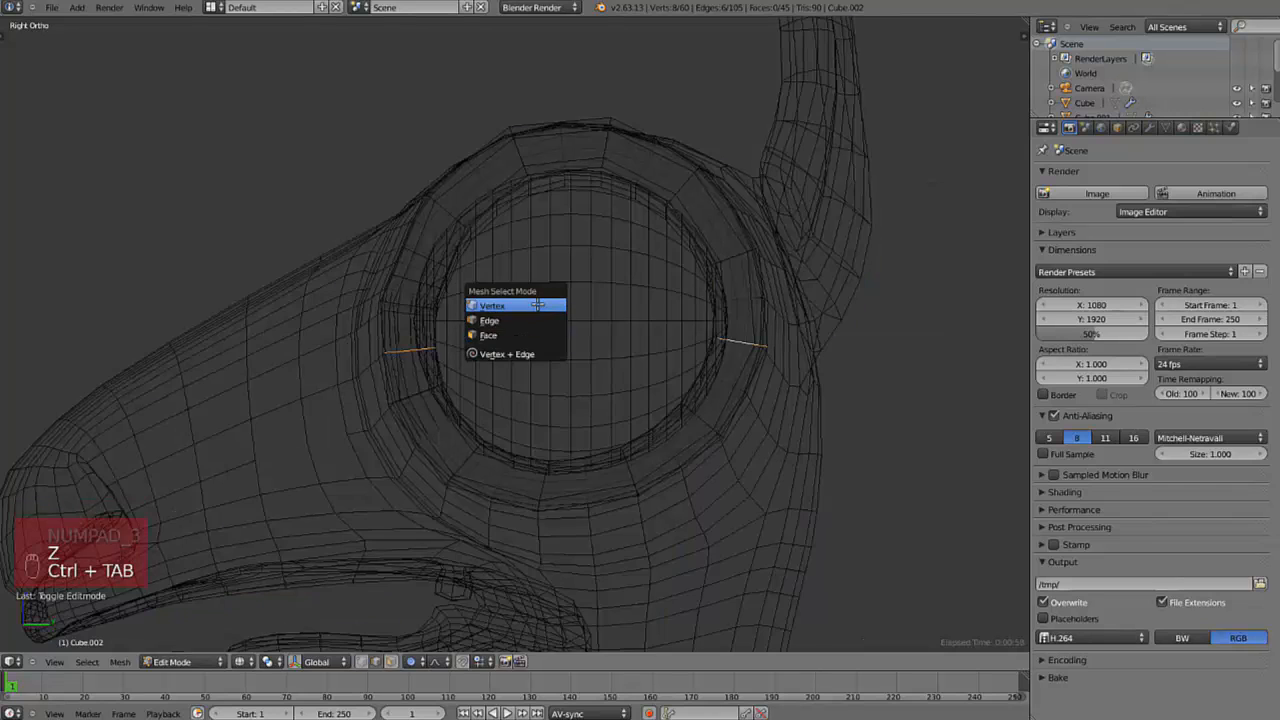
click(537, 305)
middle_drag(535, 314, 572, 335)
key(KP_1)
key(c)
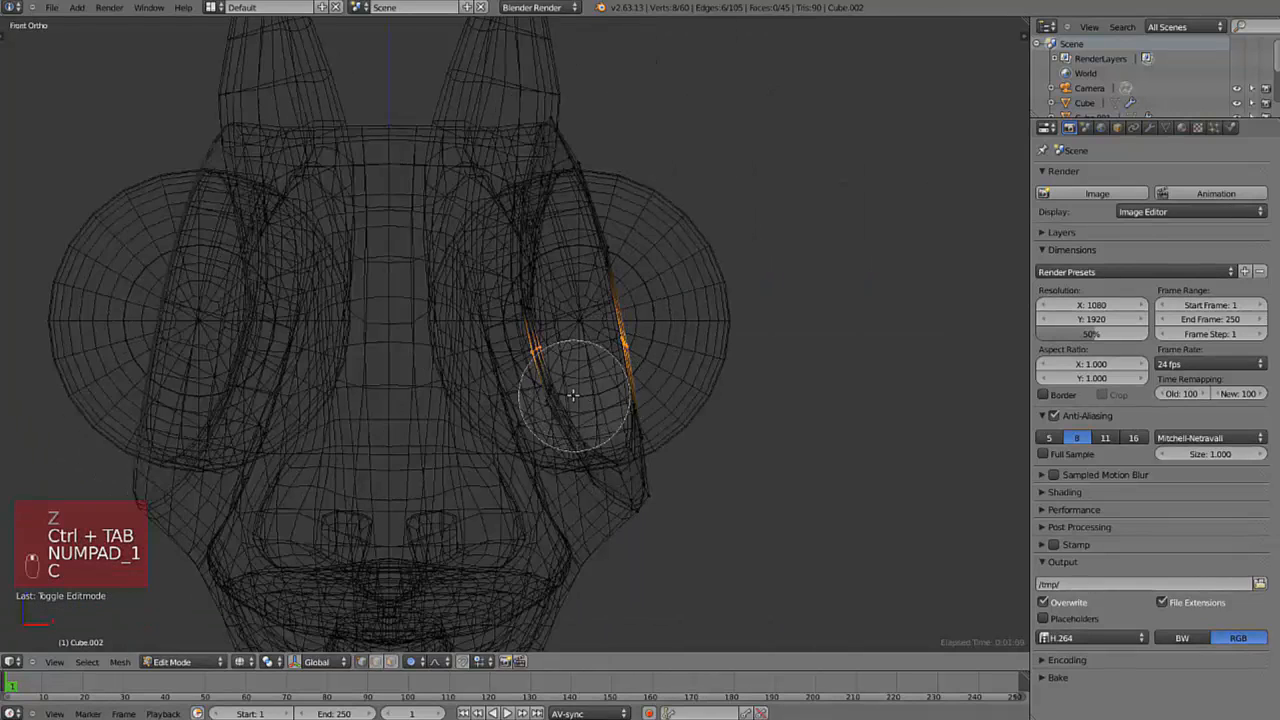
right_click(599, 377)
middle_drag(740, 305, 499, 360)
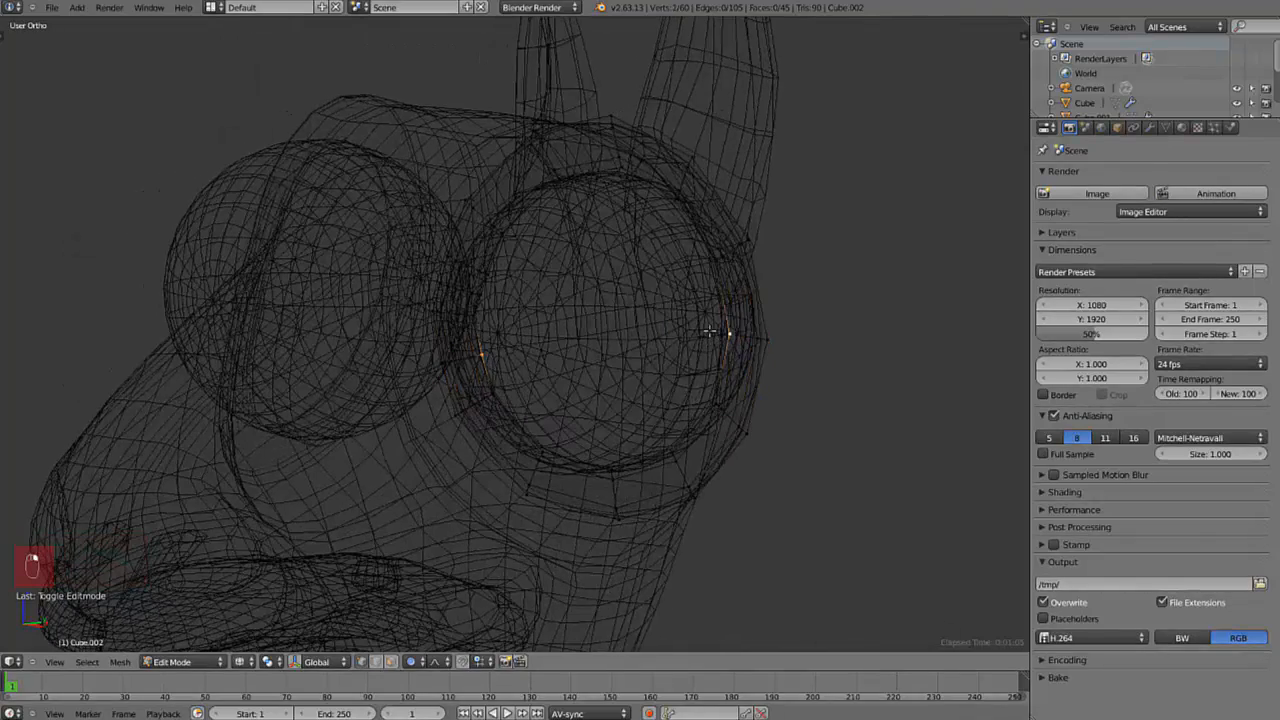
middle_drag(727, 335, 684, 367)
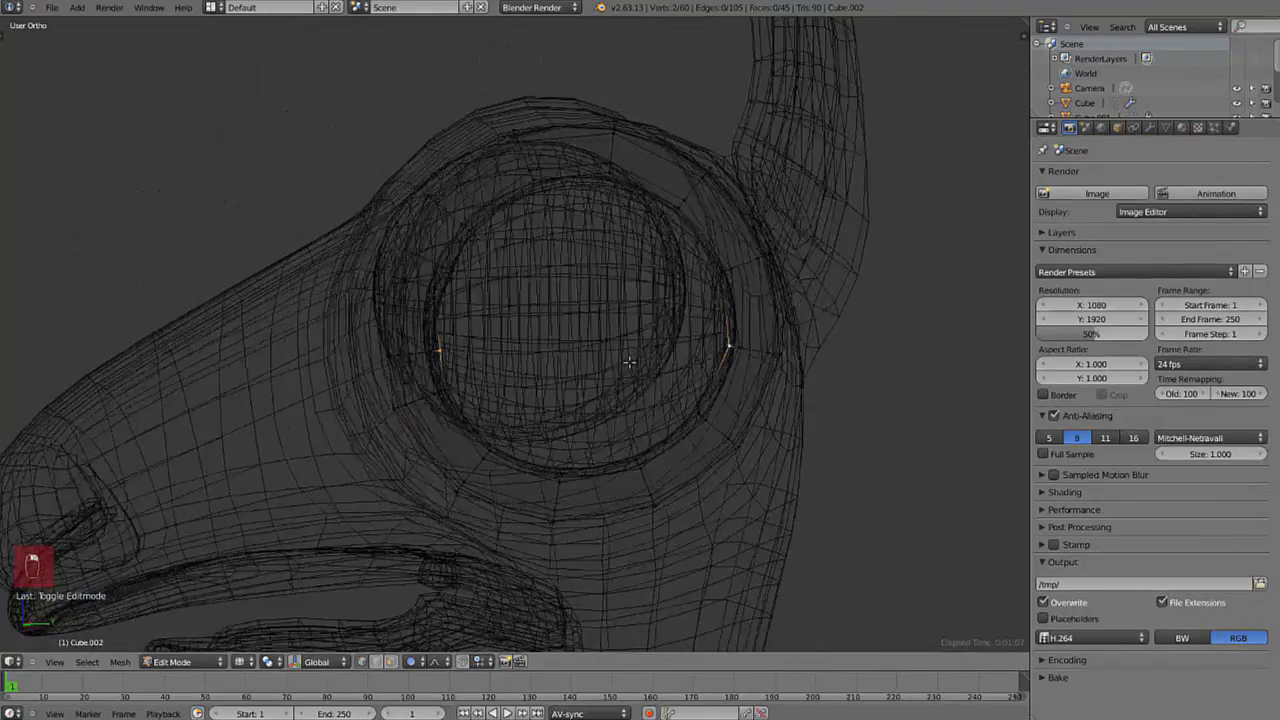
key(z)
key(z)
key(shift+s)
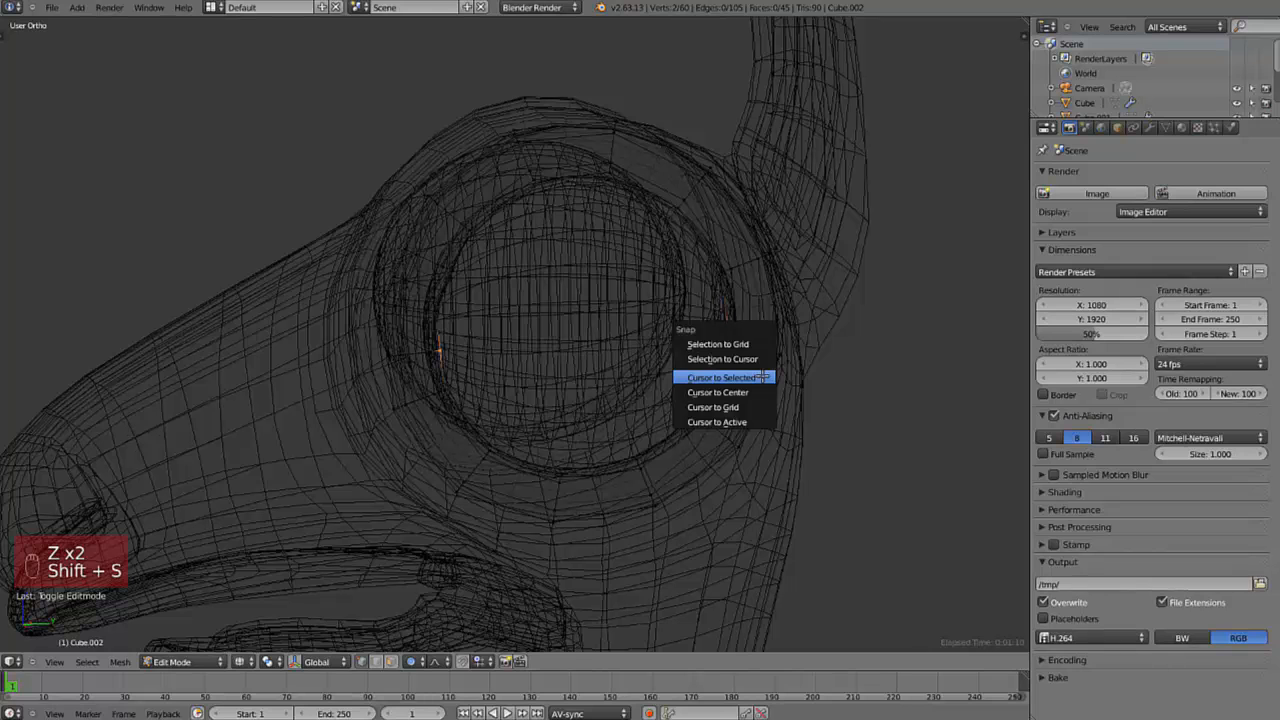
click(760, 377)
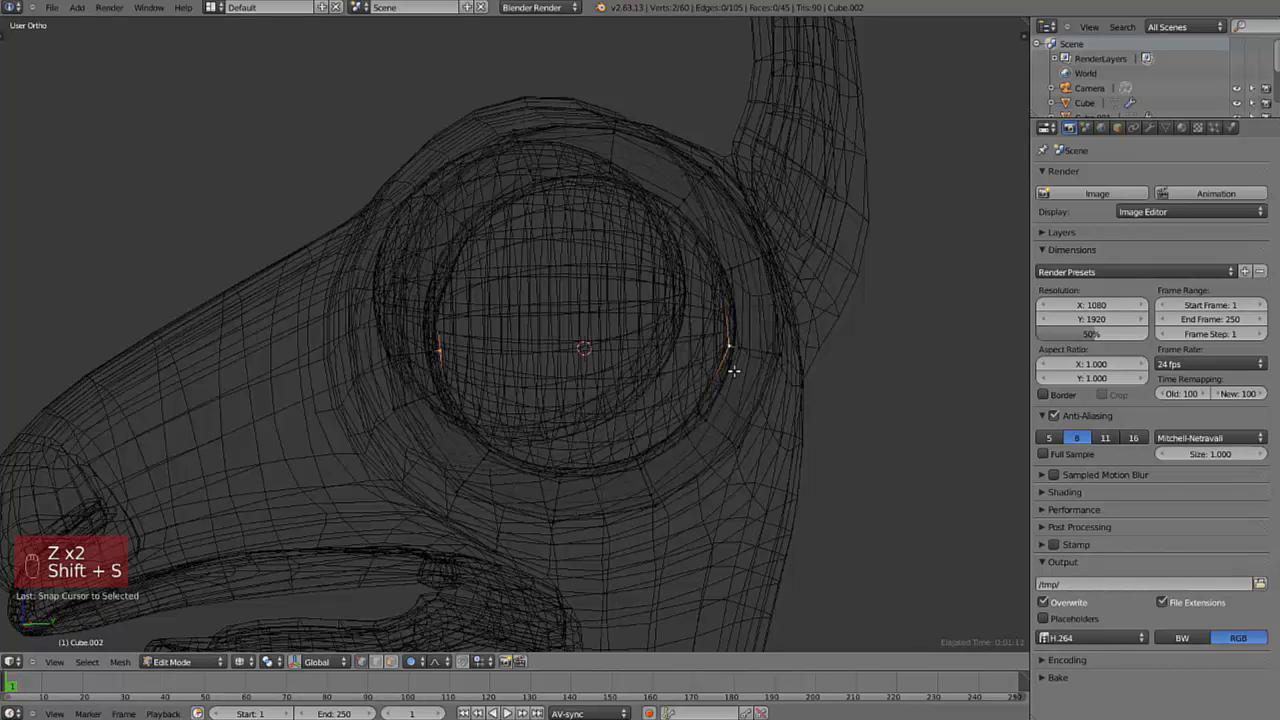
- Select only the lower half of the ring's faces, below the two cross-edge loops, leaving out the upper half
key(KP_1)
key(ctrl+Tab)
click(575, 404)
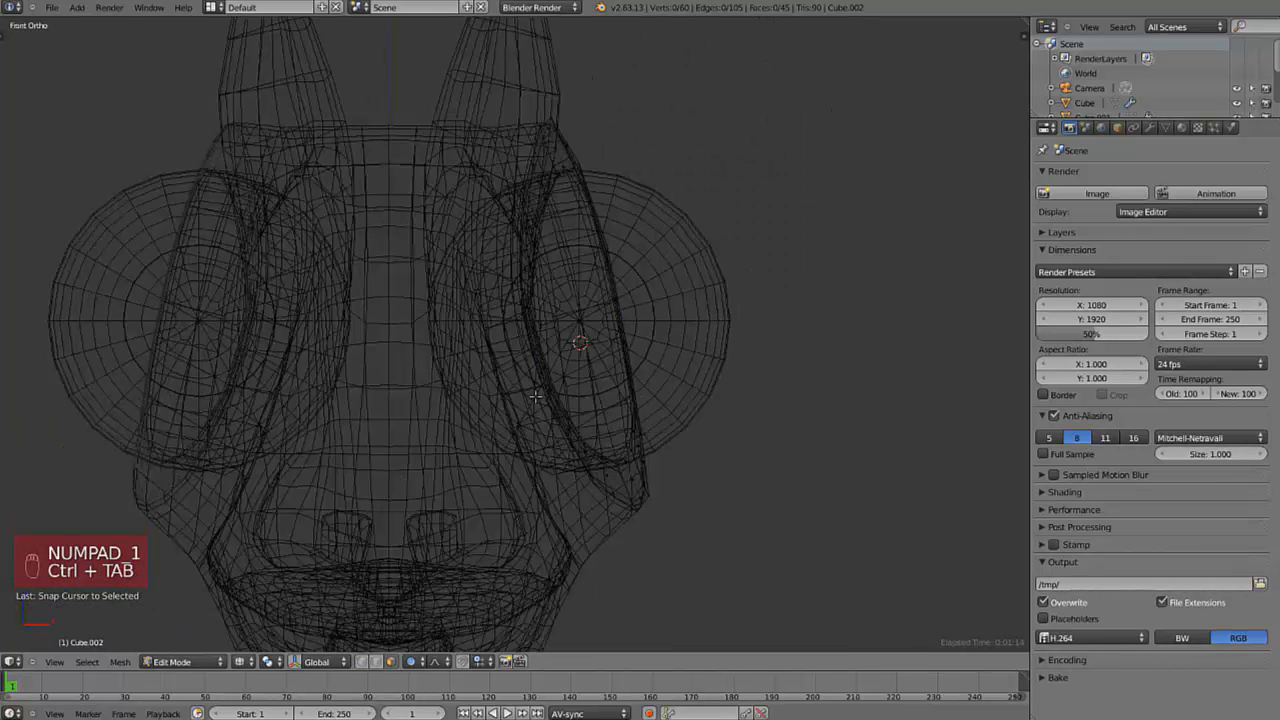
key(z)
key(l)
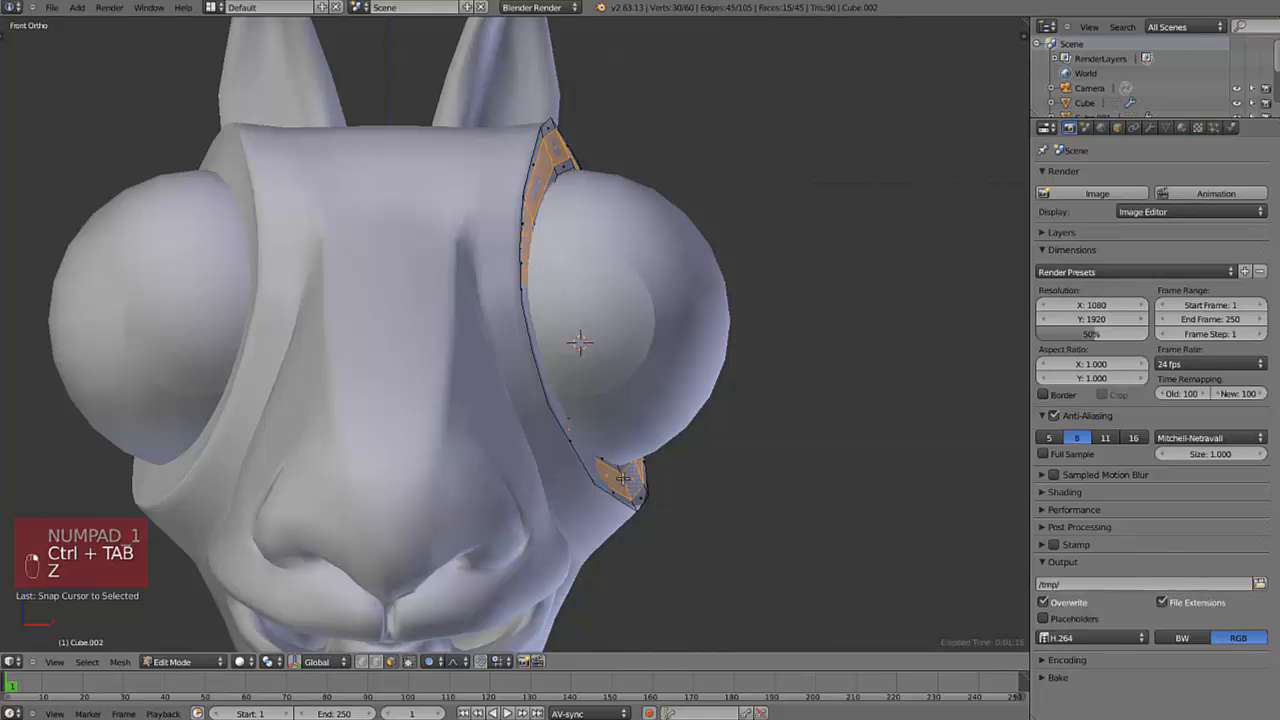
key(ctrl+KP_Add)
key(z)
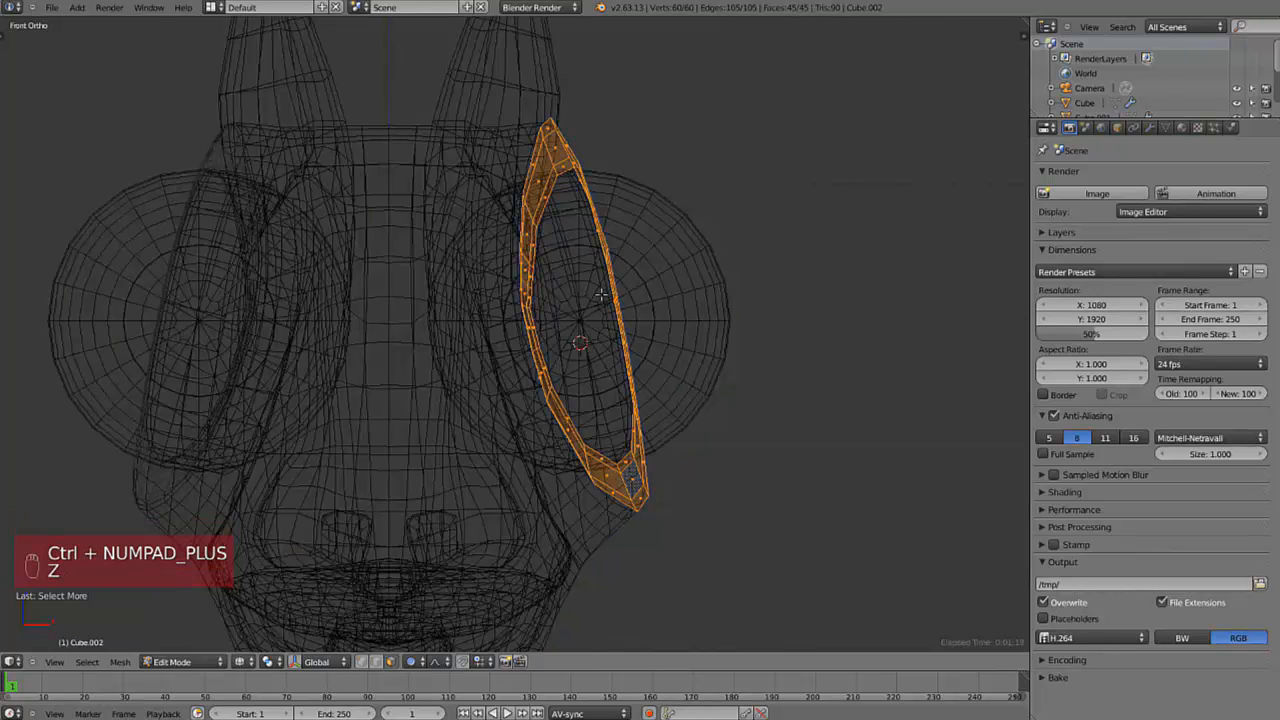
key(c)
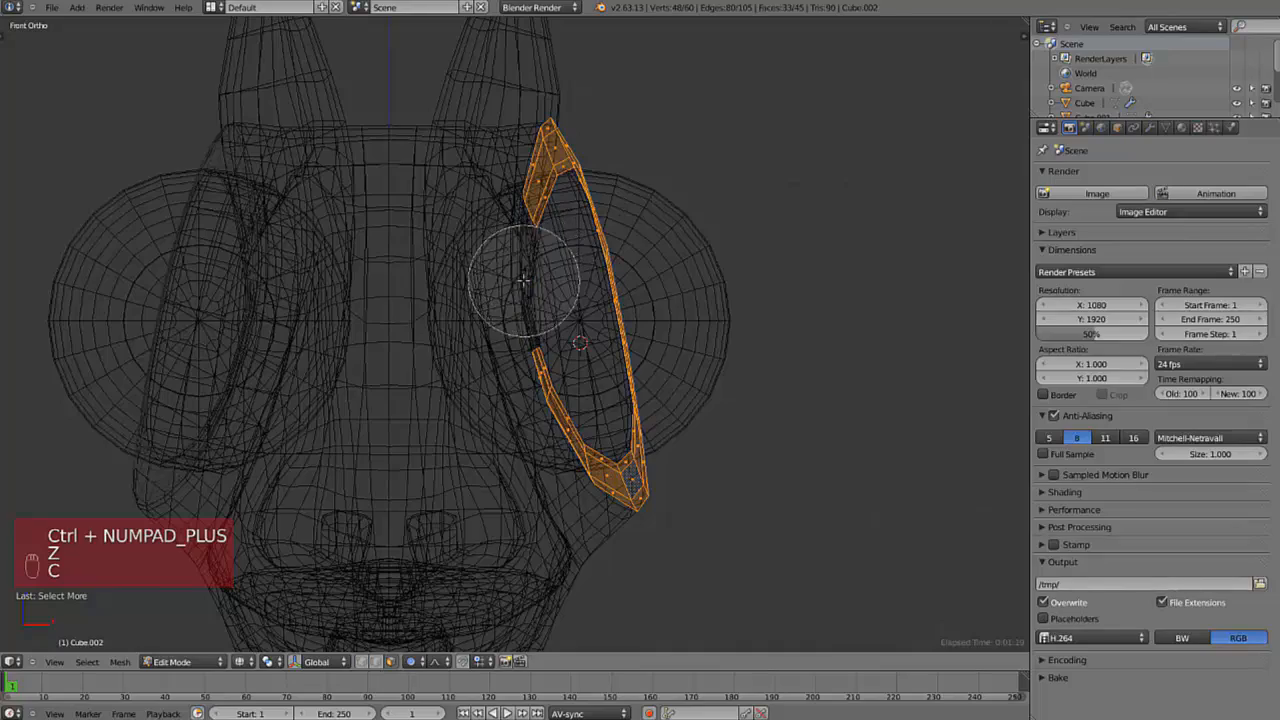
mouse_move(529, 286)
middle_down()
mouse_move(605, 245)
mouse_move(531, 189)
mouse_move(542, 157)
mouse_move(651, 343)
mouse_move(827, 374)
mouse_move(690, 352)
middle_up()
right_click(542, 157)
key(z)
key(z)
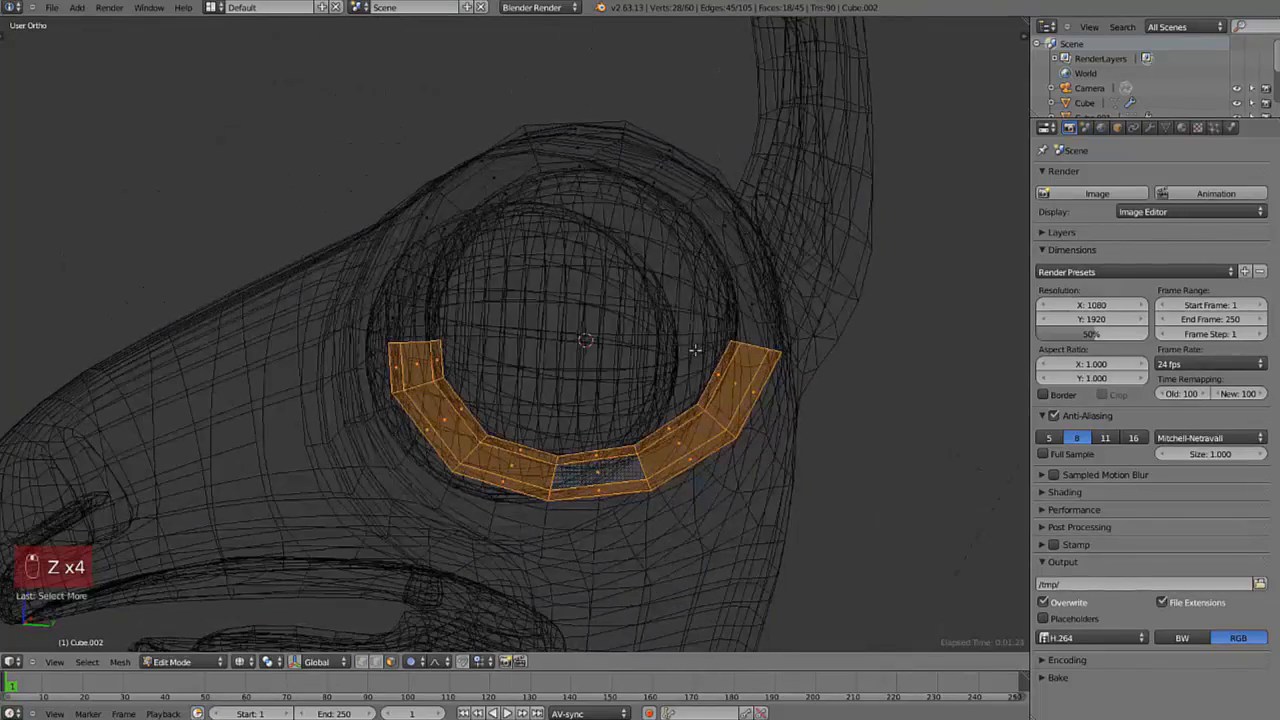
key(KP_1)
key(z)
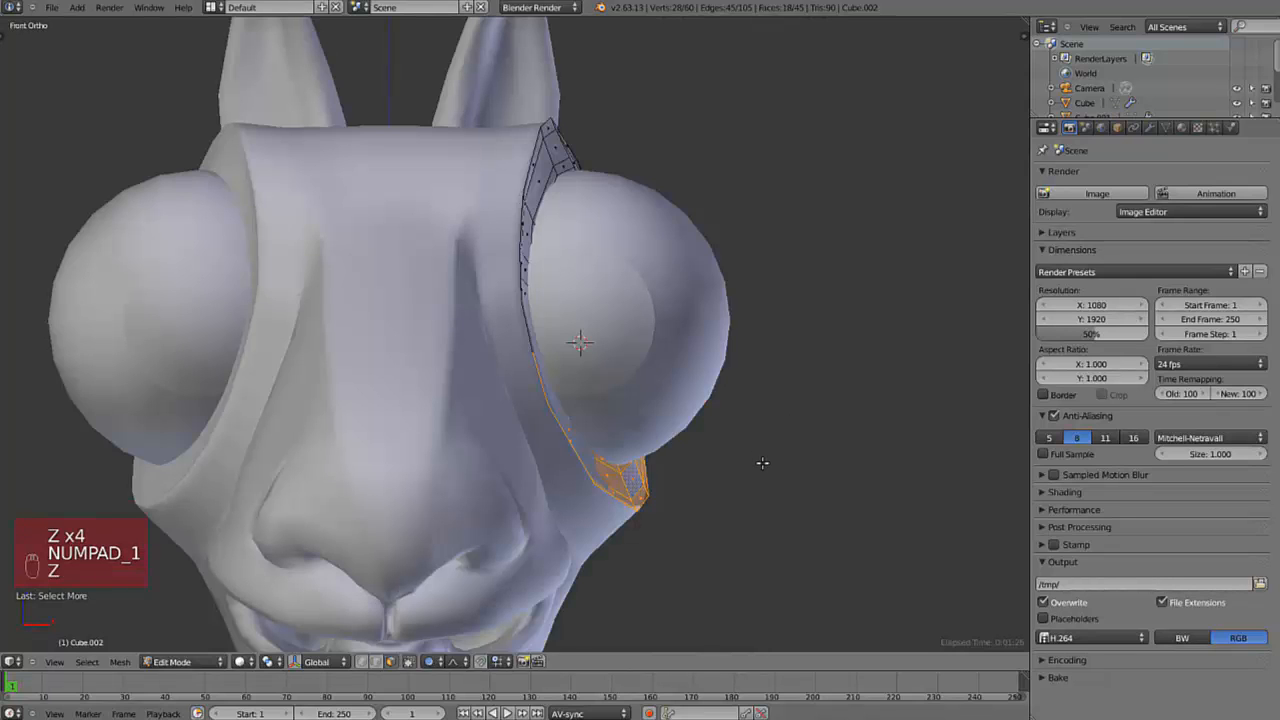
key(r)
right_click(767, 459)
key(z)
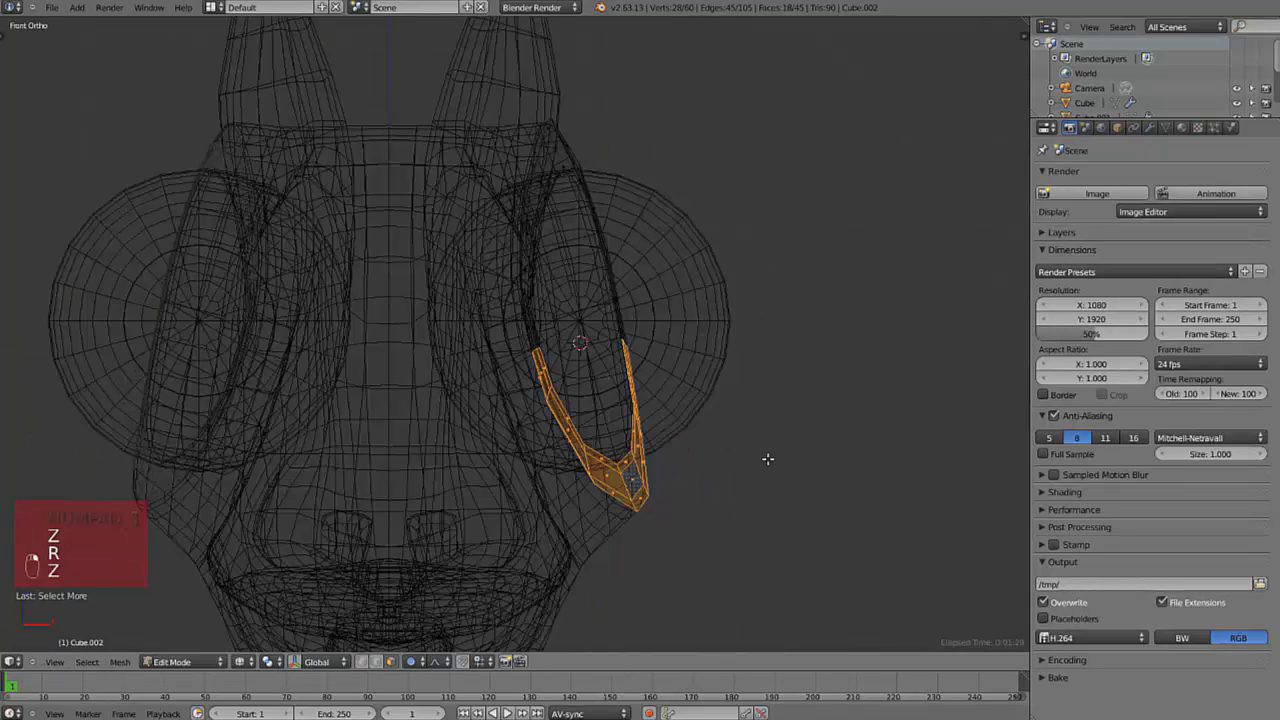
key(r)
right_click(743, 368)
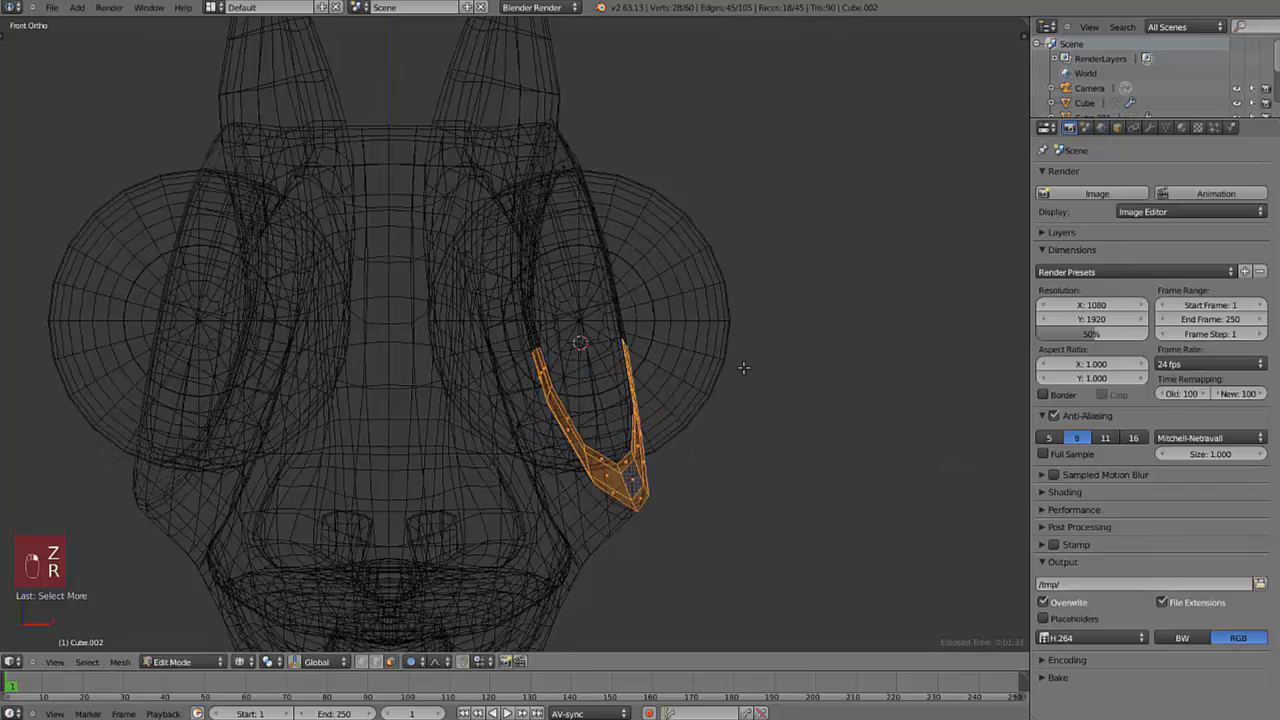
- Use the 3D cursor as pivot point, test rotating the lower rim faces, and turn off proportional editing
click(266, 662)
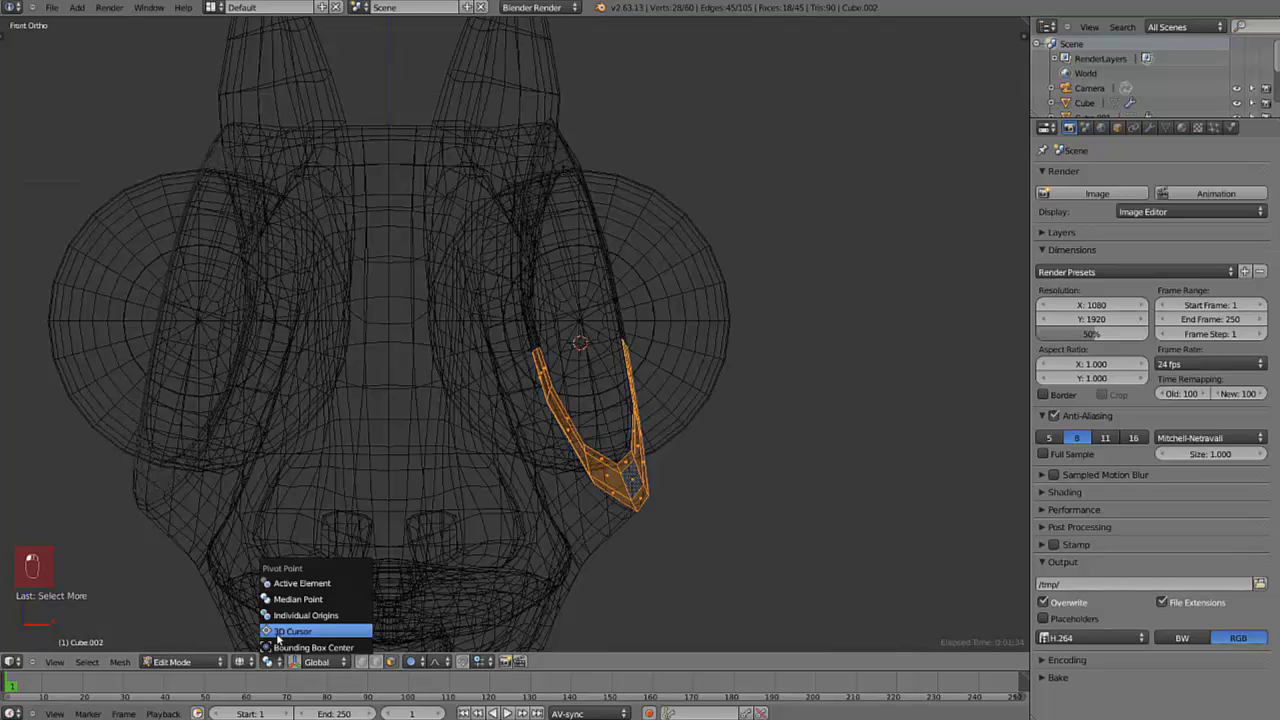
click(318, 632)
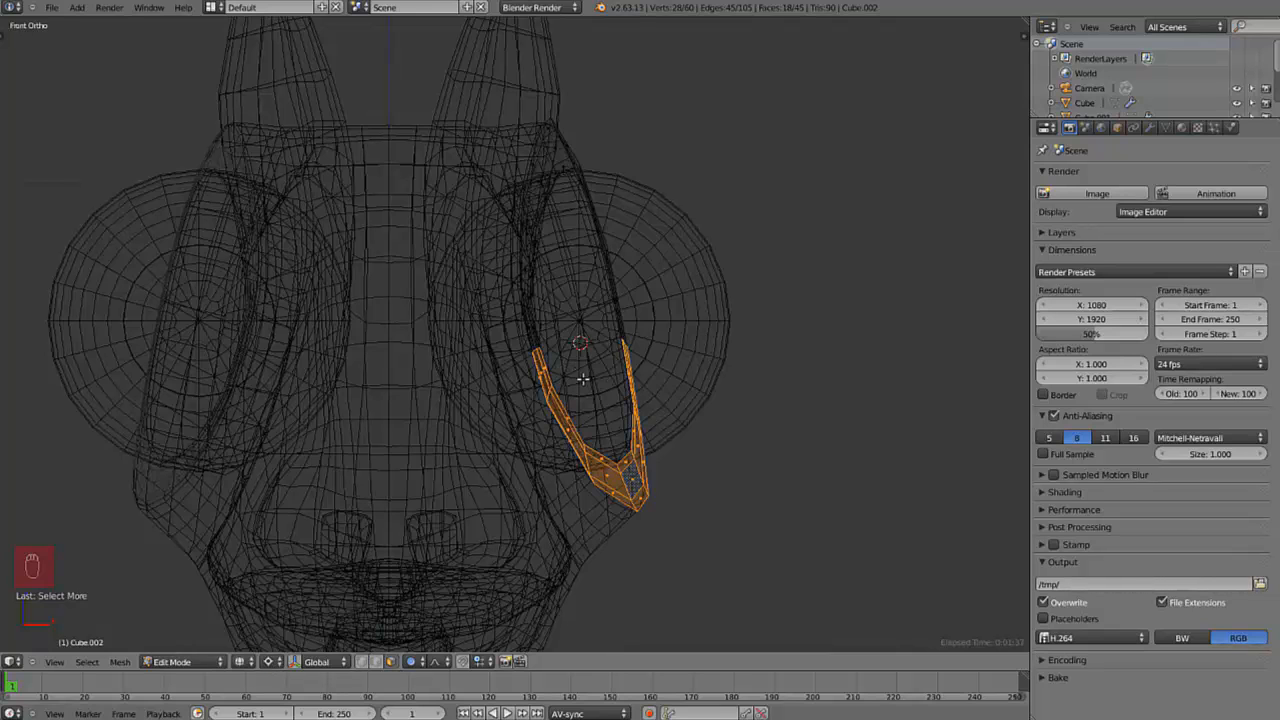
key(r)
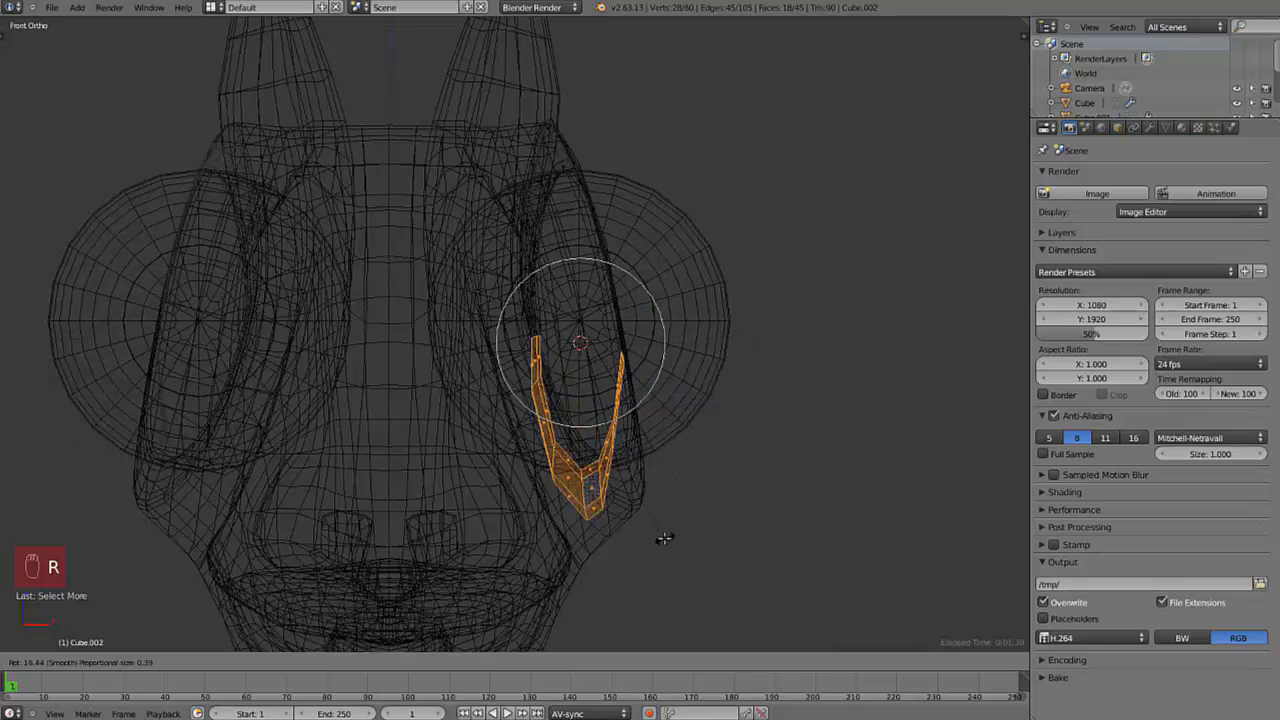
click(725, 395)
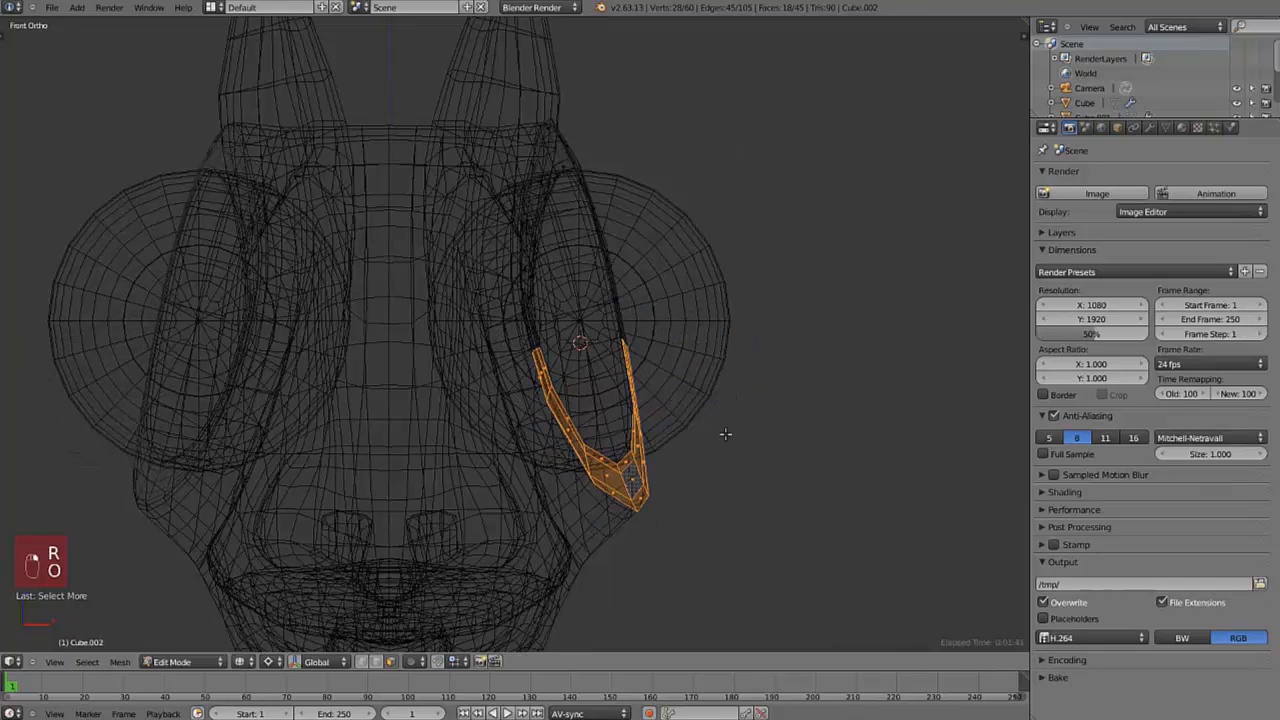
- Try rotating the lower rim faces about the 3D cursor and inspect them from front, side and back
key(r)
right_click(731, 364)
key(z)
key(r)
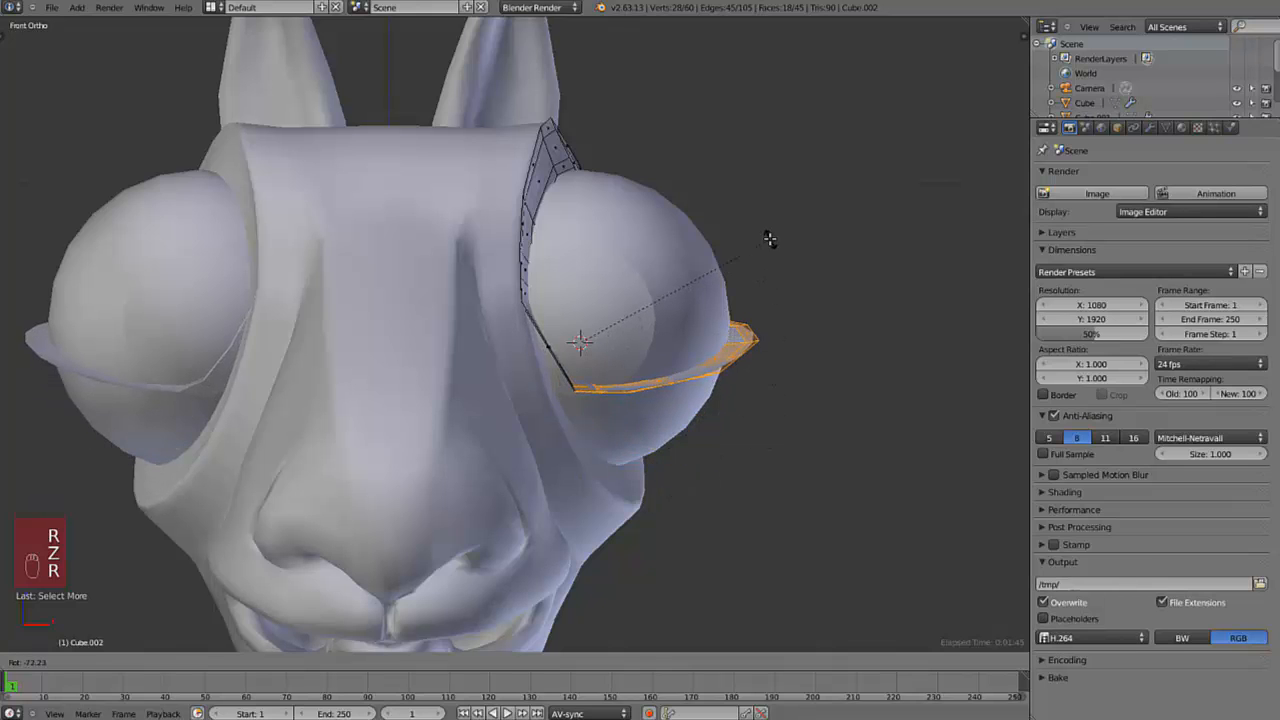
right_click(755, 374)
middle_drag(745, 370, 528, 348)
key(r)
right_click(679, 408)
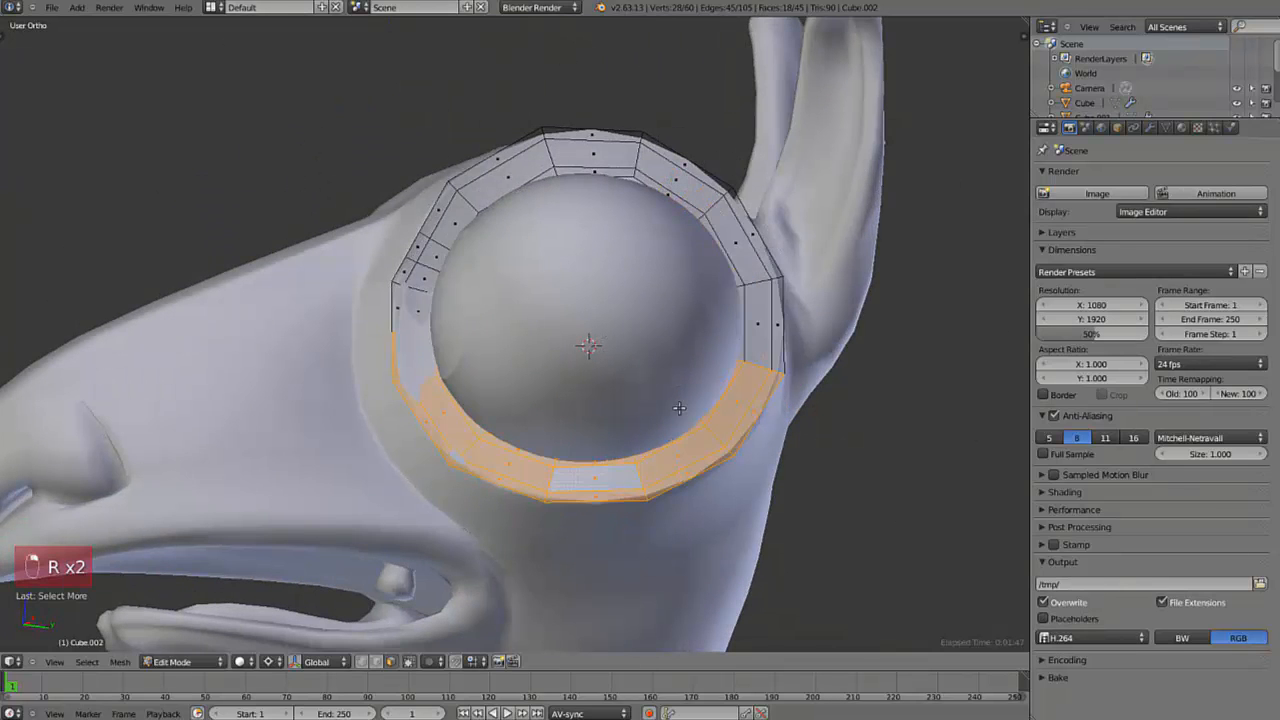
key(KP_1)
key(z)
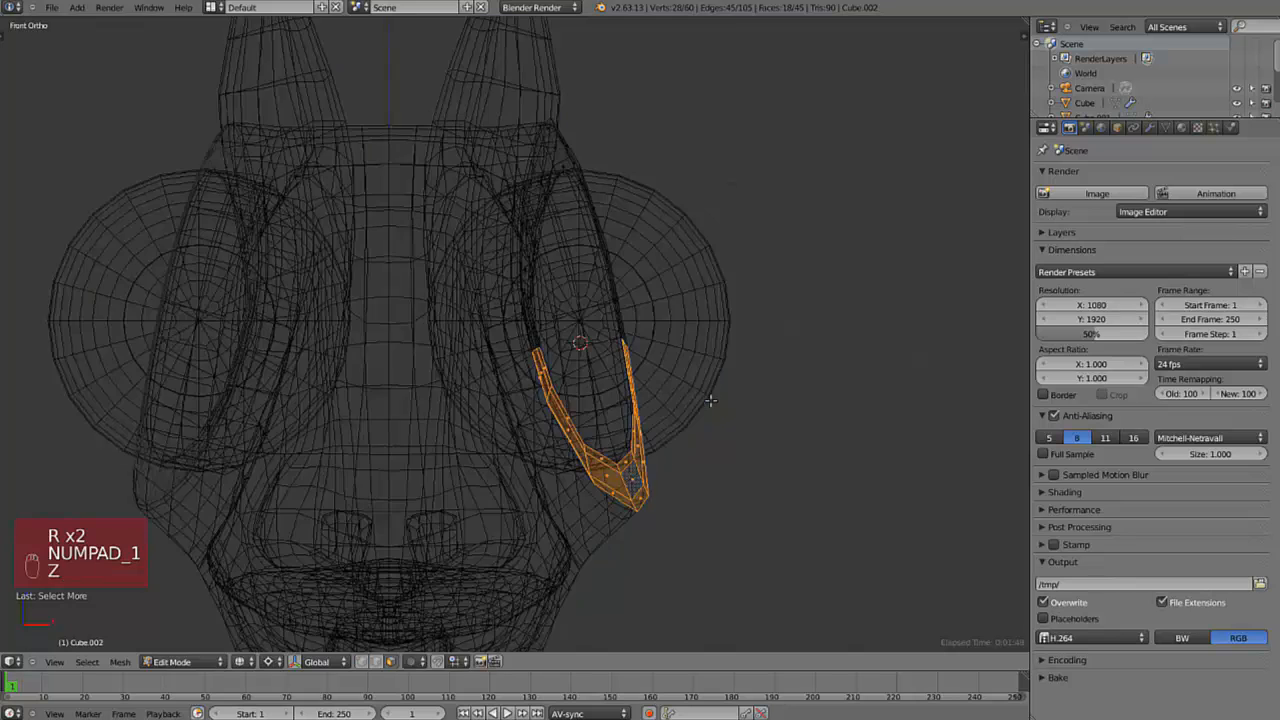
key(z)
key(ctrl+KP_1)
key(r)
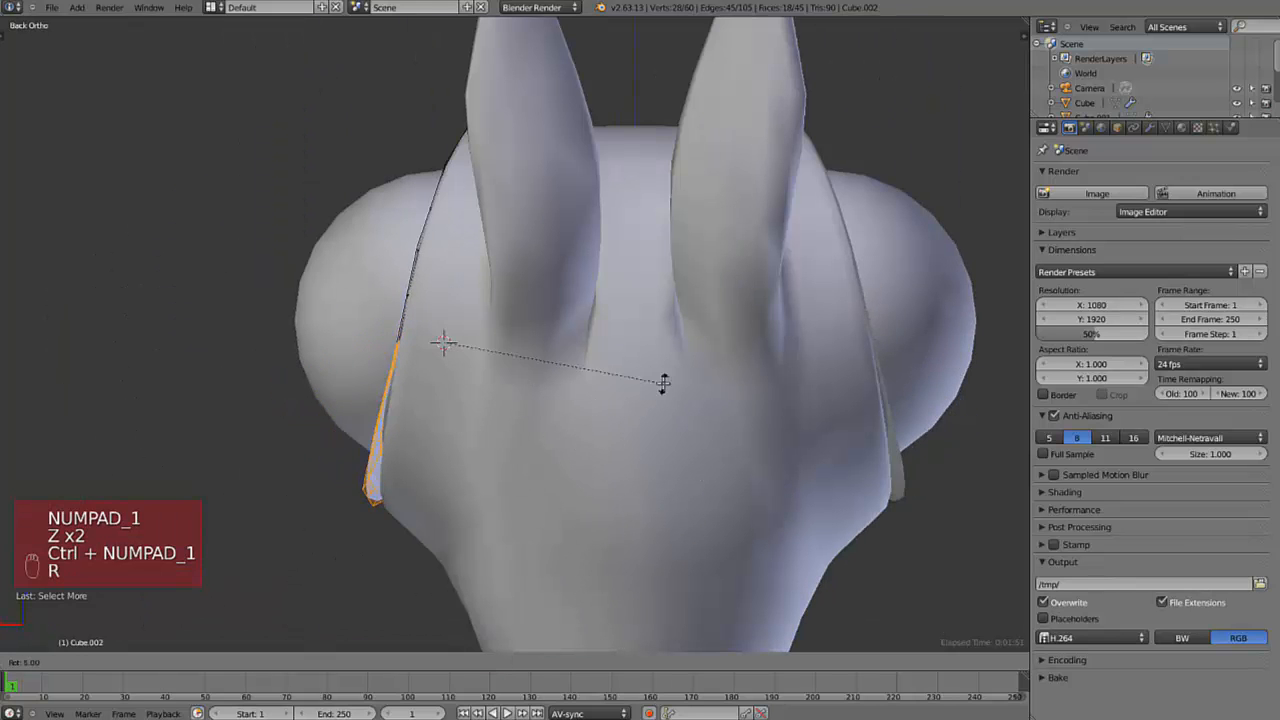
click(563, 313)
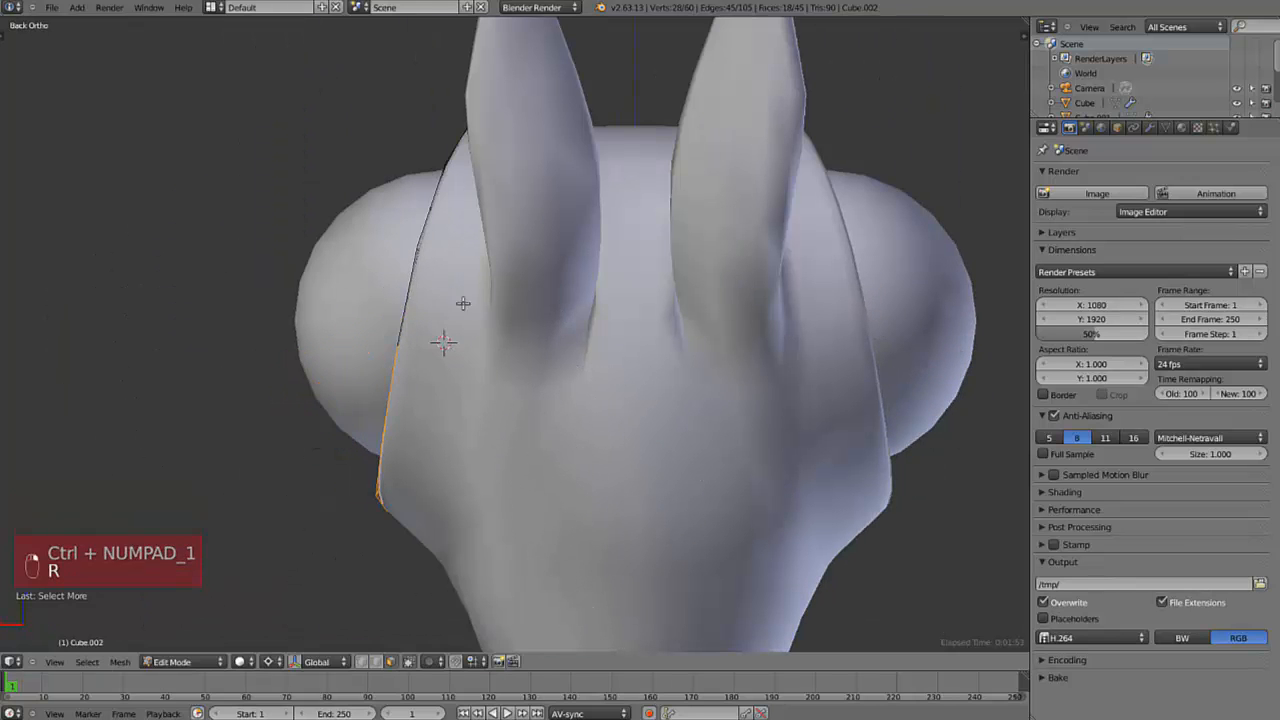
key(KP_1)
key(ctrl+r)
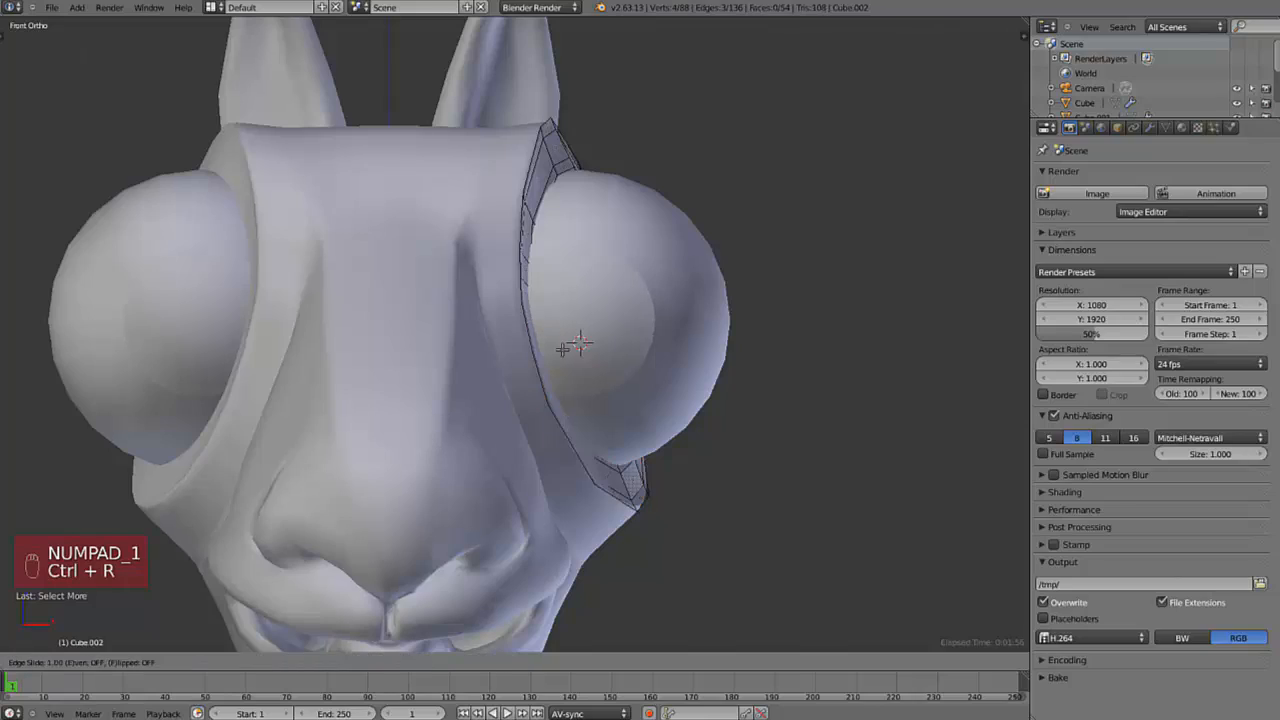
key(z)
scroll(563, 348, up, 5)
key(z)
key(ctrl+z)
middle_drag(563, 348, 466, 345)
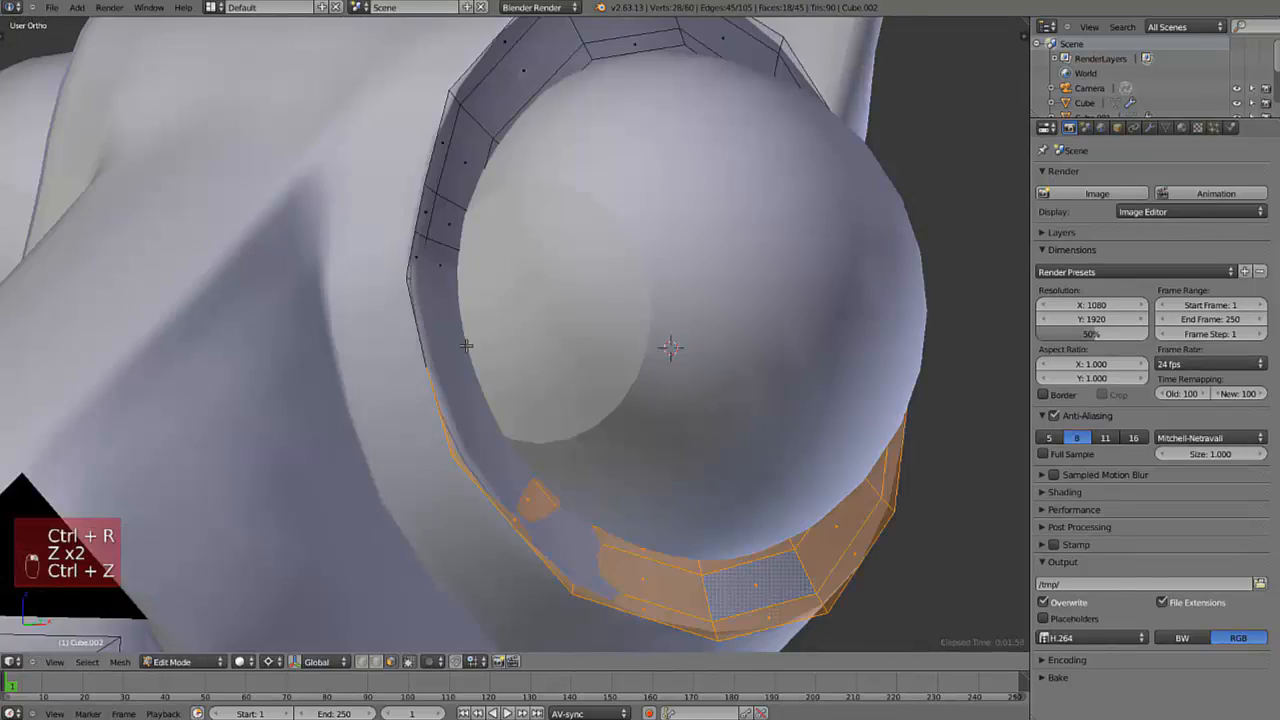
- Apply the Subsurf modifier to the editing cage and add a loop cut on the rim's nose-facing side, just above the lower half
click(1152, 128)
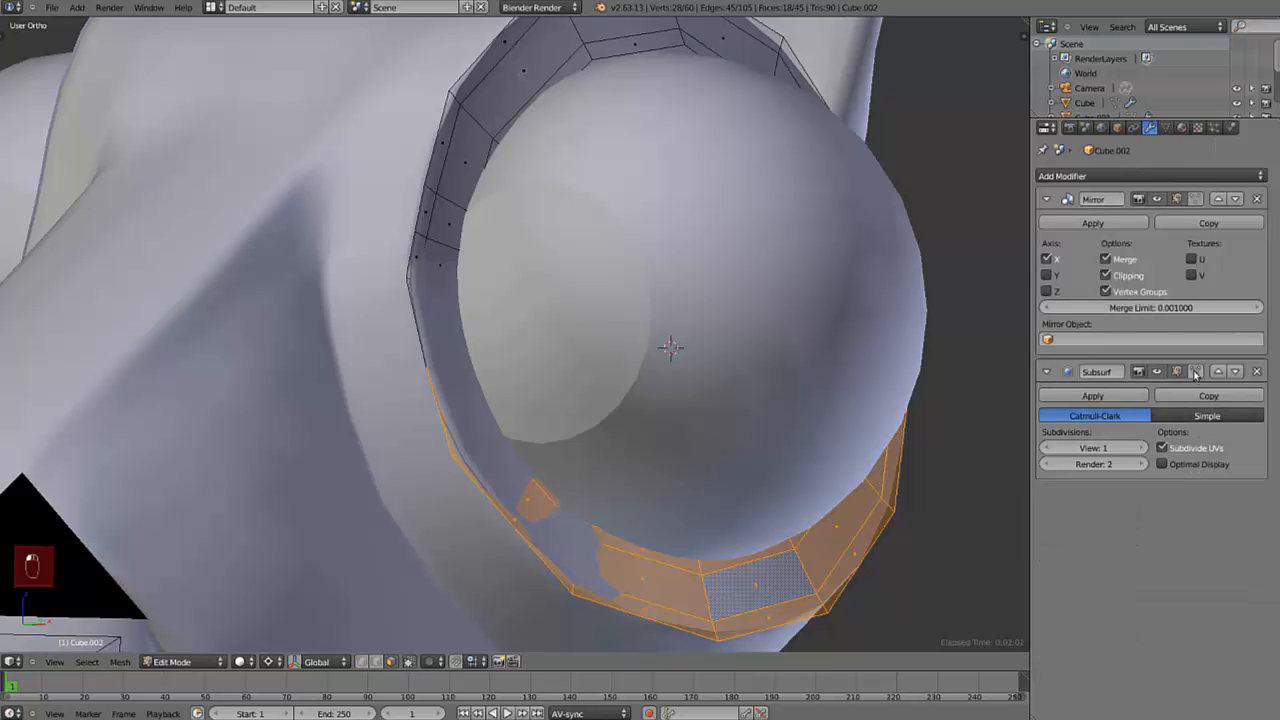
middle_drag(600, 370, 453, 346)
key(z)
key(ctrl+r)
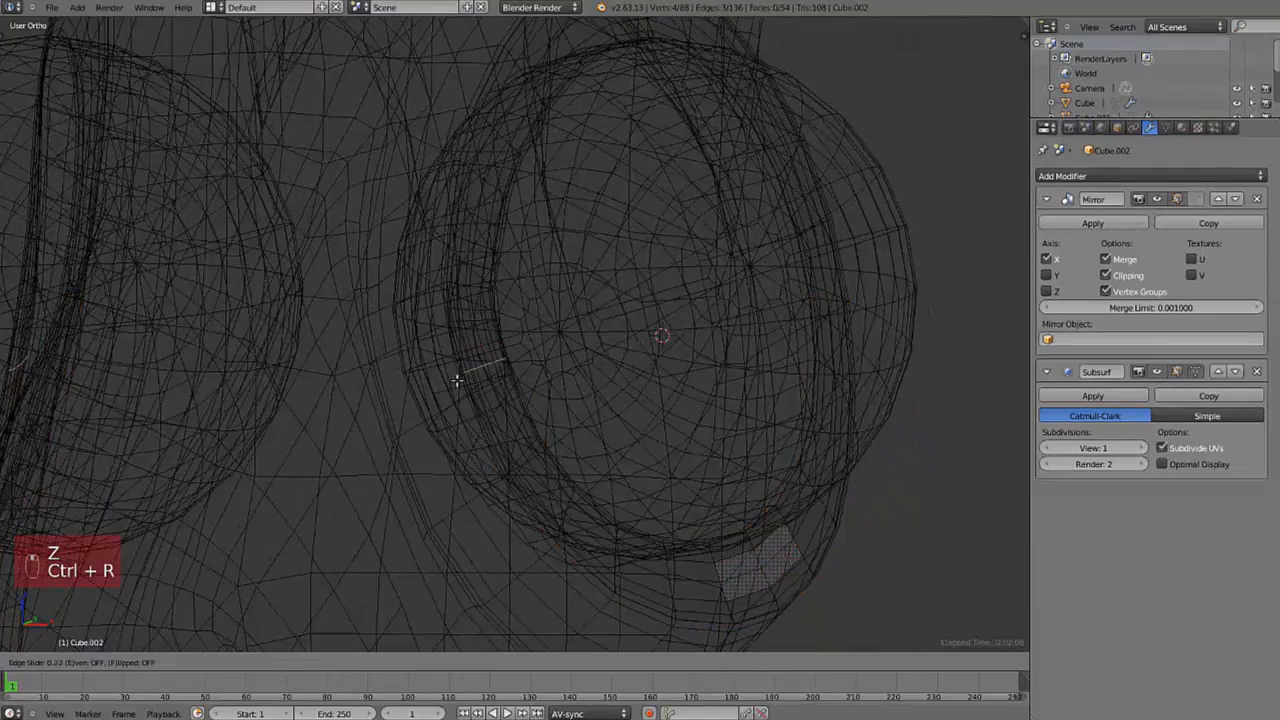
click(460, 367)
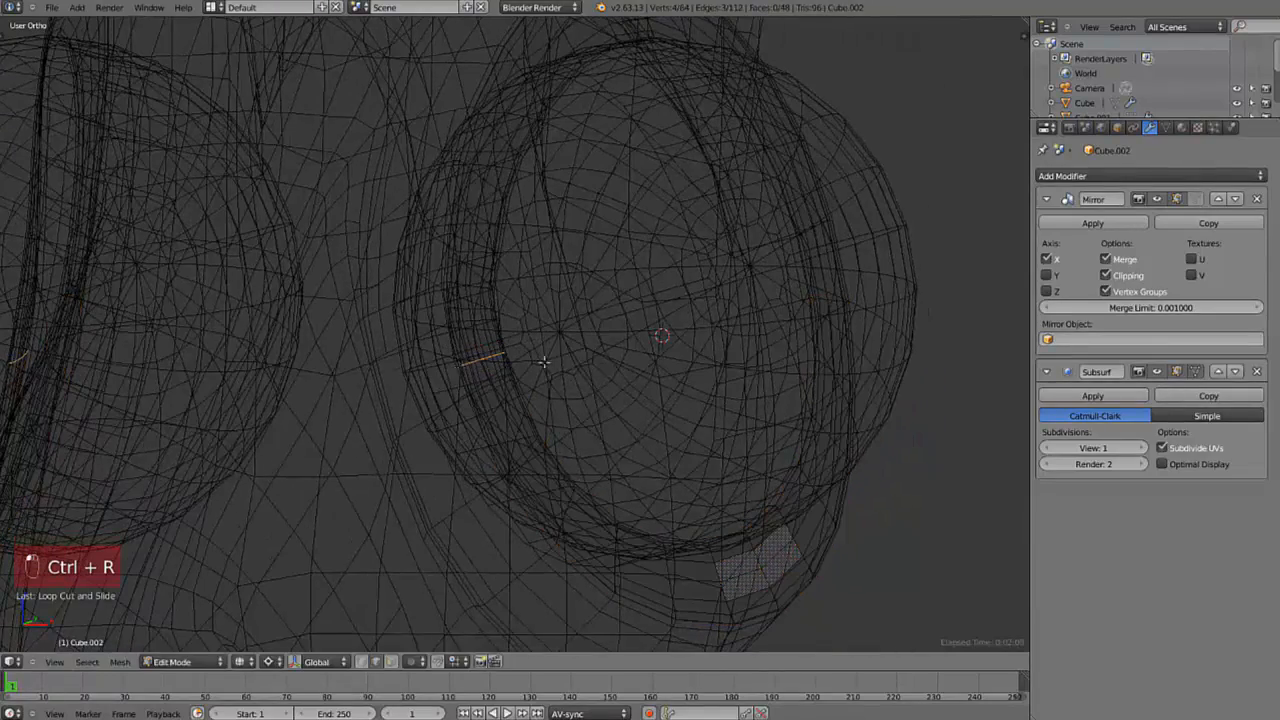
- Add a matching loop cut across the rear of the ring, slightly above the edge of the lower half
key(z)
key(KP_3)
key(a)
key(a)
key(a)
key(a)
key(ctrl+r)
click(943, 294)
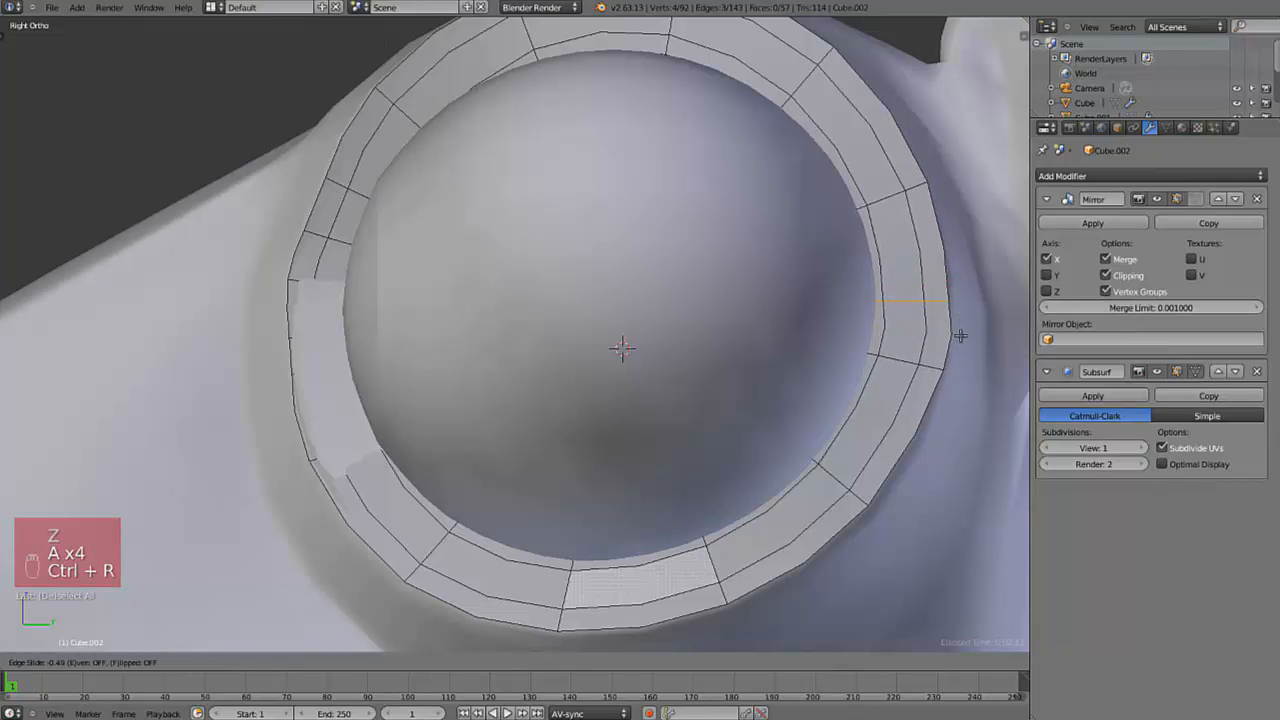
click(960, 336)
- Select all of the ring's faces in face mode and deselect the ones in its upper half
key(ctrl+Tab)
click(860, 356)
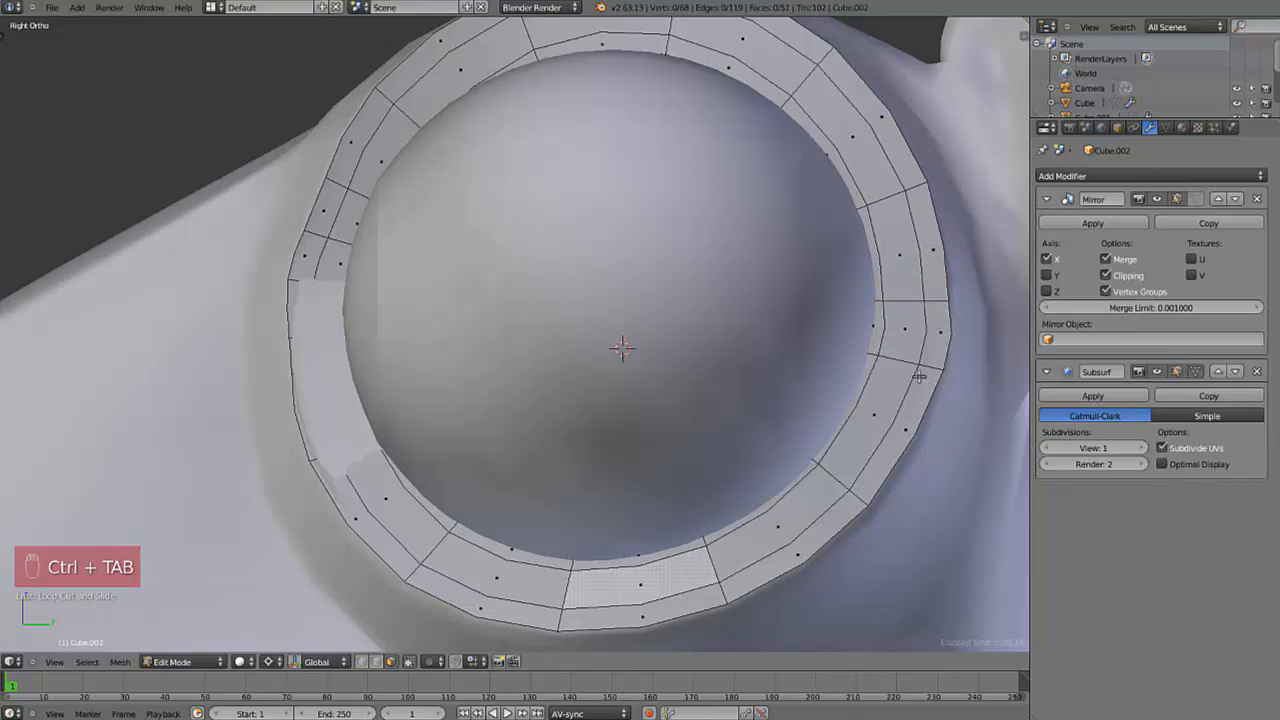
alt+right_click(906, 362)
key(ctrl+KP_Add)
key(z)
scroll(907, 364, down, 4)
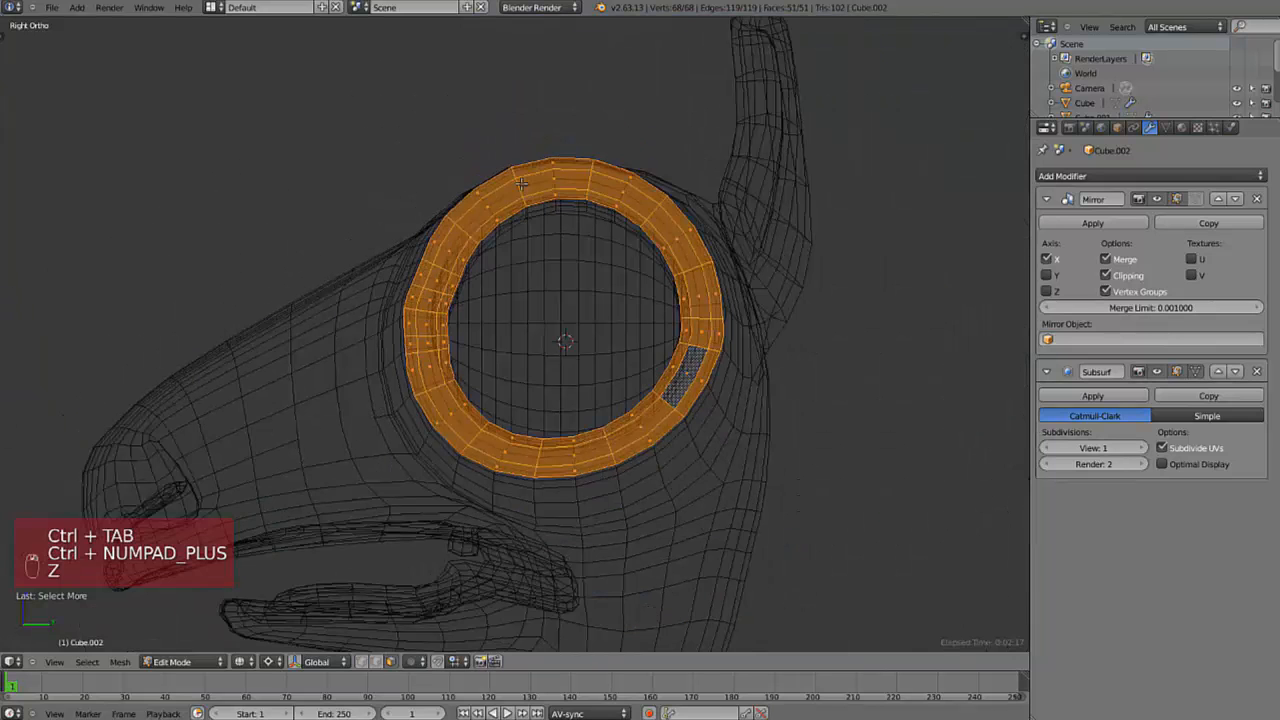
key(c)
mouse_move(471, 225)
middle_down()
mouse_move(421, 261)
mouse_move(720, 251)
mouse_move(727, 188)
middle_up()
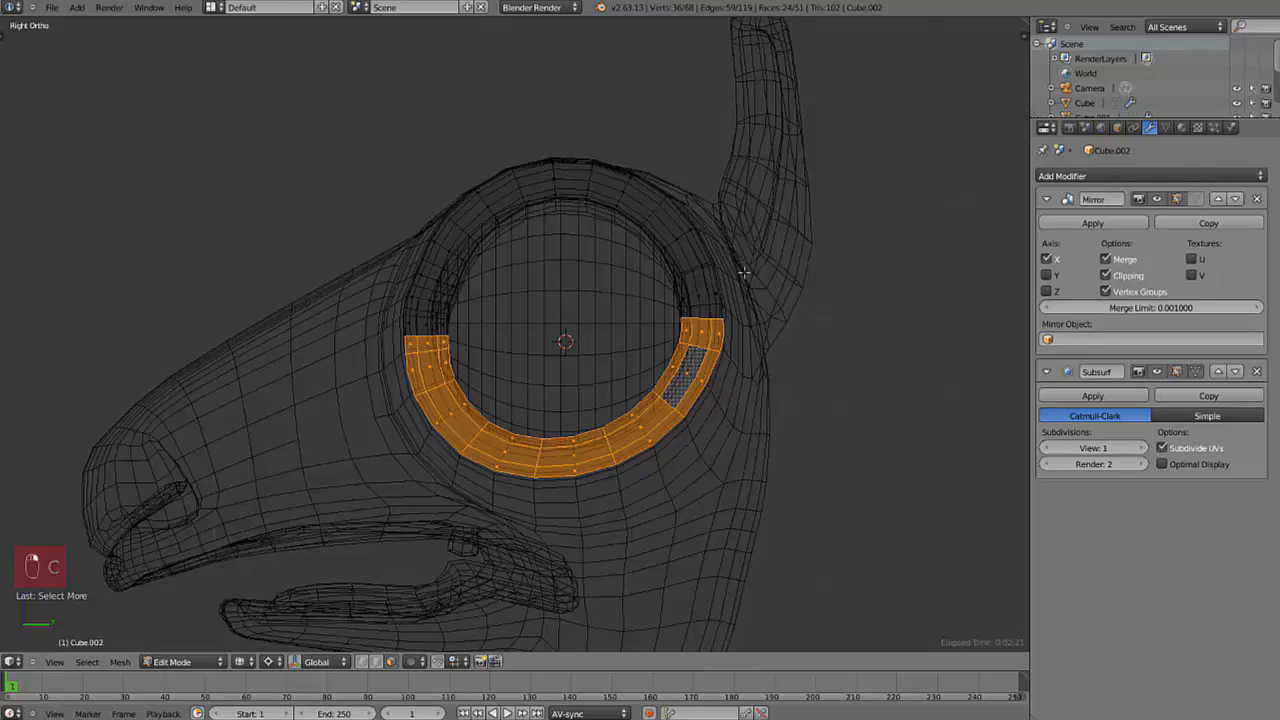
- Deselect the short rear and front segments next to the new loop cuts, leaving only the lower eyelid faces selected
key(KP_1)
key(KP_3)
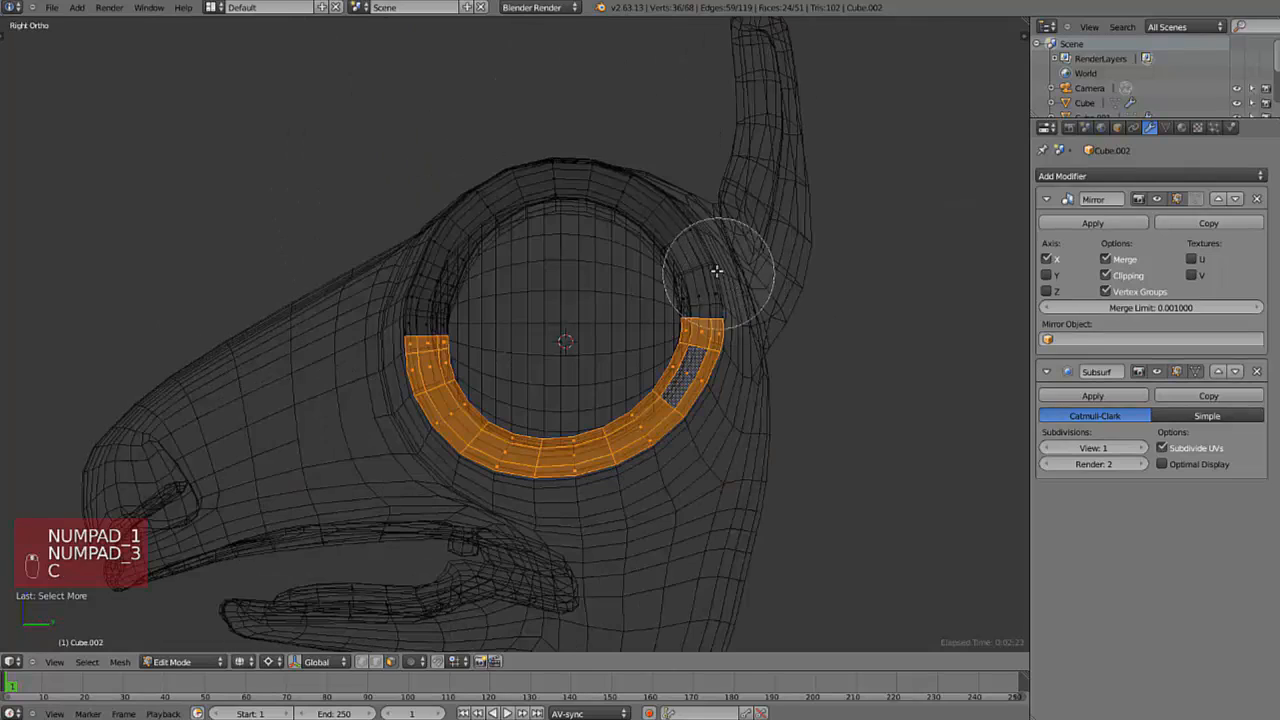
right_click(747, 292)
scroll(430, 326, up, 2)
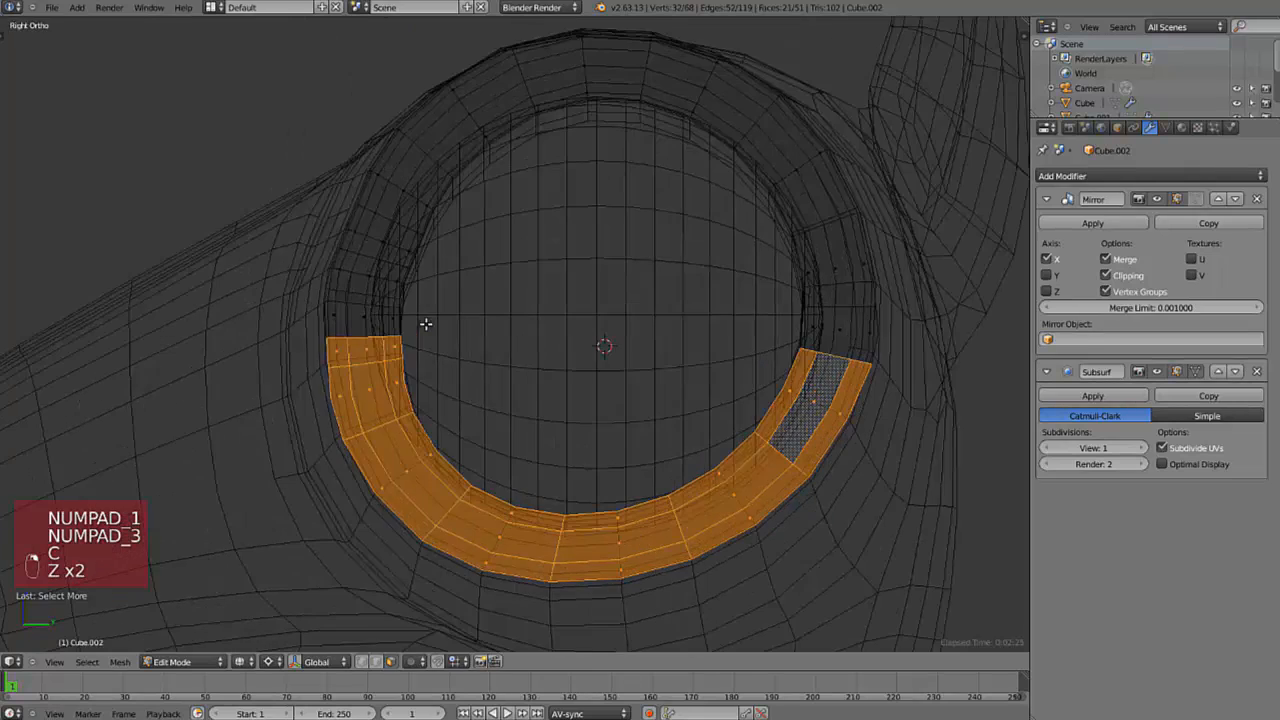
key(c)
middle_click(343, 304)
right_click(343, 304)
key(z)
key(KP_1)
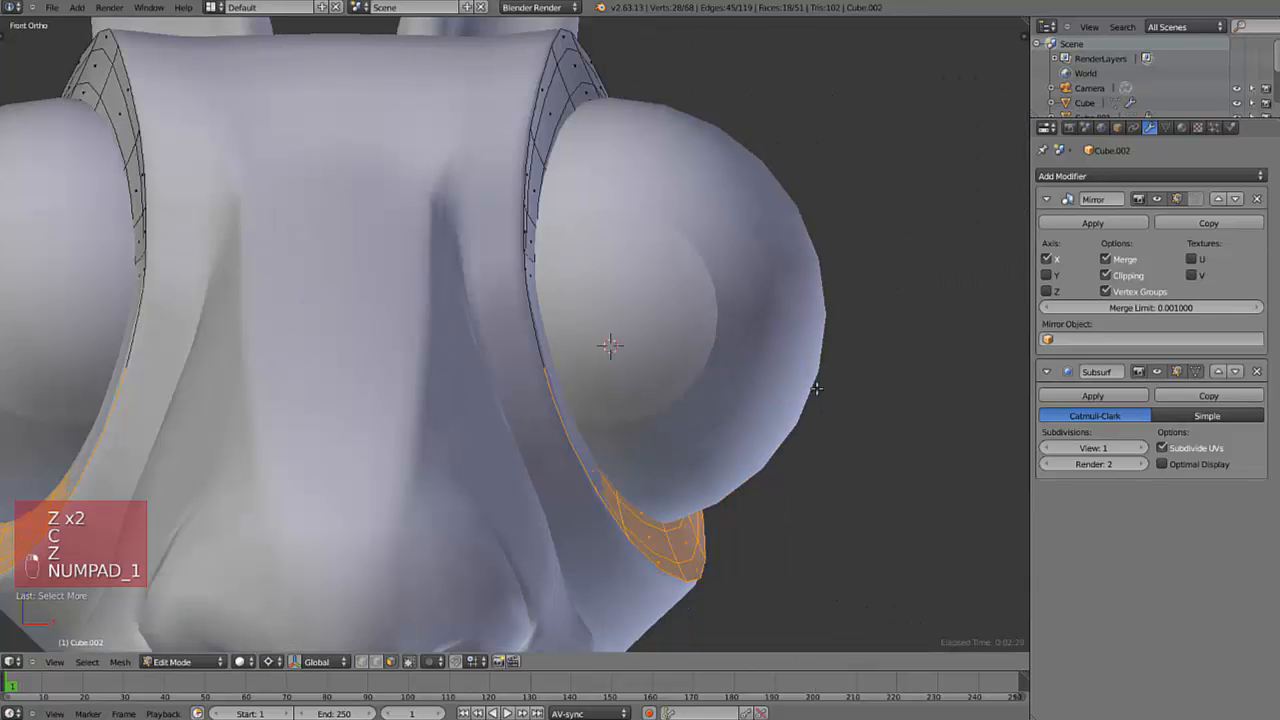
- Rotate the lower eyelid faces up over the eyeball by about 39 degrees around the 3D cursor and check the mesh in object mode
key(r)
click(771, 273)
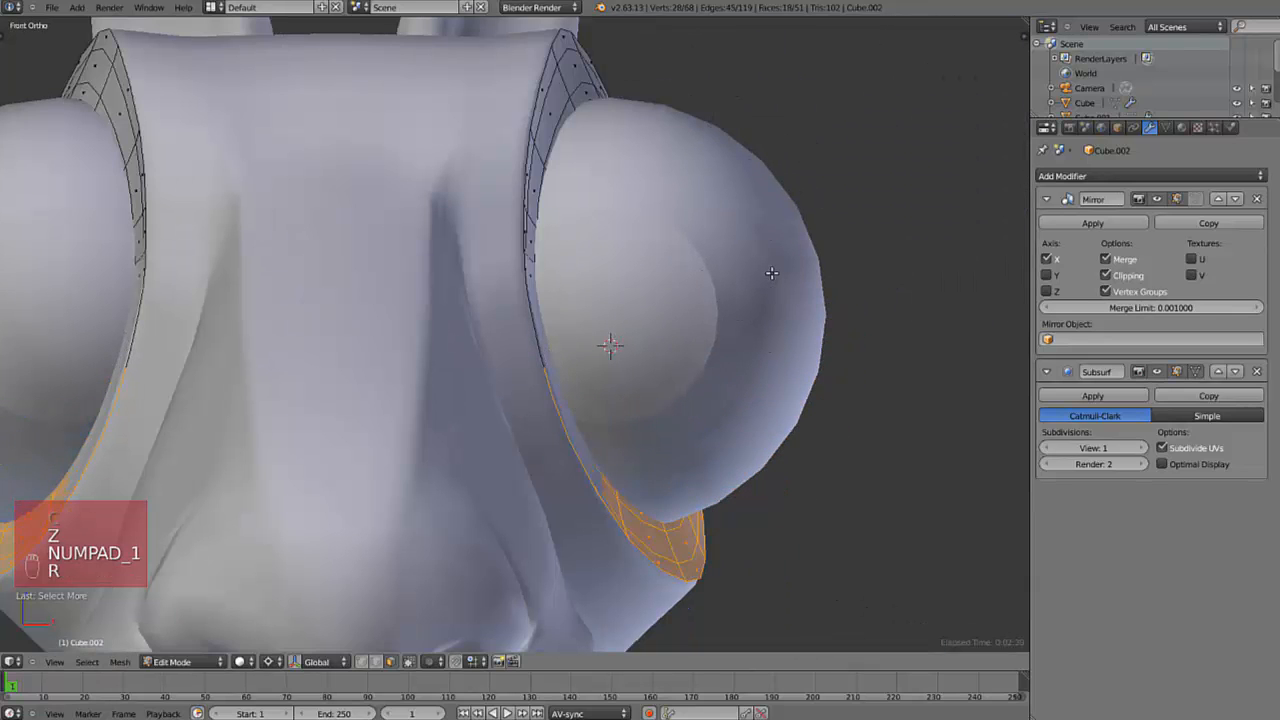
scroll(766, 410, down, 3)
key(r)
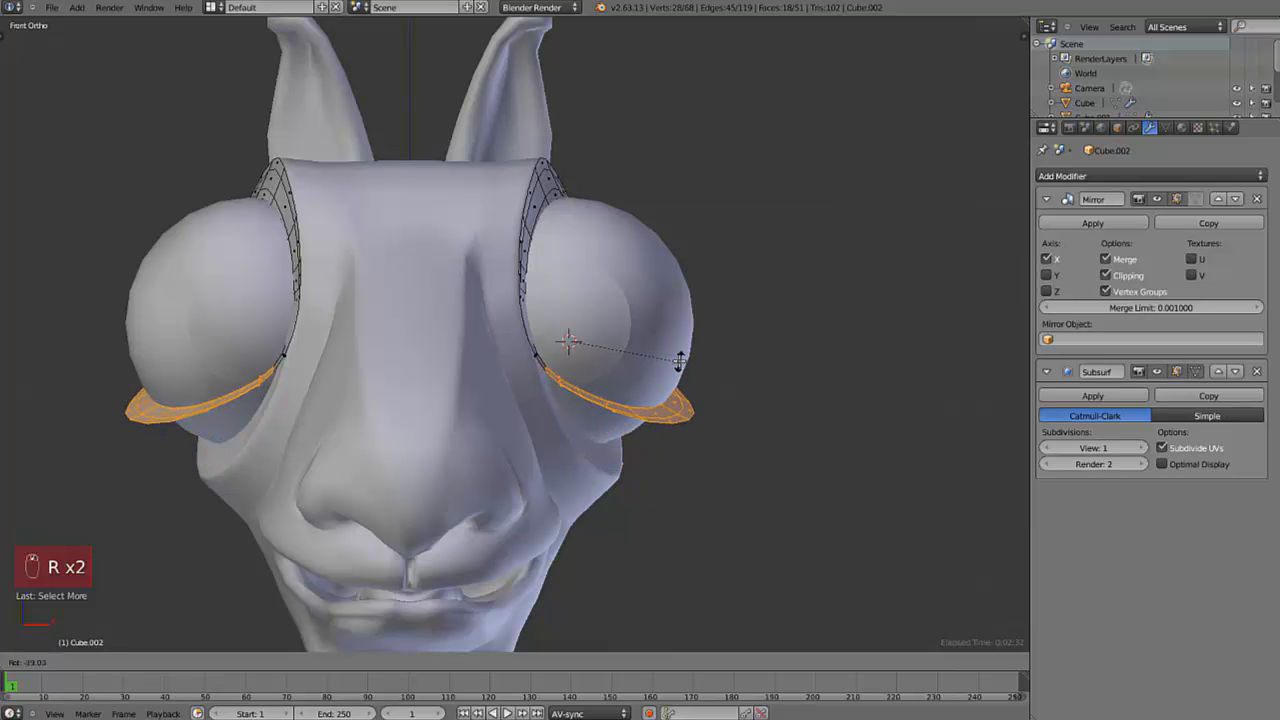
click(676, 363)
key(r)
click(679, 340)
key(z)
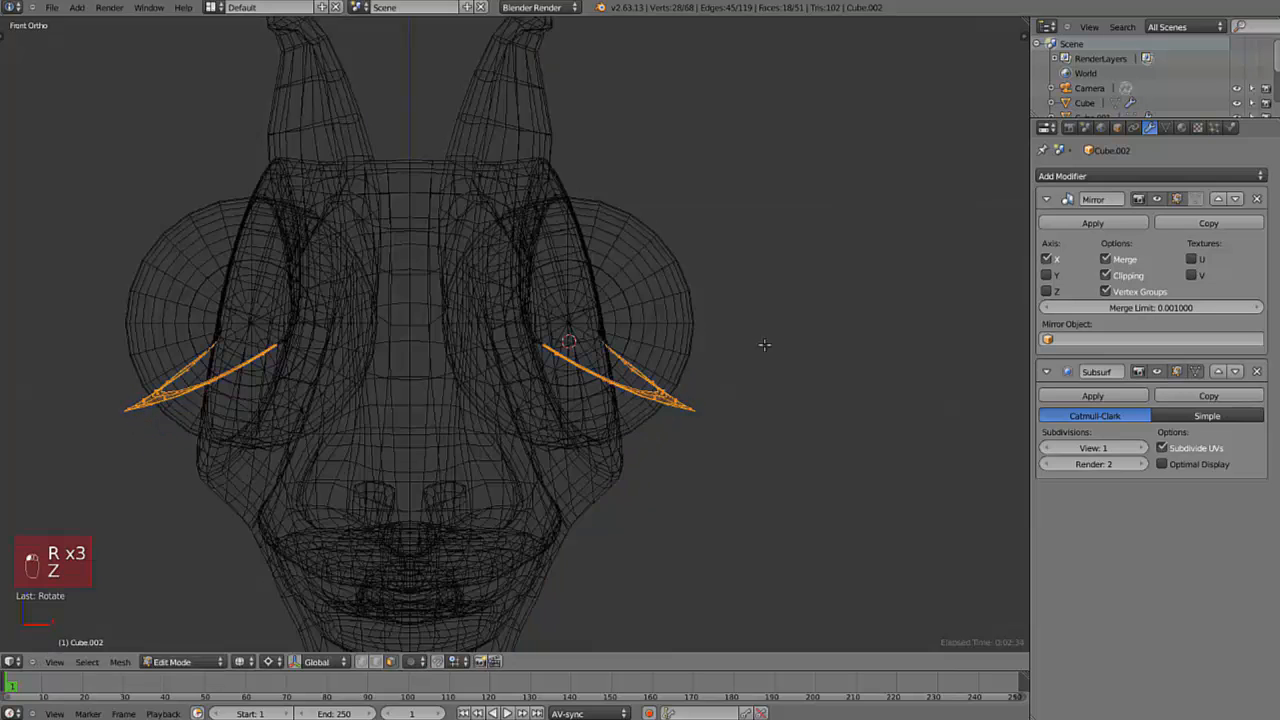
key(z)
middle_drag(799, 343, 317, 338)
key(KP_1)
key(Tab)
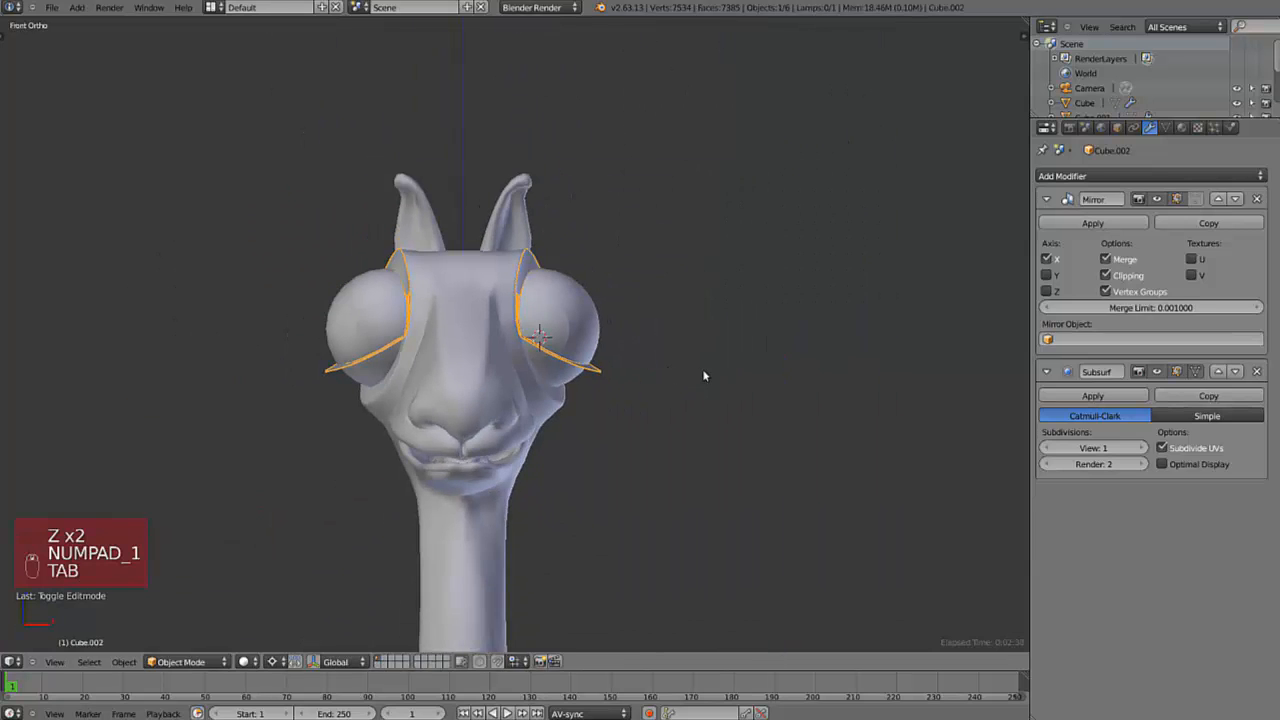
- Fine-tune the lower eyelid's rotation so it rests slightly higher on the eyeball, and inspect it in solid and wireframe display
key(Tab)
scroll(720, 365, up, 4)
key(r)
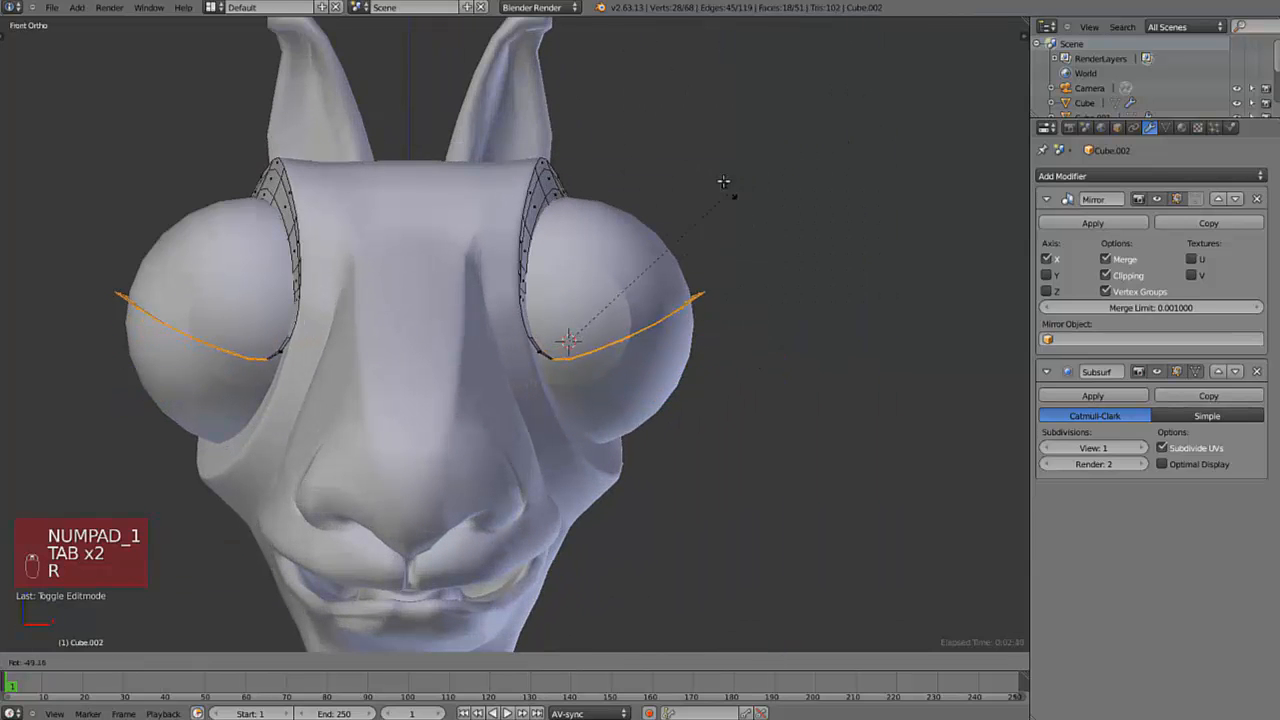
click(767, 319)
key(r)
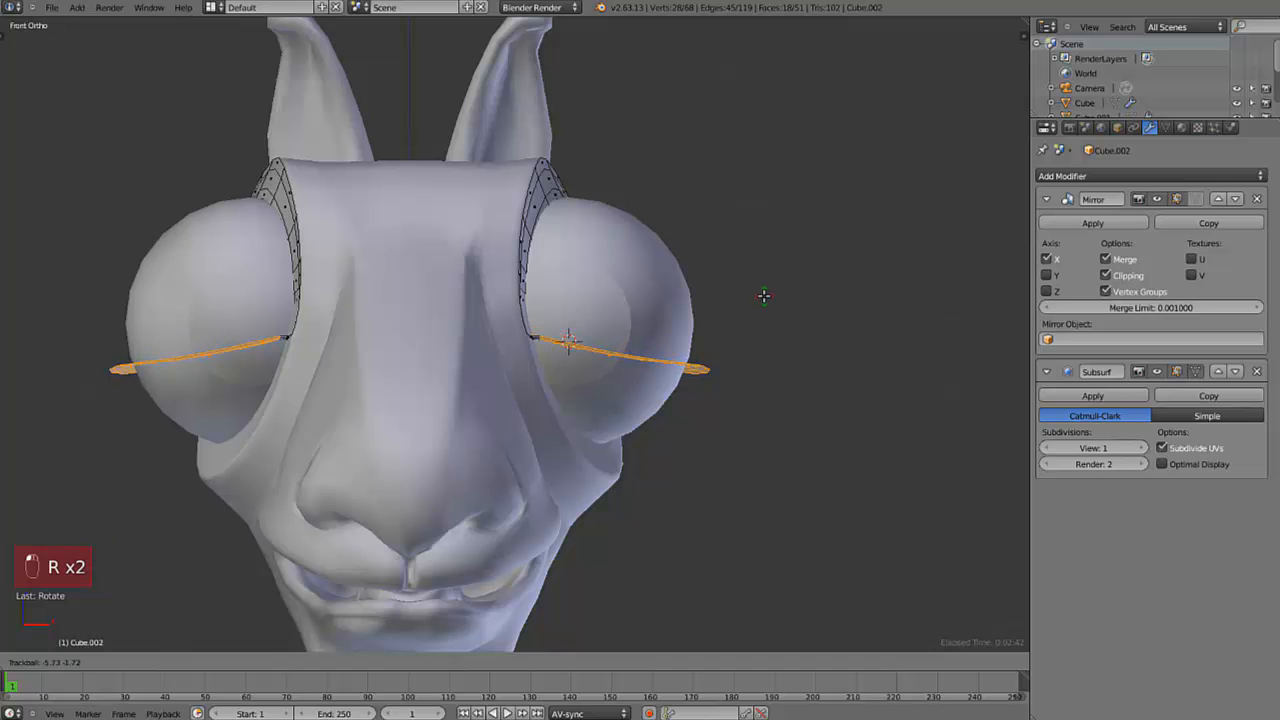
key(r)
key(r)
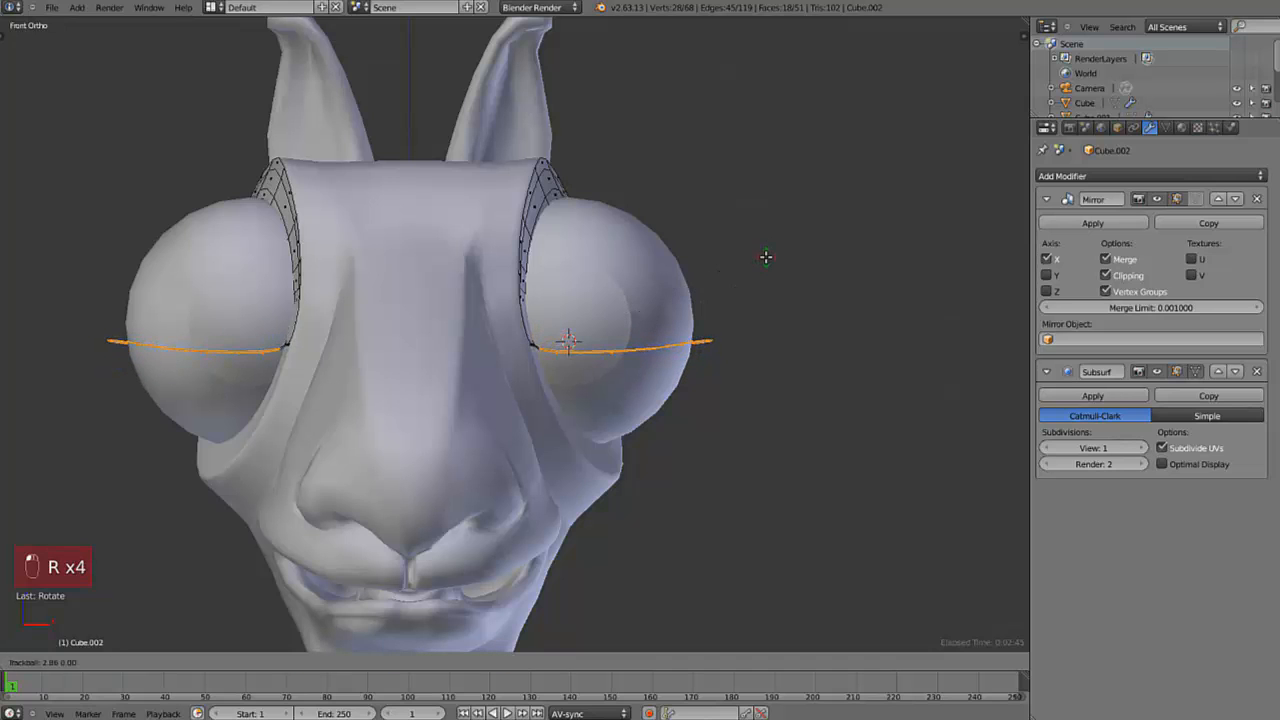
key(r)
click(766, 260)
key(r)
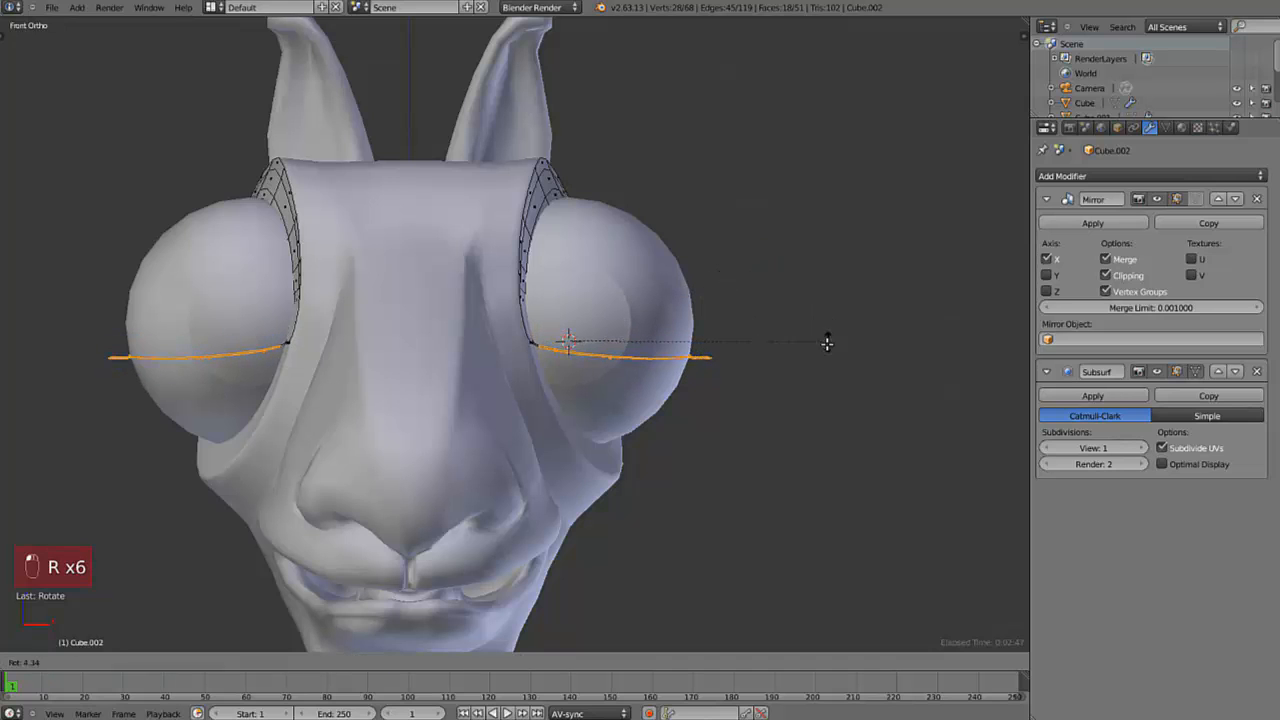
key(r)
key(r)
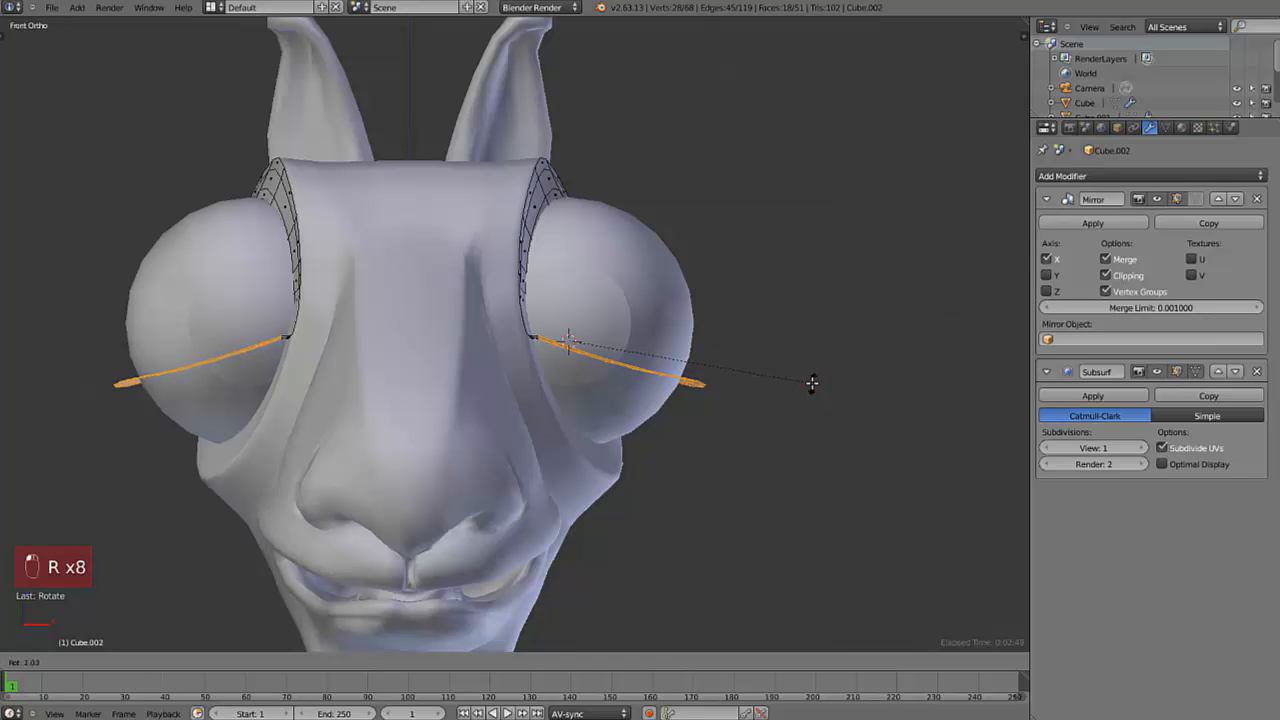
key(r)
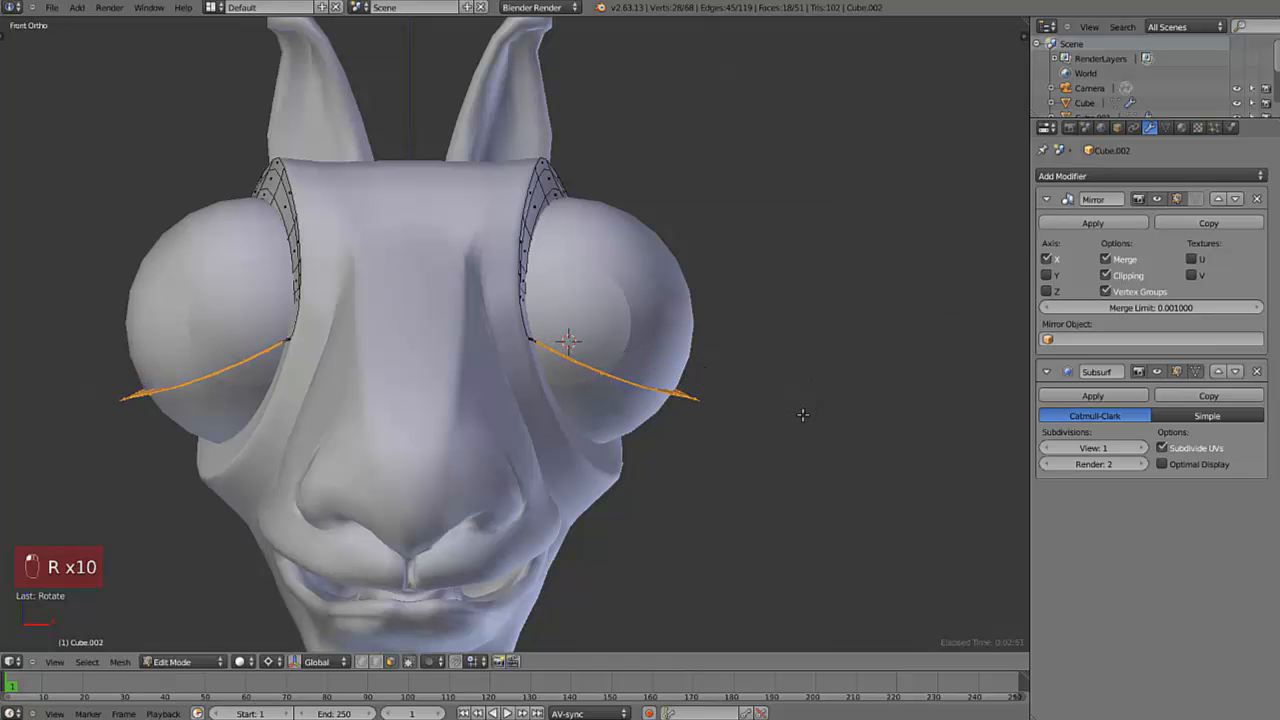
key(Tab)
middle_drag(809, 397, 486, 341)
key(KP_1)
key(z)
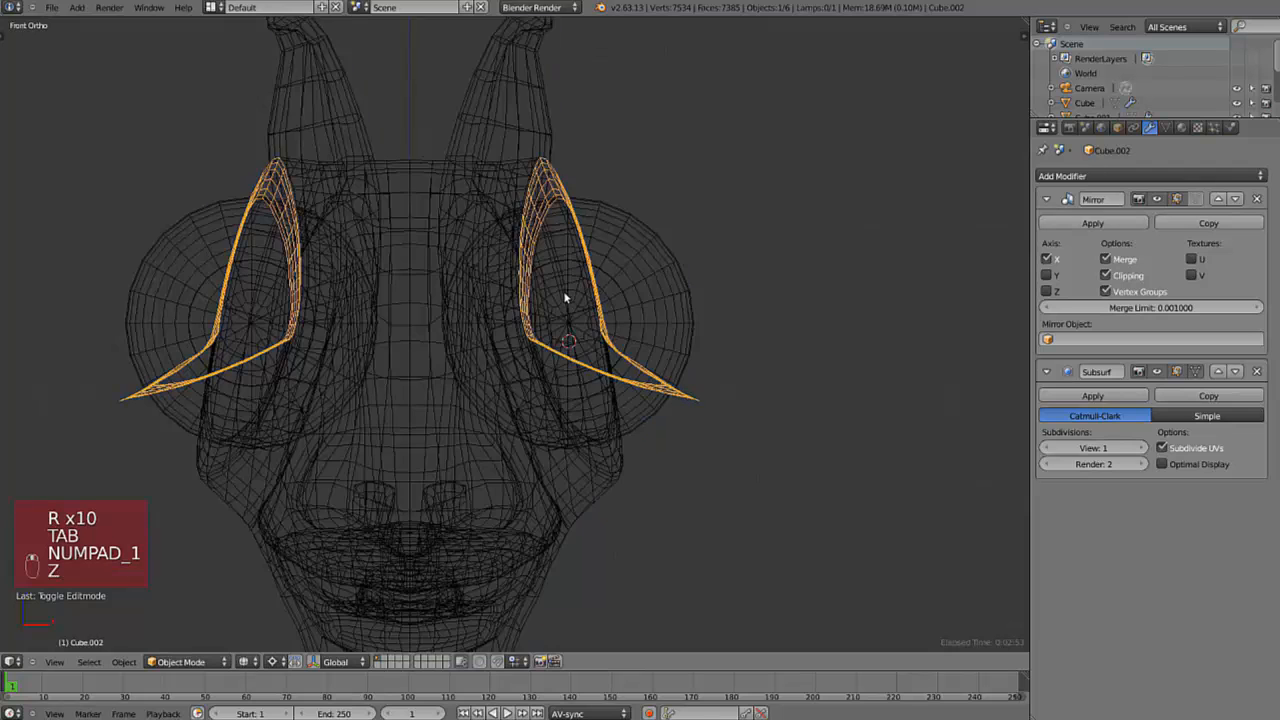
- Invert the face selection in edit mode and deselect the short segments at the eye corners, leaving only the upper eyelid faces
key(Tab)
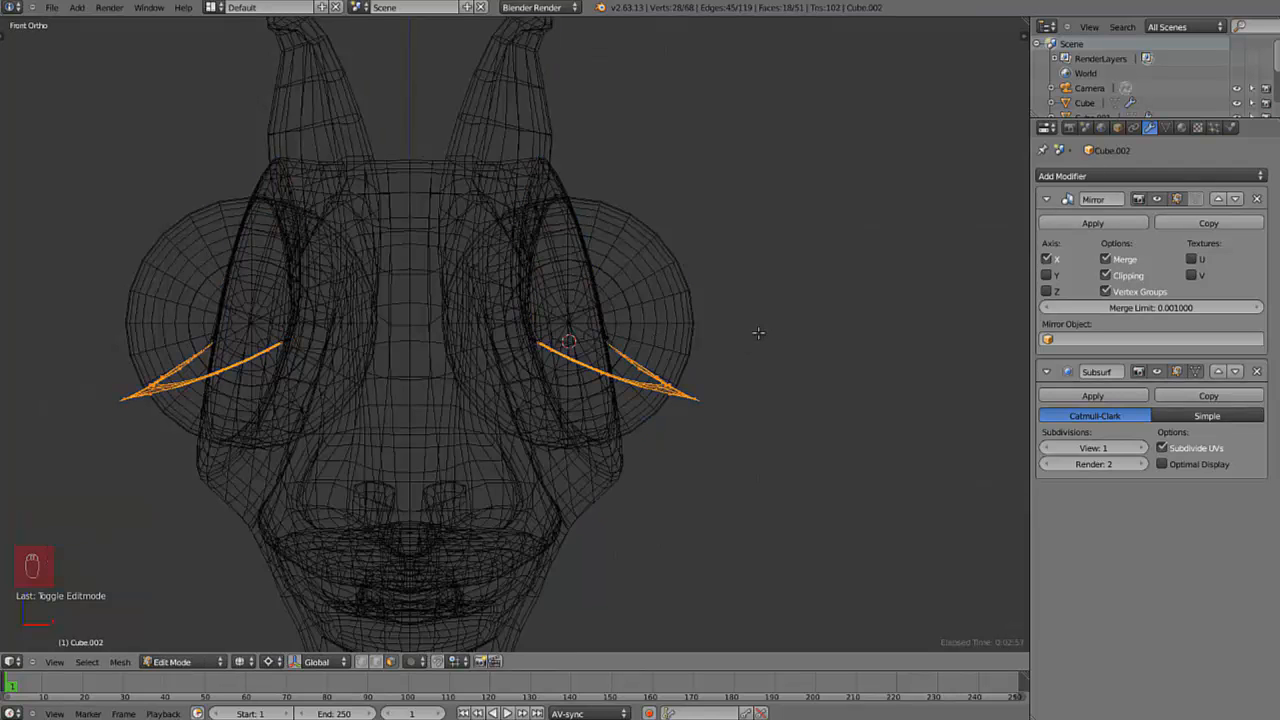
key(ctrl+i)
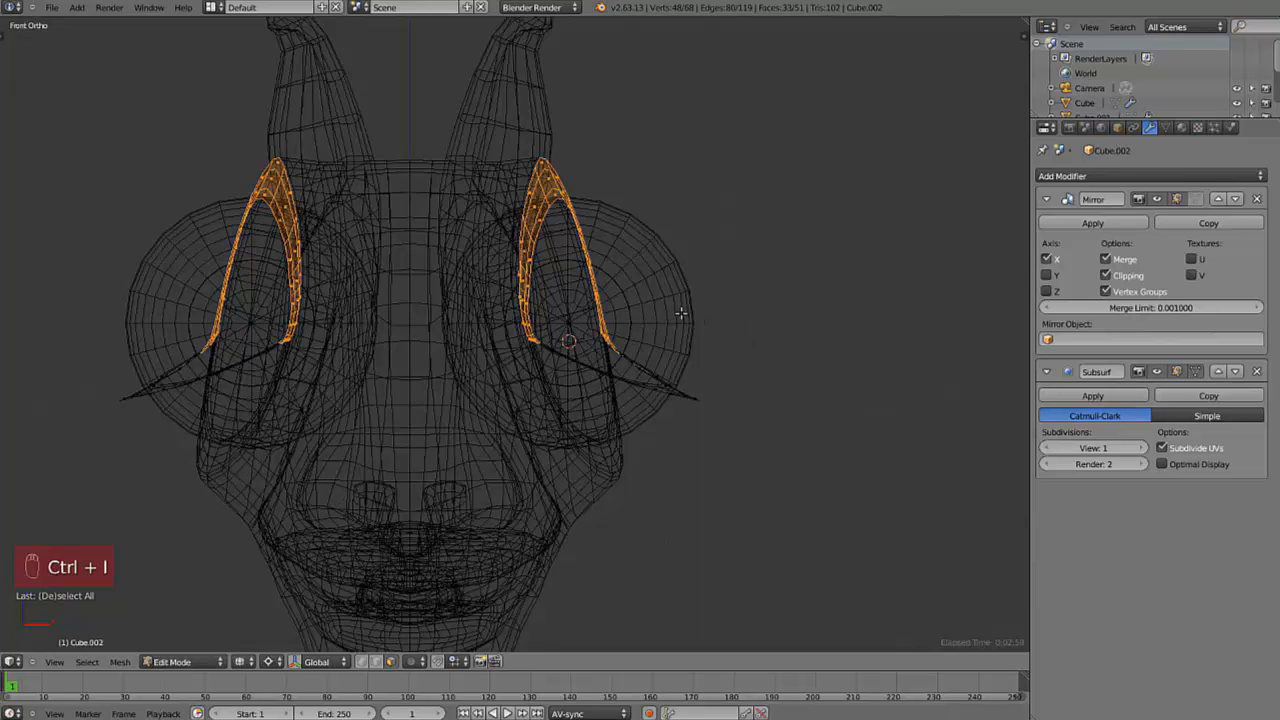
scroll(680, 314, up, 3)
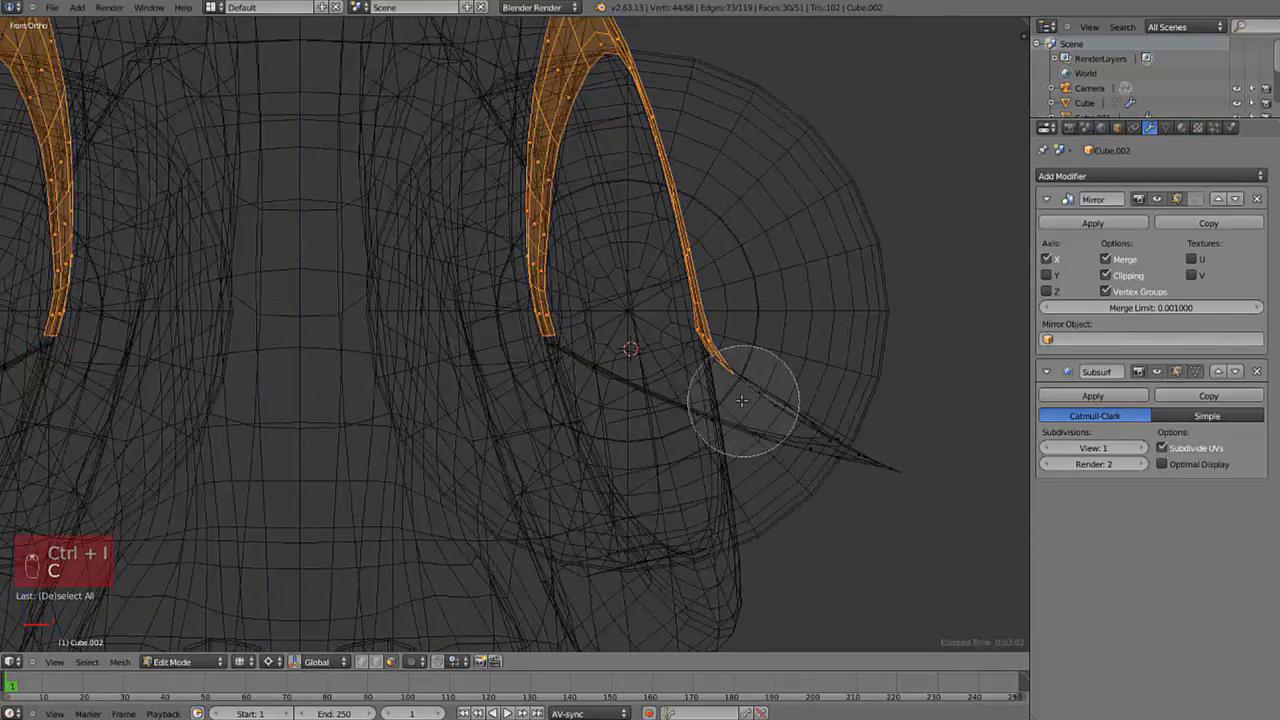
key(z)
scroll(750, 205, down, 3)
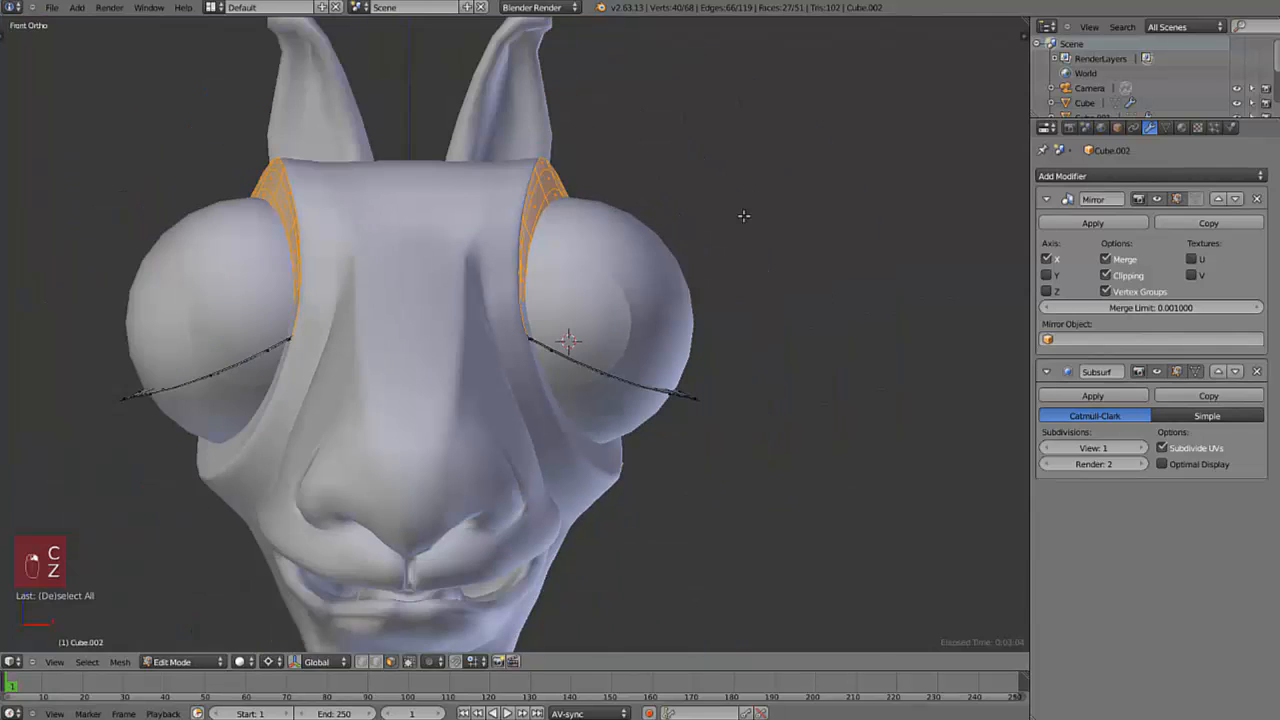
- Rotate the upper eyelid faces outward over the eyeball around the 3D cursor in front view
key(r)
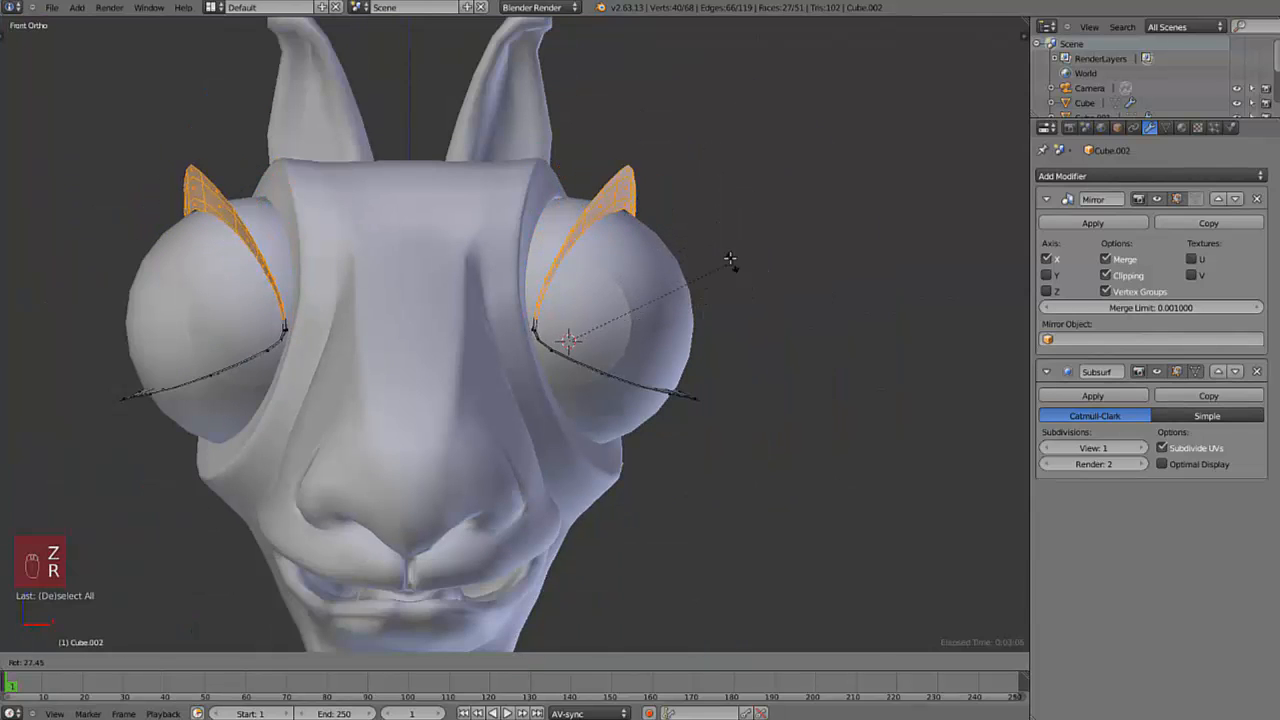
click(716, 247)
key(r)
key(r)
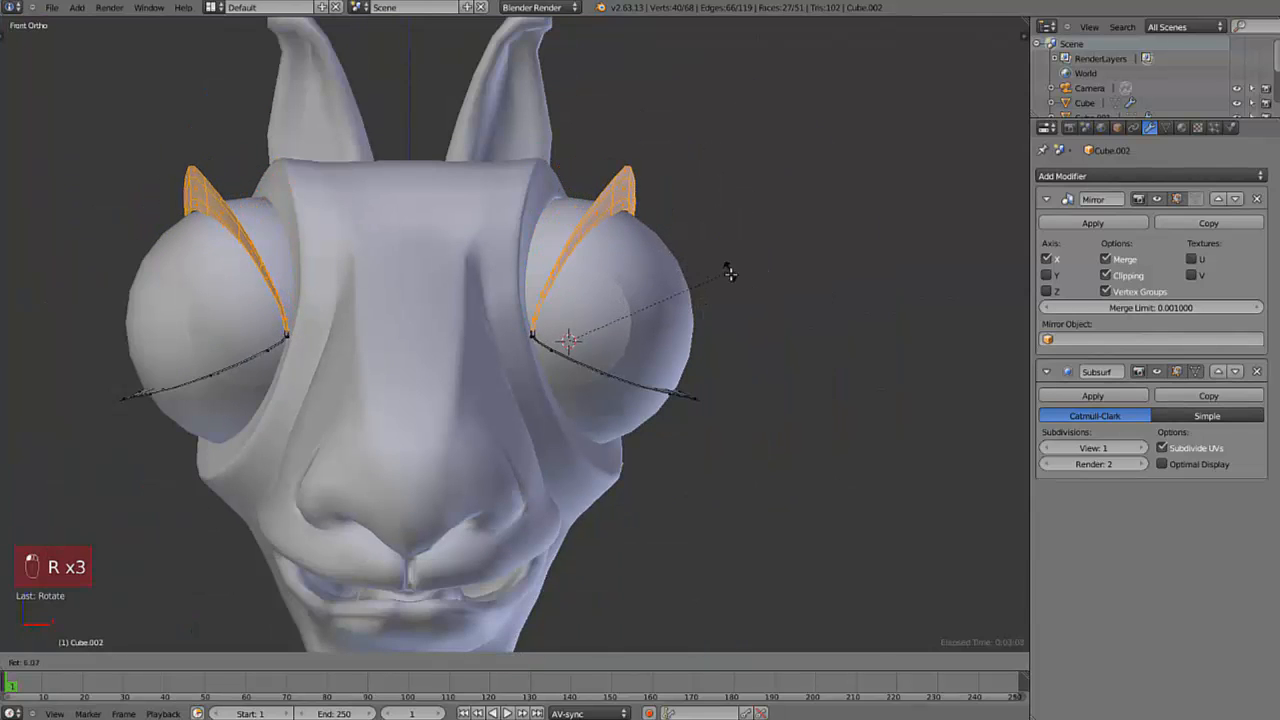
click(734, 290)
- Try to rotate the upper eyelid much further down over the eyeball, working in an angled rear view and in front view
key(KP_3)
middle_drag(759, 291, 551, 286)
key(r)
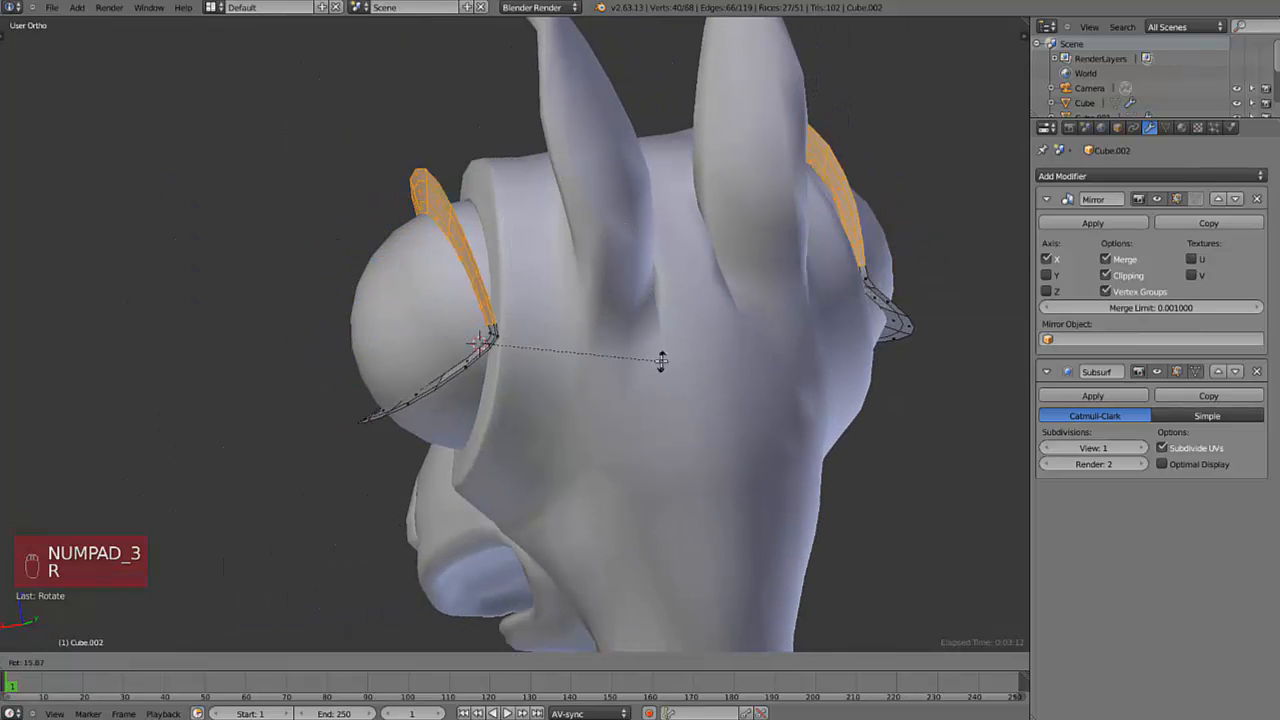
click(585, 260)
key(KP_1)
key(r)
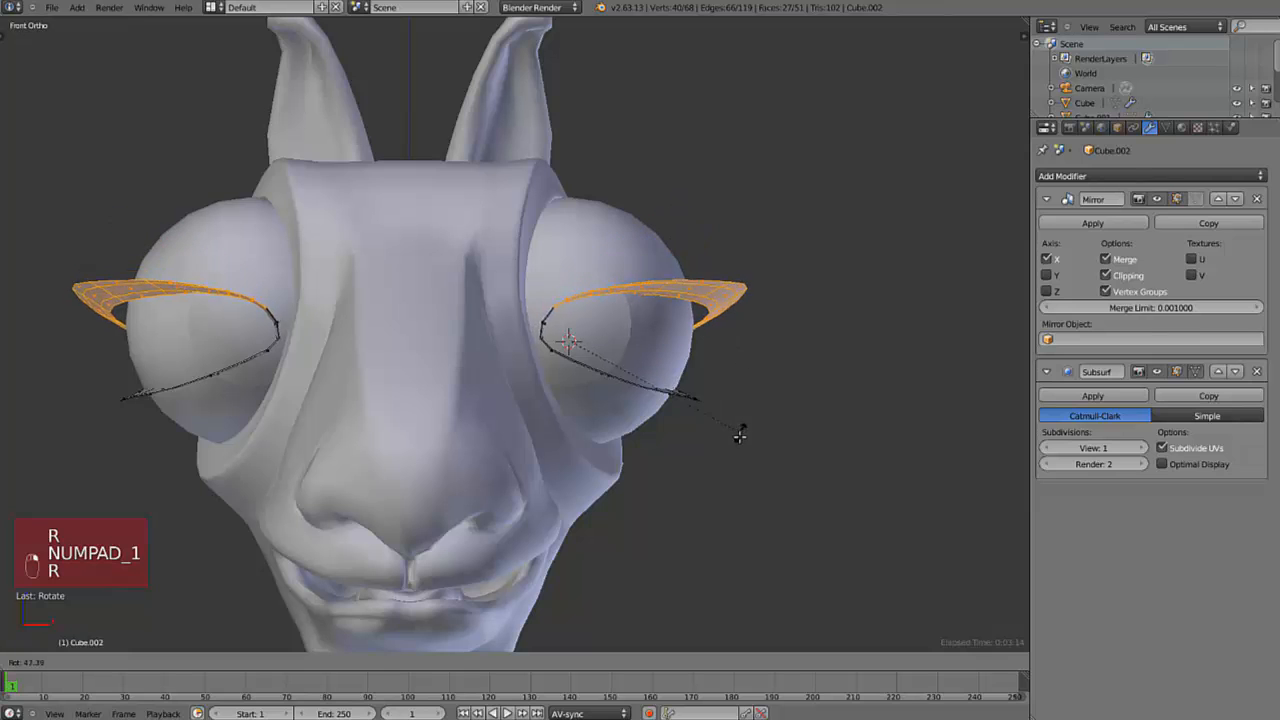
click(723, 432)
- Check the half-closed eyelids in object mode, return to edit mode and undo the latest upper eyelid rotations
key(Tab)
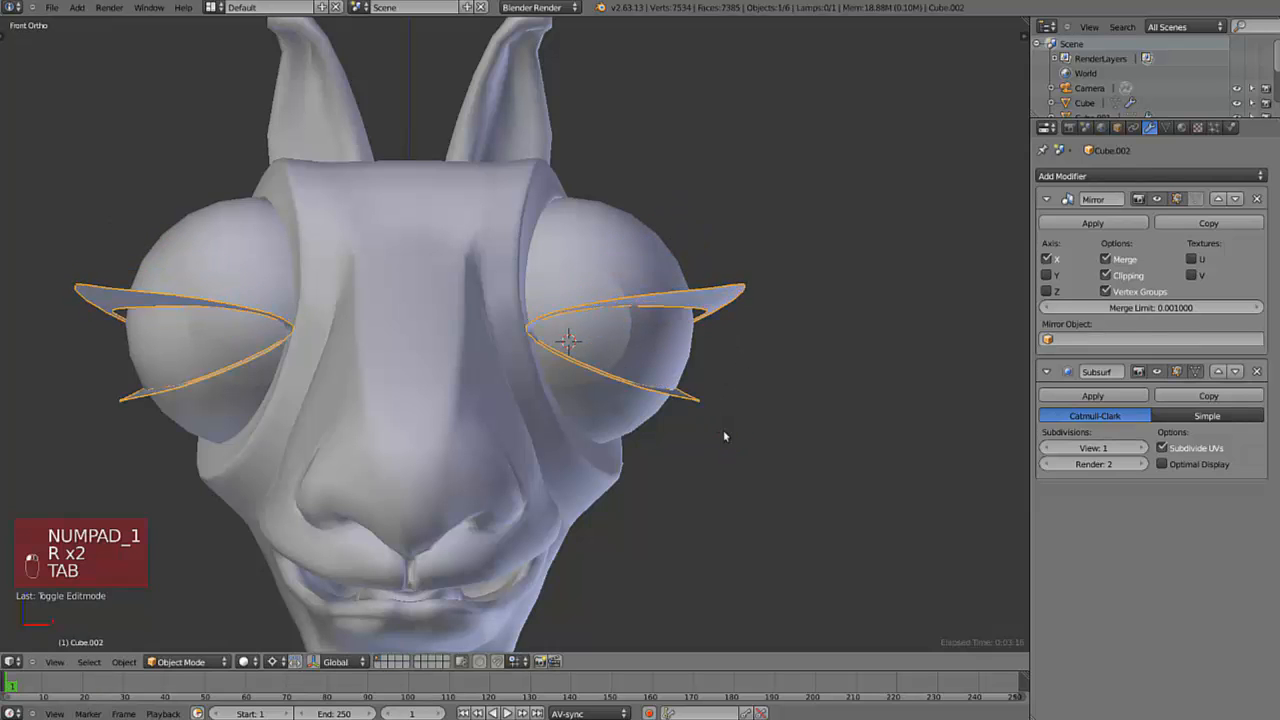
scroll(567, 360, down, 5)
middle_drag(567, 360, 766, 363)
key(KP_1)
key(Tab)
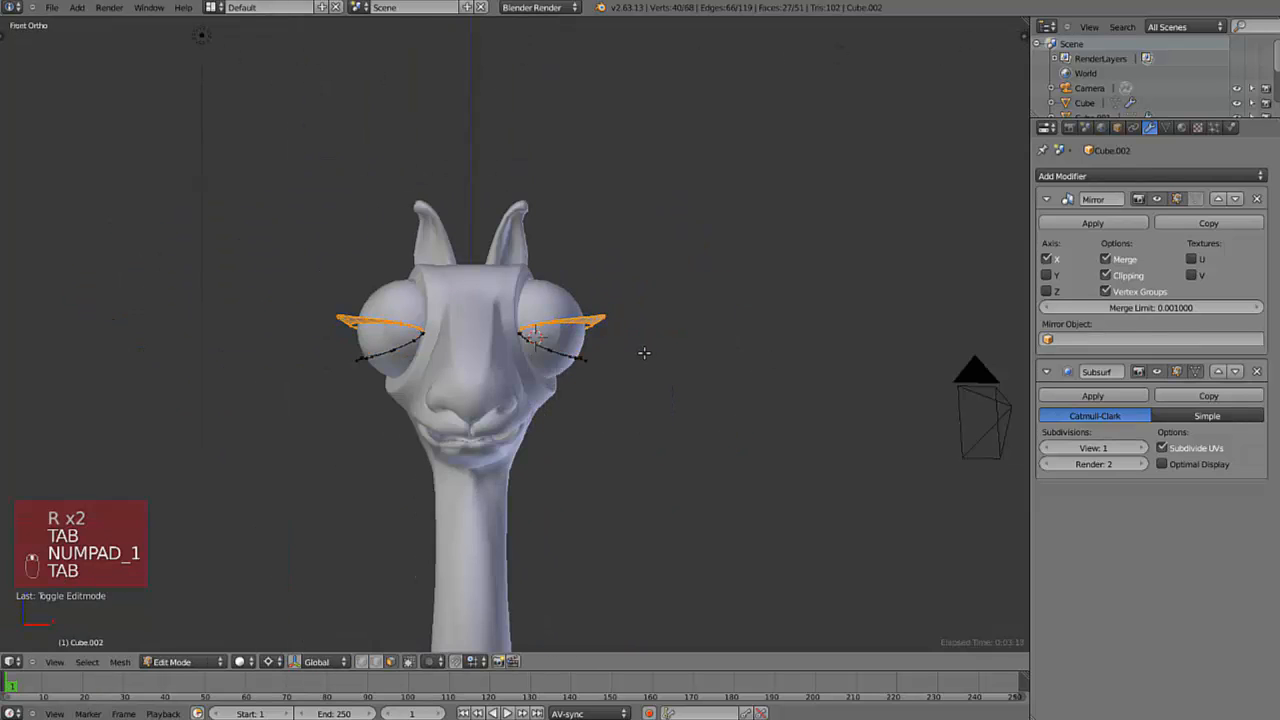
scroll(631, 336, up, 5)
key(ctrl+z)
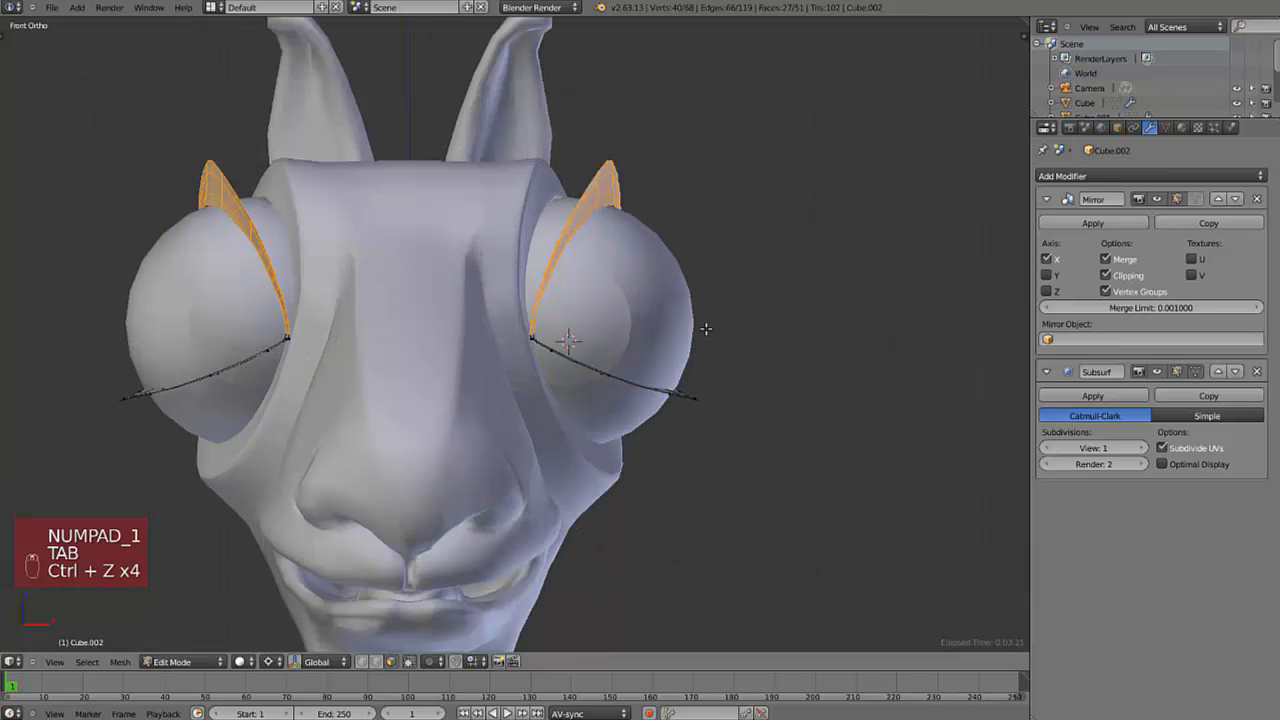
- Rotate the upper eyelid slightly back toward the brow in two small adjustments so the eye stays wide open
key(r)
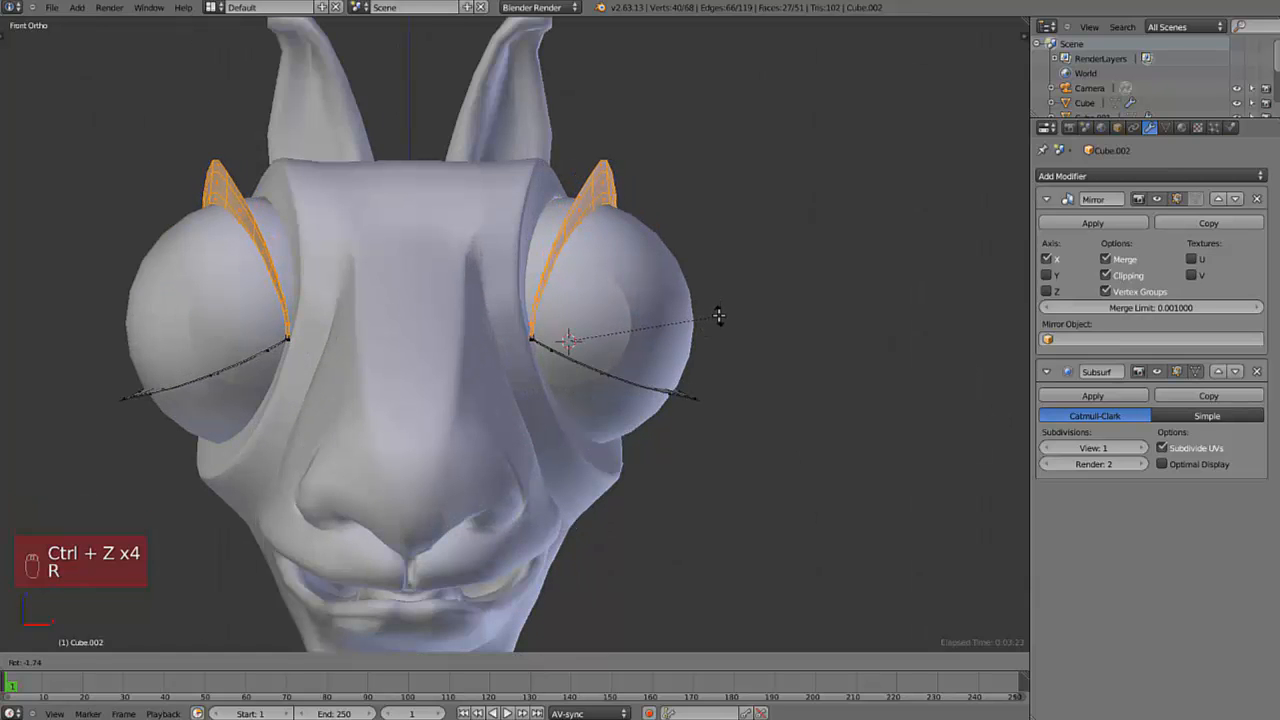
click(718, 316)
middle_drag(696, 322, 582, 338)
key(KP_1)
key(r)
click(801, 288)
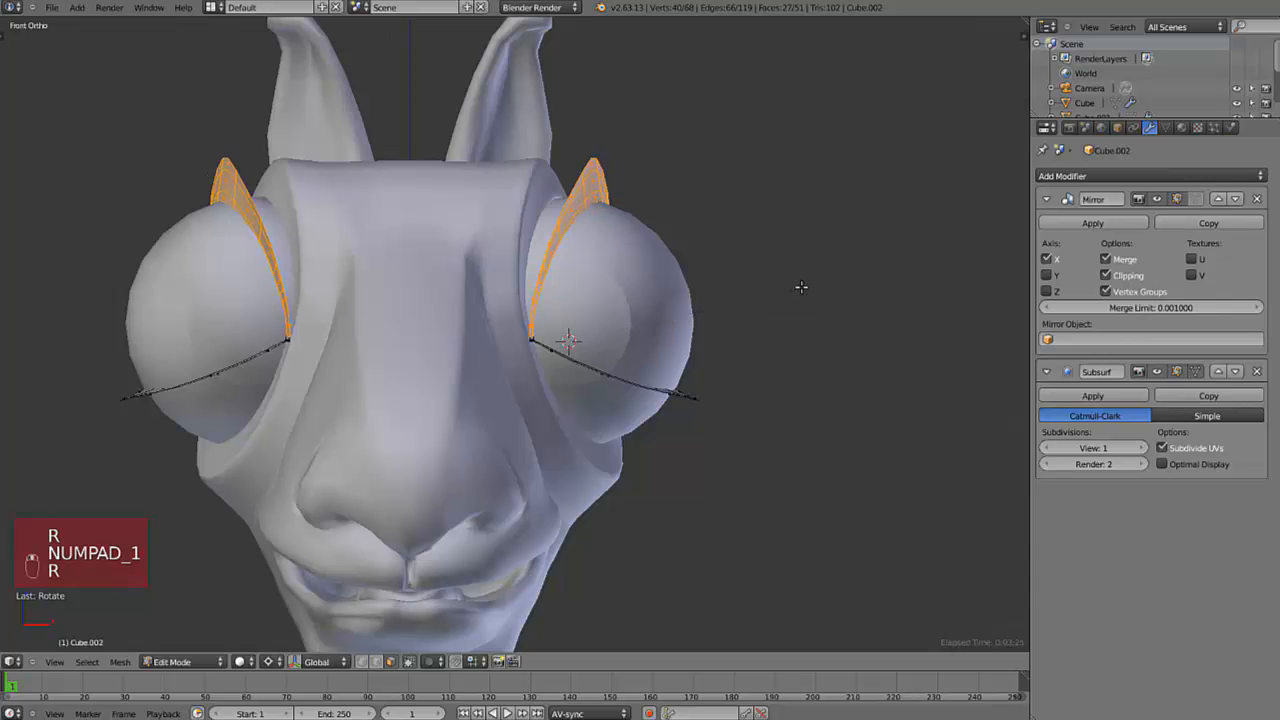
middle_drag(801, 288, 620, 337)
- Switch to vertex selection, select the eyelid ring's outermost edge loop and delete its edges
key(ctrl+Tab)
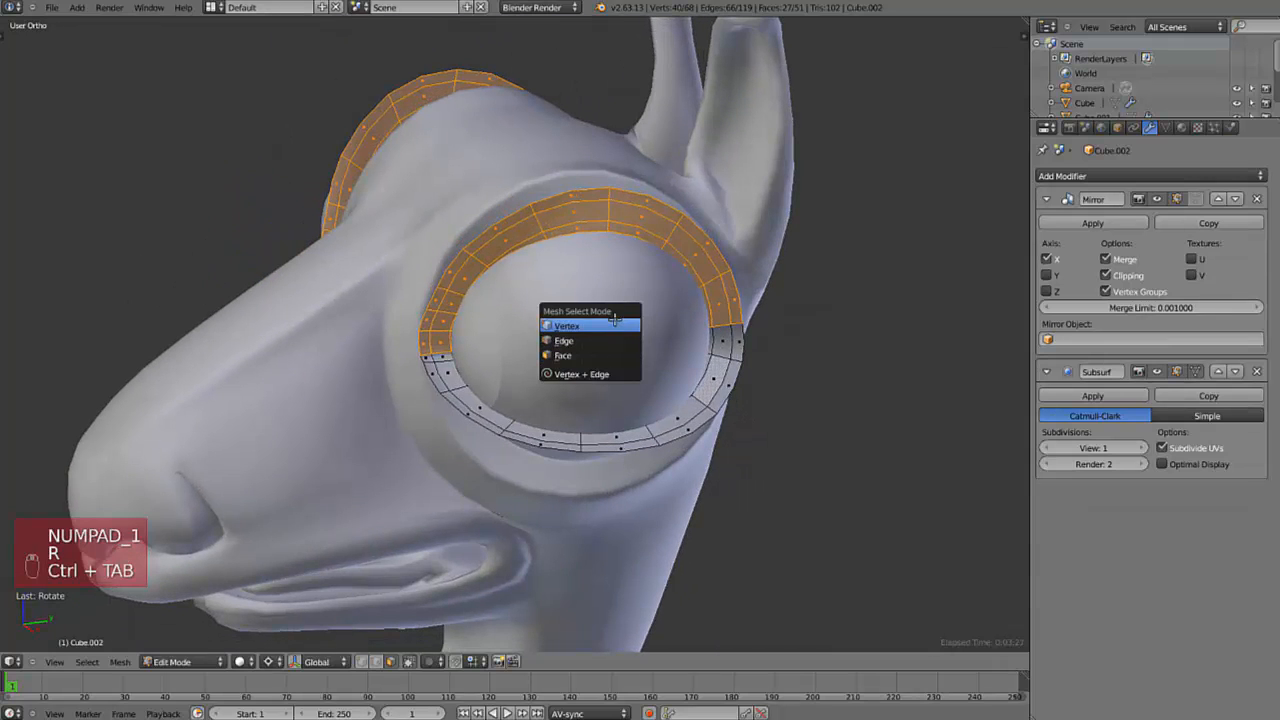
click(614, 322)
key(a)
key(a)
key(a)
scroll(600, 354, up, 6)
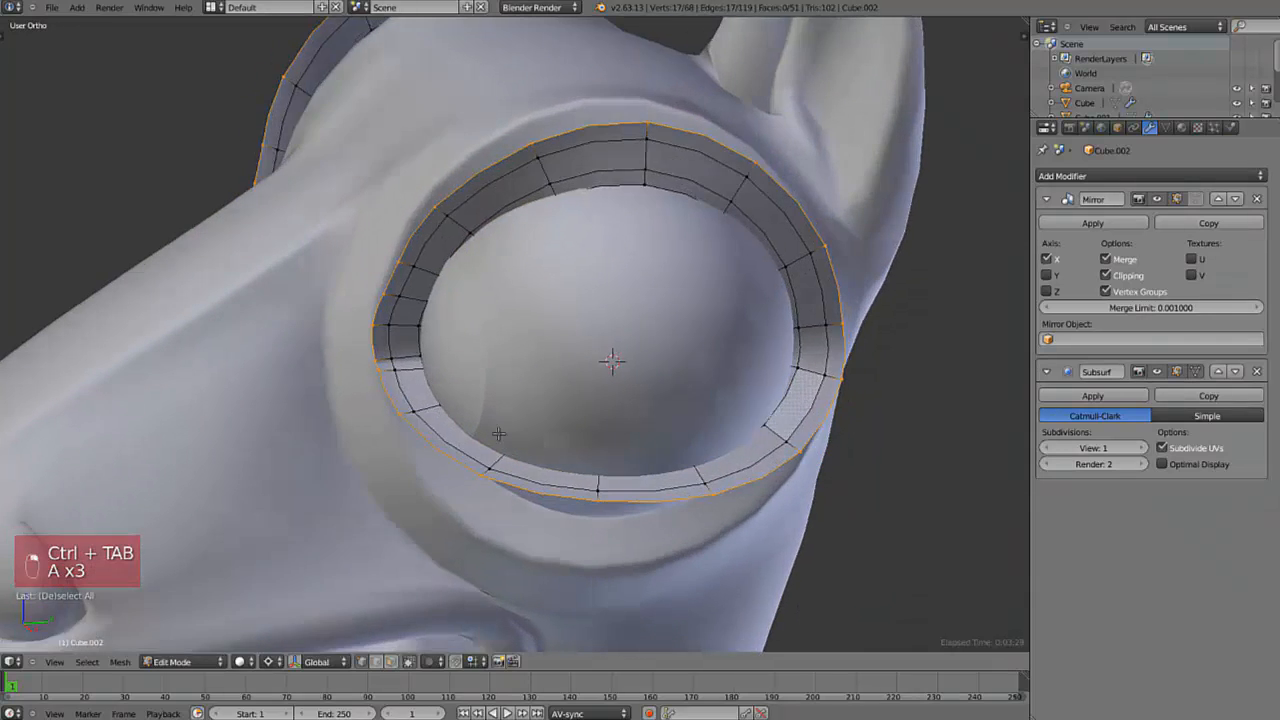
middle_drag(498, 434, 480, 416)
key(x)
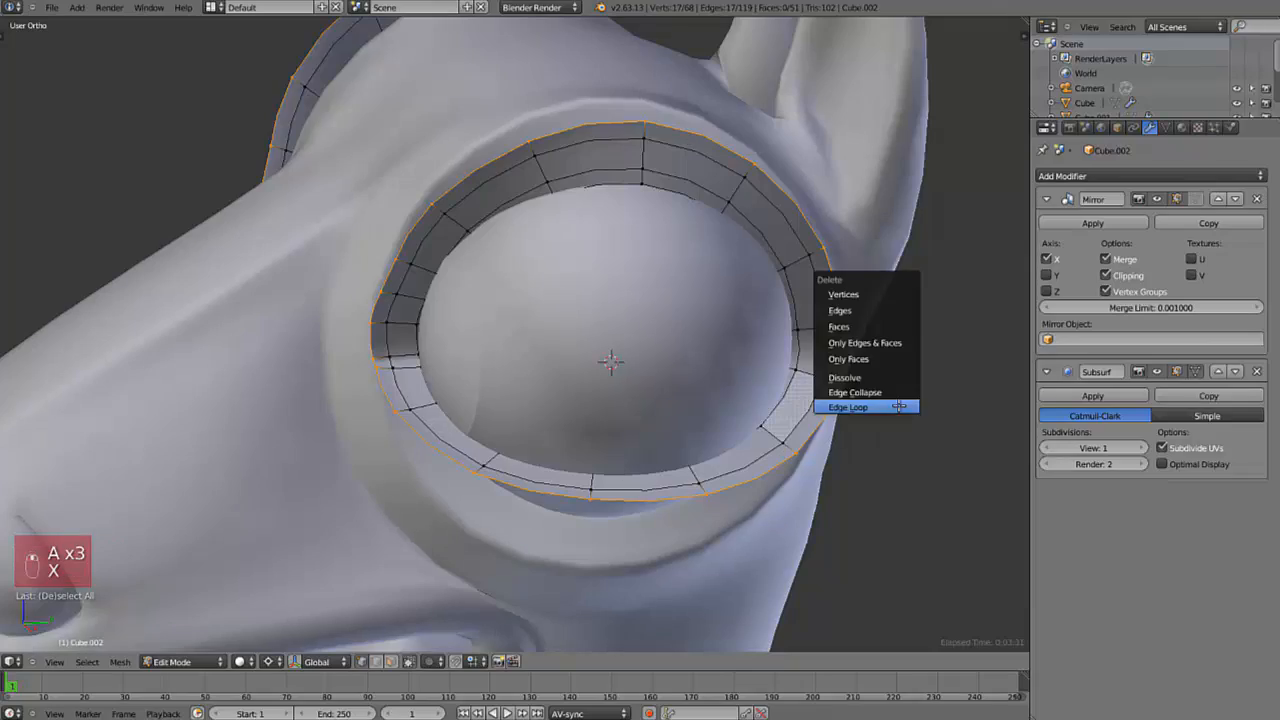
click(884, 310)
- Extrude the eyelid ring's remaining outer edge loop in place, without moving the new vertices
mouse_move(606, 360)
middle_down()
mouse_move(614, 351)
mouse_move(577, 371)
mouse_move(608, 363)
middle_up()
key(z)
key(z)
key(KP_1)
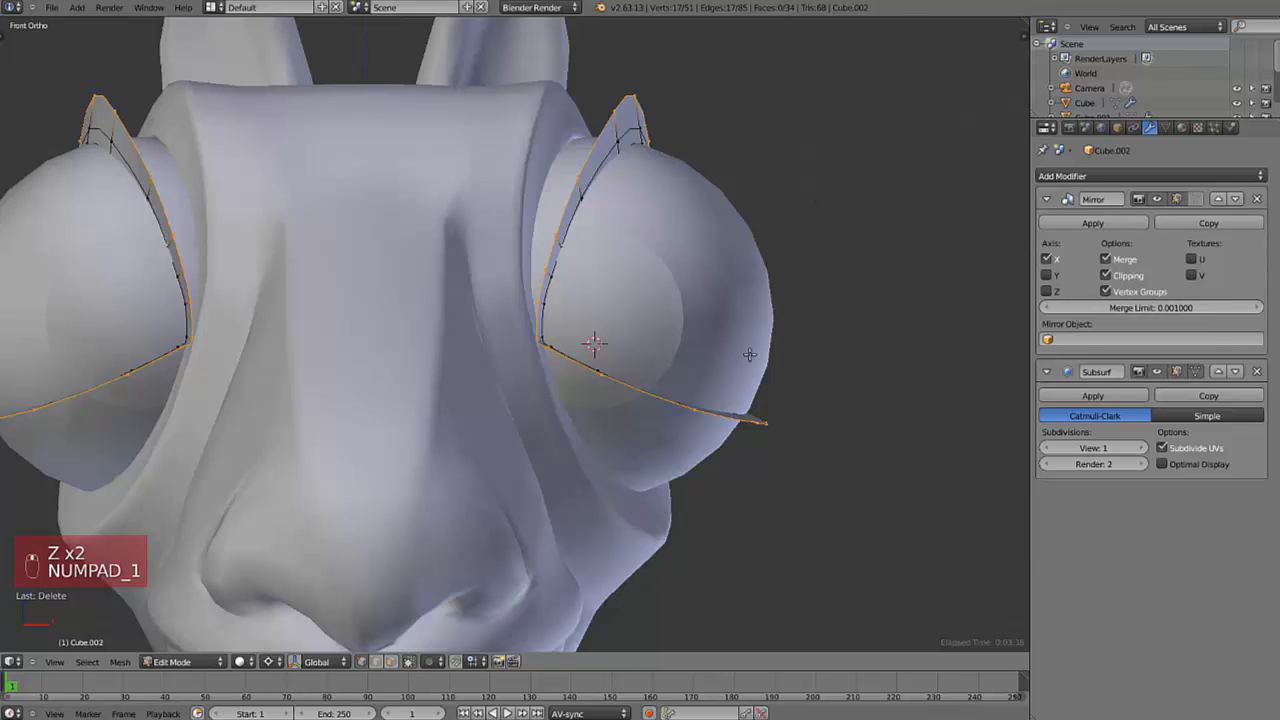
key(z)
key(c)
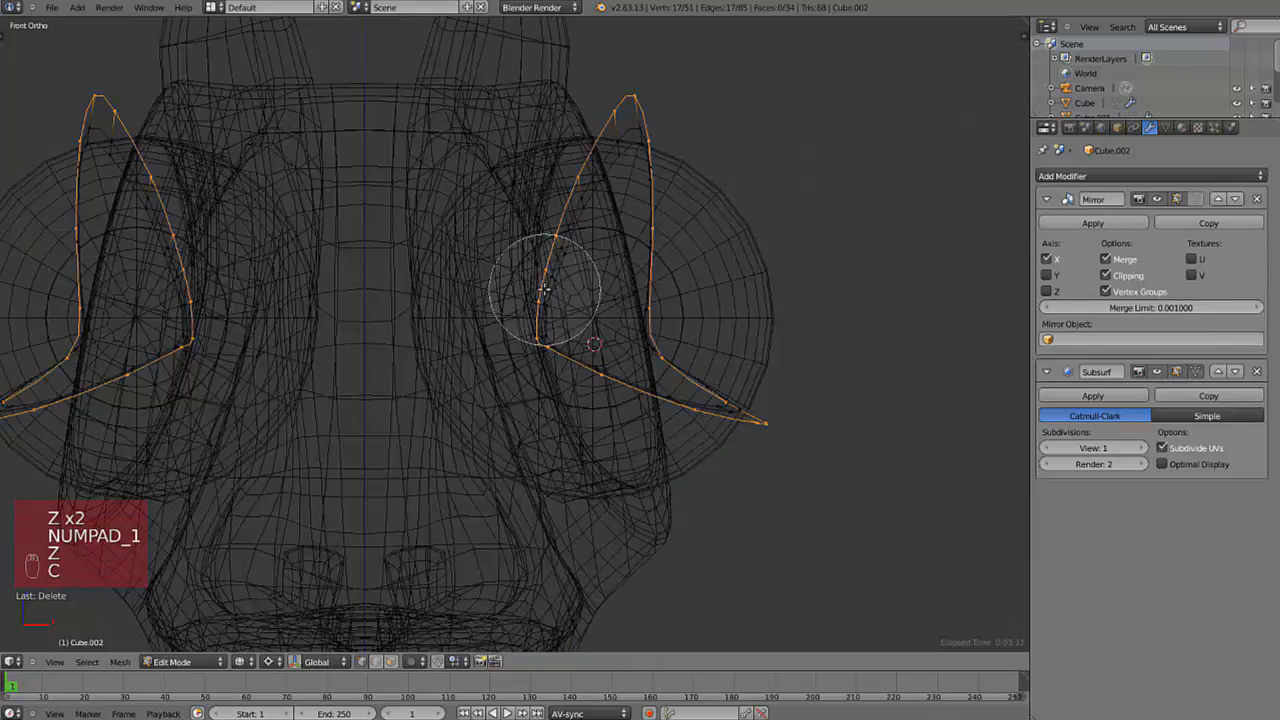
right_click(830, 198)
key(e)
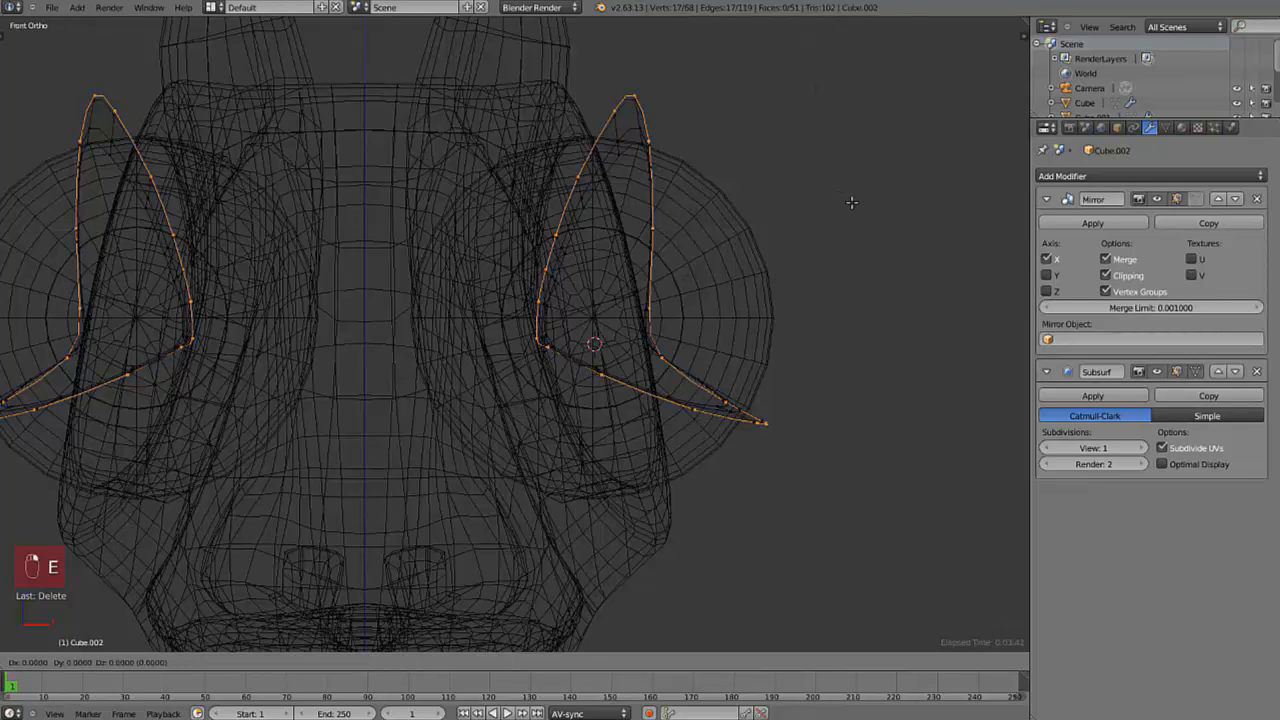
right_click(849, 200)
- Try Shrink/Fatten on the extruded loop, cancel it, and scale the loop slightly outward instead
key(z)
key(alt+s)
right_click(857, 224)
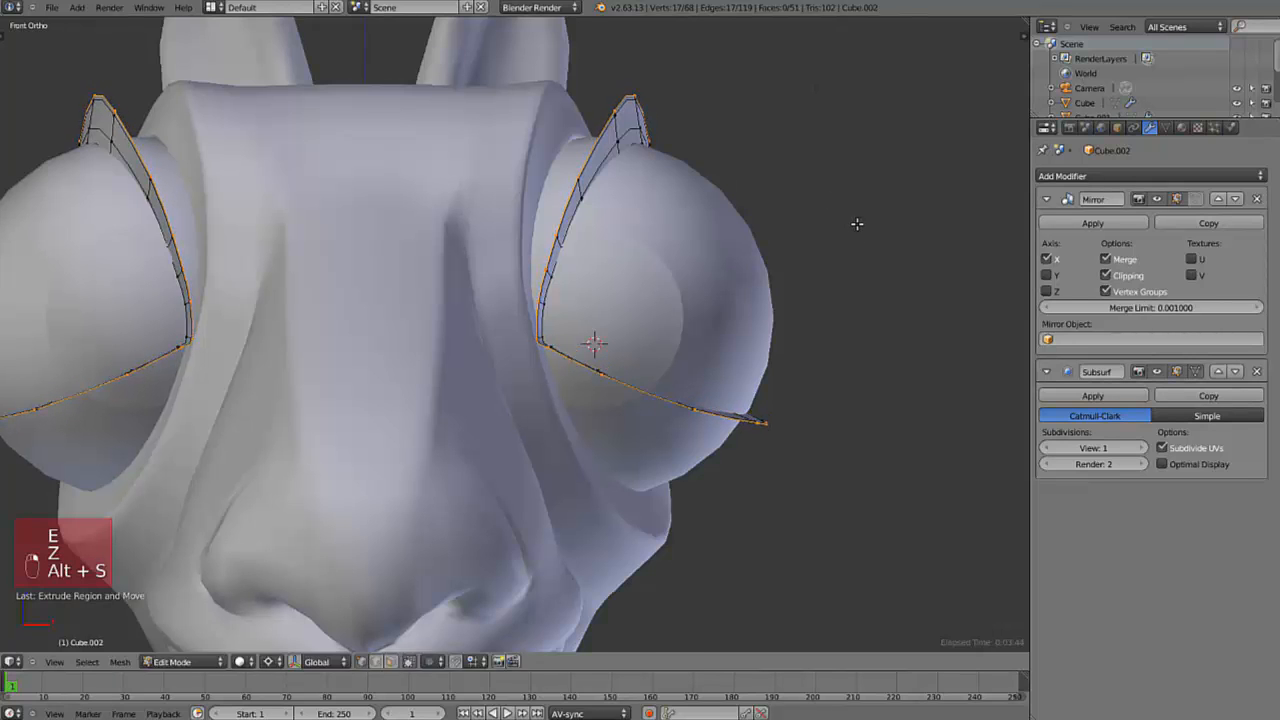
key(alt+s)
key(s)
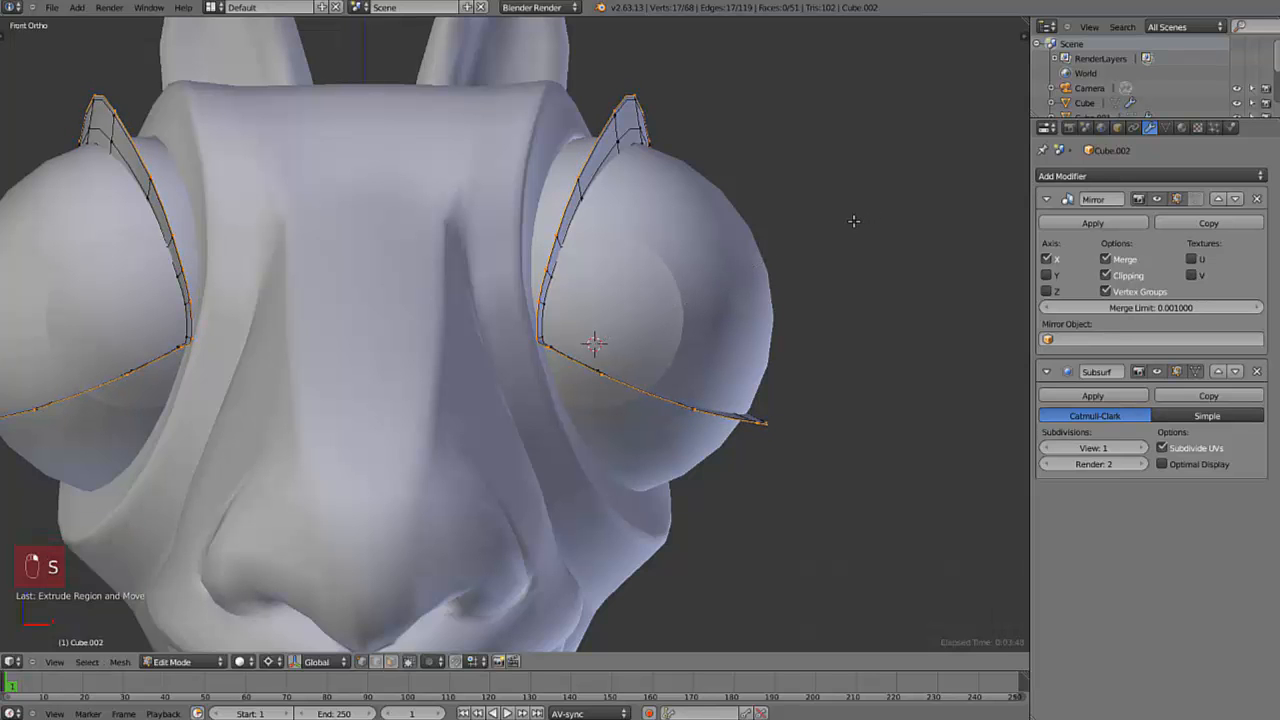
key(s)
click(859, 222)
- Deselect the extruded loop's upper part and eye-corner vertices in wireframe, keeping only the lower eyelid's outer edge selected
key(z)
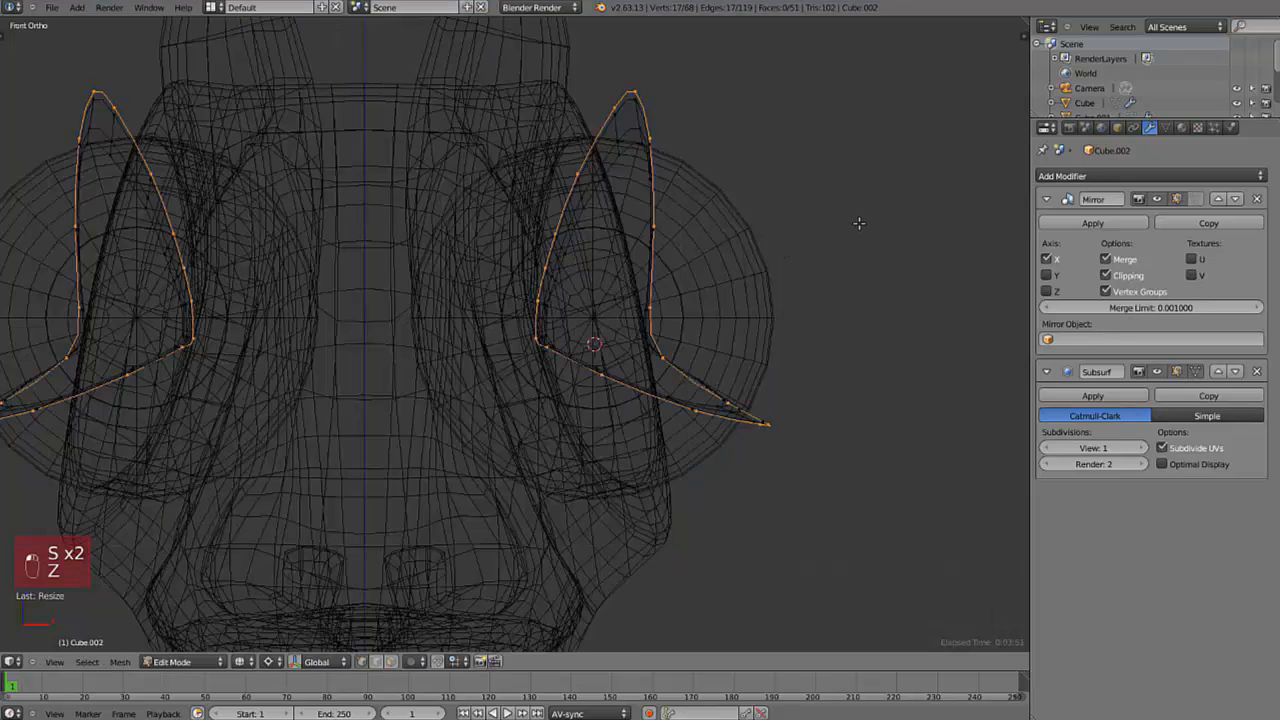
key(b)
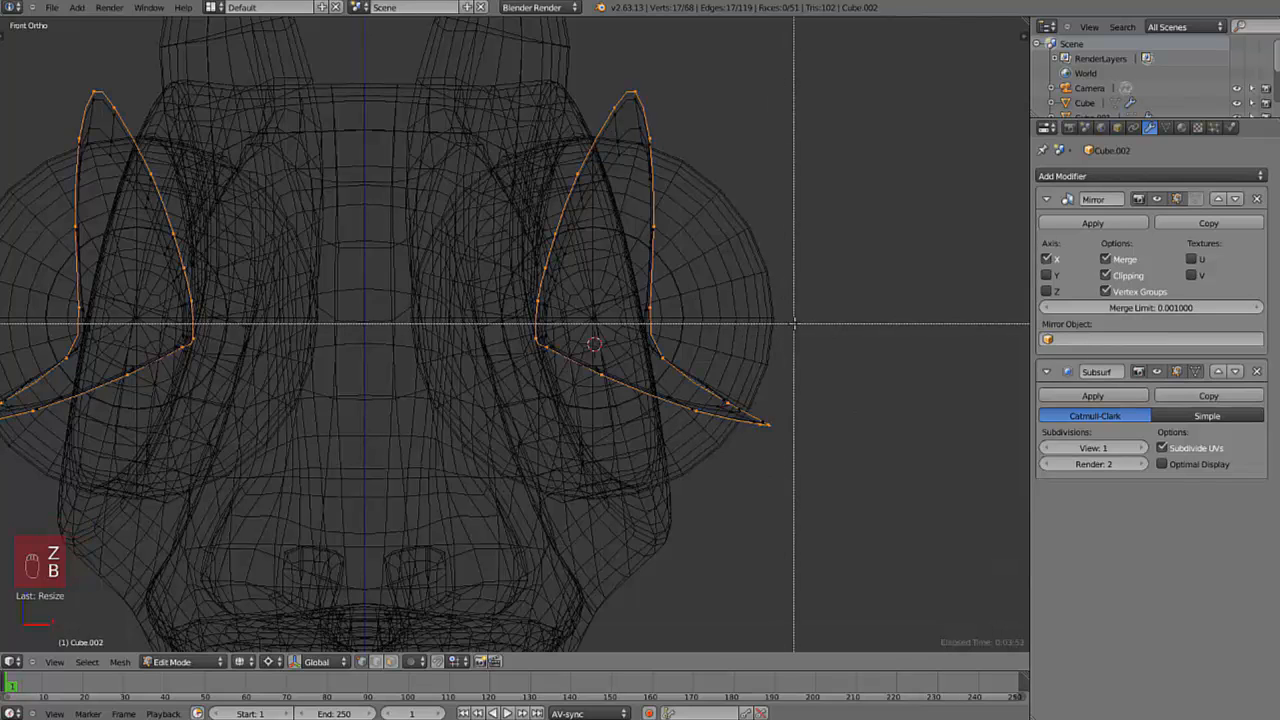
middle_drag(803, 328, 310, 56)
key(b)
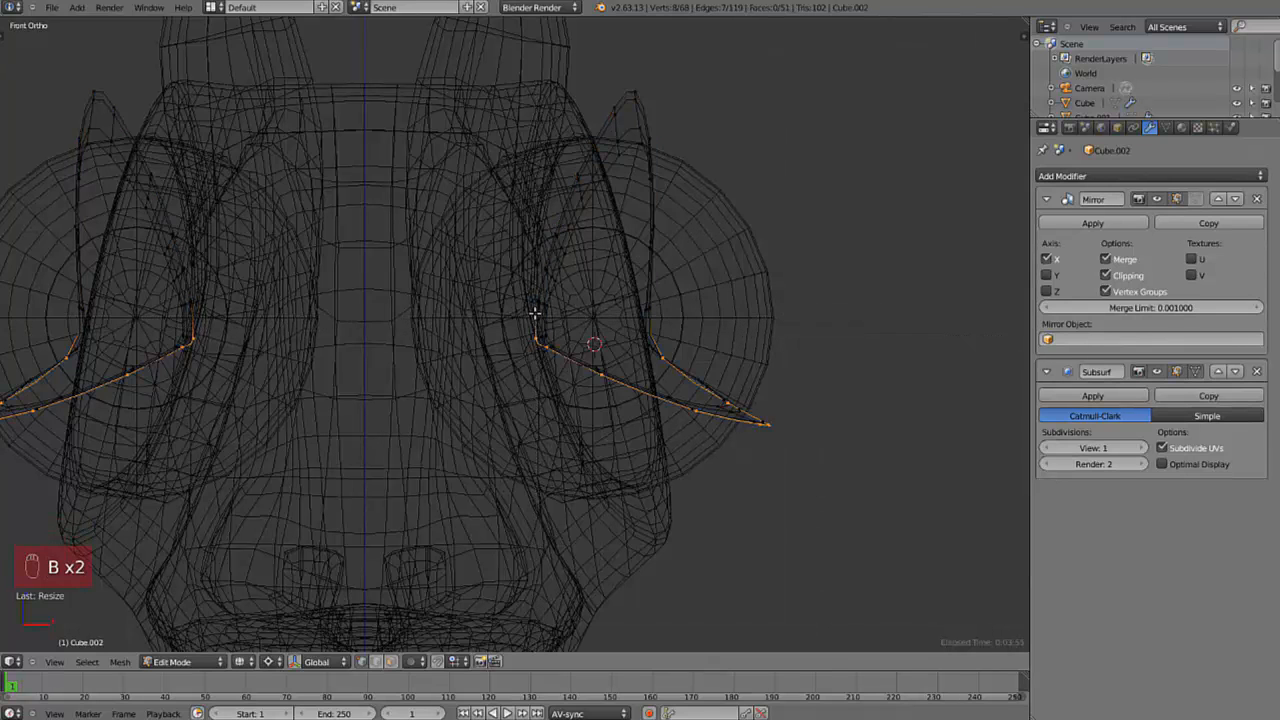
middle_click(516, 290)
right_click(518, 290)
key(z)
- Rotate and move the lower eyelid's outer edge down into the eye socket, and adjust its angle in side view
key(r)
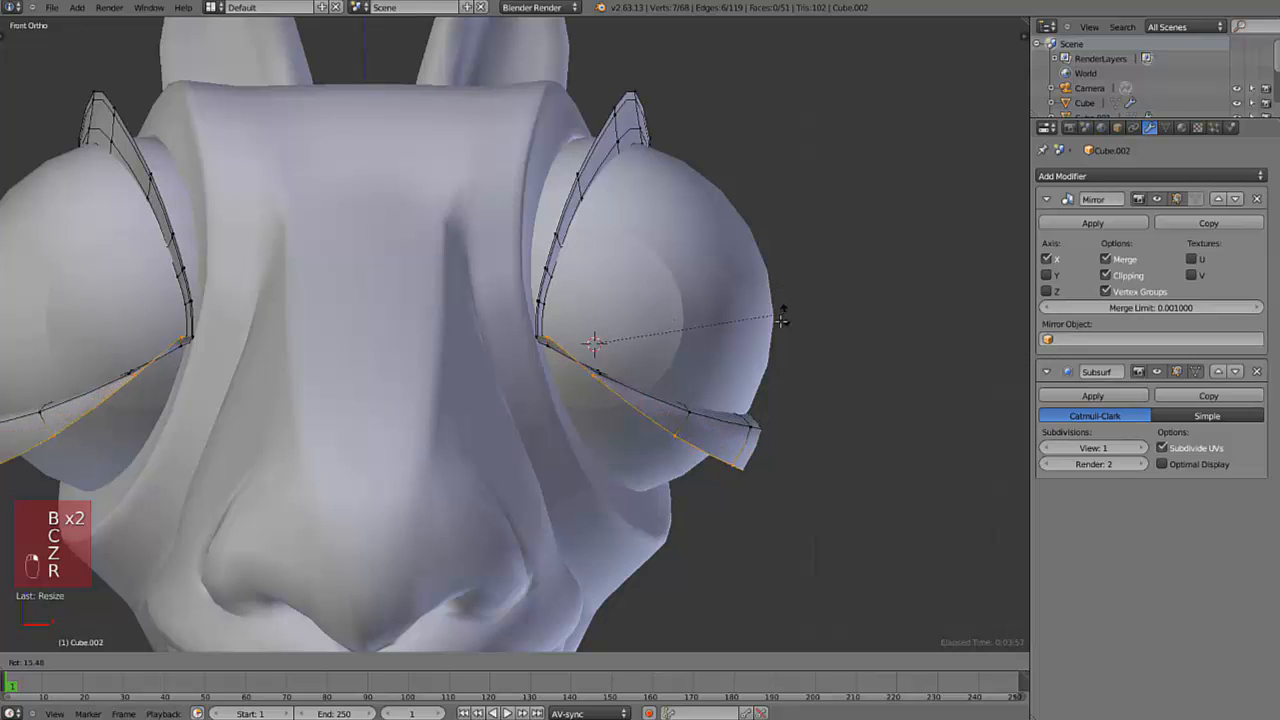
click(698, 400)
key(g)
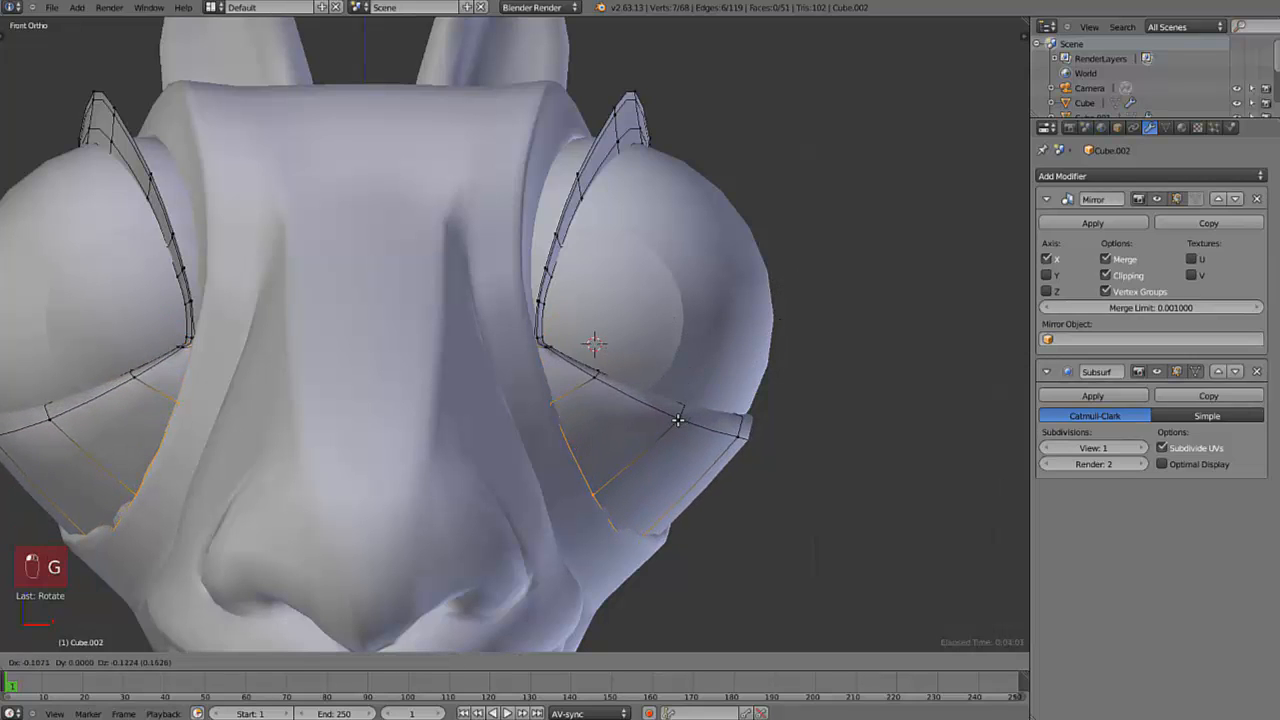
click(678, 420)
key(KP_3)
key(r)
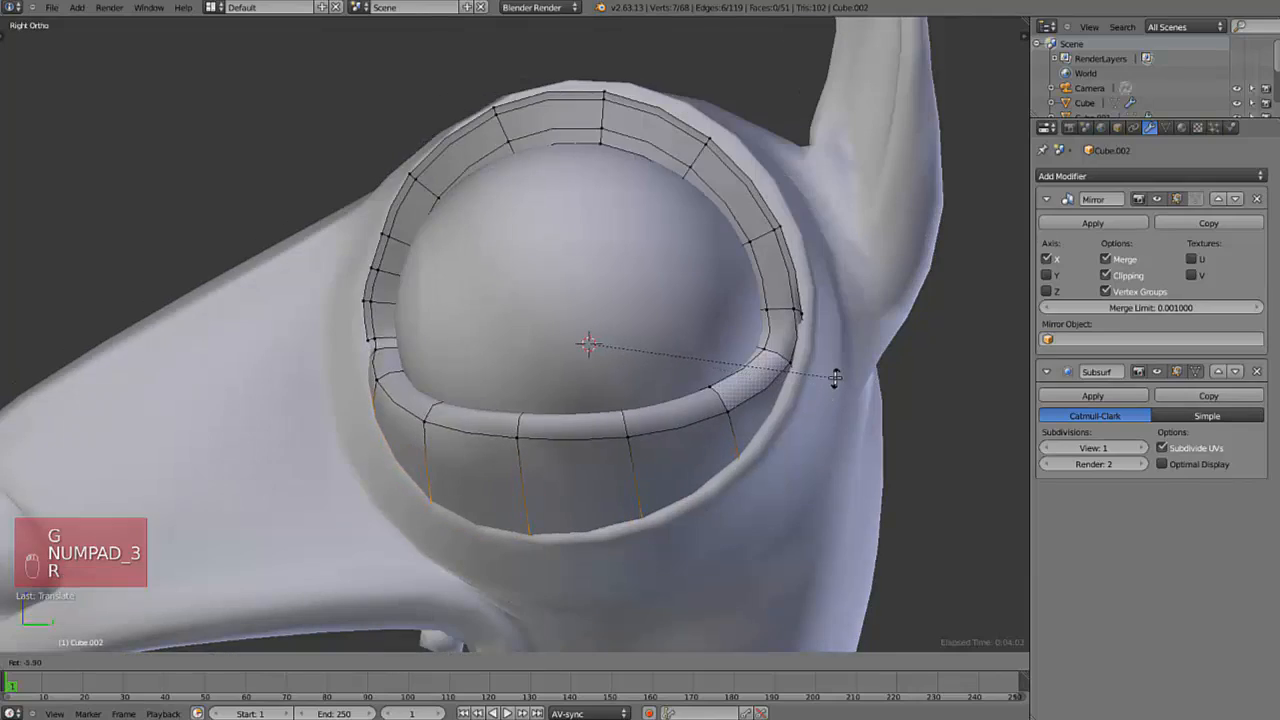
click(835, 378)
middle_drag(491, 331, 641, 376)
- Scale down the lower eyelid's outer edge in two passes so it tucks inside the socket rim
key(z)
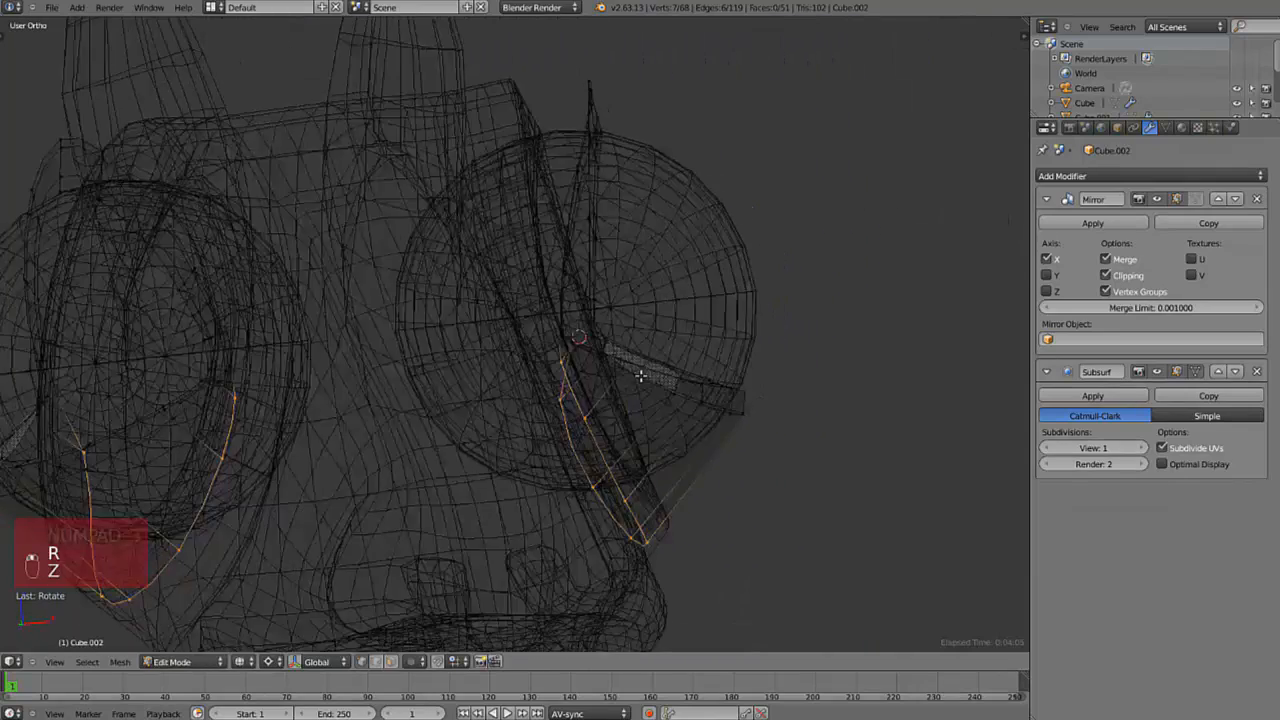
key(KP_1)
key(r)
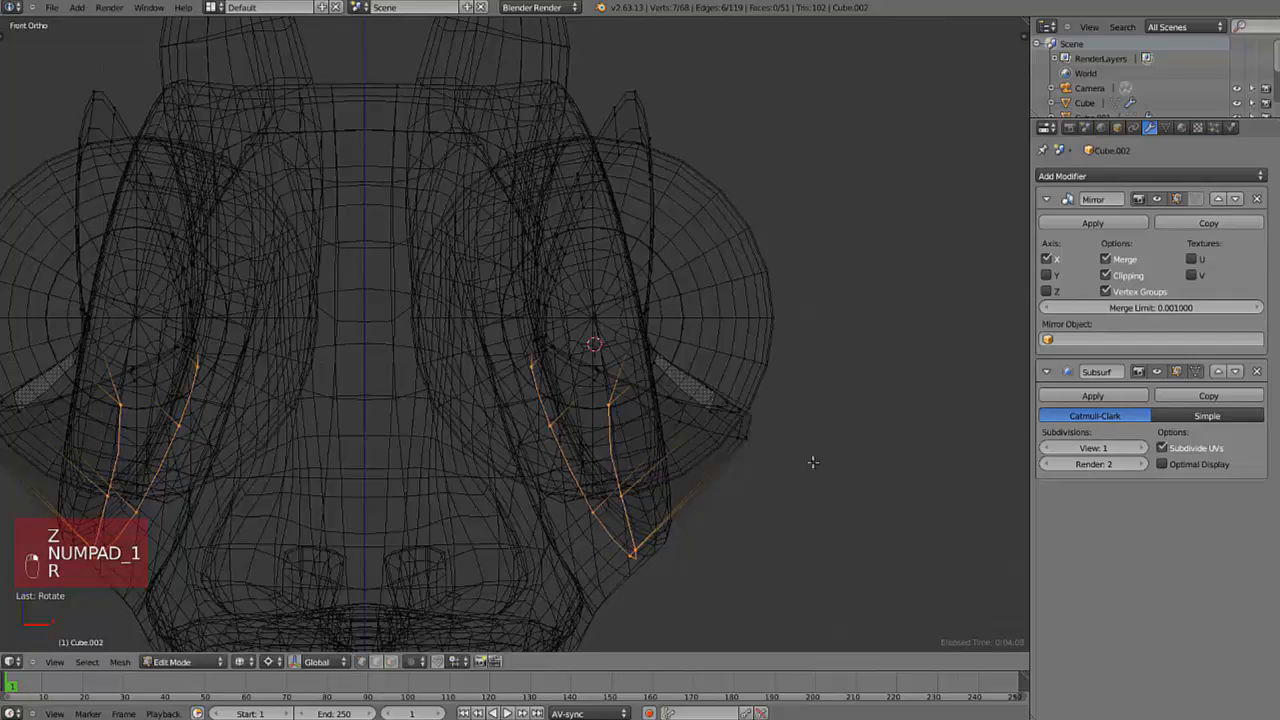
key(z)
key(s)
click(807, 465)
key(z)
middle_drag(807, 465, 768, 393)
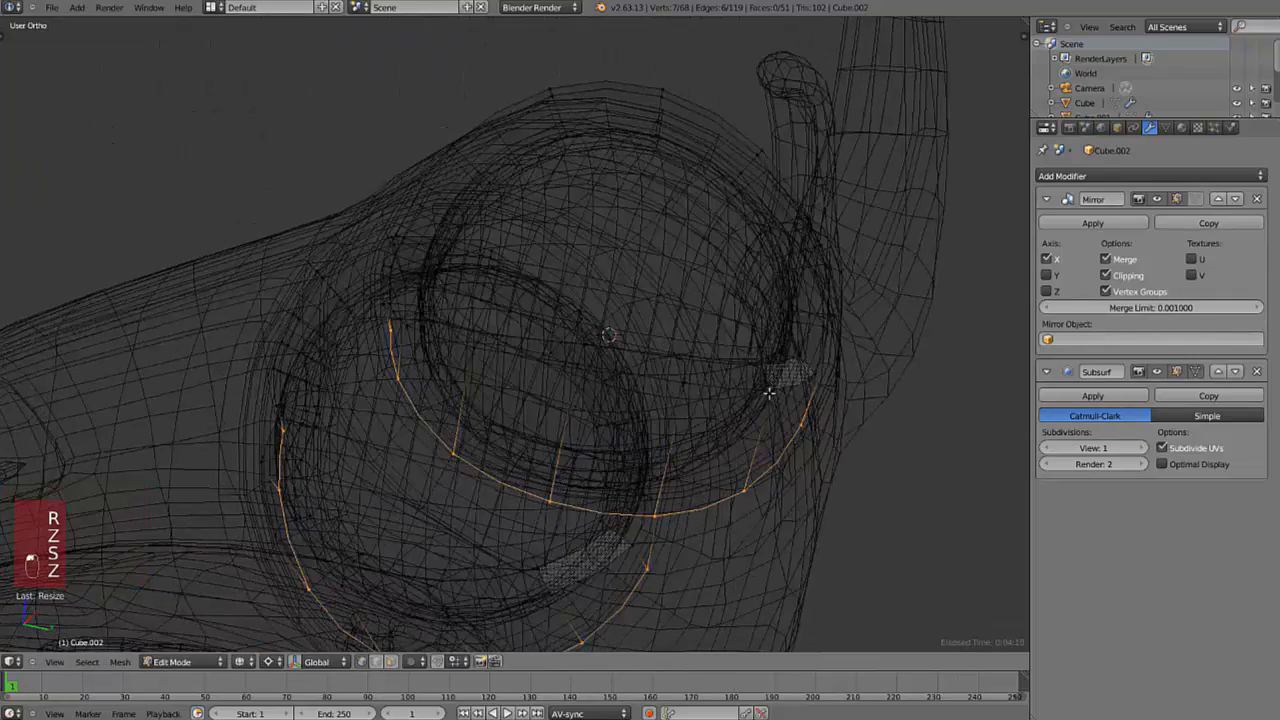
key(s)
key(z)
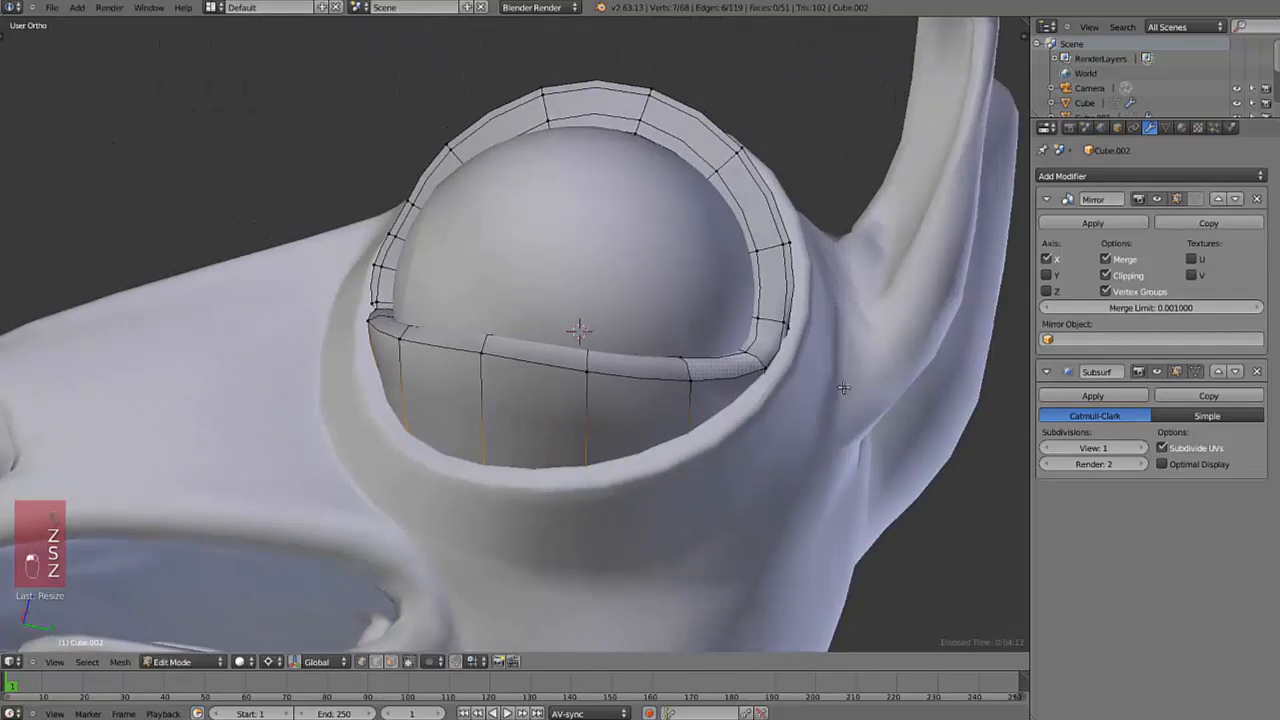
click(866, 434)
middle_drag(866, 434, 806, 402)
- Select the eyelid ring's outer loop in front wireframe view and deselect its lower half, keeping the upper eyelid's outer edge
key(KP_1)
key(z)
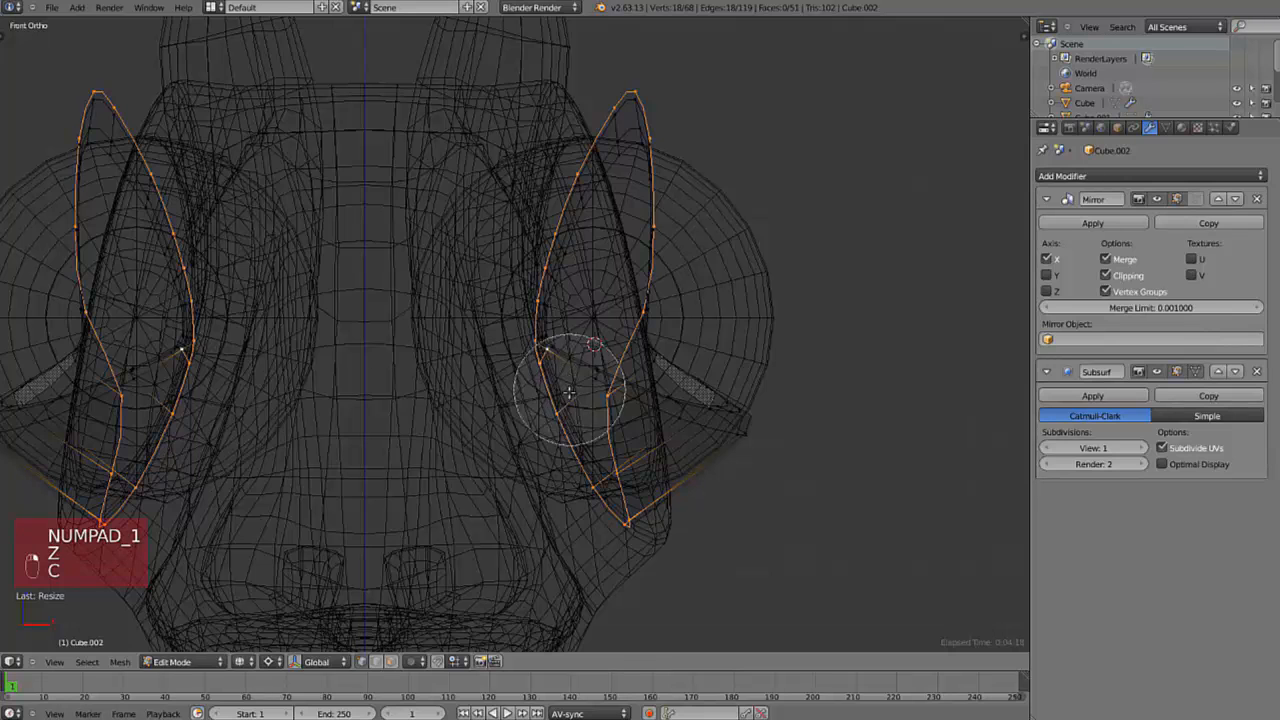
middle_drag(552, 381, 613, 510)
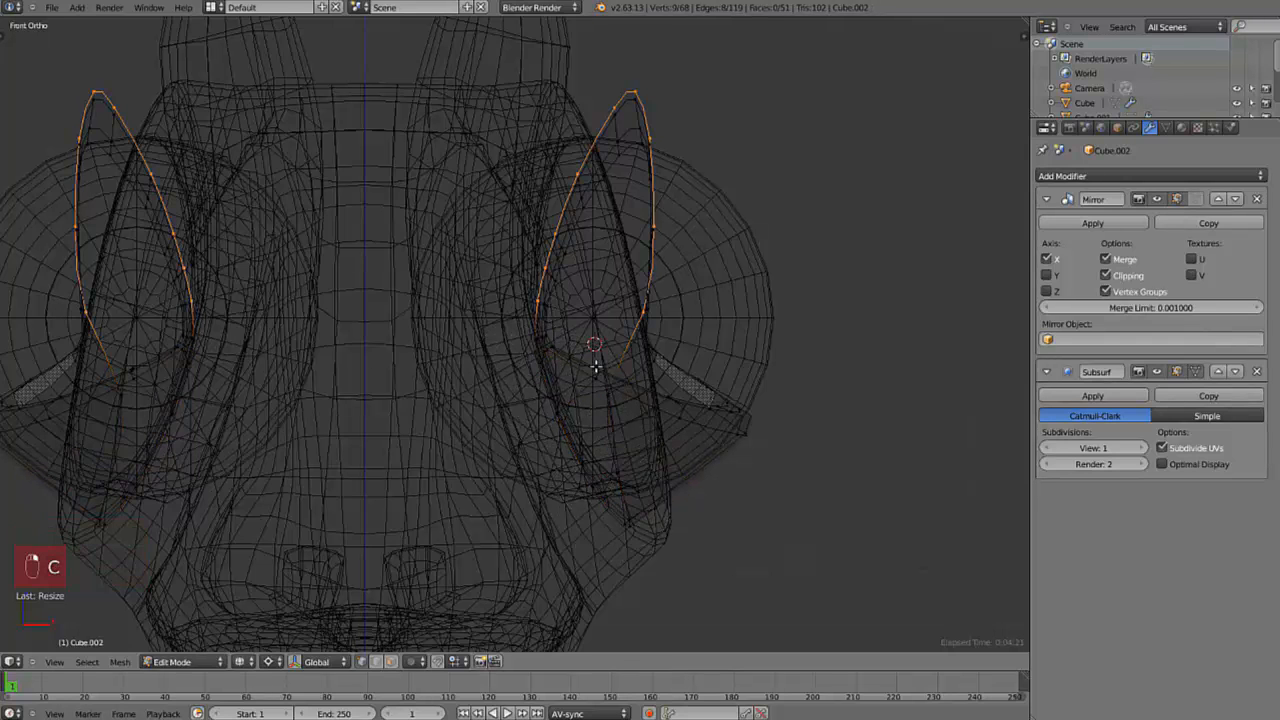
- Rotate the upper eyelid's outer edge in front view and again from an angled view toward the eye socket
key(z)
key(r)
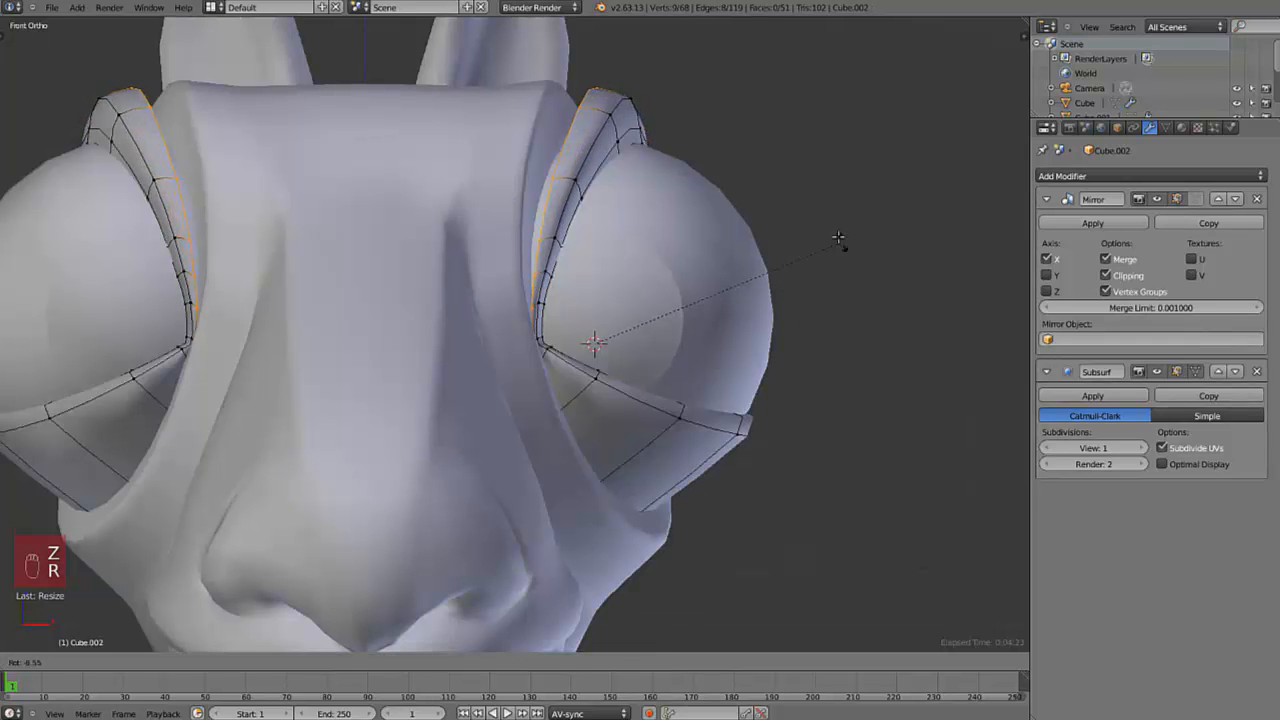
click(811, 201)
mouse_move(871, 291)
middle_down()
mouse_move(566, 314)
mouse_move(509, 337)
mouse_move(687, 261)
mouse_move(617, 277)
mouse_move(680, 323)
middle_up()
key(z)
key(r)
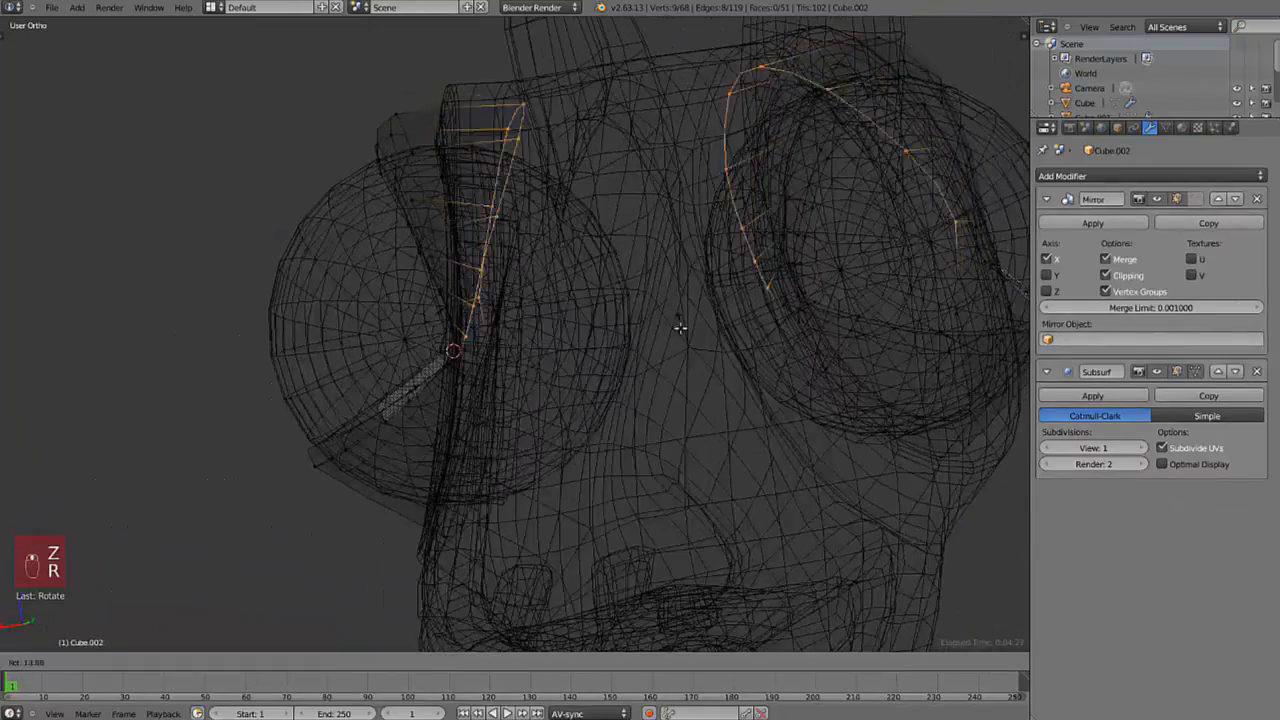
right_click(656, 301)
- Move the upper eyelid's outer edge back into the eye socket and rotate it to follow the socket rim
middle_drag(567, 245, 586, 250)
key(z)
key(g)
right_click(586, 250)
key(z)
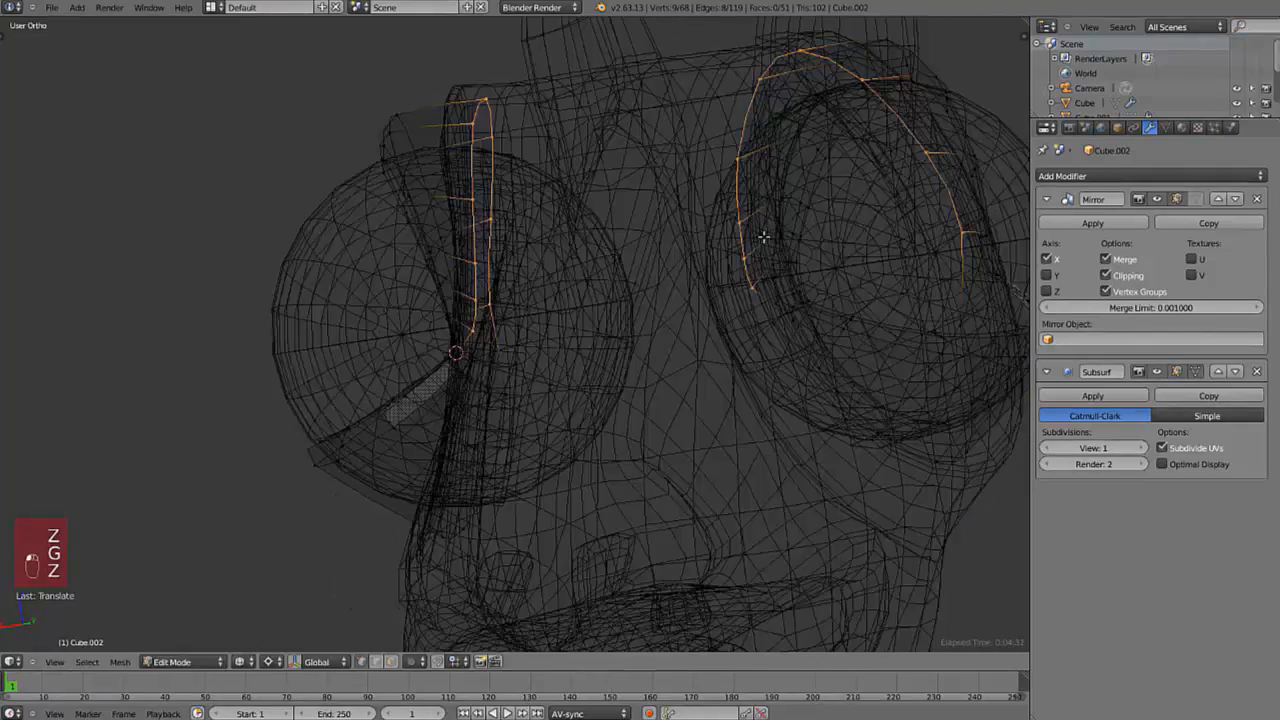
key(r)
right_click(548, 327)
key(a)
key(a)
middle_drag(548, 327, 554, 318)
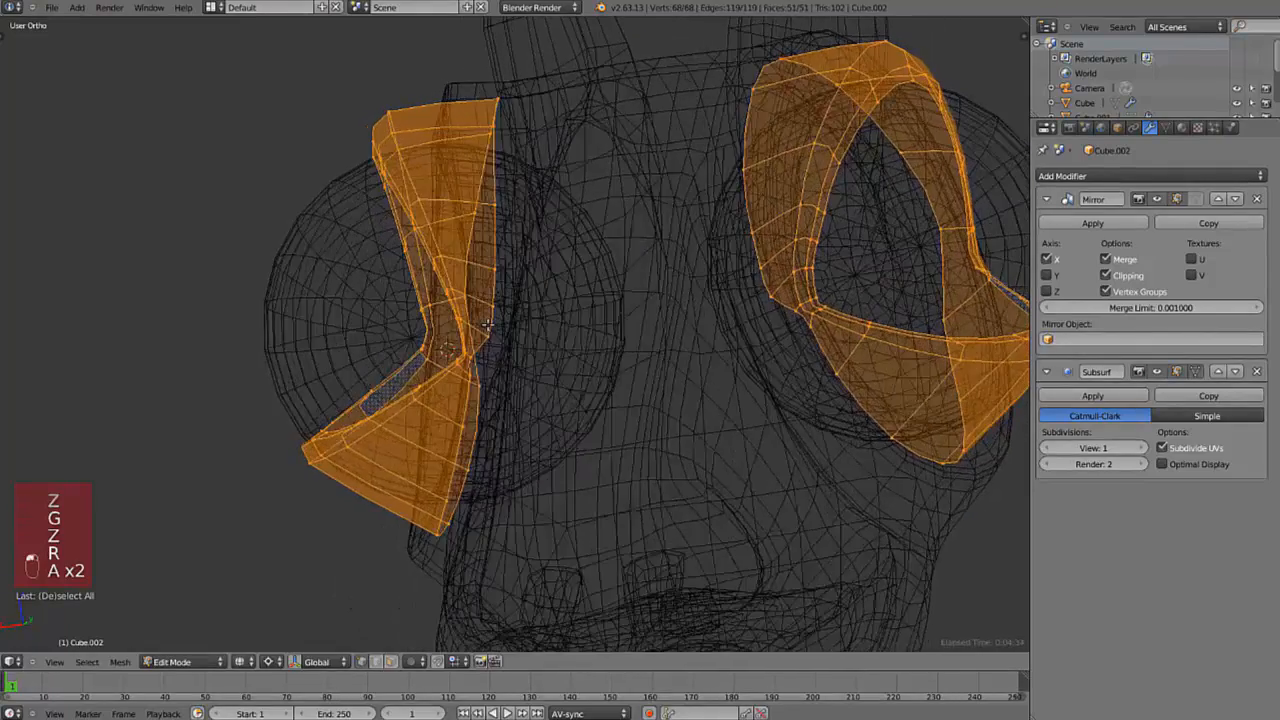
- Reposition single vertices of the eyelid's outer edge beside the inner eye corner, checking them in front wireframe view
right_click(475, 293)
key(g)
middle_drag(475, 293, 569, 316)
right_click(511, 302)
key(a)
key(a)
alt+right_click(500, 295)
key(KP_1)
right_click(526, 335)
key(g)
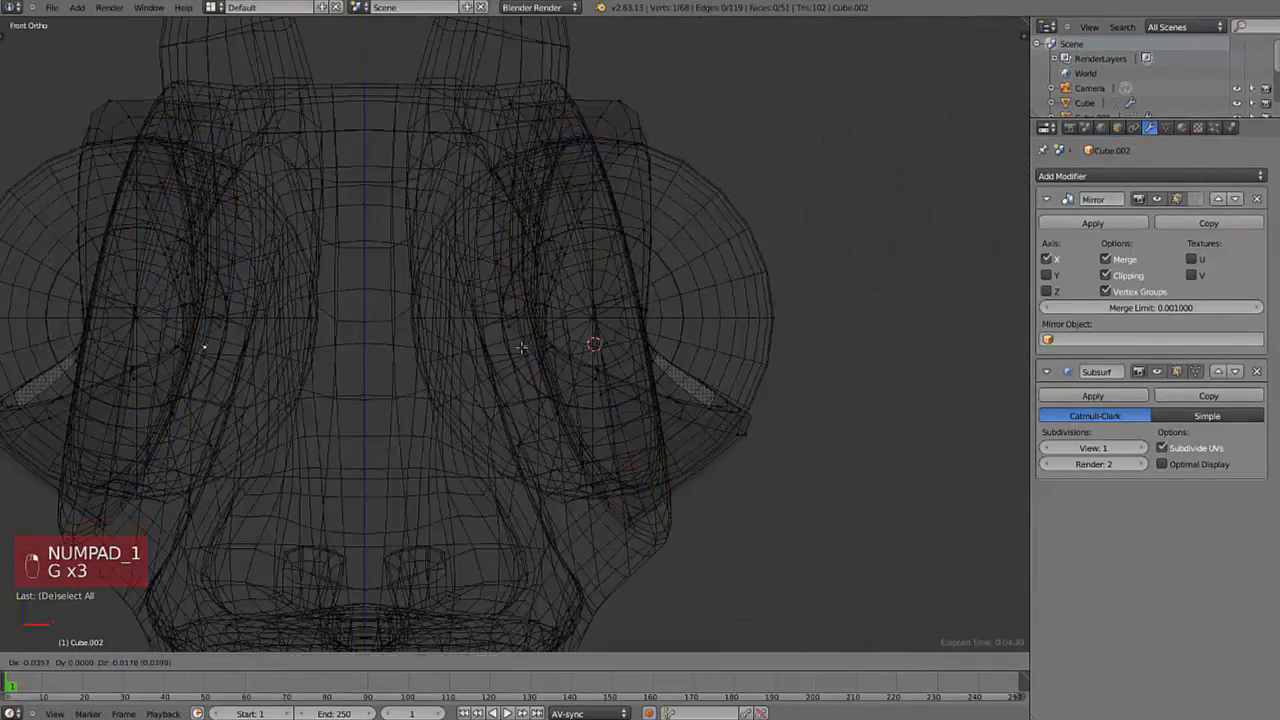
click(534, 371)
- Move the outer-edge vertex just below the inner eye corner and select the whole outer edge loop
key(a)
key(a)
right_click(549, 414)
key(g)
key(a)
key(a)
alt+right_click(556, 420)
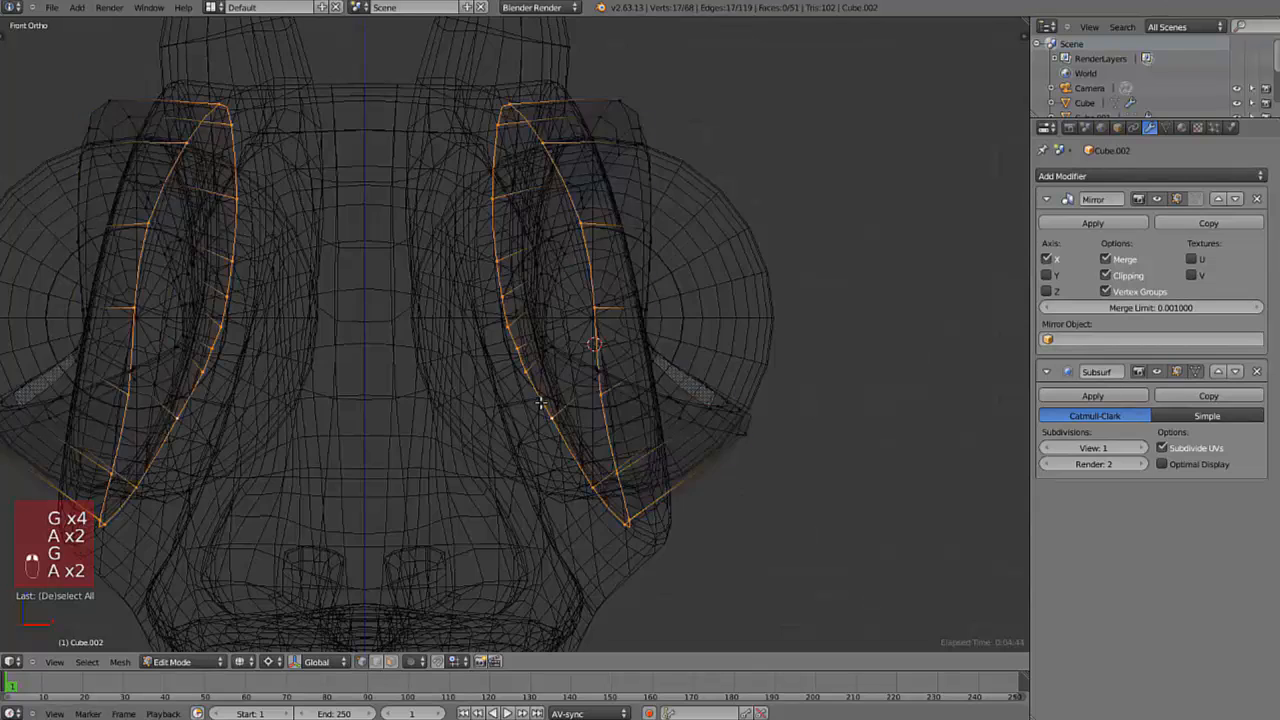
- Examine the eyelids on the shaded head in Object Mode from a three-quarter angle and from the front
scroll(700, 440, down, 5)
key(z)
middle_drag(625, 368, 420, 312)
key(Tab)
middle_drag(537, 354, 634, 357)
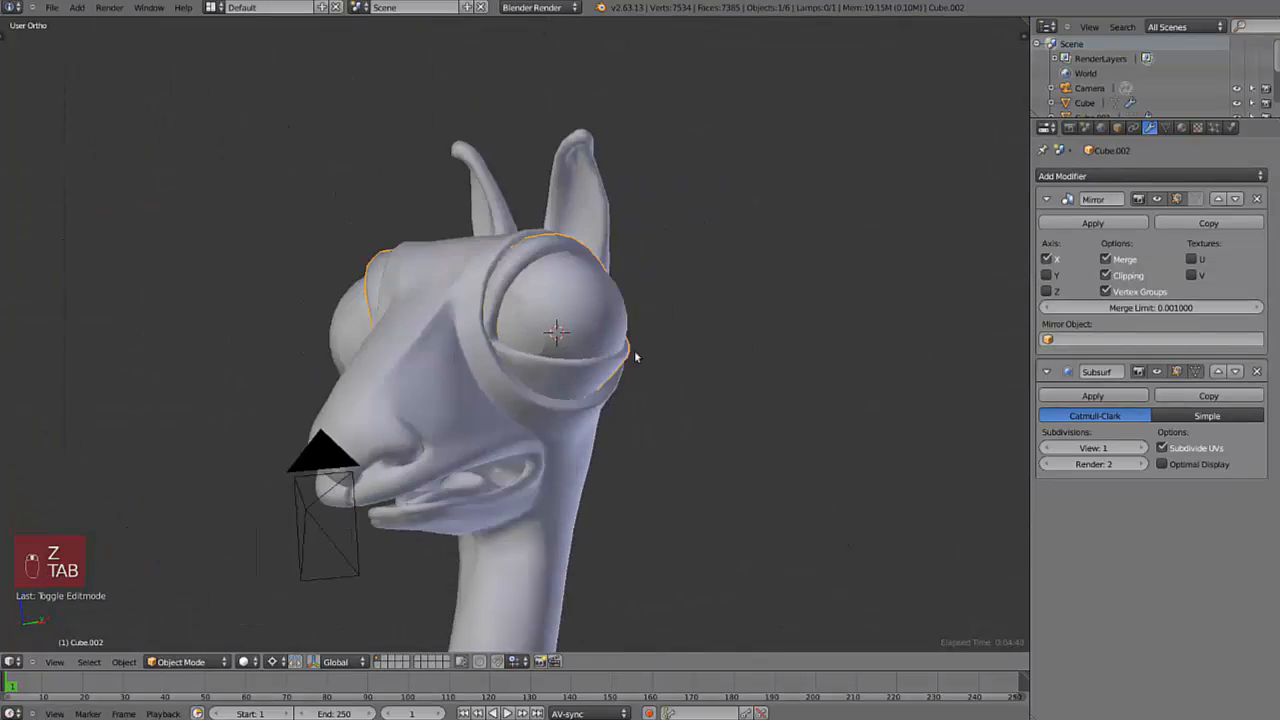
key(KP_1)
scroll(606, 417, up, 4)
scroll(606, 417, down, 4)
key(a)
key(a)
- Add a loop cut around the eyelids between the rim and the outer edge, and rotate the new loop slightly
key(Tab)
scroll(606, 420, up, 3)
key(z)
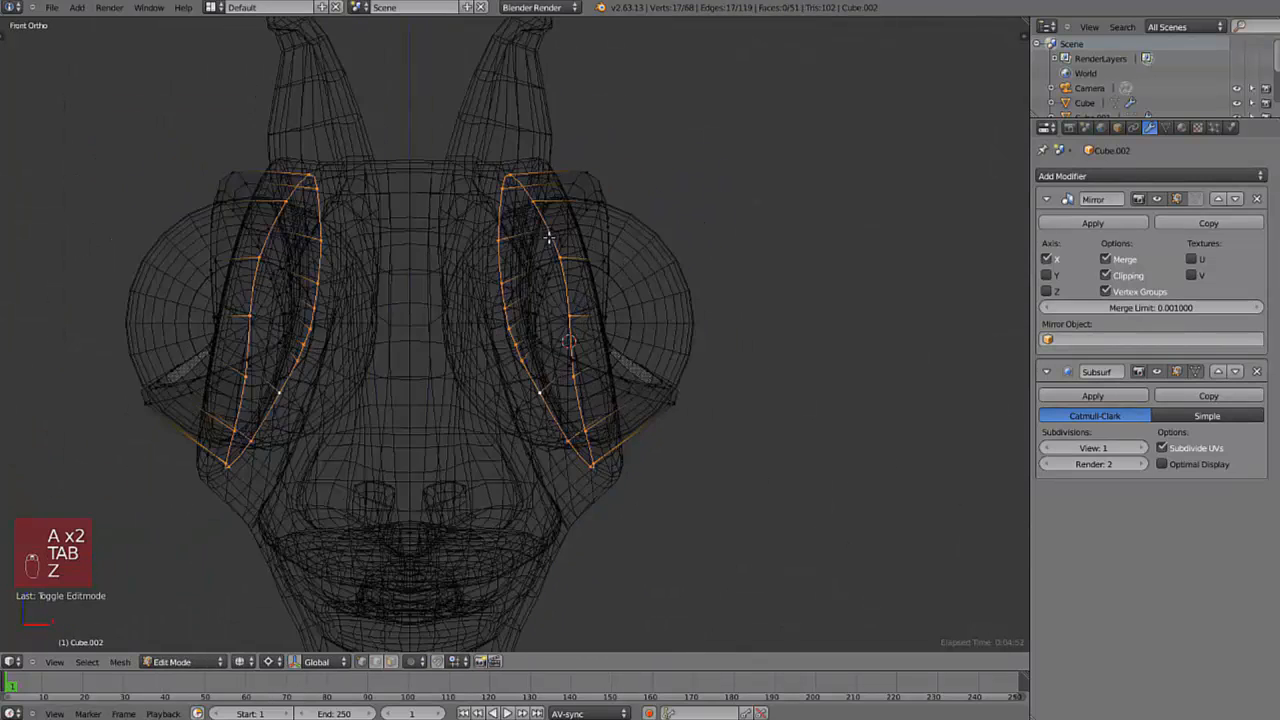
key(z)
key(ctrl+r)
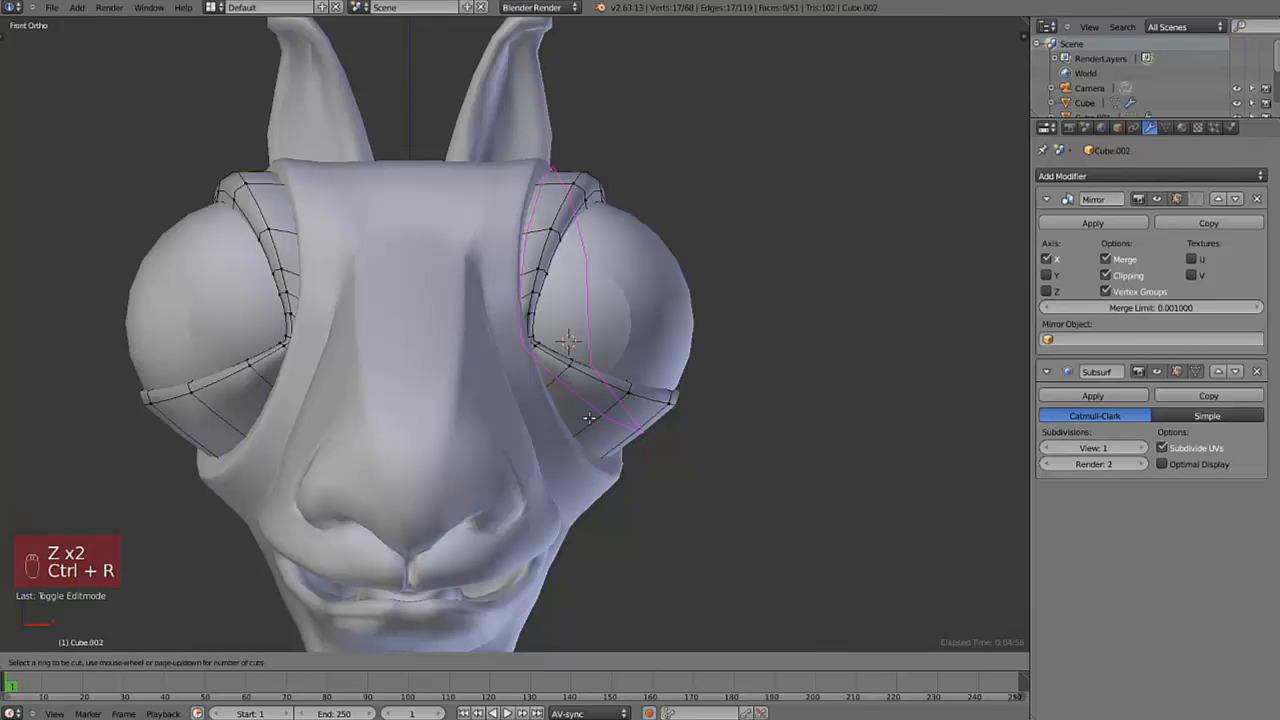
click(575, 420)
key(r)
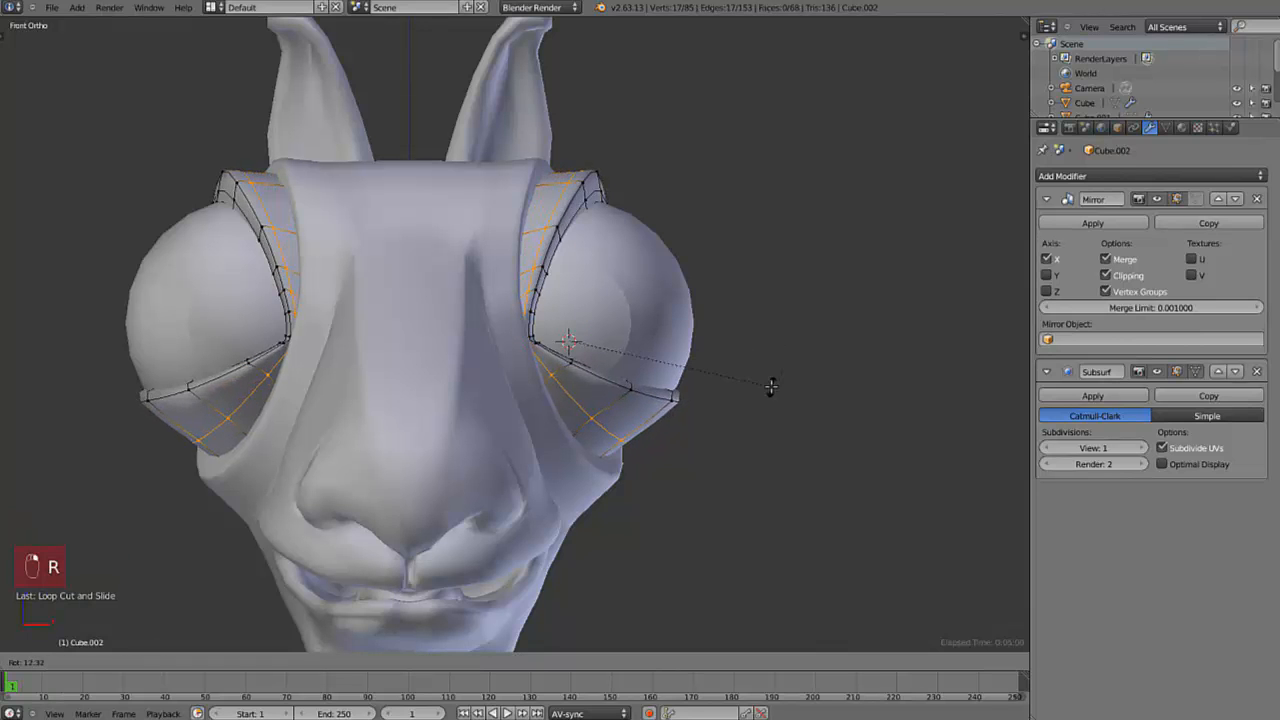
click(768, 376)
- Fatten the new middle loop of the eyelids outward with Shrink/Fatten in two passes
key(z)
middle_drag(768, 376, 514, 331)
key(z)
key(KP_1)
key(alt+s)
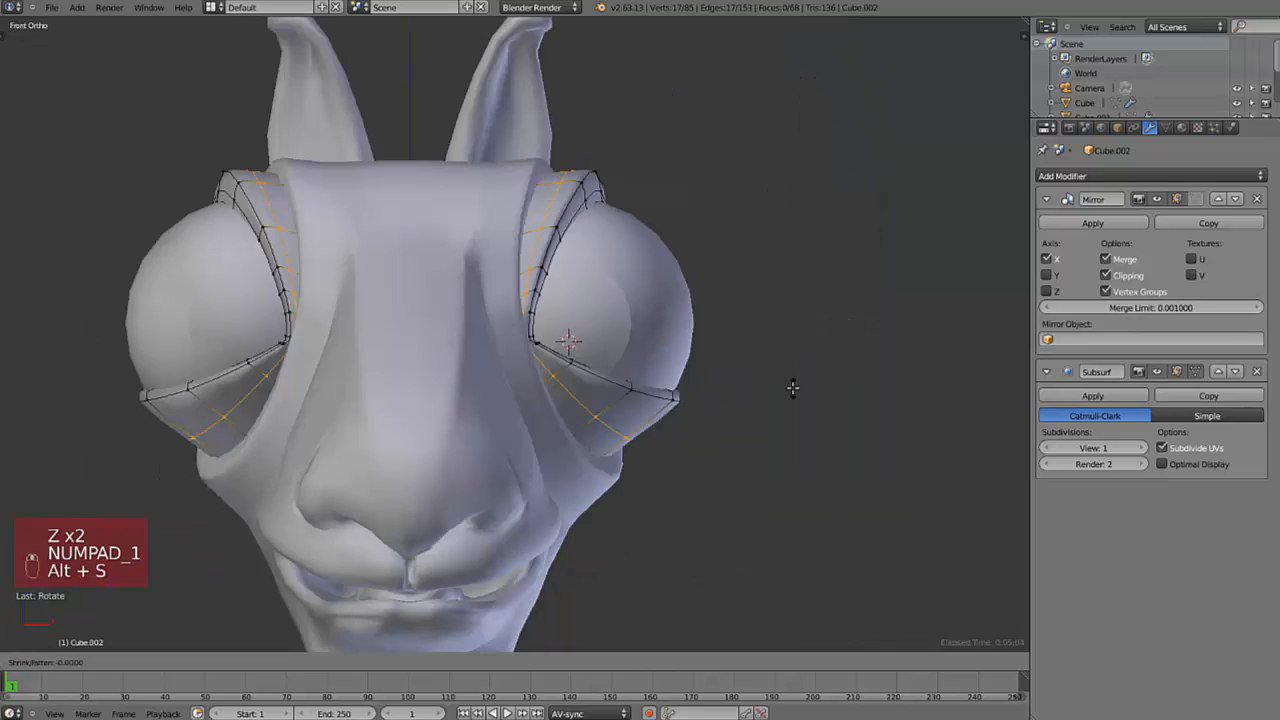
click(789, 399)
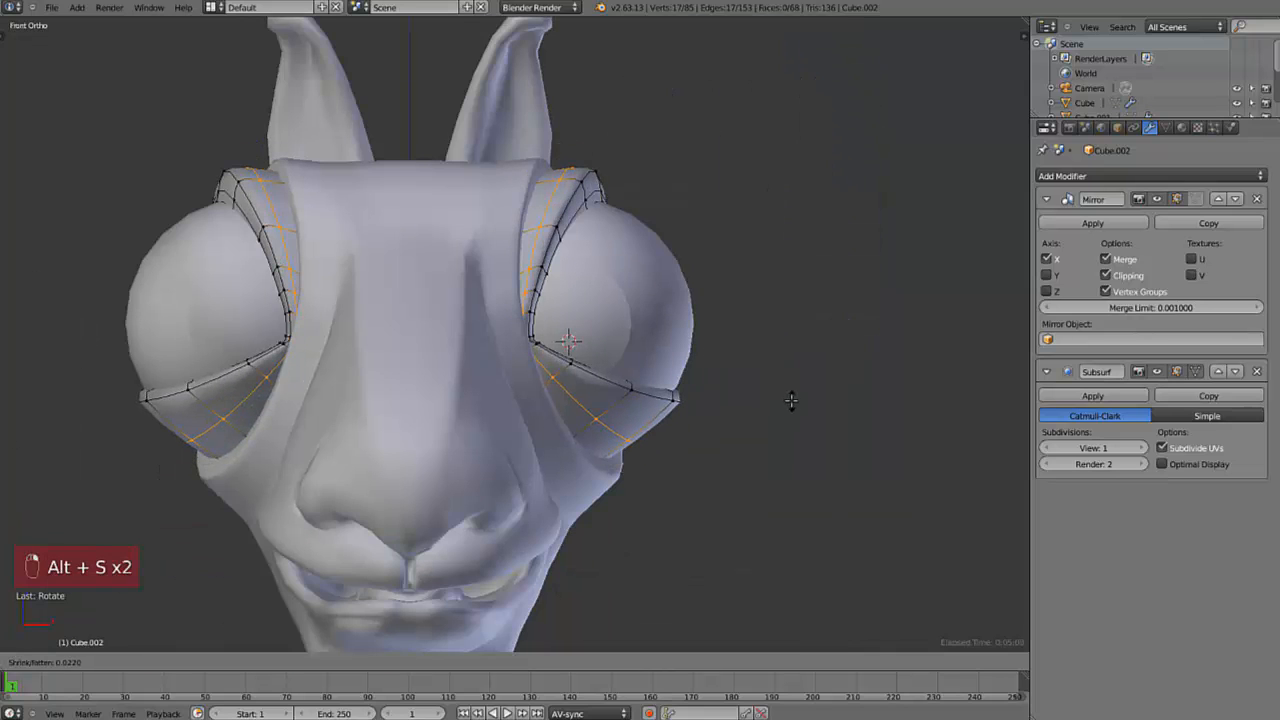
click(792, 402)
- Deselect the middle loop's vertices near the rear eye corner and fatten the remaining upper and lower parts further
key(z)
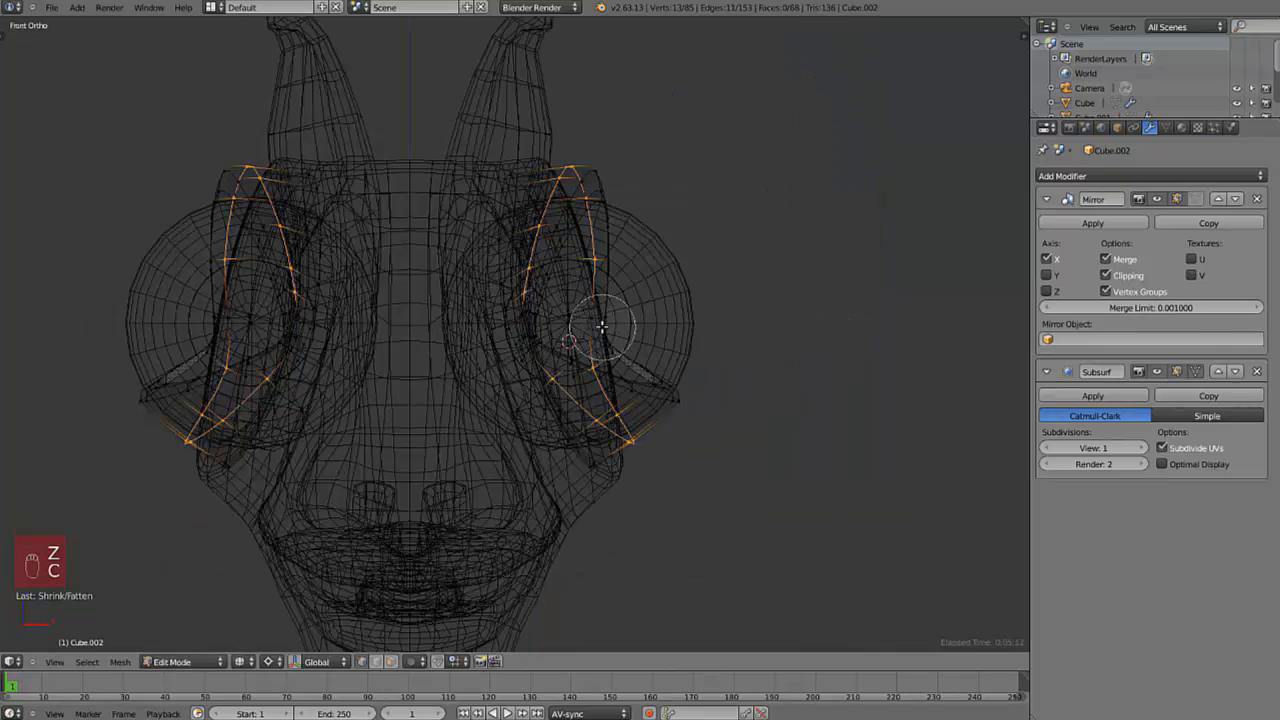
key(KP_1)
key(KP_3)
key(z)
key(alt+s)
key(alt+s)
key(KP_1)
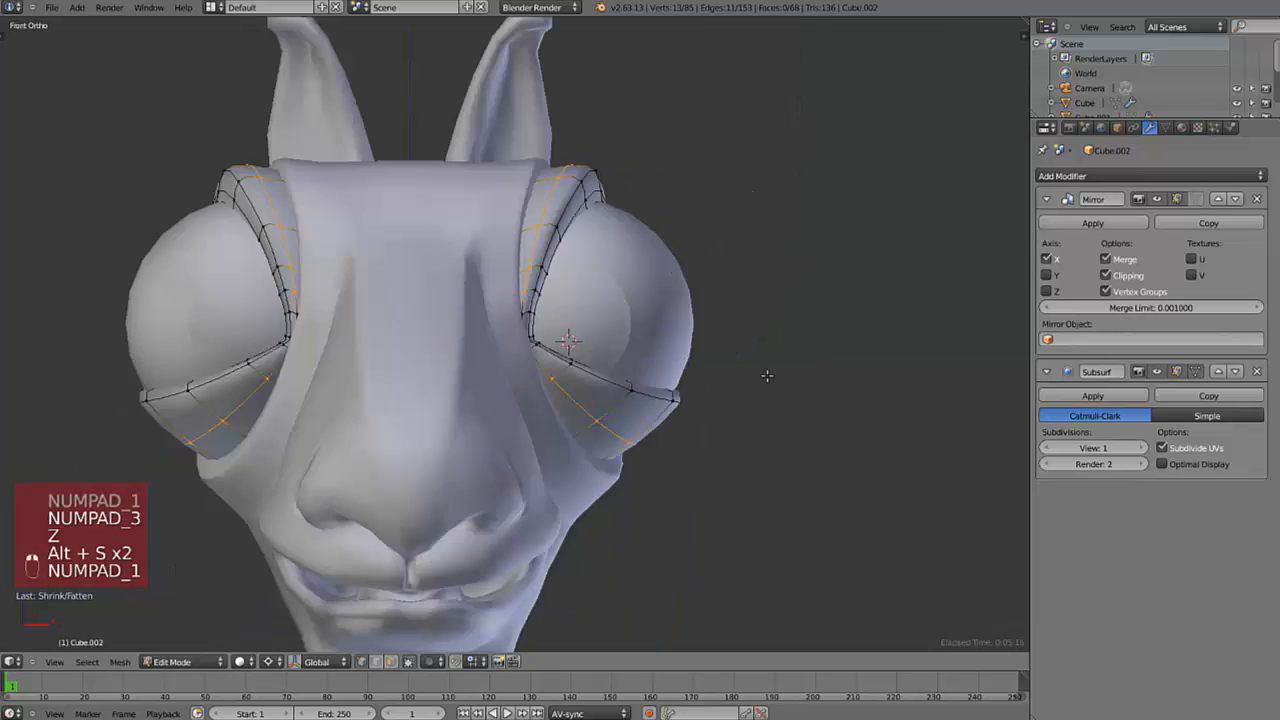
- Keep only the lower eyelid's middle edge selected, fatten it outward and rotate it slightly in front view
key(z)
middle_drag(580, 157, 573, 241)
right_click(790, 370)
key(z)
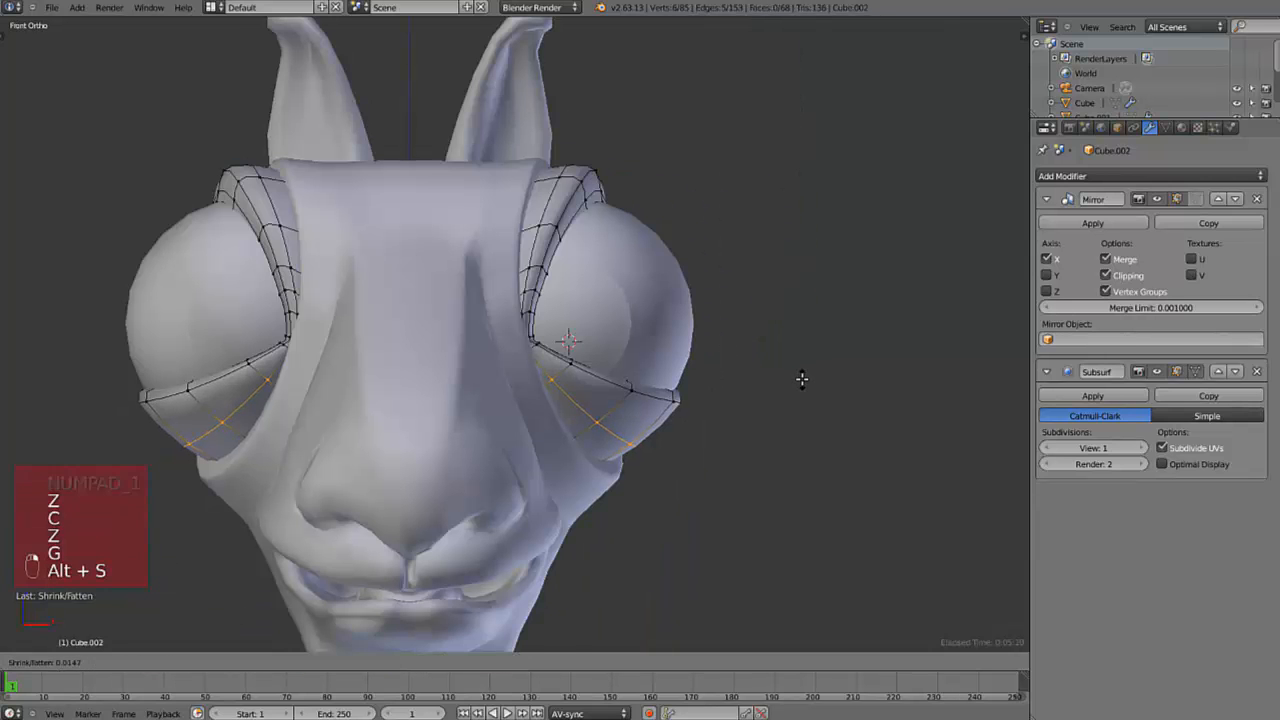
key(r)
click(806, 384)
middle_drag(806, 384, 590, 375)
- Rotate the lower eyelid's middle edge in side view and move it to even out the lid's curve
key(KP_1)
key(KP_3)
key(r)
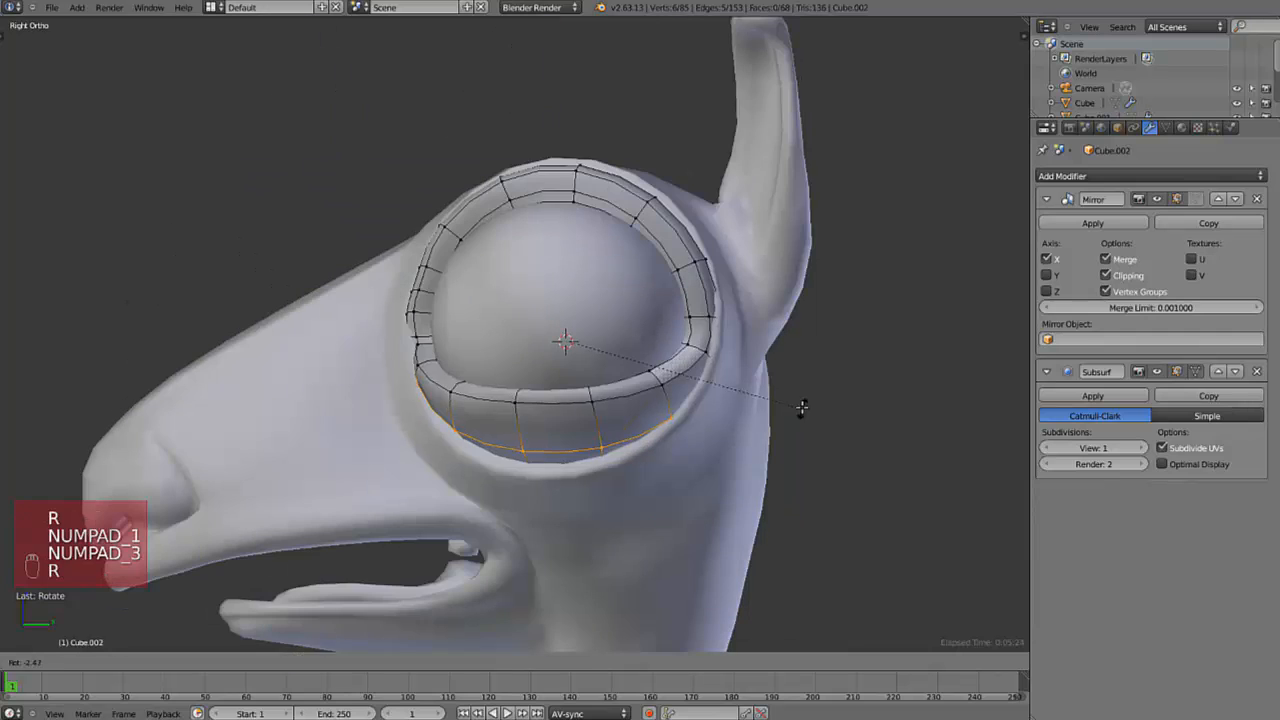
key(r)
key(z)
key(z)
right_click(726, 366)
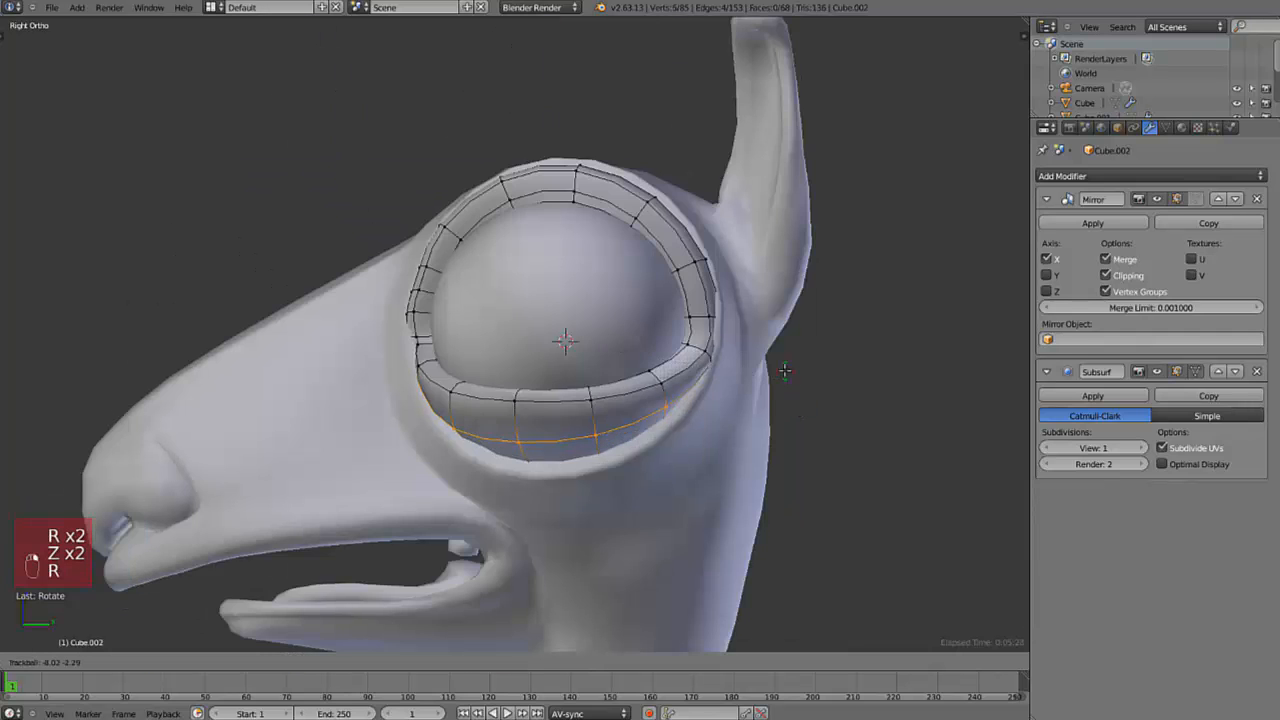
key(z)
key(z)
key(g)
click(714, 377)
- Inspect the fuller eyelids in Object Mode at an angle and close up from the front
key(Tab)
scroll(708, 381, down, 3)
middle_drag(650, 375, 708, 382)
key(a)
key(a)
key(a)
key(KP_1)
scroll(689, 383, up, 5)
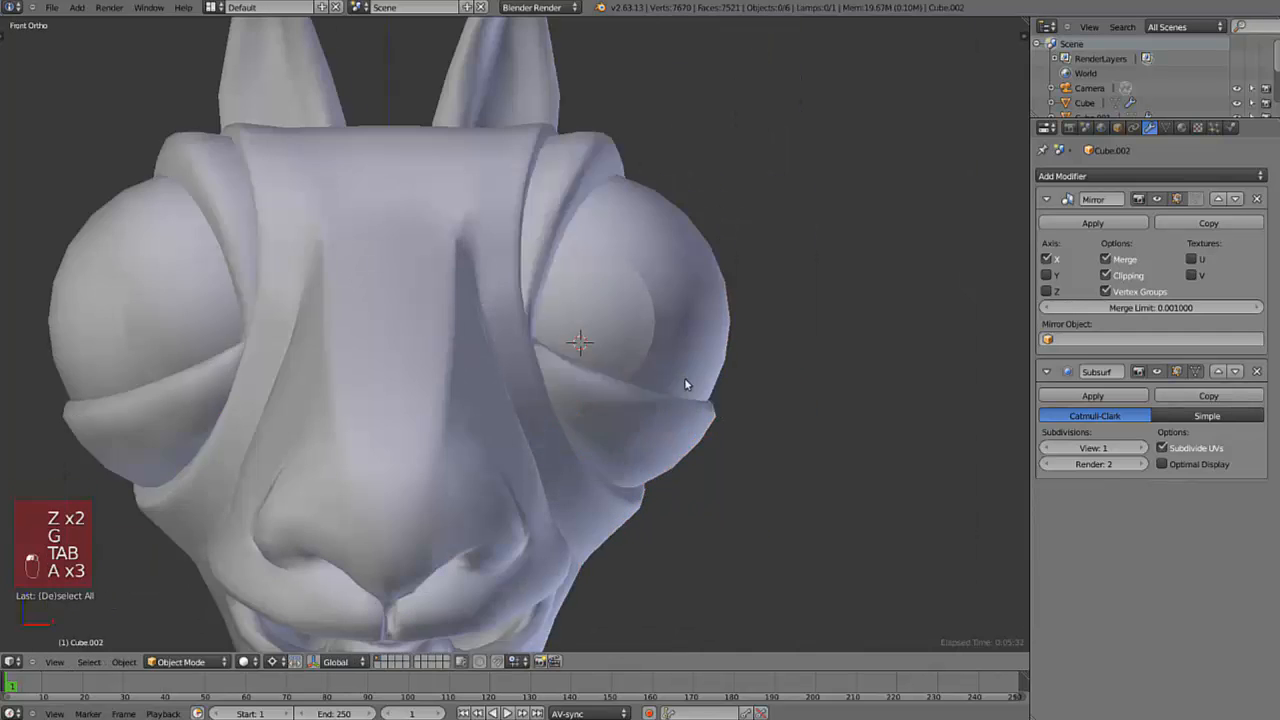
- Move the top vertex of the upper eyelid's middle loop toward the head to smooth the lid's upper bulge
key(Tab)
key(a)
shift+middle_drag(579, 199, 579, 265)
scroll(578, 265, up, 4)
key(z)
key(z)
key(g)
key(g)
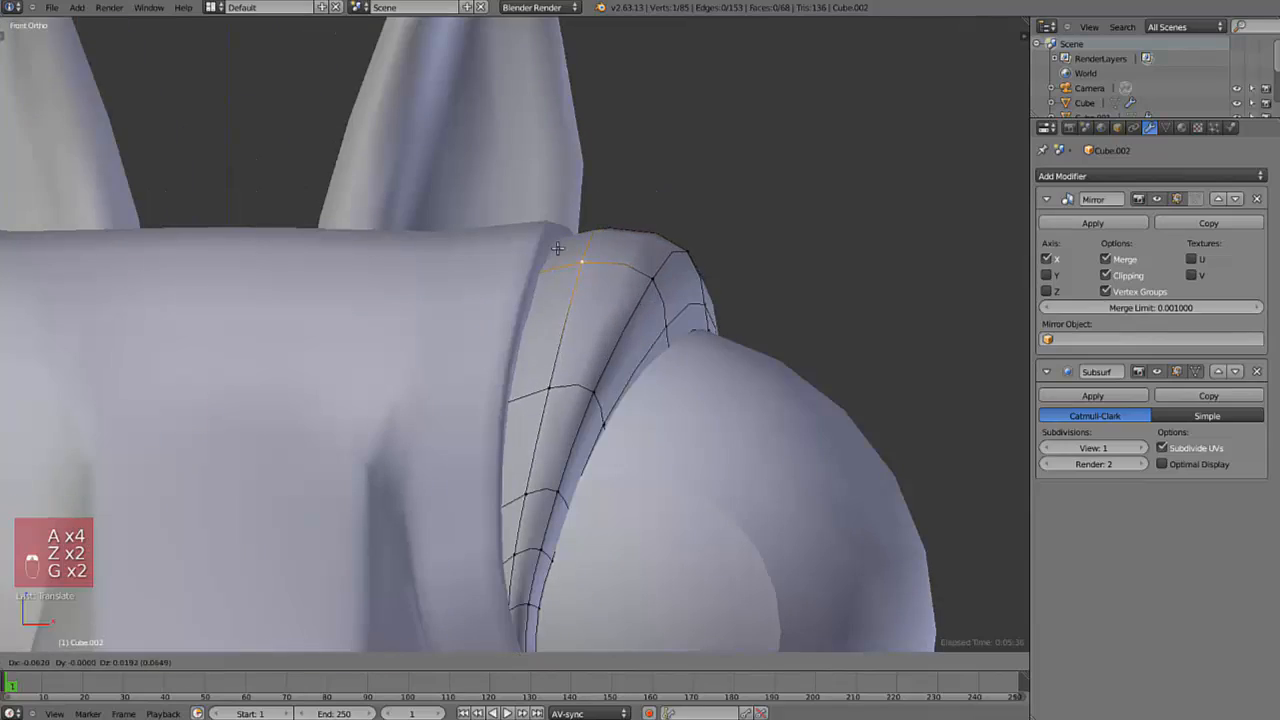
click(577, 377)
- Adjust the upper eyelid's middle-loop vertices down toward the inner eye corner and clear the selection
key(z)
right_click(583, 445)
right_click(563, 427)
mouse_move(583, 506)
shift+middle_down()
mouse_move(563, 428)
mouse_move(657, 260)
mouse_move(375, 331)
shift+middle_up()
key(z)
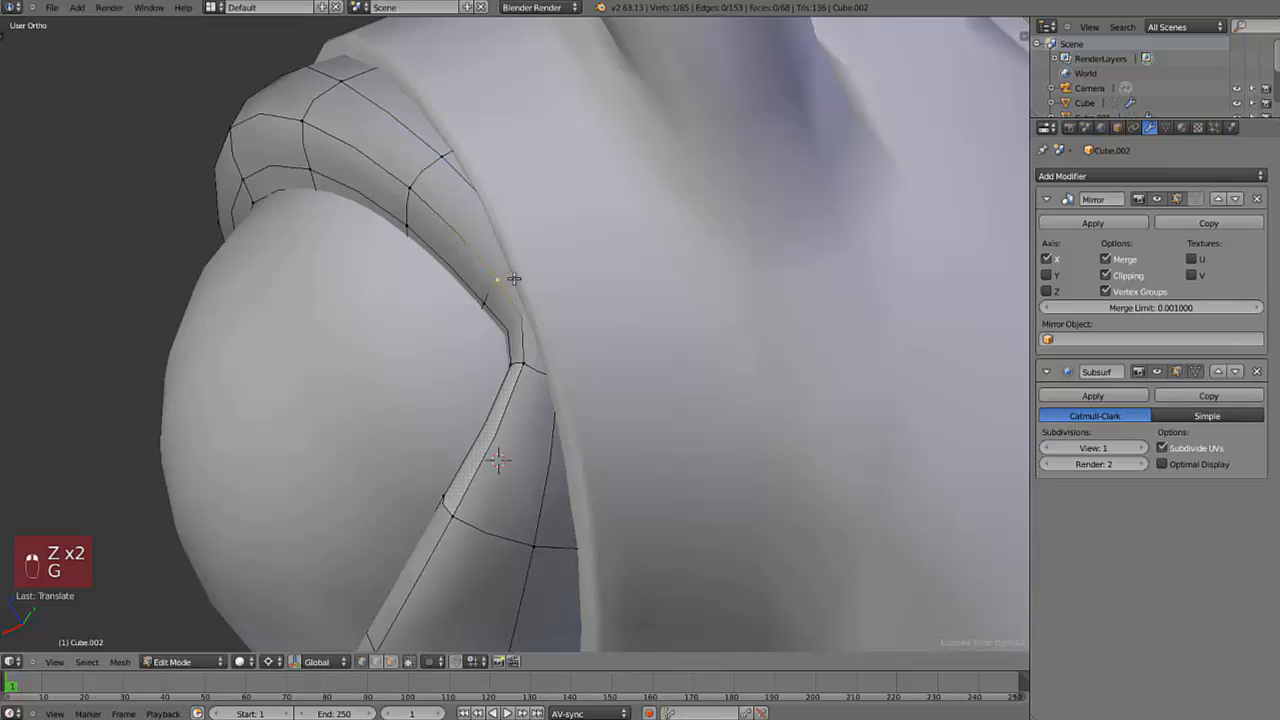
key(a)
key(a)
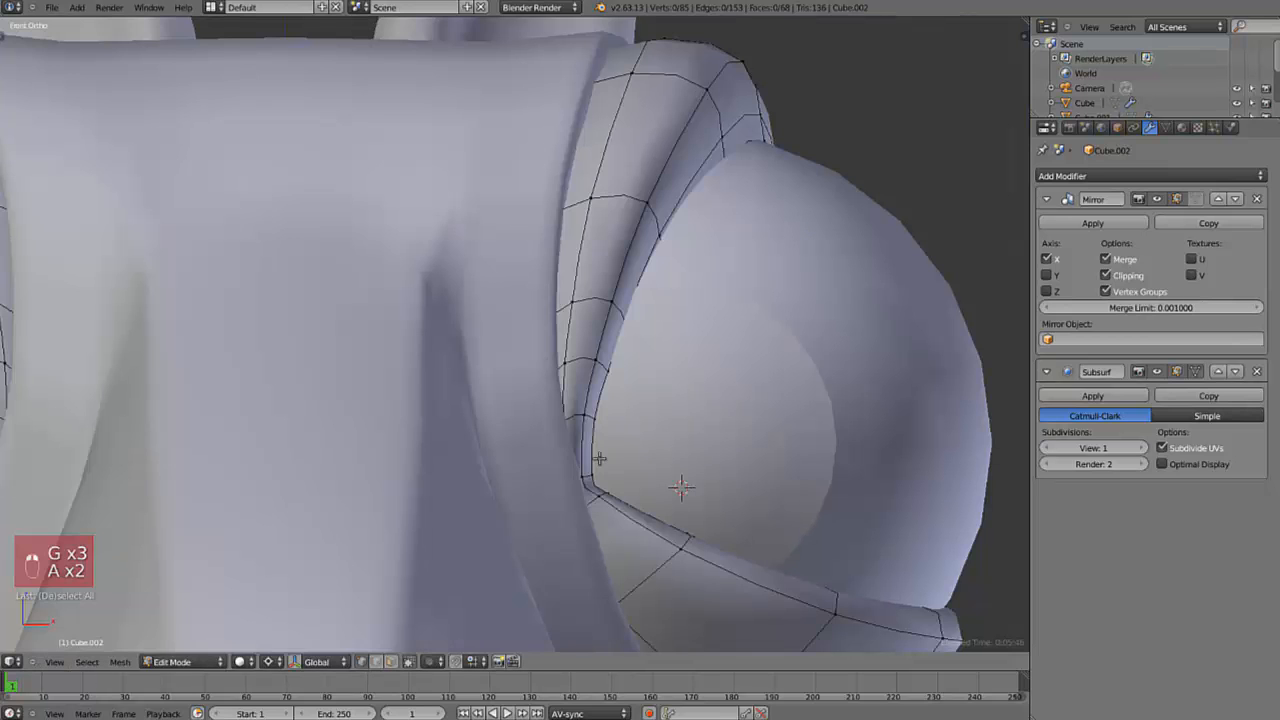
key(ctrl+r)
click(602, 460)
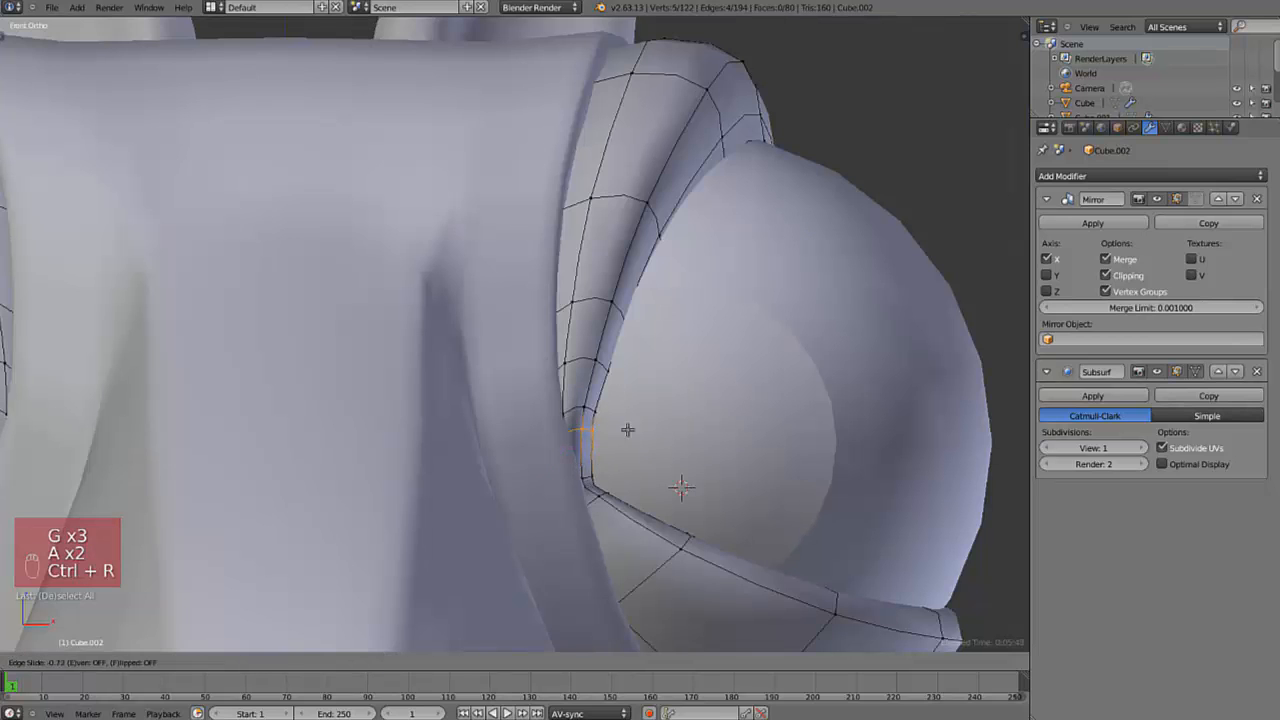
key(ctrl+z)
- Add a loop cut across the upper eyelid beside the eye corner and slide it toward the corner
middle_drag(627, 429, 386, 320)
key(ctrl+r)
click(776, 409)
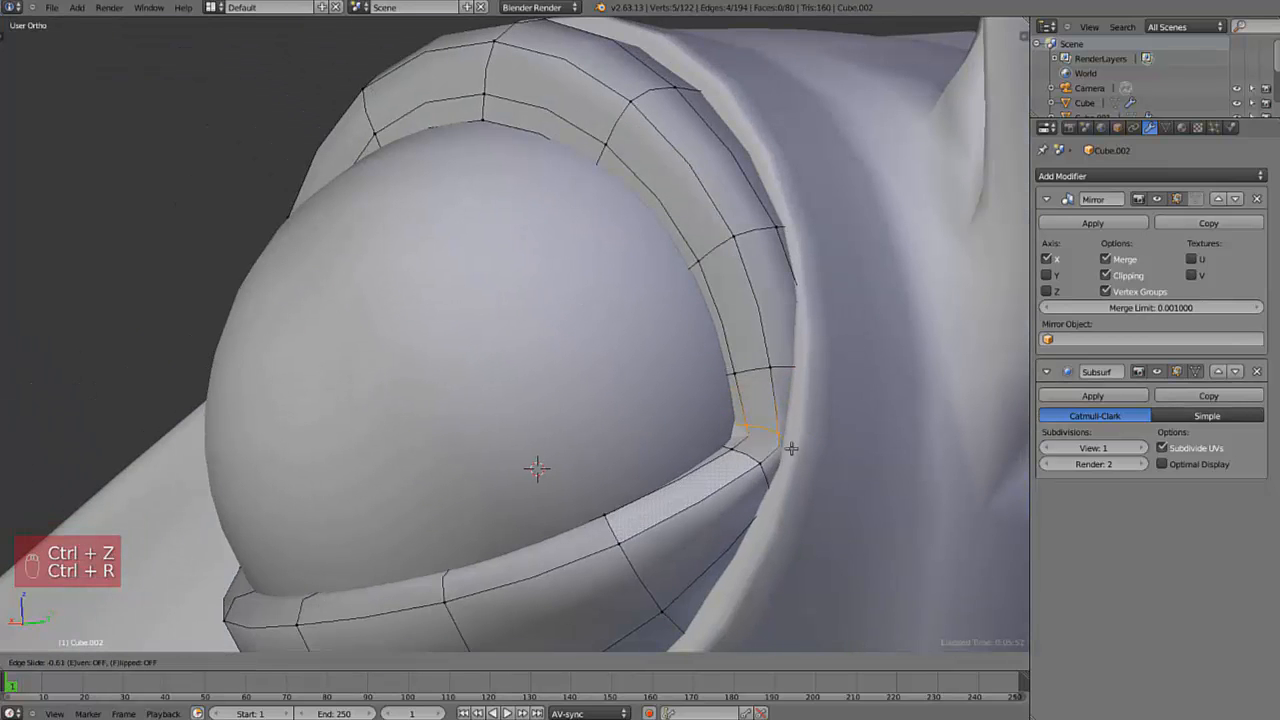
click(791, 448)
- Examine the tightened eye corner and the whole head from the front, with and without the mesh cage
key(Tab)
middle_drag(791, 448, 777, 340)
key(Tab)
key(KP_1)
key(a)
key(a)
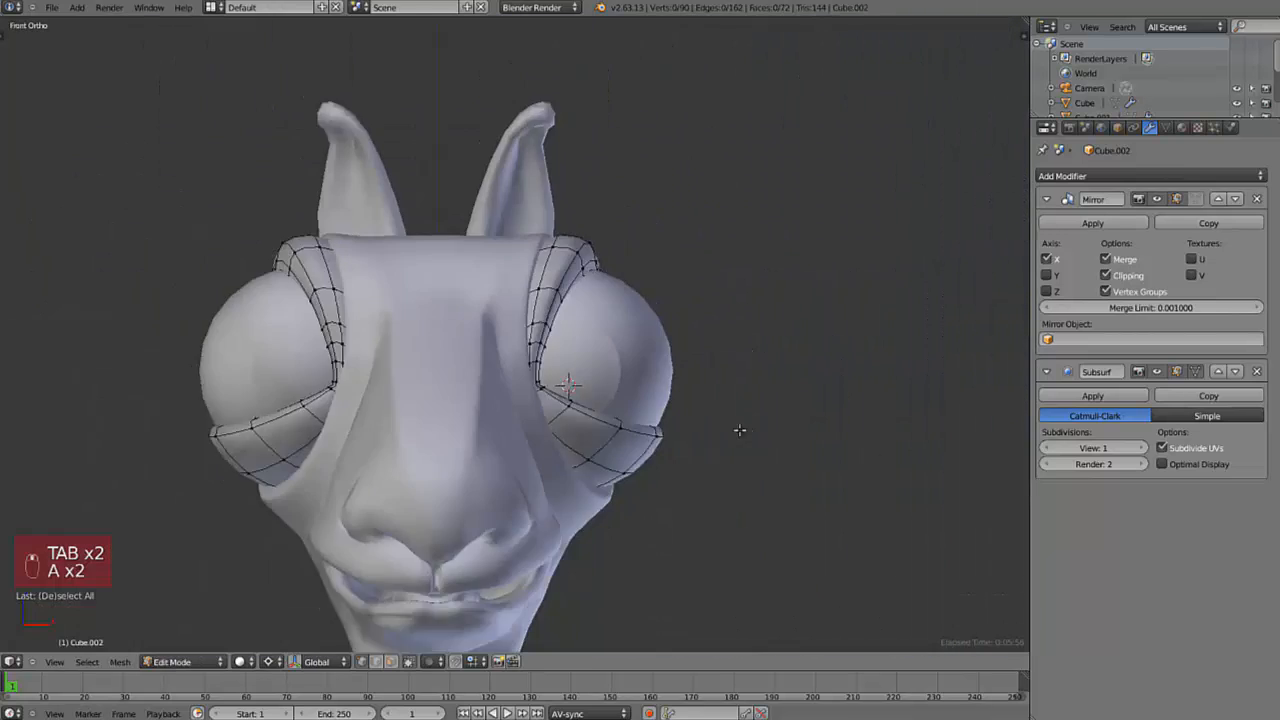
key(Tab)
scroll(739, 430, down, 3)
key(Tab)
scroll(737, 440, up, 6)
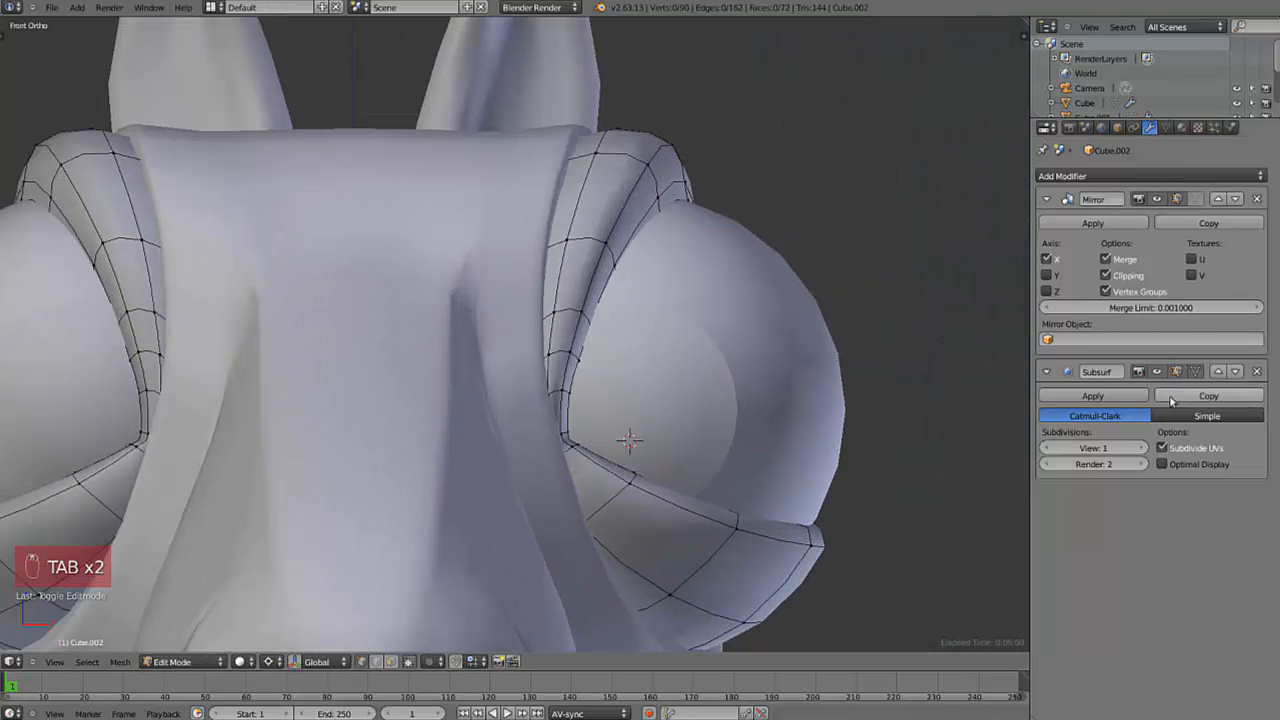
- Add a loop cut along the eyelids' outer surface and slide it close to the front rim to sharpen it
key(ctrl+r)
click(624, 138)
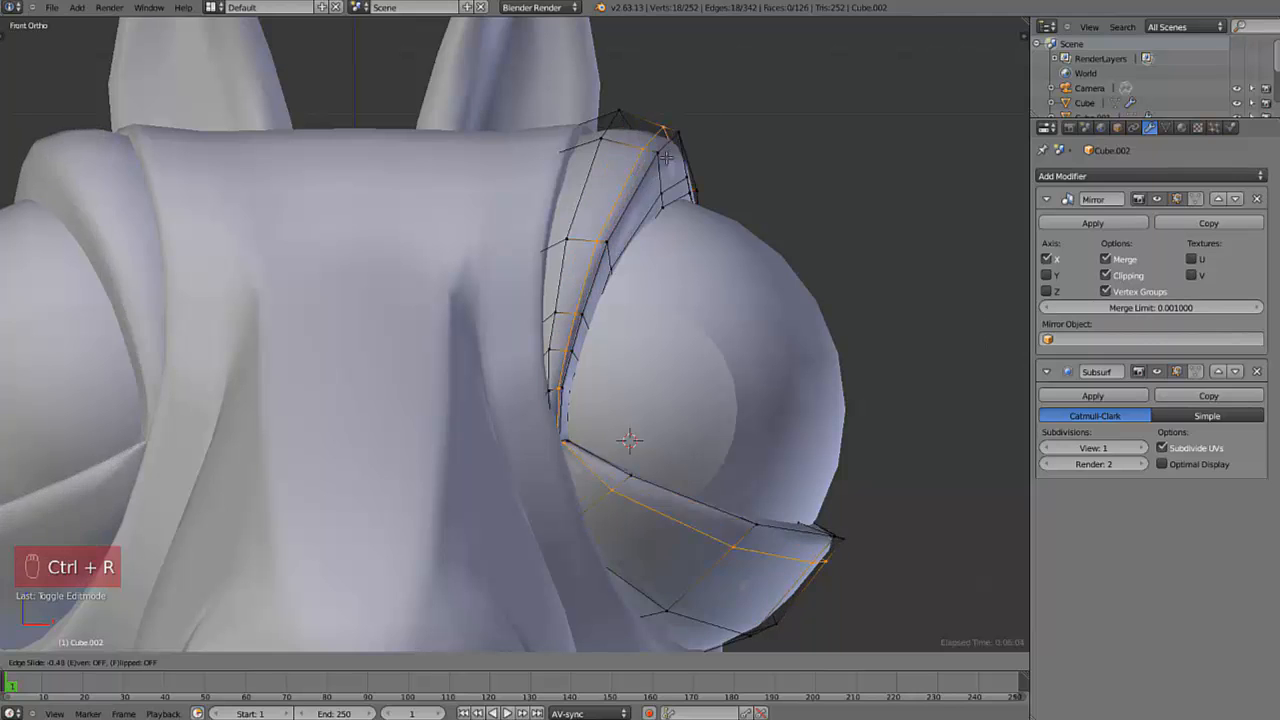
click(690, 210)
key(Tab)
scroll(706, 196, down, 4)
middle_drag(706, 196, 549, 329)
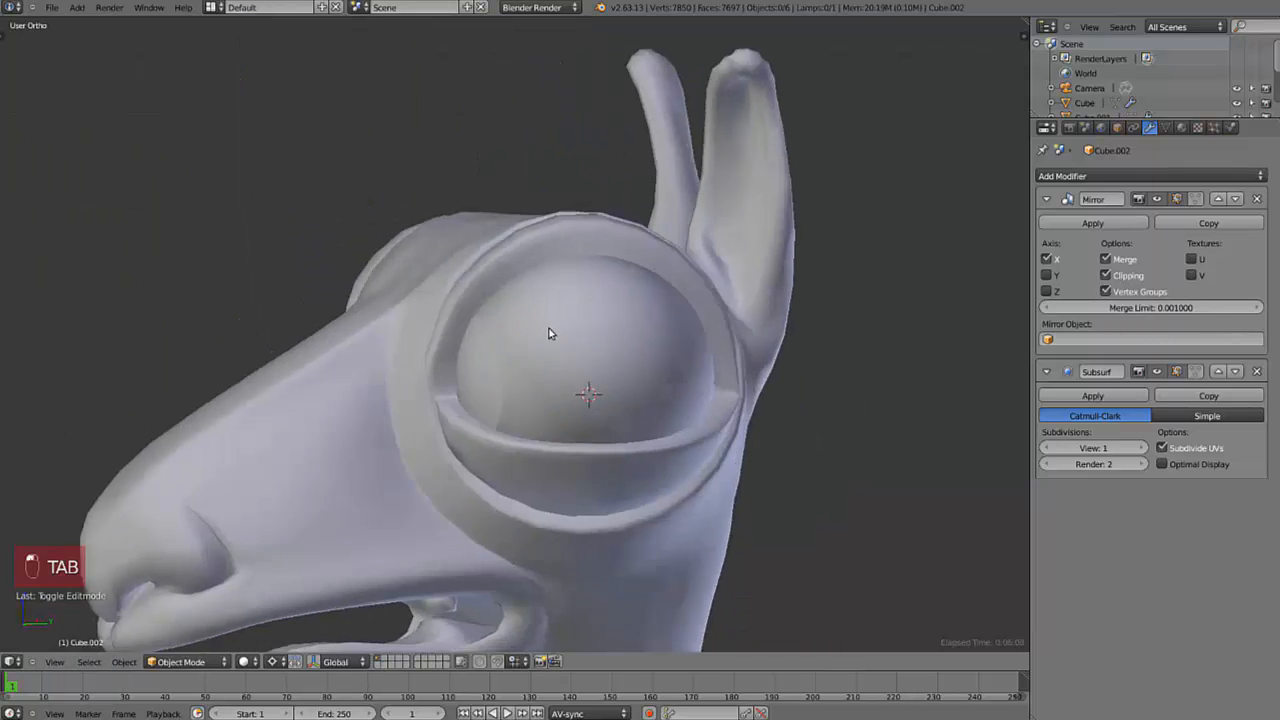
- Add another loop cut around the eyelids' inner thickness and slide it up against the front rim
key(Tab)
scroll(566, 194, up, 5)
key(ctrl+r)
click(558, 205)
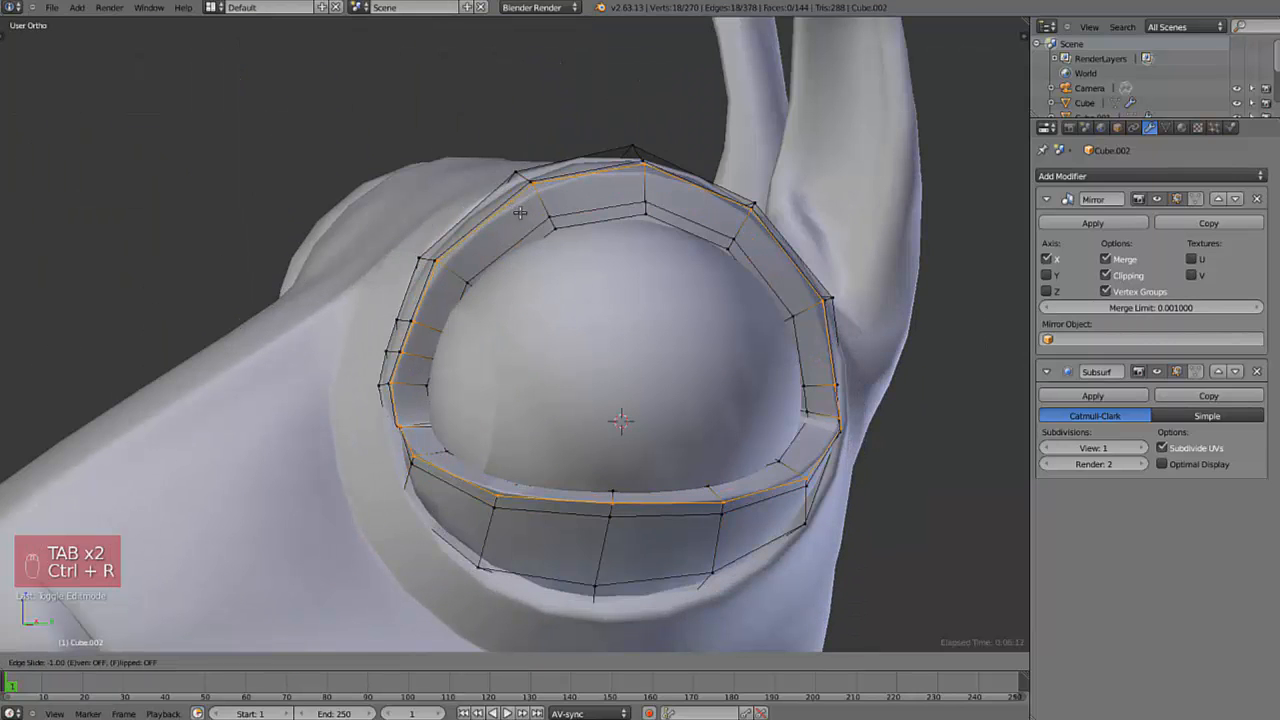
key(Tab)
key(KP_1)
key(z)
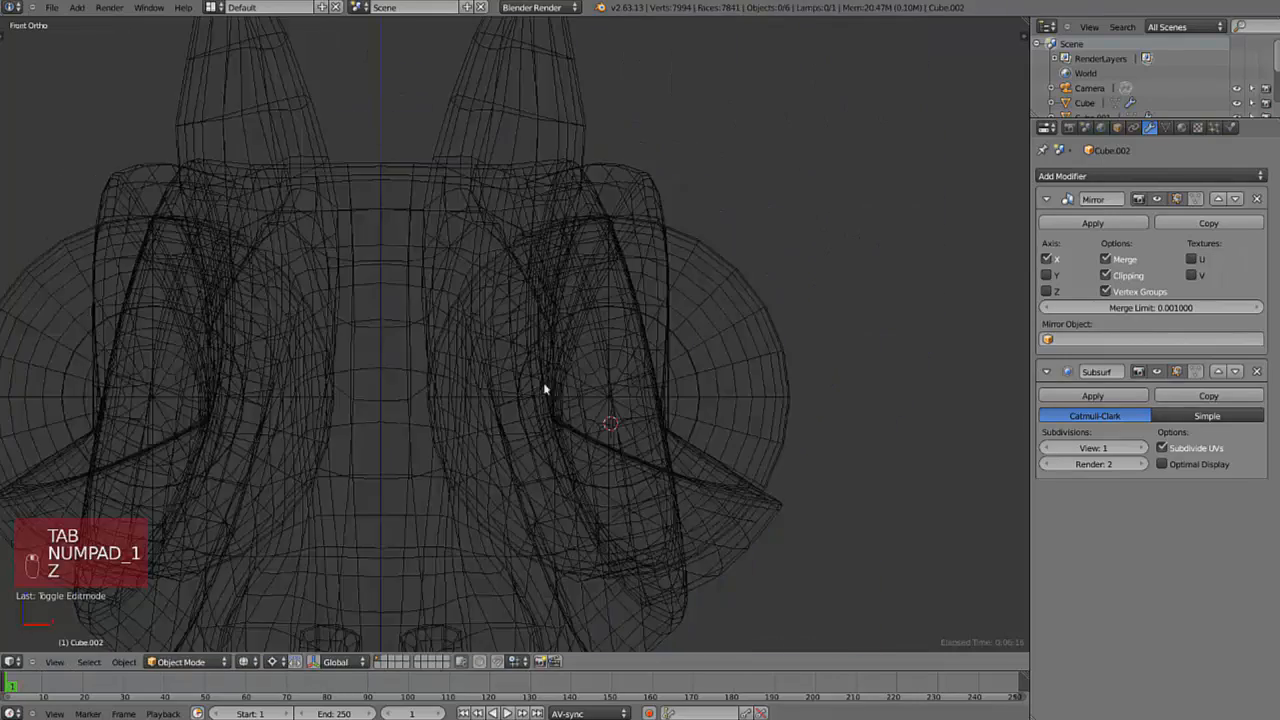
- Select the eyelids' innermost edge loop around the eyeball and scale it slightly, checking it in wireframe
key(Tab)
middle_drag(543, 382, 683, 543)
key(a)
key(a)
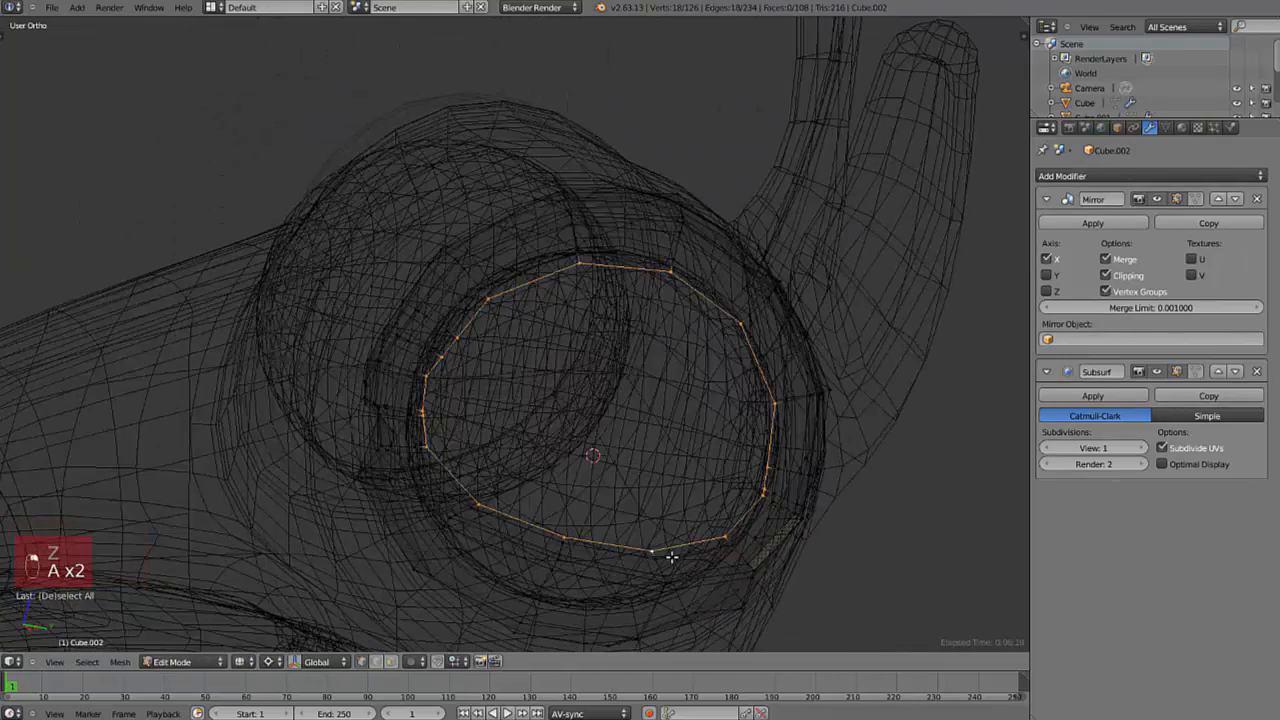
key(z)
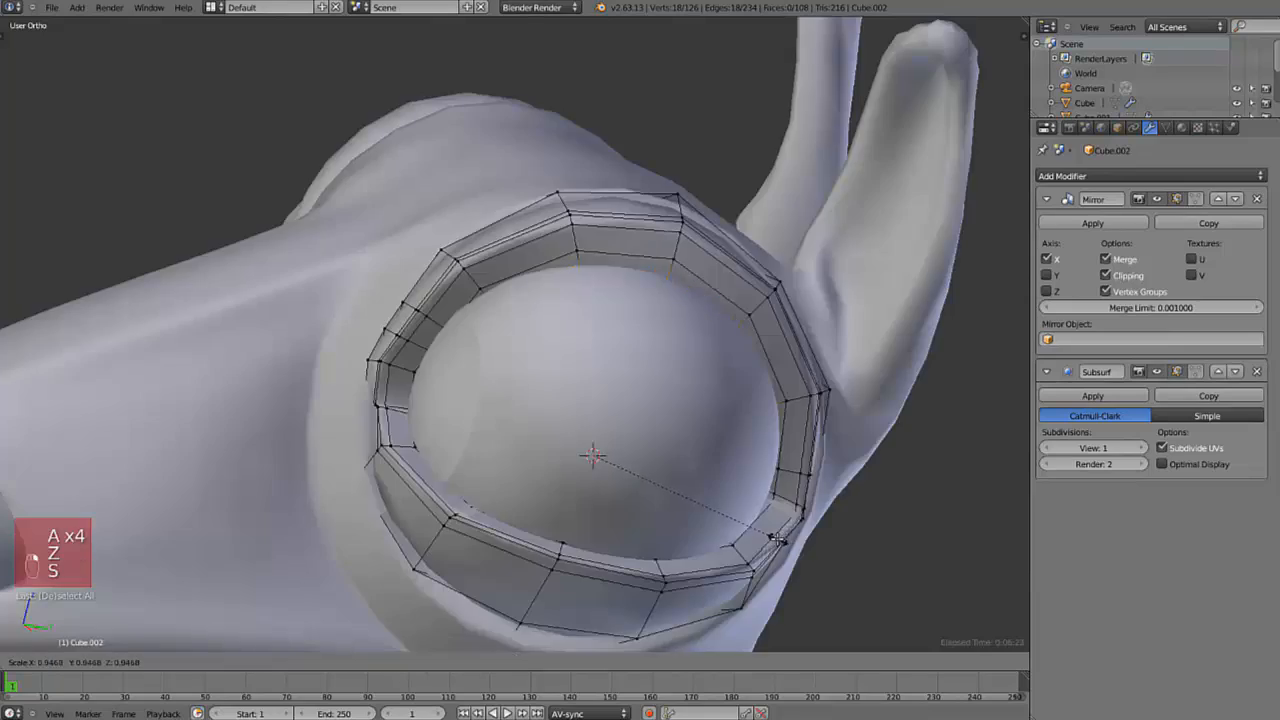
key(z)
key(z)
key(Tab)
key(Tab)
key(z)
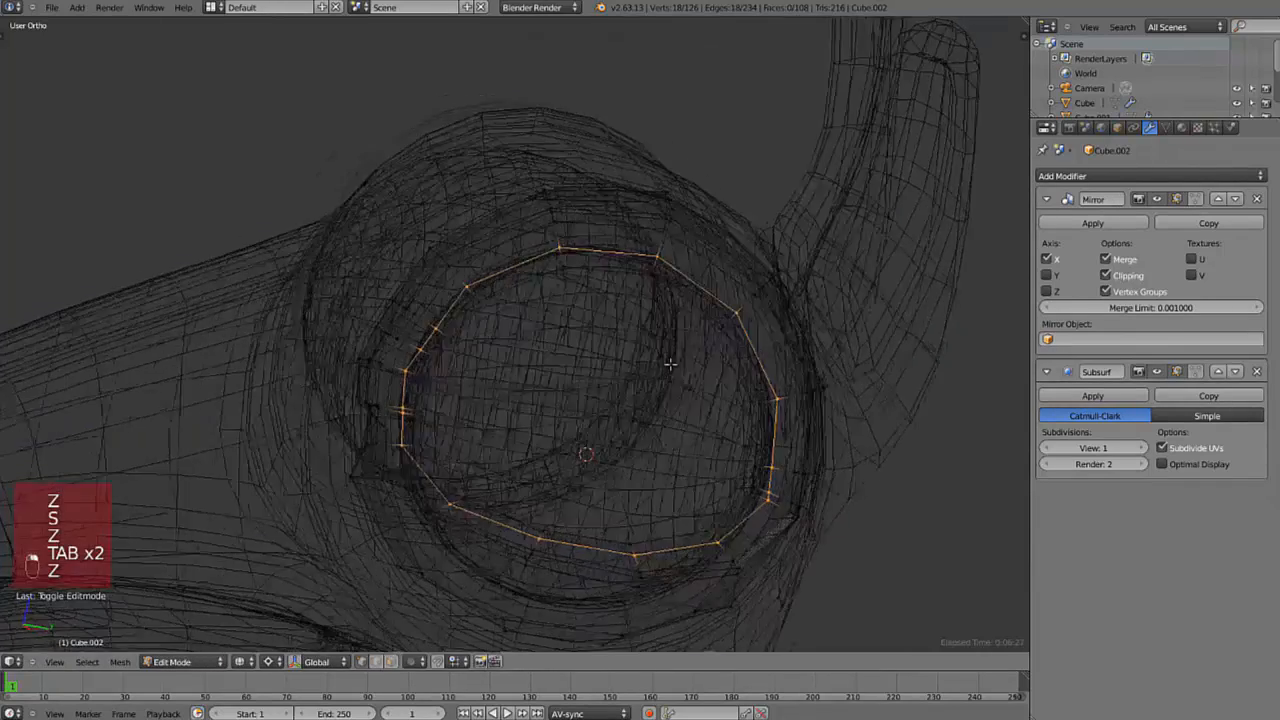
key(z)
- Slide the eyelids' inner edge loop along the lid thickness with Edge Slide and return to Object Mode
middle_drag(643, 408, 702, 385)
key(ctrl+e)
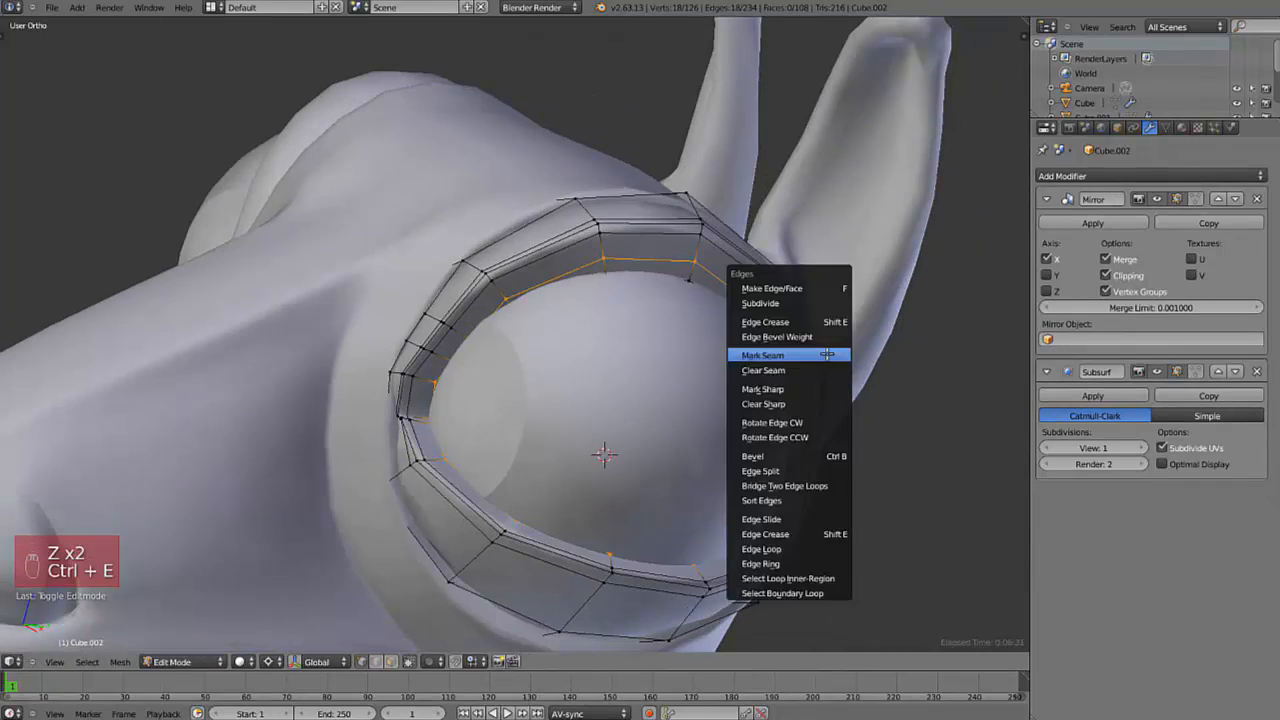
click(836, 519)
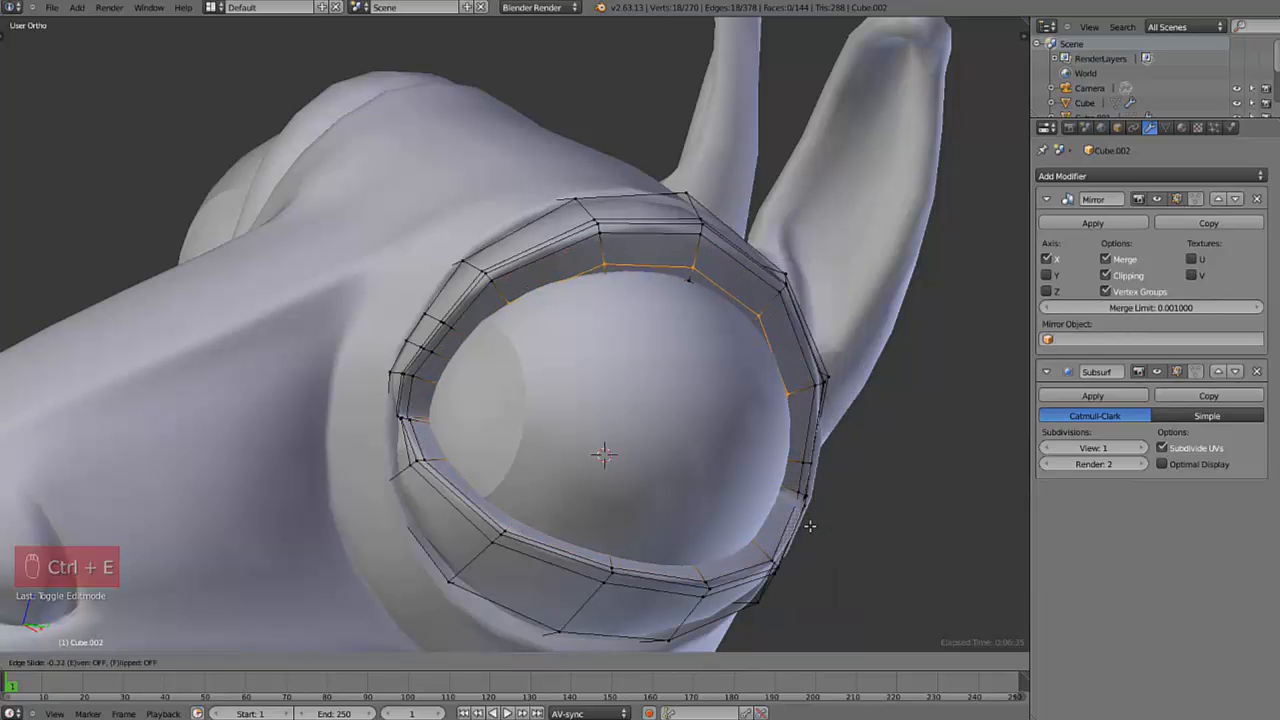
click(815, 527)
key(Tab)
key(KP_1)
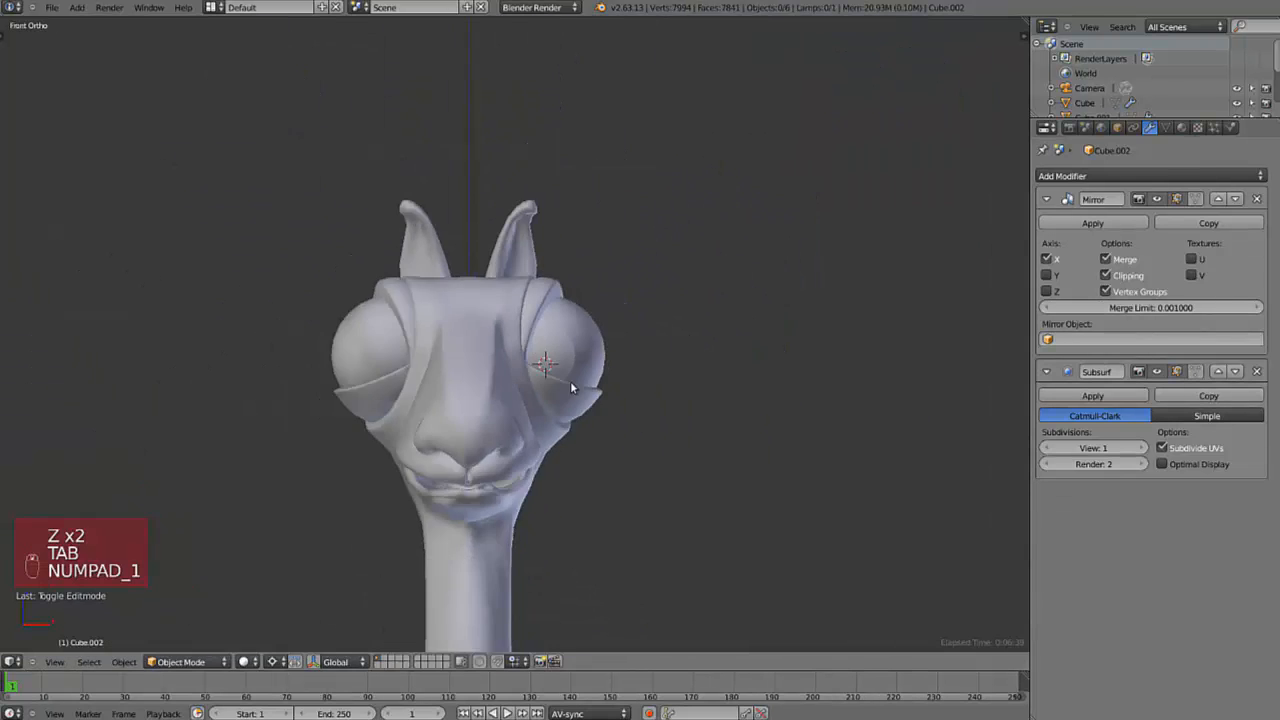
- Select the whole upper eyelid in wireframe with Circle Select and grow the selection, leaving the lower lid out
scroll(586, 288, up, 6)
key(Tab)
key(g)
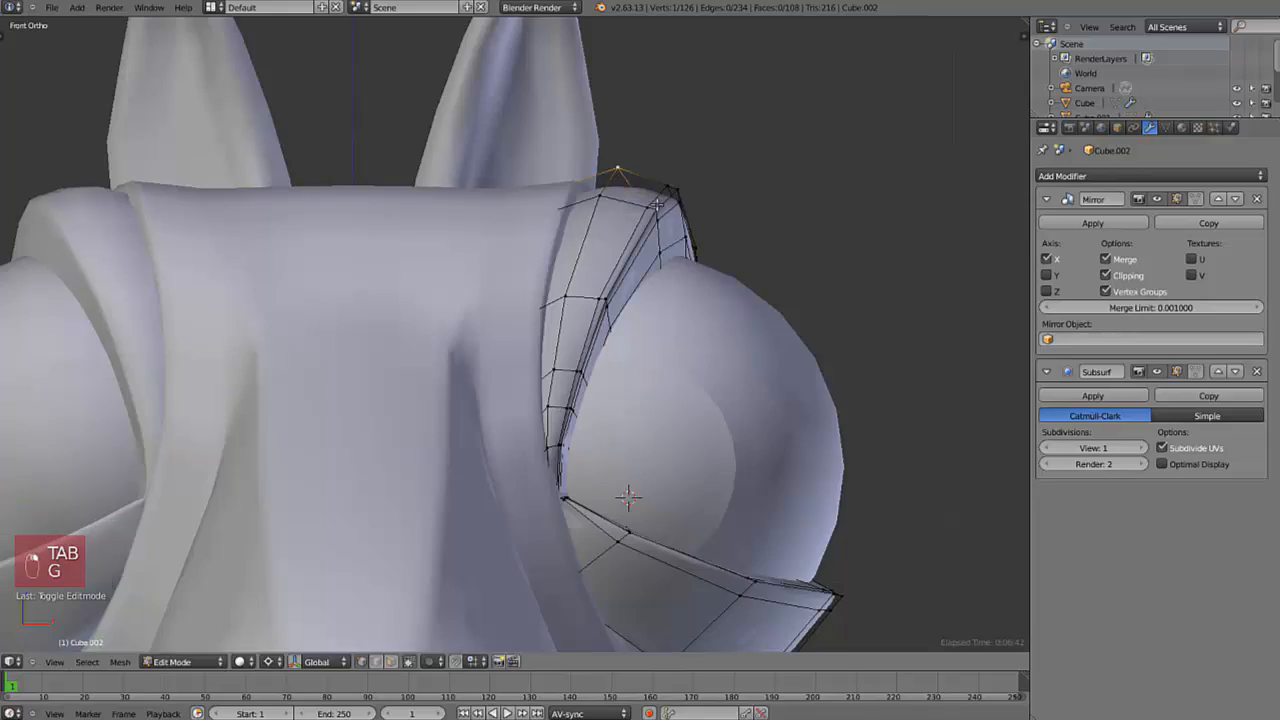
key(z)
key(a)
key(a)
key(a)
key(c)
scroll(505, 403, down, 7)
mouse_move(505, 403)
mouse_down()
mouse_move(671, 381)
mouse_move(660, 248)
mouse_move(570, 251)
mouse_up()
right_click(570, 251)
middle_drag(640, 345, 538, 358)
key(z)
key(z)
key(ctrl+KP_Add)
key(KP_1)
key(z)
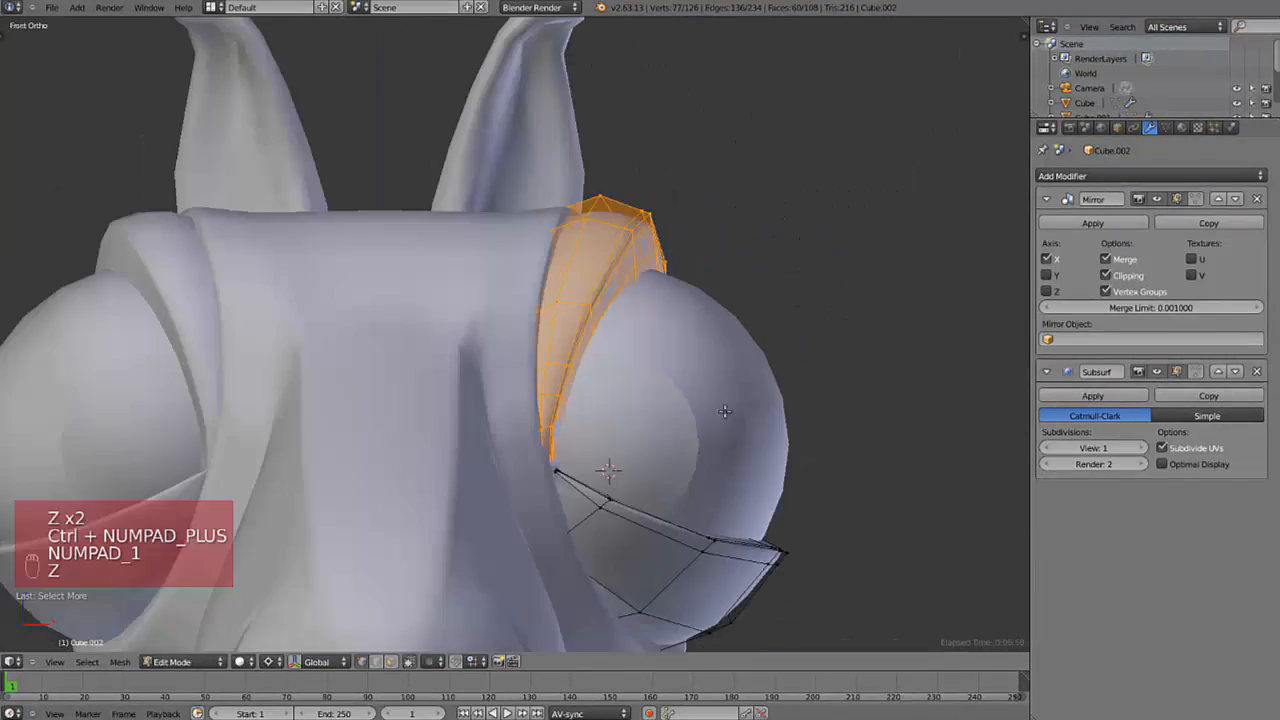
- Rotate the upper eyelid inward toward the forehead in front view and scale it slightly
key(r)
click(836, 370)
key(Tab)
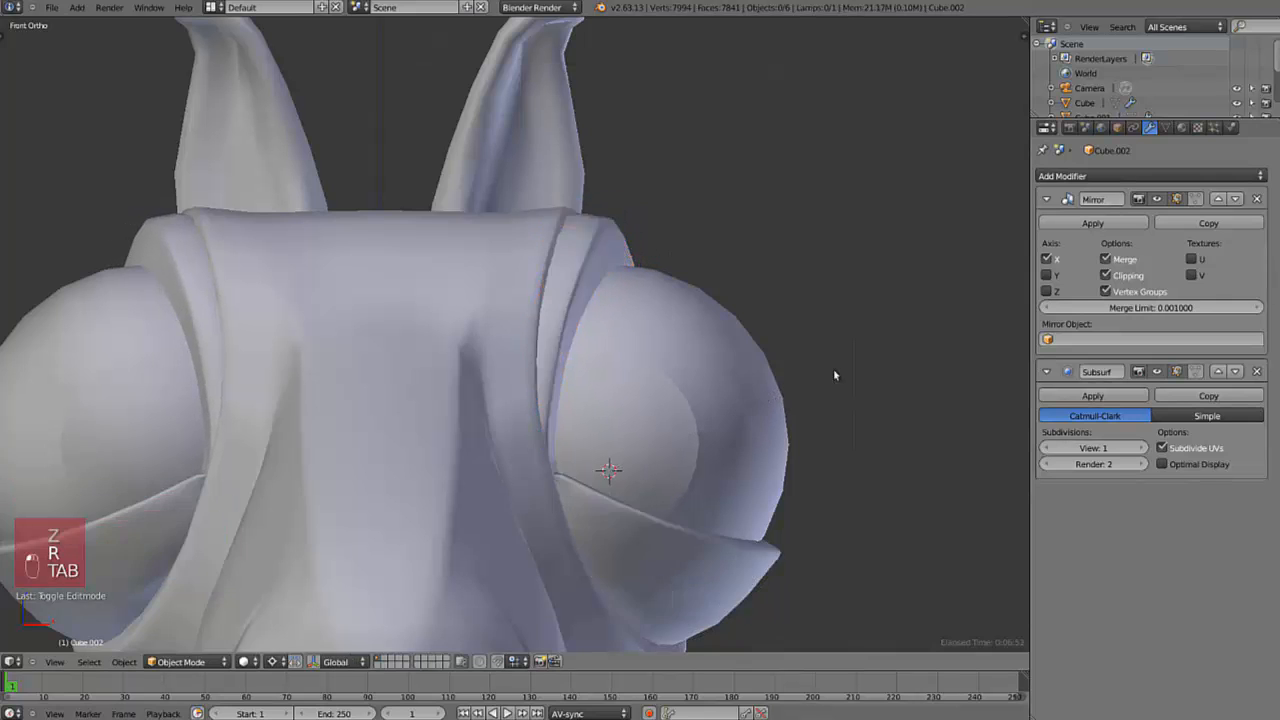
scroll(833, 368, down, 5)
middle_drag(833, 368, 560, 372)
key(KP_1)
key(Tab)
key(s)
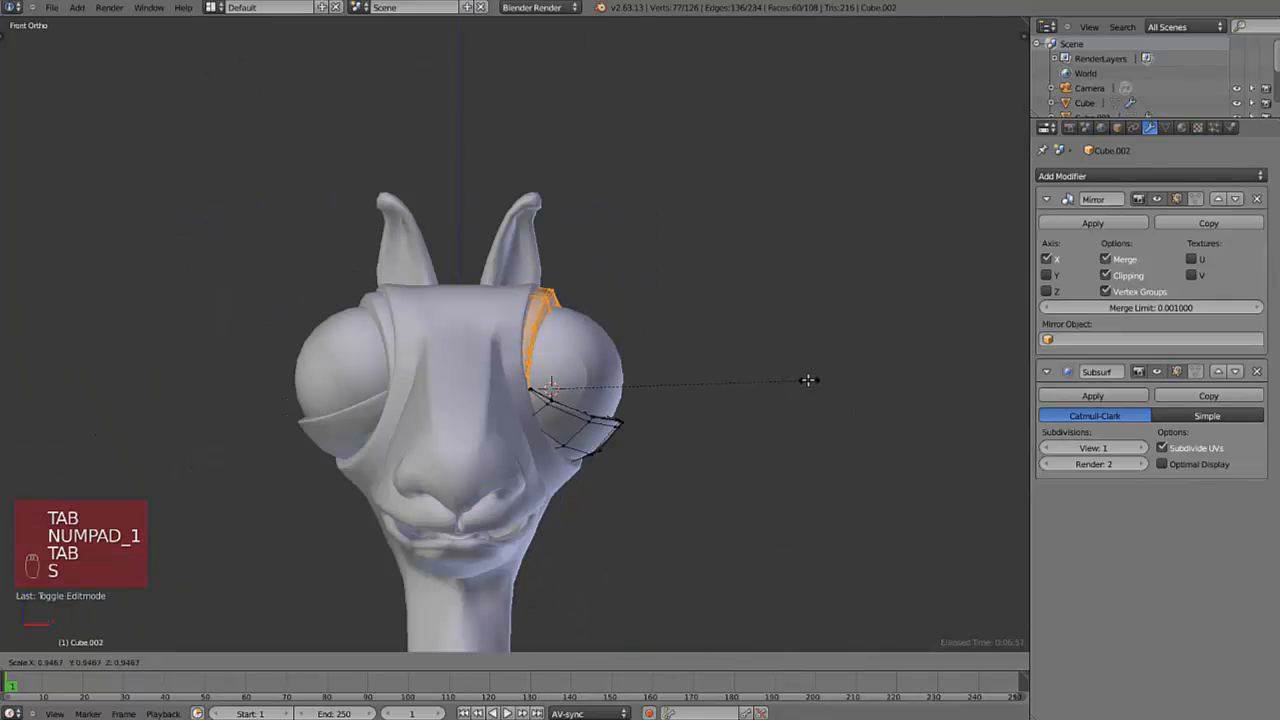
key(s)
click(829, 486)
- Try to rotate the upper eyelid down over the eyeball in front view
key(r)
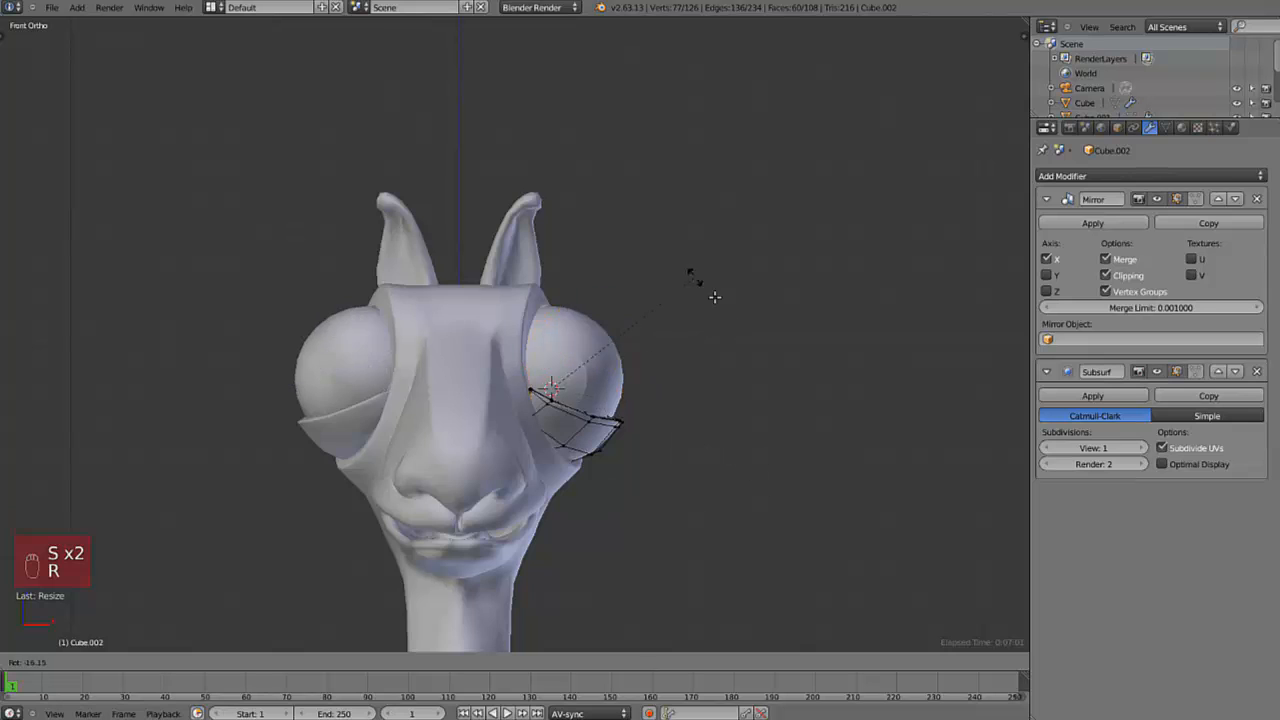
right_click(678, 377)
key(z)
scroll(678, 377, up, 3)
key(z)
key(r)
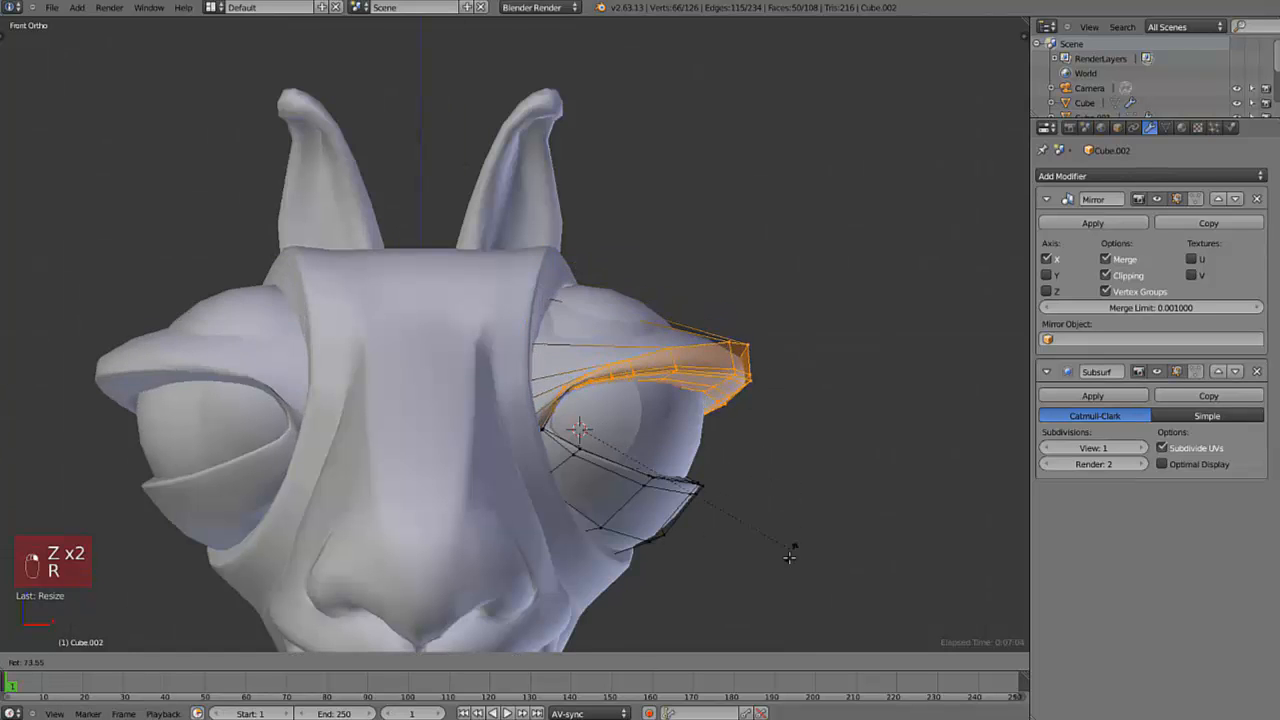
right_click(685, 203)
key(r)
right_click(749, 274)
scroll(551, 271, up, 1)
key(a)
key(ctrl+r)
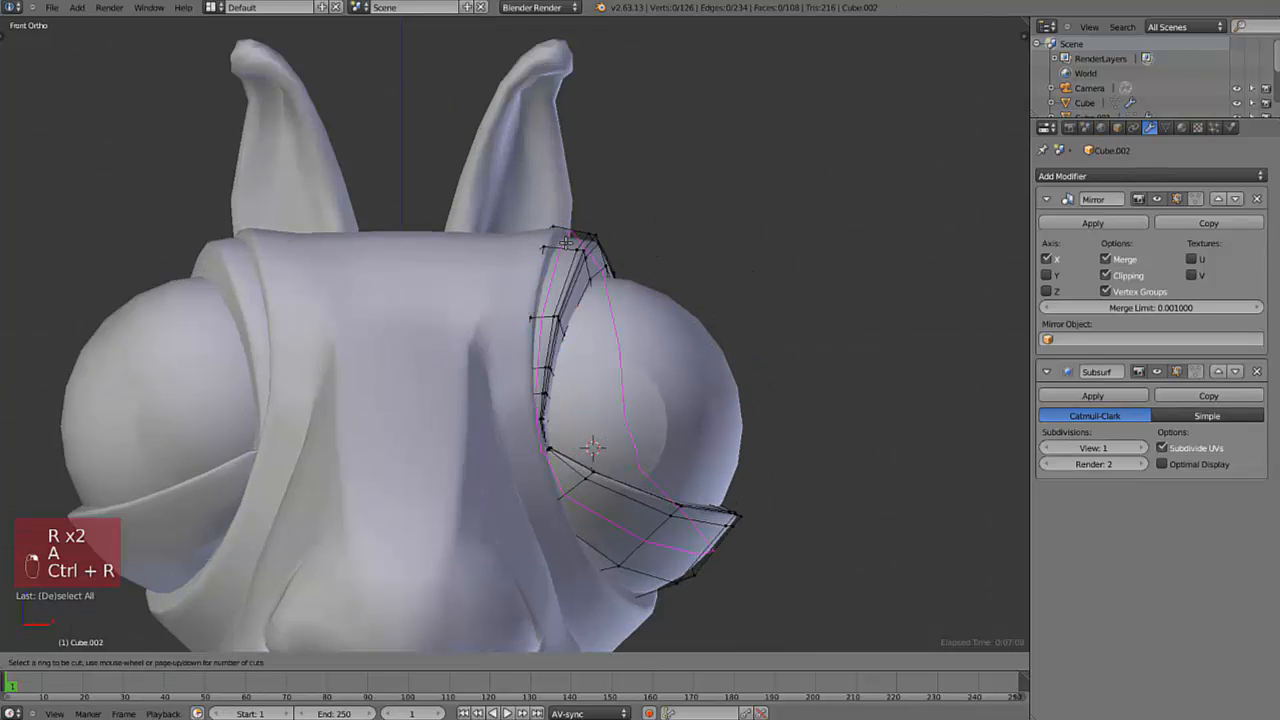
right_click(563, 244)
shift+middle_drag(650, 530, 560, 384)
scroll(575, 414, up, 2)
key(ctrl+r)
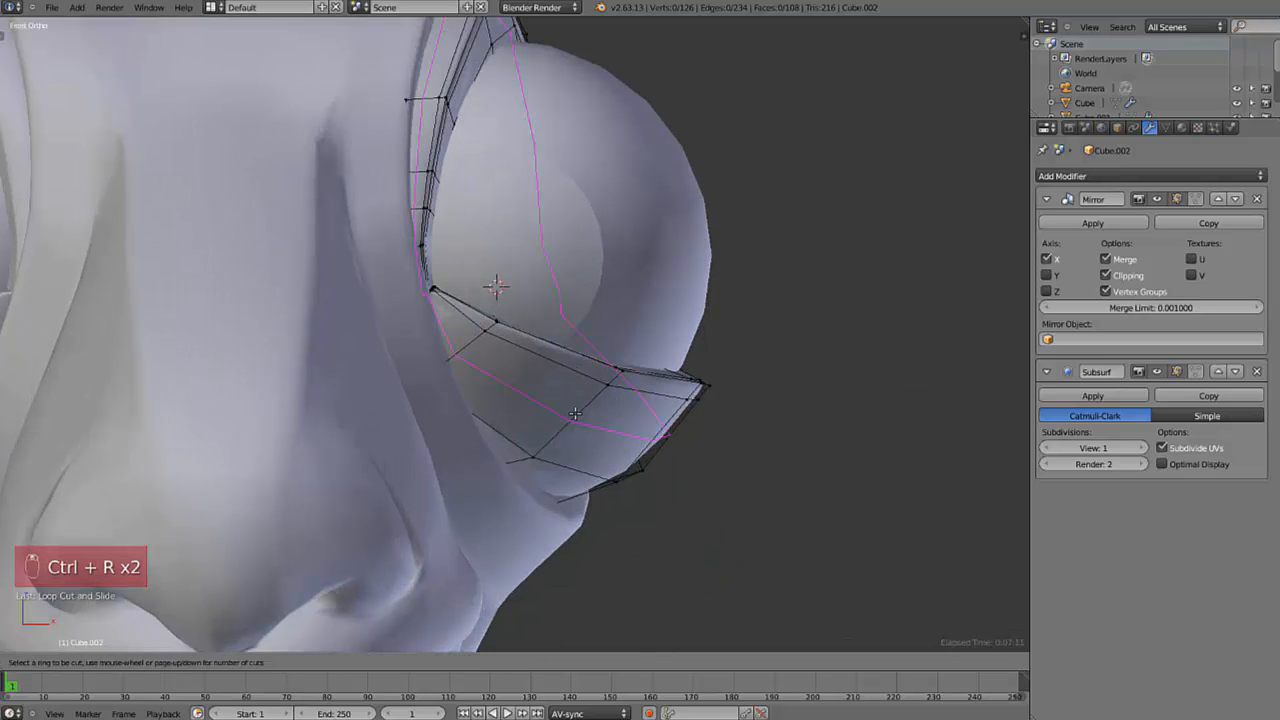
right_click(575, 413)
scroll(575, 413, down, 4)
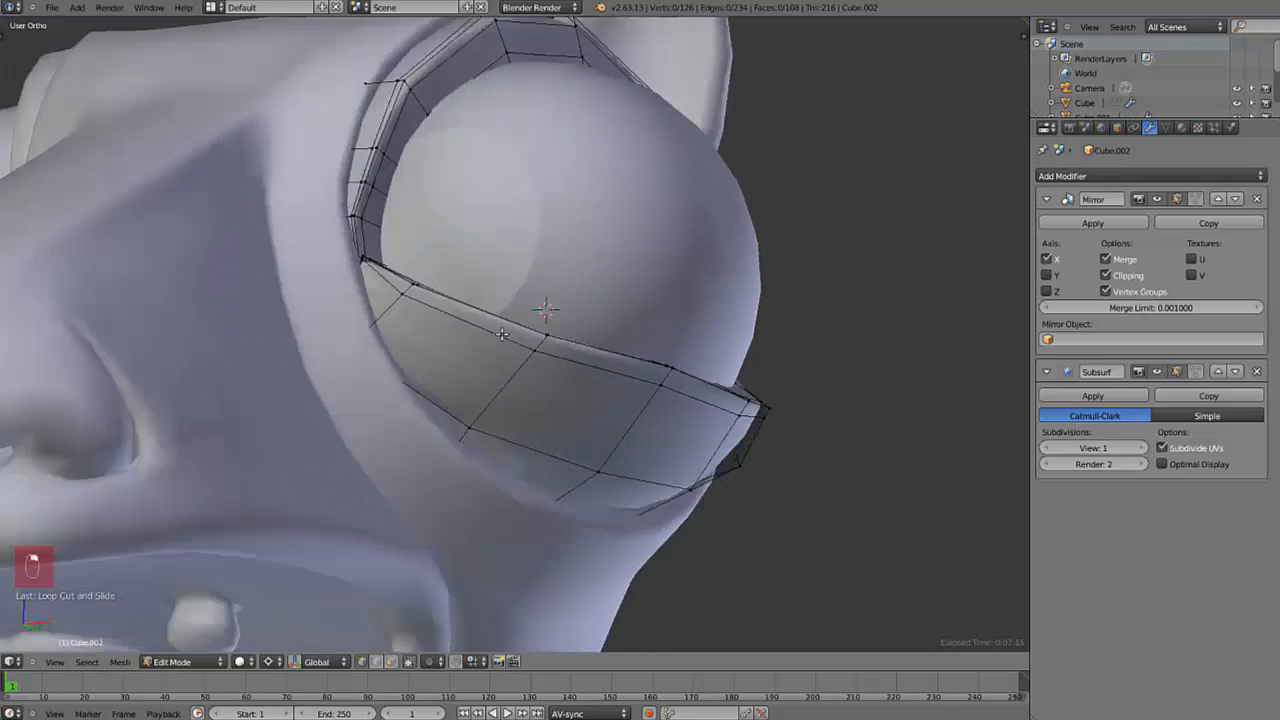
- Return to Object Mode and save the file over the existing version
key(Tab)
key(KP_1)
scroll(640, 370, down, 2)
key(ctrl+w)
click(685, 328)
key(KP_3)
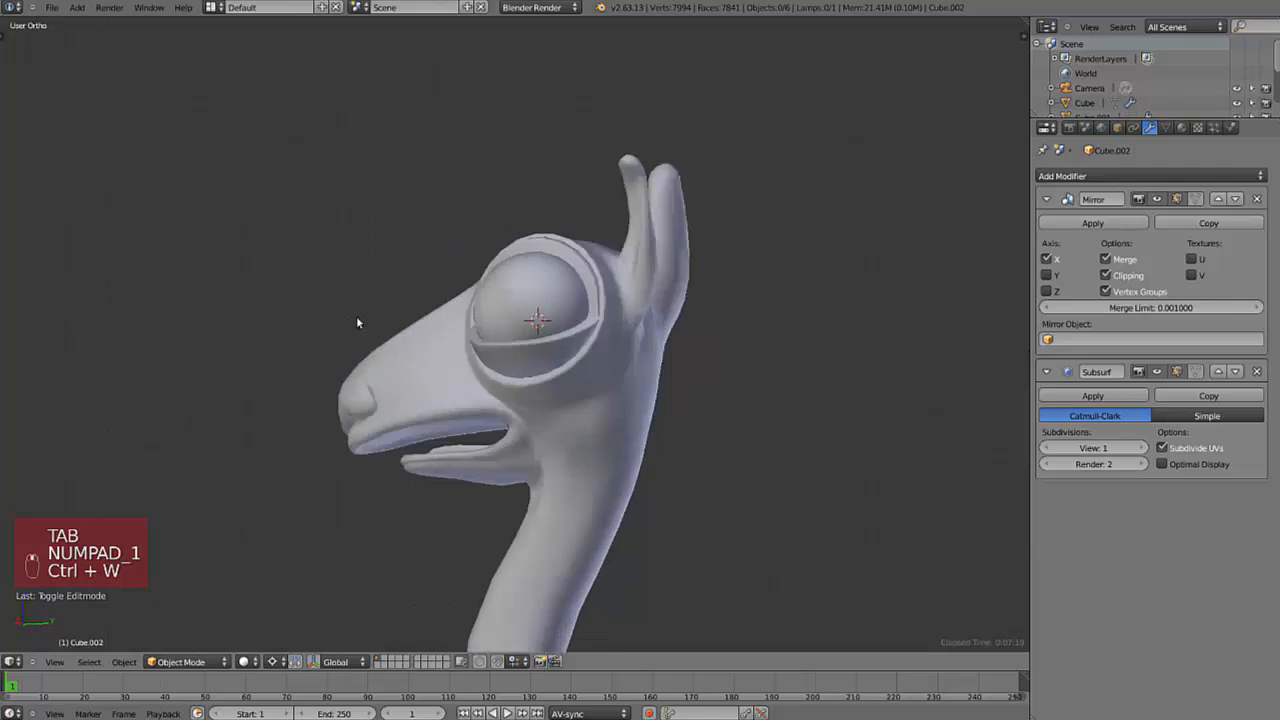
- Switch to face selection in Edit Mode and select the outer band of faces along the lower eyelid
scroll(533, 370, up, 4)
key(z)
key(z)
key(Tab)
middle_drag(508, 428, 470, 387)
key(ctrl+Tab)
click(586, 364)
right_click(434, 382)
shift+right_click(571, 394)
shift+right_click(525, 386)
shift+right_click(660, 392)
middle_drag(660, 392, 735, 381)
middle_drag(656, 389, 506, 352)
shift+right_click(362, 351)
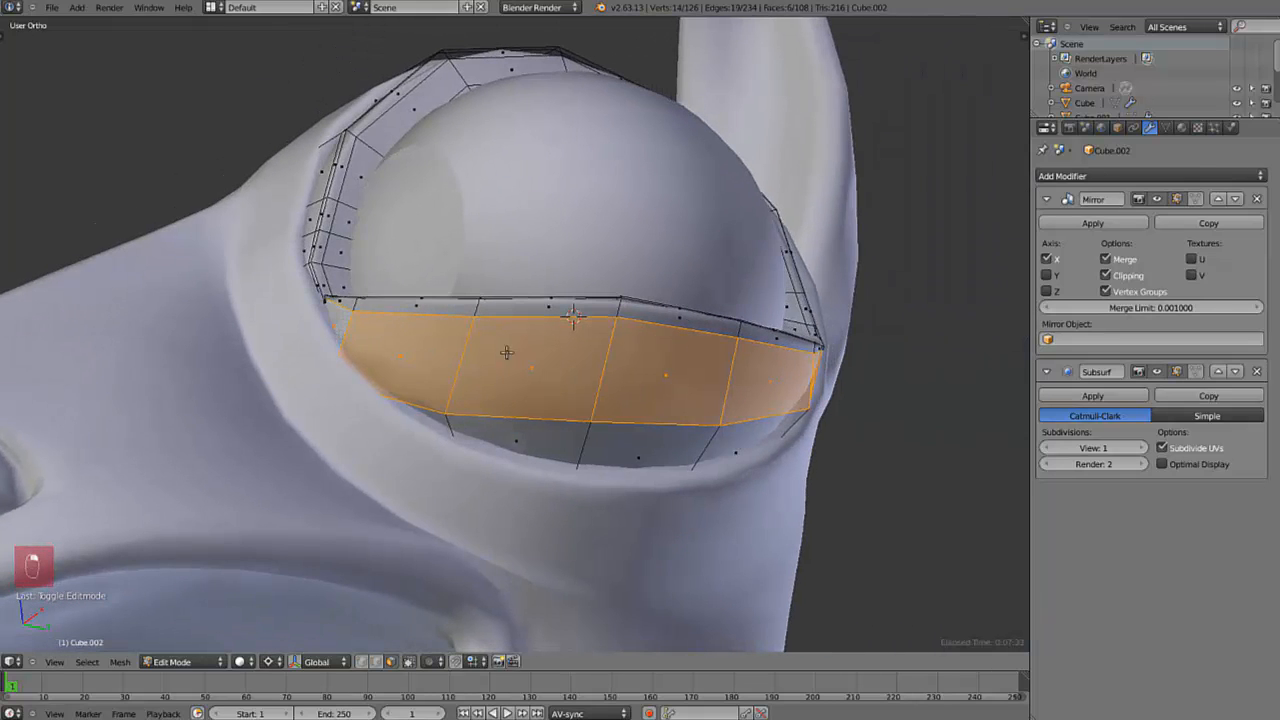
- Try to inset the selected band of lower-eyelid faces
key(i)
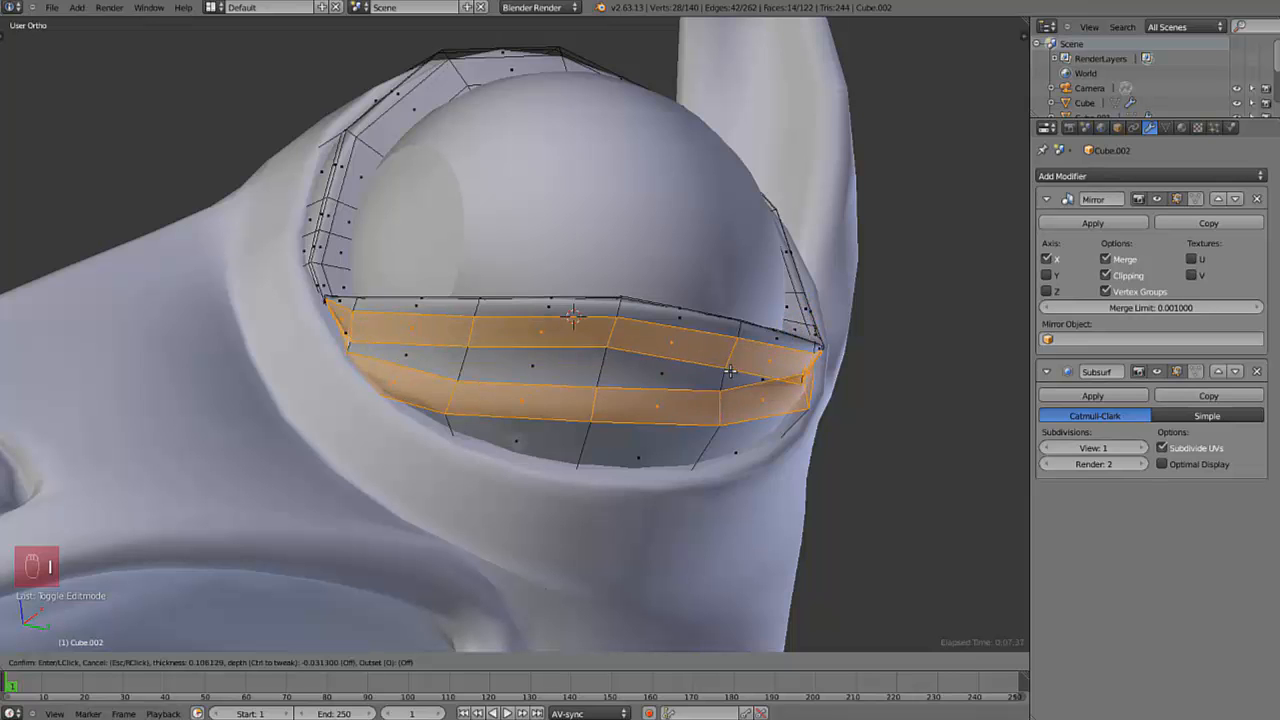
click(690, 378)
middle_drag(690, 378, 521, 368)
key(ctrl+z)
key(k)
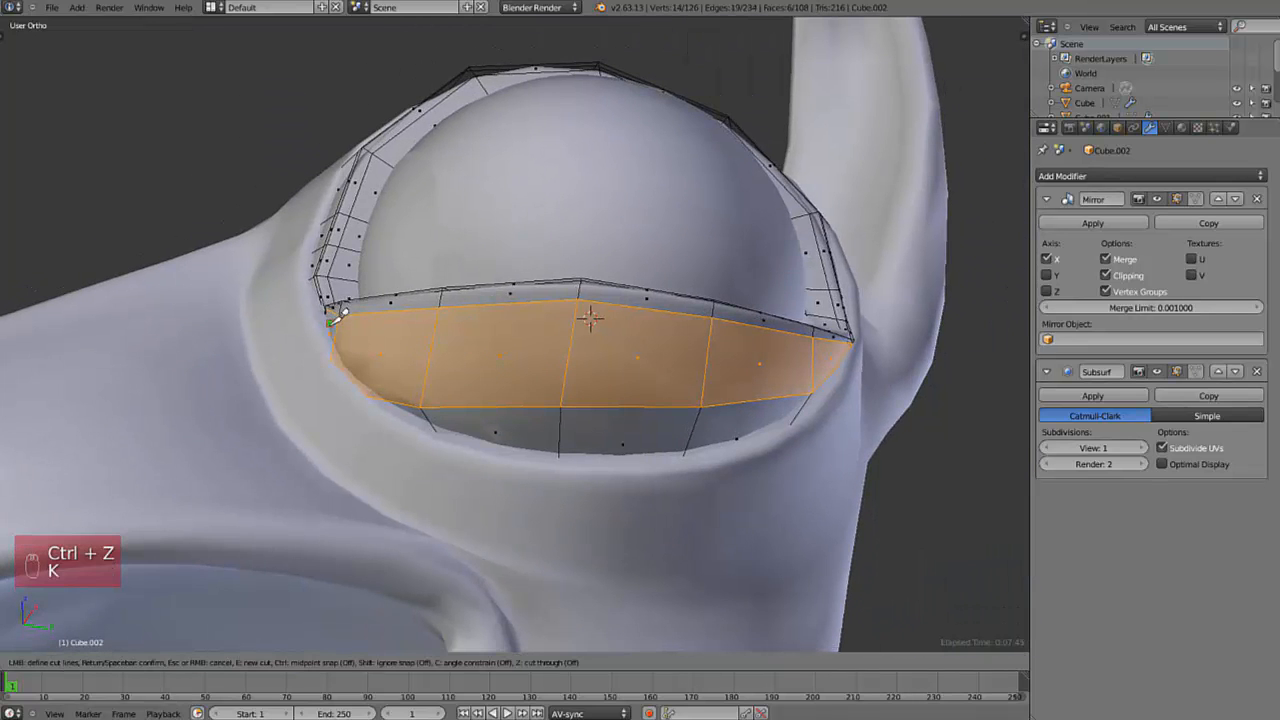
right_click(346, 329)
- Reduce the selection to the four outward-facing side faces of the lower eyelid, using Circle Select
middle_drag(346, 329, 601, 357)
key(z)
key(z)
key(KP_5)
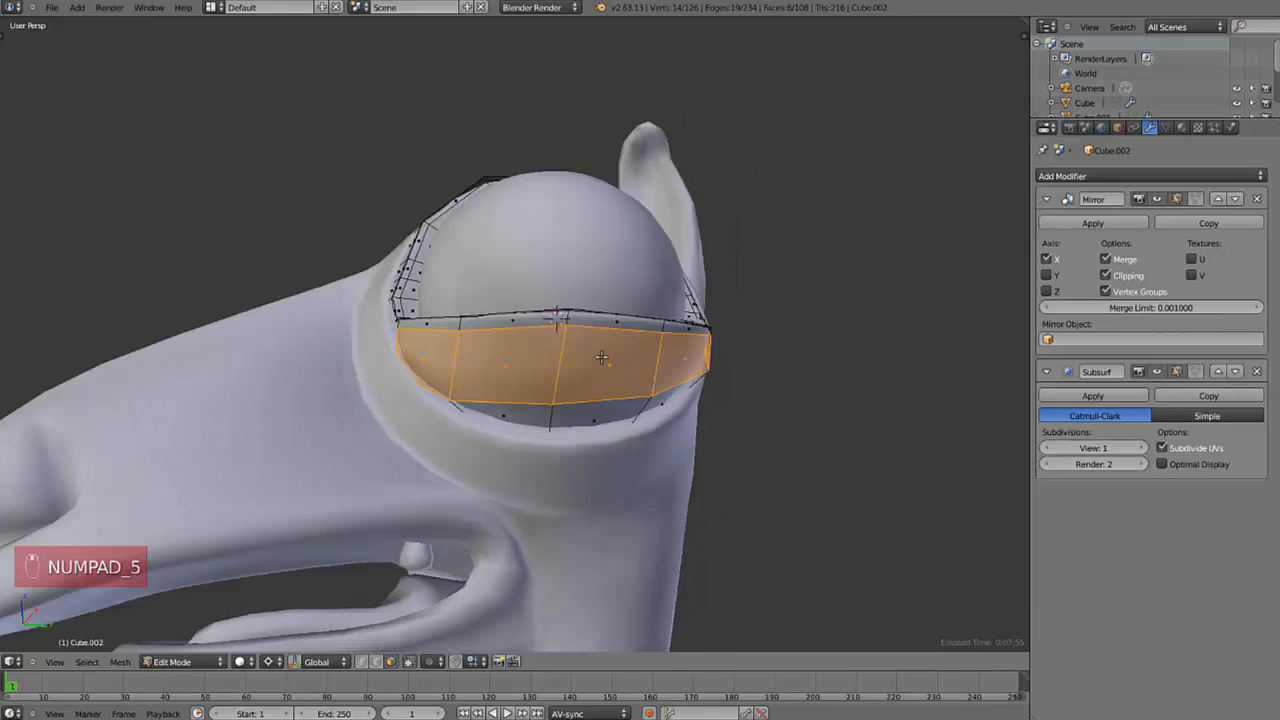
key(KP_5)
key(KP_3)
key(c)
middle_click(392, 300)
mouse_move(481, 377)
middle_down()
mouse_move(530, 390)
mouse_move(610, 342)
middle_up()
right_click(404, 316)
key(KP_3)
middle_click(690, 352)
right_click(750, 318)
shift+right_click(645, 380)
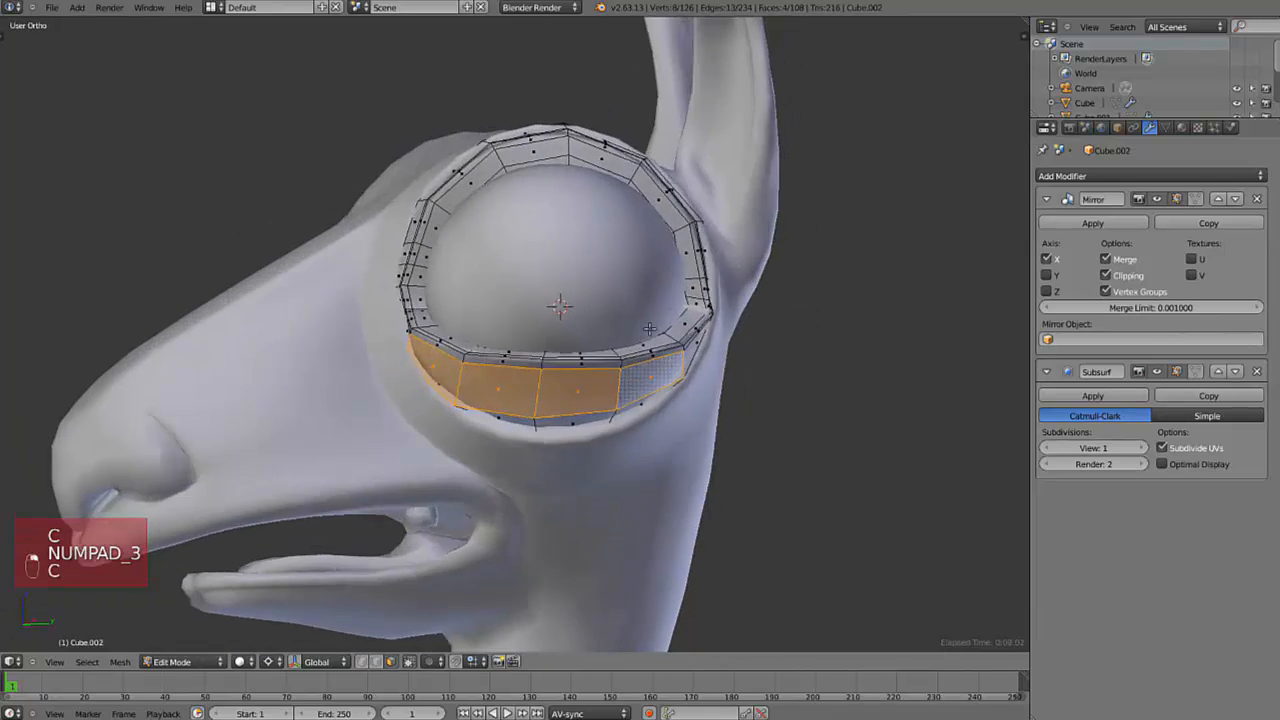
- Knife-cut a long narrow rectangle across the four selected lower-eyelid faces
scroll(592, 360, up, 2)
key(k)
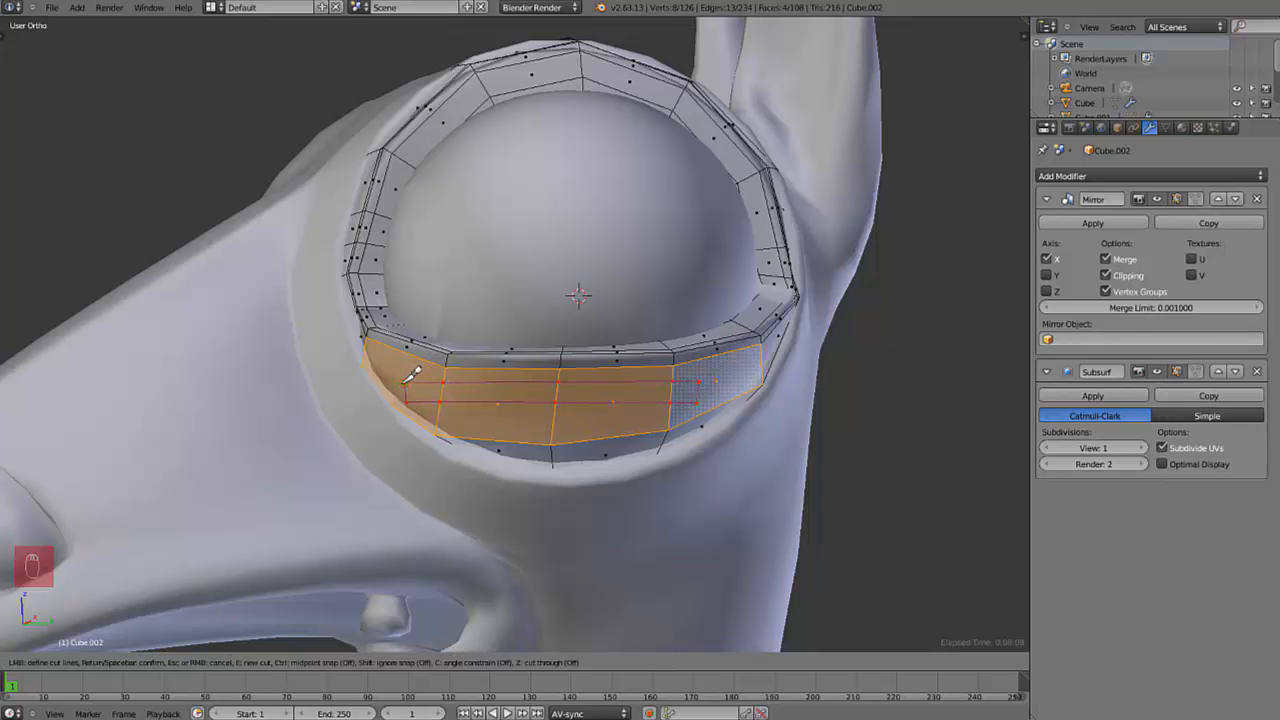
key(Return)
middle_drag(656, 428, 565, 322)
- Switch to vertex selection and connect the end corners of the knife cut to the lower eyelid's surrounding vertices
key(ctrl+Tab)
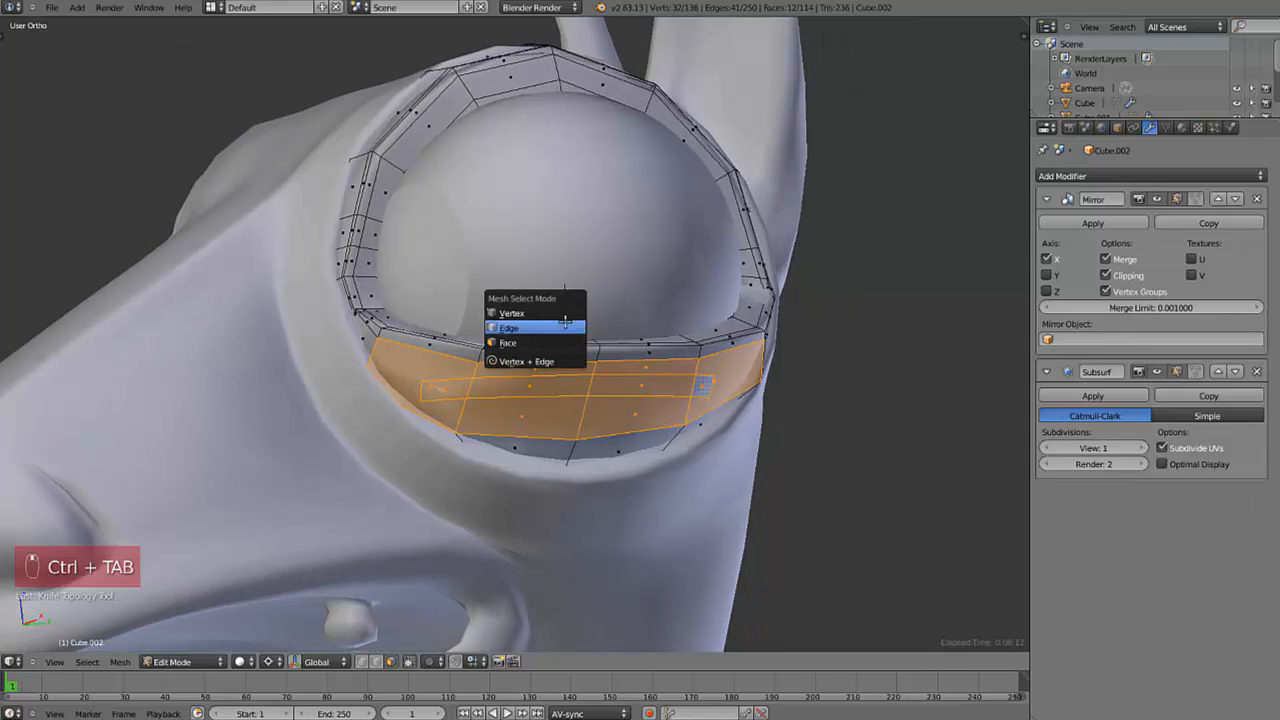
click(561, 311)
right_click(419, 380)
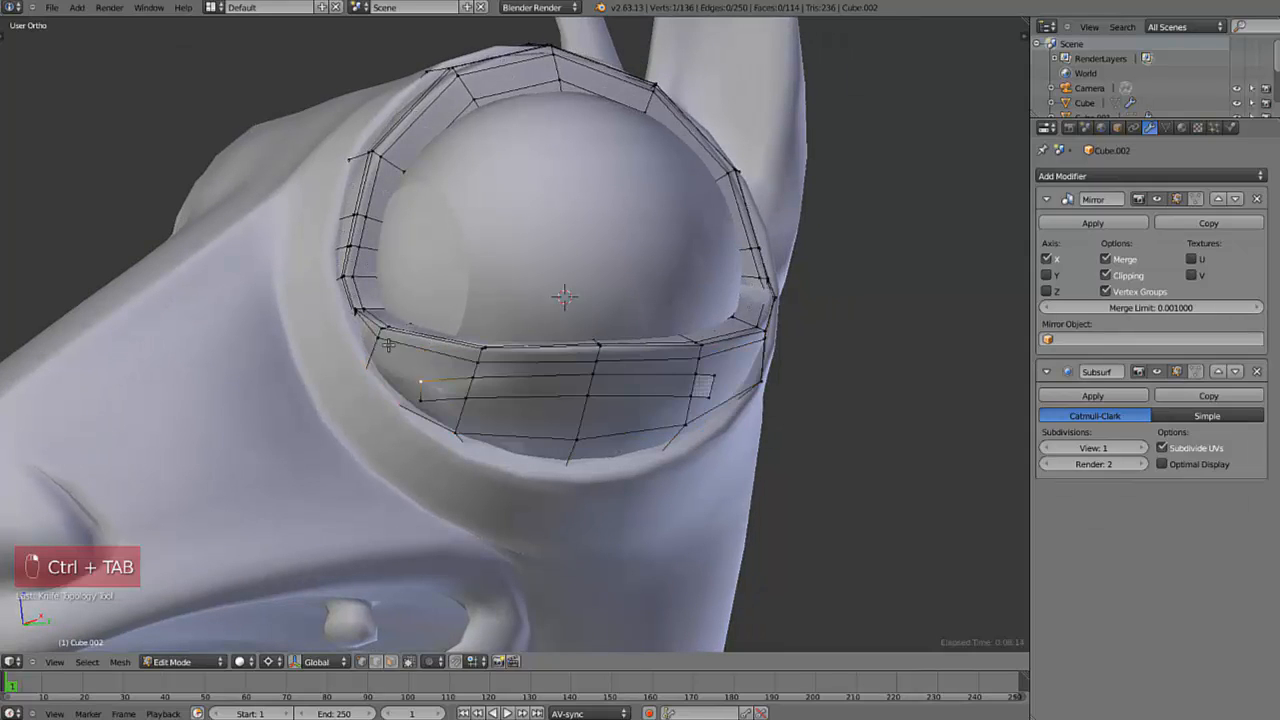
key(z)
right_click(363, 389)
shift+right_click(421, 398)
key(j)
key(z)
middle_drag(723, 369, 681, 371)
right_click(680, 371)
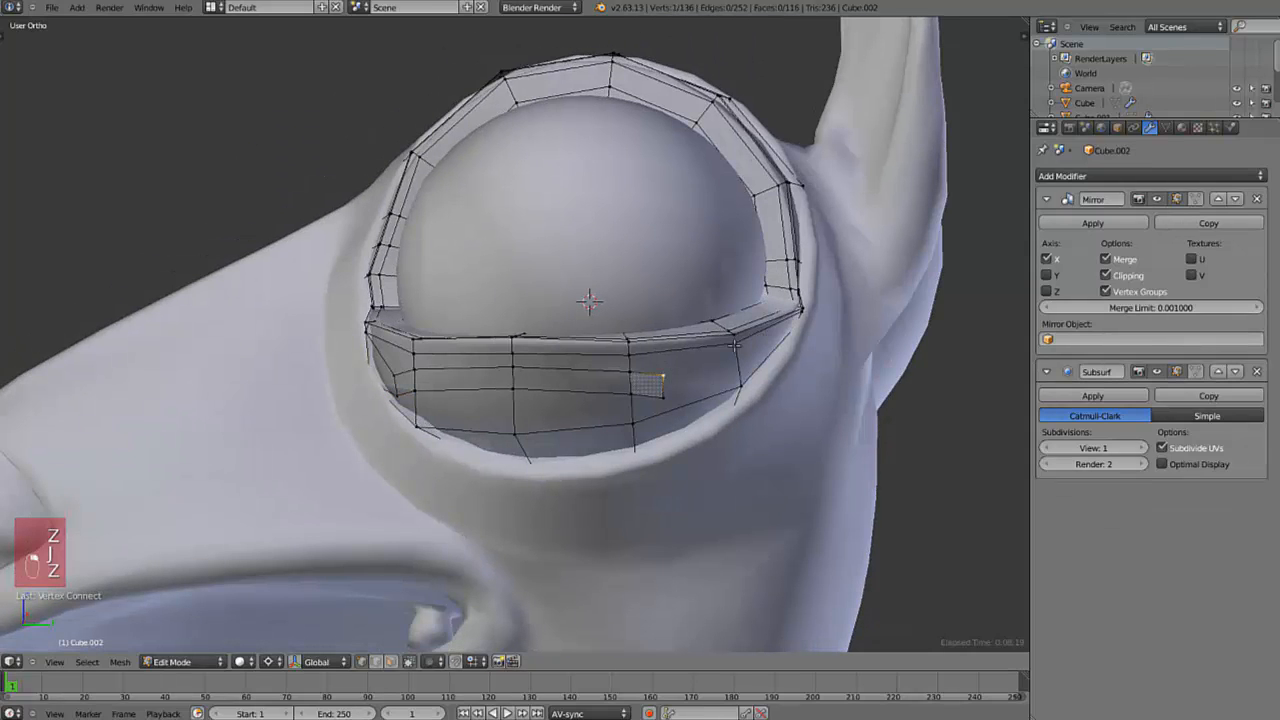
right_click(669, 393)
- Reposition the corner vertices at the rear and front ends of the lower eyelid's new cut
key(KP_3)
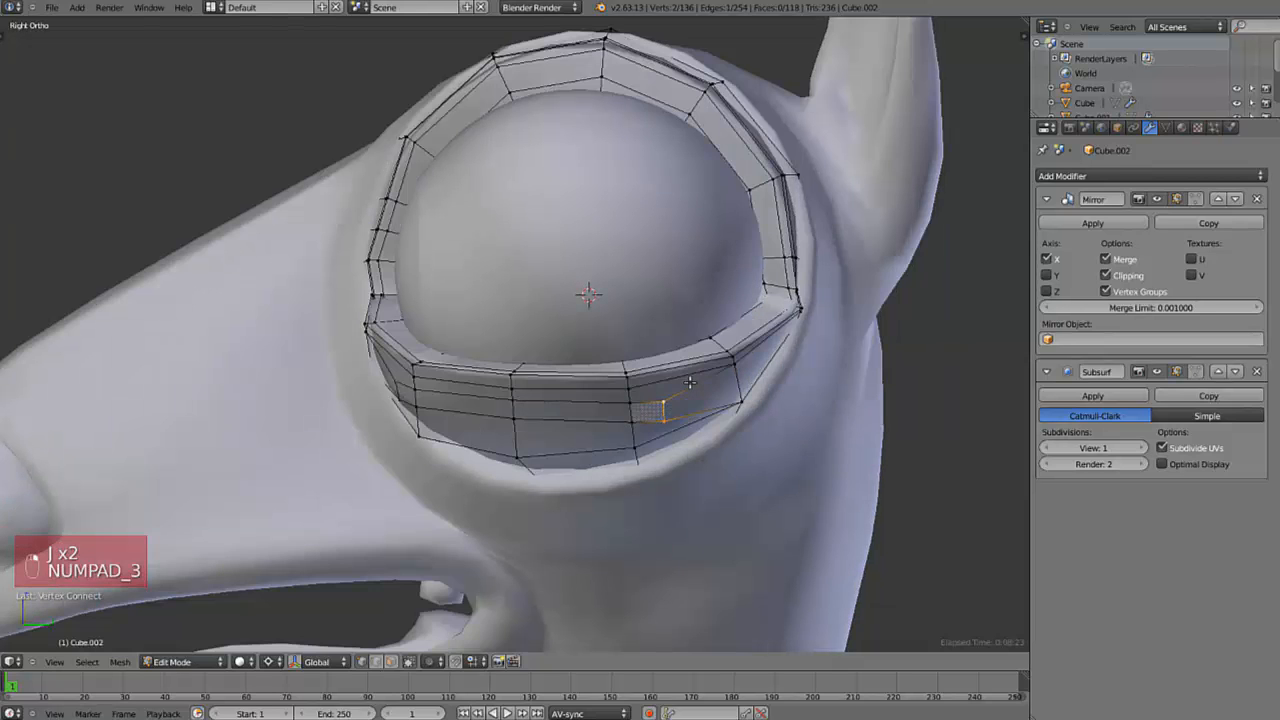
key(g)
click(715, 383)
middle_drag(715, 383, 795, 400)
right_click(449, 383)
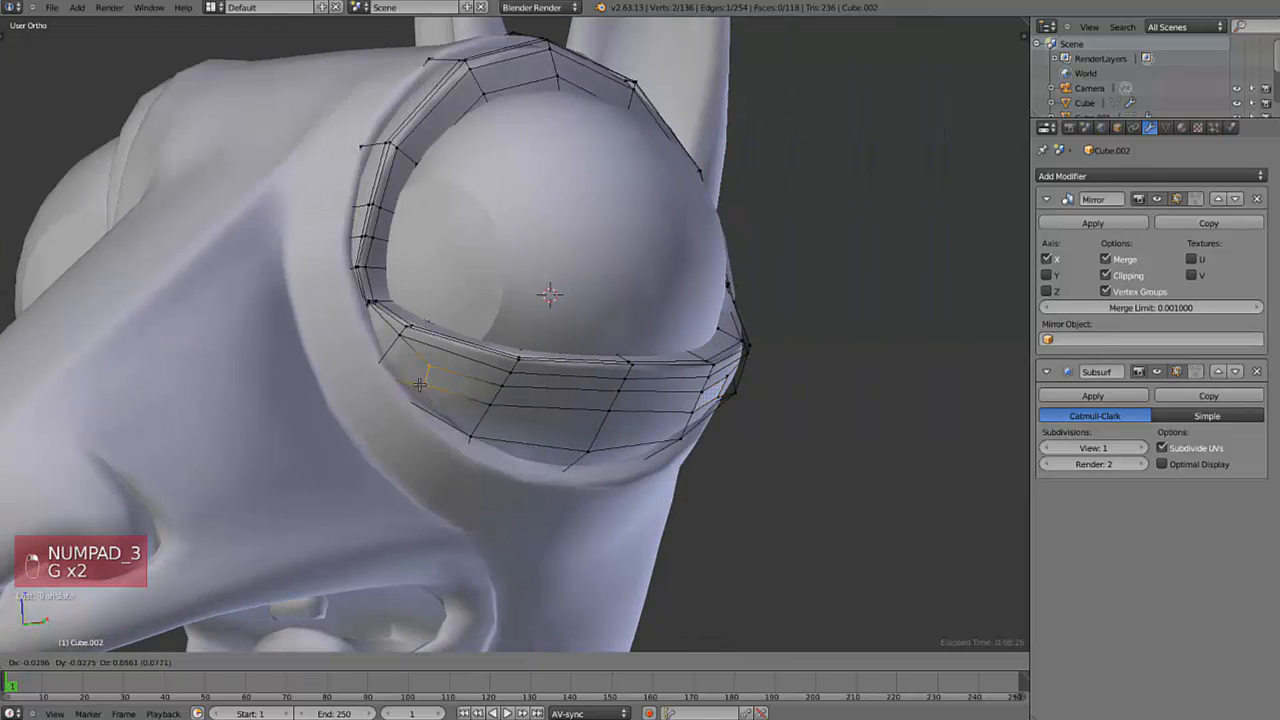
- Move the lower eyelid's vertex beside the inner socket edge in front view and check the smoothed lid
key(Tab)
key(KP_1)
key(Tab)
key(z)
key(z)
key(g)
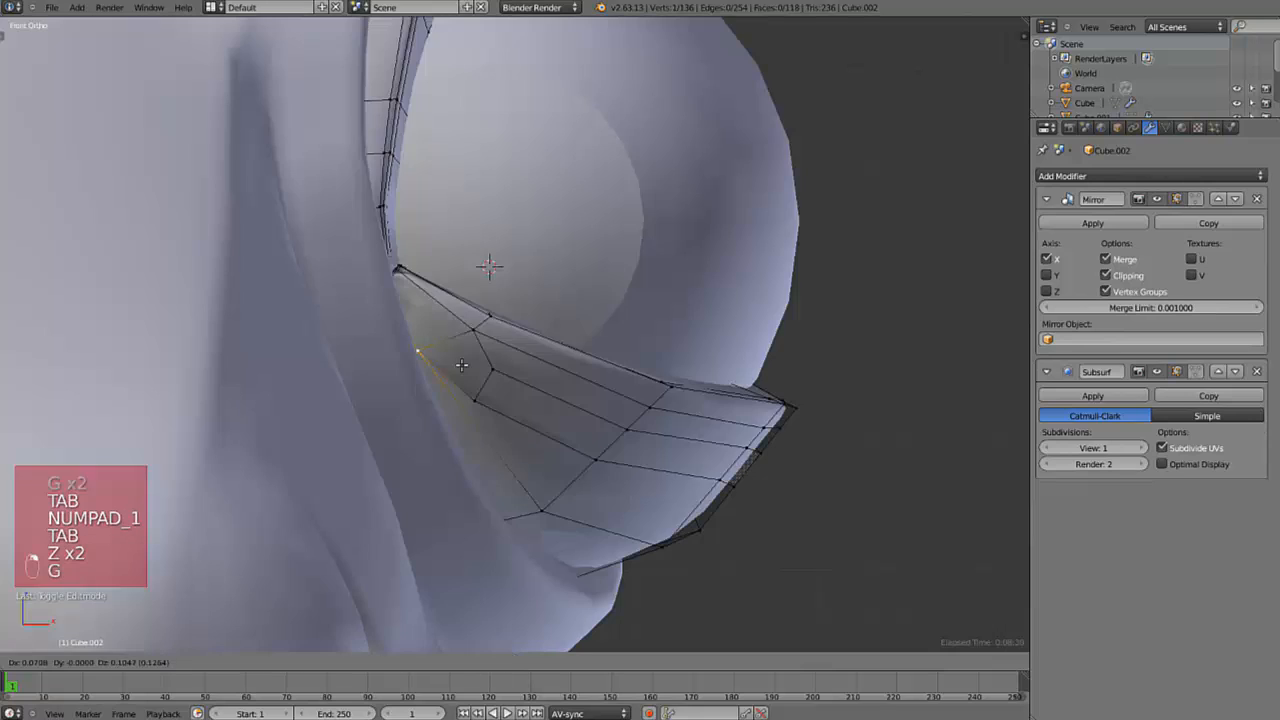
click(430, 366)
key(Tab)
key(Tab)
- Pull the lower eyelid's cut vertices down and outward in front view to fill out the lid
right_click(474, 401)
key(g)
click(463, 415)
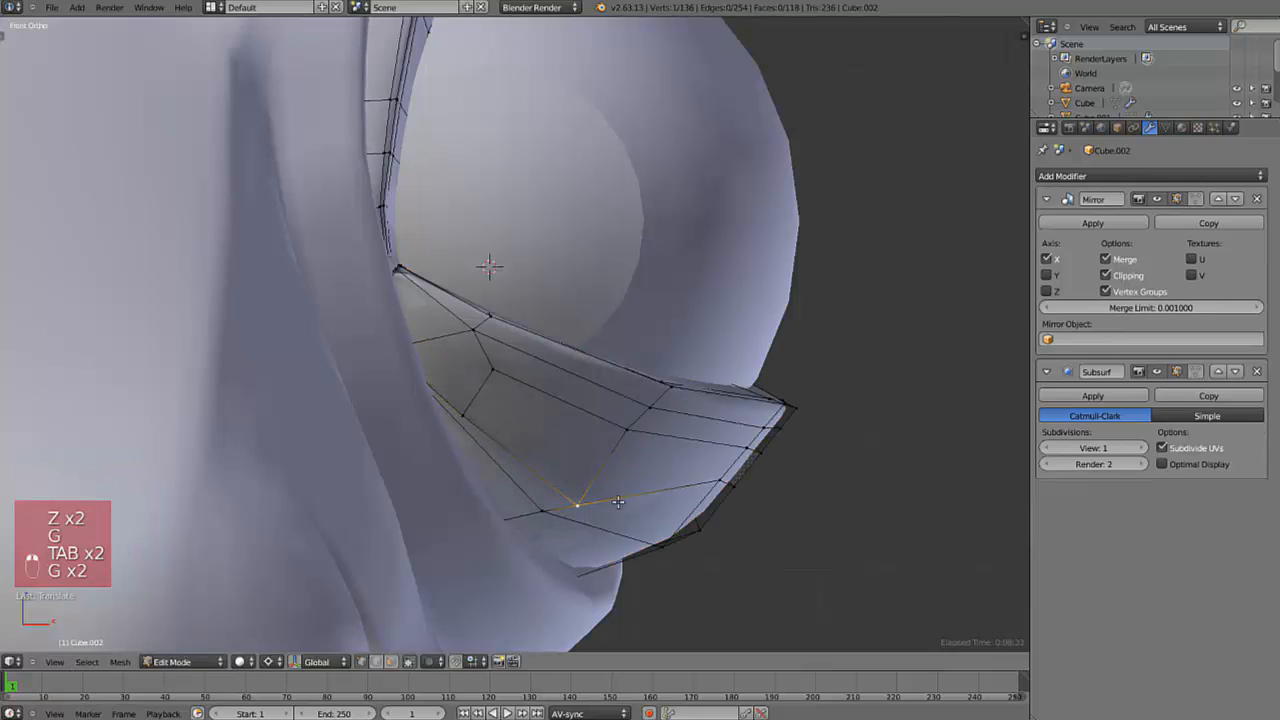
key(g)
click(694, 588)
scroll(676, 567, down, 3)
key(Tab)
key(Tab)
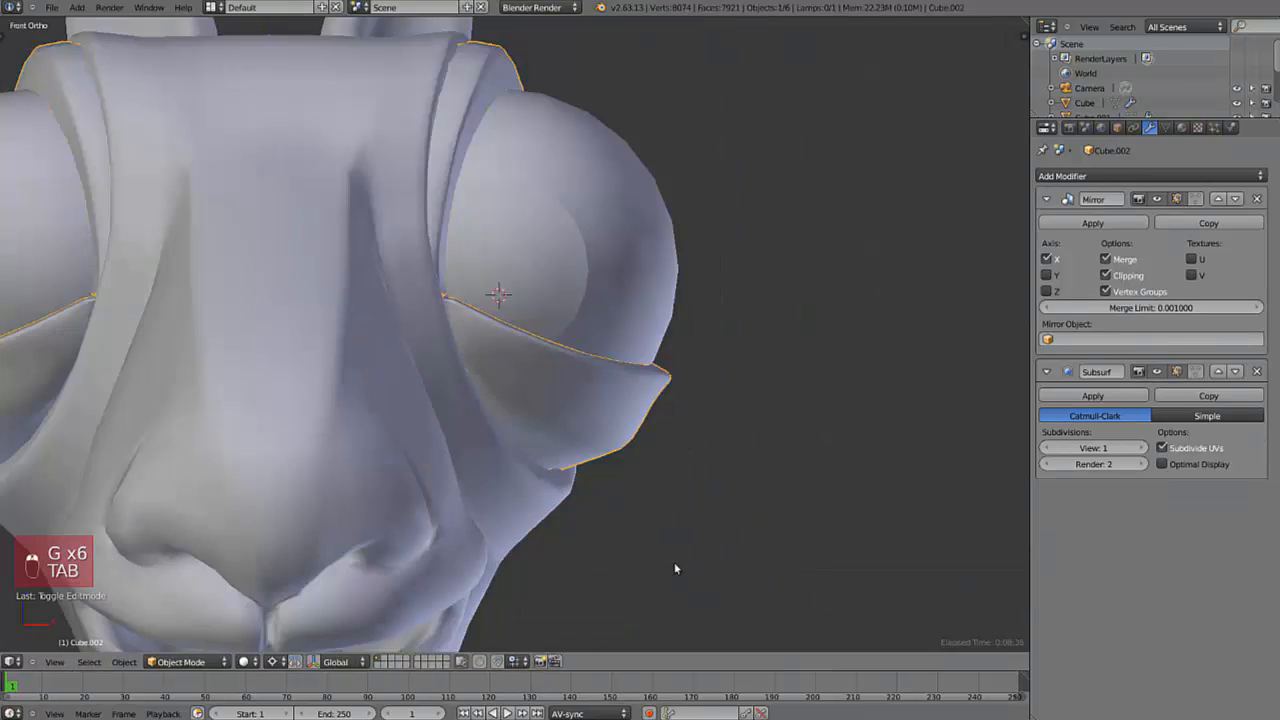
- Adjust the vertices along the lower eyelid's bottom edge in front view to tuck them into the socket
right_click(601, 464)
key(g)
right_click(590, 480)
key(z)
key(z)
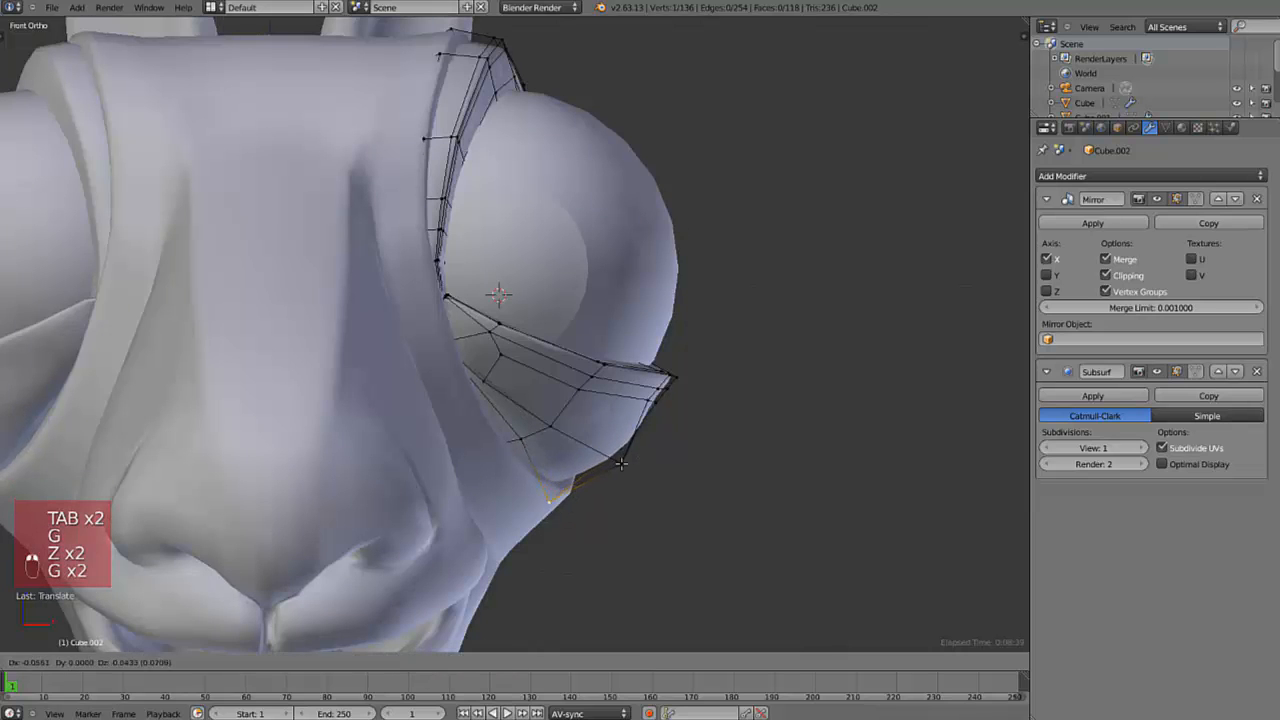
click(526, 426)
key(Tab)
- Move individual outer-surface vertices of the lower eyelid while viewing it from below to smooth its bulge
middle_drag(526, 424, 363, 404)
scroll(363, 404, up, 3)
key(Tab)
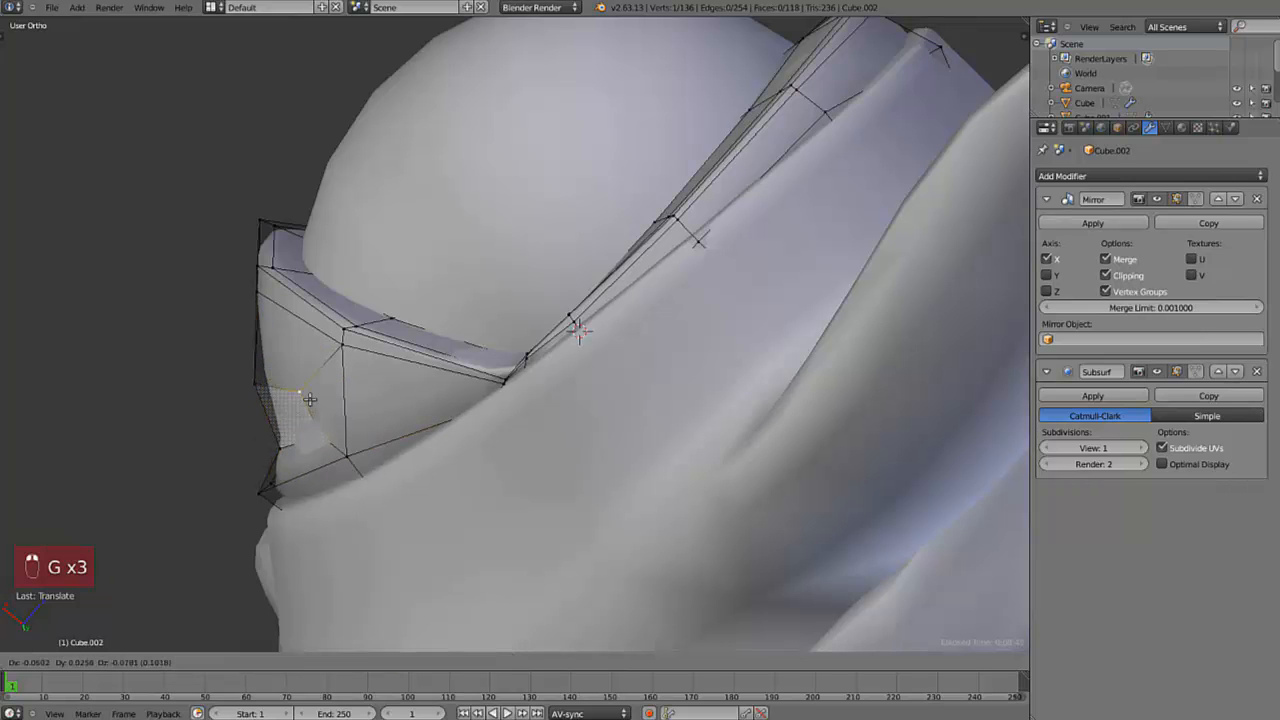
click(310, 399)
key(Tab)
middle_drag(310, 399, 330, 287)
key(Tab)
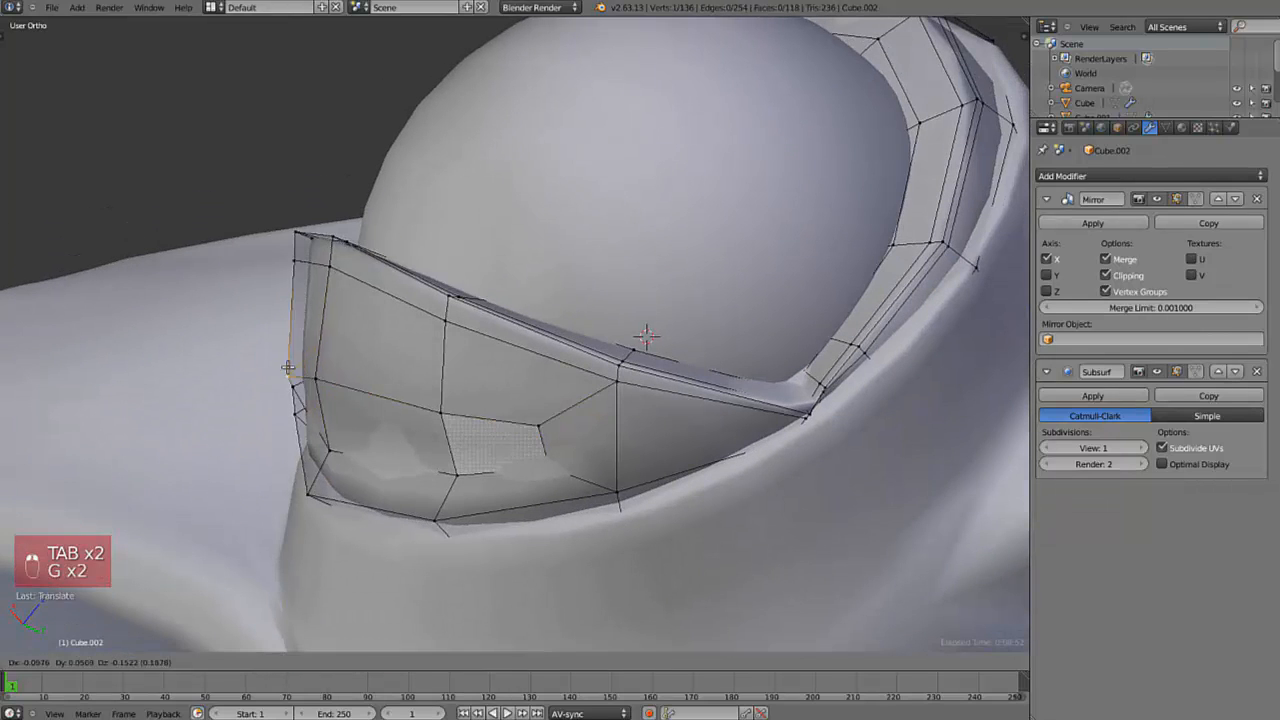
click(288, 367)
key(Tab)
- Move the vertices near the lower eyelid's front corner to round it against the eye socket
middle_drag(288, 367, 577, 375)
key(Tab)
key(g)
click(297, 334)
key(Tab)
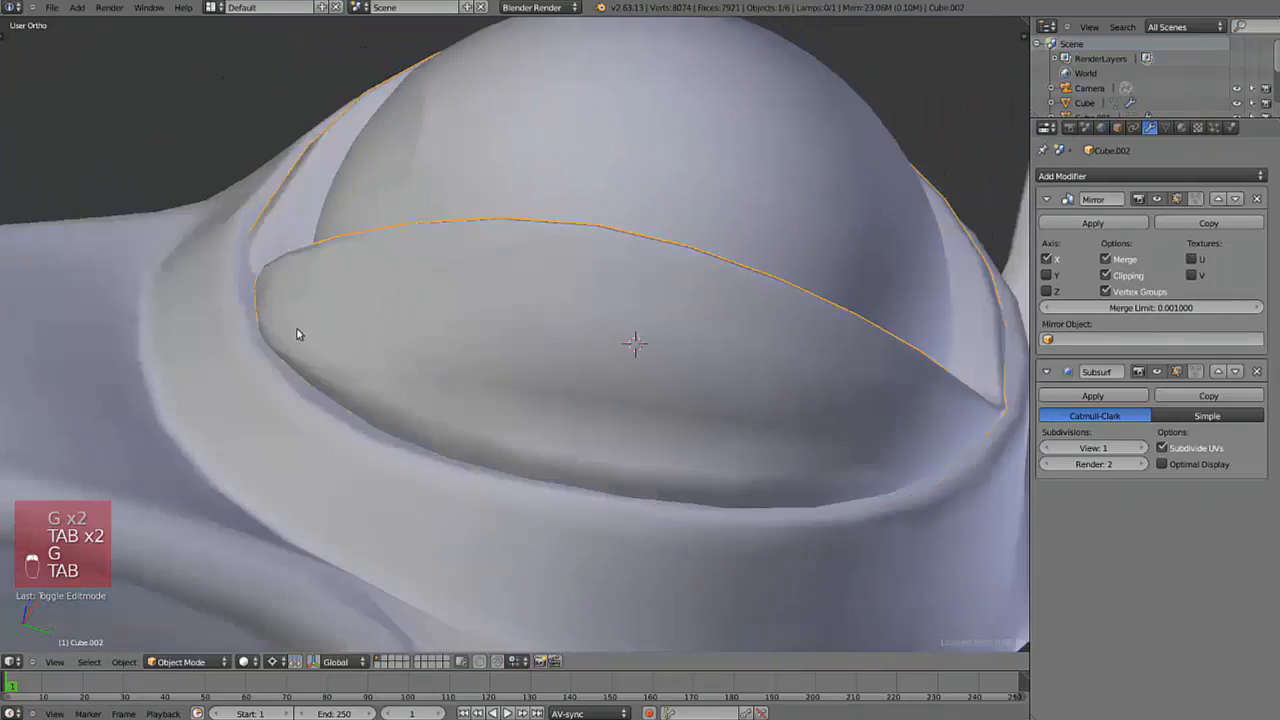
key(Tab)
click(292, 334)
key(g)
click(323, 371)
key(Tab)
- Move the vertex at the lower eyelid's lower outer corner in front view to refine the lid's profile
key(KP_3)
scroll(650, 406, down, 5)
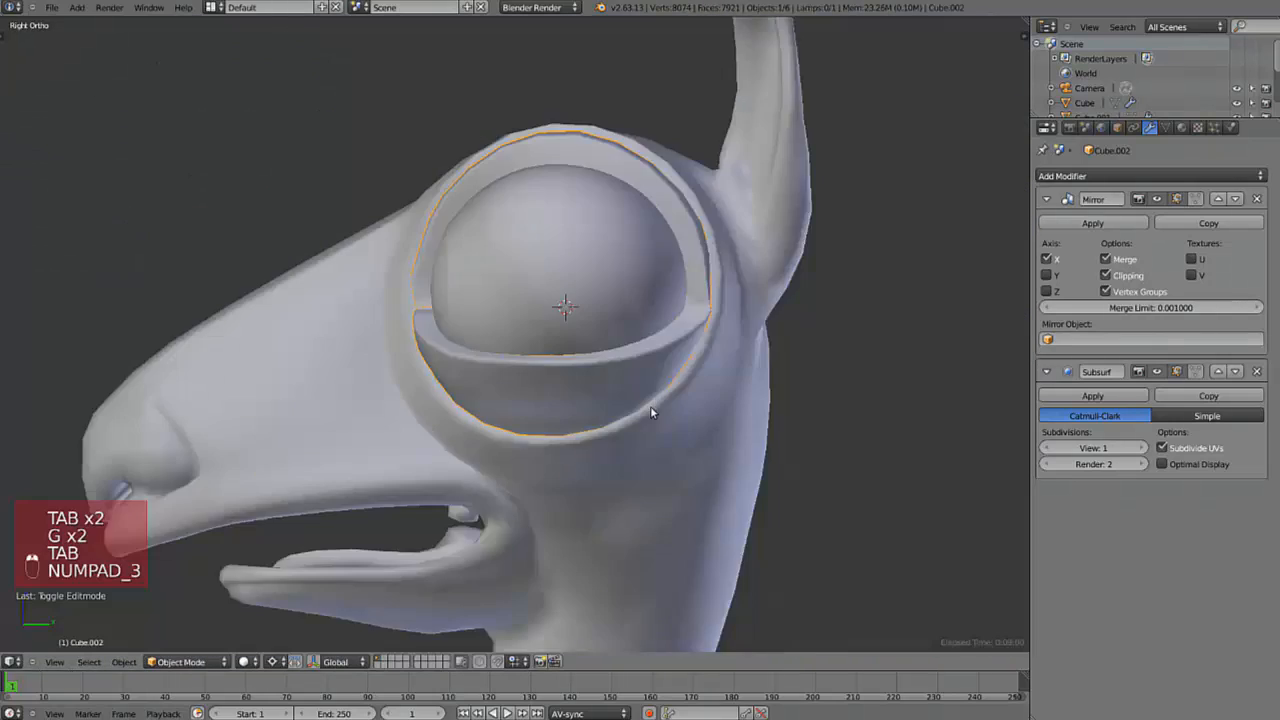
middle_drag(650, 406, 737, 320)
key(KP_1)
scroll(720, 340, up, 4)
key(Tab)
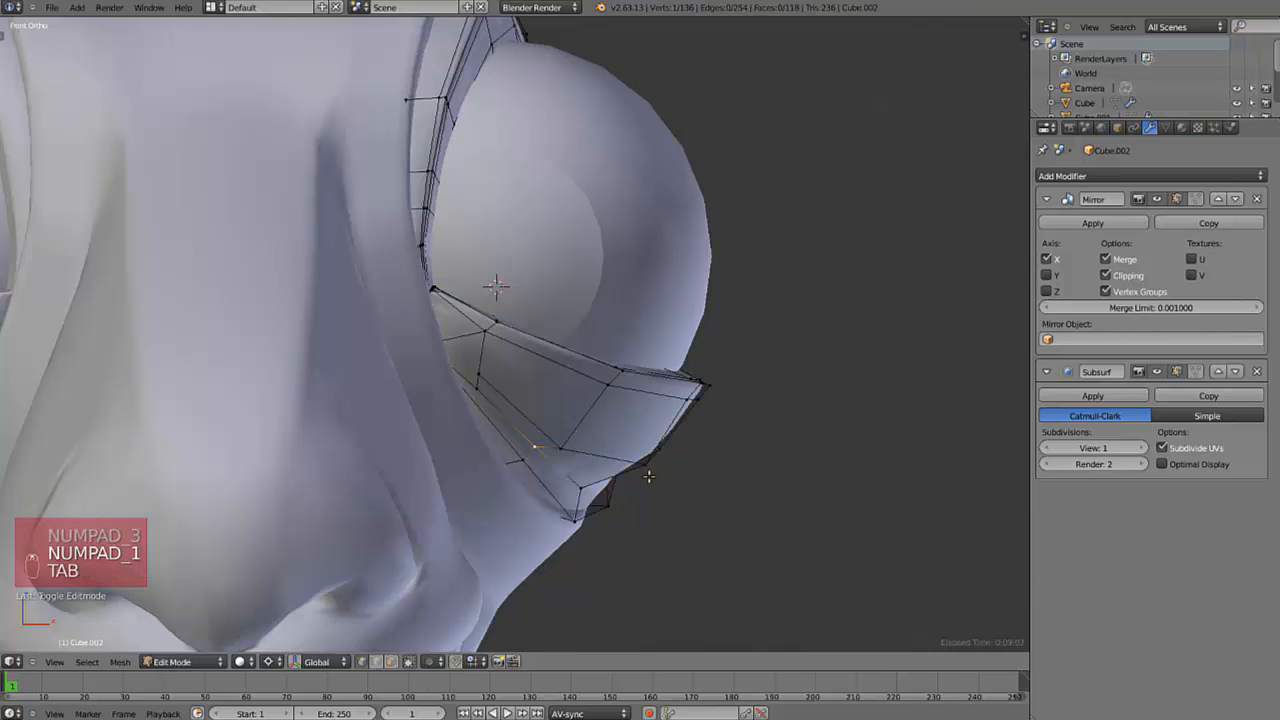
right_click(649, 477)
key(g)
click(643, 468)
- Reposition an outer-surface vertex of the lower eyelid toward the rear half of the lid from an angled view
middle_drag(643, 468, 658, 421)
middle_drag(701, 470, 628, 458)
right_click(655, 467)
key(g)
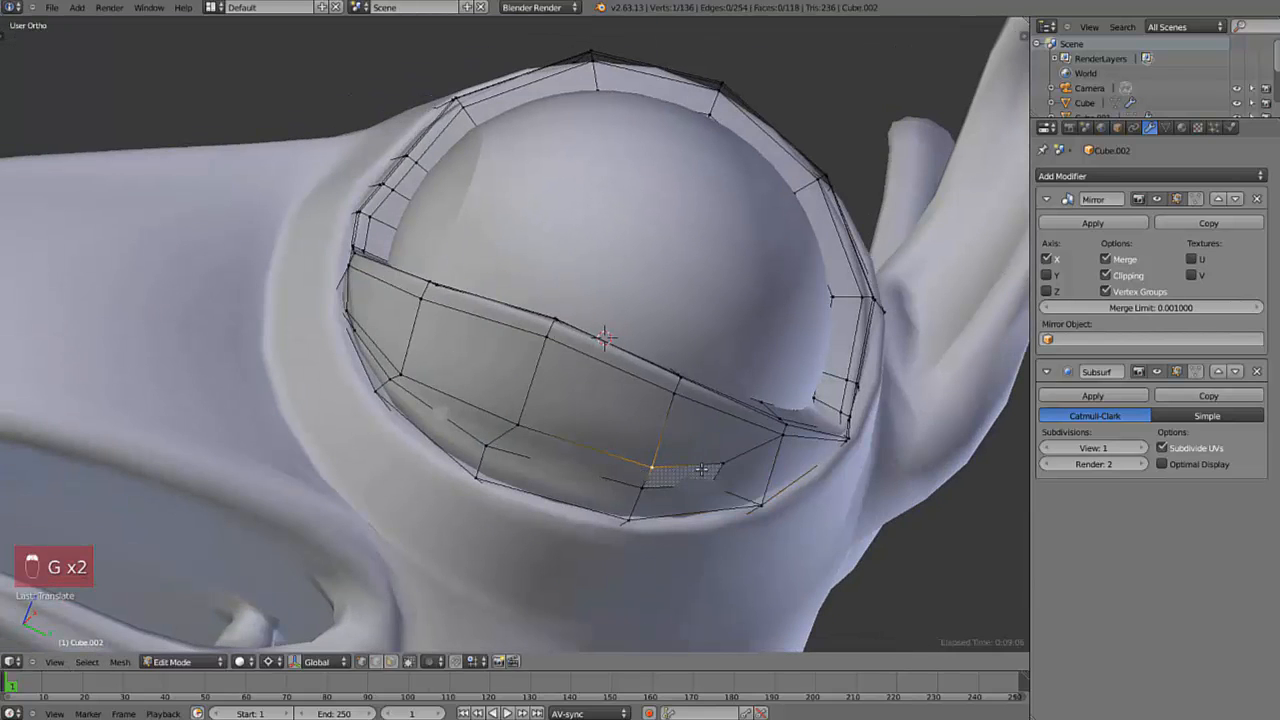
key(g)
click(719, 478)
- Lower another vertex on the lower eyelid's outer surface and check the smoothed lid shape from the front
key(KP_3)
key(Tab)
middle_drag(719, 478, 600, 366)
key(Tab)
right_click(653, 358)
key(g)
click(658, 380)
key(KP_1)
key(Tab)
scroll(658, 380, down, 3)
key(Tab)
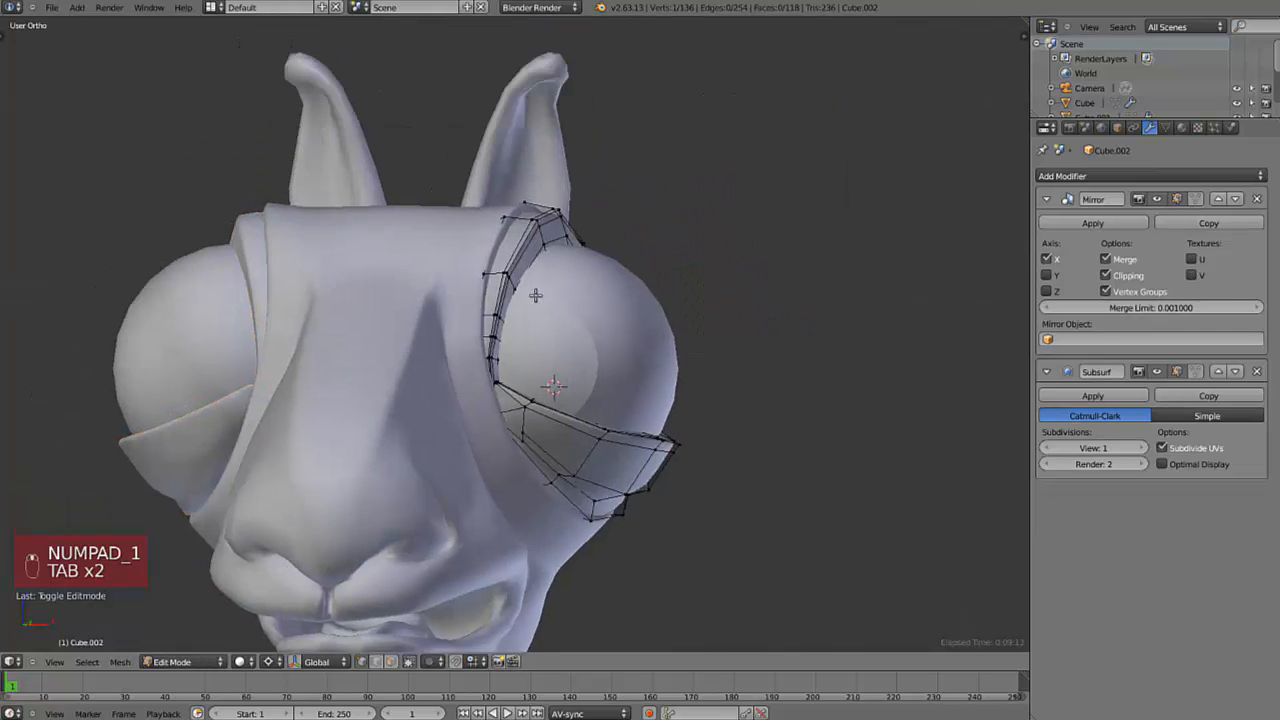
- Knife two parallel lengthwise cuts along the selected outer faces of the upper eyelid in top view
key(KP_1)
scroll(532, 305, up, 5)
key(a)
key(a)
key(ctrl+Tab)
click(537, 379)
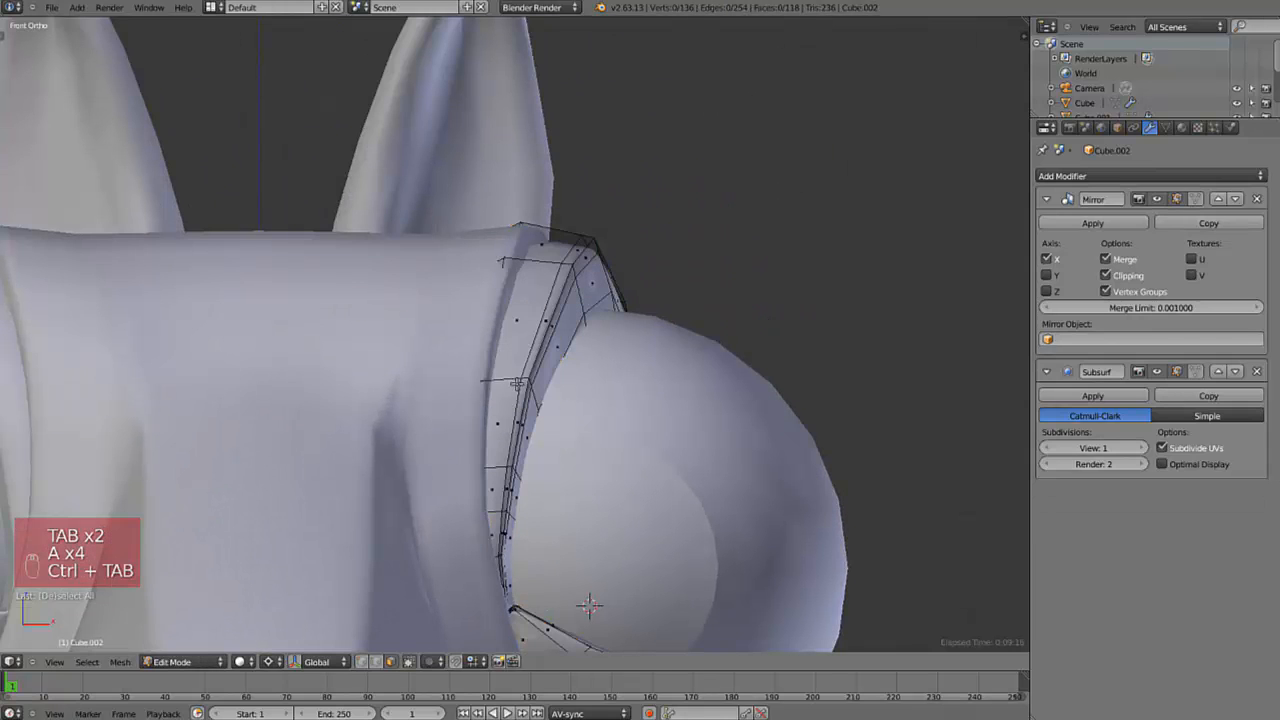
right_click(506, 420)
shift+right_click(529, 312)
shift+right_click(545, 248)
middle_drag(545, 250, 624, 380)
shift+right_click(680, 226)
key(KP_7)
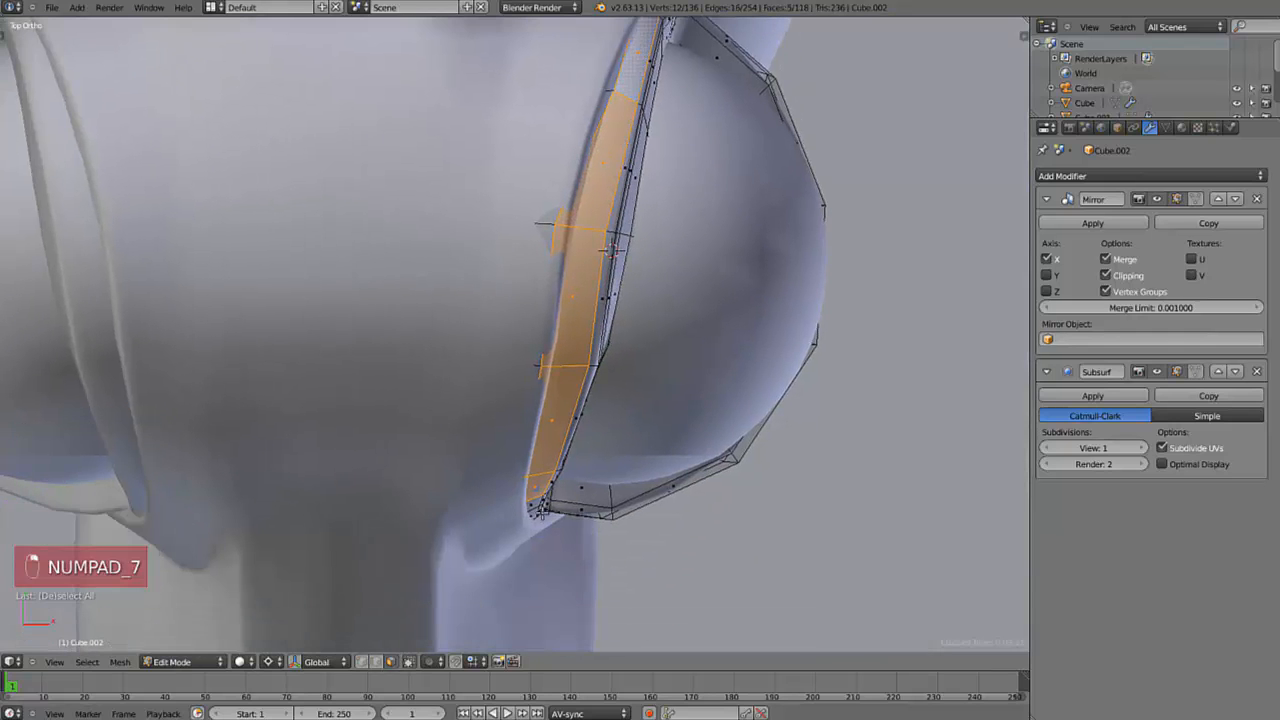
key(k)
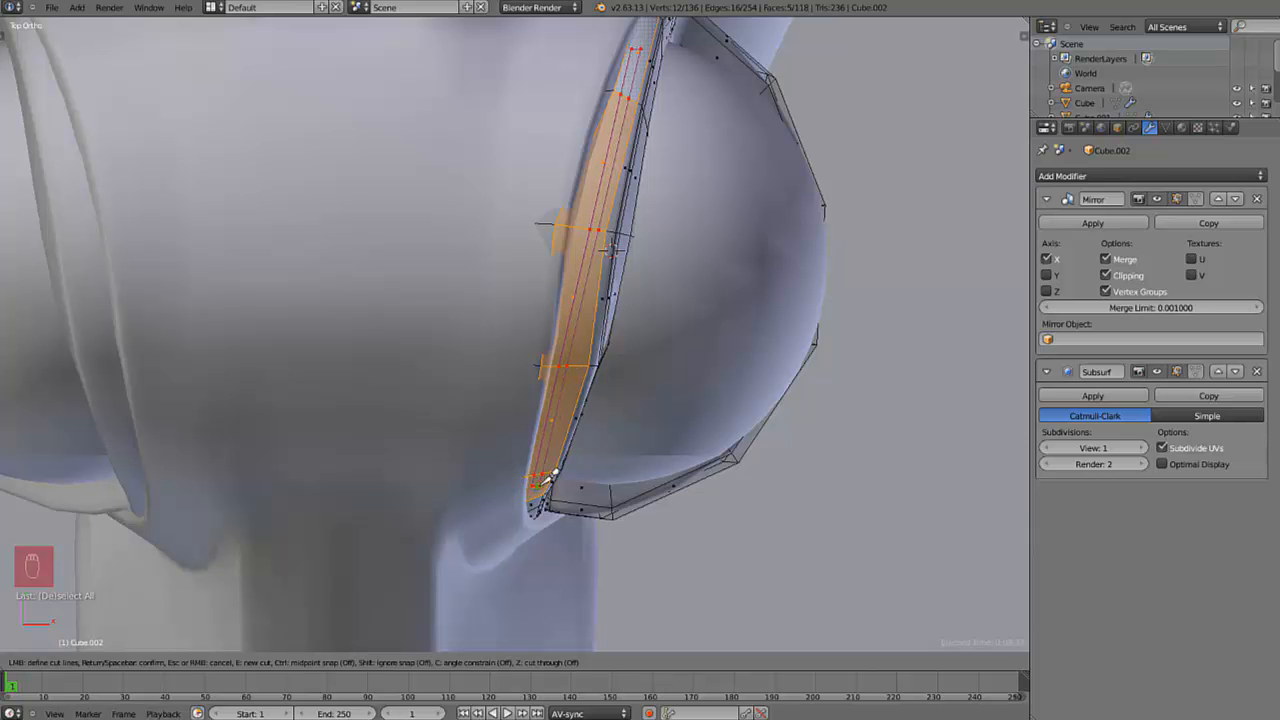
key(Return)
- Connect the loose ends of the two cuts to the neighbouring vertices at the upper eyelid's rear end
middle_drag(674, 137, 420, 350)
key(ctrl+Tab)
click(704, 274)
middle_drag(700, 285, 657, 467)
scroll(657, 467, up, 3)
right_click(814, 427)
shift+right_click(900, 470)
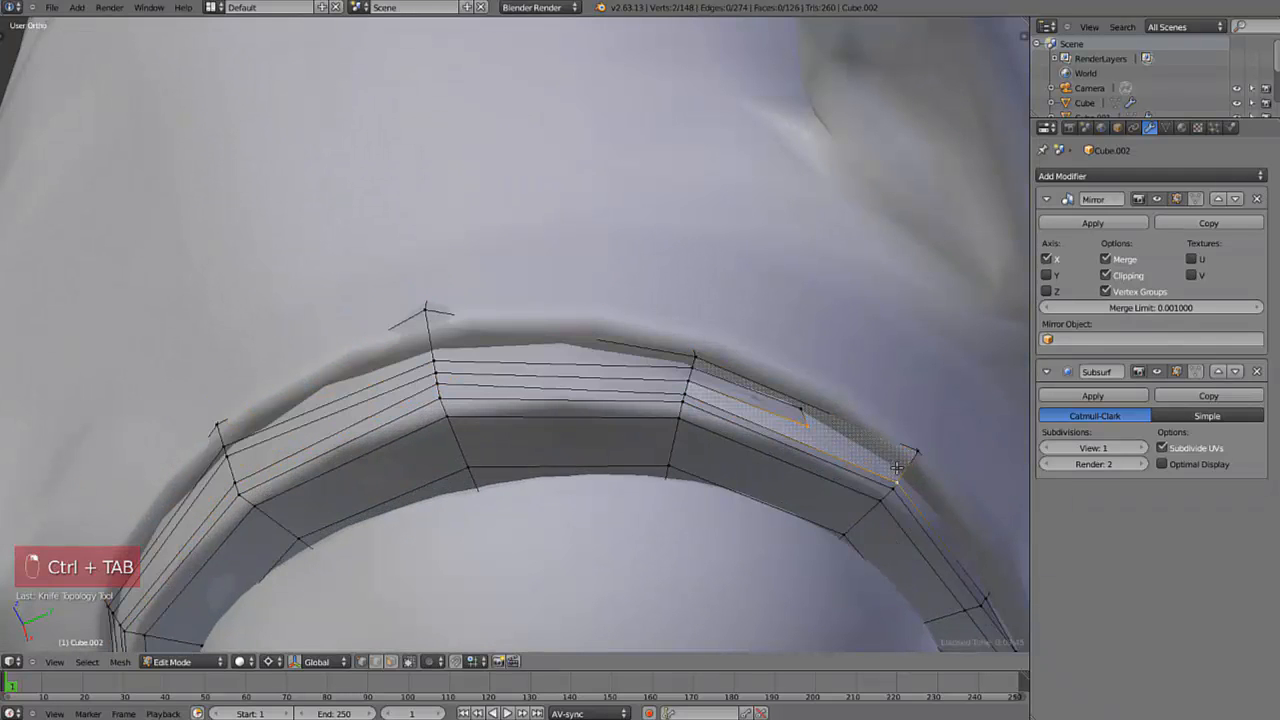
key(j)
key(j)
scroll(926, 448, down, 3)
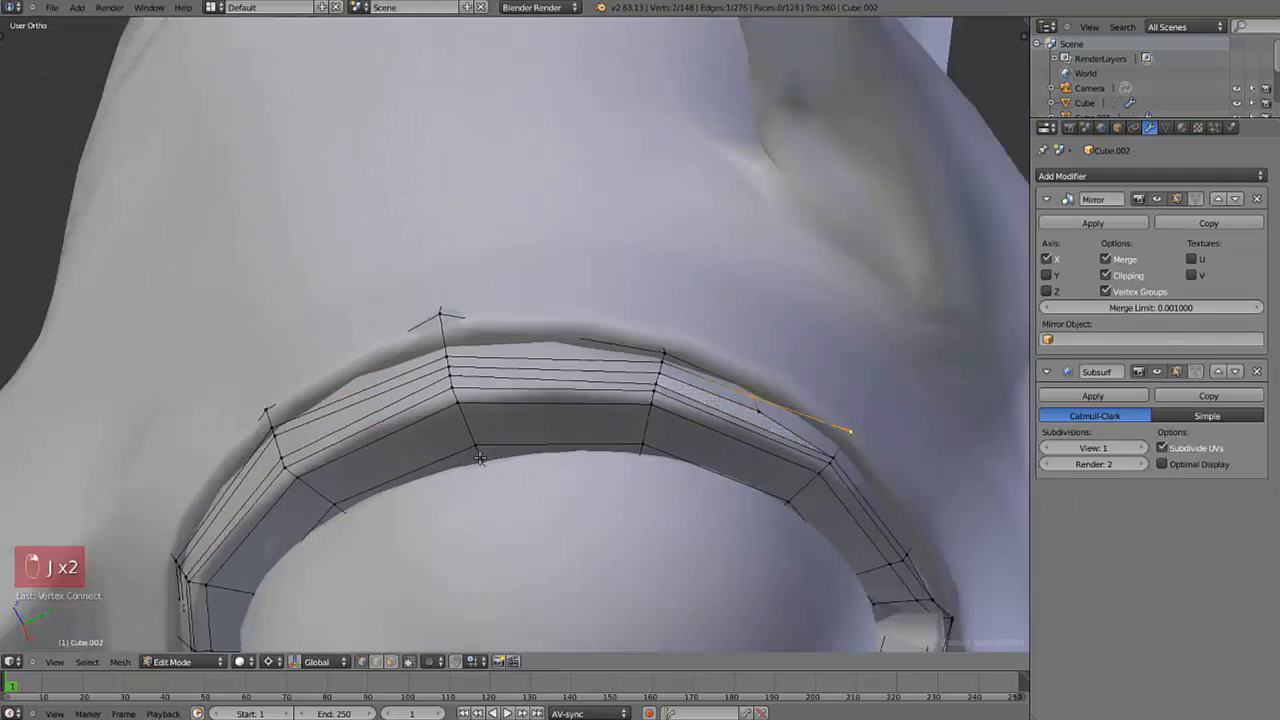
- Connect the loose ends of the two cuts to the next edge's vertices at the upper eyelid's front end
middle_drag(926, 448, 666, 237)
scroll(579, 313, up, 4)
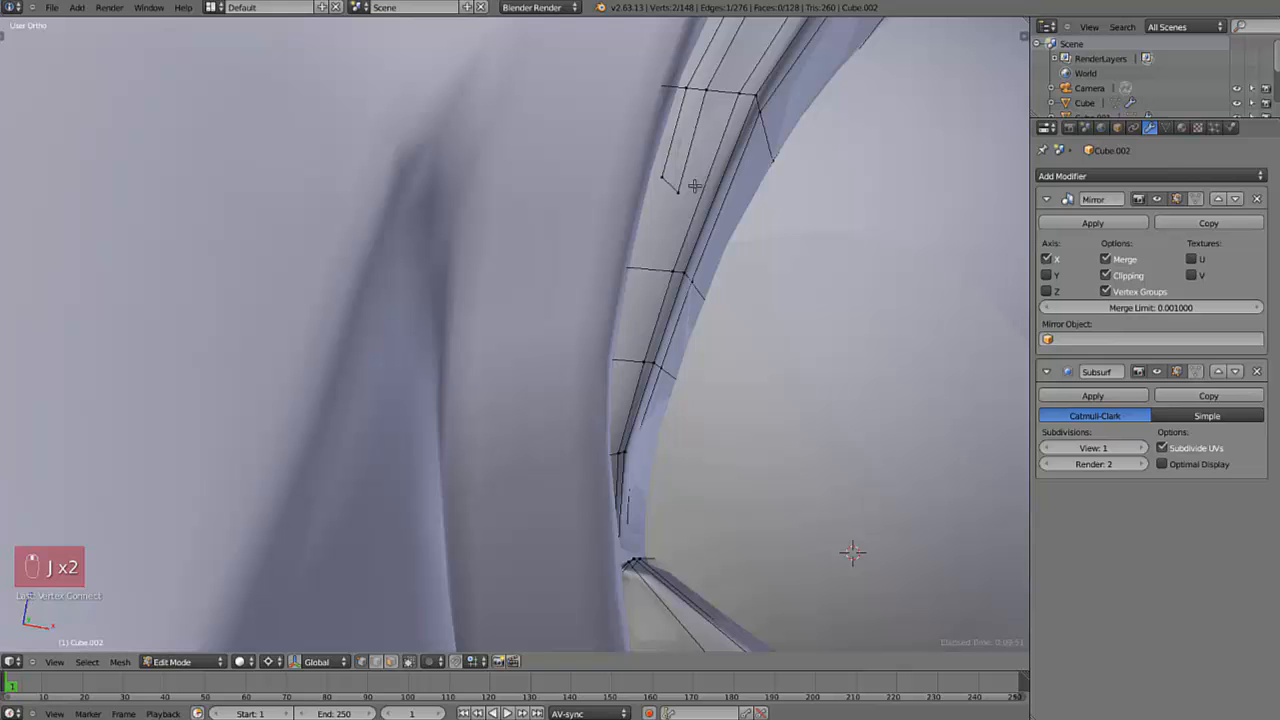
shift+right_click(679, 265)
key(z)
key(z)
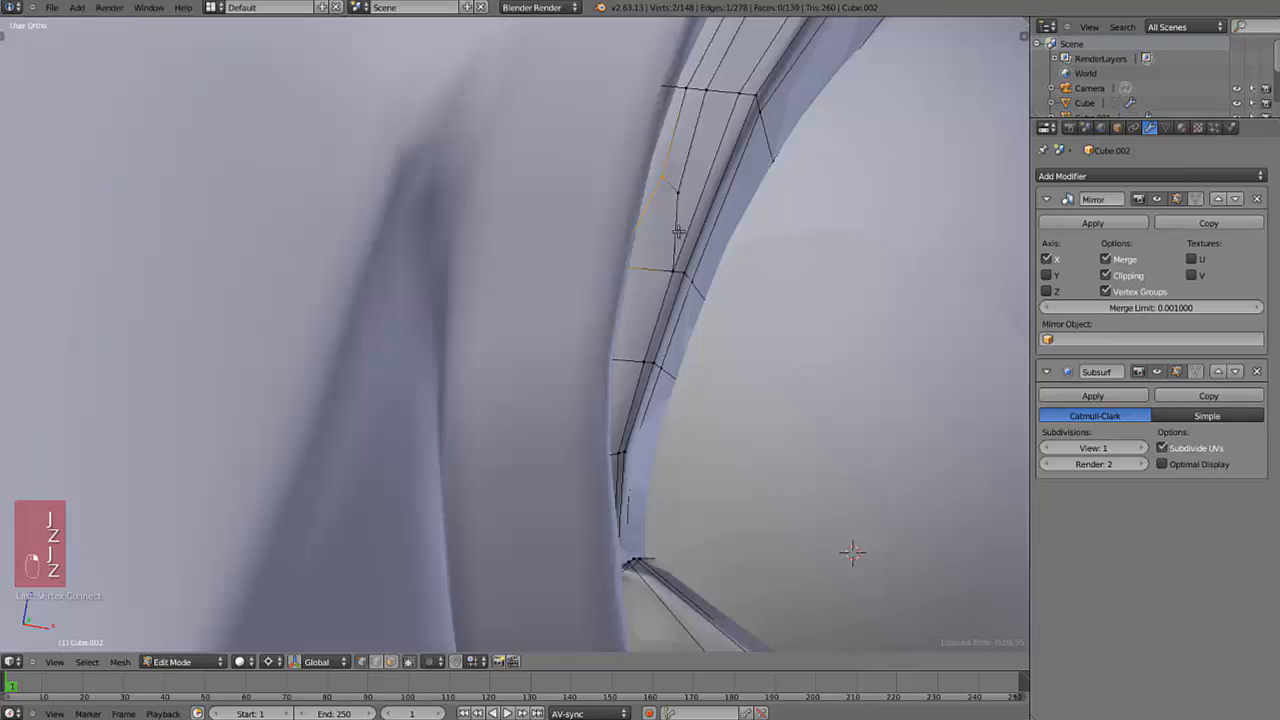
- Push the cut vertices on the front of the upper eyelid inward with Move and Shrink/Fatten to form a crease
key(KP_1)
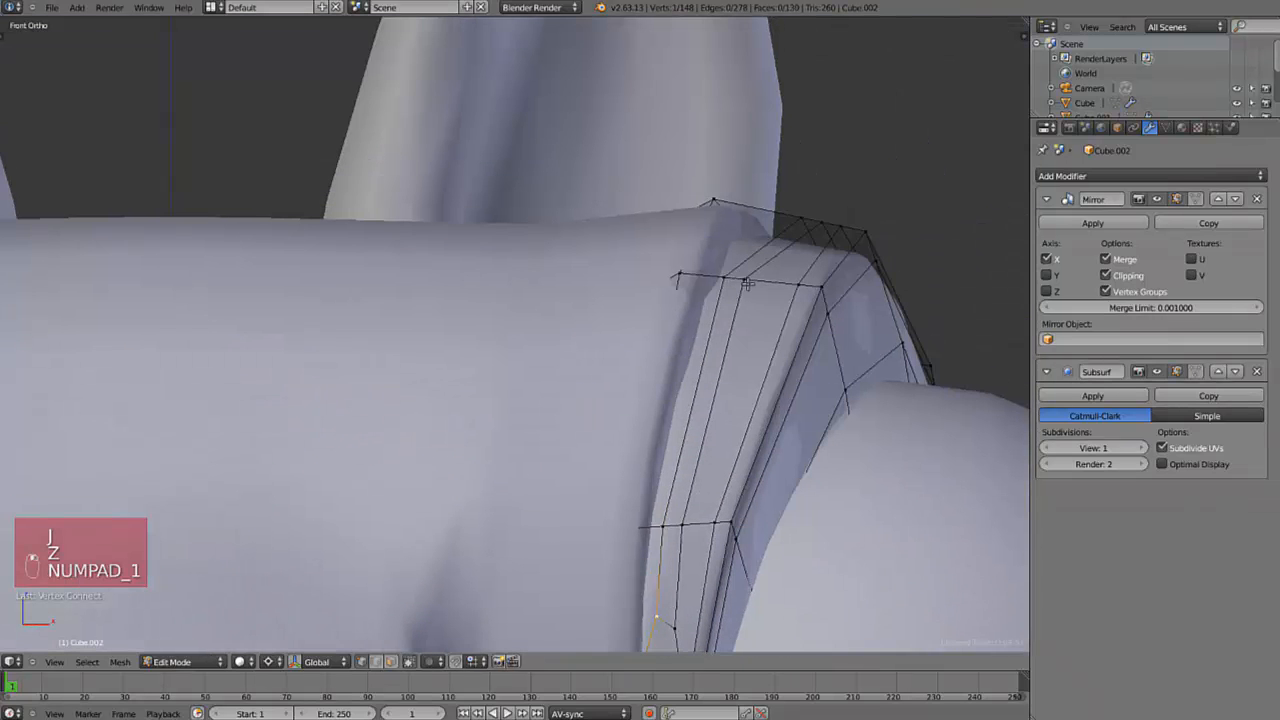
key(g)
click(816, 236)
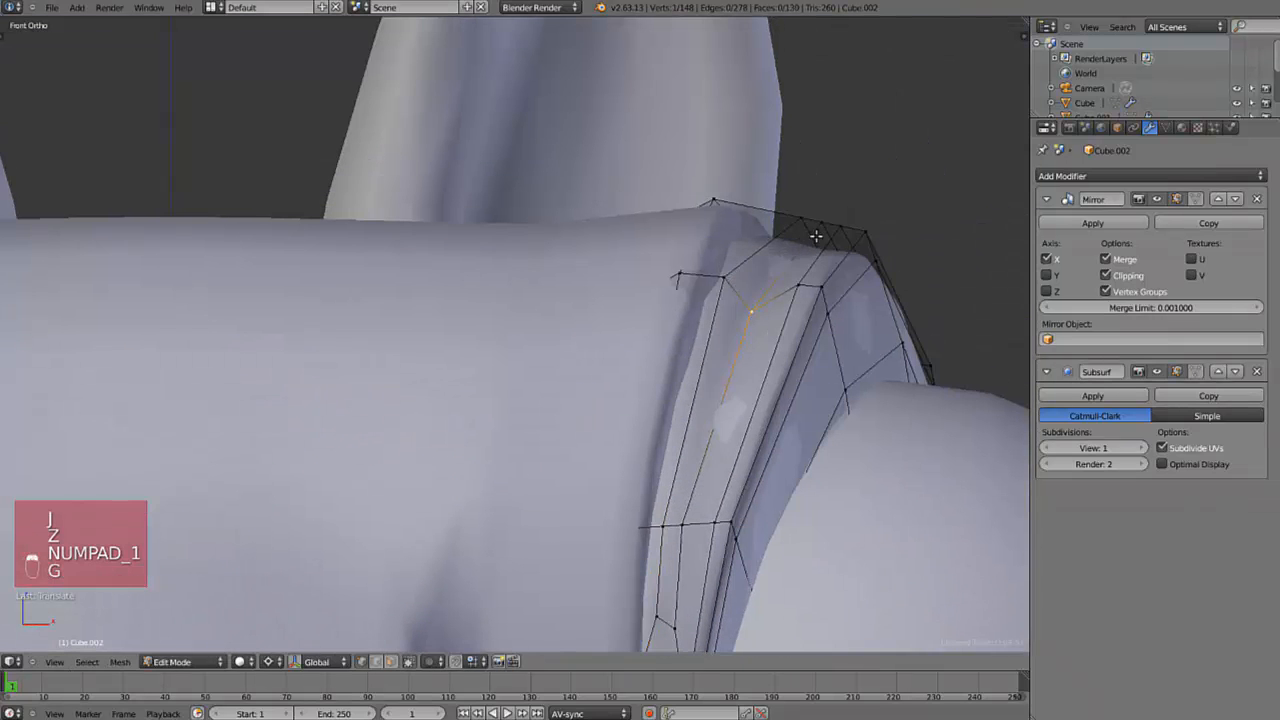
shift+middle_drag(744, 424, 747, 280)
right_click(686, 379)
key(alt+s)
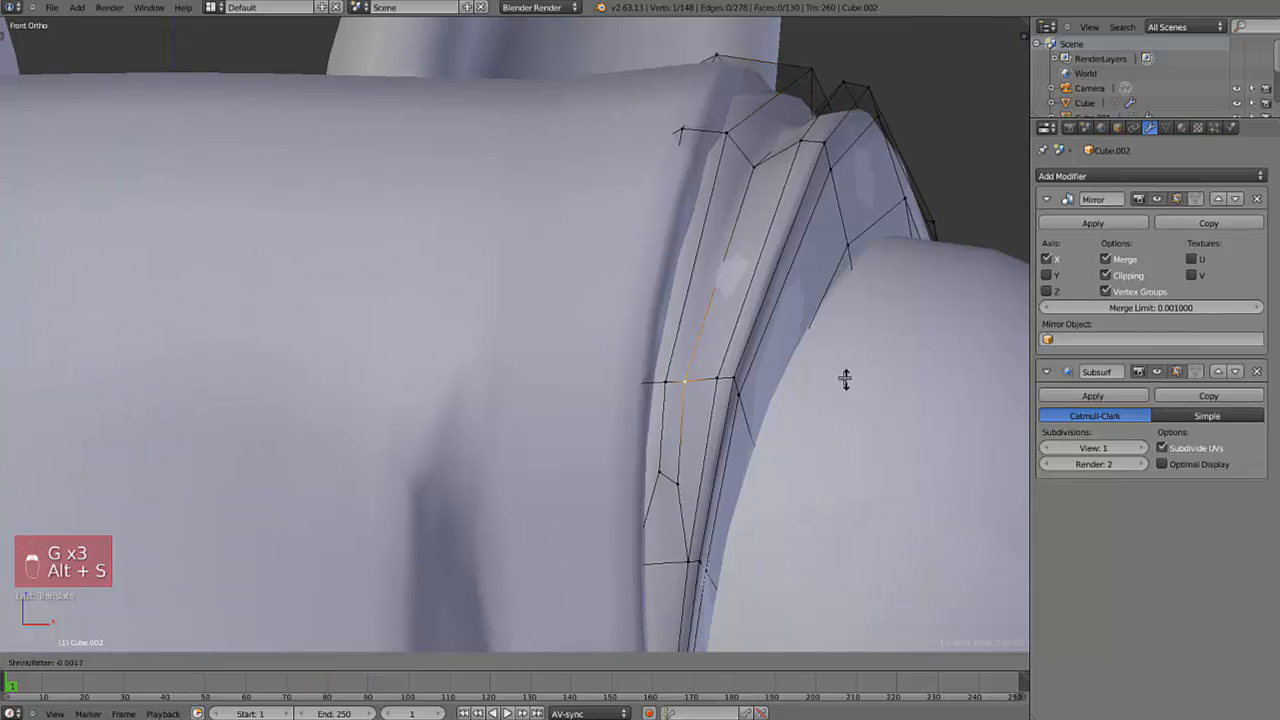
key(alt+s)
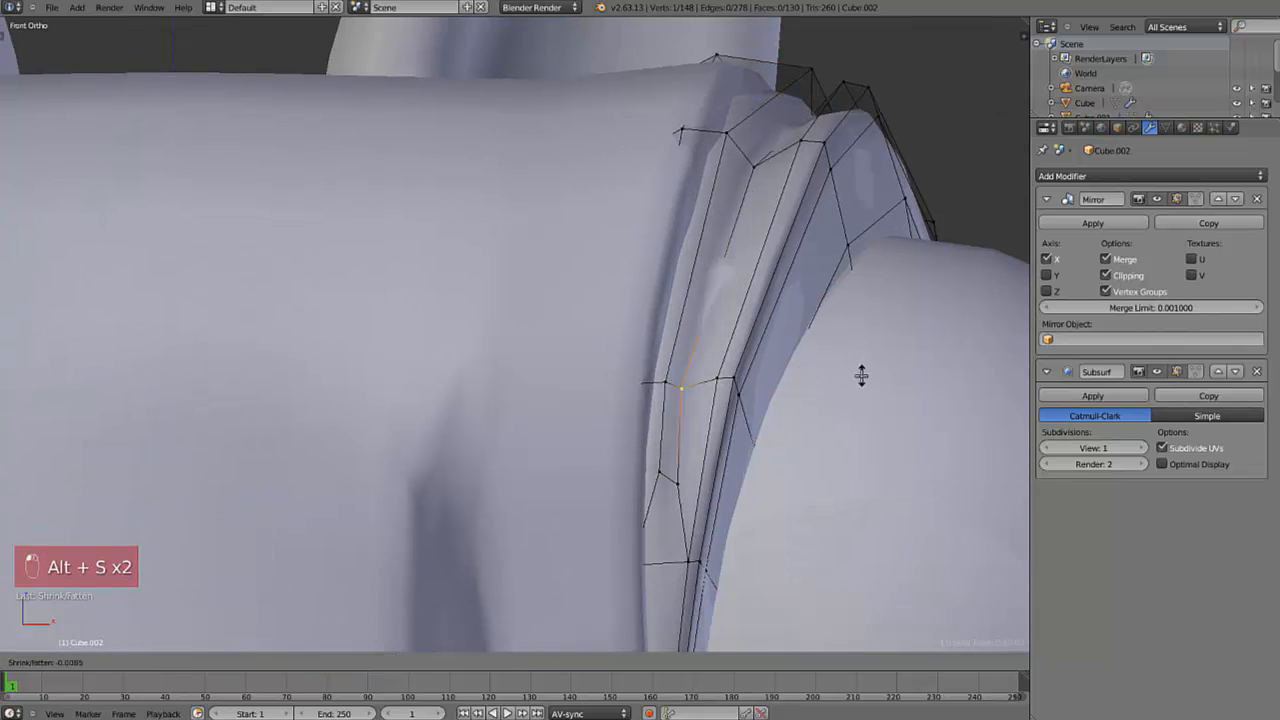
click(898, 407)
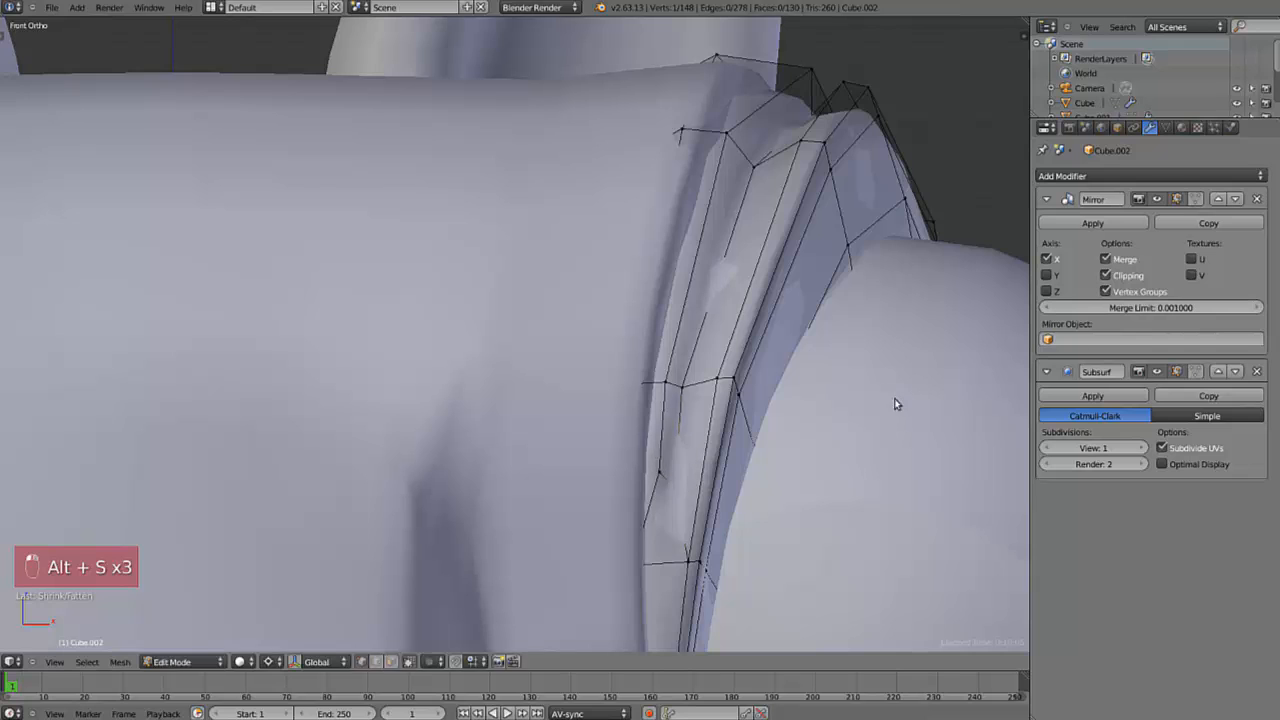
- Shrink/Fatten the cut vertices on the rear of the upper eyelid inward to continue the crease
key(Tab)
middle_drag(897, 400, 578, 277)
key(Tab)
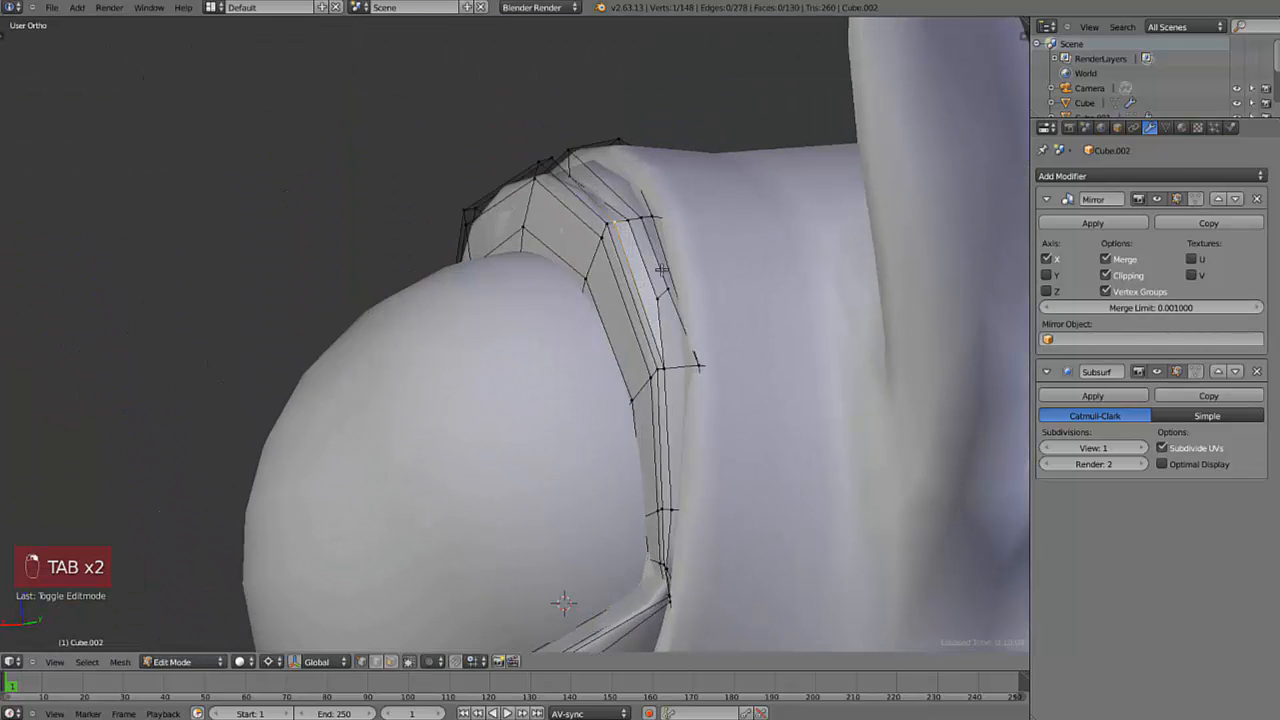
right_click(631, 219)
scroll(700, 240, up, 2)
shift+middle_drag(822, 256, 620, 263)
scroll(620, 263, up, 1)
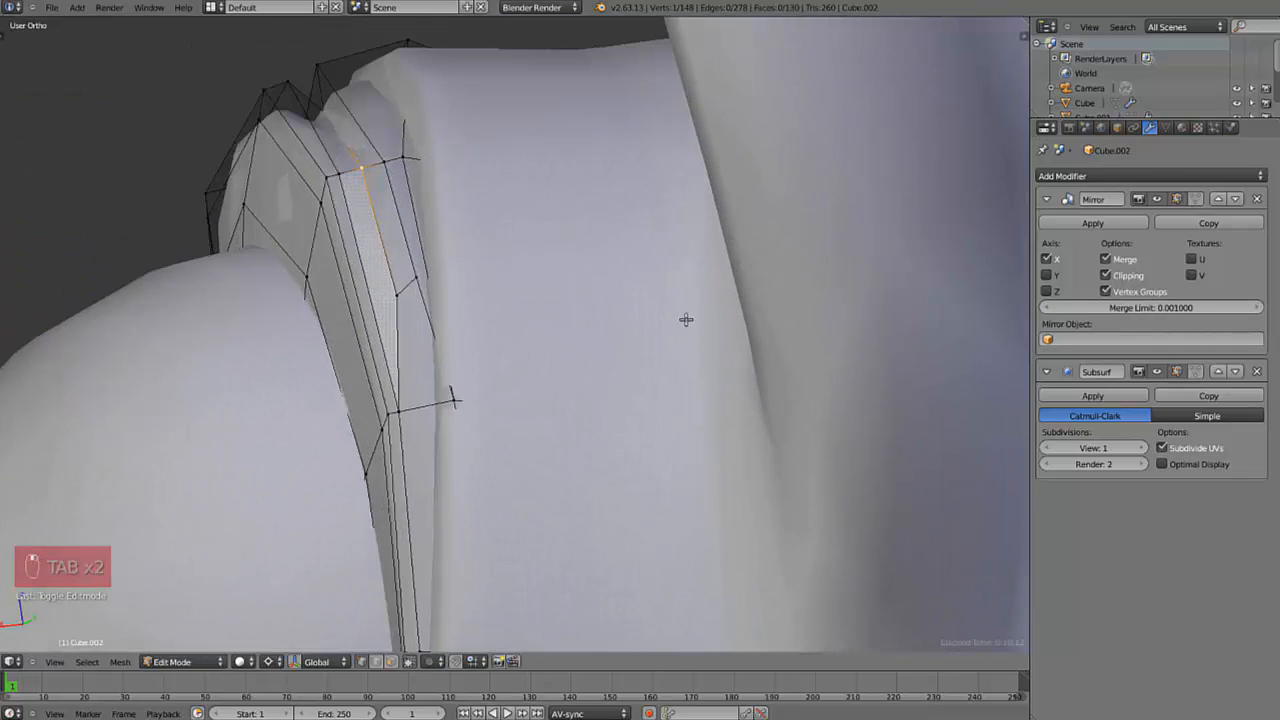
key(alt+s)
click(672, 316)
middle_drag(672, 316, 878, 278)
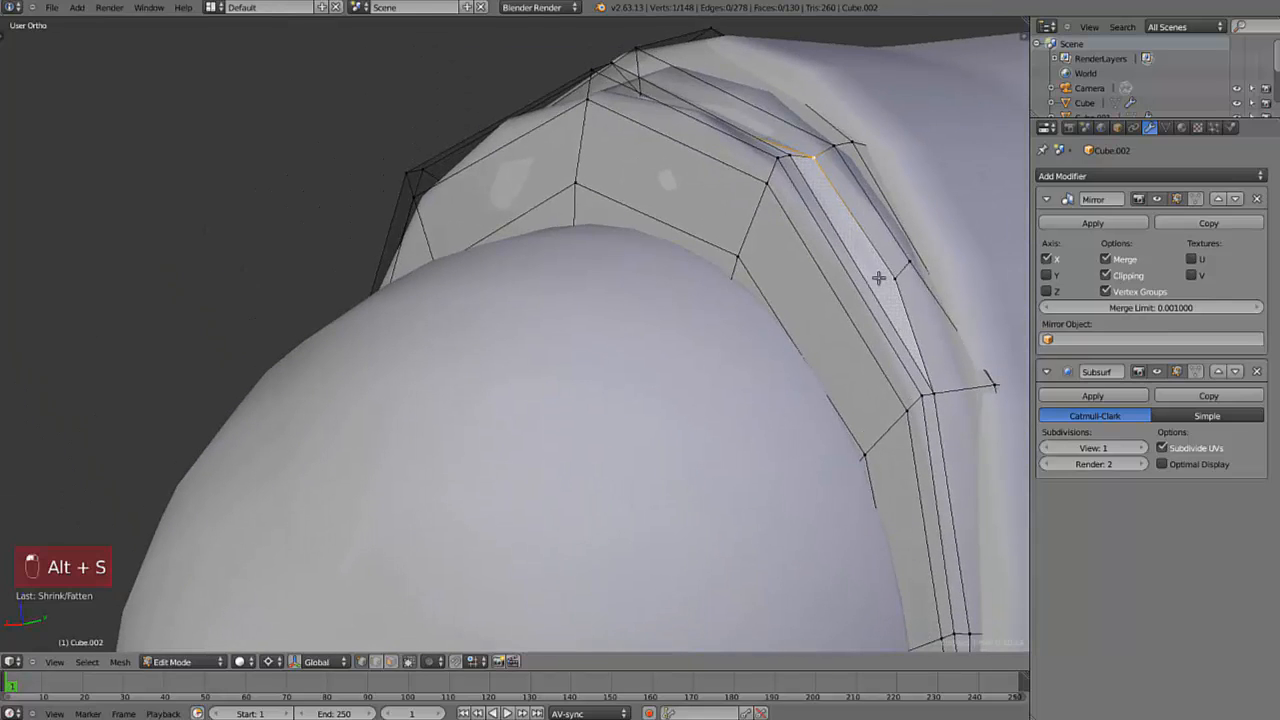
click(967, 431)
- Leave eyelid editing, deselect everything and save the file
key(Tab)
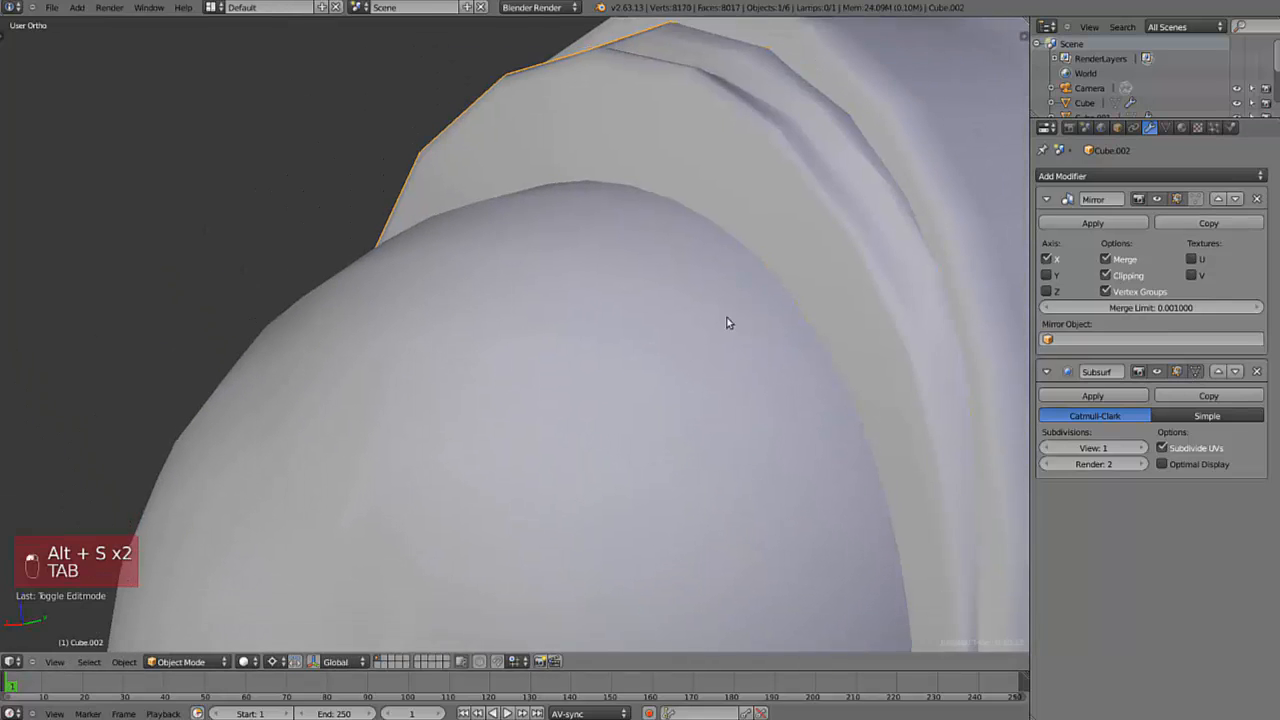
key(KP_1)
key(a)
key(a)
scroll(747, 364, down, 2)
middle_drag(747, 364, 831, 370)
key(KP_1)
key(ctrl+w)
key(ctrl+w)
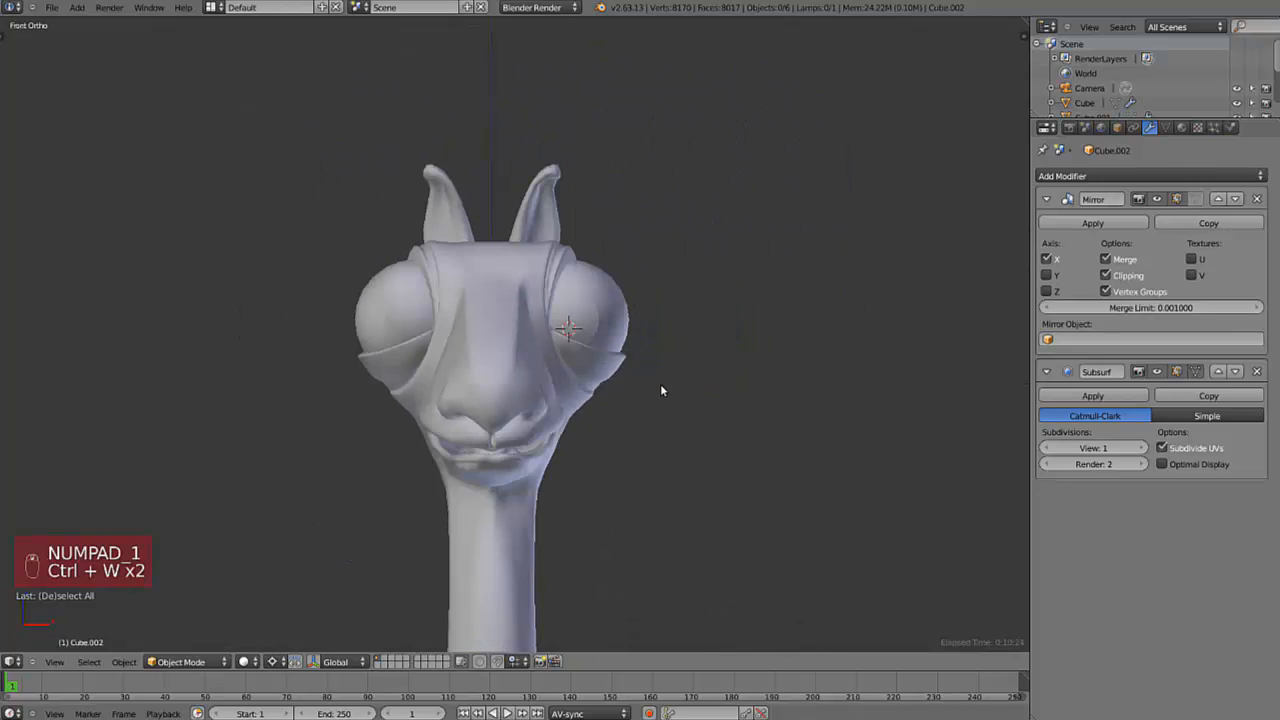
- Examine the finished eyelids, head and whole llama body from the side, three-quarter and rear
key(KP_3)
middle_drag(586, 371, 697, 329)
right_click(697, 329)
scroll(697, 329, up, 2)
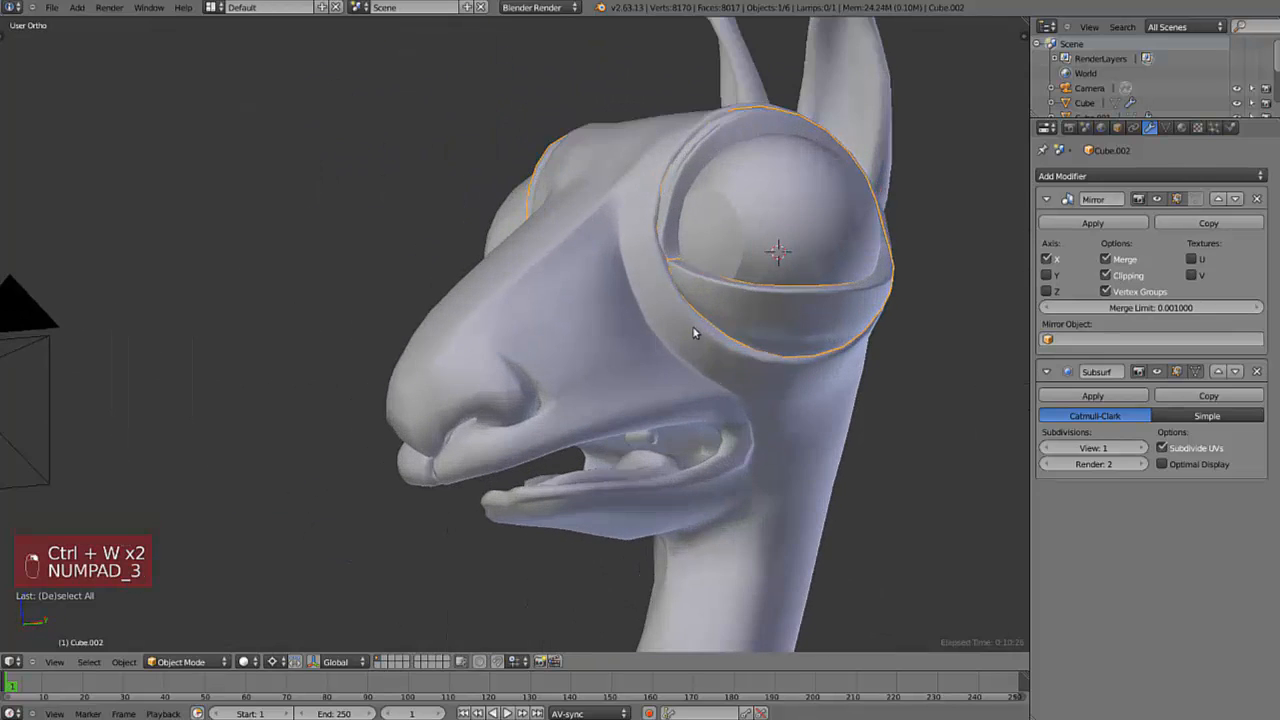
middle_drag(458, 395, 771, 214)
scroll(764, 222, down, 2)
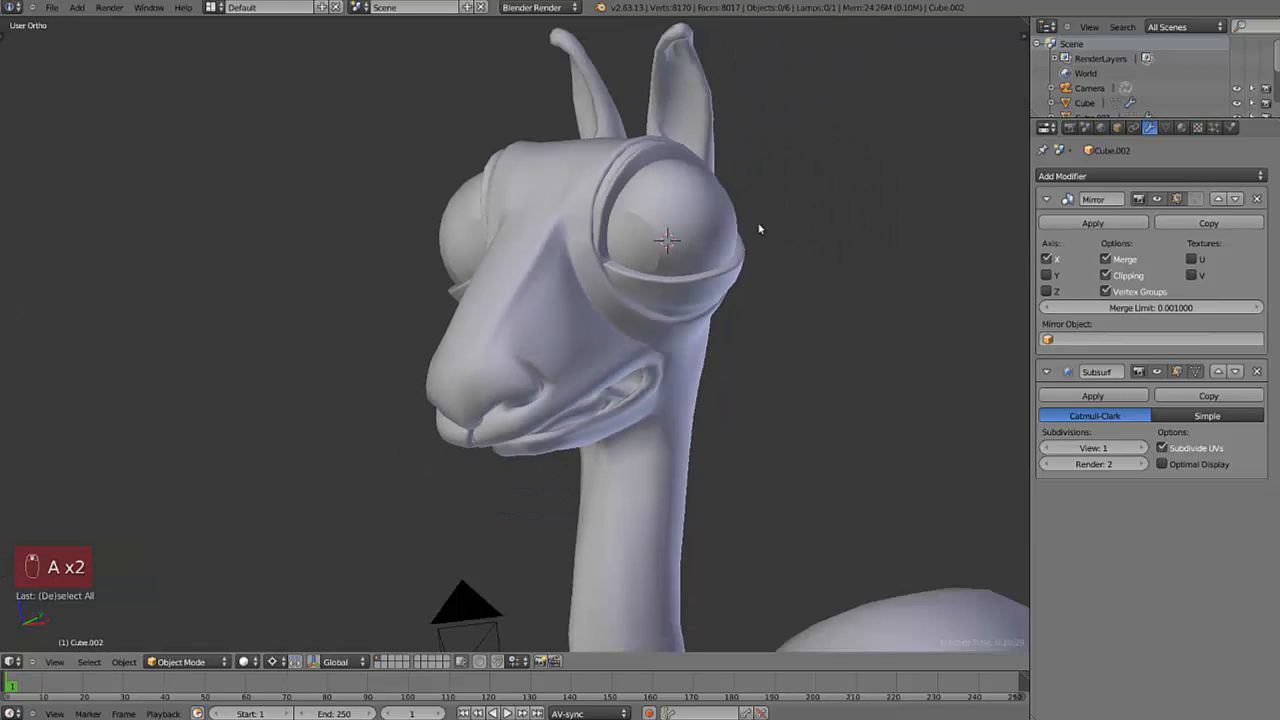
scroll(695, 243, down, 4)
key(KP_3)
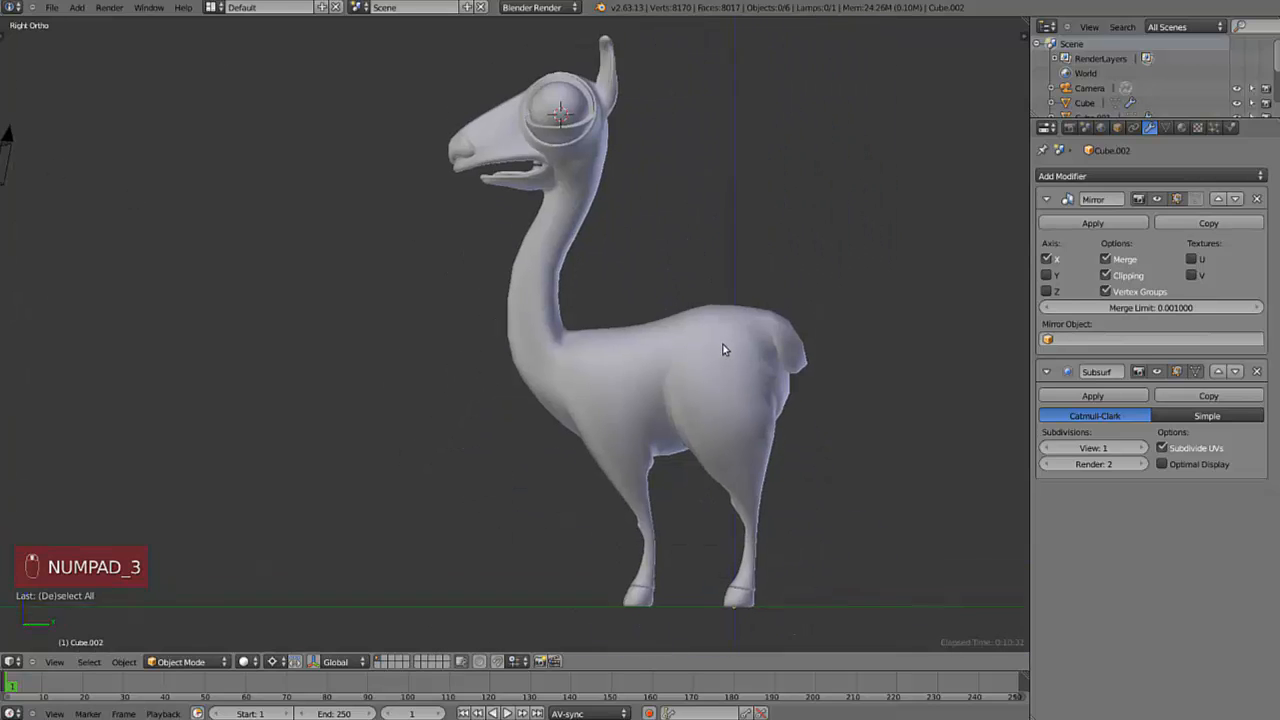
middle_drag(690, 455, 771, 354)
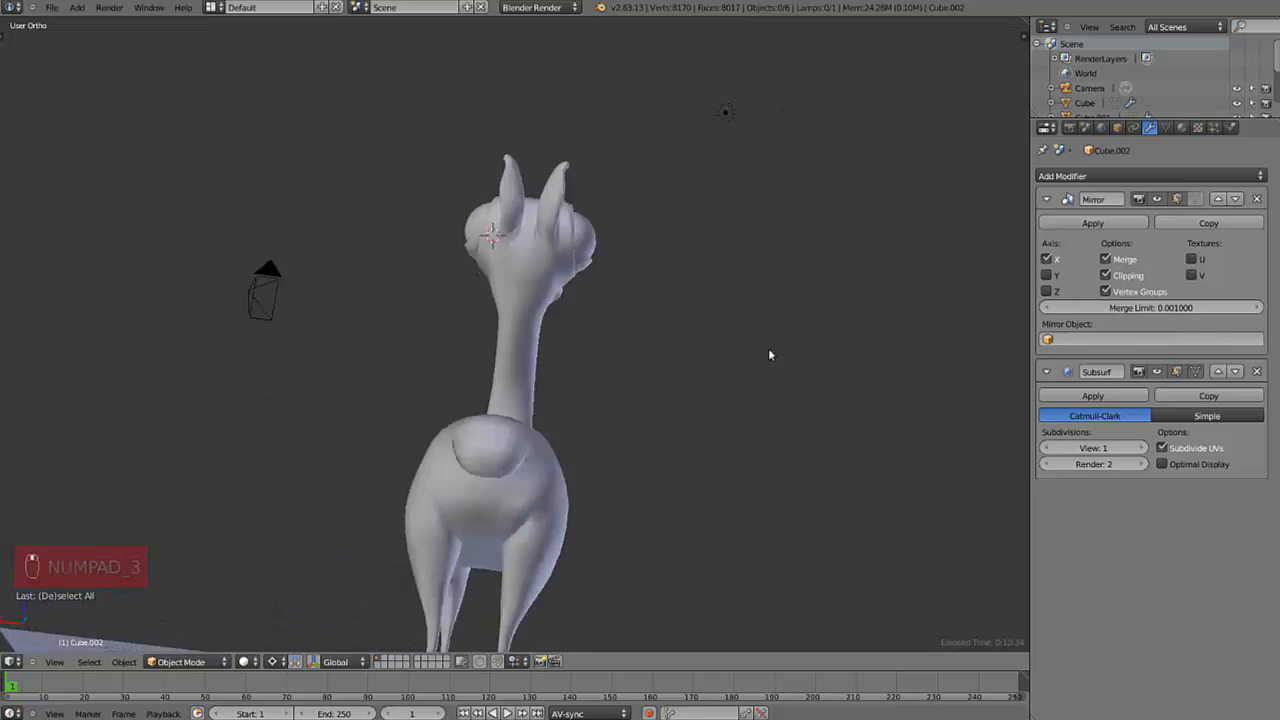
key(KP_3)
scroll(575, 470, up, 5)
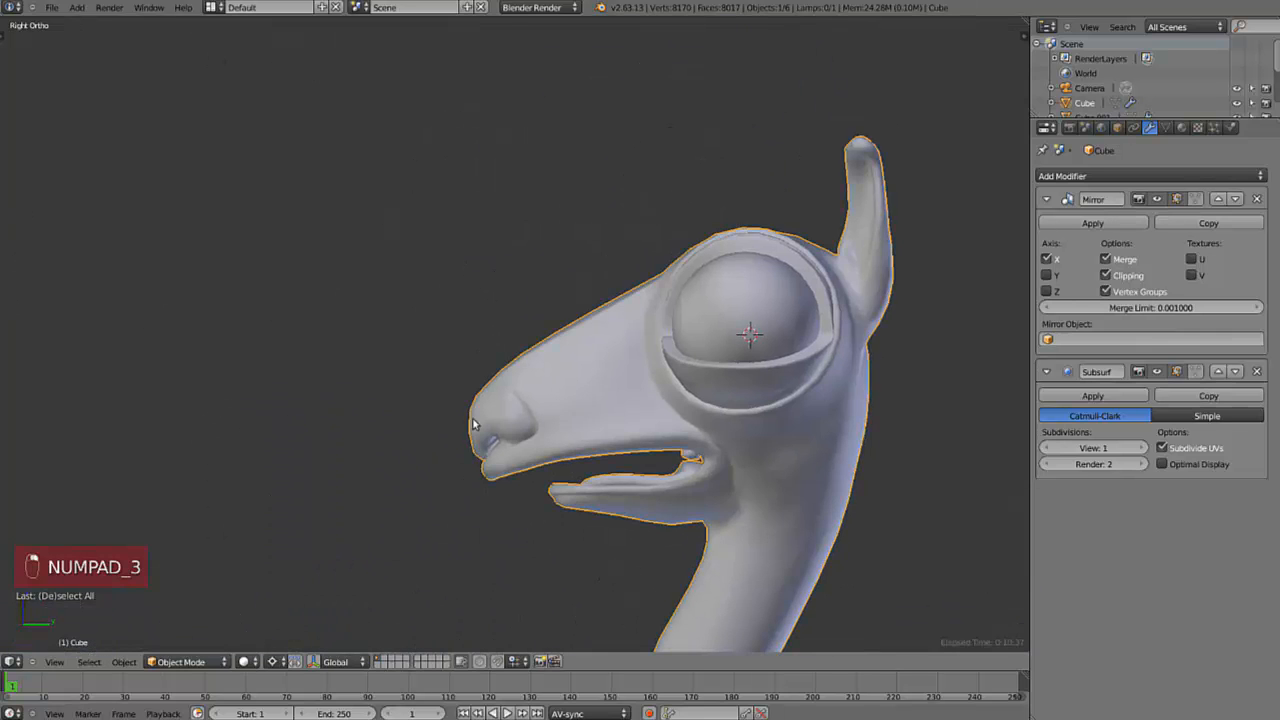
- View the head in perspective and preview its mesh in wireframe before returning to solid shading
key(a)
key(a)
mouse_move(474, 424)
middle_down()
mouse_move(686, 371)
mouse_move(471, 314)
mouse_move(609, 377)
mouse_move(519, 391)
mouse_move(751, 397)
mouse_move(663, 400)
mouse_move(711, 331)
mouse_move(417, 374)
mouse_move(695, 420)
middle_up()
key(KP_5)
key(Tab)
key(Tab)
key(z)
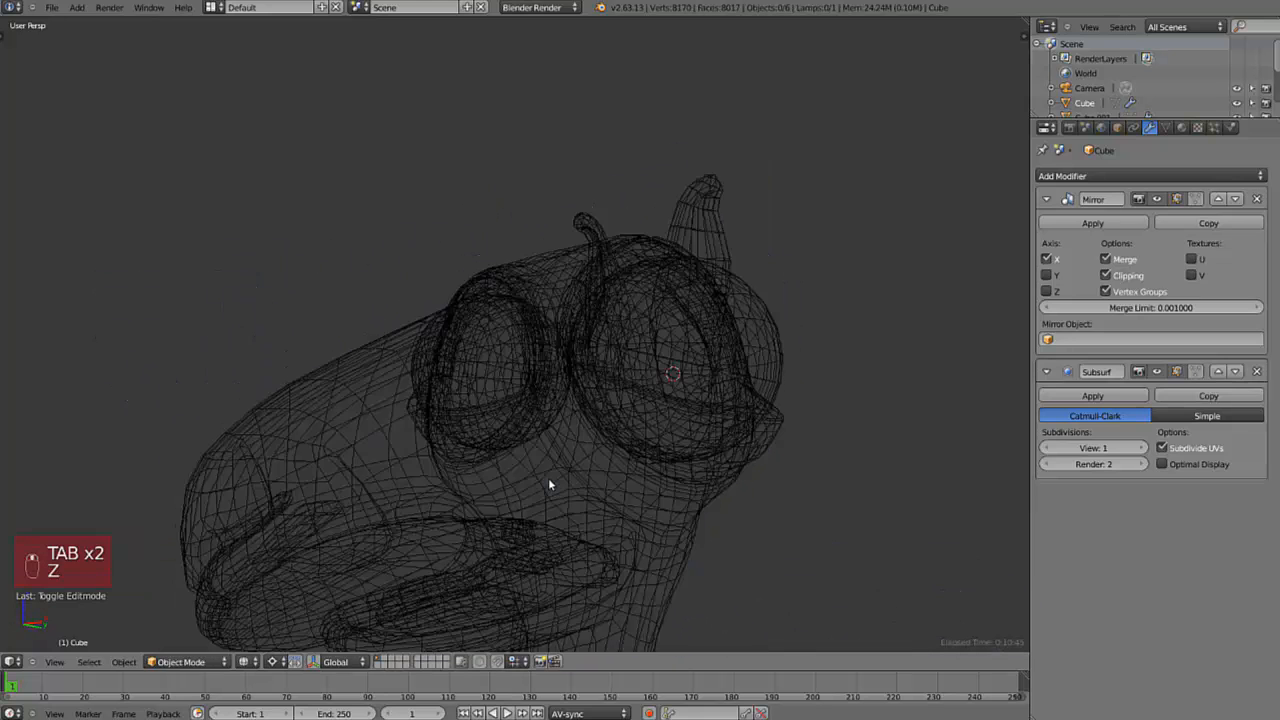
key(z)
- Turn on the Wire display for the llama's body mesh so its edges overlay the solid surface
right_click(634, 457)
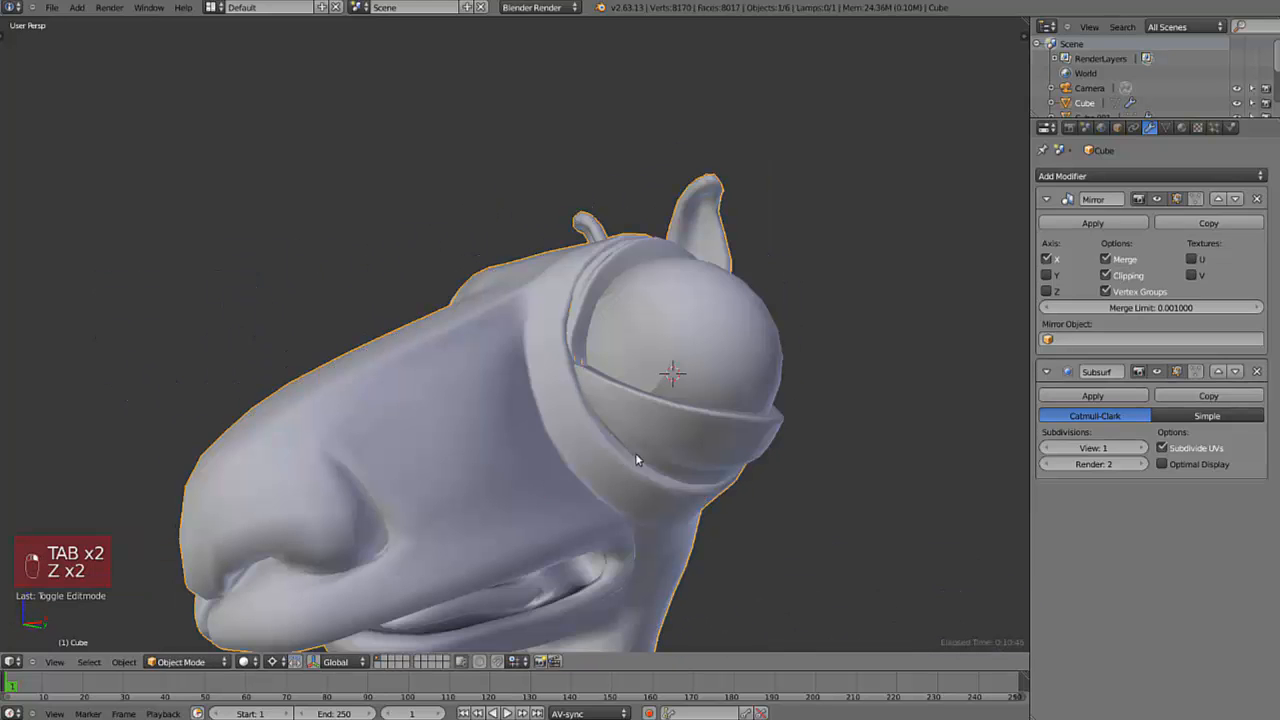
click(1118, 128)
click(1043, 540)
middle_drag(690, 440, 661, 383)
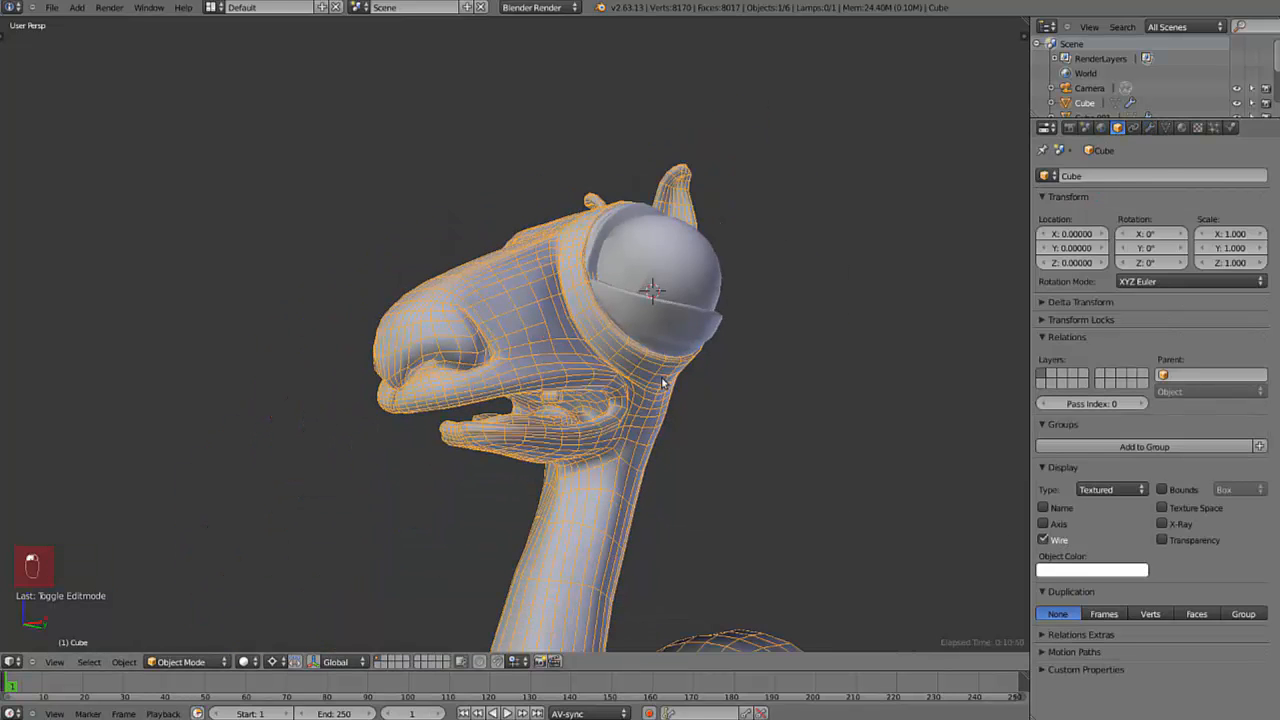
key(a)
middle_drag(578, 370, 590, 345)
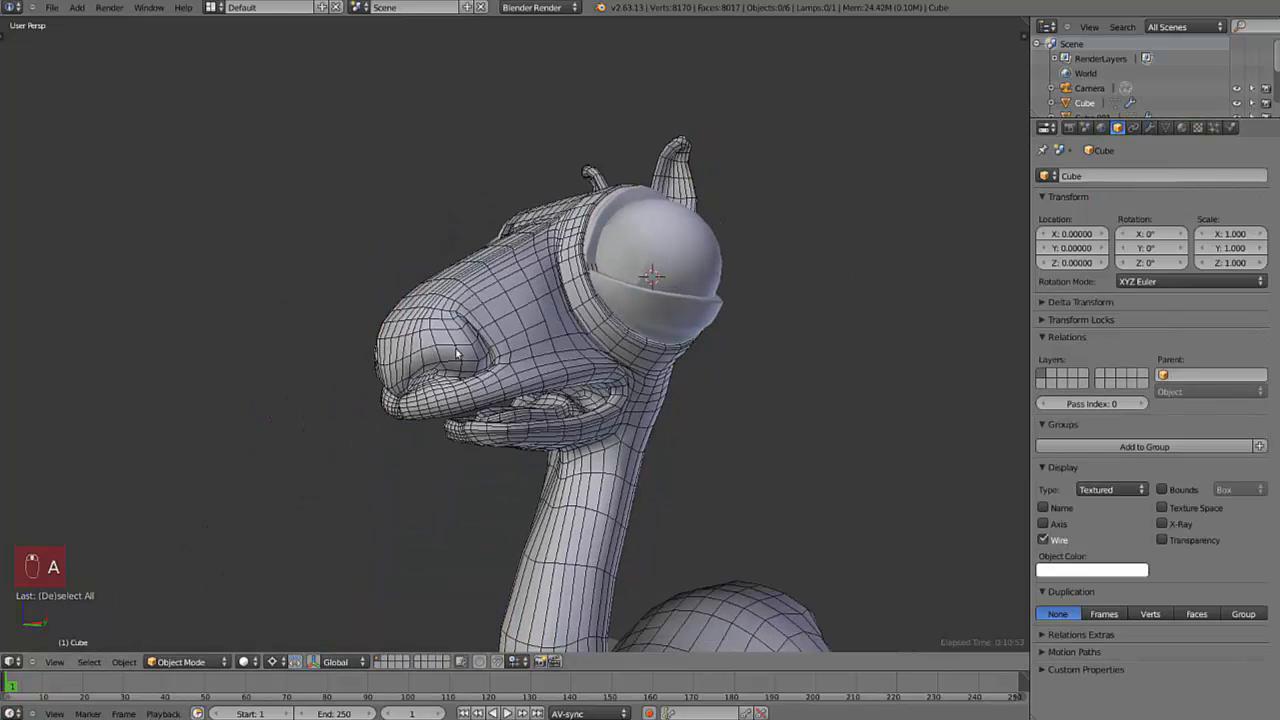
- Check the All Edges display setting of the 3D view with the body mesh selected
key(a)
scroll(597, 320, up, 3)
key(n)
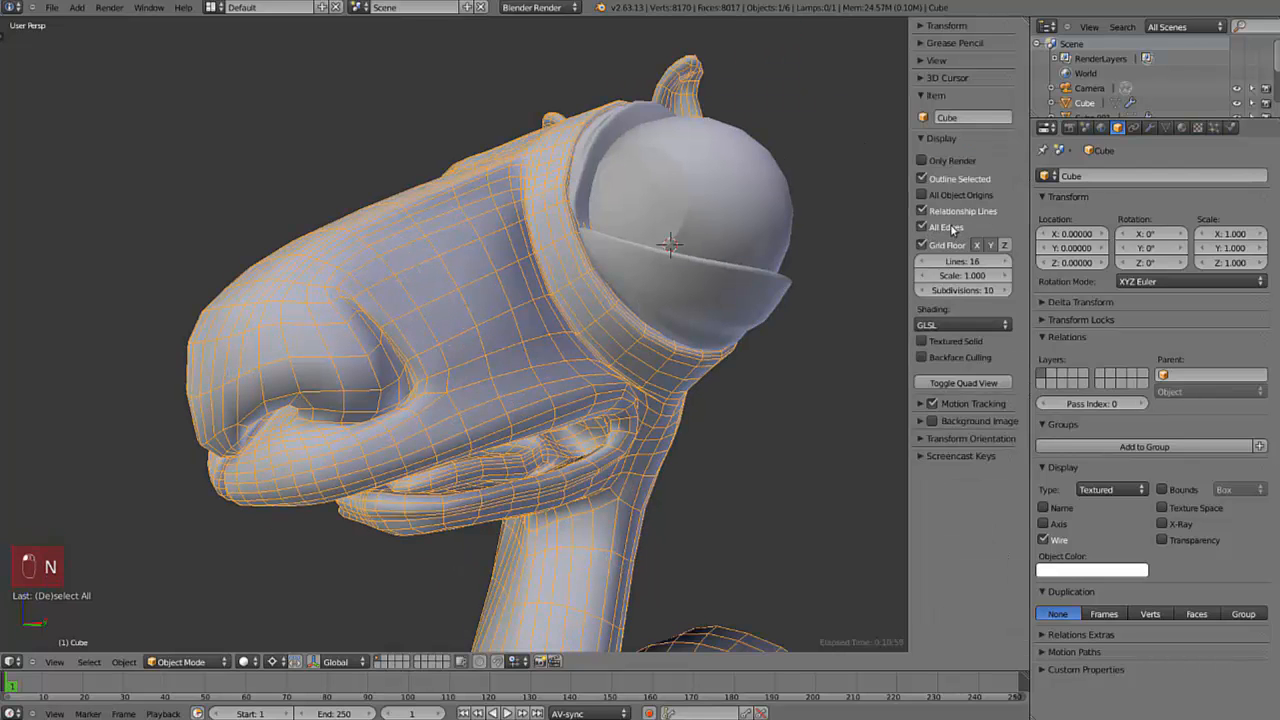
key(n)
key(a)
- Examine the edge flow across the llama's neck, body, legs, head and muzzle
middle_drag(829, 268, 689, 271)
shift+middle_drag(689, 345, 646, 250)
scroll(646, 250, down, 2)
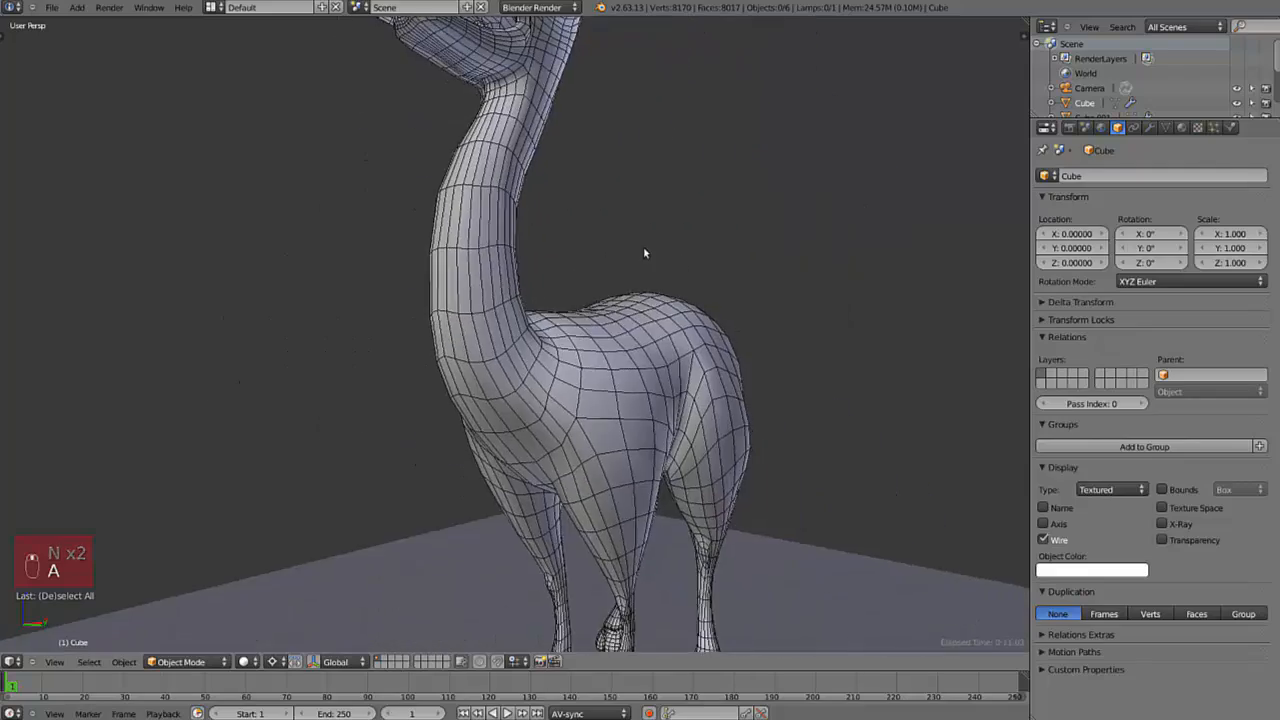
shift+middle_drag(655, 322, 592, 290)
scroll(683, 318, up, 3)
shift+middle_drag(718, 180, 737, 455)
scroll(737, 455, down, 2)
middle_drag(686, 240, 574, 369)
scroll(574, 369, up, 2)
scroll(574, 369, down, 2)
shift+middle_drag(793, 363, 777, 443)
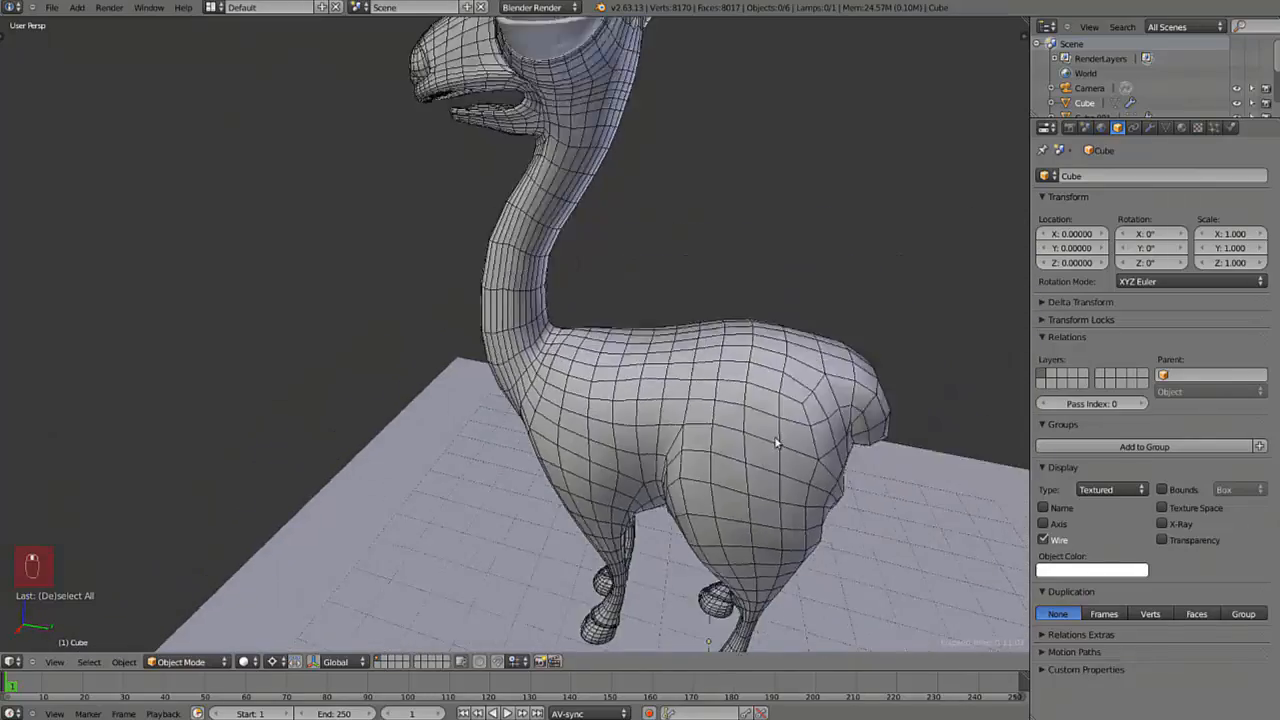
shift+middle_drag(653, 236, 684, 407)
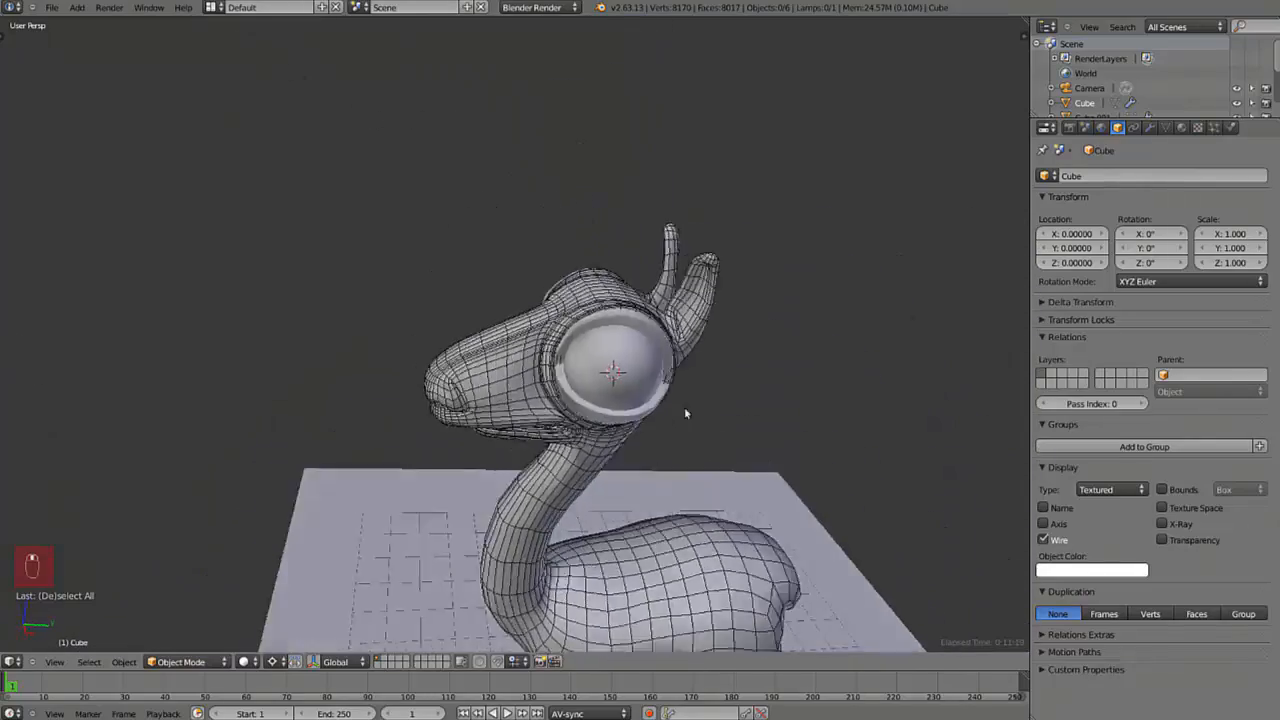
scroll(801, 276, up, 3)
scroll(801, 277, up, 1)
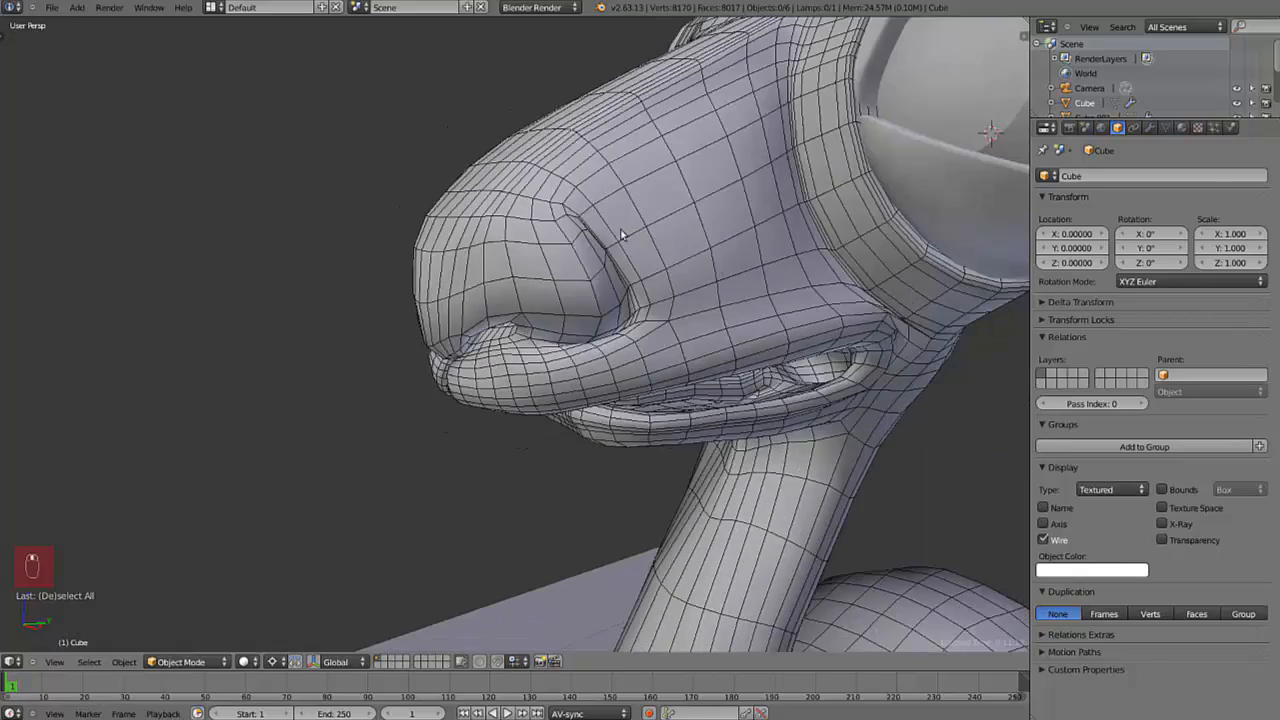
- Reposition vertices on the front underside of the lower jaw and near the jaw's rear corner
middle_drag(576, 344, 508, 203)
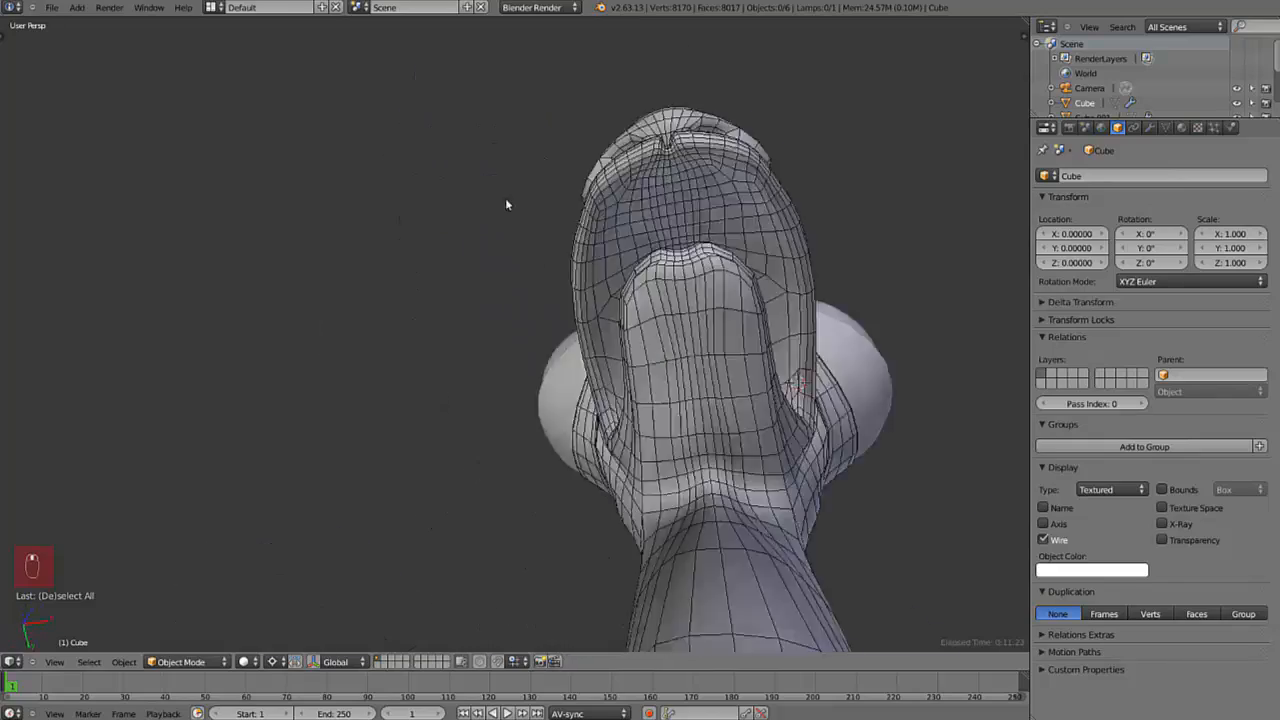
key(Tab)
scroll(688, 304, up, 3)
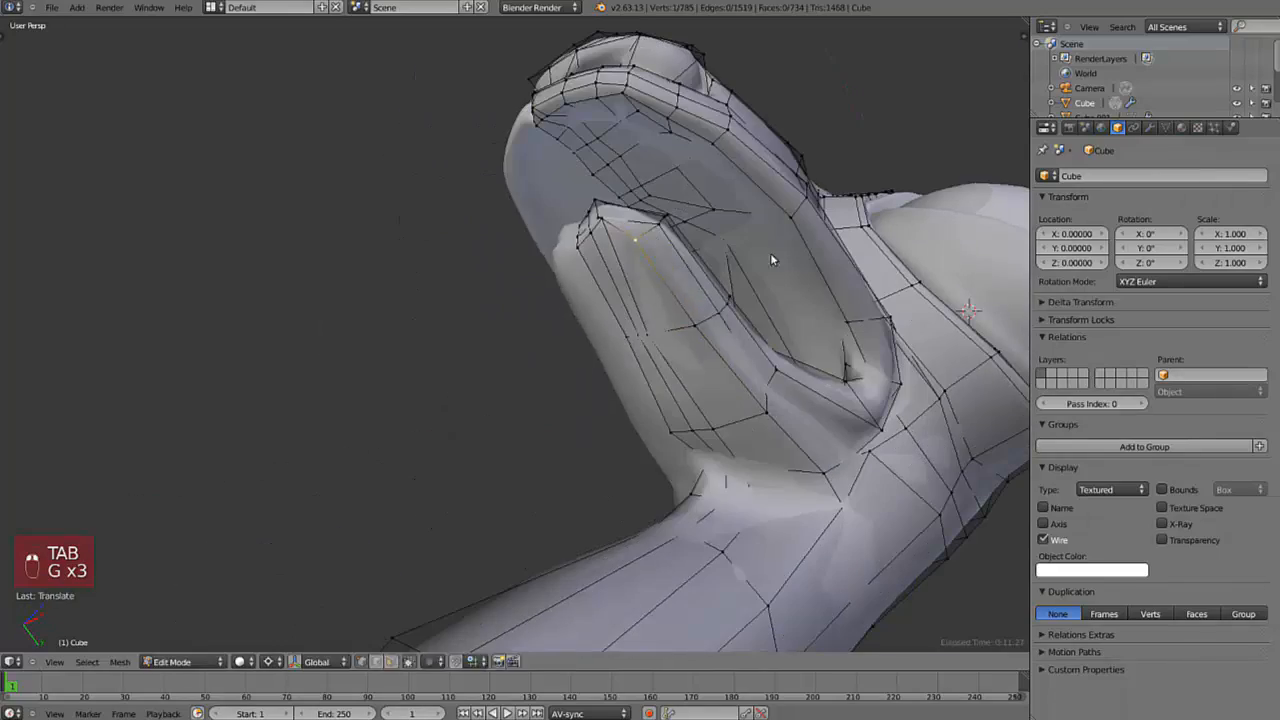
key(Tab)
middle_drag(770, 260, 808, 280)
key(Tab)
scroll(718, 272, up, 3)
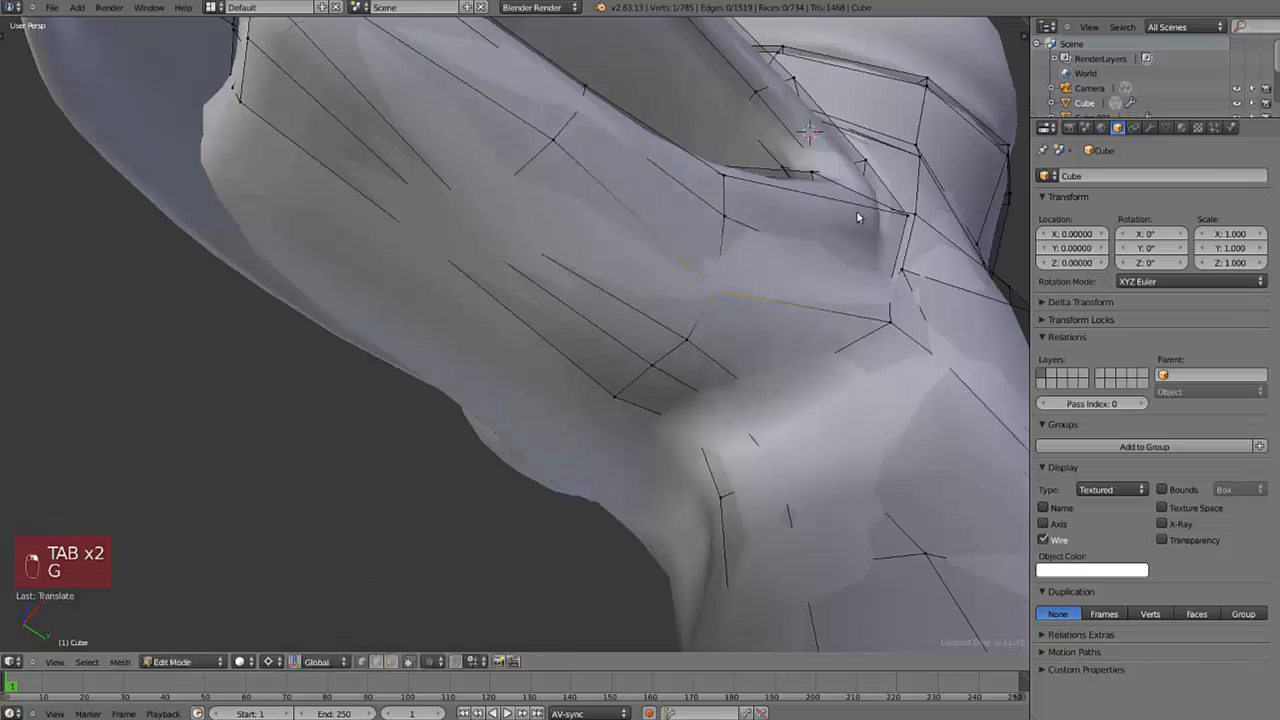
- Shift the underside vertices of the lower jaw to even out the edge flow beneath the chin
key(Tab)
scroll(858, 217, down, 5)
middle_drag(858, 217, 571, 371)
key(Tab)
middle_drag(507, 346, 610, 340)
scroll(560, 340, up, 3)
key(g)
click(620, 364)
key(Tab)
scroll(640, 335, down, 2)
key(Tab)
key(g)
middle_click(624, 344)
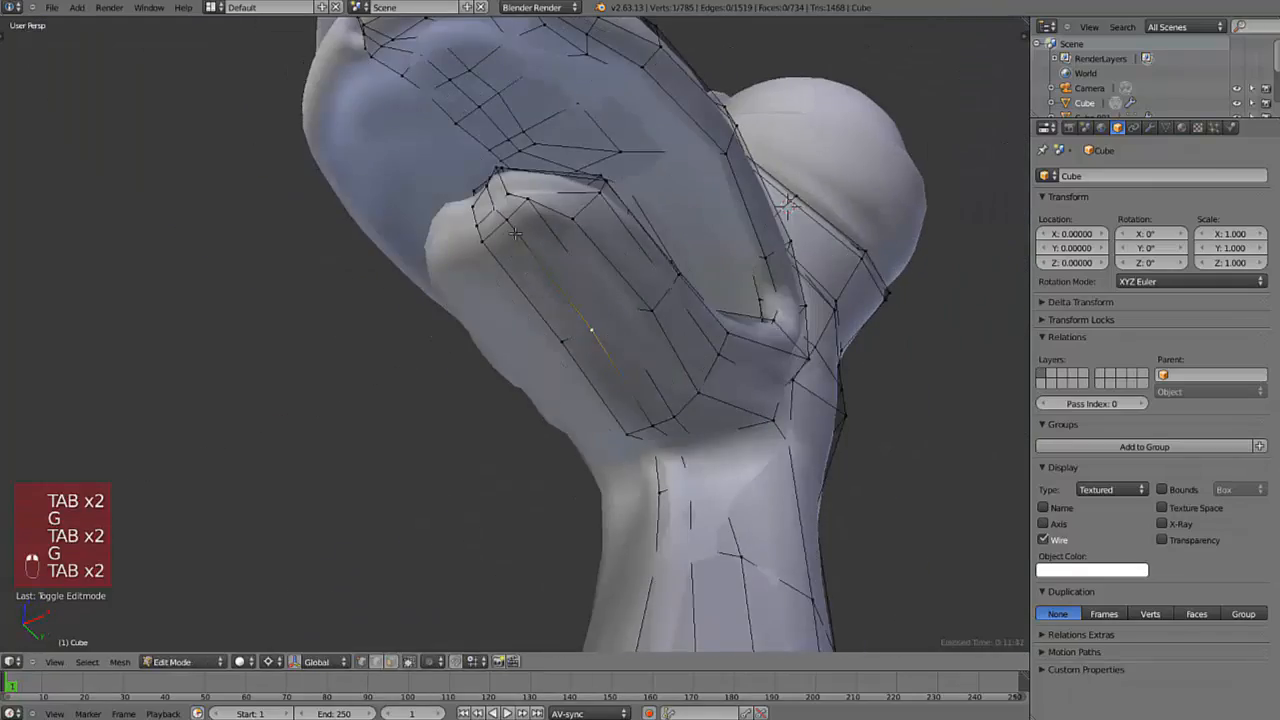
- Reposition vertices along the side of the lower jaw and lip, checking the smoothed wire overlay
key(Tab)
scroll(540, 235, down, 3)
middle_drag(567, 237, 651, 379)
key(Tab)
scroll(576, 352, up, 3)
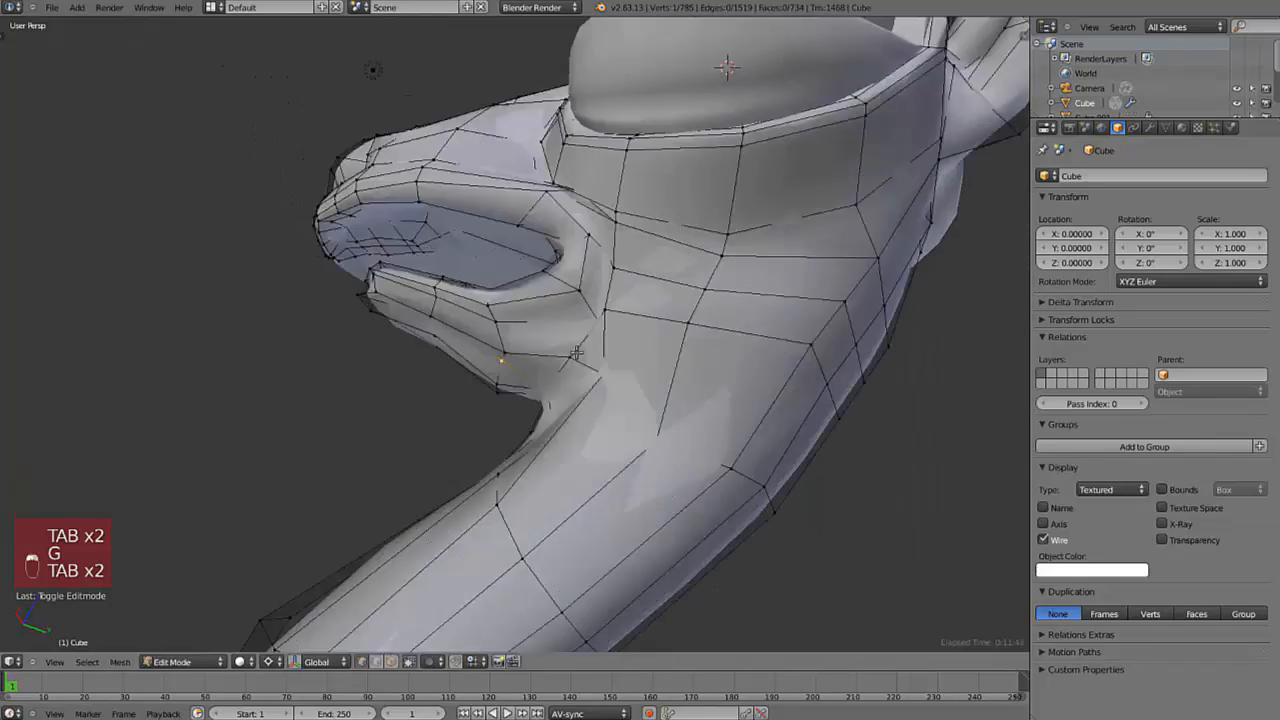
middle_drag(576, 352, 486, 283)
right_click(480, 275)
key(g)
click(488, 284)
key(Tab)
key(Tab)
middle_drag(600, 350, 660, 429)
key(g)
key(KP_3)
key(Tab)
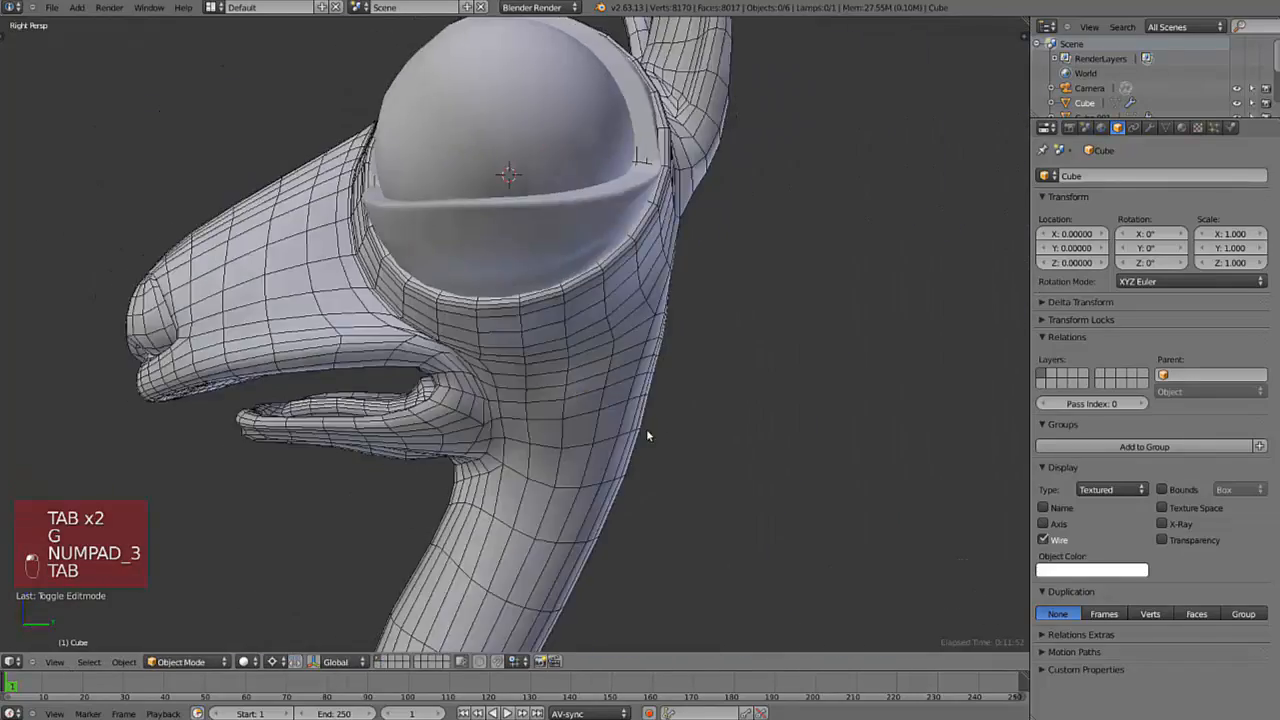
- Adjust the vertices at the mouth corner with Shrink/Fatten and reposition them in the right orthographic view
key(KP_5)
key(Tab)
key(z)
key(z)
scroll(710, 385, up, 3)
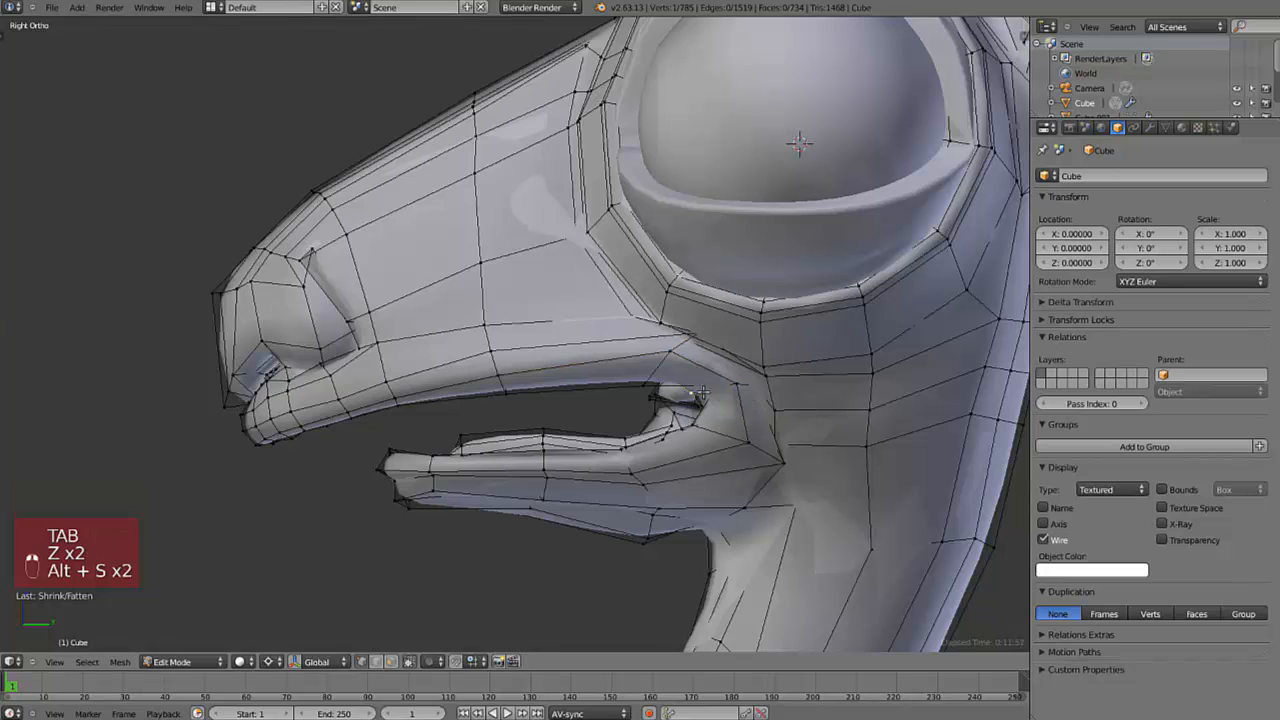
key(alt+s)
key(Tab)
key(Tab)
key(g)
click(683, 433)
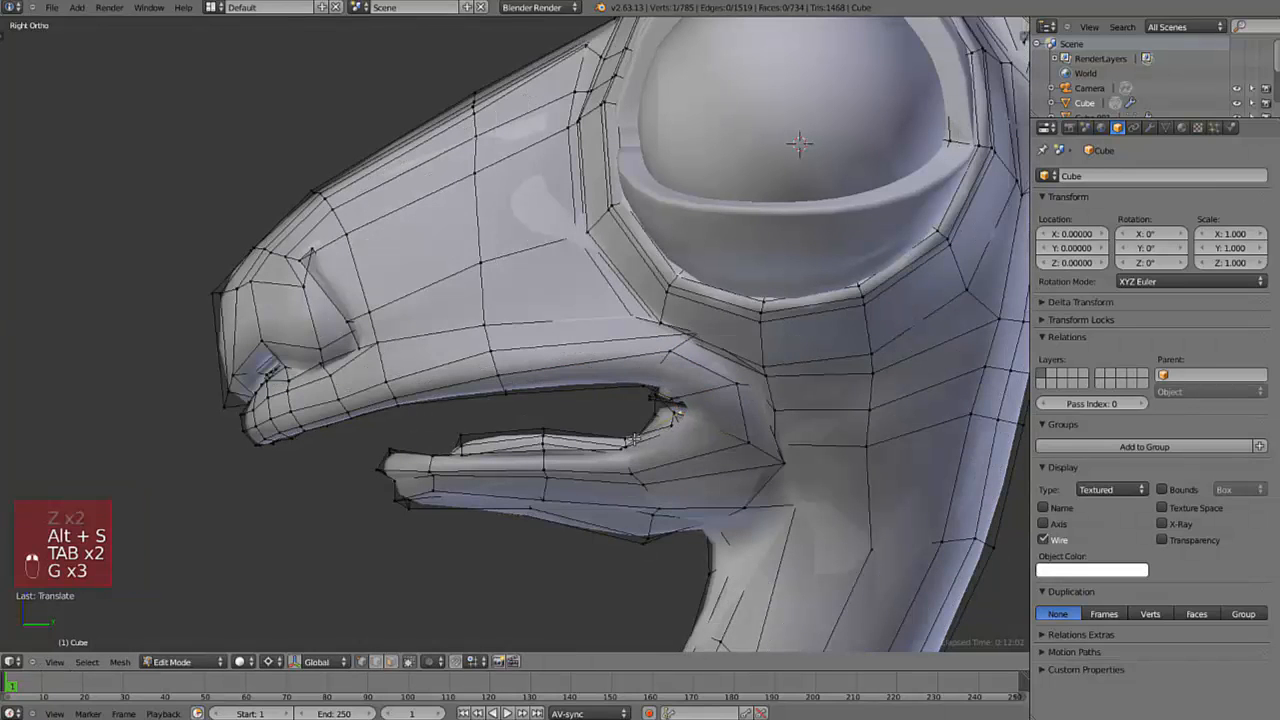
- Raise the vertices along the lower lip's upper edge, from near the mouth corner to the front tip
right_click(628, 446)
key(z)
key(z)
key(g)
click(626, 436)
key(Tab)
key(Tab)
right_click(546, 442)
key(g)
click(544, 437)
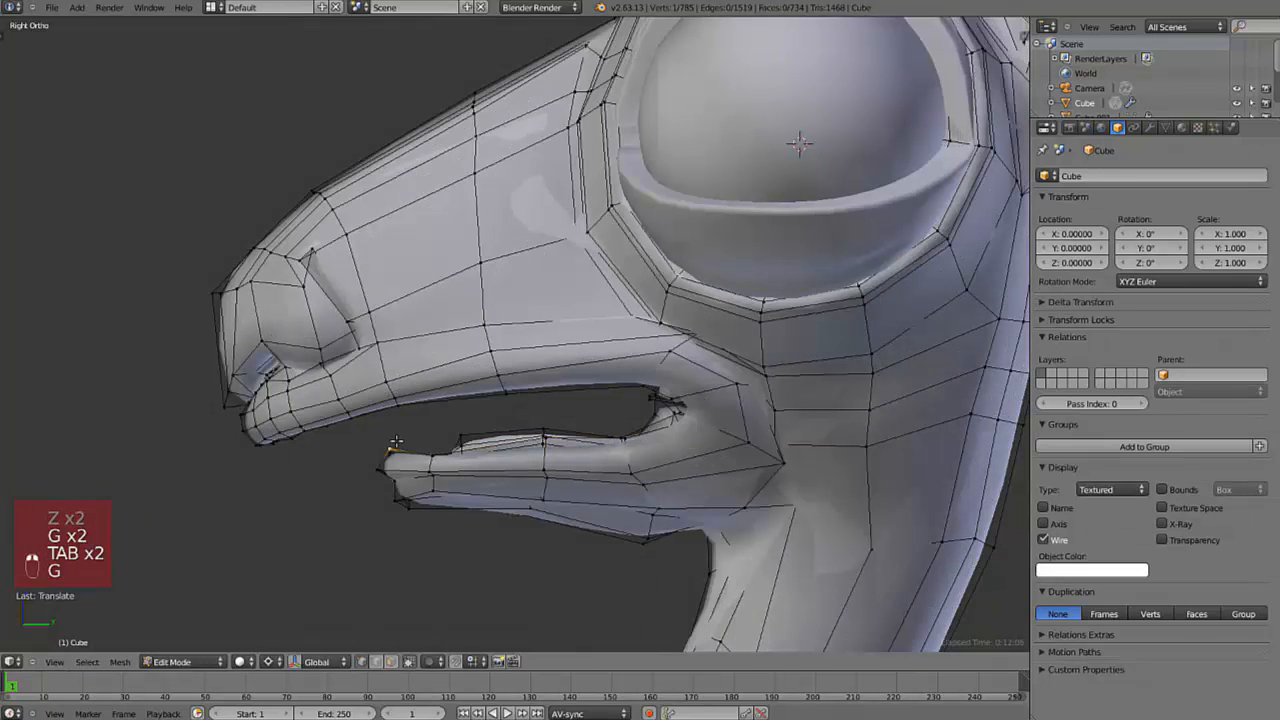
click(428, 428)
key(Tab)
scroll(600, 383, up, 4)
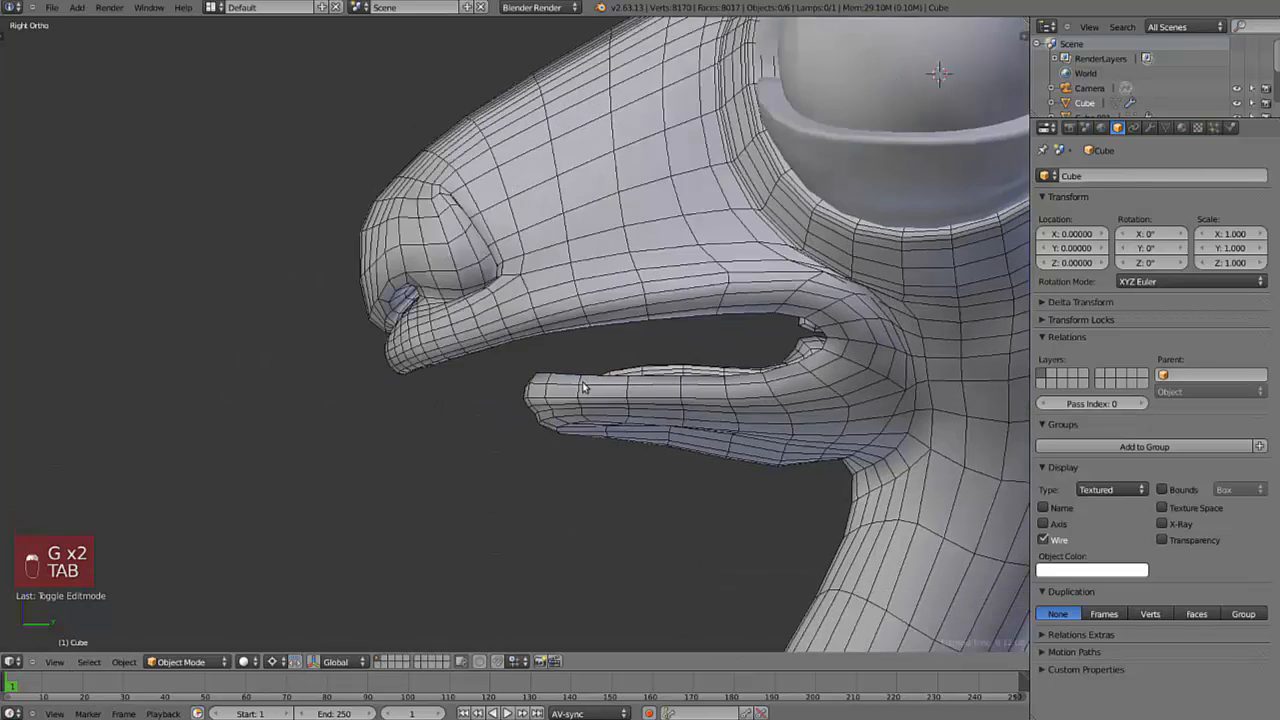
- Adjust the vertices just behind the lower lip's front tip to smooth the dip in its upper edge
key(z)
key(Tab)
key(z)
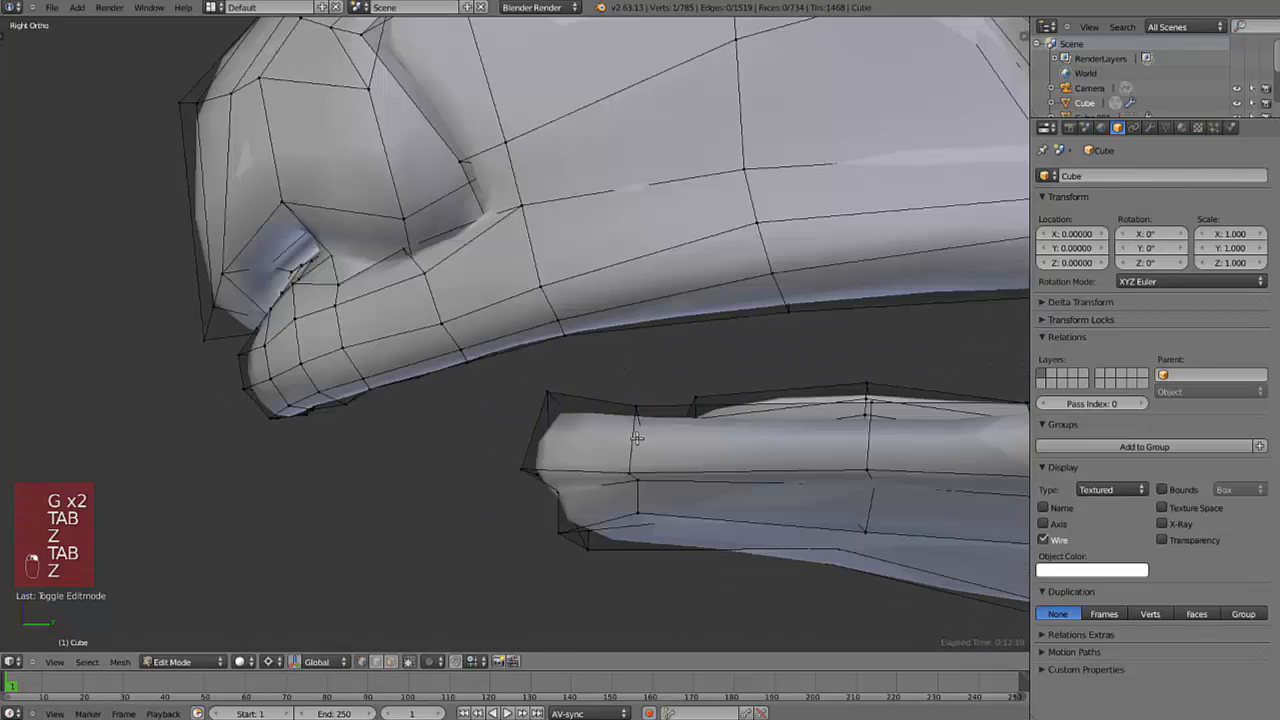
key(Tab)
key(Tab)
key(z)
right_click(650, 437)
key(g)
click(654, 431)
key(z)
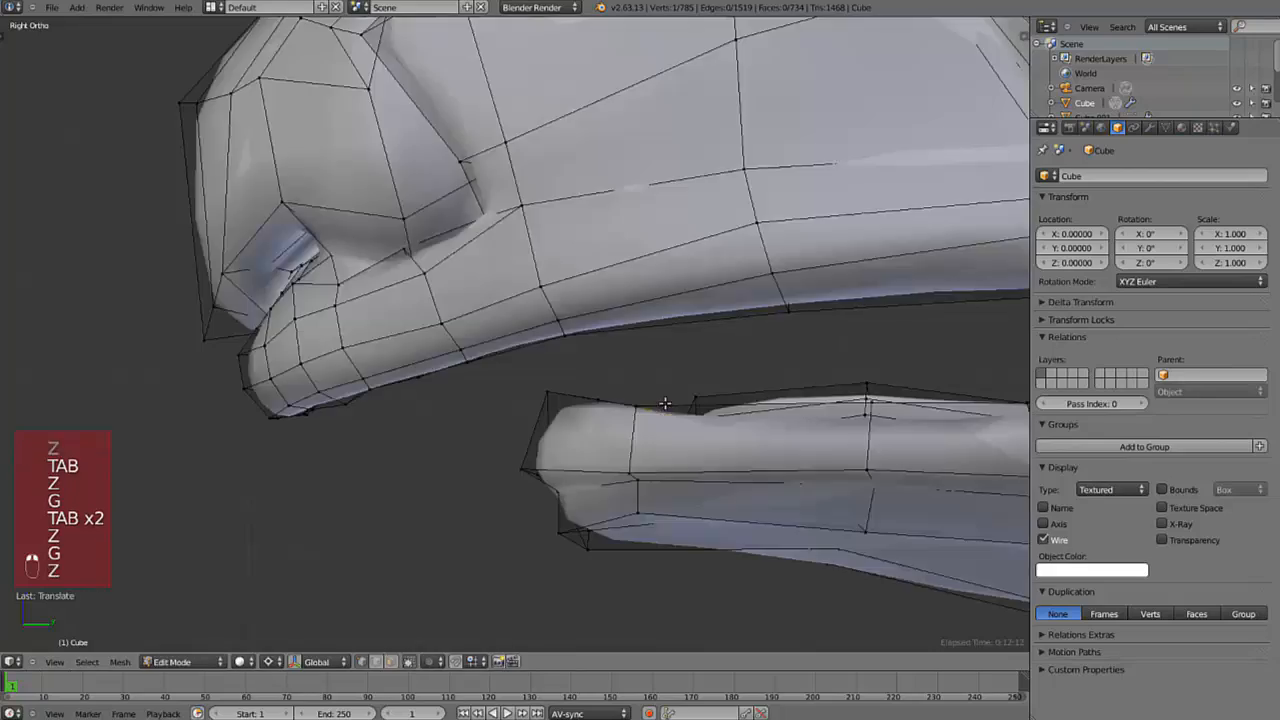
- Refine the inner rim of the lower lip in the right side view
key(Tab)
scroll(716, 414, down, 3)
key(Tab)
middle_drag(716, 414, 557, 467)
key(z)
scroll(680, 430, up, 2)
key(z)
key(KP_3)
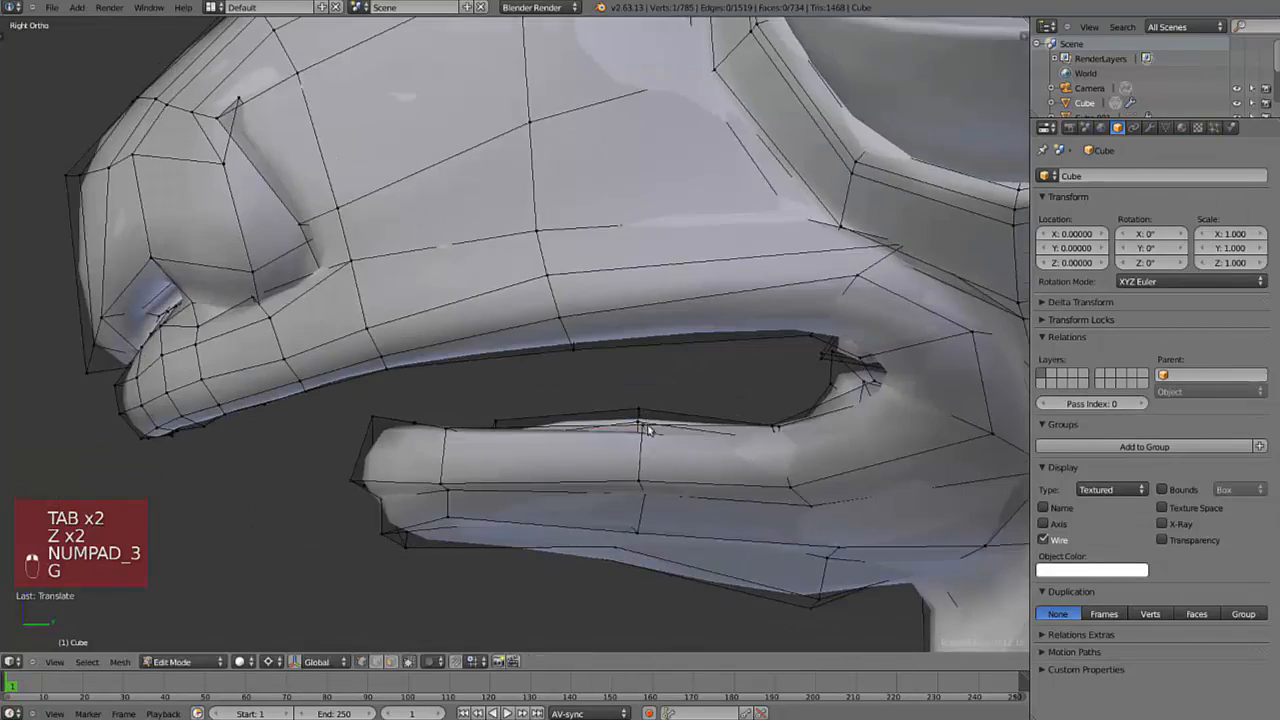
- Even out the spacing of the vertices on the inside front of the lower lip
key(Tab)
scroll(648, 428, down, 3)
middle_drag(648, 428, 560, 400)
scroll(550, 322, up, 3)
key(Tab)
scroll(560, 400, up, 3)
key(z)
key(z)
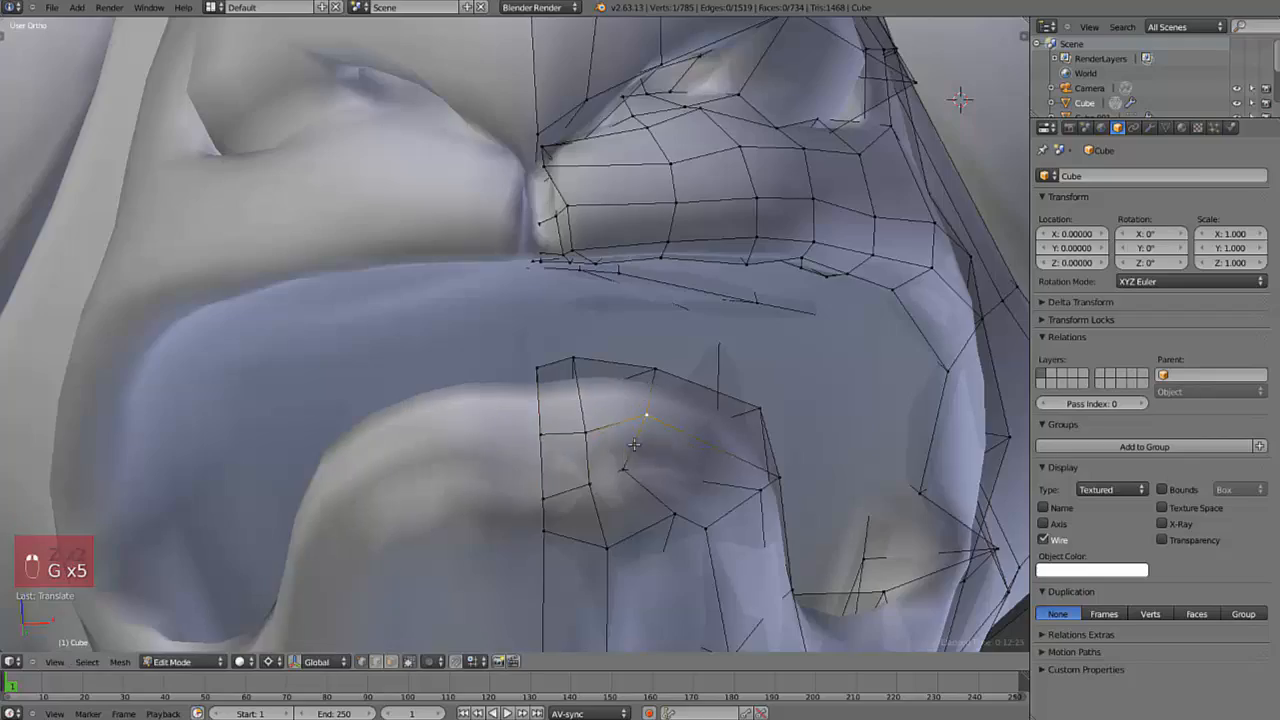
- Reposition the two-vertex edge on top of the lower lip's front end in the right side view
key(Tab)
key(KP_1)
middle_drag(609, 457, 346, 386)
scroll(346, 386, up, 3)
key(Tab)
key(z)
key(z)
key(KP_3)
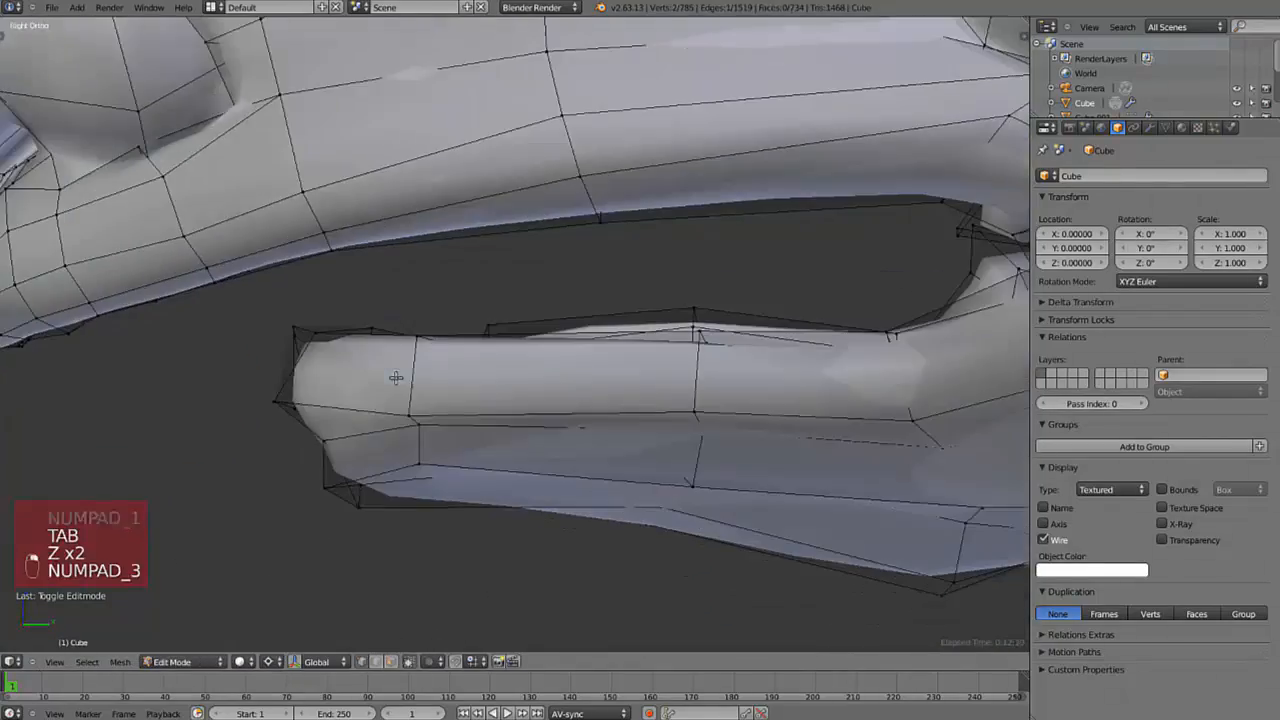
right_click(348, 333)
key(g)
key(Tab)
scroll(449, 346, down, 5)
middle_drag(449, 346, 726, 329)
- Move and rotate the three vertices of the nostril's upper crease in the front view
key(KP_3)
scroll(635, 316, up, 4)
key(Tab)
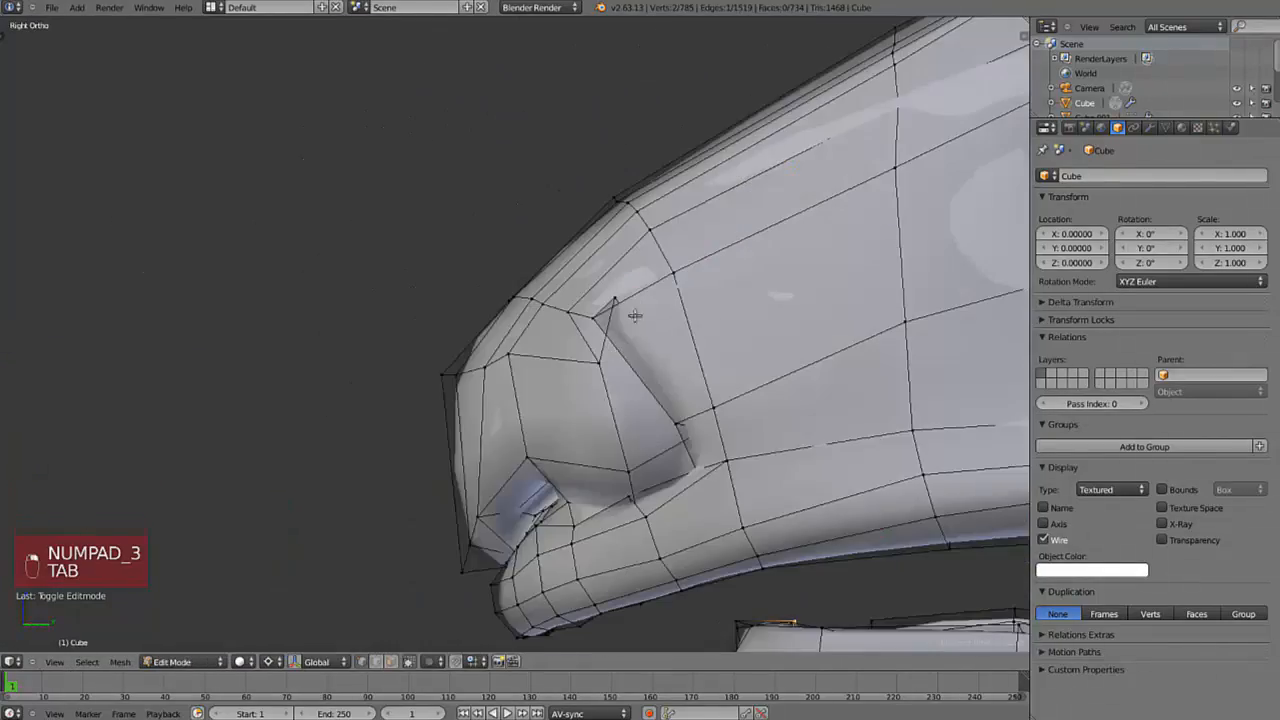
key(z)
key(c)
drag(608, 331, 625, 355)
right_click(625, 355)
key(KP_1)
key(z)
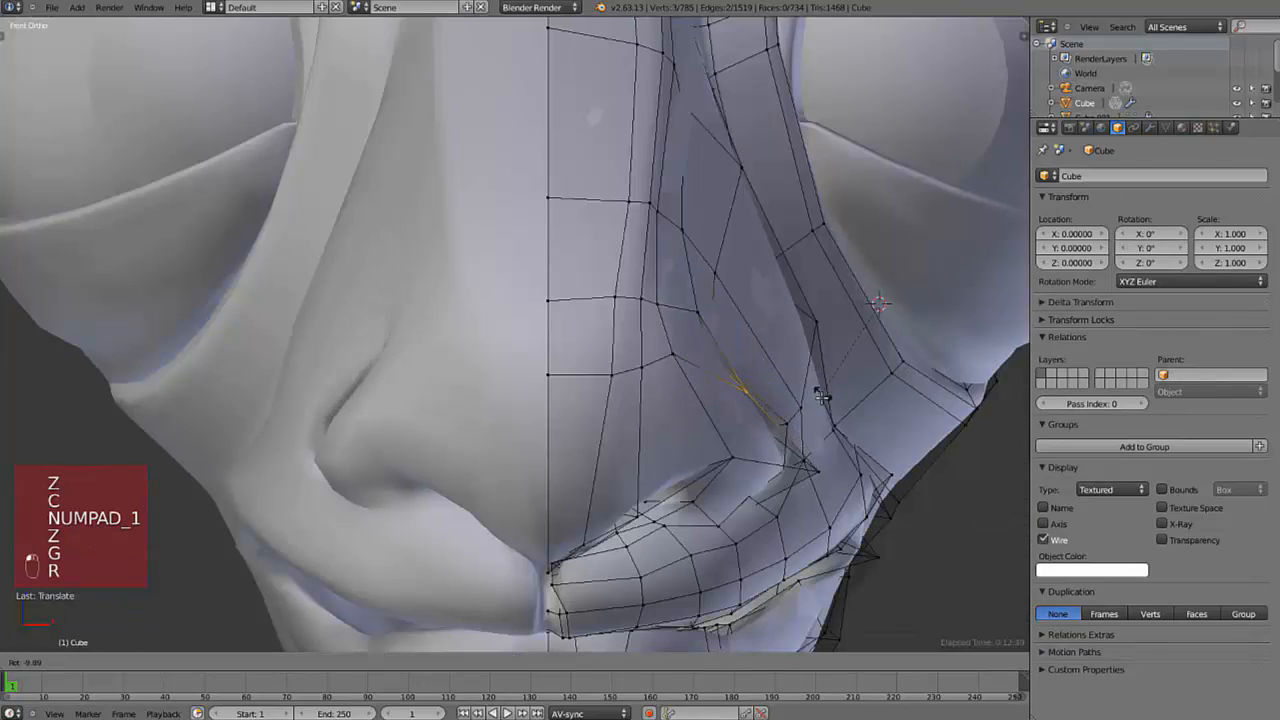
key(g)
key(Tab)
scroll(782, 490, down, 5)
key(a)
key(a)
middle_drag(782, 490, 640, 380)
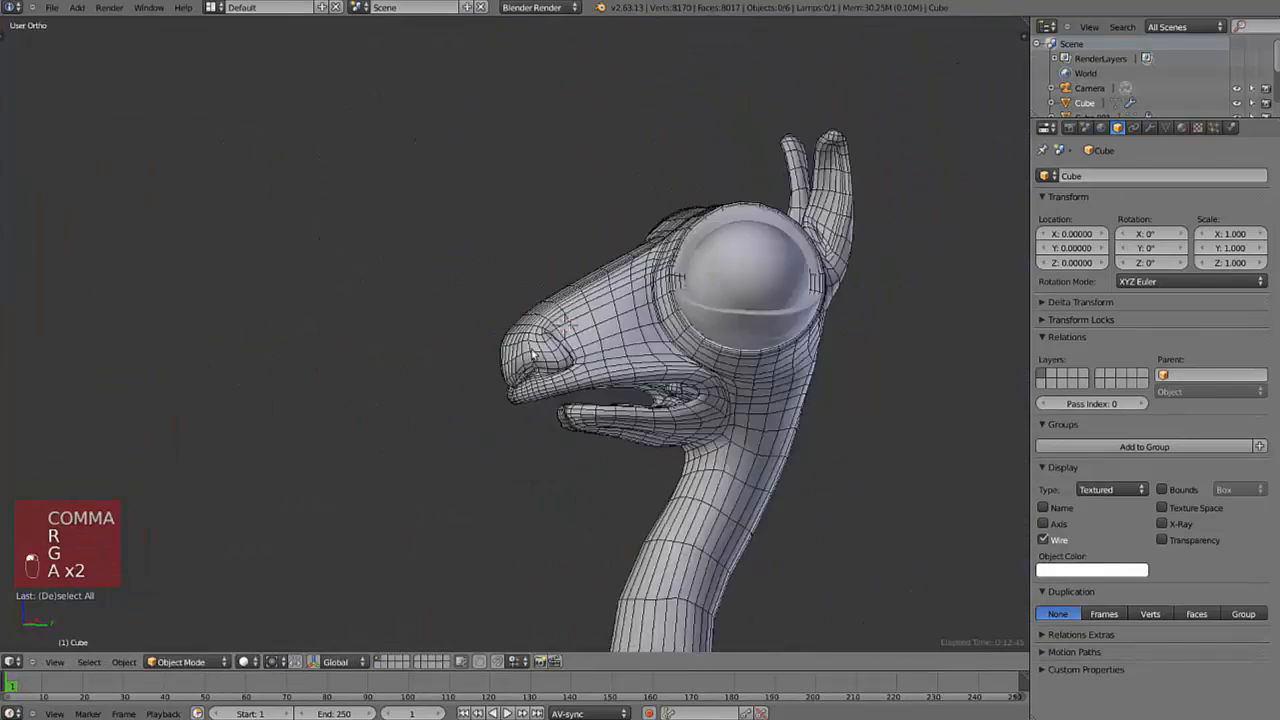
- Reposition the nostril's upper crease vertices in the right side view to round the nostril outline
key(KP_3)
scroll(622, 348, up, 5)
key(Tab)
click(648, 376)
key(g)
key(Tab)
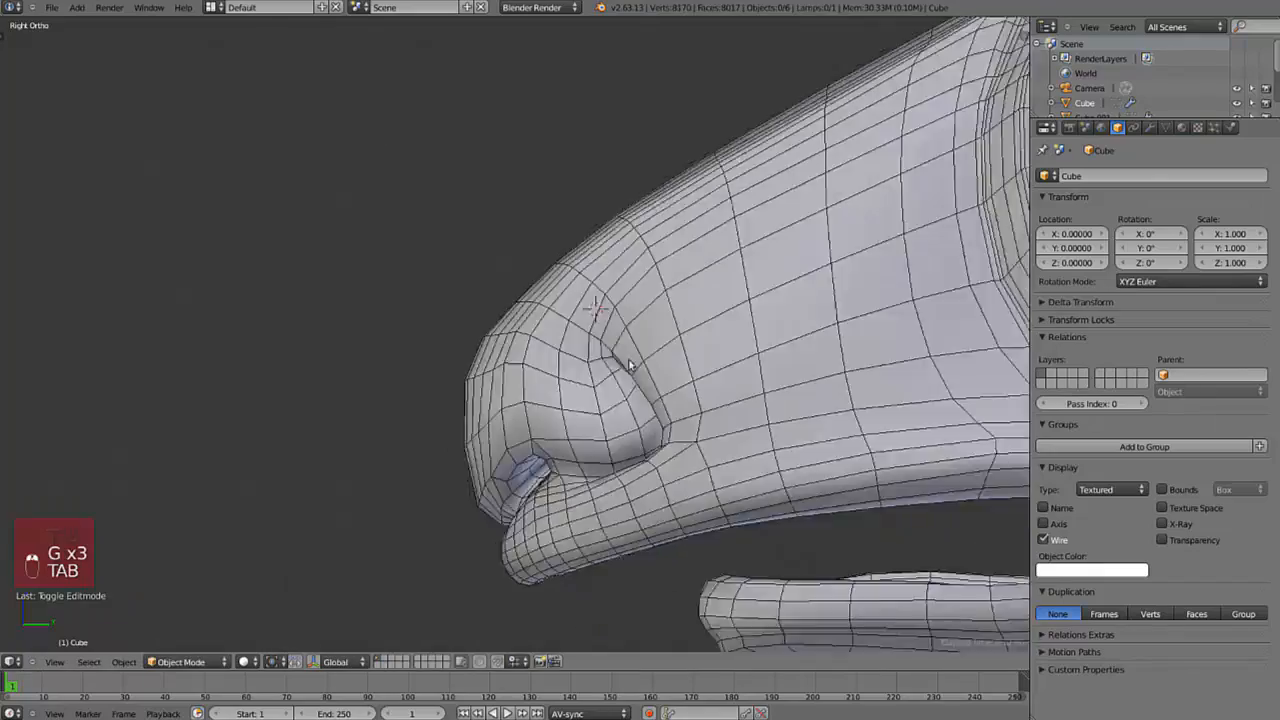
- Adjust the depth of the nostril crease with Shrink/Fatten and check it from the front
middle_drag(545, 310, 691, 289)
key(KP_3)
key(Tab)
key(z)
key(z)
key(alt+s)
click(681, 406)
key(KP_1)
key(Tab)
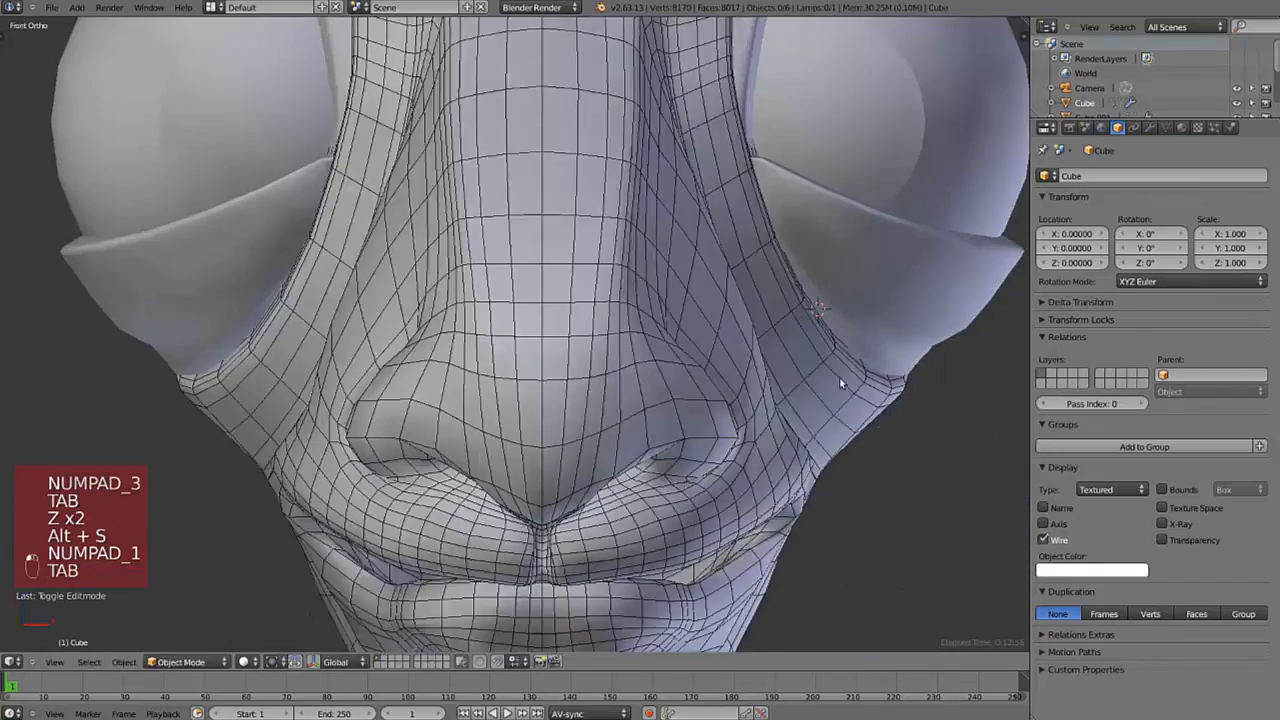
- Reposition the vertices on the outer side of the nostril wing in the front view
key(Tab)
key(g)
click(746, 441)
key(Tab)
key(Tab)
click(750, 452)
key(z)
key(z)
key(g)
click(780, 428)
key(z)
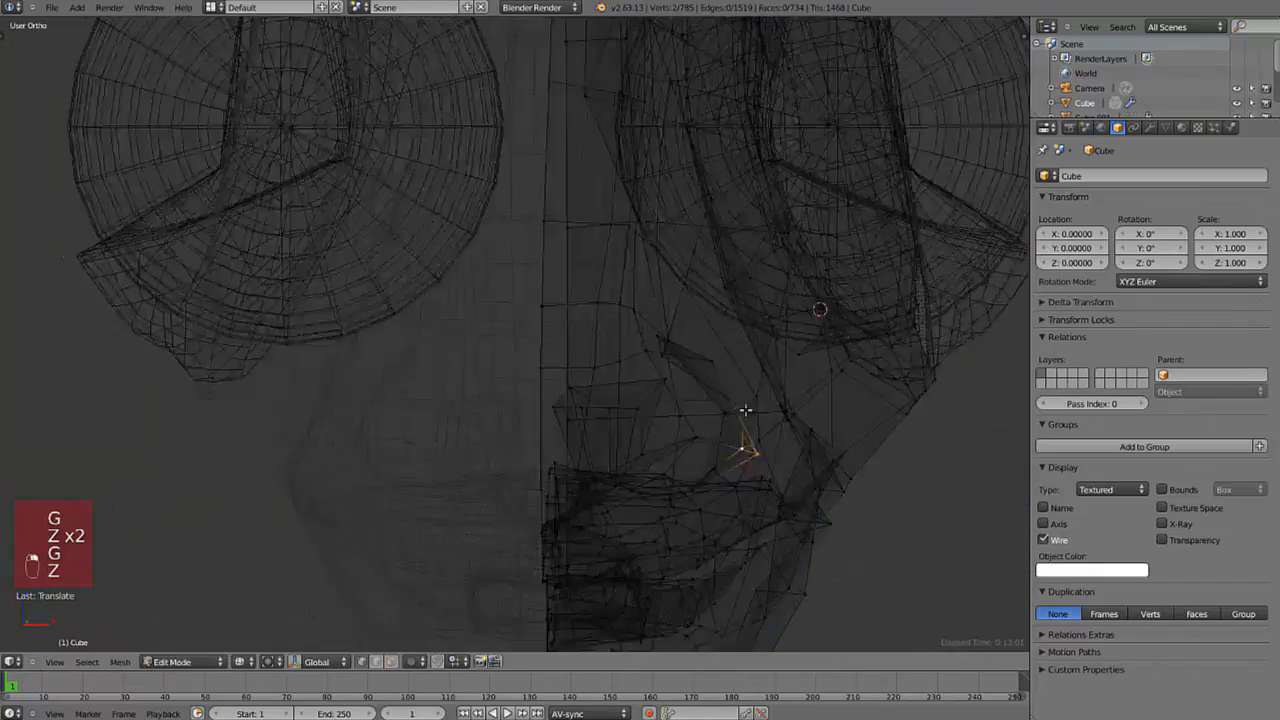
- Extend the selection along the nostril's outer crease and move those vertices to shape its contour
mouse_move(746, 409)
middle_down()
mouse_move(711, 457)
mouse_move(722, 452)
middle_up()
shift+right_click(740, 489)
key(KP_1)
key(z)
key(g)
click(752, 480)
shift+right_click(754, 418)
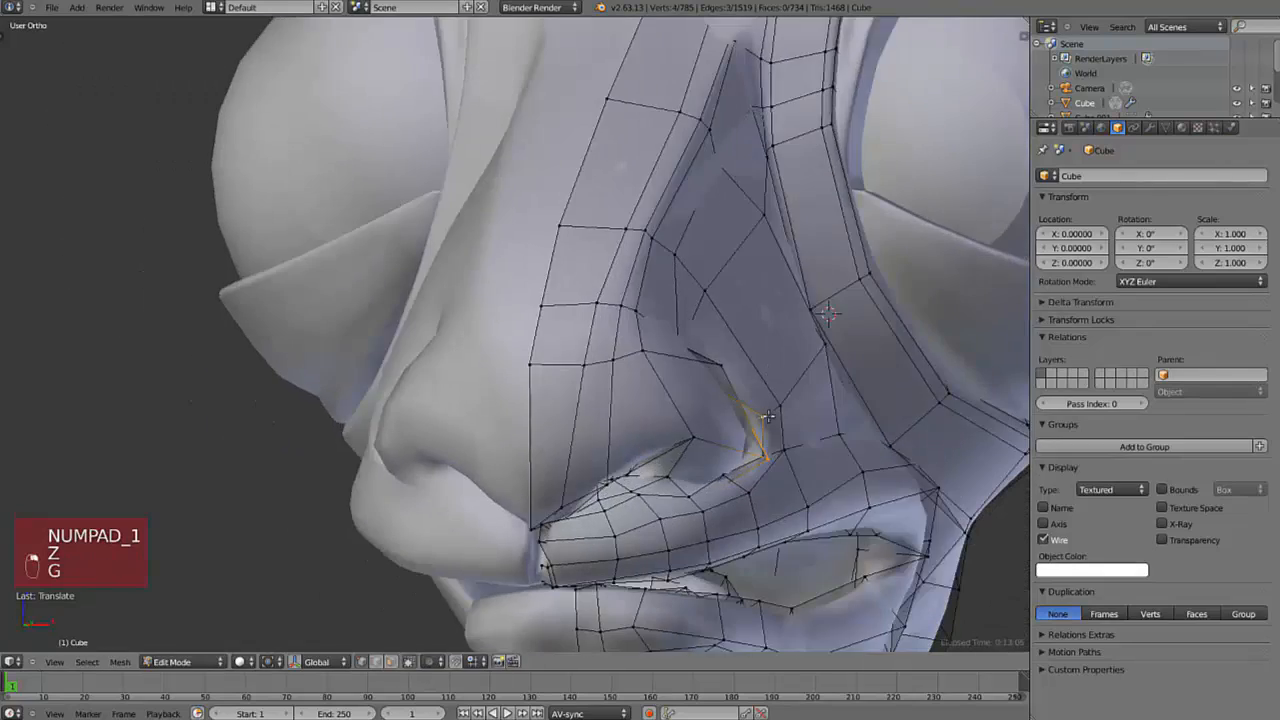
key(KP_1)
key(g)
click(793, 475)
click(706, 418)
key(Tab)
scroll(743, 486, down, 2)
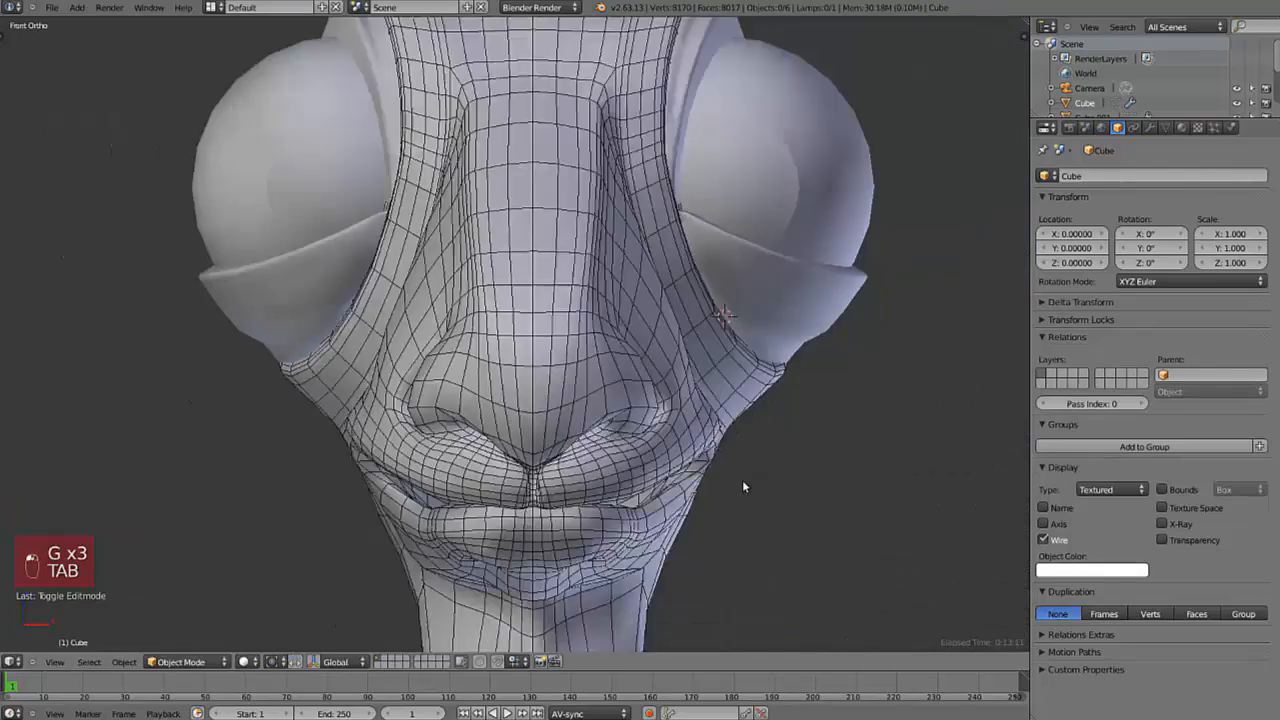
- Fine-tune a single vertex on the nostril's outer rim in the side view and inspect it at an angle
key(KP_3)
scroll(654, 449, up, 4)
key(Tab)
key(g)
key(g)
key(Tab)
middle_drag(628, 388, 750, 365)
key(Tab)
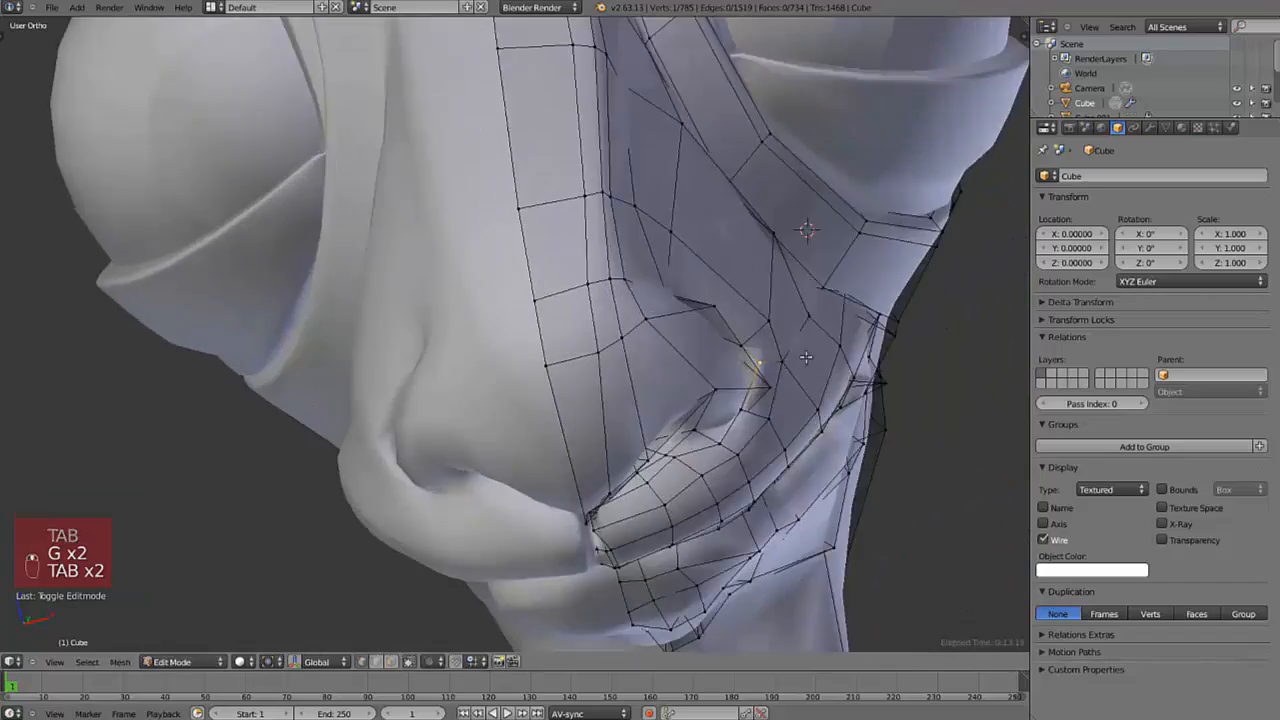
- Reposition the vertex on the nostril's outer rim and check the head from the side and front
scroll(750, 365, up, 2)
key(g)
click(765, 370)
key(g)
key(Tab)
key(KP_3)
middle_drag(504, 353, 560, 386)
key(KP_3)
right_click(1005, 440)
shift+middle_drag(1008, 440, 851, 414)
key(a)
key(a)
key(a)
middle_drag(664, 400, 784, 378)
key(KP_1)
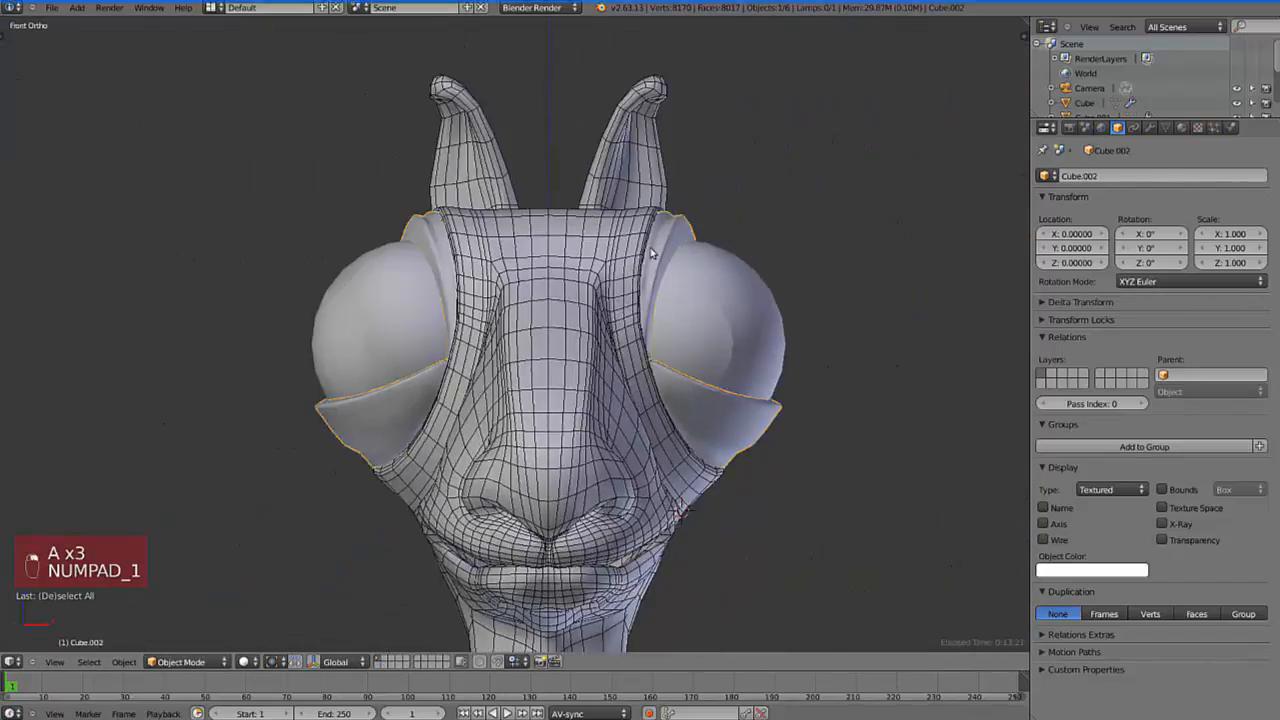
- Reposition vertices along the upper edge of the forehead in the front view
key(Tab)
scroll(700, 300, up, 5)
key(g)
key(Tab)
scroll(627, 305, down, 2)
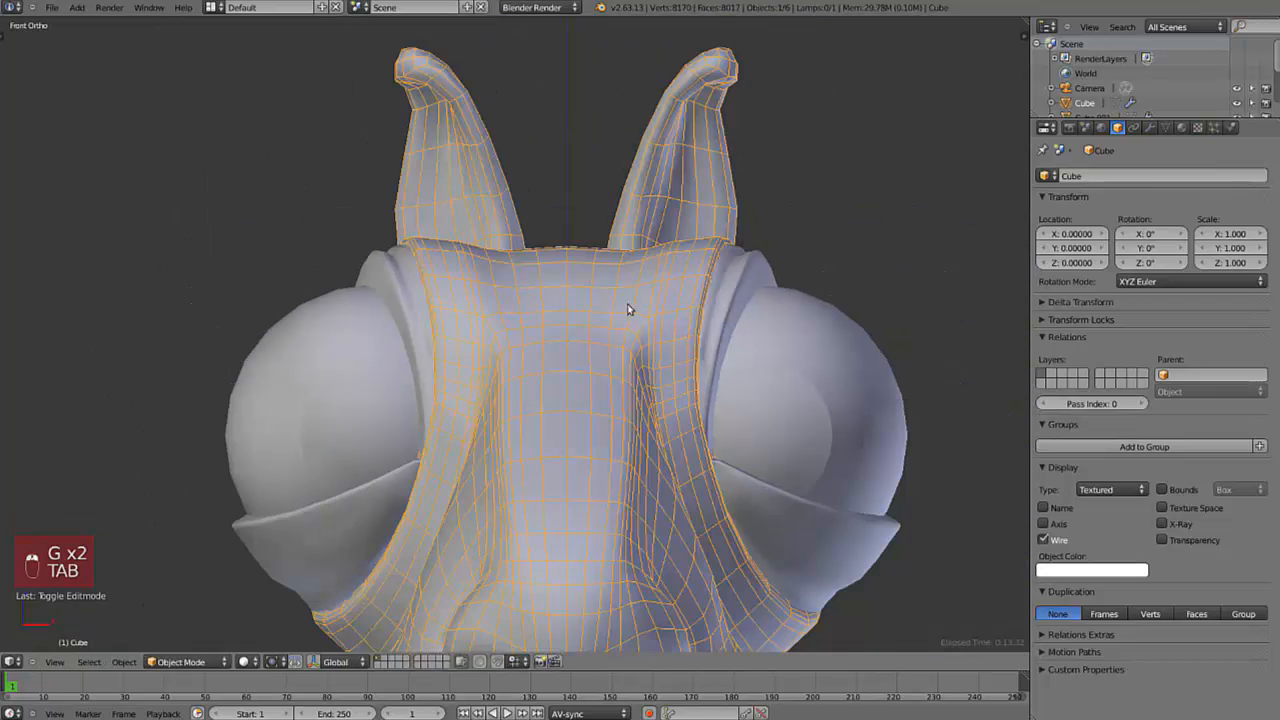
key(Tab)
key(g)
key(g)
key(Tab)
scroll(650, 297, down, 2)
- Move the vertices at the front of the ear's base to shape the top edge of the head
key(Tab)
scroll(700, 270, up, 3)
scroll(737, 247, up, 1)
key(g)
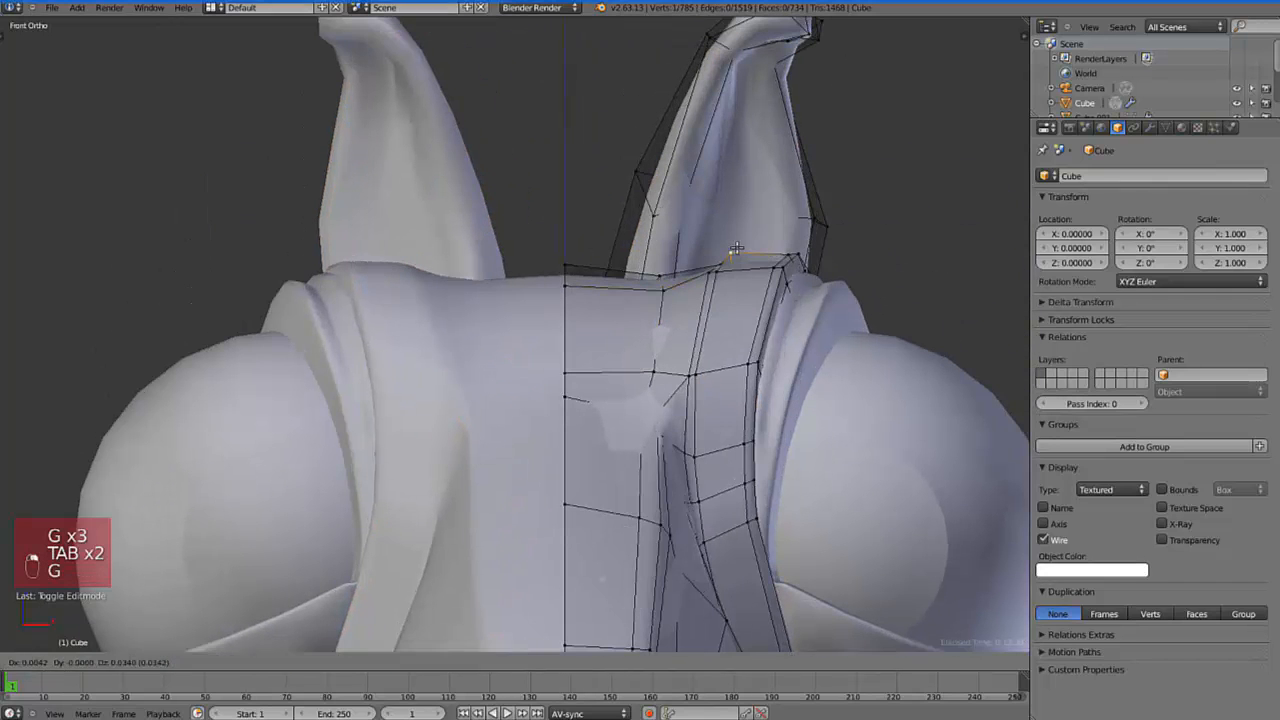
right_click(710, 270)
key(g)
key(z)
key(z)
key(g)
key(Tab)
scroll(737, 366, down, 4)
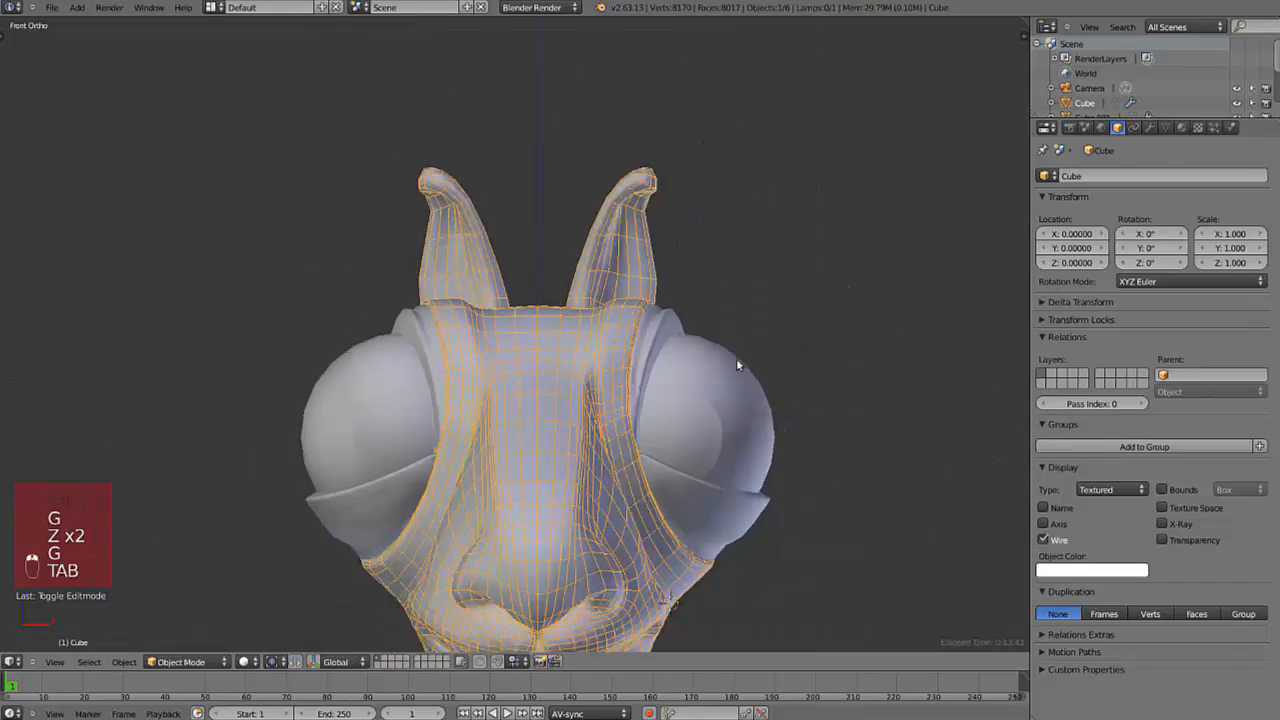
key(a)
key(a)
- Move the upper brow vertices between the forehead and the eye socket and check them in the side view
key(Tab)
scroll(655, 400, up, 3)
shift+middle_drag(651, 408, 671, 184)
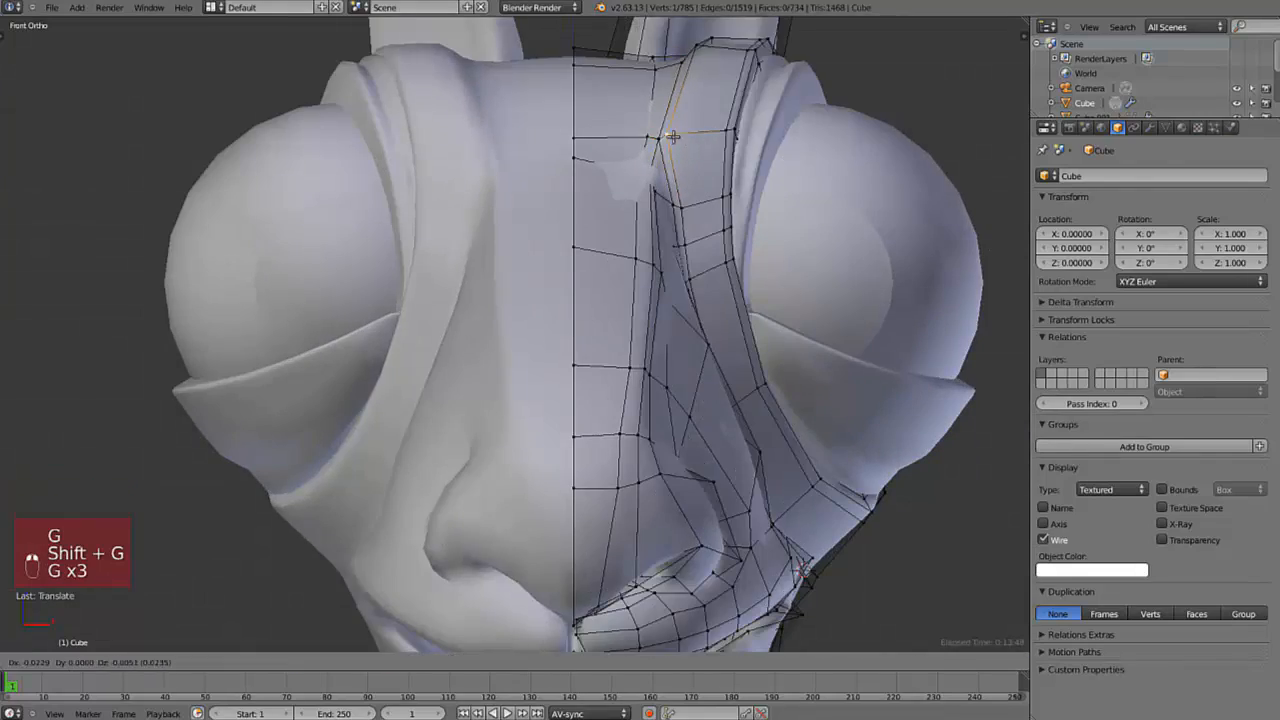
click(673, 136)
key(g)
click(688, 143)
key(Tab)
key(KP_3)
shift+middle_drag(880, 446, 845, 314)
key(Tab)
- Try adjusting the face loop around the eye socket with Shrink/Fatten, inspect it, and undo the change
middle_drag(600, 320, 318, 381)
key(ctrl+Tab)
click(318, 381)
alt+right_click(283, 282)
key(KP_1)
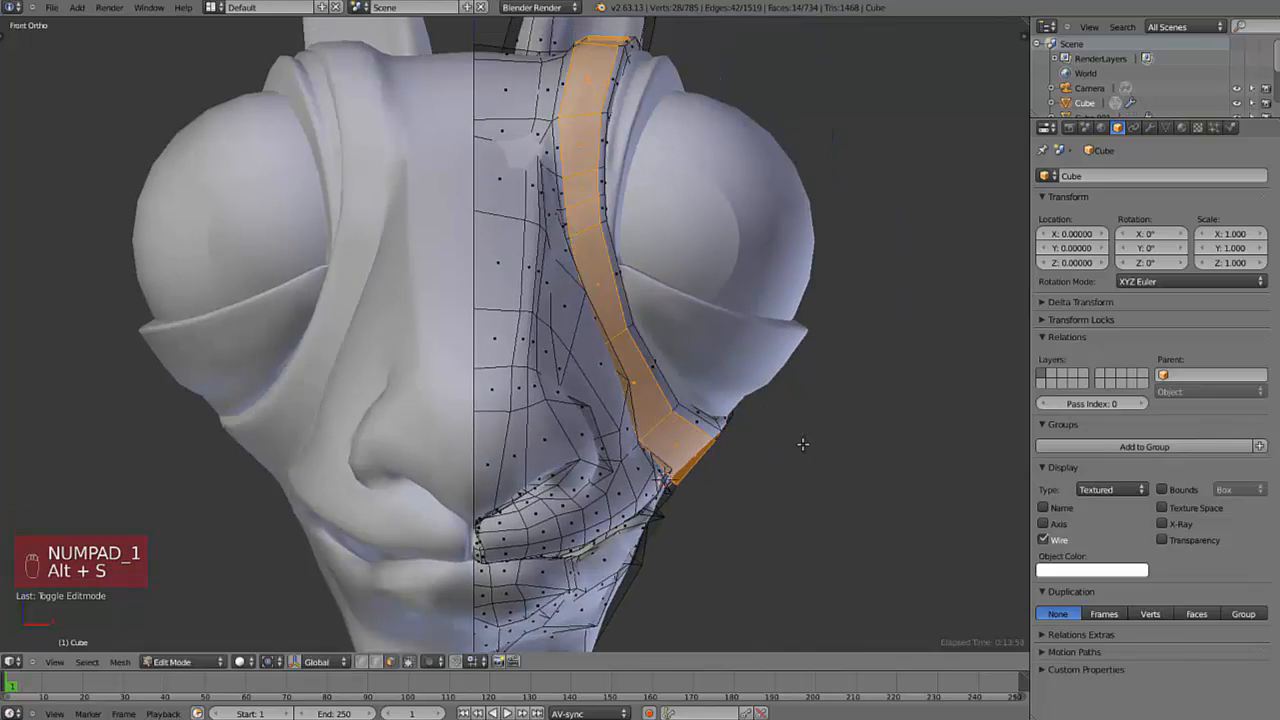
key(alt+s)
key(Tab)
scroll(796, 437, down, 2)
middle_drag(796, 440, 520, 425)
key(a)
key(a)
key(KP_1)
key(Tab)
key(ctrl+z)
key(ctrl+z)
- Try growing the eye socket face selection, applying Shrink/Fatten and smoothing it, and undo those changes
scroll(763, 400, up, 3)
key(ctrl+KP_Add)
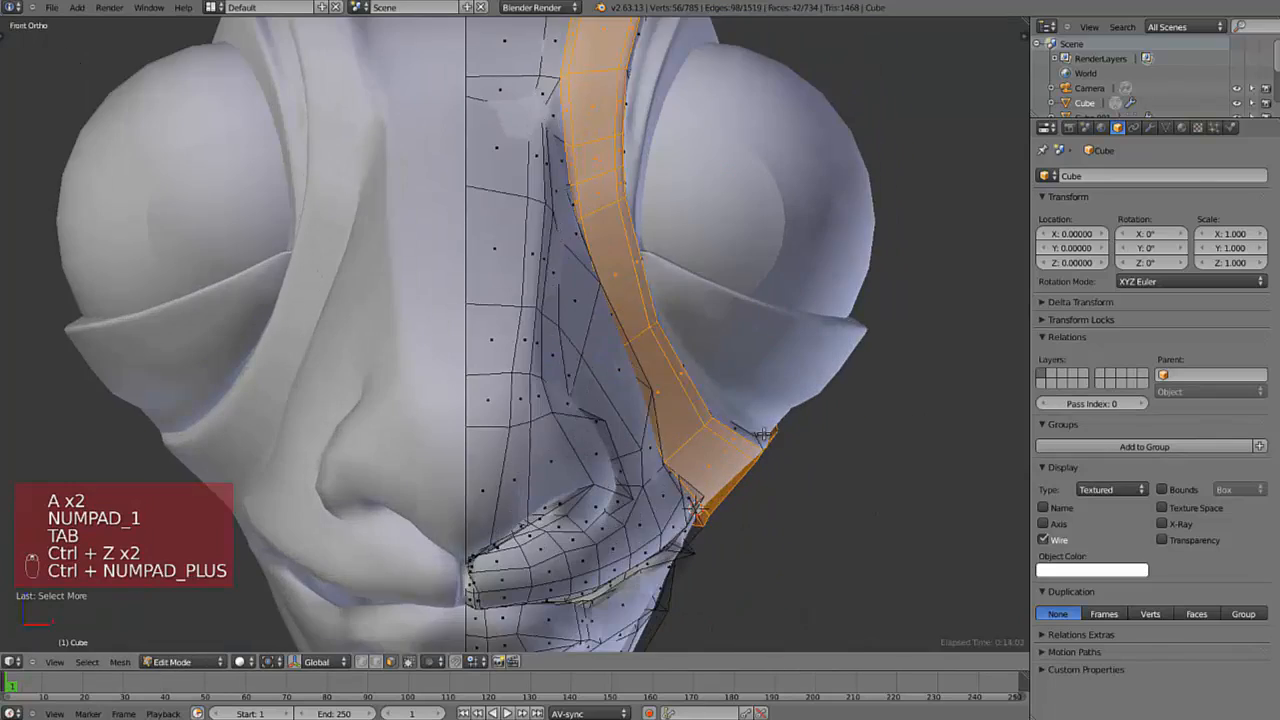
scroll(838, 442, down, 2)
key(alt+s)
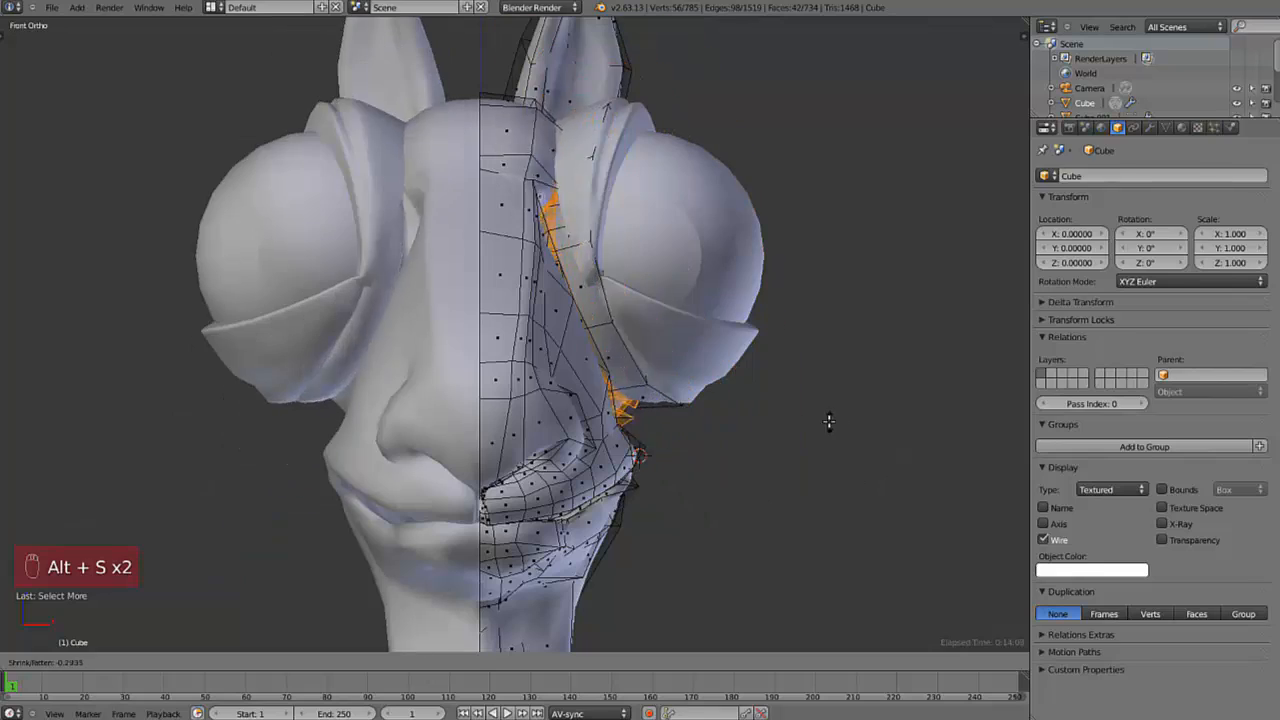
click(874, 352)
key(w)
click(874, 352)
key(alt+s)
click(770, 364)
key(Tab)
scroll(769, 364, down, 1)
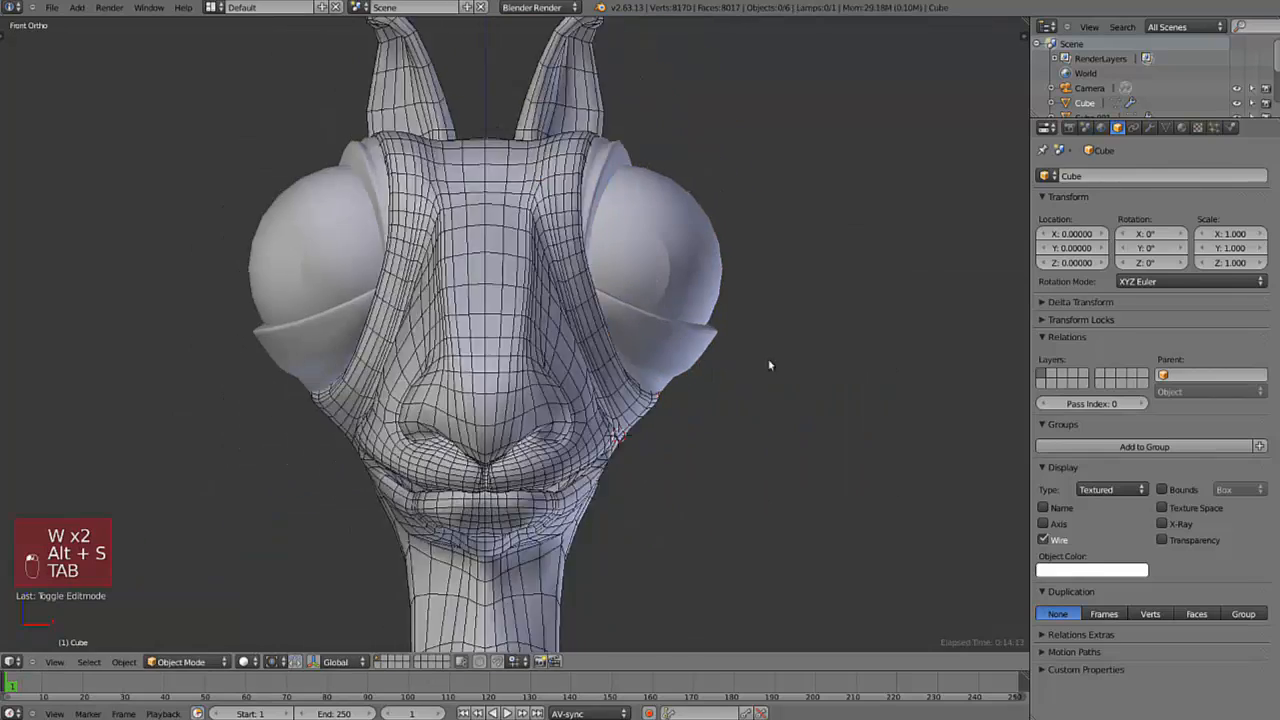
middle_drag(769, 364, 420, 358)
key(KP_1)
key(Tab)
key(ctrl+z)
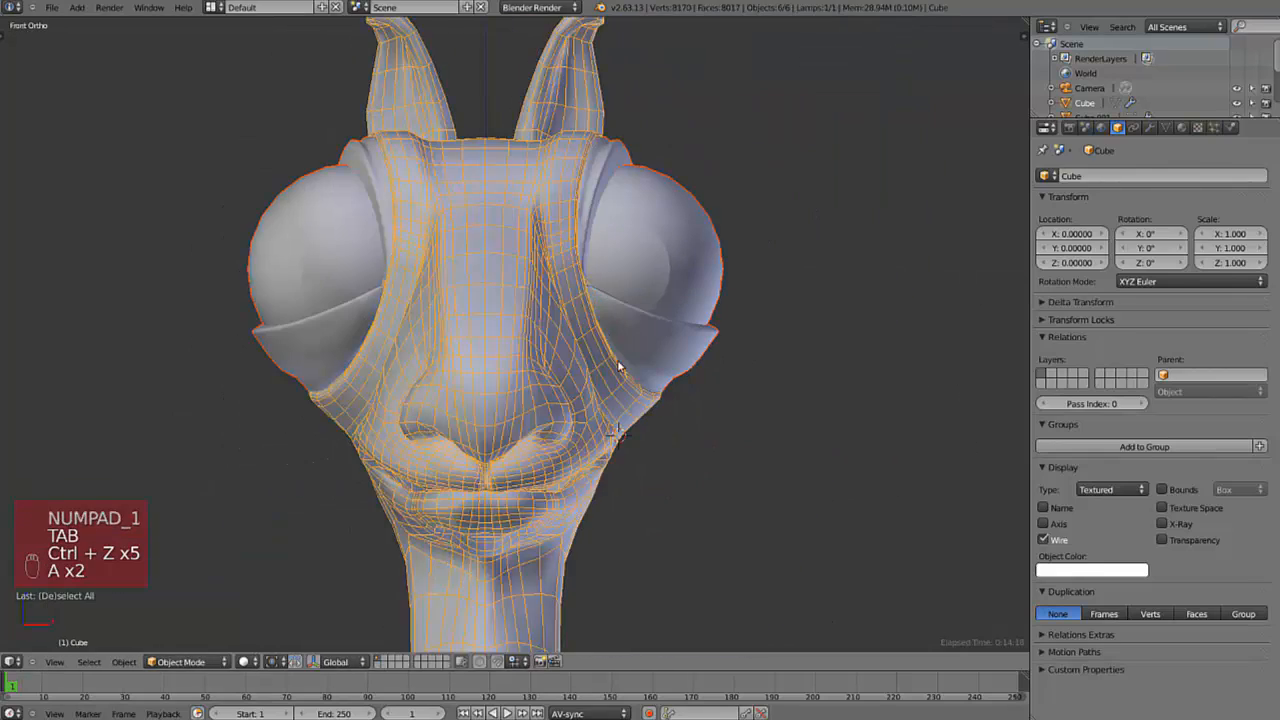
- Turn on the wire display for the eyelids and compare their topology with the eye socket
click(1044, 540)
middle_drag(765, 335, 610, 322)
key(n)
key(n)
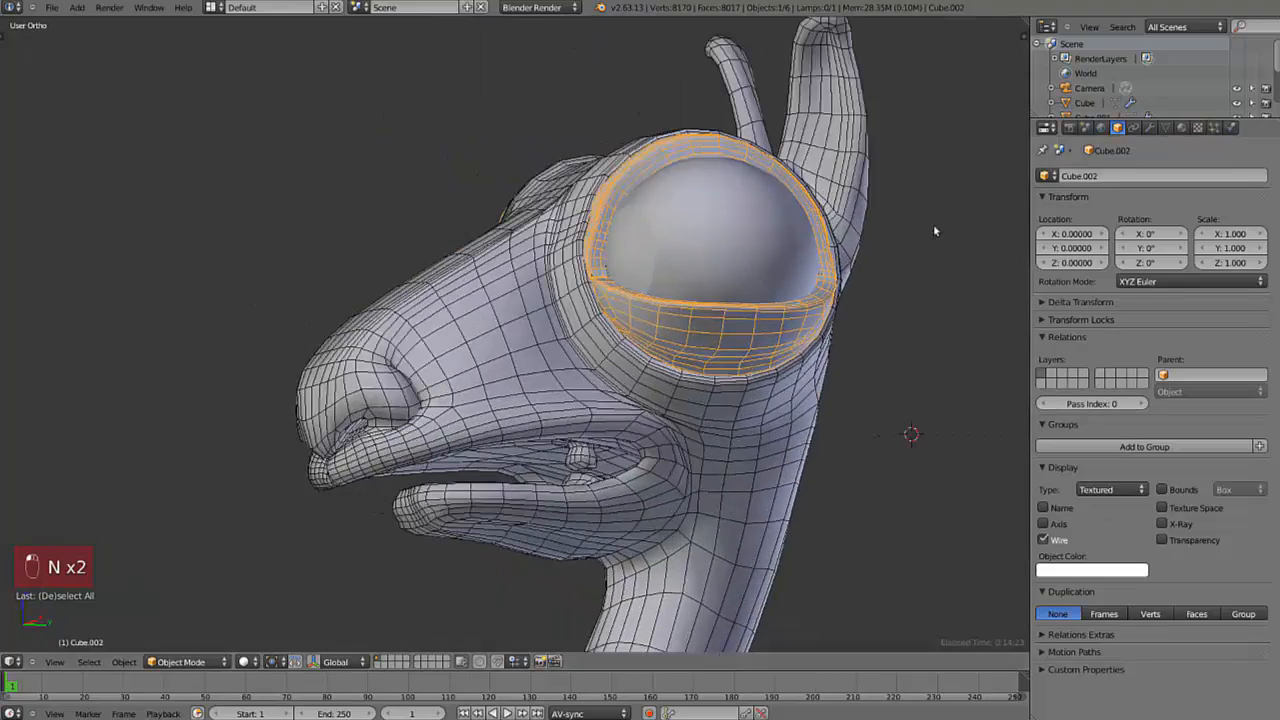
key(a)
middle_drag(812, 310, 858, 294)
scroll(626, 311, up, 4)
middle_drag(626, 311, 595, 299)
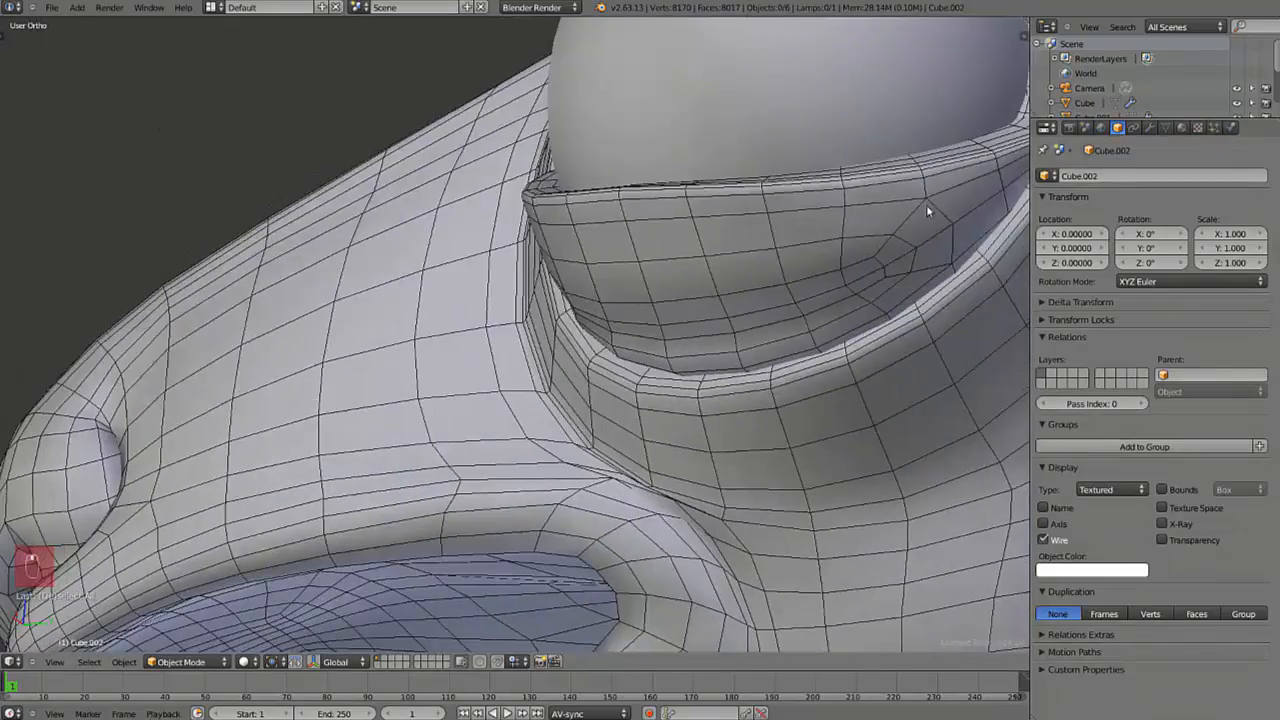
key(KP_1)
scroll(726, 375, down, 4)
scroll(726, 375, down, 4)
key(a)
key(a)
key(a)
- Select the two faces at the front base of the llama's neck and extrude them
key(KP_3)
shift+middle_drag(640, 460, 643, 211)
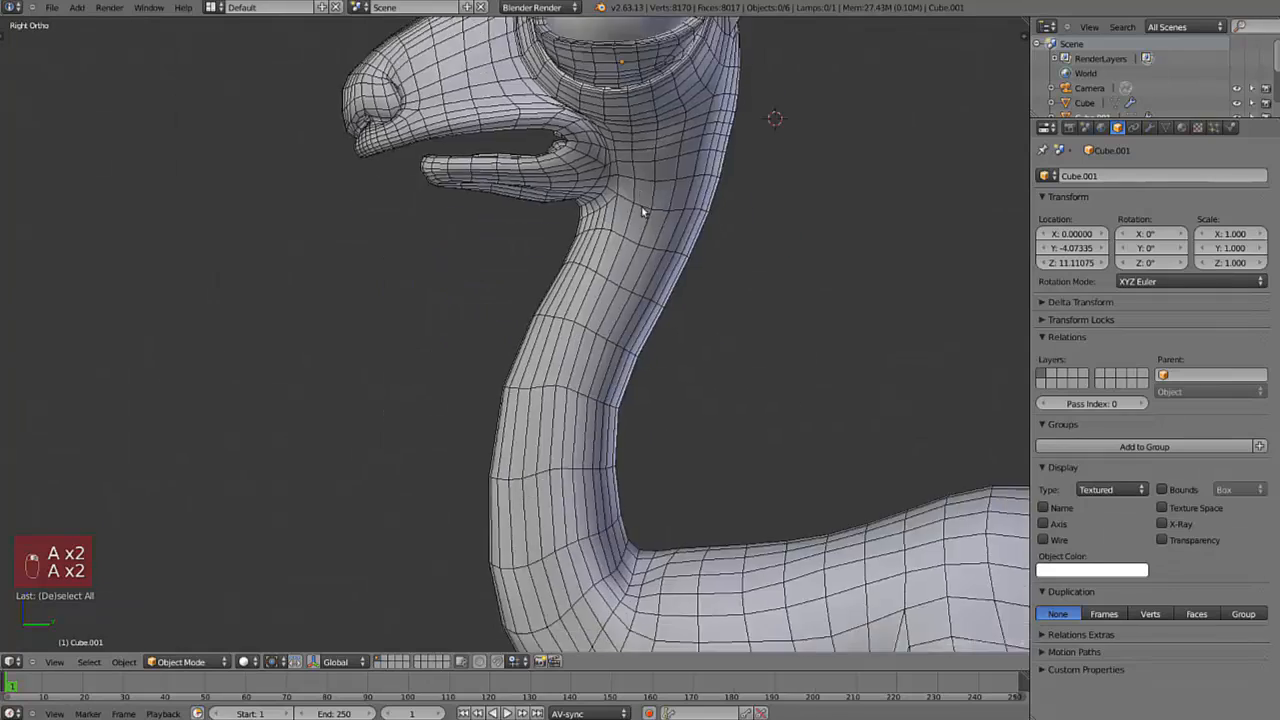
scroll(643, 211, down, 3)
shift+middle_drag(740, 360, 631, 116)
middle_drag(457, 313, 718, 266)
right_click(590, 310)
key(Tab)
right_click(535, 320)
key(KP_3)
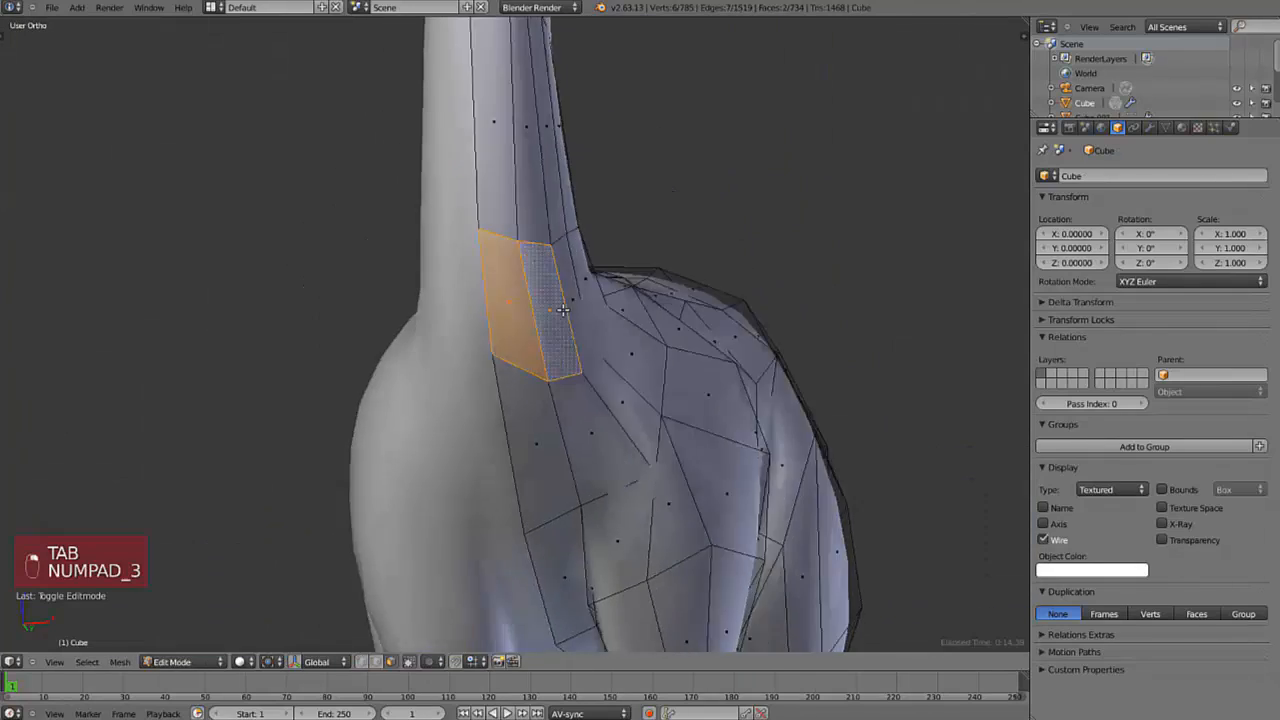
key(e)
click(484, 342)
- Rotate and move the extruded chest faces into place and check them from the front
key(r)
click(485, 395)
key(g)
click(486, 446)
key(Tab)
key(a)
key(a)
key(Tab)
key(KP_1)
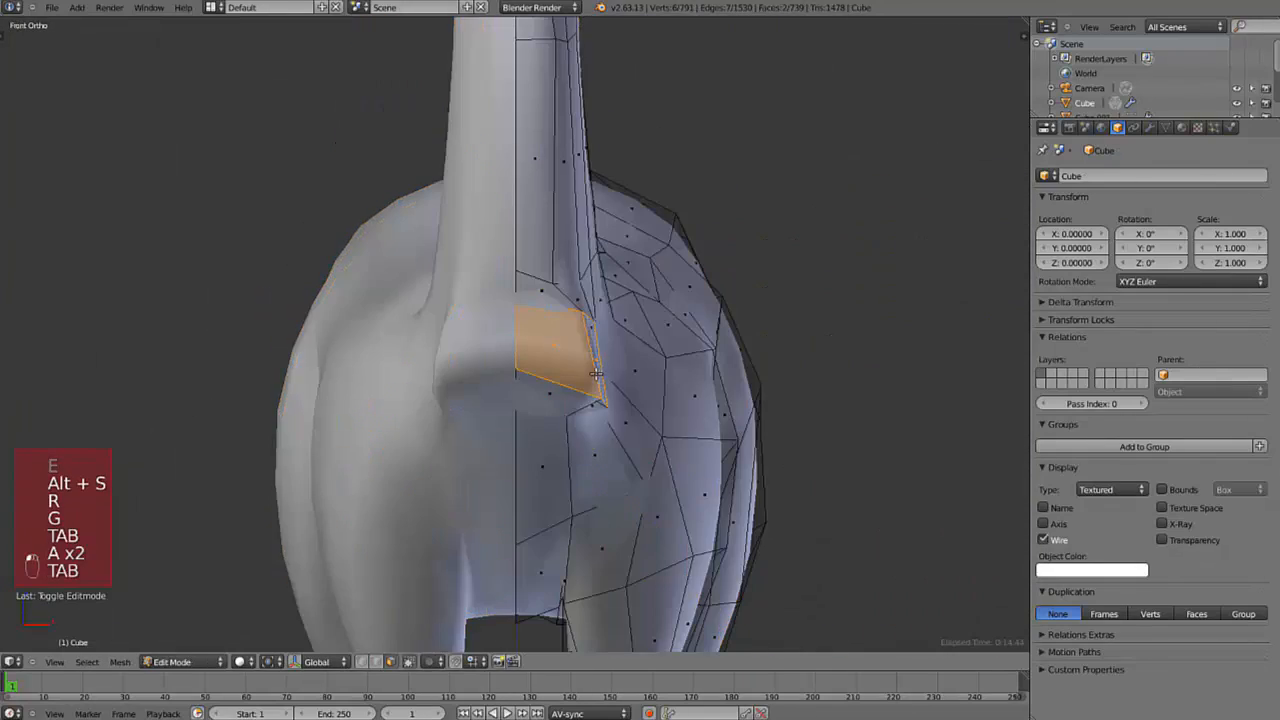
- Smooth the extruded chest faces and reposition the geometry around them in the front view
click(660, 359)
key(w)
click(660, 359)
right_click(572, 354)
key(g)
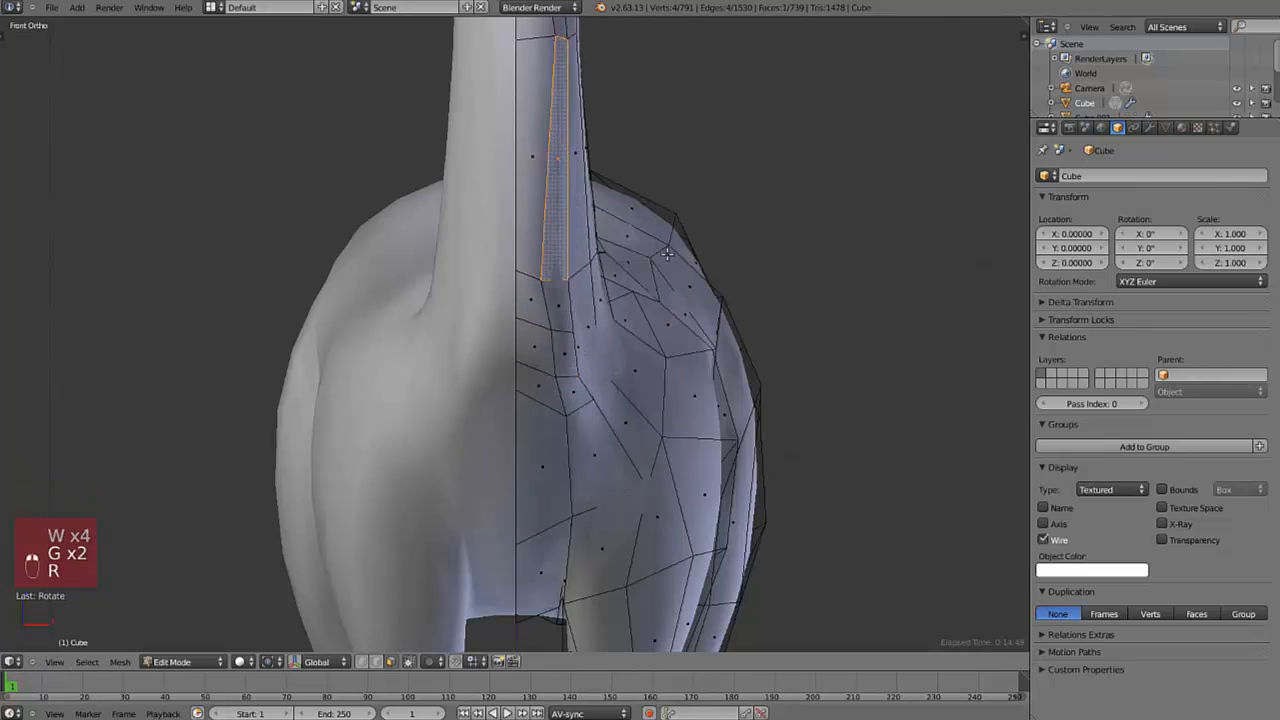
key(a)
key(a)
- Add an edge loop around the neck in the side view and adjust the position of the neck geometry
key(KP_3)
key(Tab)
shift+middle_drag(529, 174, 629, 351)
key(Tab)
key(ctrl+r)
click(591, 343)
key(g)
click(585, 340)
shift+middle_drag(580, 310, 578, 447)
key(a)
key(g)
key(Tab)
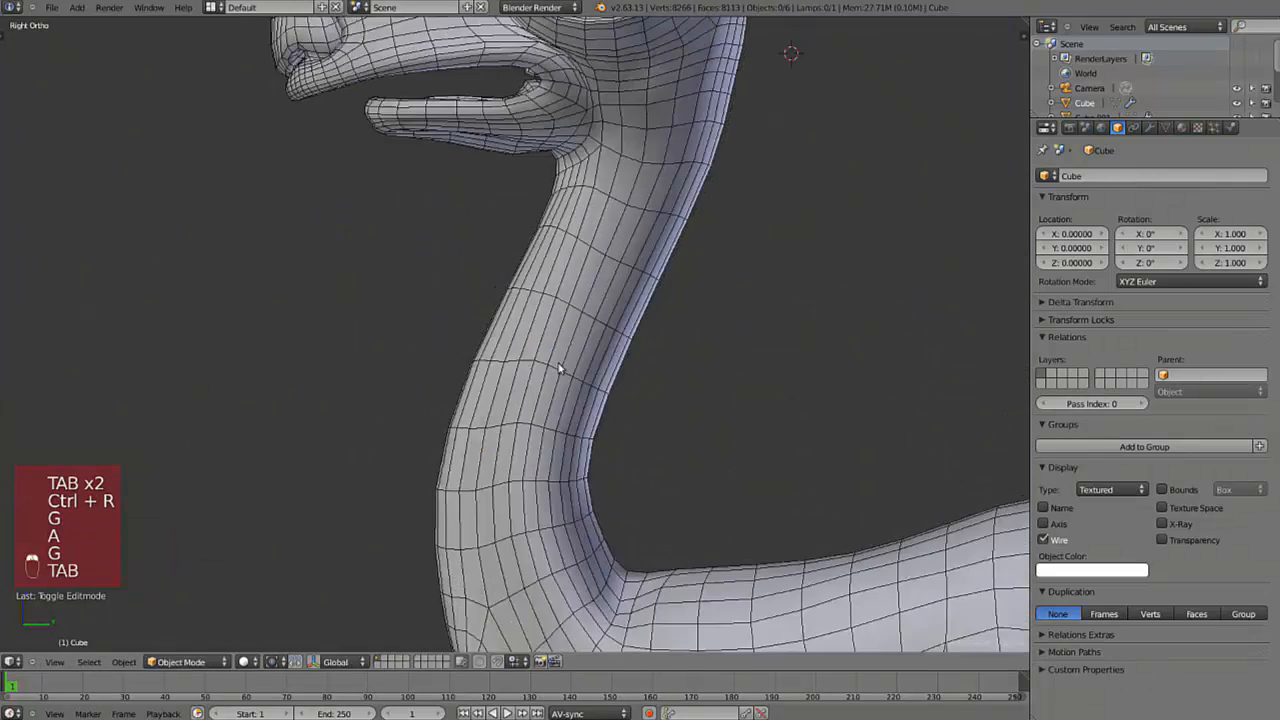
- Move, rotate and scale the neck geometry to refine the neck's curve
key(Tab)
scroll(560, 369, down, 3)
key(g)
key(Tab)
key(Tab)
key(r)
click(735, 240)
key(Tab)
key(KP_1)
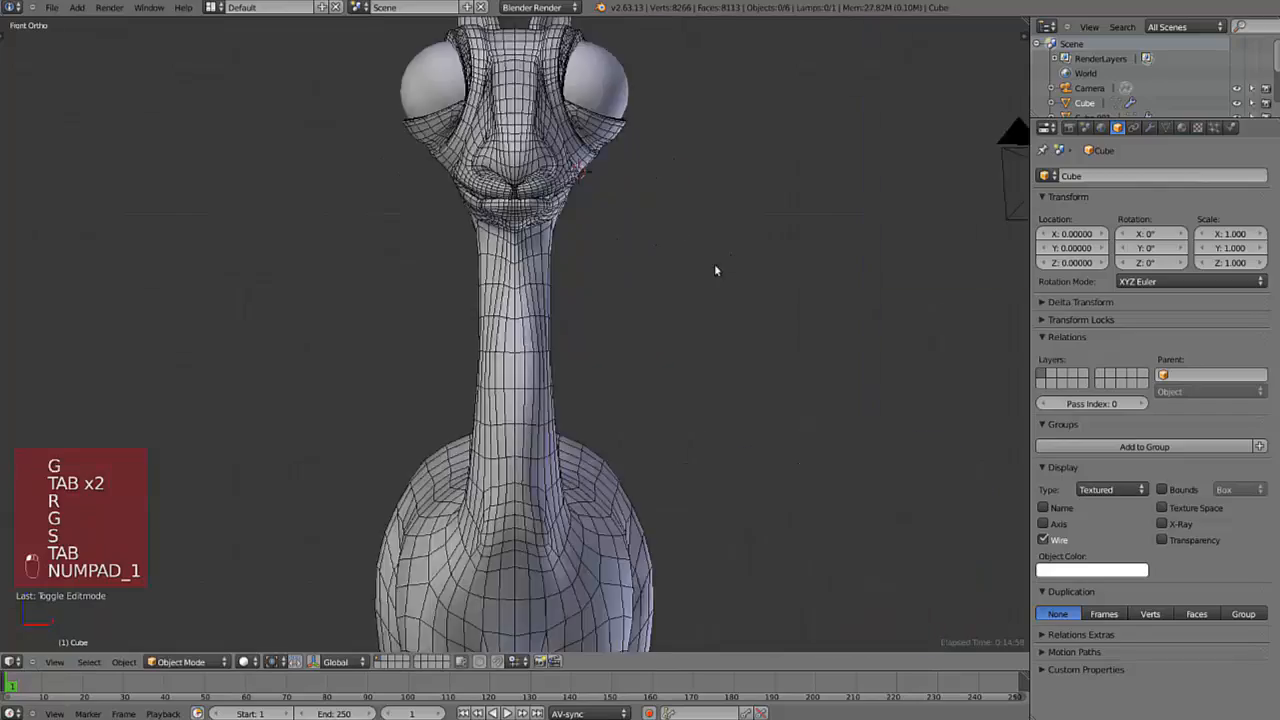
- Examine the neck and body topology at an angle and in the side view
middle_drag(716, 268, 480, 310)
key(KP_3)
key(Tab)
scroll(500, 352, up, 2)
key(a)
key(a)
key(a)
key(a)
key(Tab)
scroll(600, 390, down, 3)
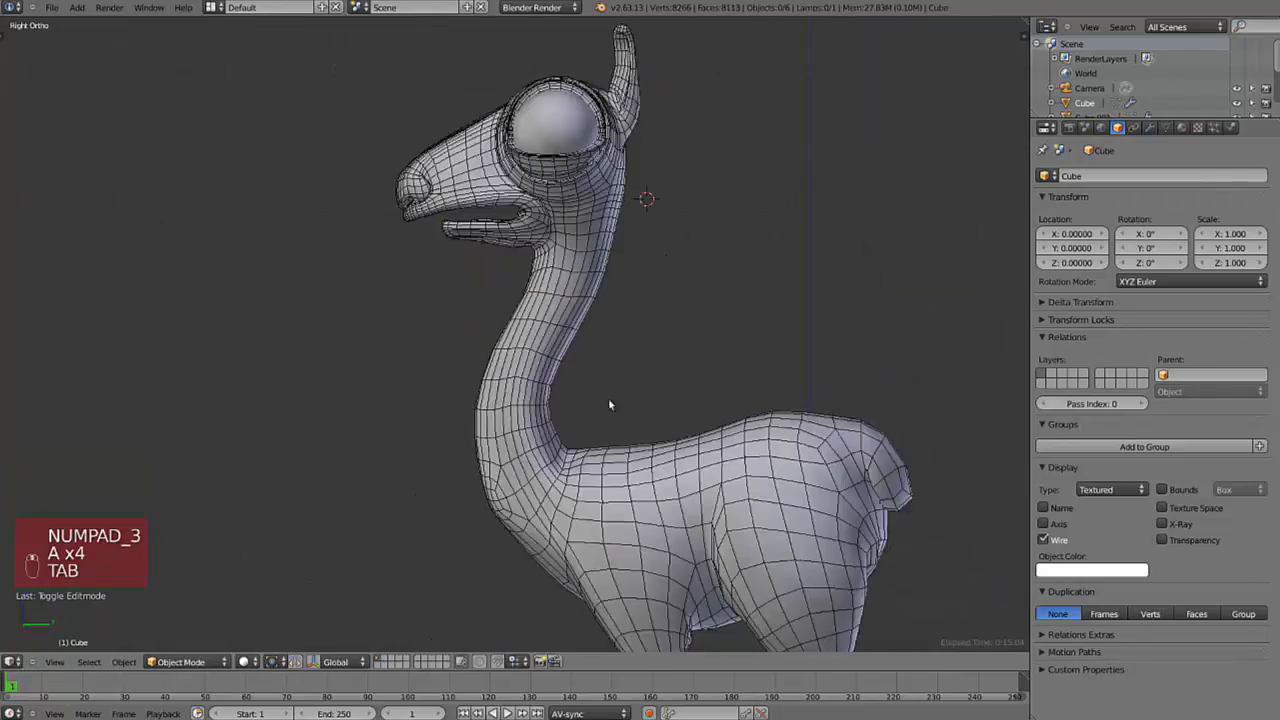
- Examine the neck's curve and the bend where the neck meets the back in the side view
middle_drag(620, 320, 799, 248)
key(KP_3)
scroll(630, 430, up, 4)
shift+middle_drag(628, 480, 602, 303)
key(Tab)
key(KP_3)
key(a)
key(a)
key(a)
middle_drag(675, 340, 590, 390)
- Extrude two faces at the inner bend where the neck meets the back and position them in the side view
key(z)
key(ctrl+Tab)
key(ctrl+Tab)
click(569, 394)
key(z)
key(z)
right_click(592, 384)
shift+right_click(565, 365)
key(z)
key(z)
scroll(605, 439, up, 2)
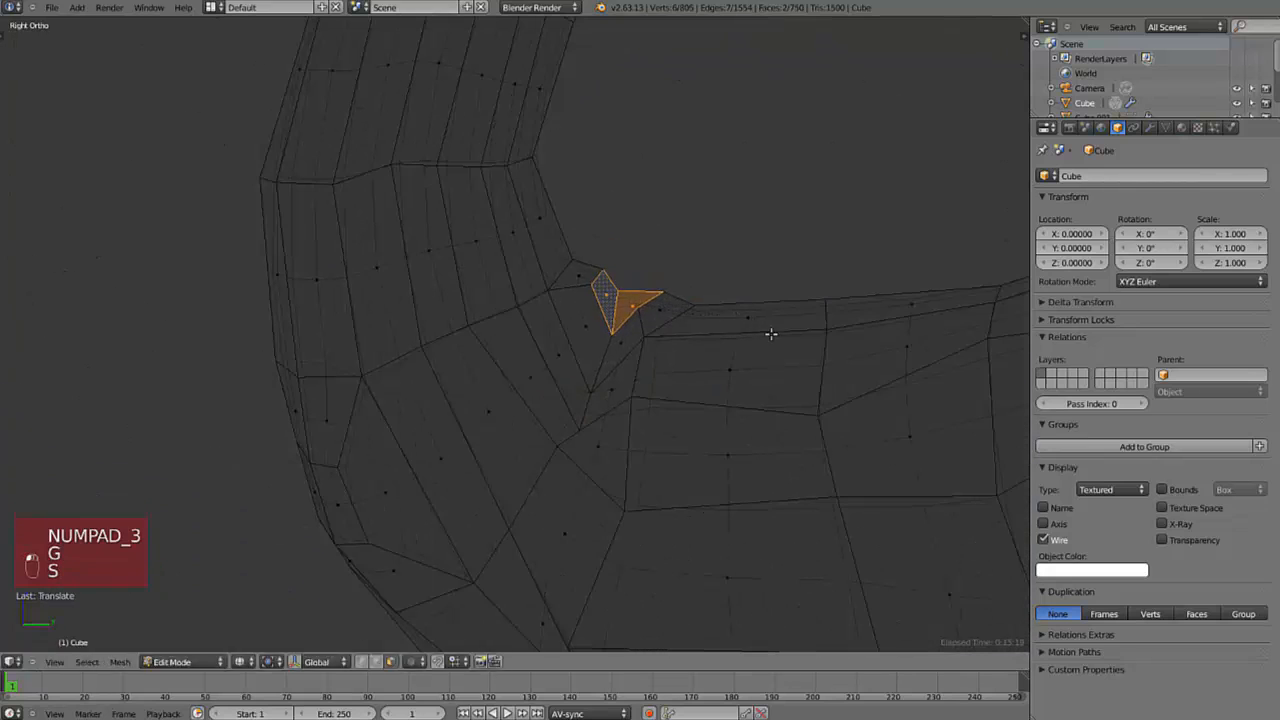
key(g)
click(690, 332)
- Reposition the two extruded neck-base faces from an angled view
key(Tab)
key(z)
middle_drag(686, 331, 400, 448)
scroll(400, 448, up, 3)
key(Tab)
key(g)
click(414, 456)
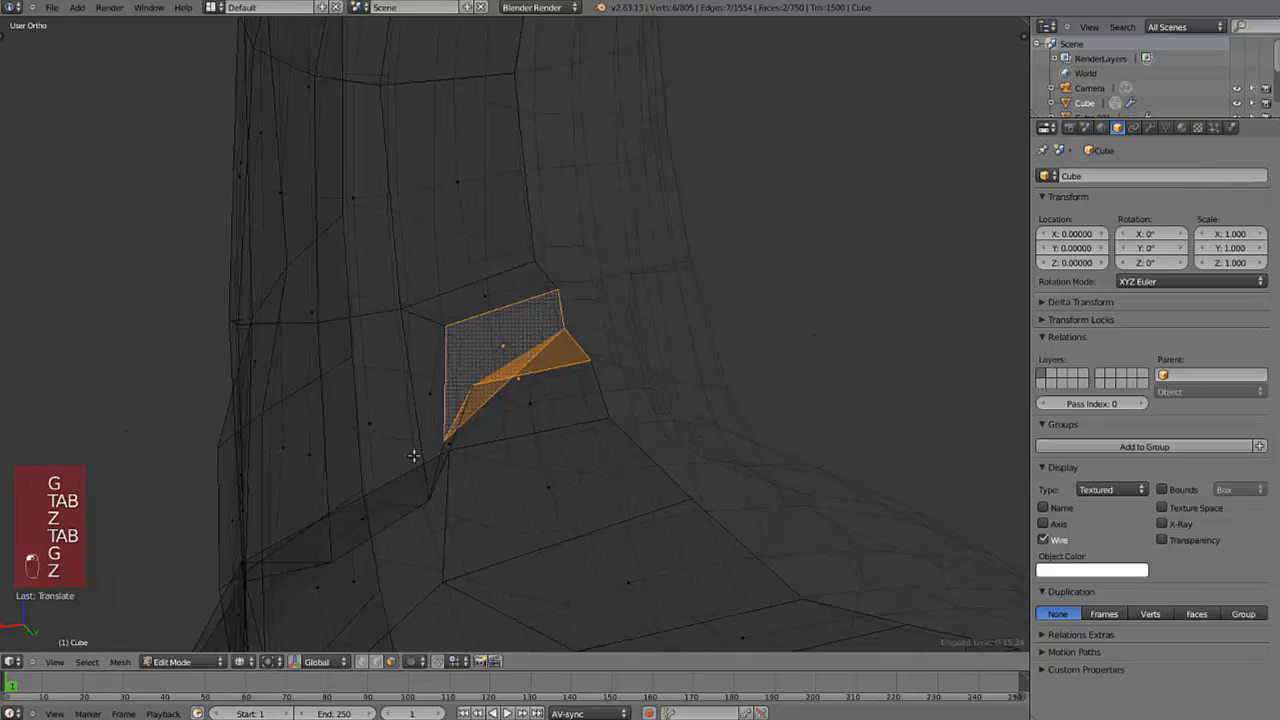
click(437, 427)
- Move individual vertices just below the extruded neck-base faces, at an angle and in the side view
key(z)
right_click(446, 452)
key(g)
click(470, 435)
key(KP_3)
key(z)
right_click(602, 515)
key(g)
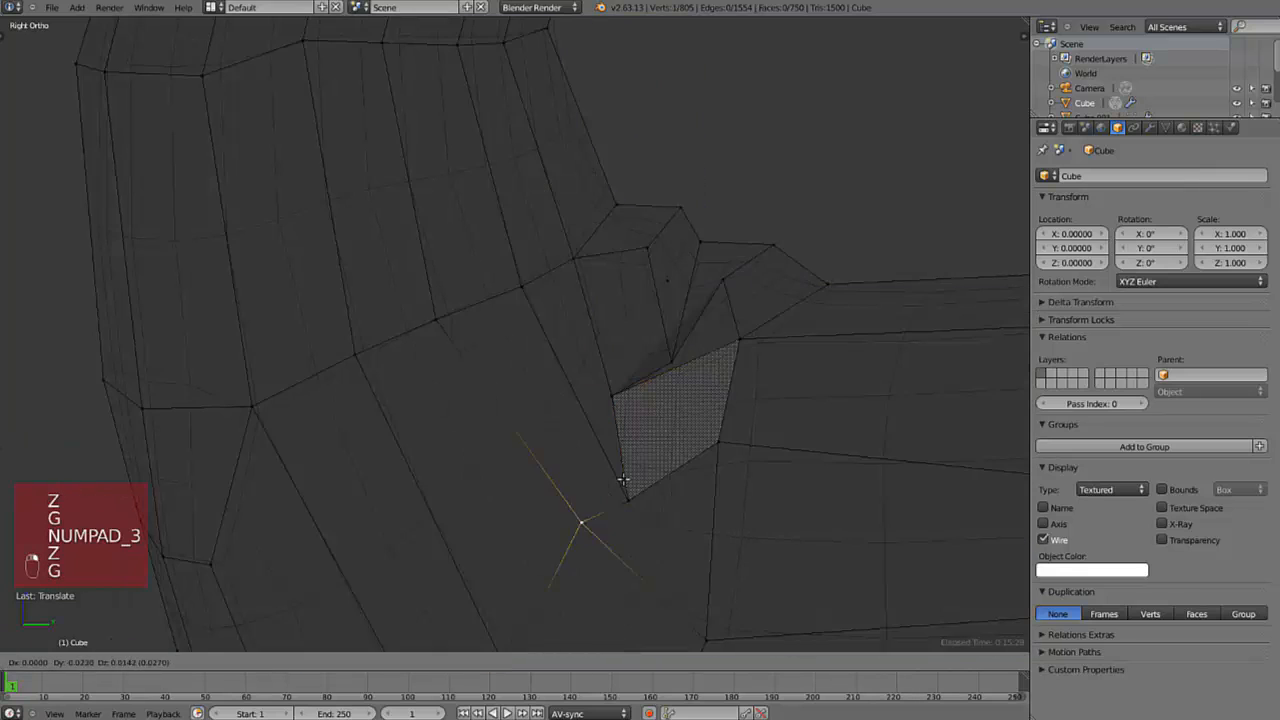
click(651, 381)
- Adjust the remaining vertices around the neck-base bend in the side view and check the smoothed mesh
key(z)
key(g)
key(z)
key(z)
key(g)
key(Tab)
key(Tab)
right_drag(643, 386, 628, 388)
key(Tab)
scroll(626, 384, down, 3)
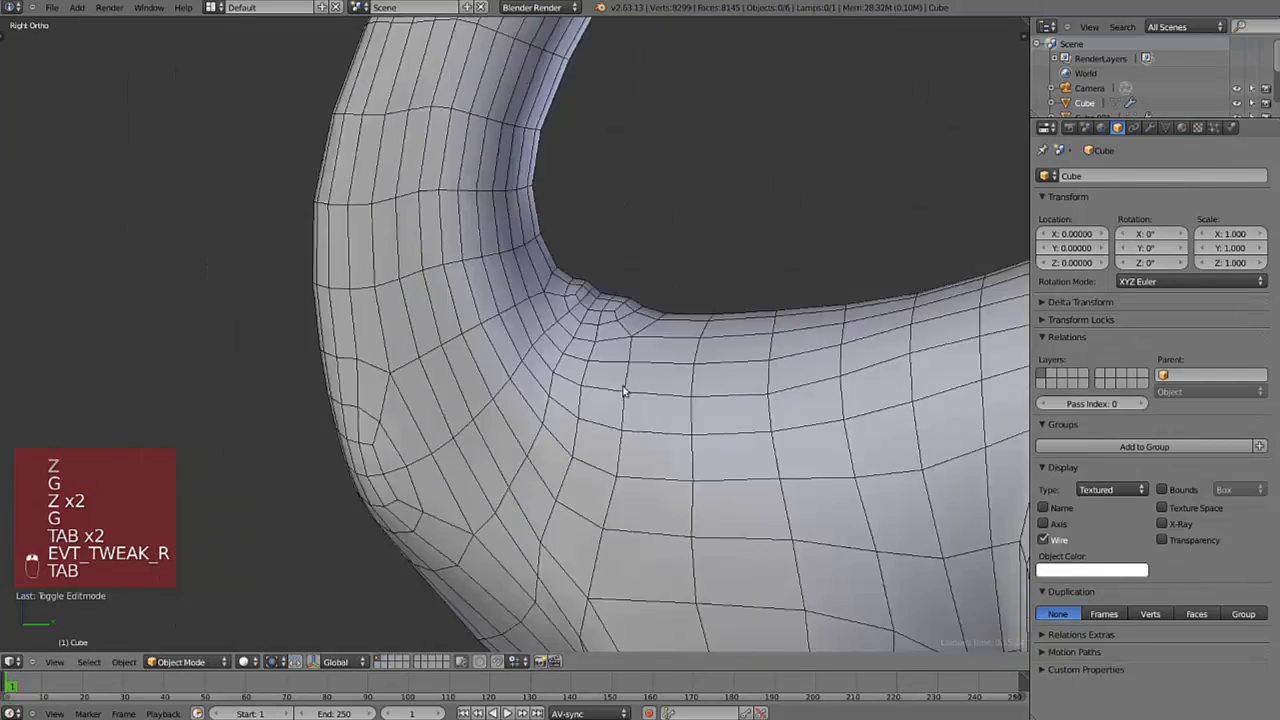
- Move the vertices beneath the lower jaw where it joins the throat
middle_drag(626, 384, 497, 490)
key(KP_3)
key(Tab)
scroll(588, 473, up, 5)
key(z)
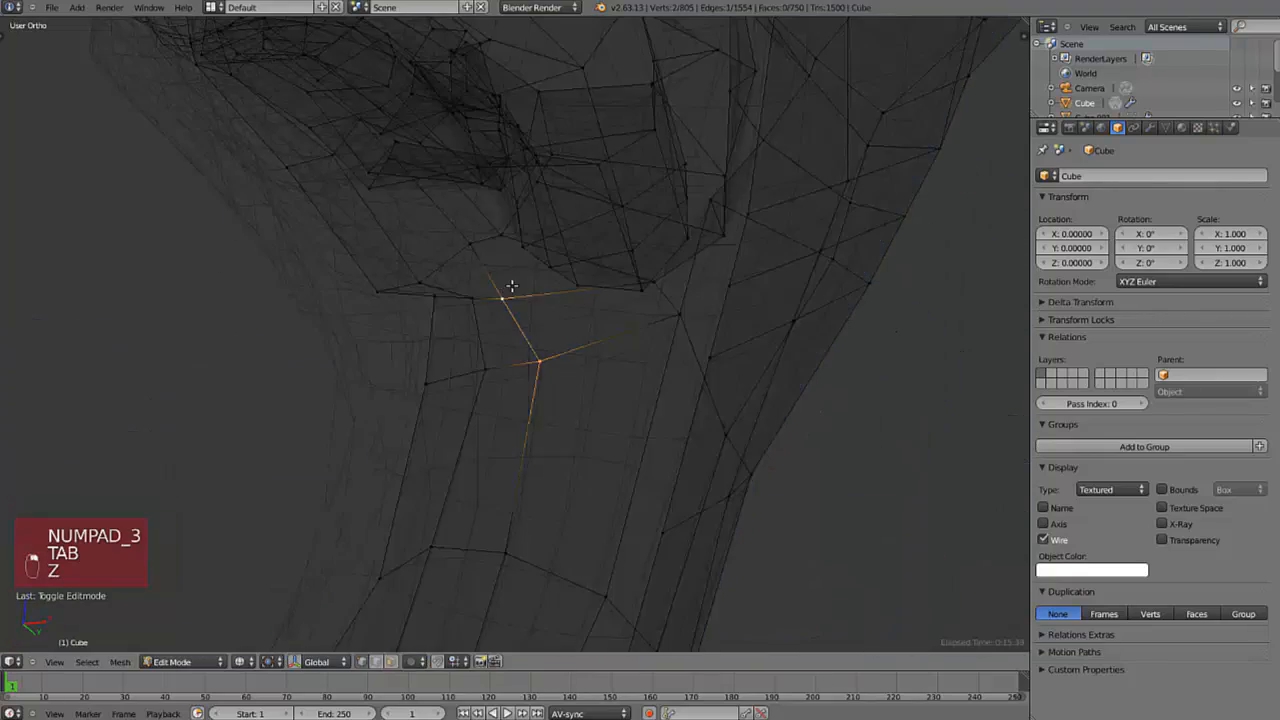
key(z)
key(g)
click(560, 300)
key(z)
right_click(491, 366)
key(z)
- Save the file as a new version with an incremented file name
key(F2)
key(KP_Add)
key(KP_Enter)
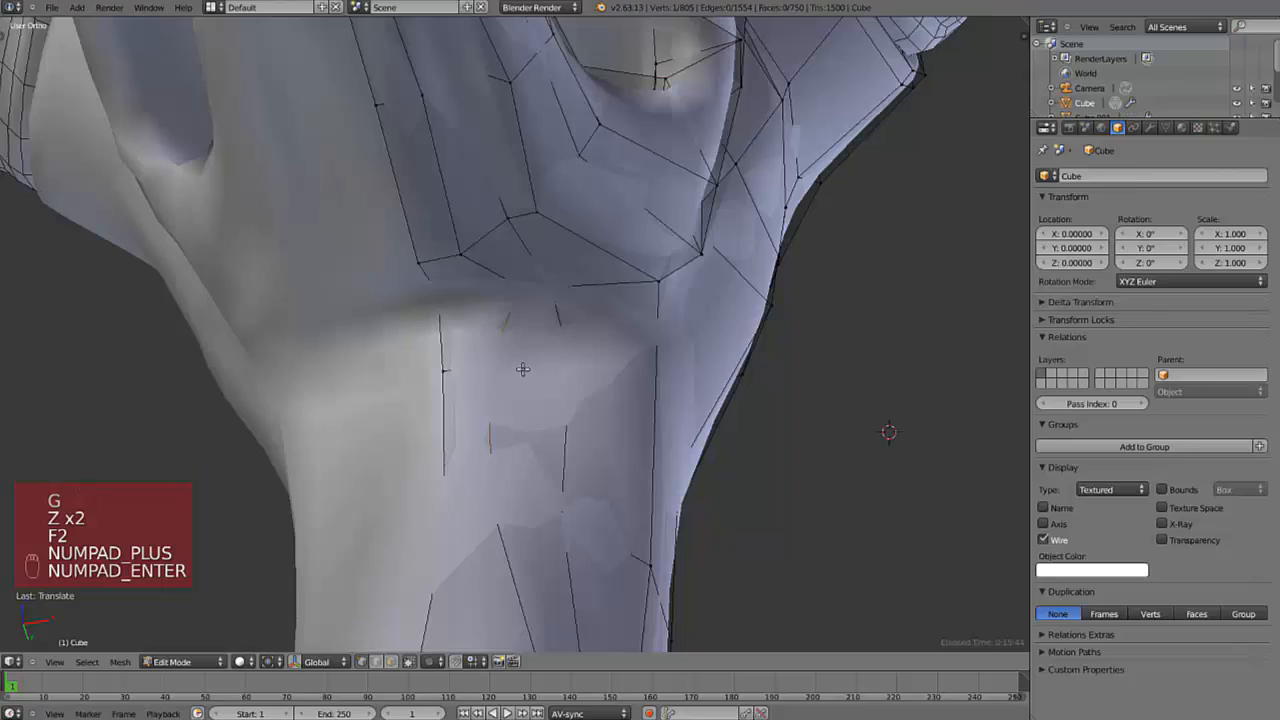
key(F2)
key(KP_Add)
key(KP_Enter)
- Reposition the throat vertex just below the lower jaw and check the surface
key(z)
key(z)
key(g)
click(571, 343)
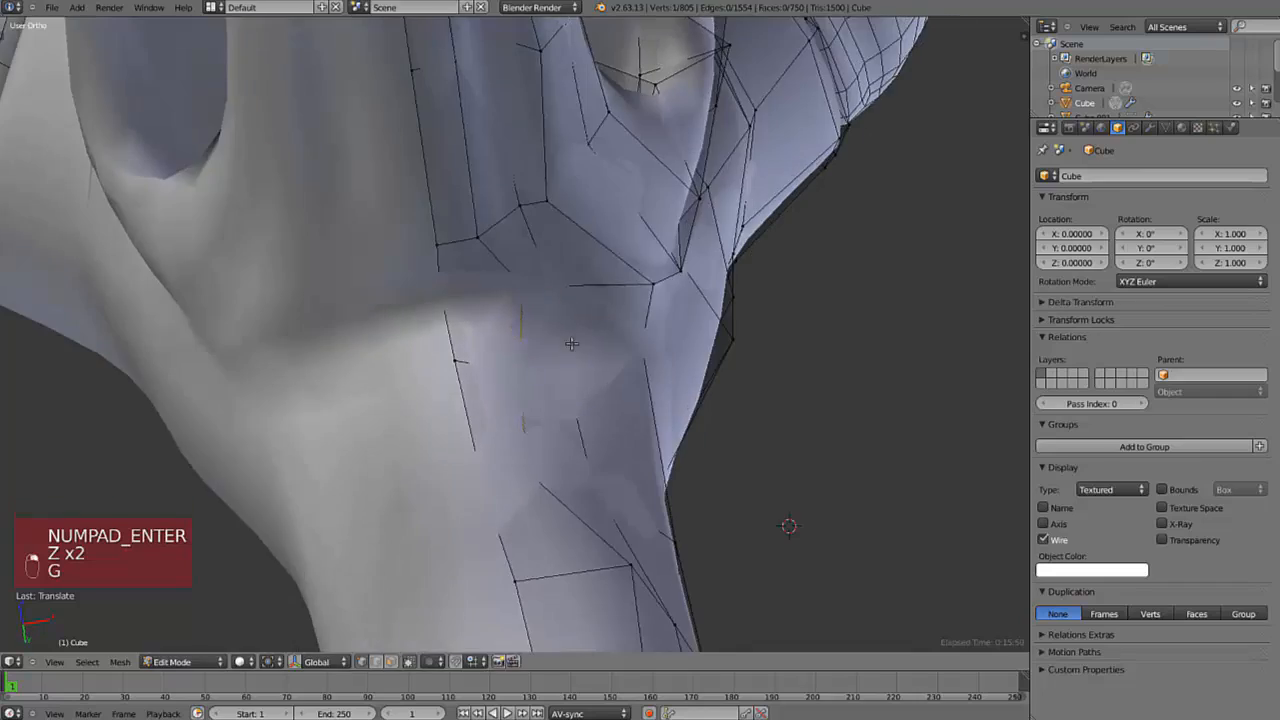
key(Tab)
key(Tab)
key(g)
key(g)
key(Tab)
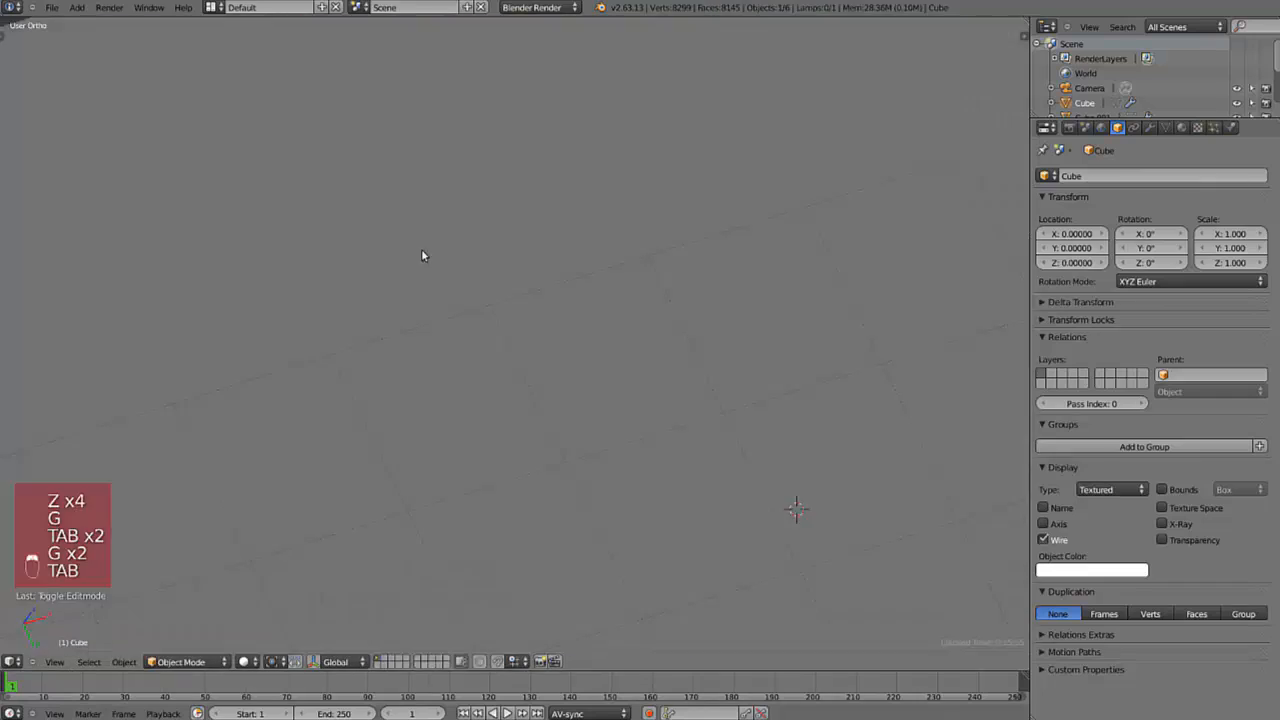
- Select four faces beneath the lower jaw at the top of the throat and extrude them
key(Tab)
key(z)
right_click(446, 320)
shift+right_click(528, 330)
shift+right_click(474, 264)
key(z)
shift+right_click(517, 237)
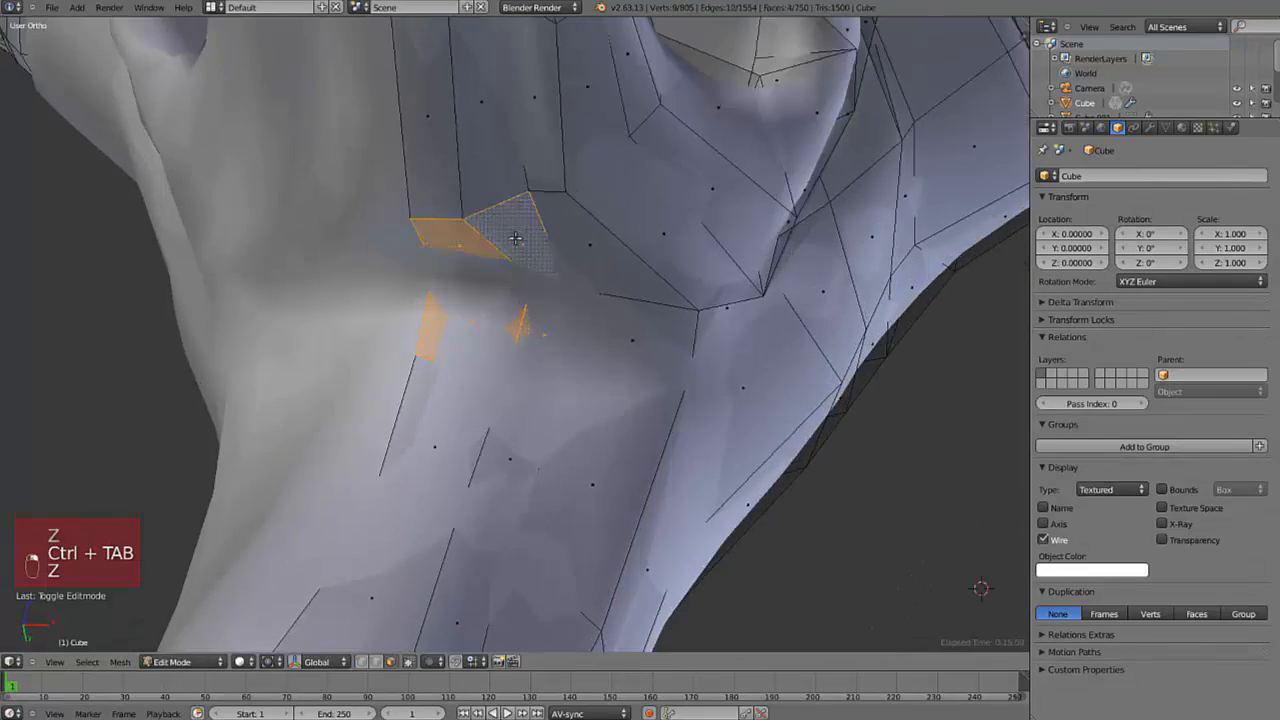
middle_drag(517, 237, 560, 258)
key(z)
key(z)
key(z)
key(z)
middle_drag(575, 313, 650, 328)
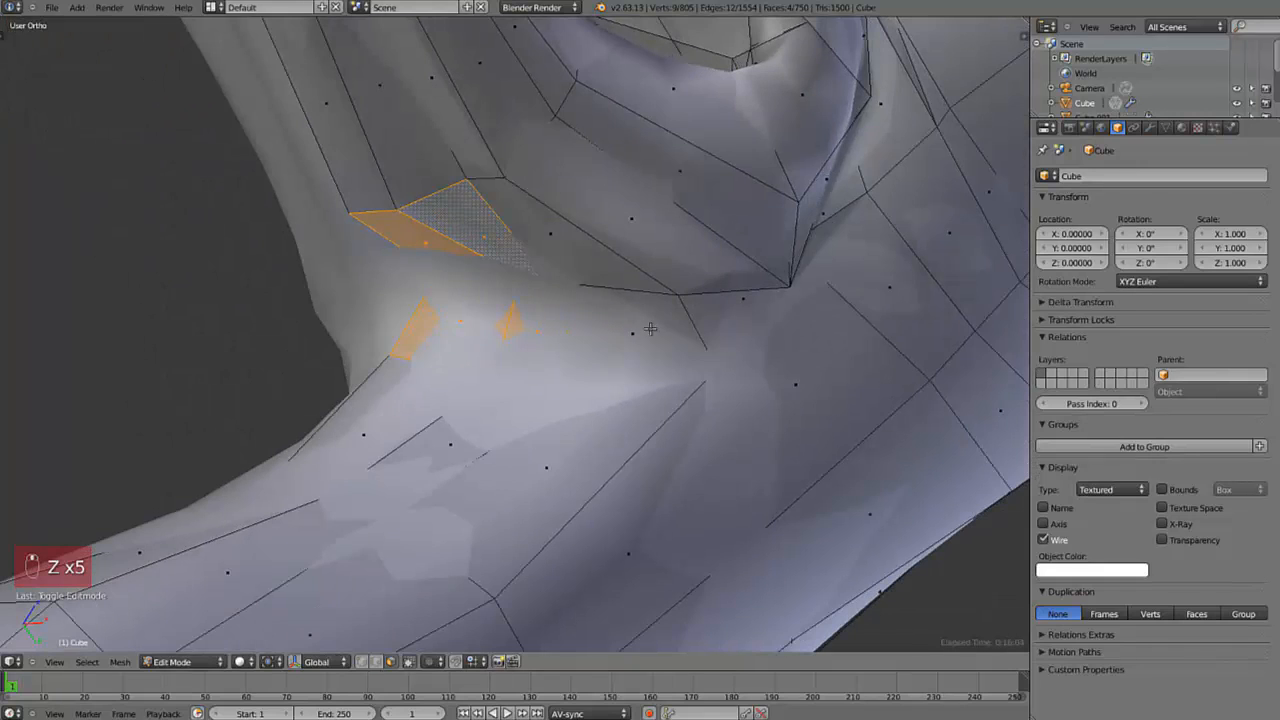
click(651, 335)
key(z)
key(ctrl+z)
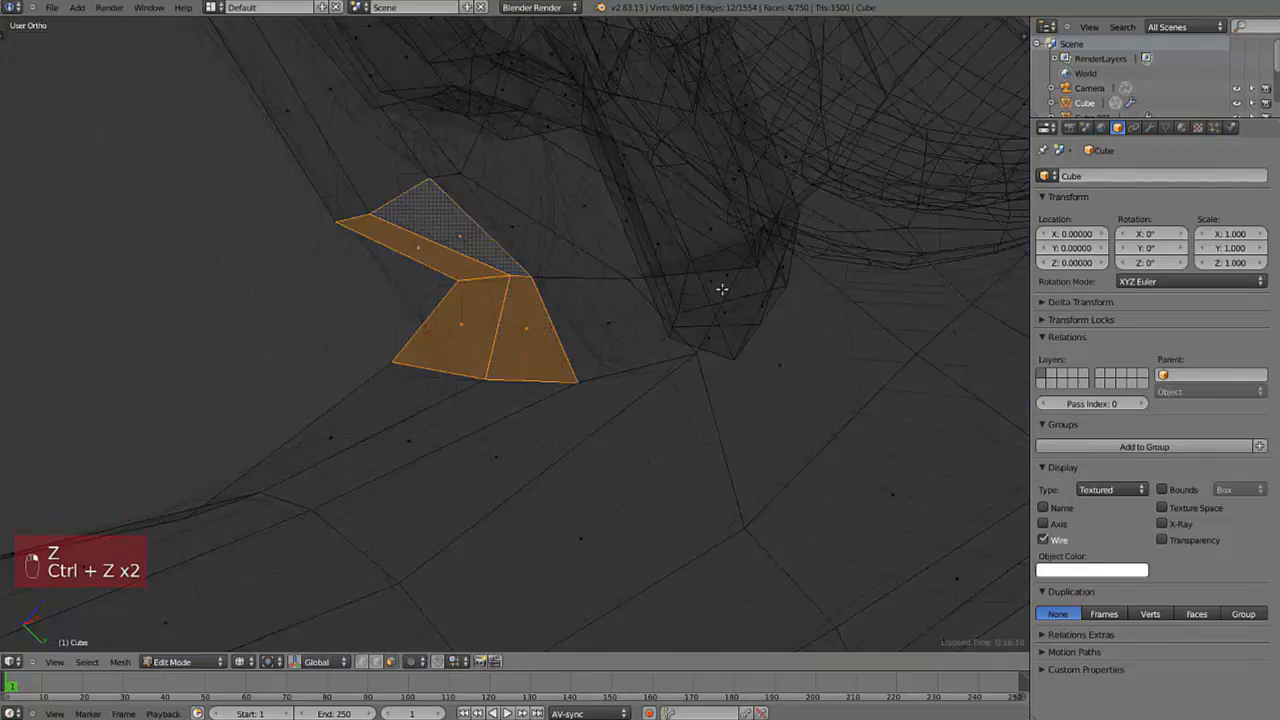
click(733, 352)
key(z)
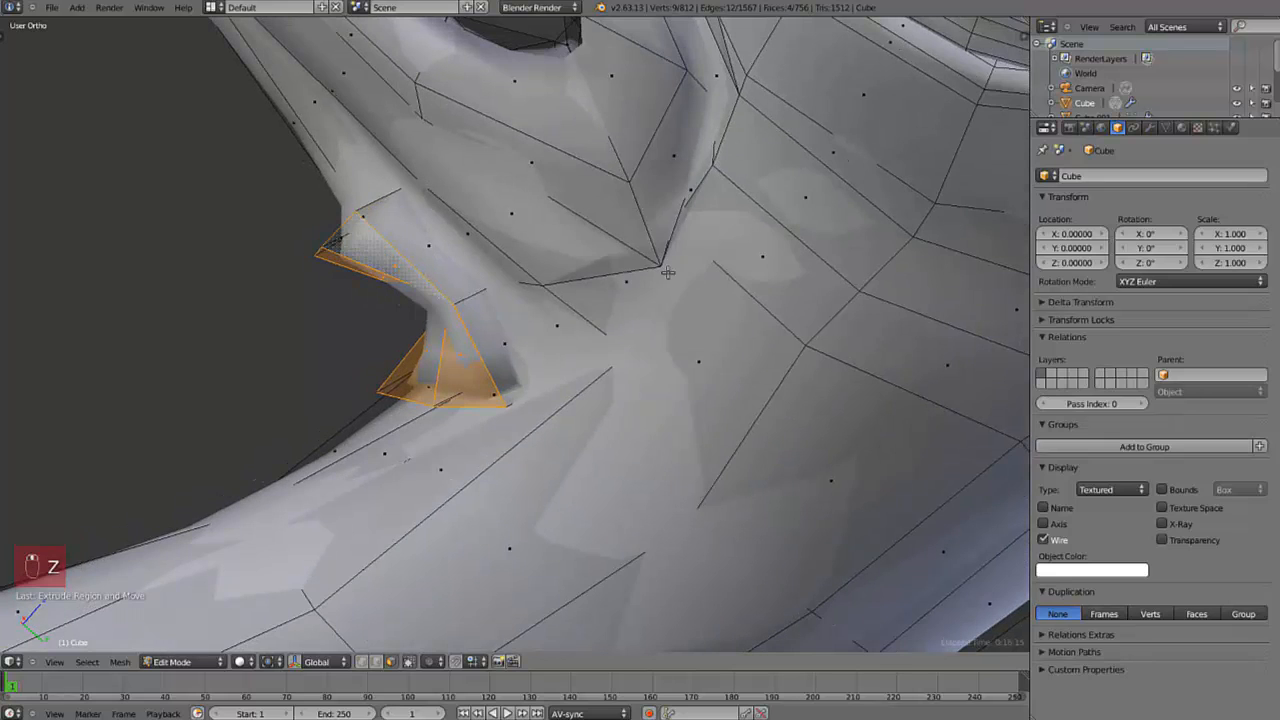
- Smooth the extruded throat faces and move them in the side view
click(675, 273)
key(w)
click(675, 273)
key(w)
click(675, 273)
key(KP_3)
key(g)
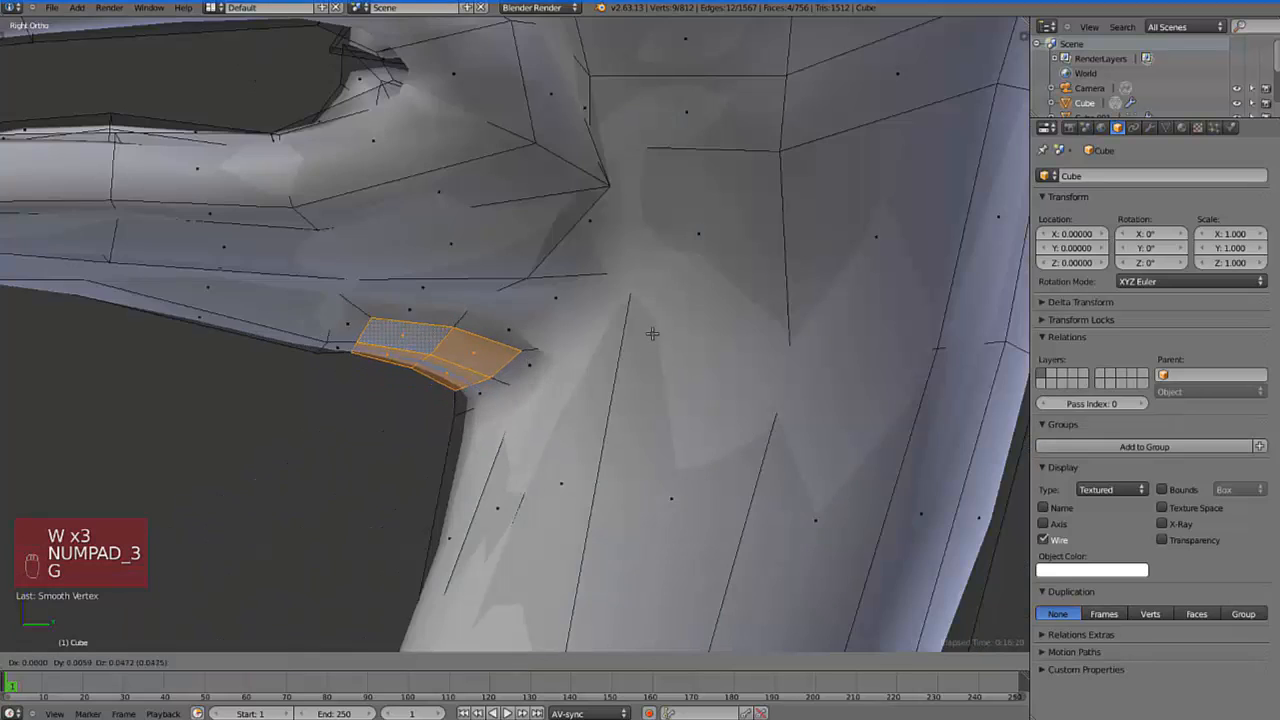
click(651, 334)
- Rotate the extruded throat faces in the side view, then reposition the lower two and scale them along their normals
key(KP_4)
key(e)
key(KP_2)
key(KP_3)
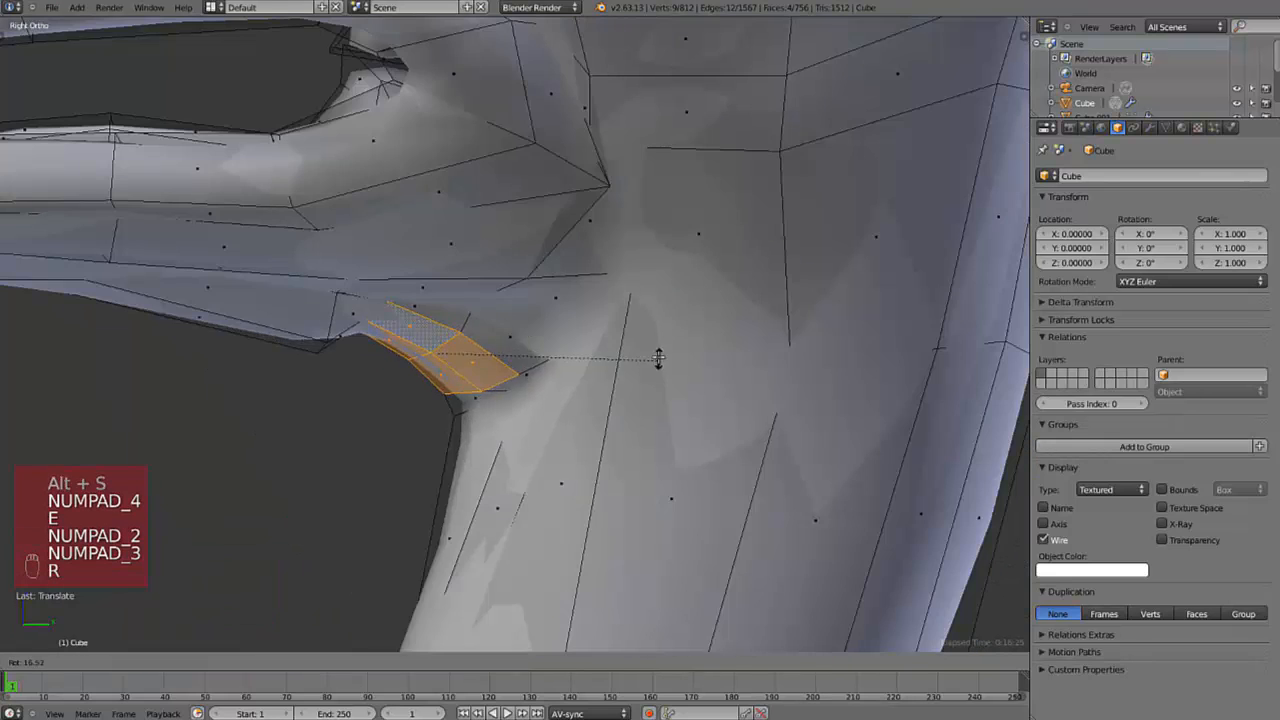
click(658, 358)
key(z)
click(628, 376)
key(z)
key(Tab)
key(Tab)
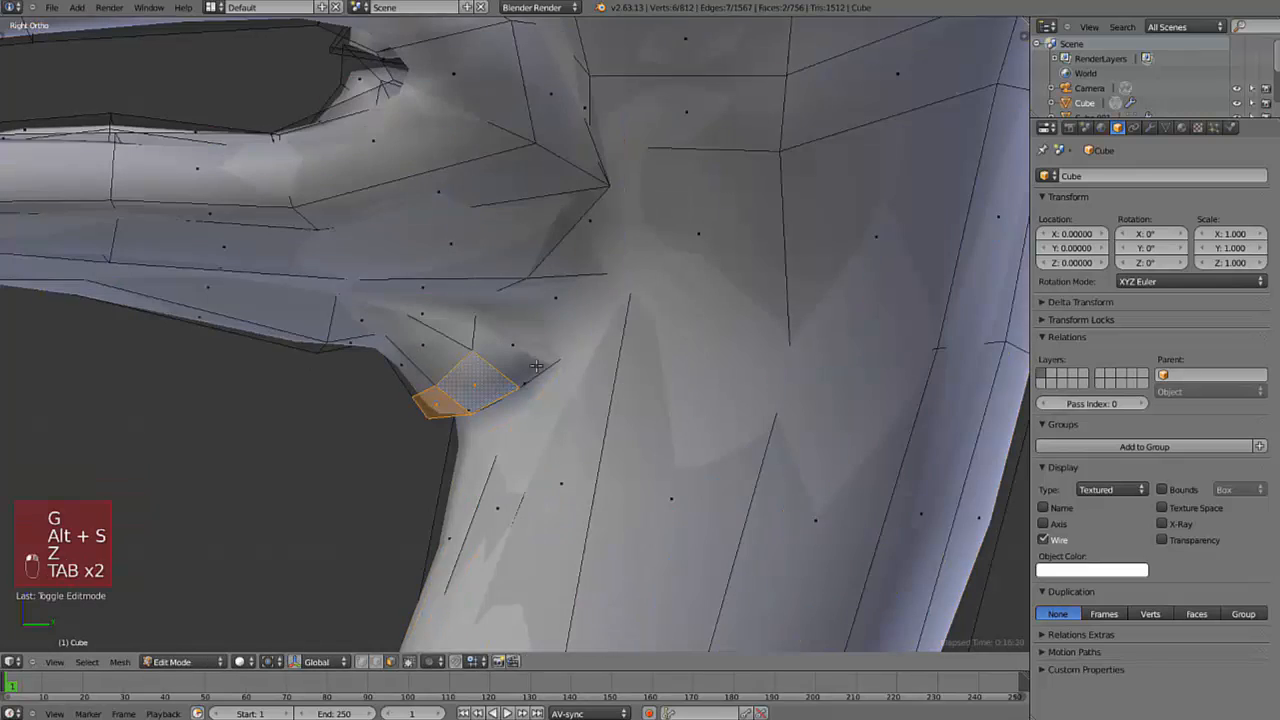
- Smooth faces around the throat bulge and reposition its lower outer face in the side and front views
key(z)
right_click(352, 342)
shift+right_click(373, 322)
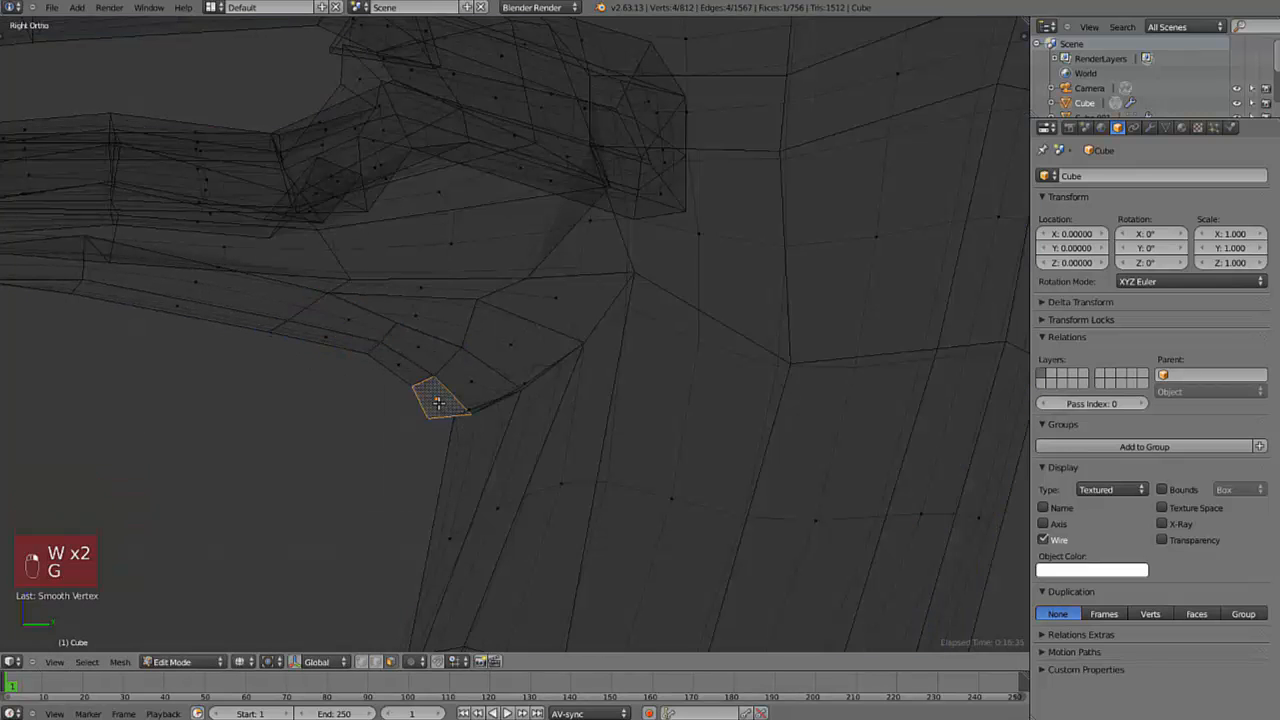
click(515, 380)
key(z)
key(KP_1)
key(Tab)
key(Tab)
key(g)
click(560, 336)
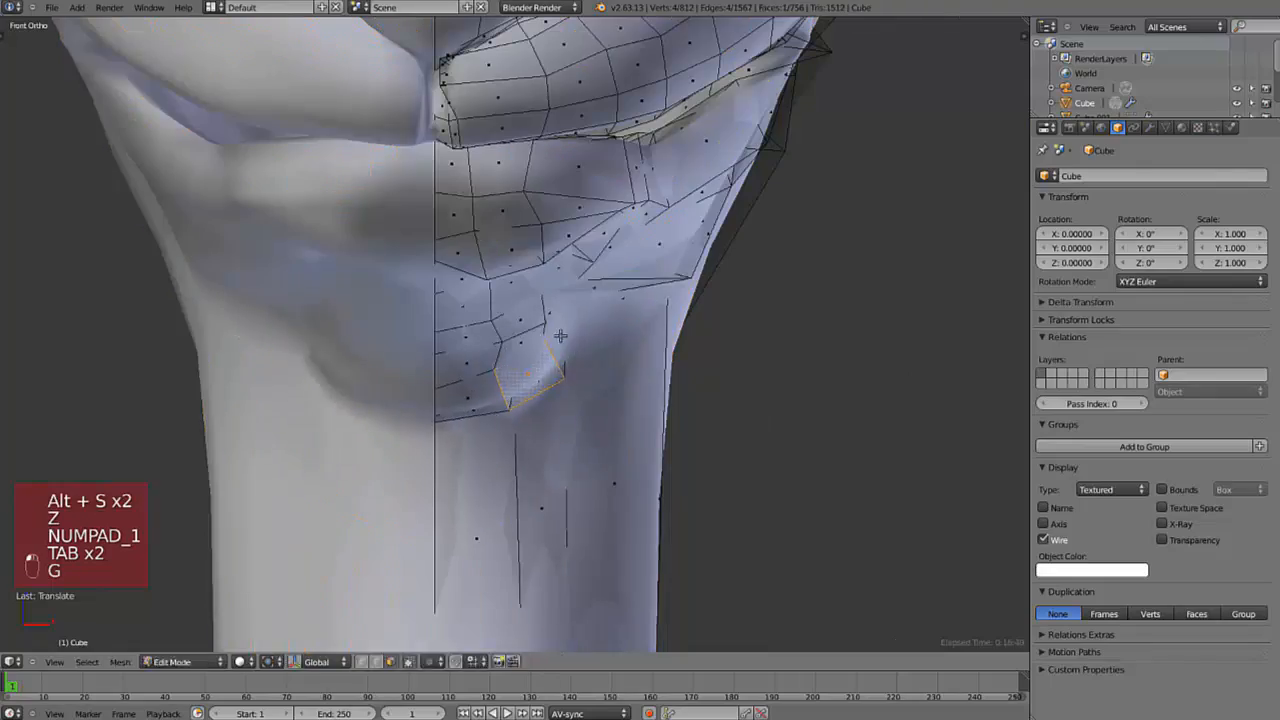
- Smooth and nudge the throat bulge's outer face, then inspect the head and neck at an angle
click(675, 339)
key(w)
click(675, 340)
key(g)
key(Tab)
key(a)
key(a)
middle_drag(684, 343, 344, 327)
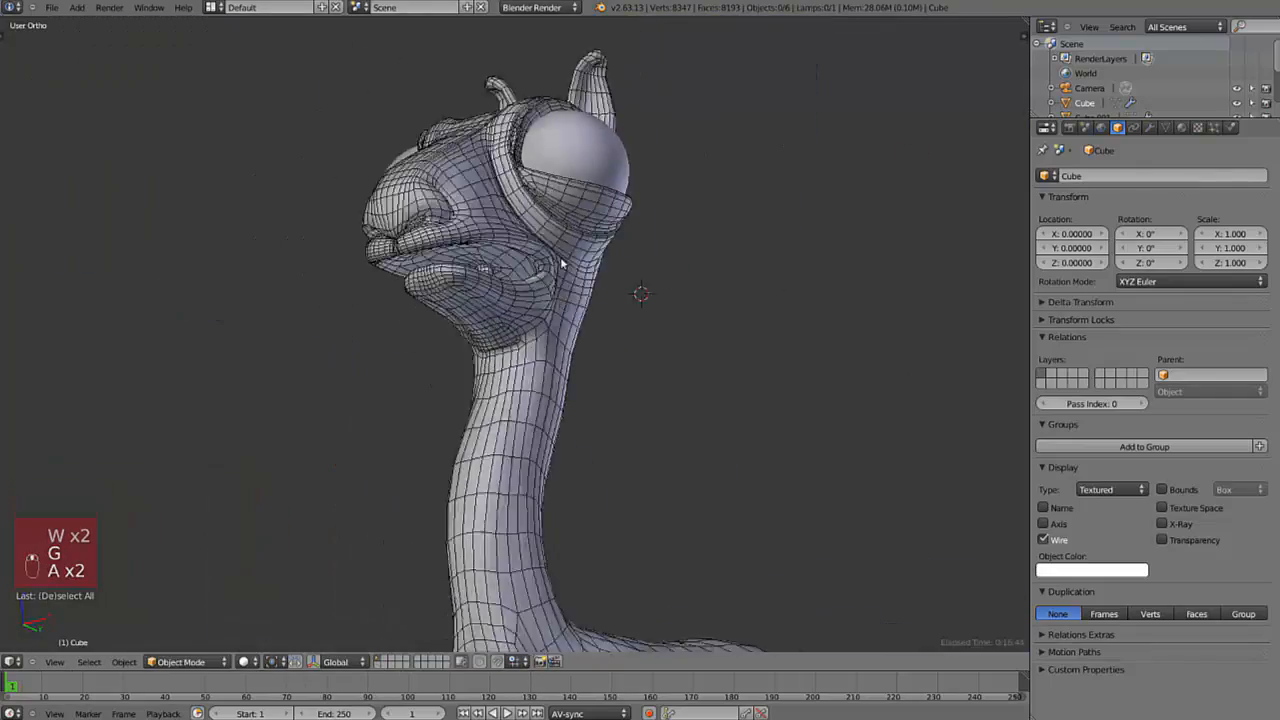
- Move the throat faces in the side view and check the underside of the jaw
key(Tab)
key(KP_3)
key(g)
key(g)
key(Tab)
key(KP_1)
key(Tab)
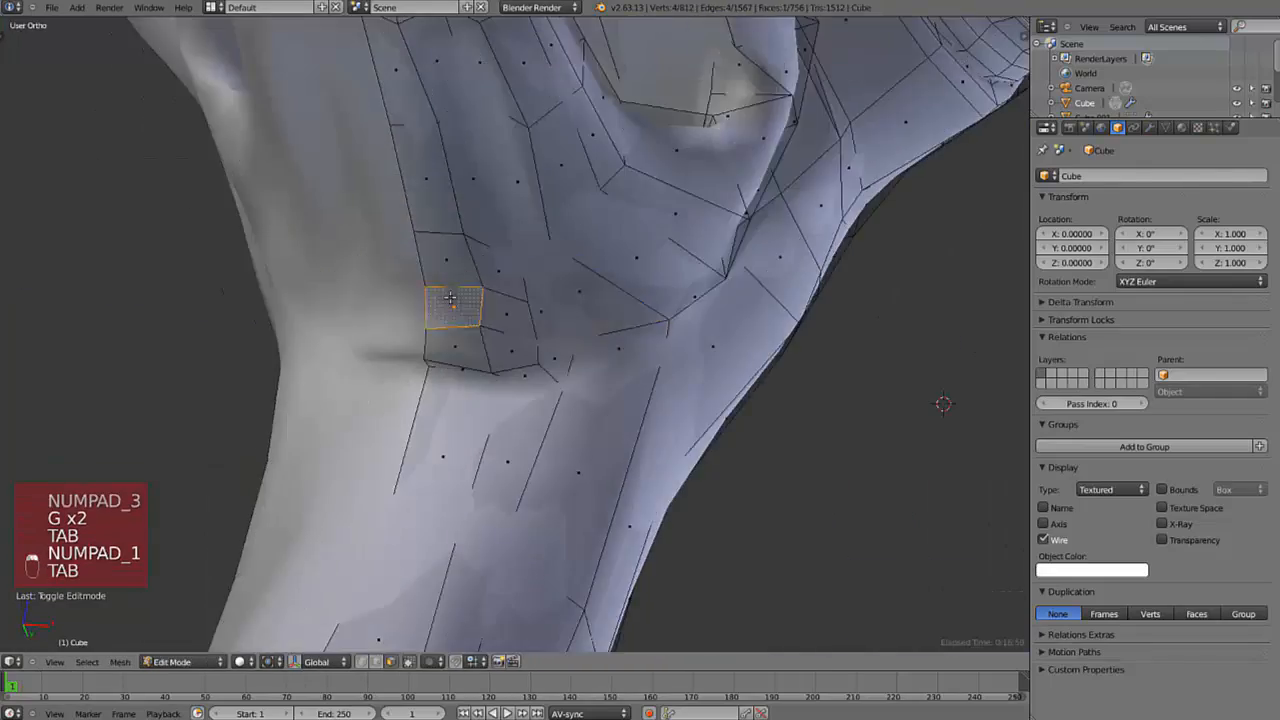
- Rotate, move and smooth the faces on the underside of the lower jaw in the side view
key(KP_3)
key(r)
click(501, 276)
key(Tab)
key(Tab)
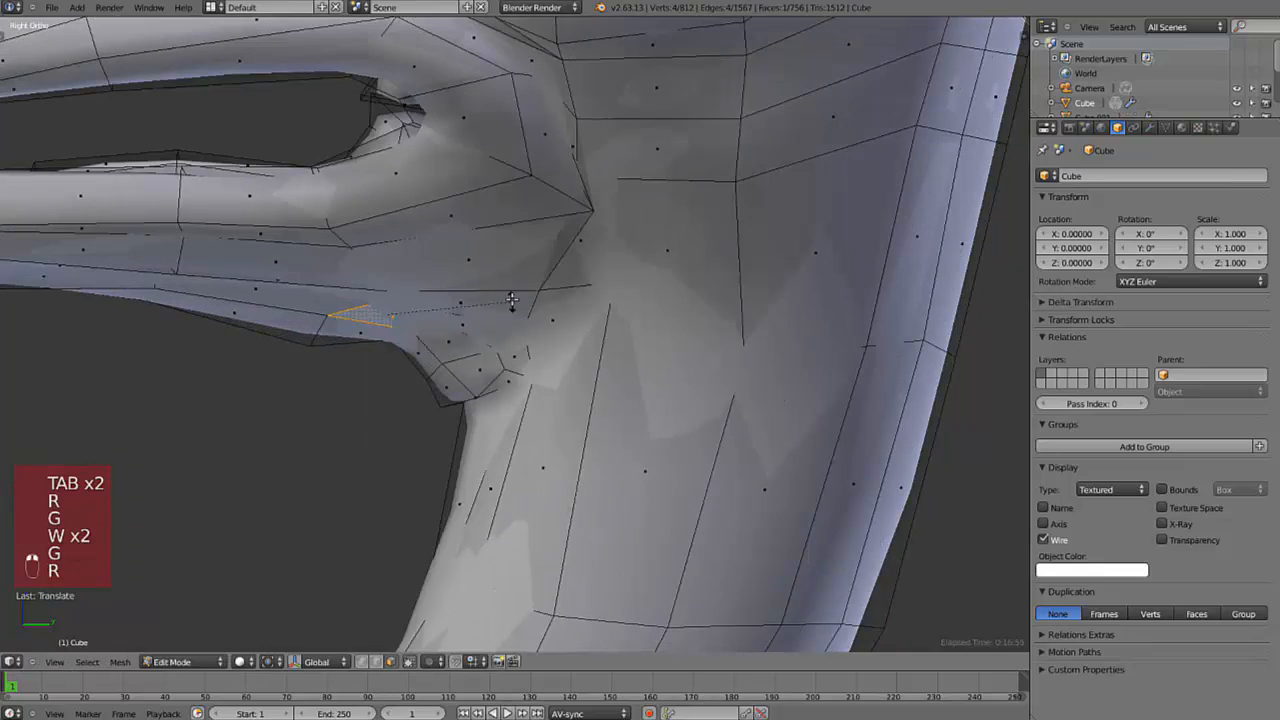
click(508, 300)
key(w)
click(462, 289)
key(w)
click(462, 289)
- Move the face on the side of the jaw just above the throat bulge
key(Tab)
scroll(518, 312, down, 3)
key(Tab)
key(g)
key(Tab)
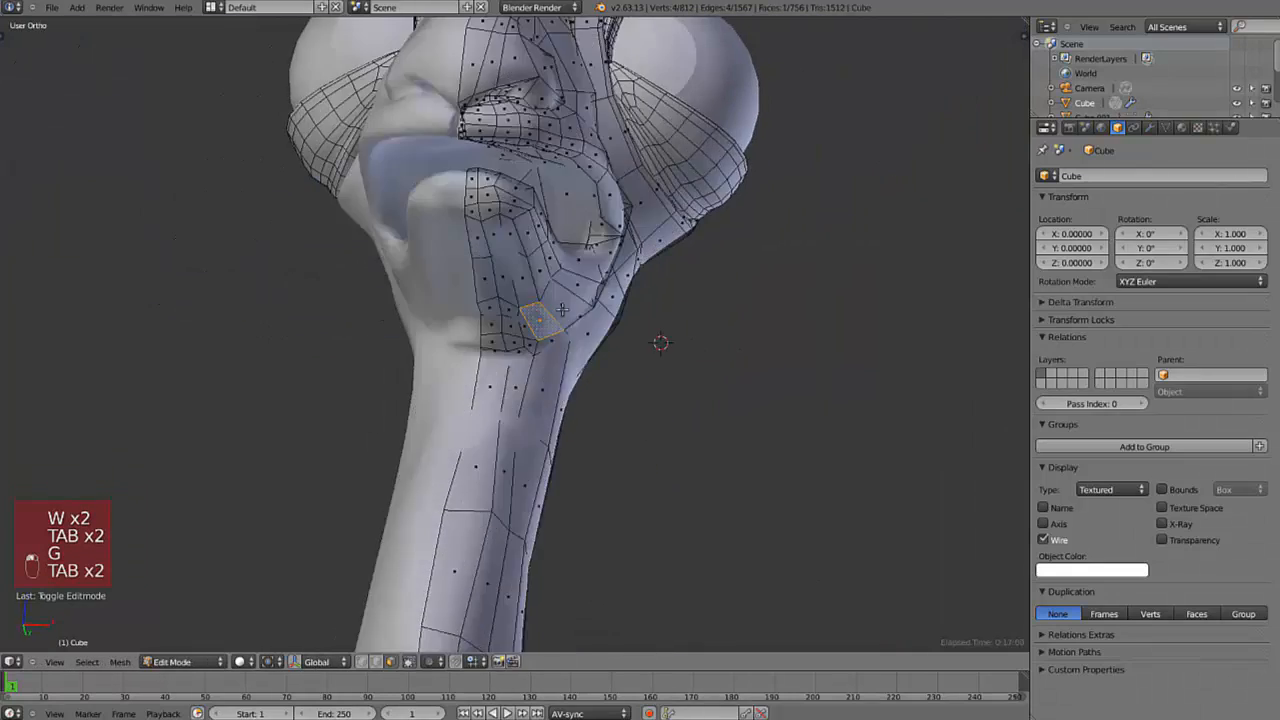
- Scale the jaw-side geometry along its normals and reposition it in the front view
key(KP_1)
key(alt+s)
key(g)
key(alt+s)
key(Tab)
key(KP_3)
key(Tab)
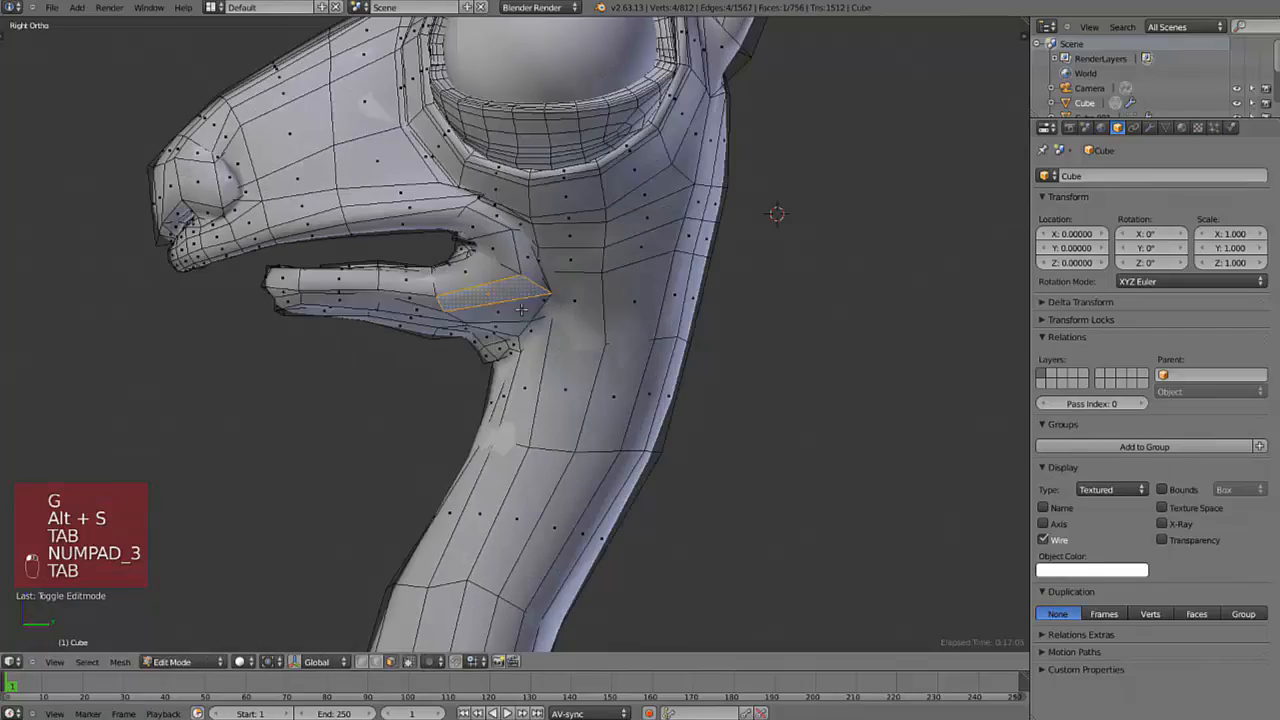
- Rotate and move the jaw-side face in the front view, and rotate it again in the side view
click(606, 325)
key(KP_1)
key(Tab)
key(Tab)
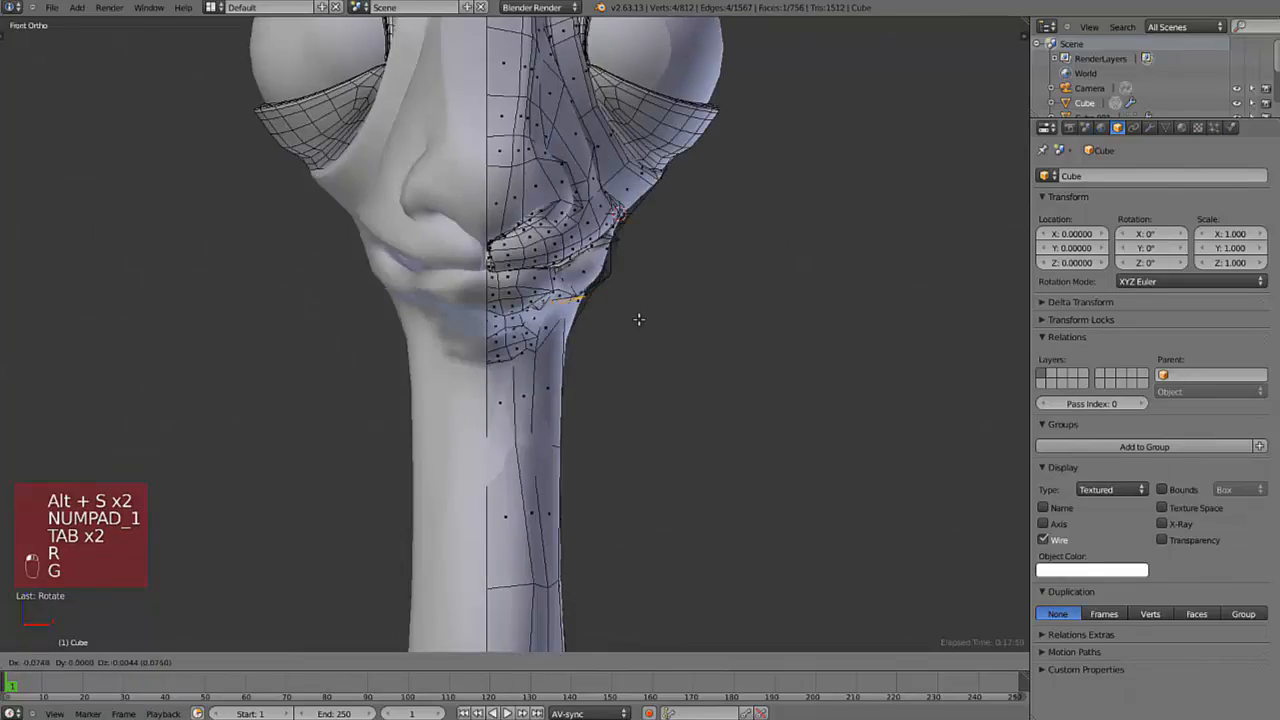
click(639, 319)
key(Tab)
key(KP_3)
scroll(514, 266, down, 4)
key(Tab)
key(r)
key(Tab)
- Switch to vertex selection and check the crease beneath the jaw from a close, angled view
key(a)
key(a)
middle_drag(403, 337, 531, 354)
key(a)
scroll(577, 363, up, 9)
key(Tab)
key(ctrl+Tab)
click(551, 322)
key(Tab)
middle_drag(589, 250, 630, 337)
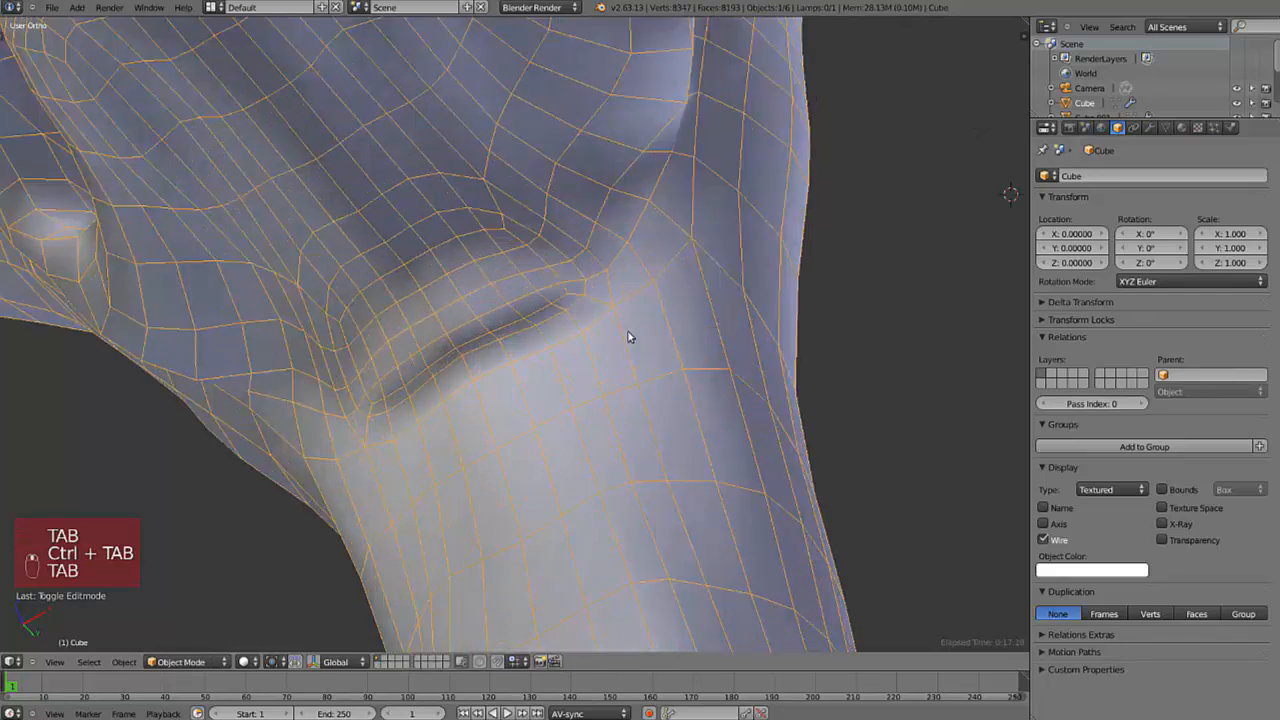
- Move the vertices where the jaw meets the throat in the wireframe side view
key(Tab)
key(z)
key(KP_3)
key(g)
click(514, 329)
key(Tab)
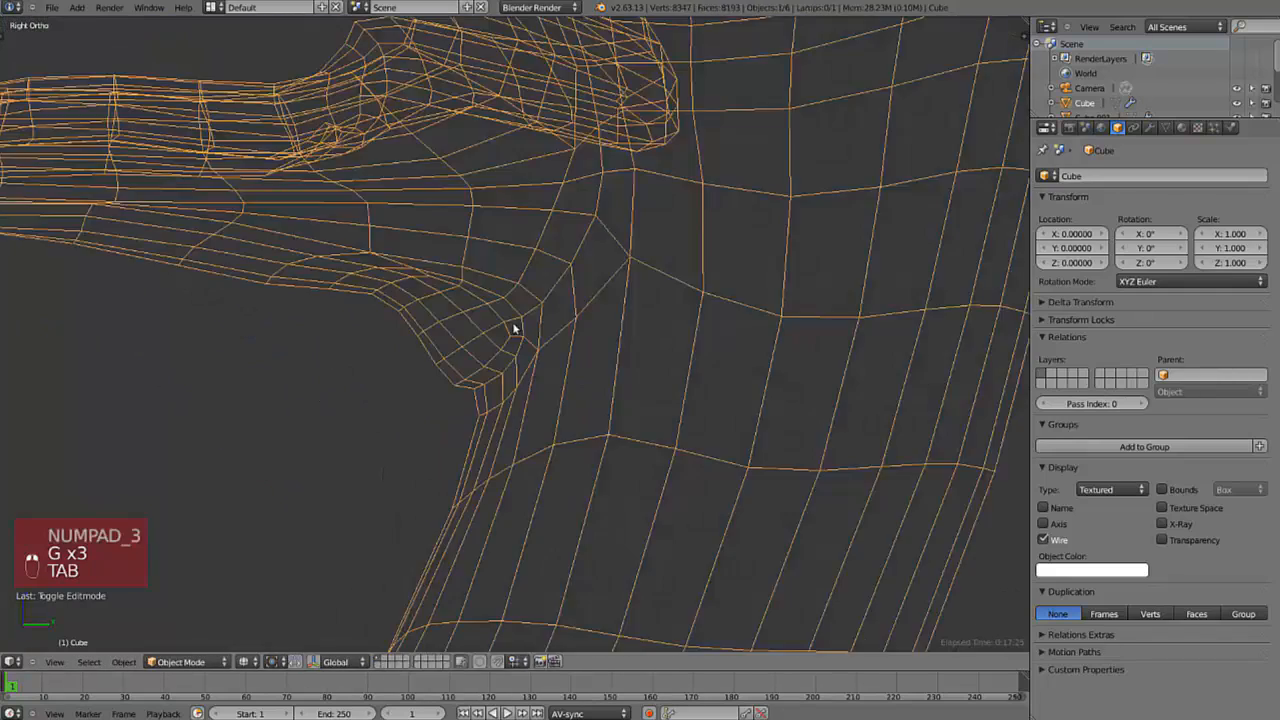
key(Tab)
key(g)
key(Tab)
key(Tab)
- Delete the stray vertex on the side of the lower jaw and return to solid shading
key(g)
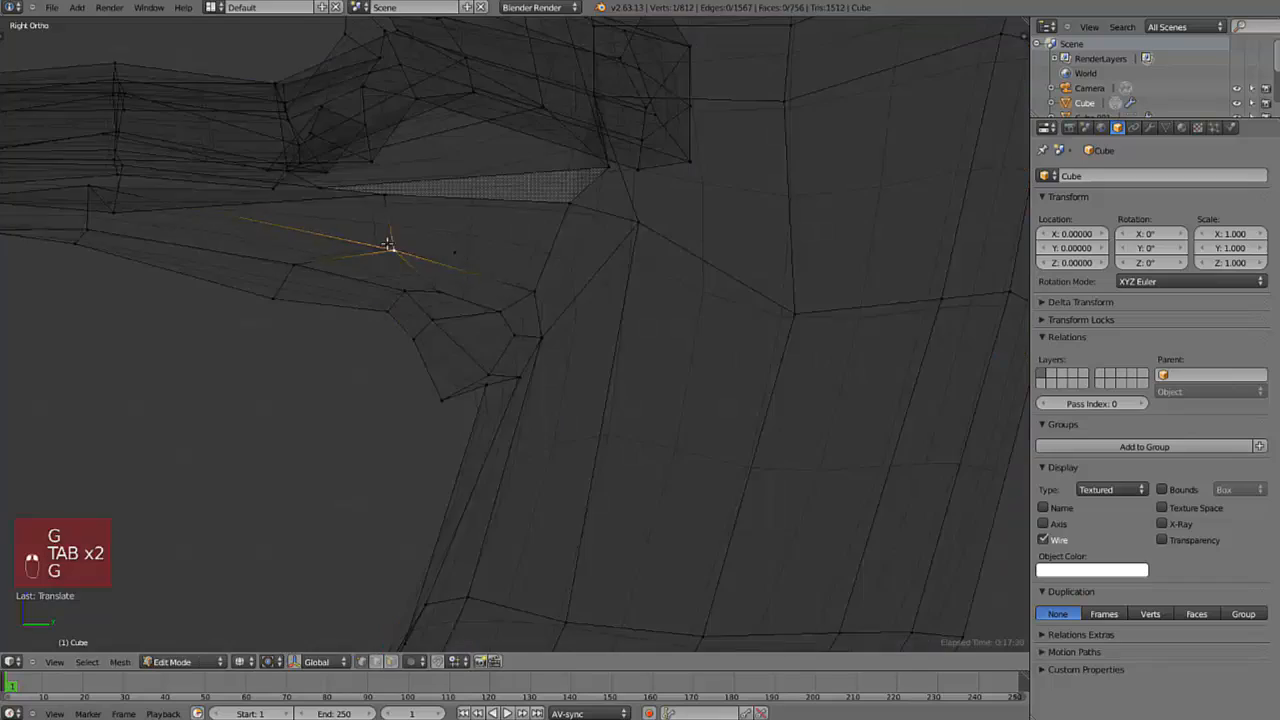
key(x)
click(501, 227)
key(Tab)
key(KP_1)
key(z)
key(a)
key(KP_3)
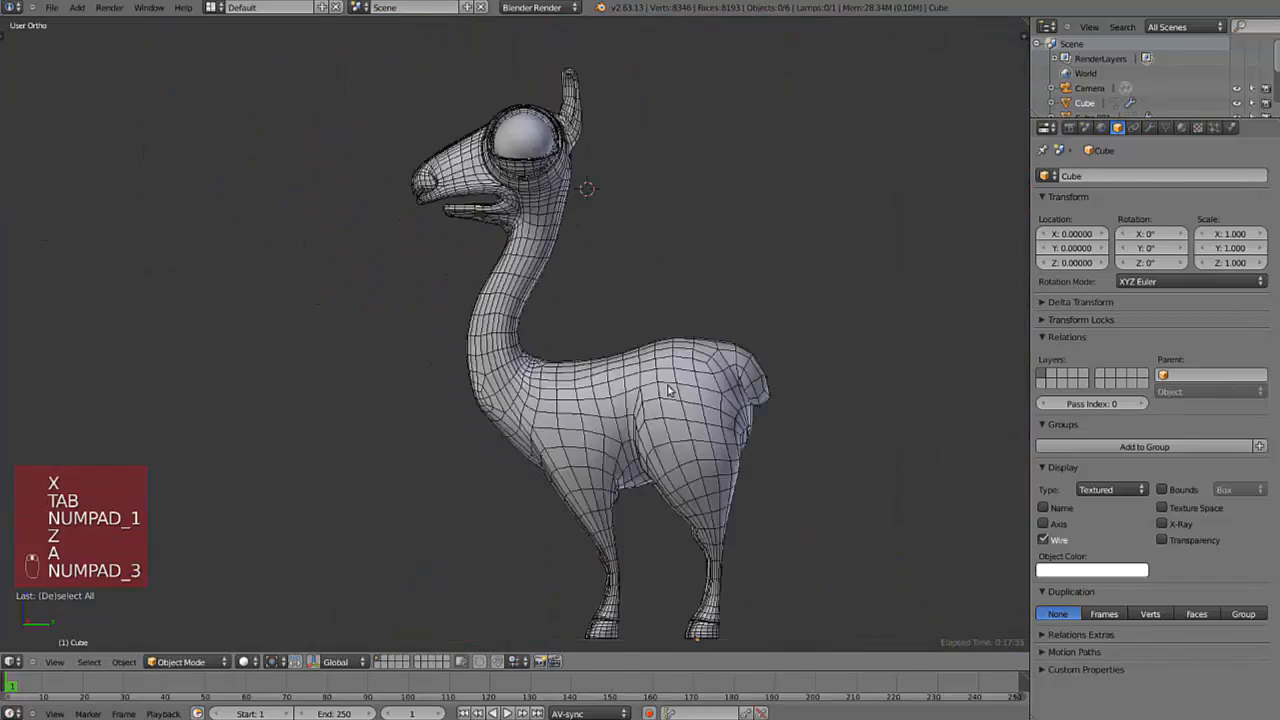
- Move the chest vertices between the neck and front leg in the front and side views
key(Tab)
key(KP_1)
key(Tab)
key(Tab)
scroll(614, 375, up, 3)
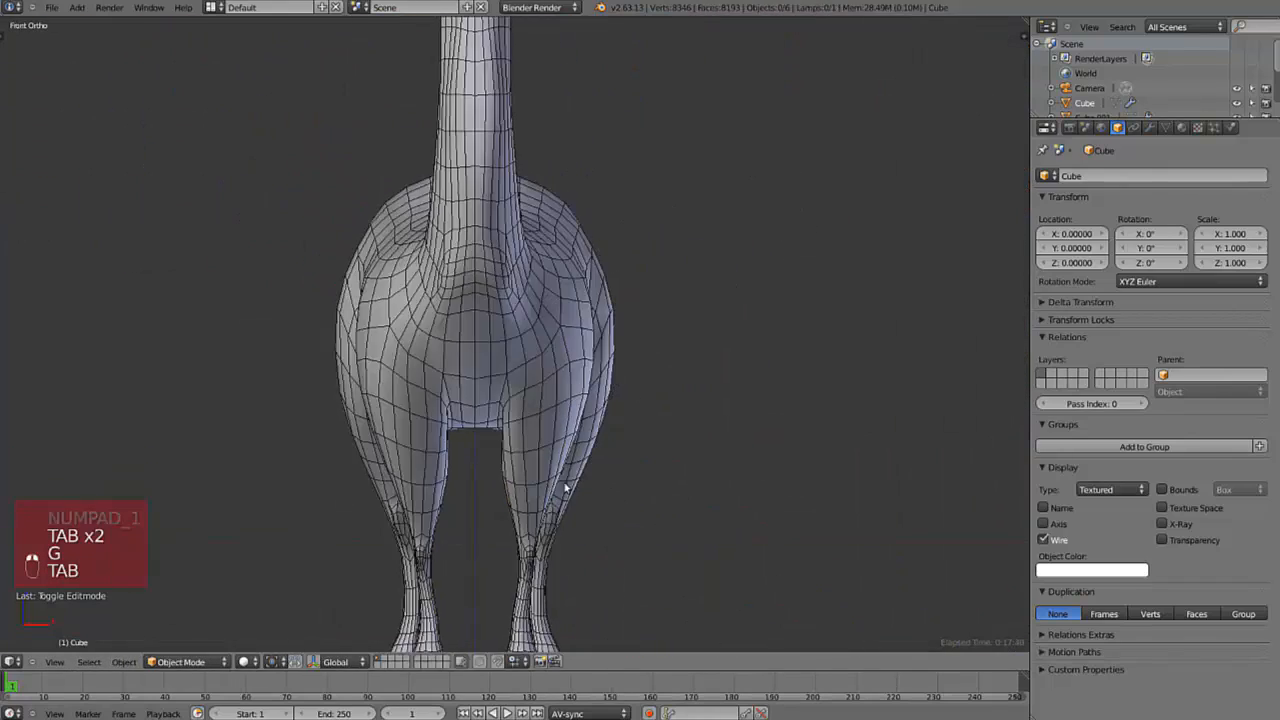
key(KP_3)
key(Tab)
middle_drag(463, 350, 534, 346)
key(KP_3)
key(g)
click(548, 366)
- Move the vertex above the inside of the front leg to reshape the chest in the front view
key(KP_1)
key(Tab)
key(Tab)
key(g)
click(510, 338)
key(KP_3)
key(Tab)
key(KP_1)
key(Tab)
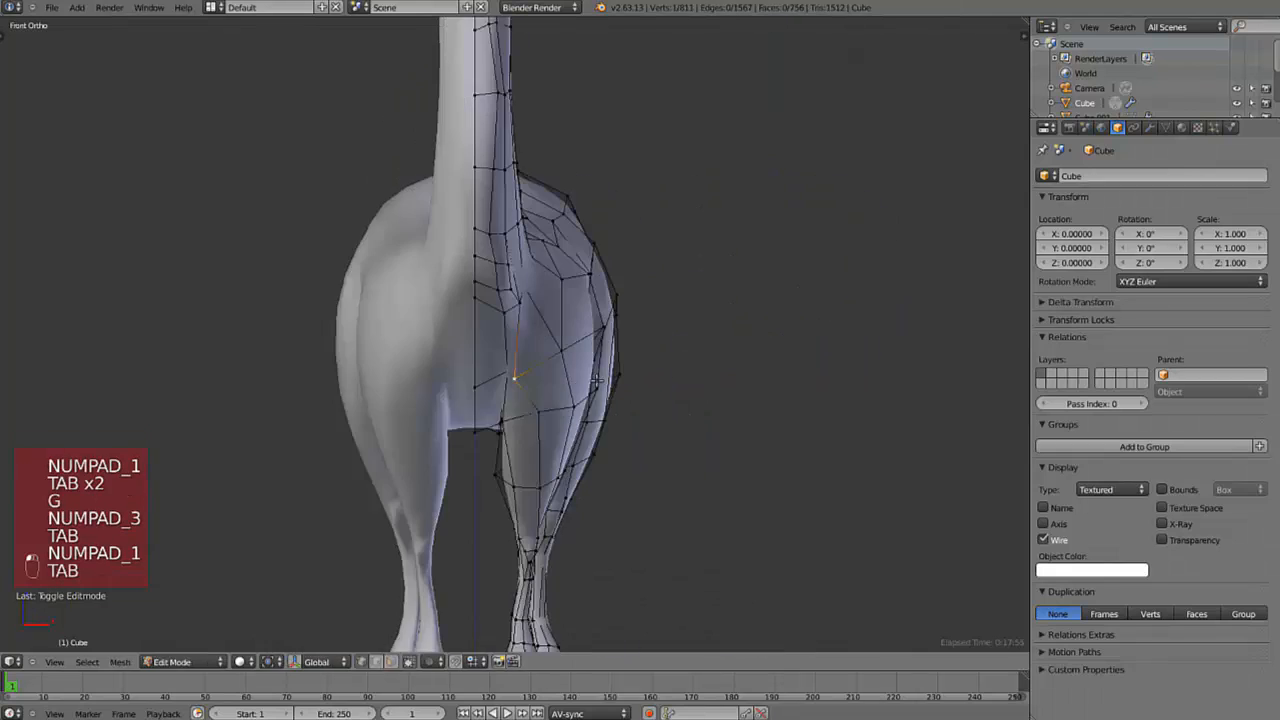
key(g)
key(g)
key(Tab)
key(Tab)
- Rotate the edge loops around the upper front leg in the front view
right_click(537, 485)
key(r)
key(Tab)
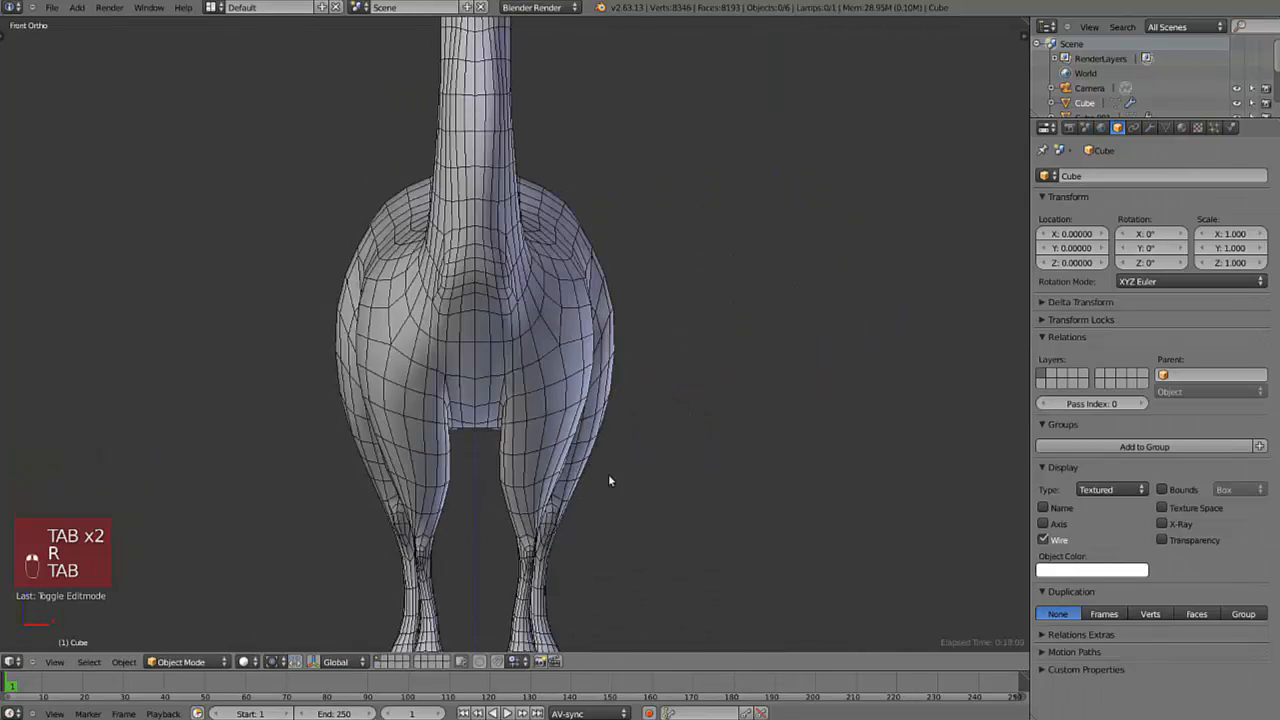
key(Tab)
key(r)
key(Tab)
key(Tab)
key(r)
key(Tab)
key(Tab)
alt+right_click(548, 429)
key(r)
click(584, 429)
key(Tab)
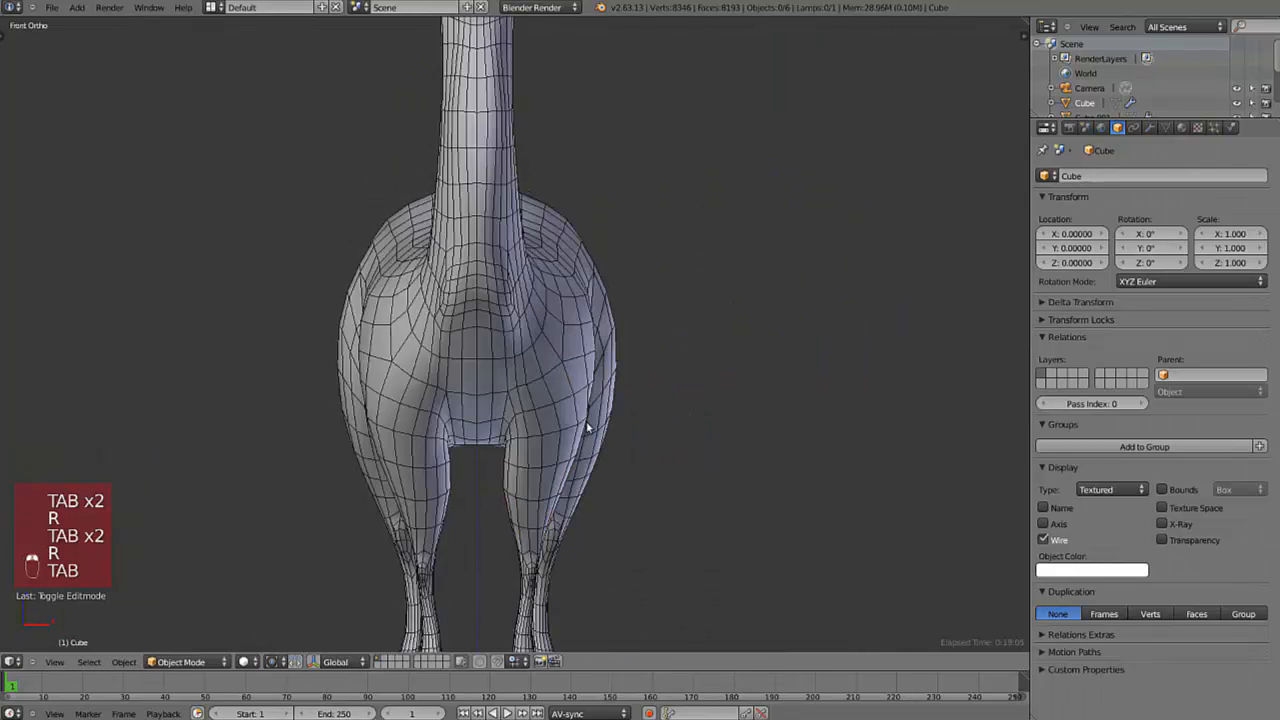
- Adjust the vertices at the front of the chest in the side view
middle_drag(586, 429, 492, 369)
key(KP_3)
key(Tab)
key(g)
right_click(484, 366)
key(Tab)
key(KP_1)
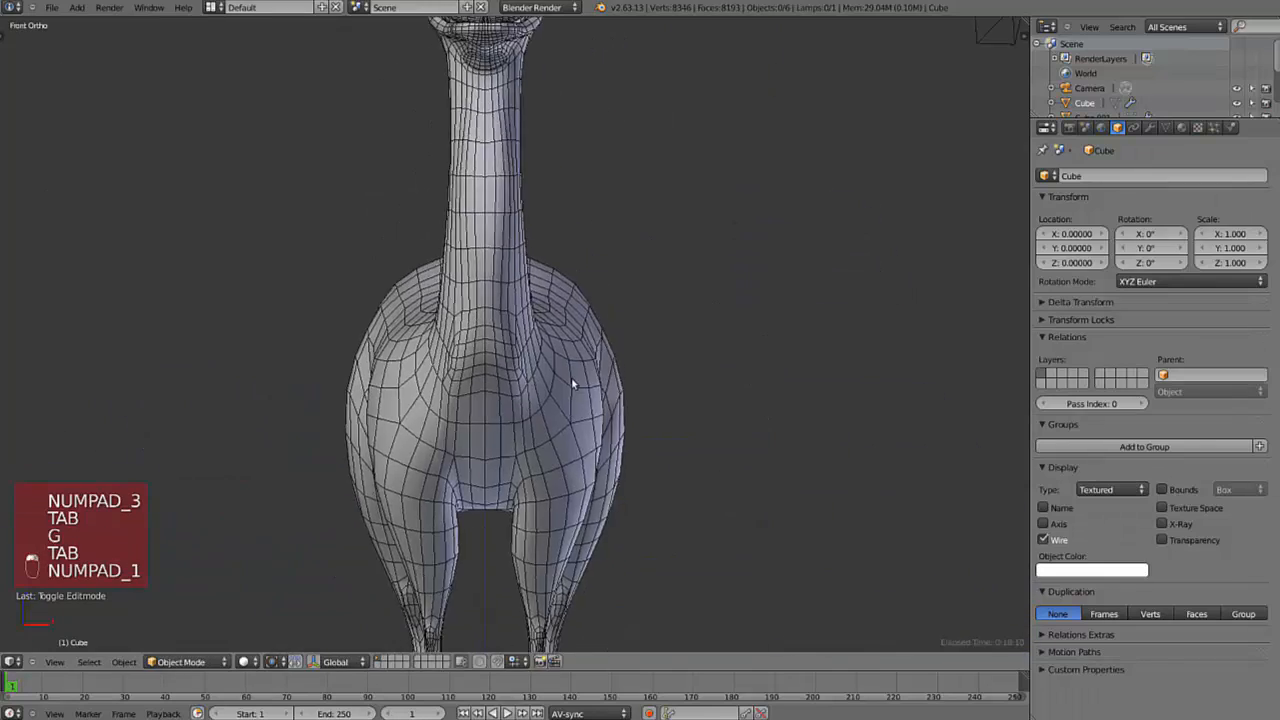
- Reposition the lower chest vertices, working in the front view and the side view
key(Tab)
key(g)
key(g)
key(KP_3)
key(Tab)
key(Tab)
key(g)
key(g)
click(432, 412)
- Move the vertices beside the chest's centre line, just below the neck, in the front view
key(Tab)
key(KP_1)
key(Tab)
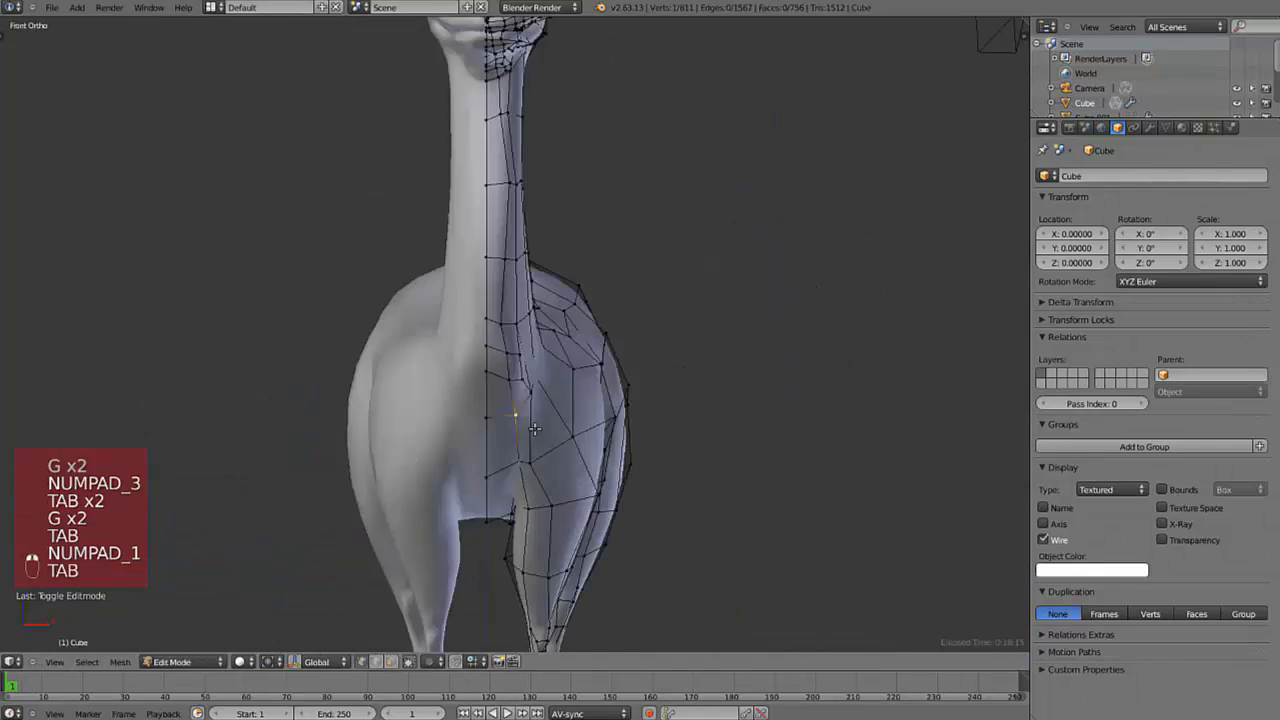
key(g)
key(g)
click(528, 406)
key(Tab)
key(Tab)
key(g)
- Select the edge between the neck base and shoulder in wireframe and smooth it
key(z)
key(z)
middle_drag(540, 390, 481, 336)
key(z)
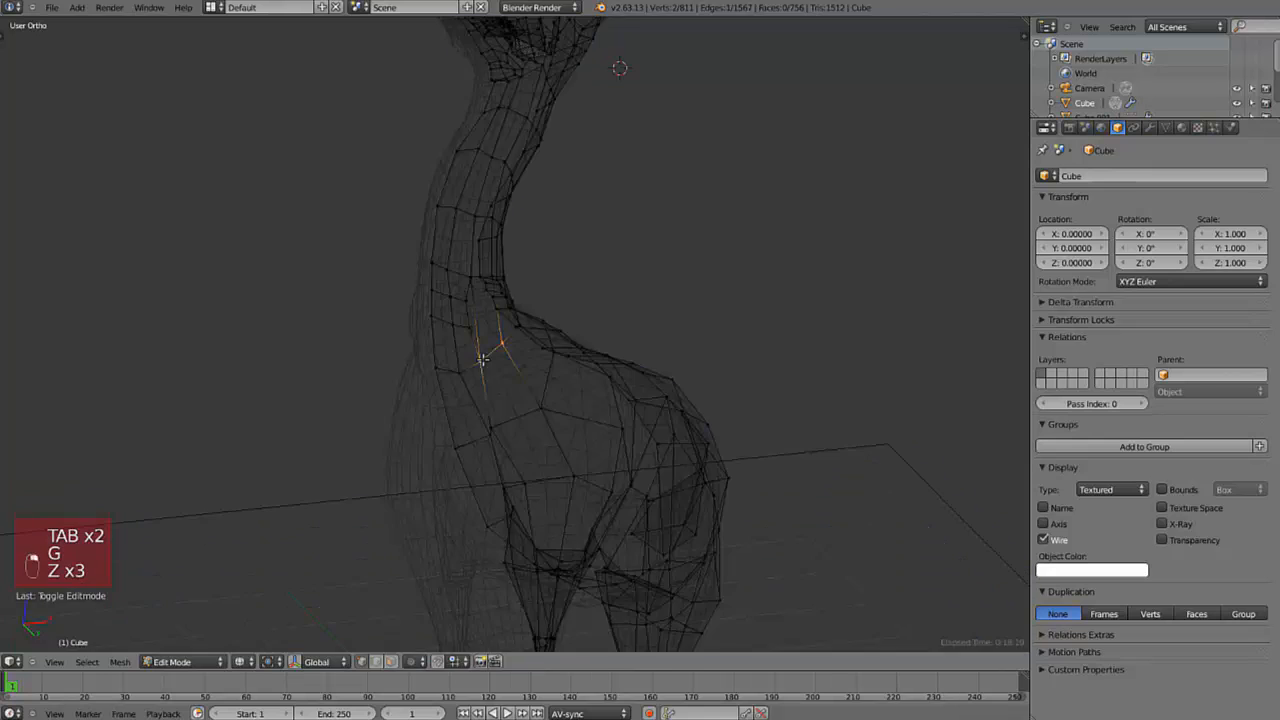
key(z)
key(w)
key(w)
key(KP_1)
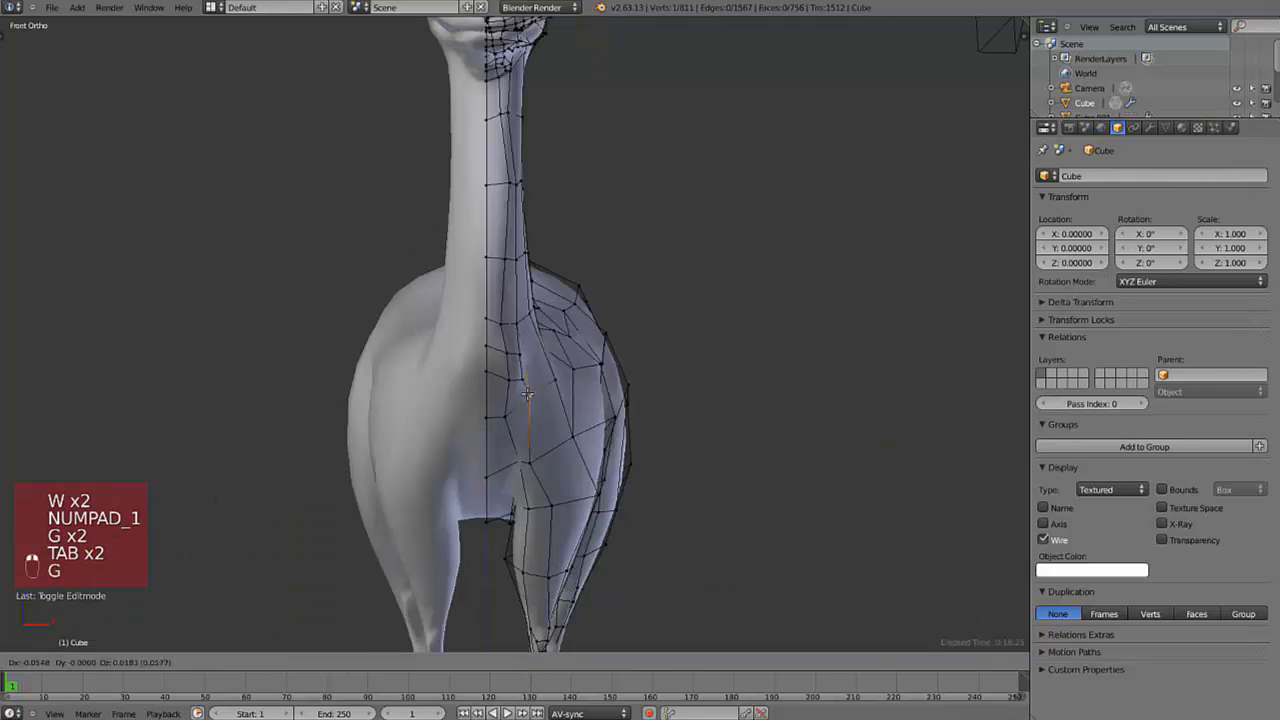
- Move the vertices on the front of the neck base in the side view
key(Tab)
key(KP_3)
key(Tab)
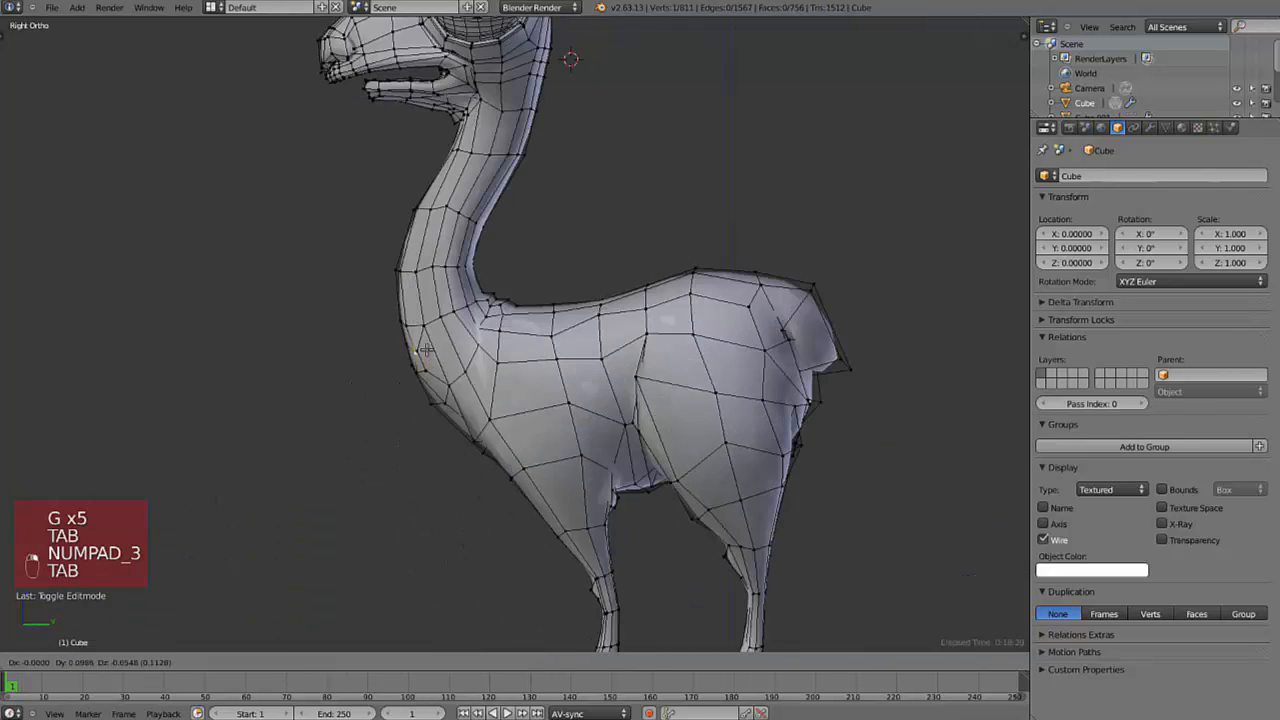
click(435, 332)
key(Tab)
key(Tab)
key(g)
click(440, 326)
- Move the vertex on the front contour of the lower neck in the side view and save the file
key(KP_1)
key(Tab)
middle_drag(535, 330, 488, 329)
key(KP_3)
key(Tab)
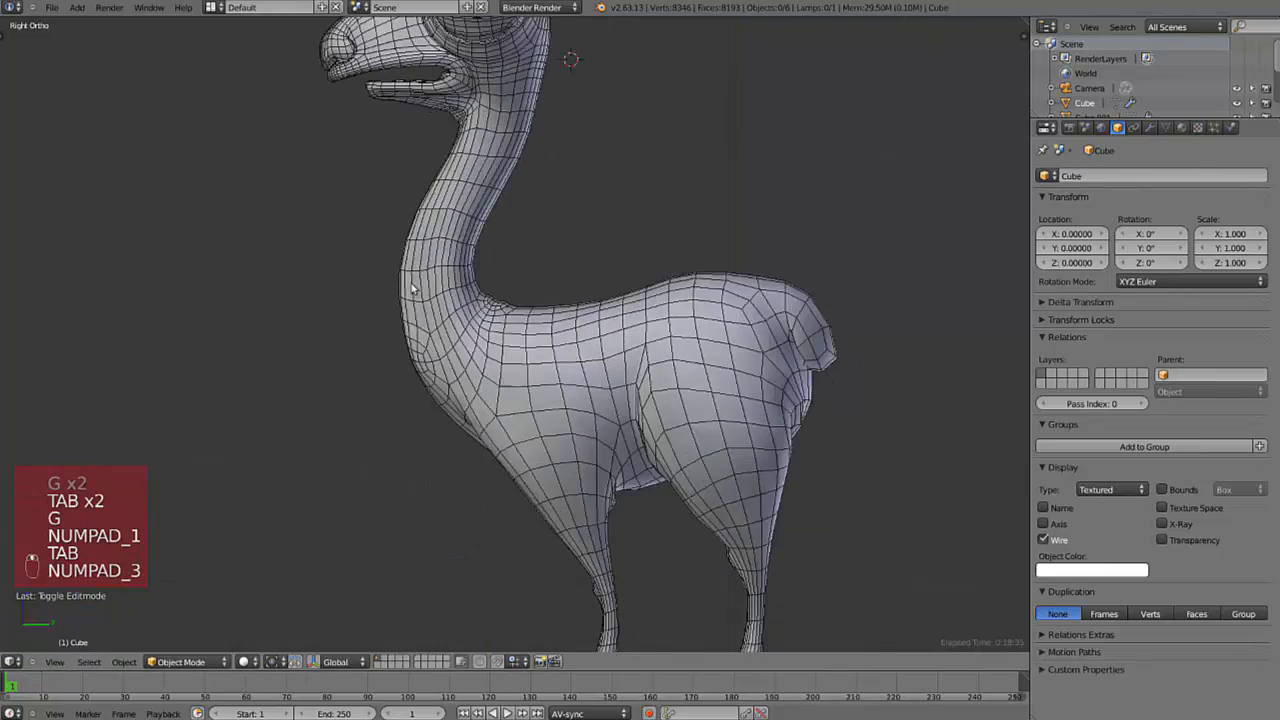
right_click(392, 281)
key(g)
click(397, 285)
key(Tab)
key(ctrl+w)
click(606, 355)
- Move the edge loop around the middle of the neck in the side view
key(Tab)
alt+right_click(483, 243)
key(g)
click(488, 243)
key(Tab)
key(Tab)
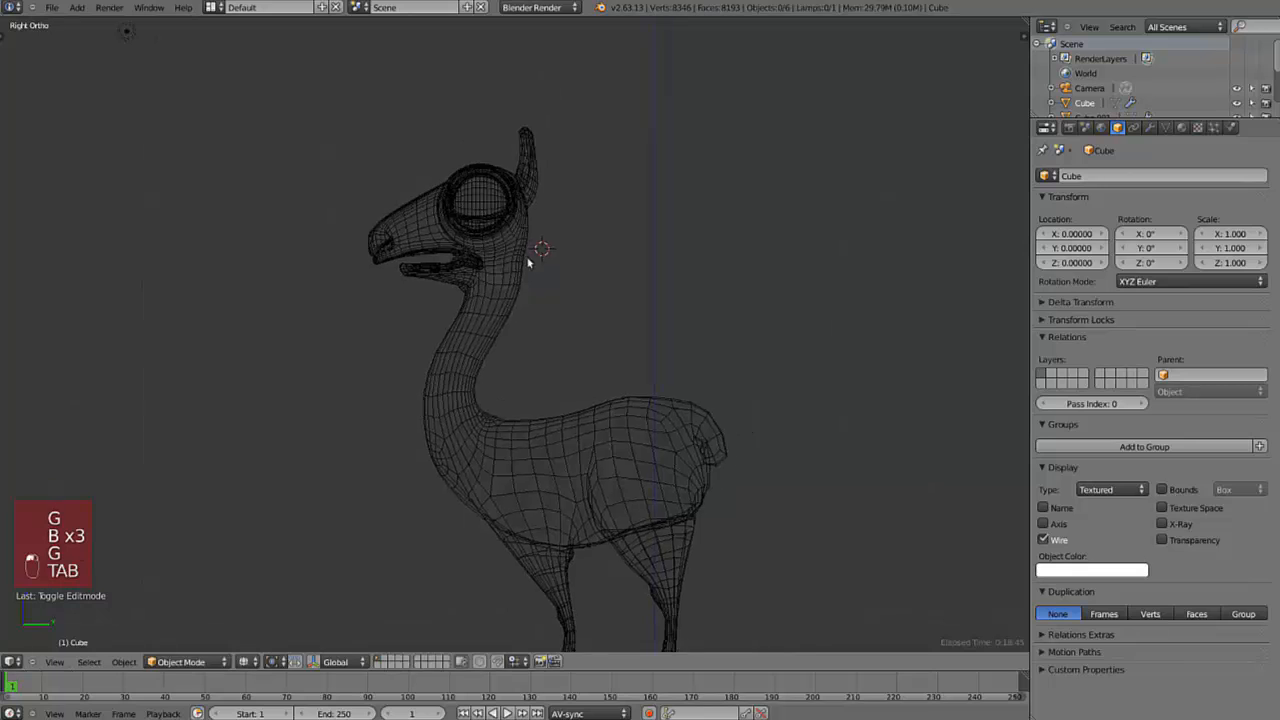
- Move the vertices at the back of the head, where it joins the neck, in the side view
key(Tab)
scroll(528, 262, up, 7)
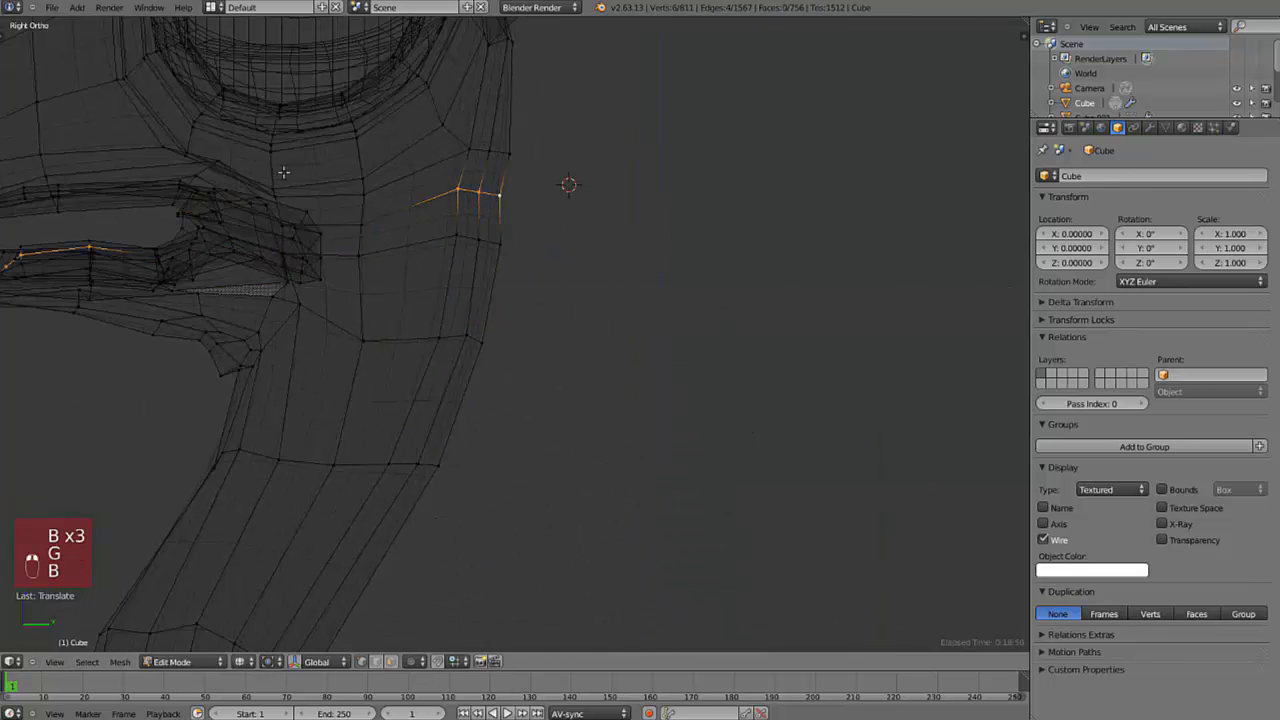
key(b)
middle_drag(283, 172, 3, 292)
key(z)
click(481, 143)
key(Tab)
key(ctrl+KP_1)
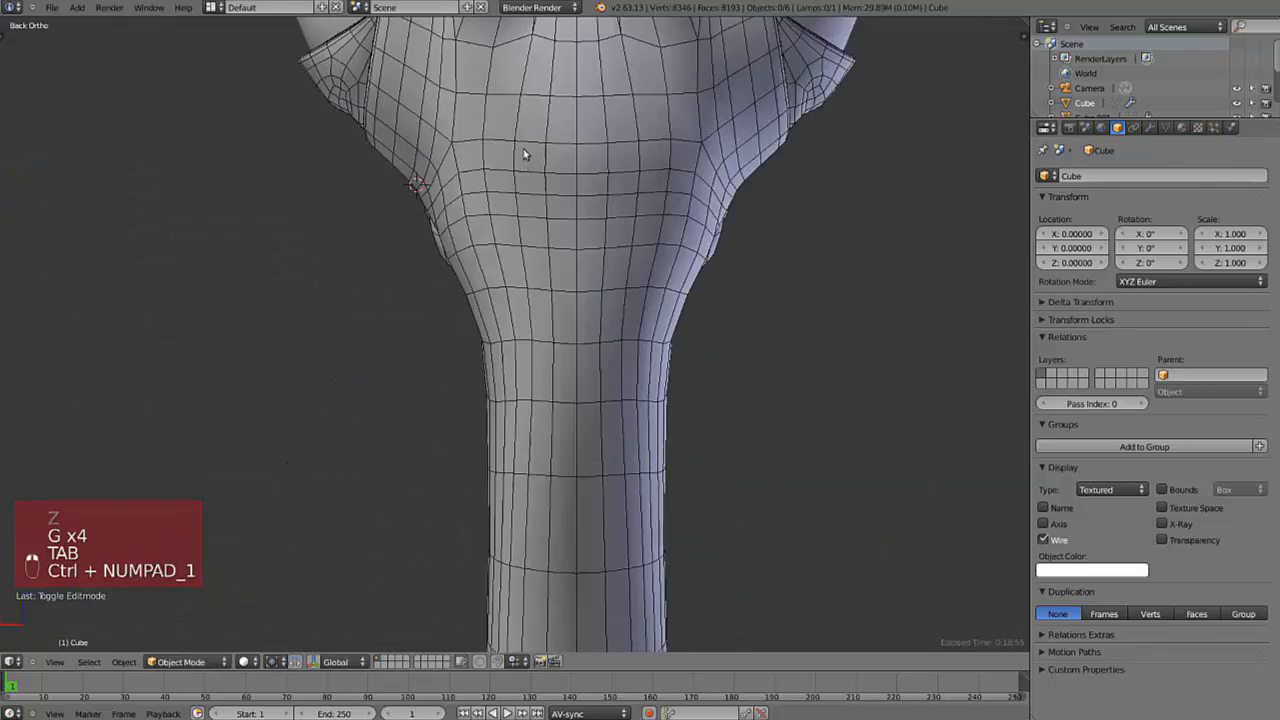
- Move the vertex on the side of the upper neck behind the jaw in the back view
key(Tab)
key(g)
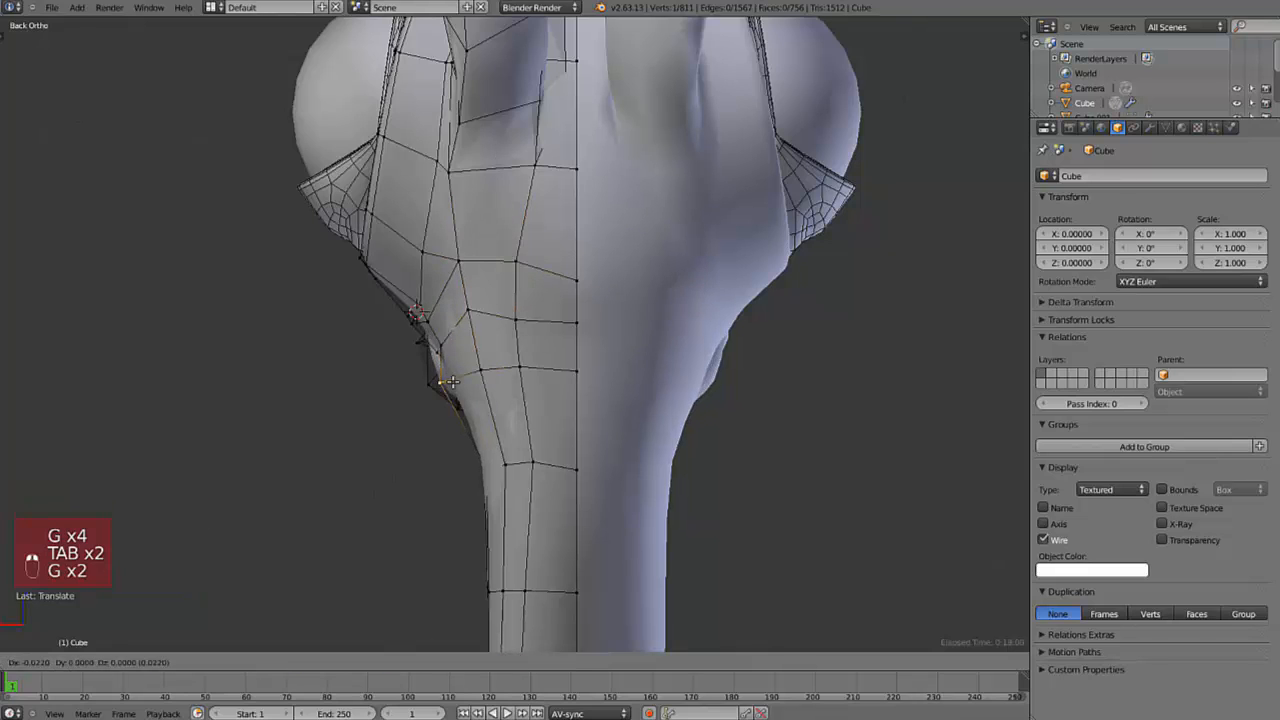
click(451, 381)
key(Tab)
- Check the whole llama from the front and save the file
scroll(607, 332, down, 4)
key(KP_1)
scroll(634, 257, down, 5)
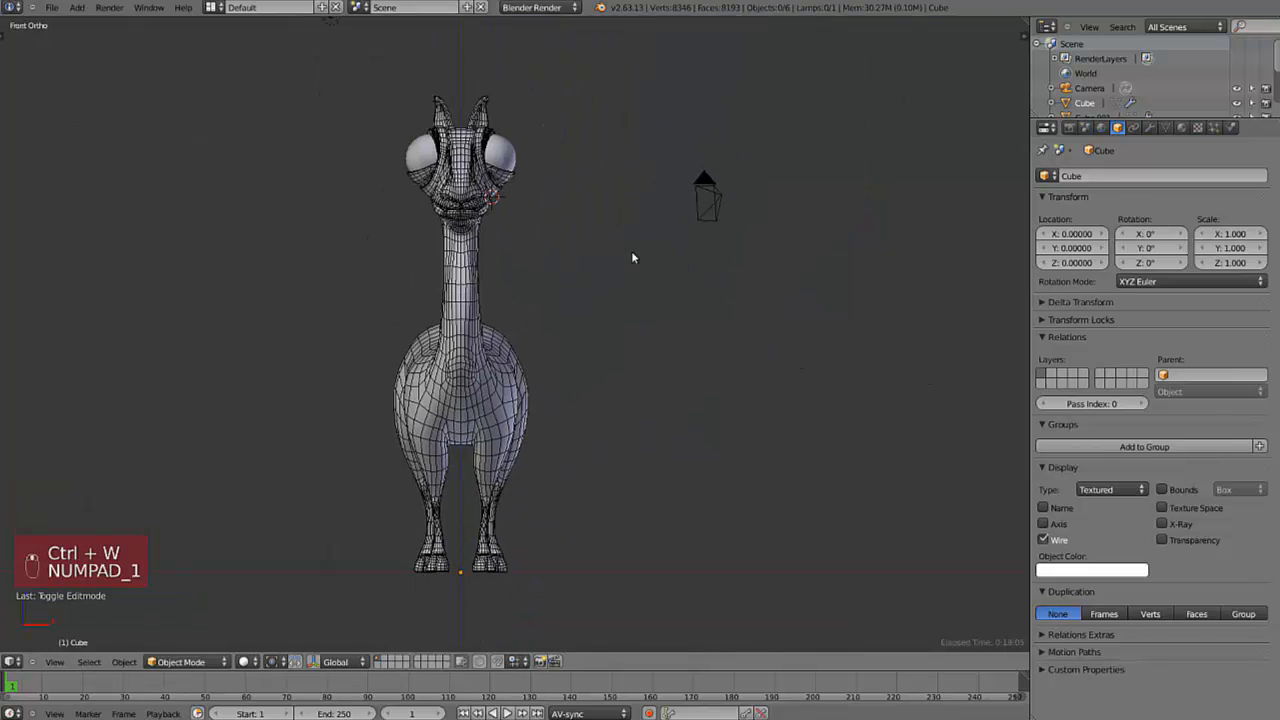
key(ctrl+w)
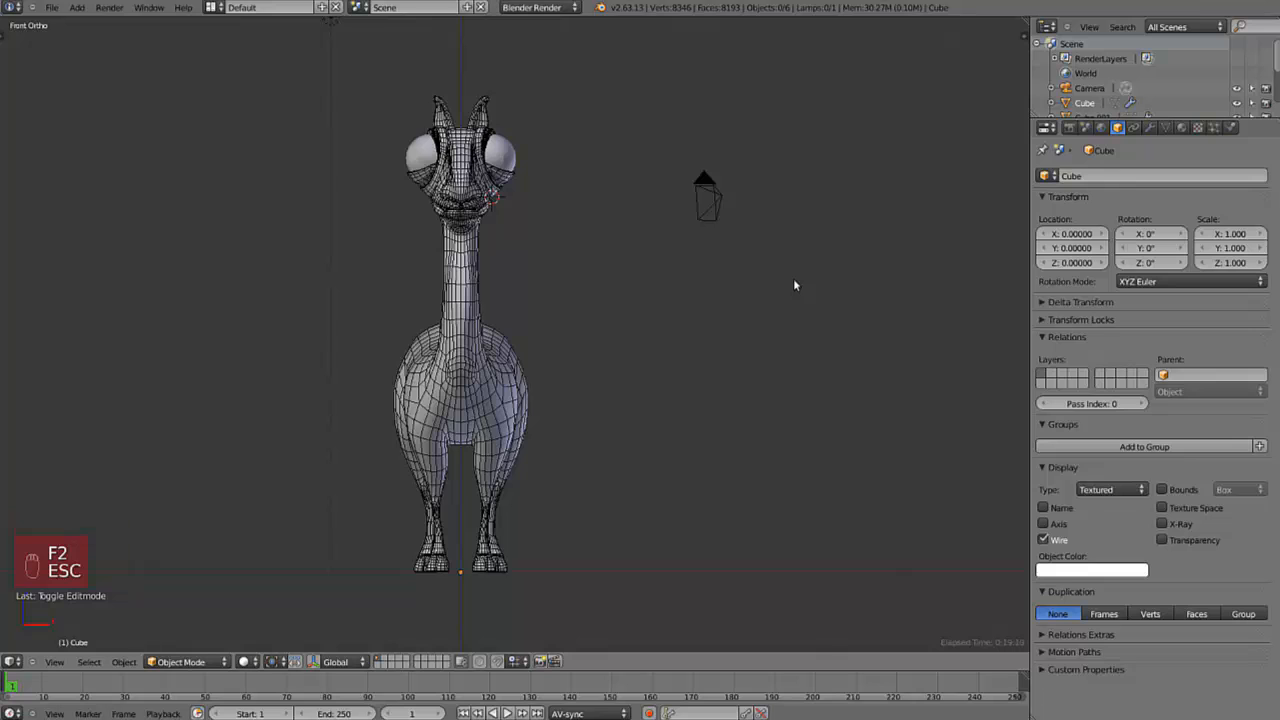
- Turn off the wire display for the llama's body and the eyelid object
key(KP_3)
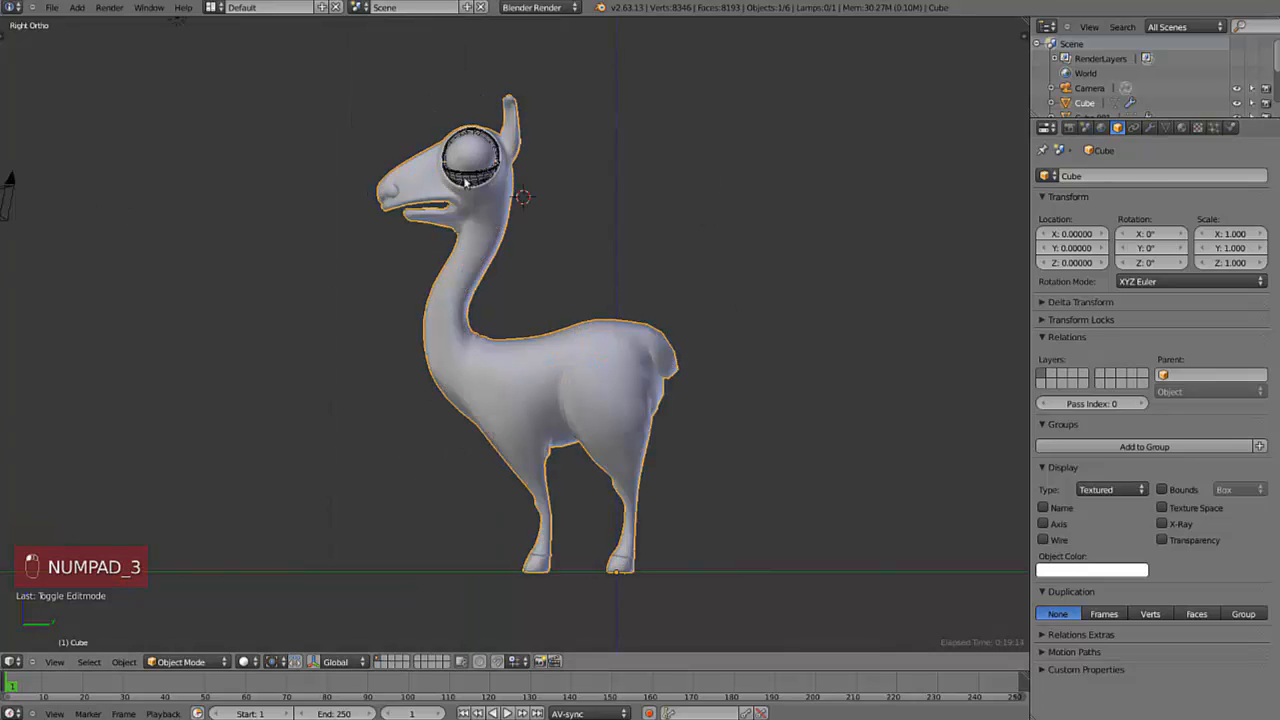
right_click(465, 183)
click(1051, 539)
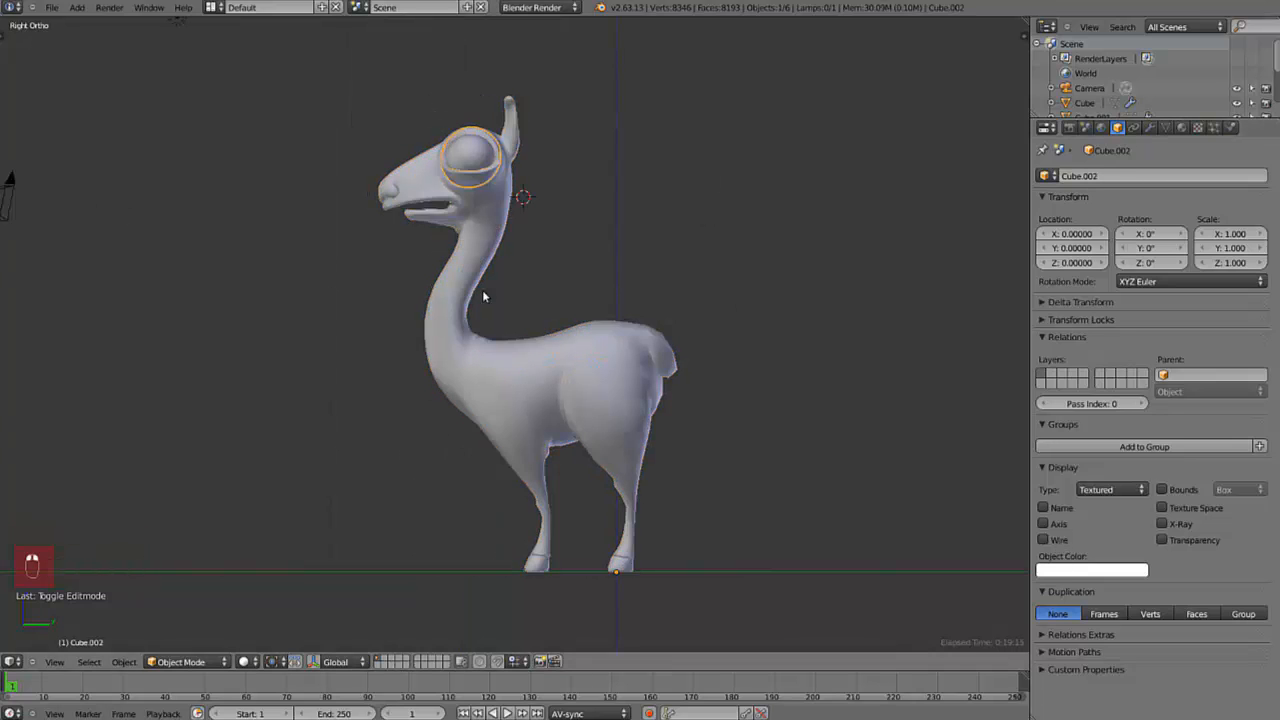
- Maximize the 3D view, deselect everything and inspect the llama from an angle and through the camera
key(shift+space)
key(a)
scroll(600, 350, up, 2)
middle_drag(600, 350, 990, 295)
key(KP_0)
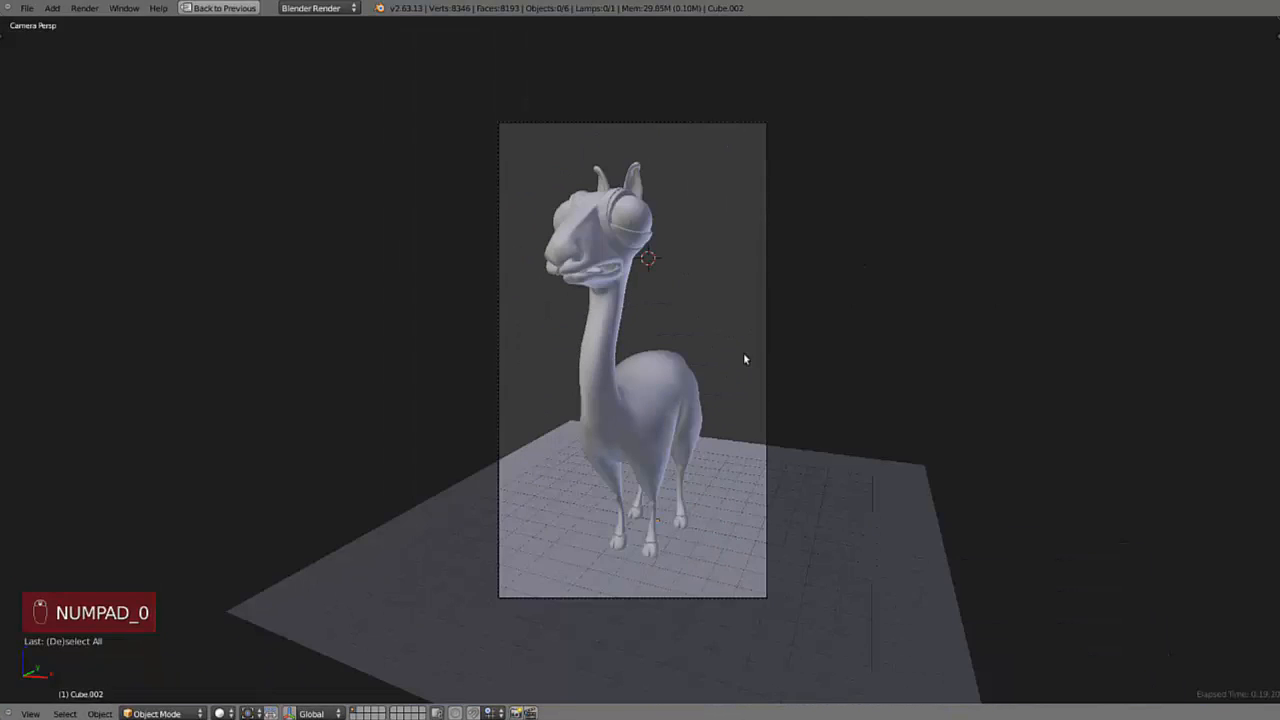
- Move and rotate the camera closer to the llama so its head and body fill the frame from the front
right_click(766, 322)
key(g)
click(775, 350)
key(r)
click(778, 375)
key(g)
click(575, 368)
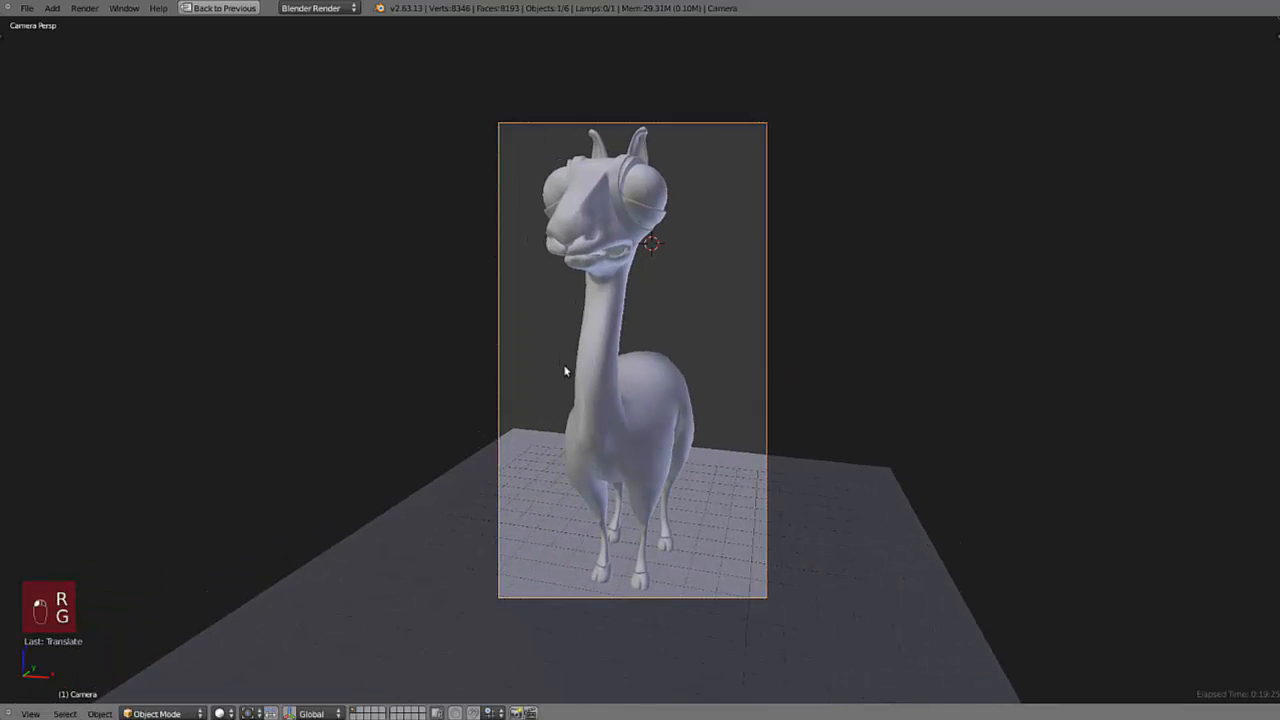
key(r)
click(840, 366)
- Restore the multi-editor layout from the maximized 3D view and save over the existing file
key(shift+space)
key(ctrl+w)
click(925, 287)
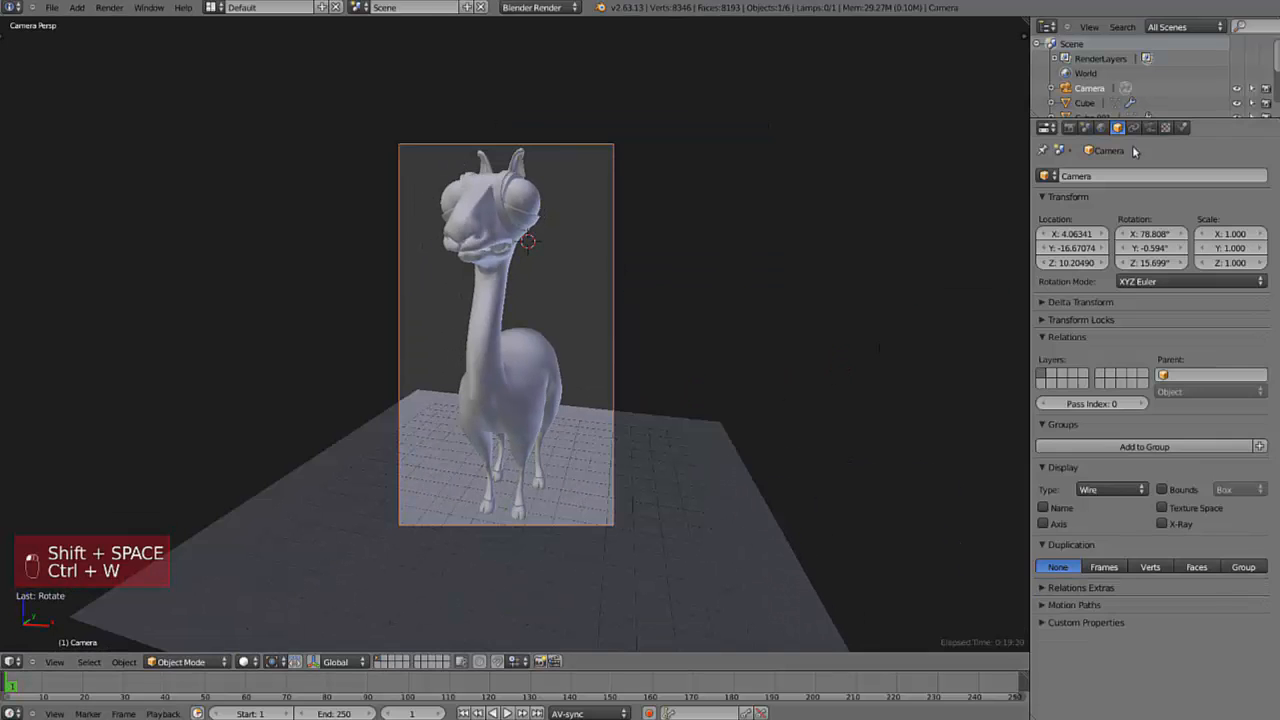
- Set the camera's focal length to 42.3 mm, then move it along its local Z axis and rotate it to reframe the llama
click(1150, 128)
drag(1098, 238, 1140, 238)
key(g)
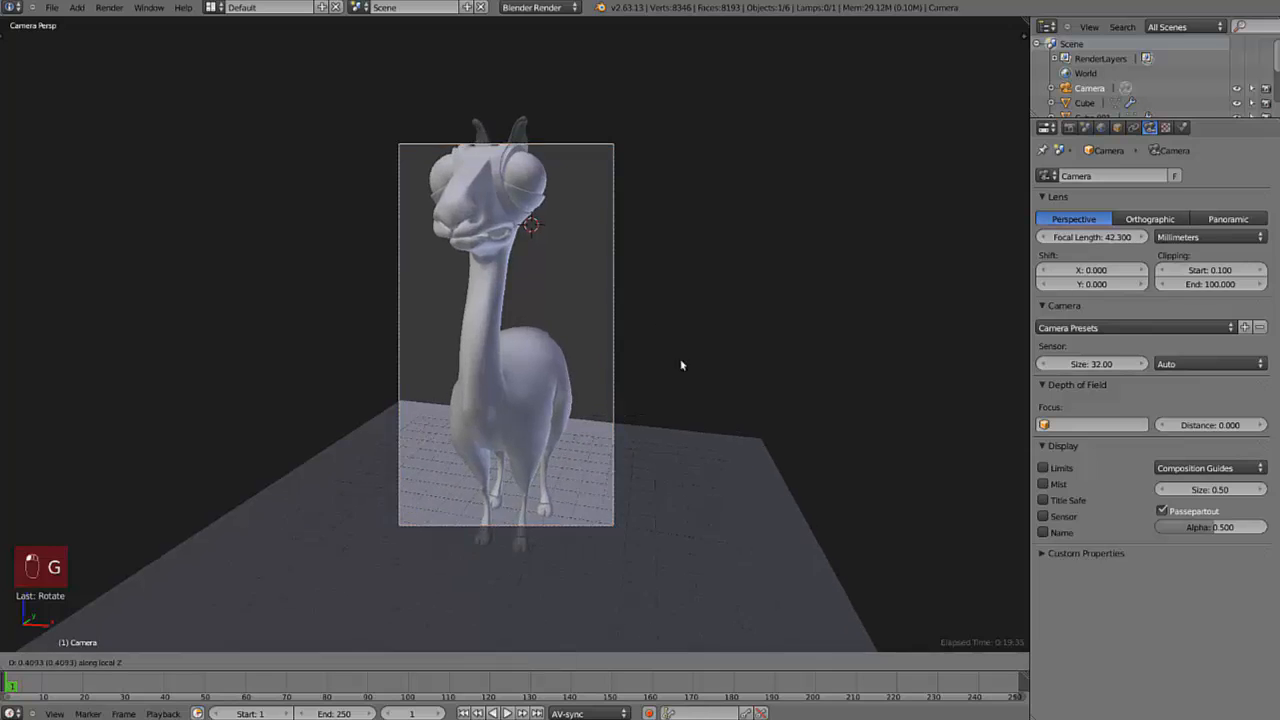
click(700, 398)
key(r)
click(695, 381)
- Render the current frame through the camera and inspect the llama in the rendered image
key(F12)
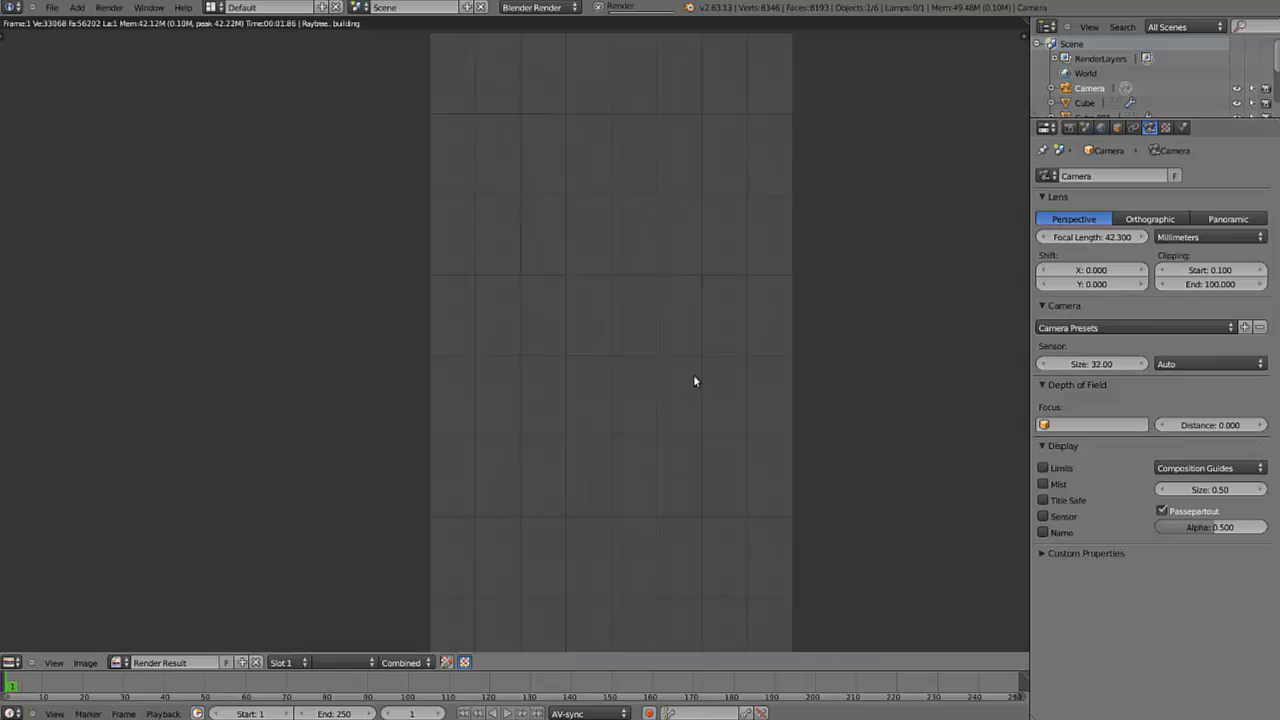
middle_drag(823, 355, 799, 385)
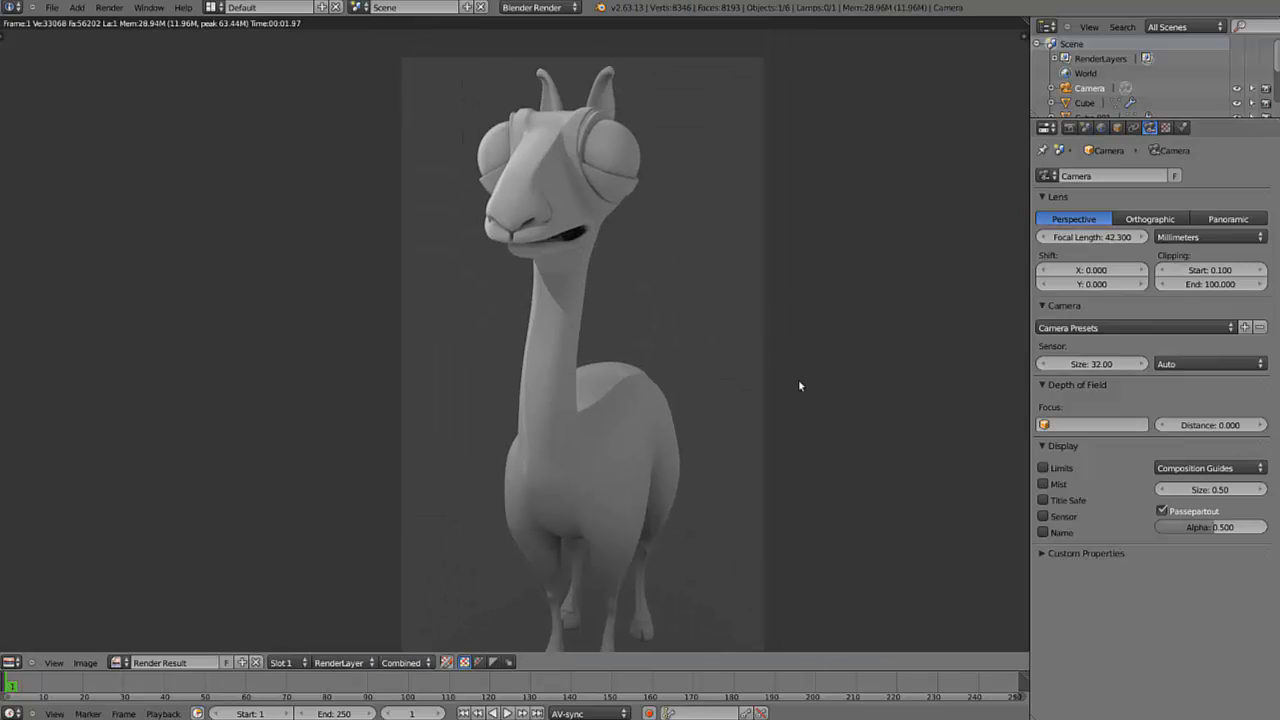